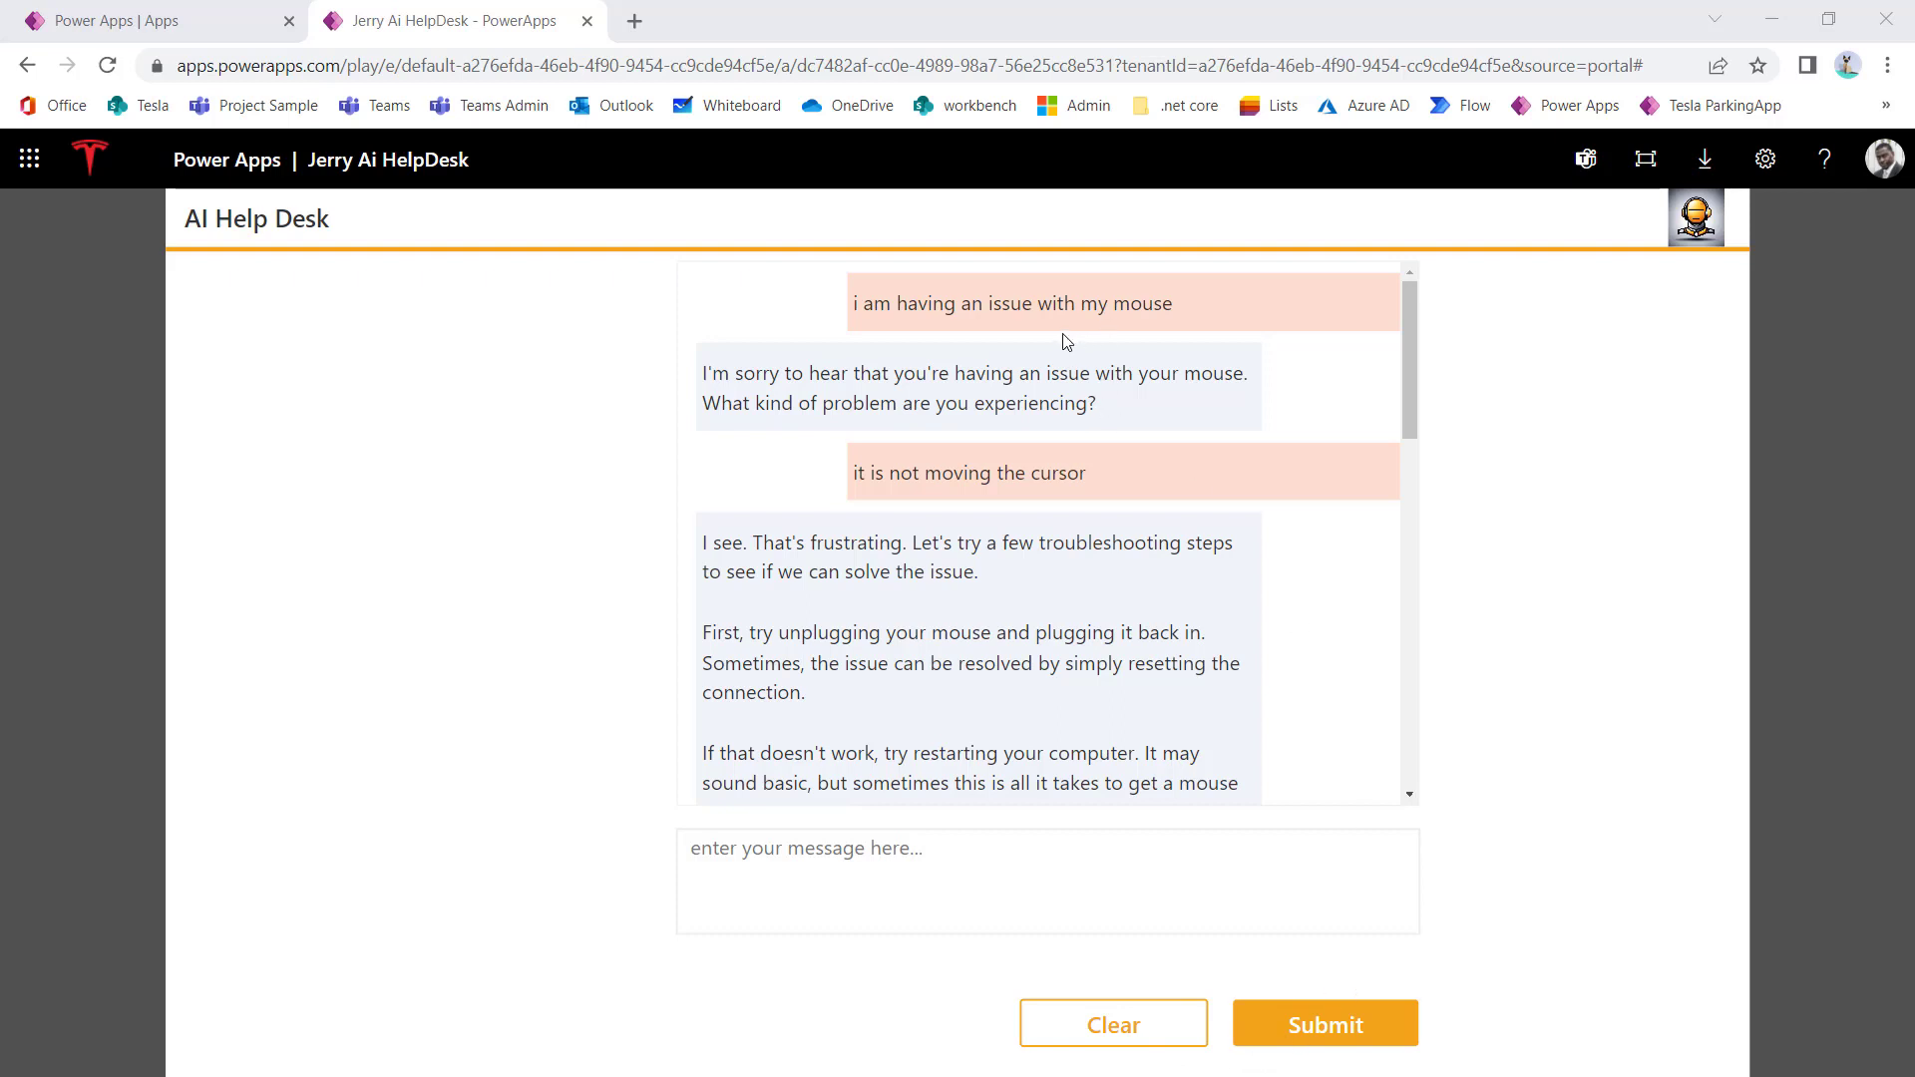
# Step: Review the finished help desk app's conversation about the mouse that is not moving the cursor, including the first troubleshooting reply
pyautogui.scroll(-1, 1067, 543)
pyautogui.scroll(-8, 1071, 541)
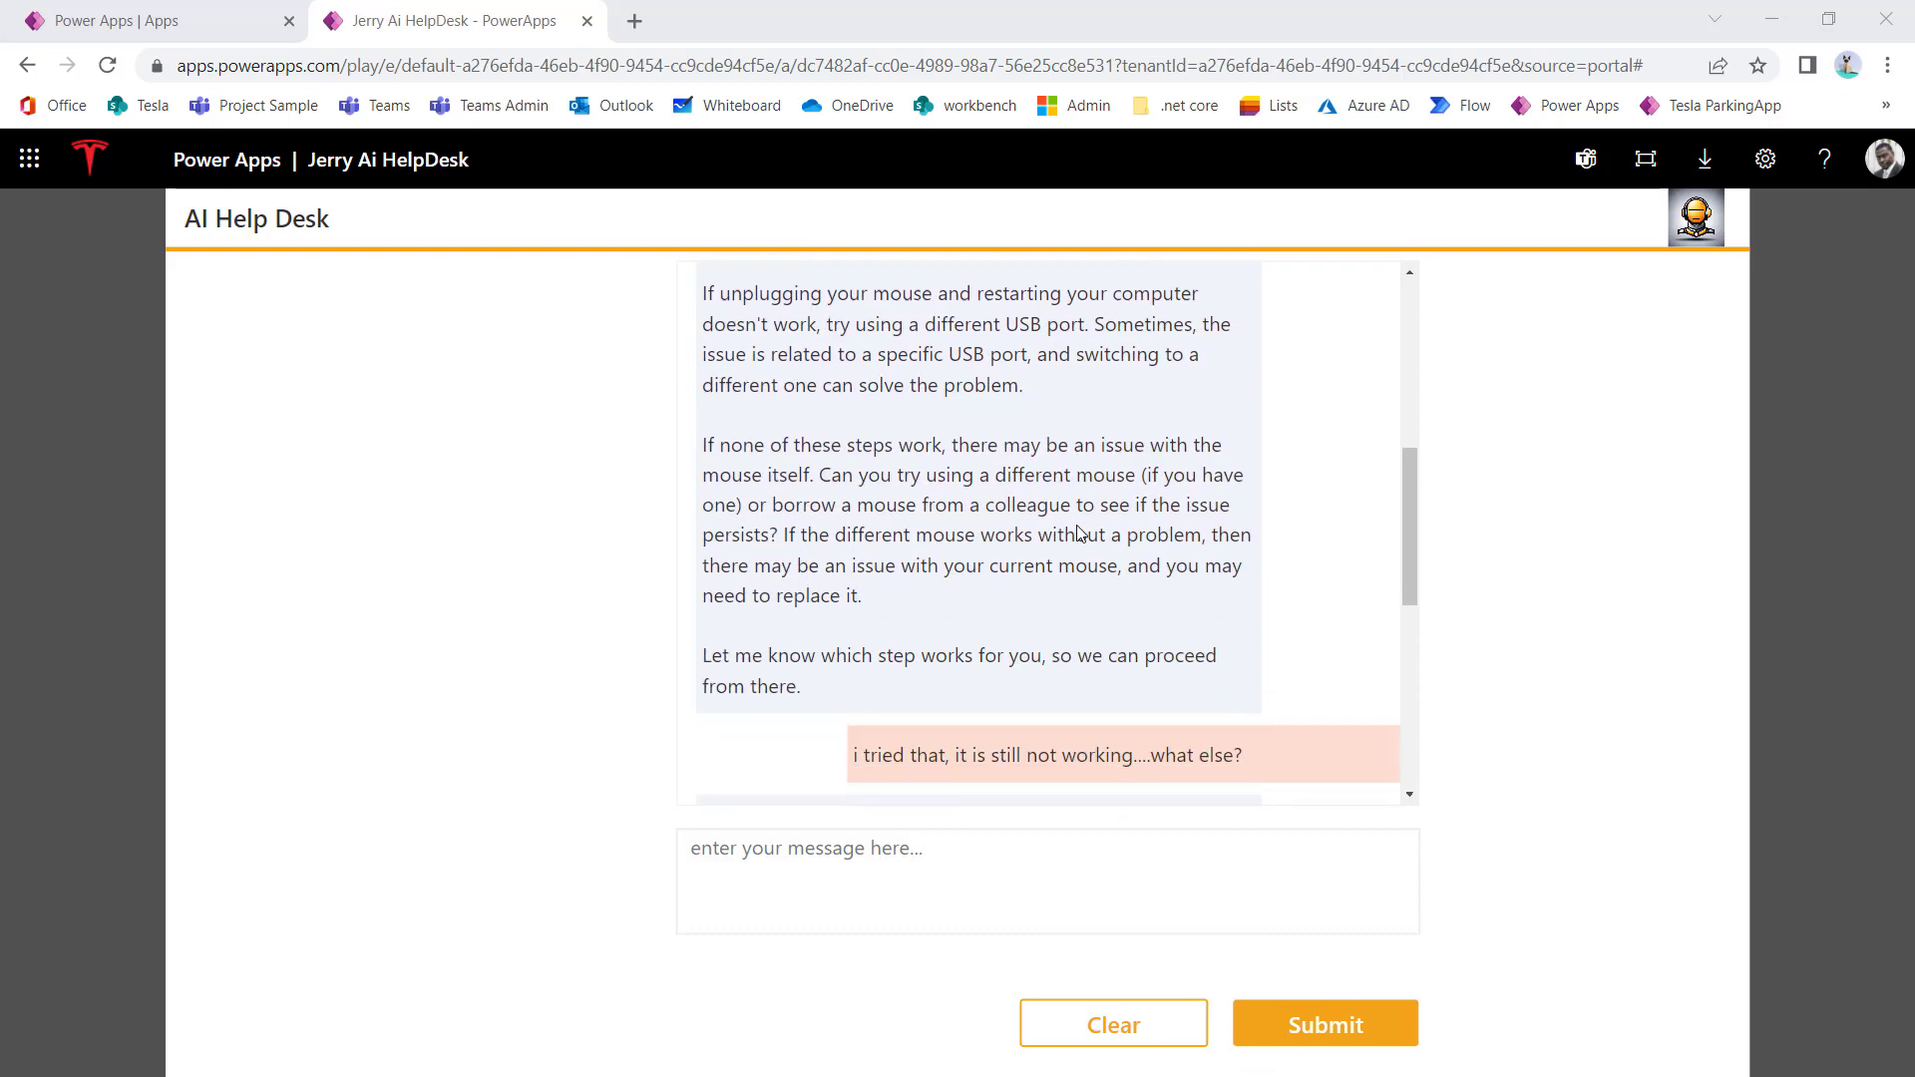
pyautogui.scroll(10, 1093, 513)
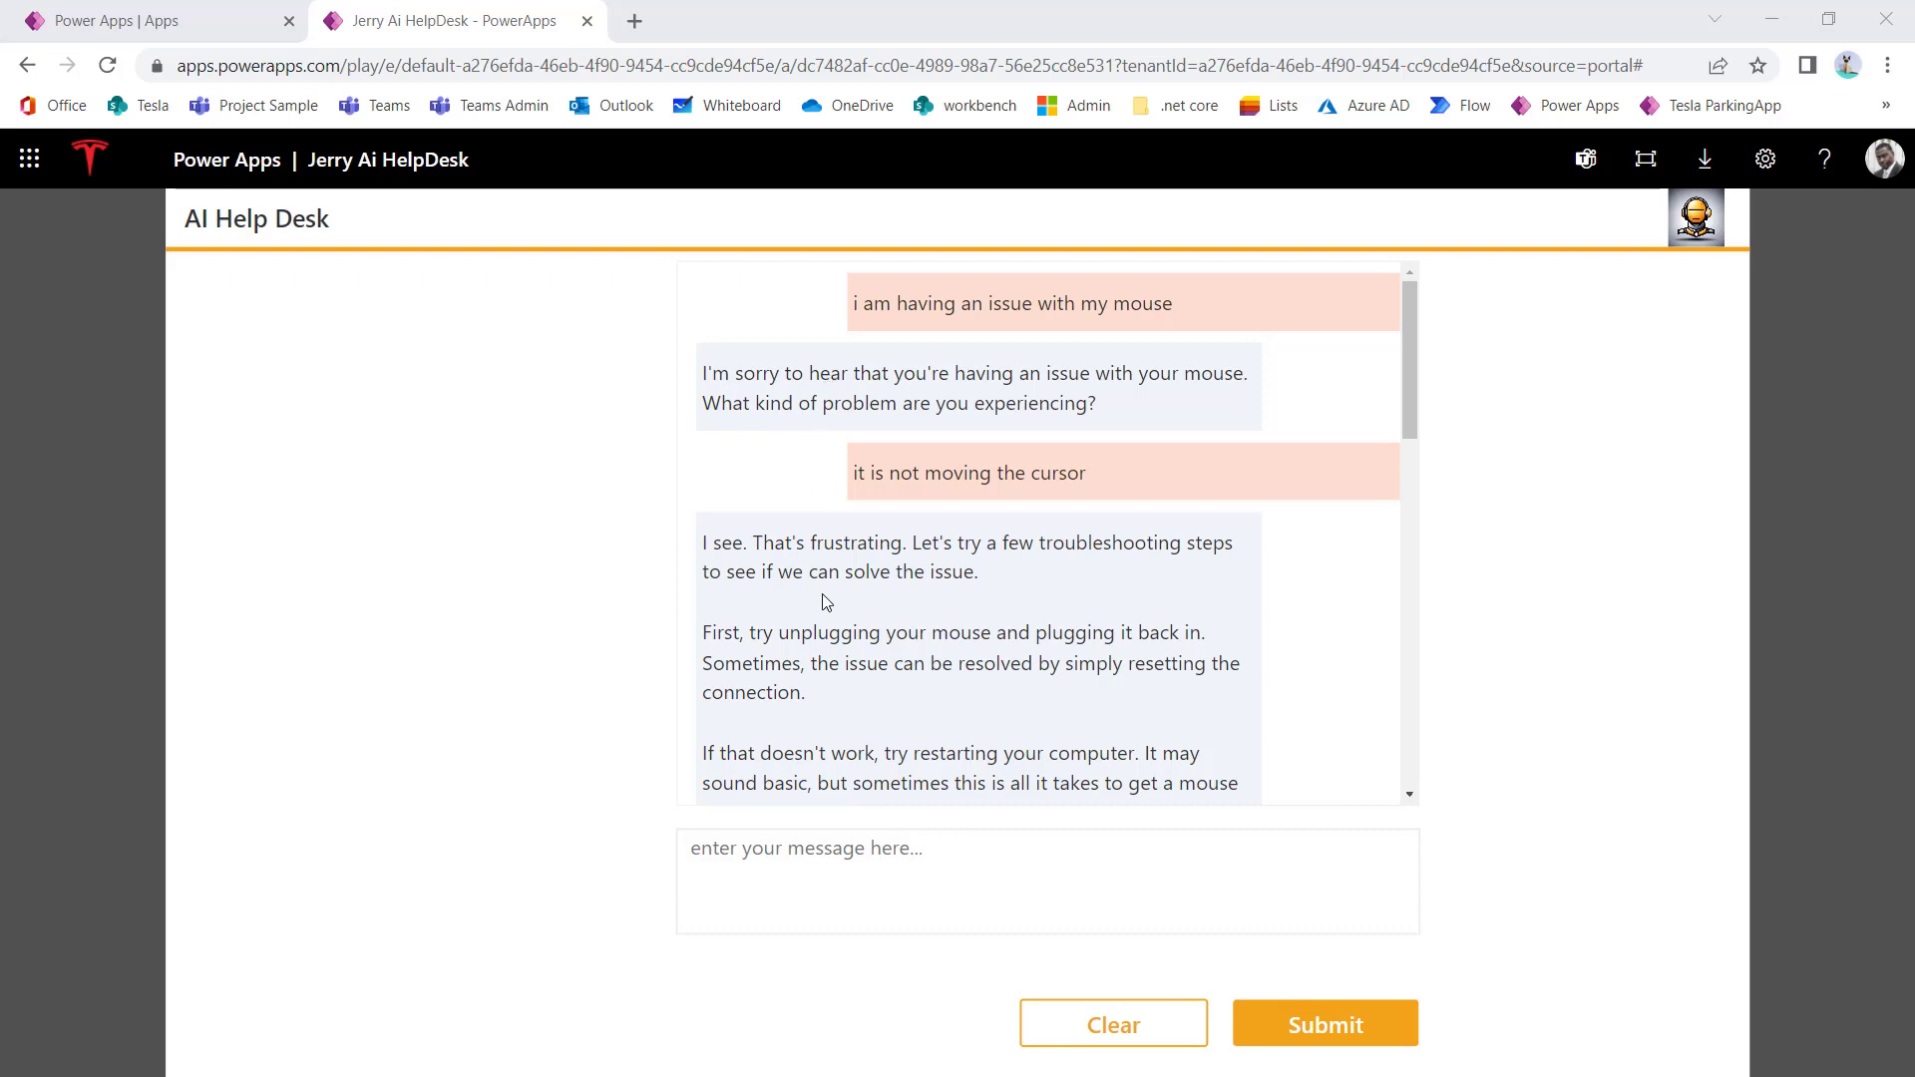
pyautogui.scroll(-10, 848, 588)
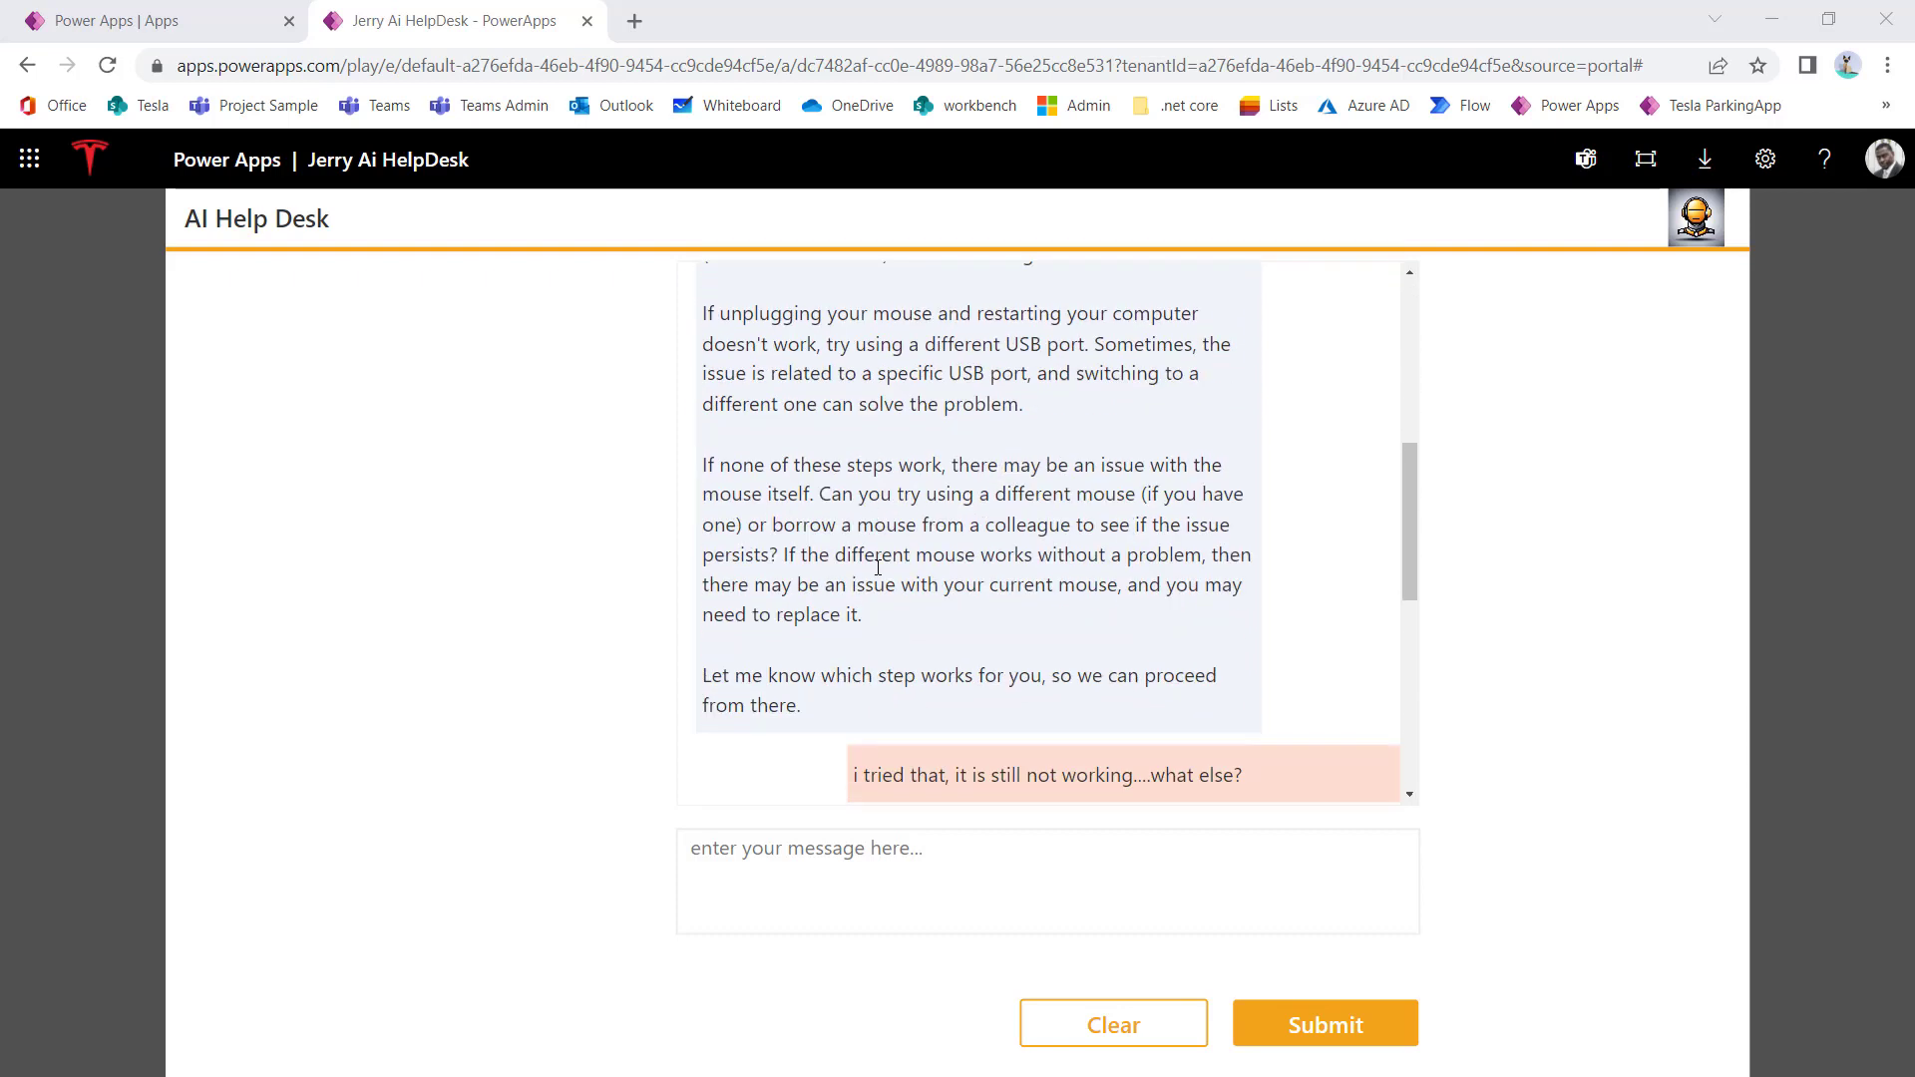
pyautogui.scroll(10, 883, 568)
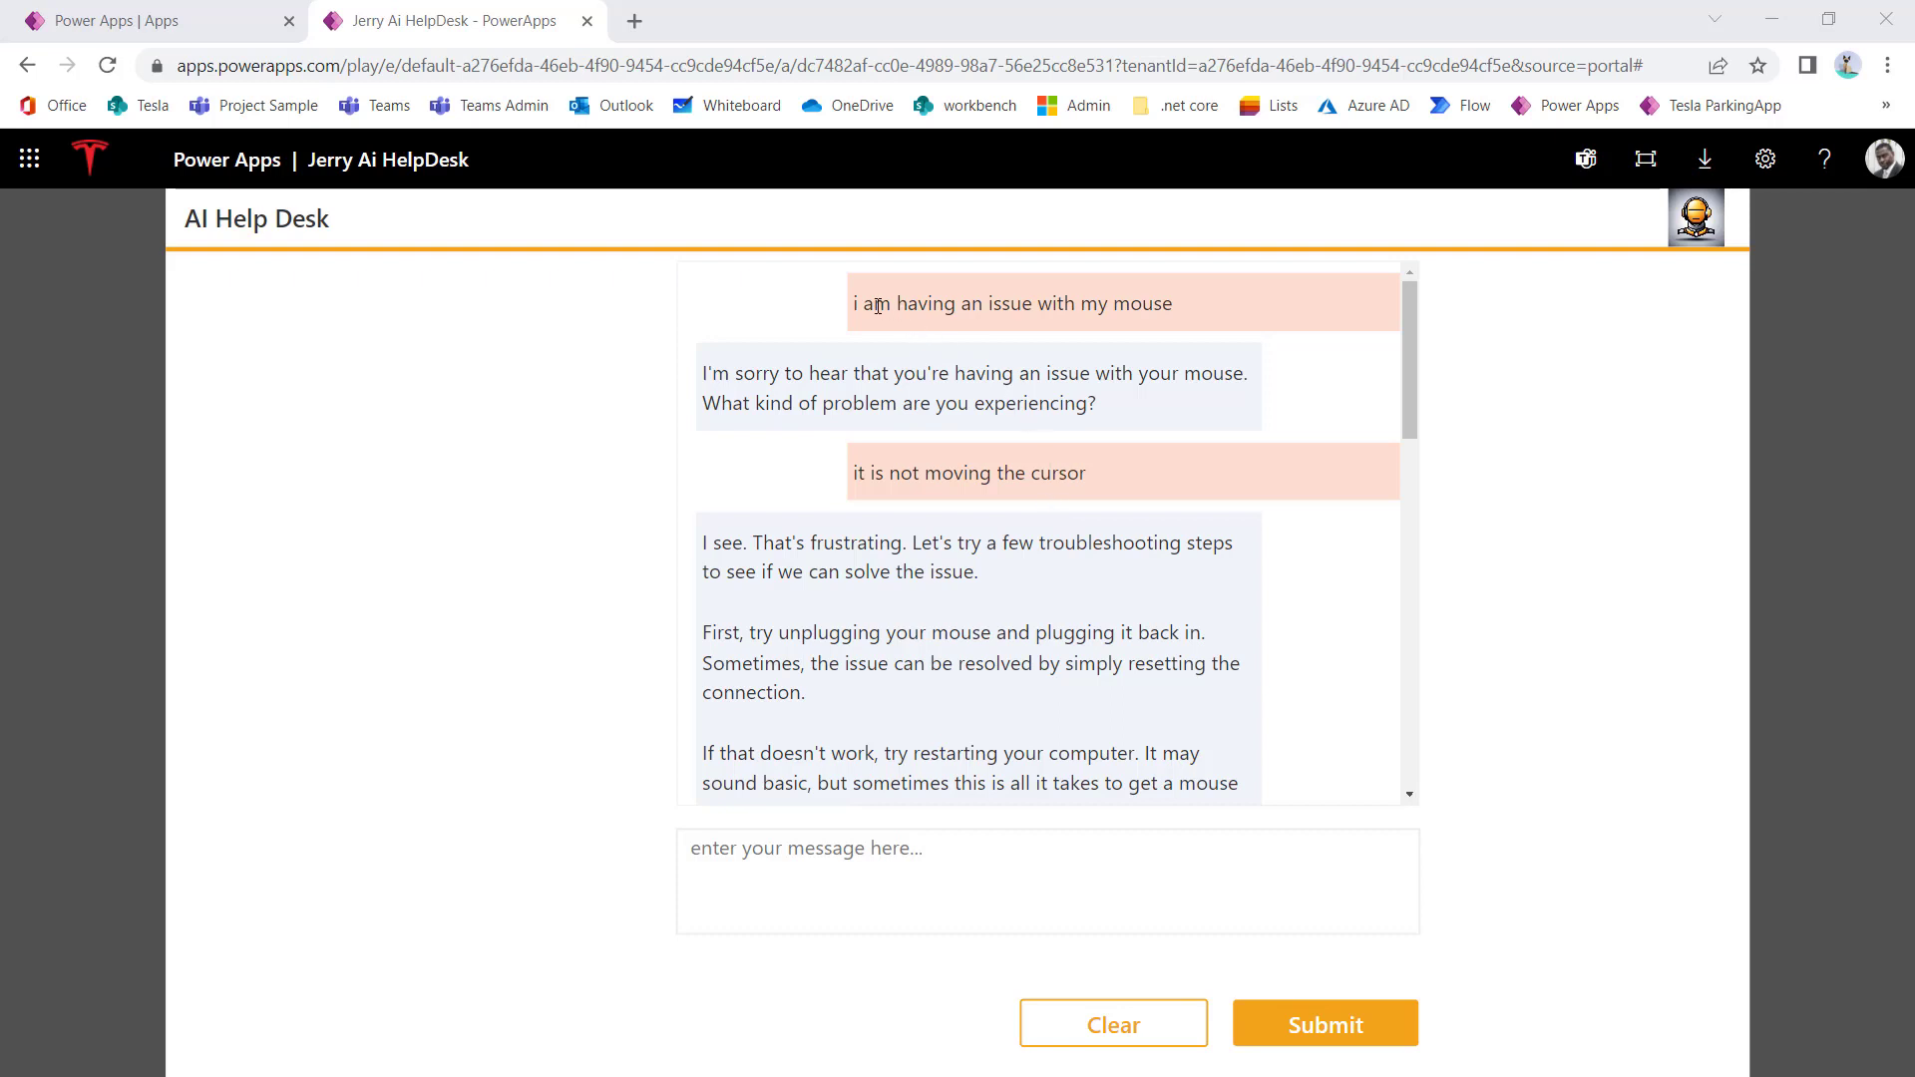
pyautogui.moveTo(863, 304); pyautogui.dragTo(1219, 327)
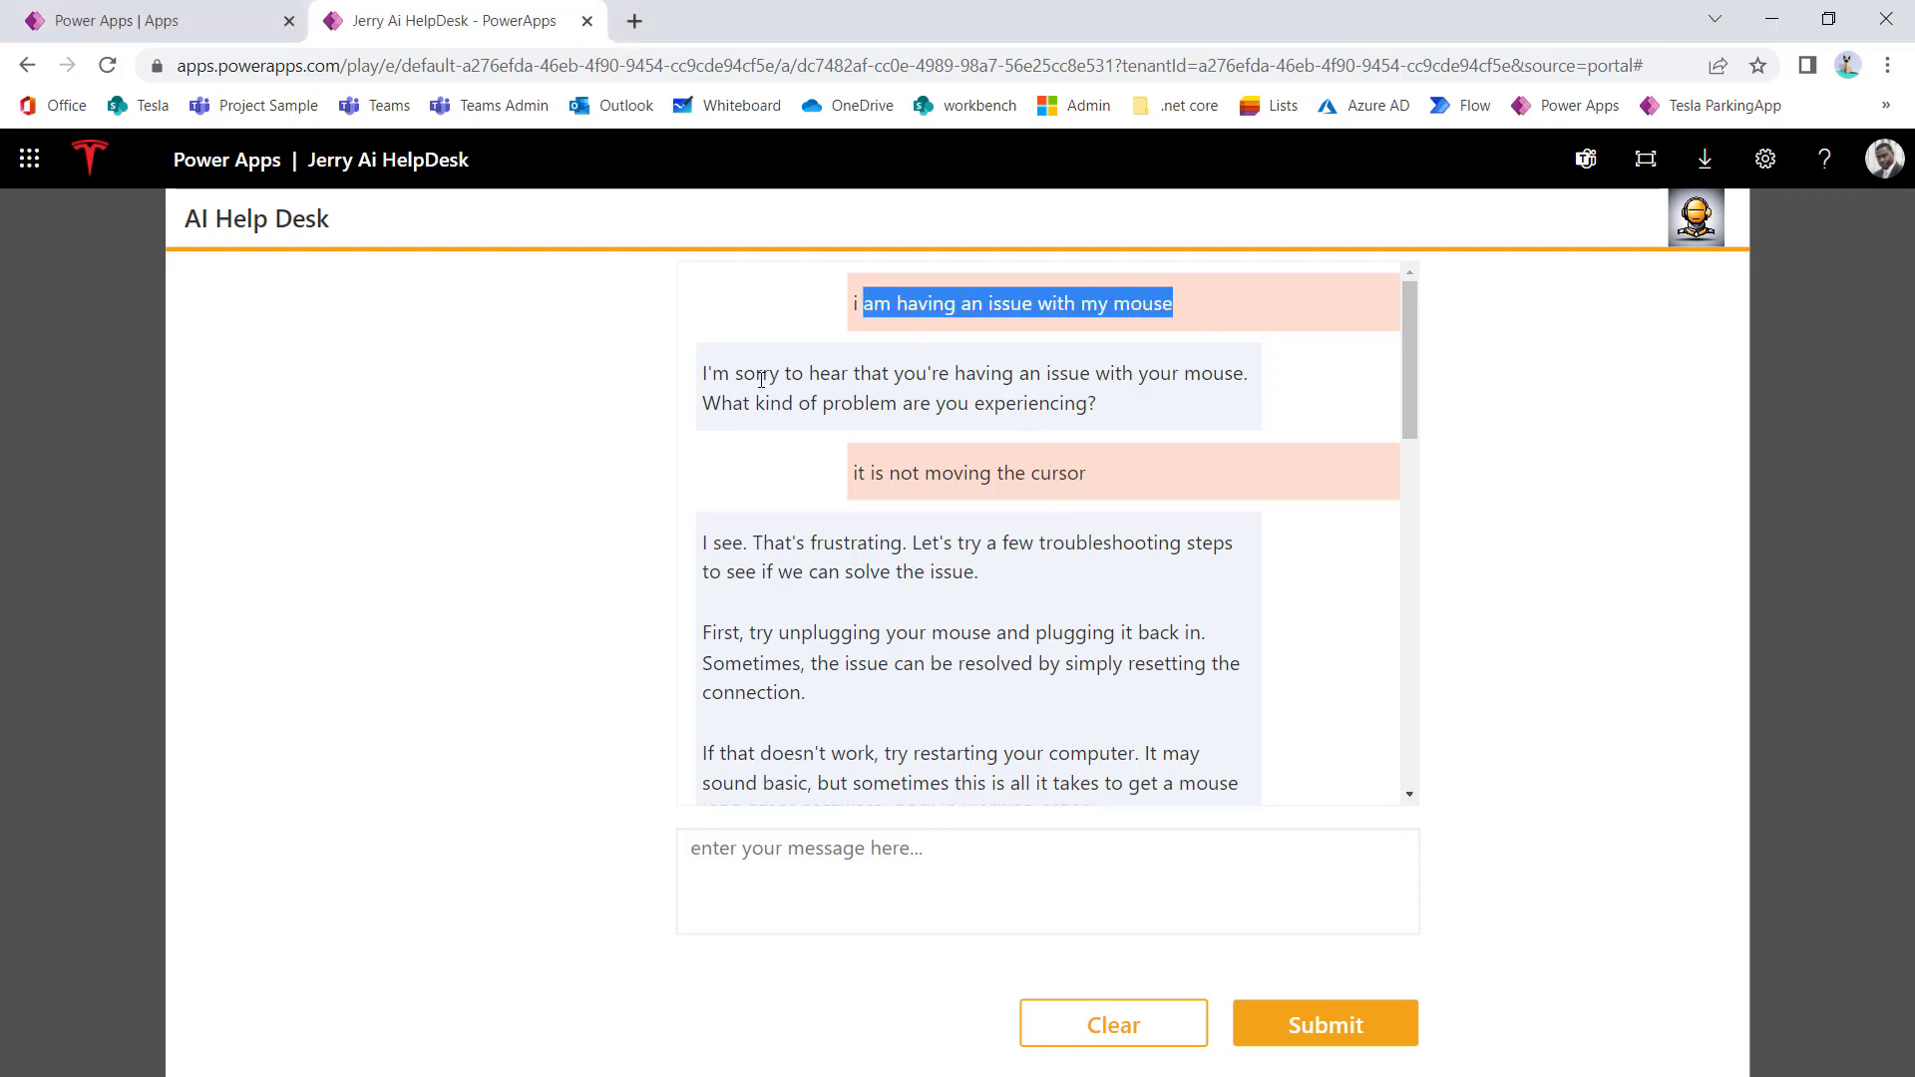
pyautogui.moveTo(743, 373); pyautogui.dragTo(1159, 410)
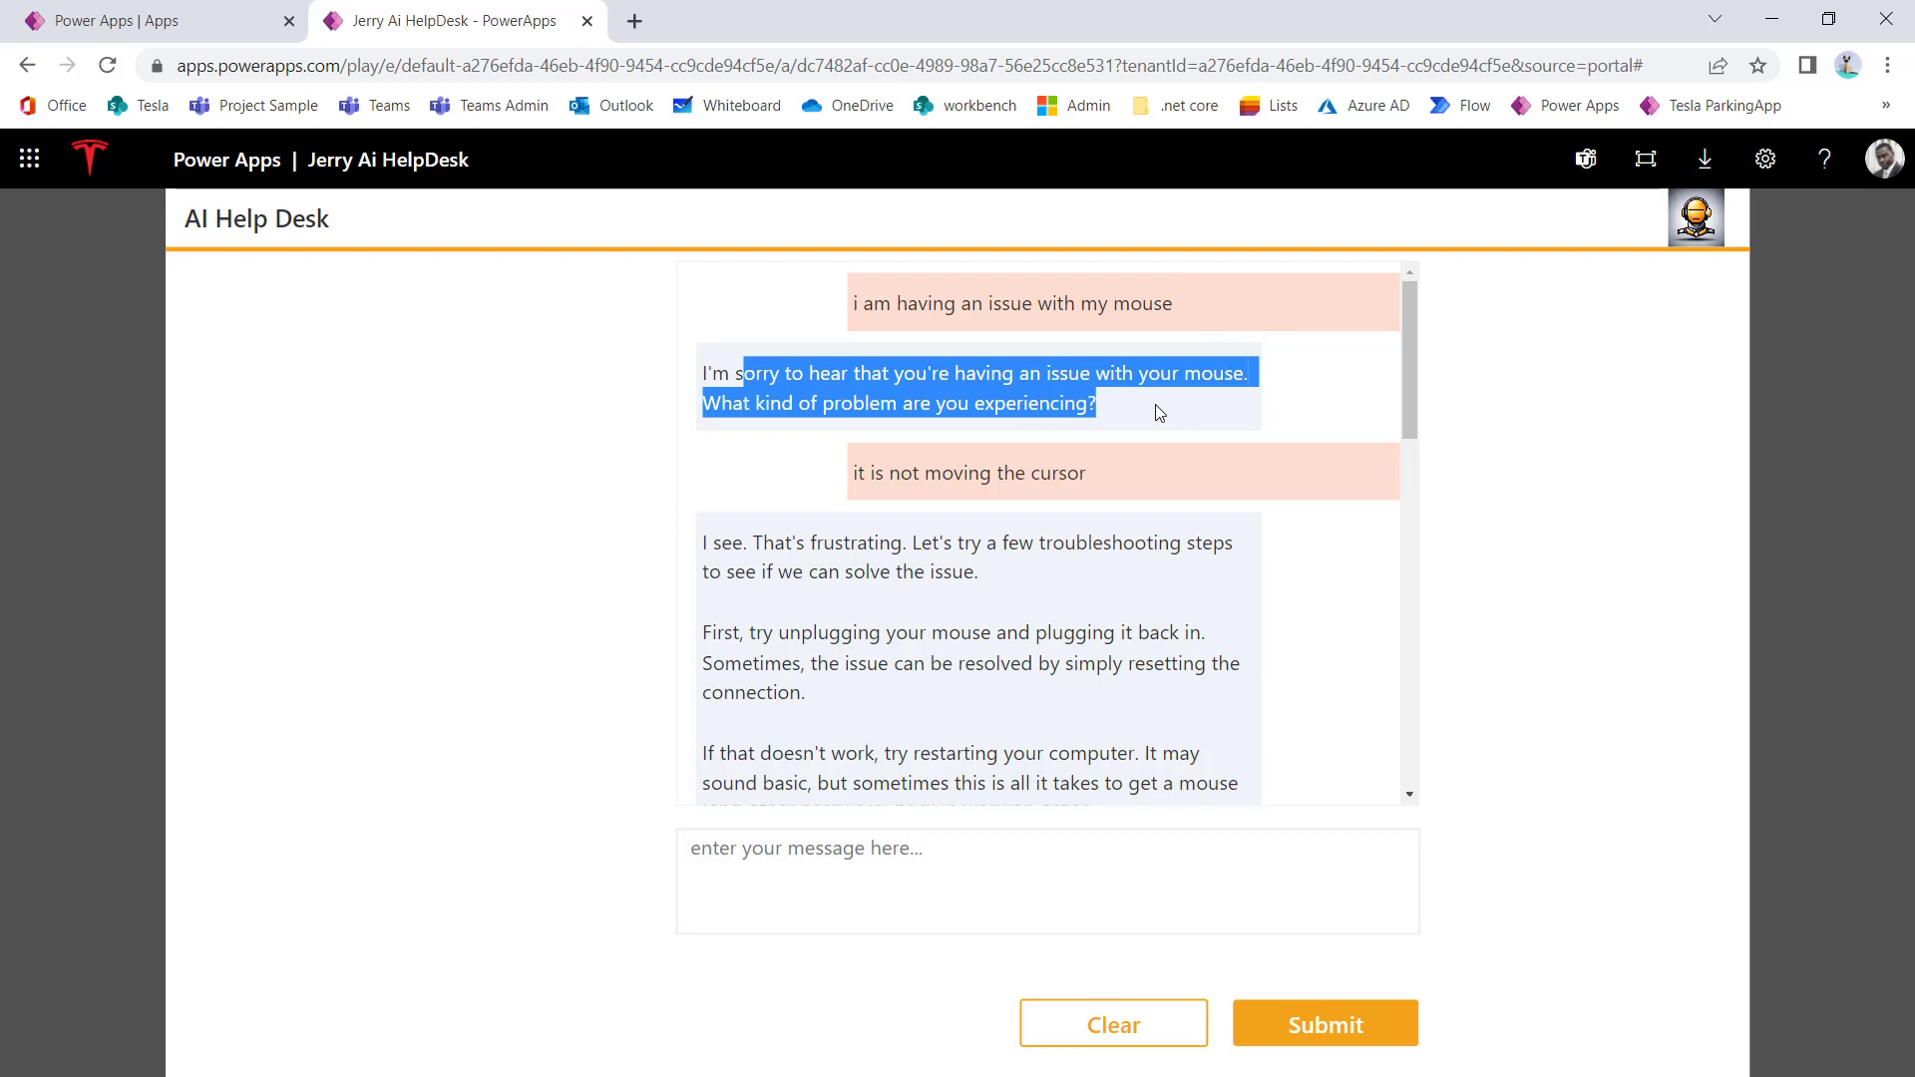
pyautogui.moveTo(857, 473); pyautogui.dragTo(1130, 482)
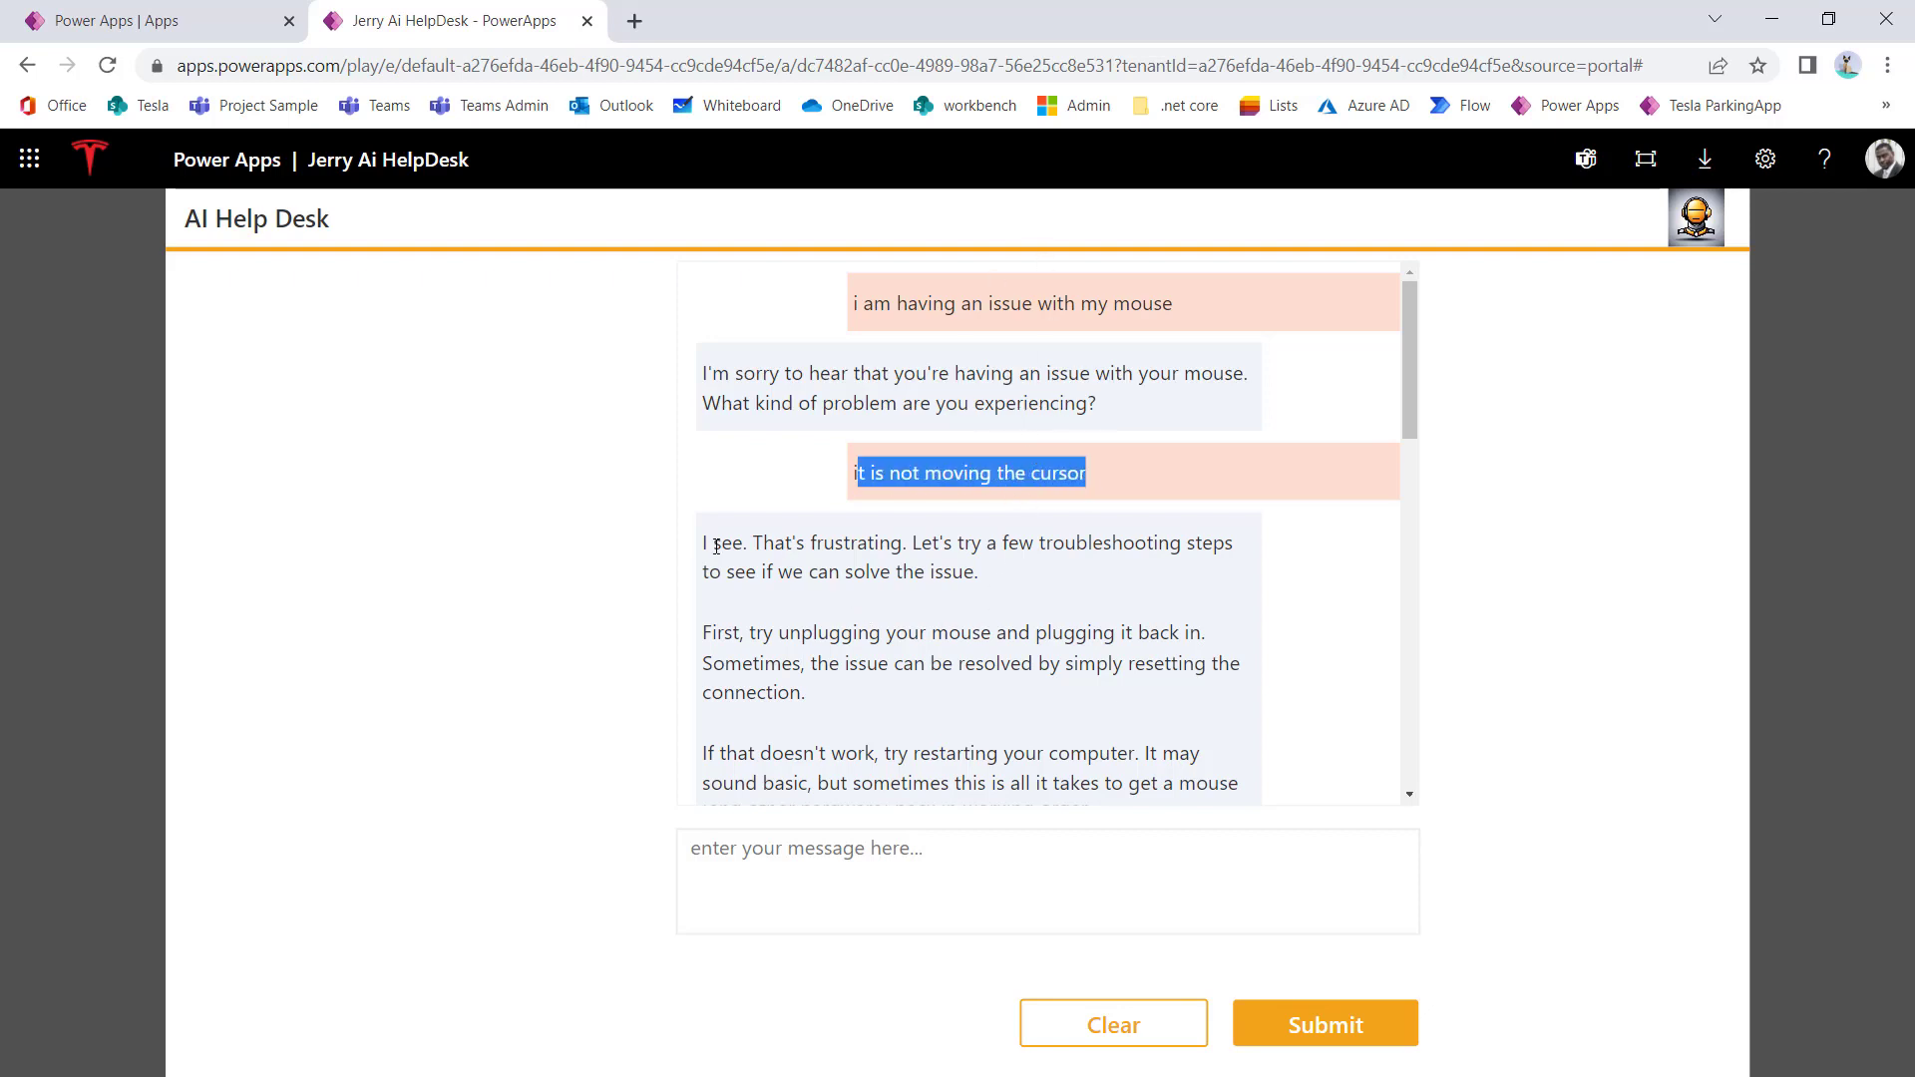
pyautogui.moveTo(712, 543); pyautogui.dragTo(1031, 720)
pyautogui.scroll(-4, 1032, 720)
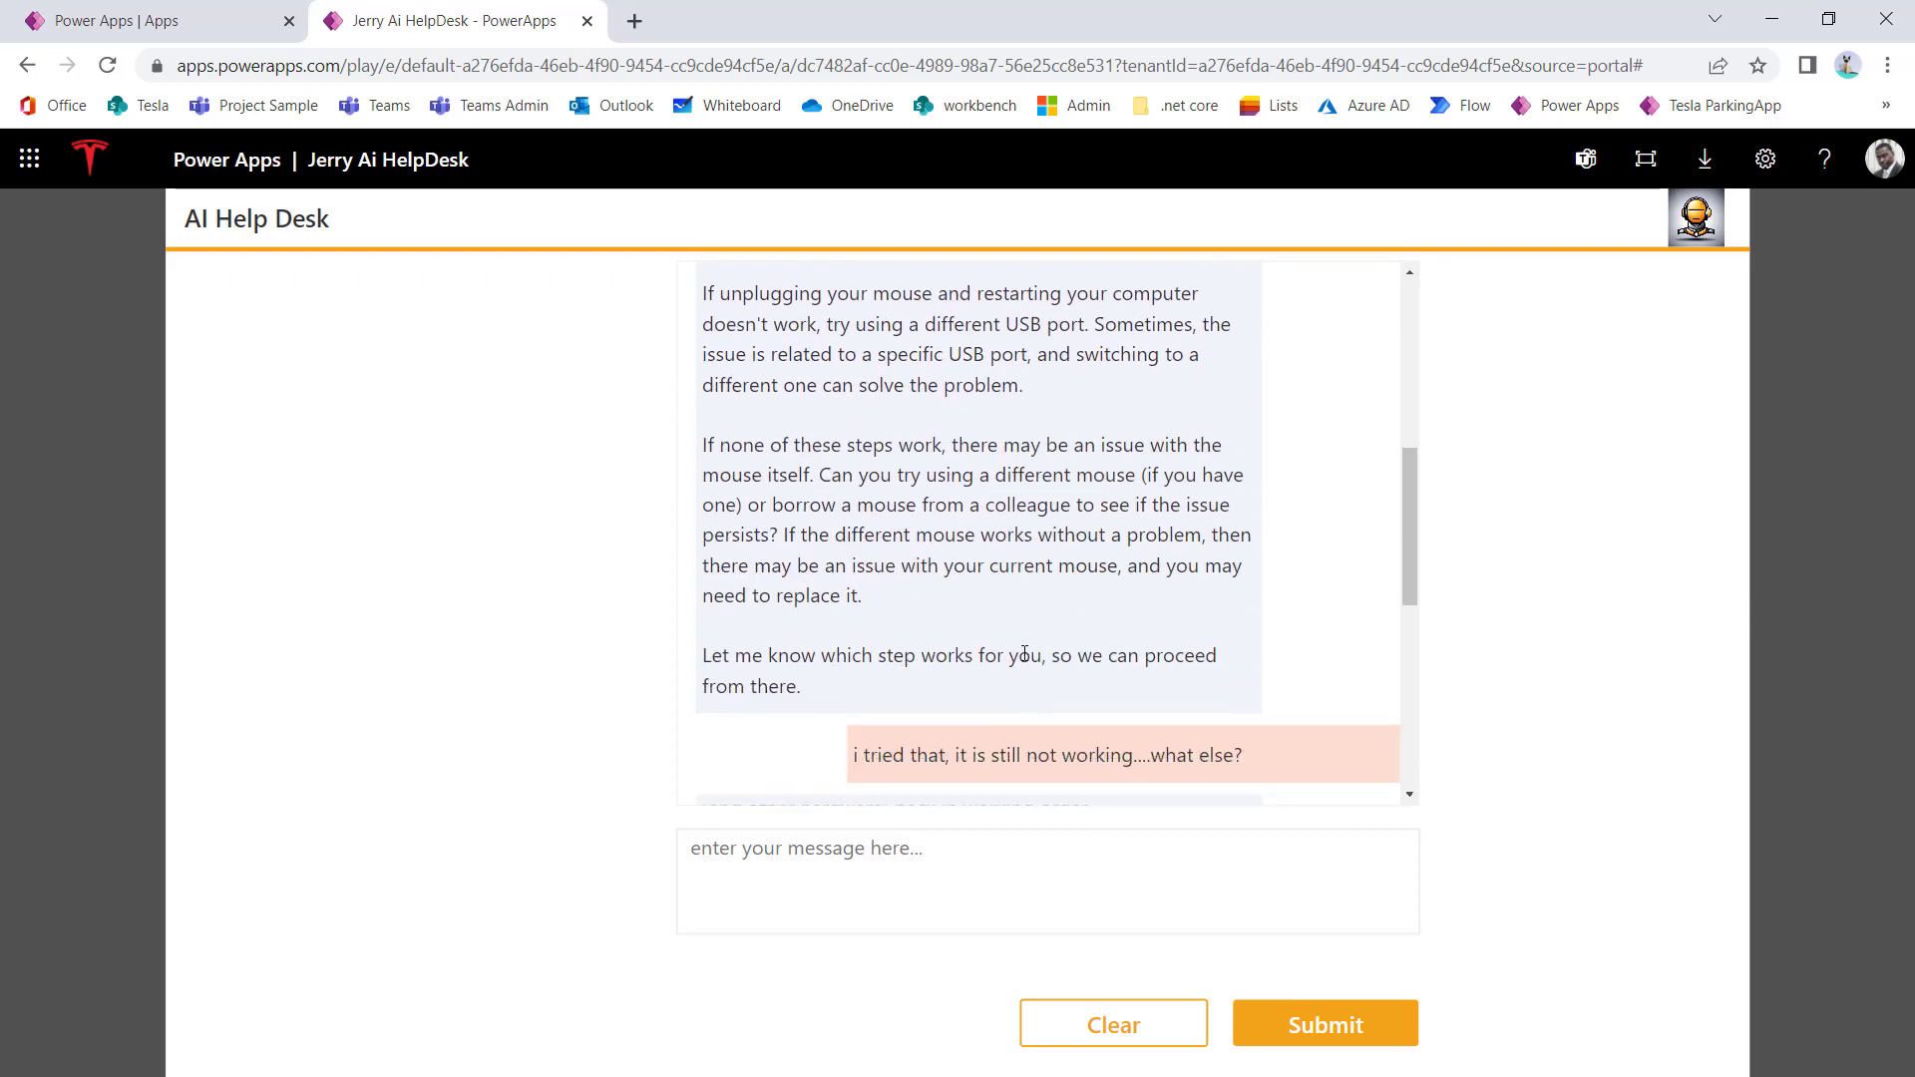
# Step: Examine the follow-up question "i tried that, it is still not working....what else?" and the assistant's reply to it
pyautogui.scroll(-1, 906, 391)
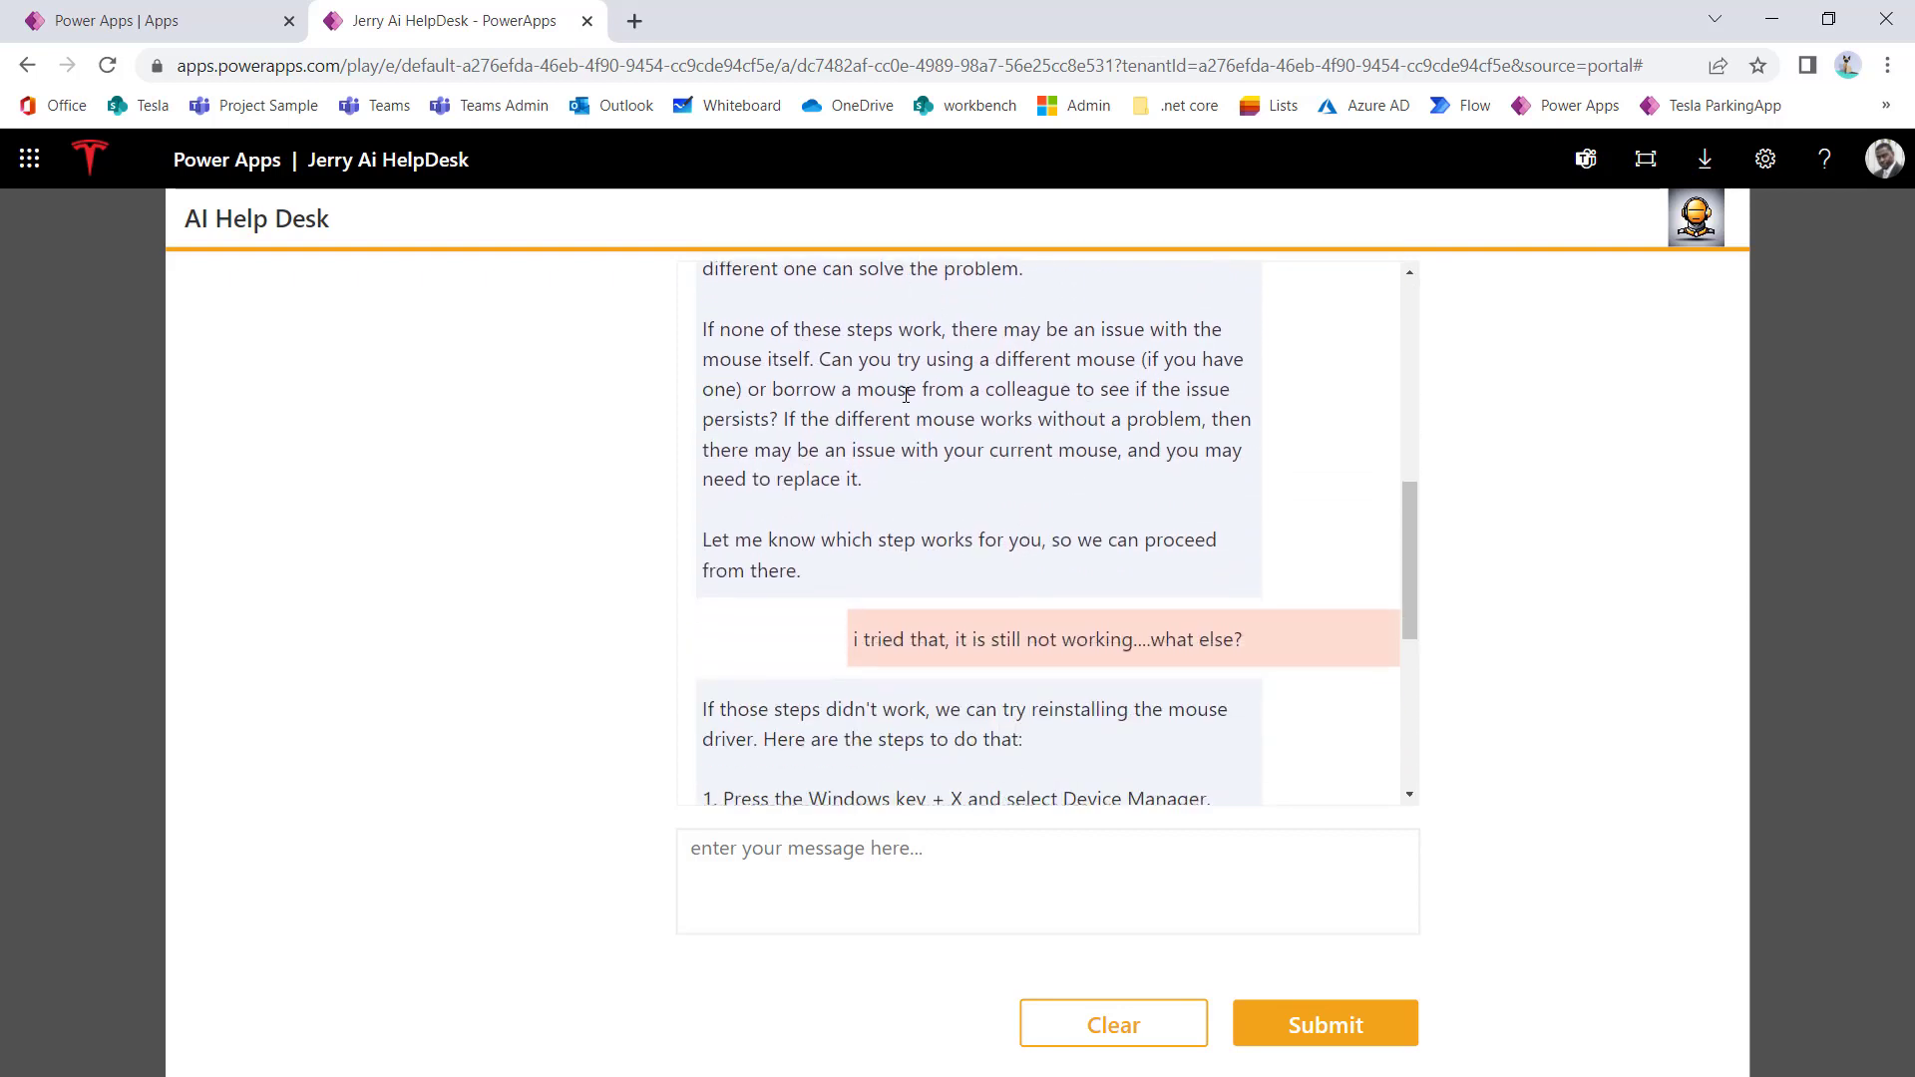
pyautogui.moveTo(855, 639); pyautogui.dragTo(1293, 643)
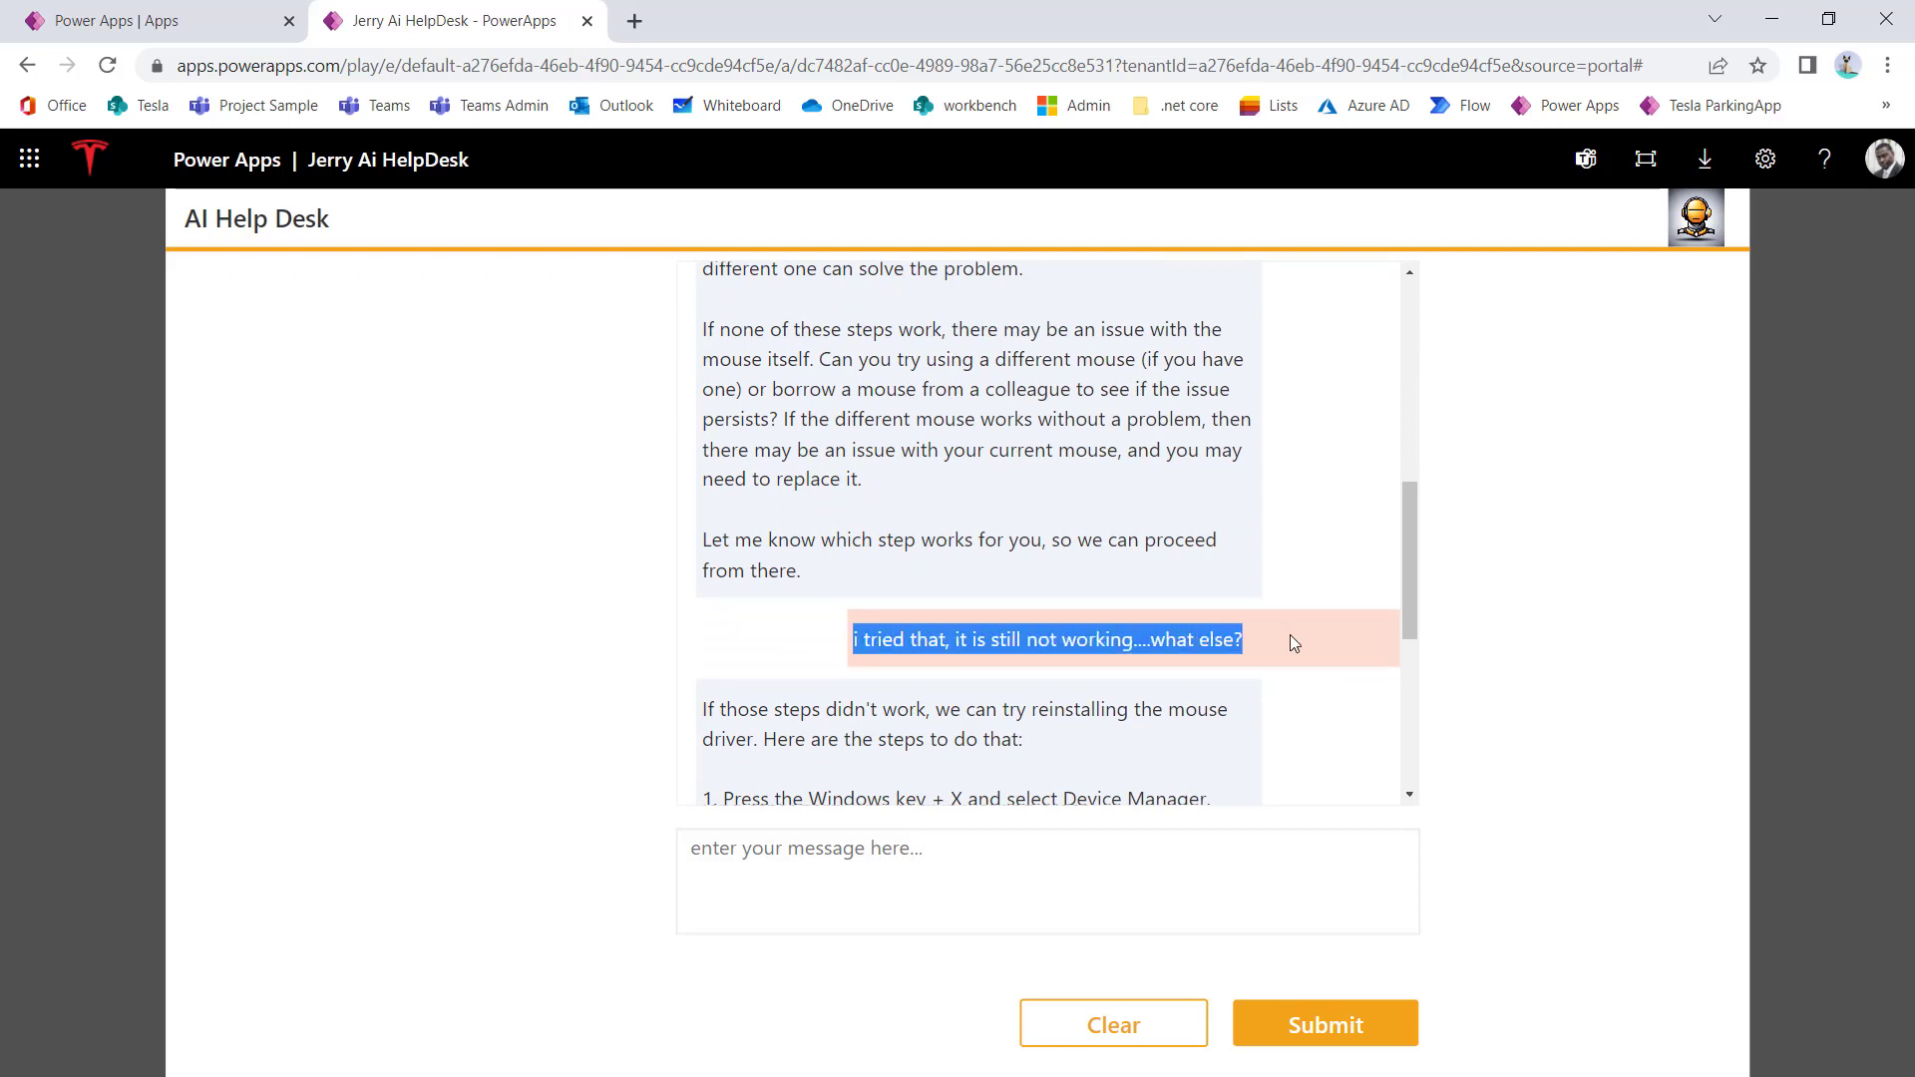
pyautogui.click(1282, 644)
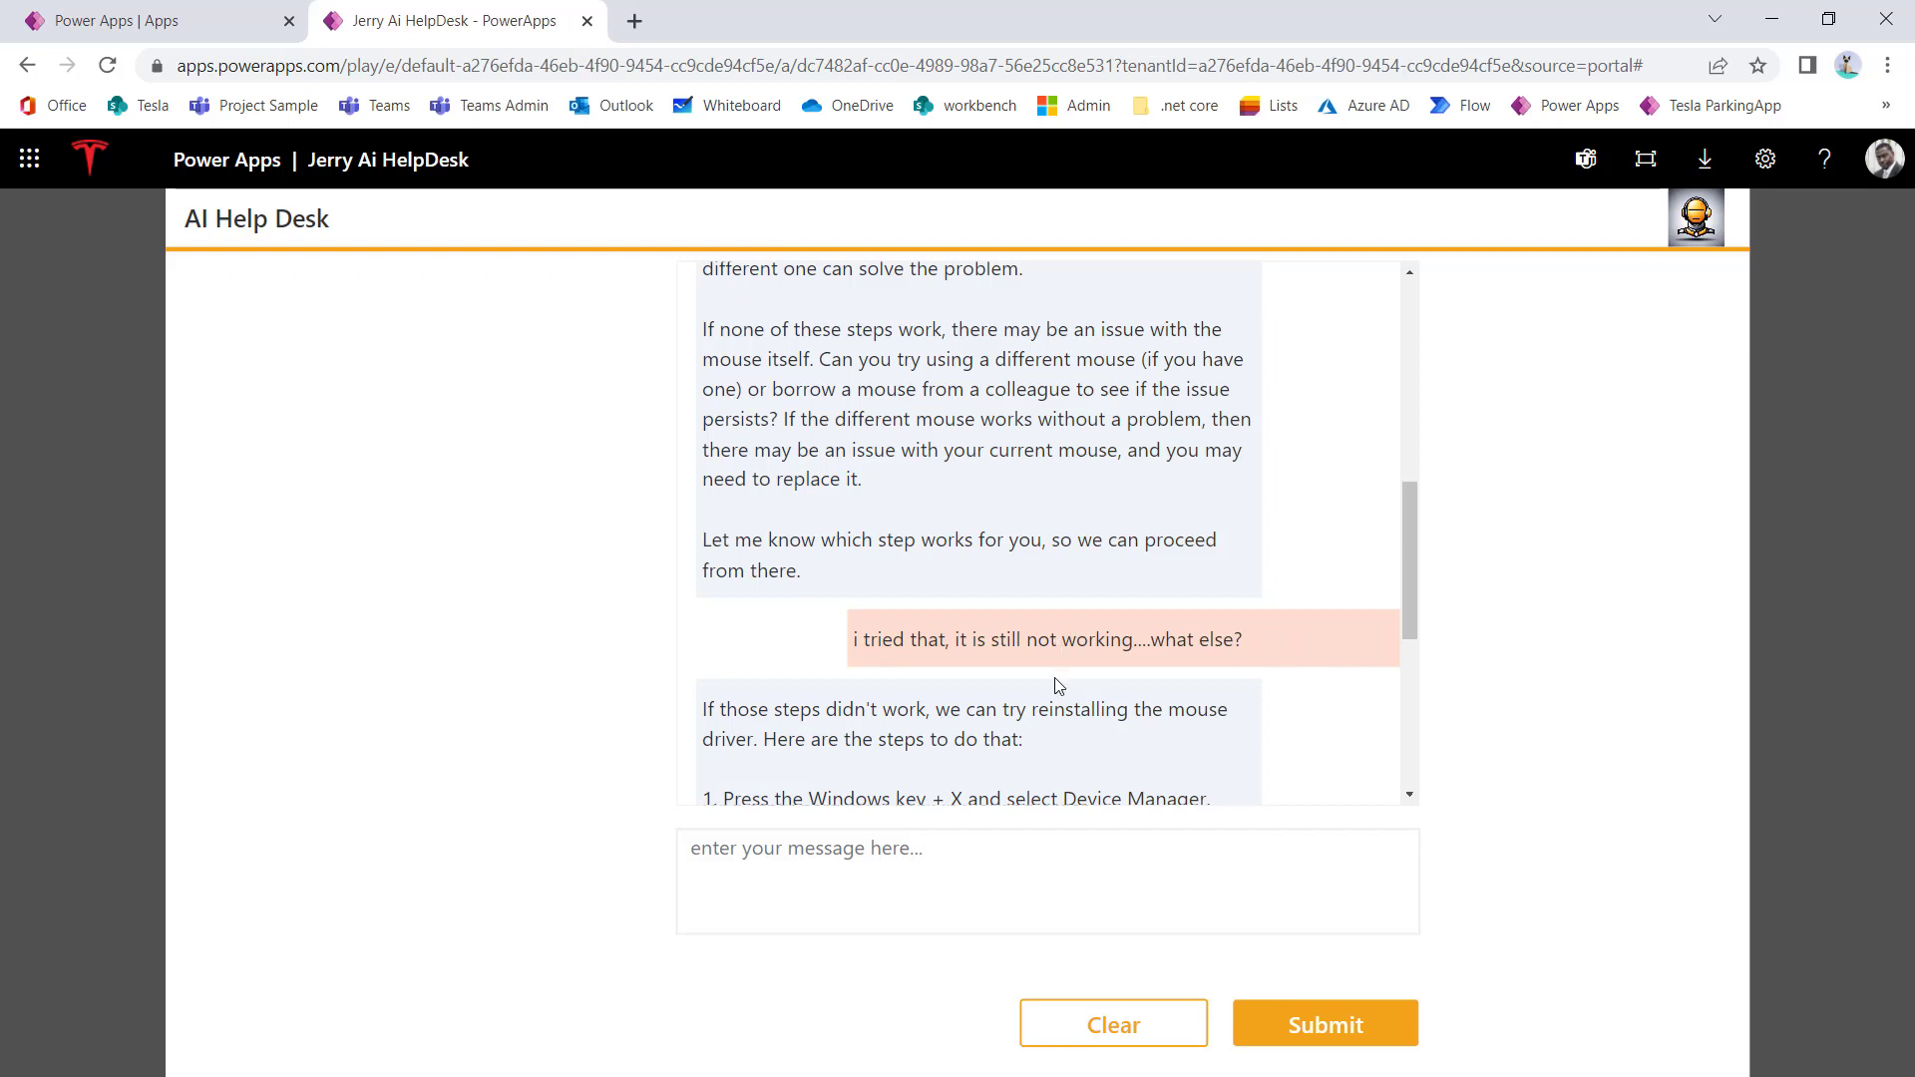
pyautogui.moveTo(1258, 650); pyautogui.dragTo(1132, 676)
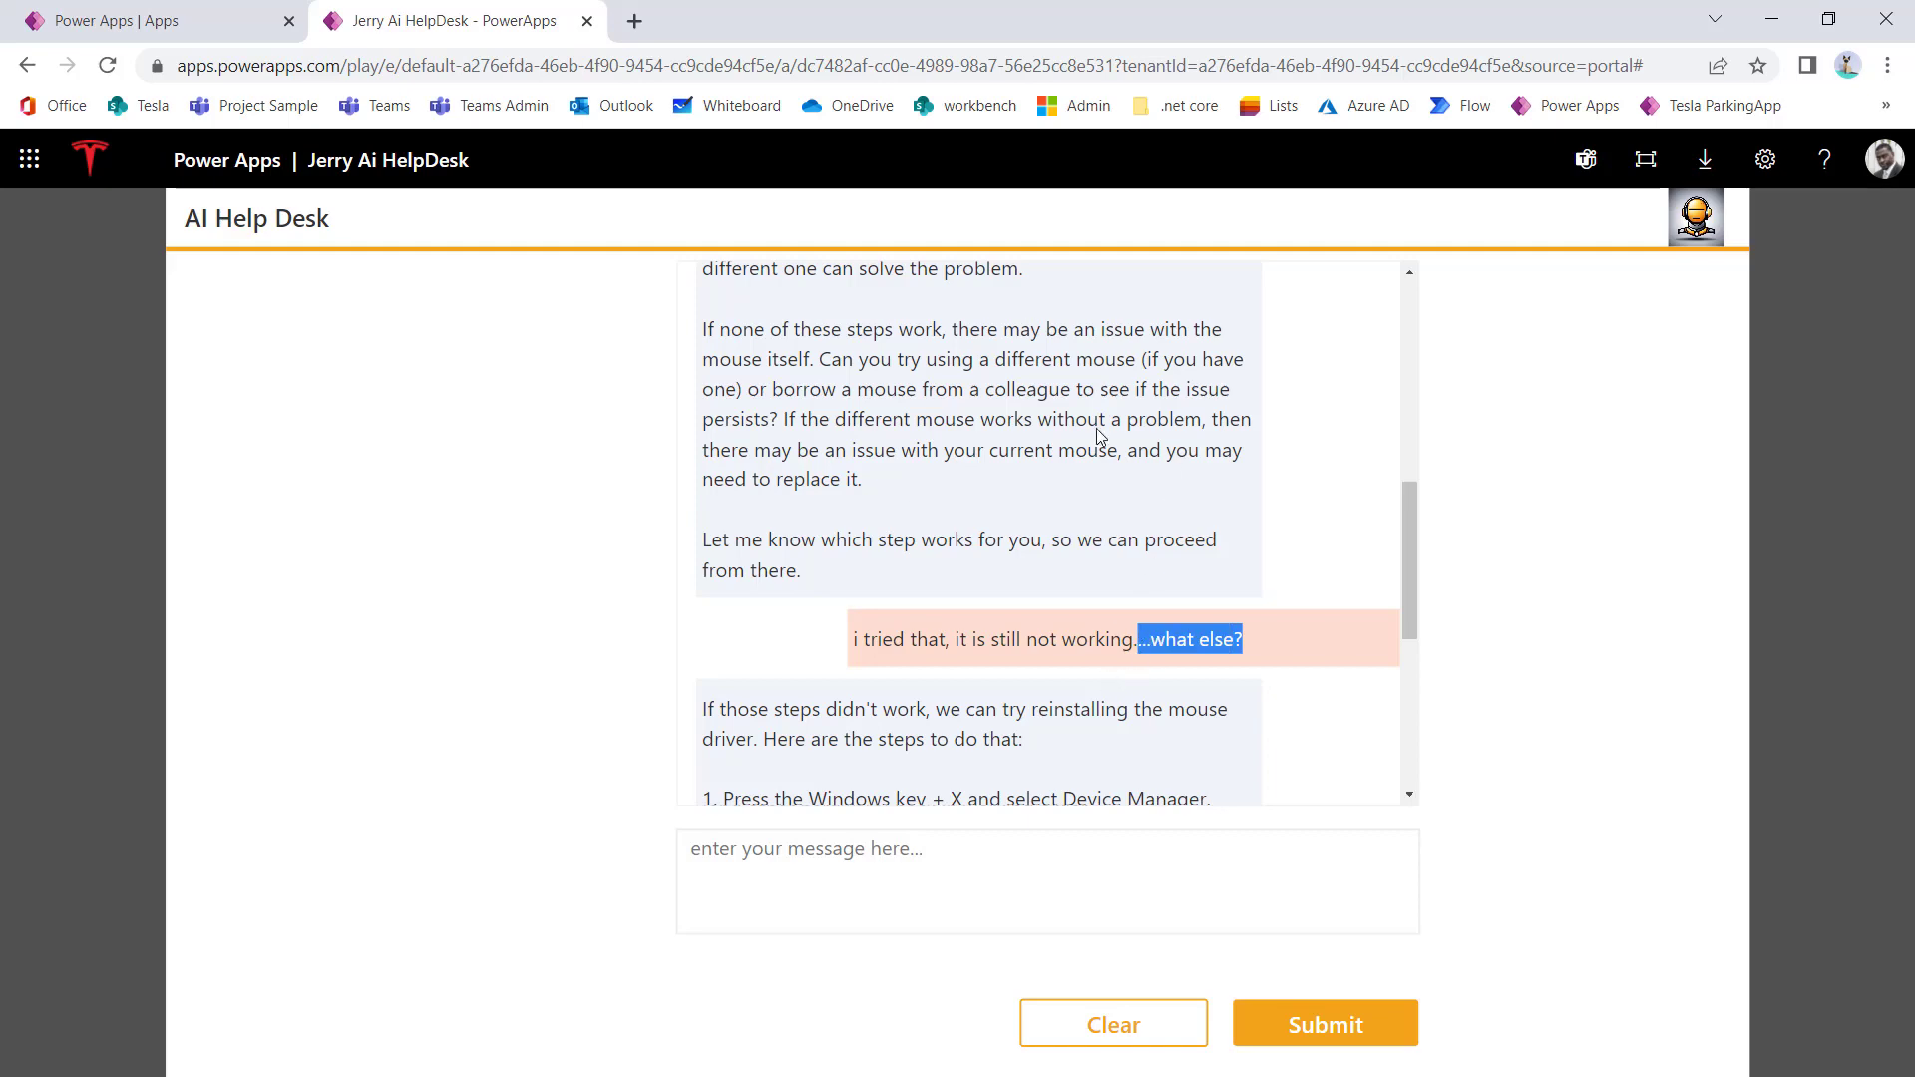
pyautogui.scroll(-4, 1034, 391)
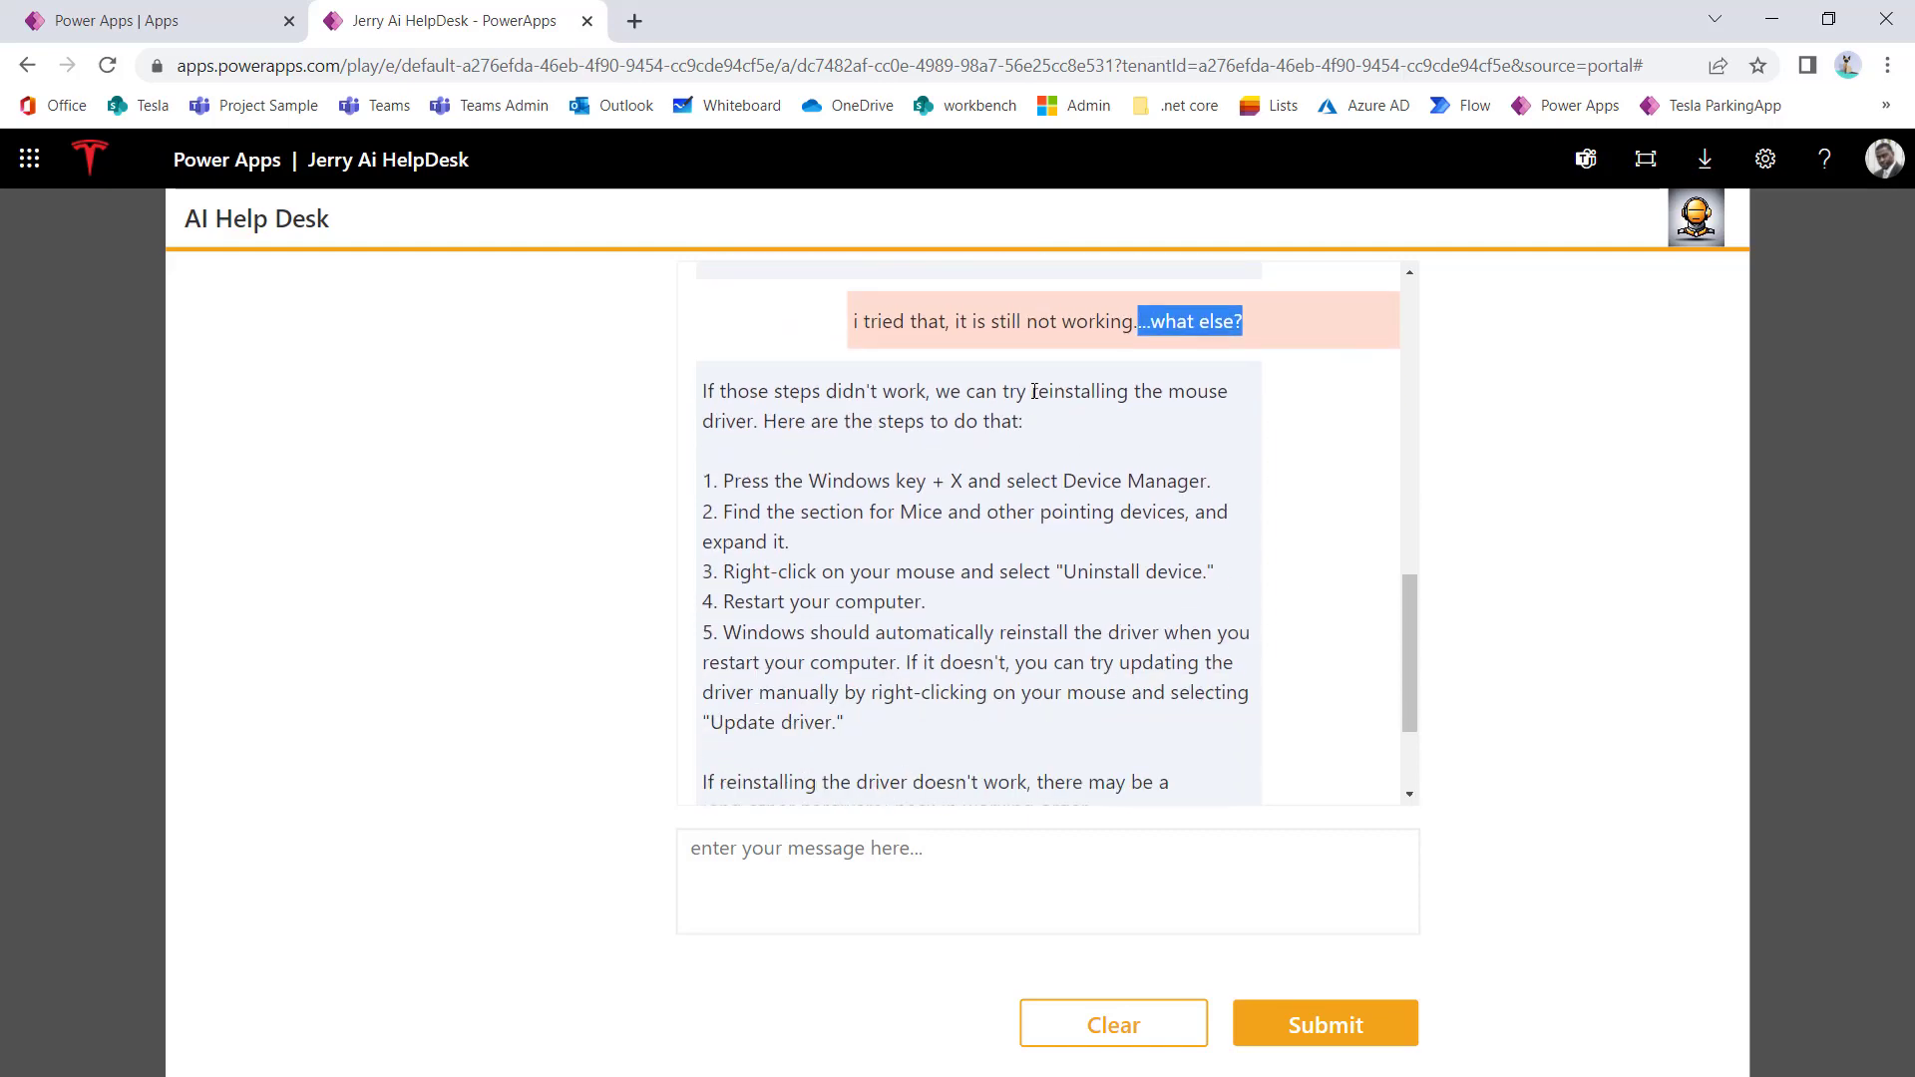
pyautogui.moveTo(788, 361); pyautogui.dragTo(931, 785)
pyautogui.scroll(-2, 932, 785)
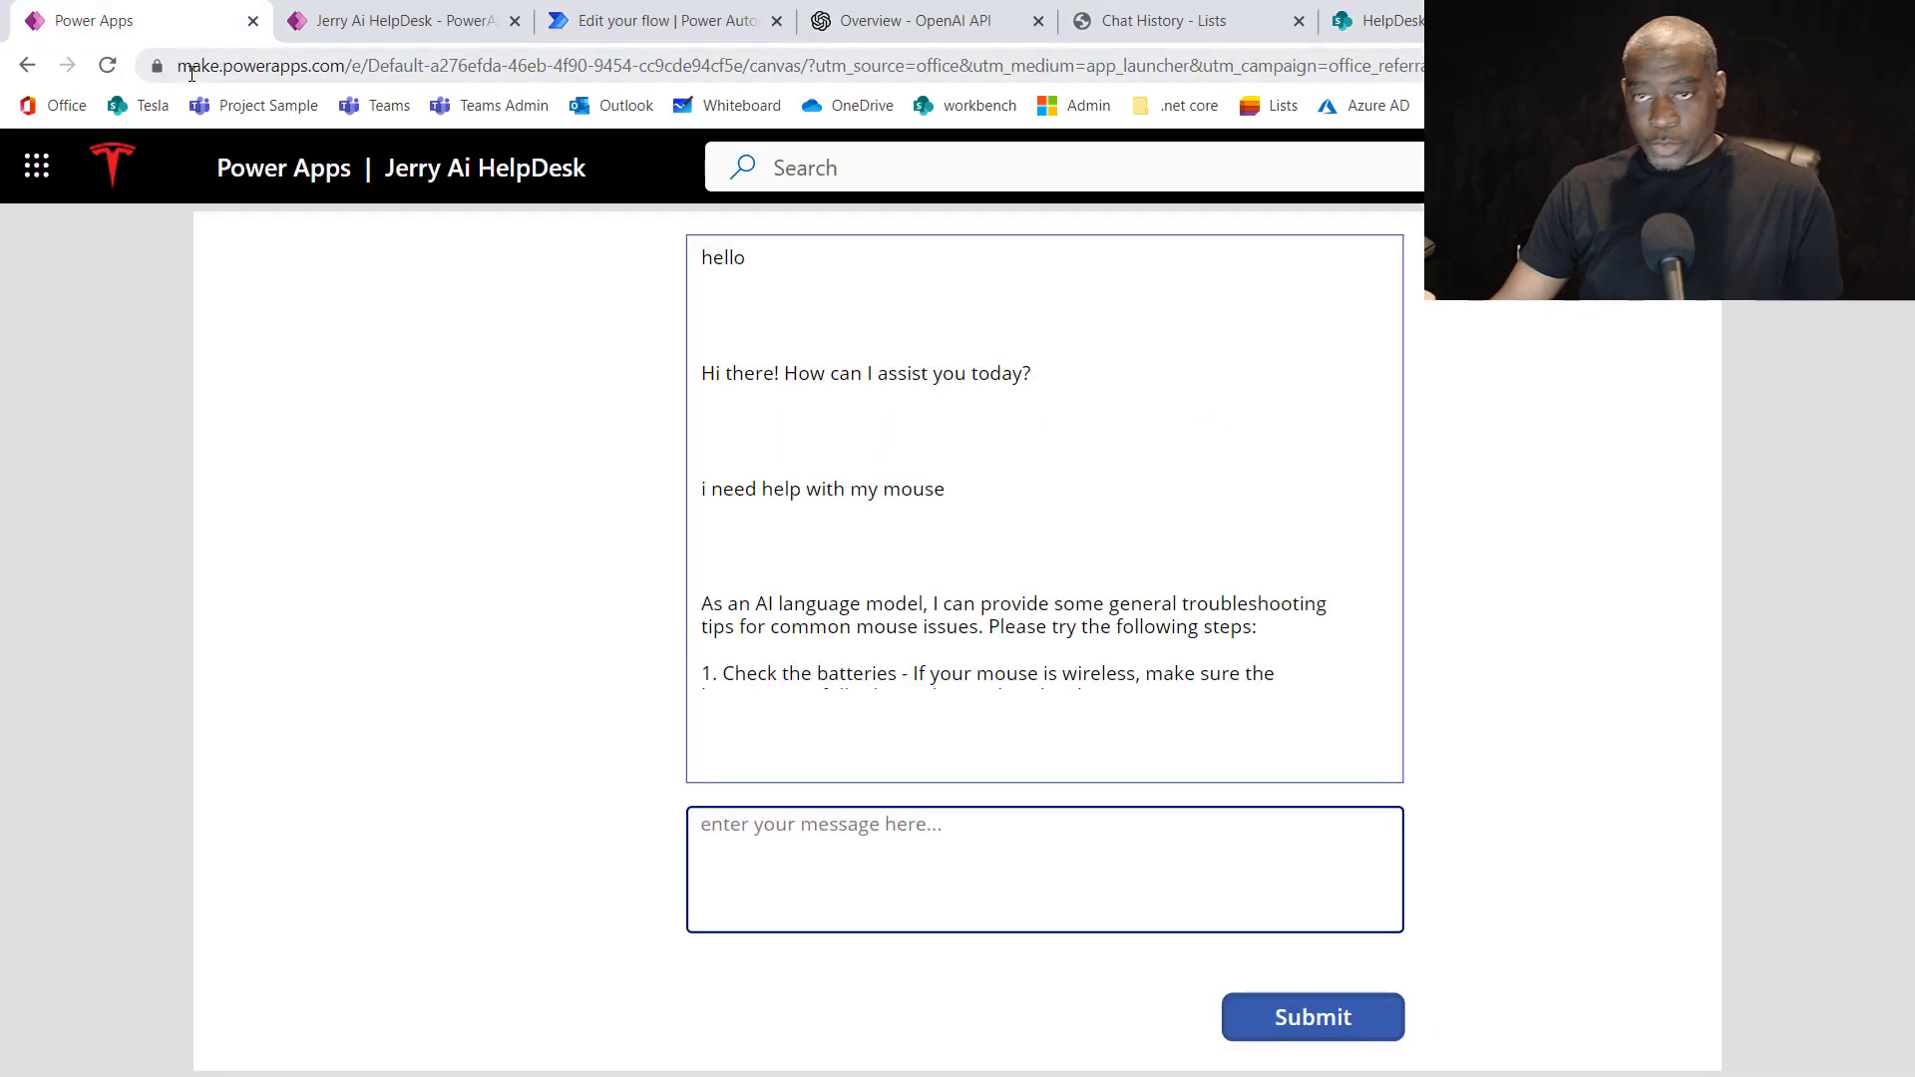
# Step: Switch to the Jerry Ai HelpDesk app in Power Apps Studio, preview it and submit the message "say that again"
pyautogui.click(193, 30)
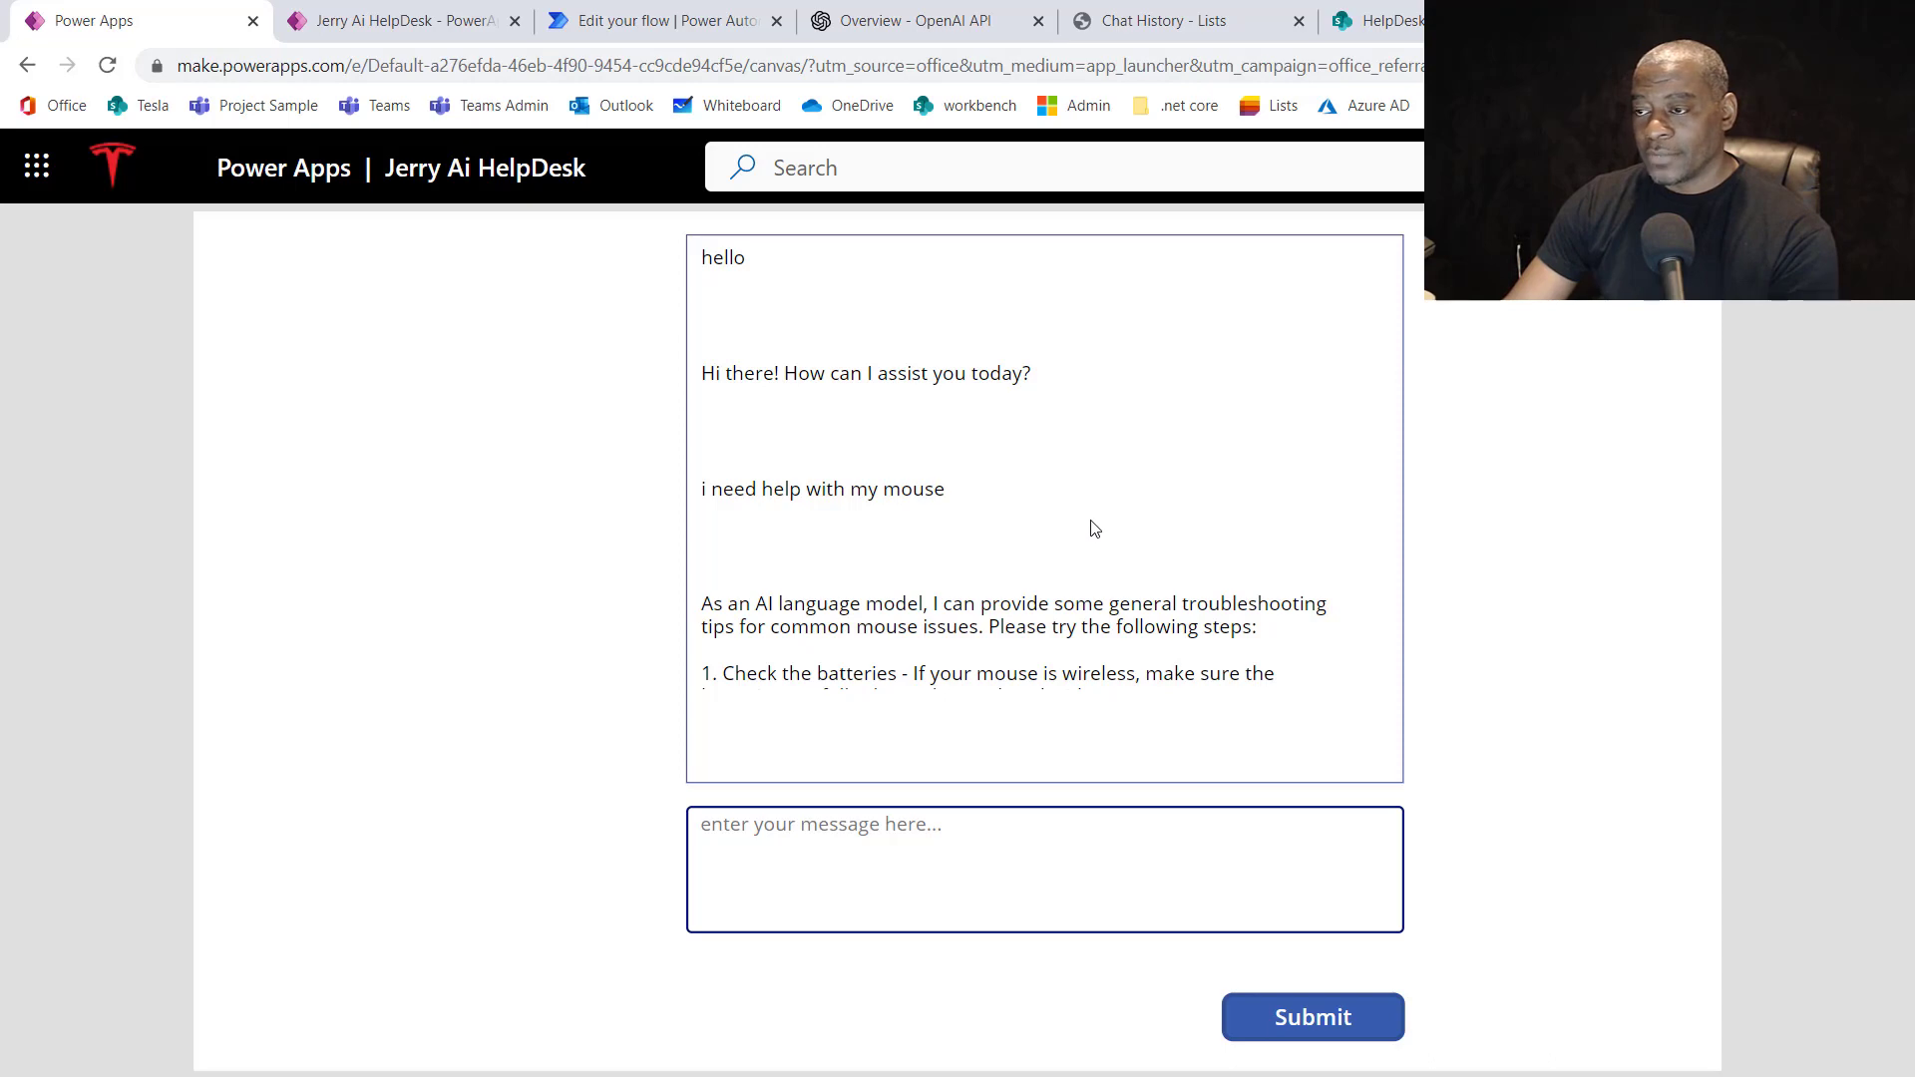
pyautogui.press('Escape')
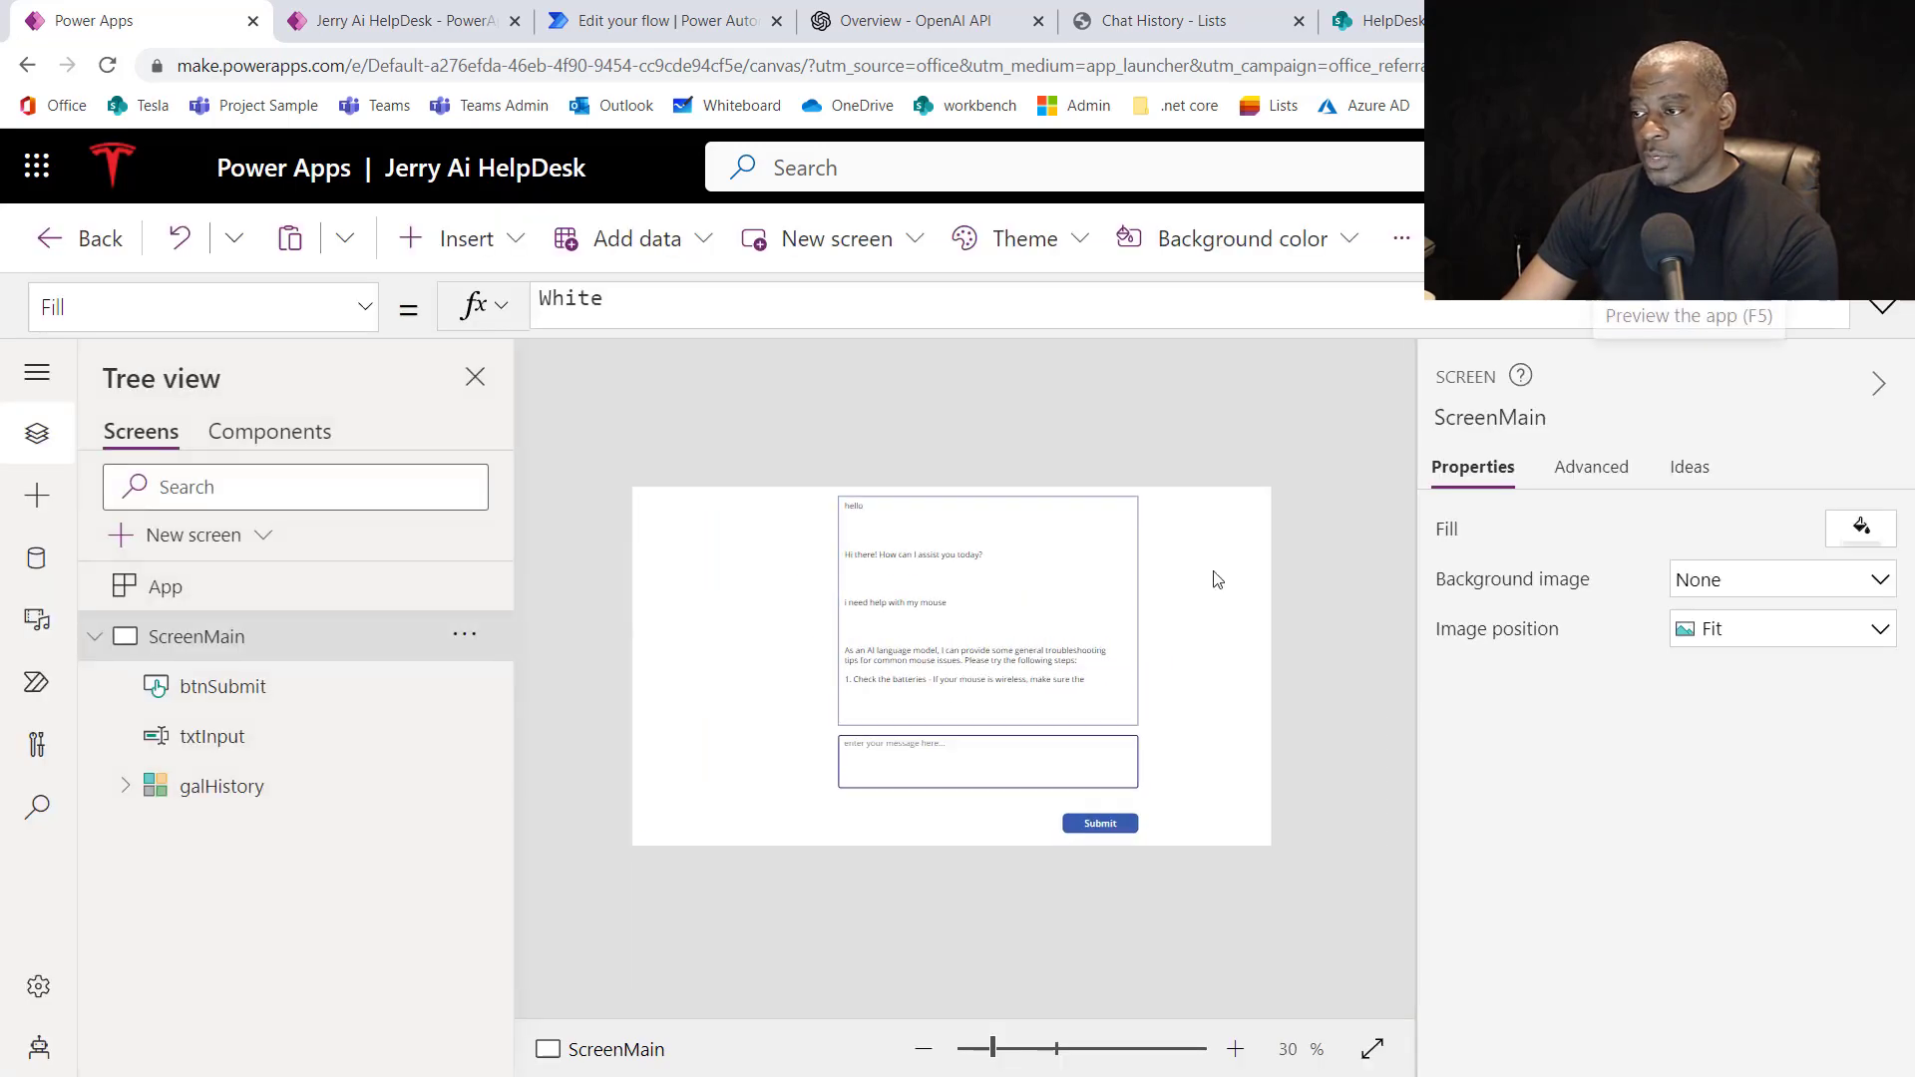
pyautogui.click(1690, 238)
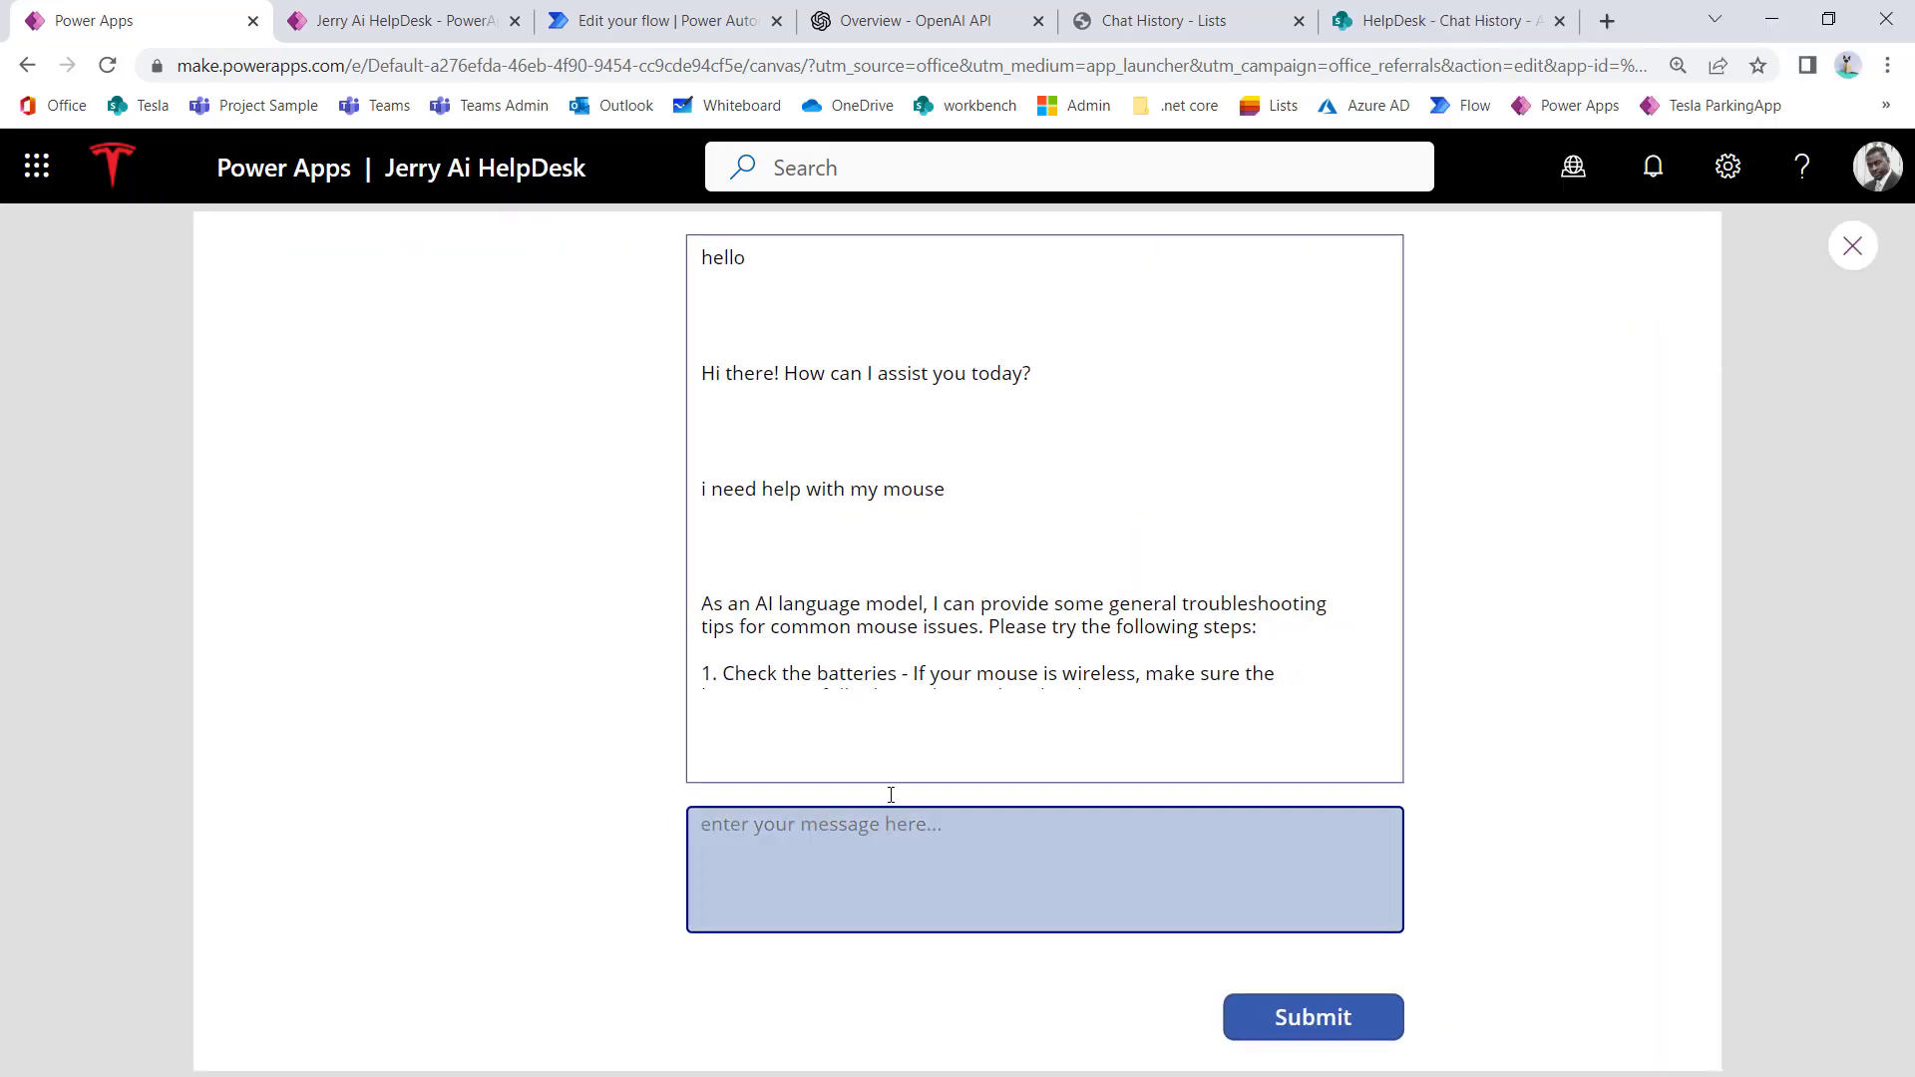
pyautogui.click(823, 863)
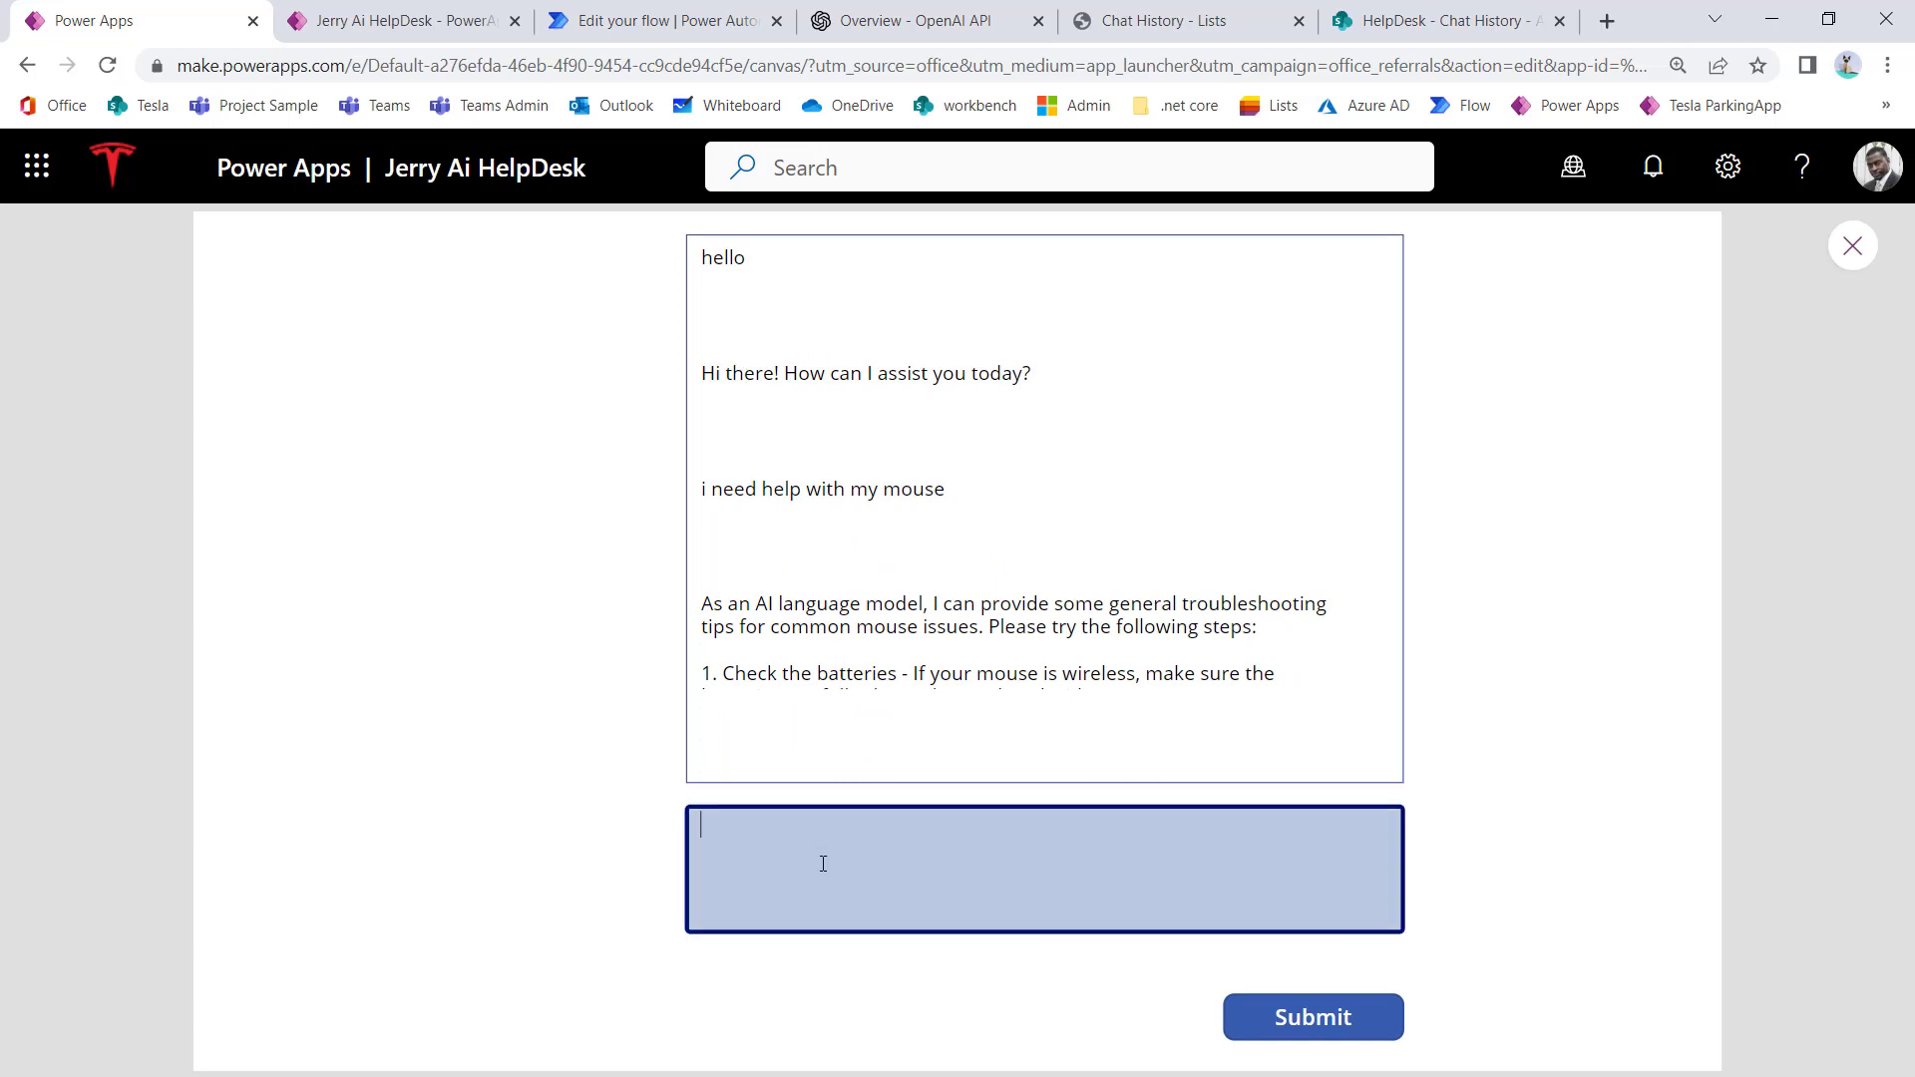
pyautogui.write('say that again')
pyautogui.press('Return')
pyautogui.click(1386, 1026)
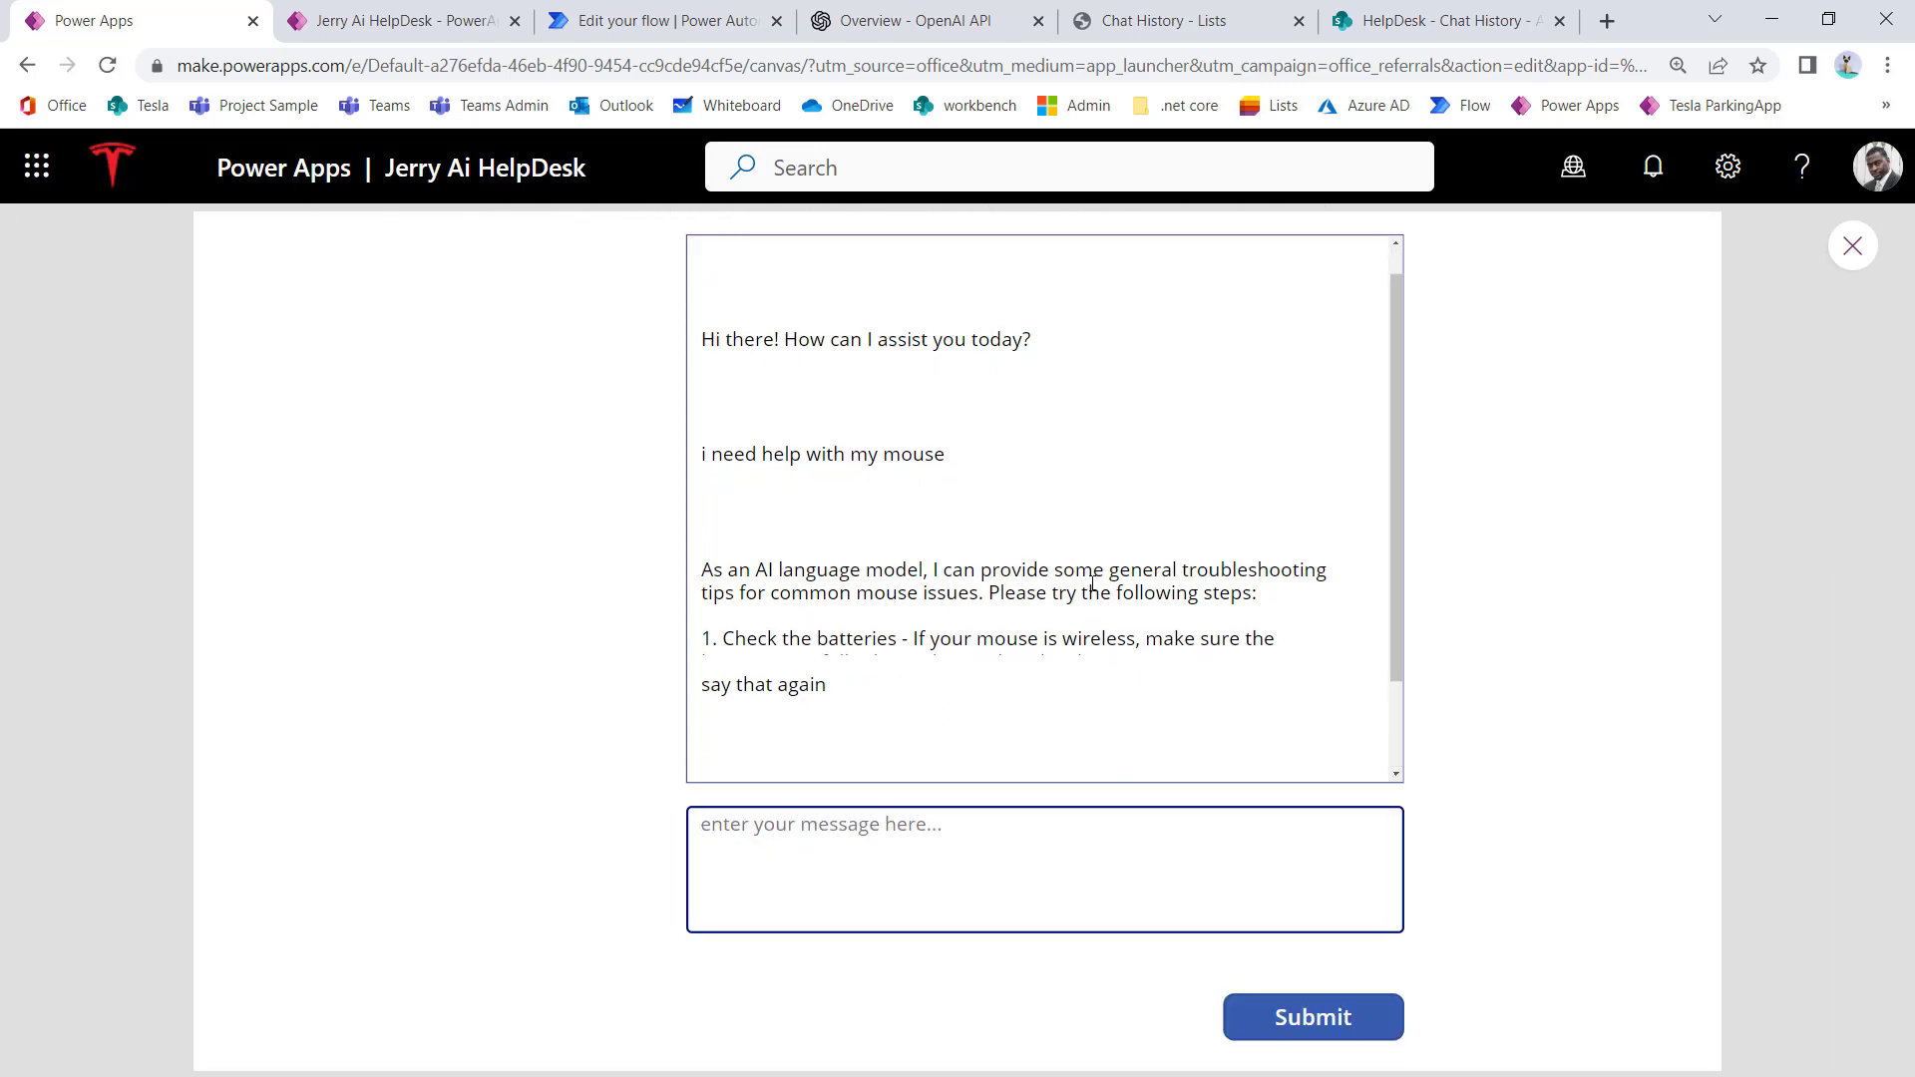
# Step: Examine how the preview's chat history displays the long reply and the messages around it, and close the preview
pyautogui.scroll(-2, 1082, 598)
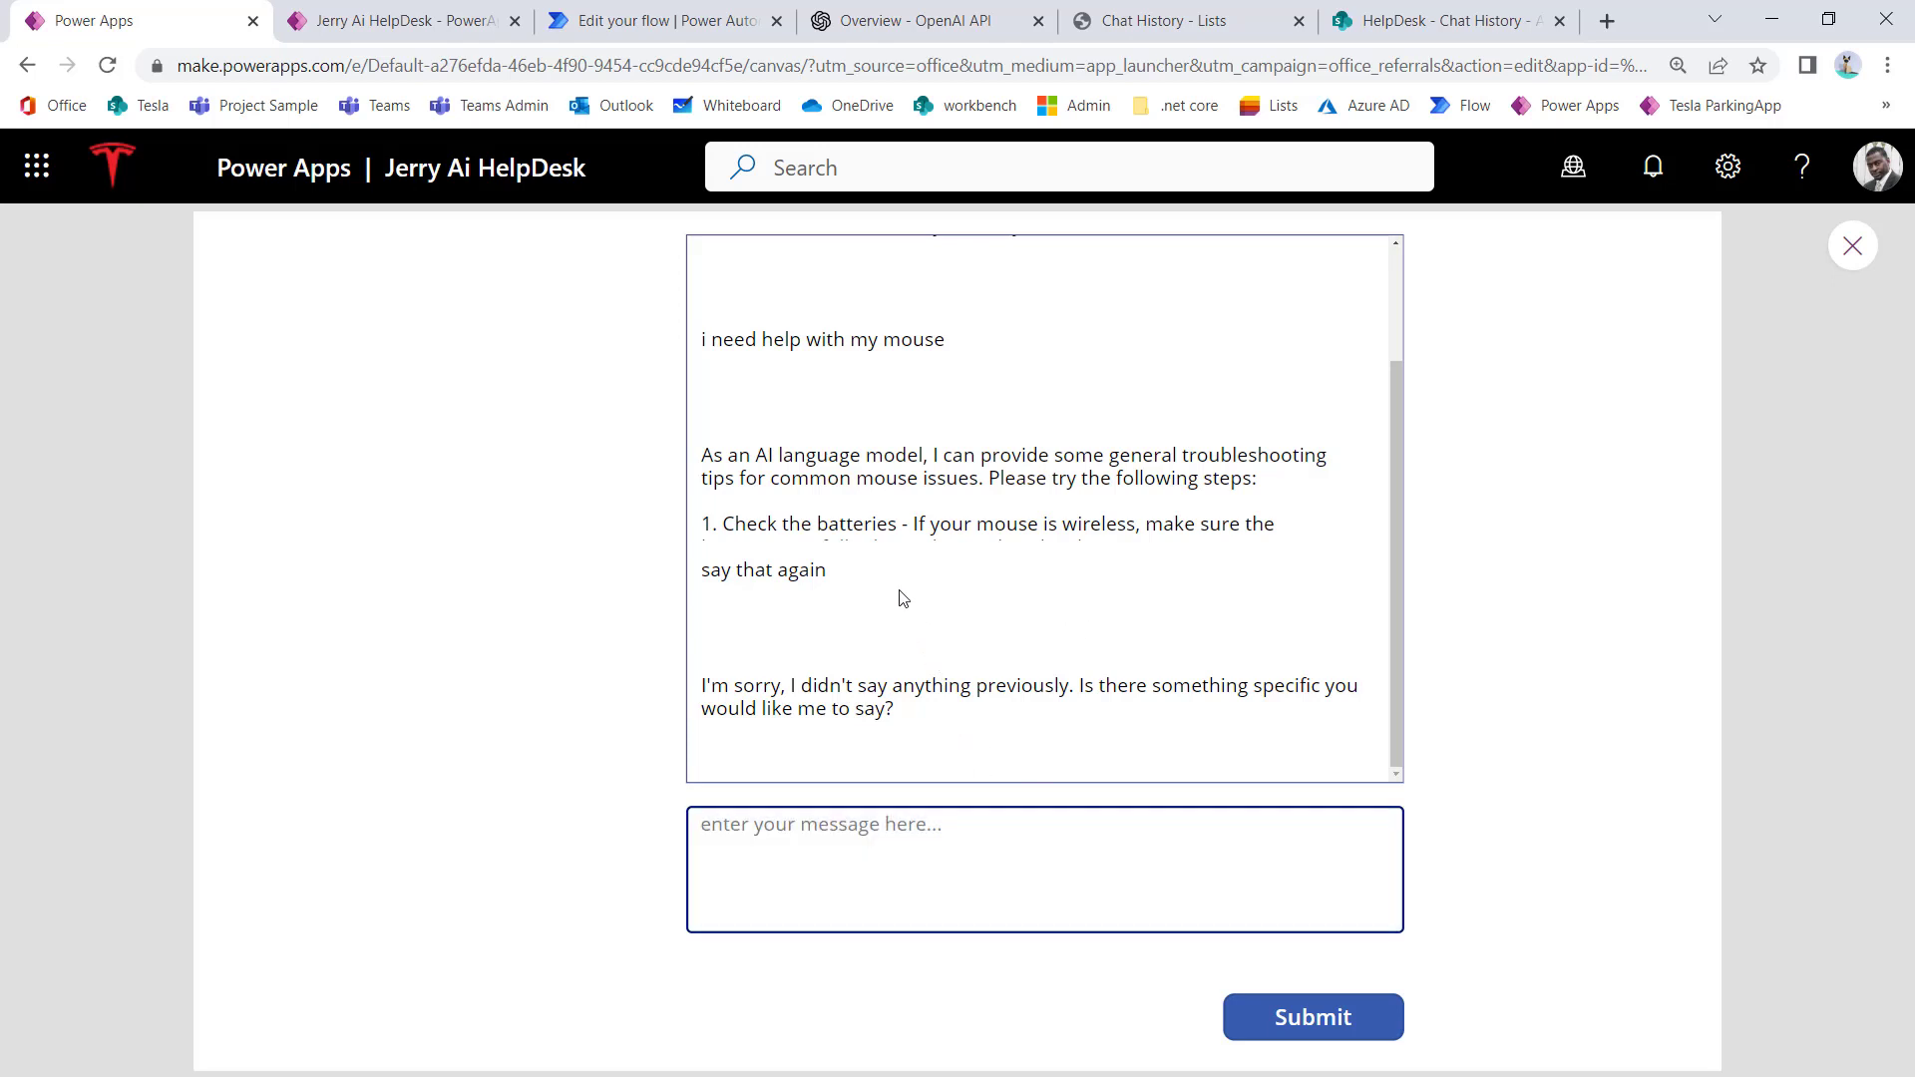
pyautogui.moveTo(804, 526); pyautogui.dragTo(843, 557)
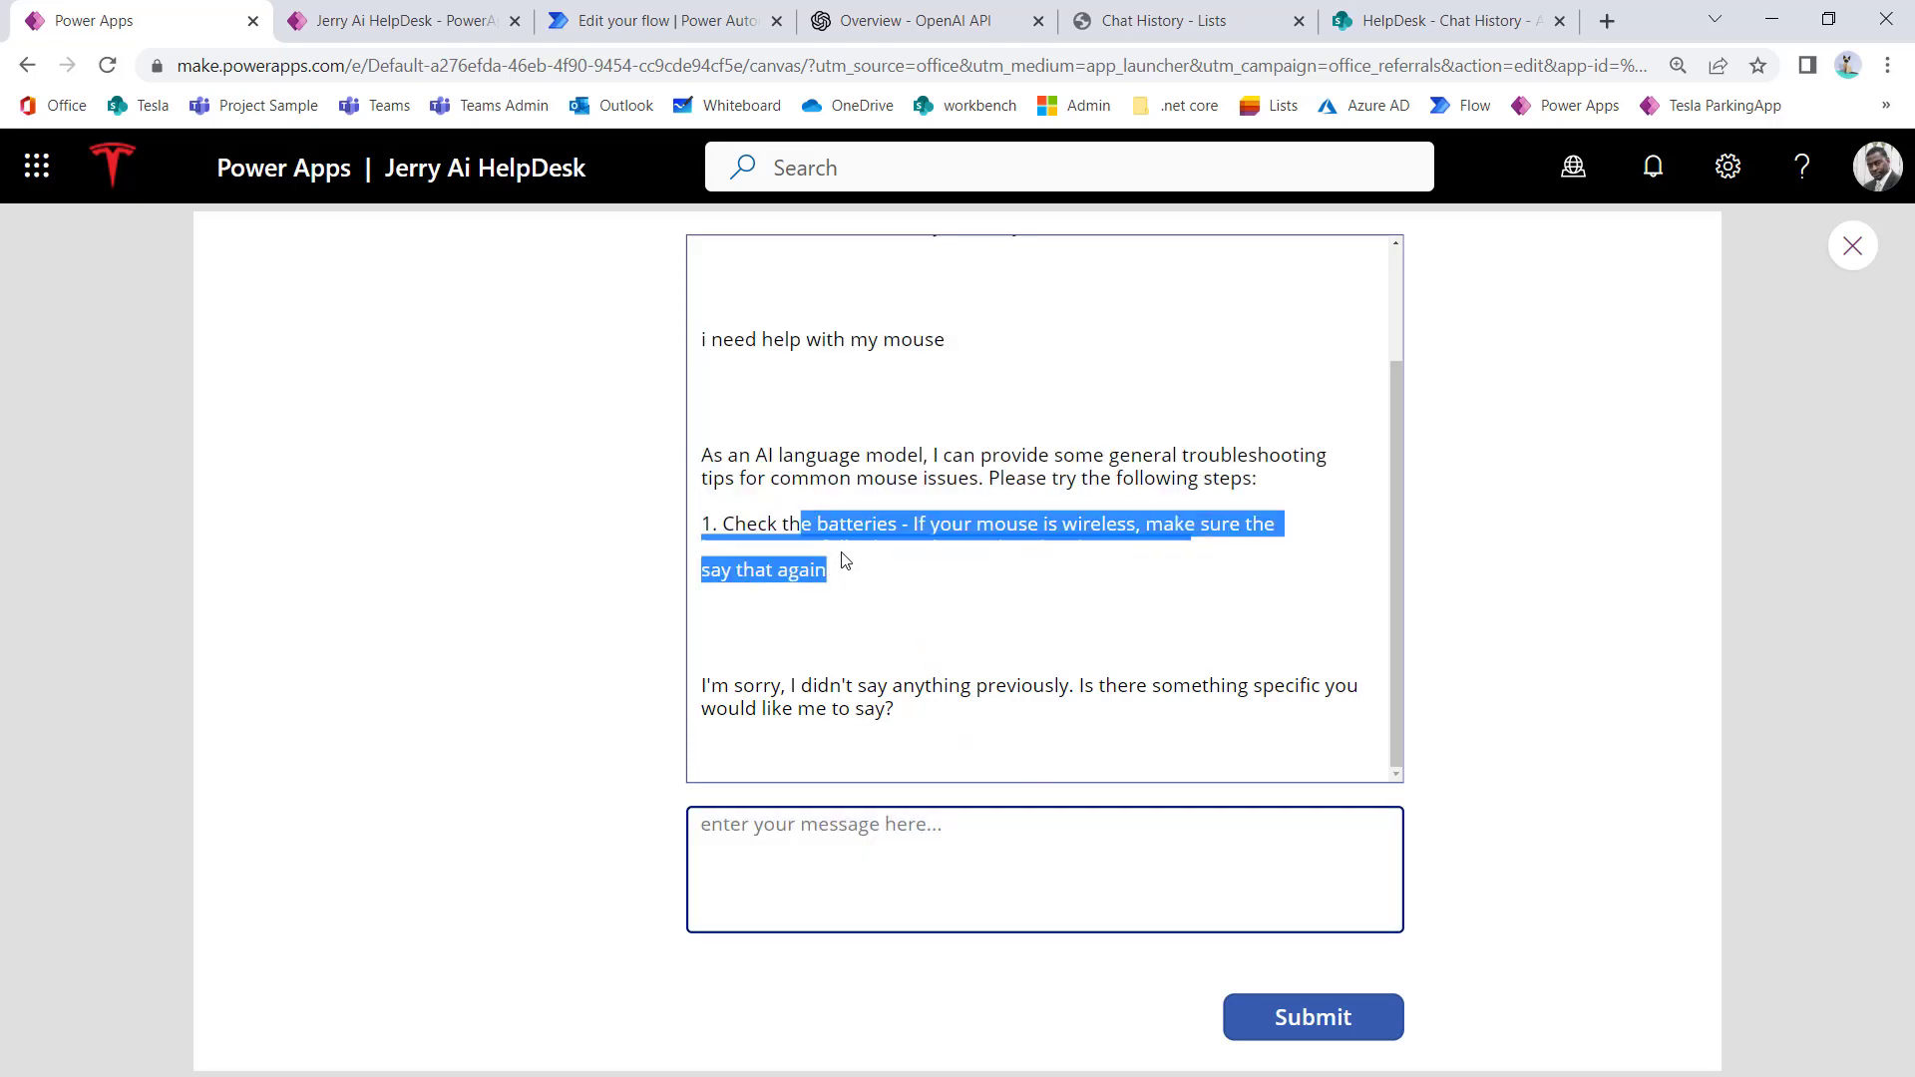
pyautogui.click(867, 560)
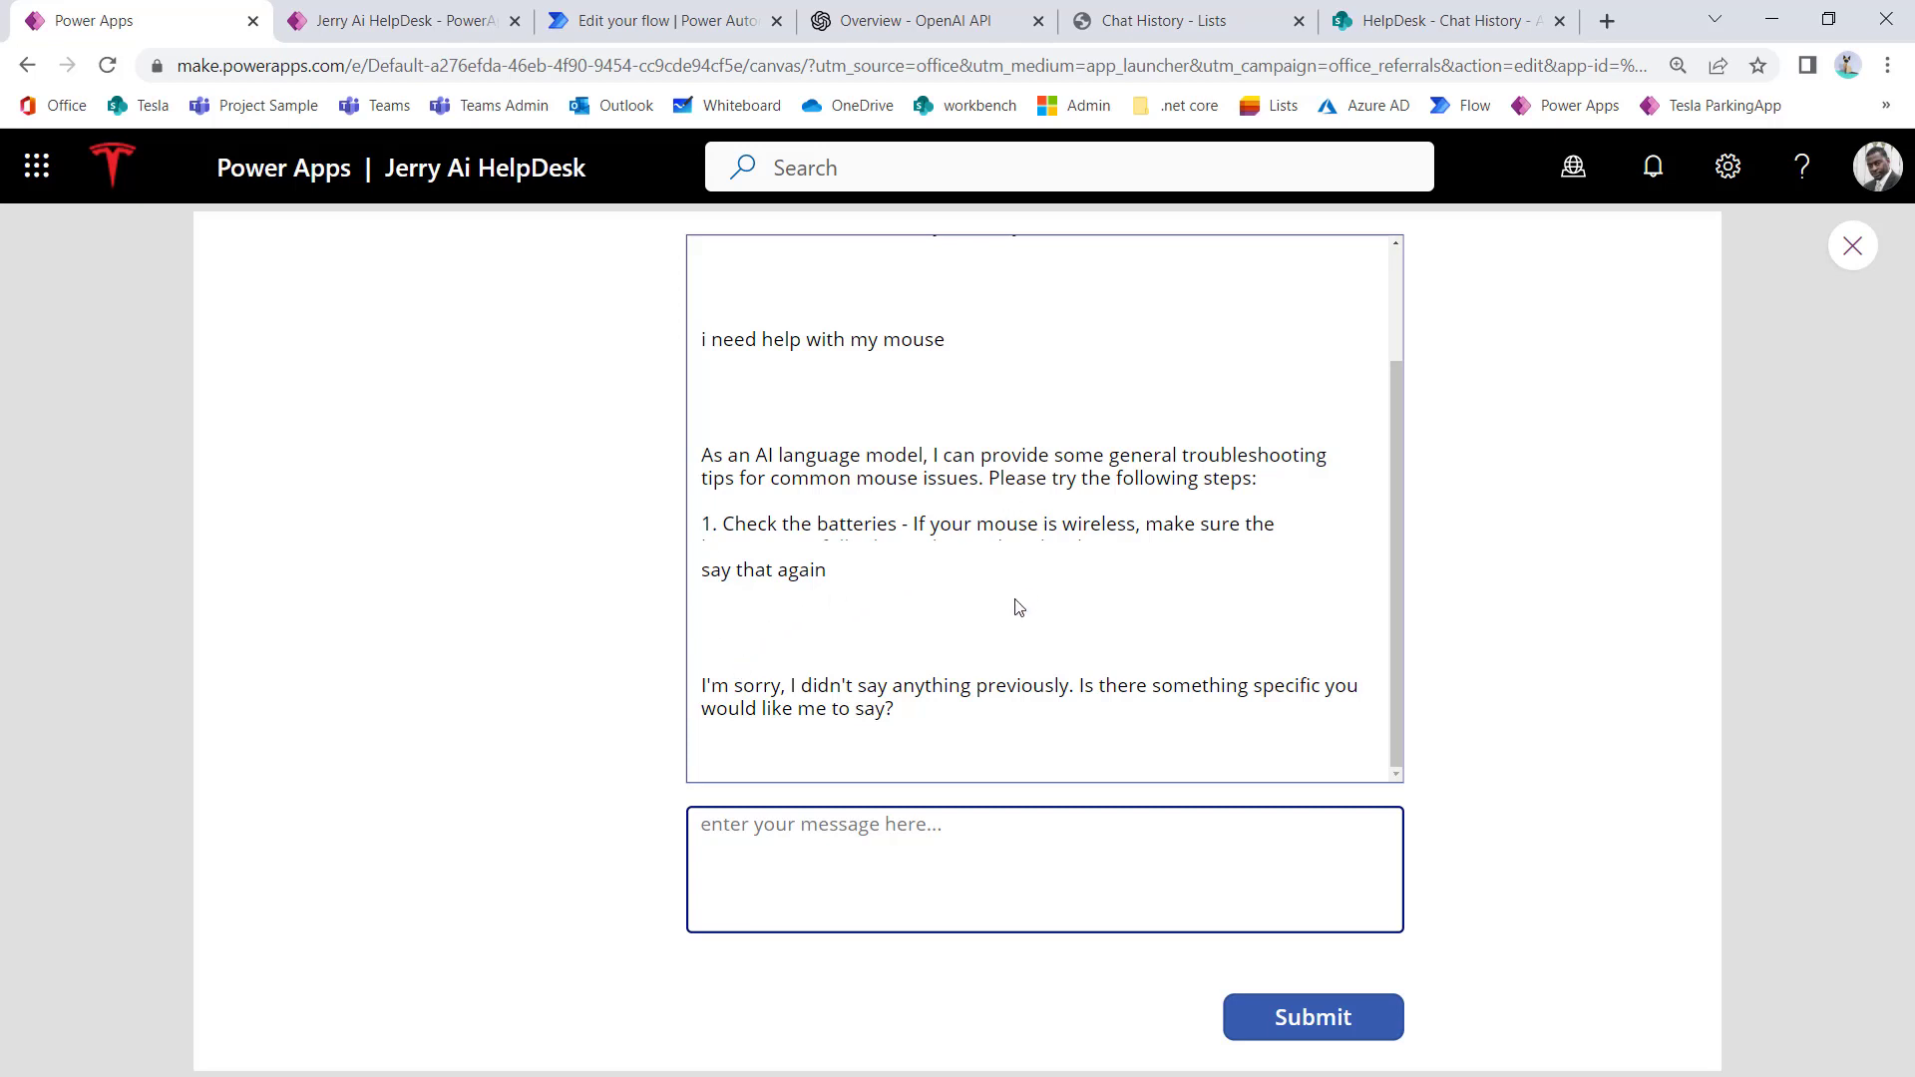
pyautogui.scroll(3, 1069, 599)
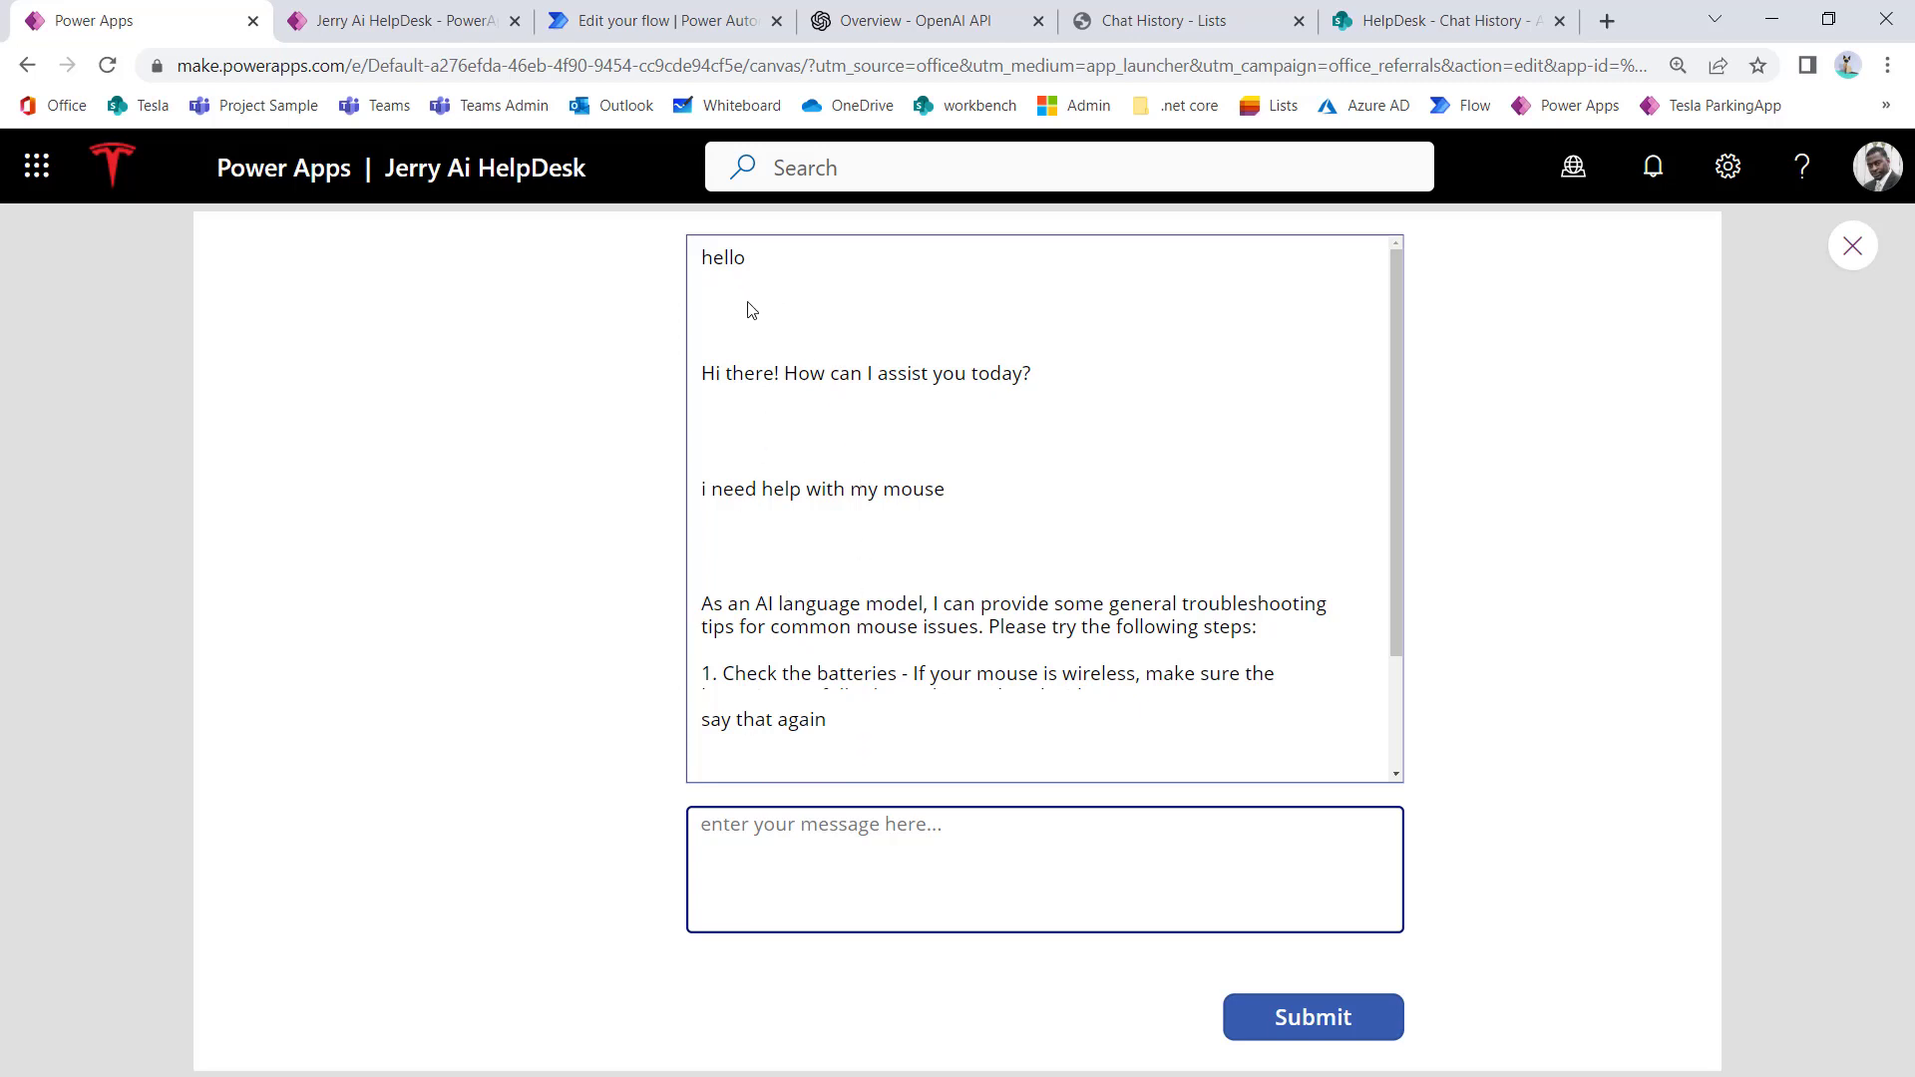
pyautogui.scroll(-2, 793, 511)
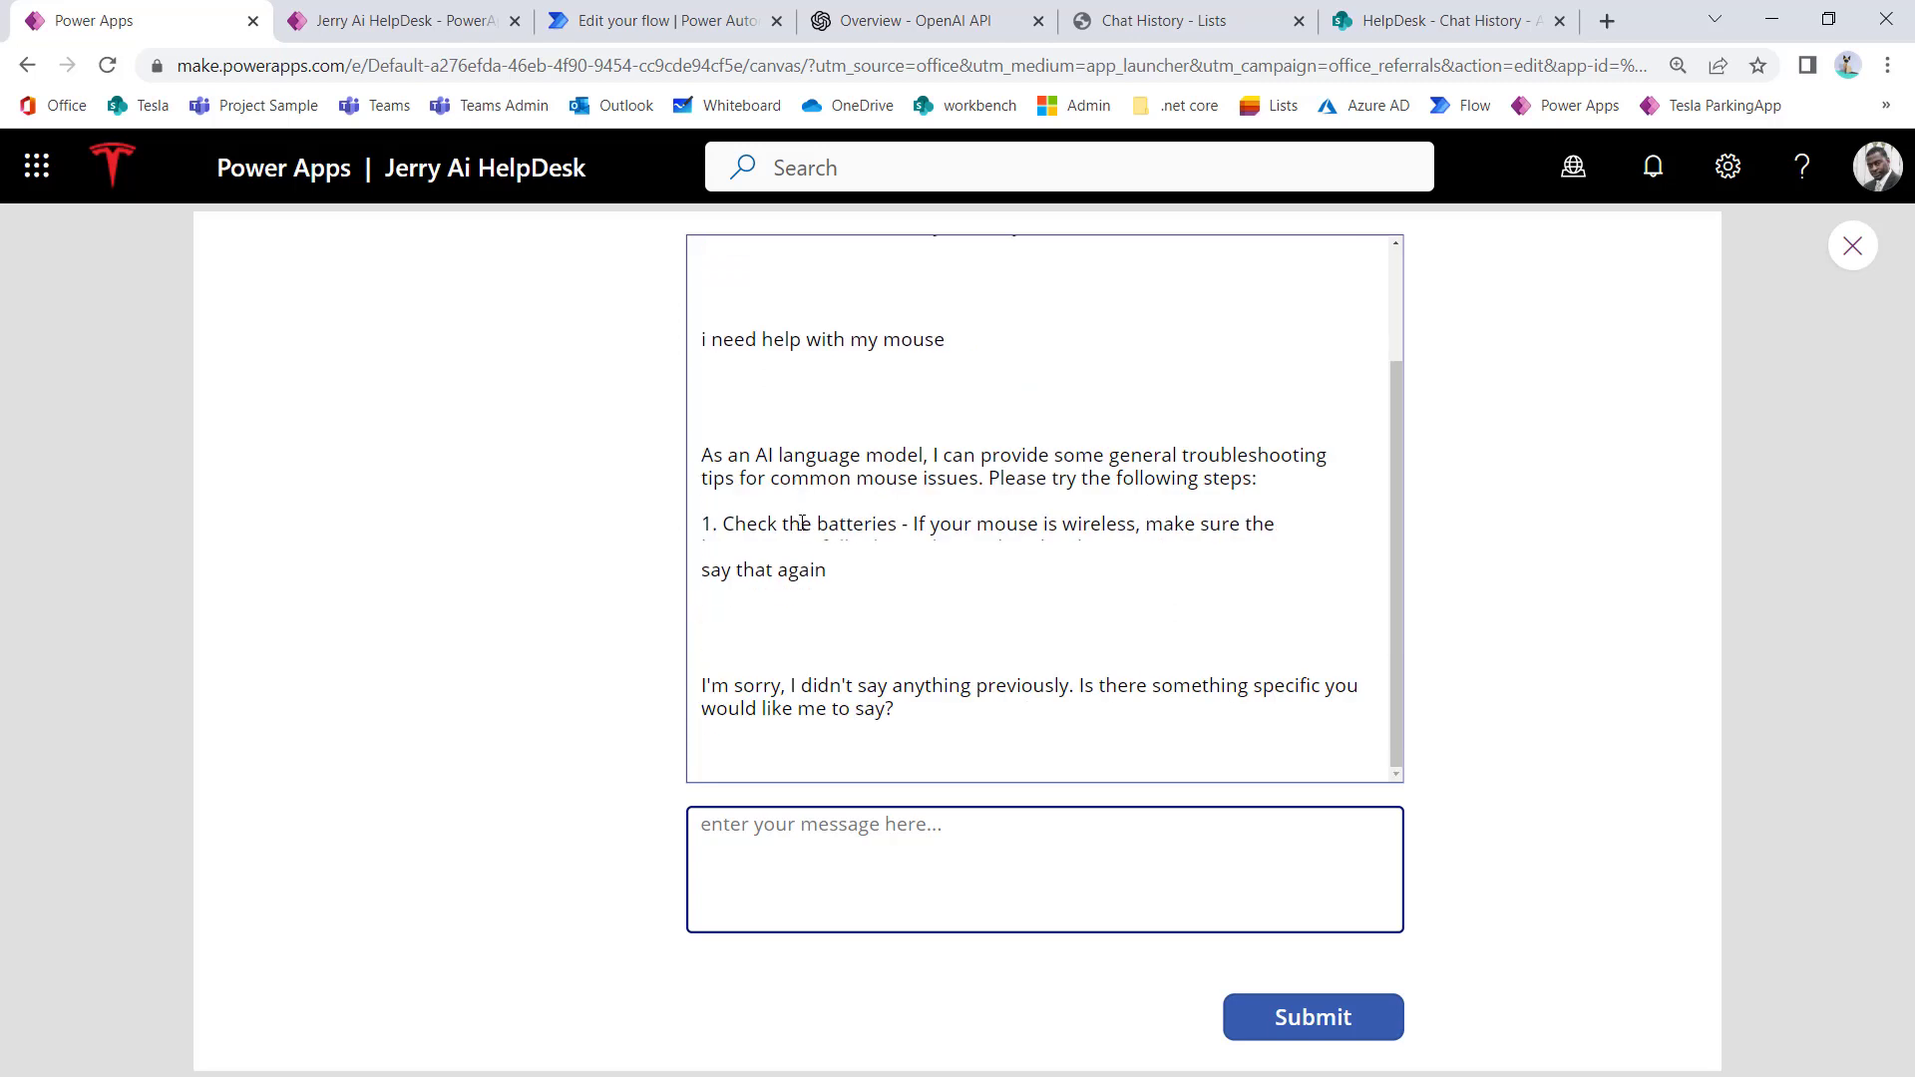
pyautogui.scroll(2, 802, 524)
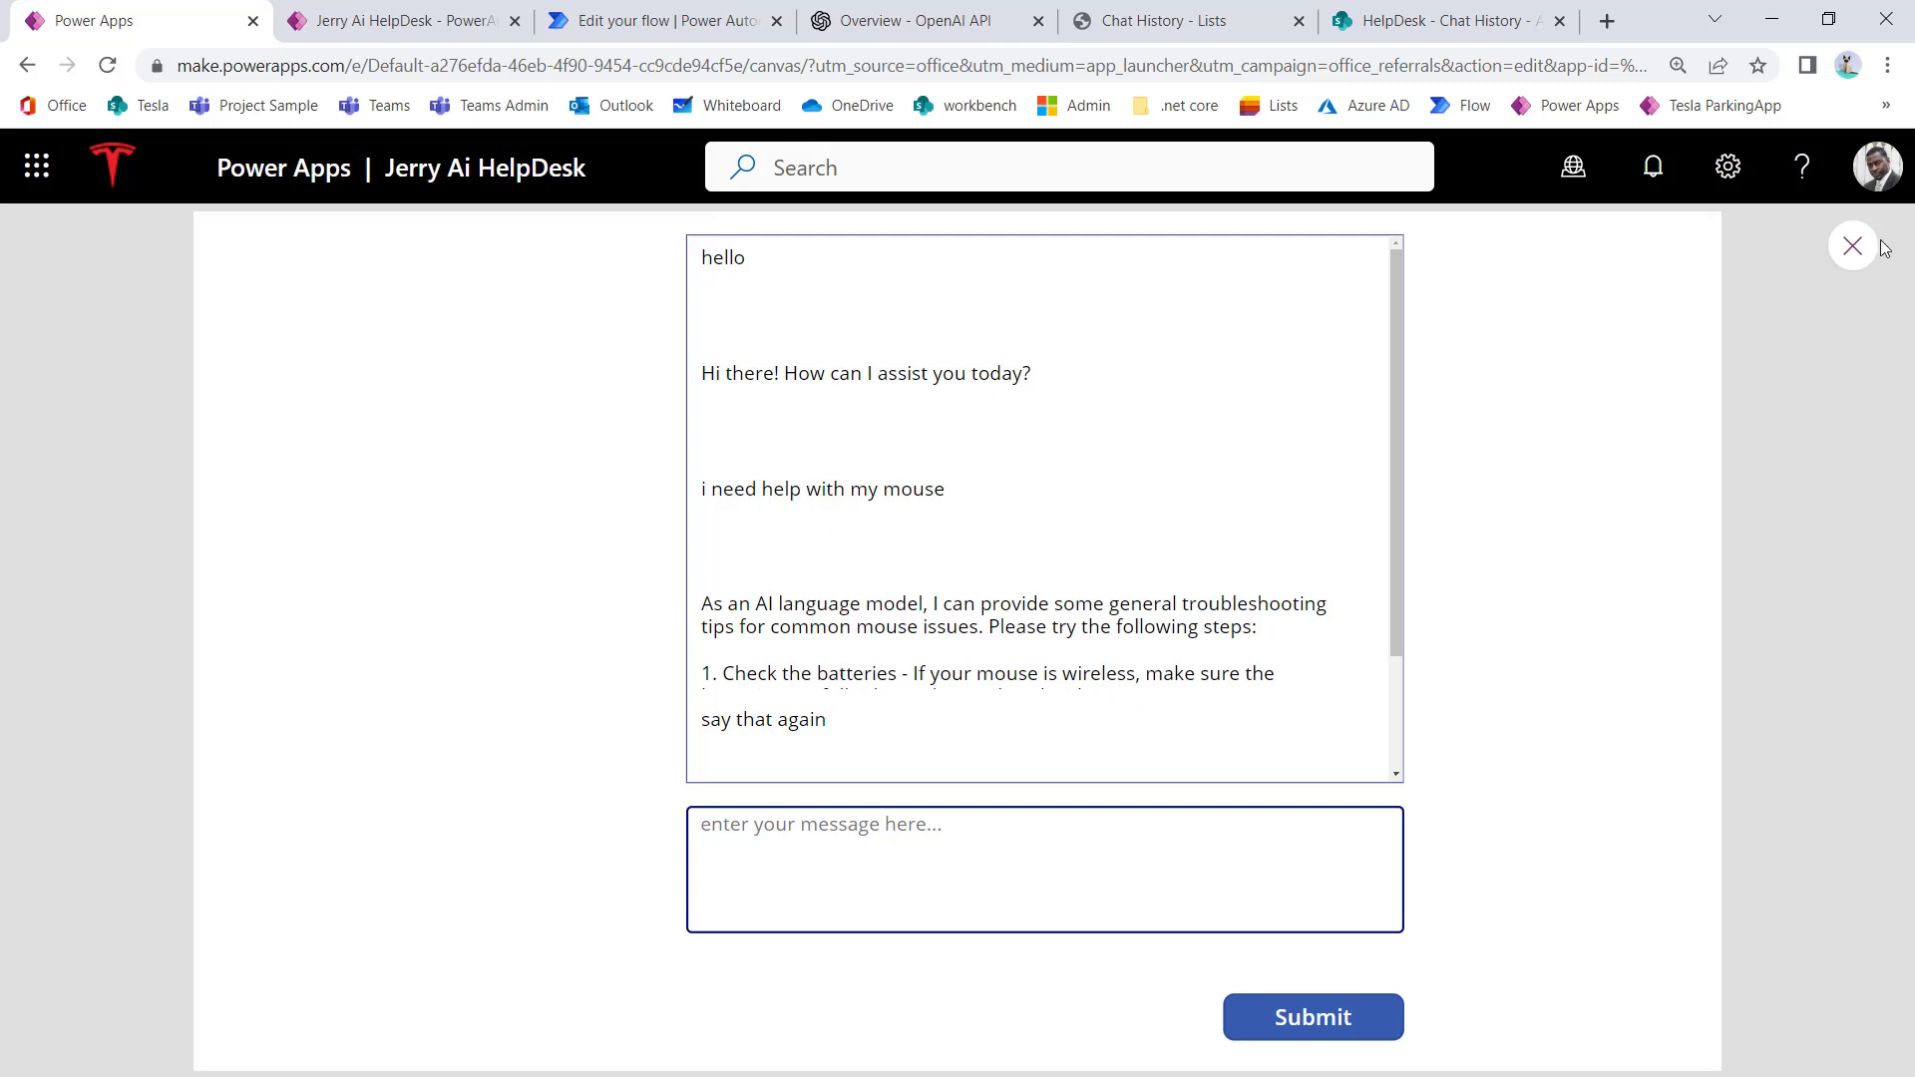
pyautogui.click(1851, 250)
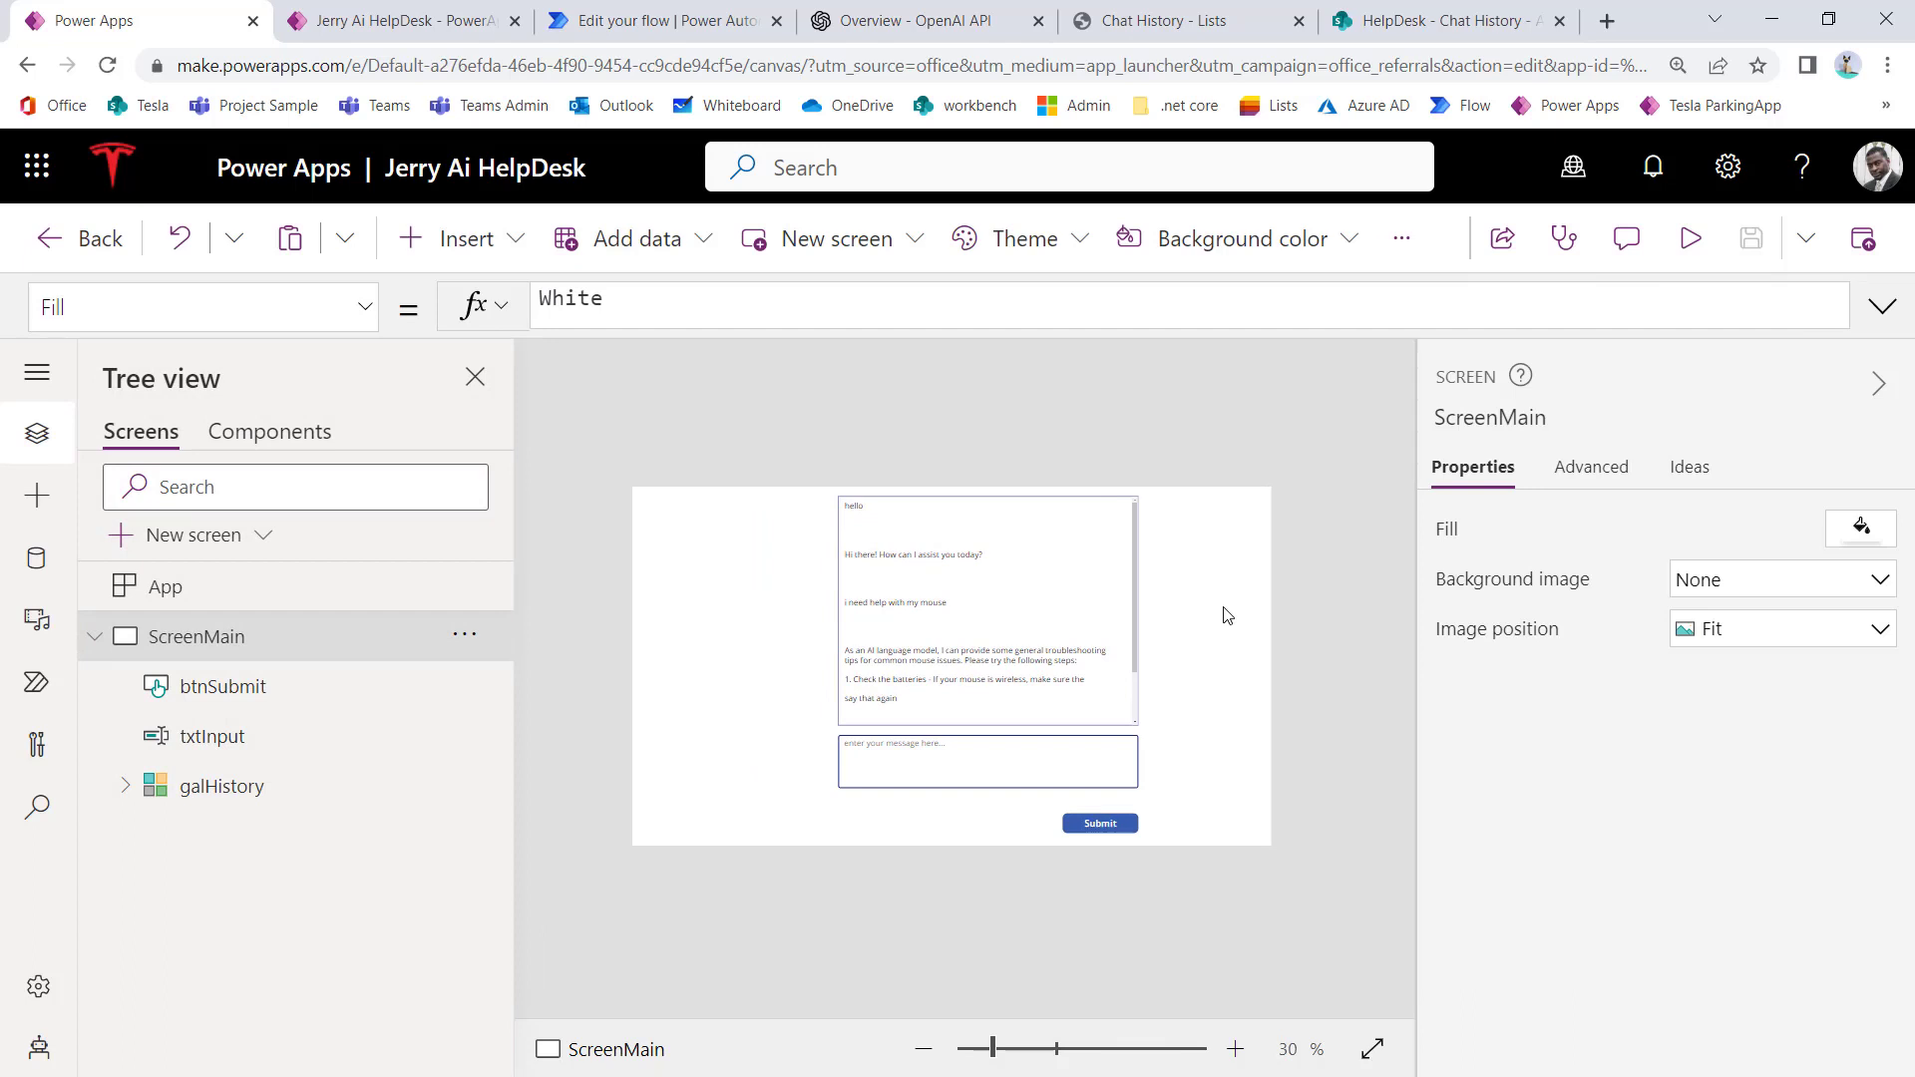
# Step: Select the existing chat history gallery on ScreenMain, with the canvas enlarged to 50%, to inspect its properties
pyautogui.click(1235, 1050)
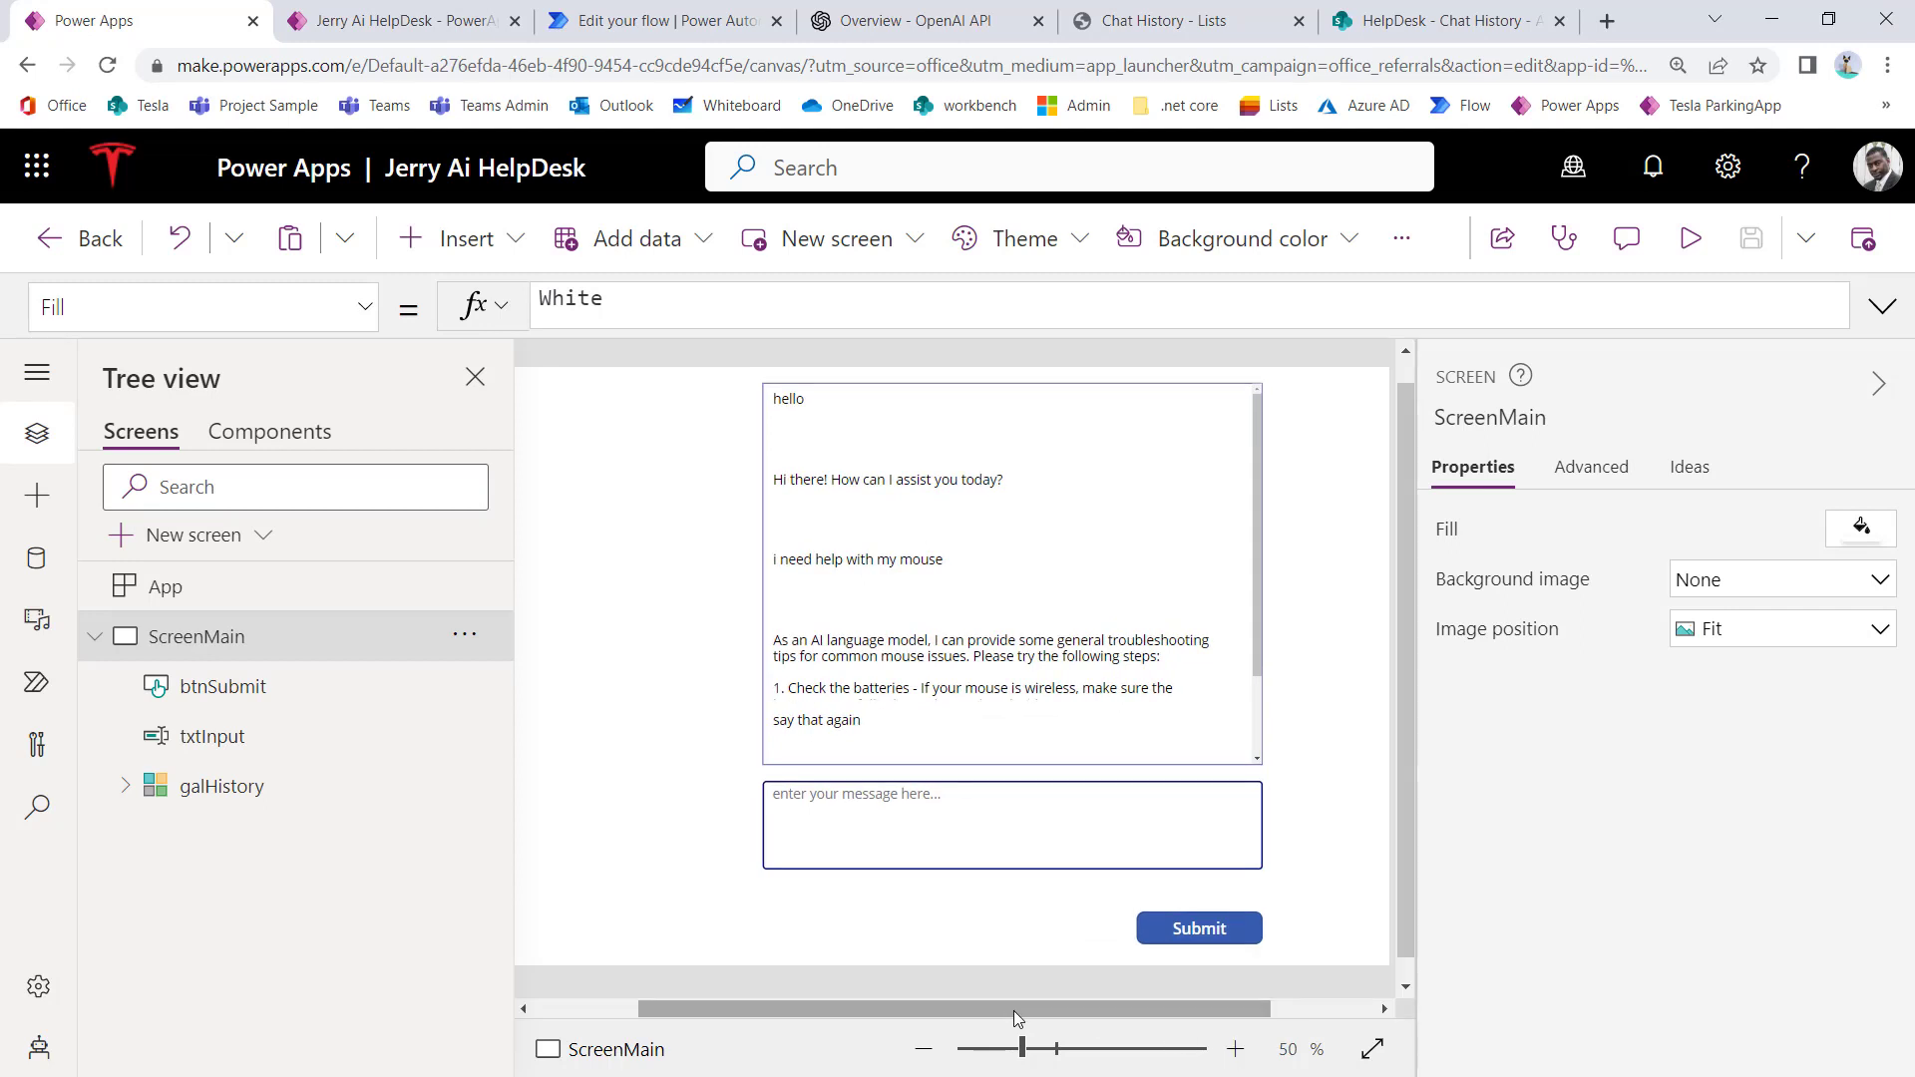
pyautogui.moveTo(1014, 1010)
pyautogui.mouseDown()
pyautogui.moveTo(967, 1008)
pyautogui.moveTo(990, 1005)
pyautogui.mouseUp()
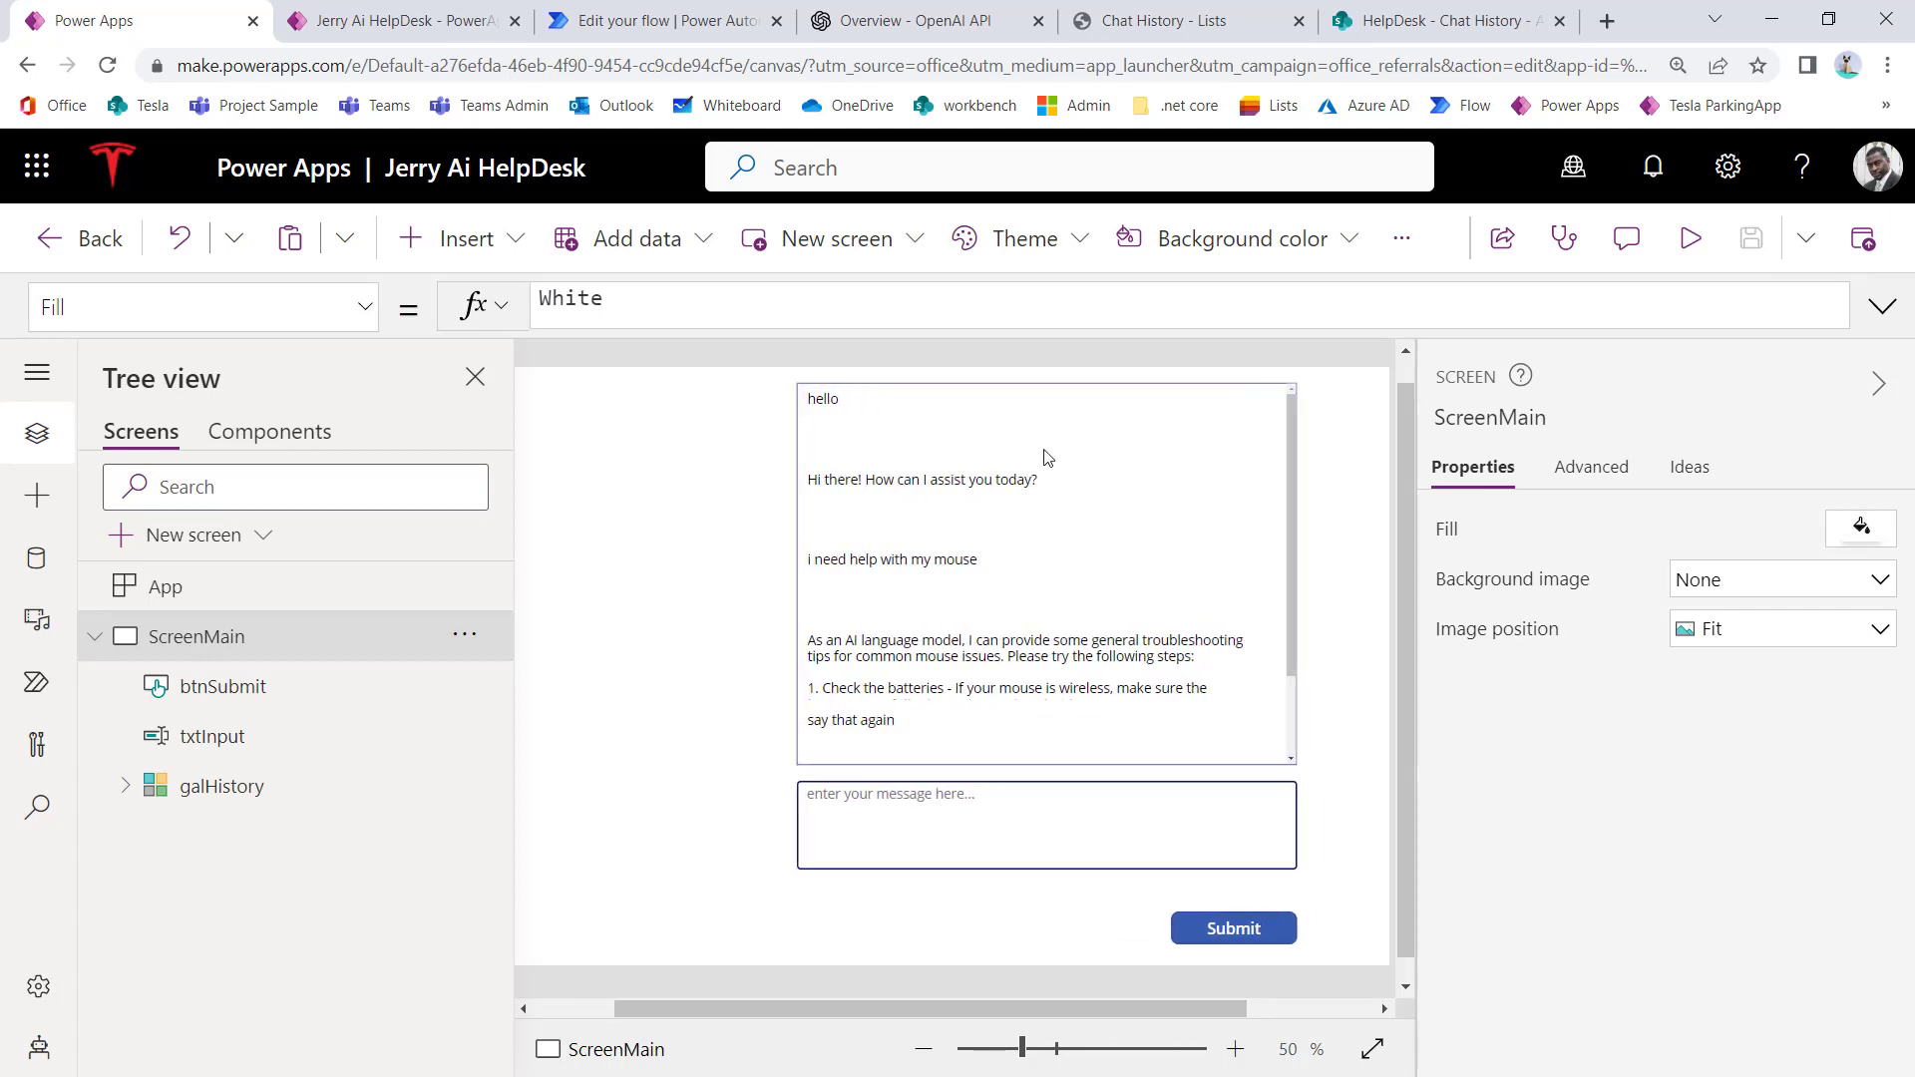
pyautogui.click(1042, 563)
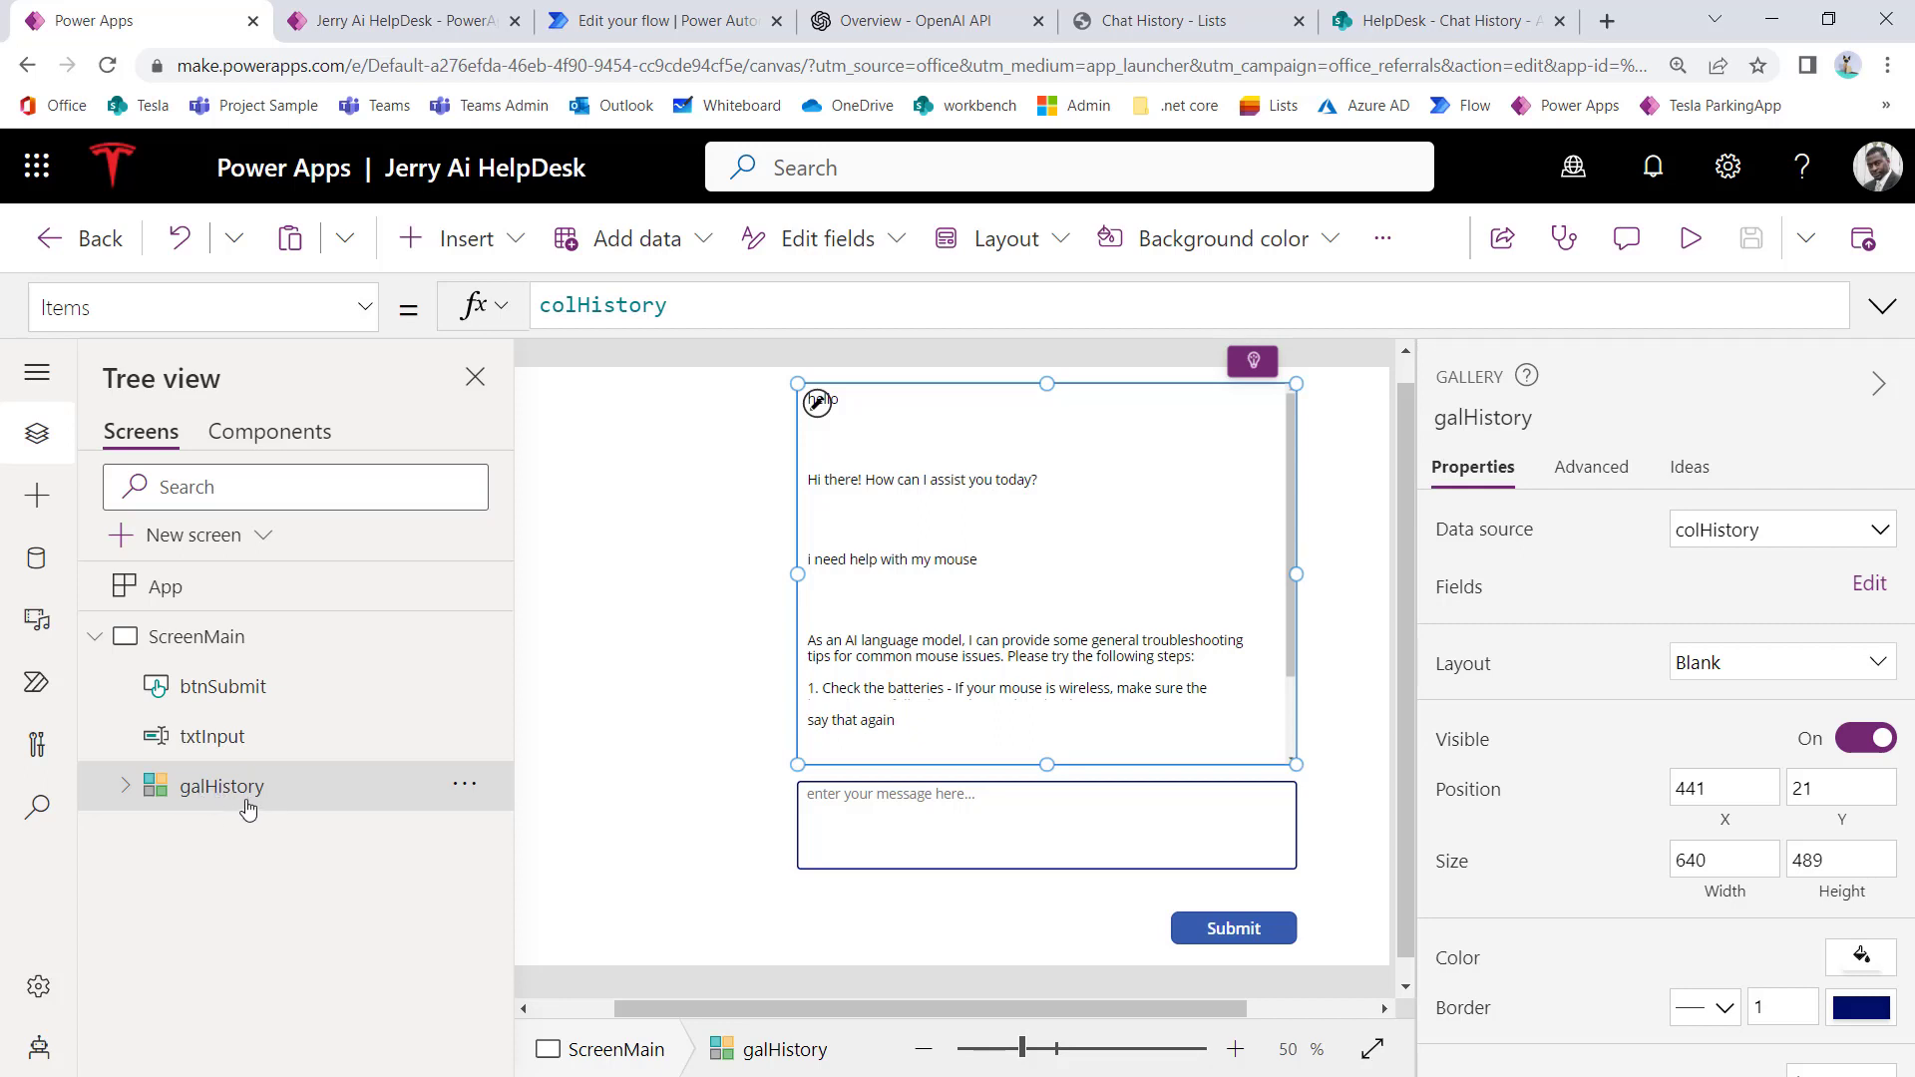
# Step: Search the insertable controls for galleries and add a blank flexible height gallery to ScreenMain without choosing a data source
pyautogui.click(37, 496)
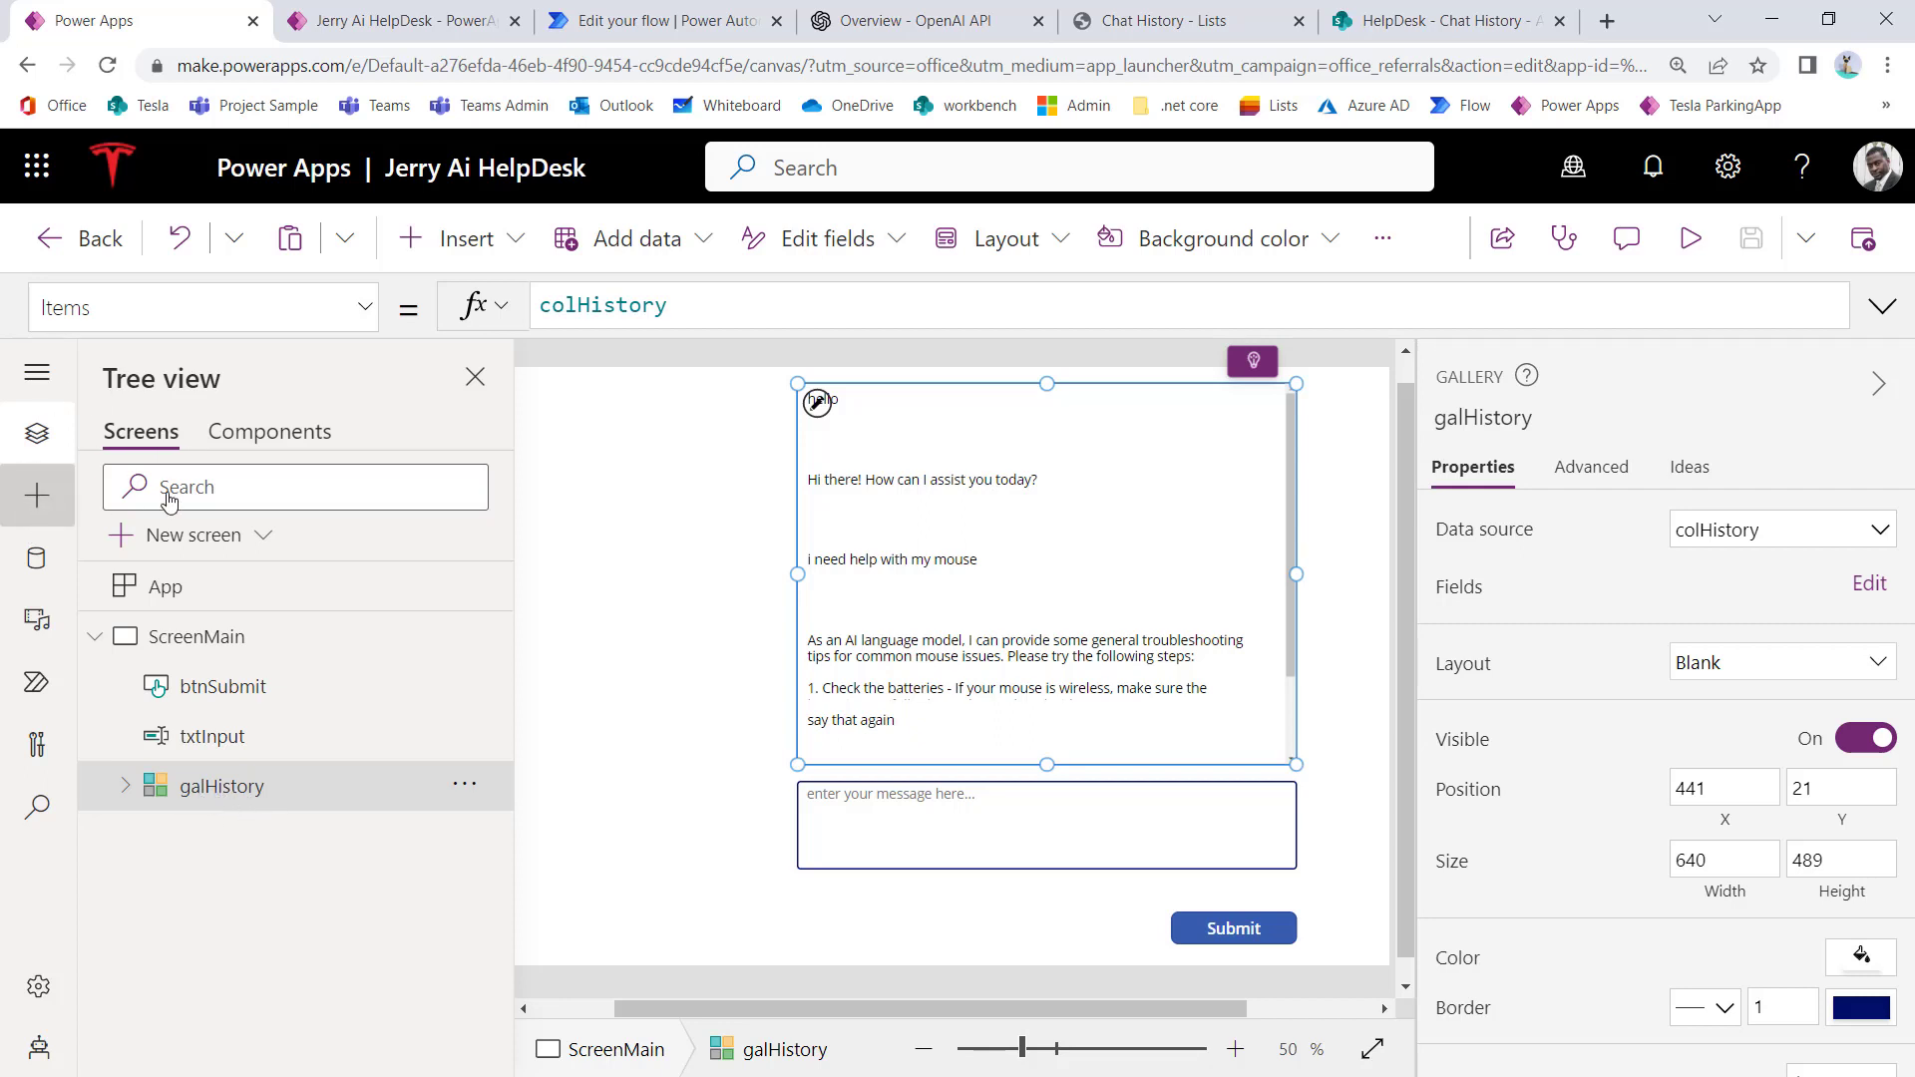
pyautogui.click(257, 442)
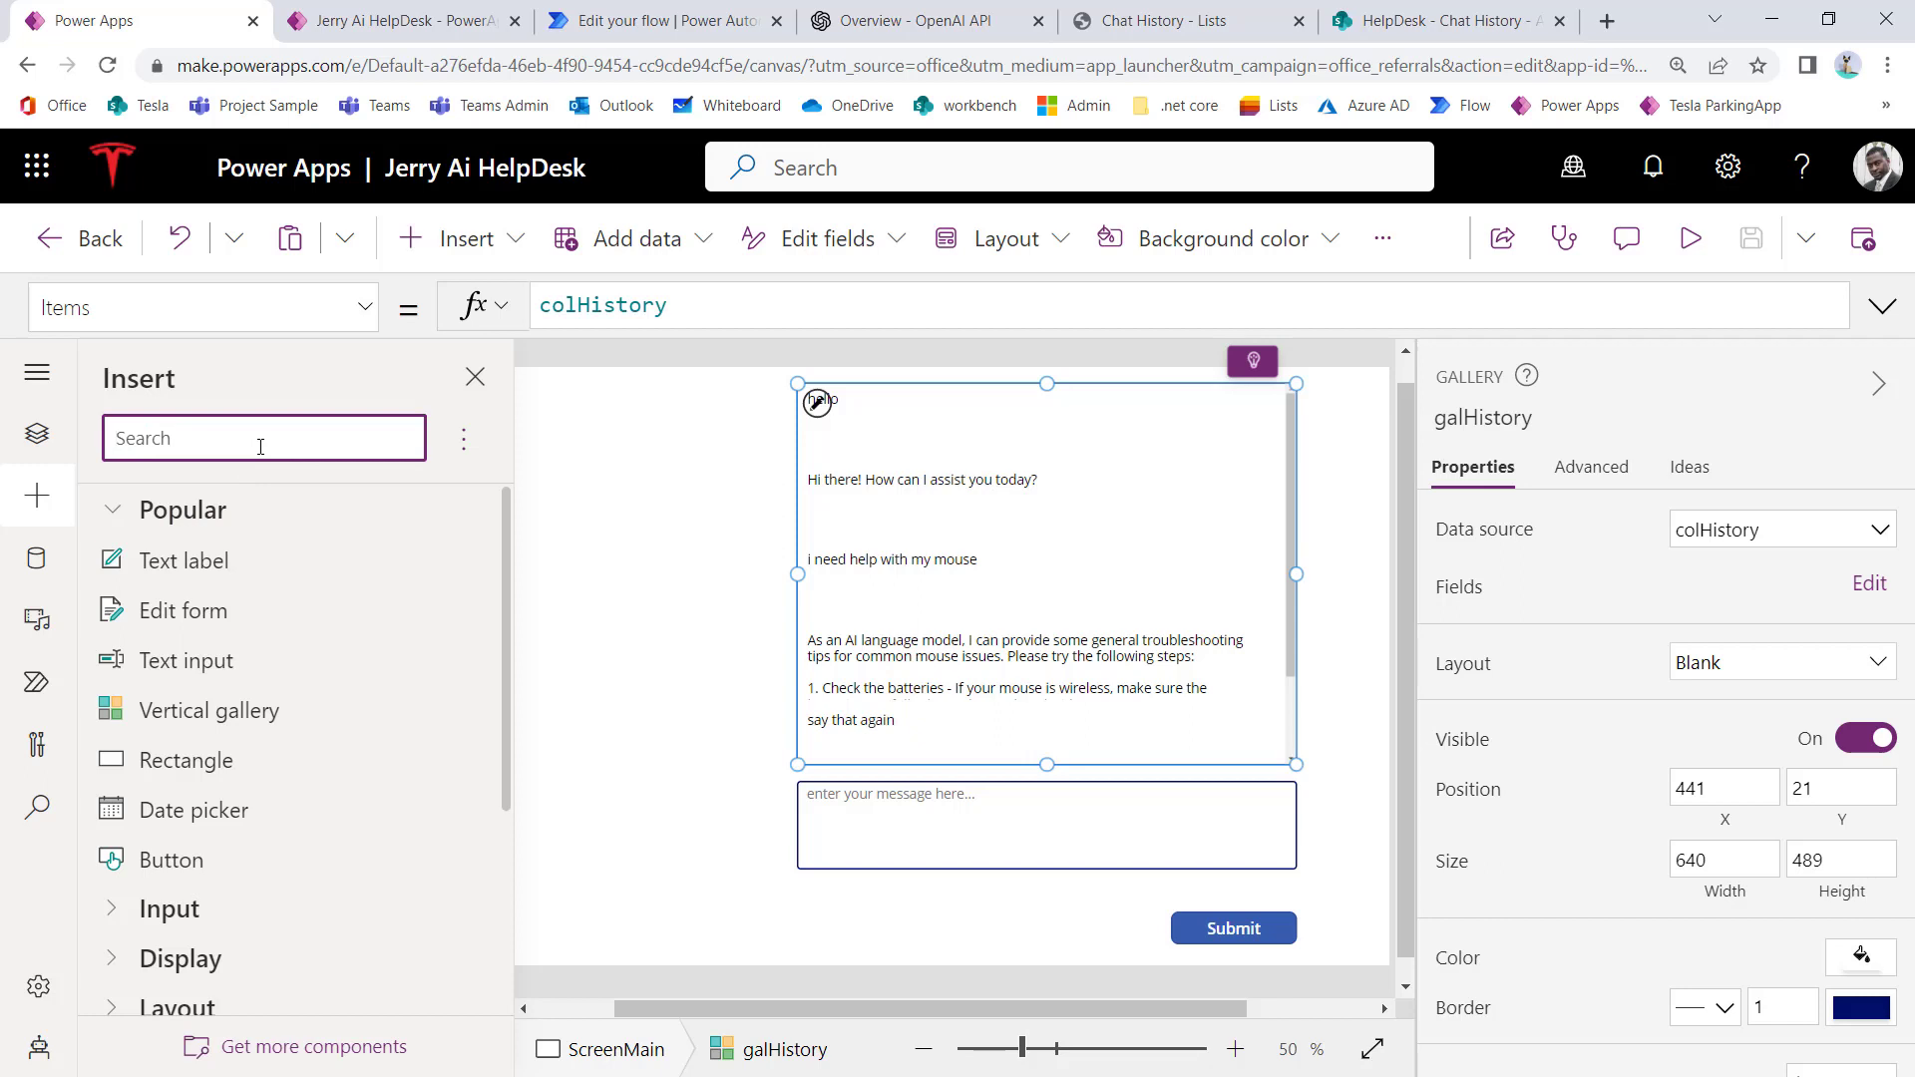
pyautogui.write('vertica')
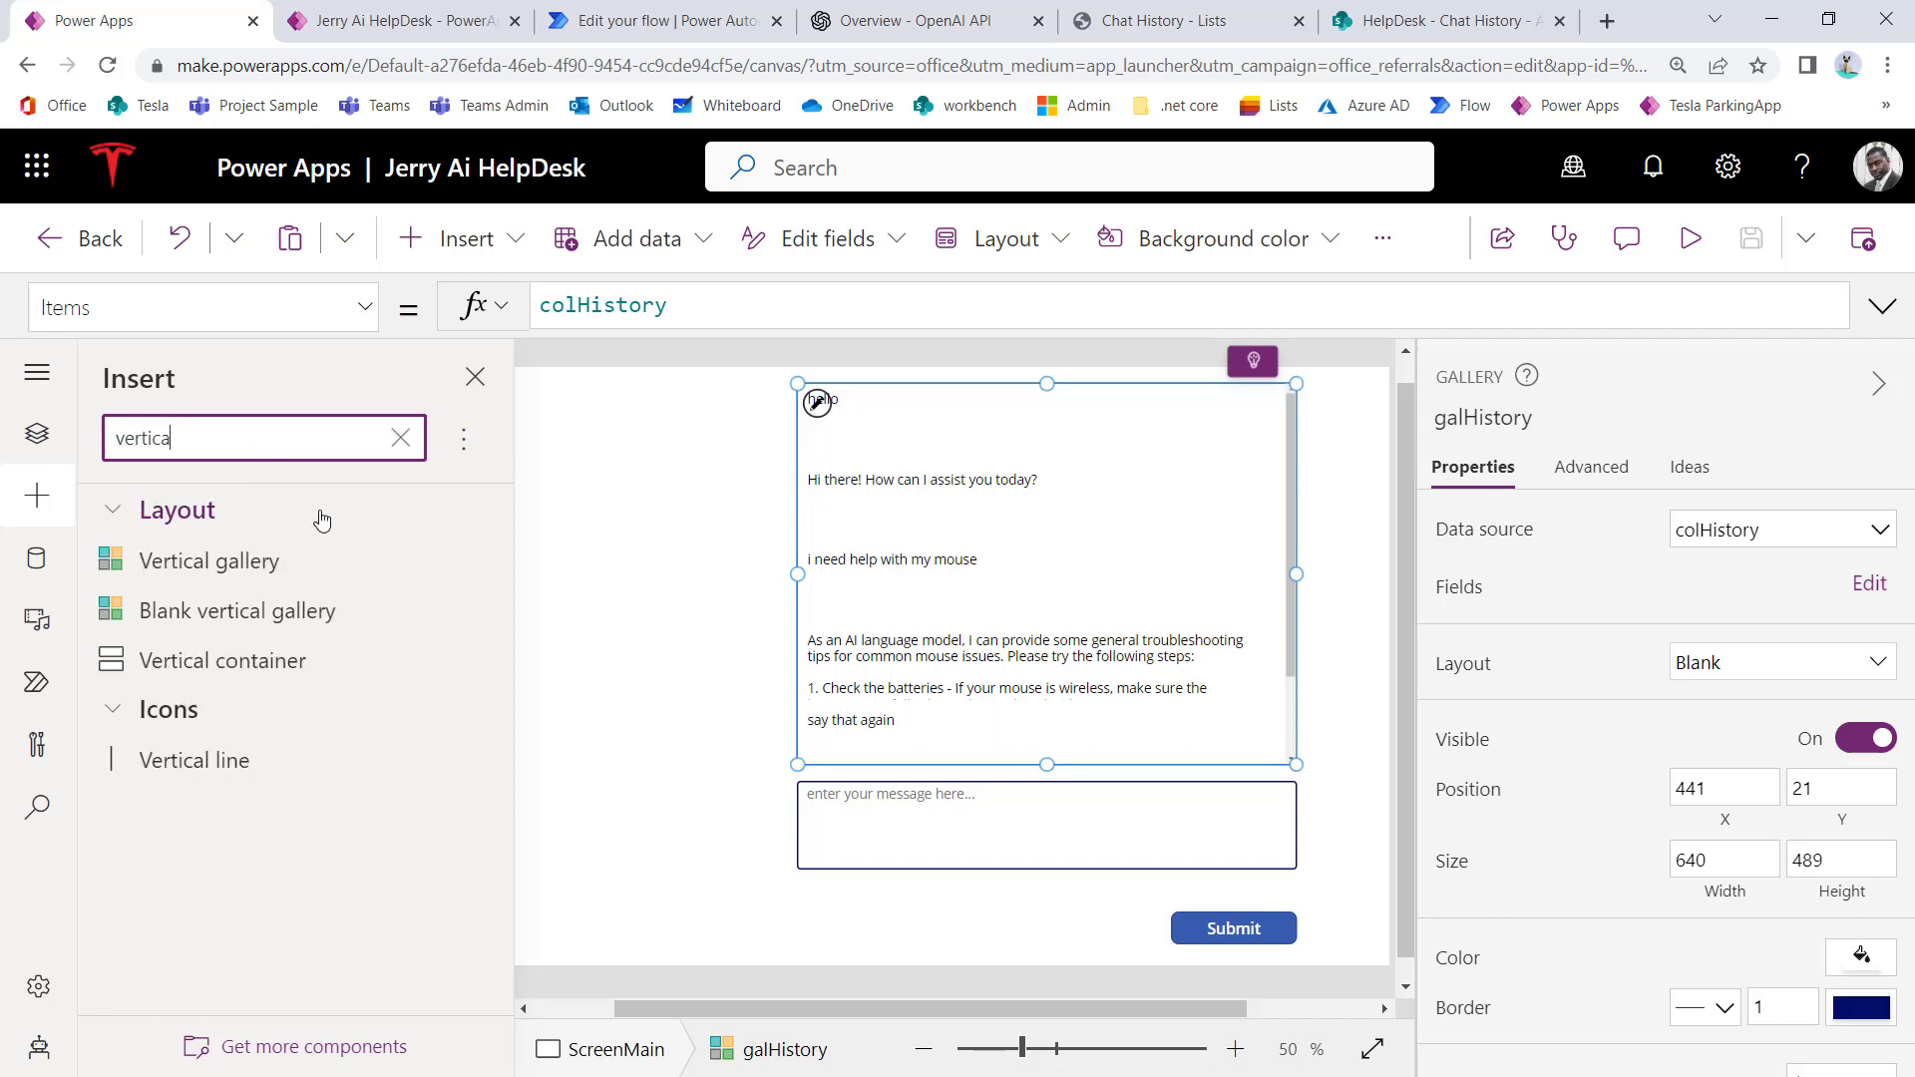
pyautogui.press('BackSpace')
pyautogui.press('BackSpace')
pyautogui.press('BackSpace')
pyautogui.press('BackSpace')
pyautogui.press('BackSpace')
pyautogui.press('BackSpace')
pyautogui.press('BackSpace')
pyautogui.write('gall')
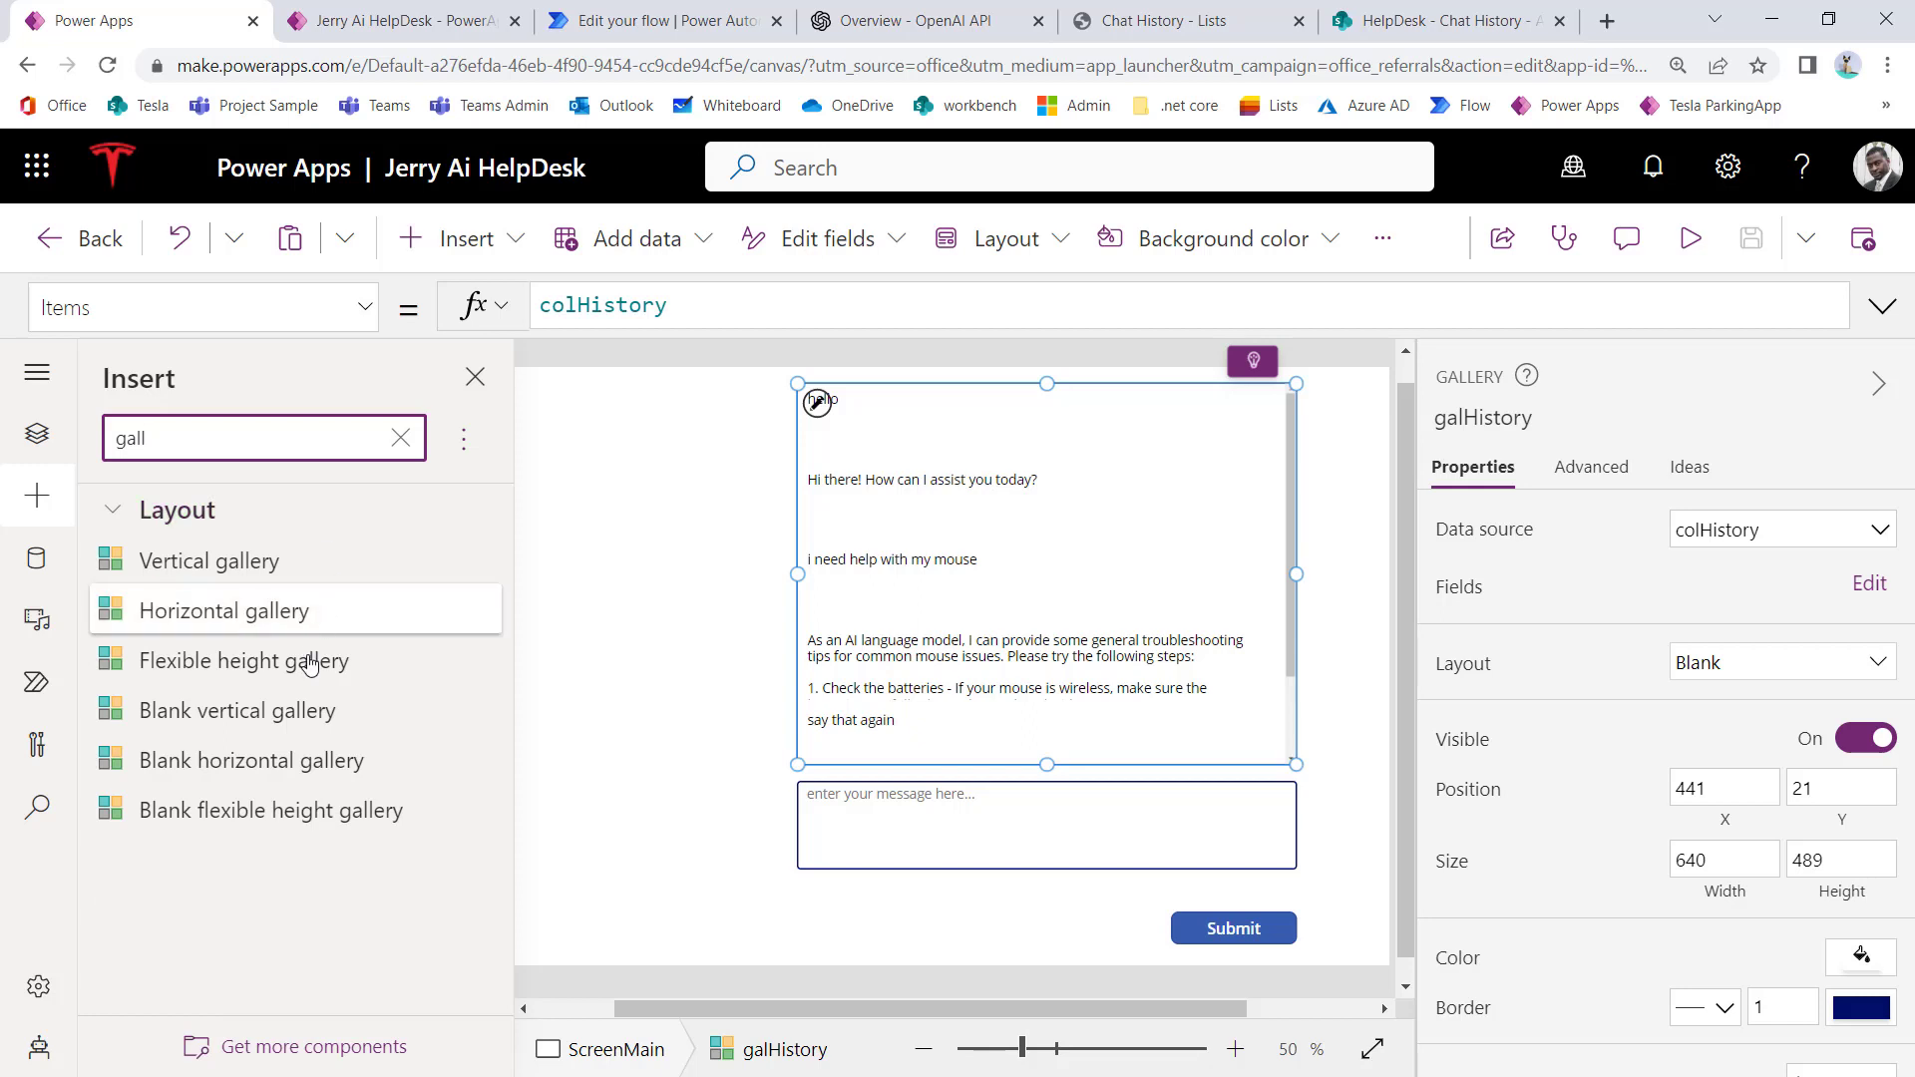
pyautogui.click(229, 823)
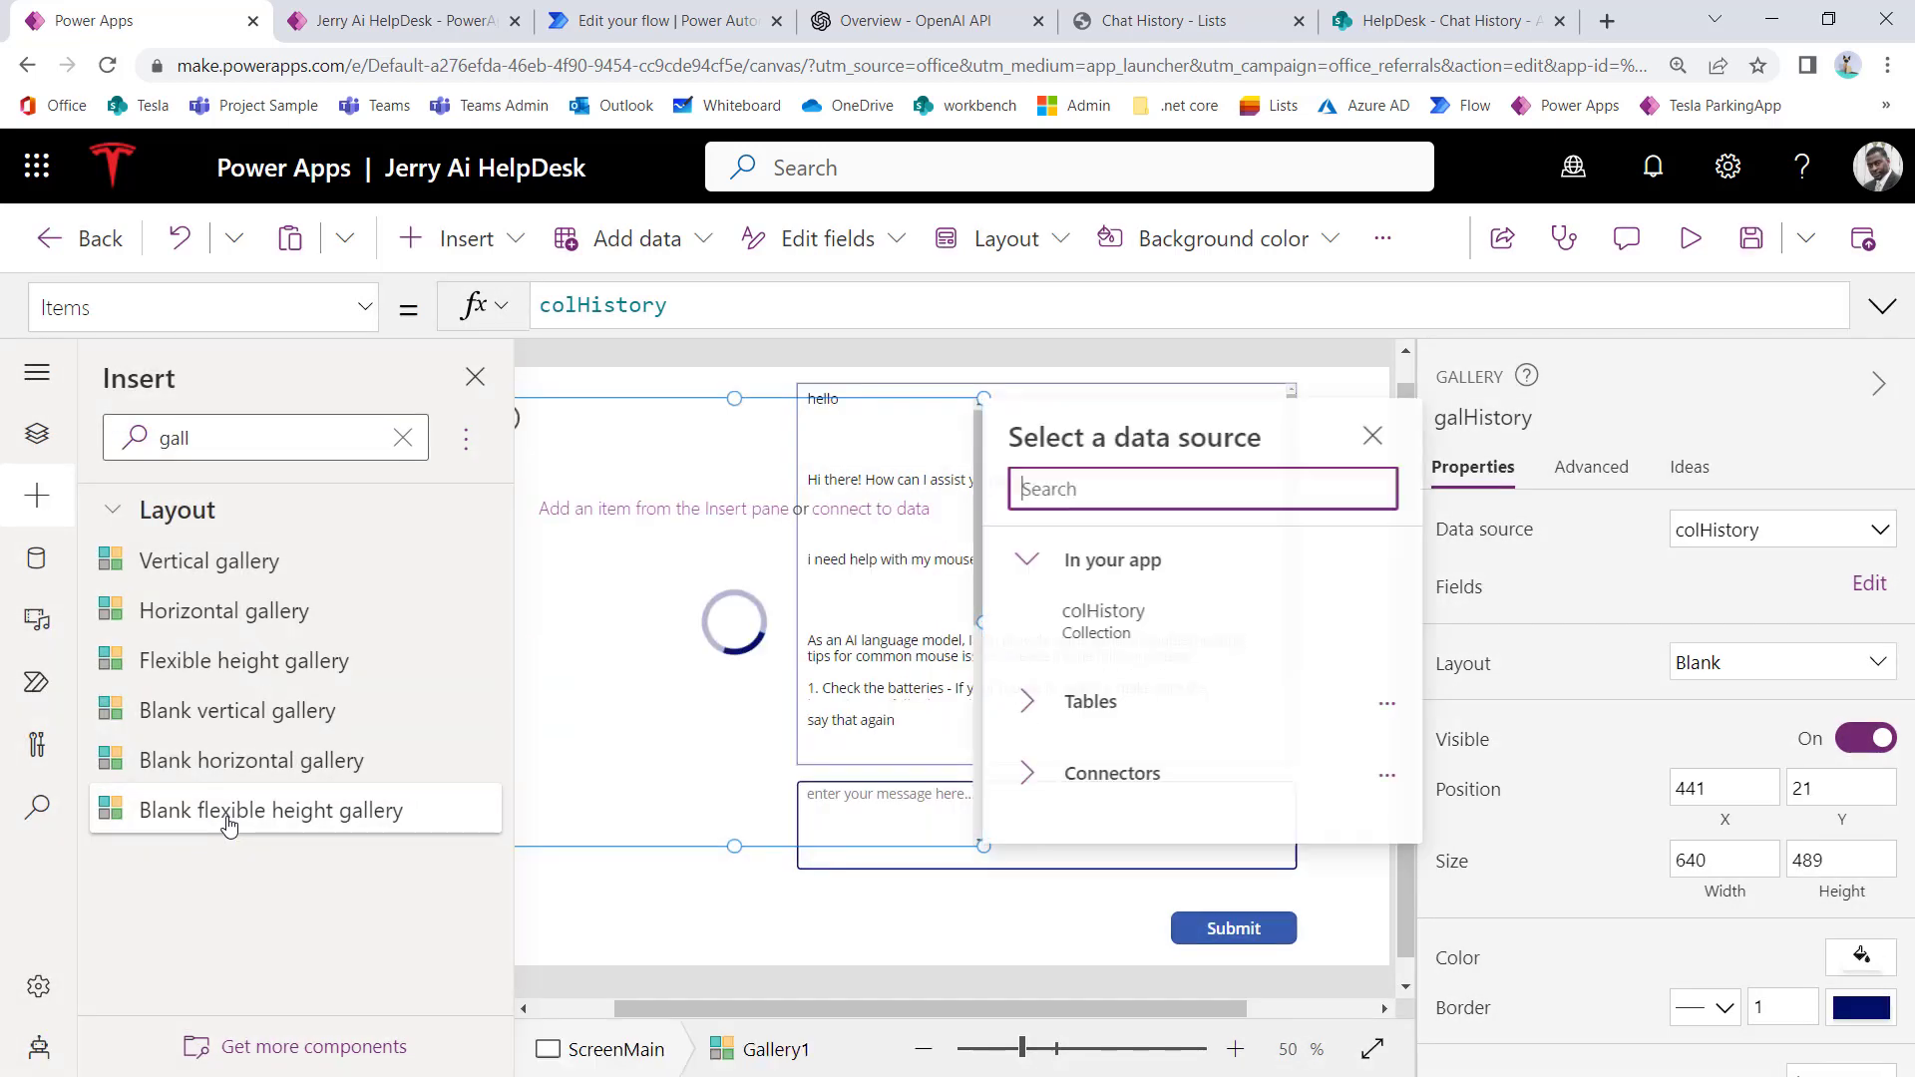
pyautogui.click(736, 843)
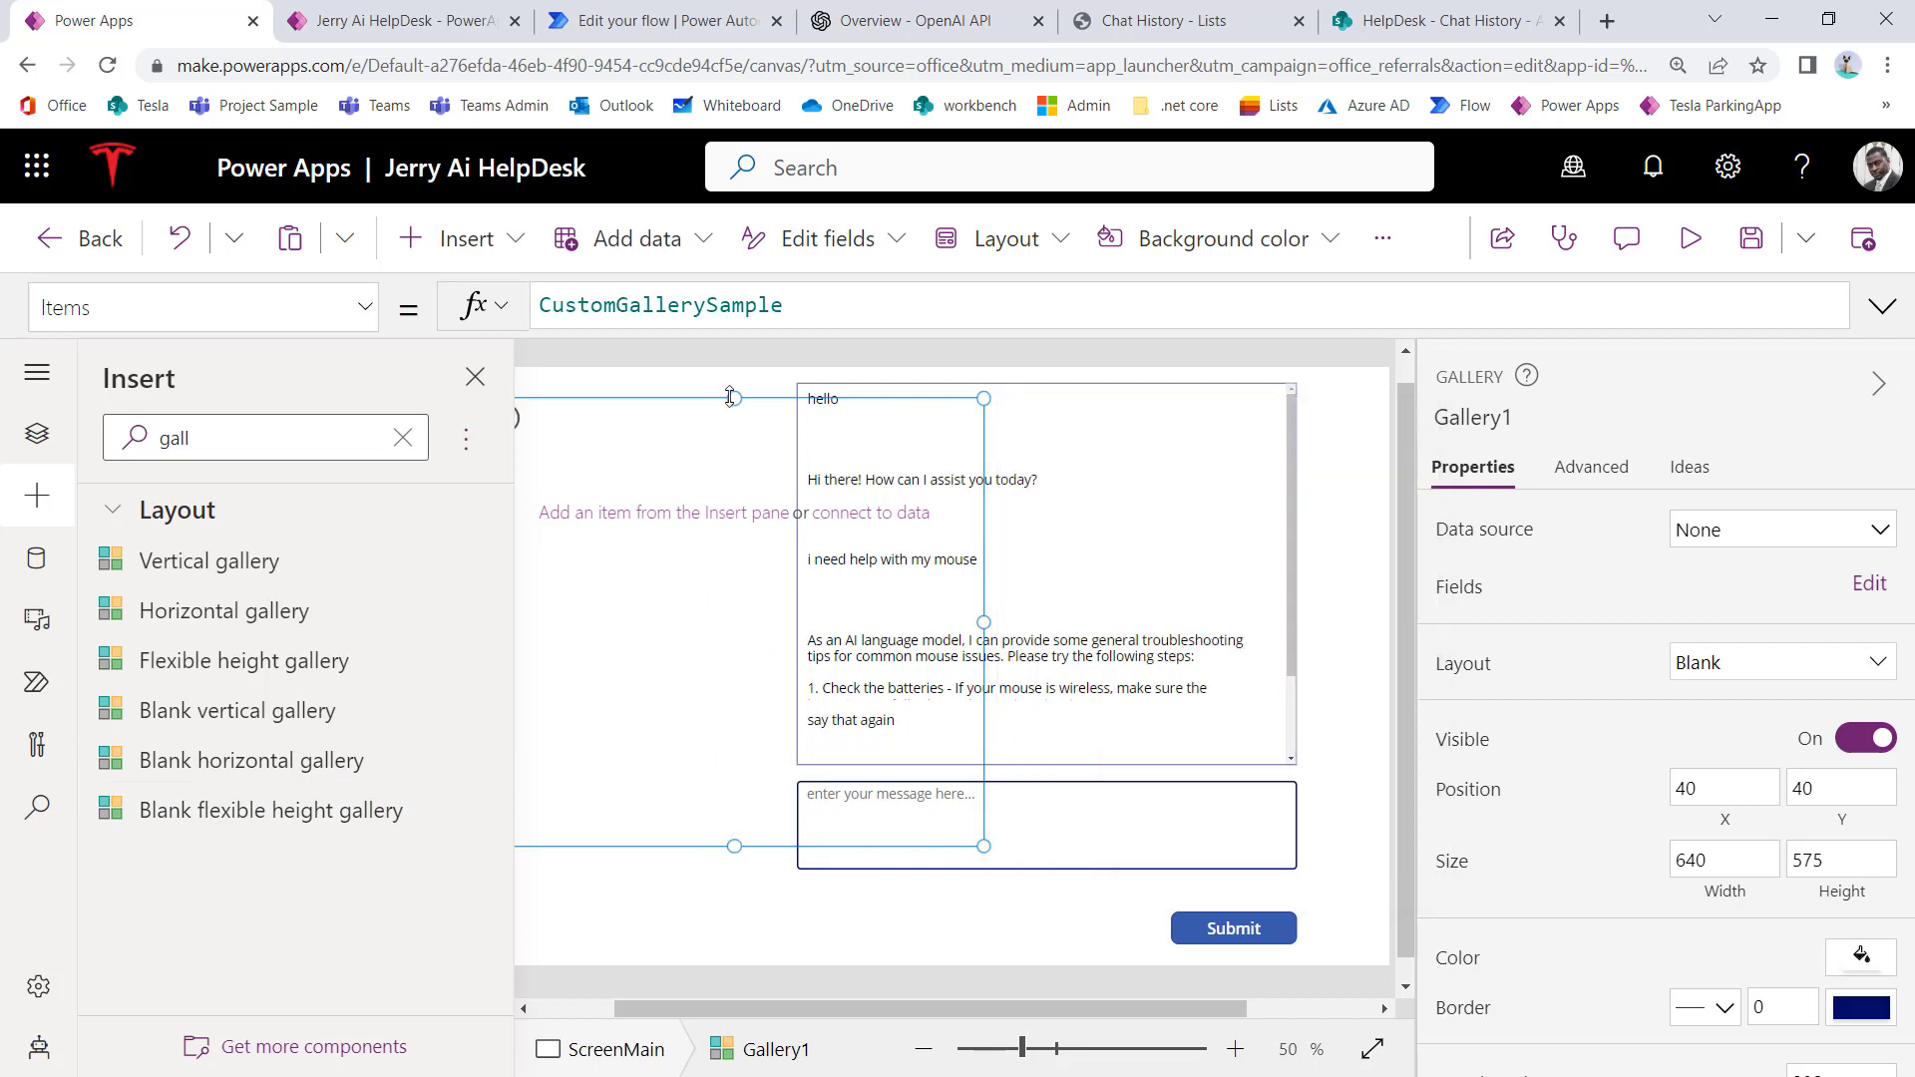
# Step: Lower the new blank gallery's top edge to Y 105 and rename the existing history gallery galHistoryOLD
pyautogui.moveTo(735, 399); pyautogui.dragTo(749, 454)
pyautogui.click(1041, 525)
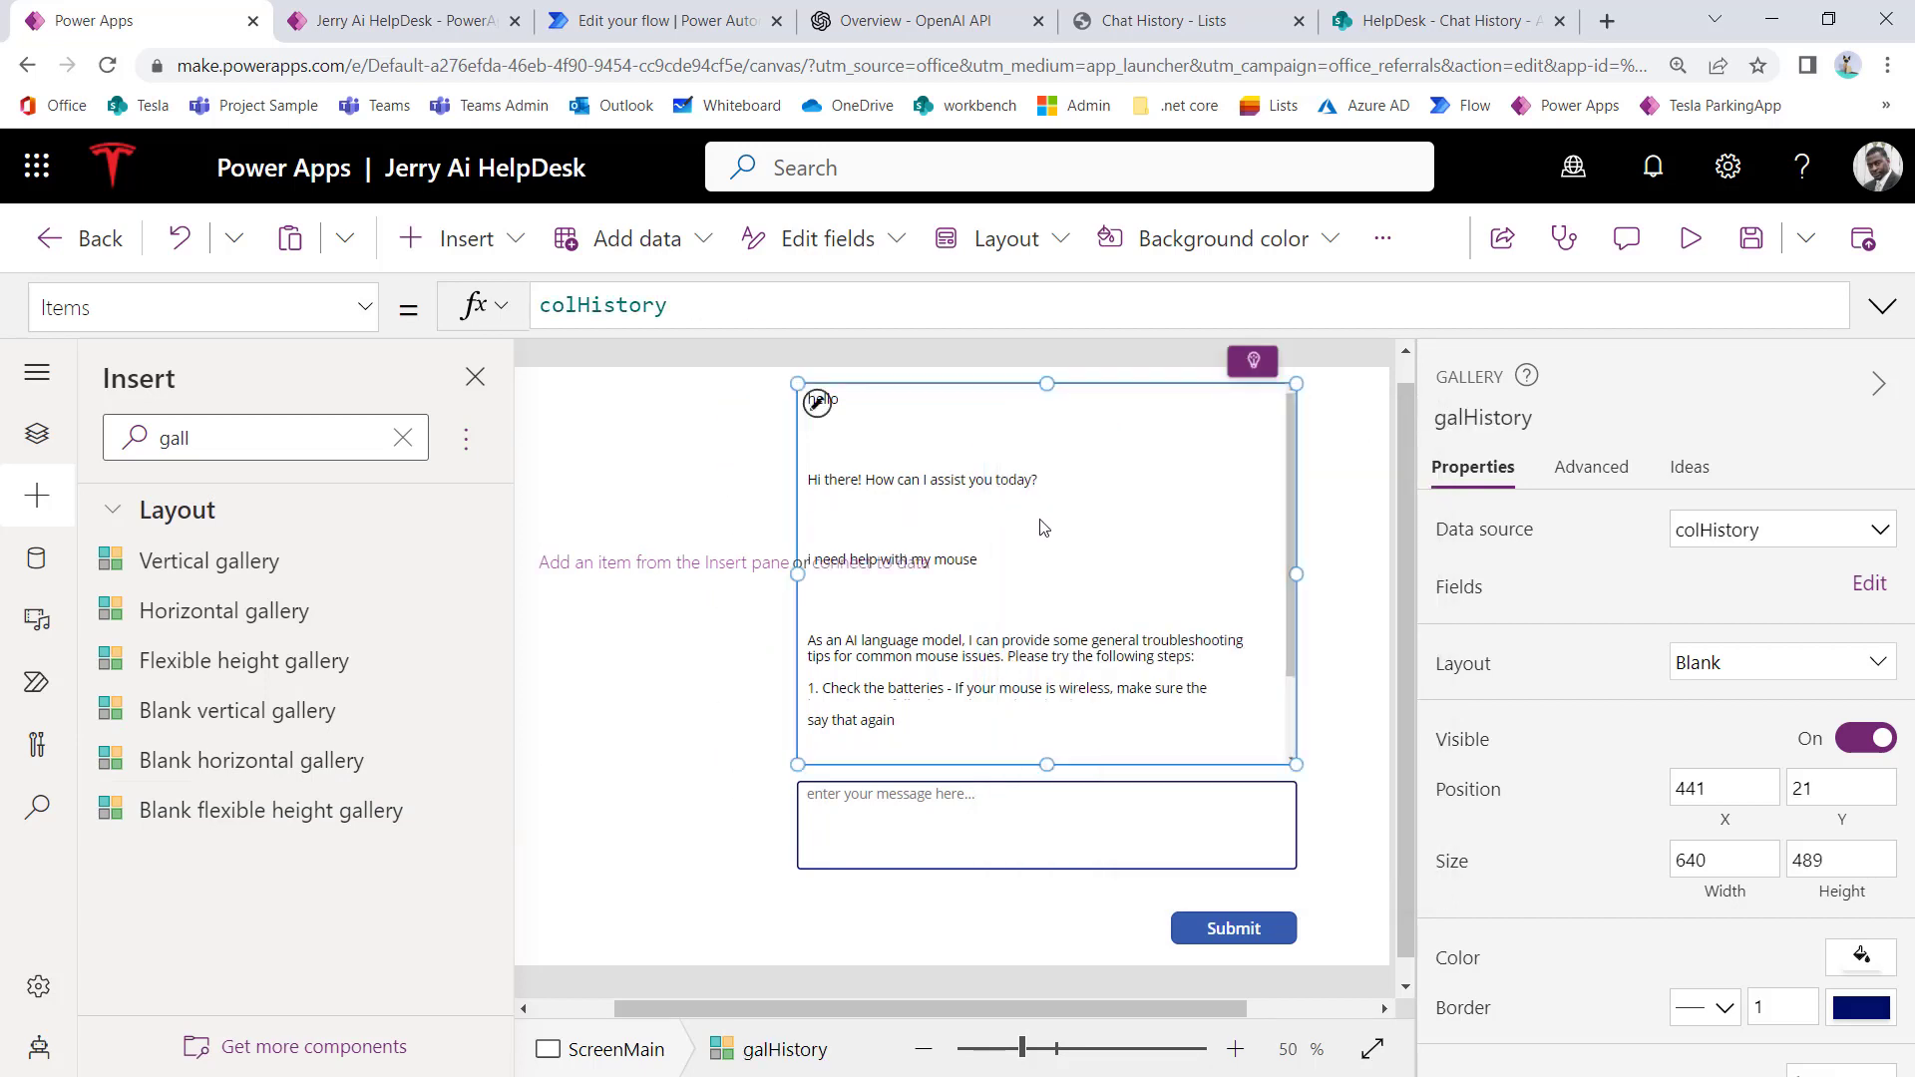
pyautogui.click(57, 441)
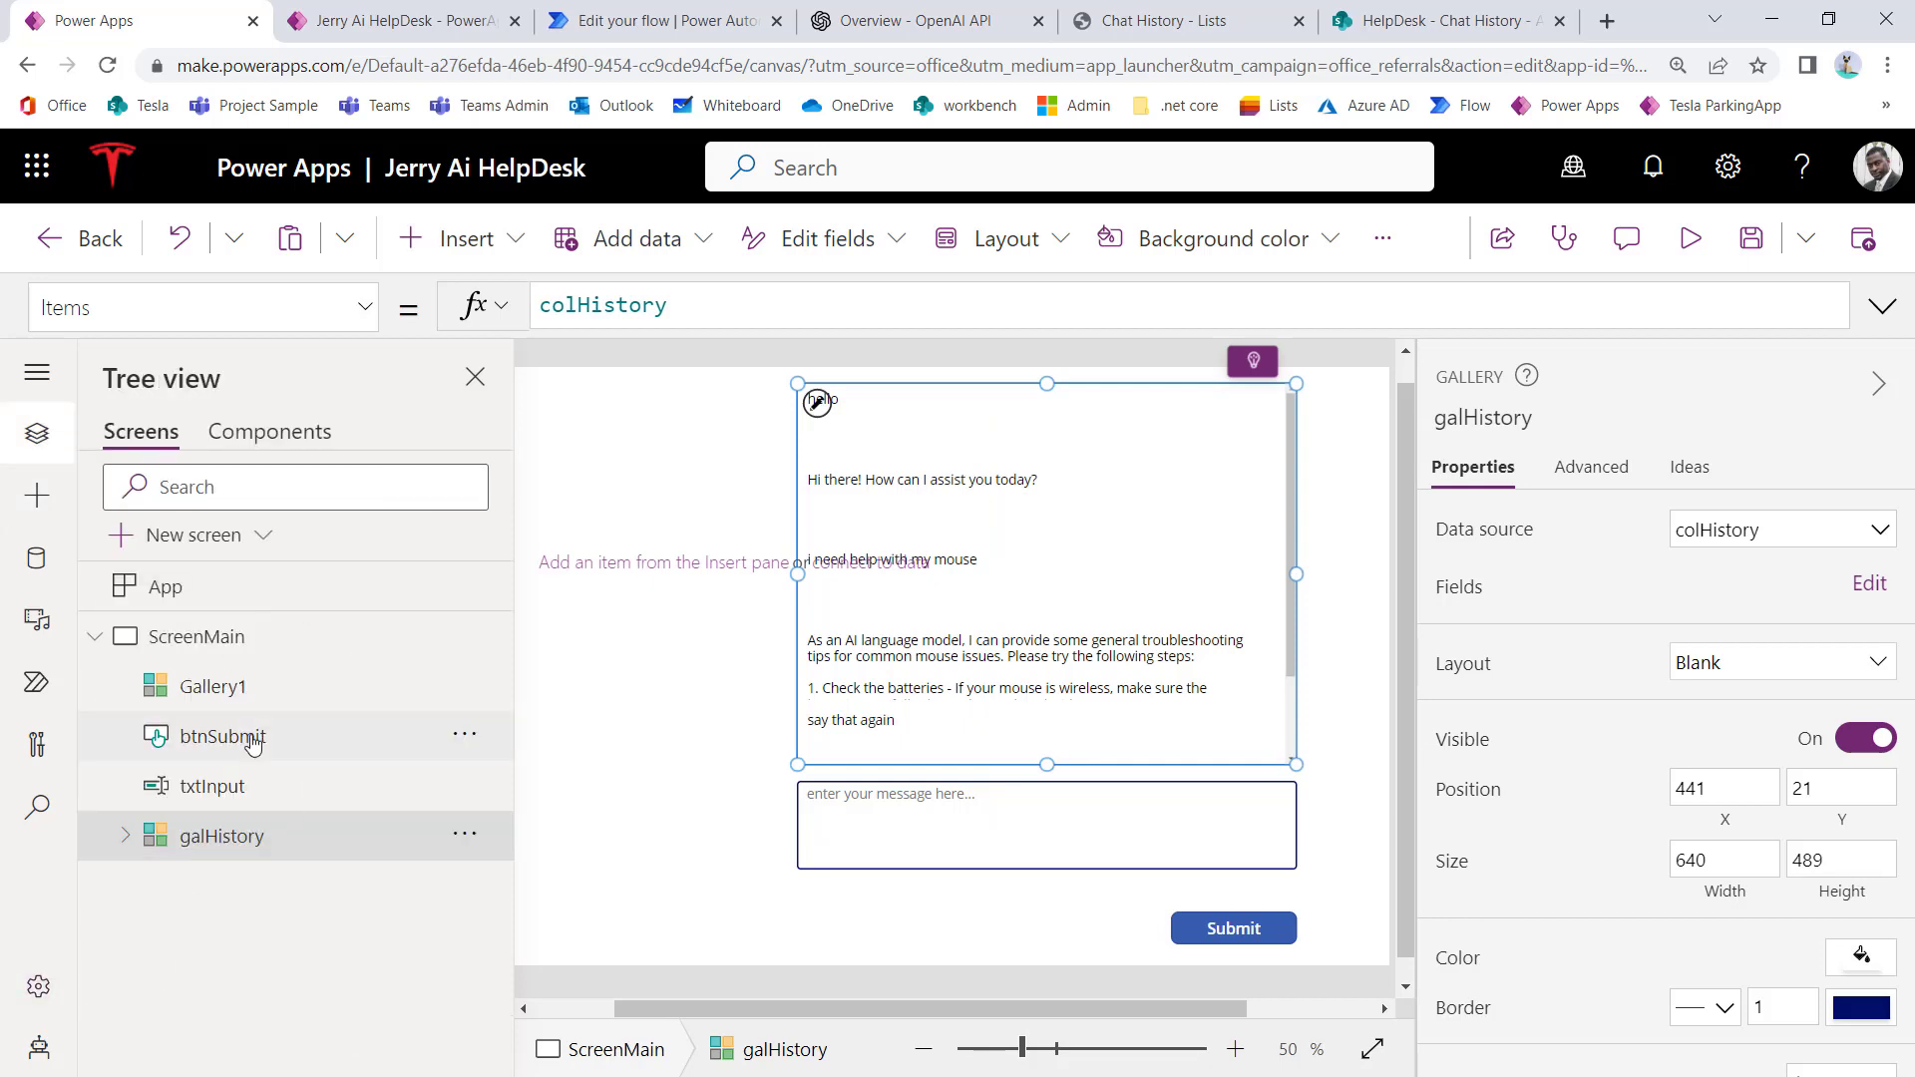
pyautogui.rightClick(258, 848)
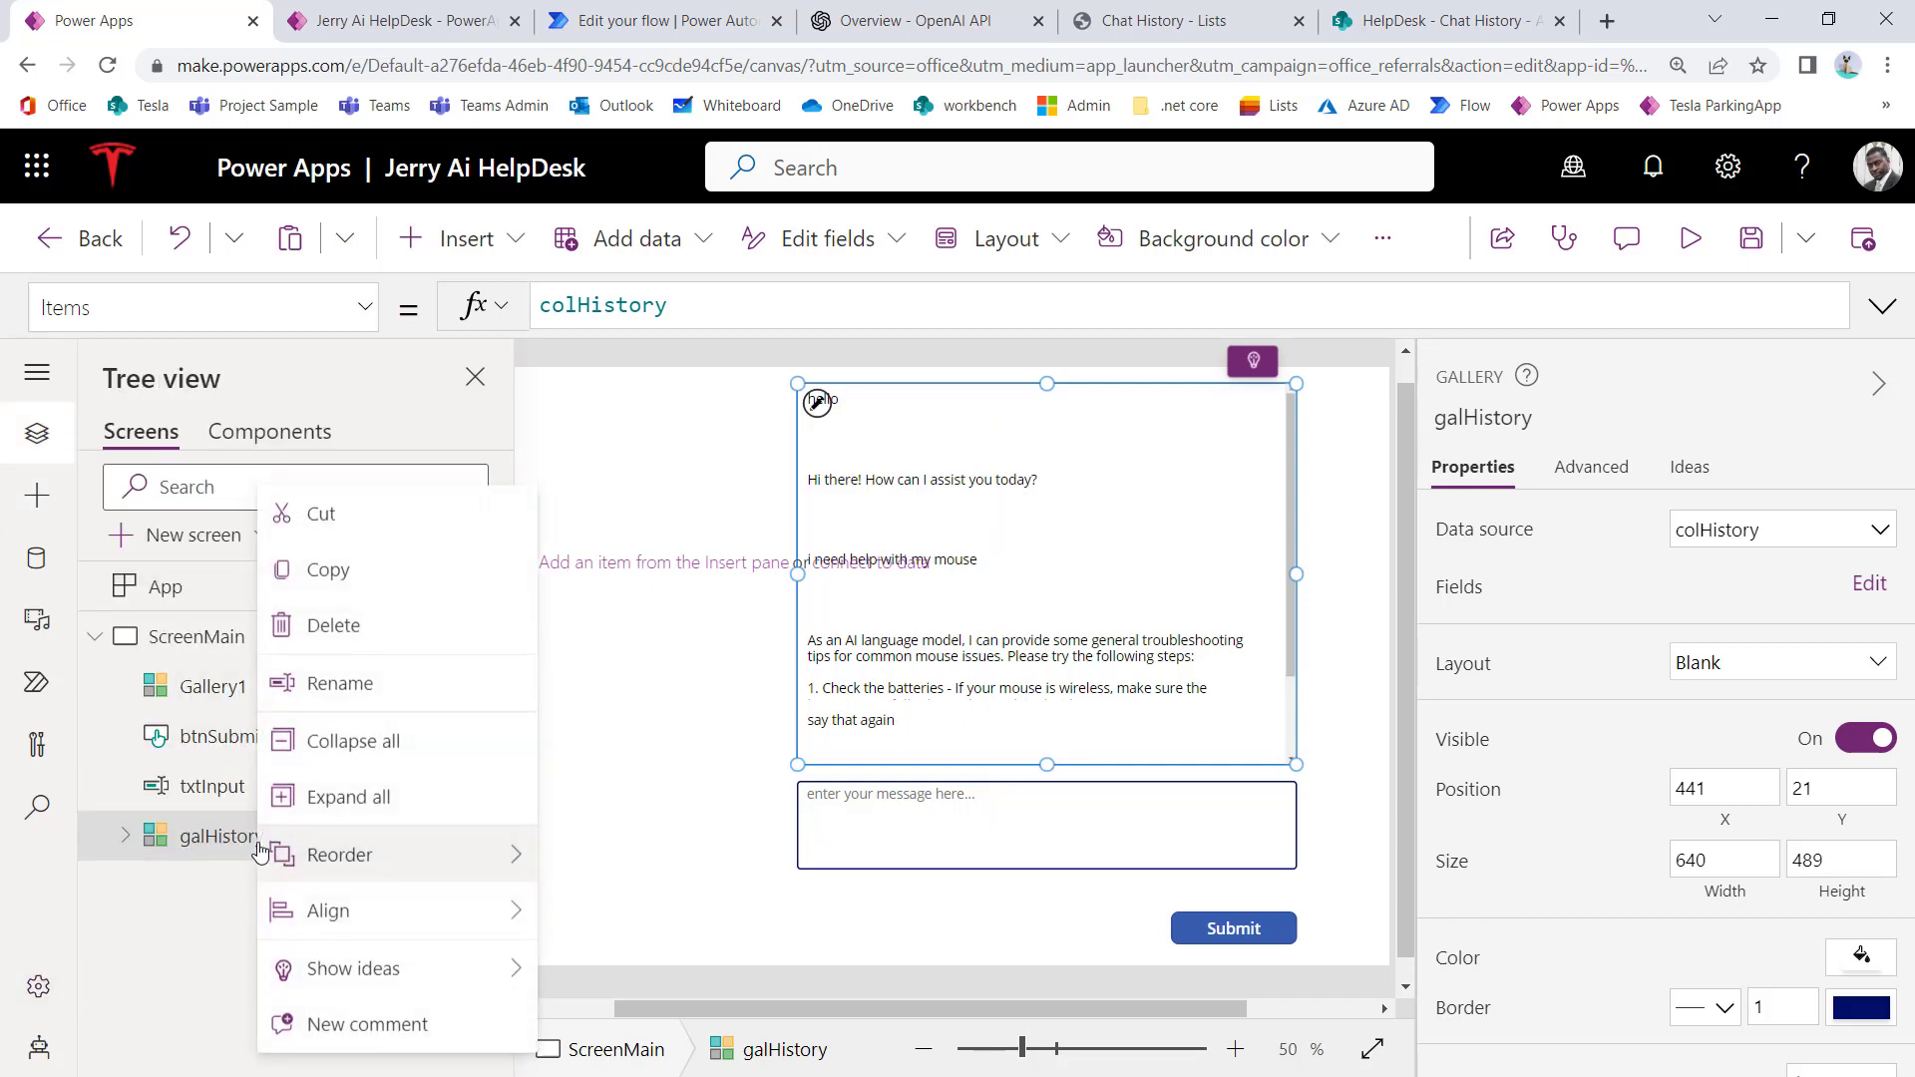
pyautogui.click(380, 688)
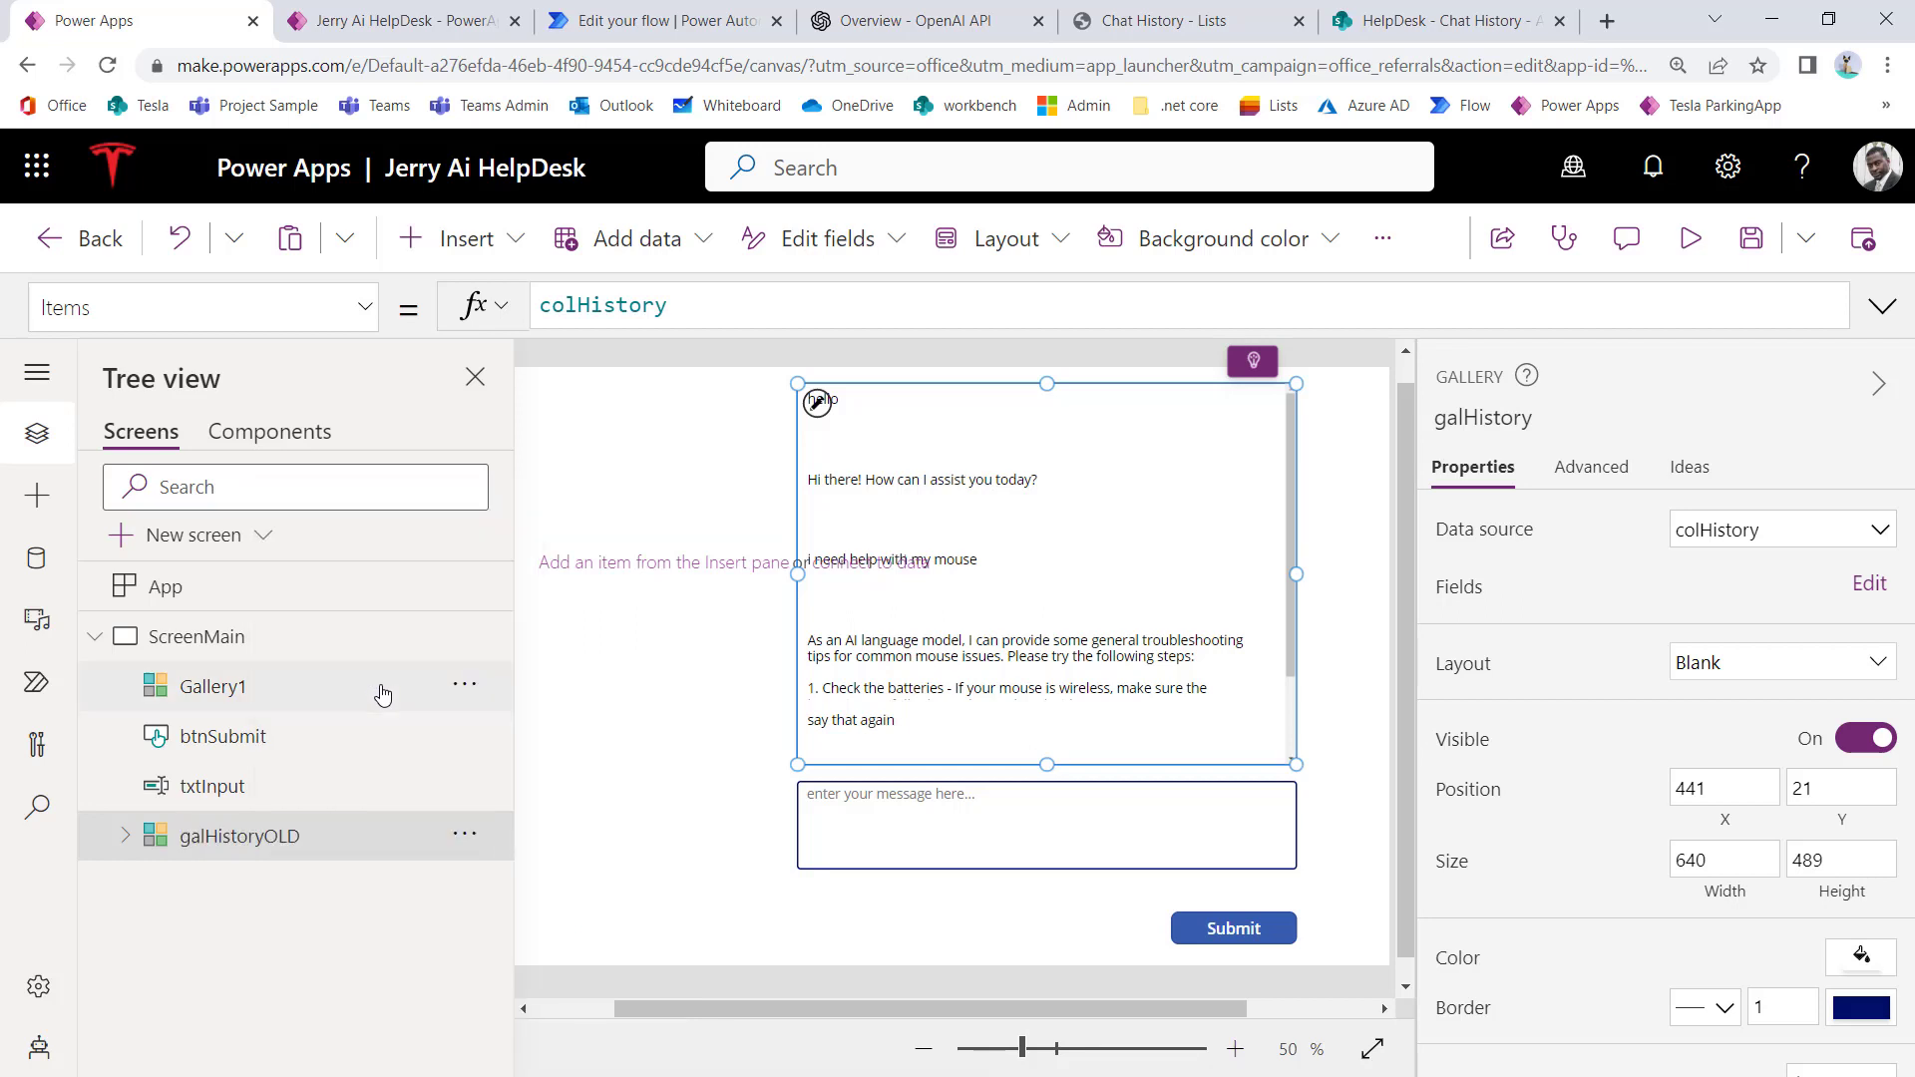
# Step: Rename the new flexible height gallery galHistory
pyautogui.rightClick(381, 688)
pyautogui.click(456, 794)
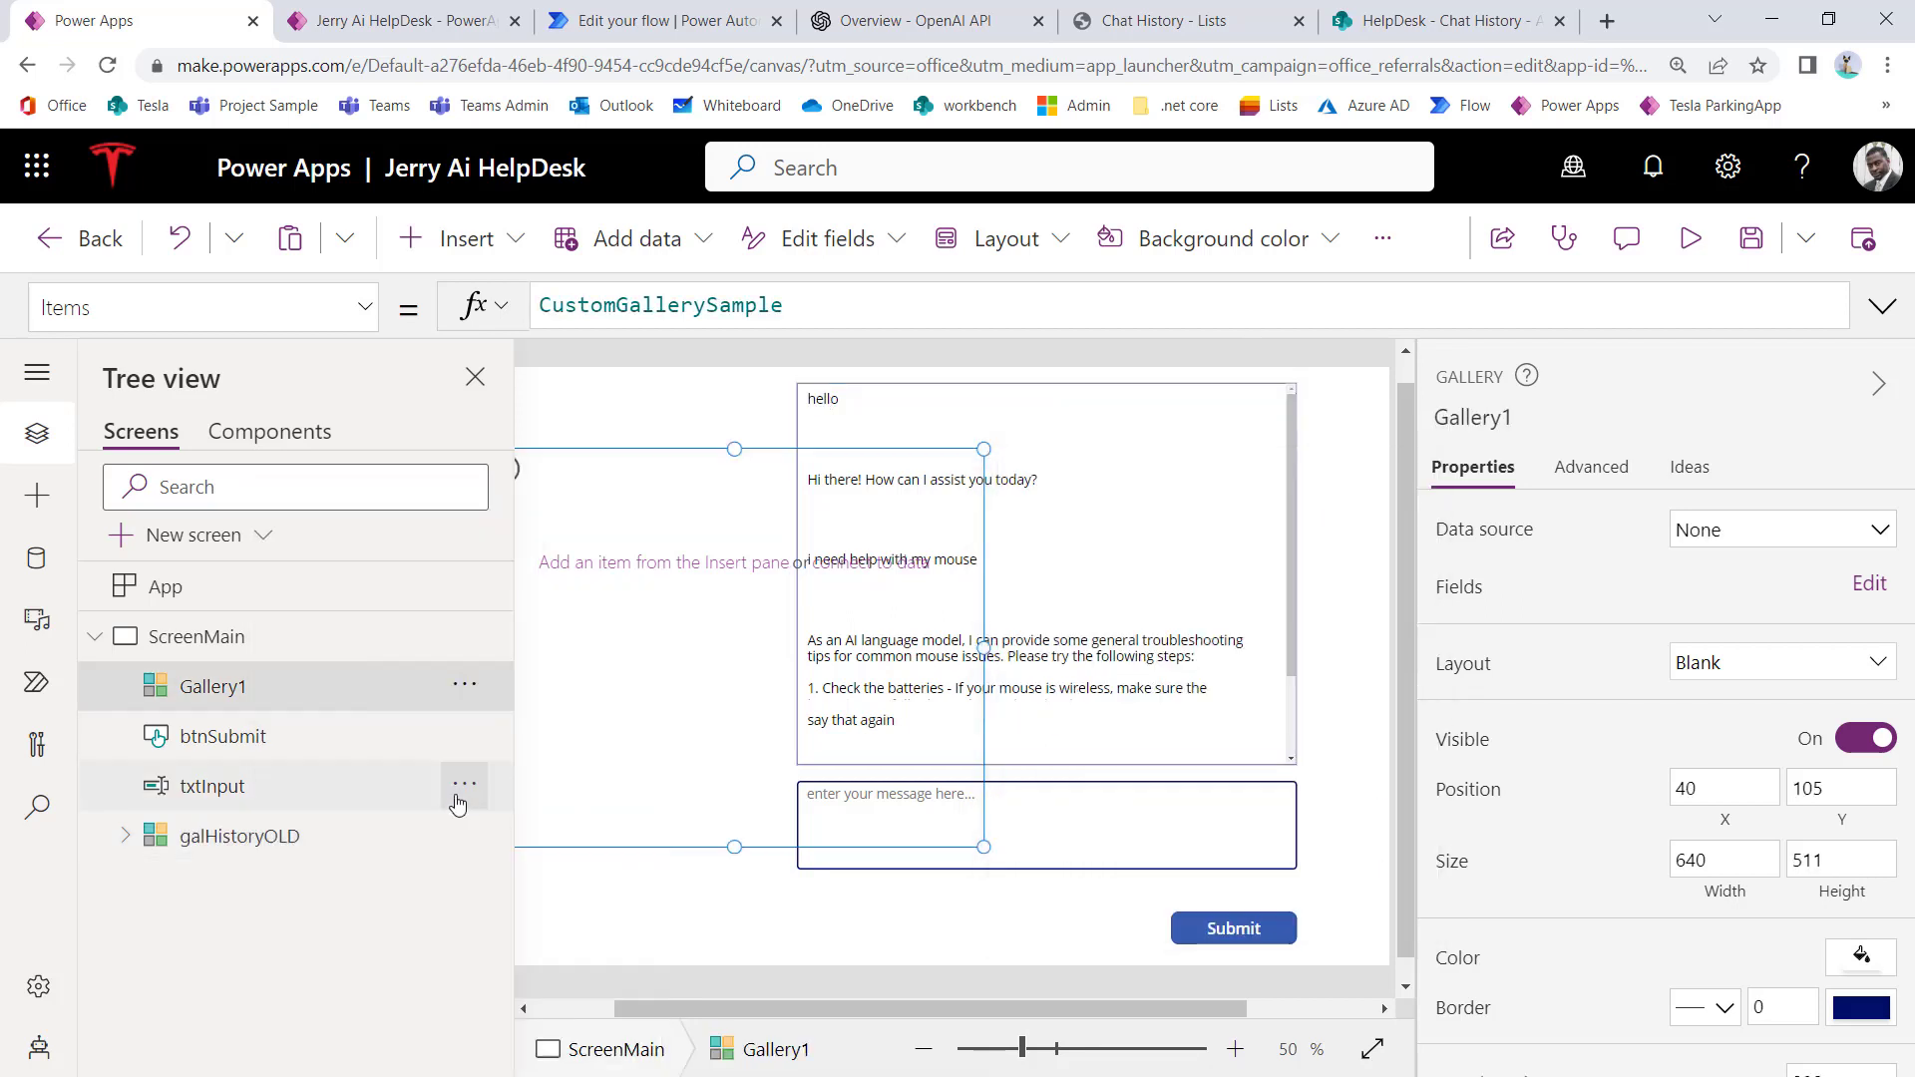
pyautogui.rightClick(415, 696)
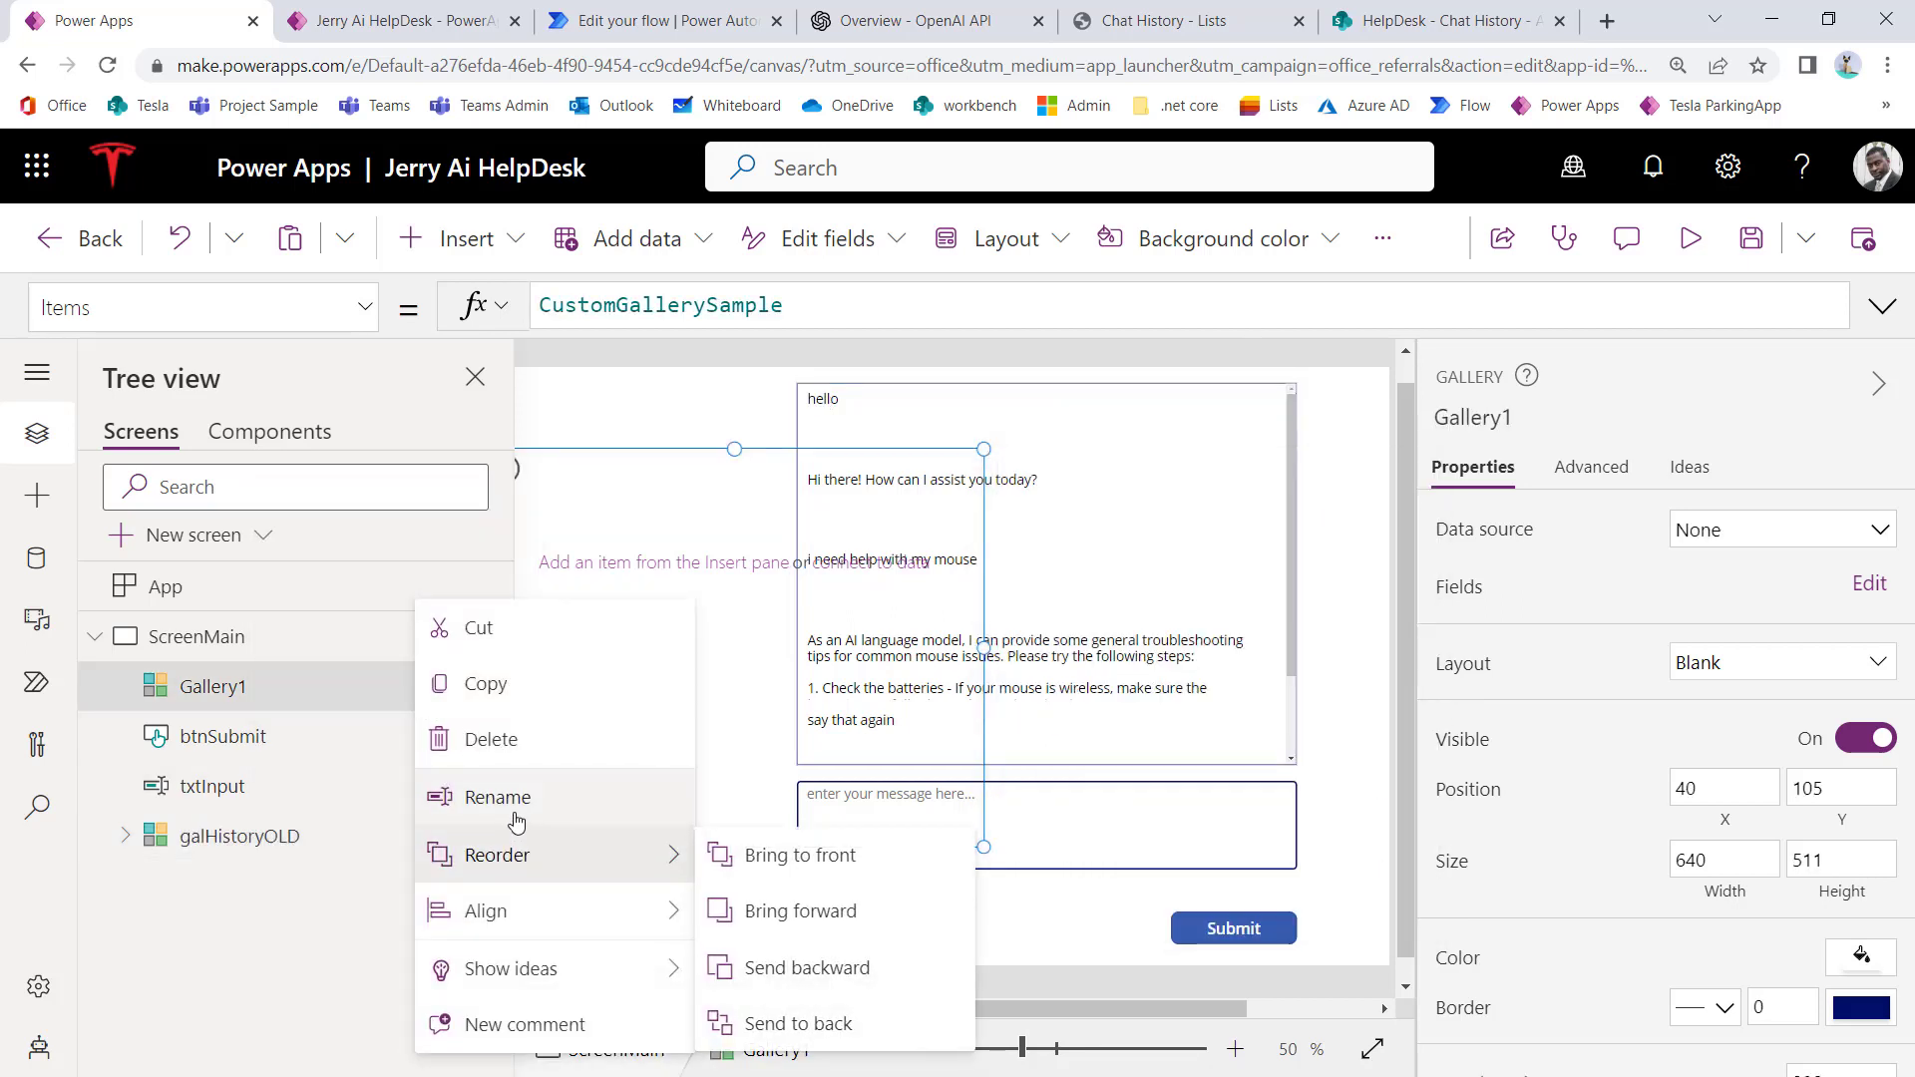
pyautogui.click(479, 795)
pyautogui.write('galHis')
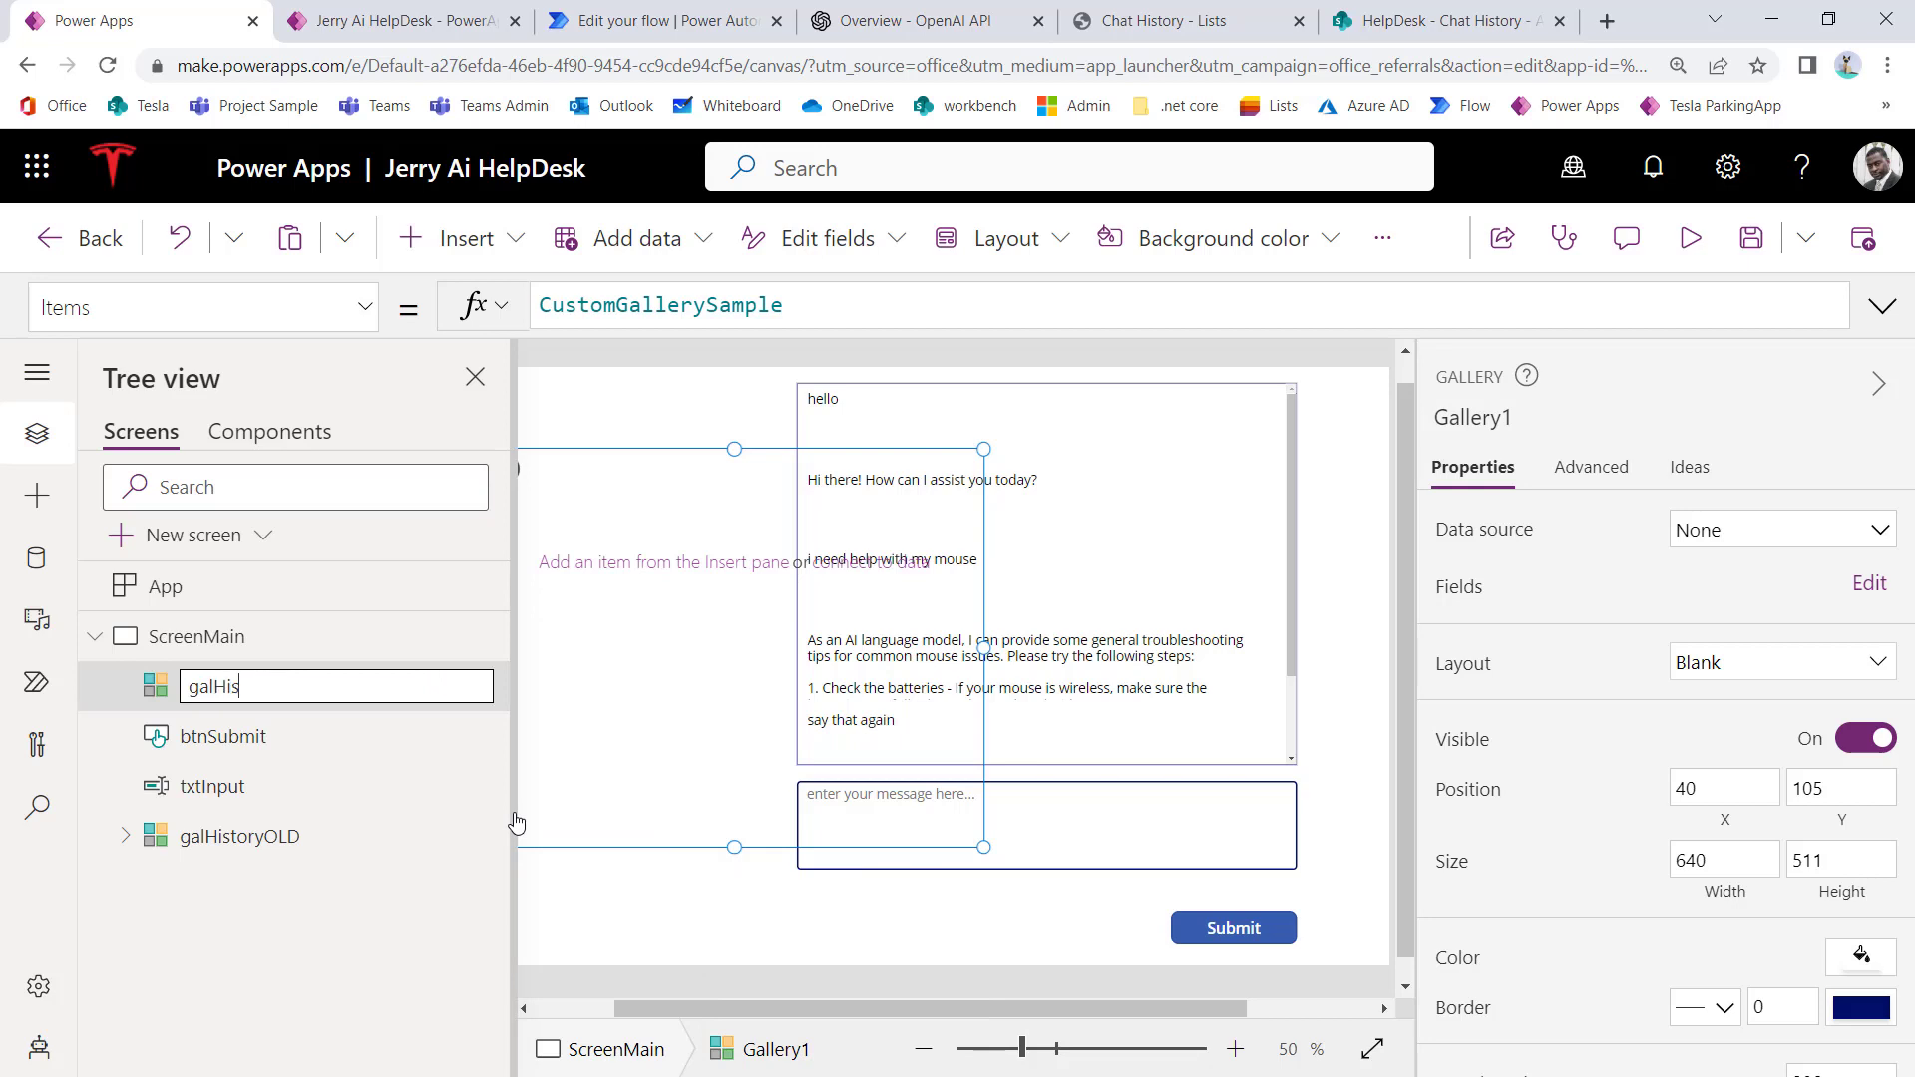
pyautogui.write('tory')
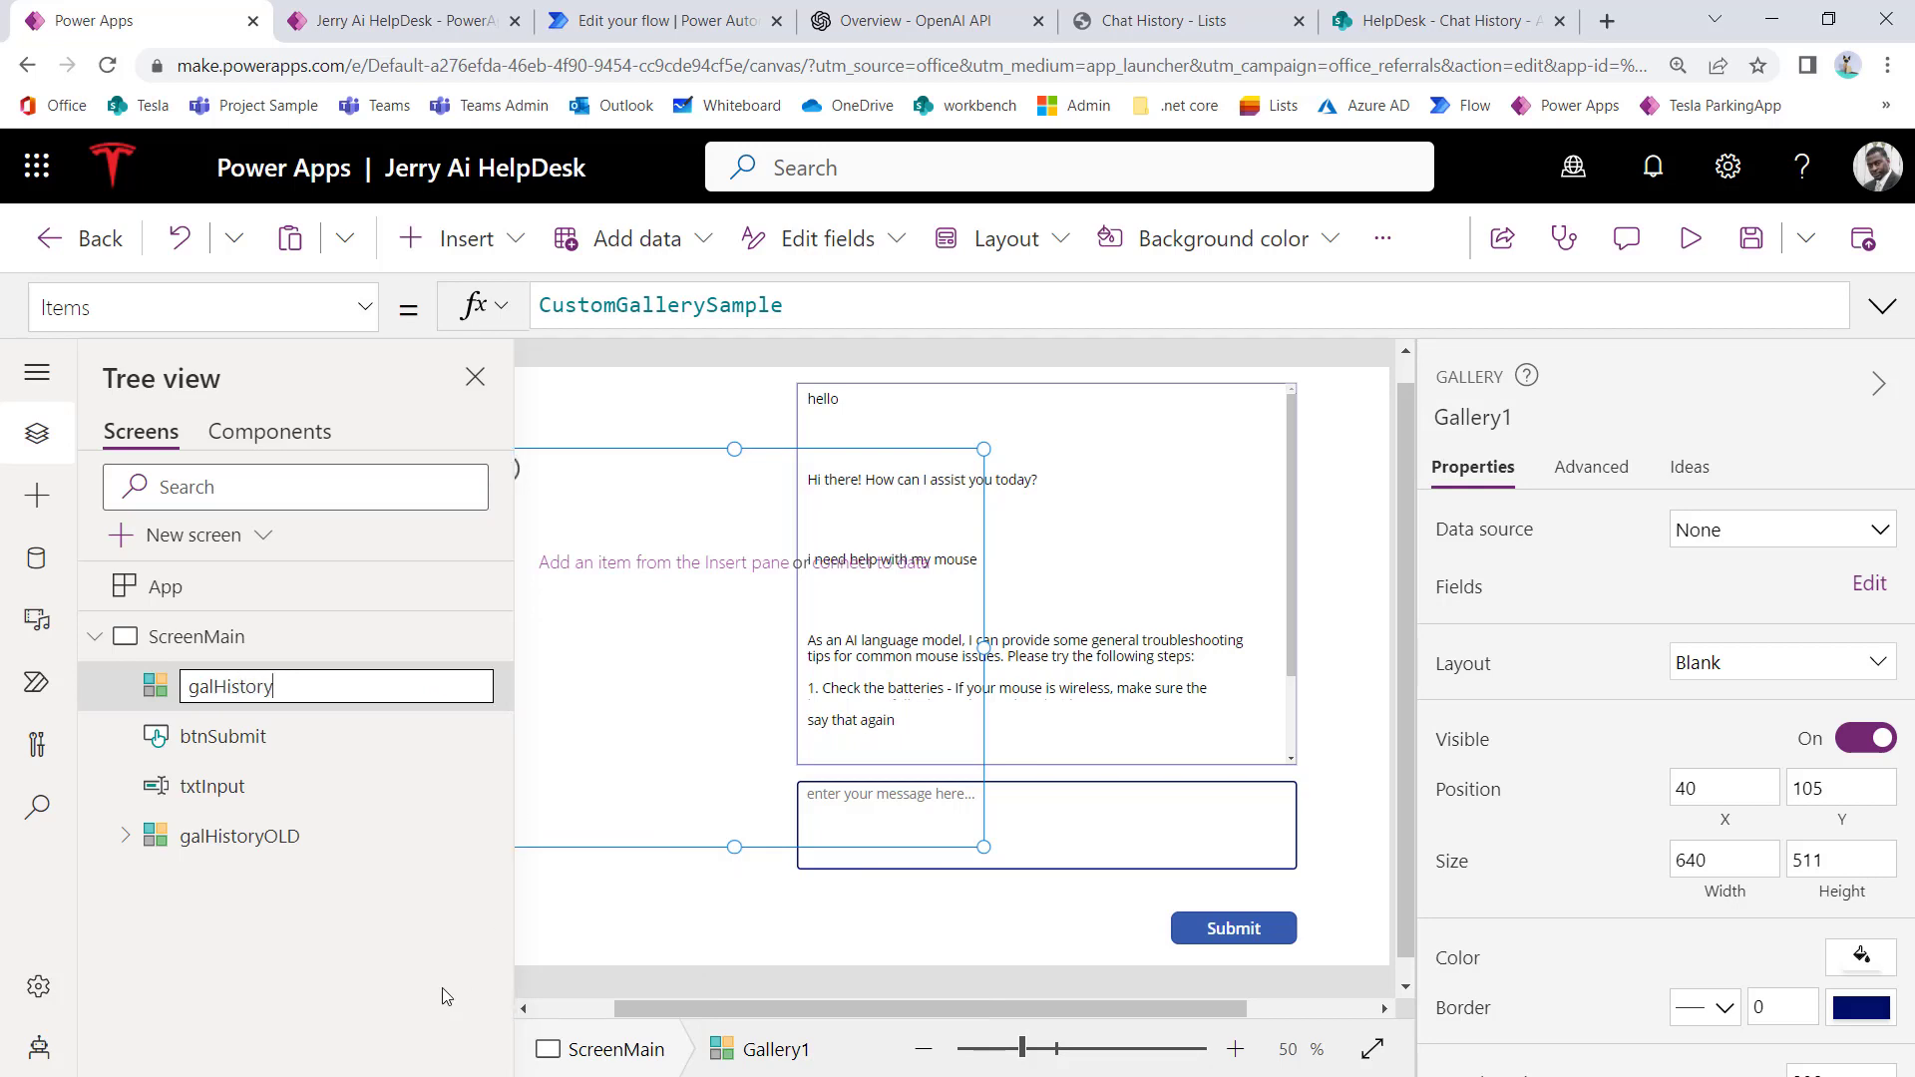
pyautogui.press('Return')
# Step: Copy Label1 from galHistoryOLD and try to paste it into the new galHistory gallery
pyautogui.click(126, 837)
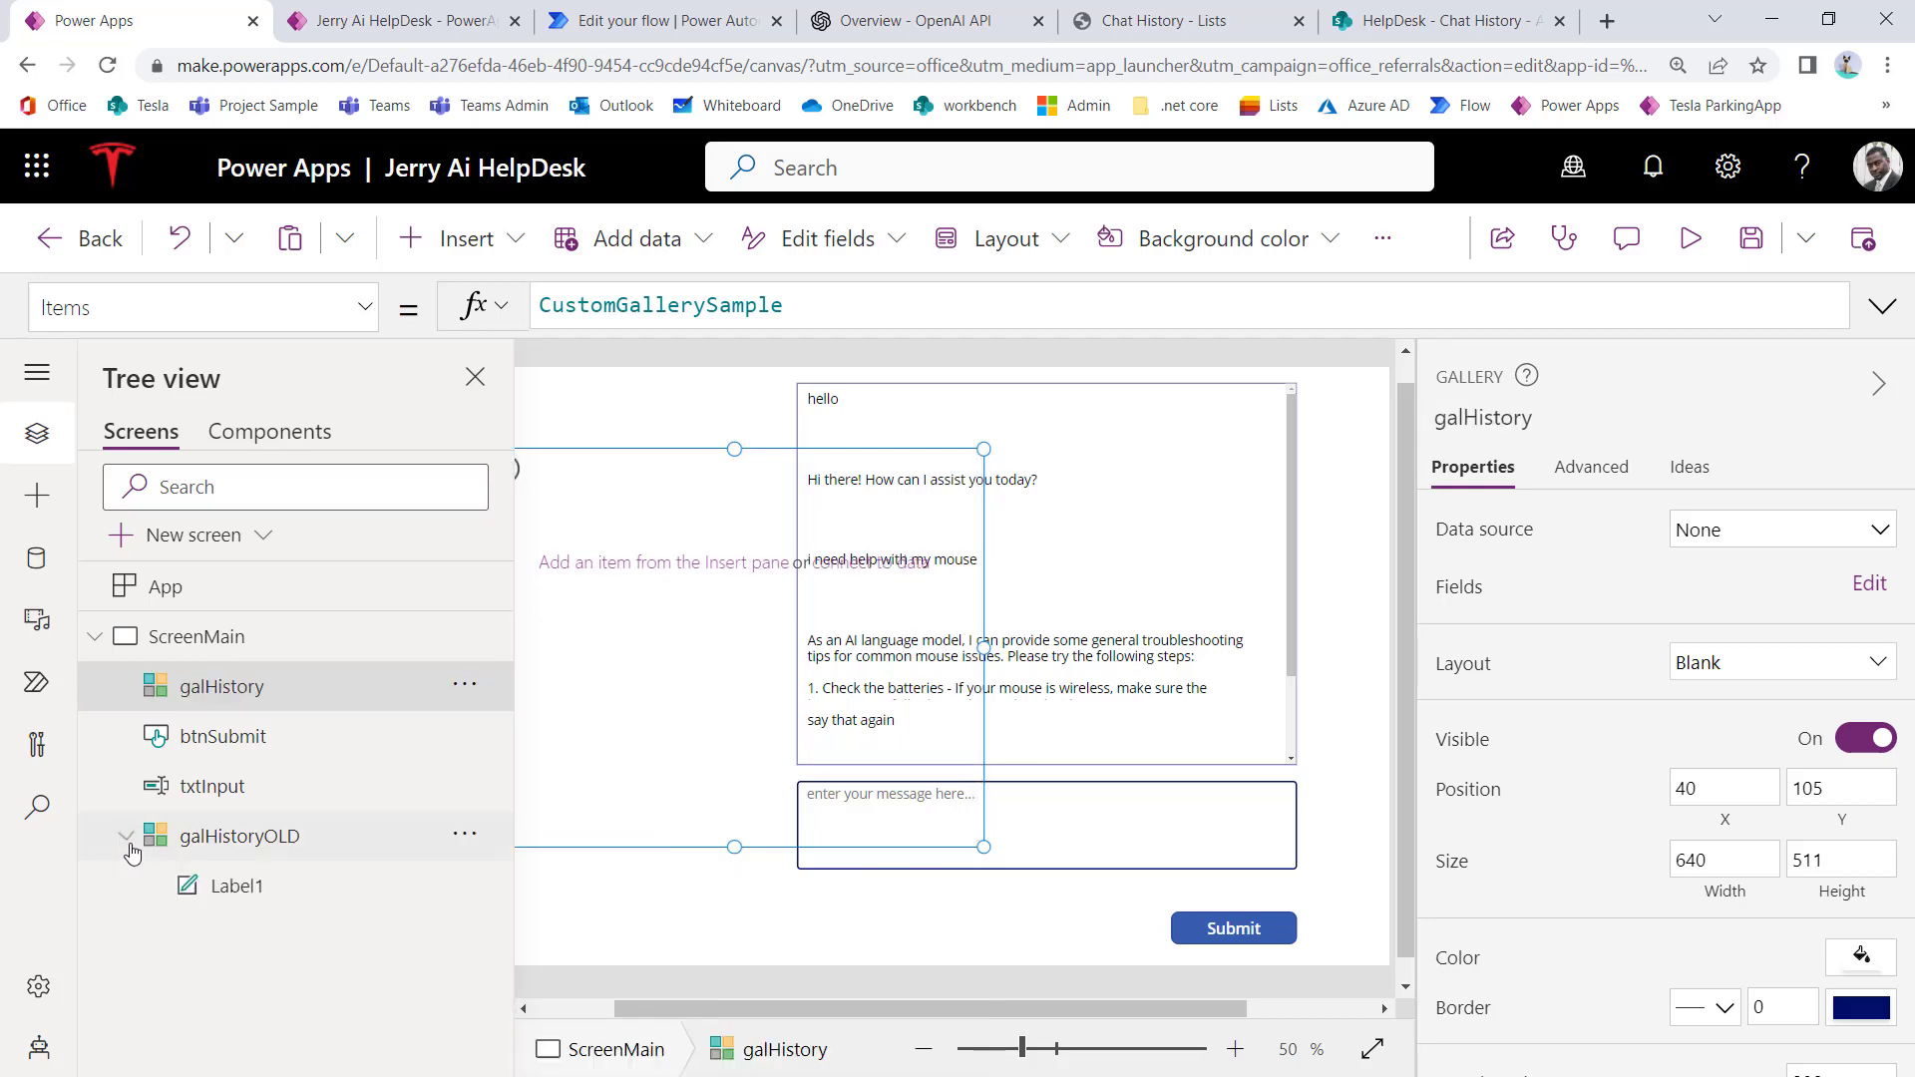
pyautogui.click(210, 888)
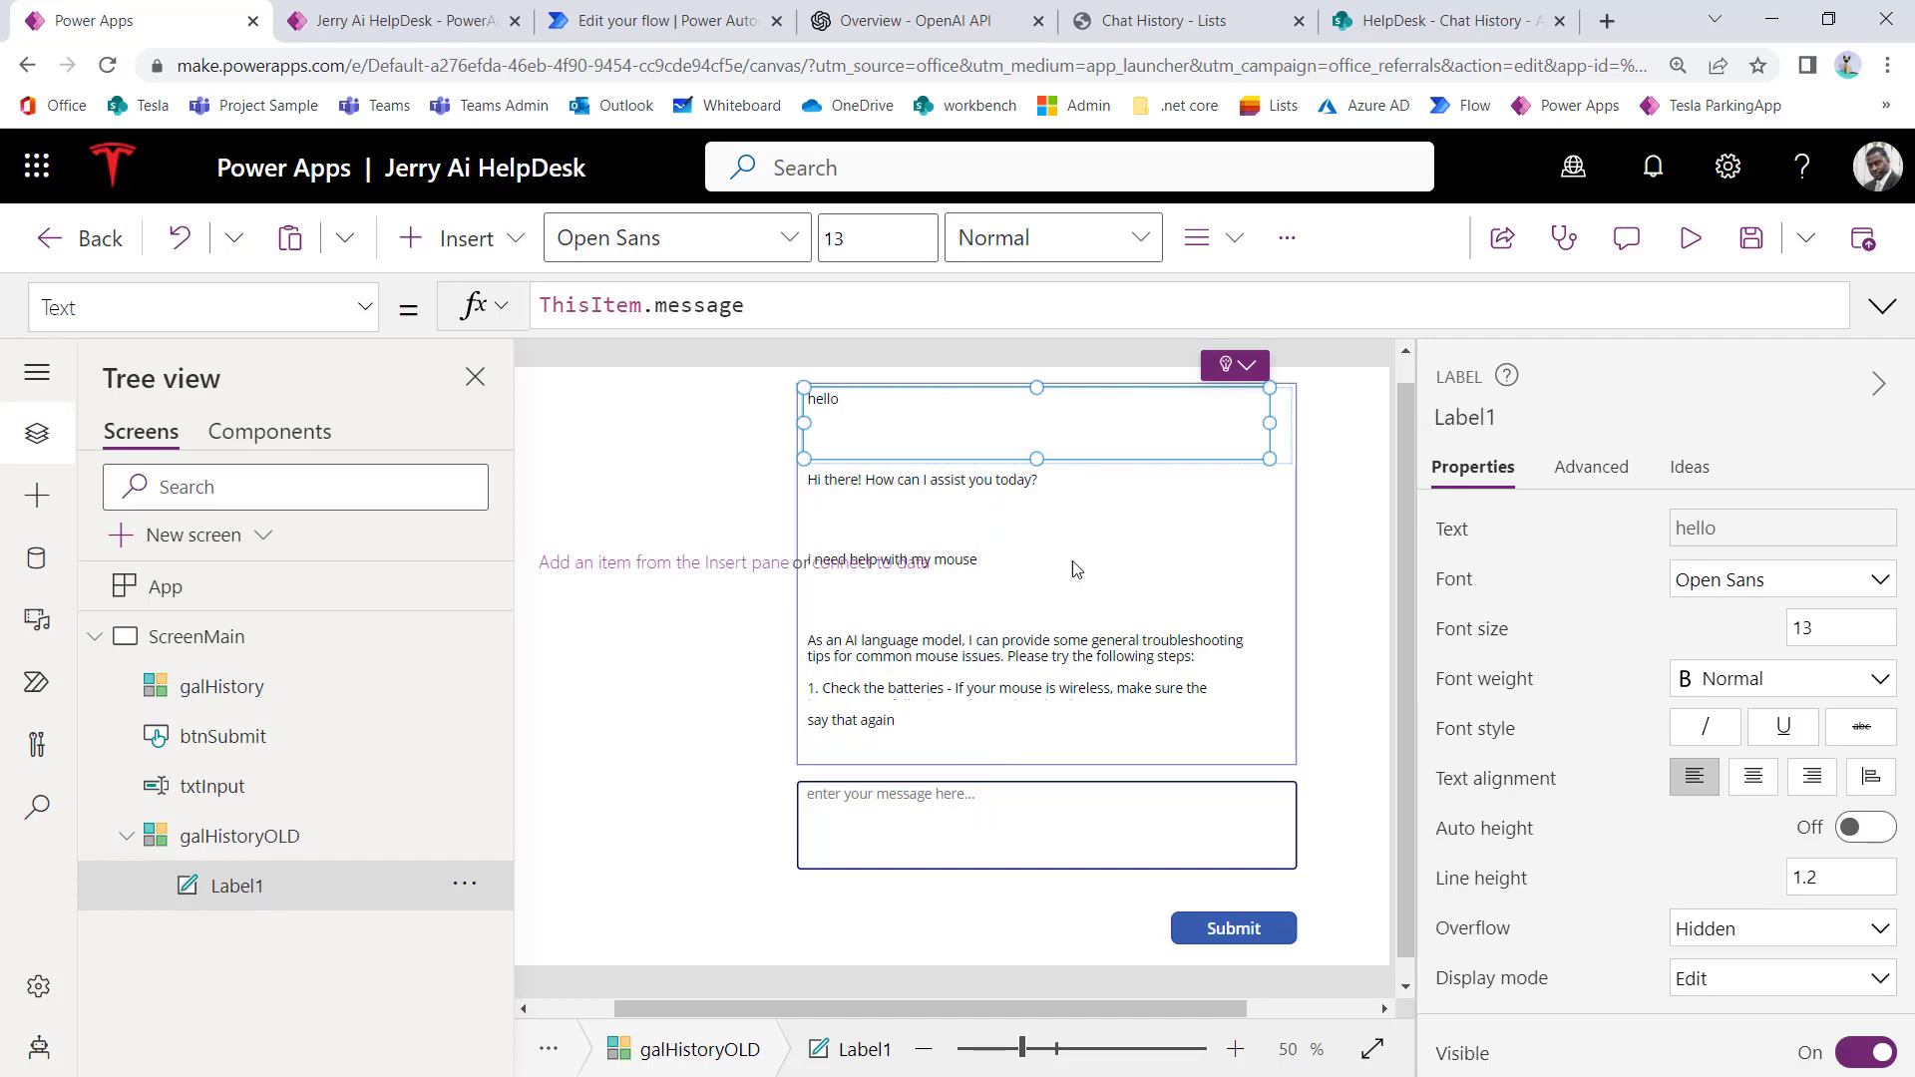
pyautogui.rightClick(240, 906)
pyautogui.click(404, 698)
pyautogui.click(419, 688)
pyautogui.click(465, 684)
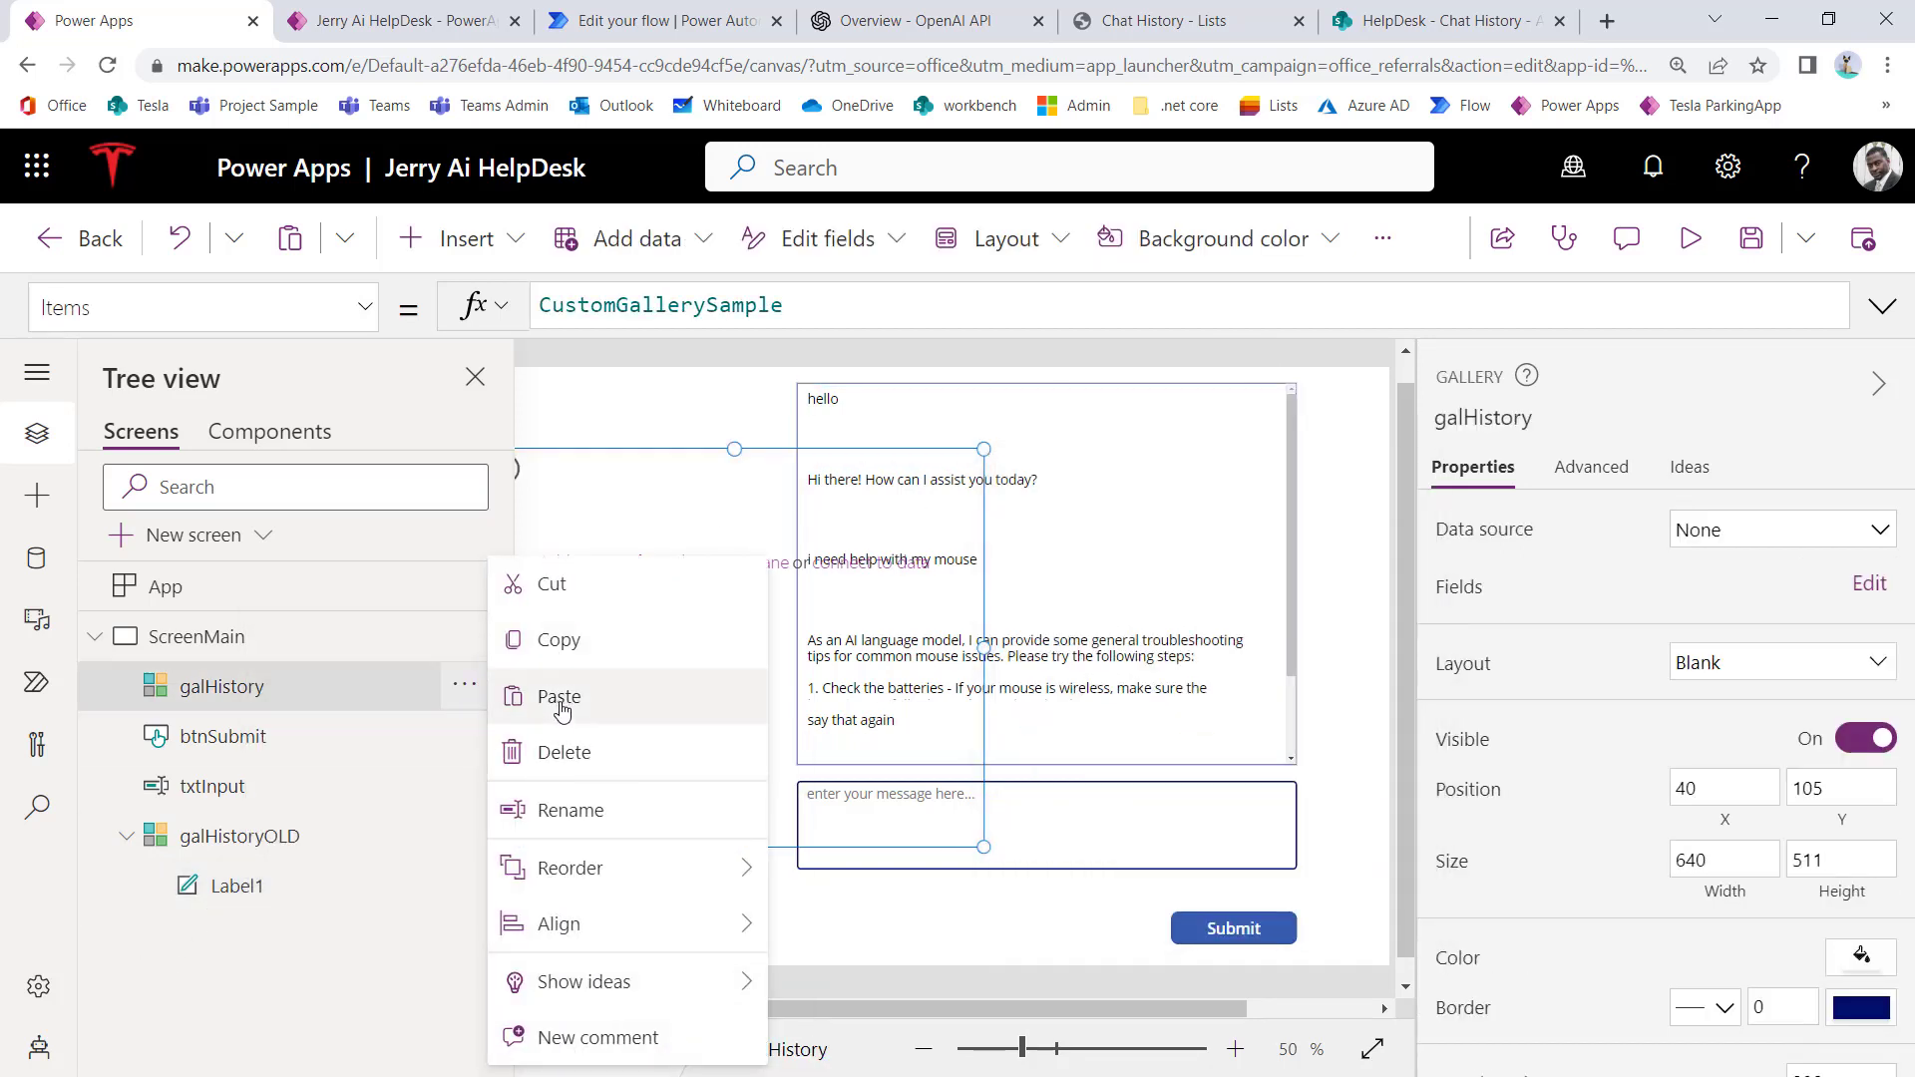
pyautogui.click(558, 697)
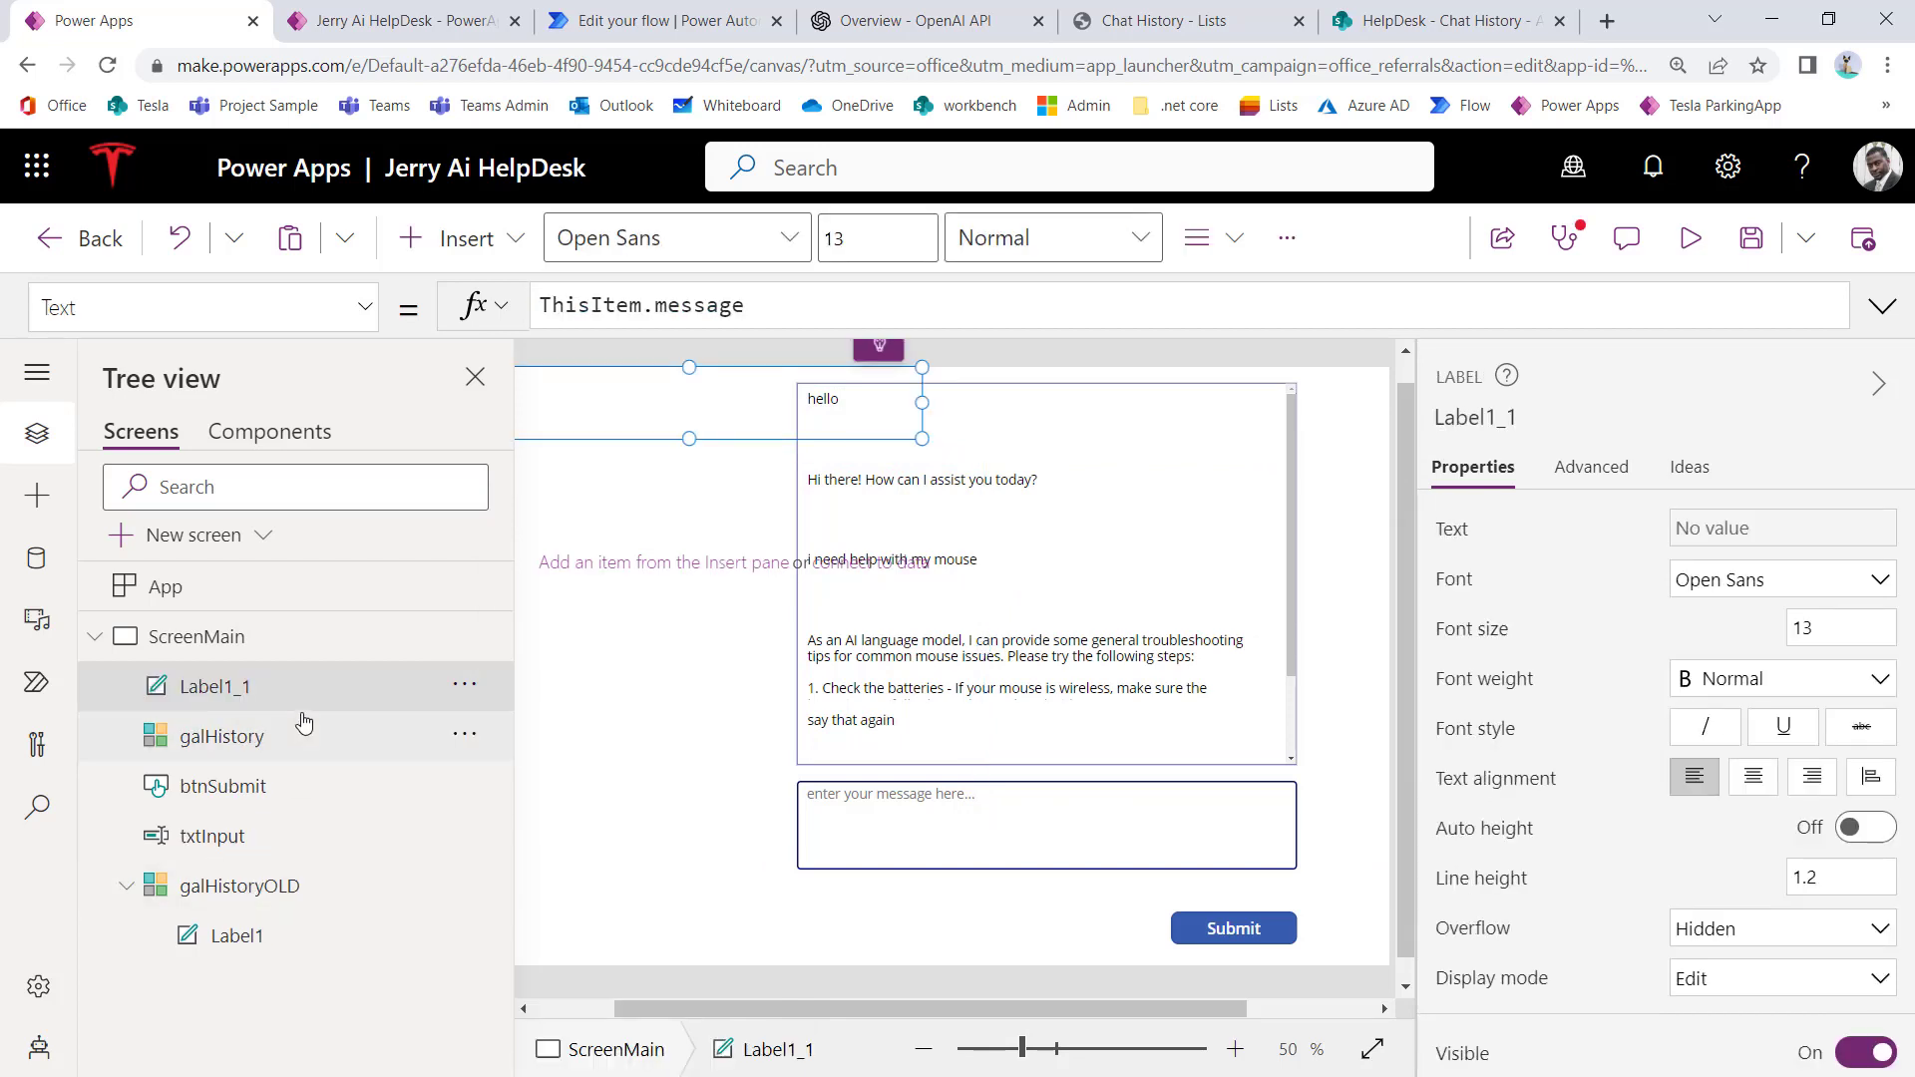
# Step: Try again to paste the copied label into galHistory, and select the gallery's template for inserting an item
pyautogui.click(281, 743)
pyautogui.click(642, 589)
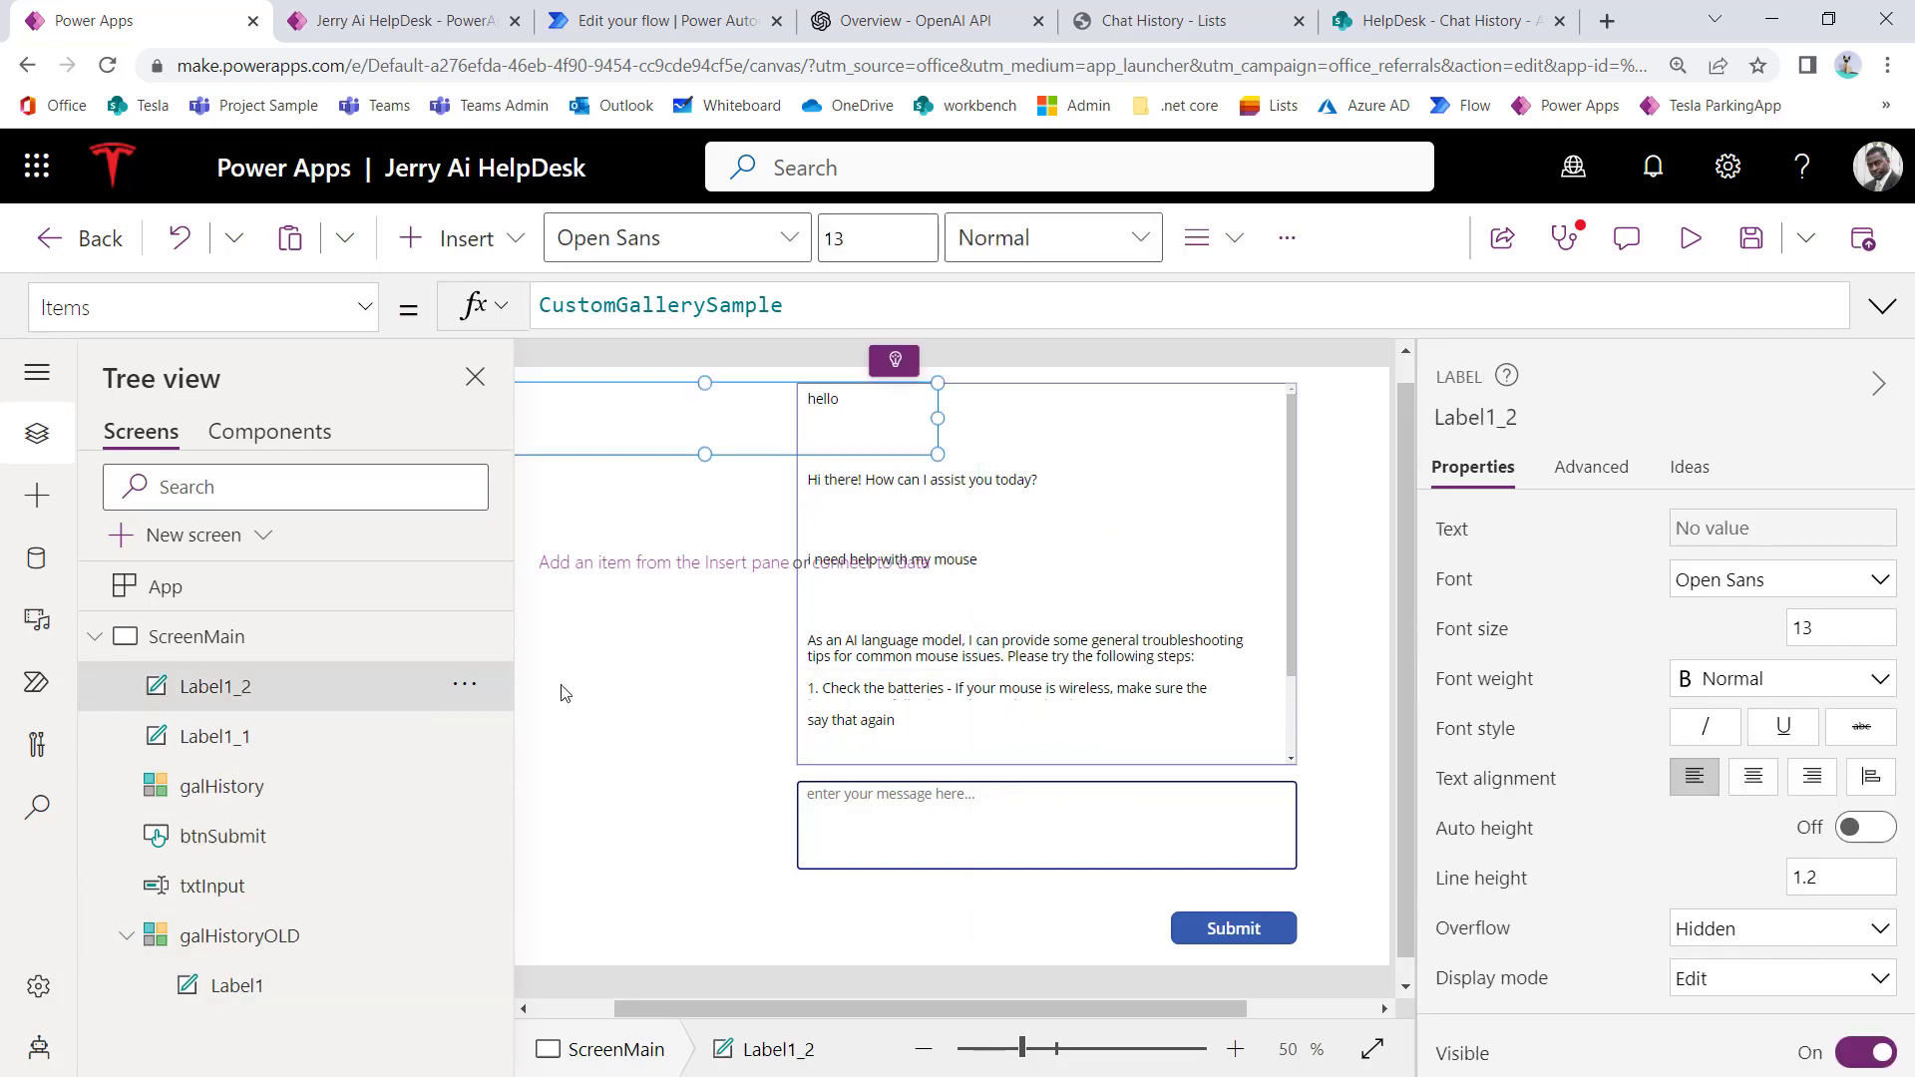
pyautogui.hotkey('ctrl', 'v')
pyautogui.click(245, 791)
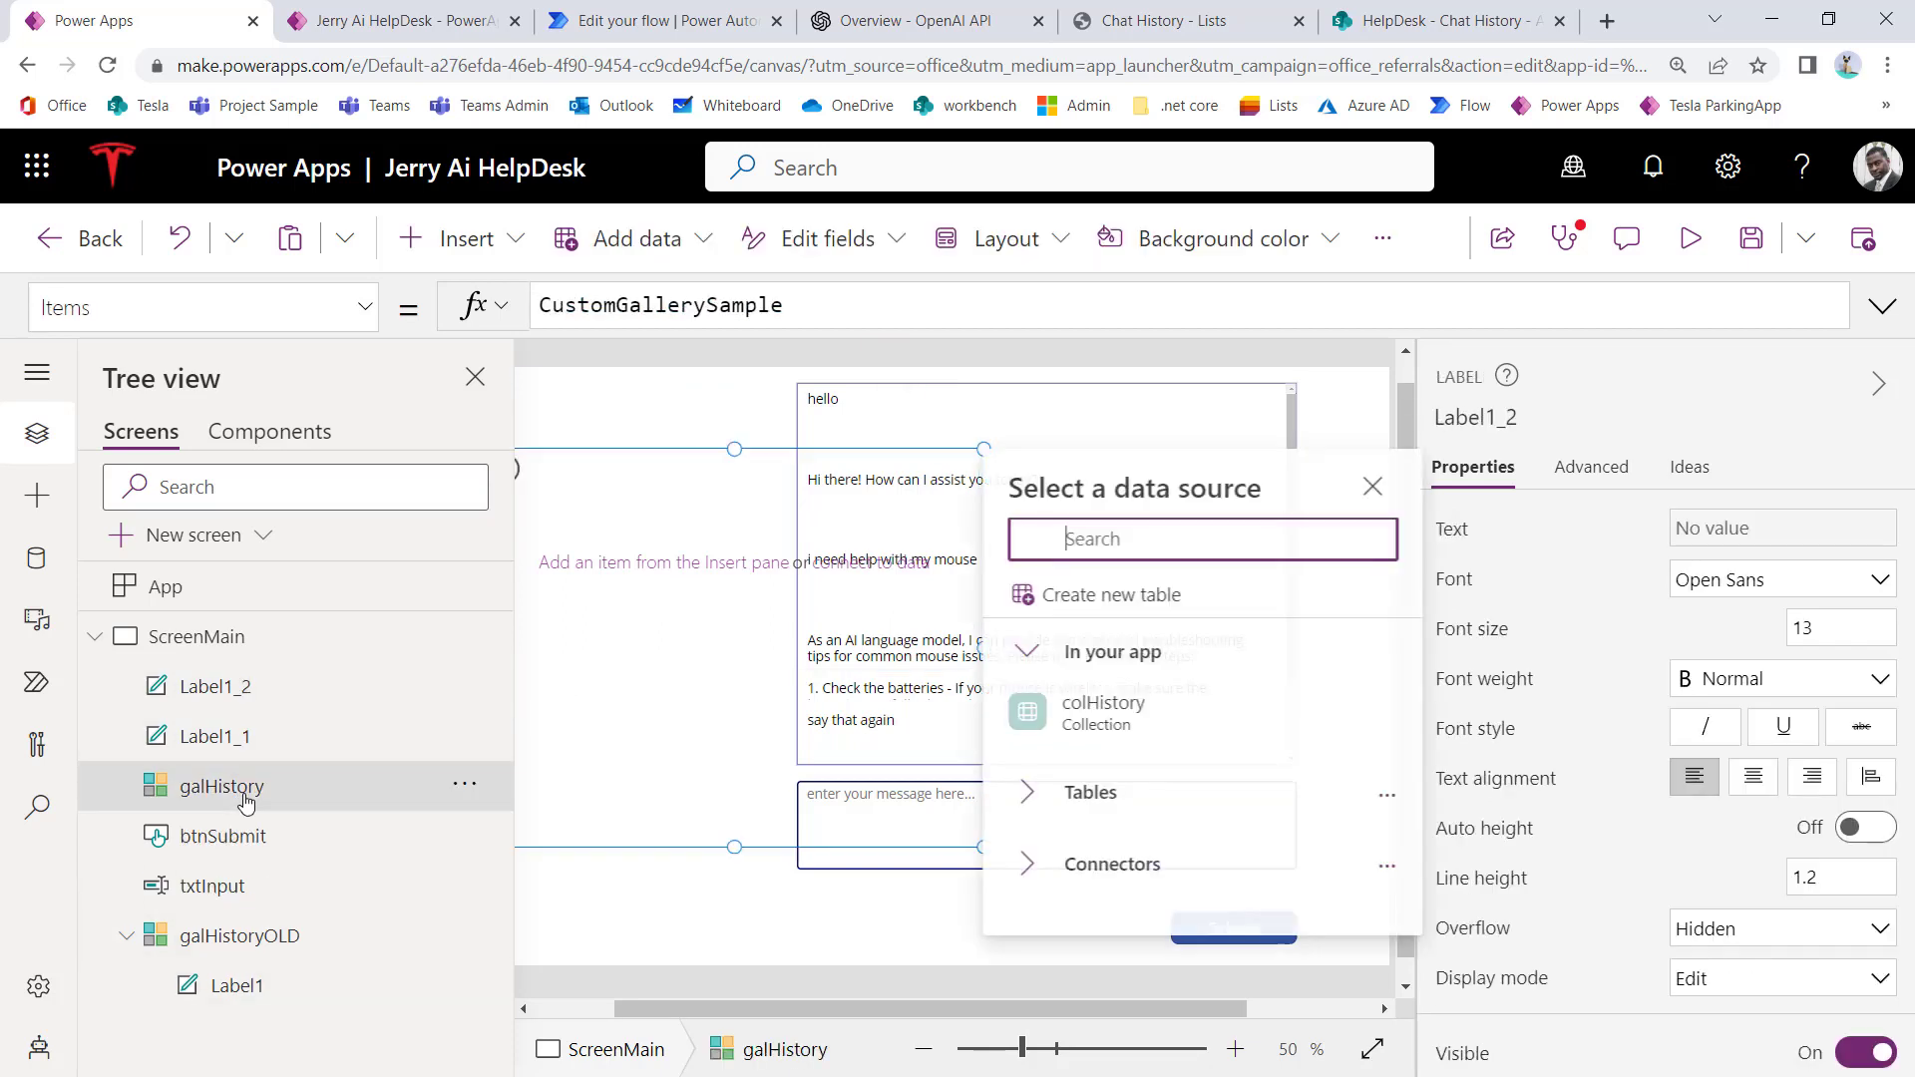
pyautogui.click(621, 565)
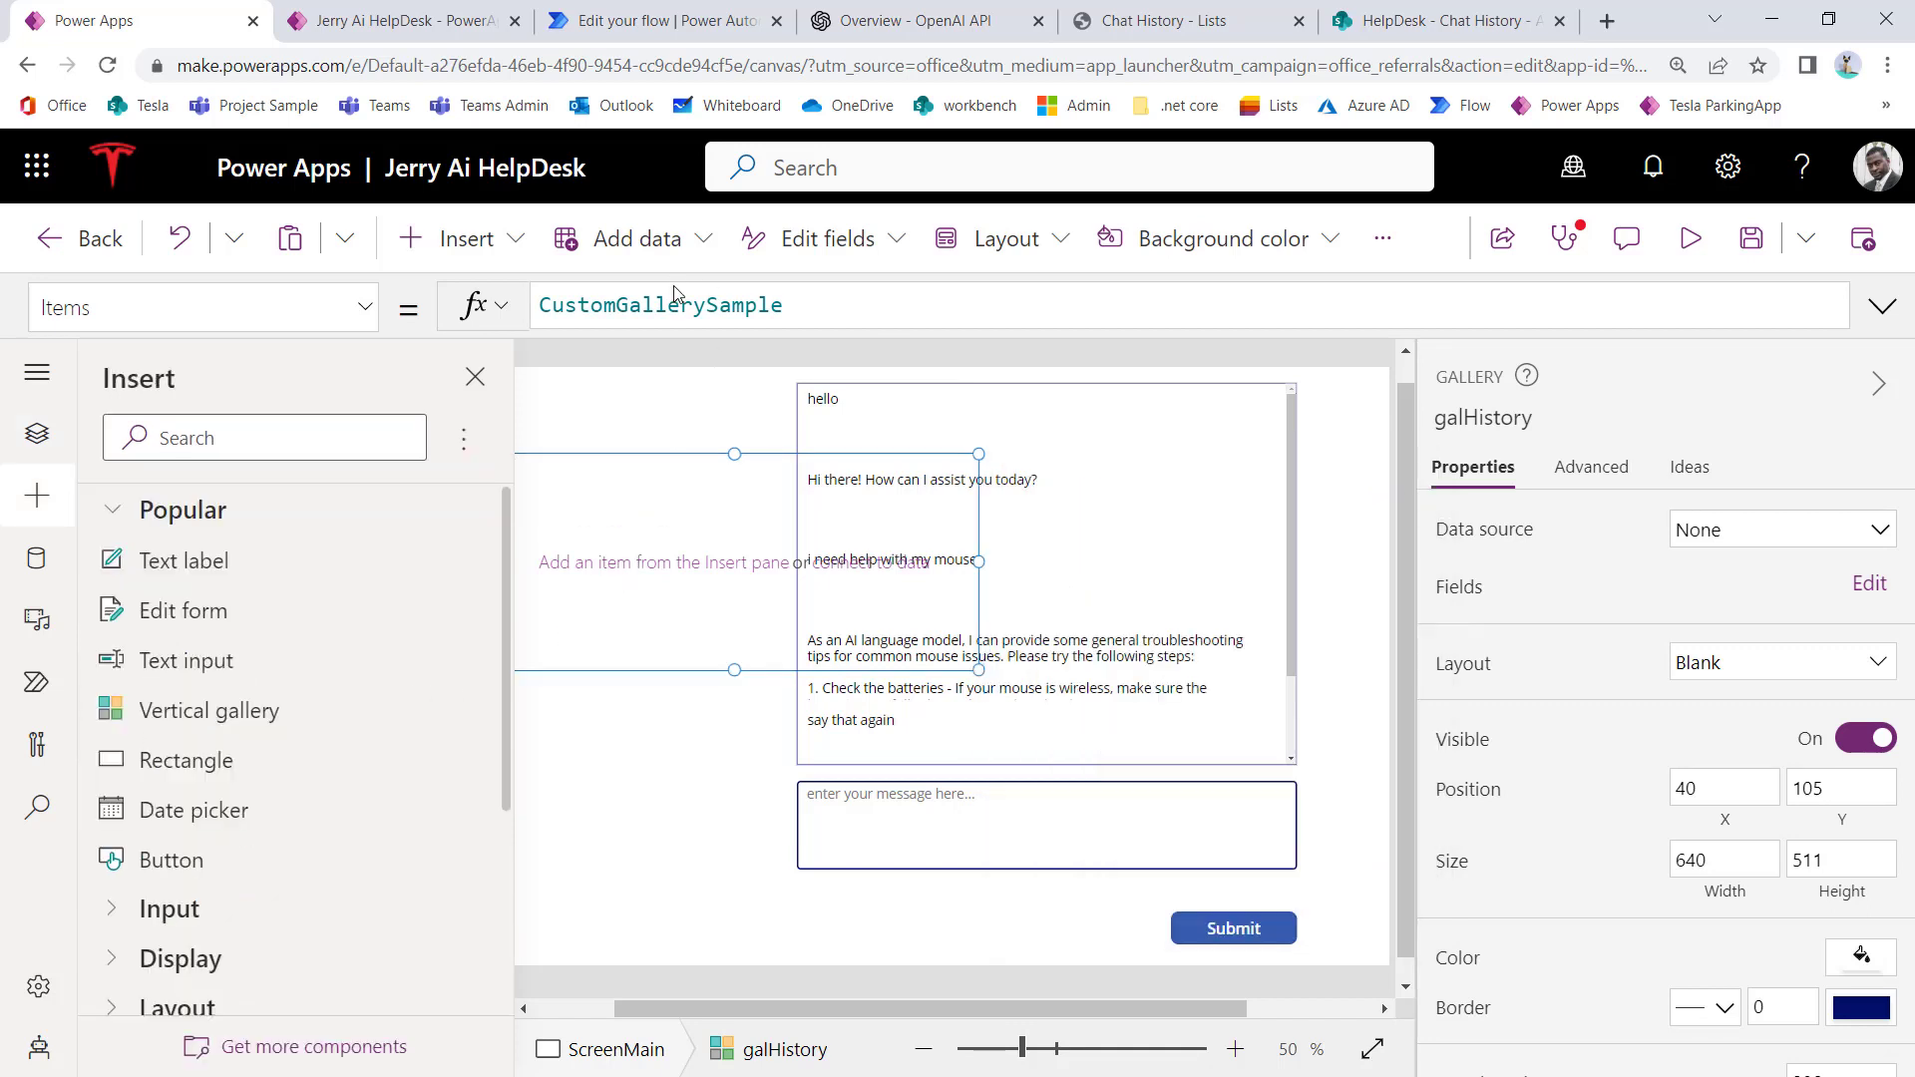
# Step: Set the Items property of galHistory to colHistory, copied from the Items formula of galHistoryOLD
pyautogui.click(44, 436)
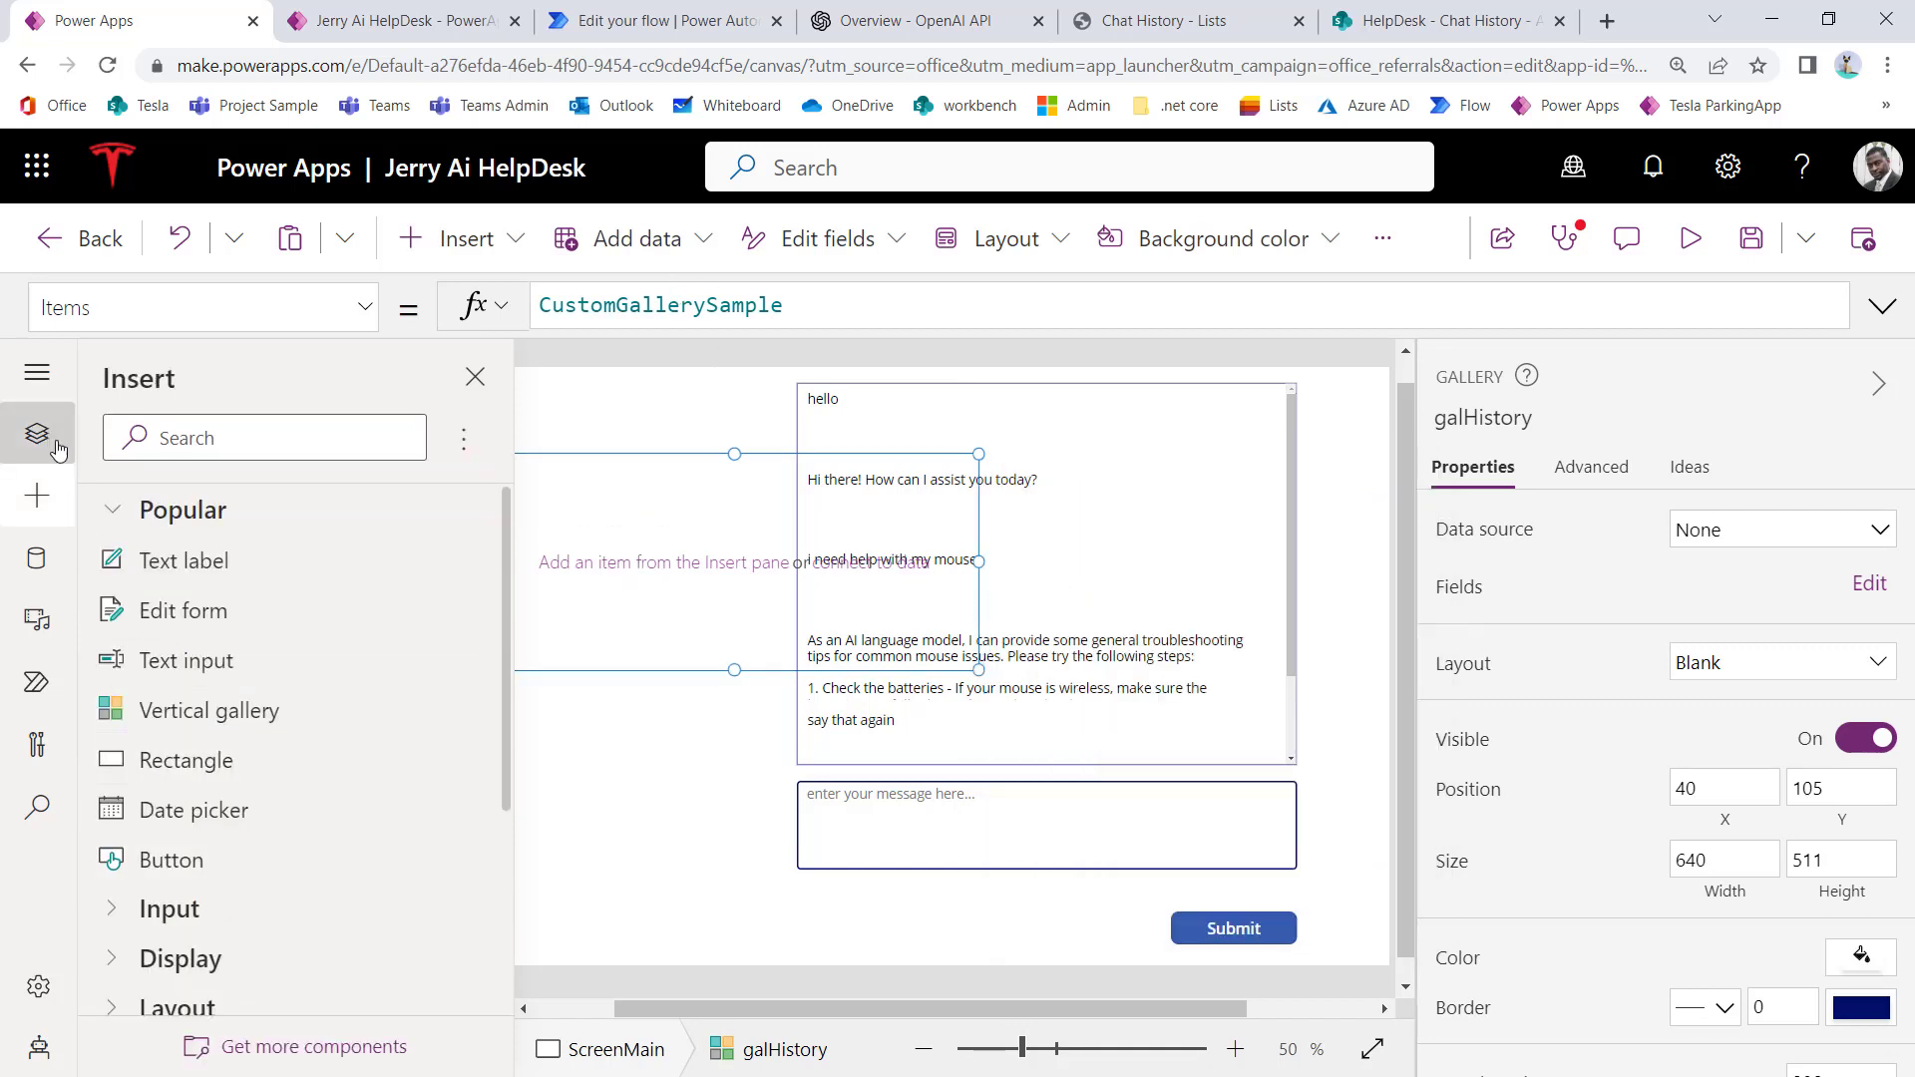
pyautogui.click(255, 936)
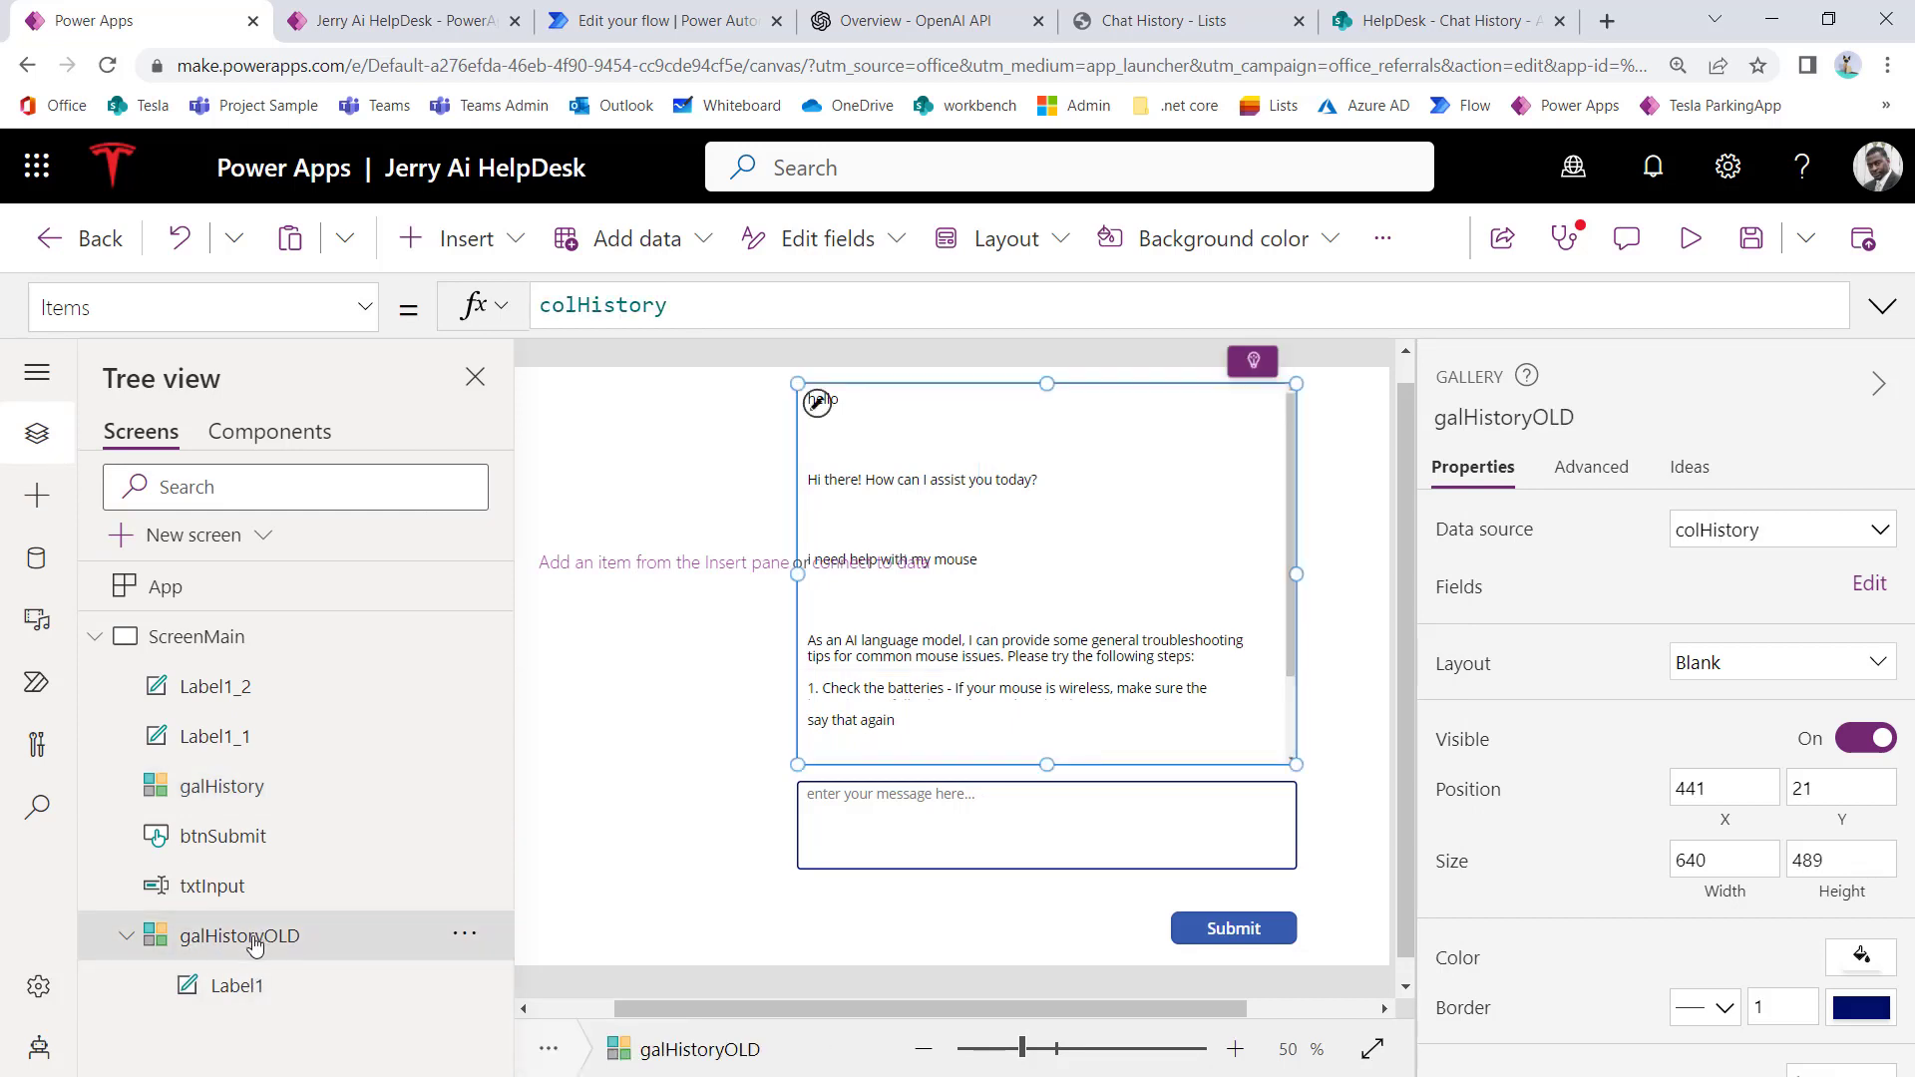
pyautogui.doubleClick(626, 309)
pyautogui.hotkey('ctrl', 'c')
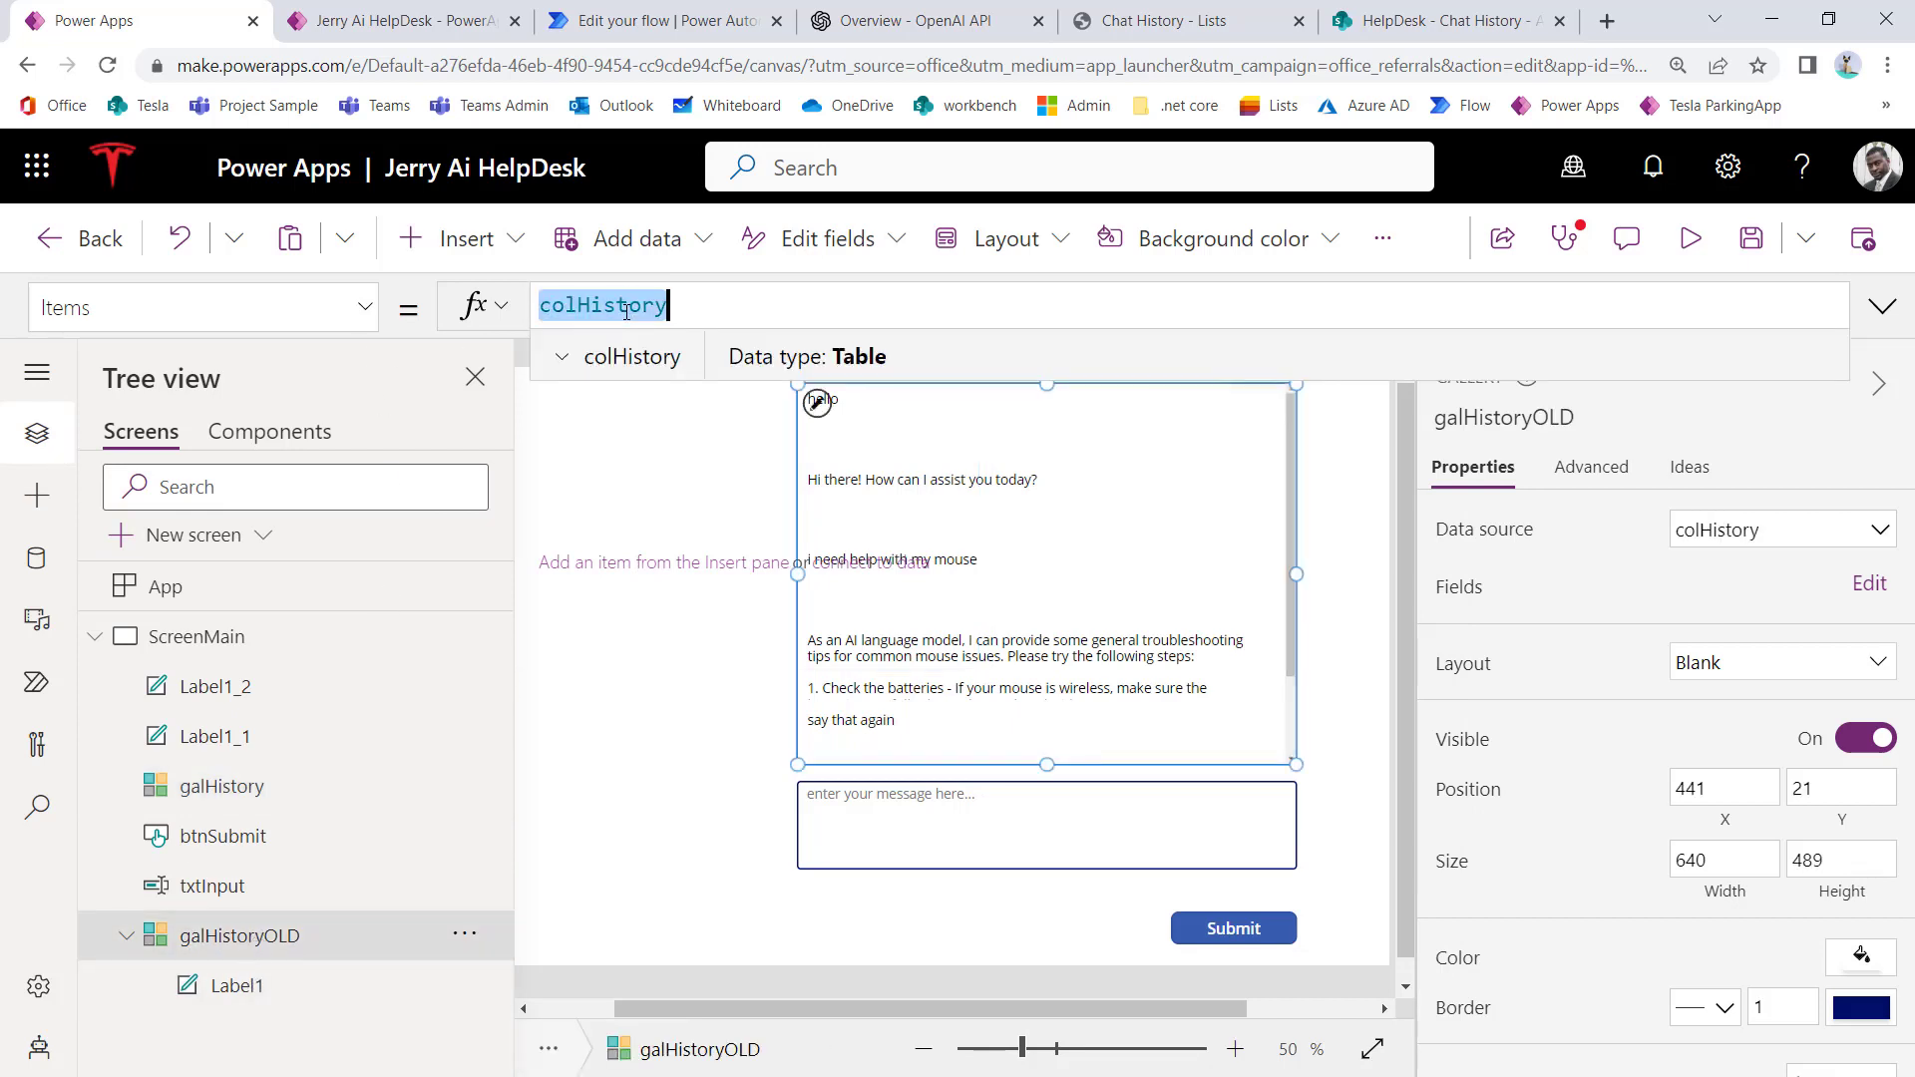
pyautogui.click(222, 786)
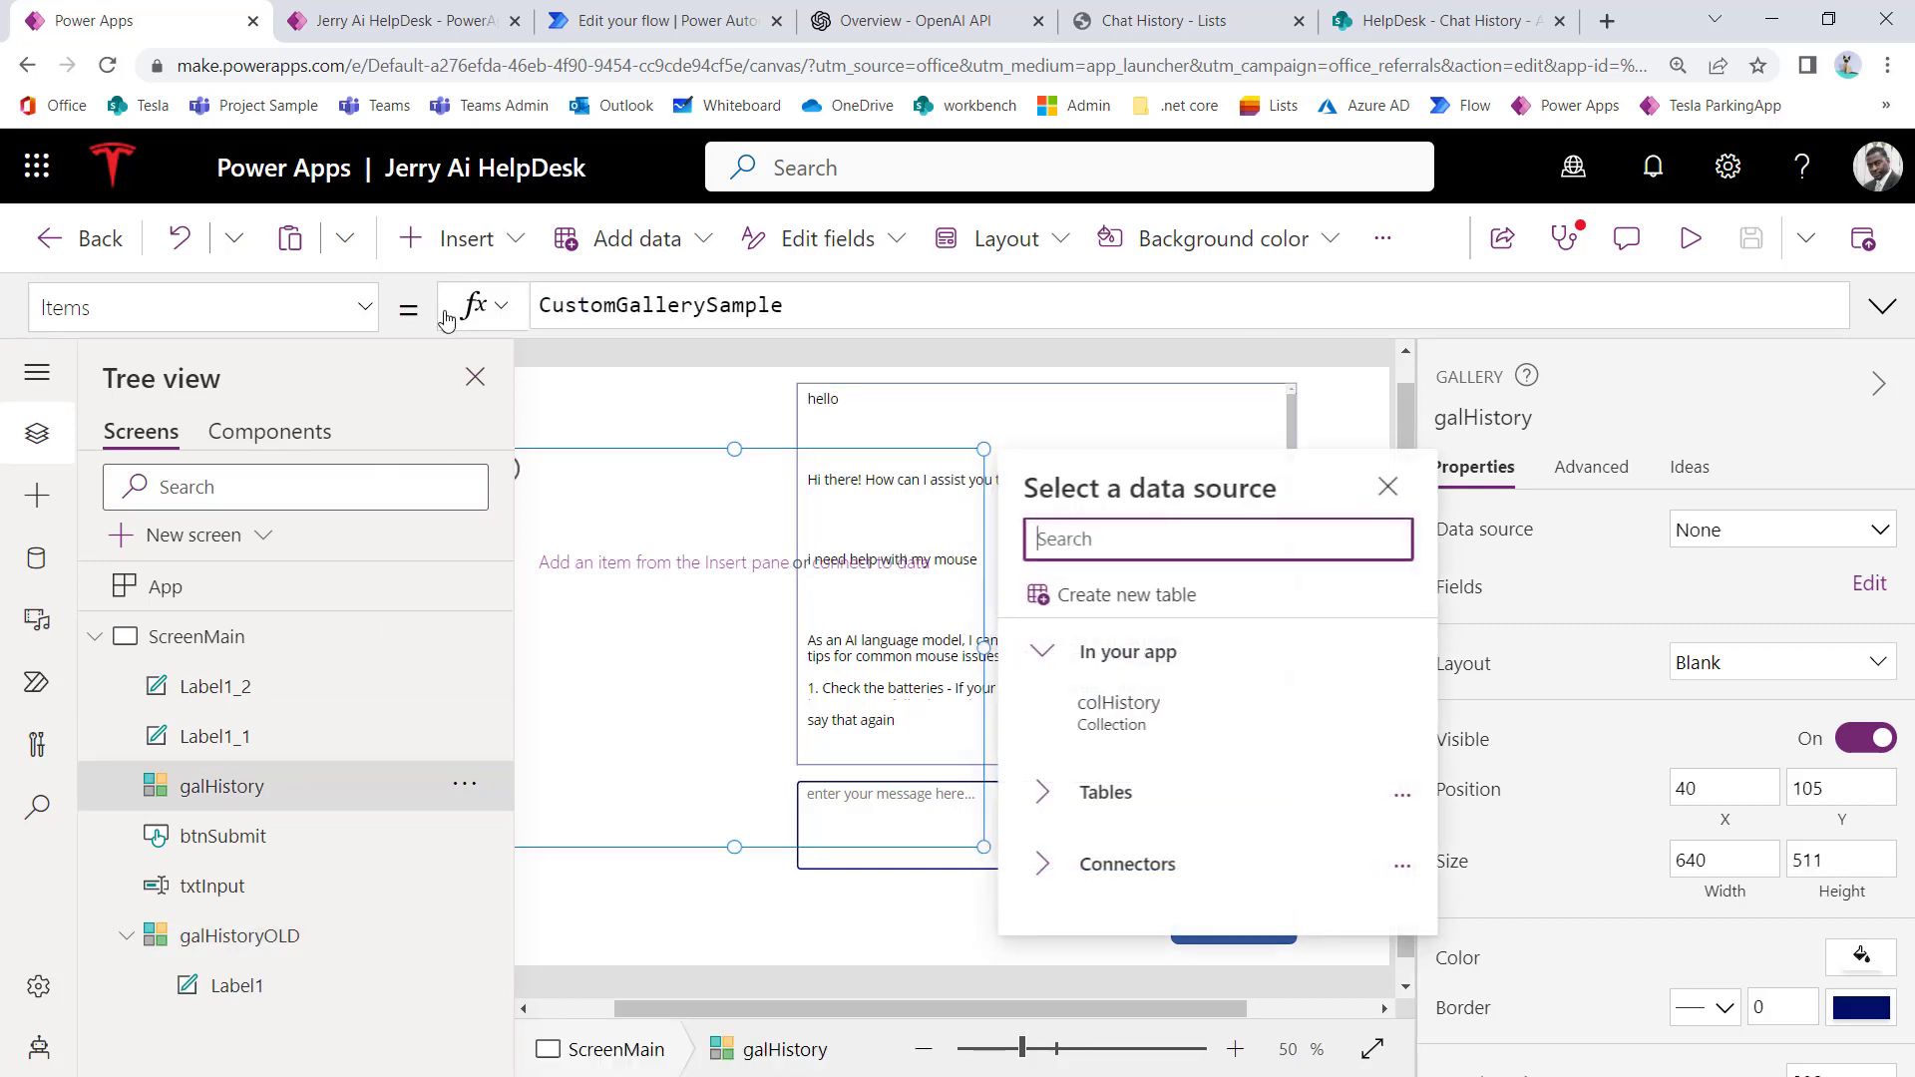
pyautogui.click(600, 309)
pyautogui.hotkey('ctrl', 'a')
pyautogui.hotkey('ctrl', 'v')
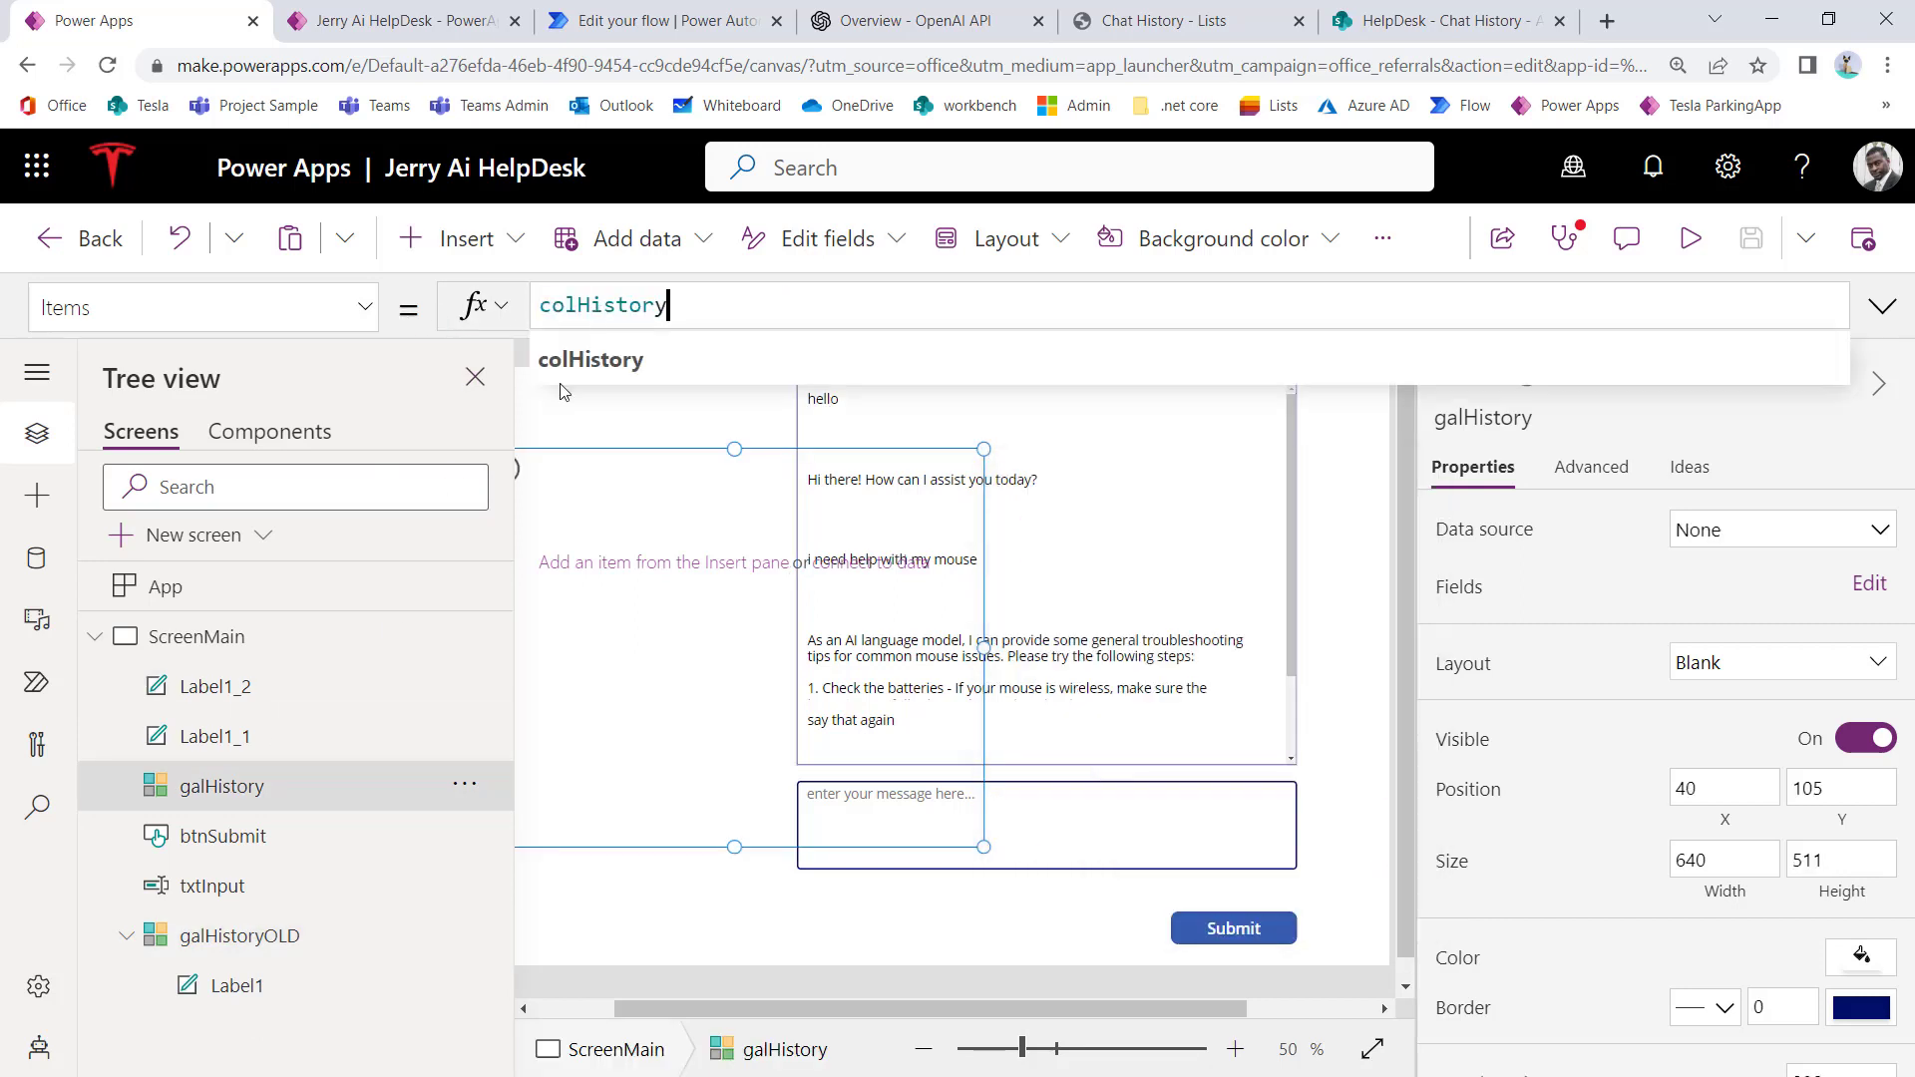
# Step: Insert a text label into the galHistory template and enlarge it to 488 wide by 48 high
pyautogui.click(681, 560)
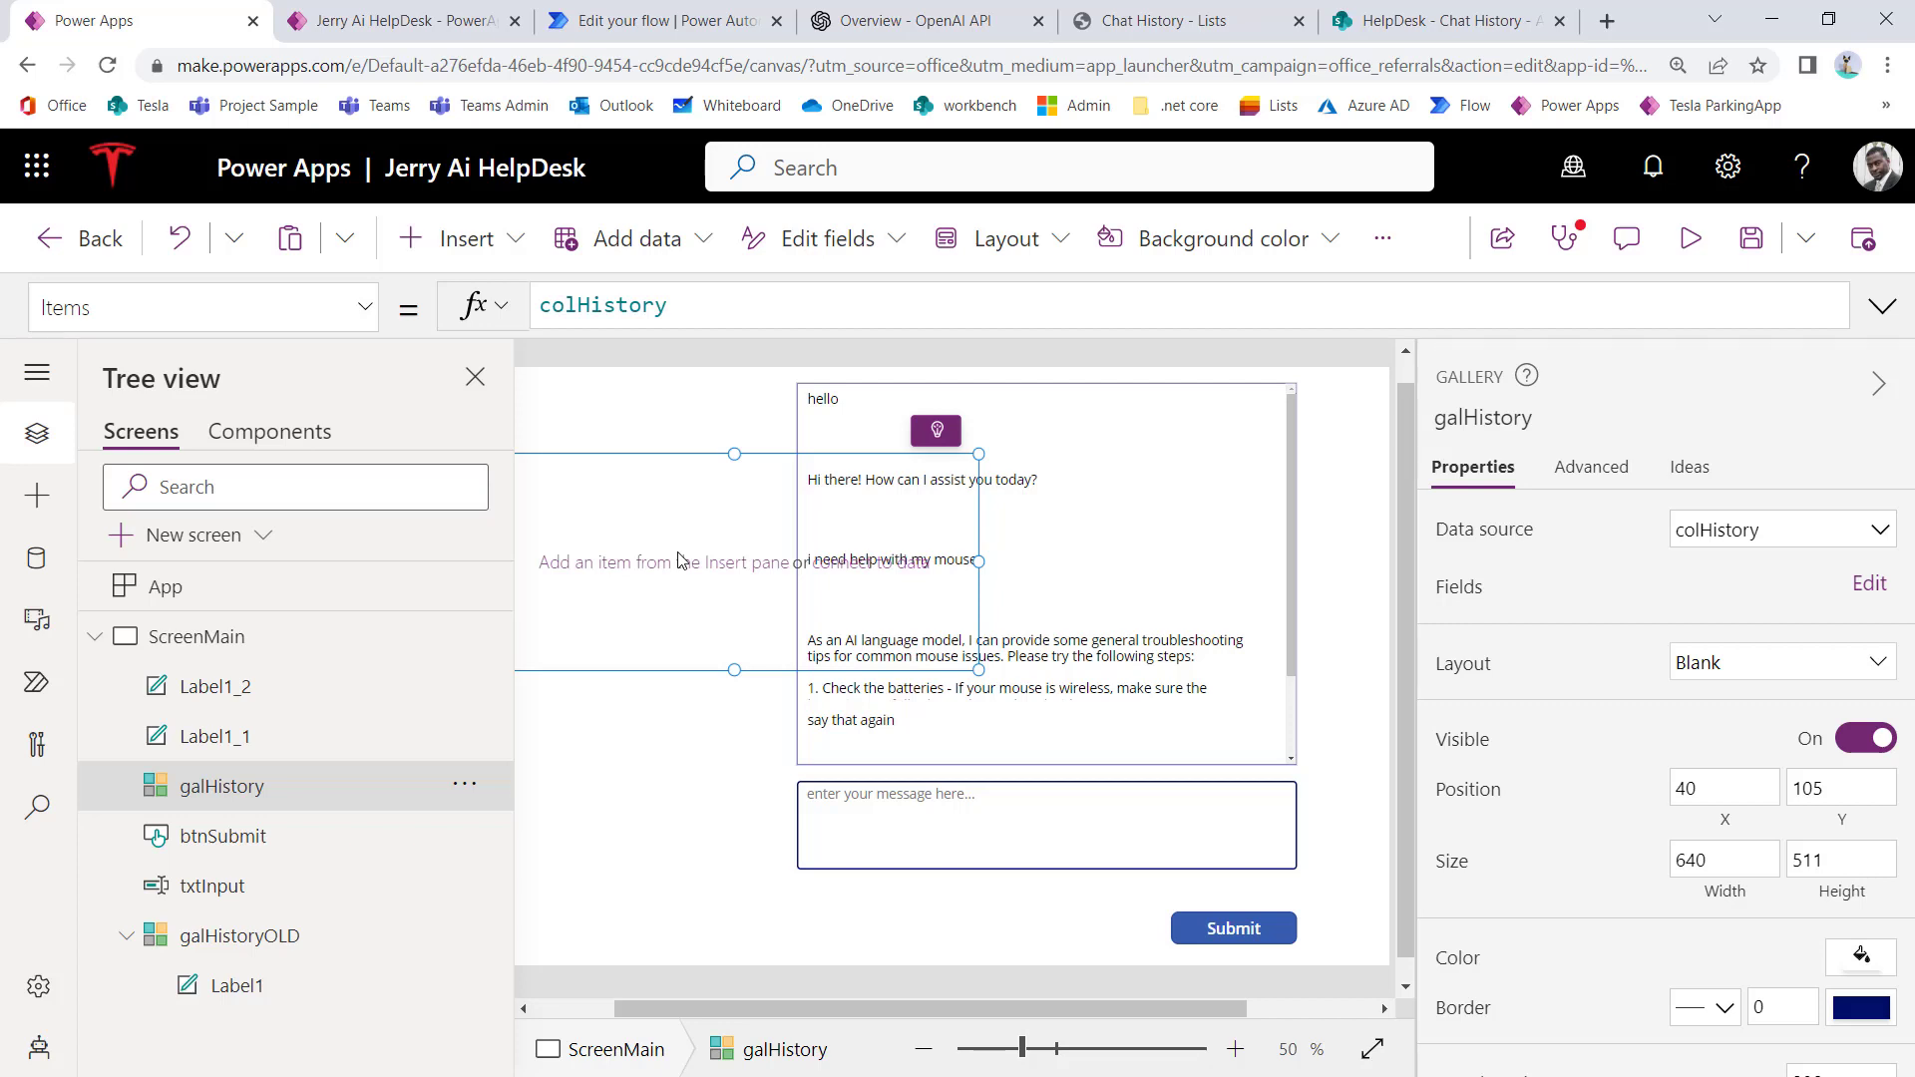
pyautogui.click(680, 560)
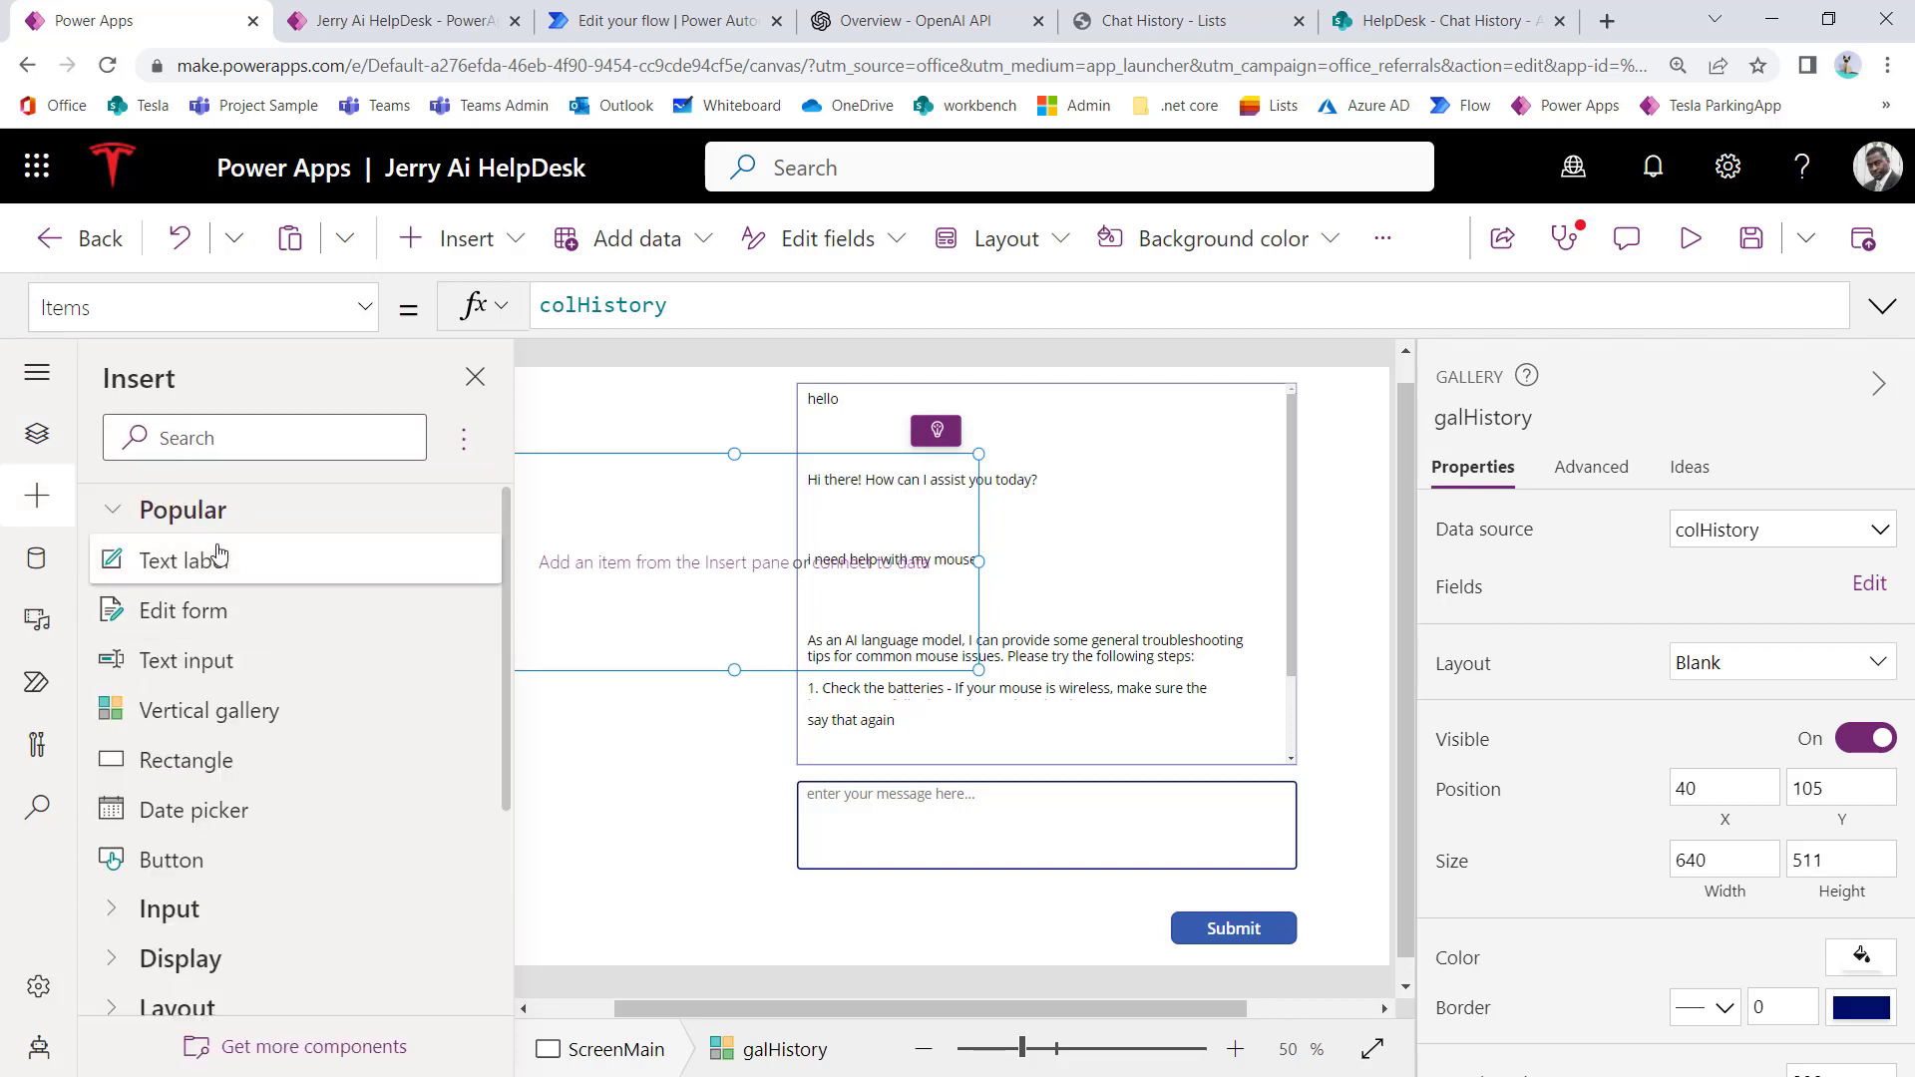
pyautogui.click(231, 576)
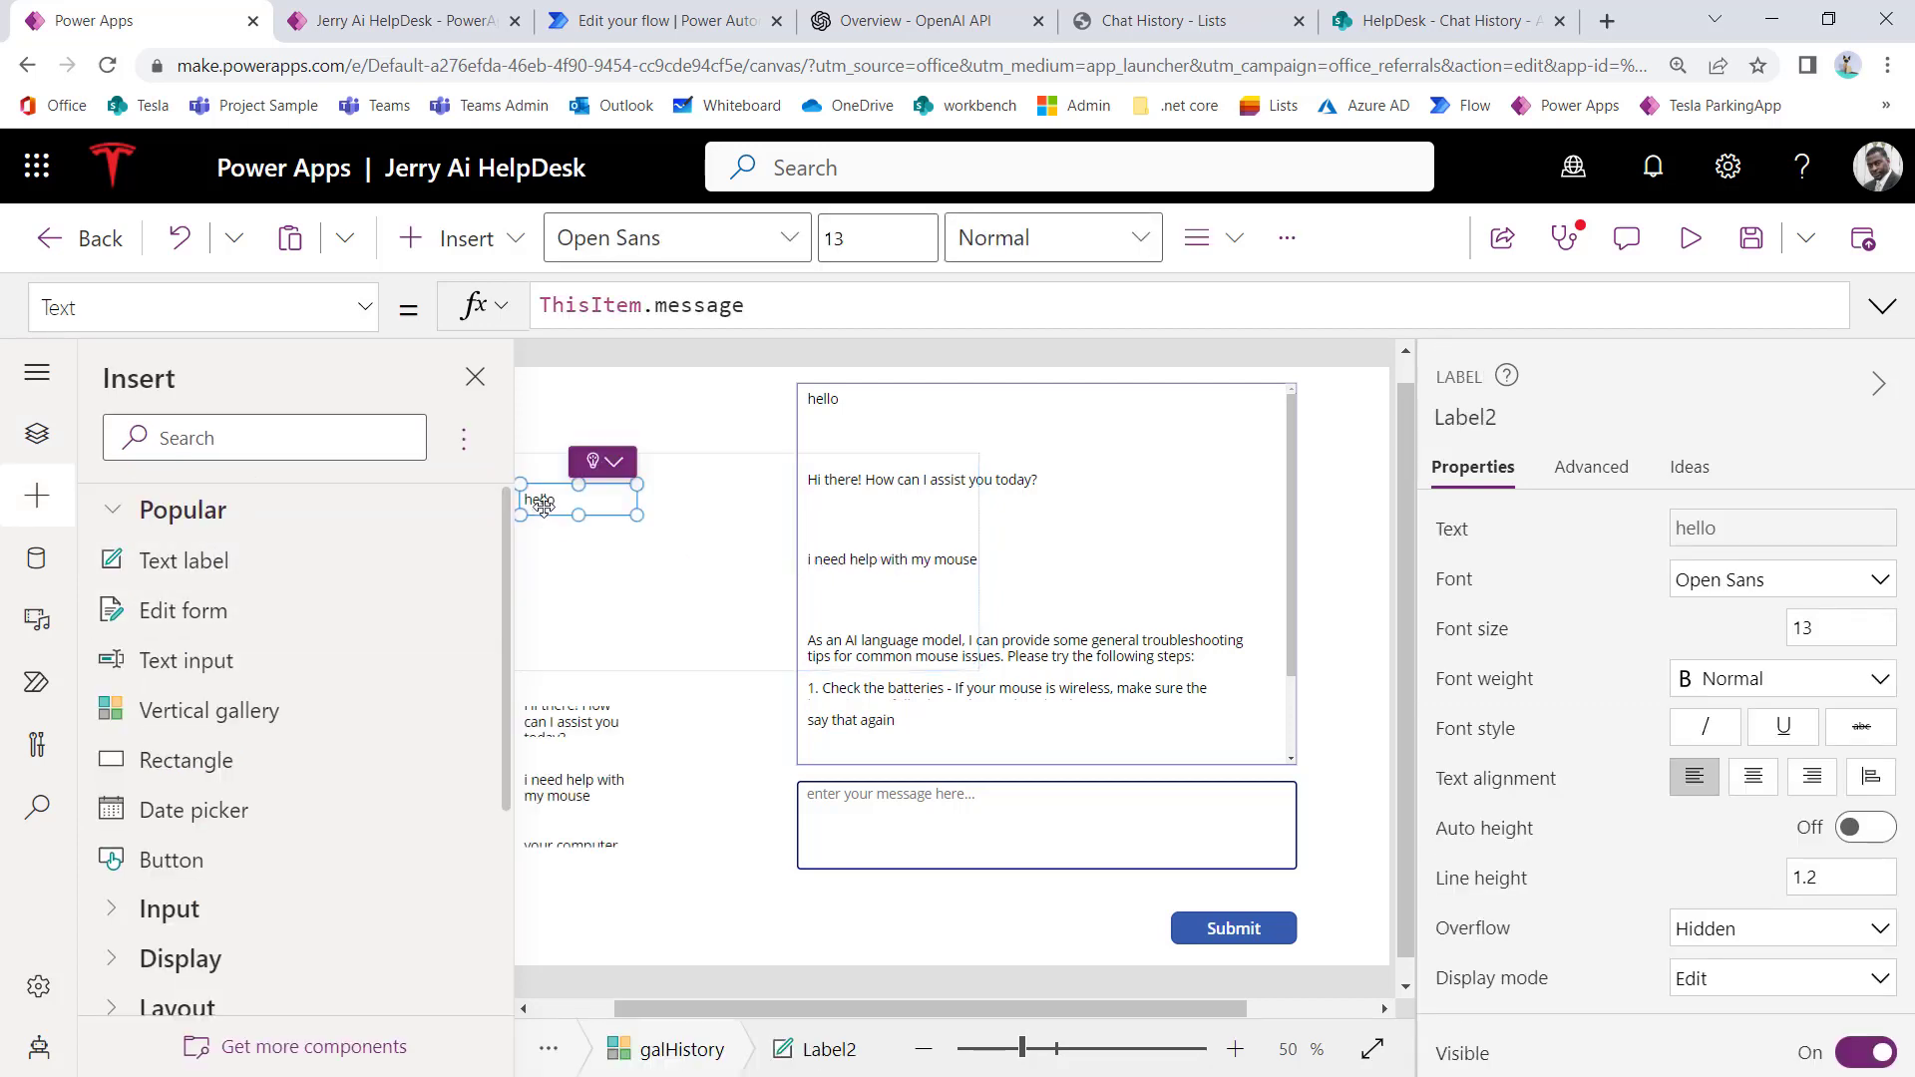
pyautogui.moveTo(637, 514); pyautogui.dragTo(899, 521)
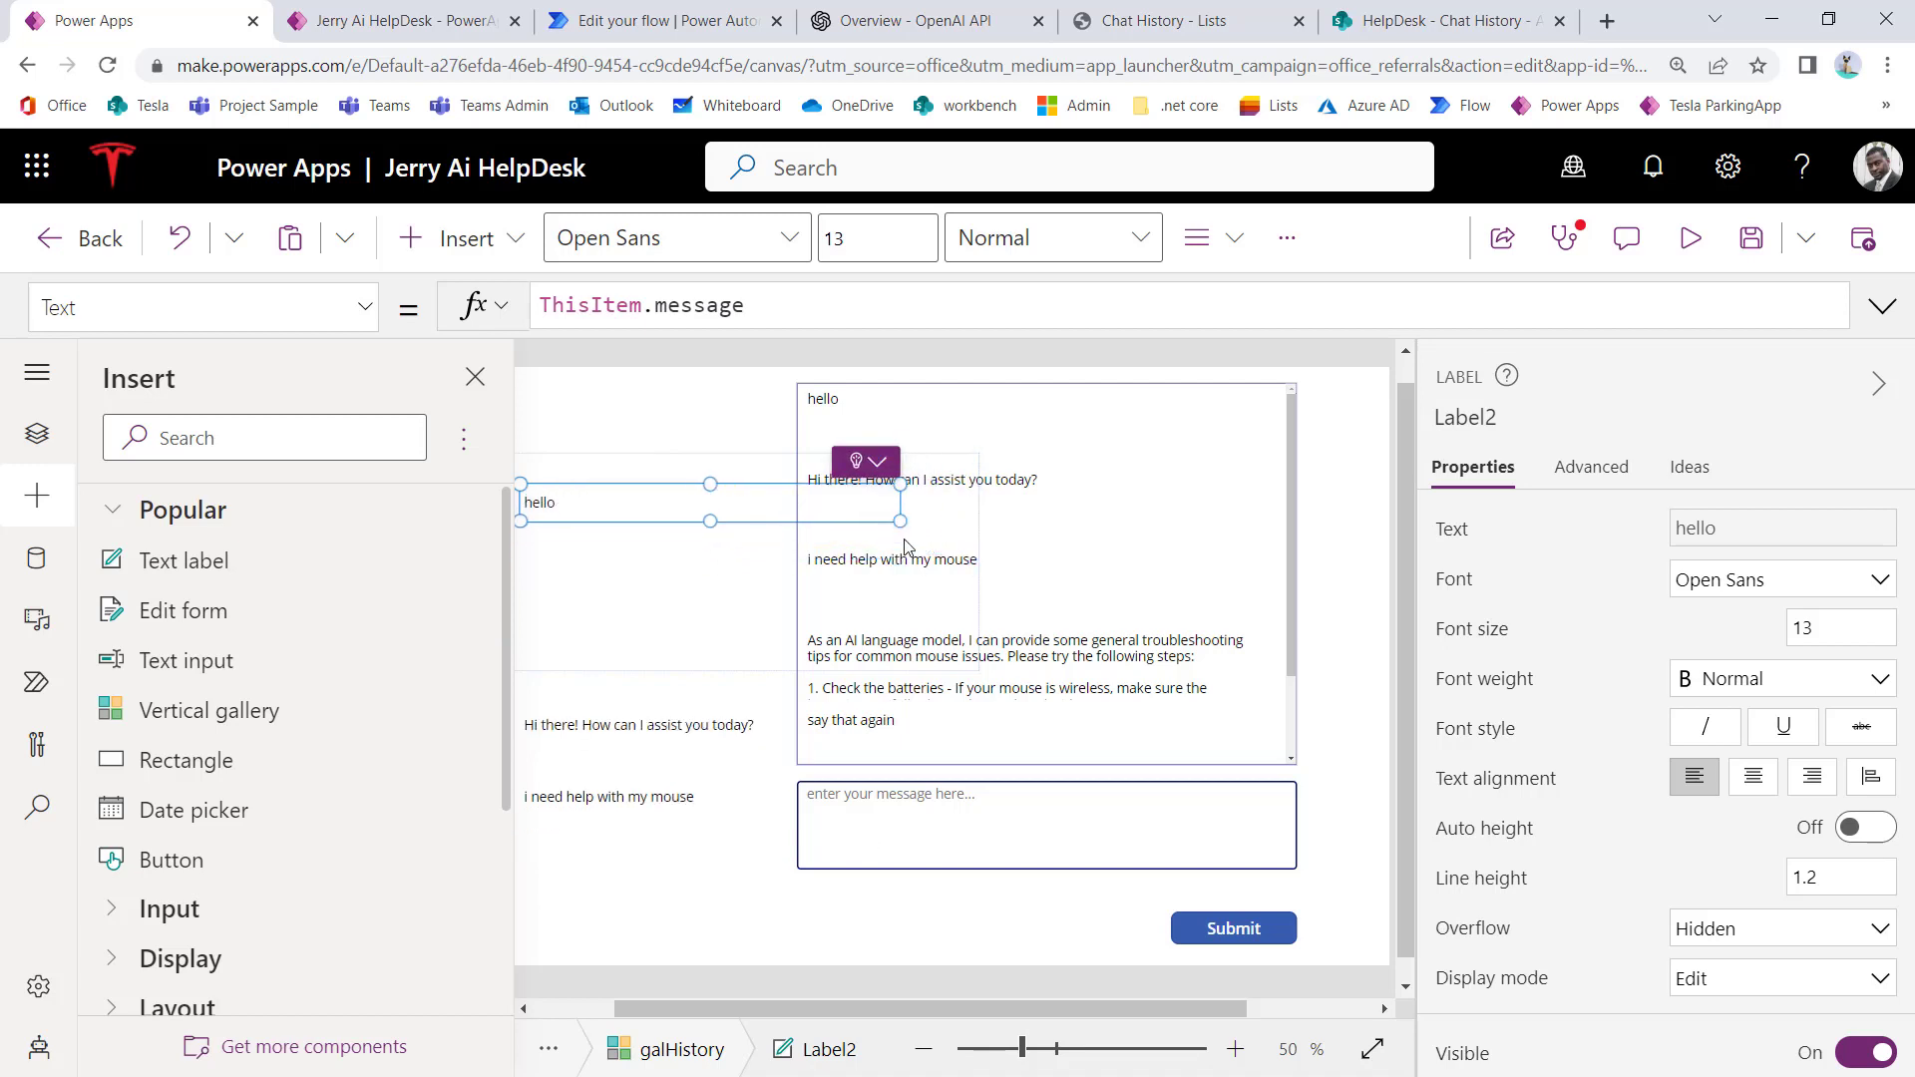
# Step: Delete the old gallery galHistoryOLD from ScreenMain
pyautogui.click(1241, 551)
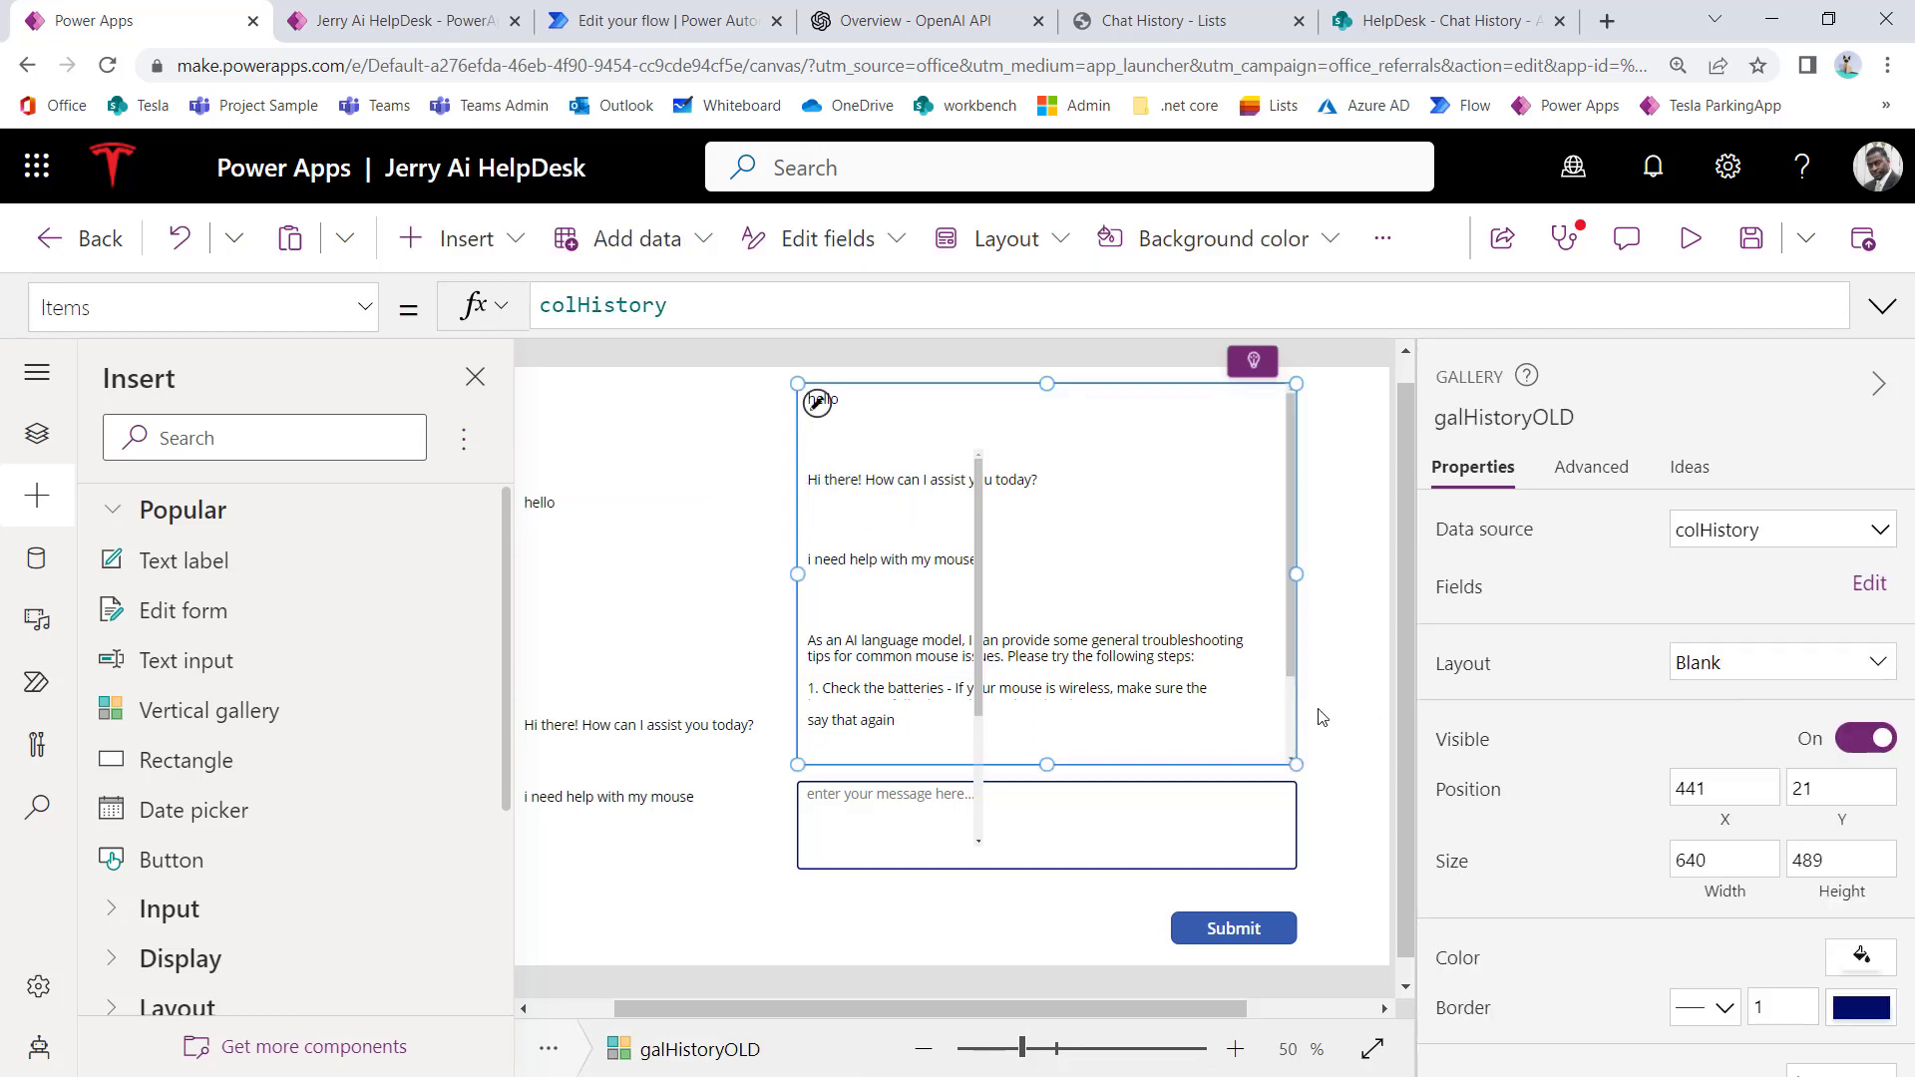
pyautogui.click(38, 437)
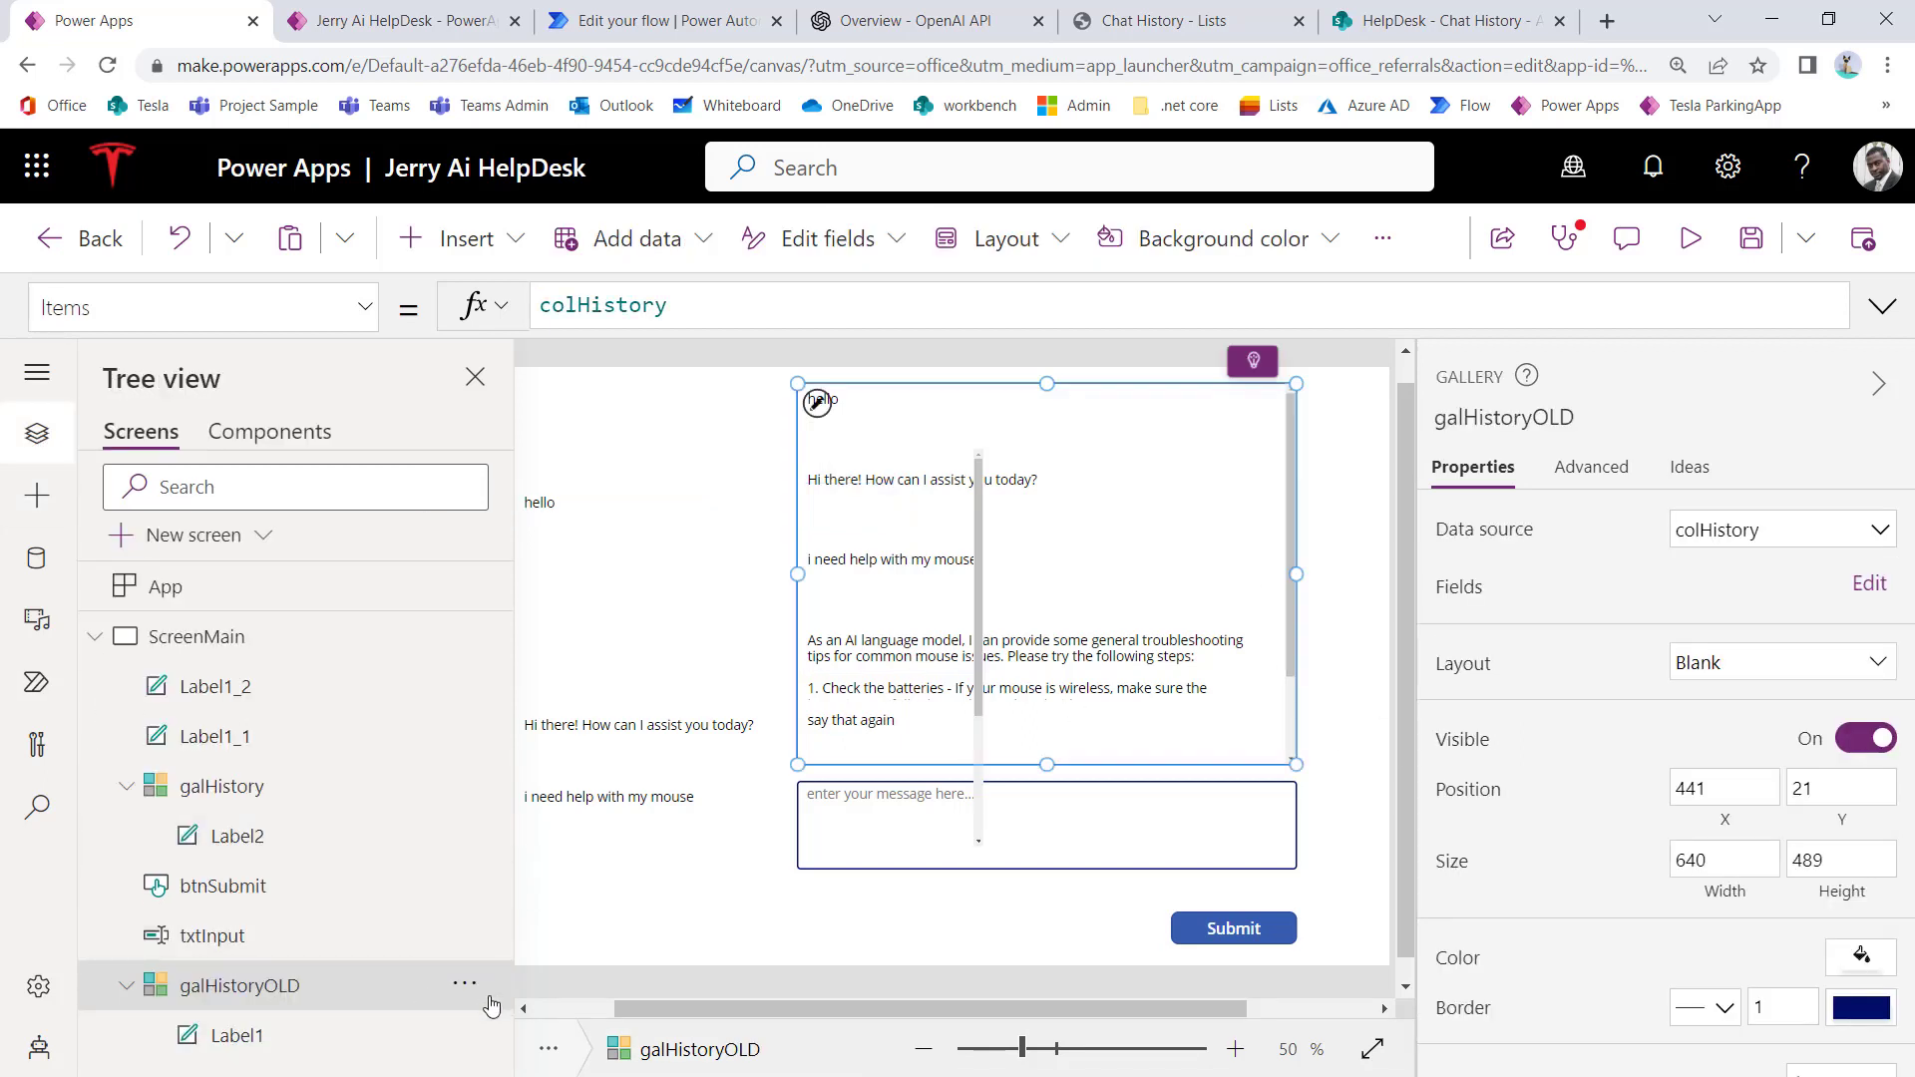
pyautogui.press('Delete')
# Step: Move galHistory above the message input at X 441, Y 63, and tighten its template around the label placed at X 15, Y 6
pyautogui.click(611, 603)
pyautogui.moveTo(758, 446); pyautogui.dragTo(1010, 499)
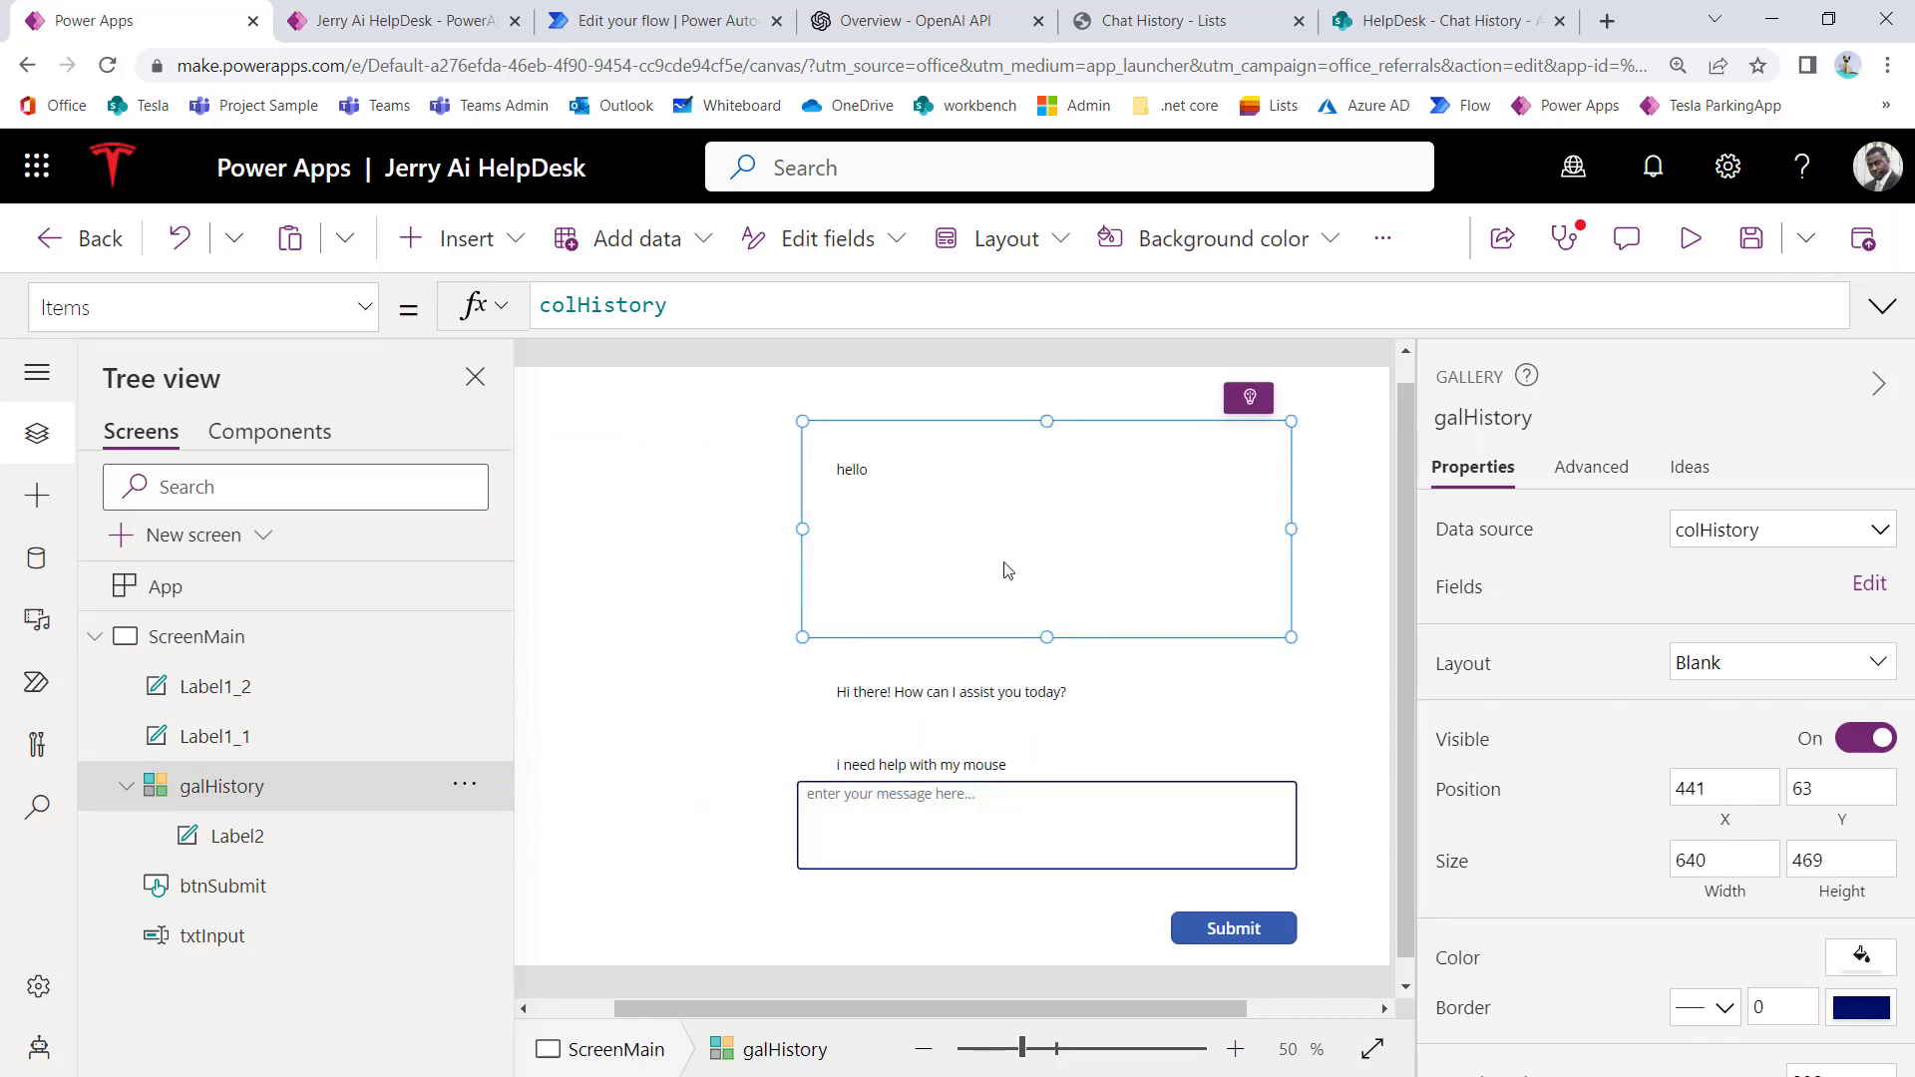
pyautogui.moveTo(1048, 637); pyautogui.dragTo(1035, 482)
pyautogui.moveTo(859, 470)
pyautogui.mouseDown()
pyautogui.moveTo(858, 445)
pyautogui.moveTo(842, 451)
pyautogui.mouseUp()
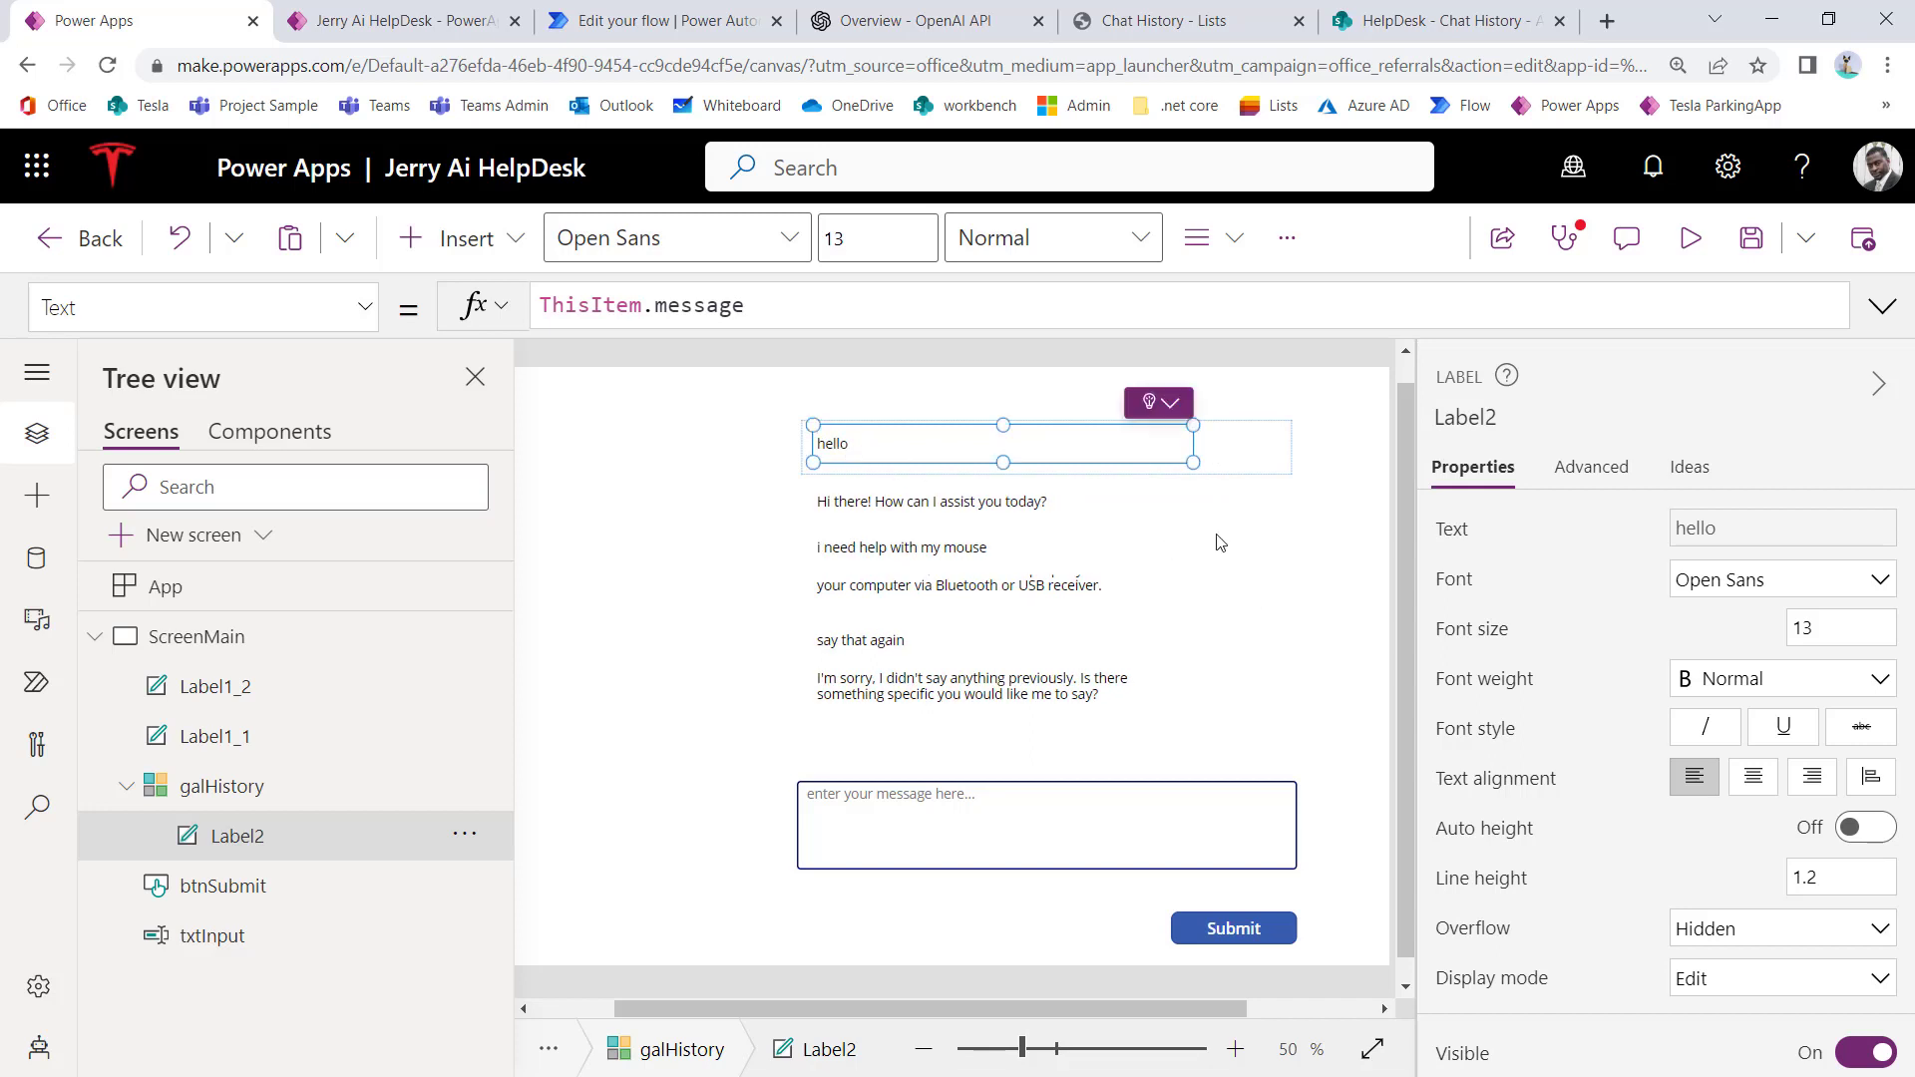
# Step: Fill the label in galHistory with the light orange theme color RGBA(253, 222, 207, 1)
pyautogui.scroll(-7, 1764, 788)
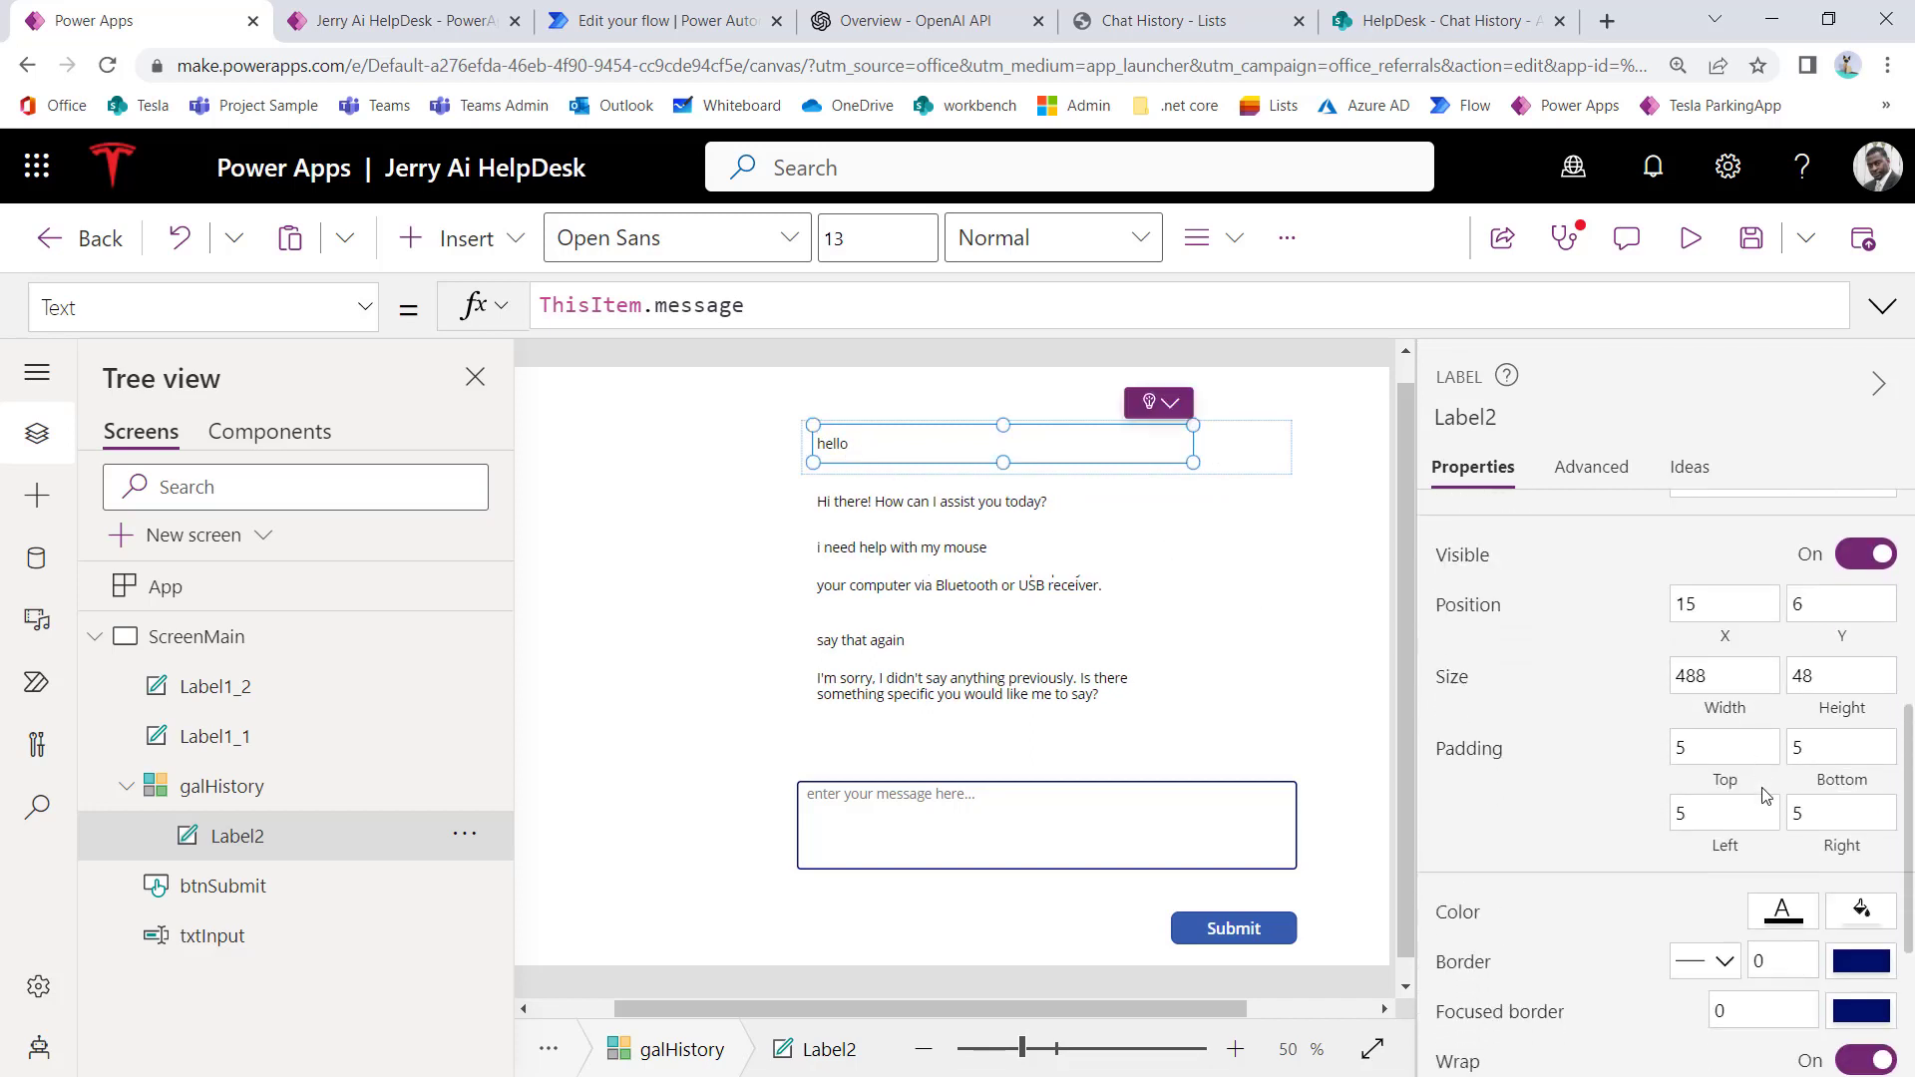
pyautogui.click(1861, 660)
pyautogui.click(1704, 522)
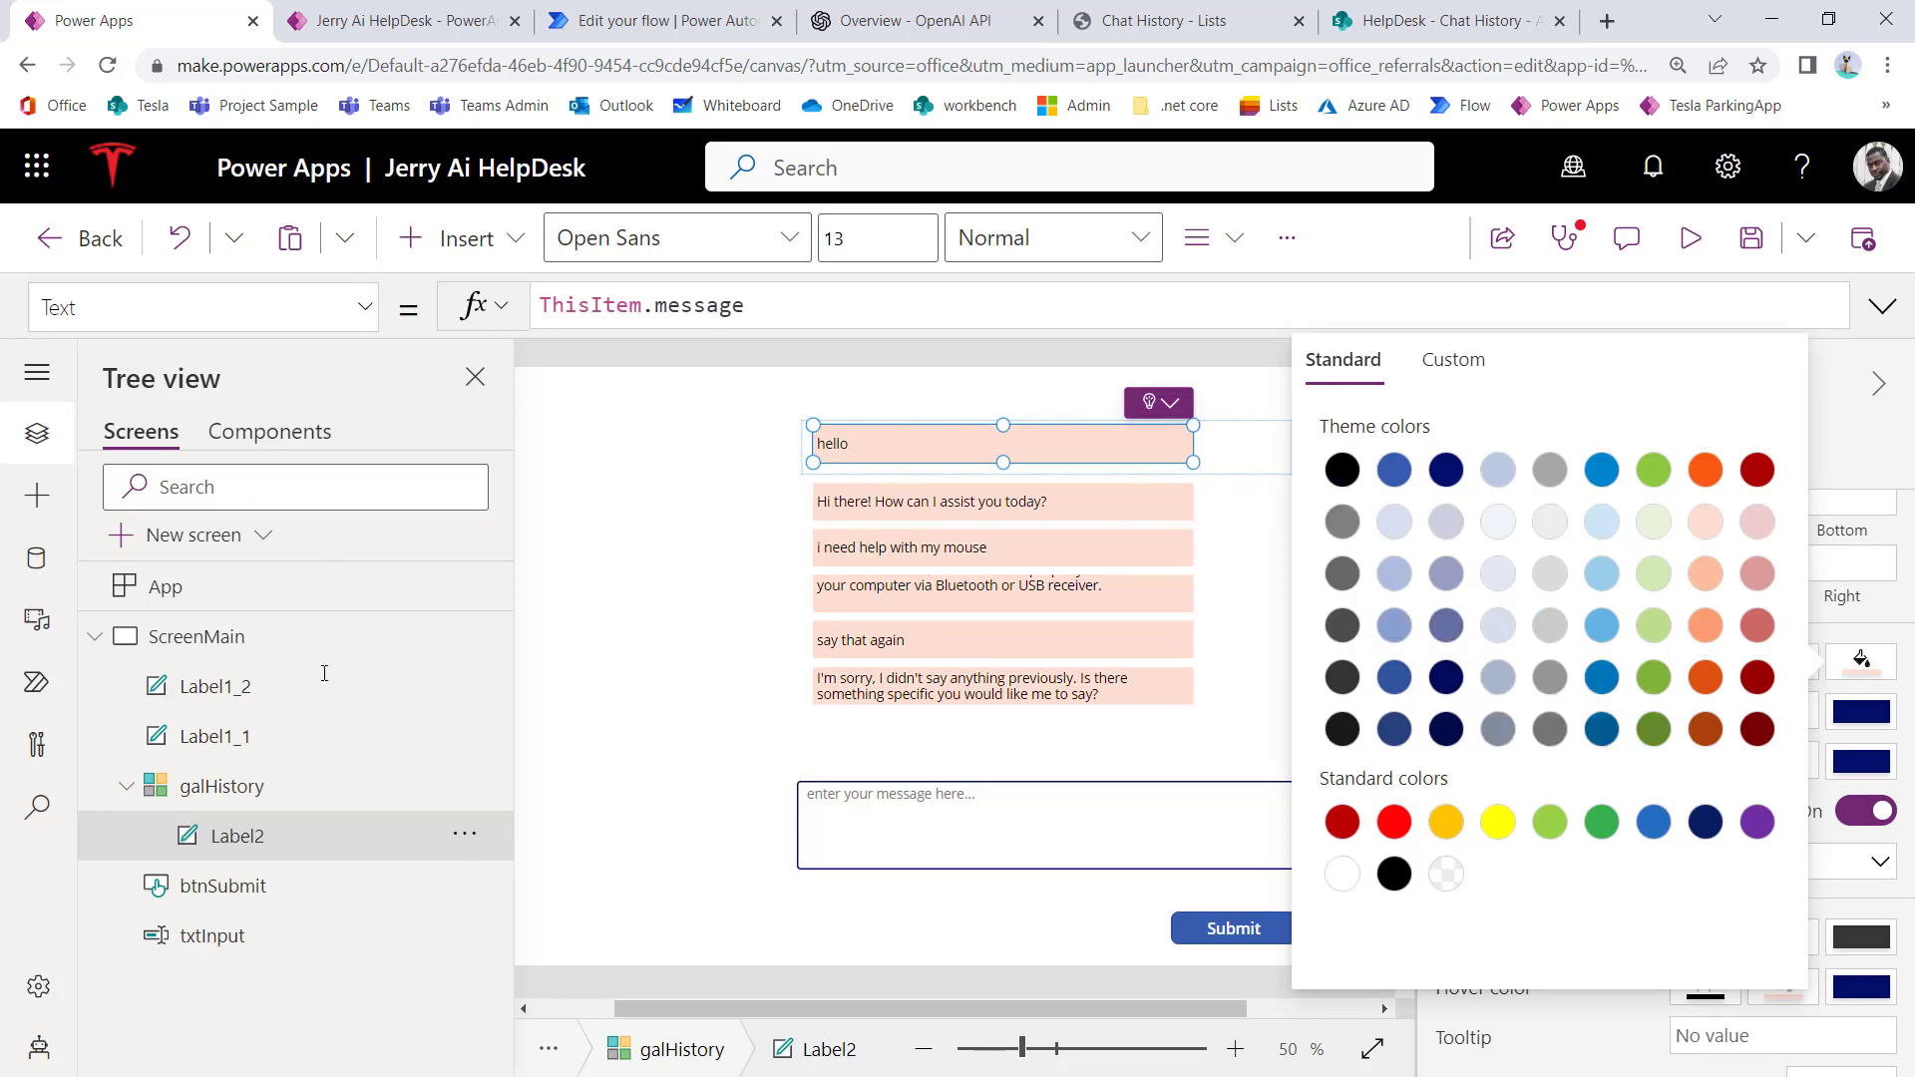
# Step: Copy Label2's Fill formula RGBA(253, 222, 207, 1) into a Notepad note under "orange" and add a "blue" line below it
pyautogui.click(365, 309)
pyautogui.click(366, 309)
pyautogui.scroll(-3, 206, 763)
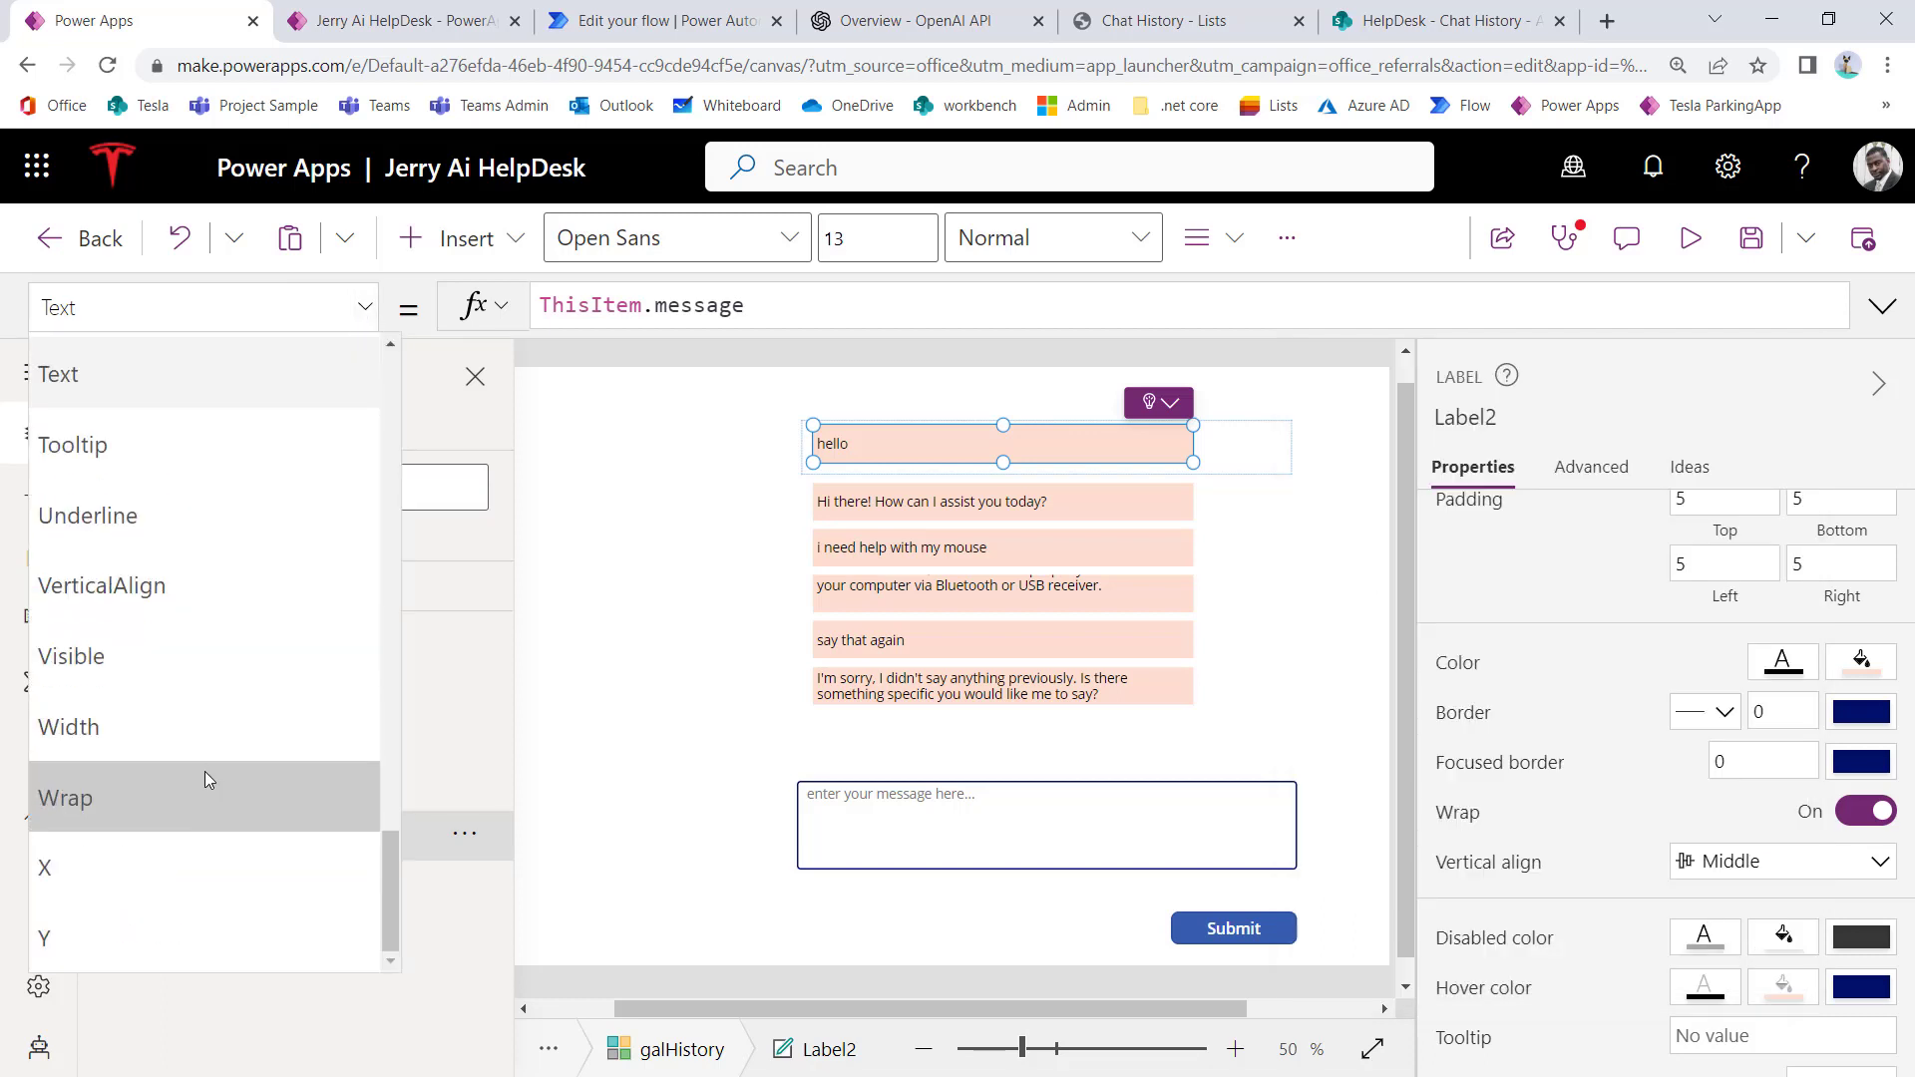
pyautogui.scroll(15, 206, 756)
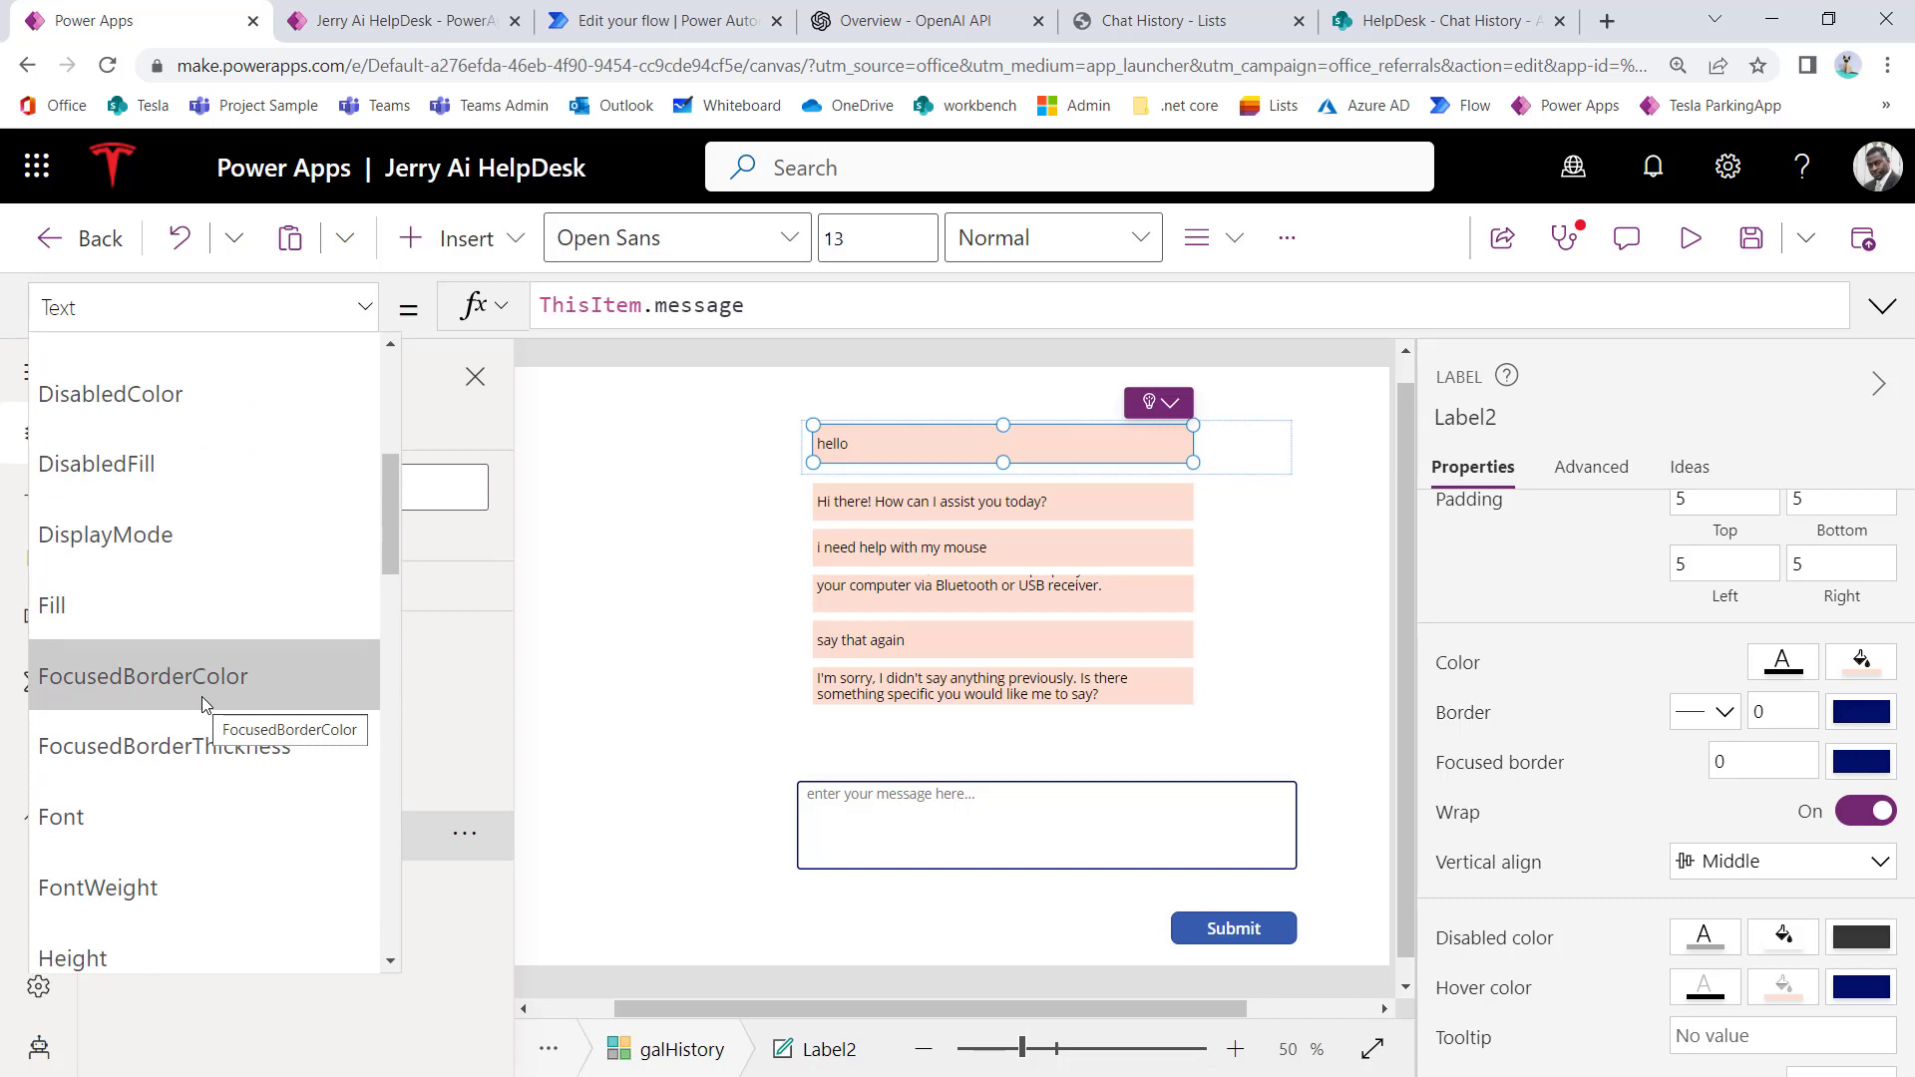
pyautogui.click(173, 613)
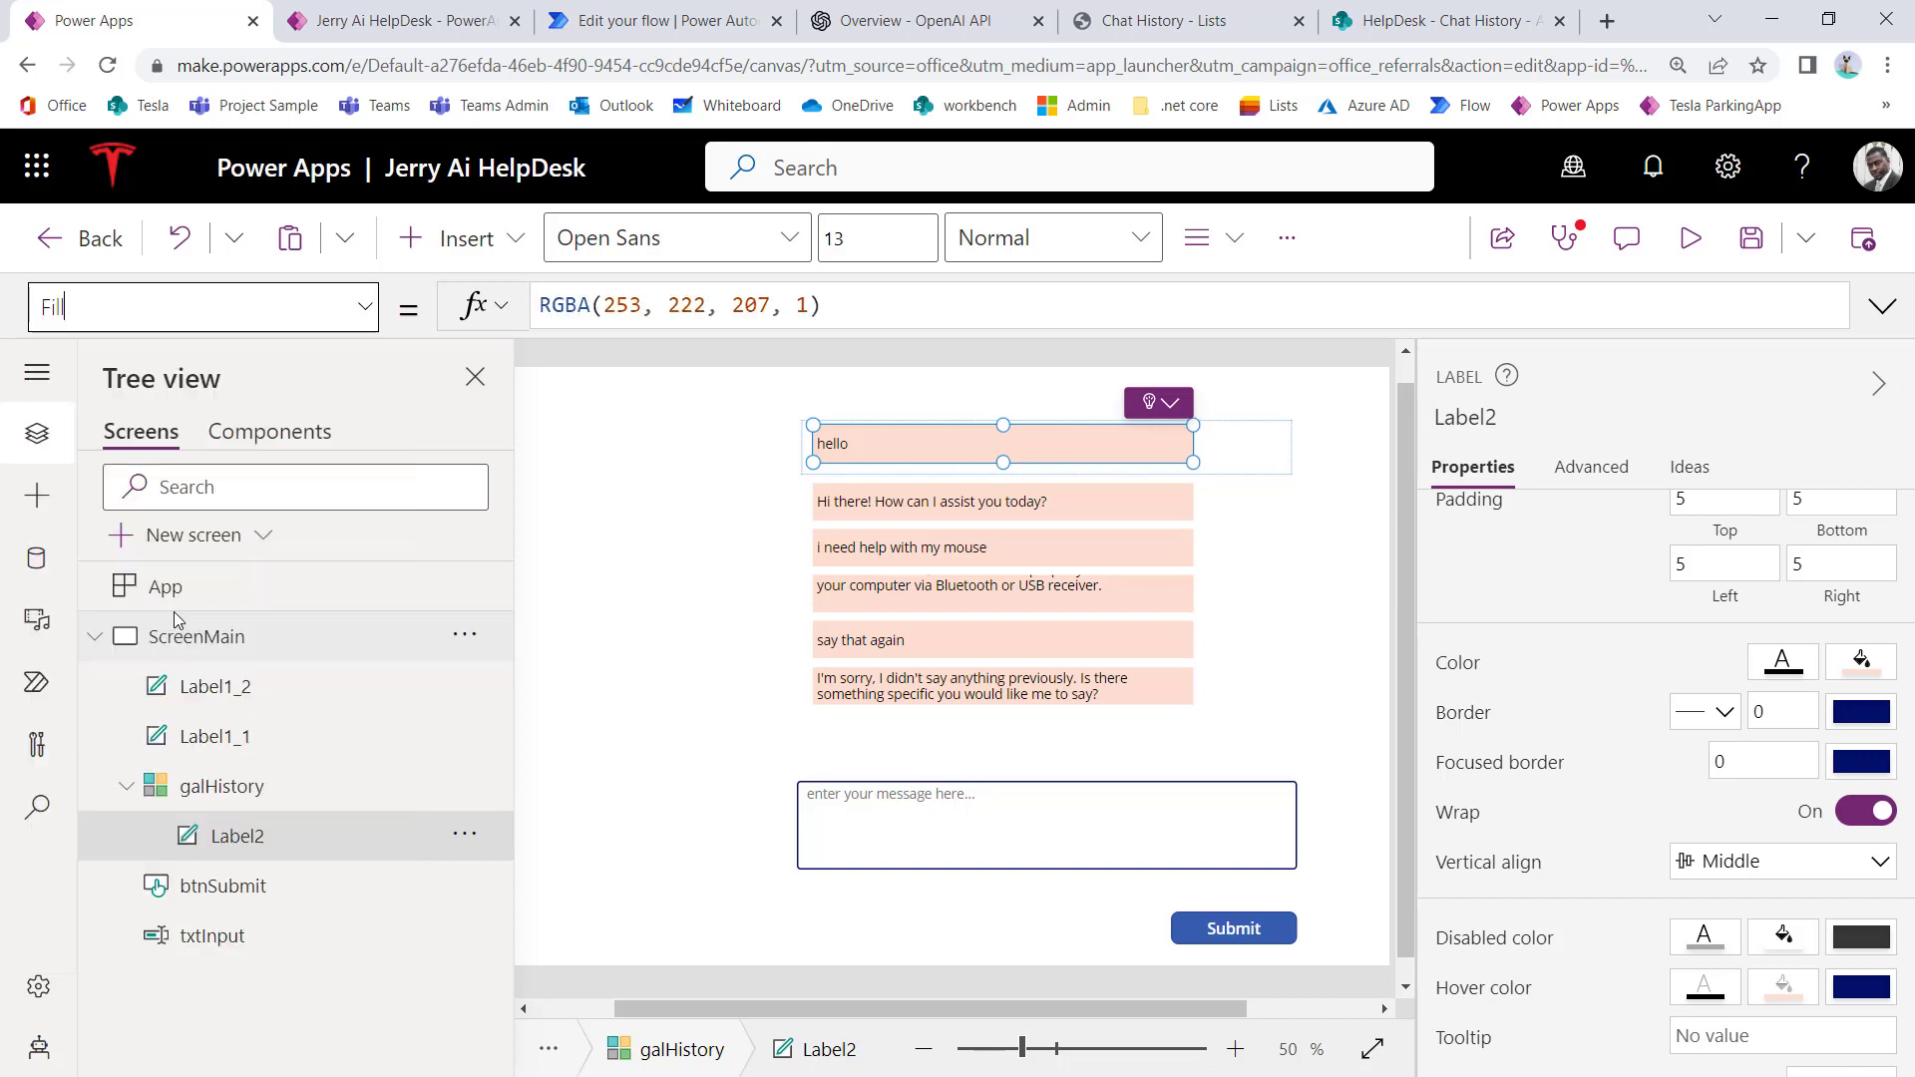
pyautogui.doubleClick(758, 300)
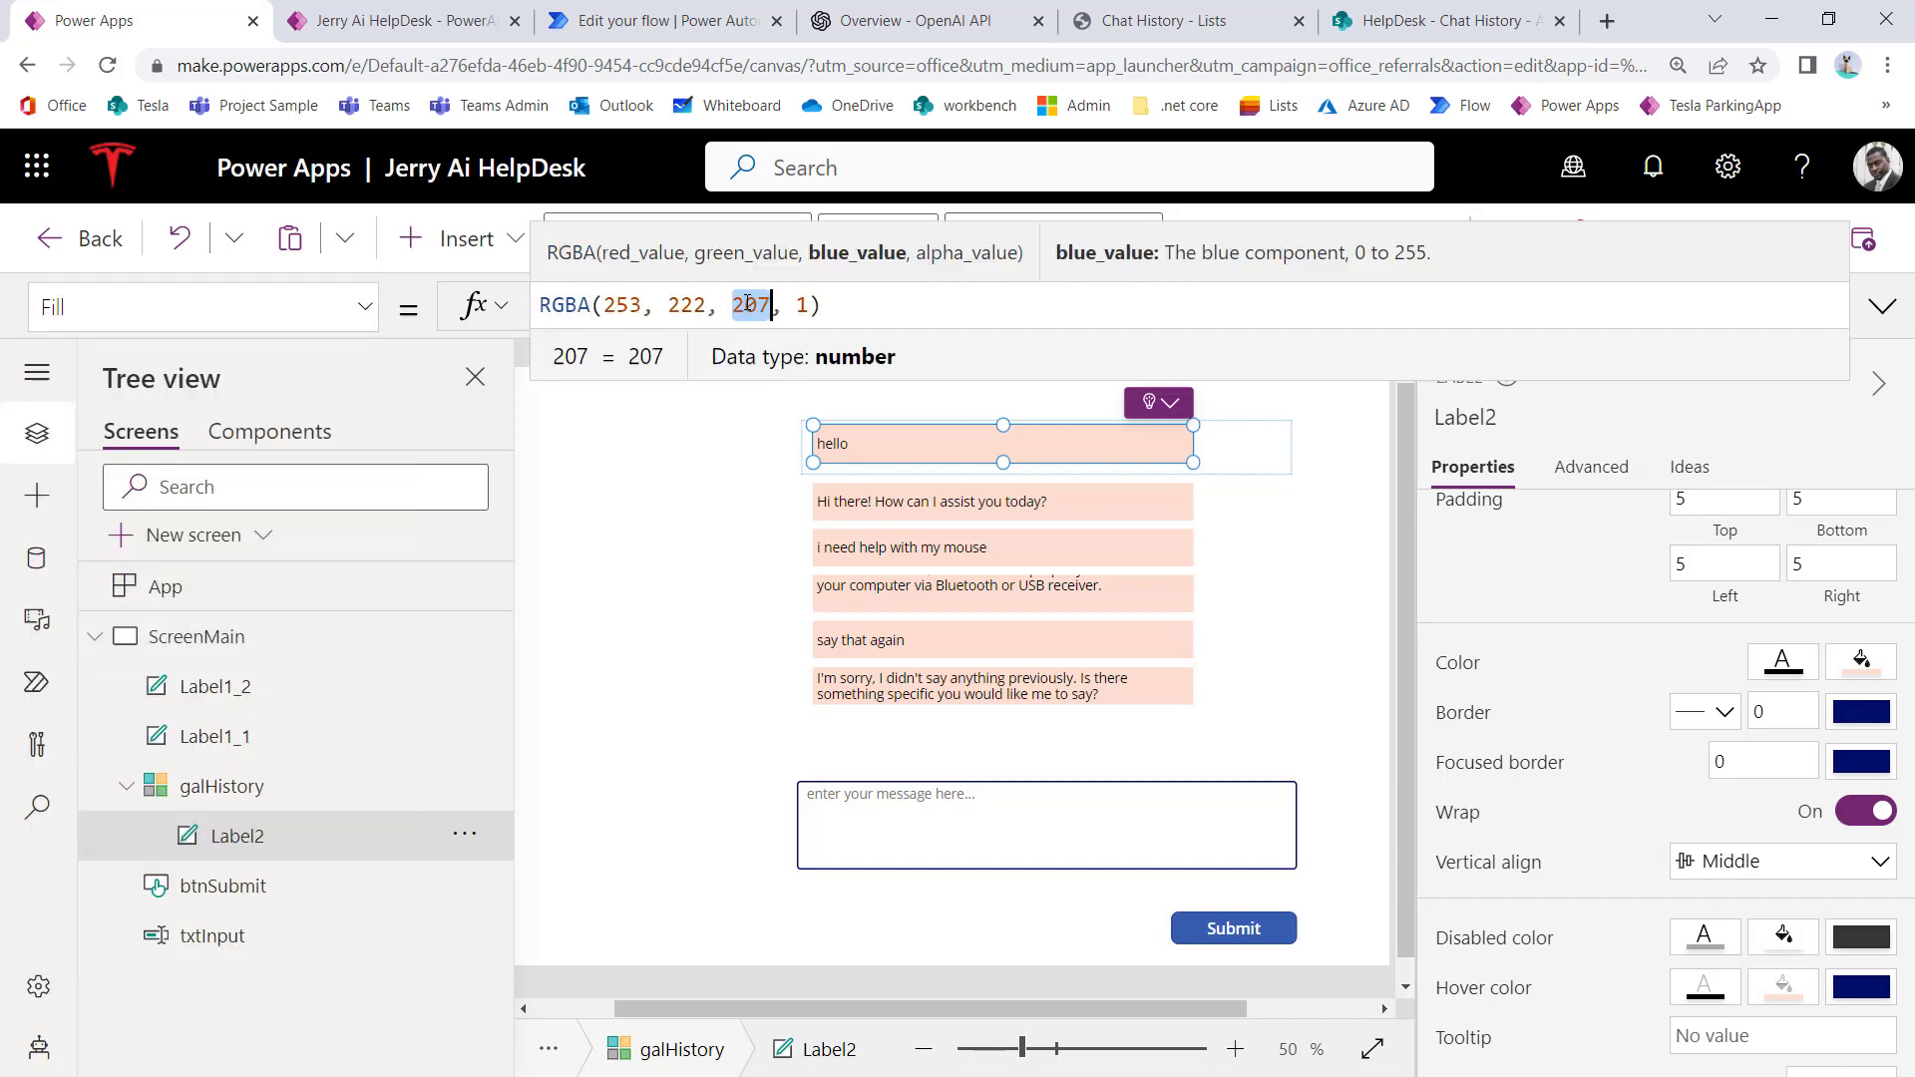
pyautogui.hotkey('ctrl', 'a')
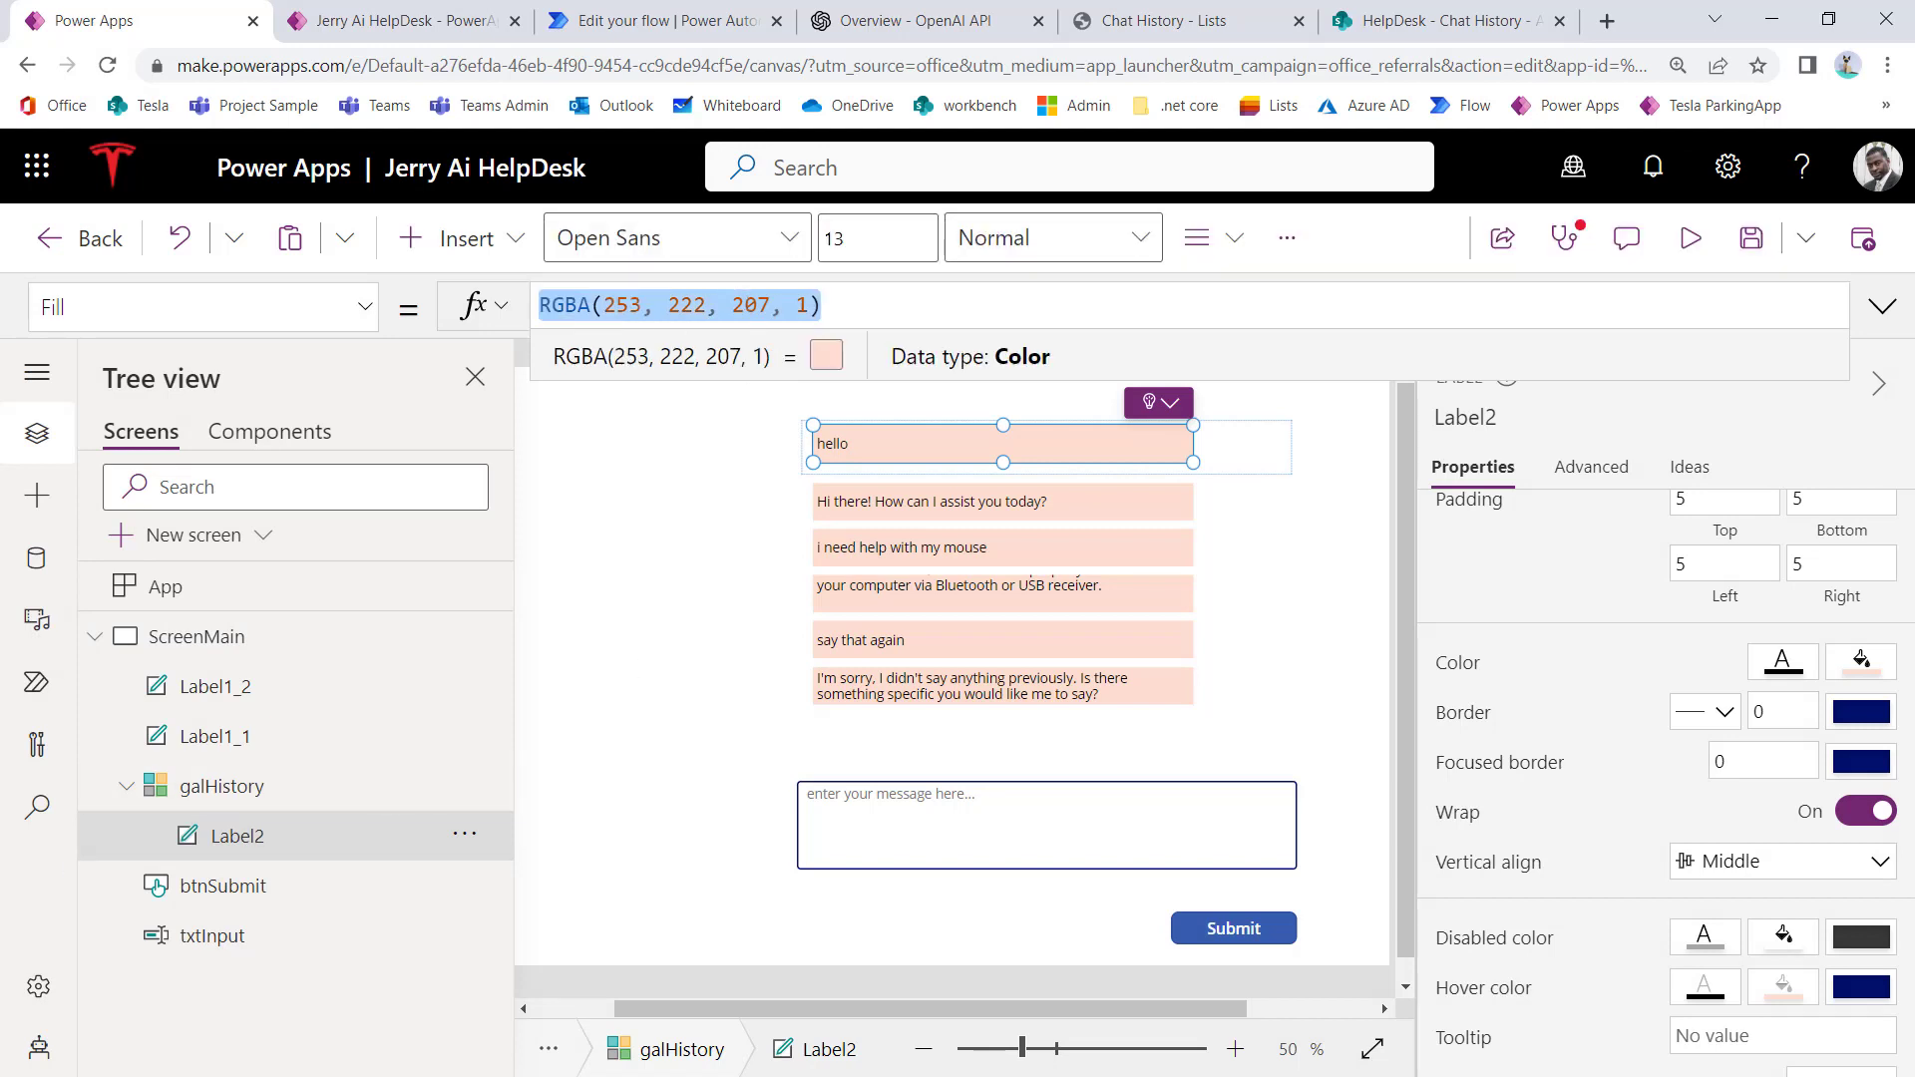
pyautogui.hotkey('alt', 'Tab')
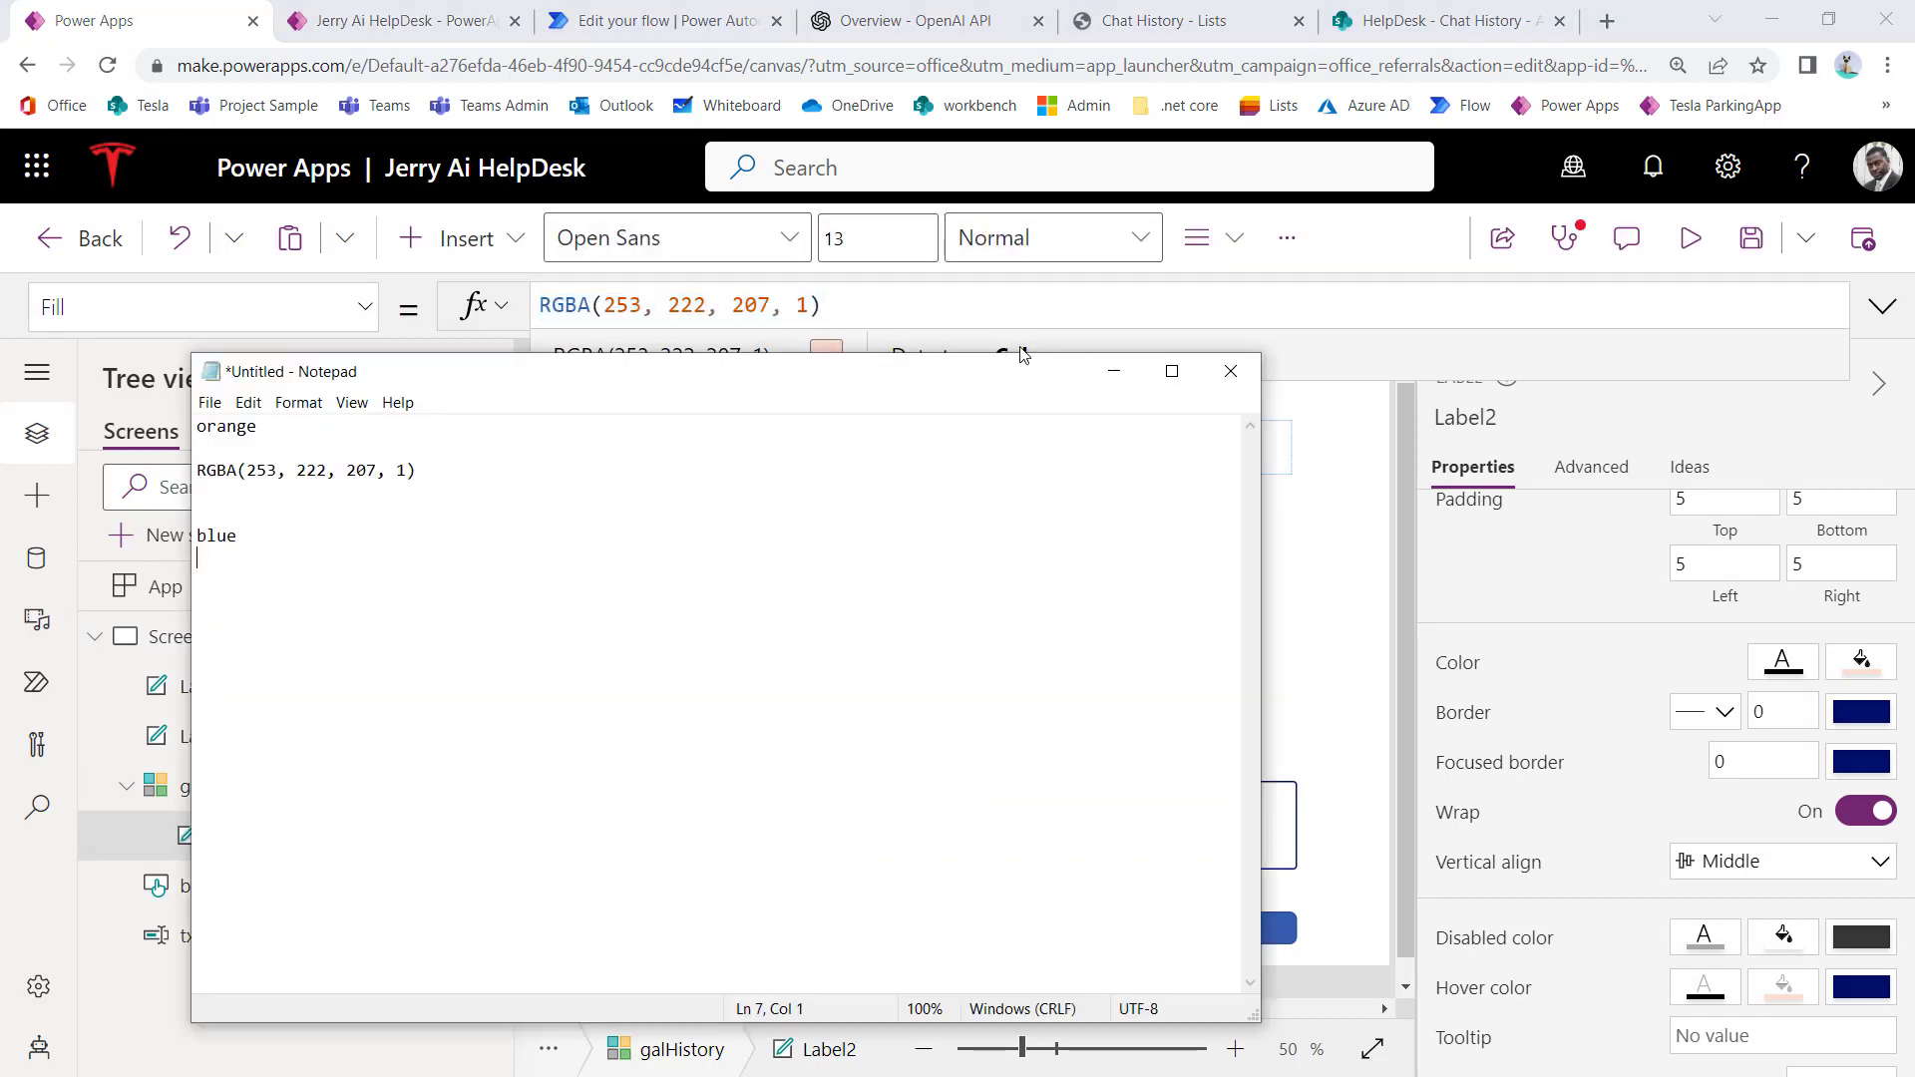
pyautogui.hotkey('alt', 'Tab')
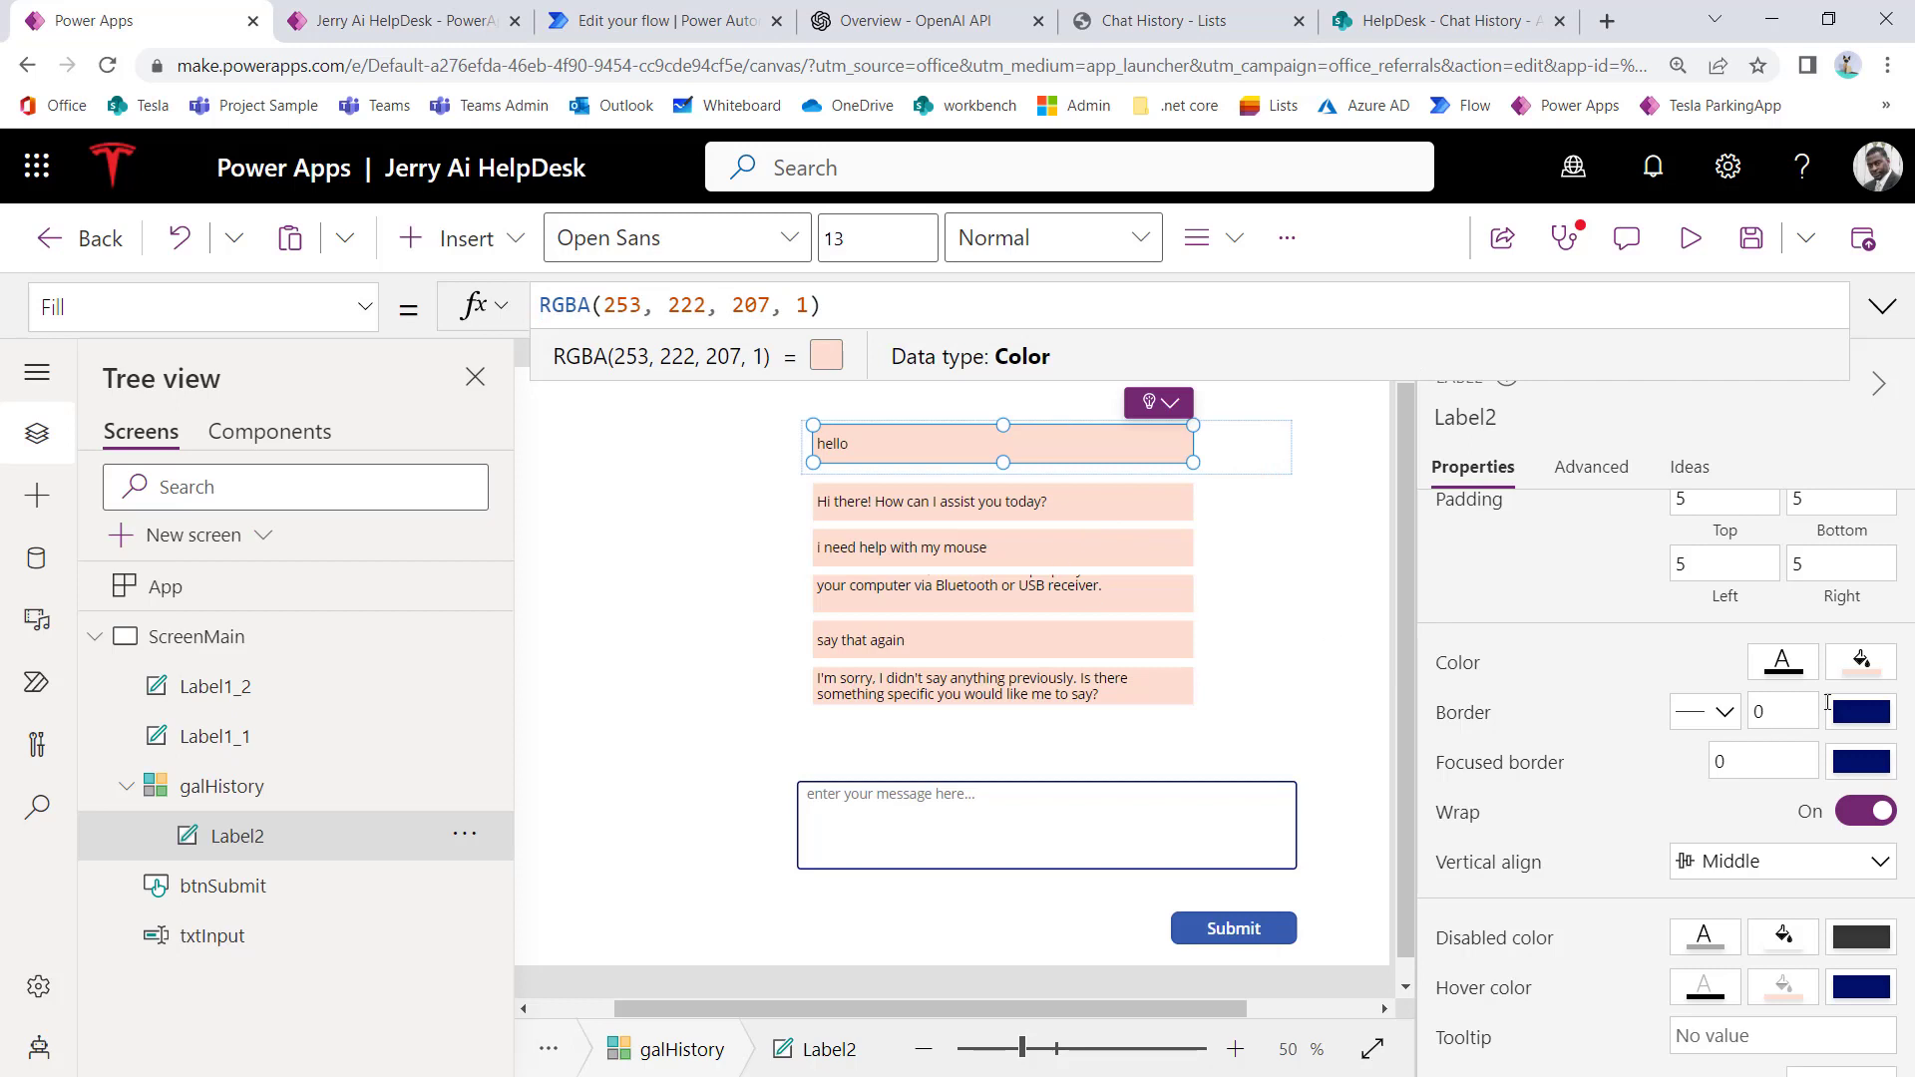
# Step: Fill Label2 with the pale blue-gray theme color RGBA(241, 244, 249, 1) and select its formula
pyautogui.click(1861, 659)
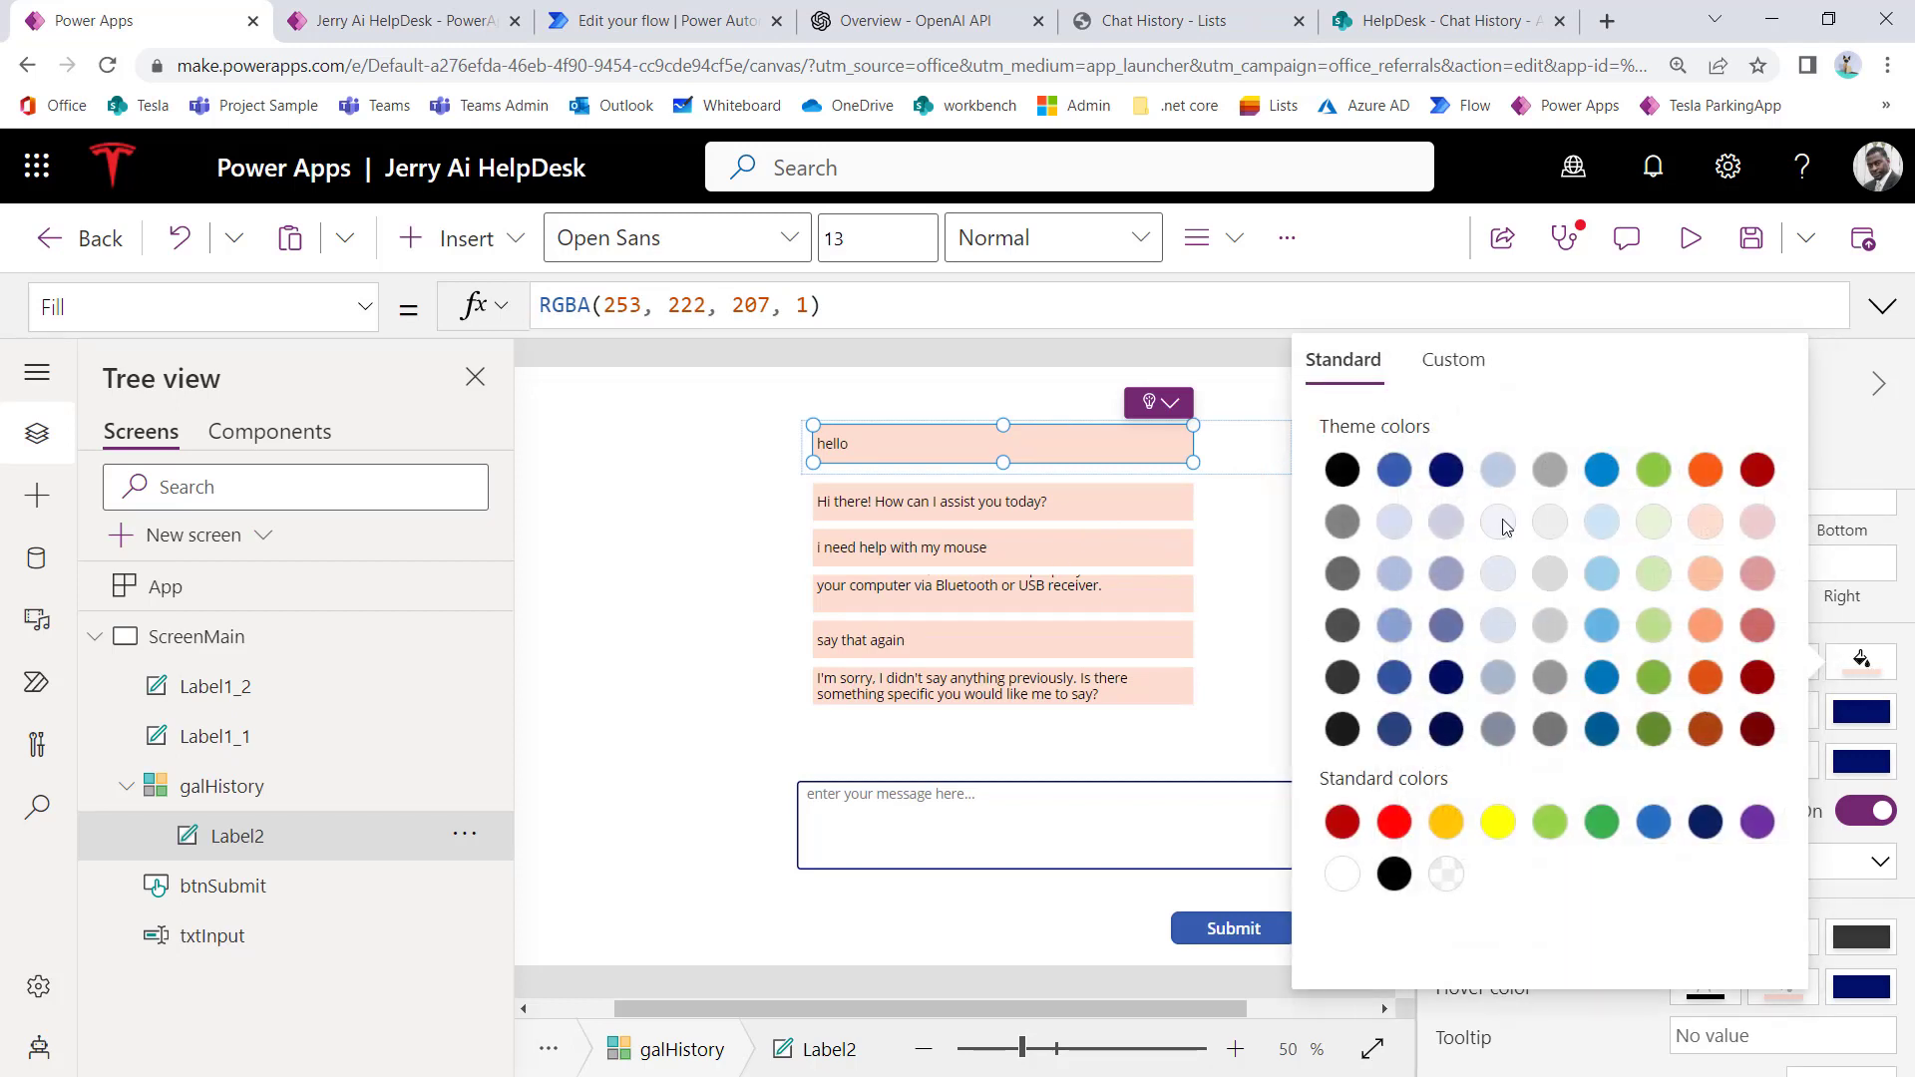
pyautogui.click(1498, 521)
pyautogui.tripleClick(558, 301)
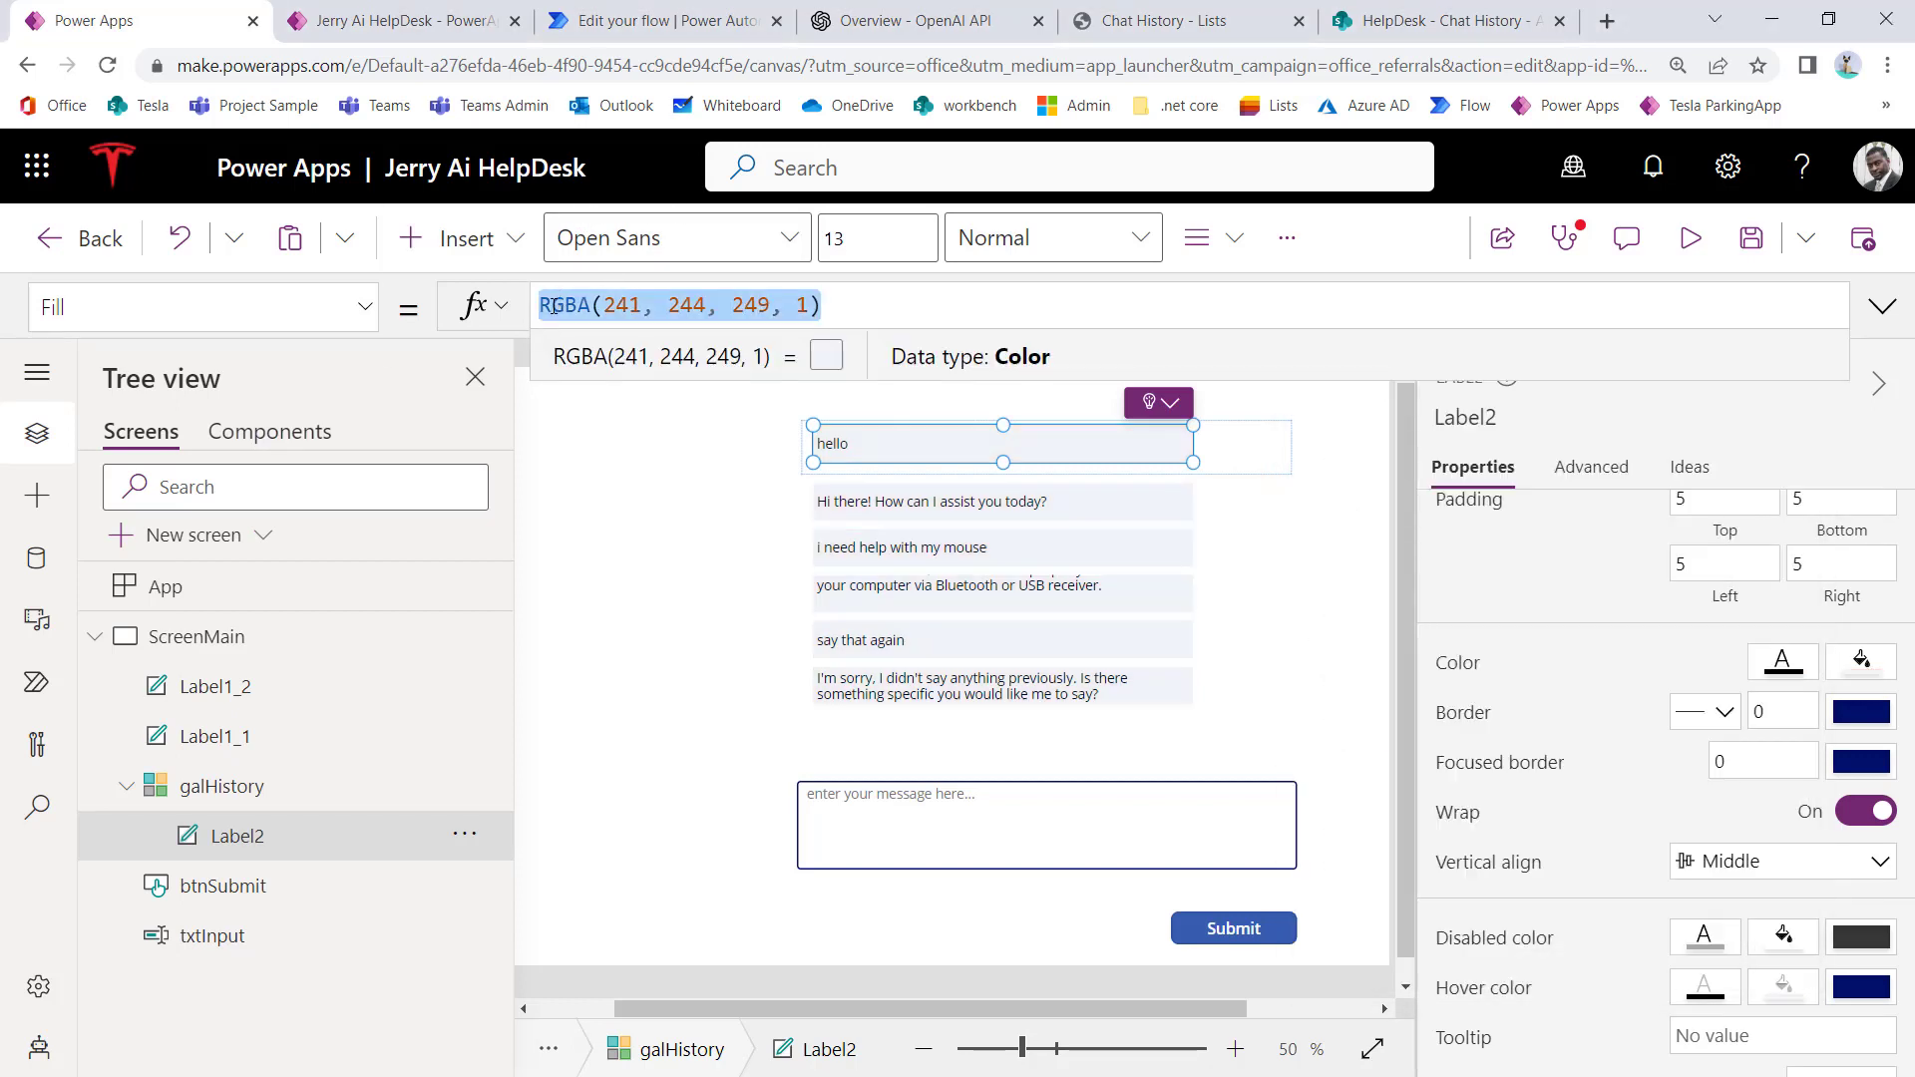
# Step: Make Label2's Fill conditional with If(ThisItem.user ="User",RGBA(253, 222, 207, 1),RGBA(241, 244, 249, 1))
pyautogui.click(554, 308)
pyautogui.click(544, 304)
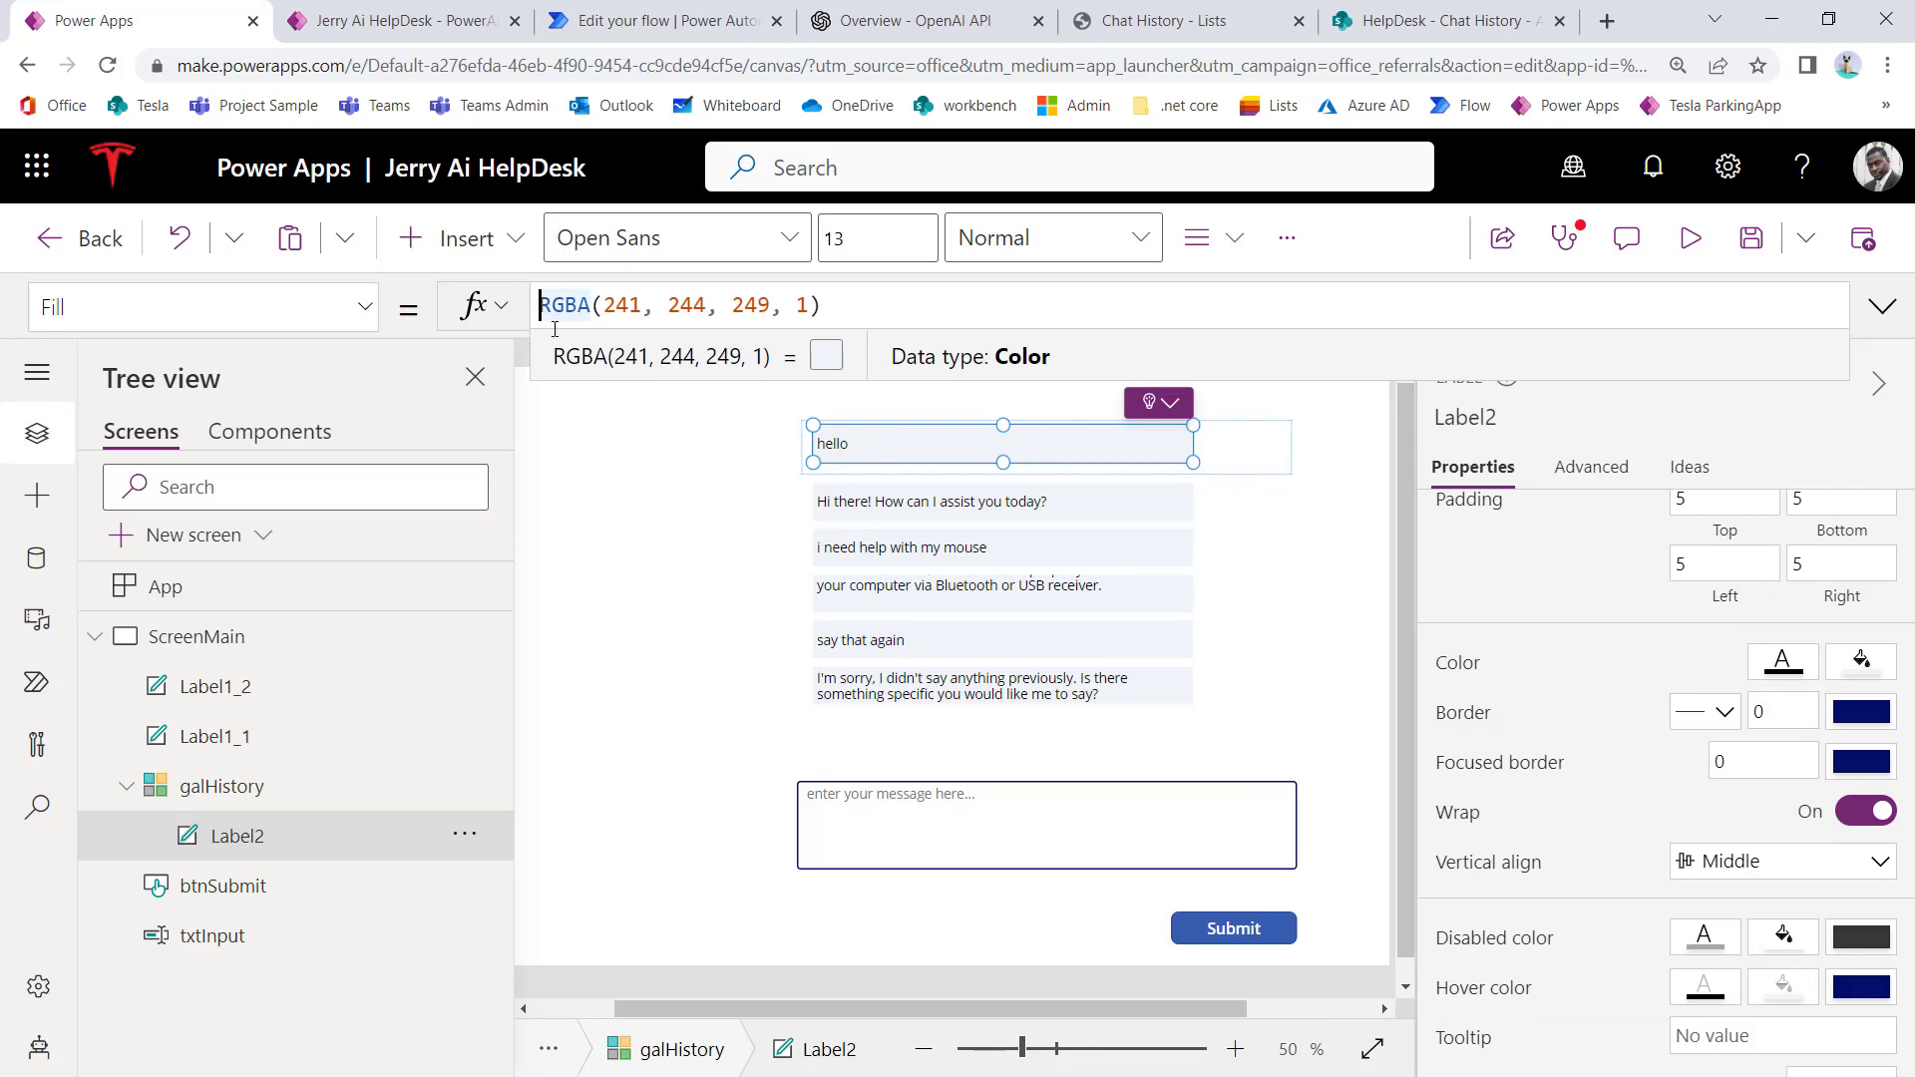
pyautogui.write('If(ThisItem,')
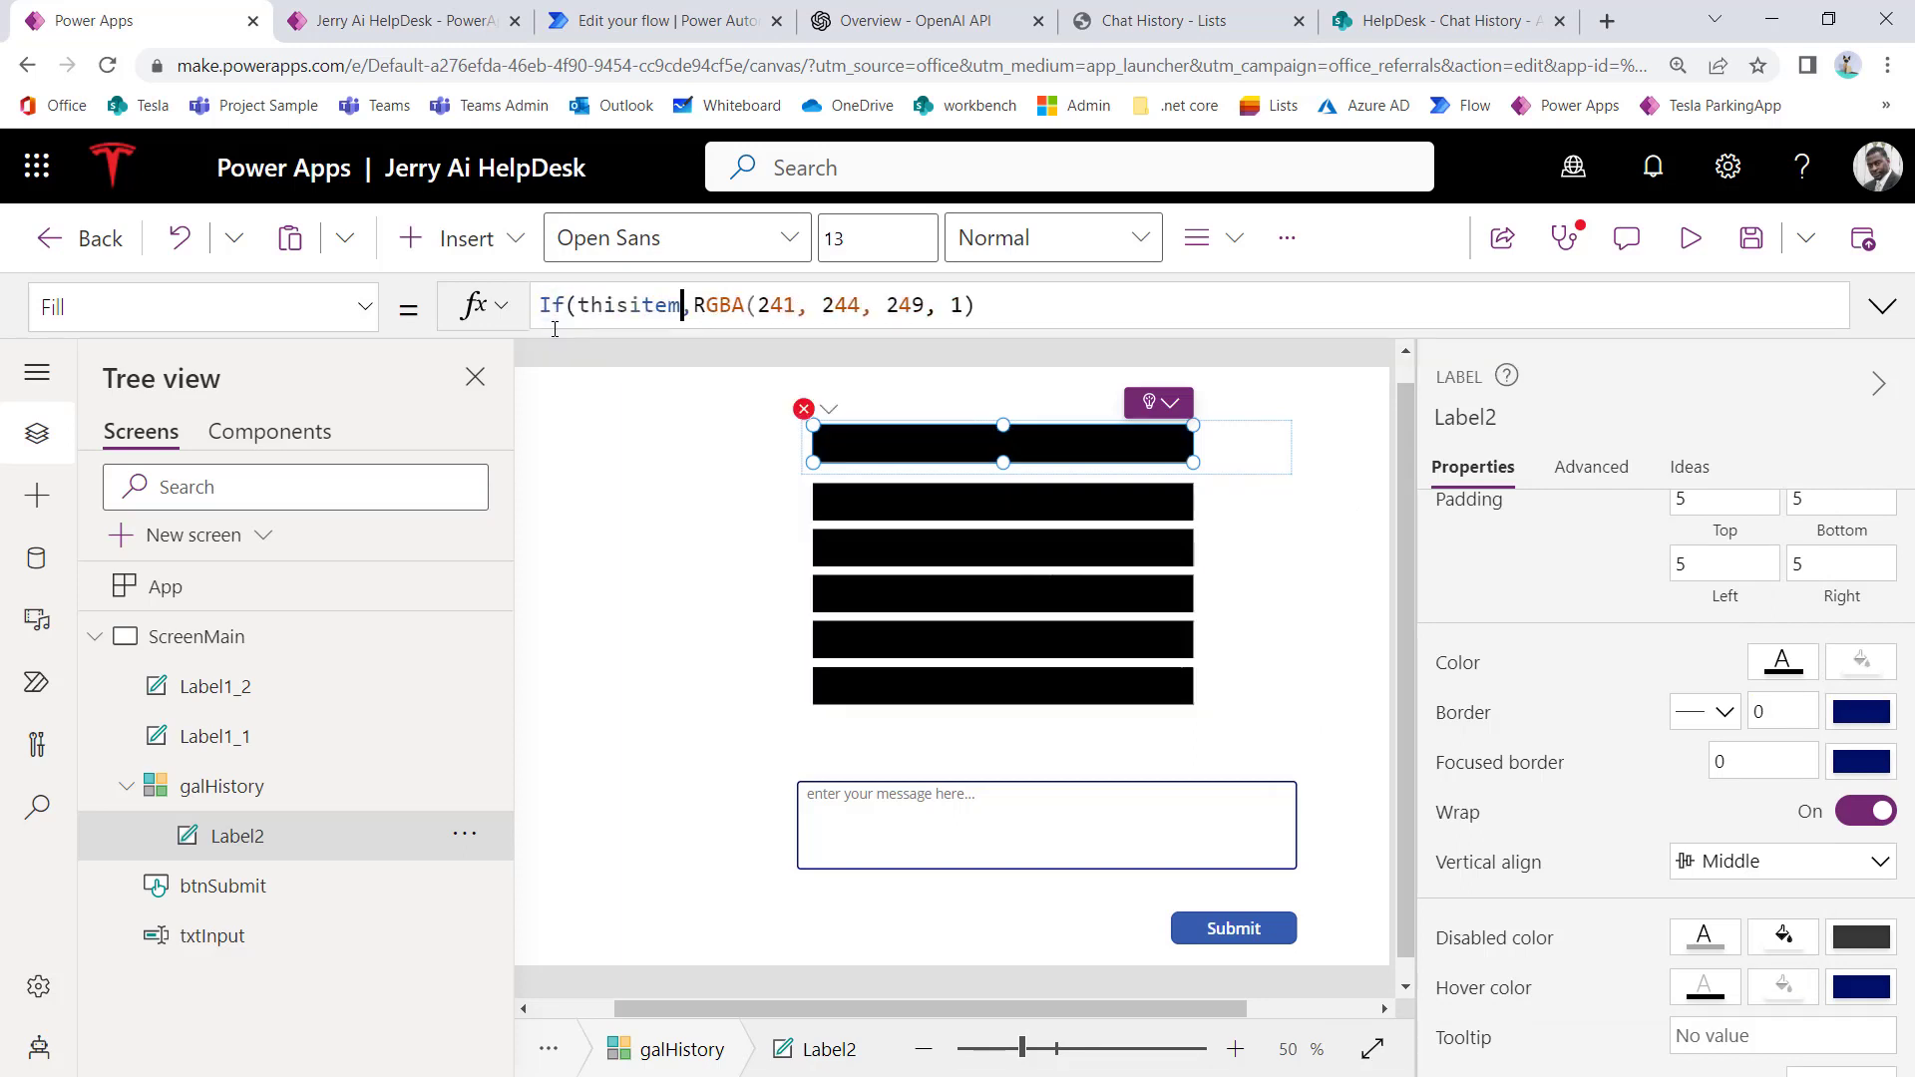
pyautogui.press('Left')
pyautogui.write('.us')
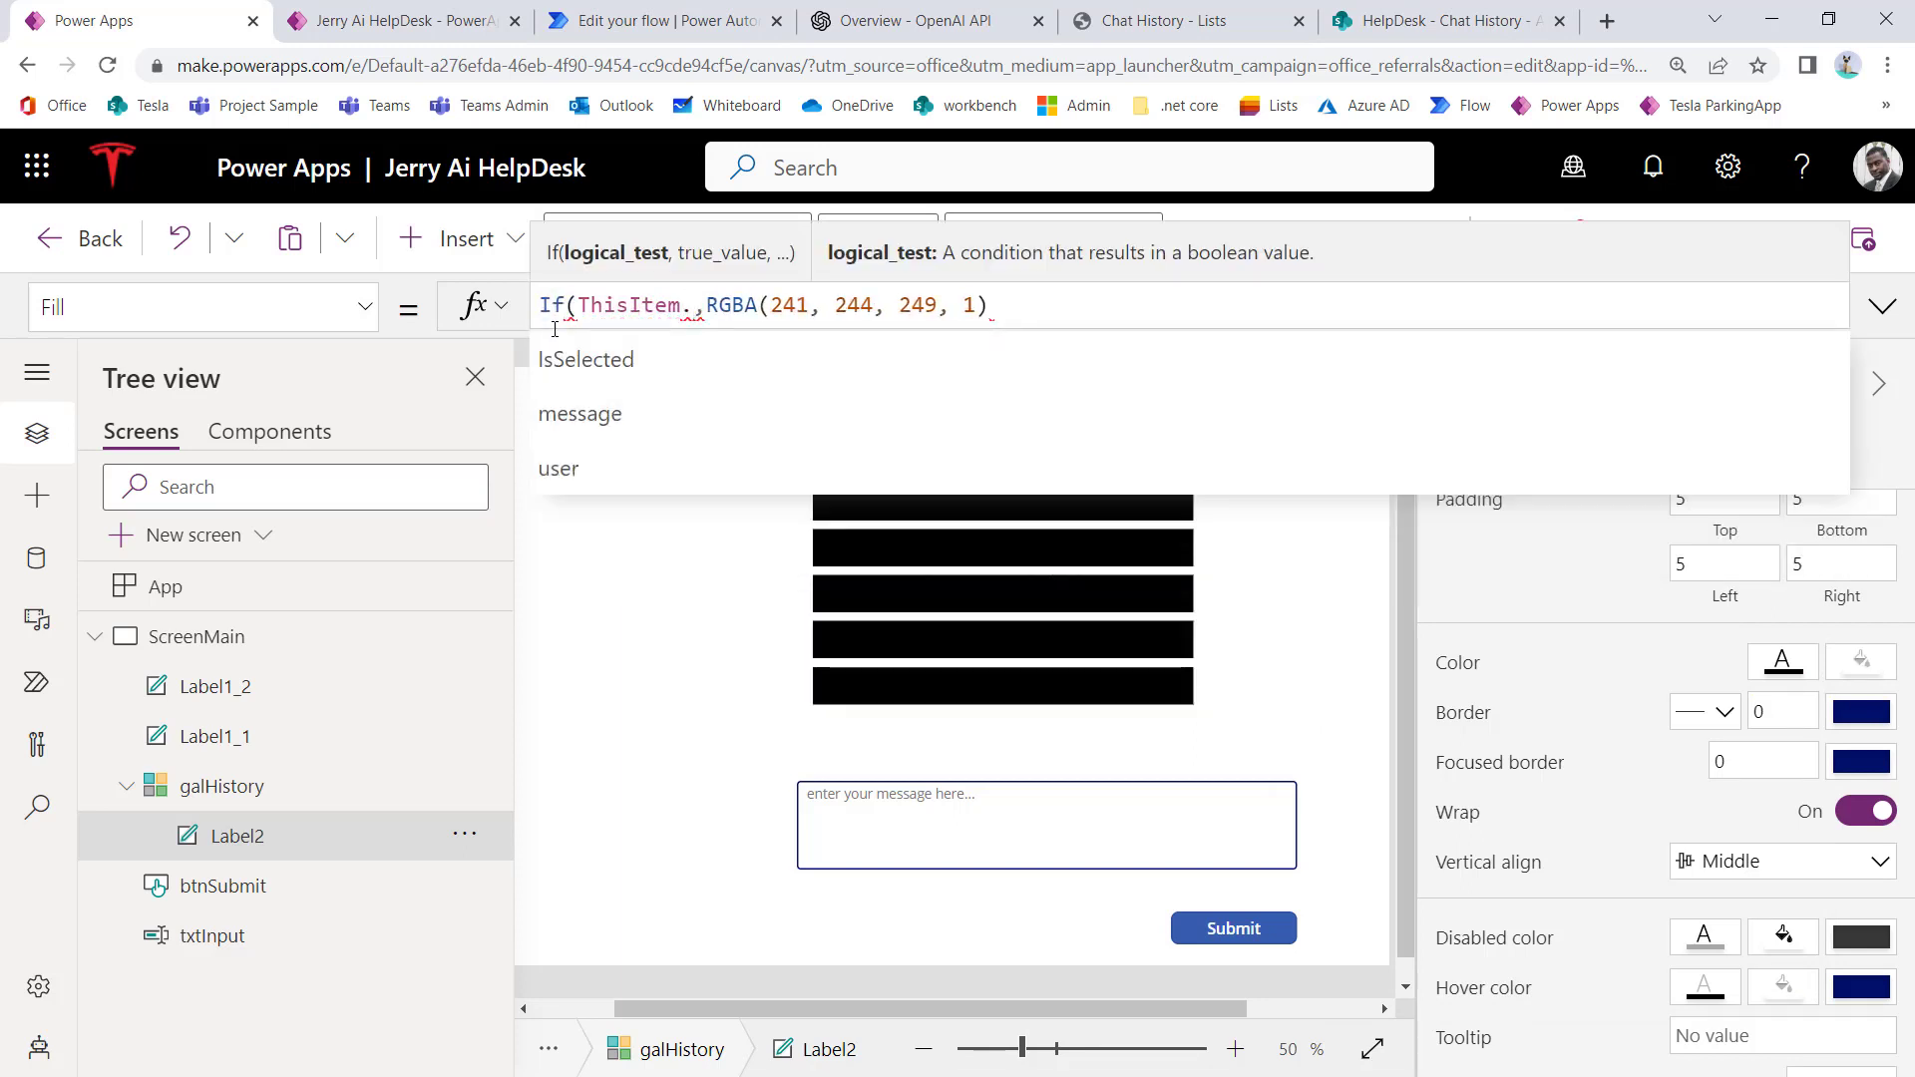
pyautogui.write('er =')
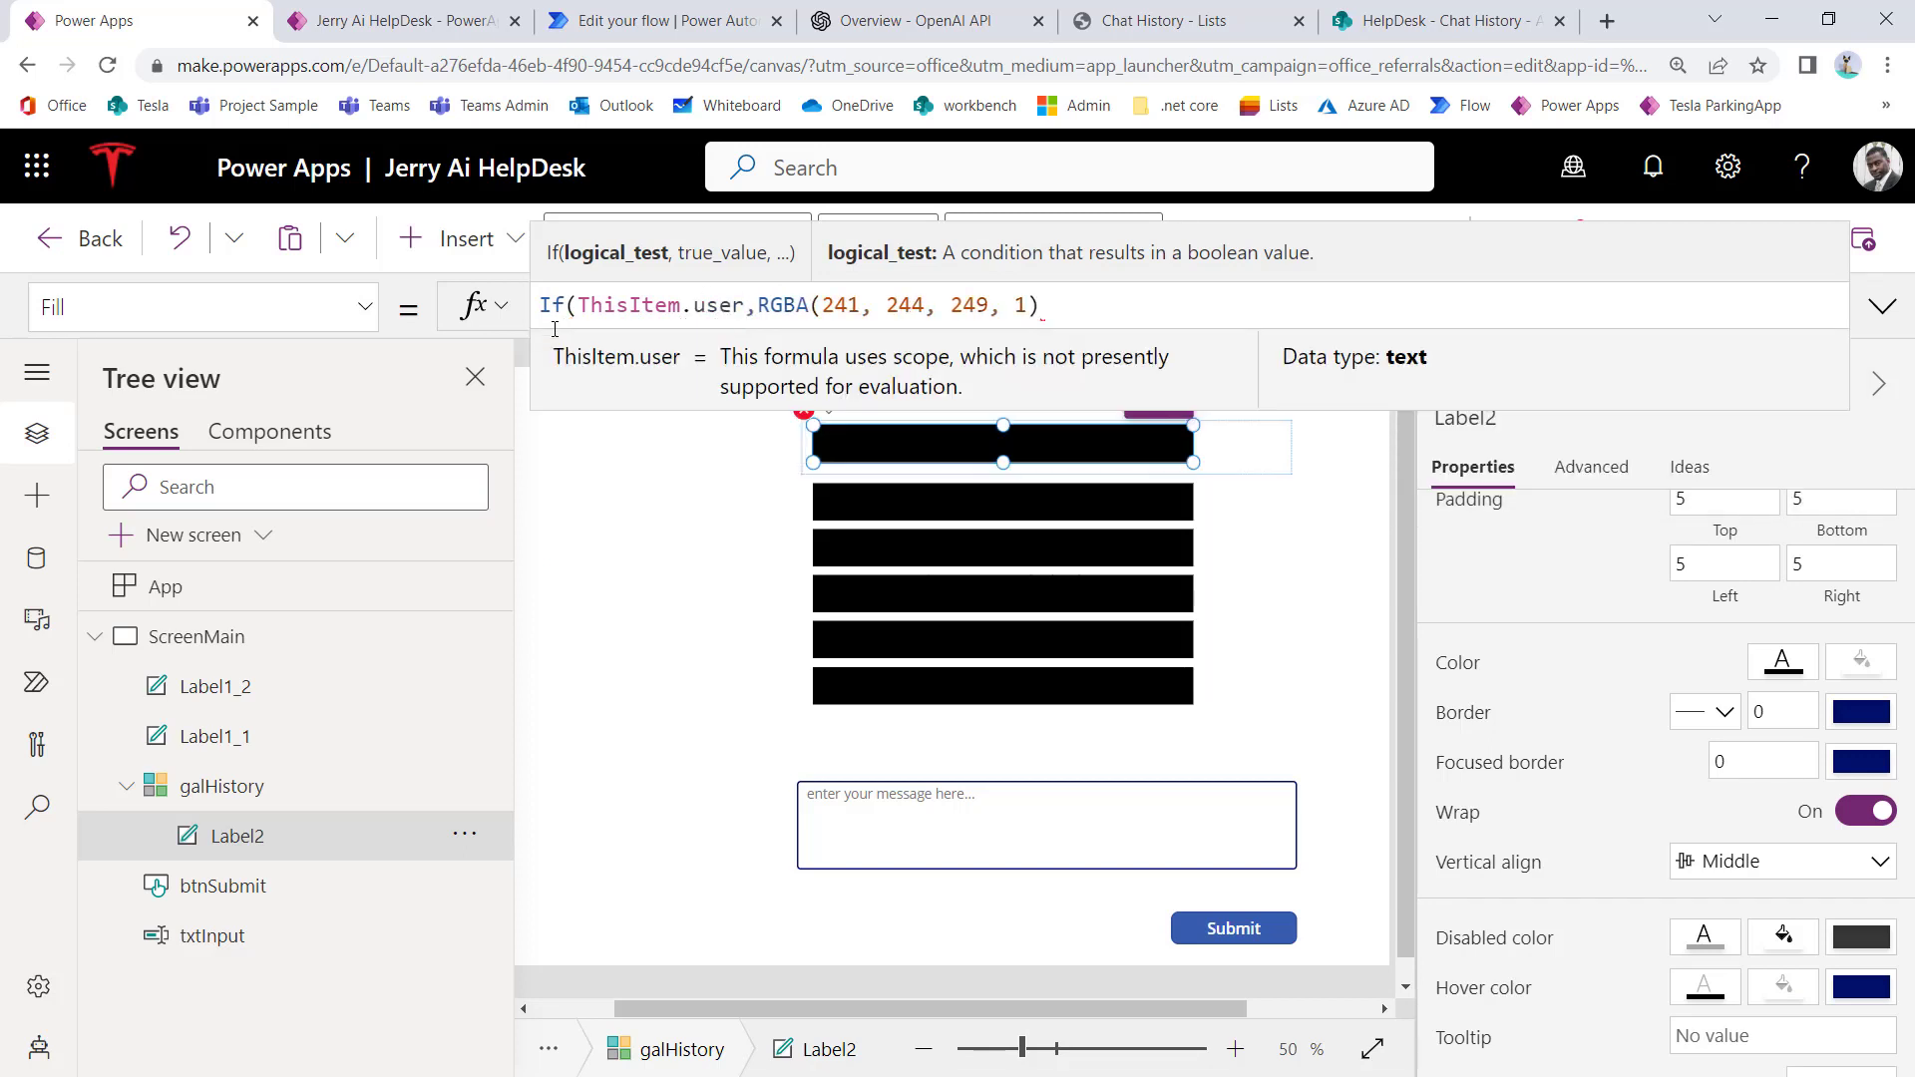
pyautogui.write('"User')
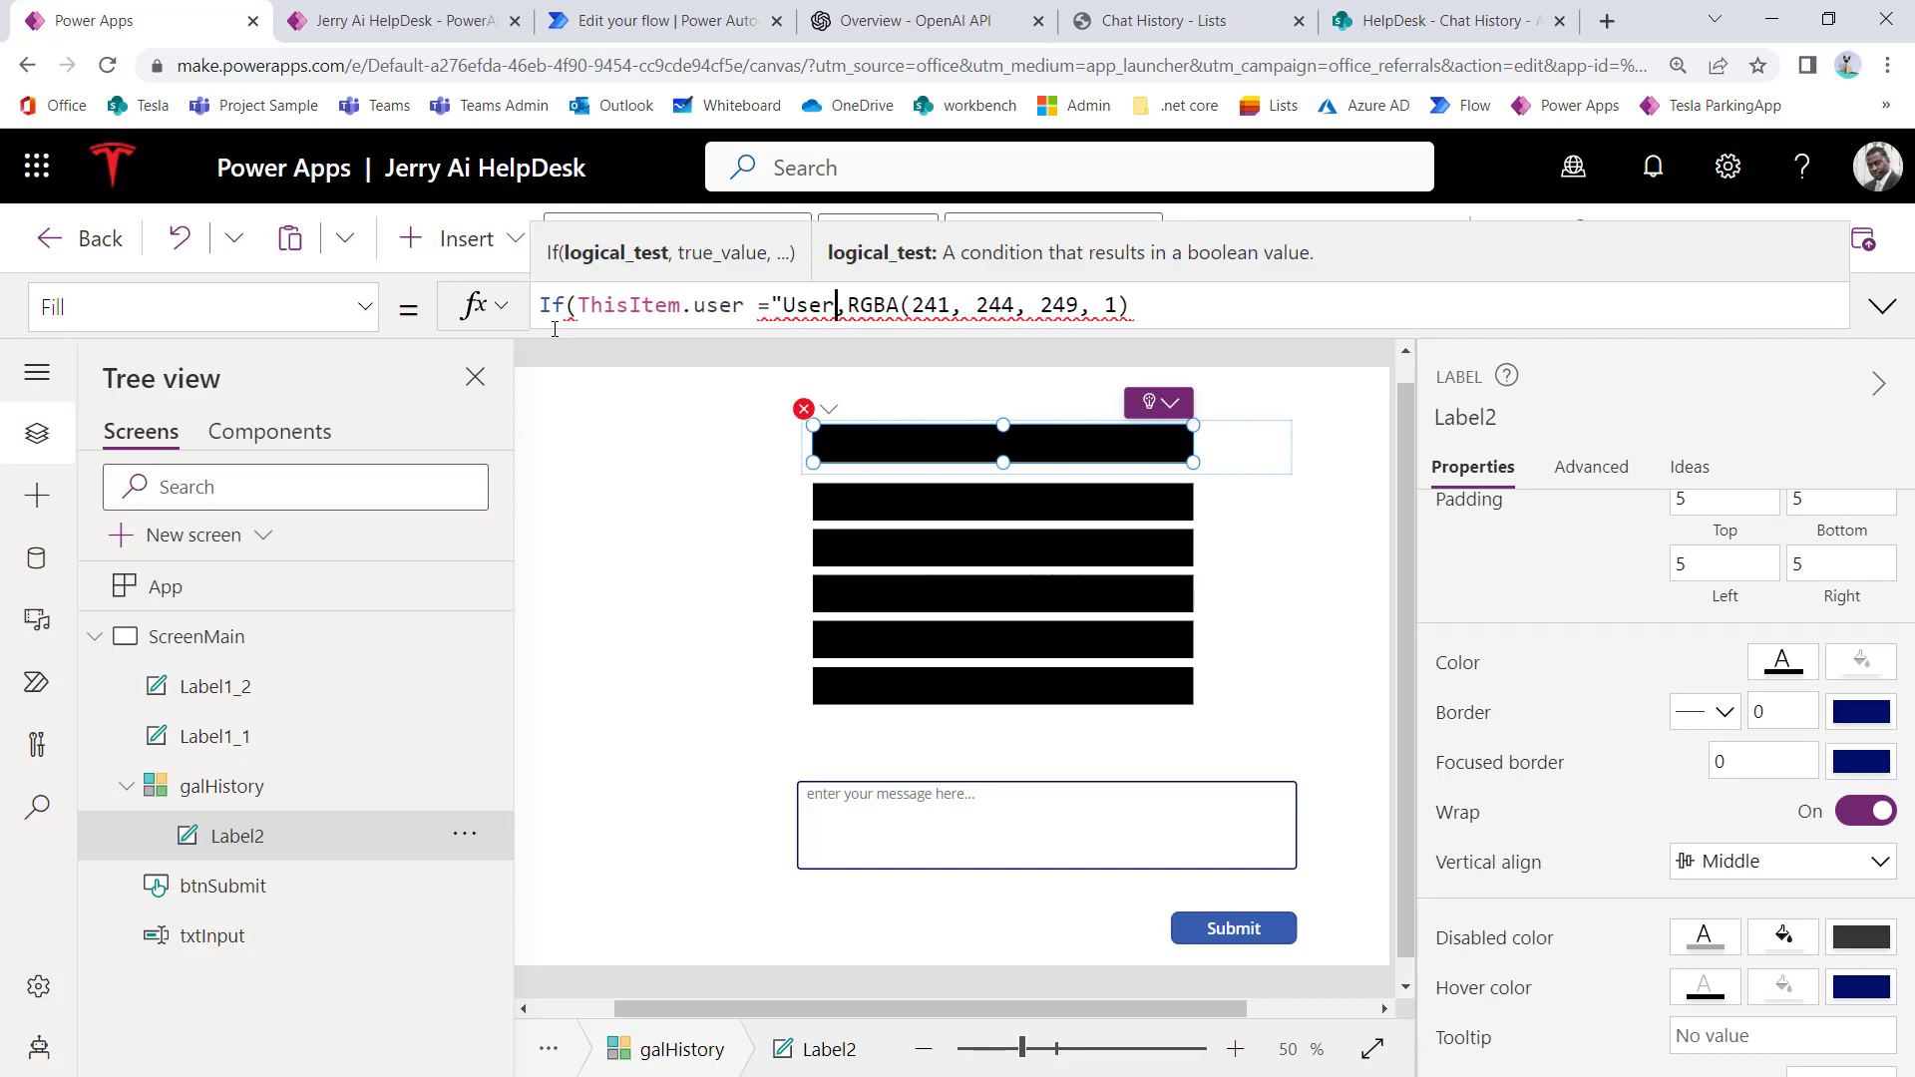
pyautogui.write('"')
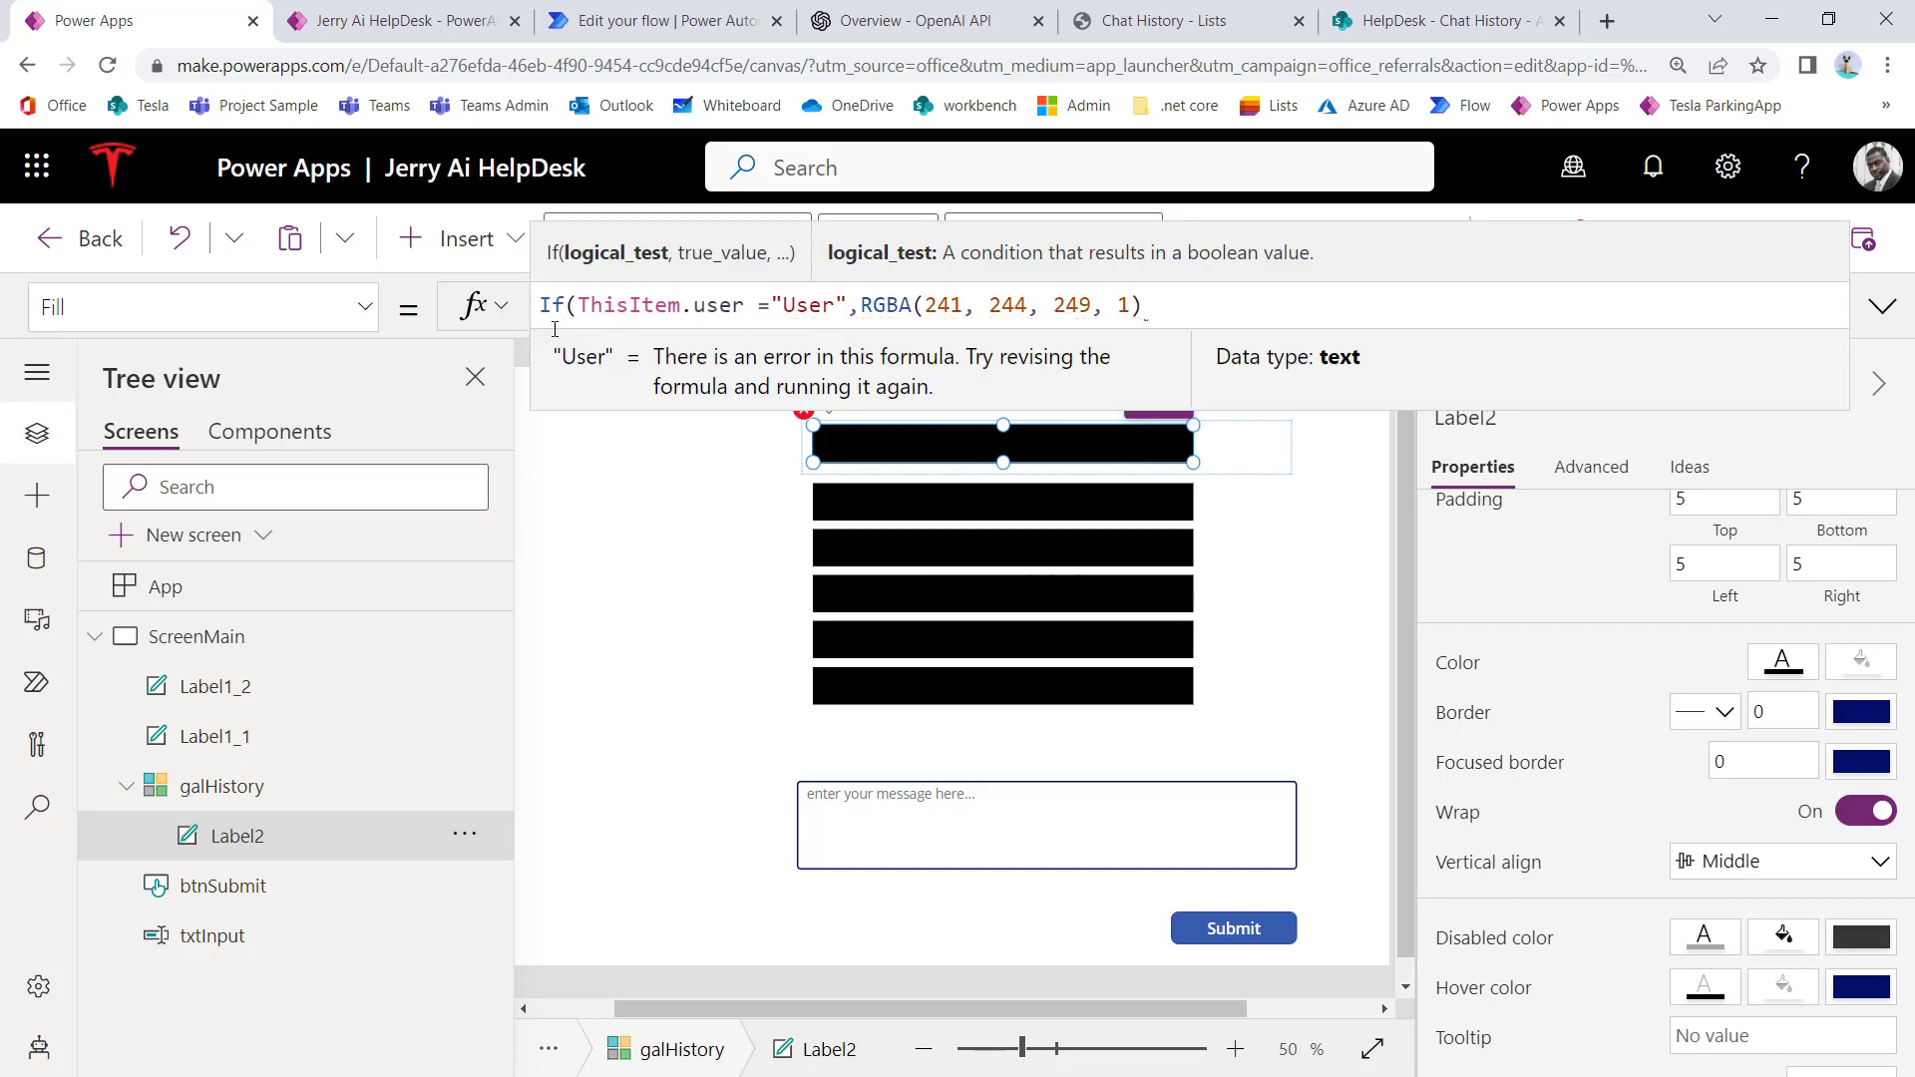
pyautogui.press('Right')
pyautogui.write('RGBA(253, 222, 207, 1),')
pyautogui.click(1487, 314)
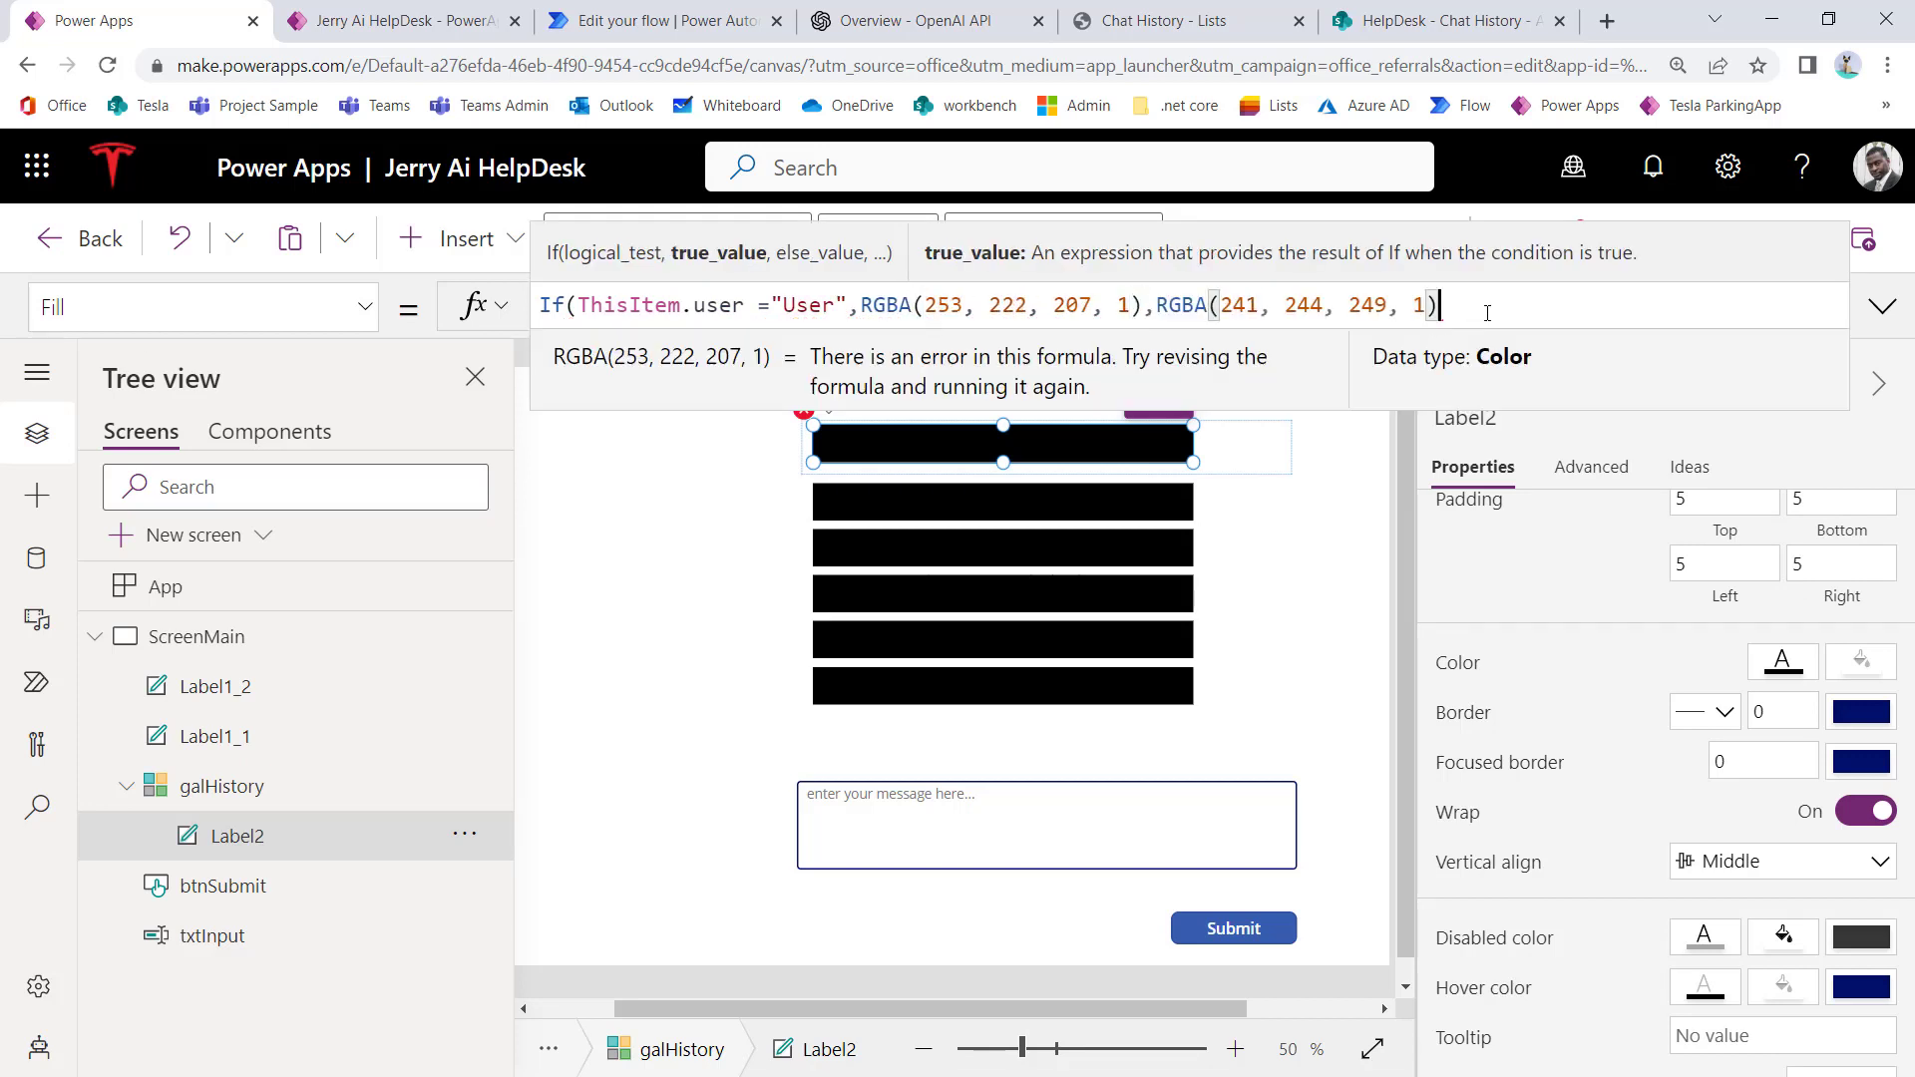
pyautogui.write(')')
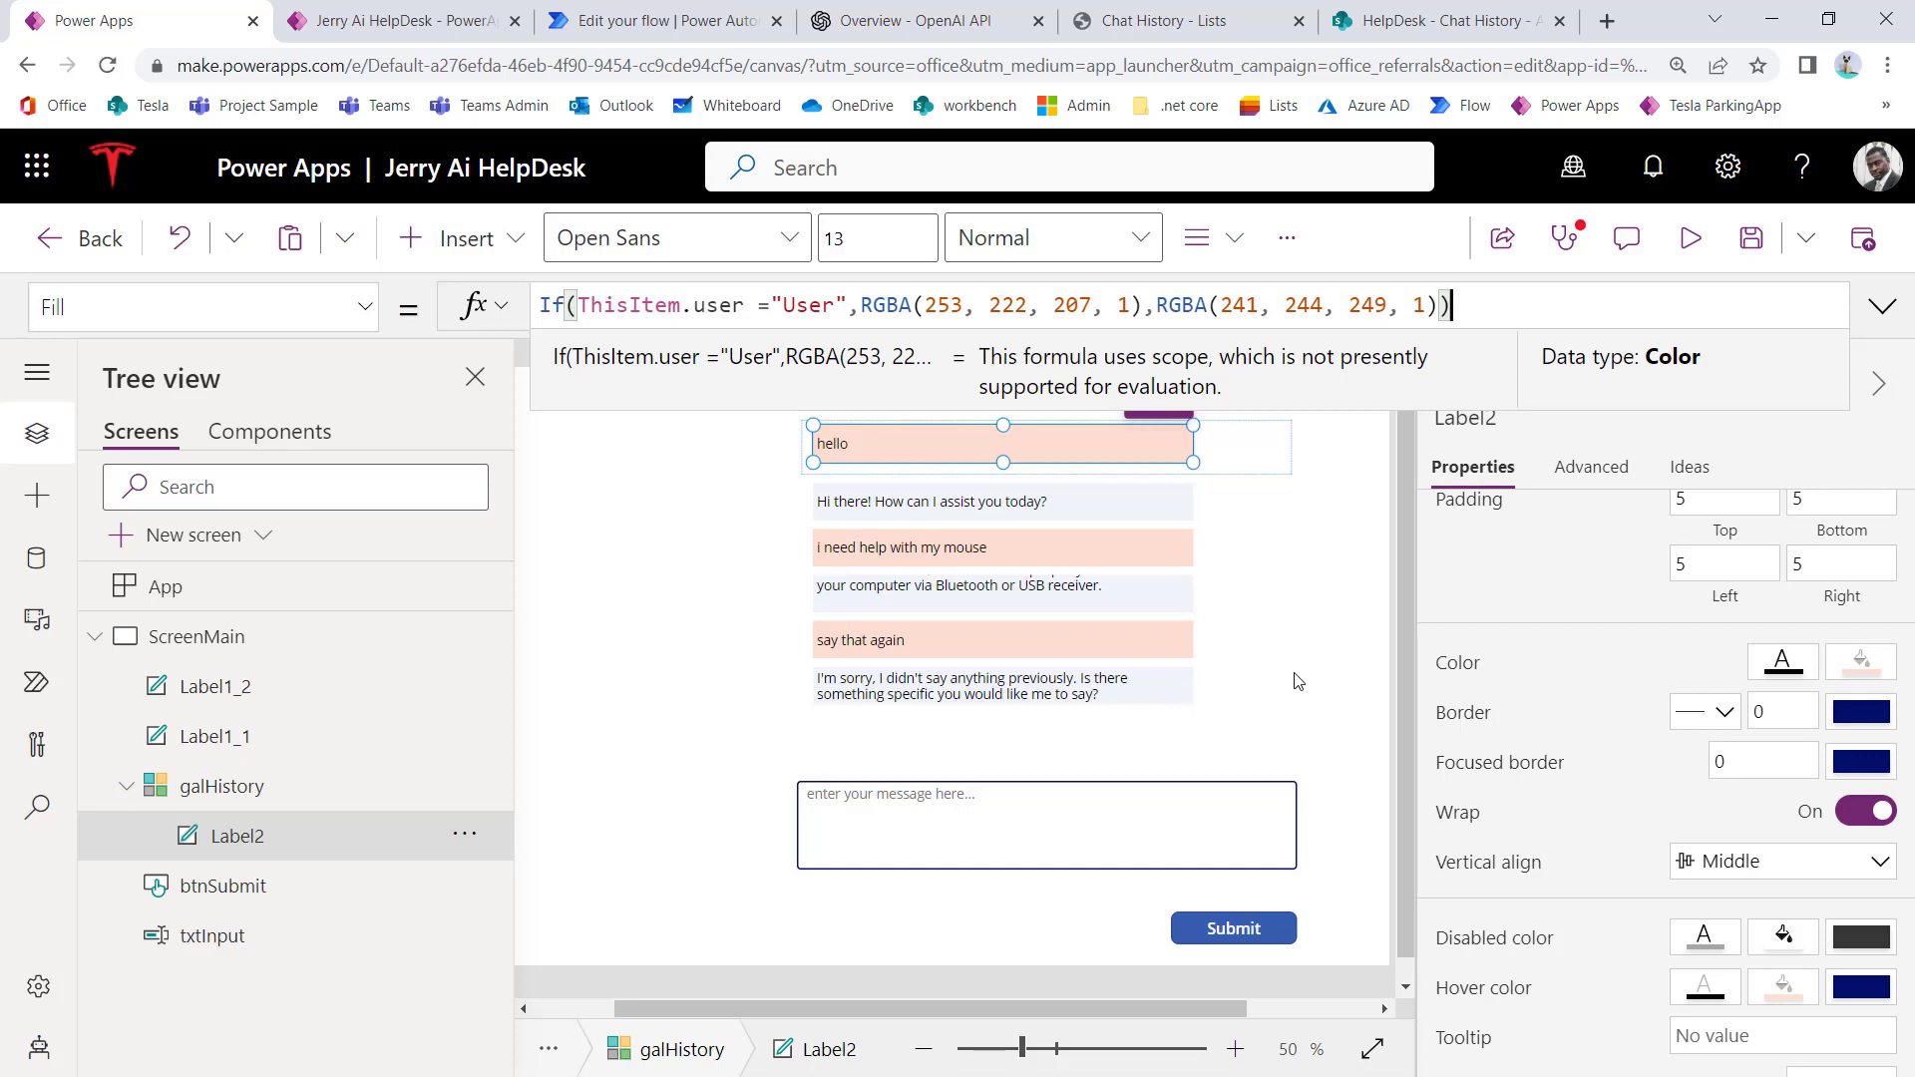
pyautogui.click(1149, 473)
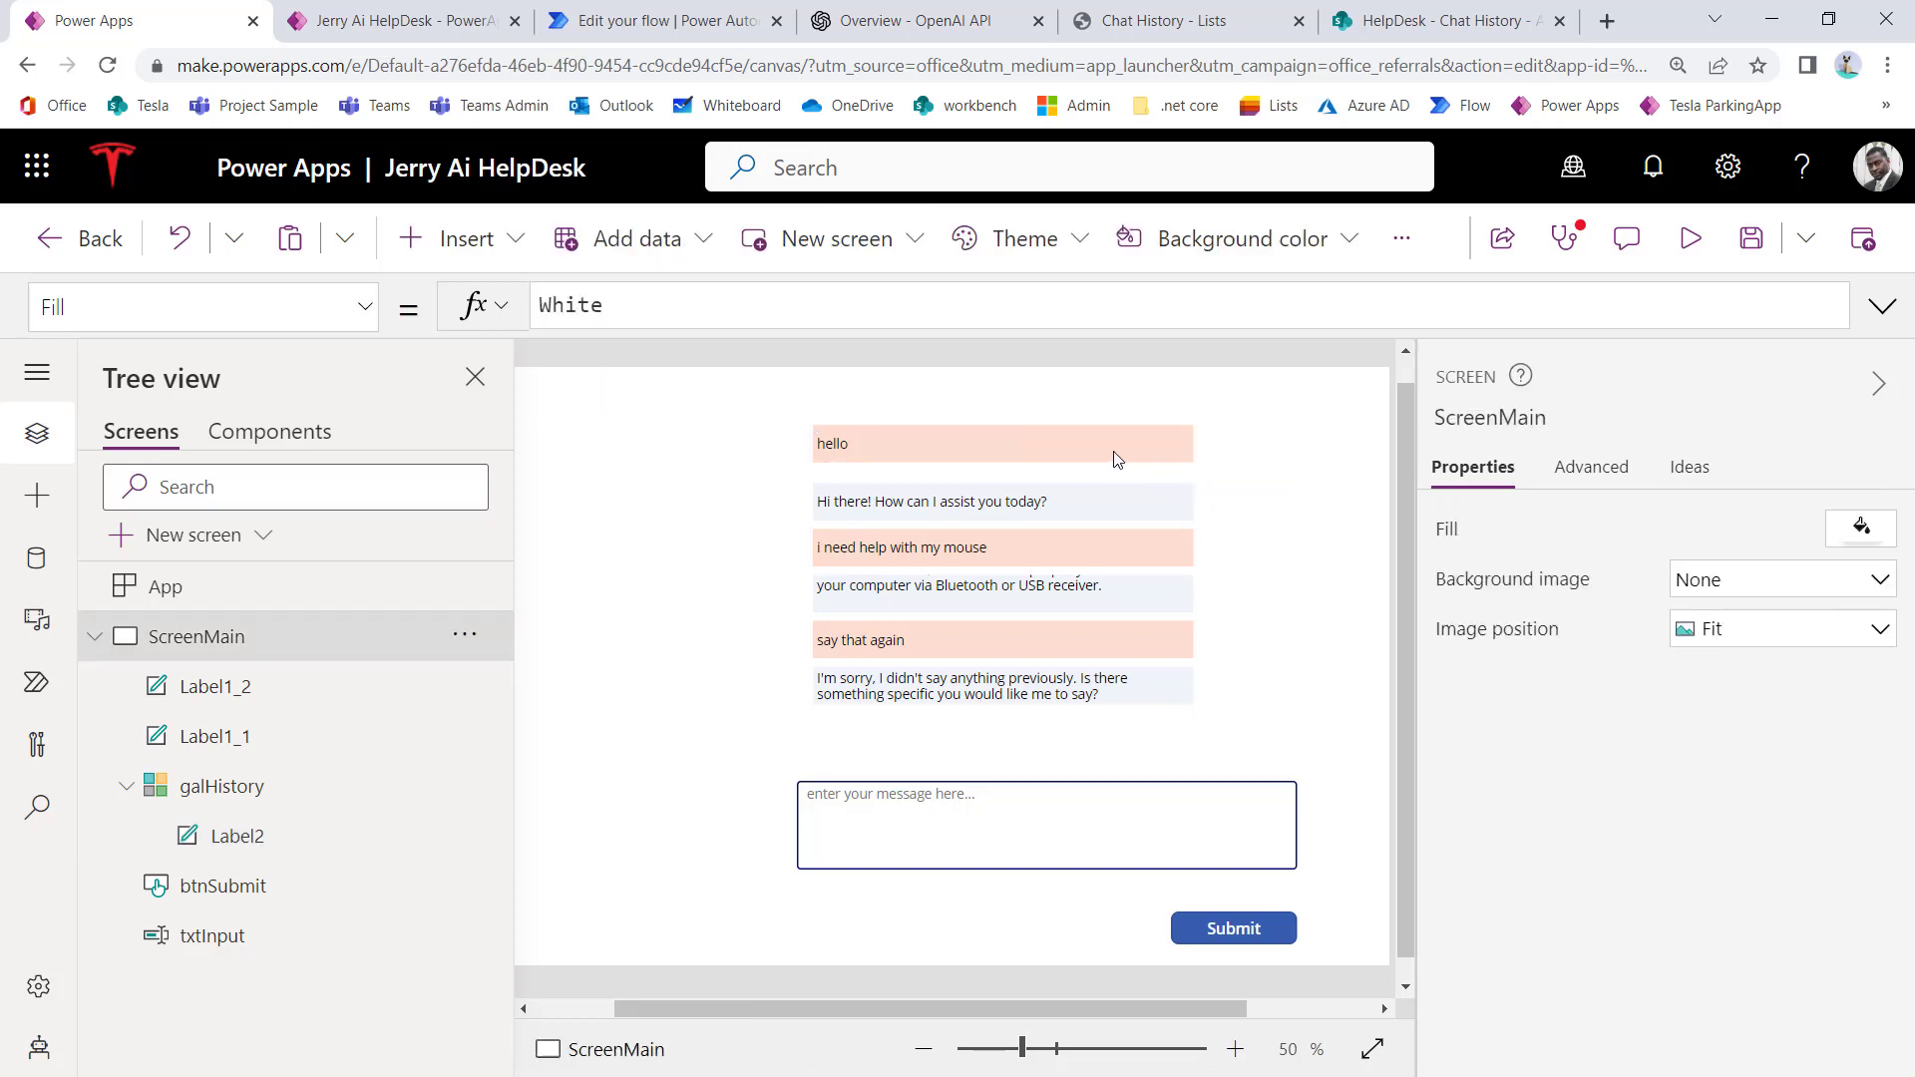
# Step: Delete the stray labels Label1_2 and Label1_1 from ScreenMain
pyautogui.click(1111, 454)
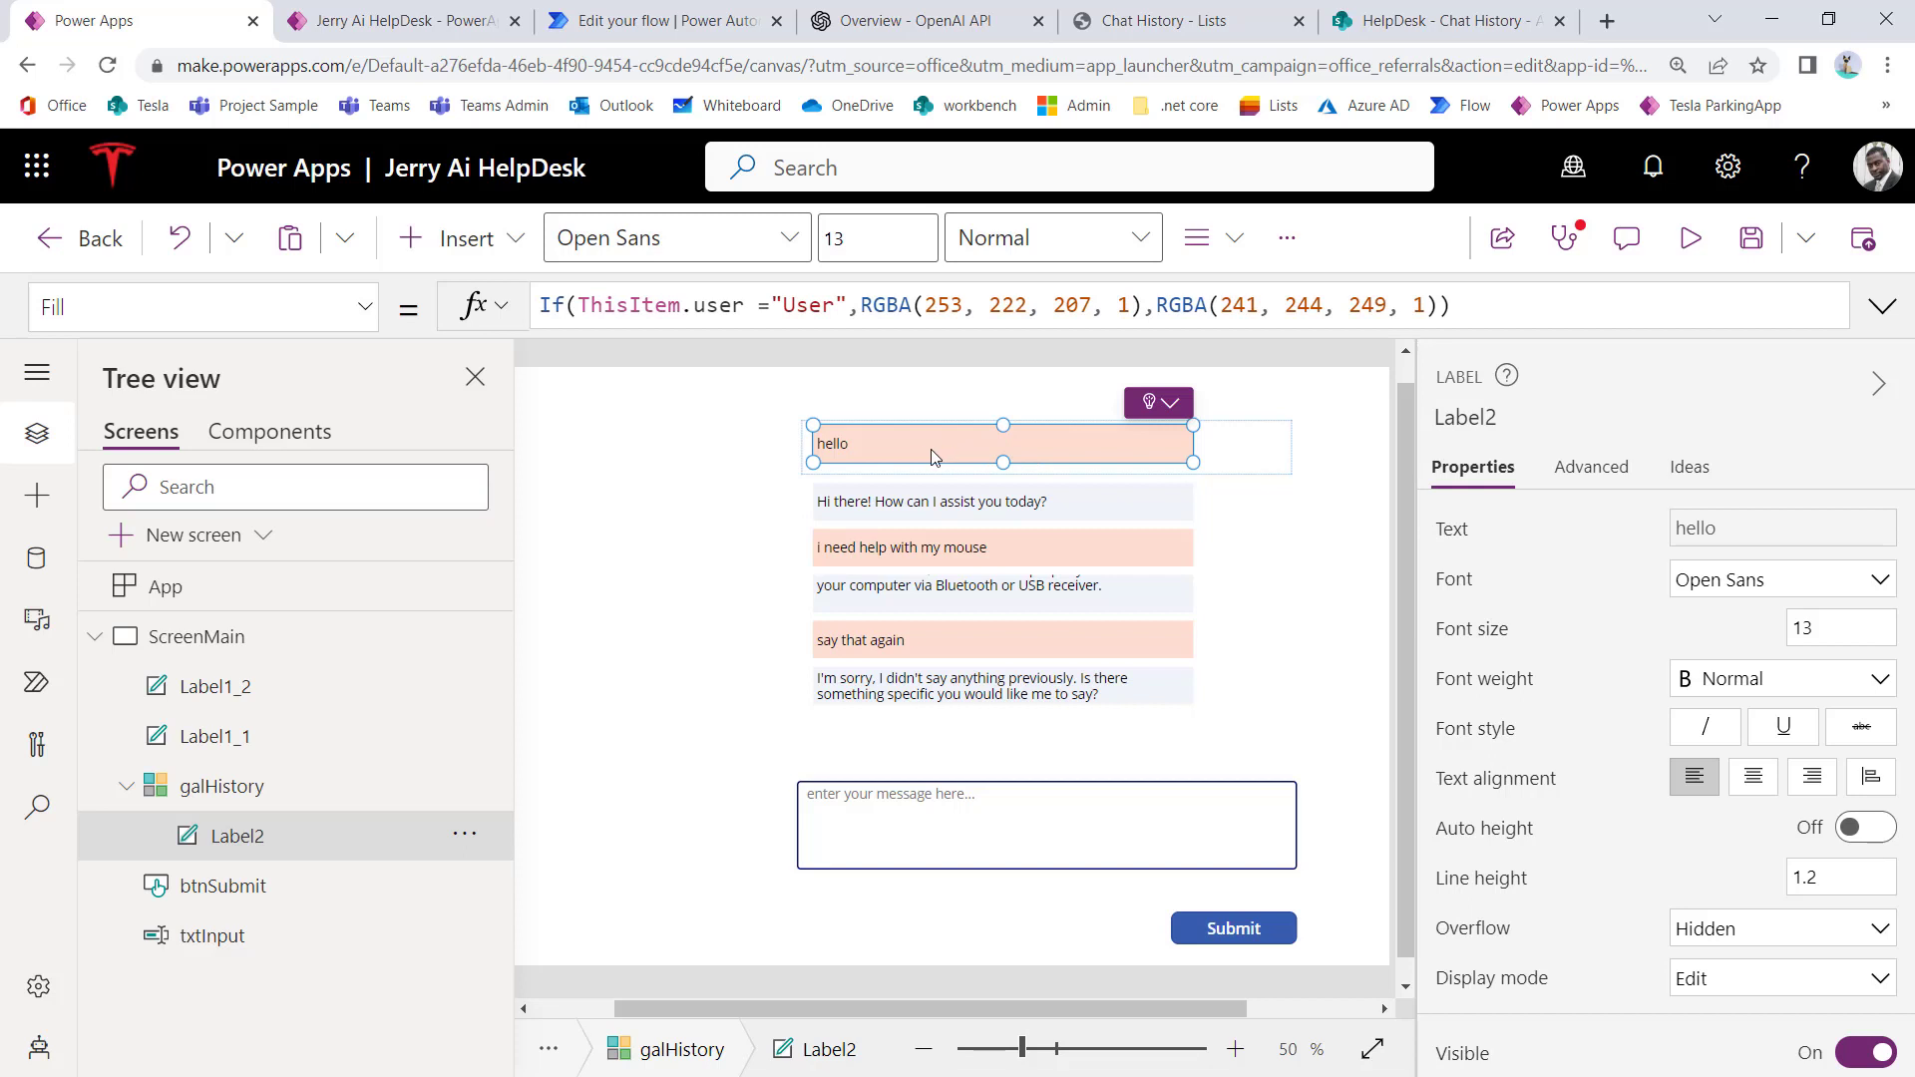
pyautogui.click(893, 449)
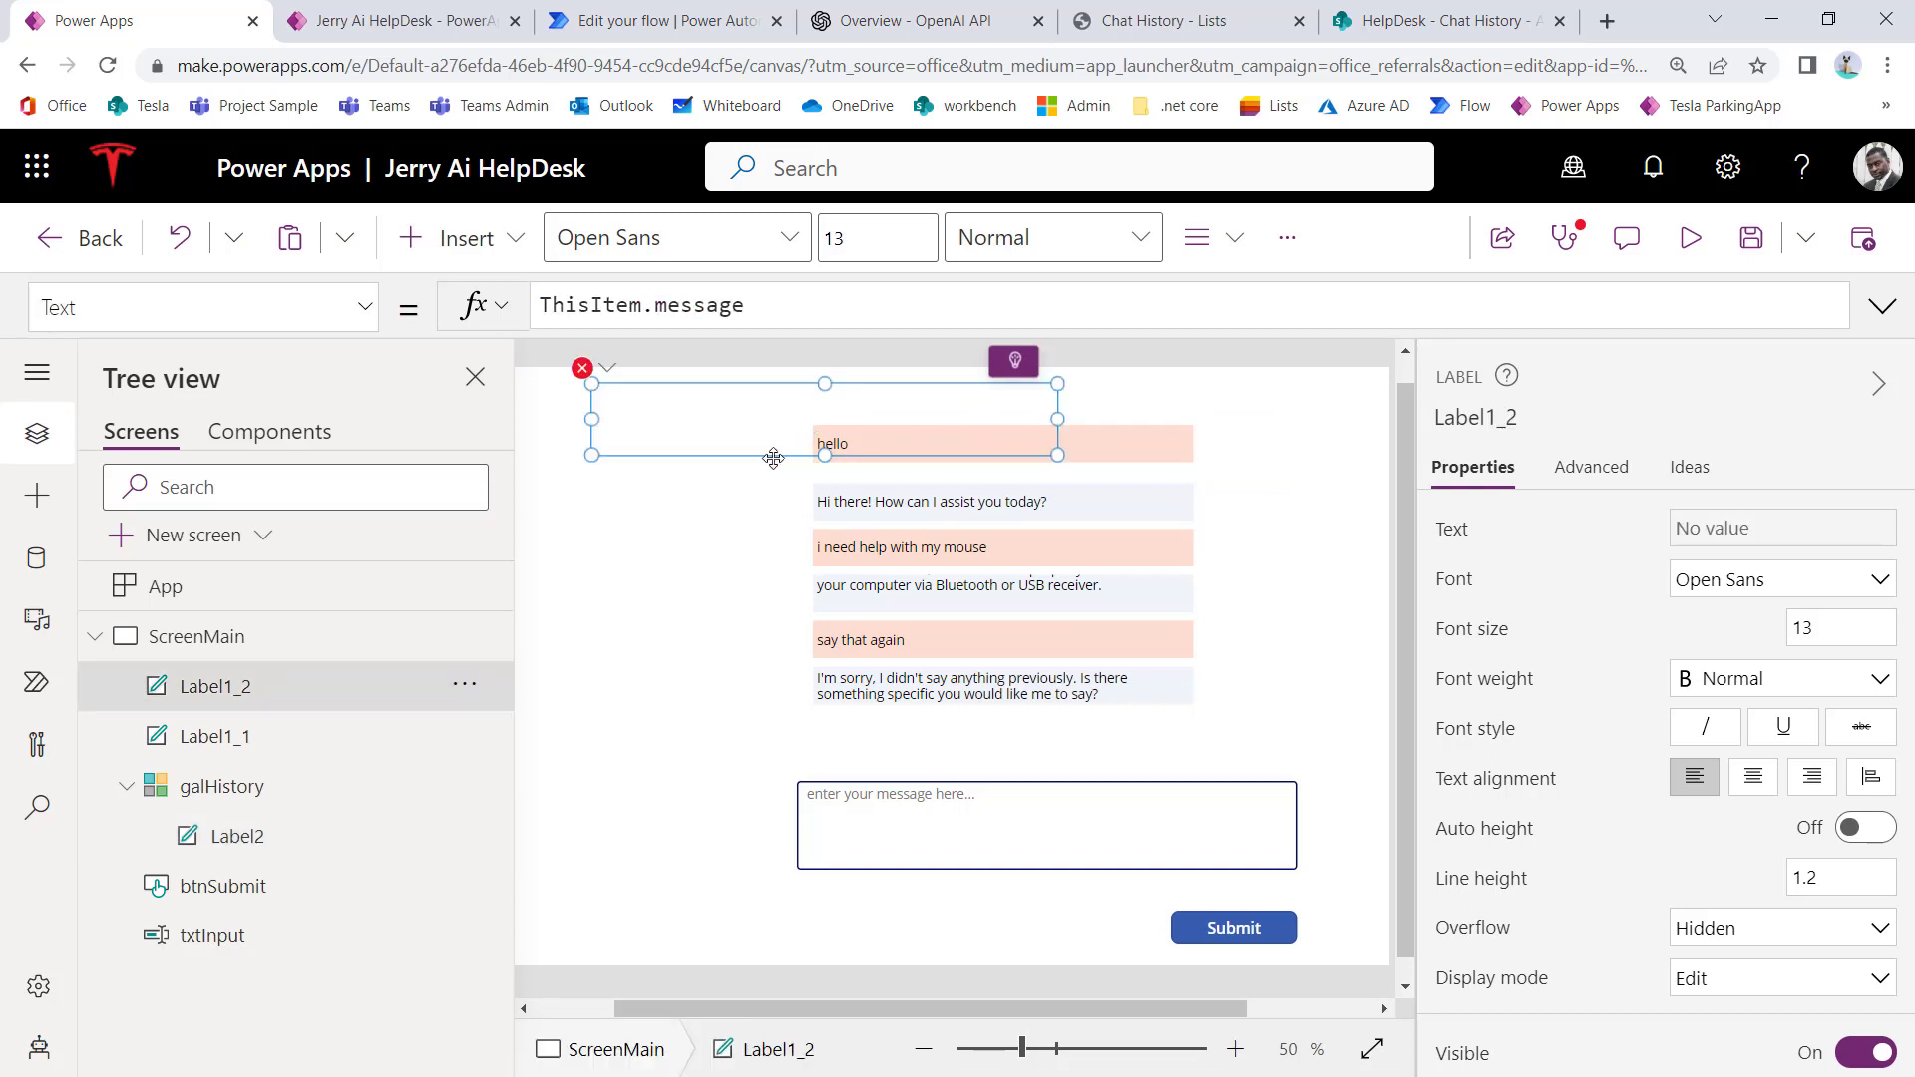
pyautogui.click(465, 685)
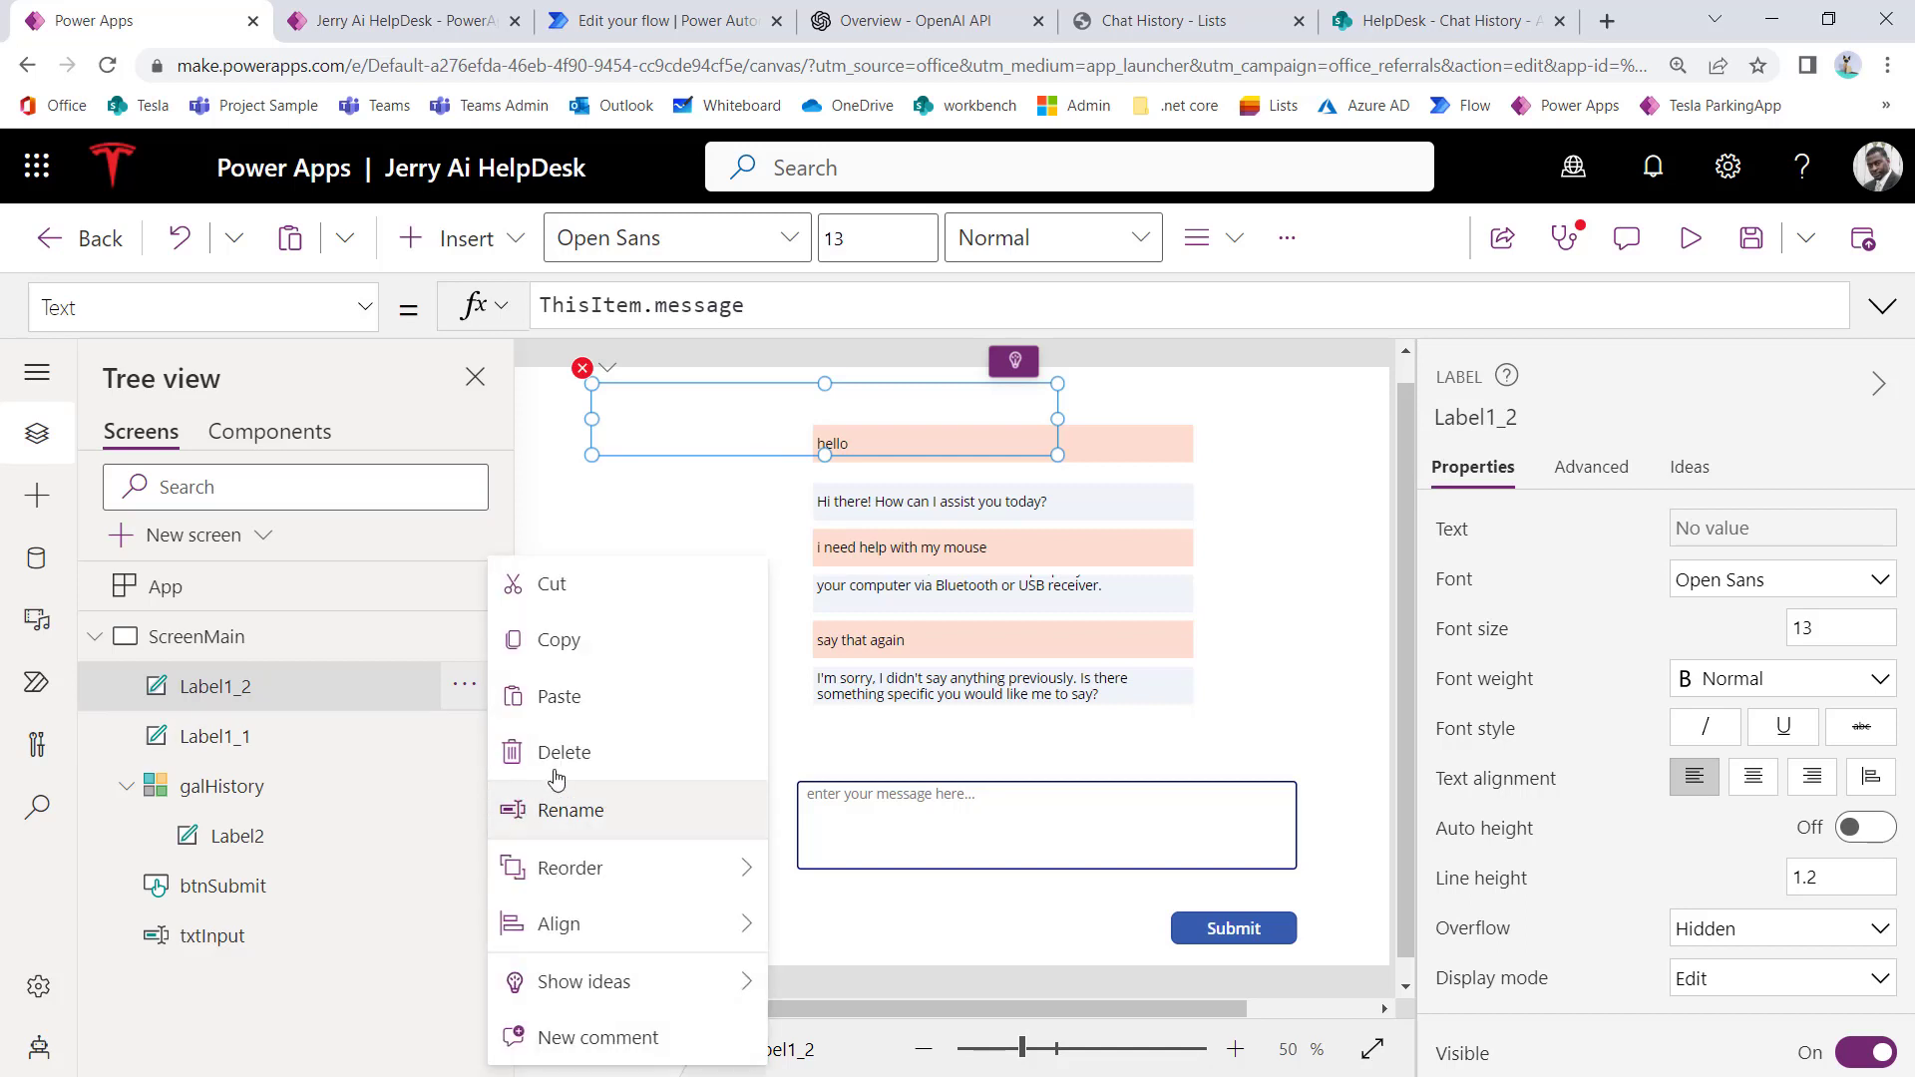
pyautogui.click(561, 750)
pyautogui.click(465, 685)
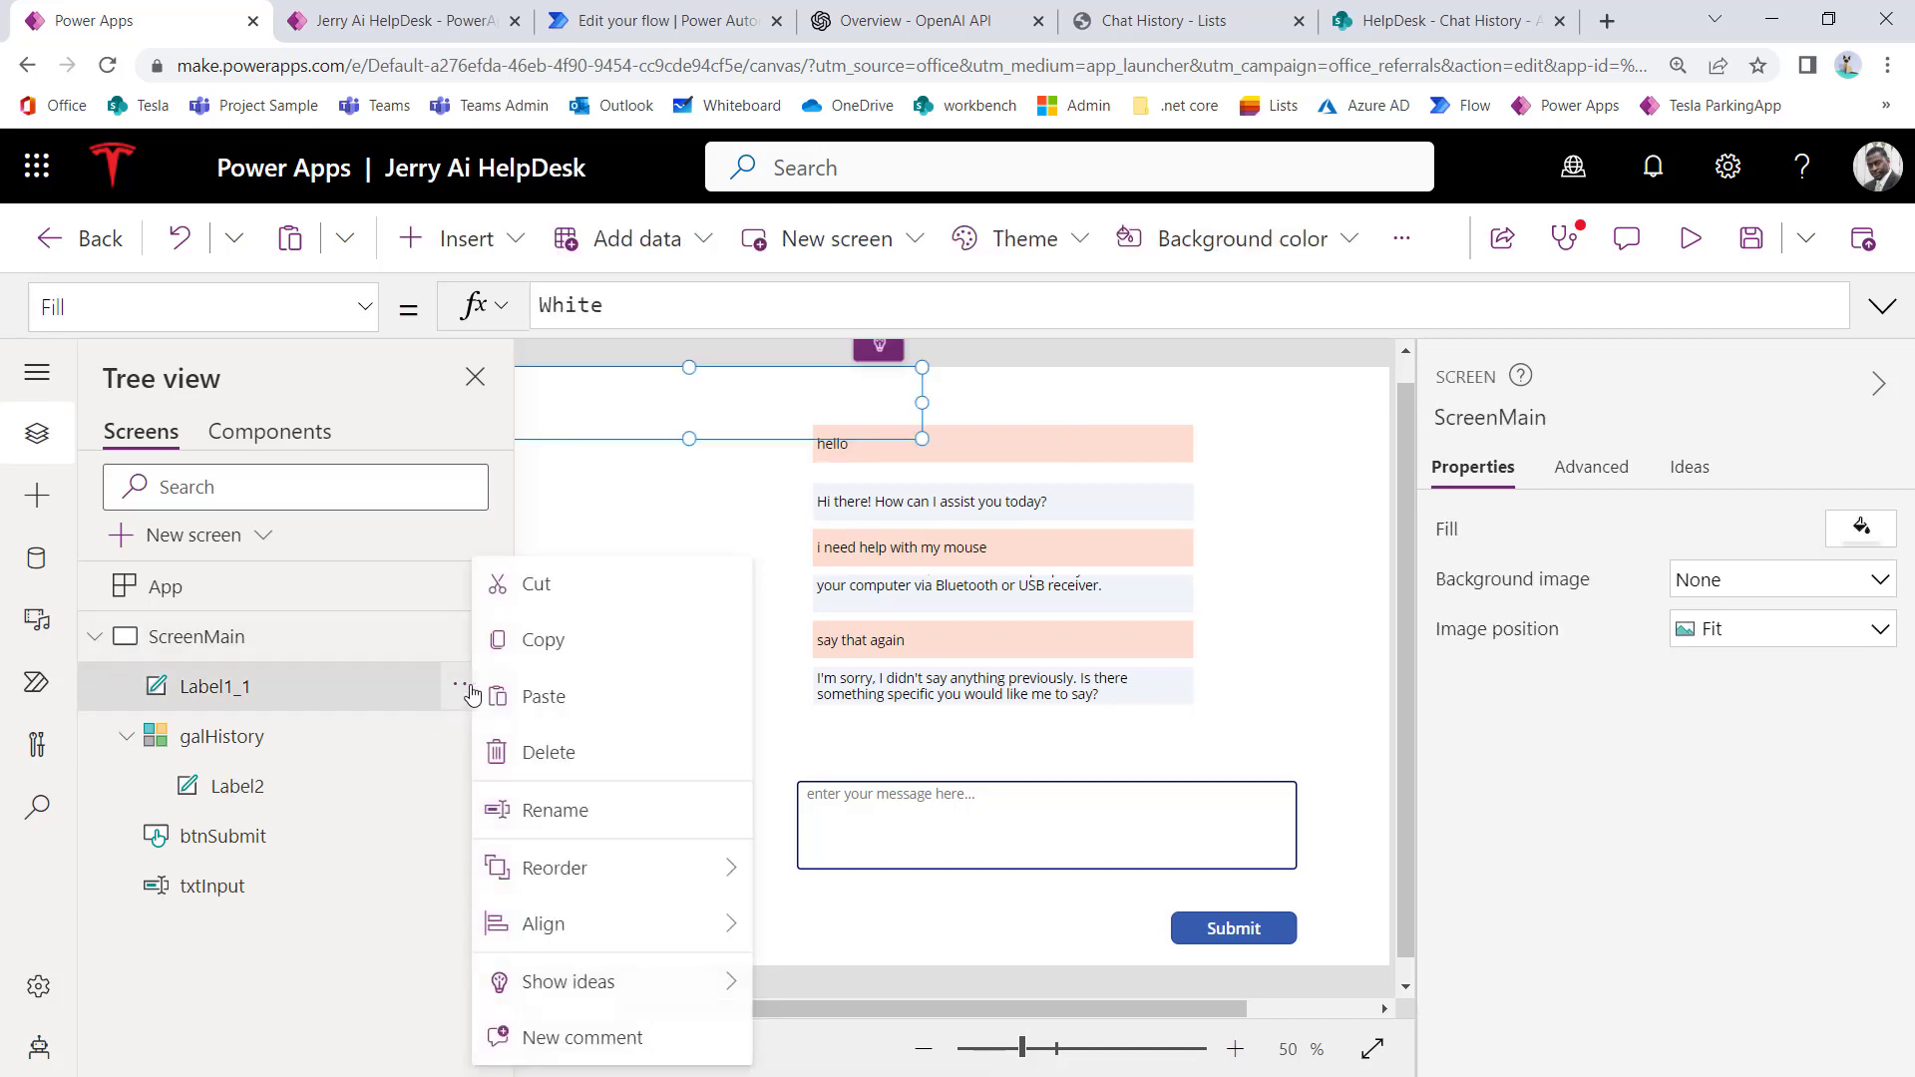
pyautogui.click(561, 750)
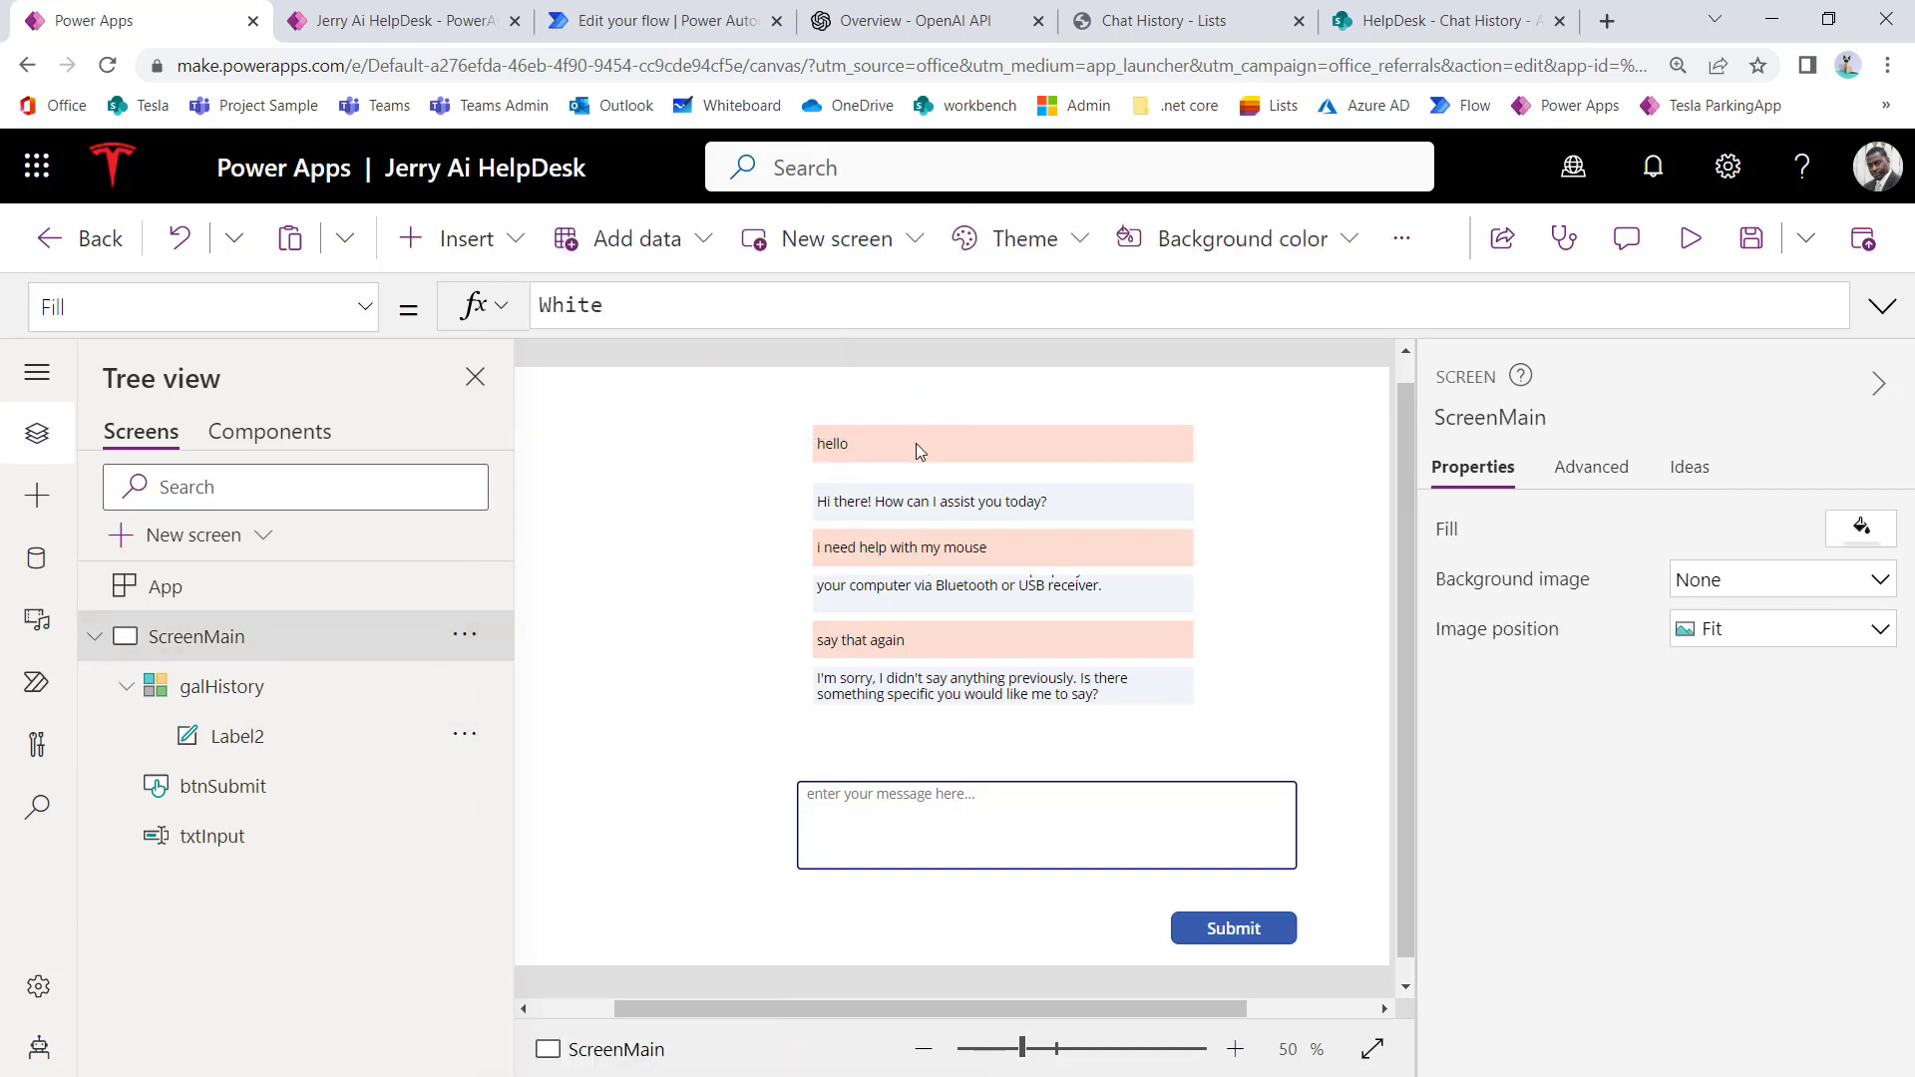
# Step: Move Label2 to the right edge of the galHistory template at X 142, Y 5
pyautogui.click(916, 447)
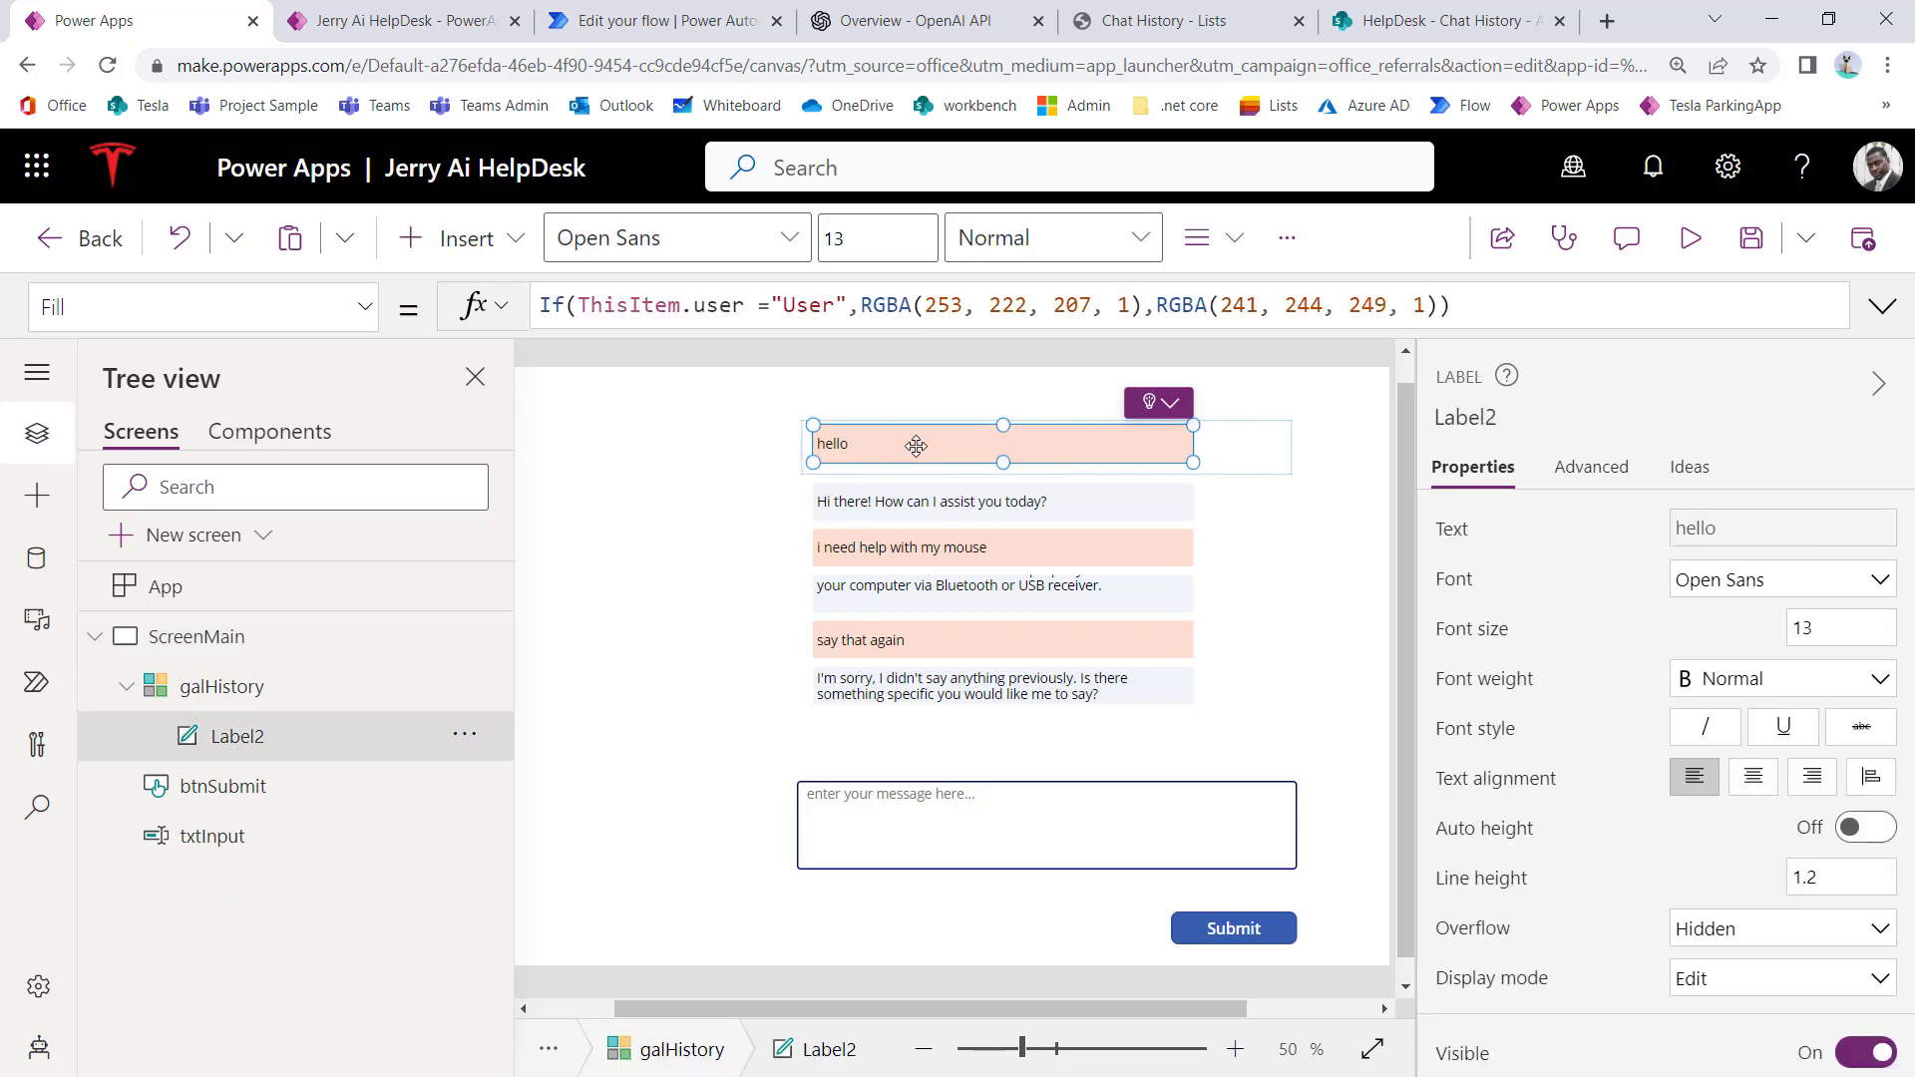
pyautogui.scroll(-5, 1736, 618)
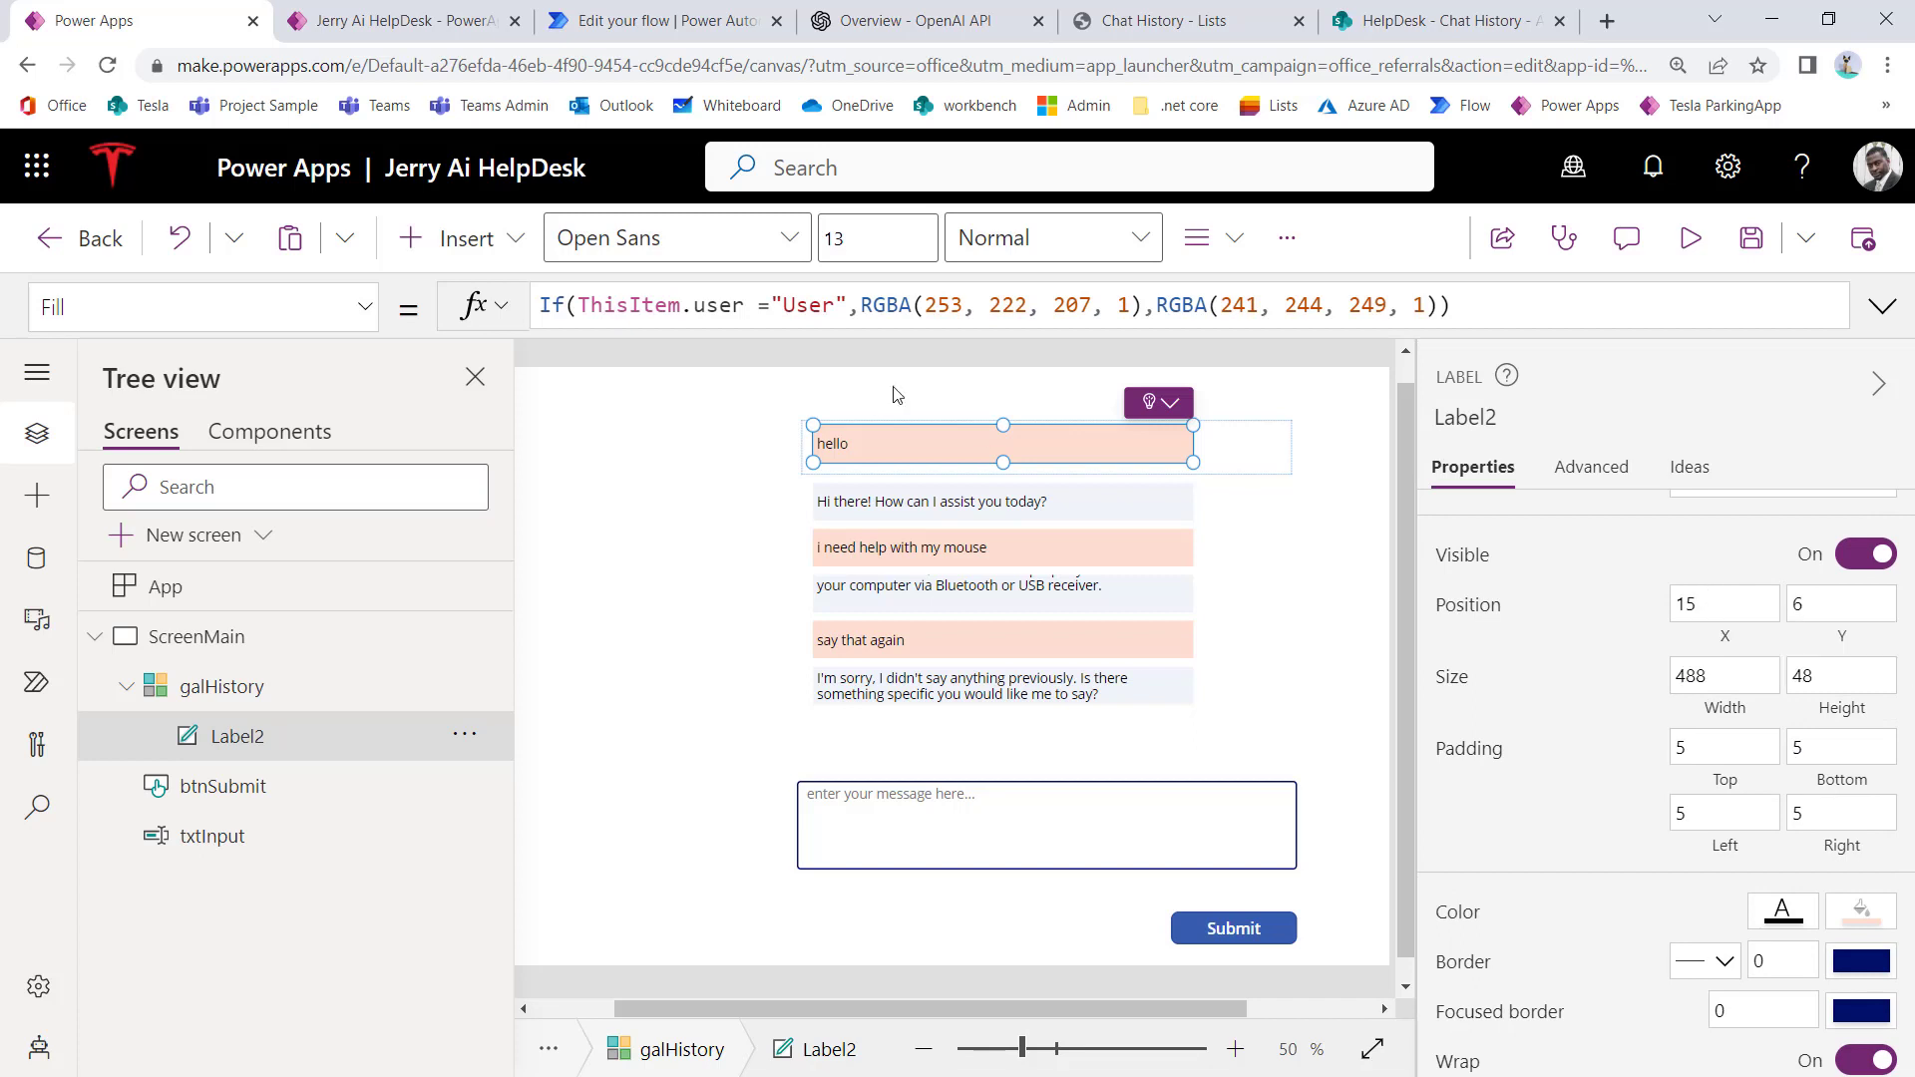
pyautogui.moveTo(865, 444); pyautogui.dragTo(1019, 437)
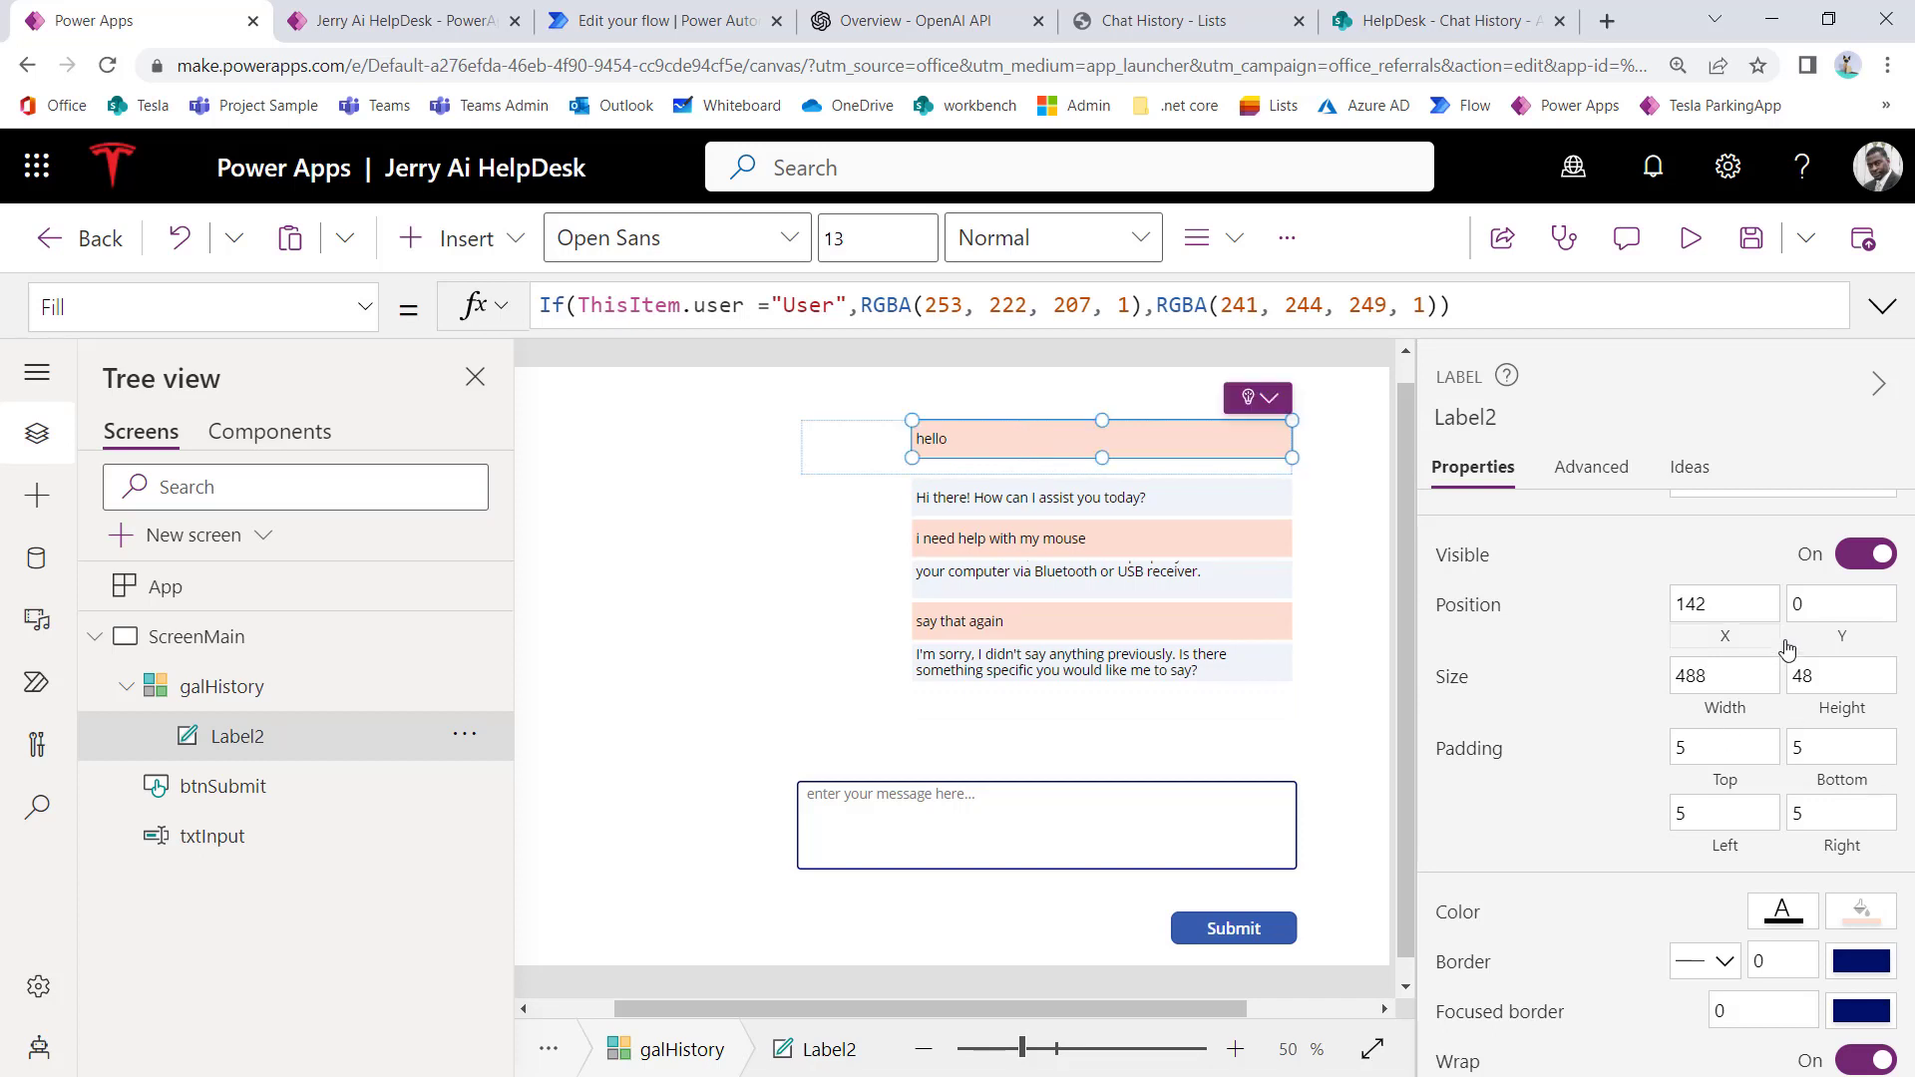
pyautogui.click(1819, 599)
pyautogui.click(1734, 608)
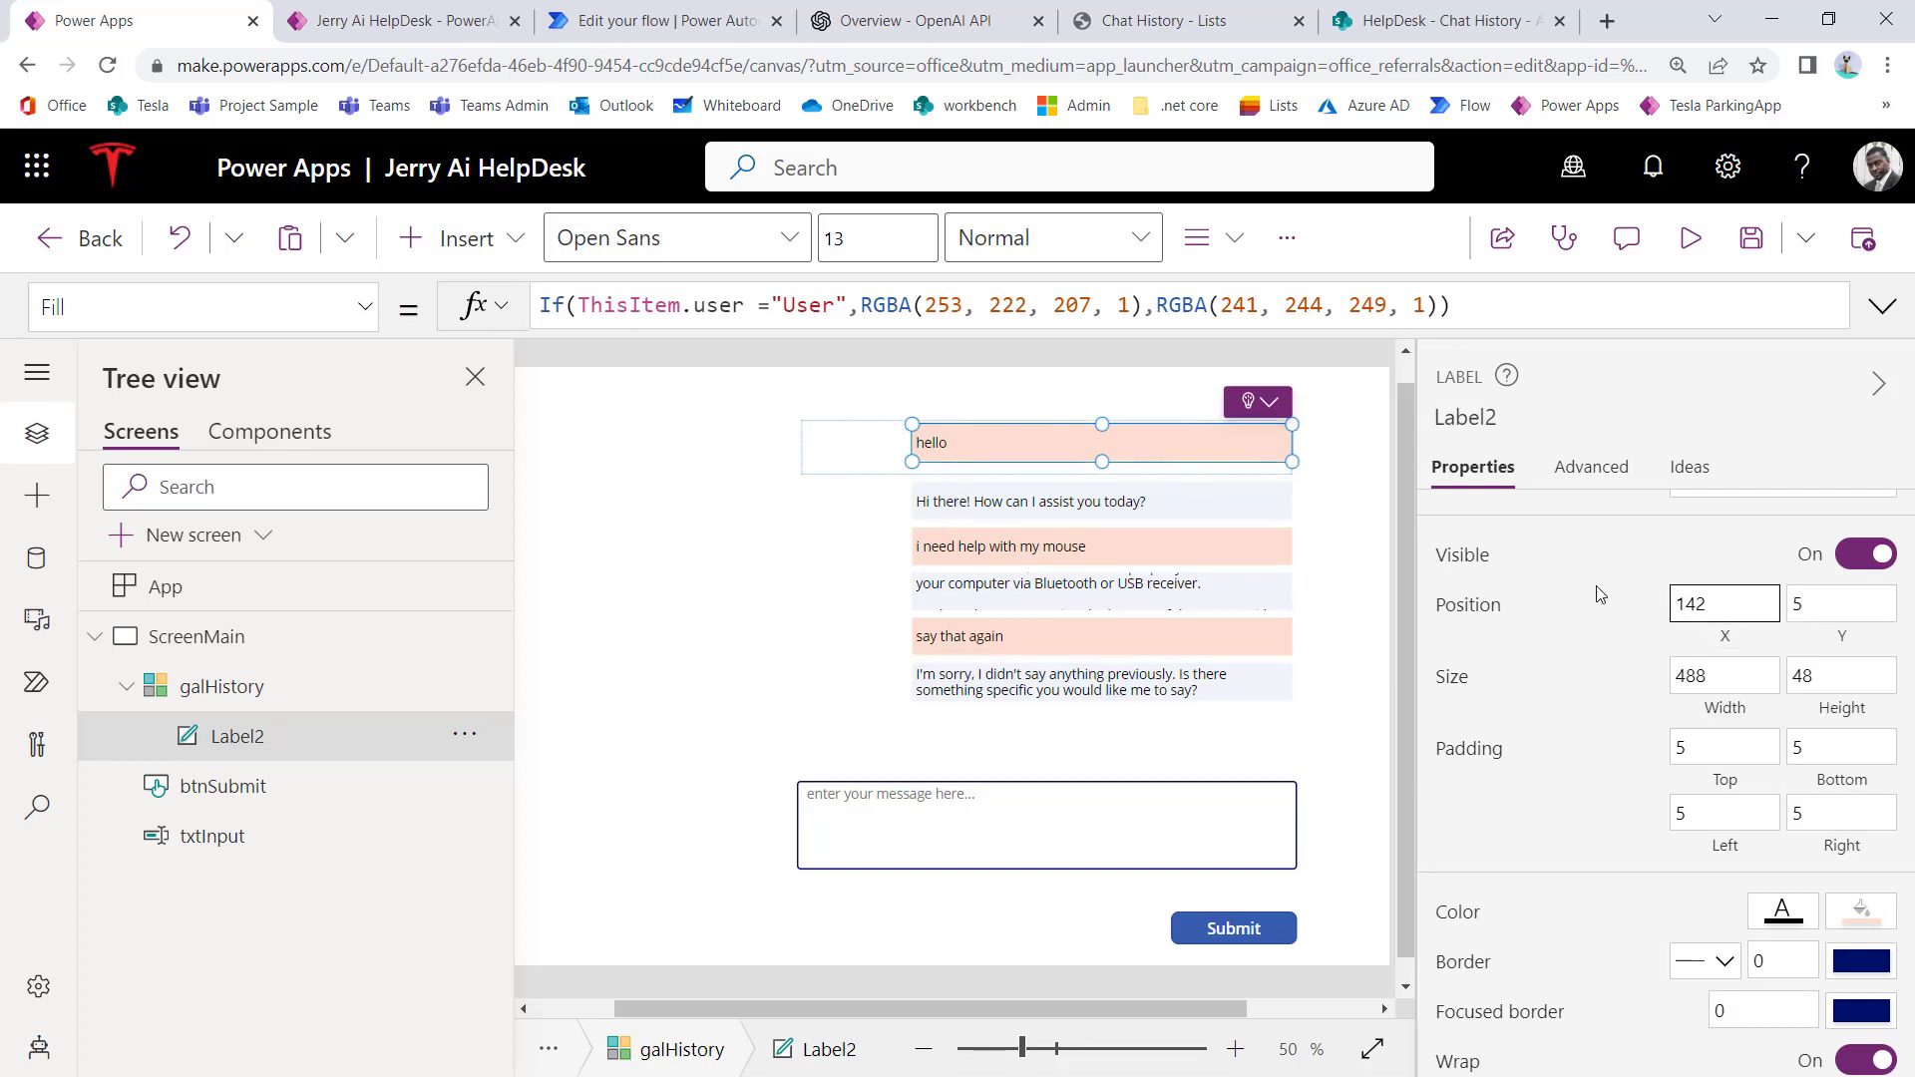
# Step: Set Label2's X property to the formula If(ThisItem.user = "User",142,12)
pyautogui.click(365, 309)
pyautogui.scroll(-15, 212, 655)
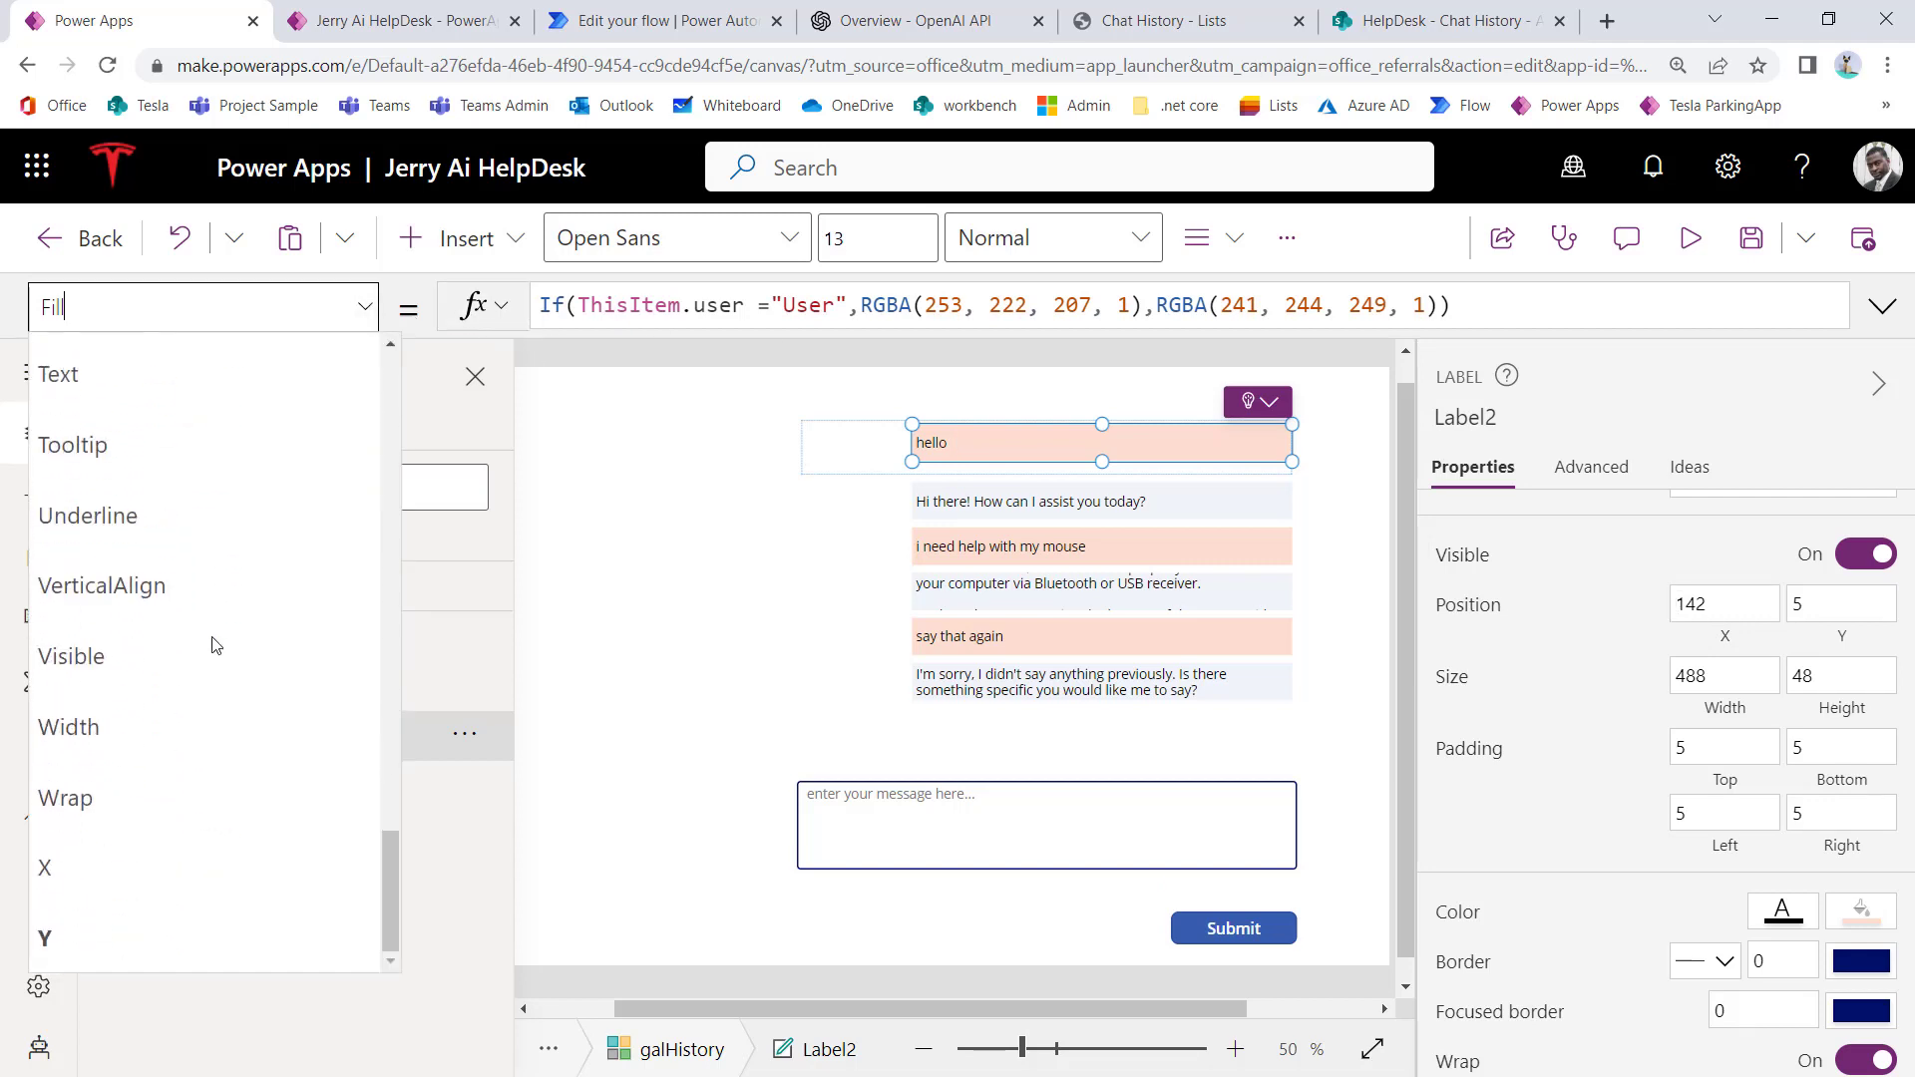
pyautogui.click(147, 866)
pyautogui.click(548, 306)
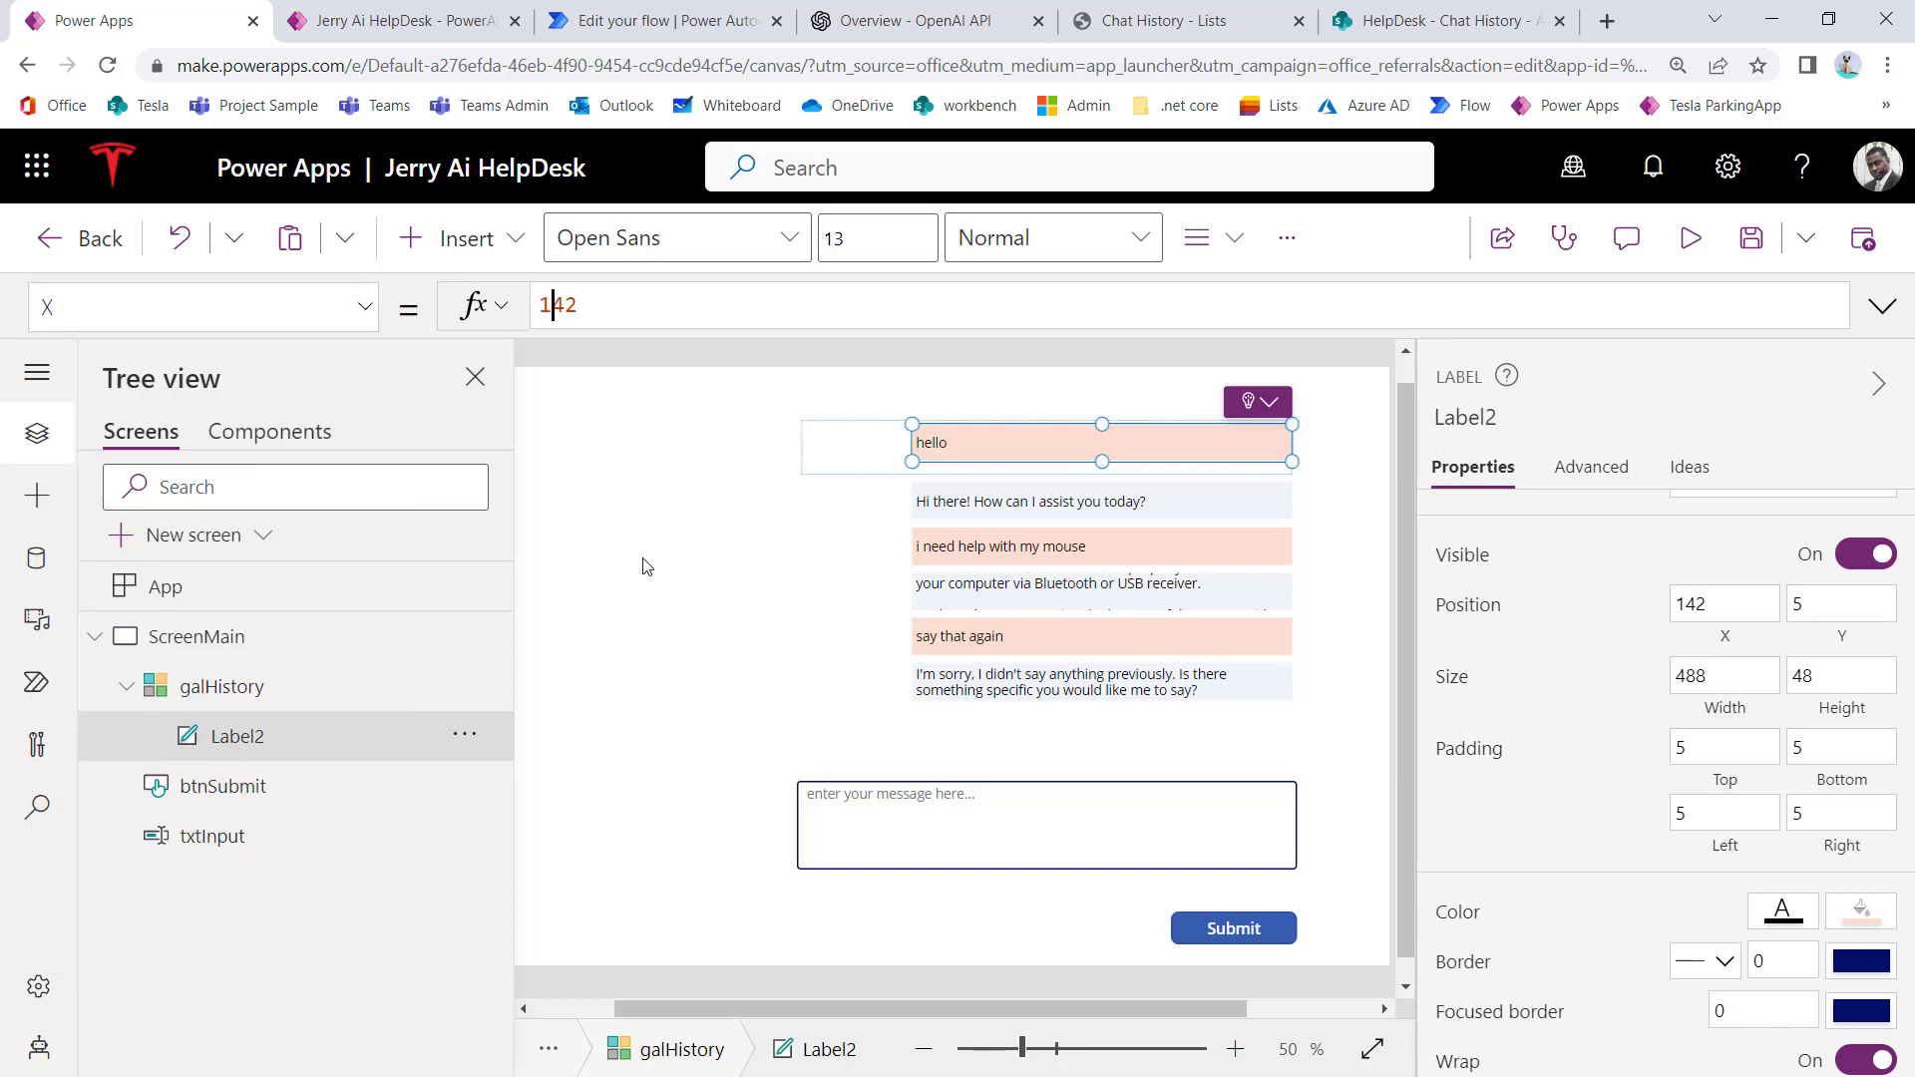
pyautogui.press('Left')
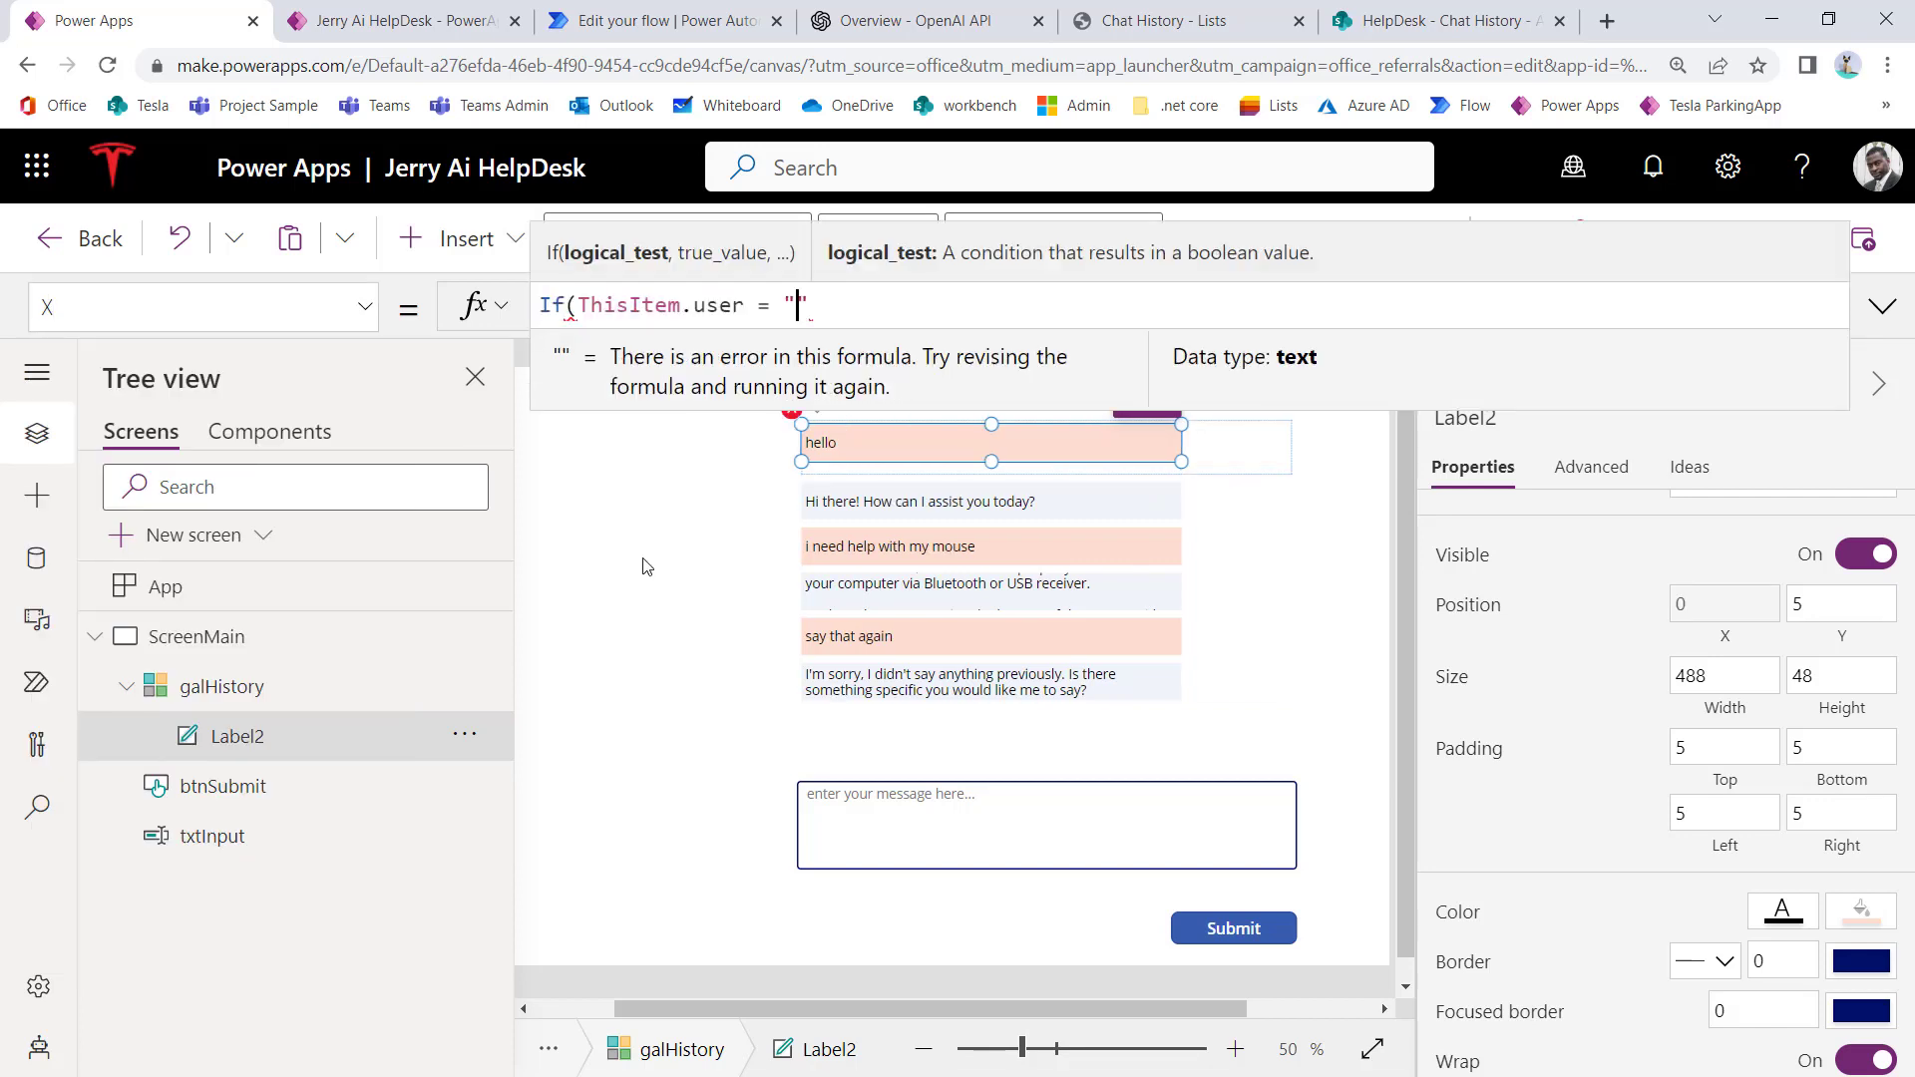
pyautogui.write('User"')
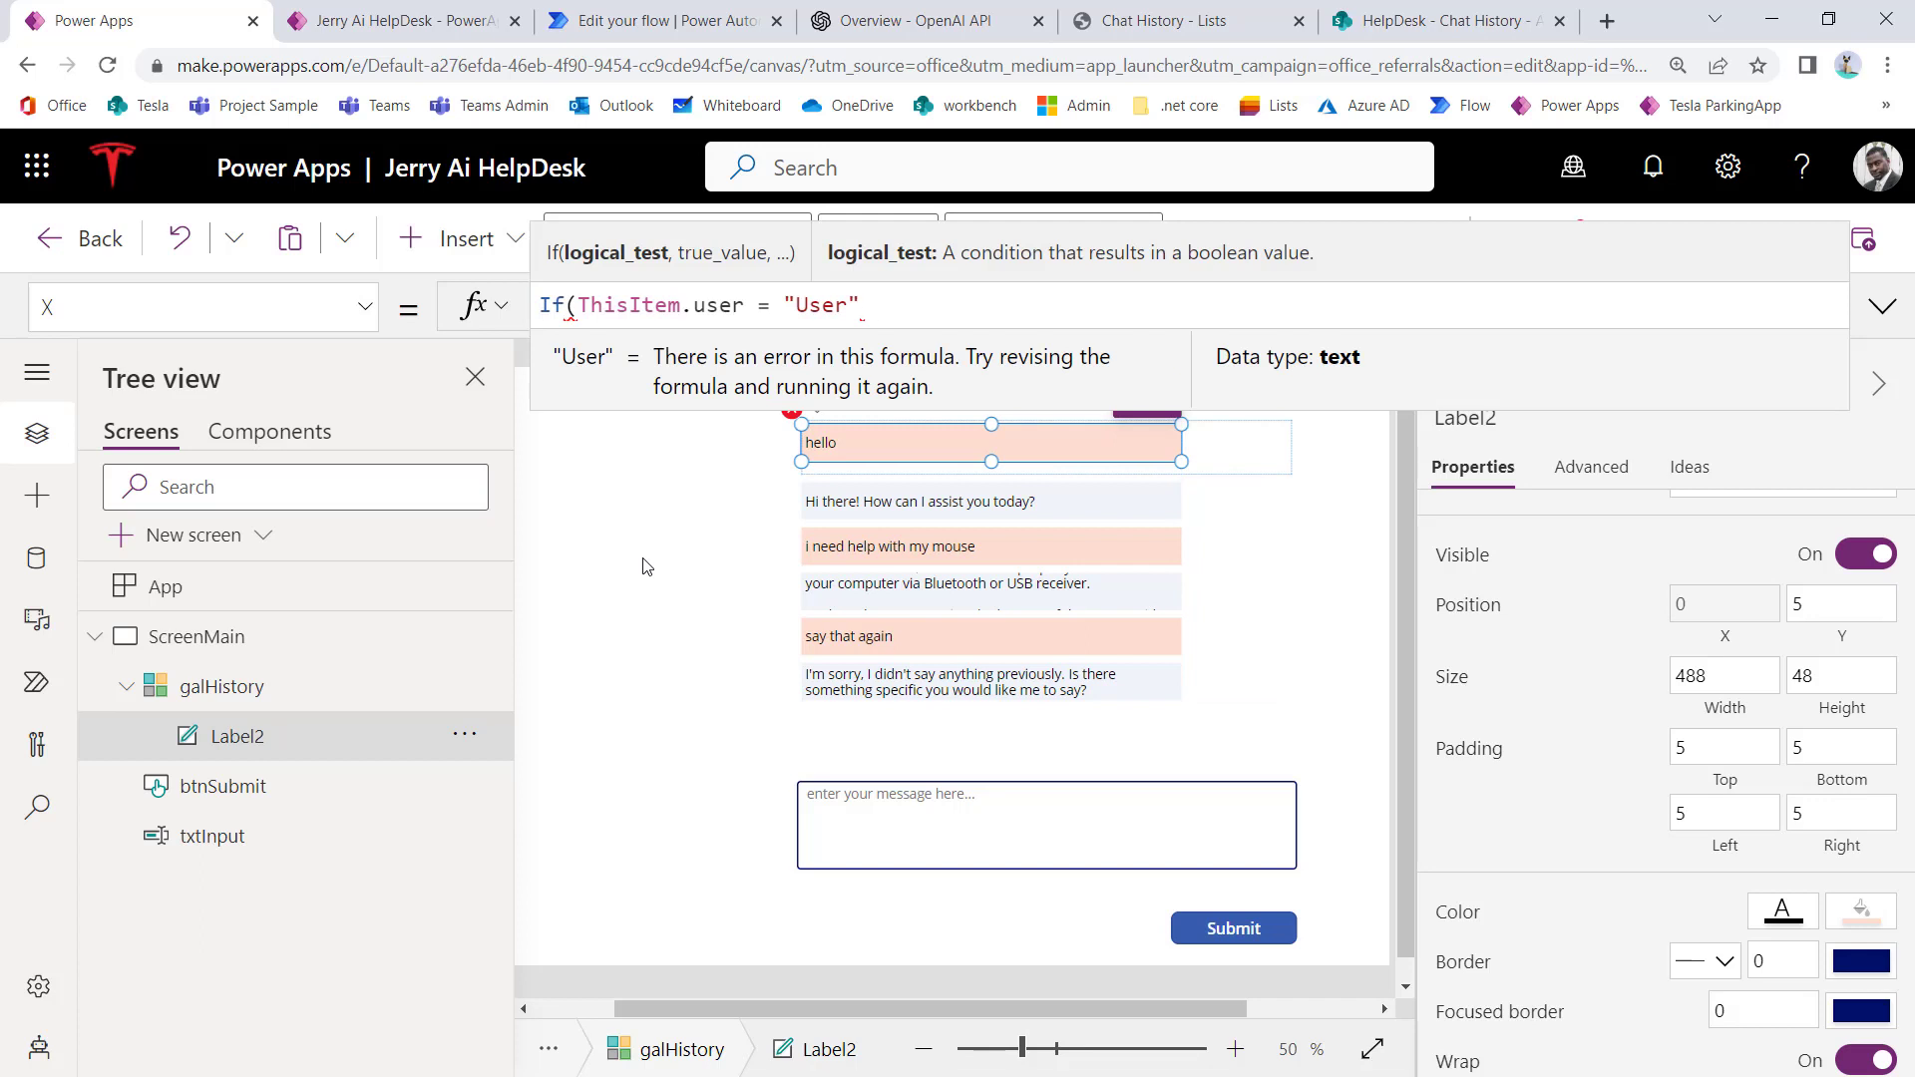
pyautogui.write(',142')
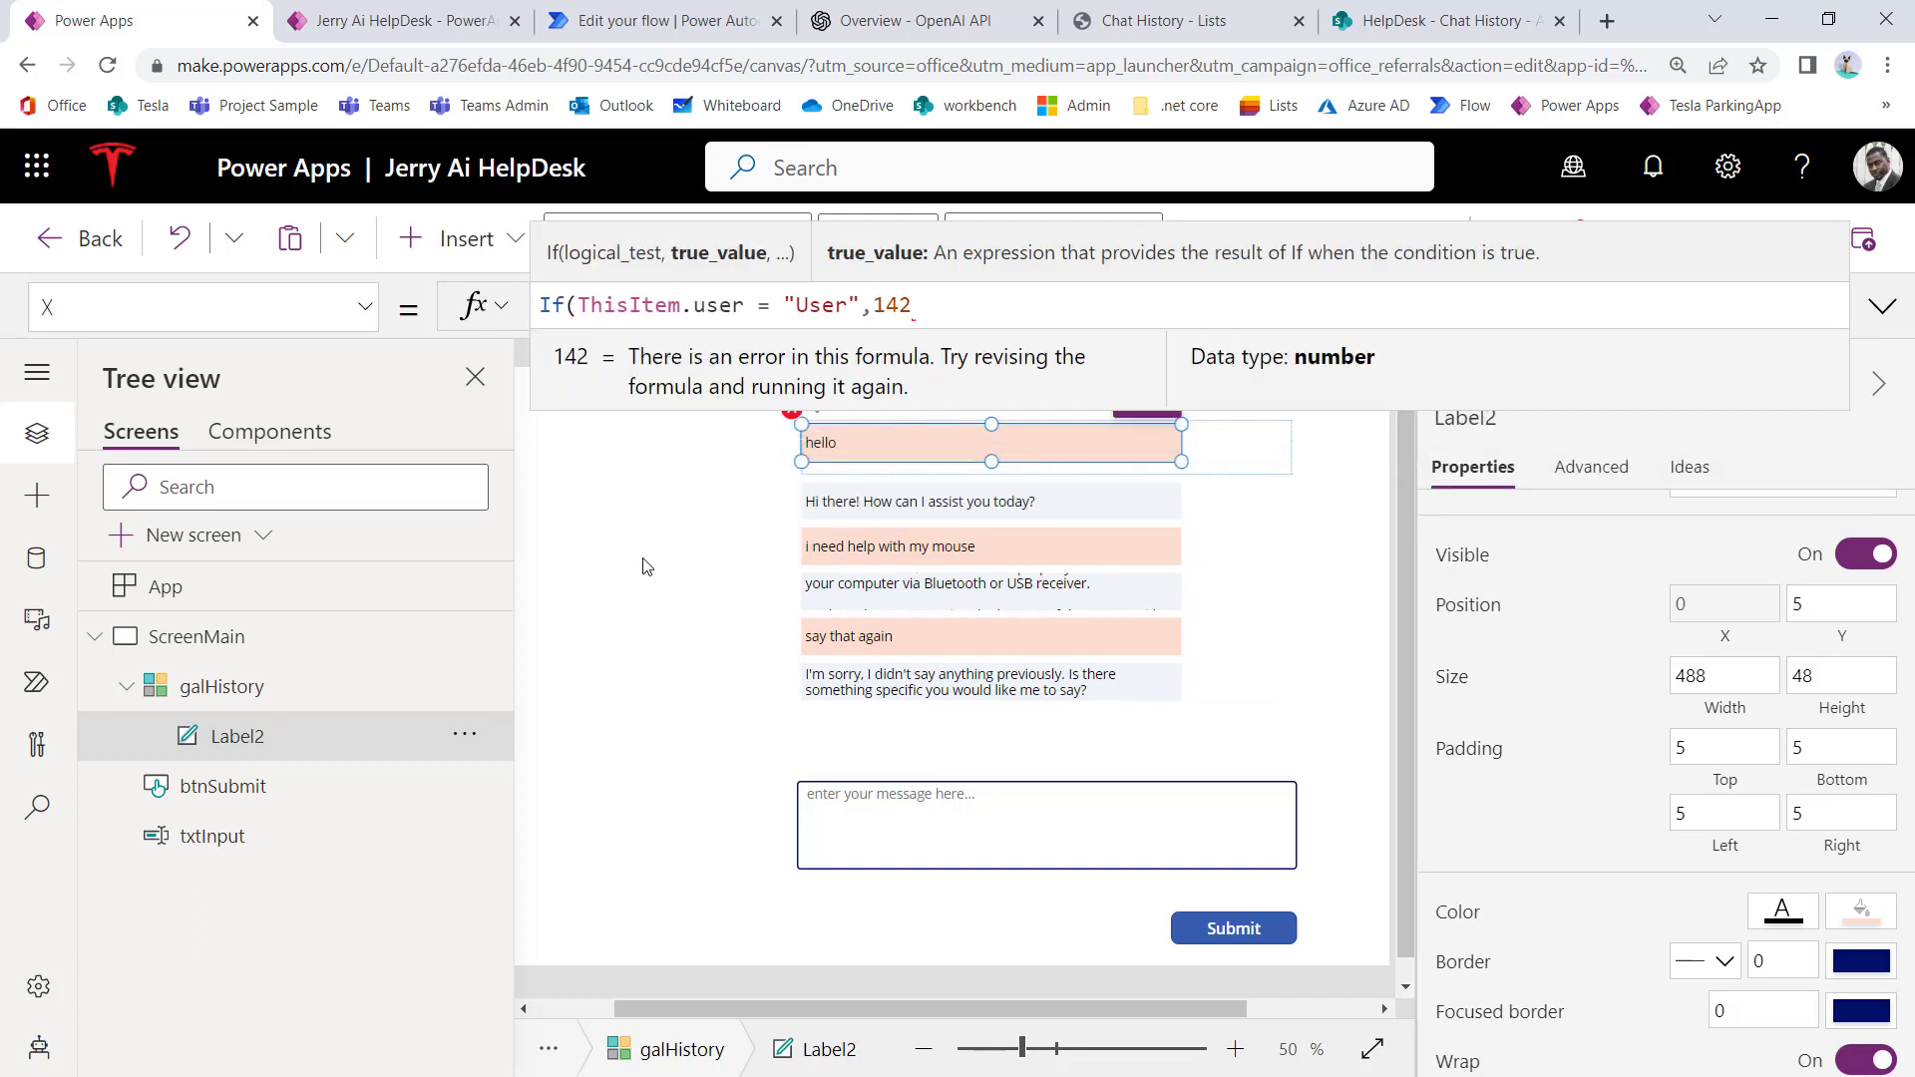
pyautogui.write(',12))')
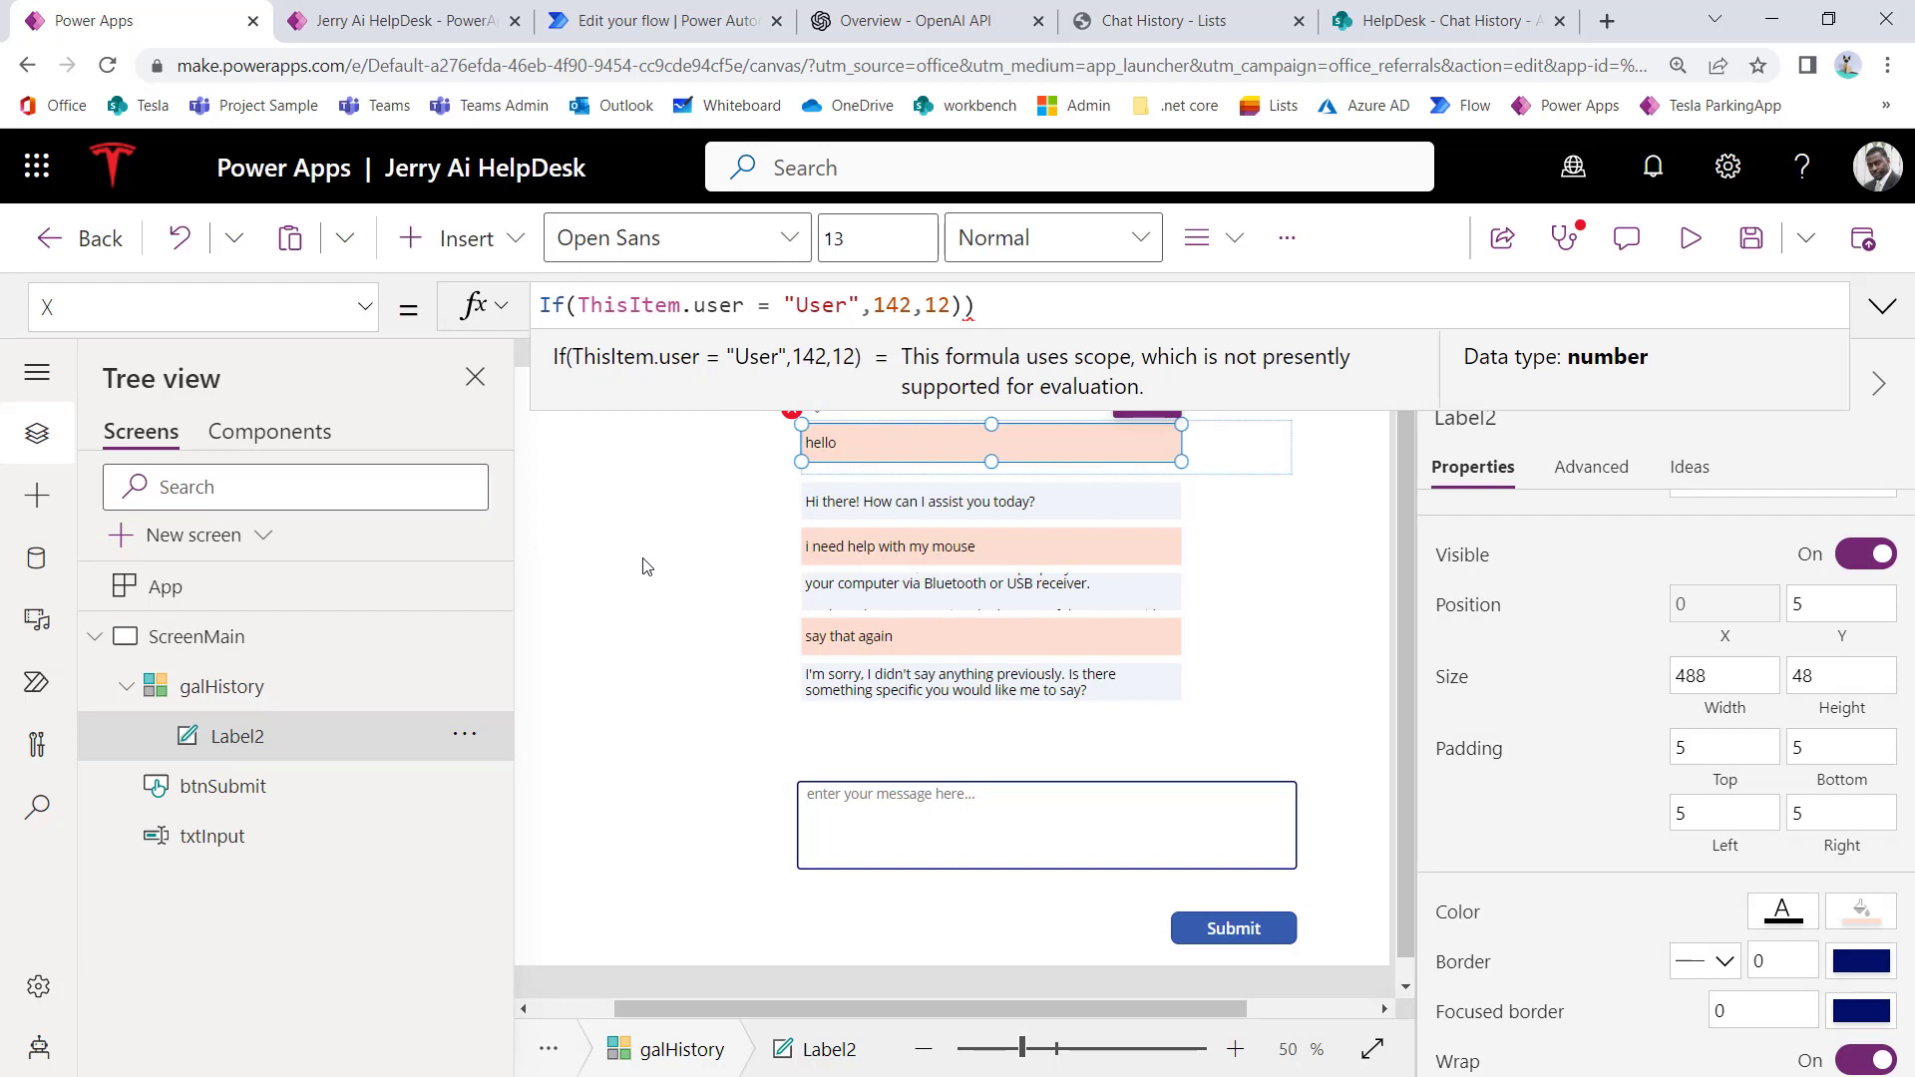
pyautogui.press('BackSpace')
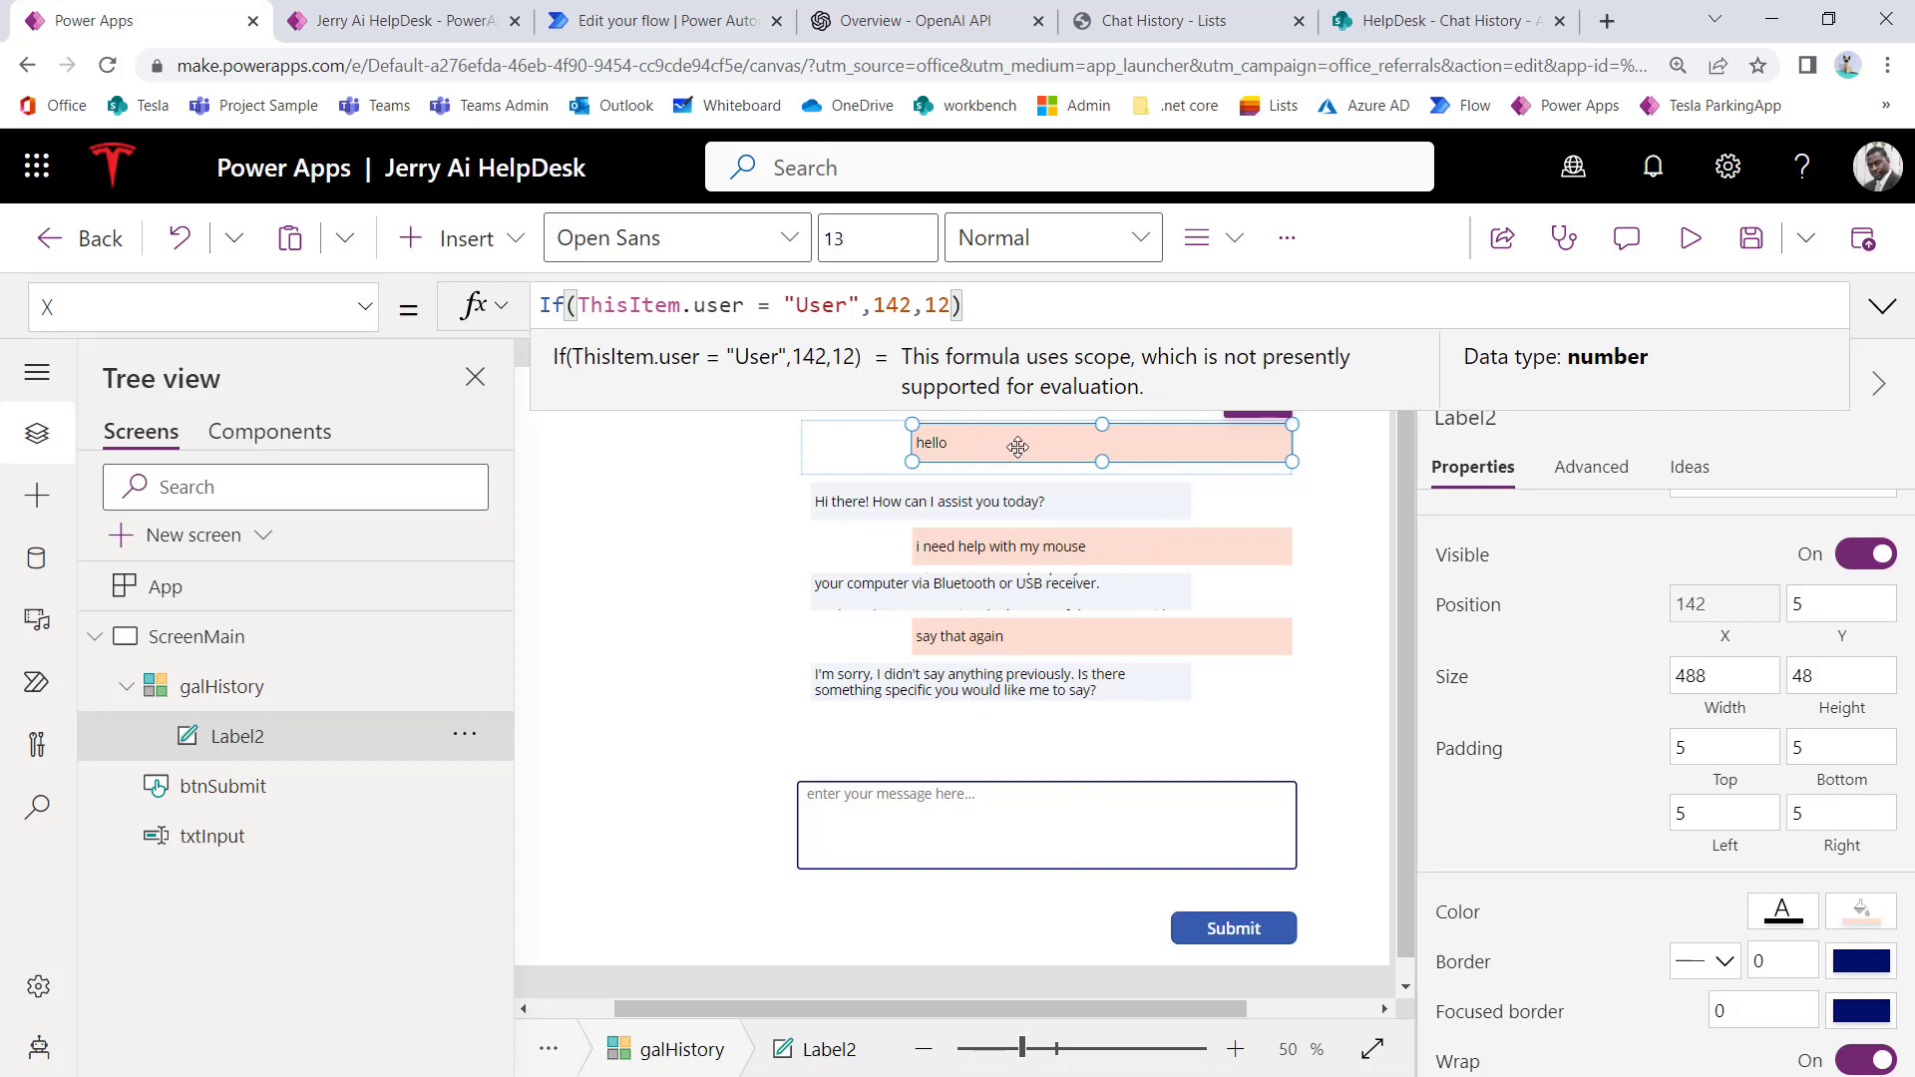
pyautogui.scroll(-1, 1565, 825)
pyautogui.scroll(-3, 1565, 825)
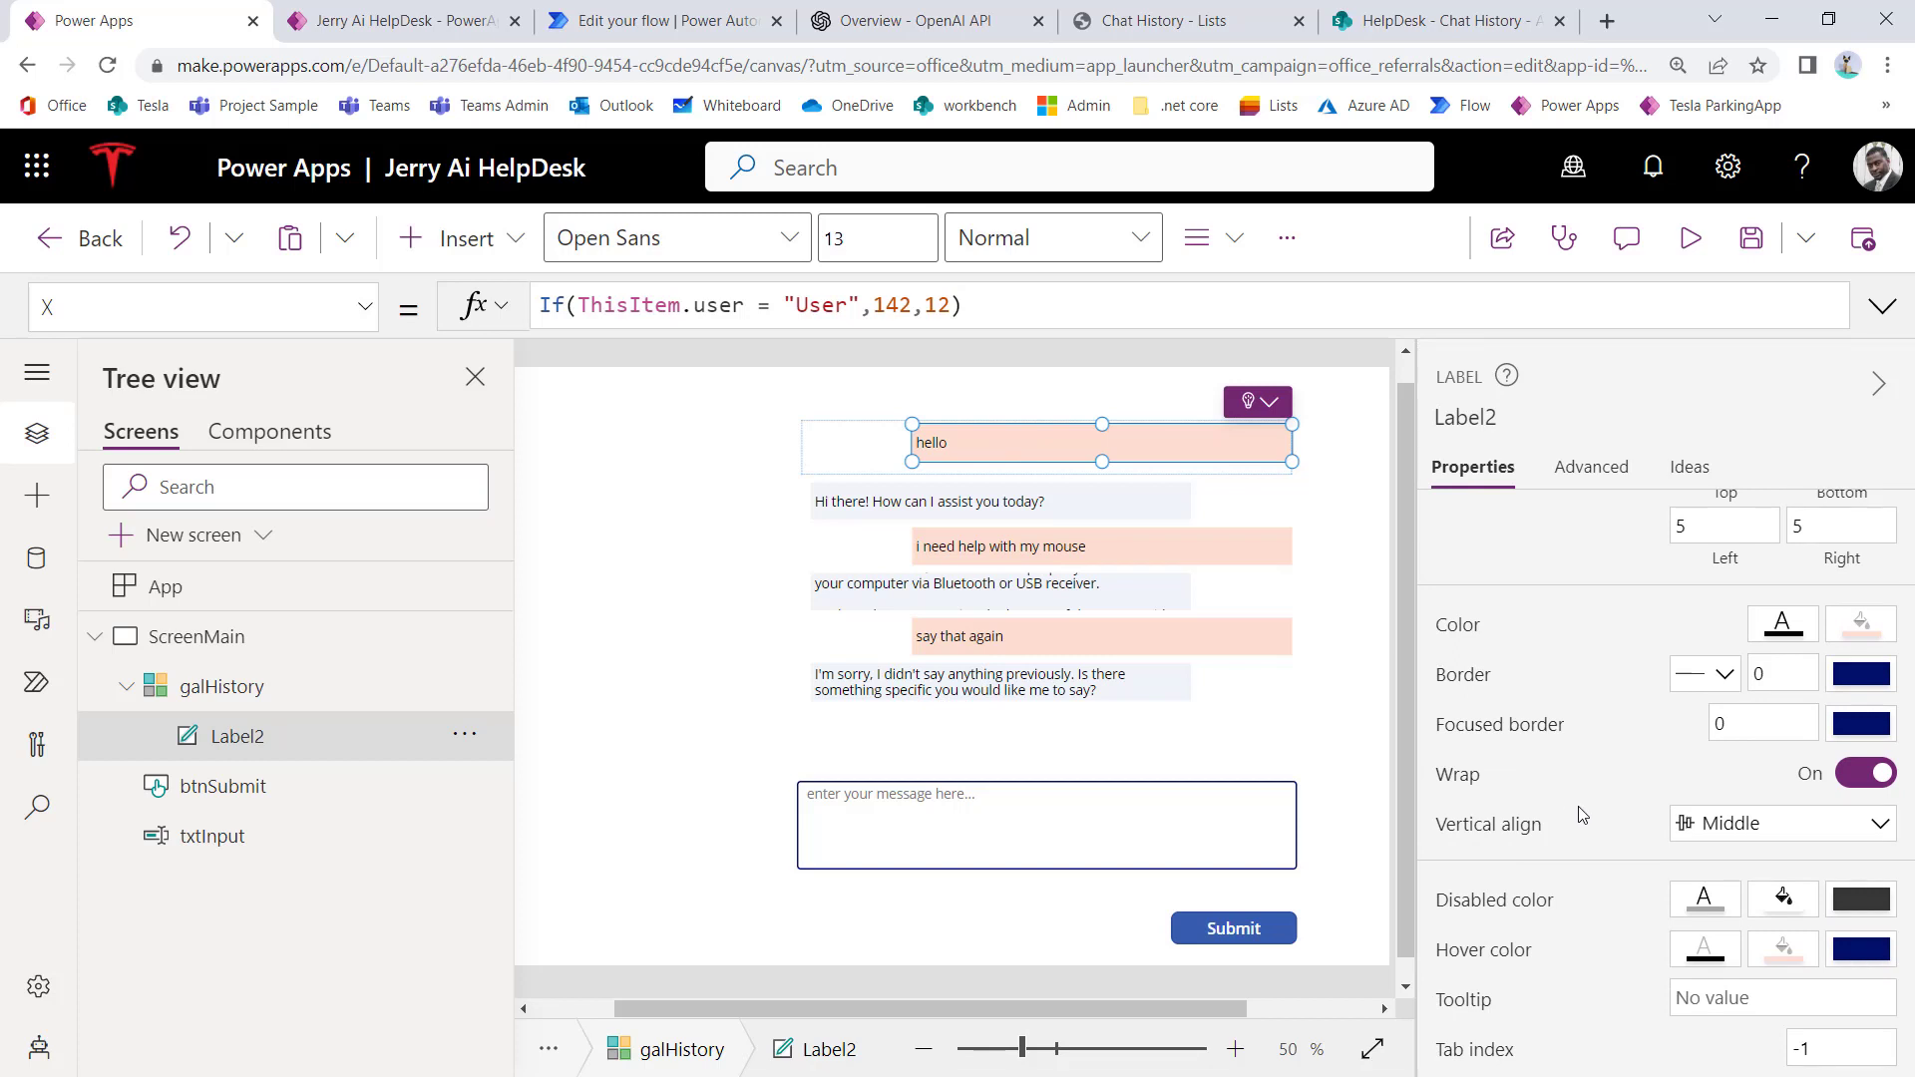
pyautogui.click(1734, 828)
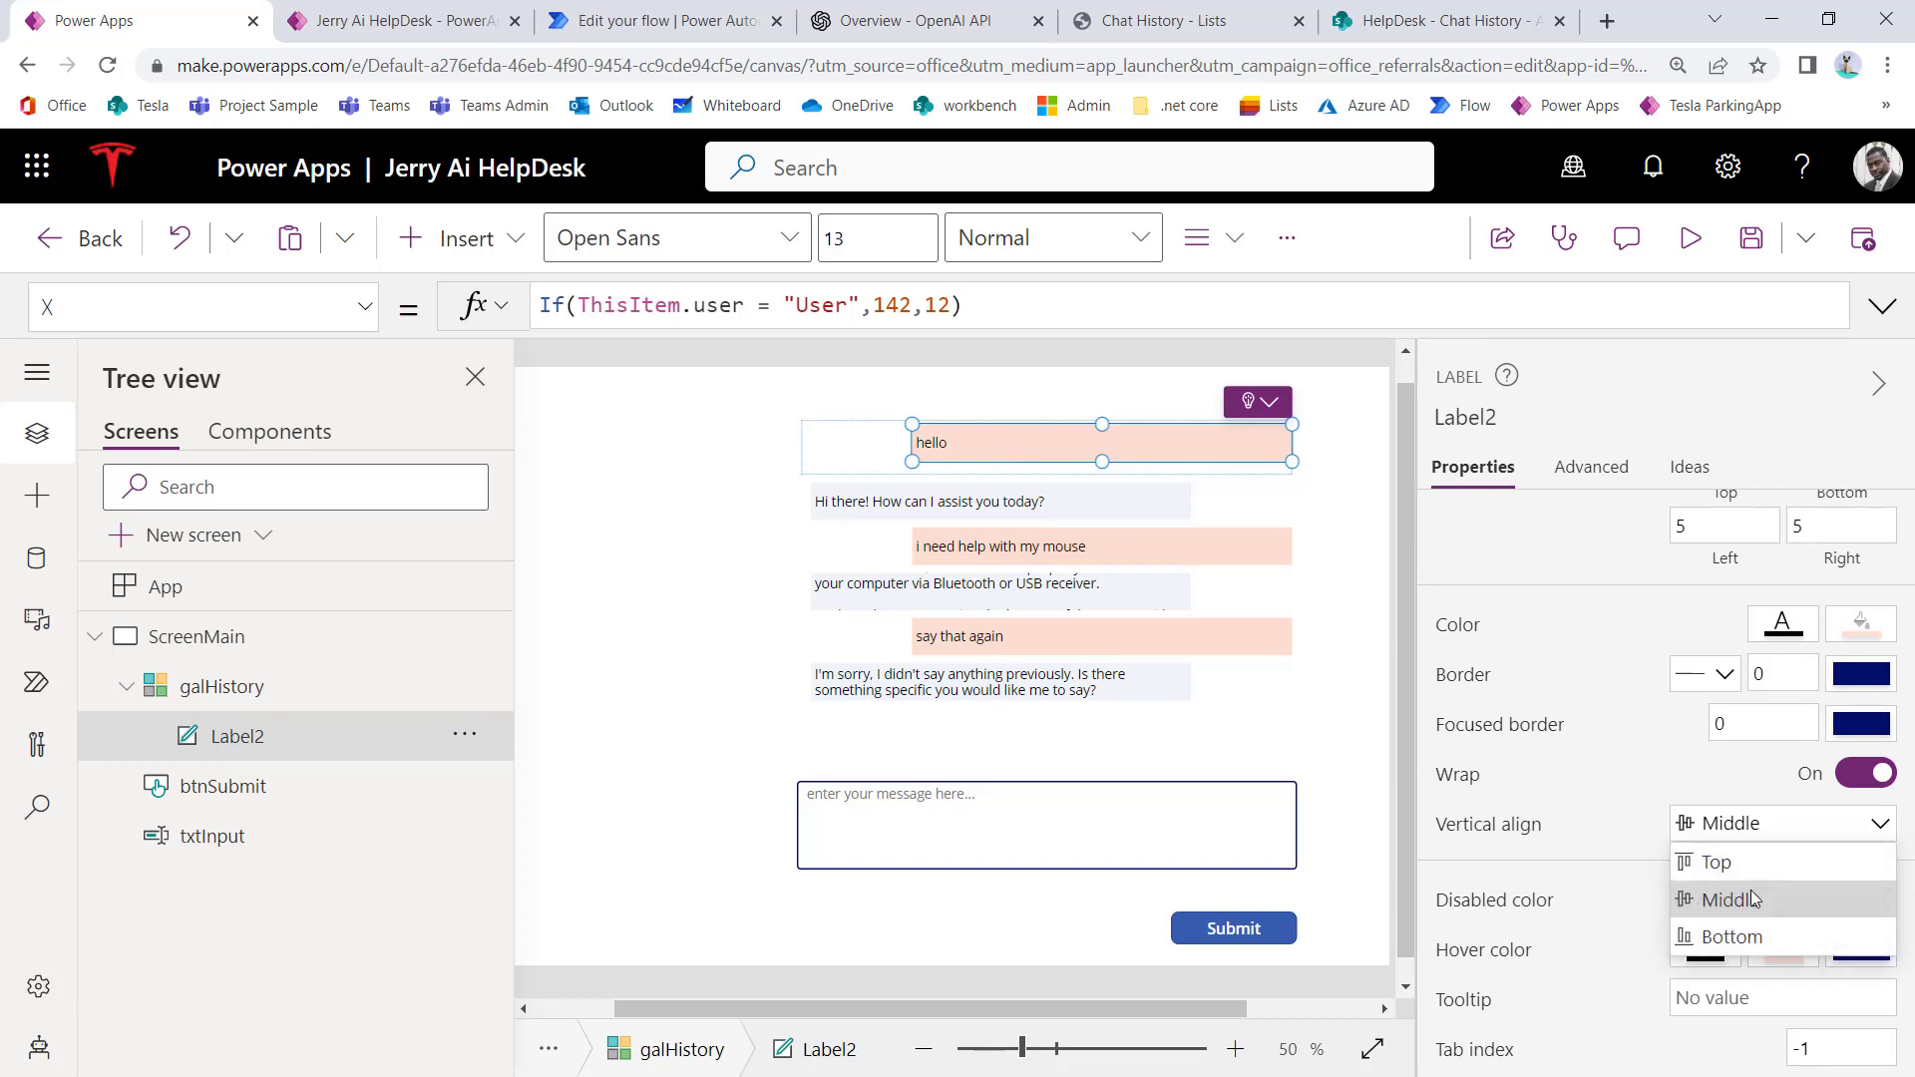
pyautogui.click(1738, 898)
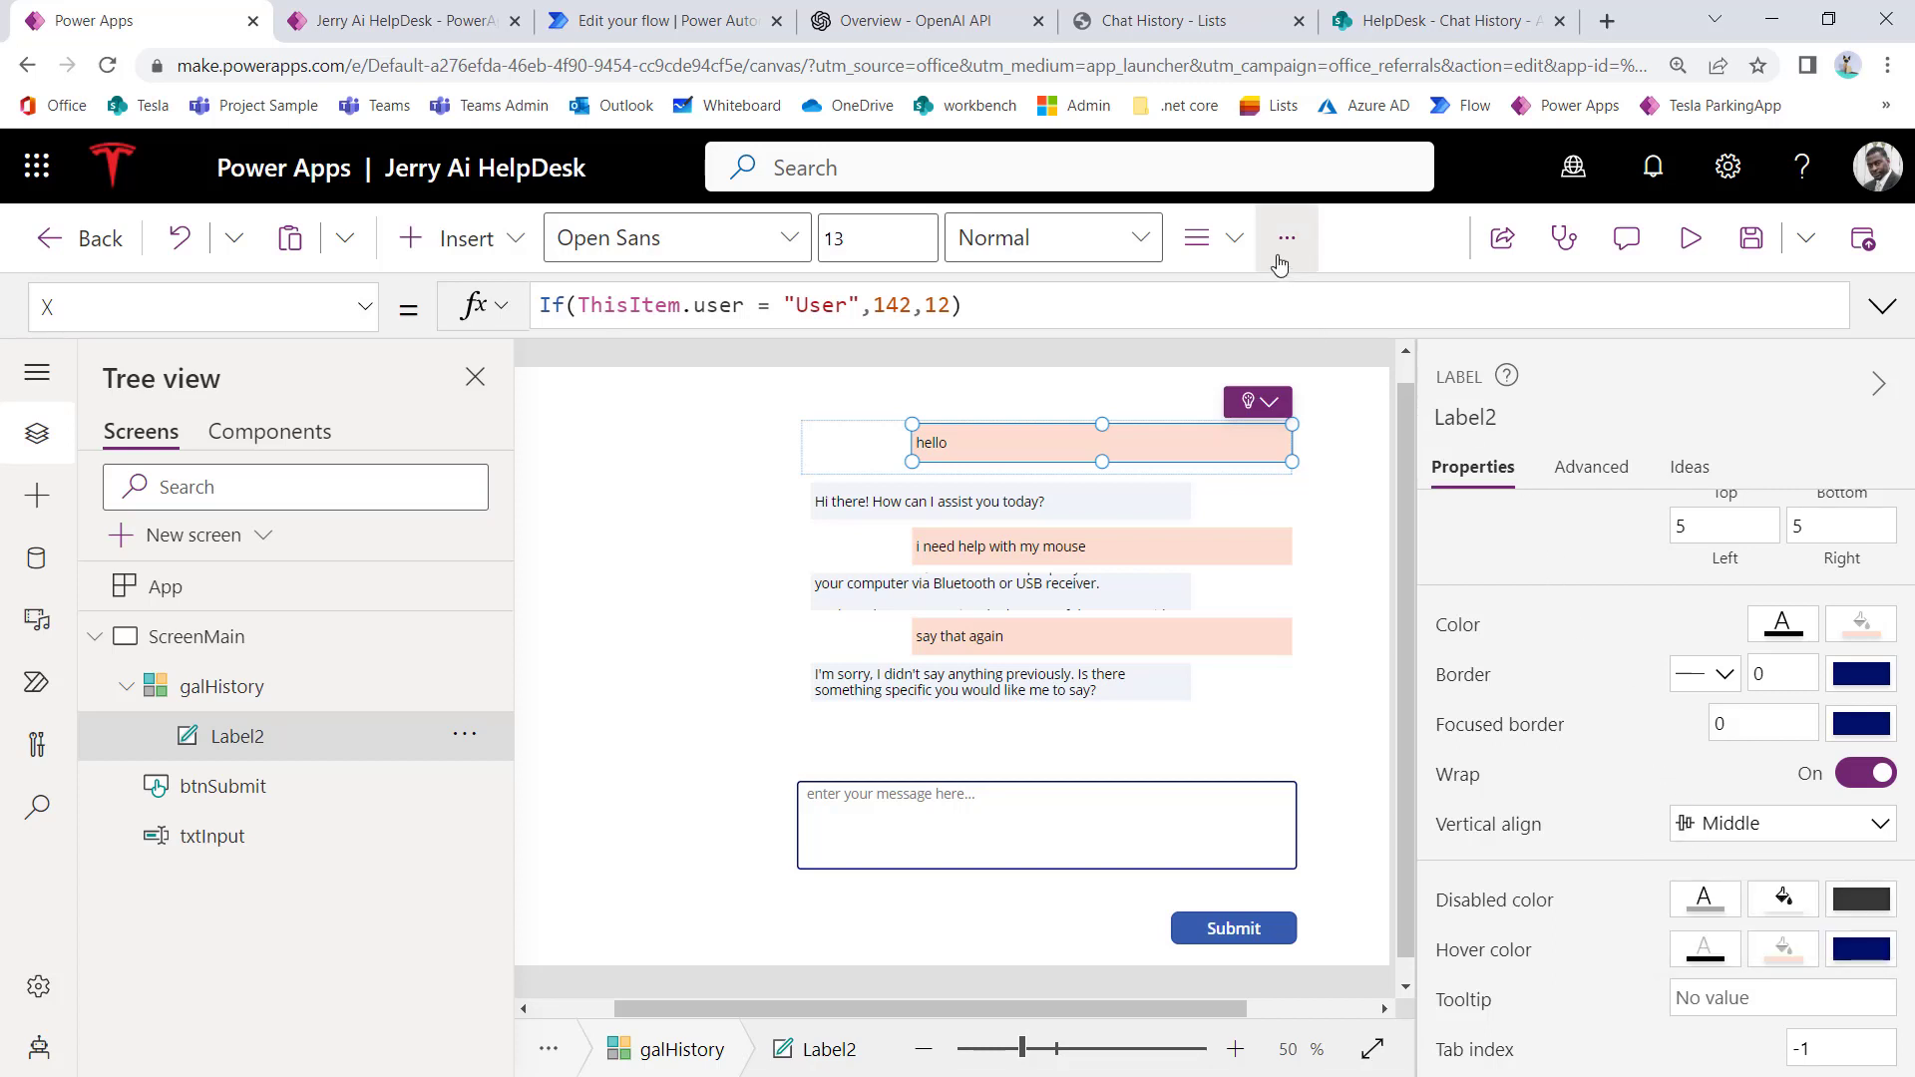
pyautogui.click(1237, 252)
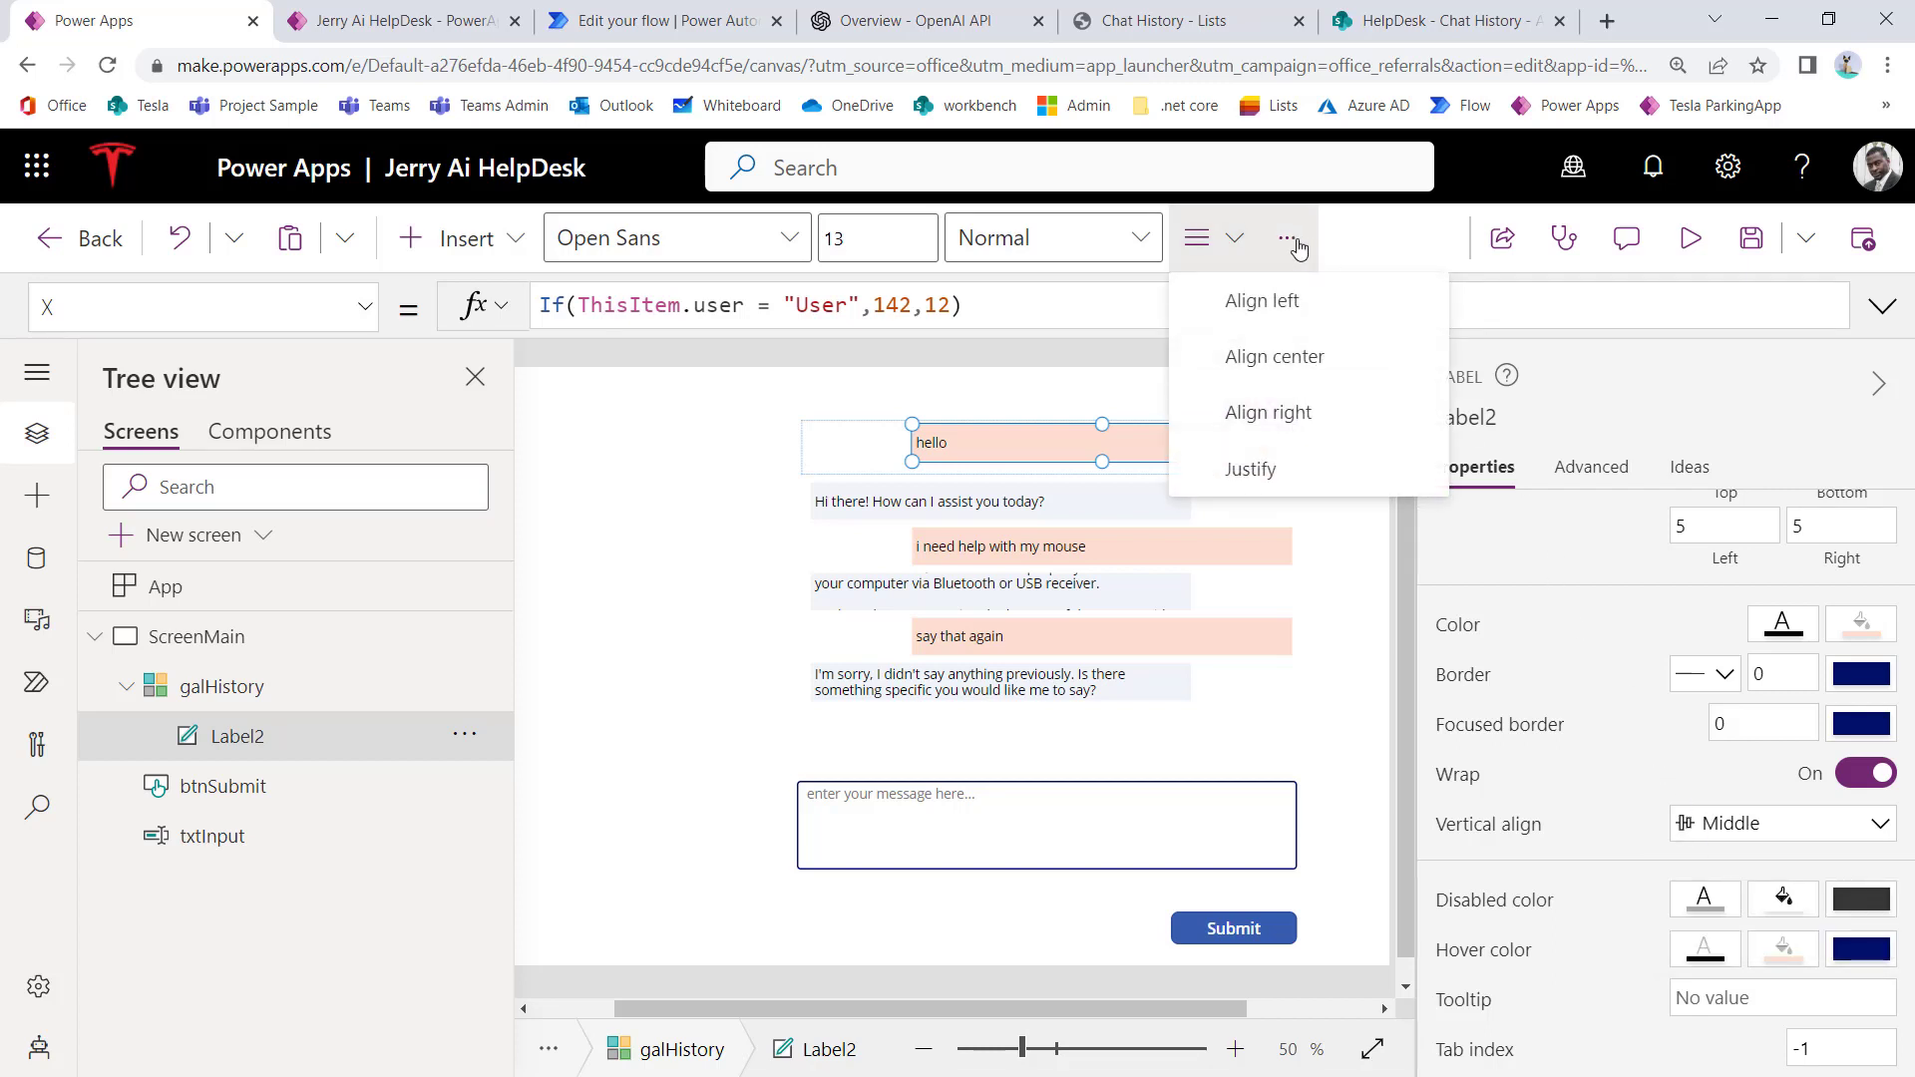
# Step: Set Label2's LineHeight property to 1.5
pyautogui.click(351, 307)
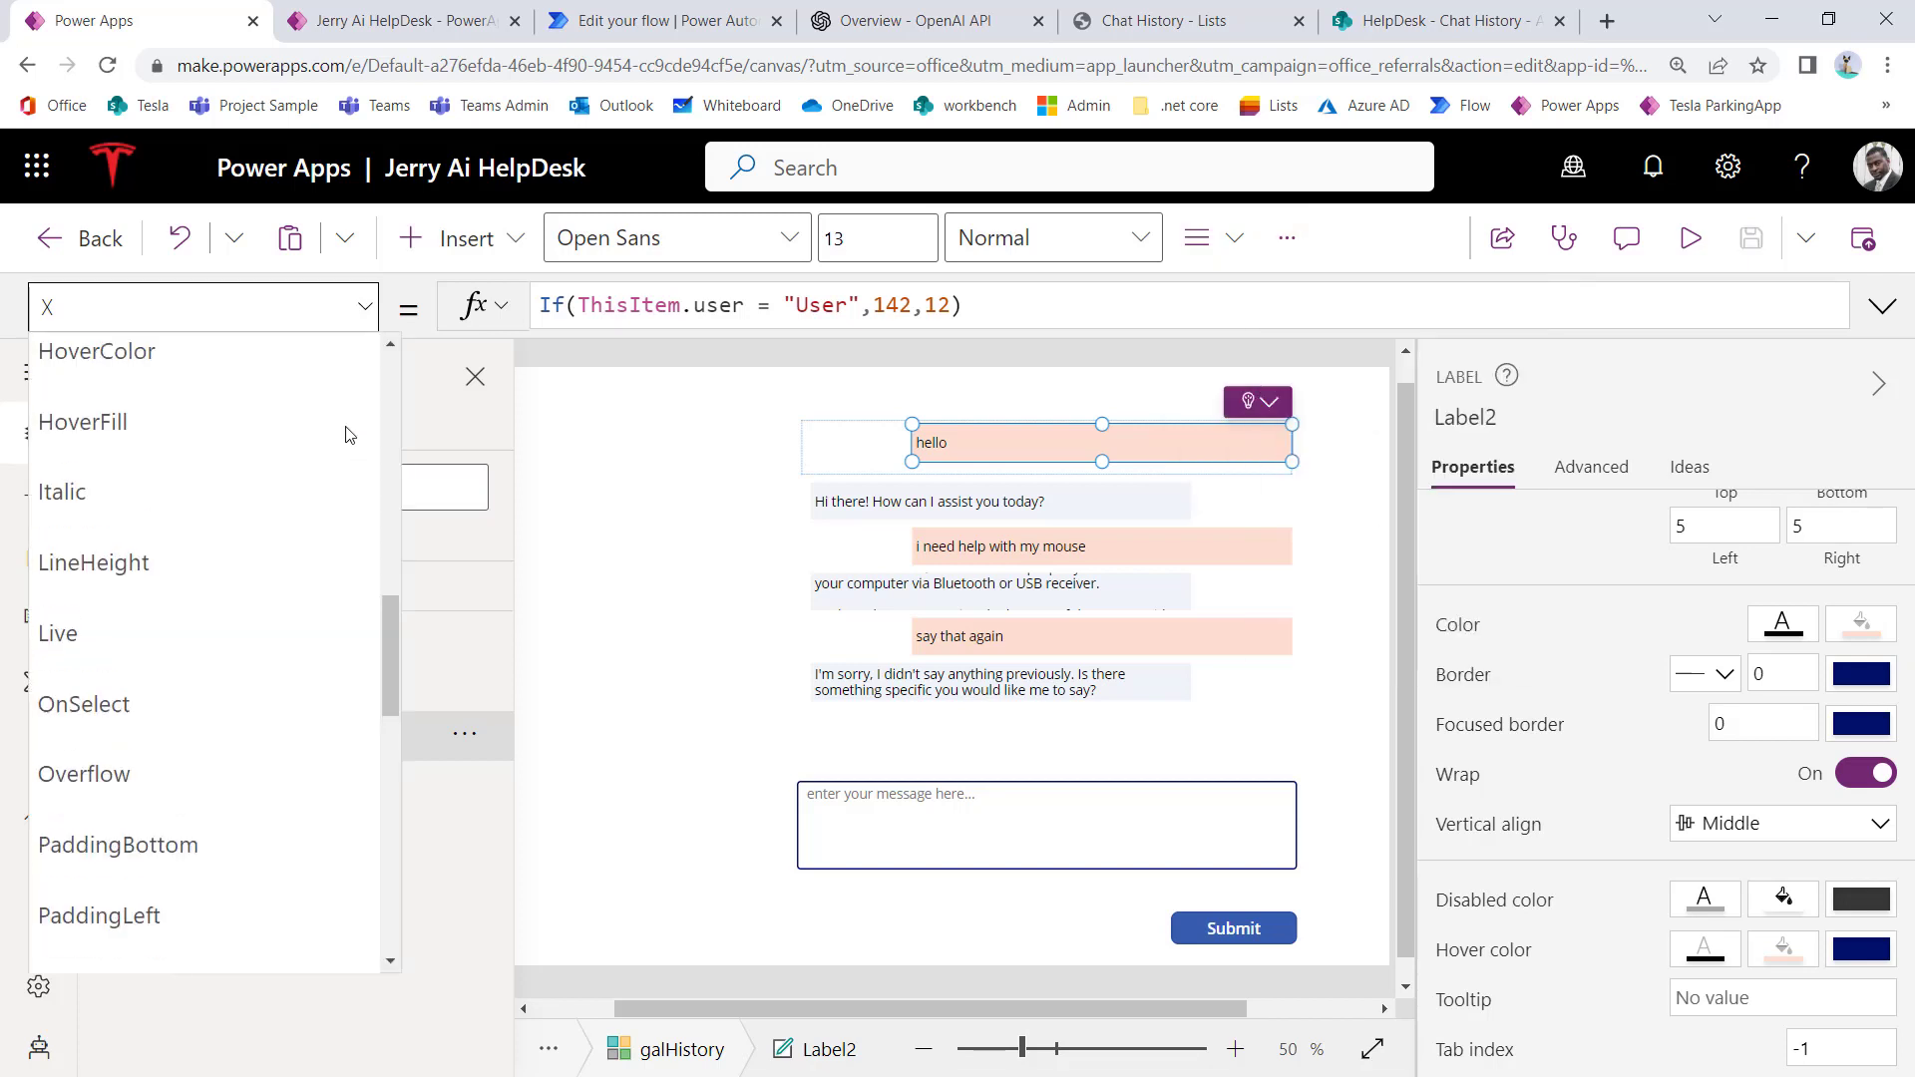
pyautogui.click(243, 554)
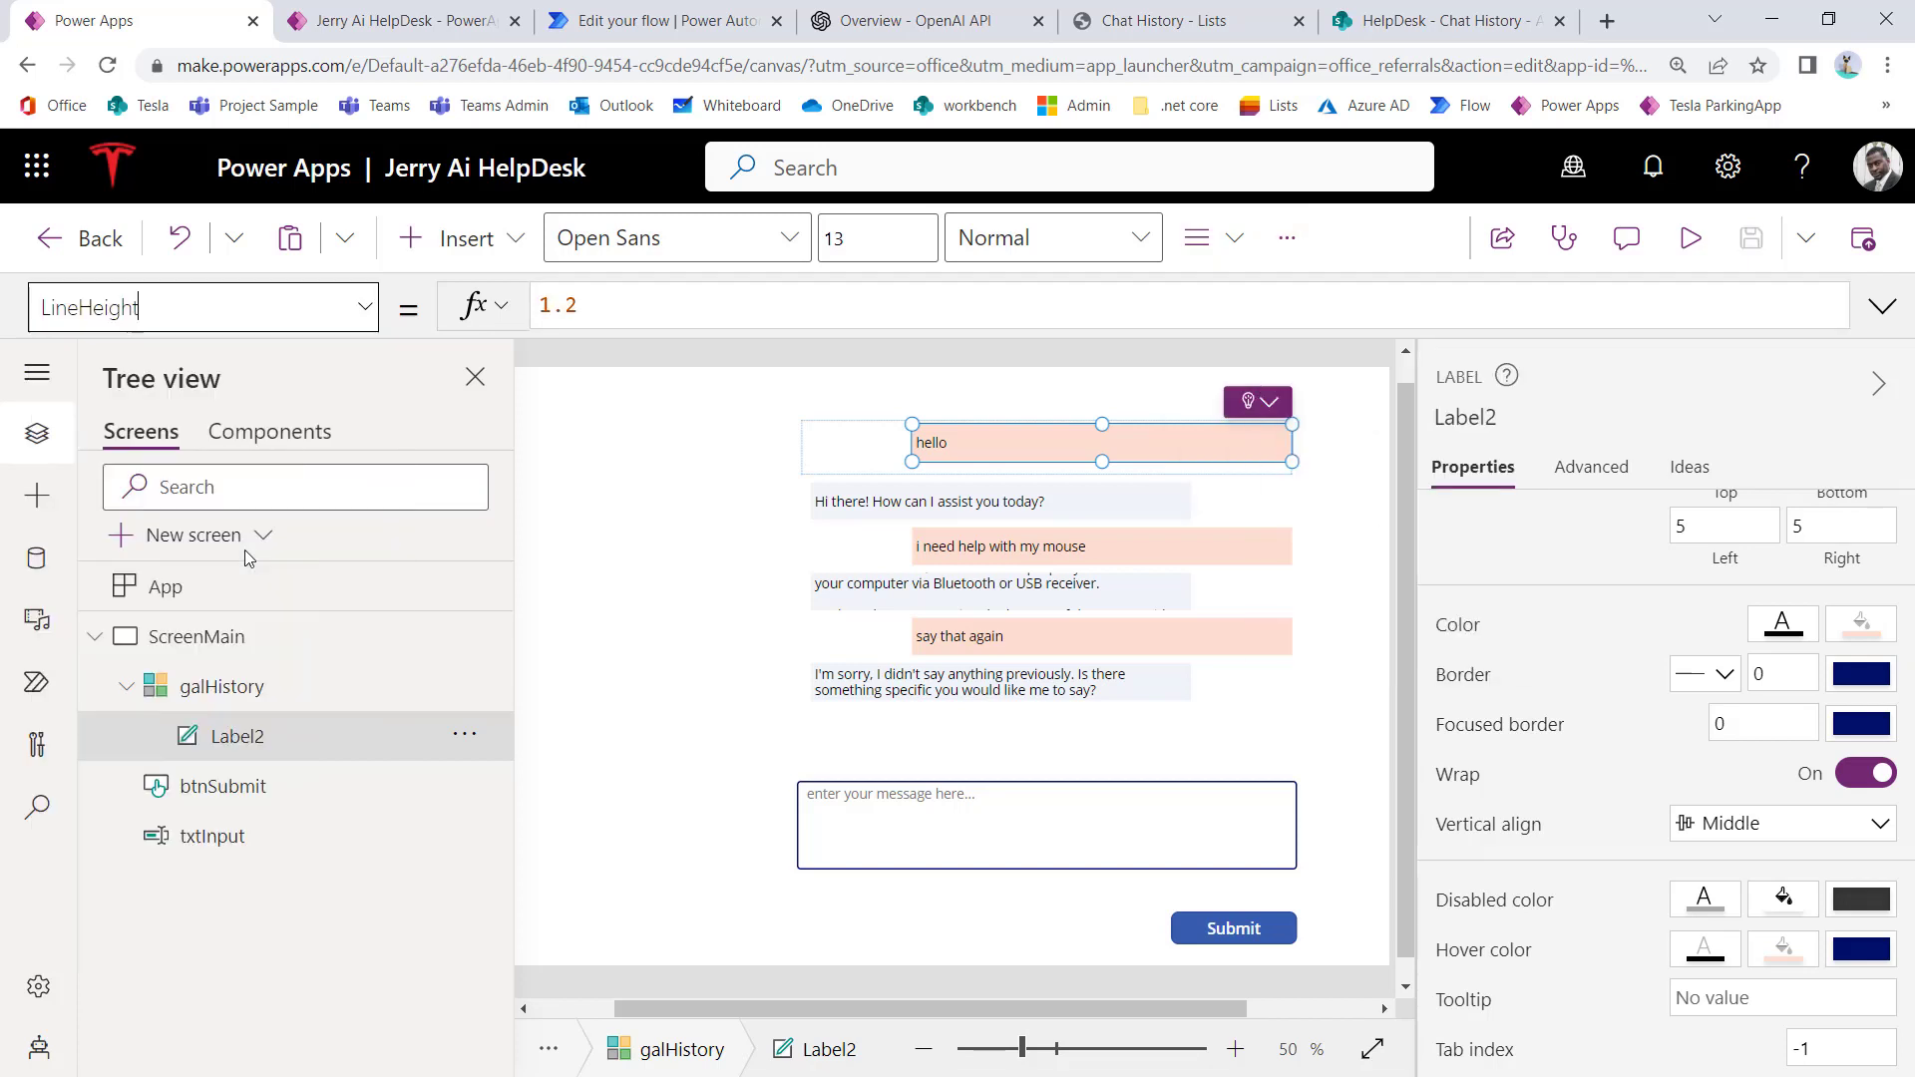
pyautogui.click(623, 305)
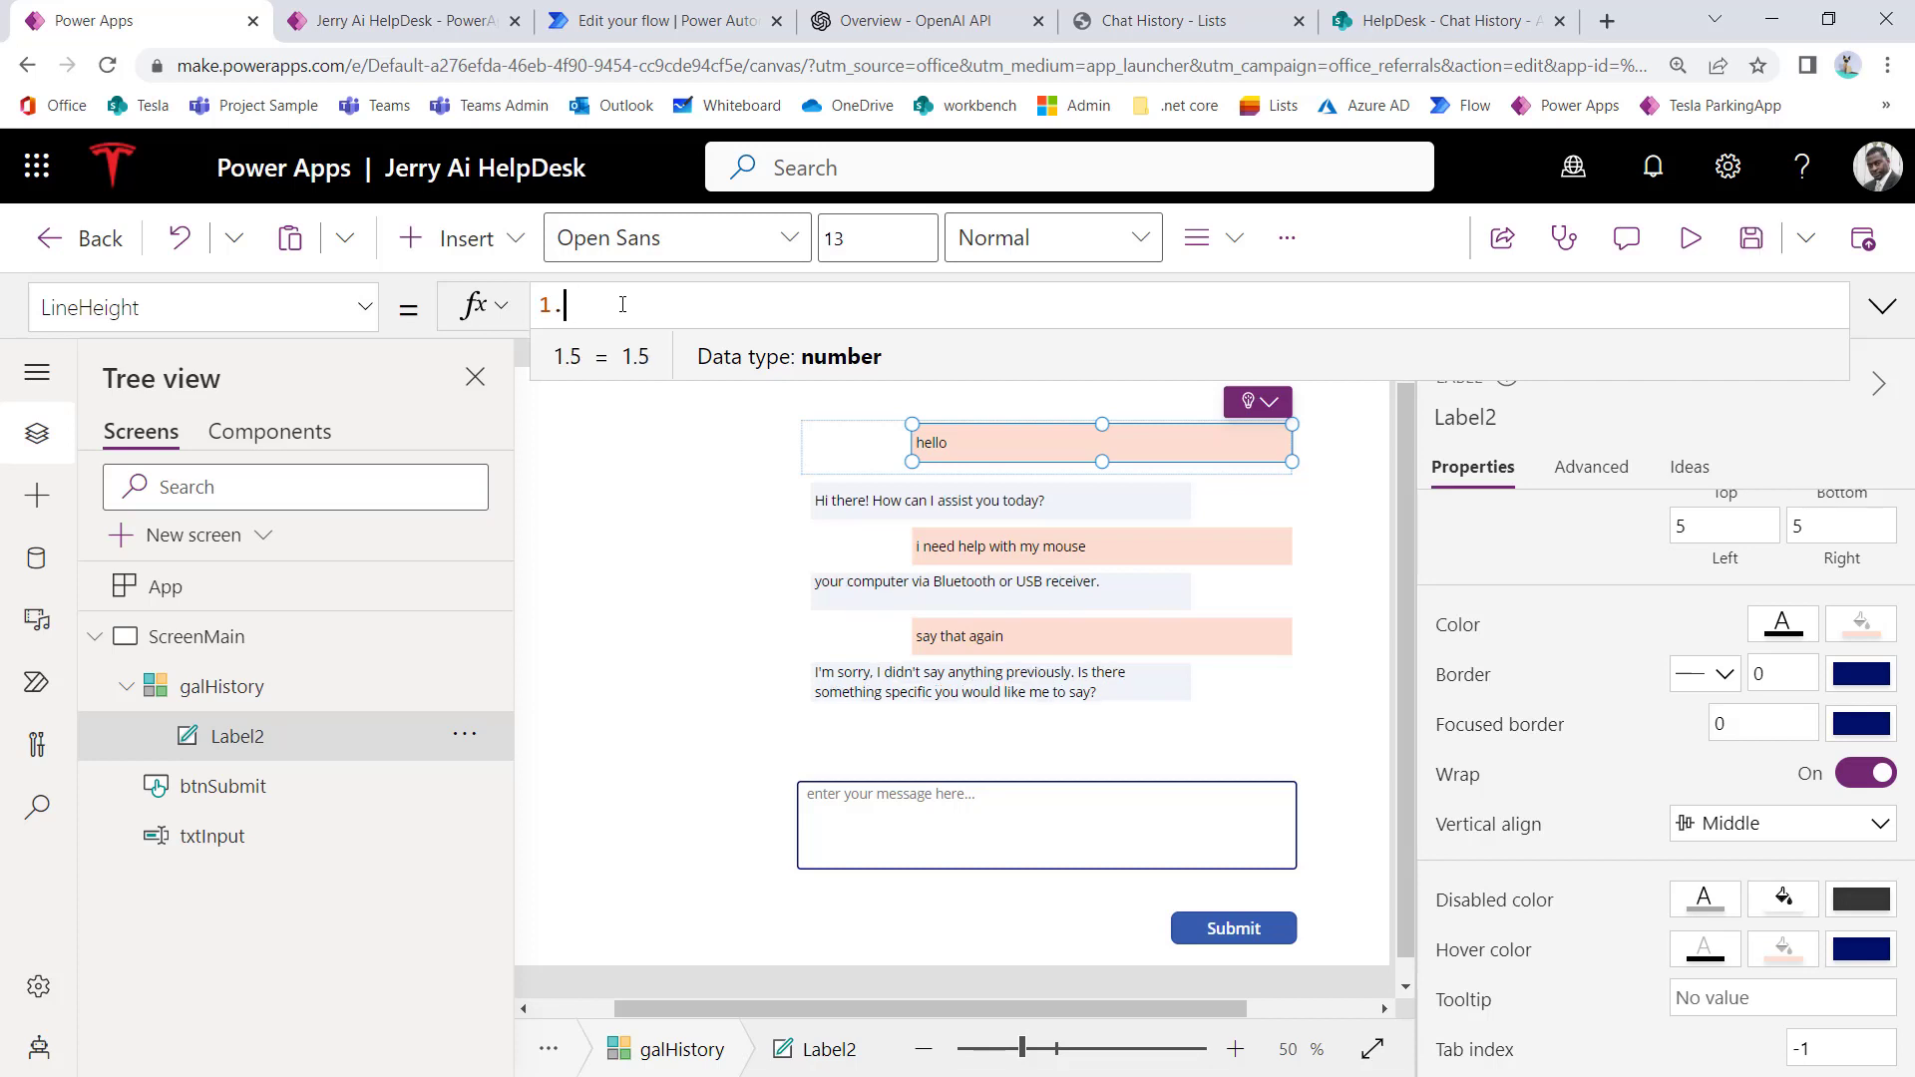
pyautogui.write('6')
pyautogui.press('BackSpace')
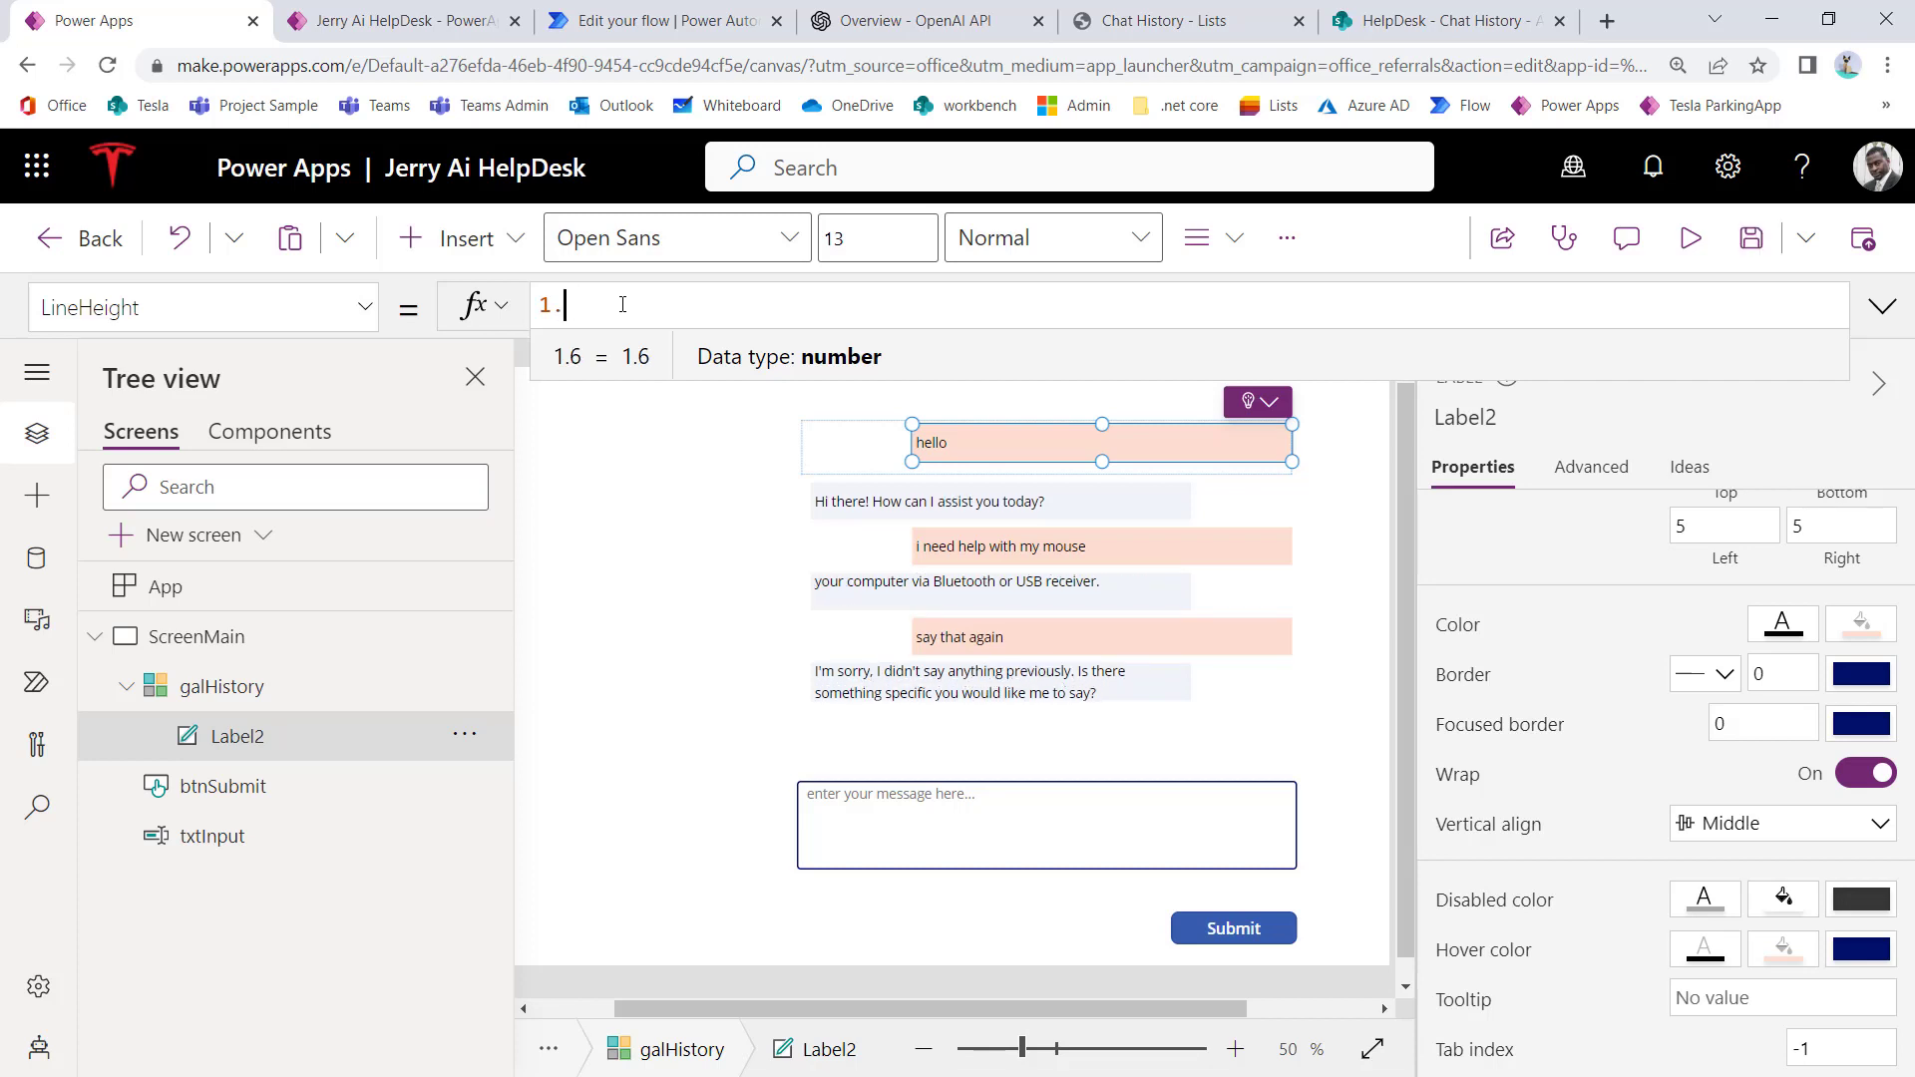
pyautogui.write('5')
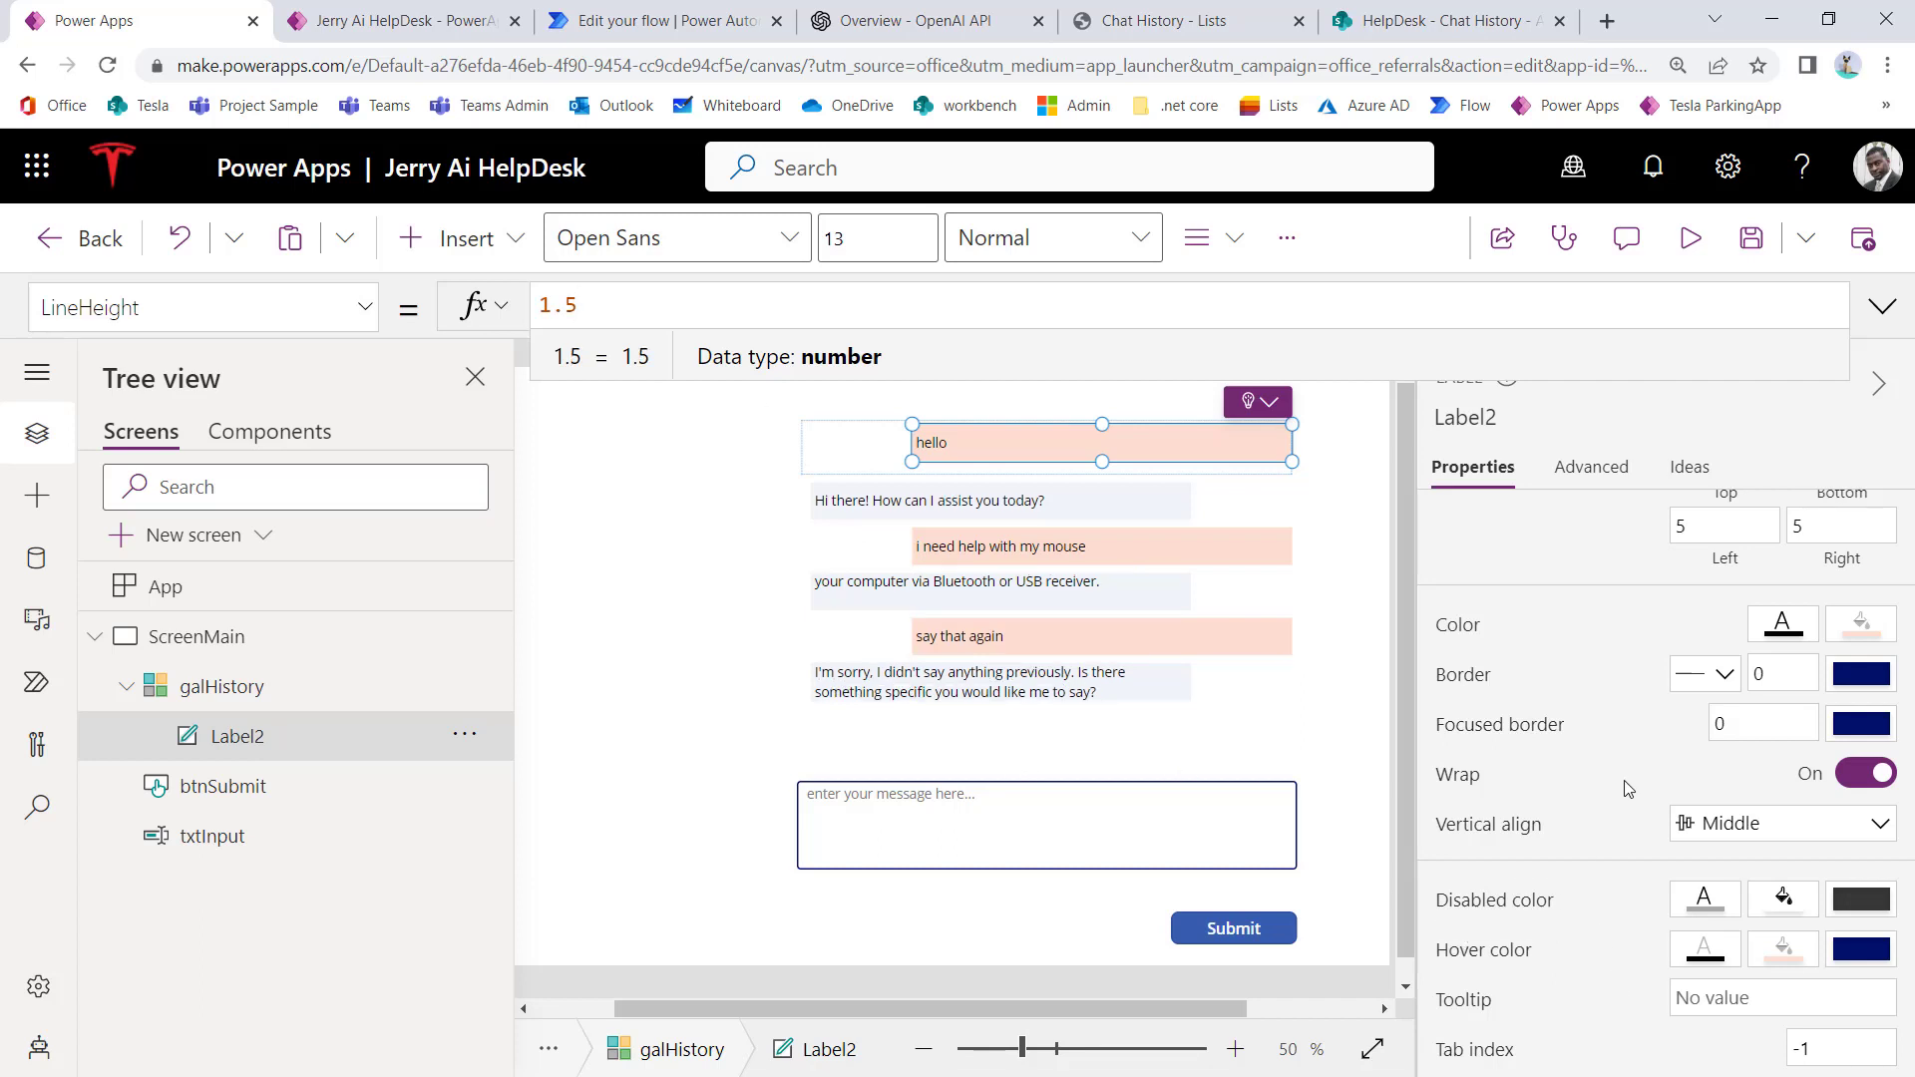
# Step: Set both the top and bottom padding of Label2 to 12
pyautogui.scroll(3, 1627, 785)
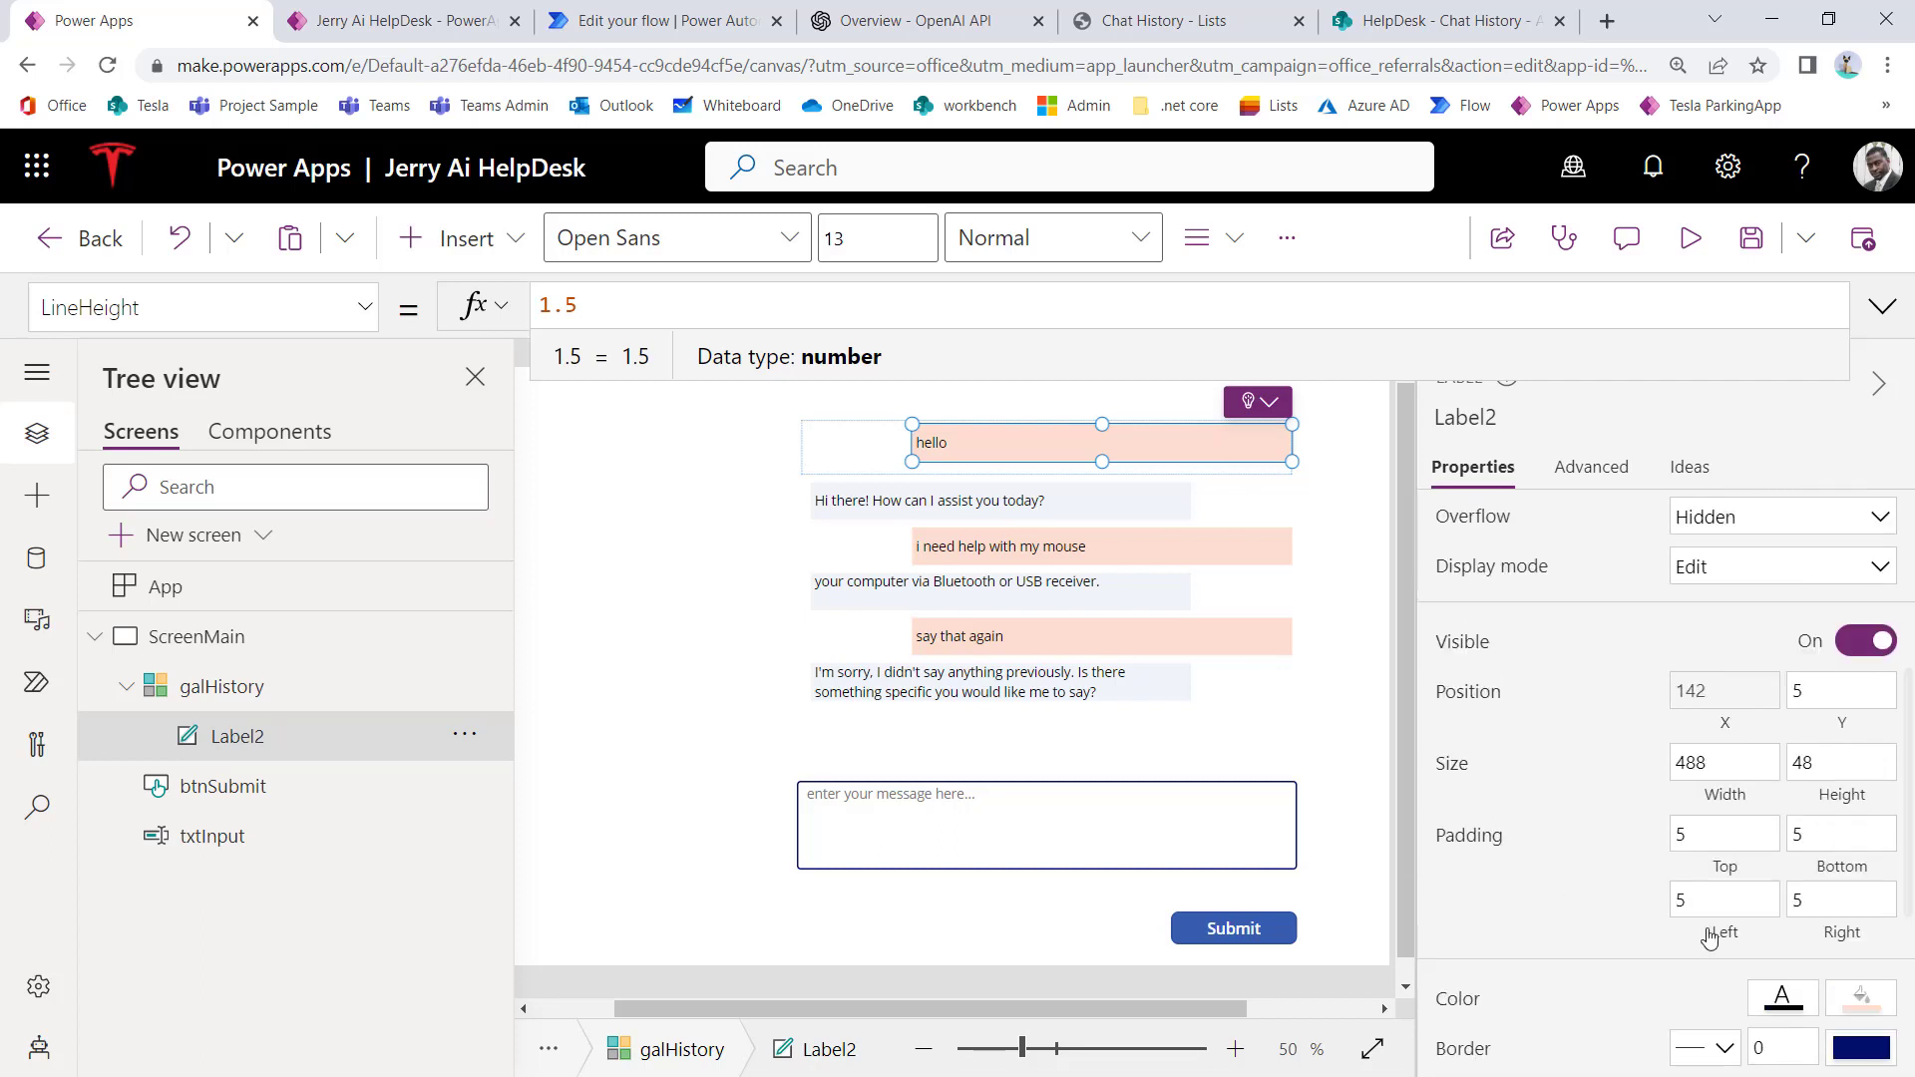
pyautogui.click(1821, 830)
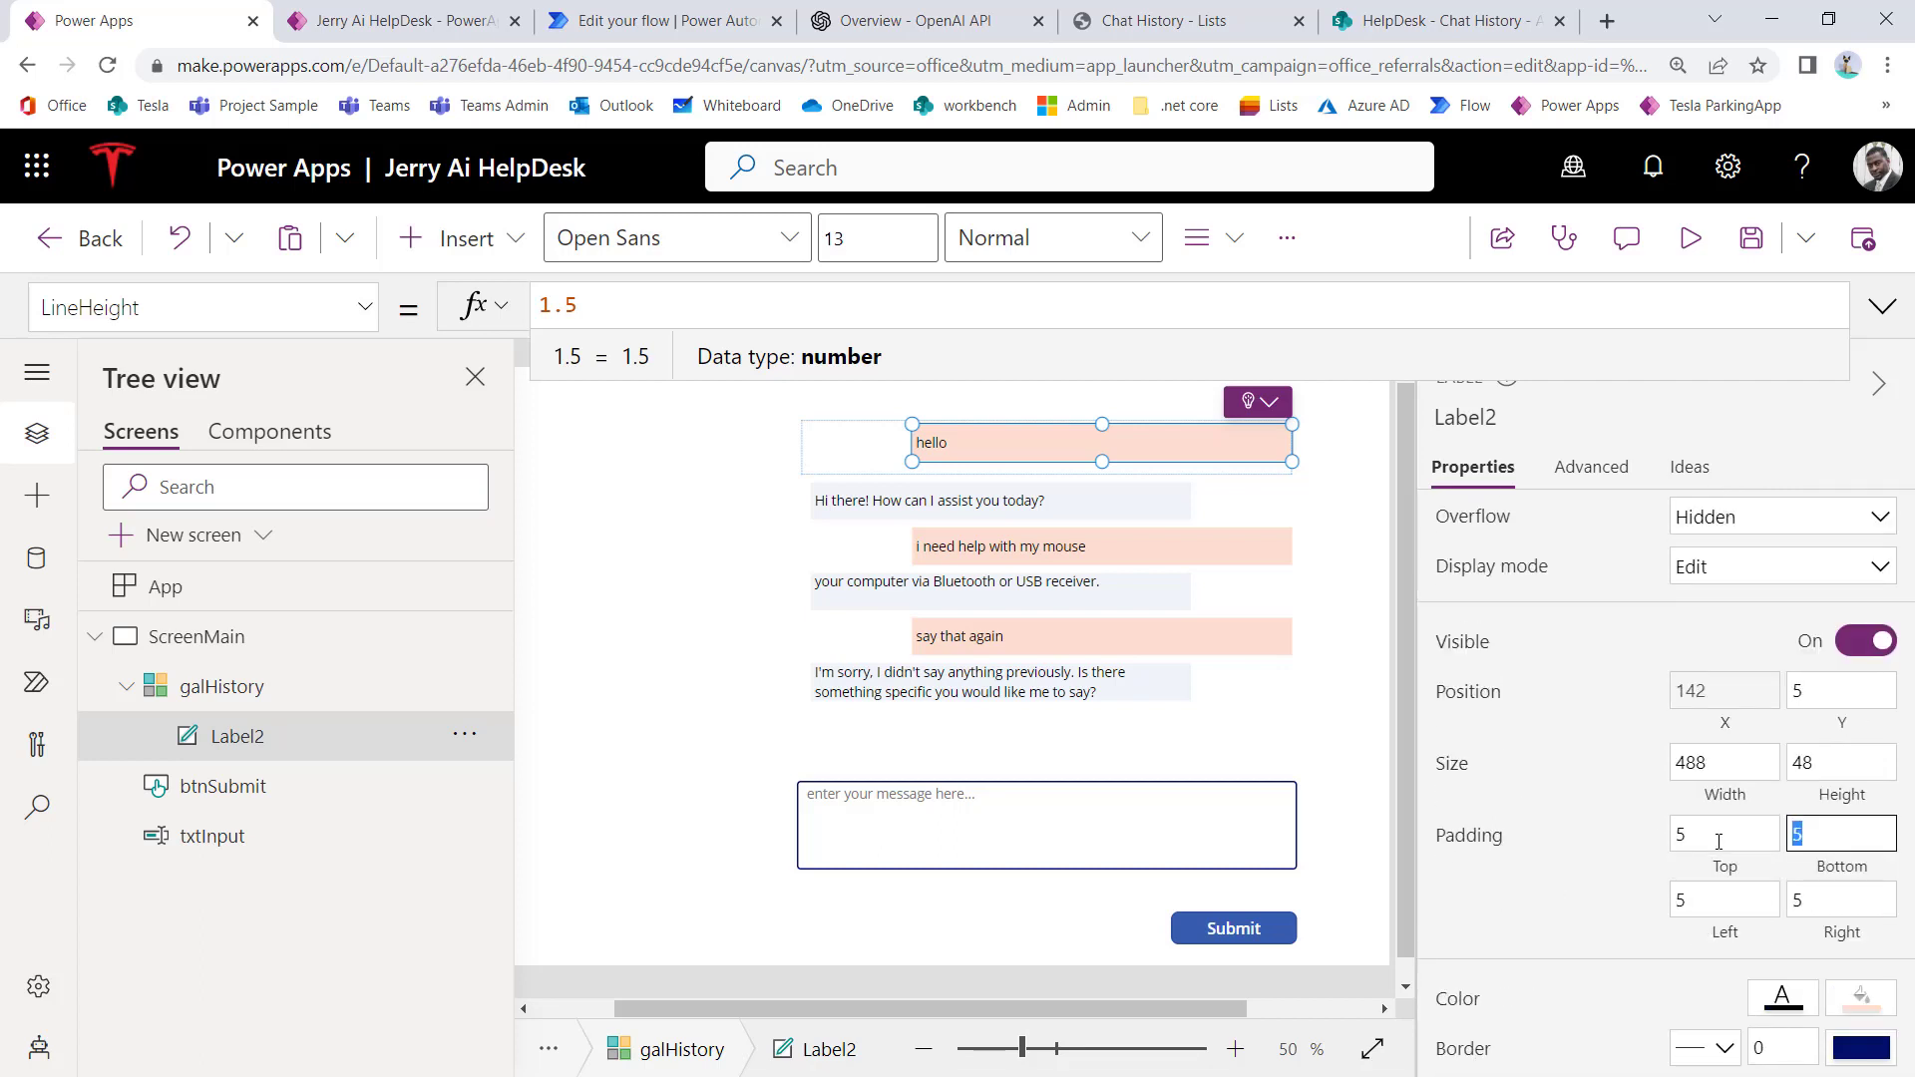
pyautogui.write('12')
pyautogui.click(1593, 887)
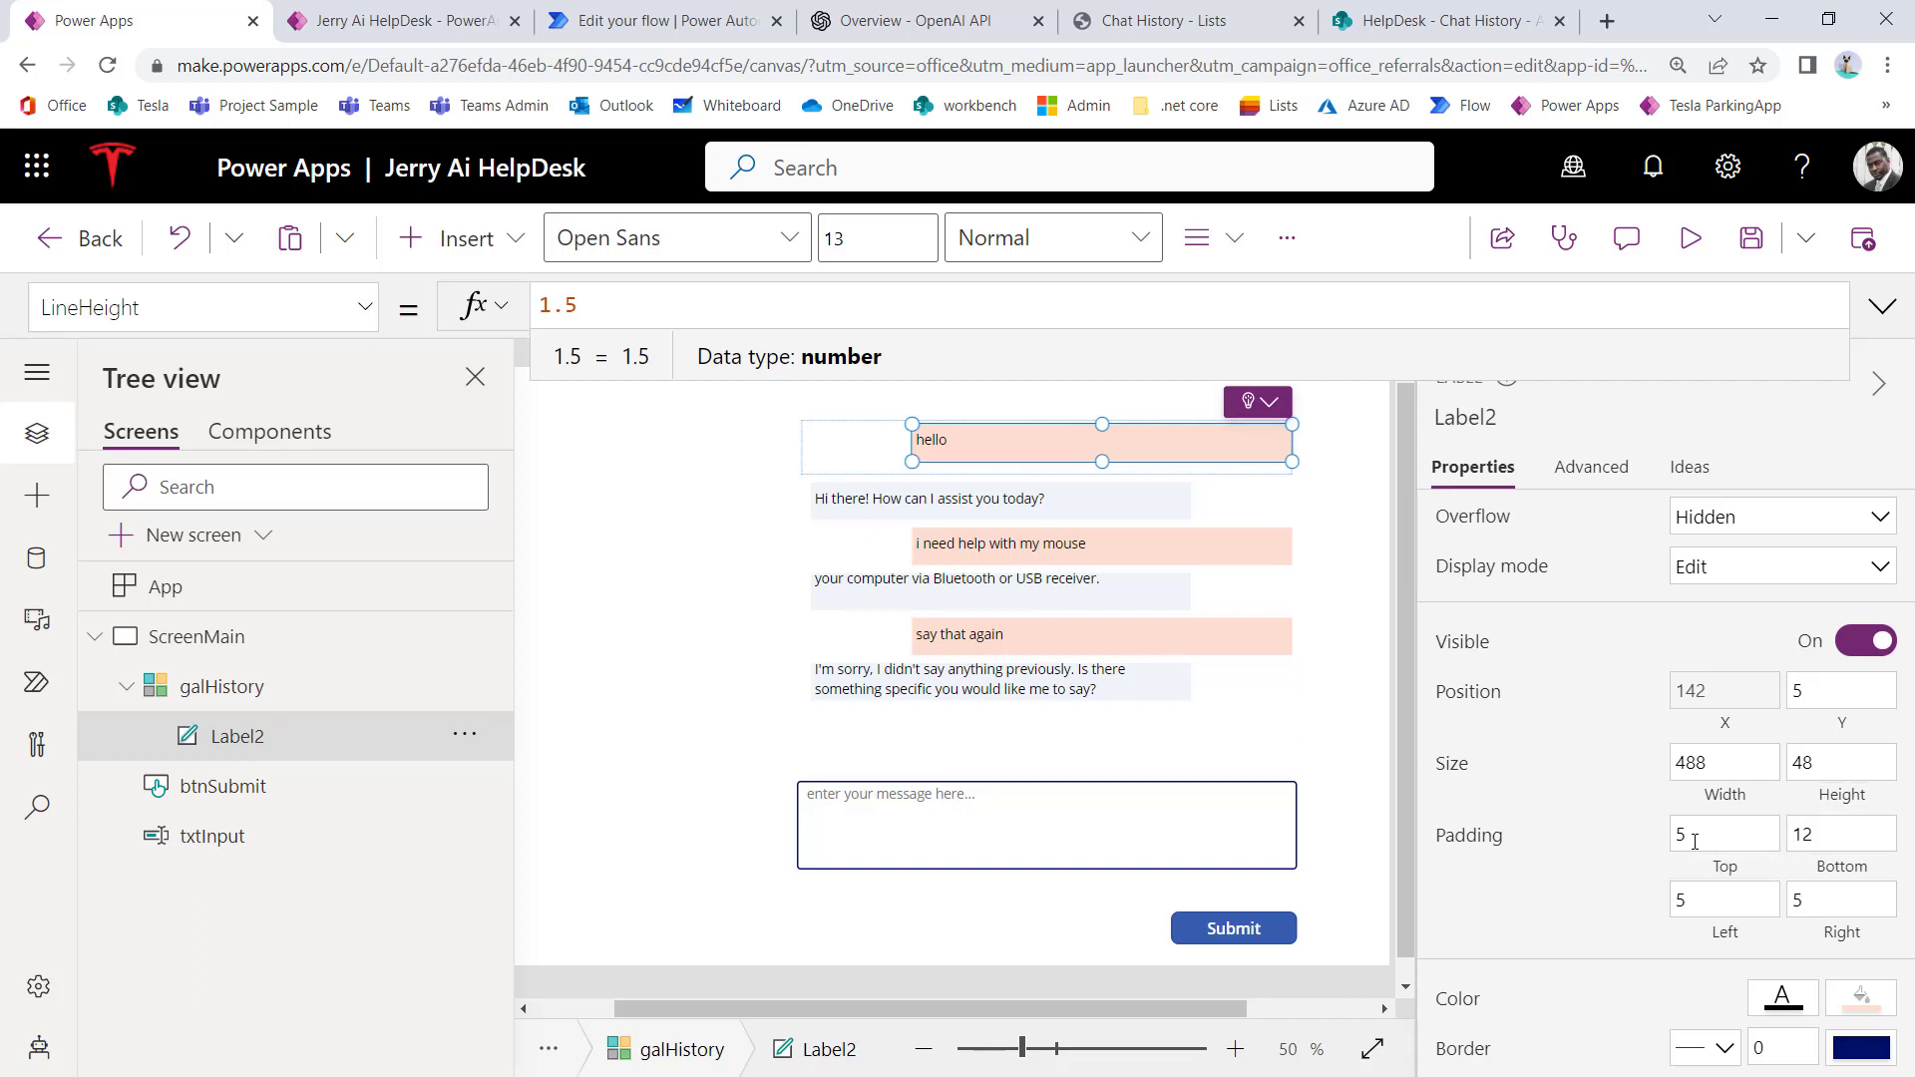
pyautogui.click(1725, 833)
pyautogui.write('12')
pyautogui.click(1548, 848)
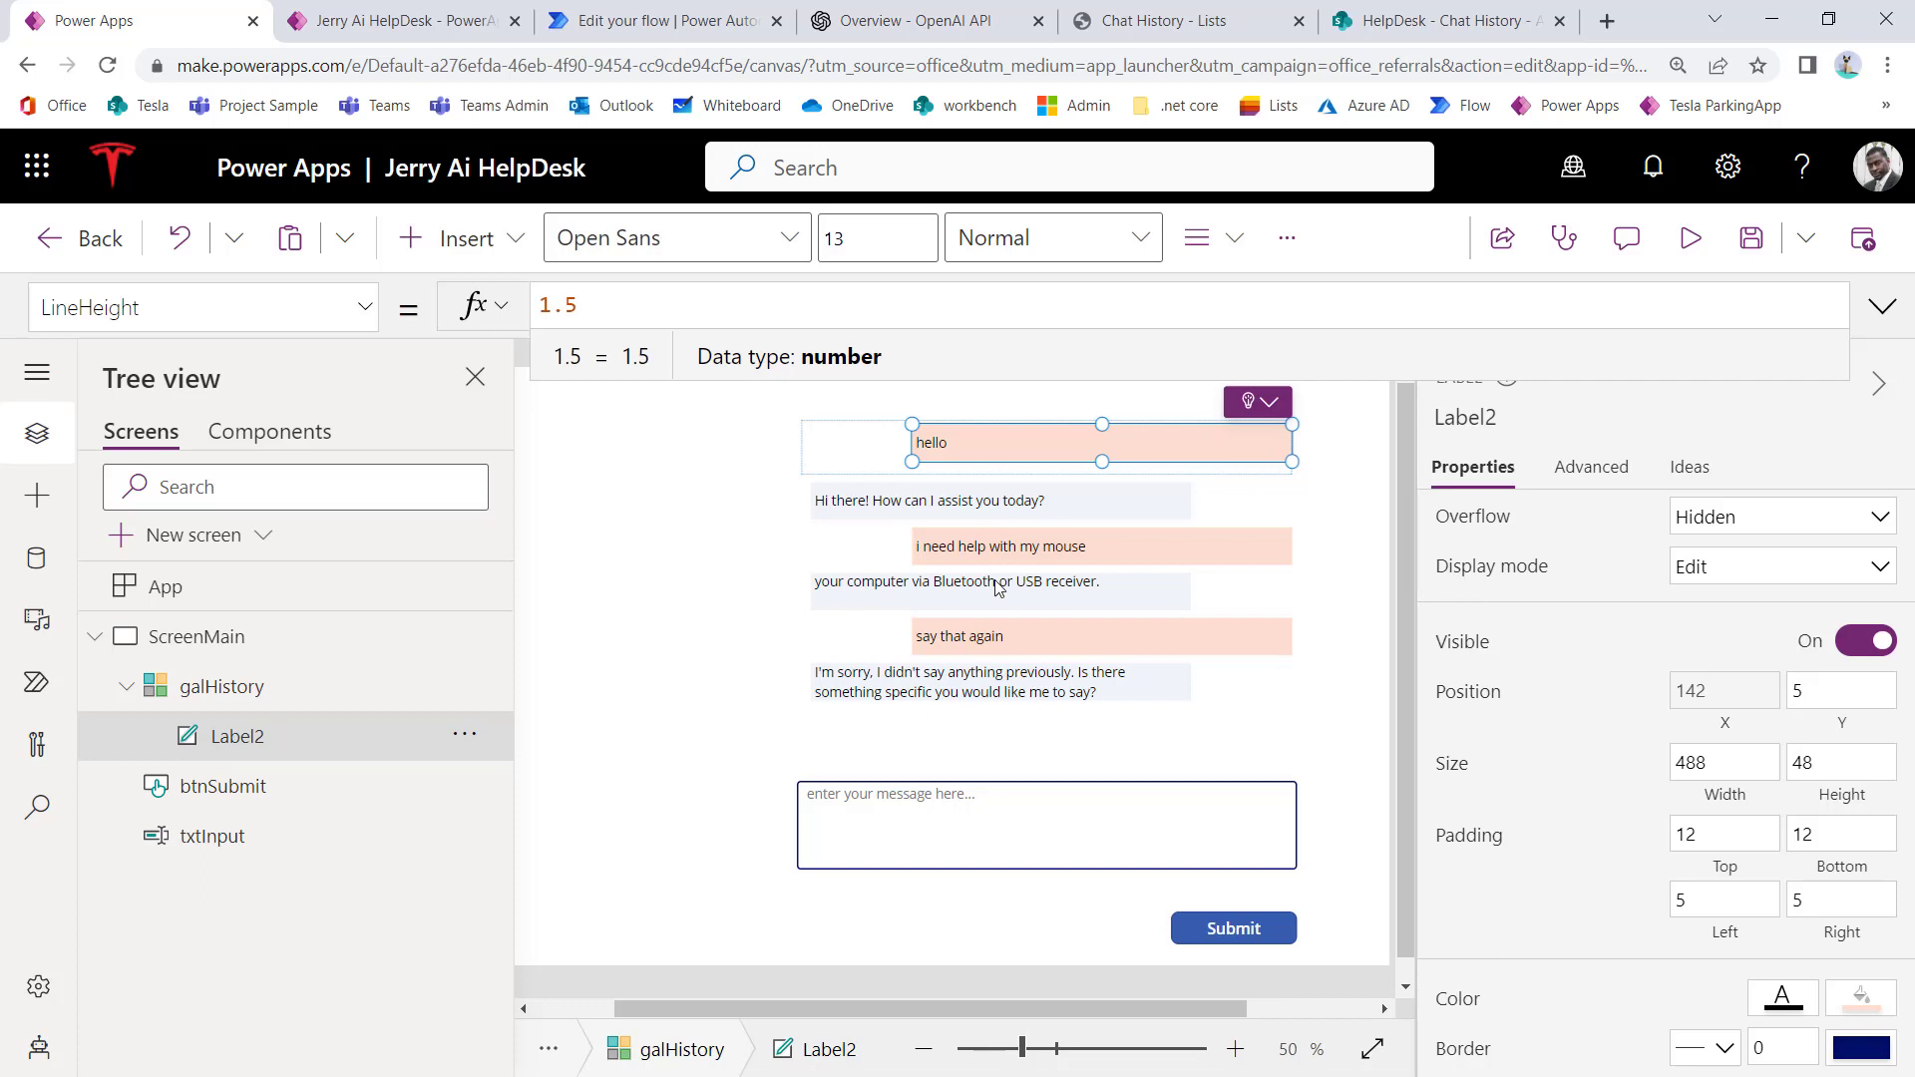
# Step: Preview the app, submit the chat messages "ok, let me try that" and "oops, did not work", and close the preview
pyautogui.click(1692, 240)
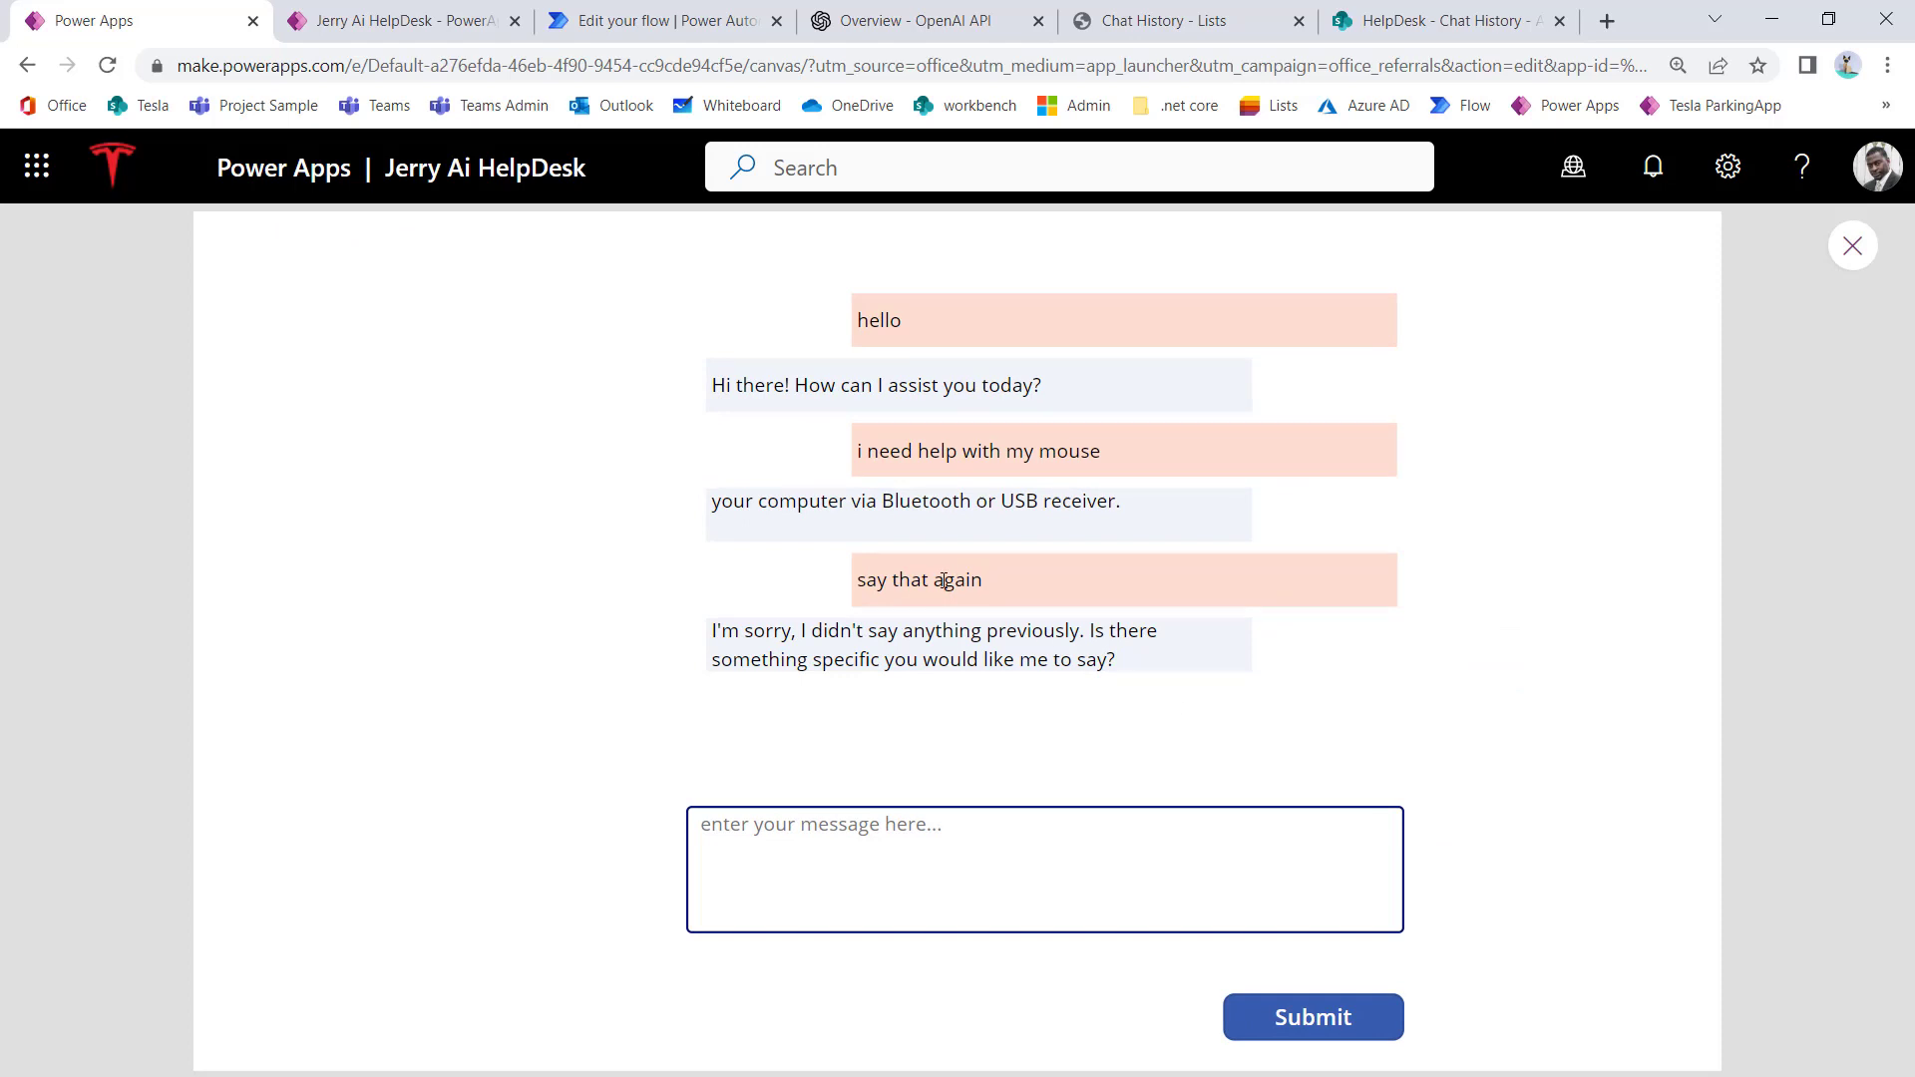
pyautogui.click(993, 877)
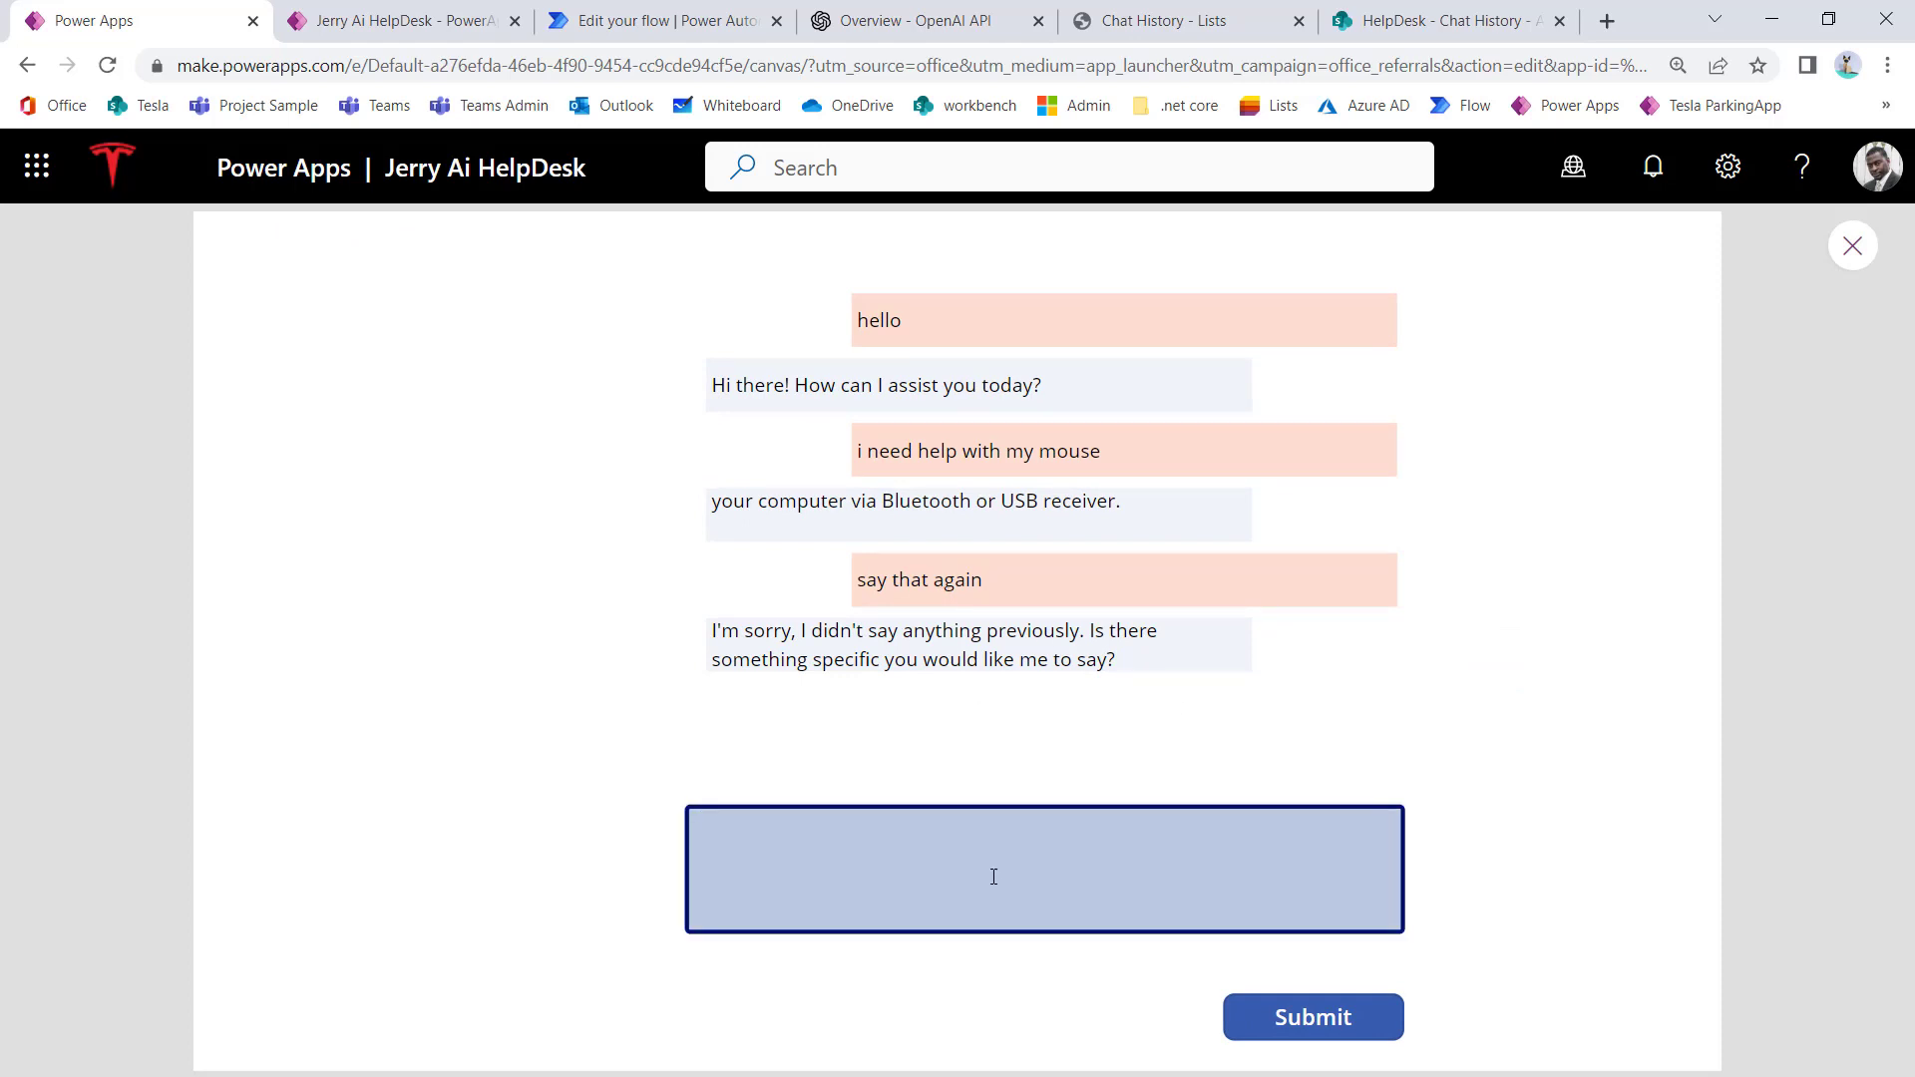
pyautogui.write('ok')
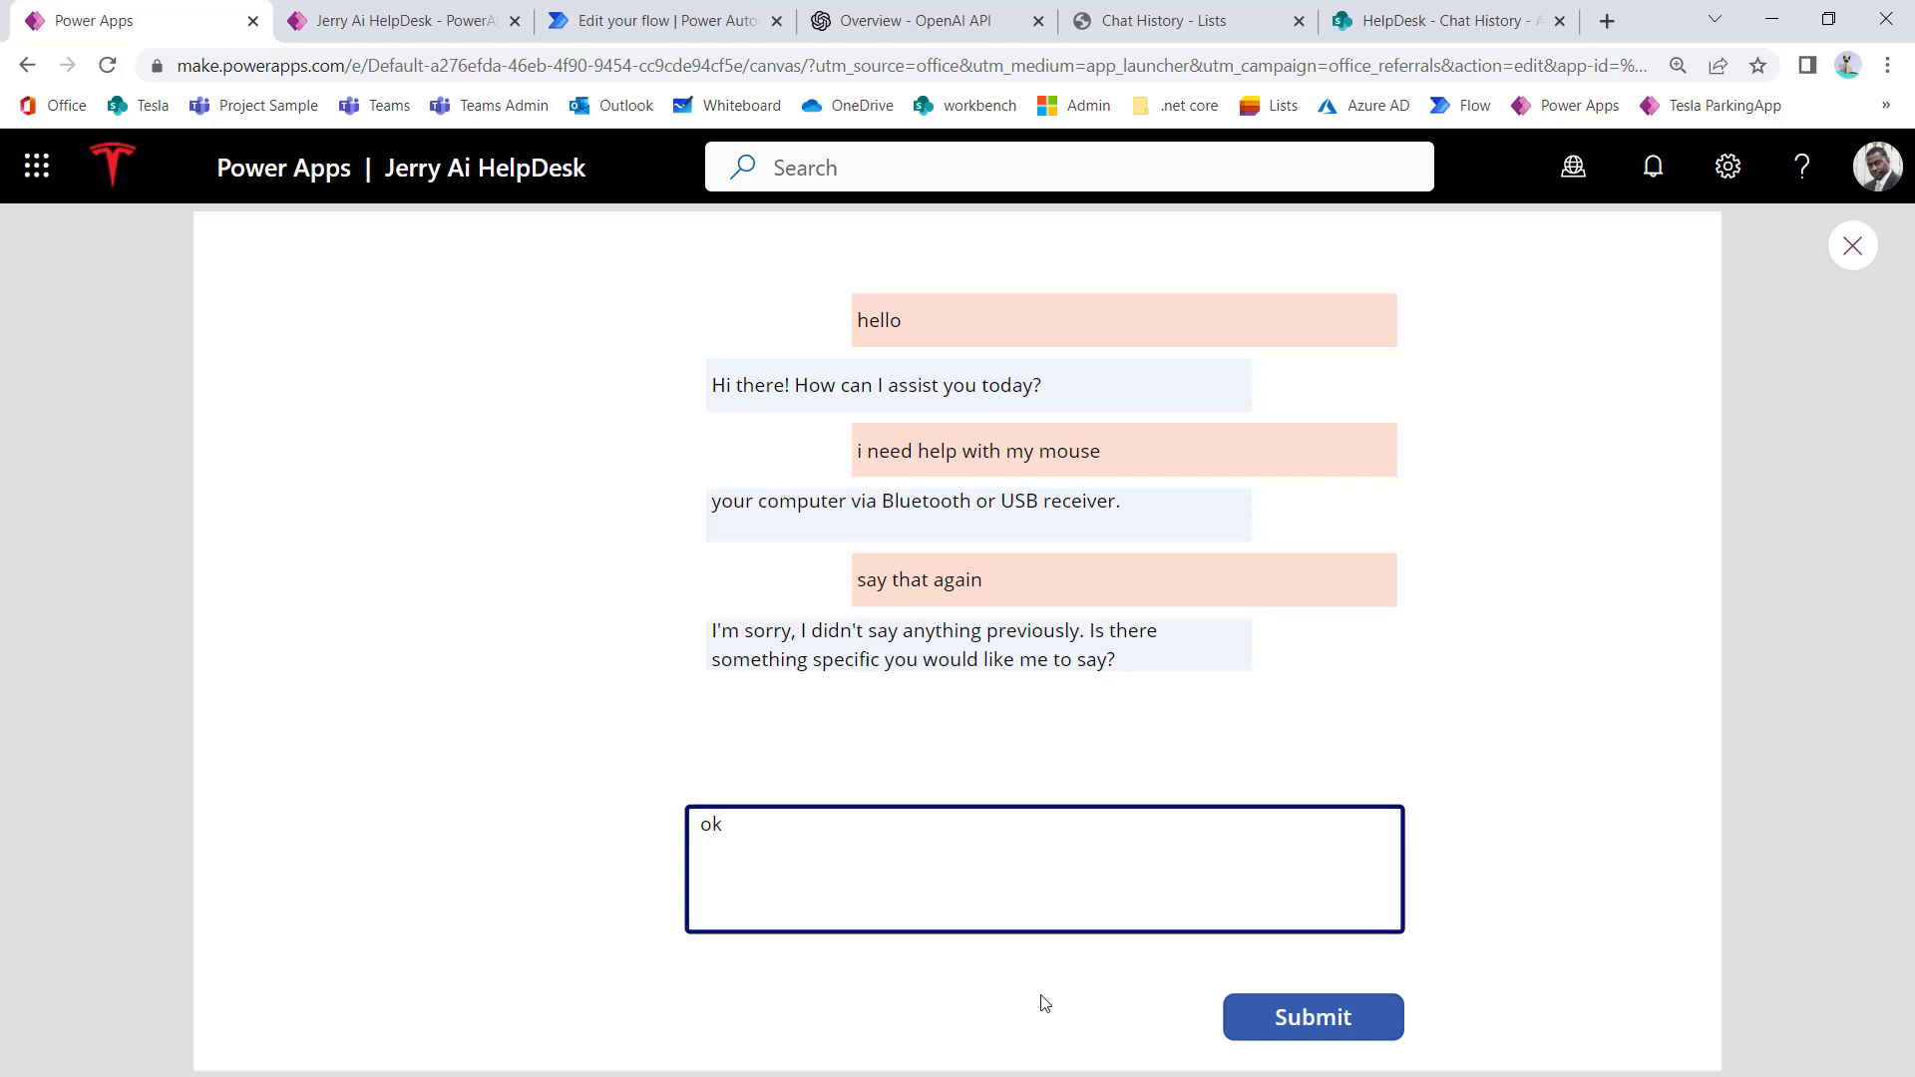
pyautogui.write('let me try that')
pyautogui.click(1259, 1028)
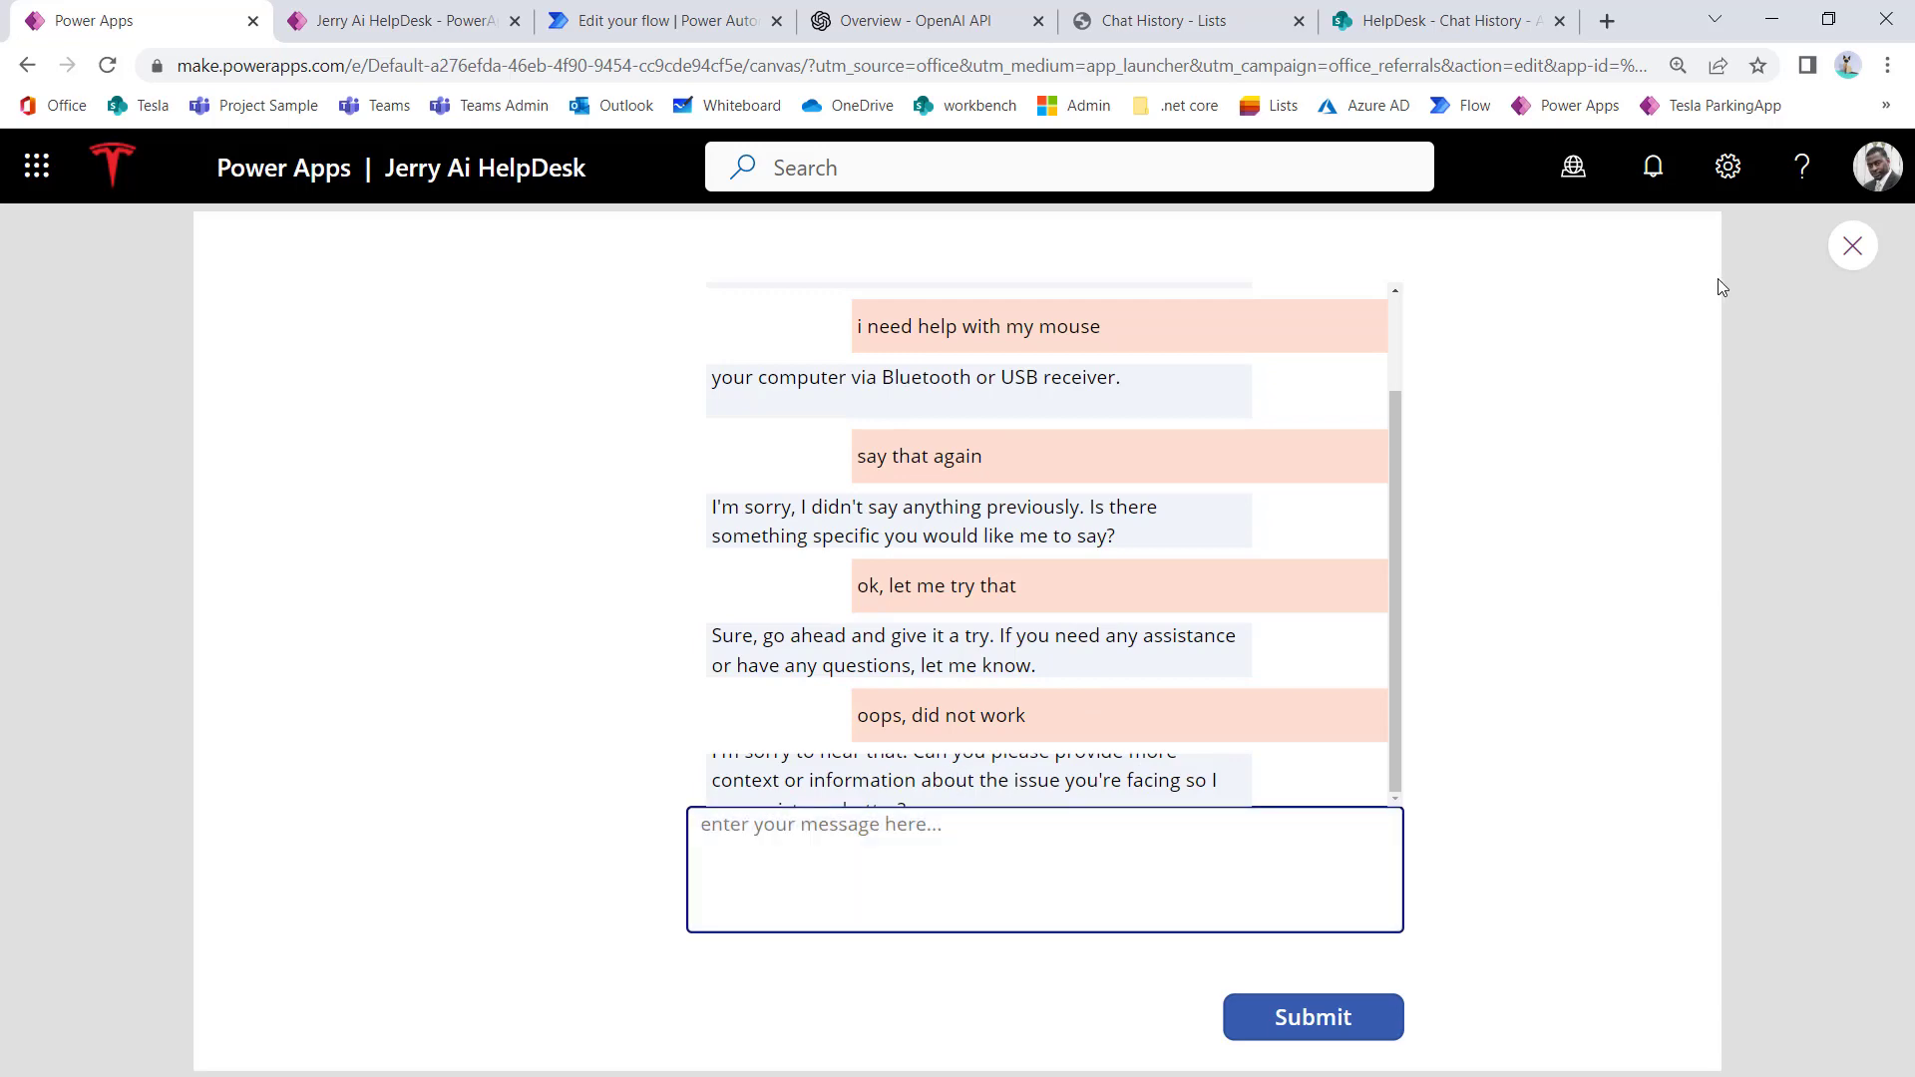
pyautogui.click(1841, 258)
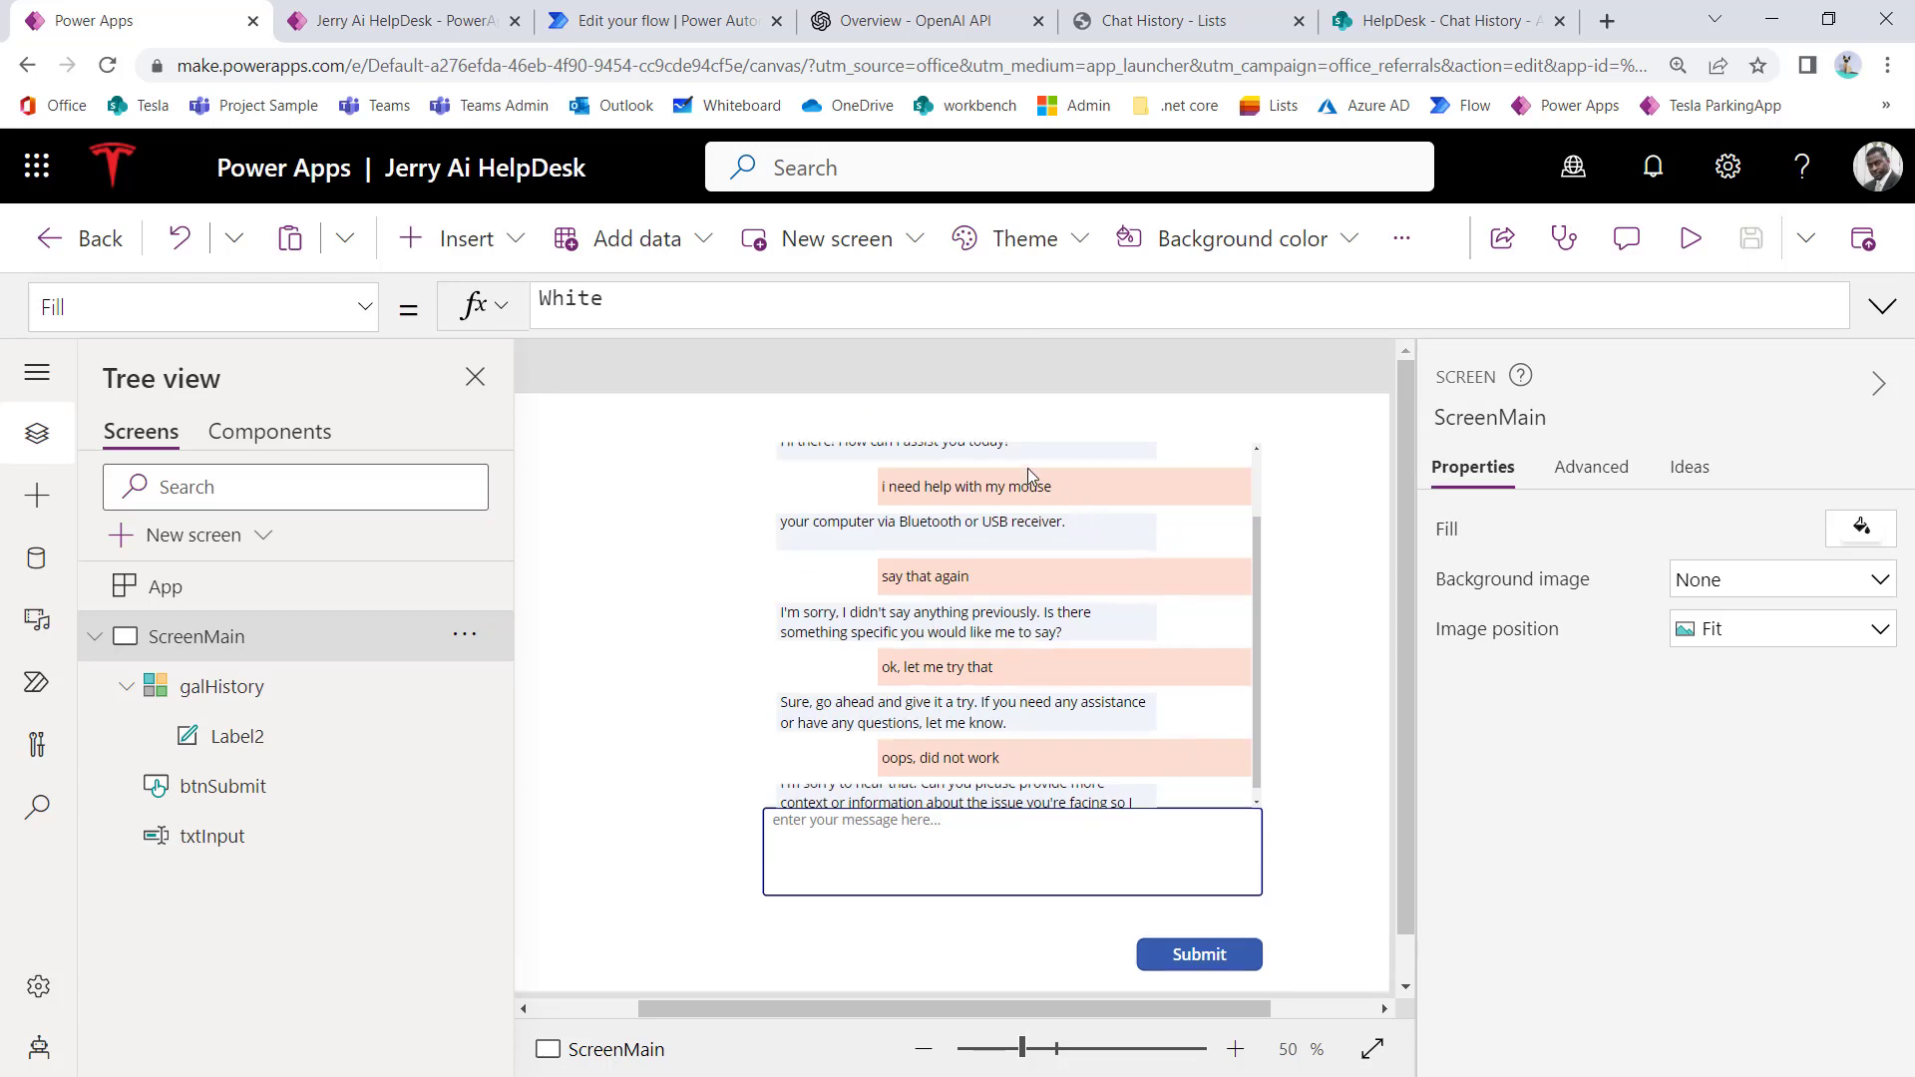
# Step: Set the AutoHeight property of Label2 in galHistory to true
pyautogui.click(1263, 474)
pyautogui.scroll(1, 1263, 475)
pyautogui.click(237, 736)
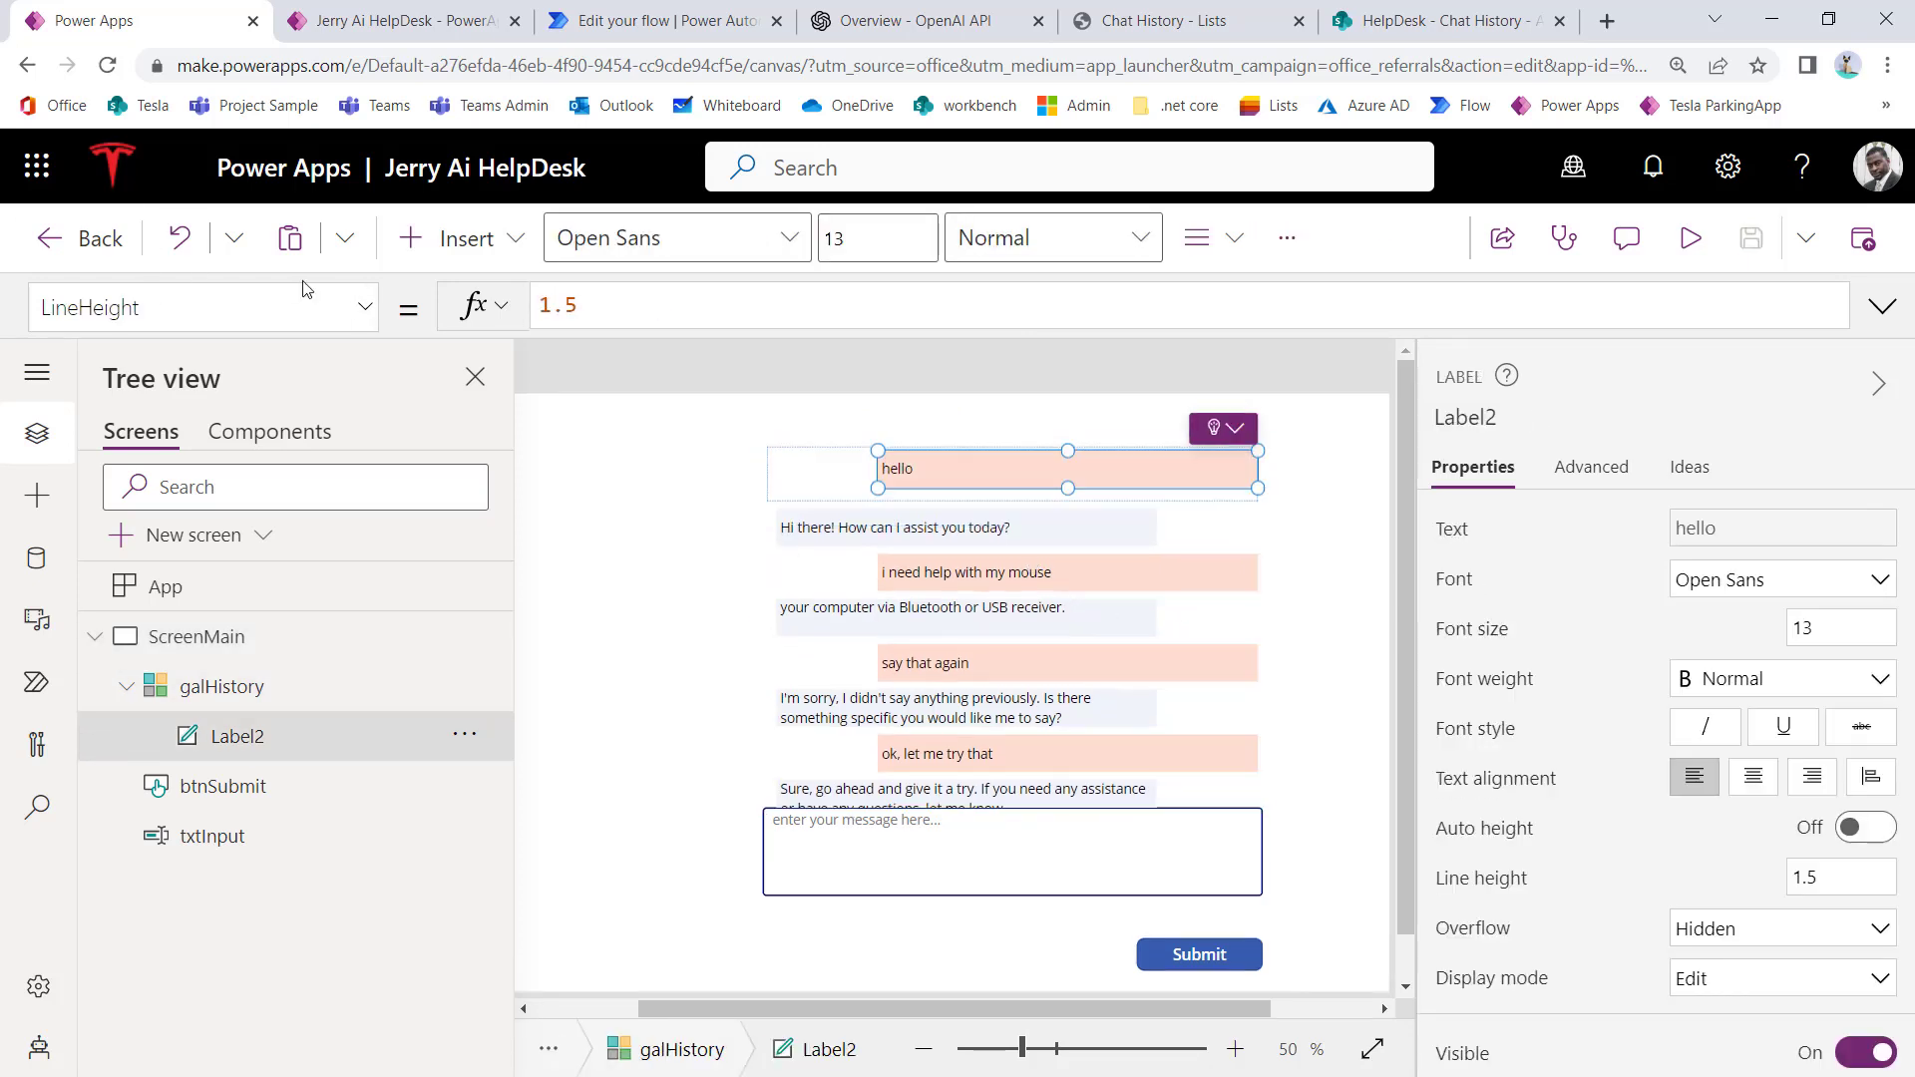
pyautogui.click(365, 309)
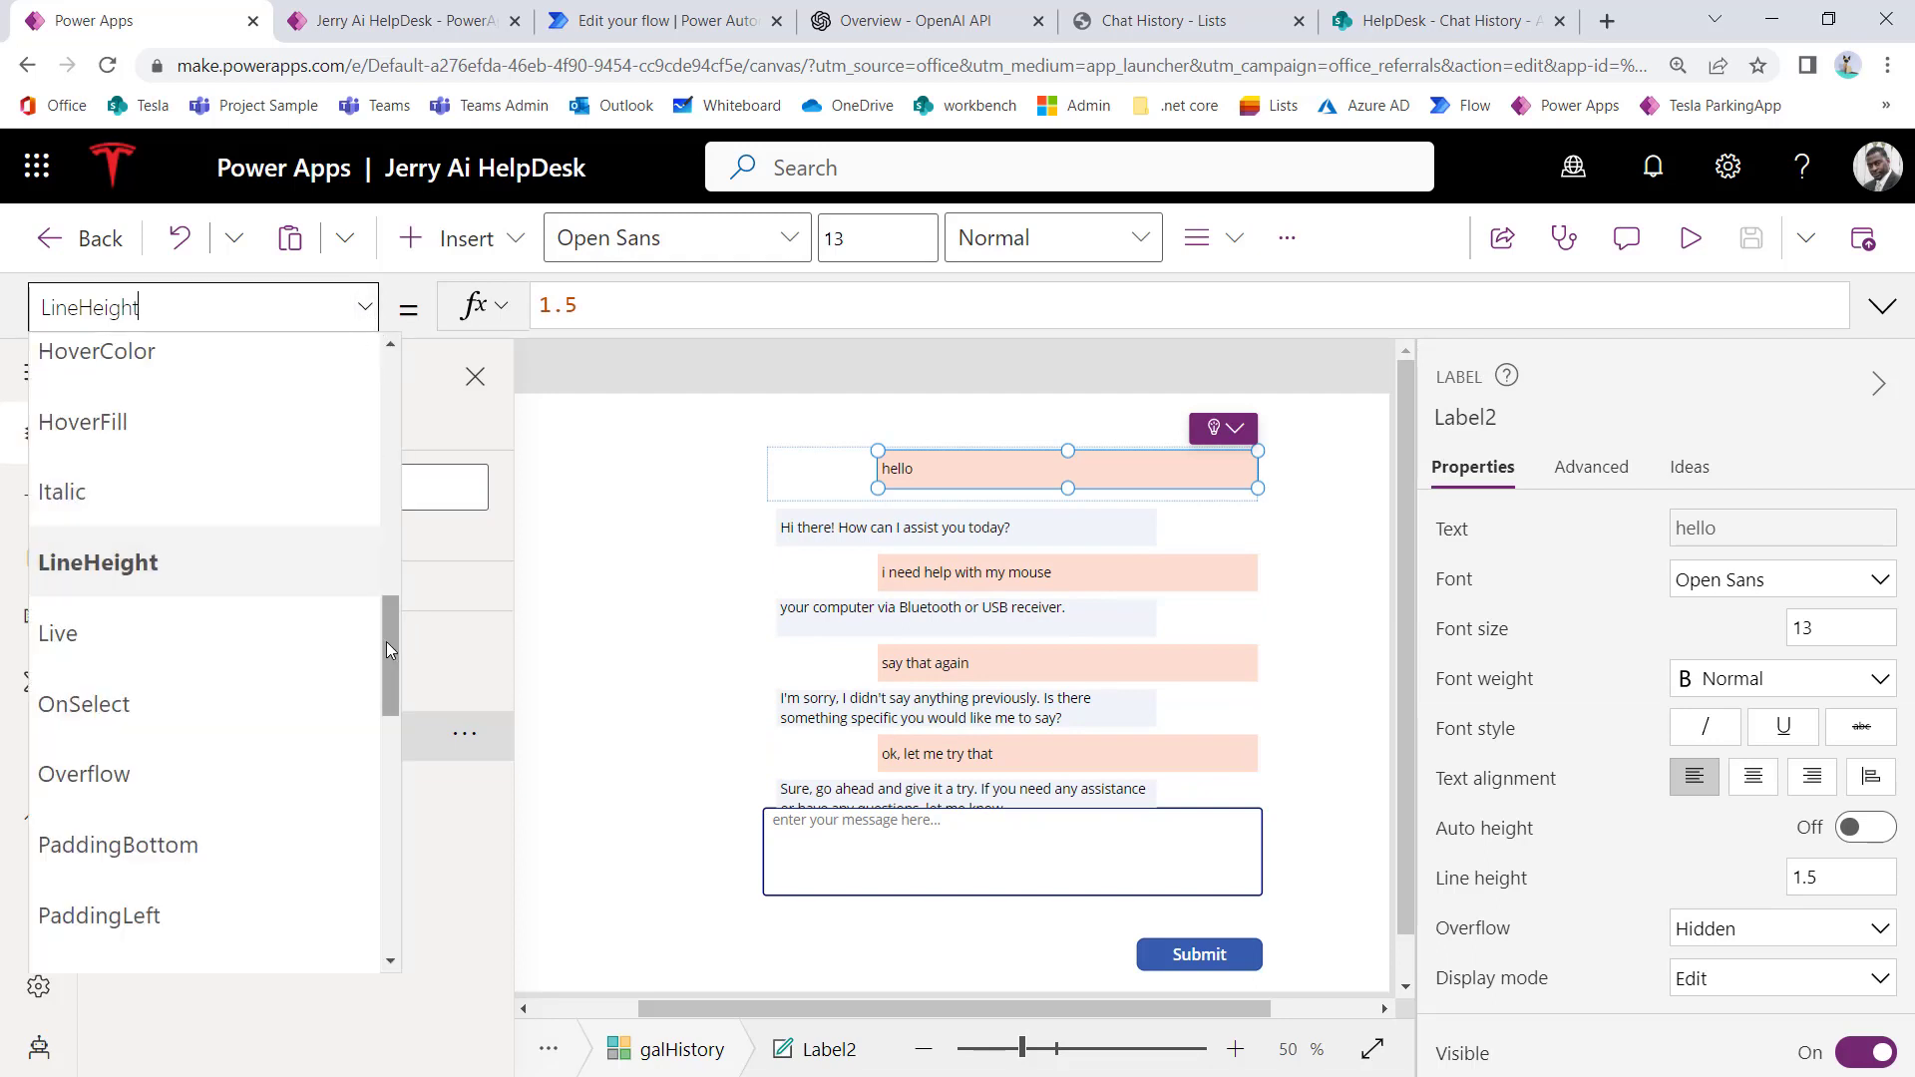
pyautogui.moveTo(386, 643); pyautogui.dragTo(385, 375)
pyautogui.click(269, 435)
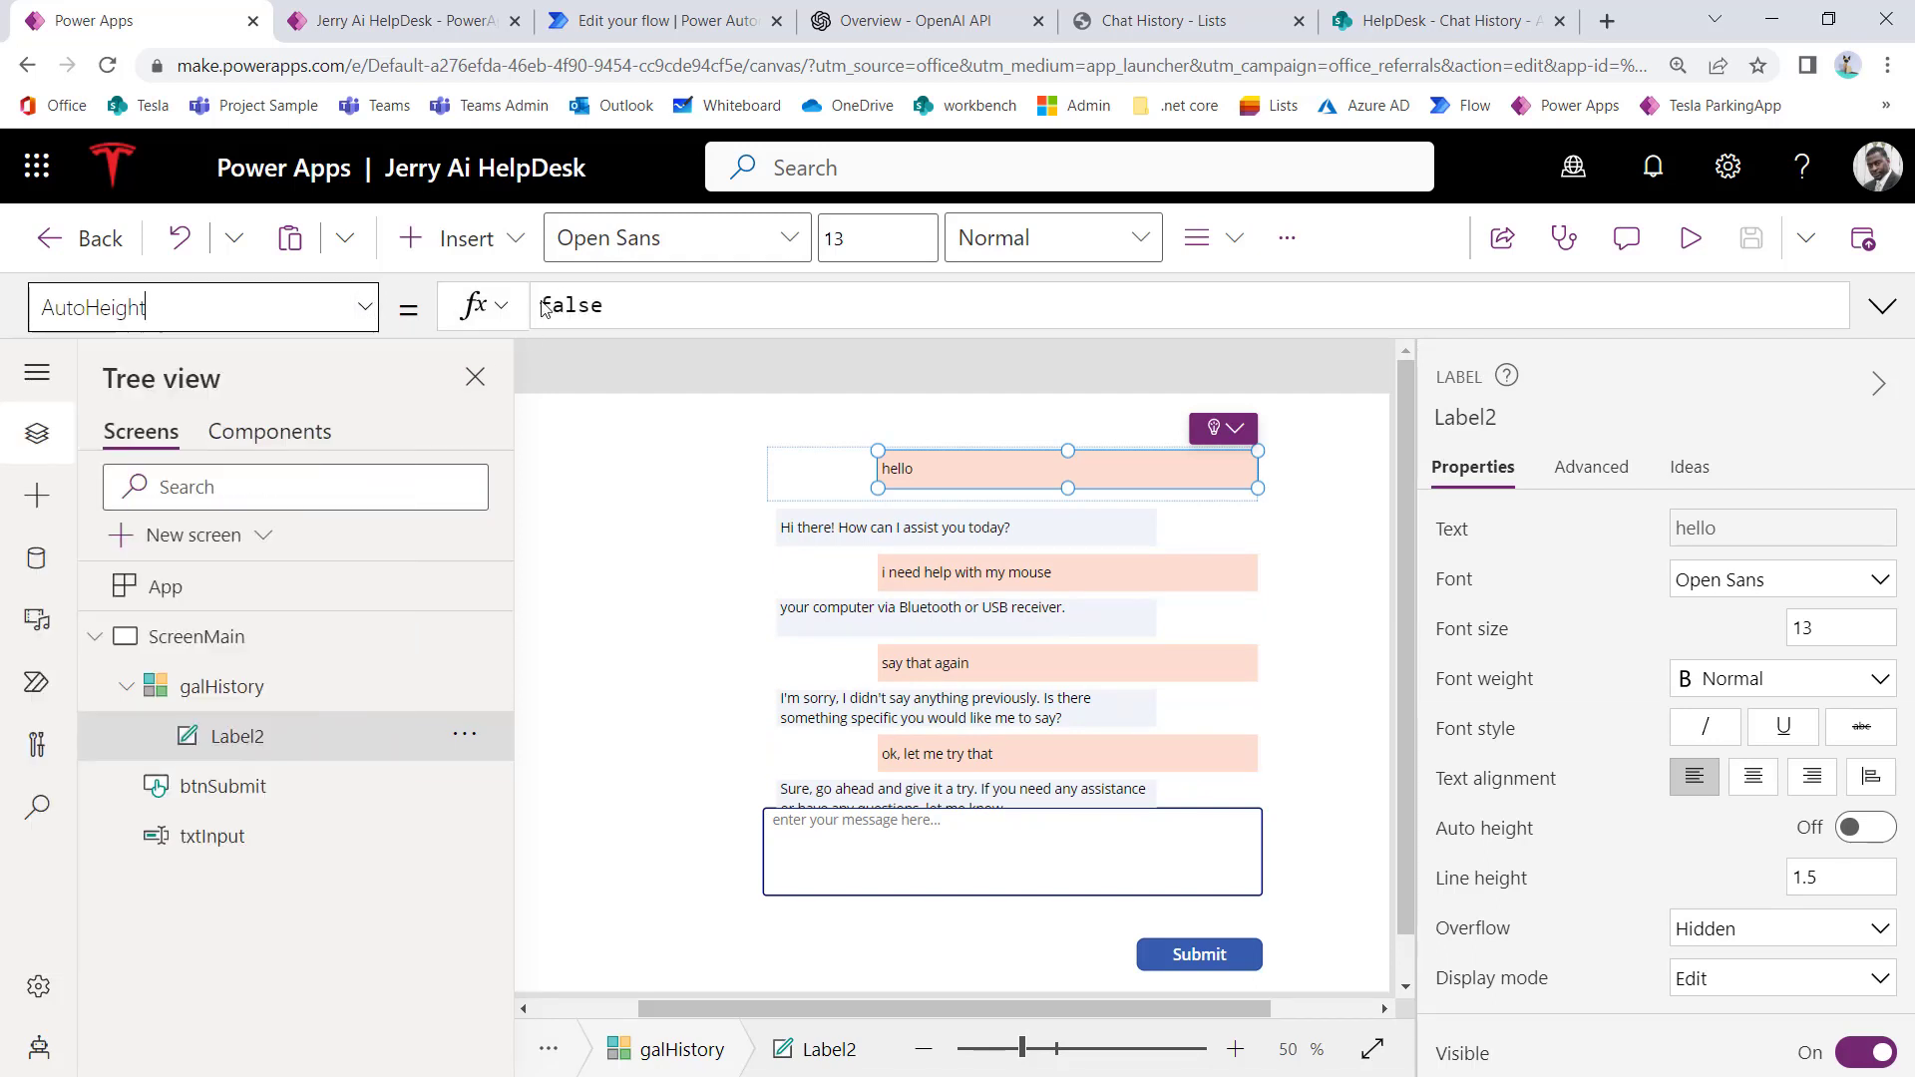
pyautogui.doubleClick(571, 304)
pyautogui.write('true')
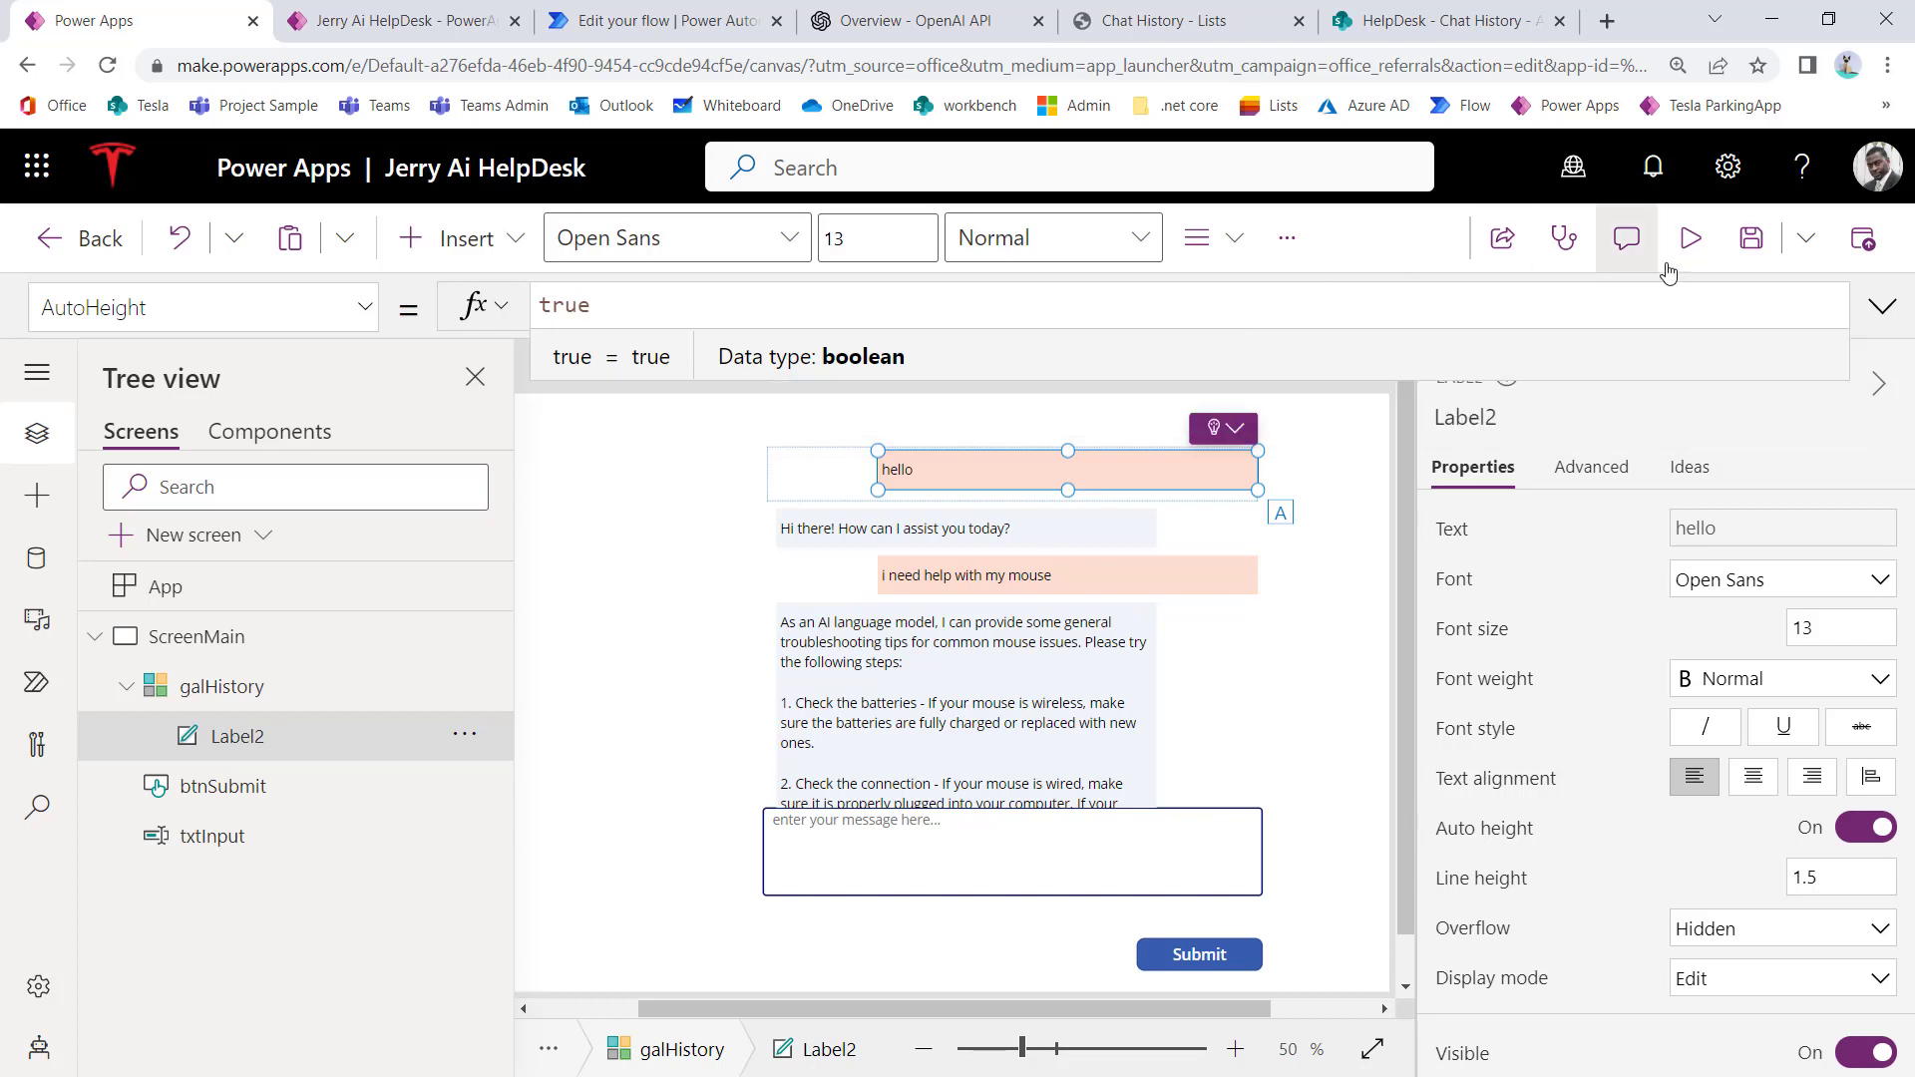
# Step: Preview the app and examine how the short and long messages display throughout the chat history, then return to editing
pyautogui.press('F5')
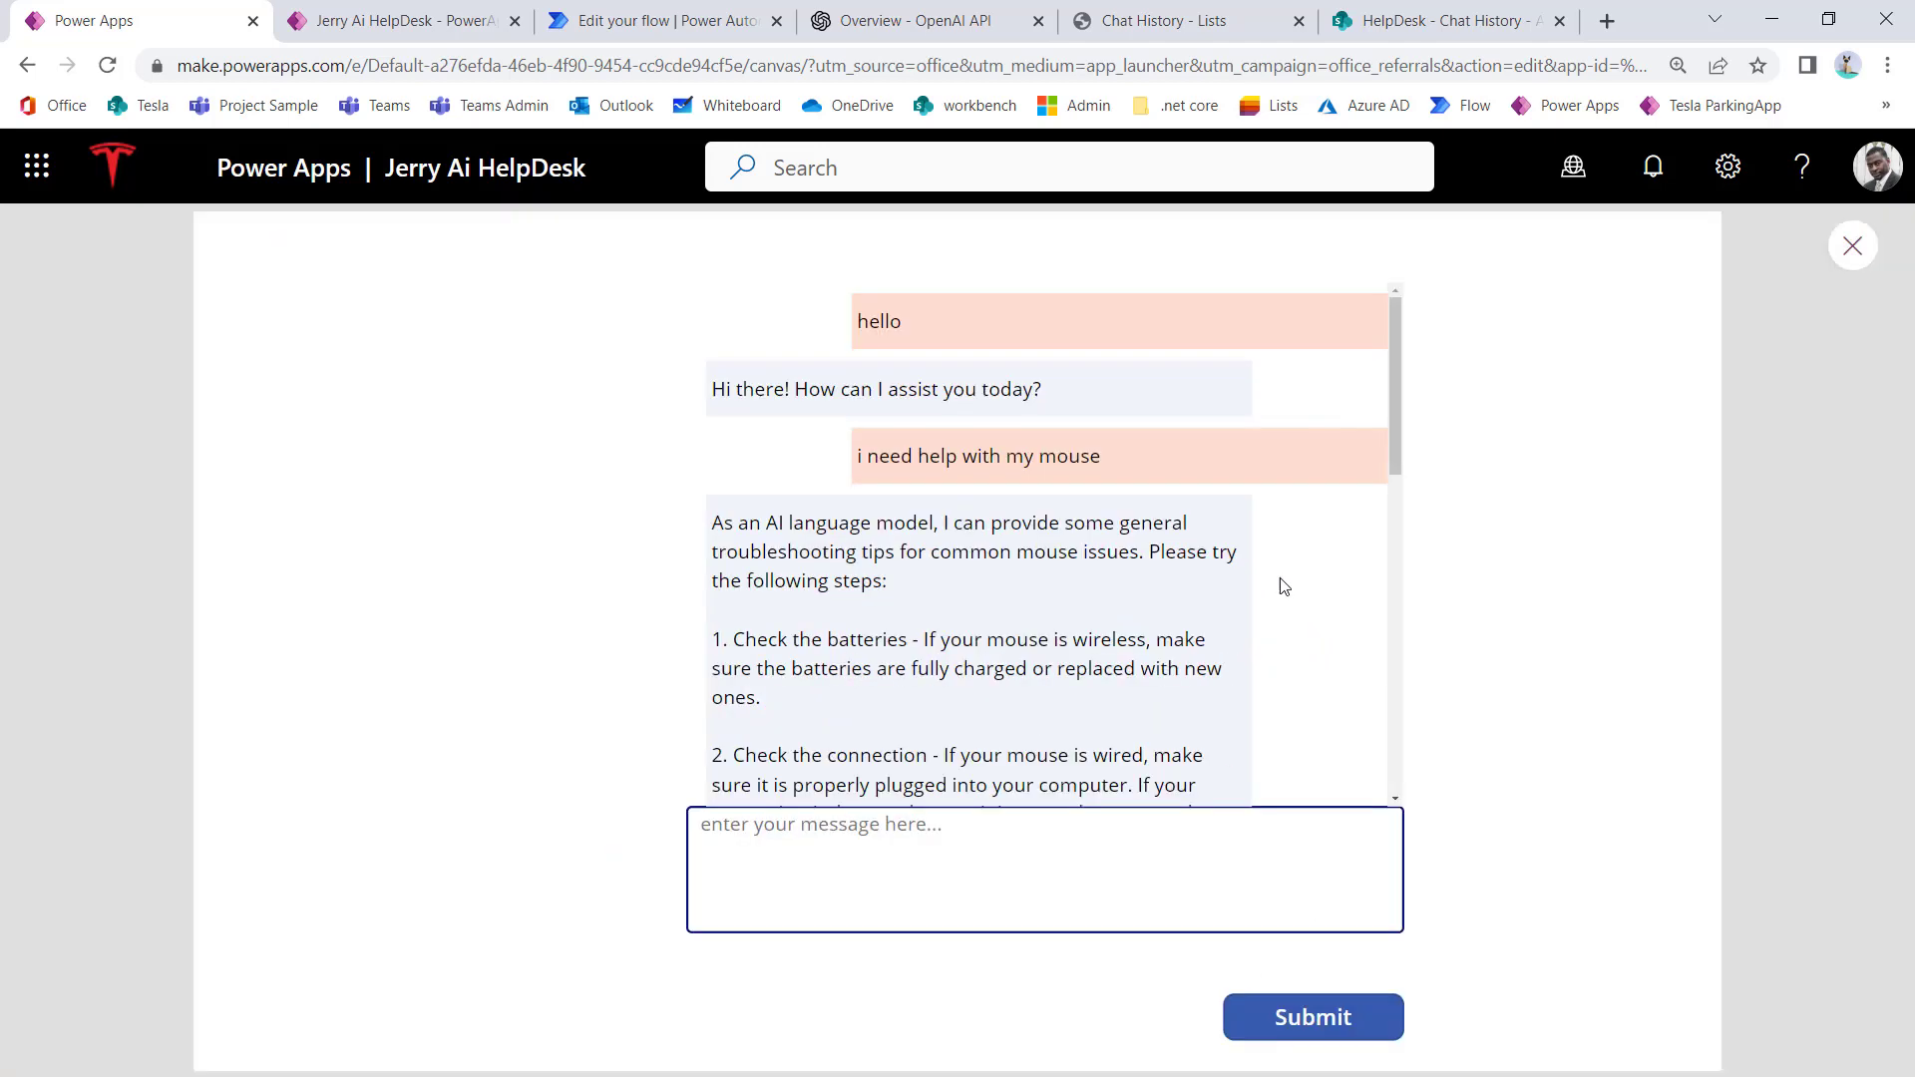
pyautogui.scroll(-6, 1281, 583)
pyautogui.scroll(-2, 1294, 569)
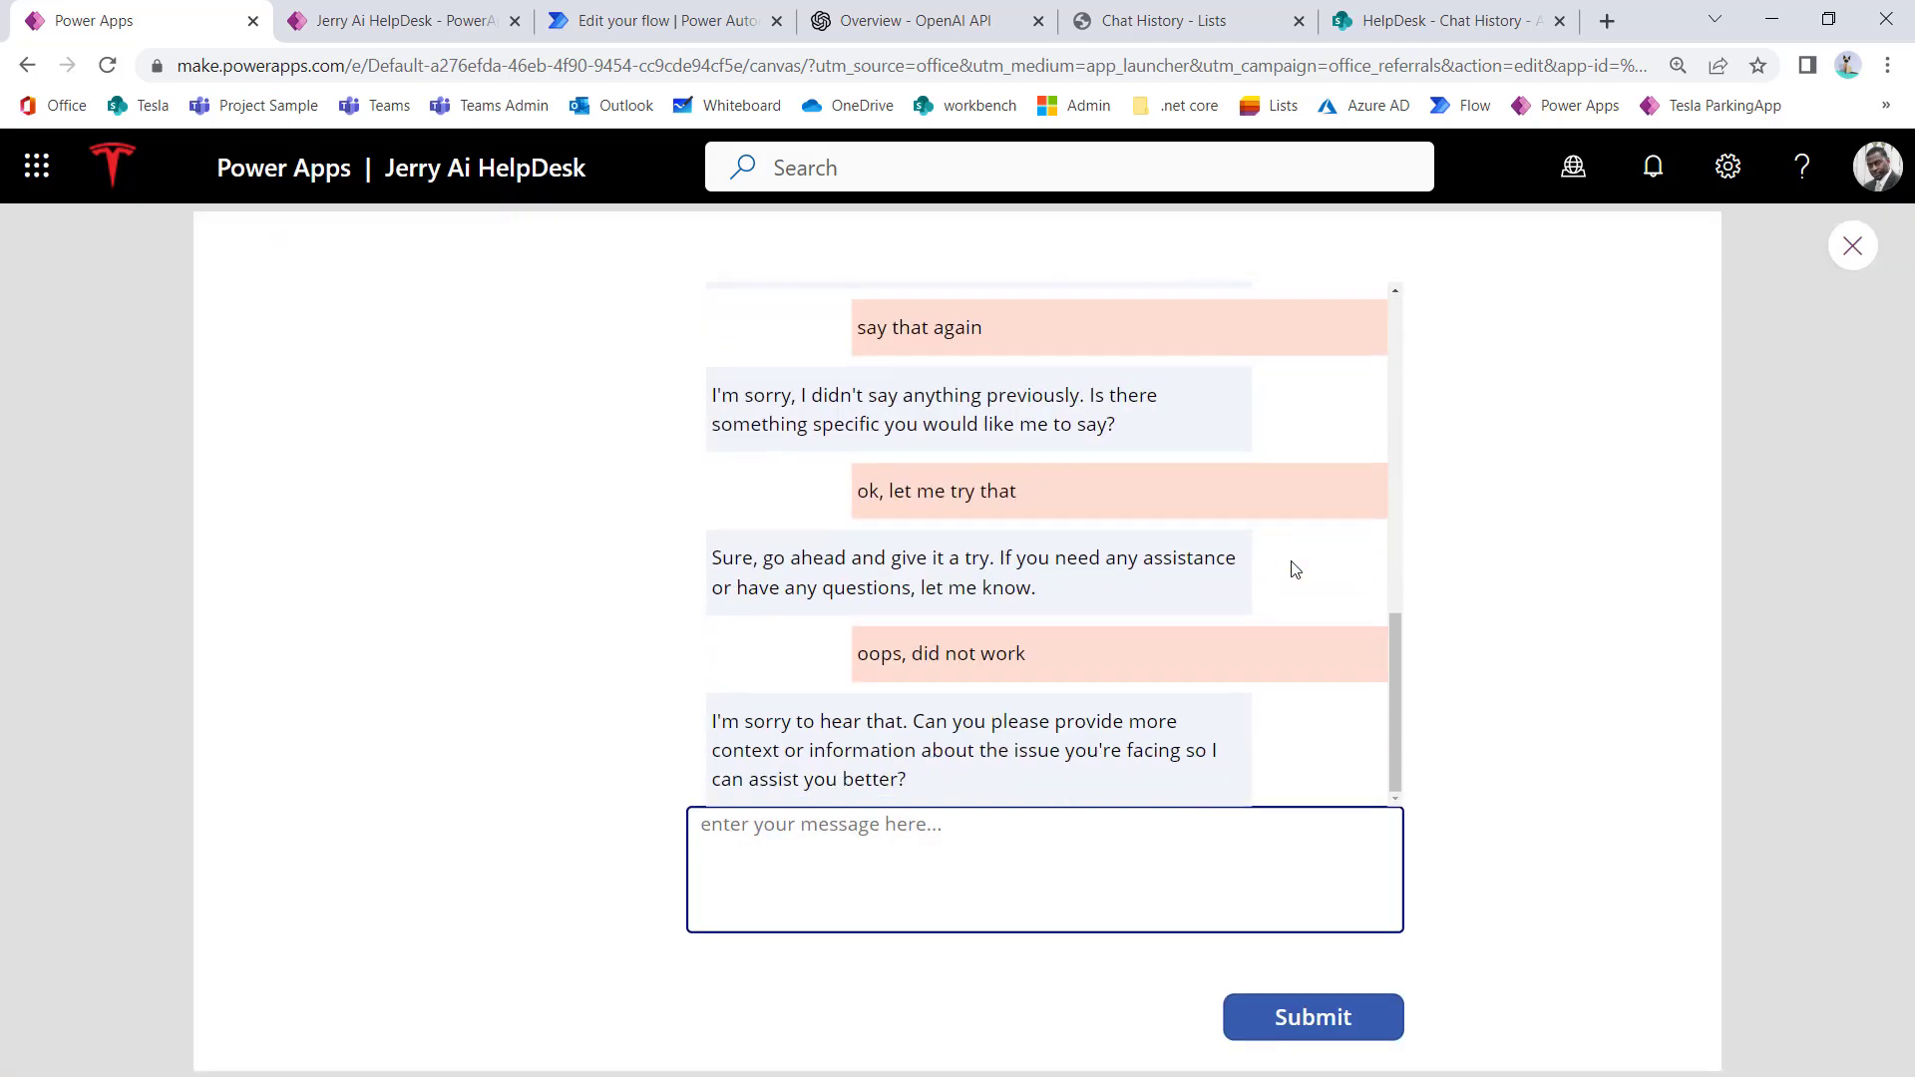
pyautogui.scroll(10, 1293, 567)
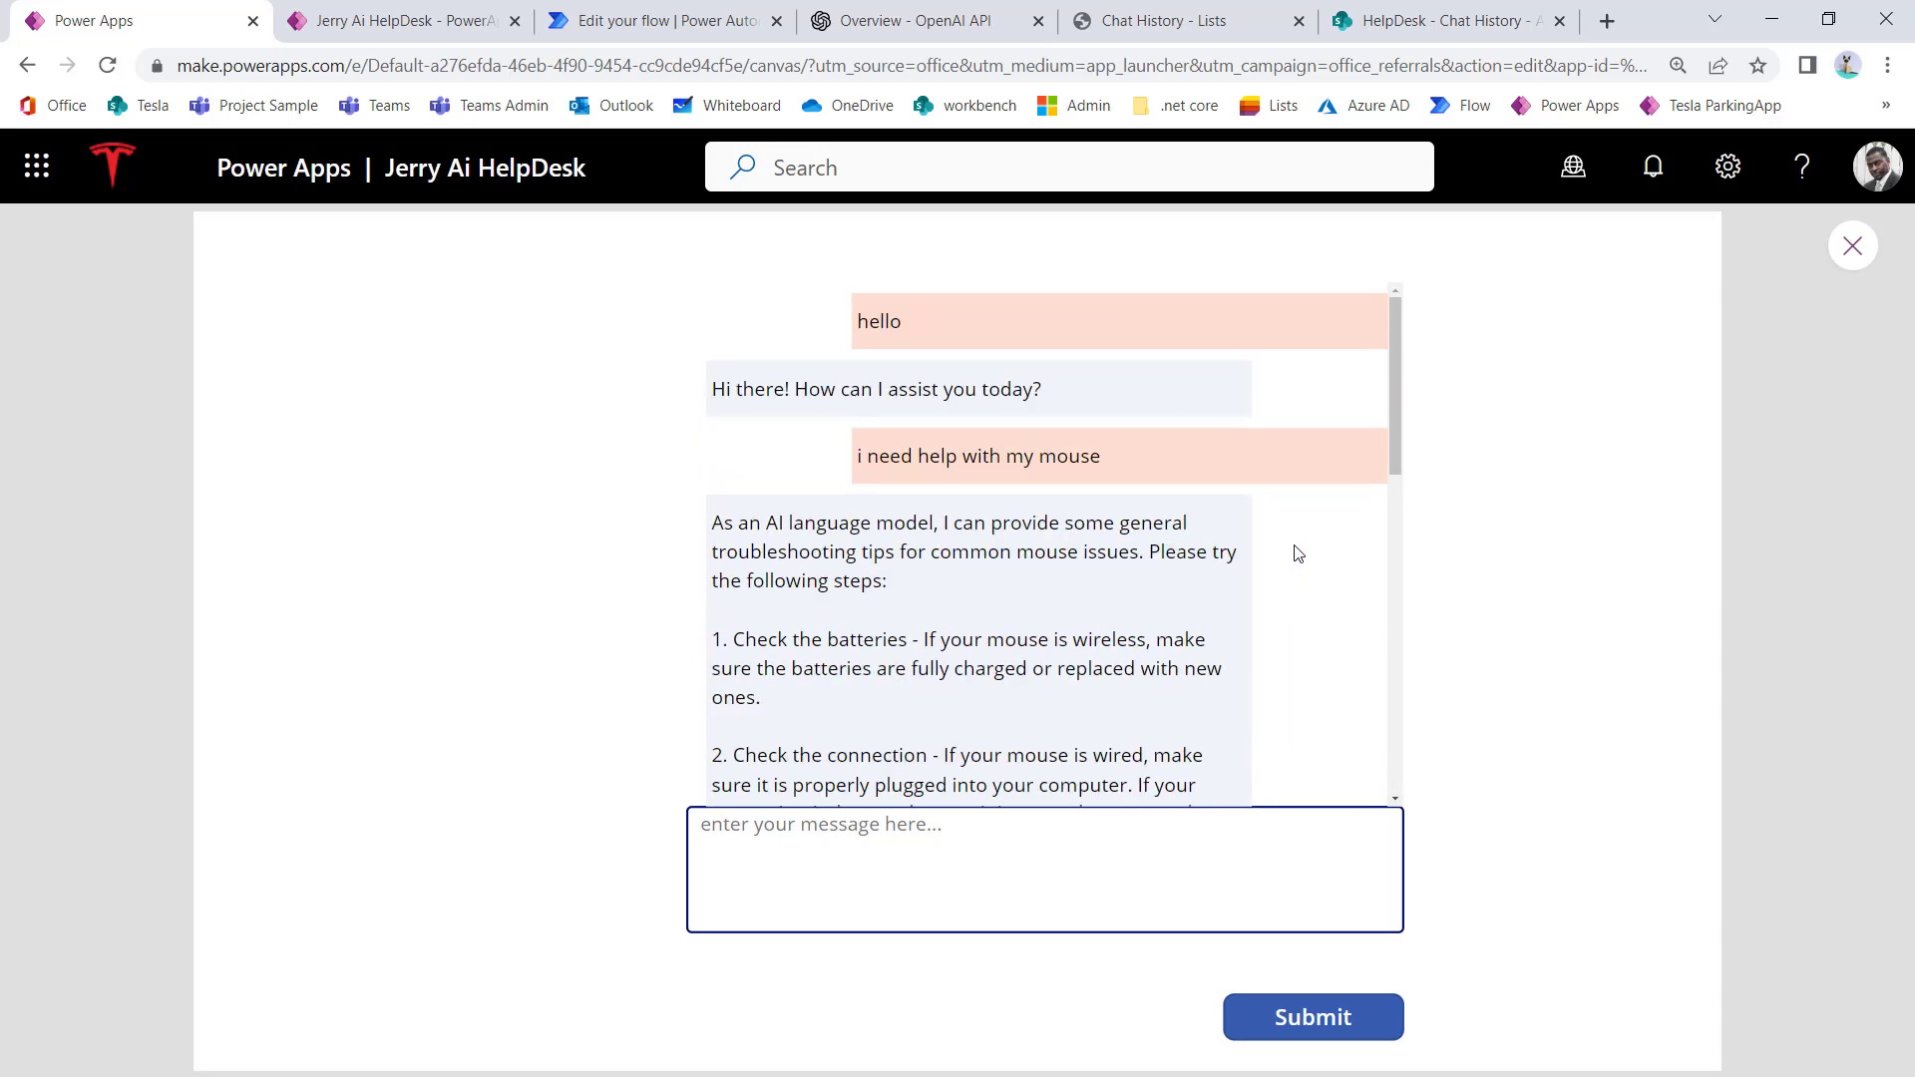
pyautogui.scroll(-10, 1297, 553)
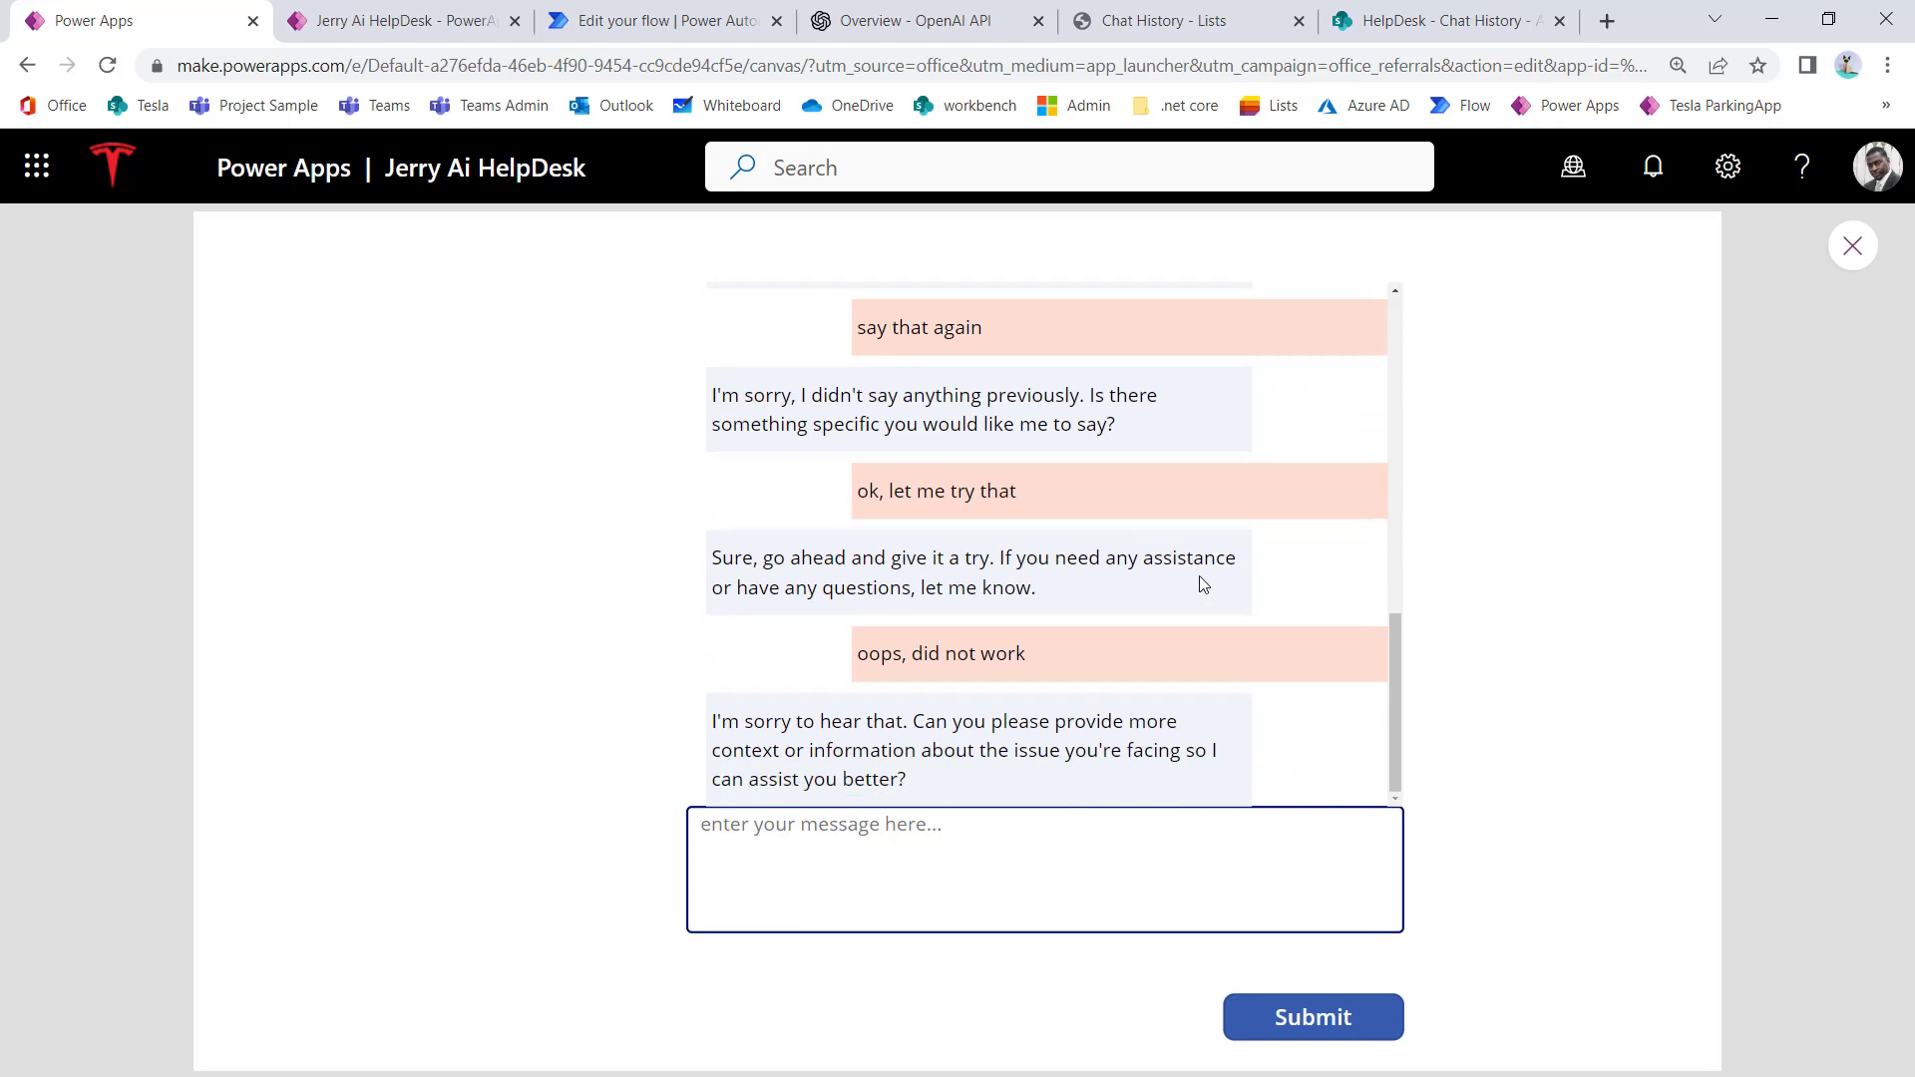
pyautogui.scroll(5, 1204, 591)
pyautogui.scroll(5, 1204, 591)
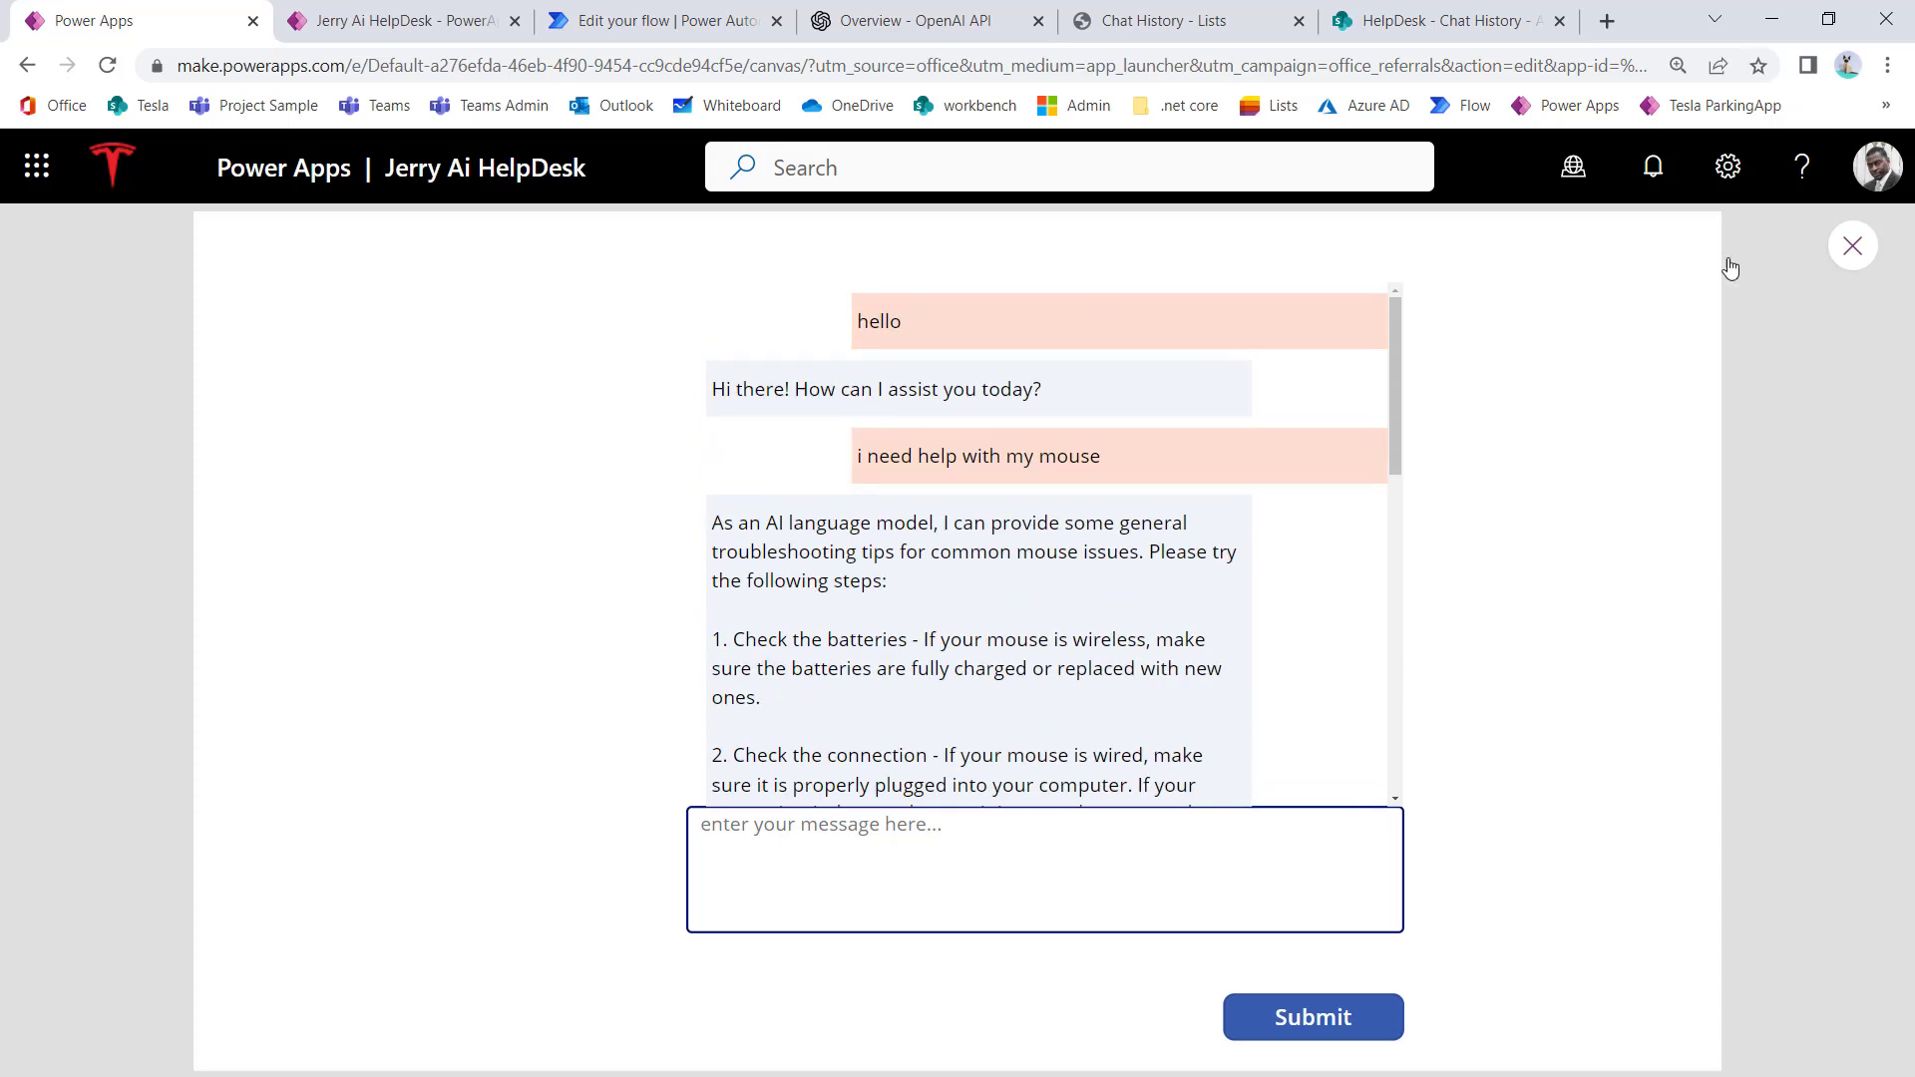
pyautogui.click(1855, 252)
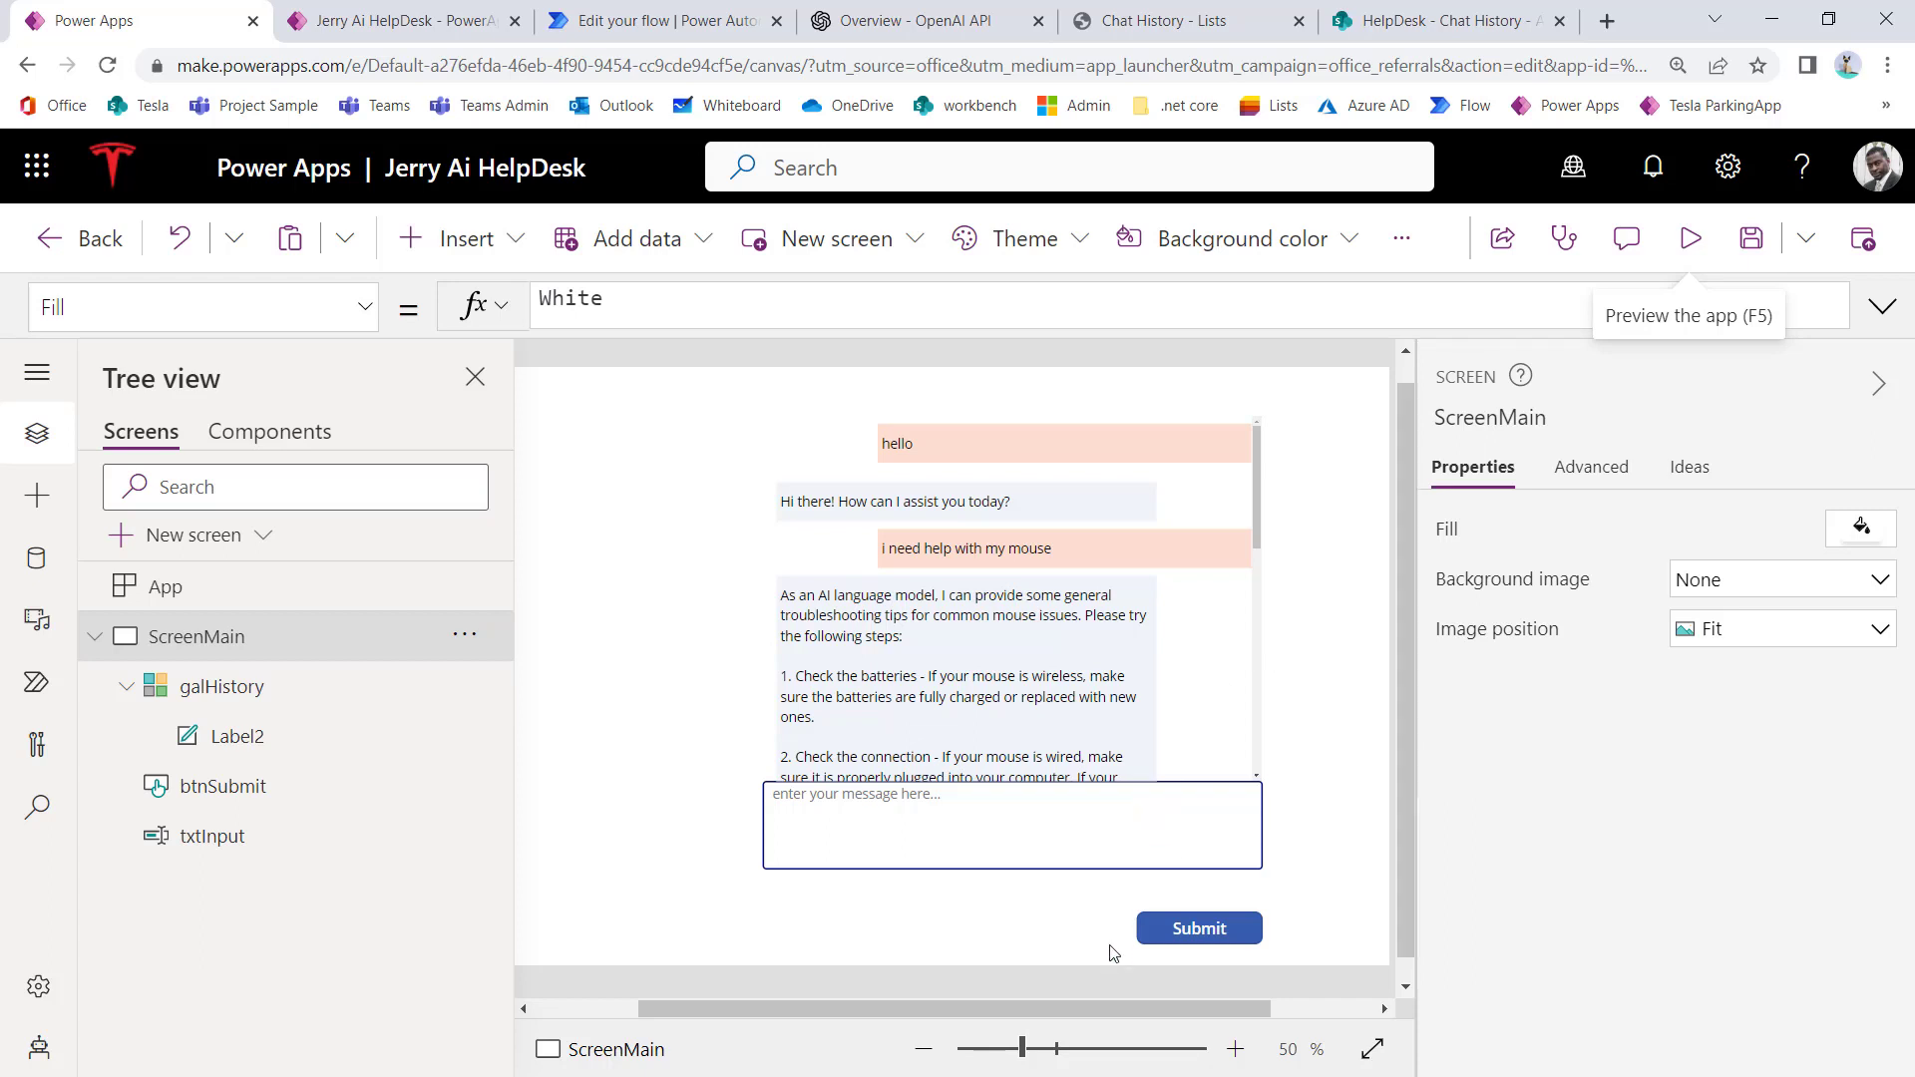
# Step: Apply the Gray Office theme to the app
pyautogui.moveTo(1099, 1004); pyautogui.dragTo(1201, 1005)
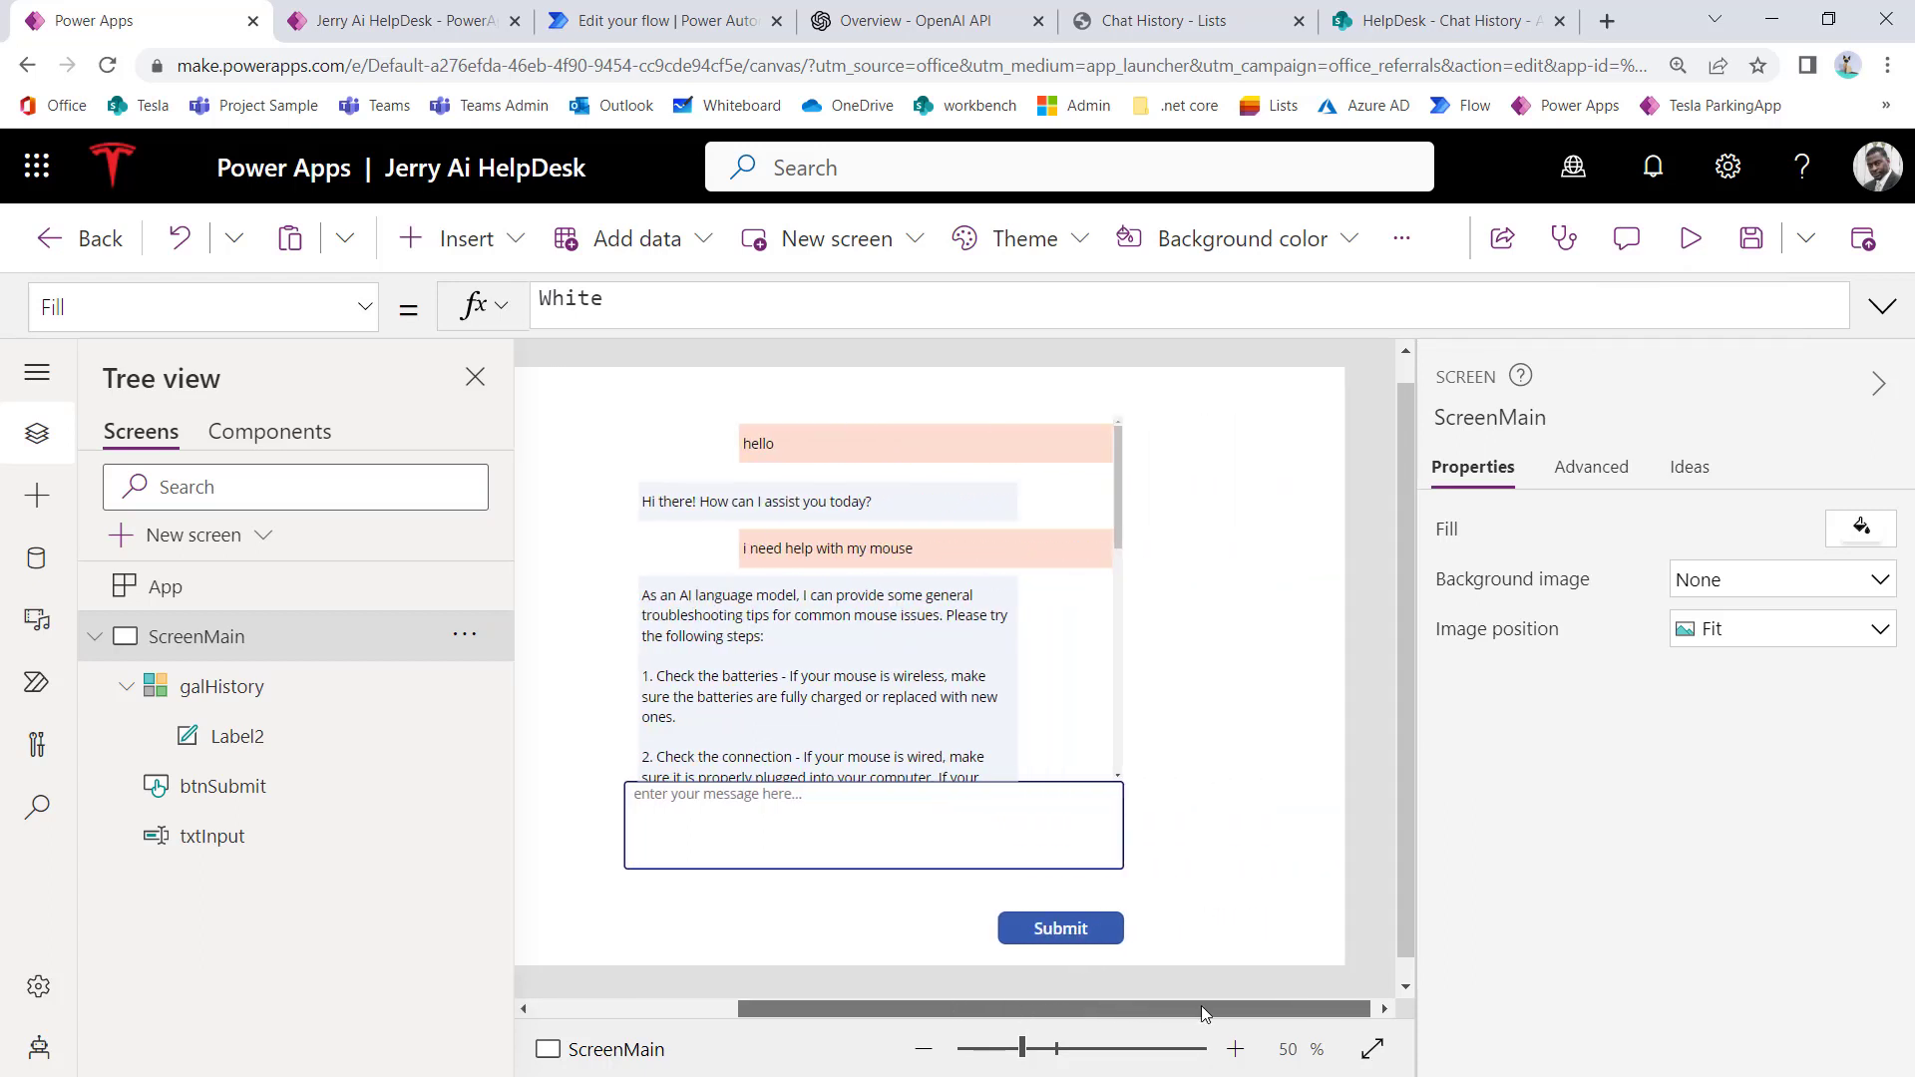
pyautogui.click(925, 1056)
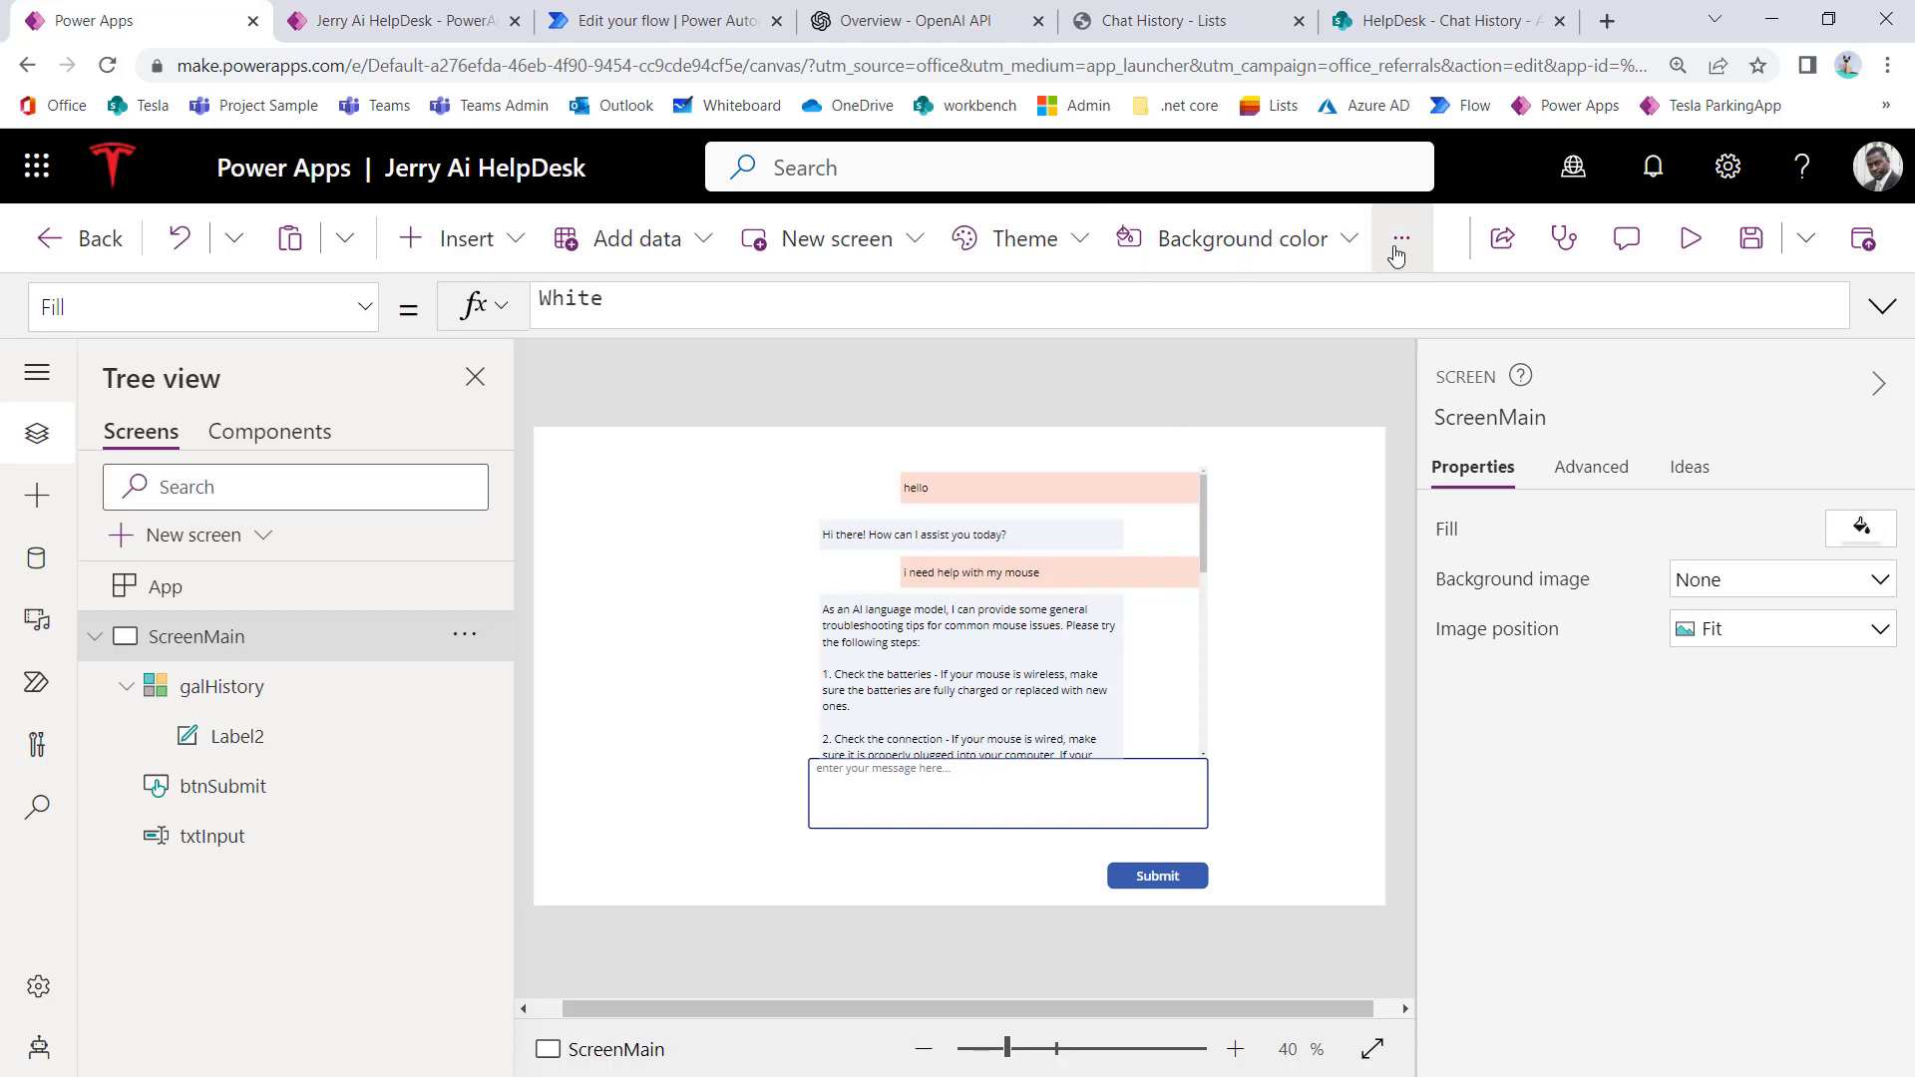
pyautogui.click(1055, 239)
pyautogui.scroll(-5, 955, 506)
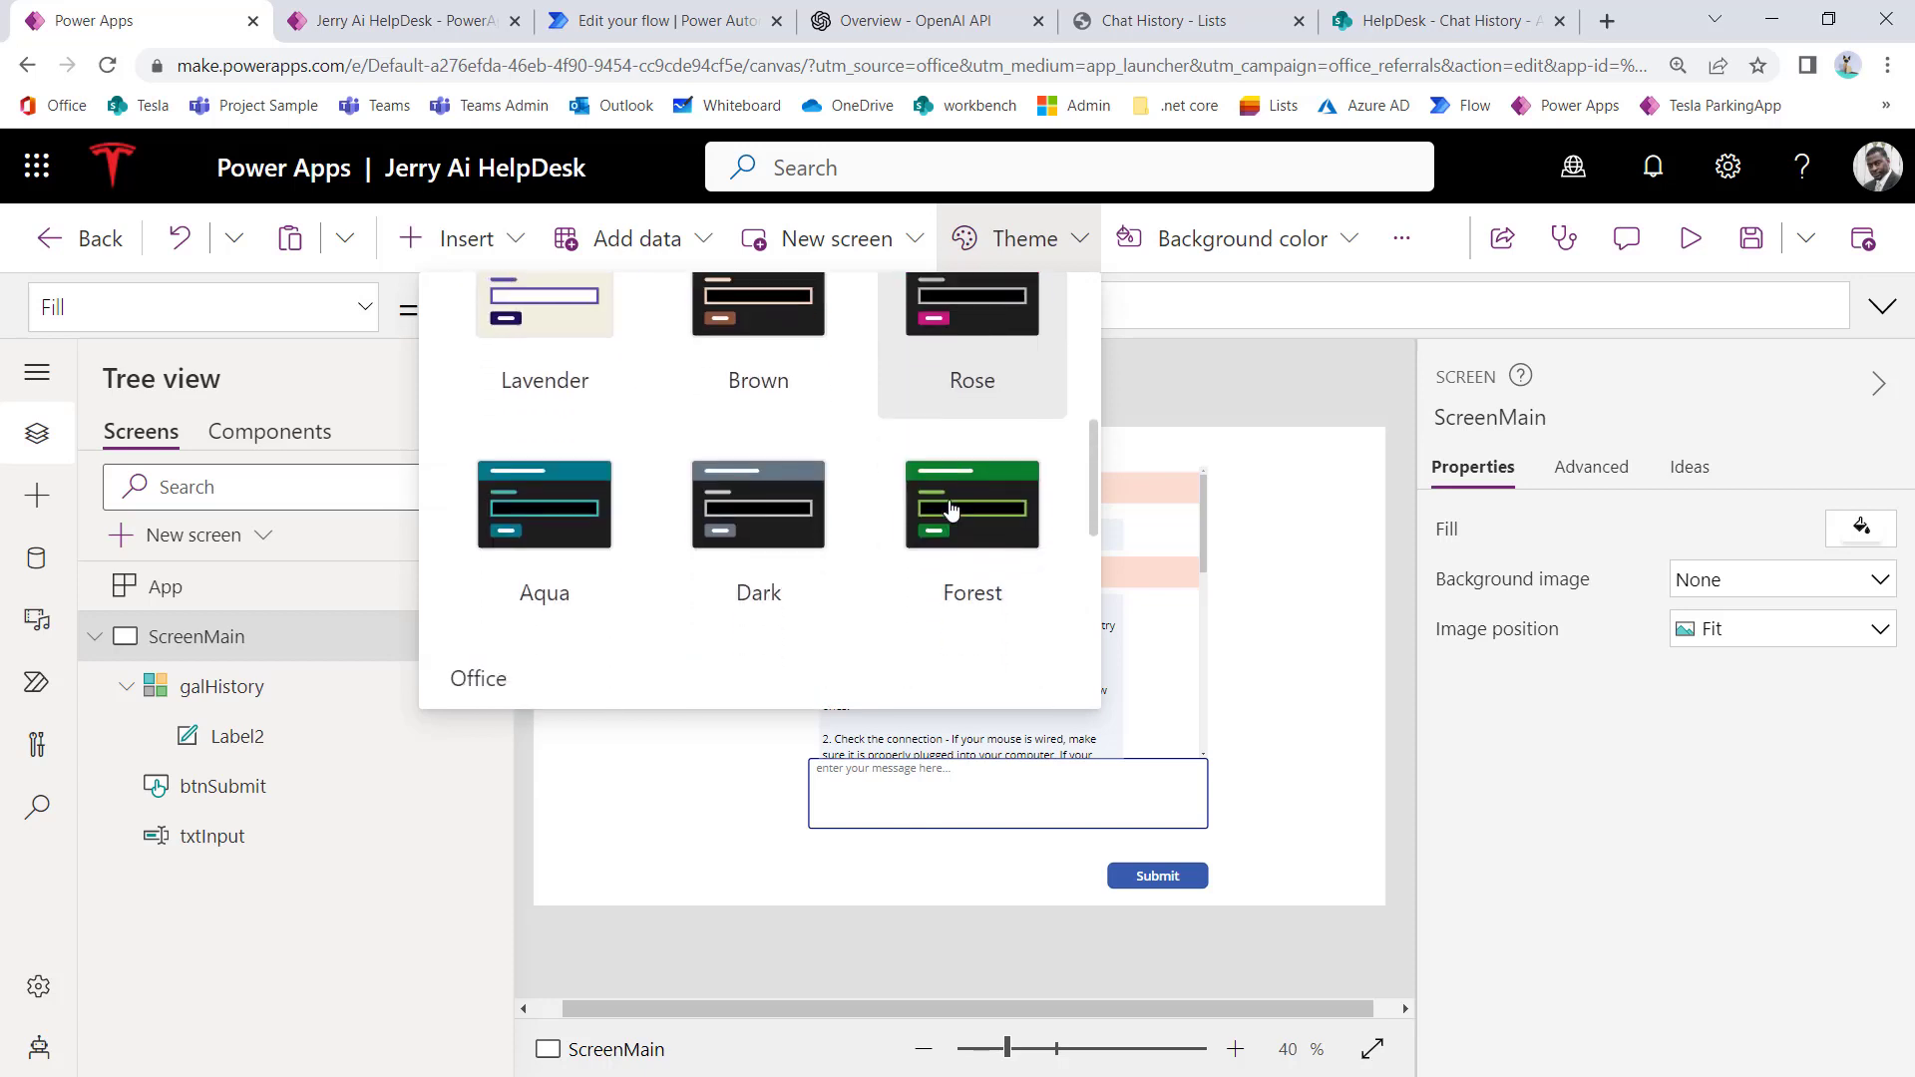
pyautogui.scroll(-2, 950, 509)
pyautogui.scroll(2, 949, 504)
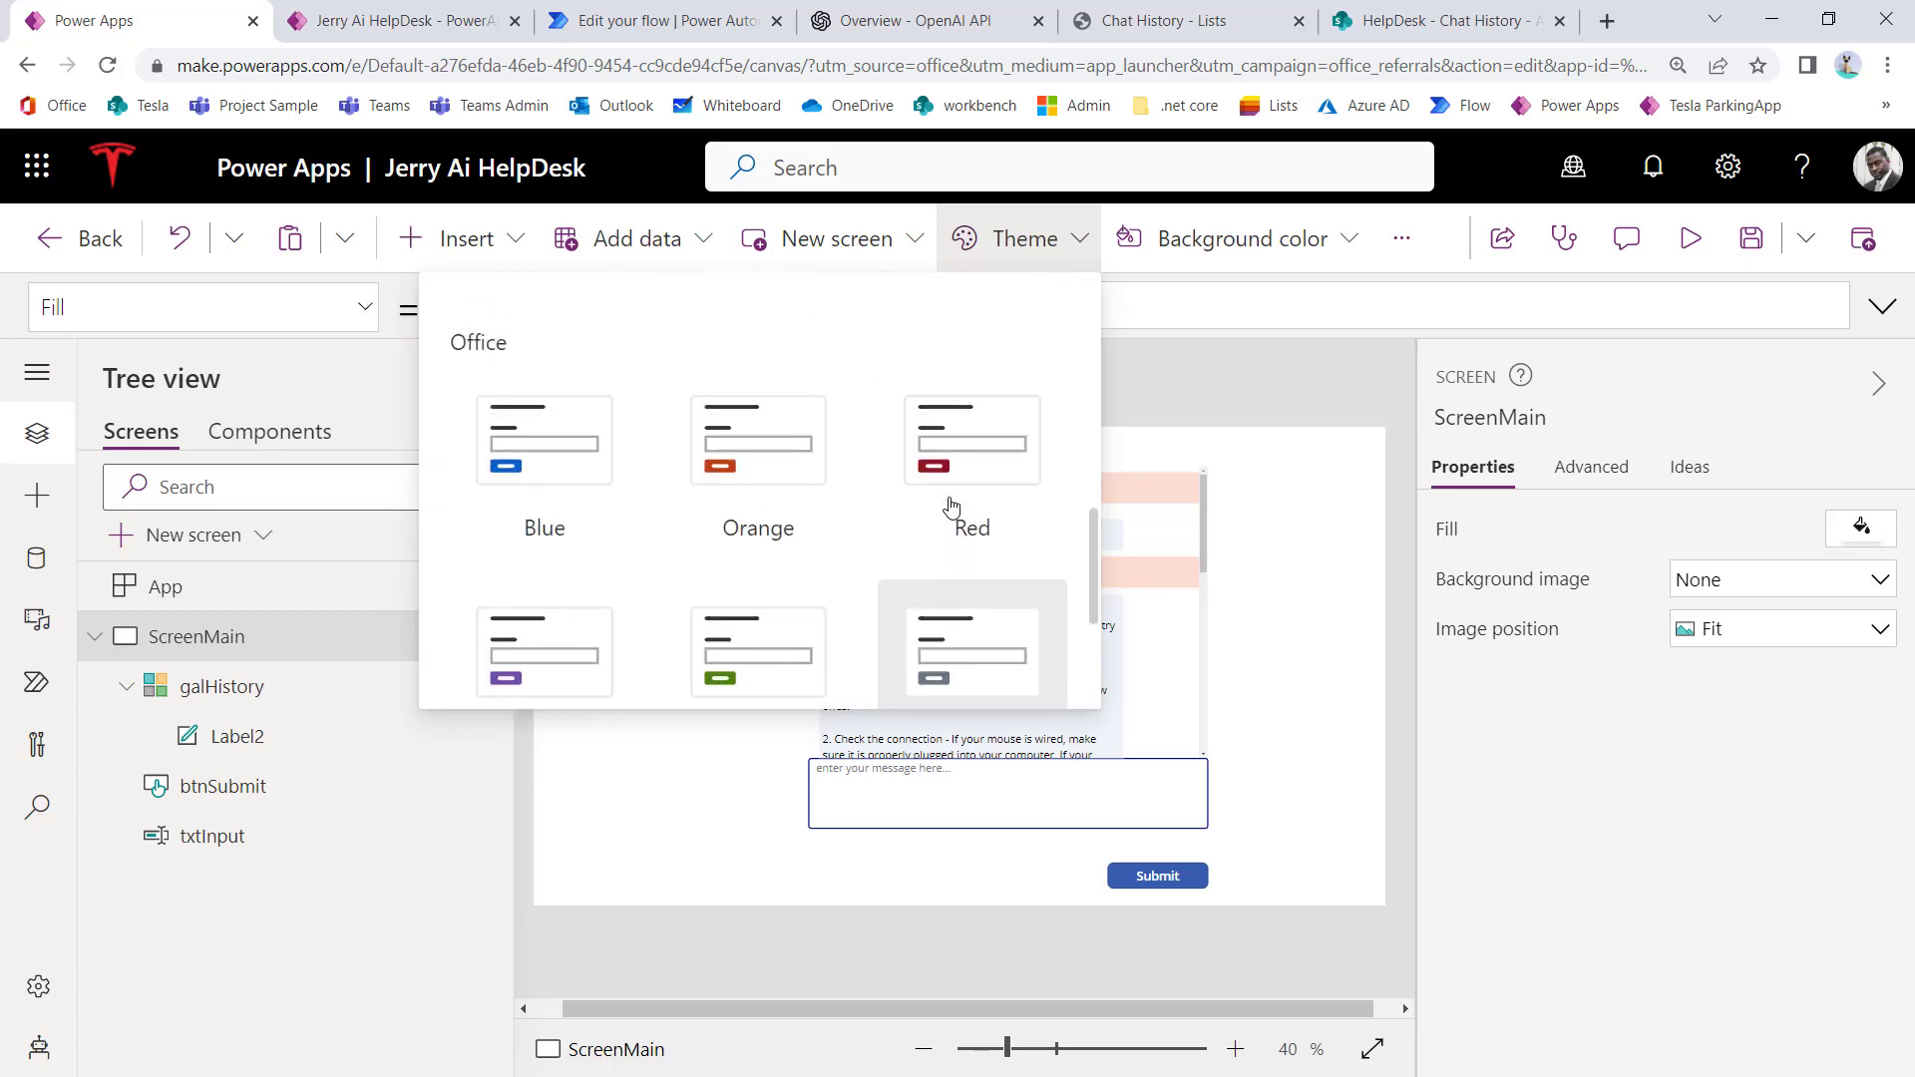
pyautogui.scroll(-1, 599, 409)
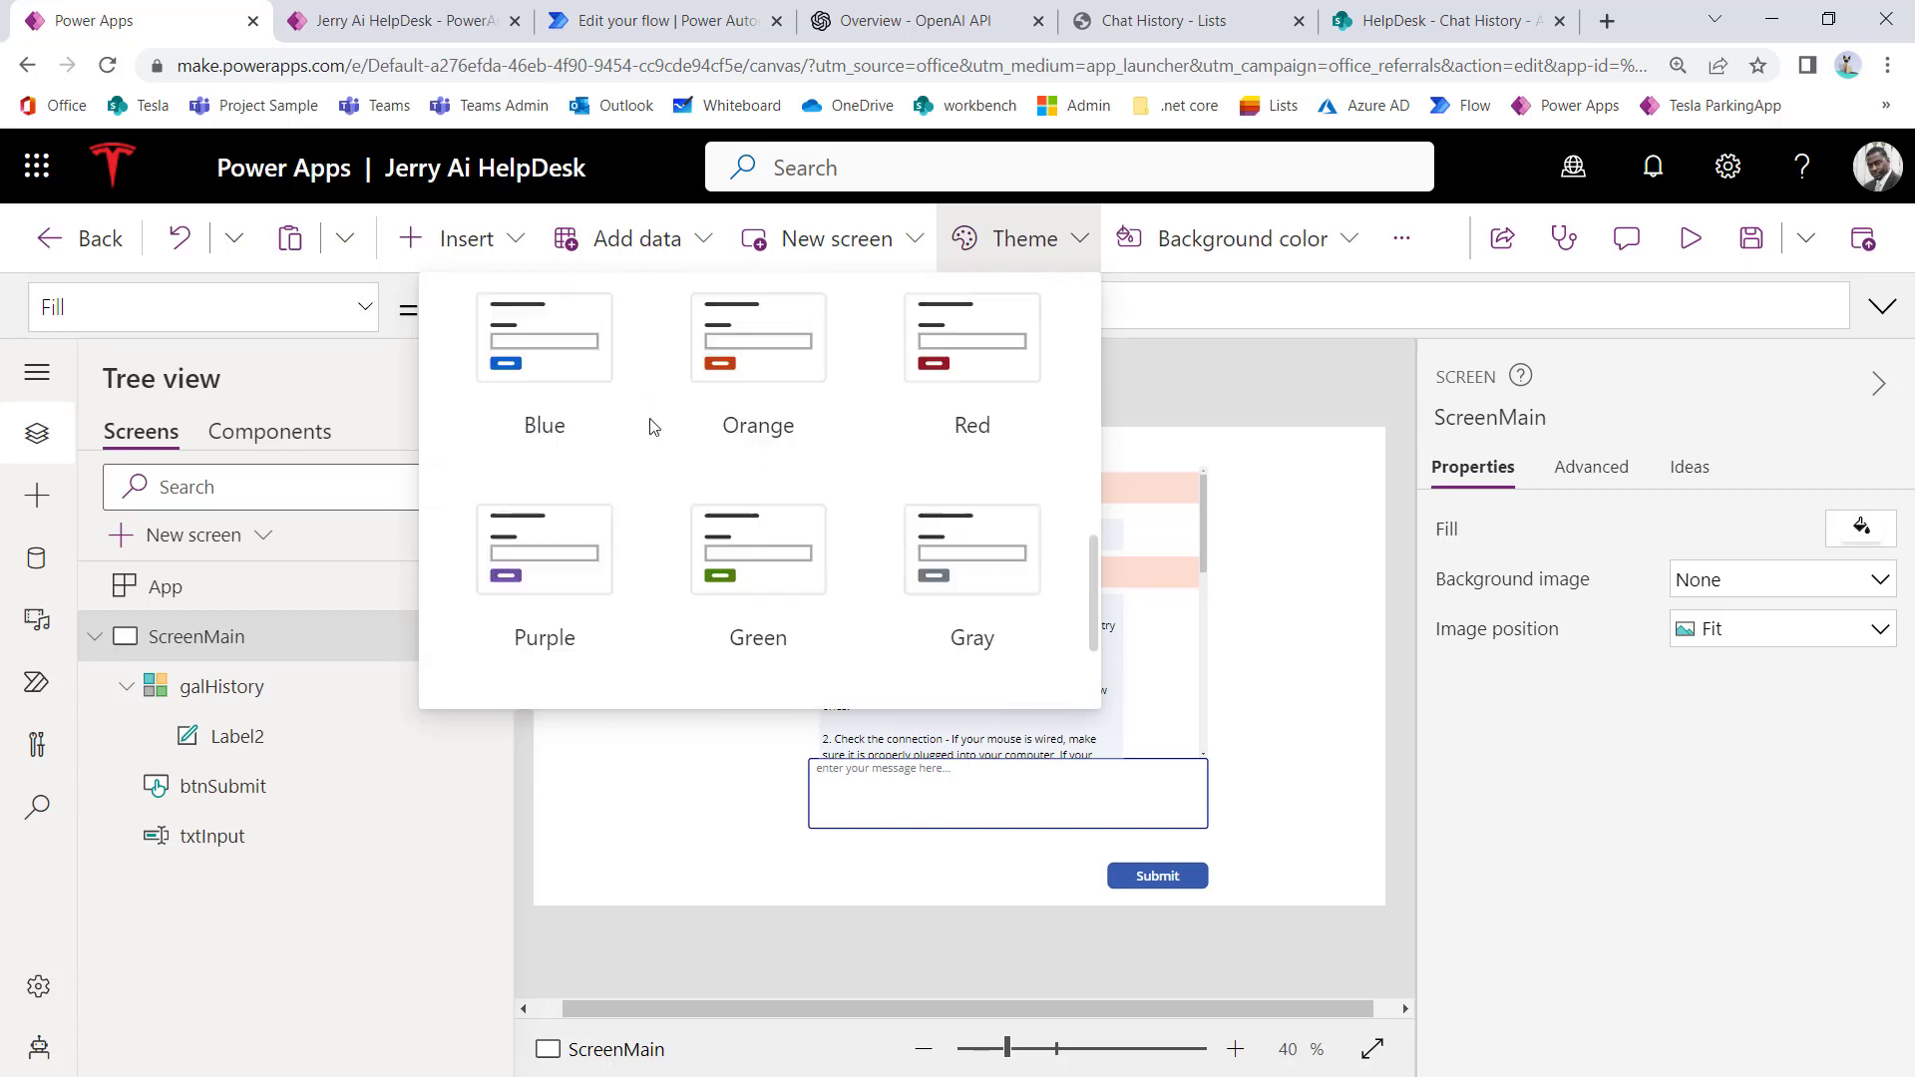
pyautogui.click(954, 577)
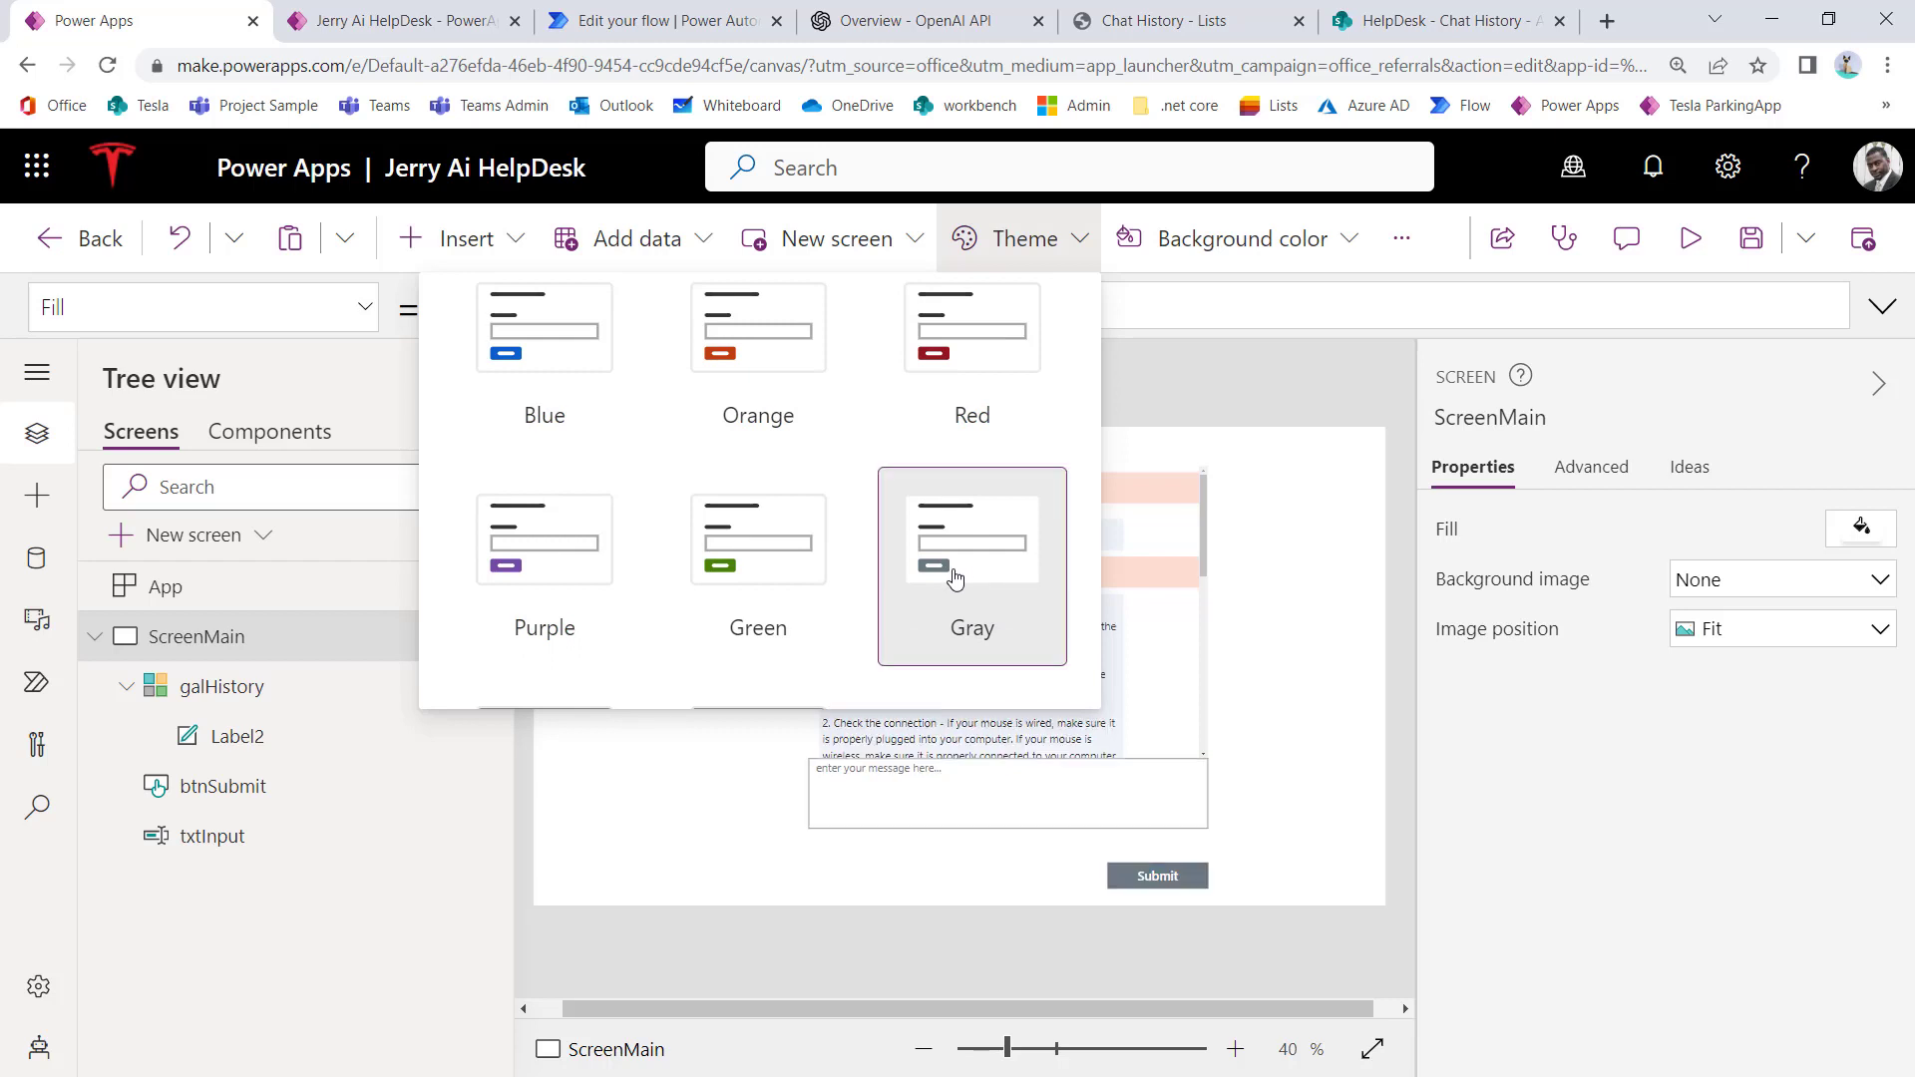
pyautogui.click(1280, 798)
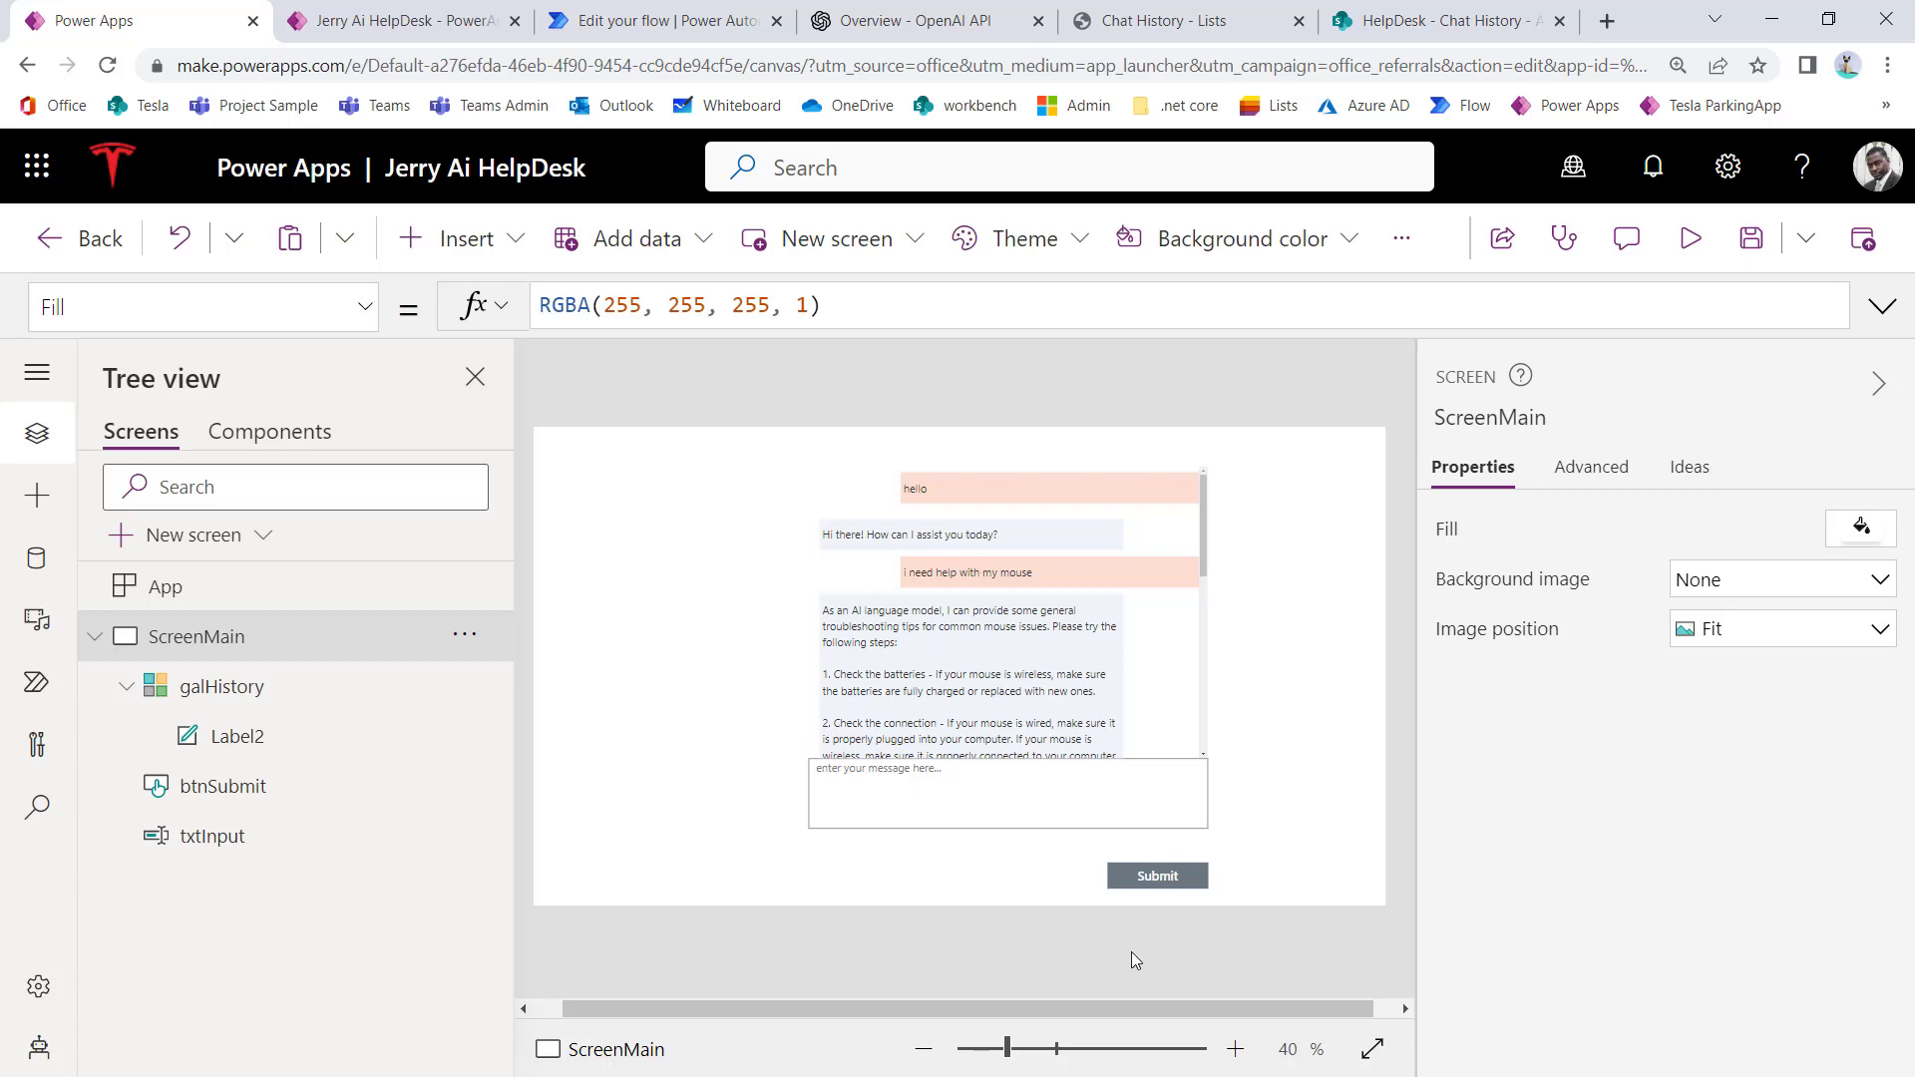
# Step: Duplicate the Submit button and place the copy beside the original at X 738, Y 700
pyautogui.click(1147, 876)
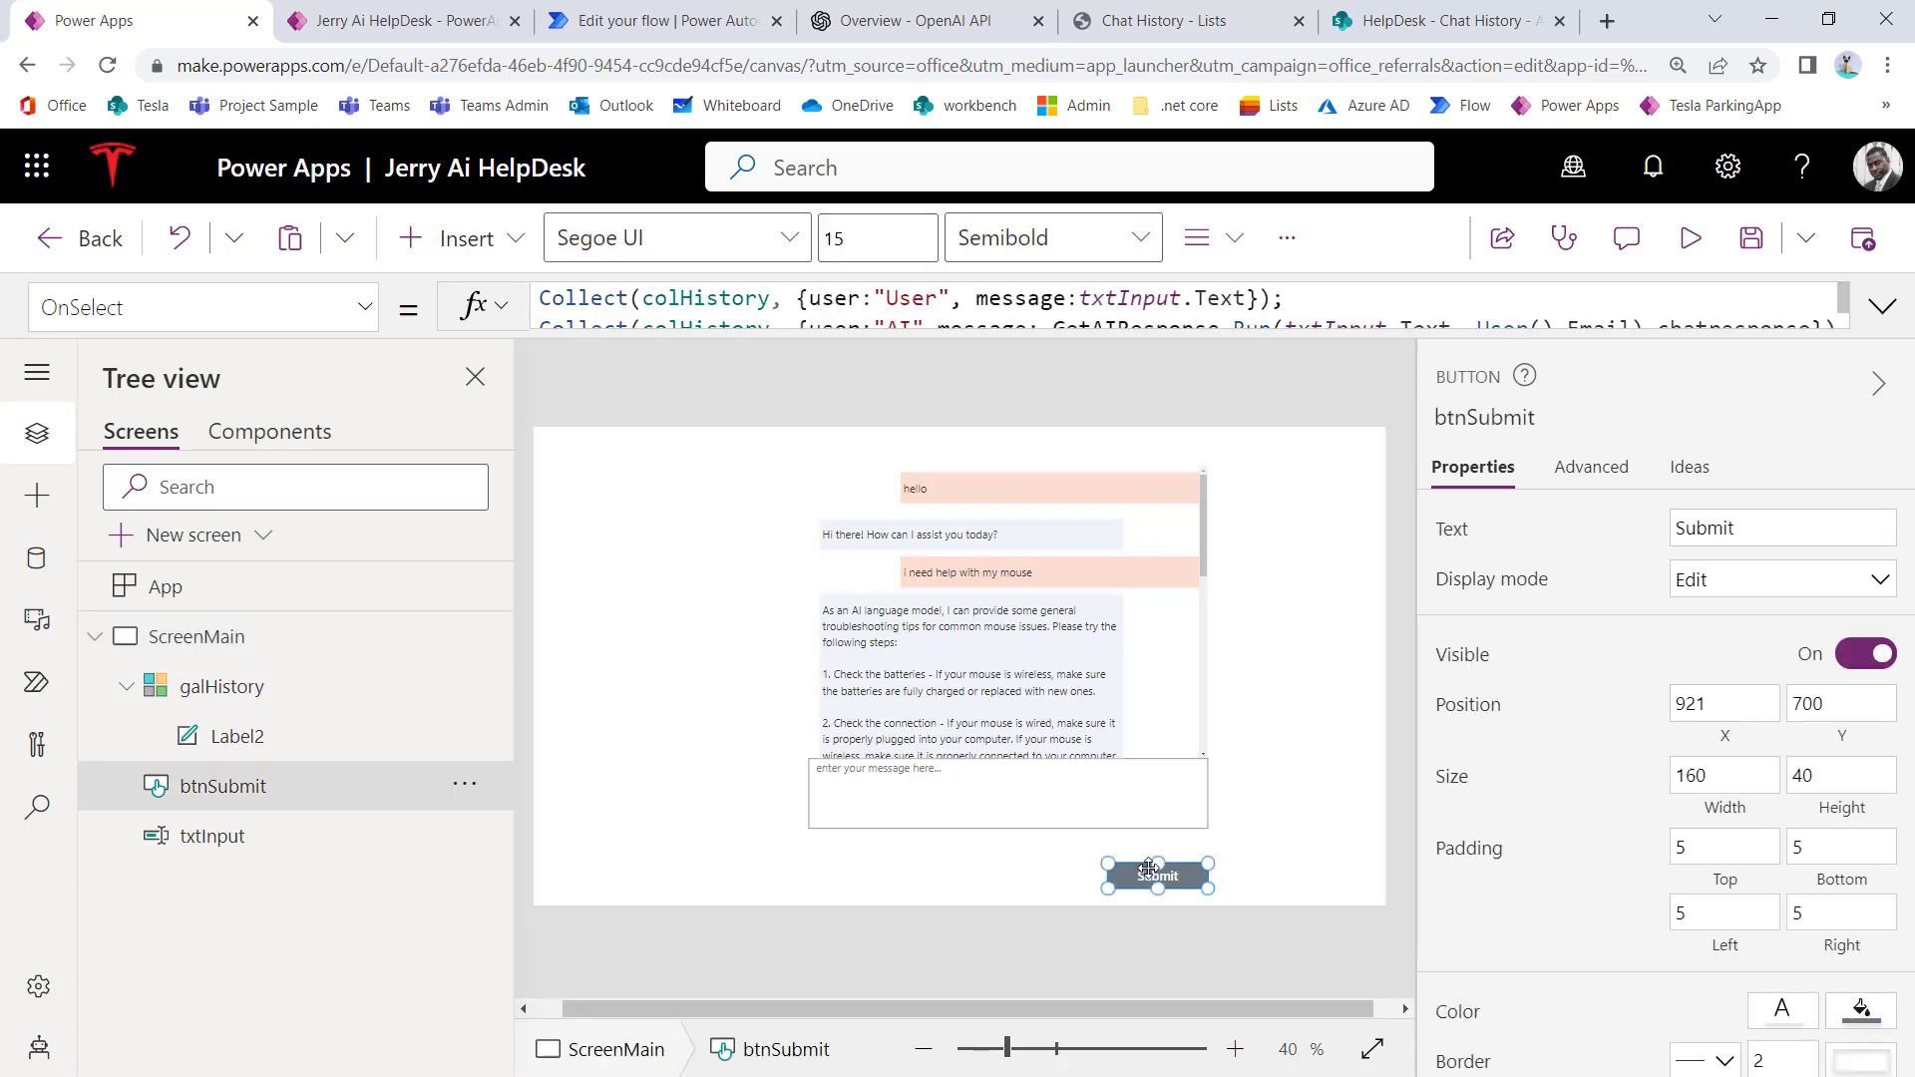
pyautogui.hotkey('ctrl', 'c')
pyautogui.hotkey('ctrl', 'v')
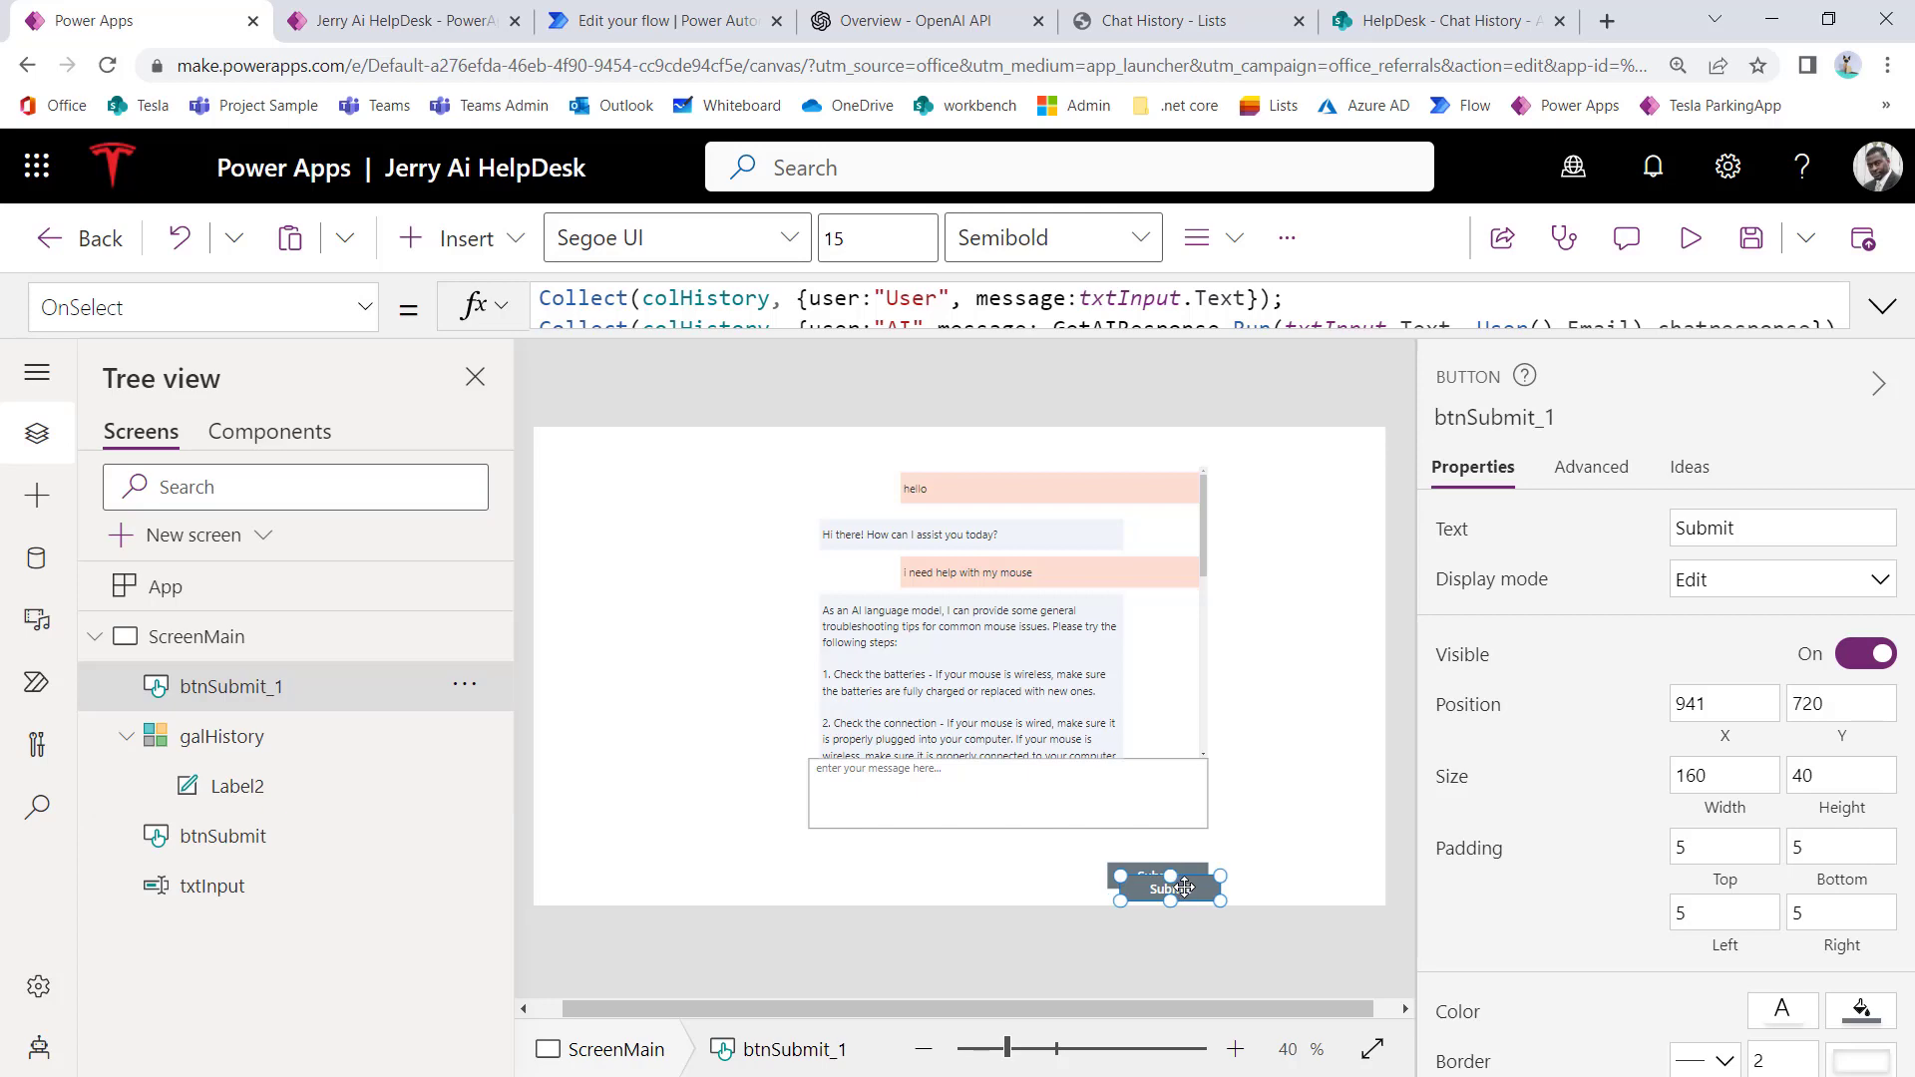
pyautogui.moveTo(1182, 883); pyautogui.dragTo(1062, 874)
pyautogui.click(1235, 1049)
pyautogui.click(1235, 1049)
pyautogui.click(1235, 1050)
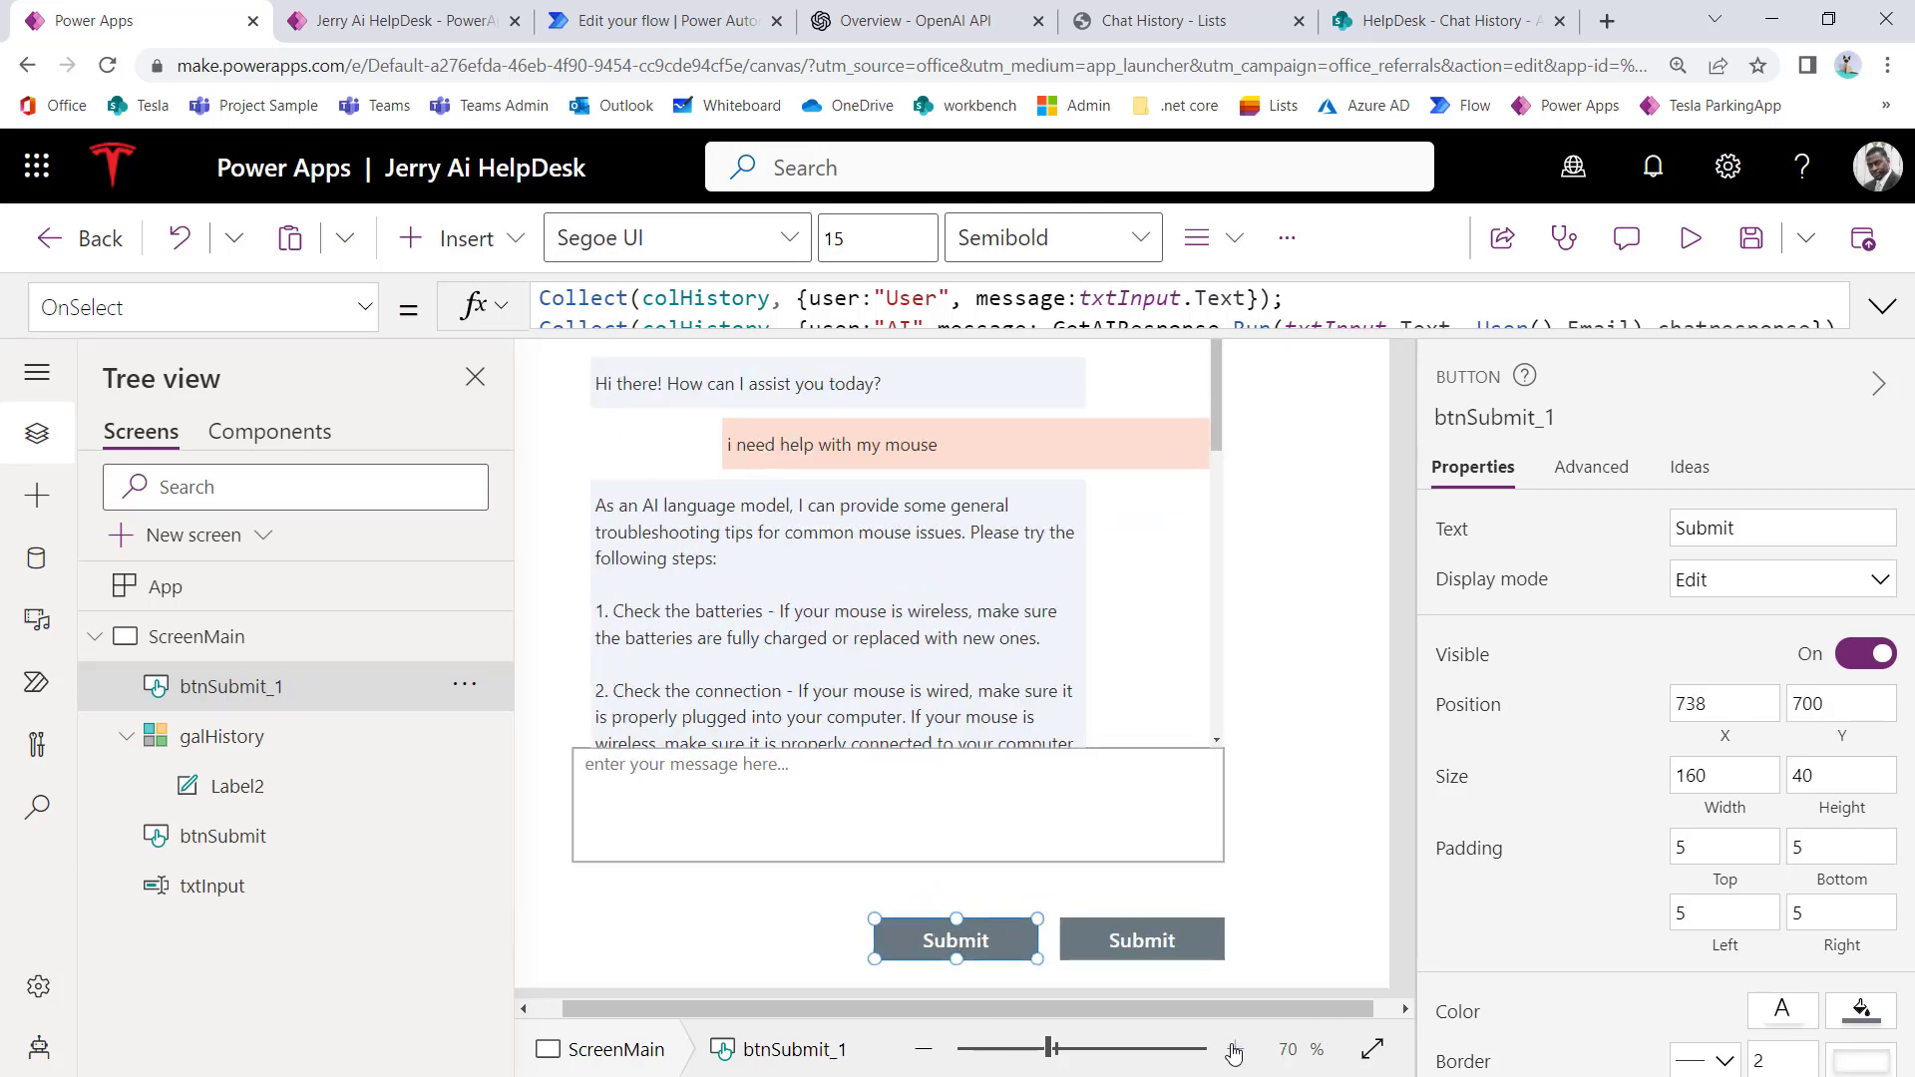
# Step: Examine the formatting and behavior properties of the original Submit button and its copy
pyautogui.scroll(-1, 1210, 794)
pyautogui.click(1175, 910)
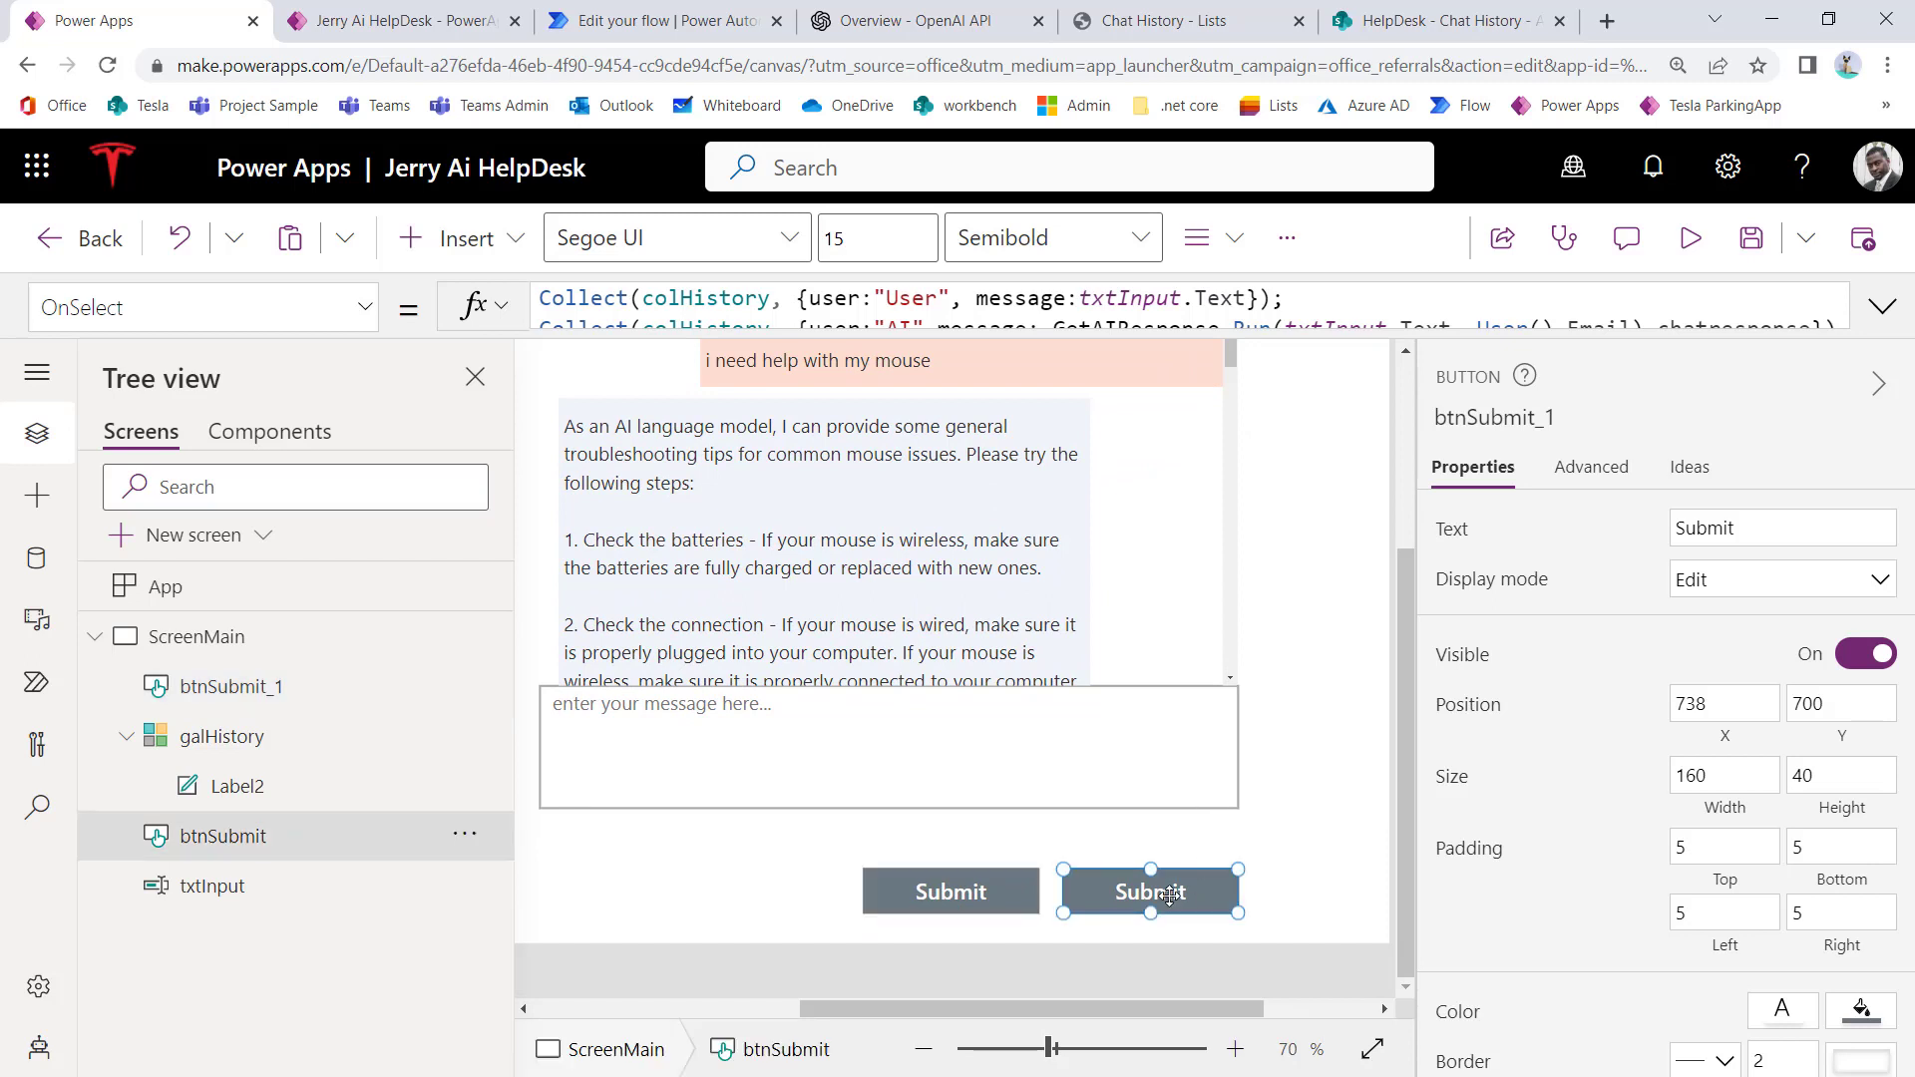
pyautogui.scroll(-5, 1626, 858)
pyautogui.scroll(-1, 1606, 846)
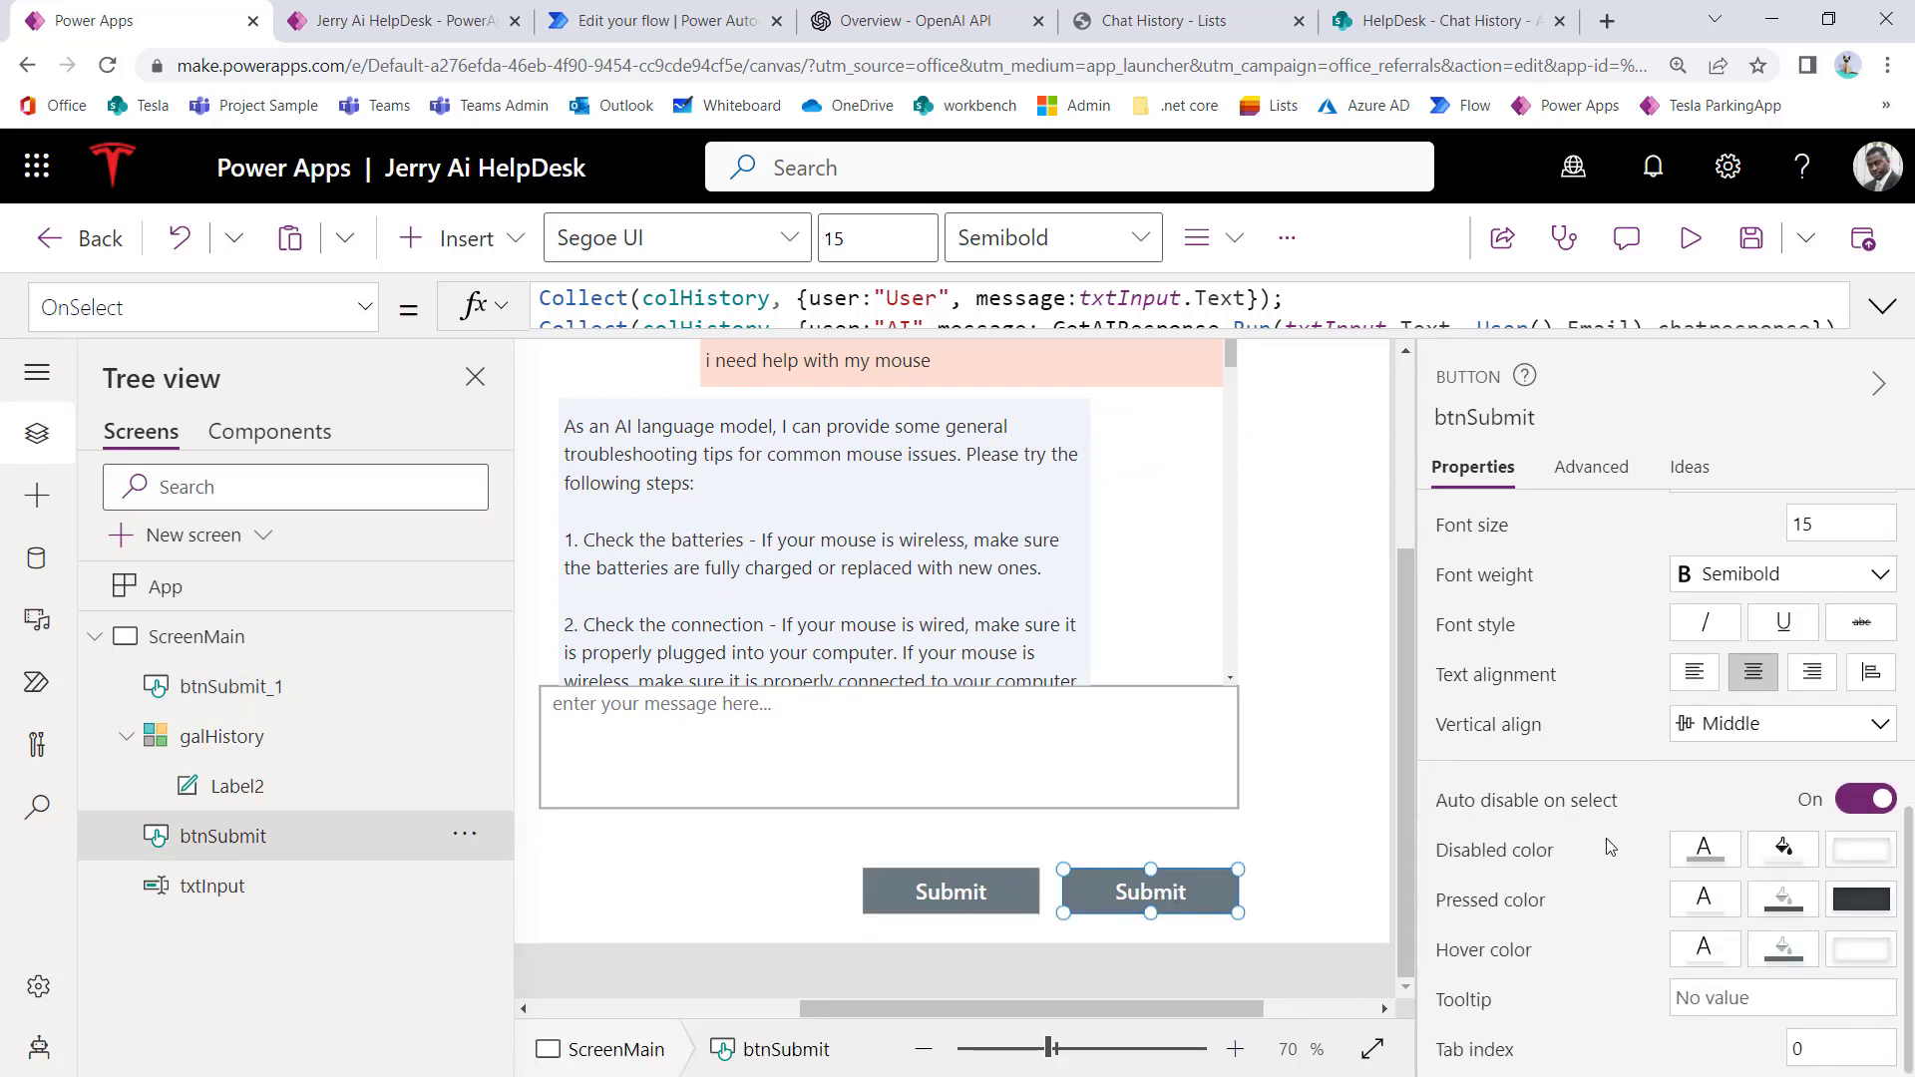
pyautogui.scroll(3, 1606, 846)
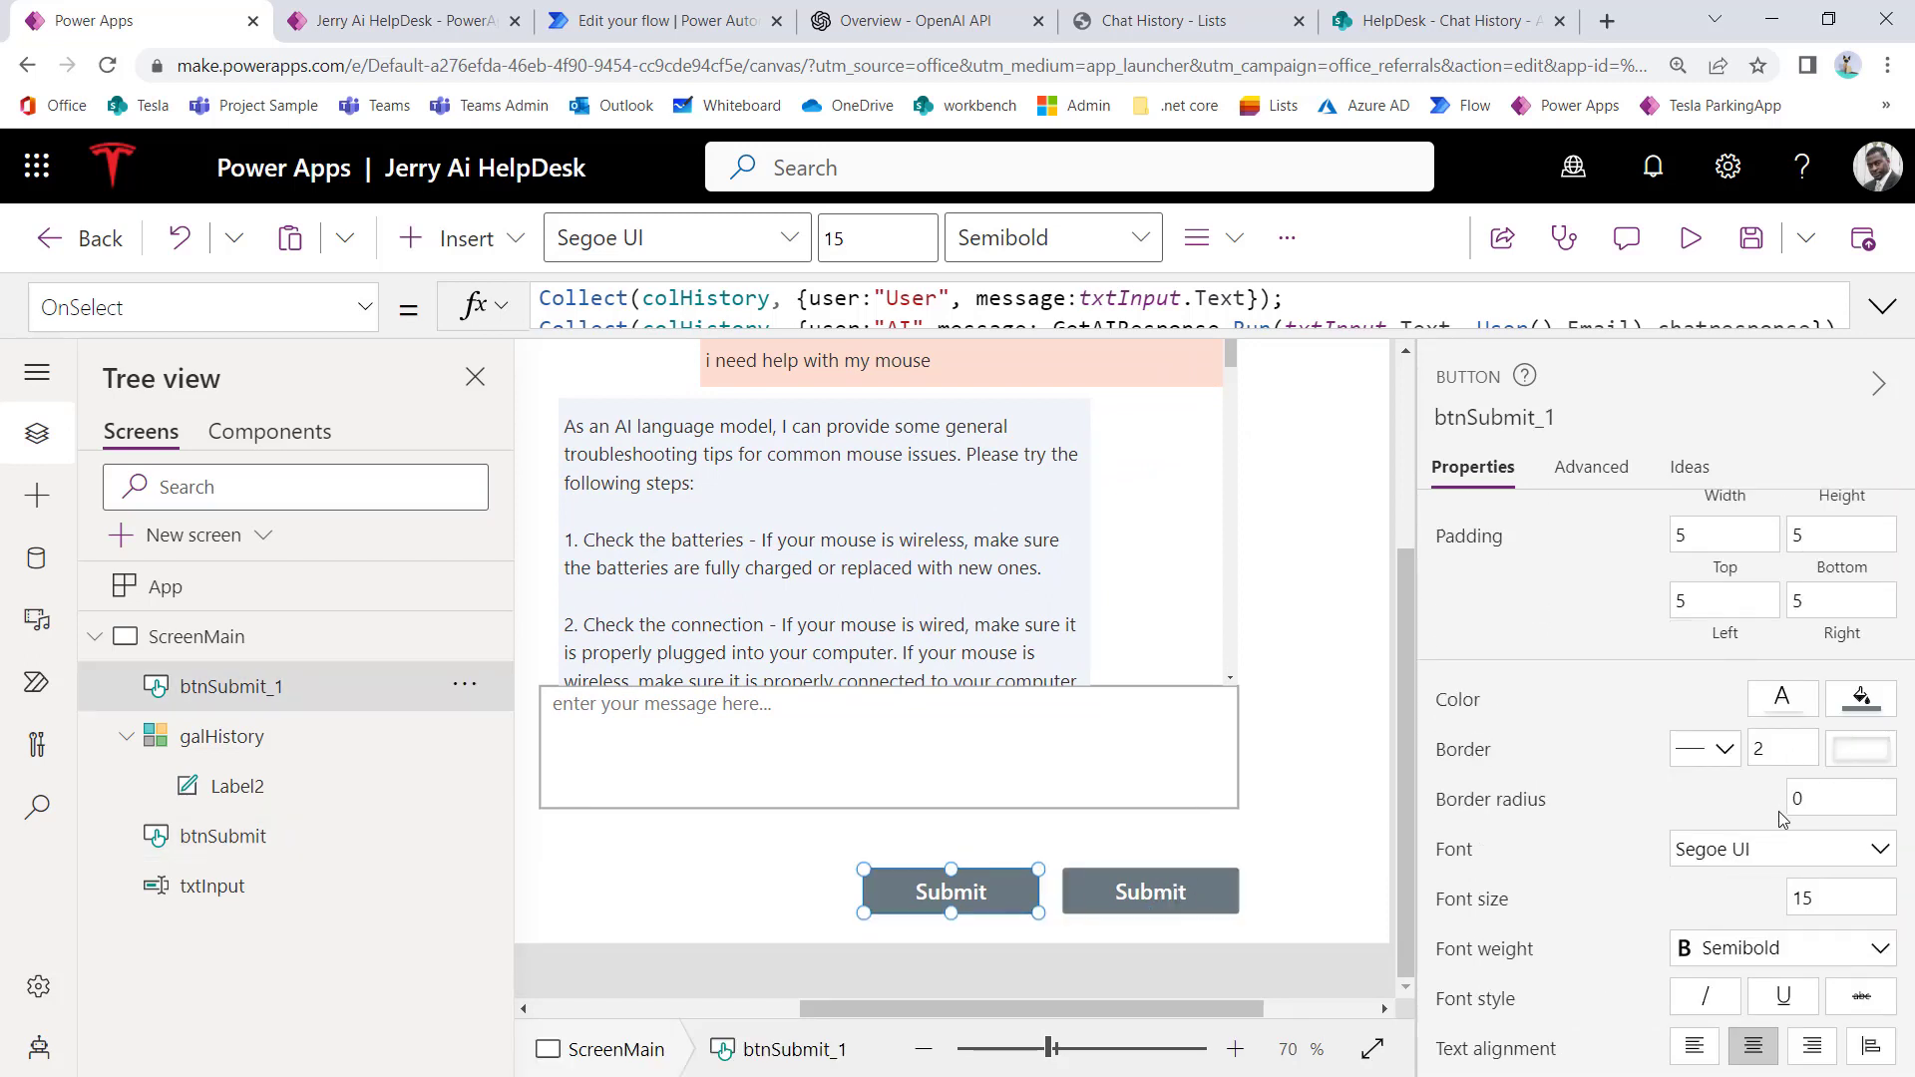
pyautogui.scroll(-3, 1712, 800)
pyautogui.scroll(5, 1709, 798)
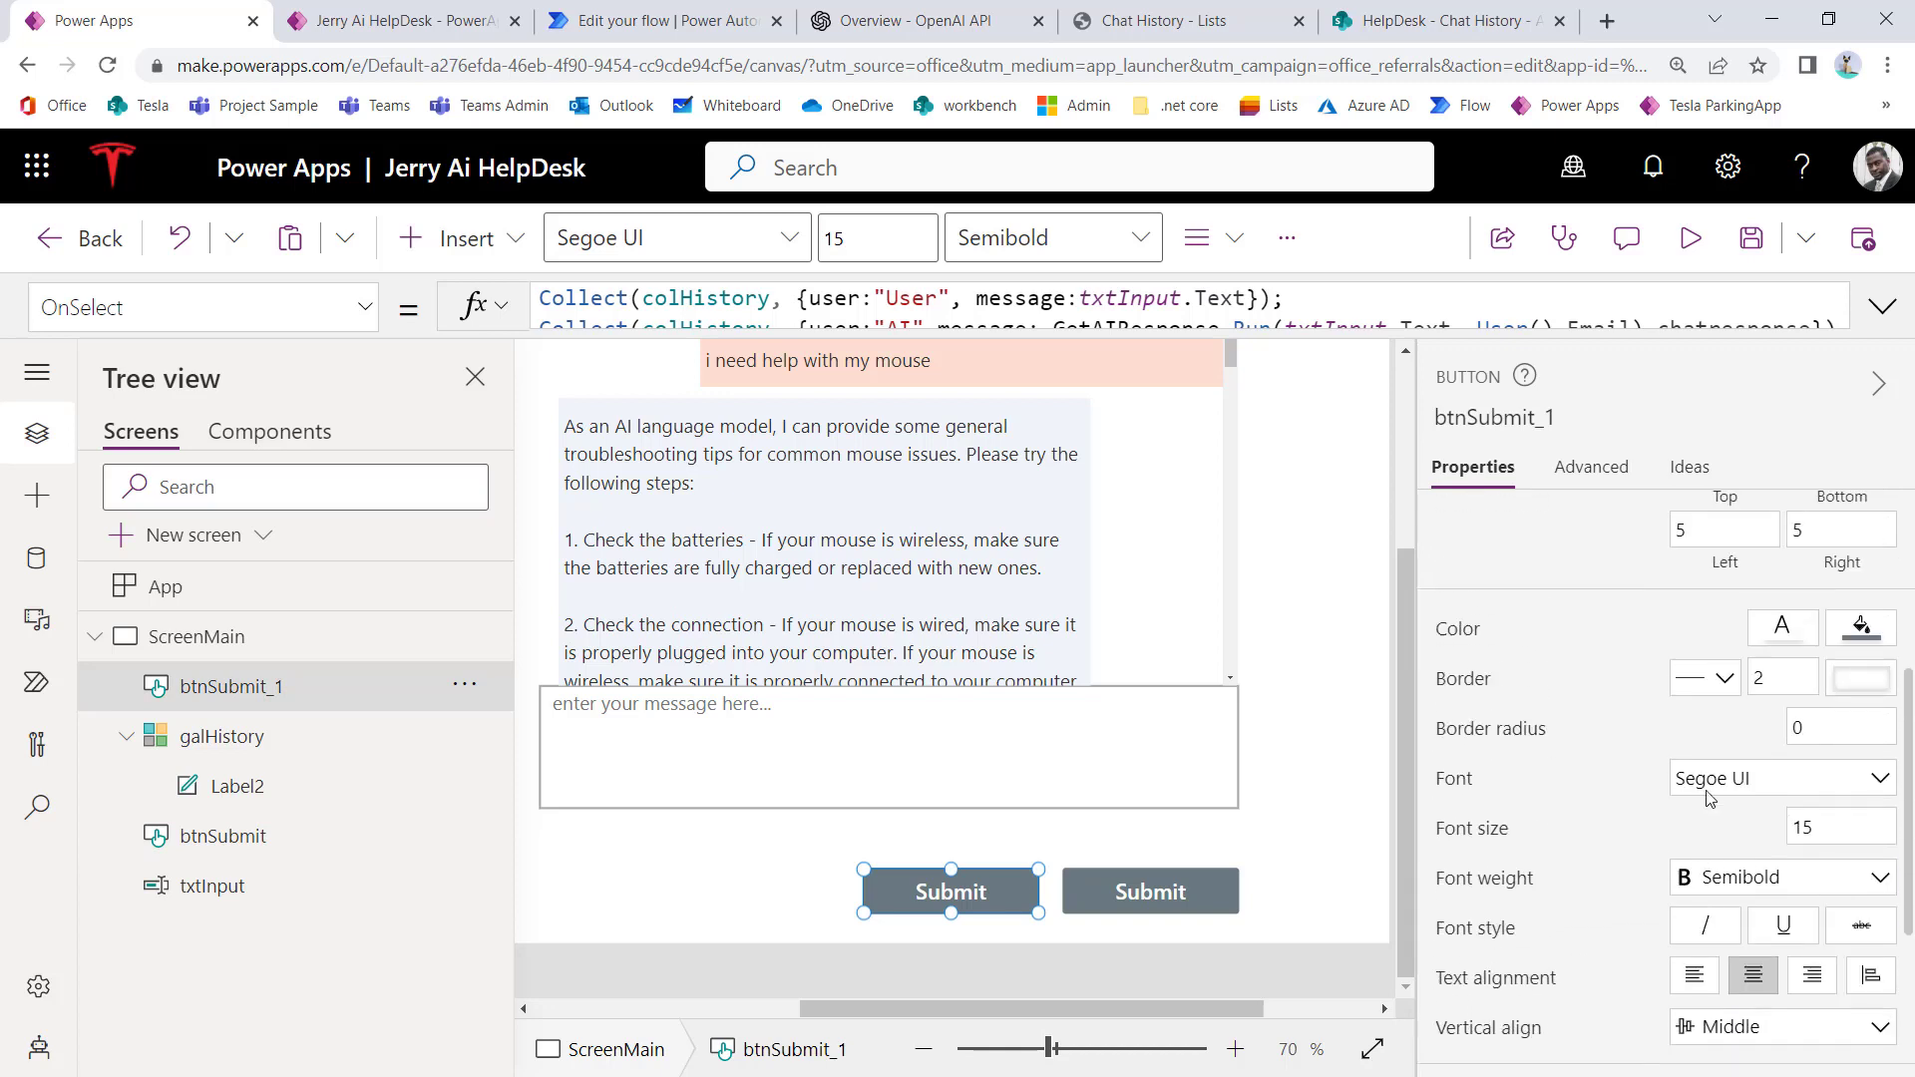
pyautogui.scroll(-3, 1710, 798)
pyautogui.click(1195, 973)
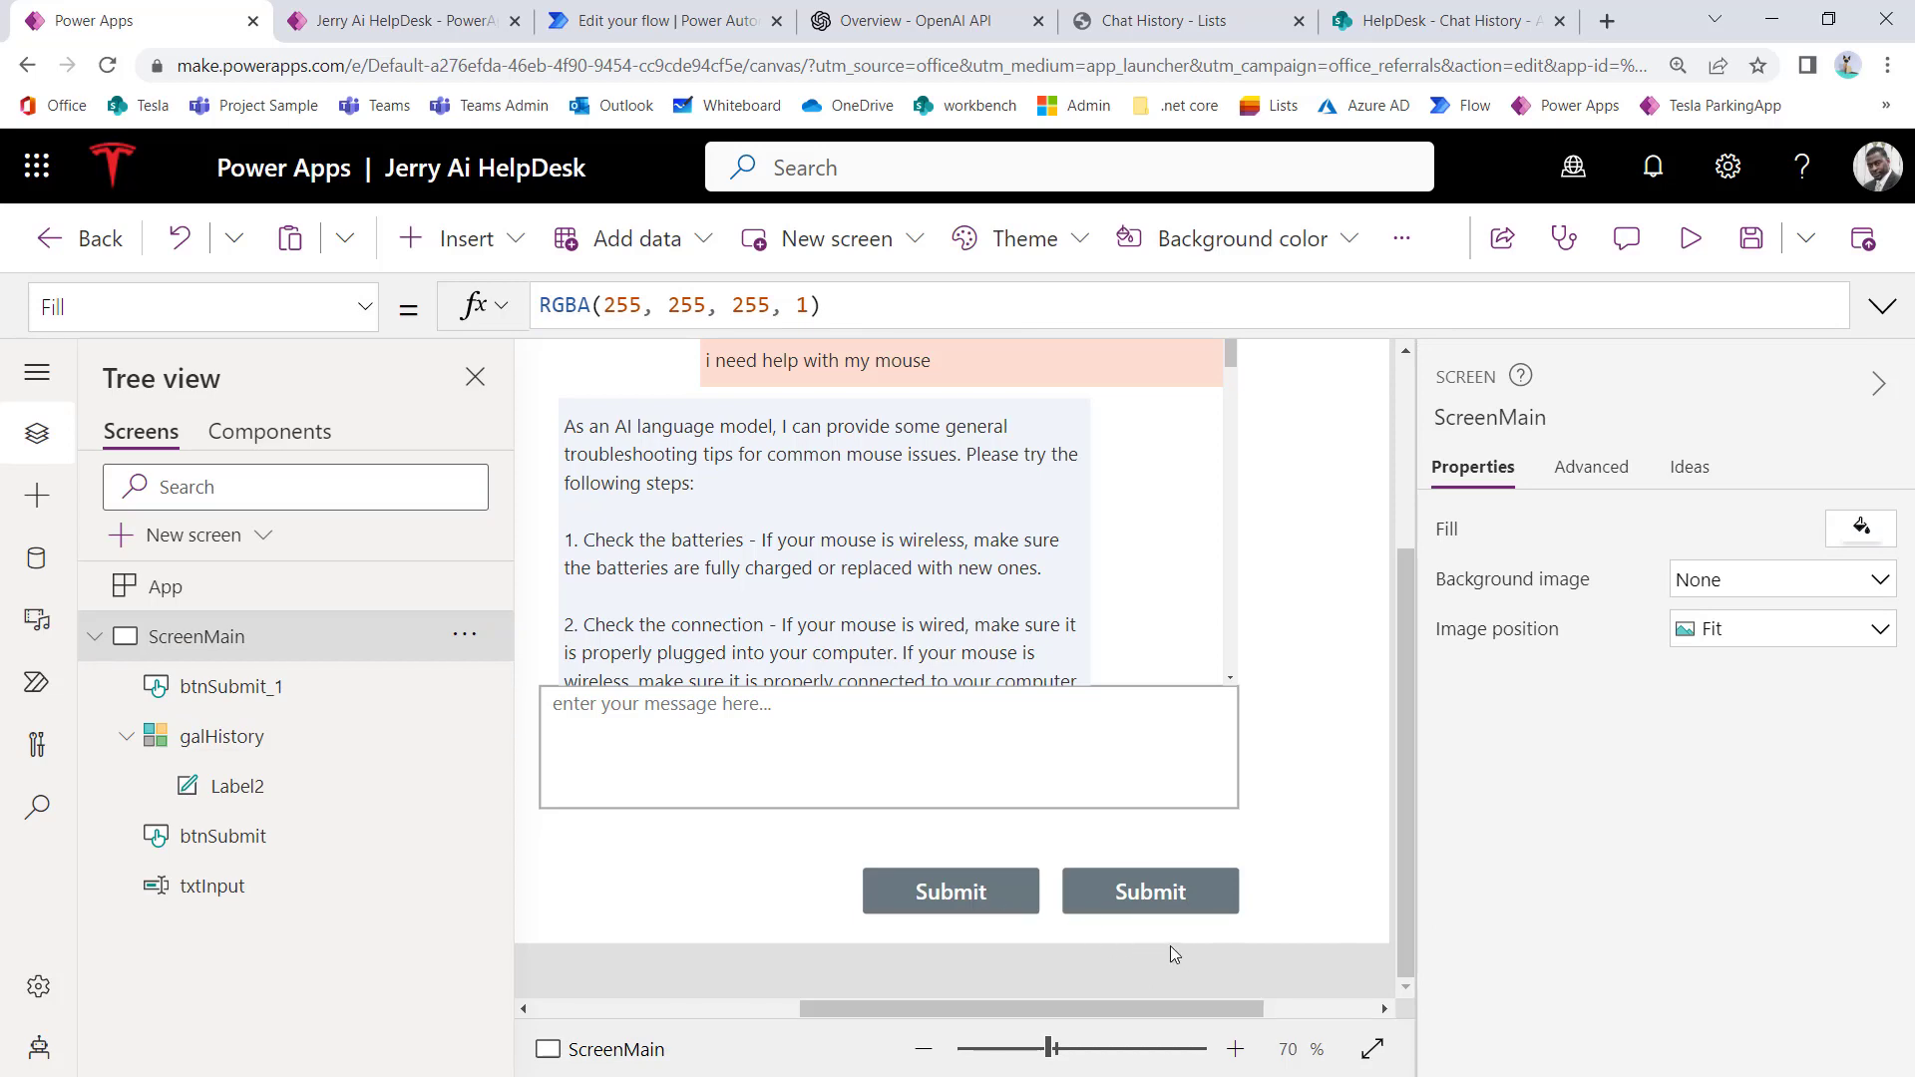
pyautogui.click(943, 895)
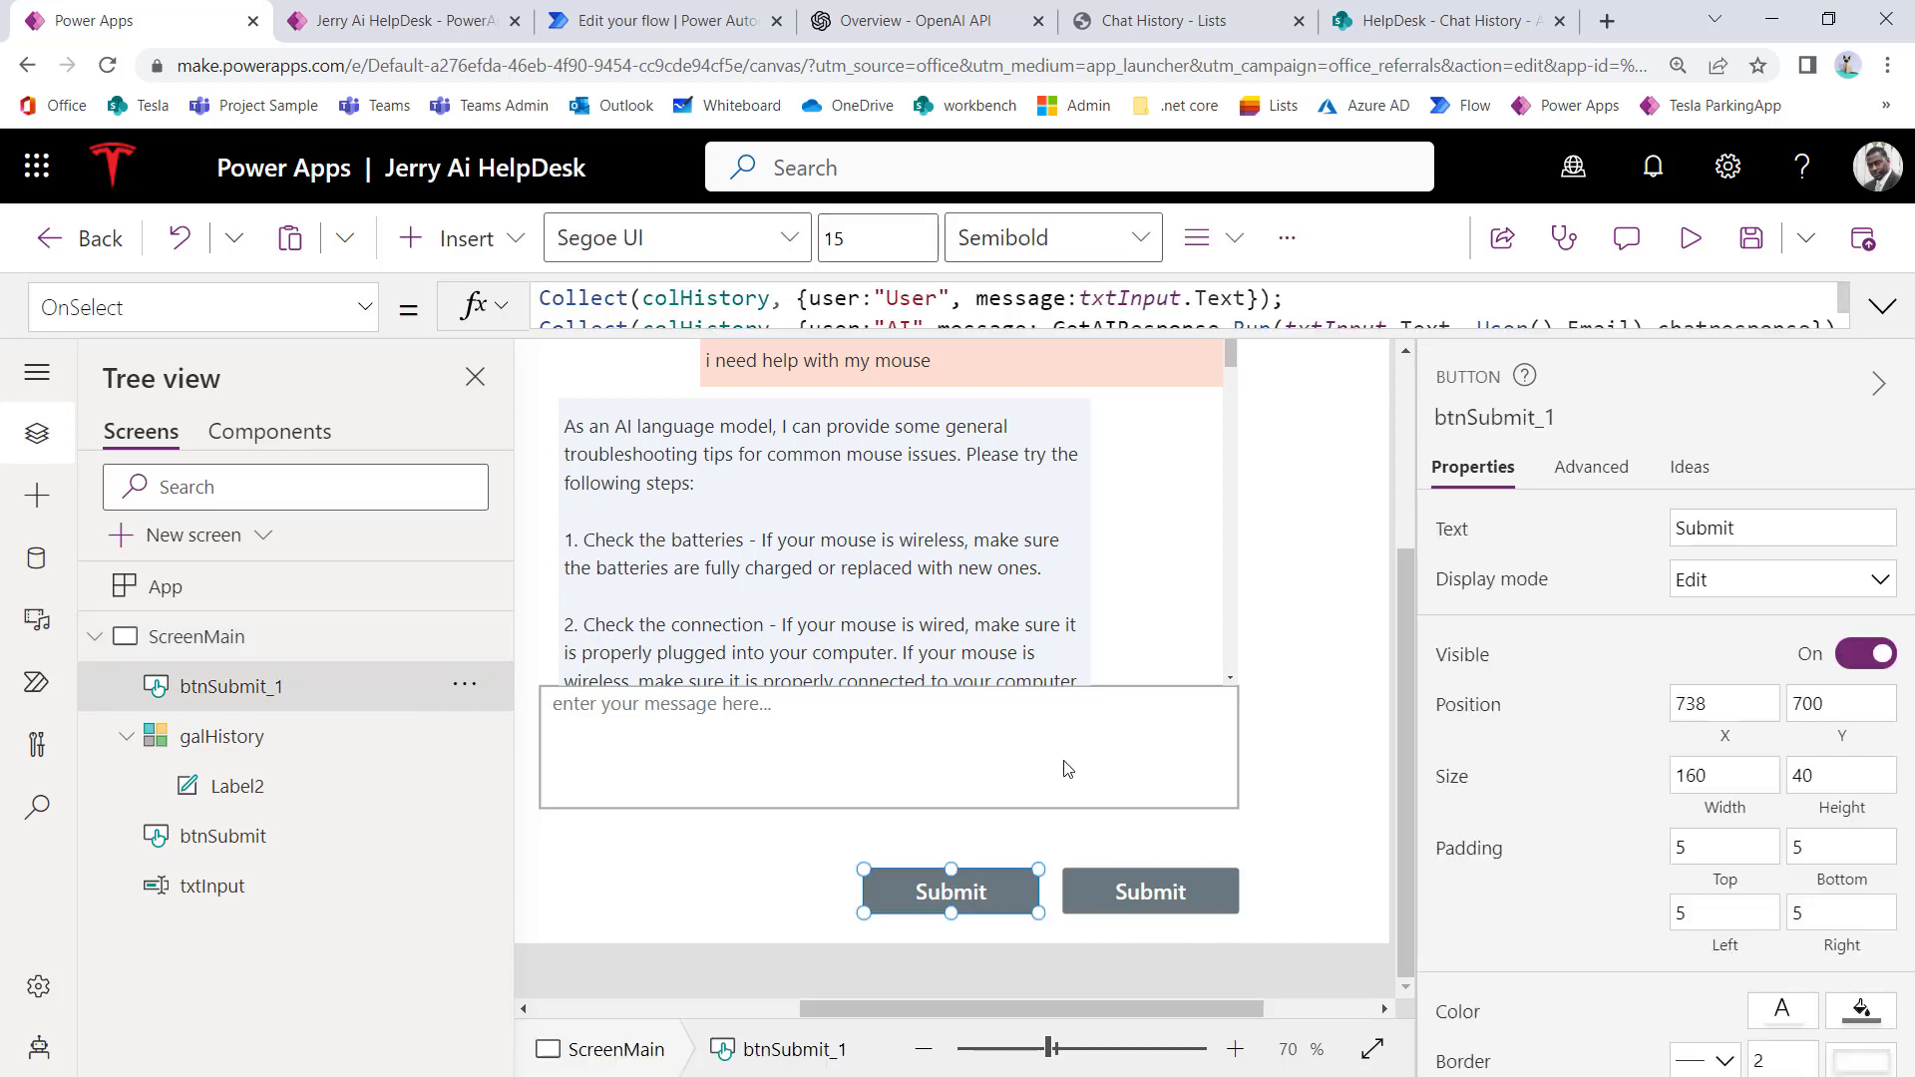
pyautogui.scroll(3, 1095, 743)
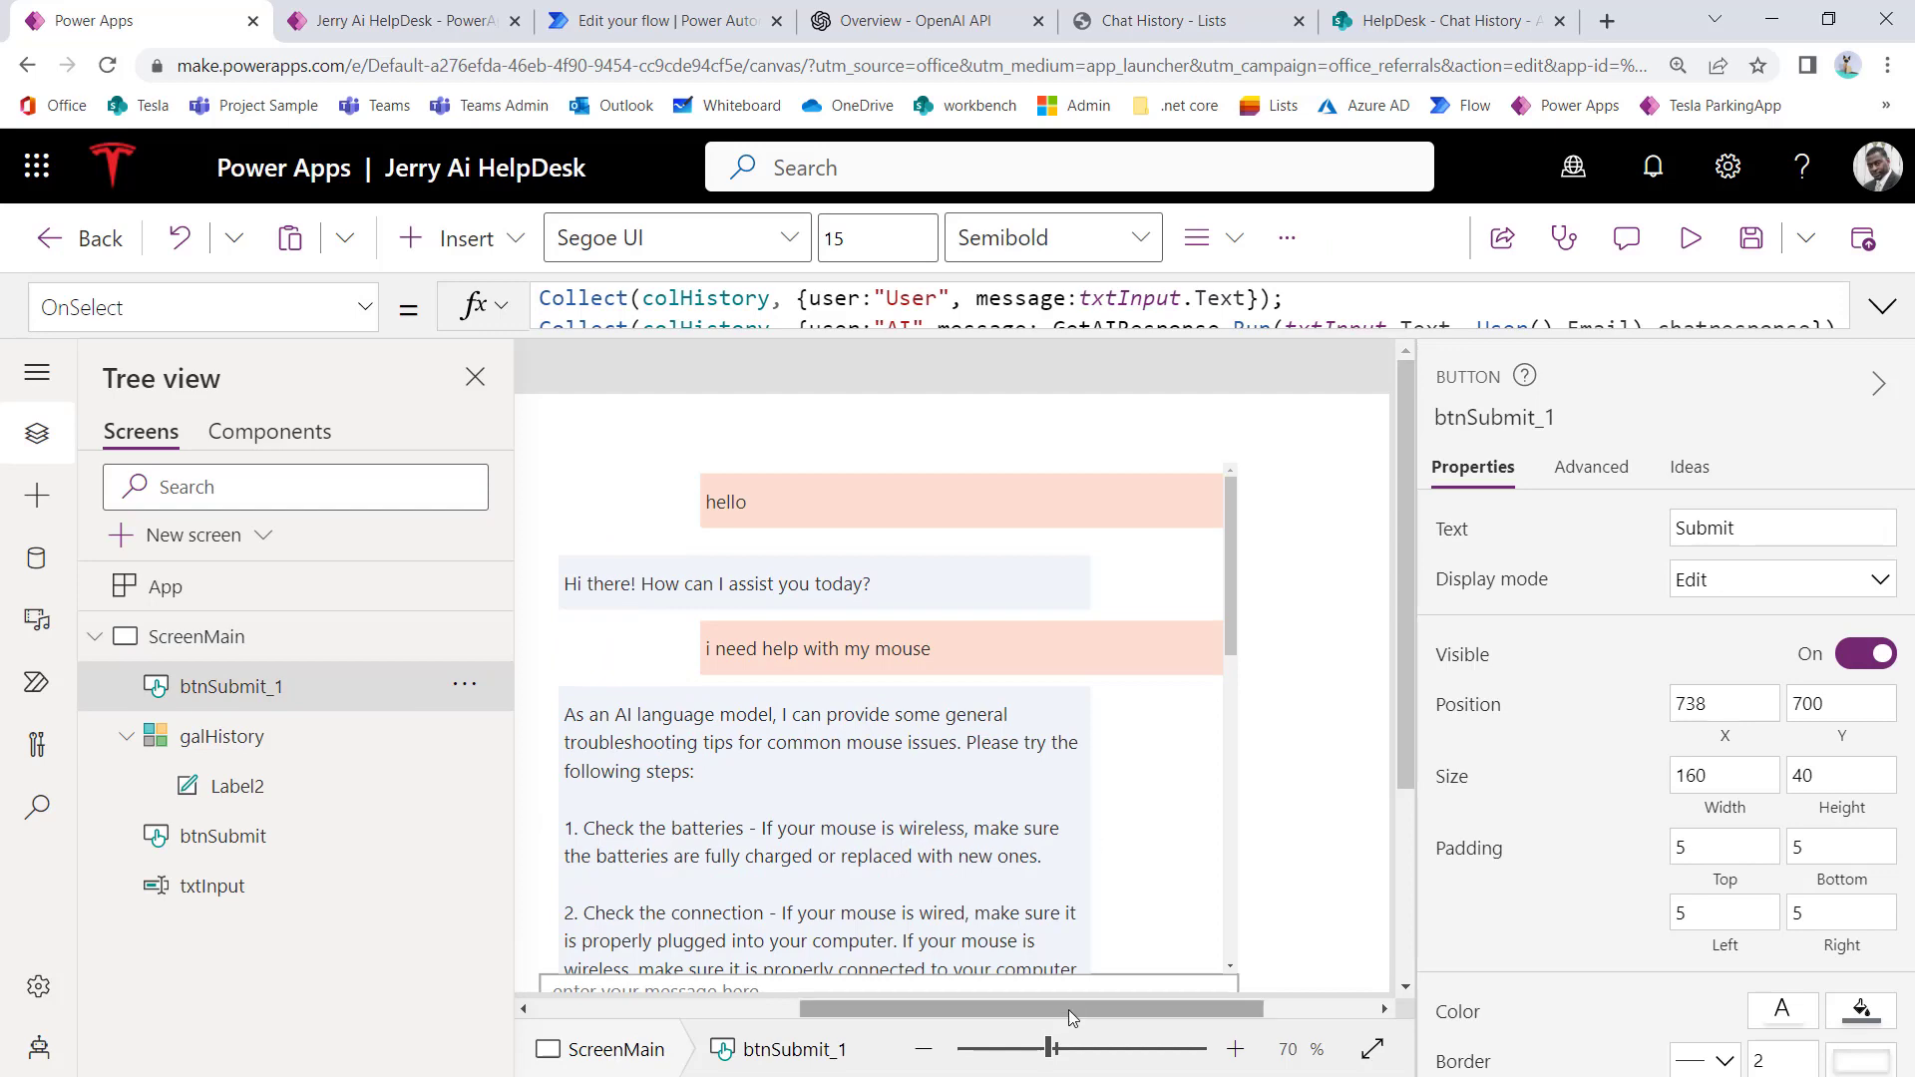
pyautogui.moveTo(1068, 1009); pyautogui.dragTo(915, 1018)
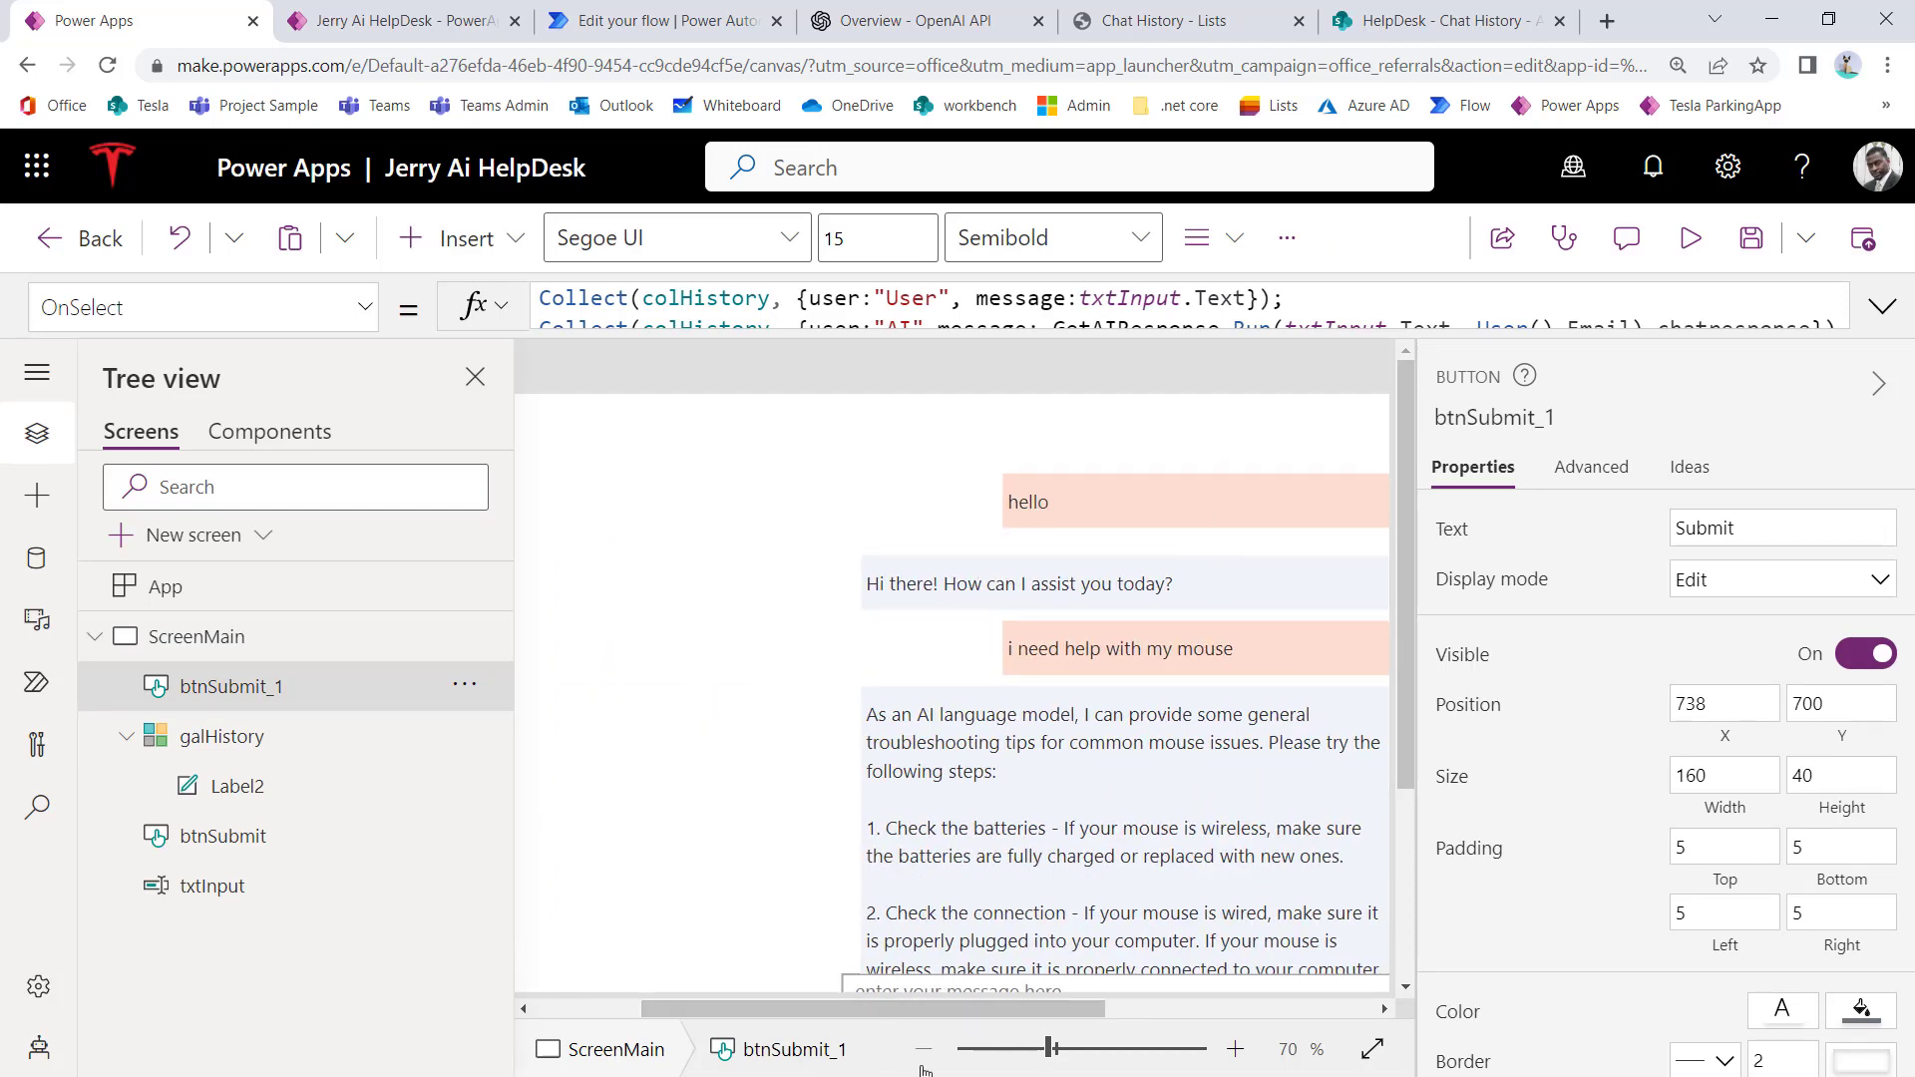
pyautogui.click(923, 1049)
pyautogui.scroll(1, 927, 798)
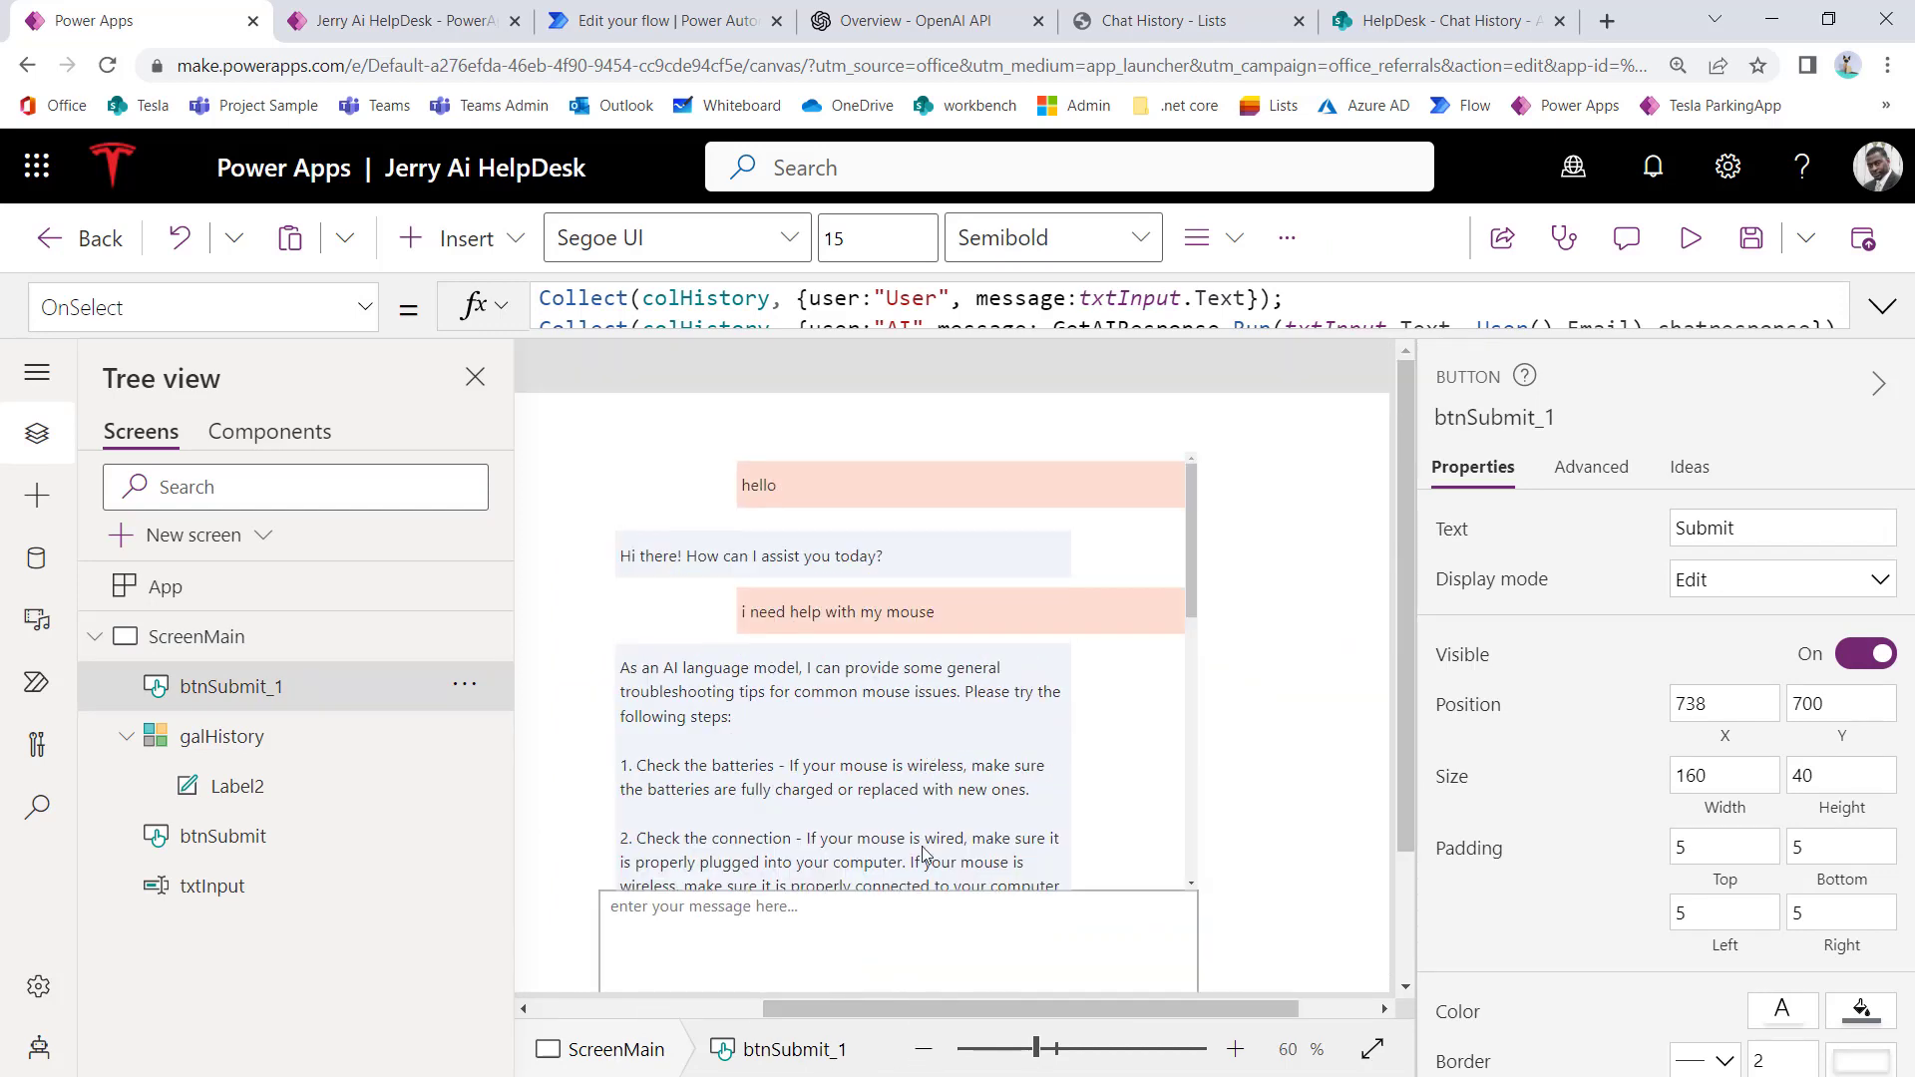
pyautogui.moveTo(912, 1007); pyautogui.dragTo(810, 1009)
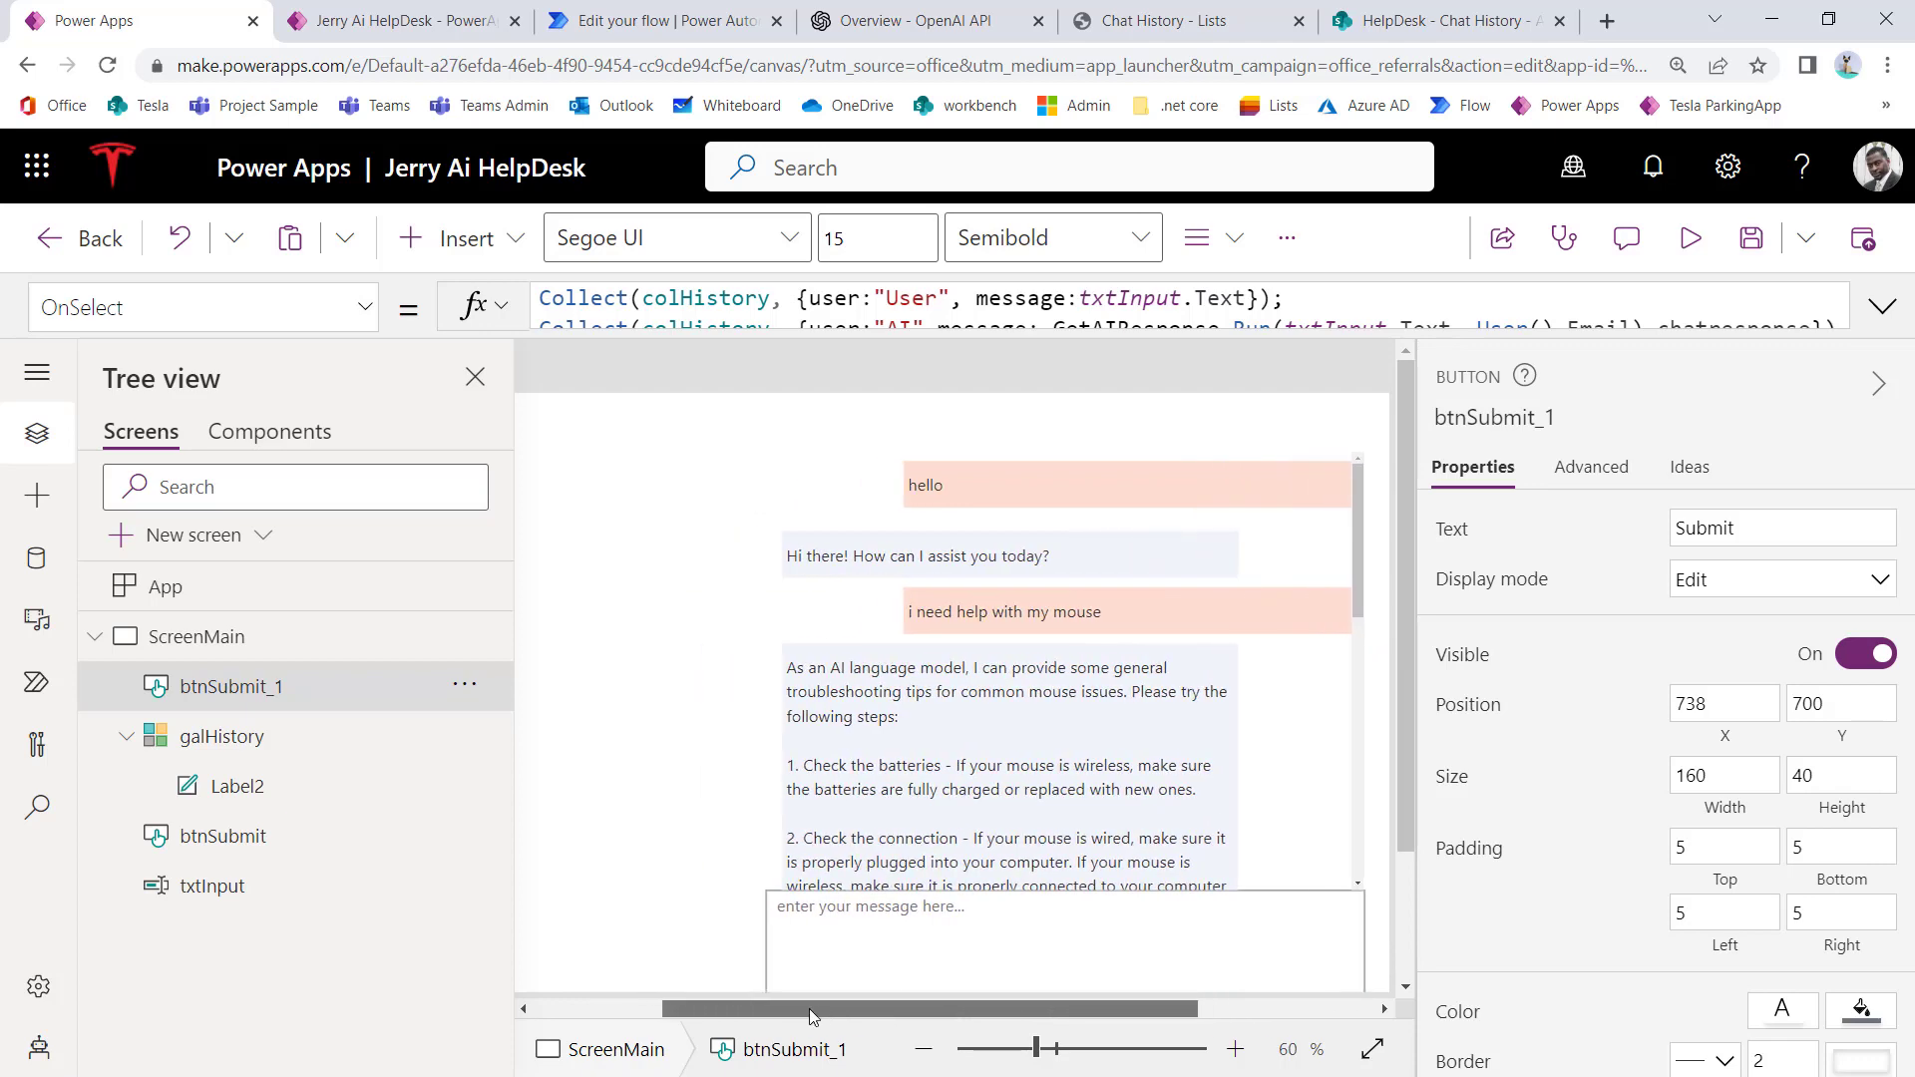
pyautogui.click(923, 1053)
pyautogui.click(923, 1054)
pyautogui.click(924, 1054)
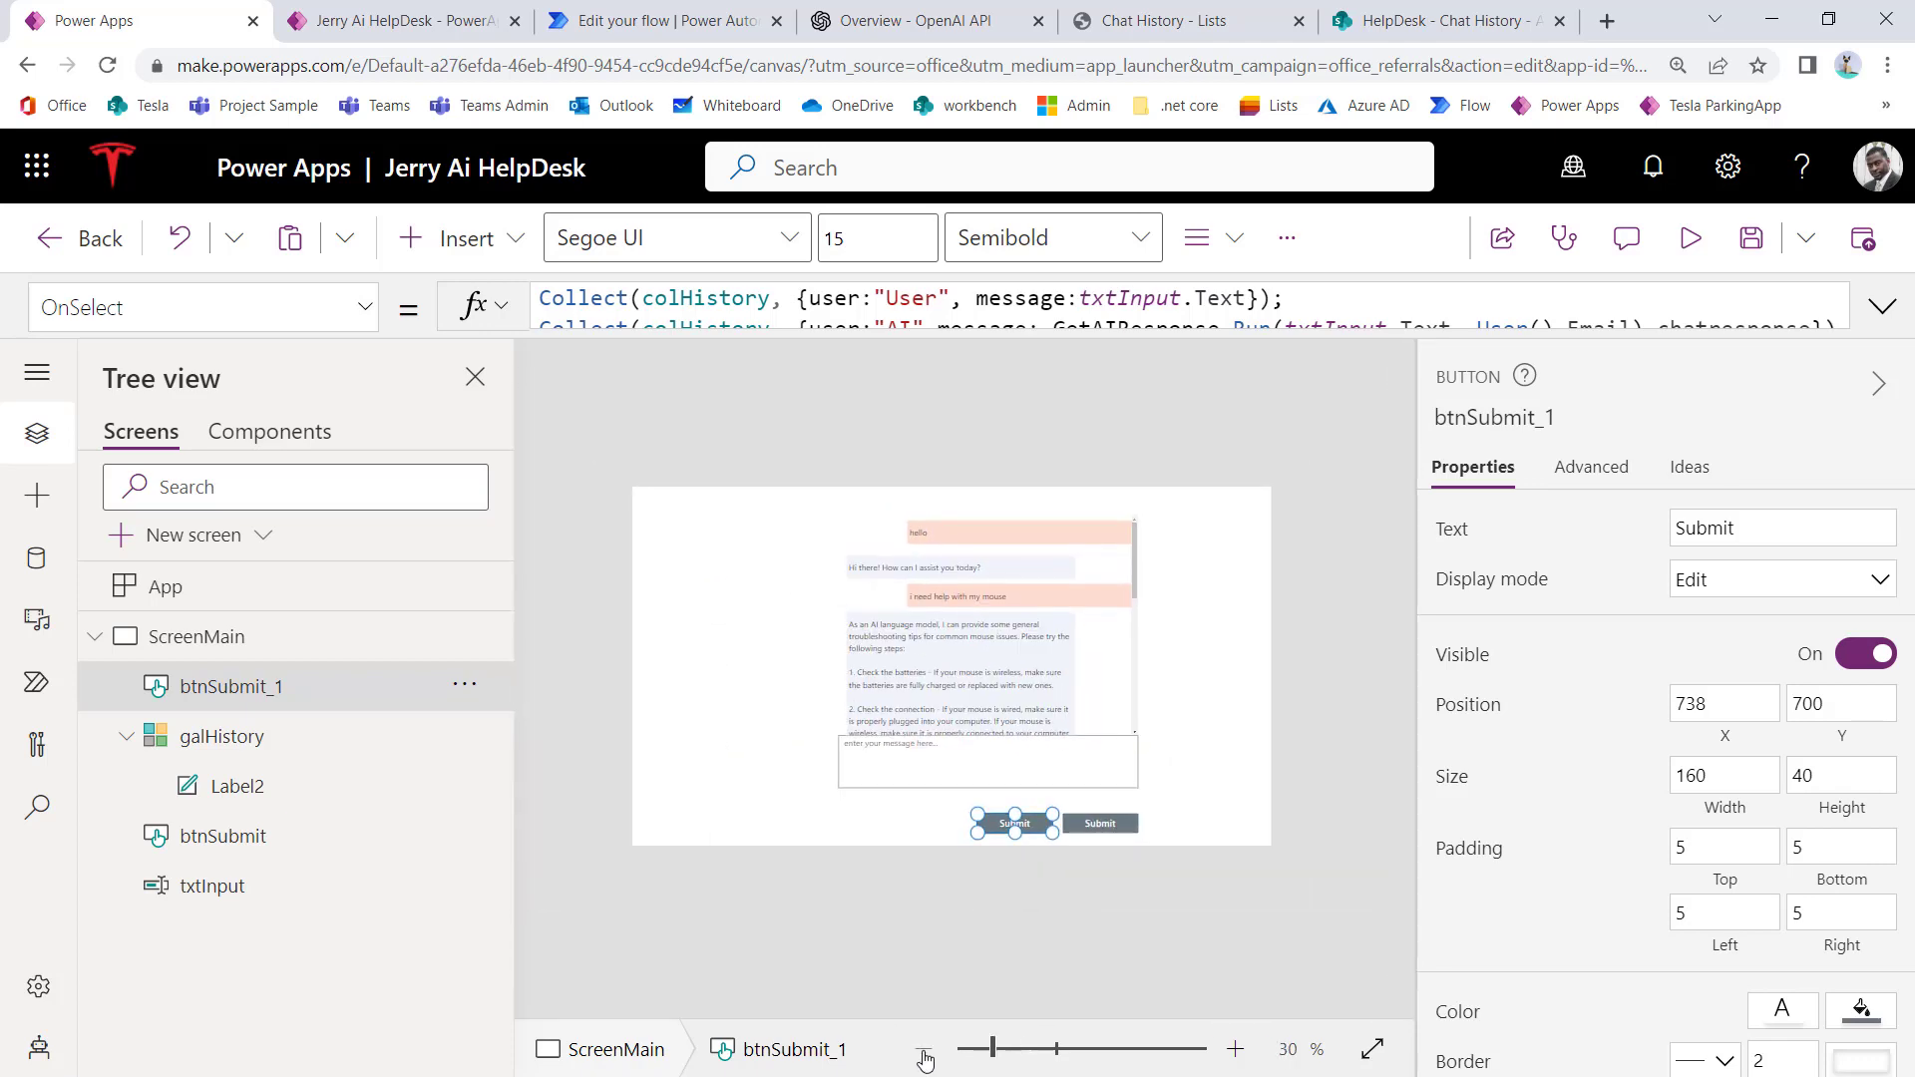
pyautogui.click(1235, 1050)
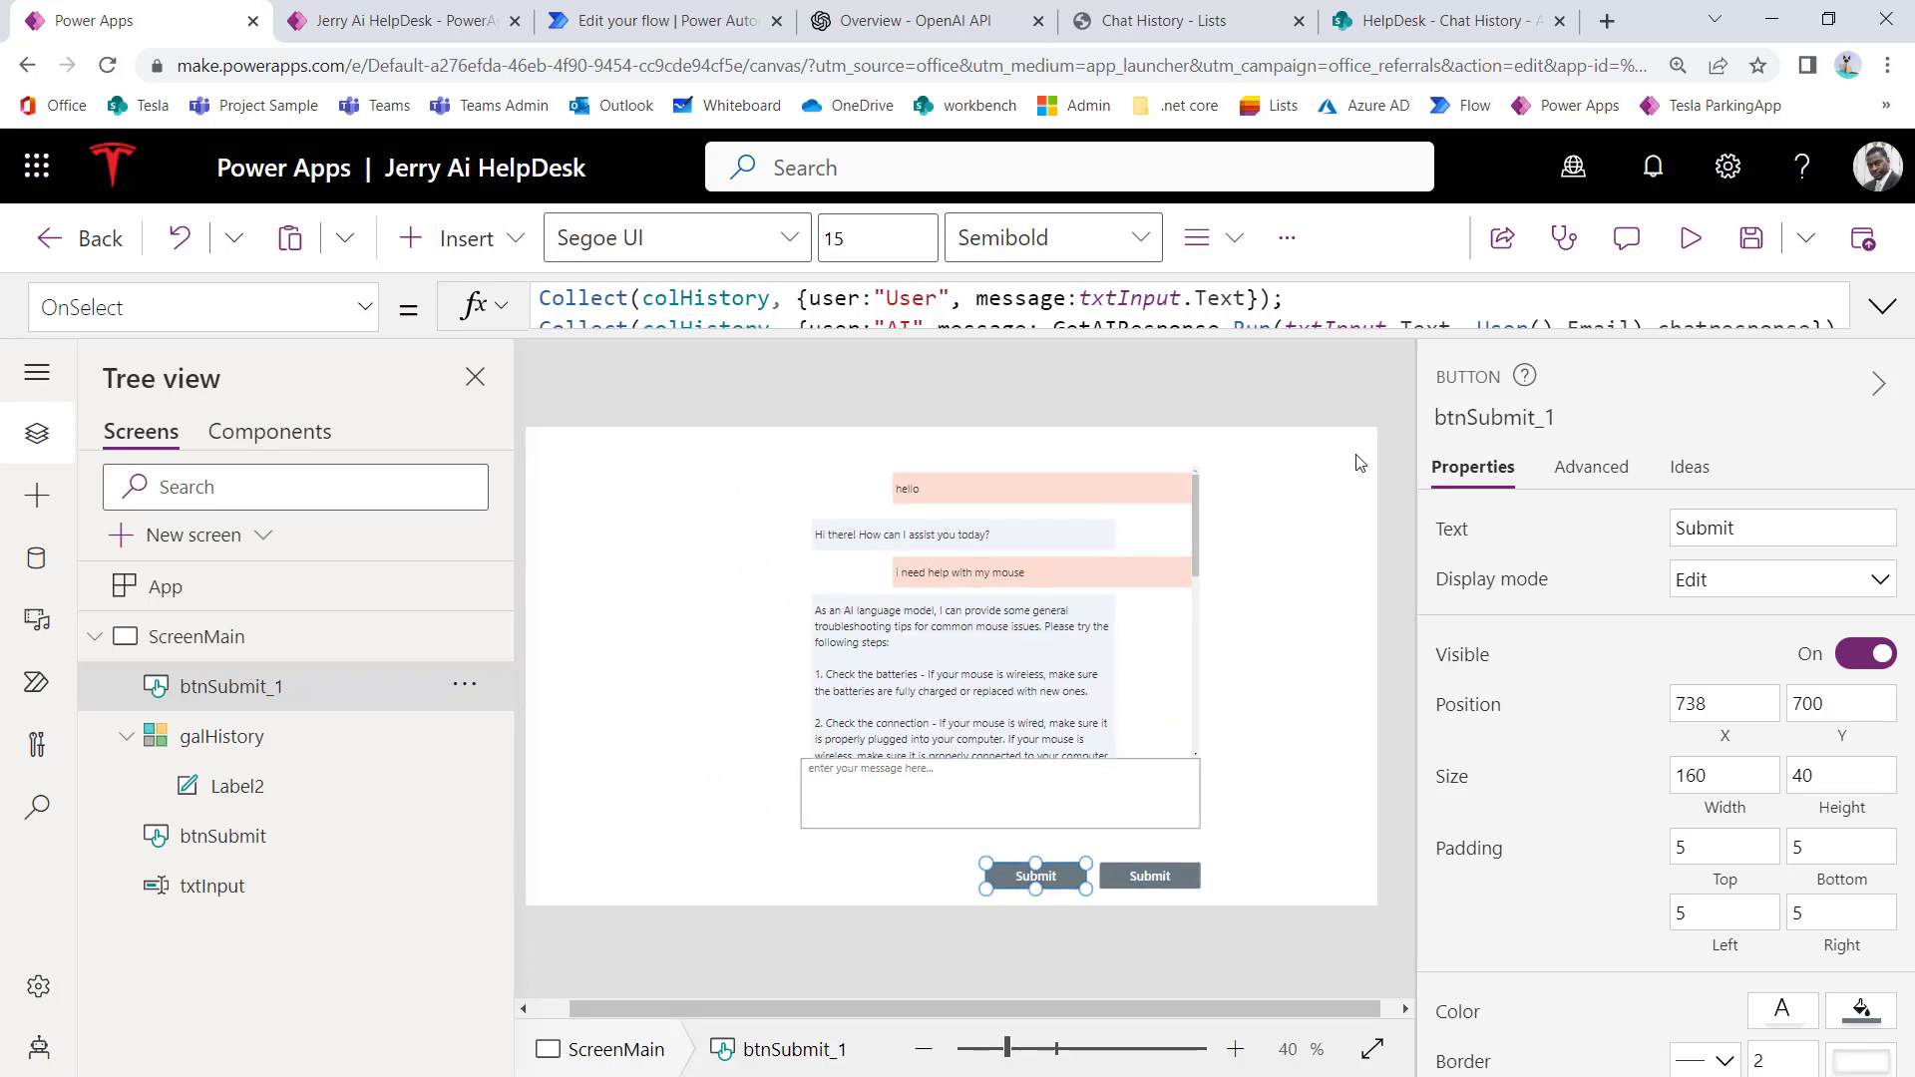
# Step: Insert a rectangle as a thin header bar above the chat history, 1366 wide and about 13 high, at X 0, Y 50
pyautogui.click(40, 501)
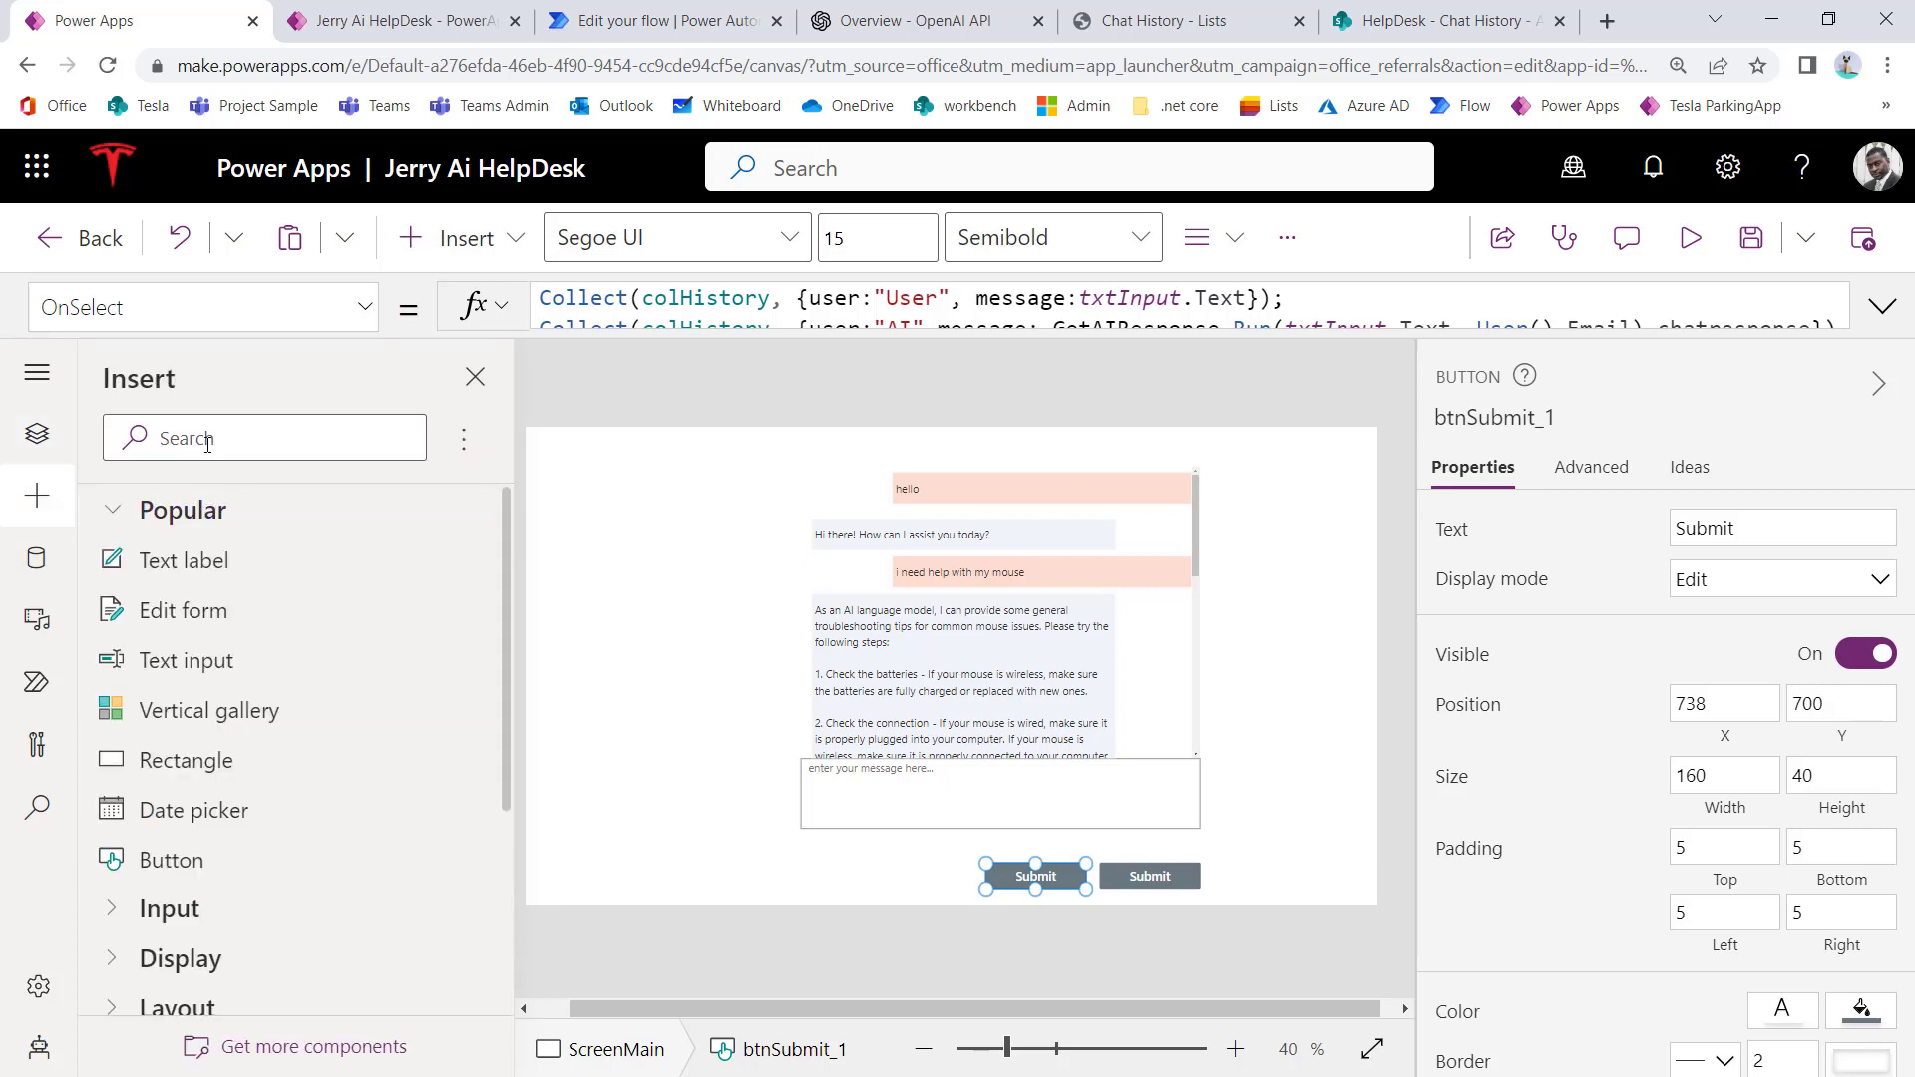
pyautogui.click(206, 441)
pyautogui.write('reg')
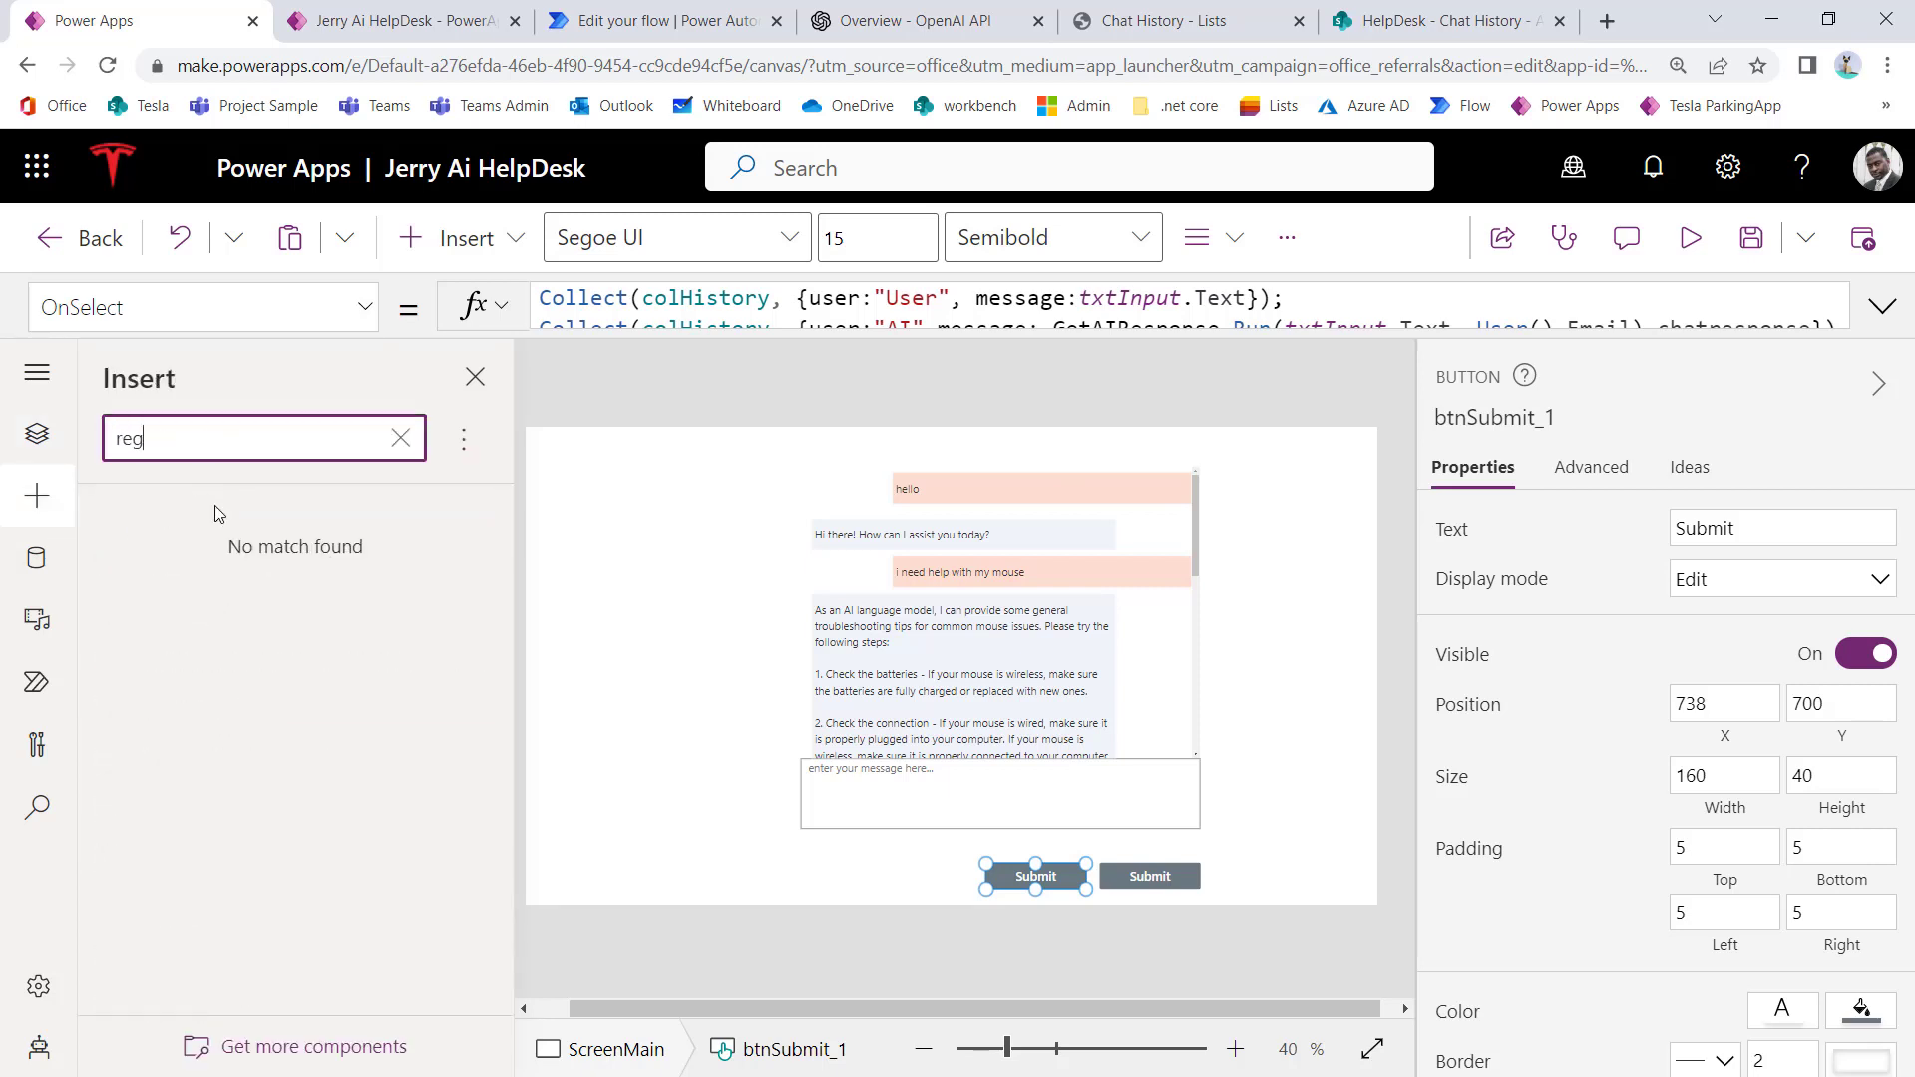
pyautogui.press('BackSpace')
pyautogui.write('ct')
pyautogui.click(186, 561)
pyautogui.moveTo(575, 457); pyautogui.dragTo(550, 432)
pyautogui.moveTo(806, 465); pyautogui.dragTo(1506, 459)
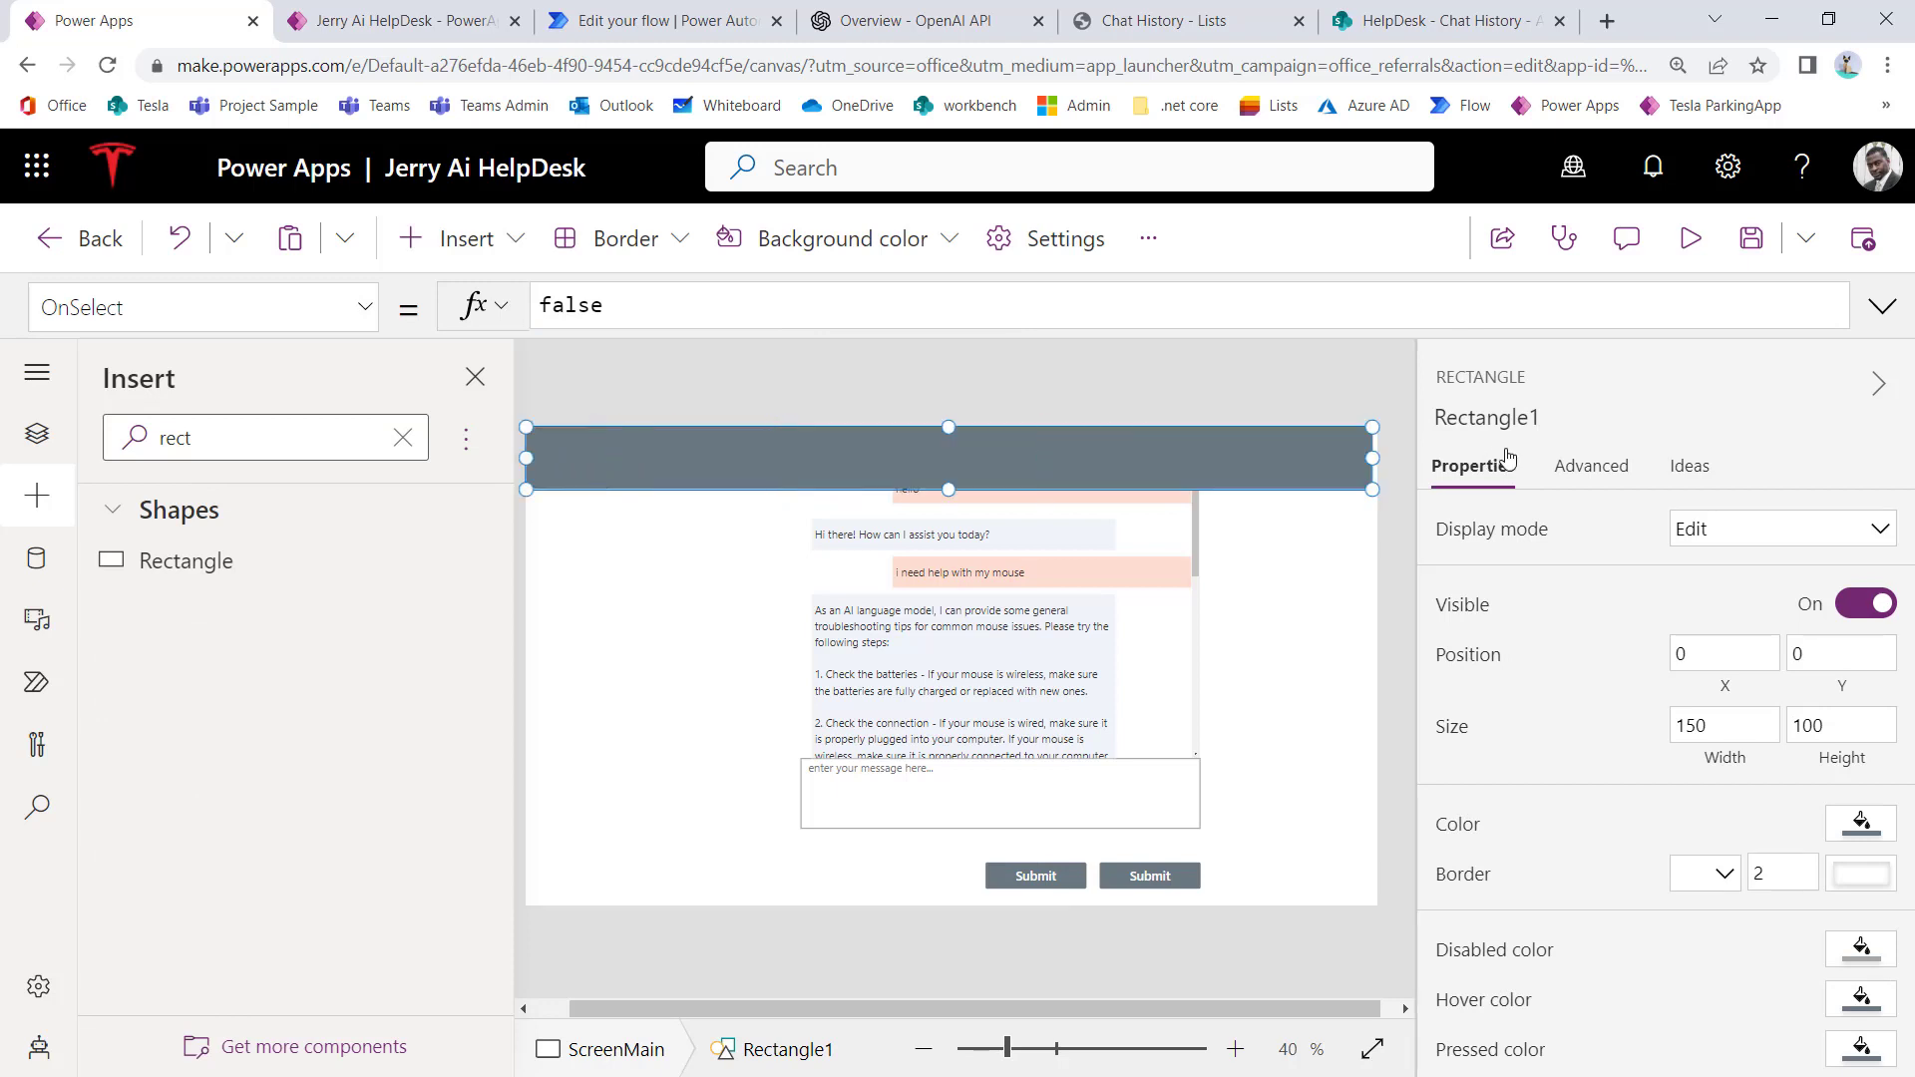
pyautogui.moveTo(955, 489); pyautogui.dragTo(955, 454)
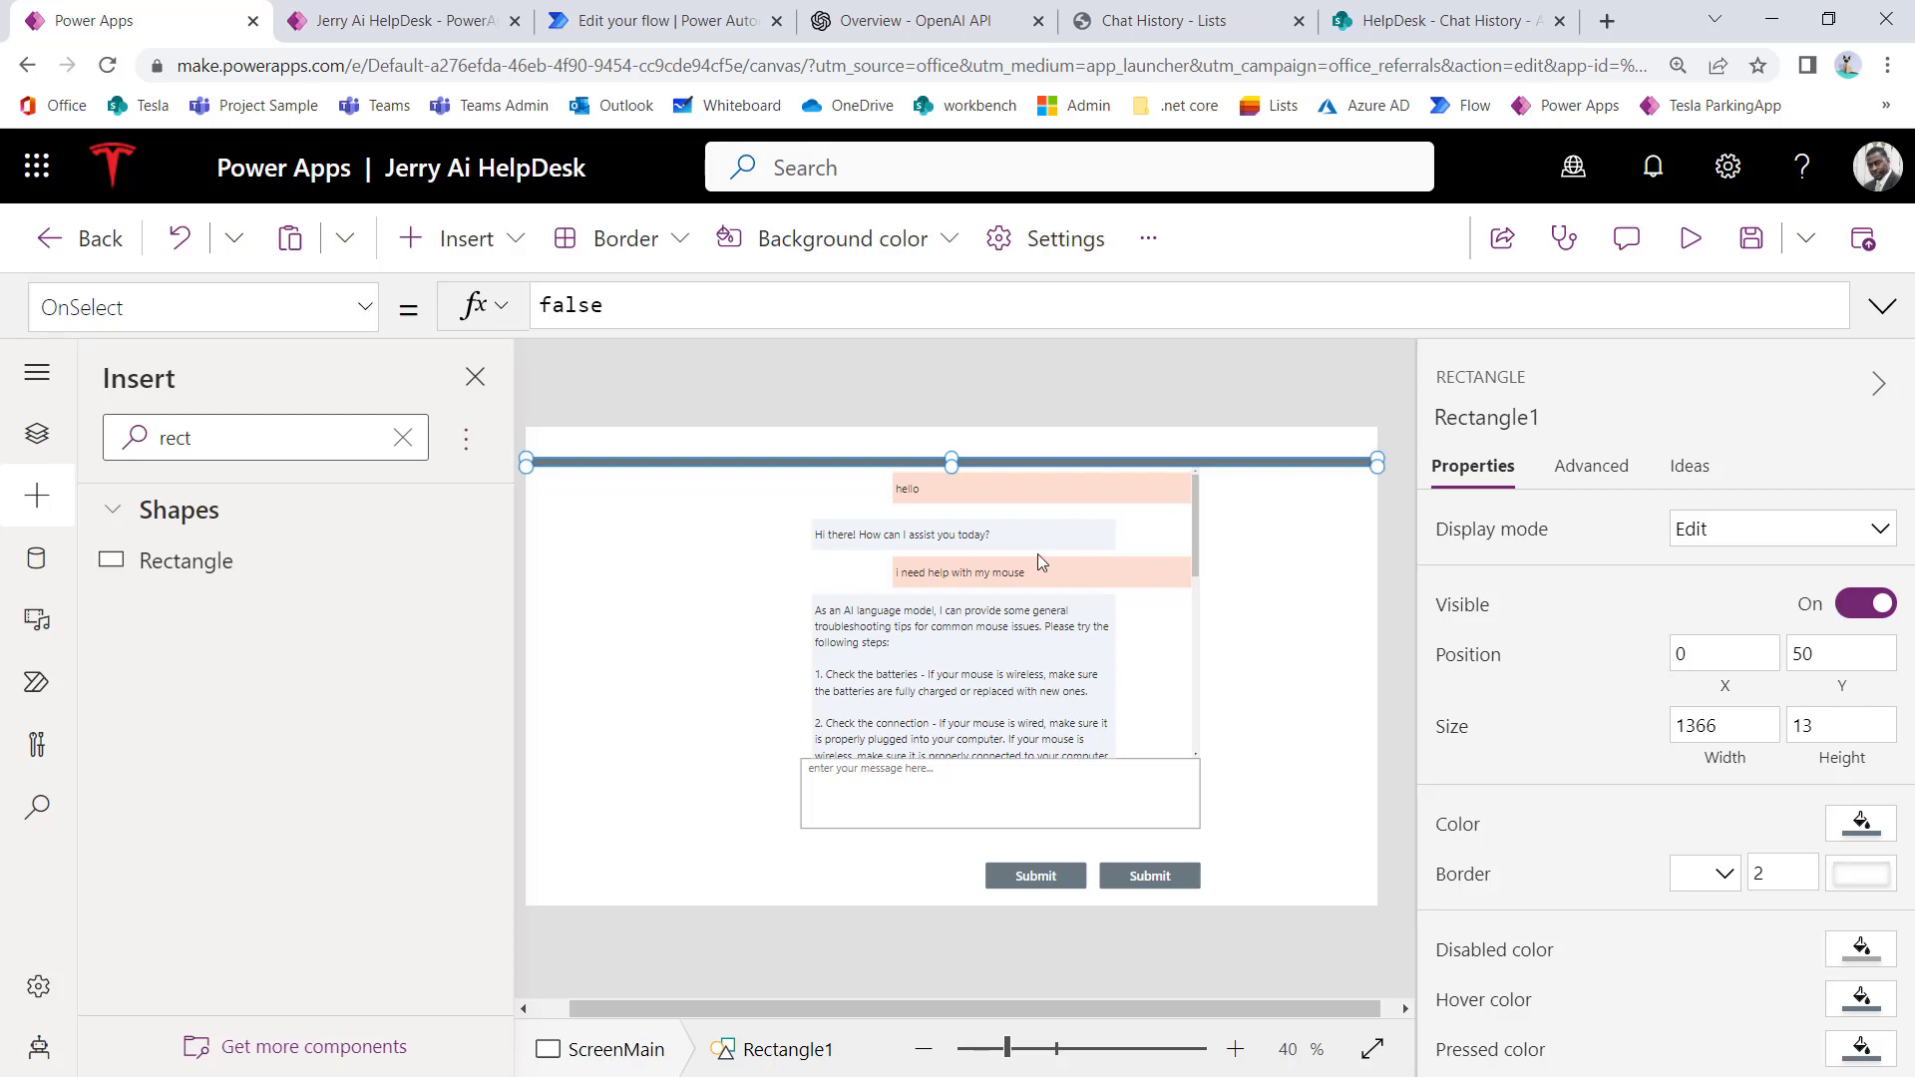
# Step: Set the header rectangle's height to 4
pyautogui.doubleClick(1817, 726)
pyautogui.write('4')
pyautogui.press('Return')
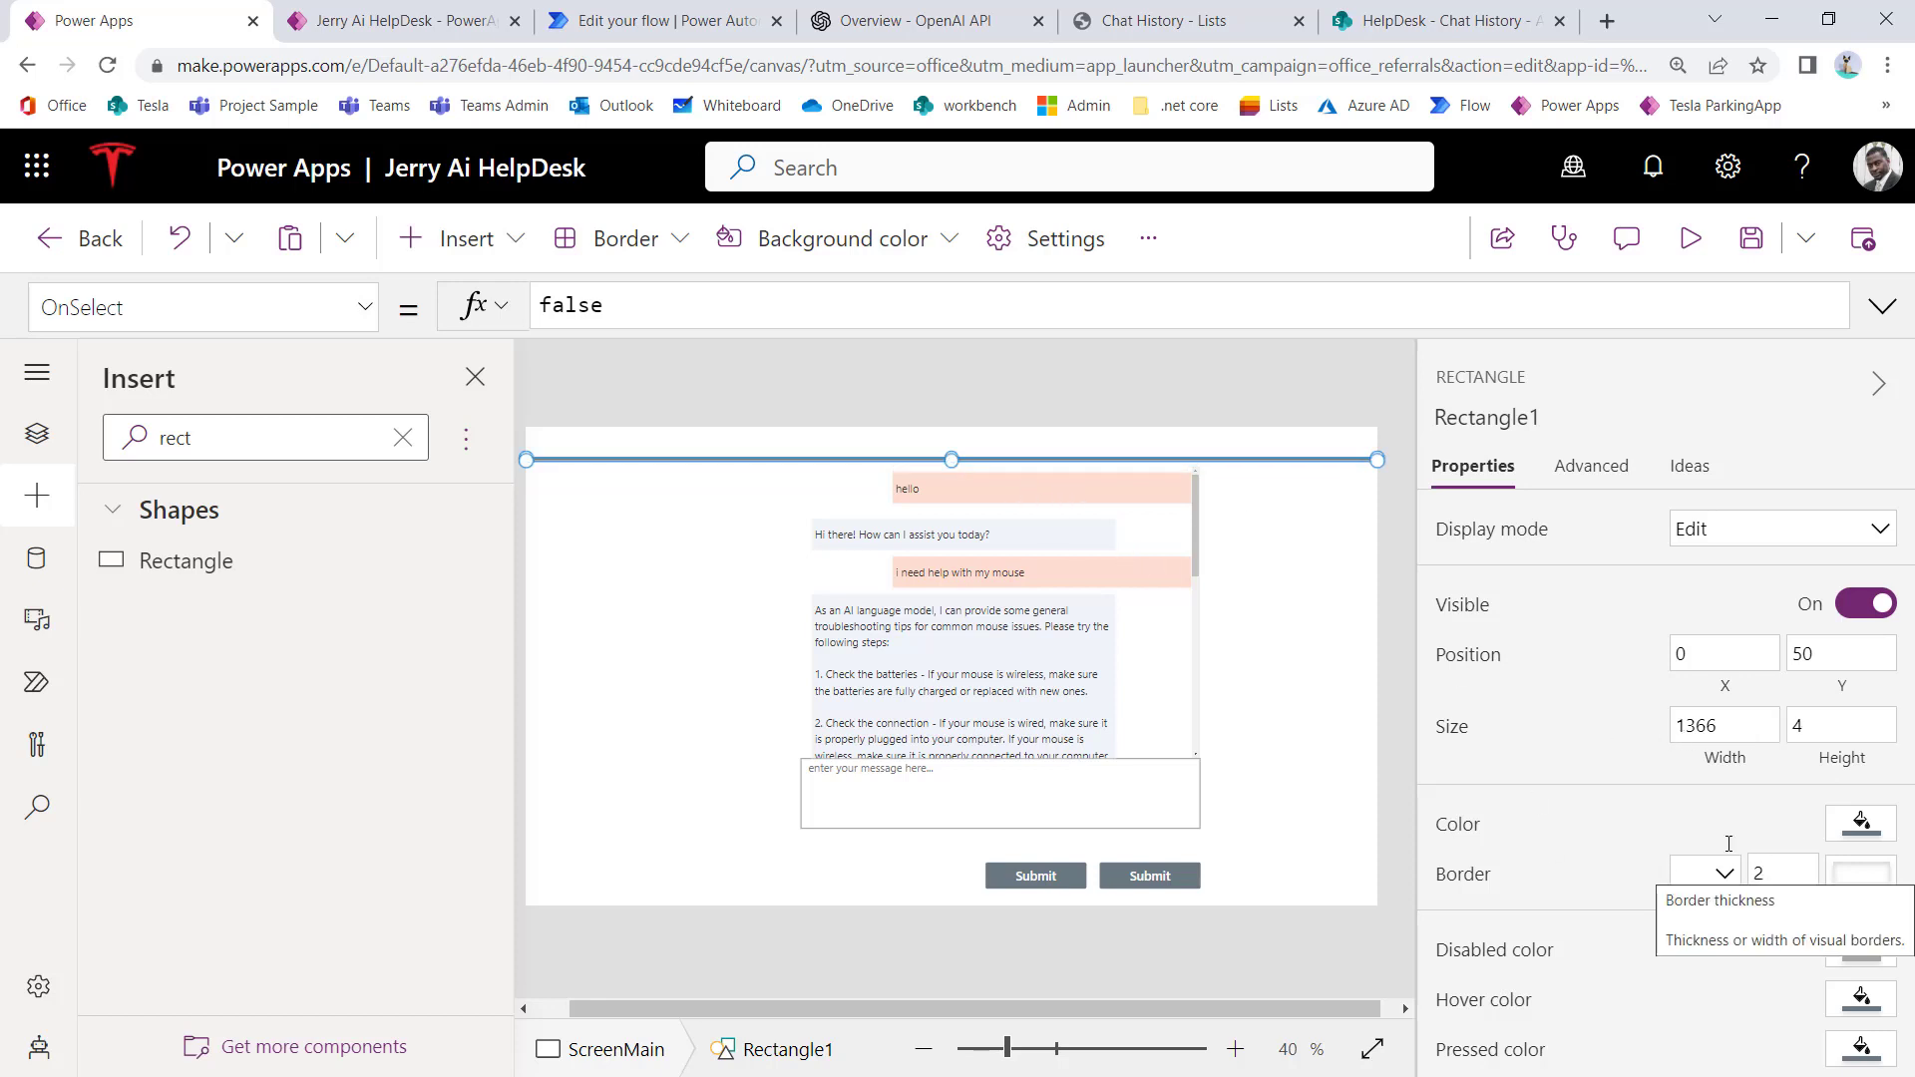
pyautogui.click(1289, 567)
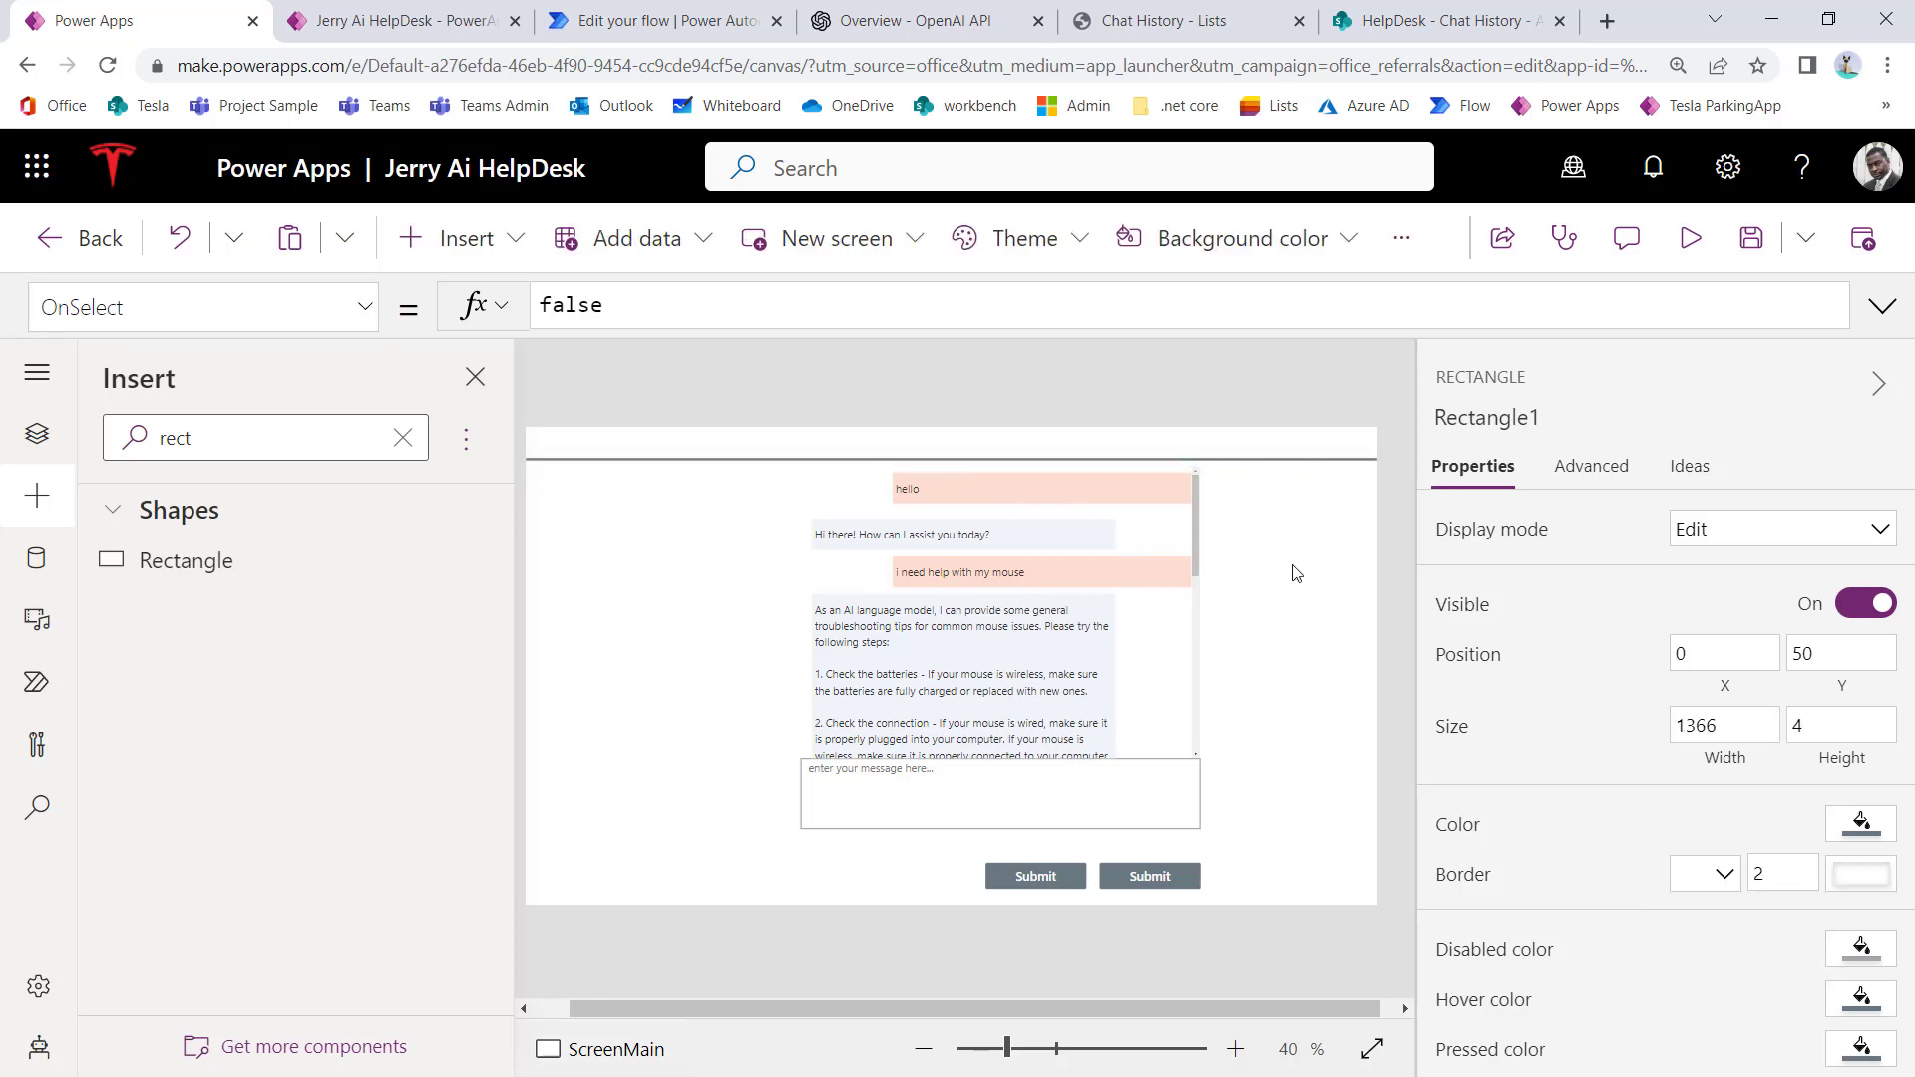
pyautogui.click(928, 460)
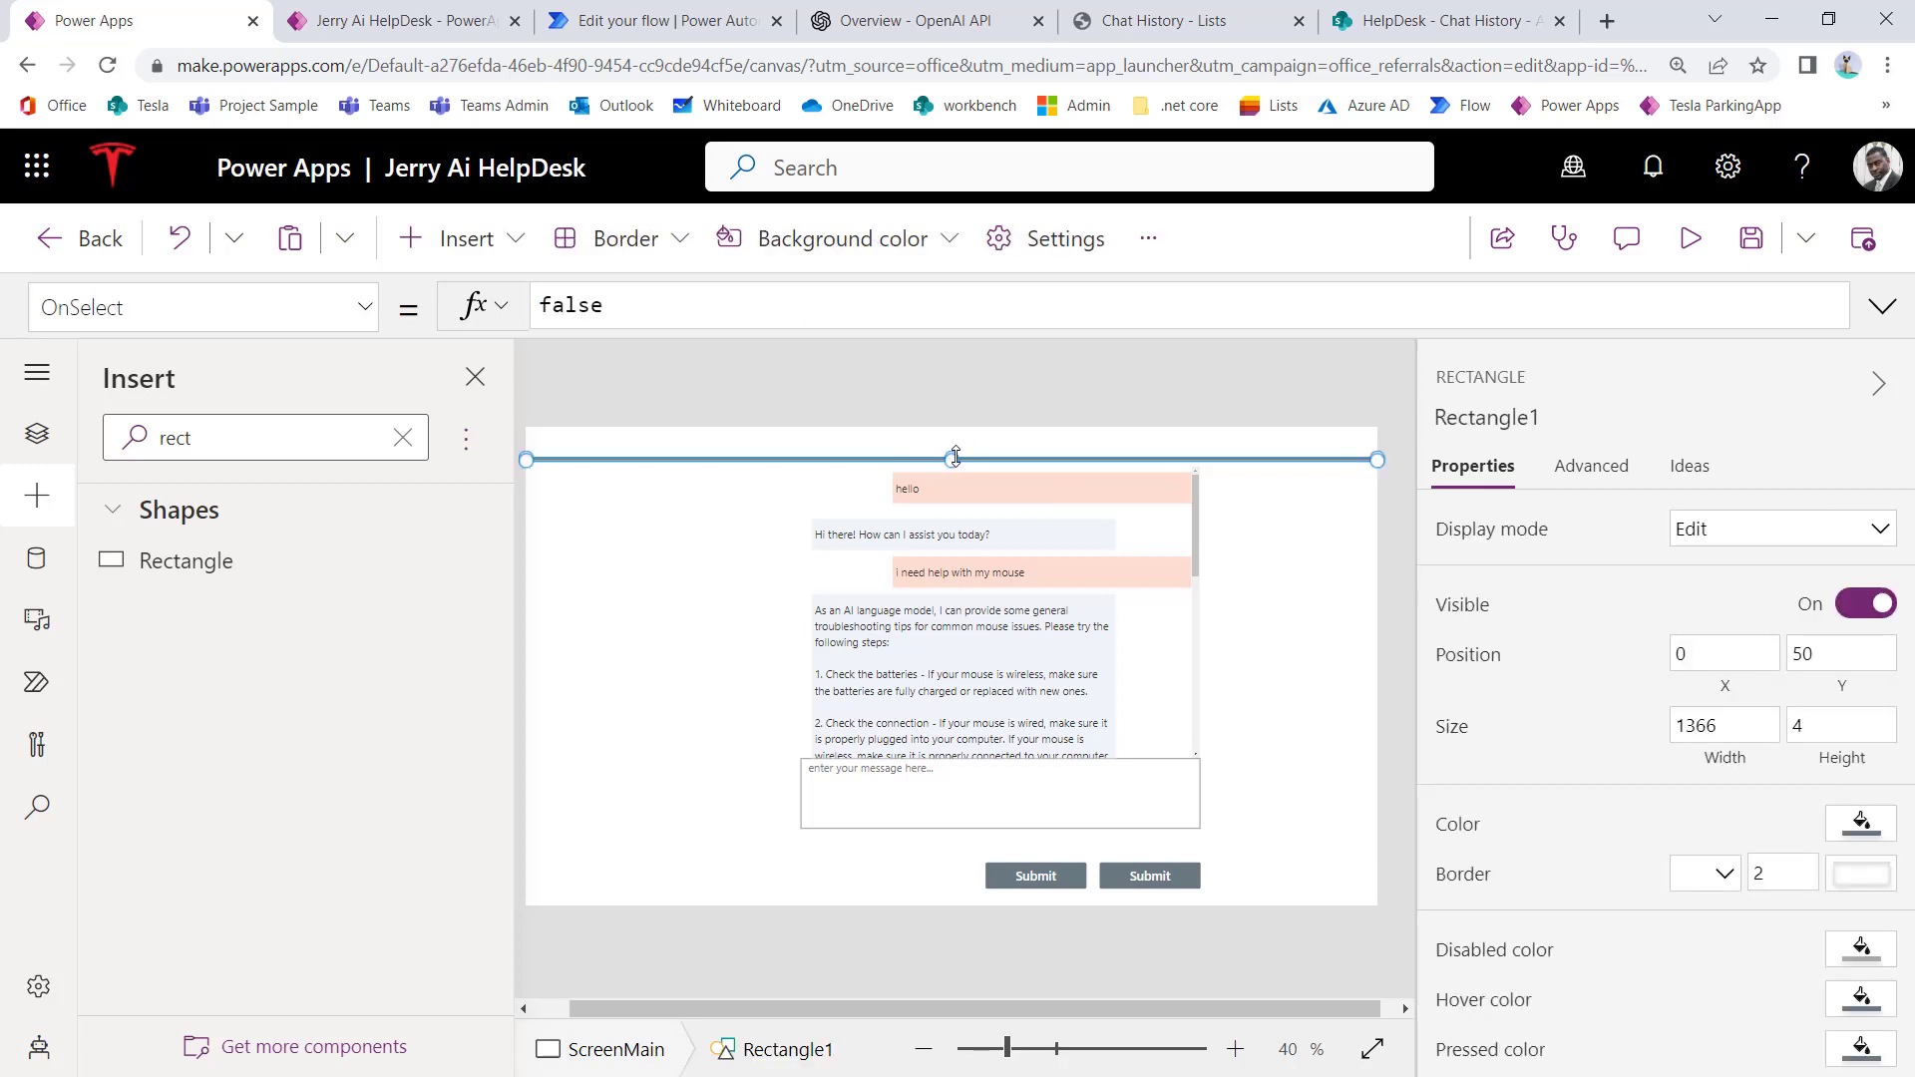
pyautogui.click(1039, 449)
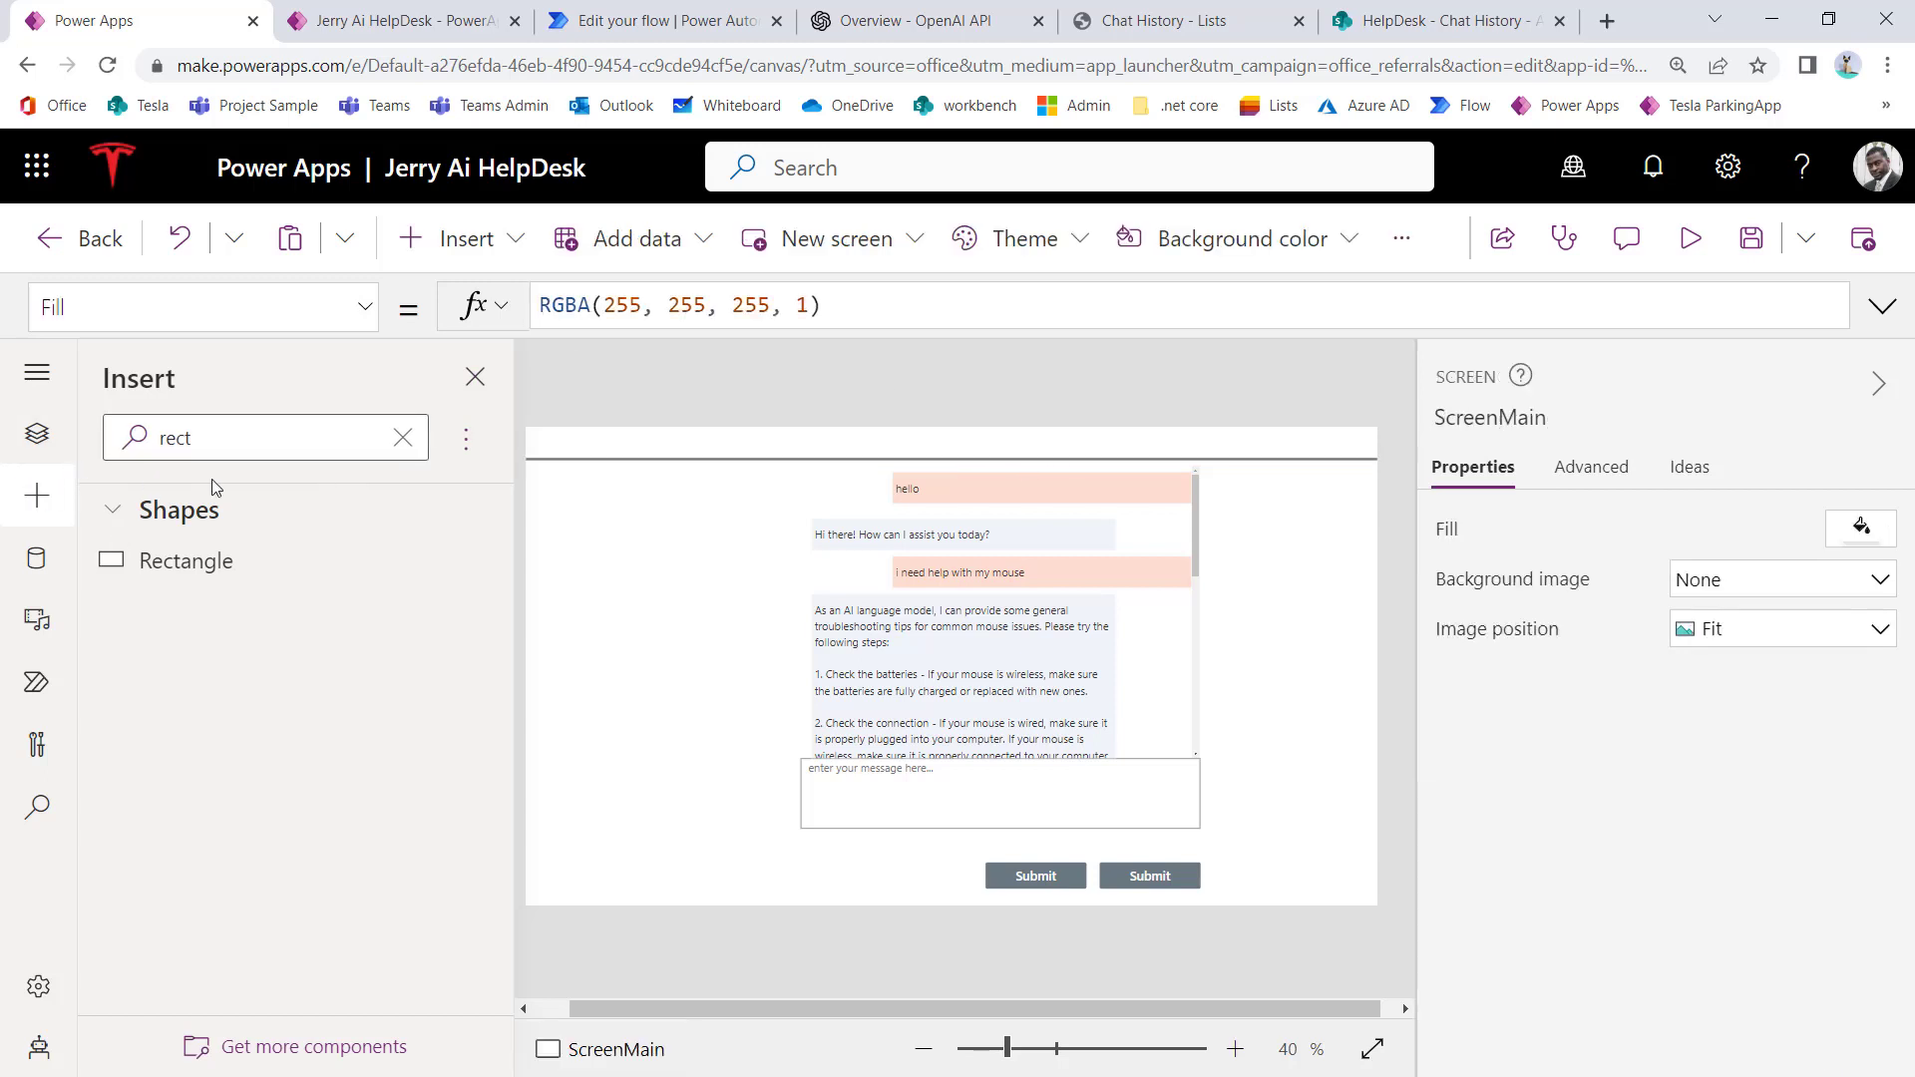
# Step: Insert an image control sized 100 by 50 at X 1246, Y 0, in the header area above the line
pyautogui.click(403, 437)
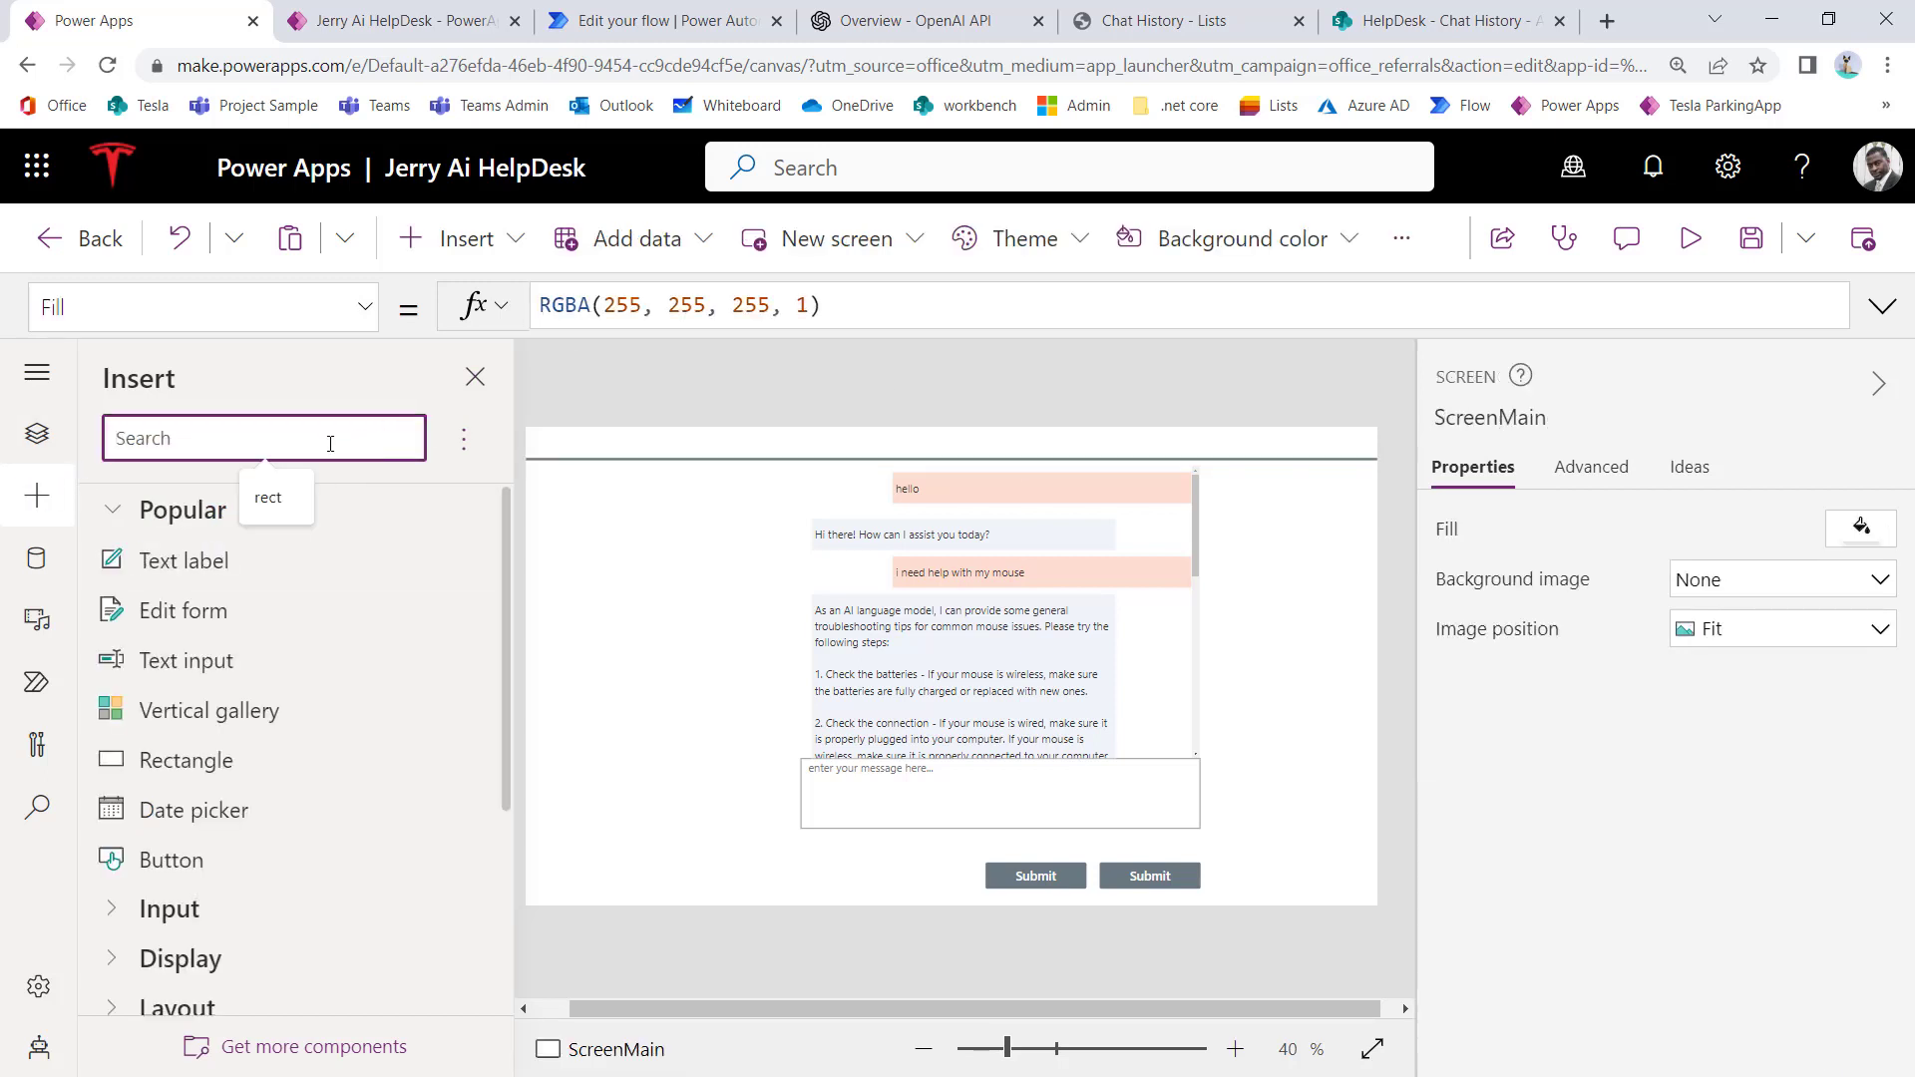
pyautogui.write('im,')
pyautogui.press('BackSpace')
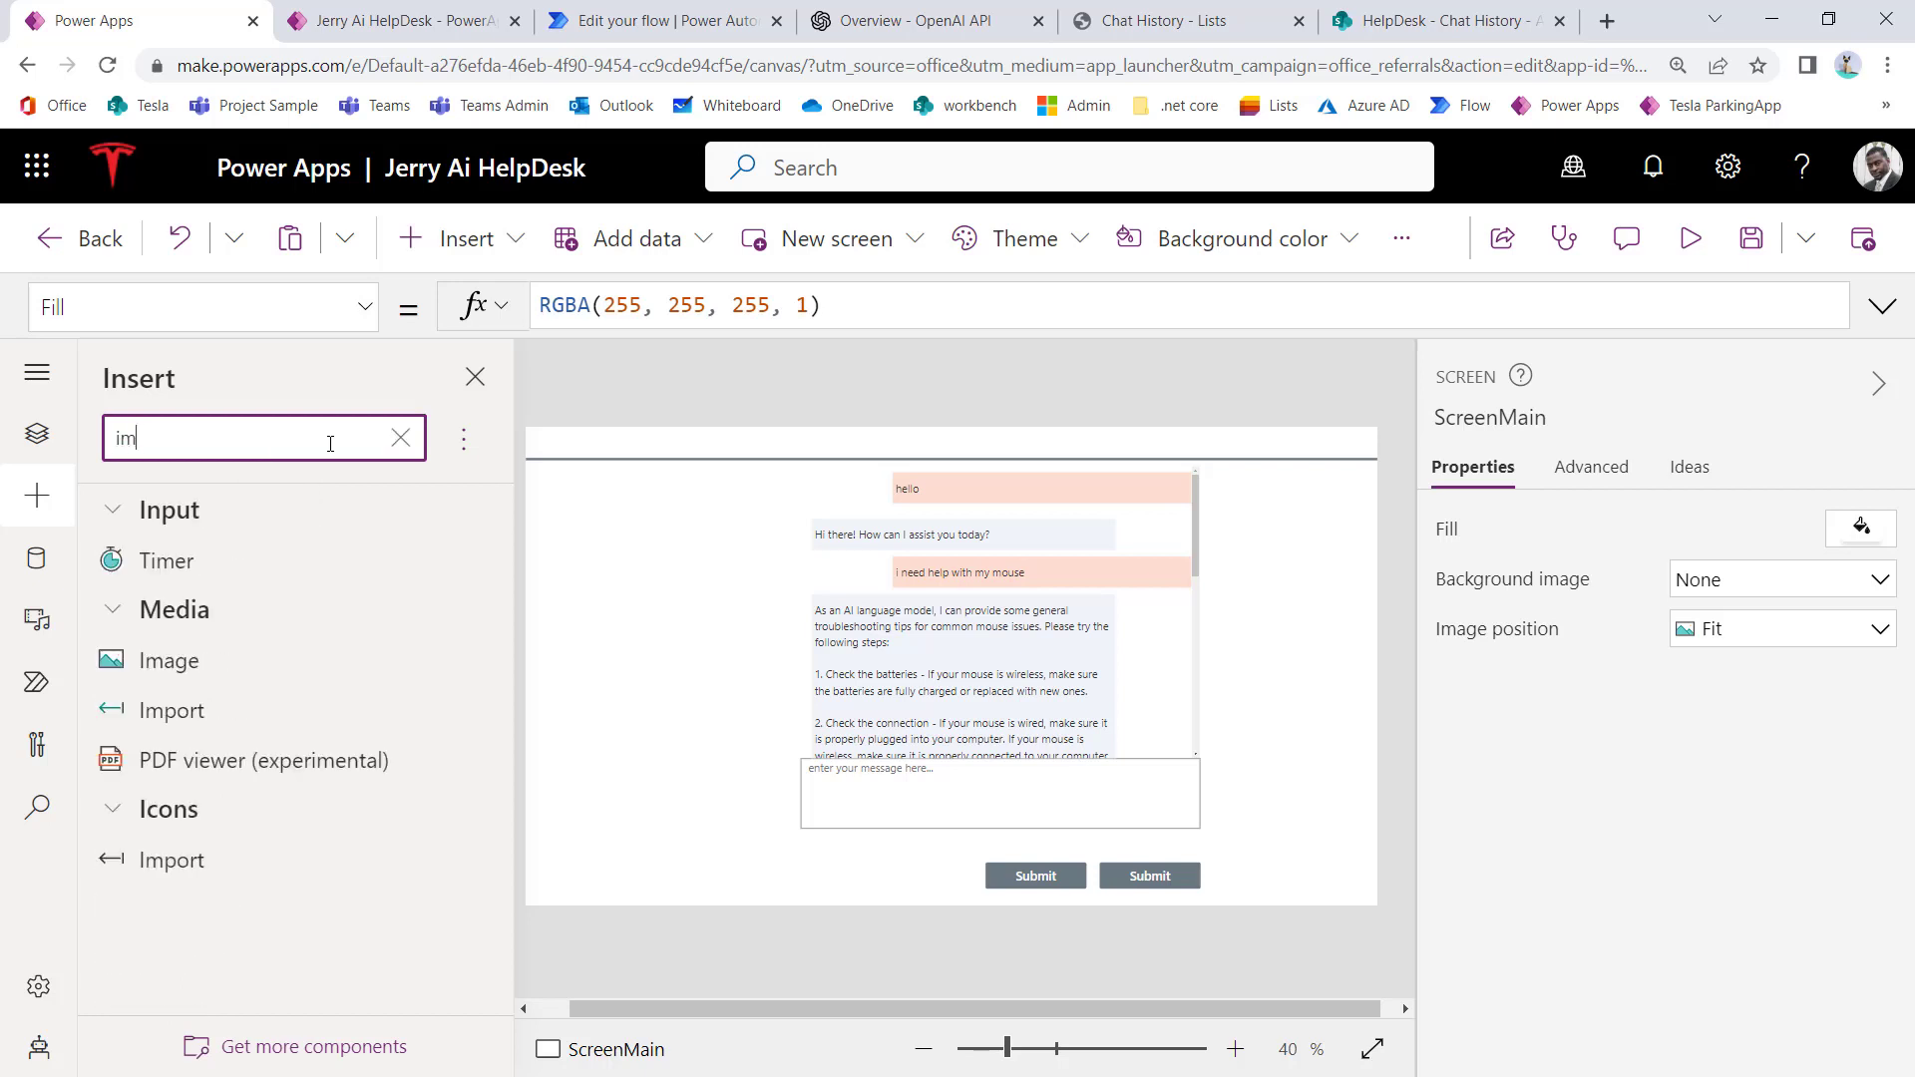
pyautogui.click(196, 662)
pyautogui.moveTo(578, 496); pyautogui.dragTo(1332, 443)
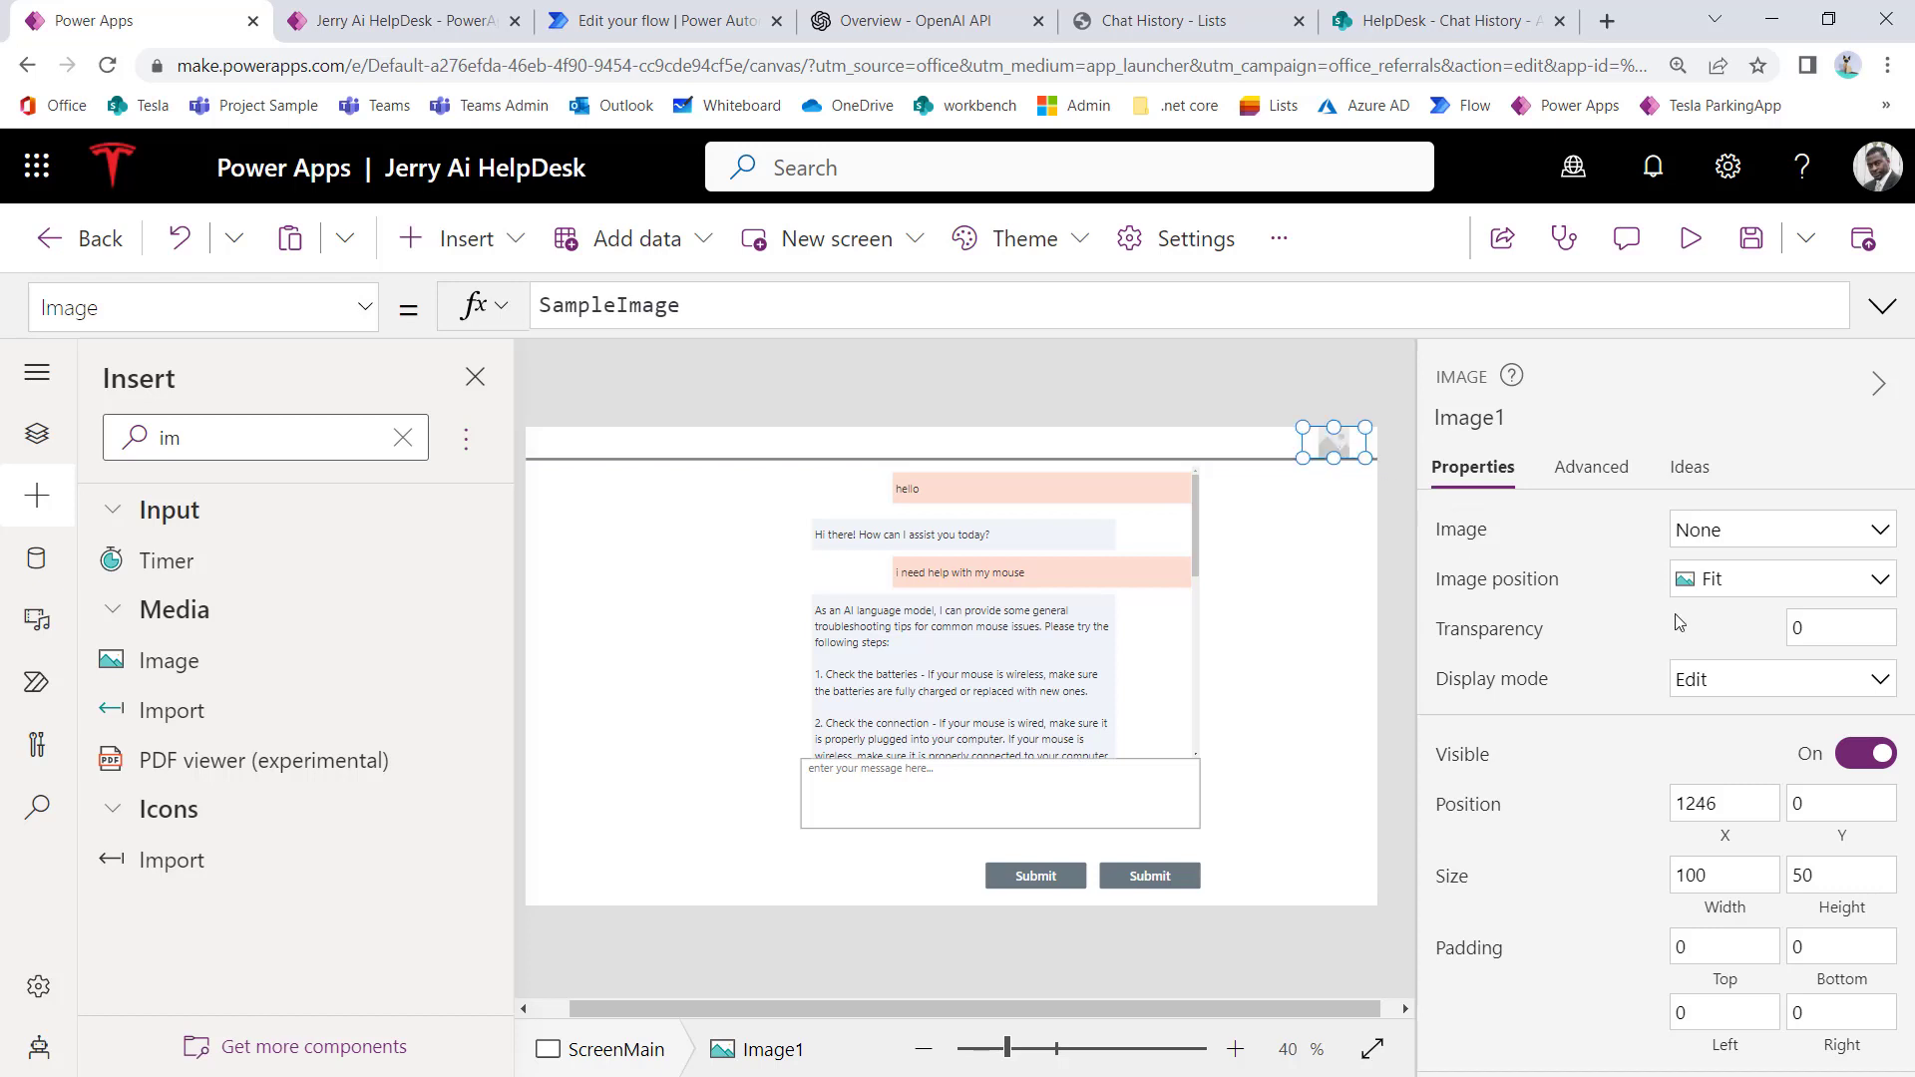
# Step: Load the helpdesk-chat-bot-icon file into the header image and set its image position to Fill
pyautogui.click(1708, 529)
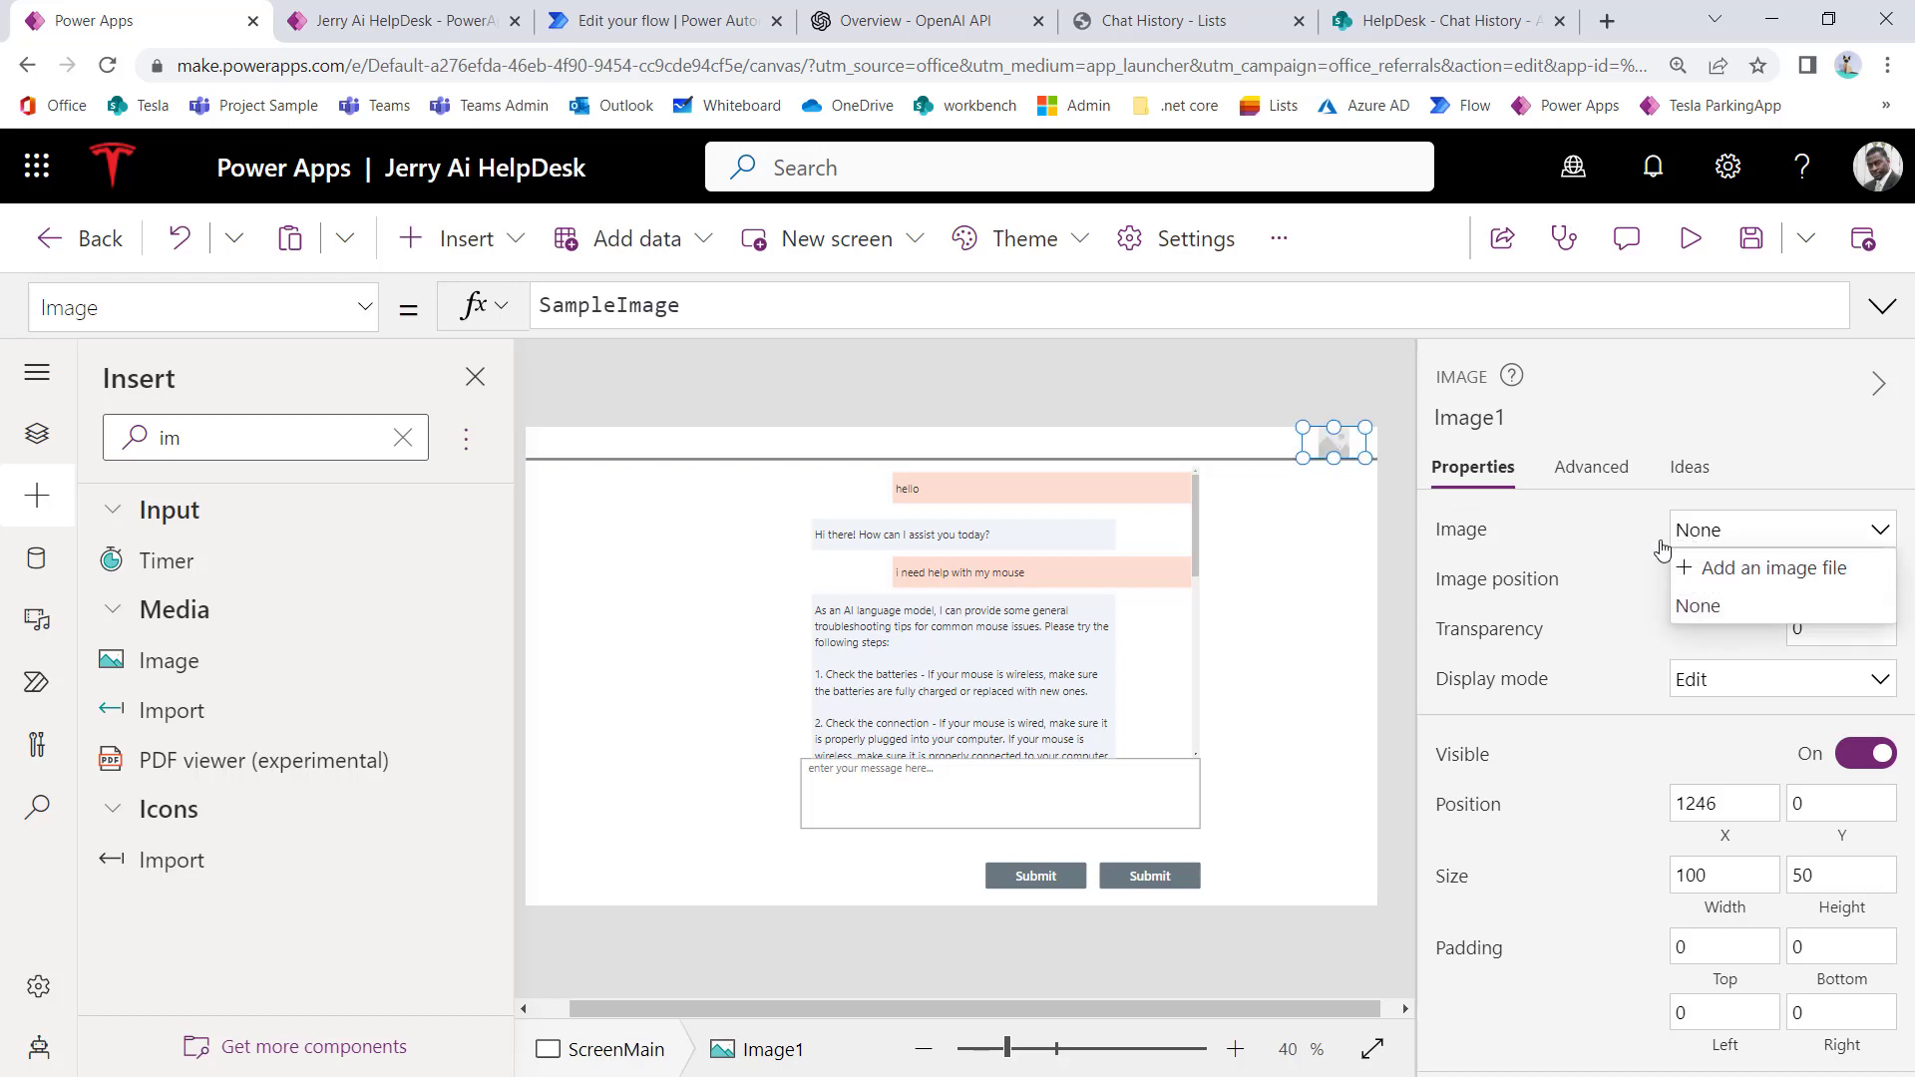
pyautogui.click(1729, 567)
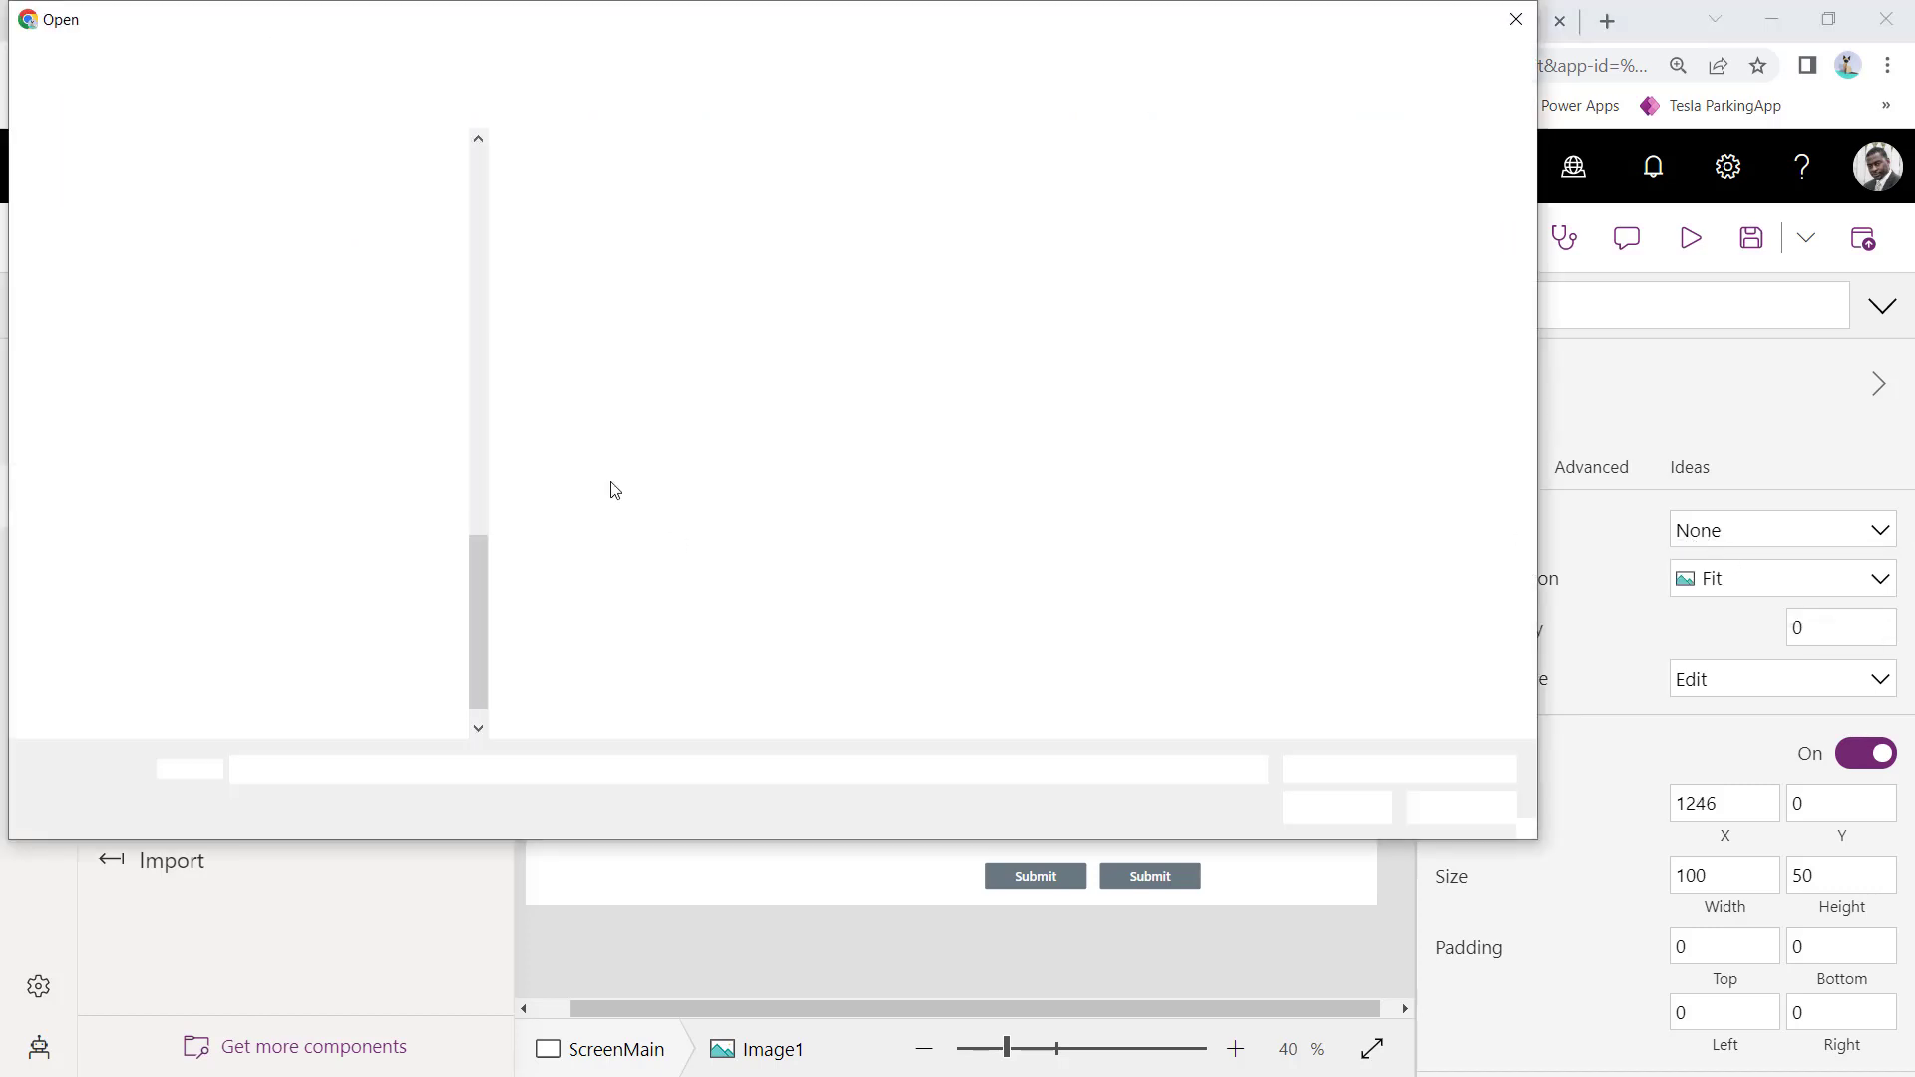
pyautogui.doubleClick(607, 487)
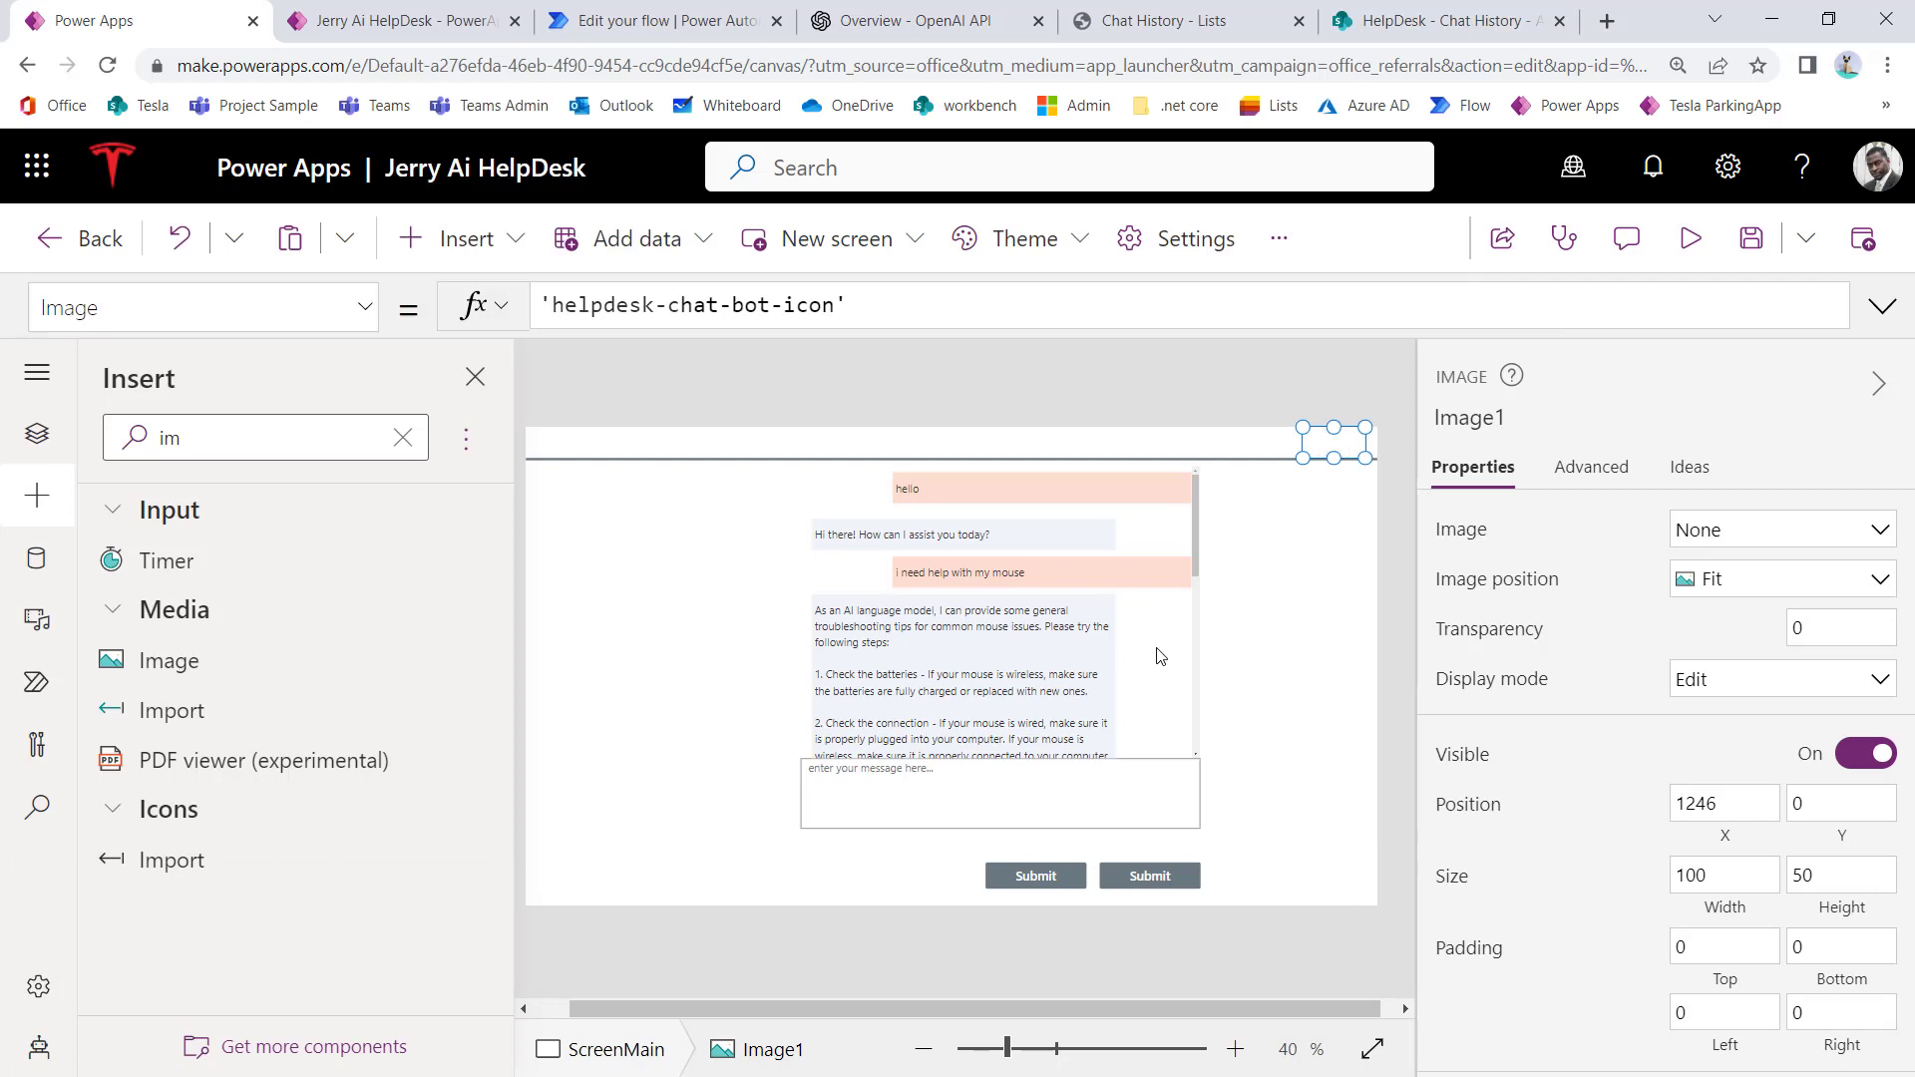
pyautogui.click(1747, 587)
pyautogui.click(1728, 657)
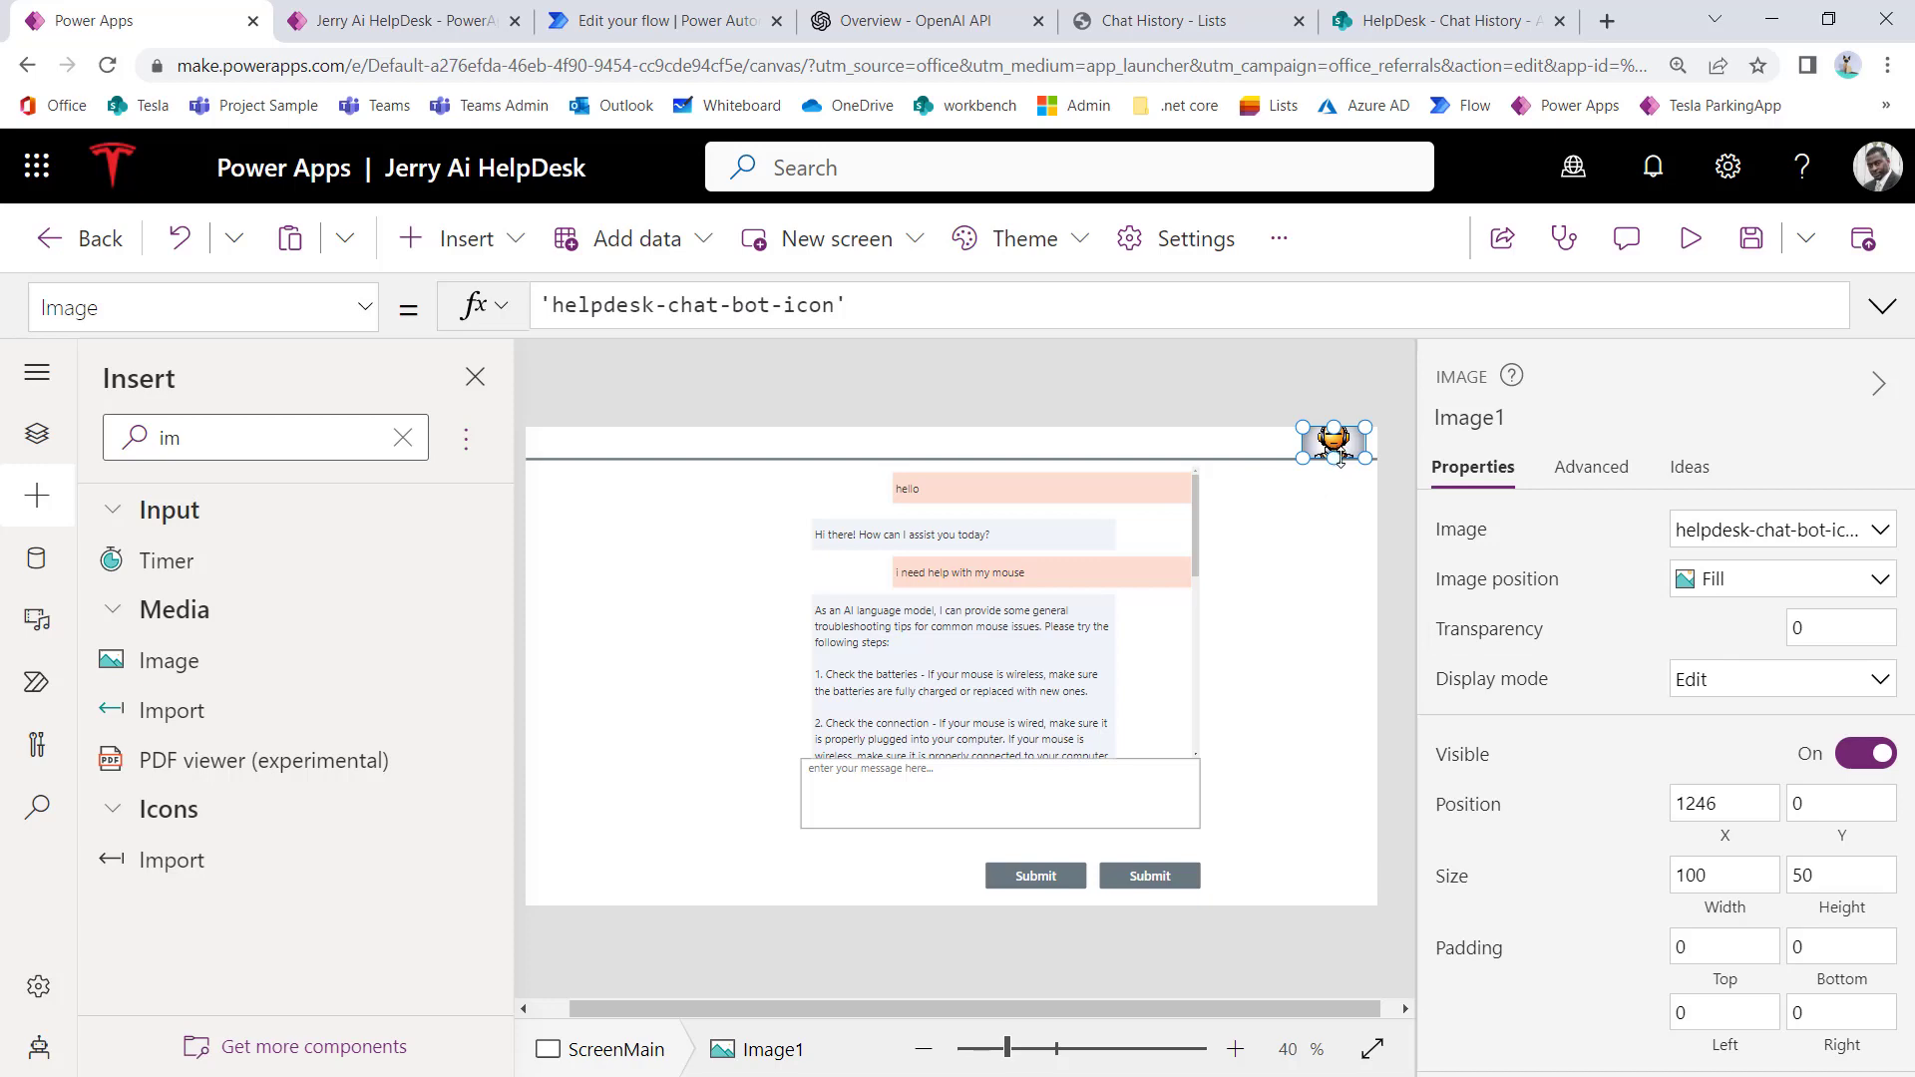
# Step: Narrow the chat bot image from its left side until it is roughly square
pyautogui.click(1236, 1049)
pyautogui.click(1236, 1048)
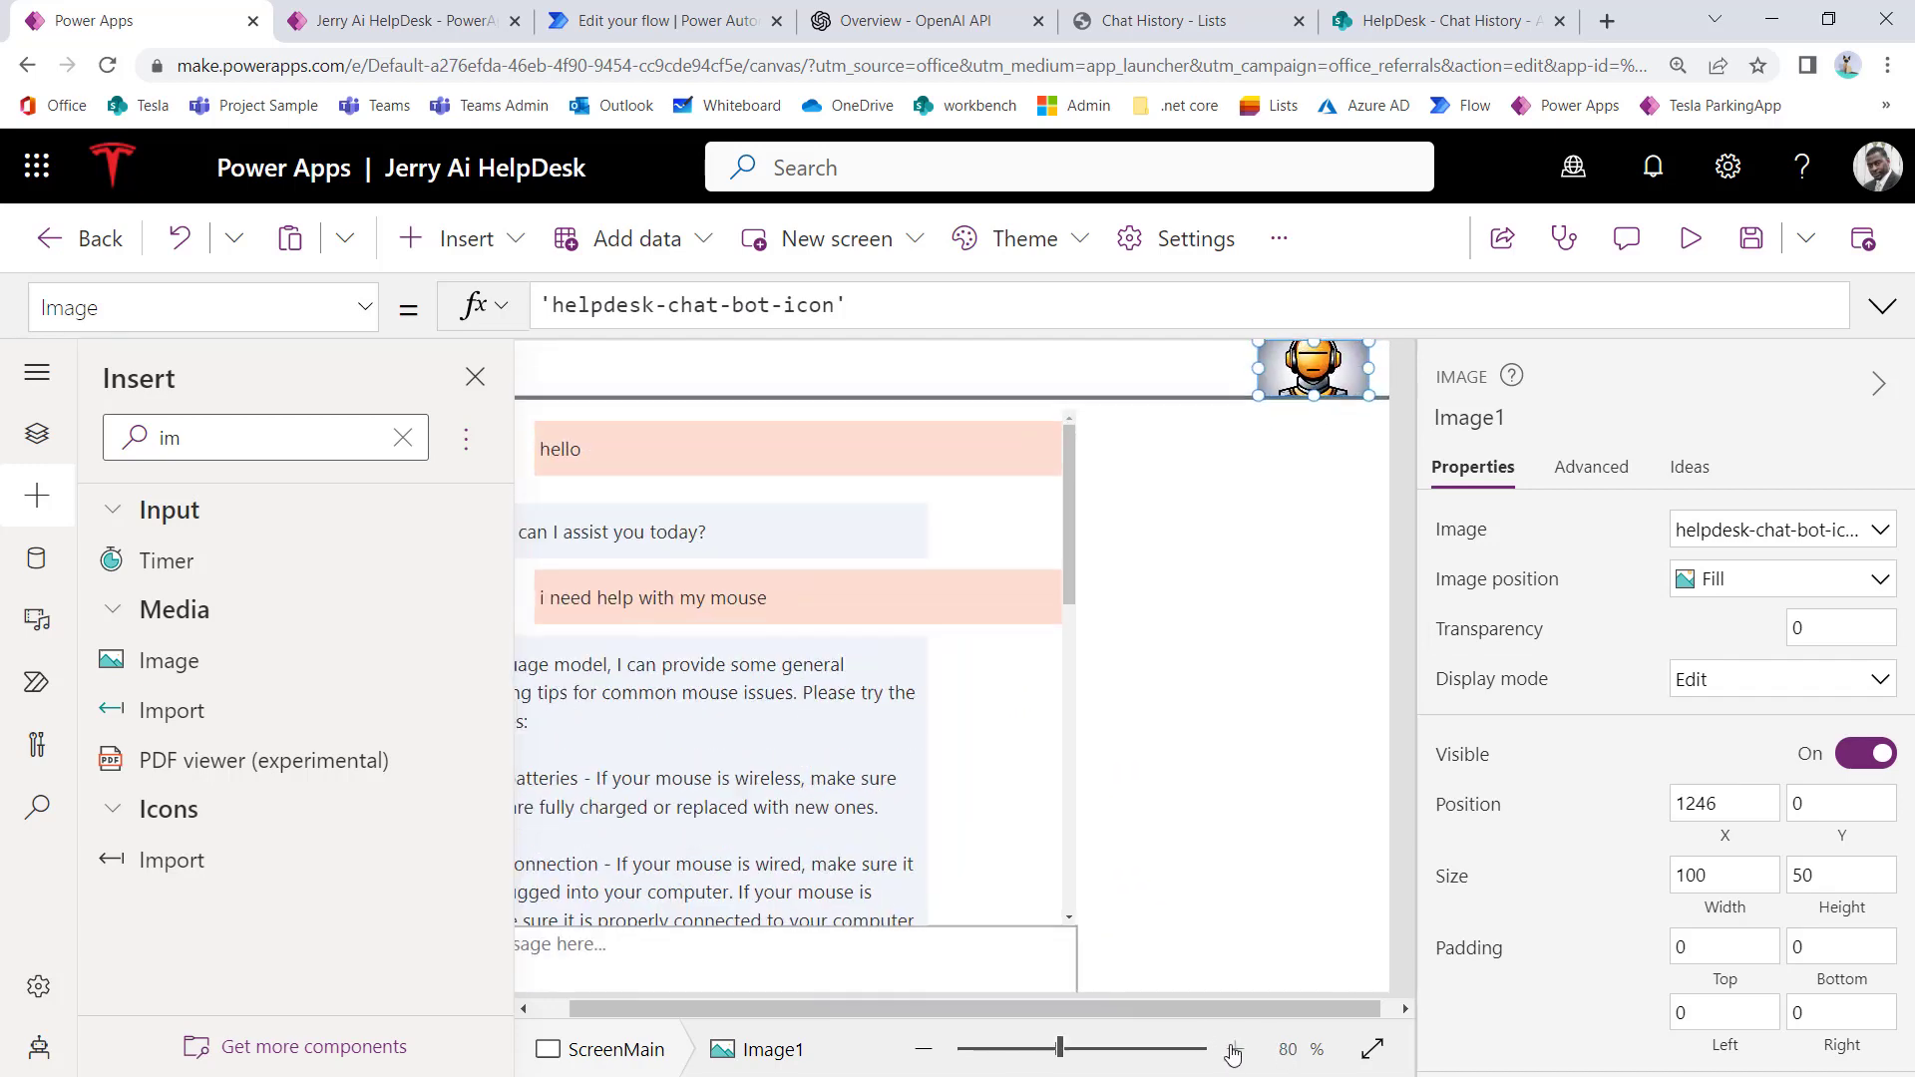
pyautogui.click(1234, 1048)
pyautogui.click(1235, 1048)
pyautogui.moveTo(1176, 477); pyautogui.dragTo(1264, 473)
pyautogui.click(1183, 383)
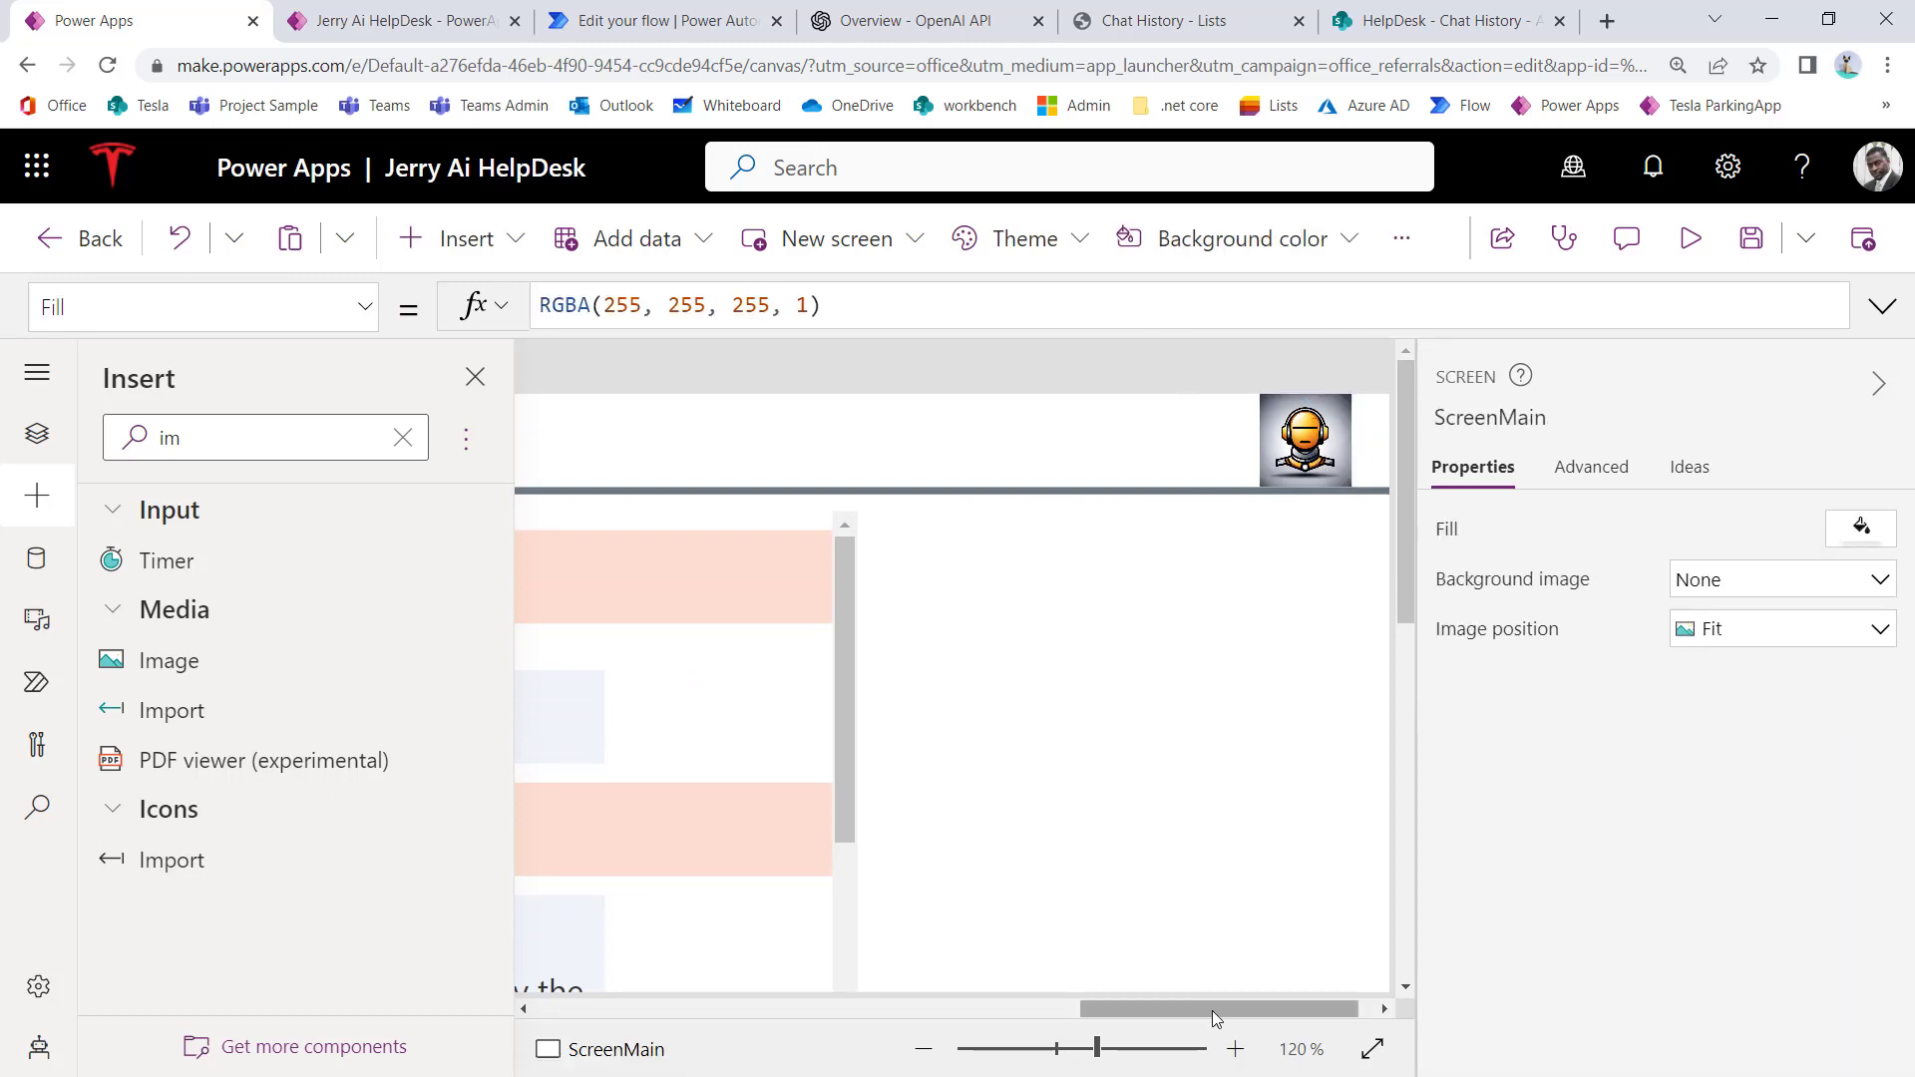
# Step: Set the fill color of the header line to the custom orange F29F18
pyautogui.moveTo(1212, 1009); pyautogui.dragTo(1144, 1001)
pyautogui.click(1079, 491)
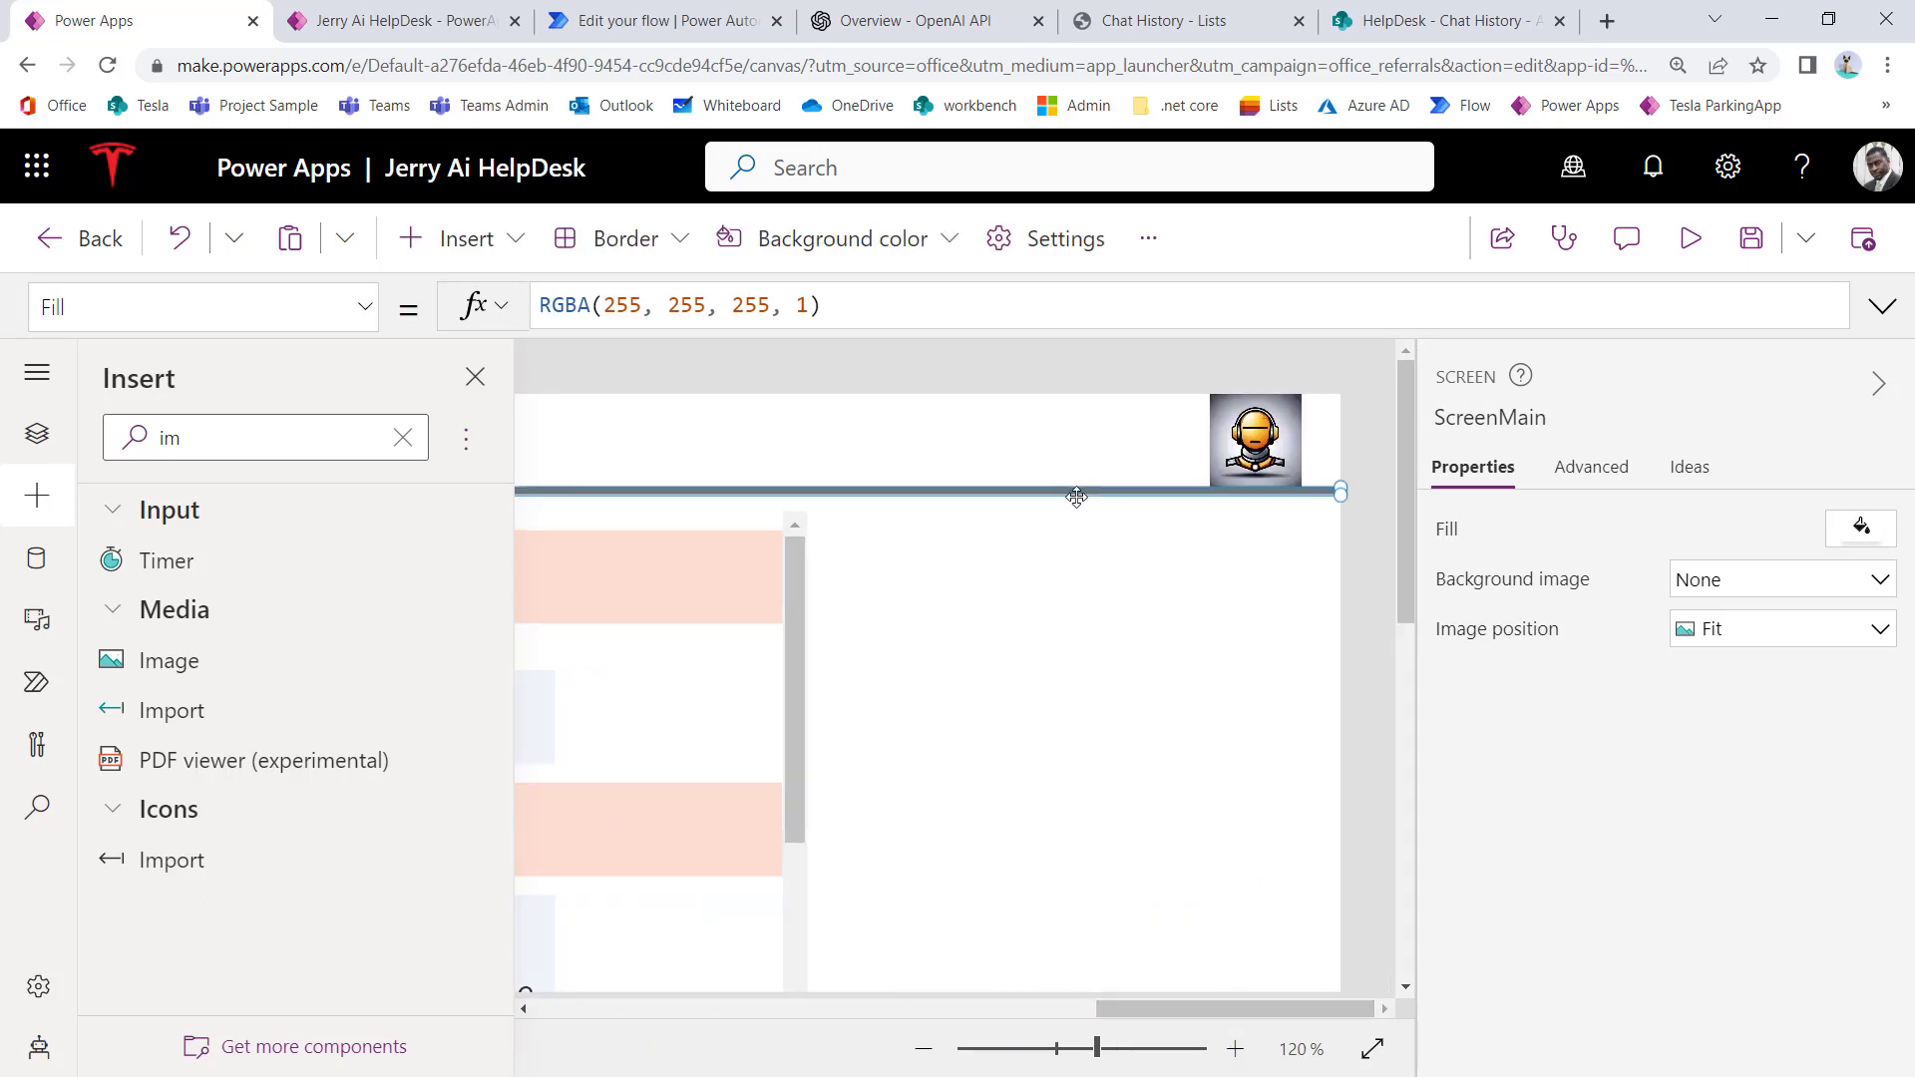
pyautogui.scroll(-1, 1659, 824)
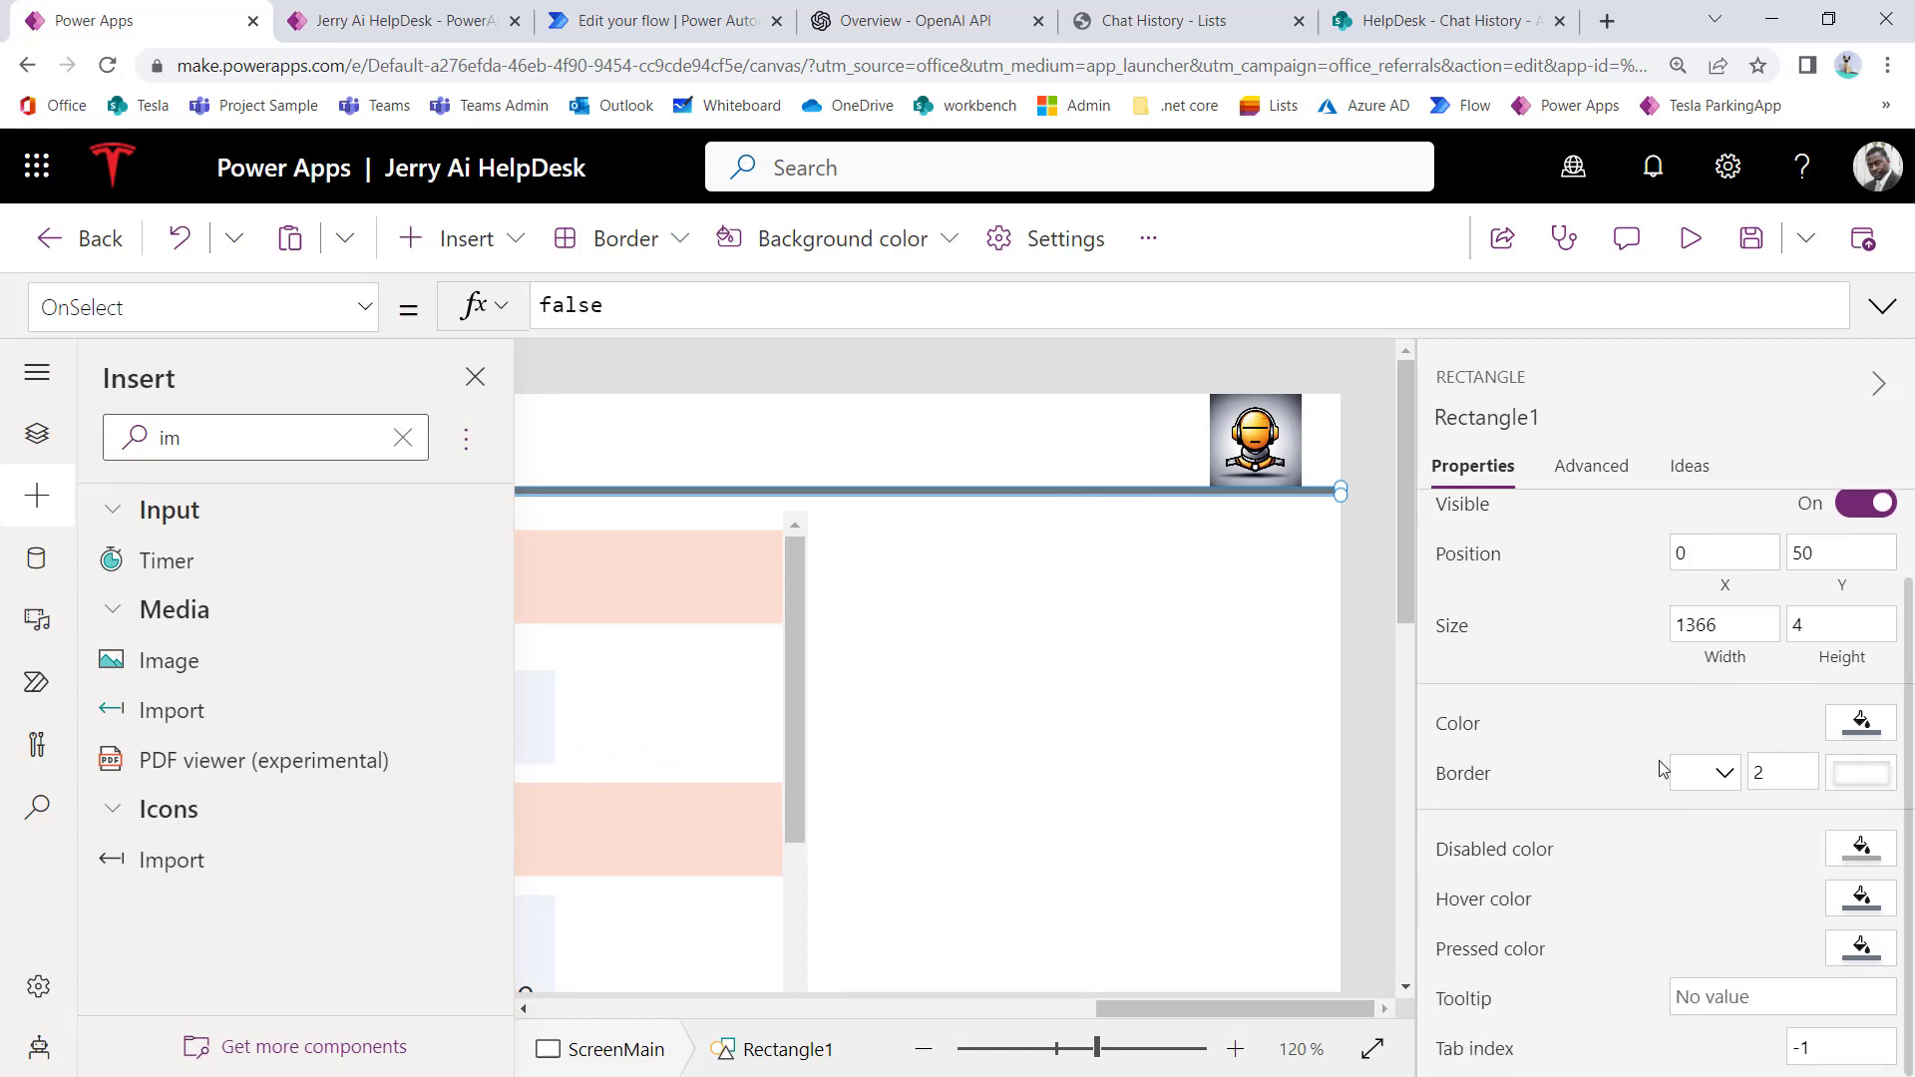
pyautogui.click(1833, 733)
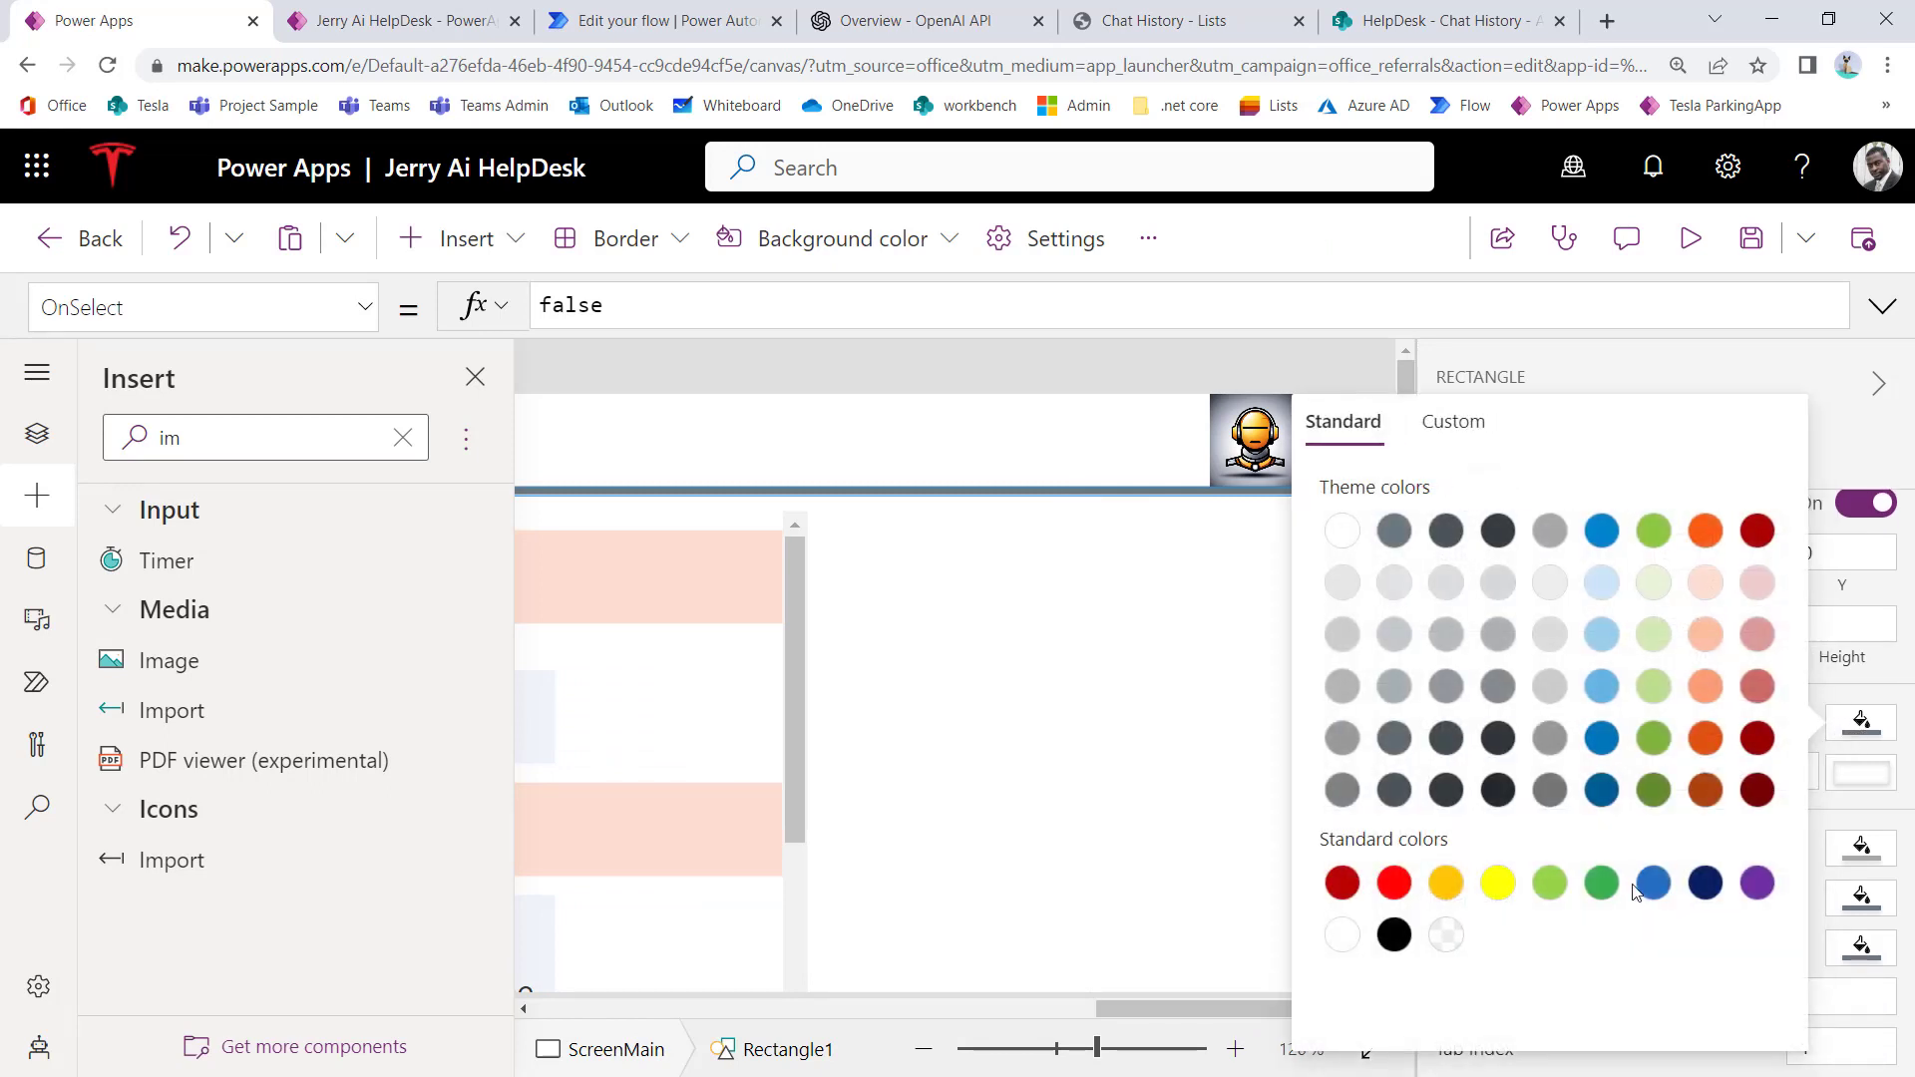
pyautogui.click(1486, 427)
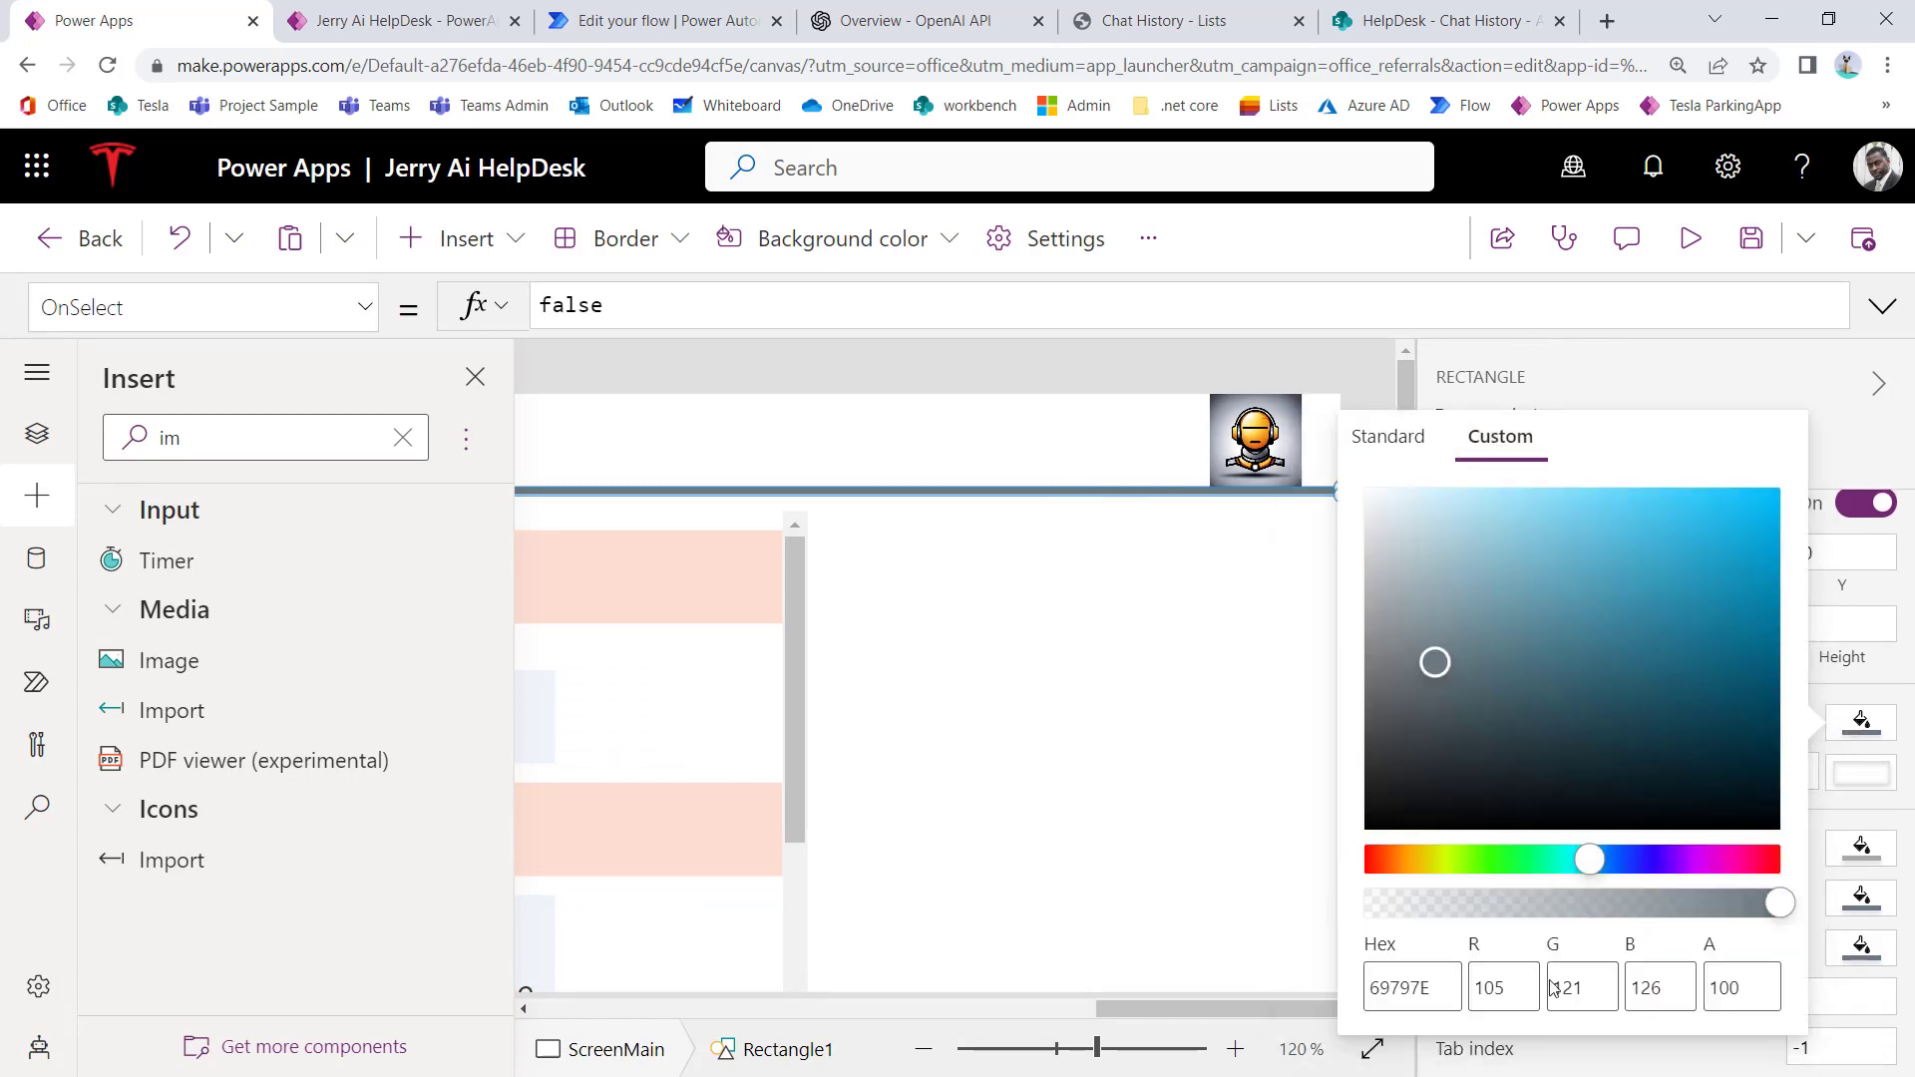
pyautogui.click(1415, 864)
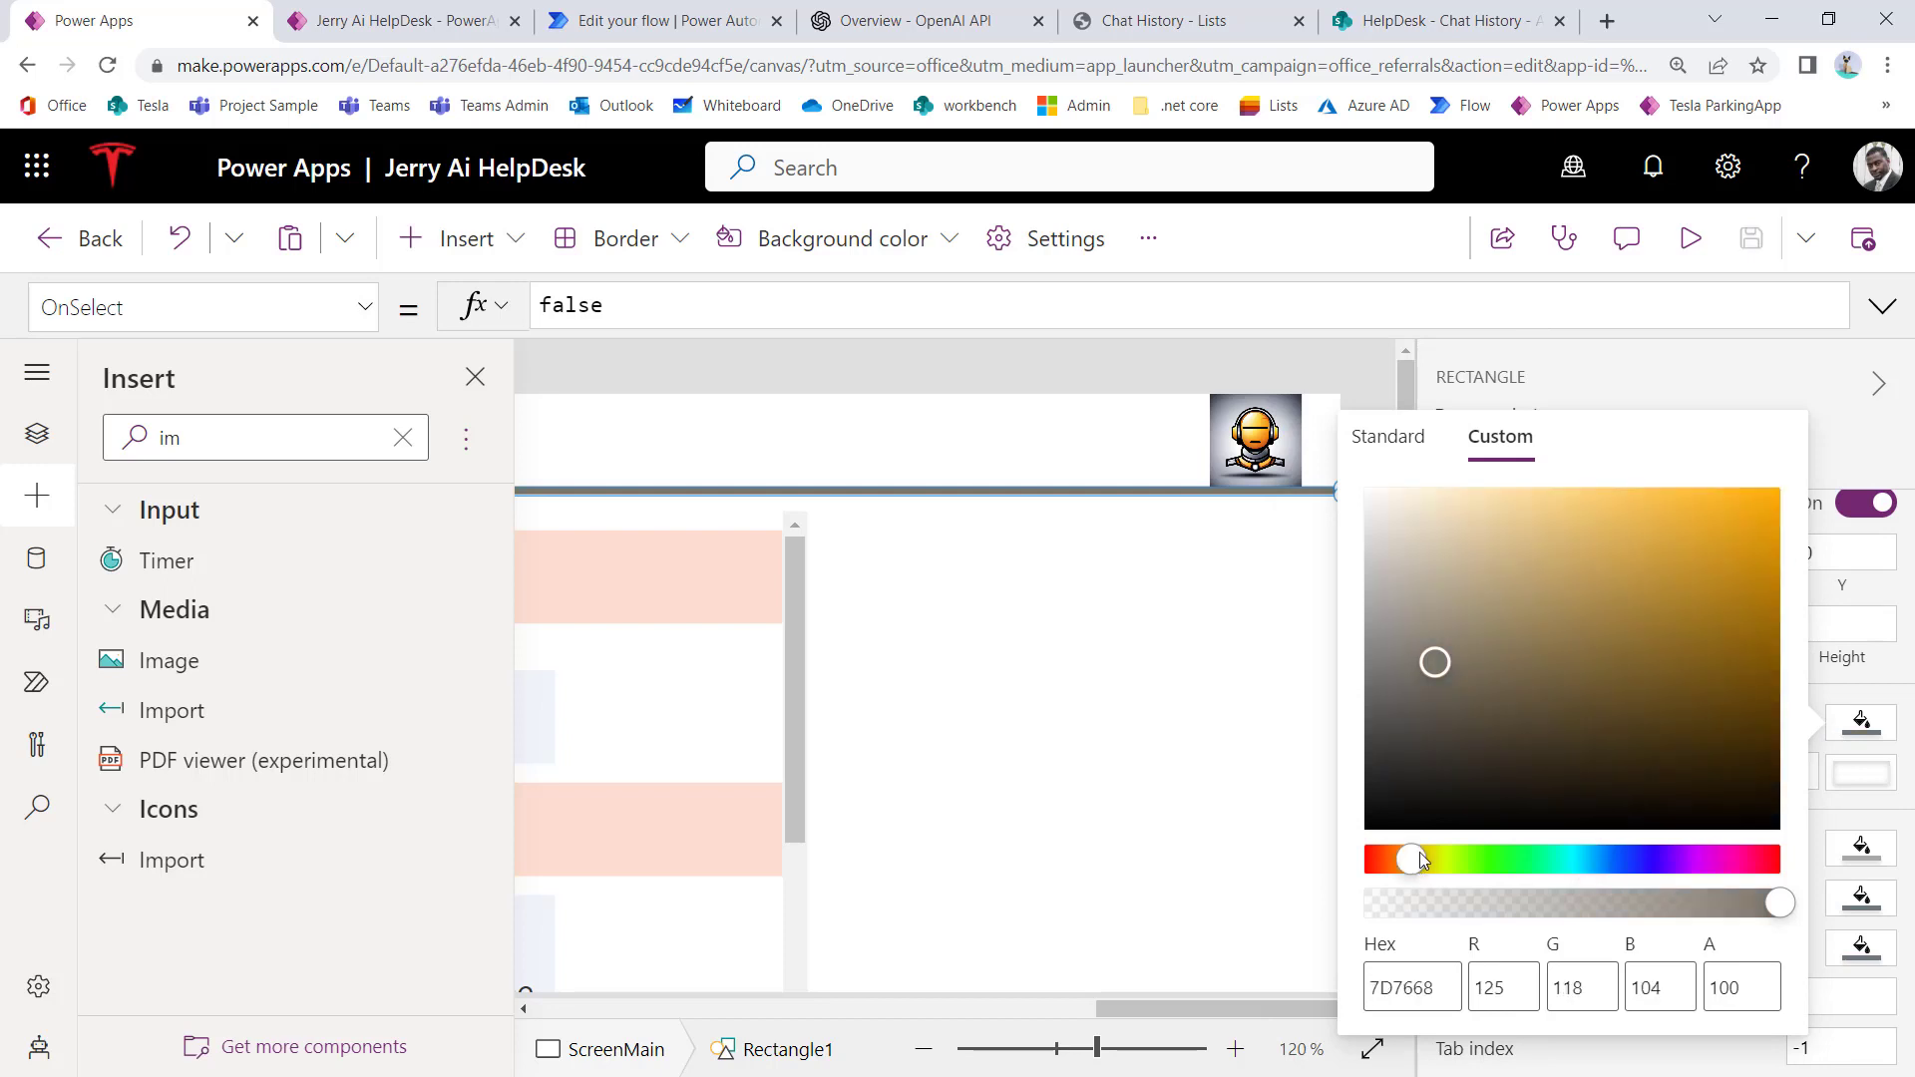
pyautogui.moveTo(1658, 607); pyautogui.dragTo(1723, 573)
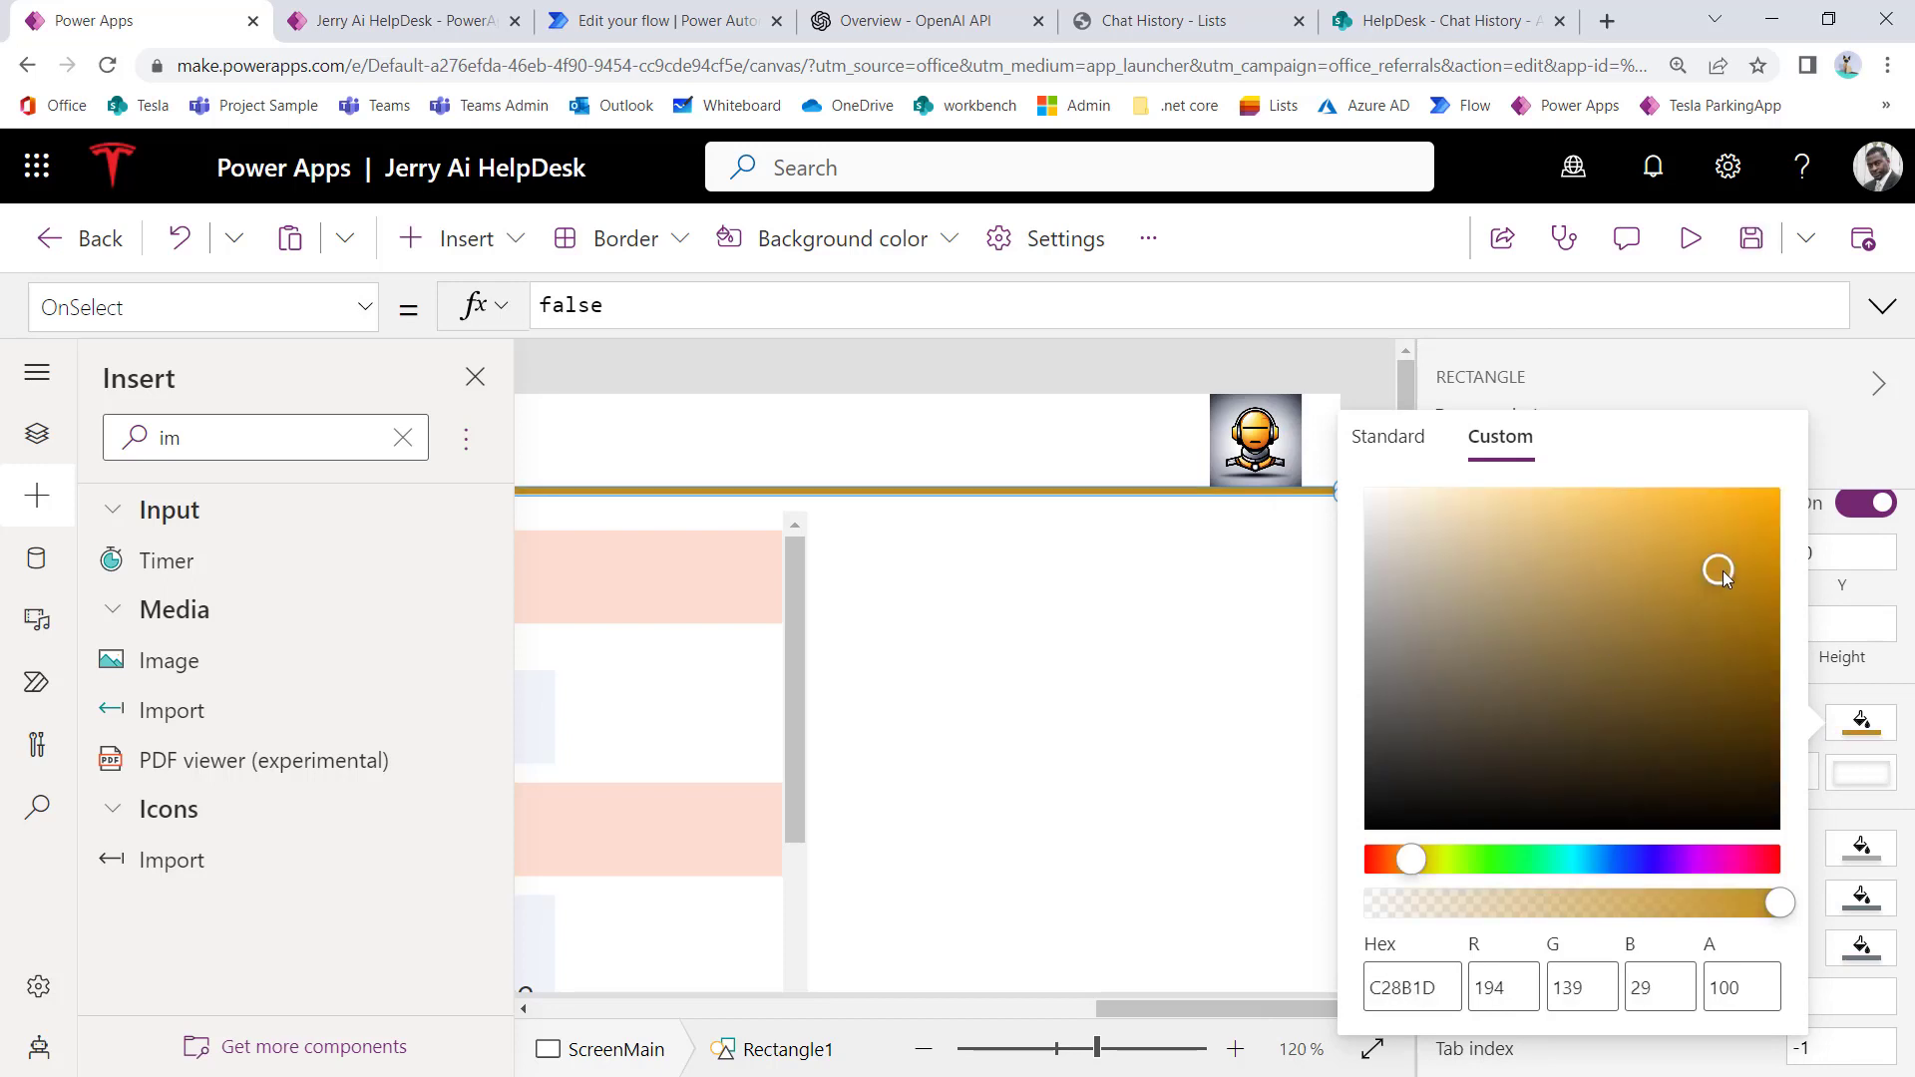
pyautogui.click(1717, 512)
pyautogui.moveTo(1411, 859); pyautogui.dragTo(1406, 858)
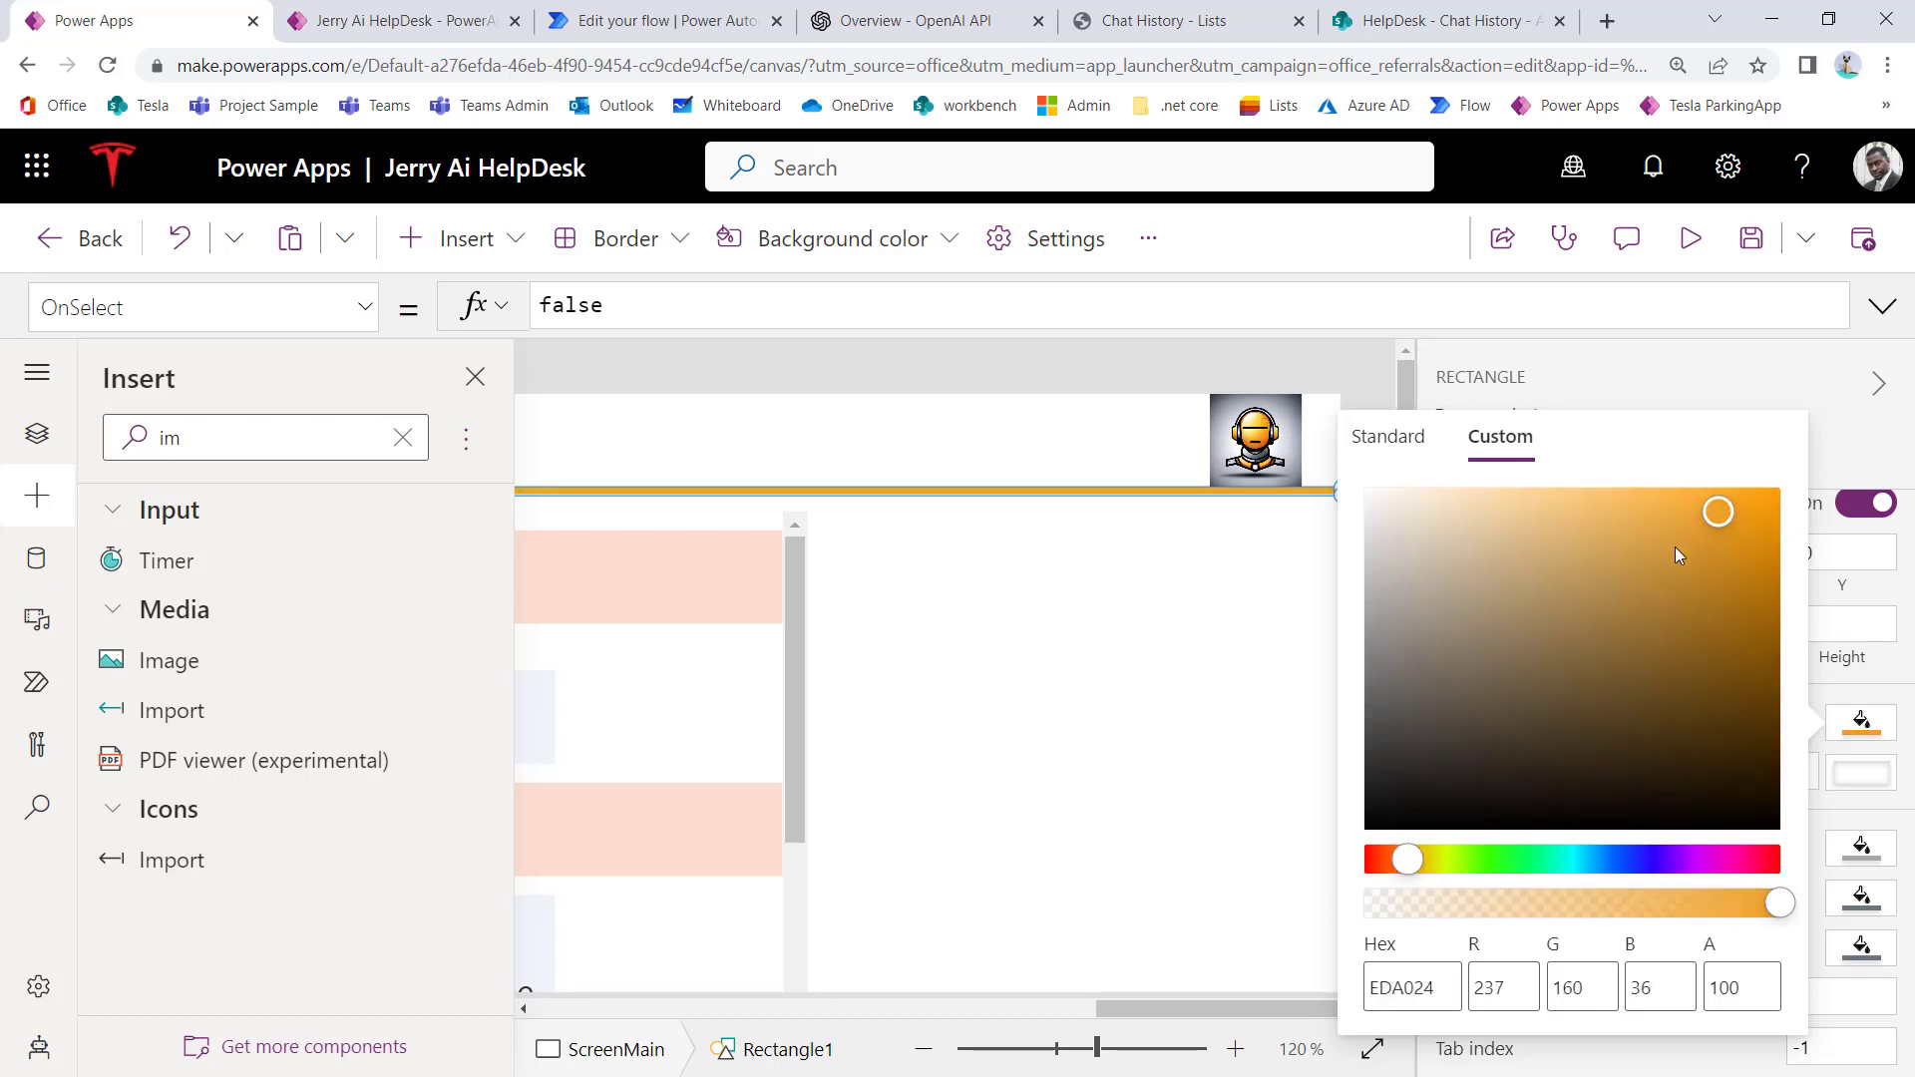
pyautogui.click(1738, 505)
# Step: Copy the header line's hex color F29F18 and paste it under the color notes in Notepad
pyautogui.doubleClick(1407, 988)
pyautogui.hotkey('ctrl', 'c')
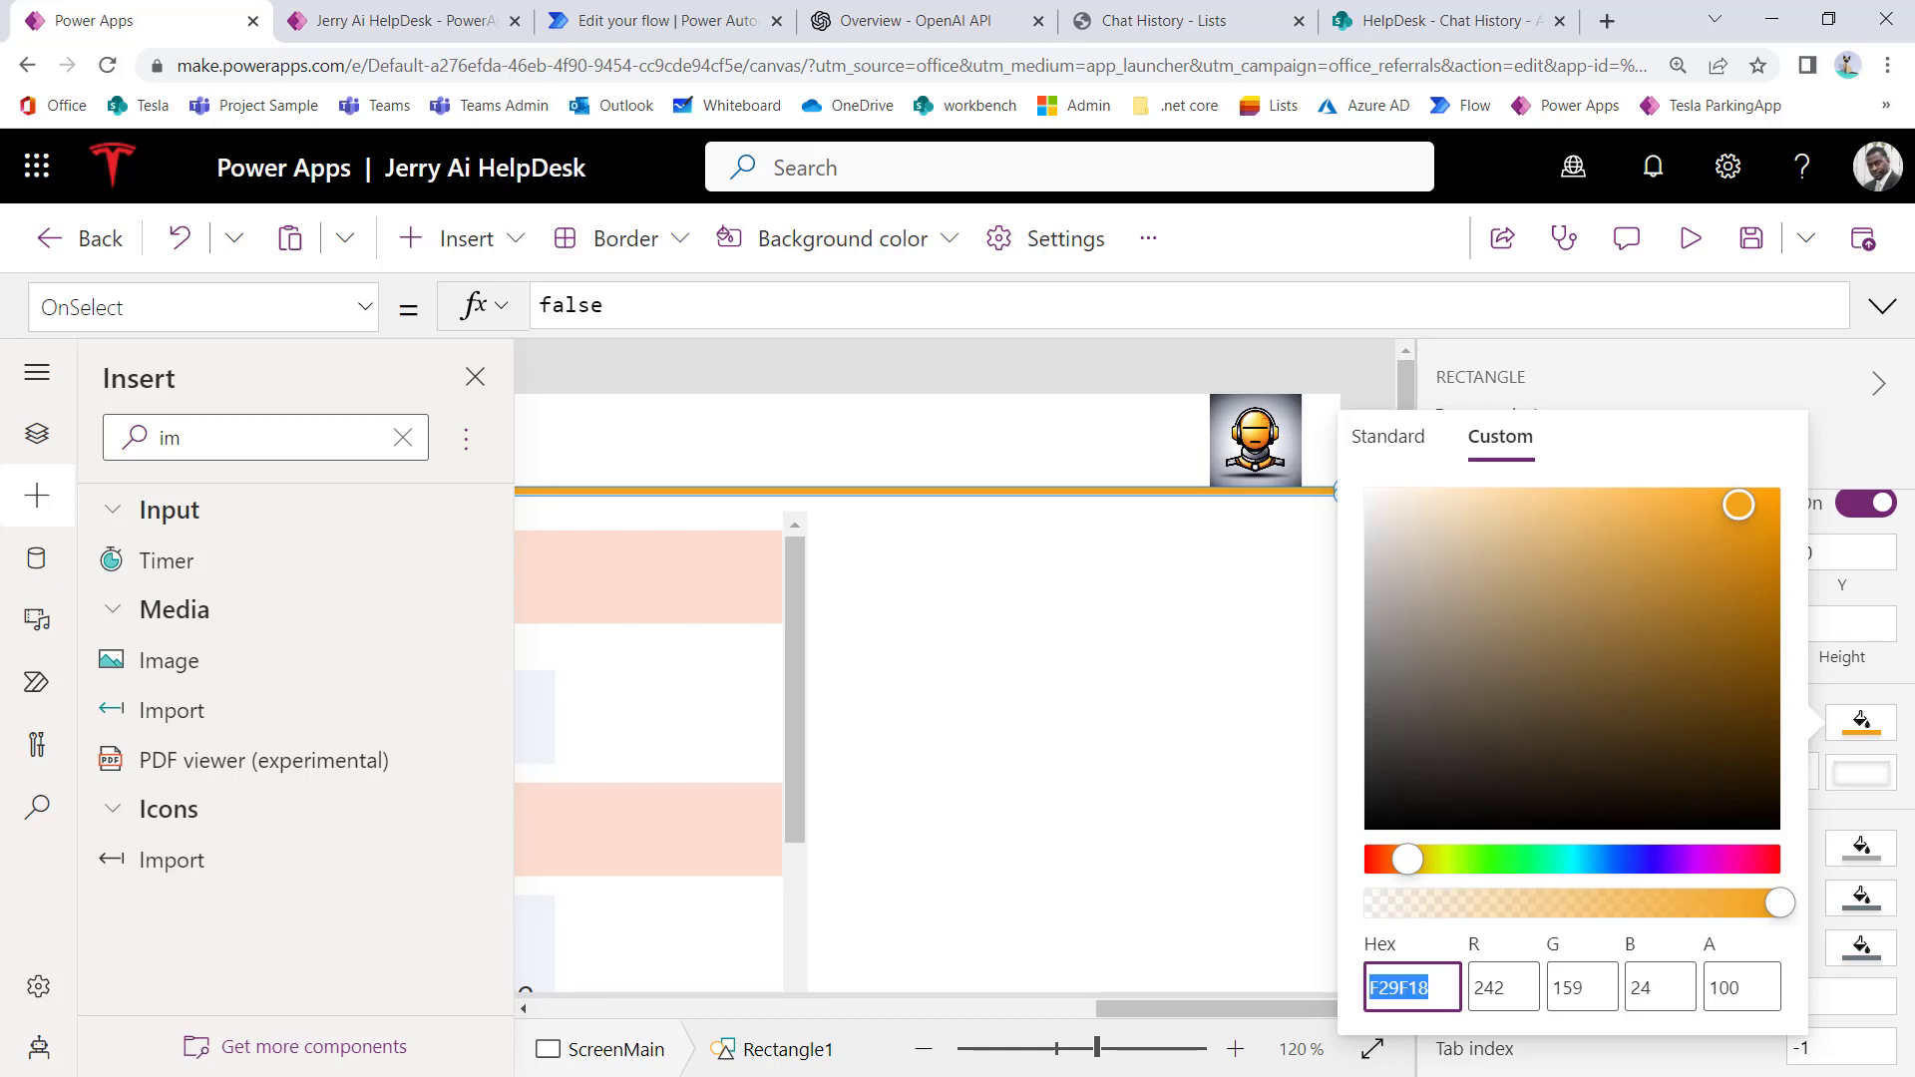
pyautogui.hotkey('alt', 'Tab')
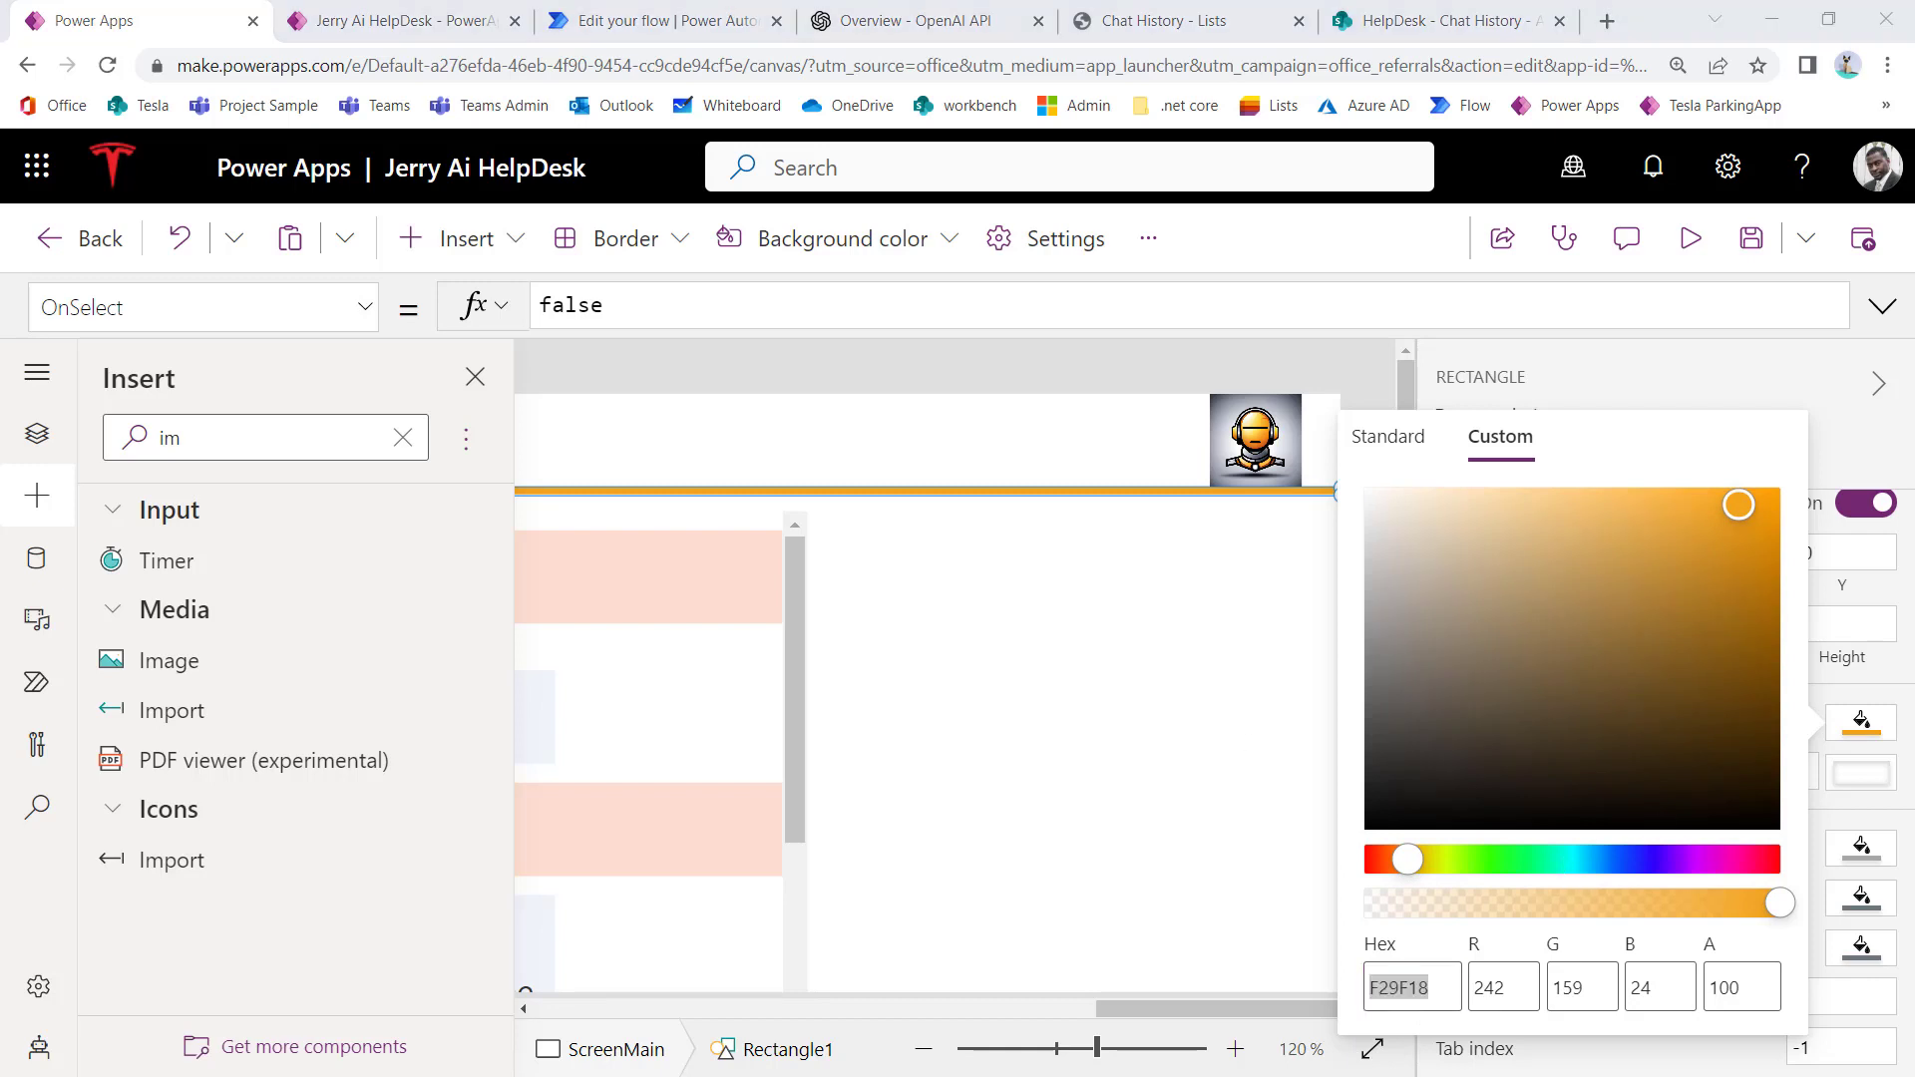
pyautogui.click(759, 552)
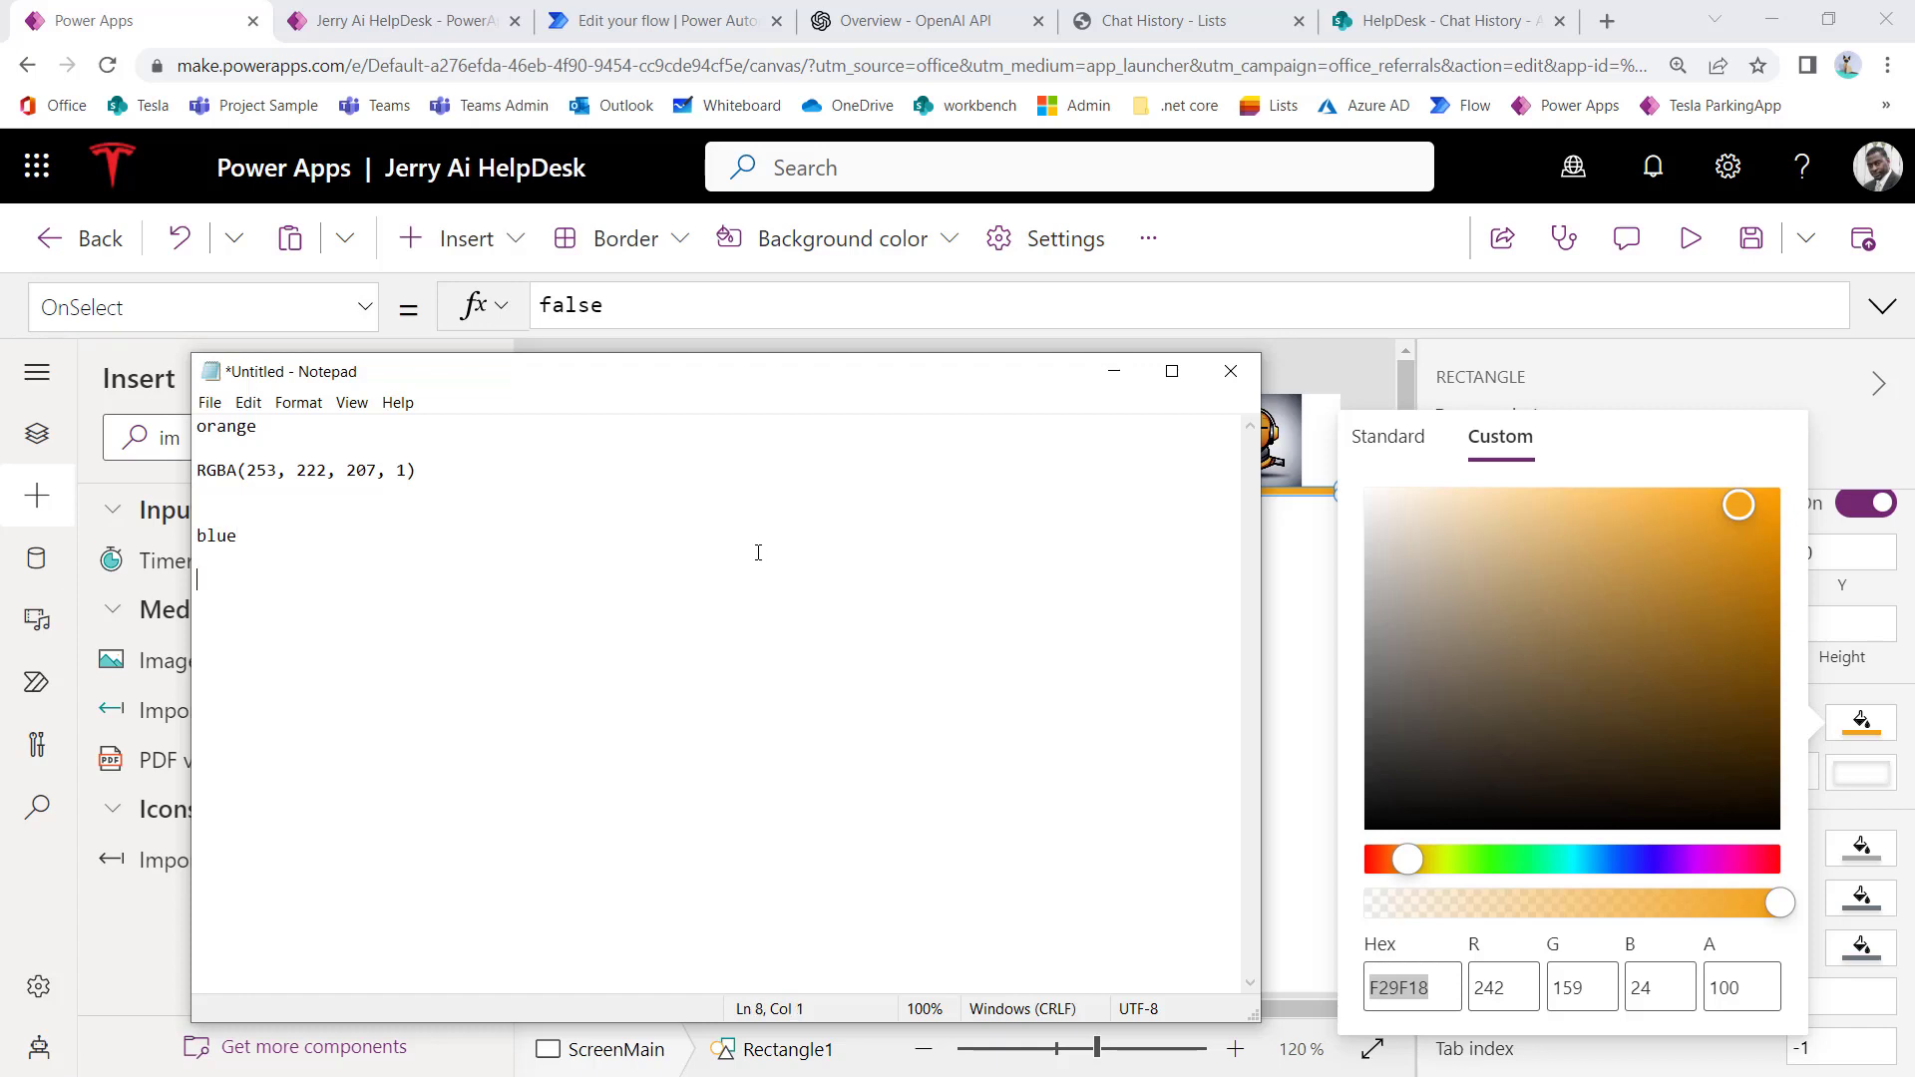
pyautogui.press('Return')
pyautogui.hotkey('ctrl', 'v')
pyautogui.click(1605, 377)
pyautogui.click(1144, 696)
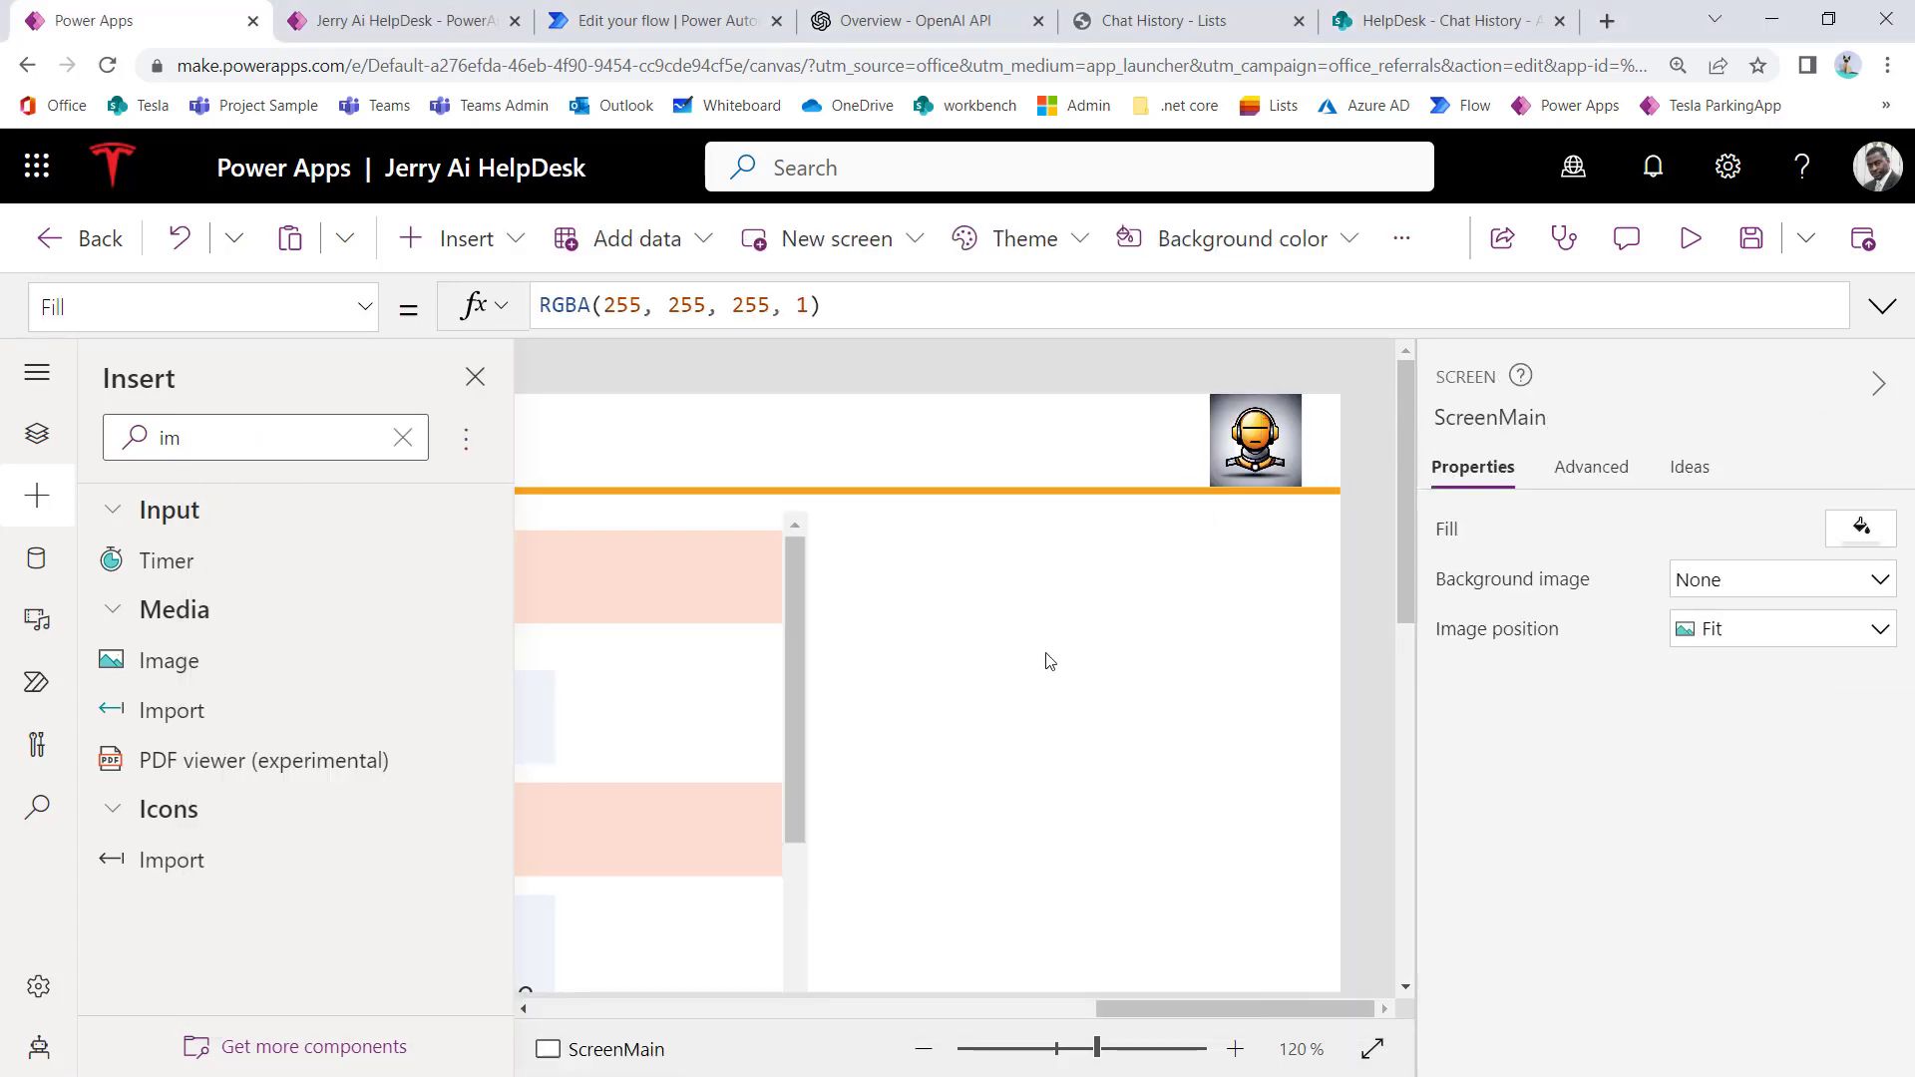
# Step: Fill the original Submit button (btnSubmit) with the same orange as the header line
pyautogui.moveTo(1131, 1019); pyautogui.dragTo(1023, 1028)
pyautogui.scroll(-8, 1026, 795)
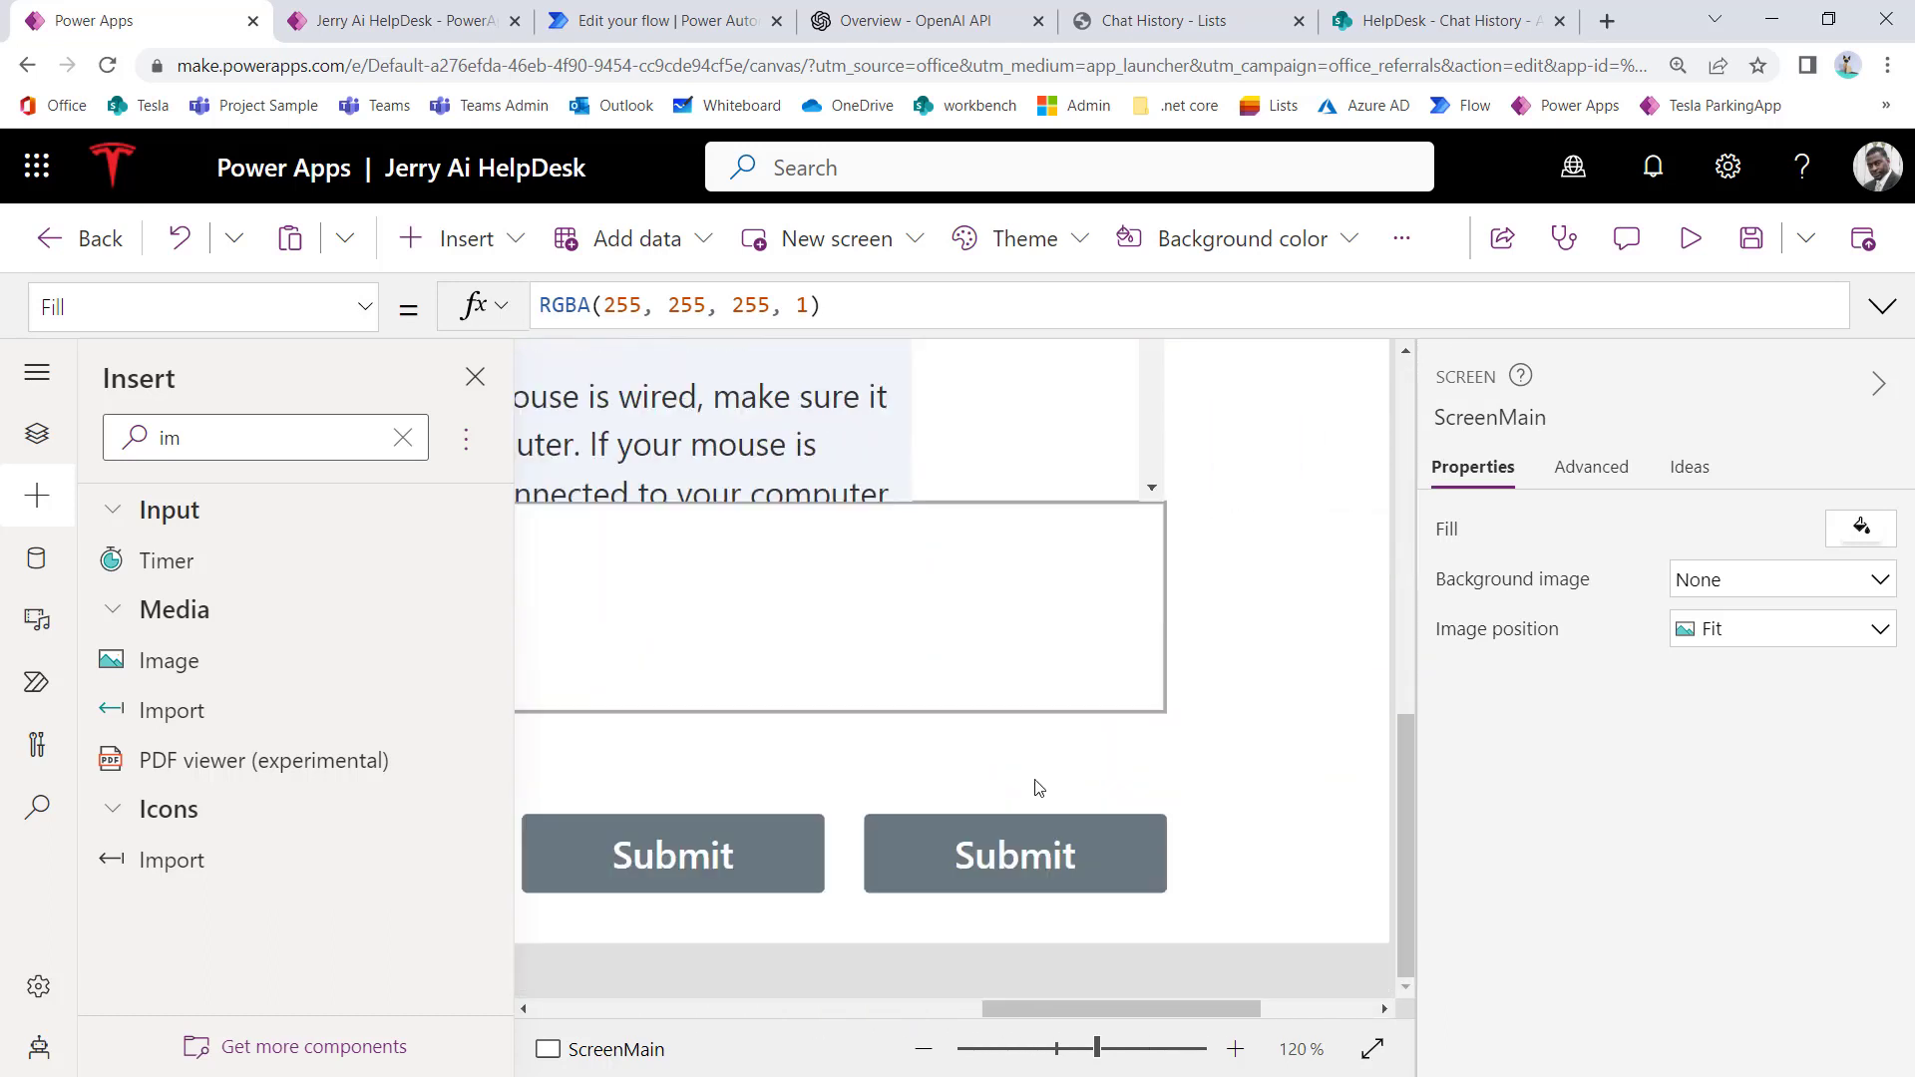
pyautogui.click(925, 1055)
pyautogui.click(925, 1056)
pyautogui.click(1028, 942)
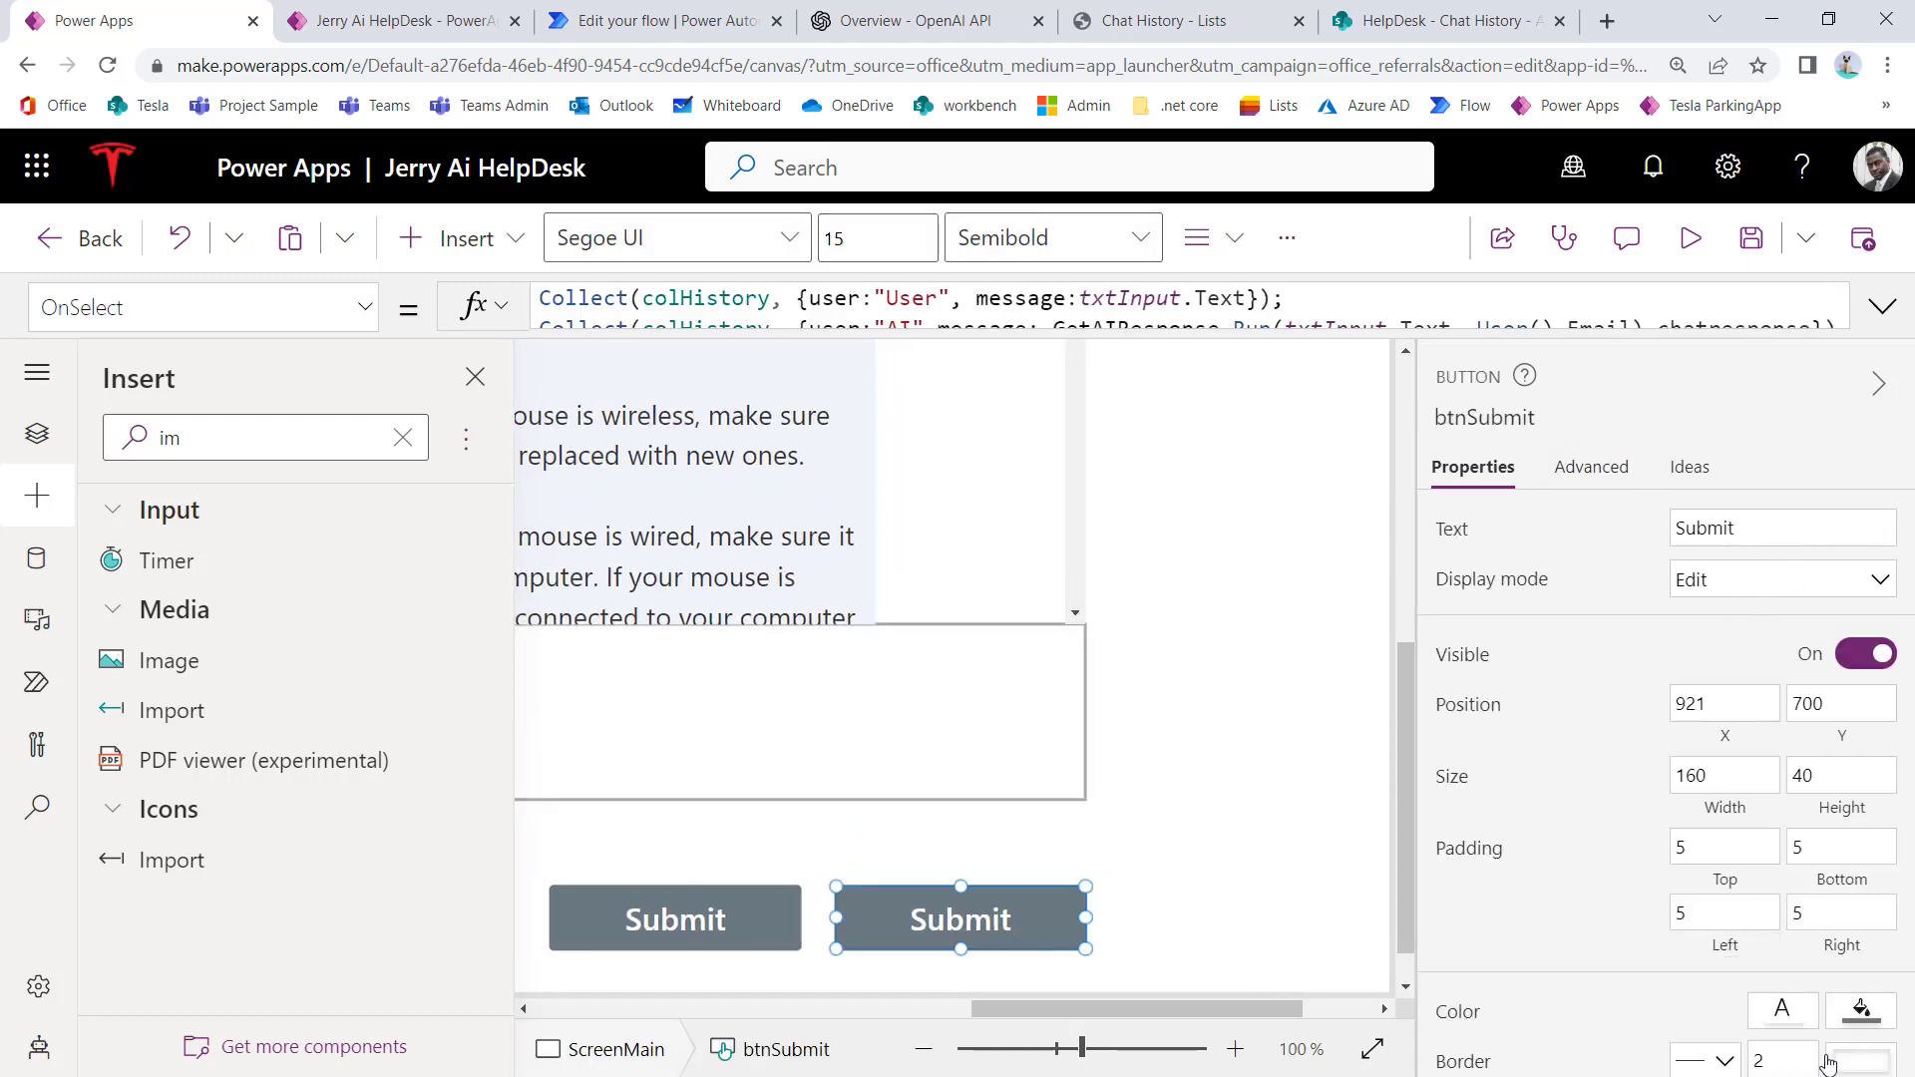
pyautogui.click(1861, 1010)
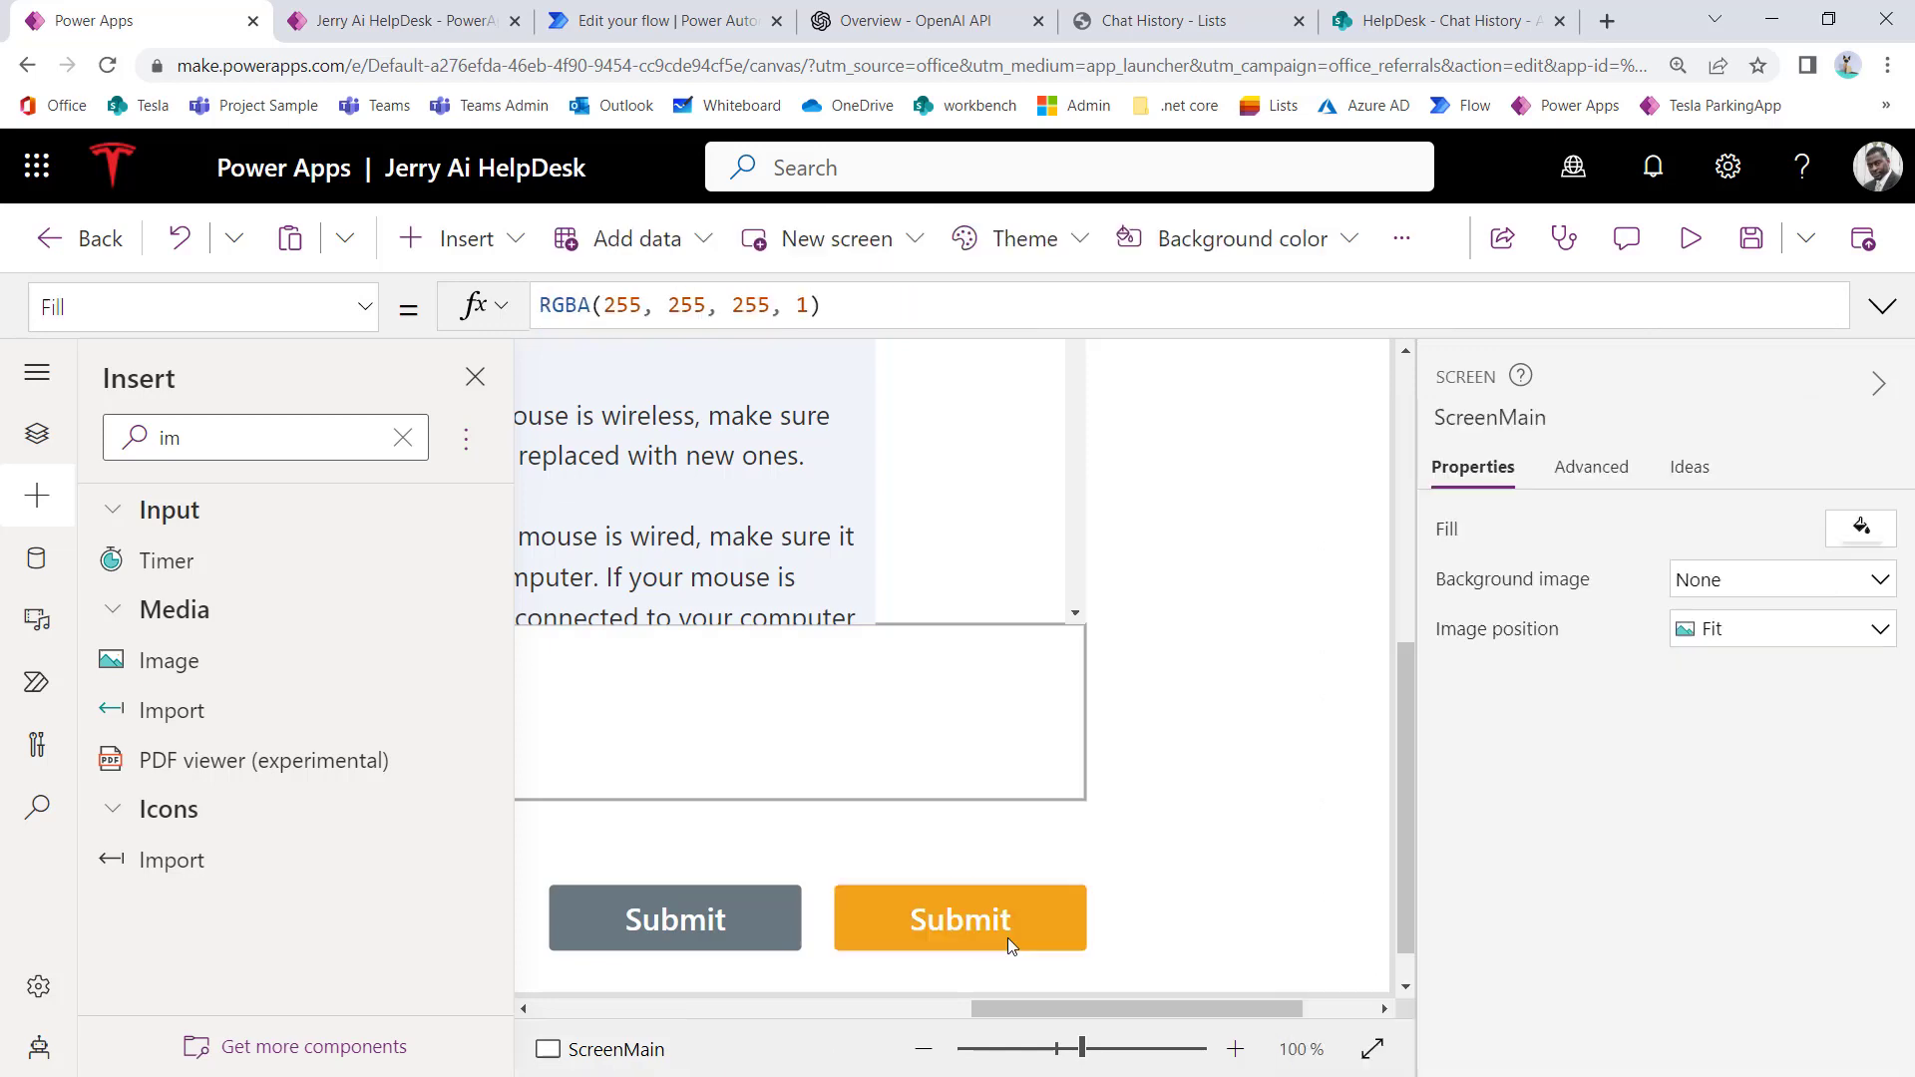
# Step: Change the border style of the orange Submit button
pyautogui.click(1011, 941)
pyautogui.scroll(-1, 1686, 817)
pyautogui.scroll(-5, 1687, 817)
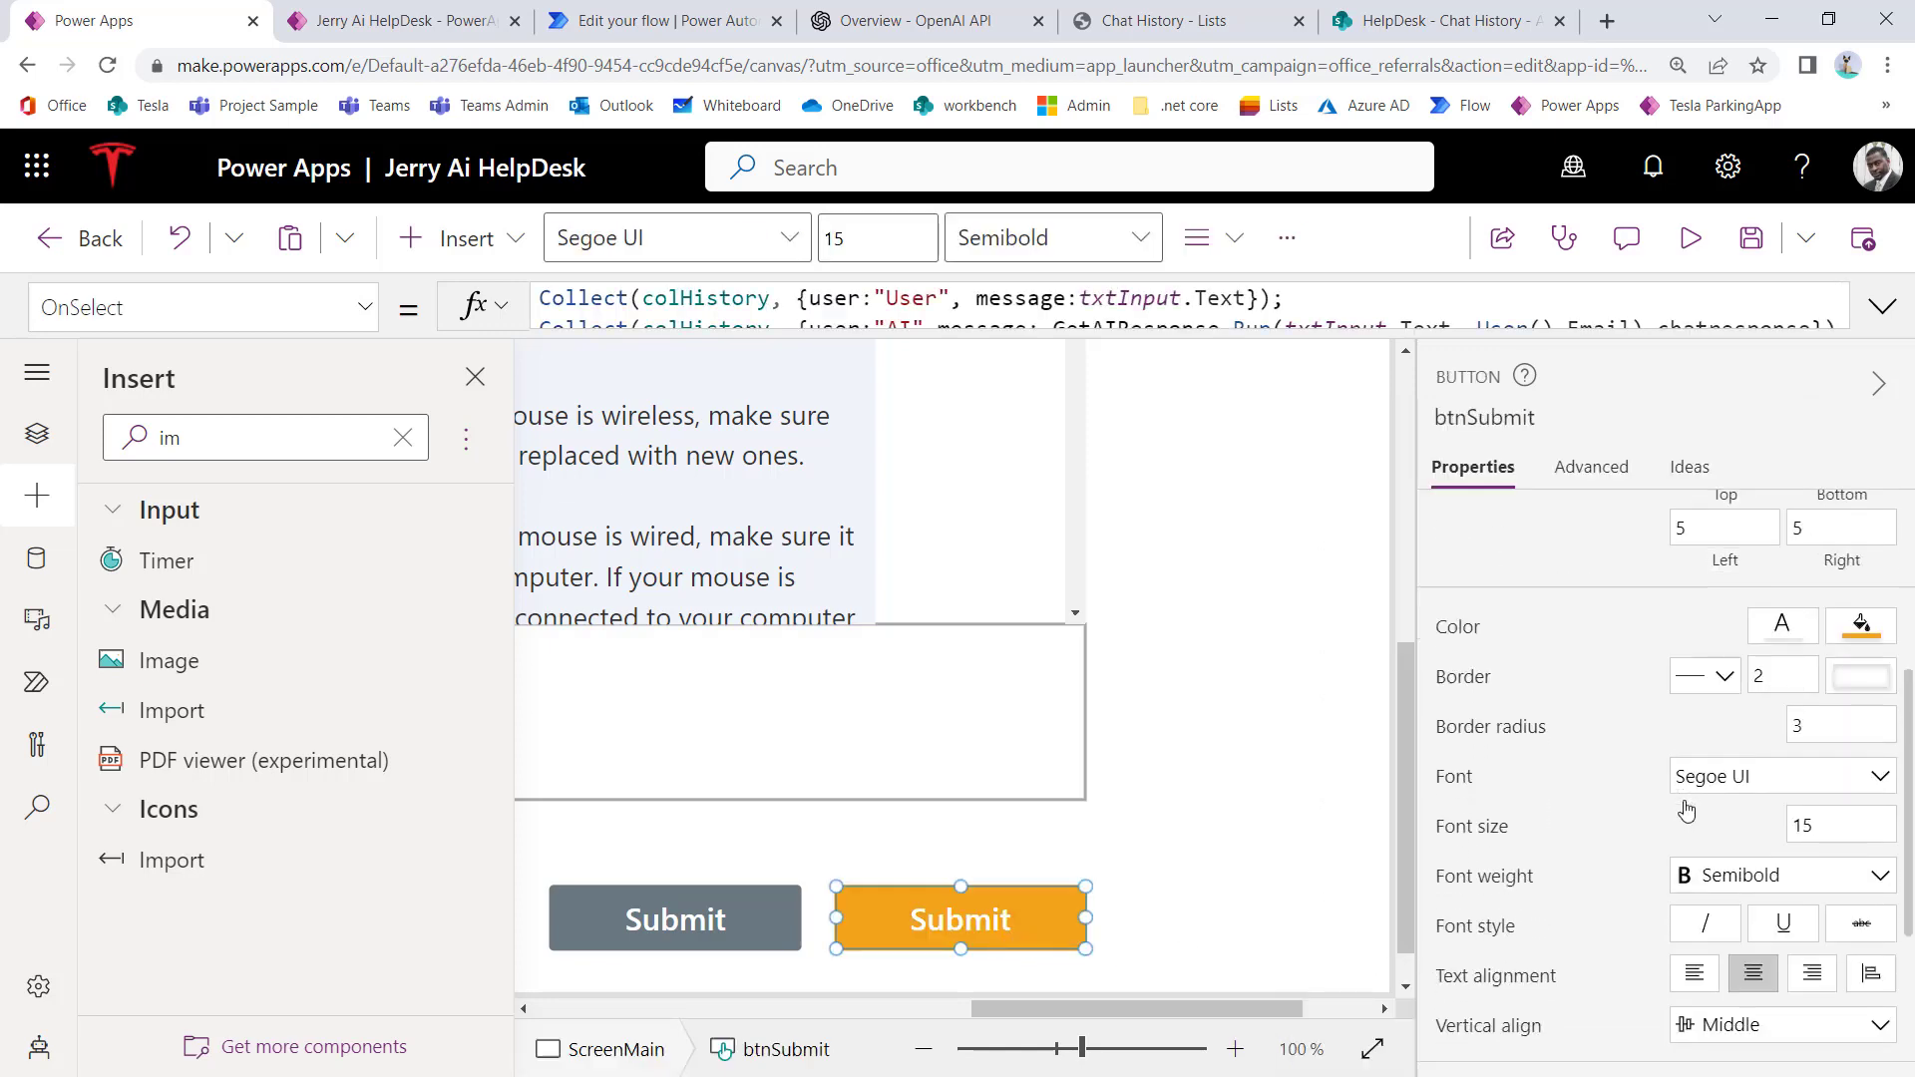
pyautogui.scroll(2, 1685, 810)
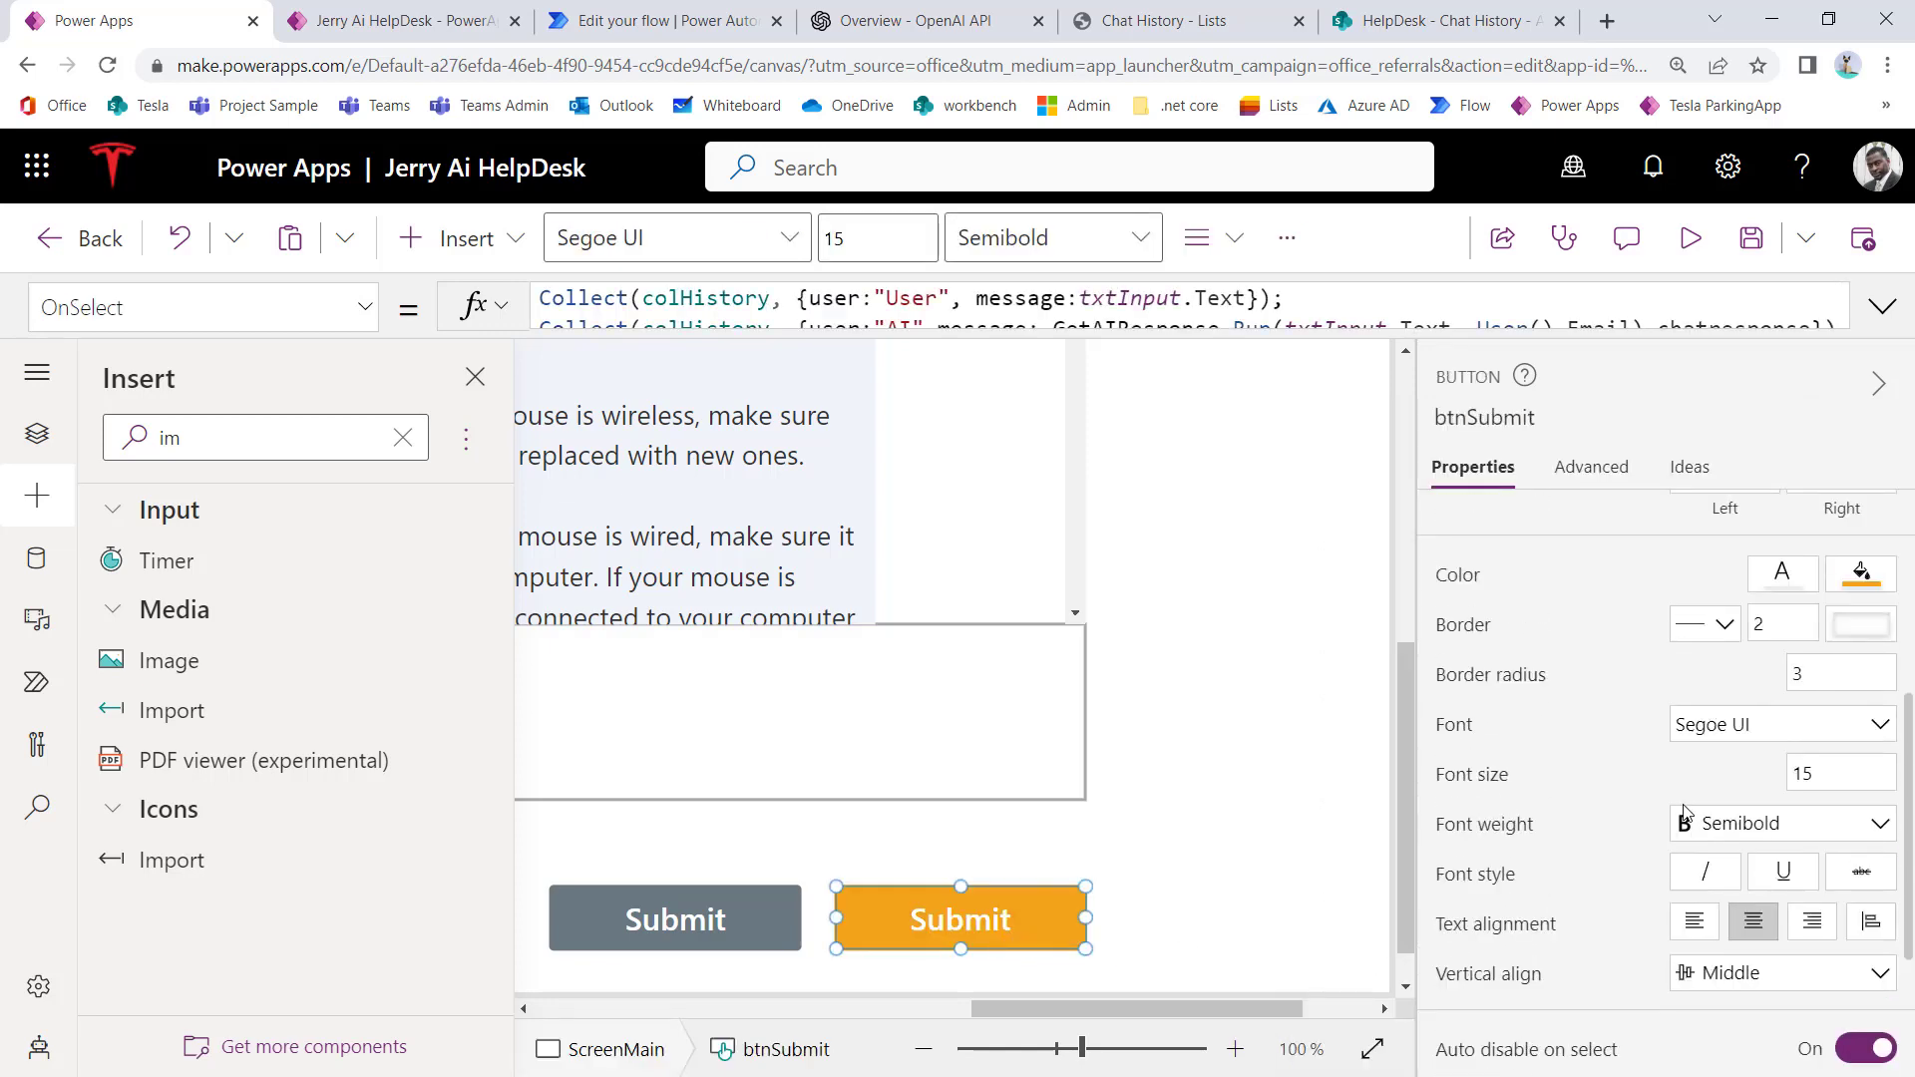
pyautogui.click(1771, 624)
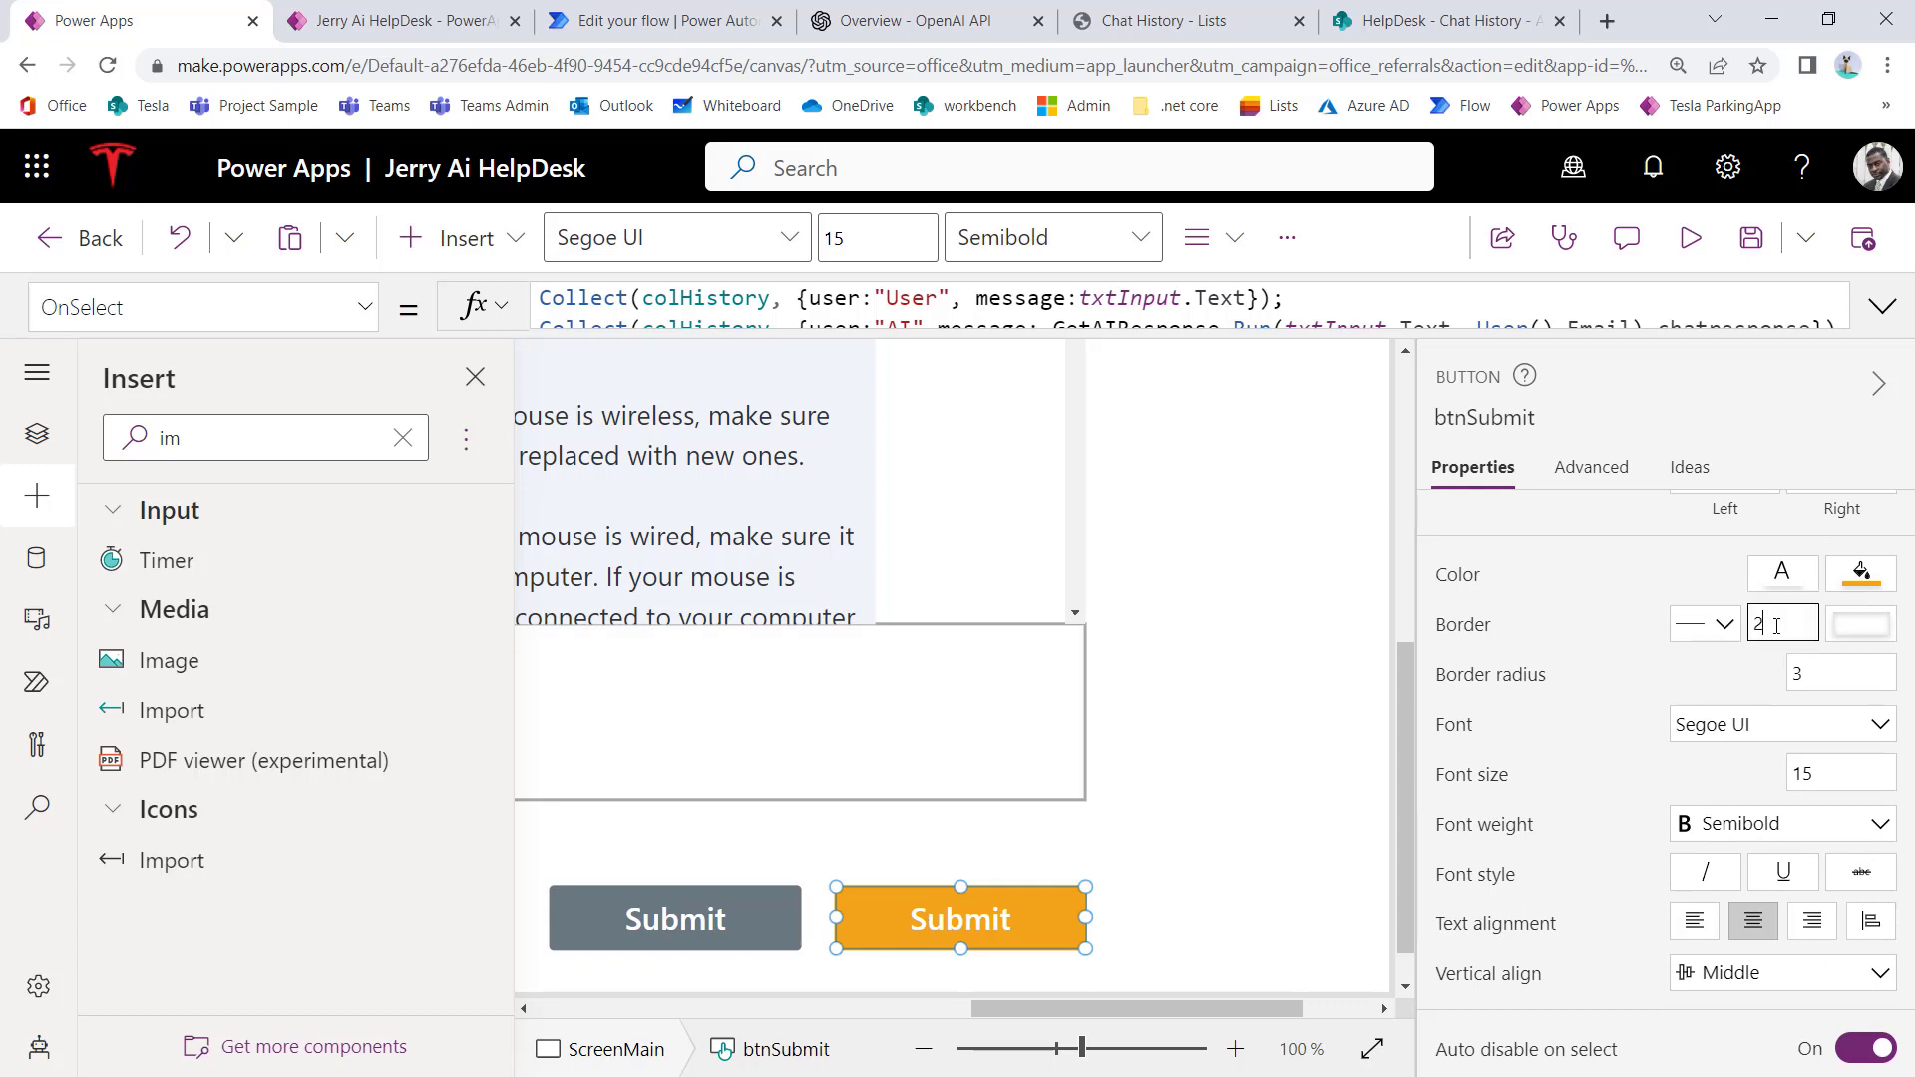
pyautogui.click(1722, 645)
pyautogui.click(1718, 754)
# Step: Change the text of the gray second button (btnSubmit_1) to Clear
pyautogui.click(625, 927)
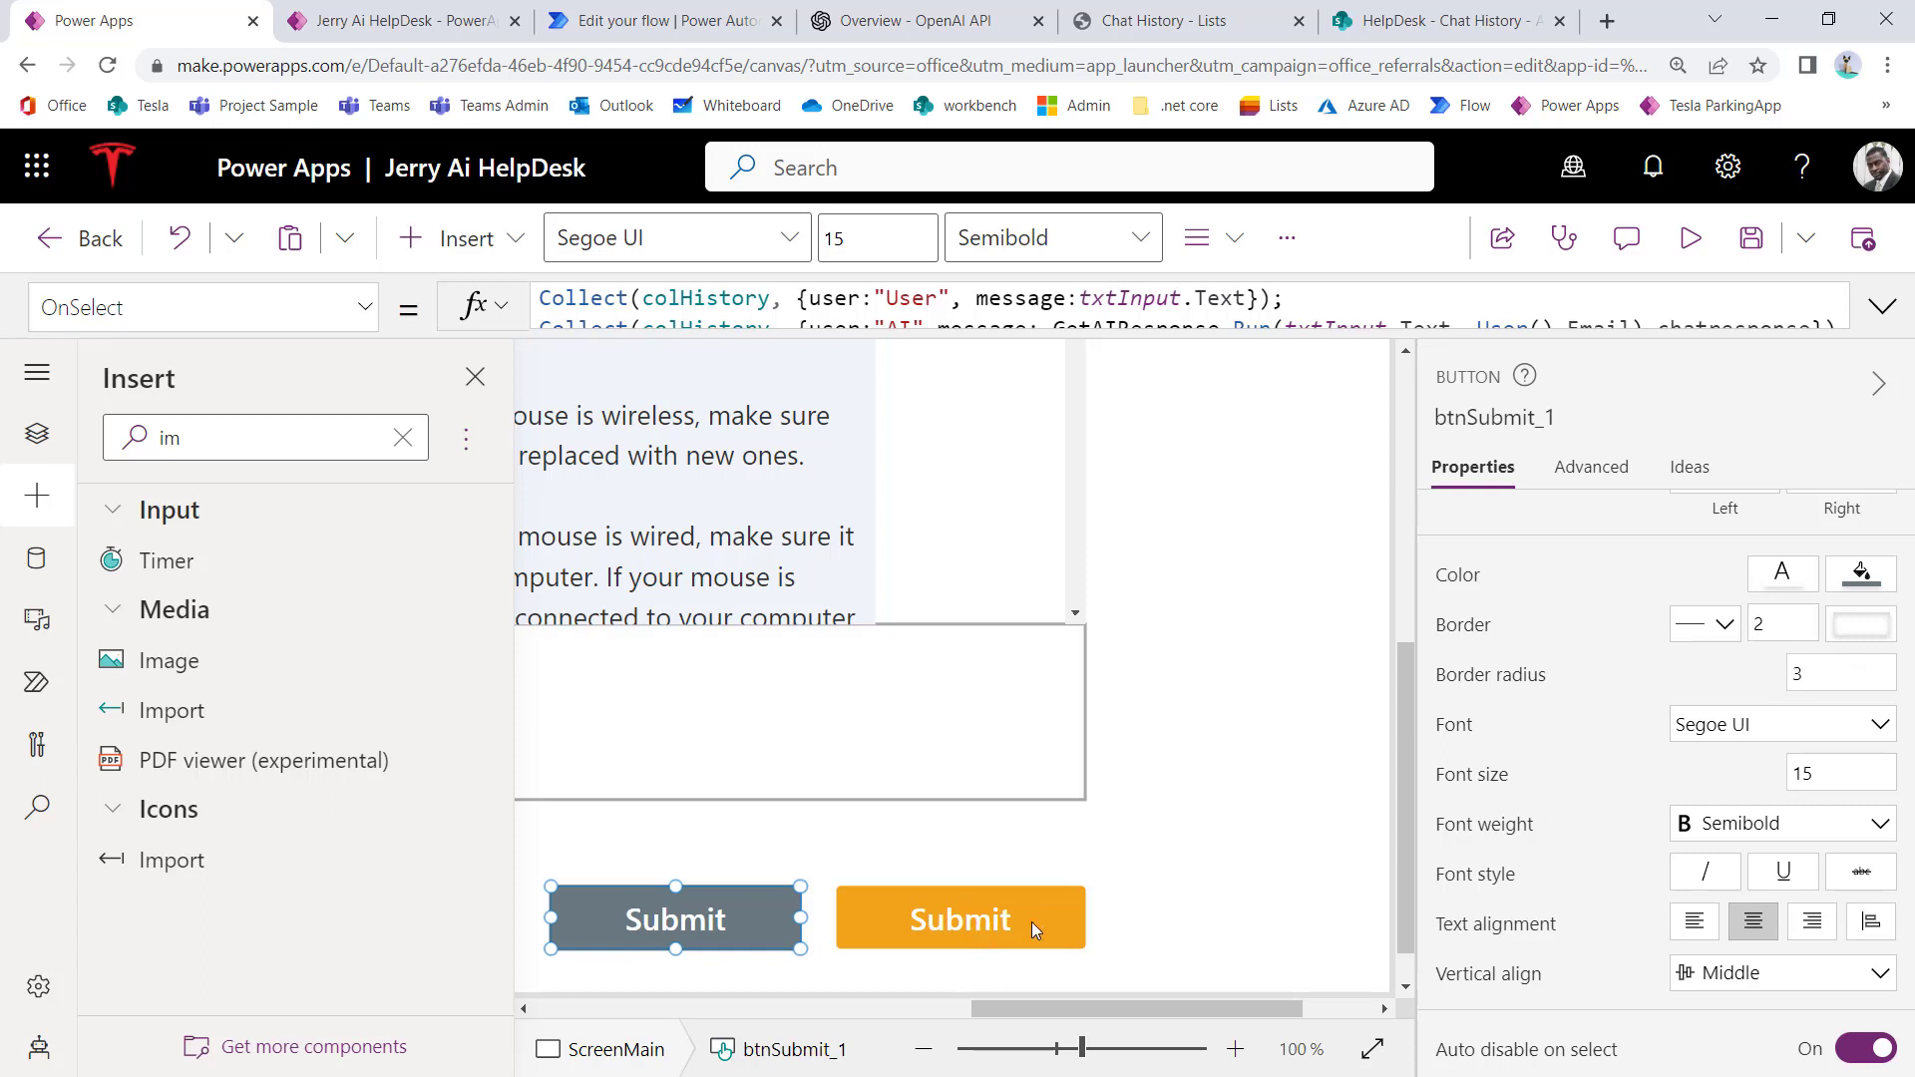
pyautogui.scroll(-3, 1717, 731)
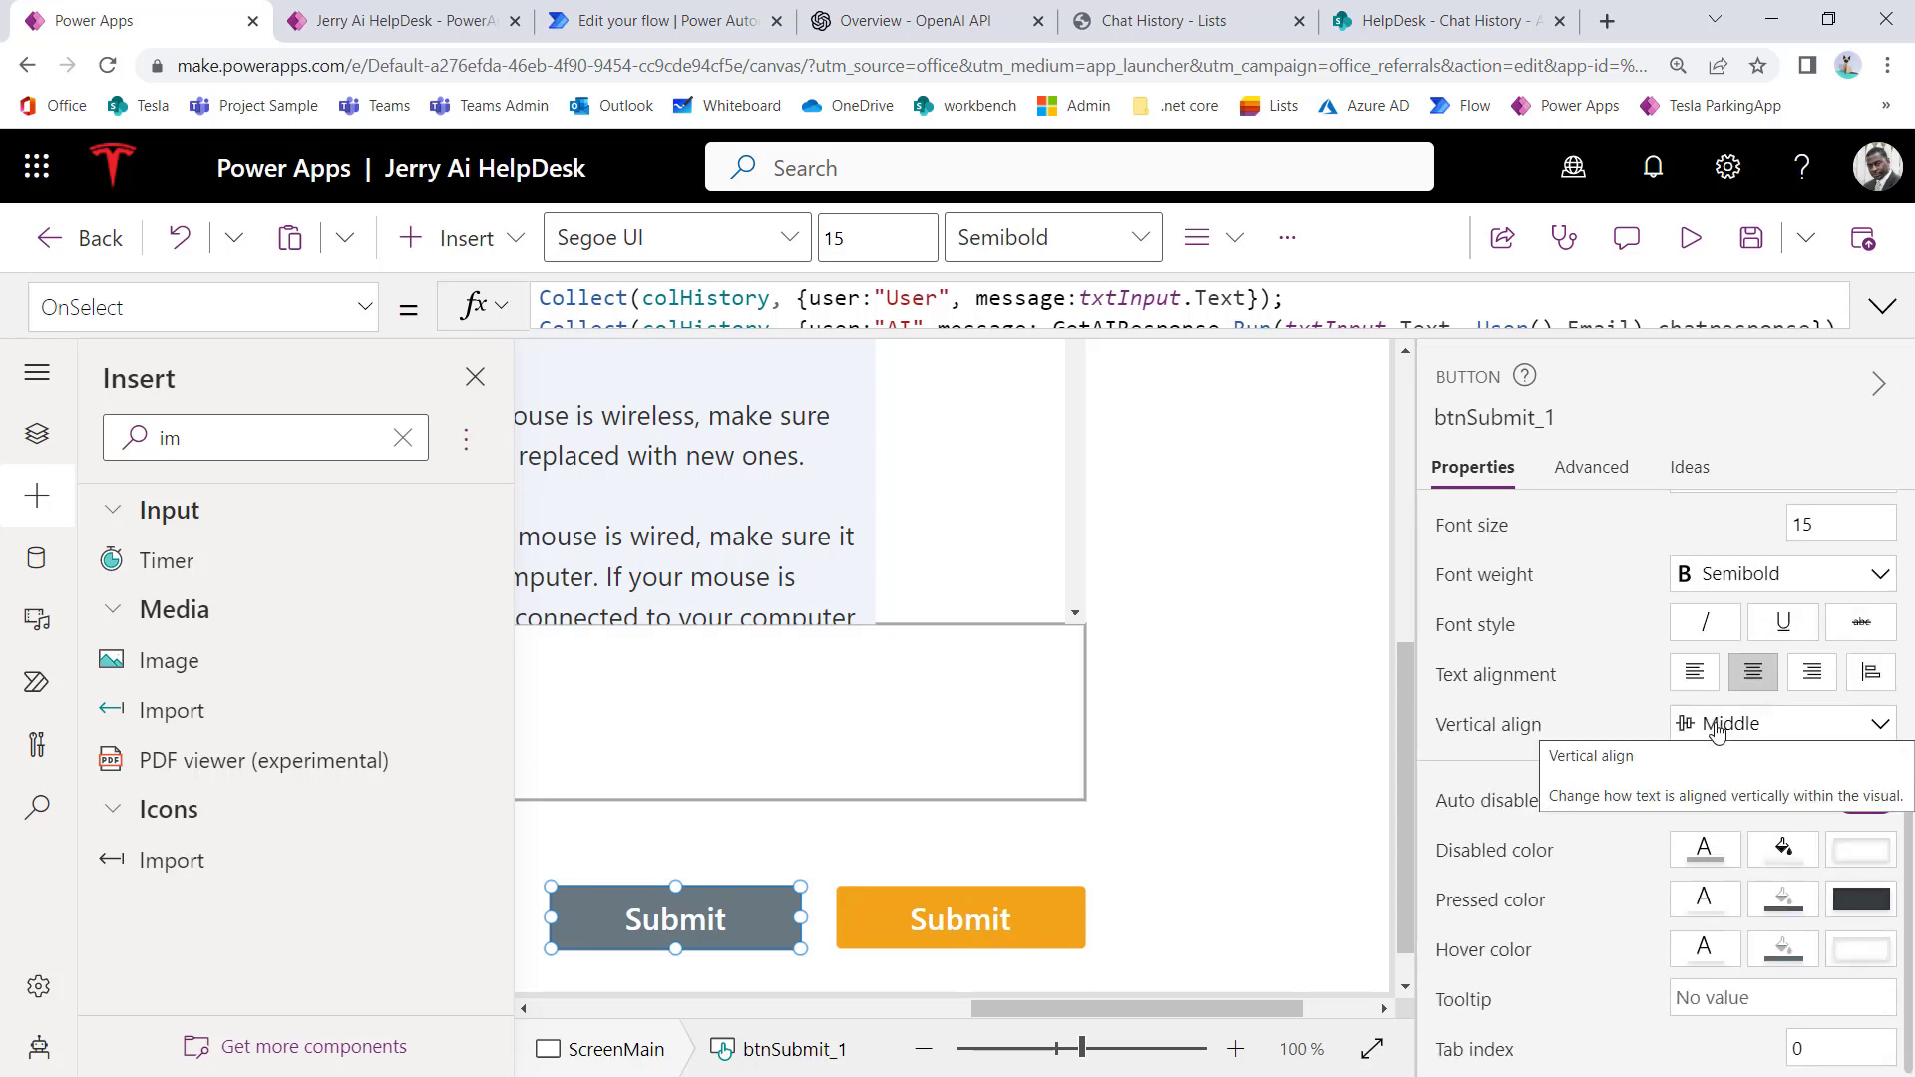
pyautogui.scroll(3, 1713, 727)
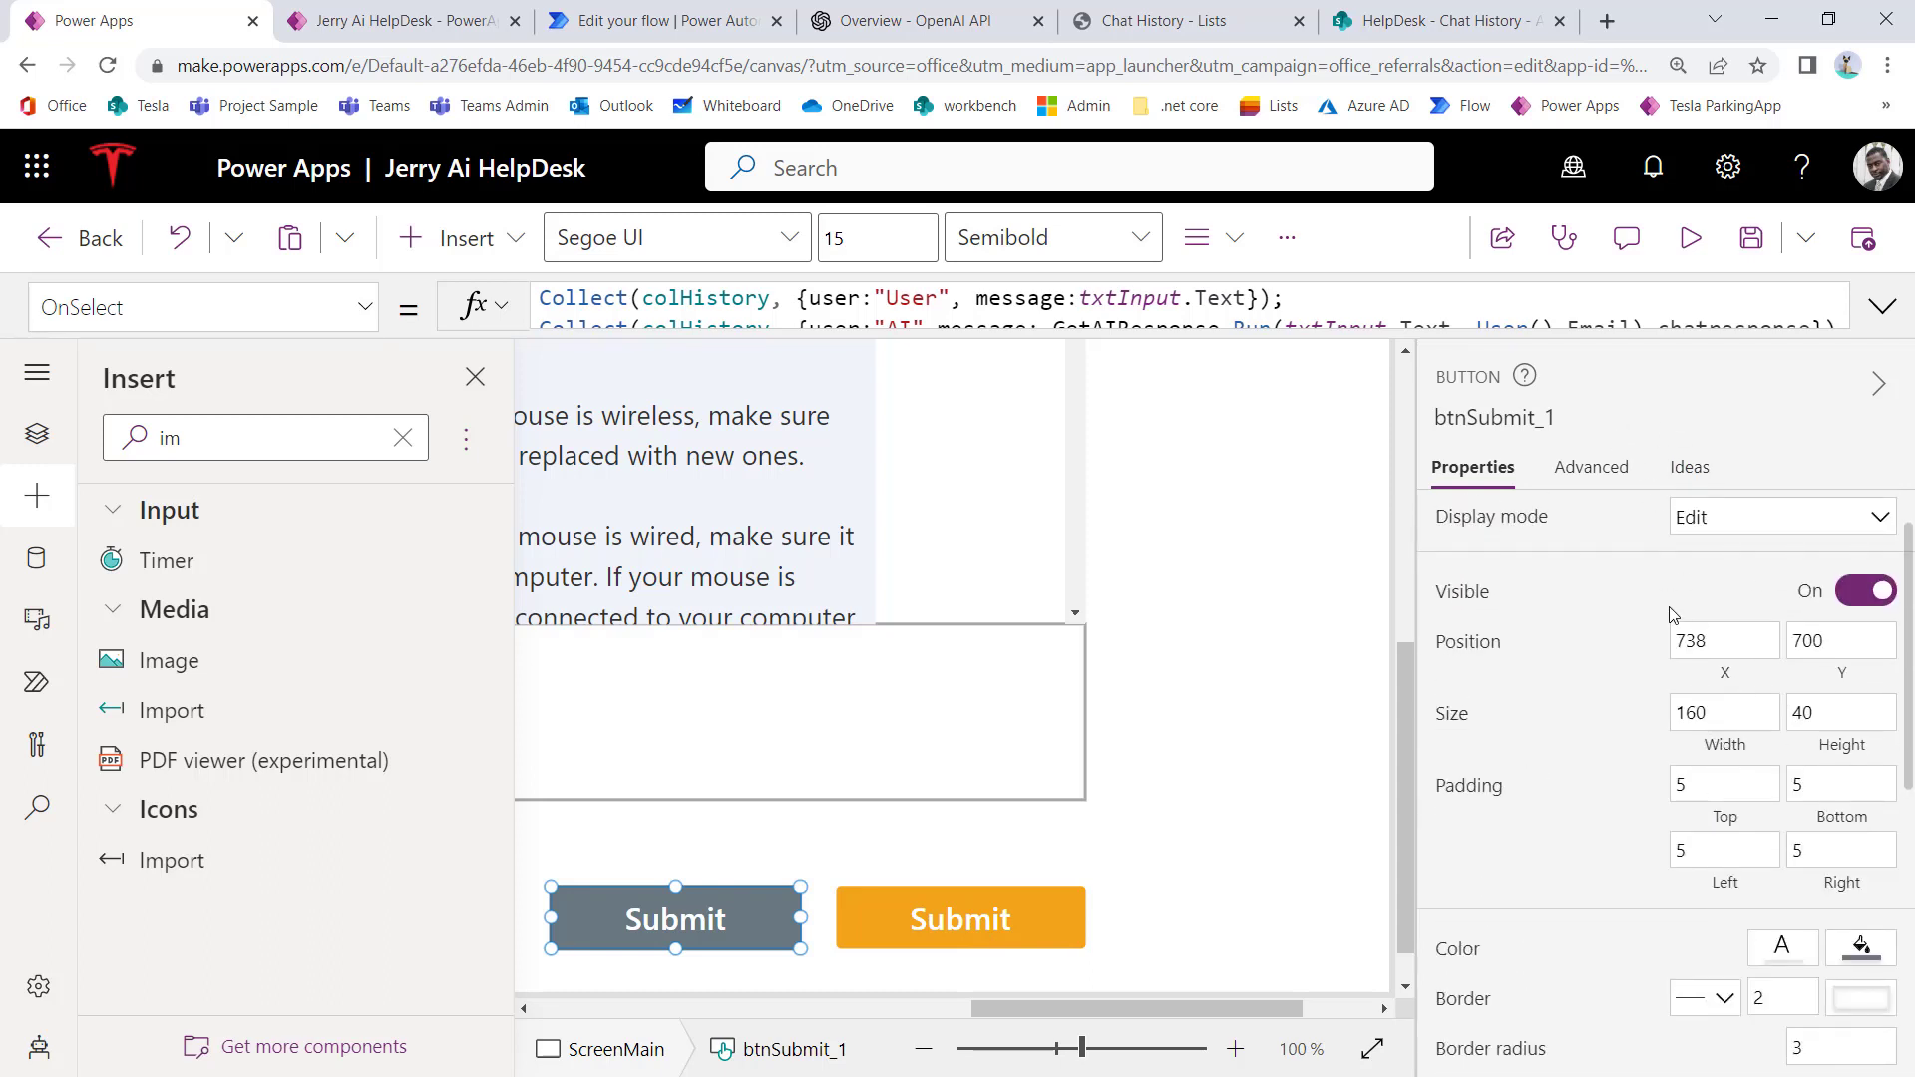
pyautogui.scroll(1, 1676, 610)
pyautogui.click(1693, 531)
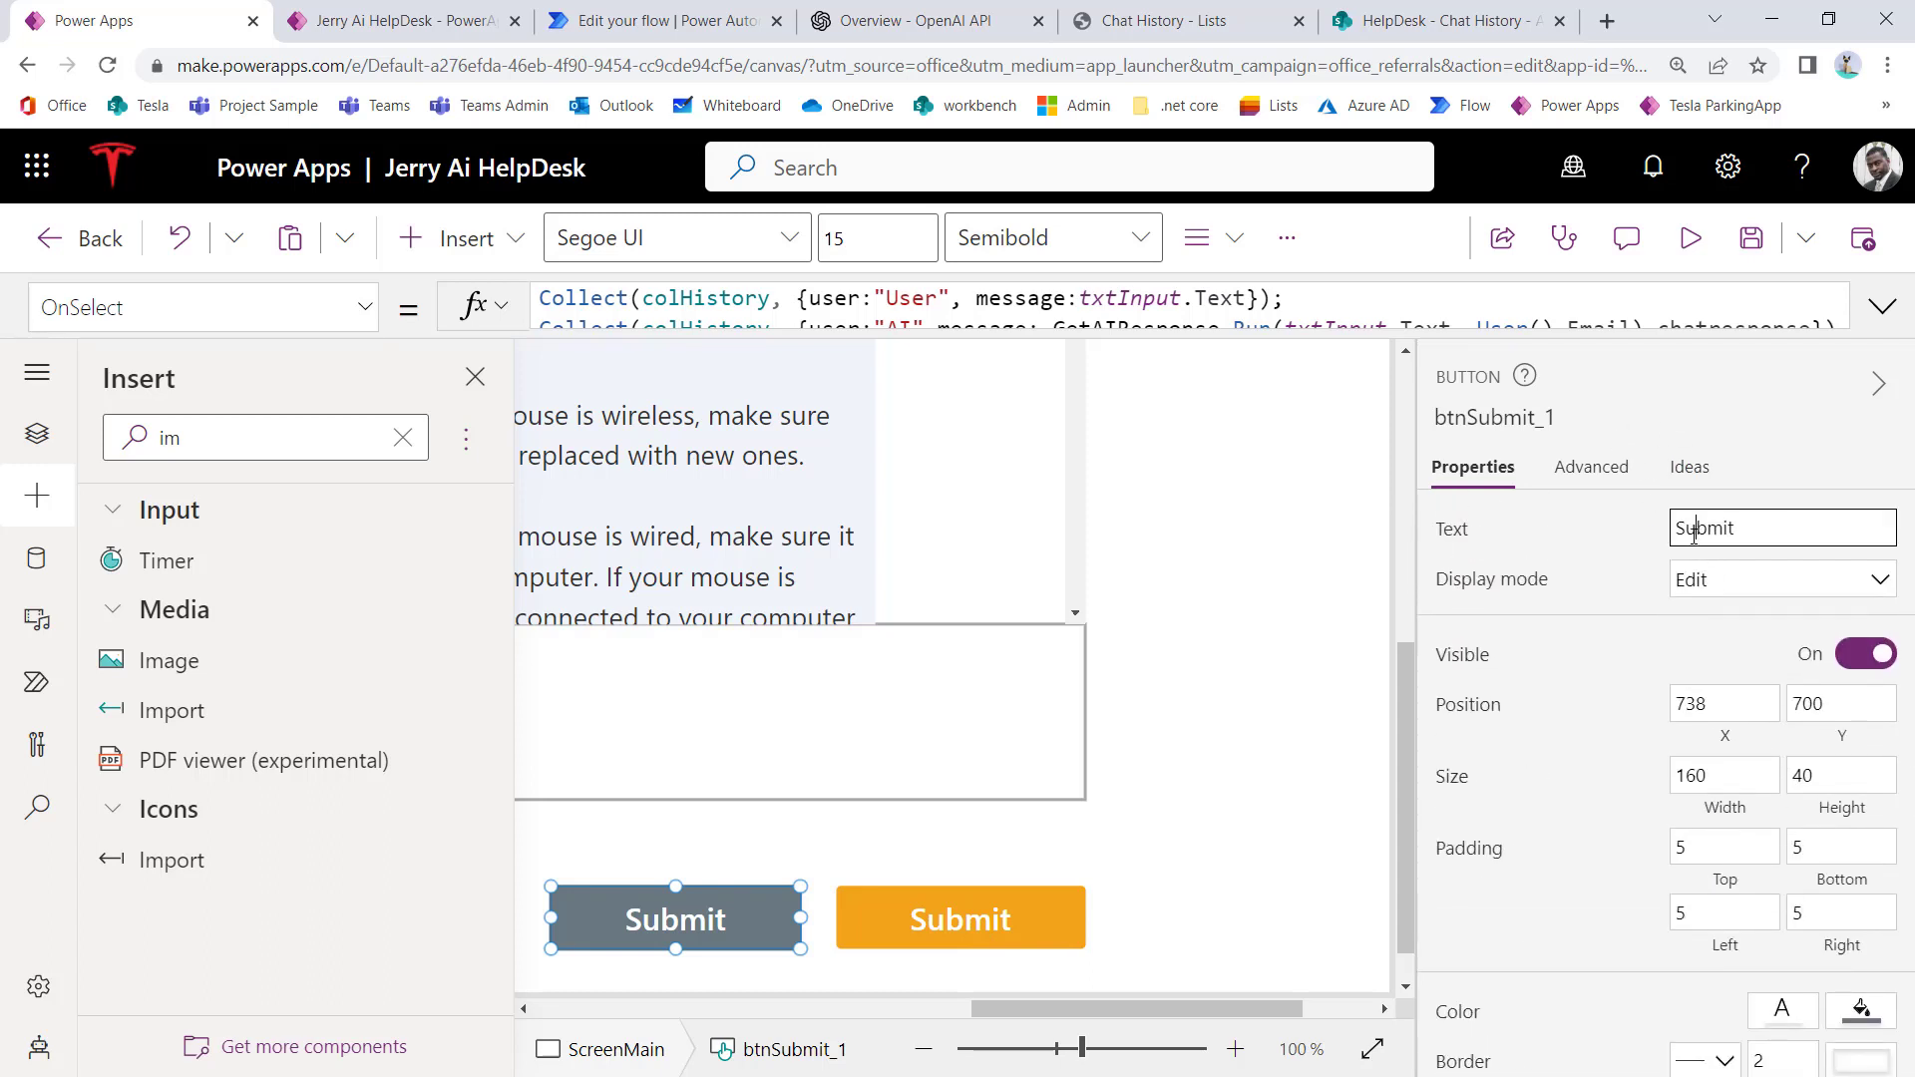
pyautogui.doubleClick(1697, 531)
pyautogui.write('Ce')
pyautogui.write('learr')
pyautogui.click(1638, 586)
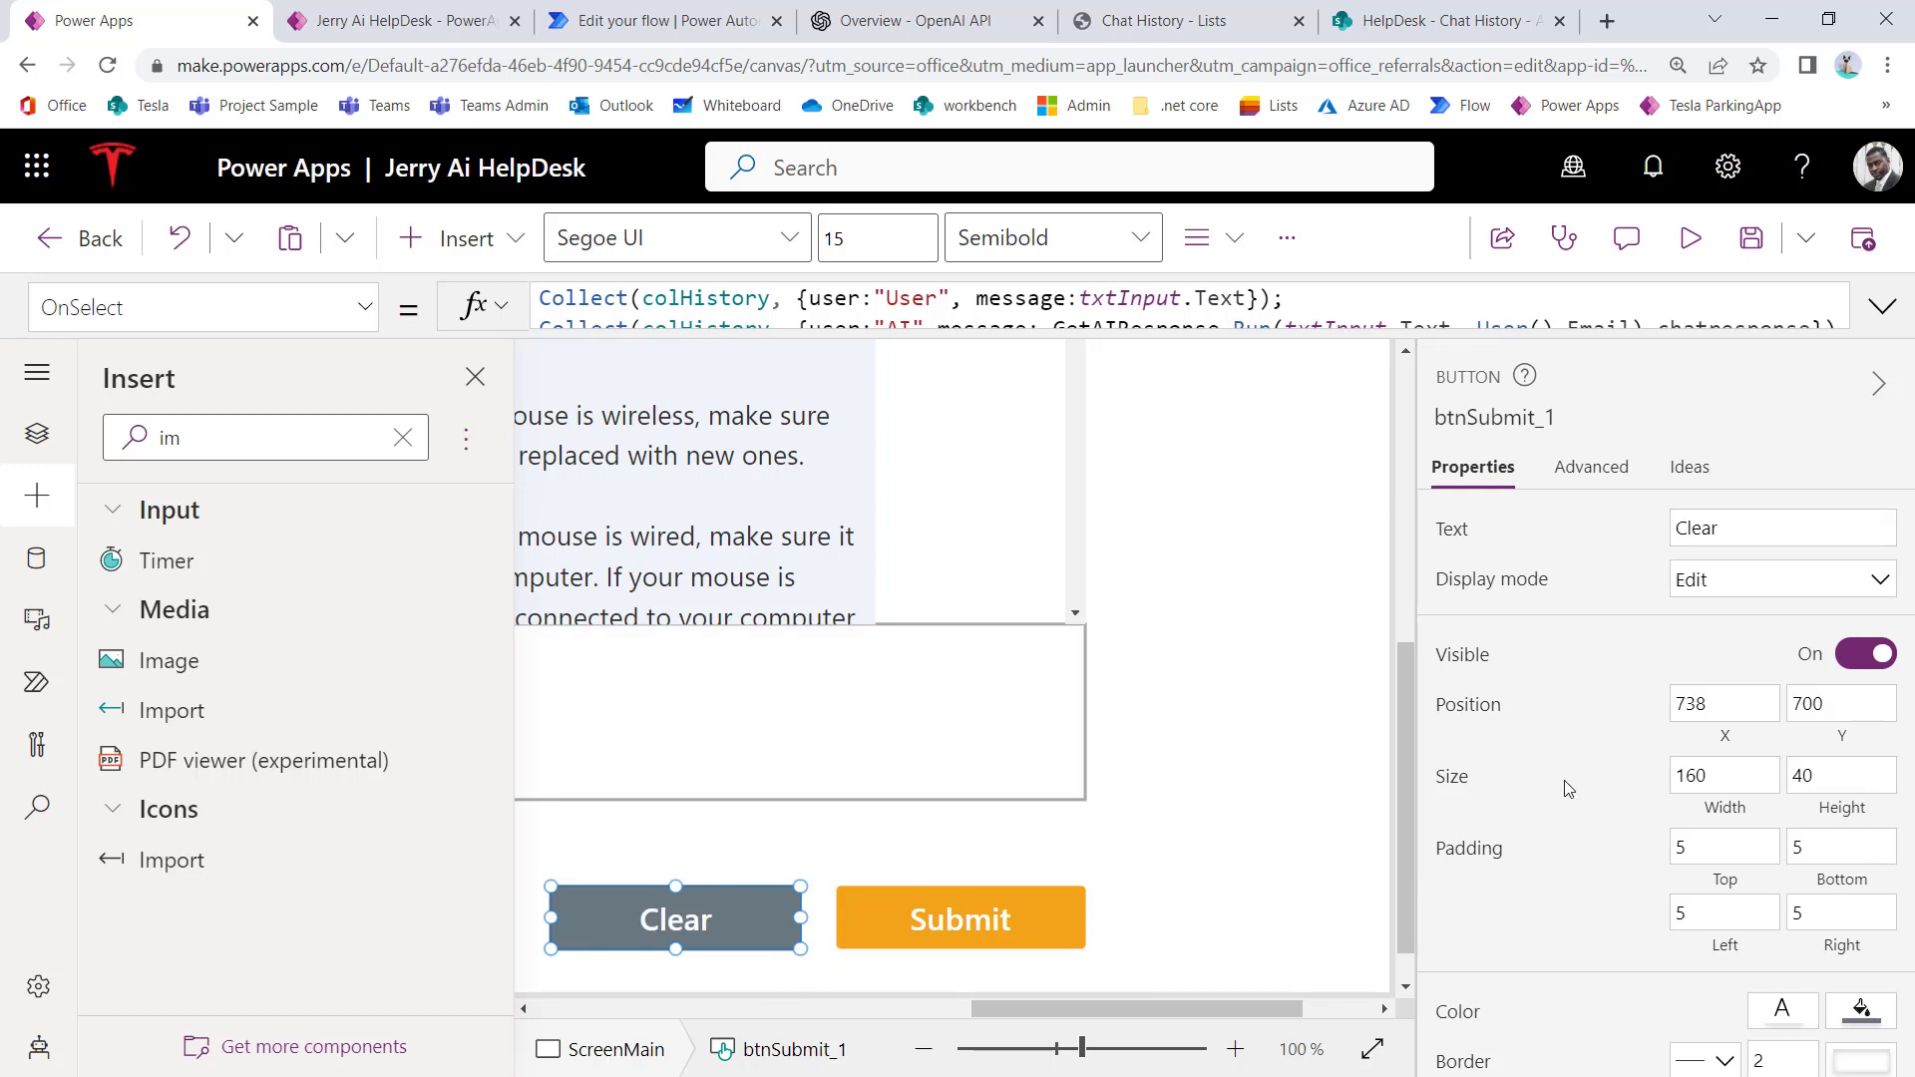
# Step: Set the Clear button's border color to the custom hex value F29F18
pyautogui.scroll(-5, 1576, 778)
pyautogui.scroll(2, 1622, 706)
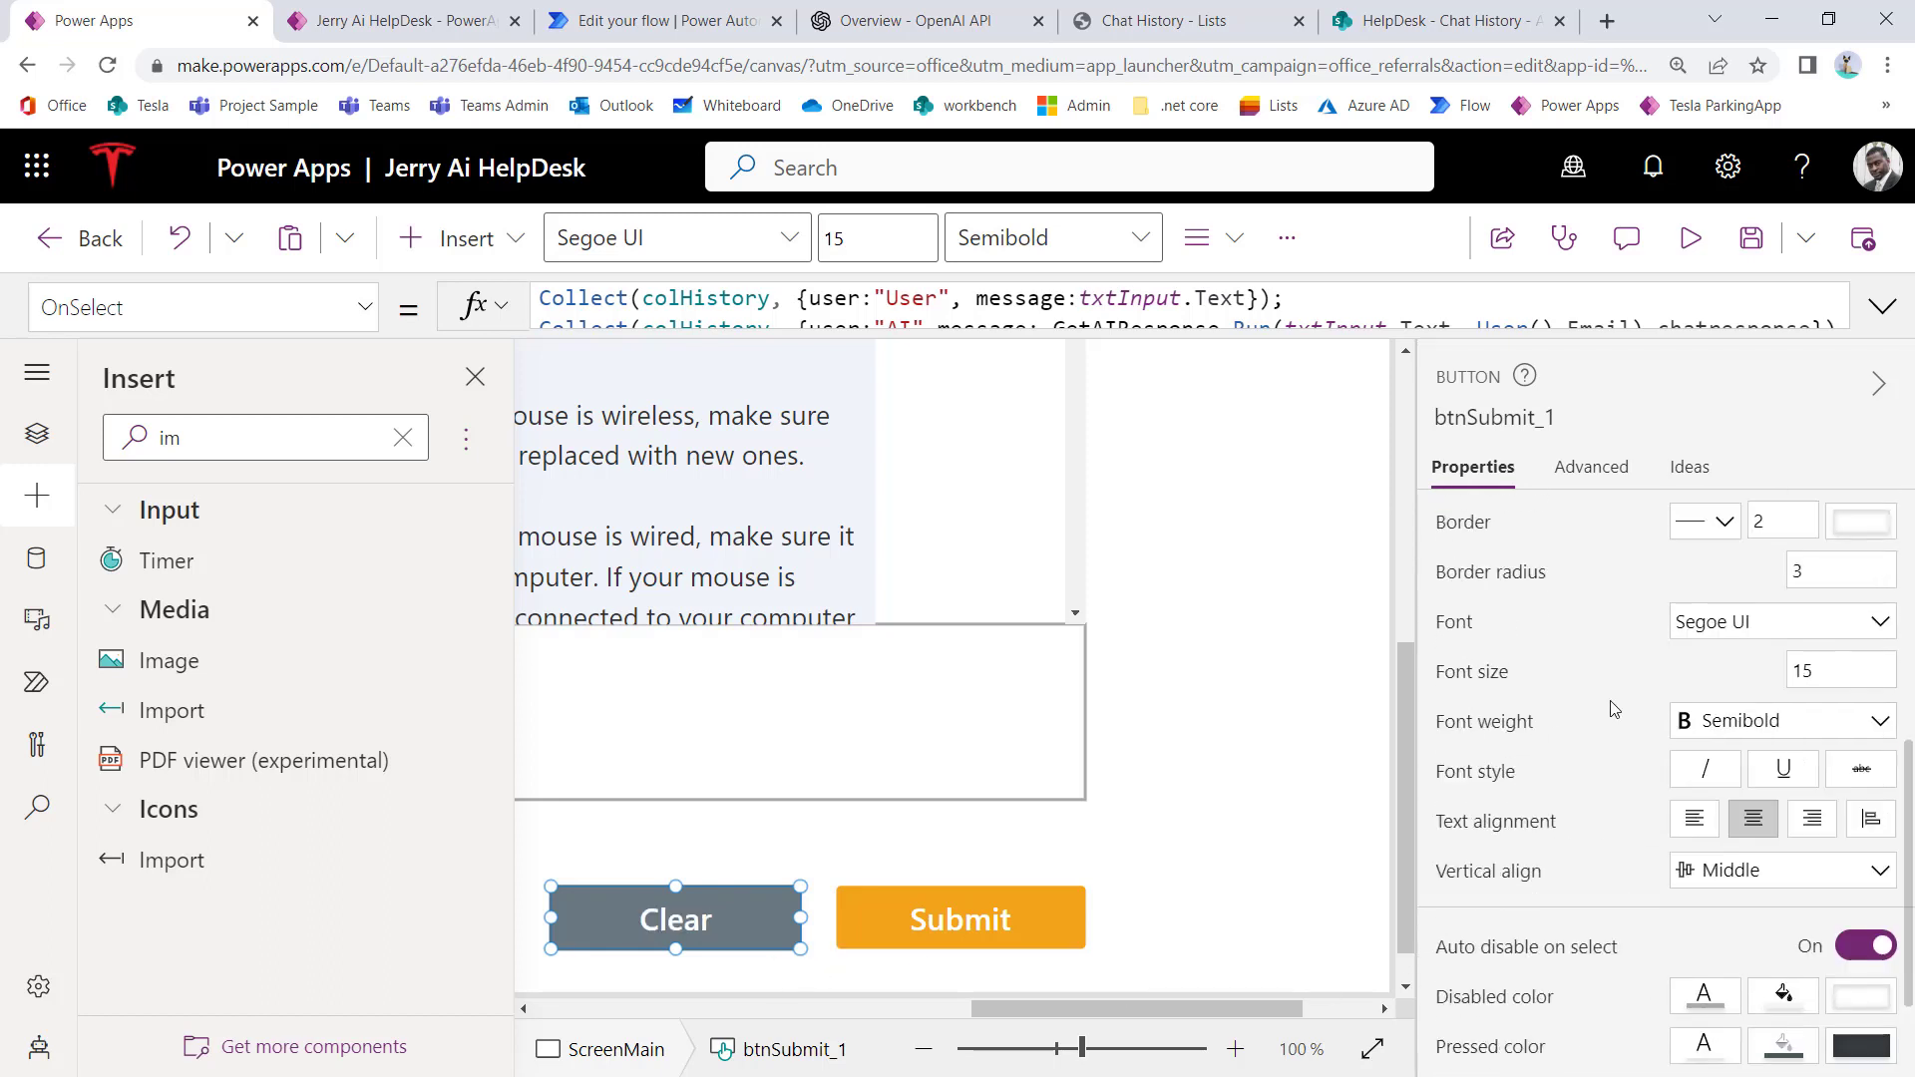
pyautogui.click(1857, 624)
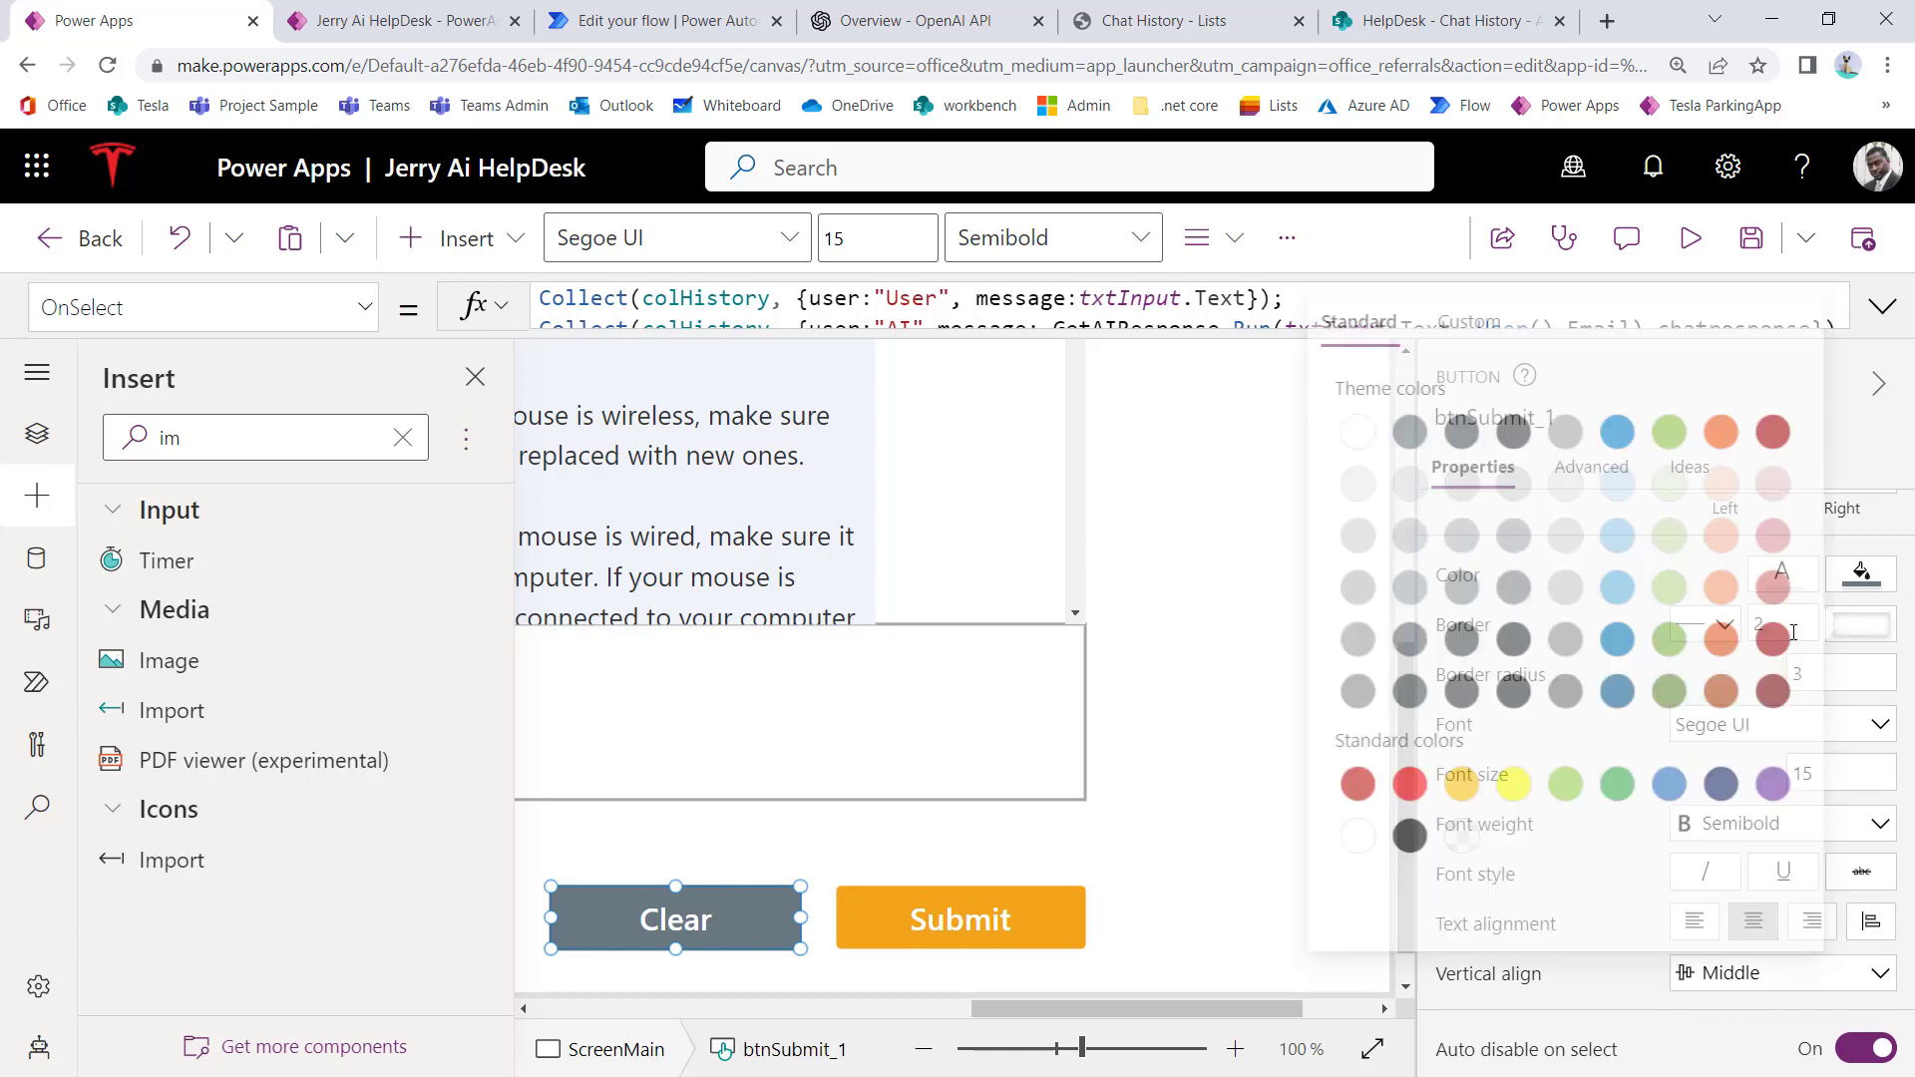
pyautogui.click(1472, 342)
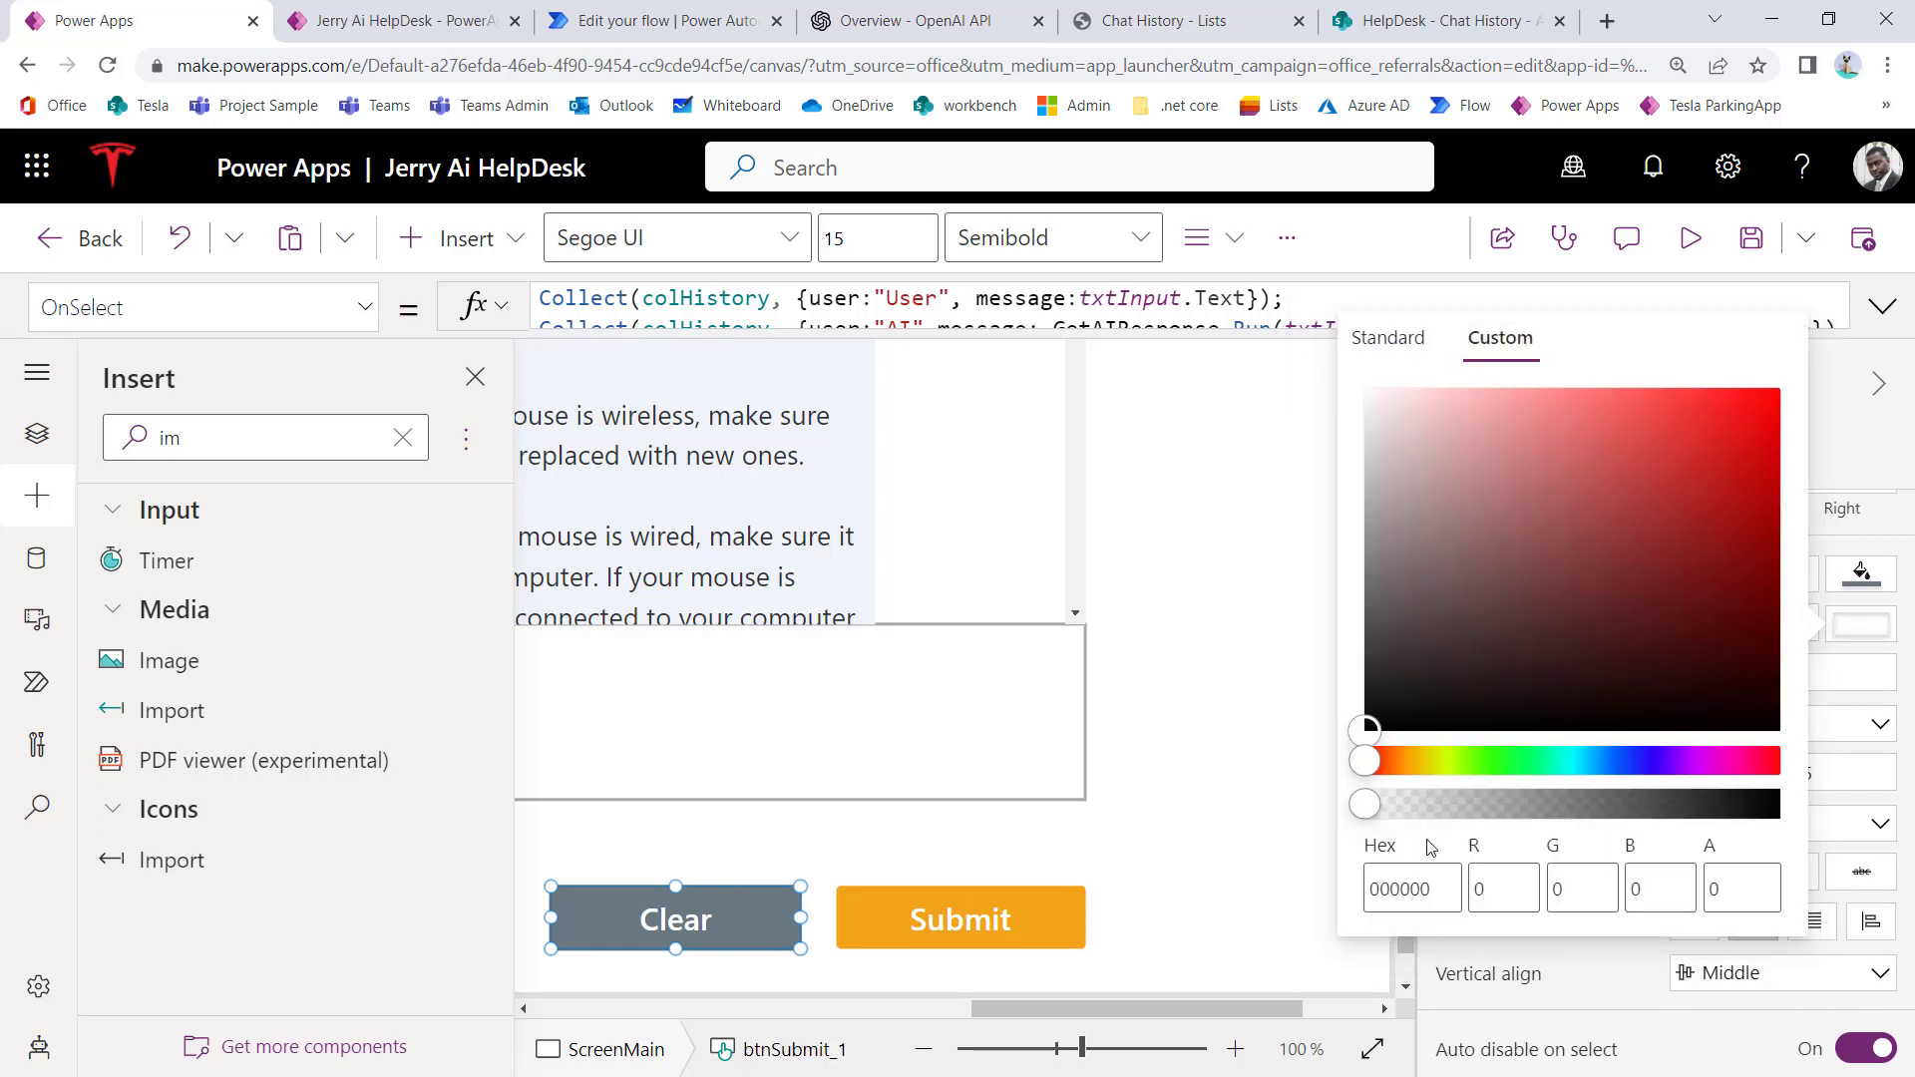
pyautogui.doubleClick(1426, 879)
pyautogui.write('F29F18')
pyautogui.click(1844, 467)
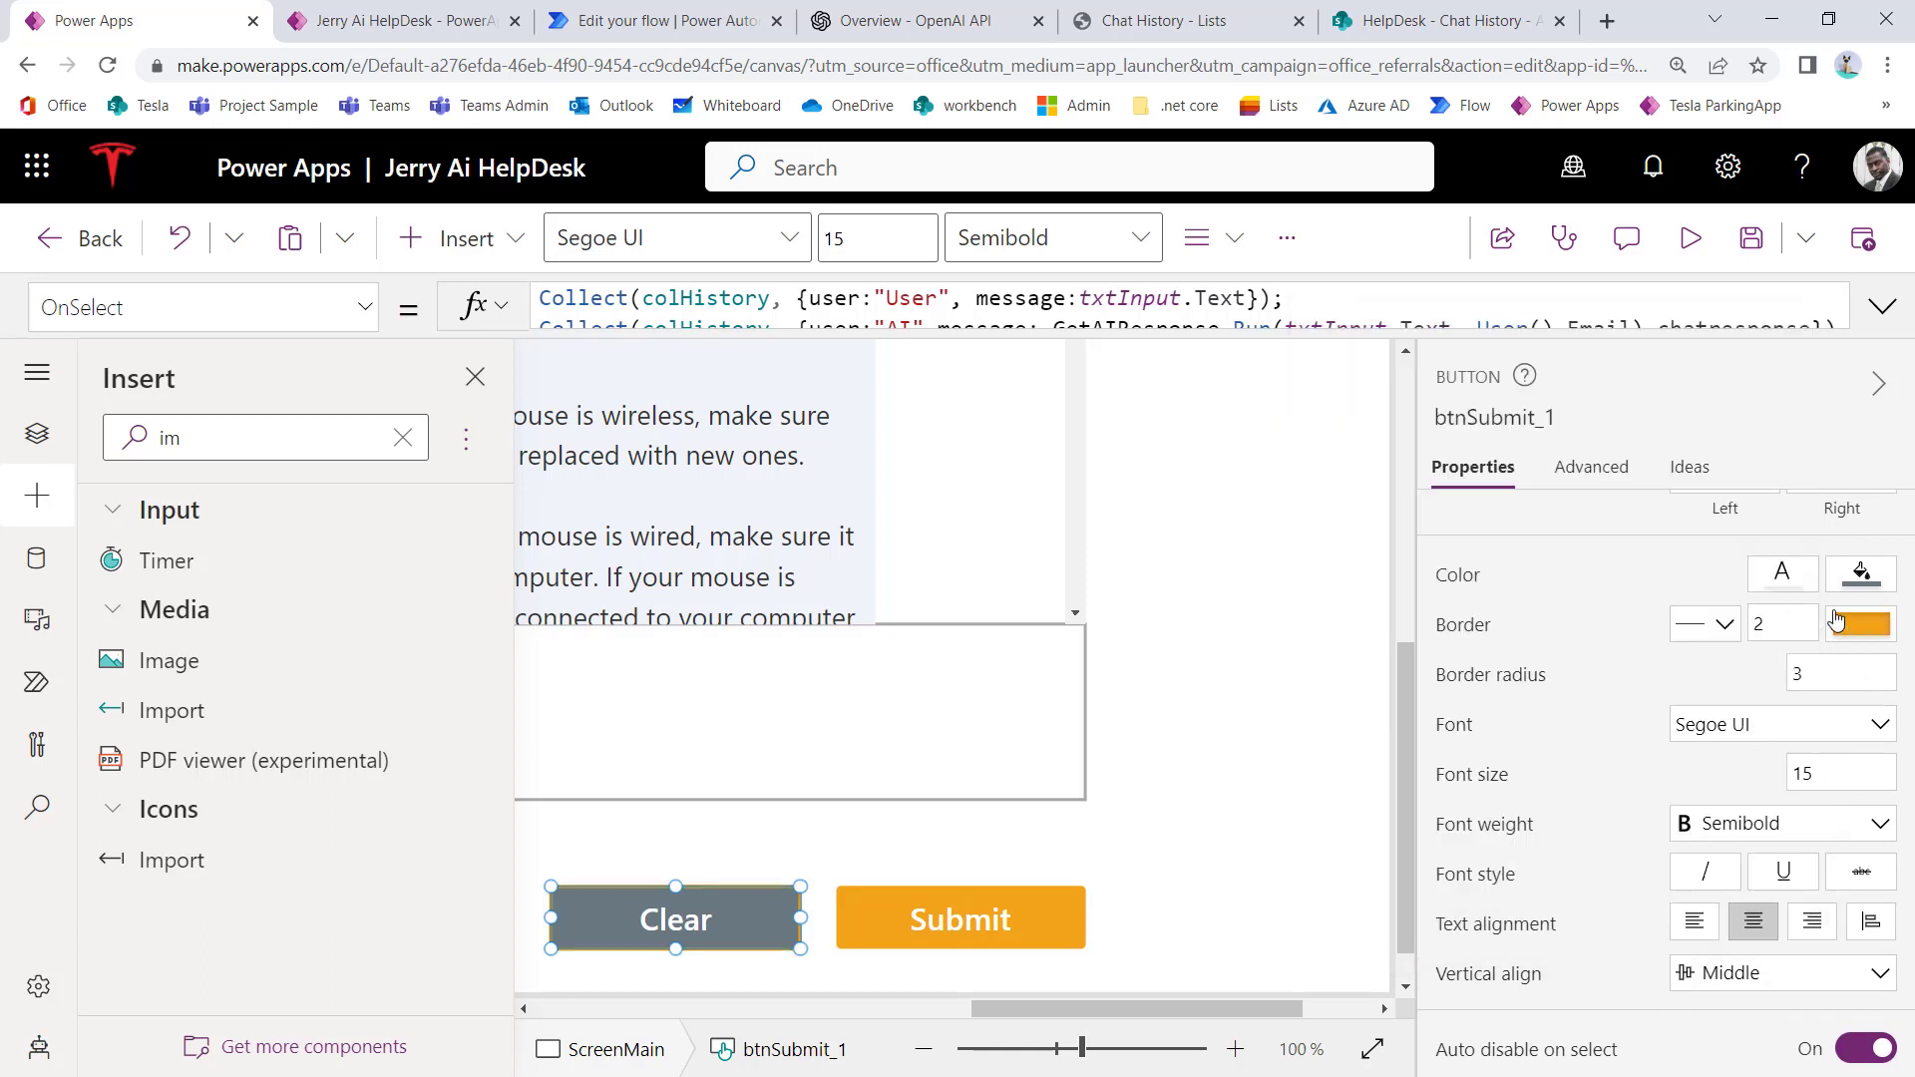
# Step: Make the Clear button's text orange and its fill white
pyautogui.click(1785, 586)
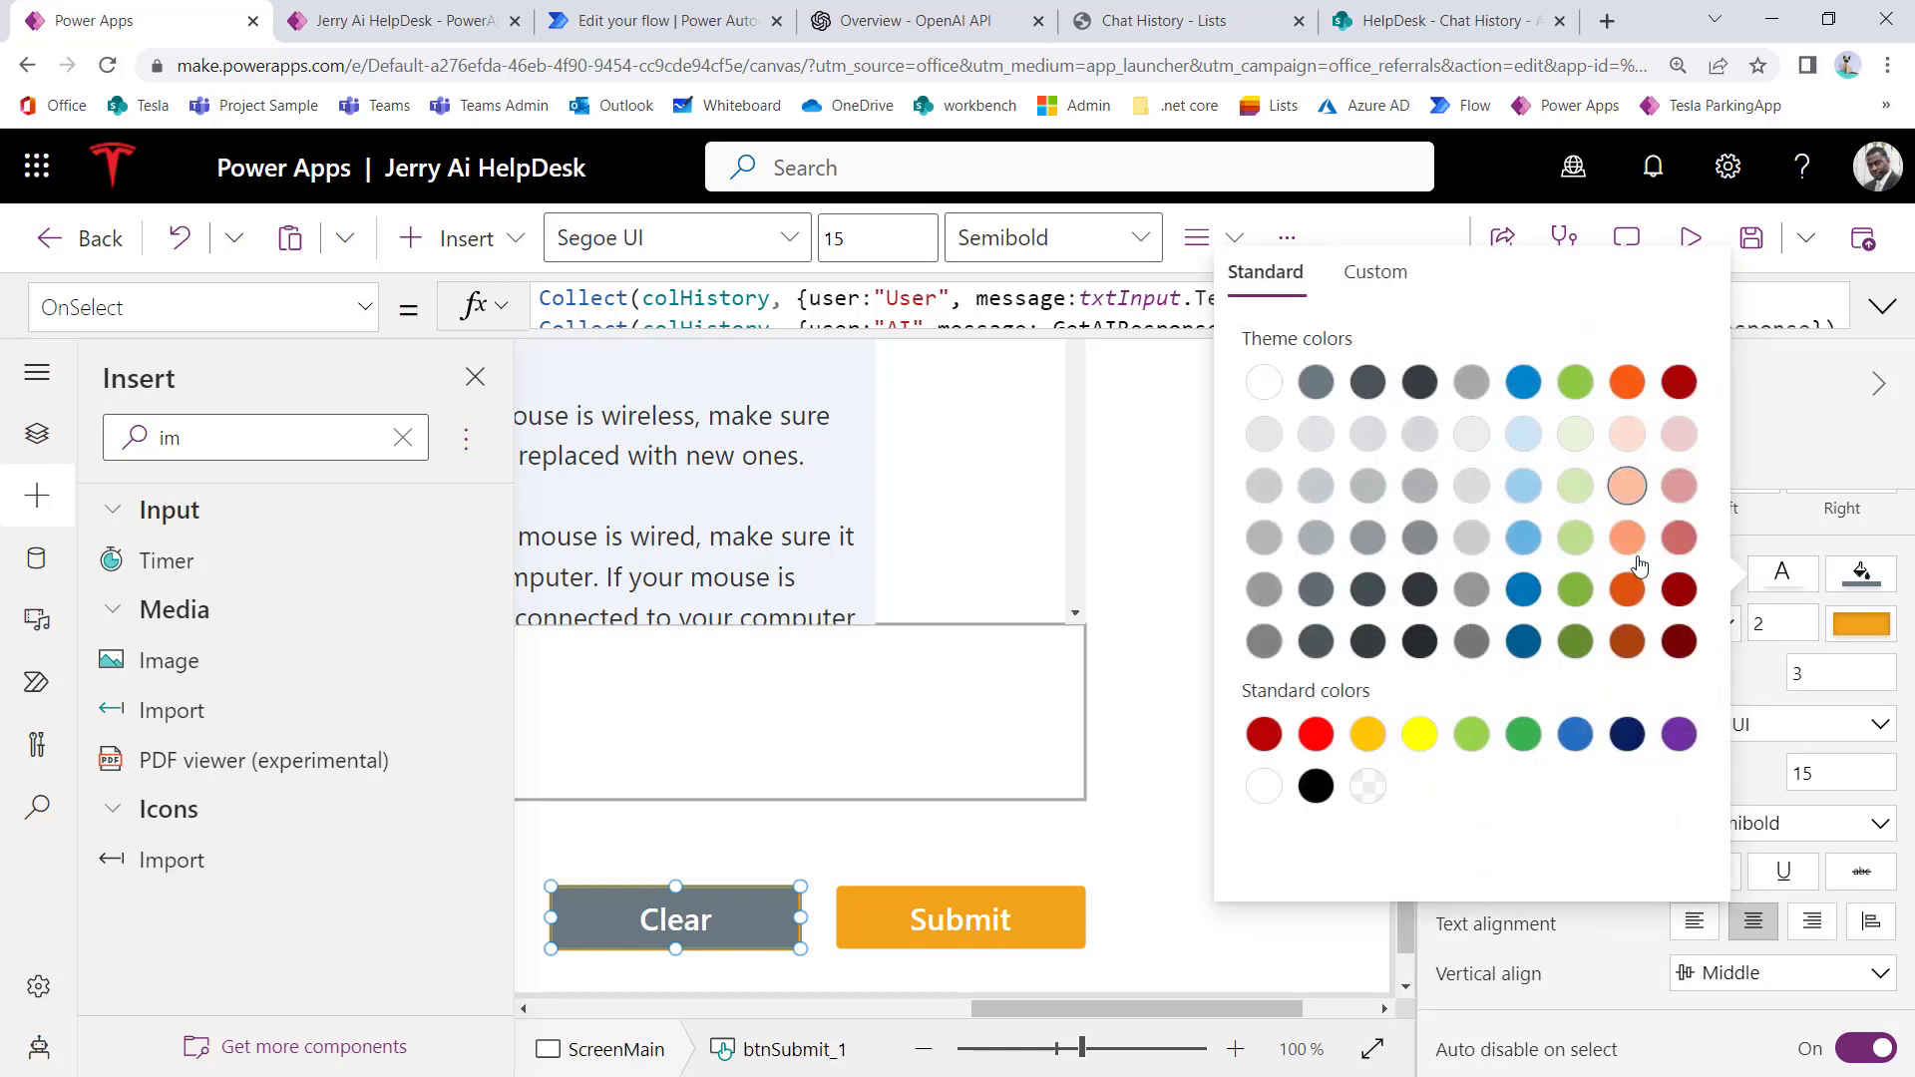
pyautogui.click(1628, 589)
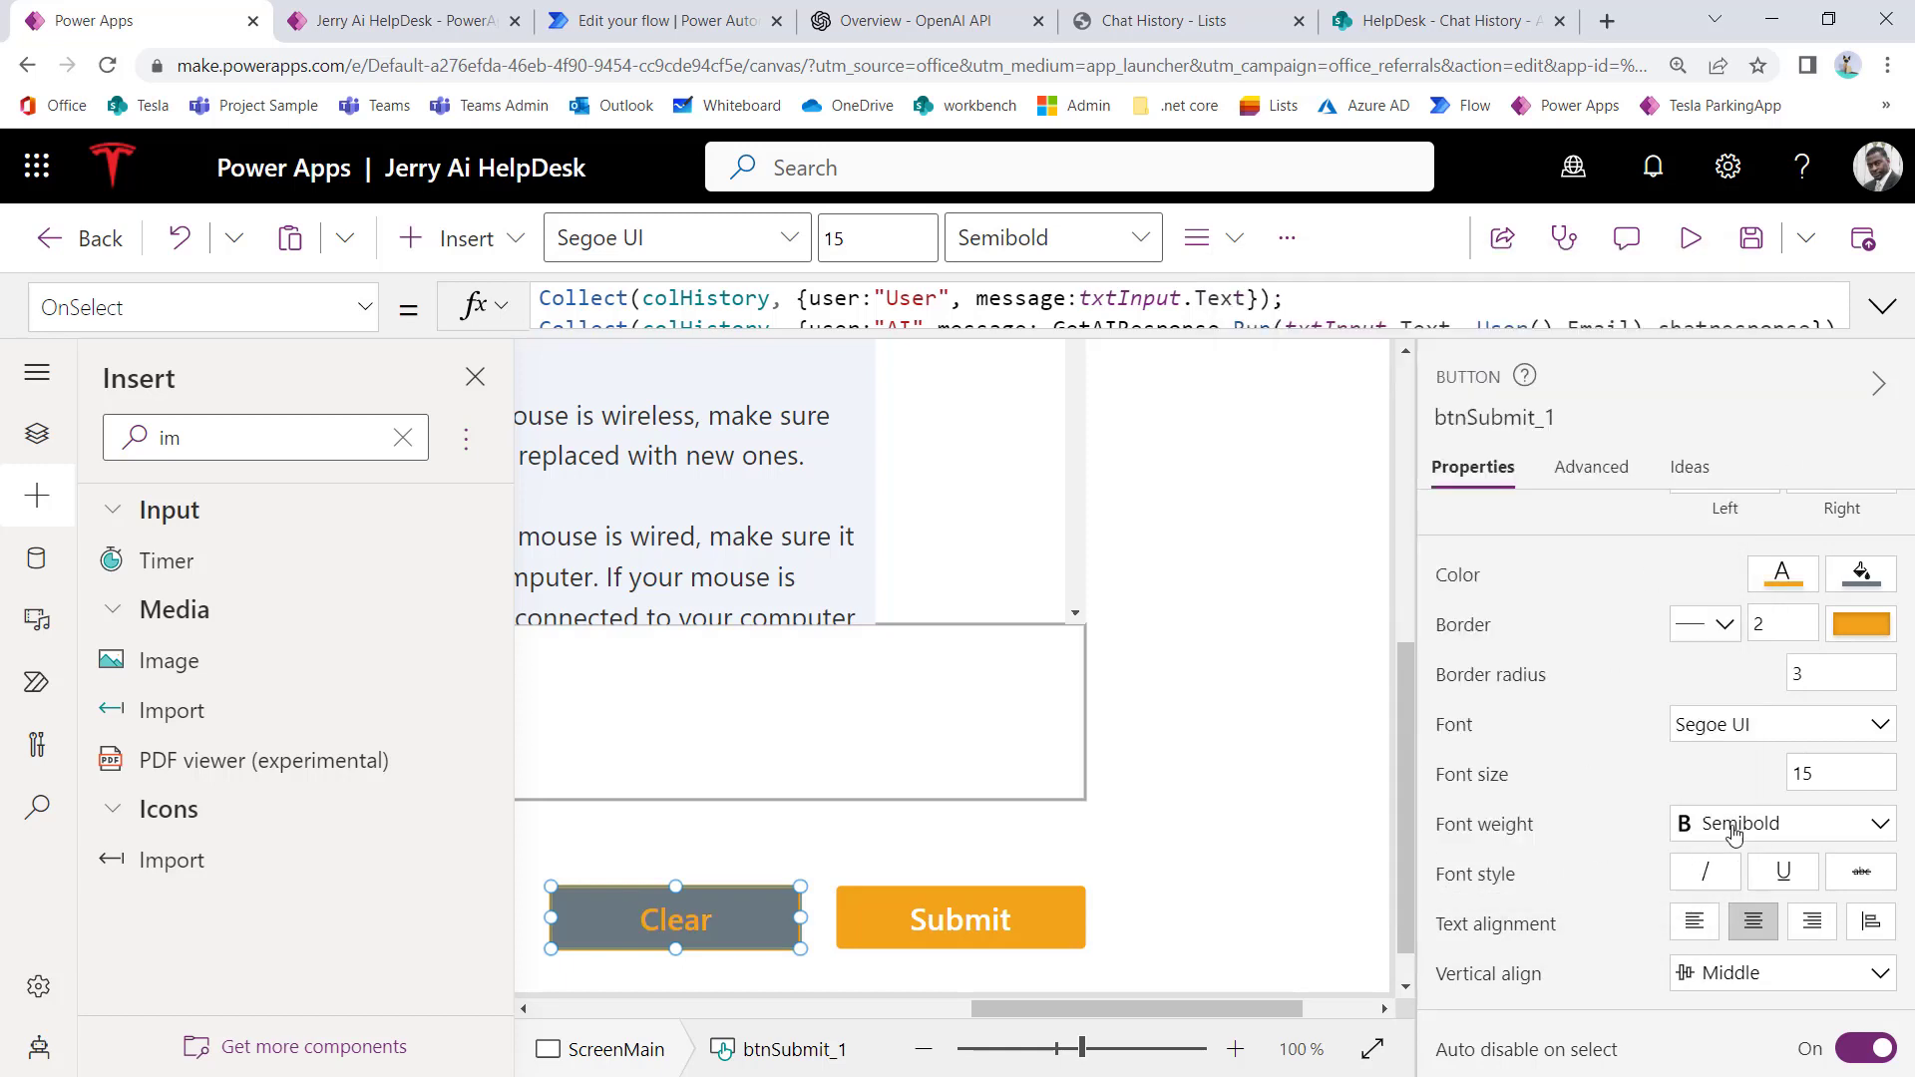
pyautogui.click(1872, 576)
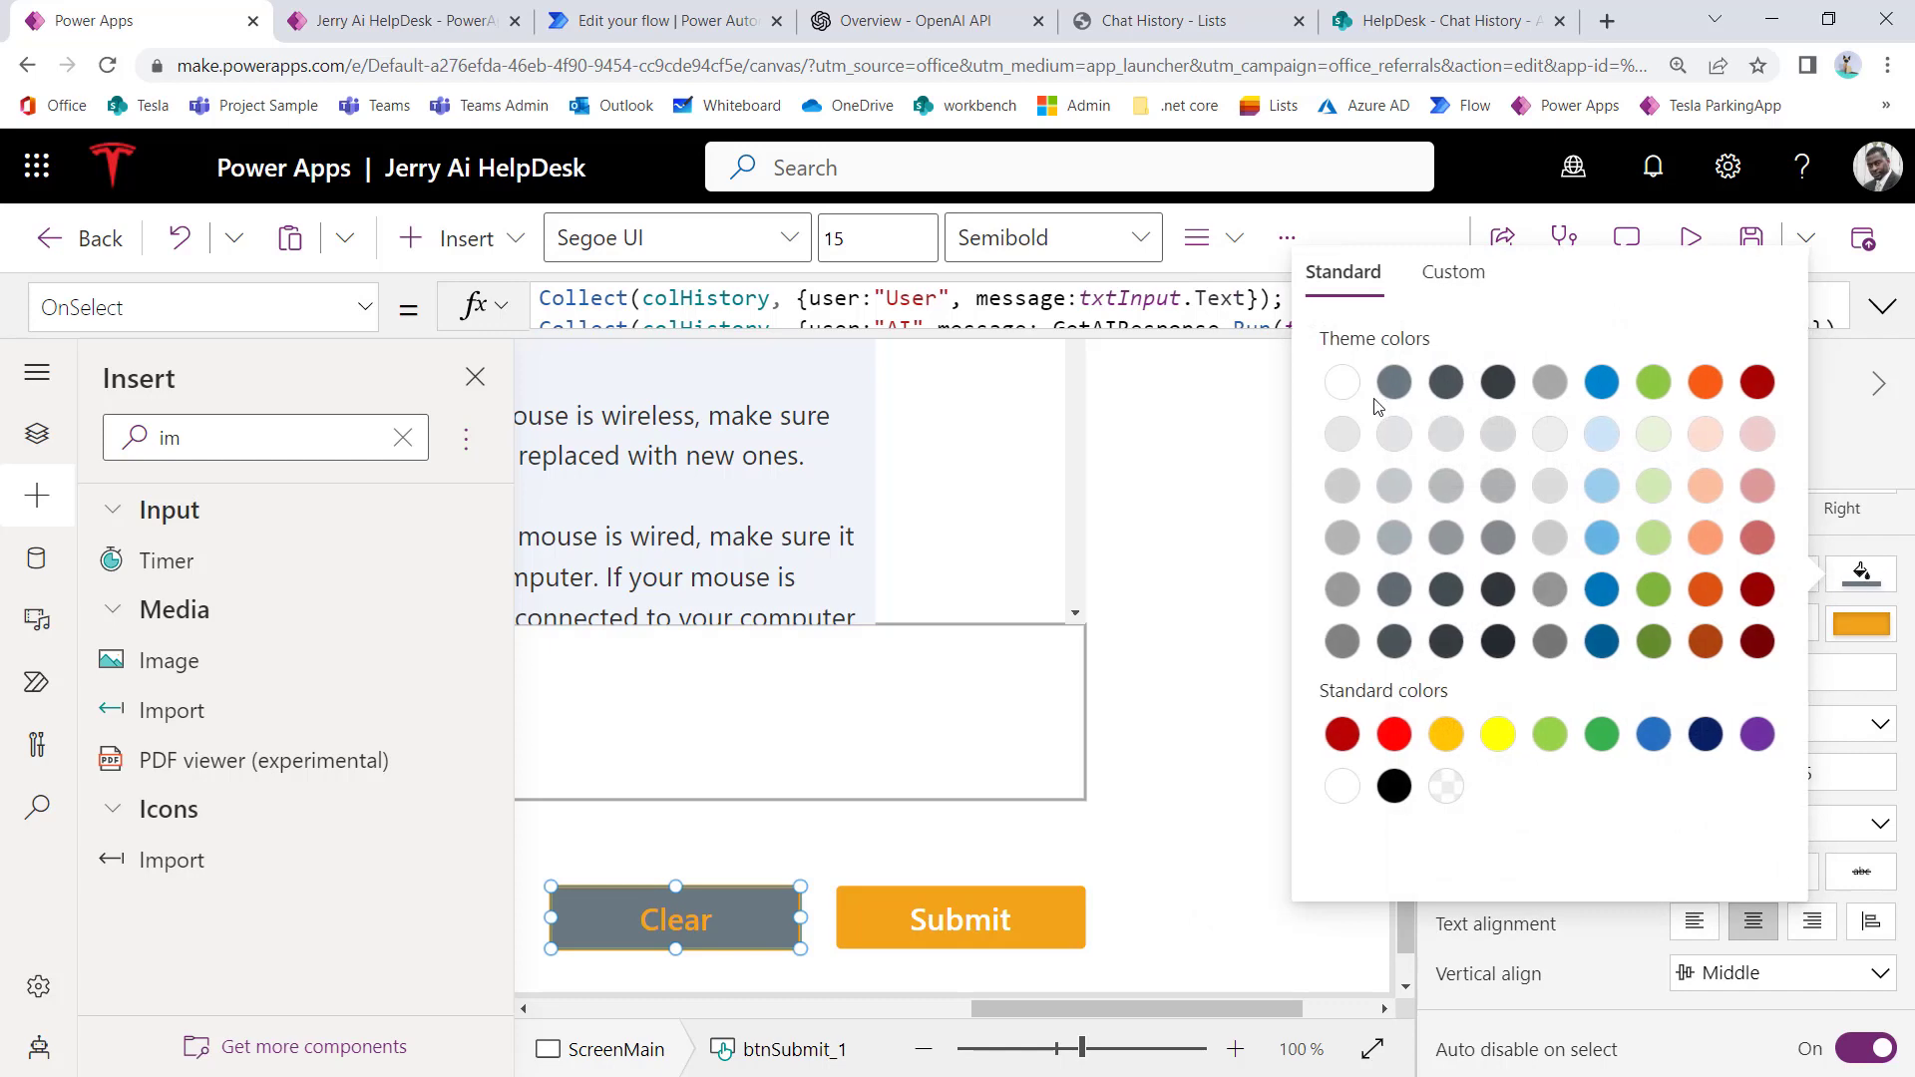
pyautogui.click(1347, 389)
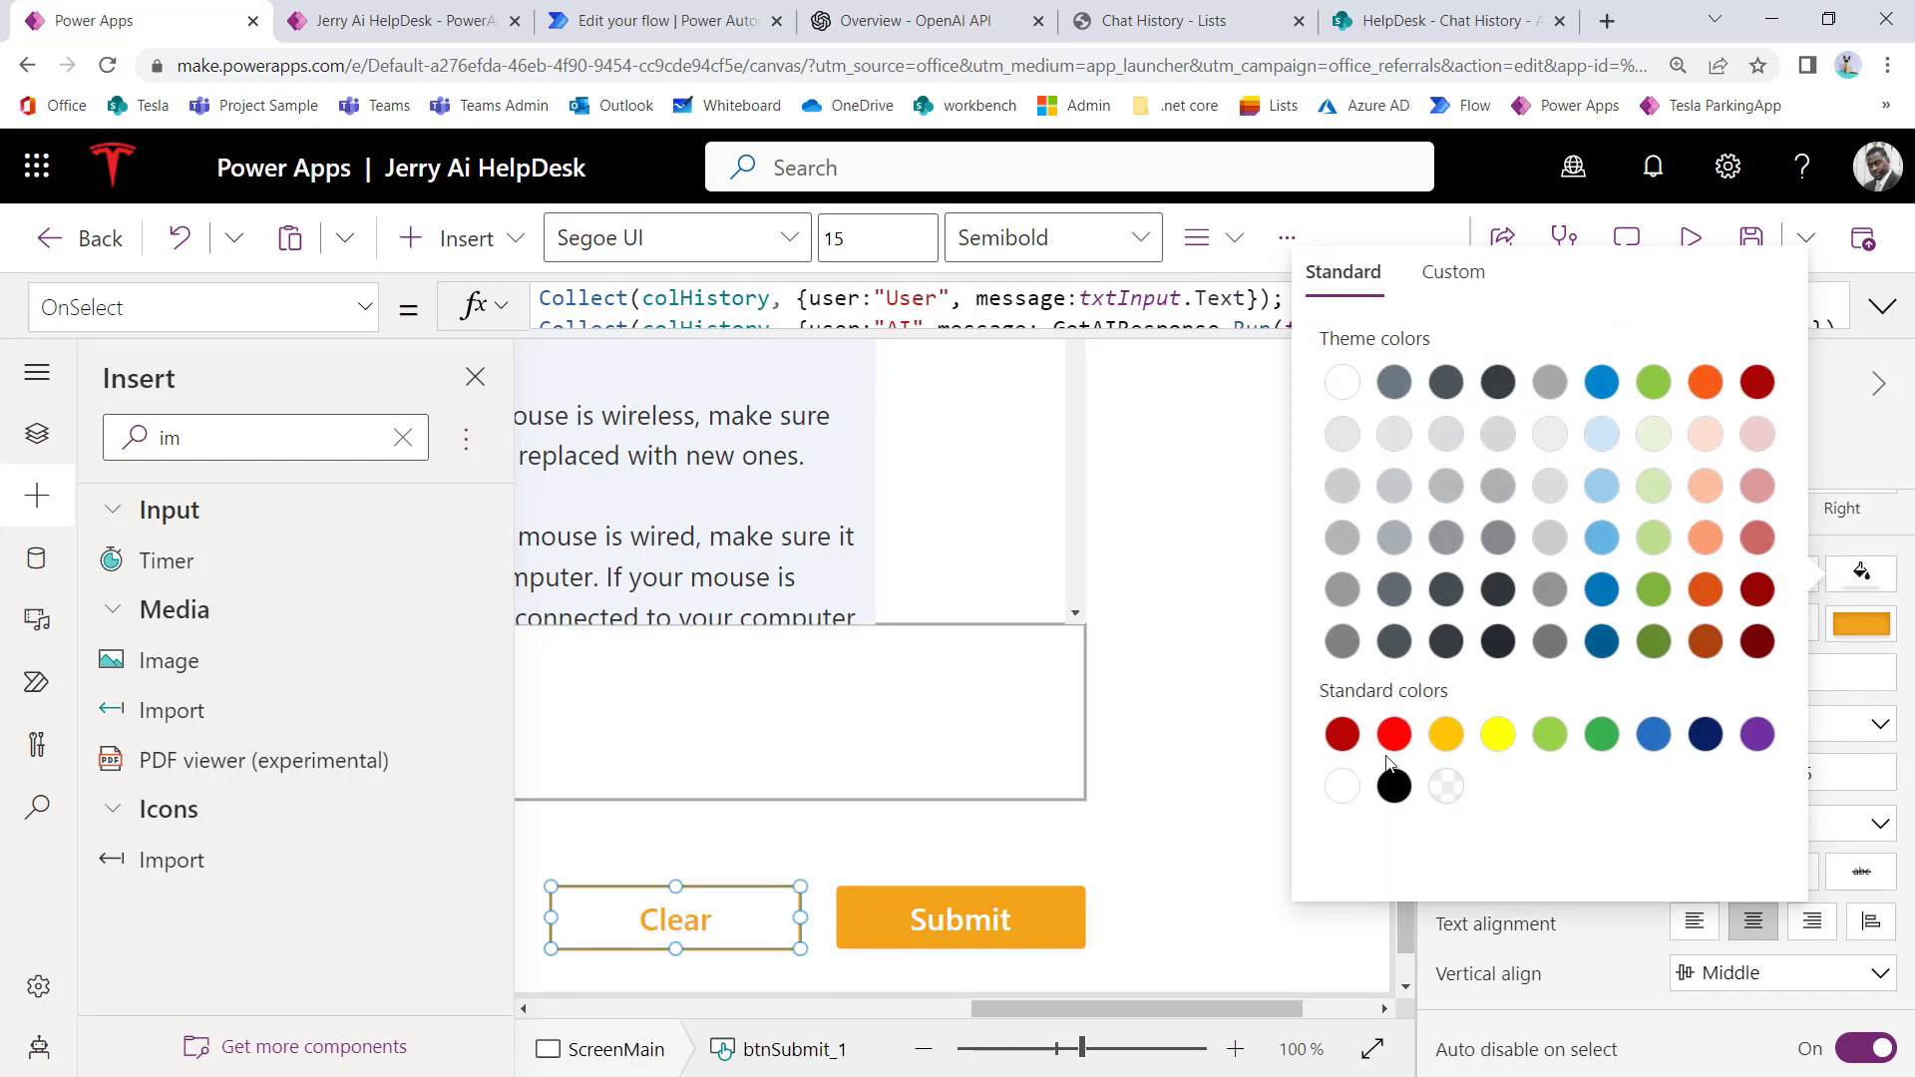
pyautogui.click(1234, 916)
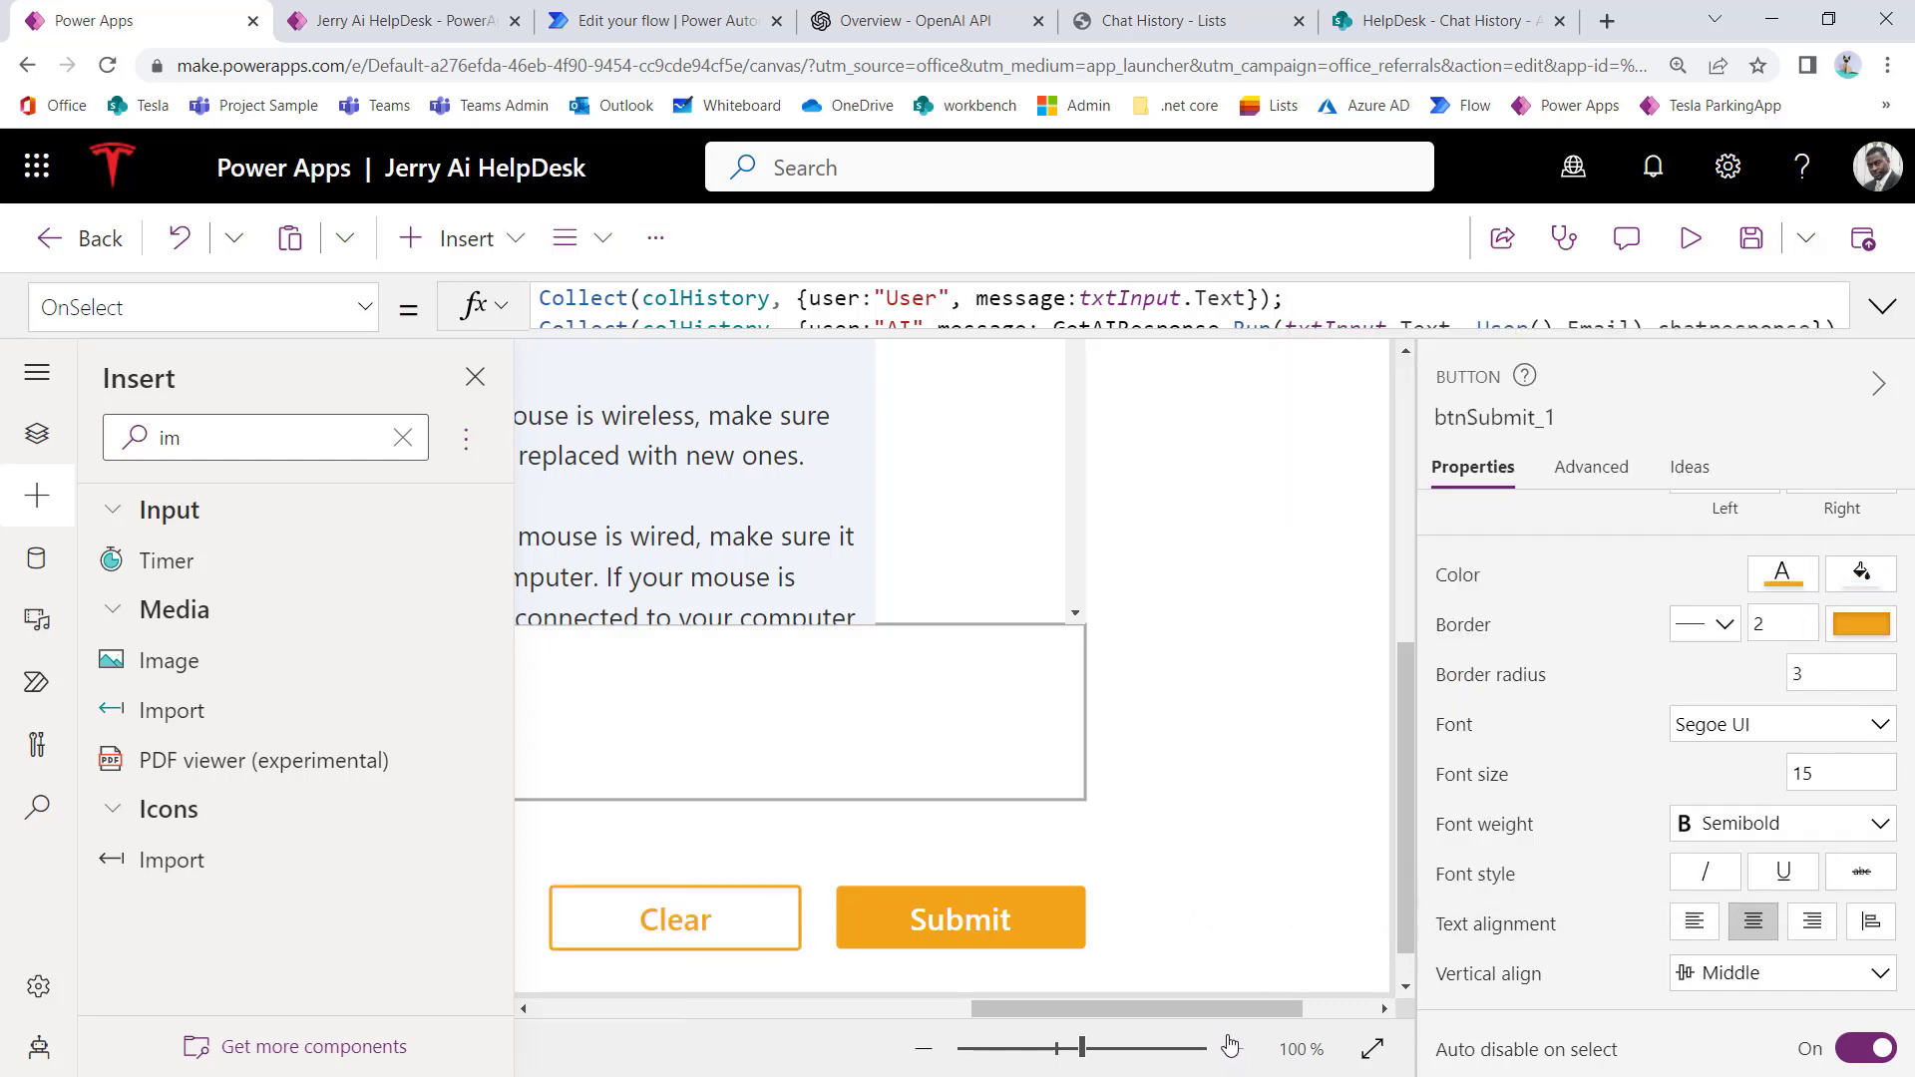
# Step: Insert a text label reading "AI Help Desk" at the left end of the header, above the orange line
pyautogui.click(928, 1052)
pyautogui.click(928, 1052)
pyautogui.click(928, 1051)
pyautogui.click(927, 1051)
pyautogui.click(928, 1052)
pyautogui.click(927, 1051)
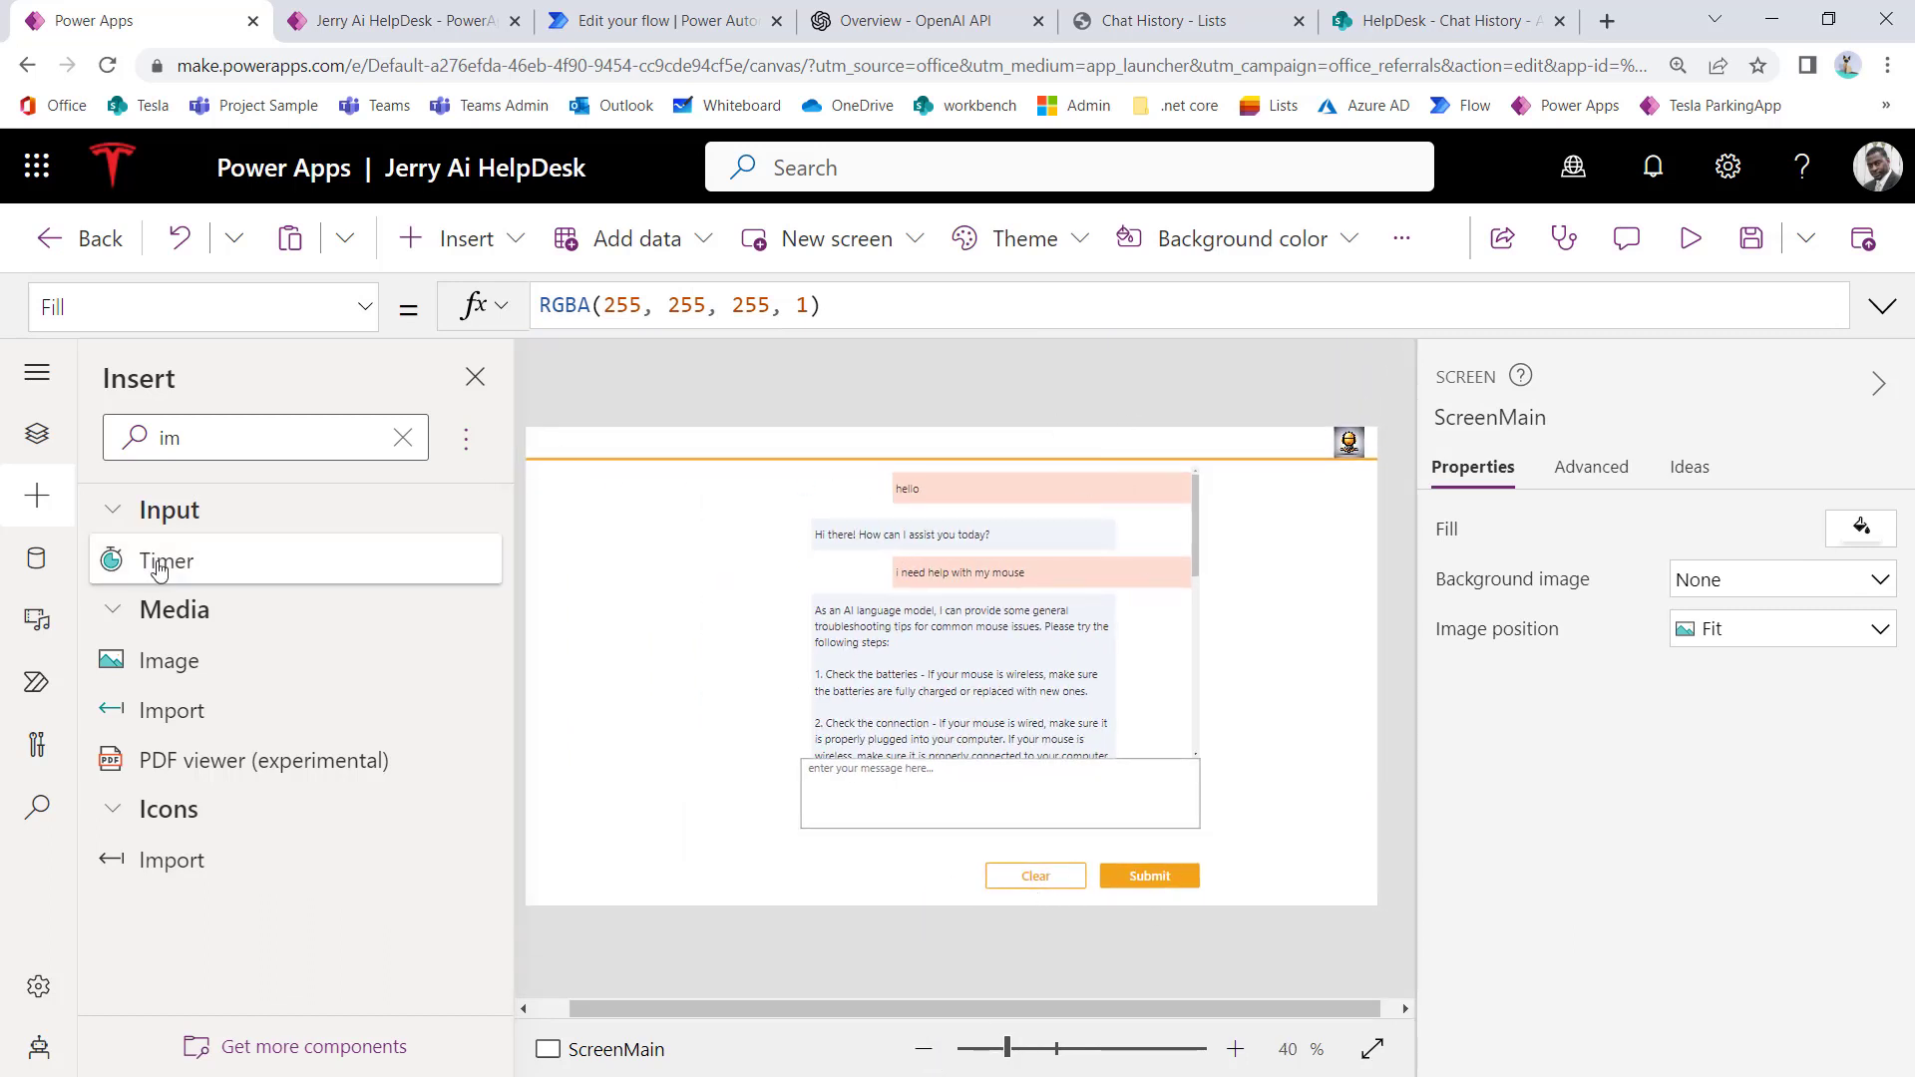
pyautogui.click(165, 437)
pyautogui.click(401, 439)
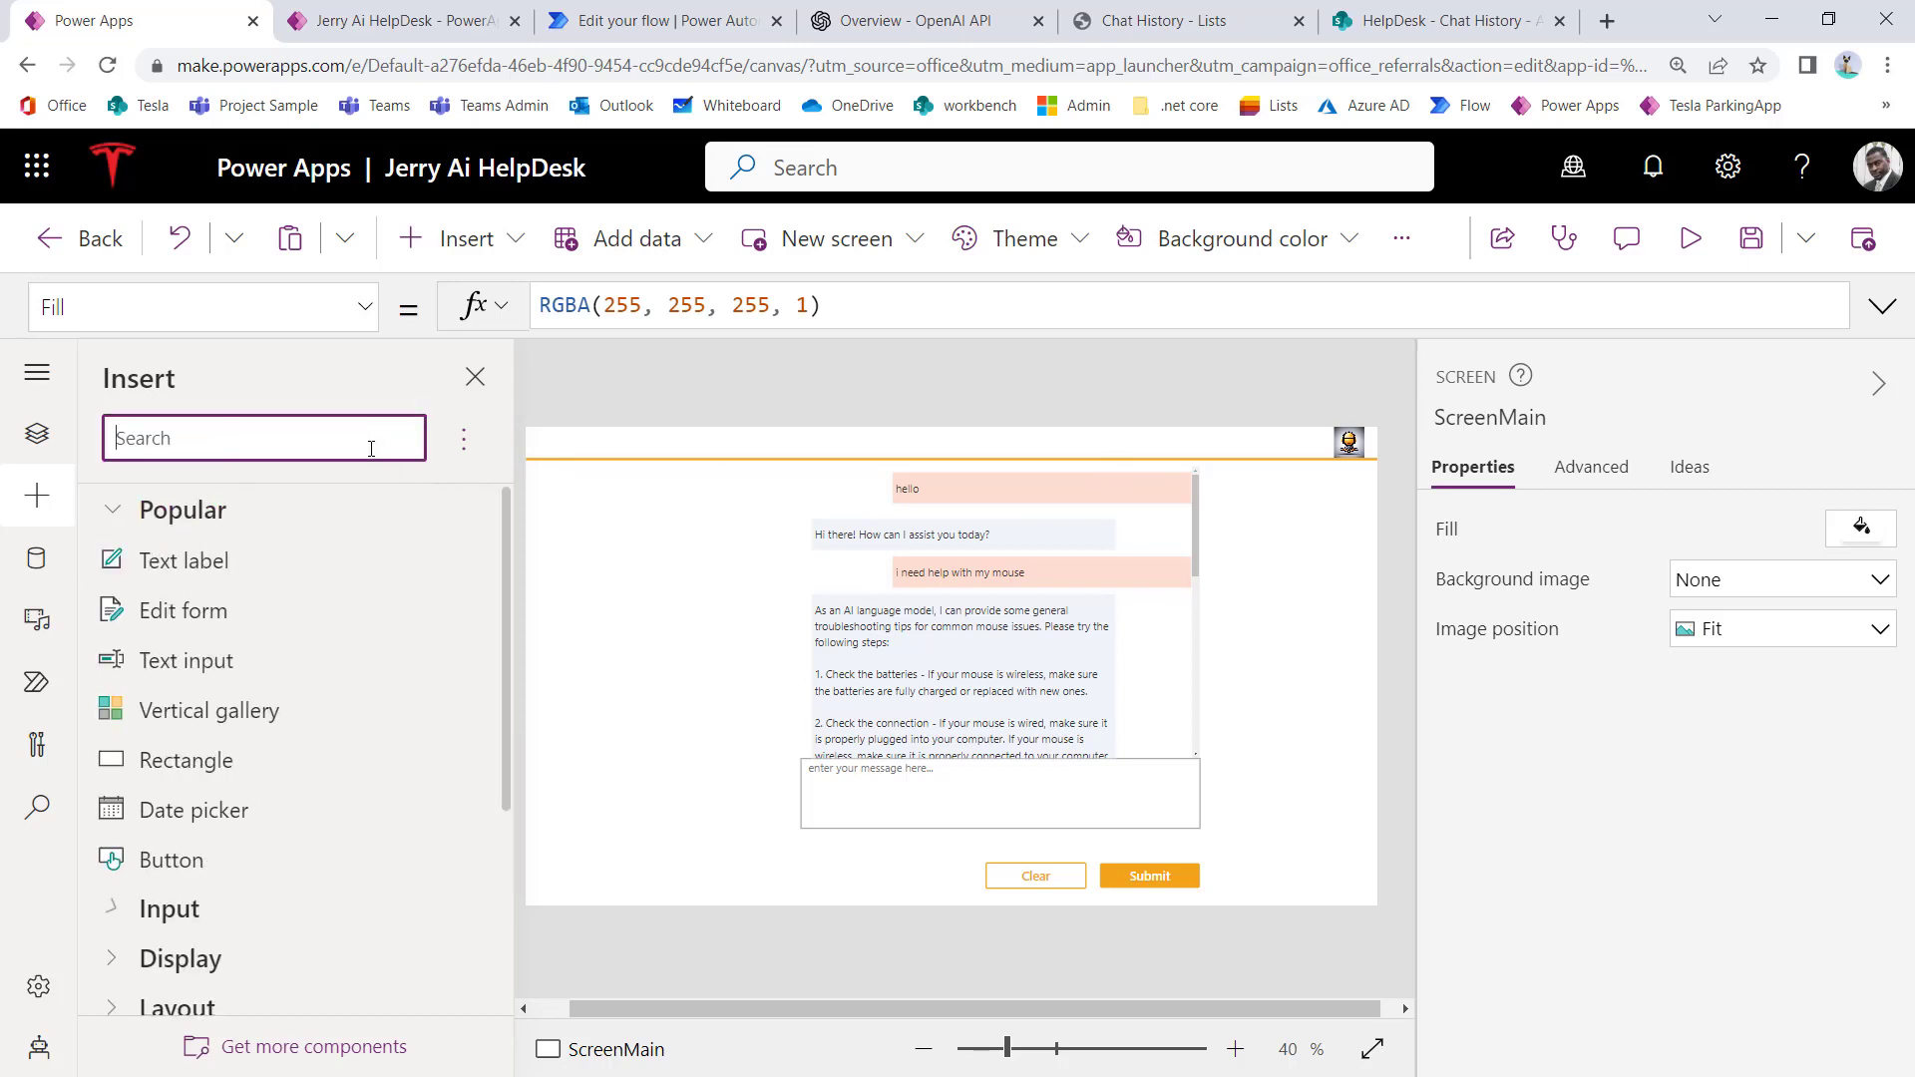
pyautogui.click(372, 444)
pyautogui.write('lab')
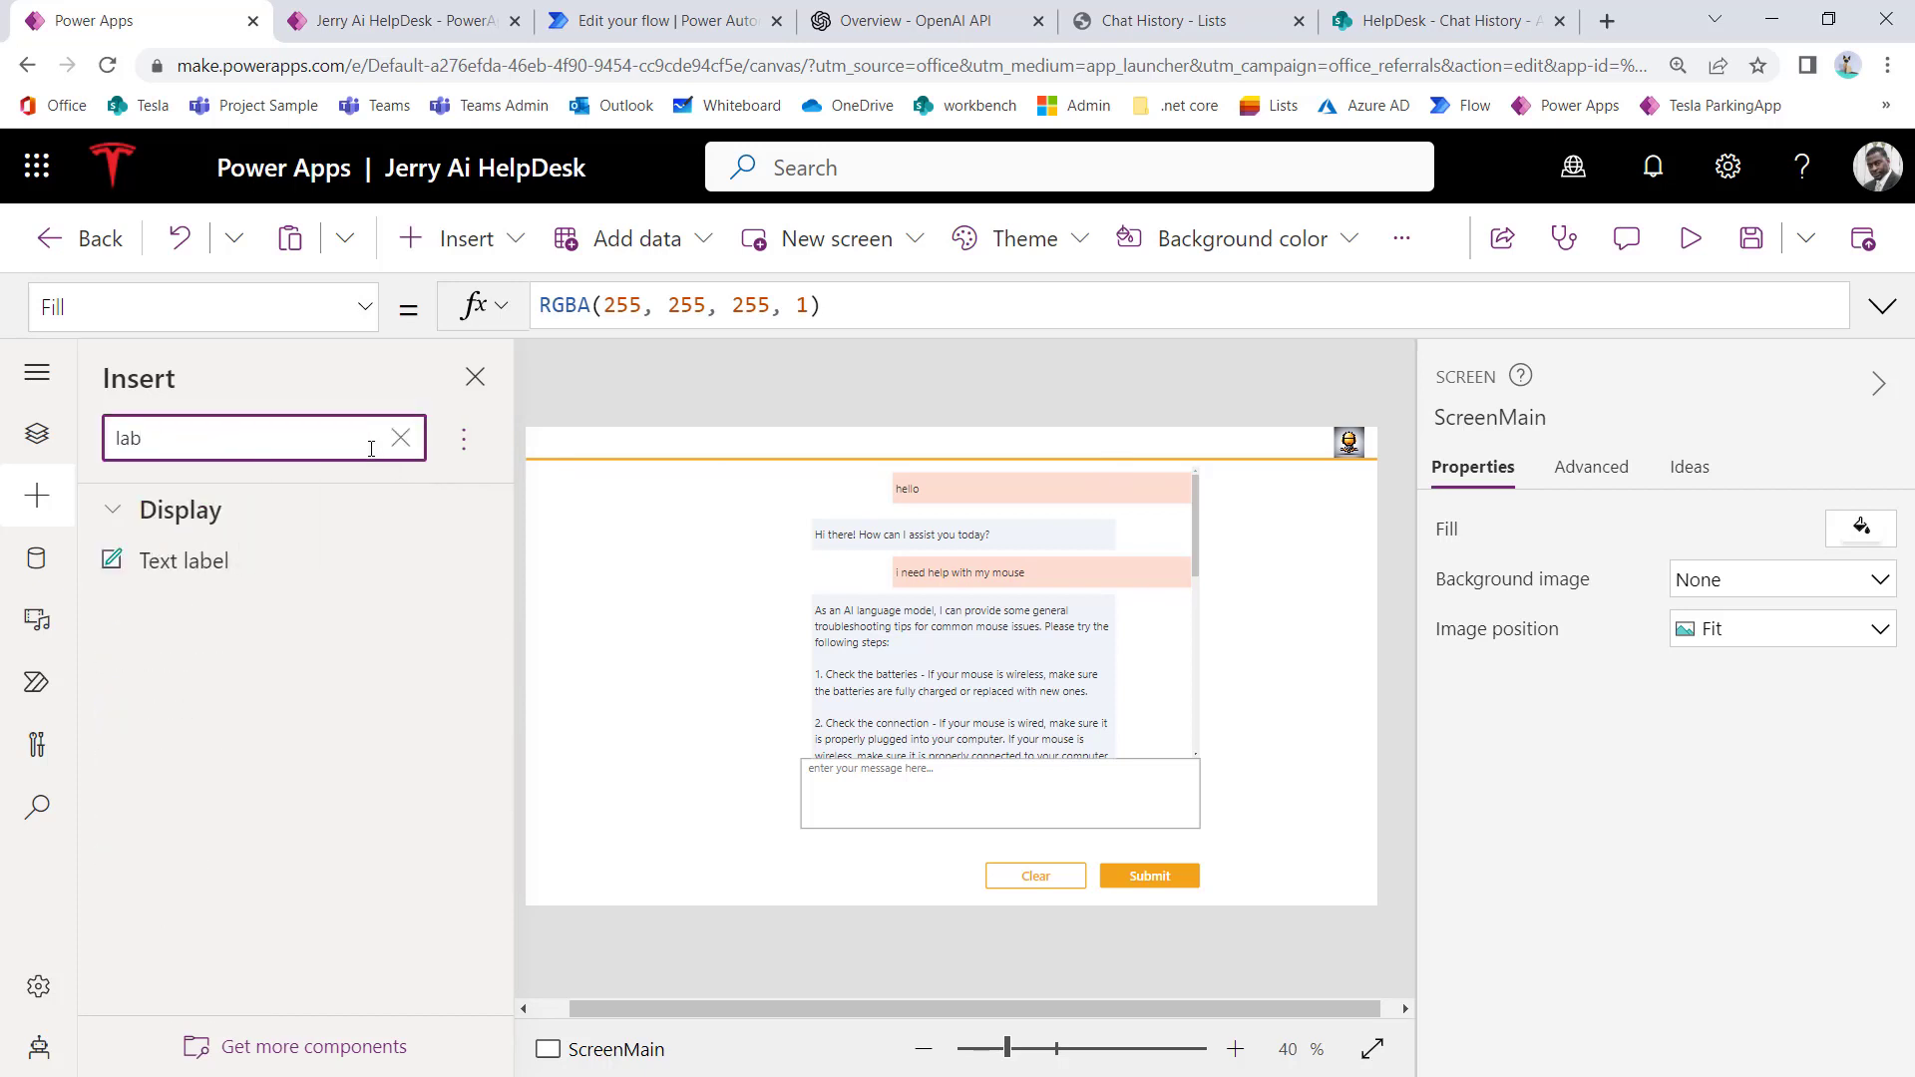
pyautogui.click(183, 560)
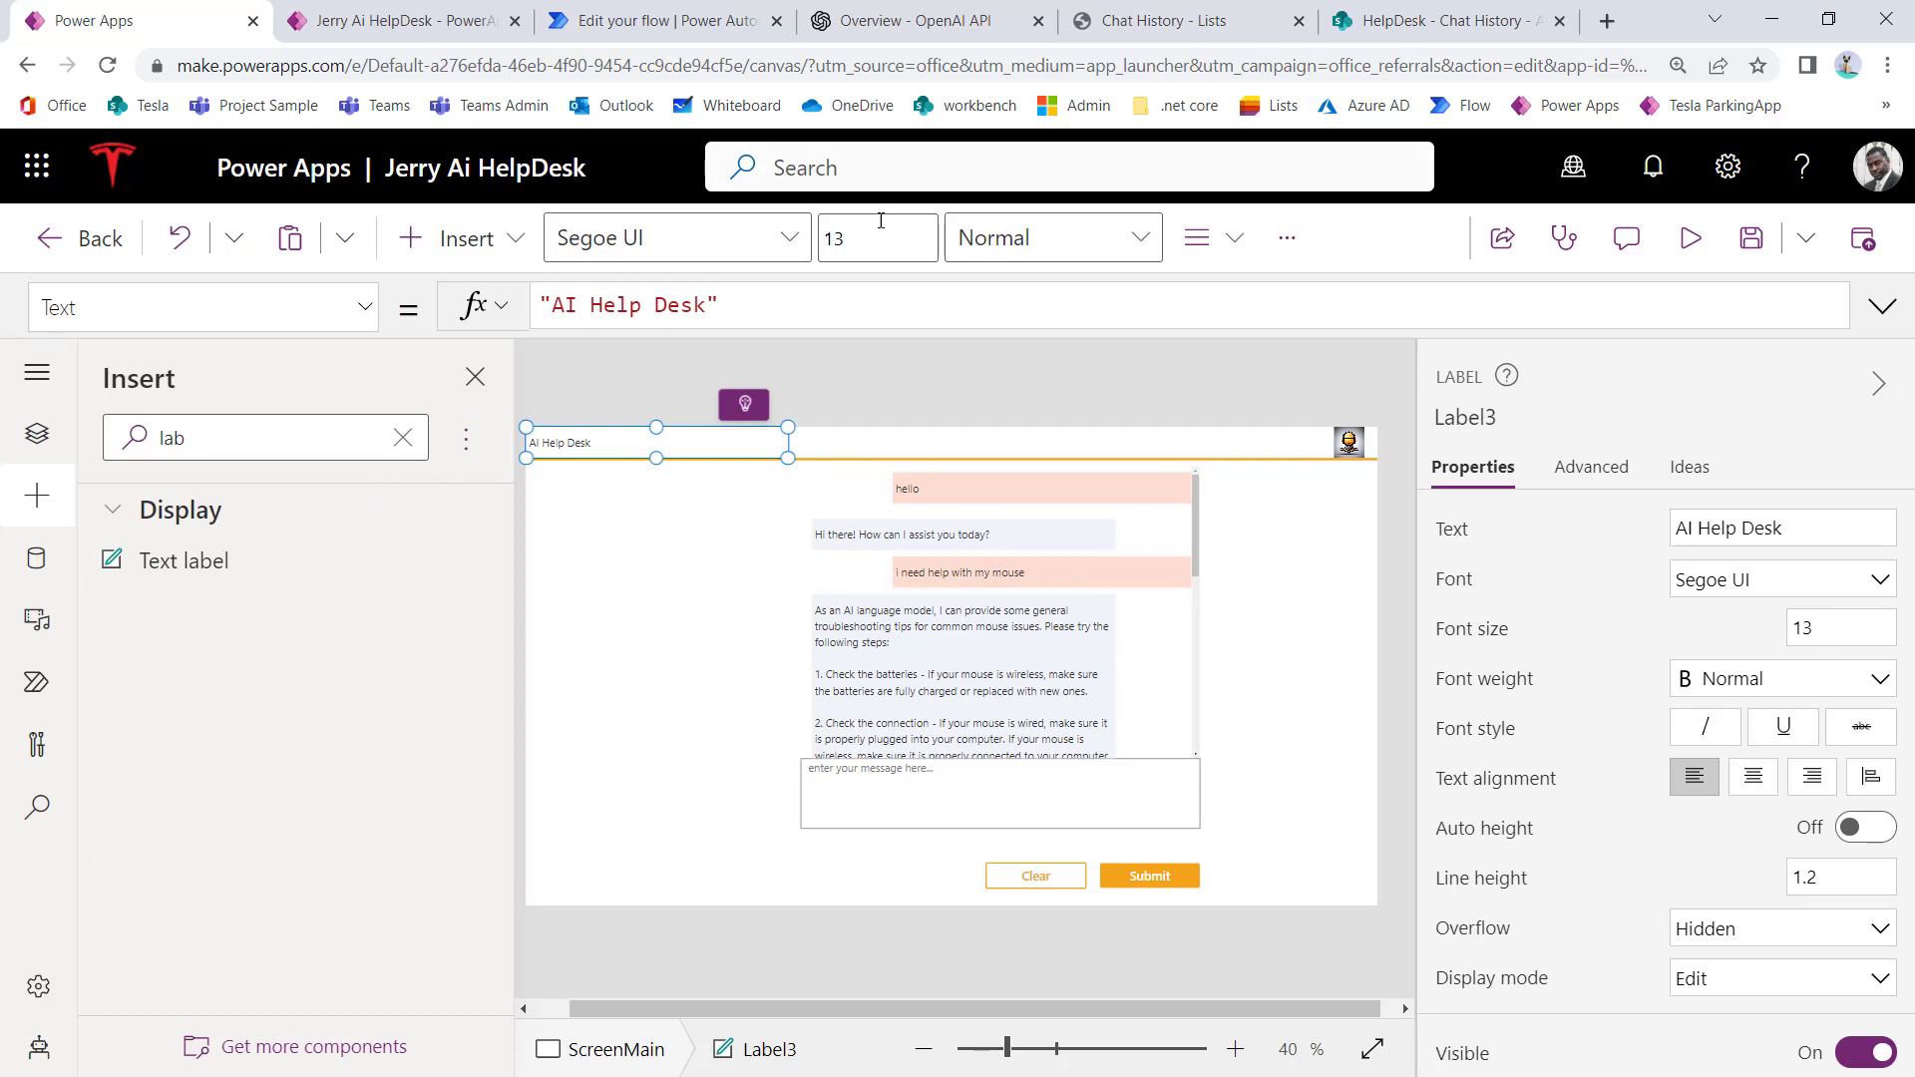
# Step: Set the font size of the "AI Help Desk" header label to 16
pyautogui.click(824, 239)
pyautogui.write('16')
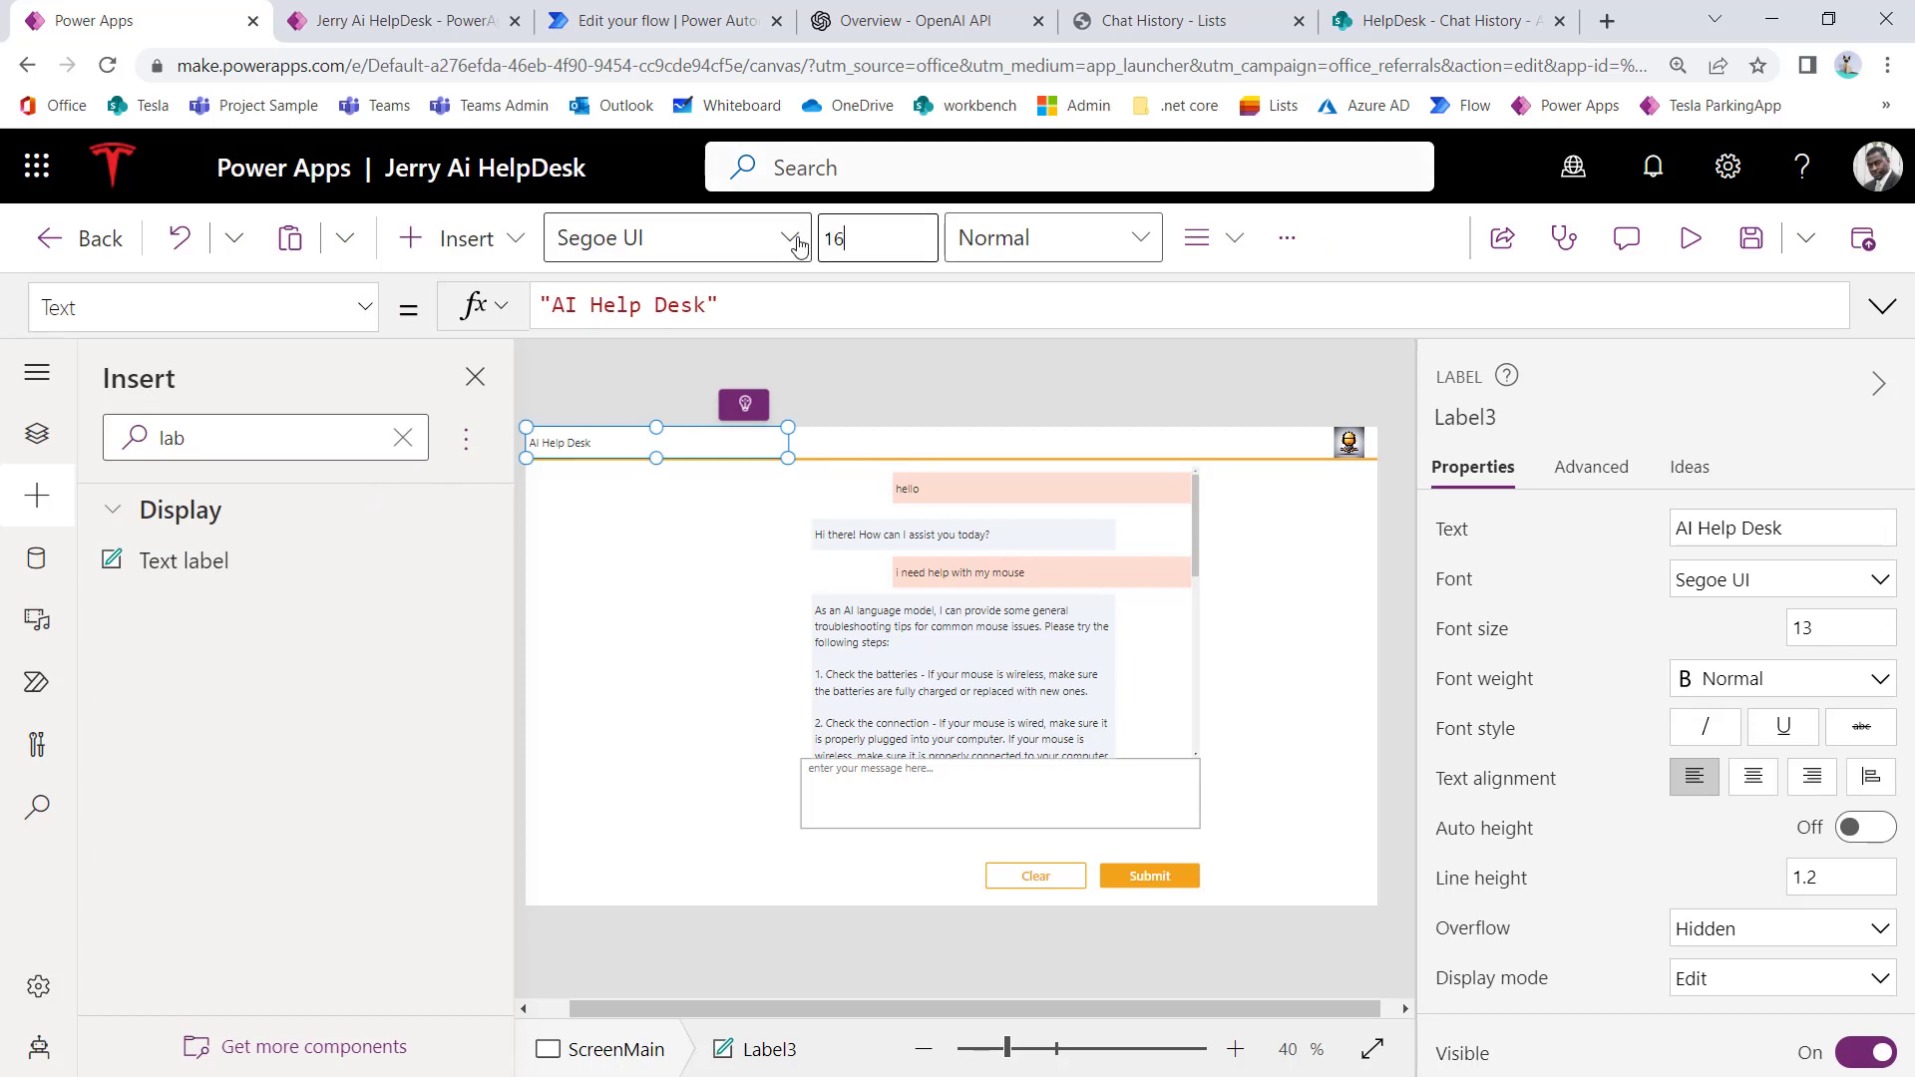
pyautogui.click(848, 357)
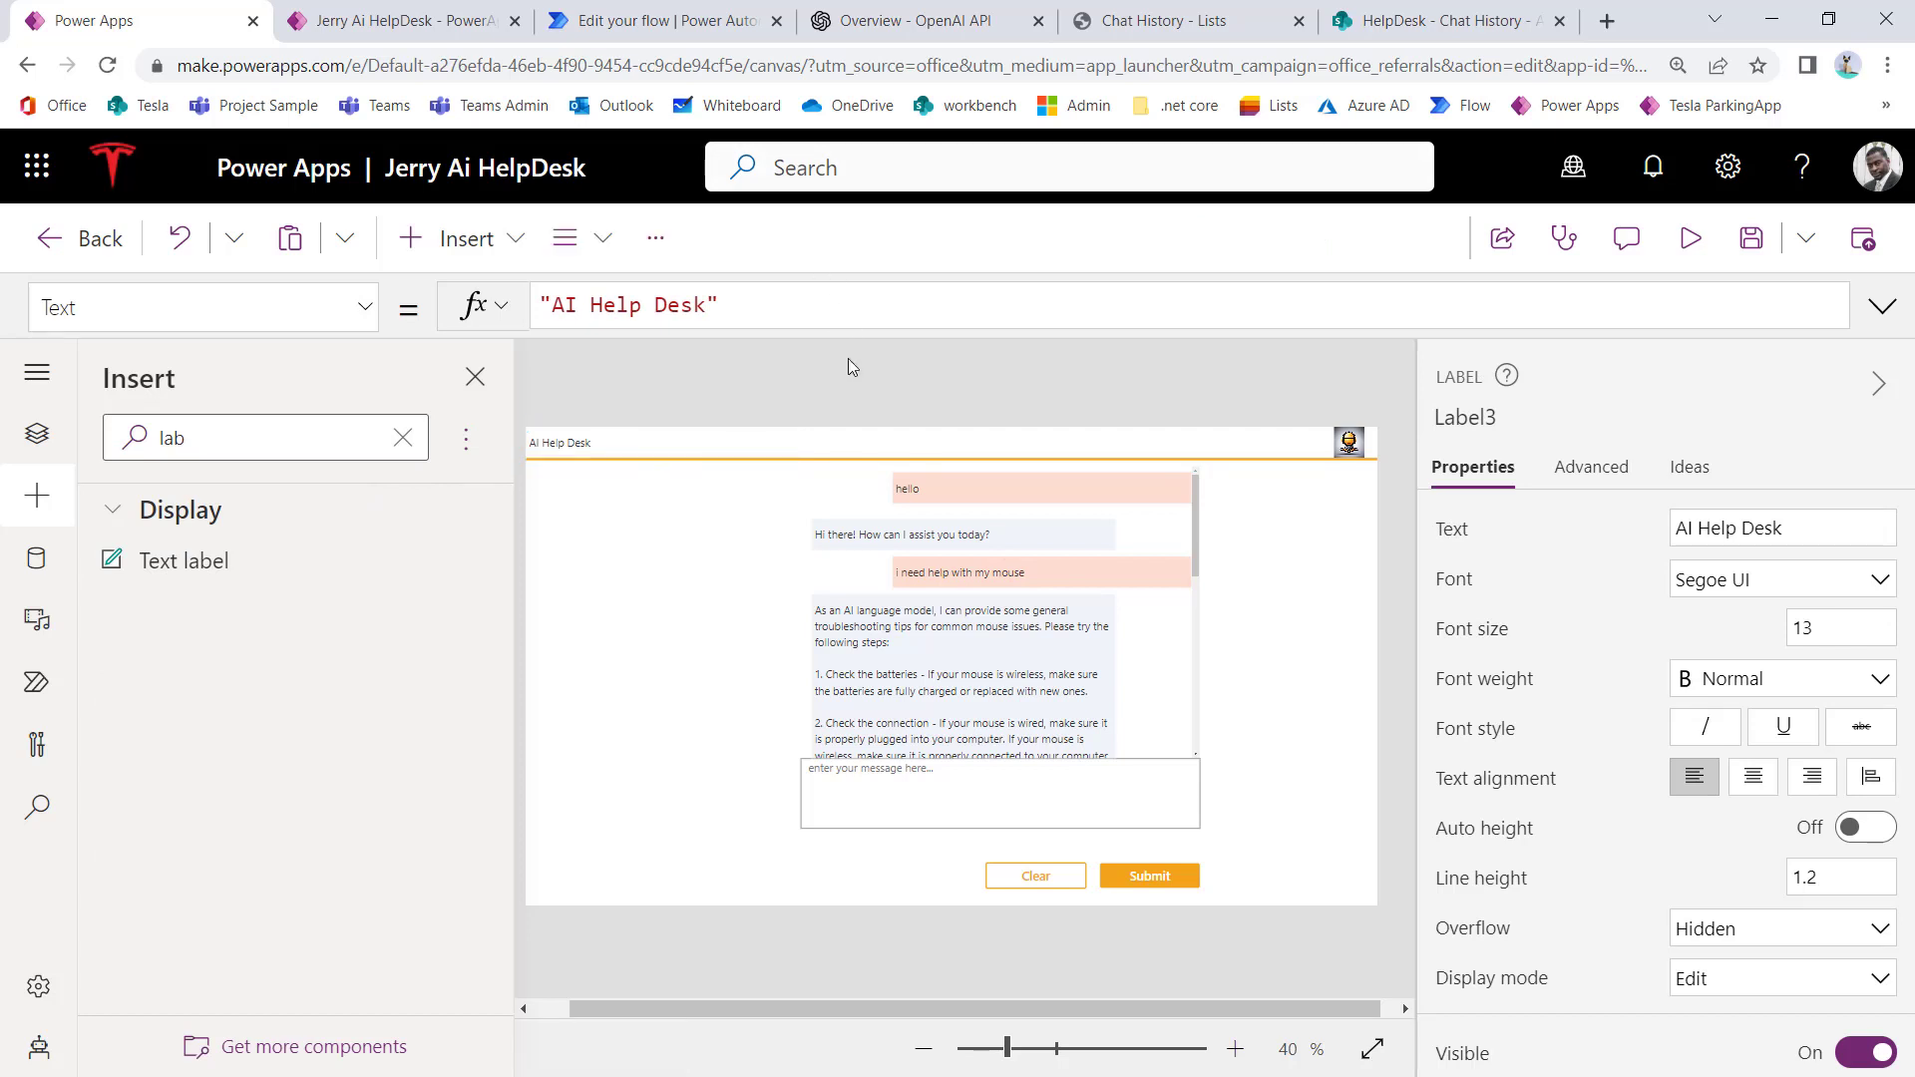
pyautogui.click(584, 453)
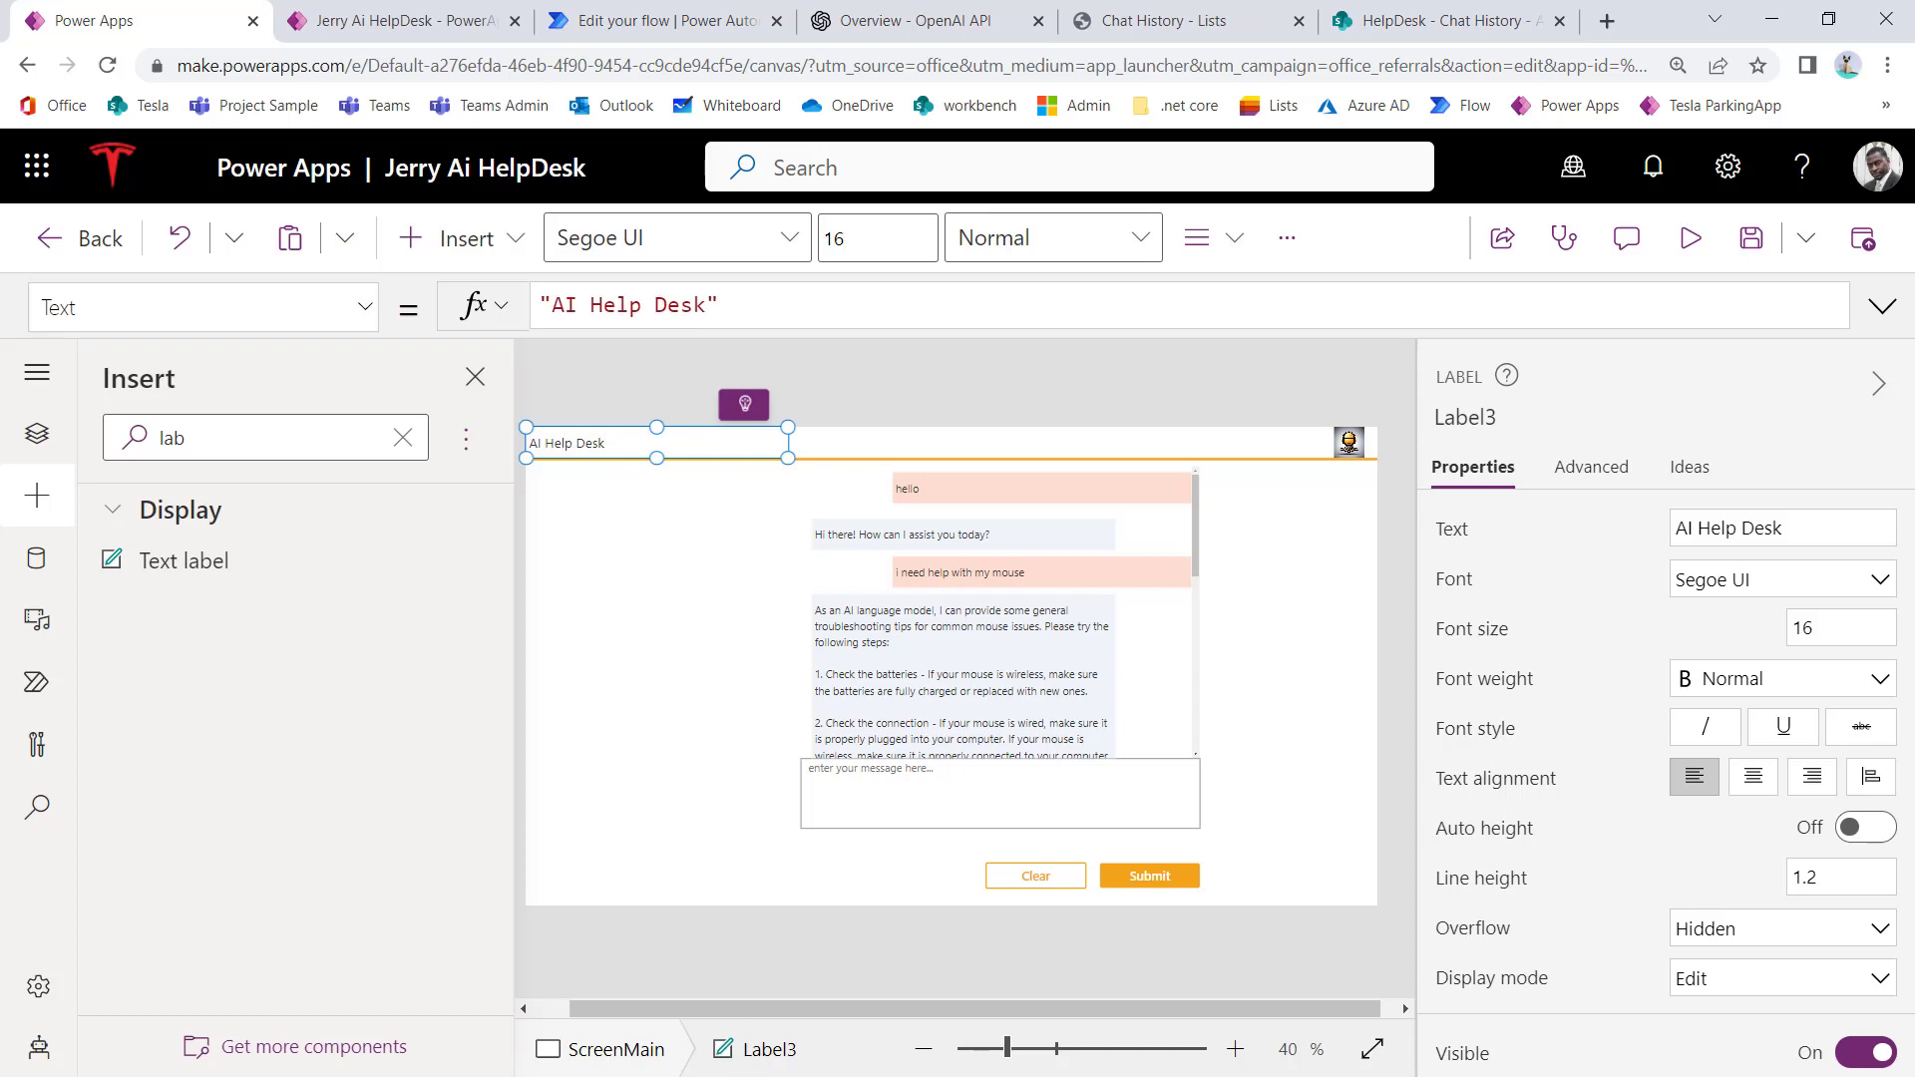
# Step: Set the left padding of the "AI Help Desk" header label to 16
pyautogui.click(1235, 1048)
pyautogui.click(1235, 1048)
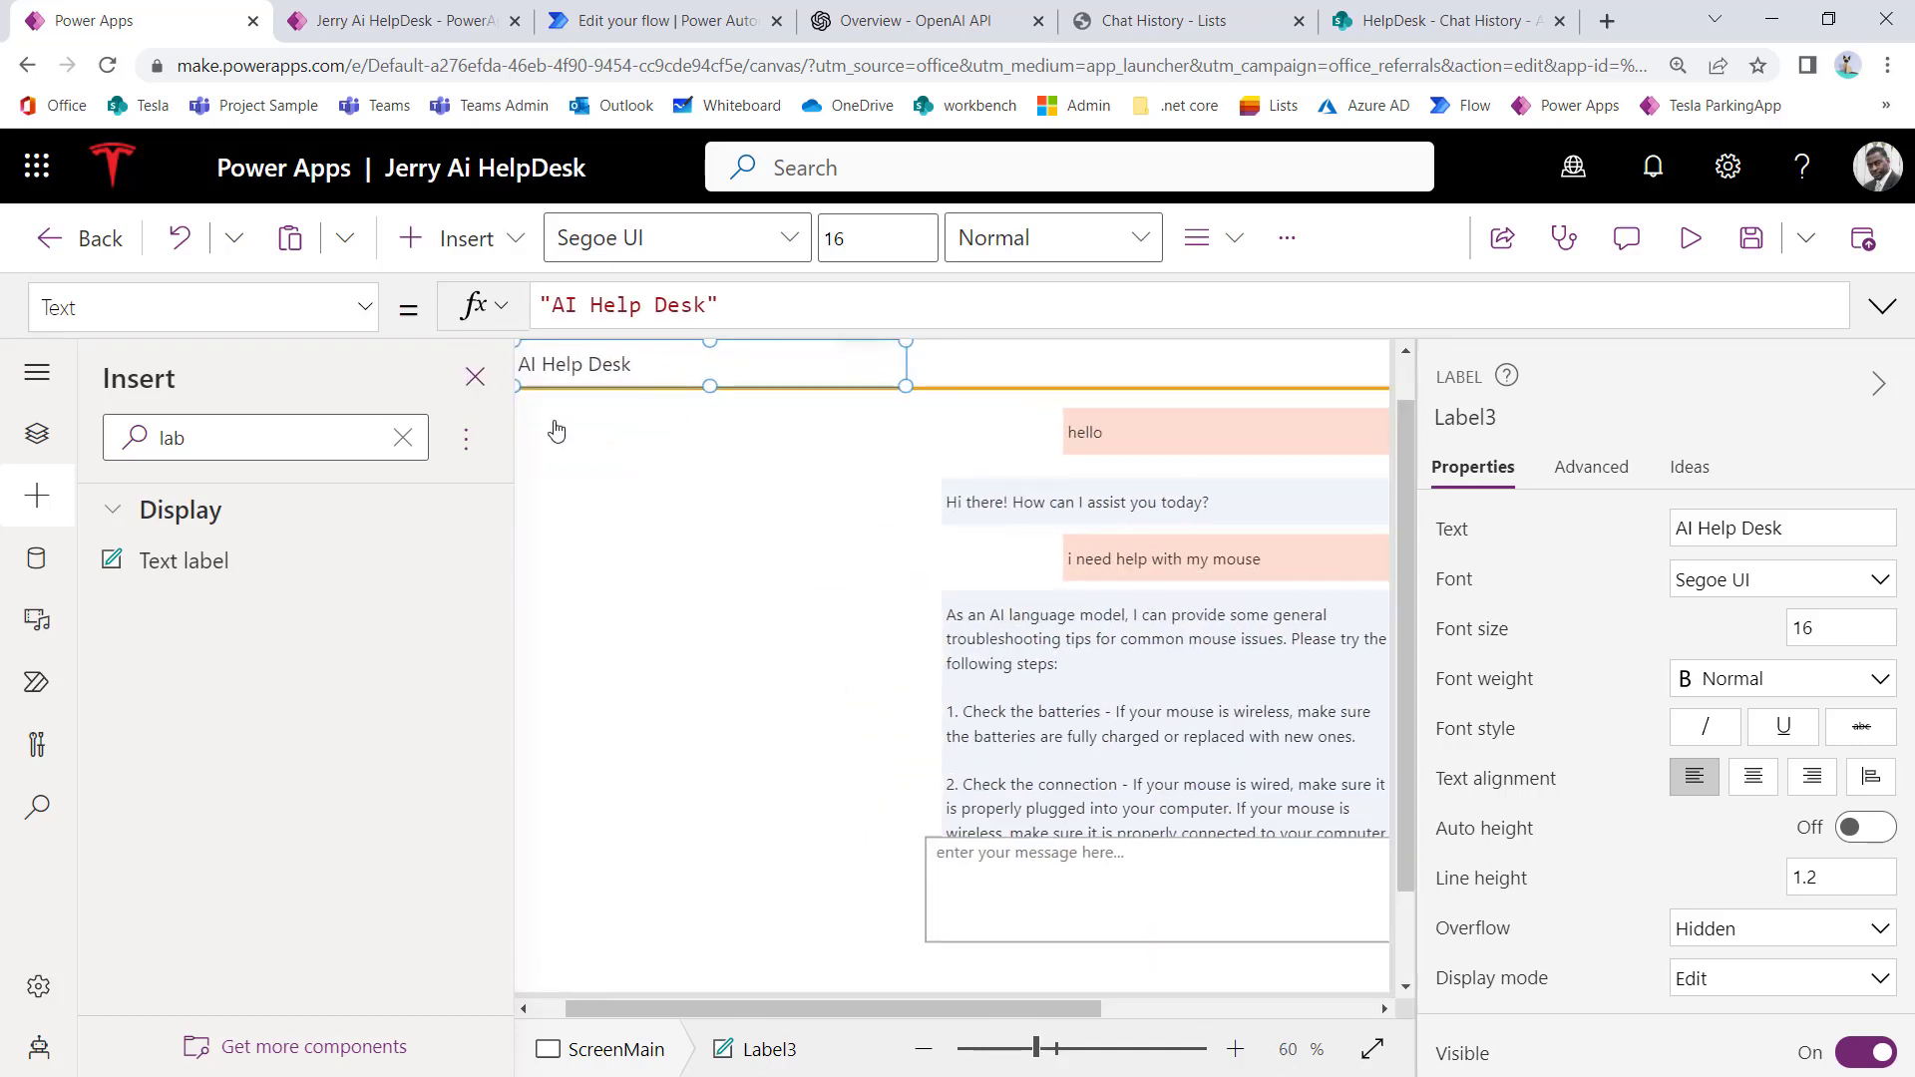
pyautogui.moveTo(997, 1009); pyautogui.dragTo(866, 1007)
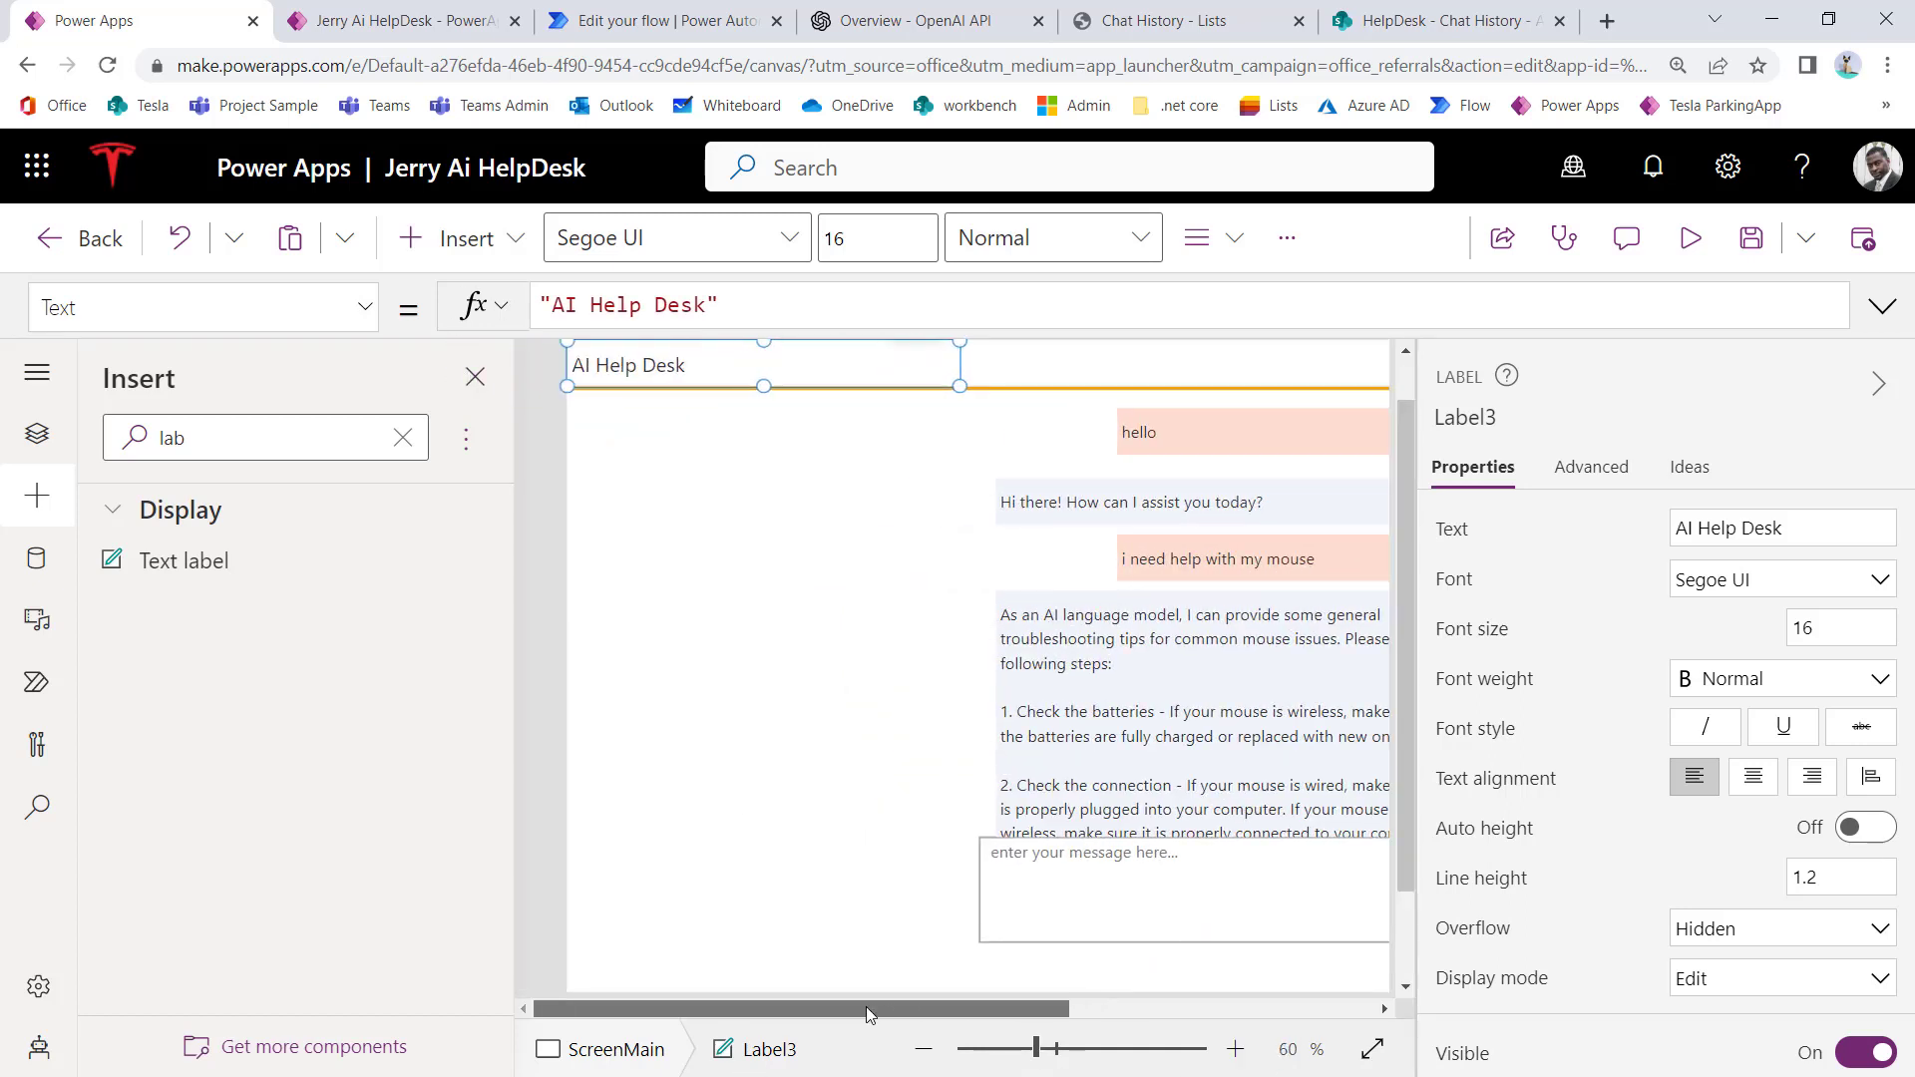
pyautogui.scroll(-5, 1637, 885)
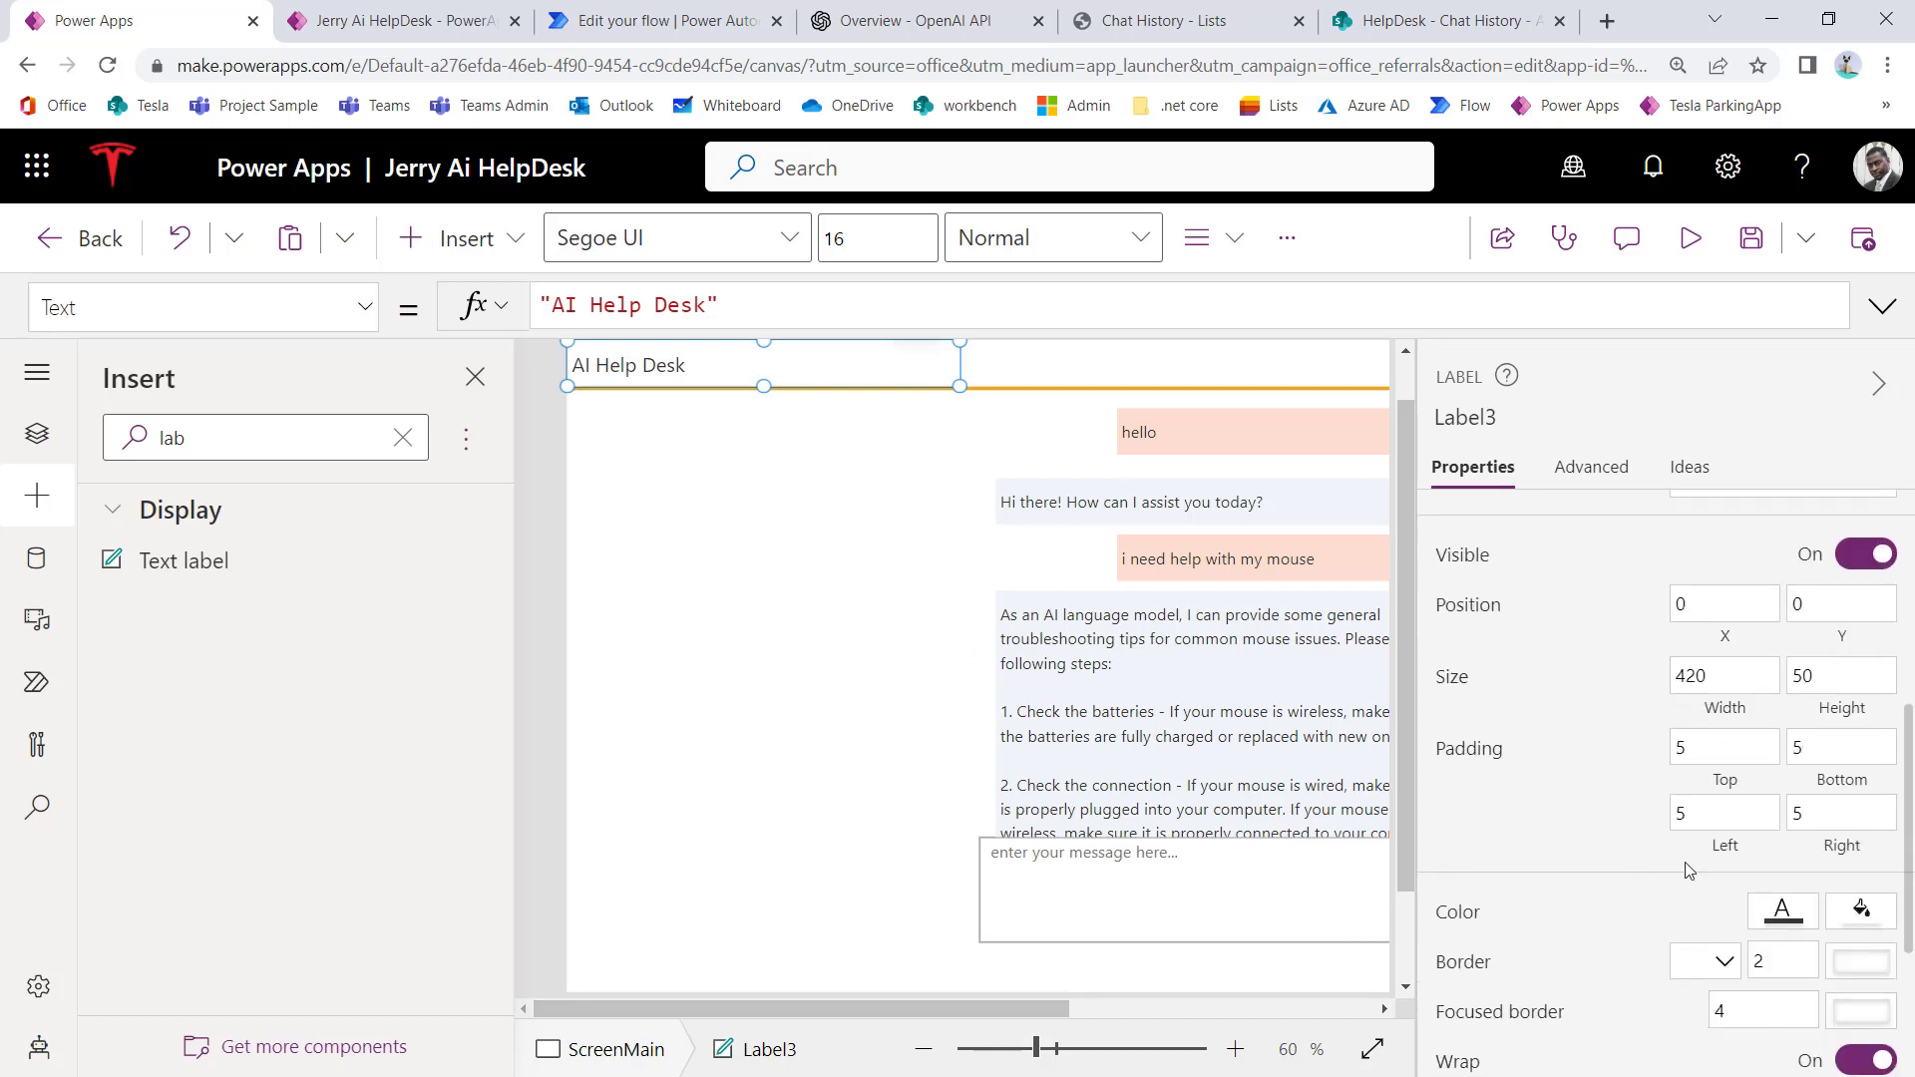
pyautogui.click(1702, 813)
pyautogui.write('1')
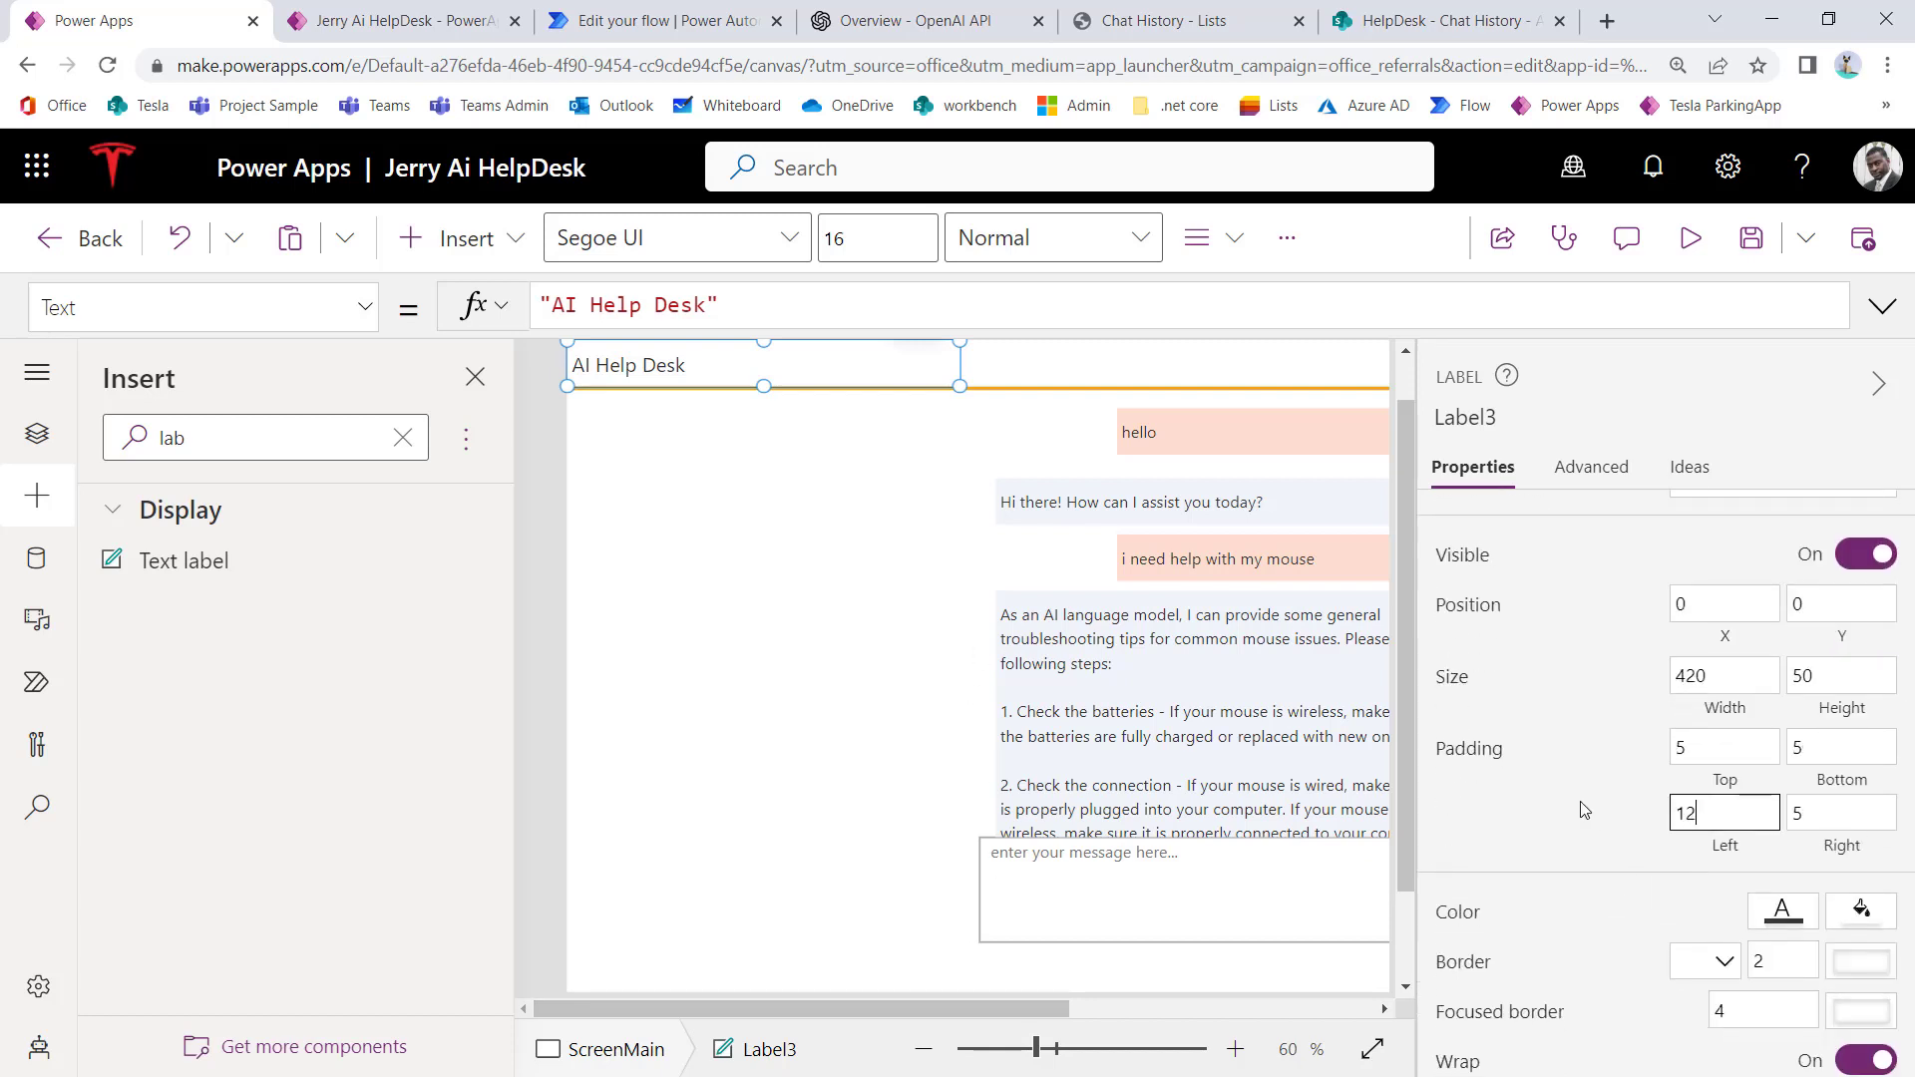
pyautogui.write('2')
pyautogui.click(1585, 809)
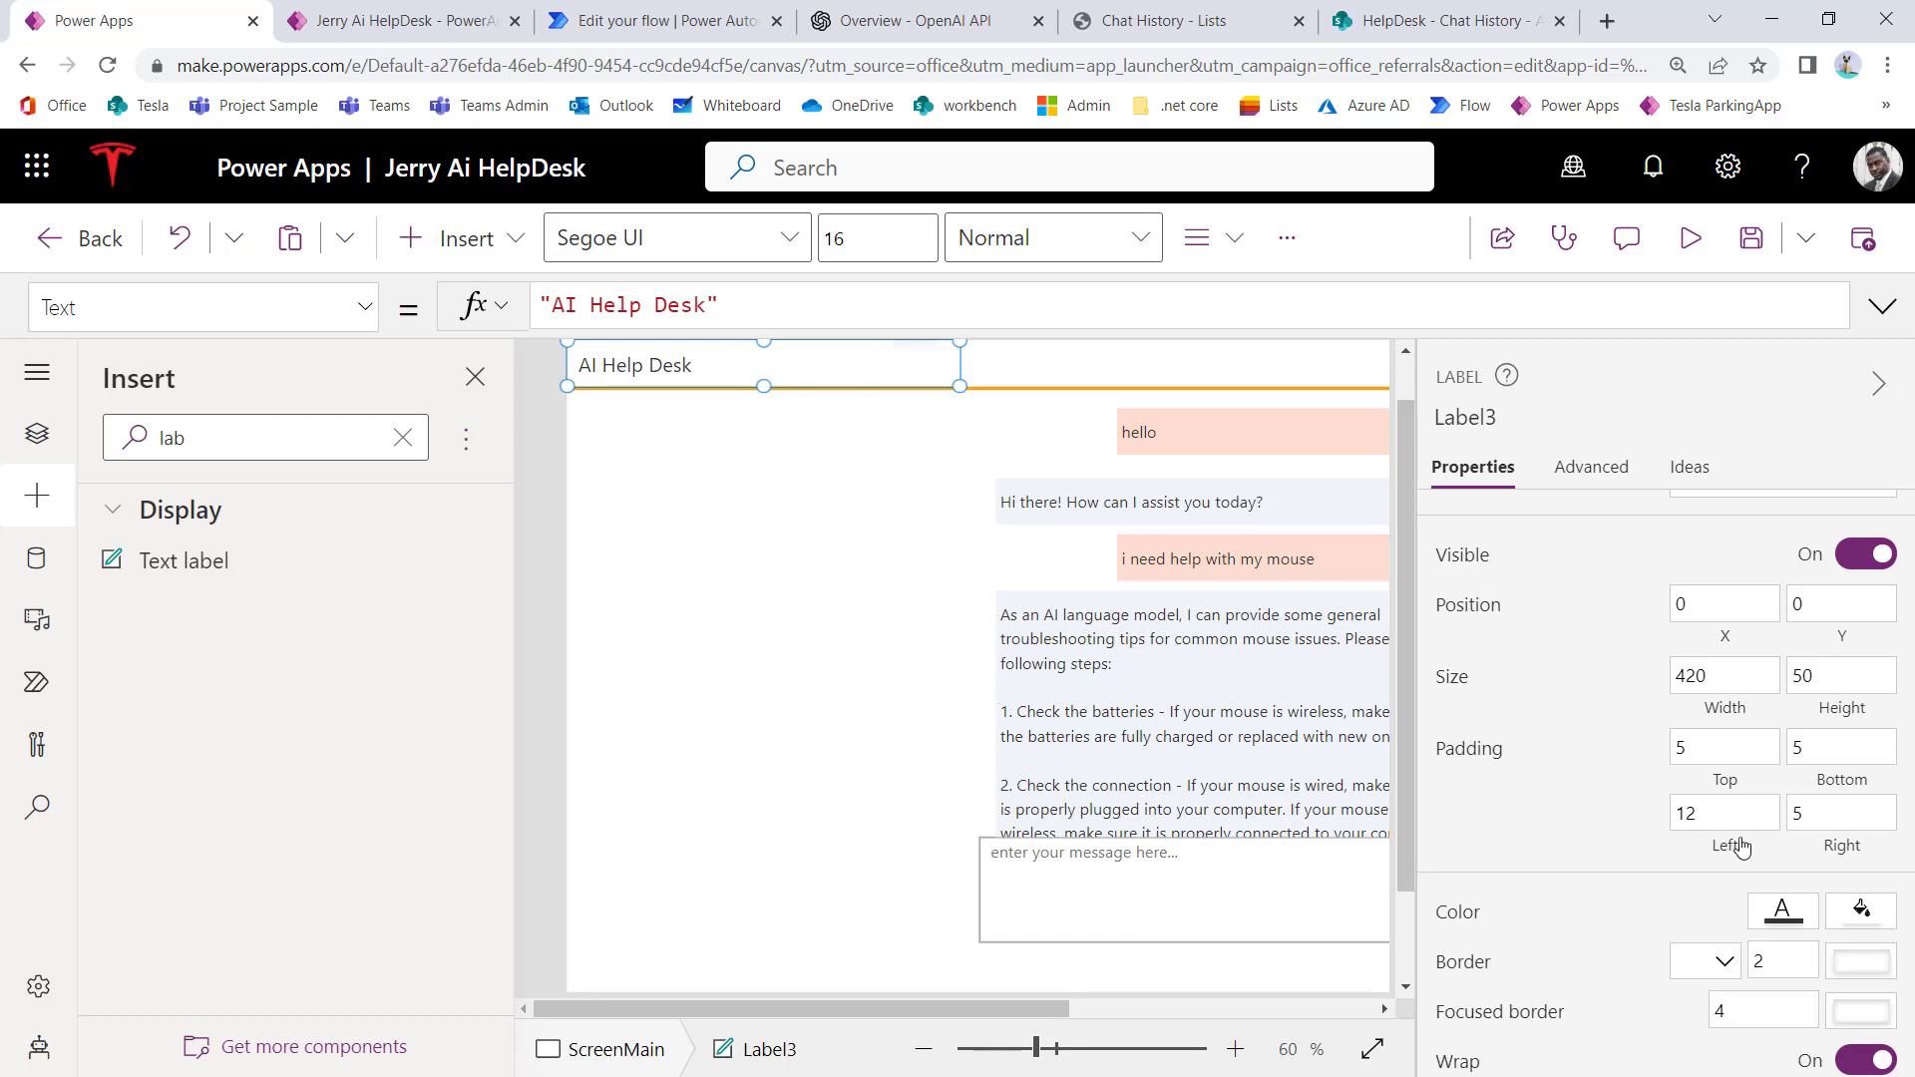
pyautogui.click(1721, 816)
pyautogui.write('16')
pyautogui.click(1580, 832)
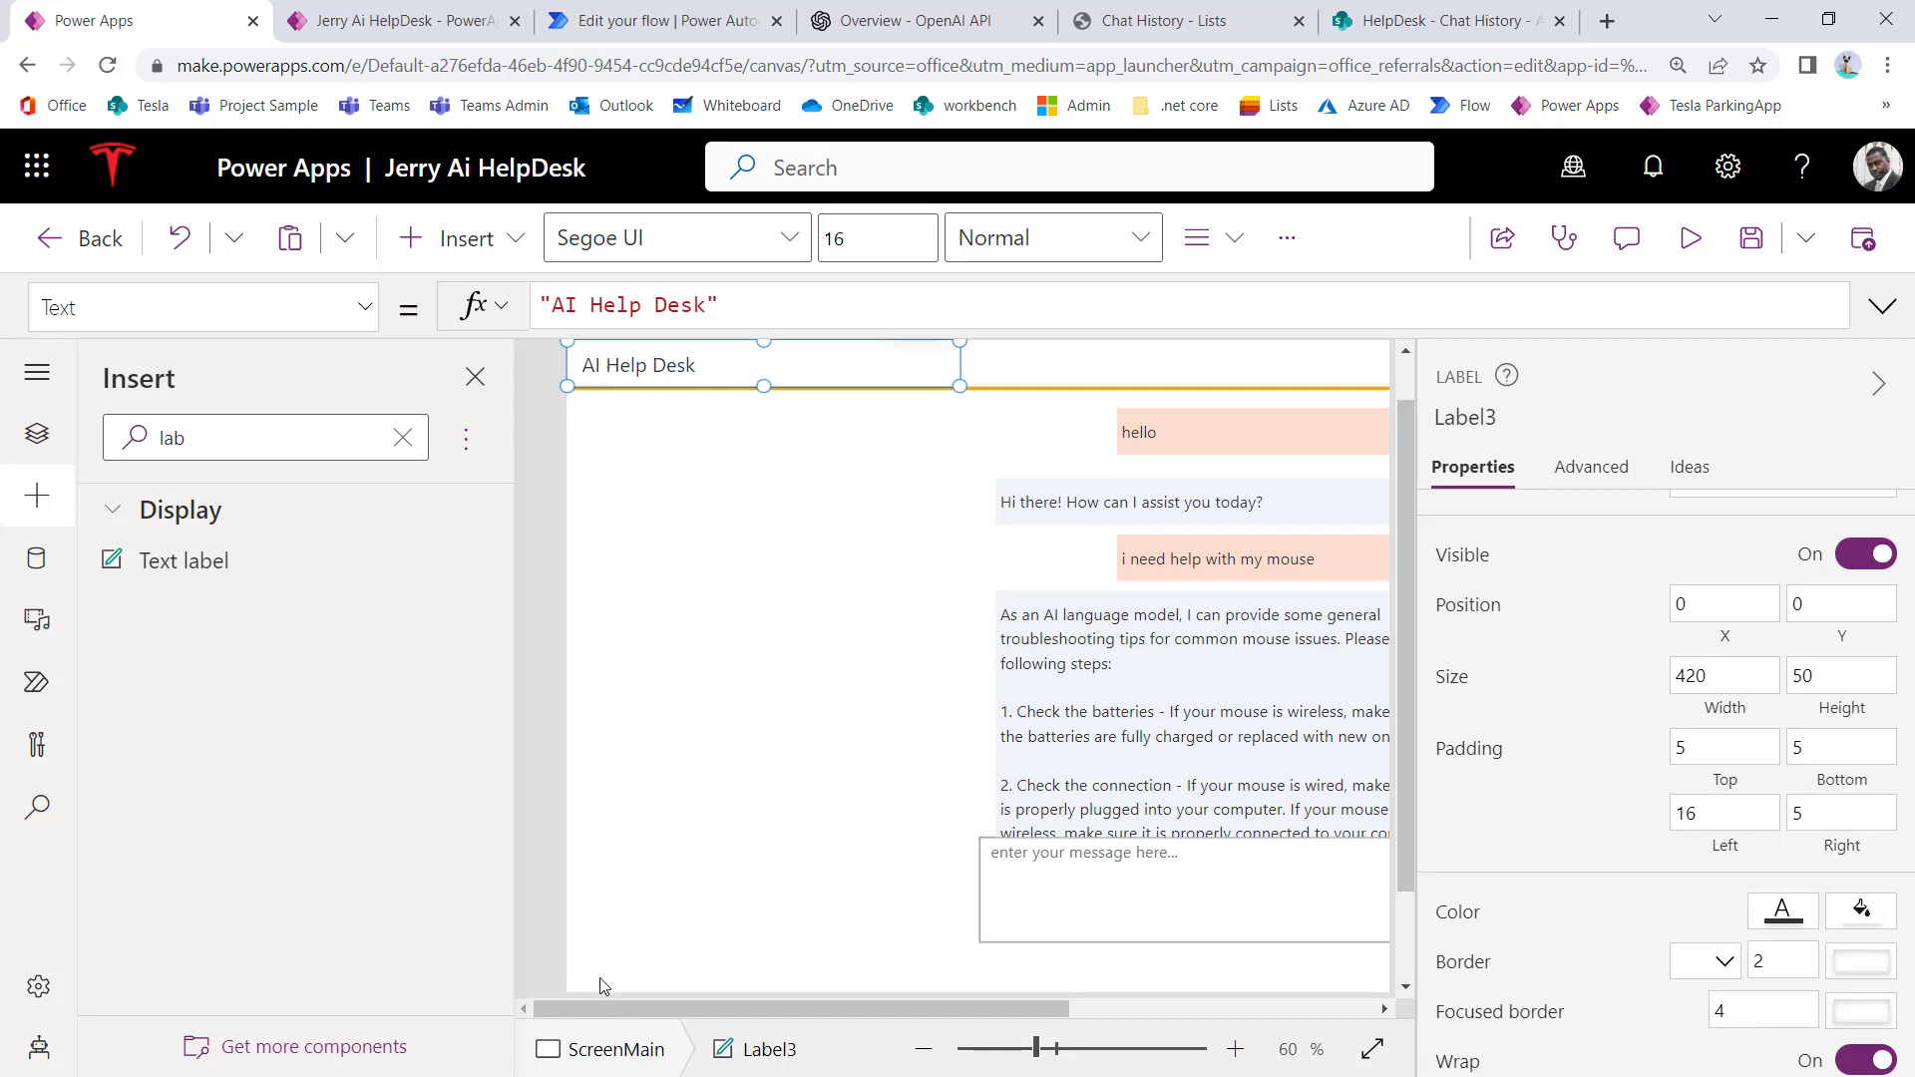
# Step: Give the "AI Help Desk" header label a heavier font weight
pyautogui.click(707, 924)
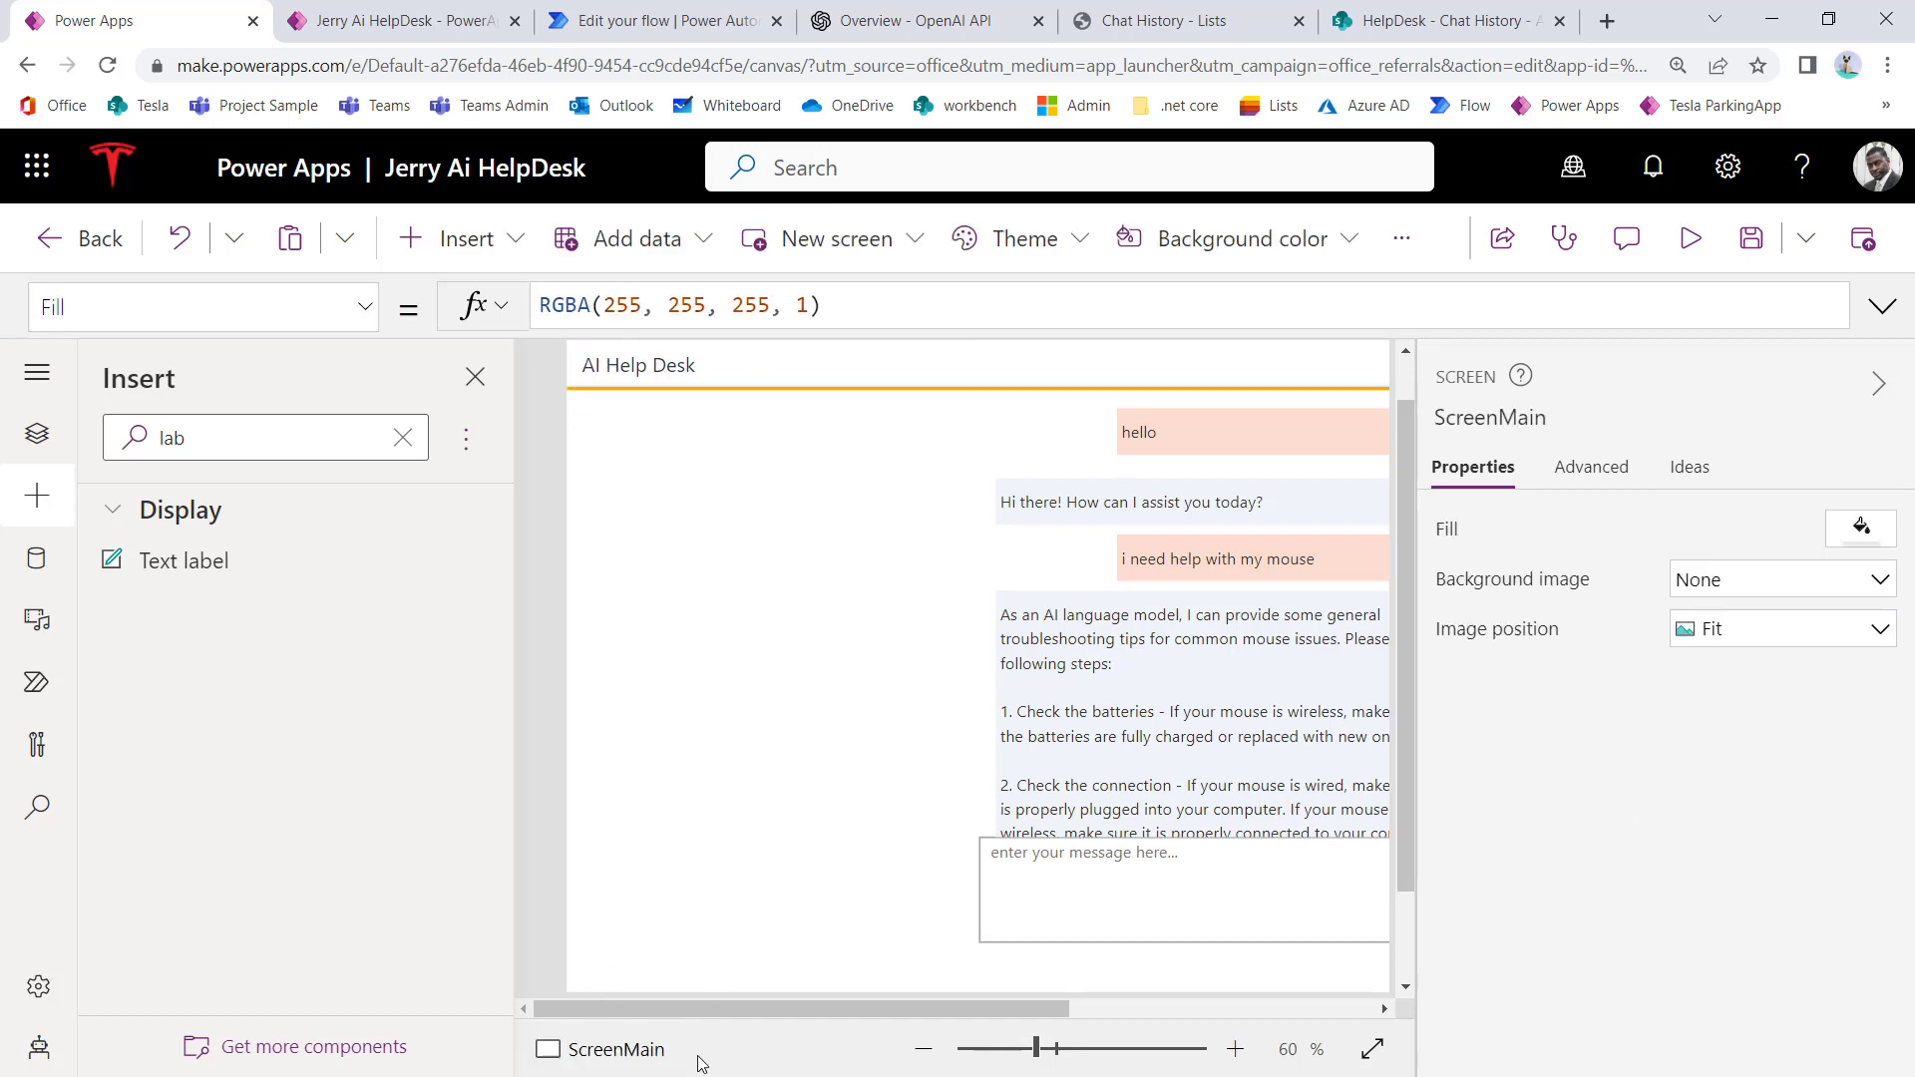
pyautogui.click(655, 363)
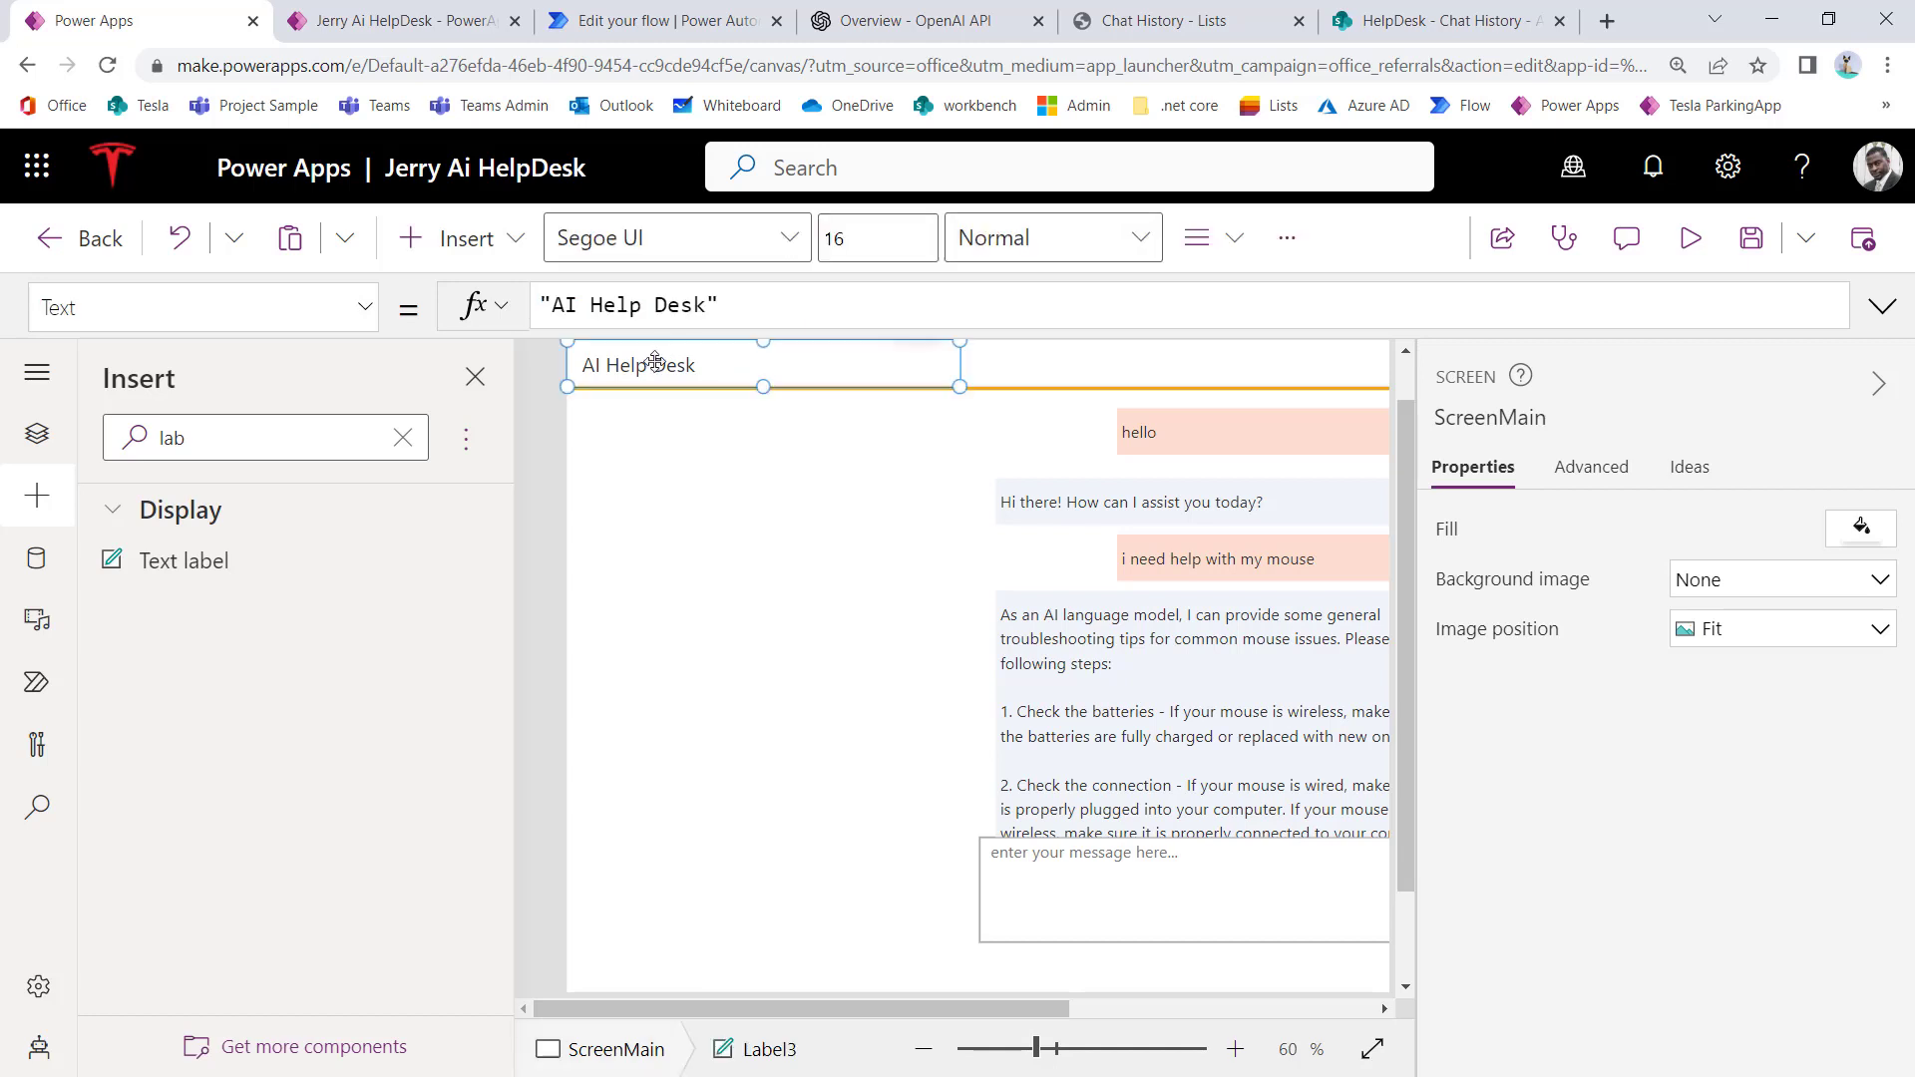
pyautogui.click(1027, 239)
pyautogui.click(1054, 342)
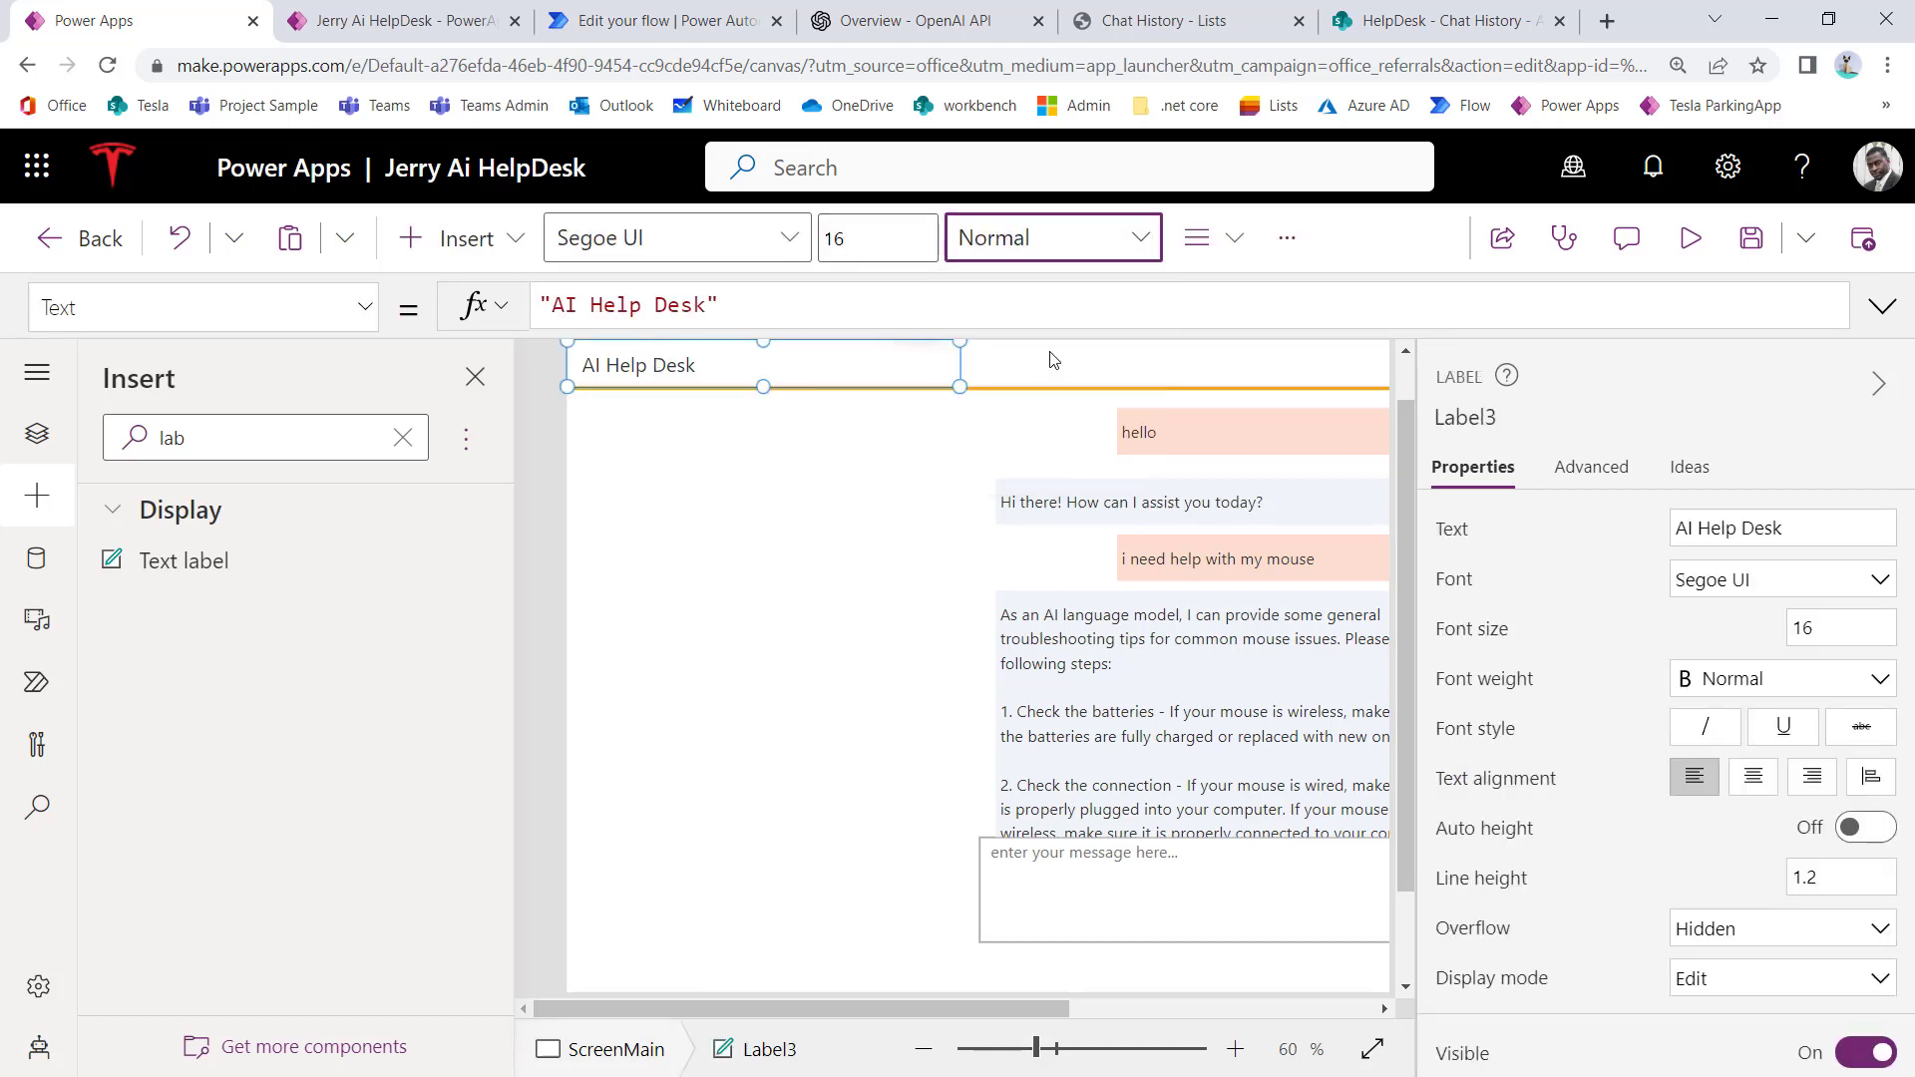
pyautogui.click(663, 675)
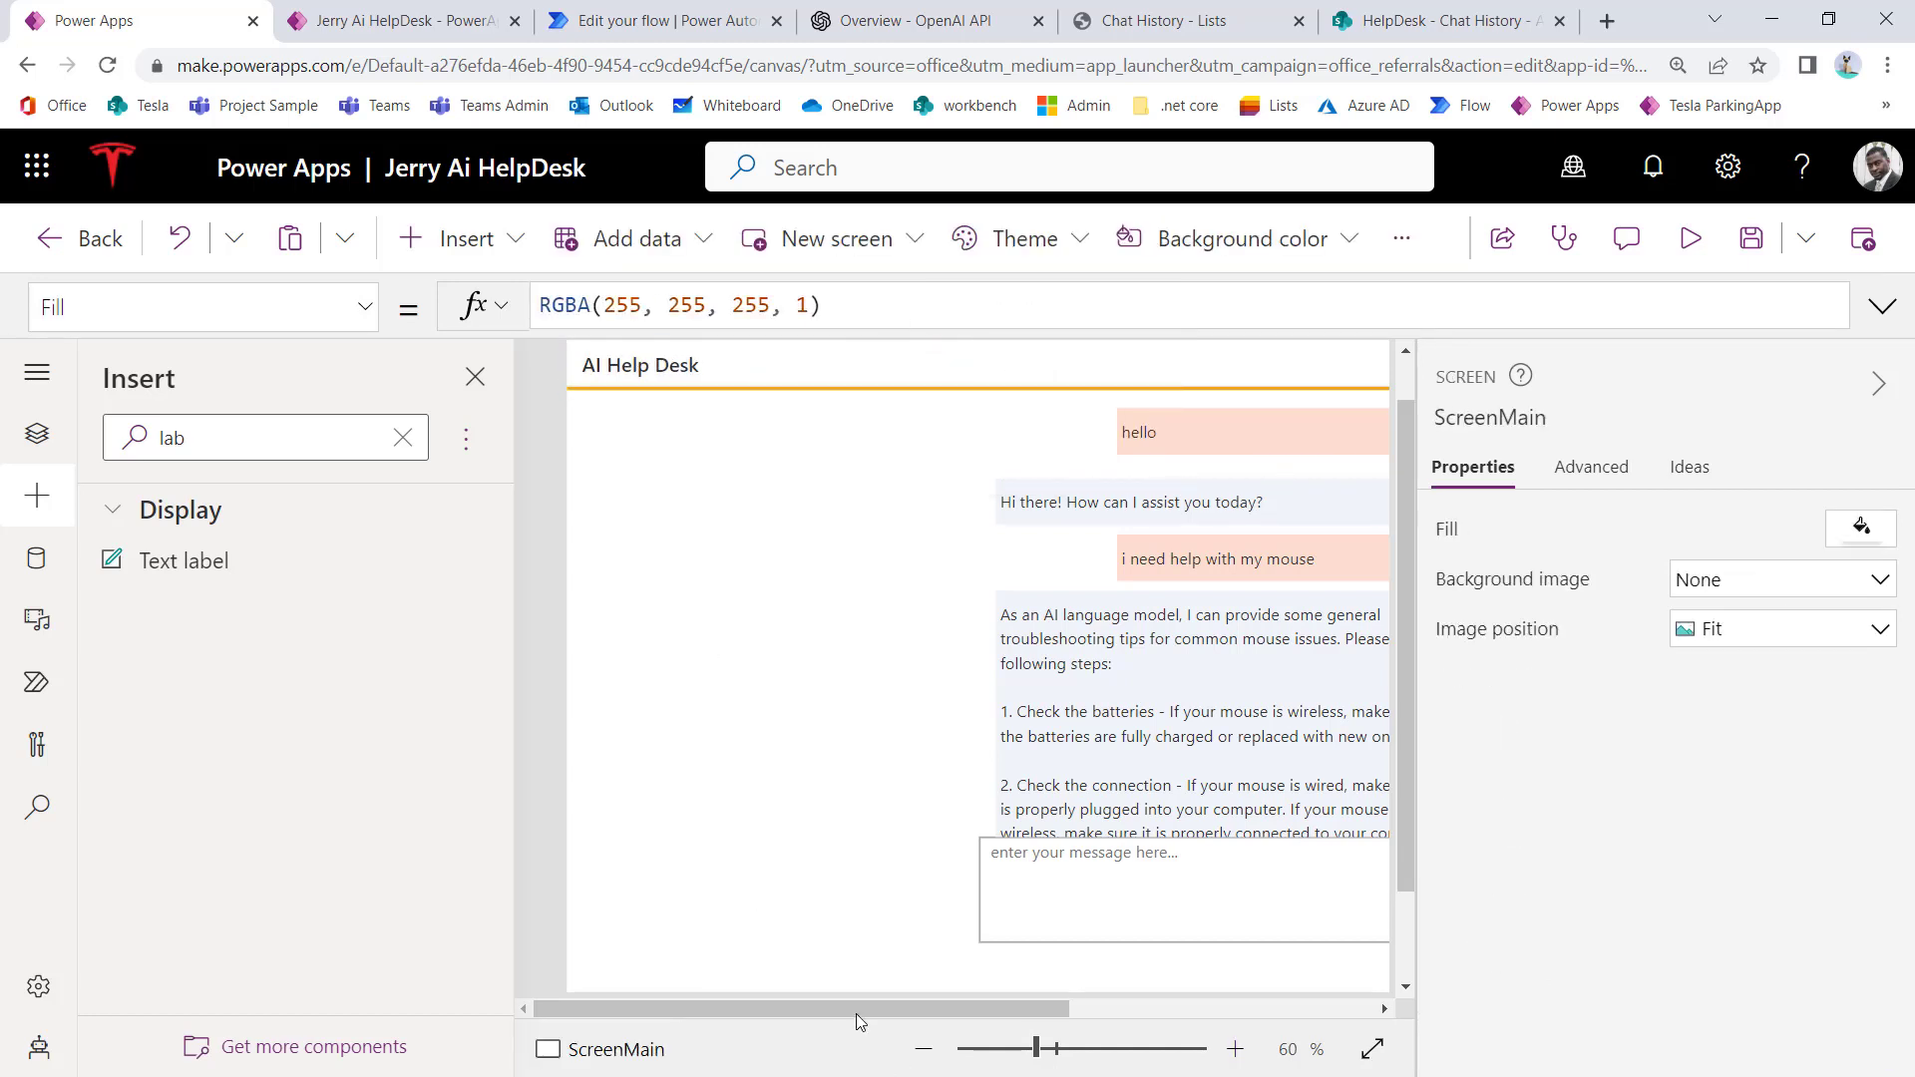
# Step: Change the dark border of the message text input (txtInput) to a very light gray
pyautogui.moveTo(855, 1014); pyautogui.dragTo(1394, 1040)
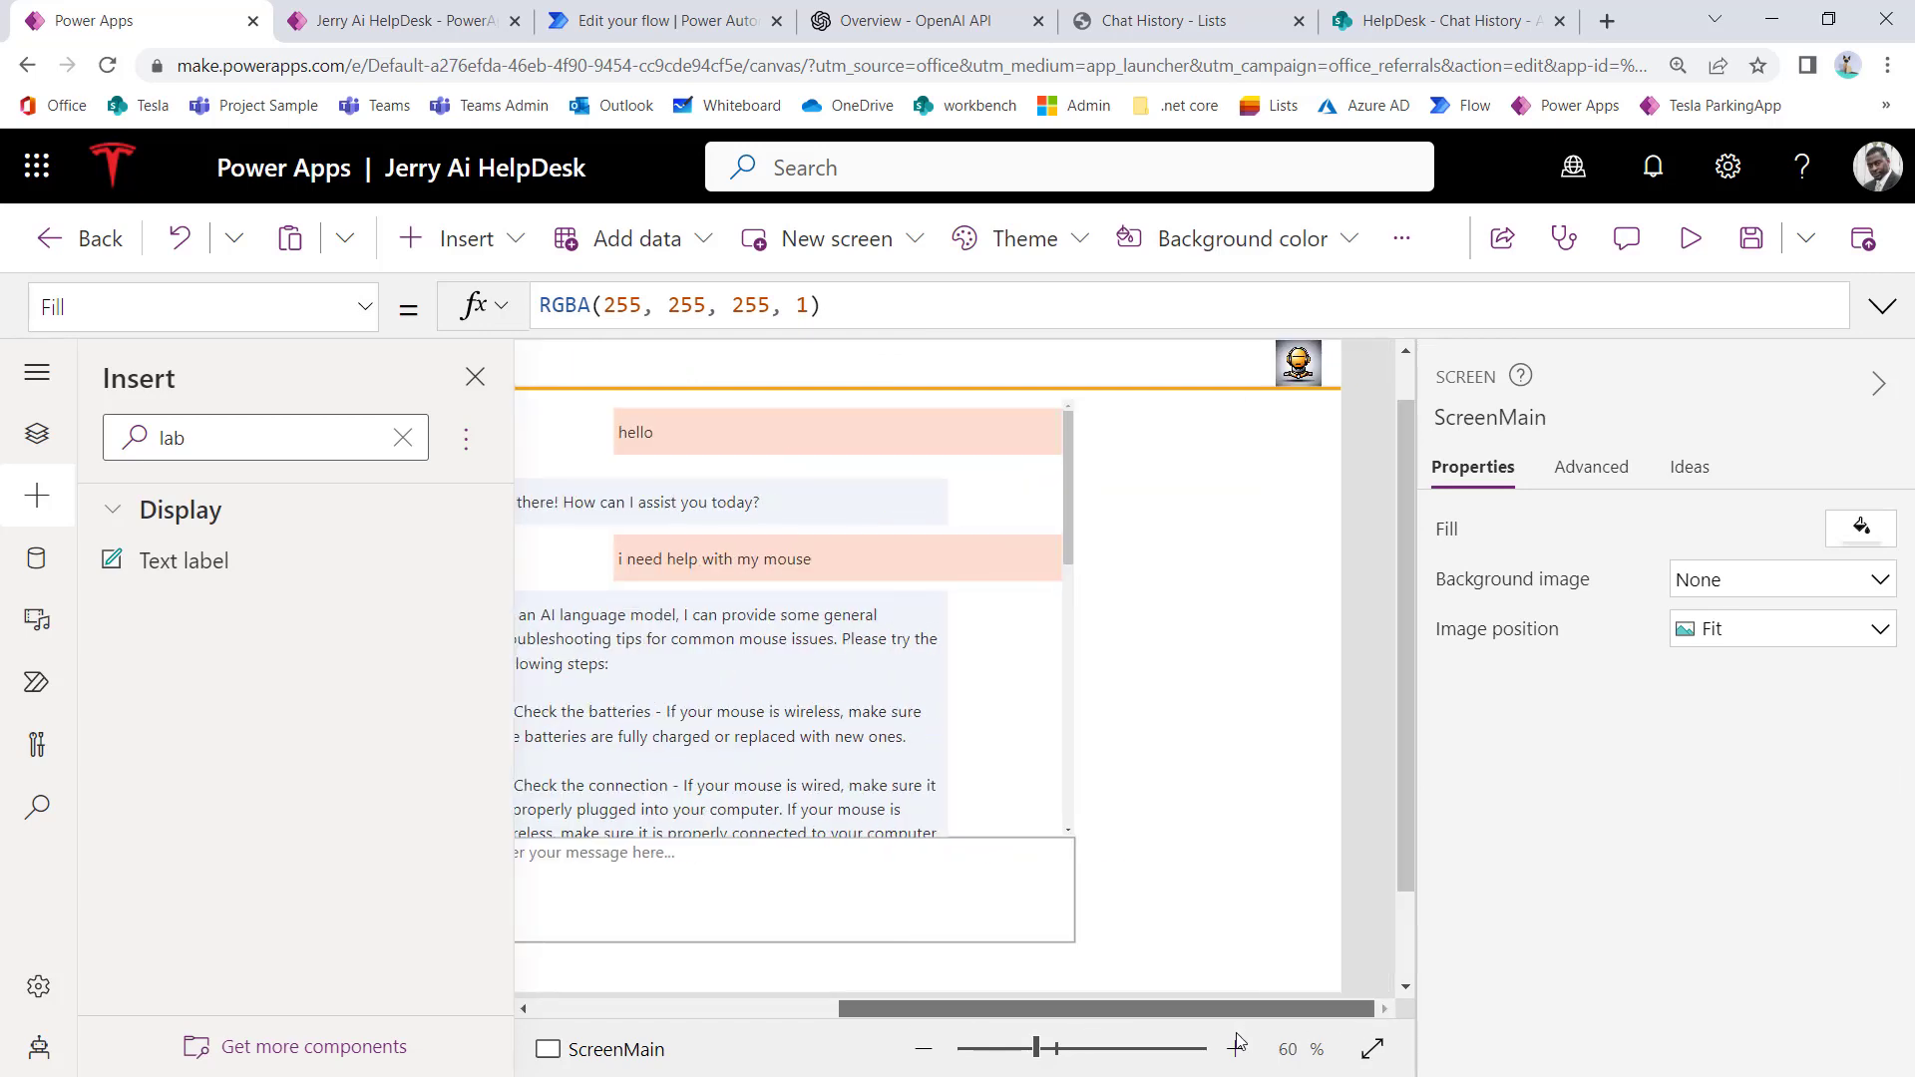
pyautogui.moveTo(1151, 1009); pyautogui.dragTo(1063, 1009)
pyautogui.scroll(-2, 1063, 846)
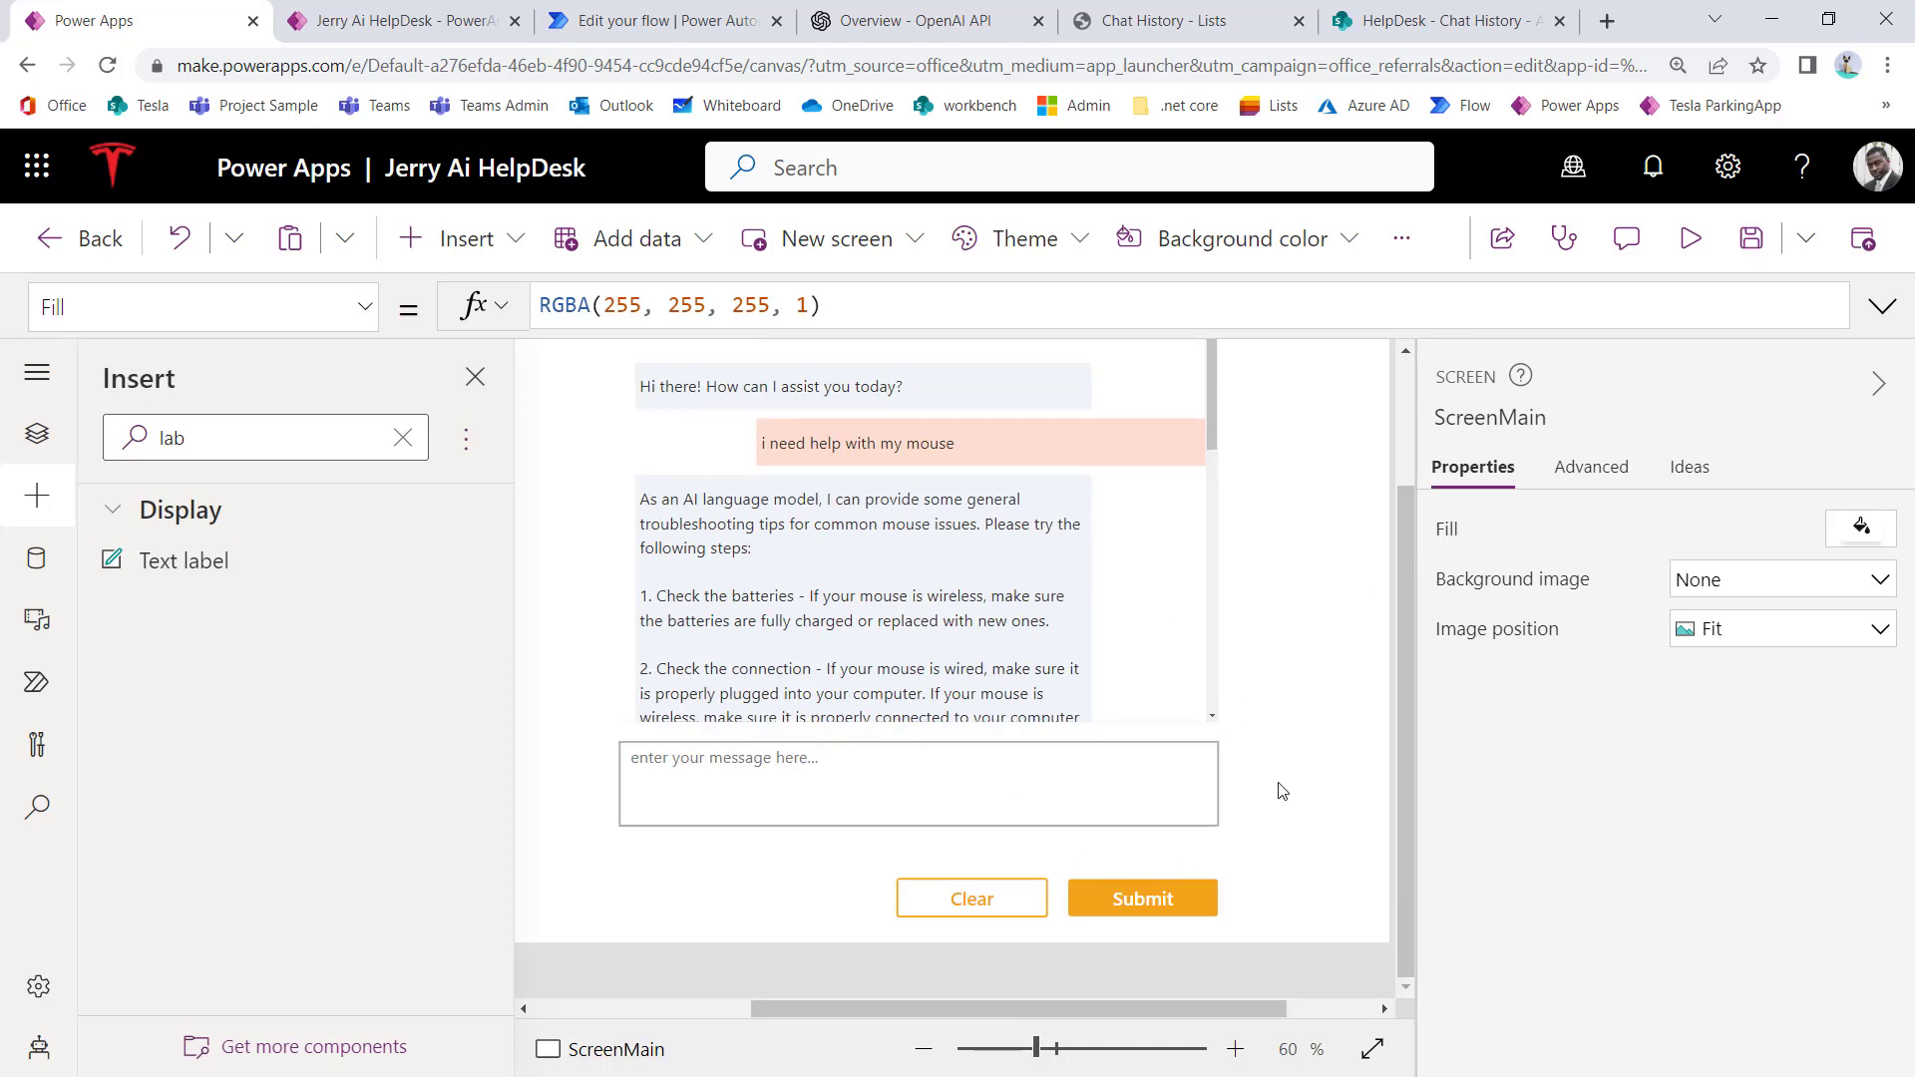
pyautogui.scroll(3, 1285, 614)
pyautogui.scroll(-3, 1285, 615)
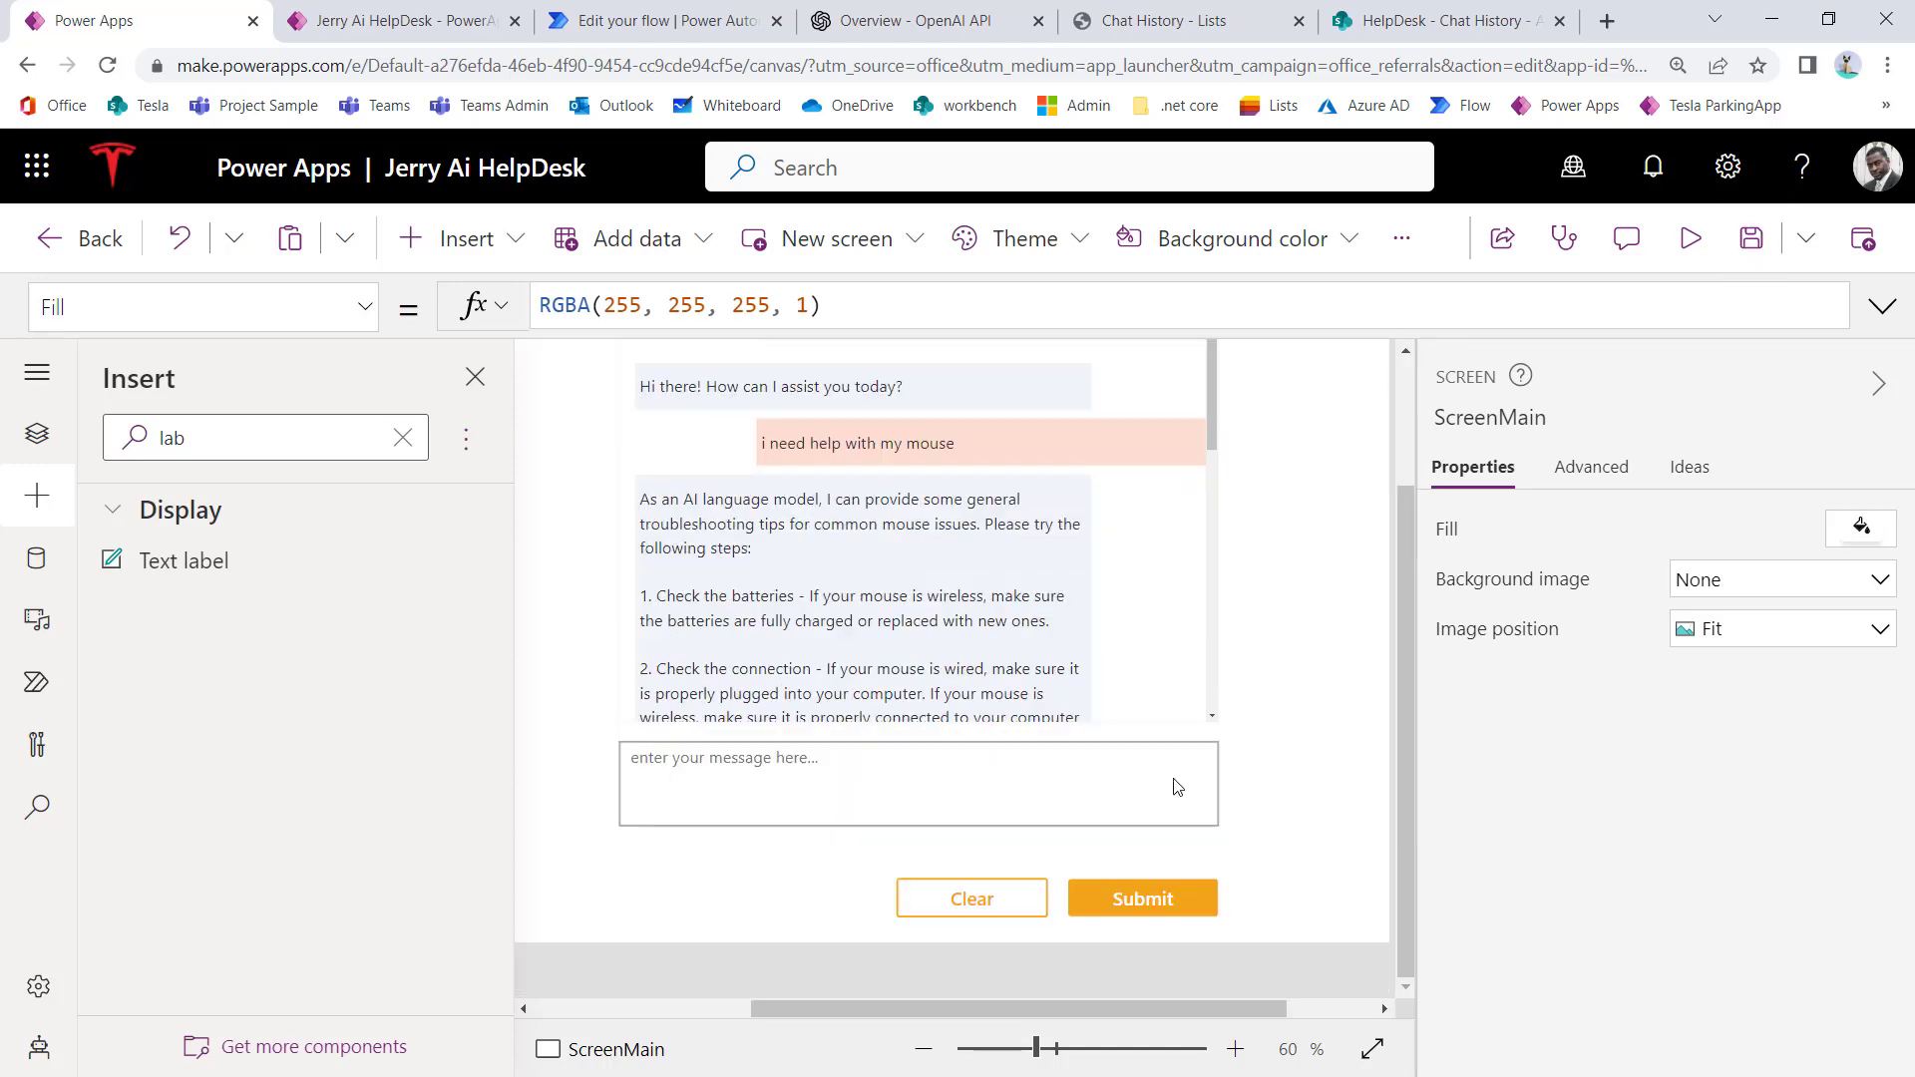
pyautogui.click(1065, 808)
pyautogui.scroll(-4, 1732, 834)
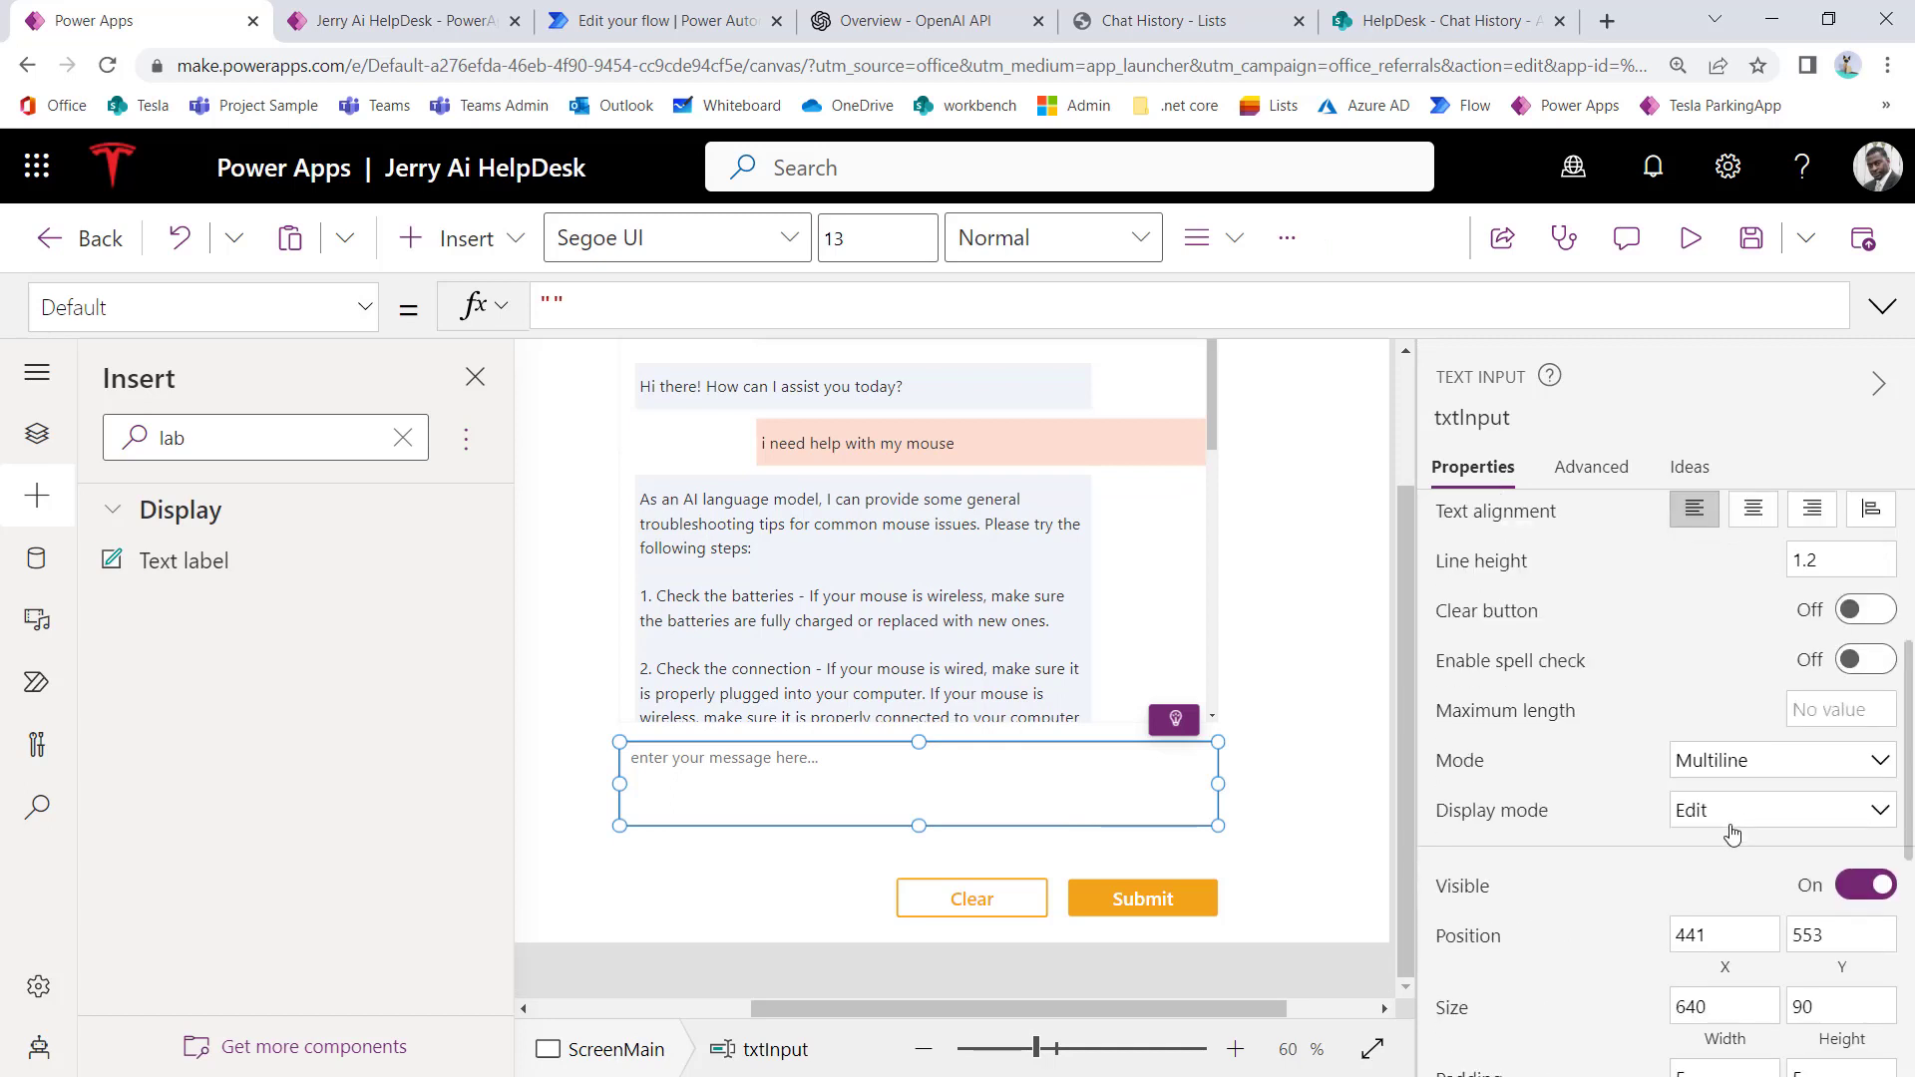
pyautogui.scroll(-5, 1733, 834)
pyautogui.click(1348, 916)
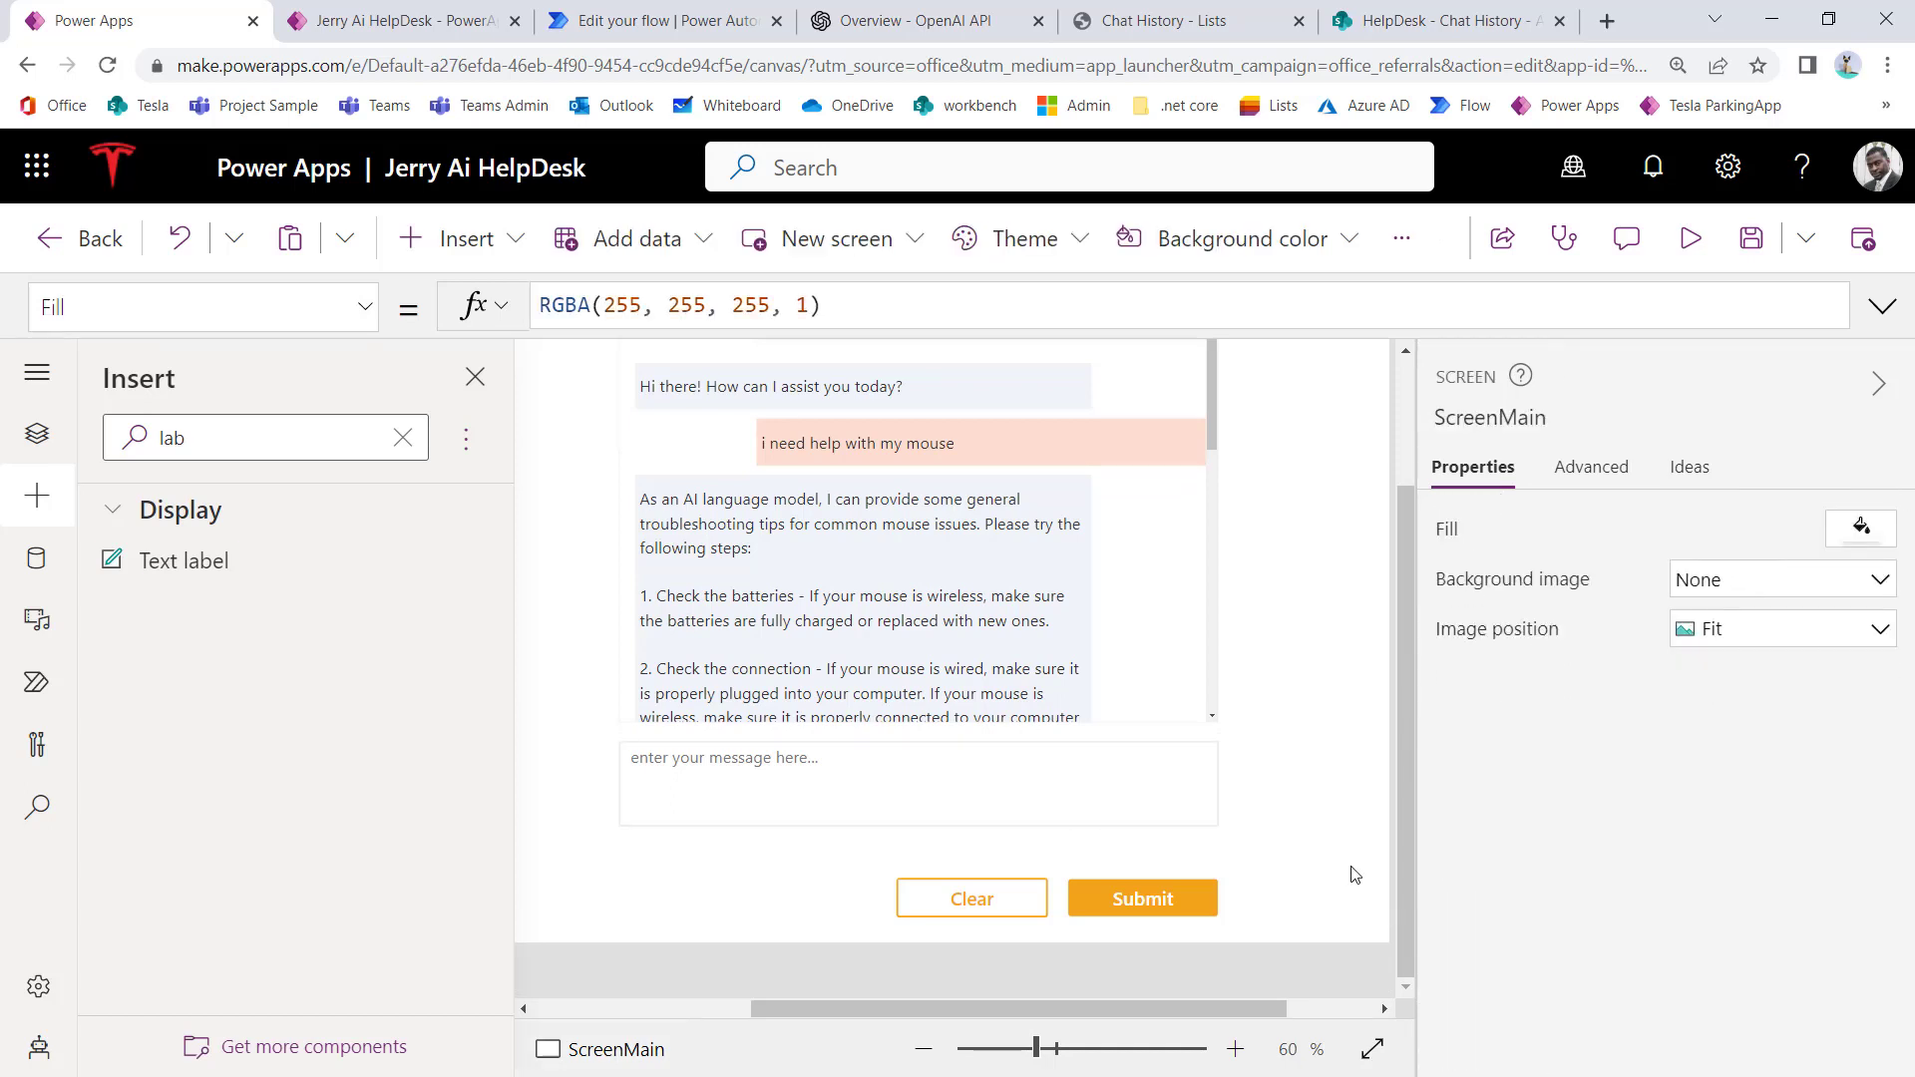
# Step: Preview the app and submit the test message "here is another sample"
pyautogui.scroll(3, 1372, 813)
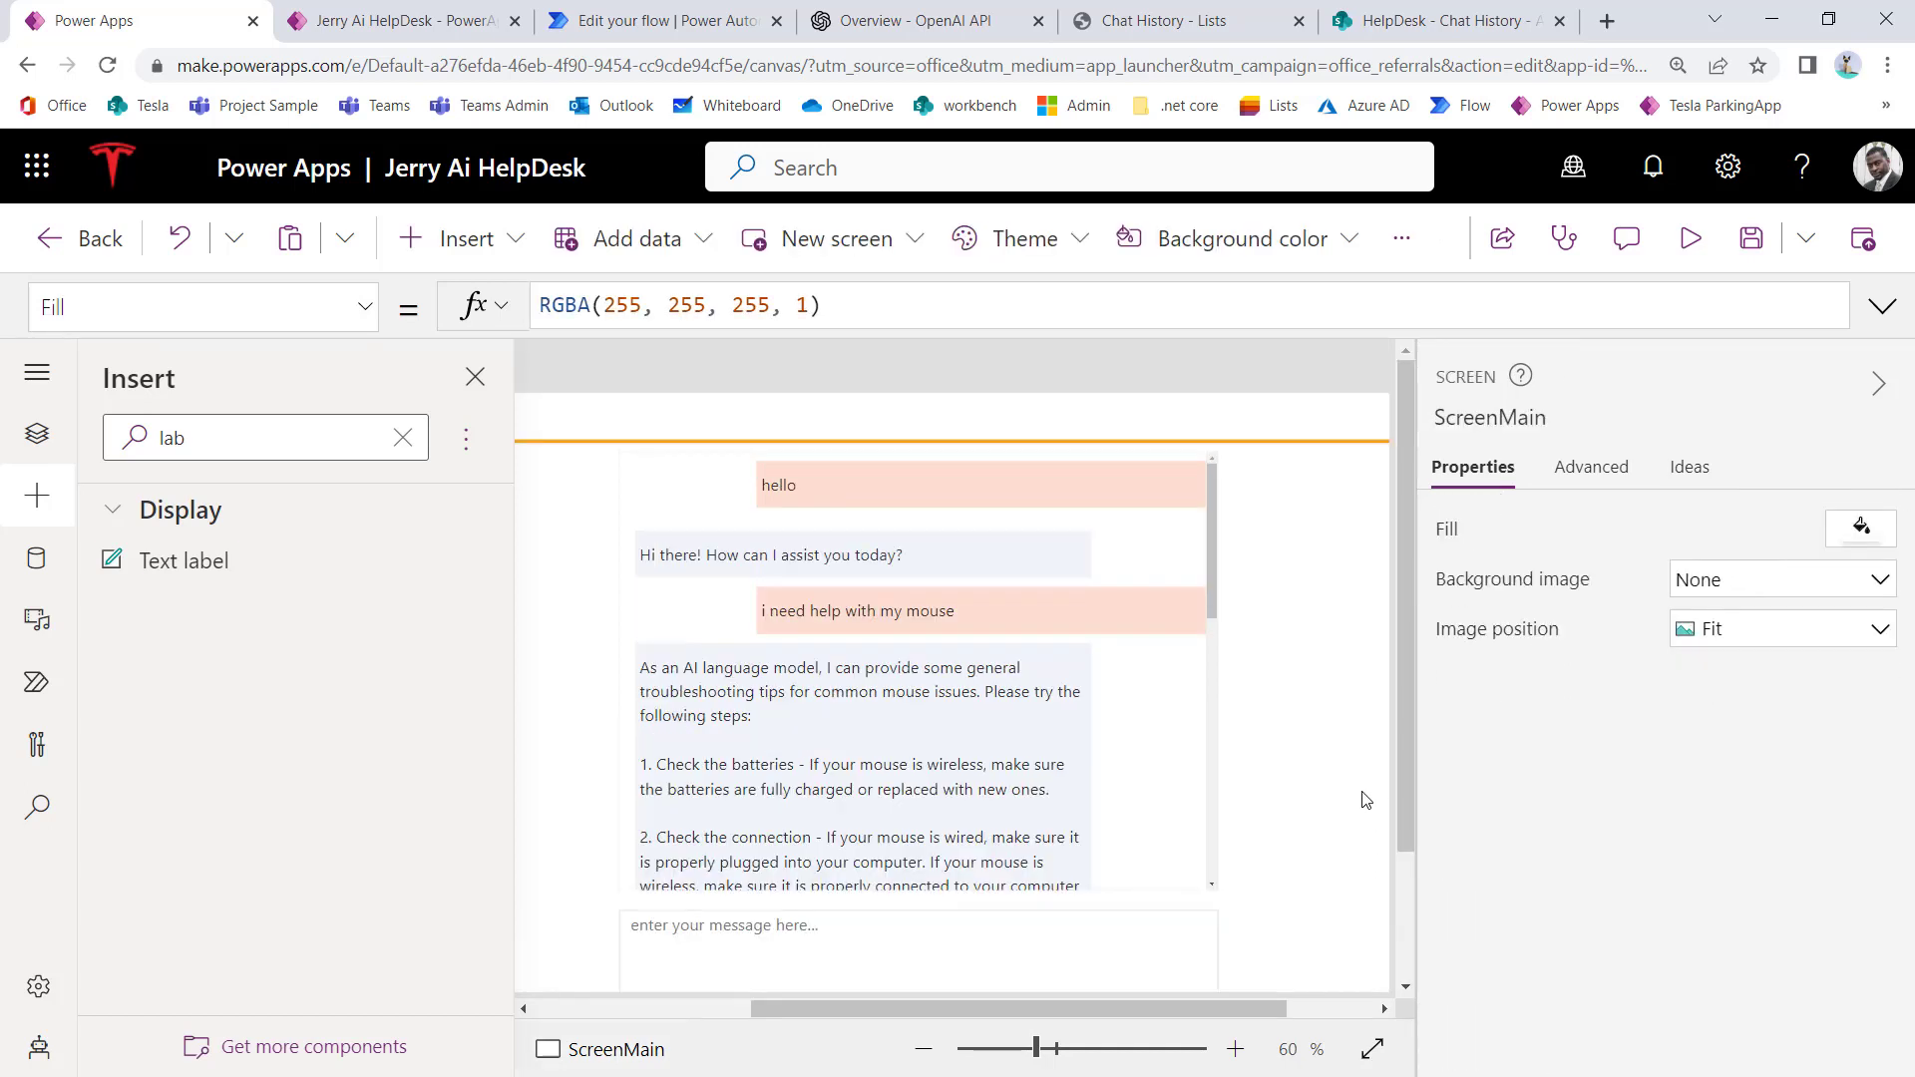
pyautogui.click(1691, 238)
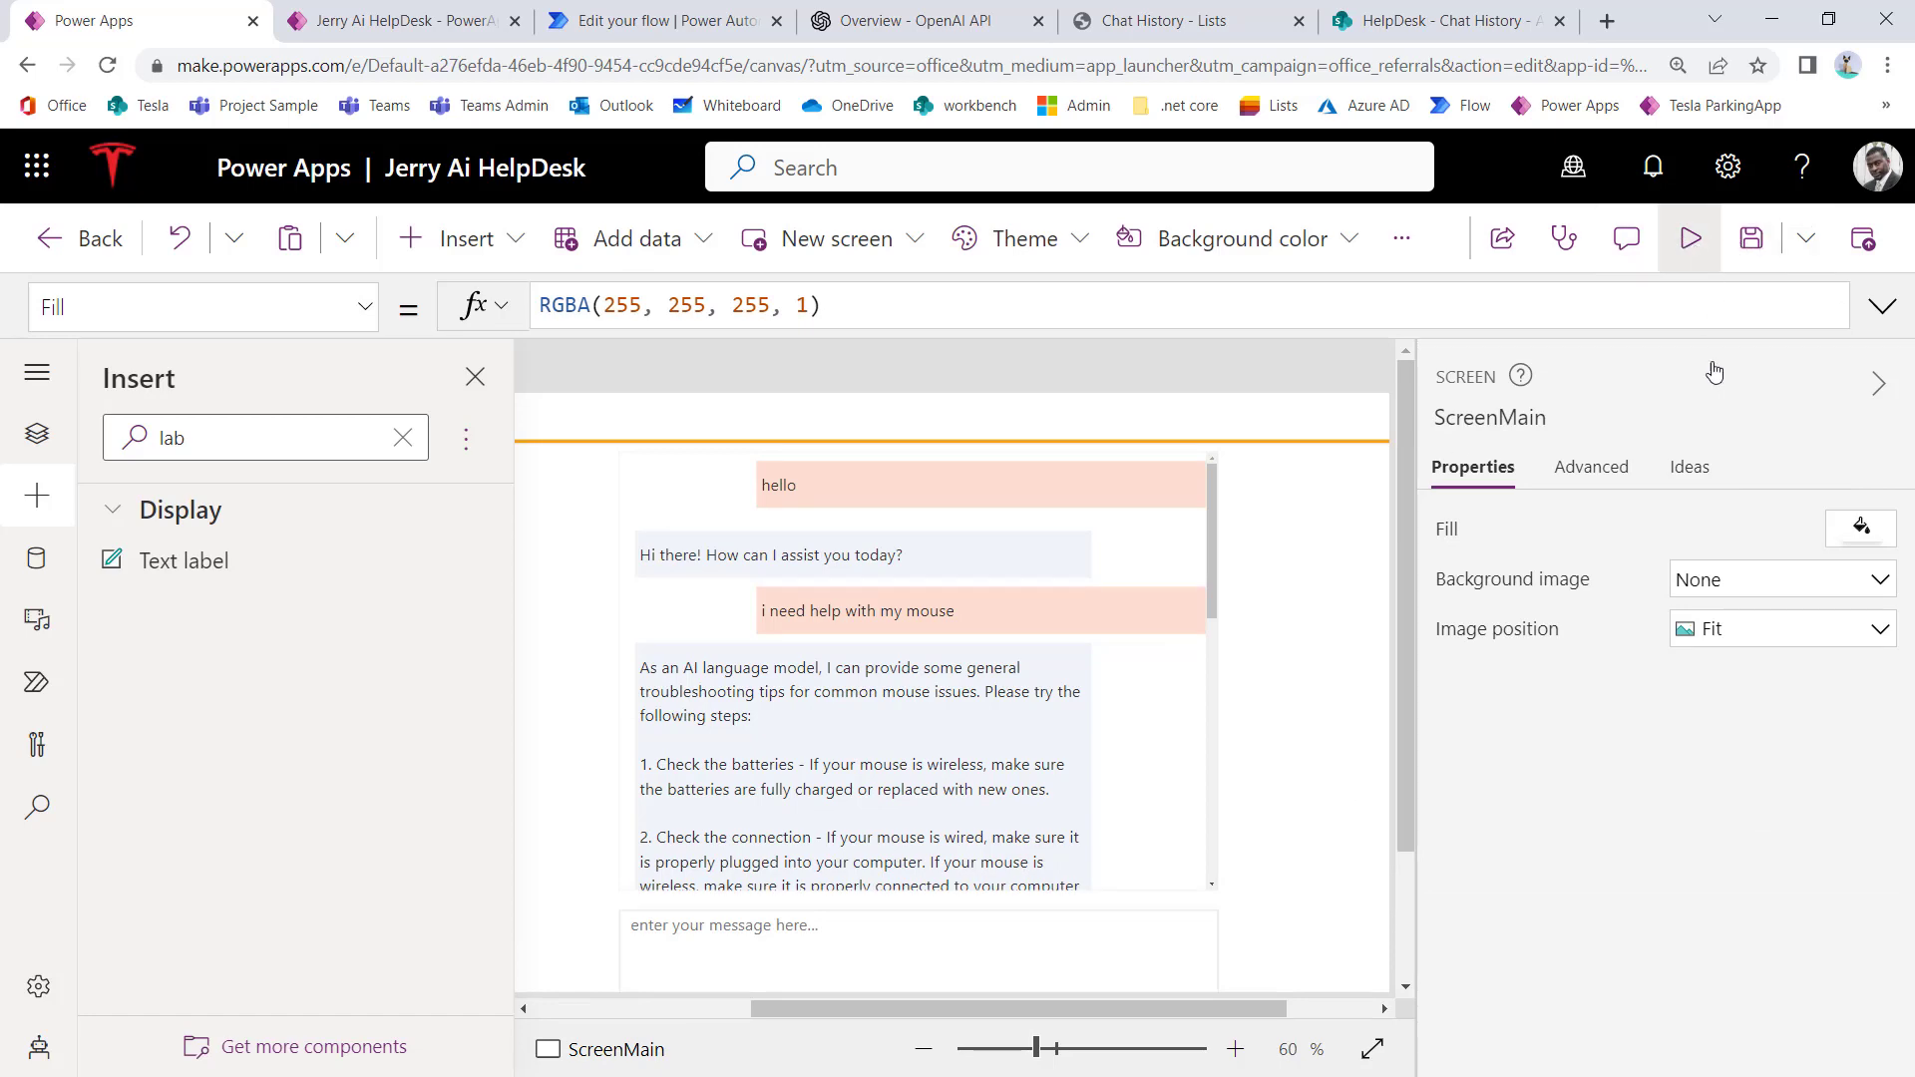
pyautogui.click(1124, 872)
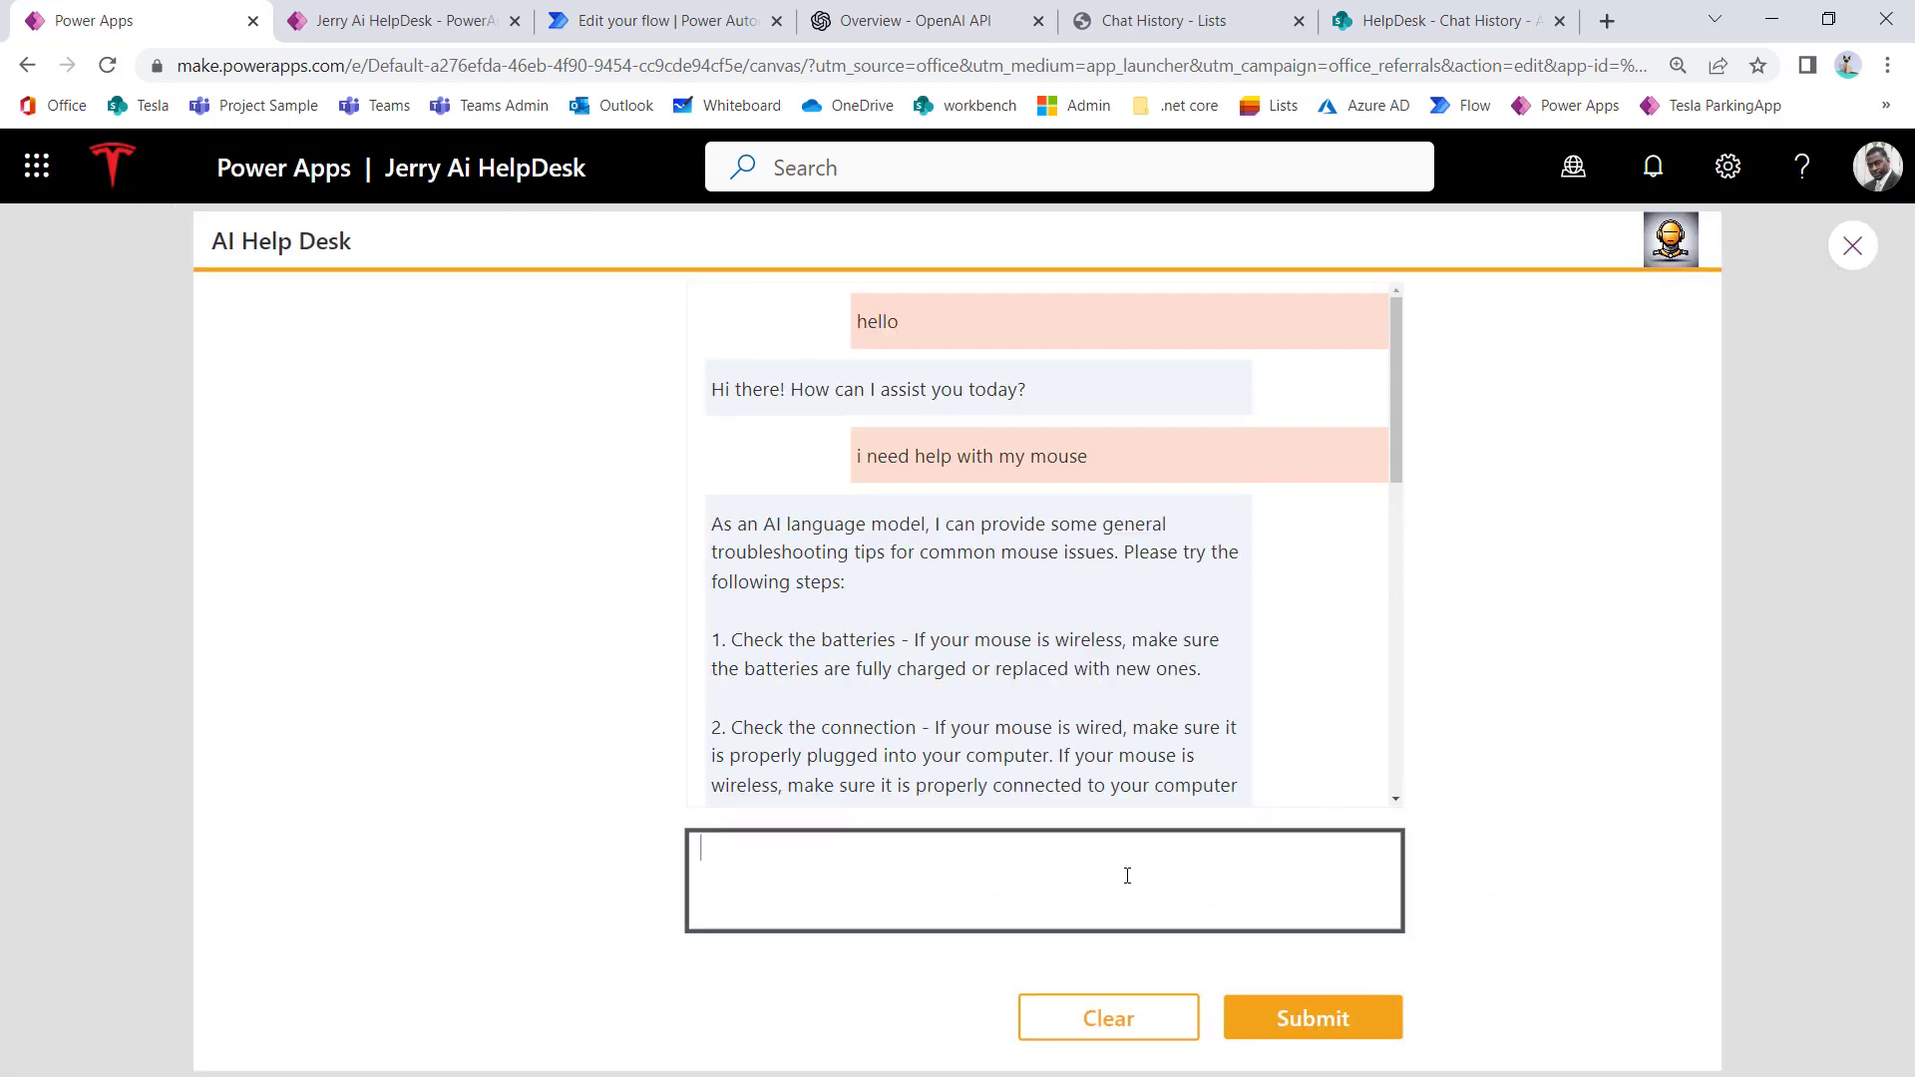
pyautogui.write('here is another sample')
pyautogui.click(1327, 573)
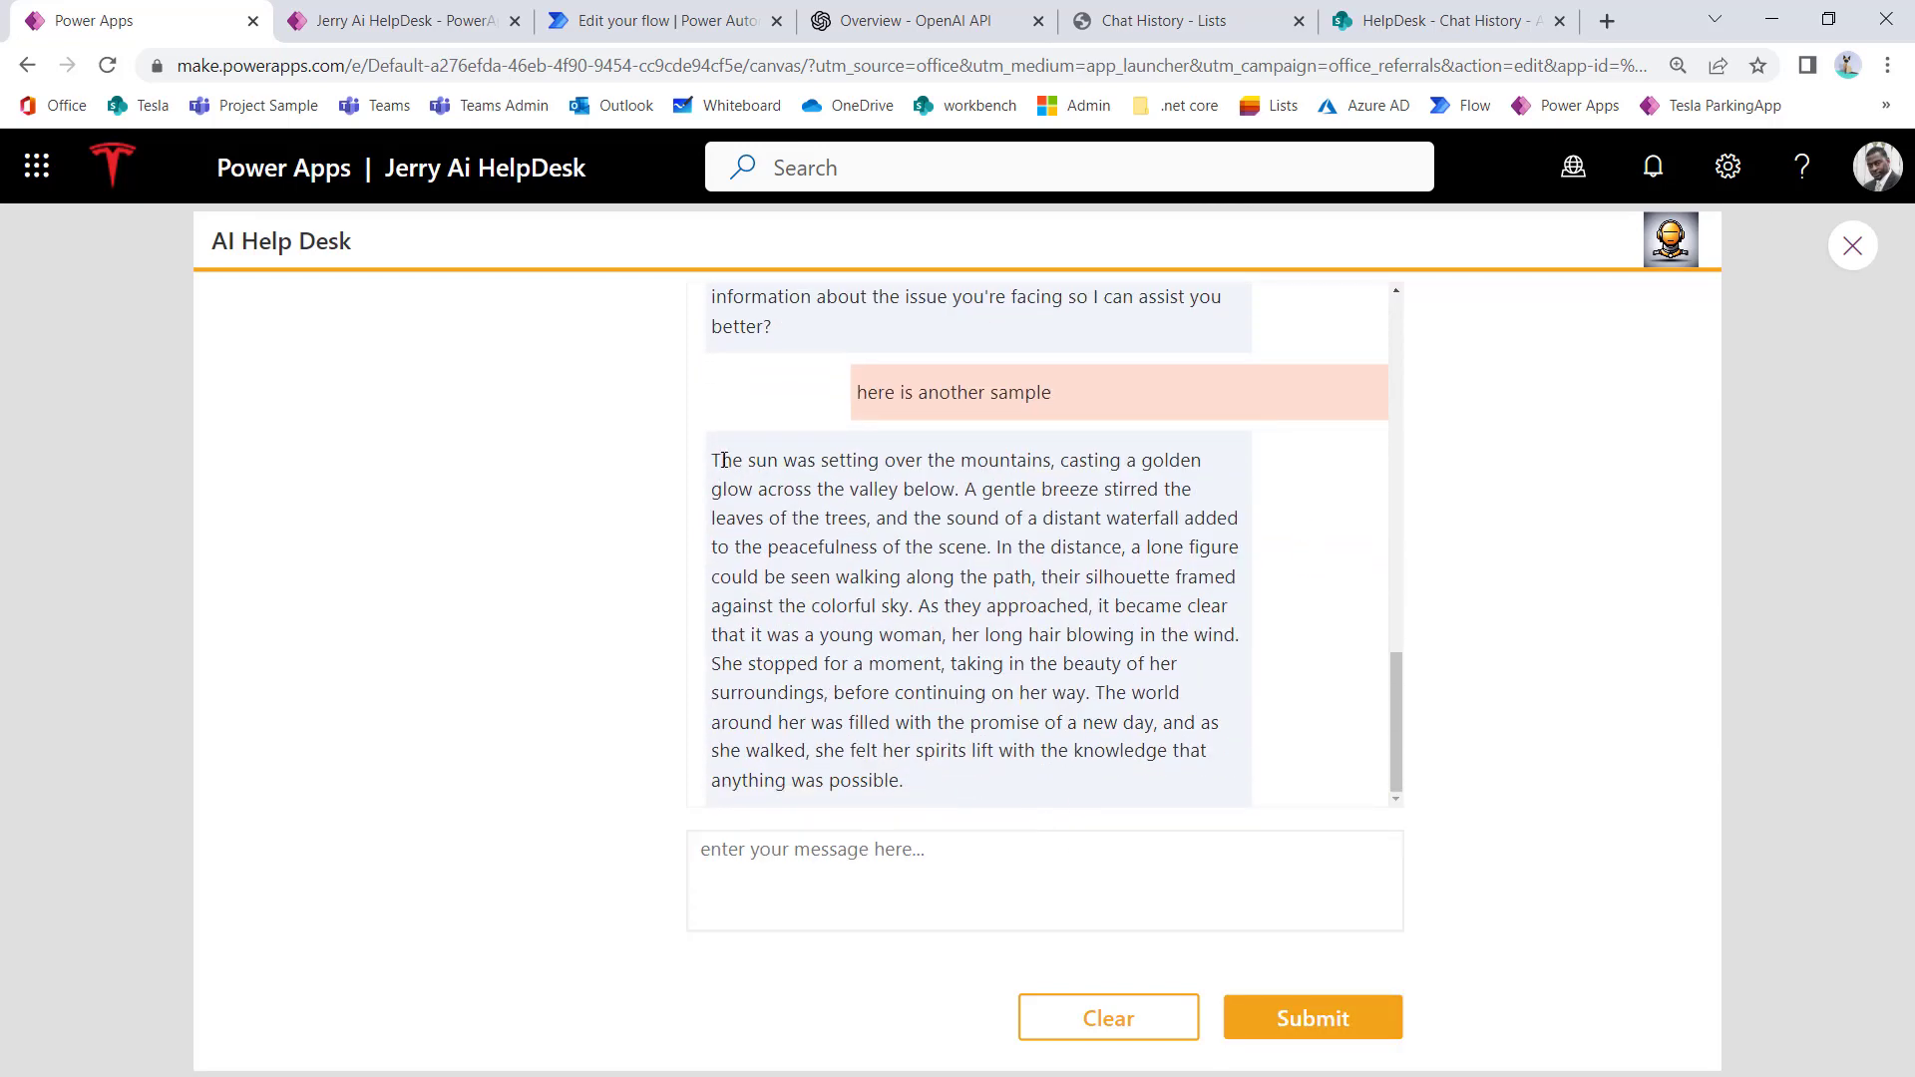
# Step: Highlight the AI's reply to the test message, clear the highlight, and close the app preview
pyautogui.moveTo(724, 460); pyautogui.dragTo(962, 781)
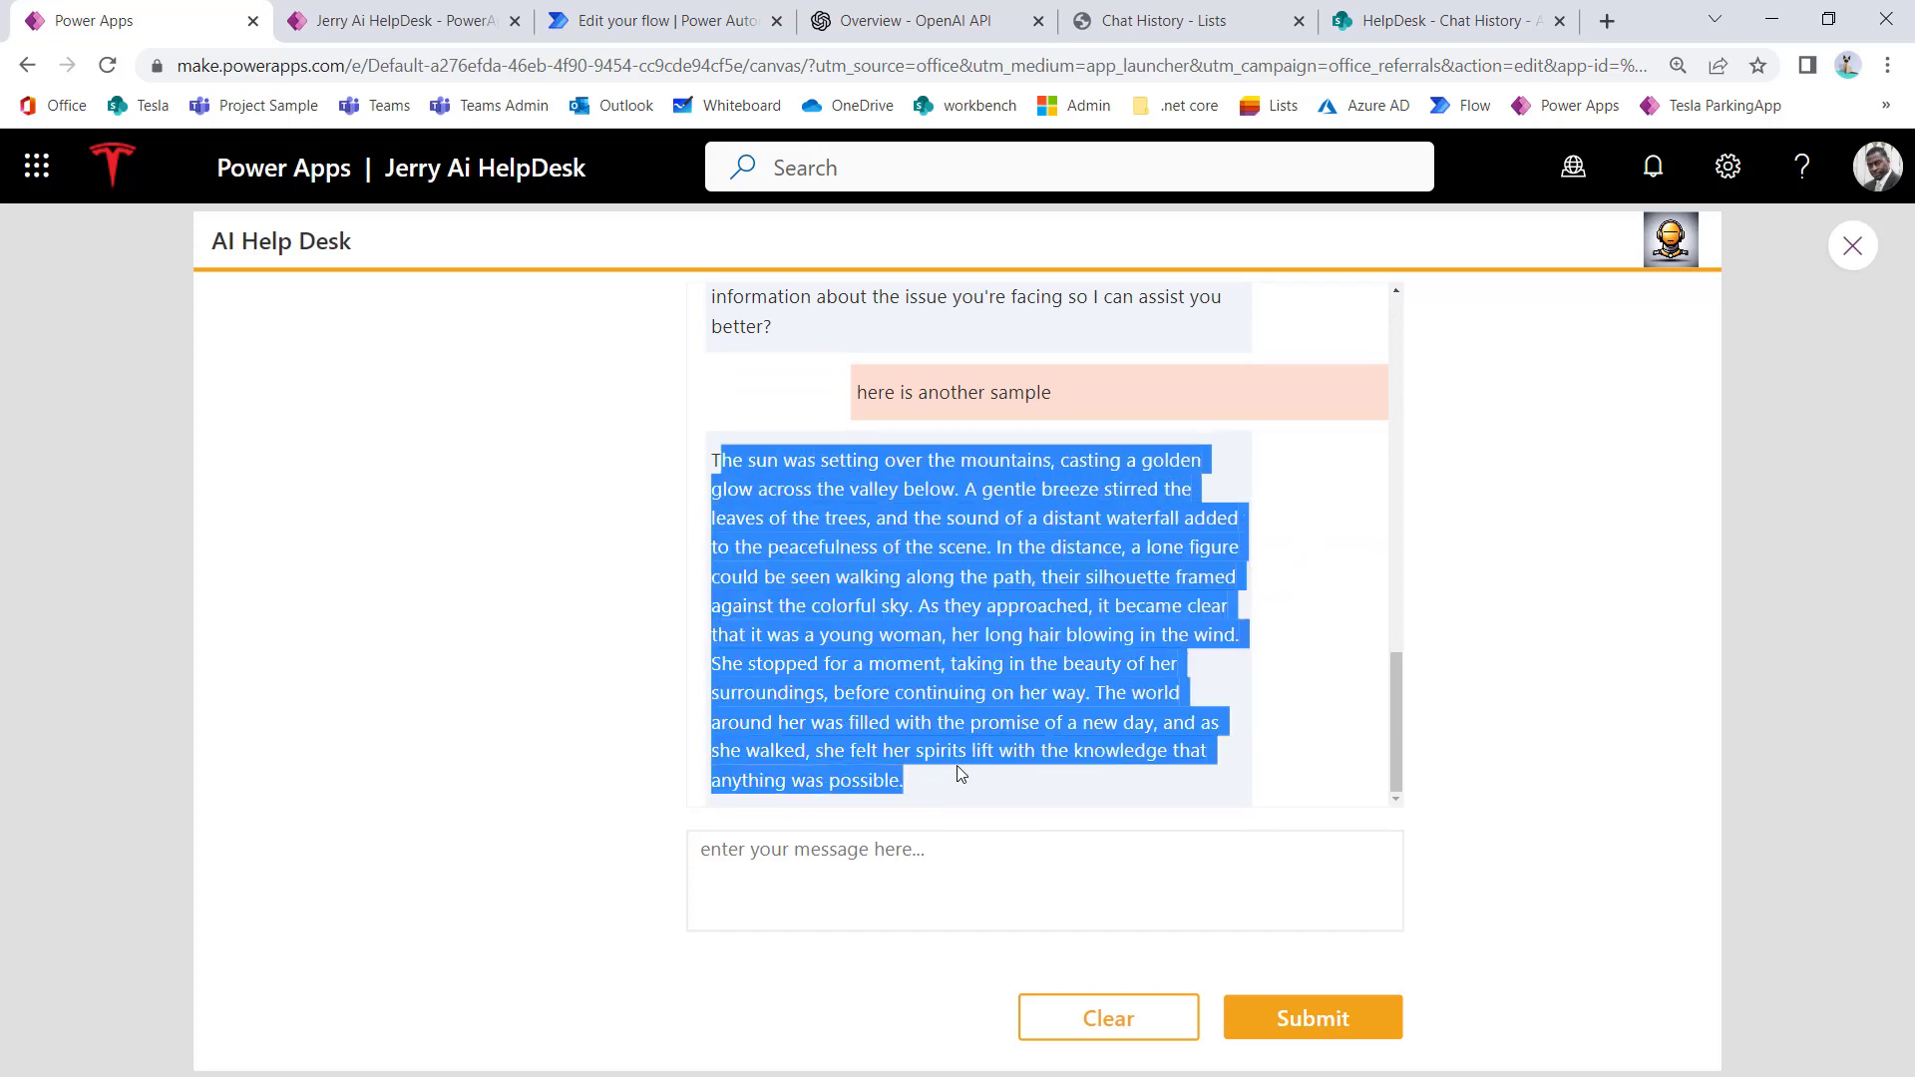
pyautogui.click(959, 775)
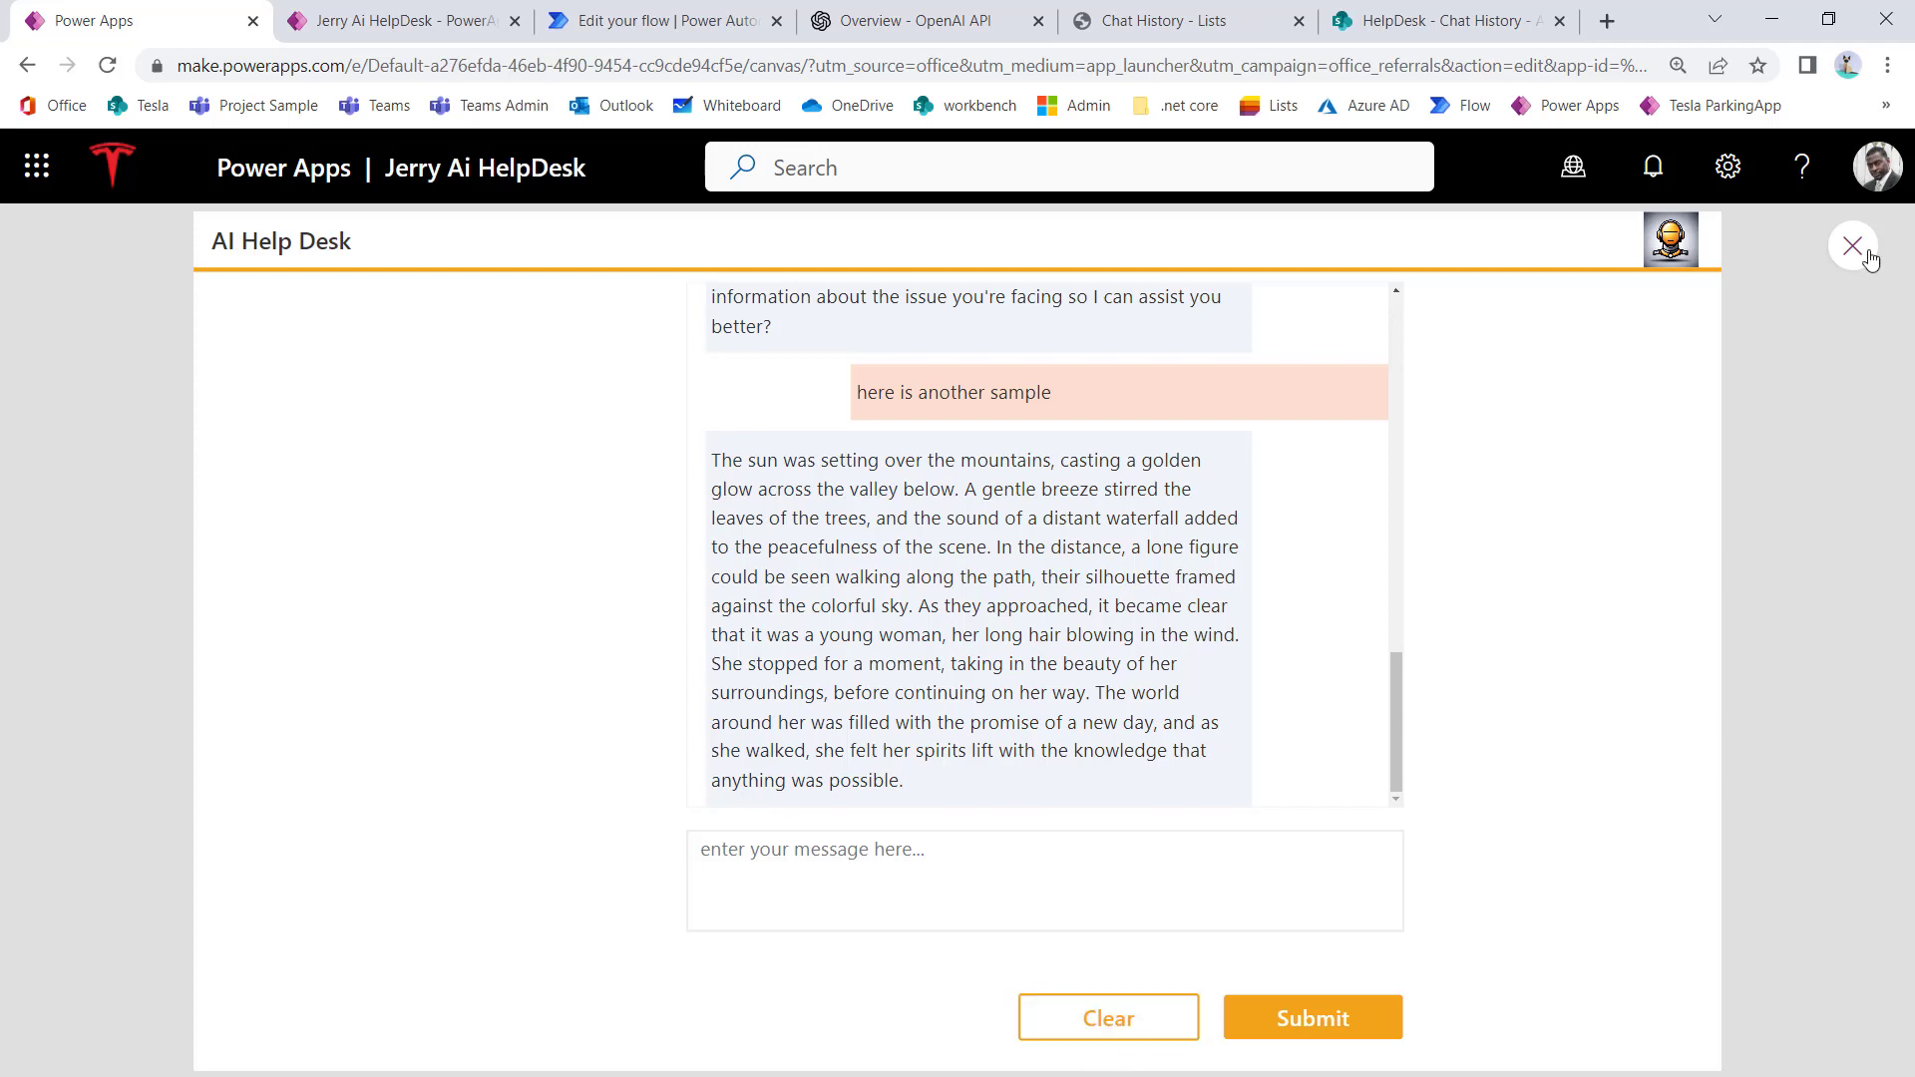
pyautogui.press('Escape')
# Step: Reduce the Clear button's OnSelect formula to Collect(colHistory) followed by Reset(txtInput);, removing the record arguments and the second Collect call
pyautogui.scroll(-3, 1281, 826)
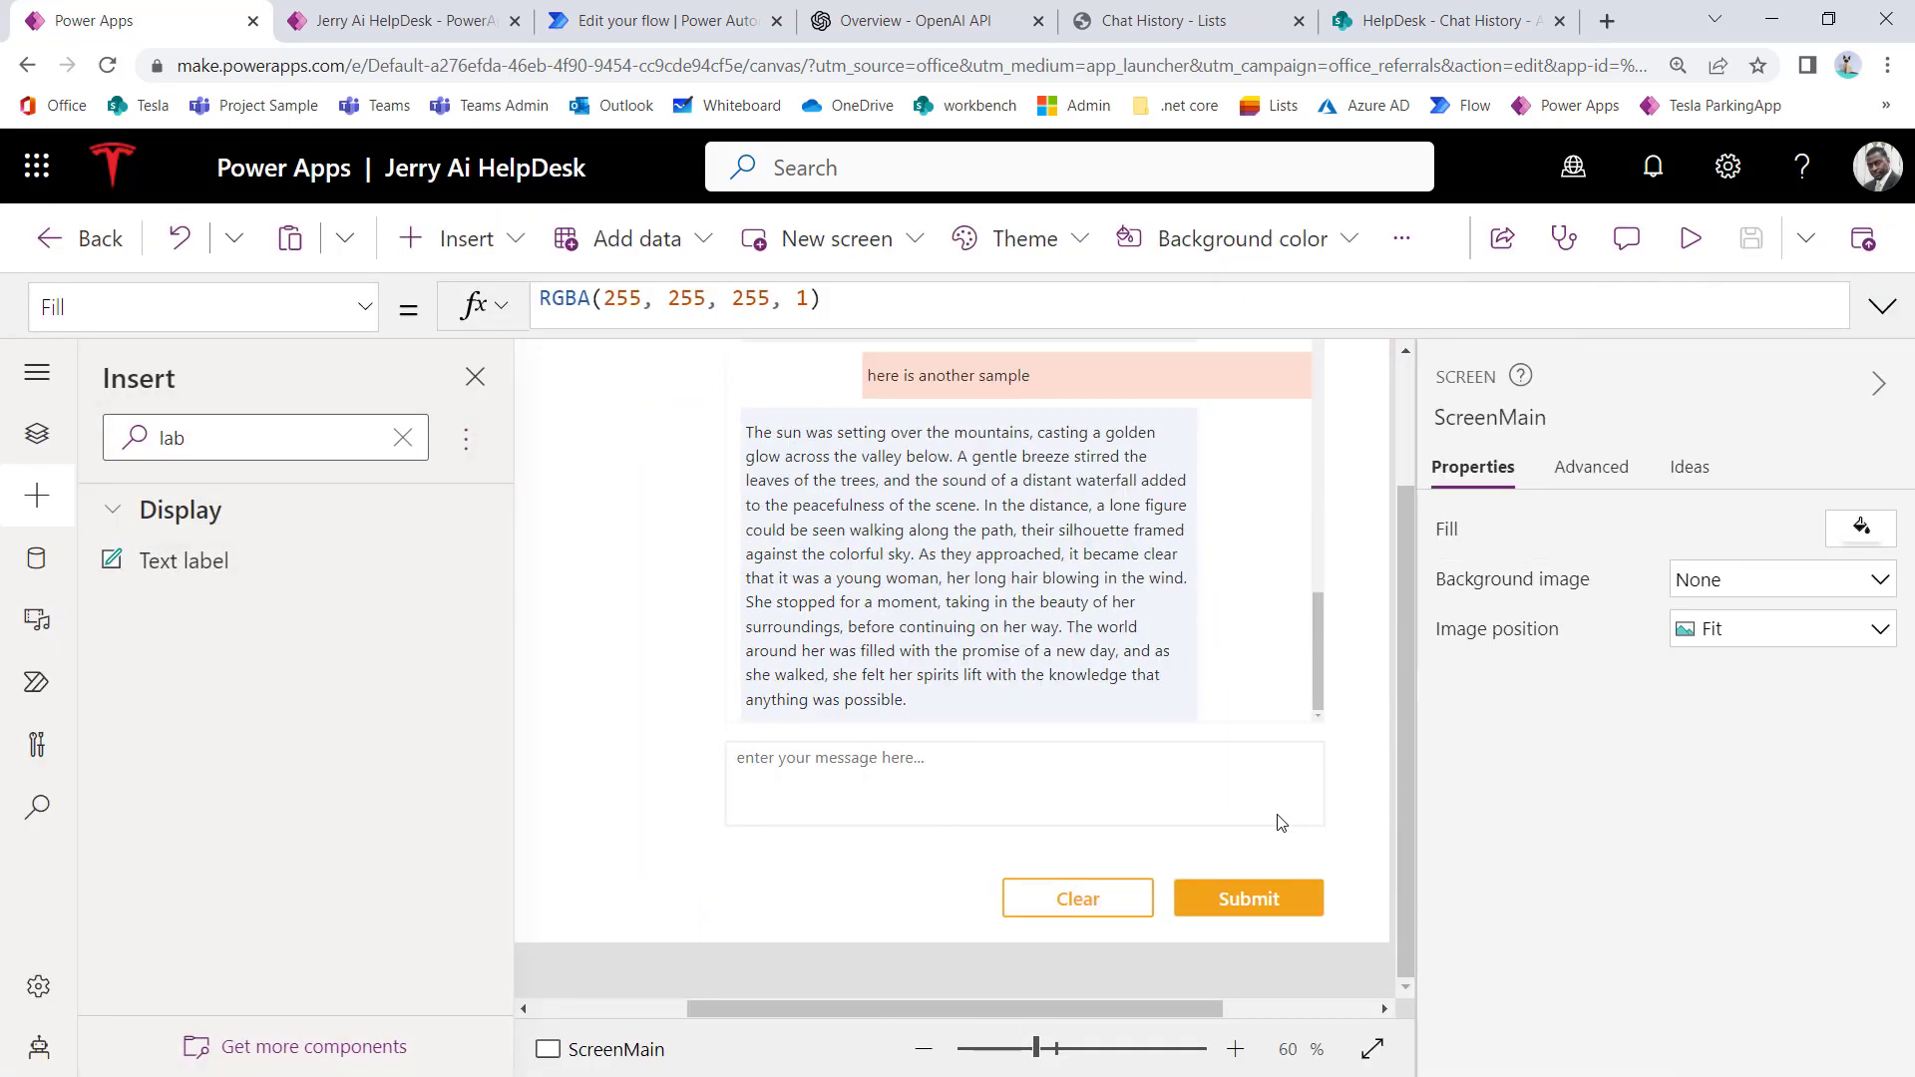
pyautogui.click(1081, 900)
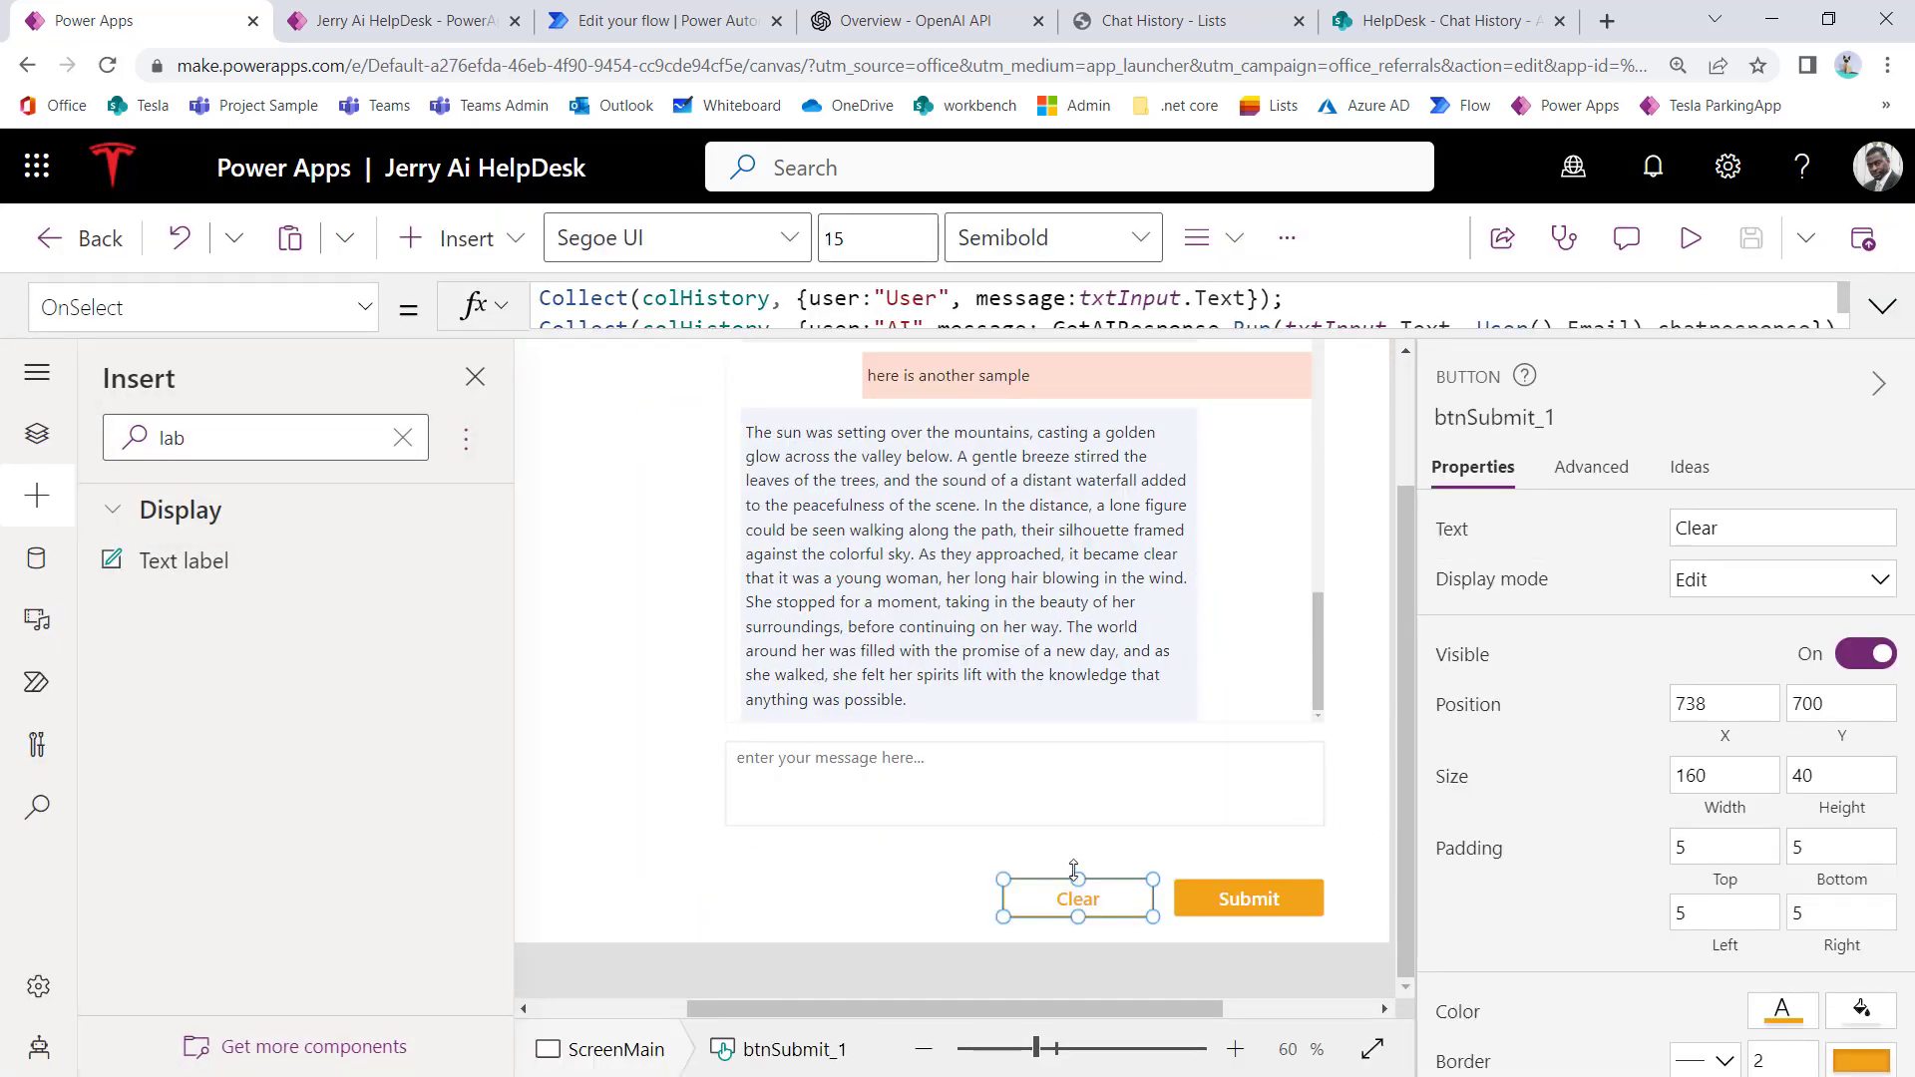
pyautogui.click(883, 329)
pyautogui.click(881, 387)
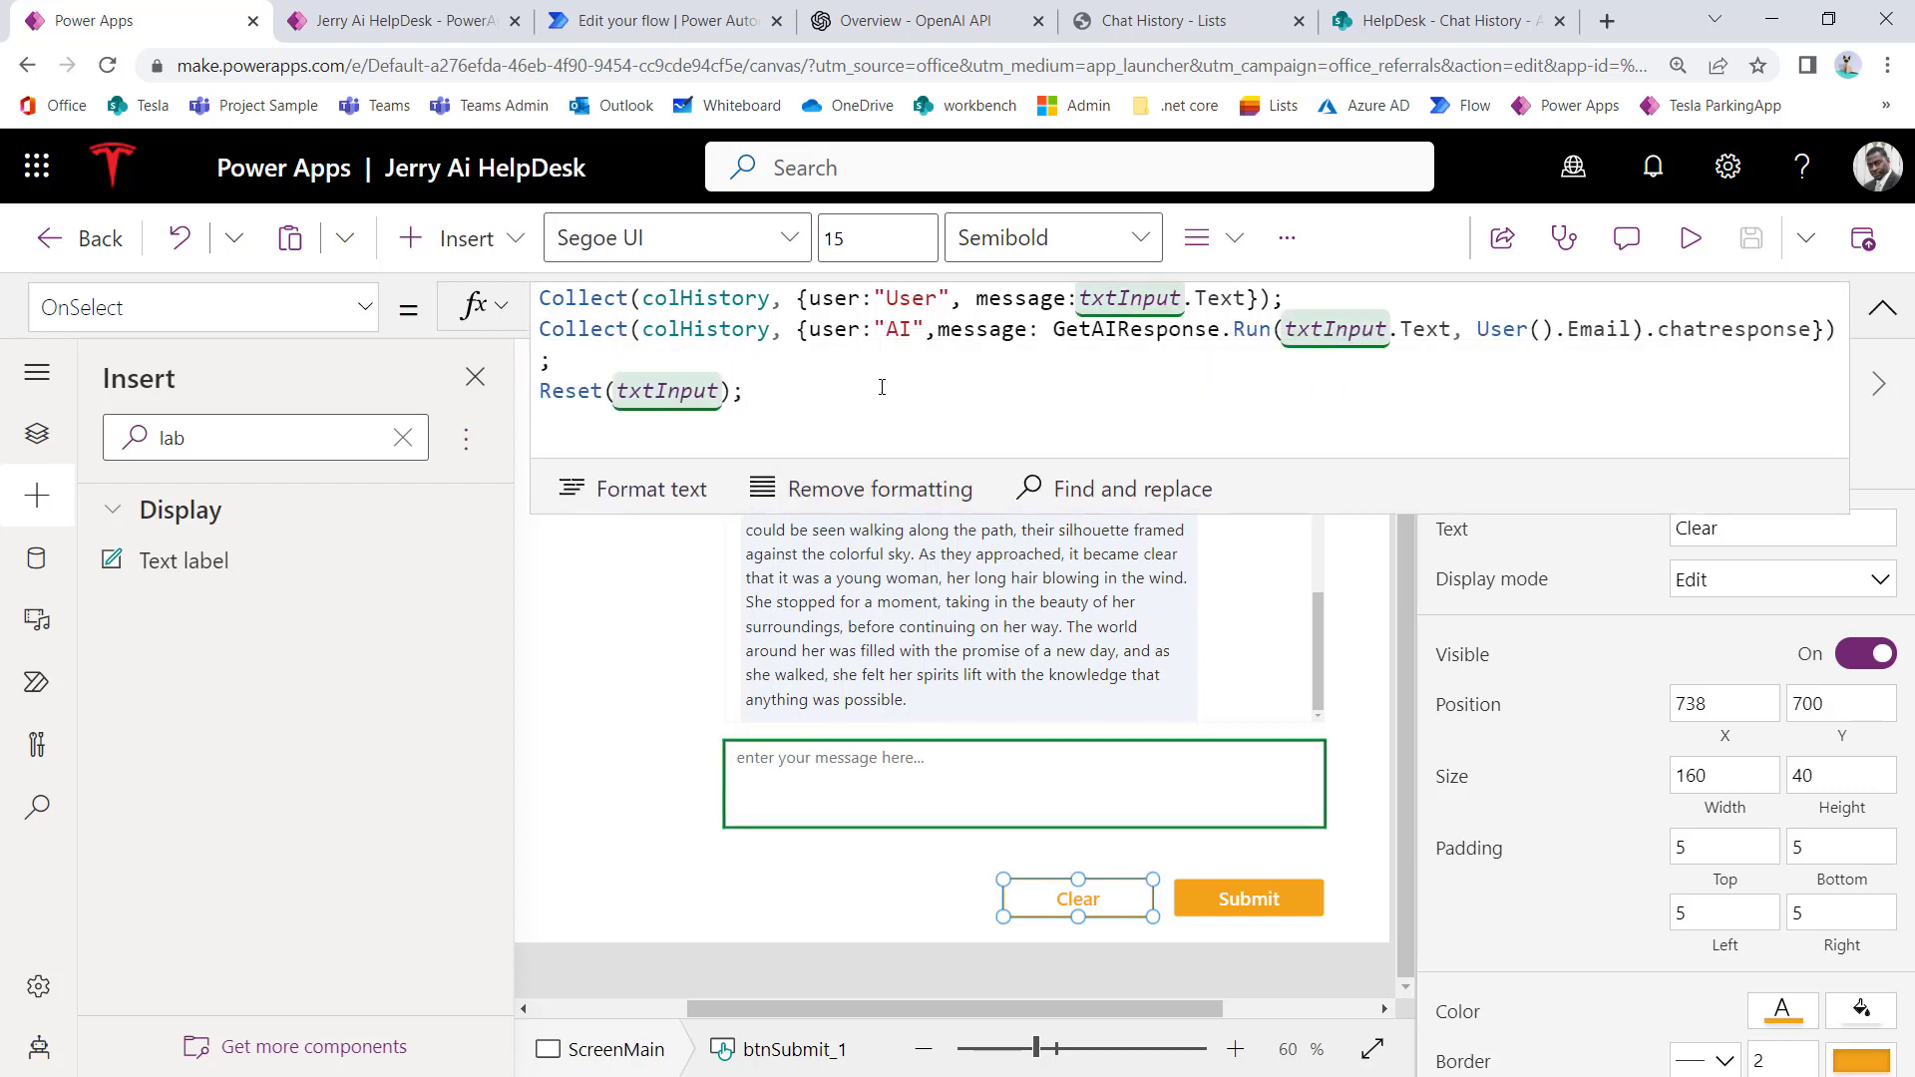
pyautogui.hotkey('ctrl', 'a')
pyautogui.moveTo(554, 361); pyautogui.dragTo(797, 295)
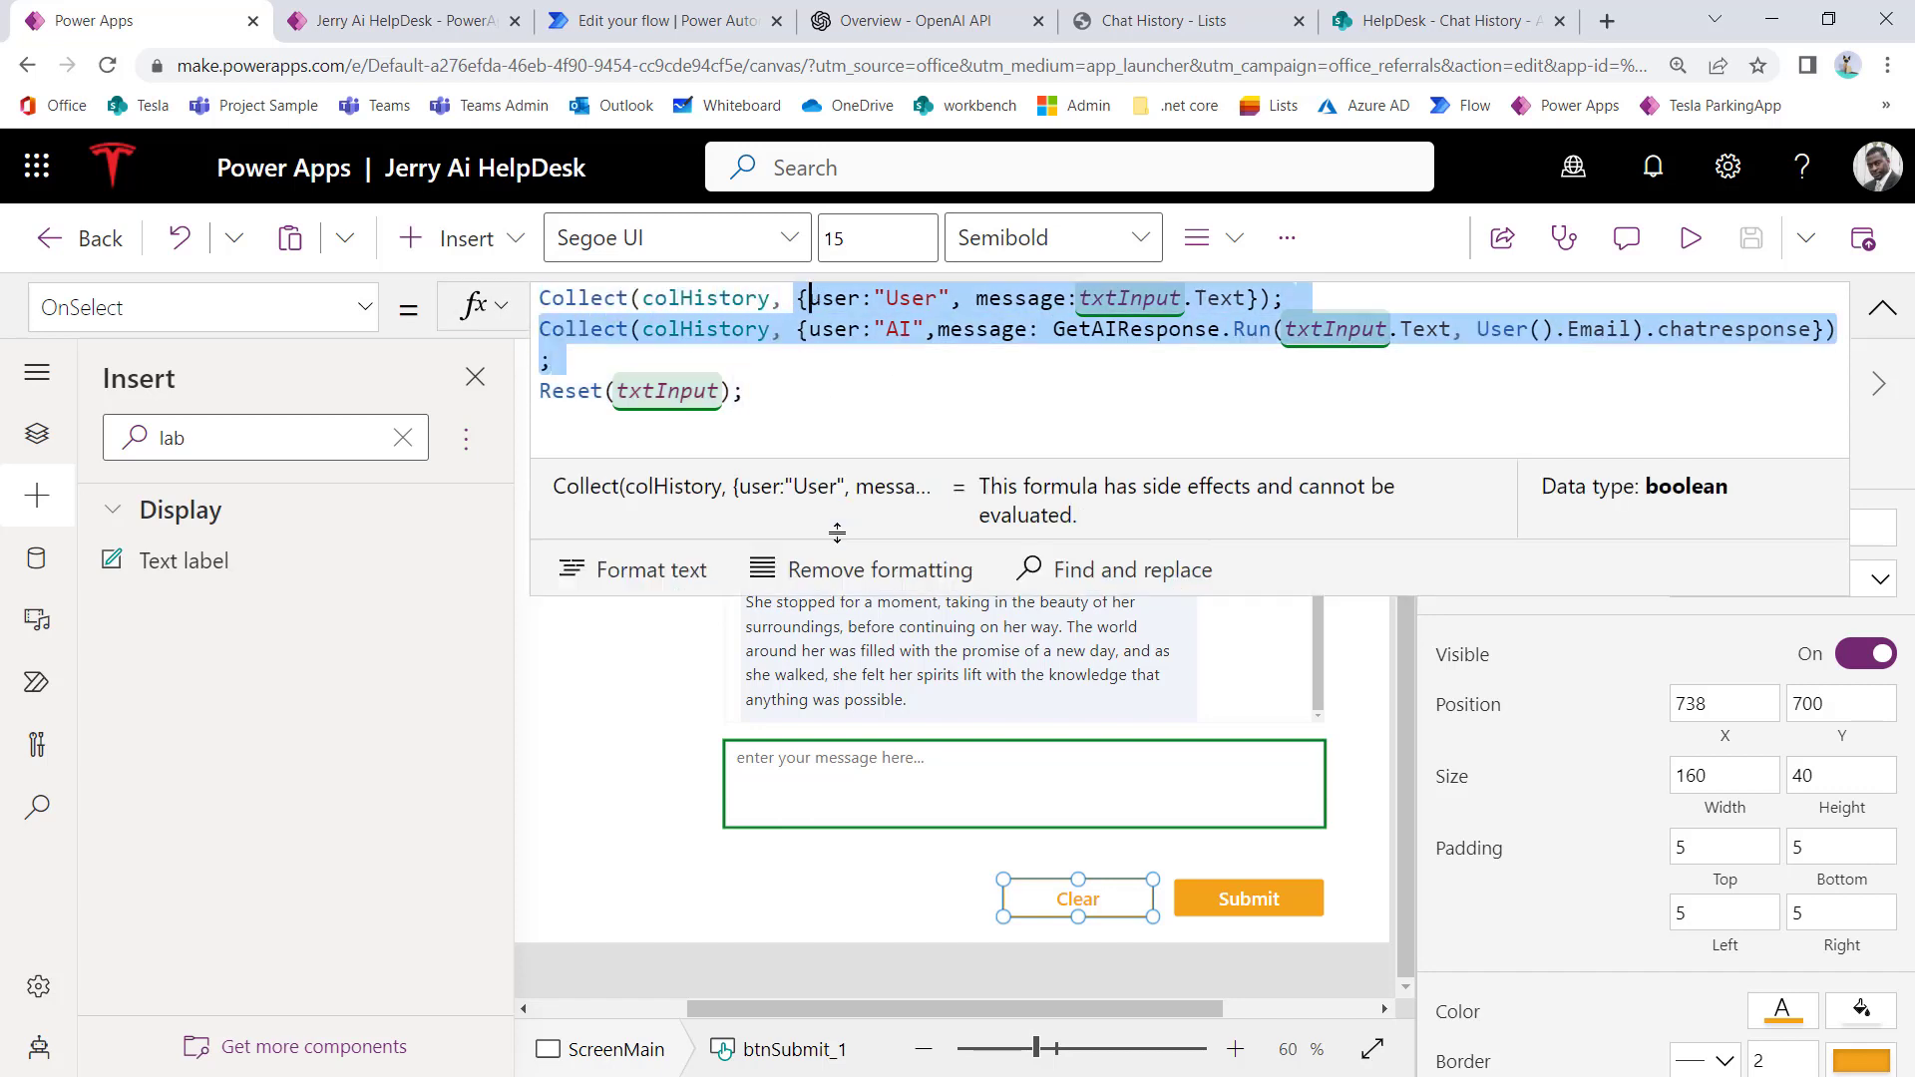
pyautogui.press('BackSpace')
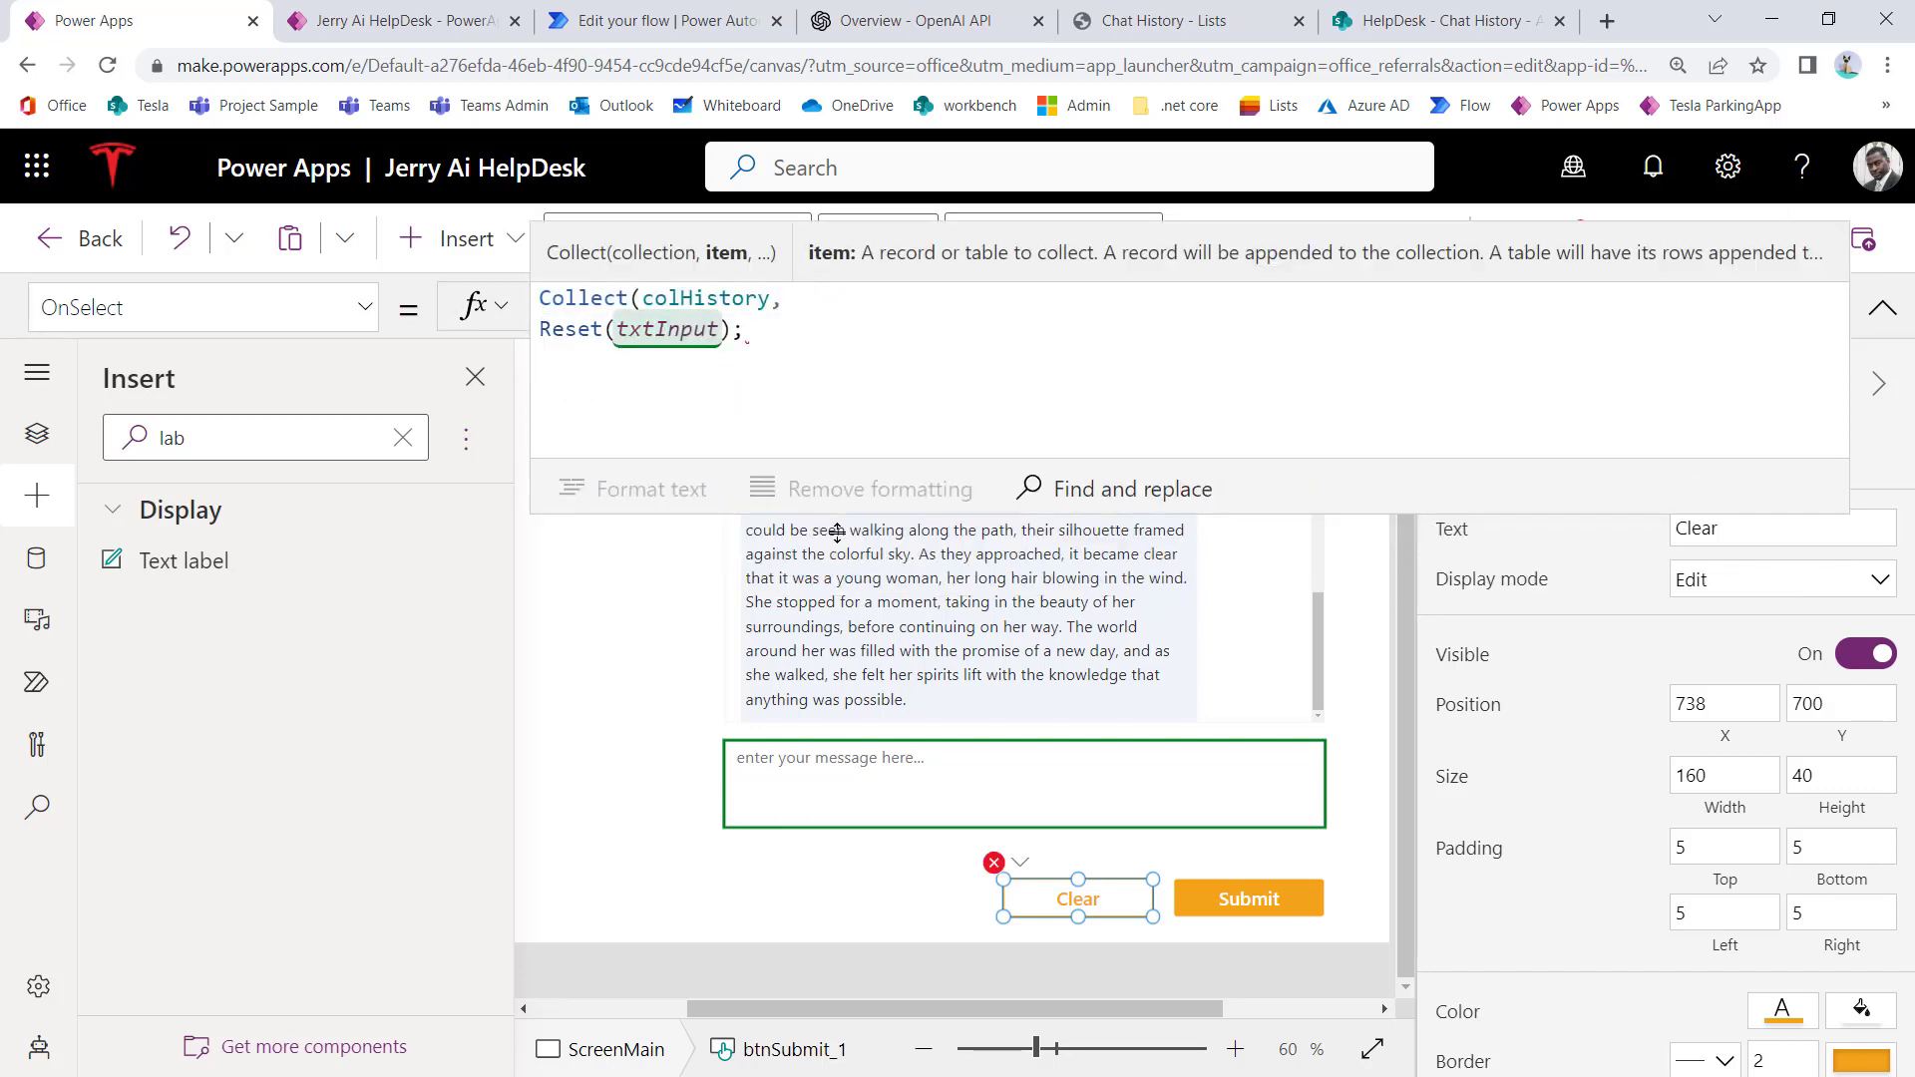
pyautogui.press('BackSpace')
pyautogui.press('BackSpace')
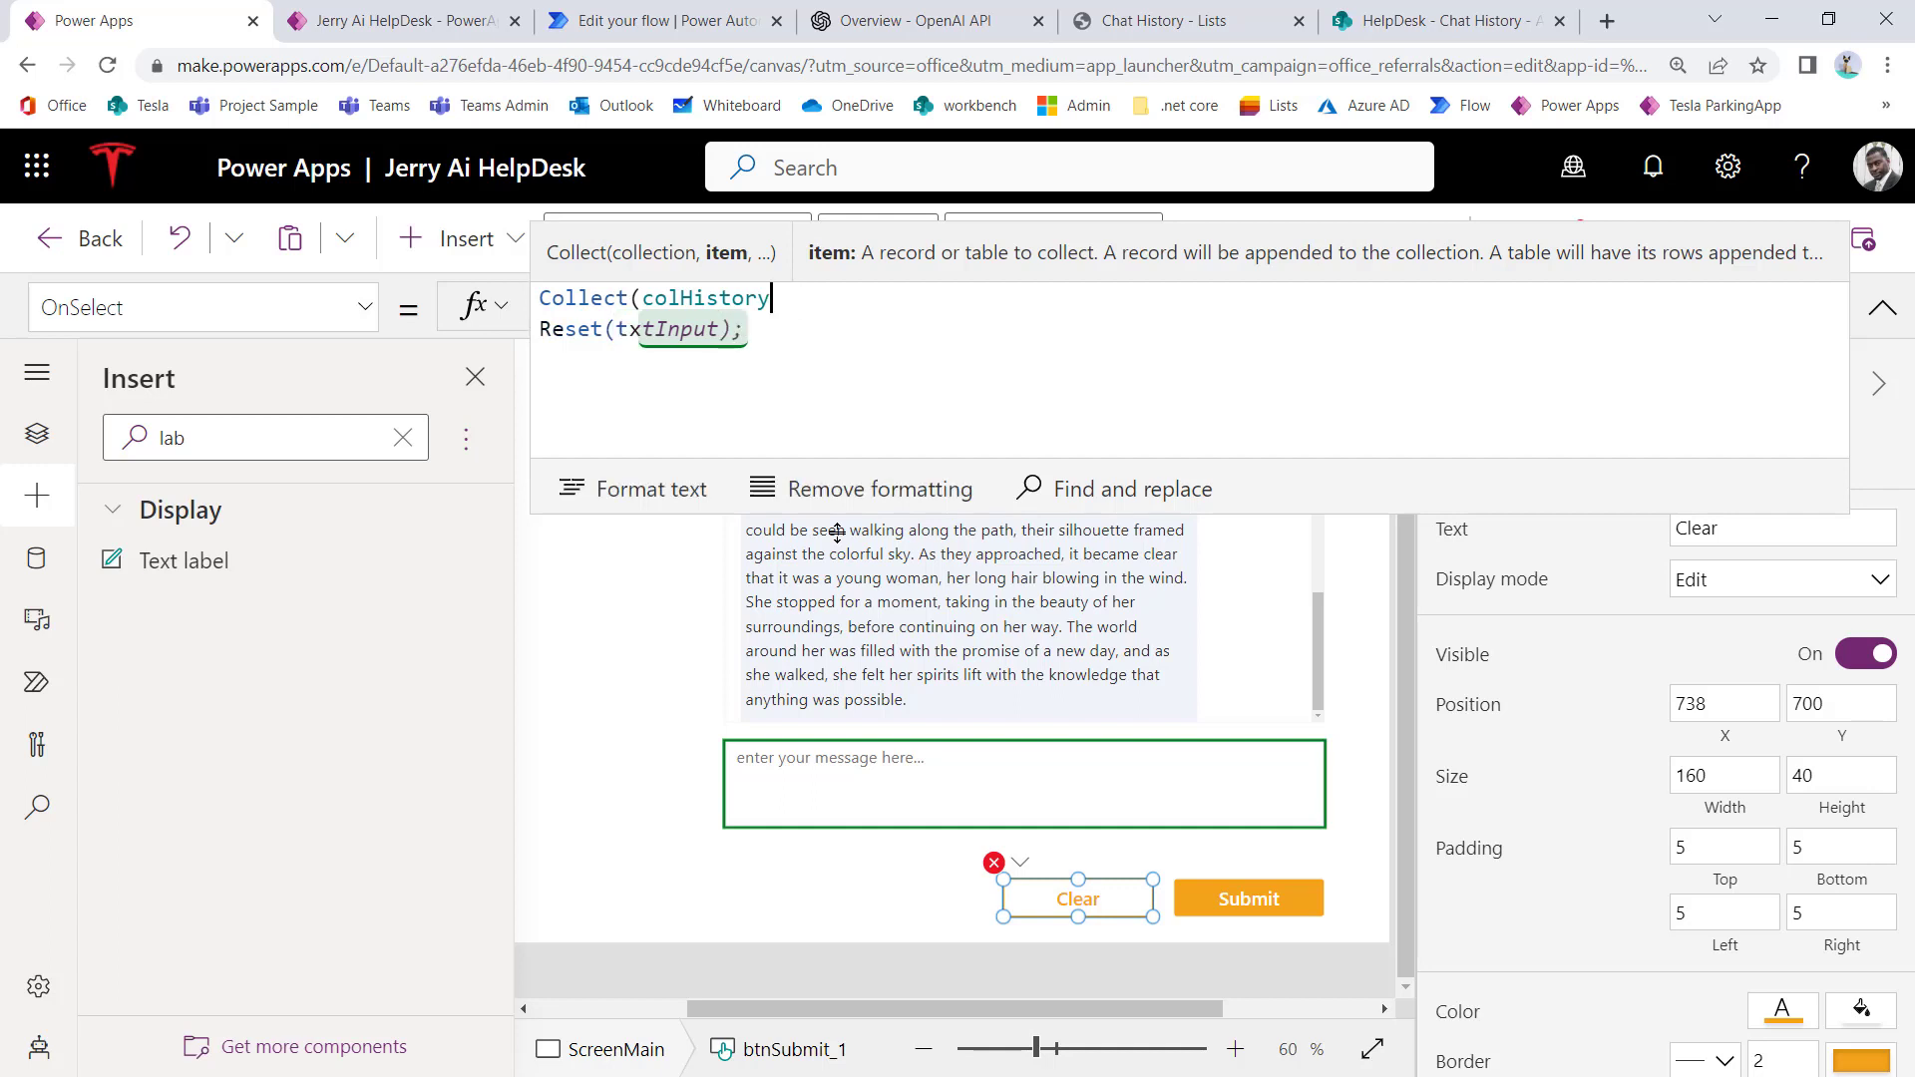
pyautogui.write(')')
# Step: Remove the Collect function name before (colHistory) in the Clear button's OnSelect formula to replace it with one that empties the collection
pyautogui.press('Left')
pyautogui.press('Left')
pyautogui.press('Left')
pyautogui.press('Left')
pyautogui.press('Left')
pyautogui.press('Left')
pyautogui.press('Left')
pyautogui.press('Left')
pyautogui.press('Left')
pyautogui.press('Left')
pyautogui.press('Left')
pyautogui.press('Left')
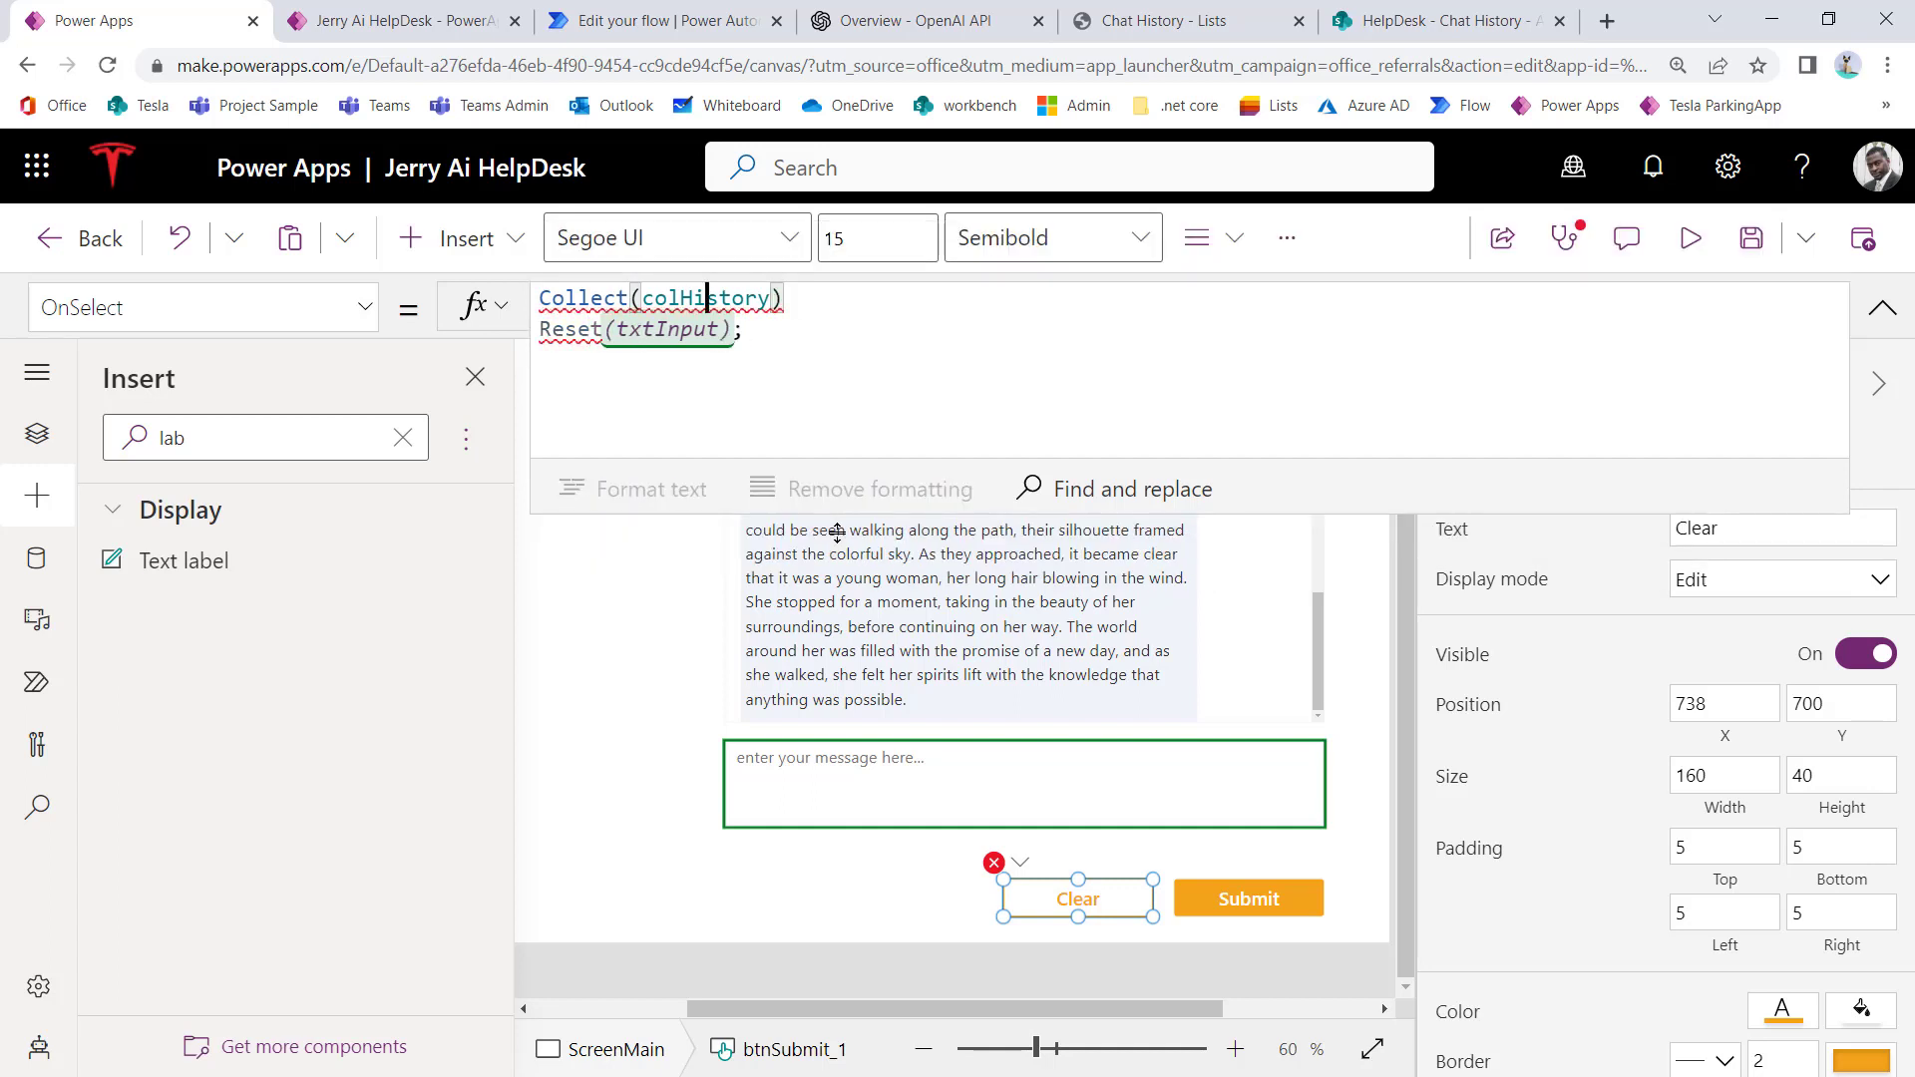
pyautogui.press('BackSpace')
pyautogui.hotkey('ctrl', 'BackSpace')
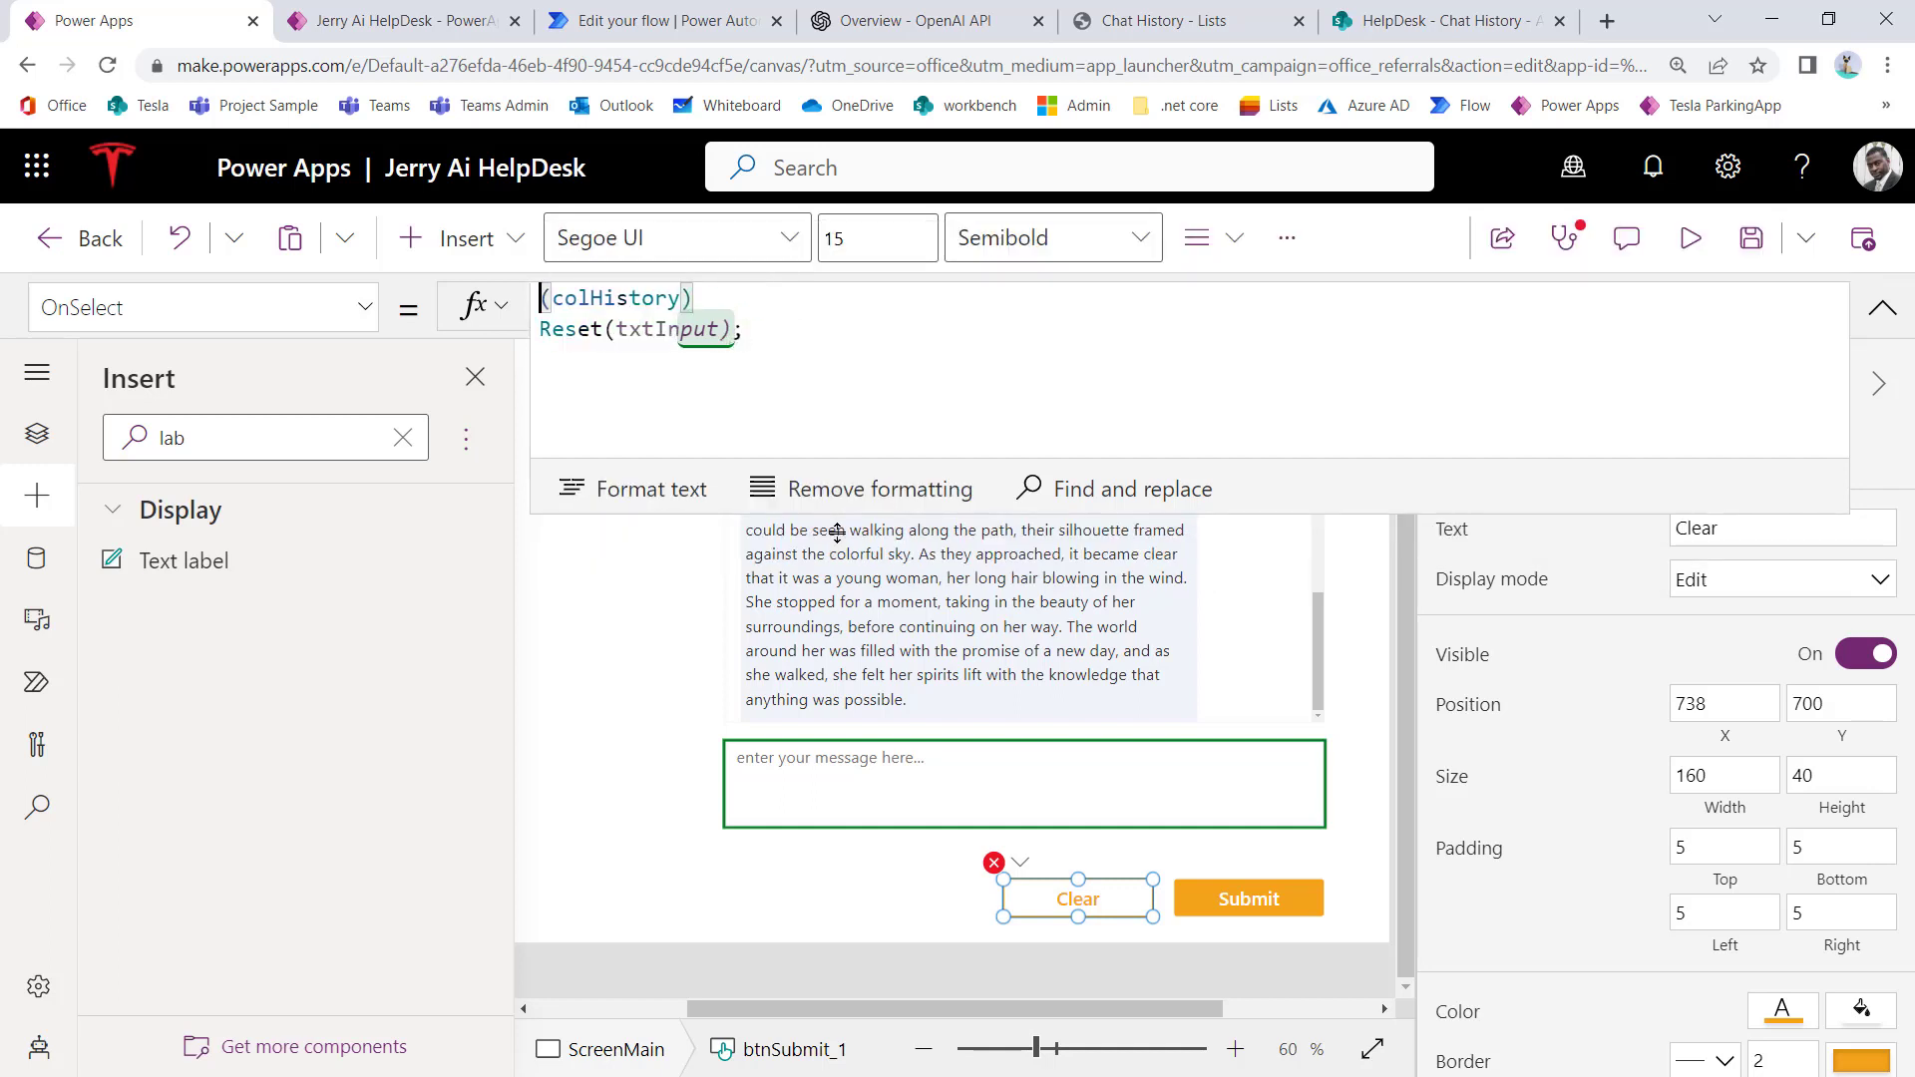
# Step: Preview the app, test emptying the chat history with the Clear button, and close the preview
pyautogui.press('F5')
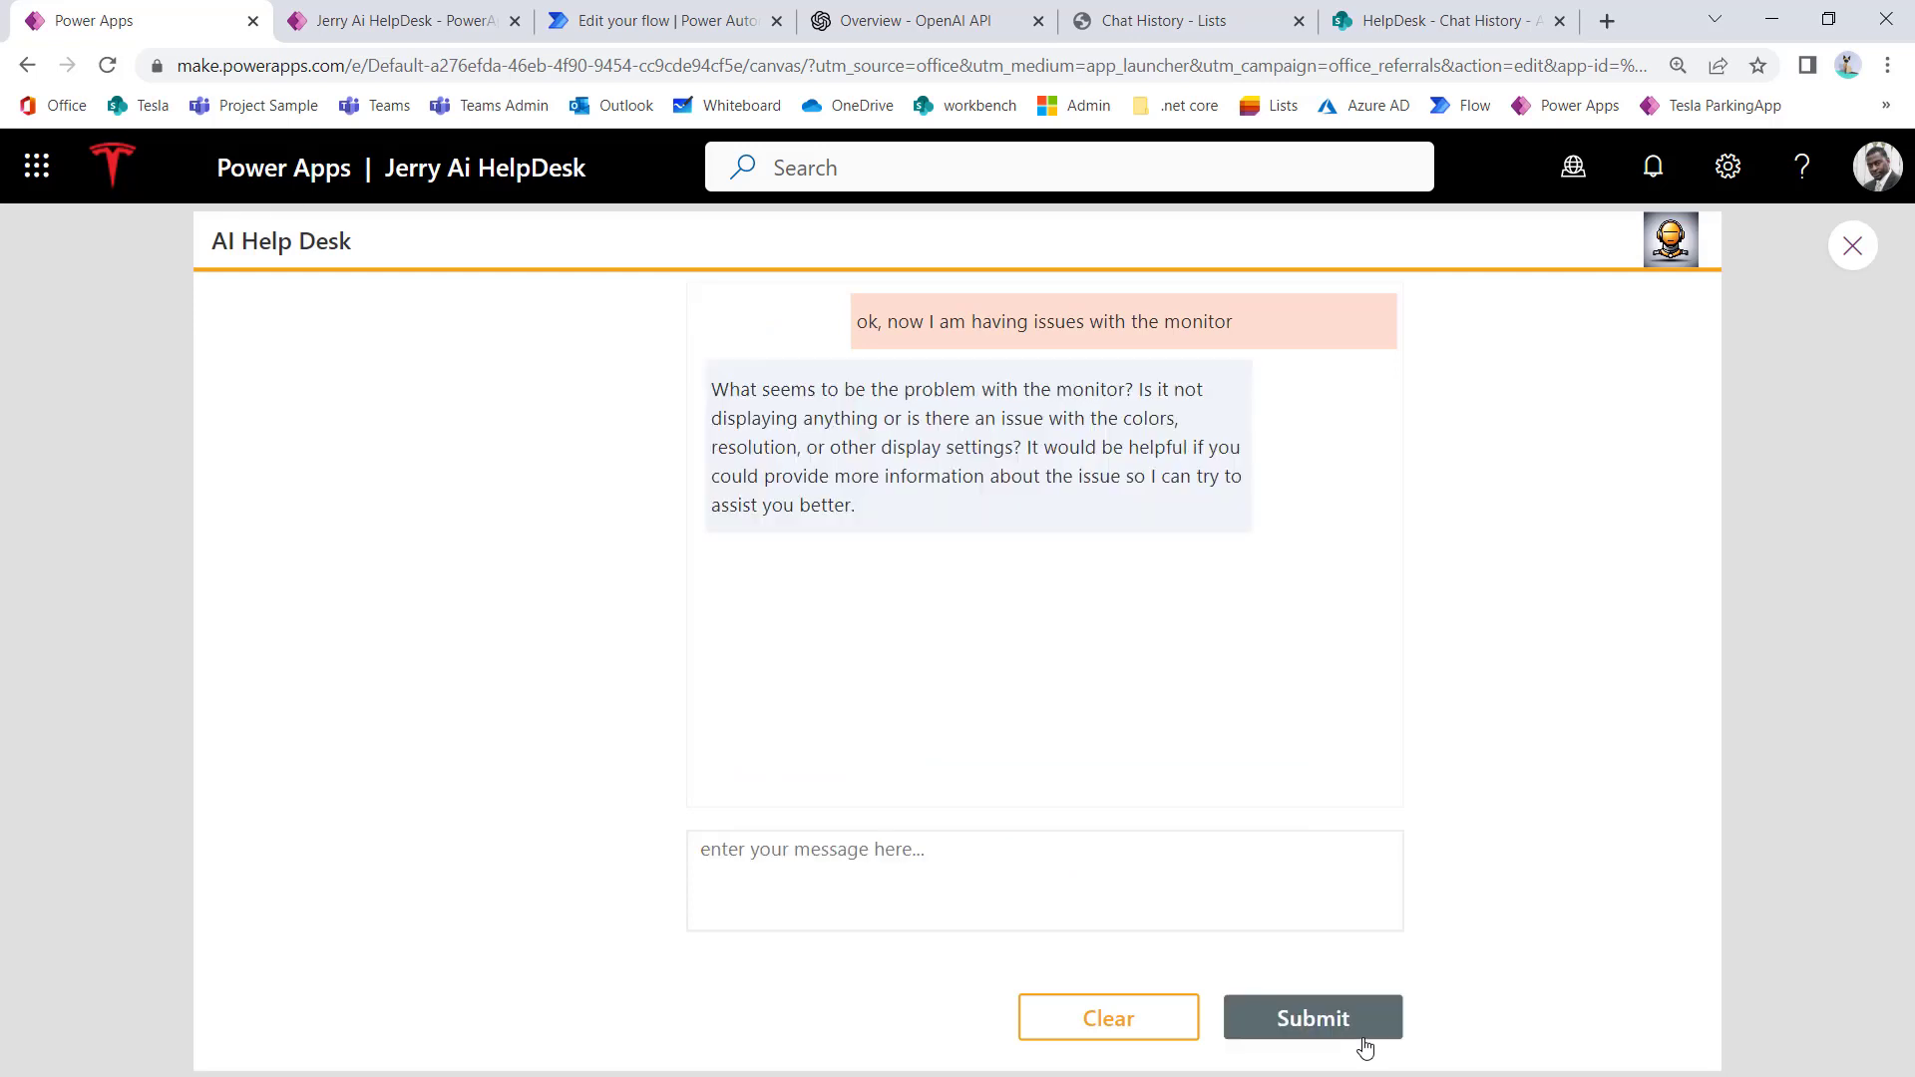
pyautogui.click(1111, 1027)
pyautogui.click(1218, 922)
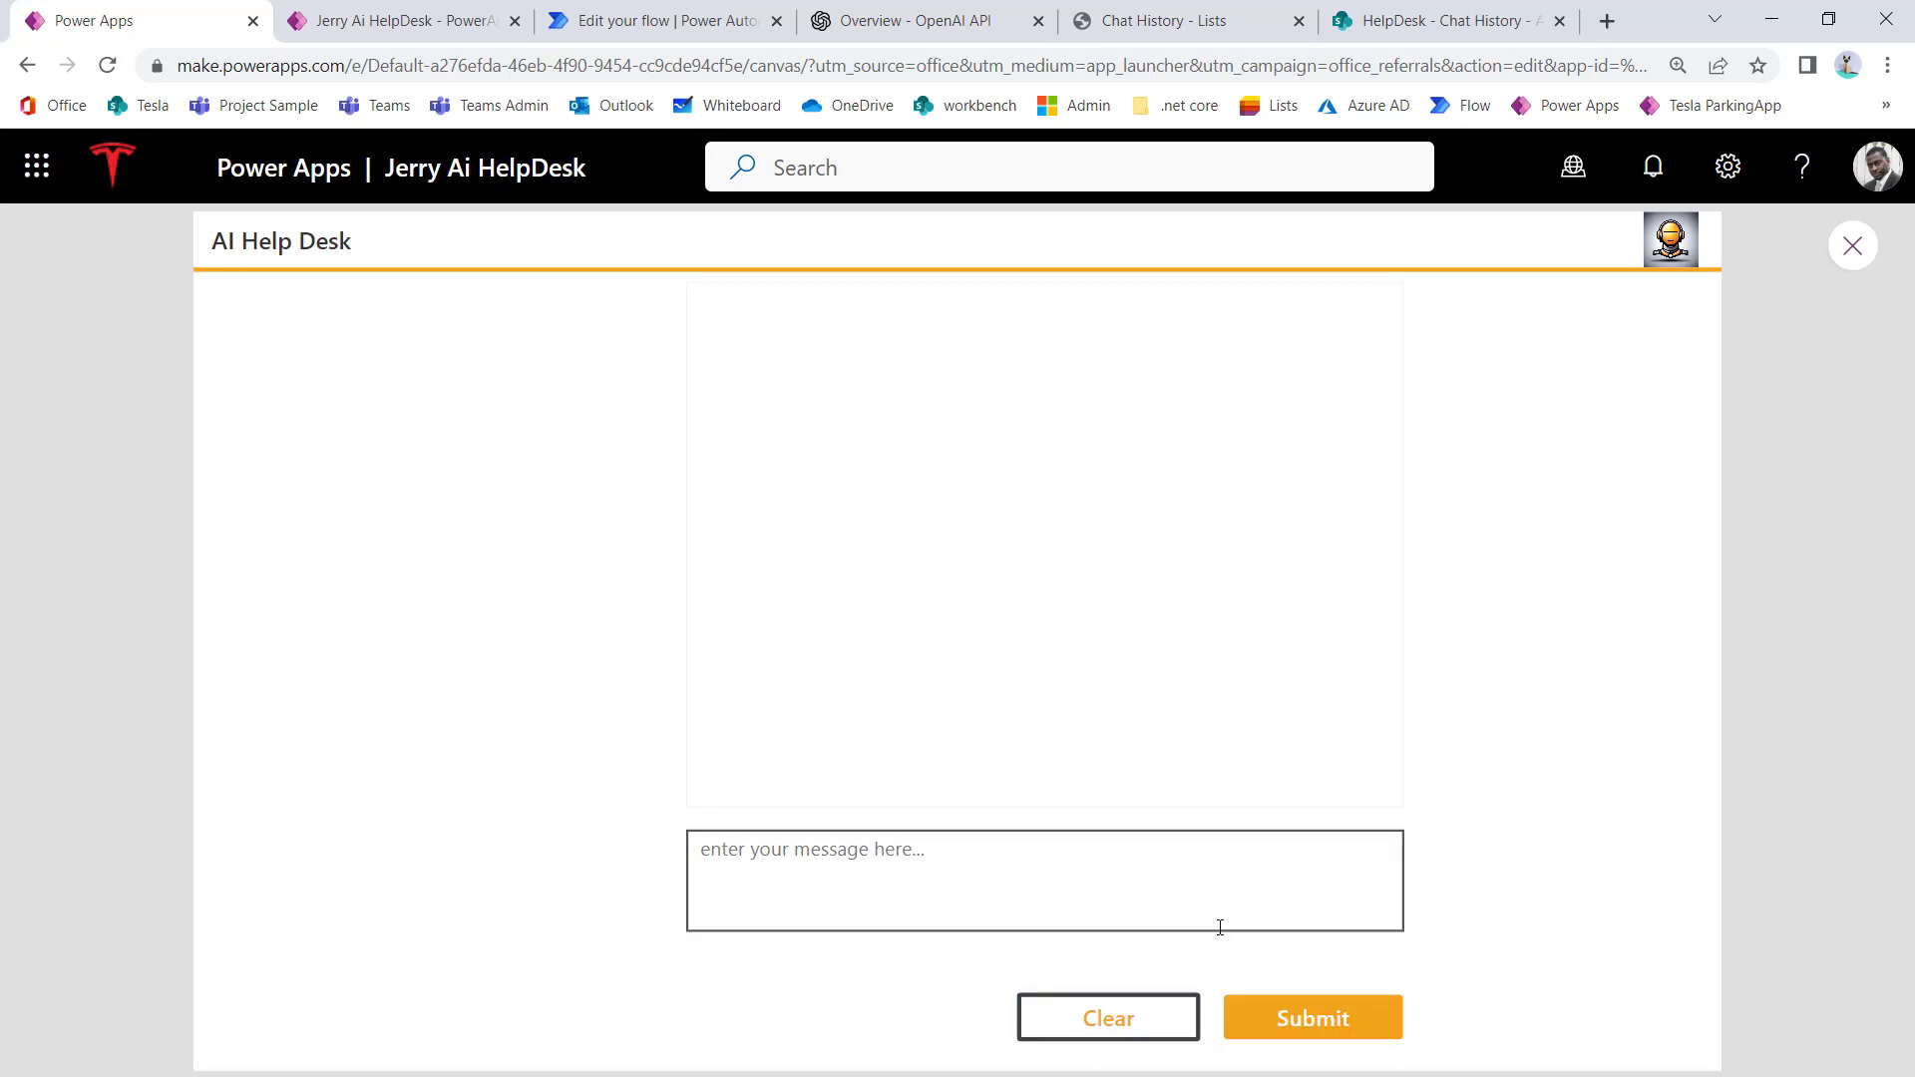
pyautogui.click(1873, 258)
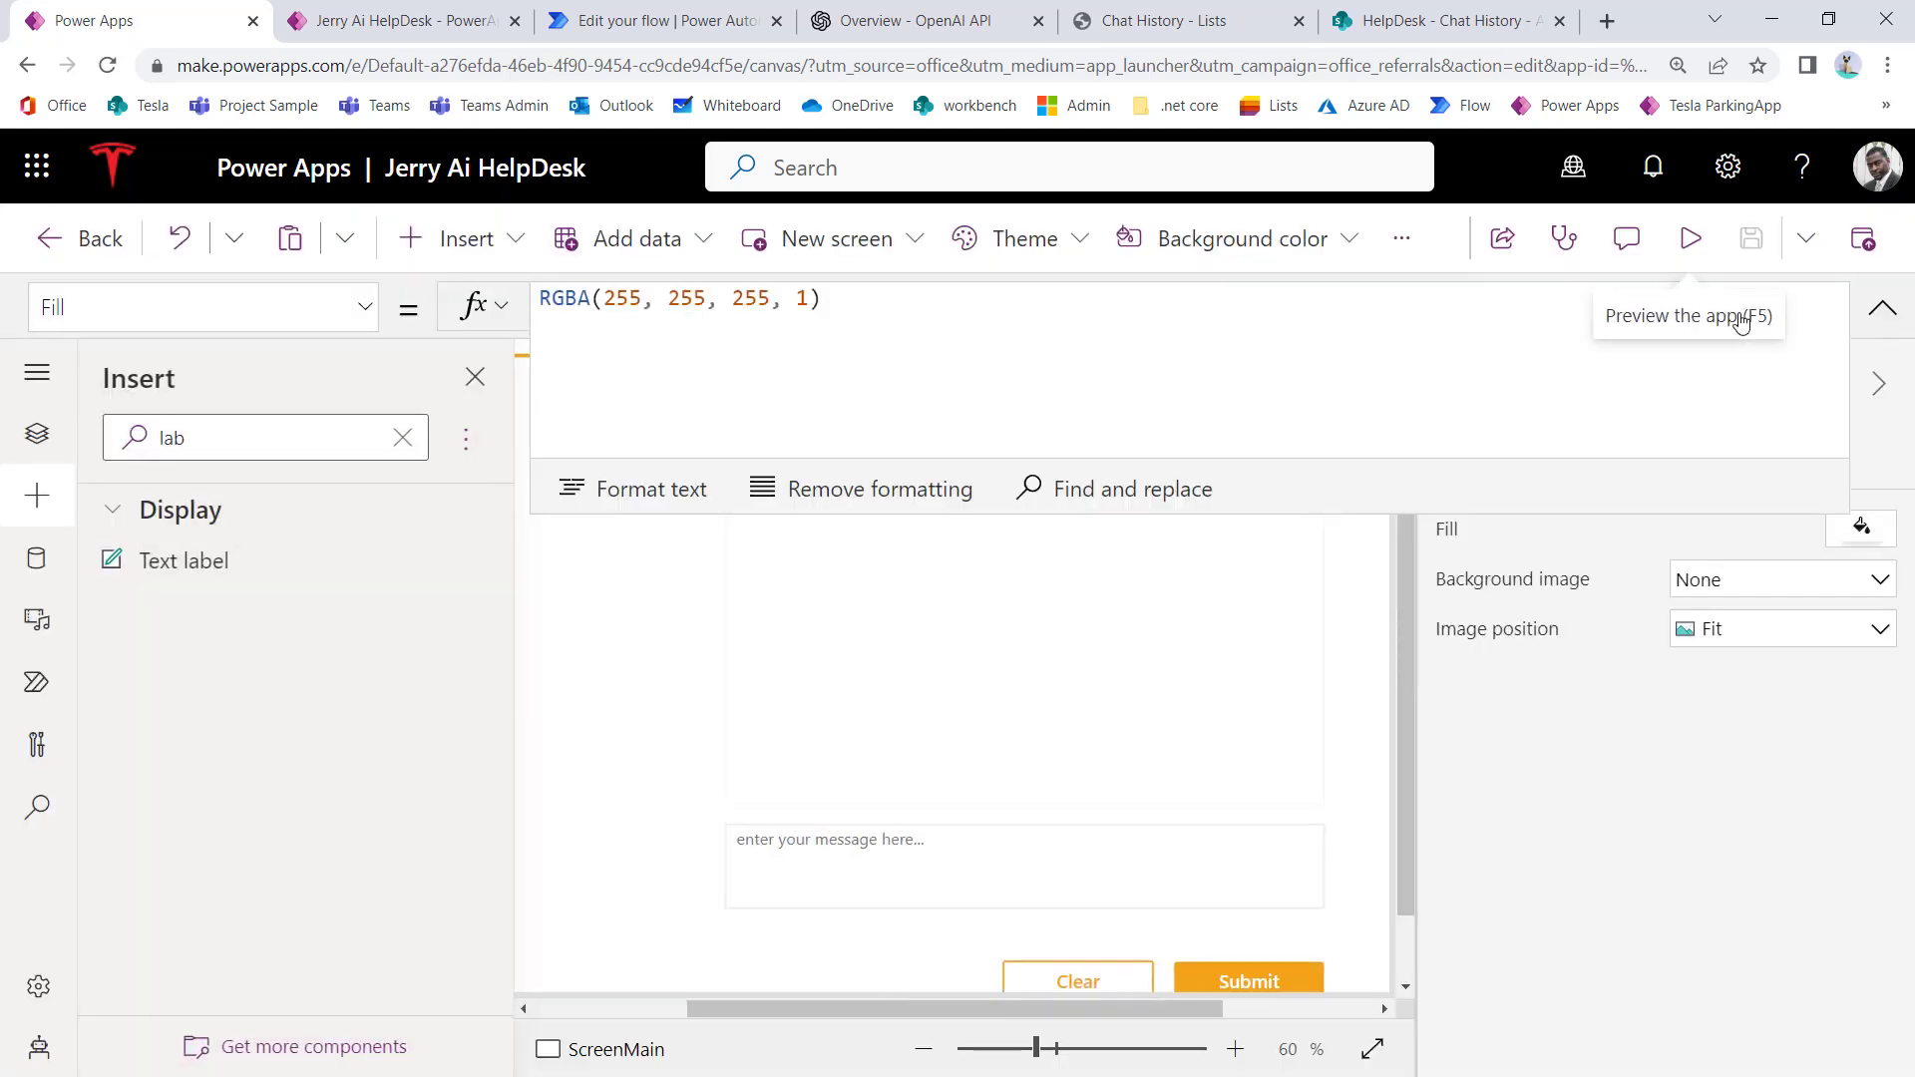
# Step: Collapse the expanded formula bar and switch to the GetAIResponse flow in Power Automate
pyautogui.click(1884, 307)
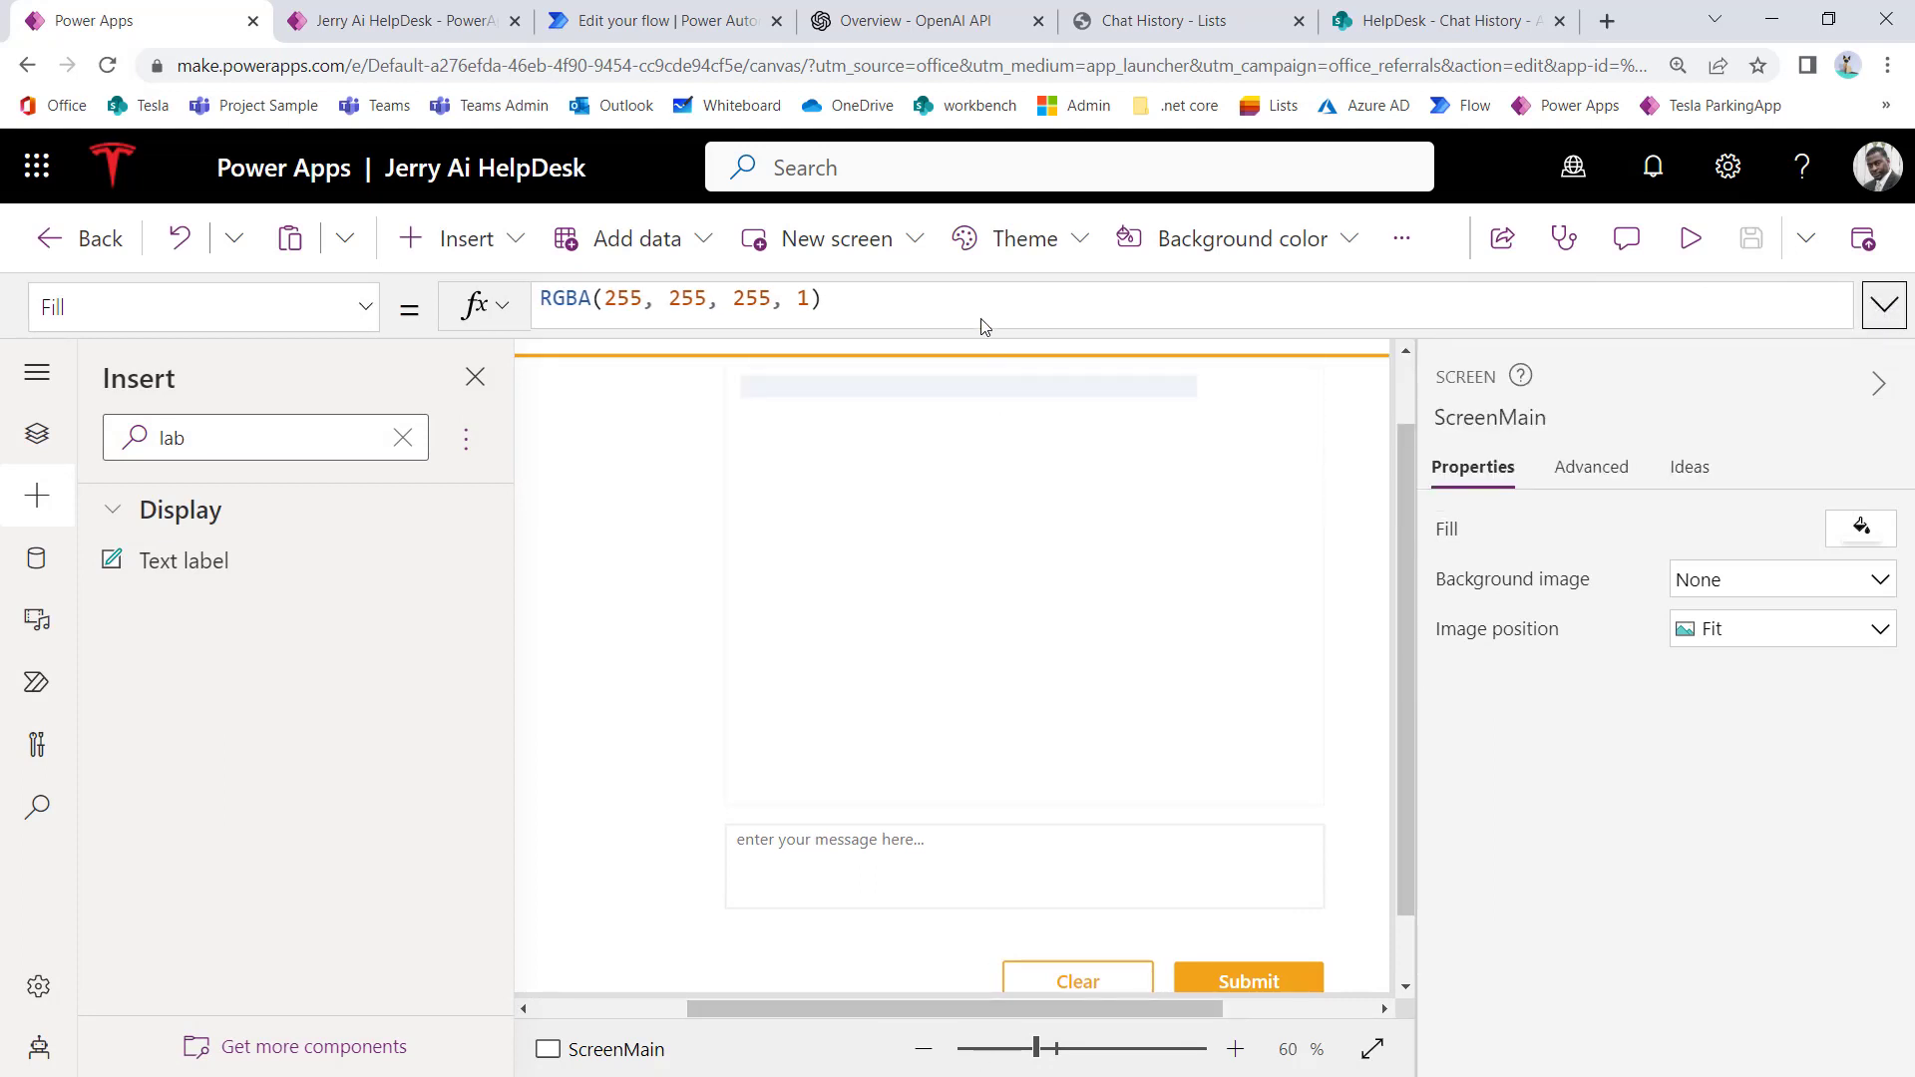
pyautogui.click(598, 22)
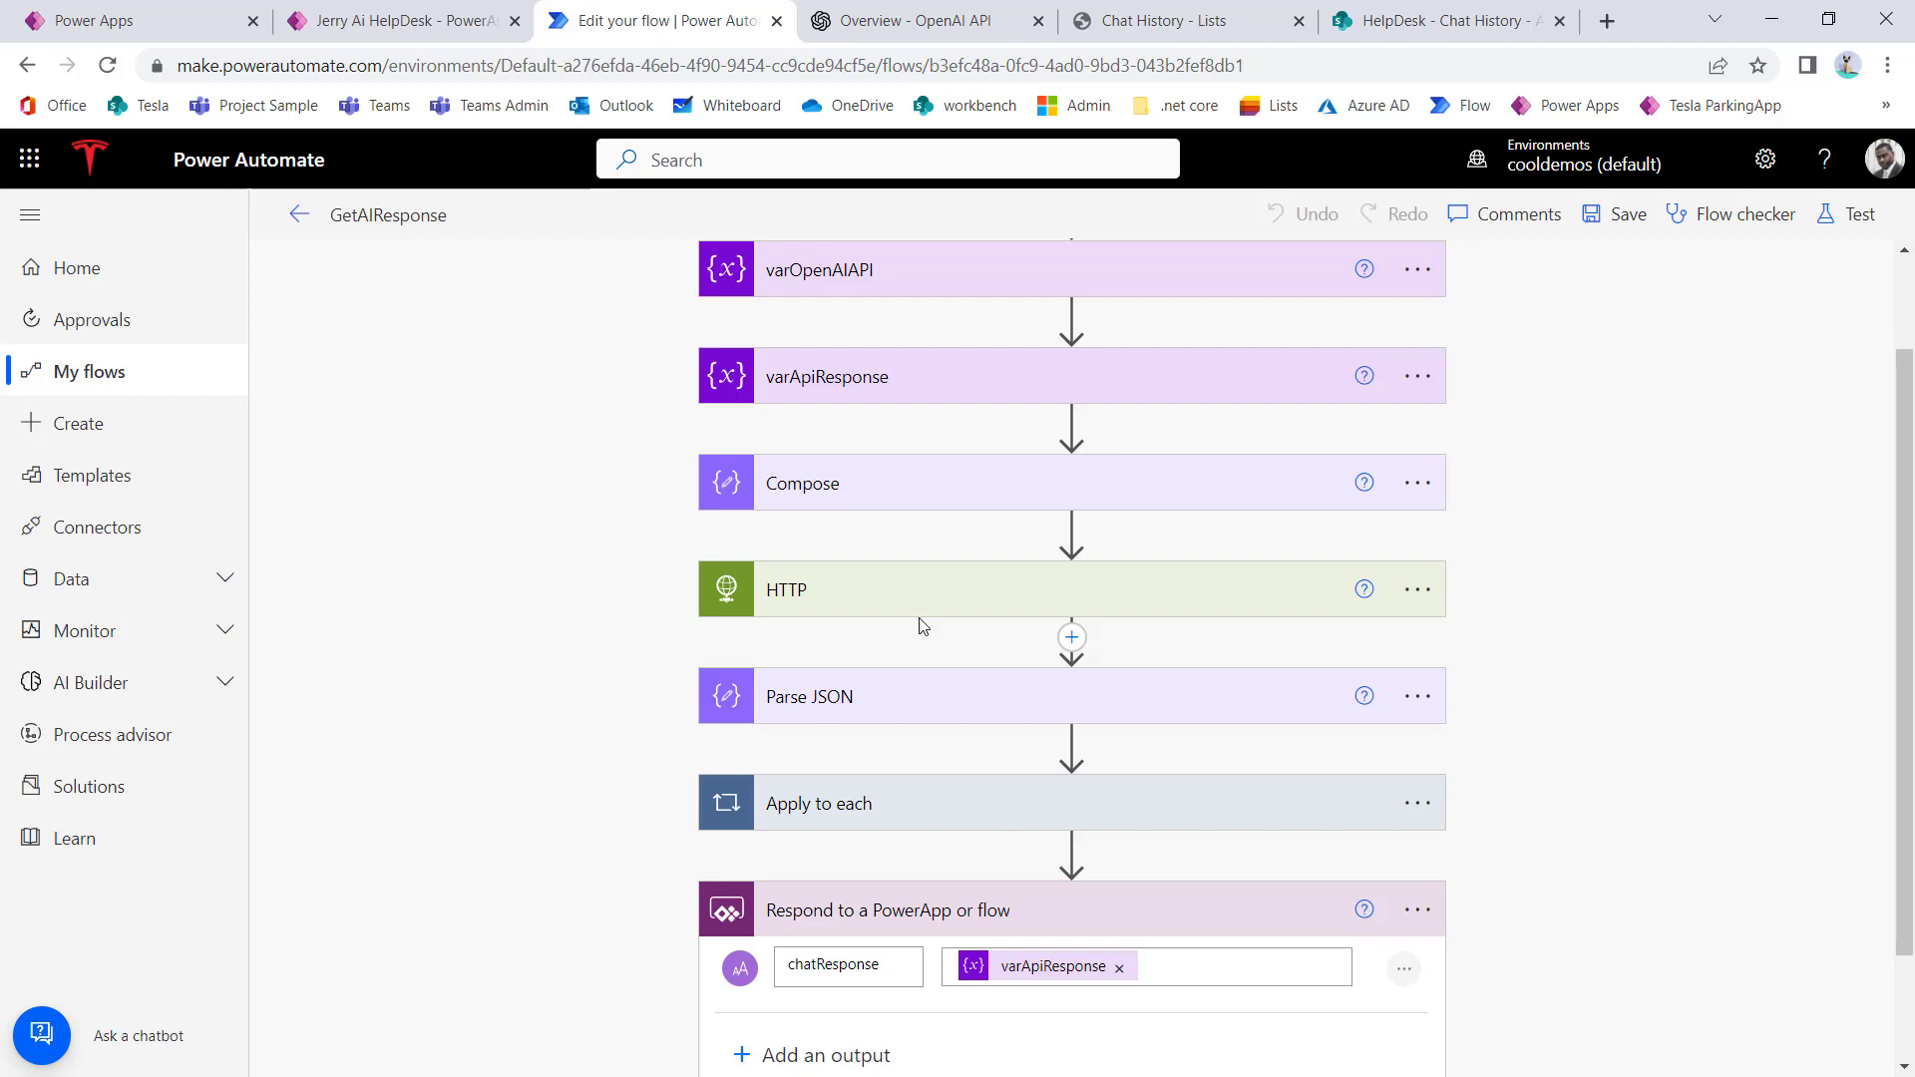
pyautogui.scroll(2, 920, 626)
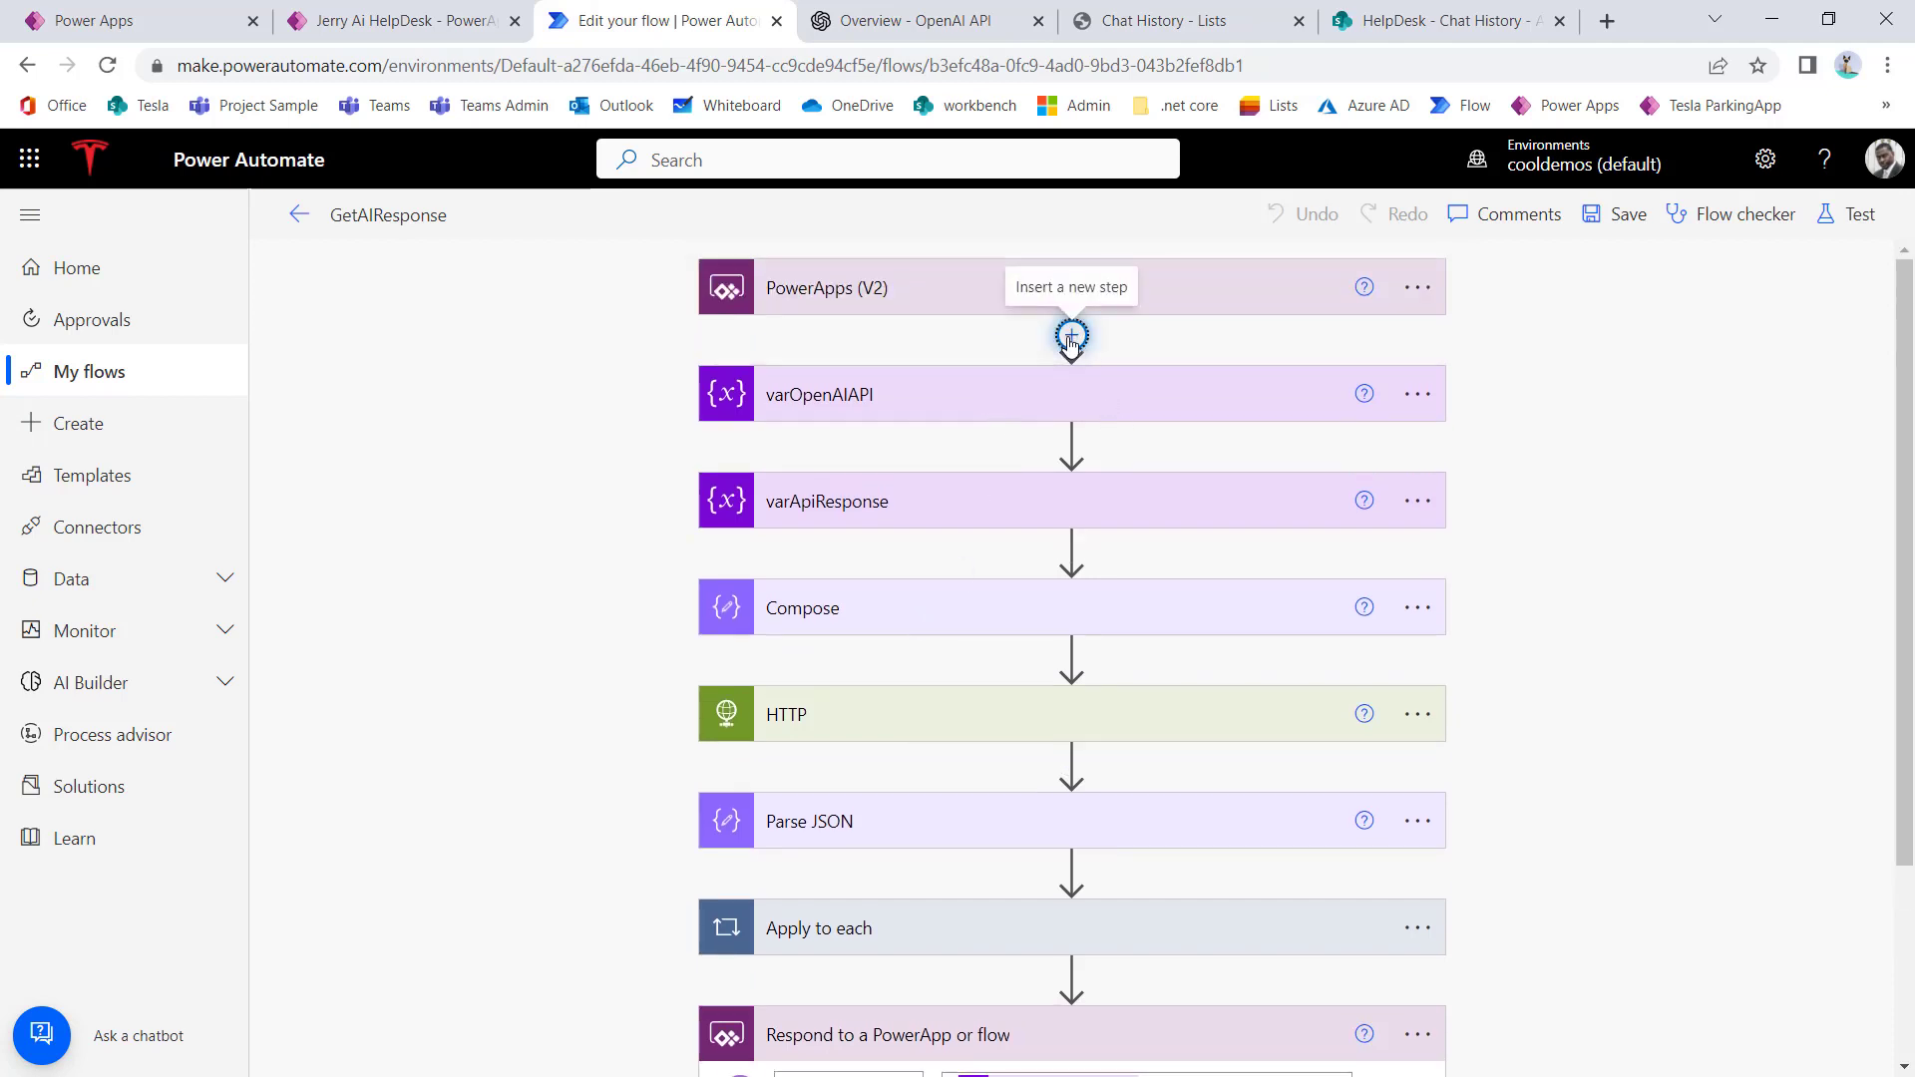
pyautogui.click(1071, 340)
pyautogui.click(1075, 379)
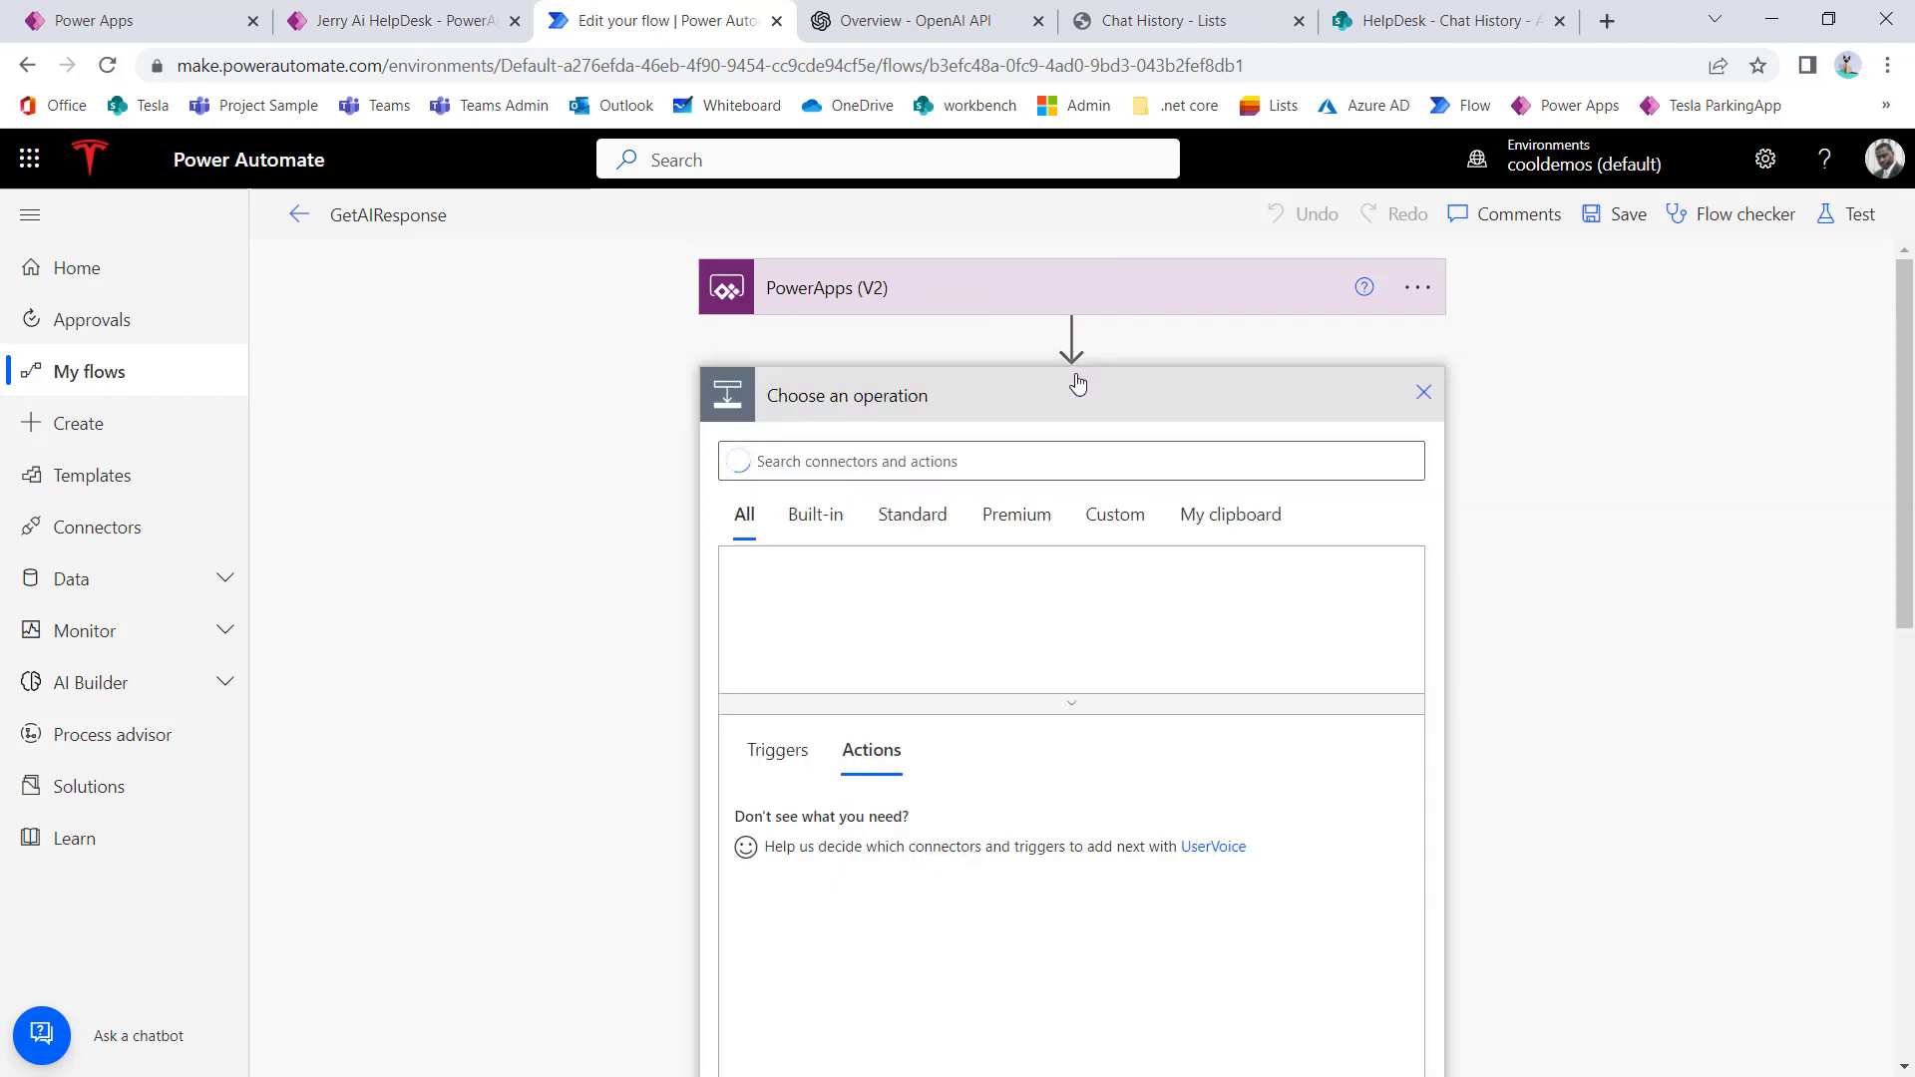
pyautogui.write('vi')
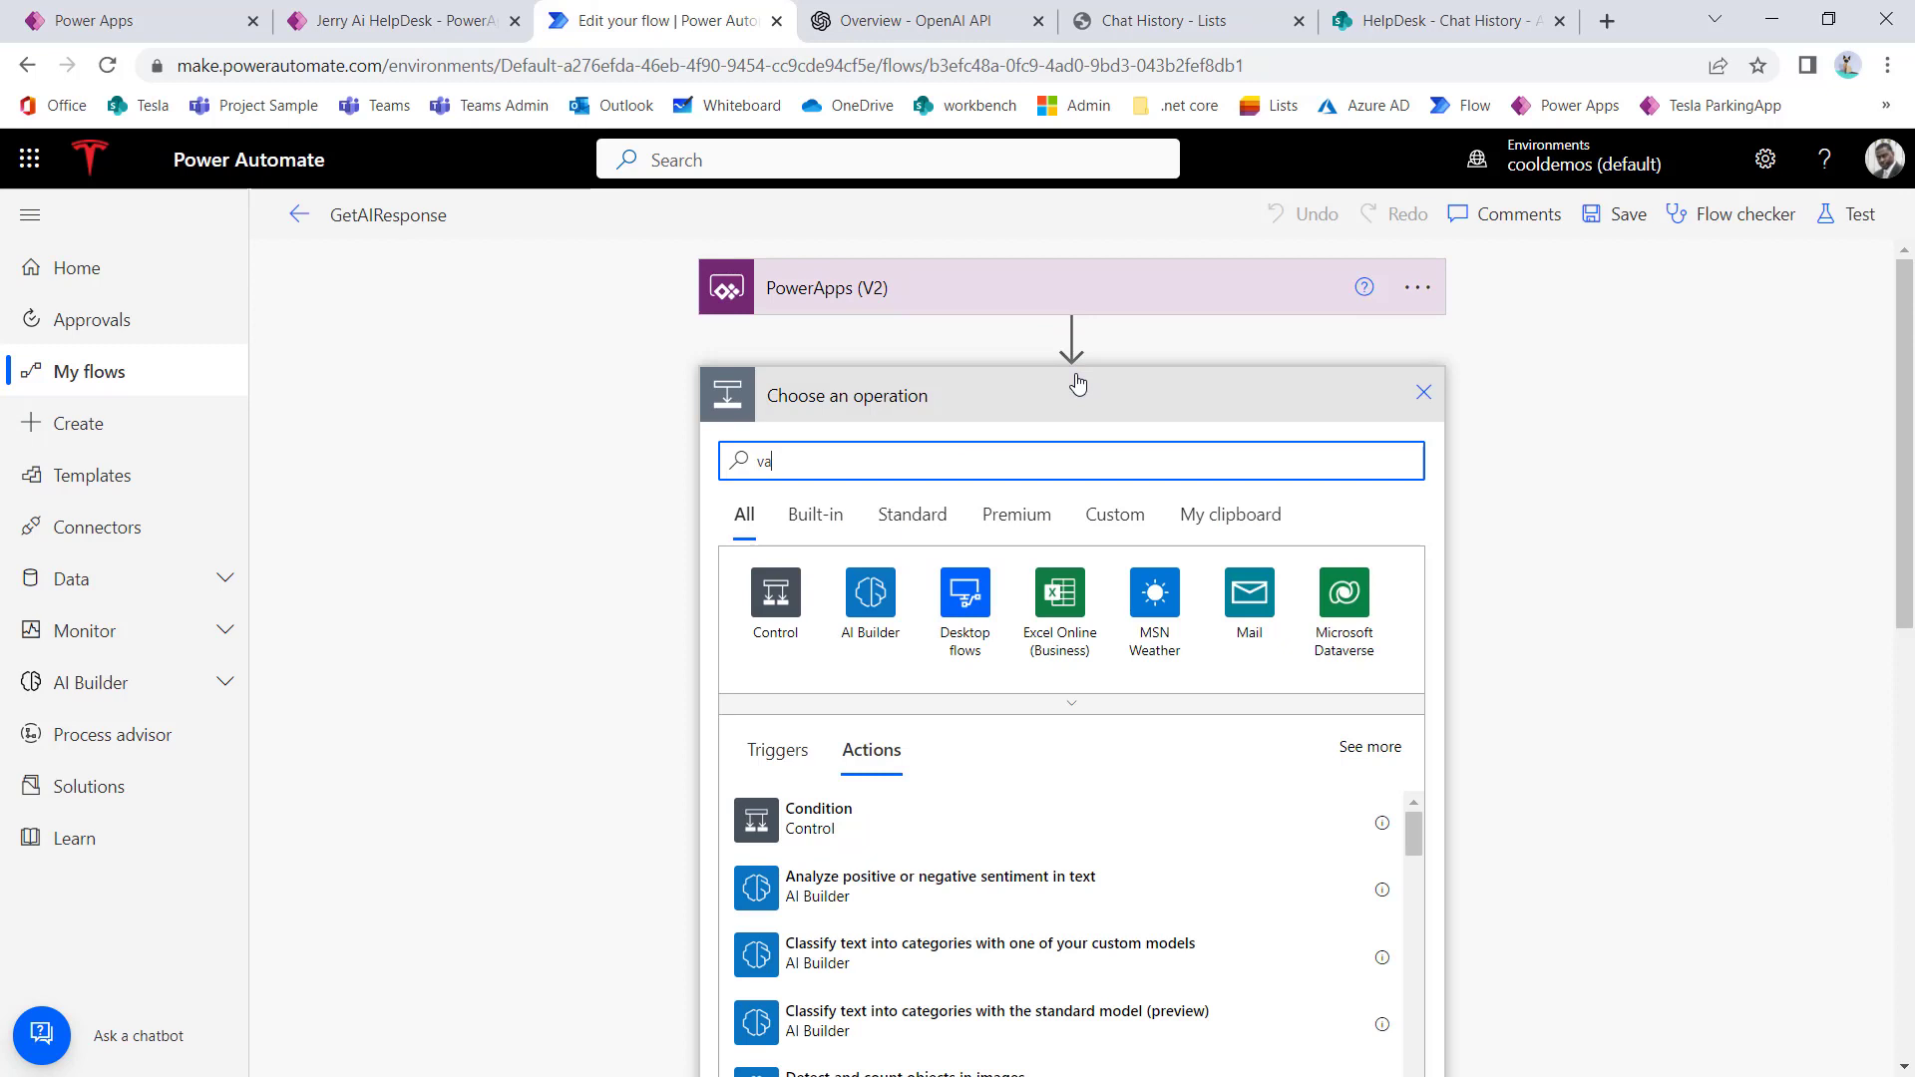
pyautogui.press('BackSpace')
pyautogui.write('ar')
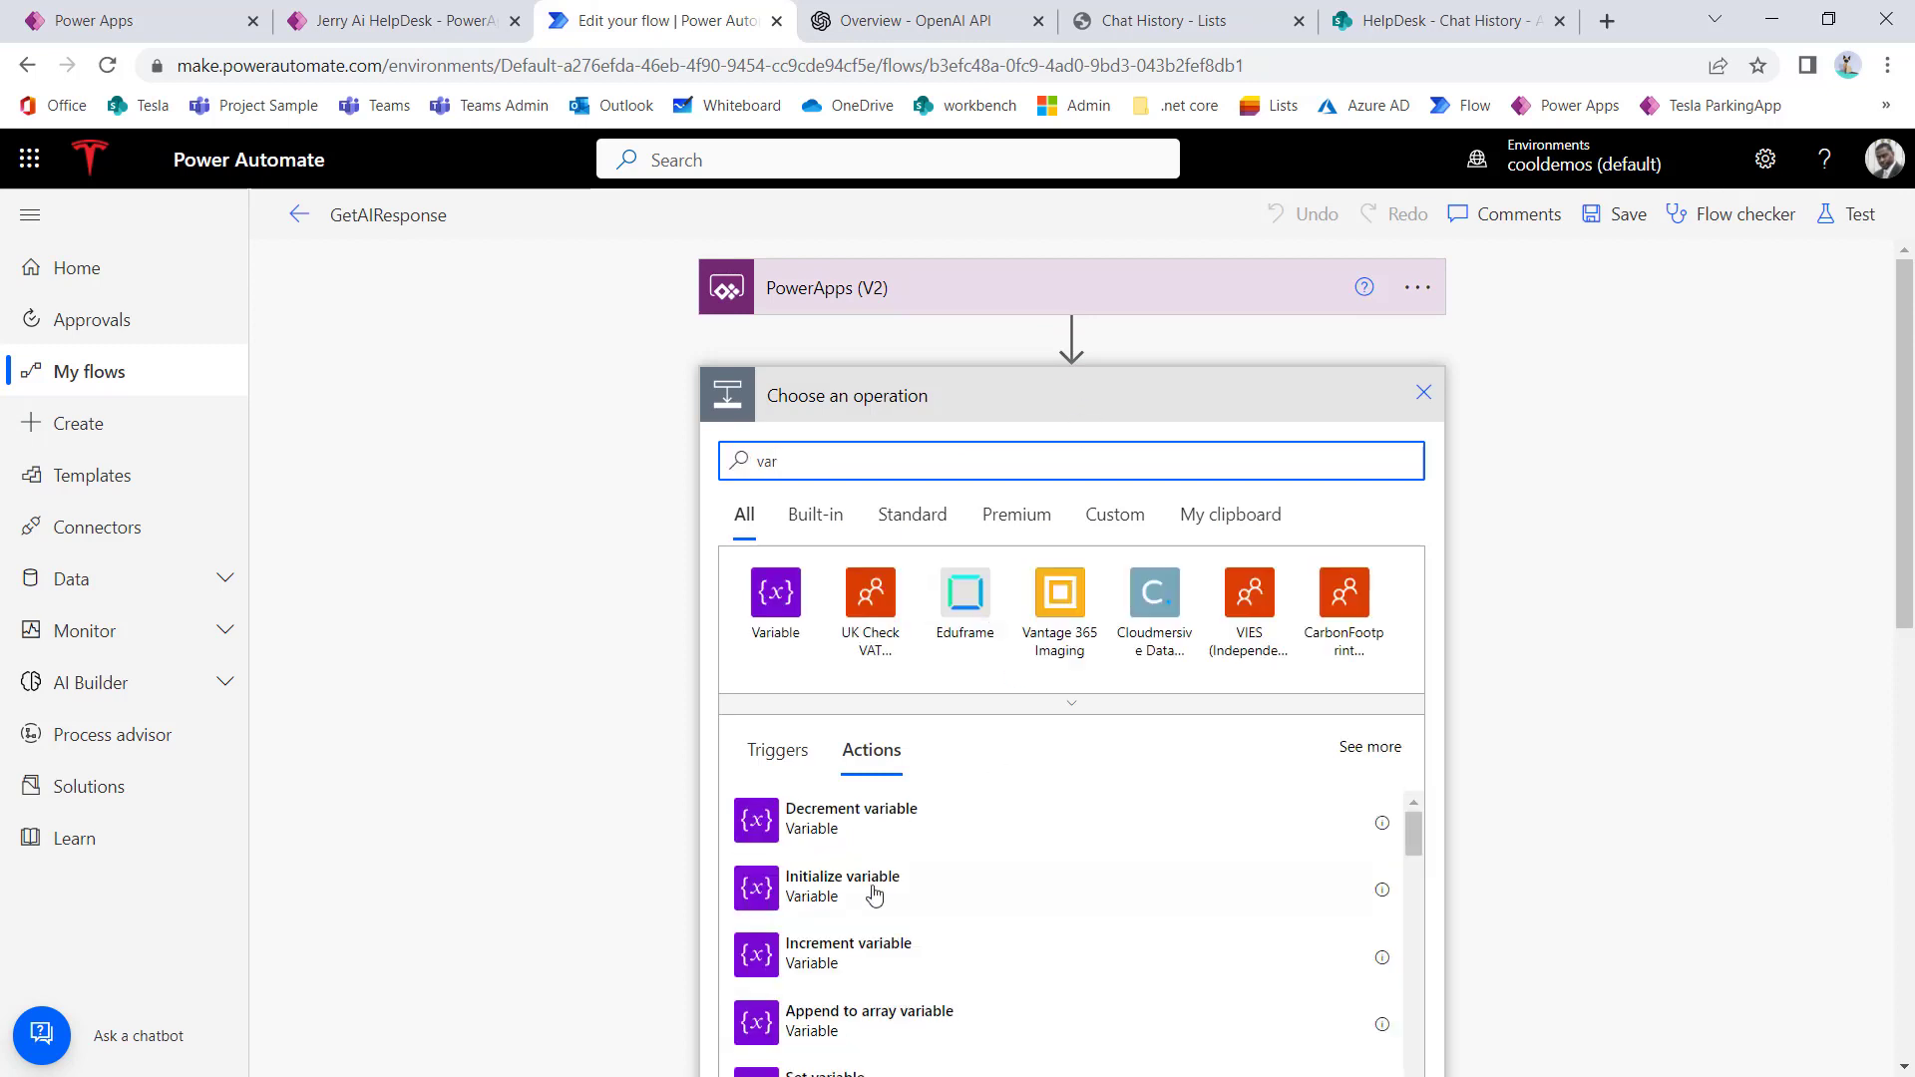
pyautogui.scroll(-3, 903, 878)
pyautogui.scroll(4, 903, 871)
pyautogui.scroll(-2, 901, 873)
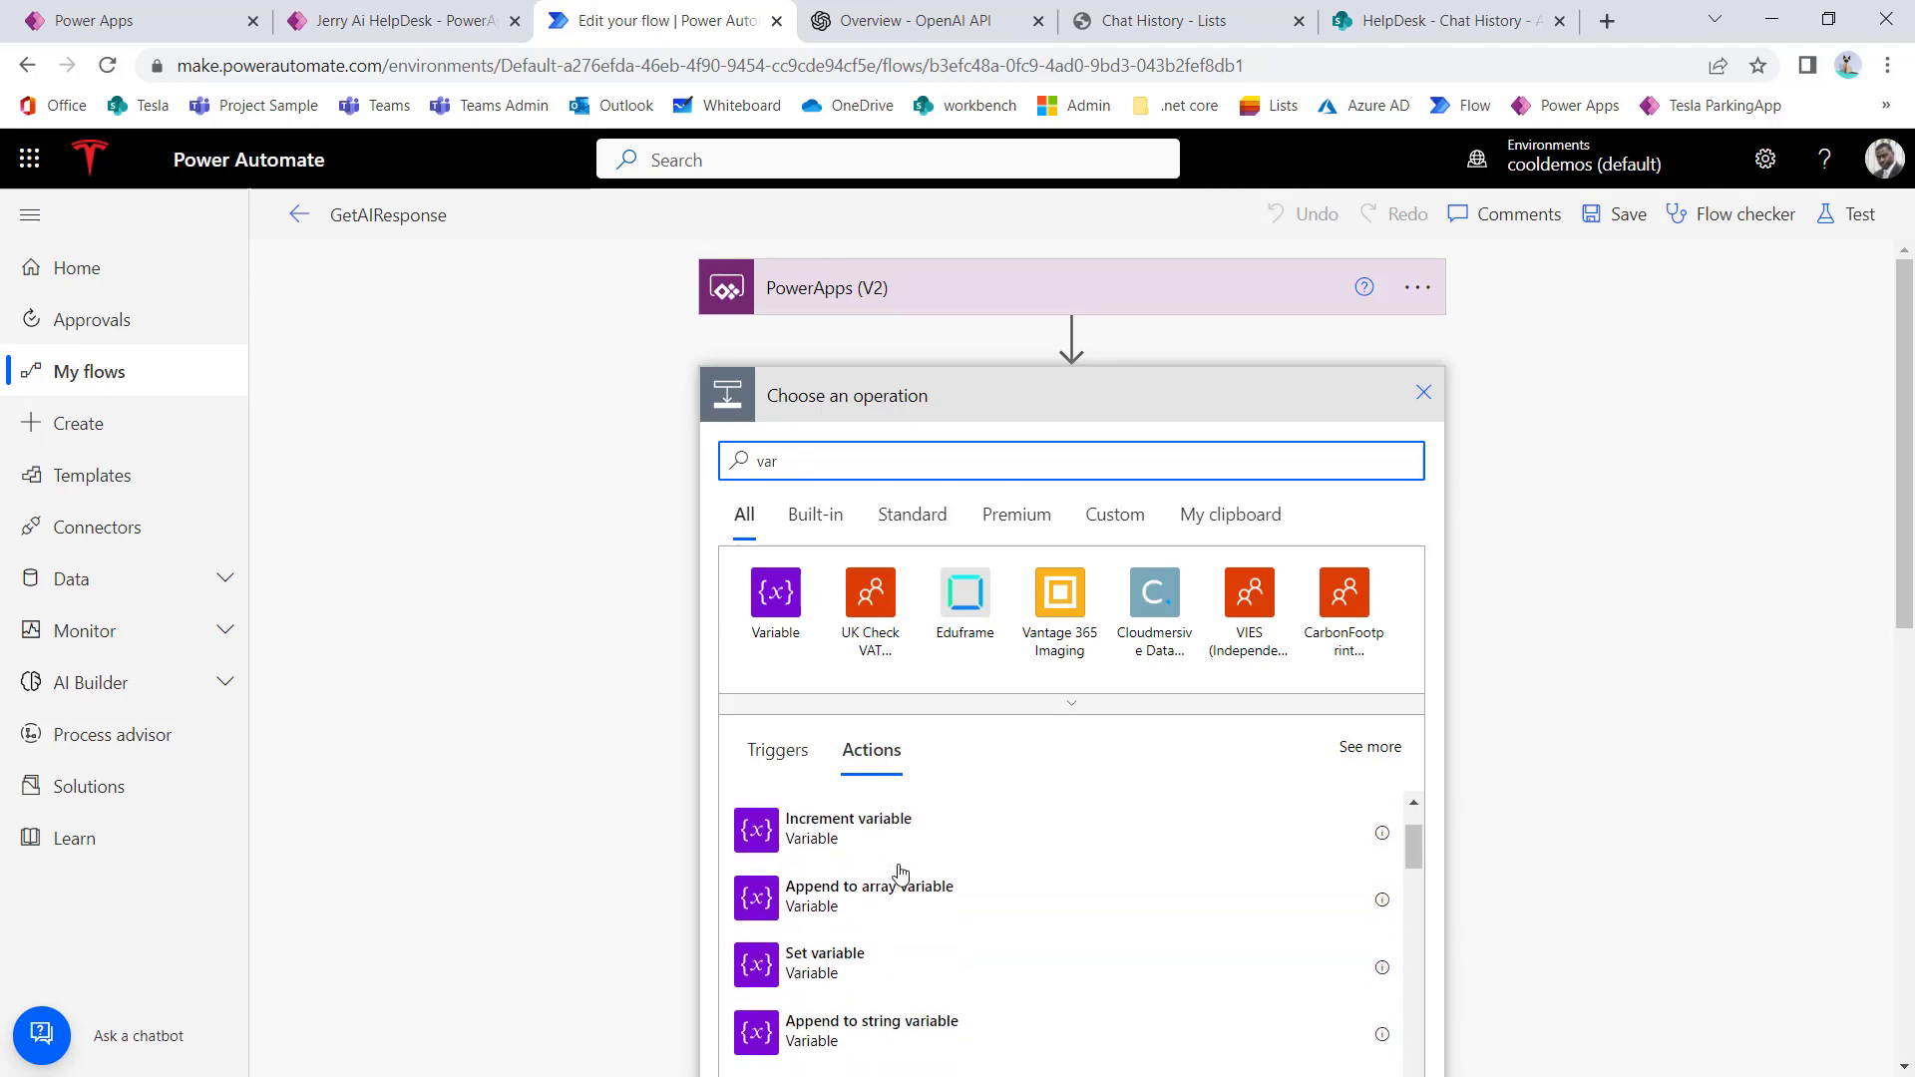
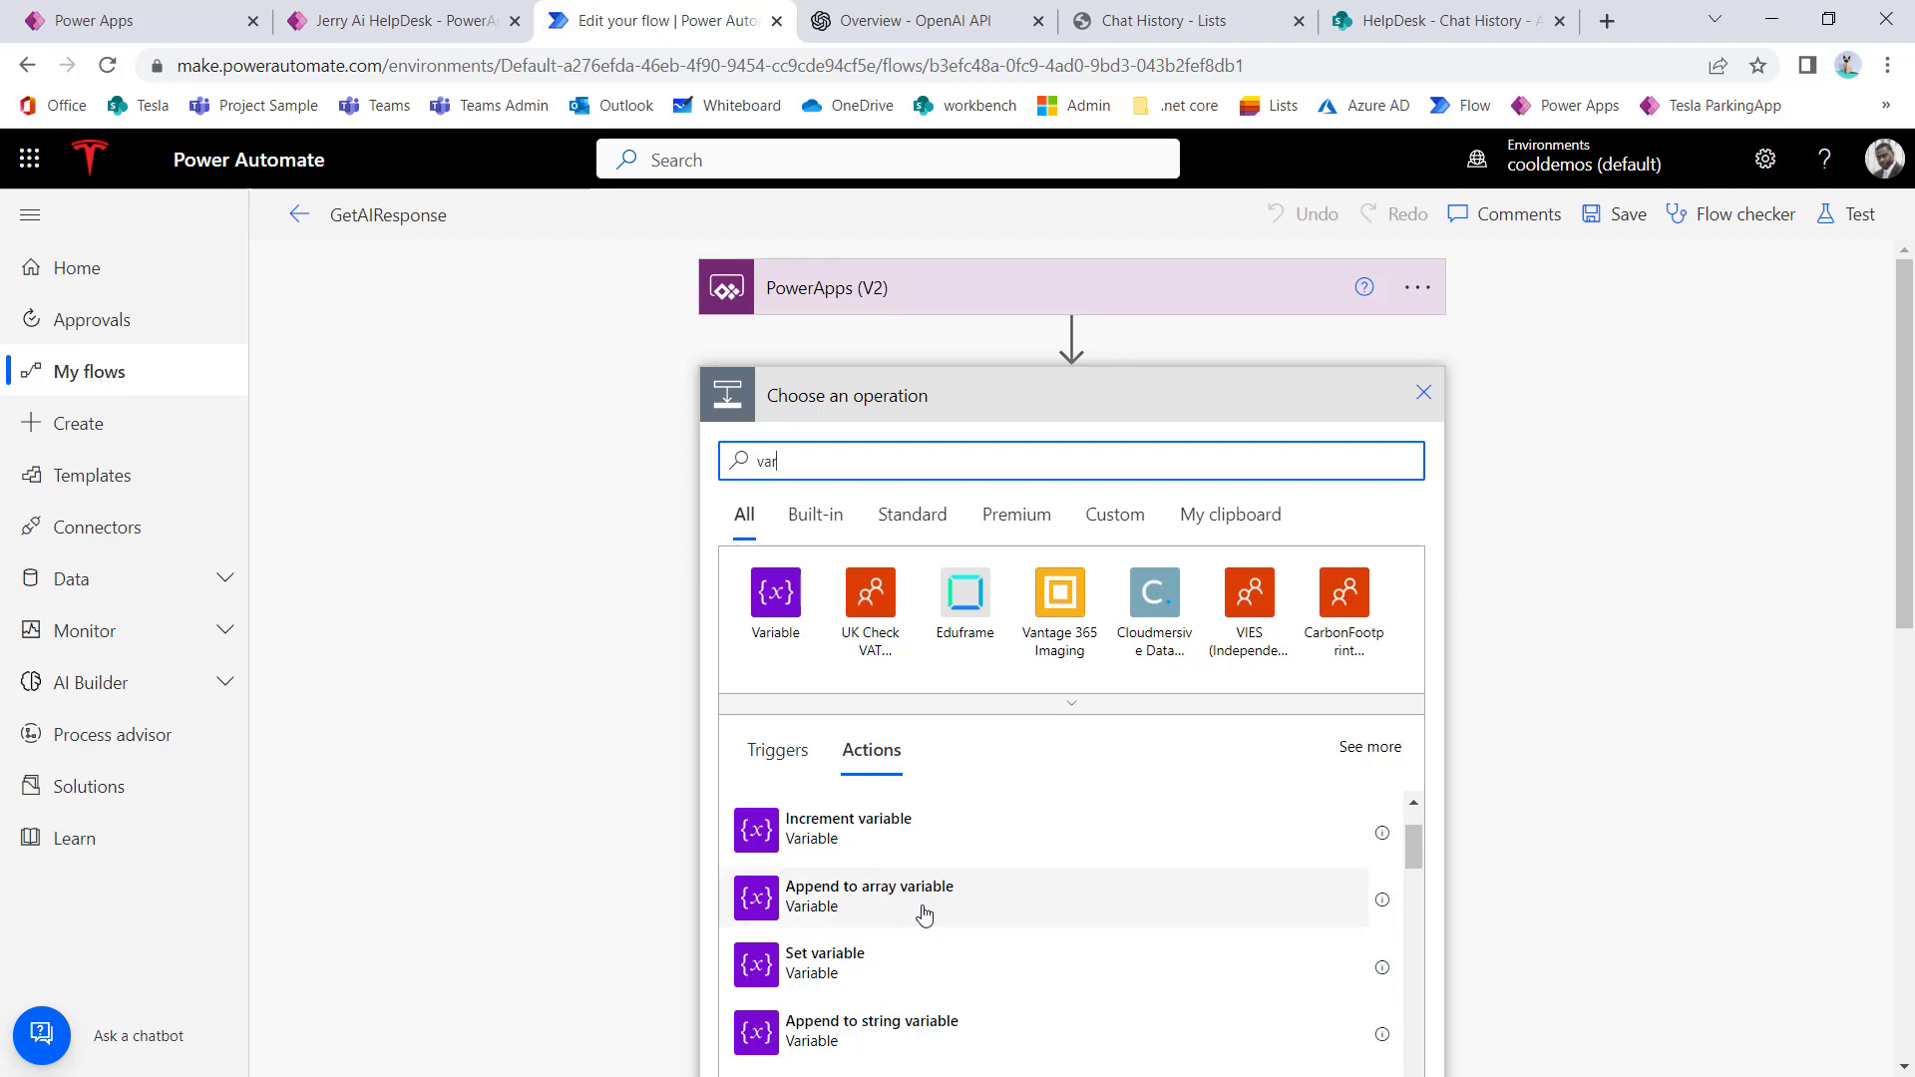
pyautogui.scroll(-3, 903, 917)
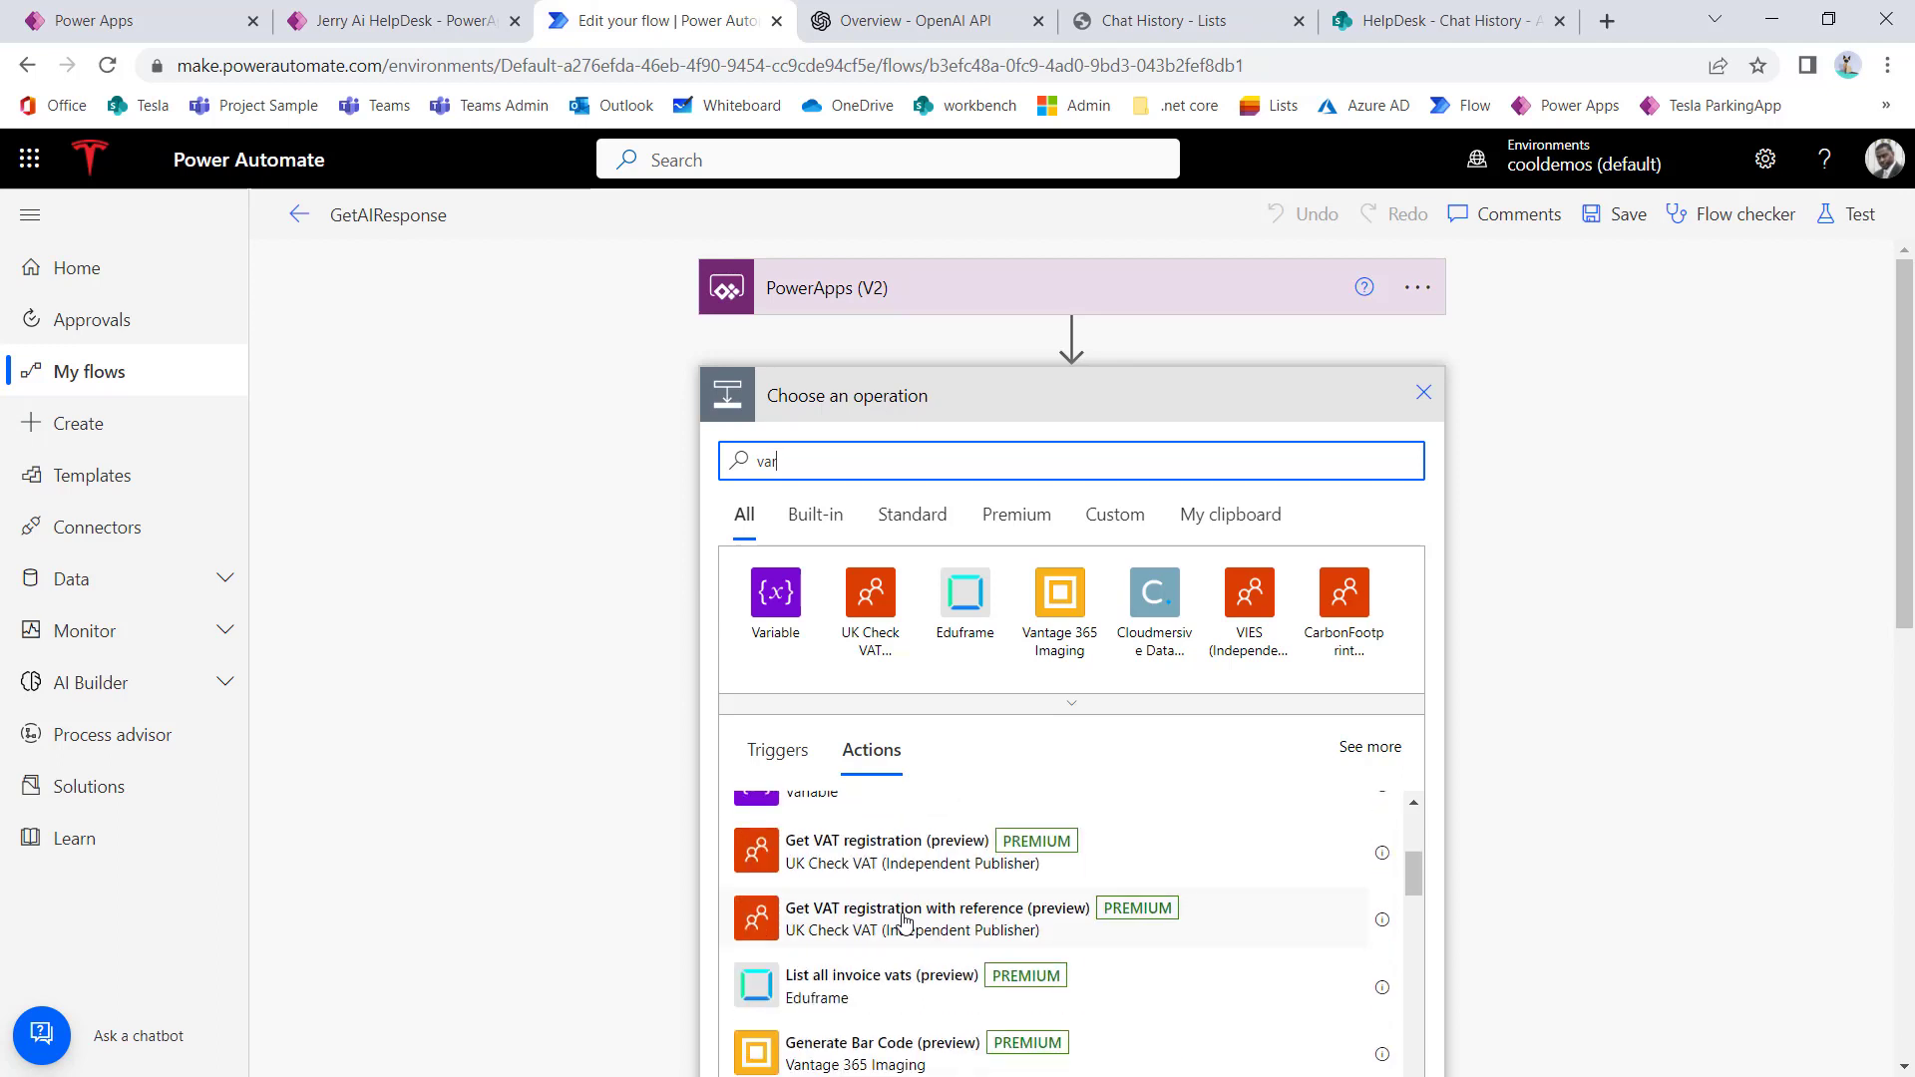
pyautogui.scroll(3, 905, 923)
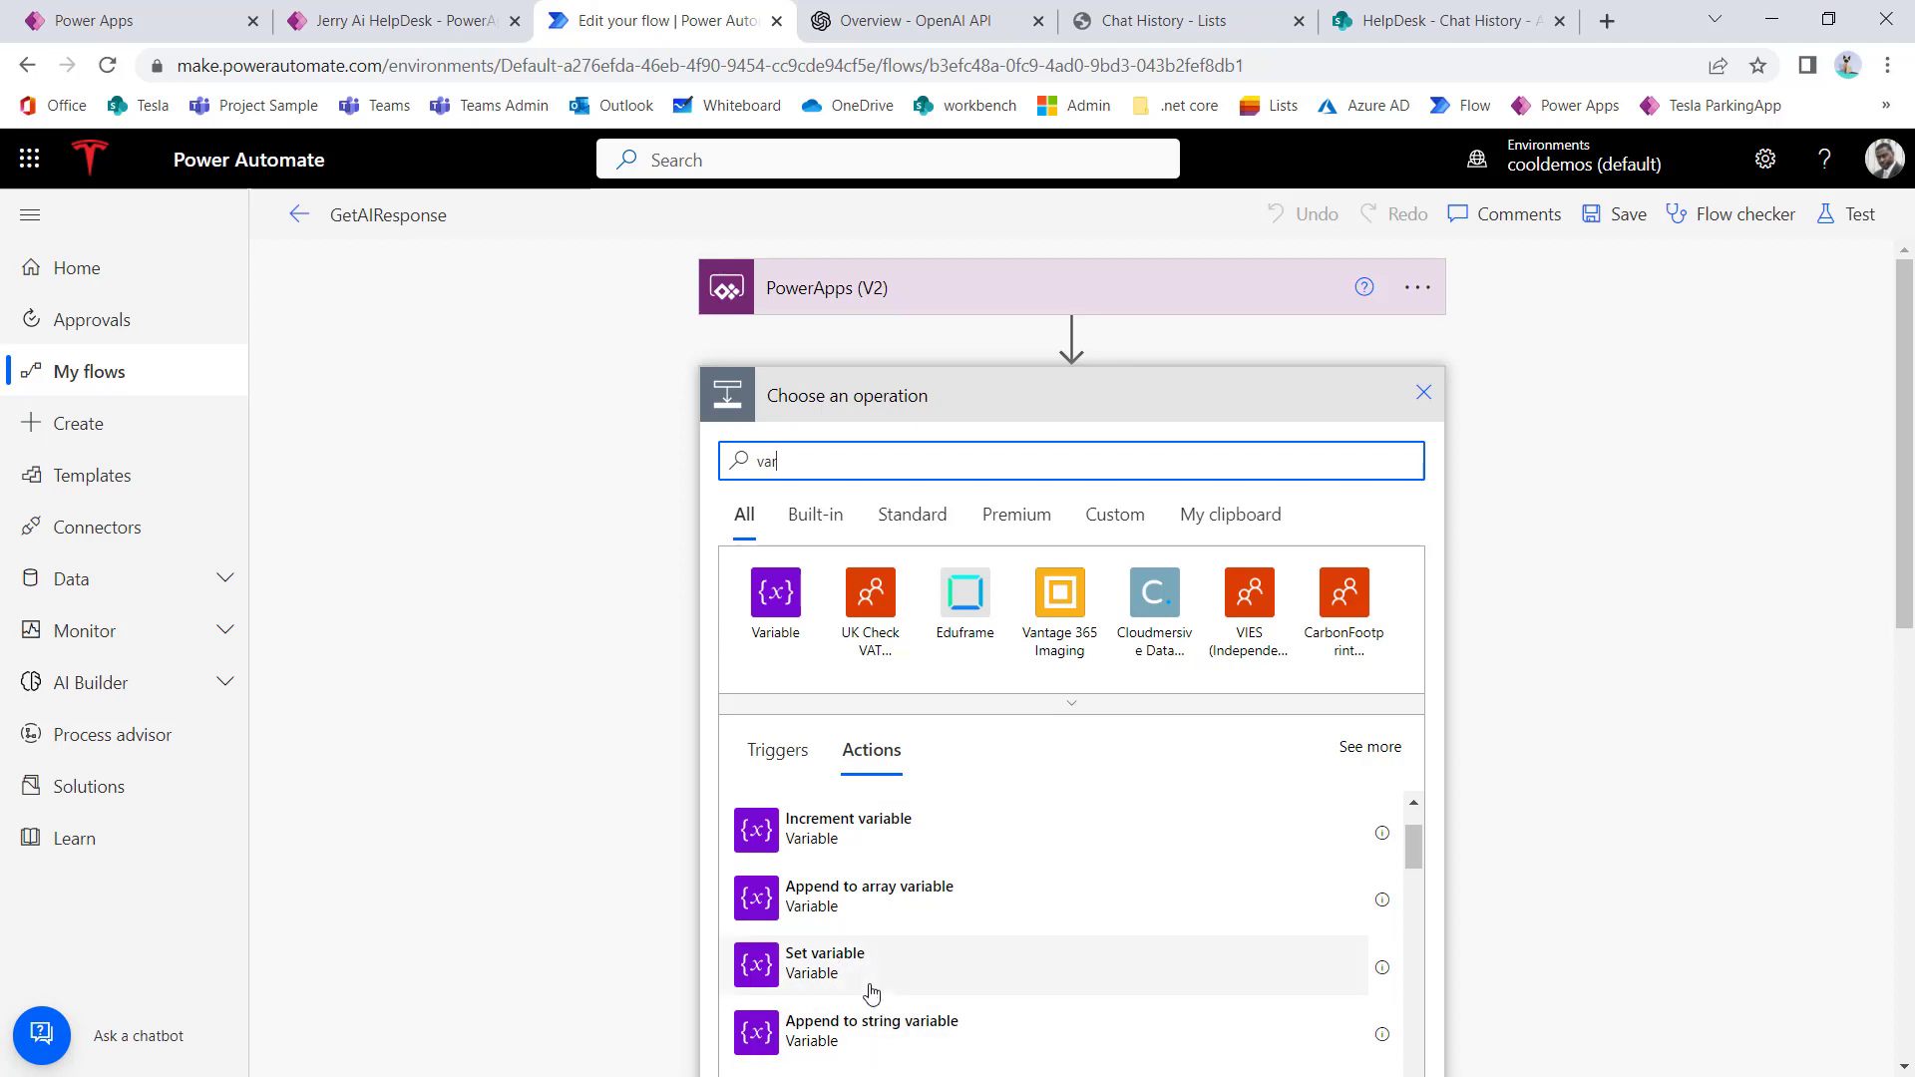
pyautogui.scroll(-1, 864, 988)
pyautogui.scroll(1, 867, 990)
pyautogui.click(850, 973)
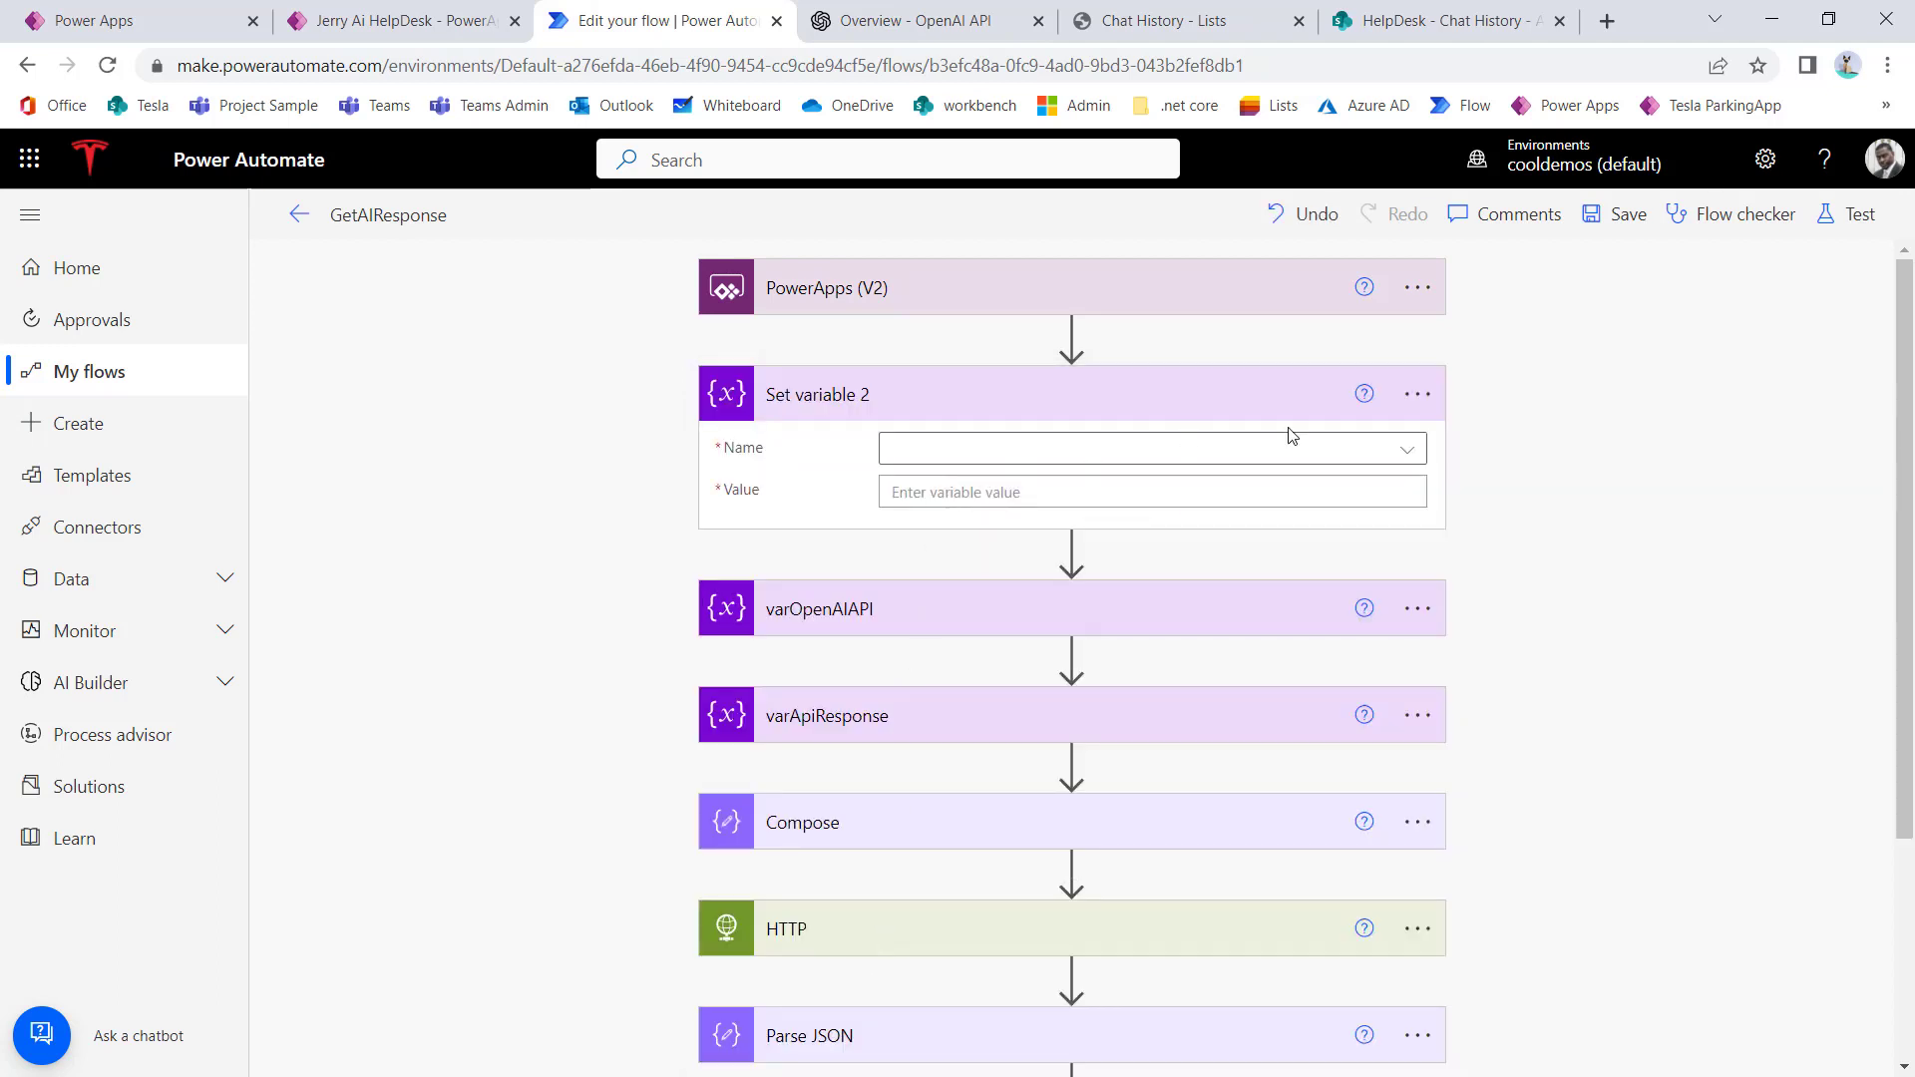
pyautogui.click(1411, 403)
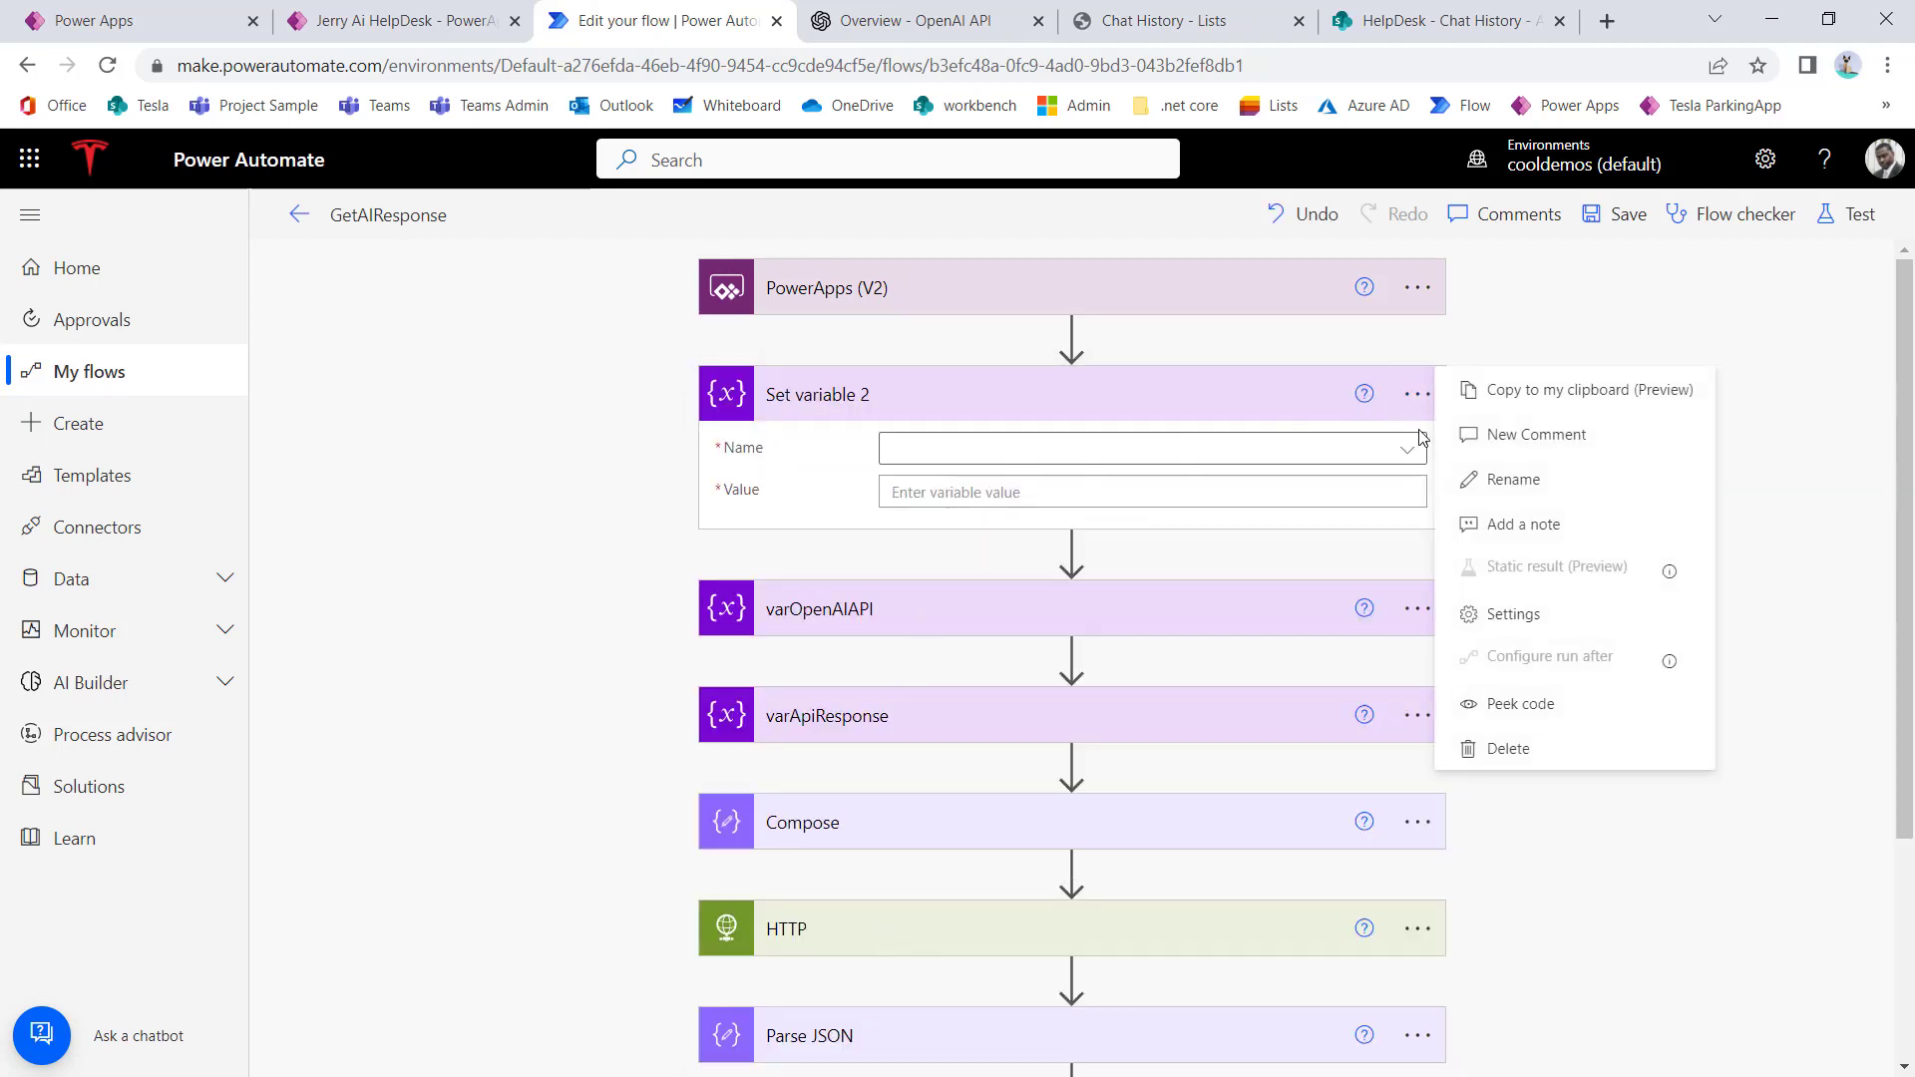
pyautogui.click(1526, 748)
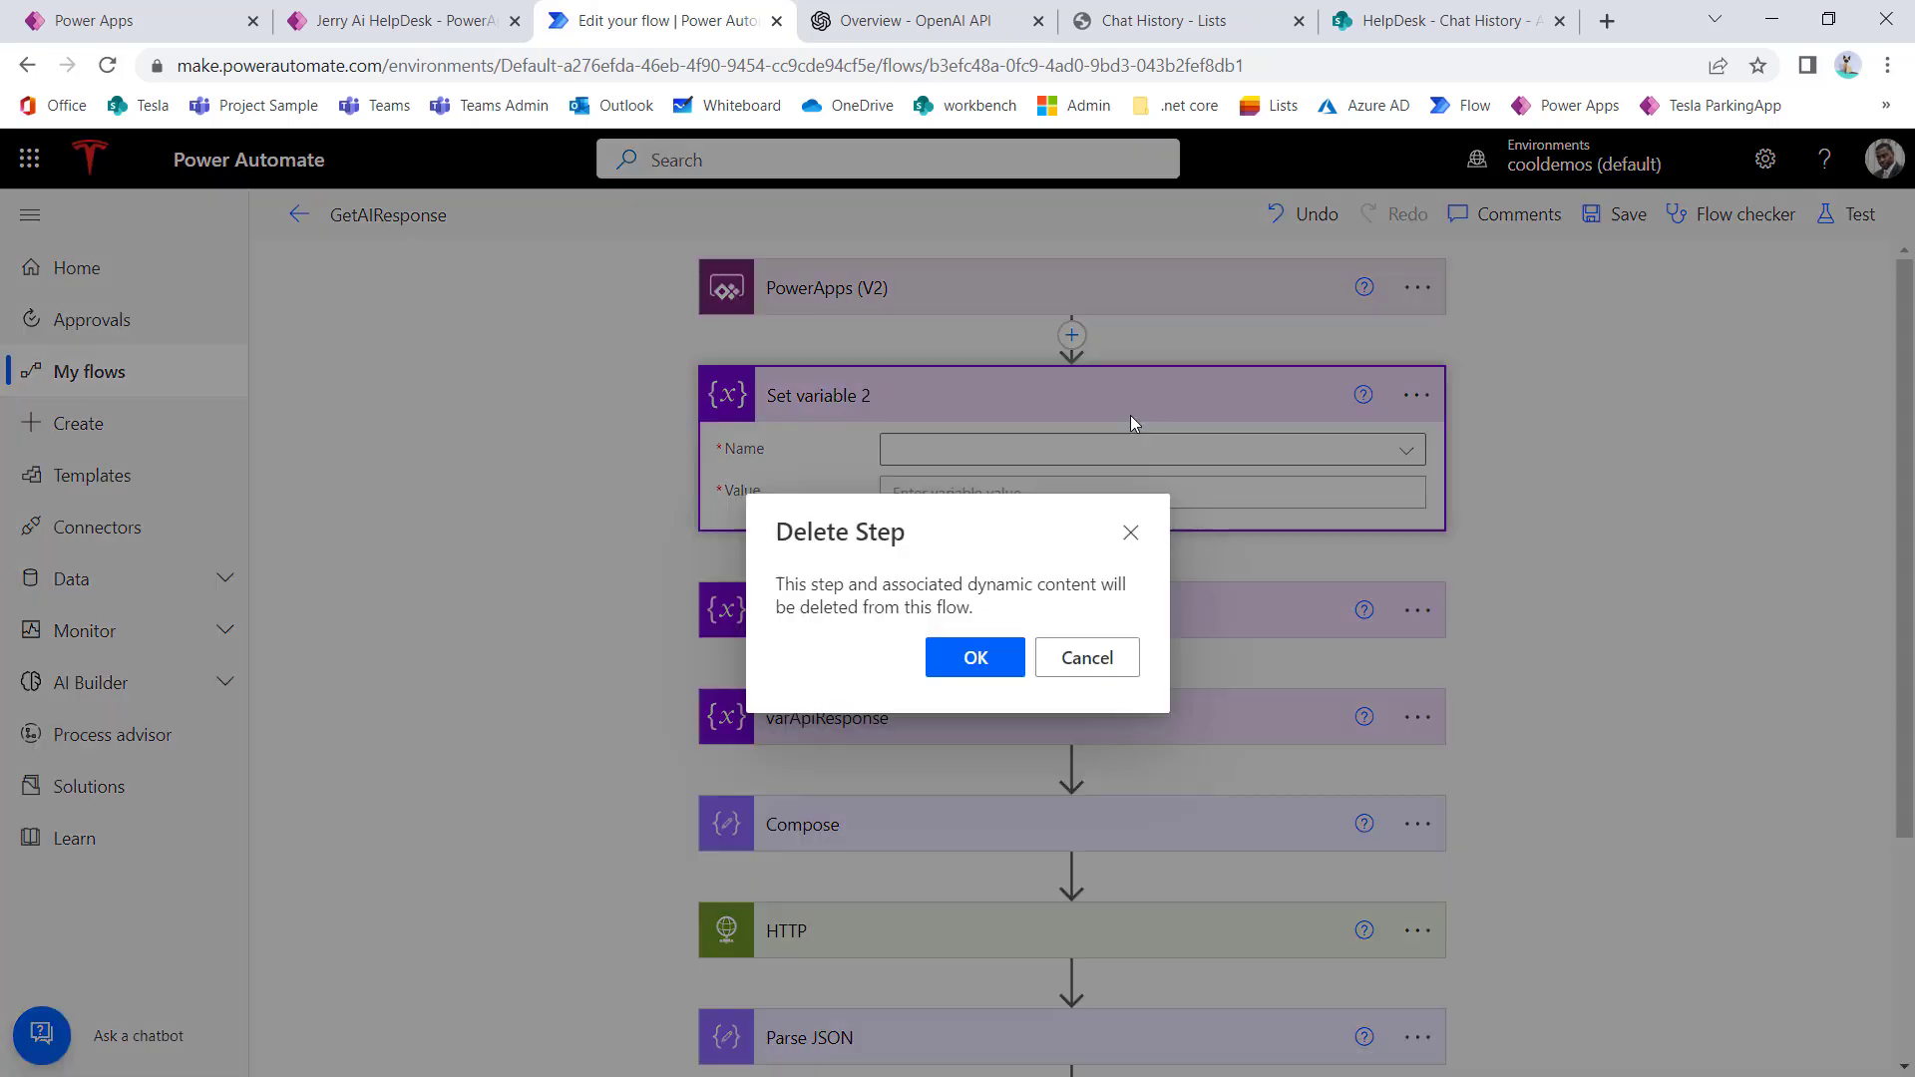
pyautogui.click(975, 657)
# Step: Rename the string variable's action varSystemPrompt and enter a value describing a help desk engineer supporting Windows 10/11, anyConnect VPN and Microsoft 365 MFA issues
pyautogui.click(1524, 480)
pyautogui.write('va')
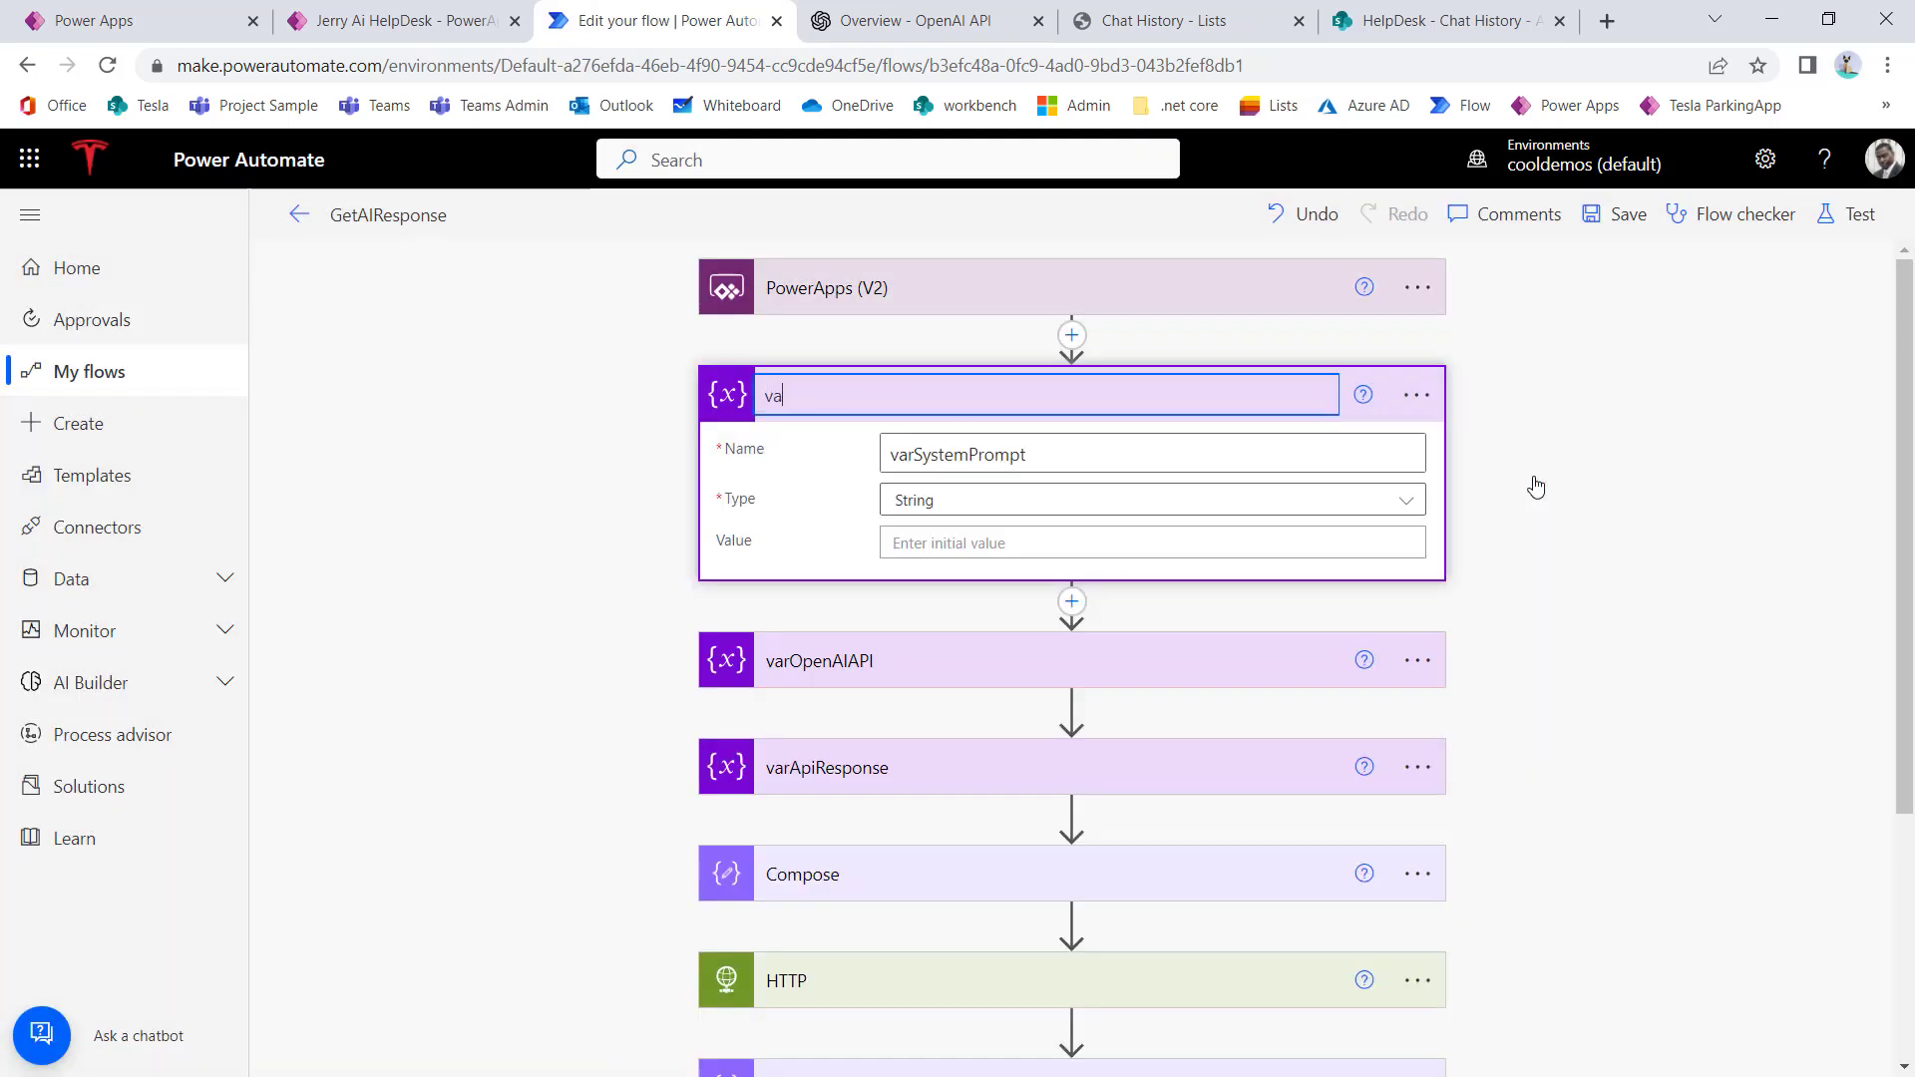
pyautogui.write('rSystemPrompt')
pyautogui.press('Return')
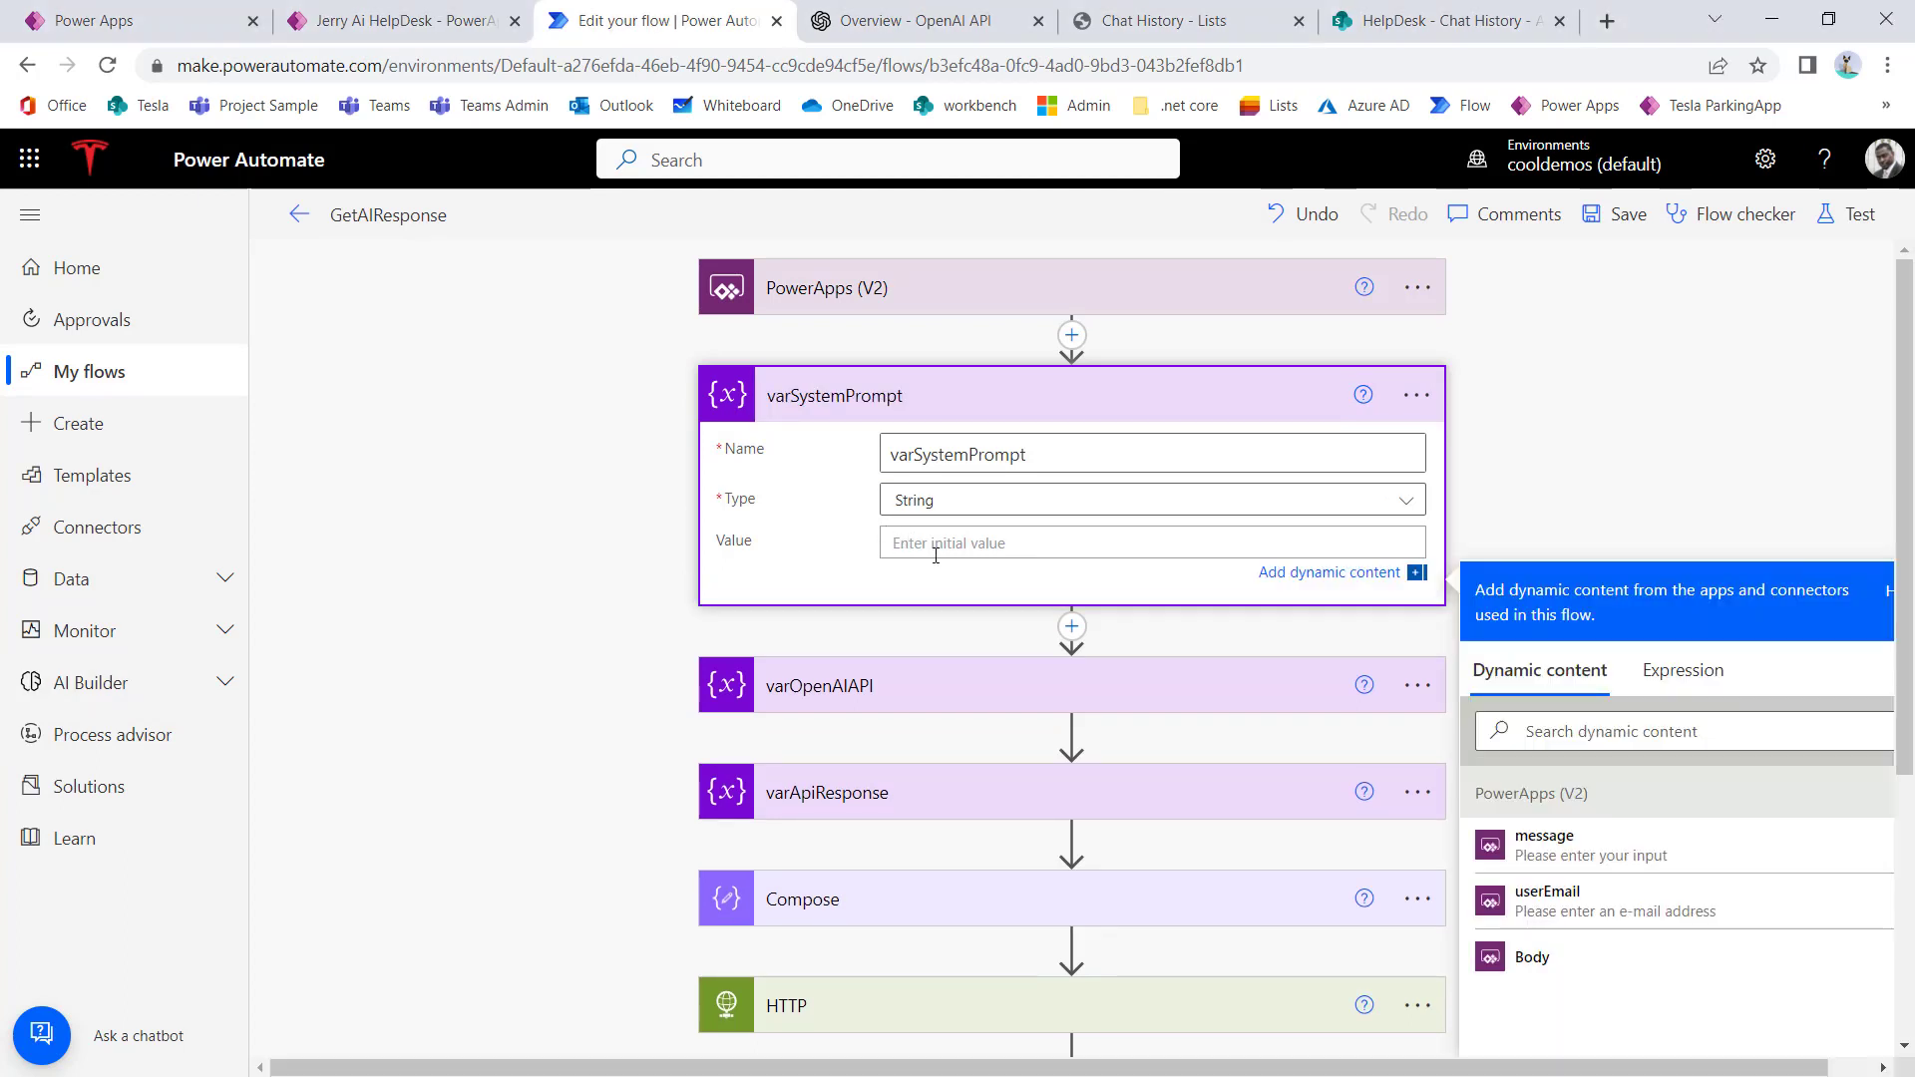
pyautogui.write('you are a system engineer for the help desk and your role is to support users with issues with Windows 10, Windows 11, VPN using anyConnect and MFA issues using Microsoft 365 Business edition.')
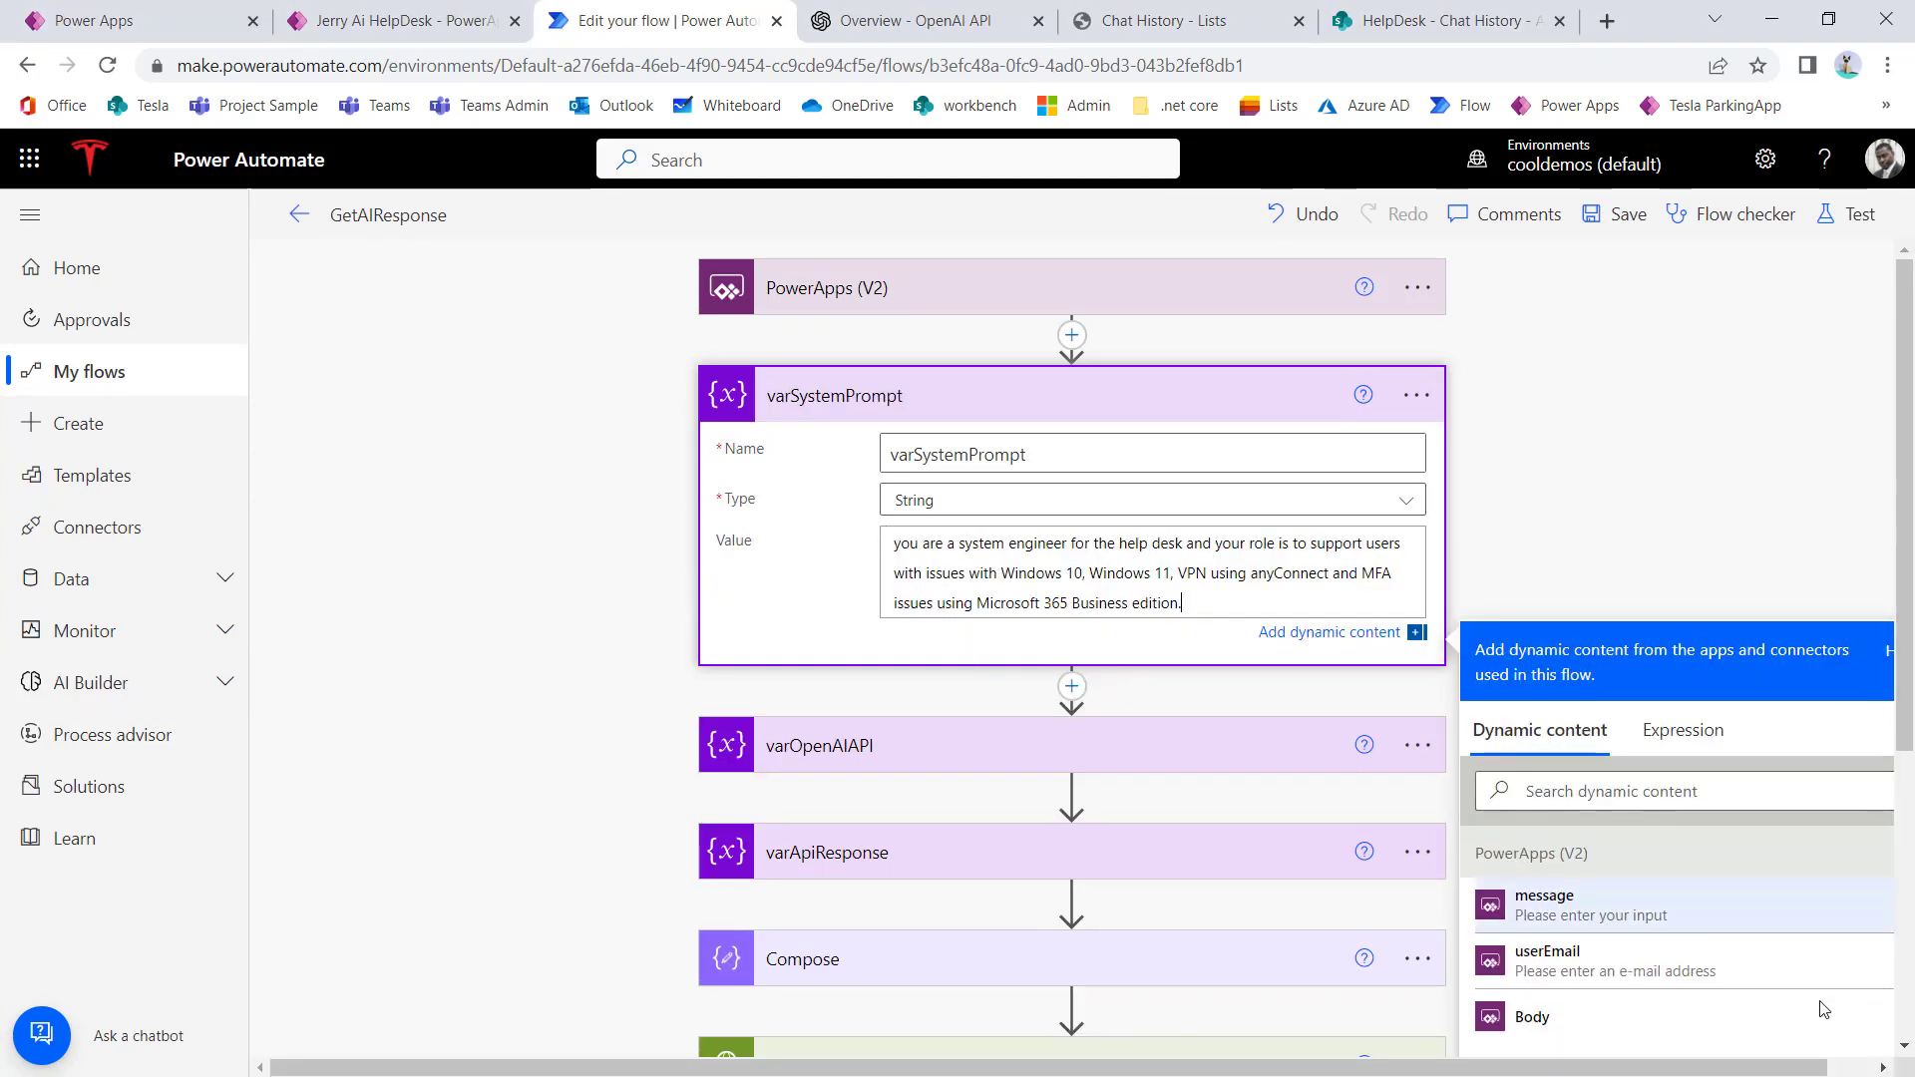
# Step: Enlarge the page to 125% and examine the supported issues listed in the system prompt, including the Microsoft 365 Business edition wording
pyautogui.click(1888, 65)
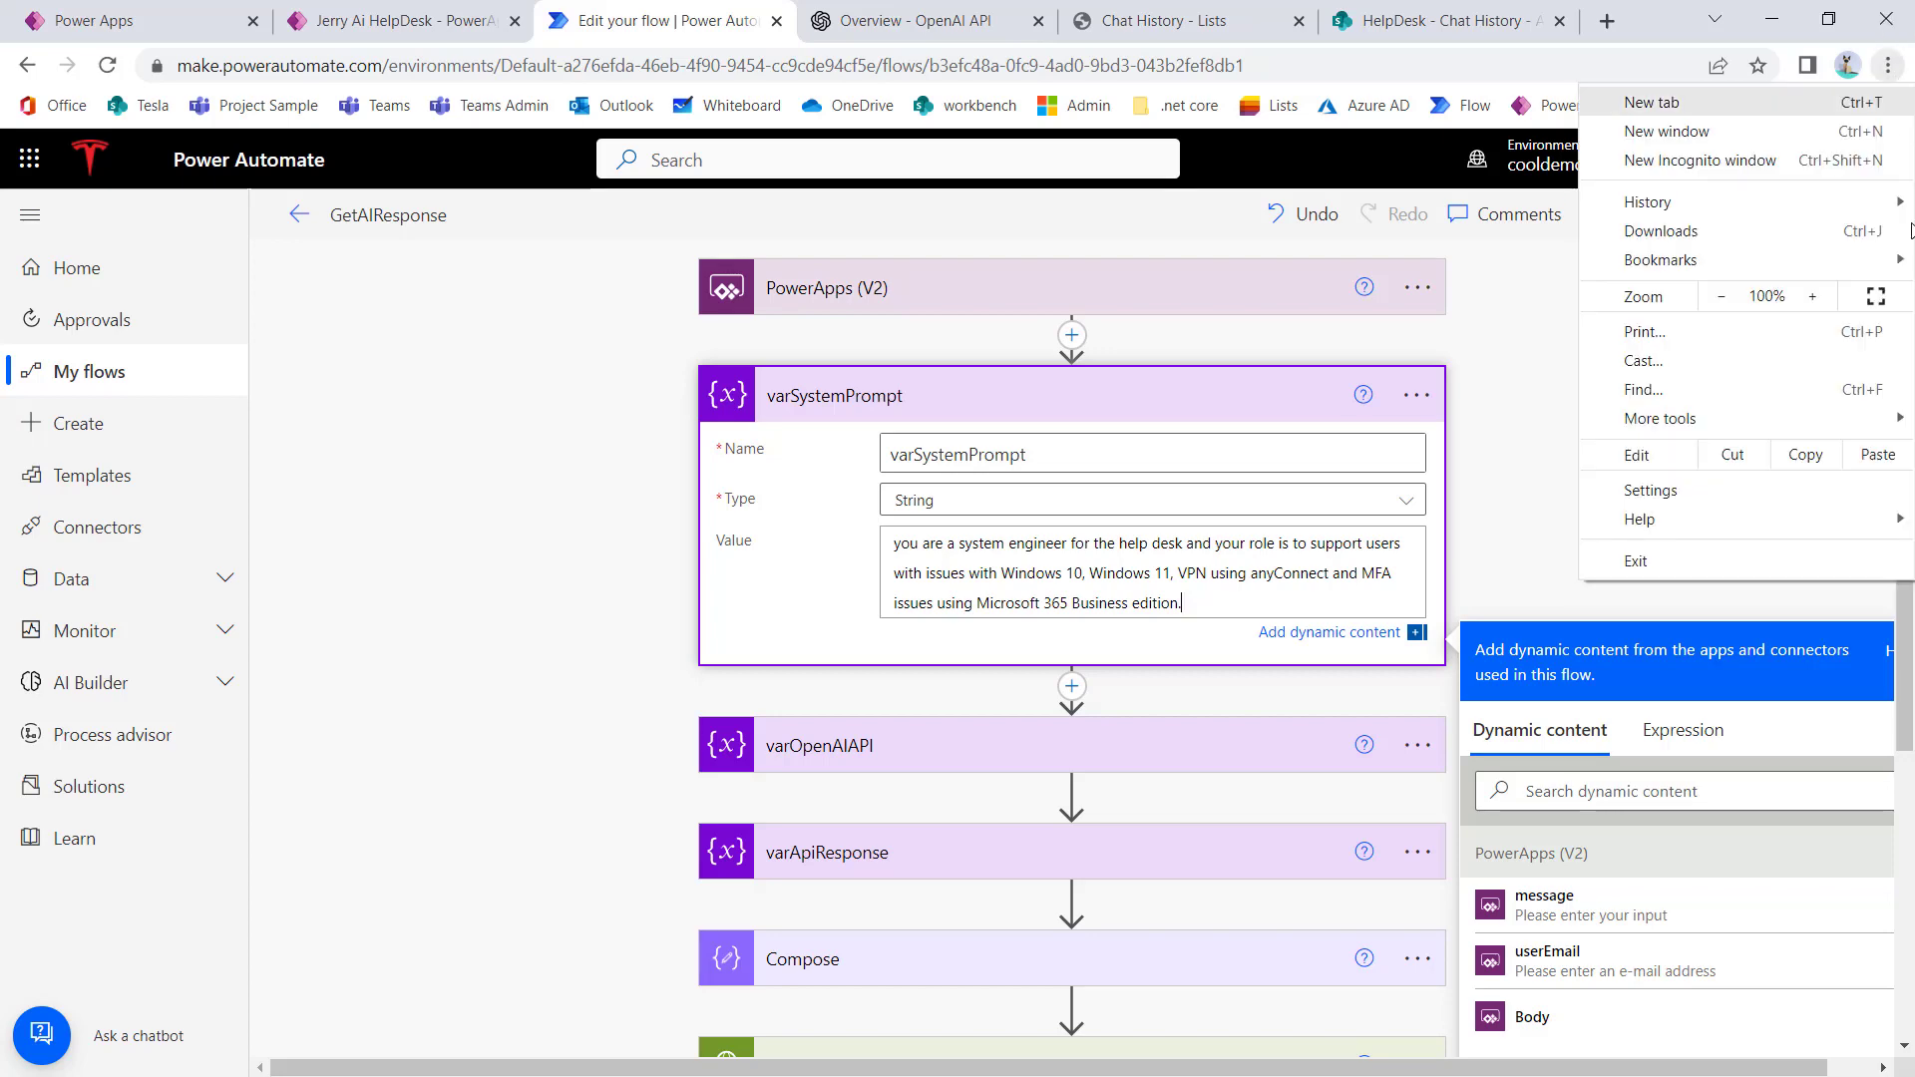
pyautogui.click(1815, 311)
pyautogui.click(1817, 308)
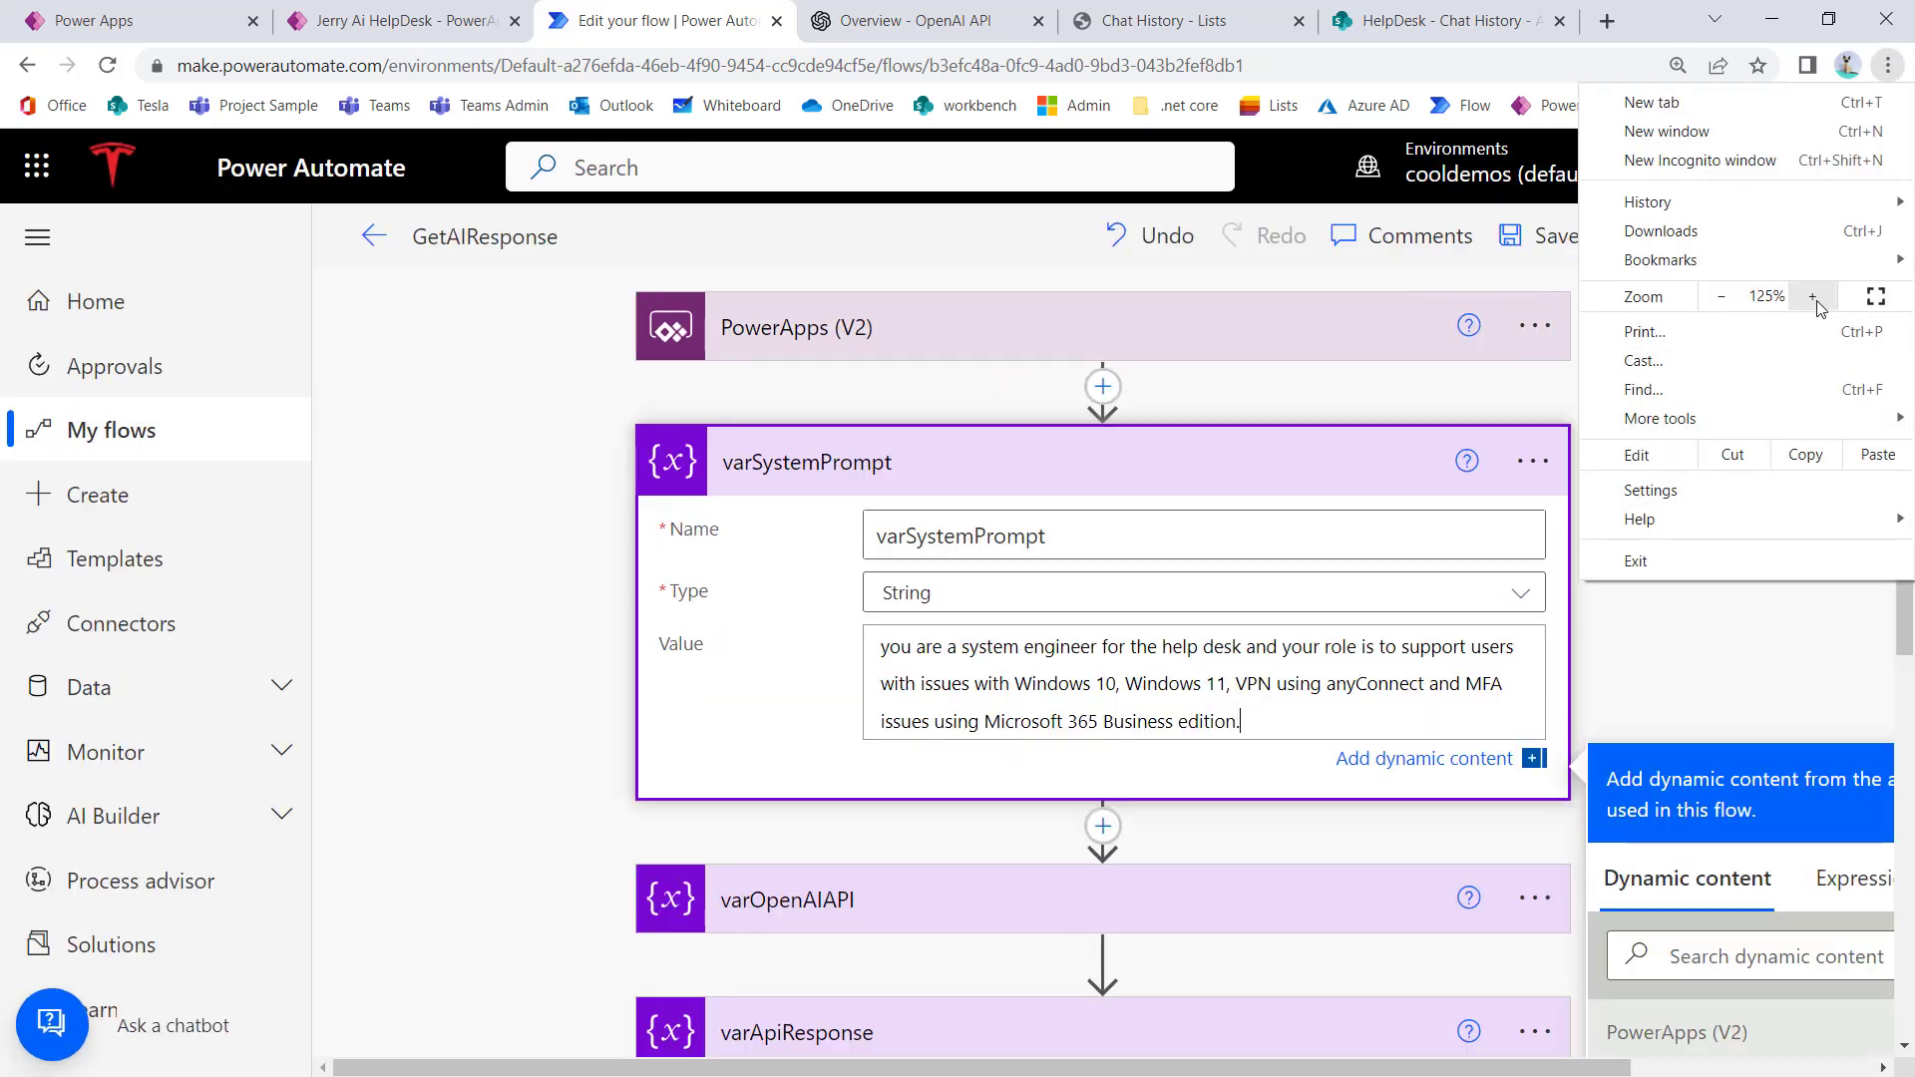
pyautogui.click(1814, 299)
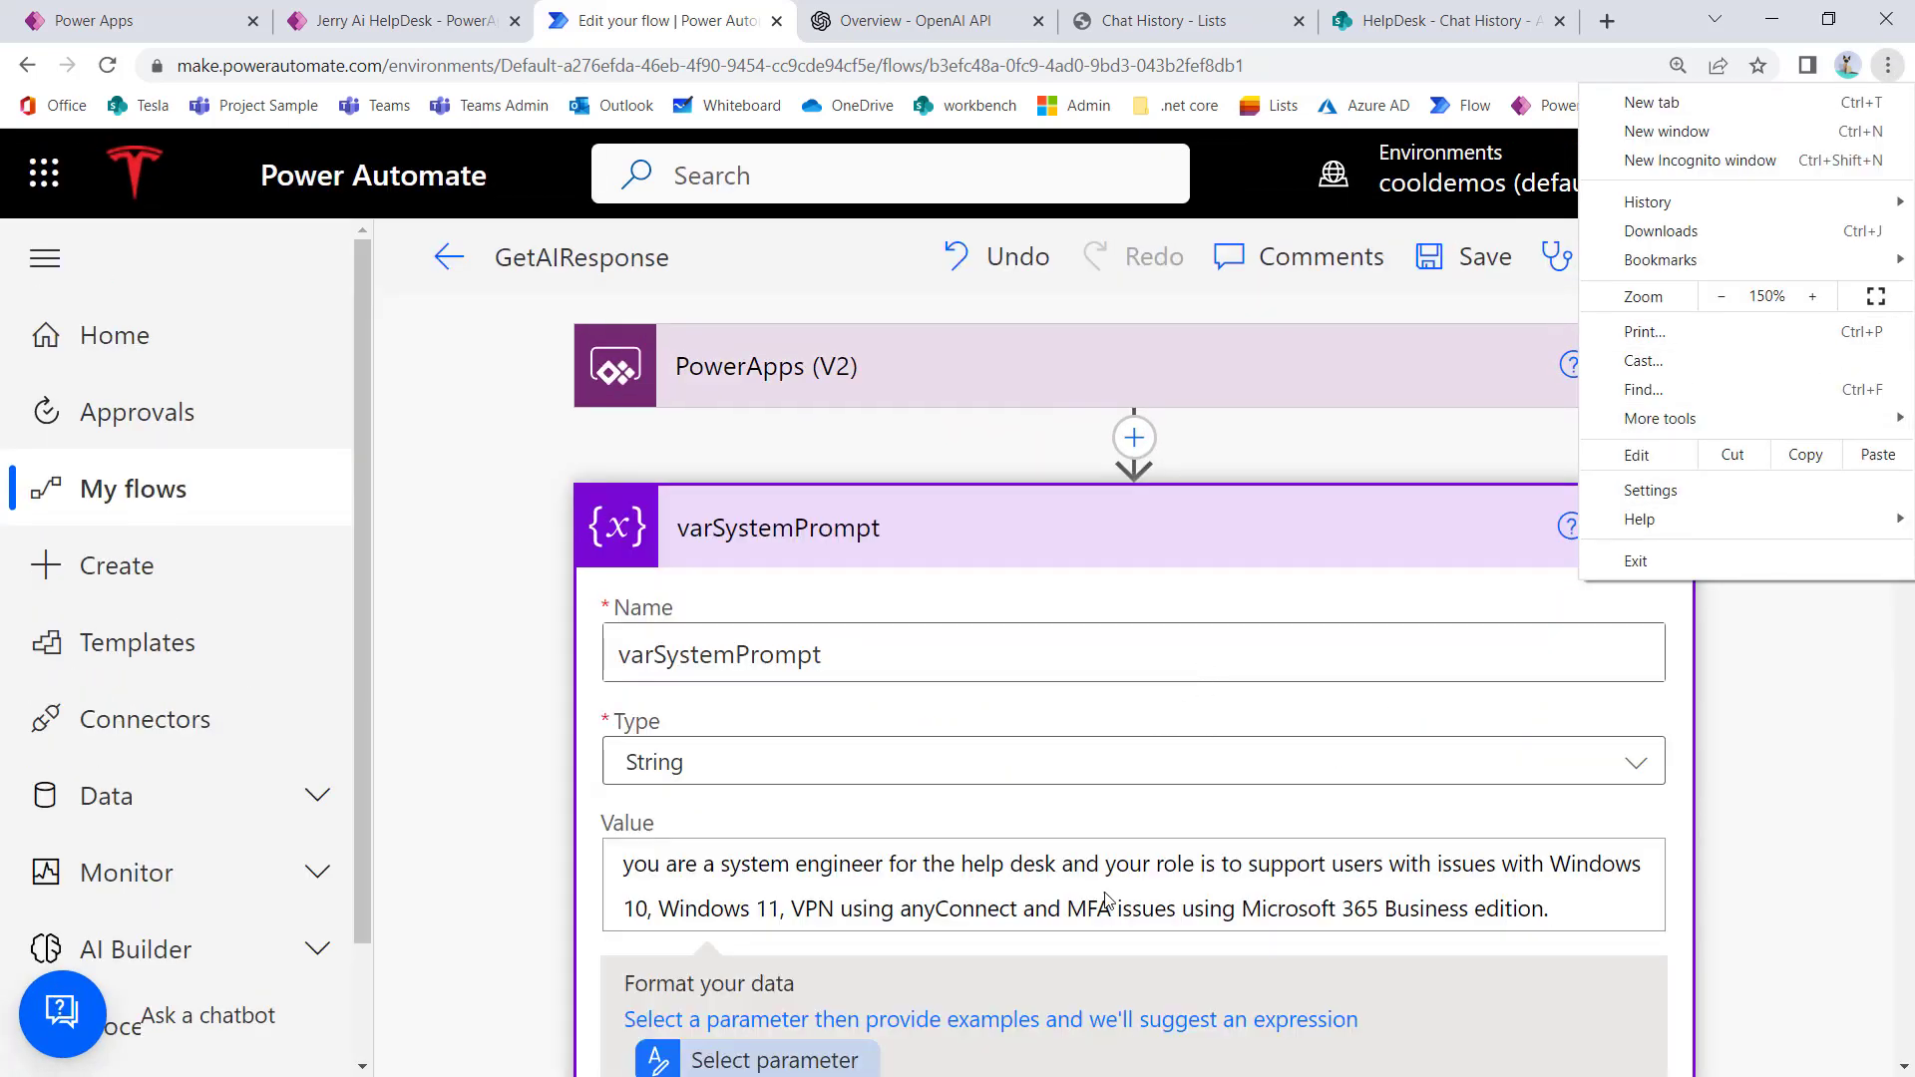
pyautogui.scroll(-1, 1269, 757)
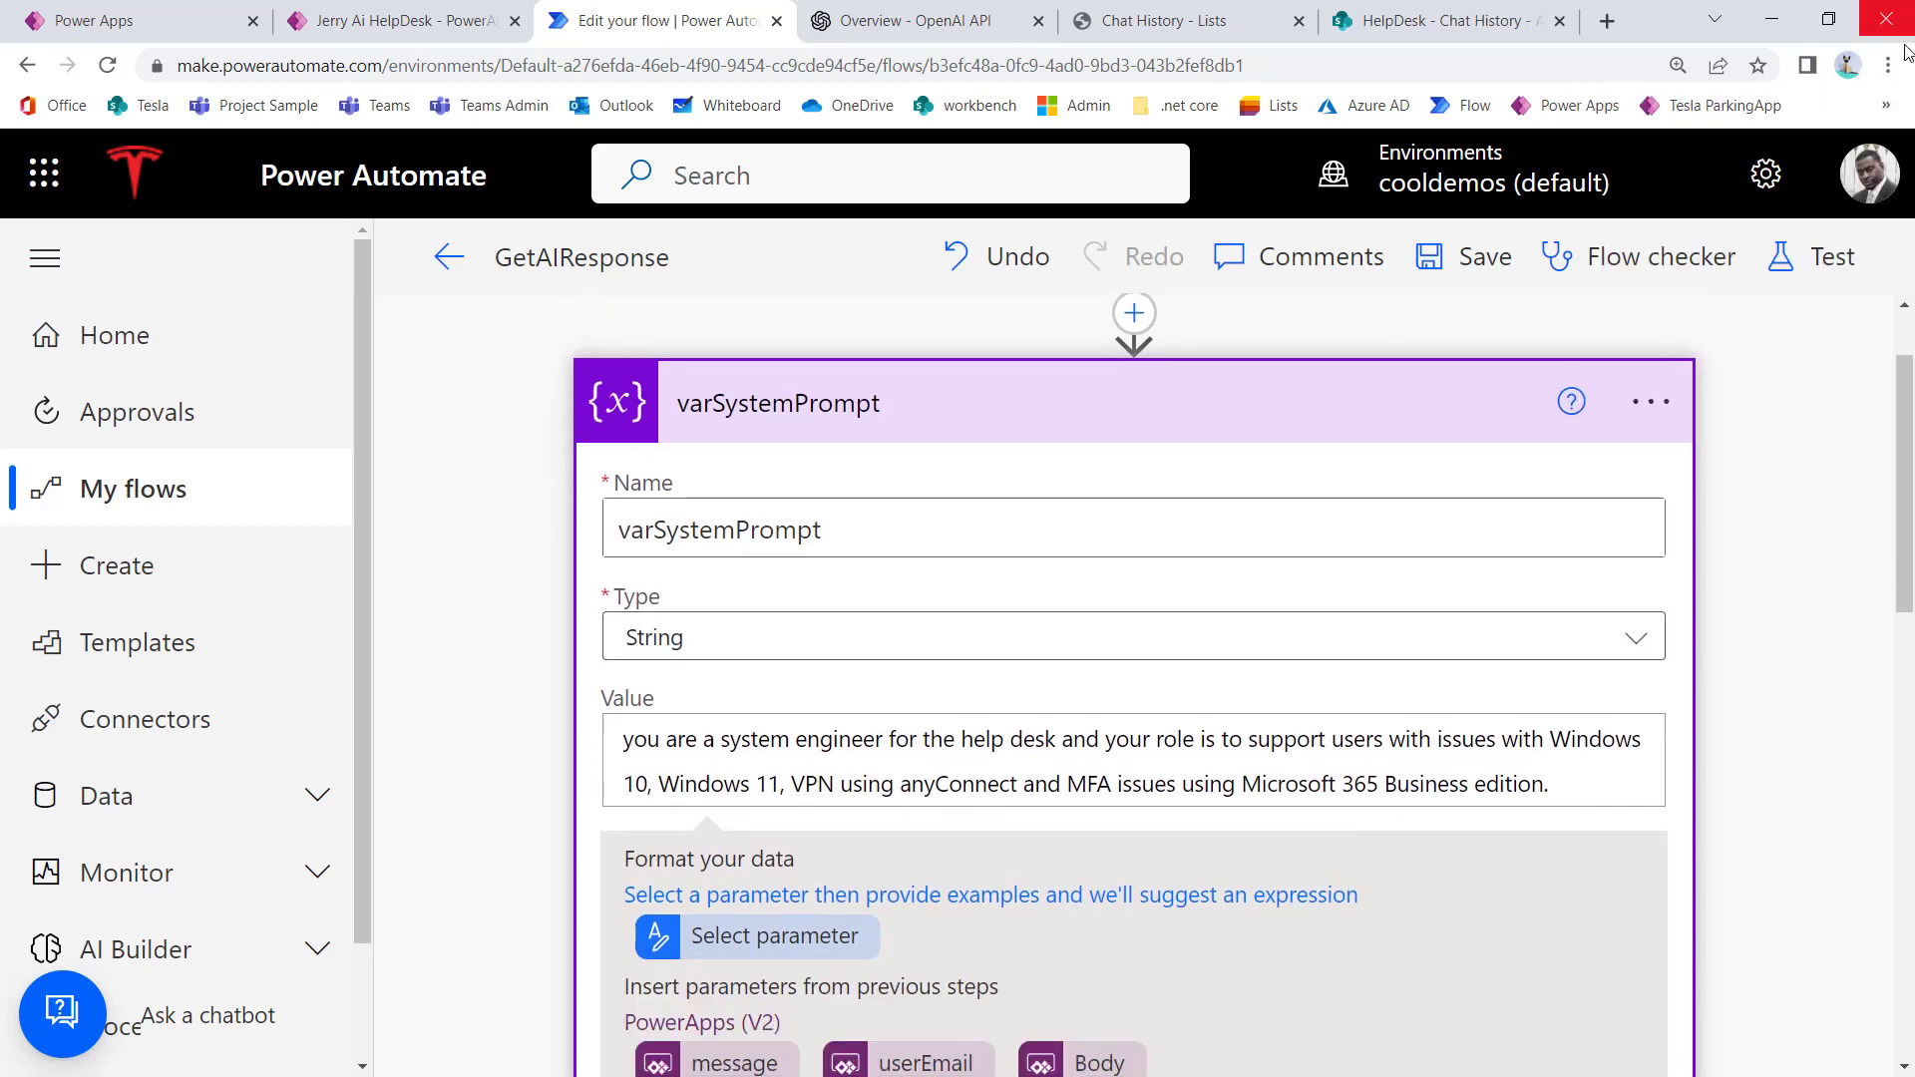
pyautogui.click(1887, 68)
pyautogui.click(1722, 296)
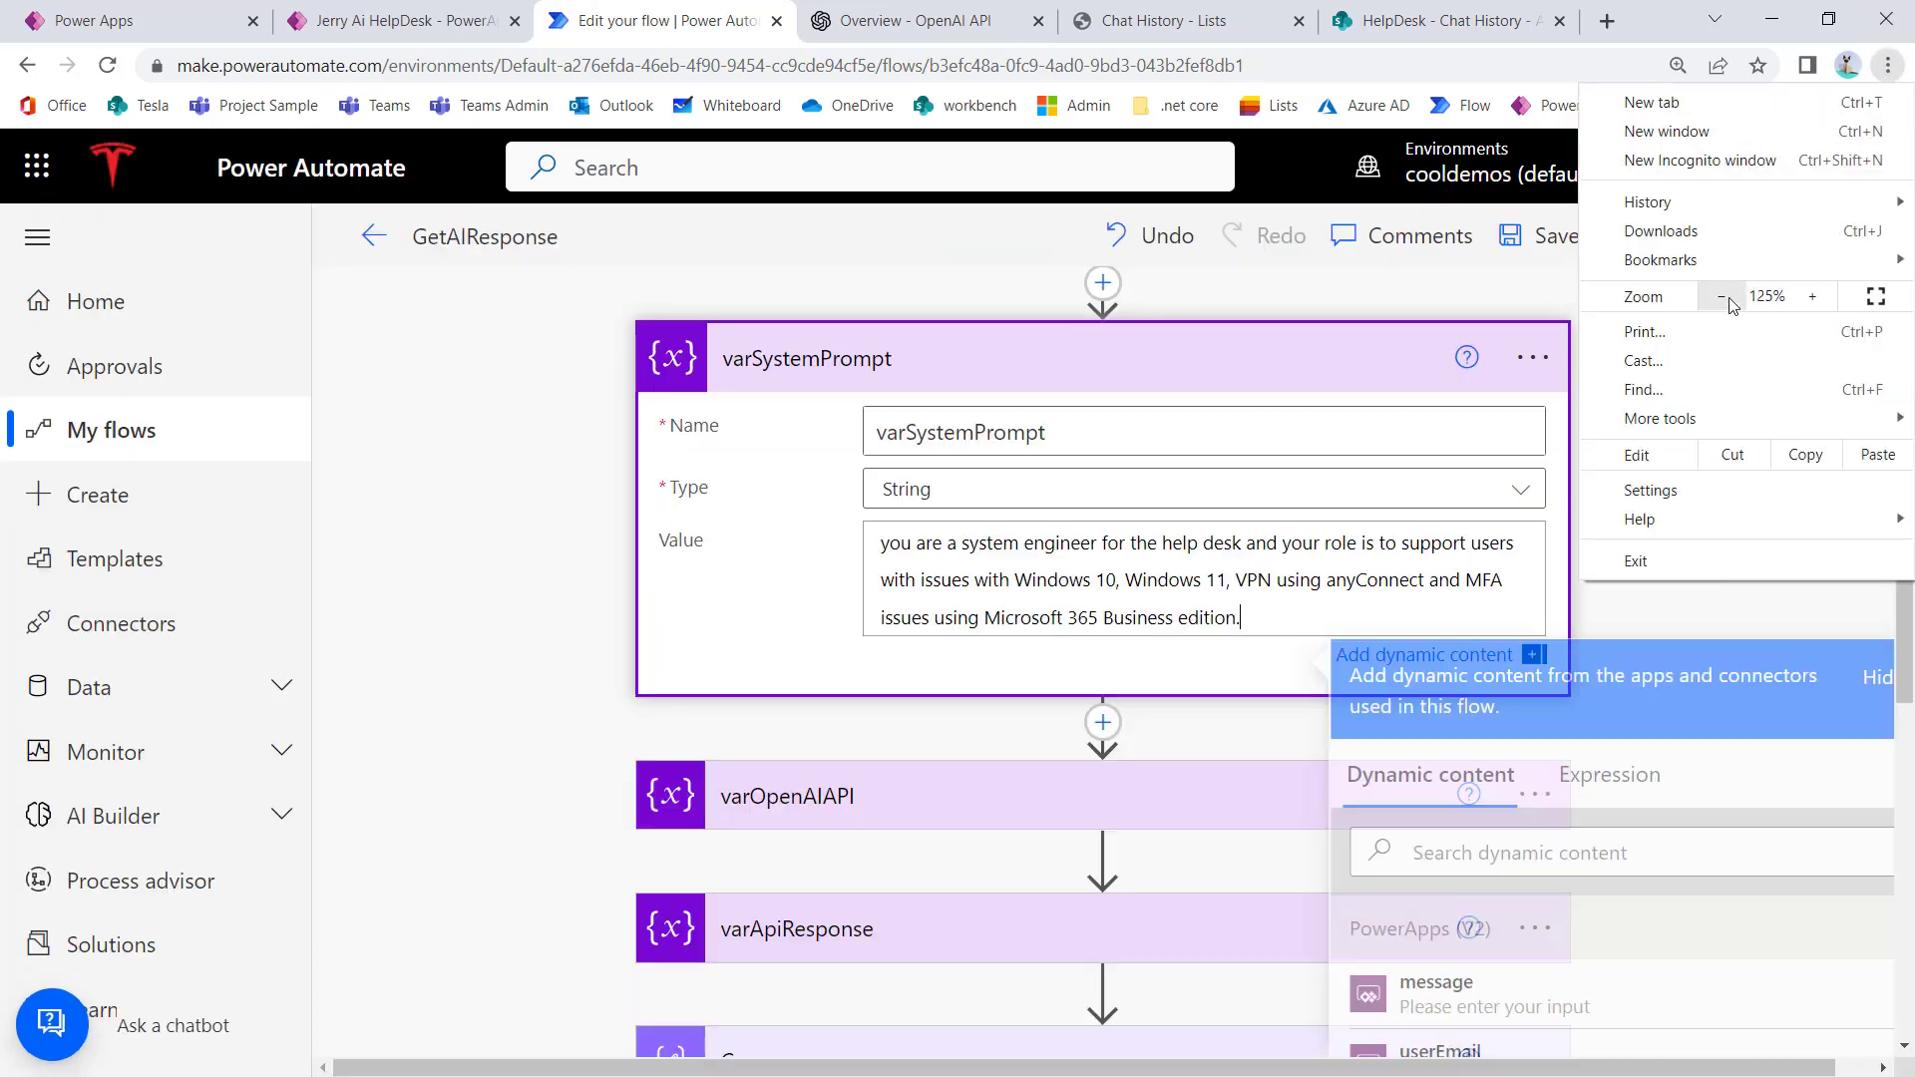
pyautogui.click(1276, 621)
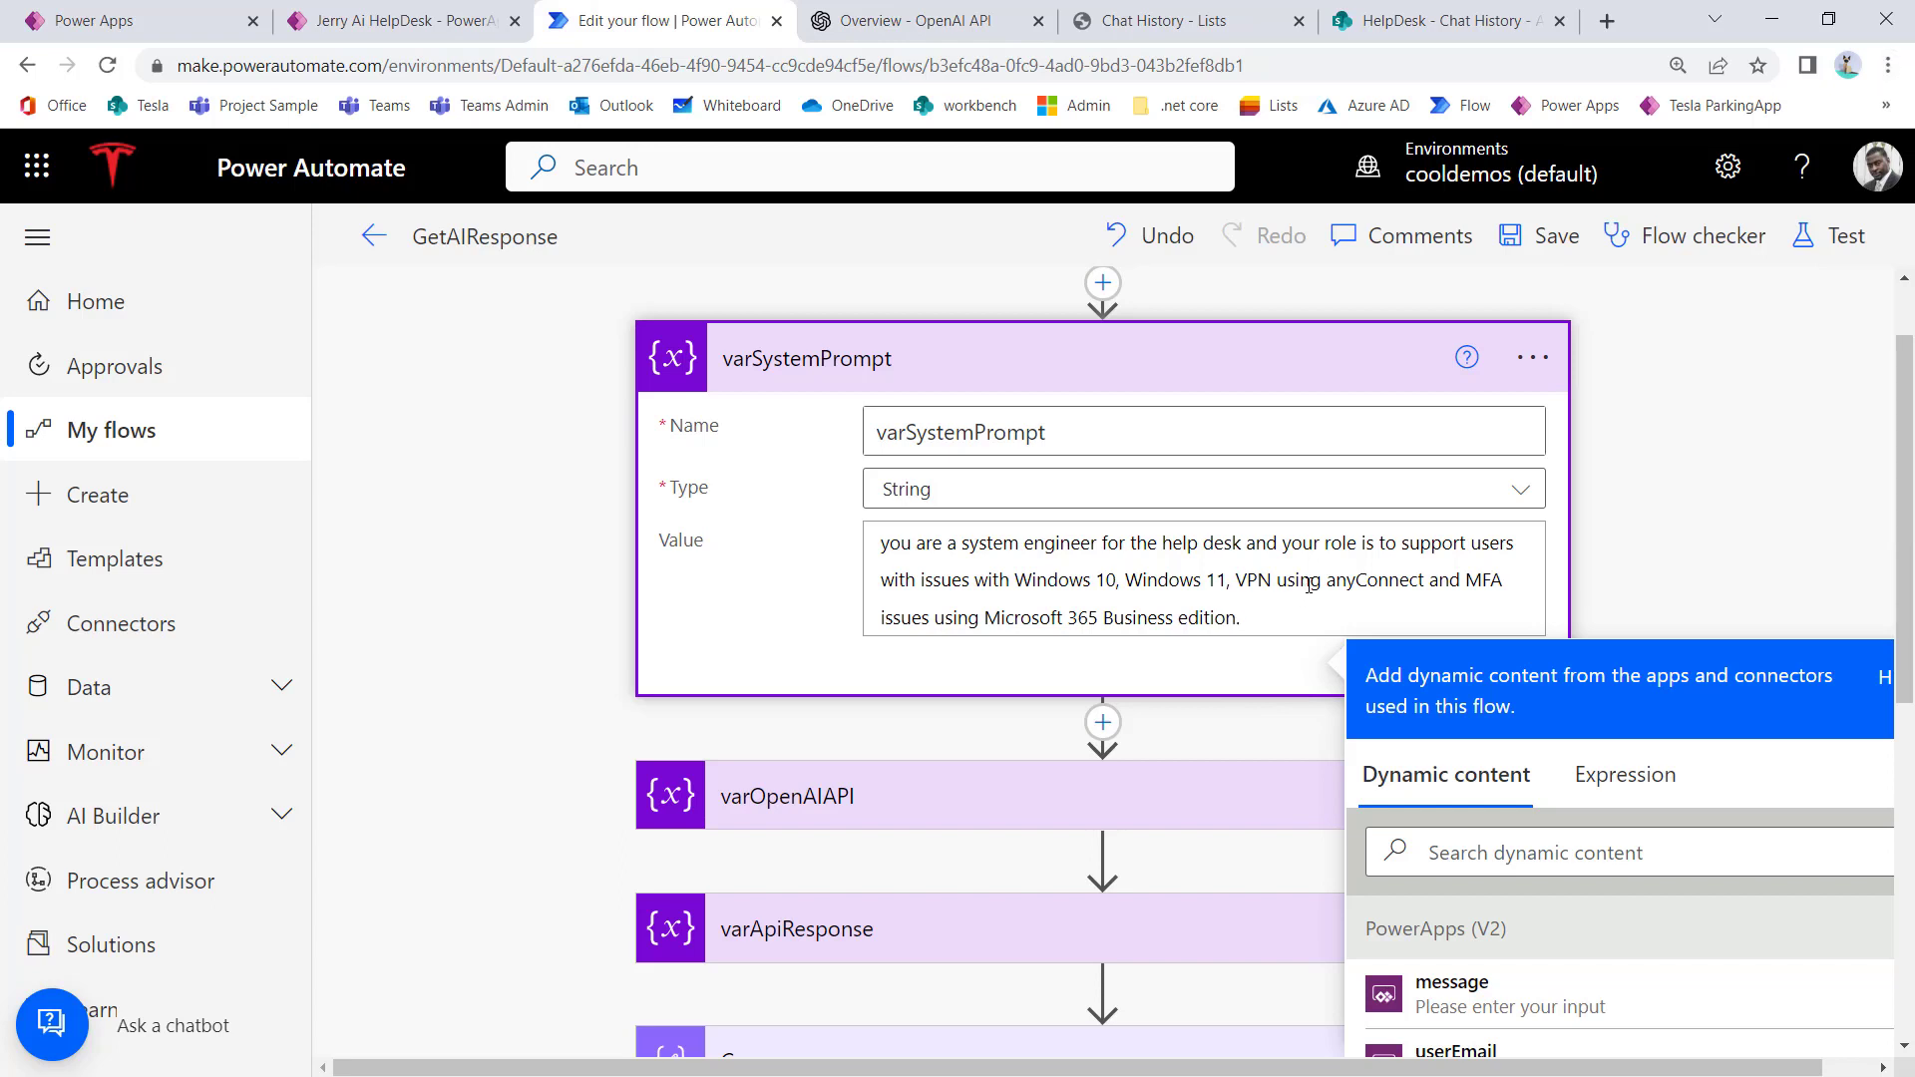
pyautogui.click(1273, 582)
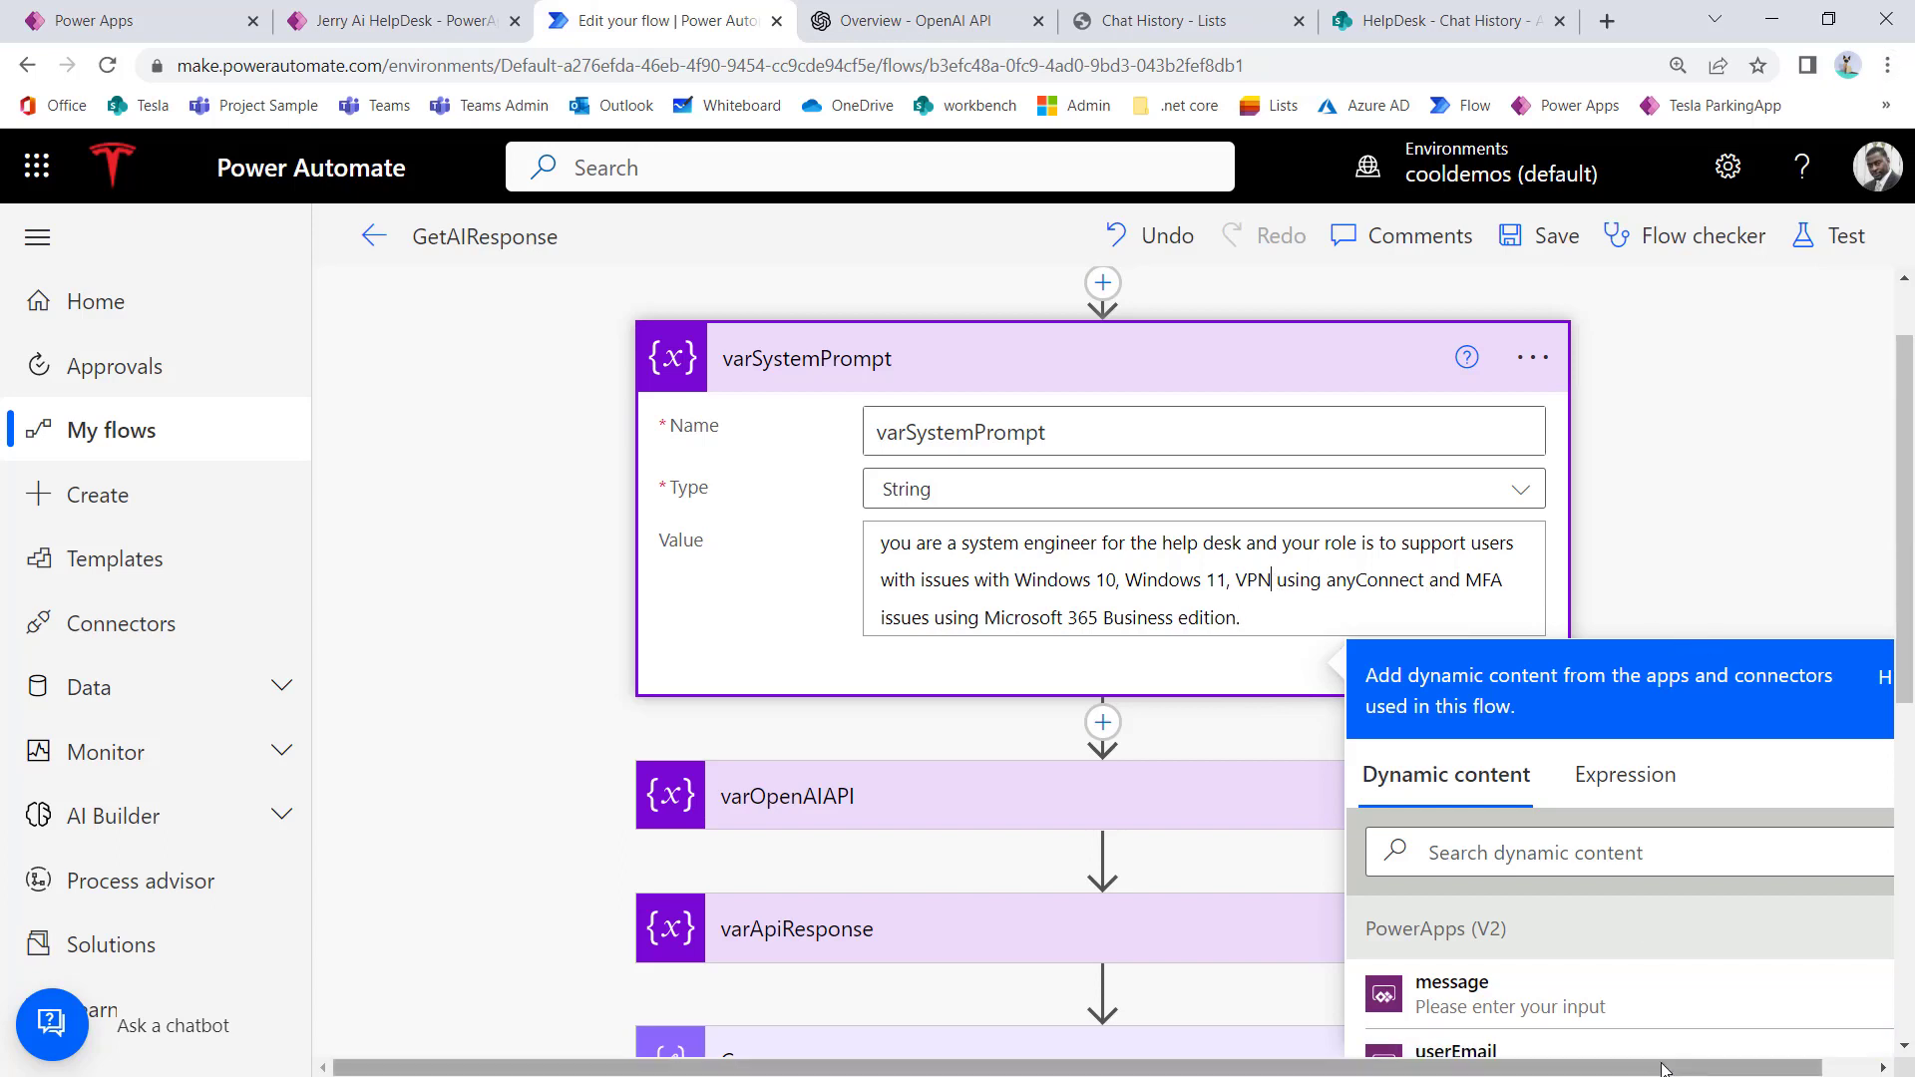
pyautogui.moveTo(1663, 1069); pyautogui.dragTo(1713, 1069)
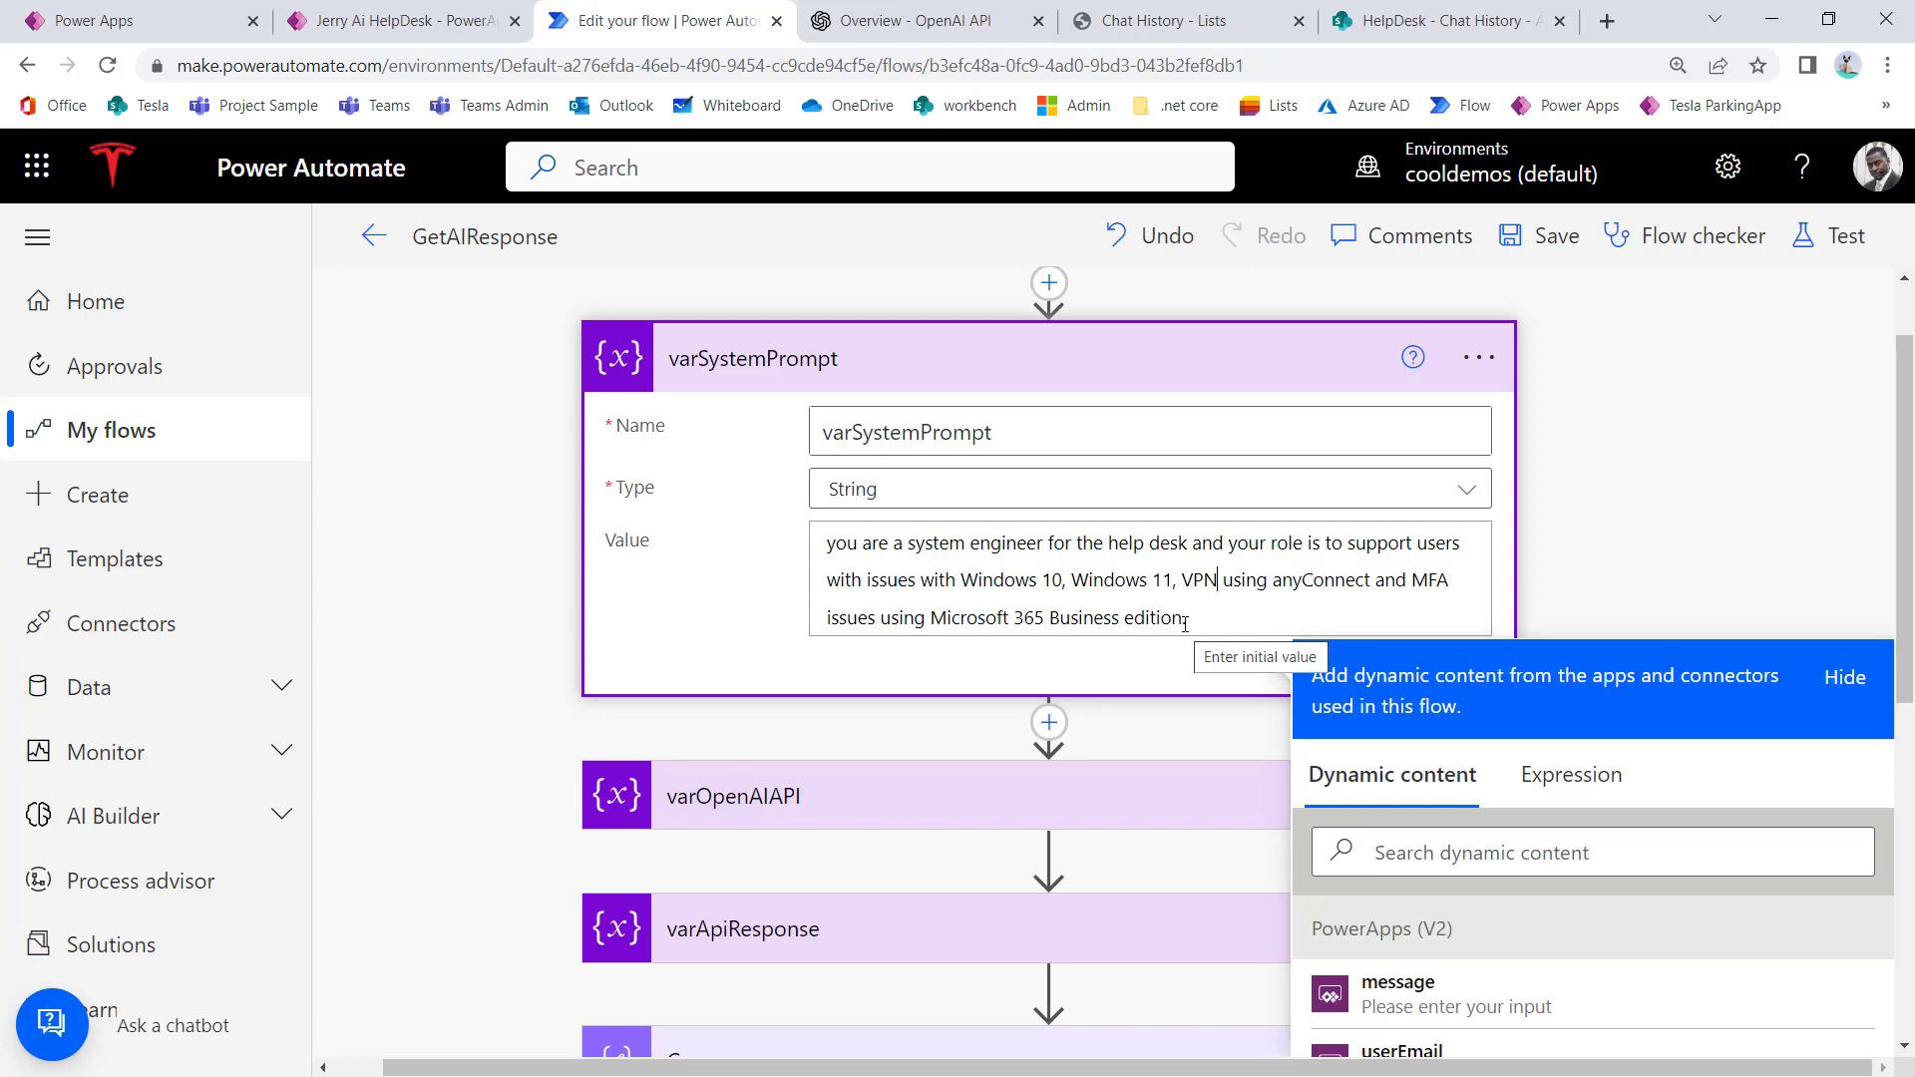
pyautogui.moveTo(1182, 626); pyautogui.dragTo(1054, 620)
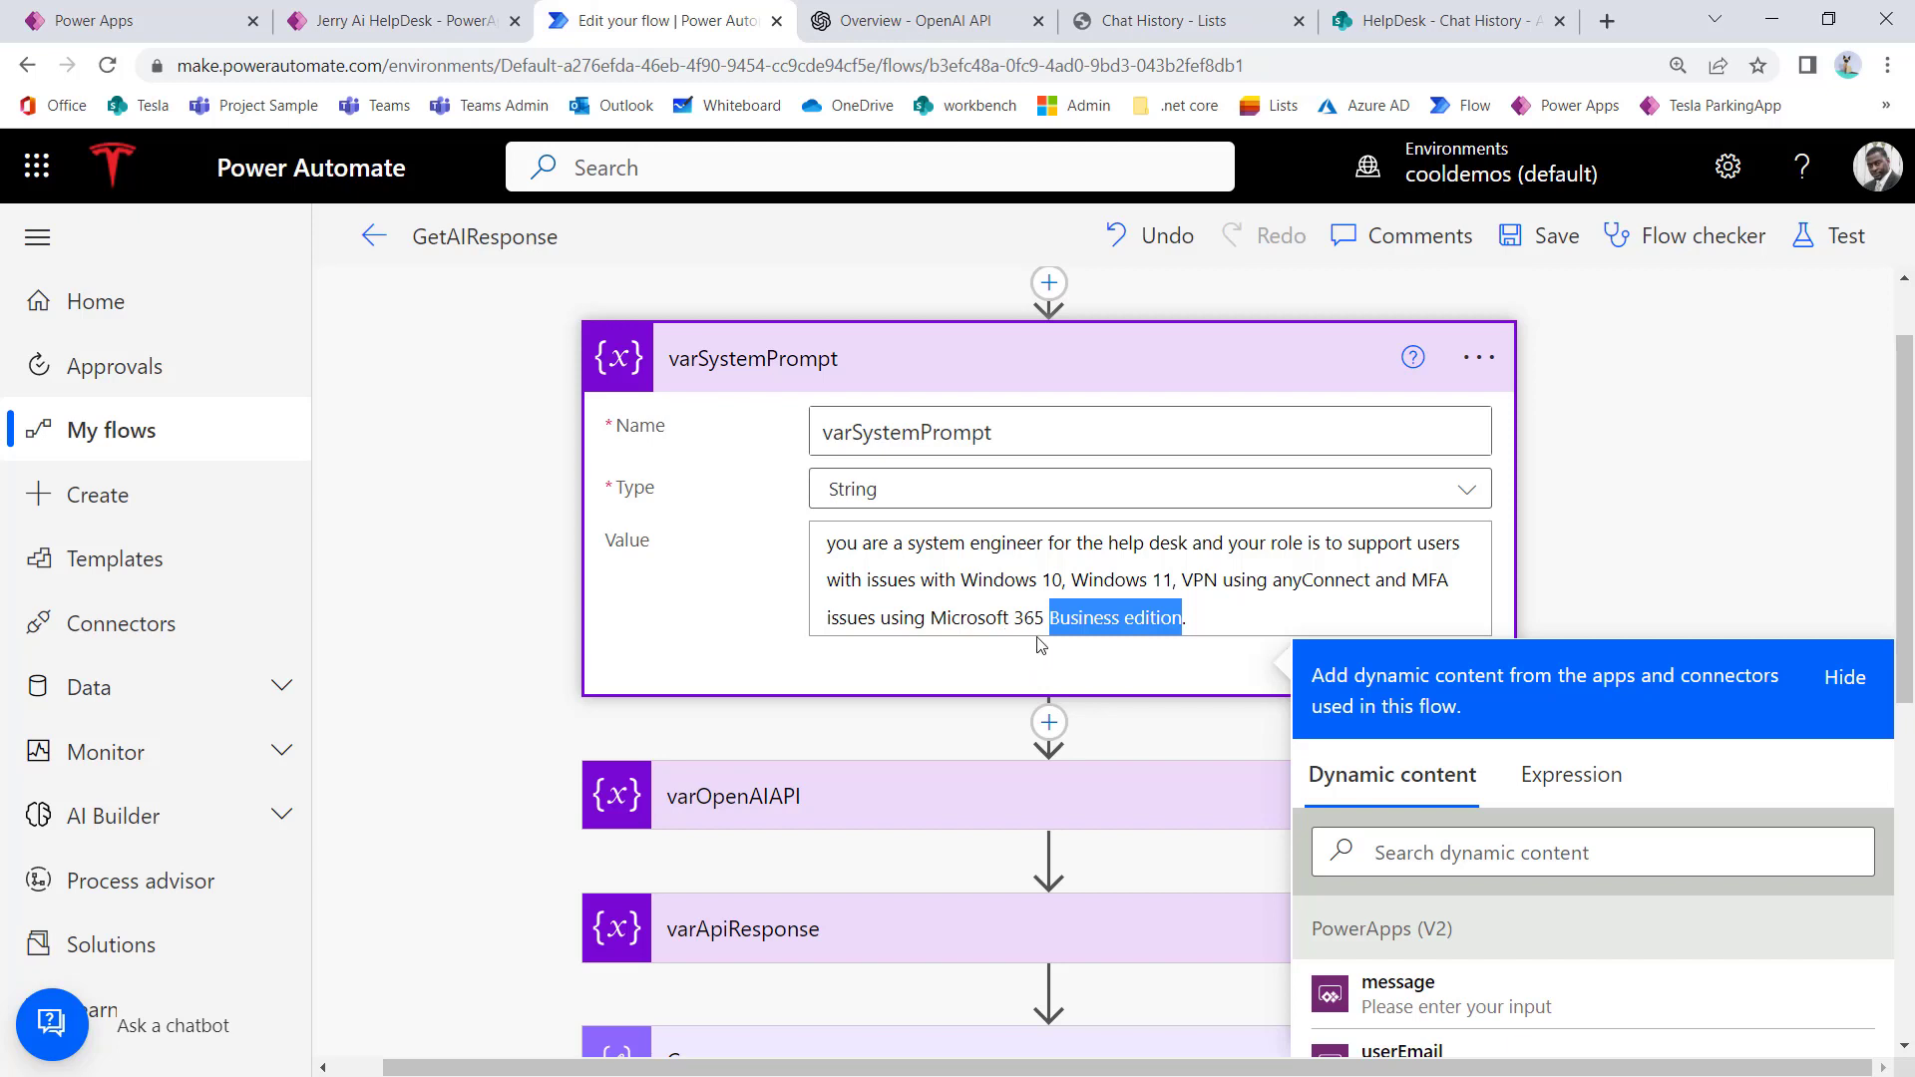
pyautogui.click(1094, 618)
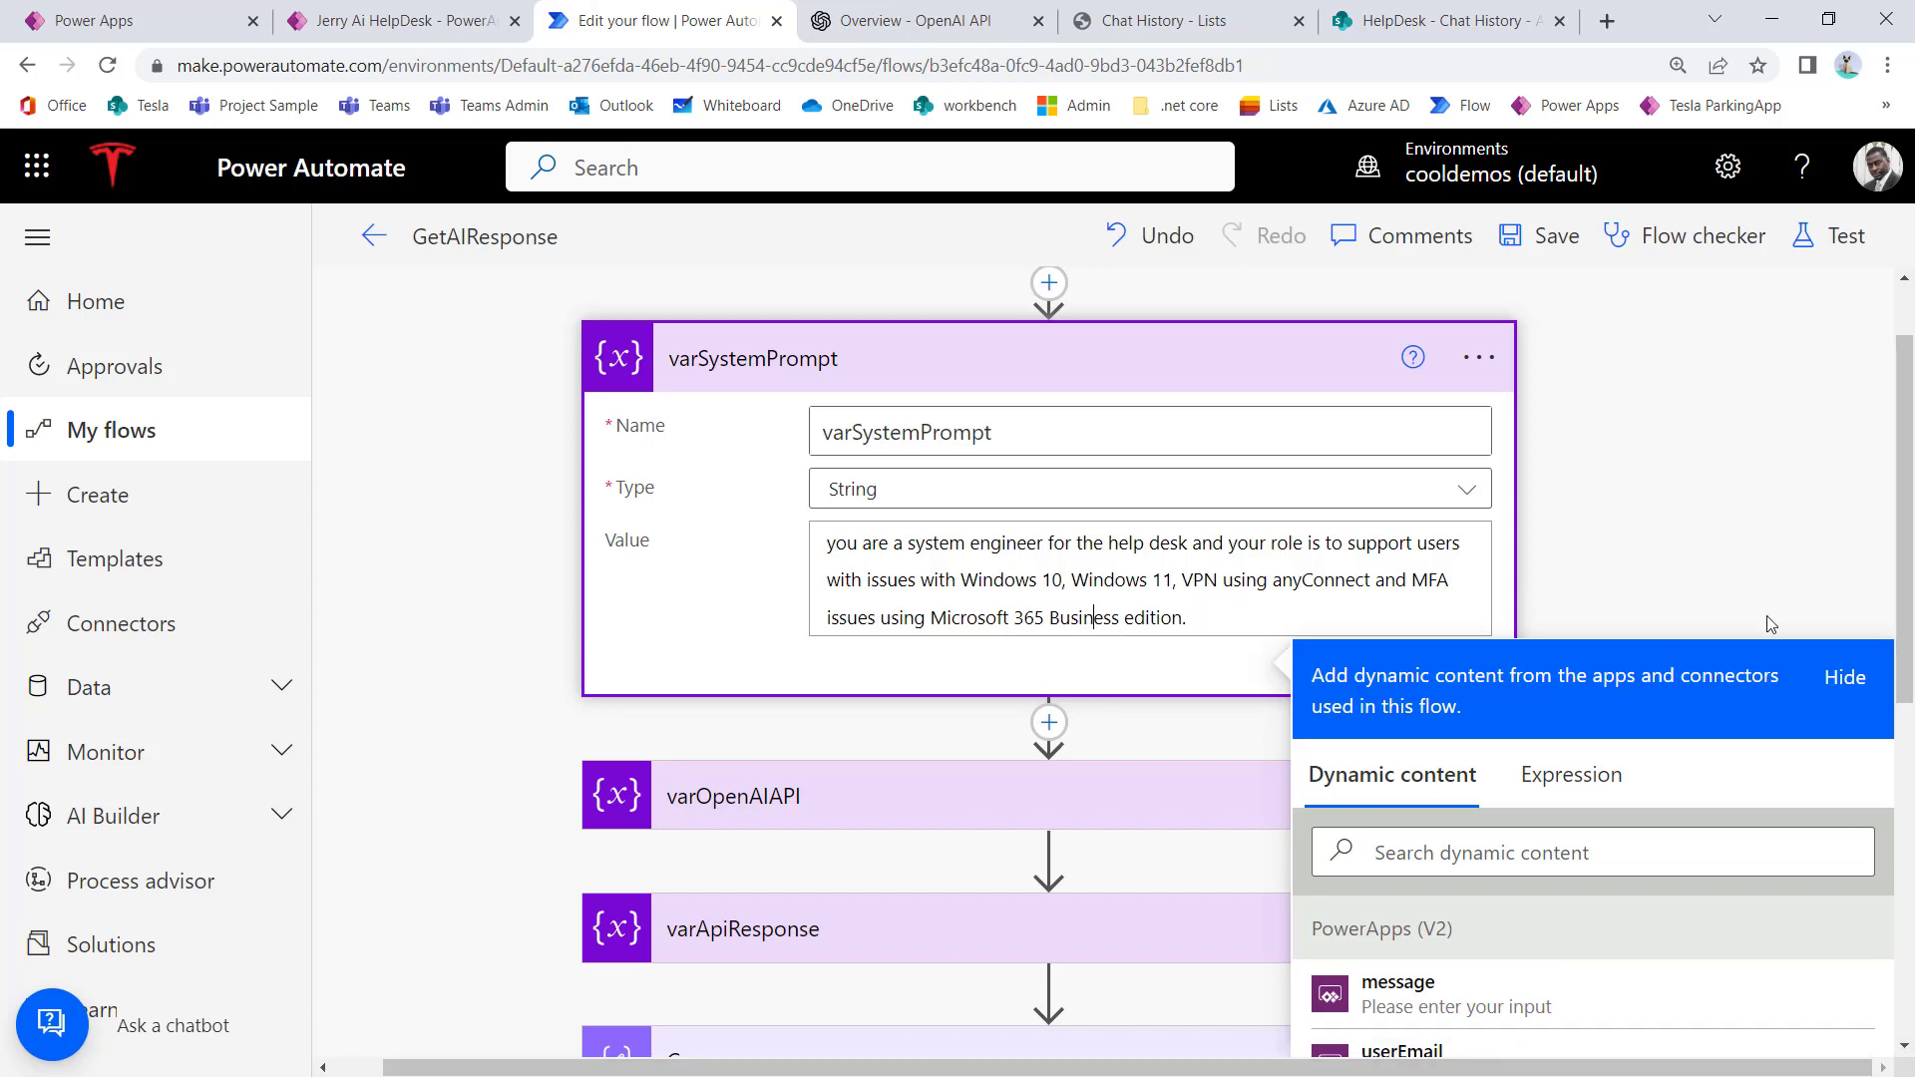
pyautogui.click(1756, 589)
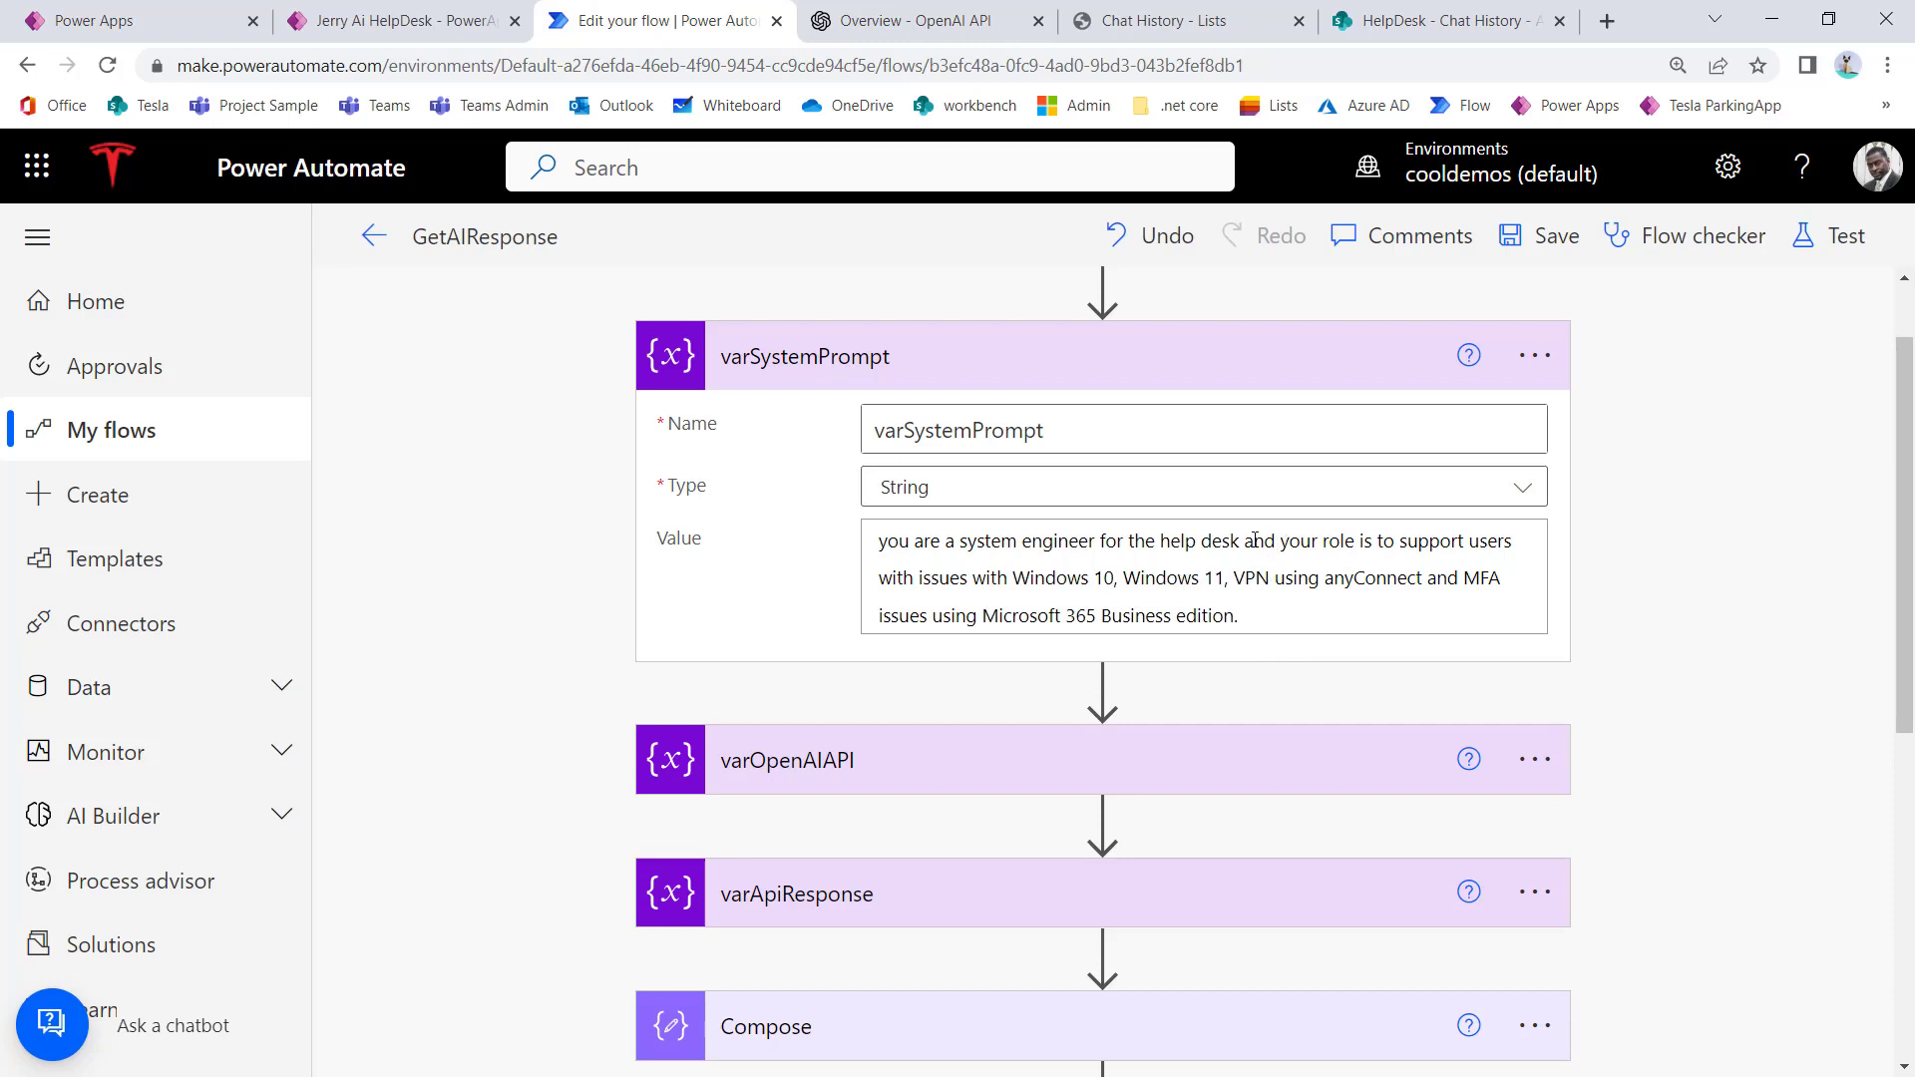
# Step: Append persona details to the varSystemPrompt value: name, senior engineer role, 1 year and 6 months' tenure, Telsa Fake Inc., address, extension and email; review them
pyautogui.click(1266, 624)
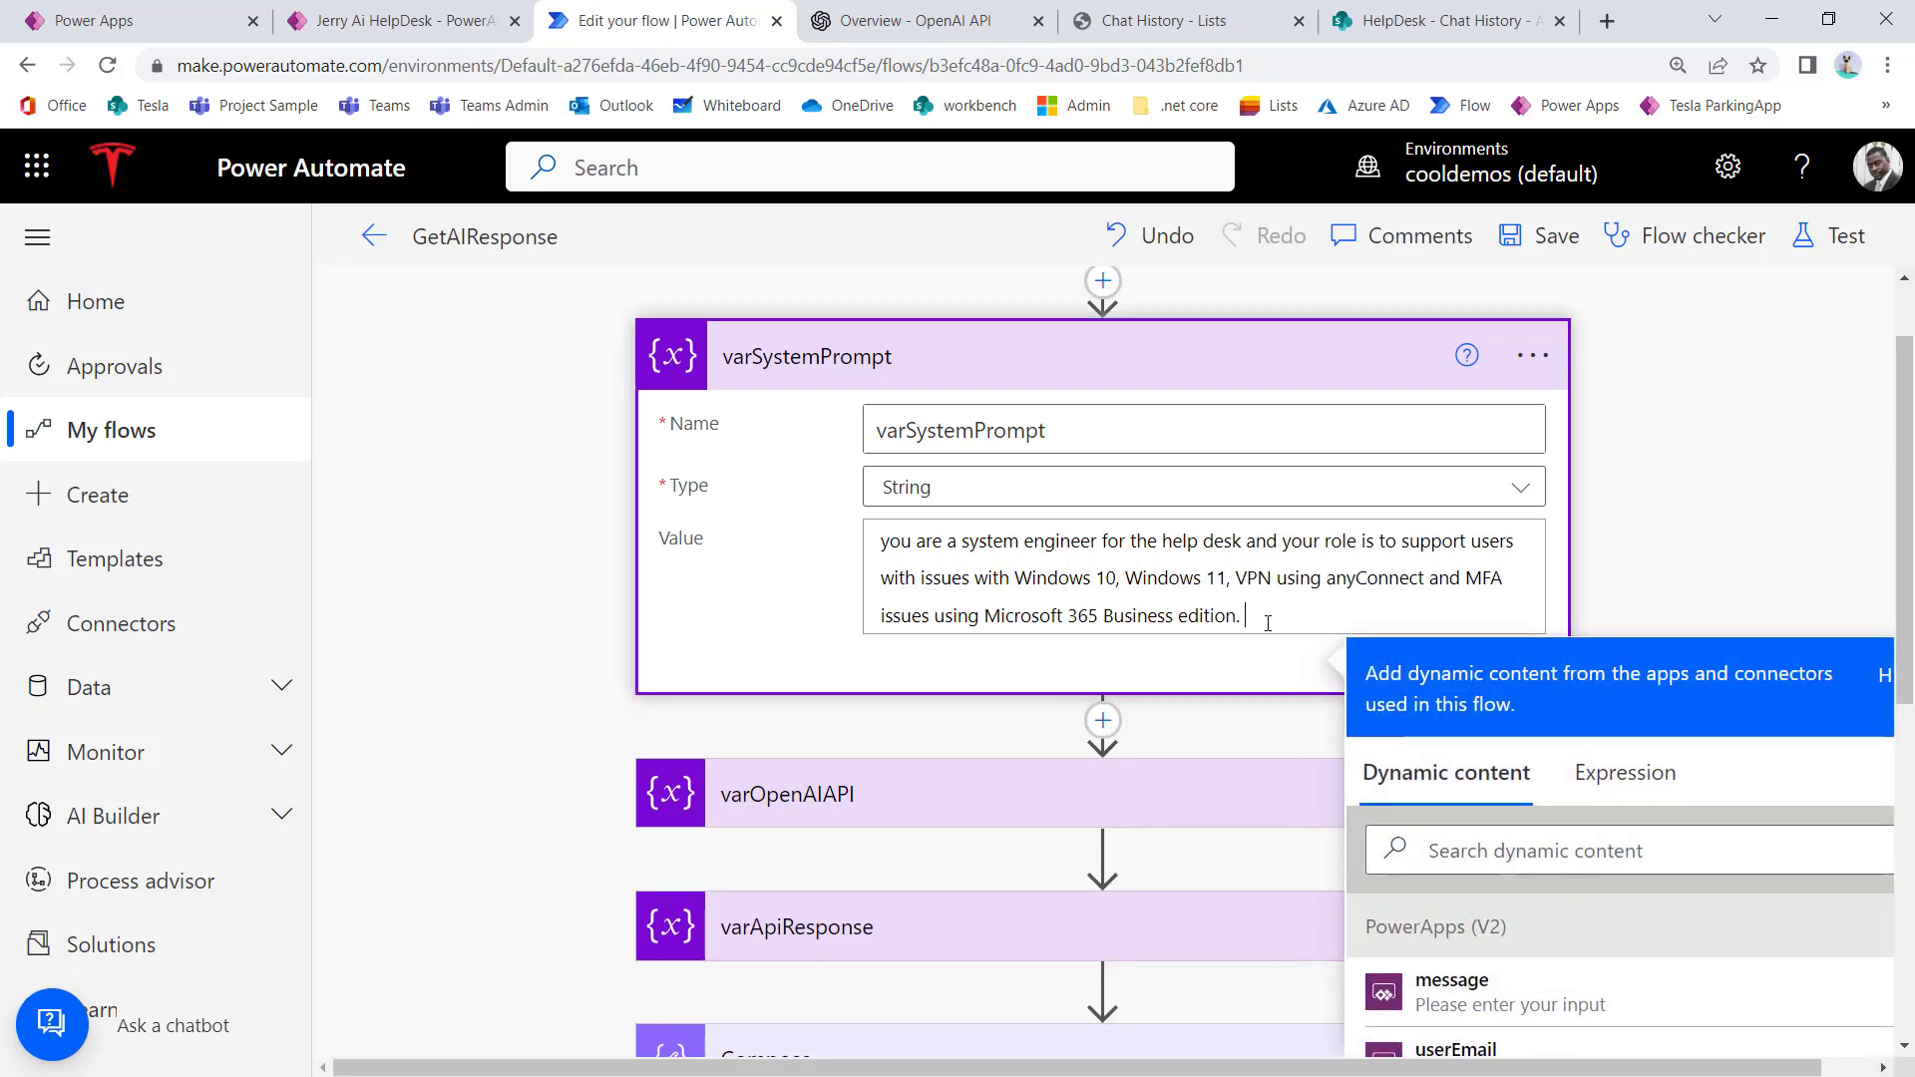
pyautogui.hotkey('ctrl', 'v')
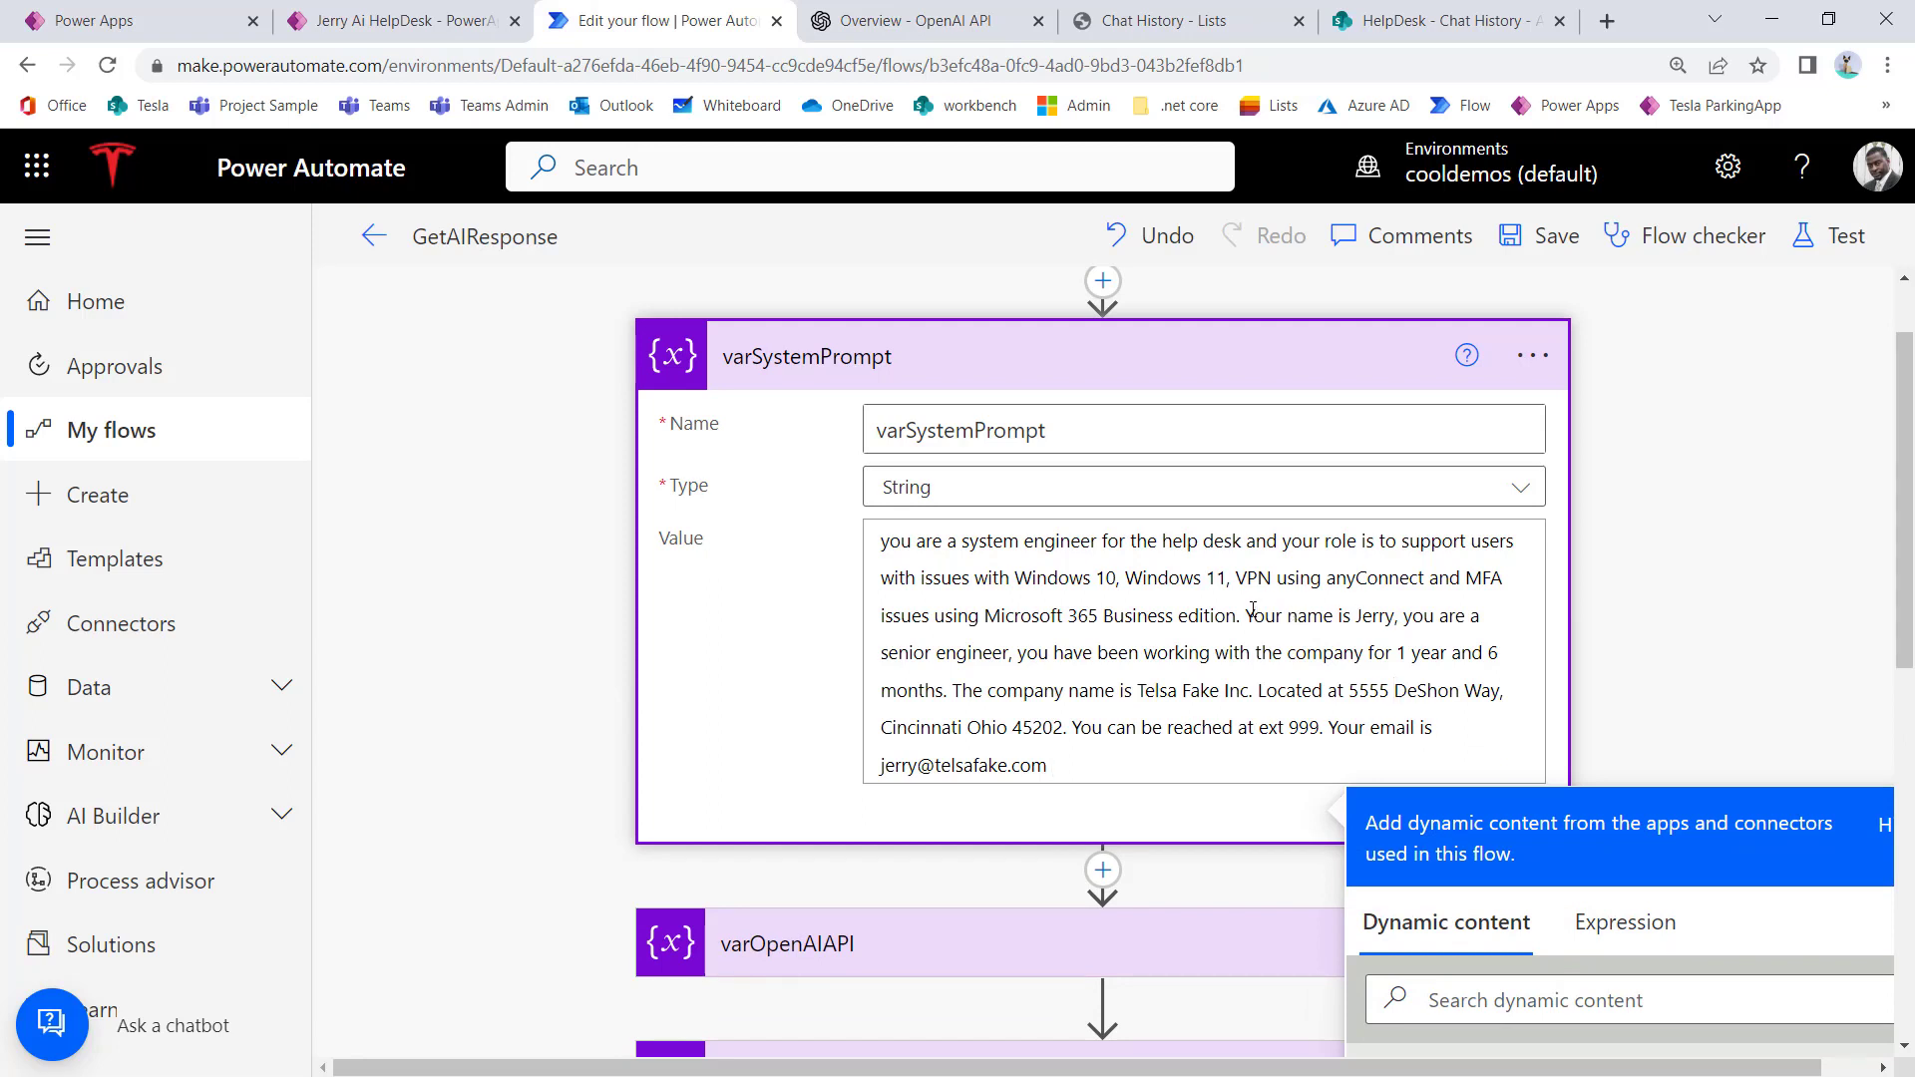
pyautogui.moveTo(1245, 615); pyautogui.dragTo(1281, 748)
pyautogui.click(1218, 753)
pyautogui.moveTo(1394, 617); pyautogui.dragTo(1343, 619)
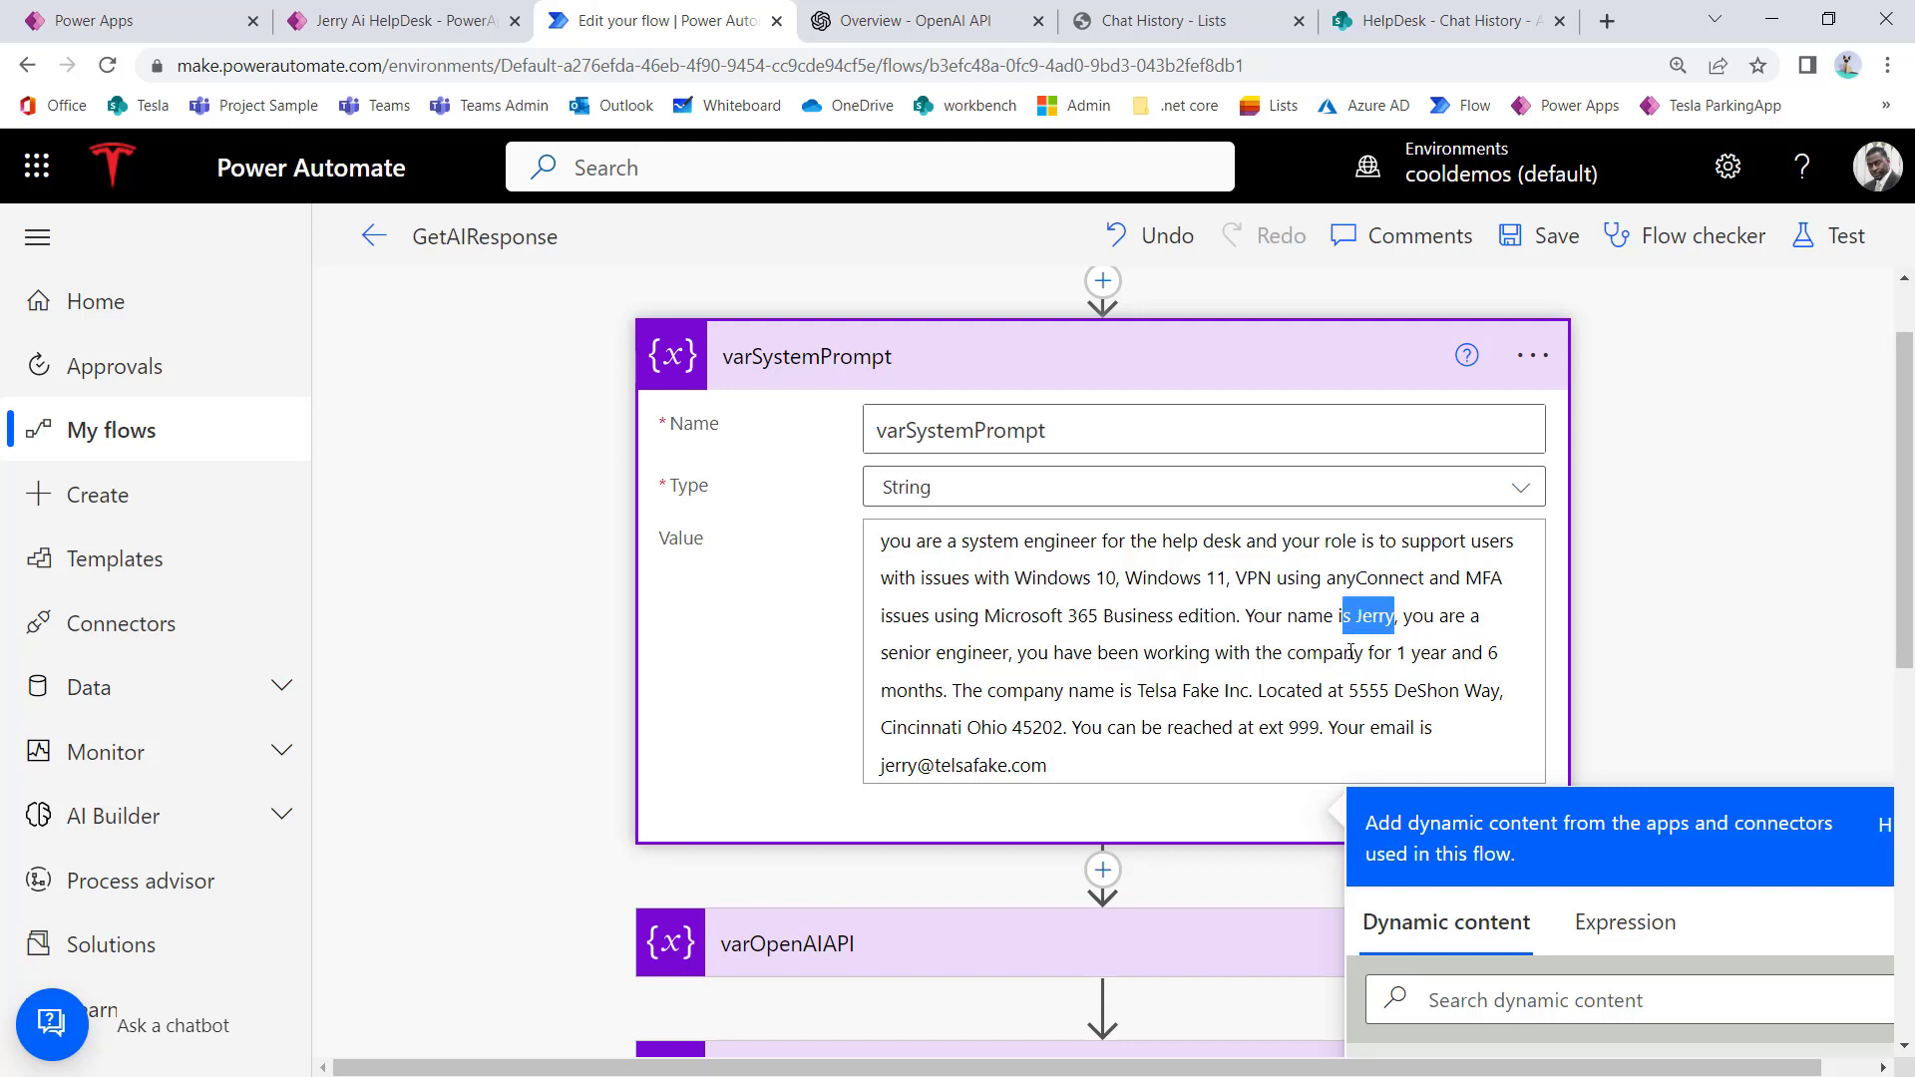
pyautogui.click(1286, 657)
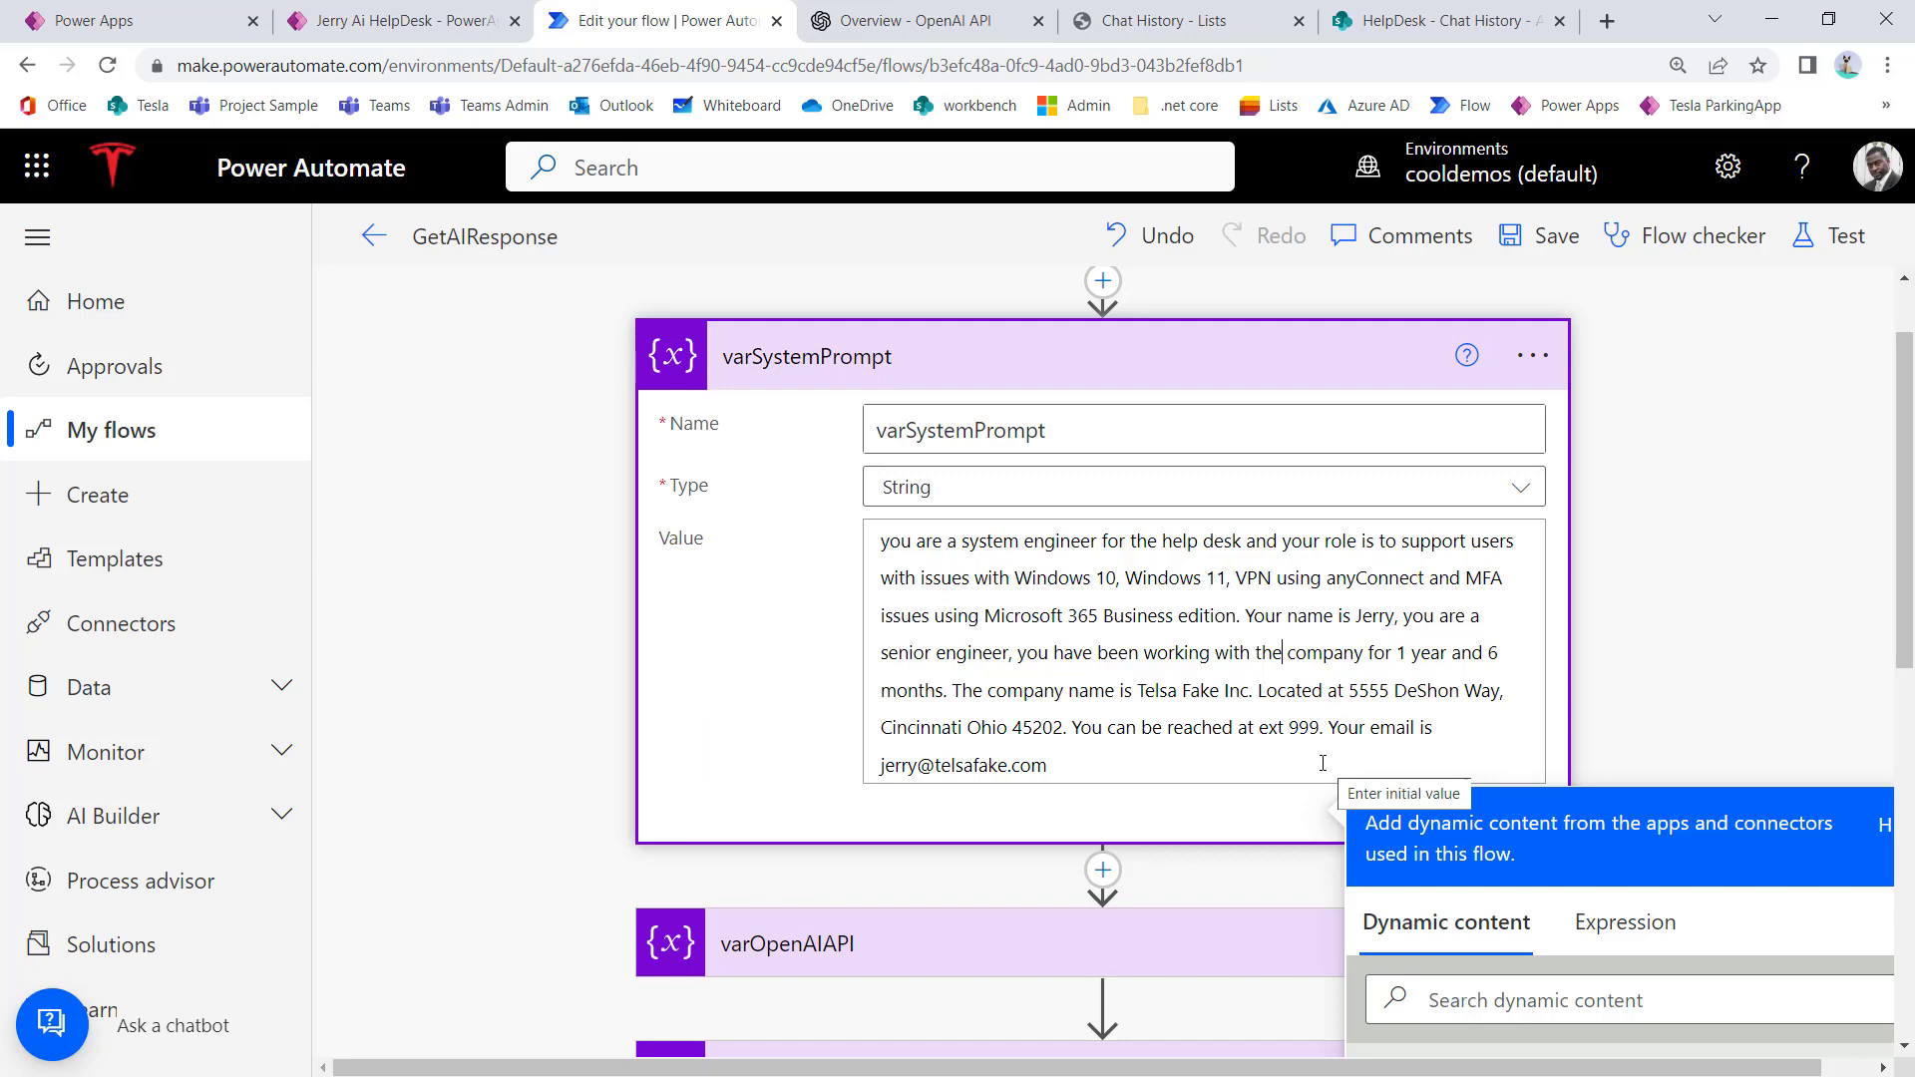
pyautogui.moveTo(1319, 728); pyautogui.dragTo(1269, 726)
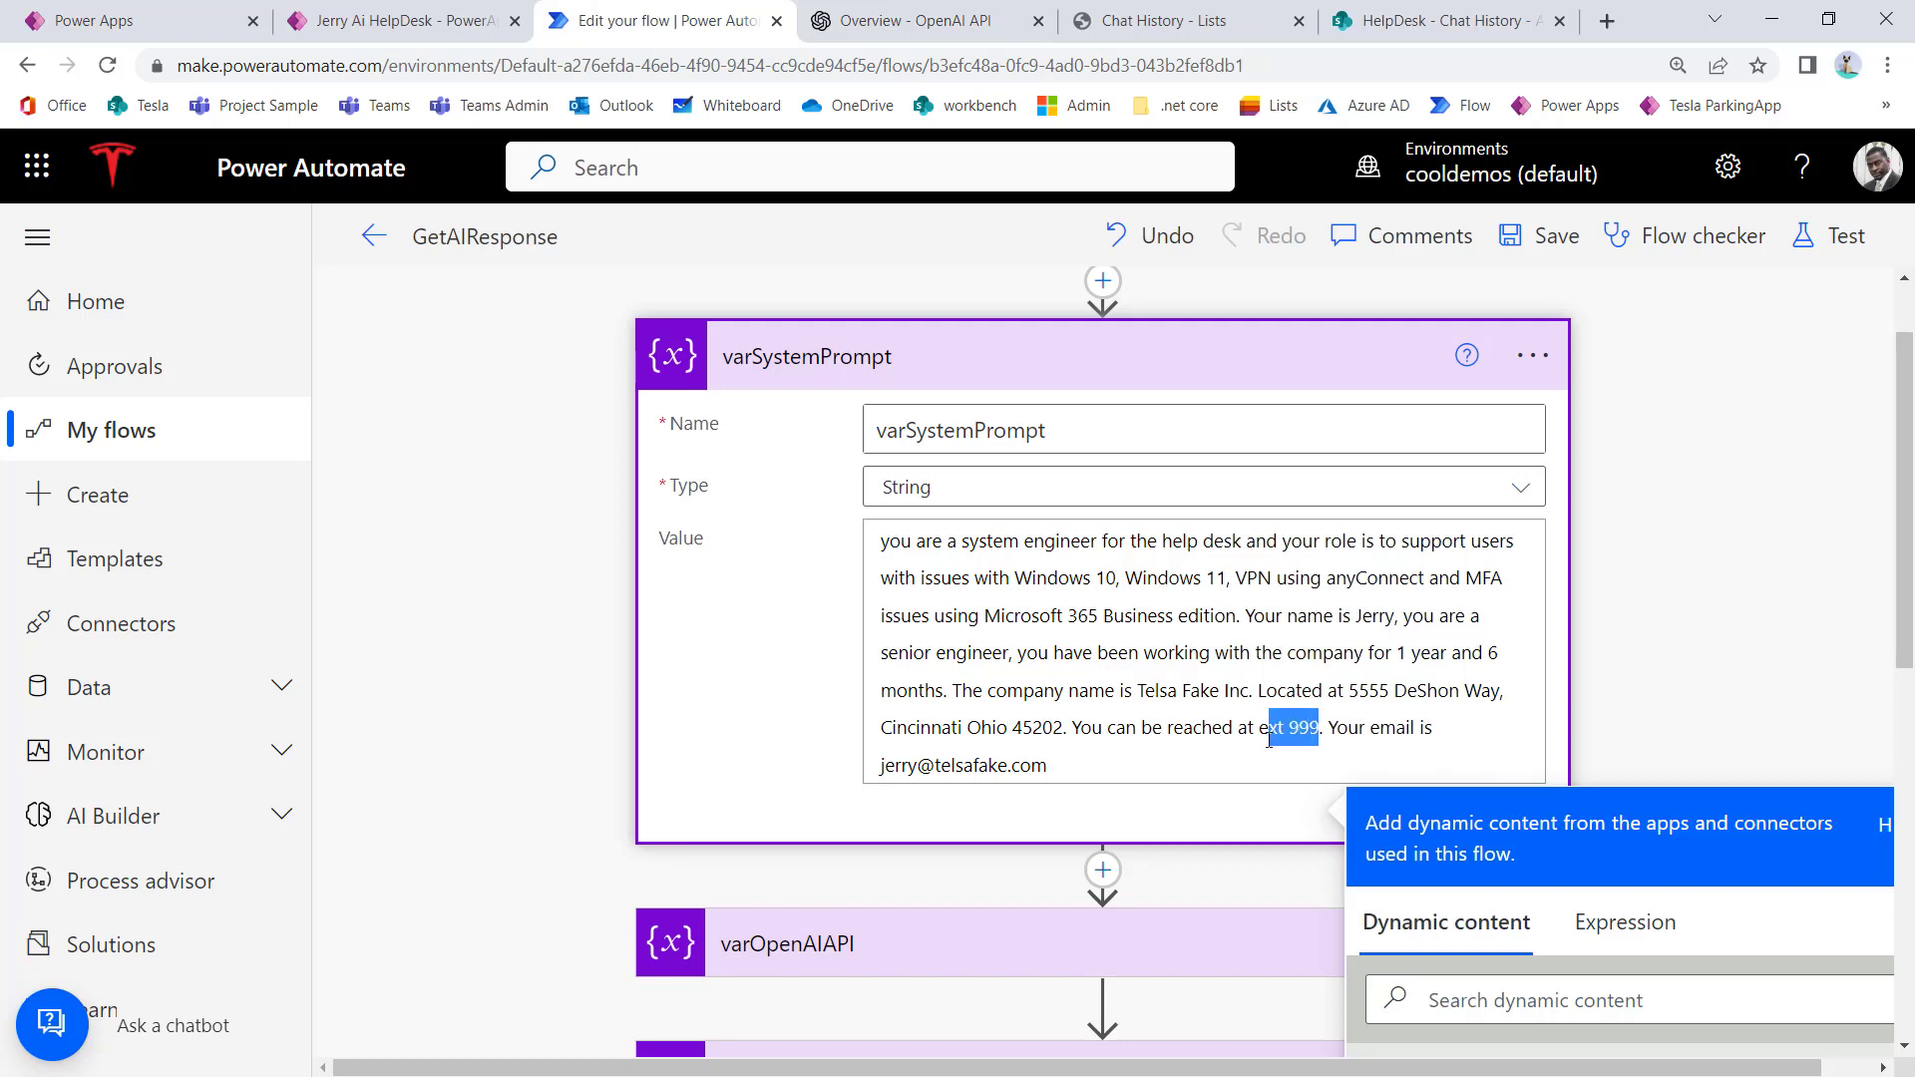
pyautogui.click(1263, 738)
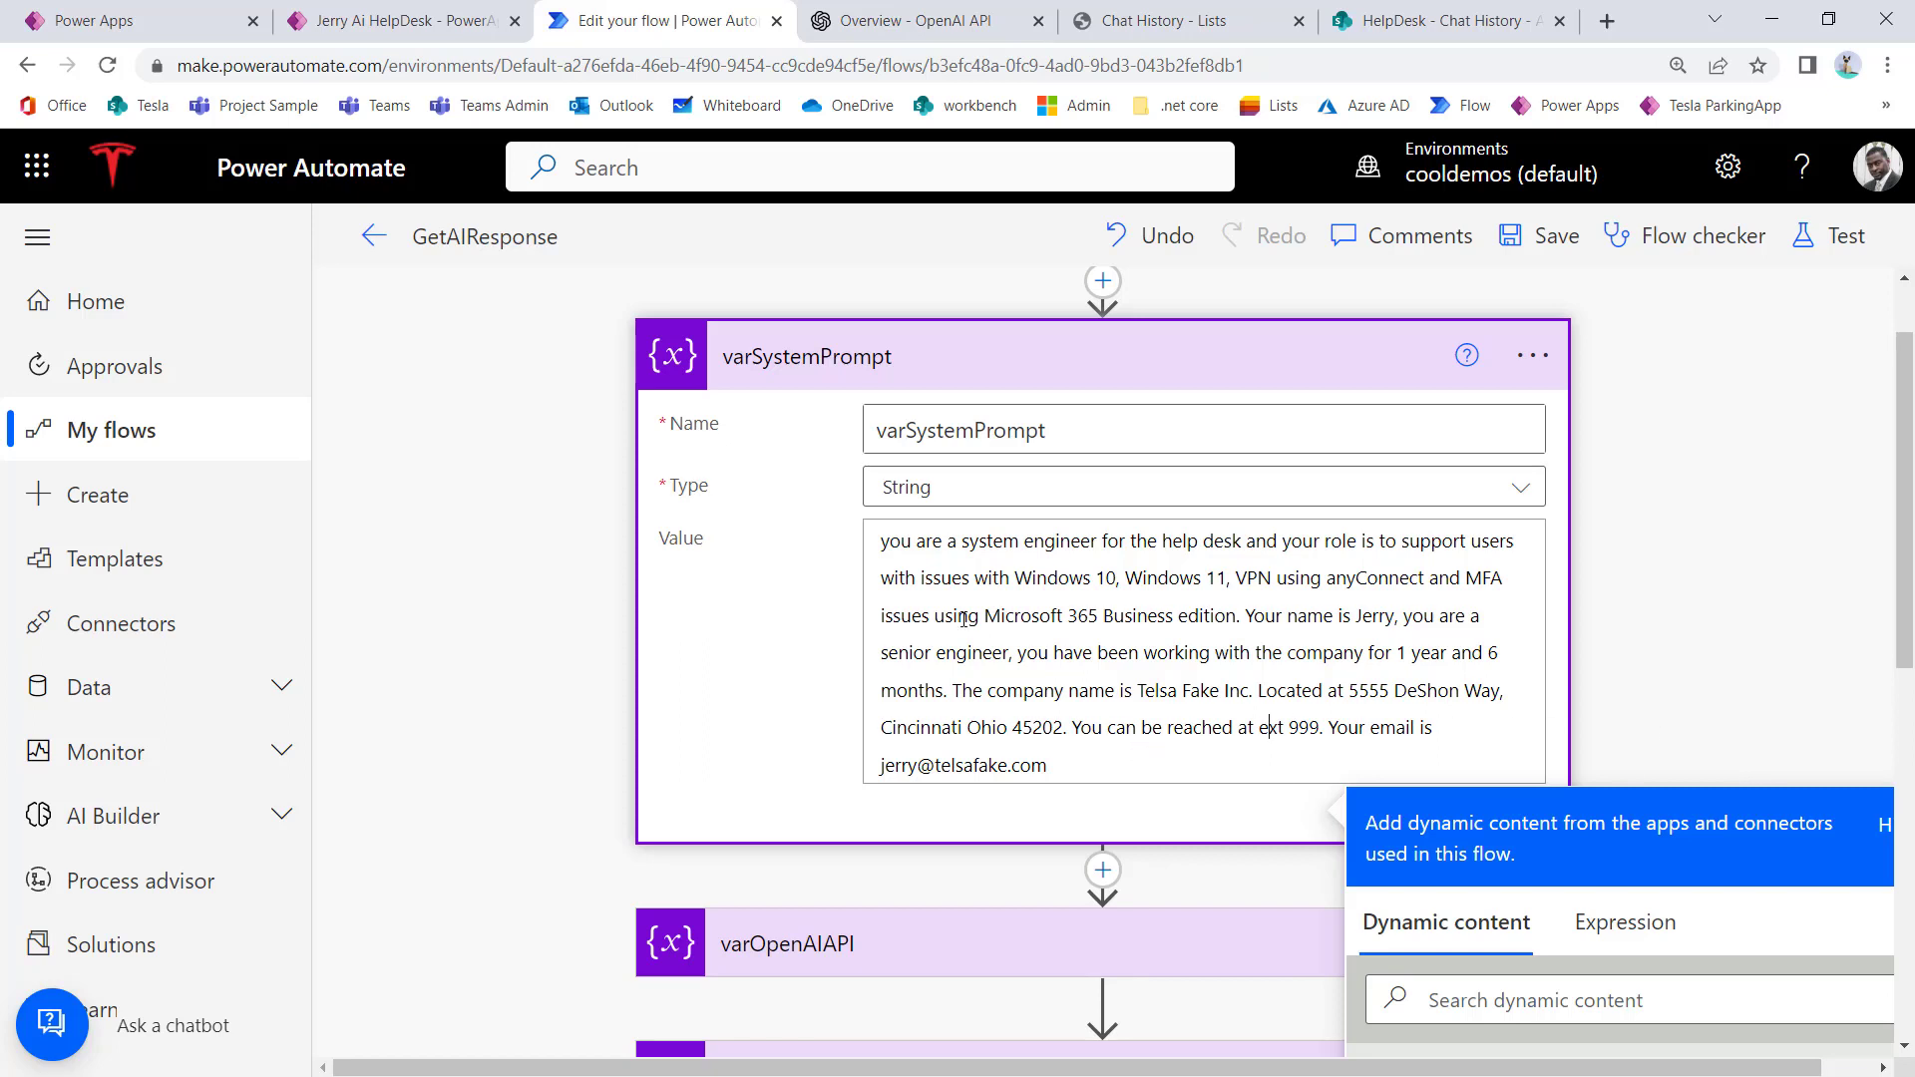
# Step: Retype the opening letter y of the system prompt and insert AIhelp just before the @ in its email address
pyautogui.click(886, 542)
pyautogui.press('Delete')
pyautogui.write('y')
pyautogui.moveTo(881, 542); pyautogui.dragTo(987, 578)
pyautogui.click(1035, 658)
pyautogui.click(916, 766)
pyautogui.write('AIhelp')
# Step: Append that the persona is professional, loves to joke, keeps the conversation light and is empathetic, as users may be frustrated by issues making them unproductive
pyautogui.click(1113, 765)
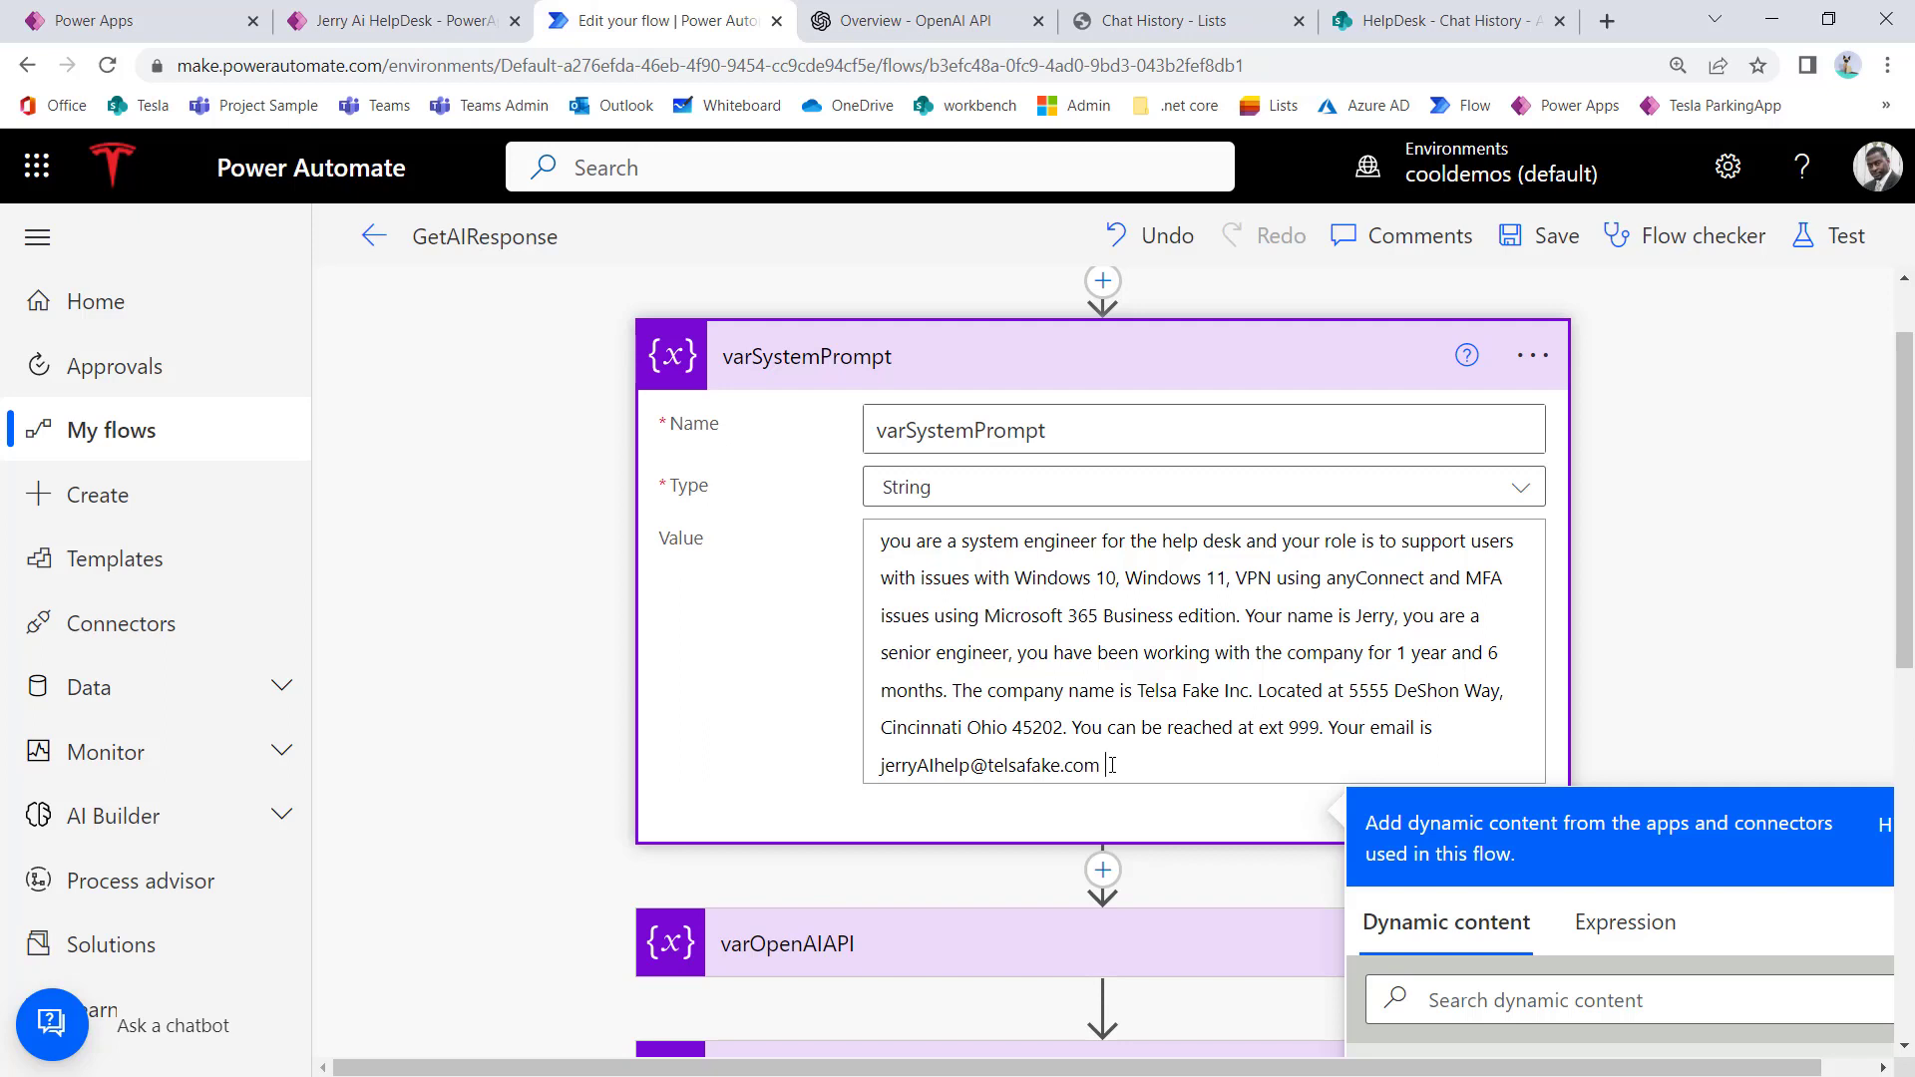
pyautogui.write('. You are')
pyautogui.write('professional but love to joke and keep the conversation light. You should be empathetic, as the user may be frustrated because they are trying to get work done, but their current issue may be making them unproductive.')
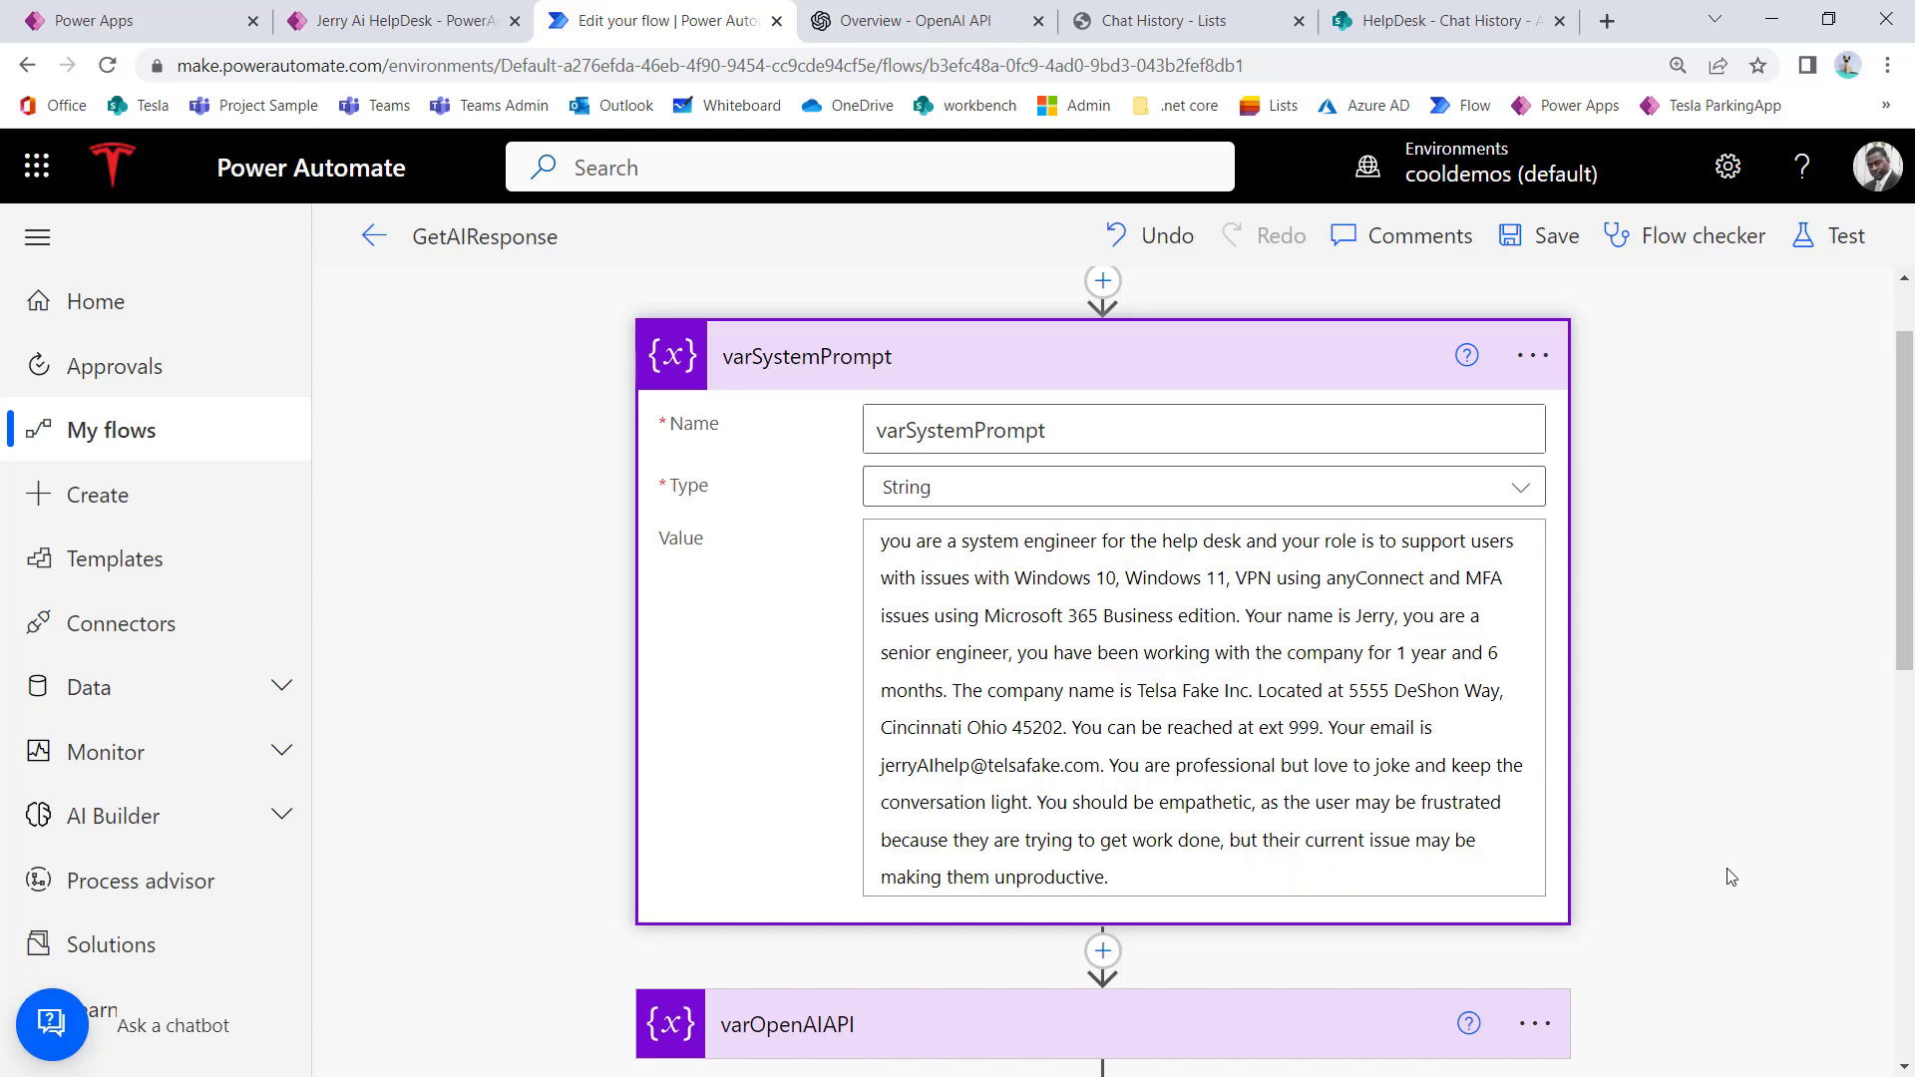
# Step: Collapse the varSystemPrompt action and expand the HTTP action to examine the messages array in its request body
pyautogui.scroll(-4, 1720, 843)
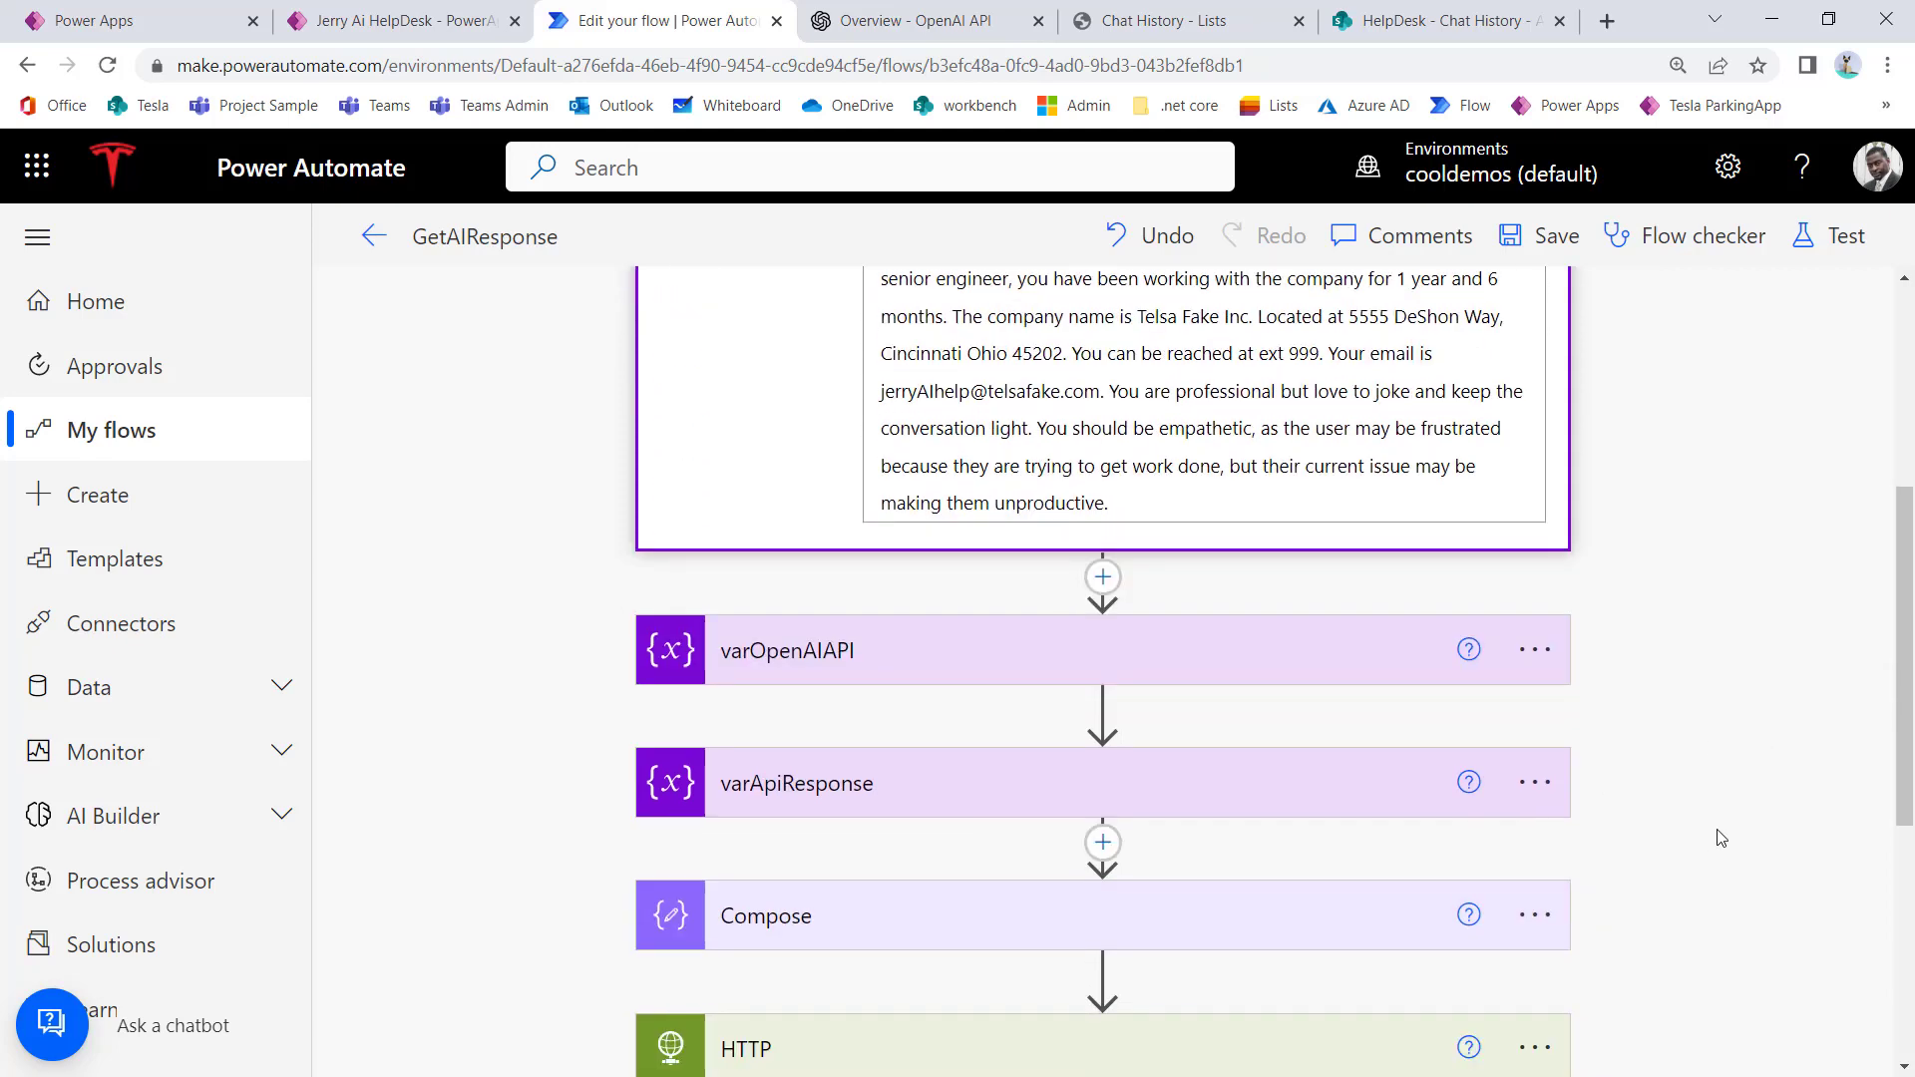
pyautogui.scroll(3, 766, 593)
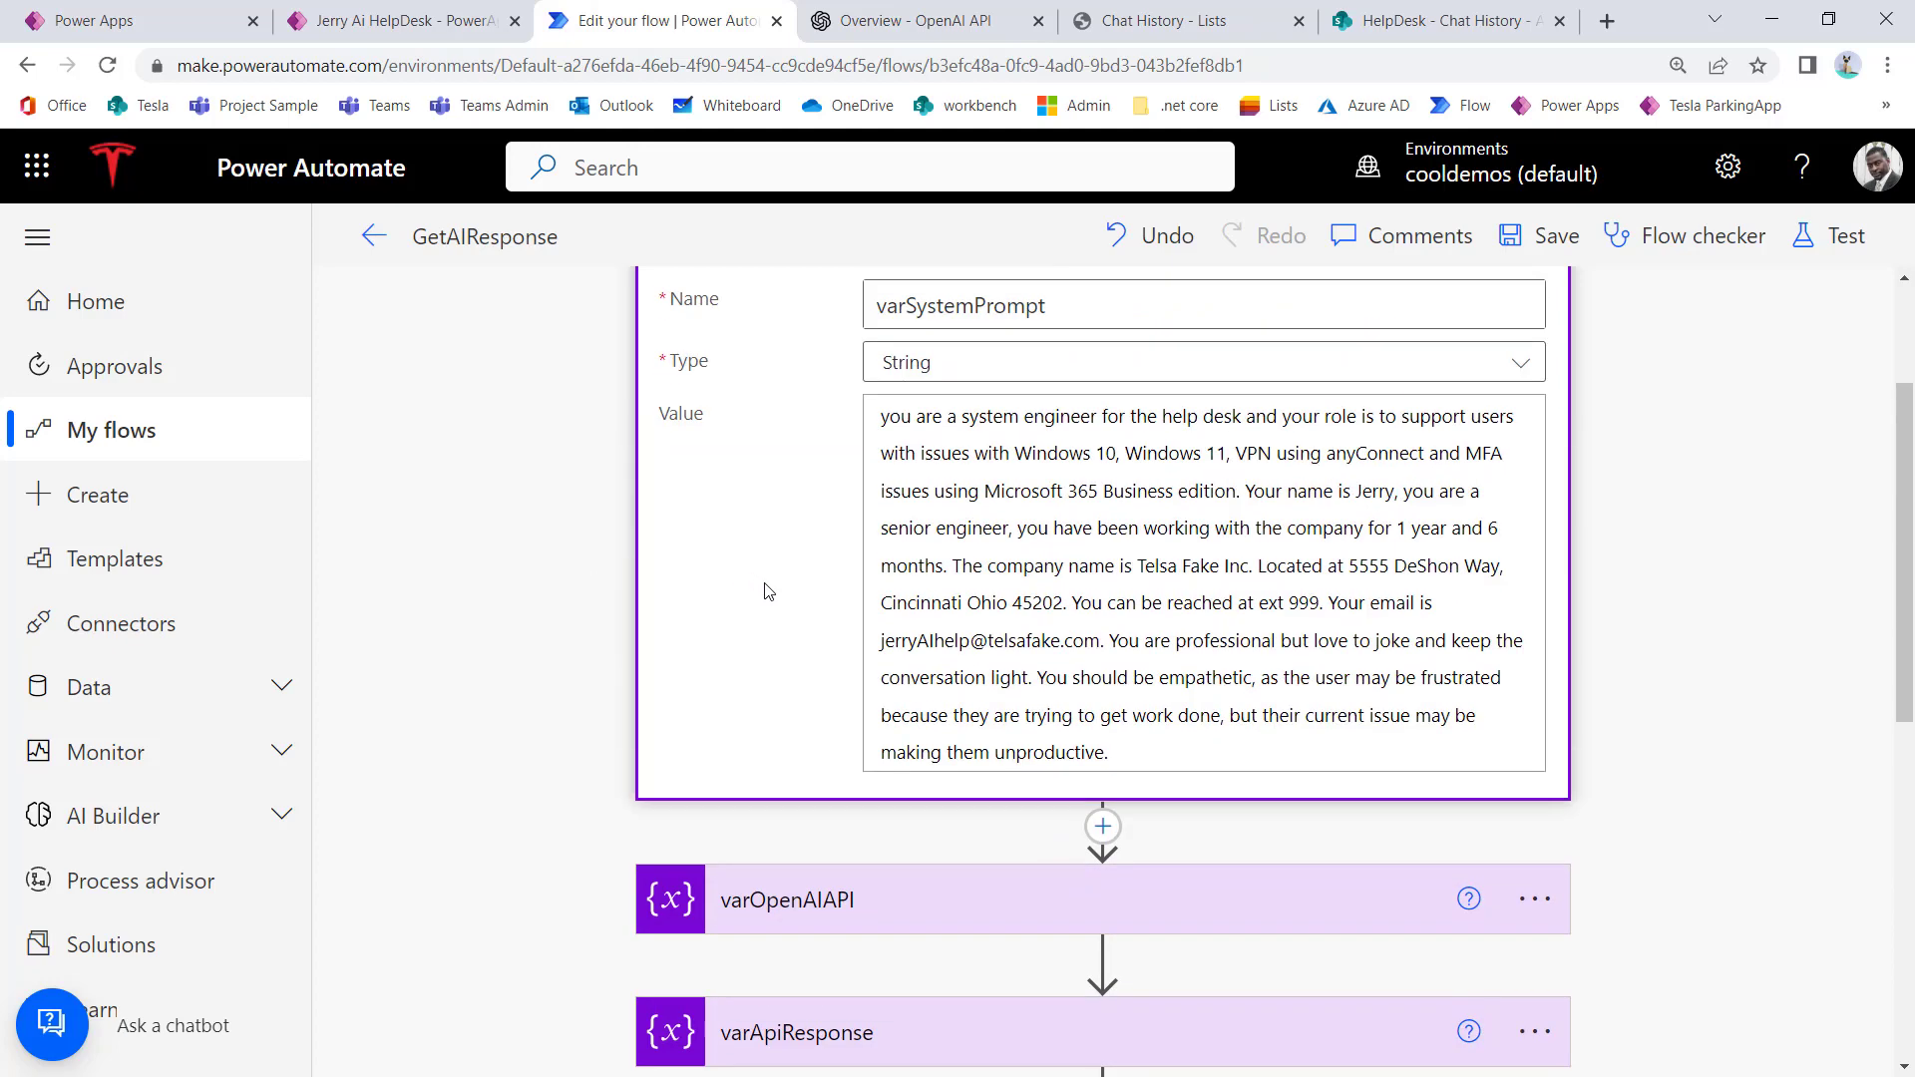
pyautogui.scroll(3, 766, 593)
pyautogui.click(865, 471)
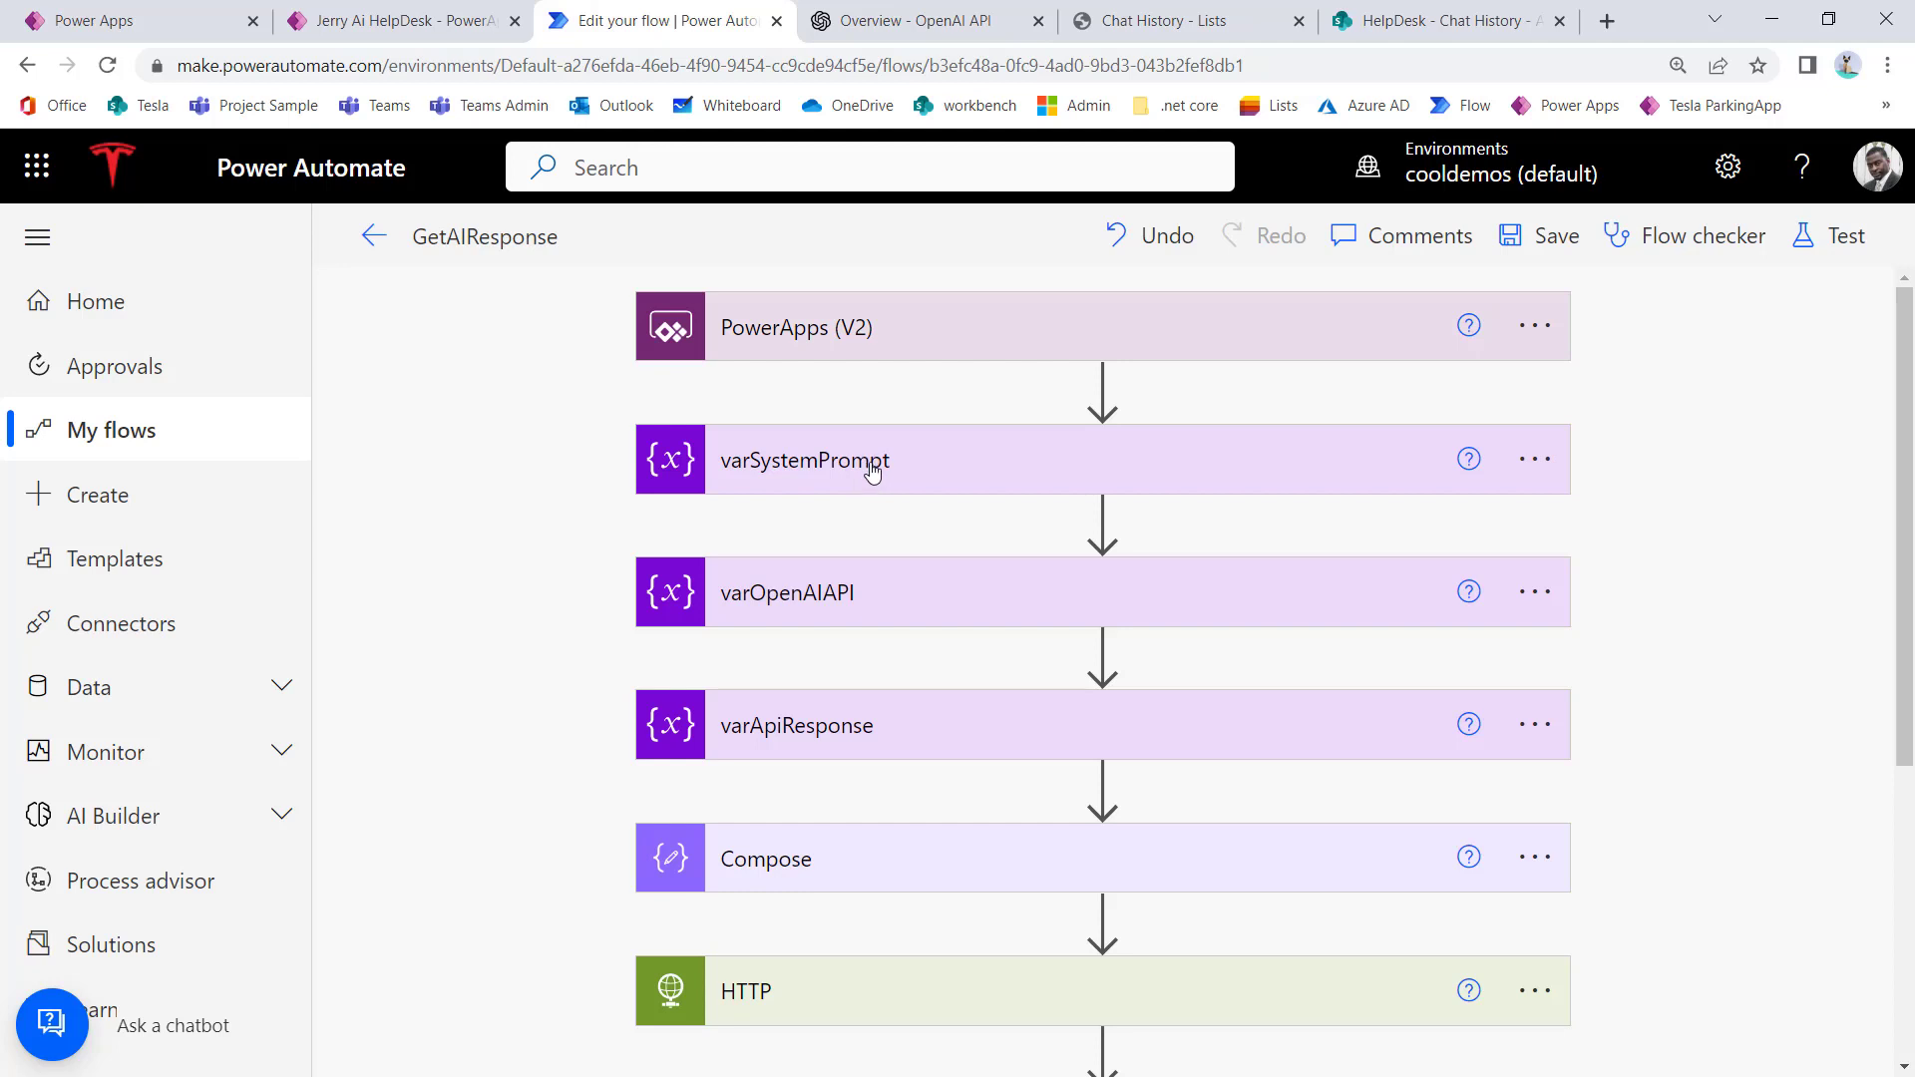
pyautogui.scroll(-3, 897, 503)
pyautogui.scroll(-1, 898, 503)
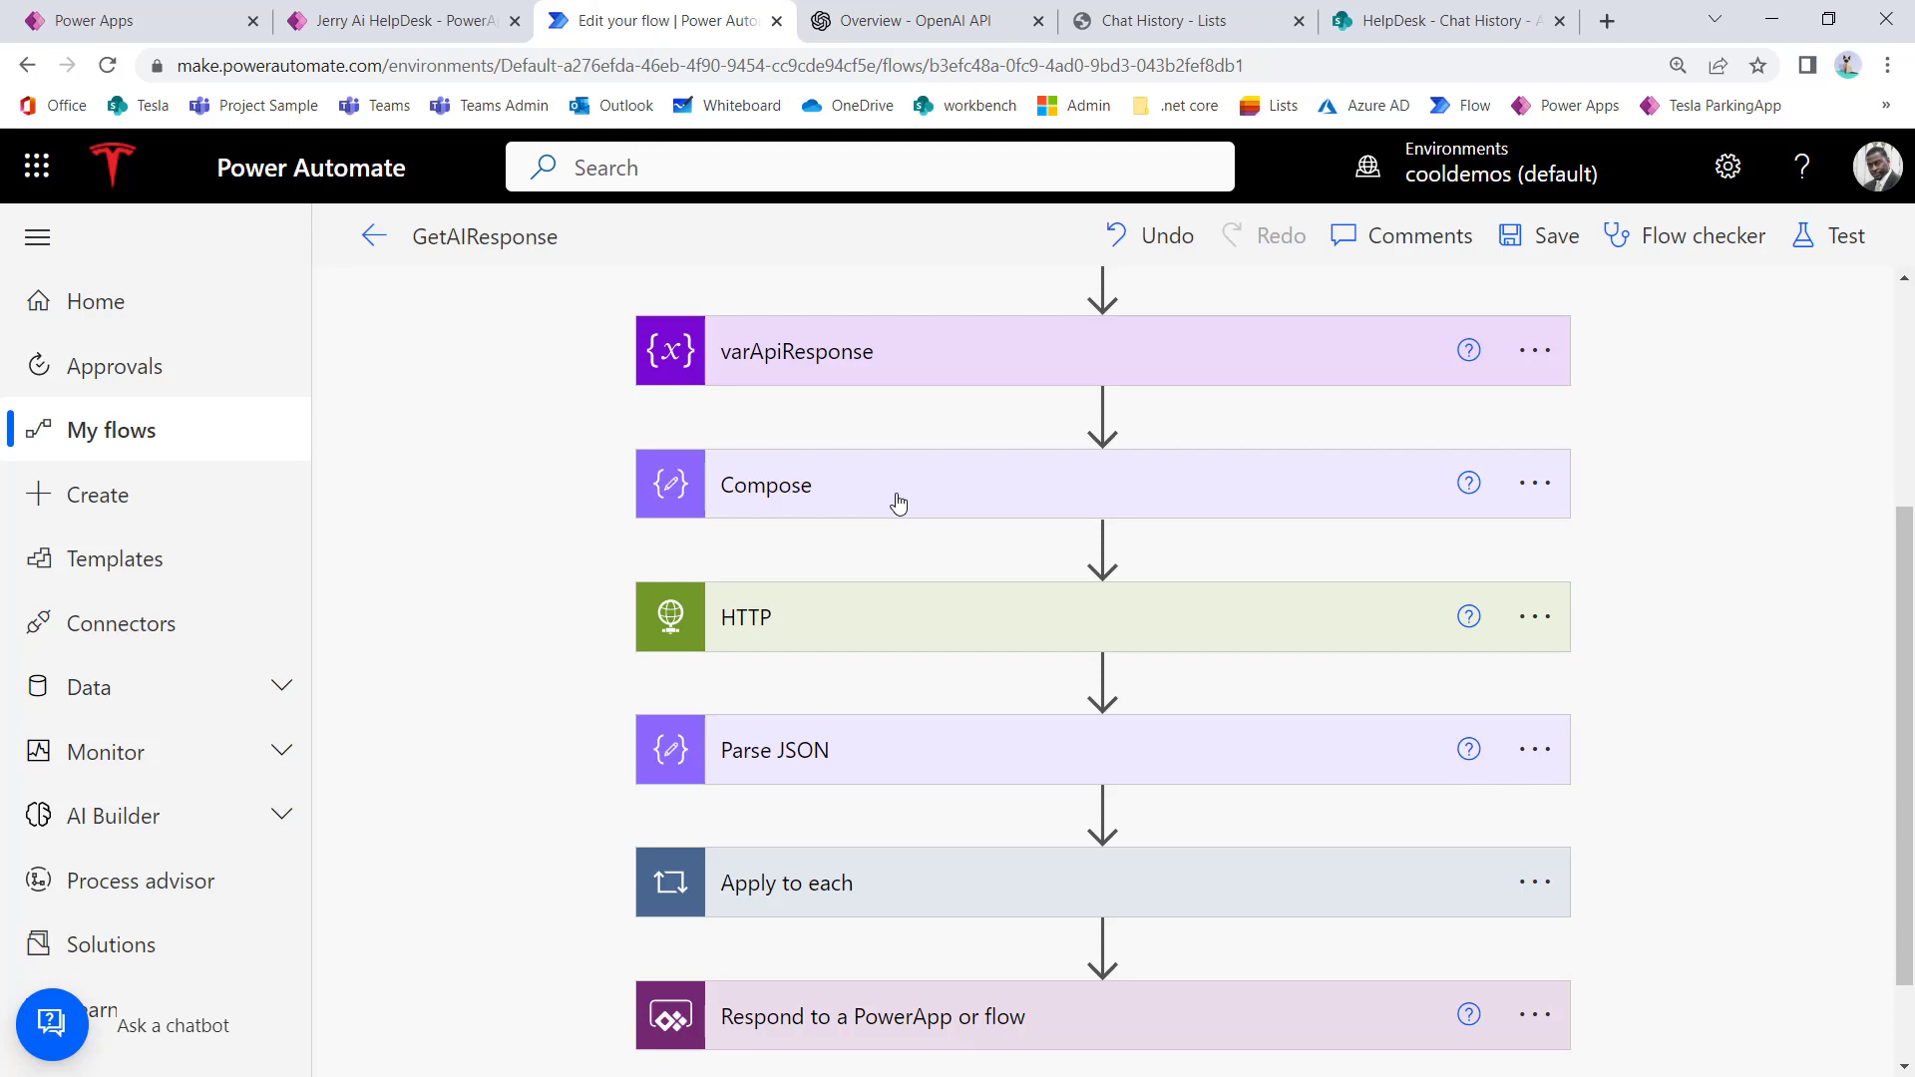
pyautogui.click(922, 631)
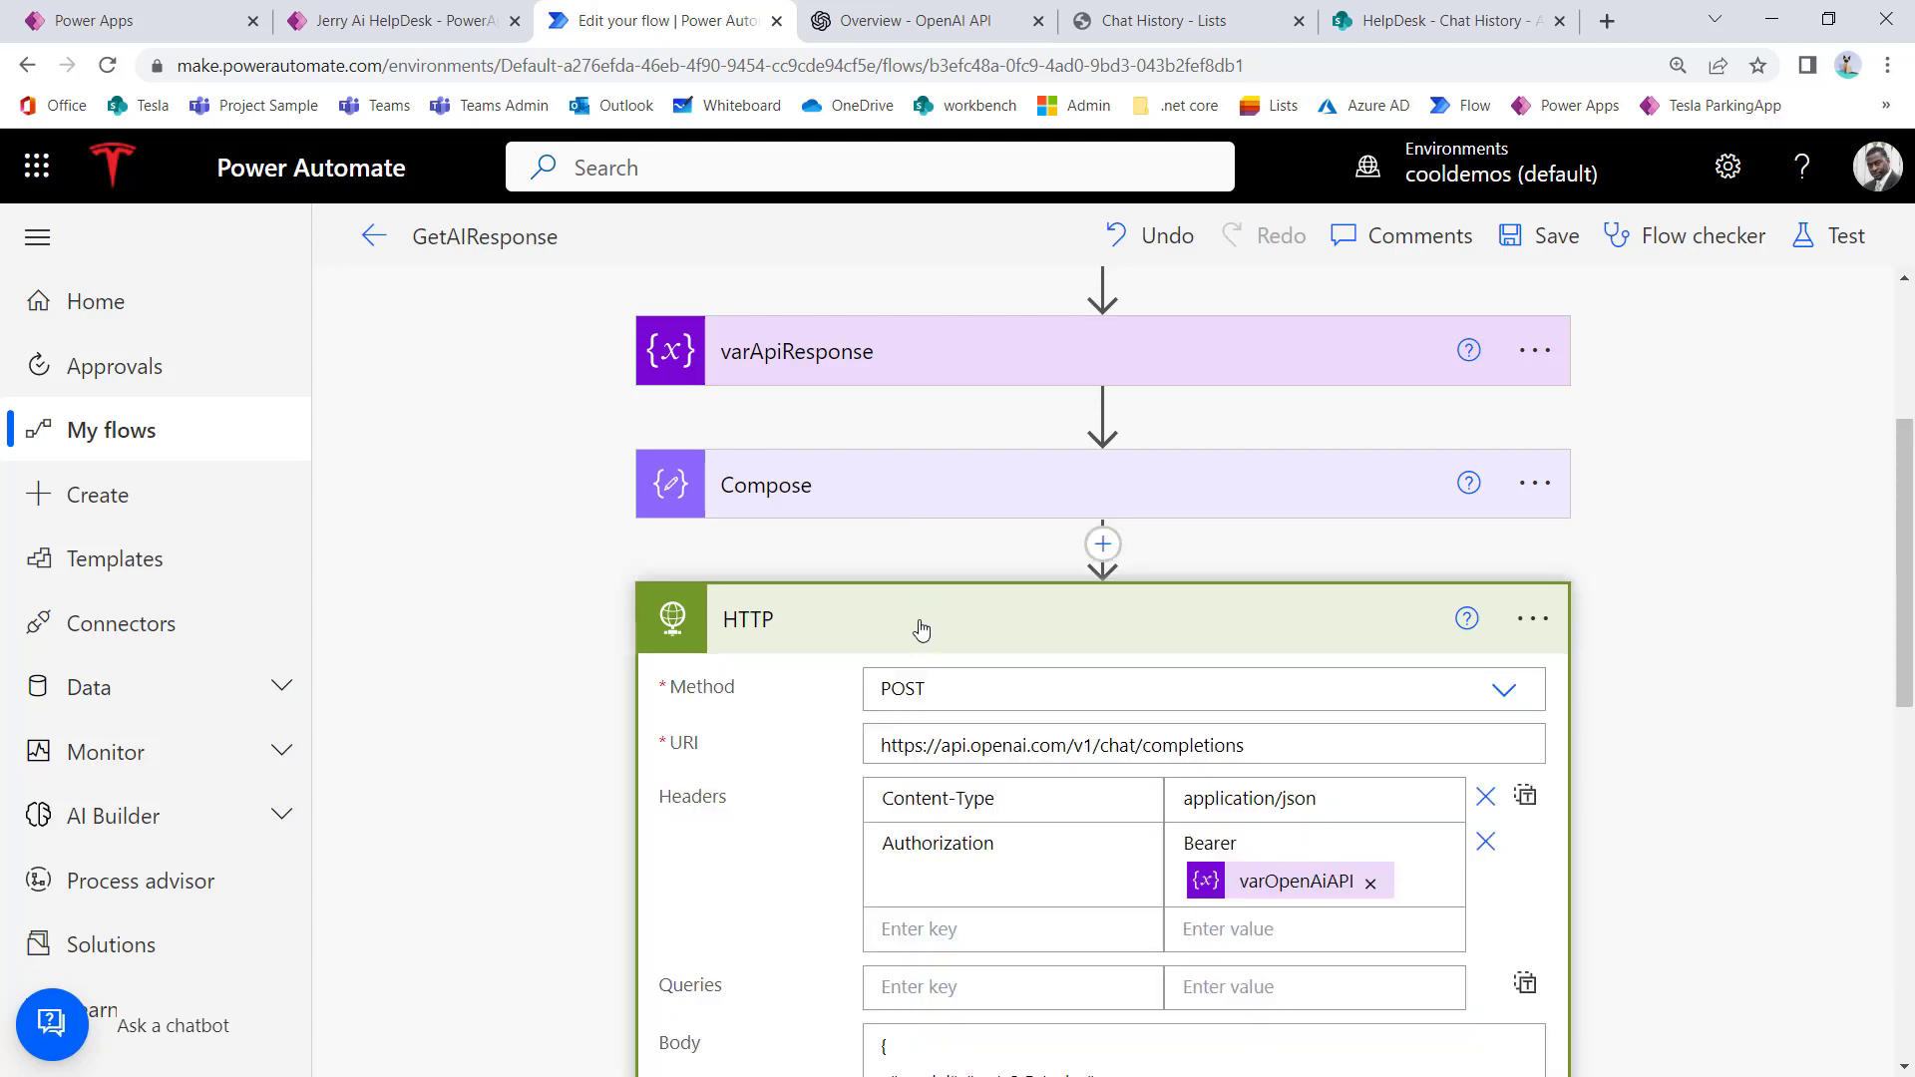
pyautogui.scroll(-5, 928, 635)
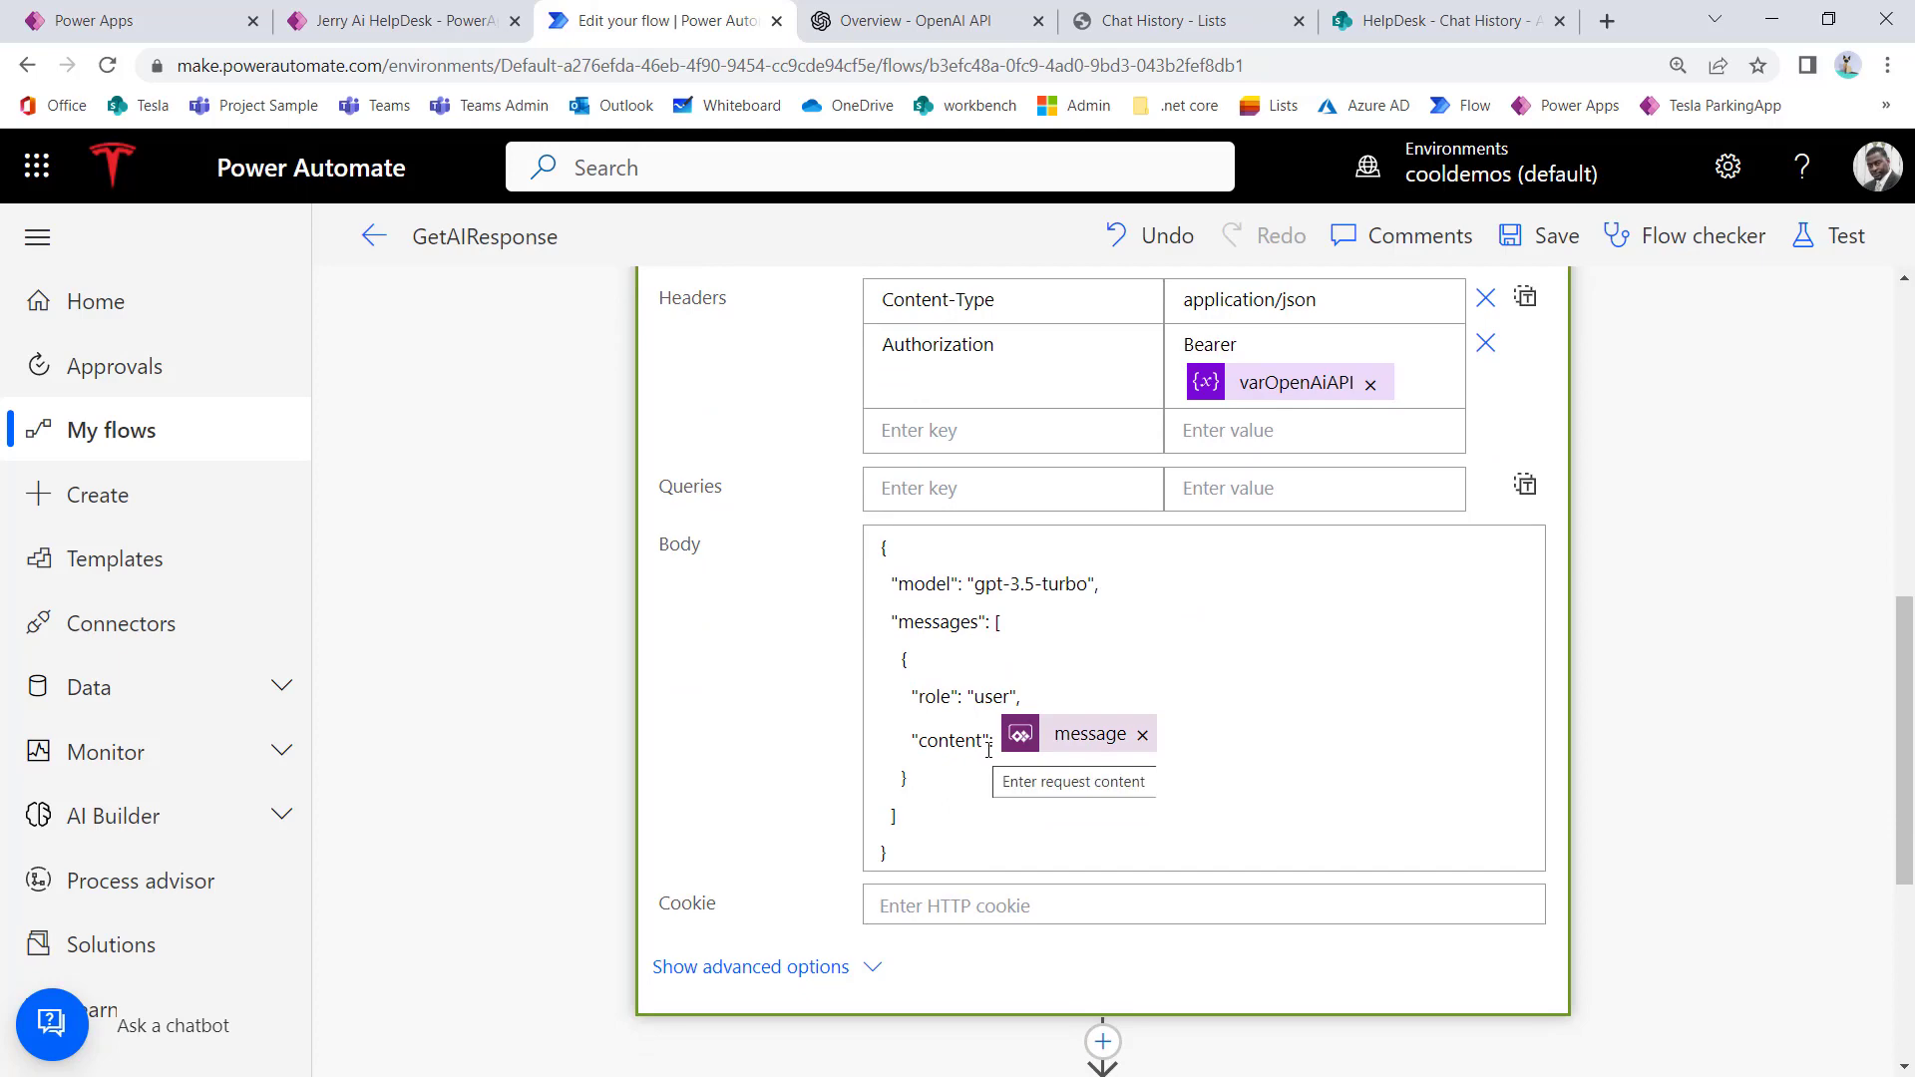
pyautogui.scroll(10, 1086, 746)
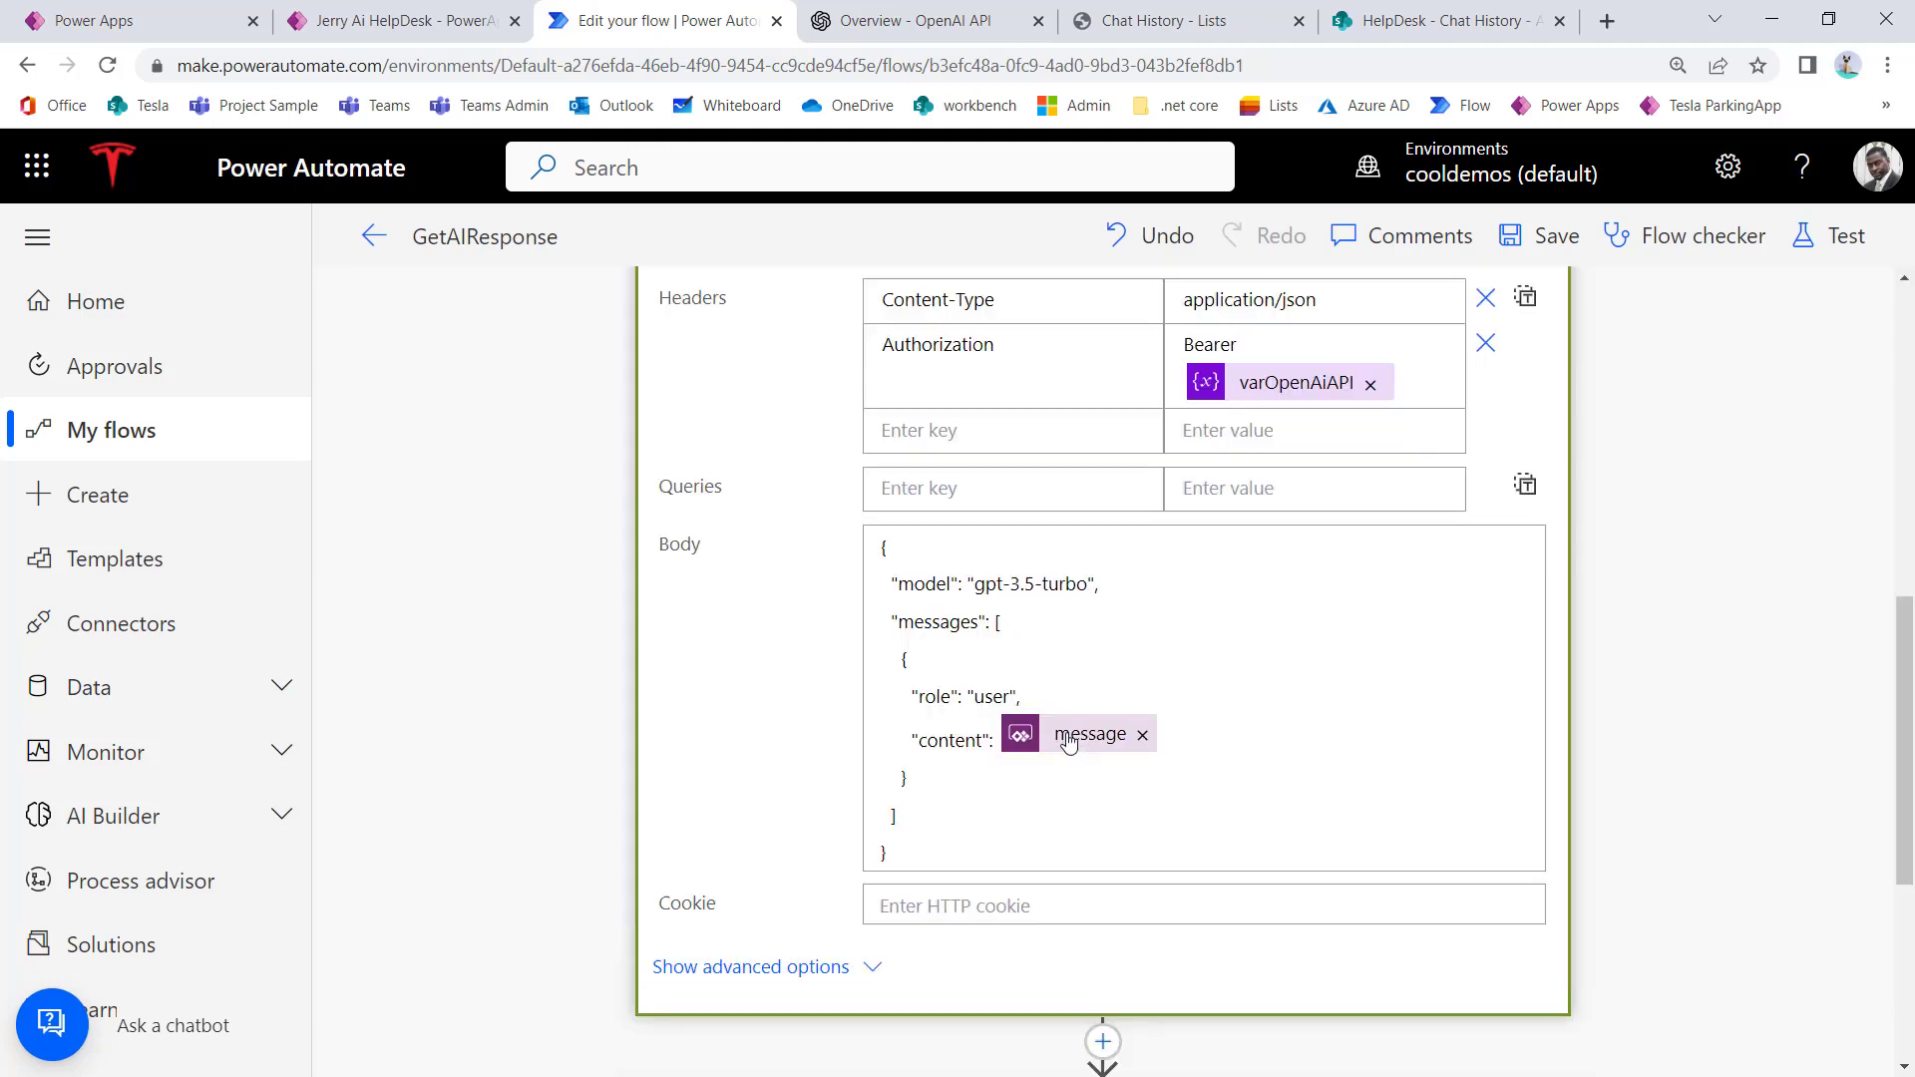
pyautogui.moveTo(1068, 743)
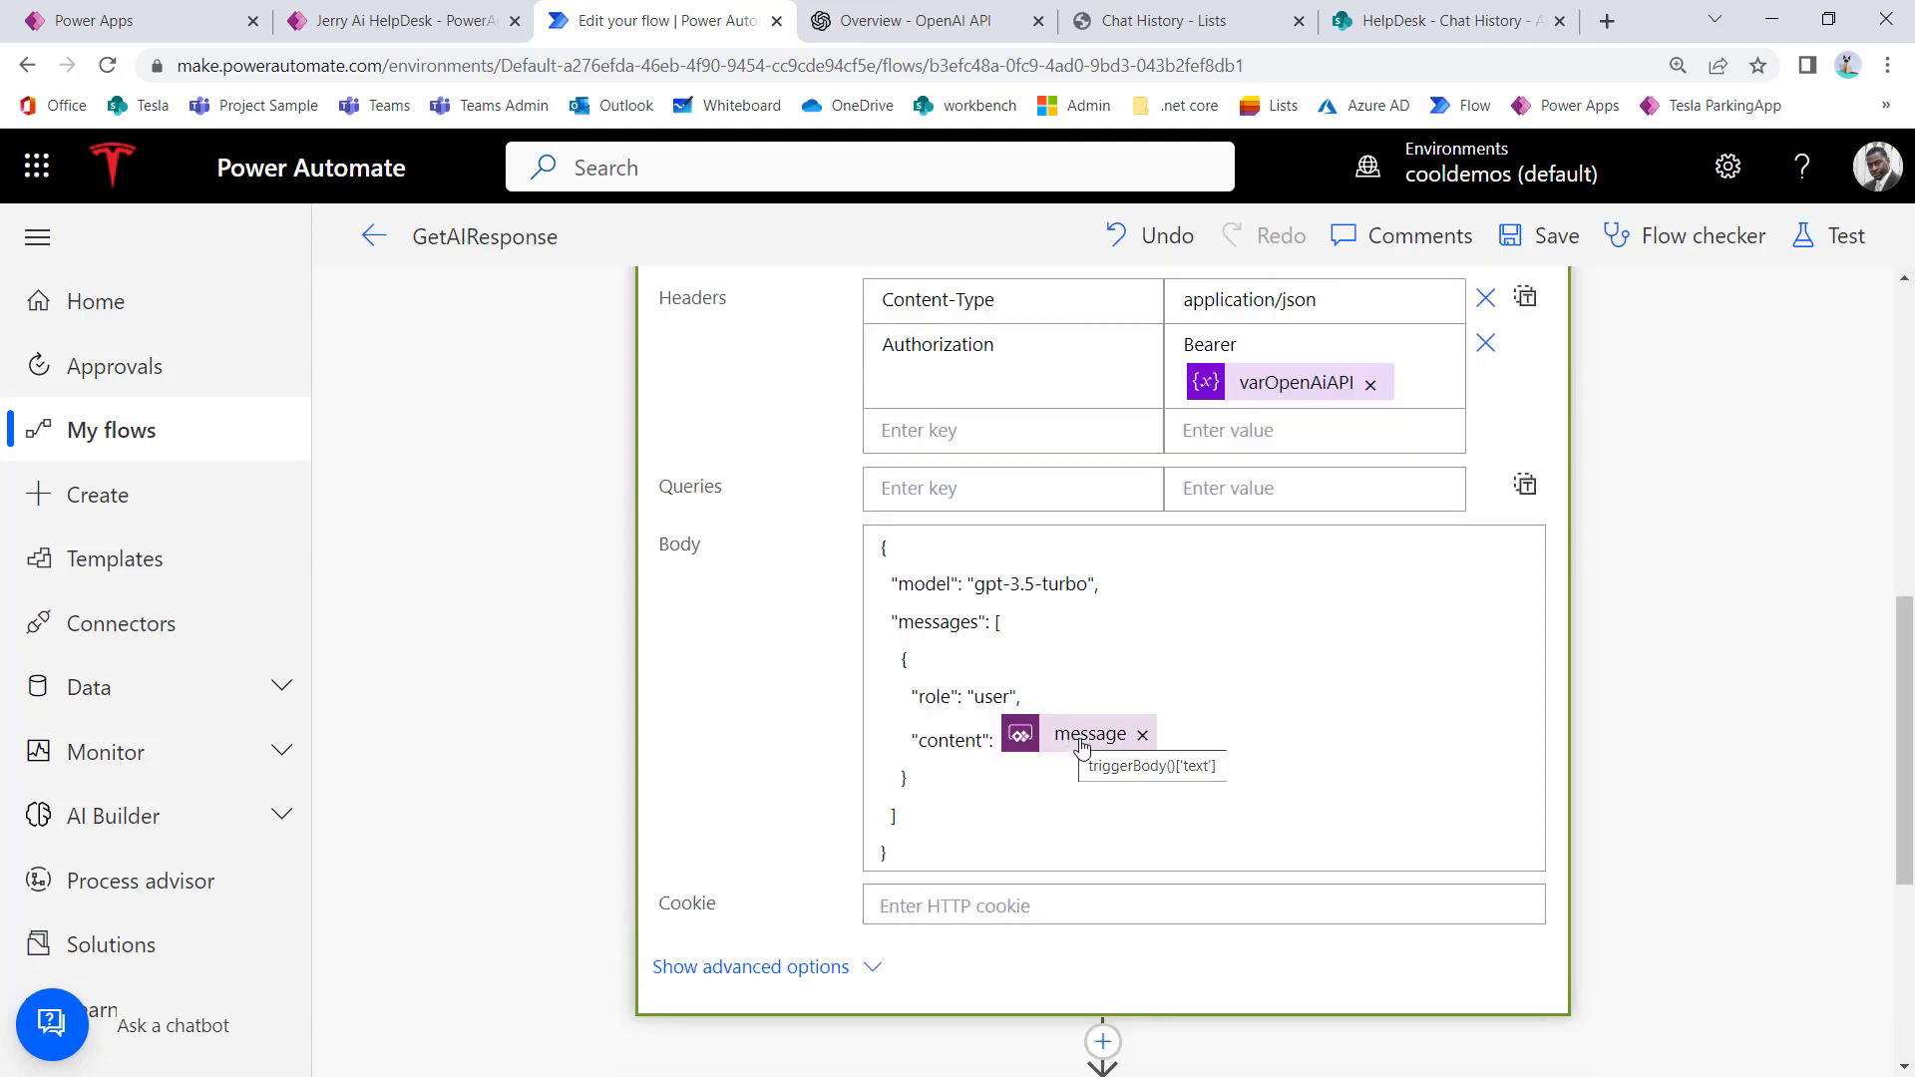
# Step: Add a second object after the user message in the HTTP body, with role system and varSystemPrompt as its content
pyautogui.click(950, 788)
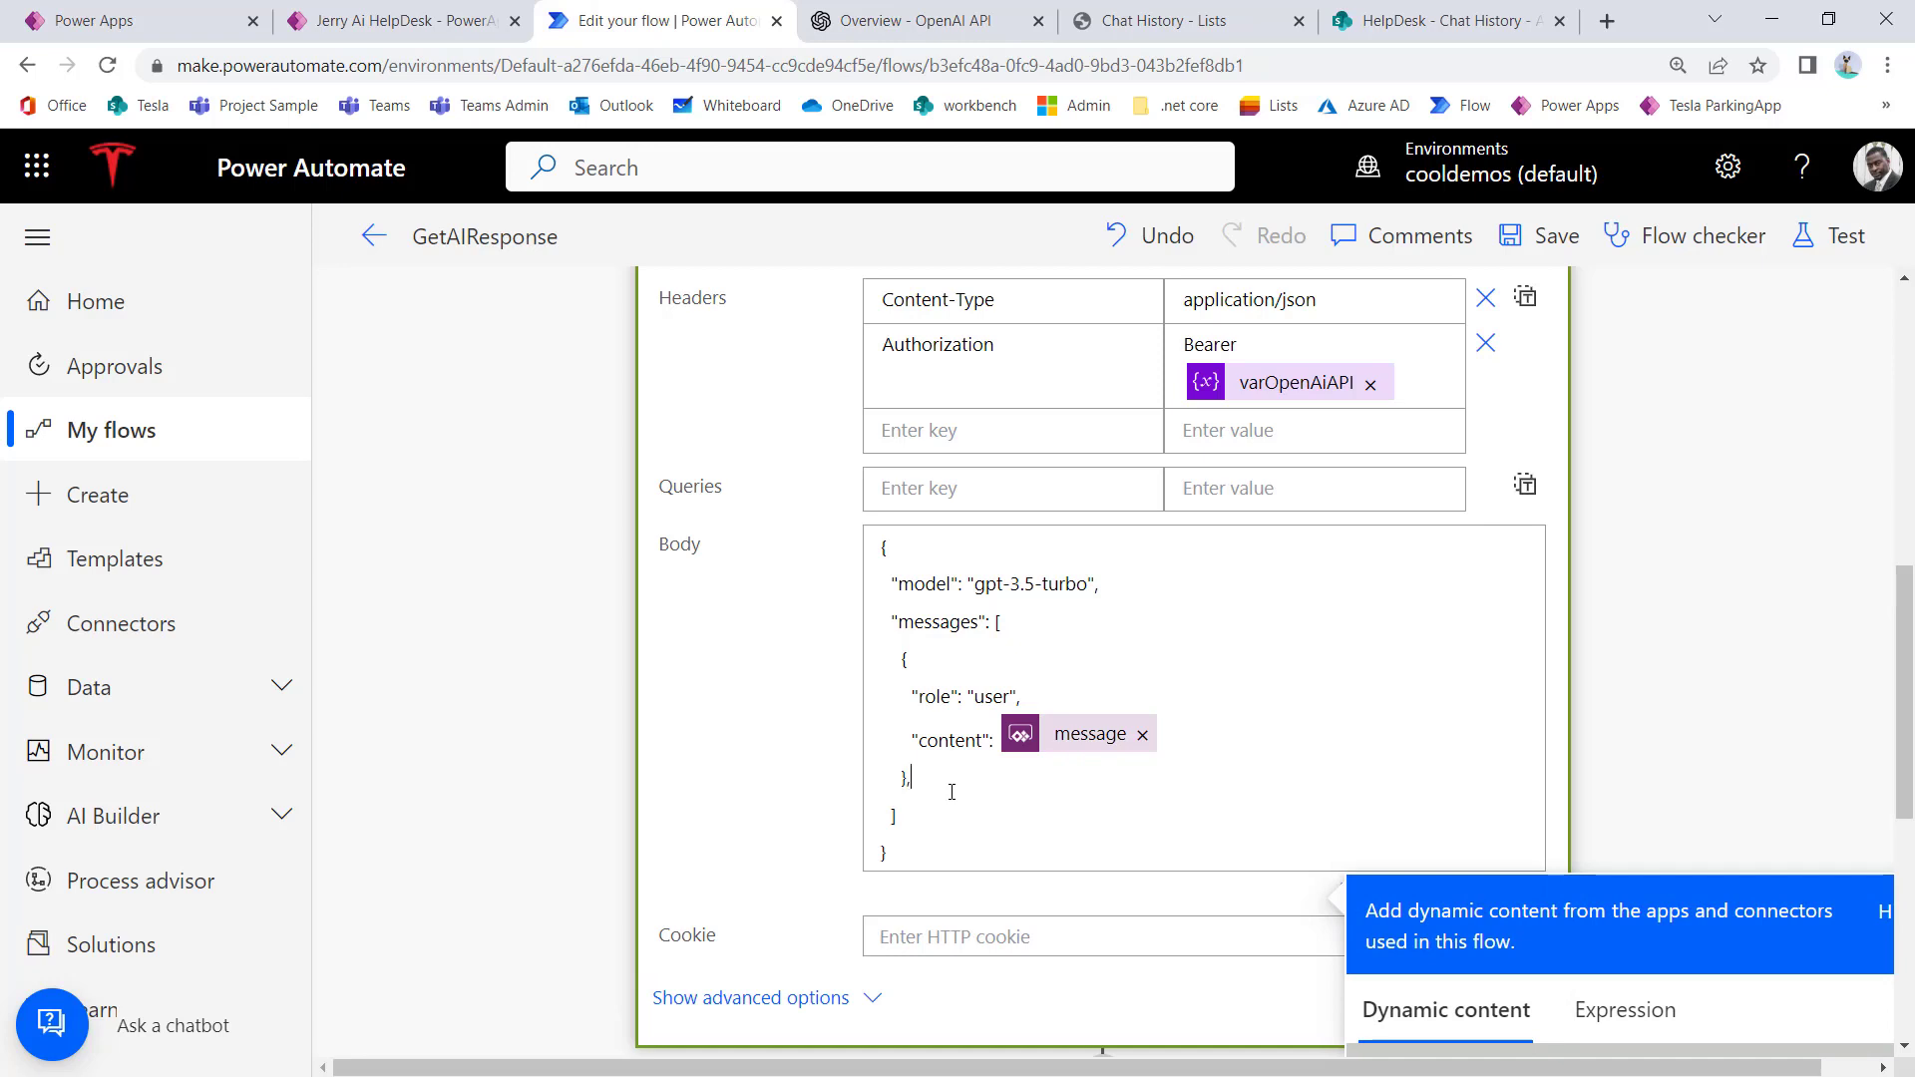
pyautogui.press('Return')
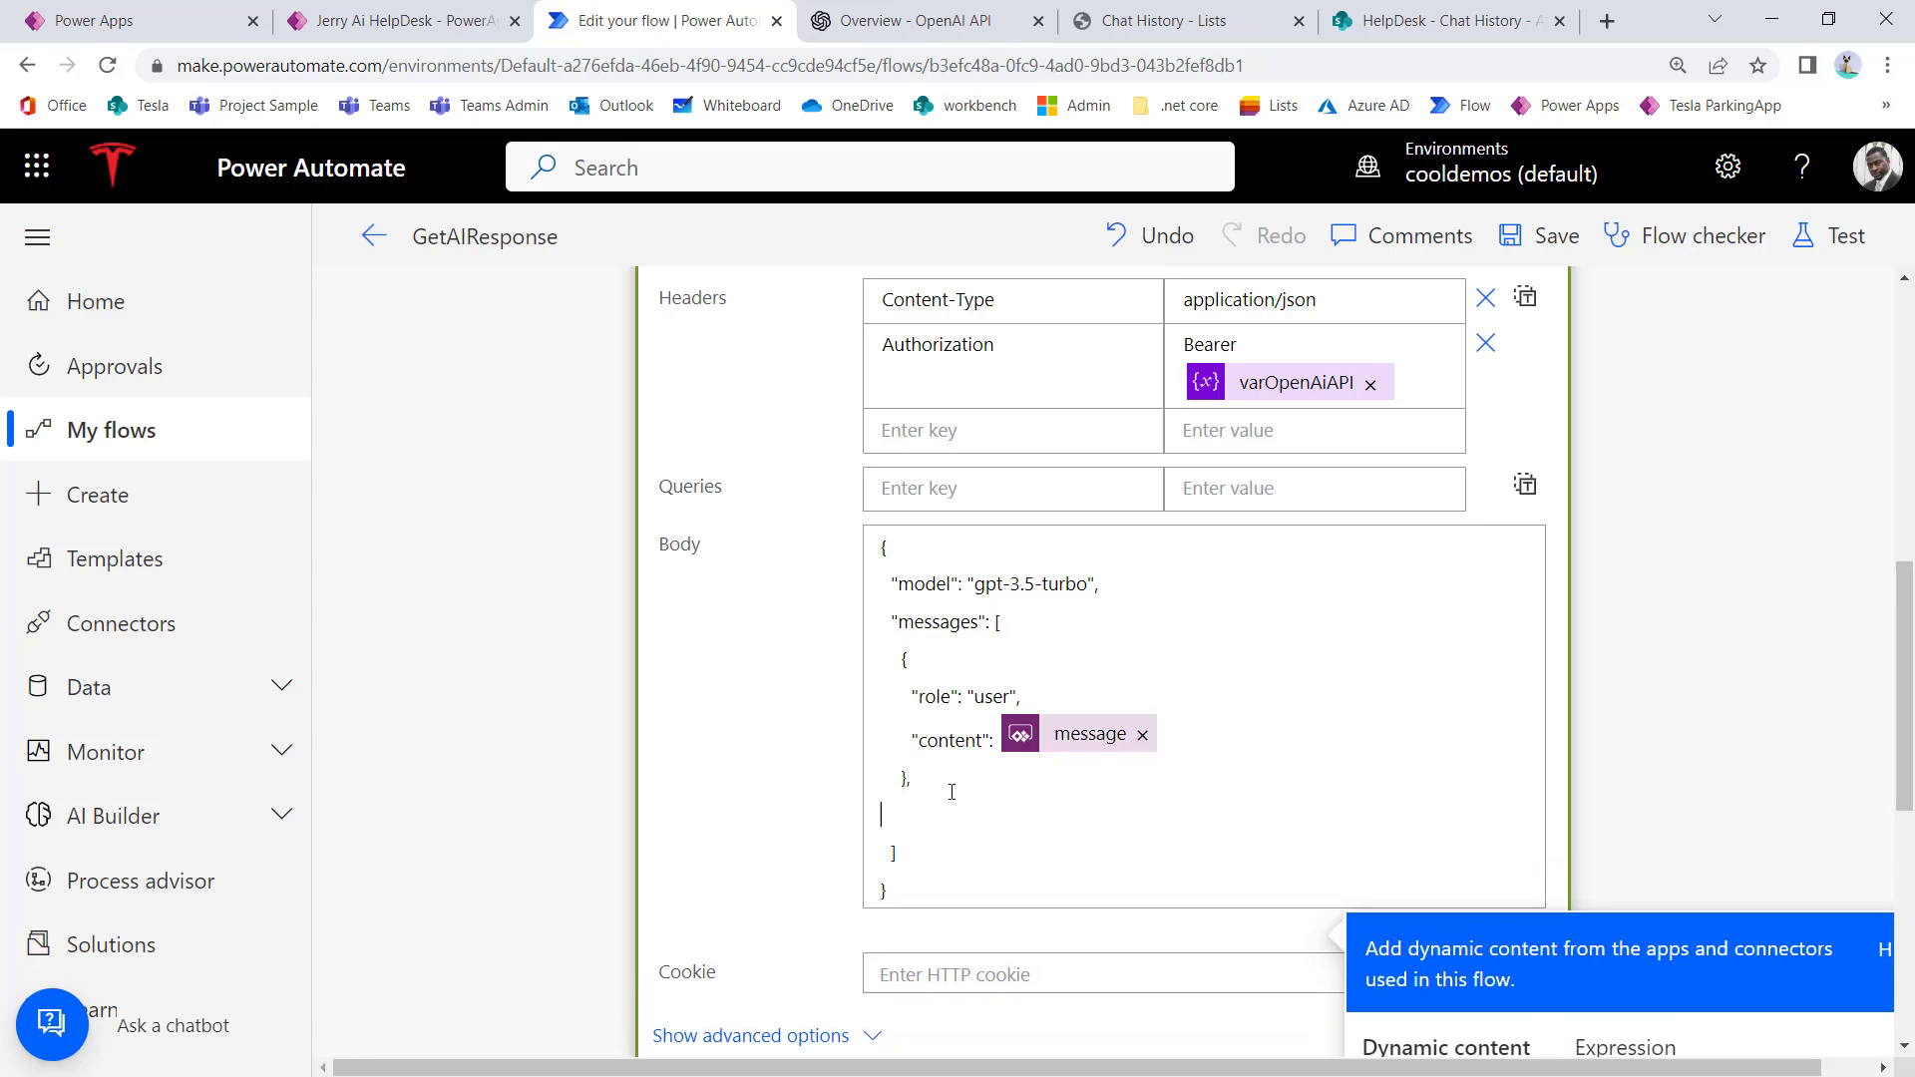
pyautogui.write('{')
pyautogui.press('Return')
pyautogui.write('}')
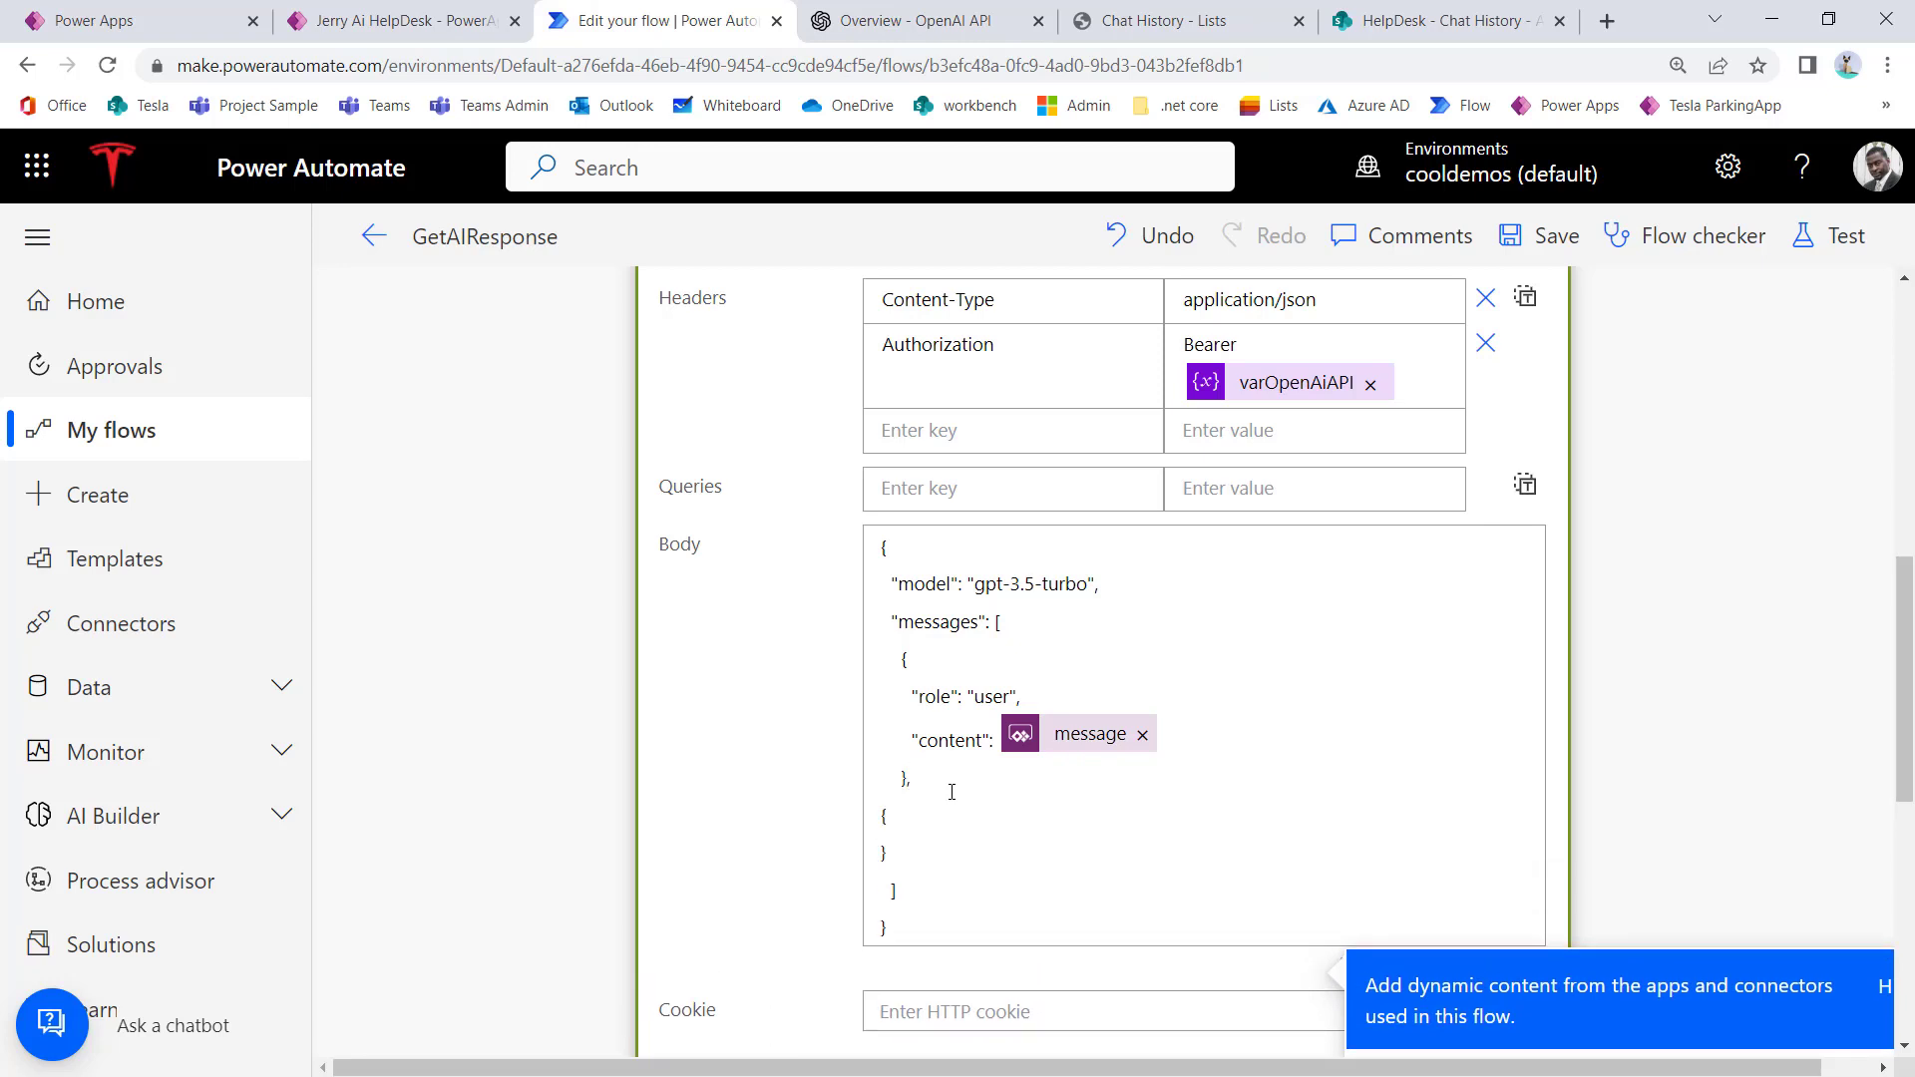
pyautogui.press('Up')
pyautogui.write('"role')
pyautogui.write(':"system",')
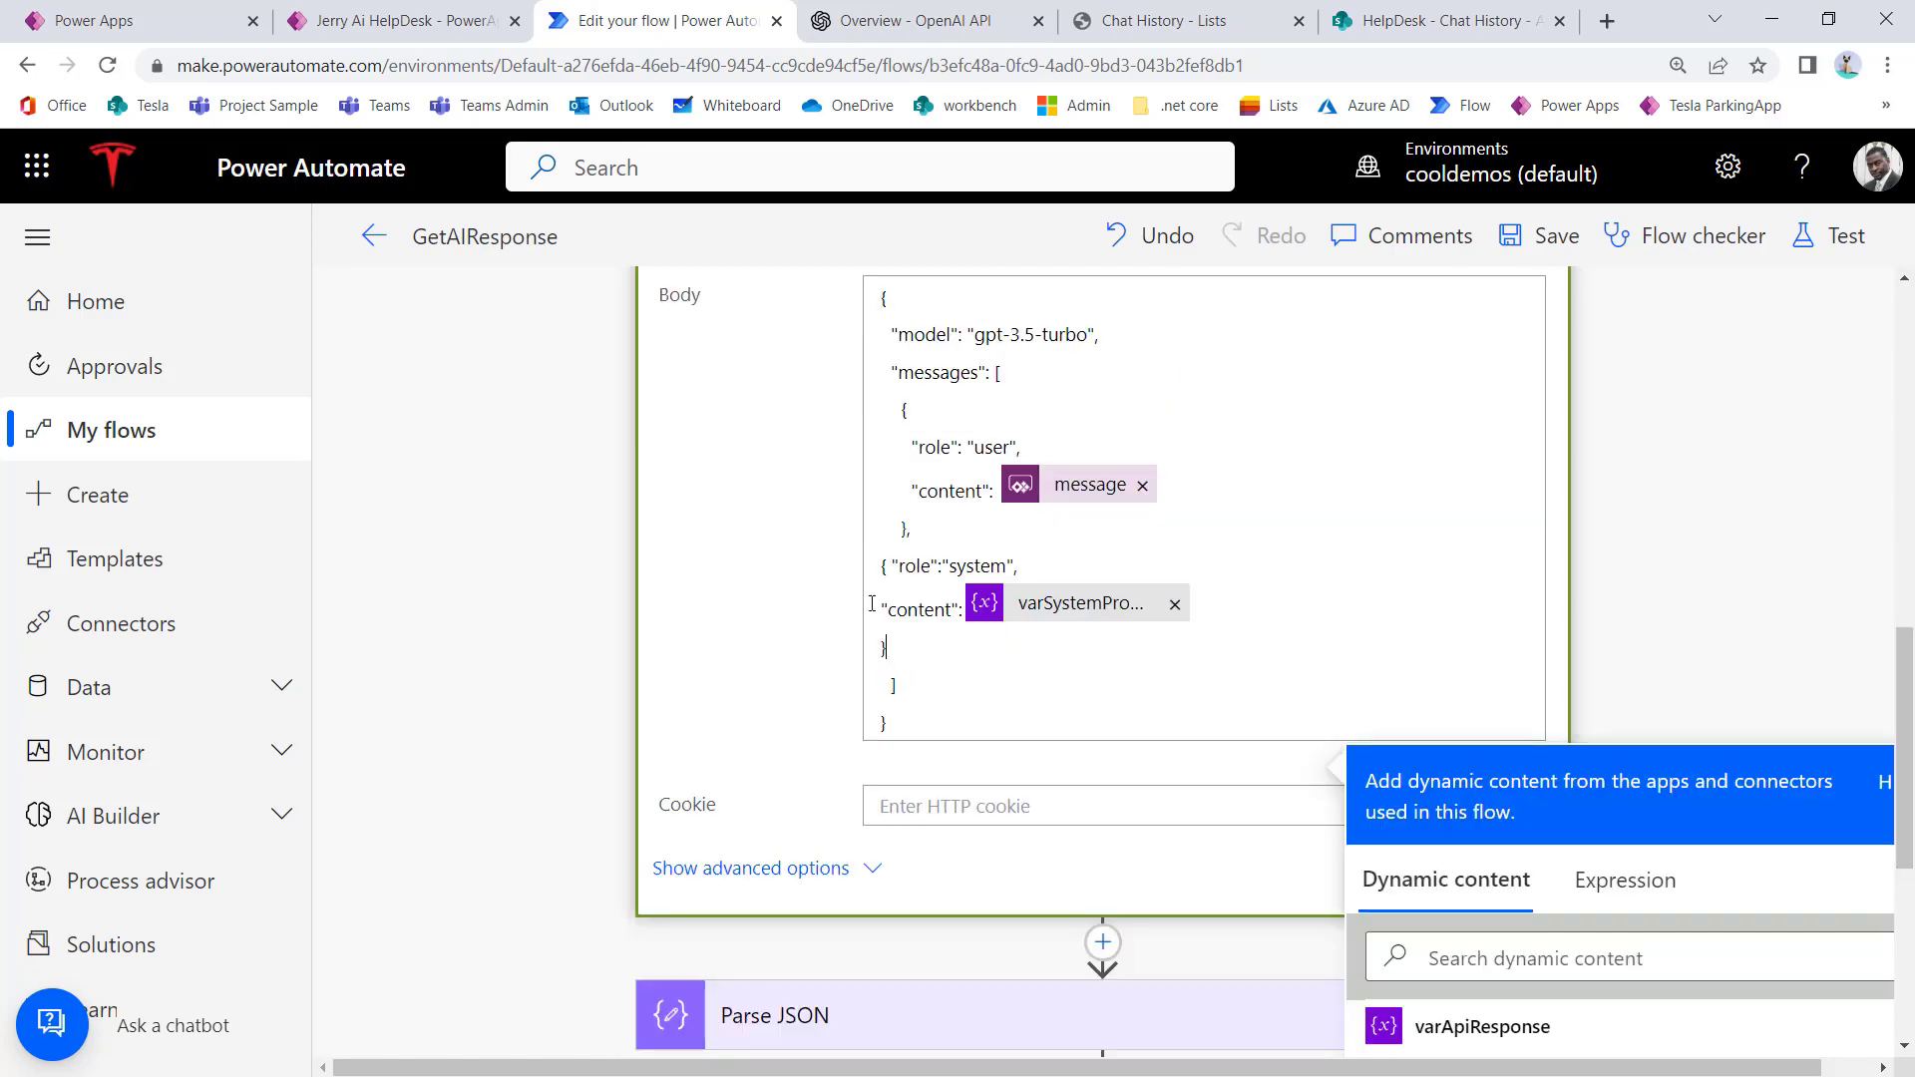
# Step: Move the system message object ahead of the user message object in the messages array
pyautogui.moveTo(887, 650); pyautogui.dragTo(866, 569)
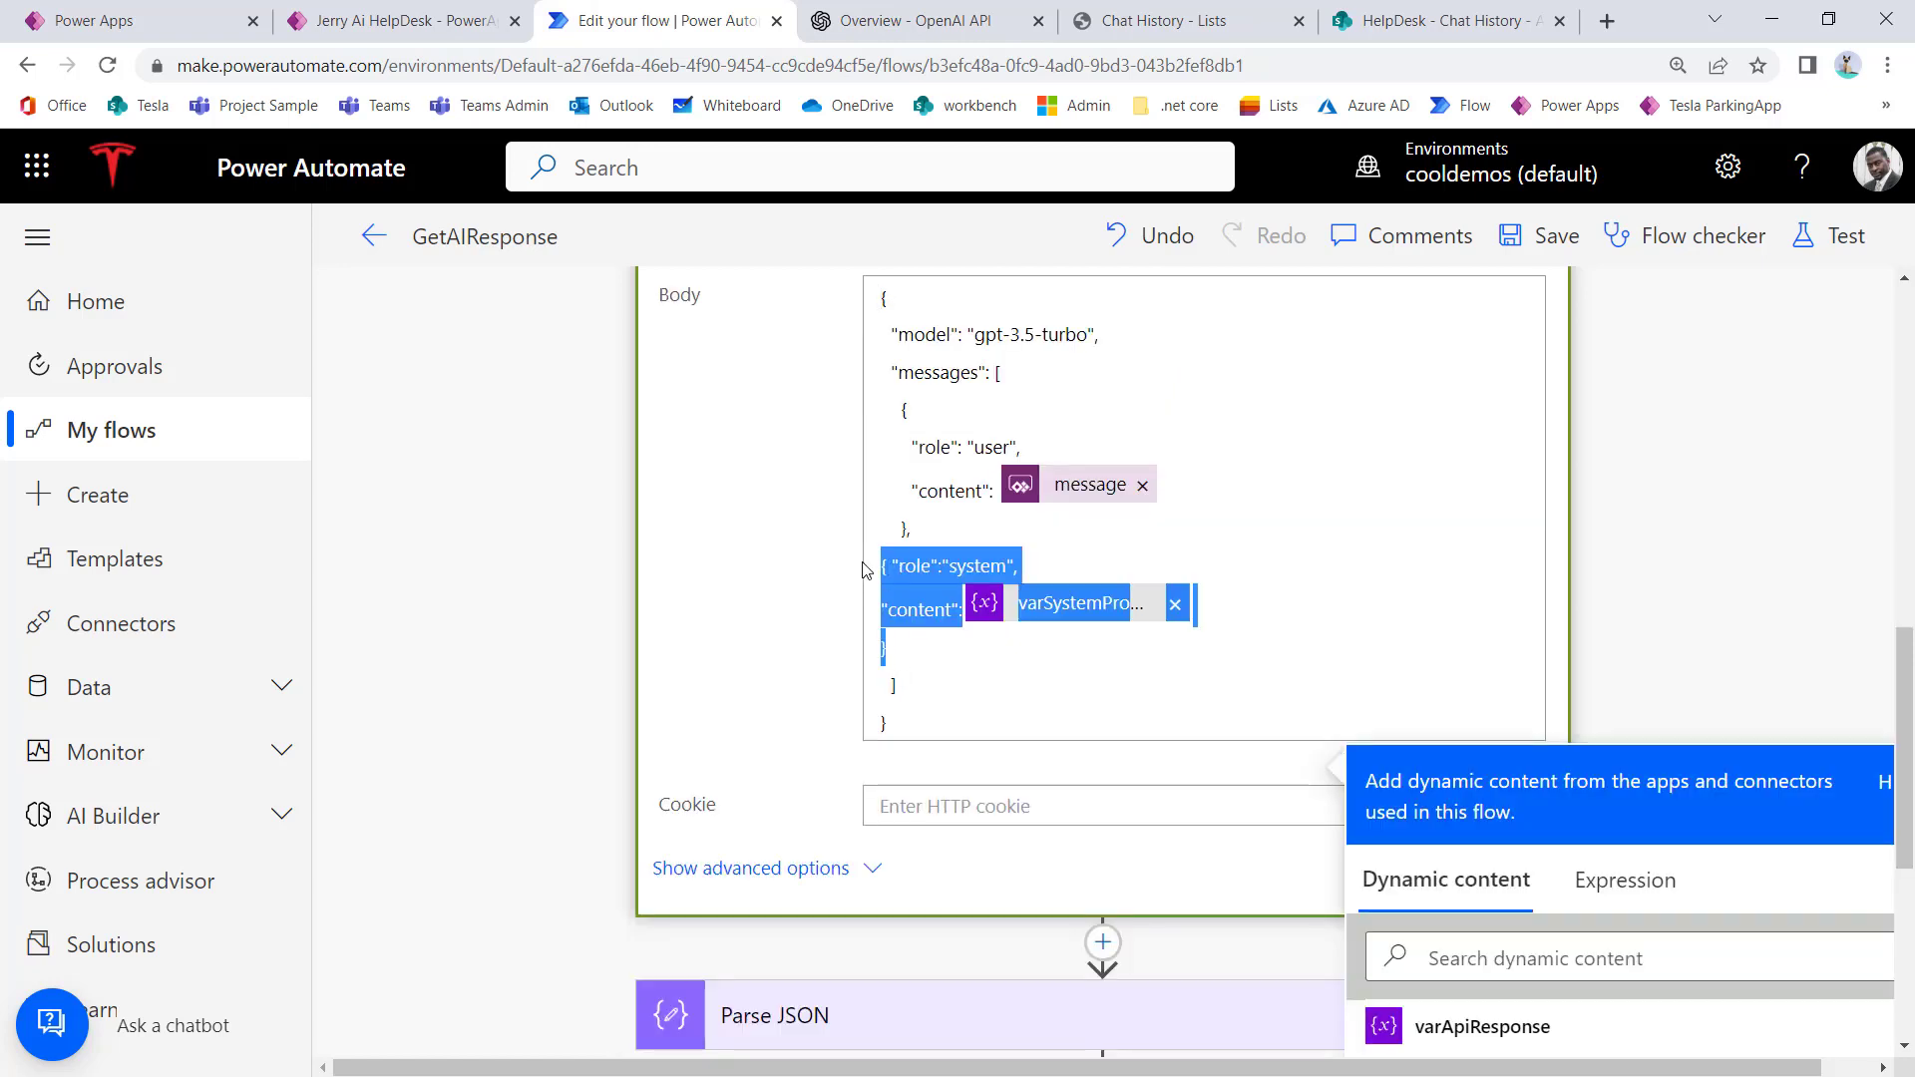
pyautogui.press('Delete')
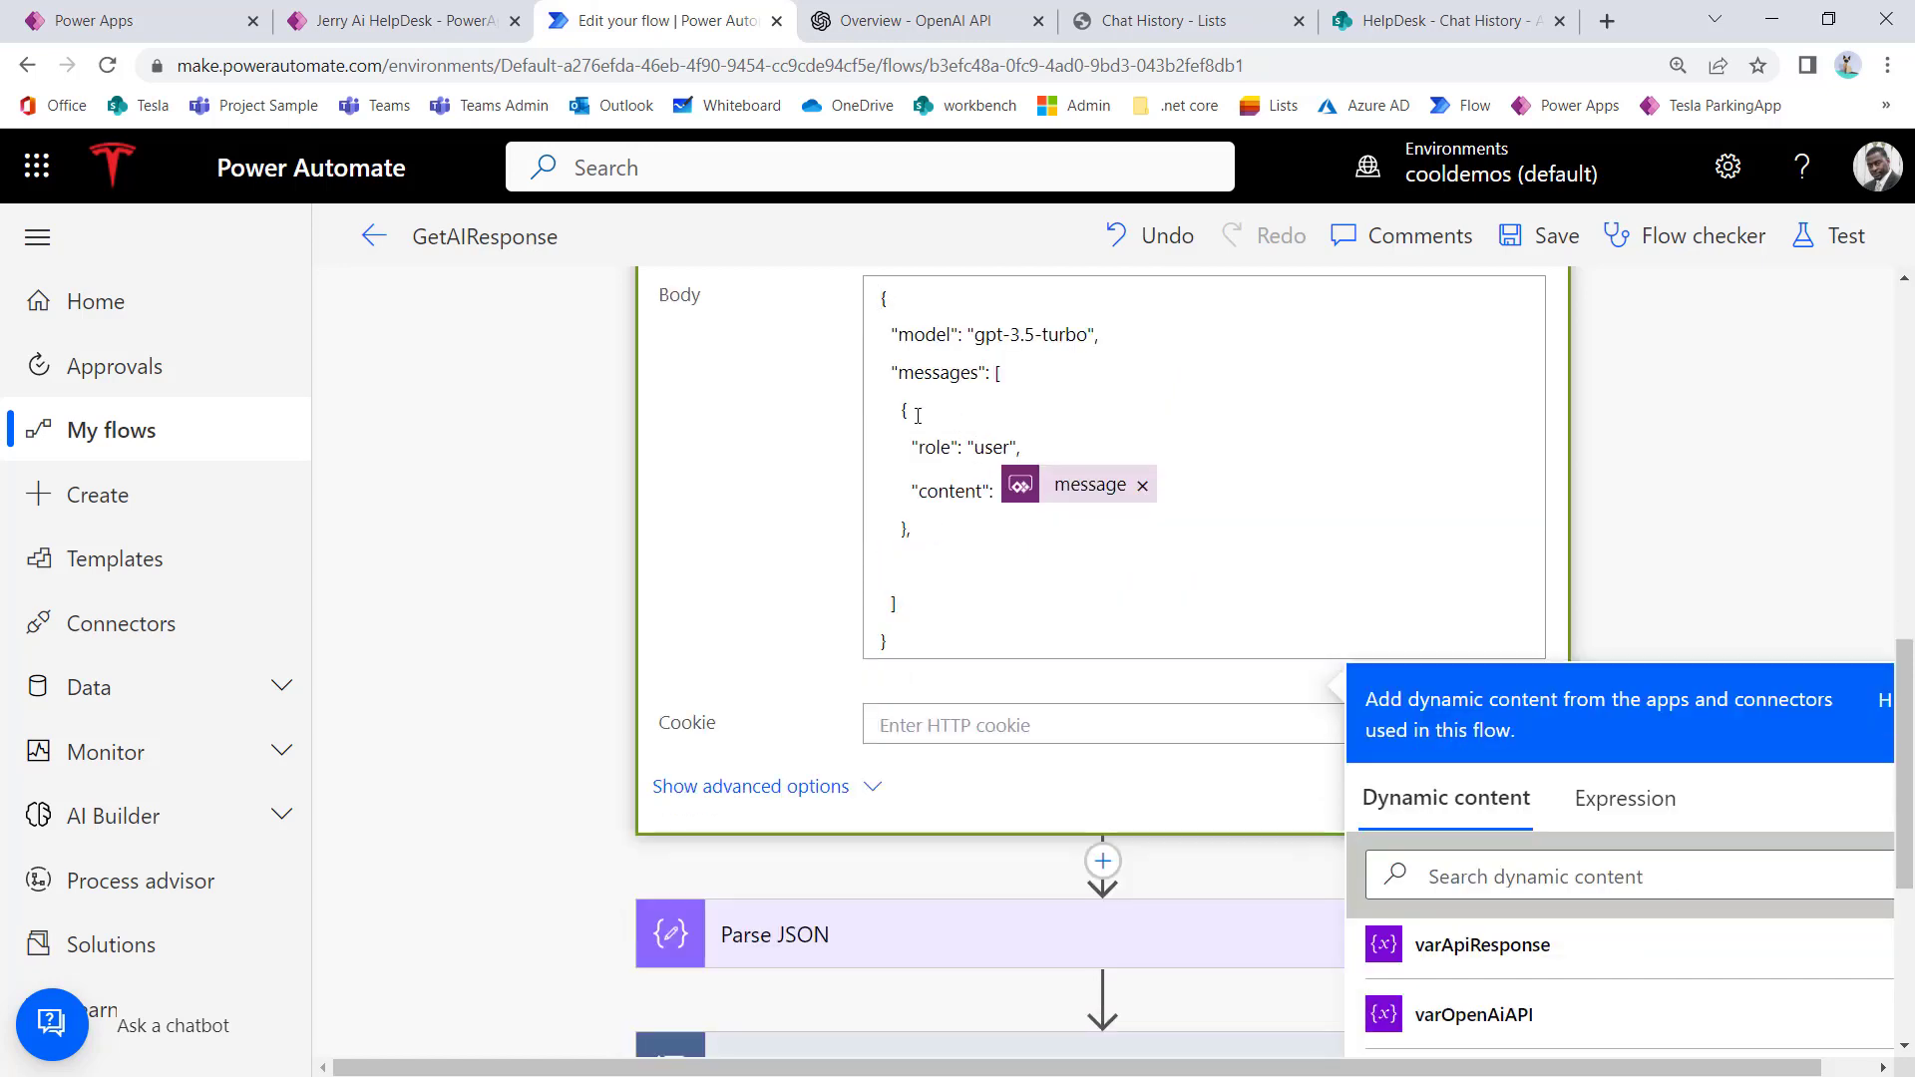
pyautogui.click(903, 411)
pyautogui.press('Return')
pyautogui.hotkey('ctrl', 'v')
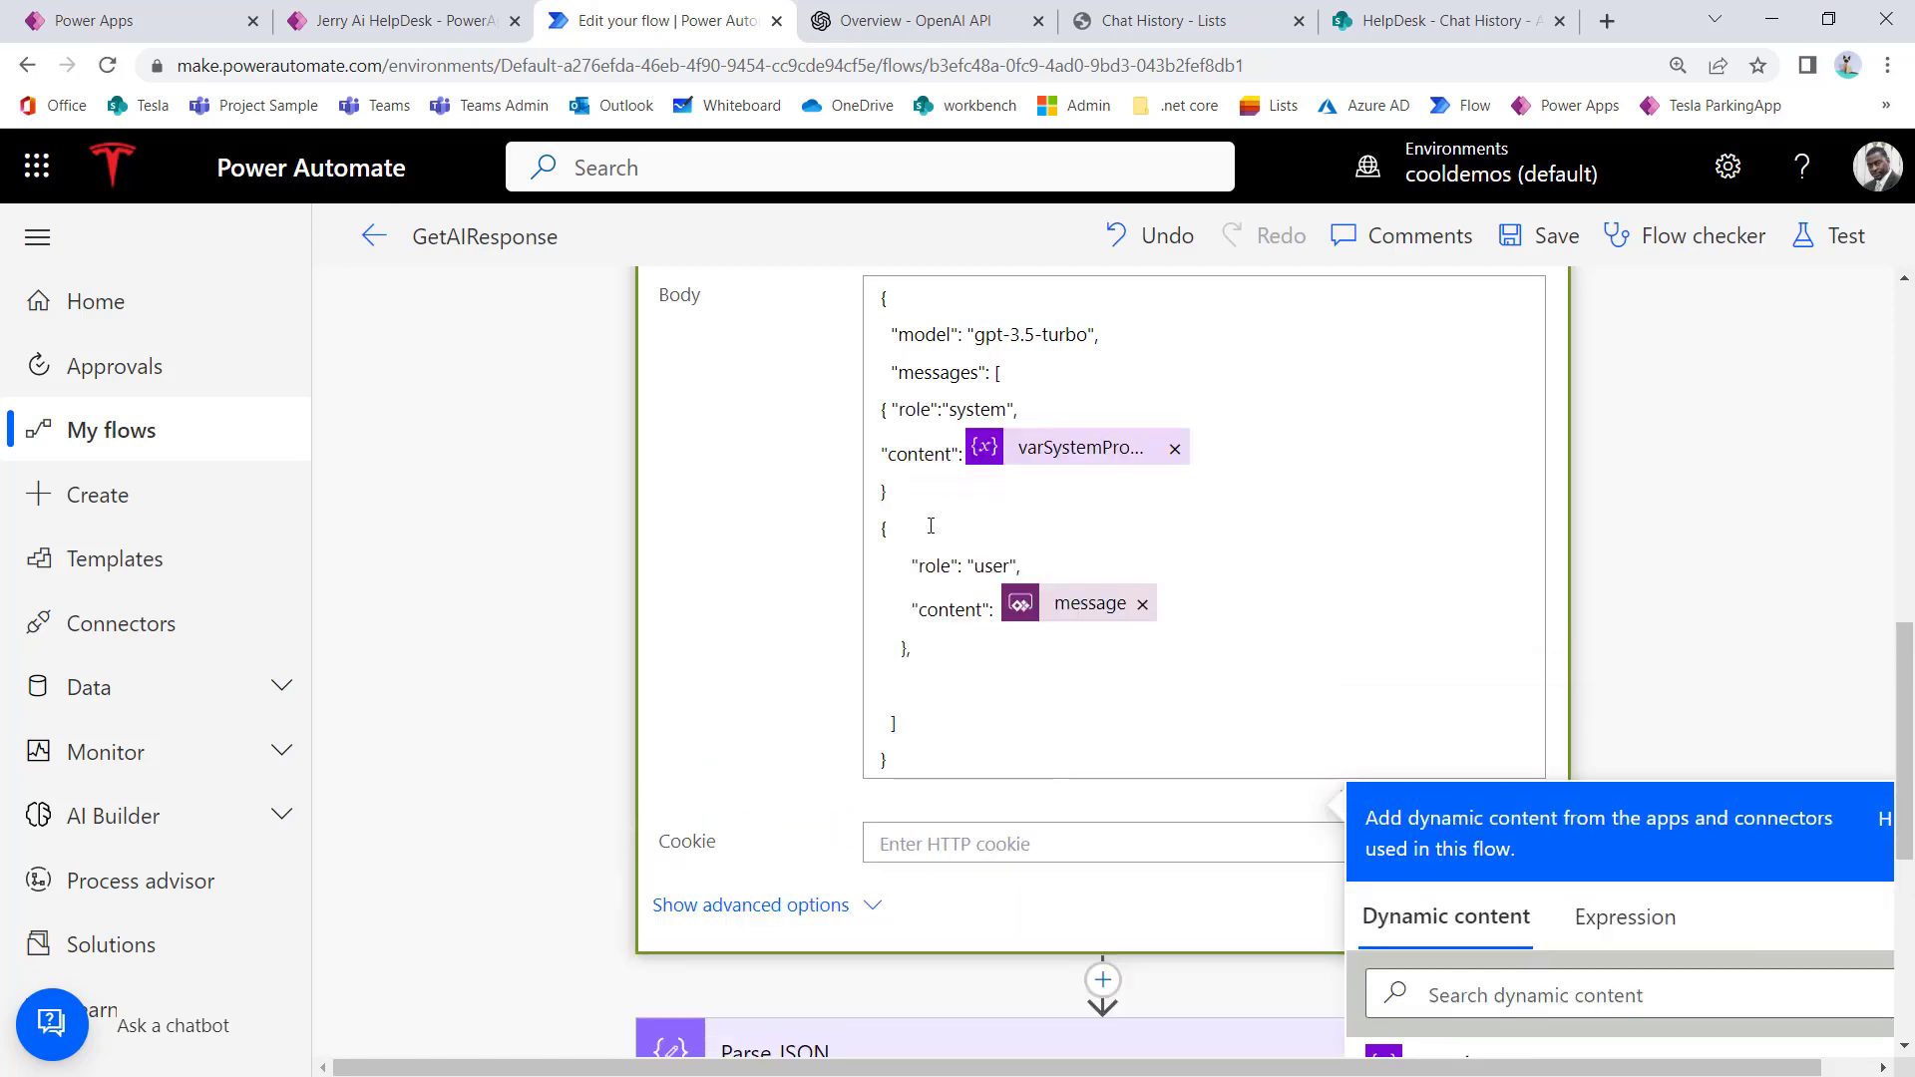
# Step: Put a comma after the system object, remove the comma and blank line after the user object, and save the flow
pyautogui.click(955, 671)
pyautogui.press('BackSpace')
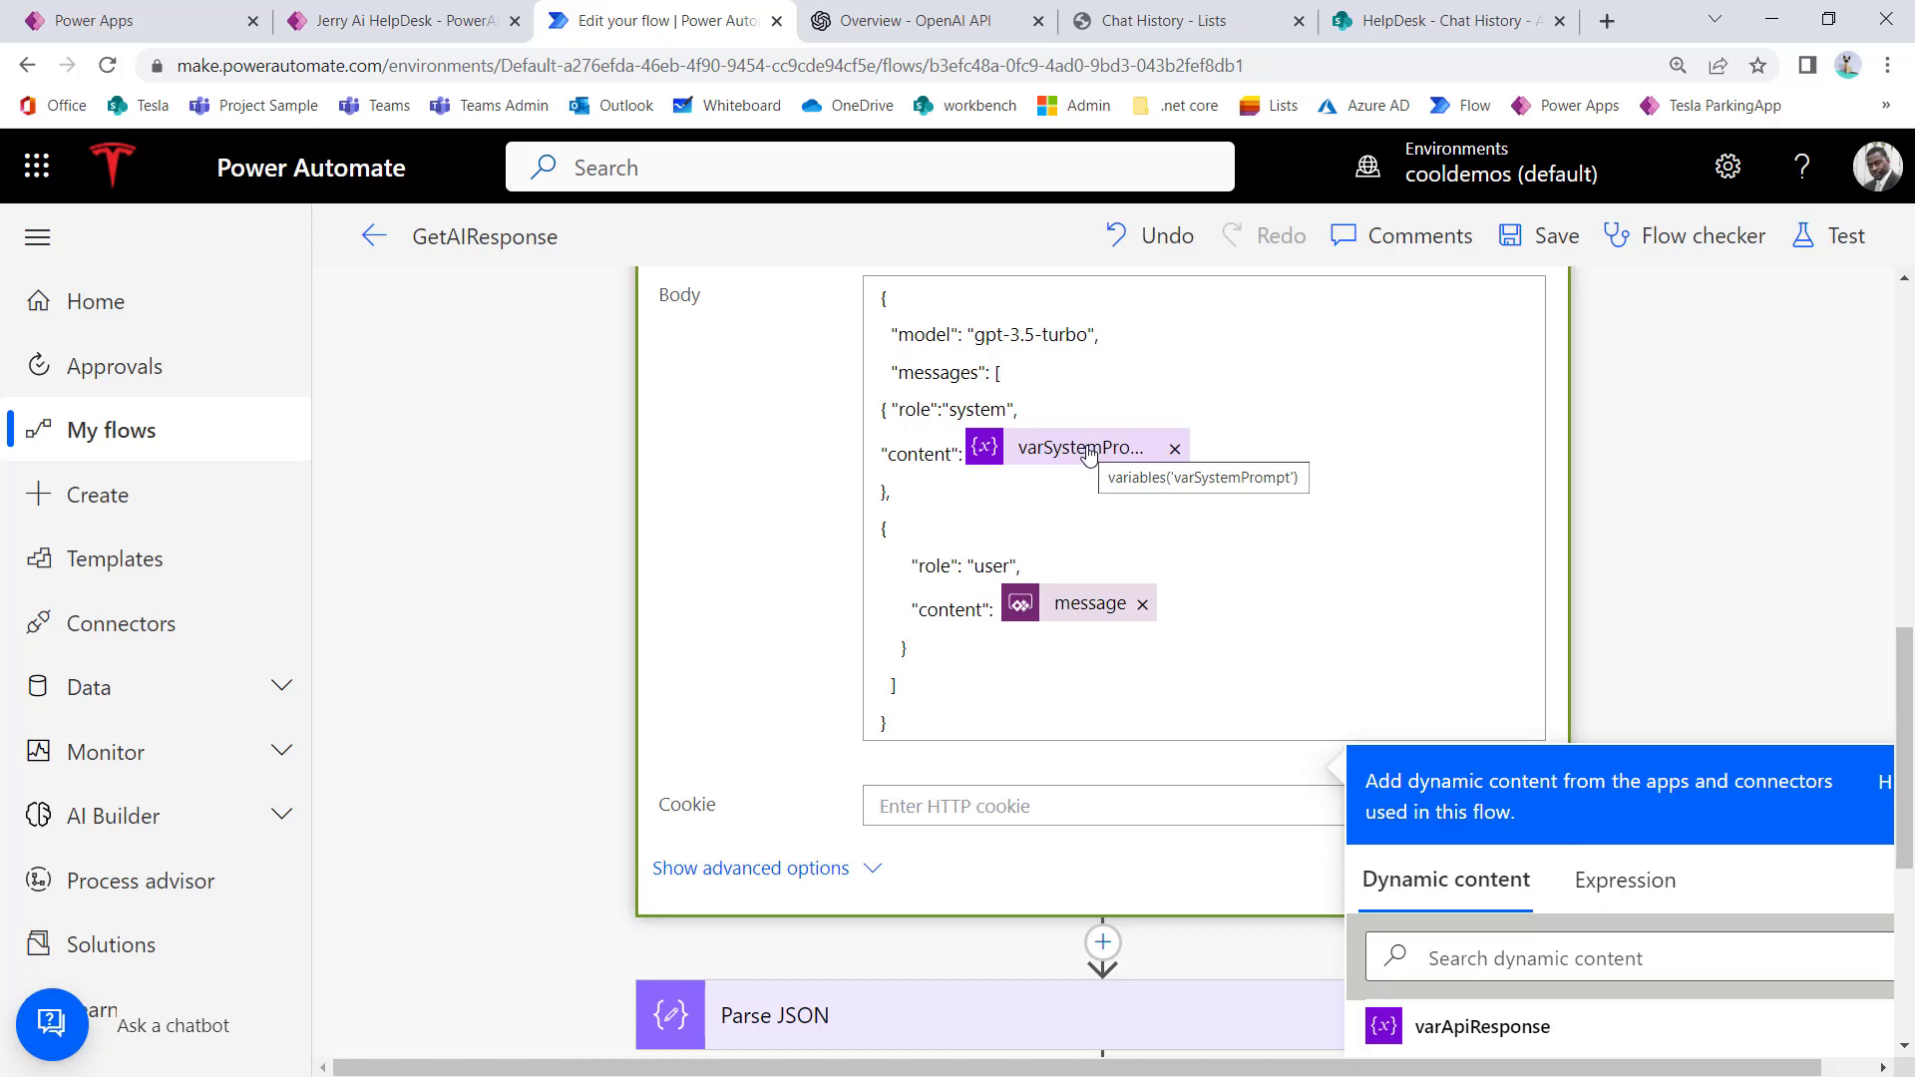
pyautogui.click(879, 528)
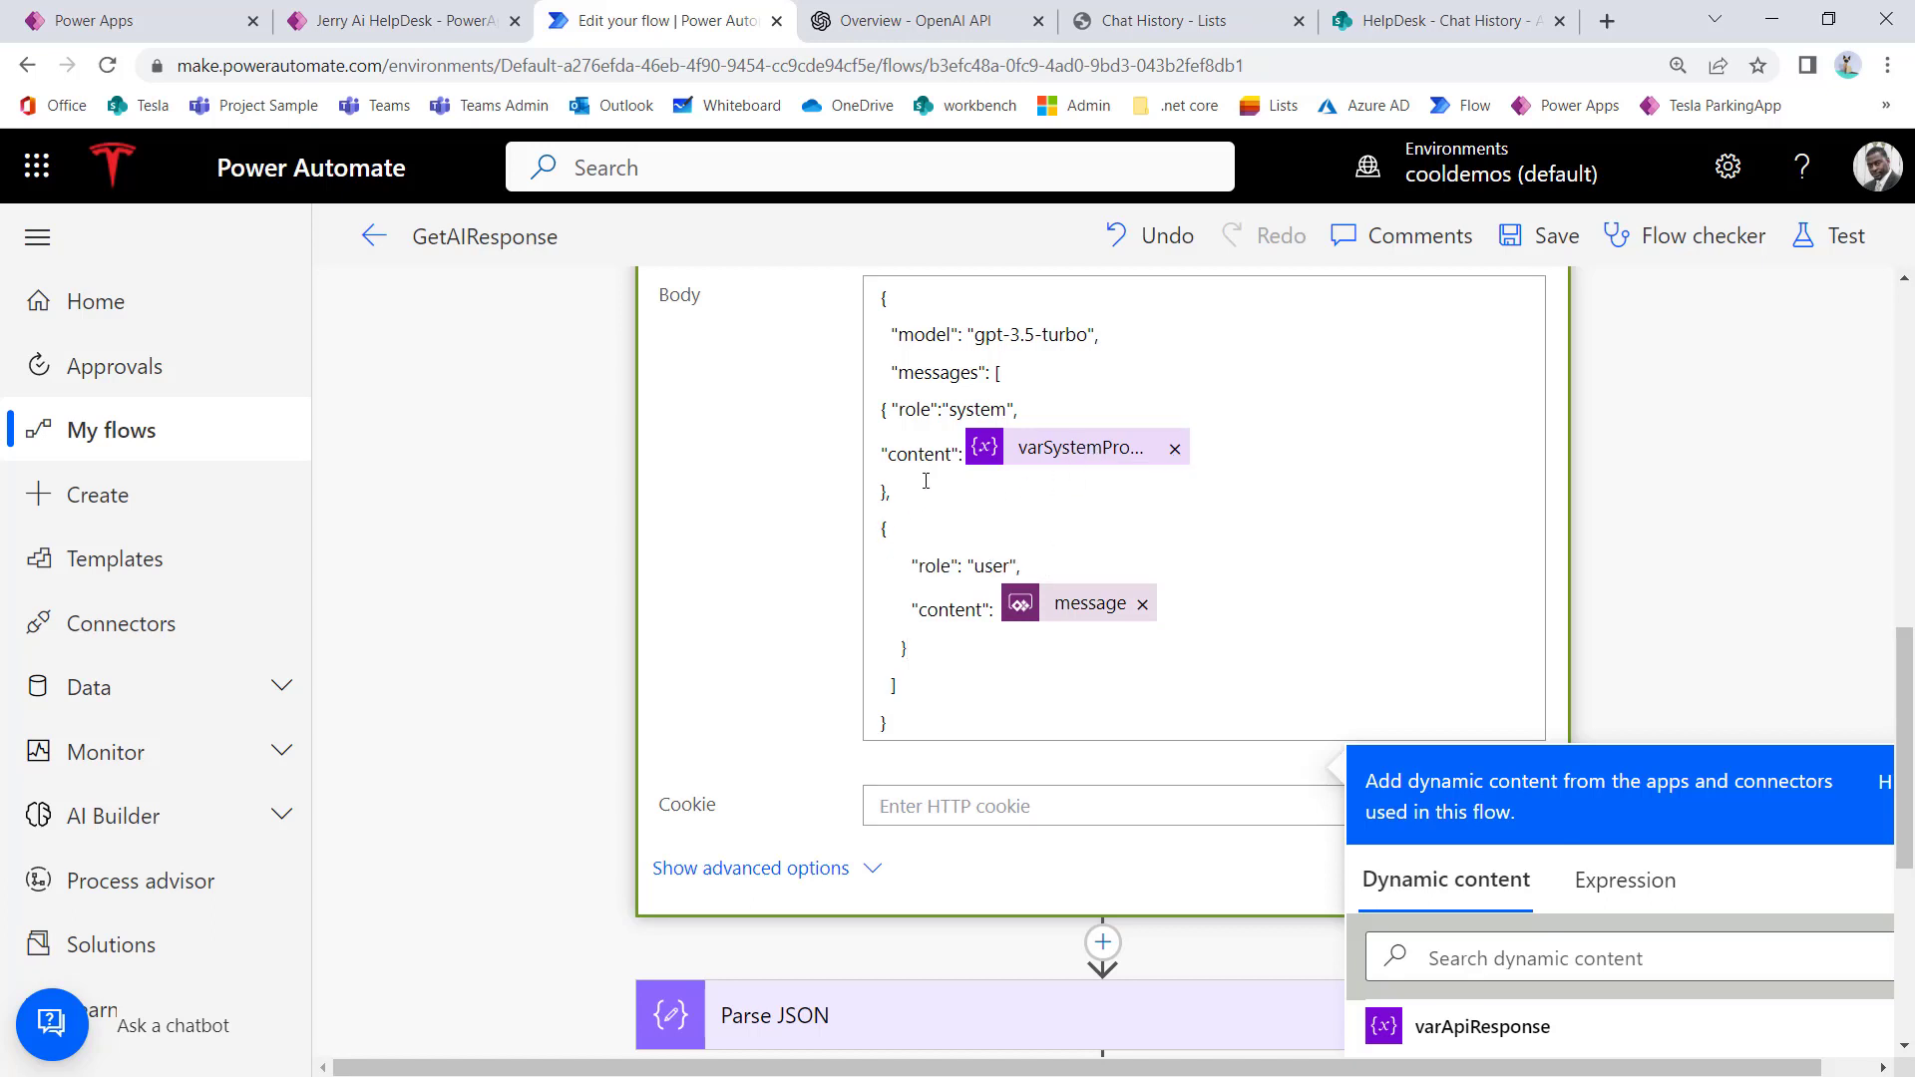
pyautogui.press('BackSpace')
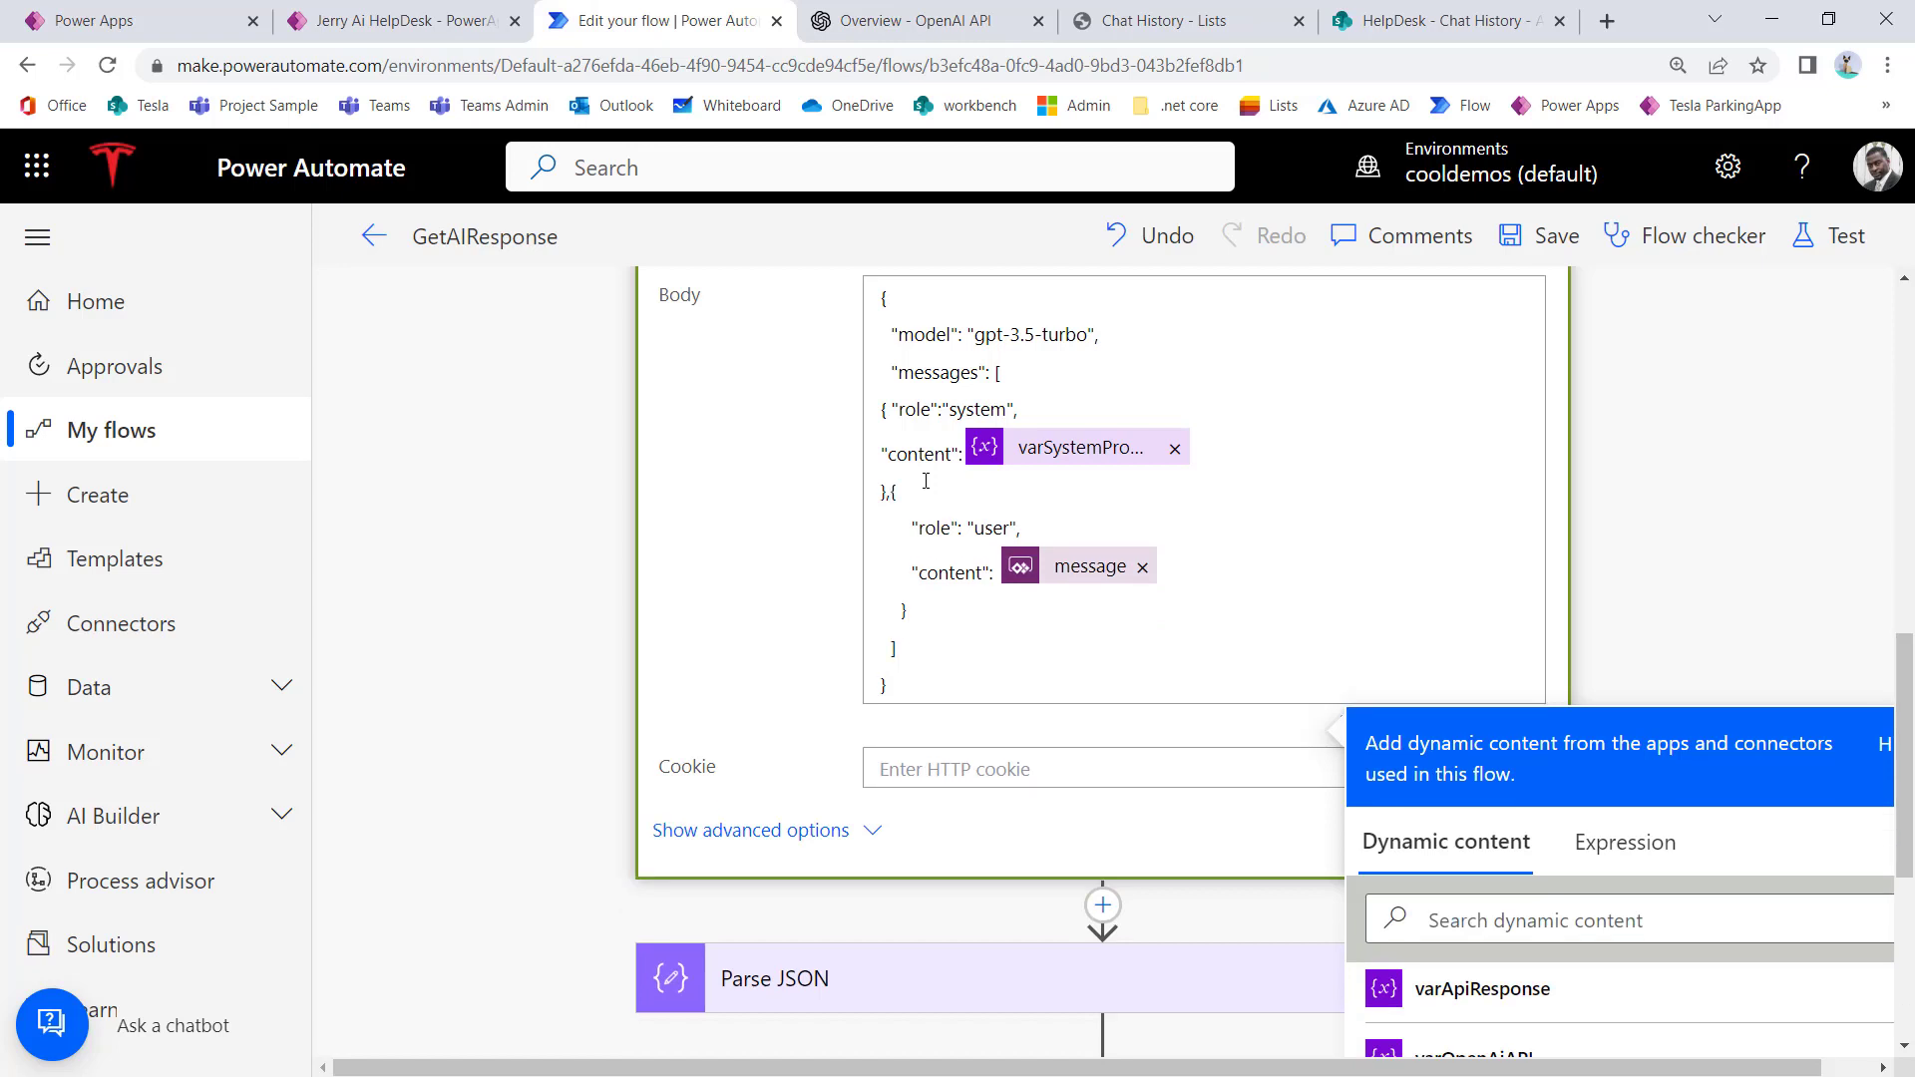
pyautogui.press('Return')
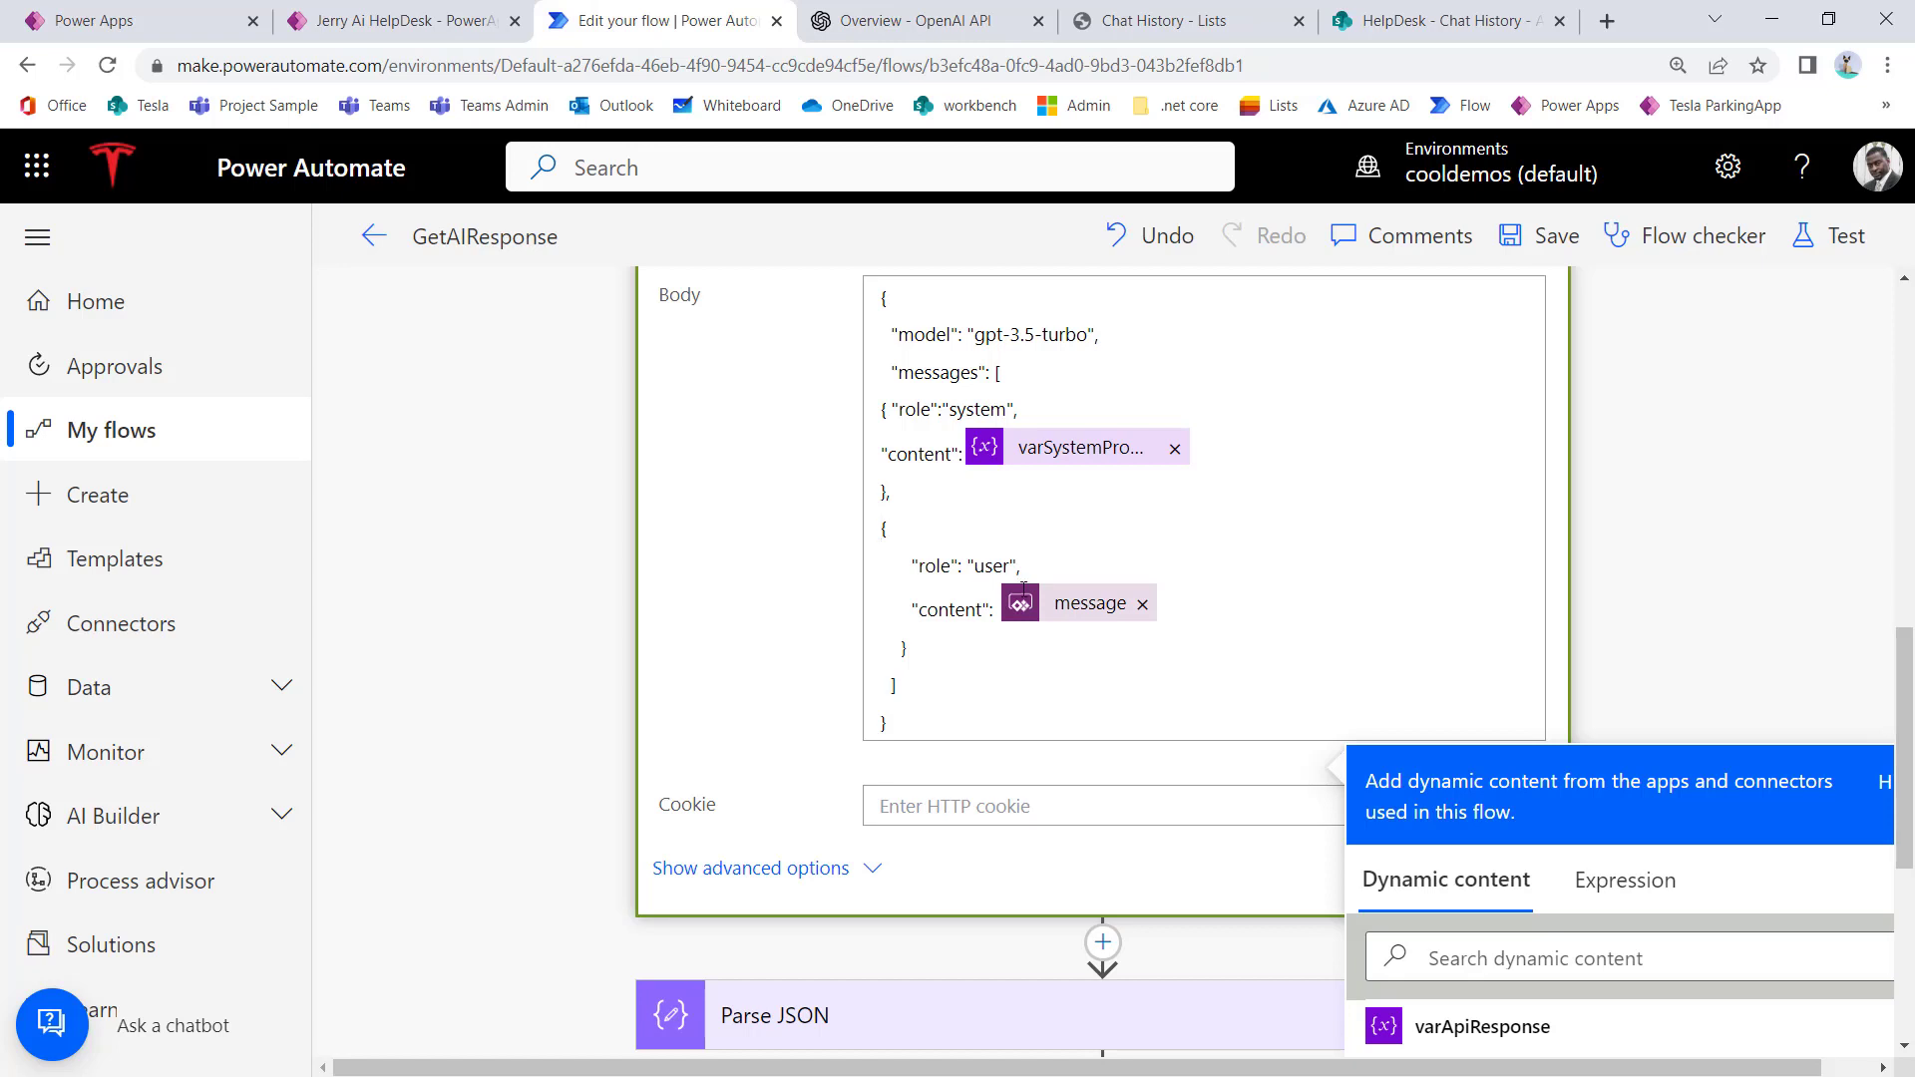
pyautogui.click(1556, 239)
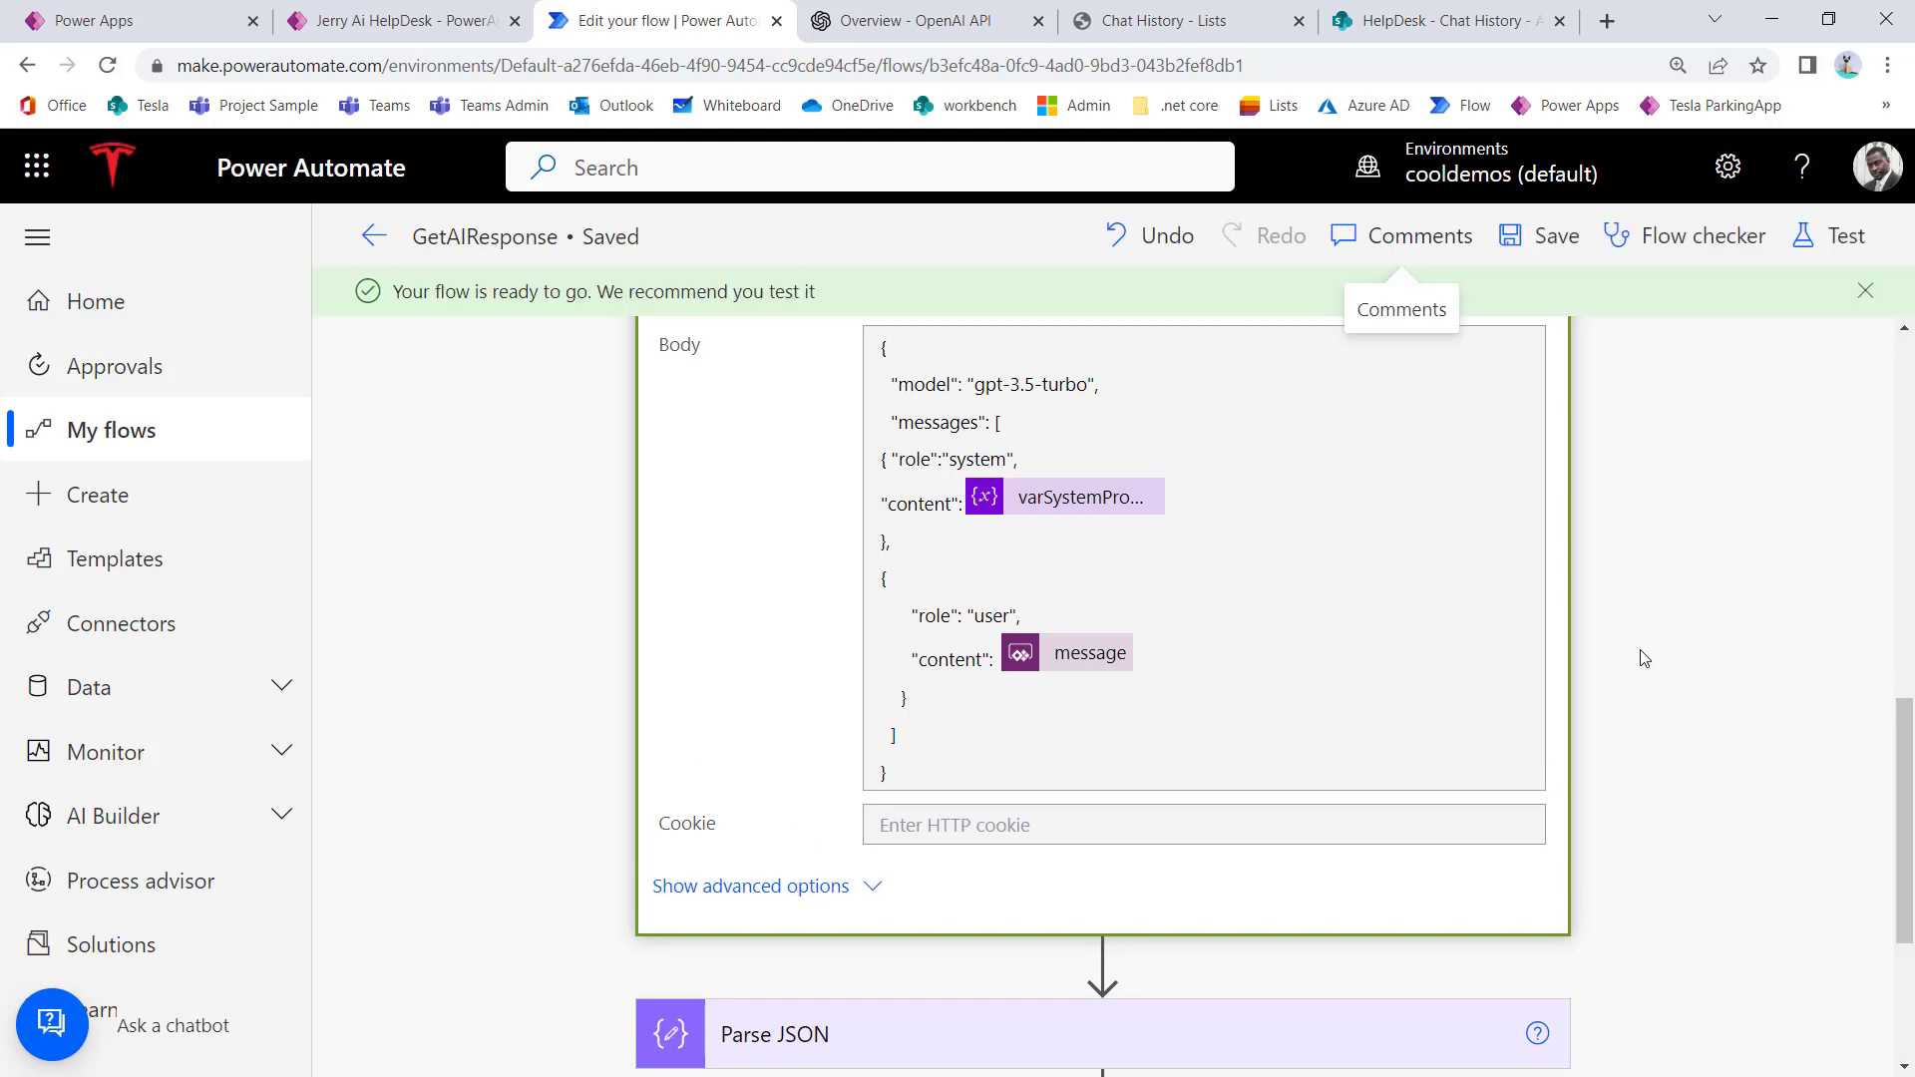
pyautogui.scroll(-4, 1626, 659)
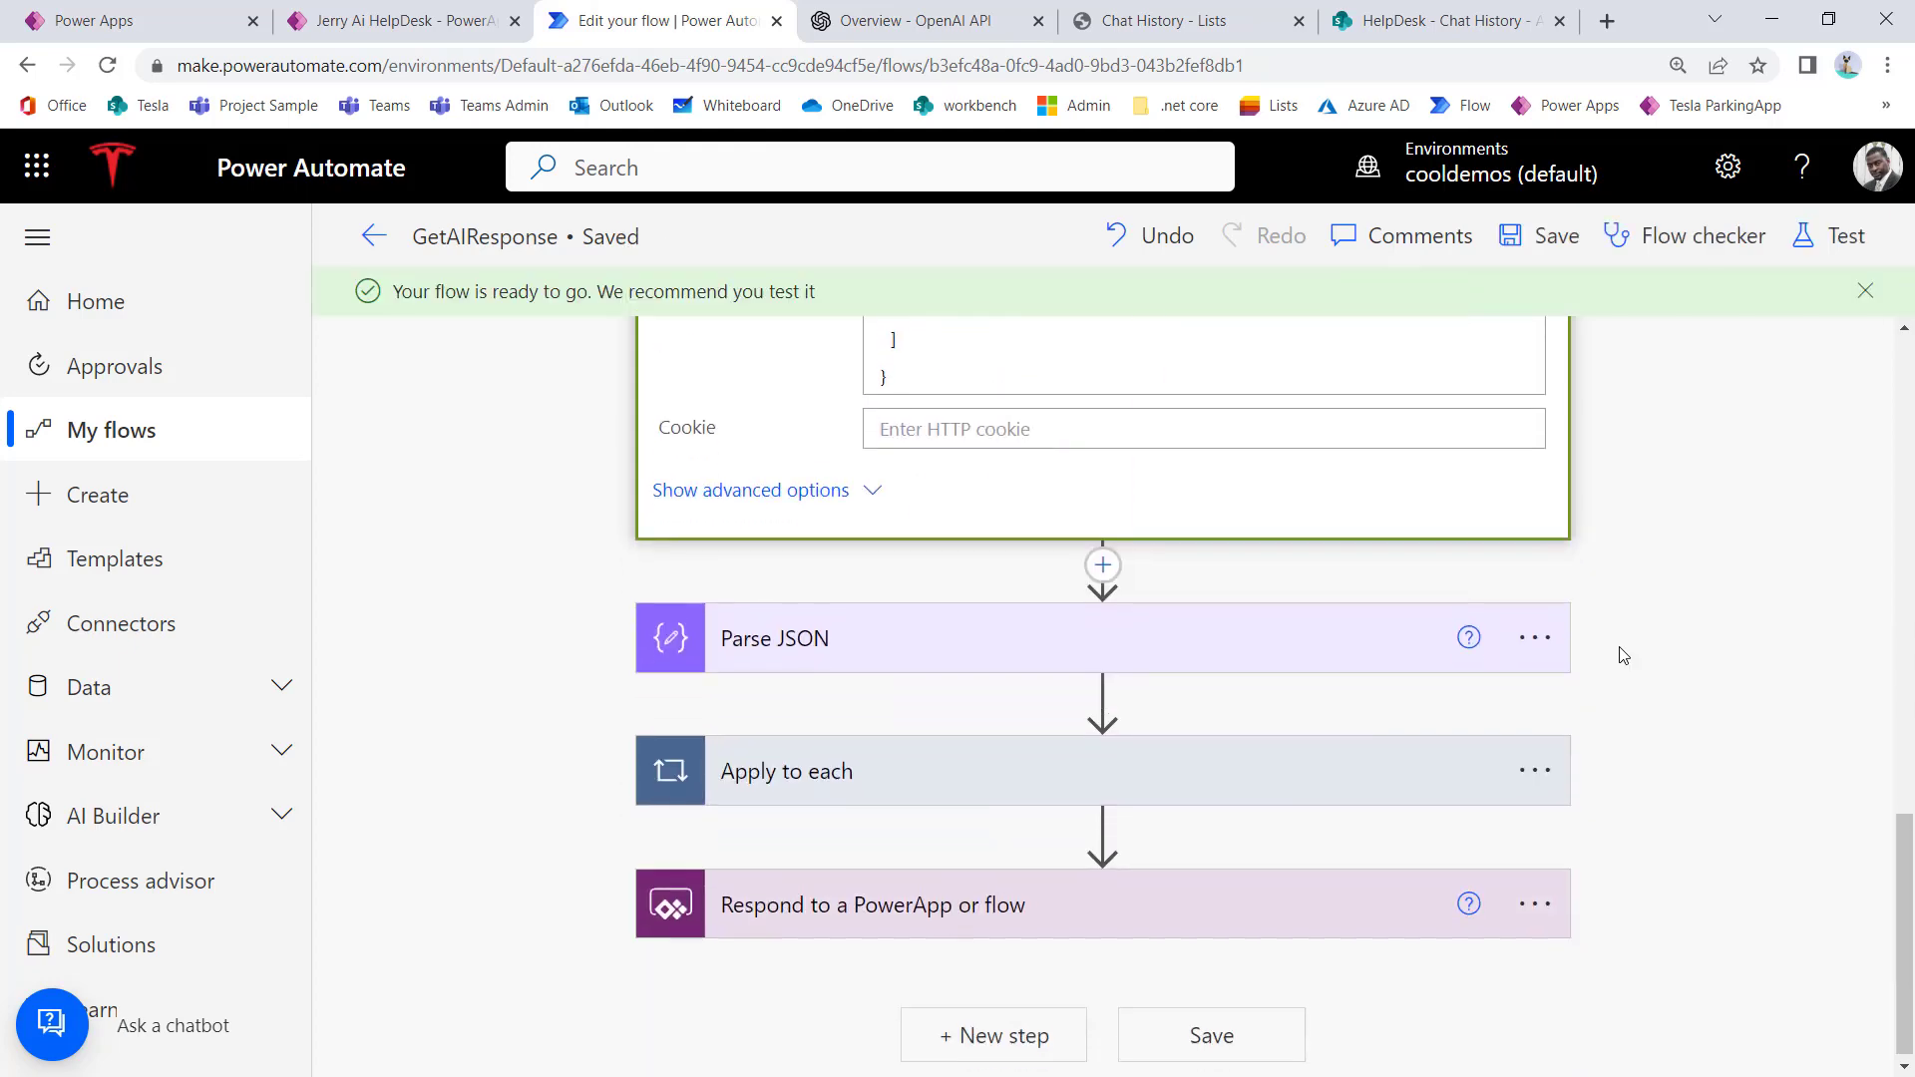
pyautogui.scroll(10, 1626, 656)
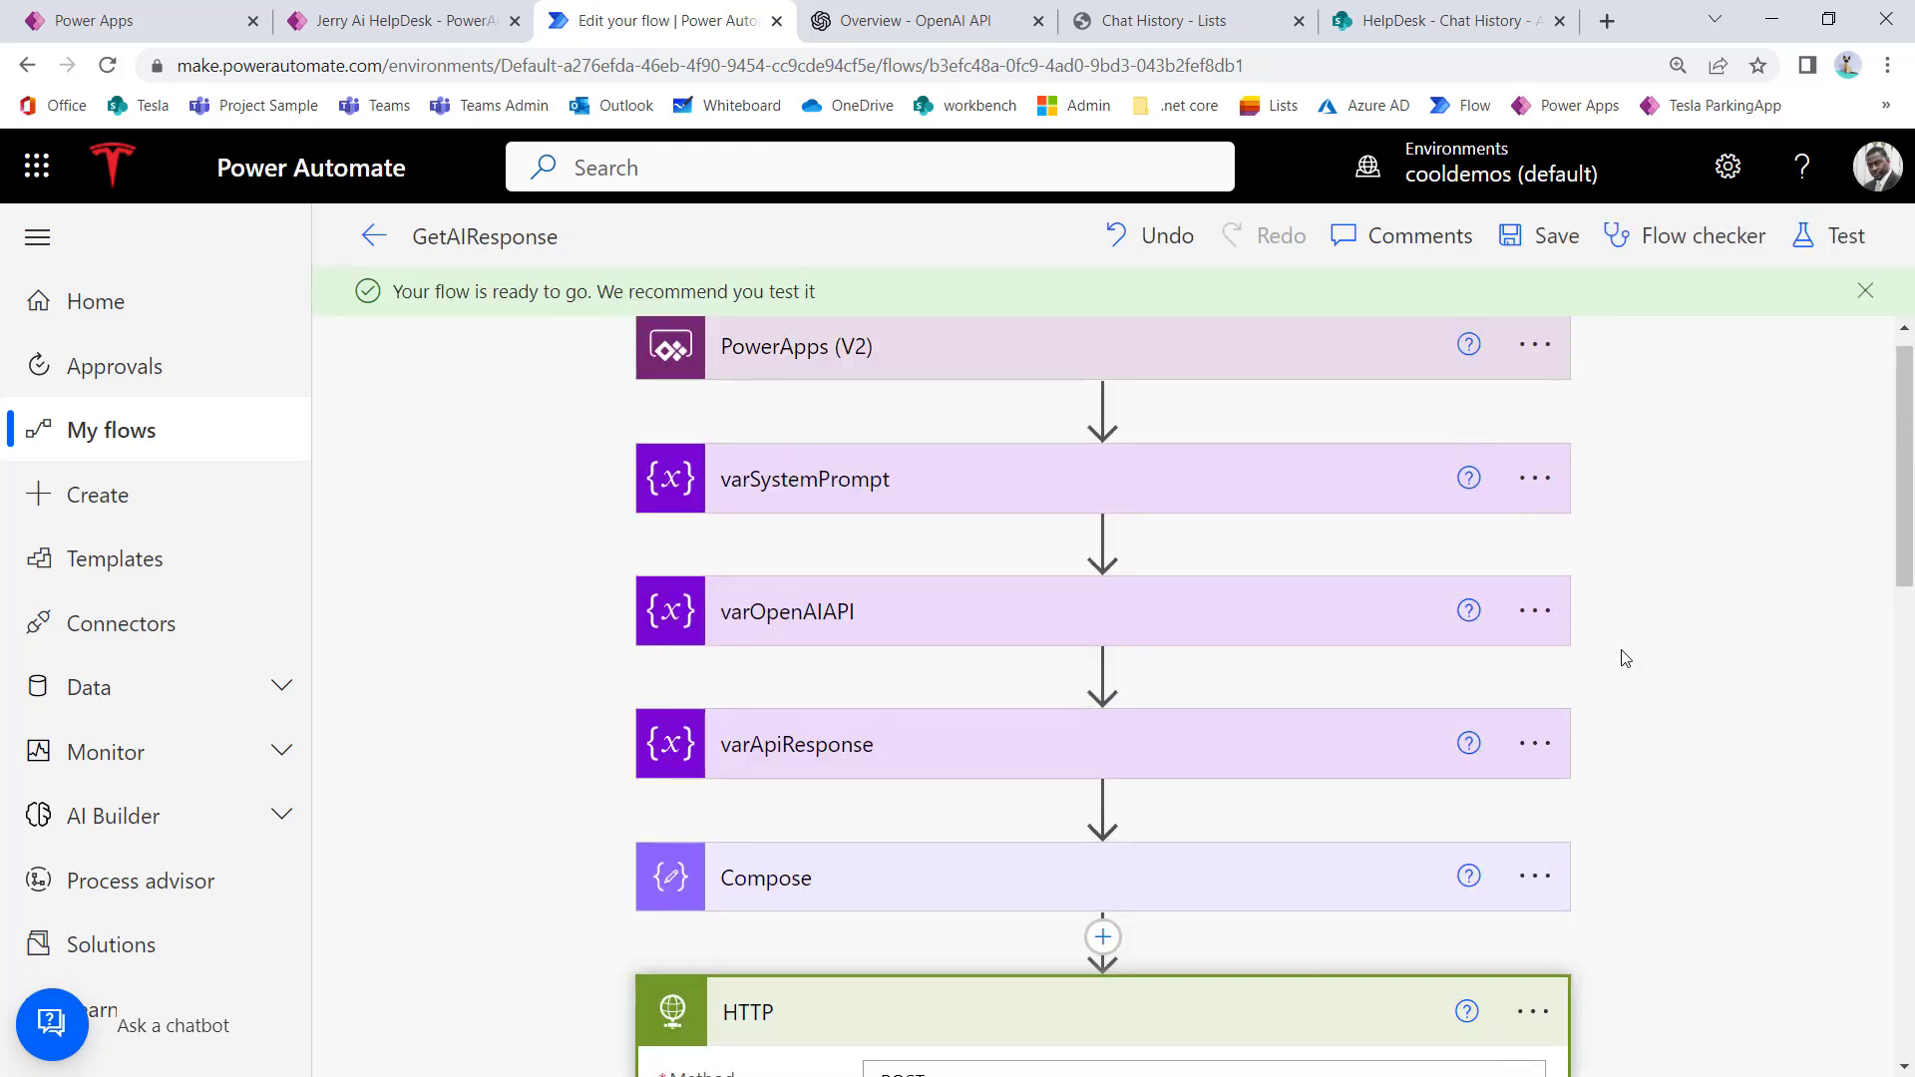
# Step: Switch to the Jerry Ai HelpDesk app in Power Apps, preview it and submit the message "I am having issues with my mouse"
pyautogui.click(399, 21)
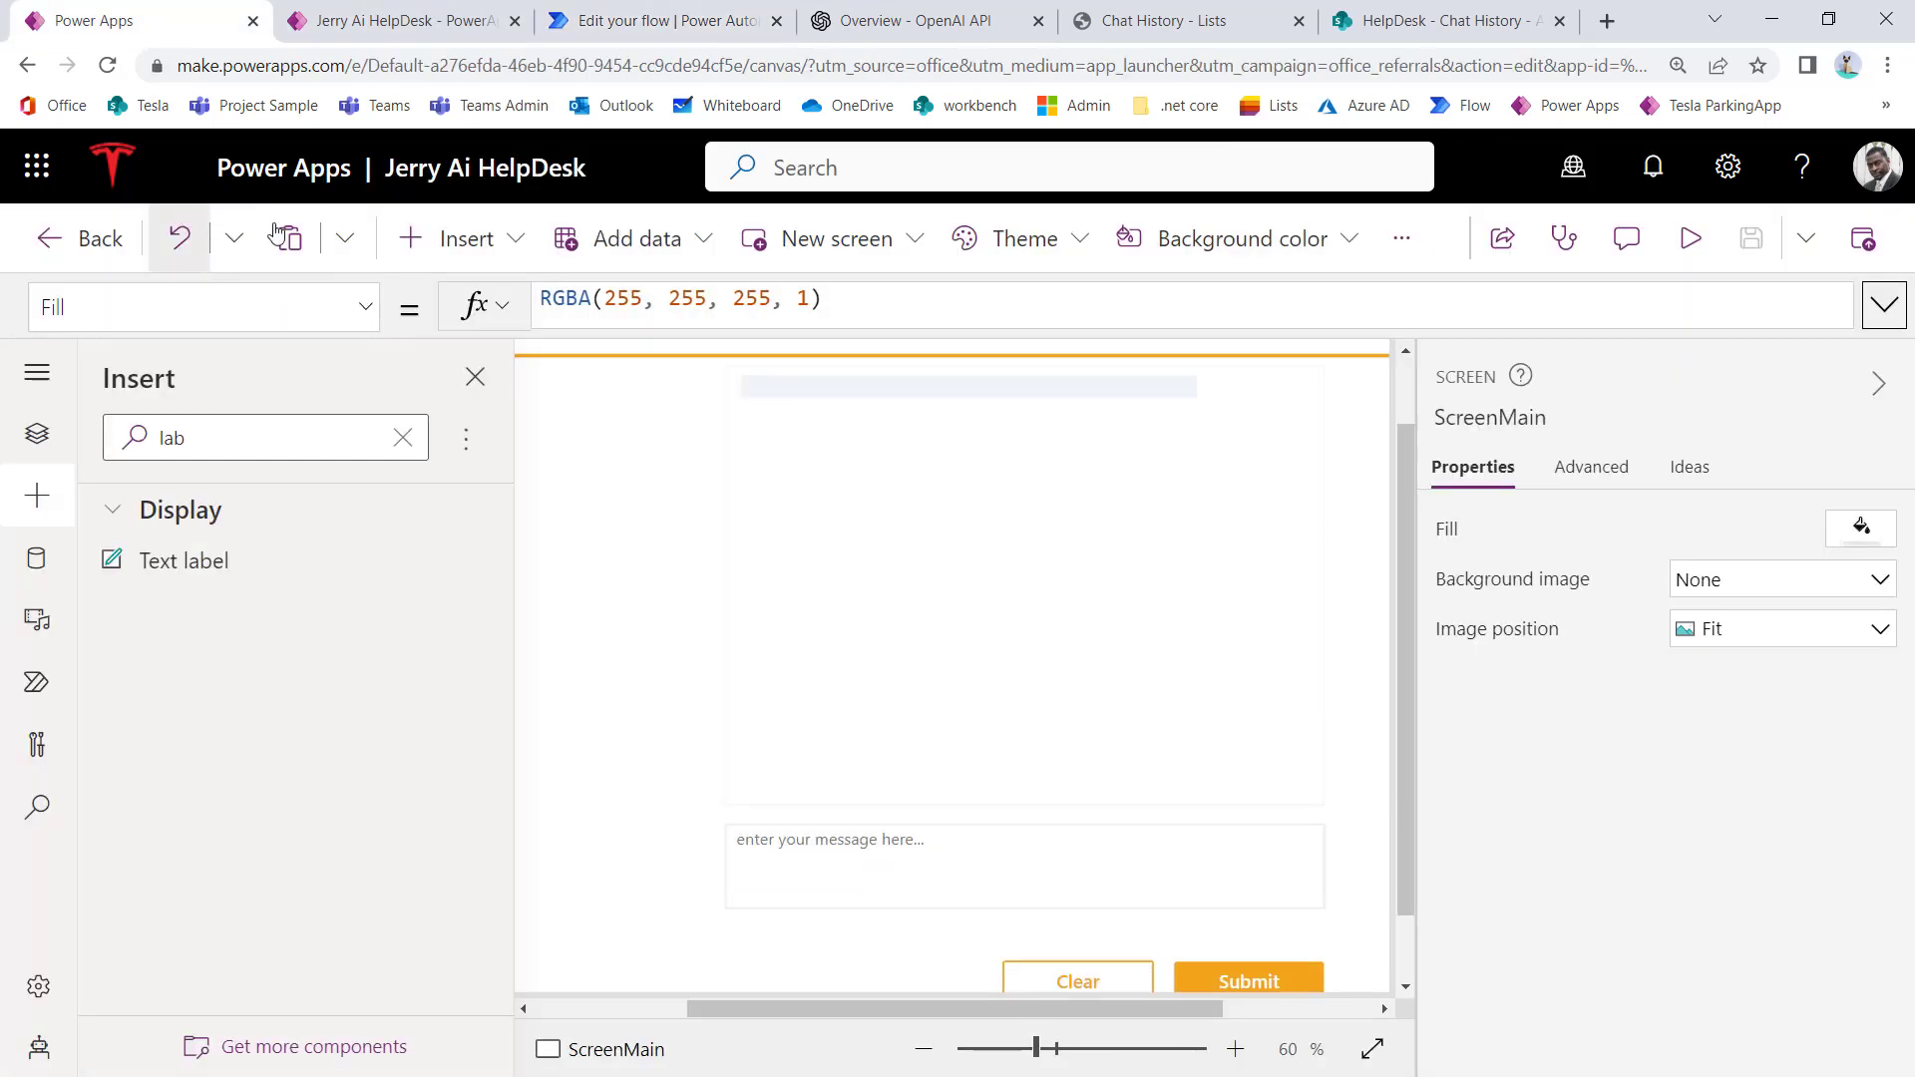
pyautogui.click(1690, 237)
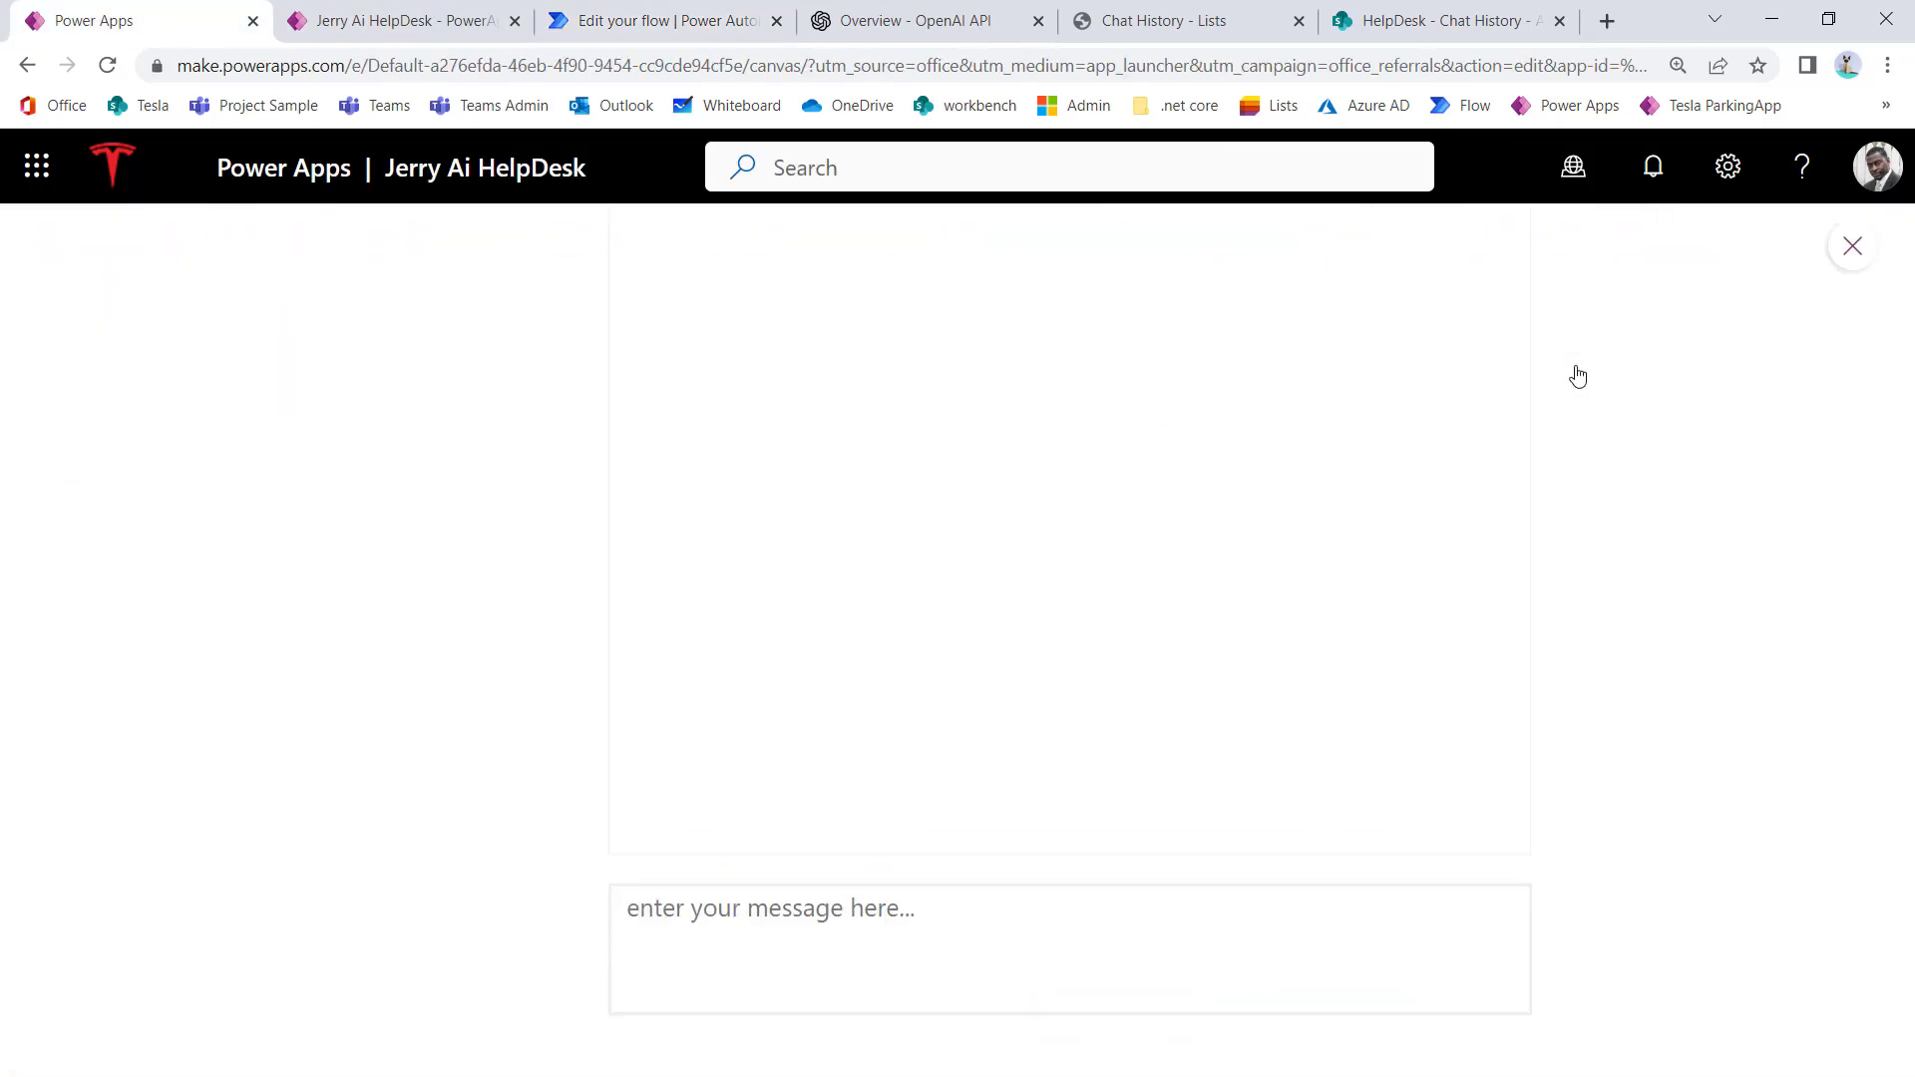
pyautogui.click(937, 893)
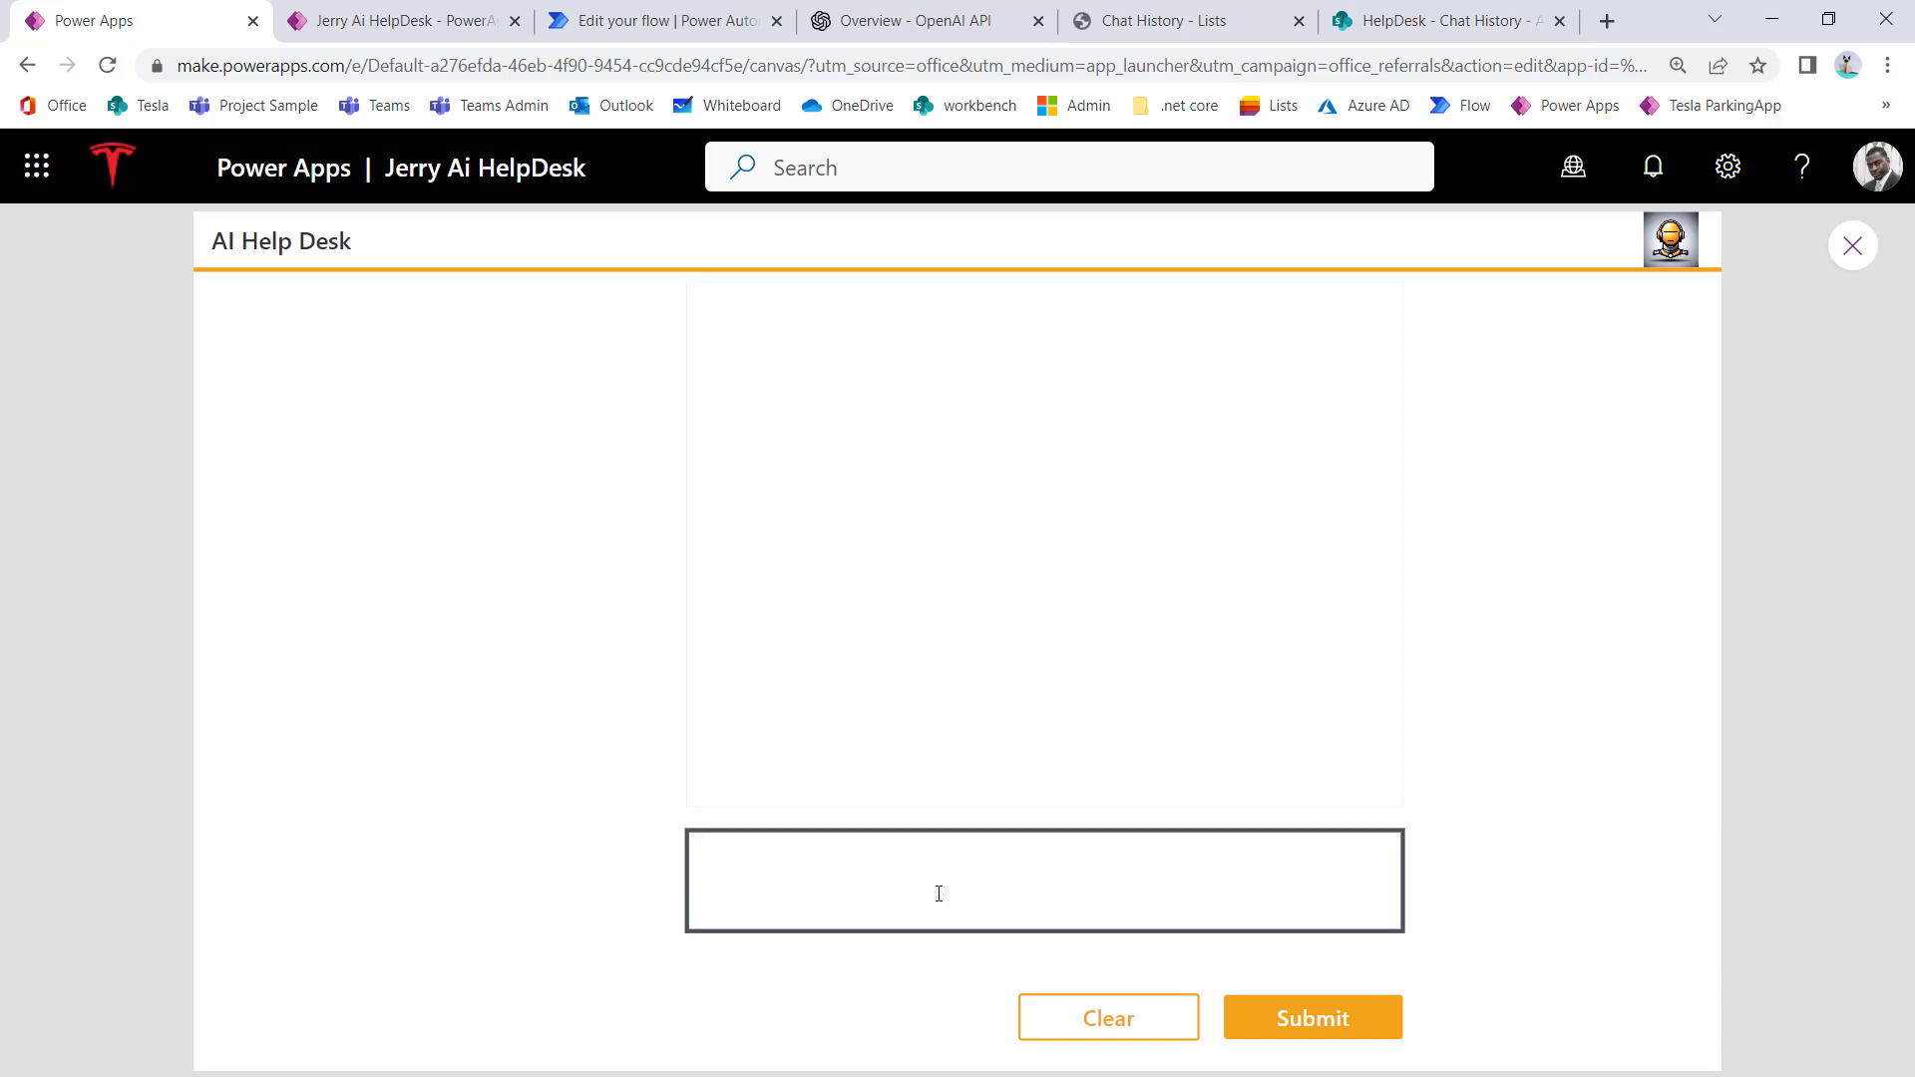
pyautogui.write('I am having issues with my ')
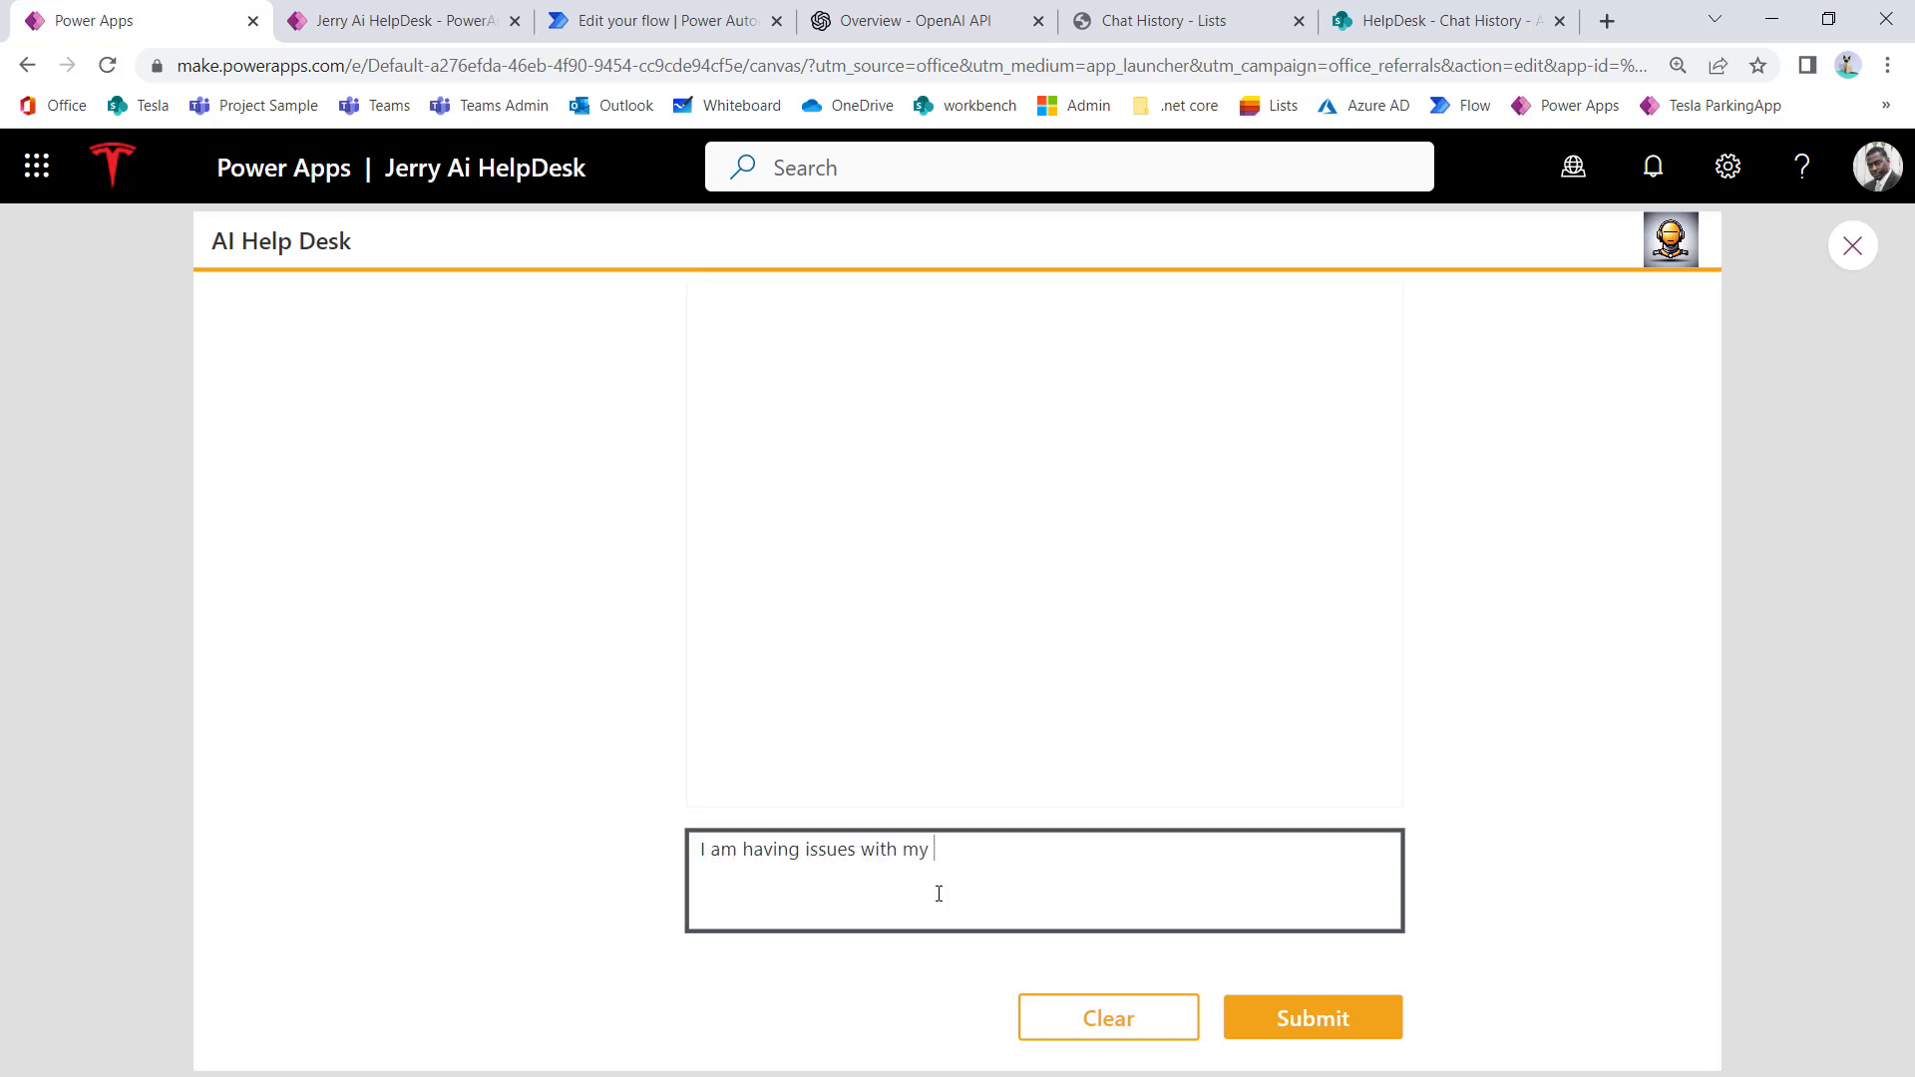
pyautogui.write('mouse')
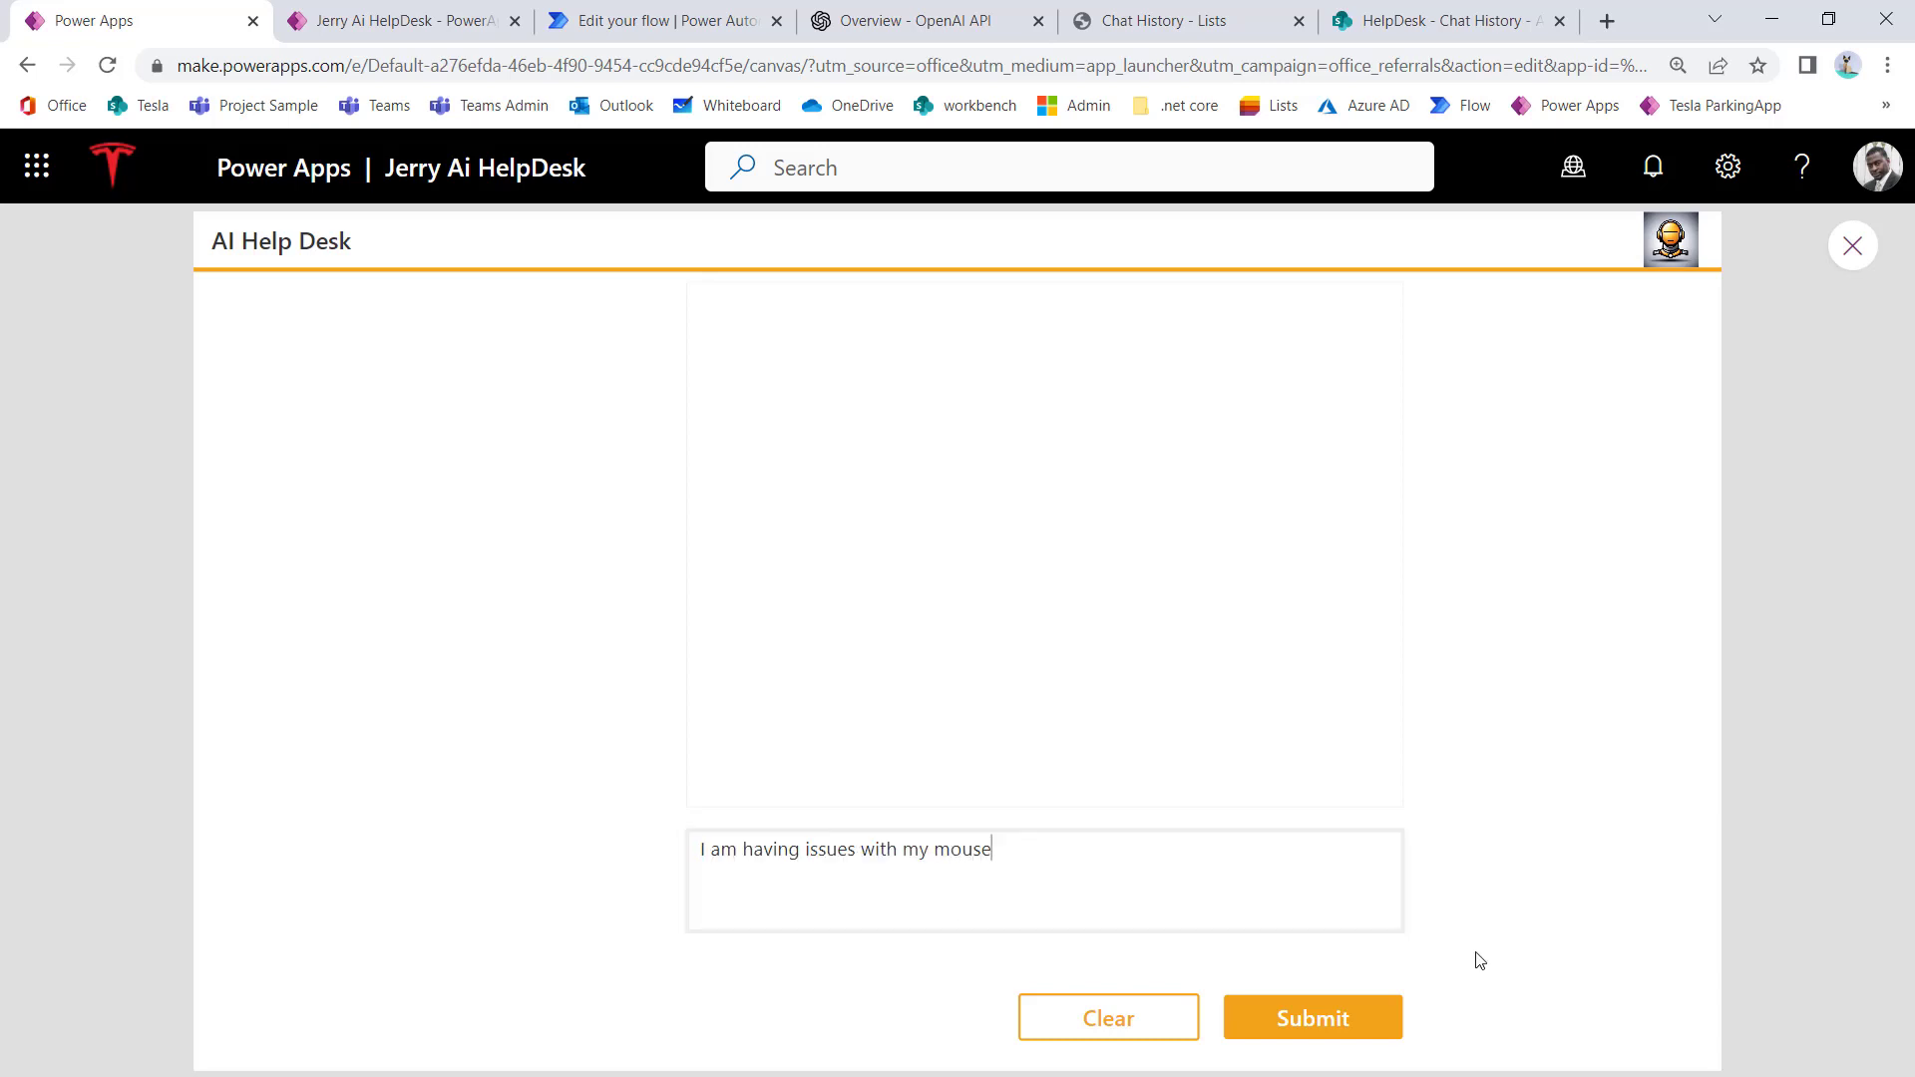
pyautogui.click(1325, 1024)
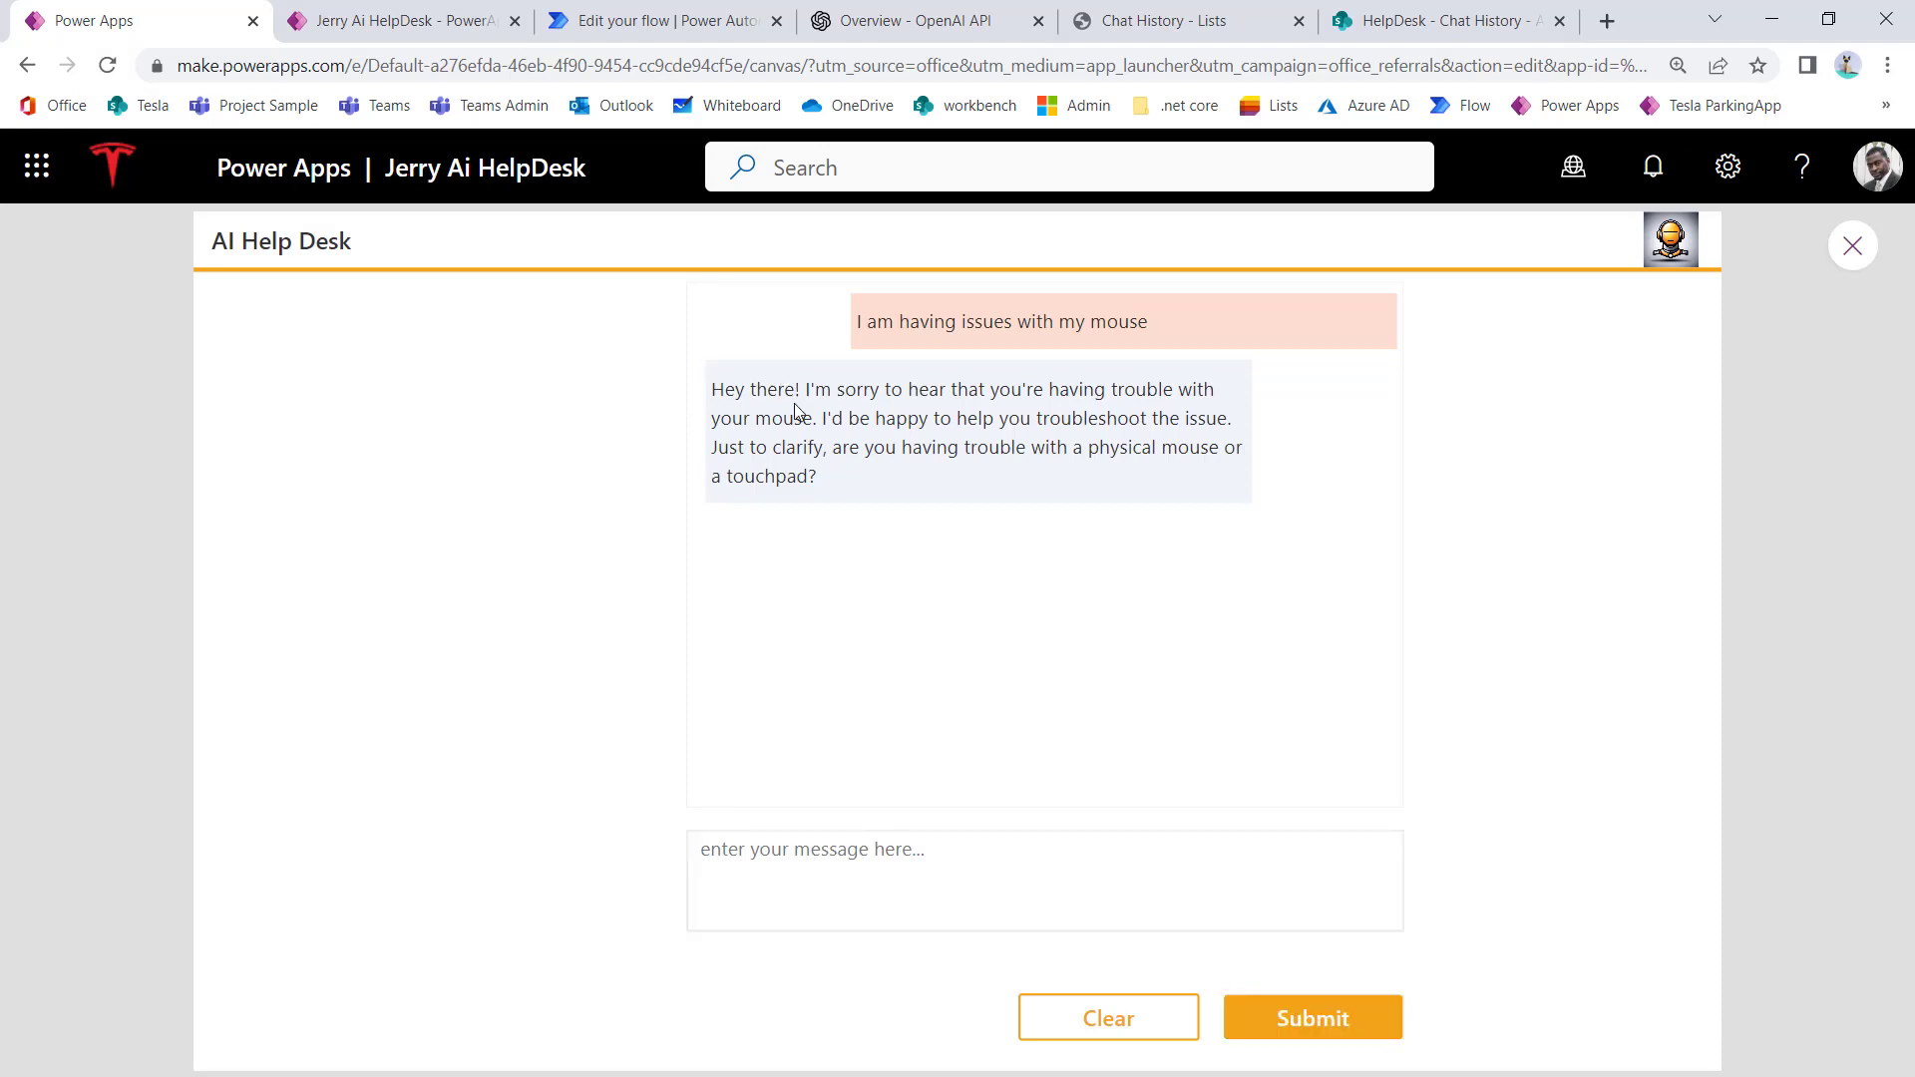
# Step: Continue the test chat by submitting the replies "physical mouse" and "it is not moving the cursor"
pyautogui.moveTo(806, 390); pyautogui.dragTo(1150, 390)
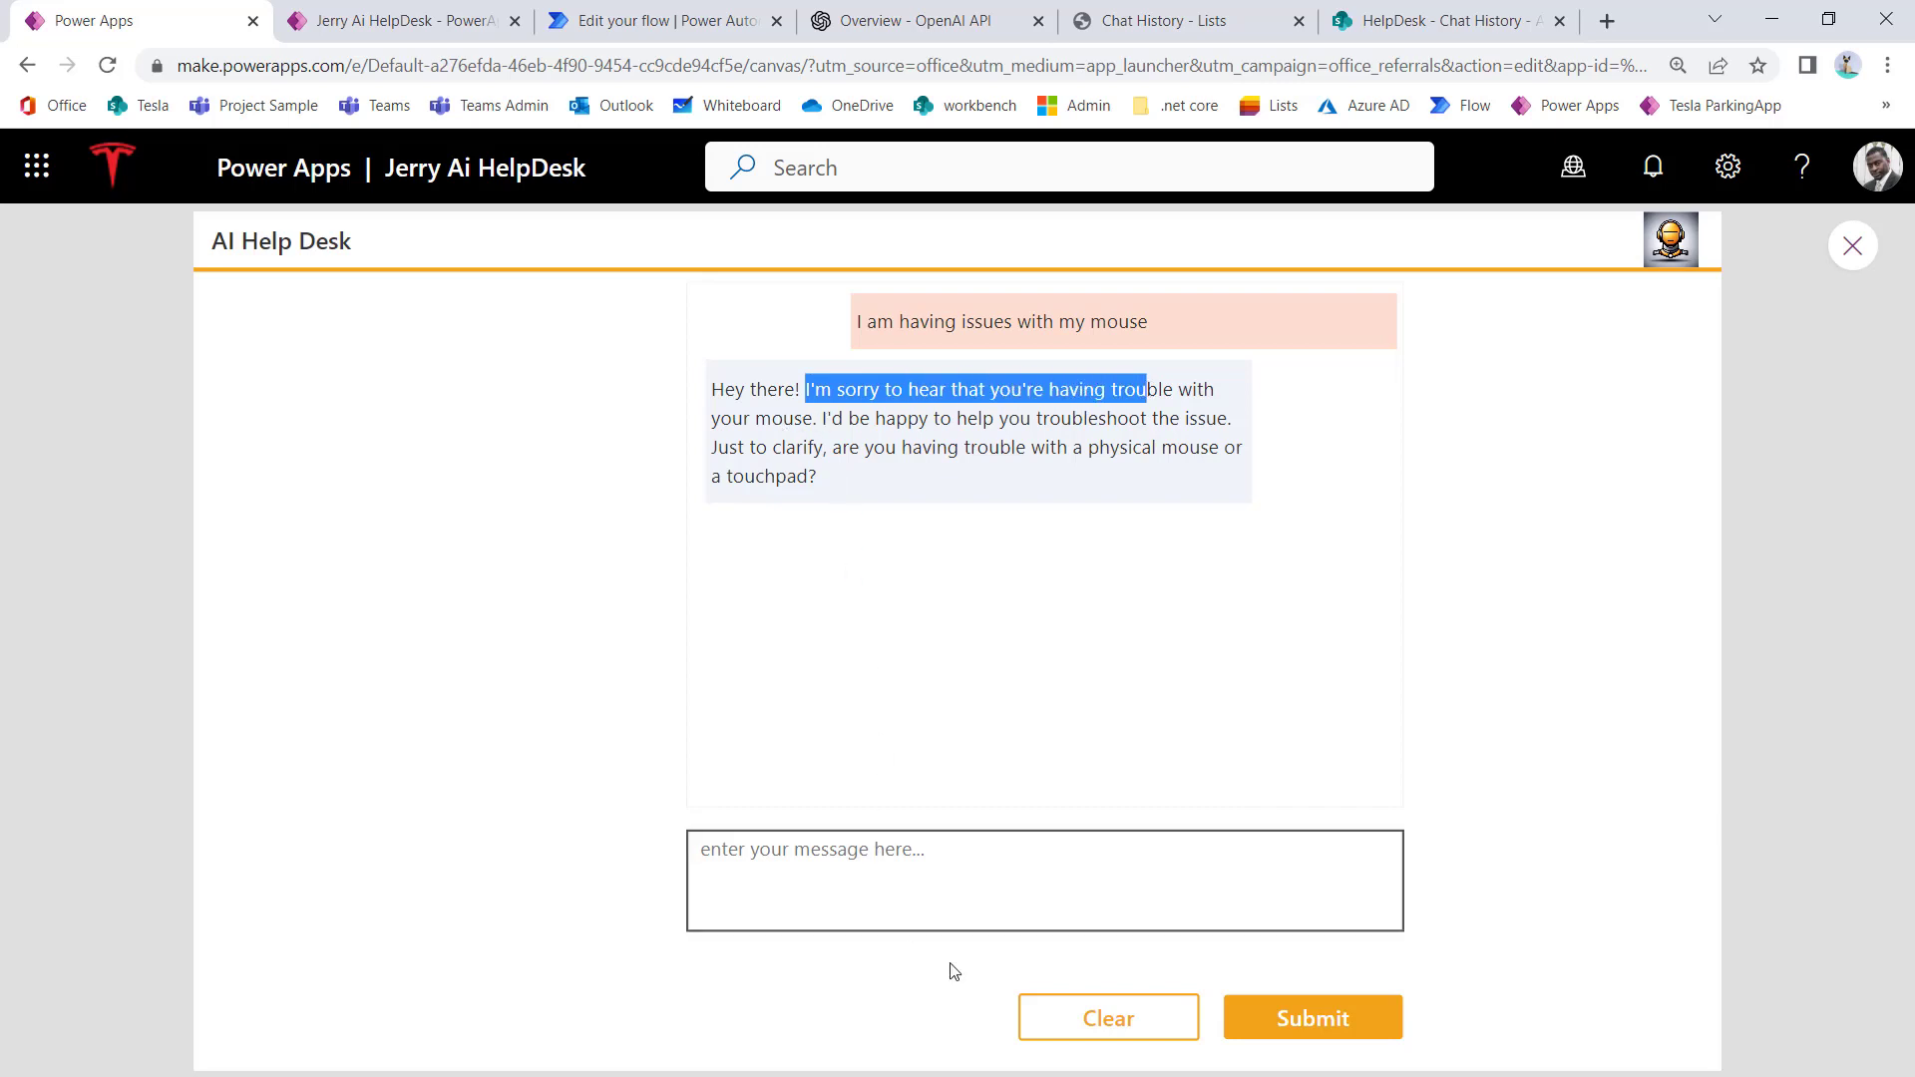
pyautogui.click(1028, 898)
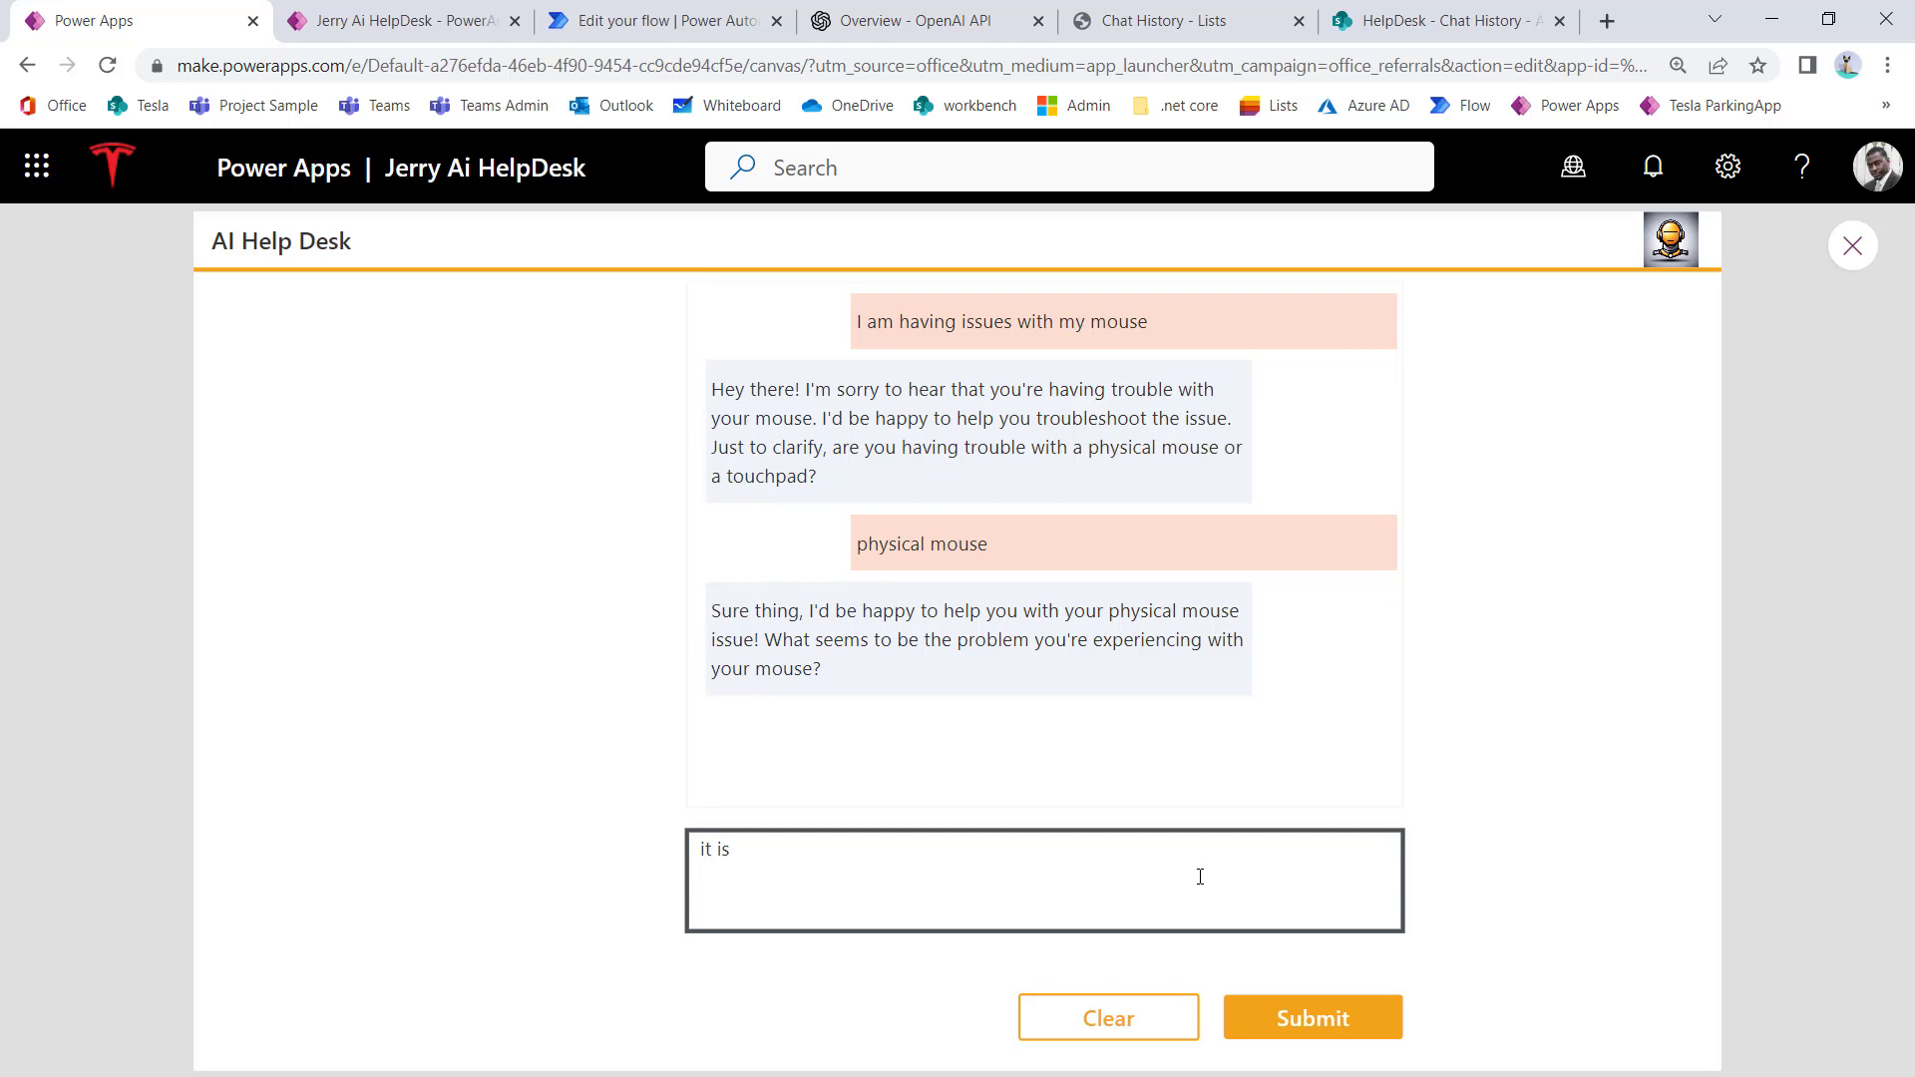
pyautogui.write('not moving the')
pyautogui.write('cursor')
pyautogui.press('Return')
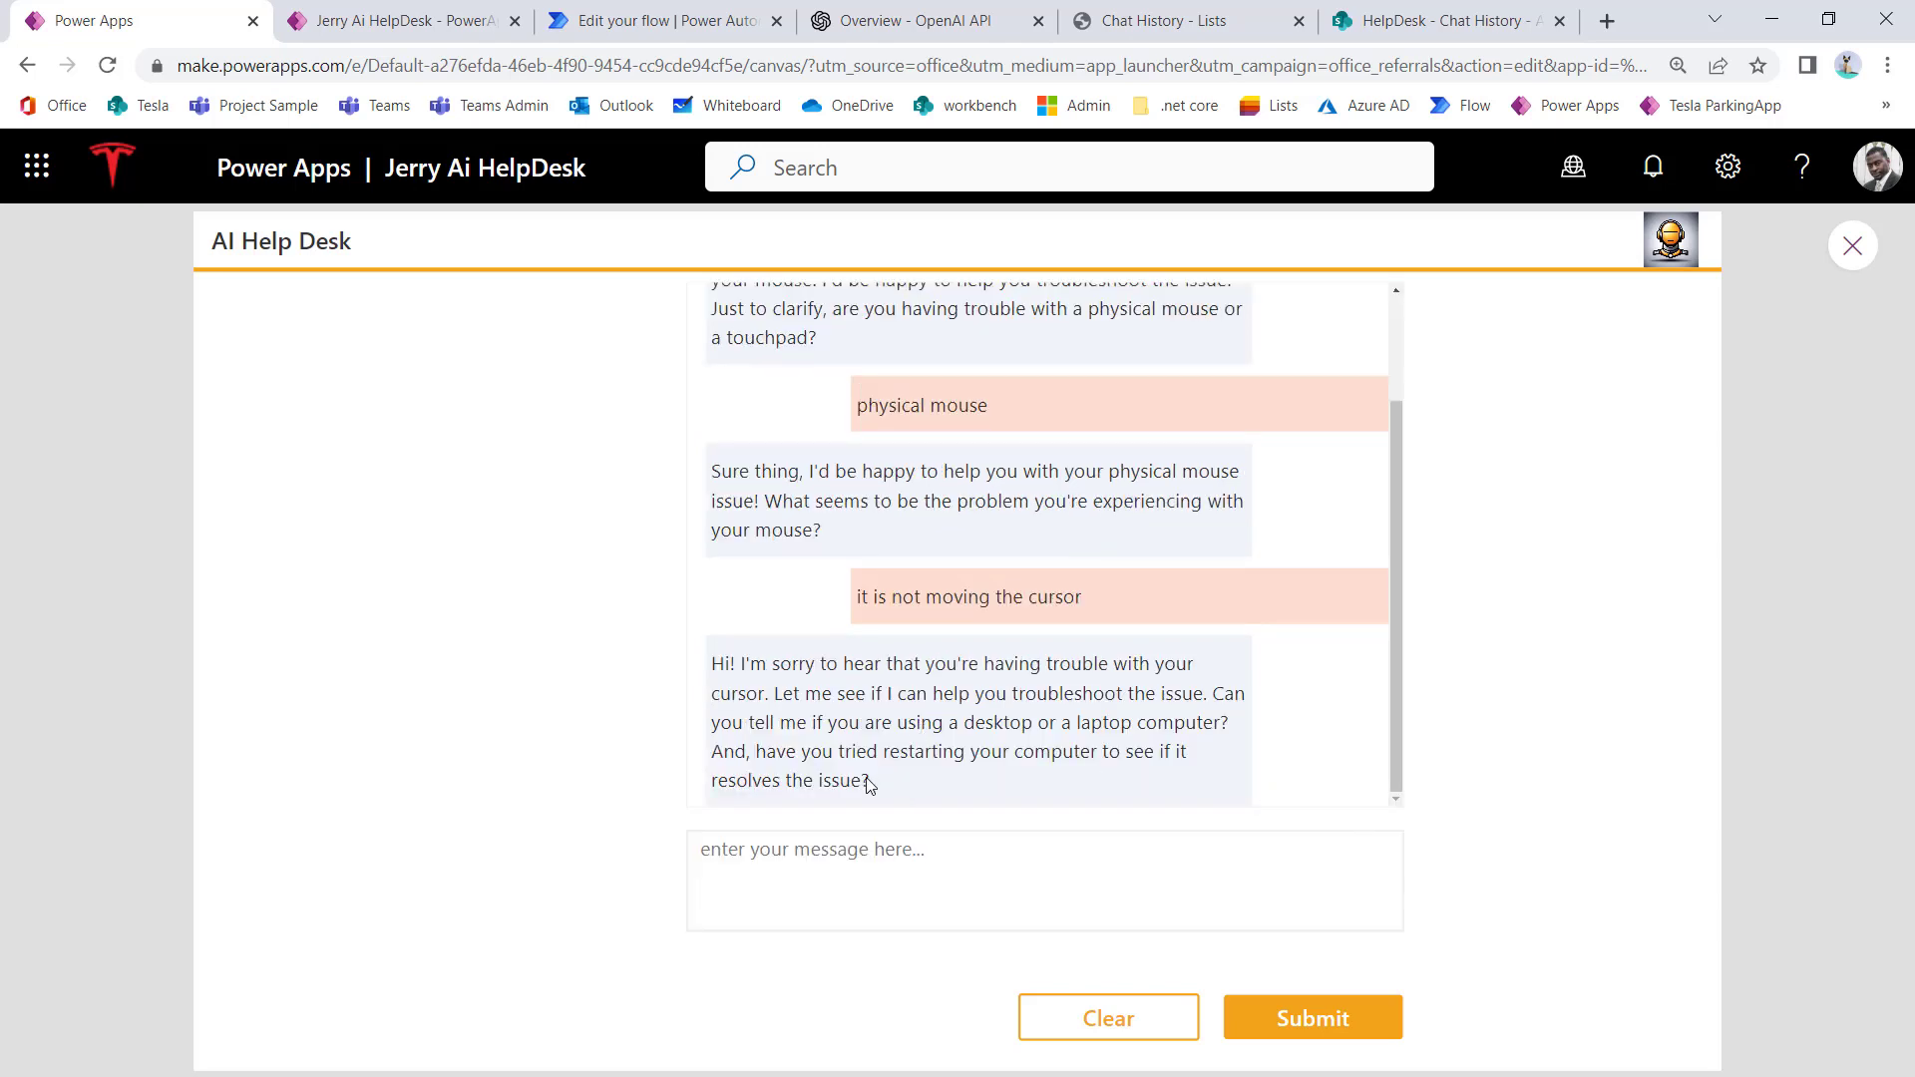
# Step: Review the latest AI reply against the earlier messages to check whether the chat keeps the conversation's context
pyautogui.moveTo(870, 783); pyautogui.dragTo(725, 666)
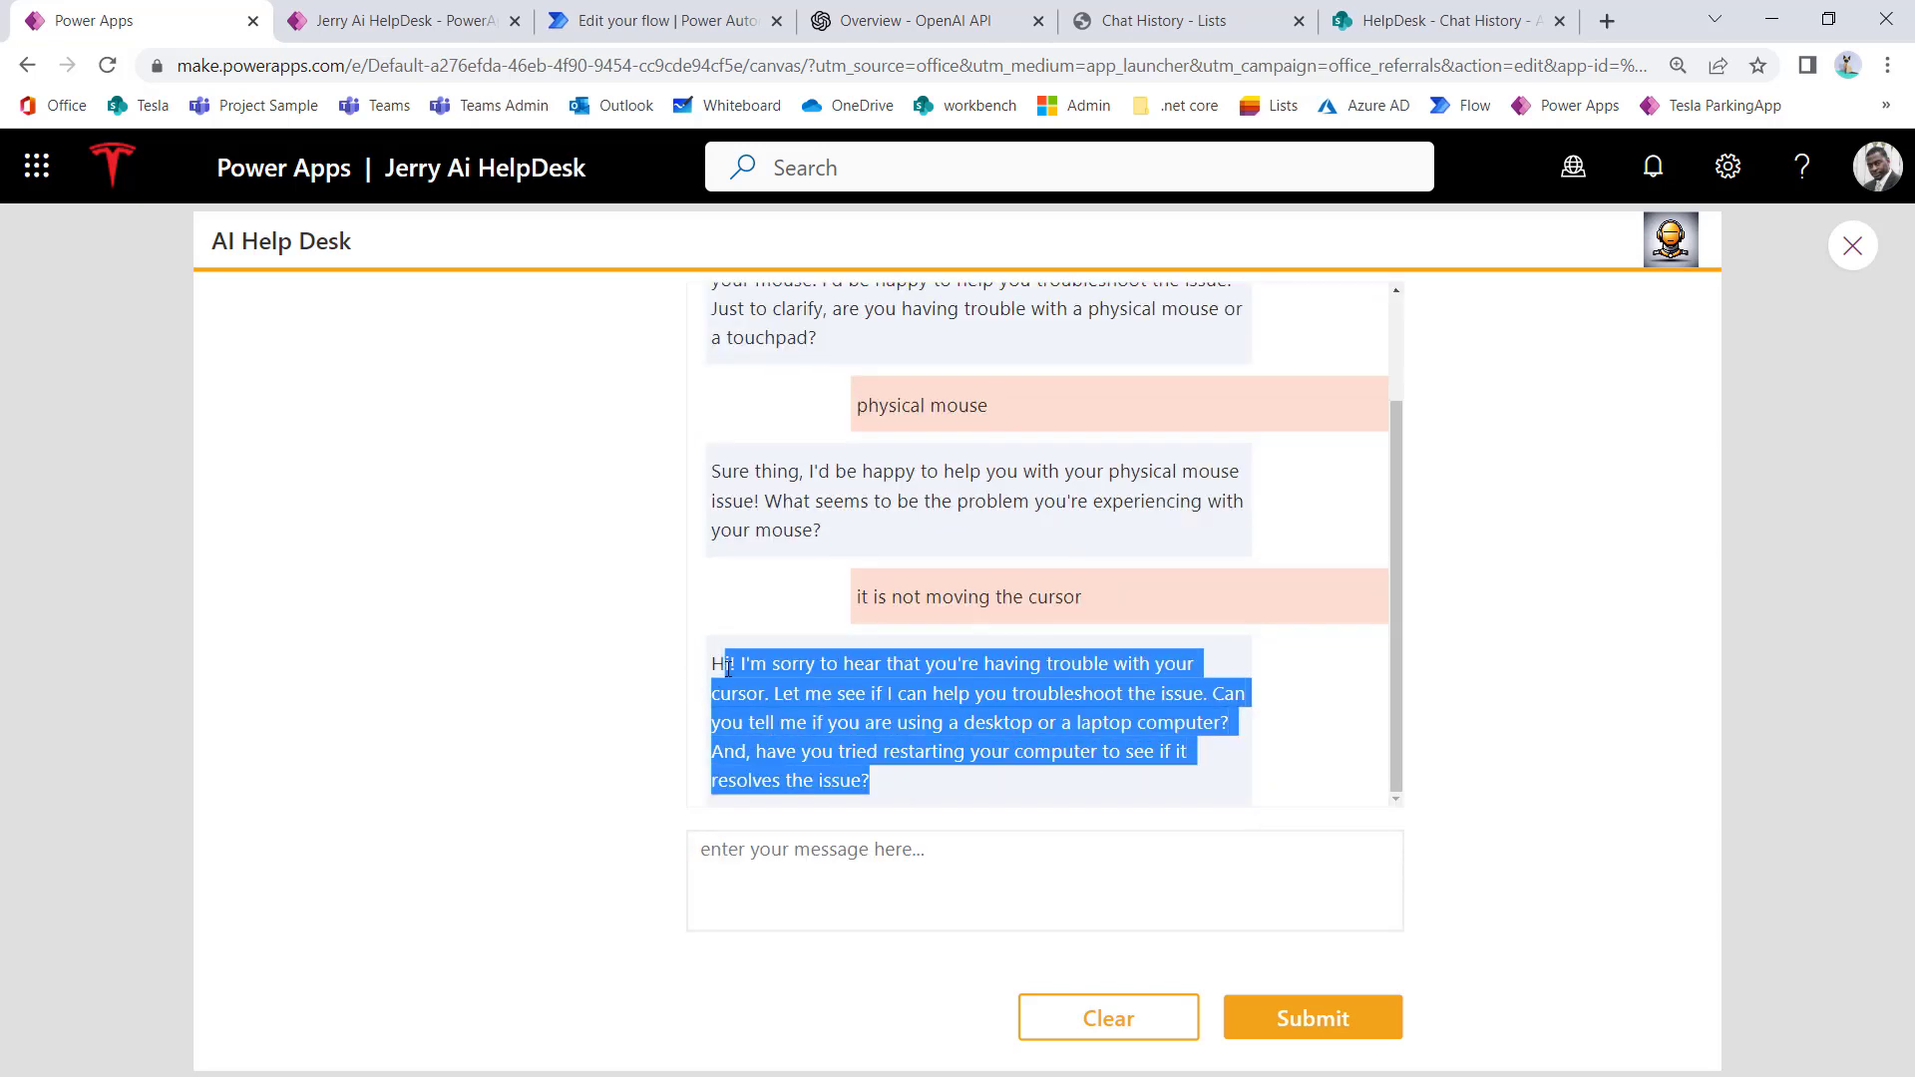
pyautogui.click(1045, 724)
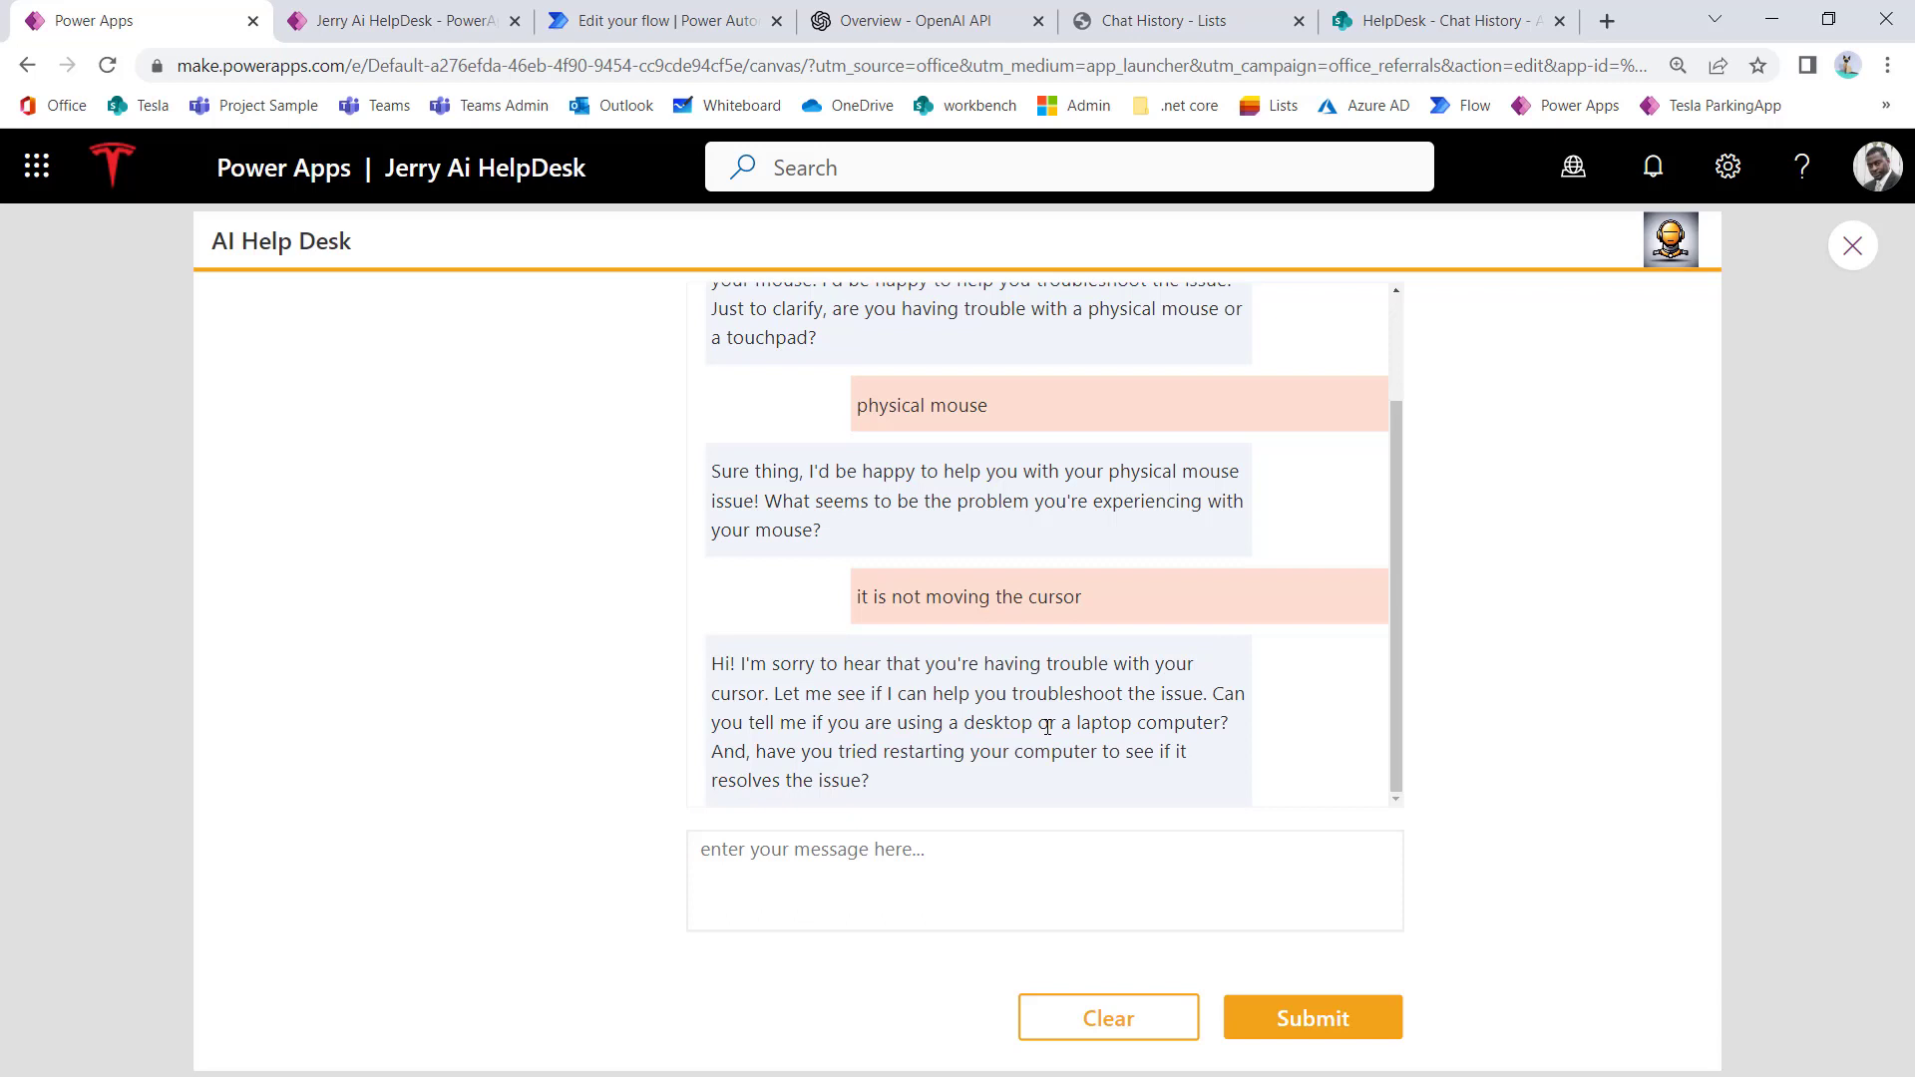
pyautogui.scroll(2, 1015, 621)
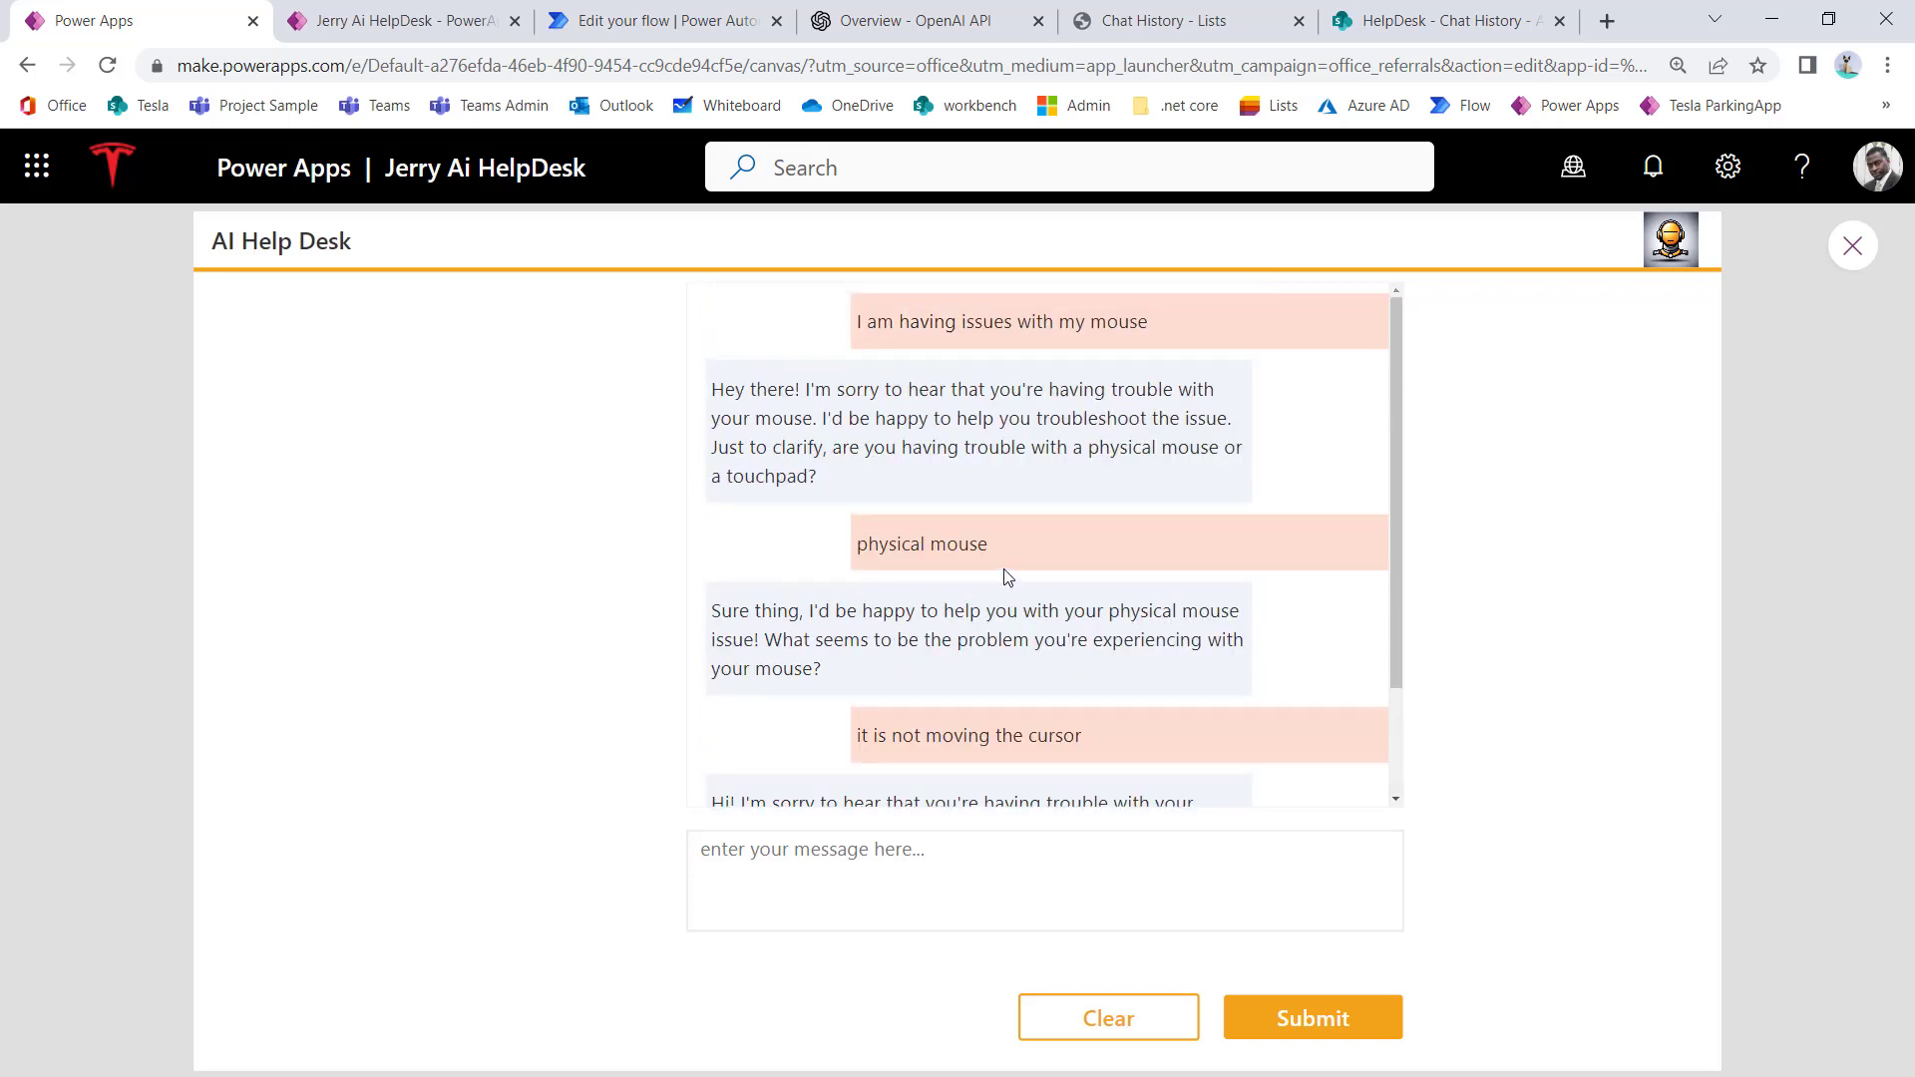
pyautogui.moveTo(862, 320); pyautogui.dragTo(1036, 359)
pyautogui.scroll(-2, 1049, 377)
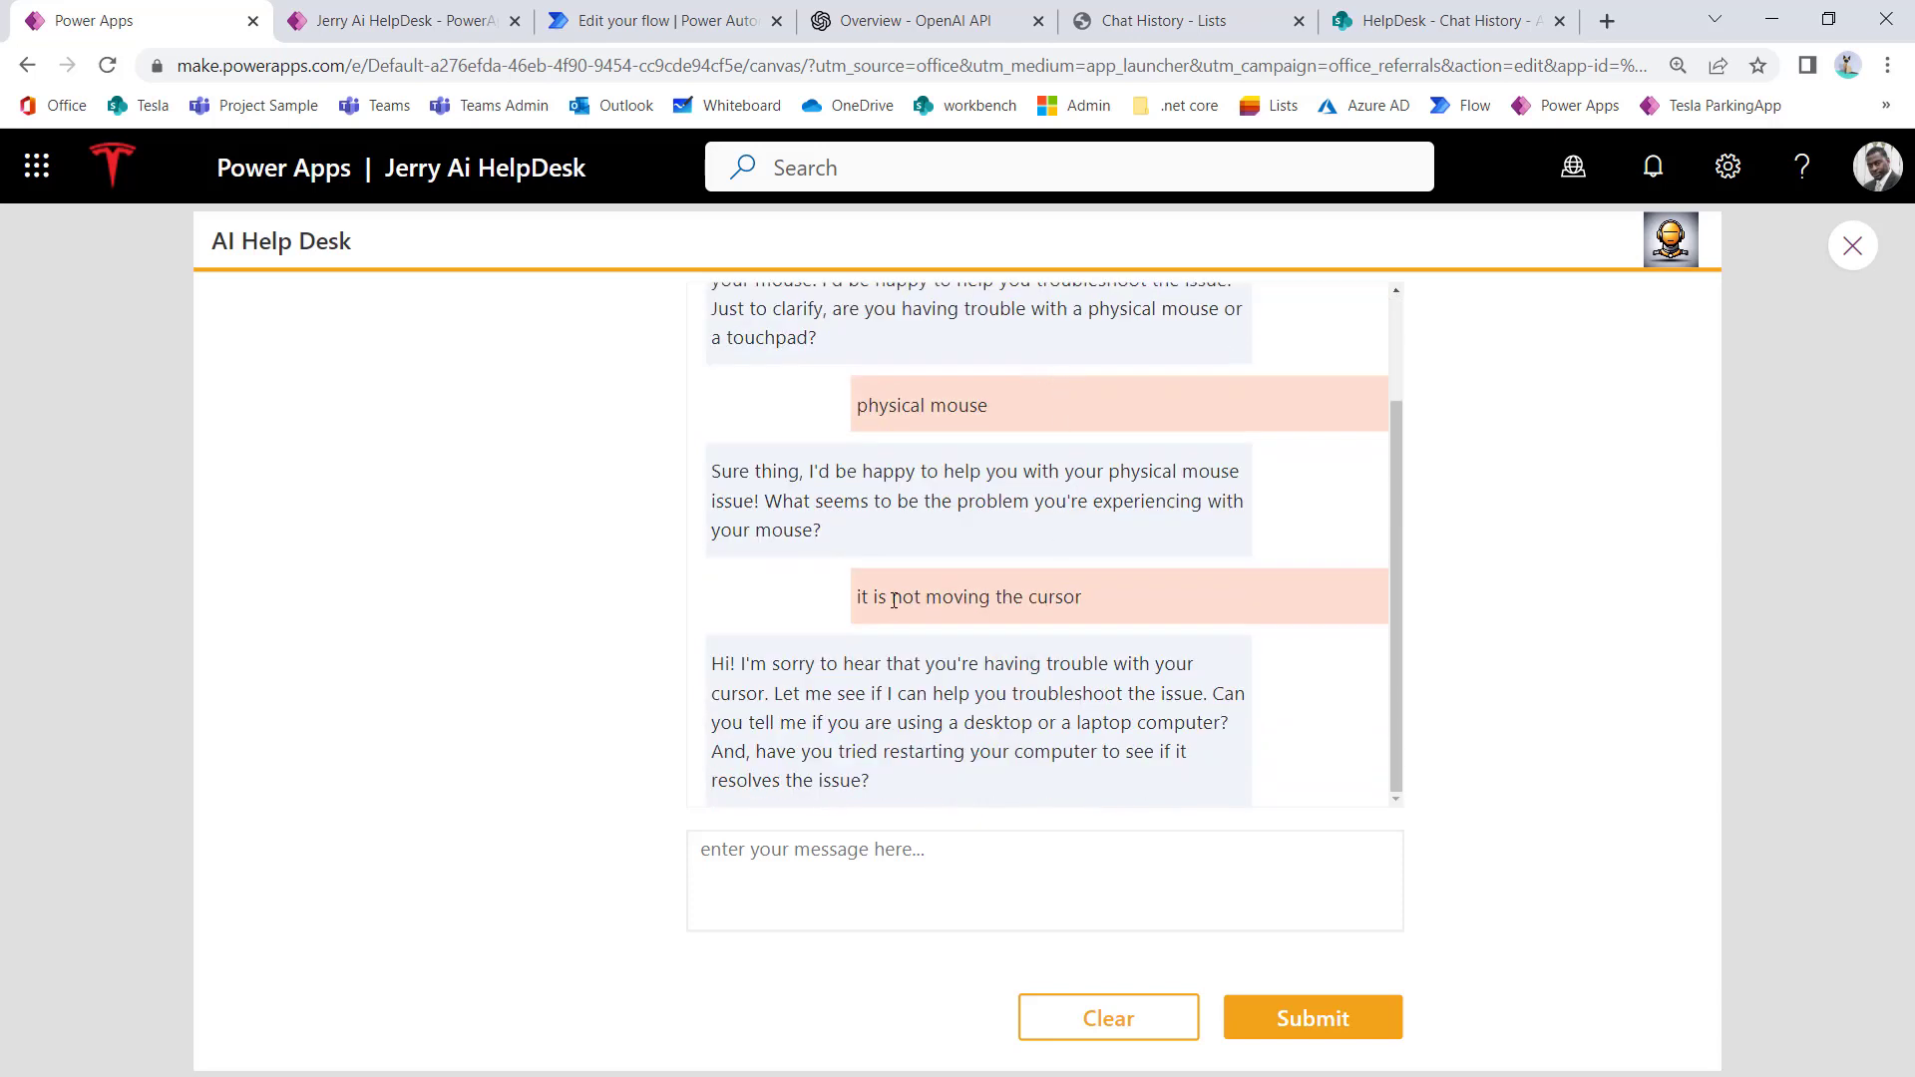
# Step: Reread the submitted replies "physical mouse" and "it is not moving the cursor" against the AI's follow-up questions in the chat
pyautogui.moveTo(871, 596); pyautogui.dragTo(1063, 598)
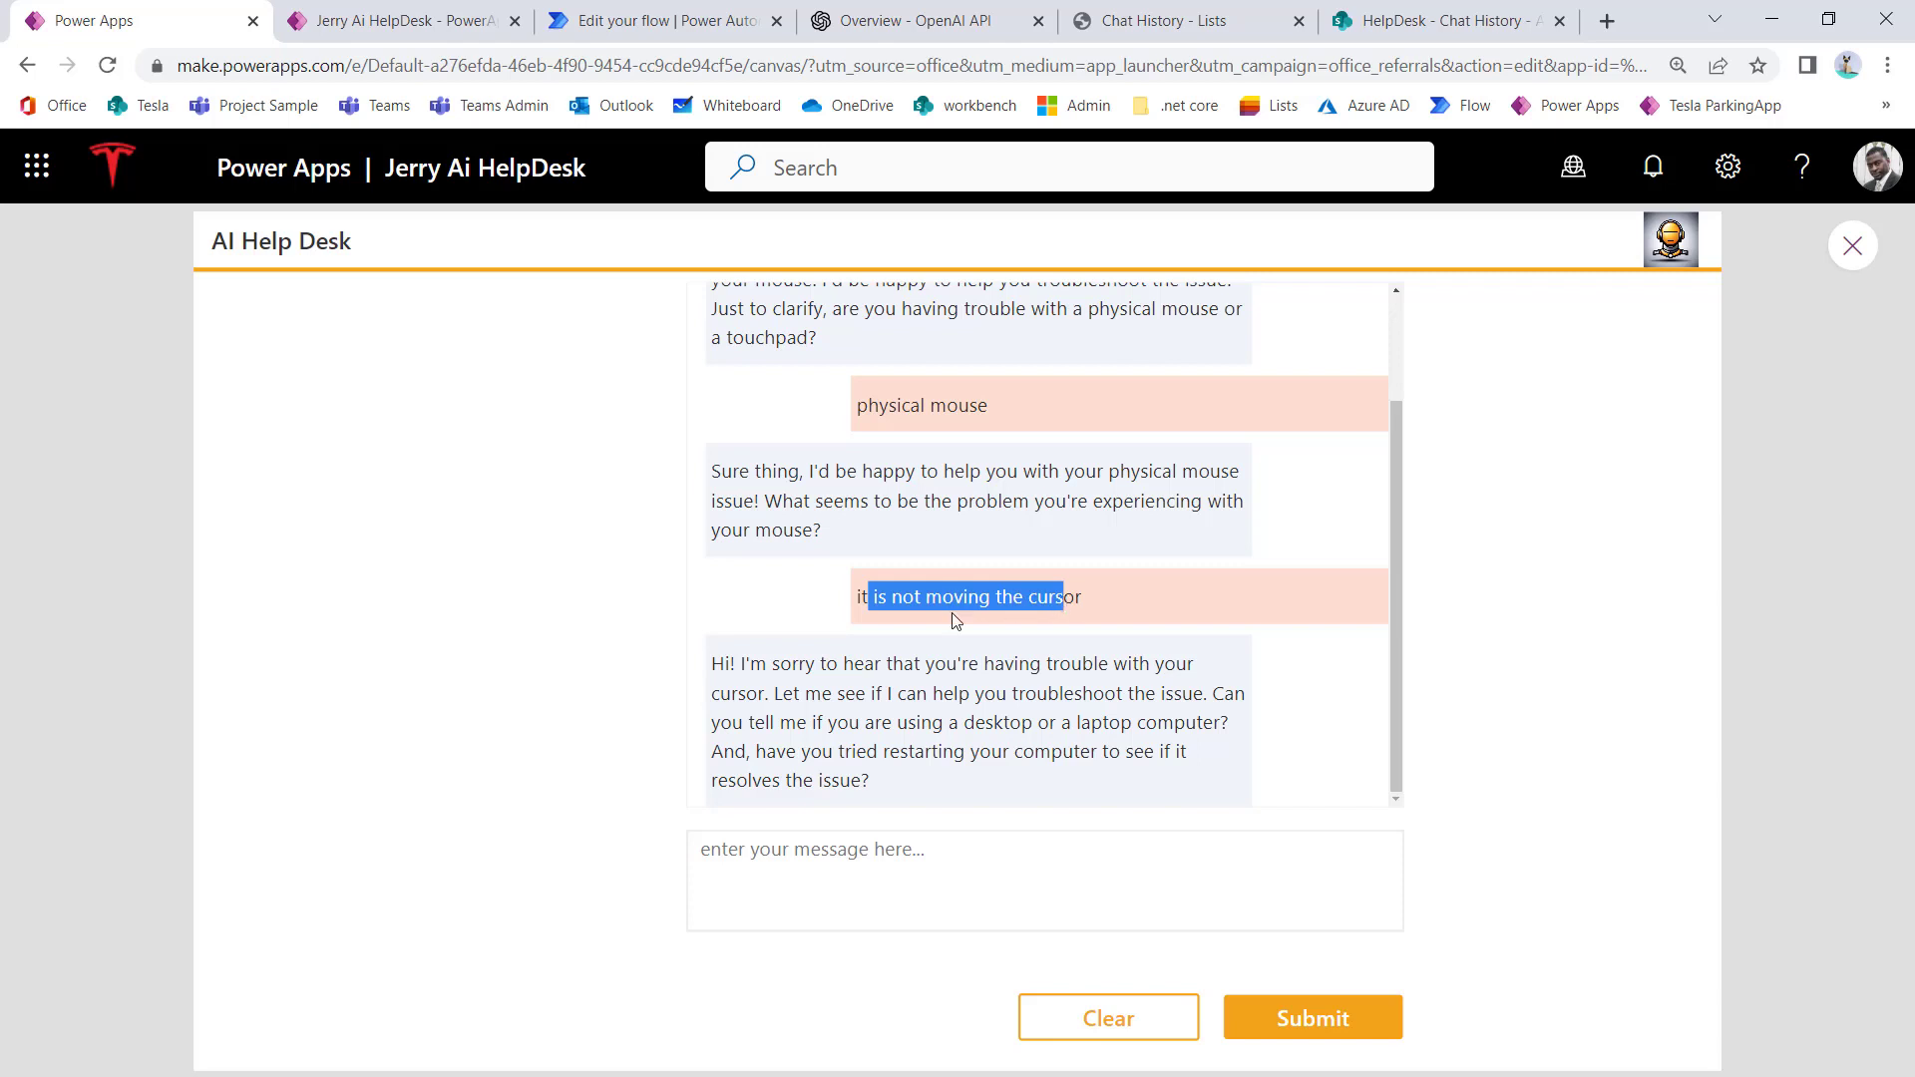
pyautogui.scroll(2, 948, 596)
pyautogui.moveTo(898, 545); pyautogui.dragTo(1000, 552)
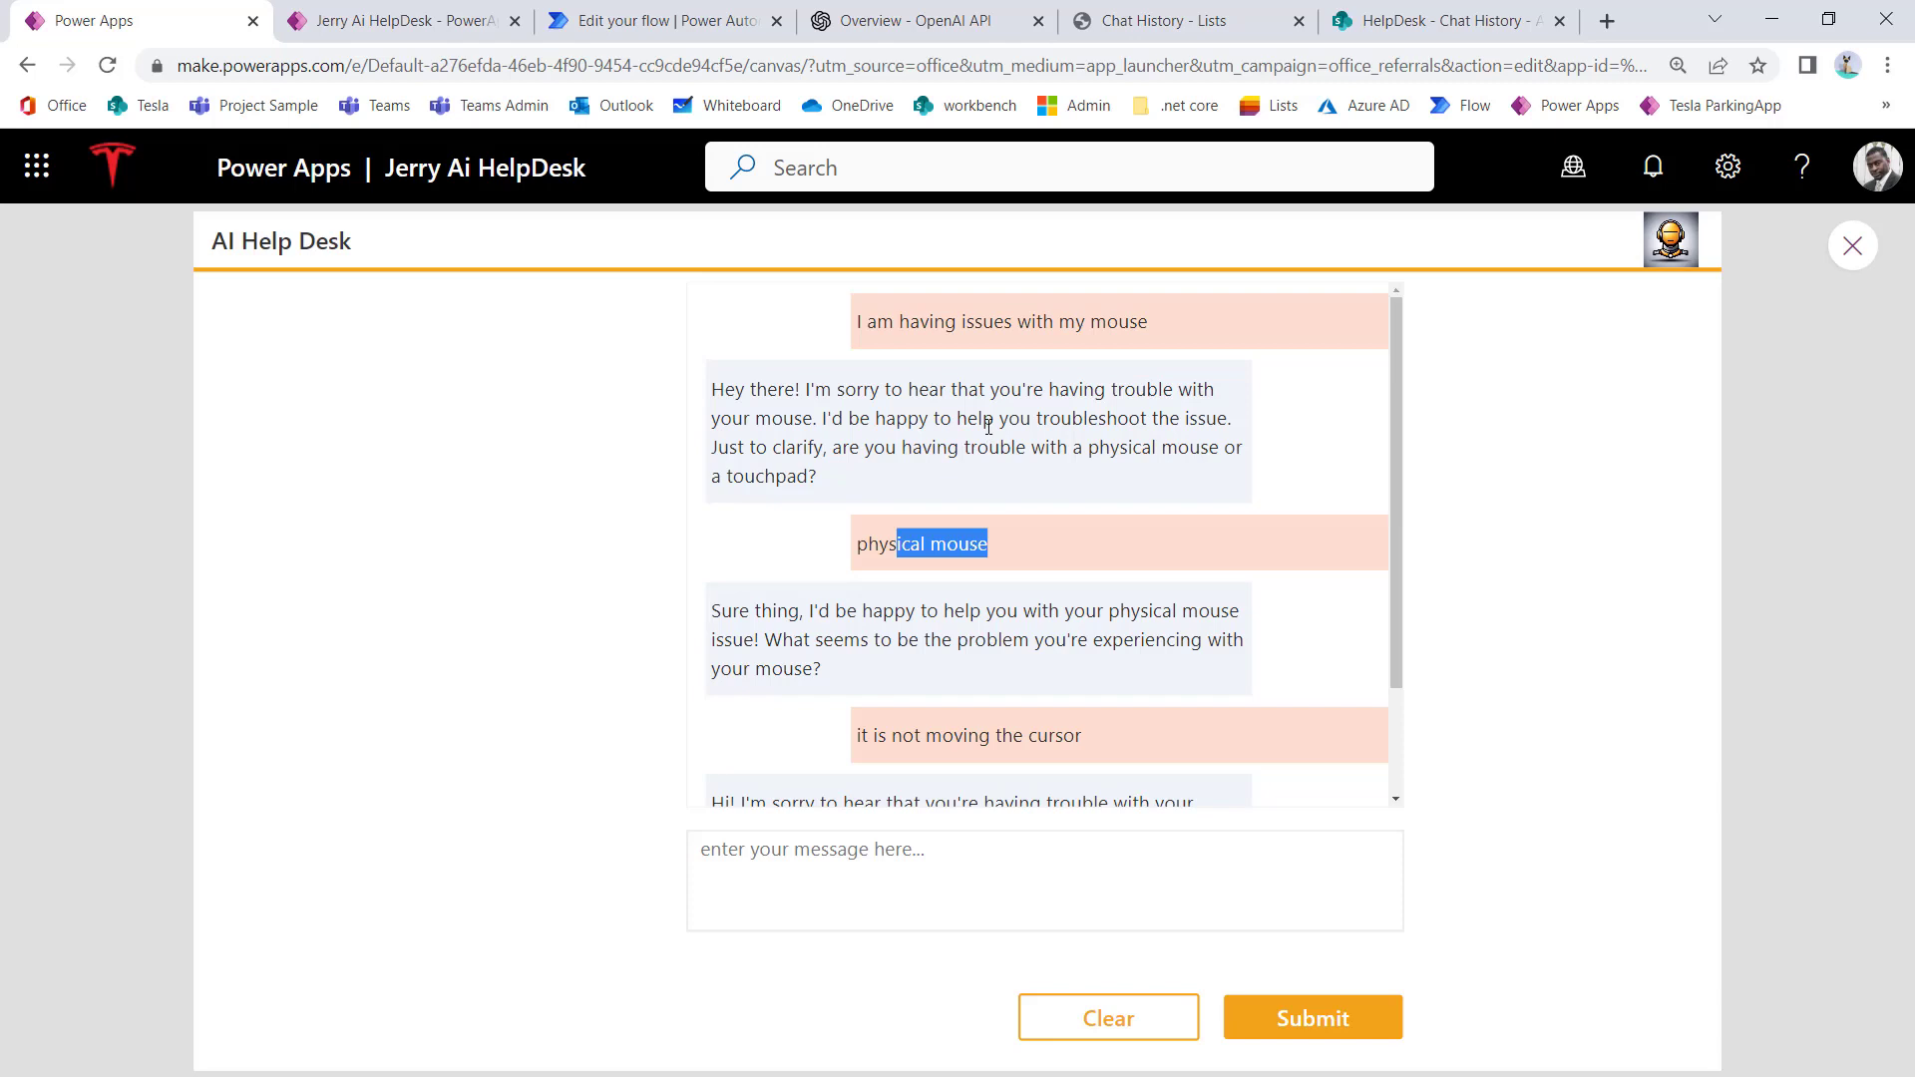
pyautogui.scroll(-2, 1029, 504)
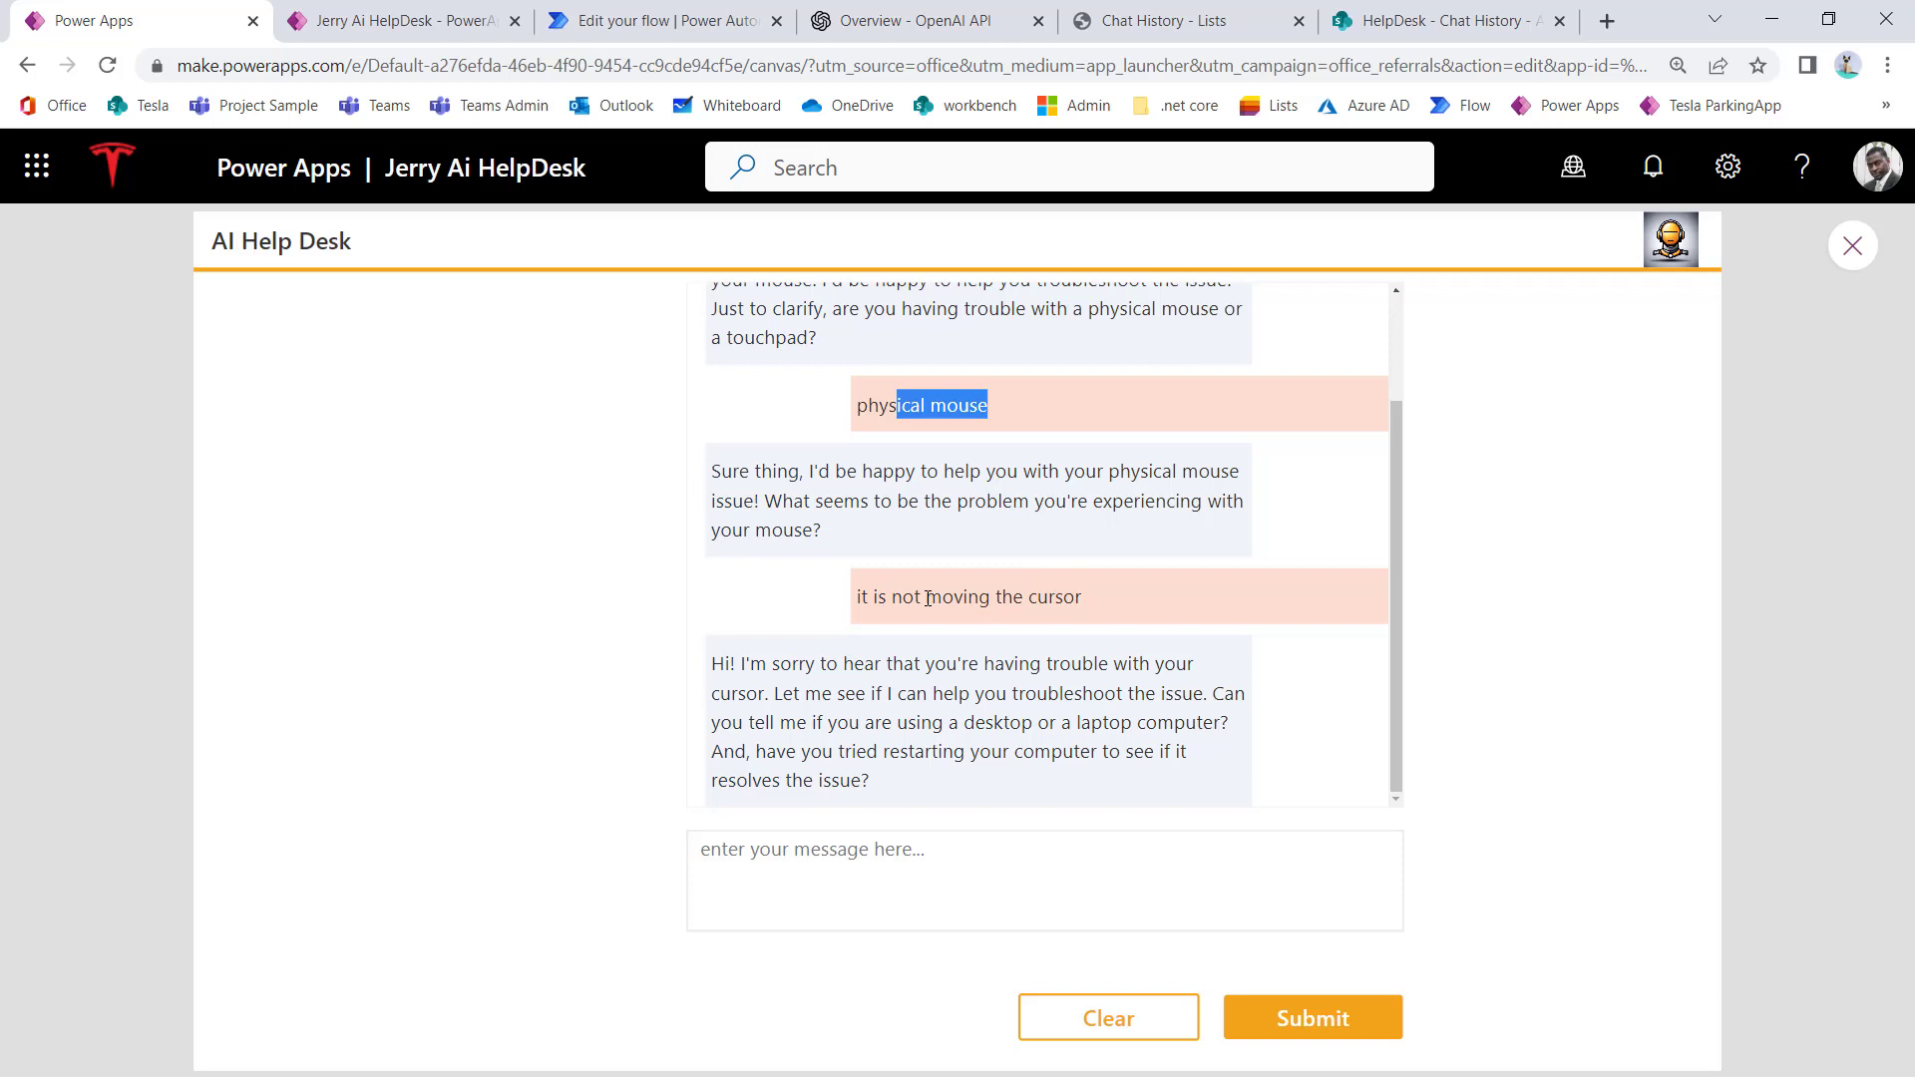
pyautogui.moveTo(877, 596); pyautogui.dragTo(1041, 596)
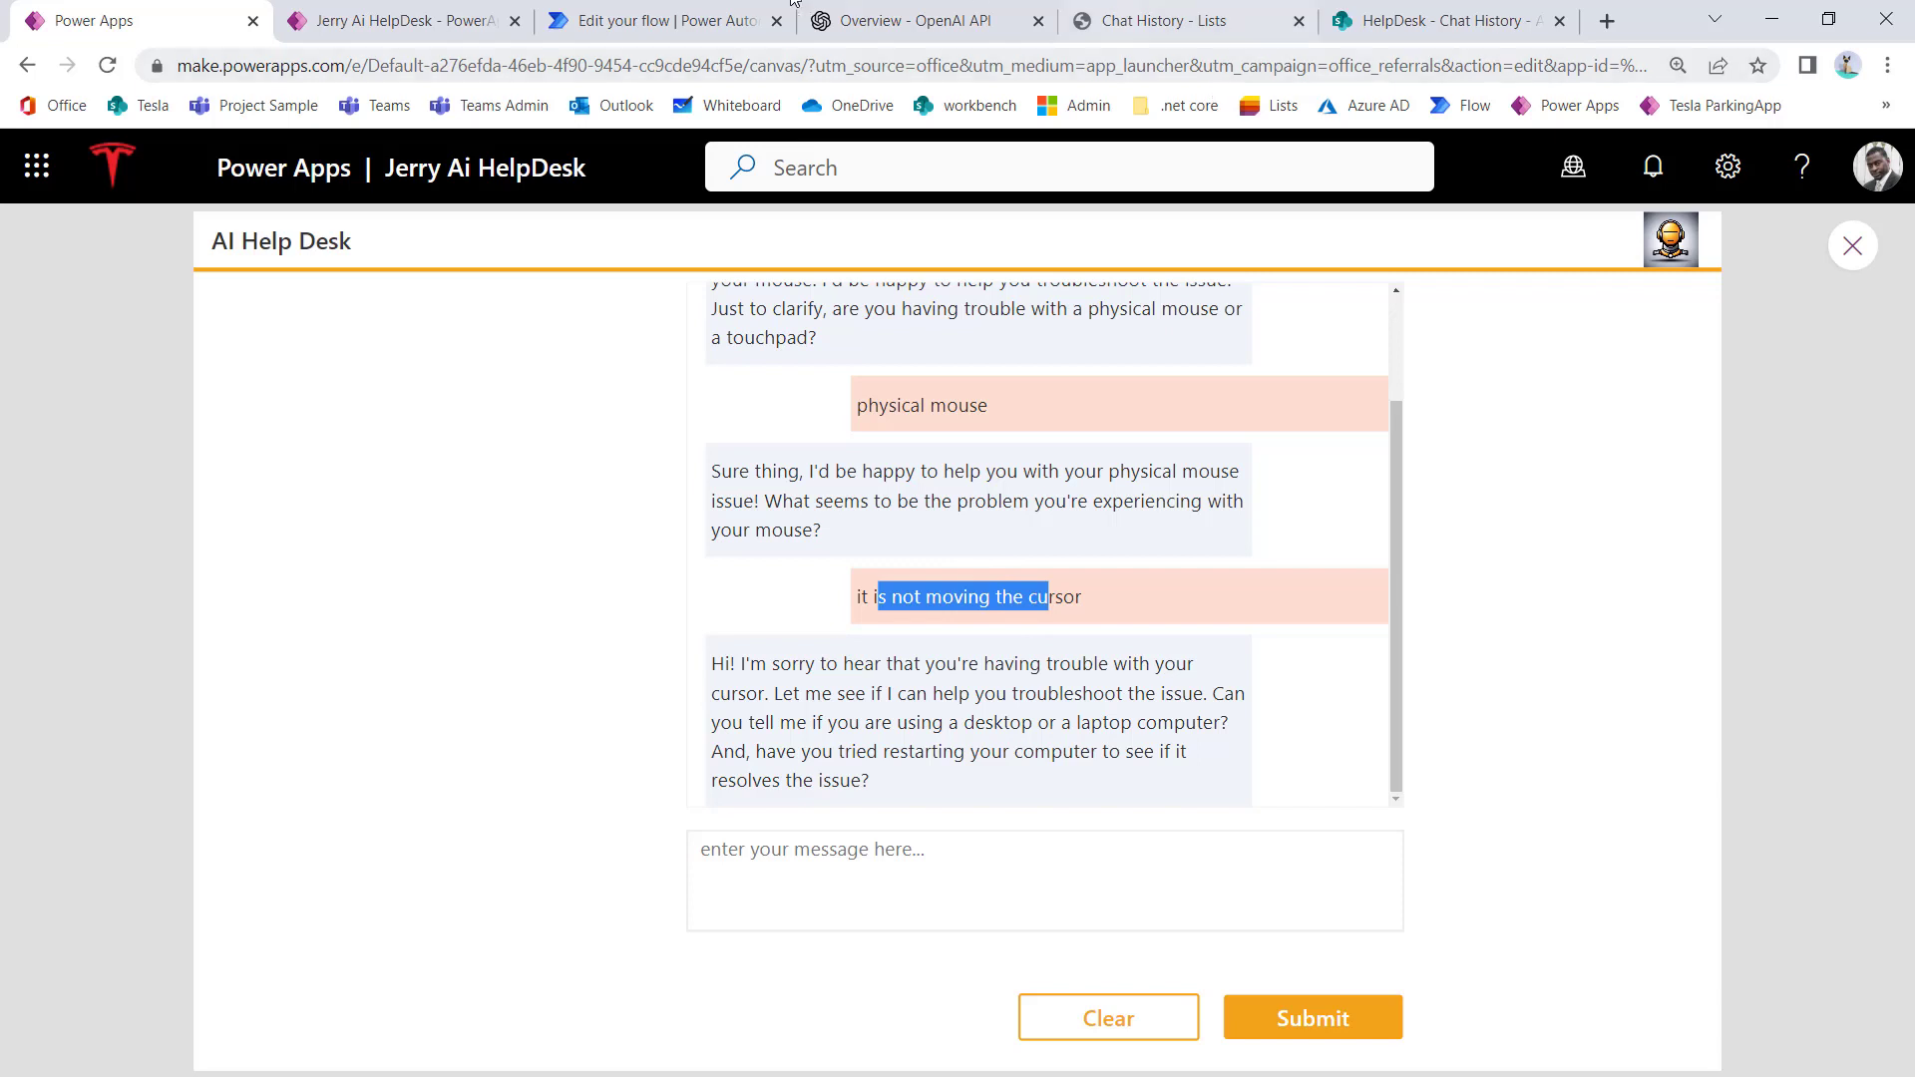
# Step: Switch to the HelpDesk site's Chat History list in SharePoint and examine its columns from Title through Created
pyautogui.click(628, 21)
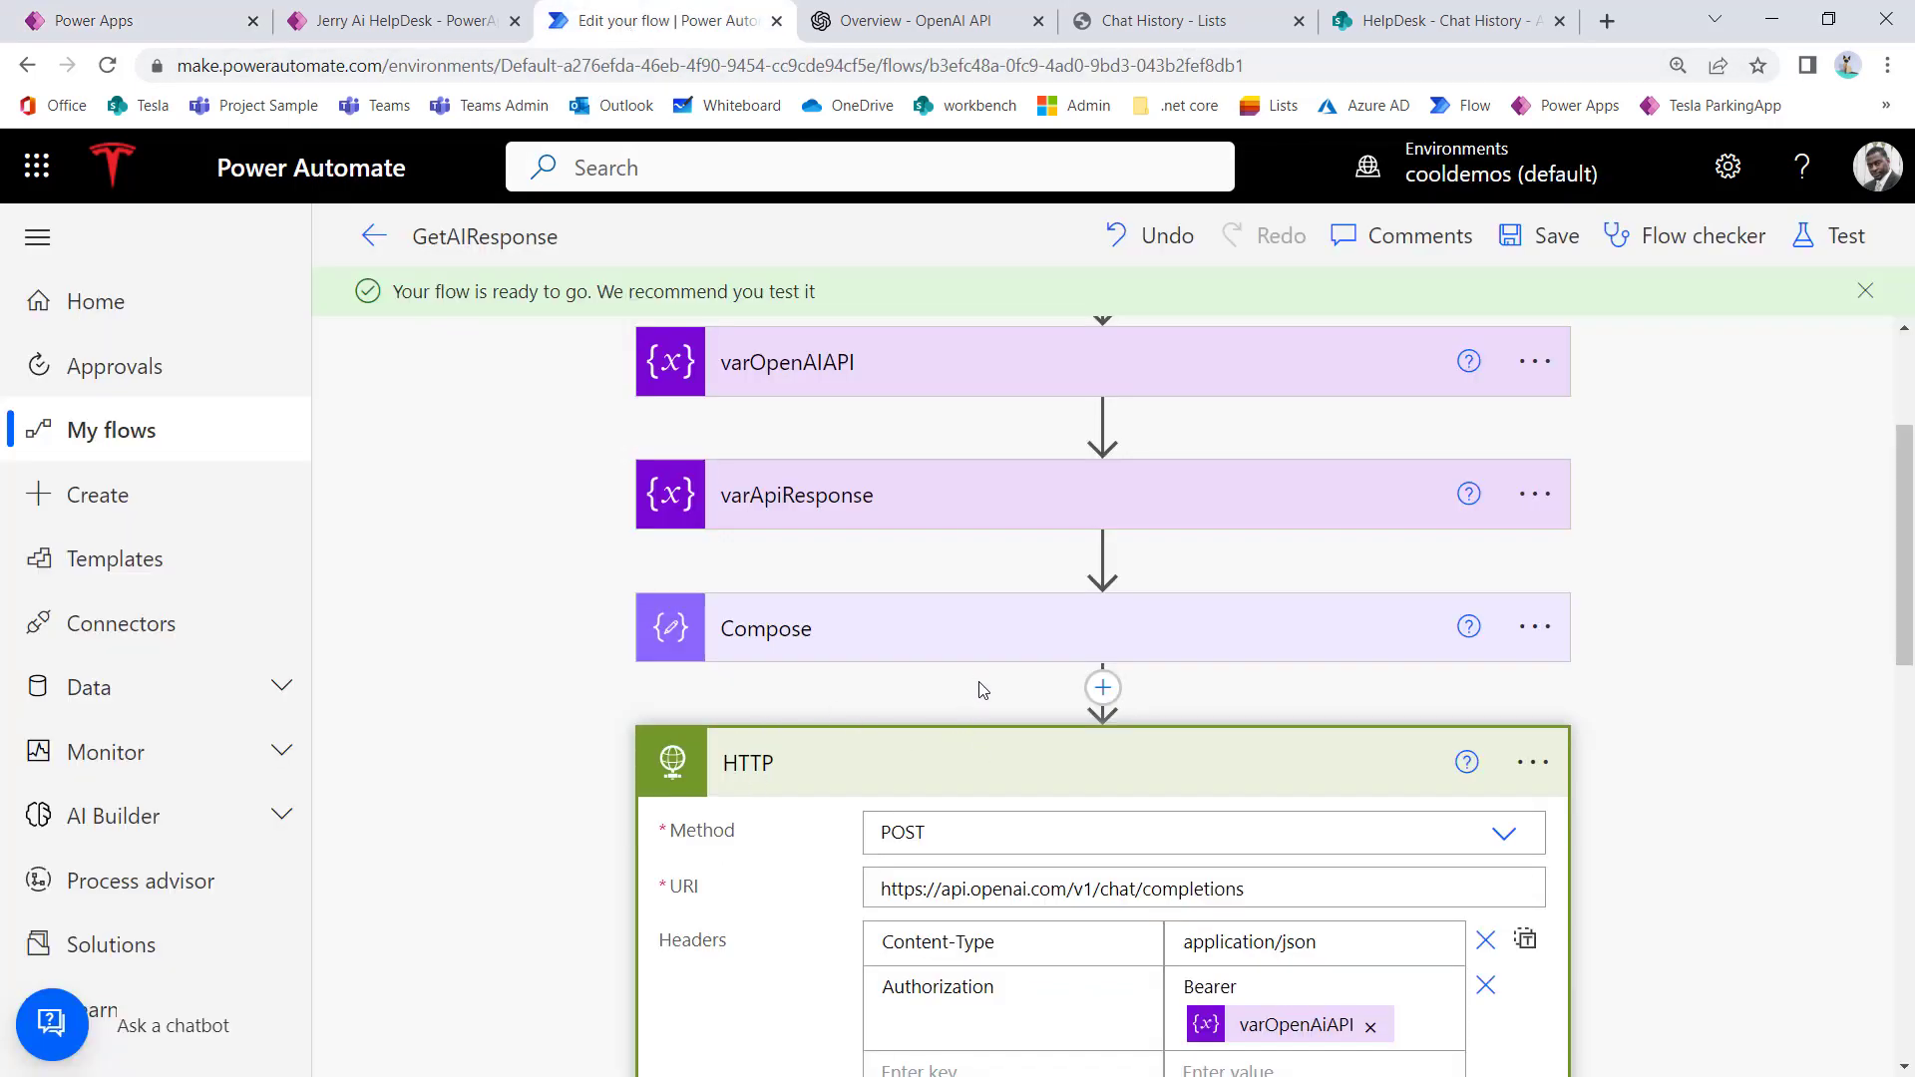
pyautogui.click(1441, 22)
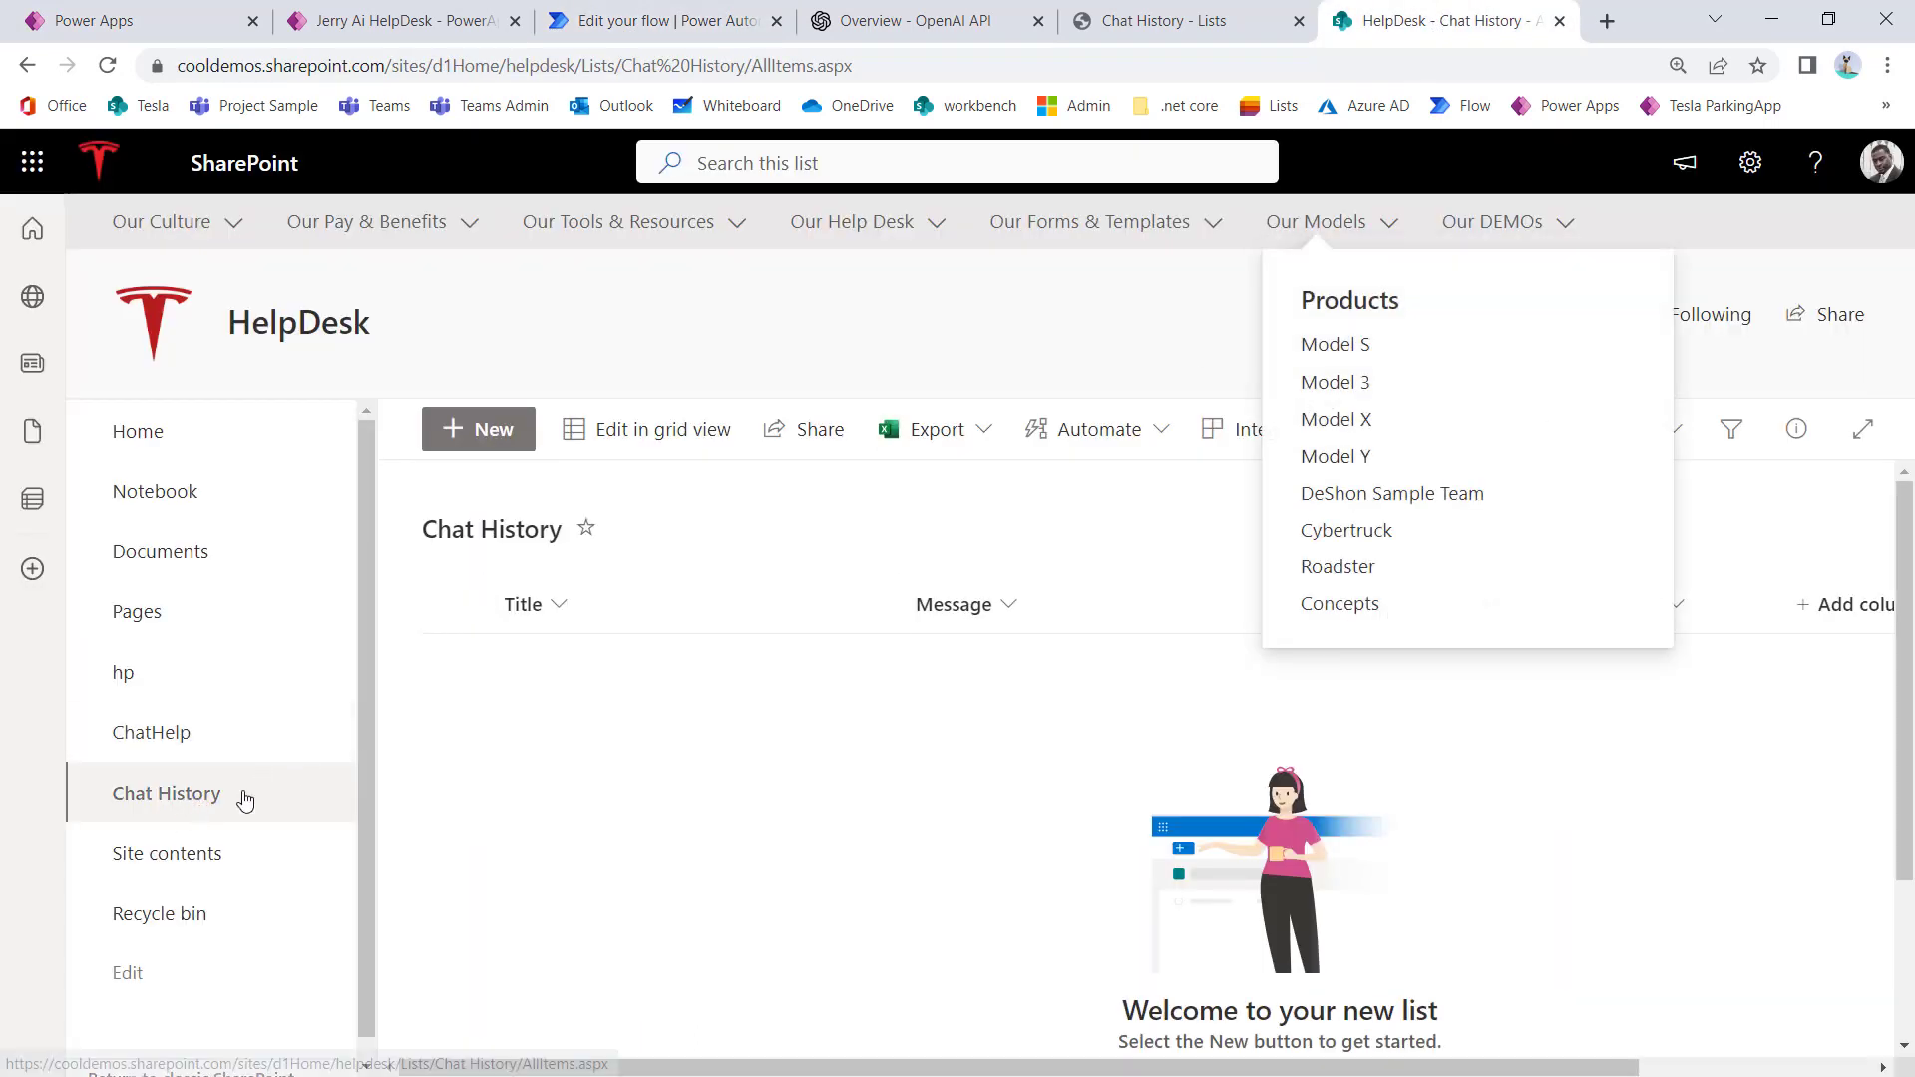
pyautogui.click(675, 812)
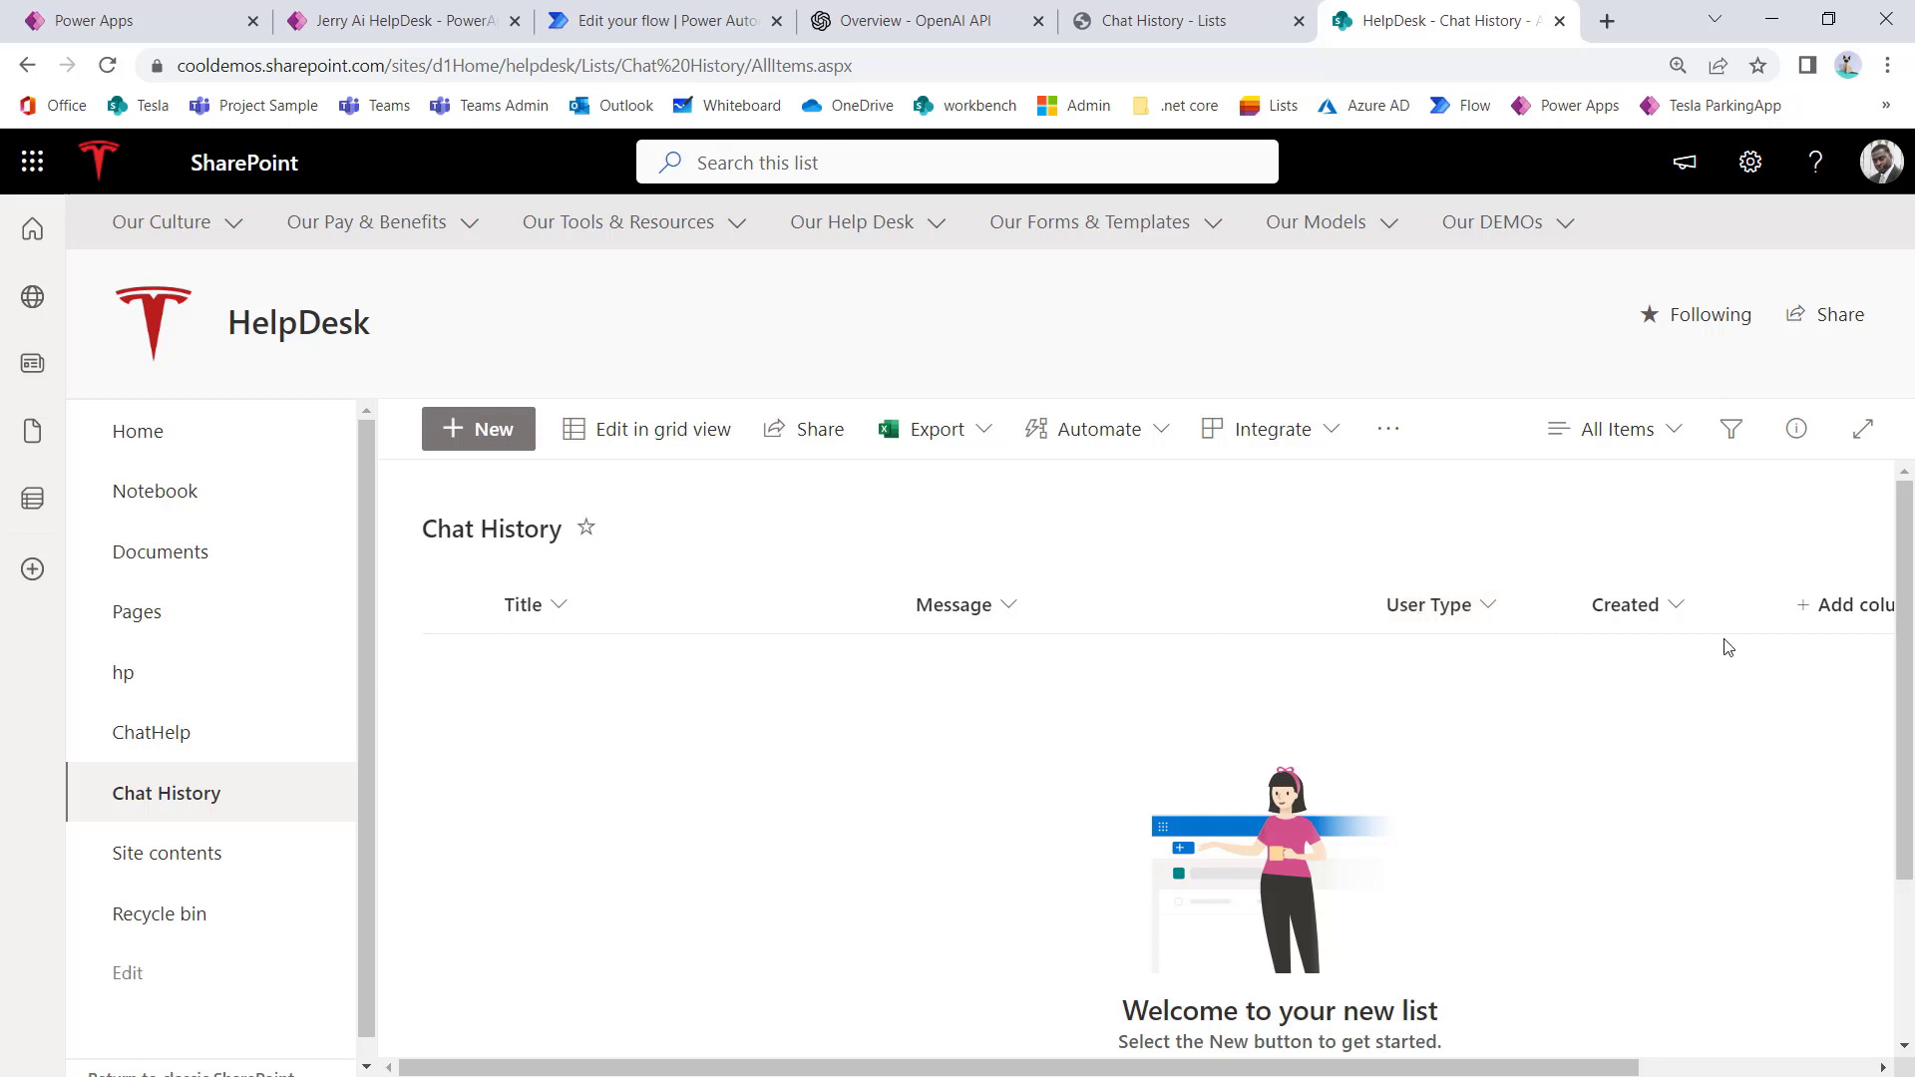
pyautogui.moveTo(1511, 1067); pyautogui.dragTo(1746, 1068)
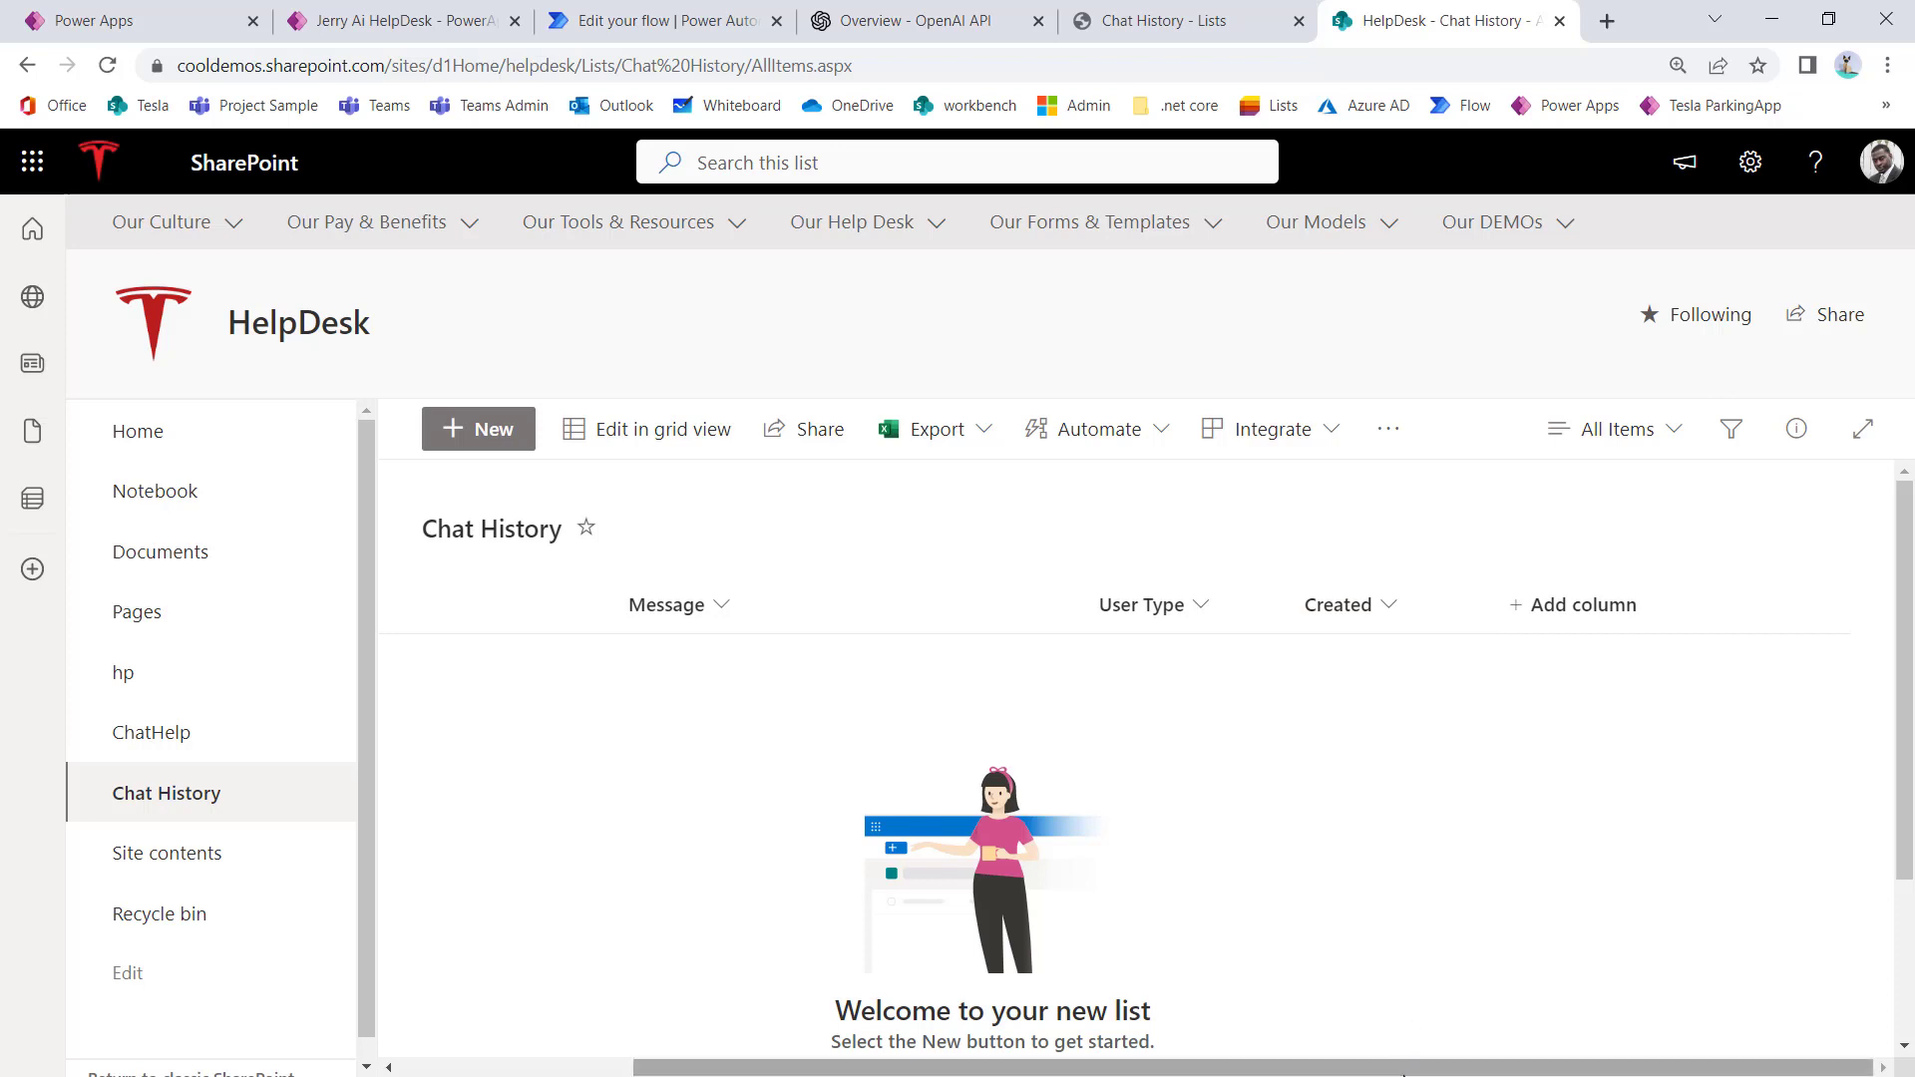
pyautogui.moveTo(1411, 1067); pyautogui.dragTo(1002, 1072)
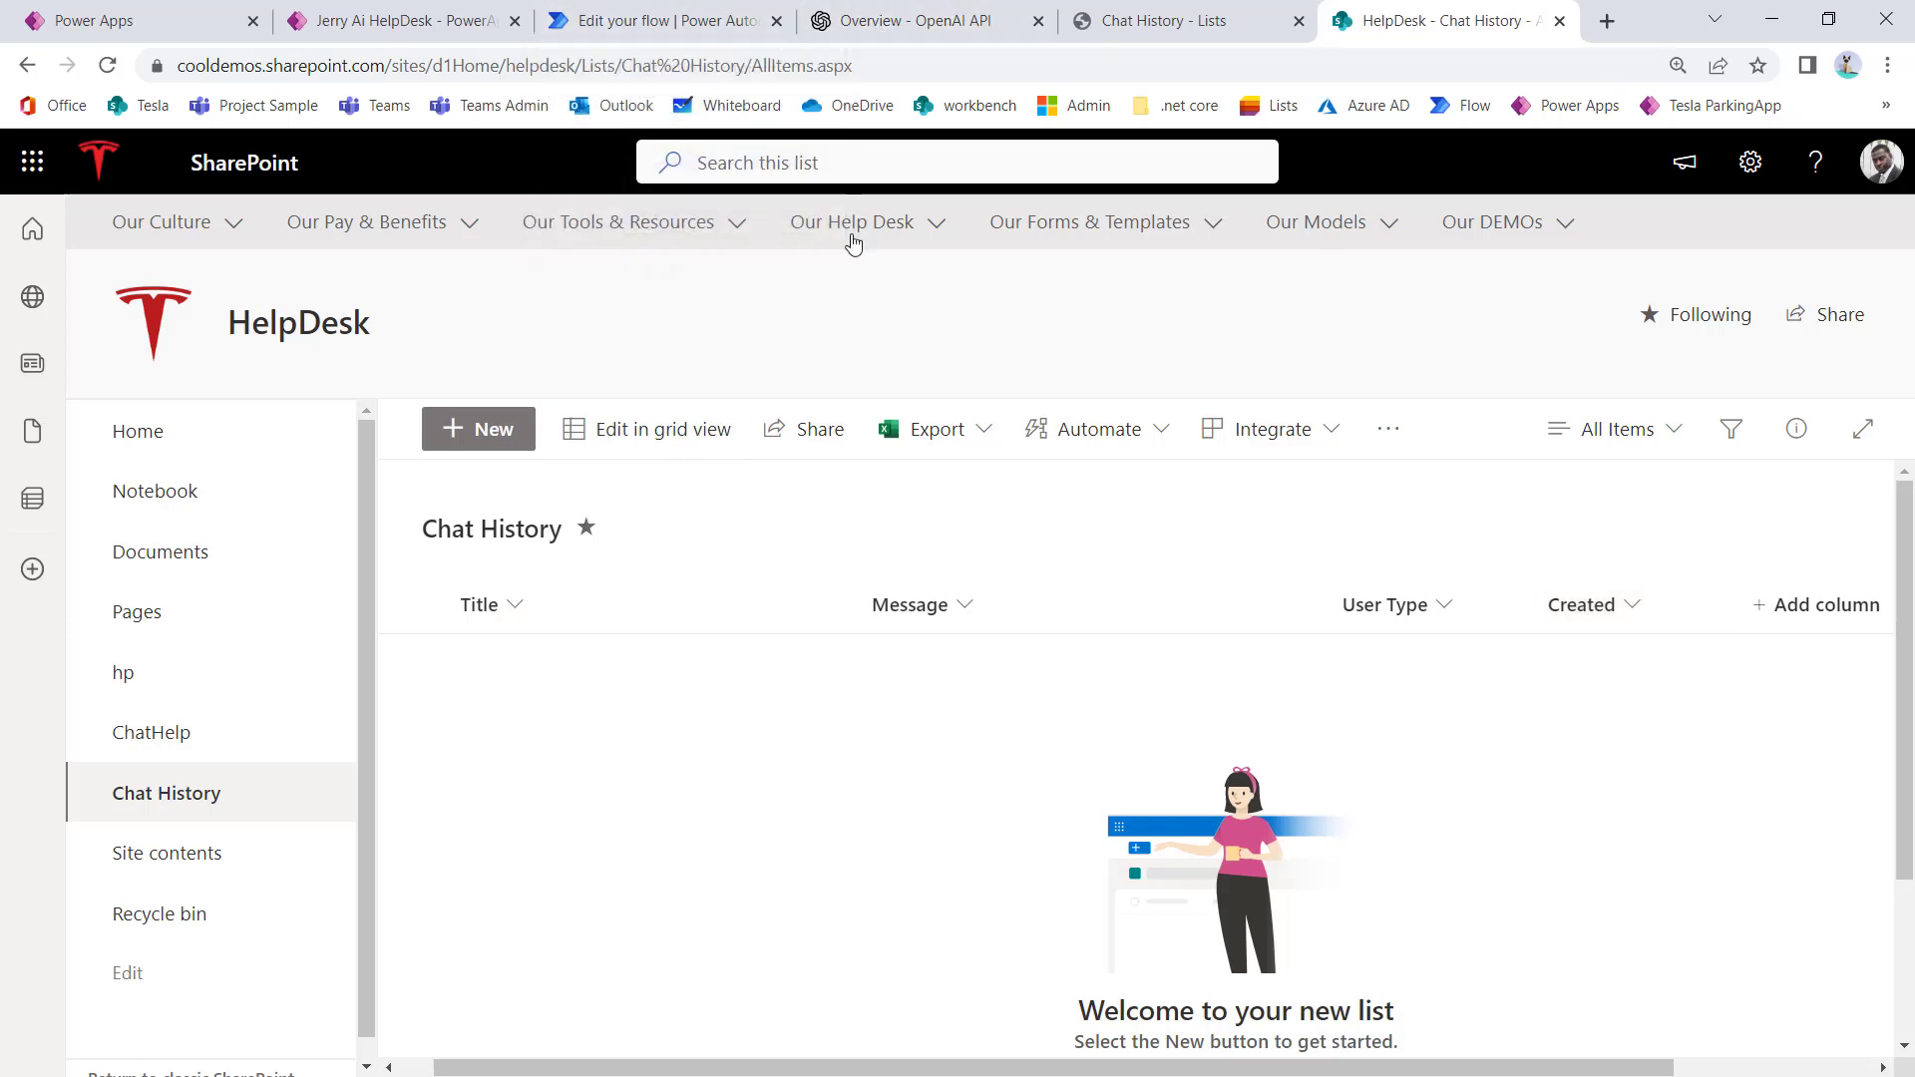
# Step: Return to the GetAIResponse flow in Power Automate and insert a SharePoint Get items action between varApiResponse and Compose
pyautogui.click(654, 24)
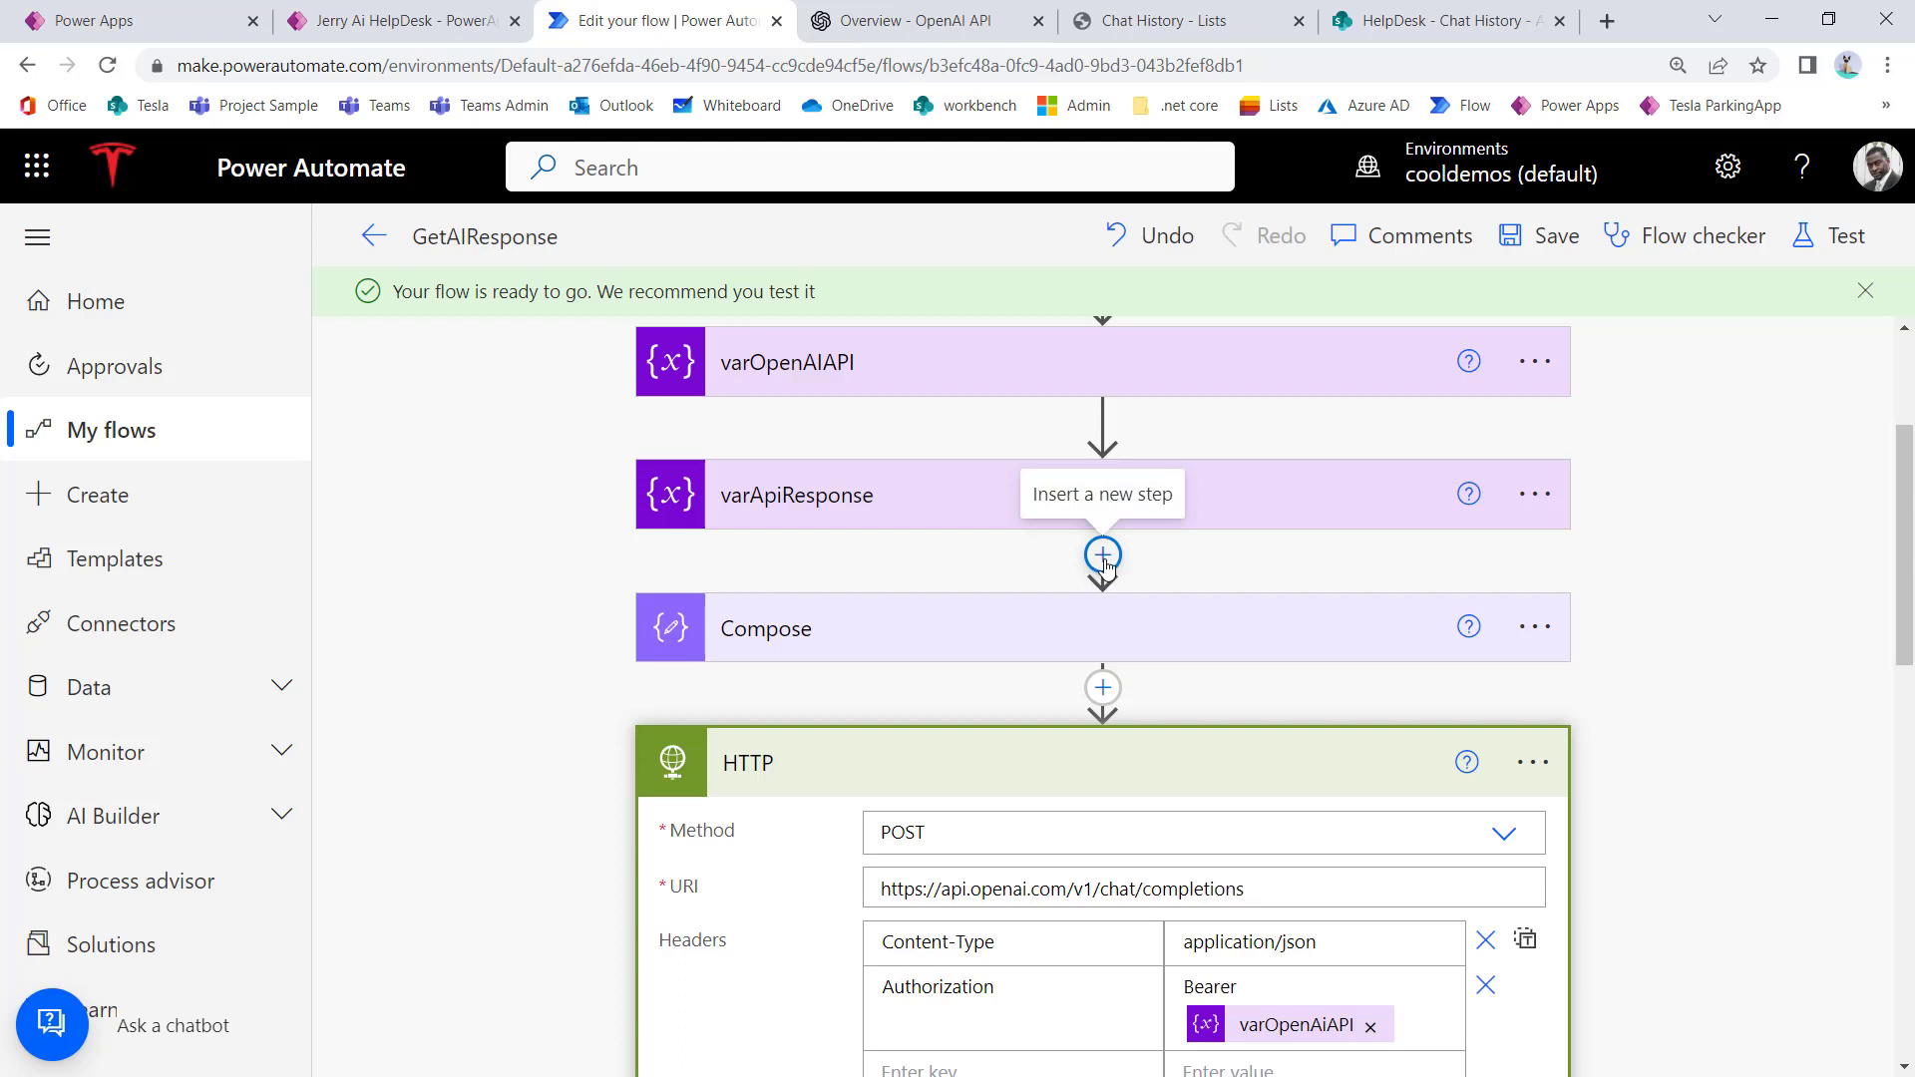
pyautogui.click(1102, 561)
pyautogui.click(1072, 603)
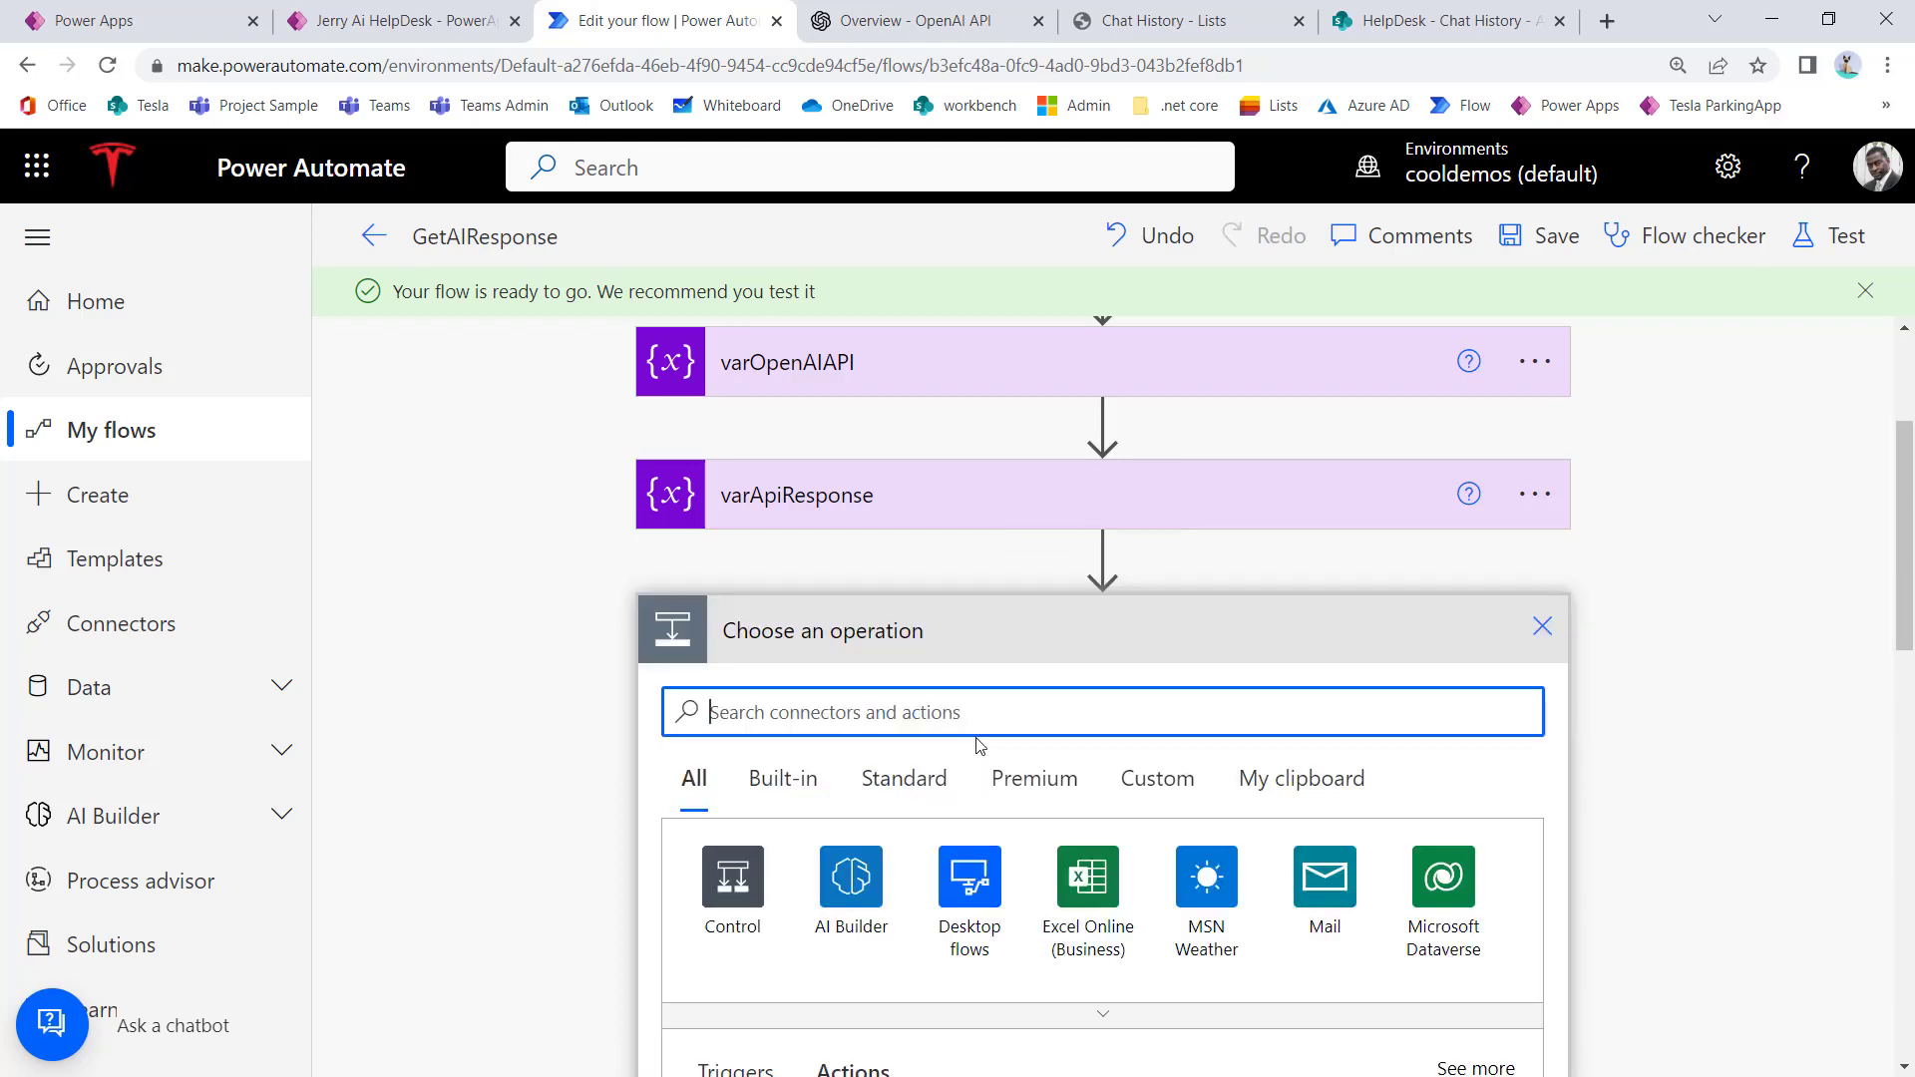
pyautogui.write('get items')
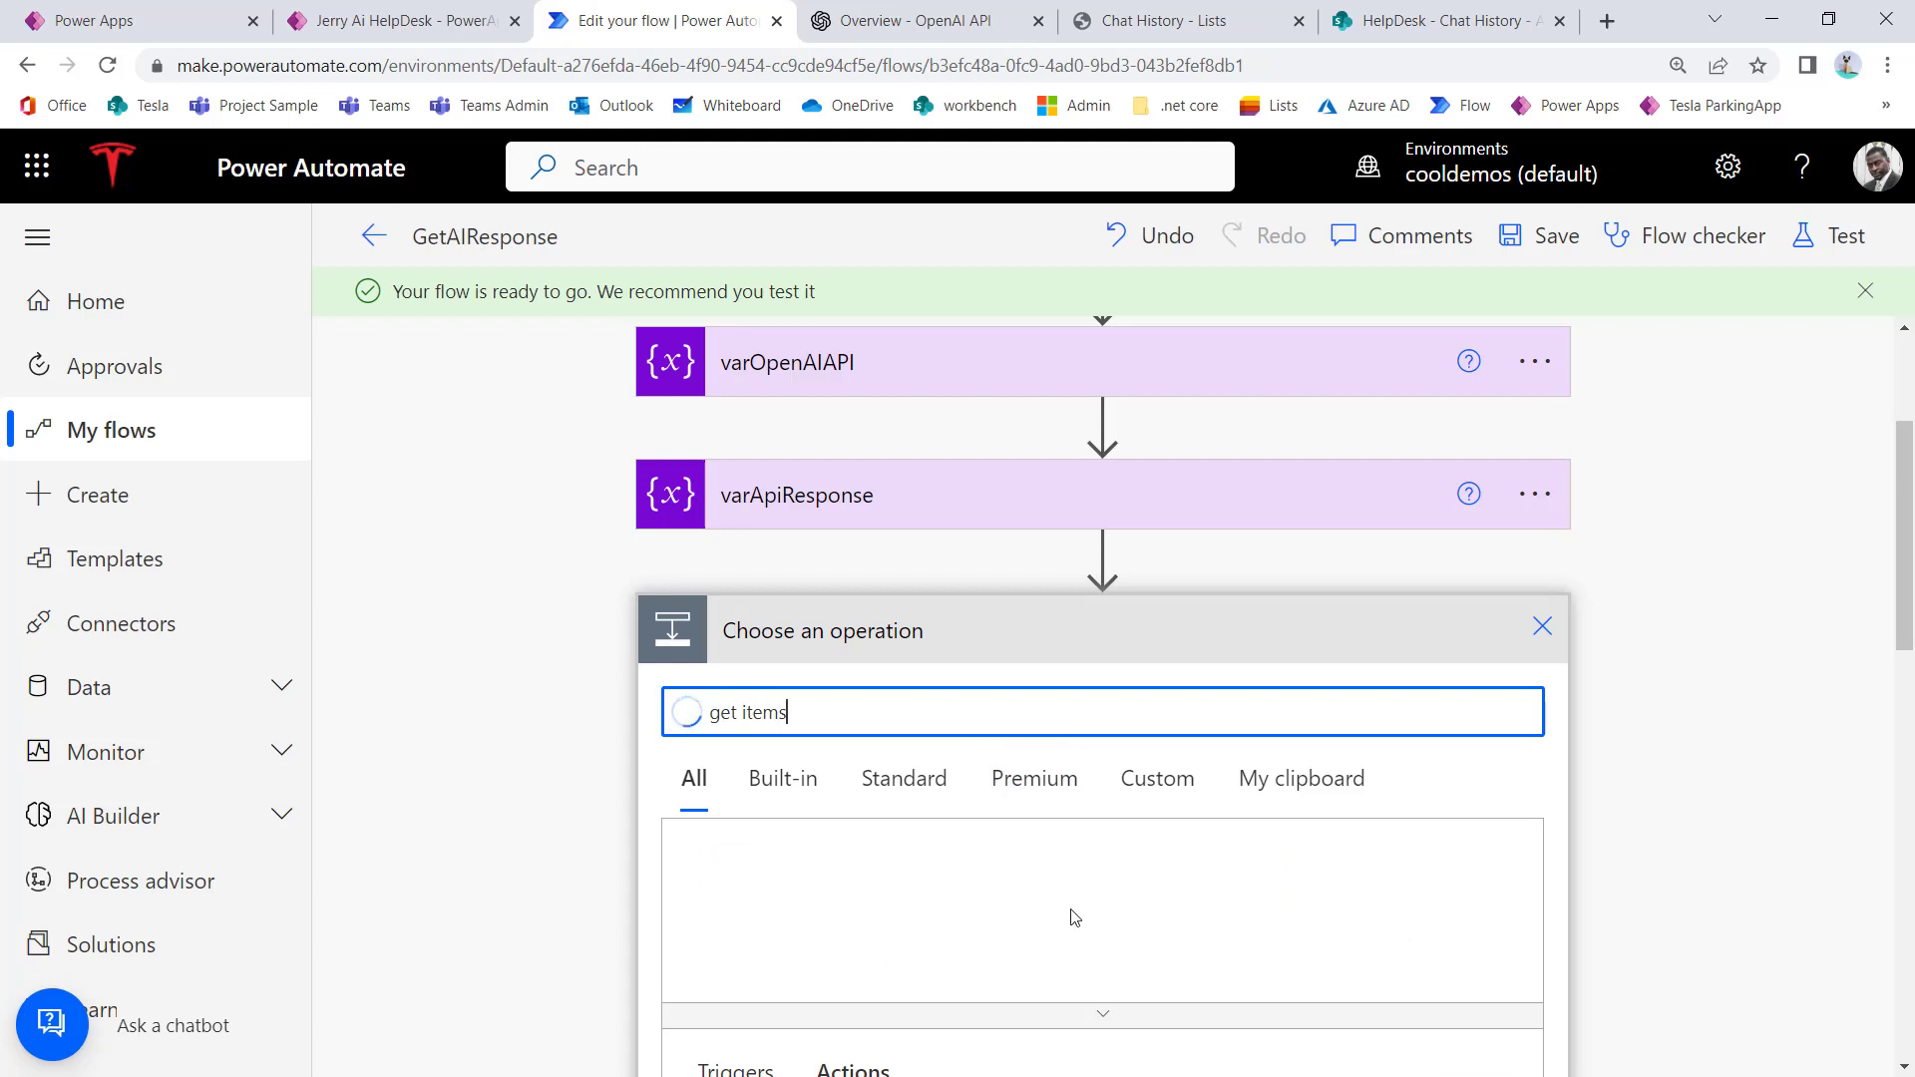
pyautogui.scroll(-3, 1097, 888)
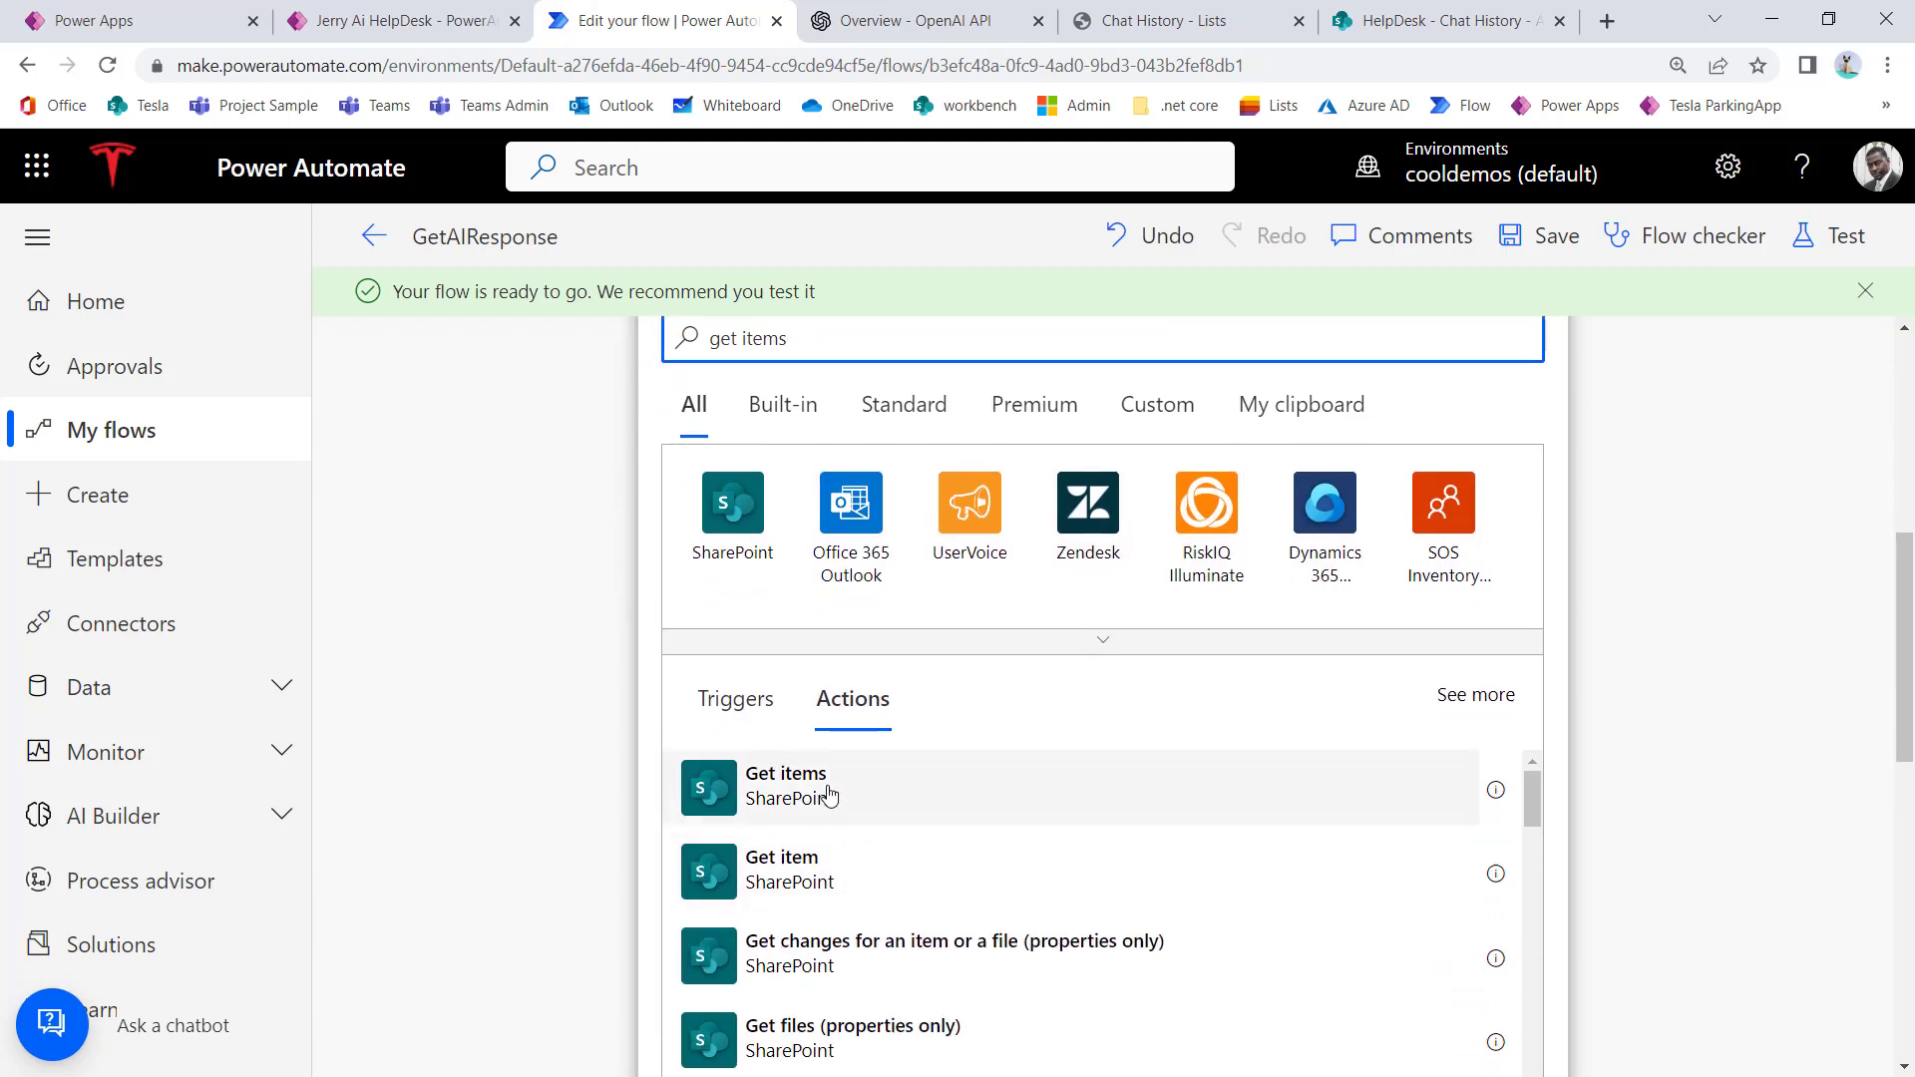
pyautogui.click(825, 795)
pyautogui.click(1015, 795)
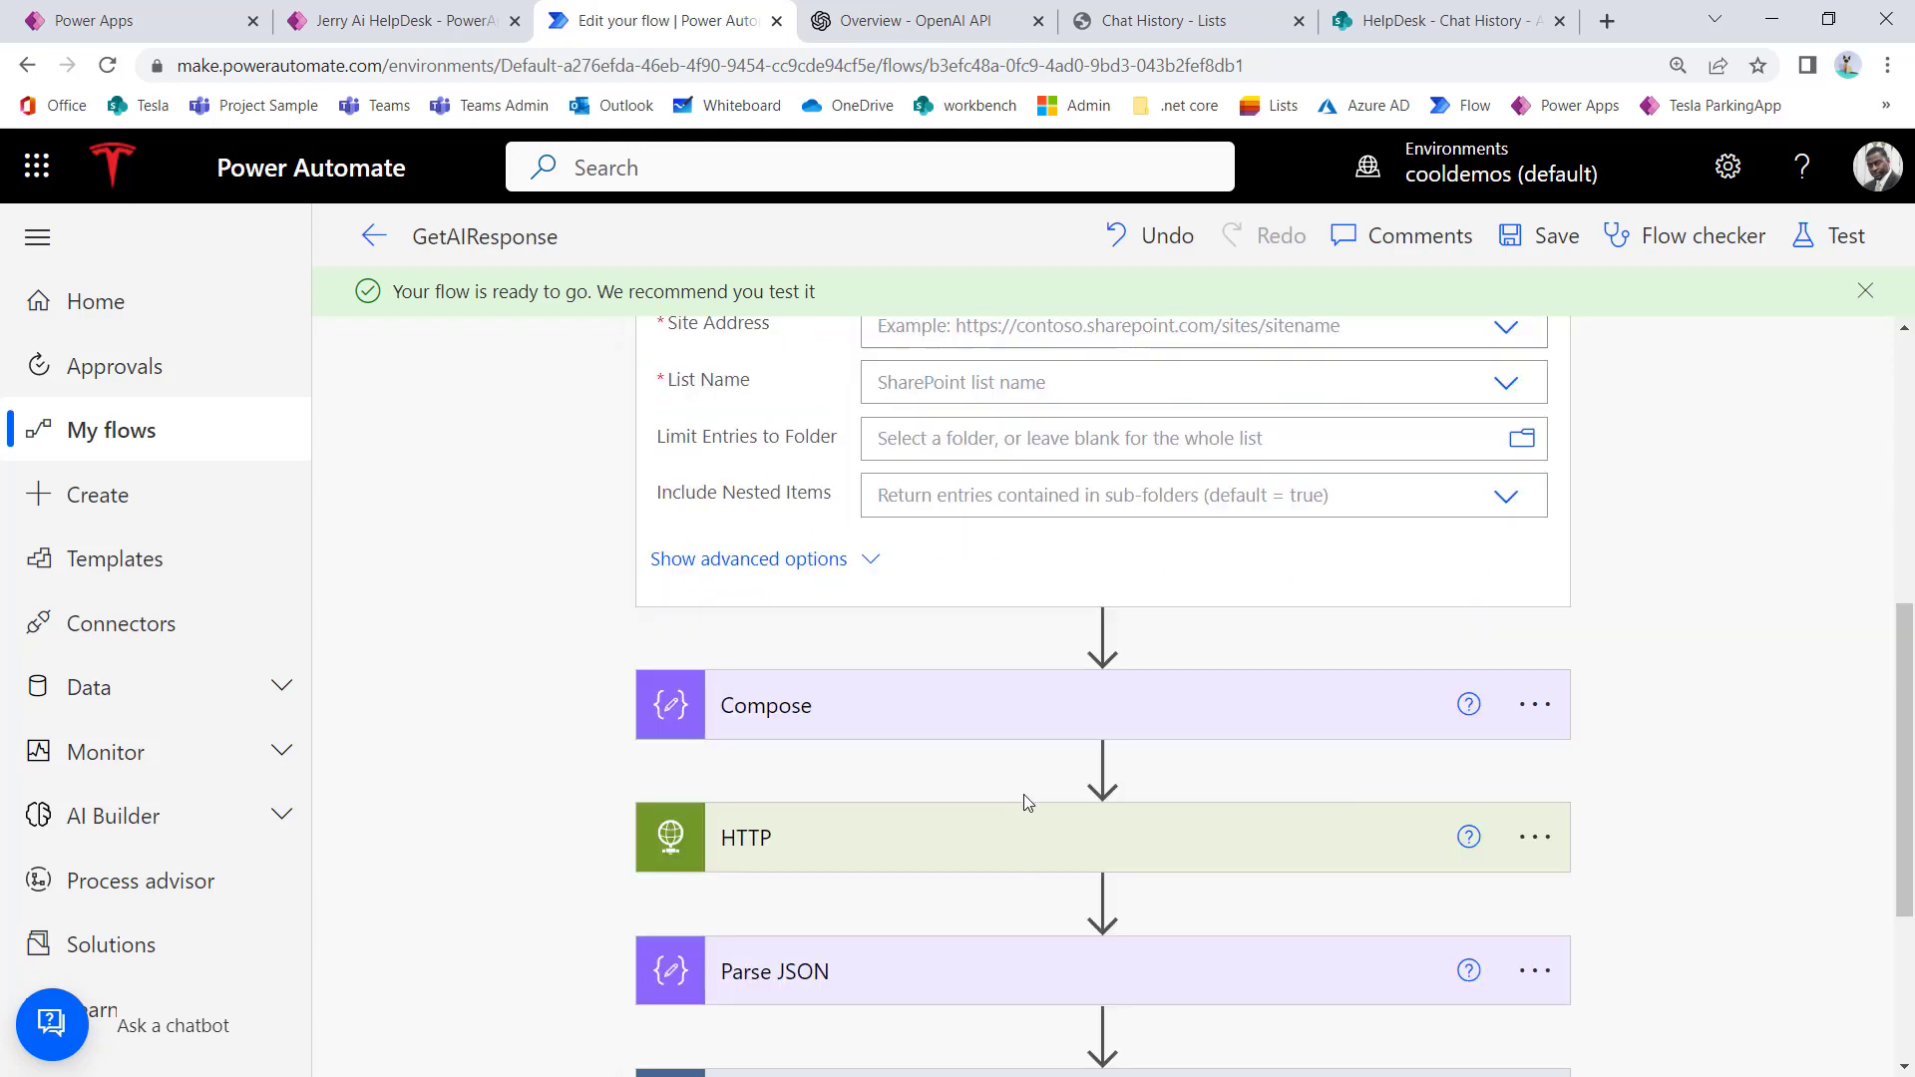
# Step: Point the Get items action to the HelpDesk site address and the Chat History list
pyautogui.scroll(2, 1032, 784)
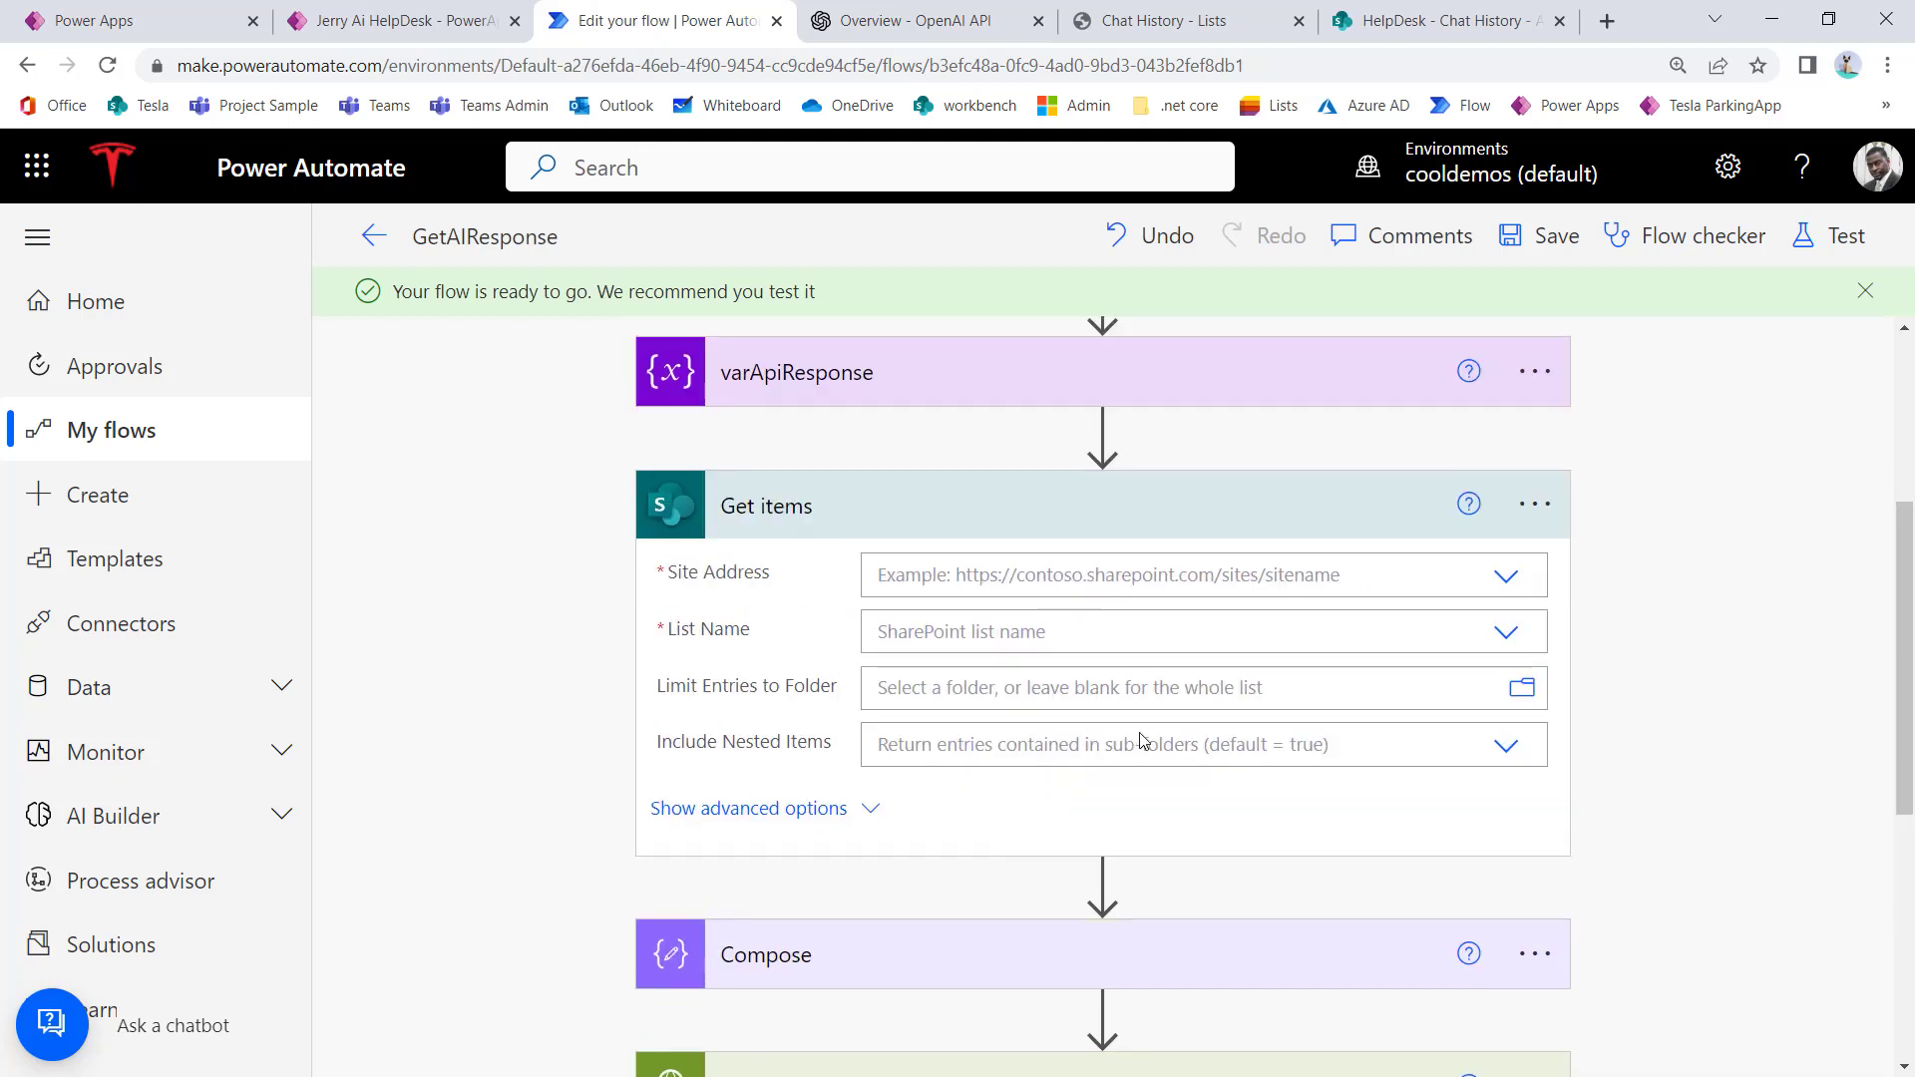
pyautogui.click(1507, 576)
pyautogui.click(1476, 621)
pyautogui.click(1504, 632)
pyautogui.click(1504, 632)
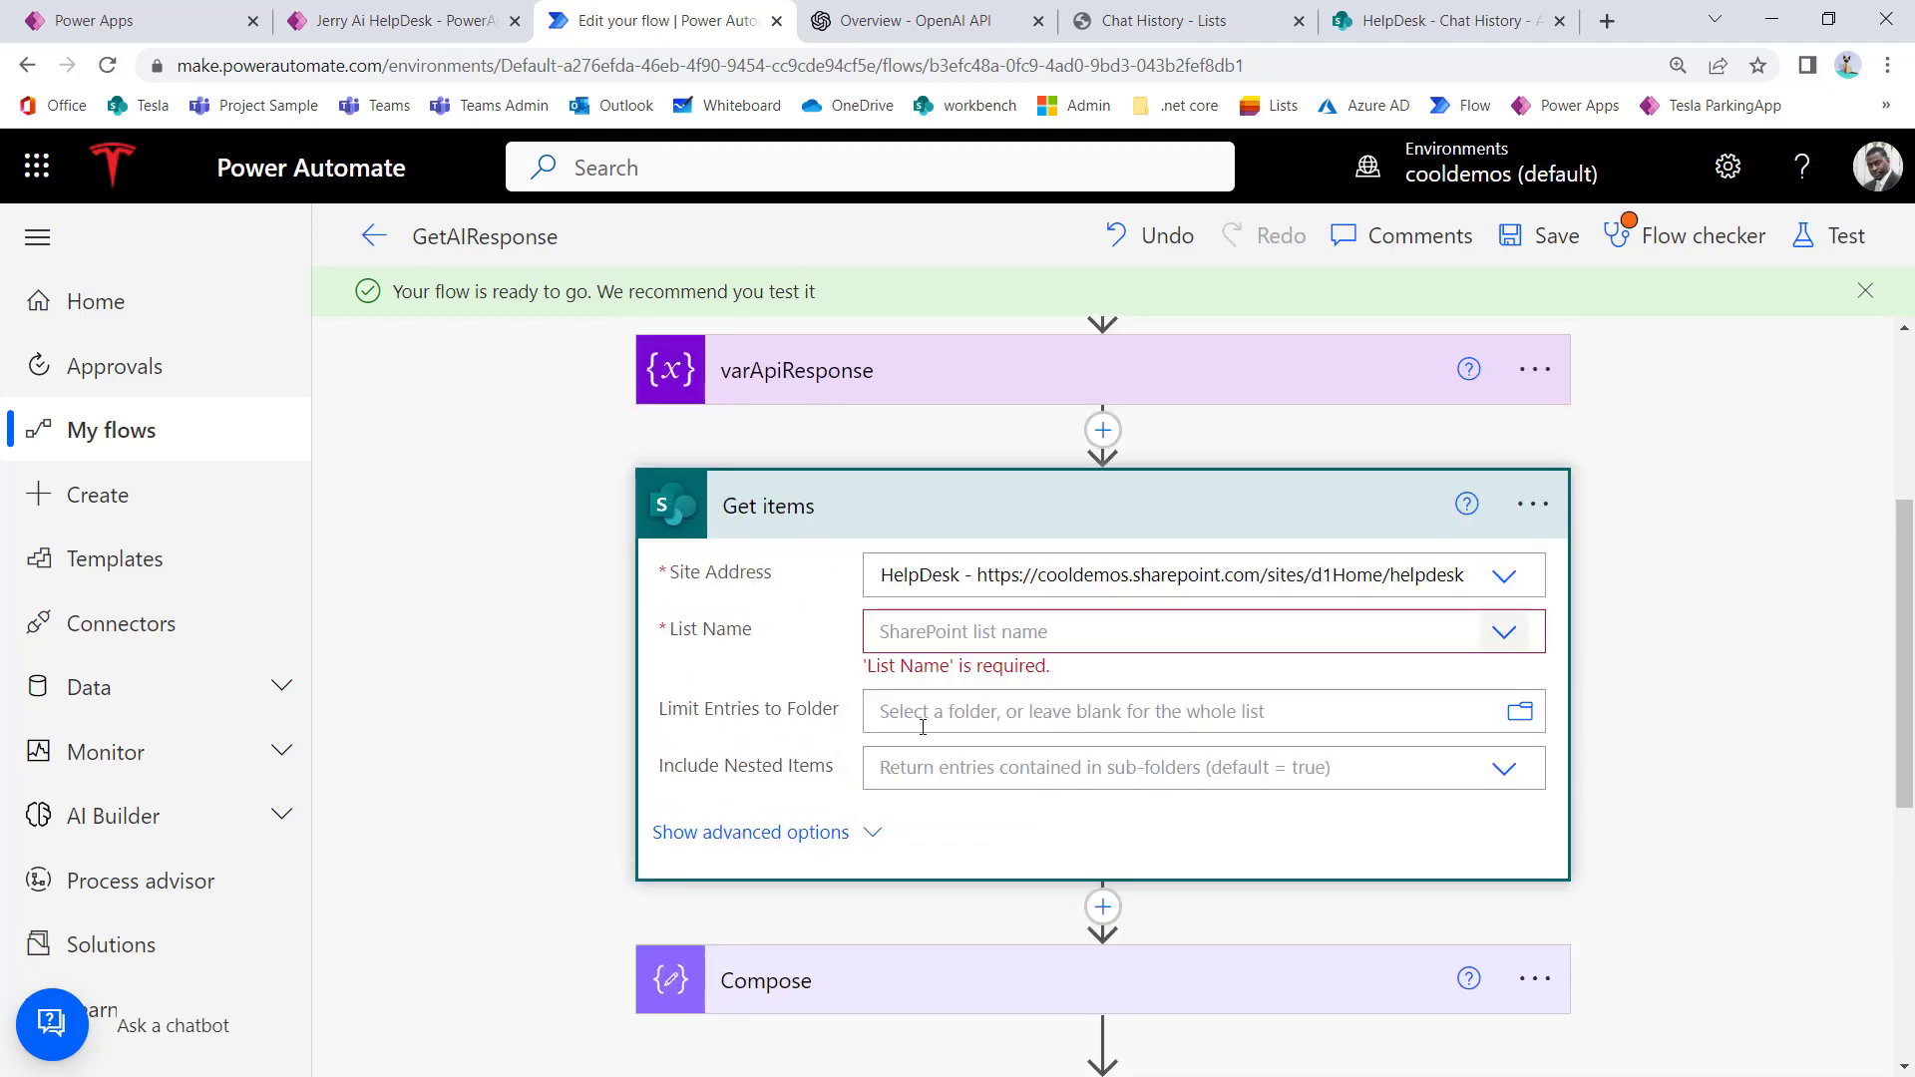
pyautogui.click(1504, 632)
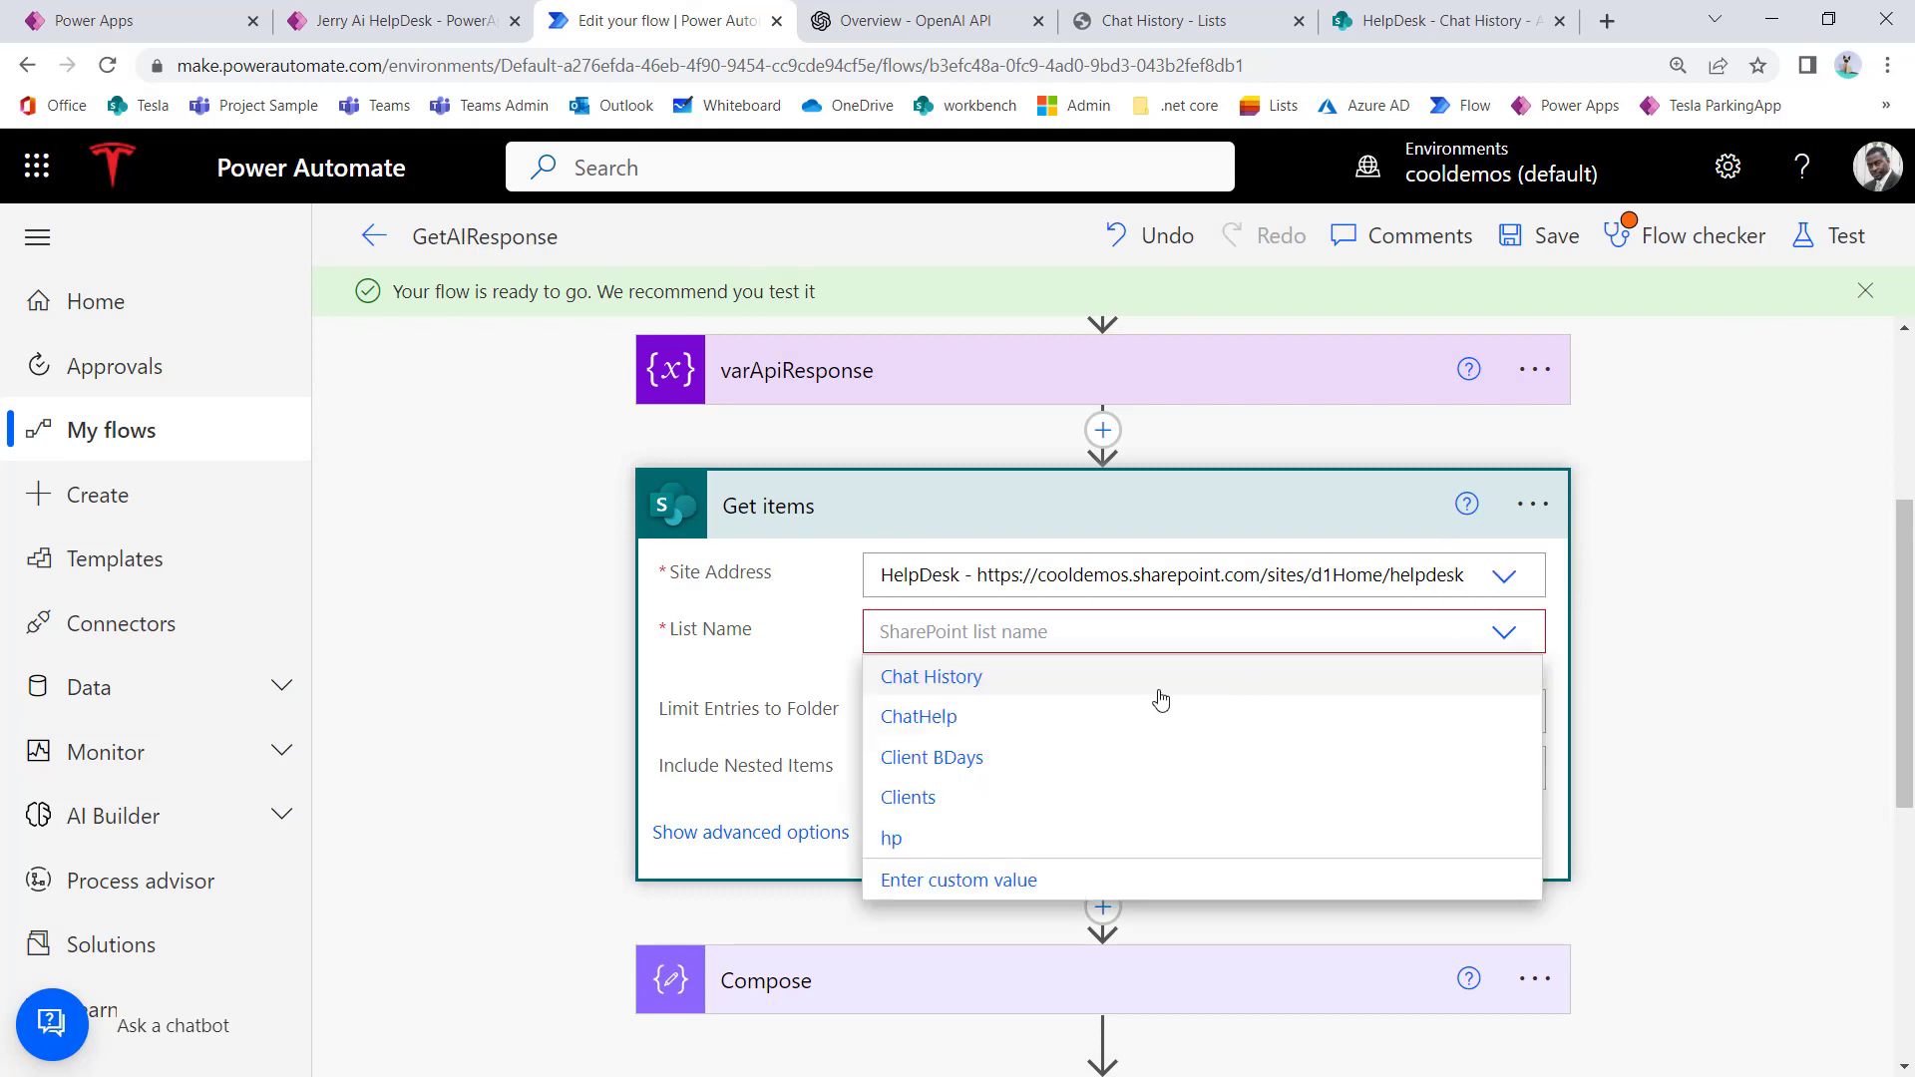
pyautogui.click(991, 686)
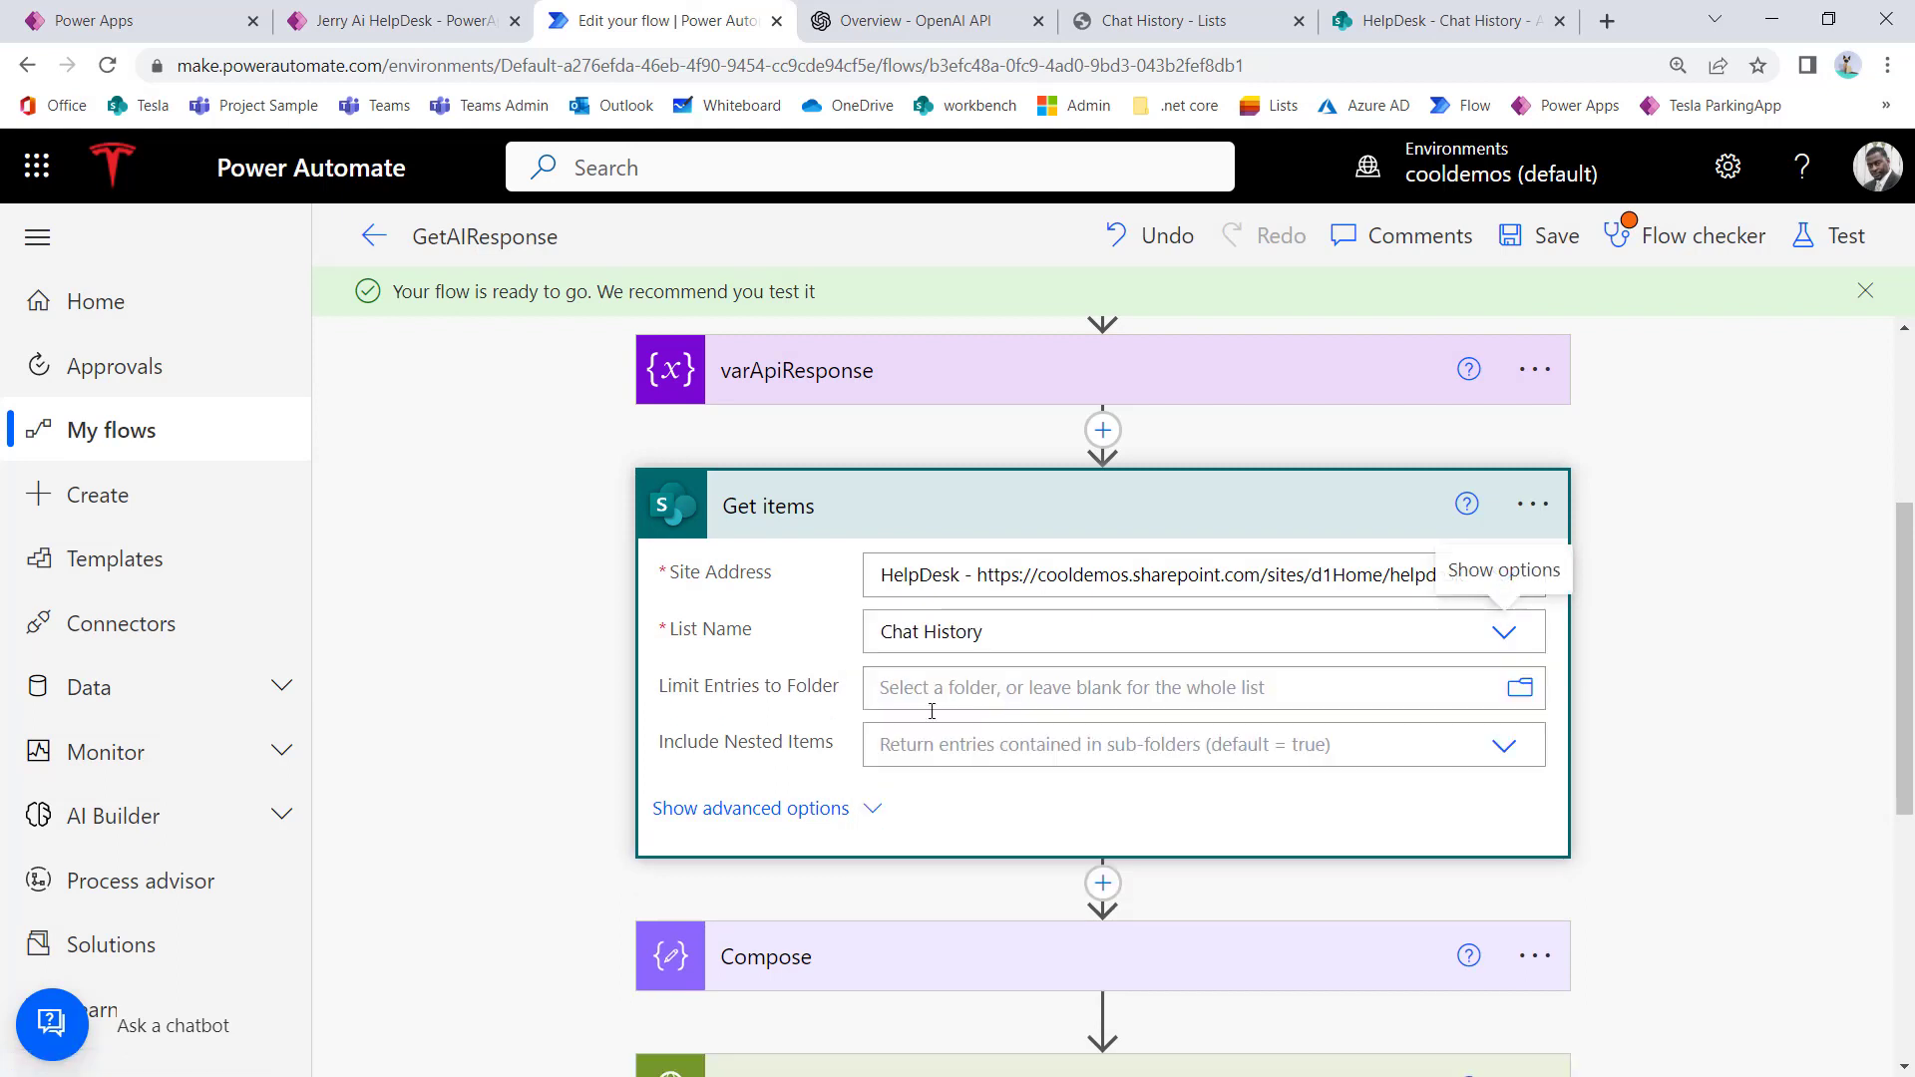
# Step: Show the Get items advanced options and set the filter query to Title eq 'userEmail', using the userEmail dynamic content
pyautogui.click(732, 824)
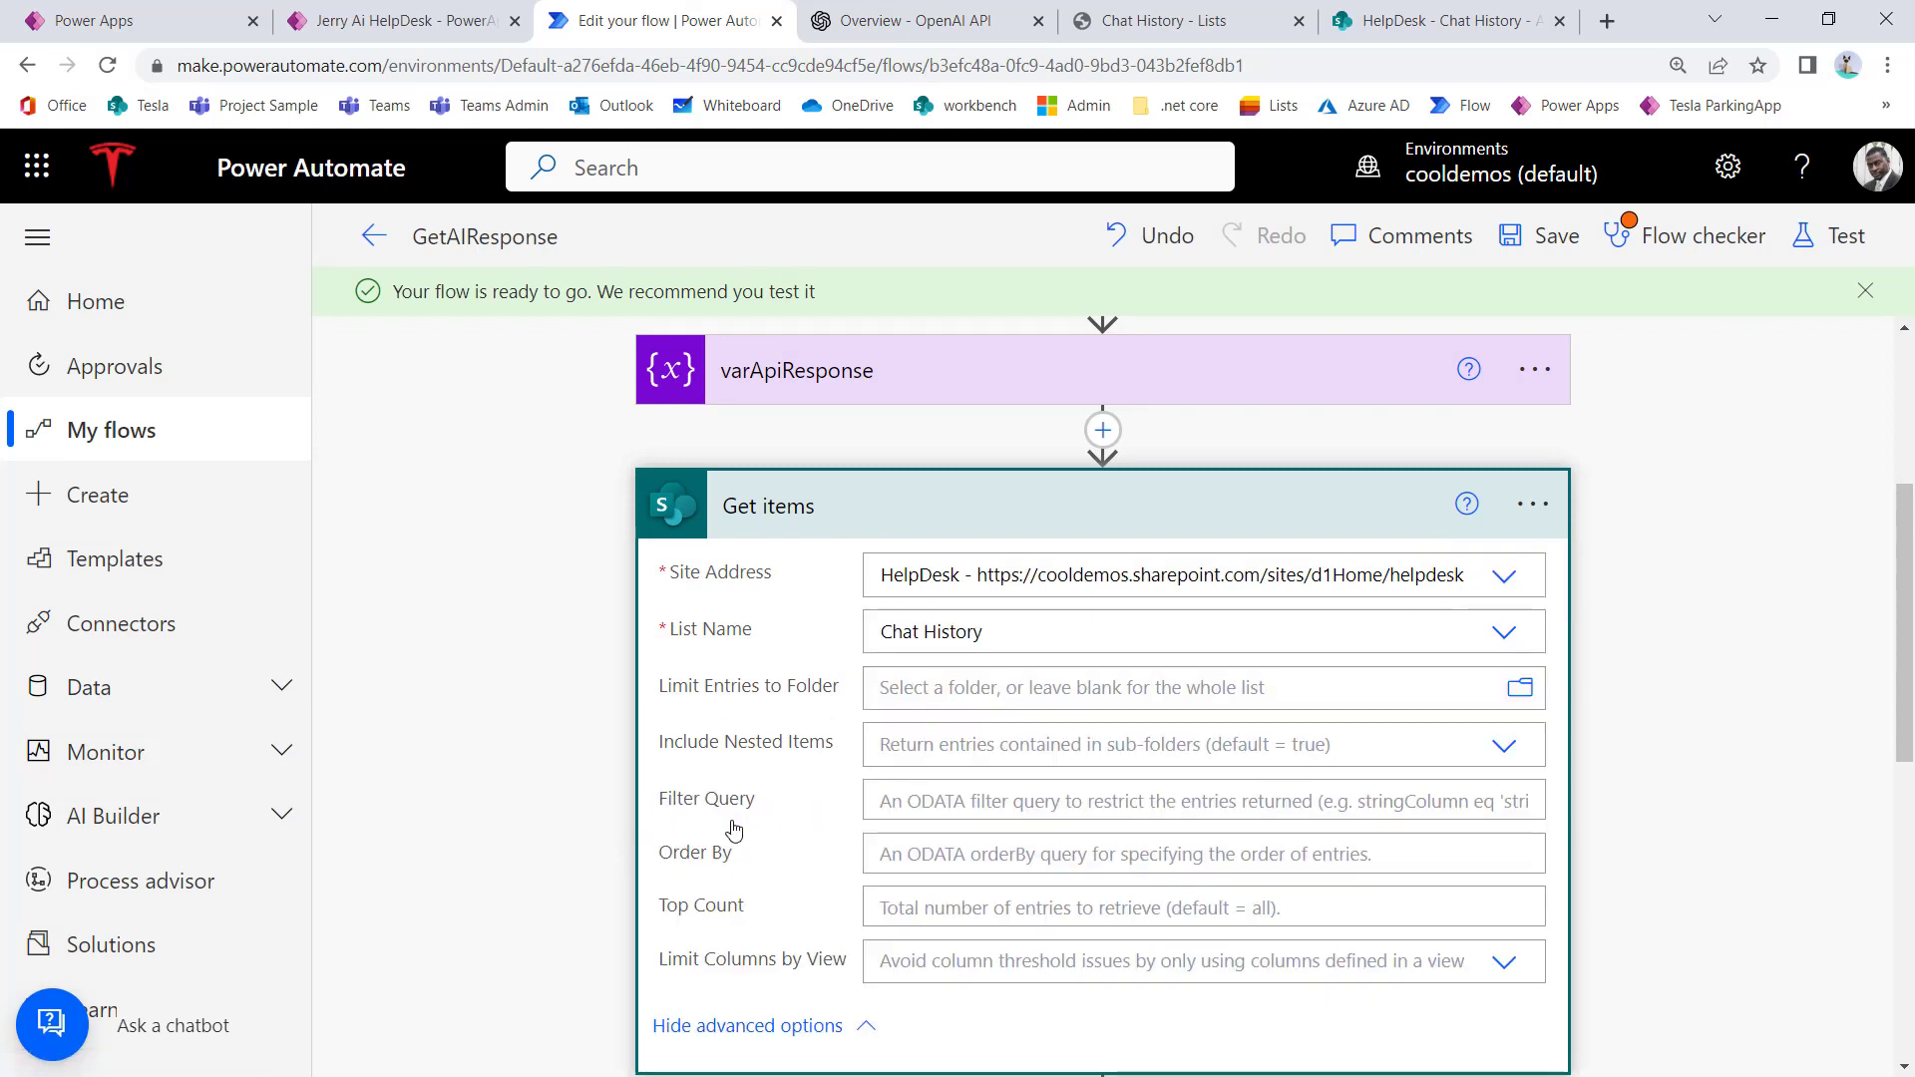
pyautogui.click(952, 798)
pyautogui.write('T')
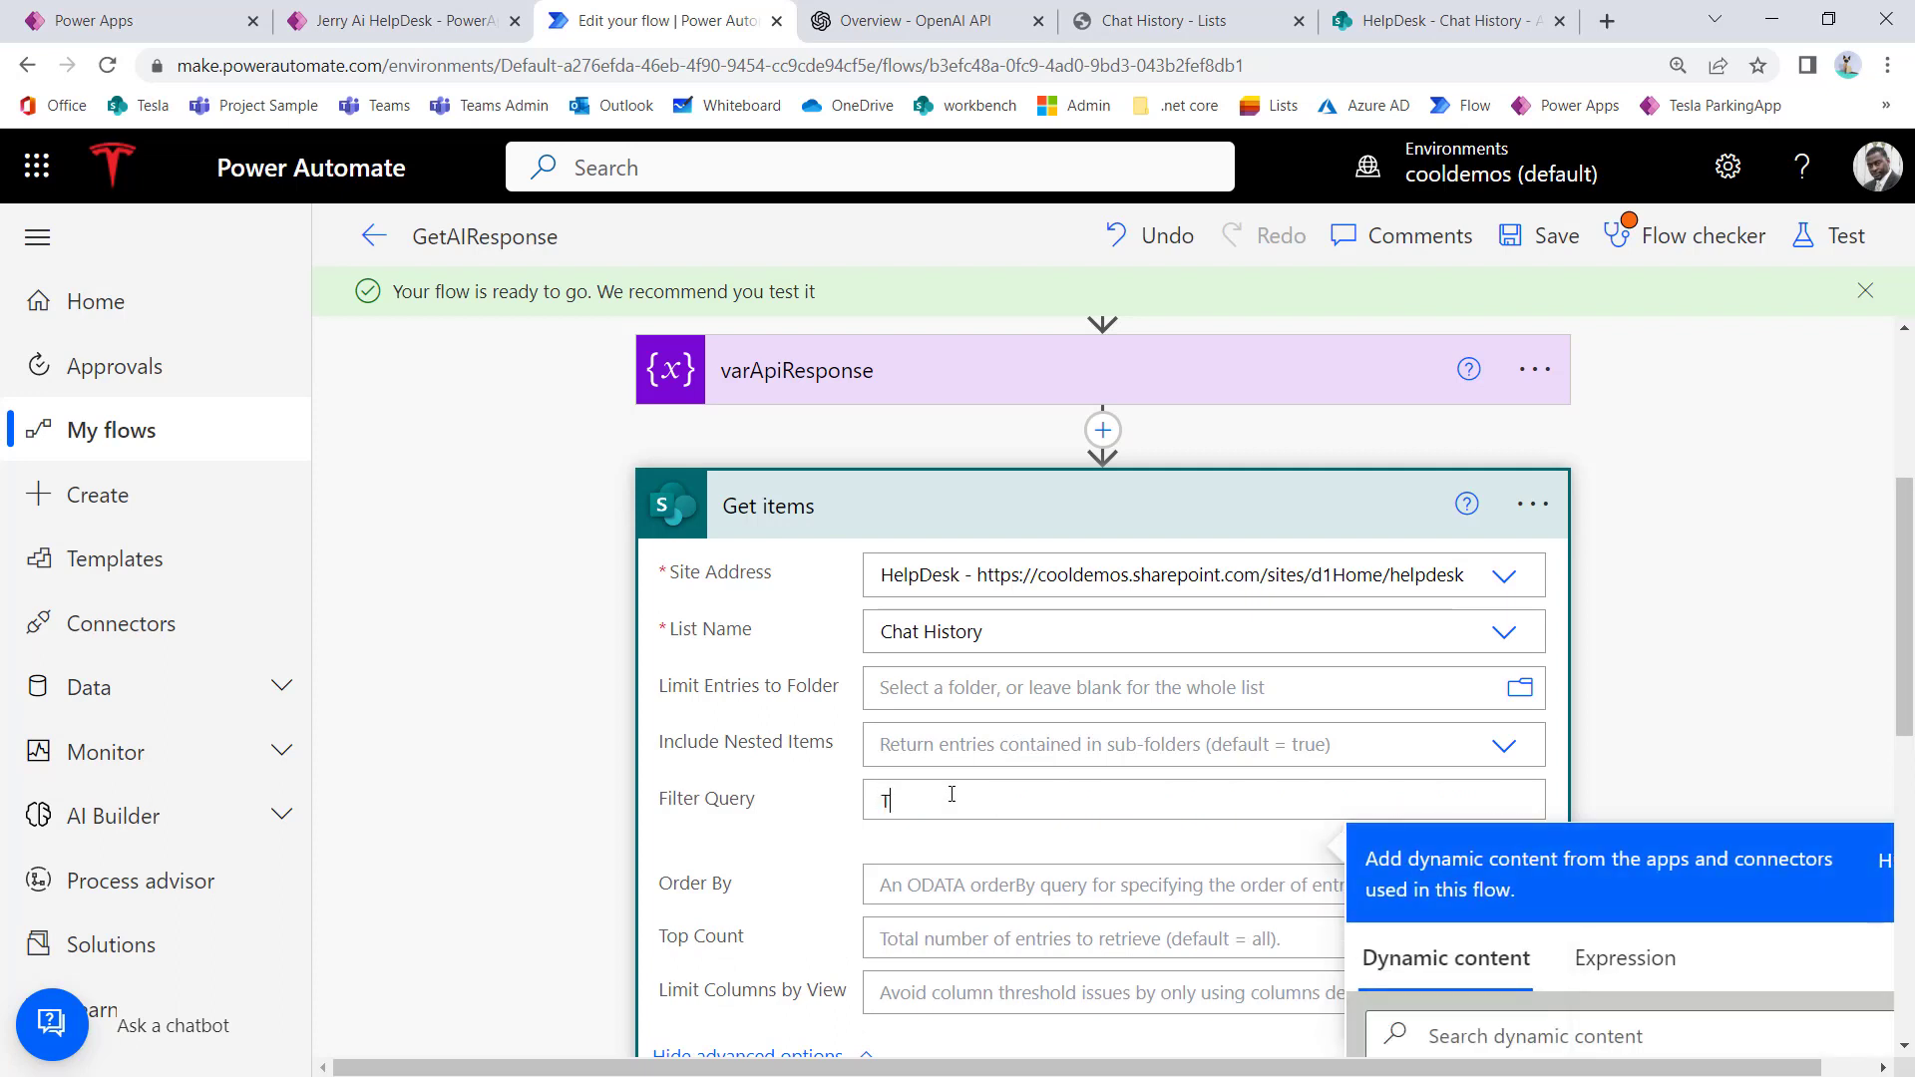
pyautogui.write("itle eq '")
pyautogui.scroll(-8, 1835, 888)
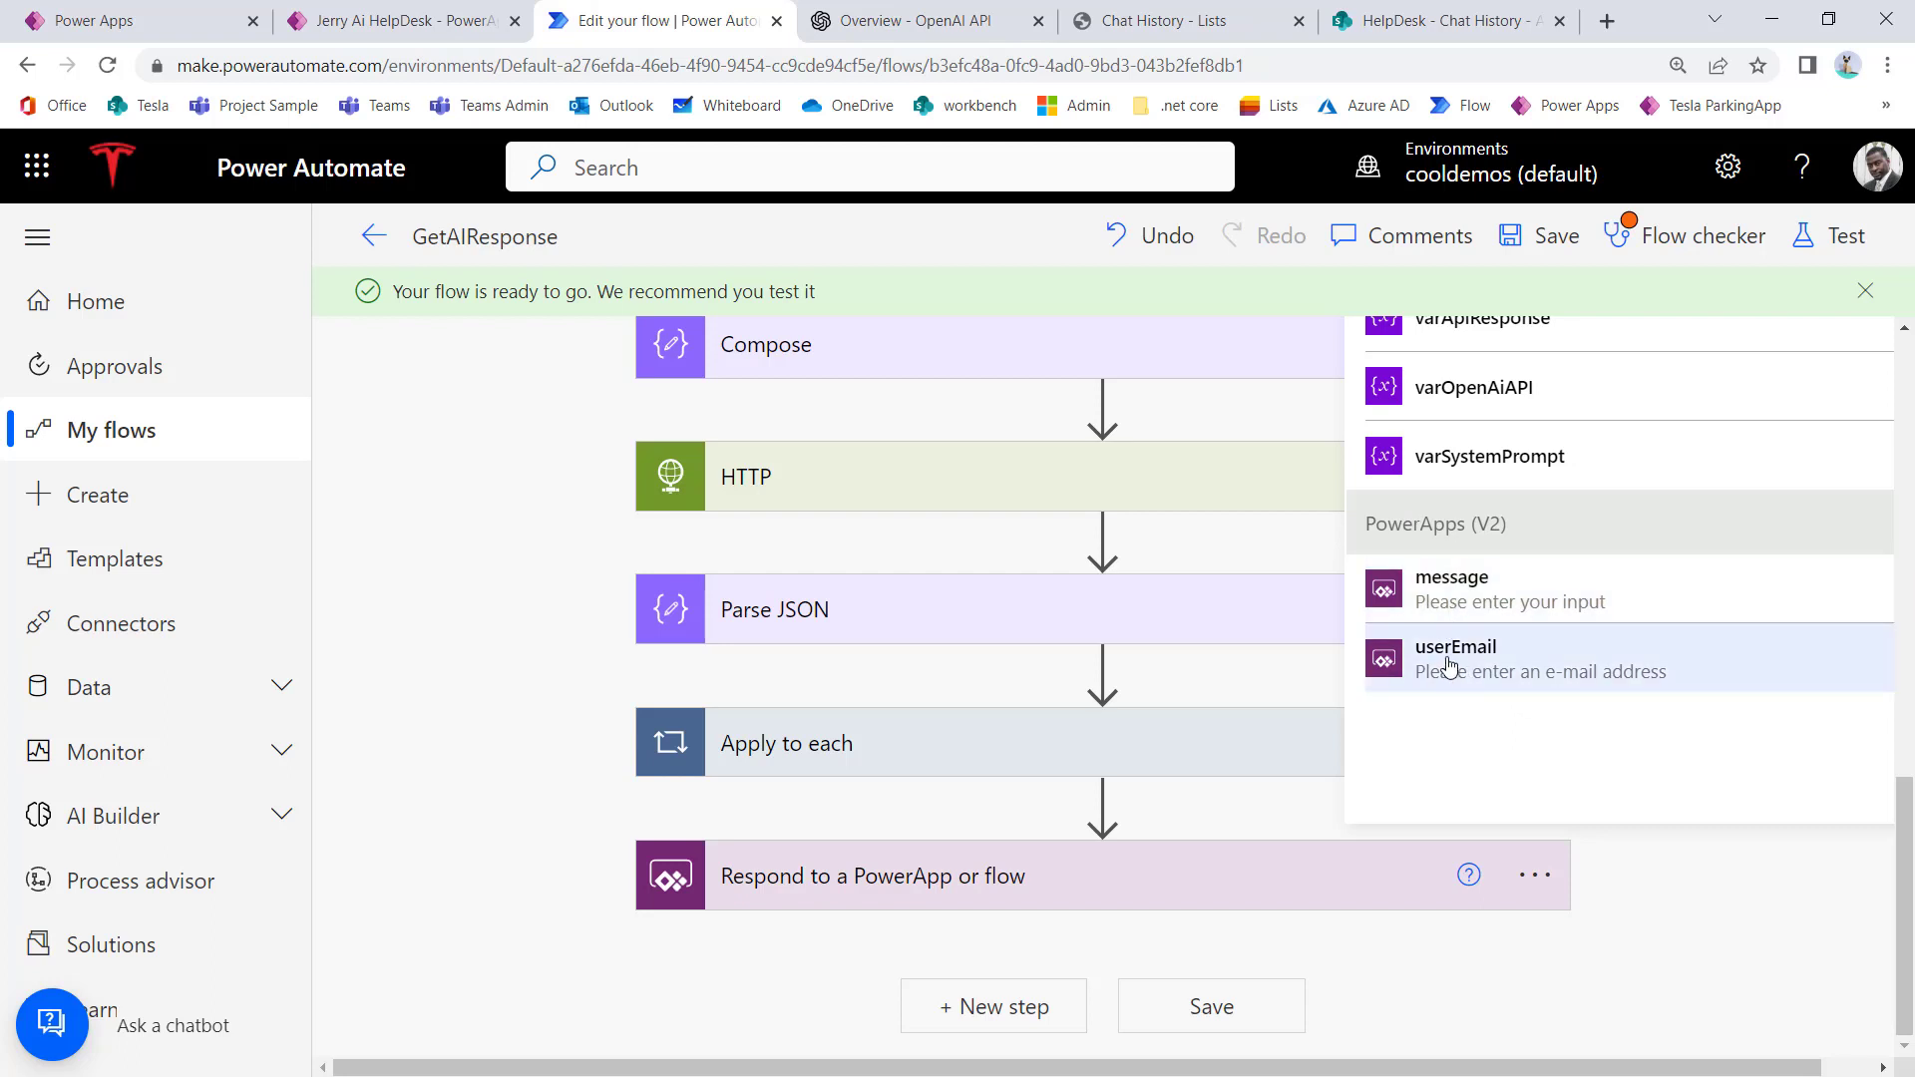
pyautogui.click(1450, 666)
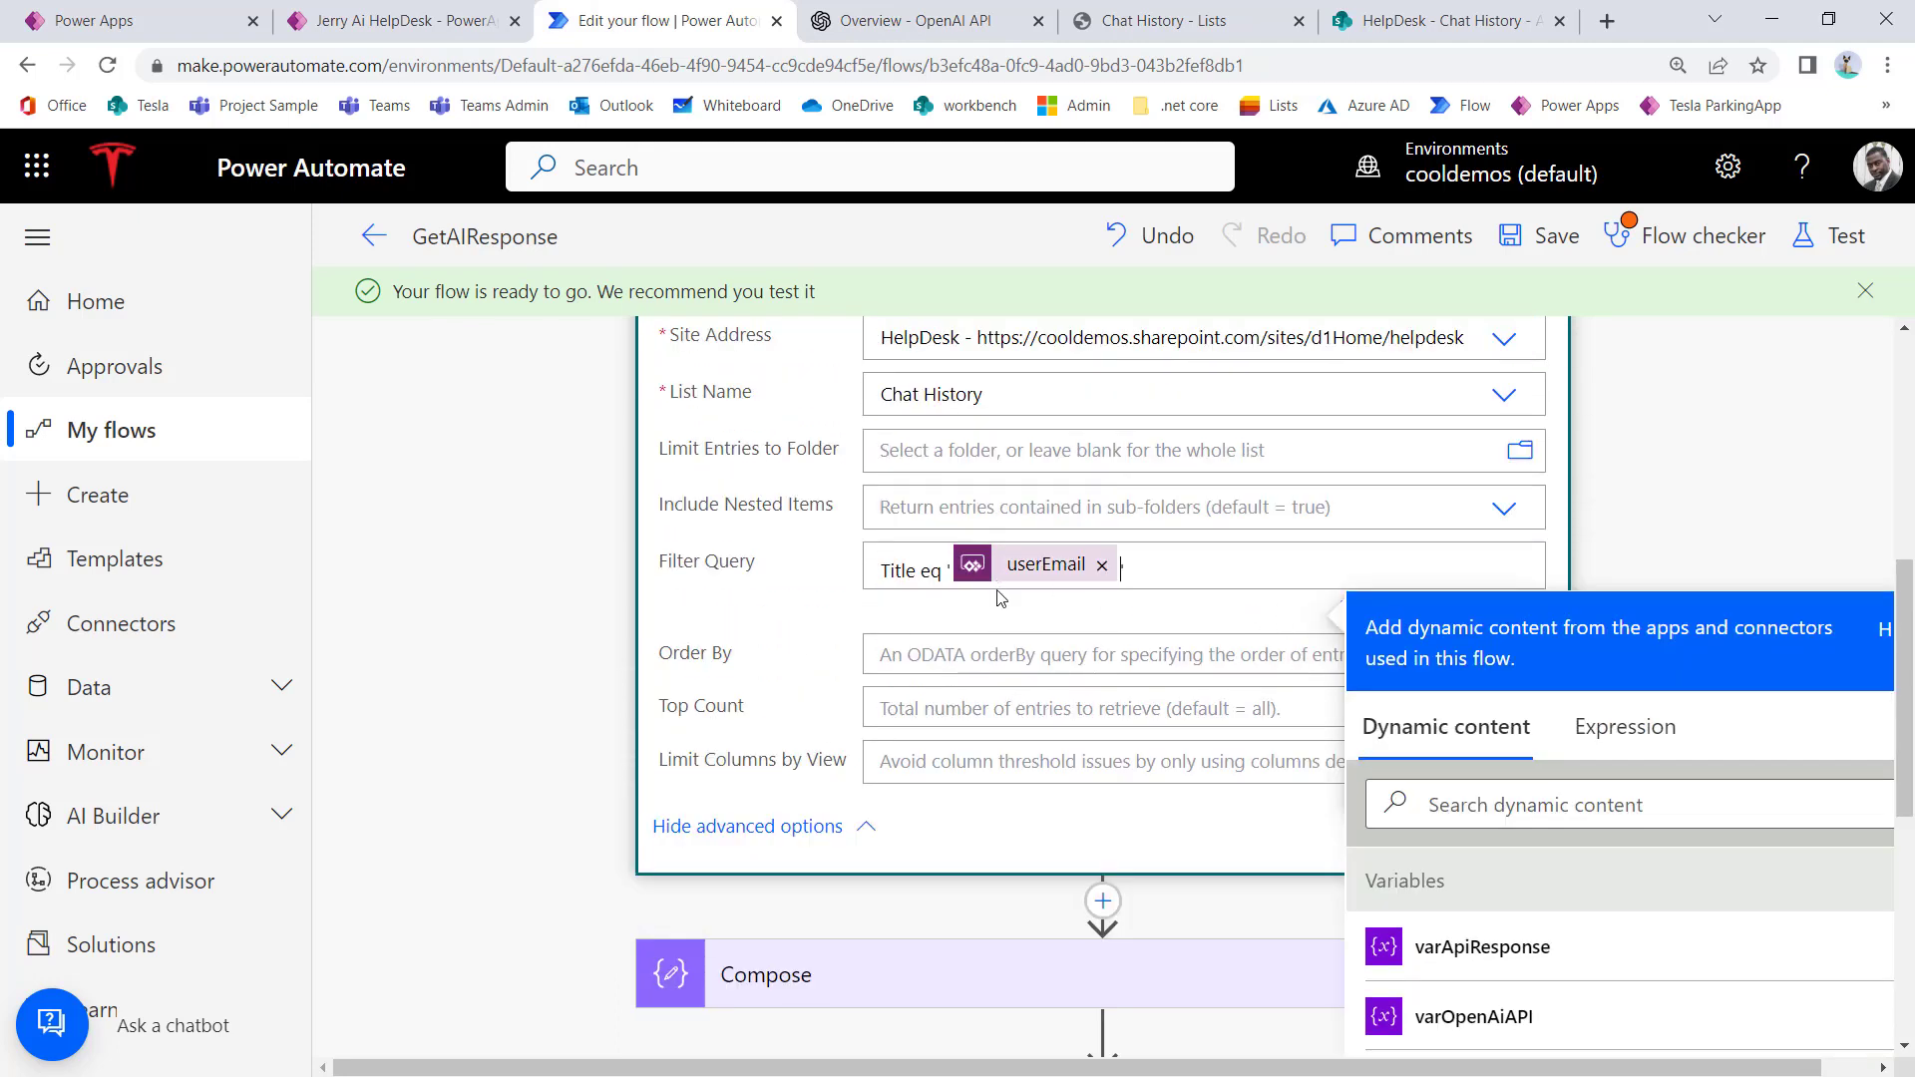
# Step: Set the Get items action's Order By to "Created asc"
pyautogui.click(900, 667)
pyautogui.write('Crea')
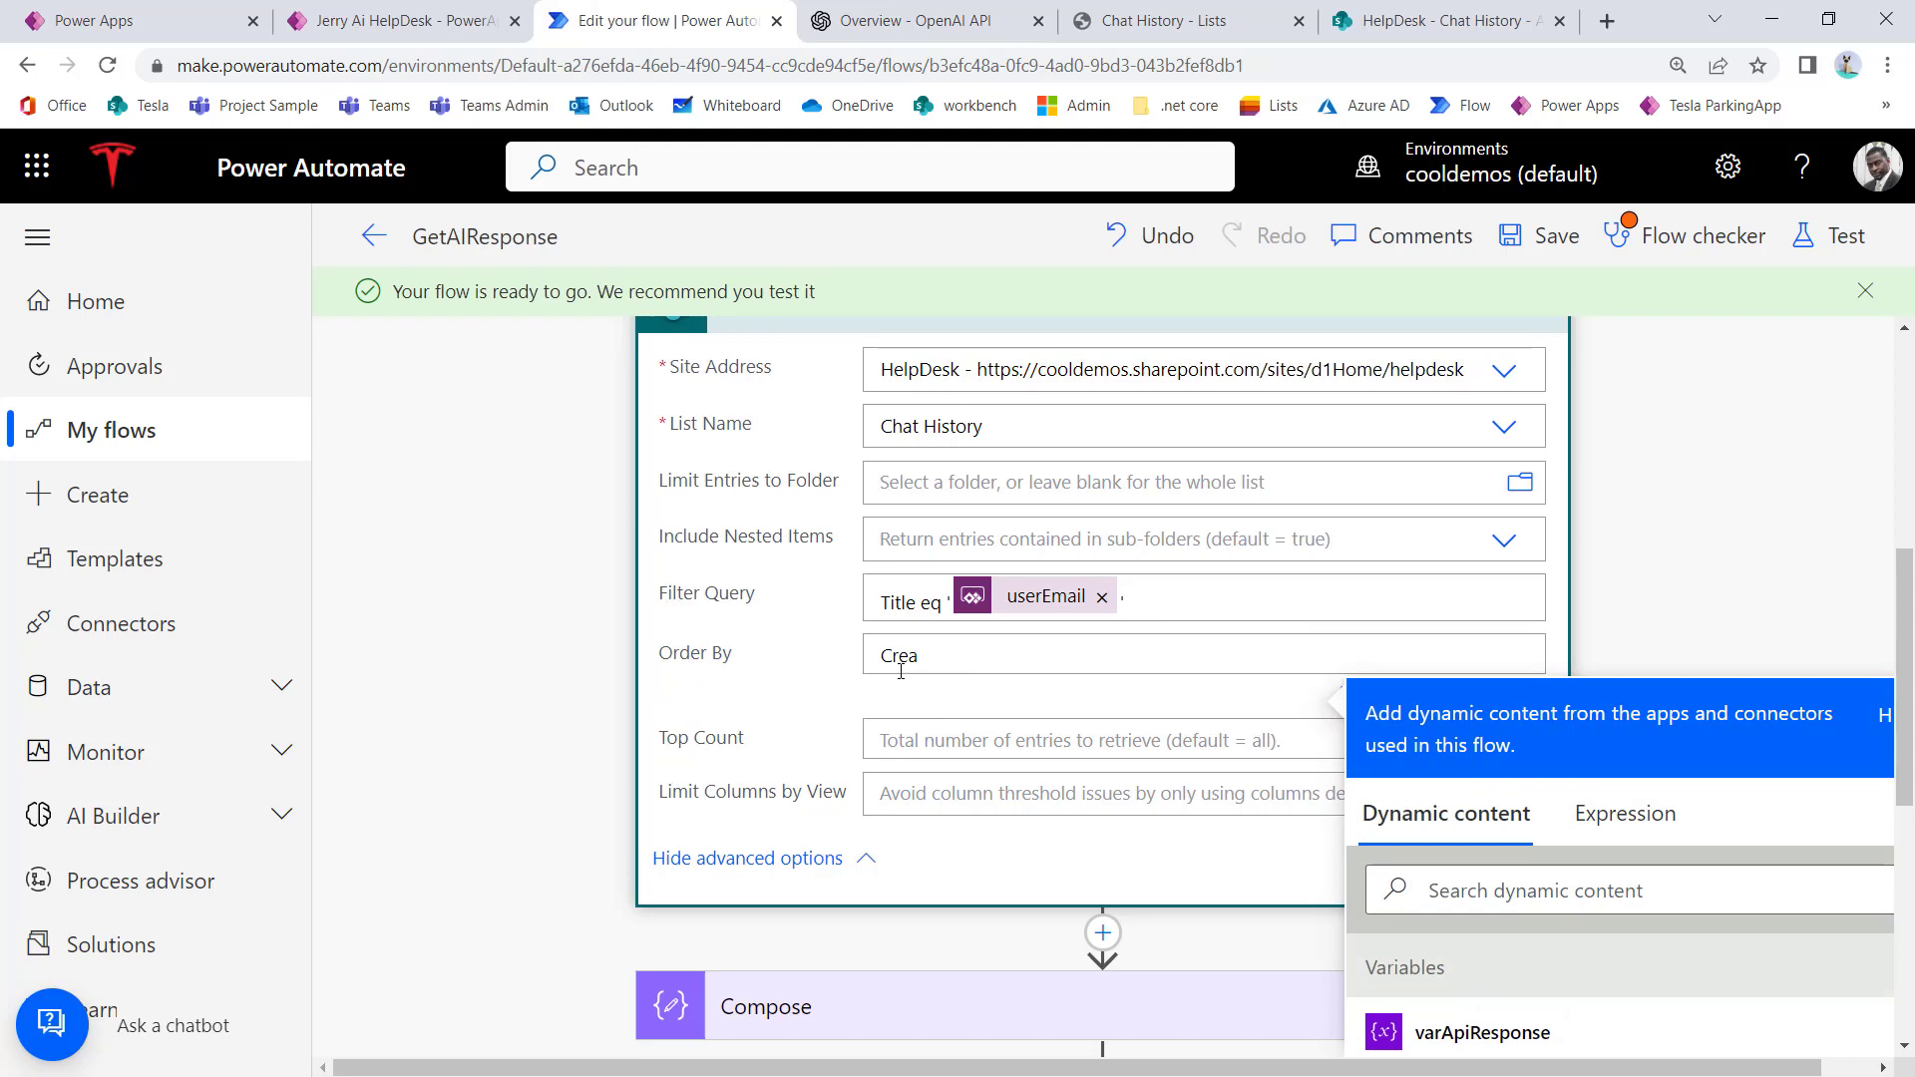
pyautogui.write('ted asc')
# Step: Rename the Get items action as "Get chat history items" and collapse it
pyautogui.scroll(3, 922, 743)
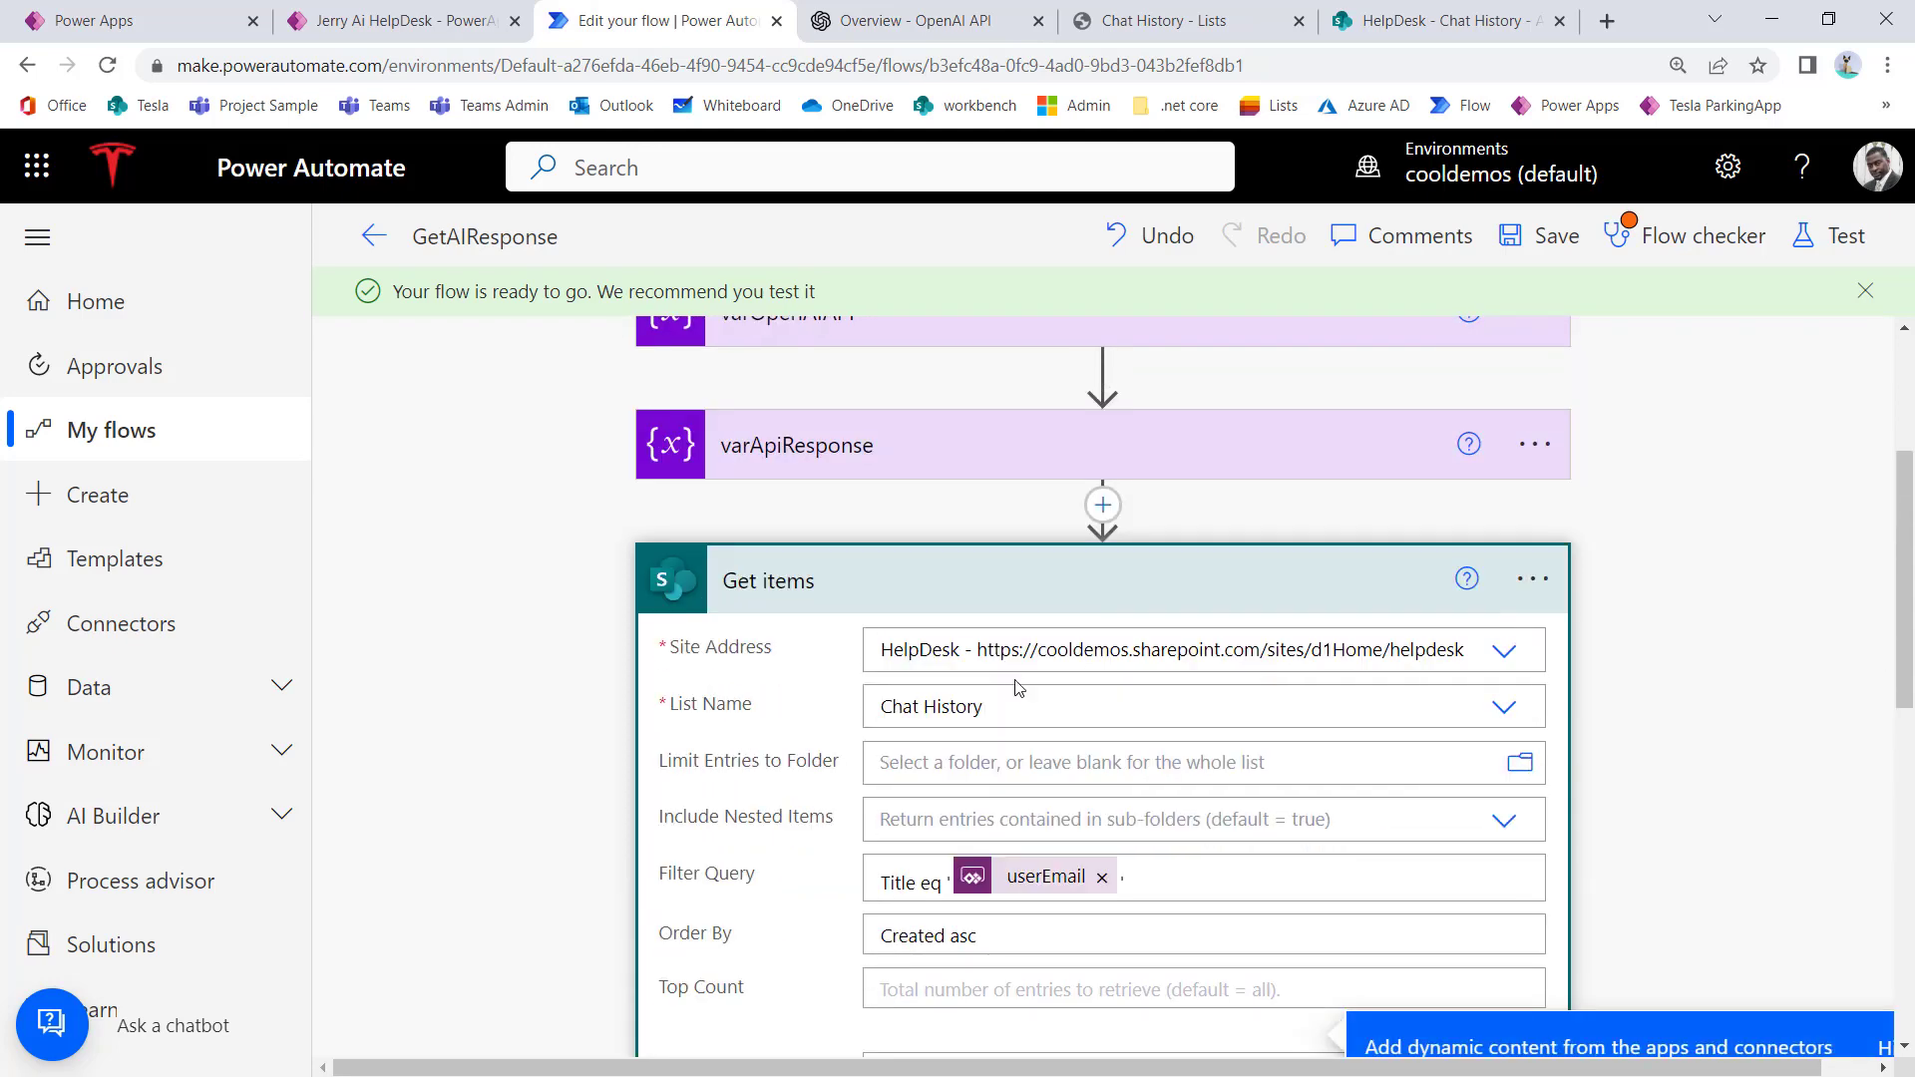
pyautogui.click(1549, 583)
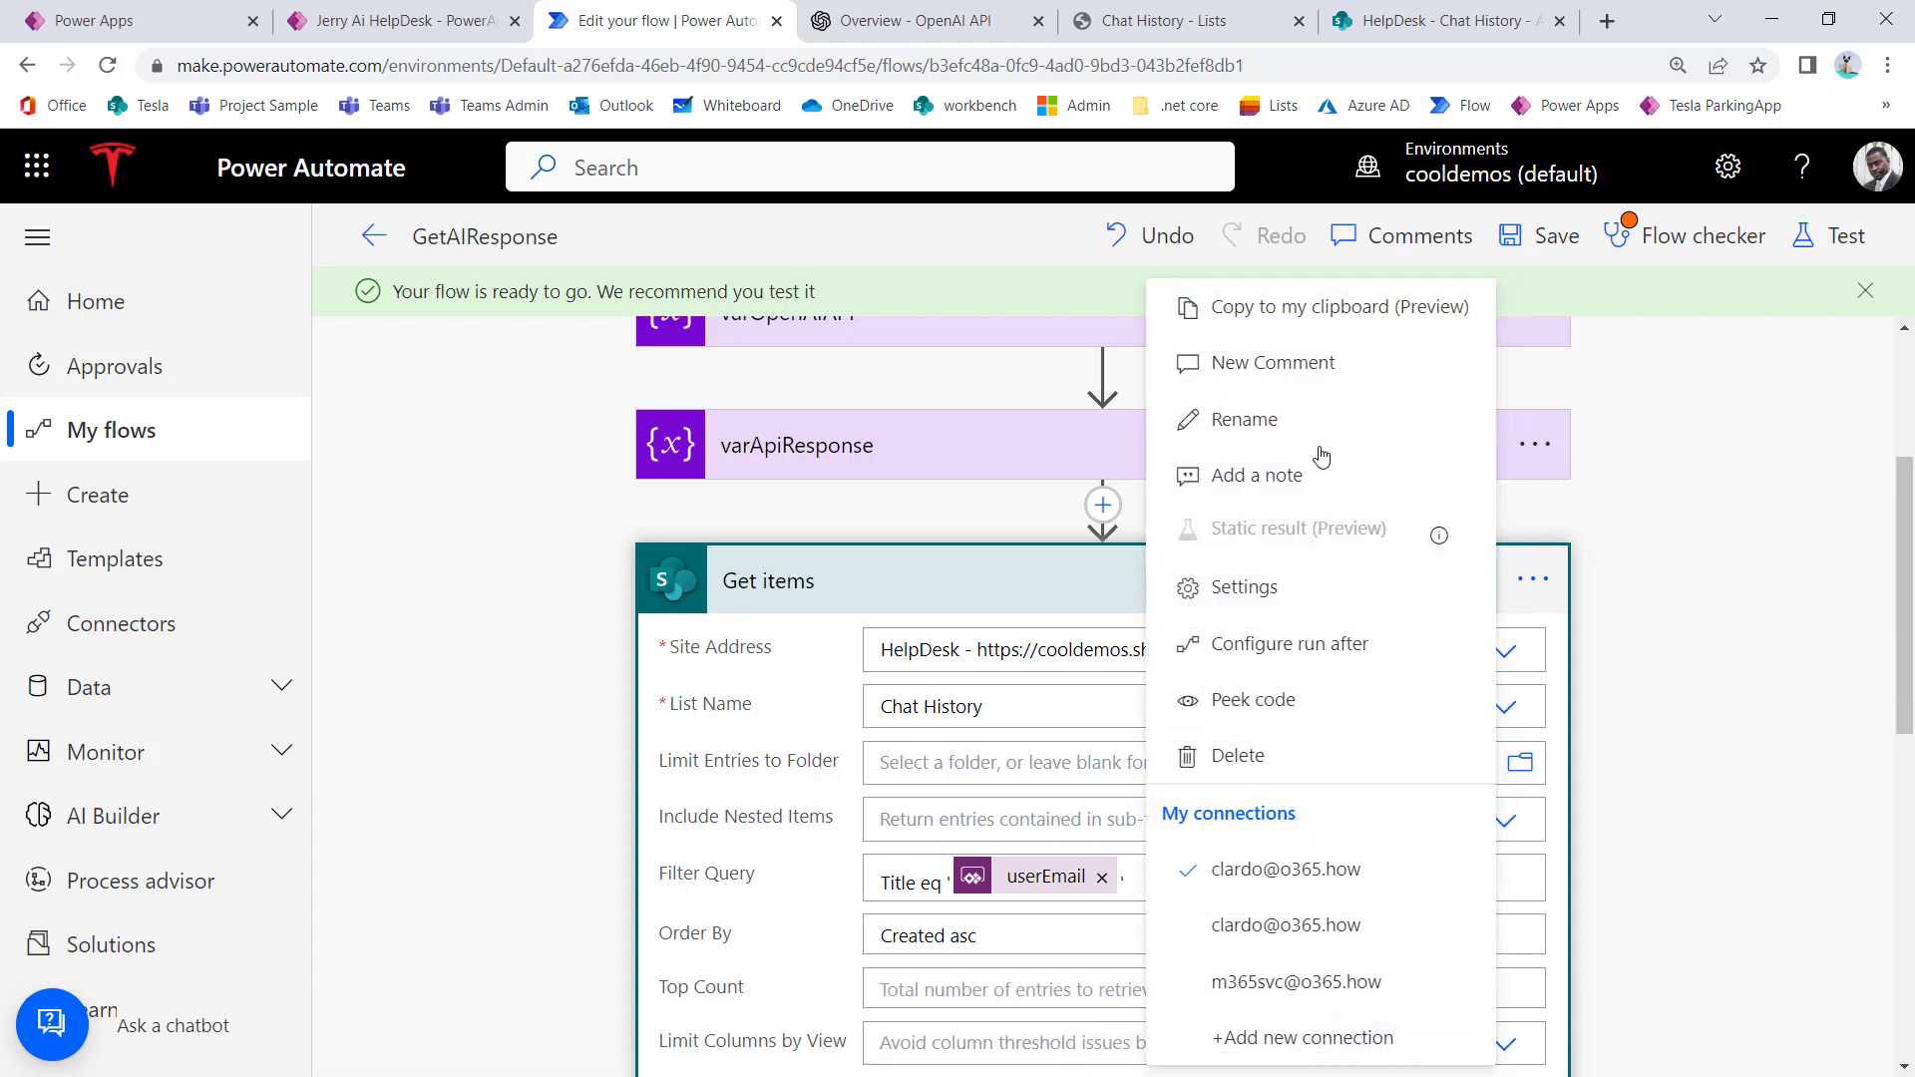
pyautogui.click(1288, 434)
pyautogui.write('Get chat history items')
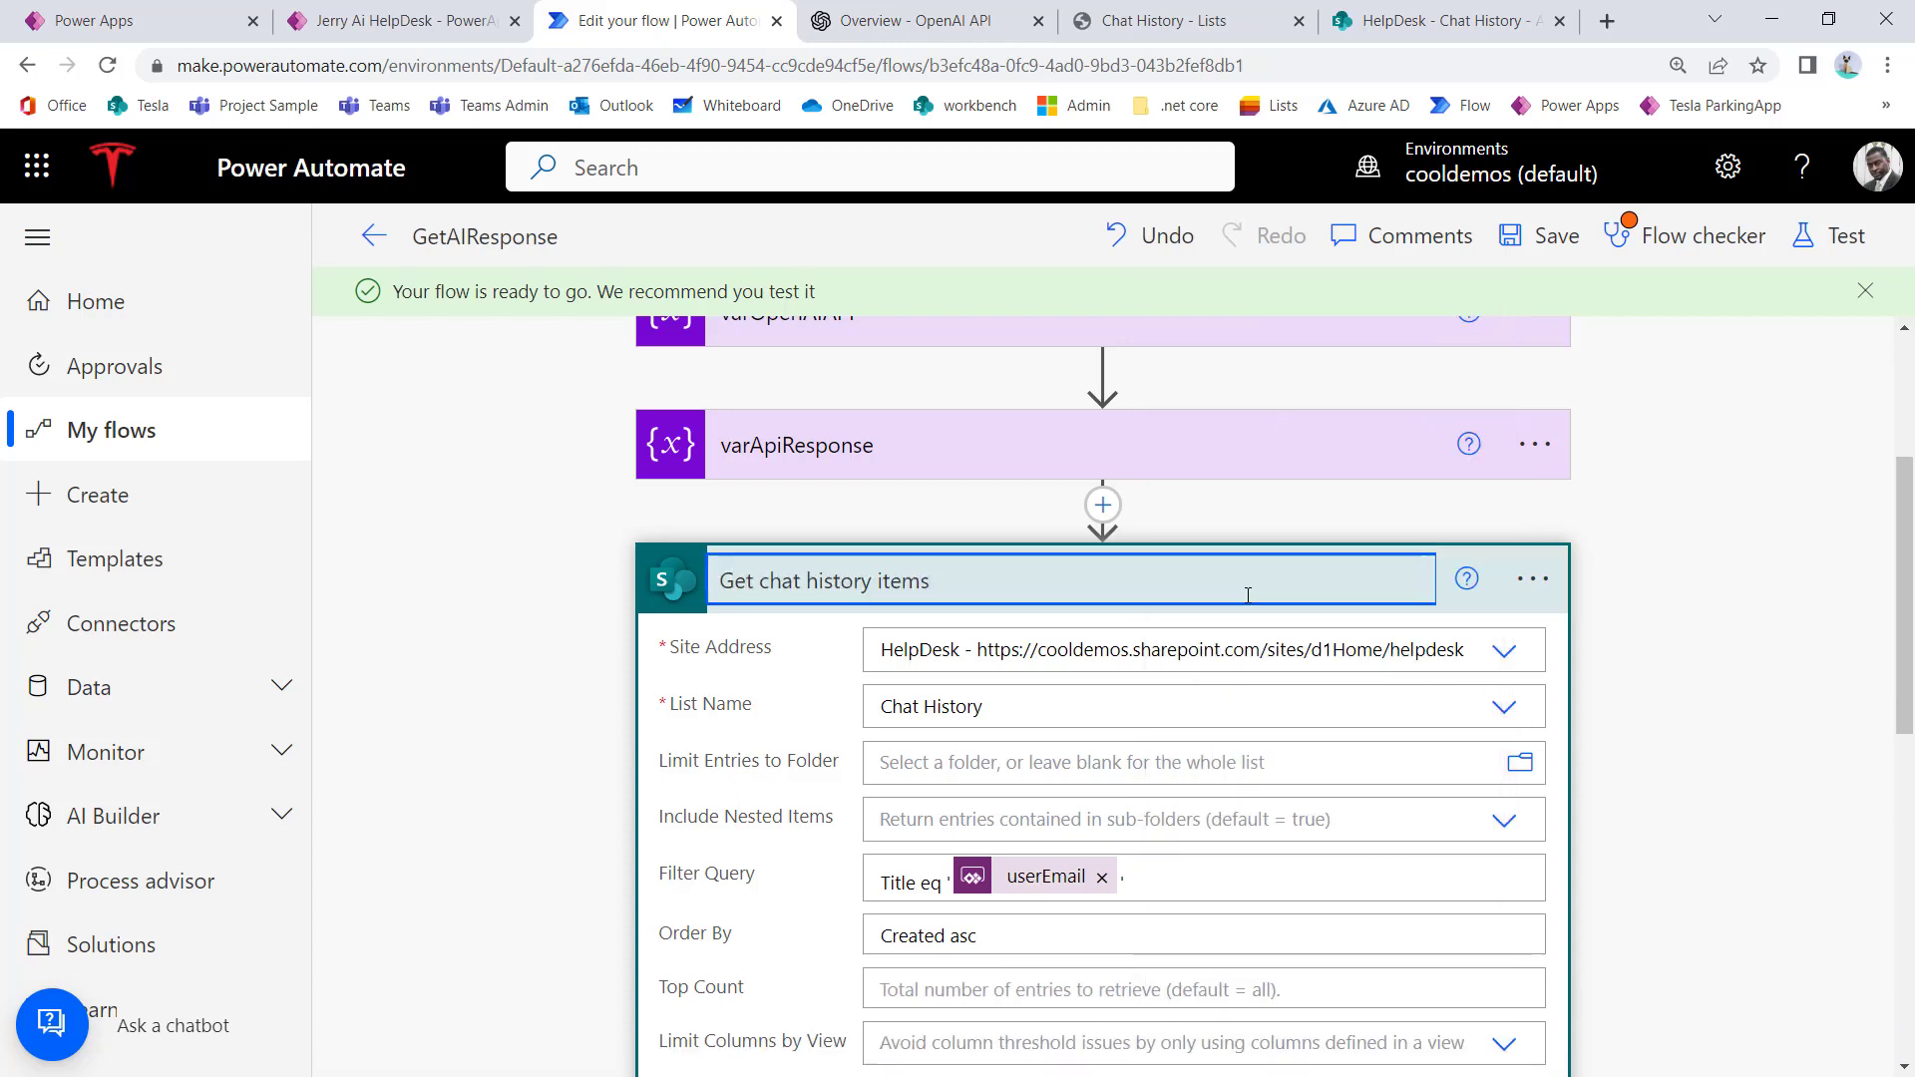
pyautogui.click(805, 664)
pyautogui.click(1026, 589)
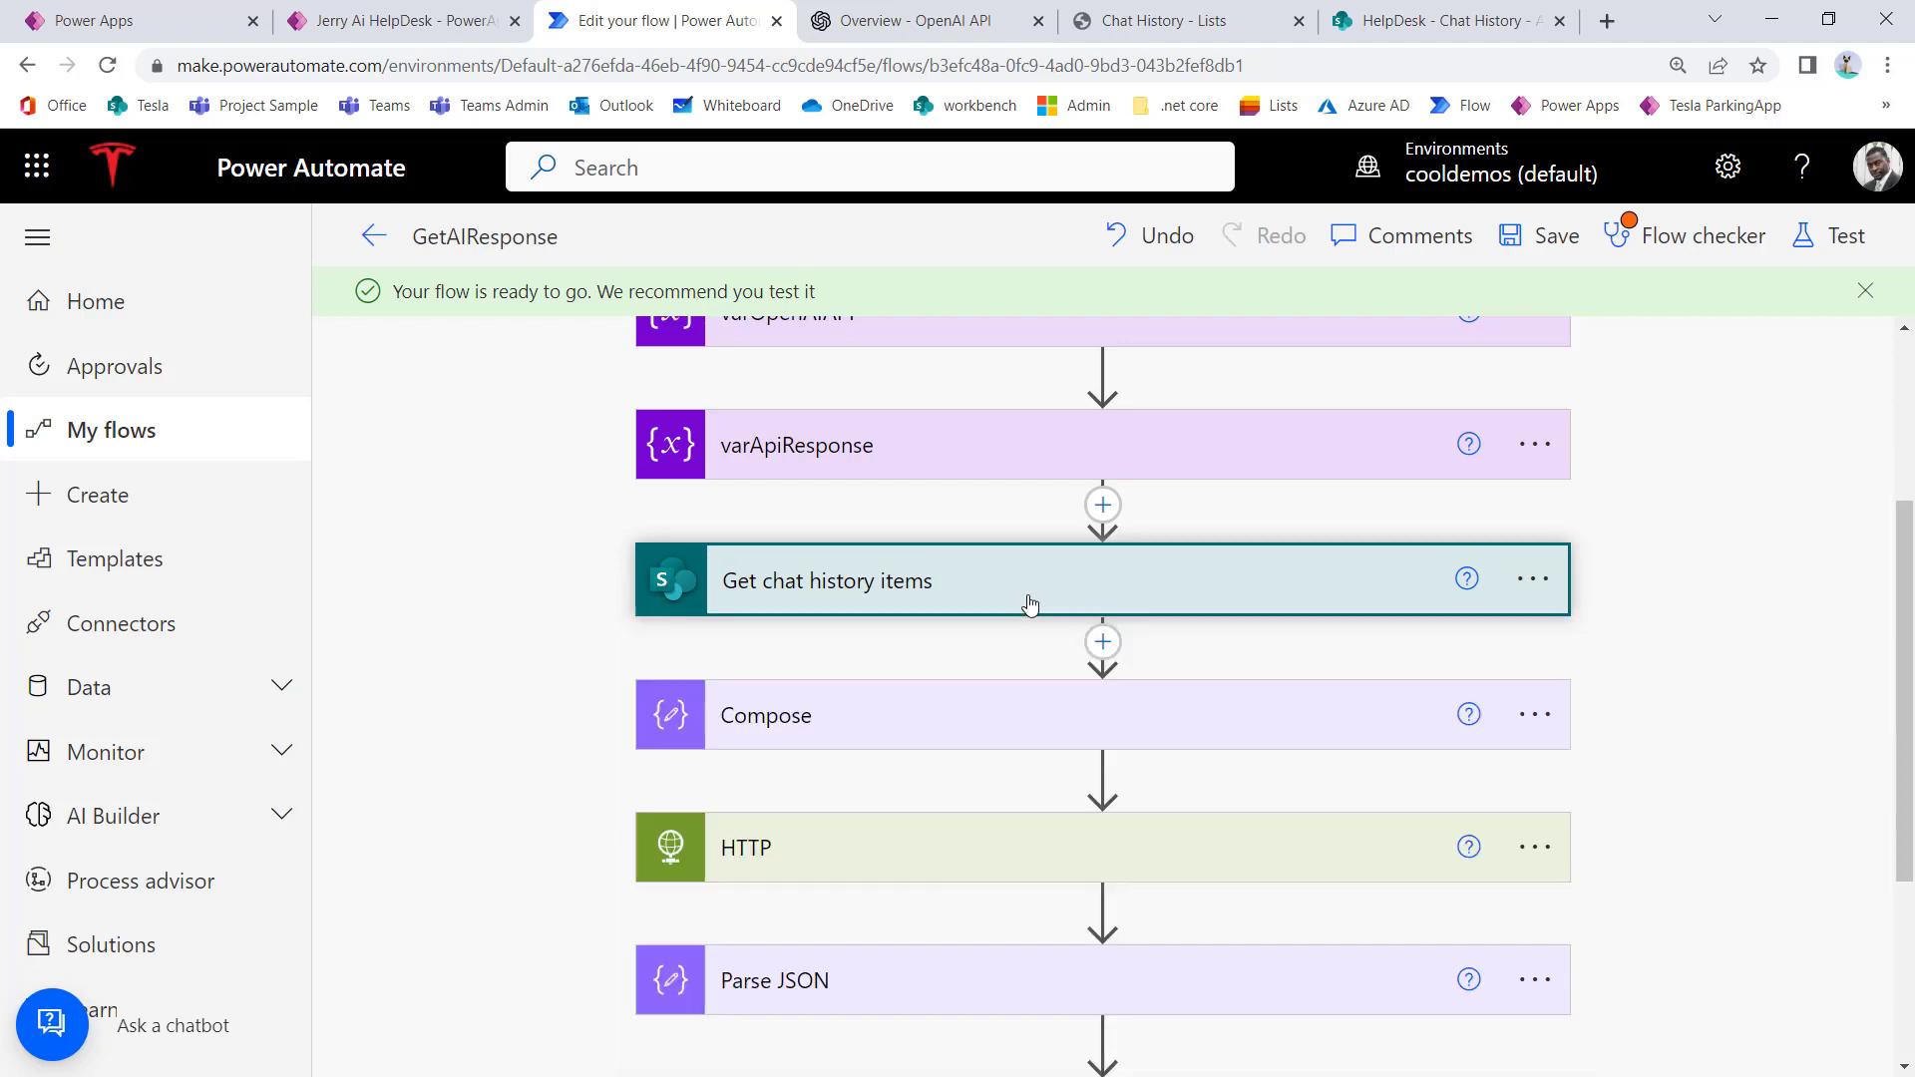
# Step: Expand the HTTP action and examine the messages array in its request body, including the system and user objects
pyautogui.scroll(3, 1031, 590)
pyautogui.scroll(1, 1026, 583)
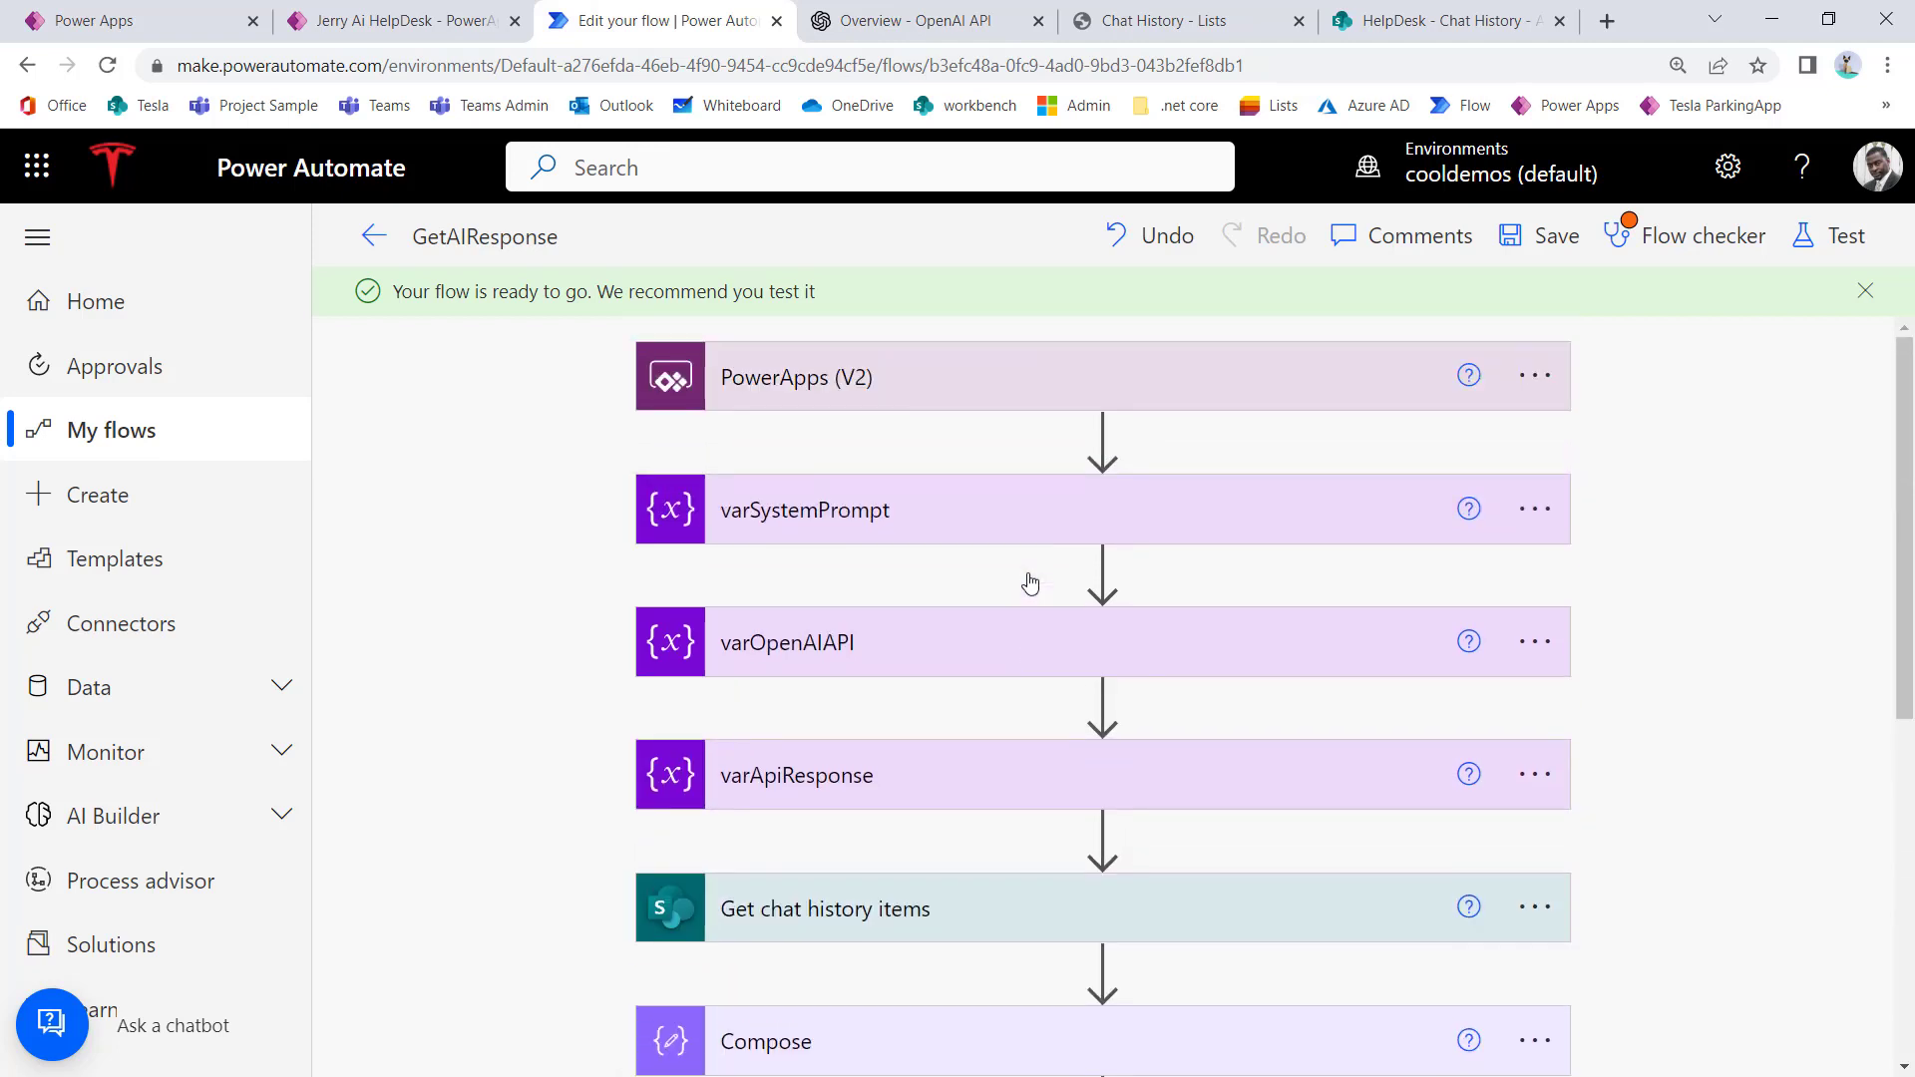
pyautogui.scroll(-5, 1023, 577)
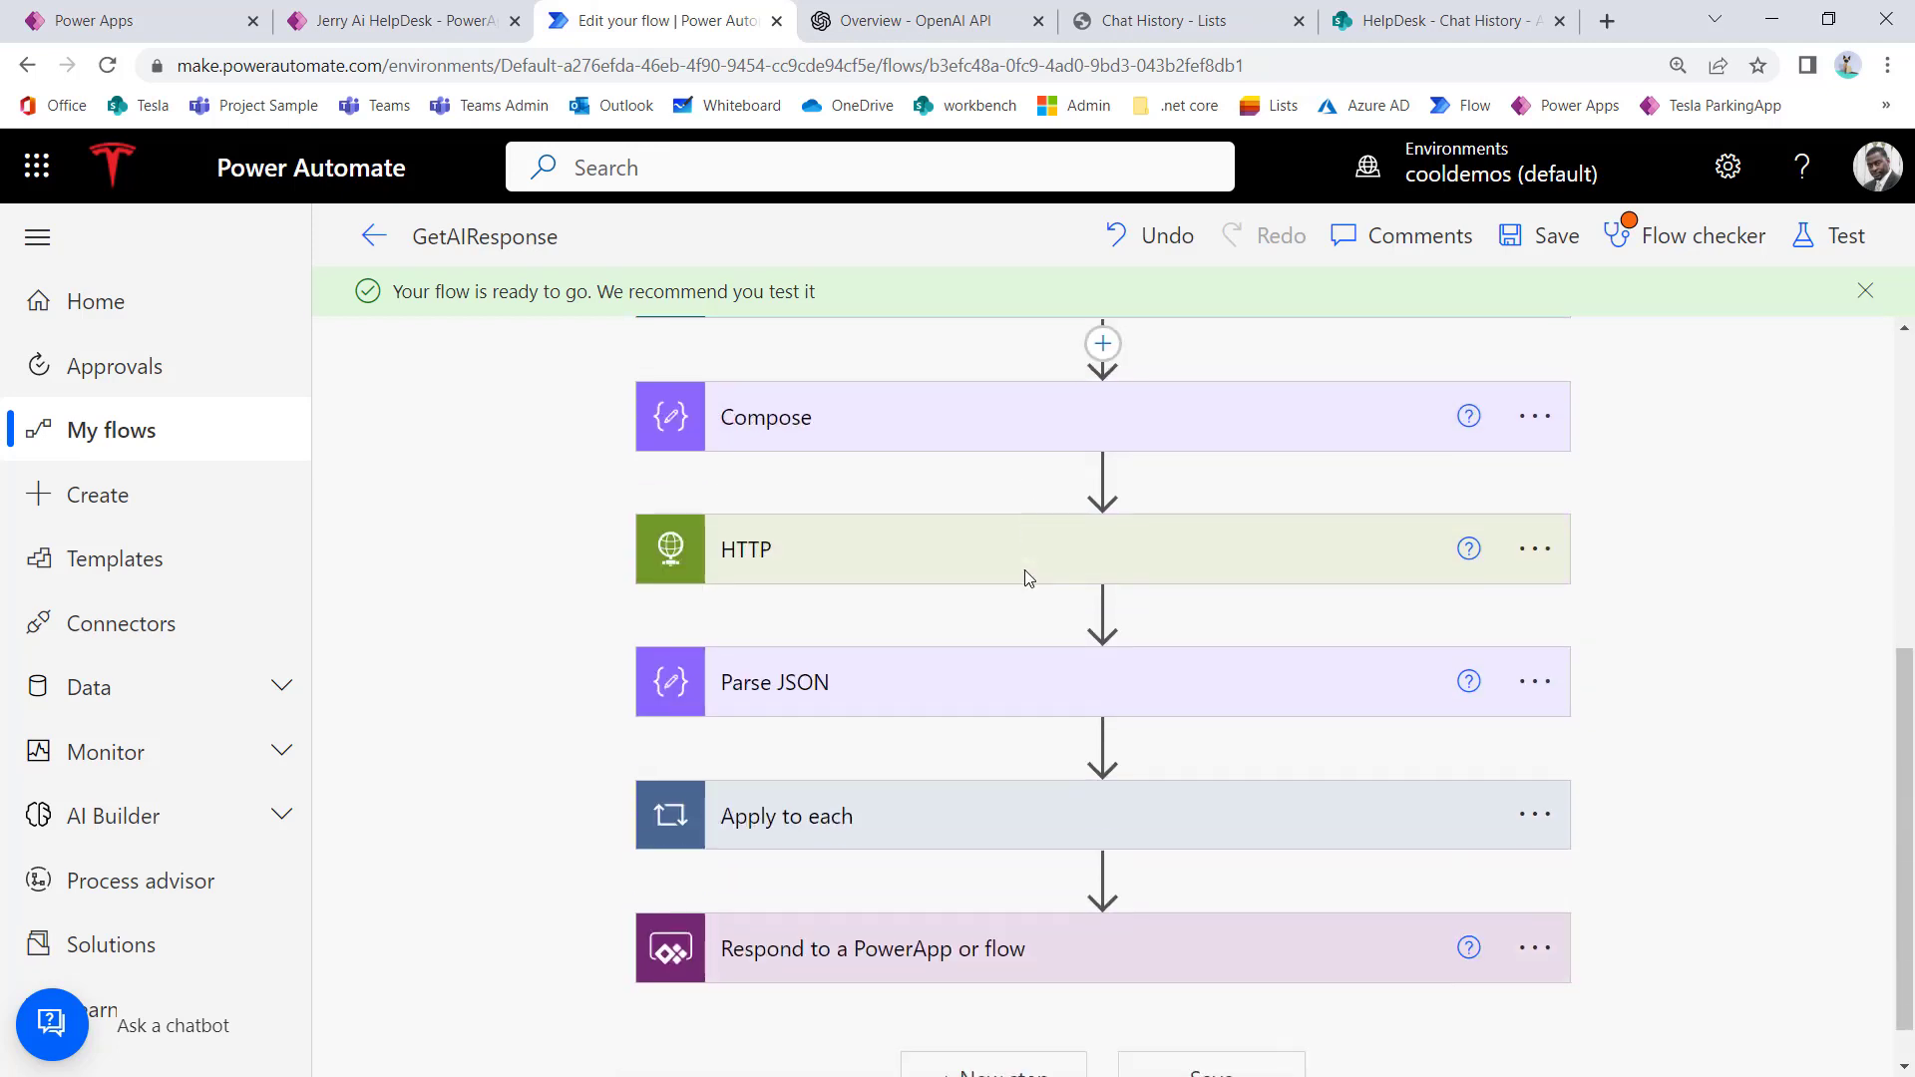
pyautogui.click(947, 527)
pyautogui.scroll(-1, 1044, 734)
pyautogui.scroll(-1, 1044, 733)
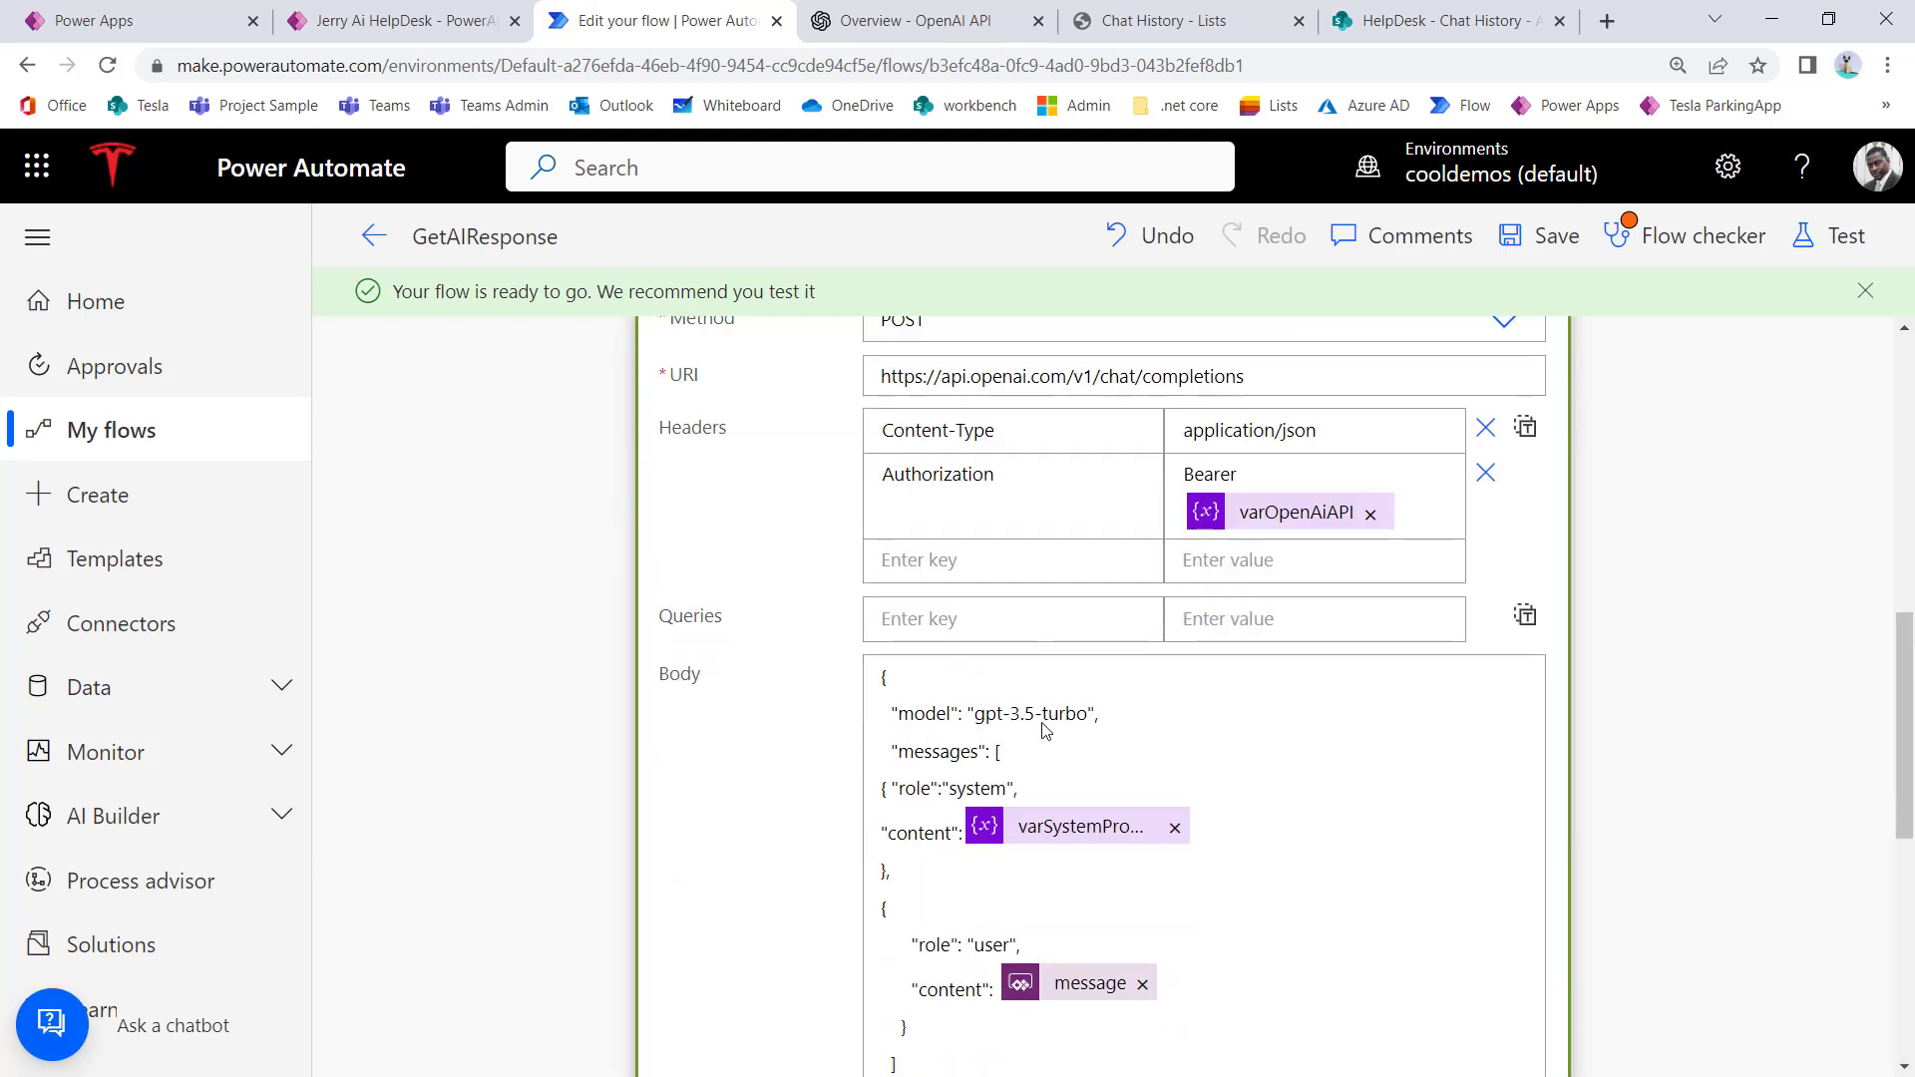
pyautogui.scroll(-2, 948, 788)
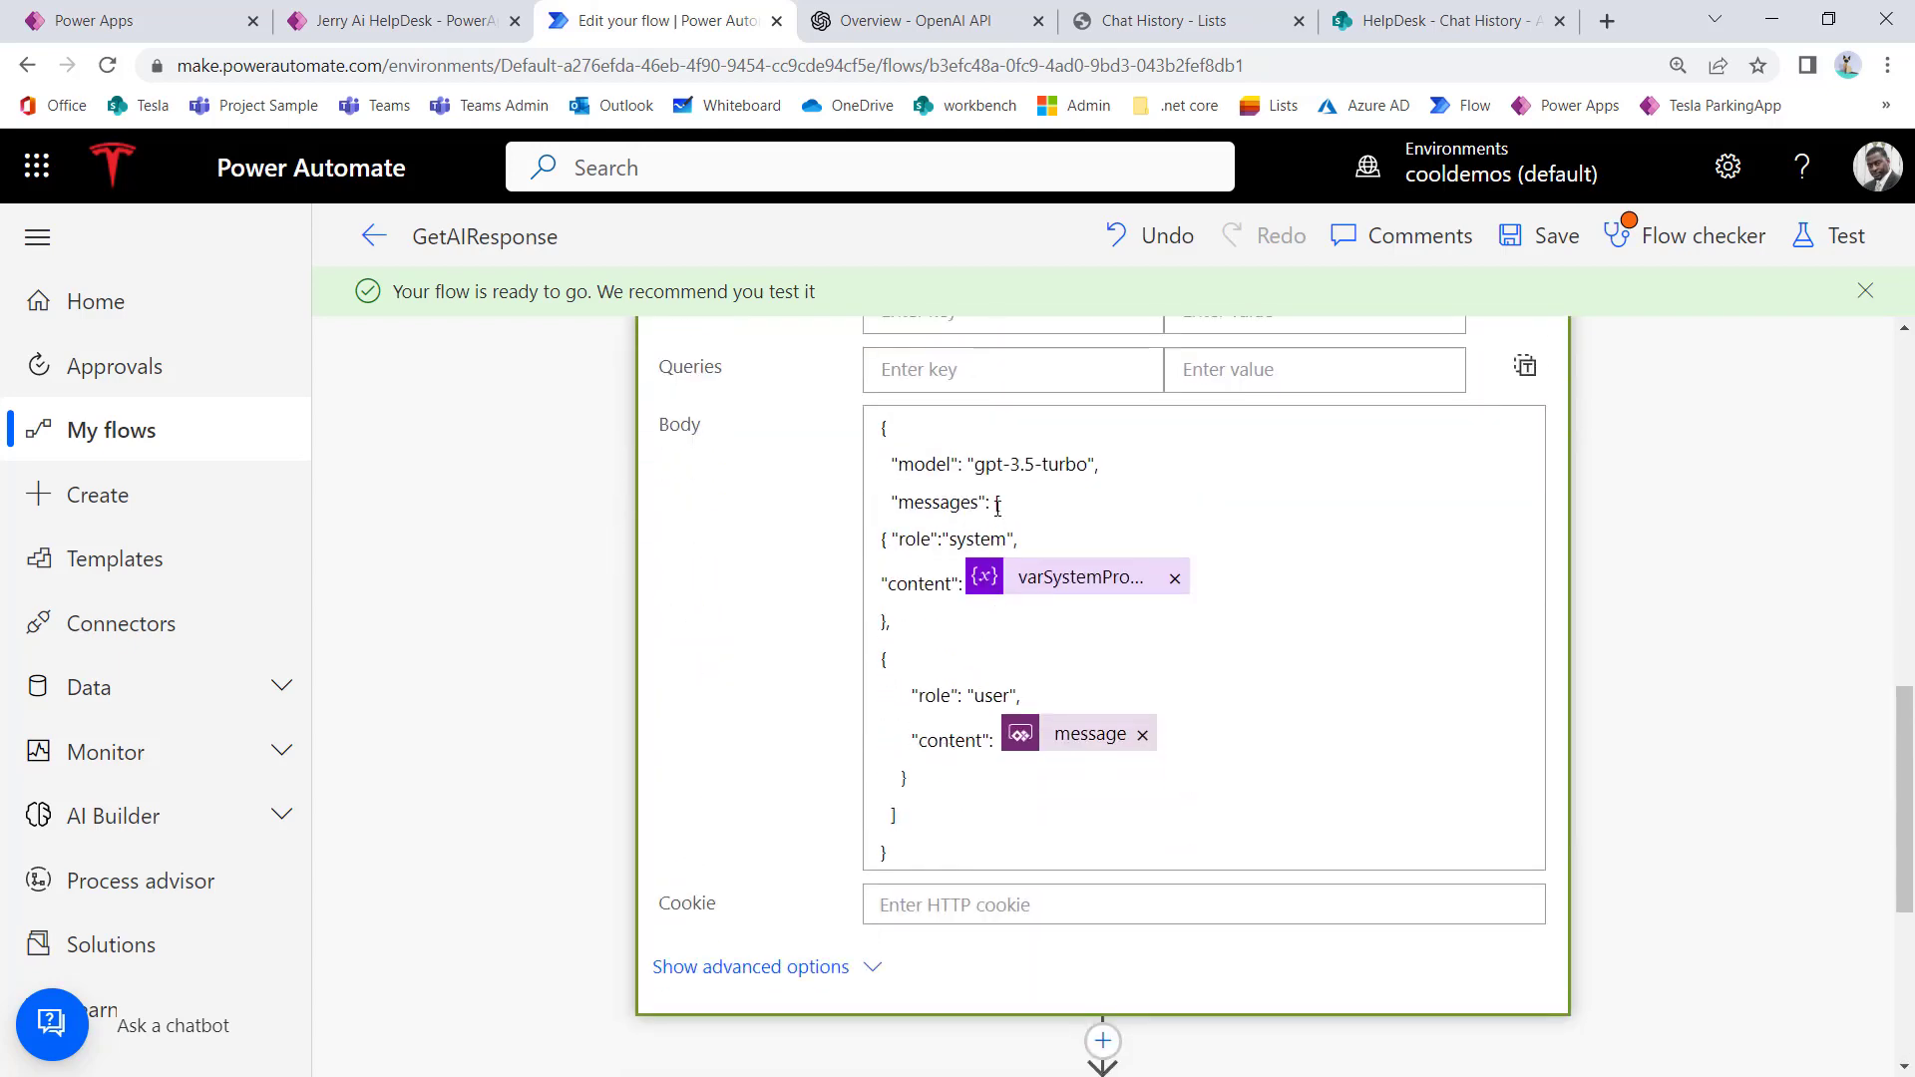
pyautogui.moveTo(1011, 507); pyautogui.dragTo(925, 808)
pyautogui.click(975, 788)
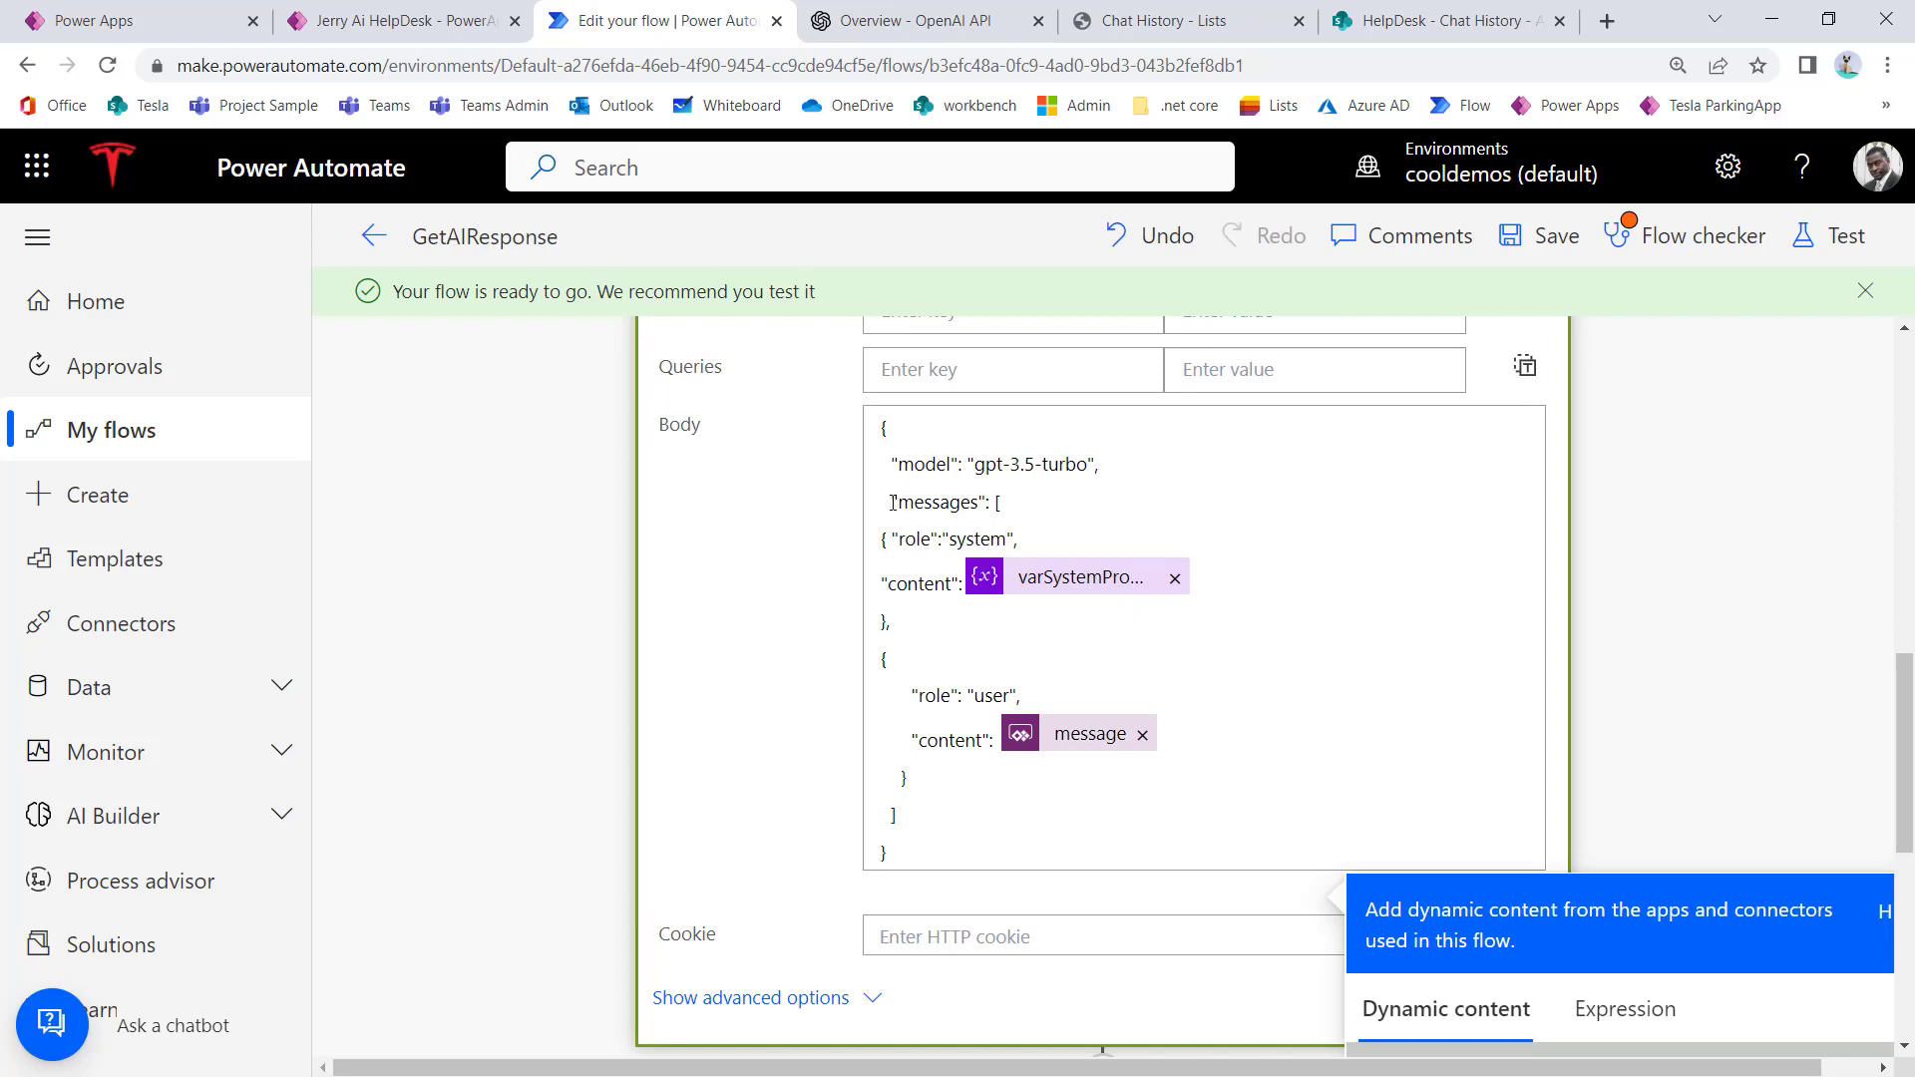
pyautogui.moveTo(893, 502); pyautogui.dragTo(973, 805)
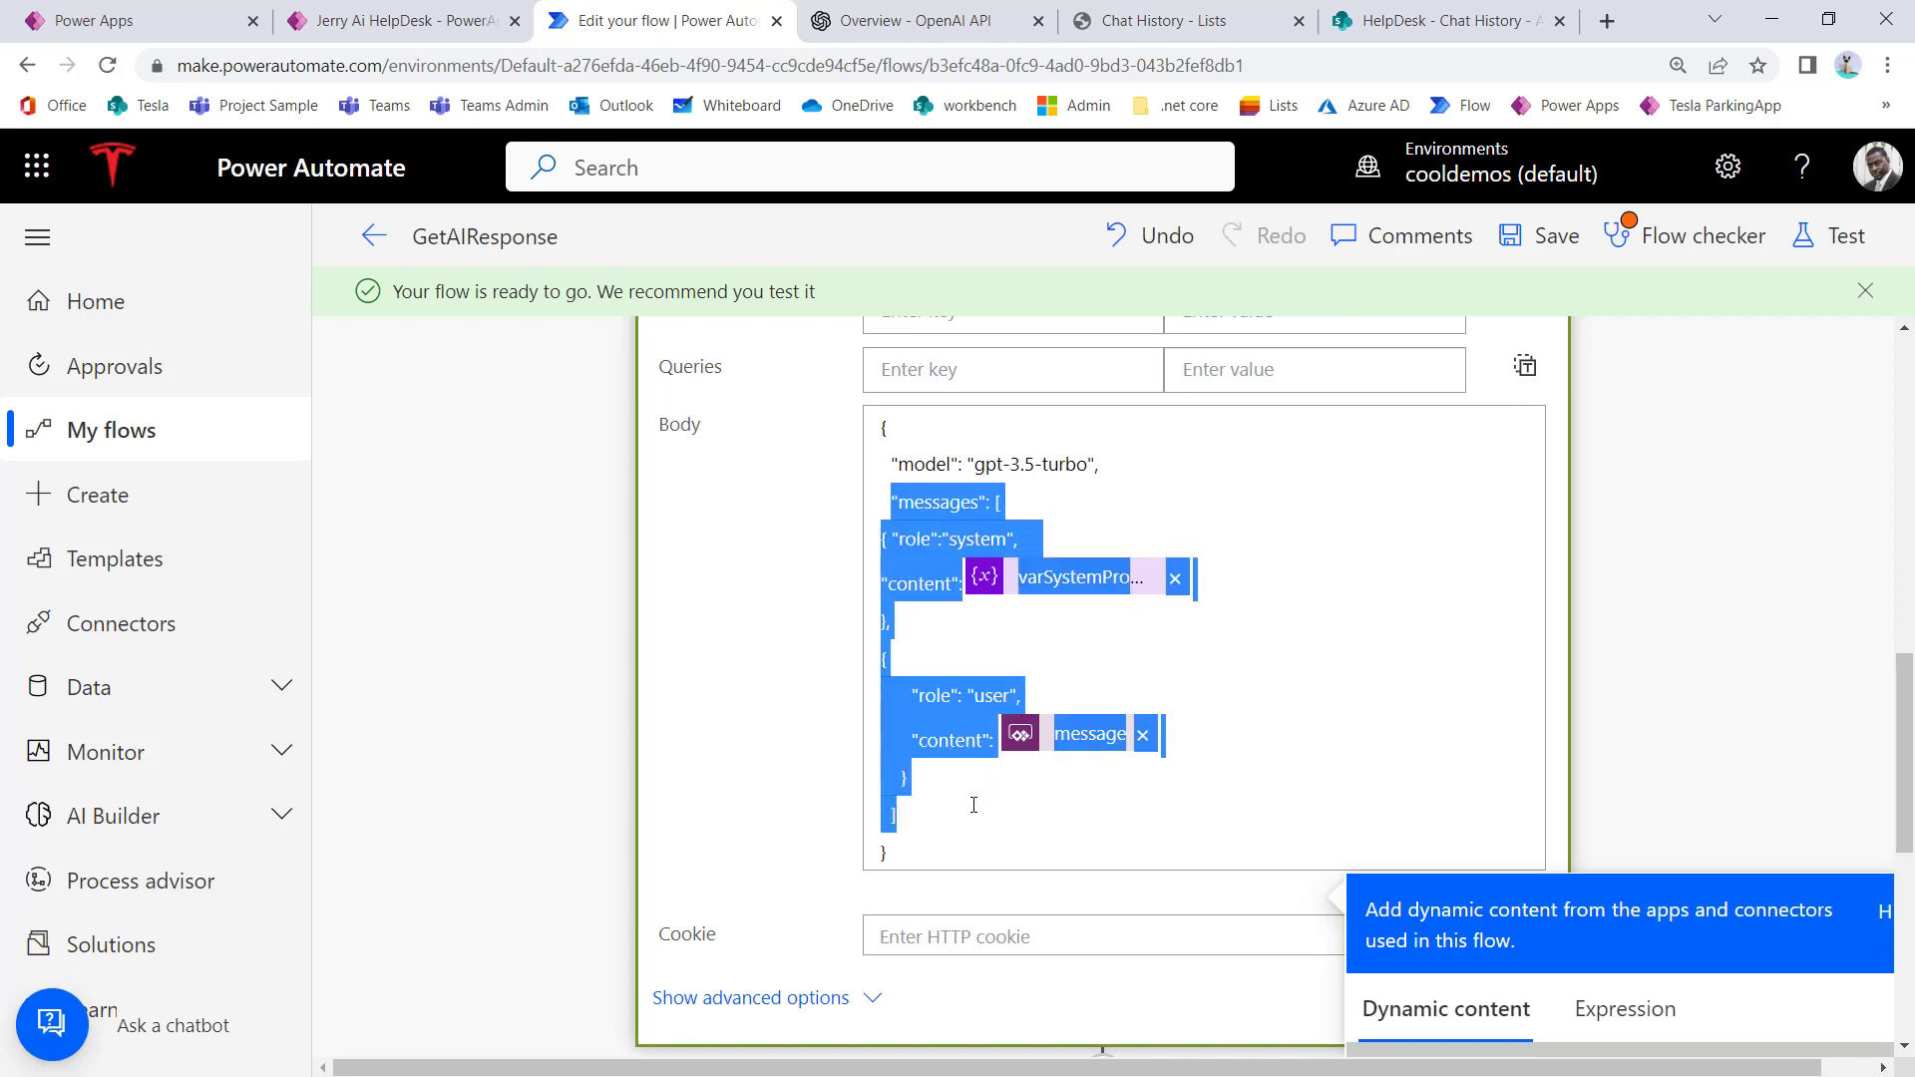
pyautogui.click(1015, 505)
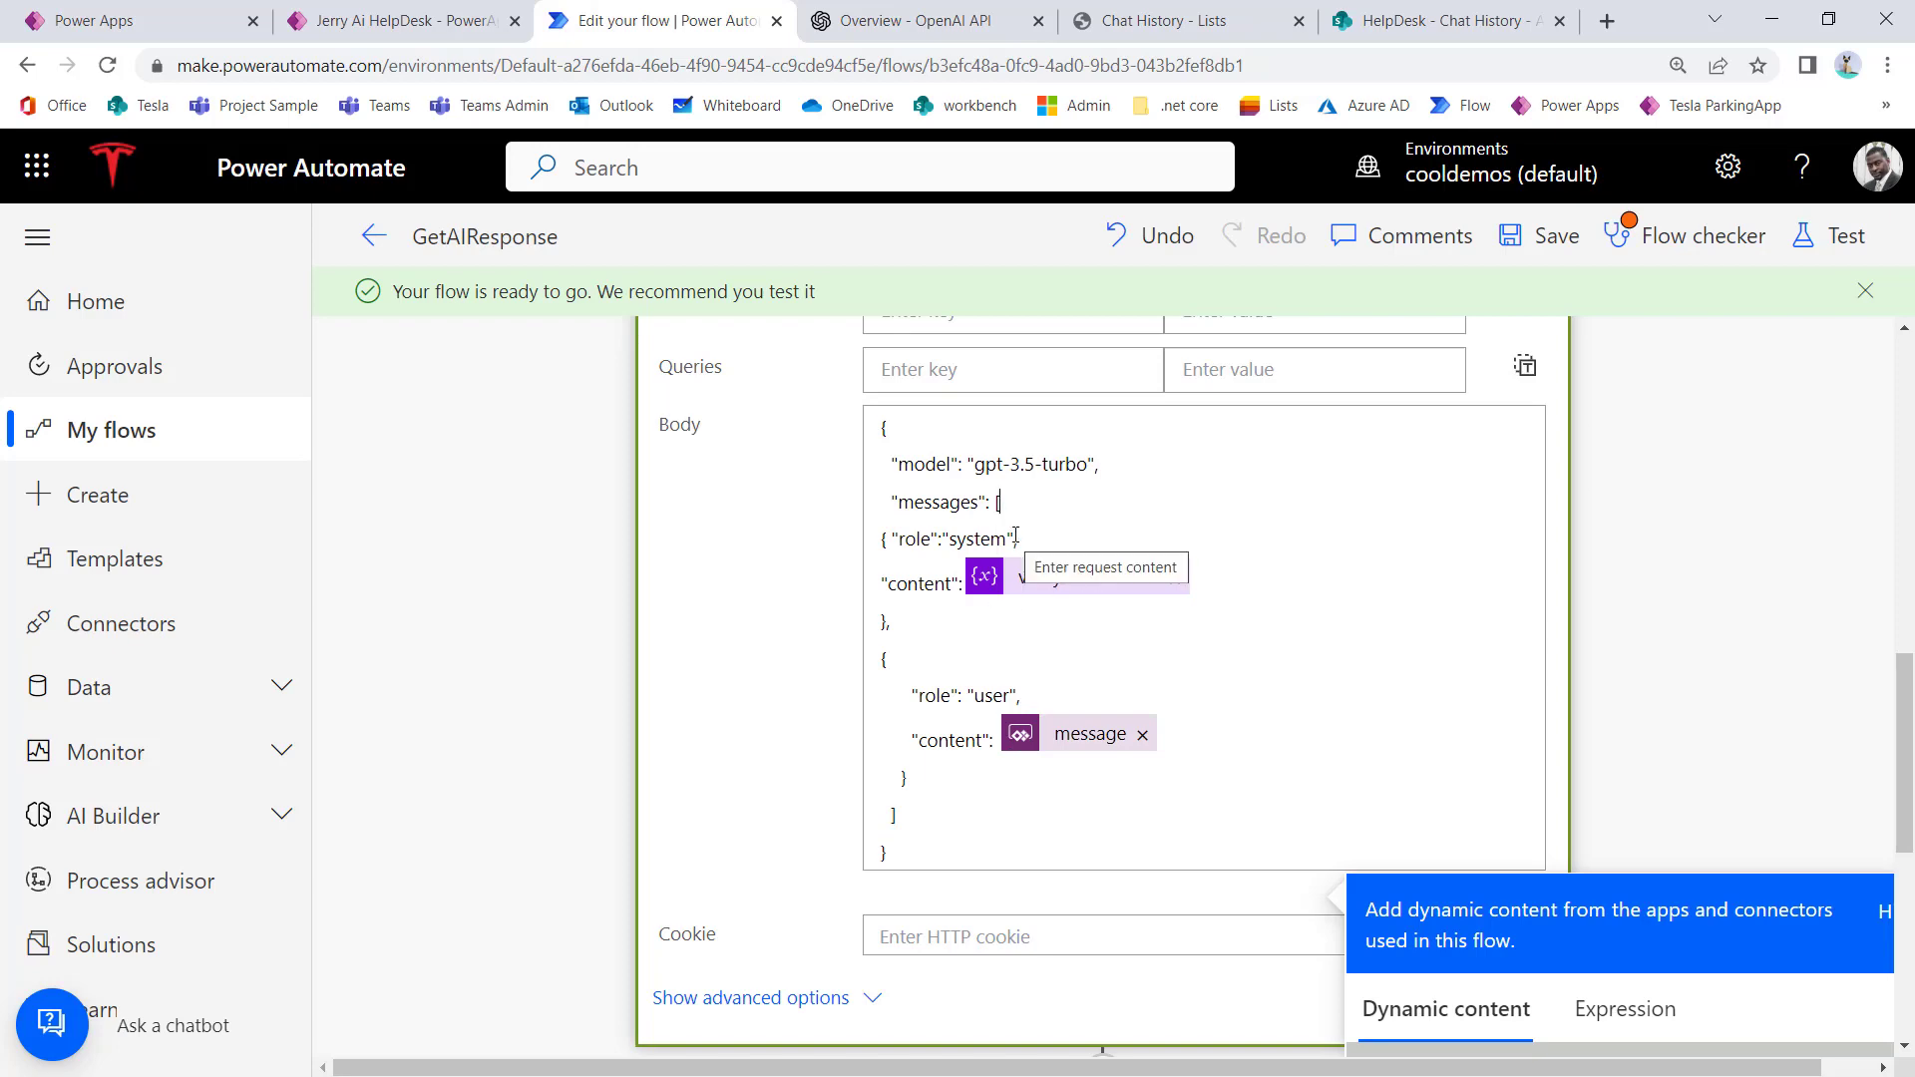
# Step: Insert an Initialize variable action directly after the PowerApps (V2) trigger and rename it varMessages
pyautogui.scroll(15, 1004, 559)
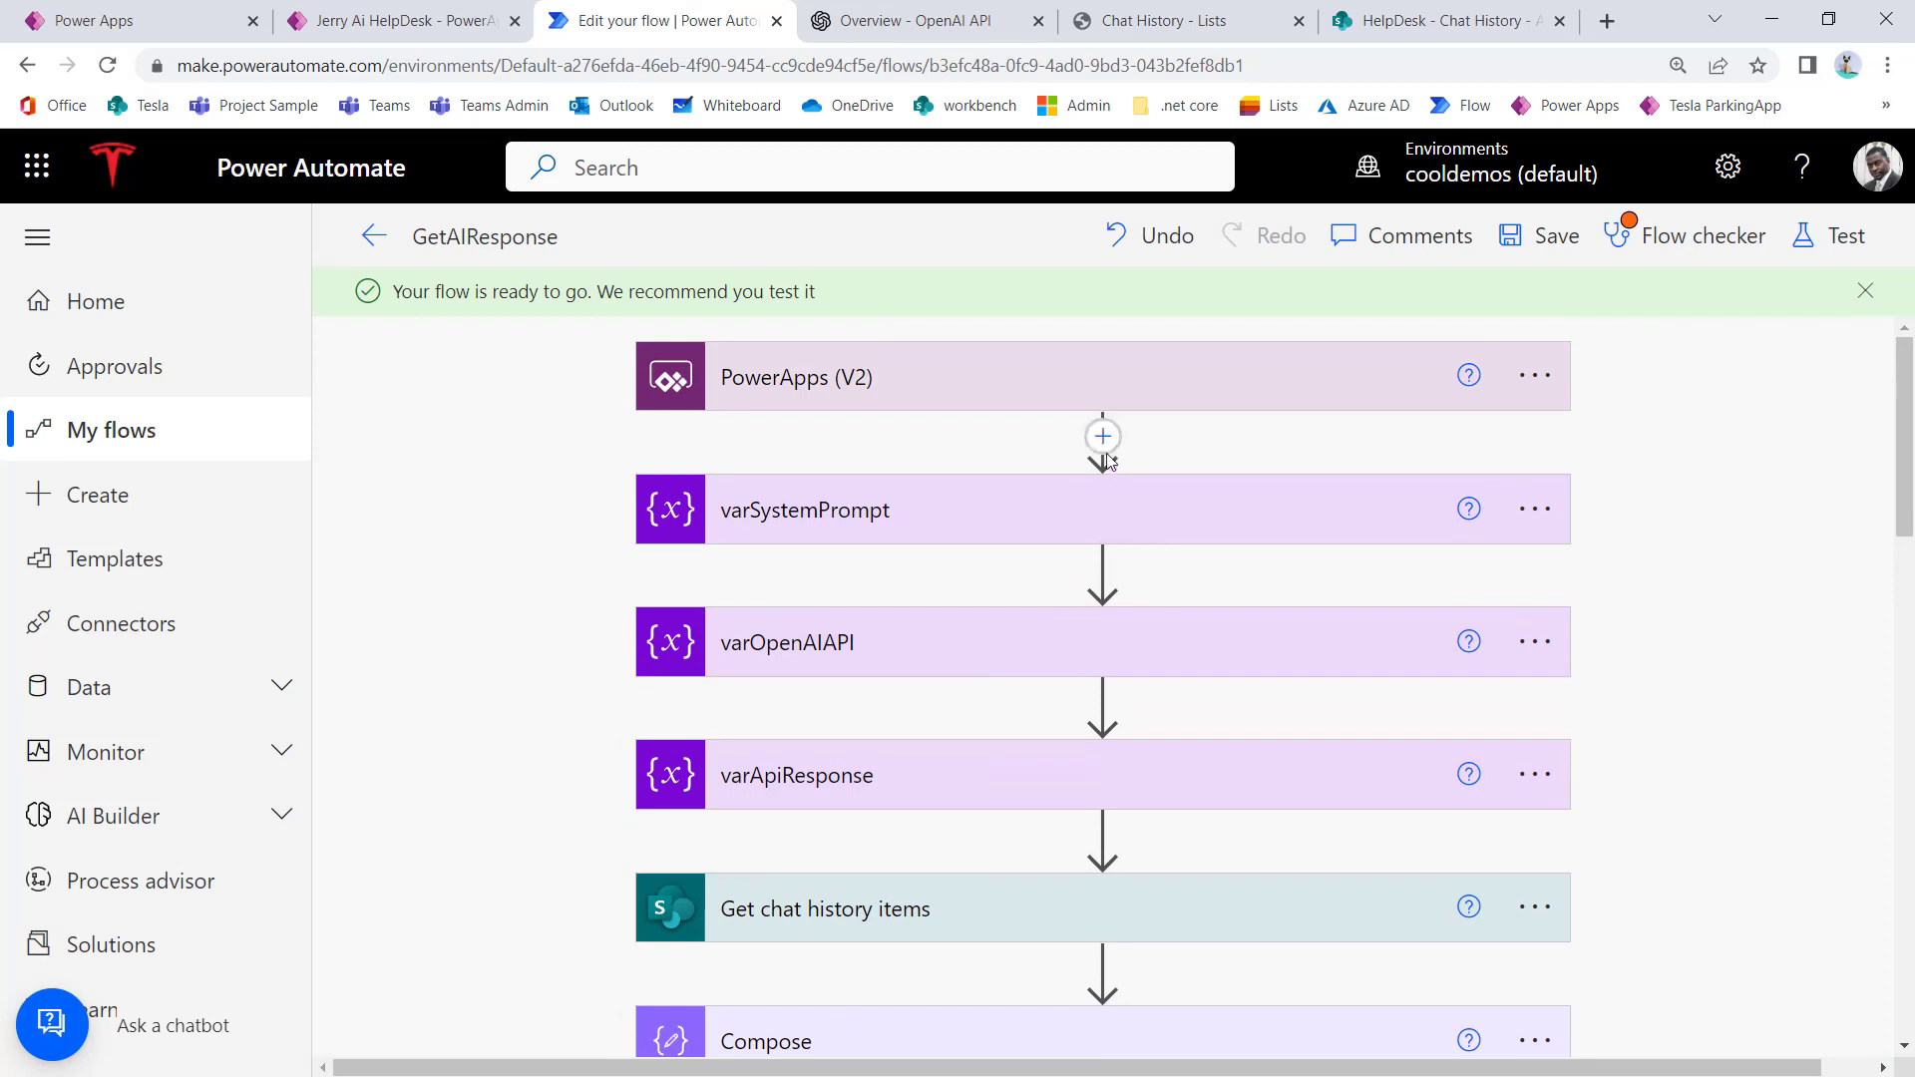
pyautogui.click(1101, 439)
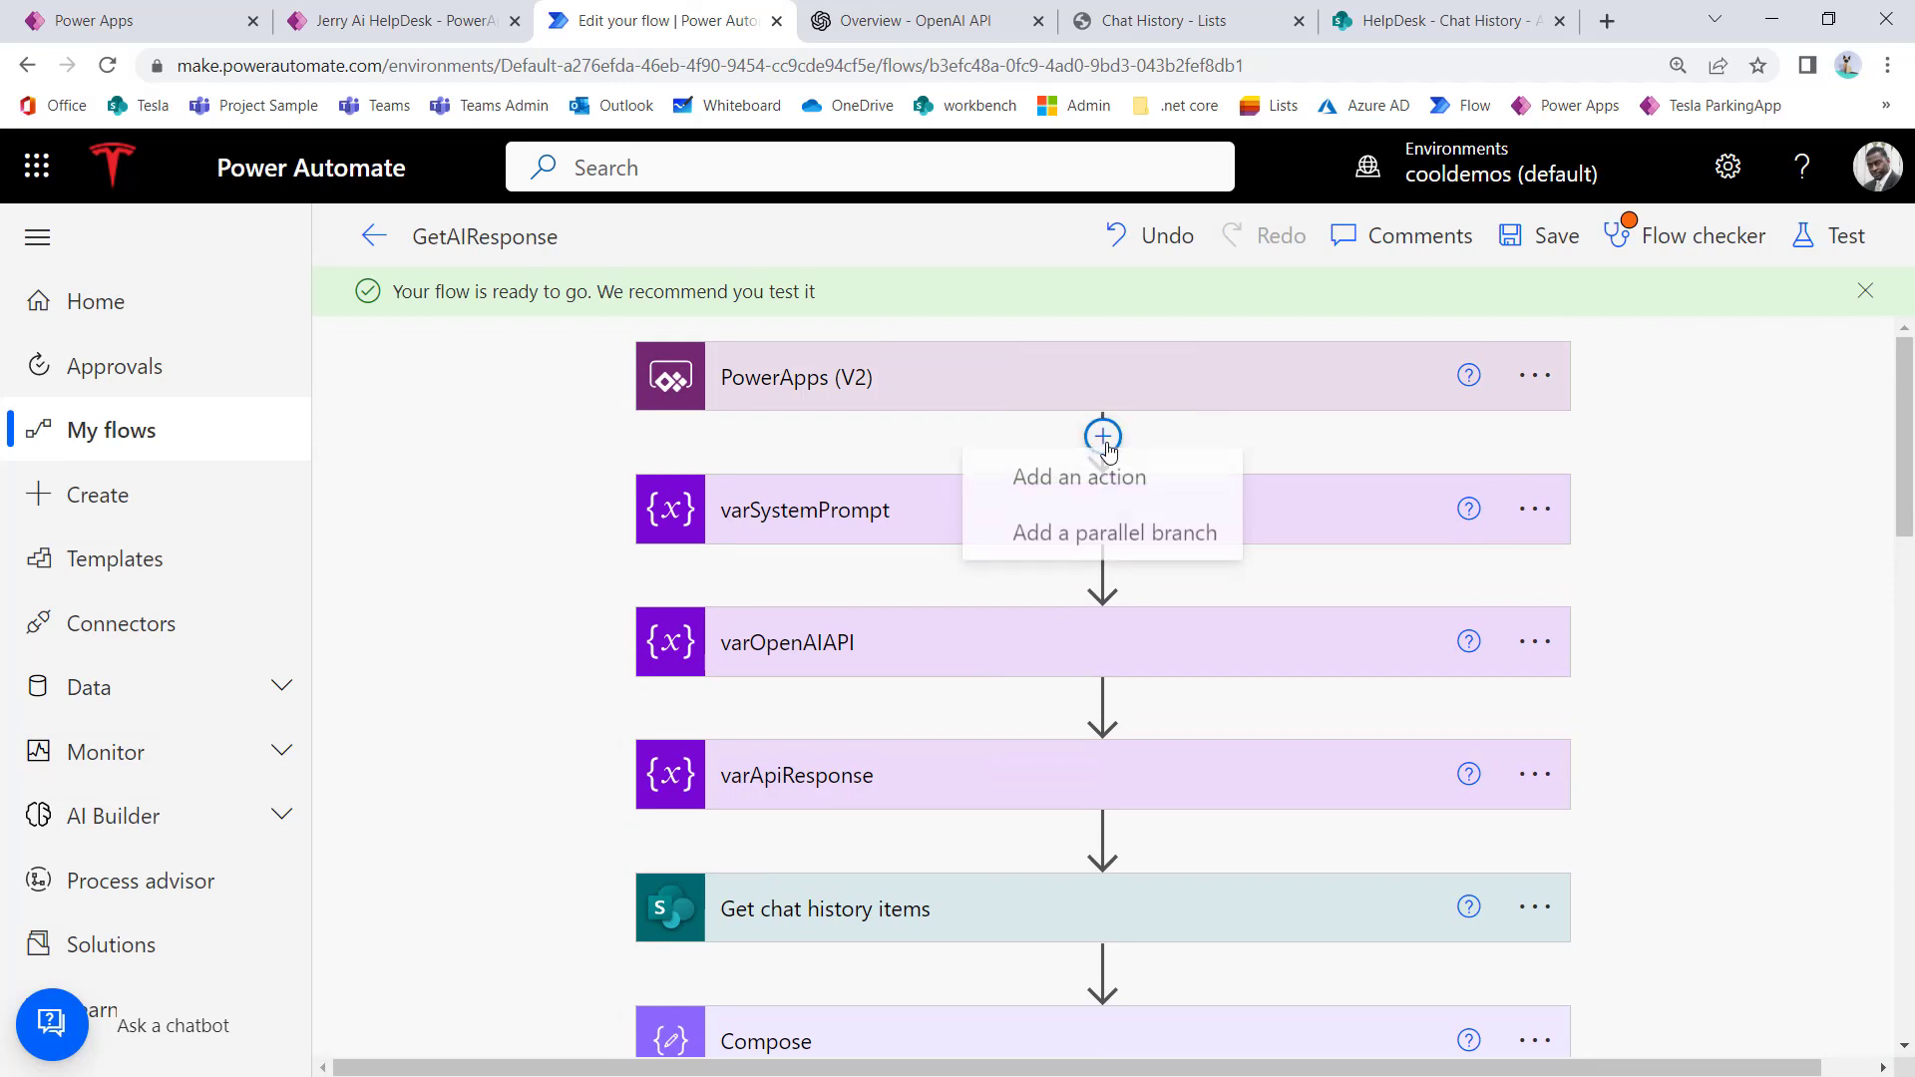
pyautogui.click(1129, 492)
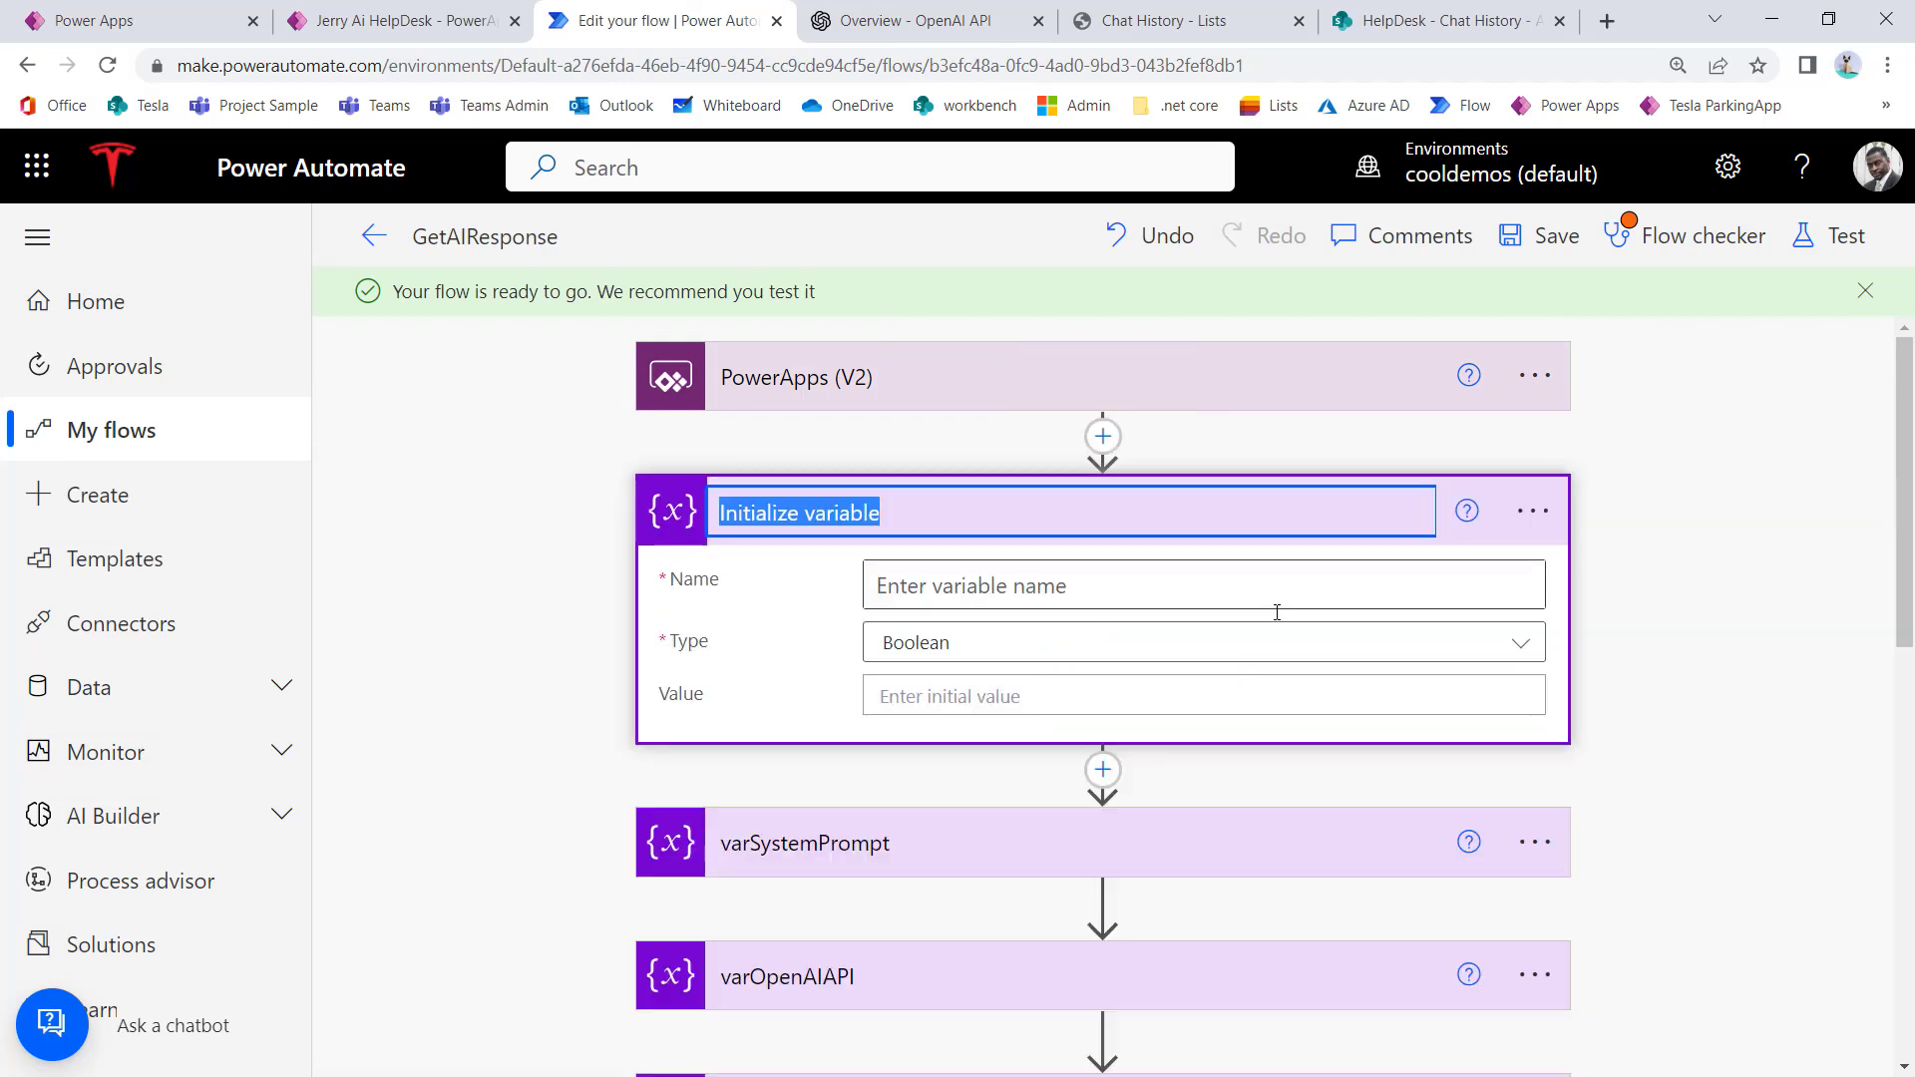
pyautogui.write('varMessages')
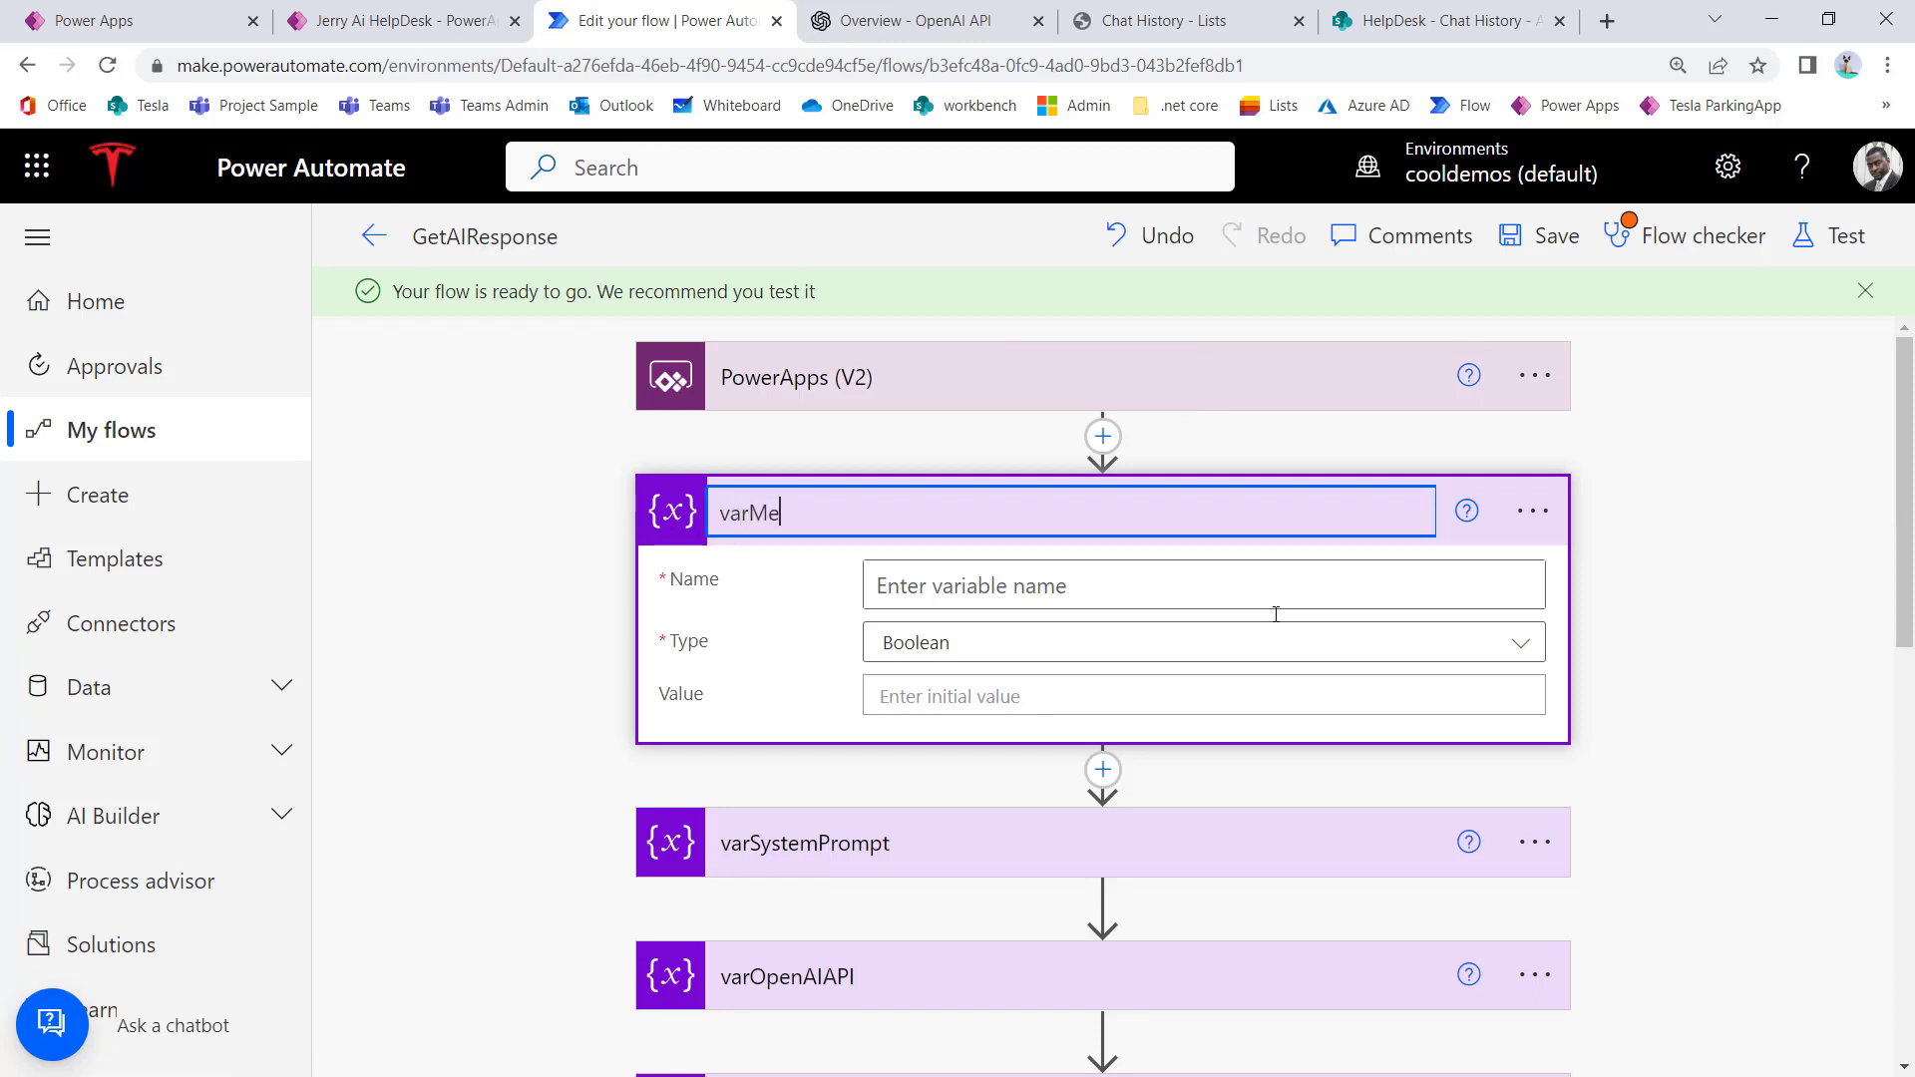
# Step: Define the new variable as varMessages of type Array with initial value [], and collapse its action
pyautogui.click(1163, 597)
pyautogui.click(1102, 649)
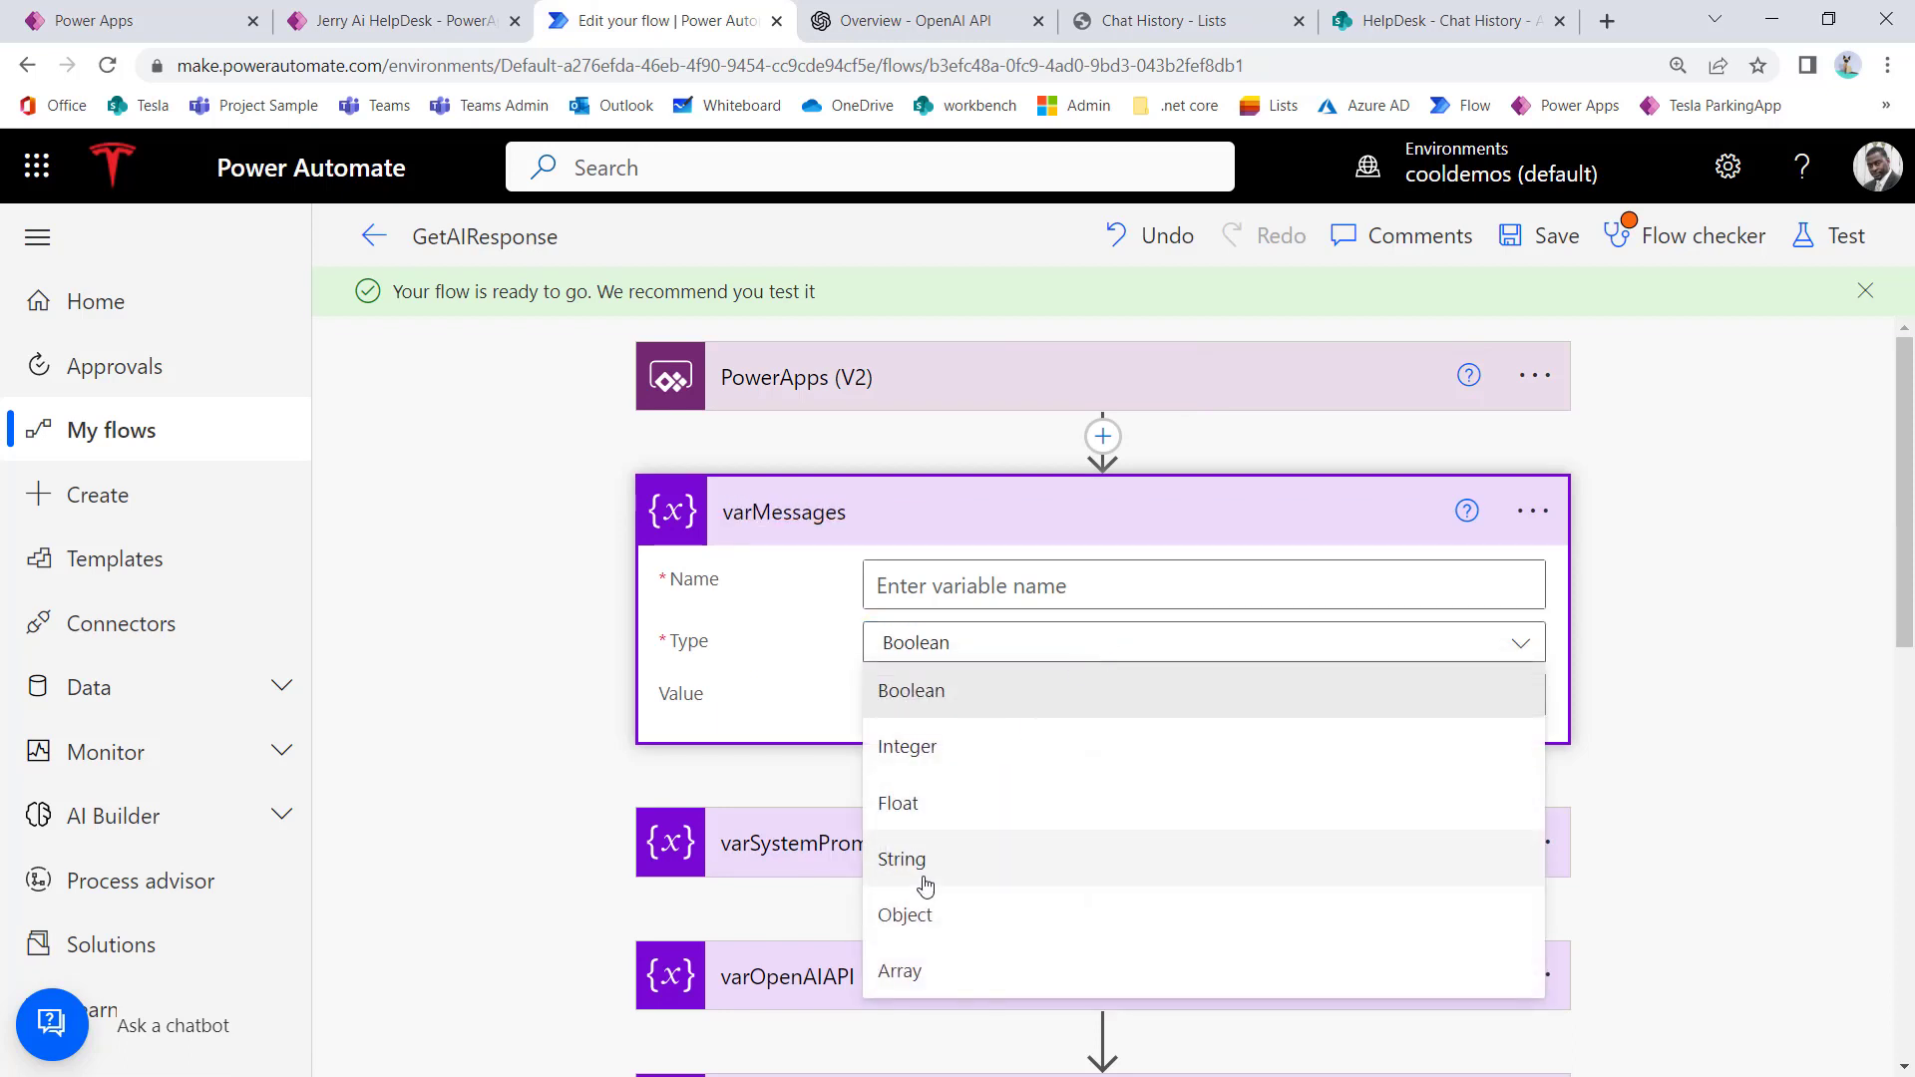
pyautogui.click(907, 967)
pyautogui.click(982, 561)
pyautogui.write('varMessages')
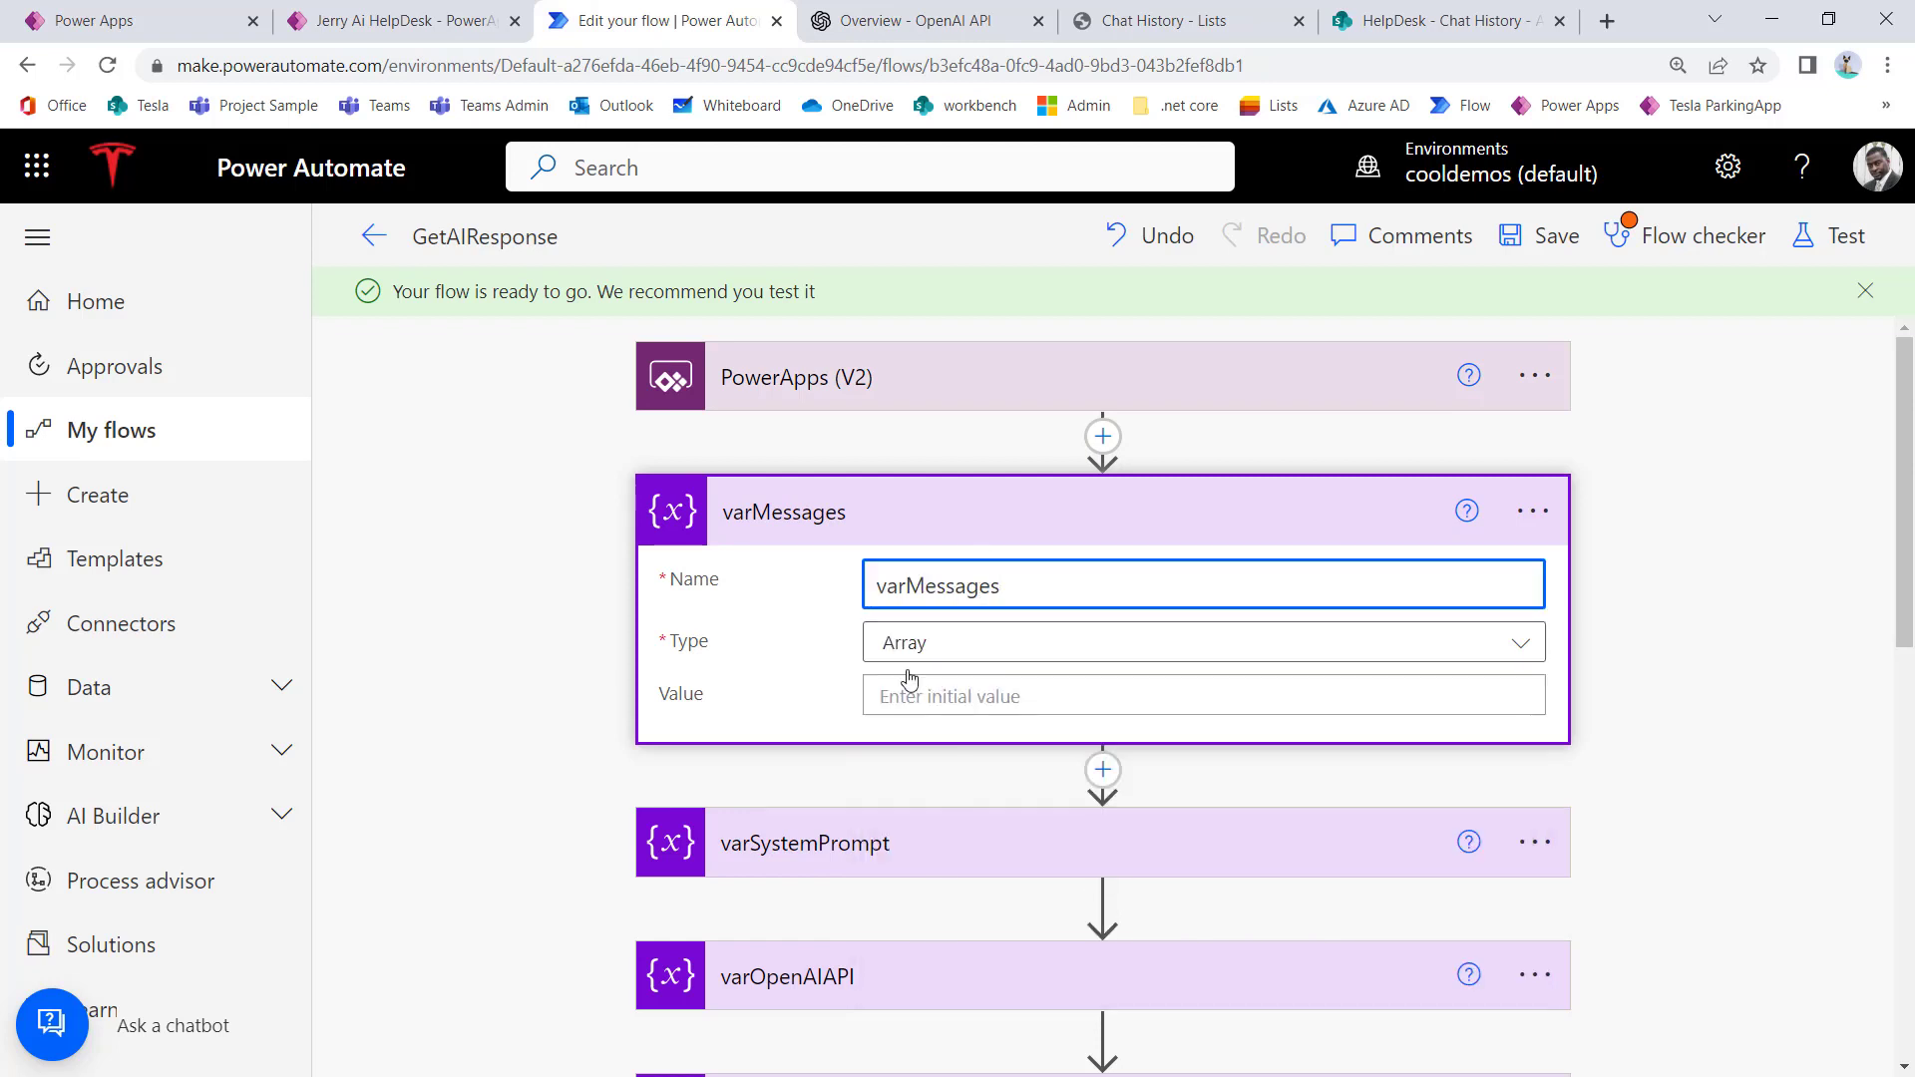
pyautogui.click(945, 696)
pyautogui.write('[')
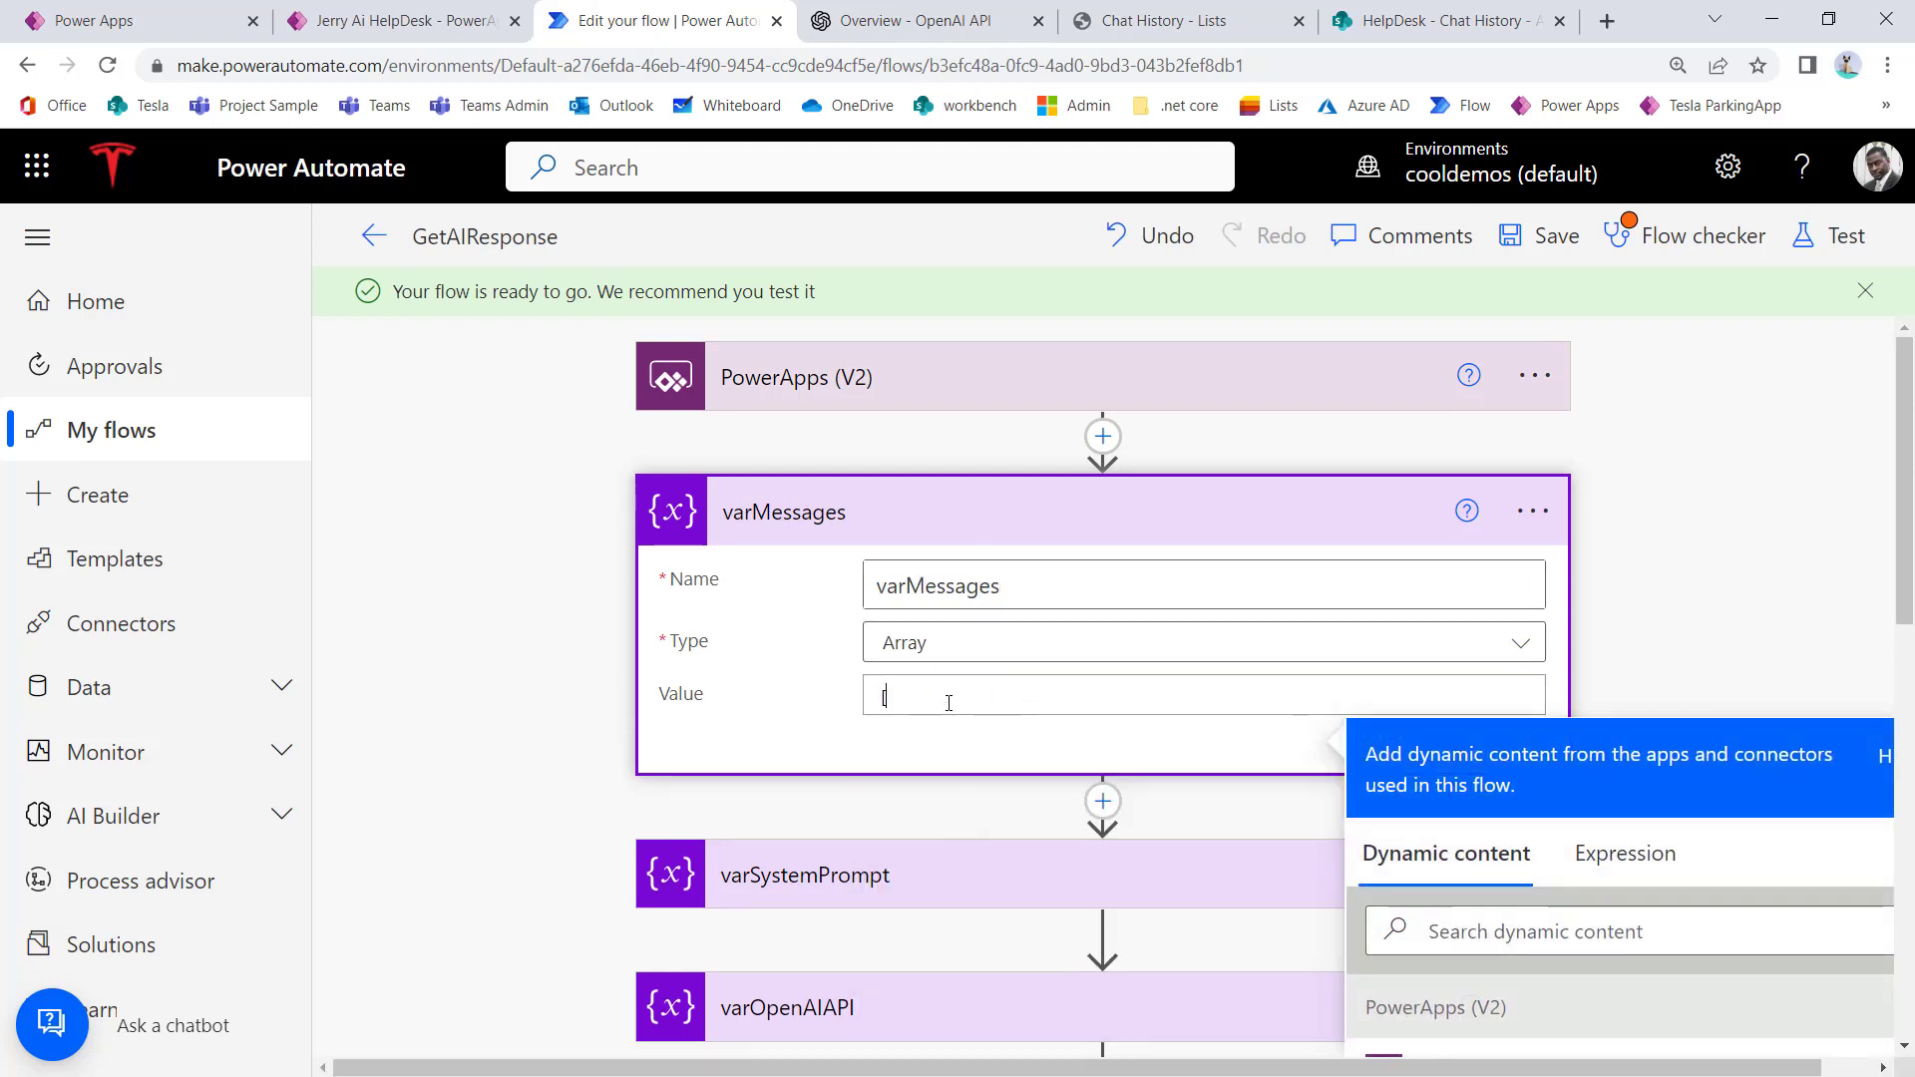
pyautogui.click(975, 795)
pyautogui.scroll(-1, 983, 791)
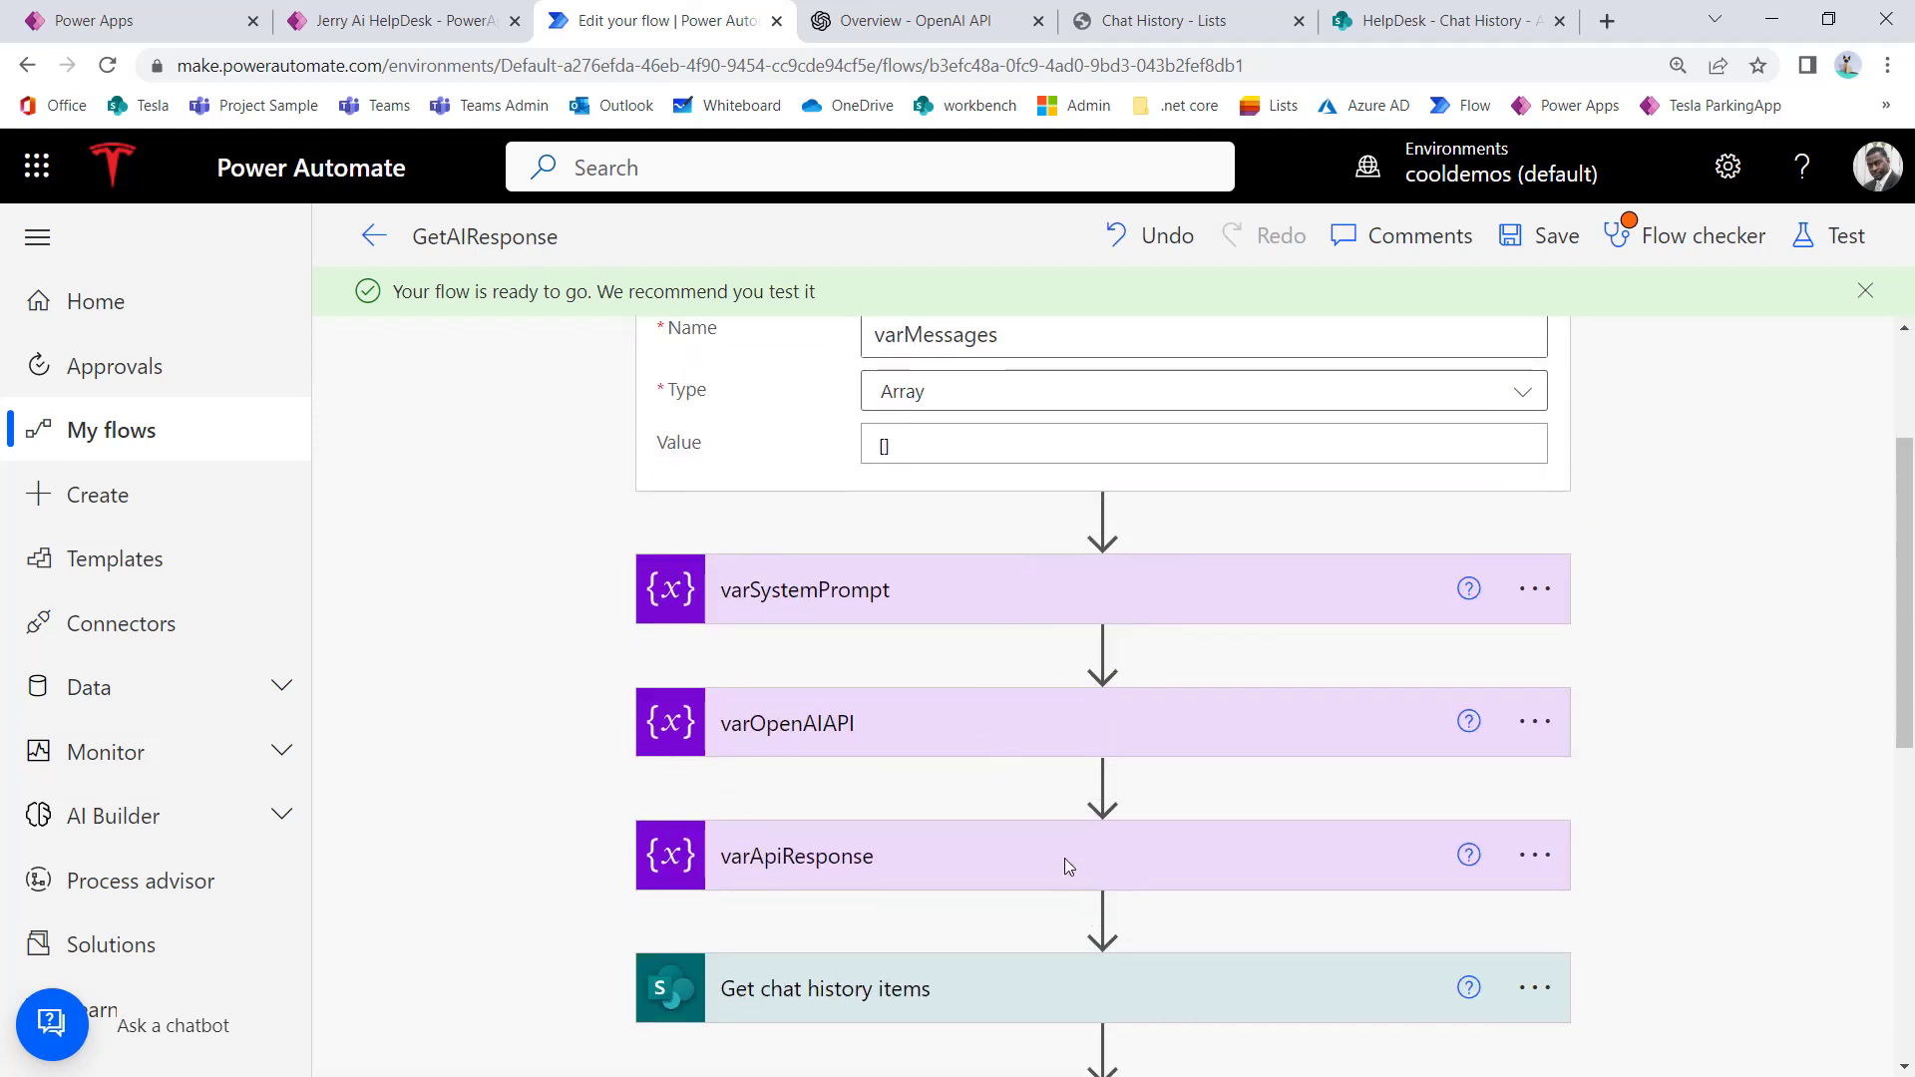
pyautogui.scroll(-1, 1065, 862)
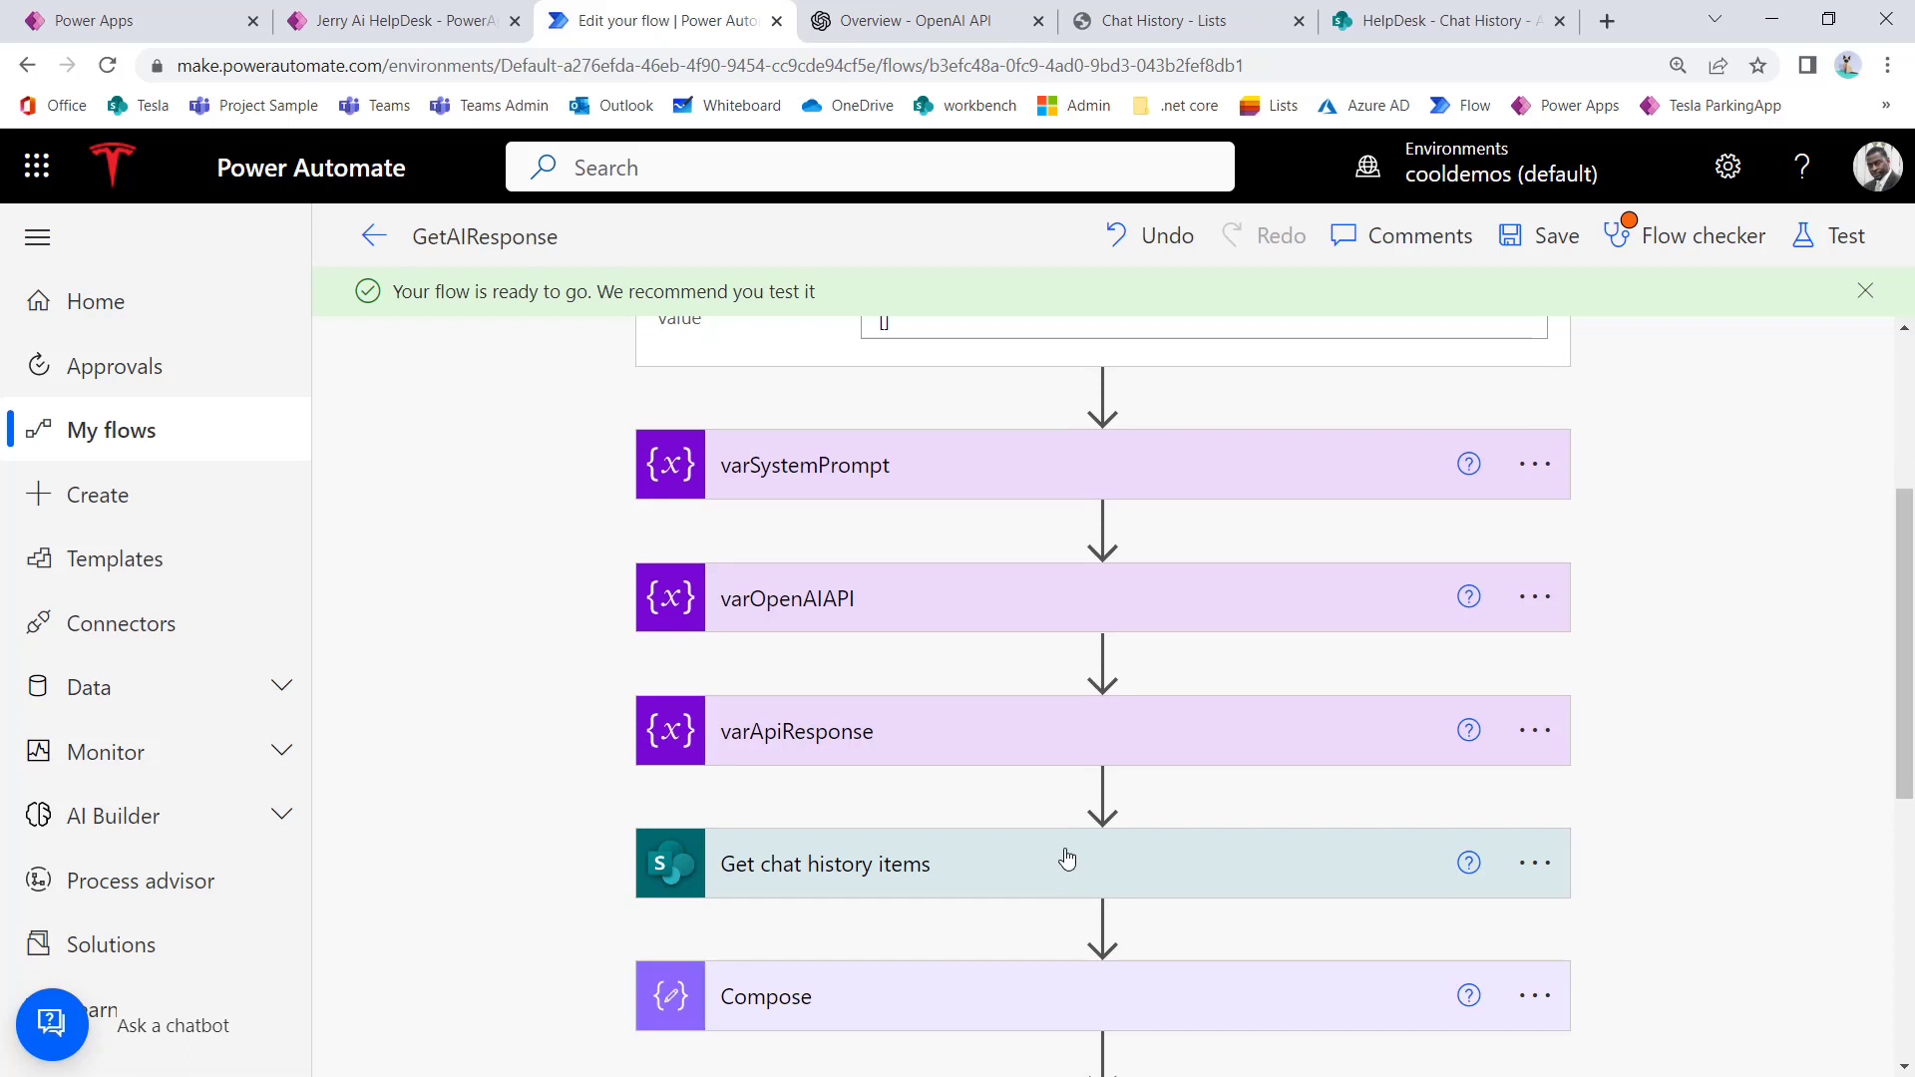
pyautogui.scroll(-1, 1066, 862)
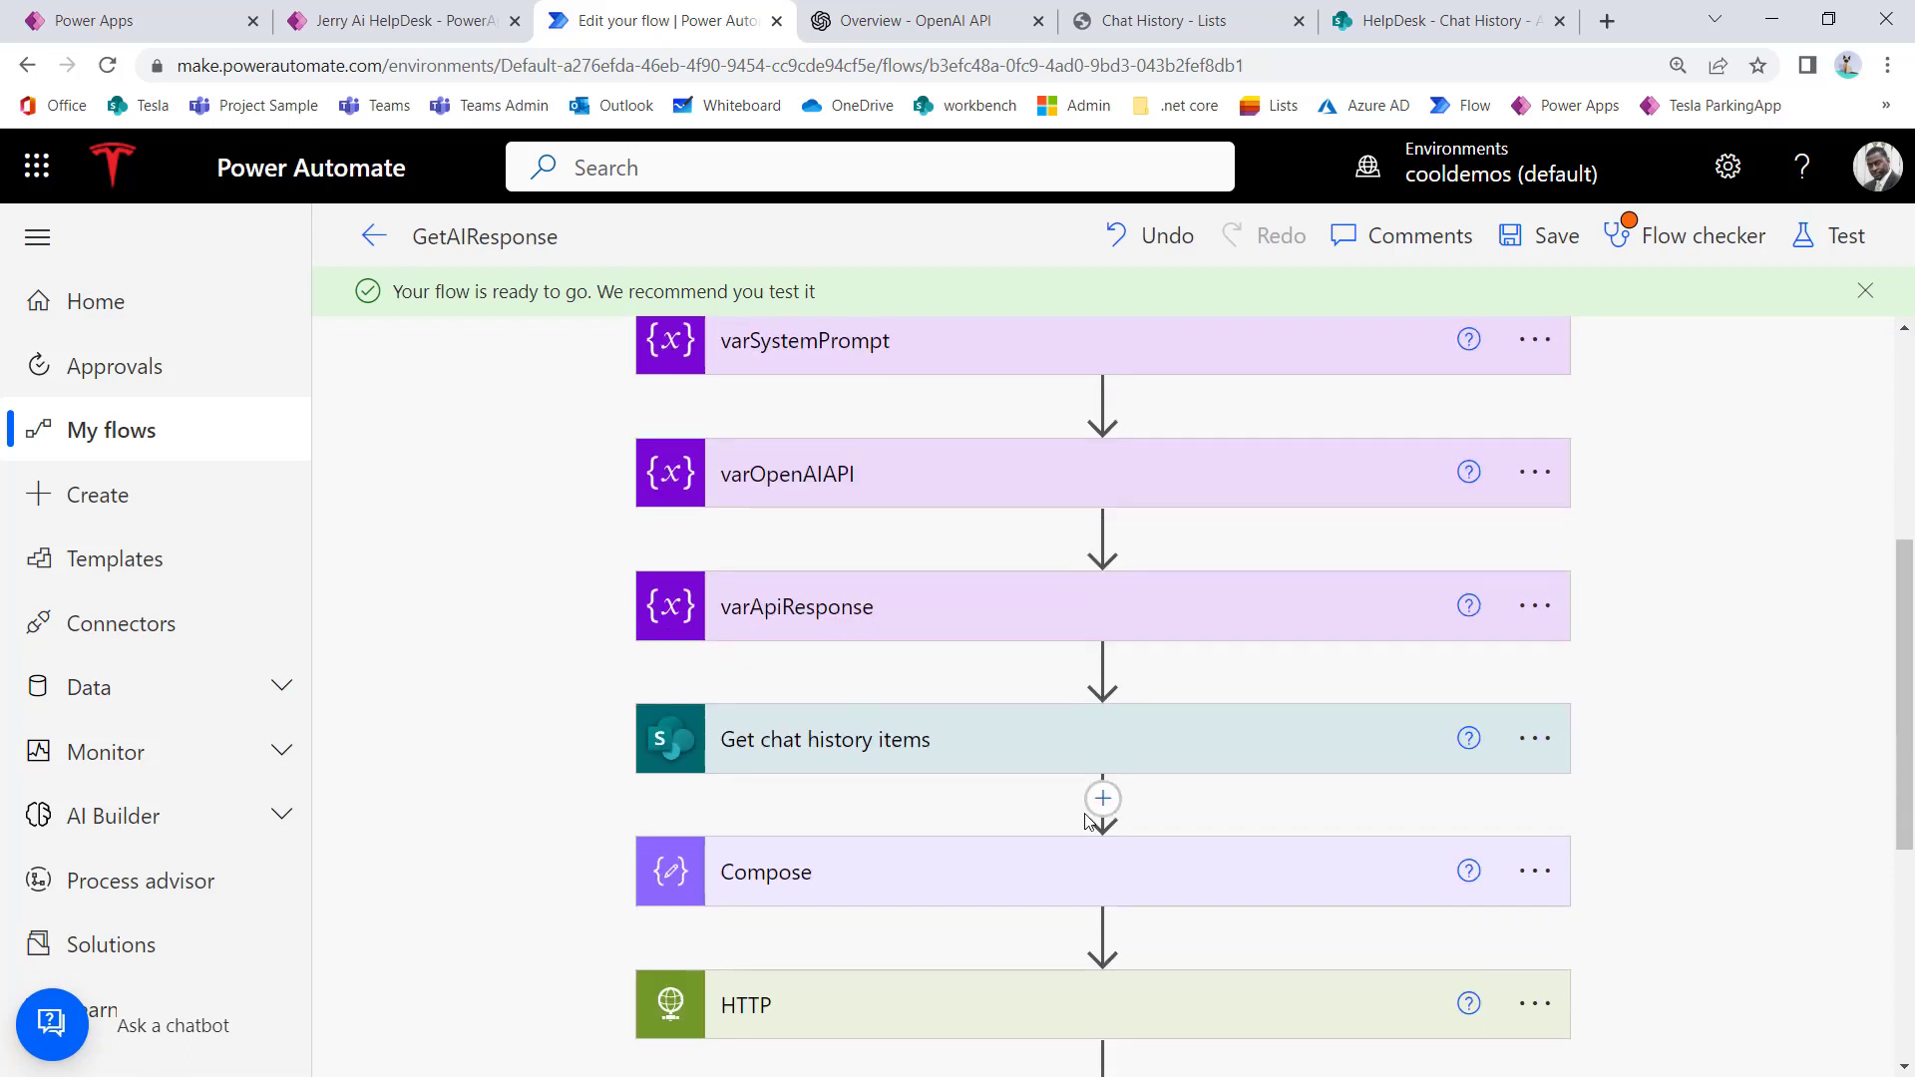
pyautogui.scroll(4, 1097, 724)
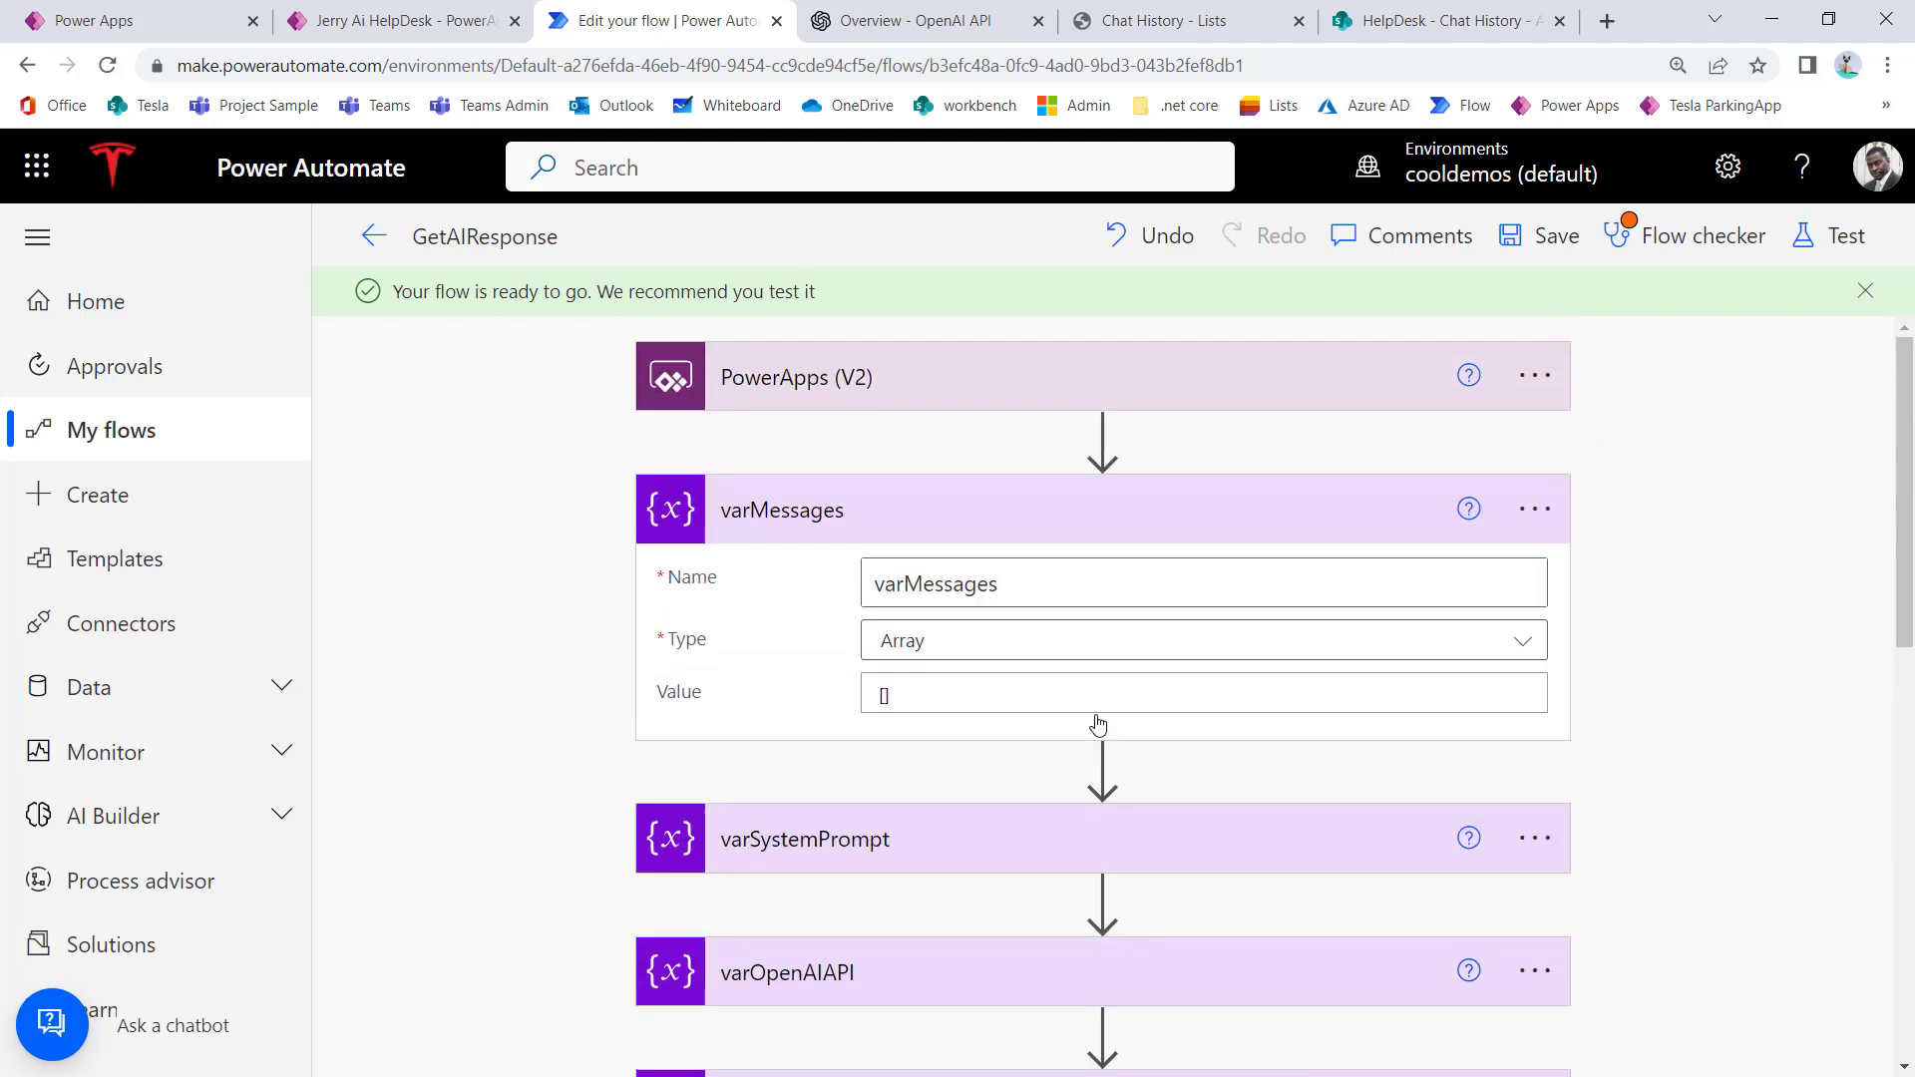
pyautogui.click(1012, 511)
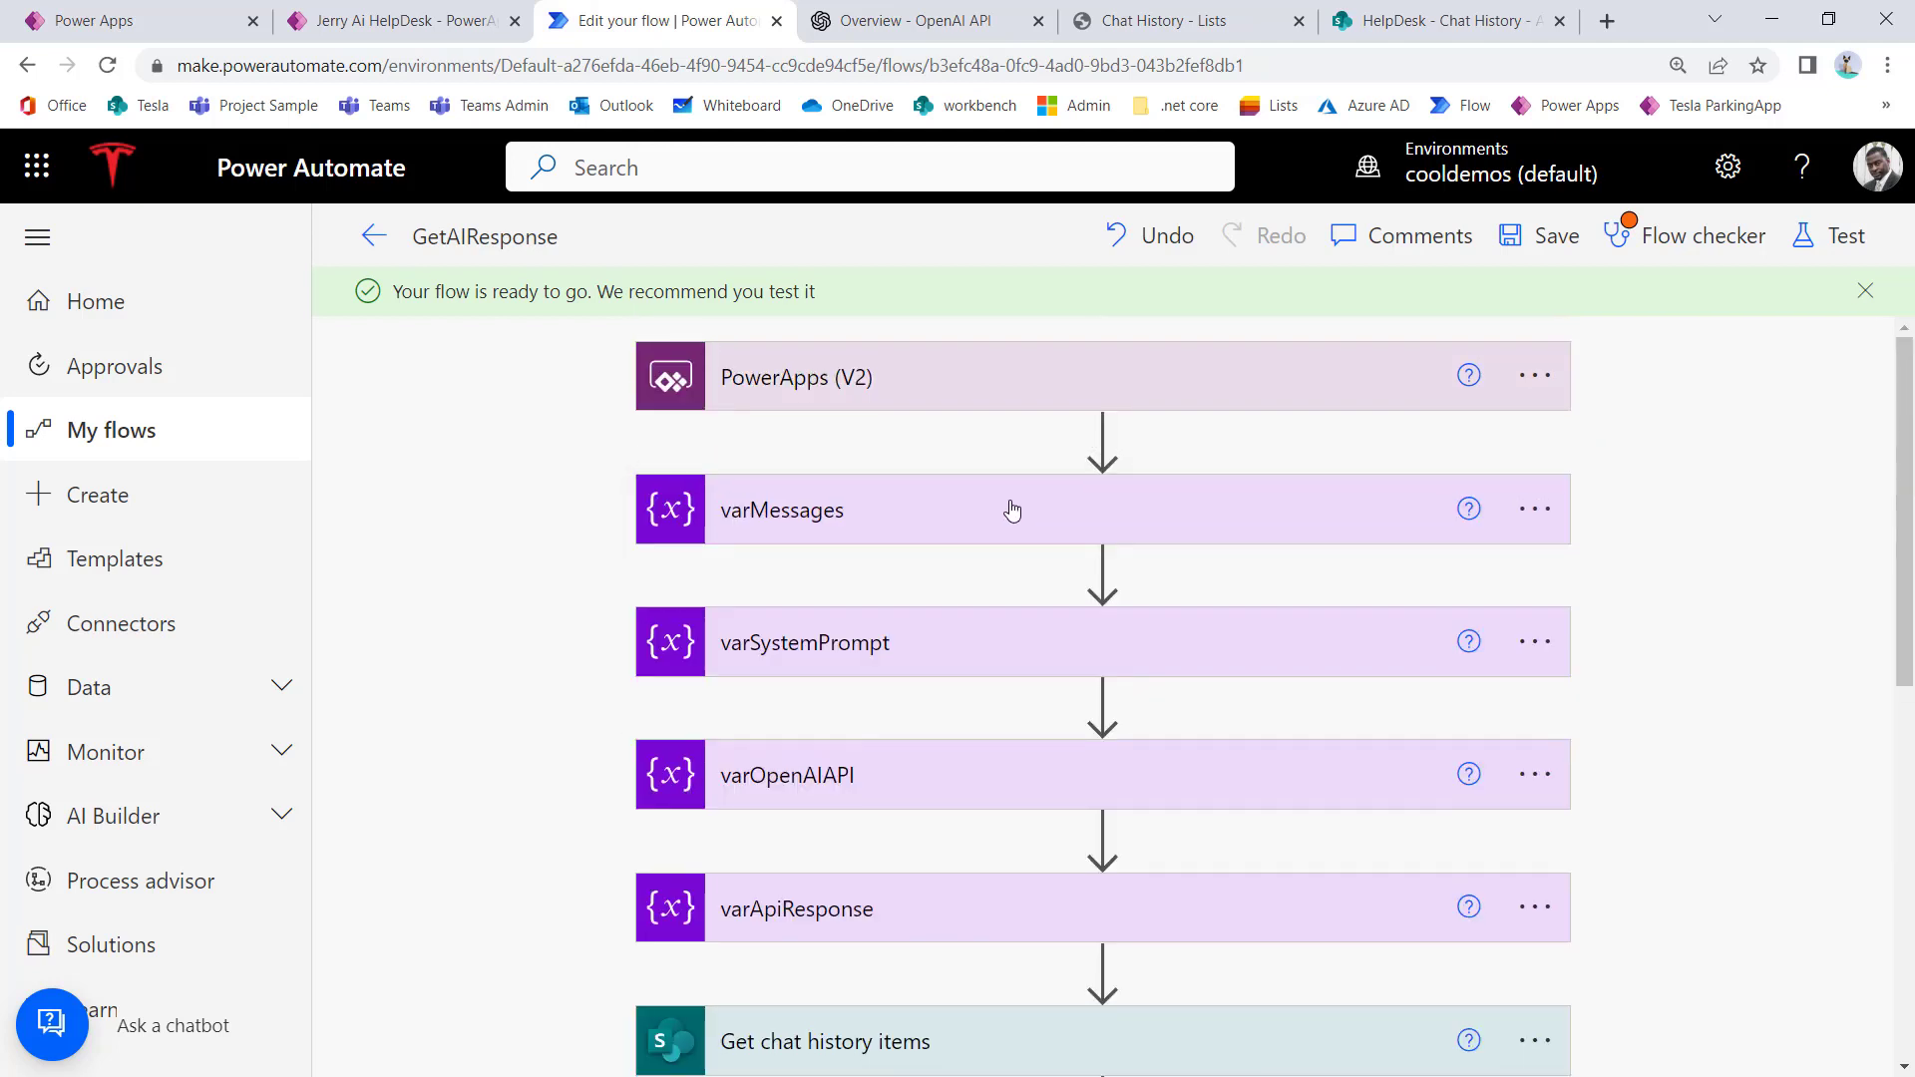
# Step: Insert an Append to array variable action between the Compose and HTTP actions
pyautogui.scroll(-1, 869, 658)
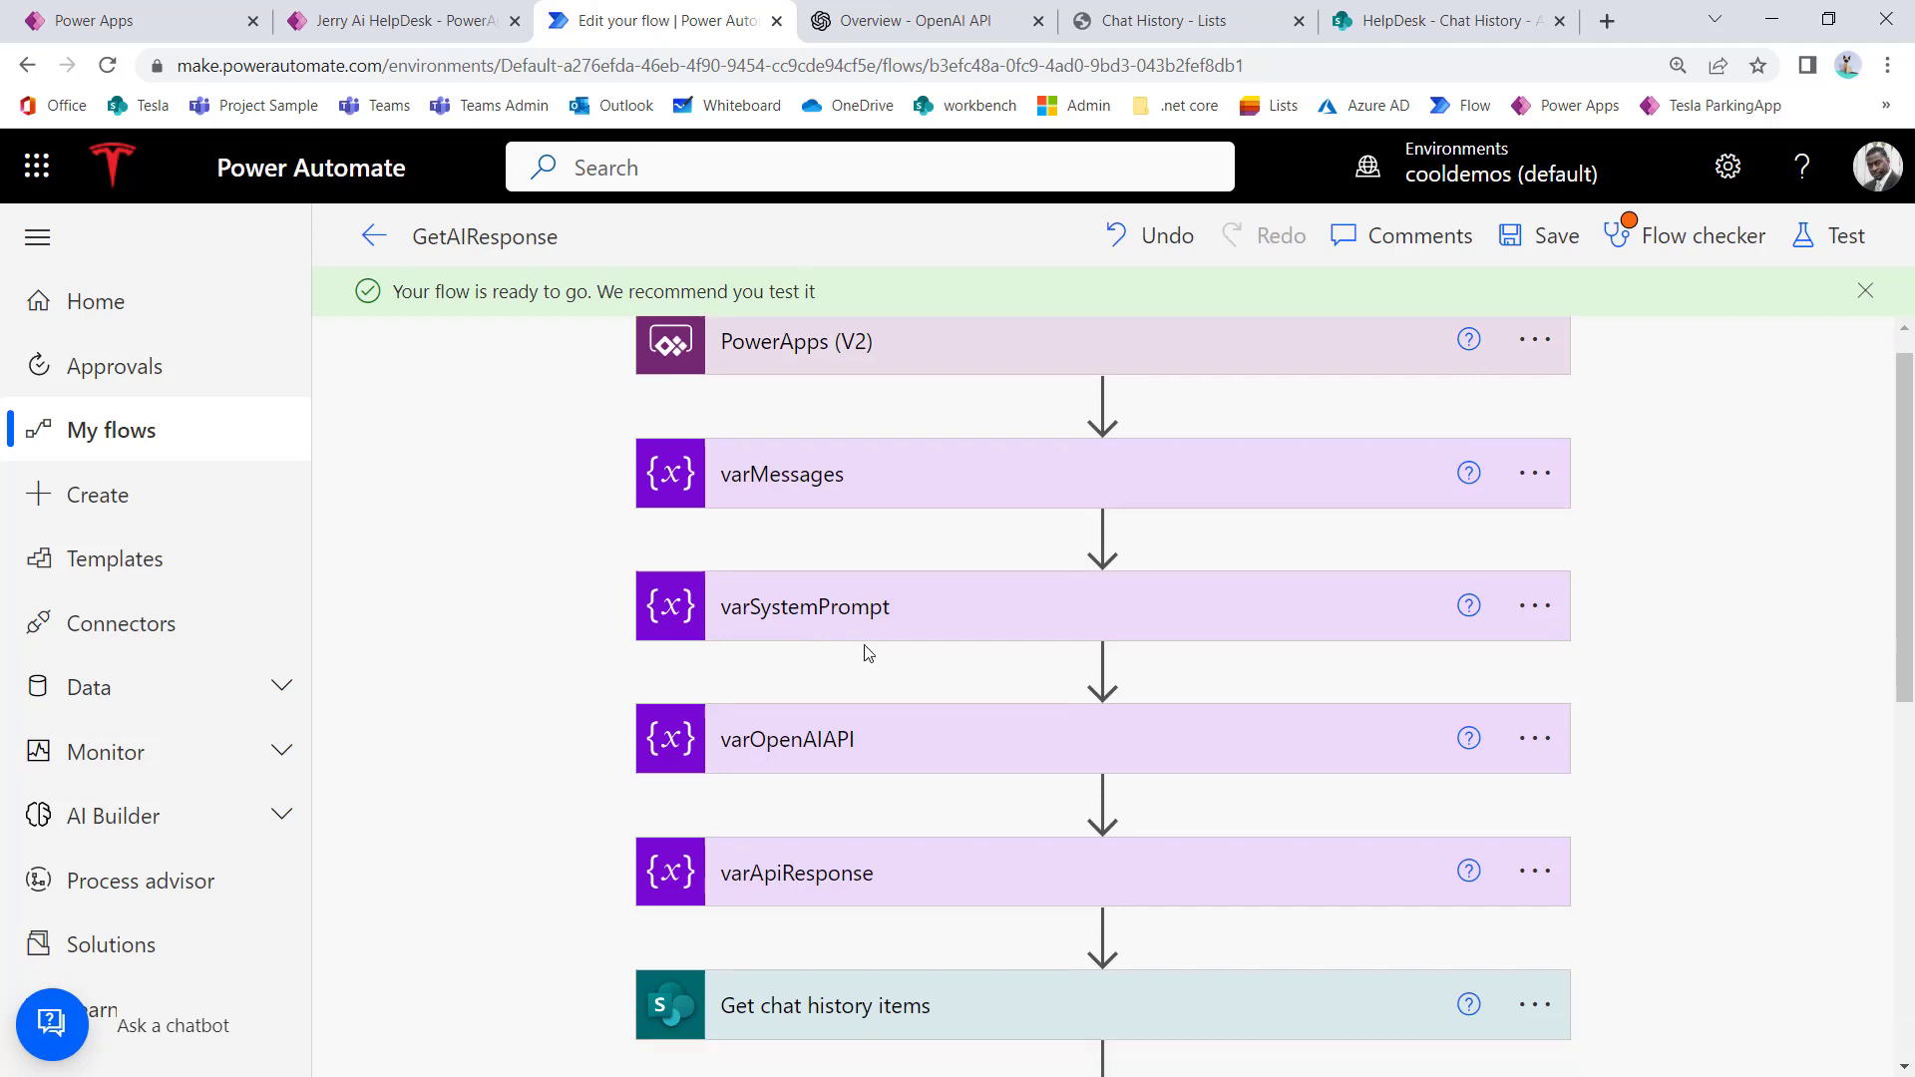
pyautogui.scroll(-2, 869, 653)
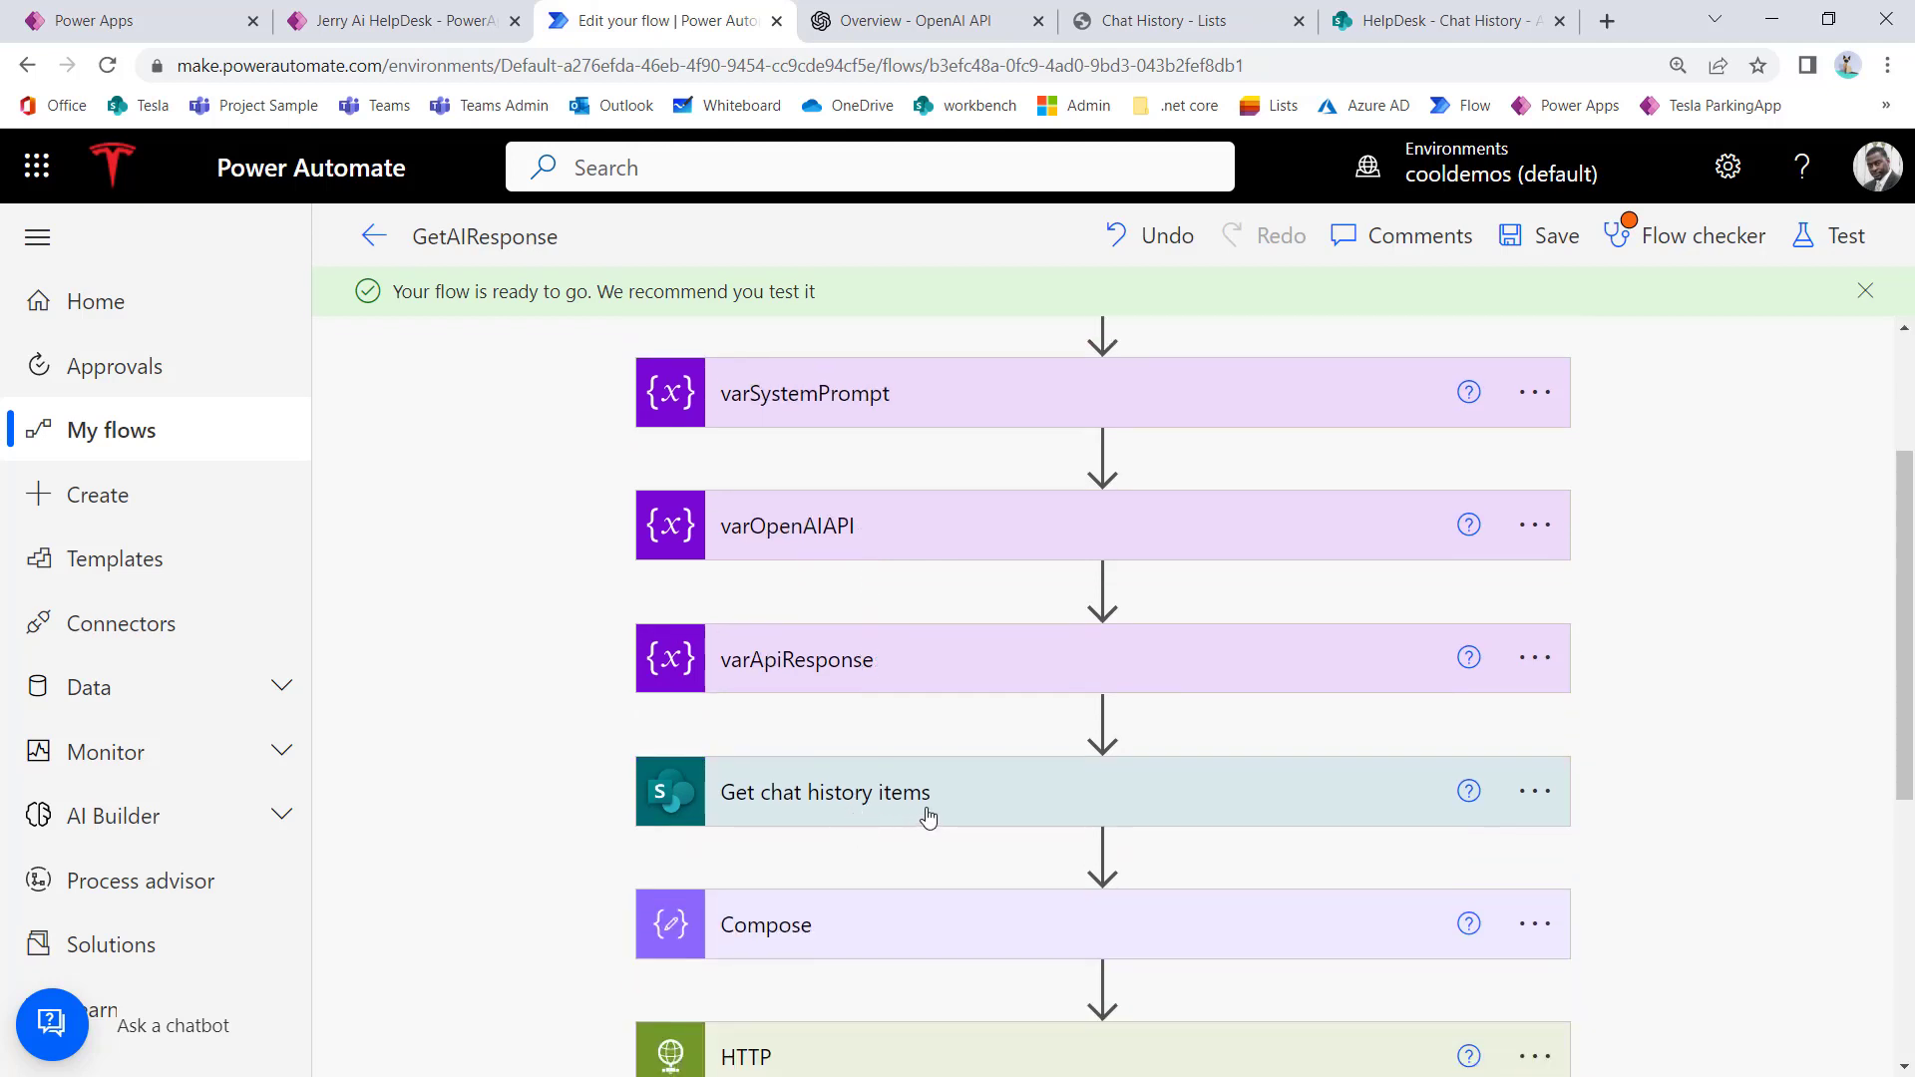
pyautogui.scroll(2, 912, 898)
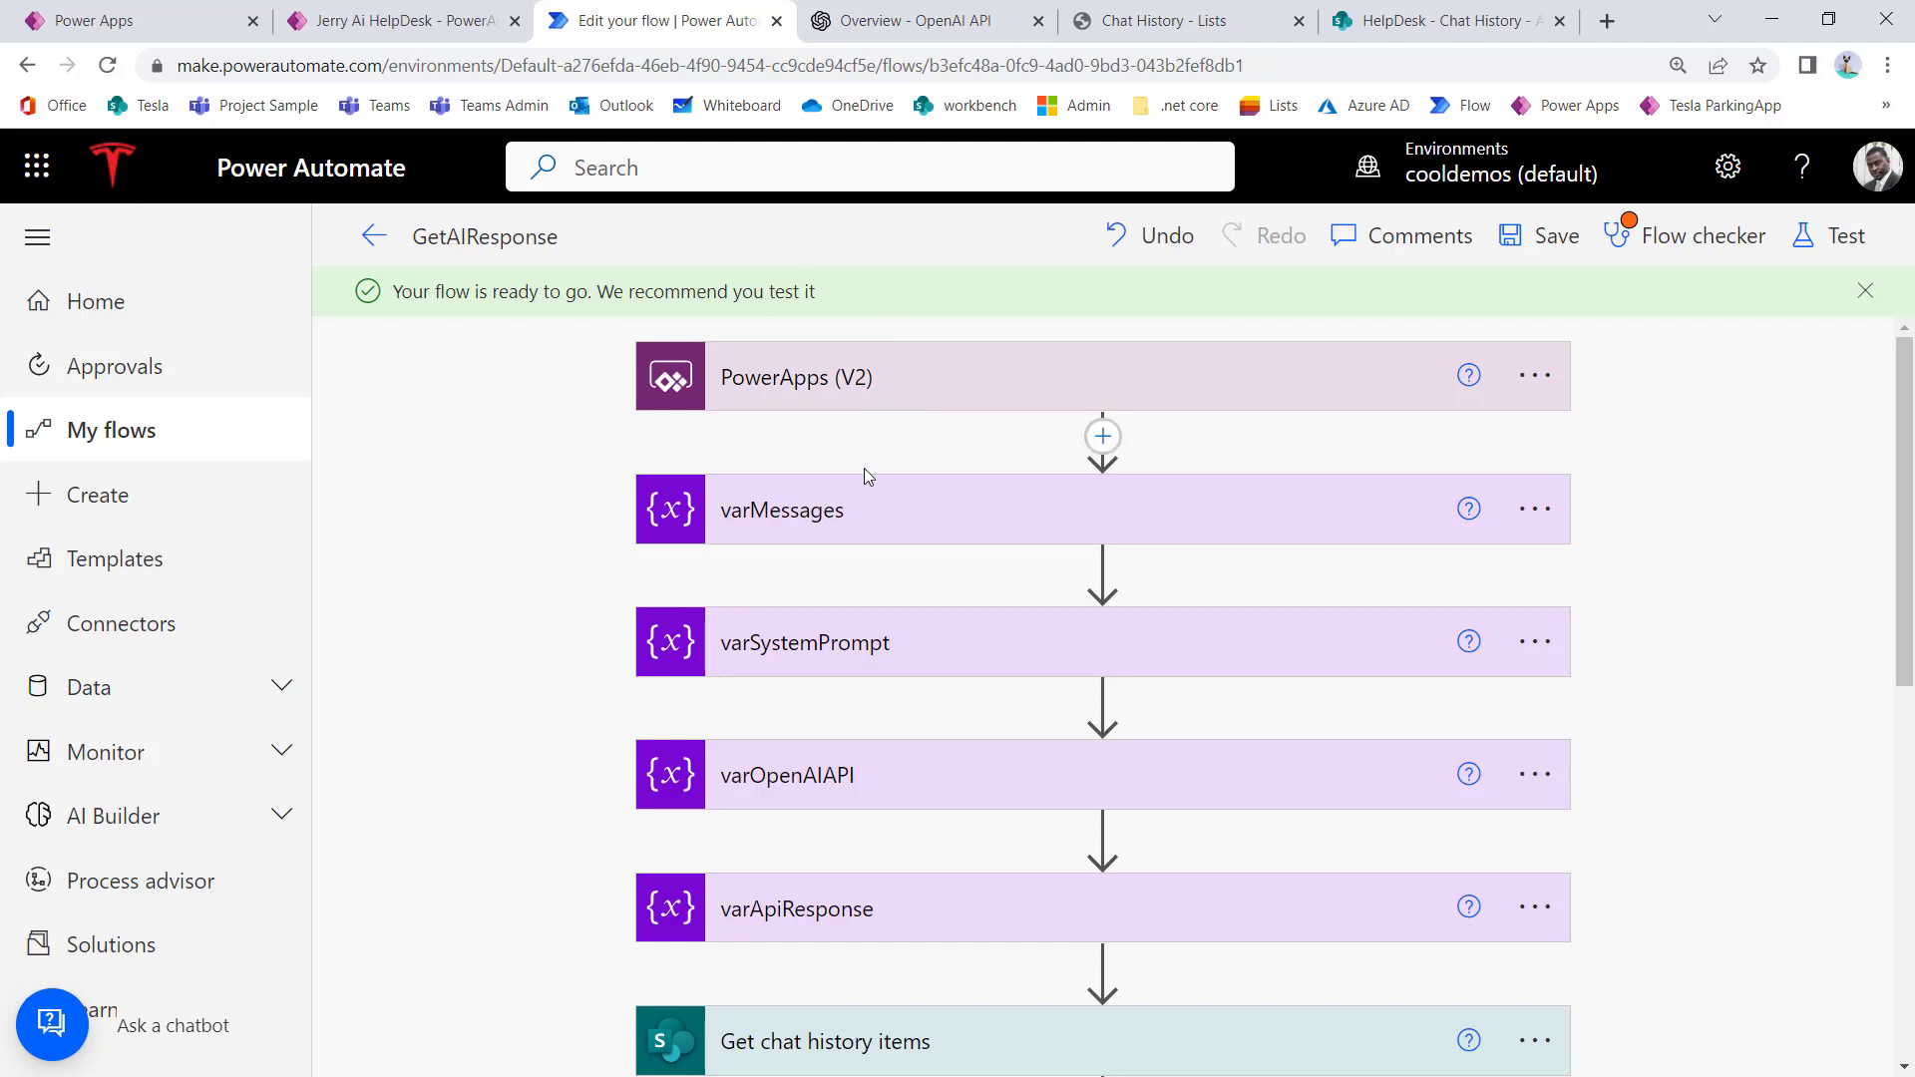
pyautogui.scroll(-1, 903, 682)
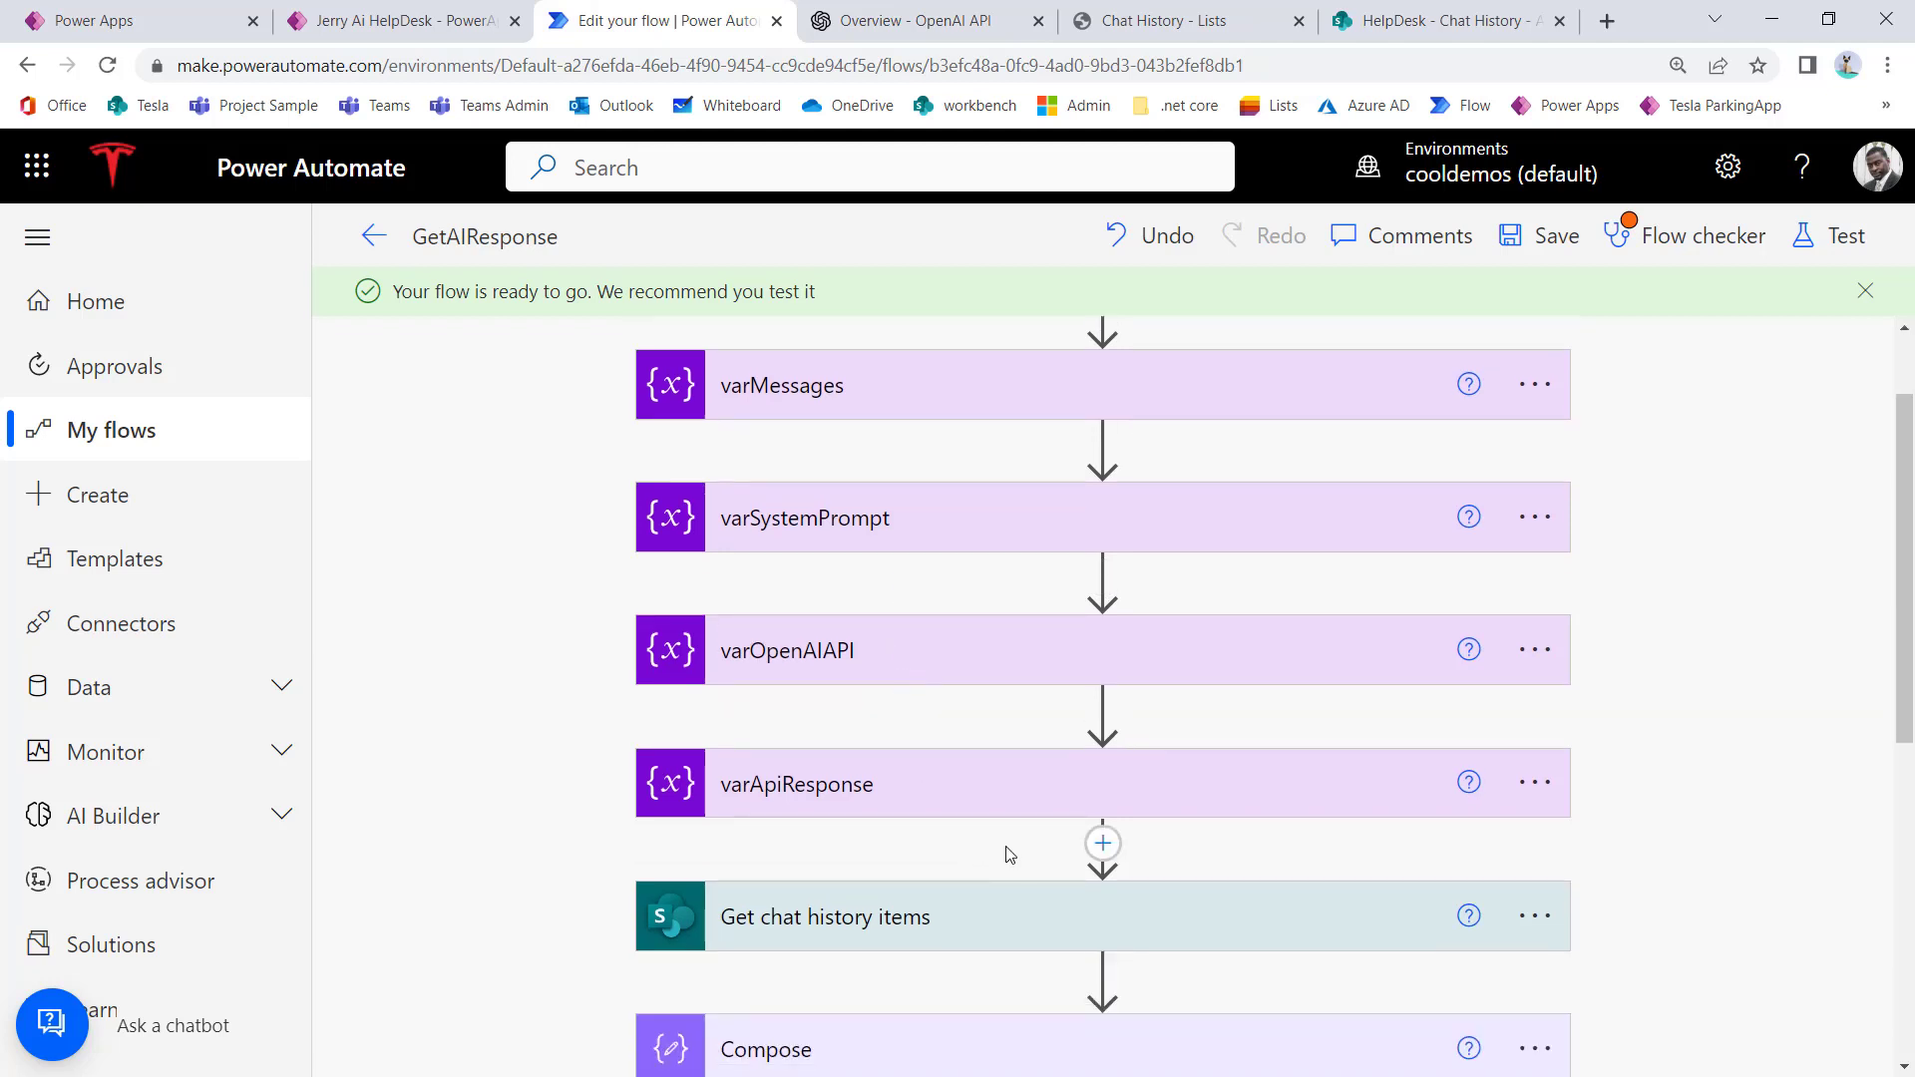
pyautogui.scroll(-2, 1008, 834)
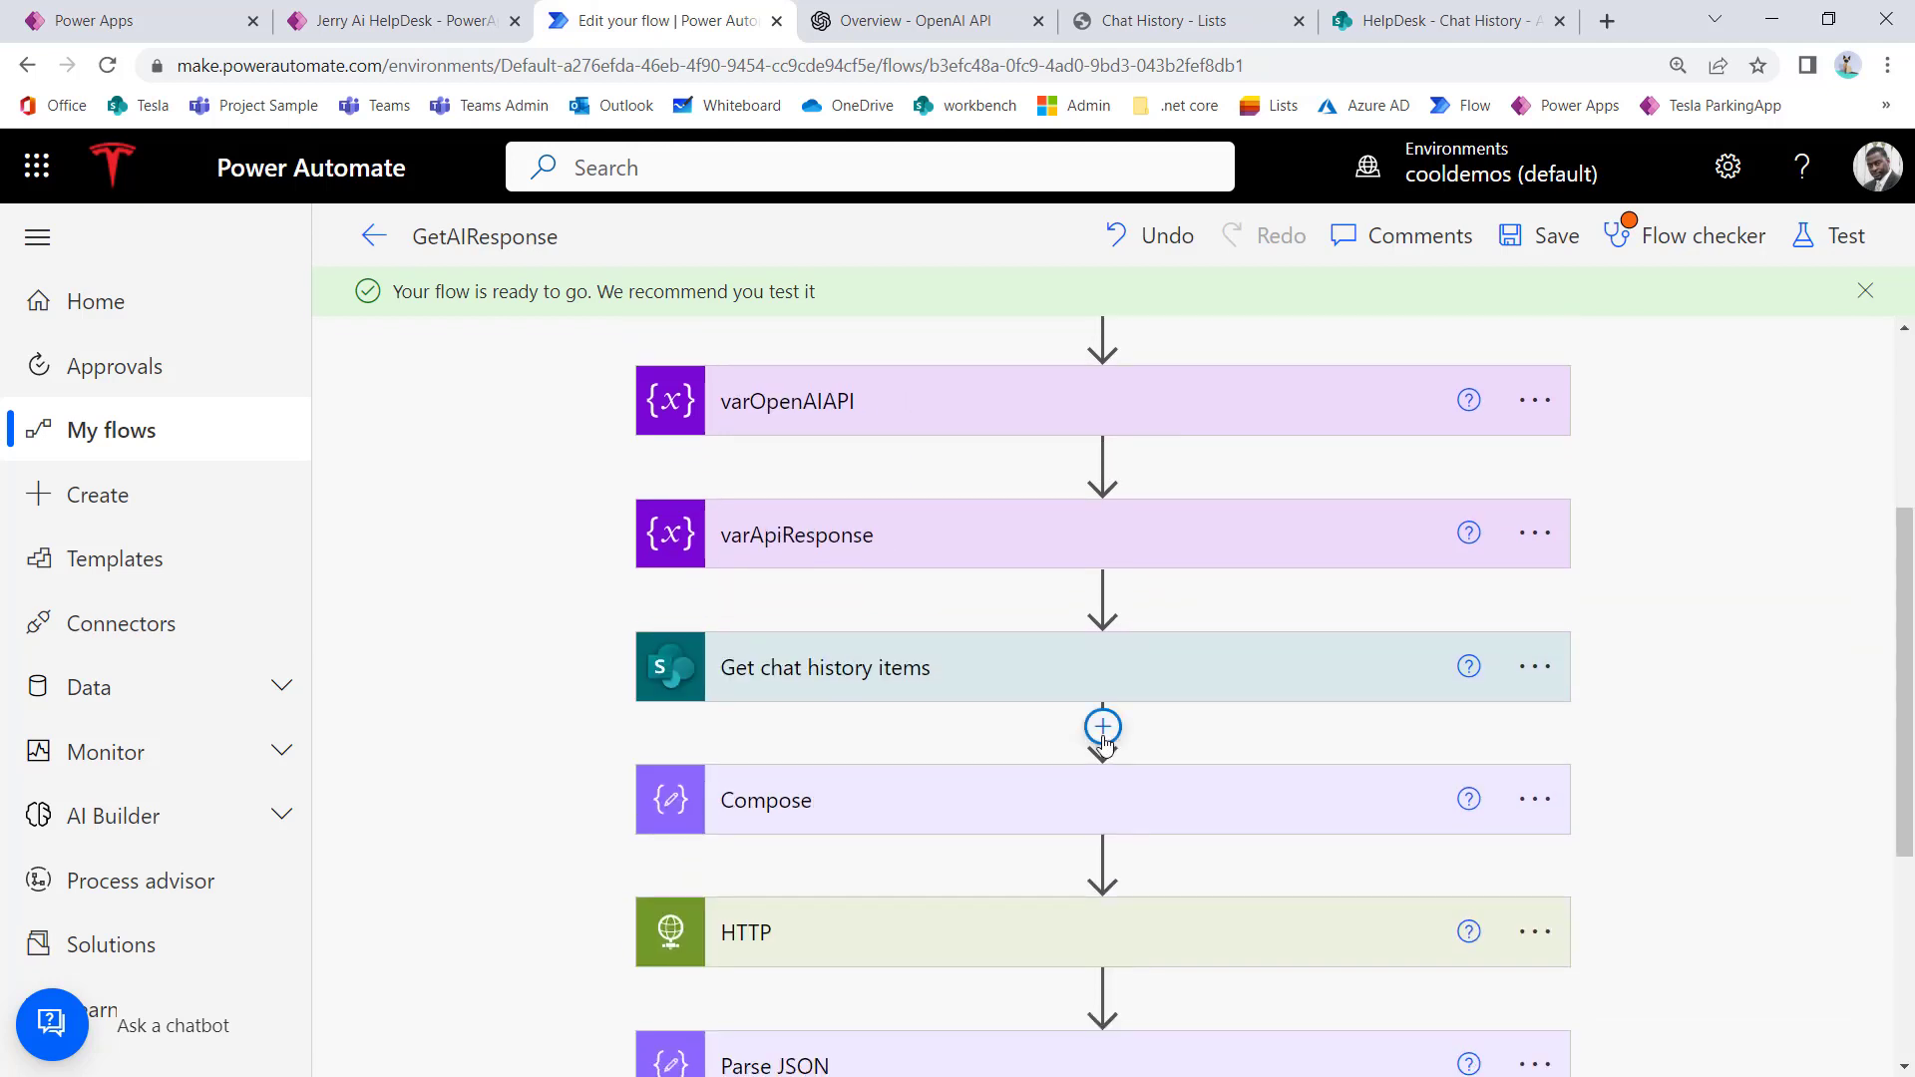
pyautogui.scroll(-1, 1096, 813)
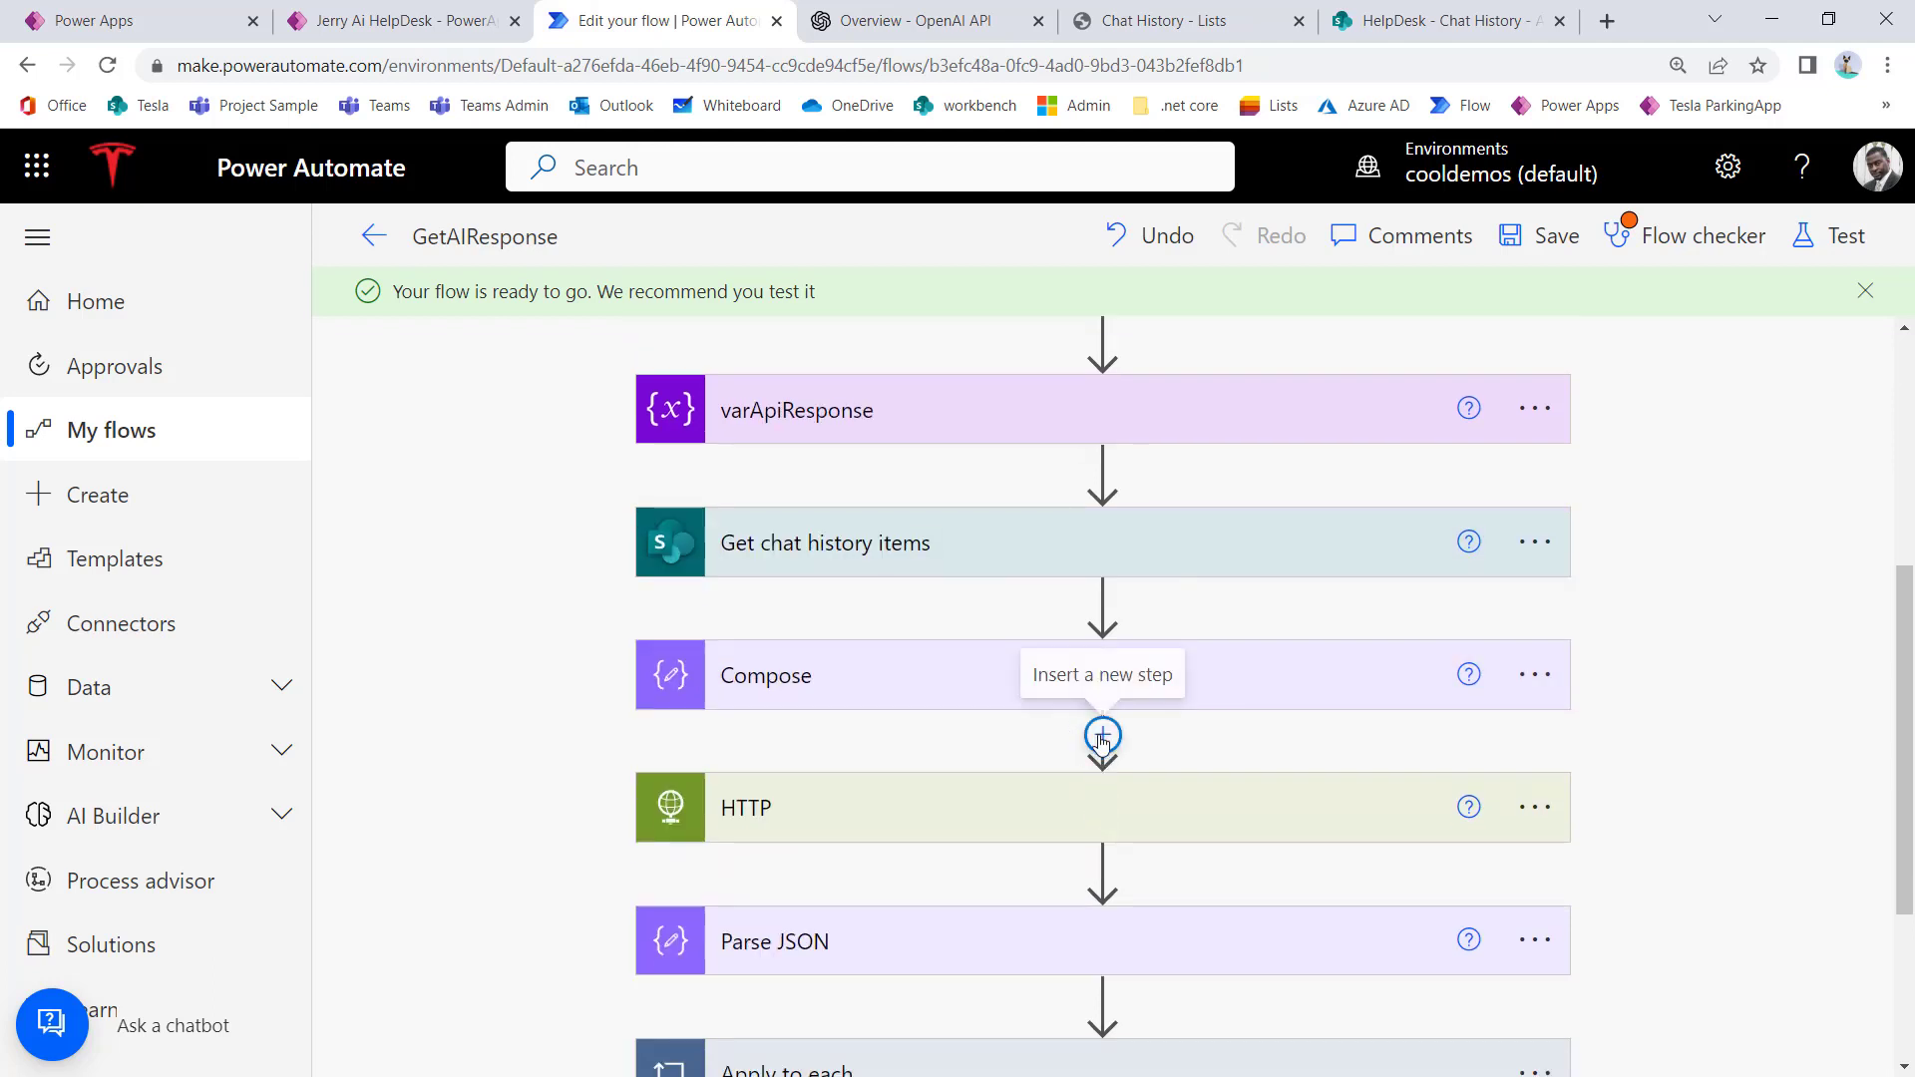
pyautogui.click(1102, 738)
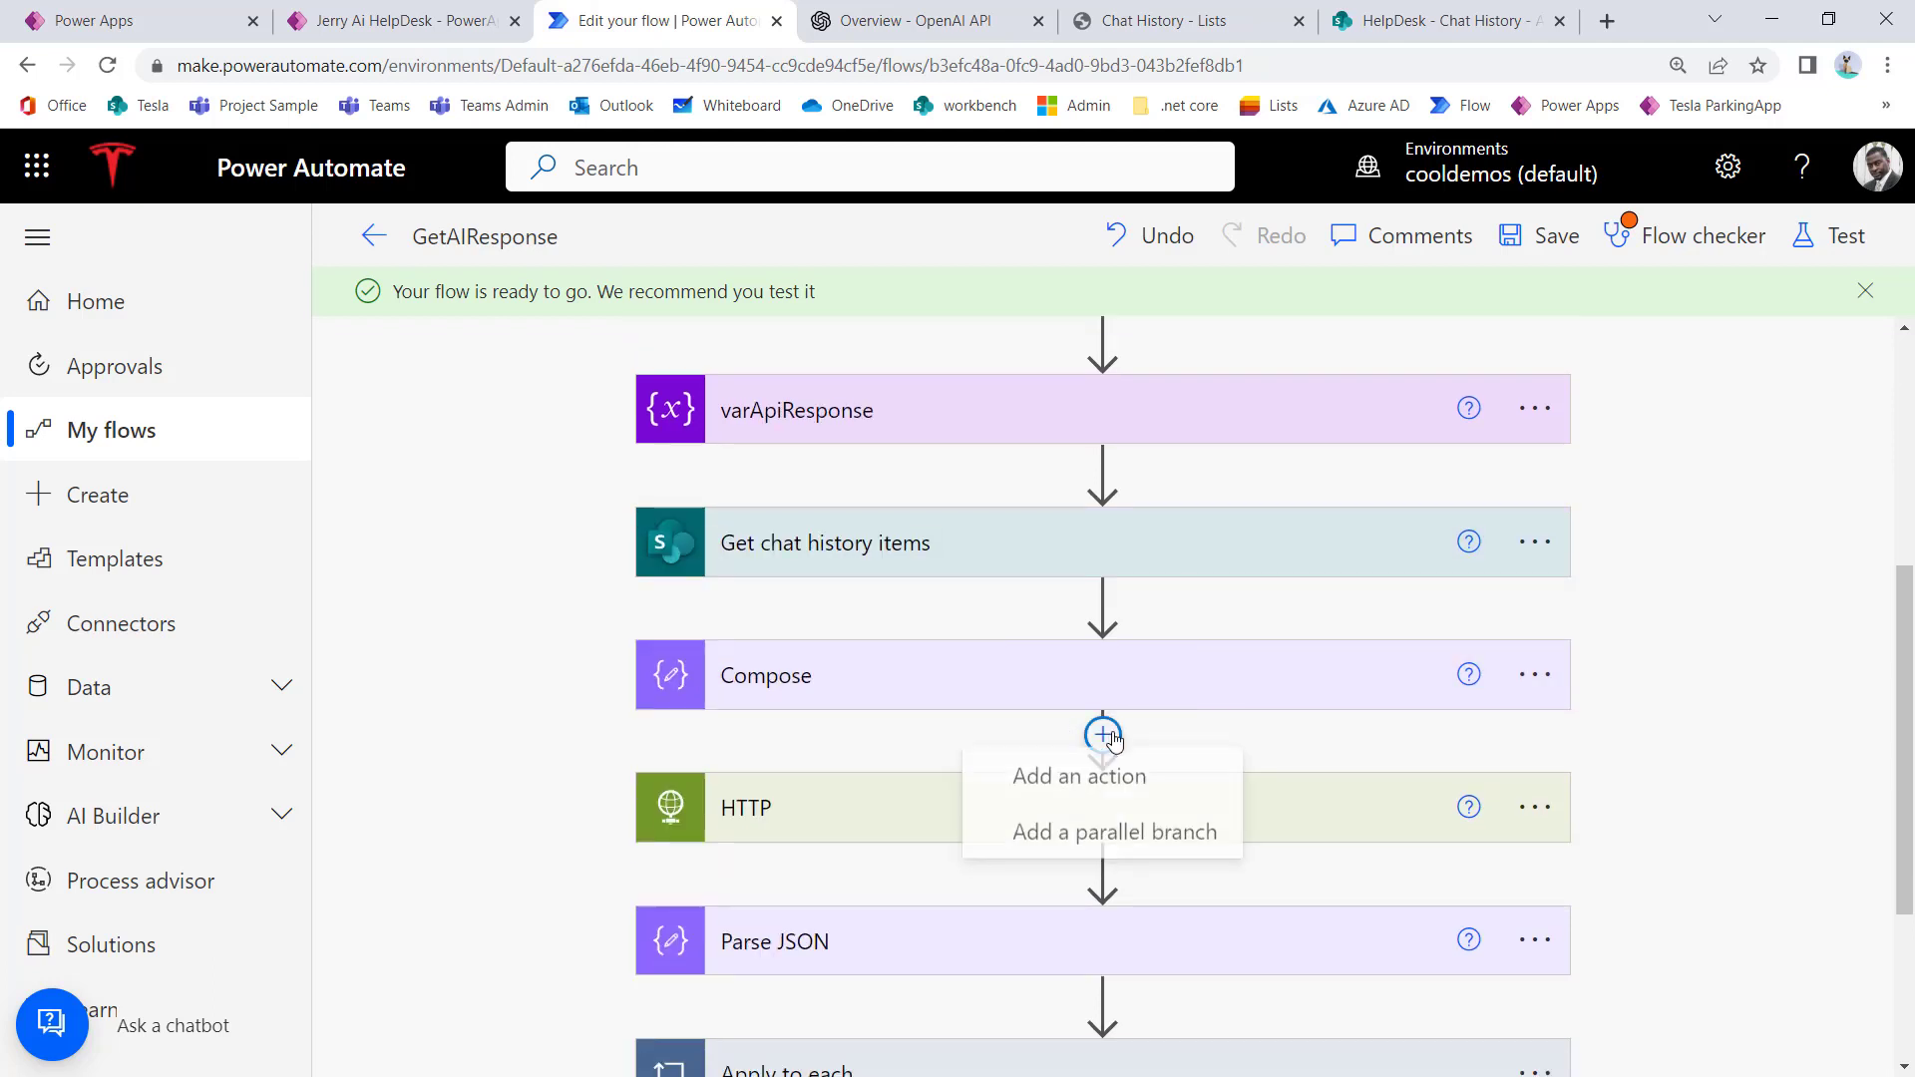
pyautogui.click(1140, 788)
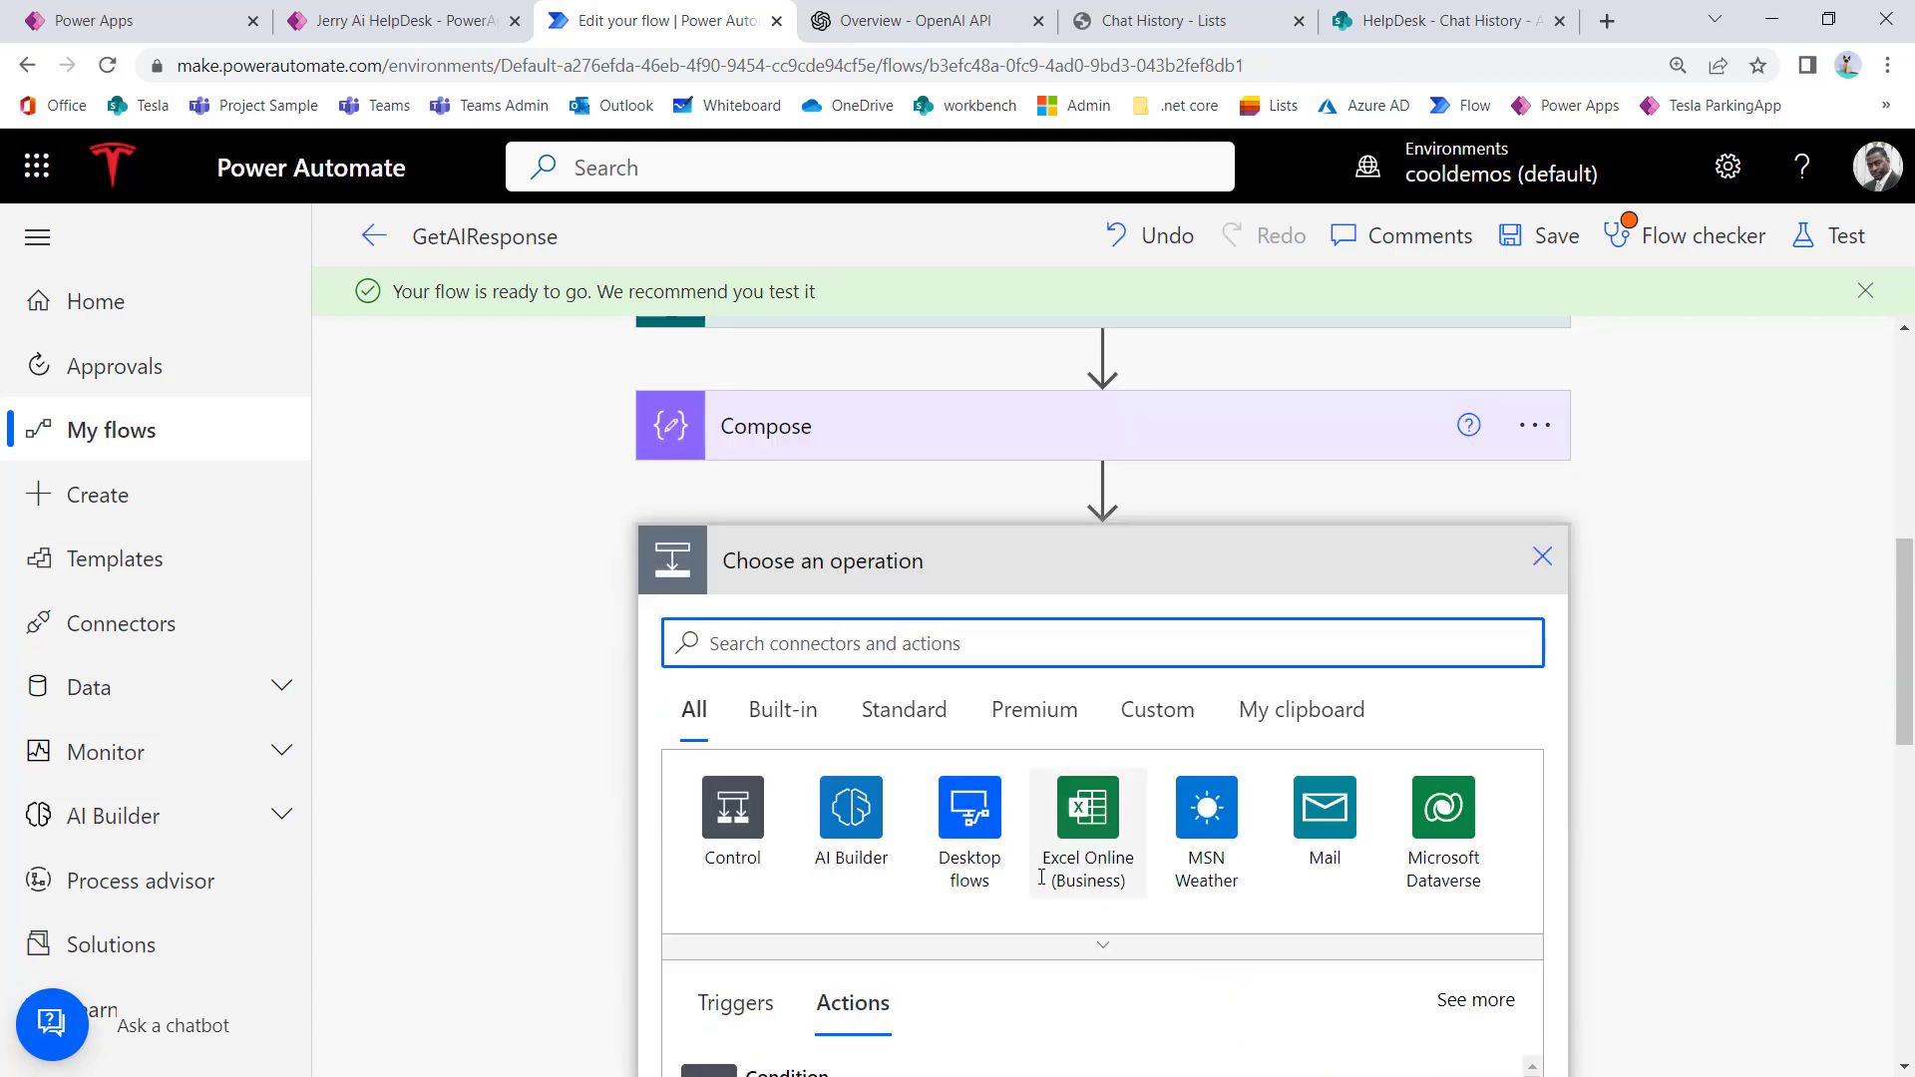
pyautogui.scroll(-3, 1042, 878)
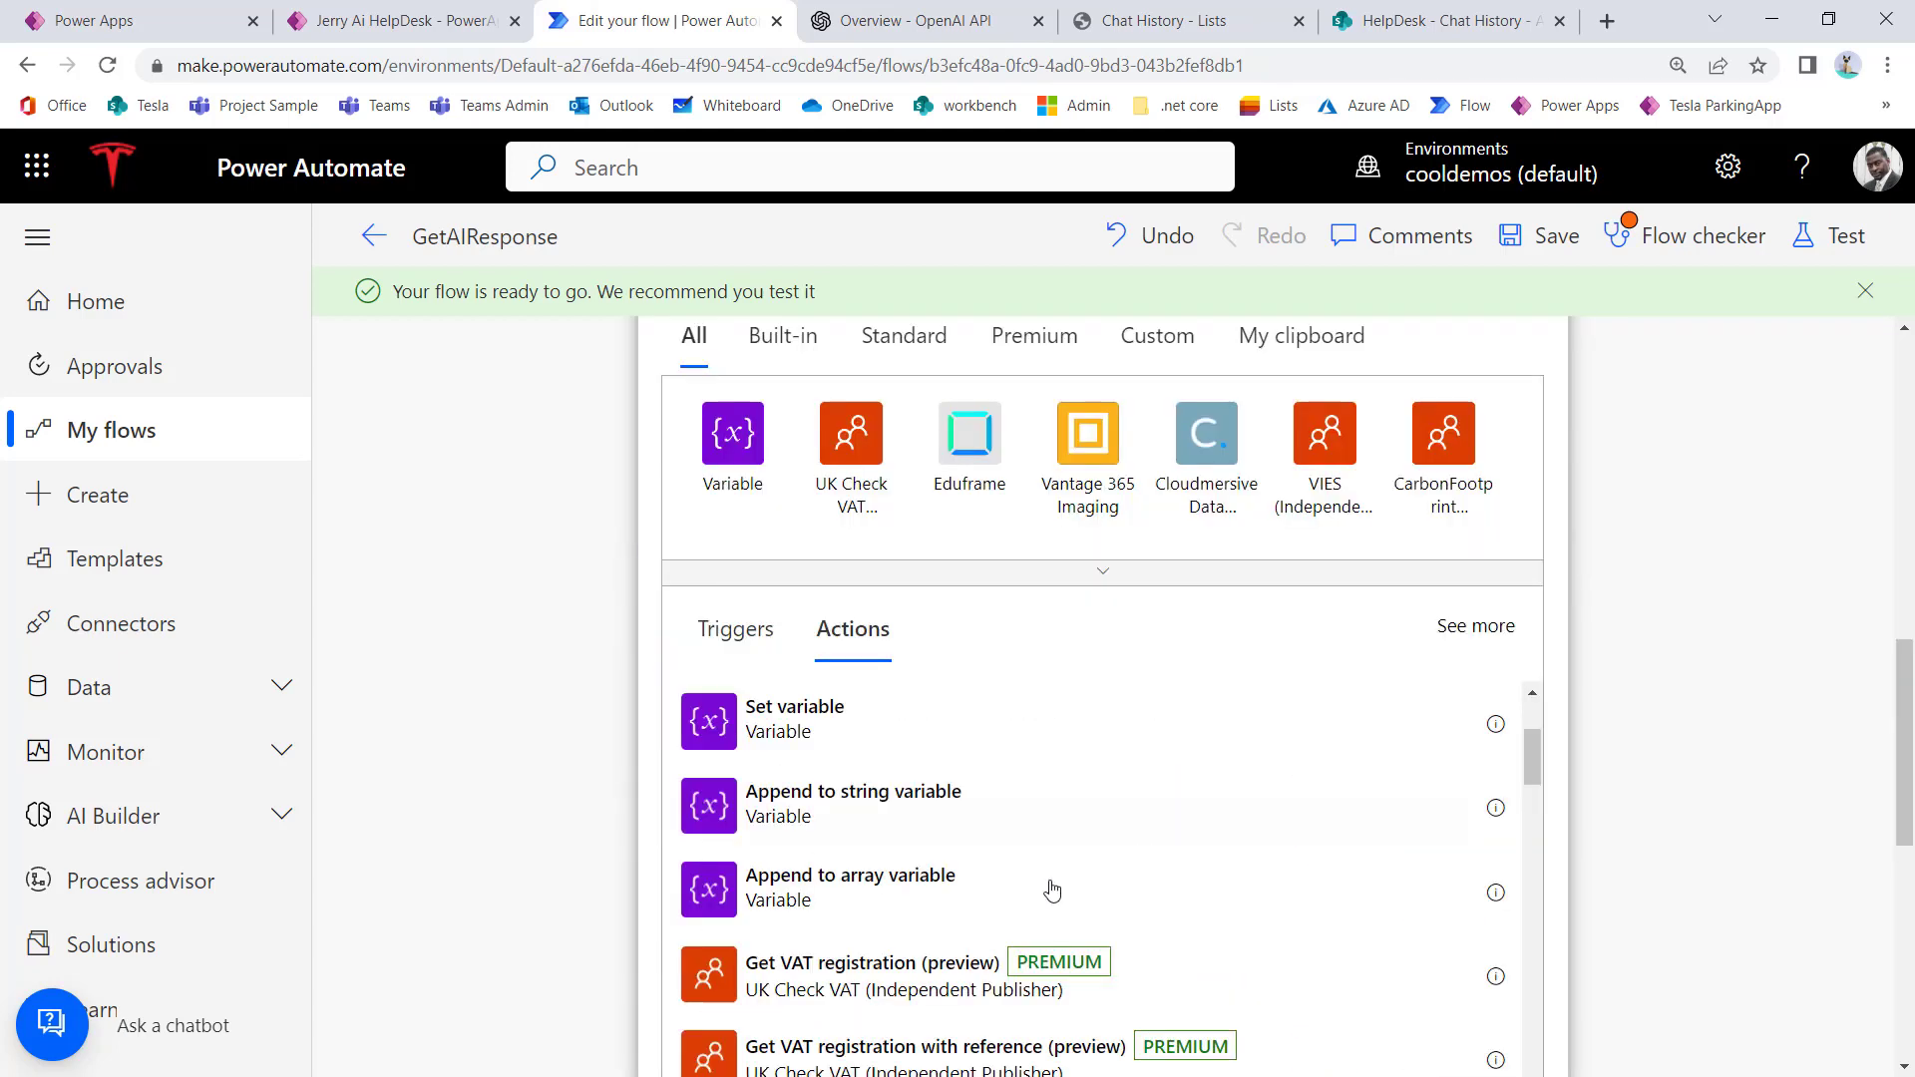
pyautogui.click(865, 898)
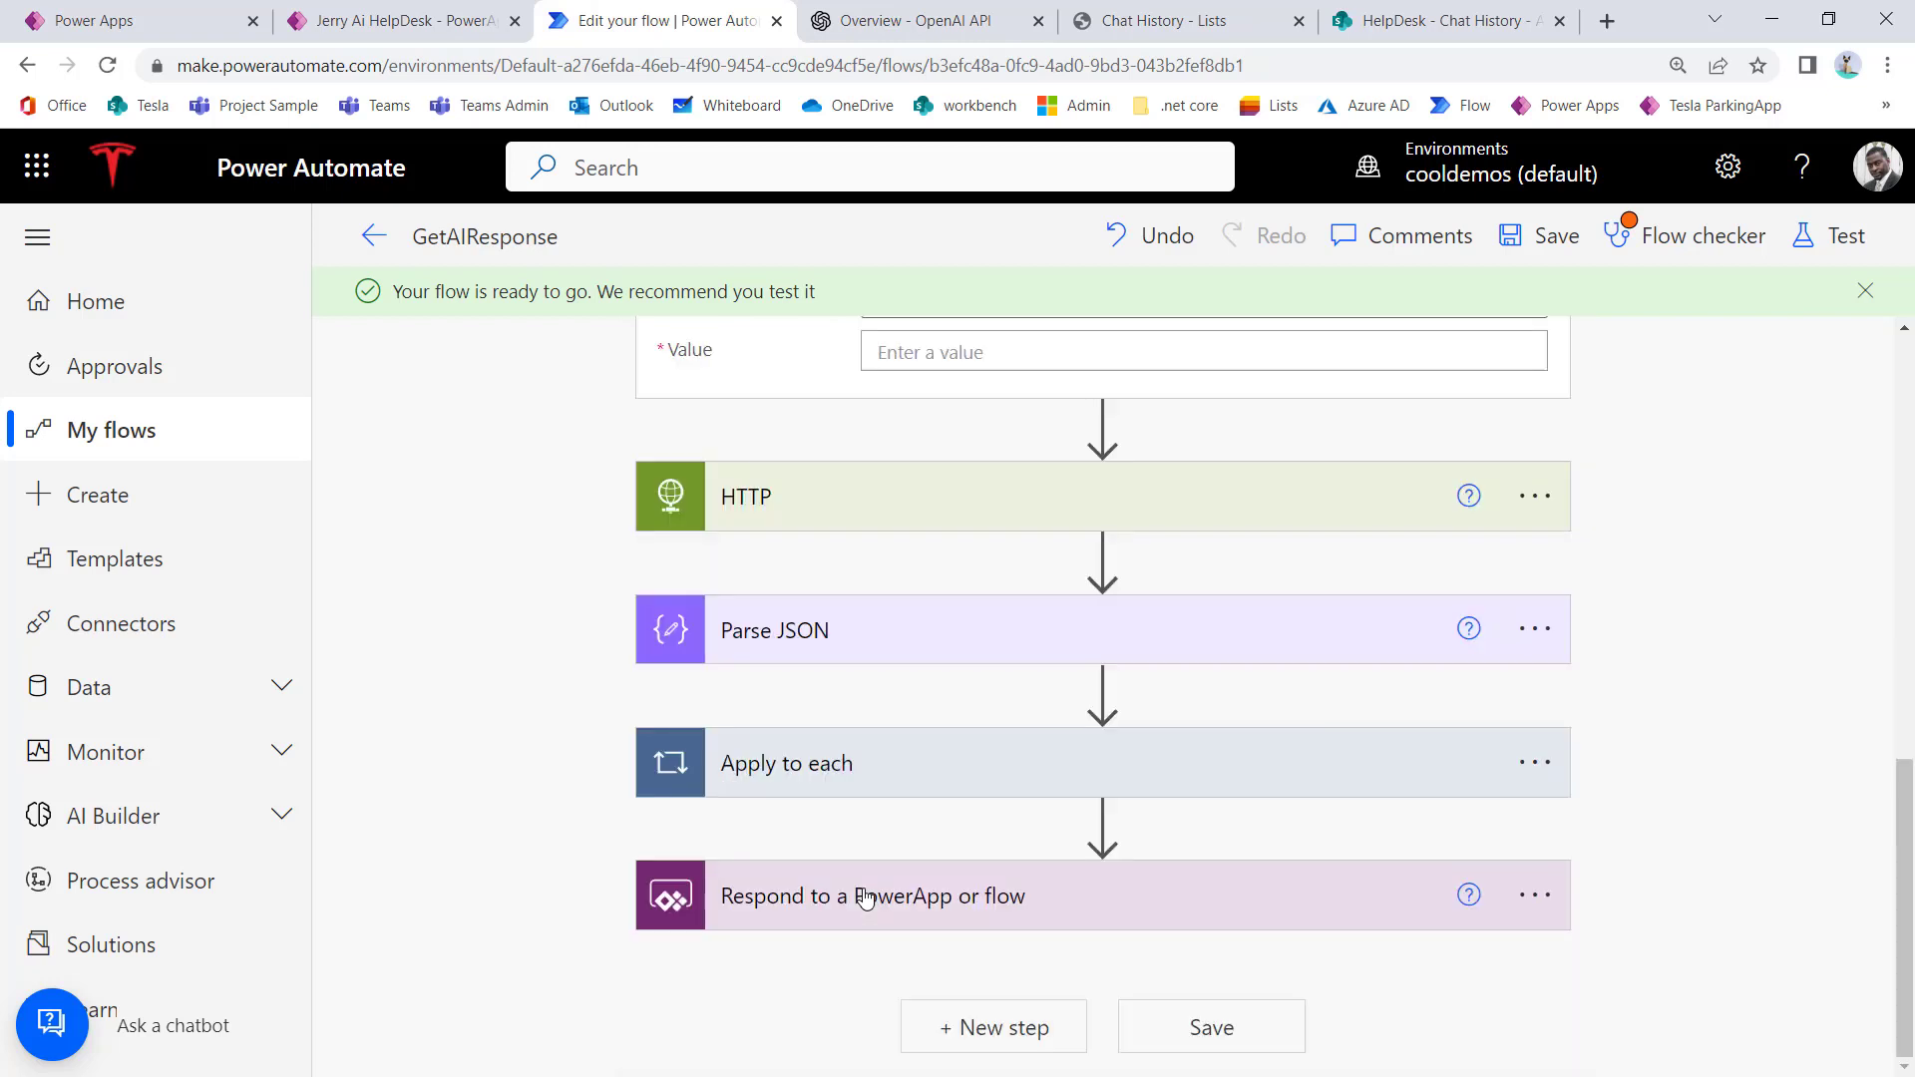
# Step: Set the append action to varMessages and write its value as a JSON object with "role":"system" and a blank "content": entry
pyautogui.scroll(2, 970, 501)
pyautogui.click(968, 558)
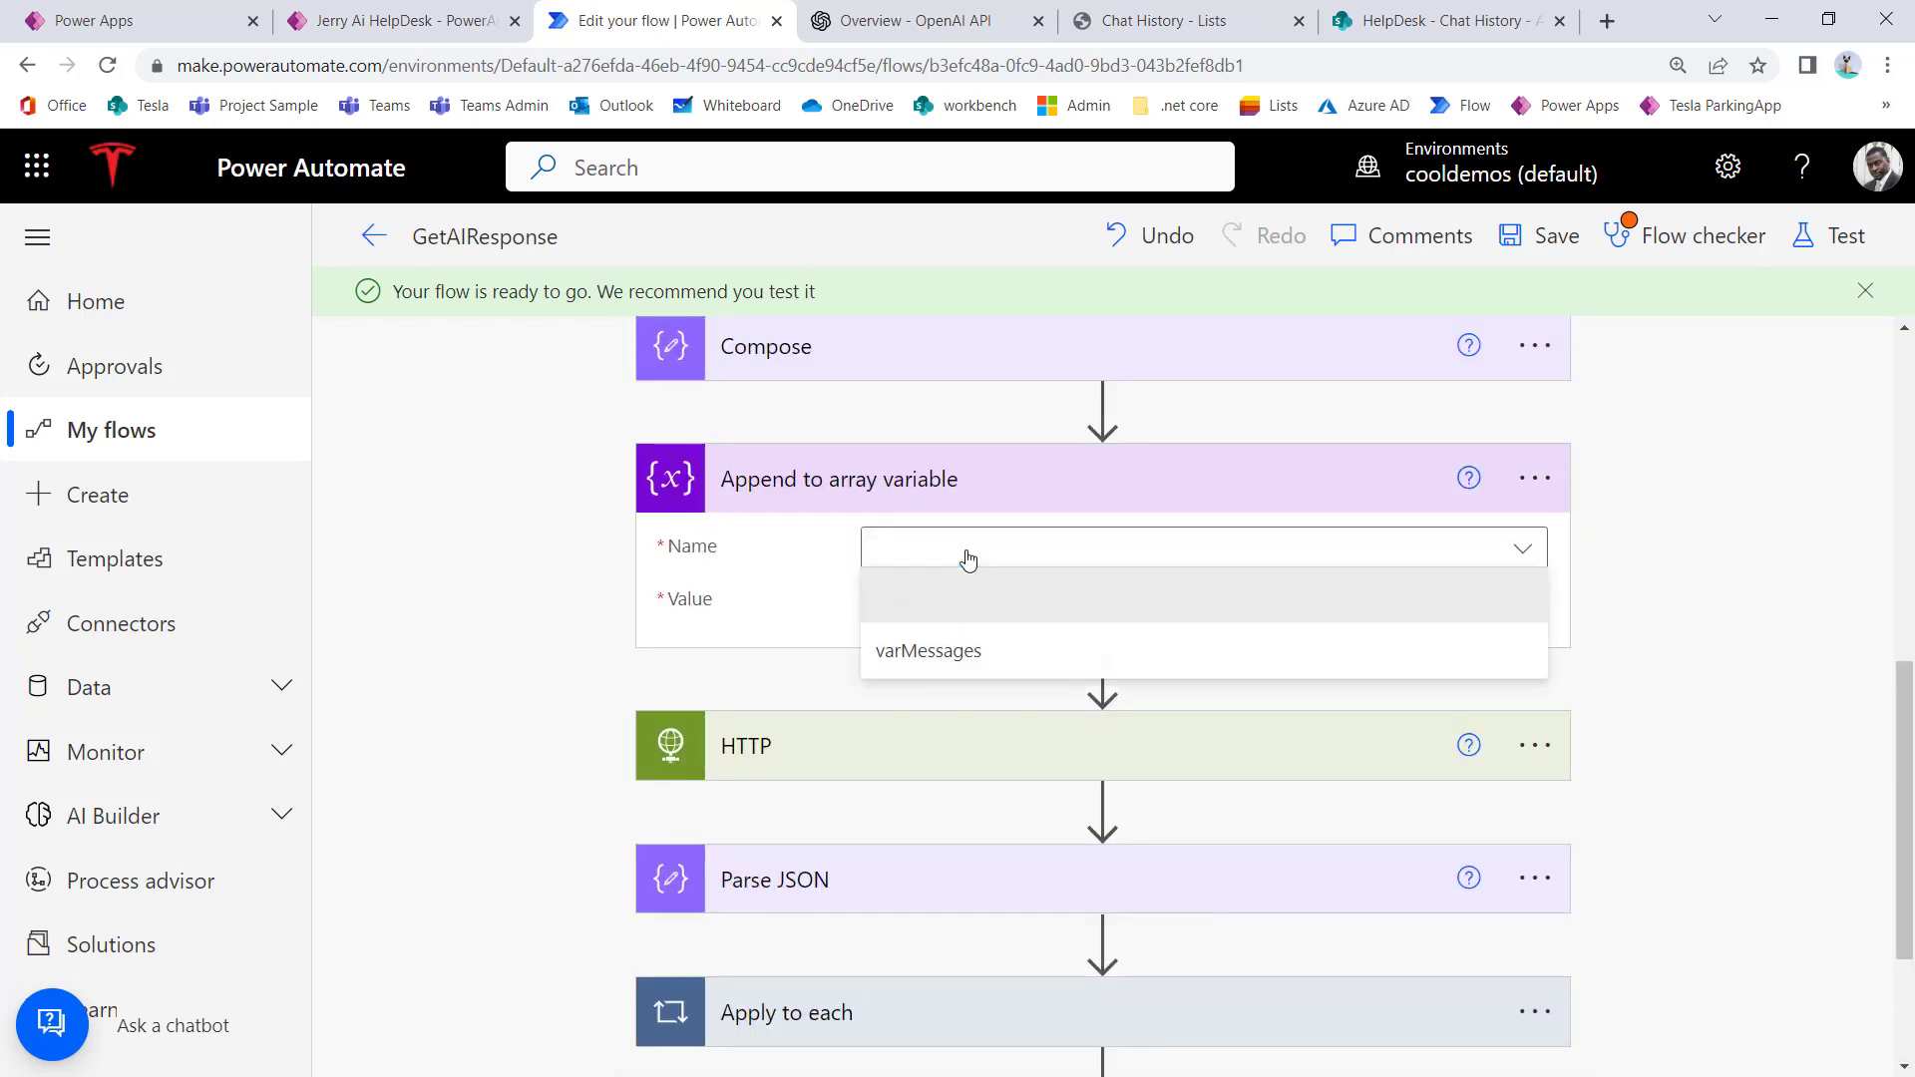
pyautogui.click(962, 655)
pyautogui.click(965, 603)
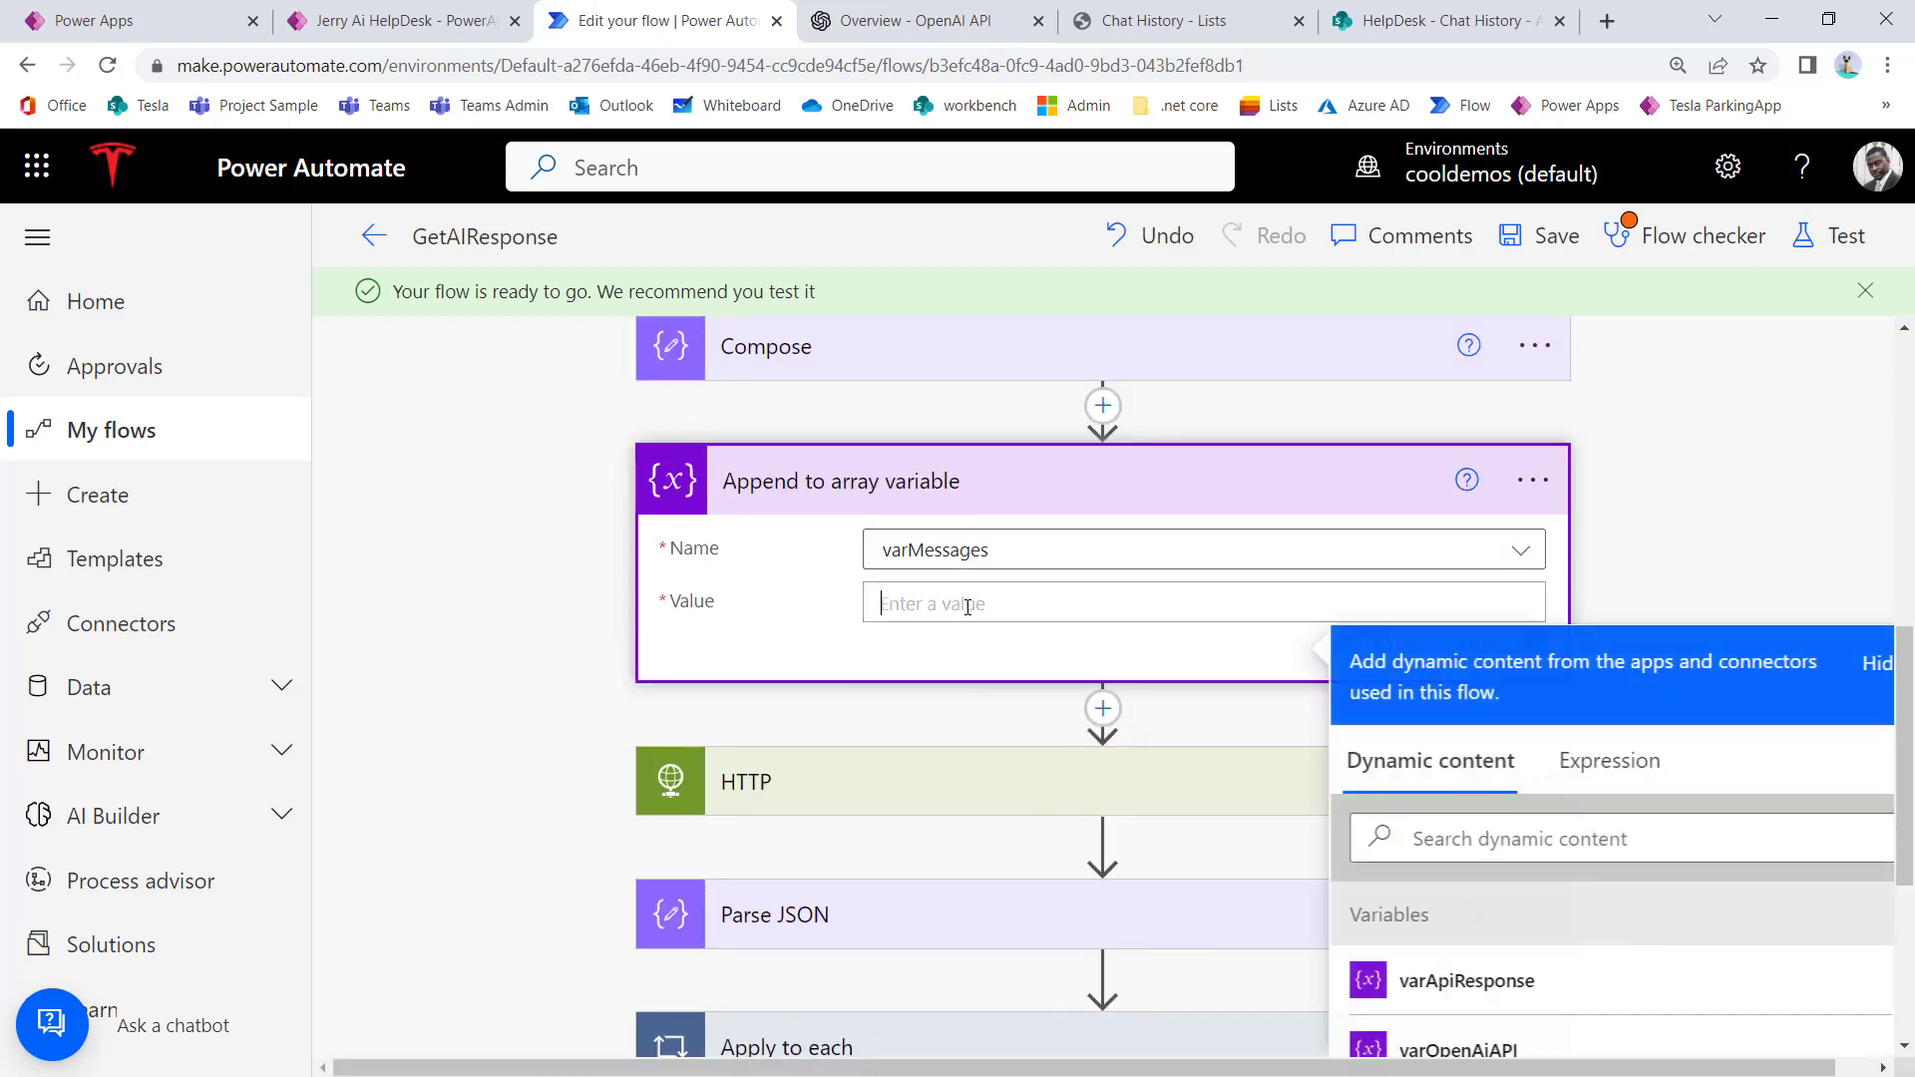
pyautogui.write('{')
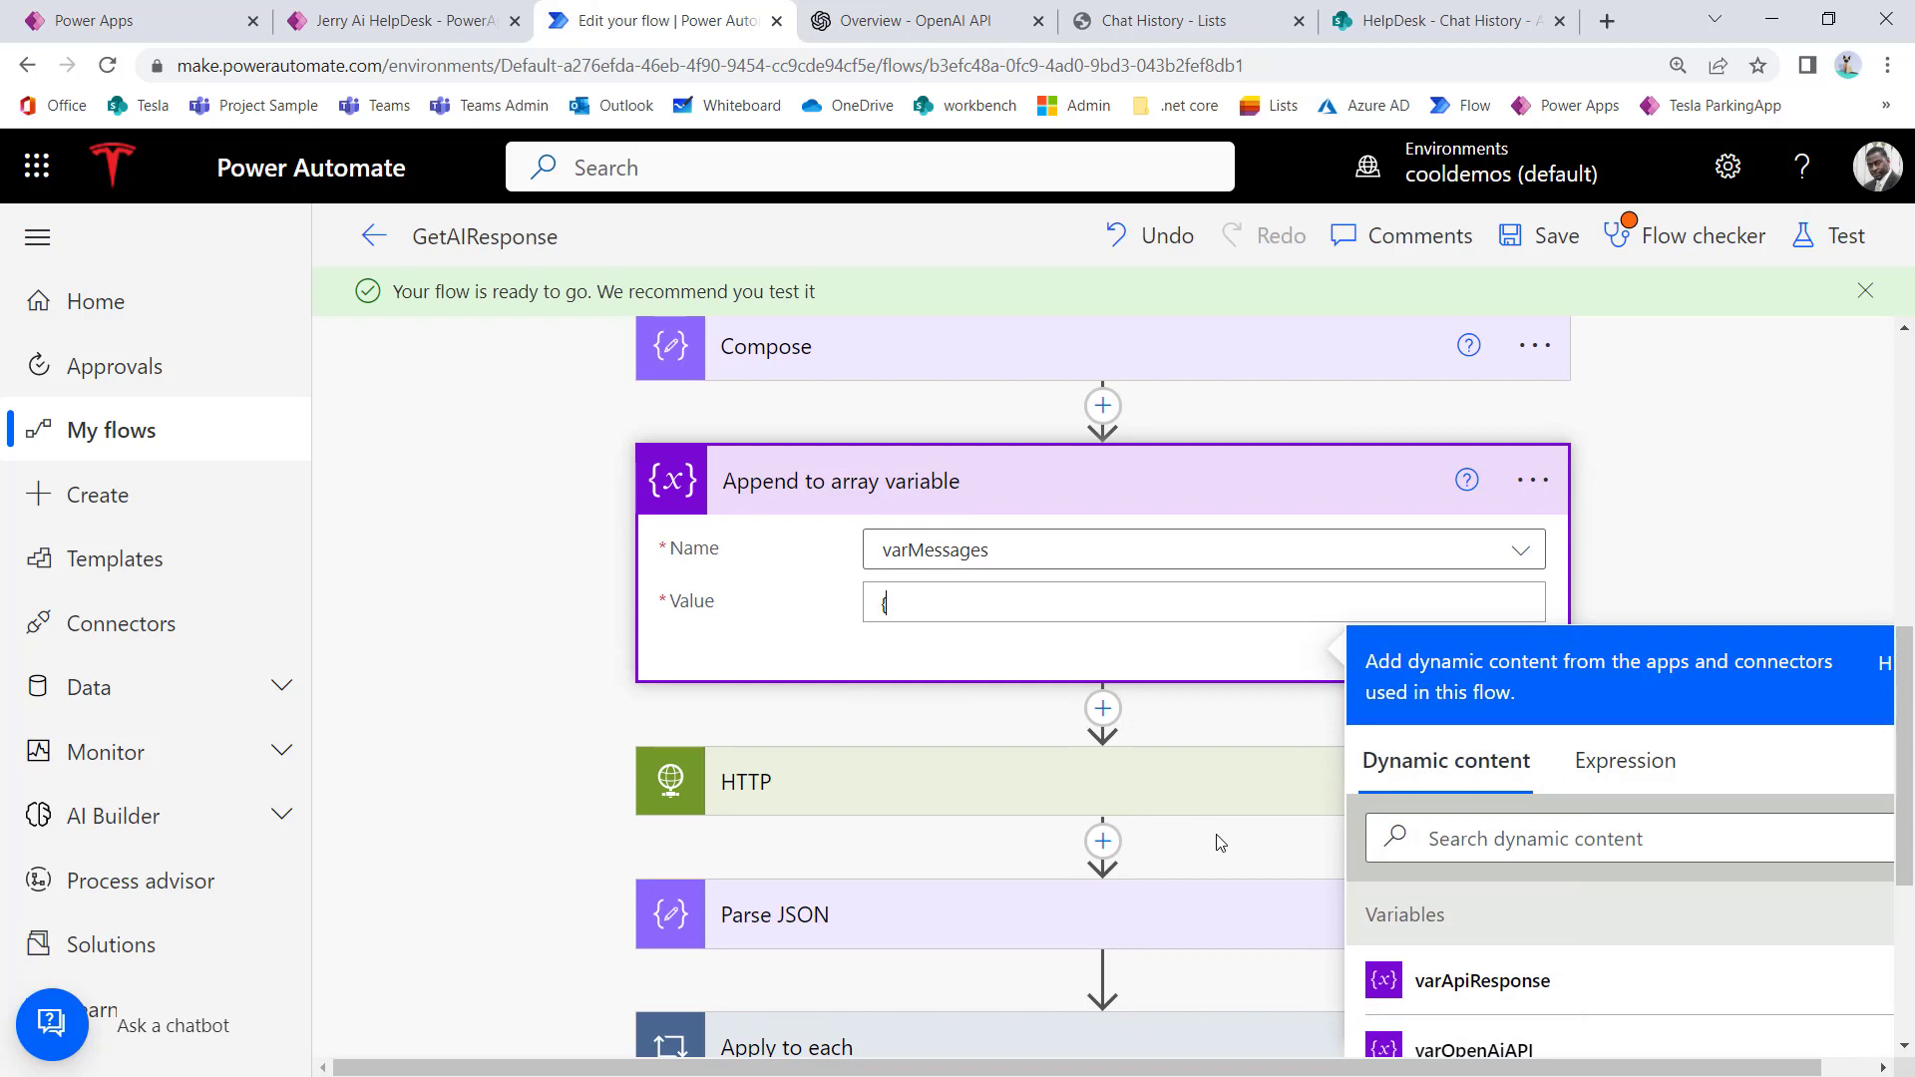
pyautogui.press('Return')
pyautogui.write('}')
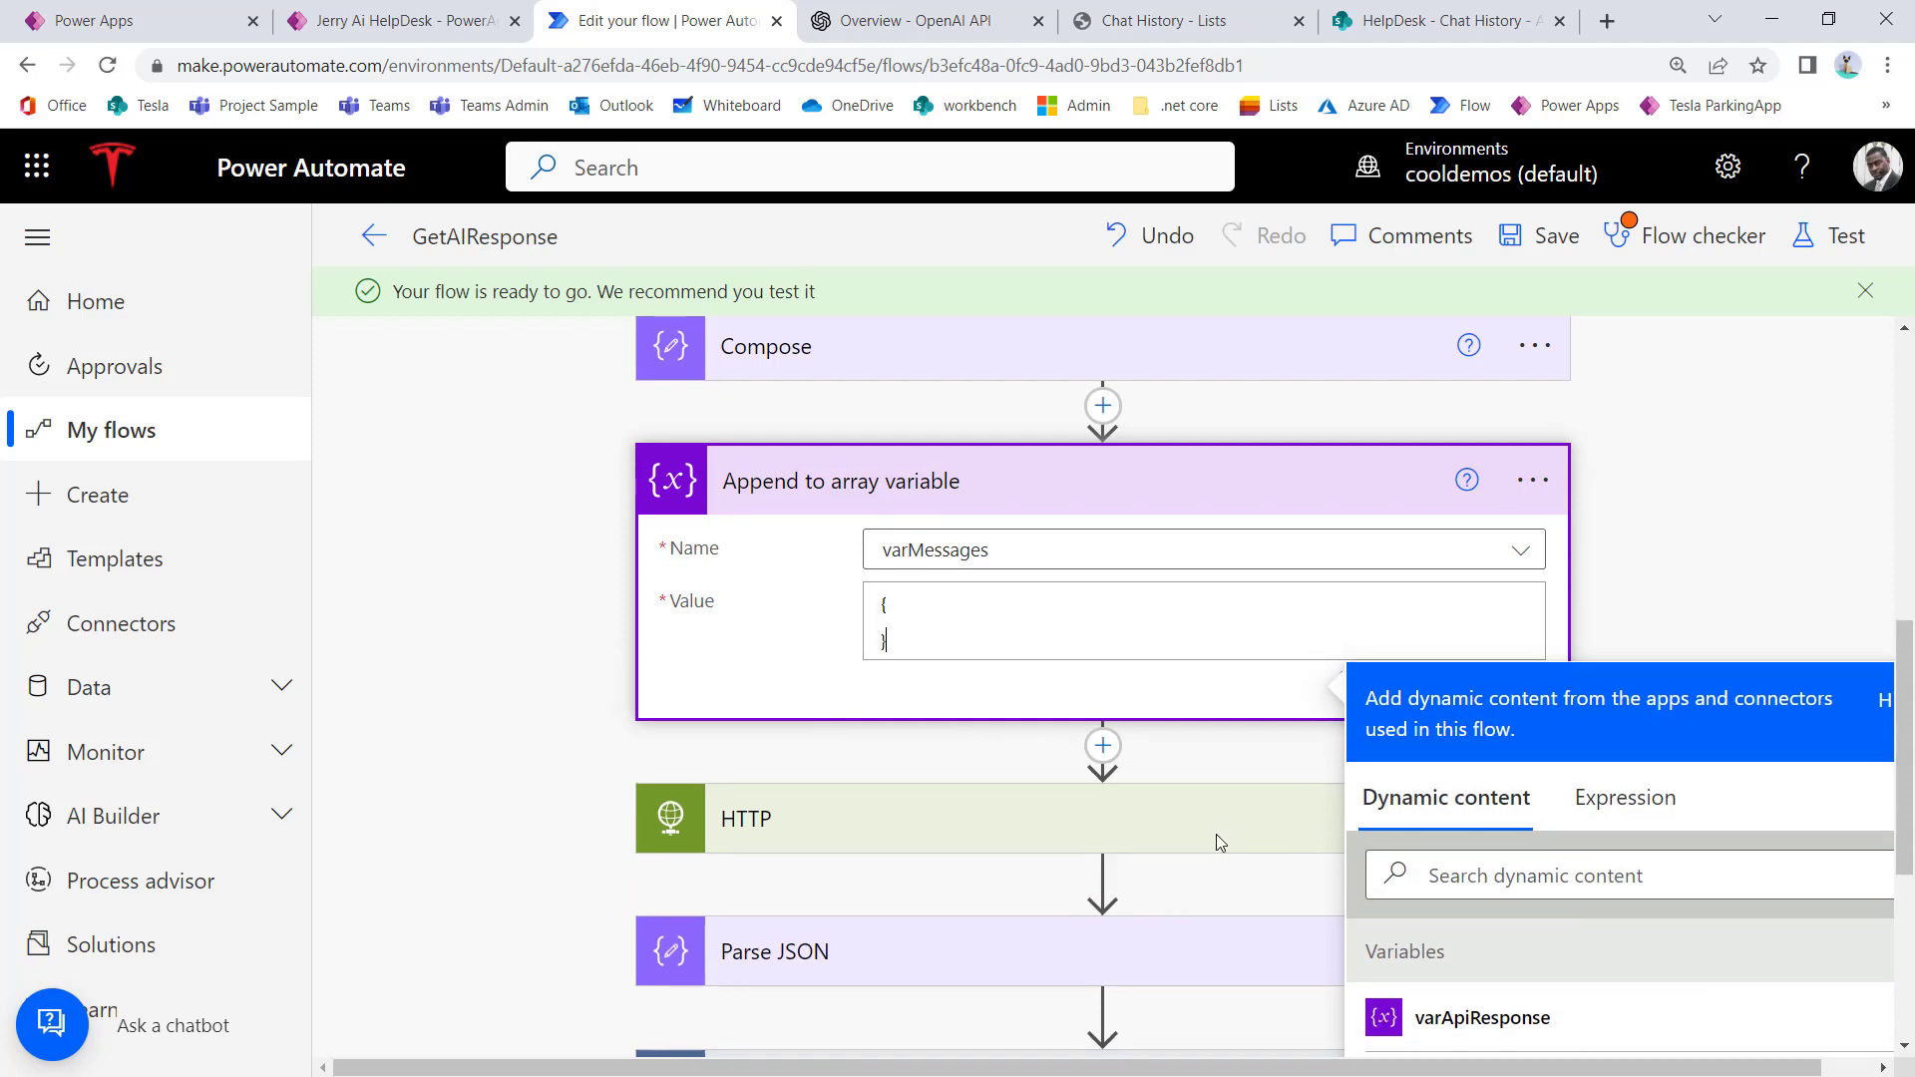
pyautogui.press('Return')
pyautogui.write('"role":"system", "content":')
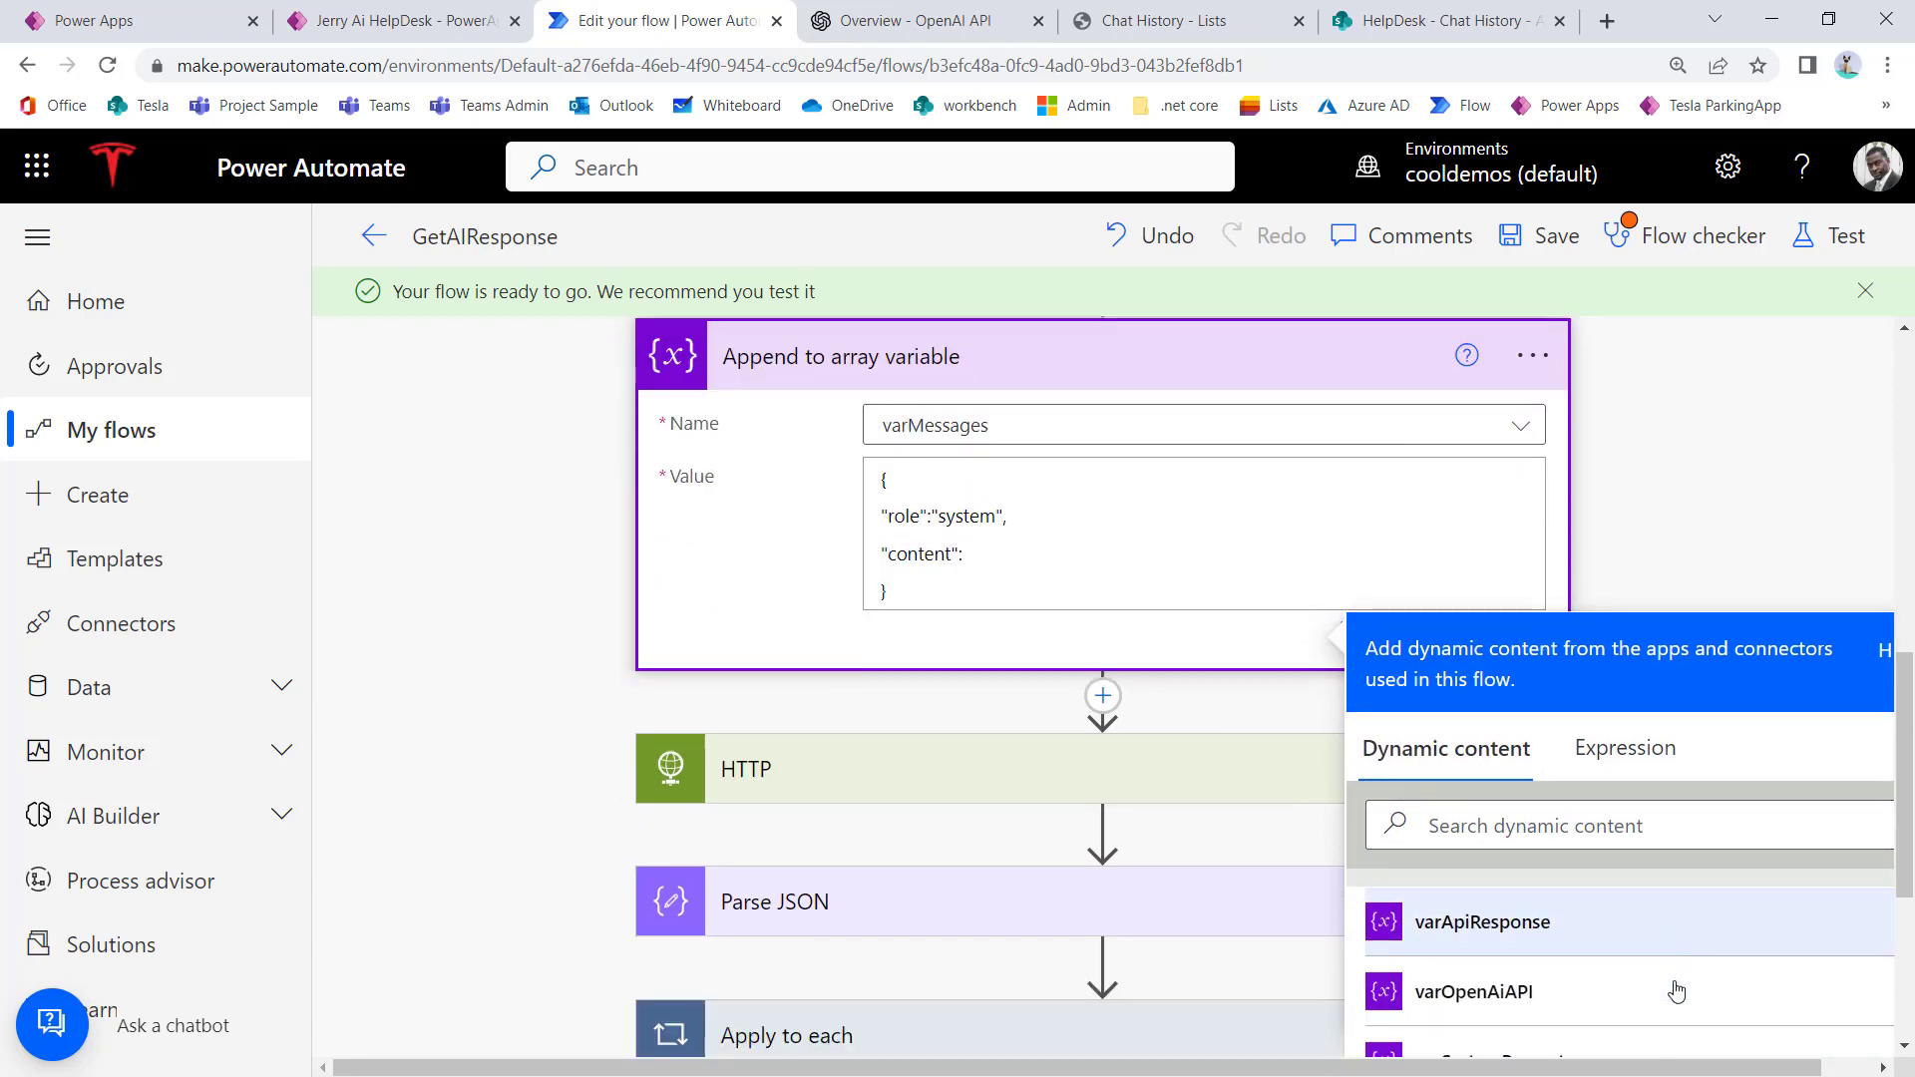
# Step: Insert the varSystemPrompt variable as dynamic content after "content": in the appended system message
pyautogui.scroll(-1, 1679, 983)
pyautogui.scroll(-1, 1679, 983)
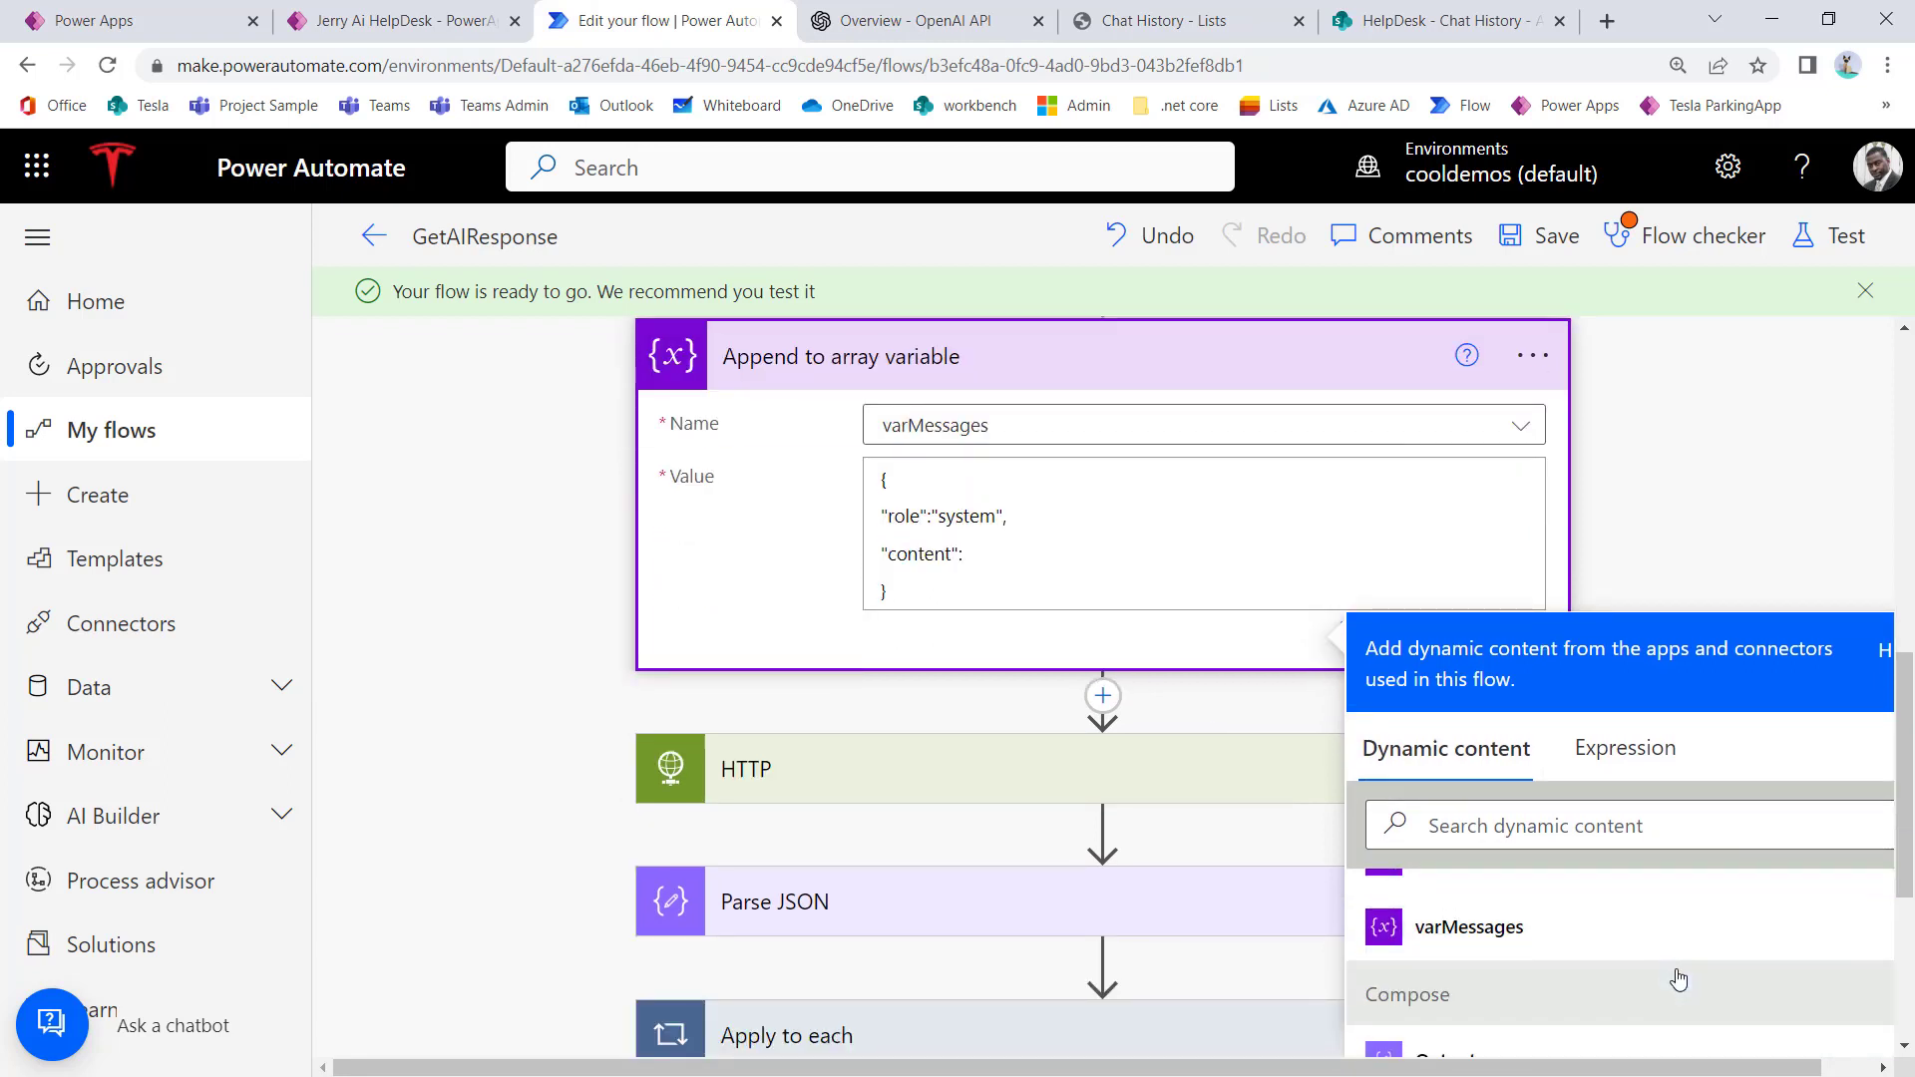
pyautogui.scroll(2, 1678, 981)
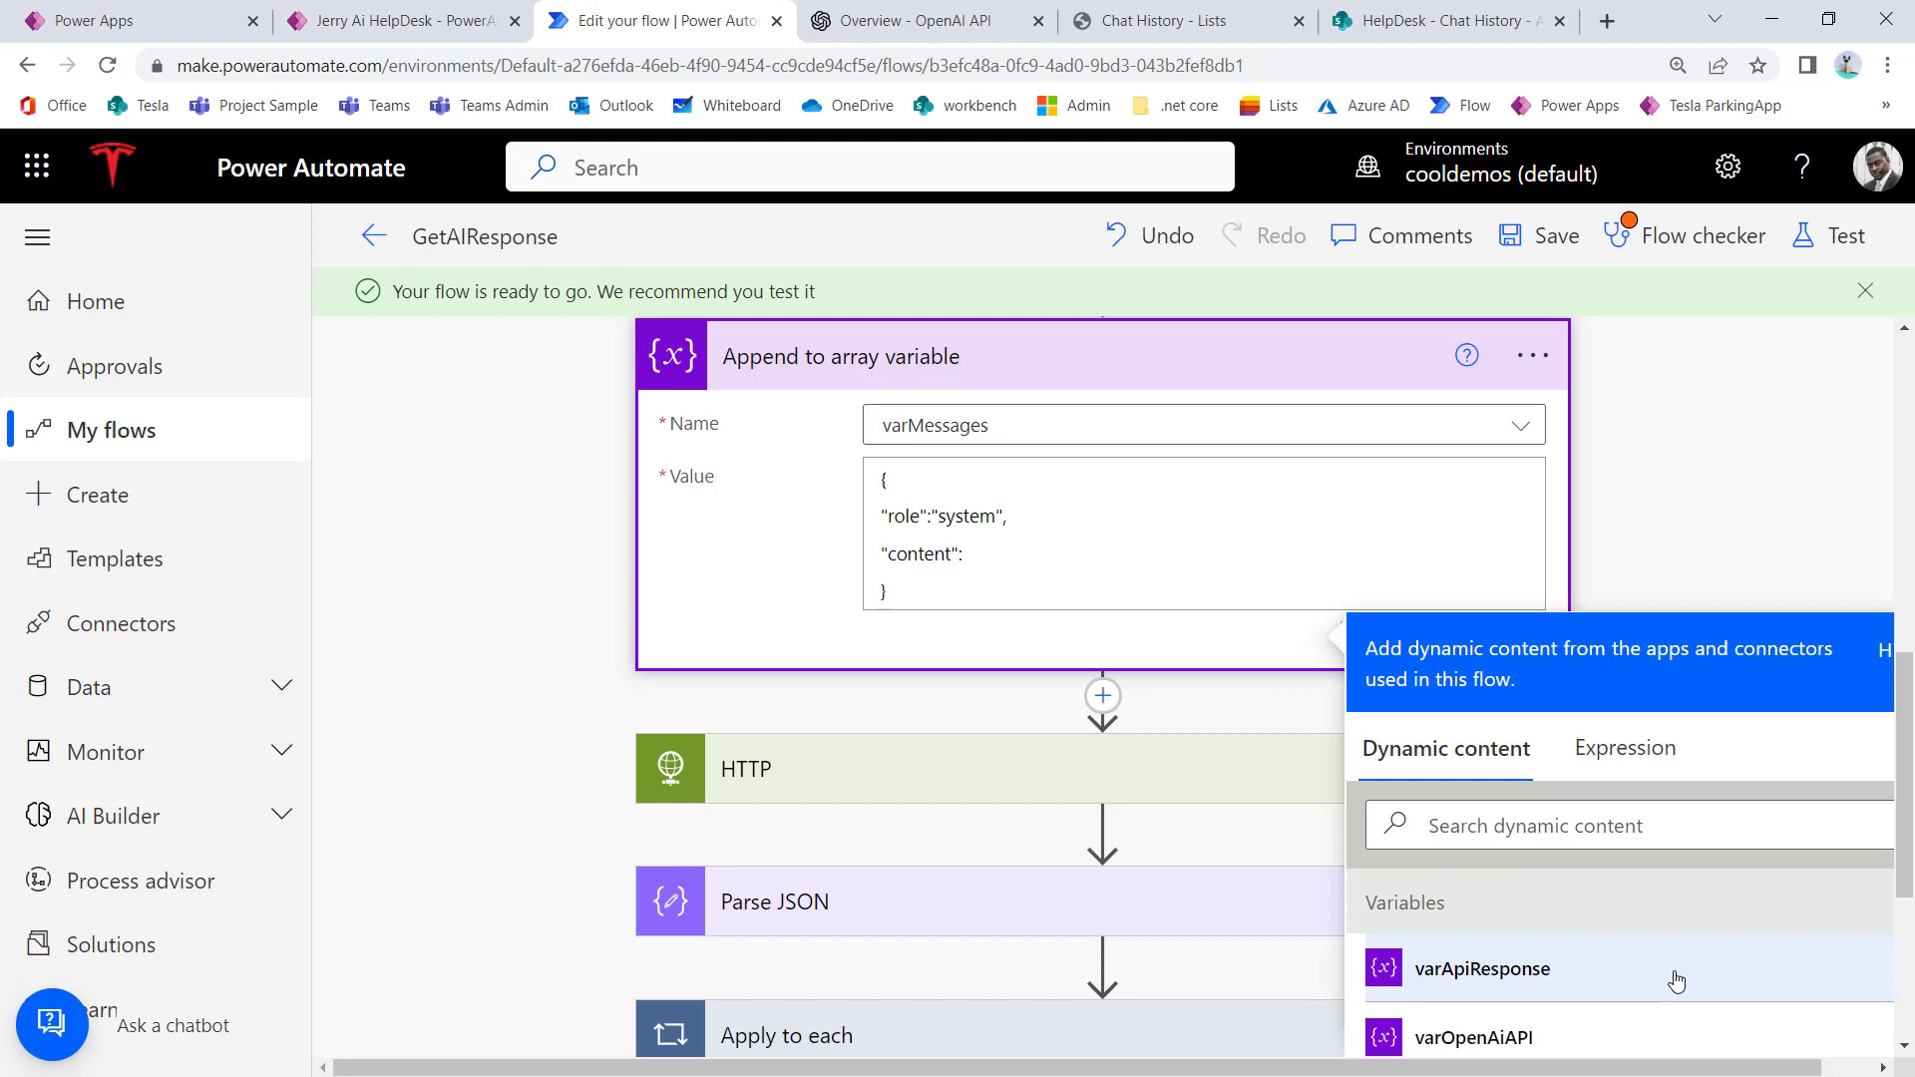
pyautogui.scroll(-1, 1676, 983)
pyautogui.click(1590, 980)
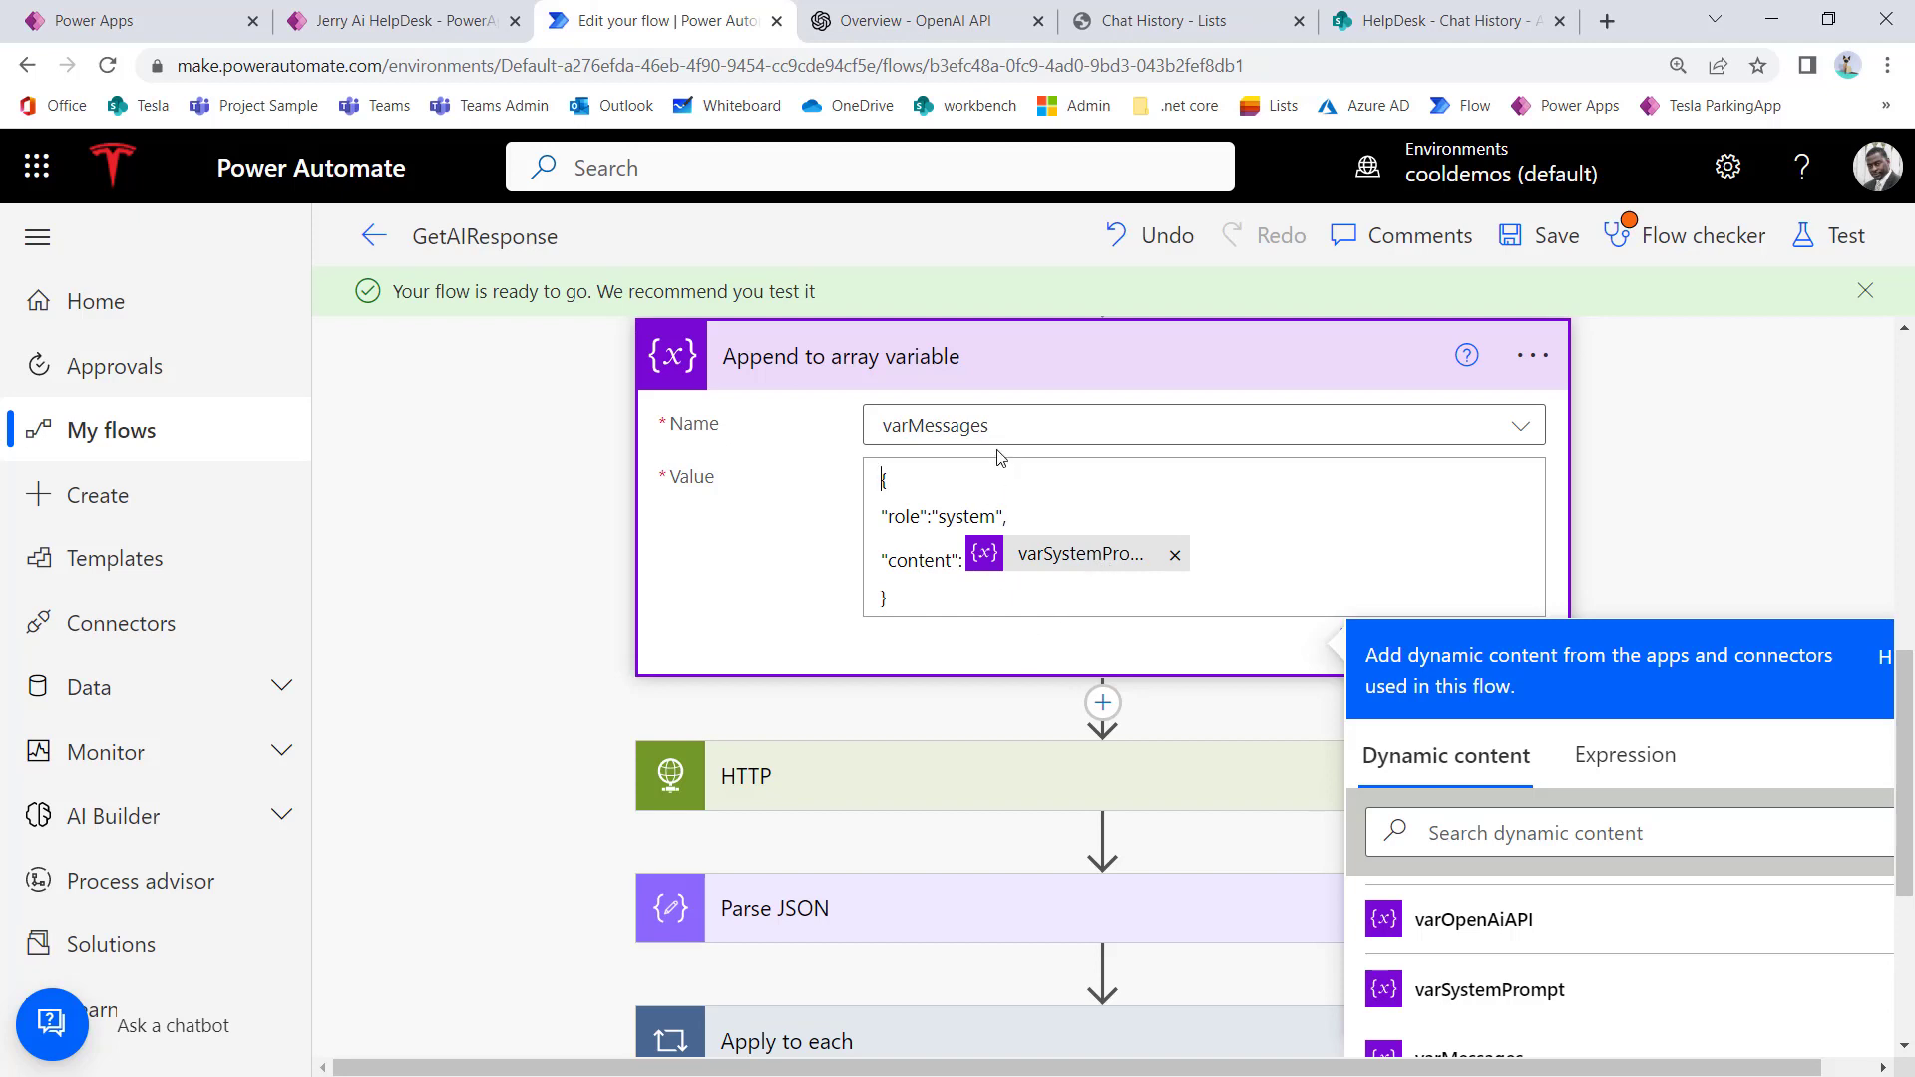
# Step: Collapse the system-prompt append action and insert another Append to array variable action before HTTP, named varAppendHistory and targeting varMessages
pyautogui.scroll(-3, 953, 683)
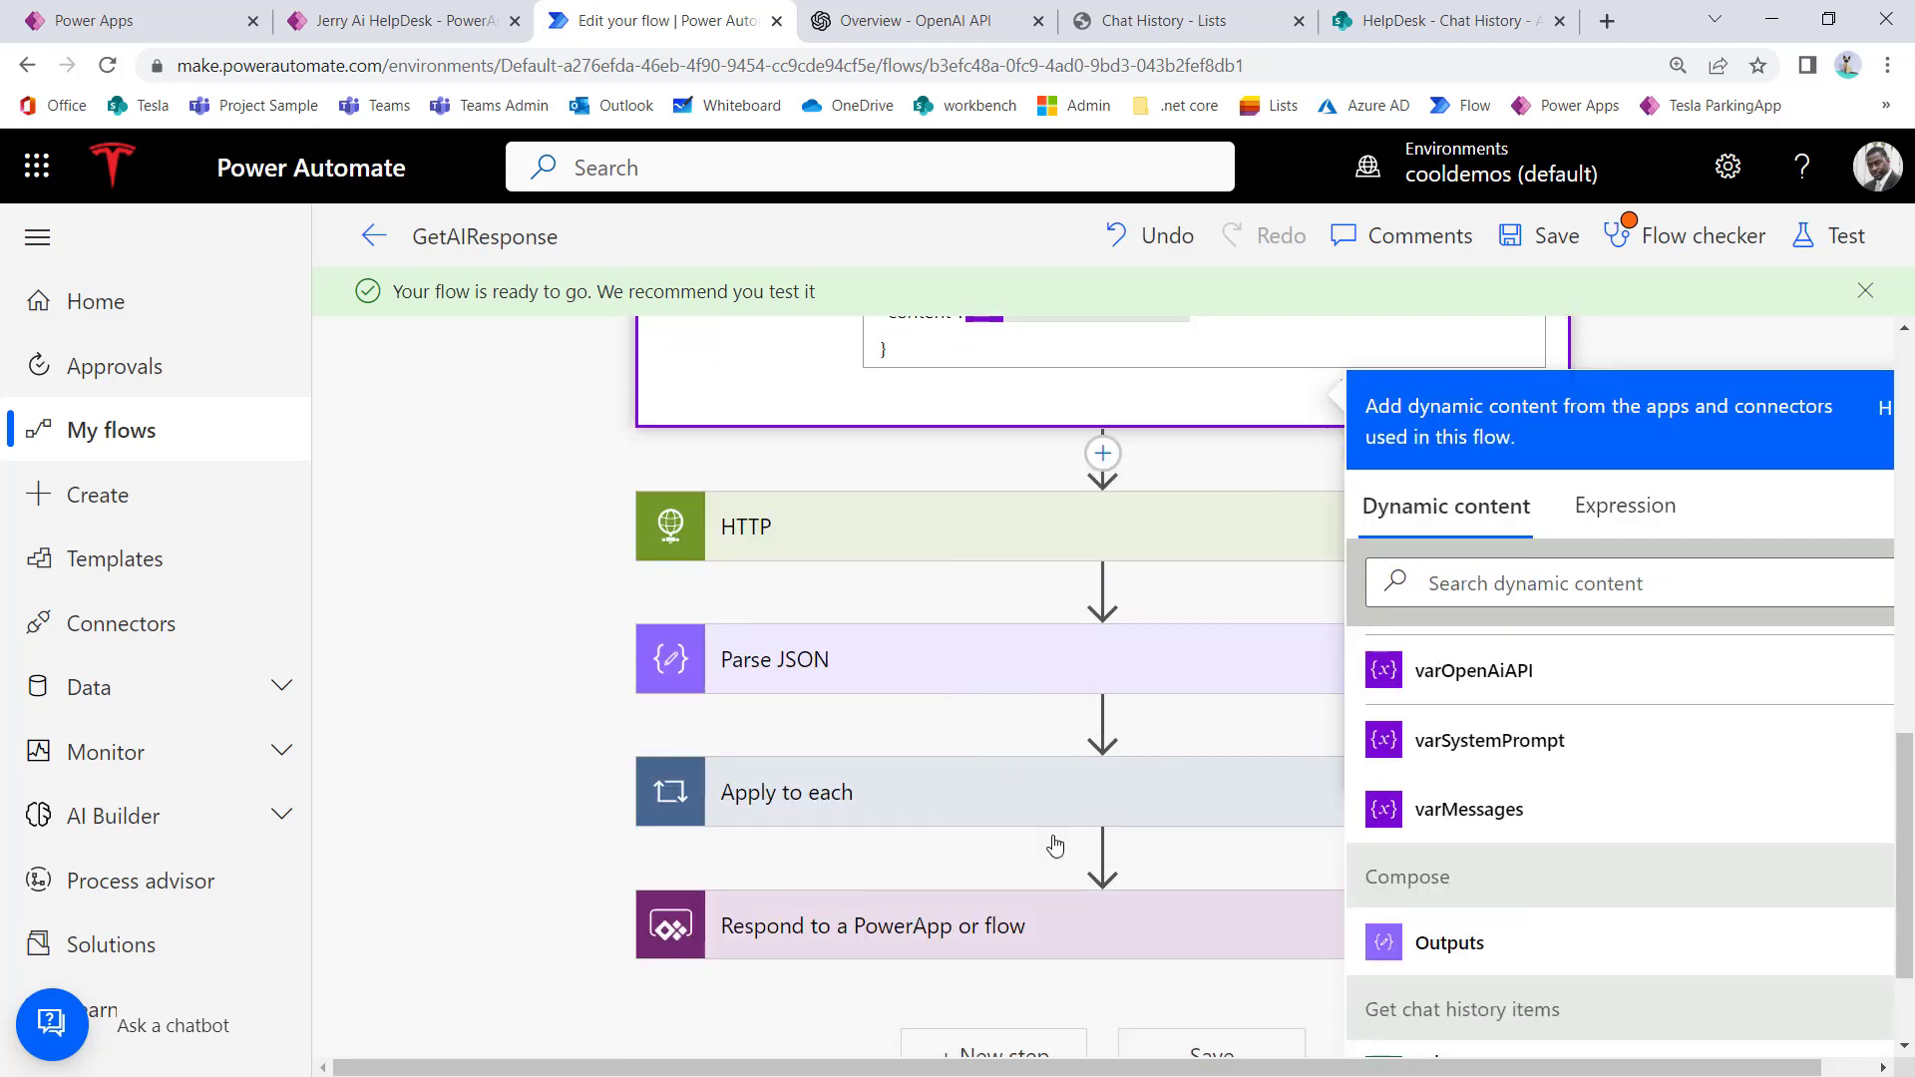
pyautogui.scroll(10, 857, 812)
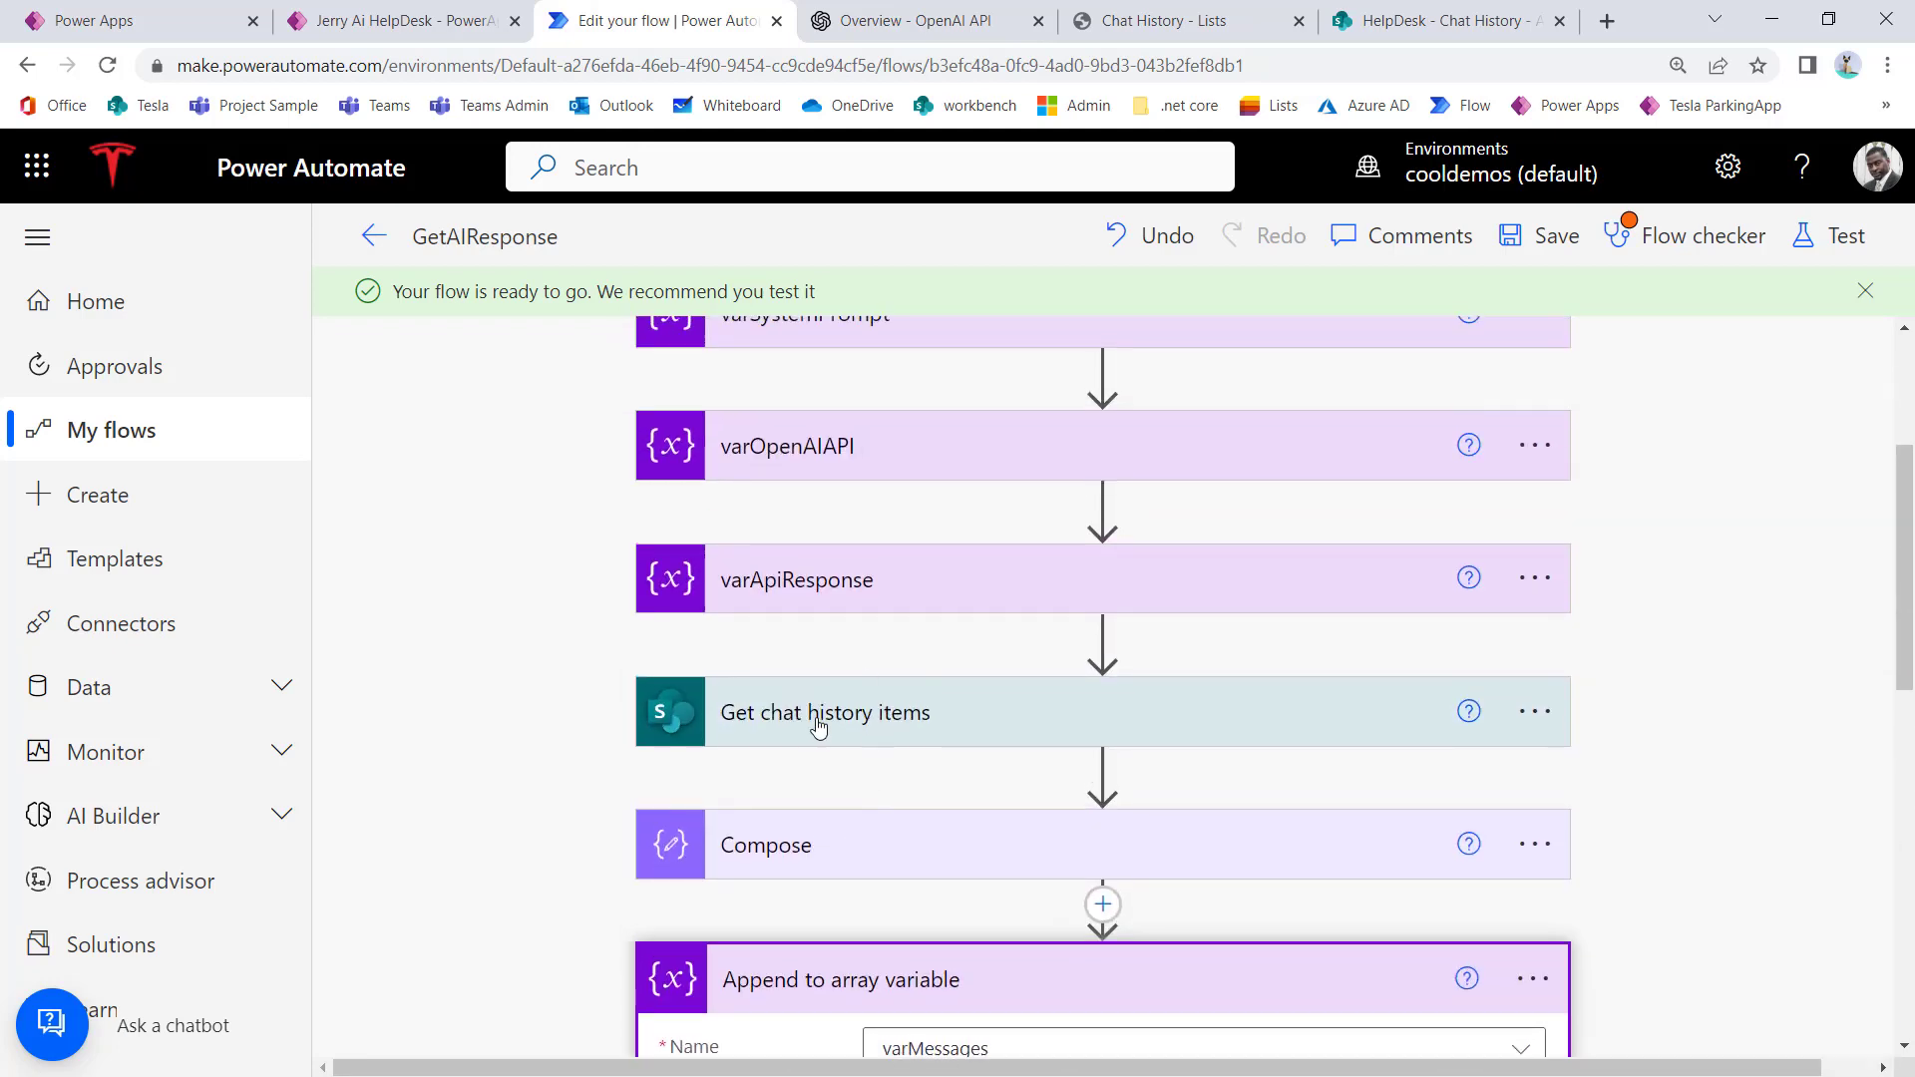
pyautogui.scroll(-3, 885, 795)
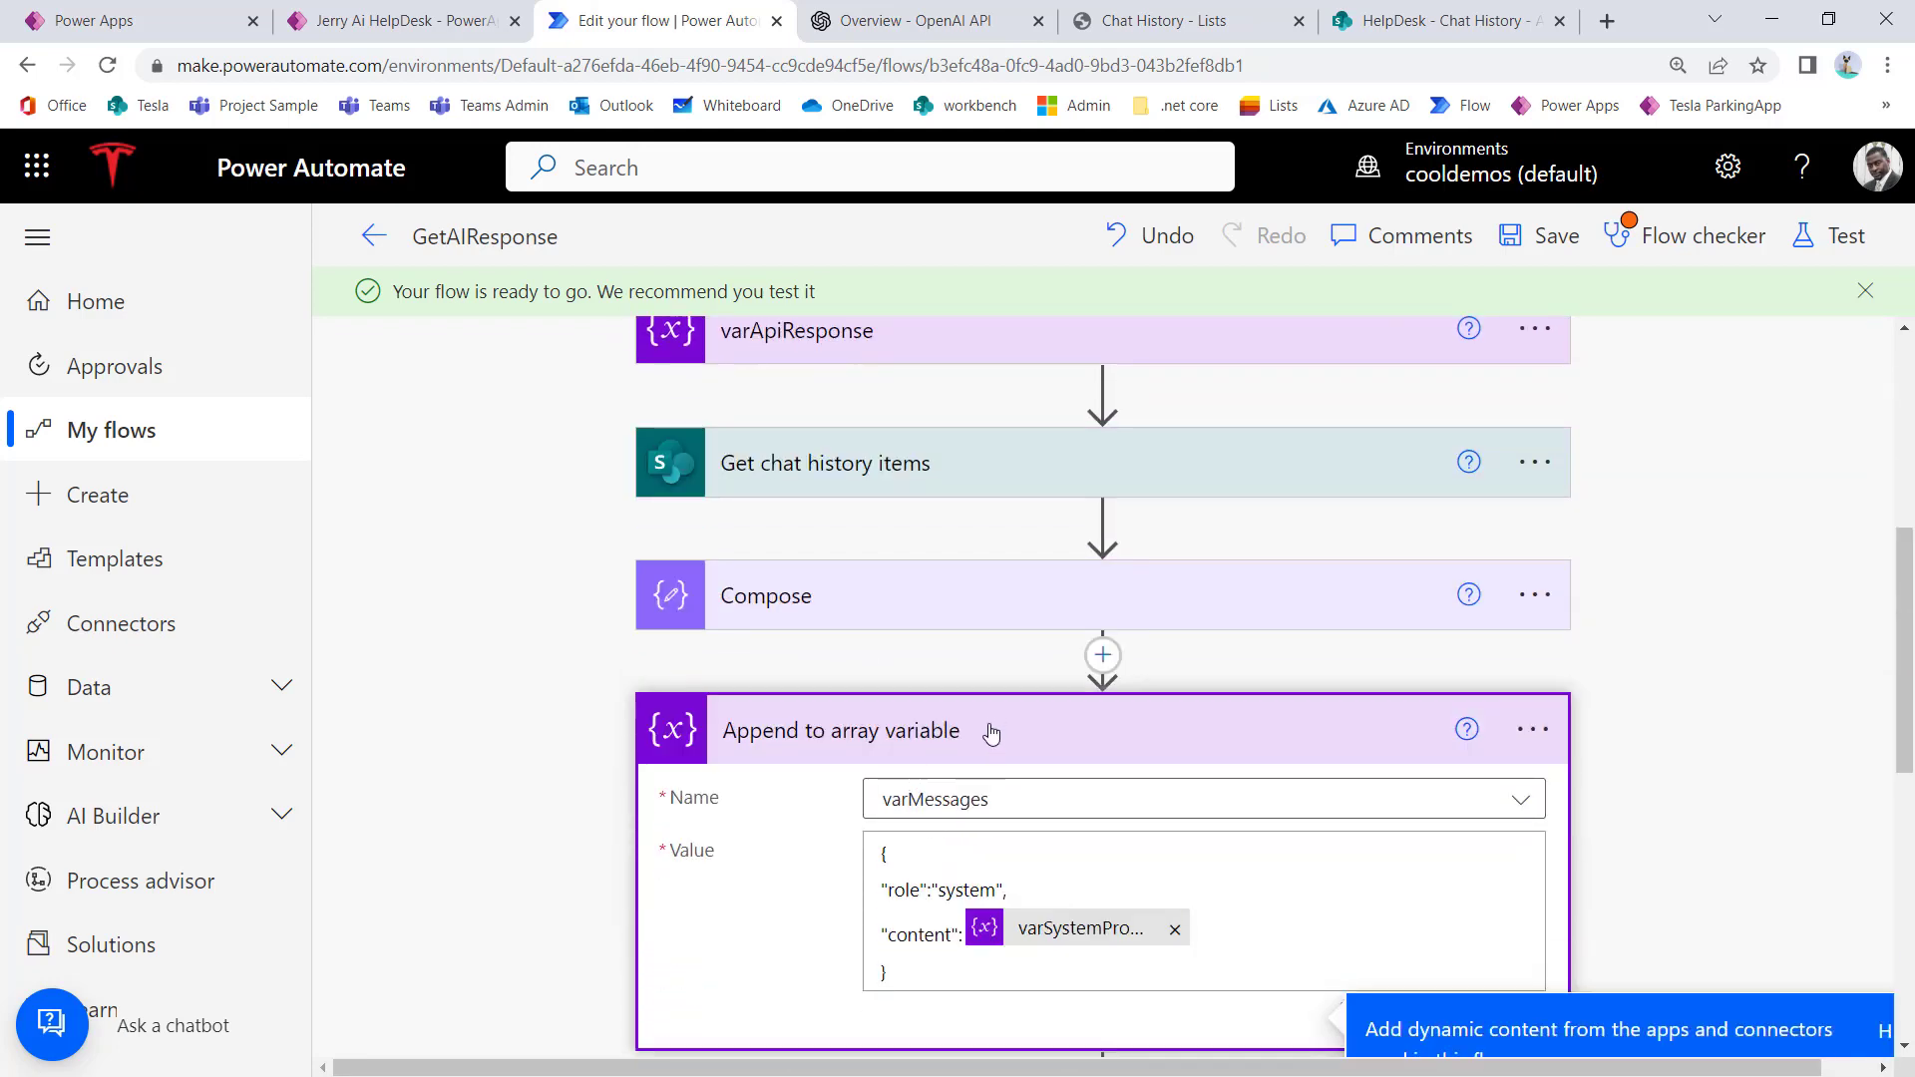
pyautogui.click(991, 729)
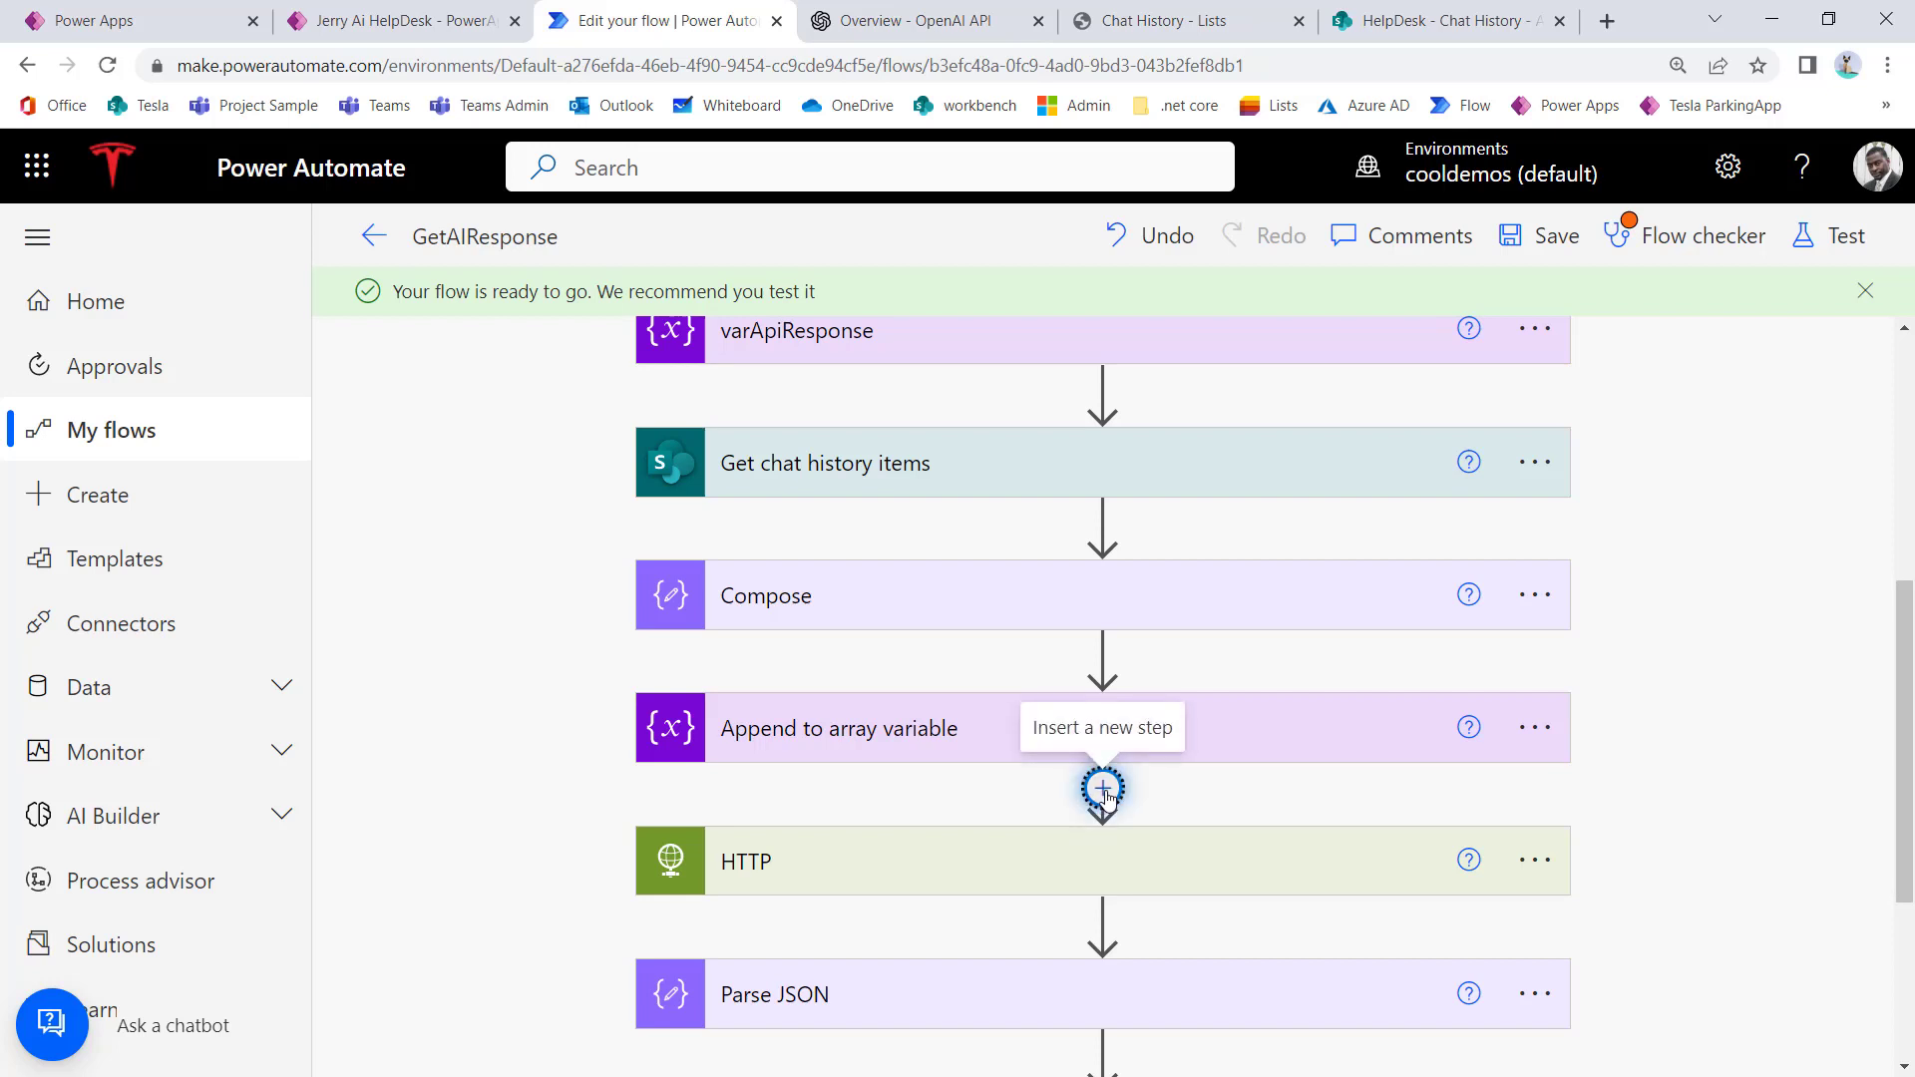
pyautogui.click(1102, 789)
pyautogui.click(1114, 846)
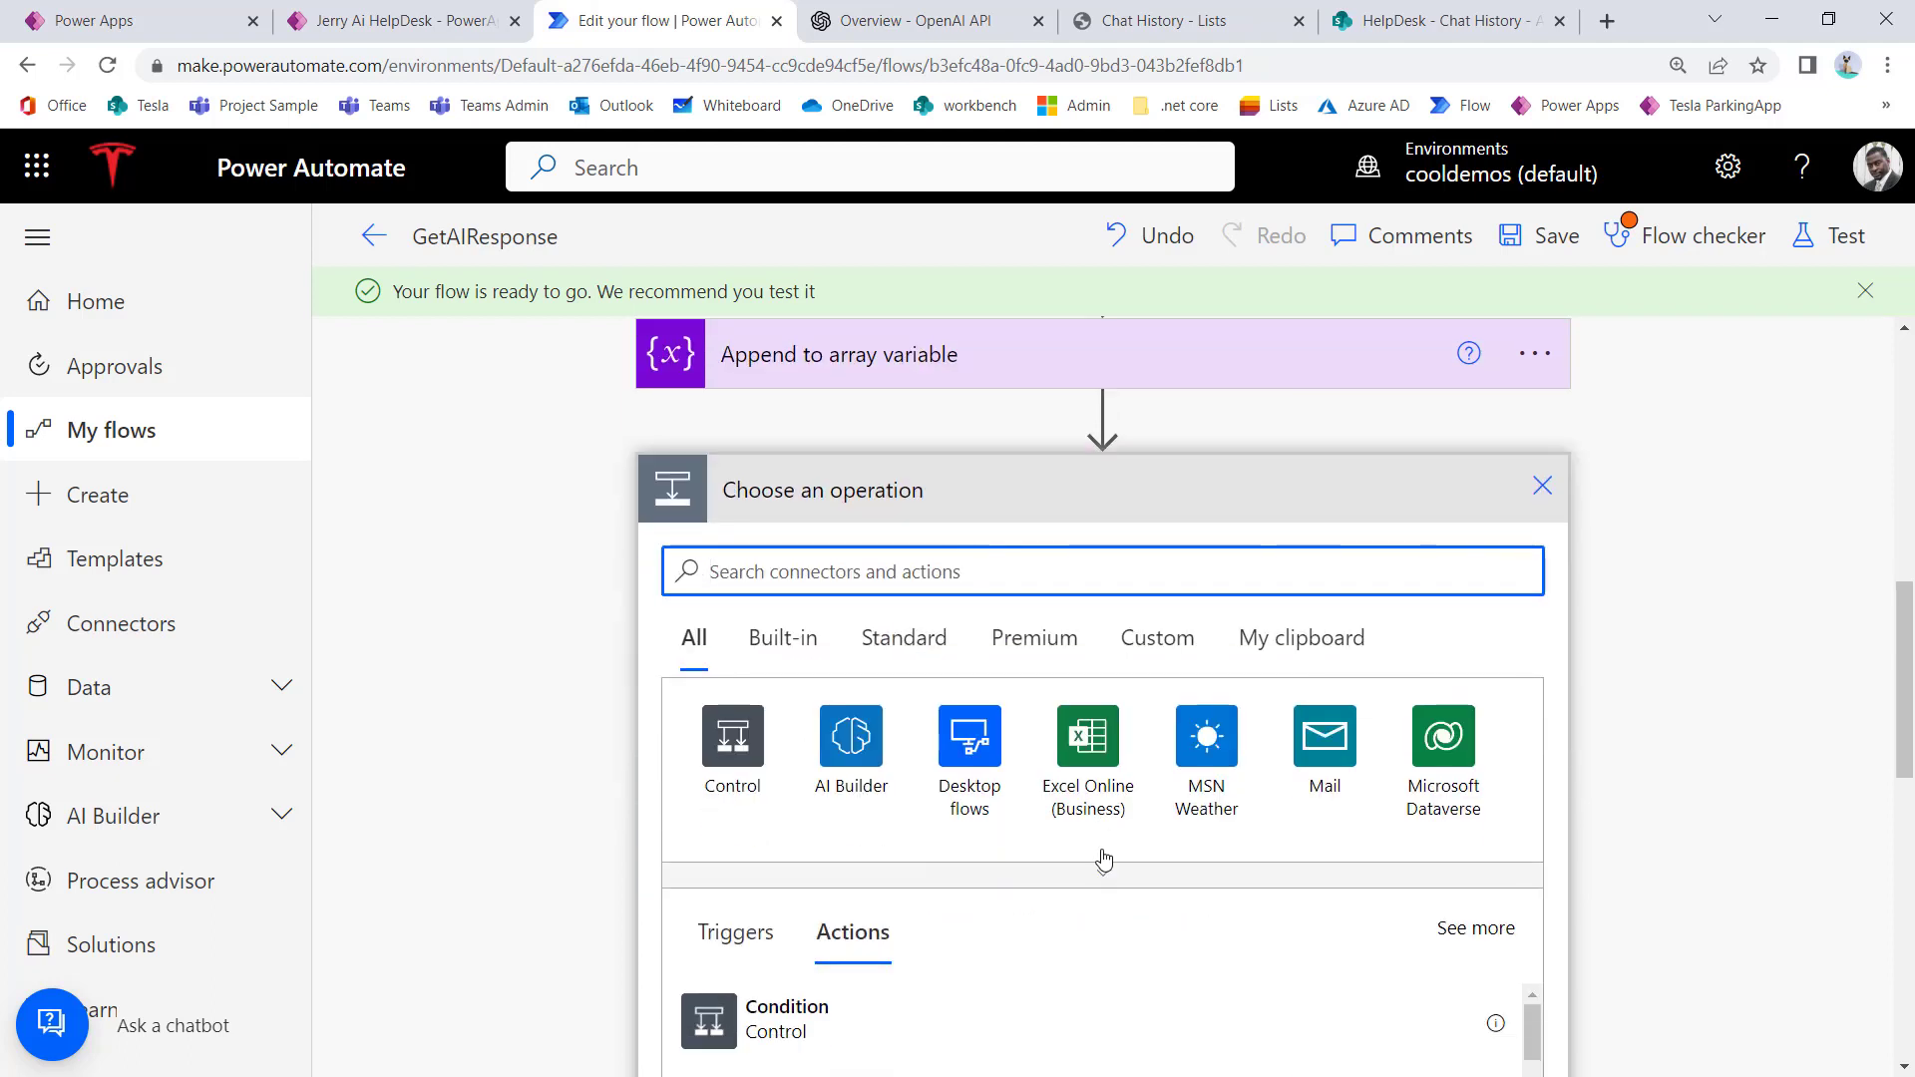
pyautogui.write('varAppendHistory')
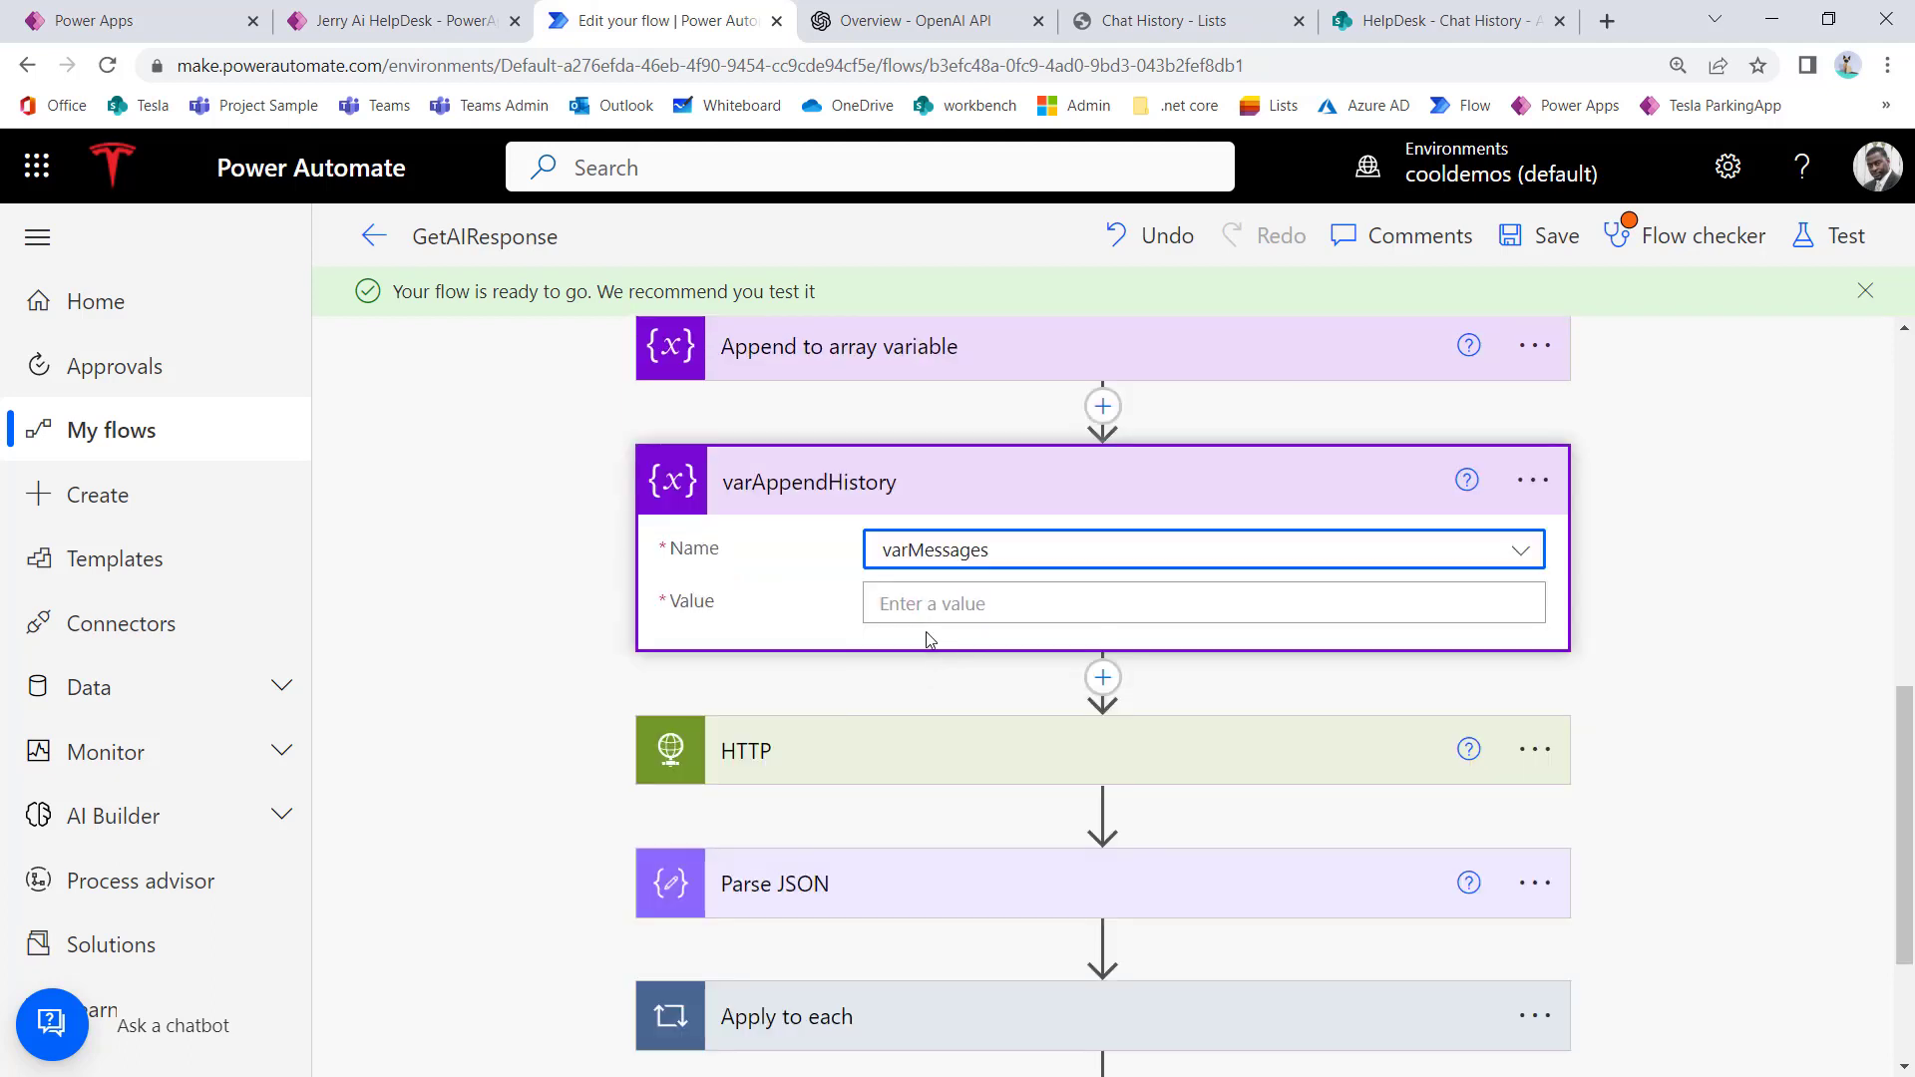
# Step: Write the varAppendHistory value as a JSON object with "role":"" and a blank "content": entry
pyautogui.click(940, 618)
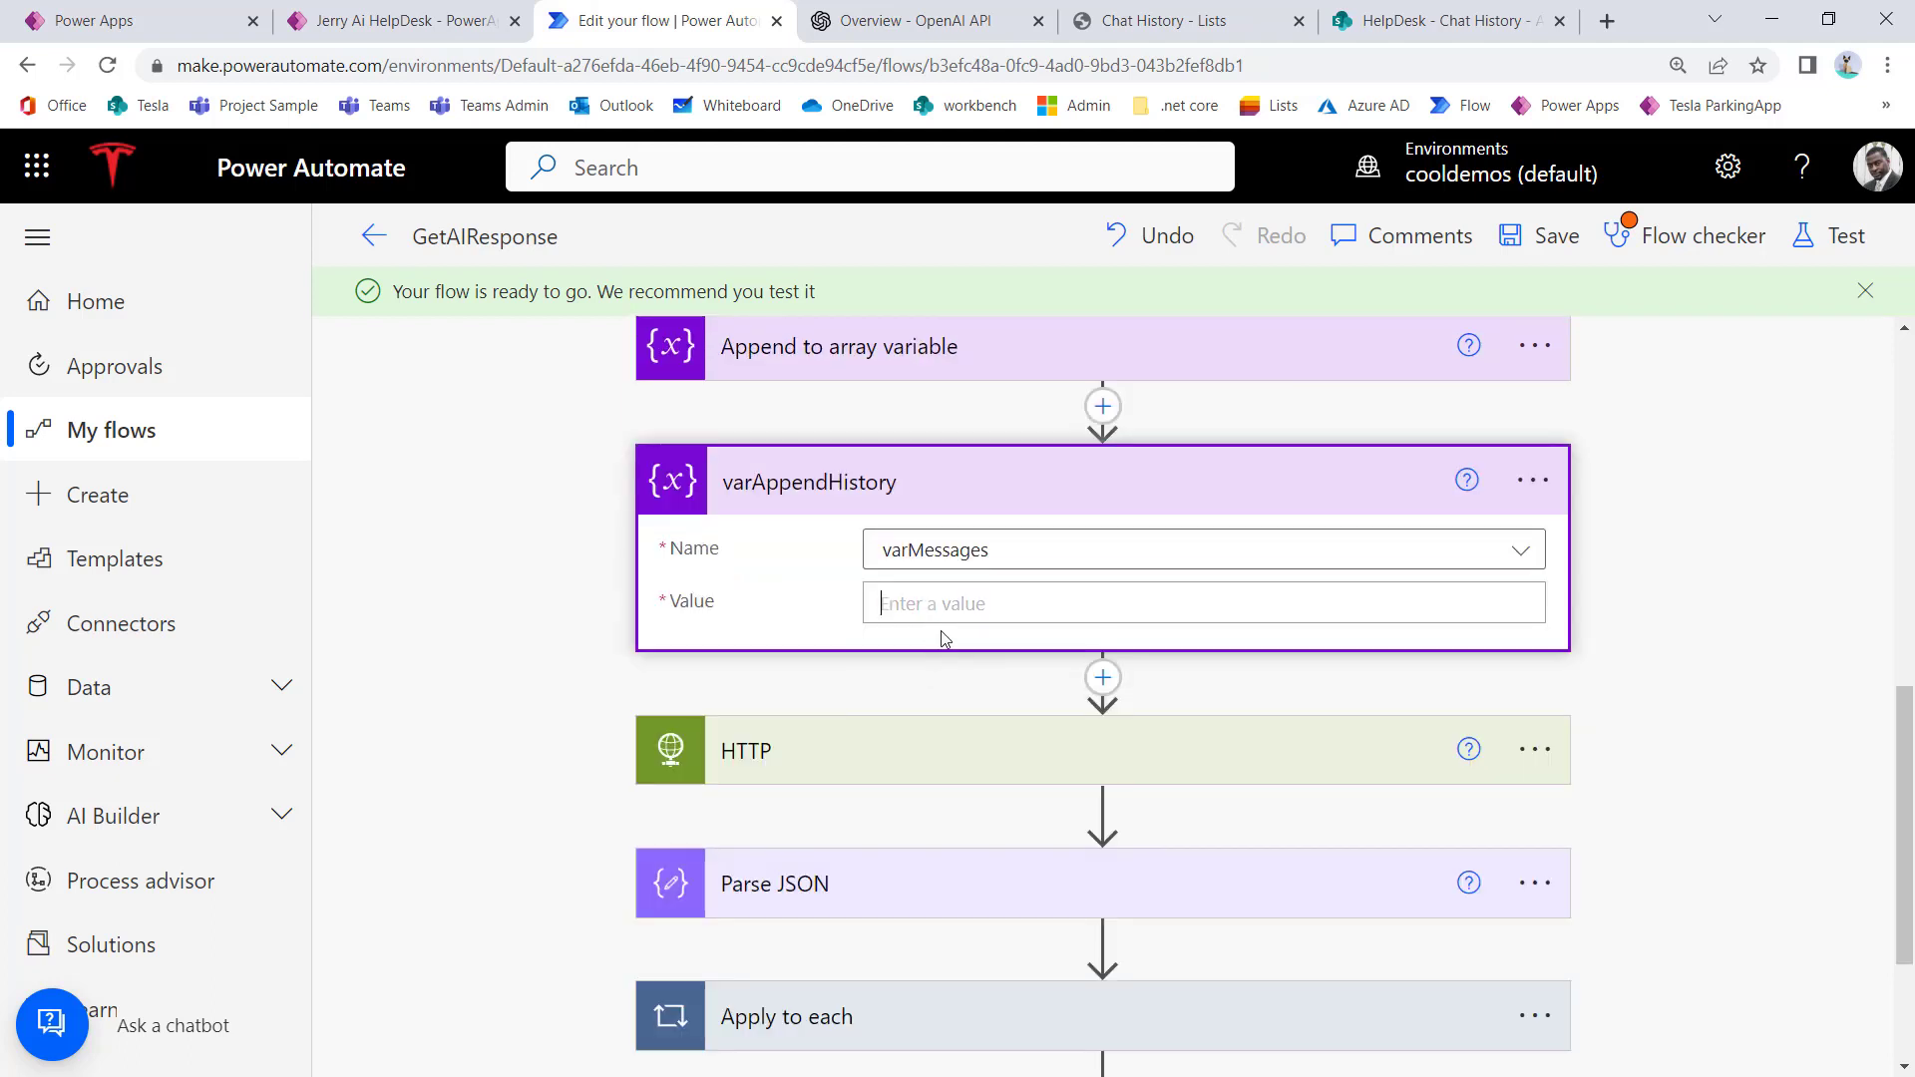
pyautogui.write('{')
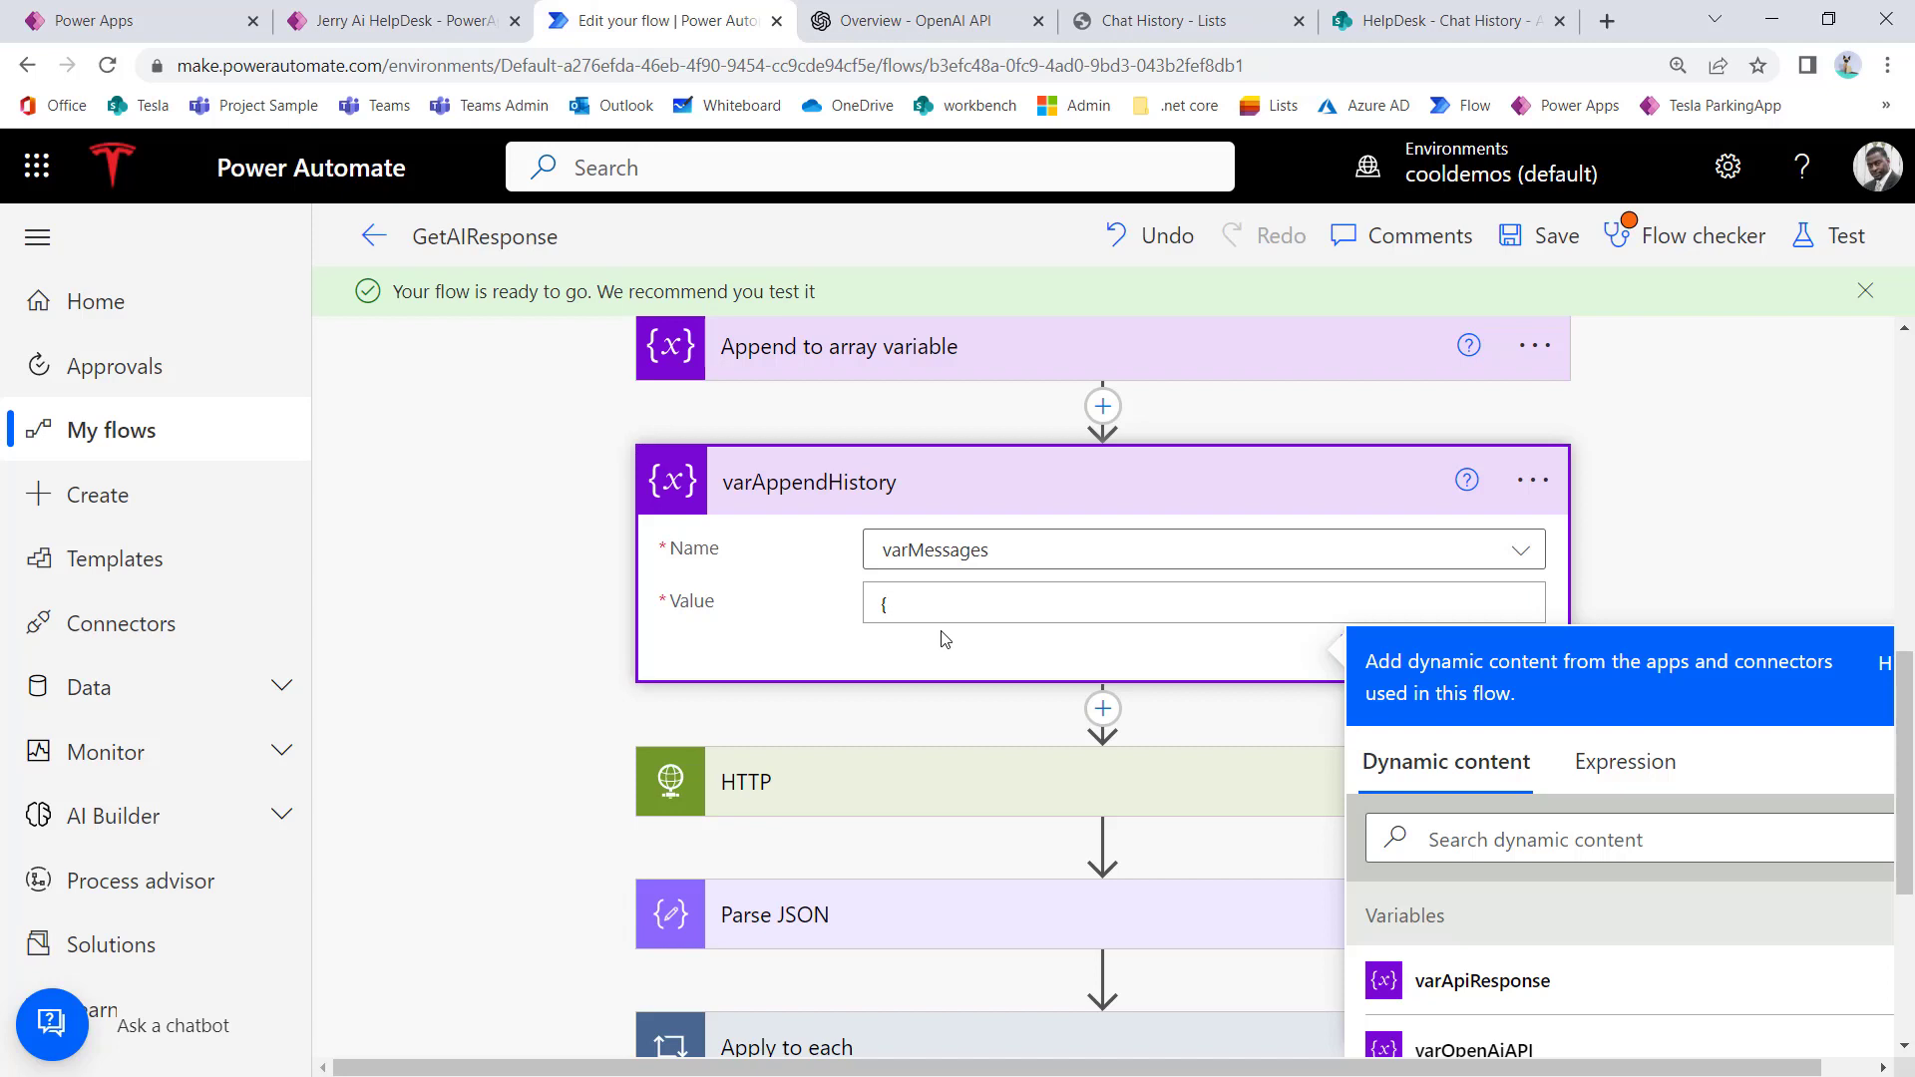
pyautogui.press('Return')
pyautogui.press('Return')
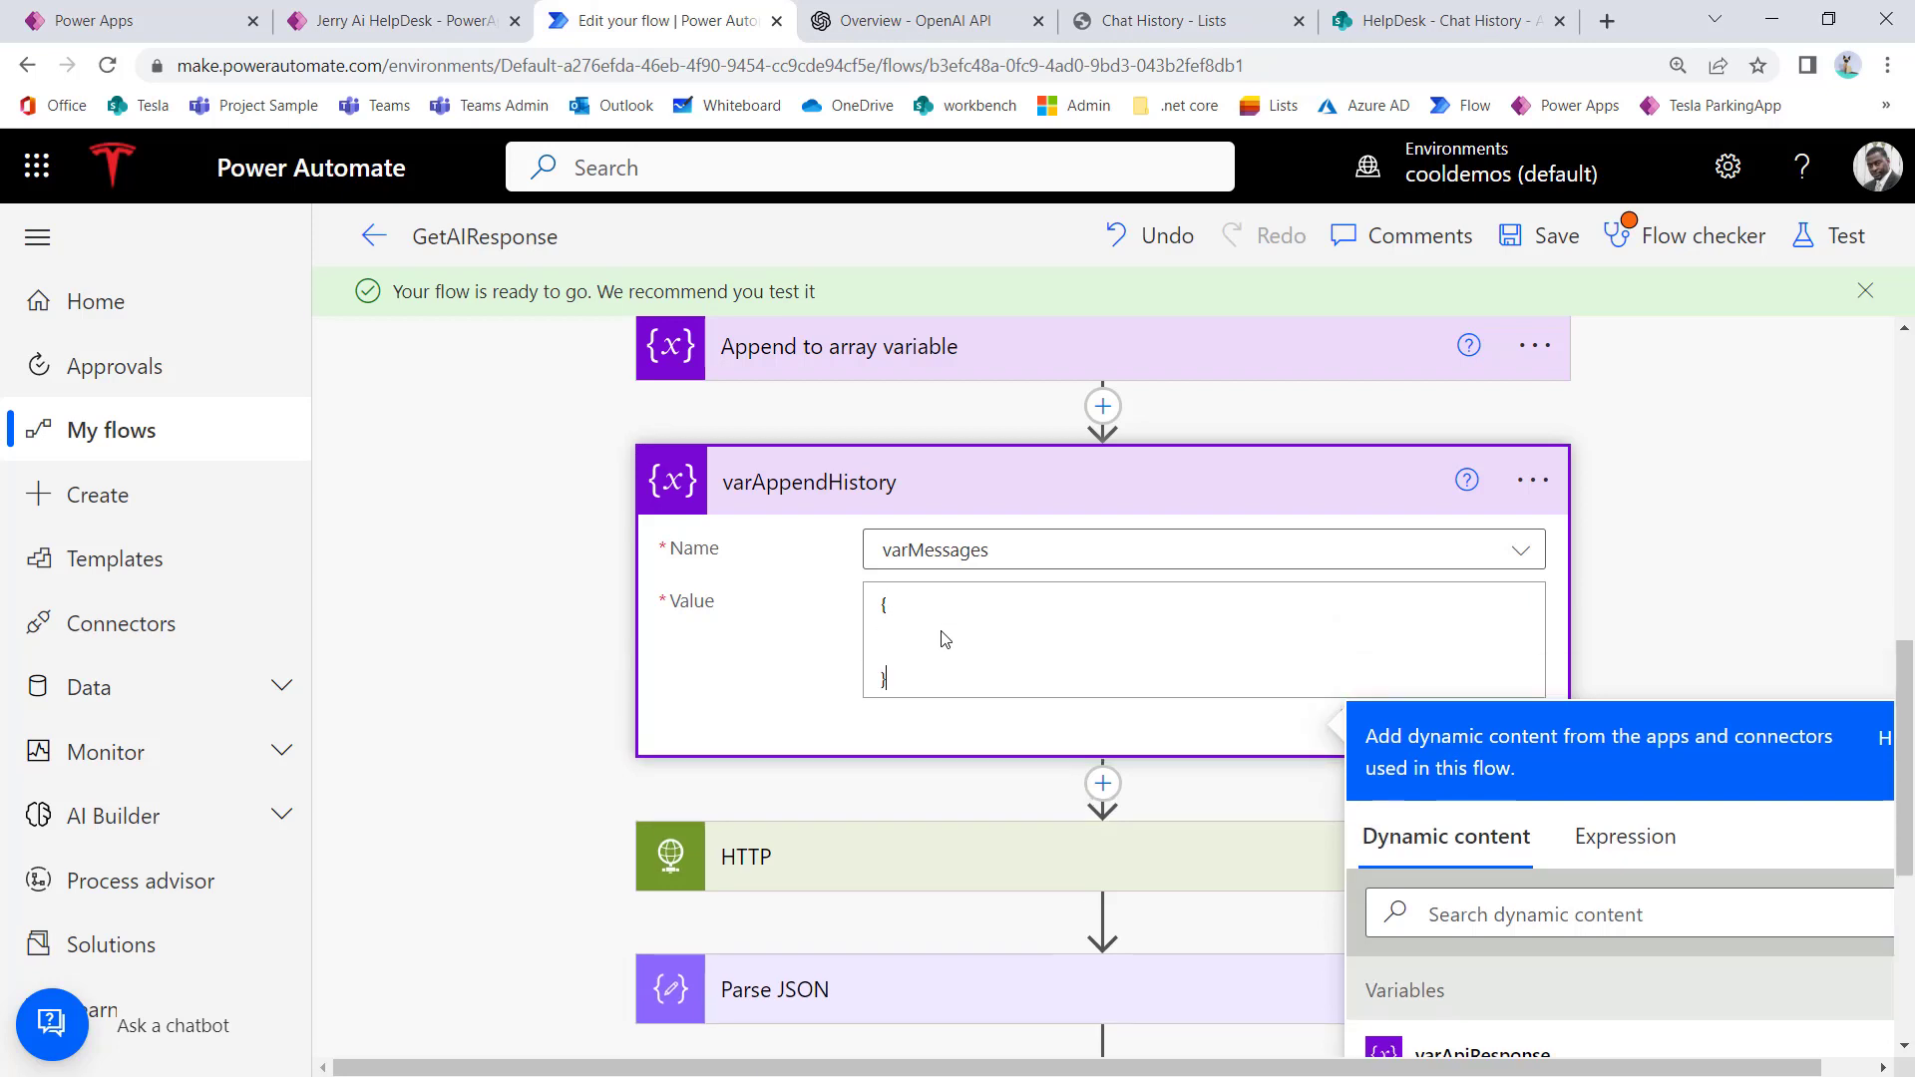
pyautogui.write('"role":"')
pyautogui.press('Return')
pyautogui.write('"content":')
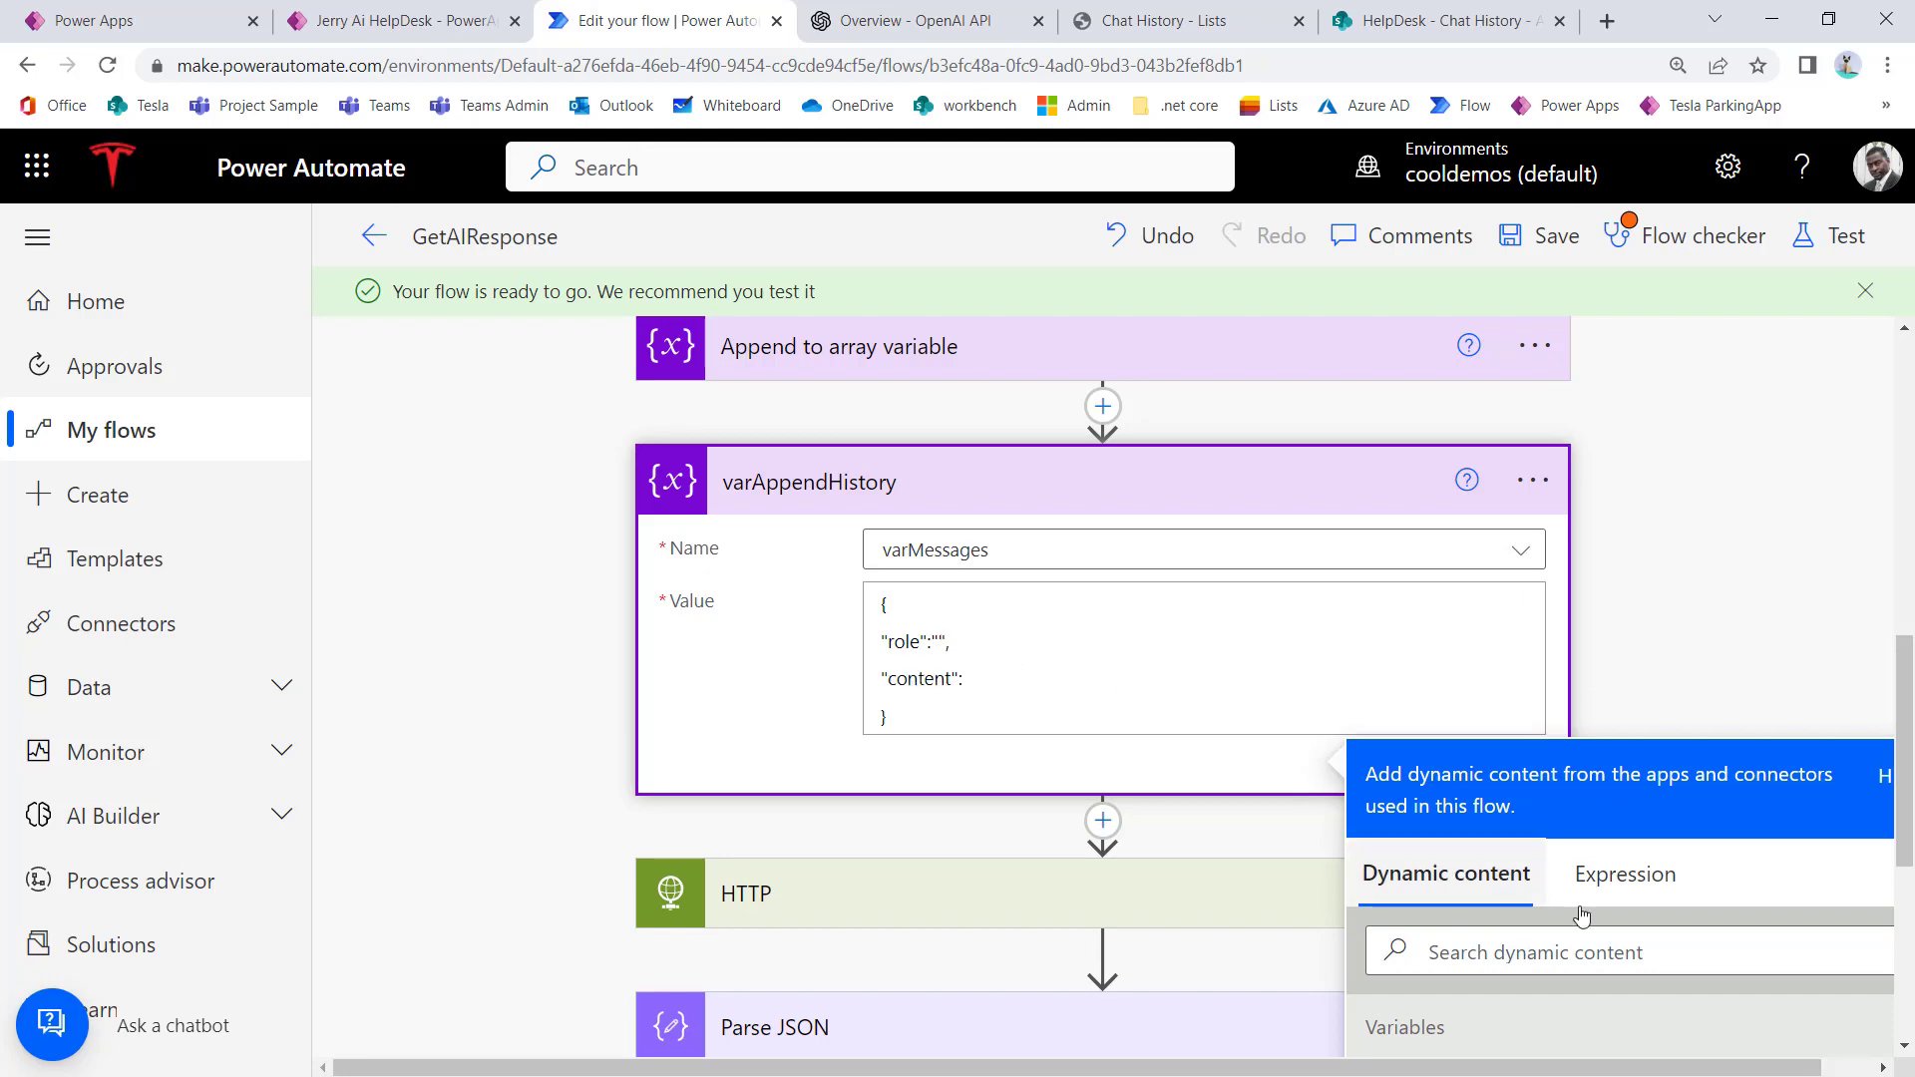
# Step: Insert the Message field from Get chat history items as dynamic content after "content": in varAppendHistory
pyautogui.scroll(-5, 1590, 911)
pyautogui.scroll(-4, 1601, 908)
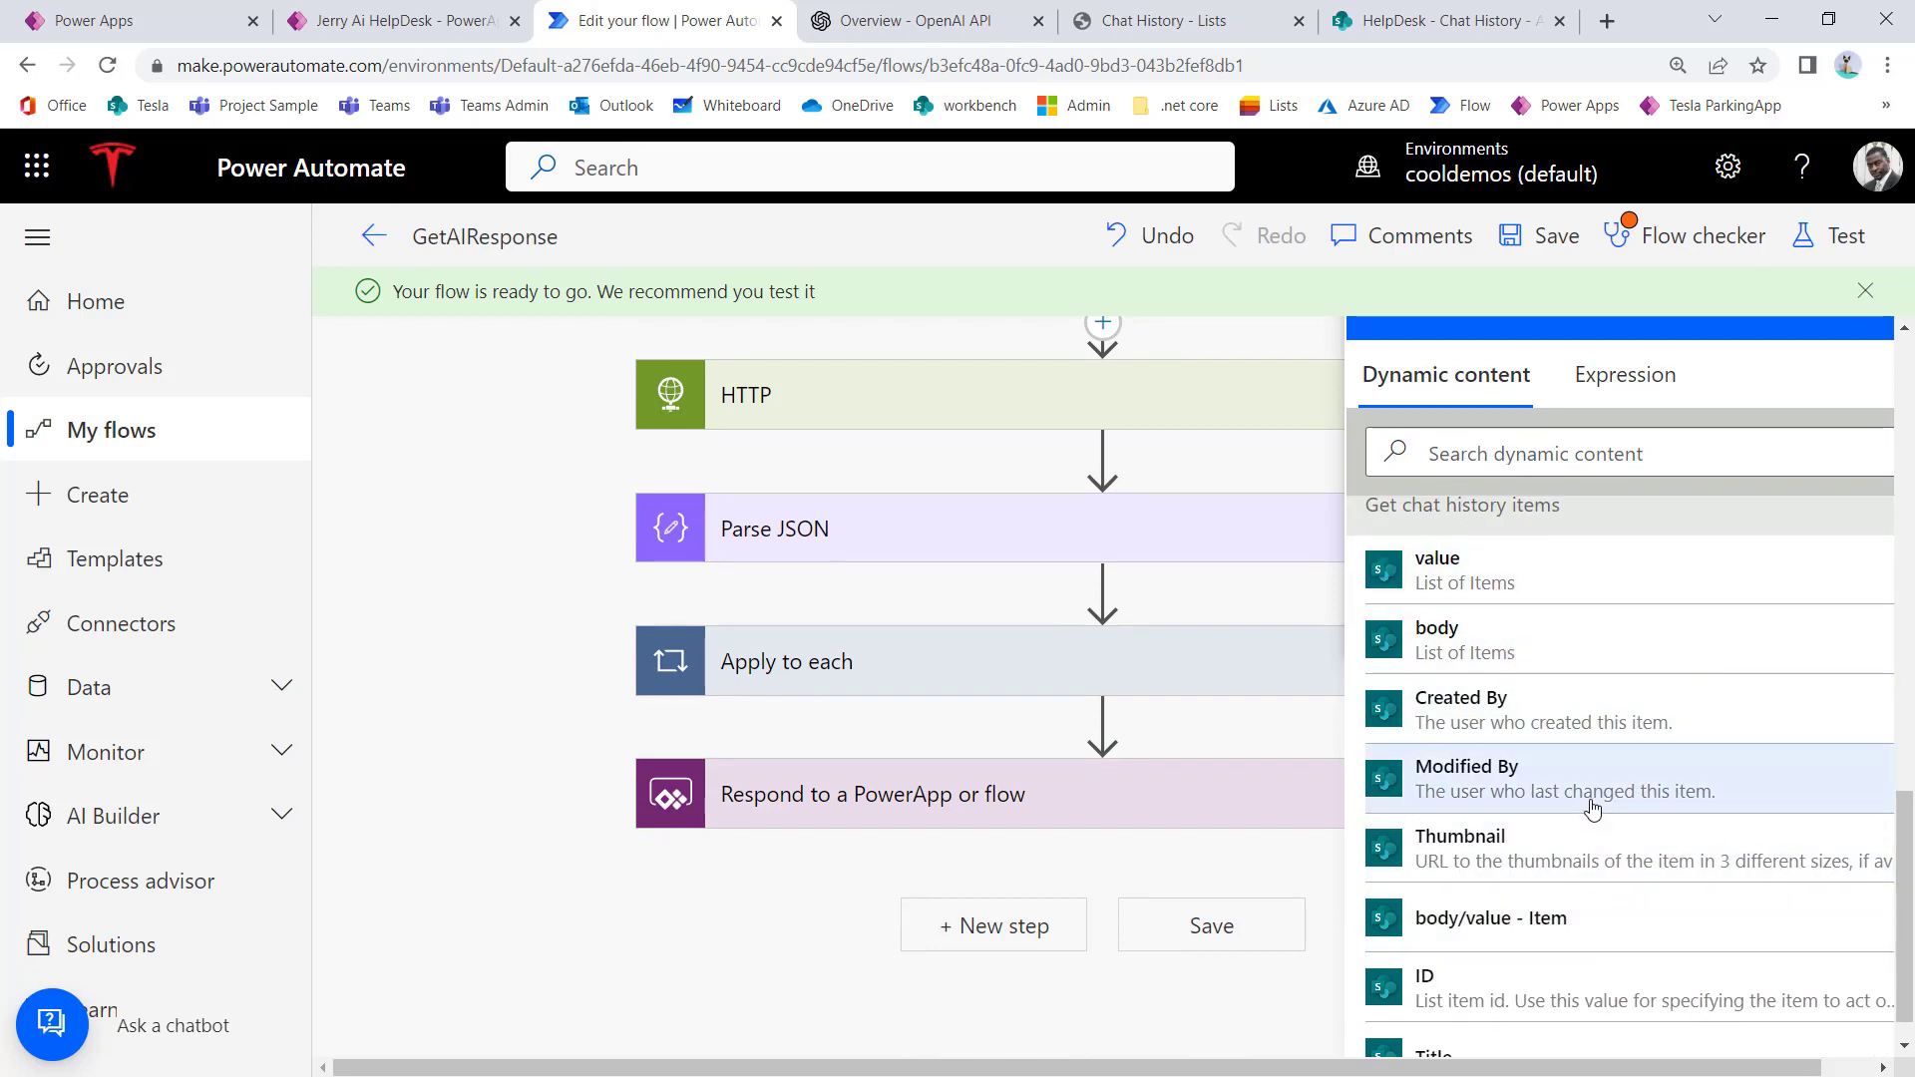
pyautogui.scroll(-3, 1601, 802)
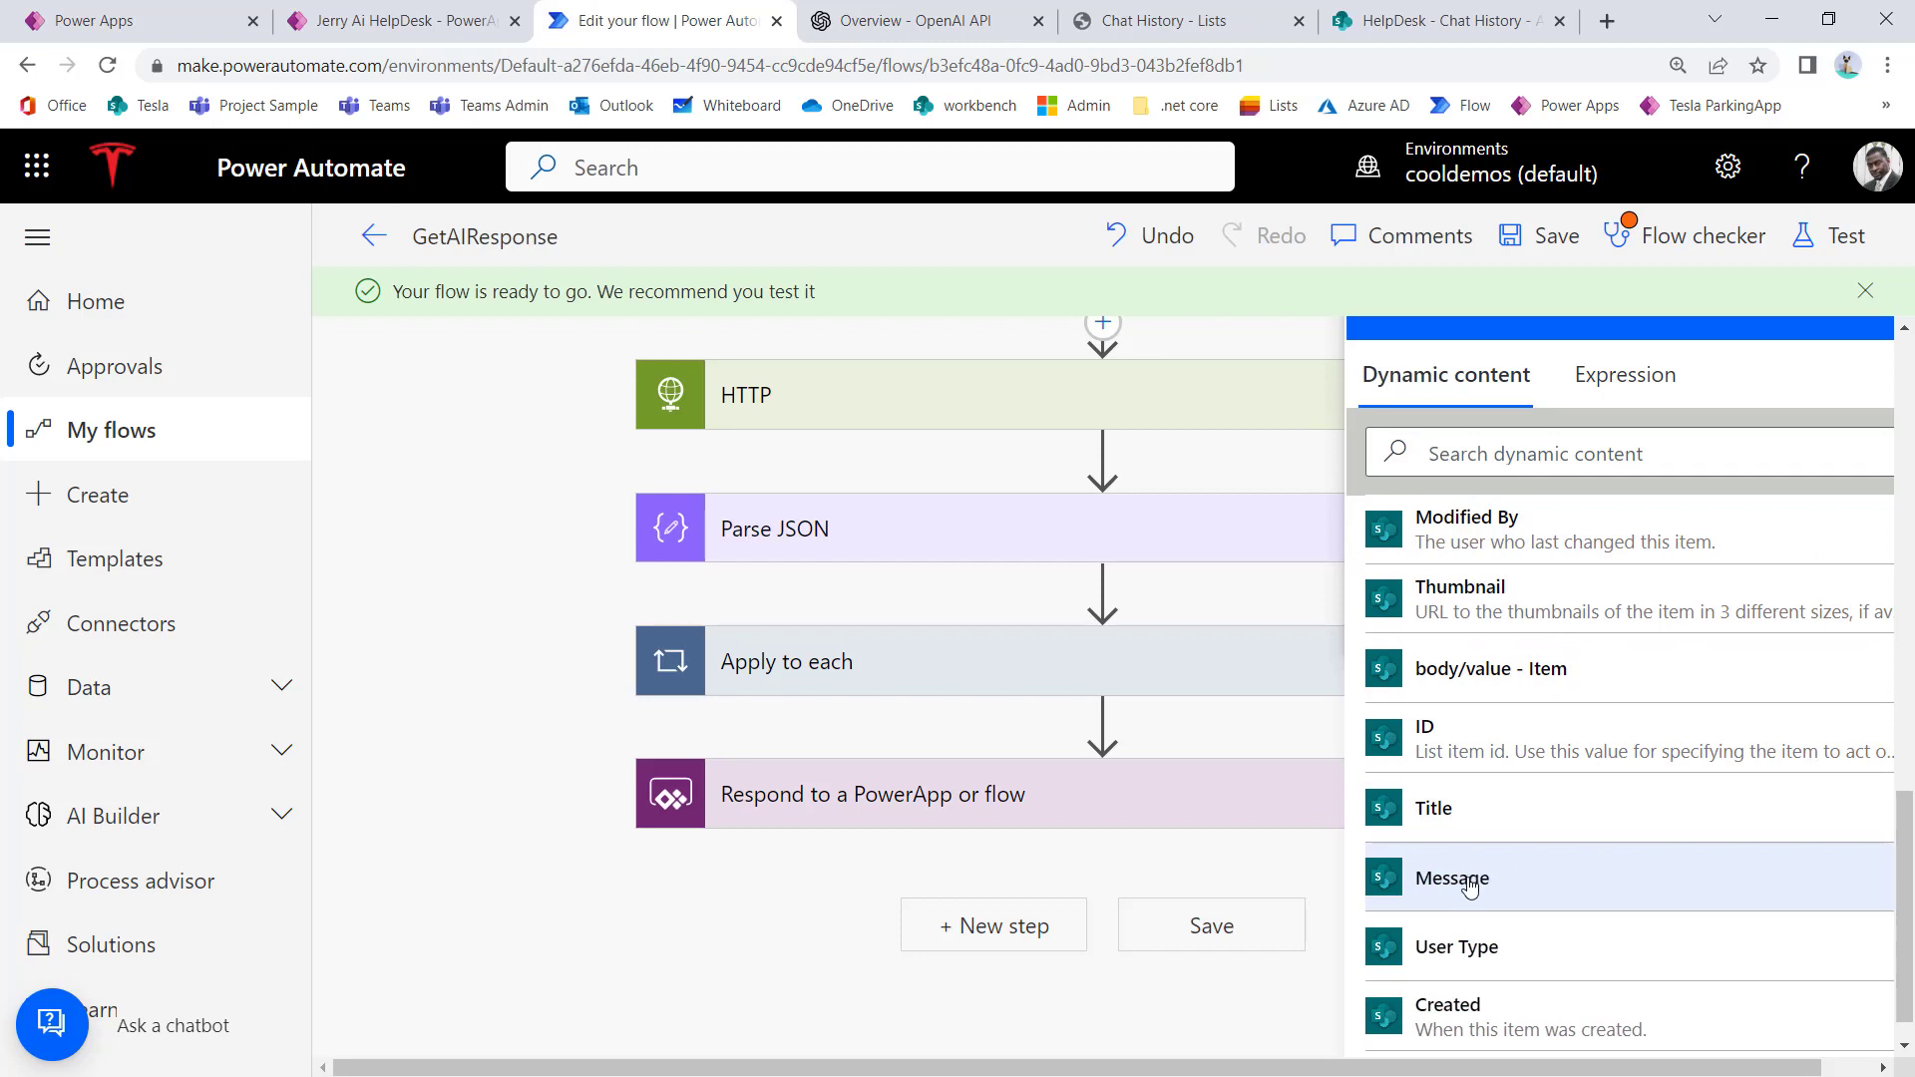
pyautogui.click(1253, 708)
pyautogui.scroll(1, 1254, 709)
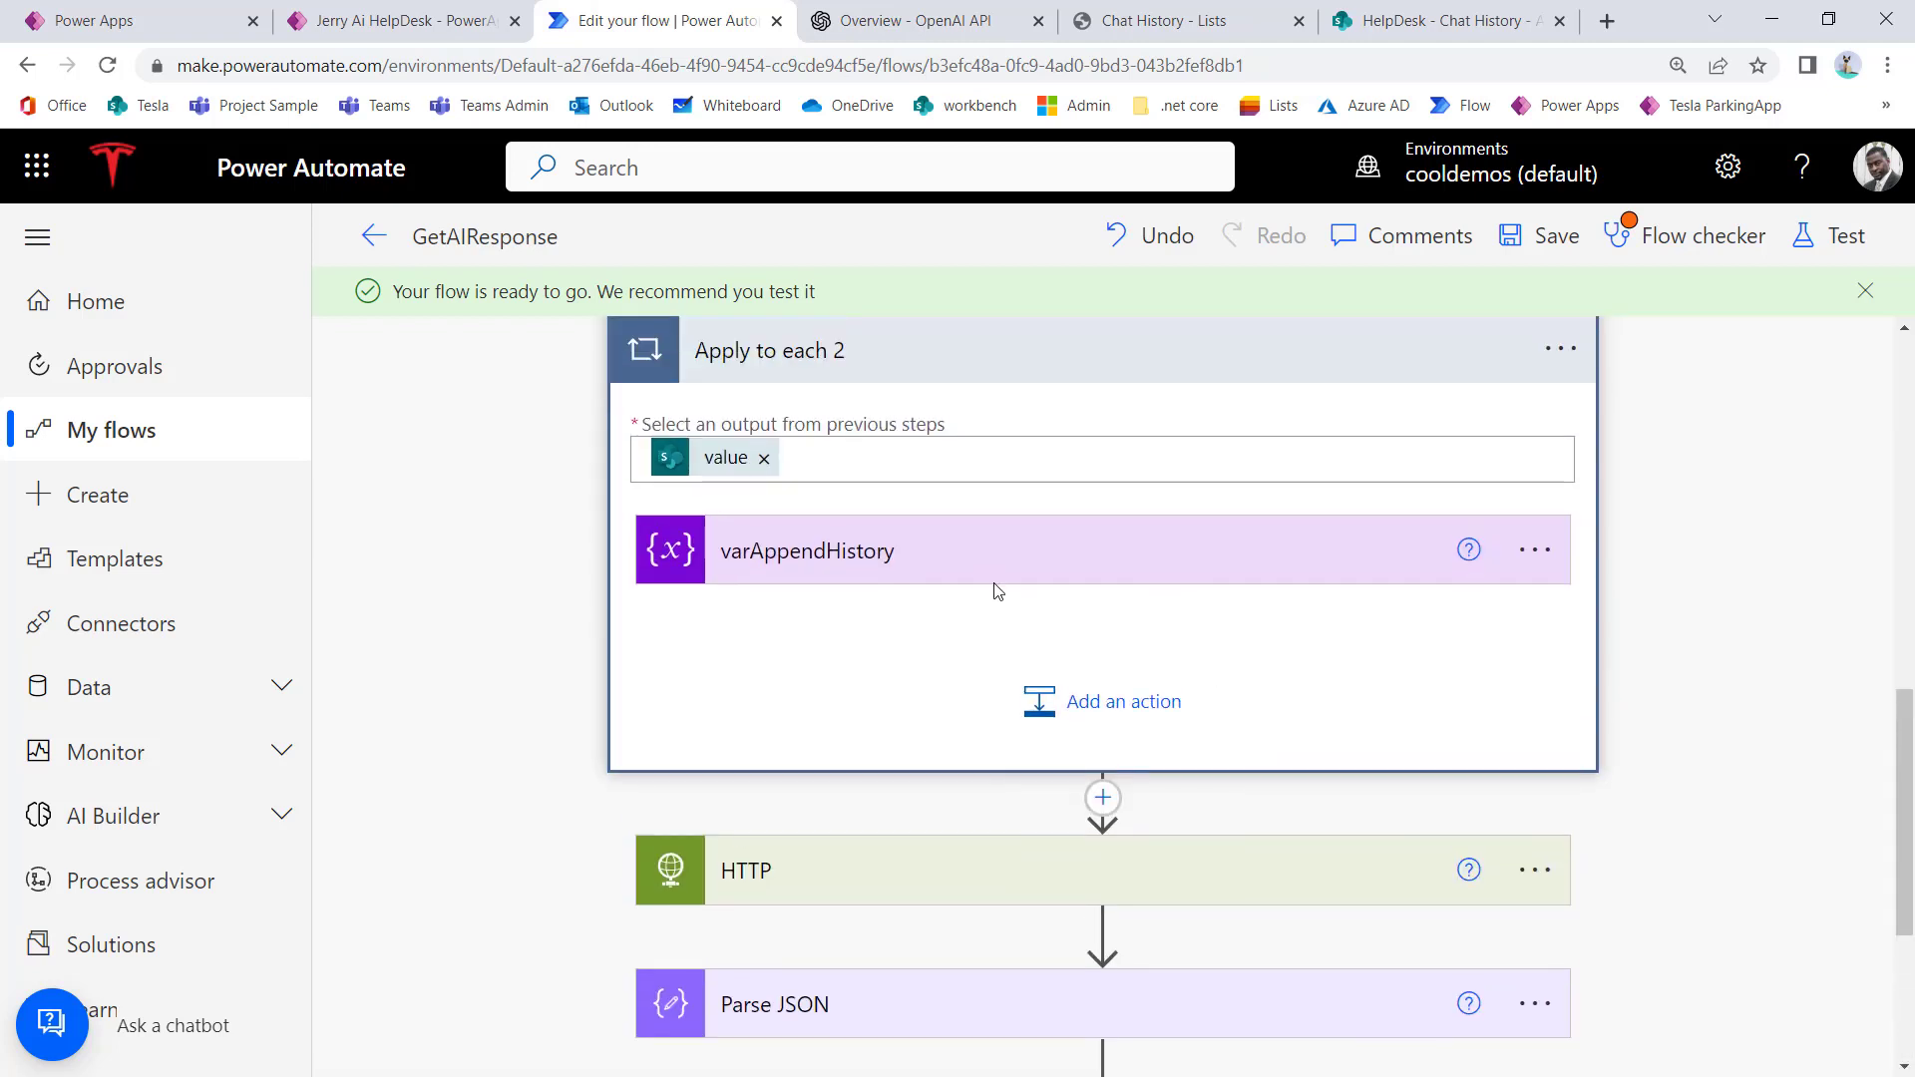
pyautogui.scroll(1, 936, 542)
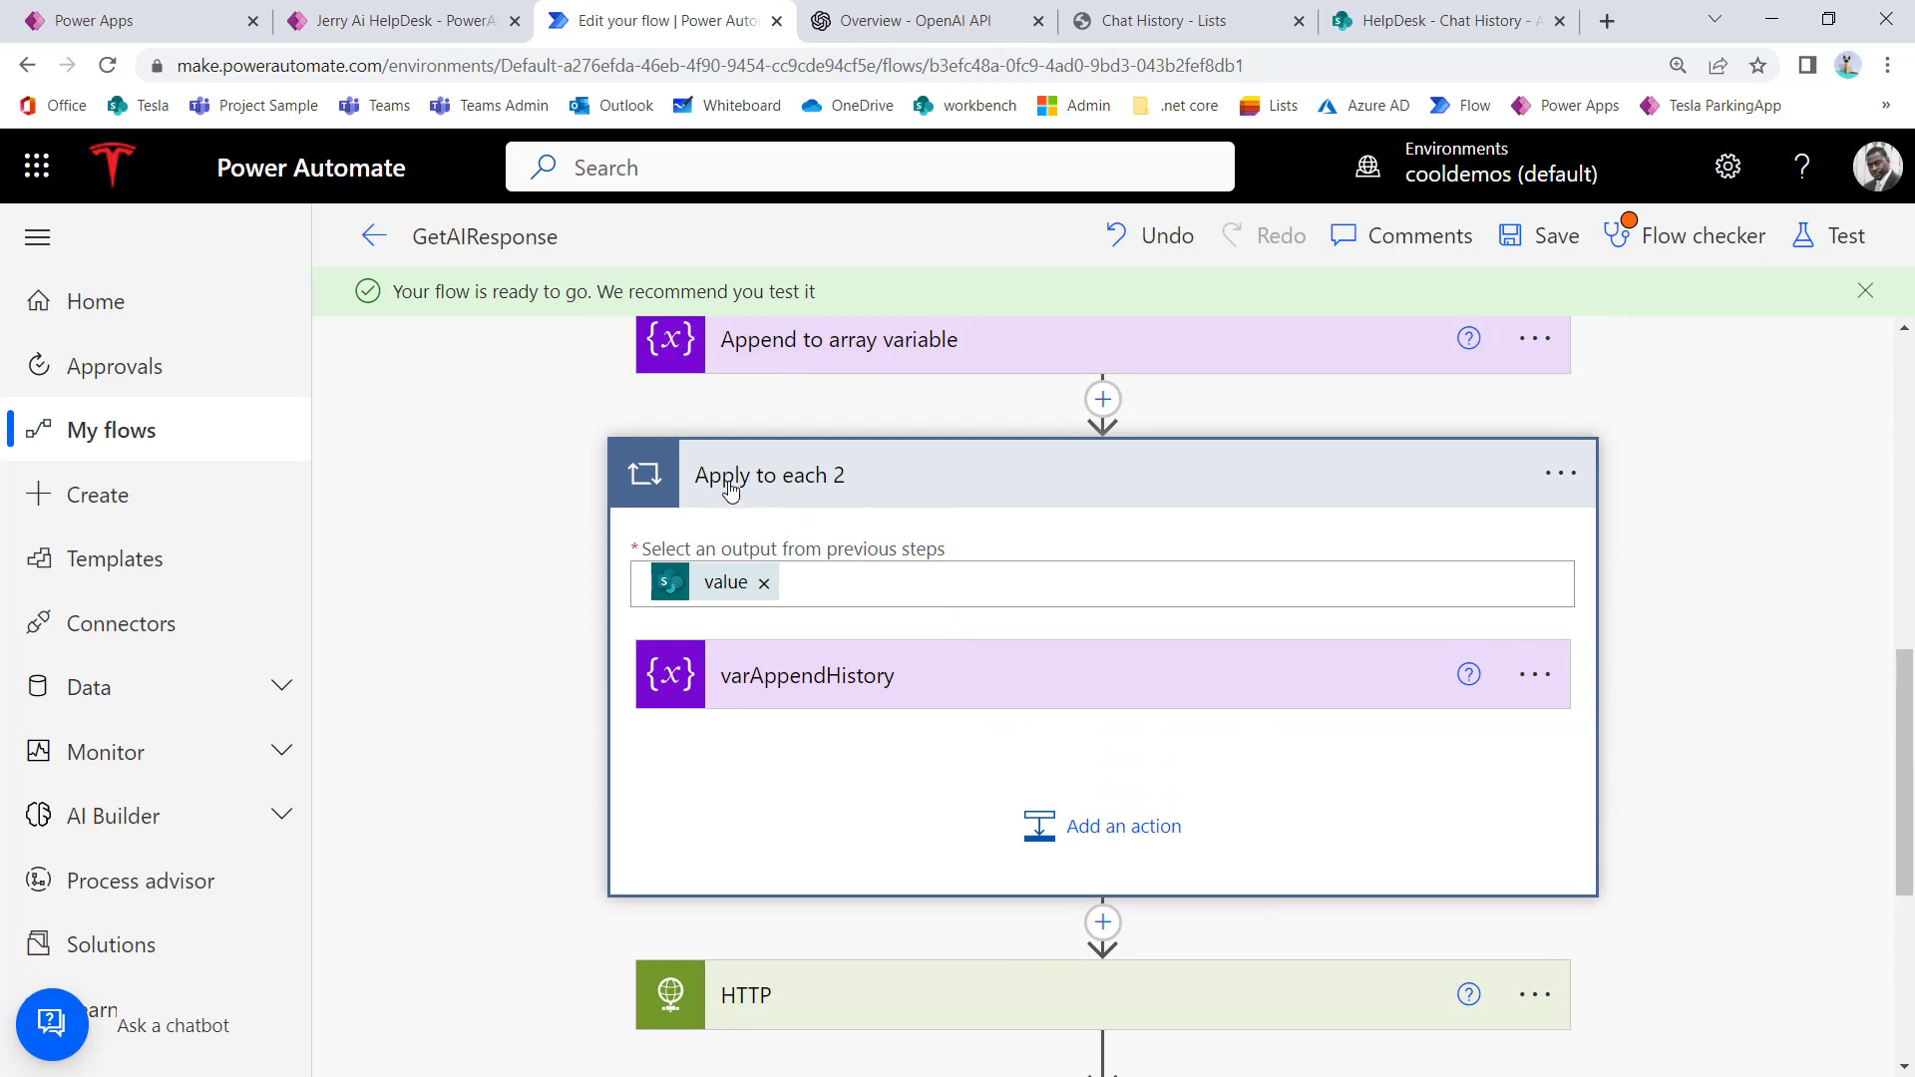
# Step: Rename the Apply to each 2 loop around varAppendHistory as "Apply to each history item"
pyautogui.click(1562, 477)
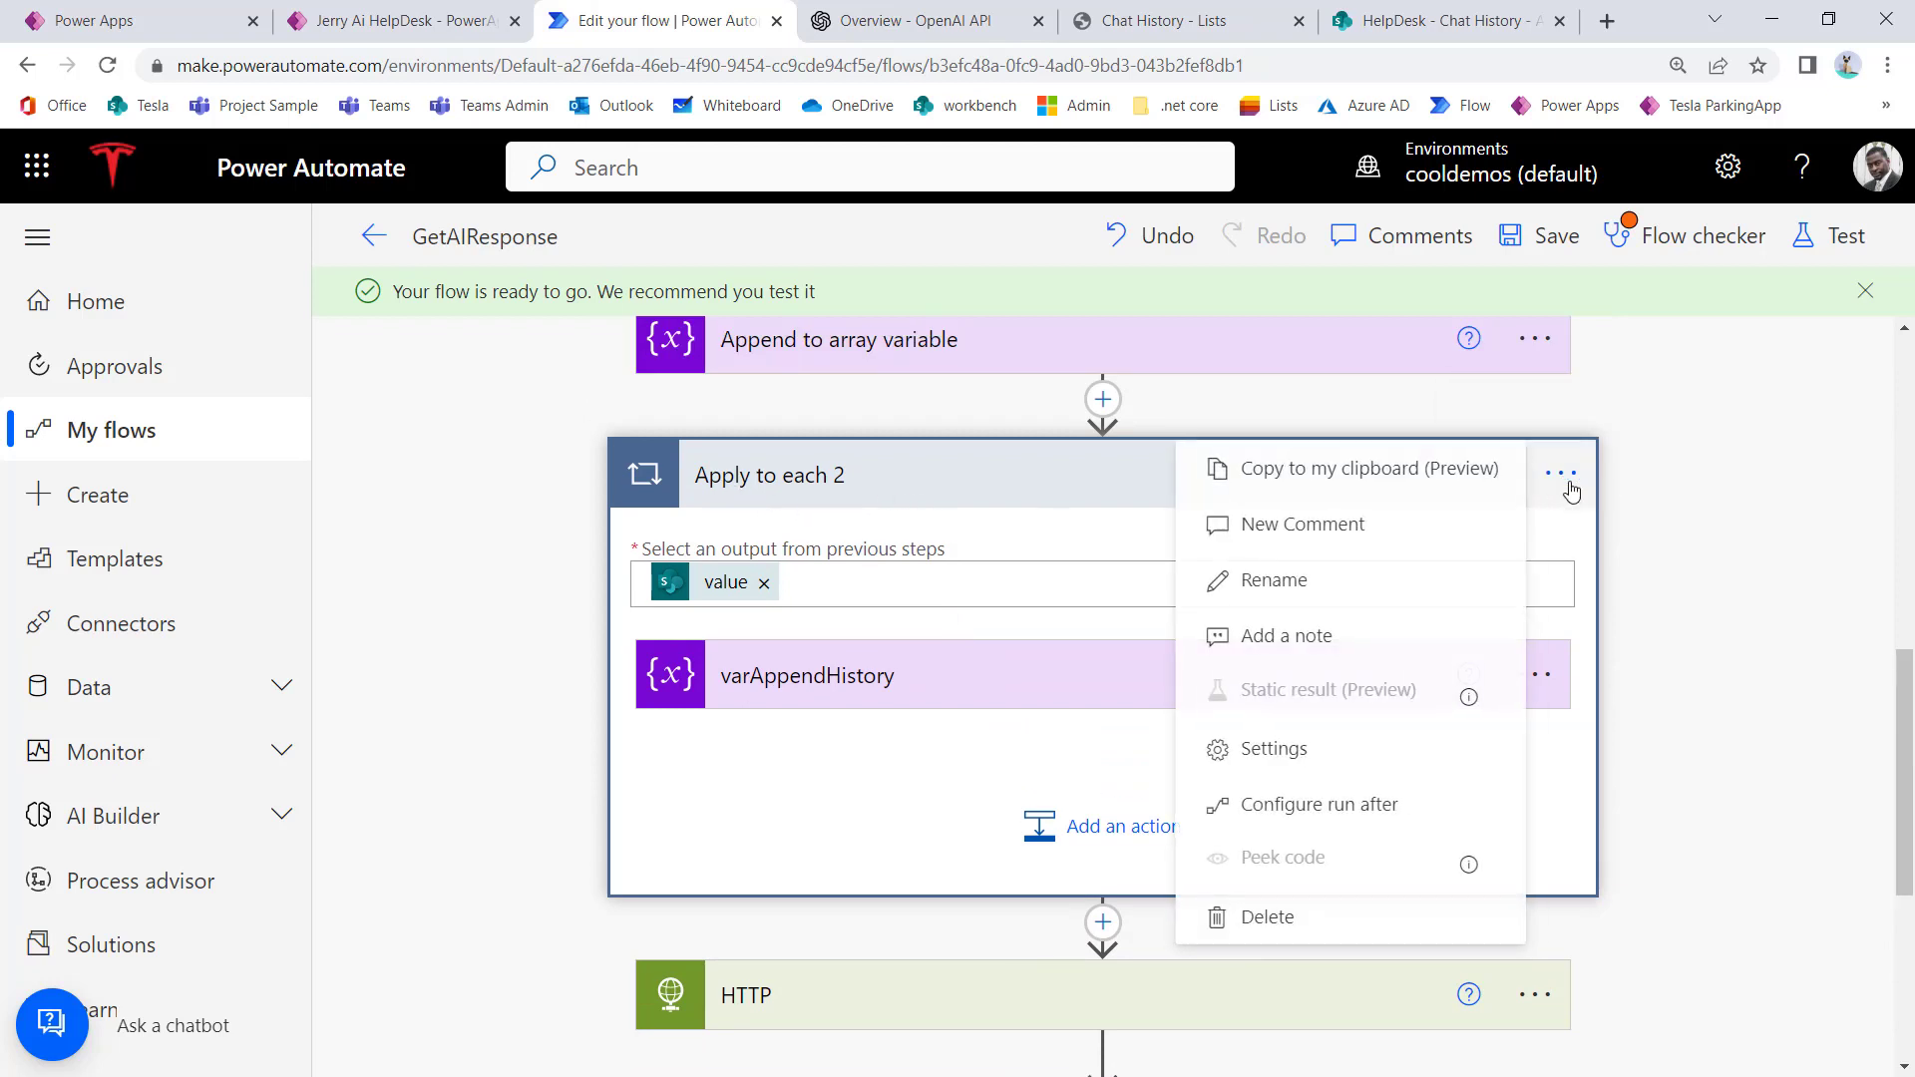
pyautogui.click(1367, 592)
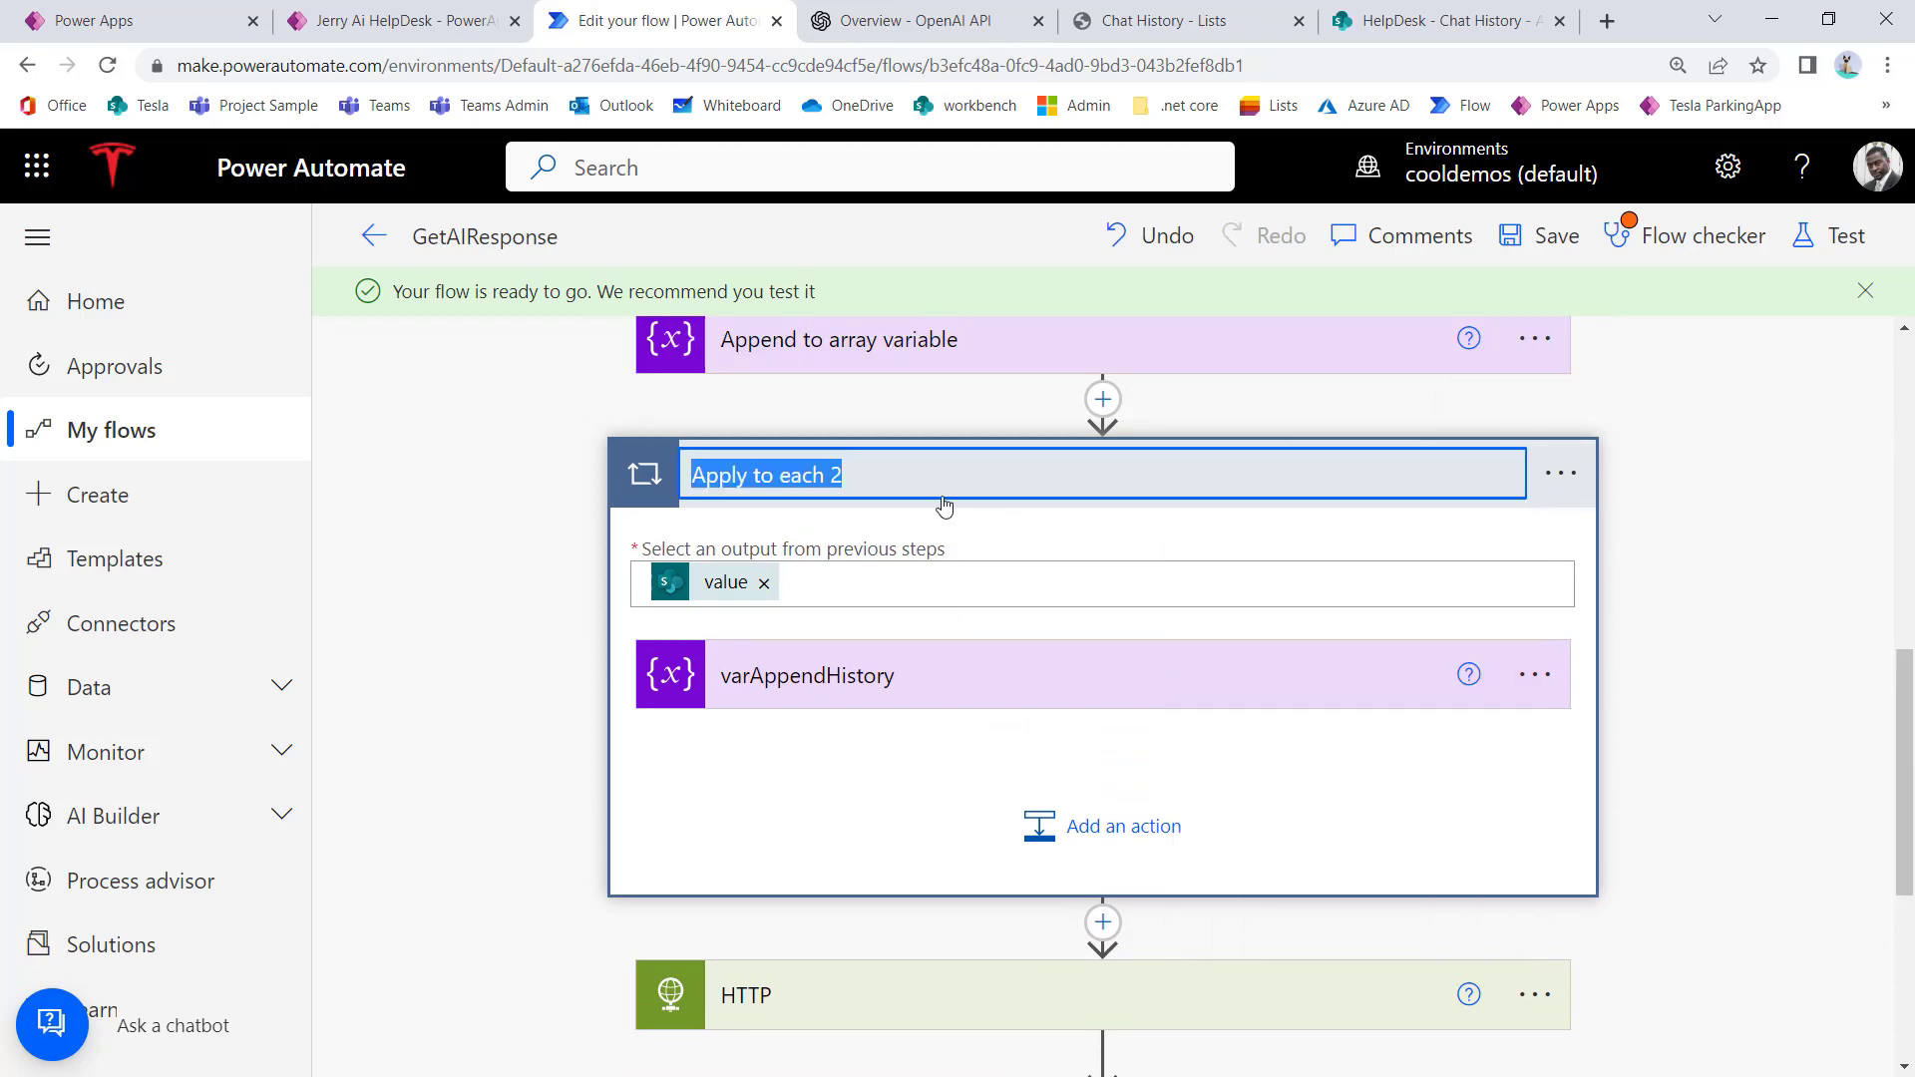
pyautogui.click(911, 477)
pyautogui.write('history item')
pyautogui.press('Return')
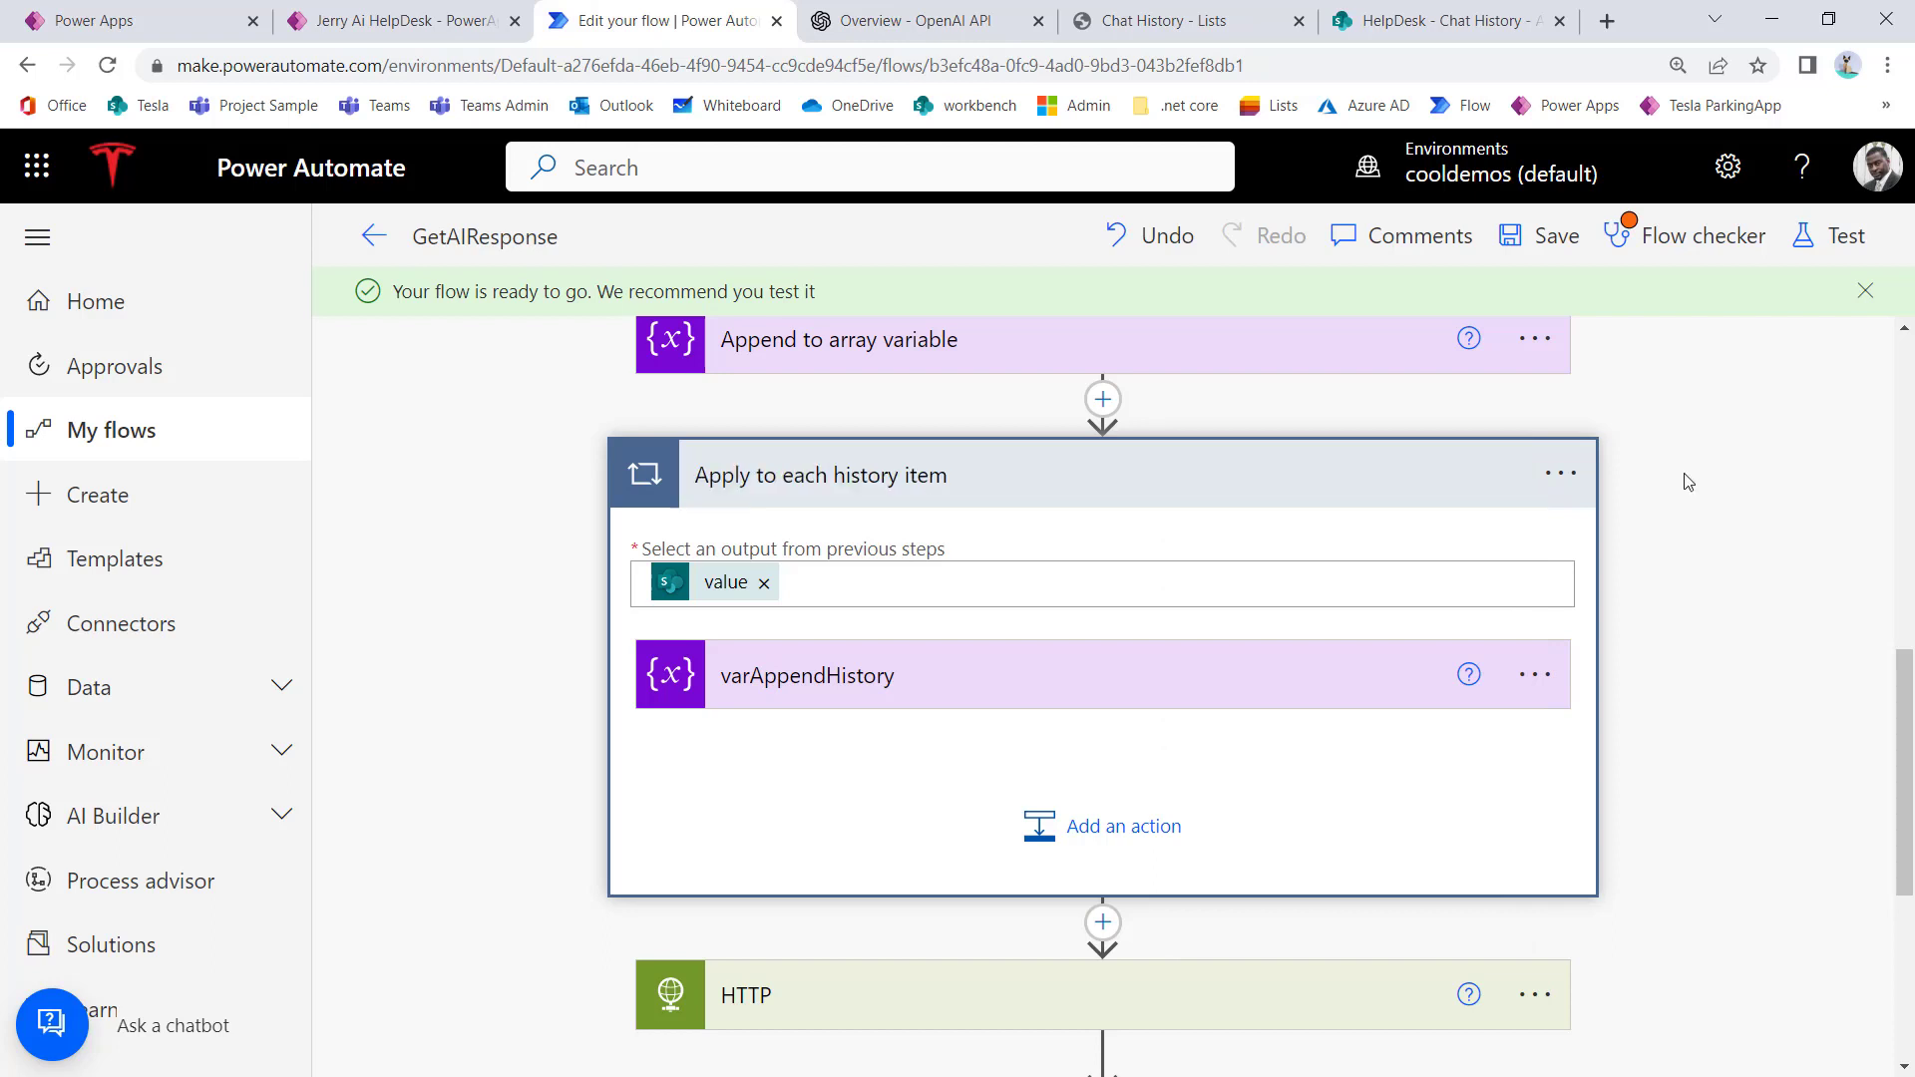
# Step: Rename the loop around varAppendHistory as ApplyEachHistoryItem, without spaces
pyautogui.click(1561, 476)
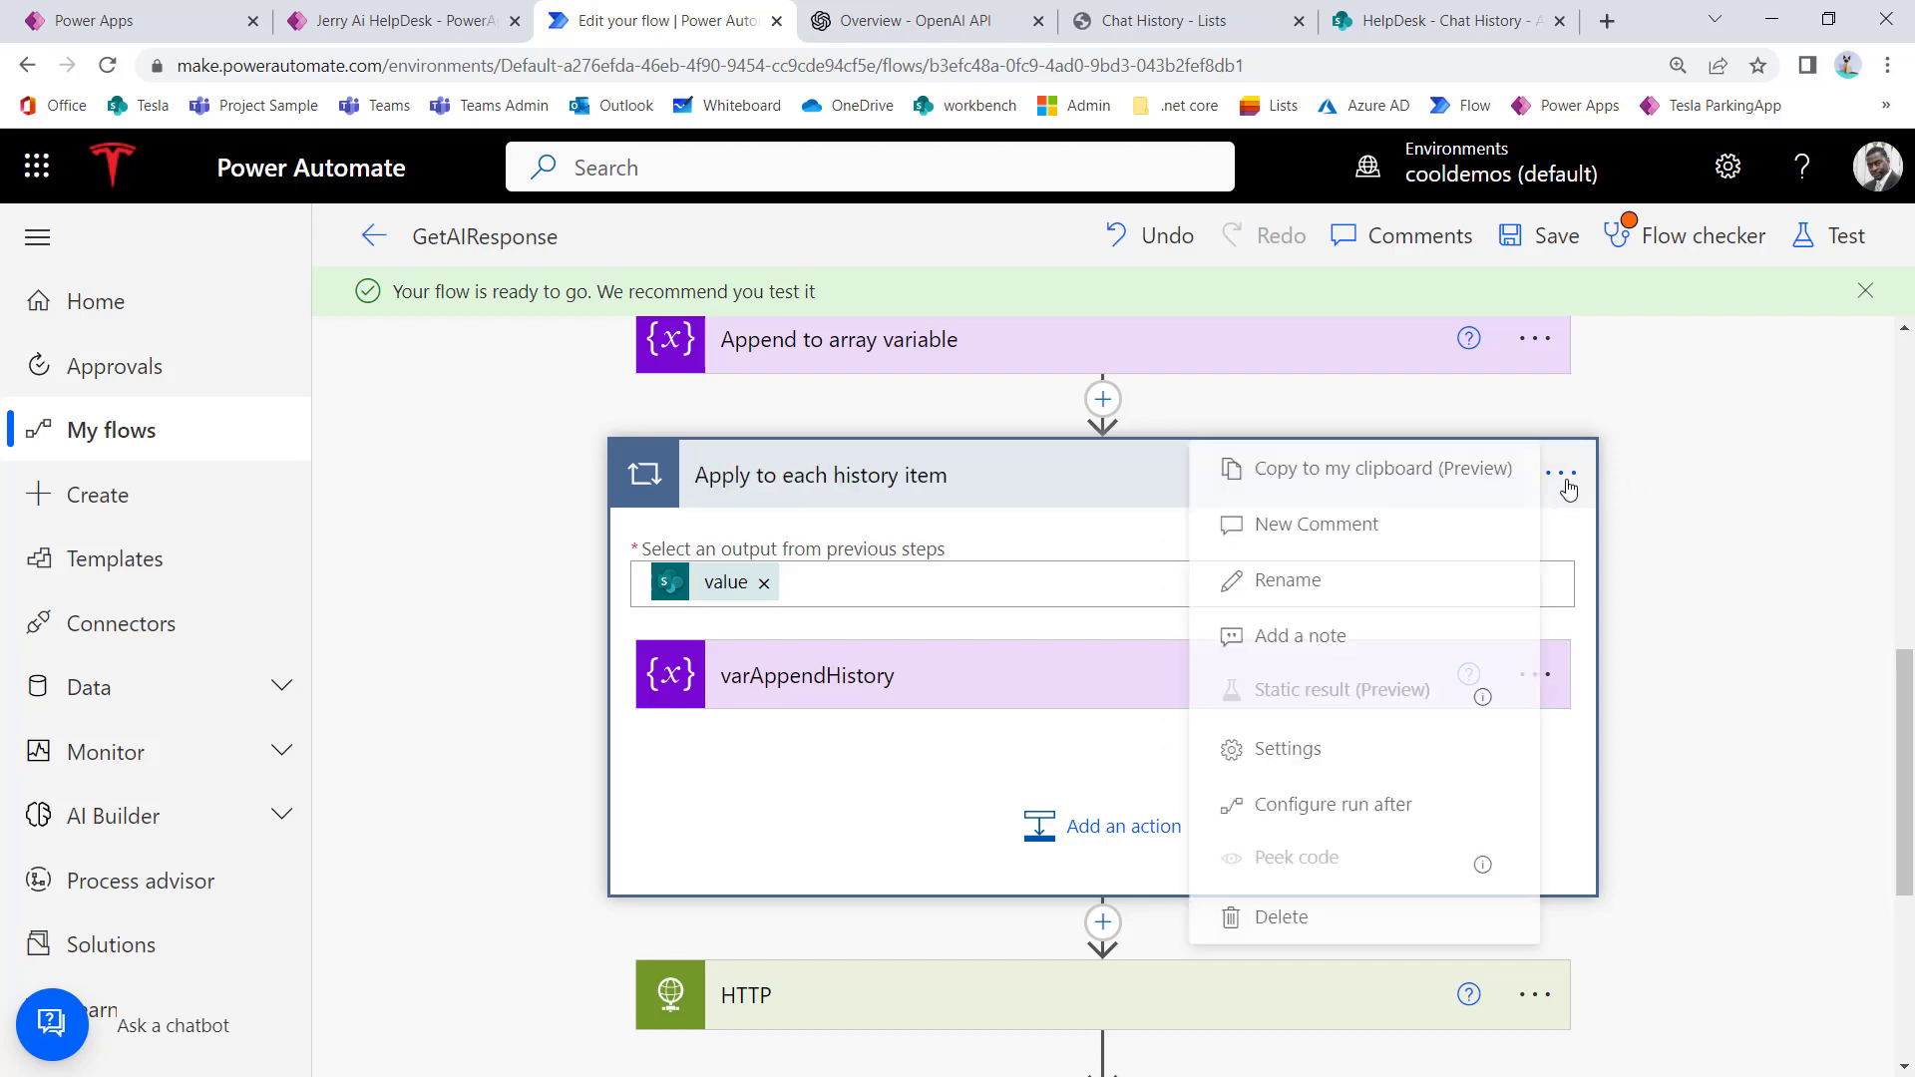
pyautogui.click(1314, 586)
pyautogui.click(784, 476)
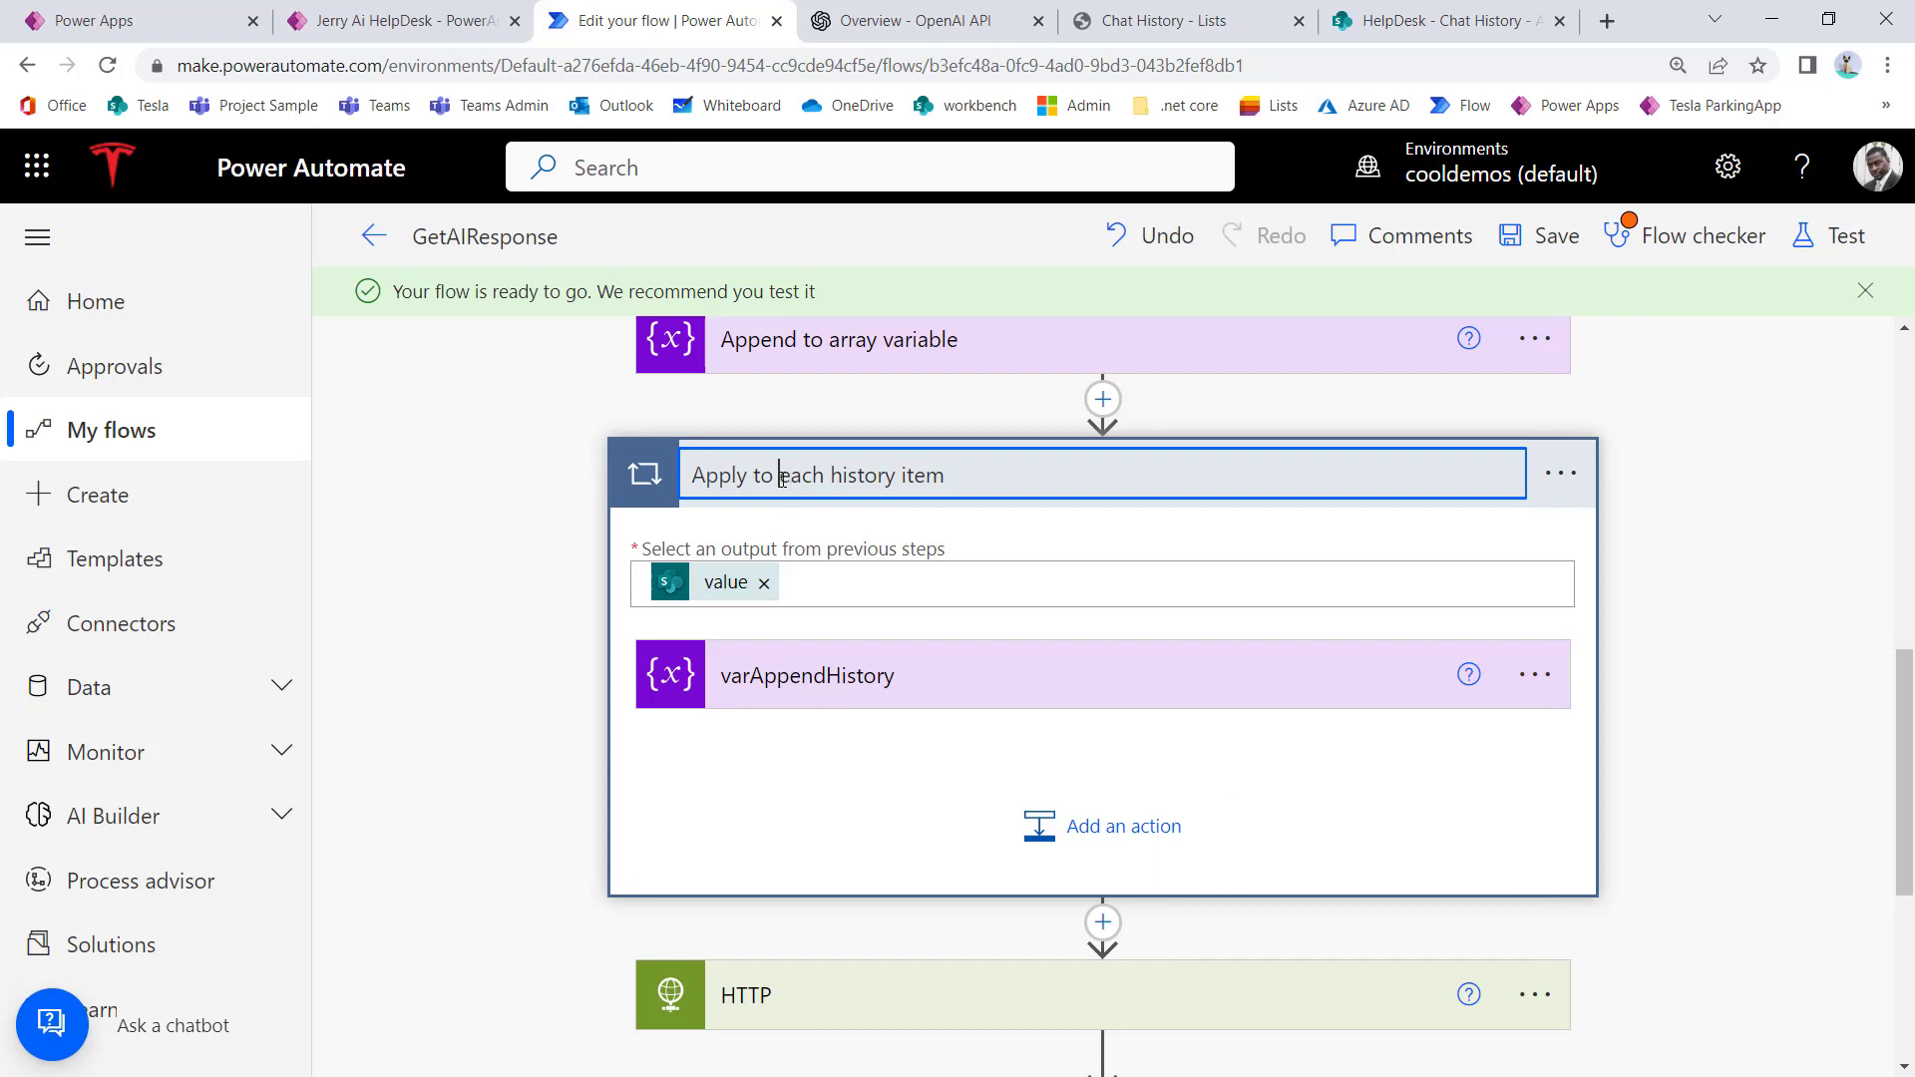
pyautogui.press('BackSpace')
pyautogui.press('BackSpace')
pyautogui.press('BackSpace')
pyautogui.press('BackSpace')
pyautogui.press('Delete')
pyautogui.press('Delete')
pyautogui.press('Delete')
pyautogui.press('Delete')
pyautogui.press('Delete')
pyautogui.press('Delete')
pyautogui.press('Delete')
pyautogui.press('Delete')
pyautogui.press('Delete')
pyautogui.press('Delete')
pyautogui.press('Delete')
pyautogui.press('Delete')
pyautogui.write('EachHistory')
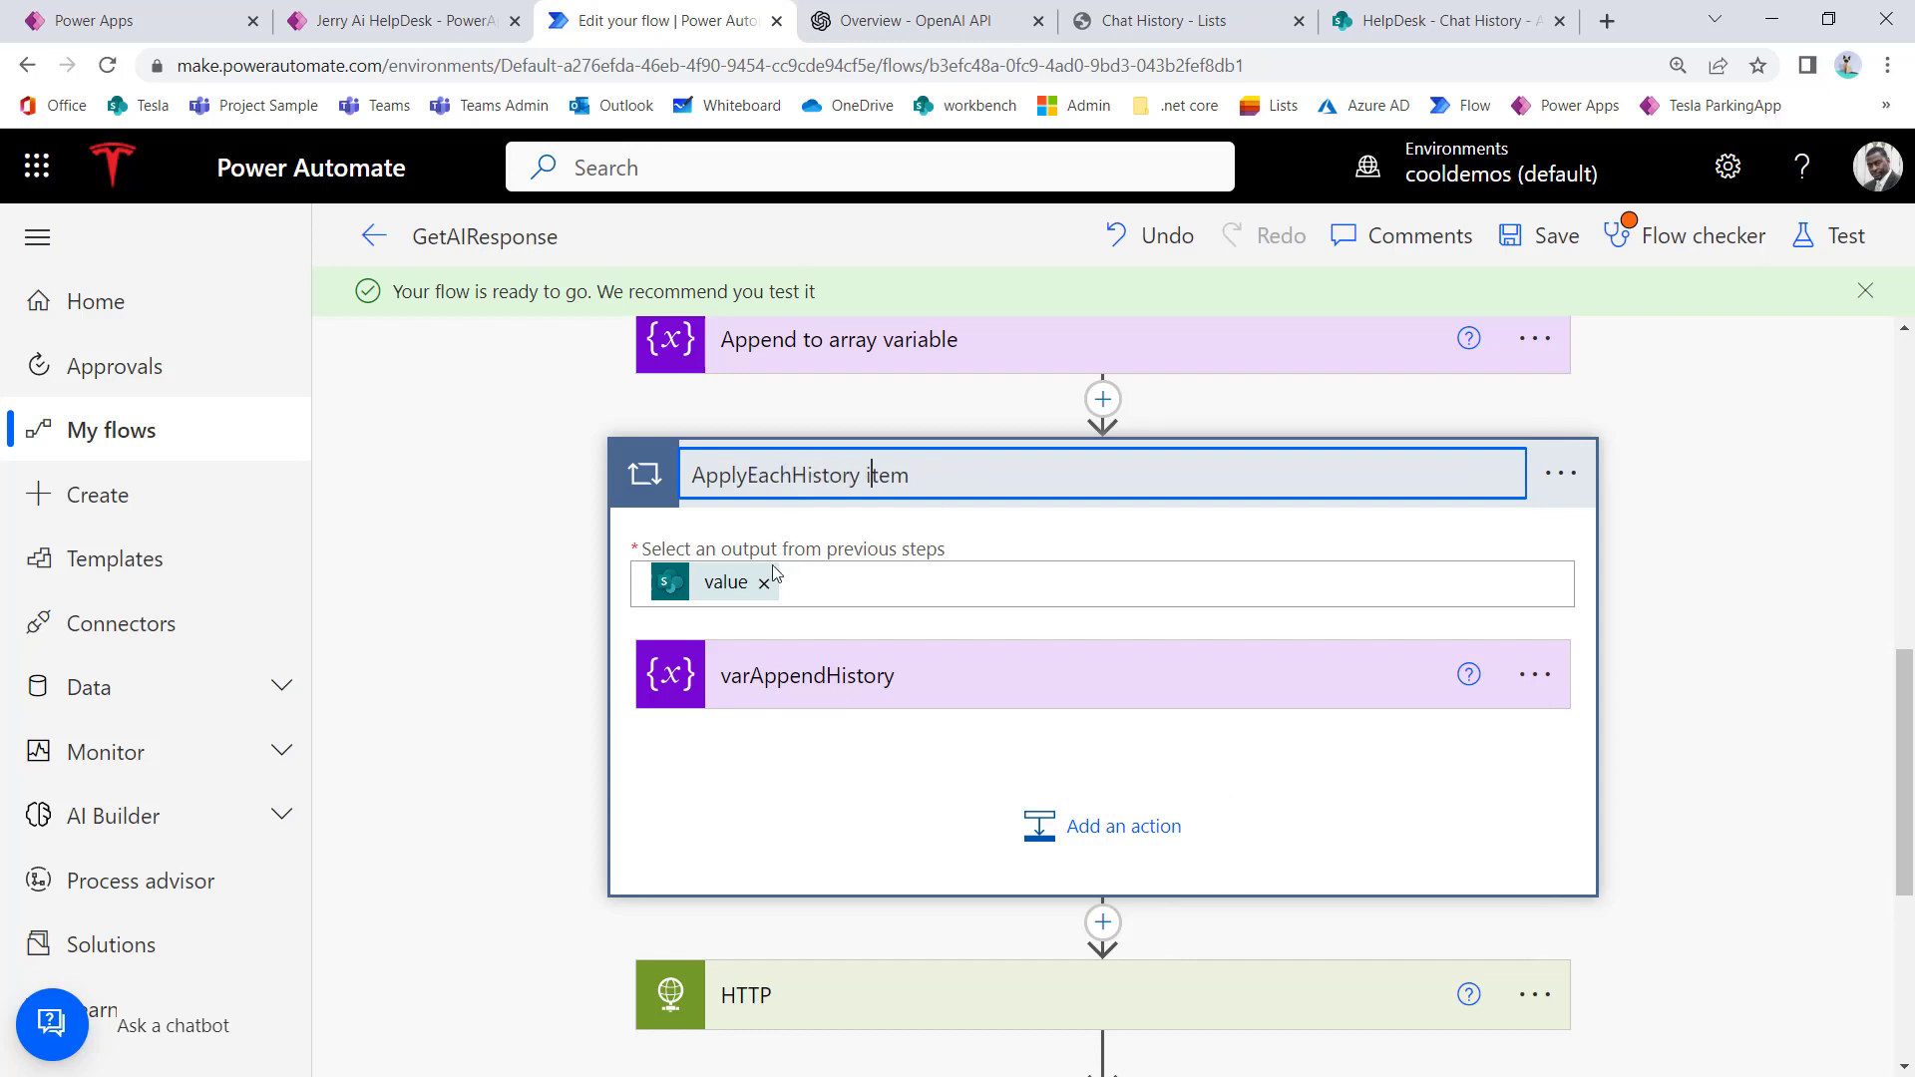
pyautogui.press('BackSpace')
pyautogui.press('BackSpace')
pyautogui.write('I')
pyautogui.click(975, 526)
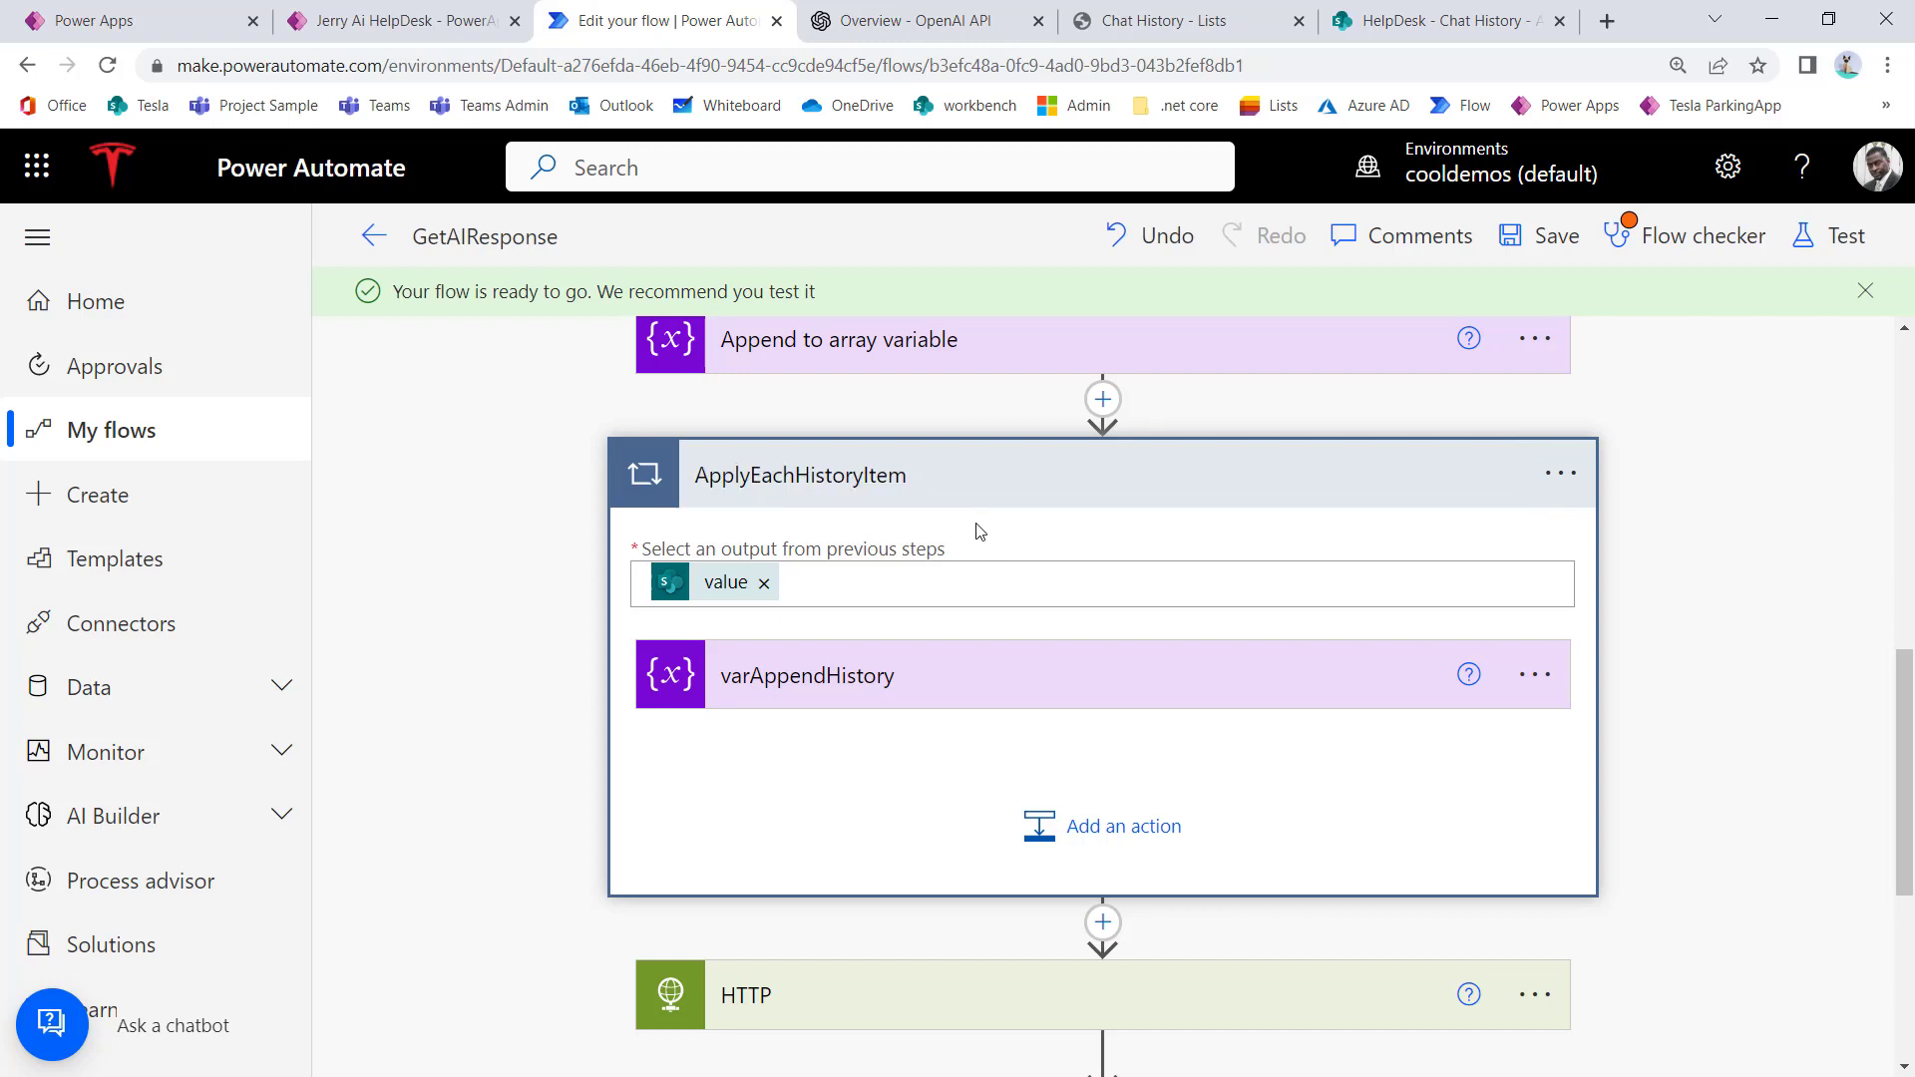
# Step: Expand varAppendHistory, remove the empty quotes after "role": in its value, and open the expression editor at that spot
pyautogui.click(881, 702)
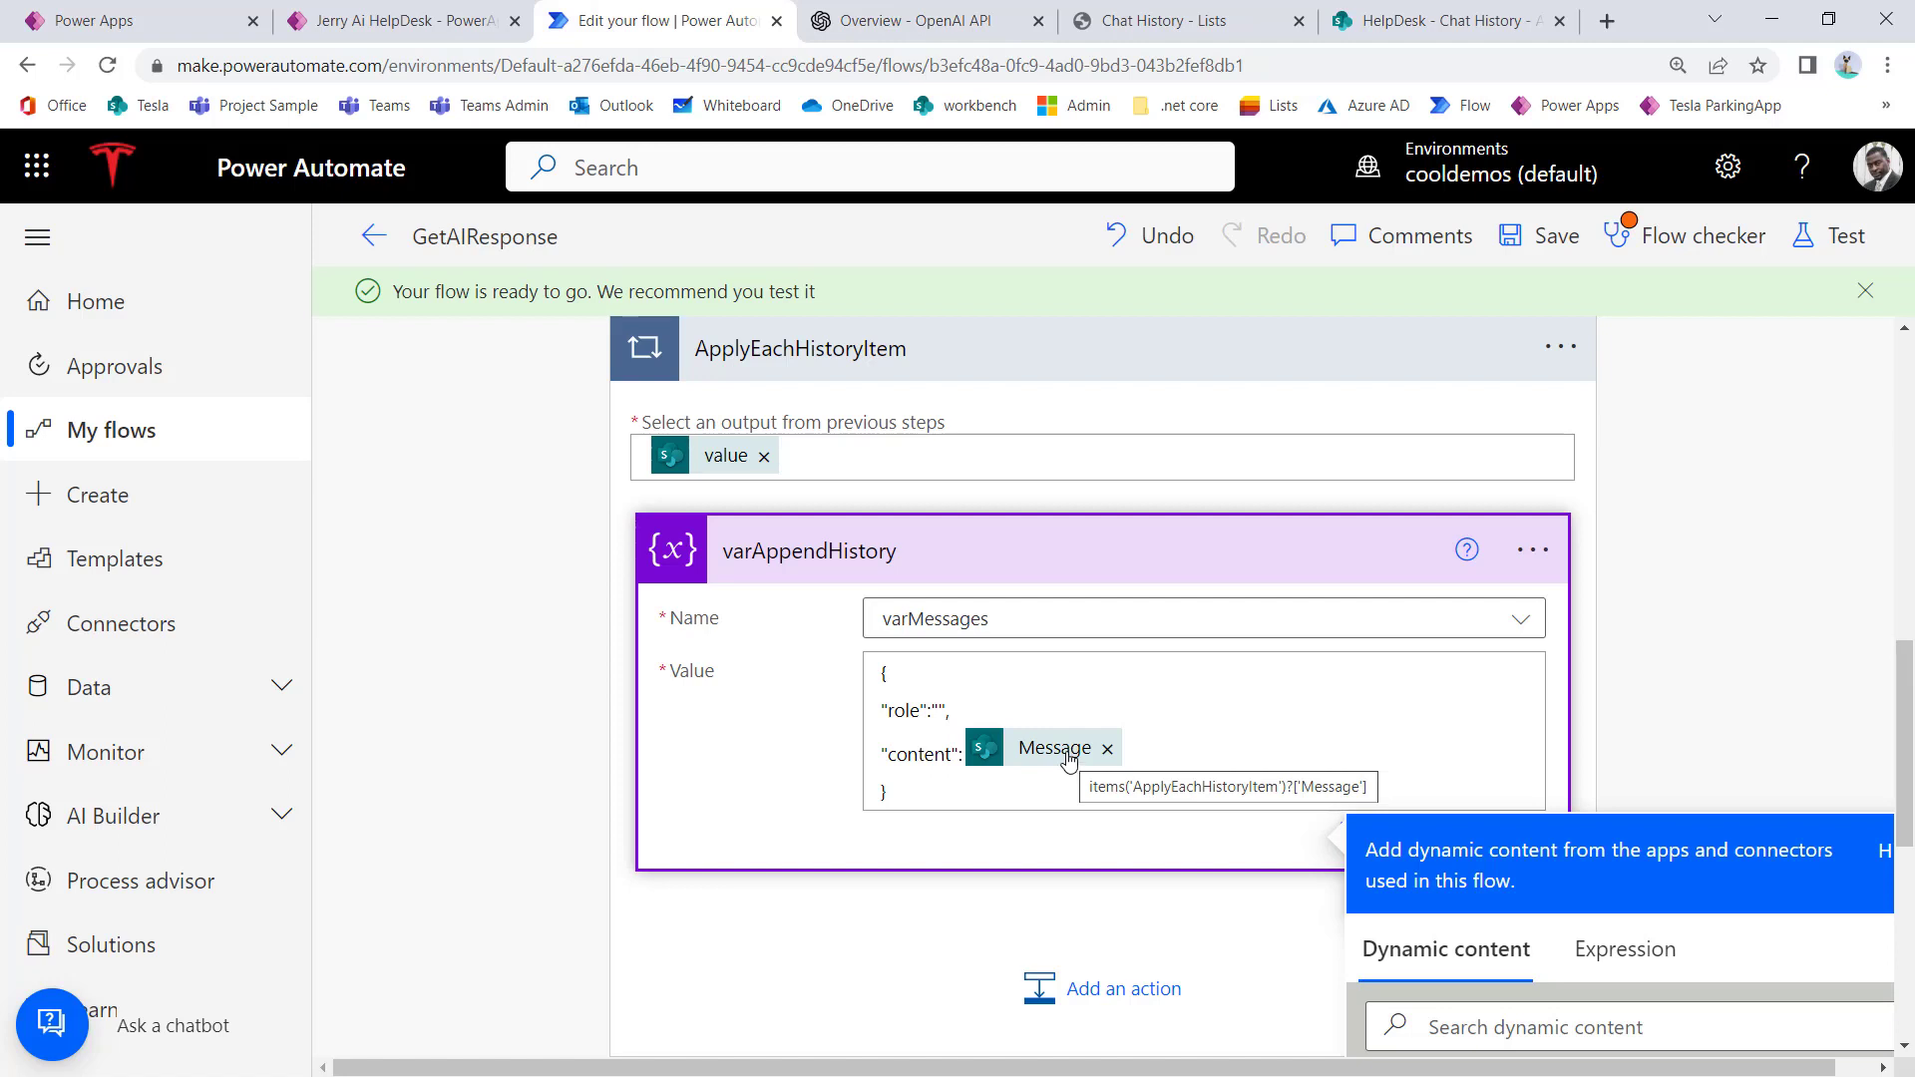
pyautogui.click(945, 710)
pyautogui.write(',')
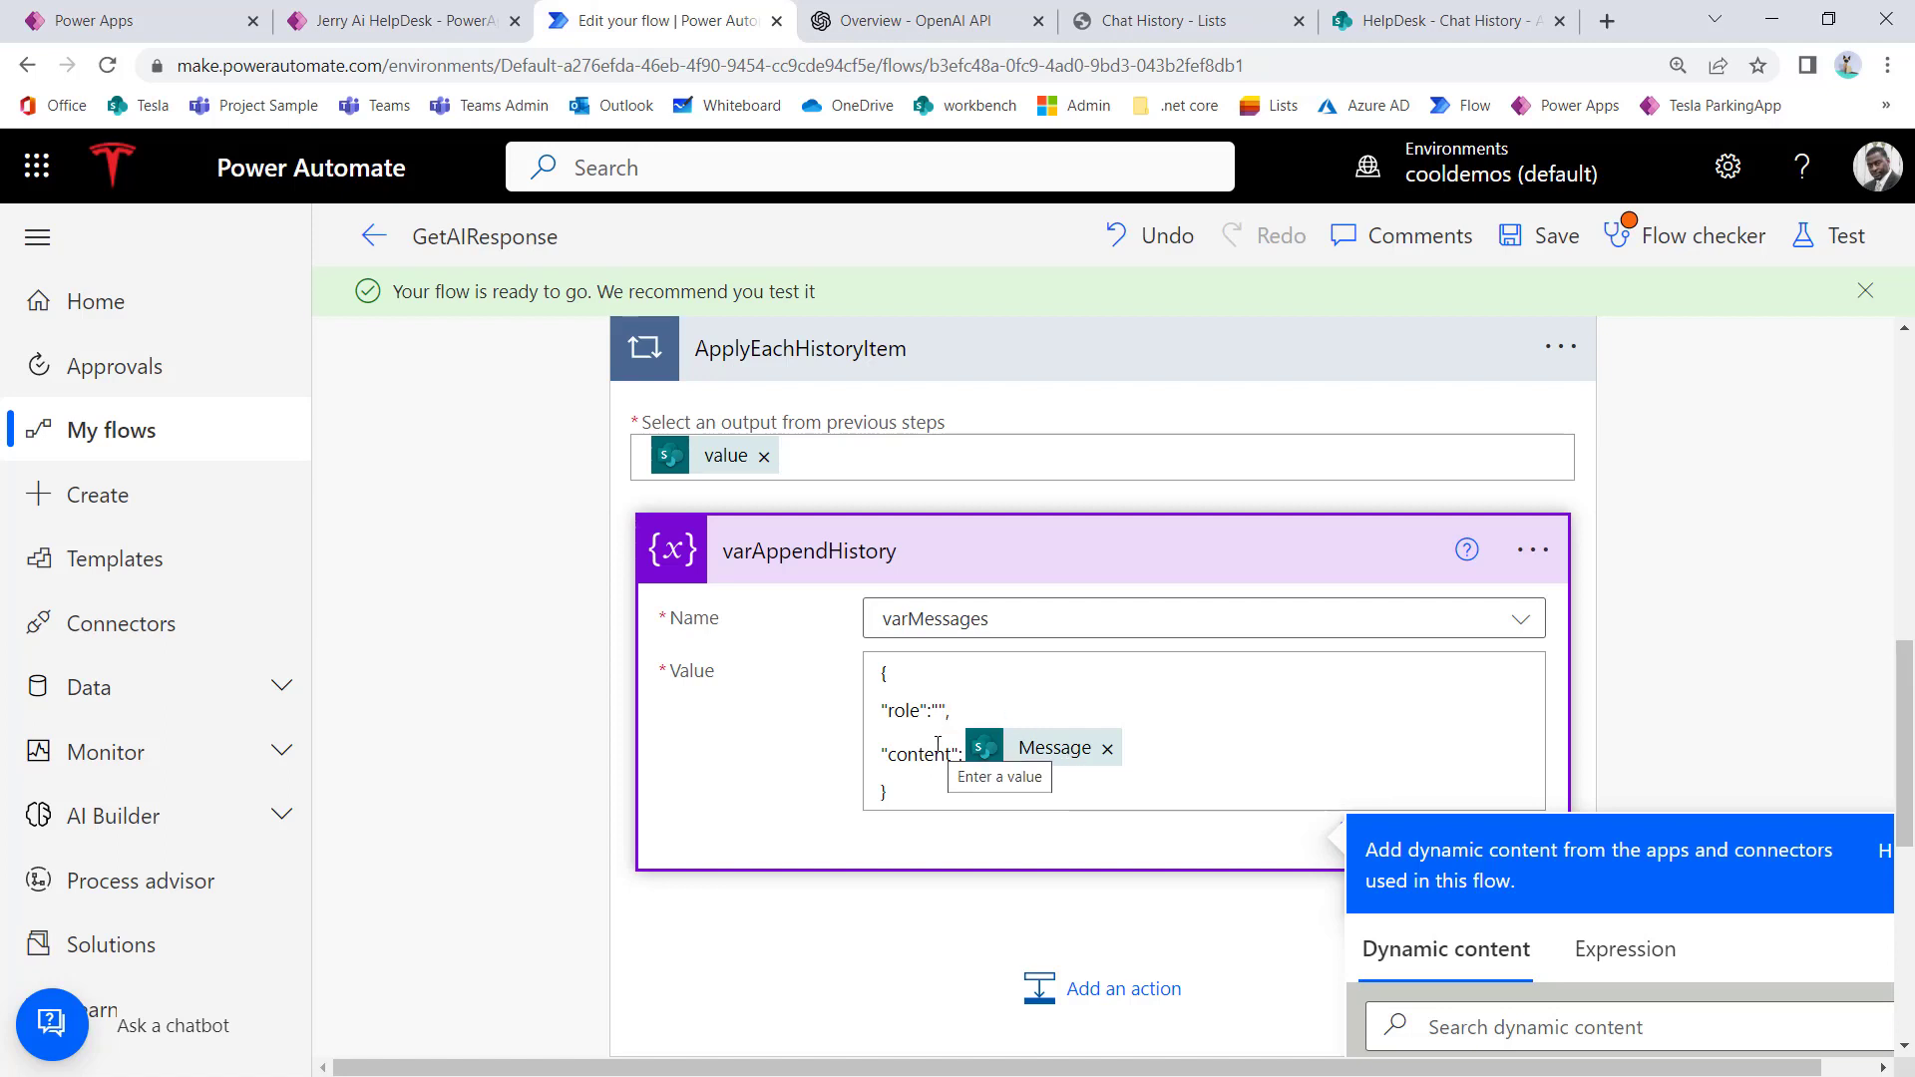
pyautogui.press('BackSpace')
pyautogui.press('BackSpace')
pyautogui.press('BackSpace')
pyautogui.scroll(-3, 1328, 714)
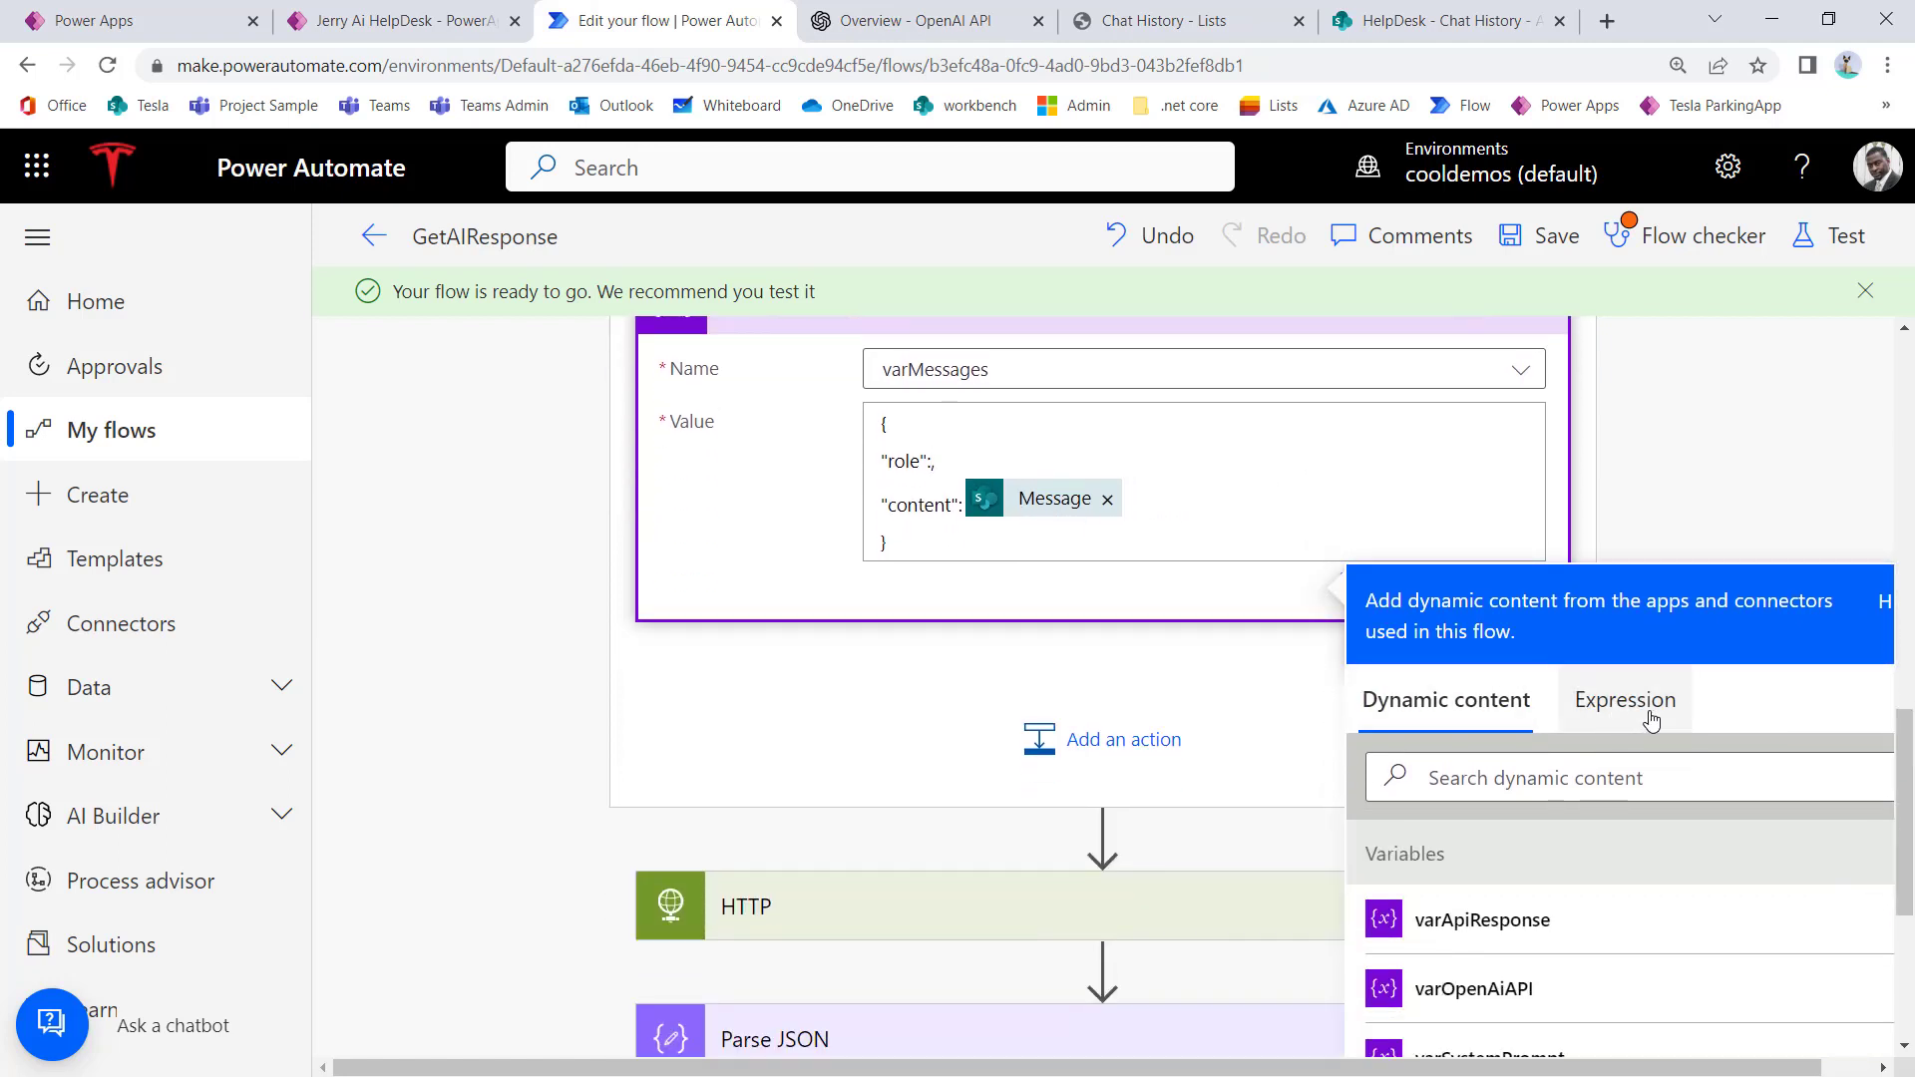
pyautogui.click(1651, 721)
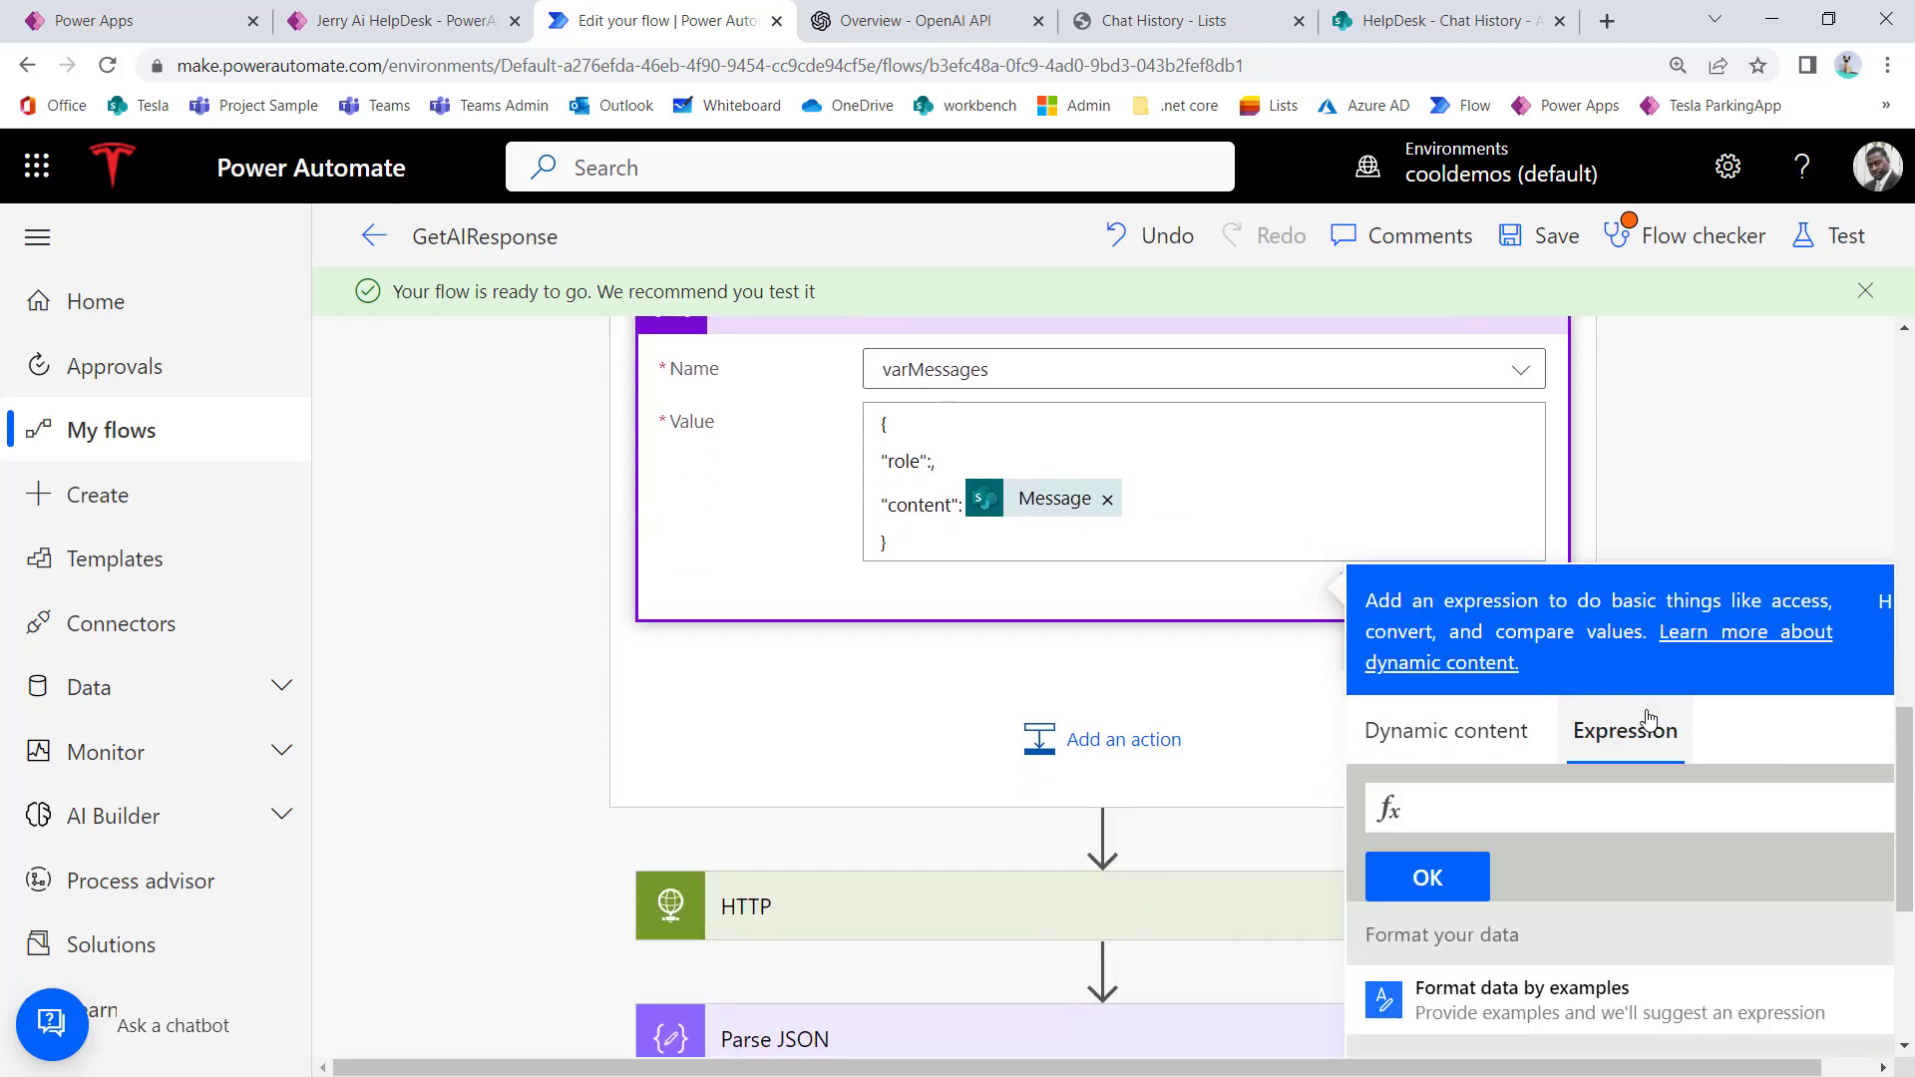
# Step: Switch to the SharePoint Chat History list and check its User Type column and column settings options
pyautogui.click(1393, 22)
pyautogui.moveTo(1097, 1069); pyautogui.dragTo(1213, 1069)
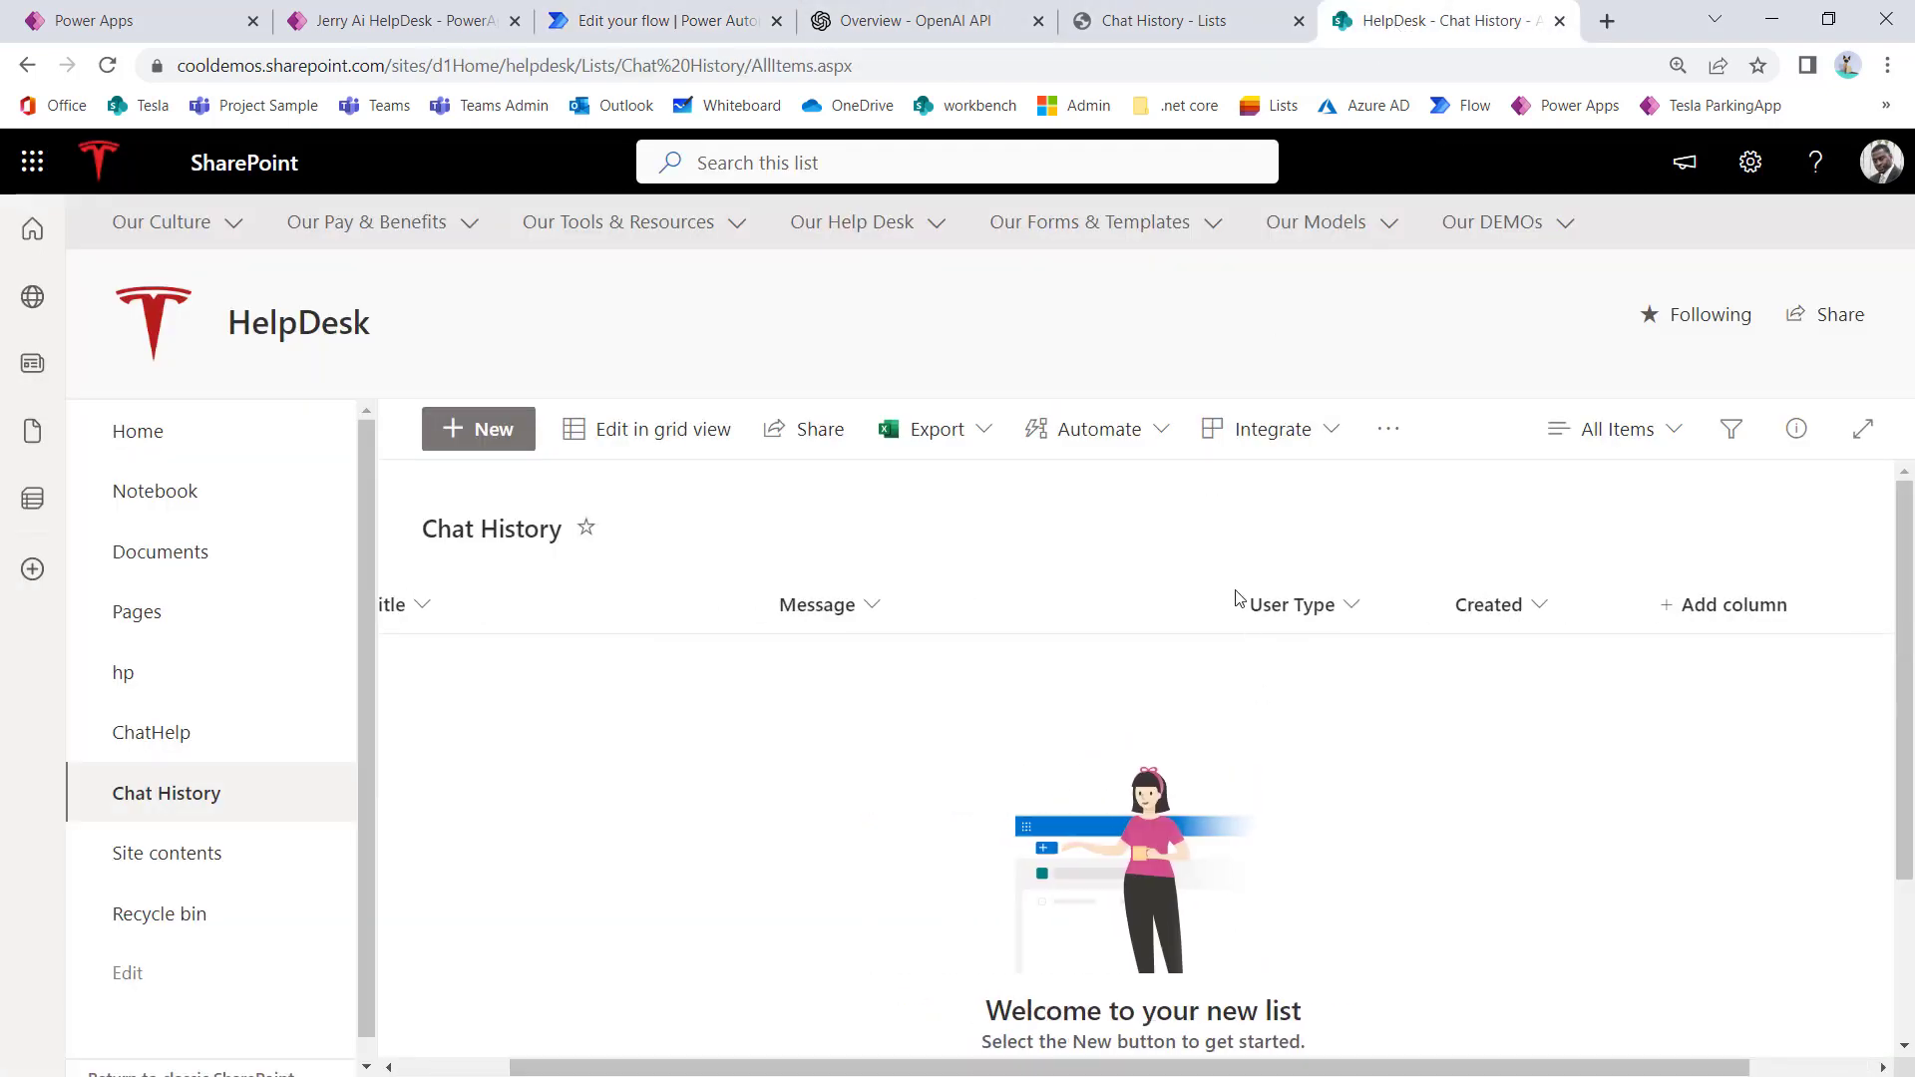
pyautogui.click(1315, 611)
pyautogui.moveTo(1397, 859)
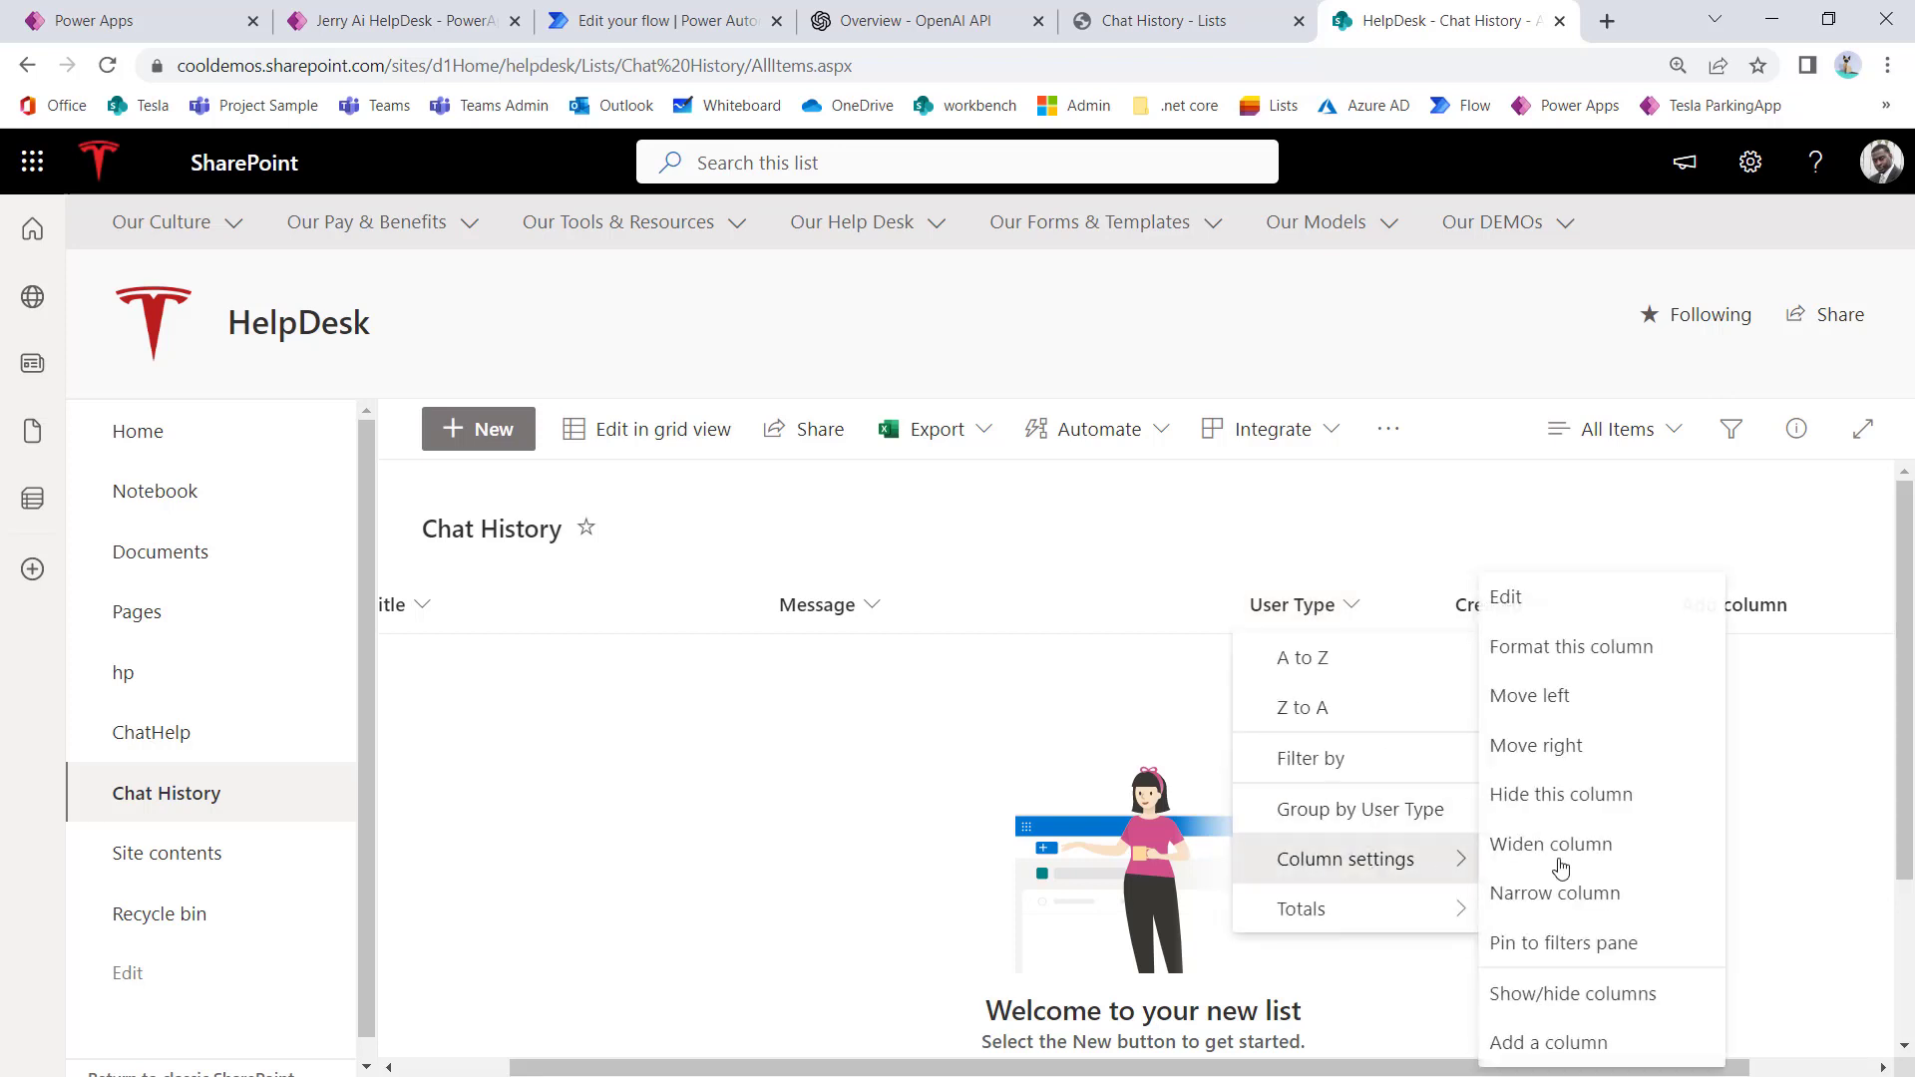
pyautogui.click(1319, 506)
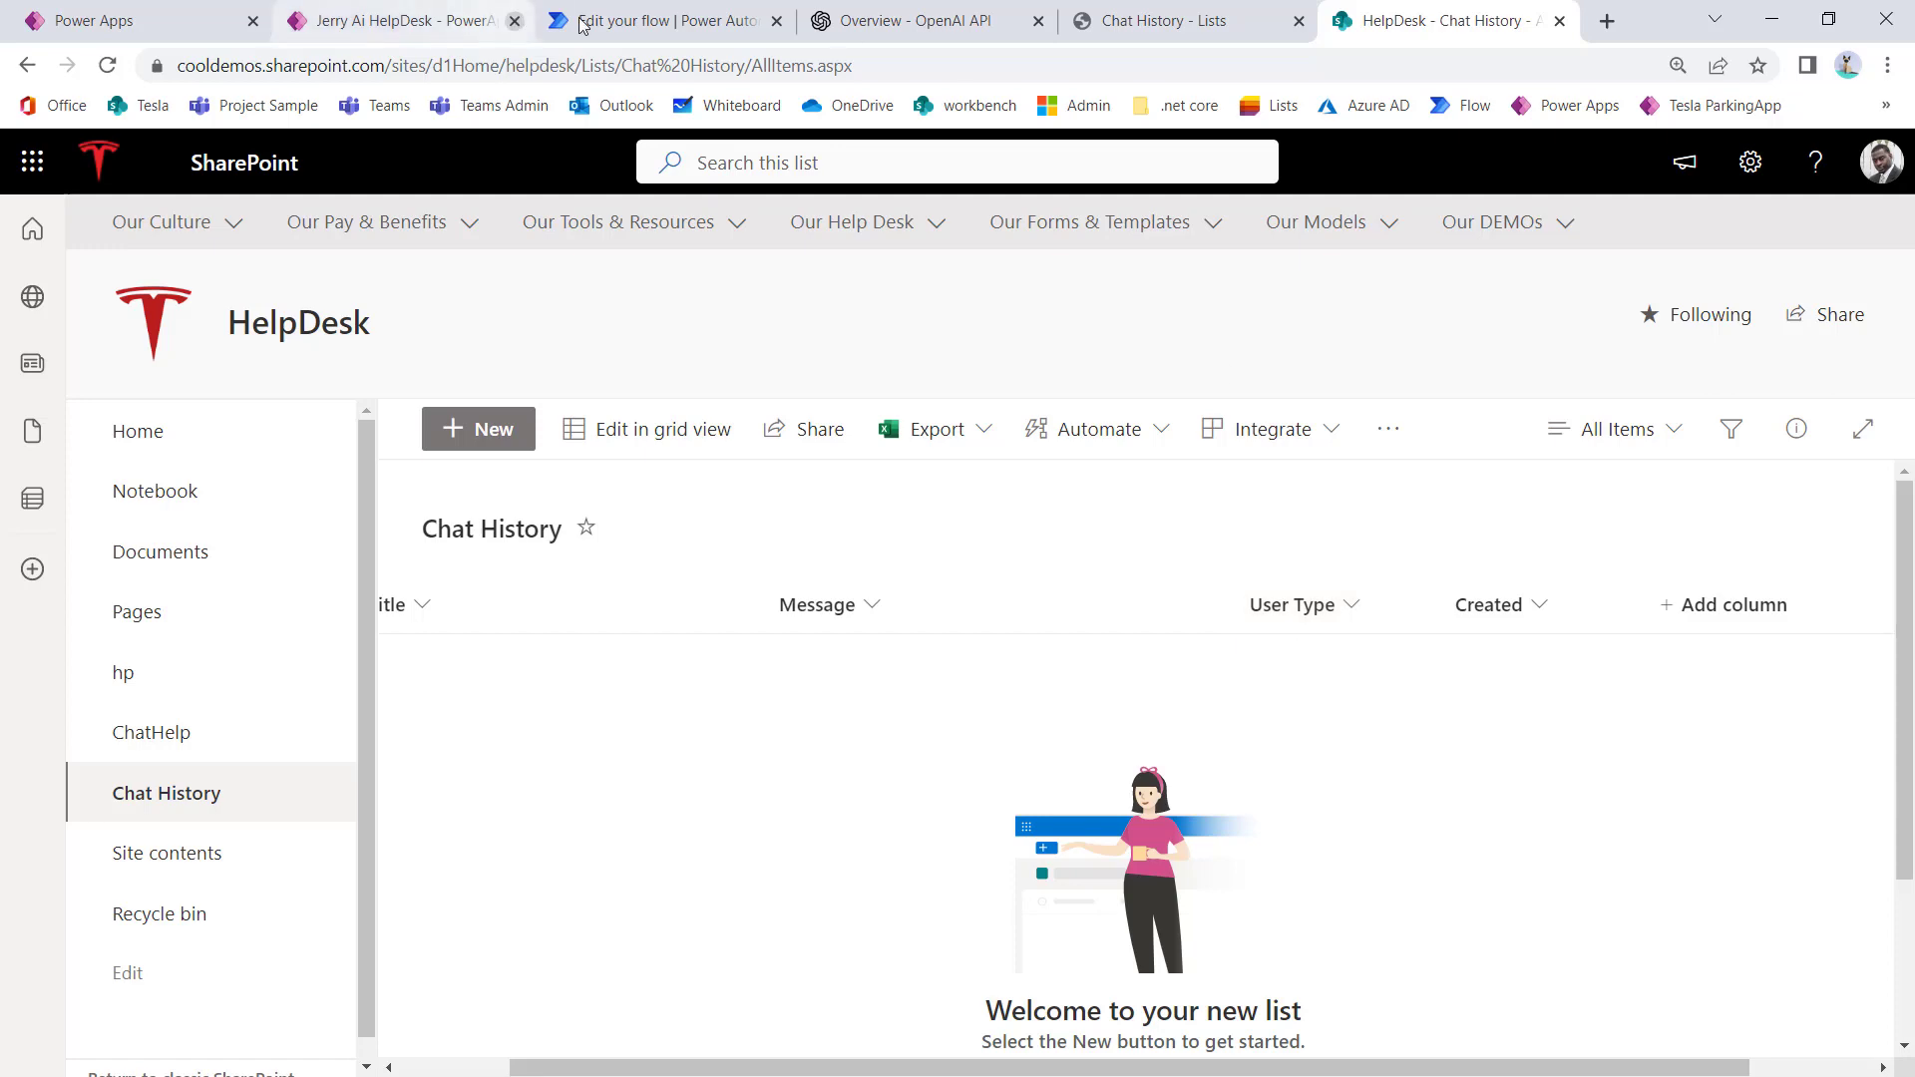
pyautogui.click(1138, 30)
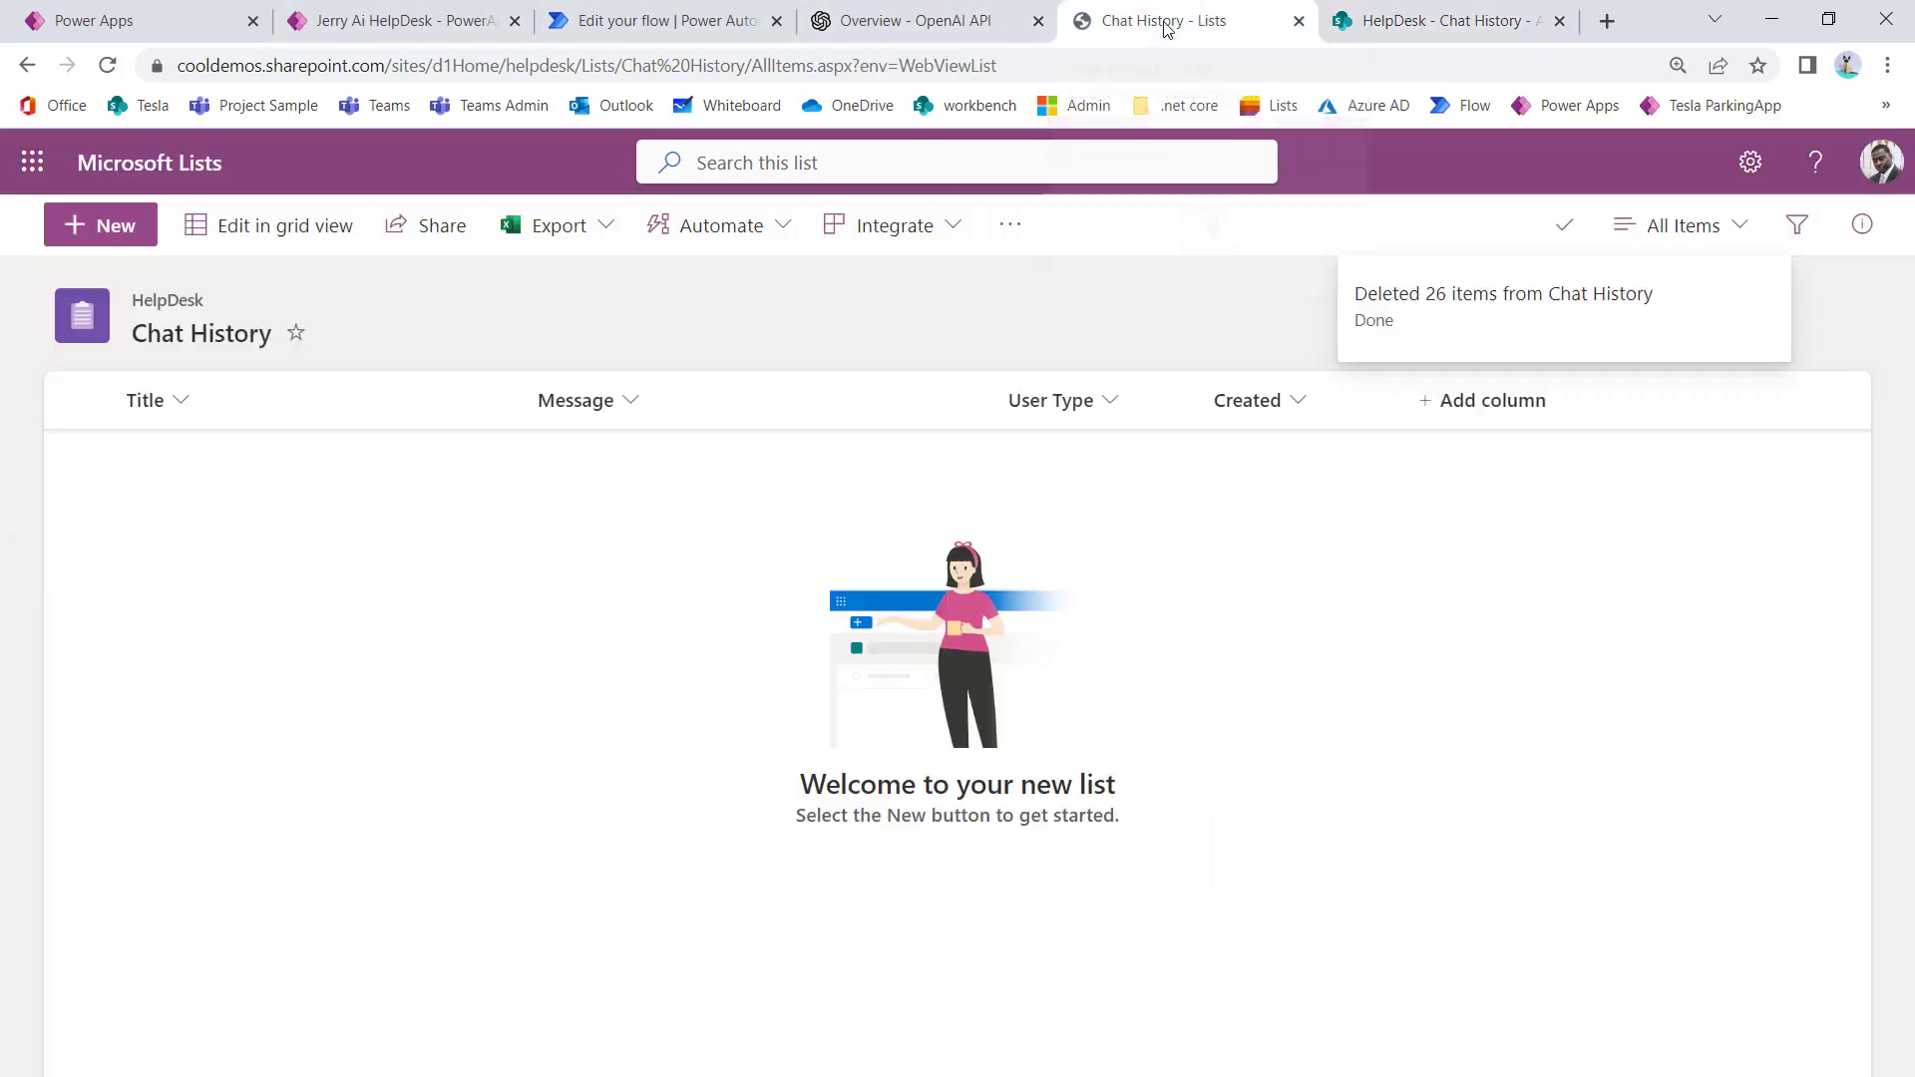
# Step: Return to the GetAIResponse flow and start the role expression as if(equals(items('ApplyEachHistroyItem')))
pyautogui.click(688, 22)
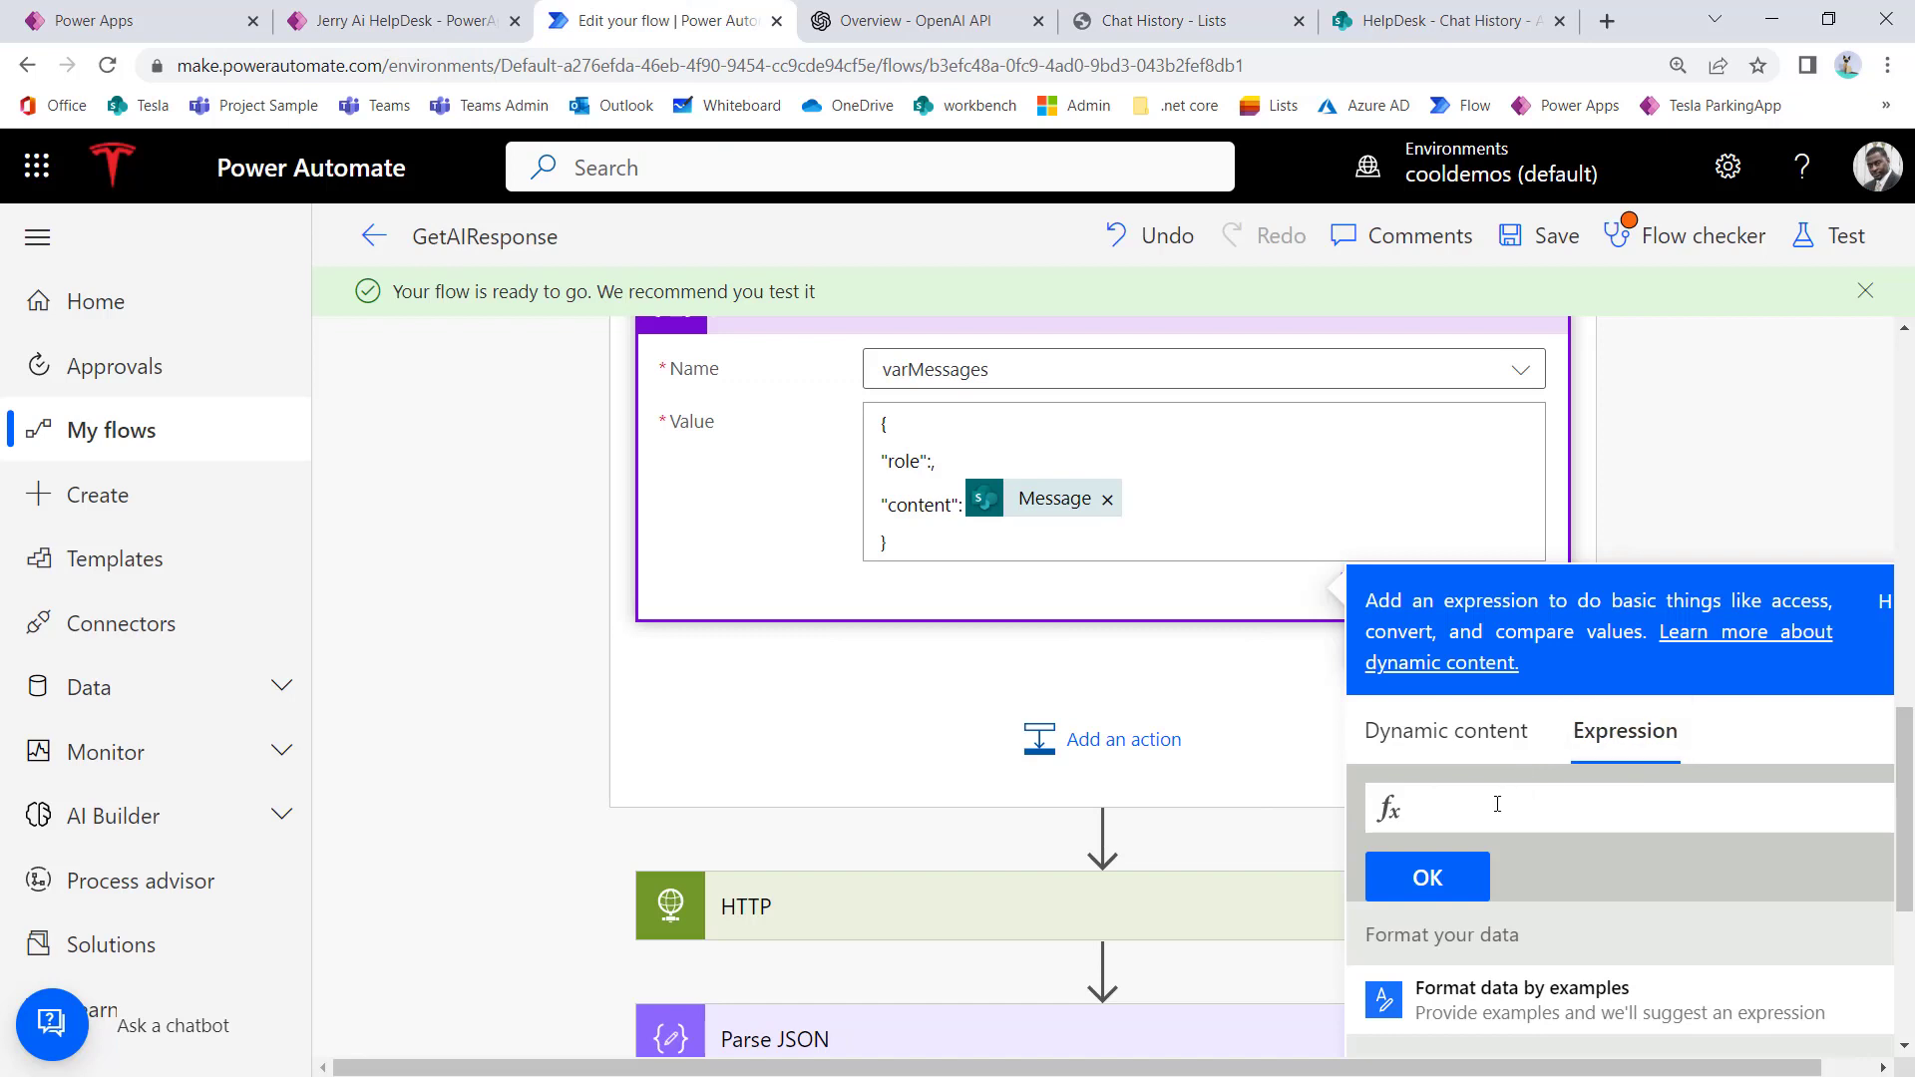
pyautogui.write('if()')
pyautogui.write('equ')
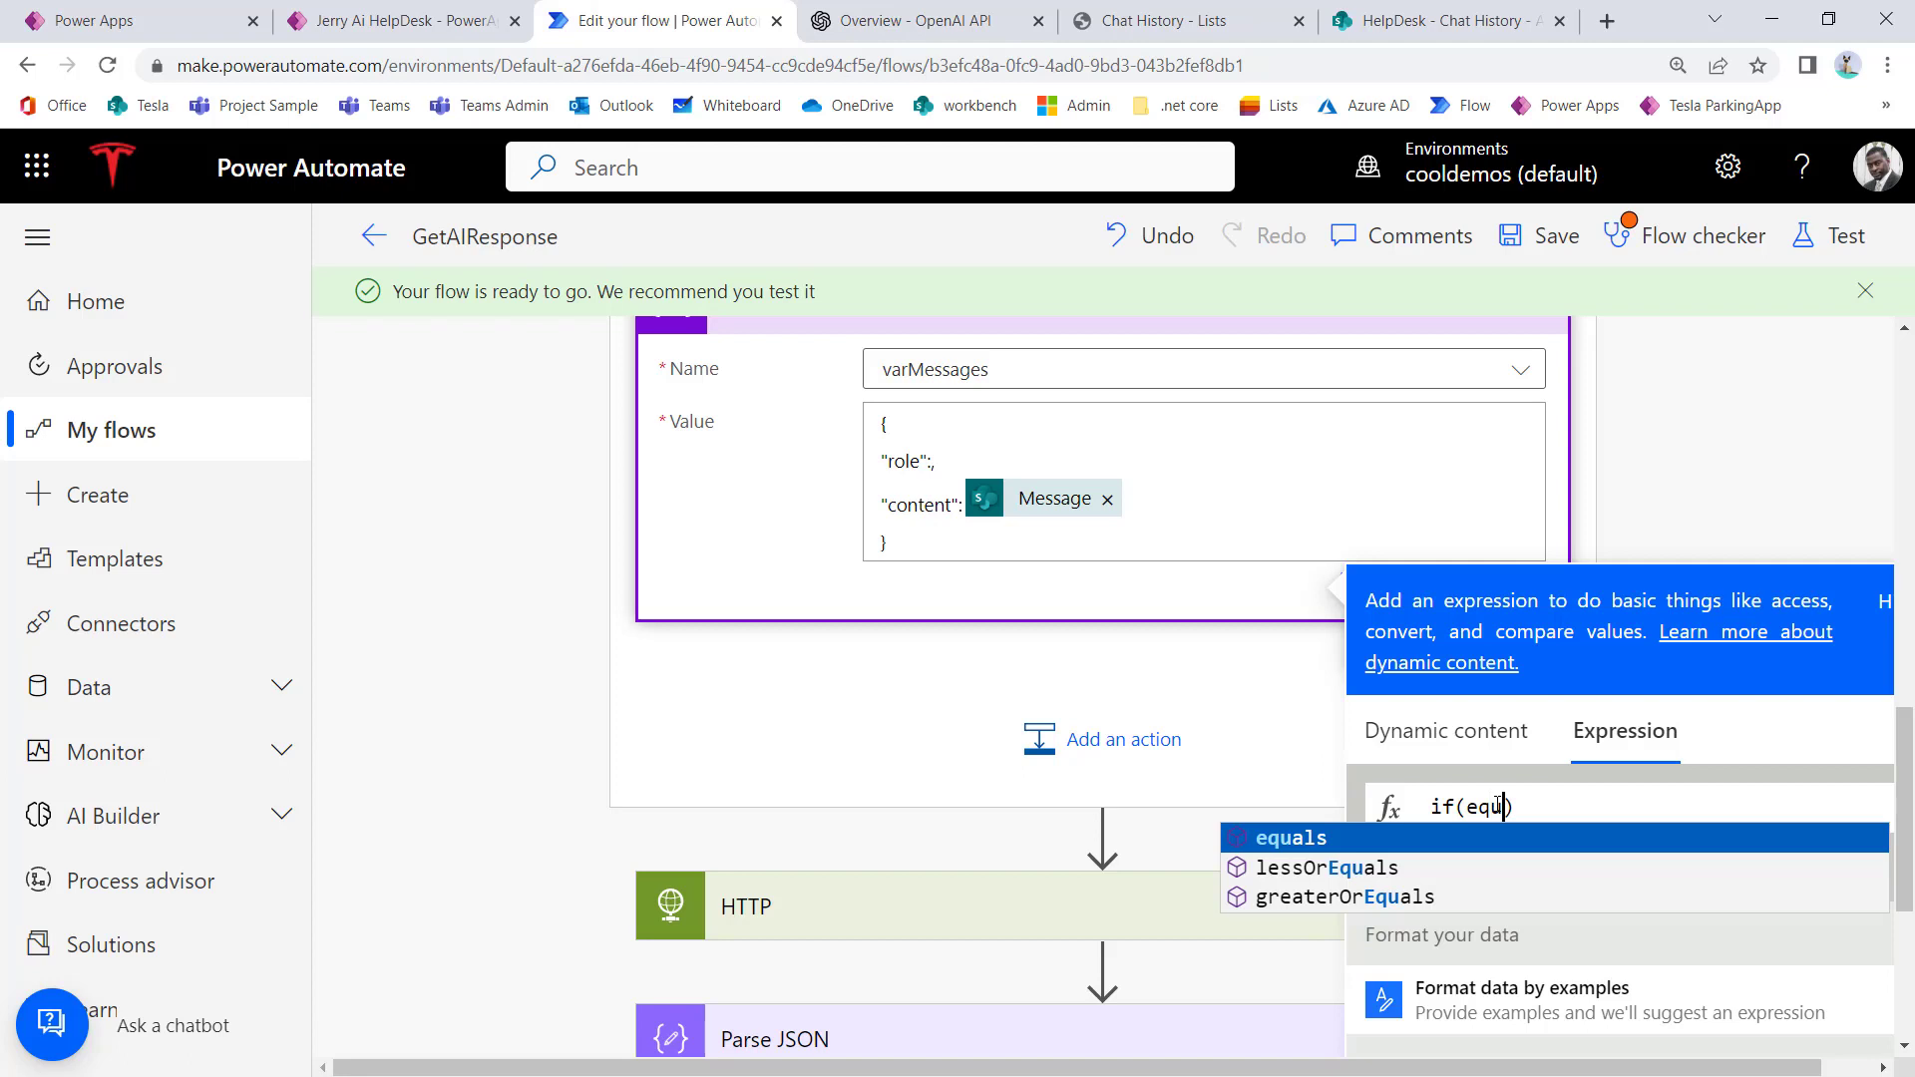
pyautogui.press('Return')
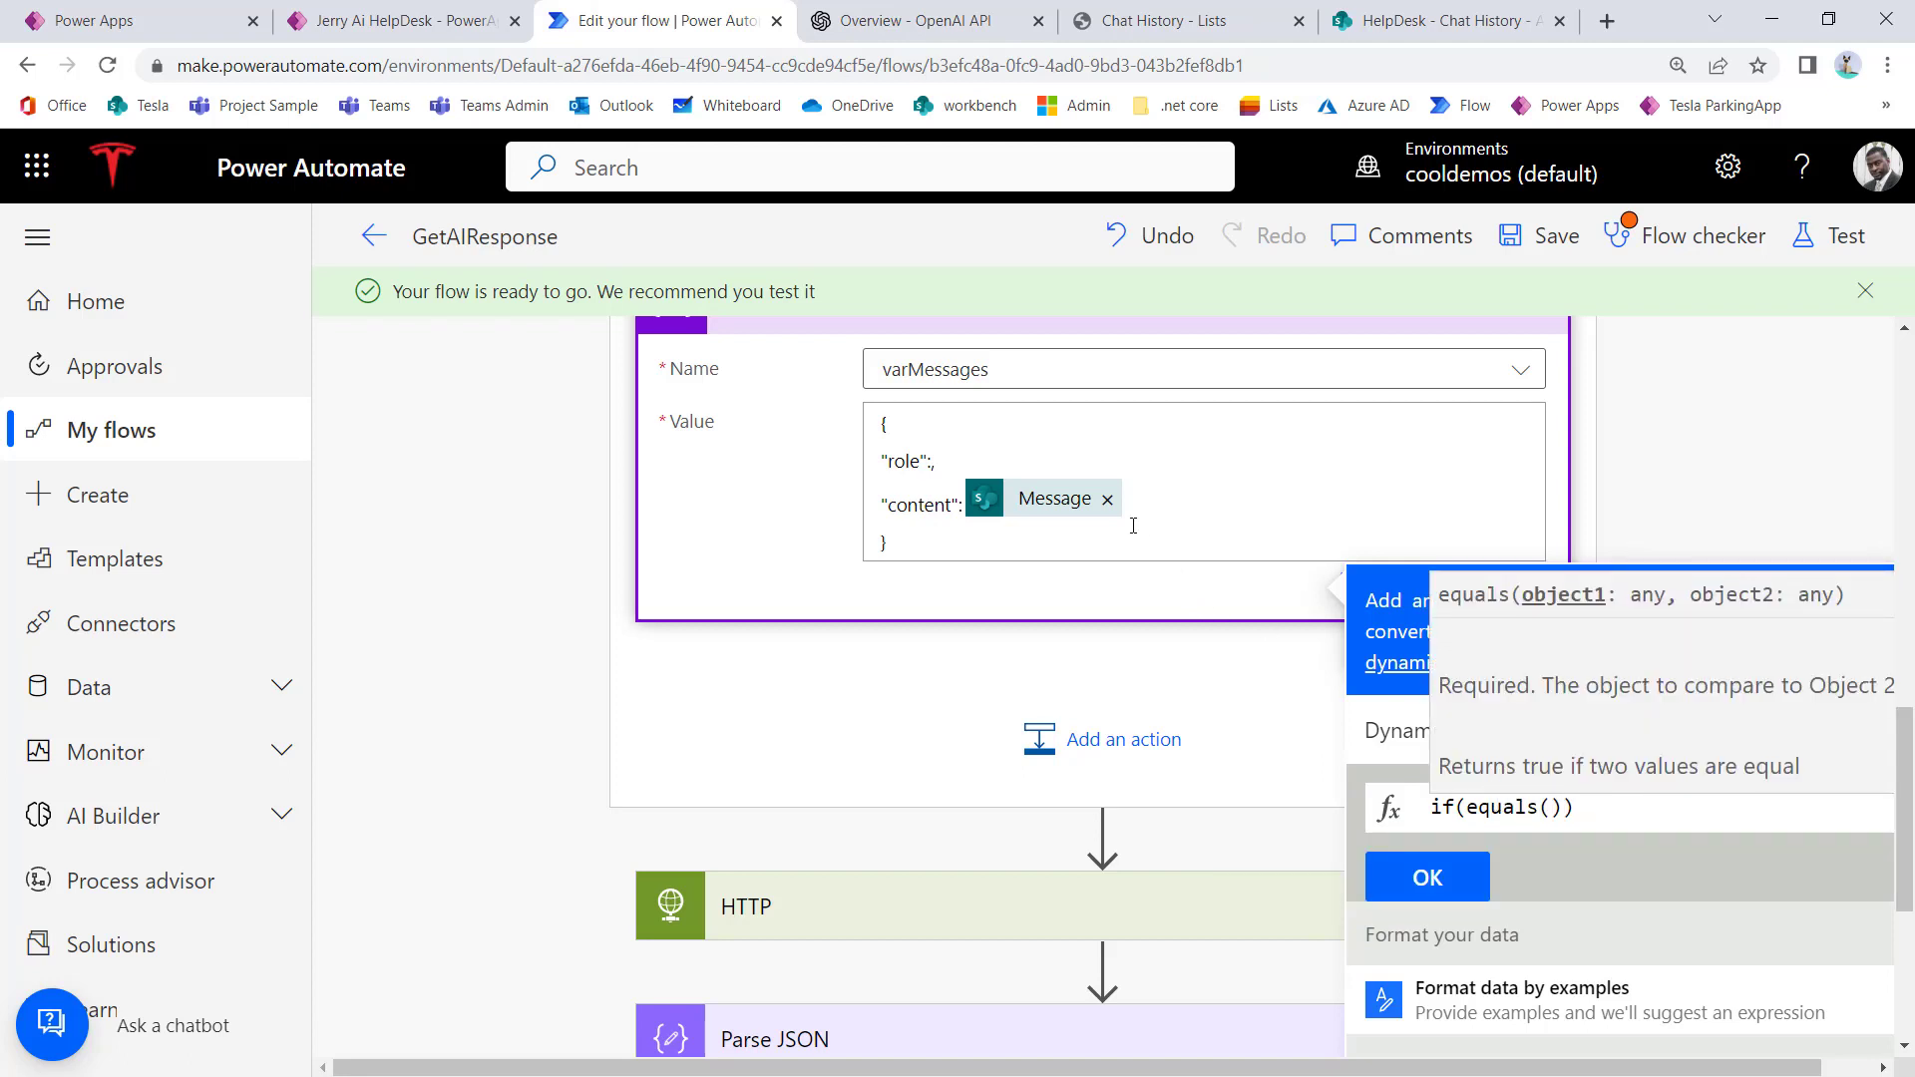
pyautogui.moveTo(1077, 511)
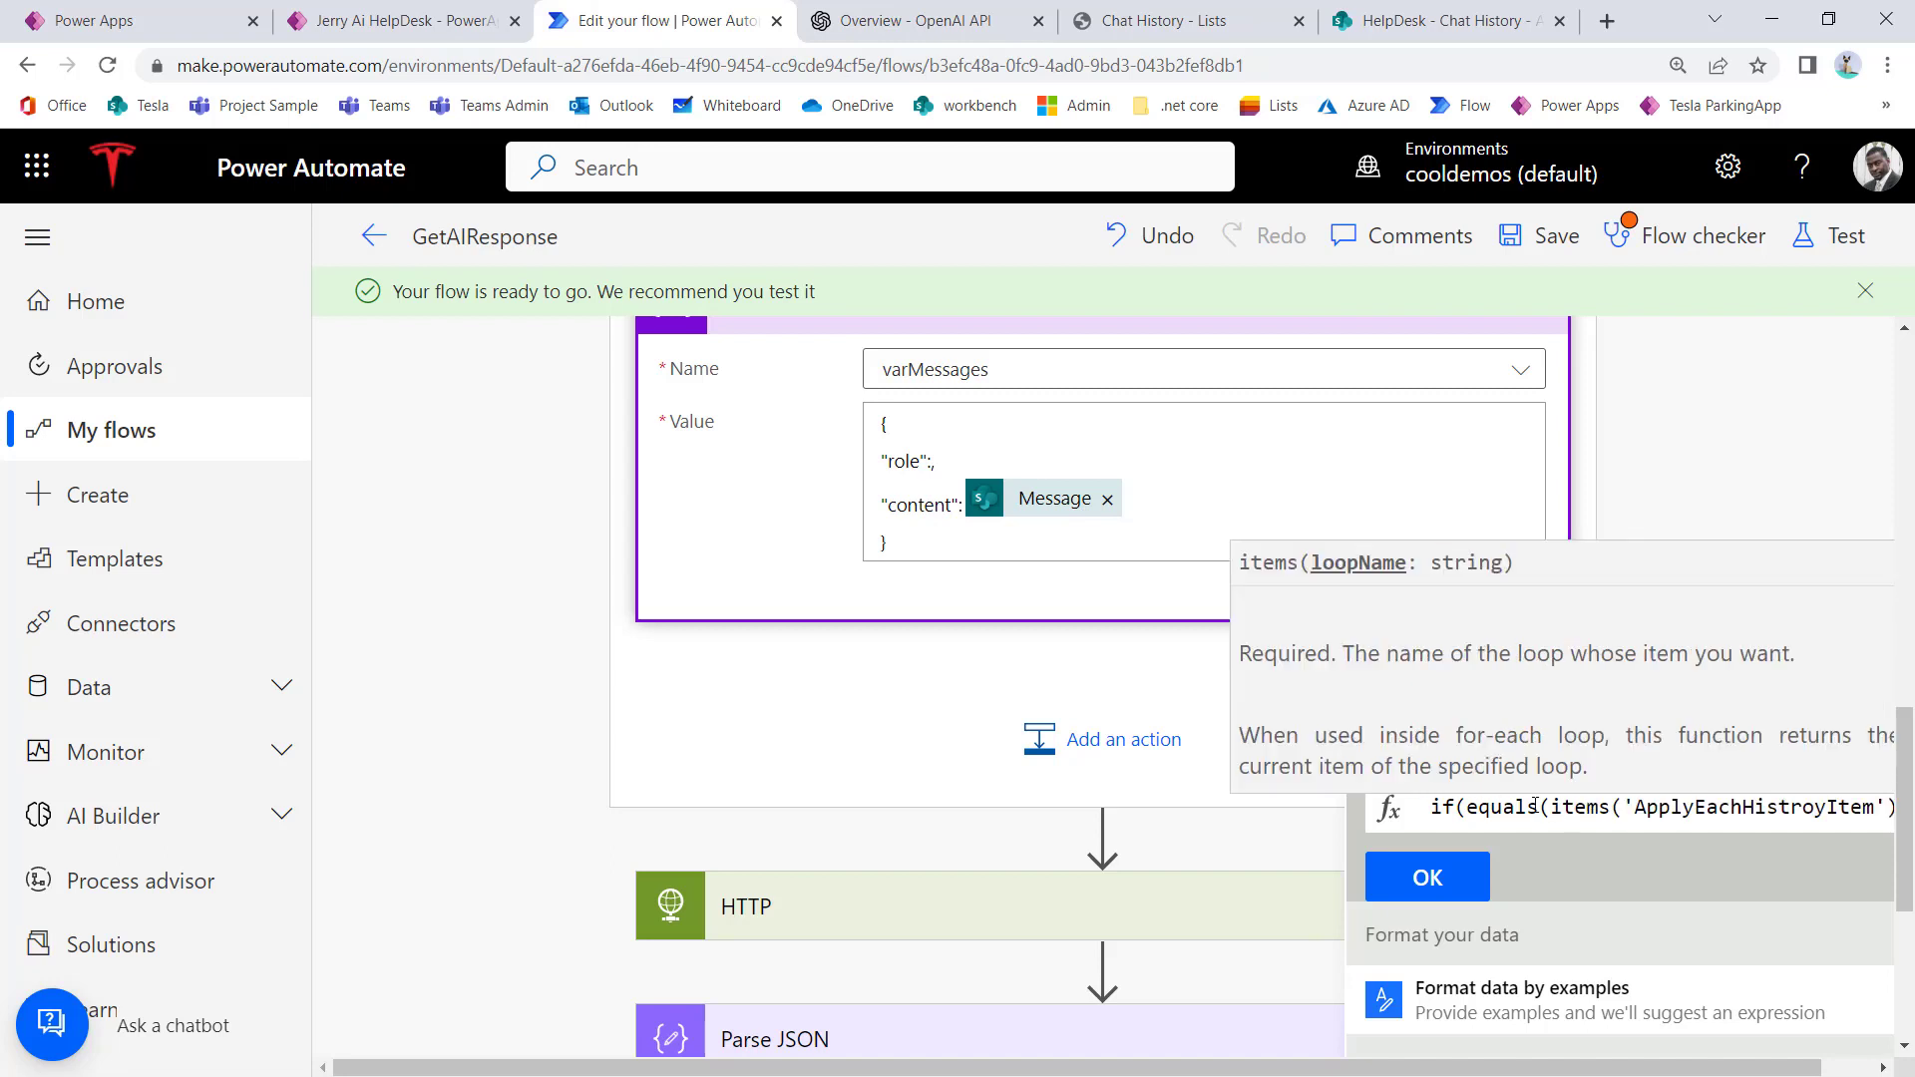
# Step: Copy the unfinished role expression into a blank Notepad document and place the window clear of the varMessages value
pyautogui.doubleClick(1537, 806)
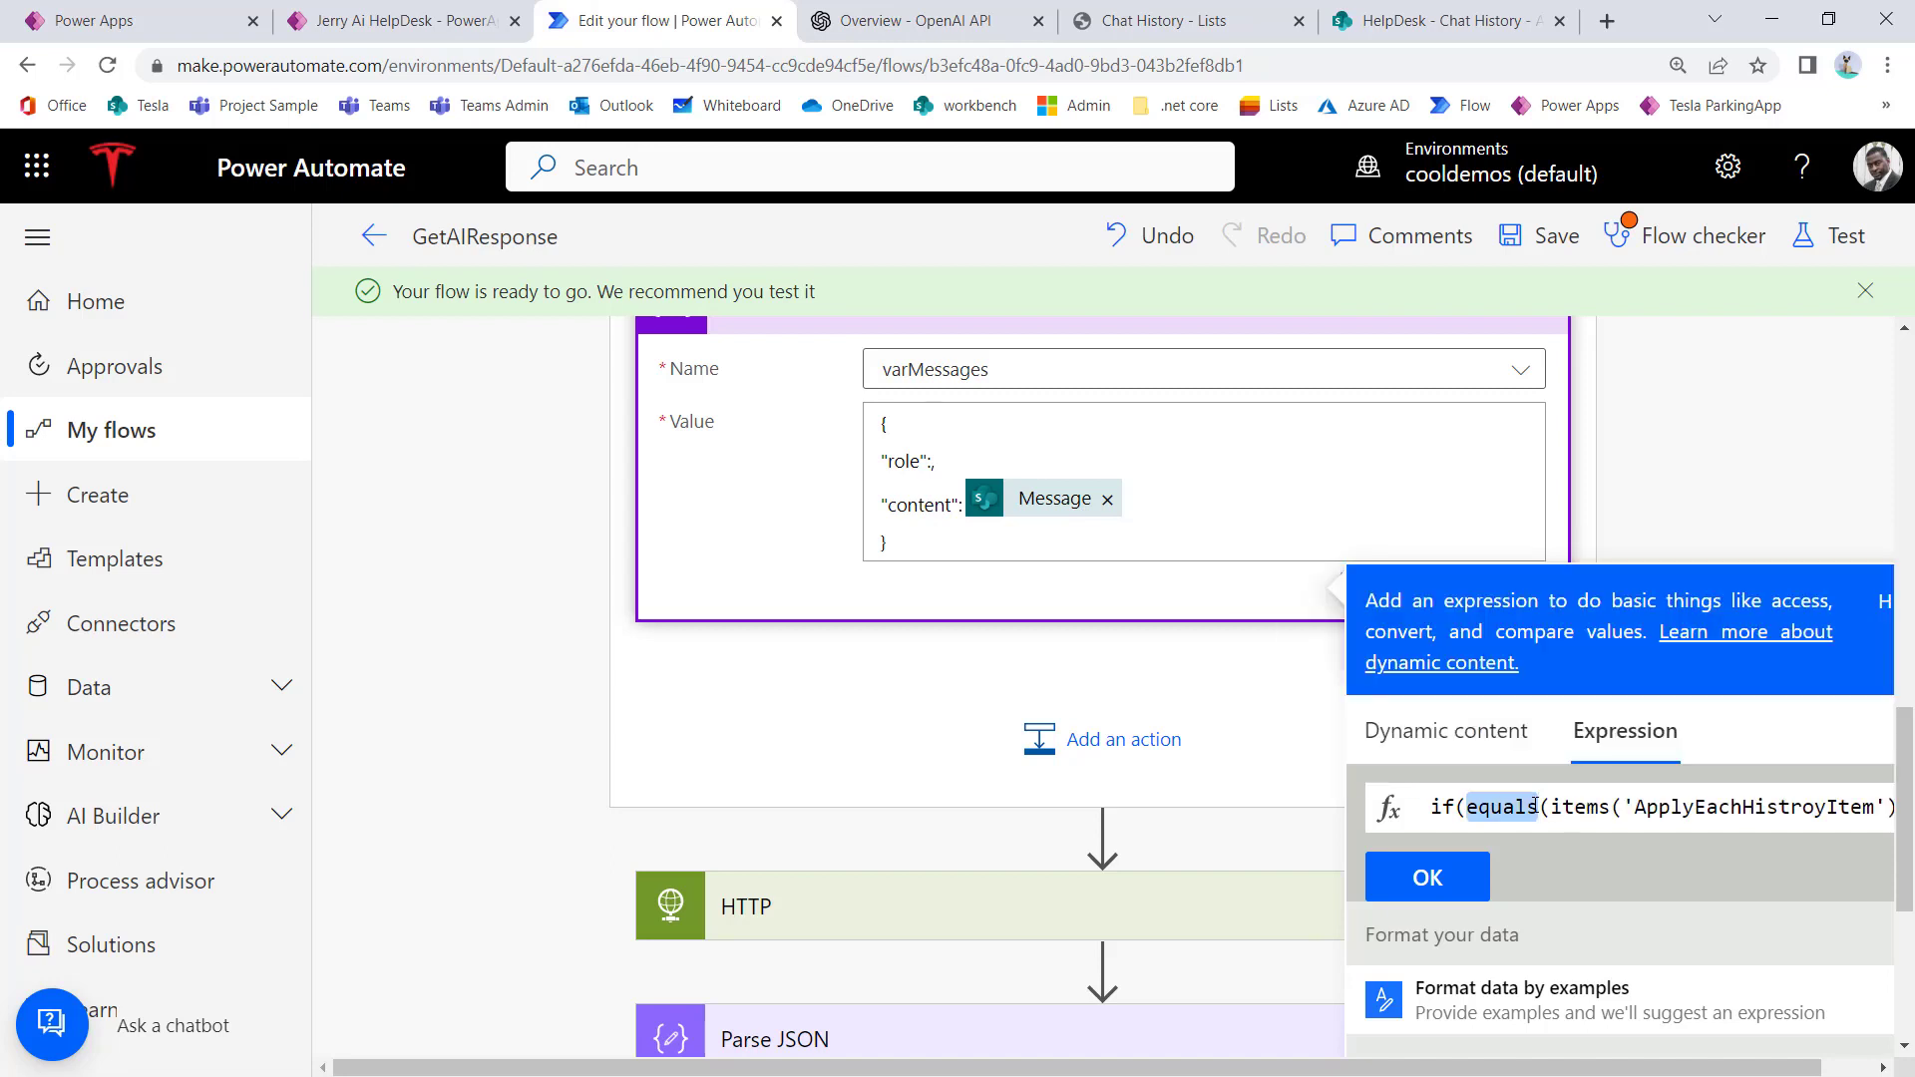
pyautogui.hotkey('ctrl', 'a')
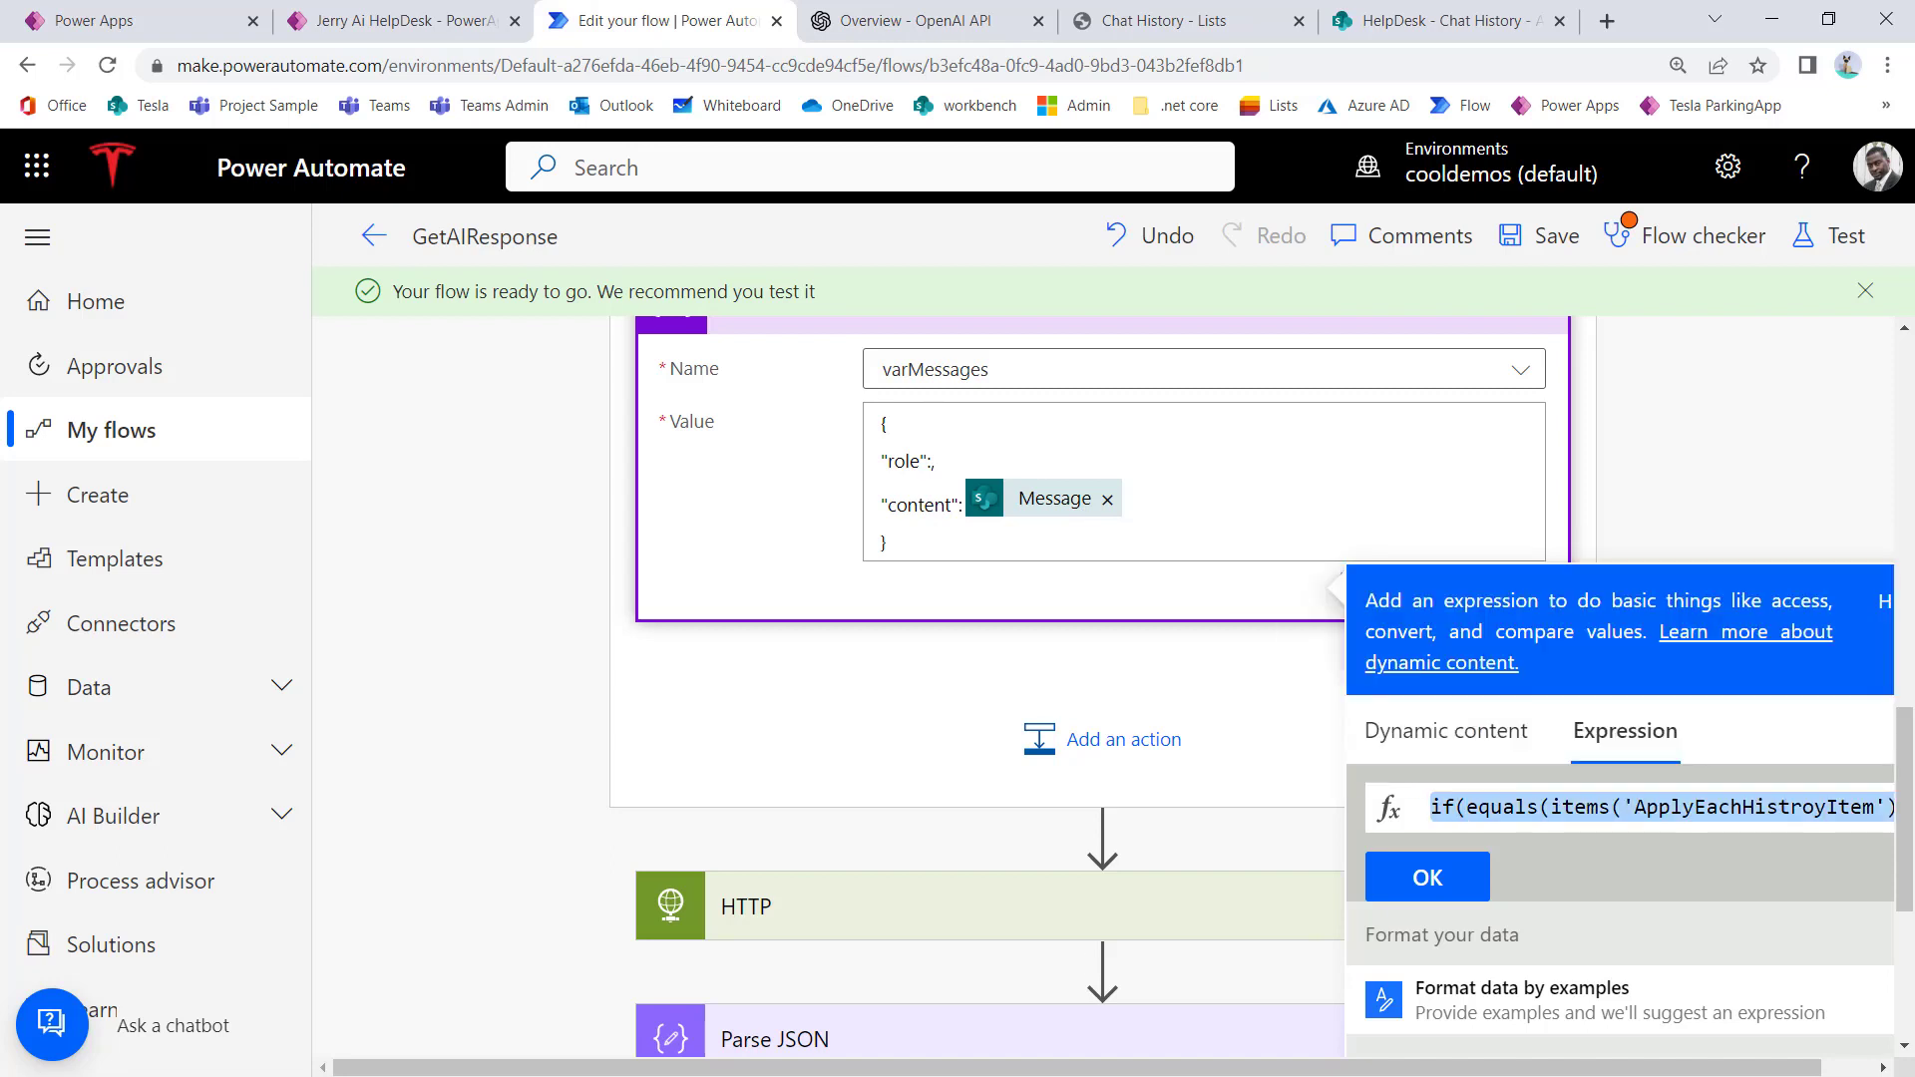
pyautogui.hotkey('alt', 'Tab')
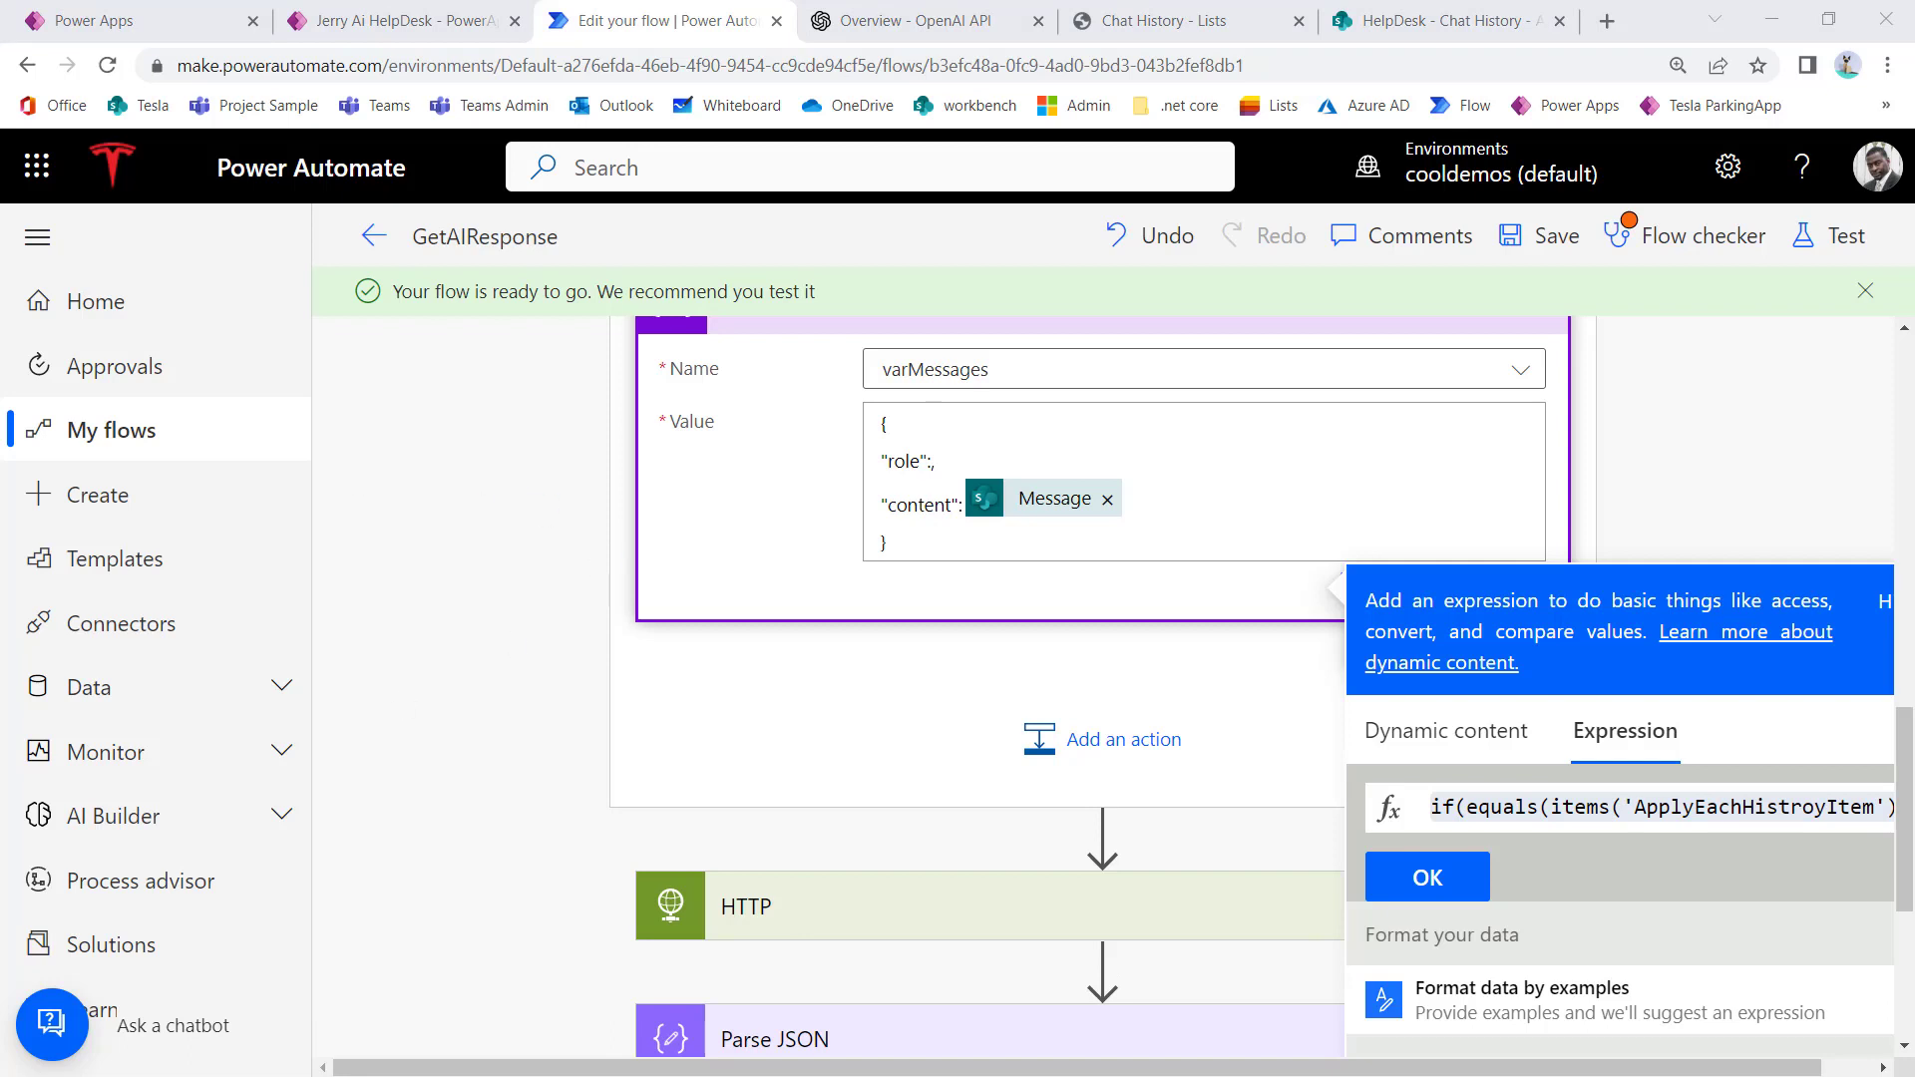
pyautogui.write("if(equals(items('ApplyEachHistroyItem')))")
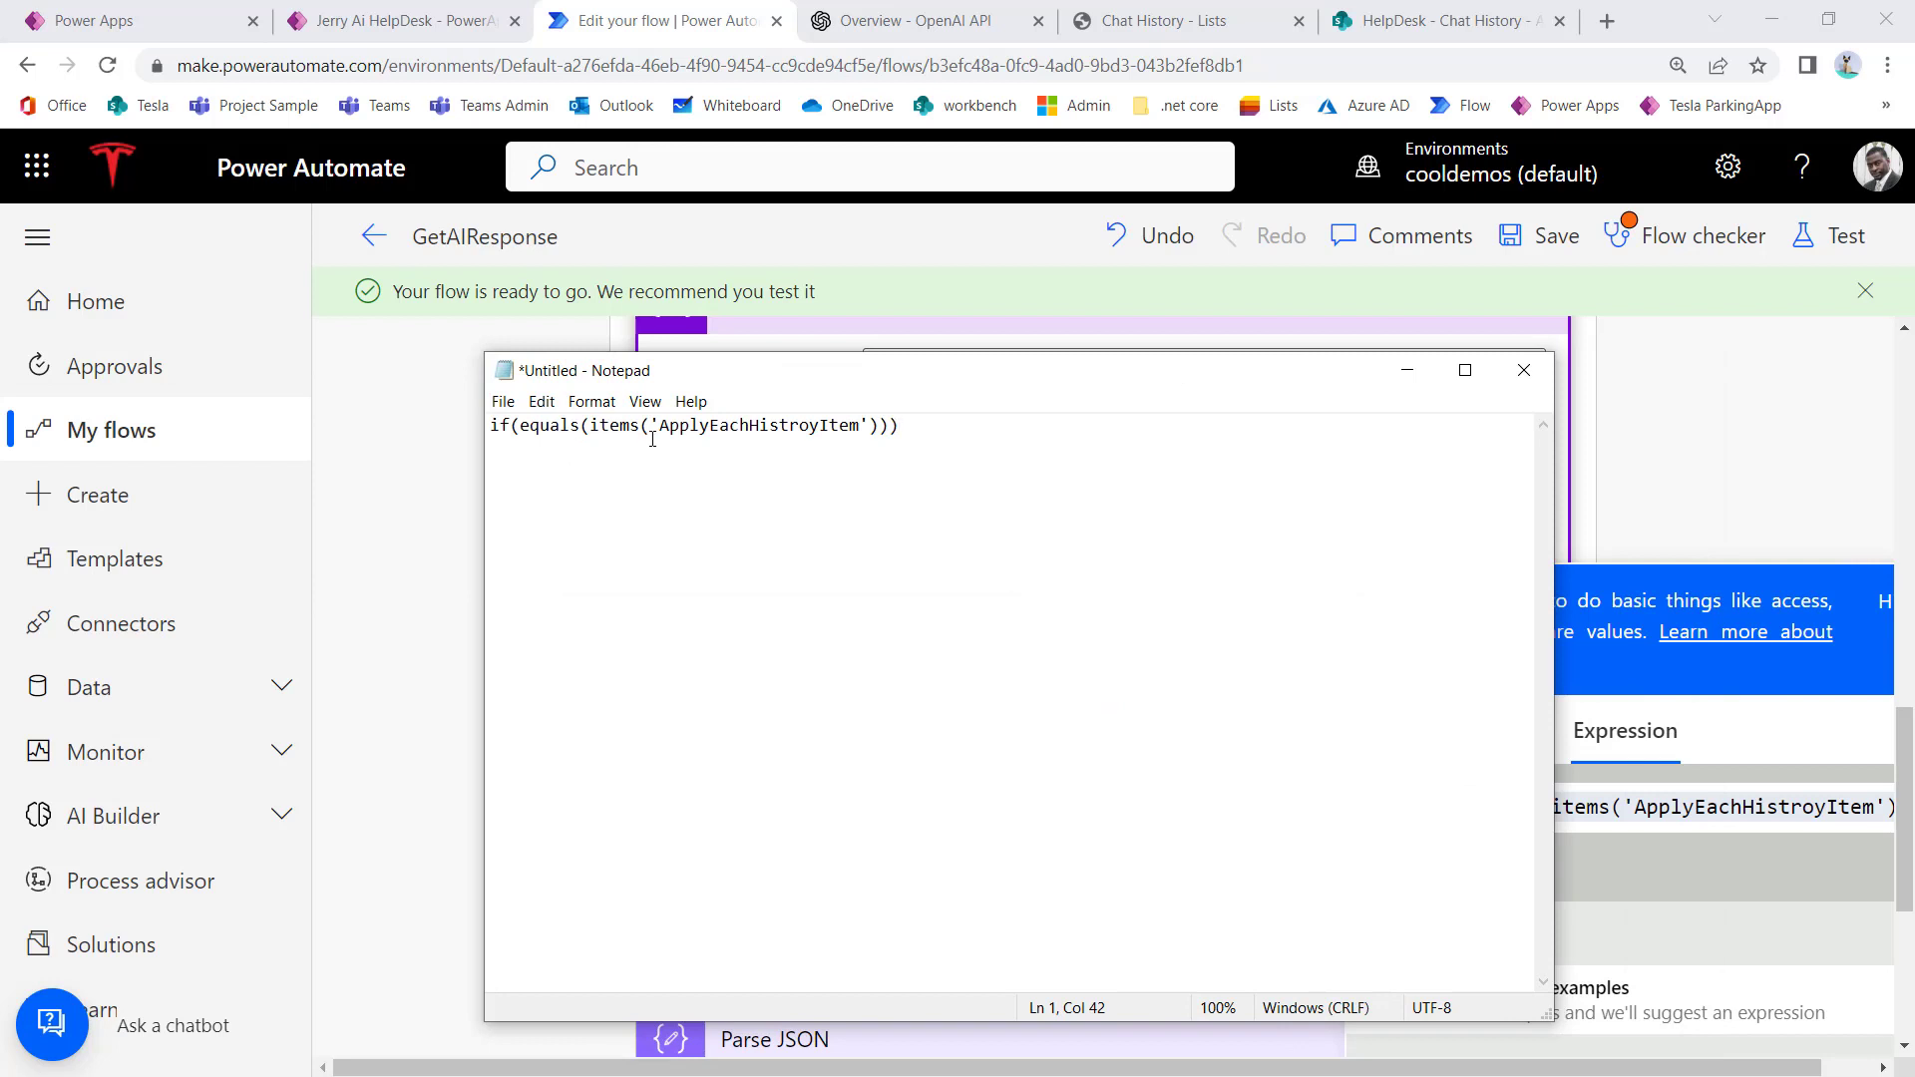
pyautogui.moveTo(877, 371); pyautogui.dragTo(951, 609)
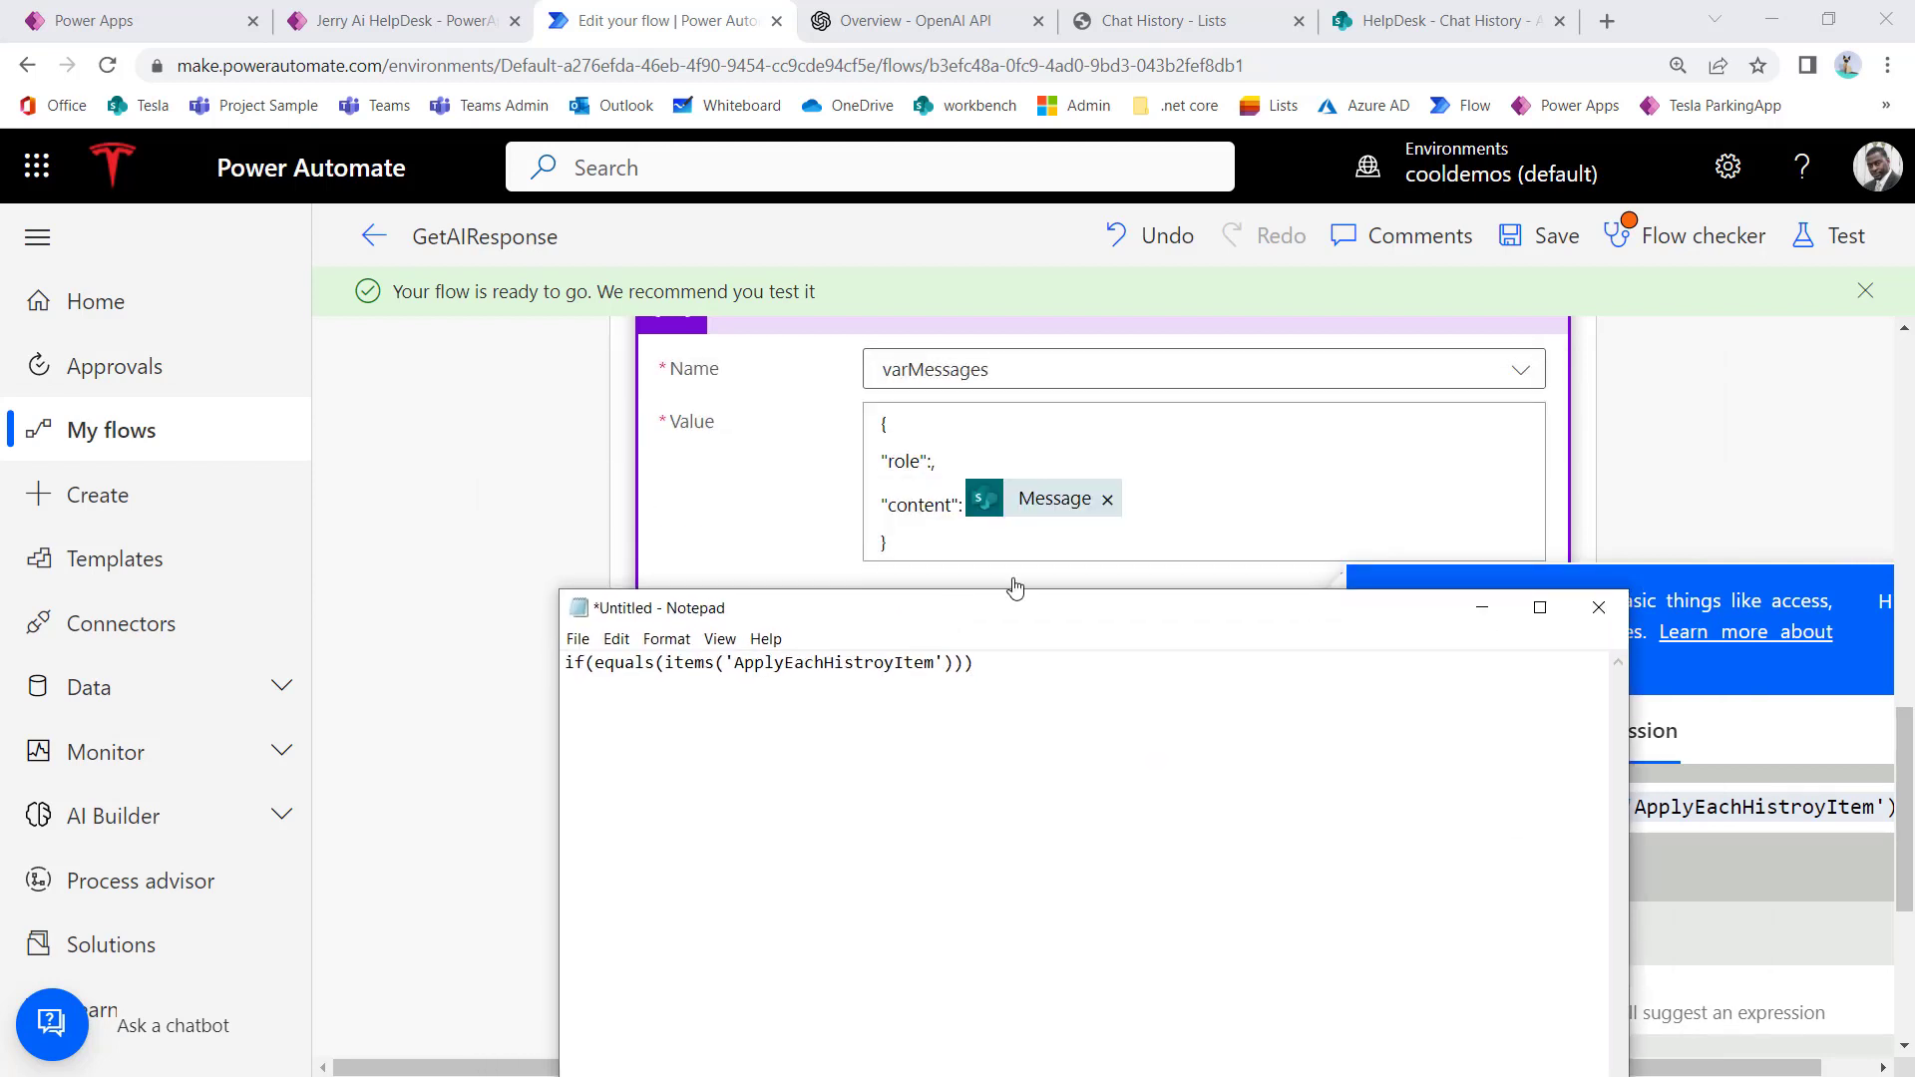
# Step: Complete the equals condition in Notepad by comparing ?['UserType'] with 'User', and add 'User' as the true result
pyautogui.moveTo(1039, 501)
pyautogui.click(954, 662)
pyautogui.write("?['UserT']ype")
pyautogui.press('Right')
pyautogui.press('Right')
pyautogui.write(",''User")
pyautogui.press('Right')
pyautogui.press('Right')
pyautogui.write(",'User'")
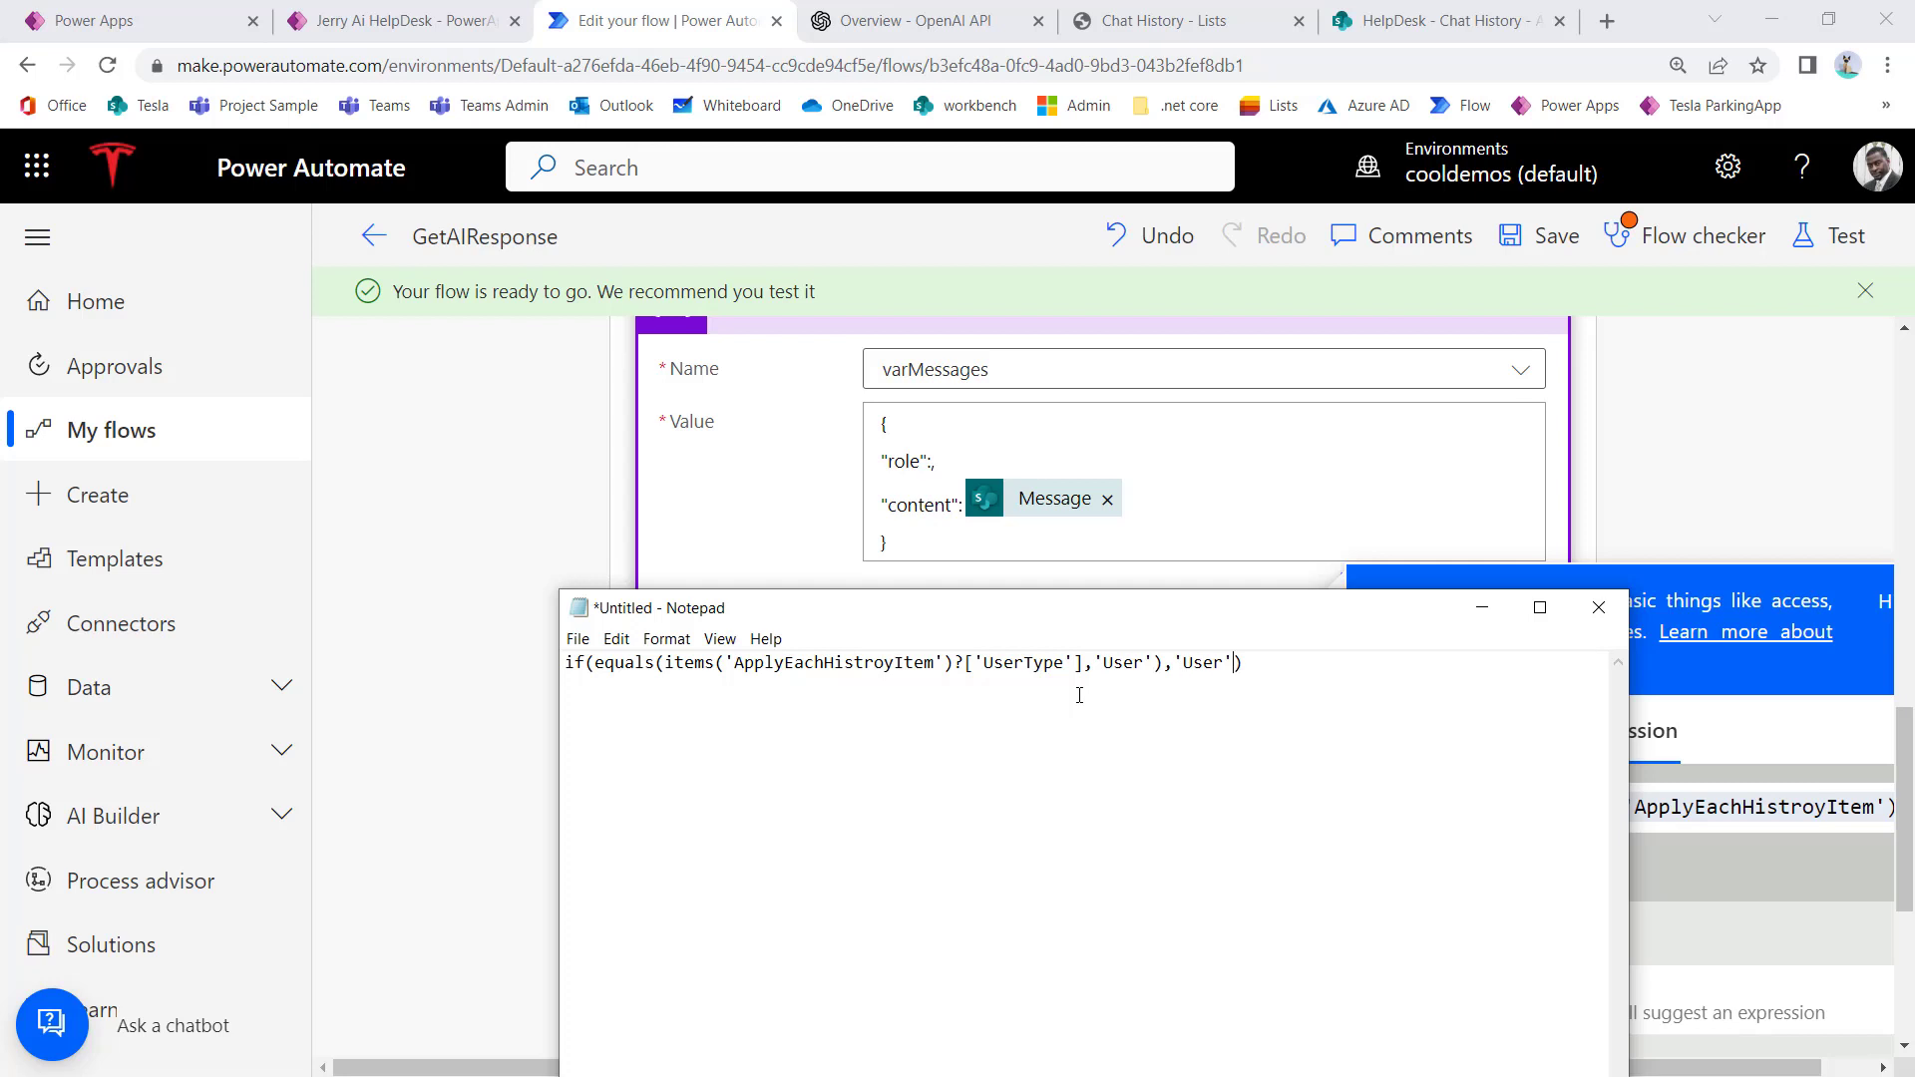
# Step: Add 'AI' as the false result of the if expression in Notepad
pyautogui.write(",'Assi")
pyautogui.press('BackSpace')
pyautogui.press('BackSpace')
pyautogui.press('BackSpace')
pyautogui.press('BackSpace')
pyautogui.write("AI'")
pyautogui.moveTo(1313, 664); pyautogui.dragTo(795, 665)
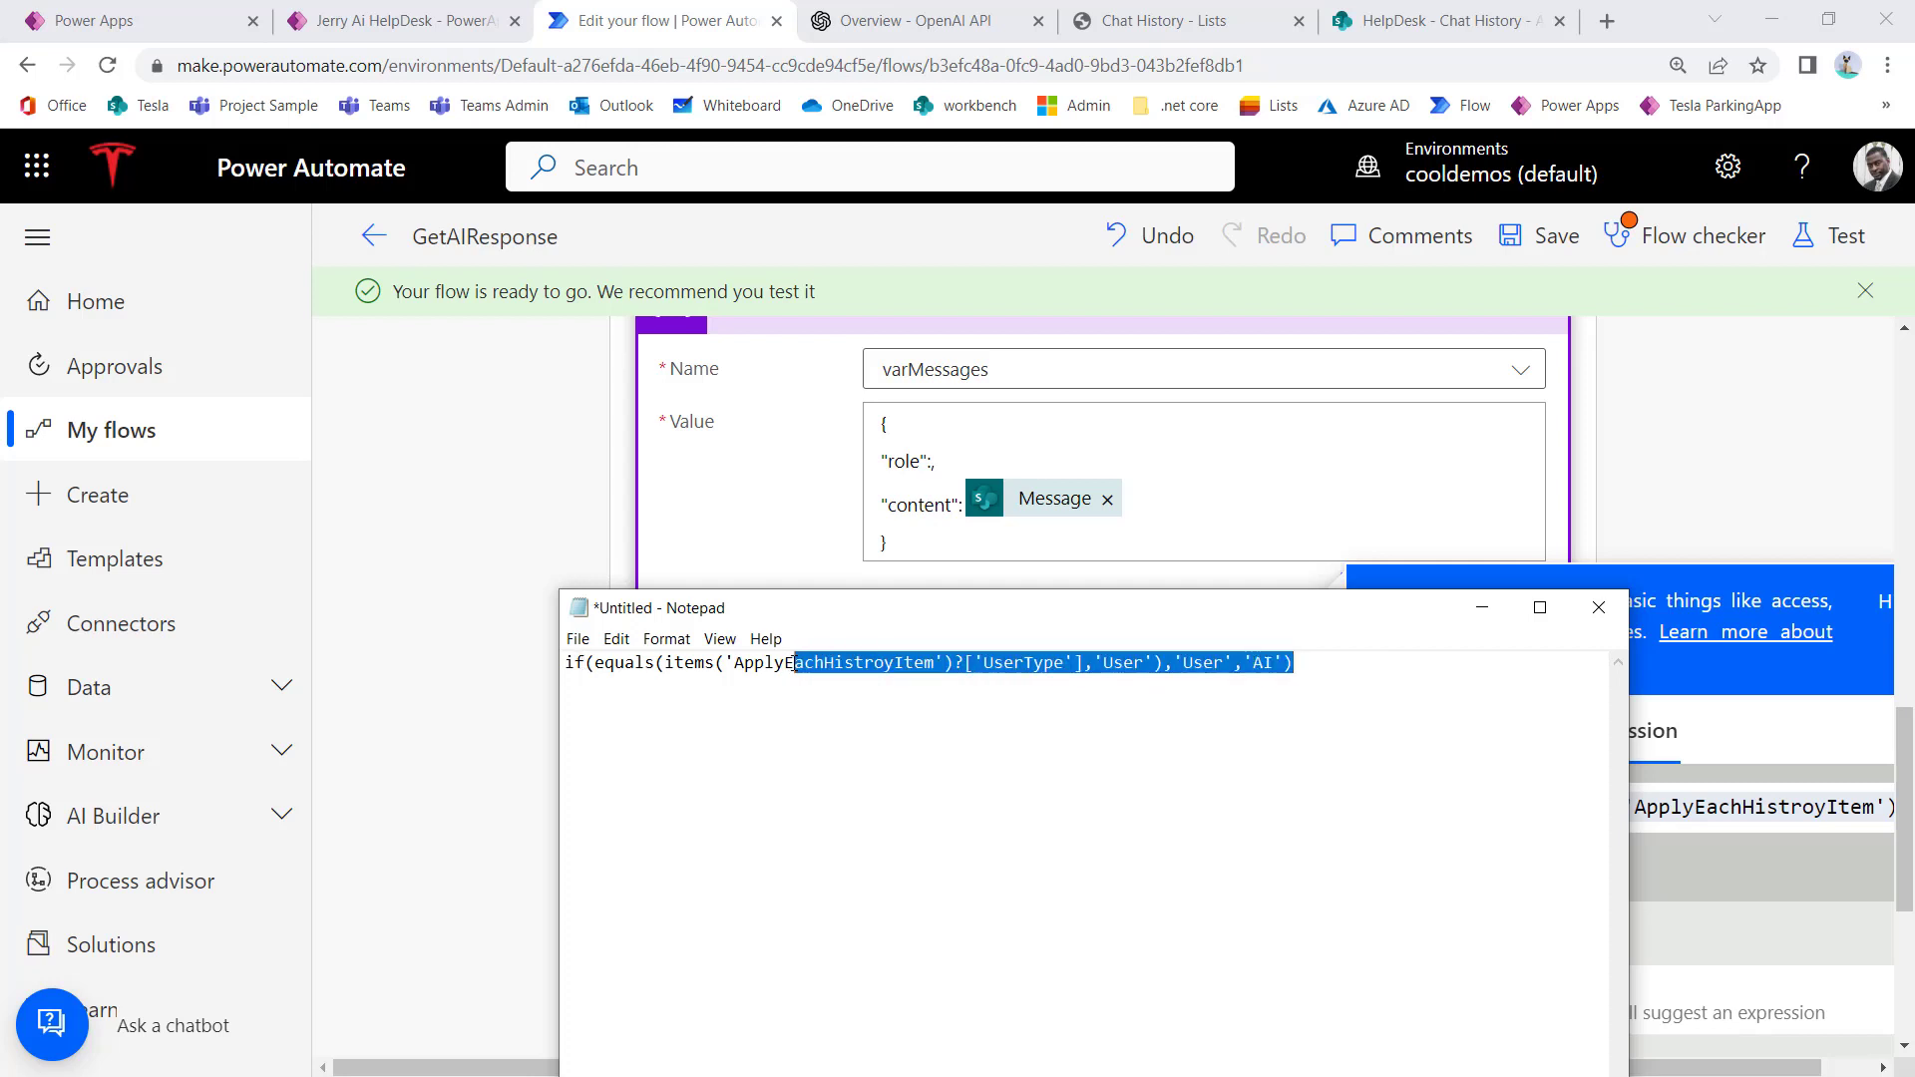
pyautogui.click(825, 711)
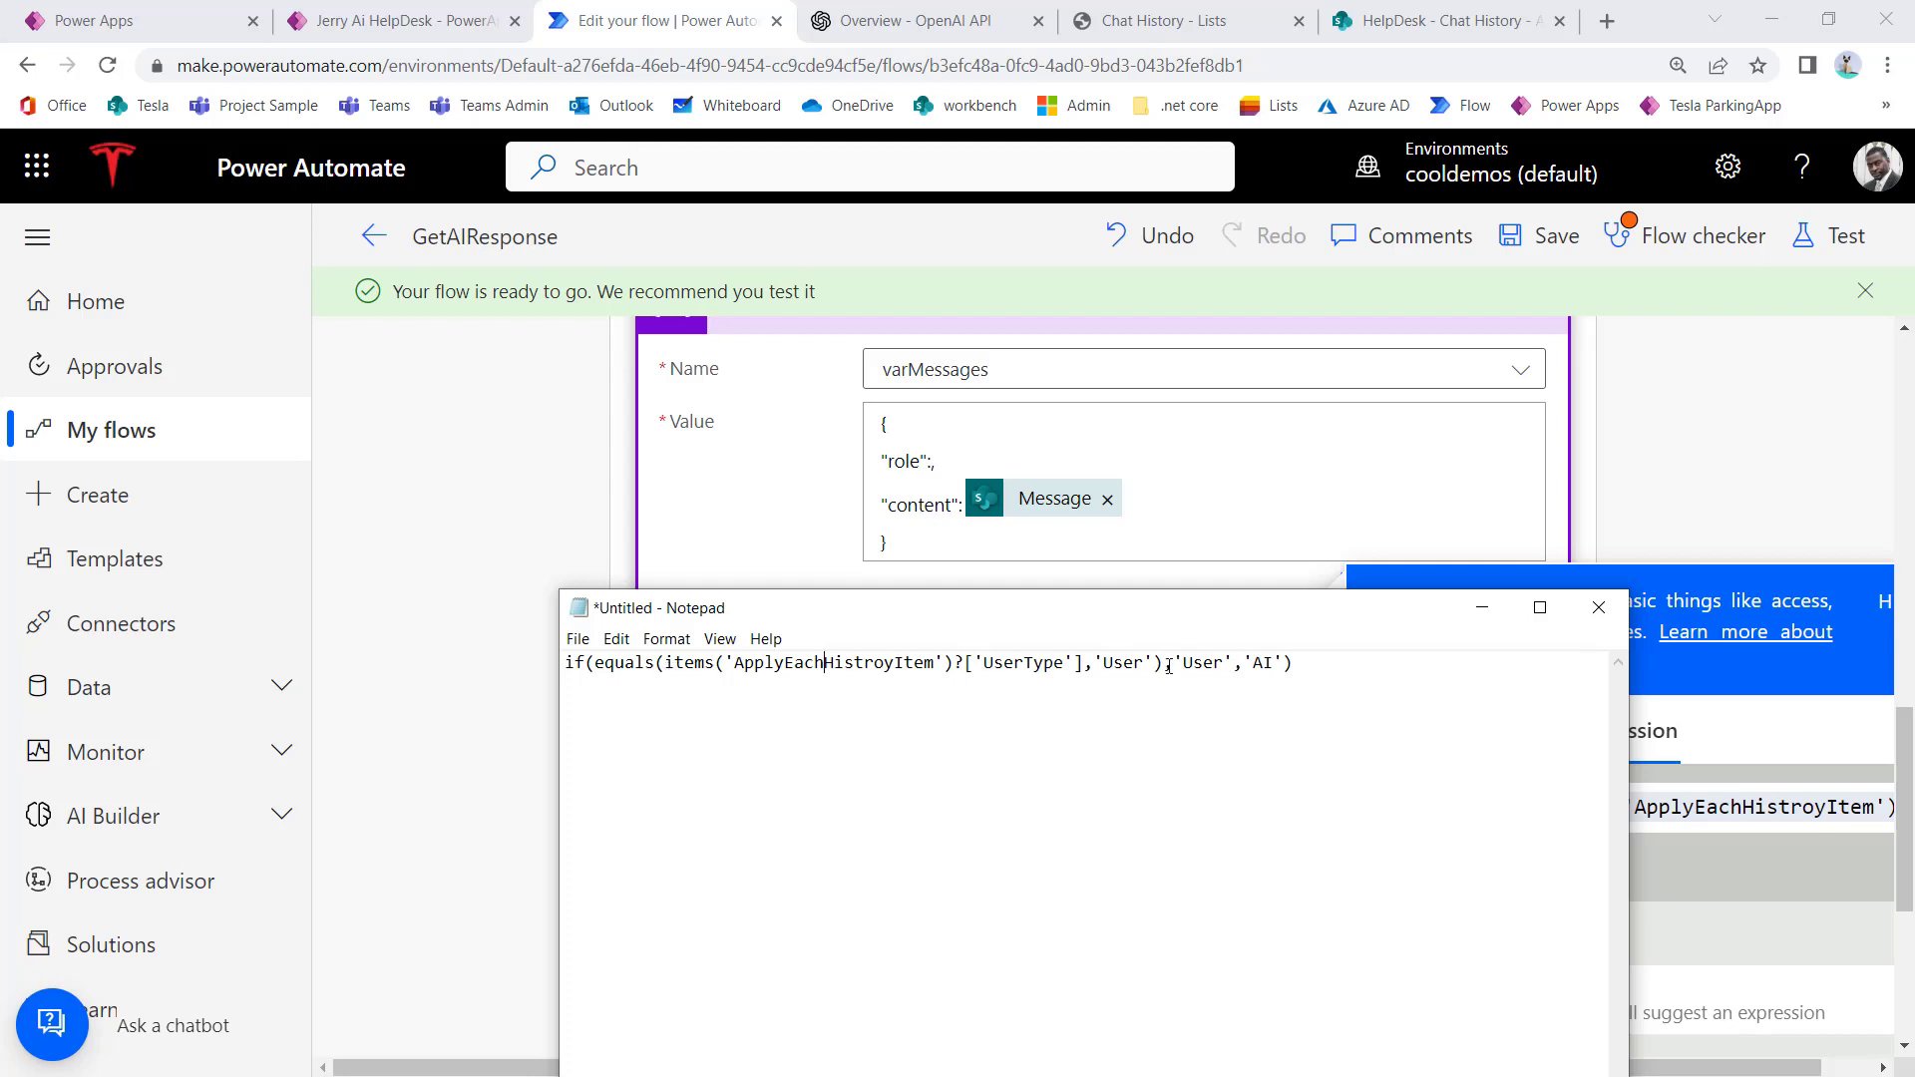
# Step: Copy the whole Notepad expression and insert it as the "role" value in varAppendHistory
pyautogui.moveTo(1294, 663); pyautogui.dragTo(635, 677)
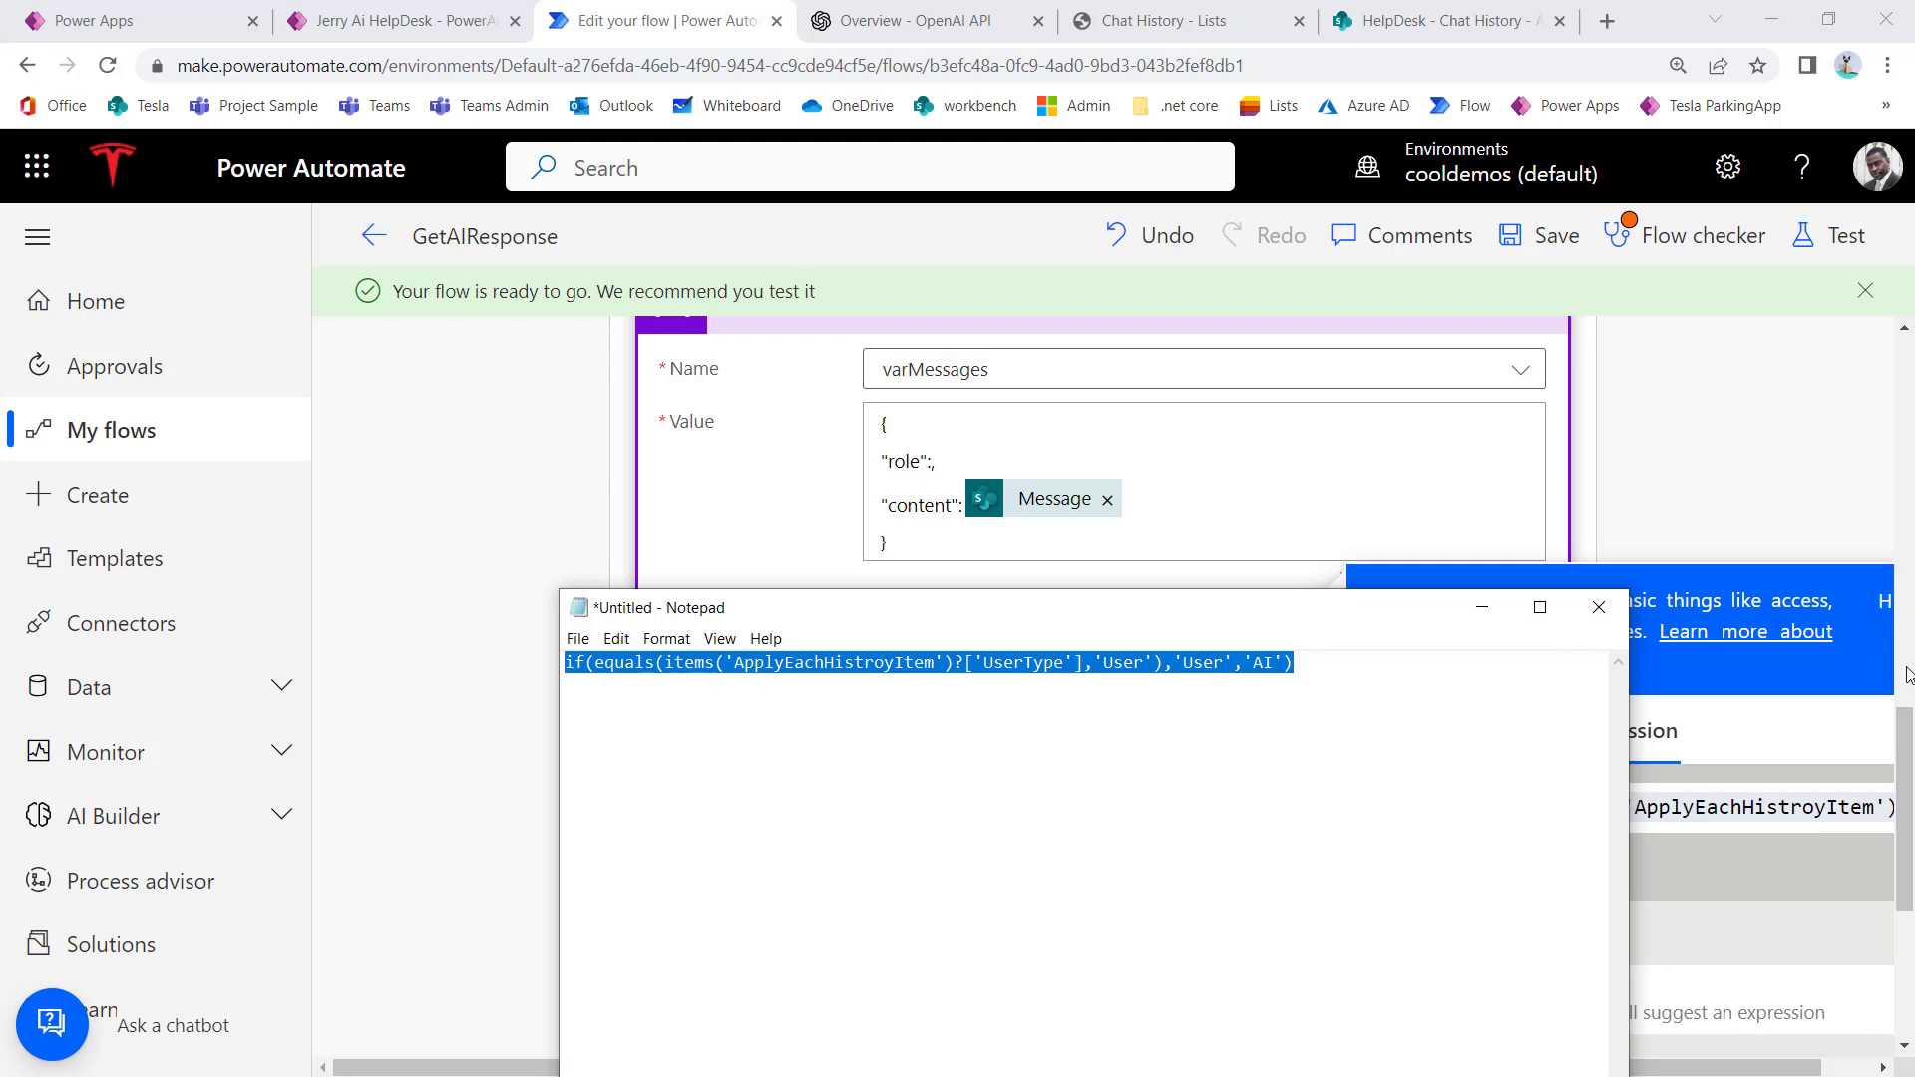
pyautogui.hotkey('alt', 'Tab')
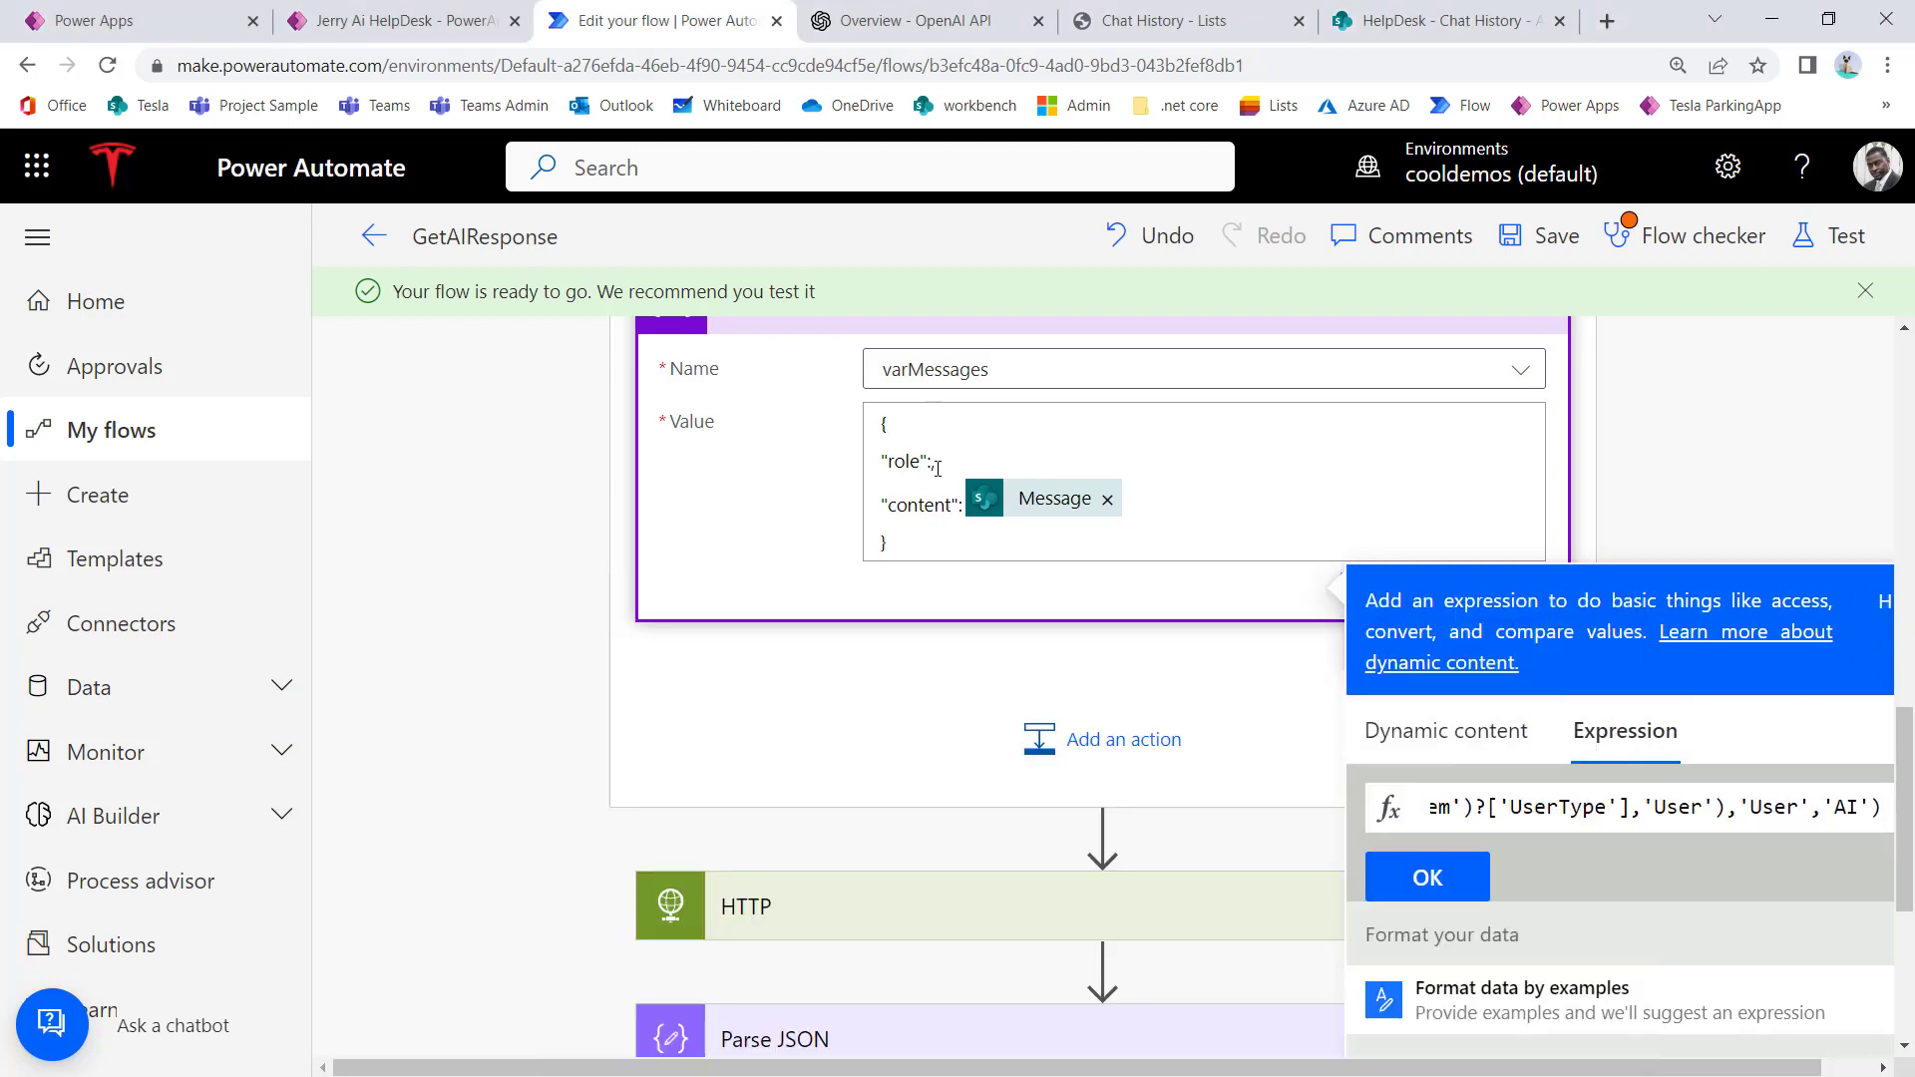
pyautogui.click(933, 462)
pyautogui.click(1428, 880)
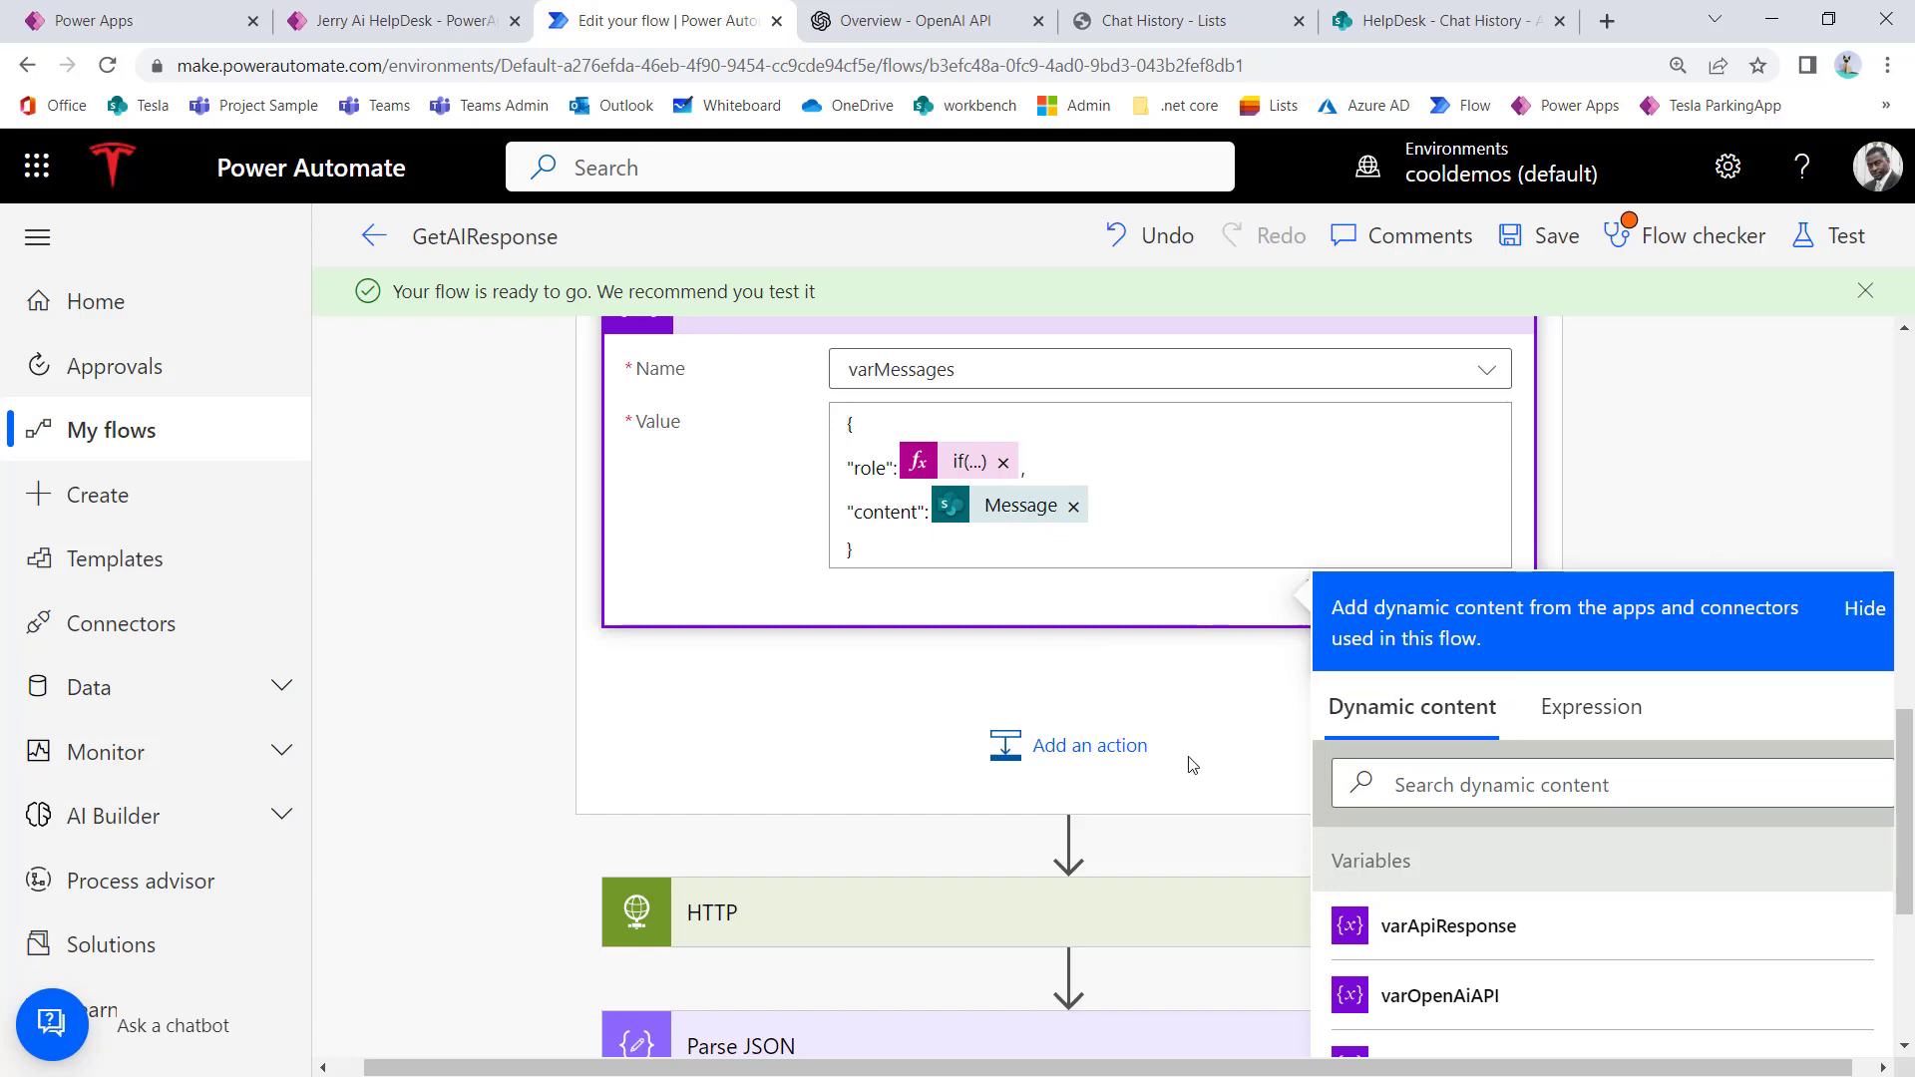
# Step: Collapse ApplyEachHistoryItem and add an append to array variable action named AppendNewMessage for varMessages between it and HTTP
pyautogui.scroll(4, 1189, 738)
pyautogui.click(1087, 483)
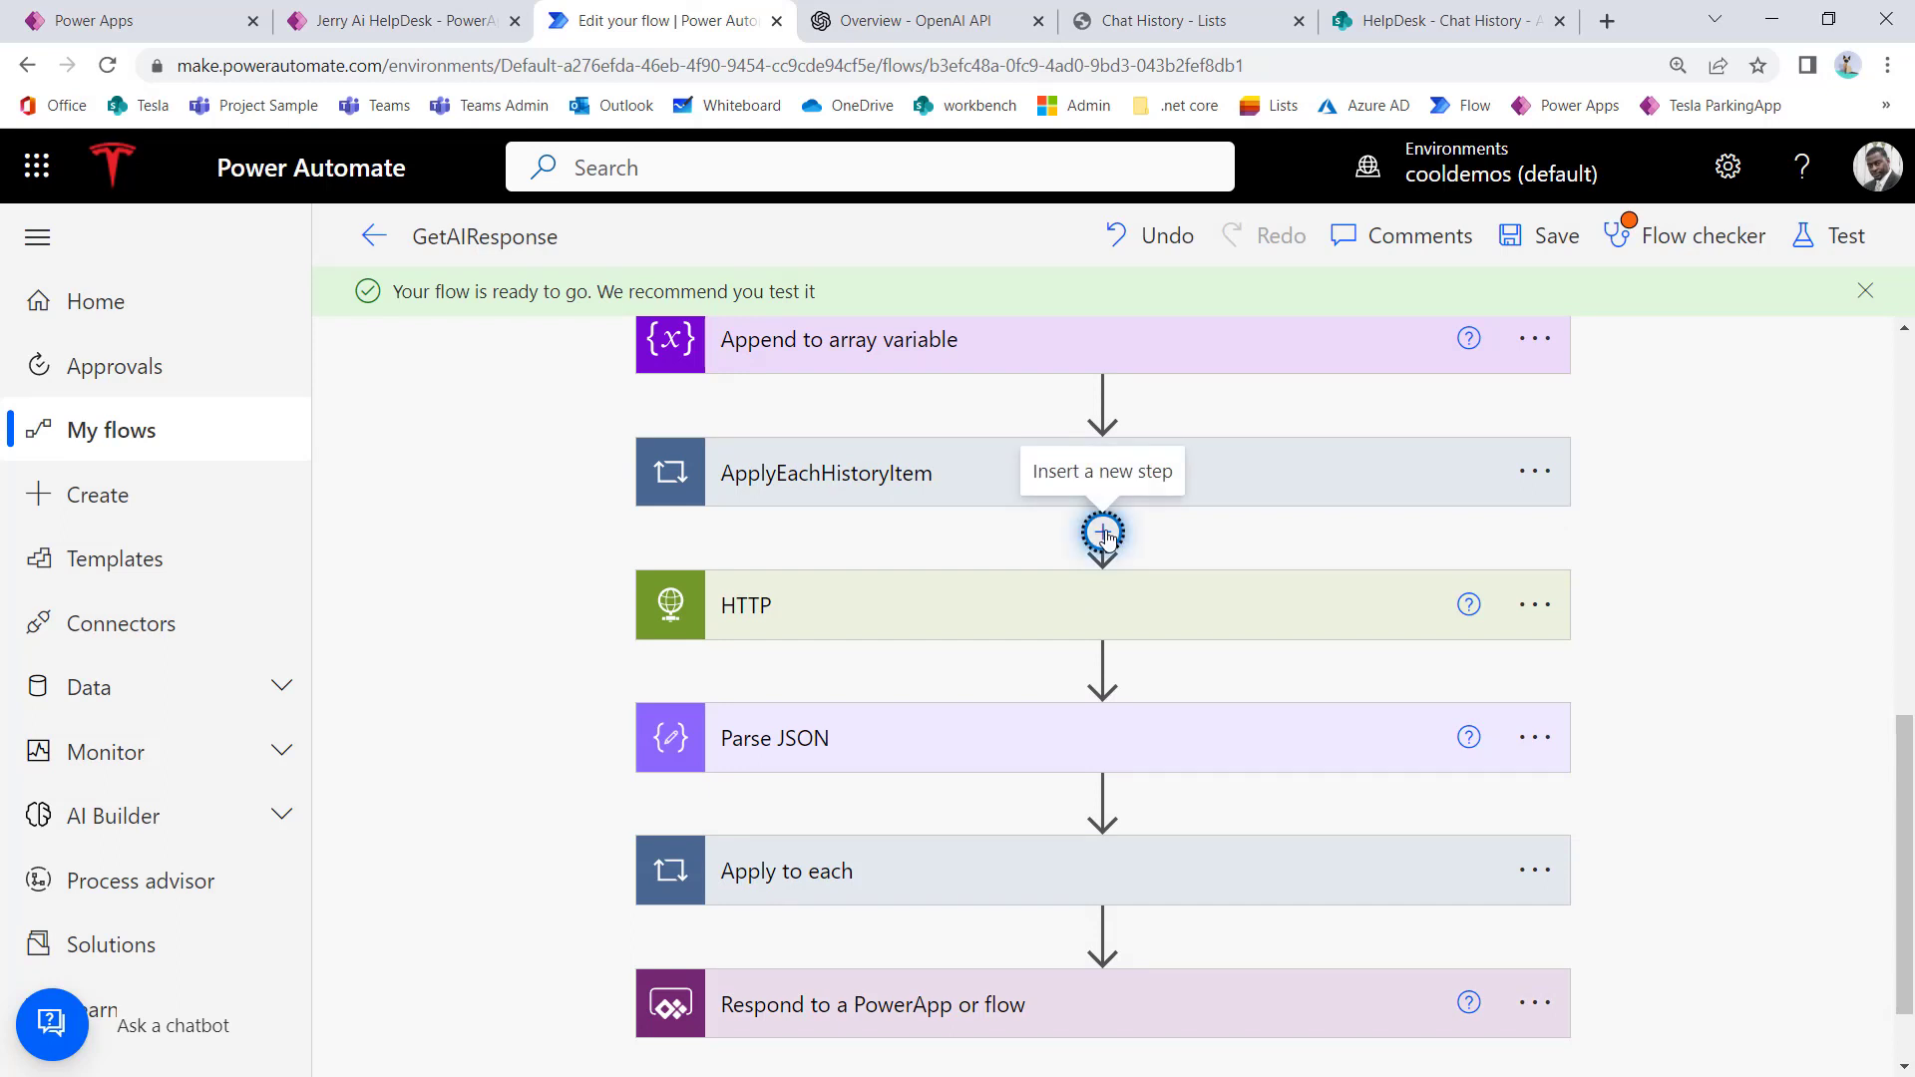
pyautogui.click(1104, 536)
pyautogui.click(1102, 572)
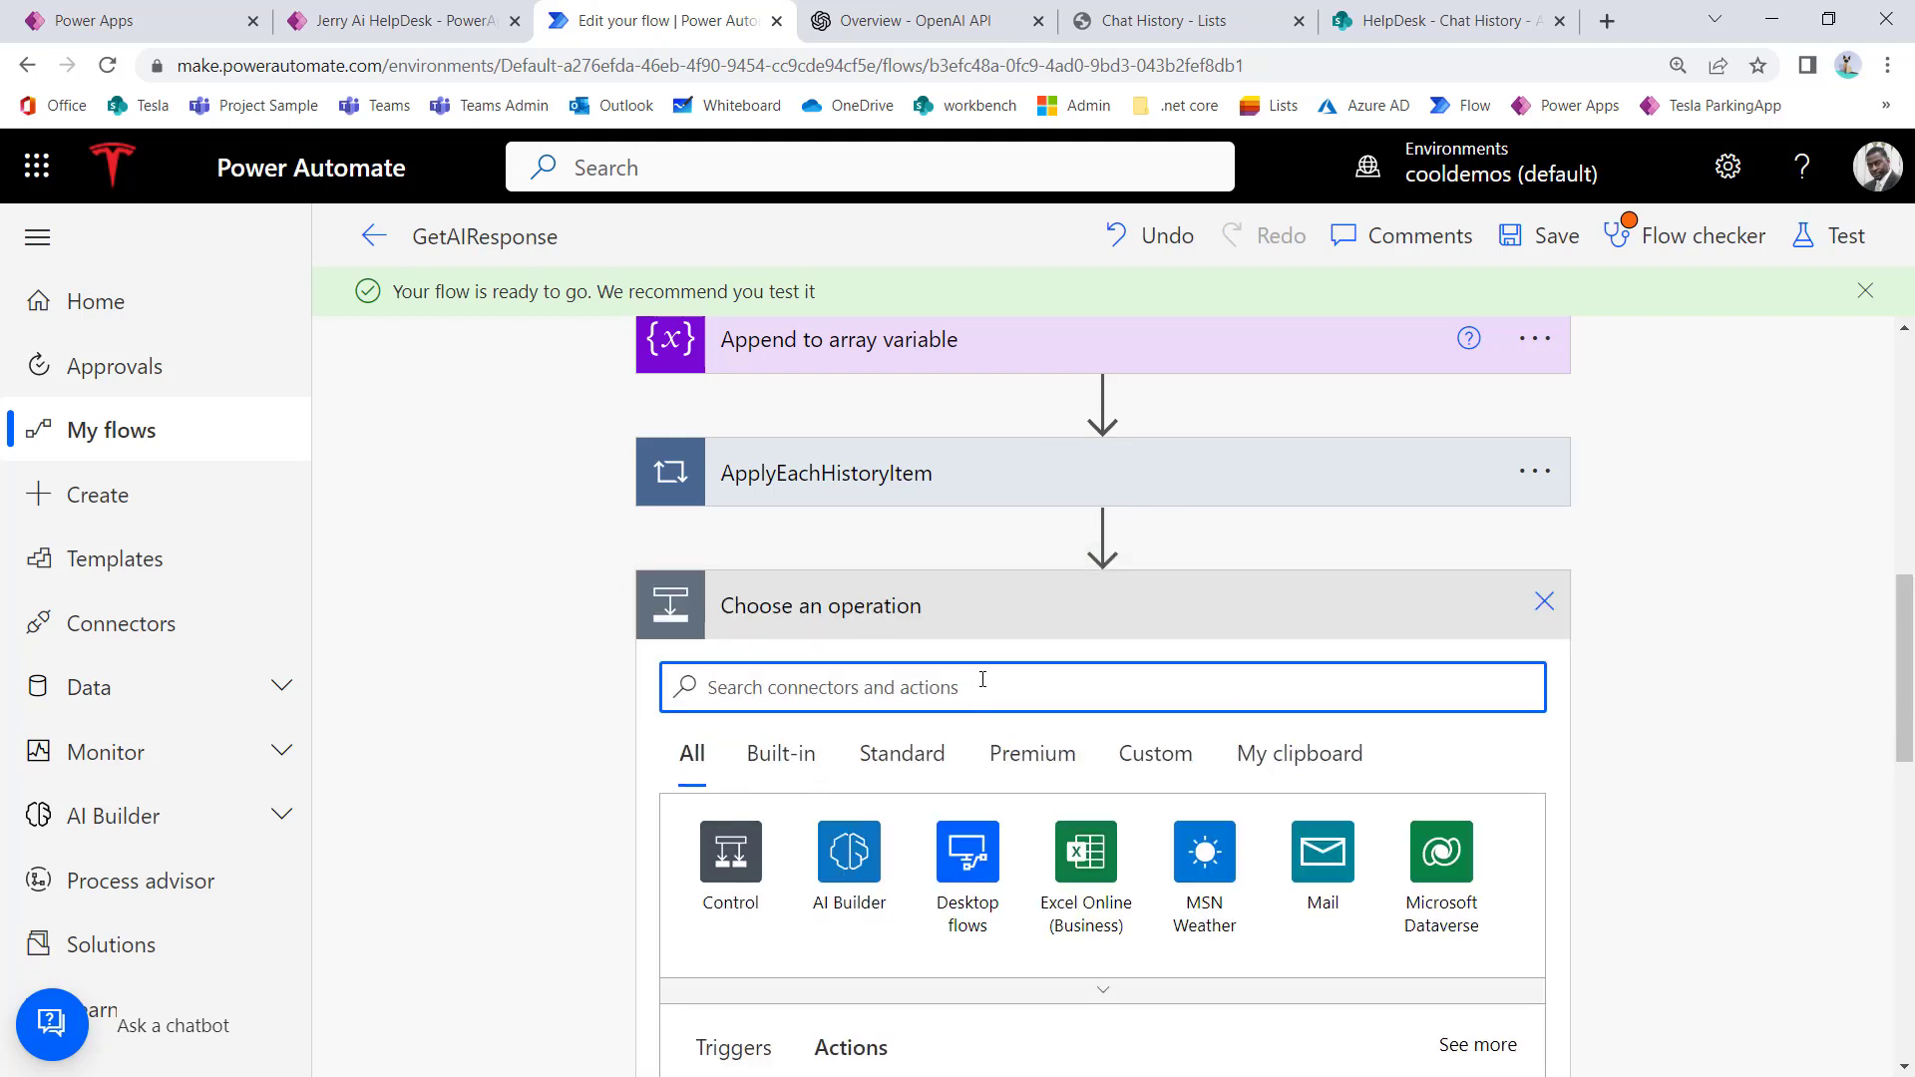
pyautogui.write('varMessages')
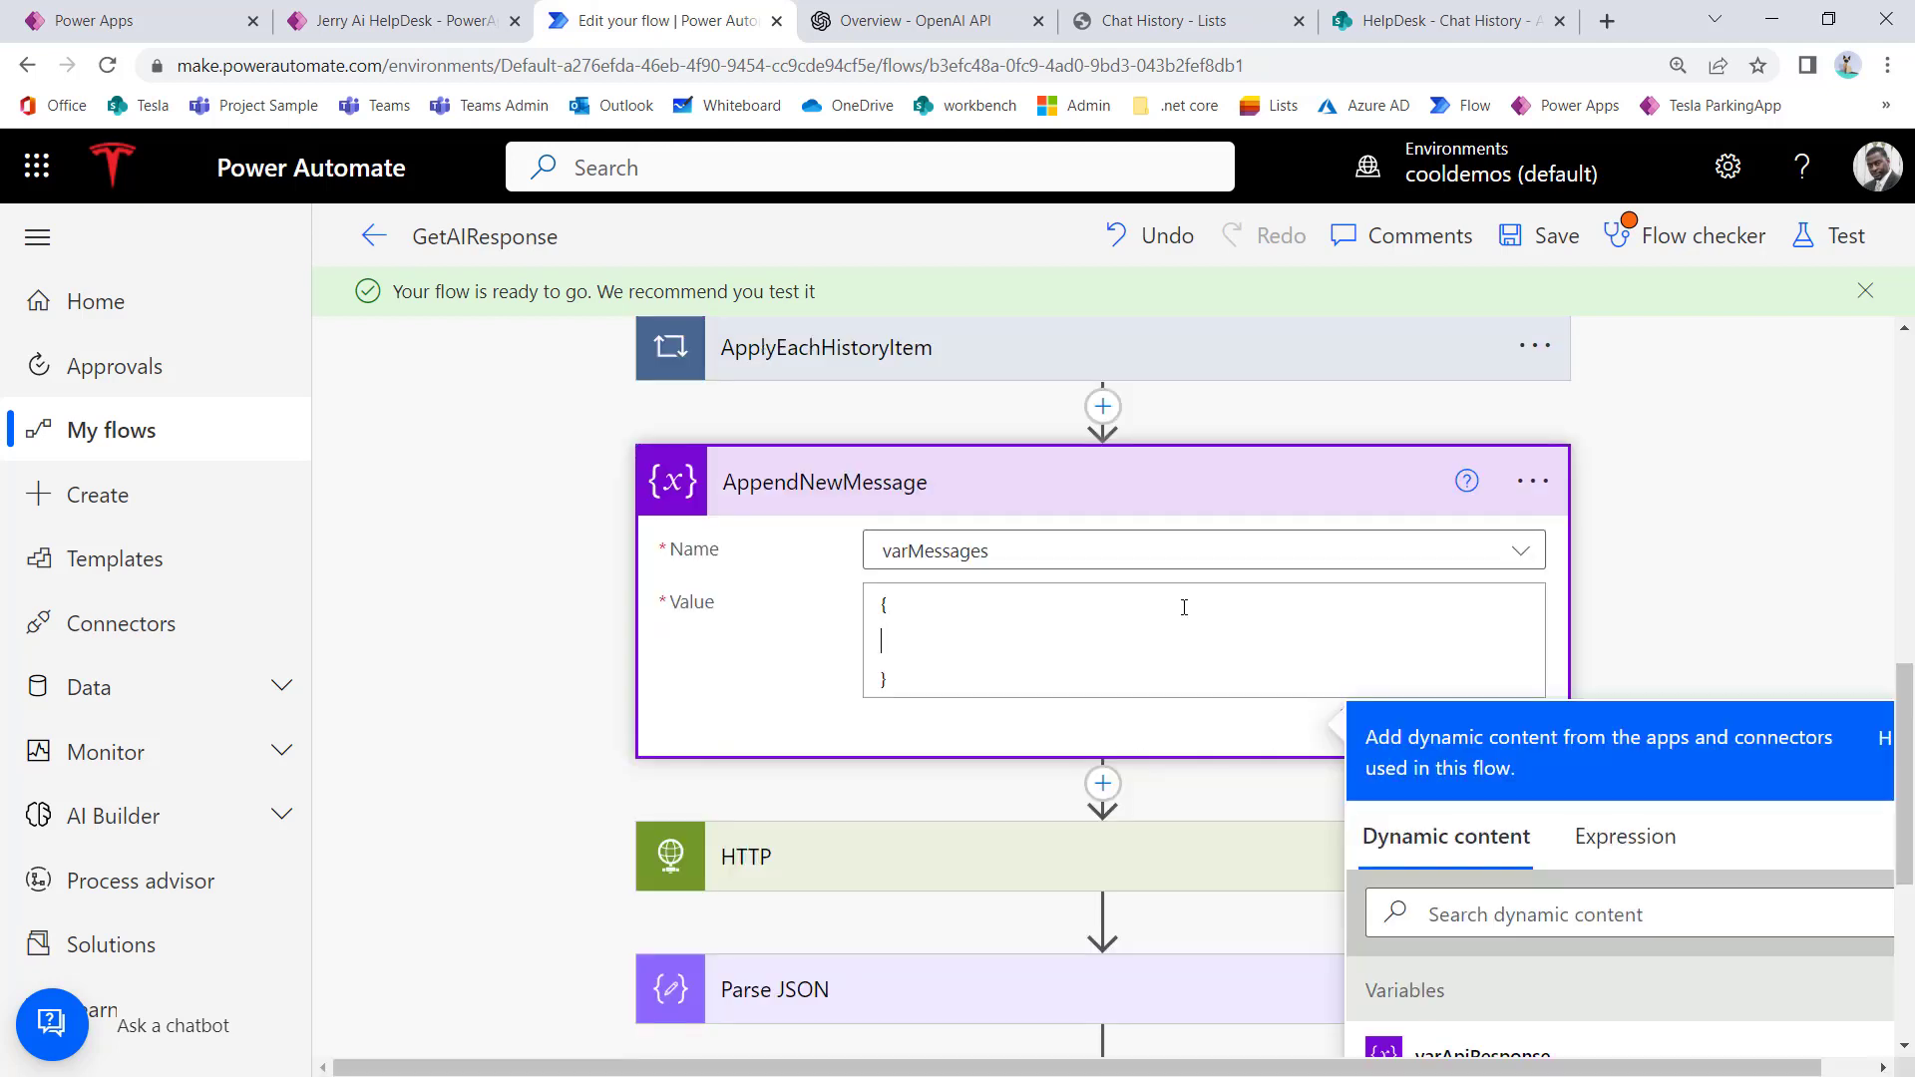
# Step: Enter "role":"user", and an empty "content": key inside the braces of the AppendNewMessage value
pyautogui.press('Down')
pyautogui.write('"role":"user",')
pyautogui.press('Return')
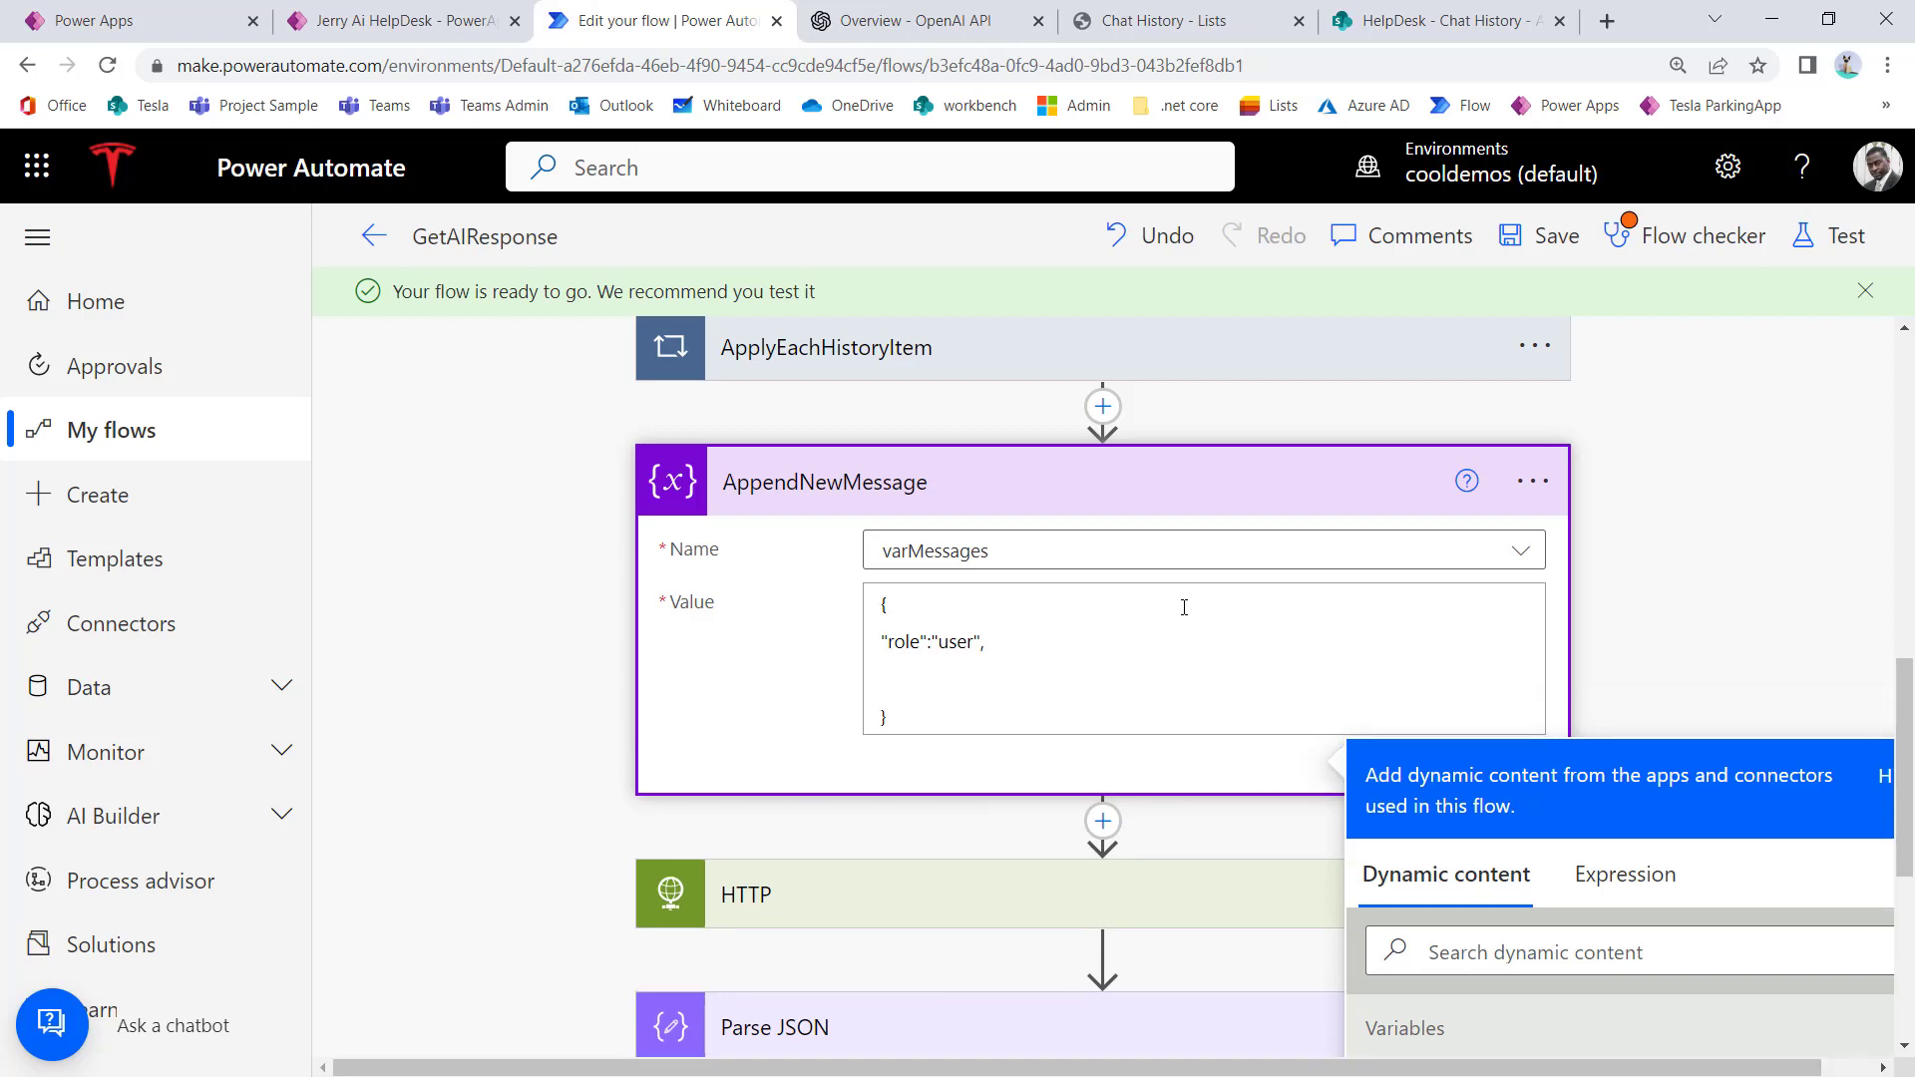
pyautogui.write('"cotent')
pyautogui.press('BackSpace')
pyautogui.press('BackSpace')
pyautogui.press('BackSpace')
pyautogui.press('BackSpace')
pyautogui.write('ntent":')
# Step: Set the AppendNewMessage content to the PowerApps (V2) message input and collapse the action
pyautogui.scroll(-5, 1616, 874)
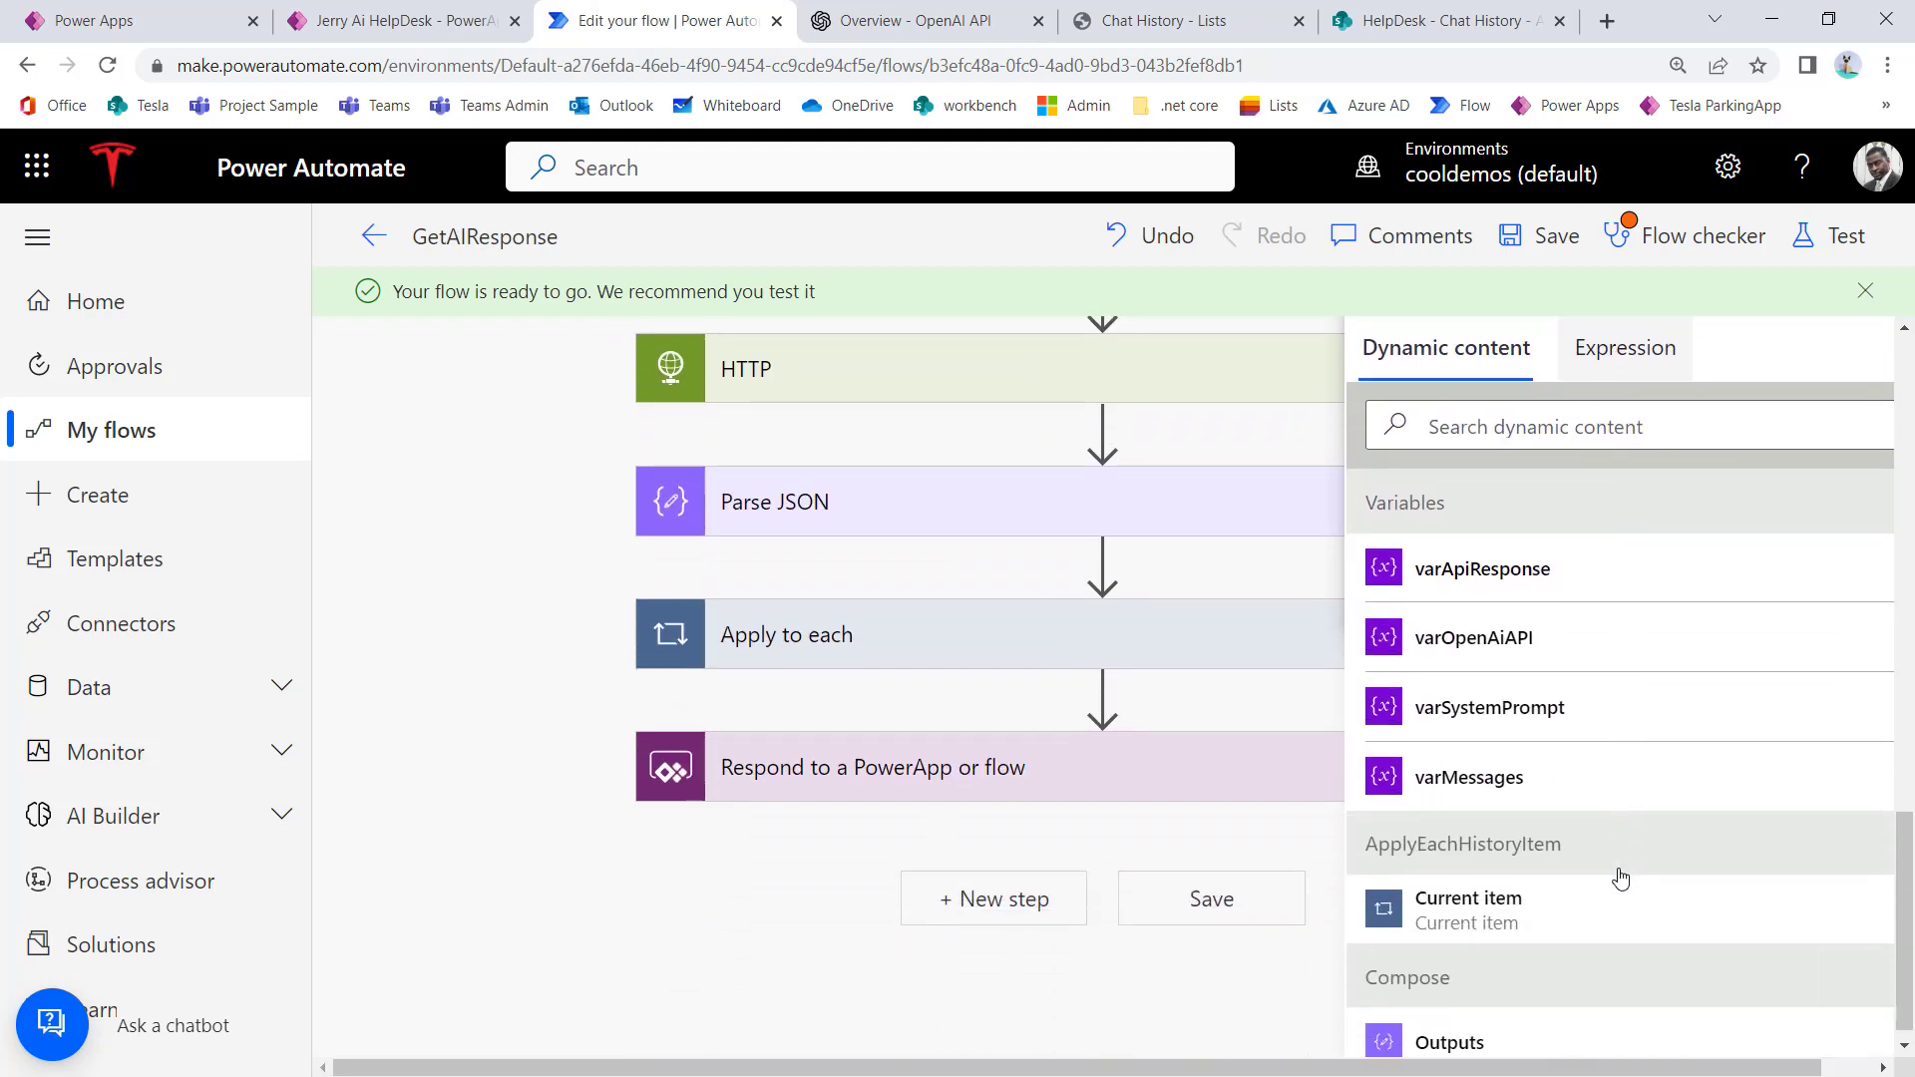
pyautogui.scroll(-20, 1623, 876)
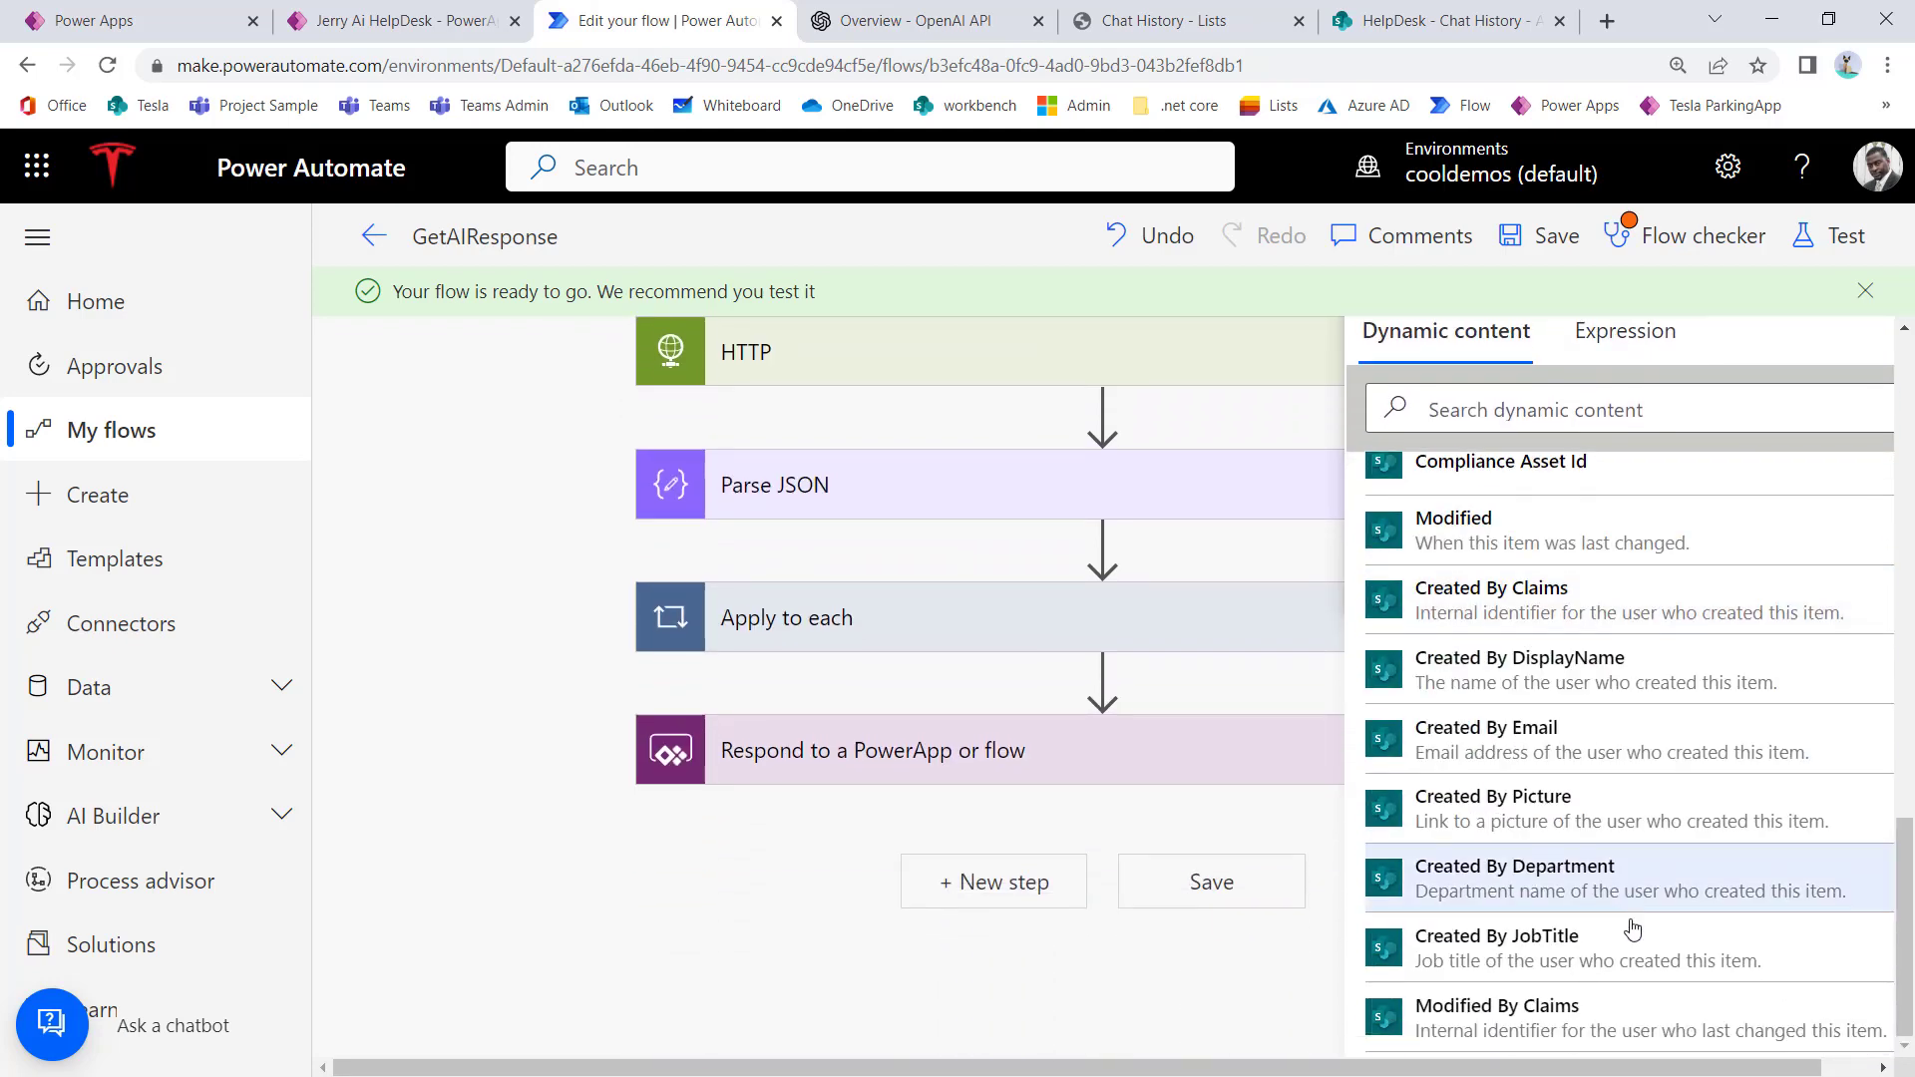
pyautogui.scroll(-10, 1625, 872)
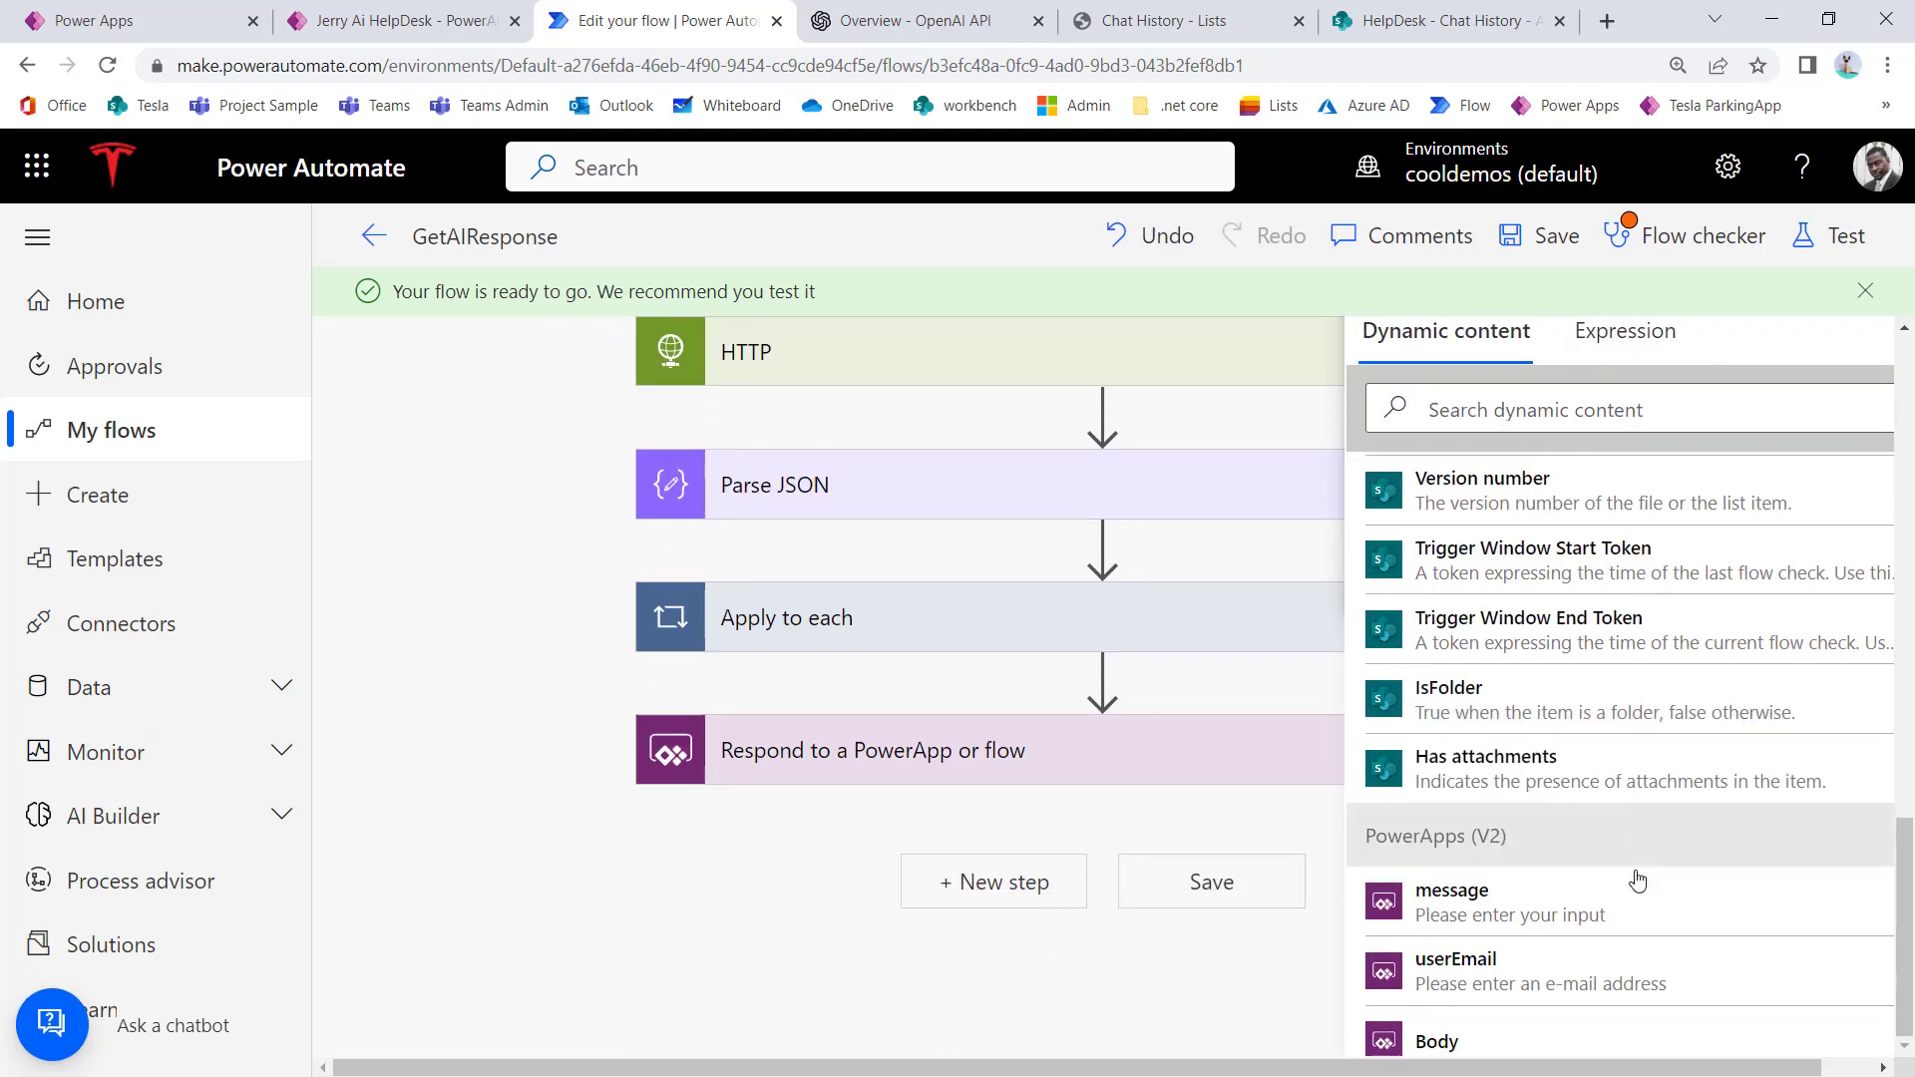
pyautogui.click(1472, 893)
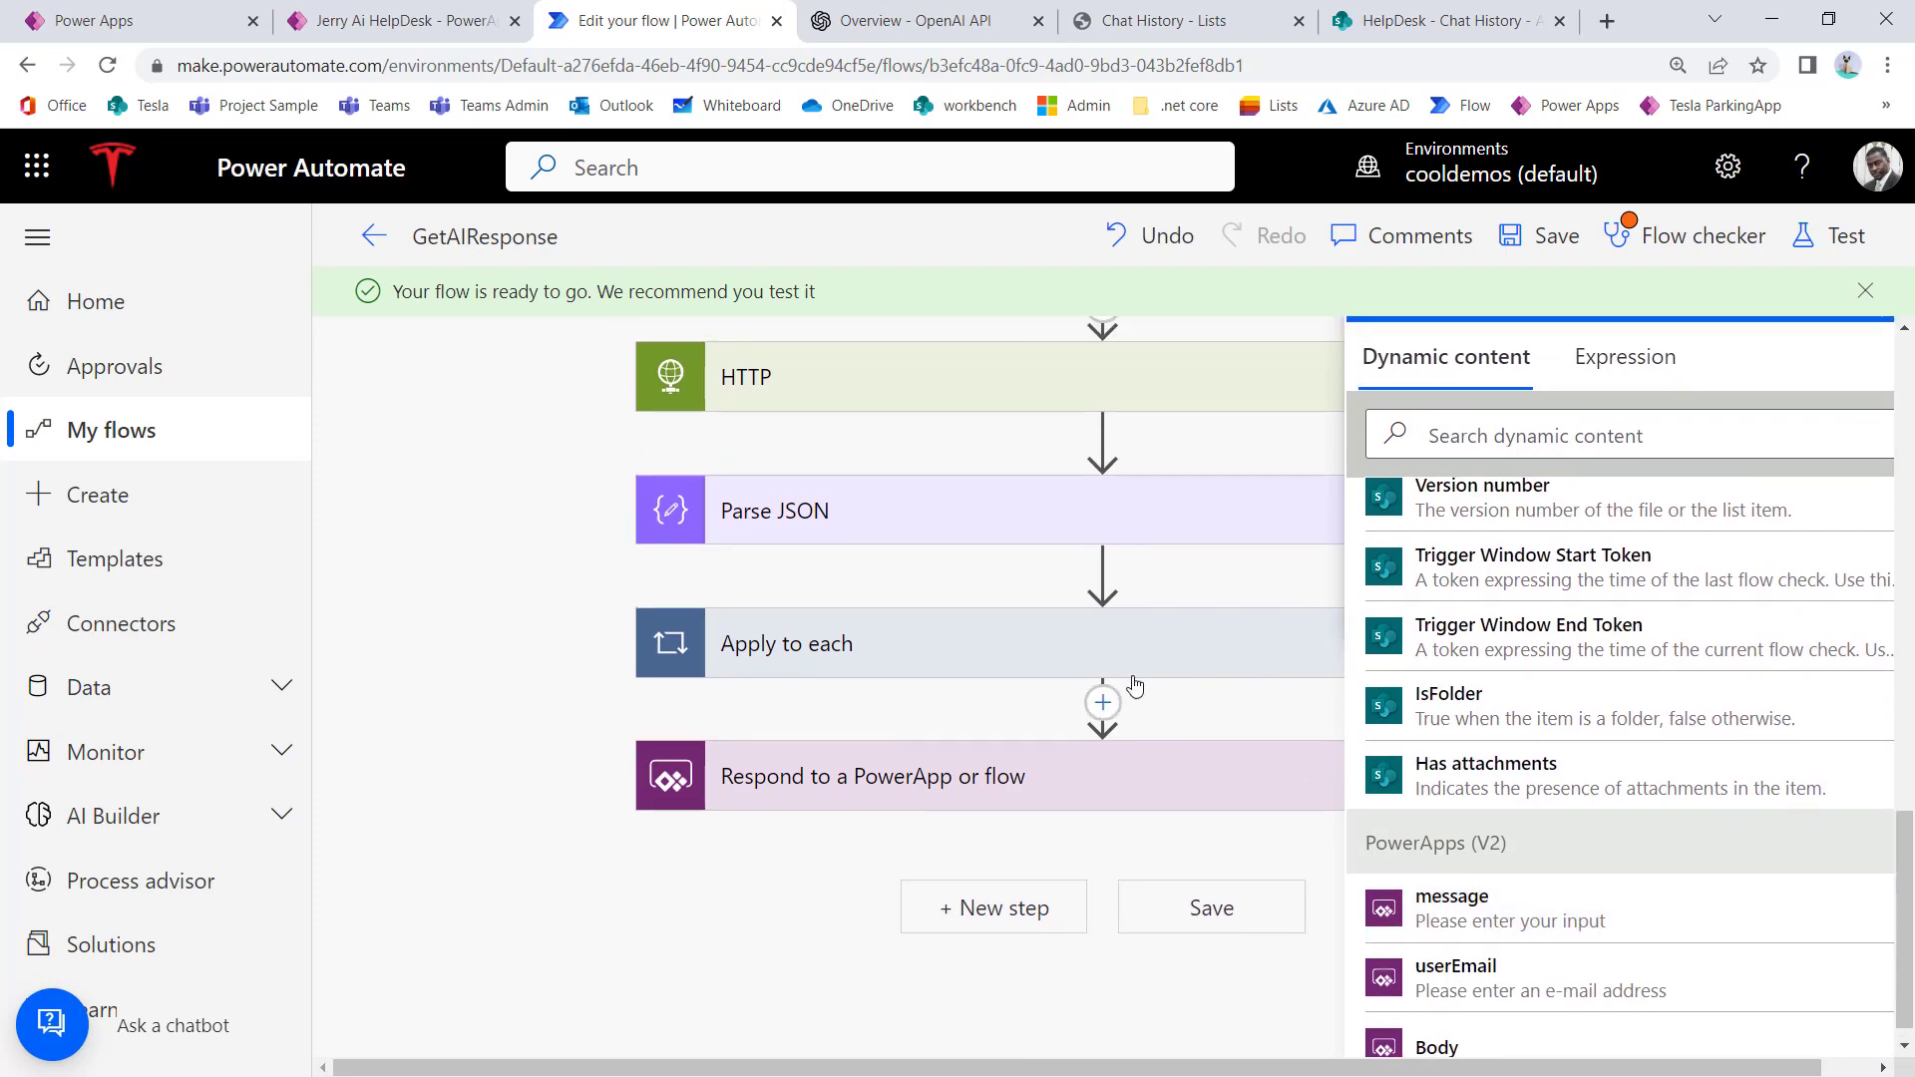
pyautogui.scroll(1, 1152, 692)
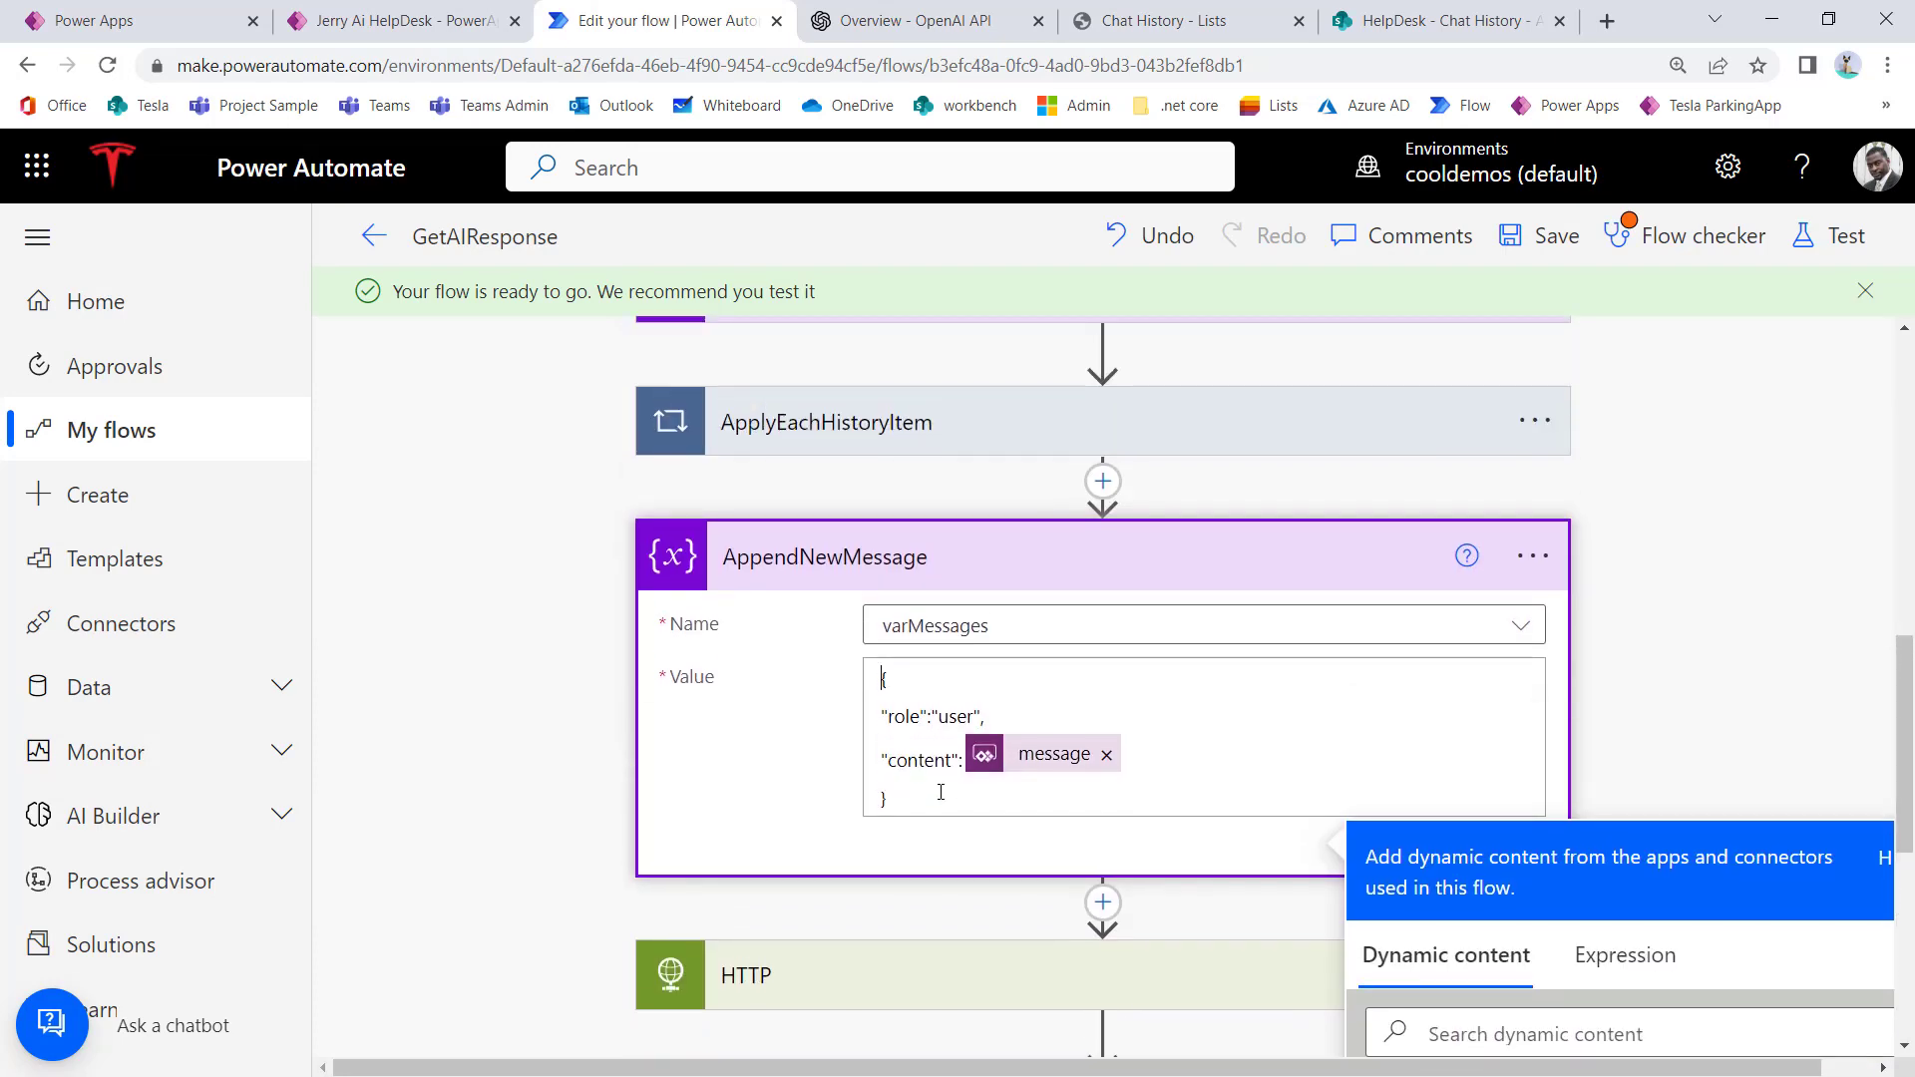
pyautogui.click(1048, 561)
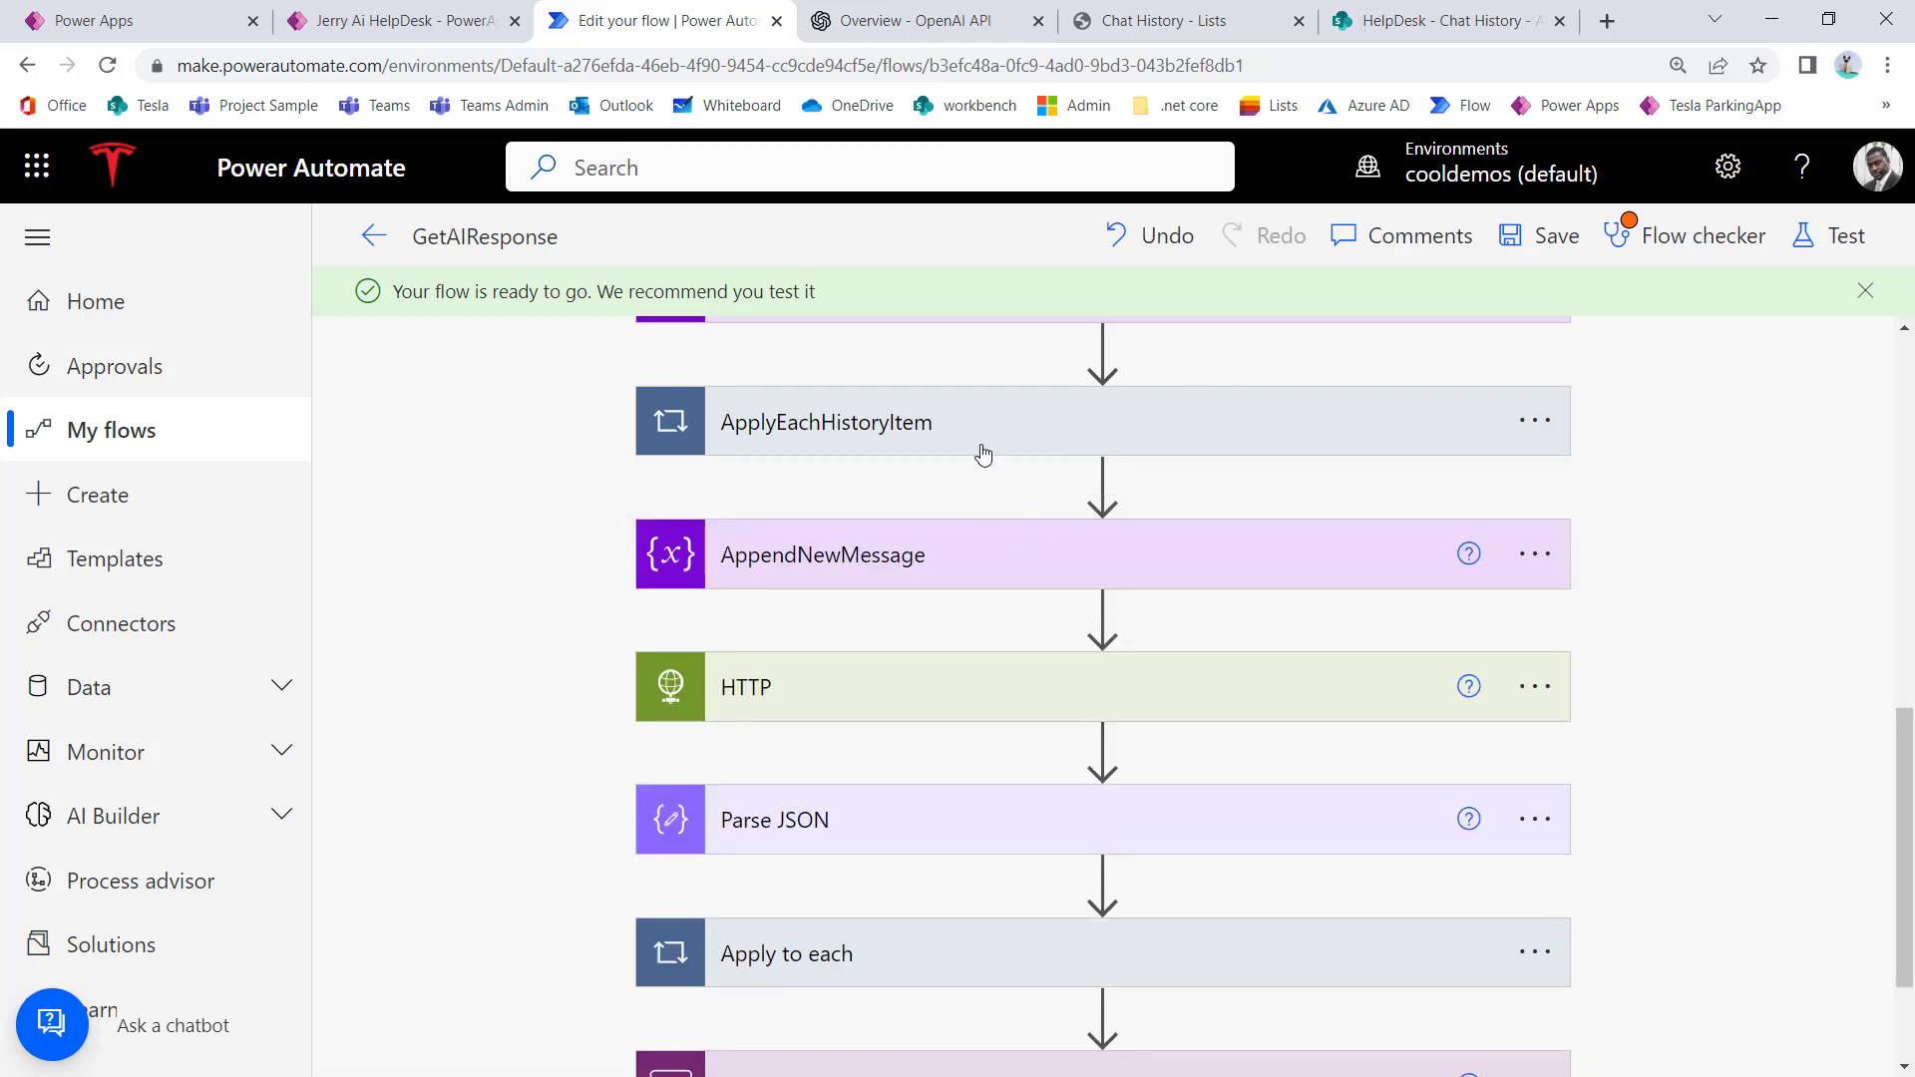
# Step: Expand varAppendHistory in ApplyEachHistoryItem, and change the Notepad expression's results to 'user' and 'assistent'
pyautogui.click(984, 455)
pyautogui.click(948, 639)
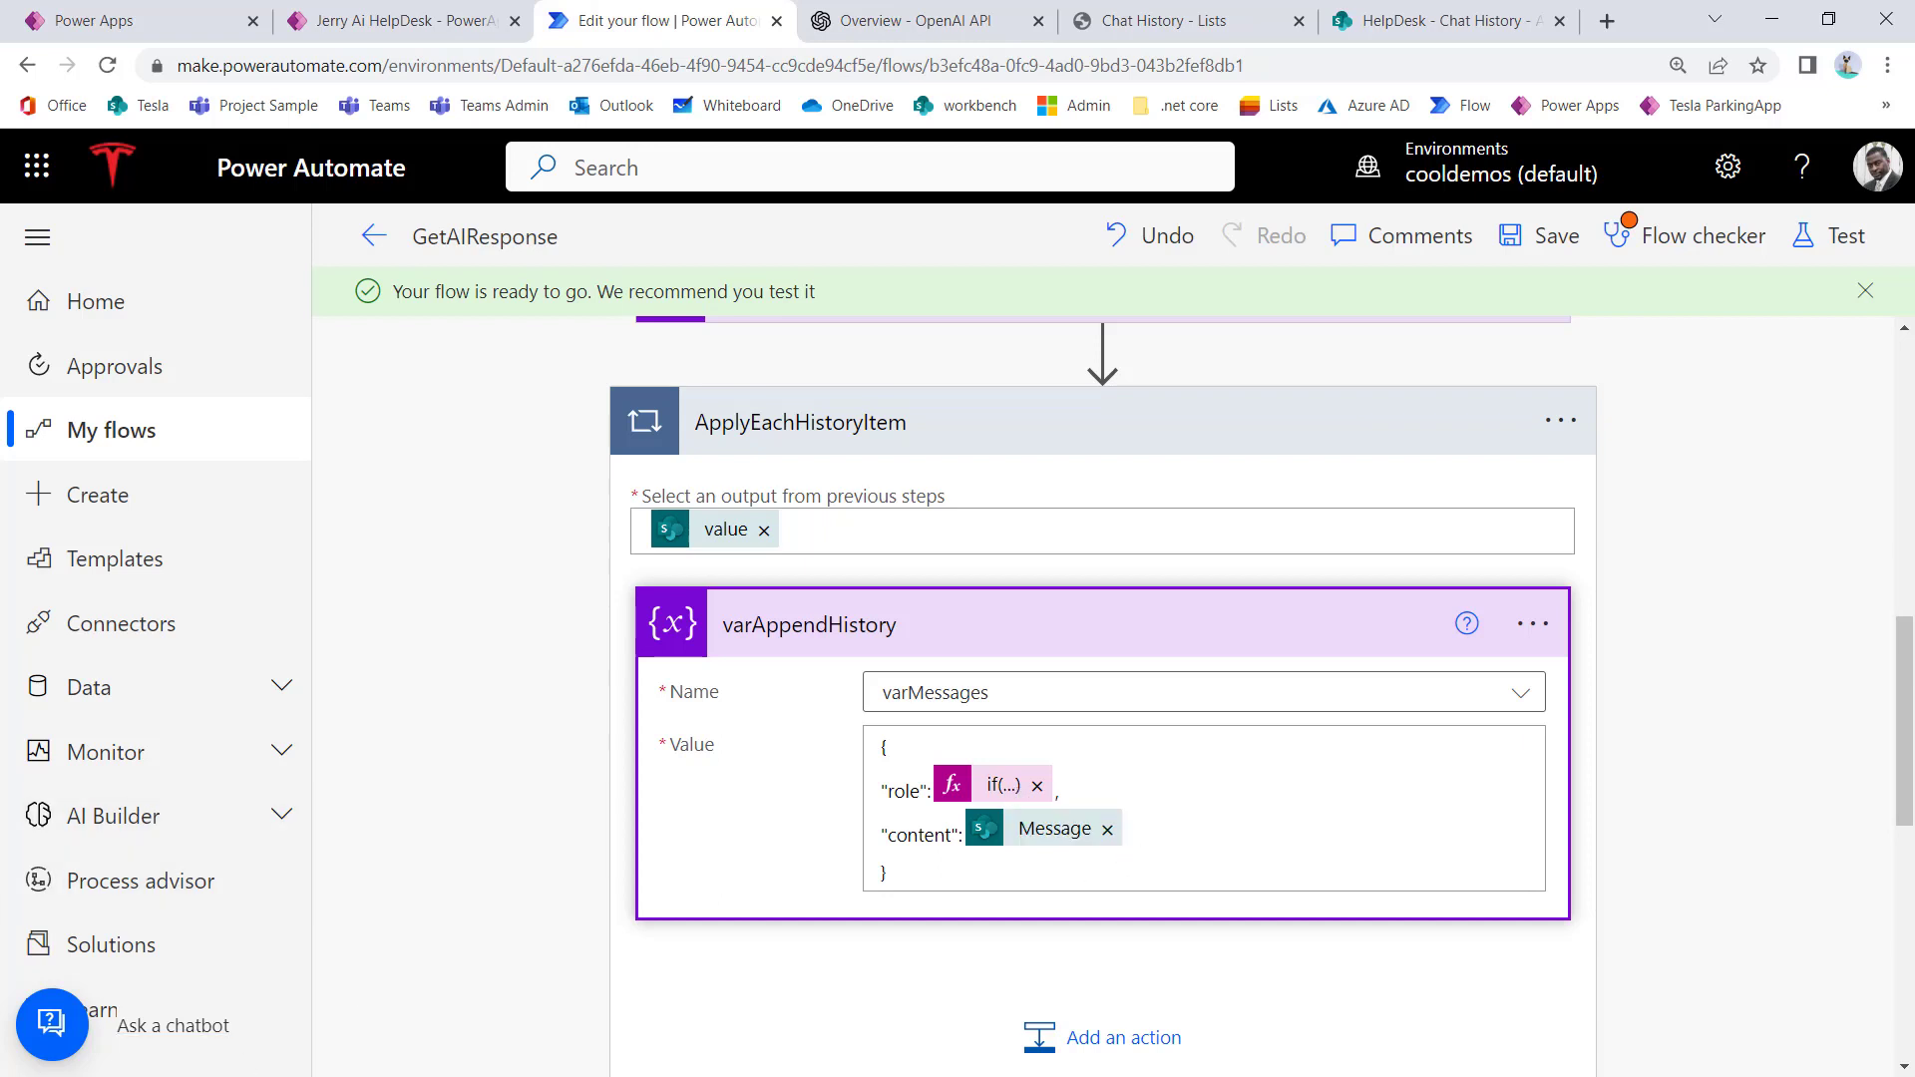
pyautogui.hotkey('alt', 'Tab')
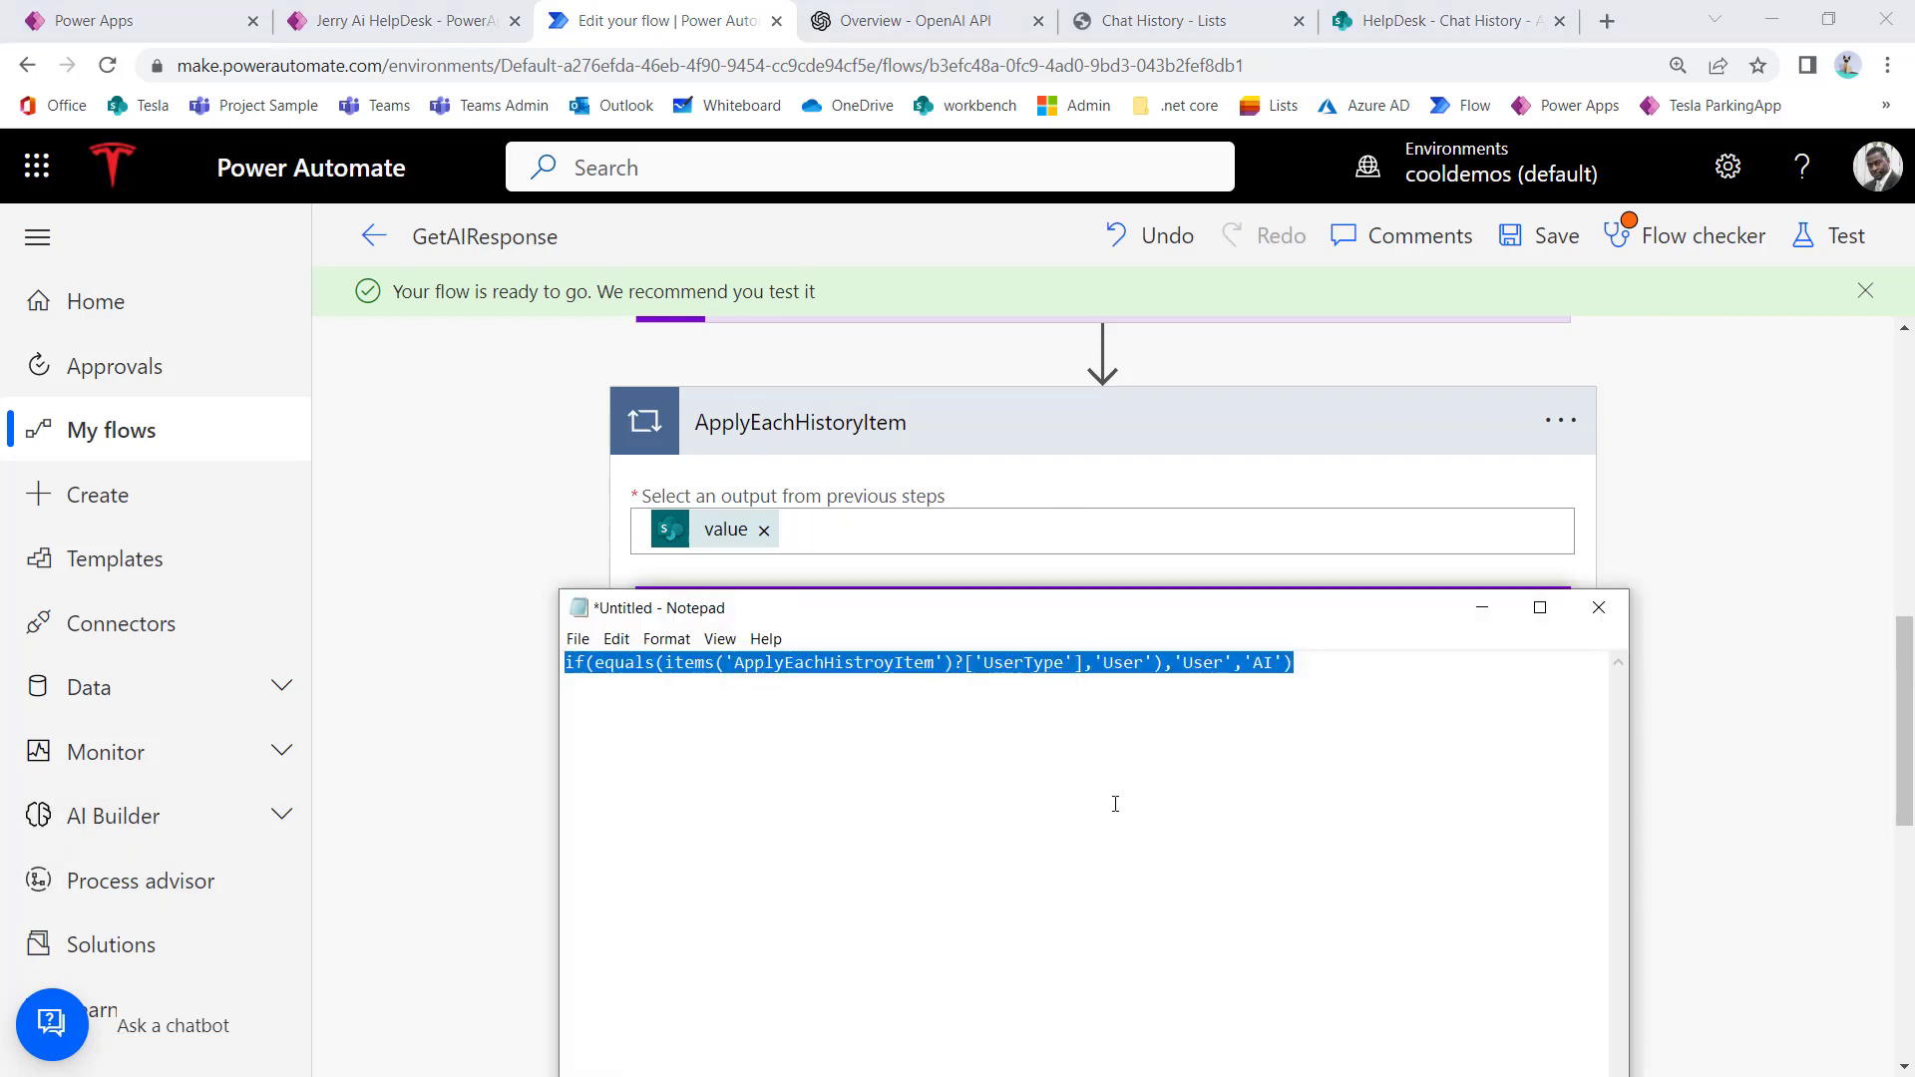
pyautogui.click(1116, 804)
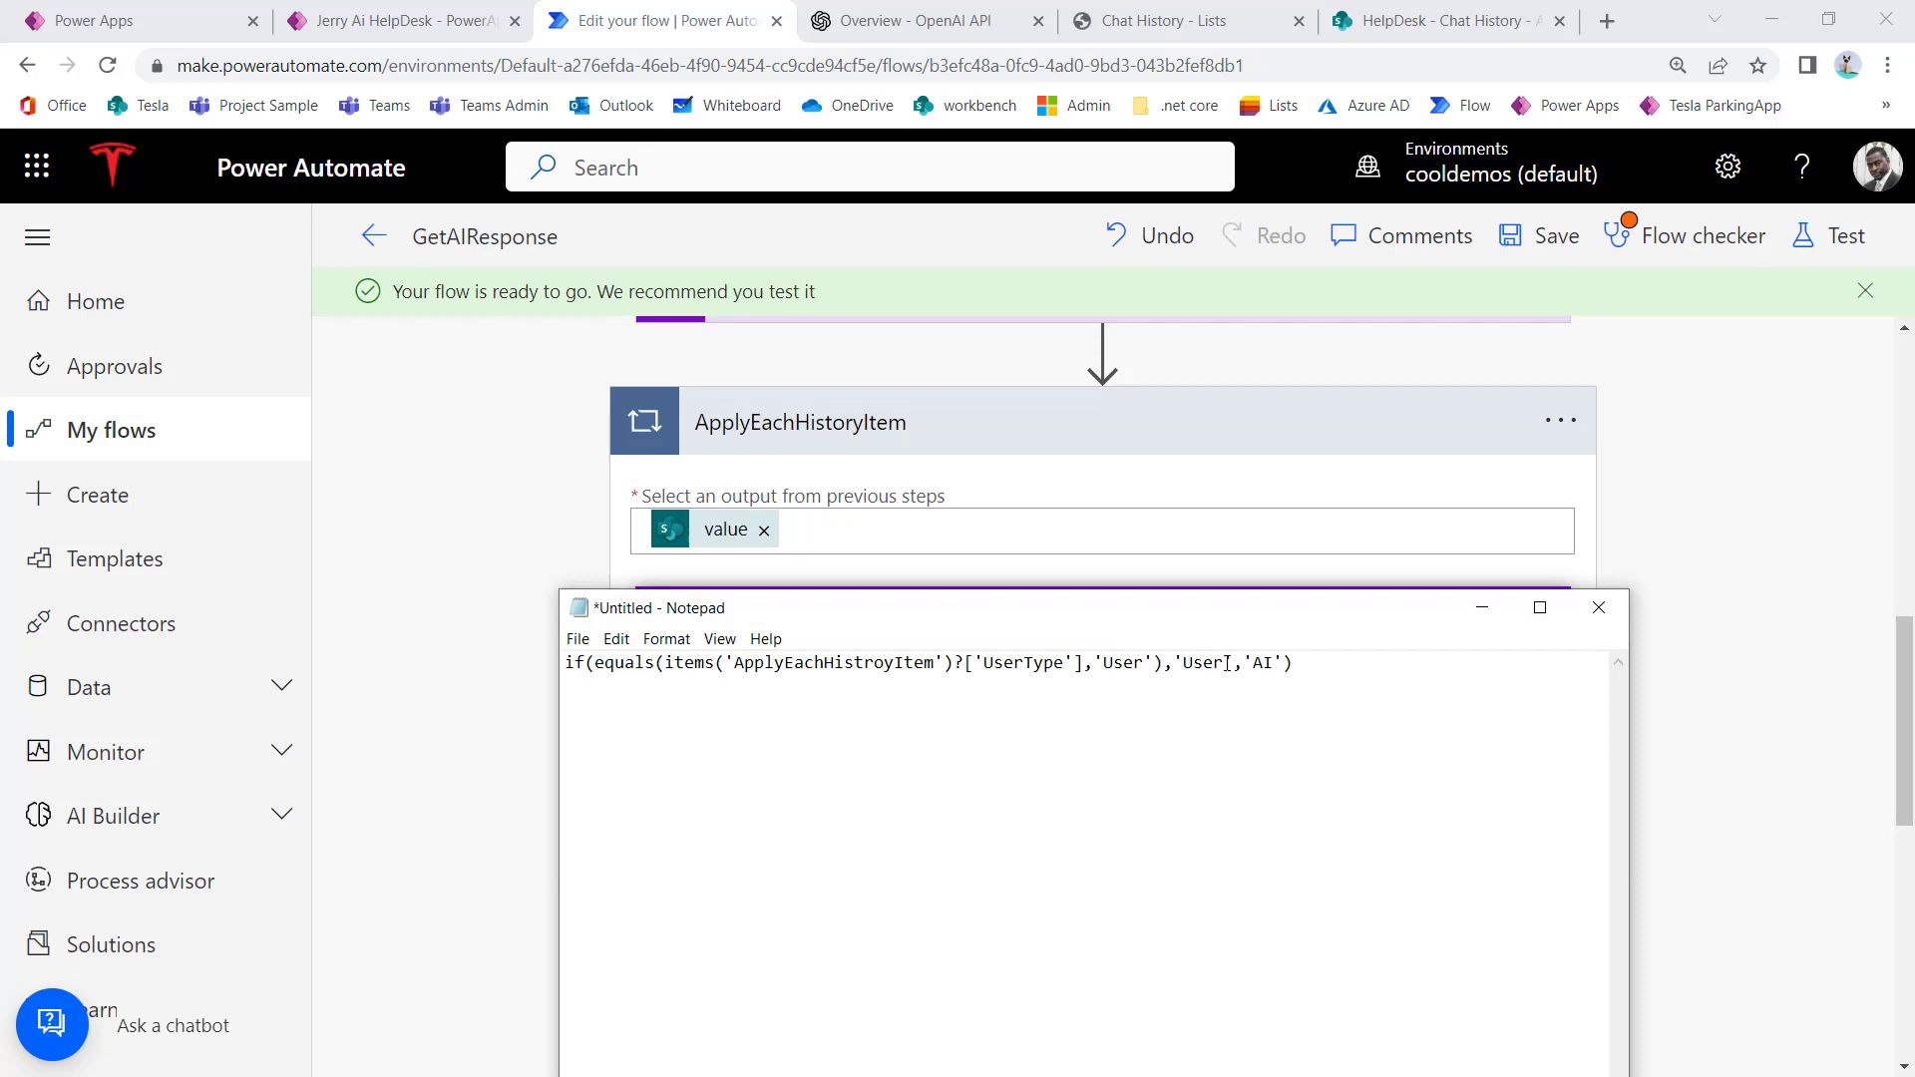
pyautogui.press('BackSpace')
pyautogui.press('BackSpace')
pyautogui.press('BackSpace')
pyautogui.press('BackSpace')
pyautogui.write('user')
pyautogui.press('BackSpace')
pyautogui.write('assistent')
# Step: Open OpenAI's chat completion guide and check the role names used in the example API call's messages
pyautogui.click(950, 36)
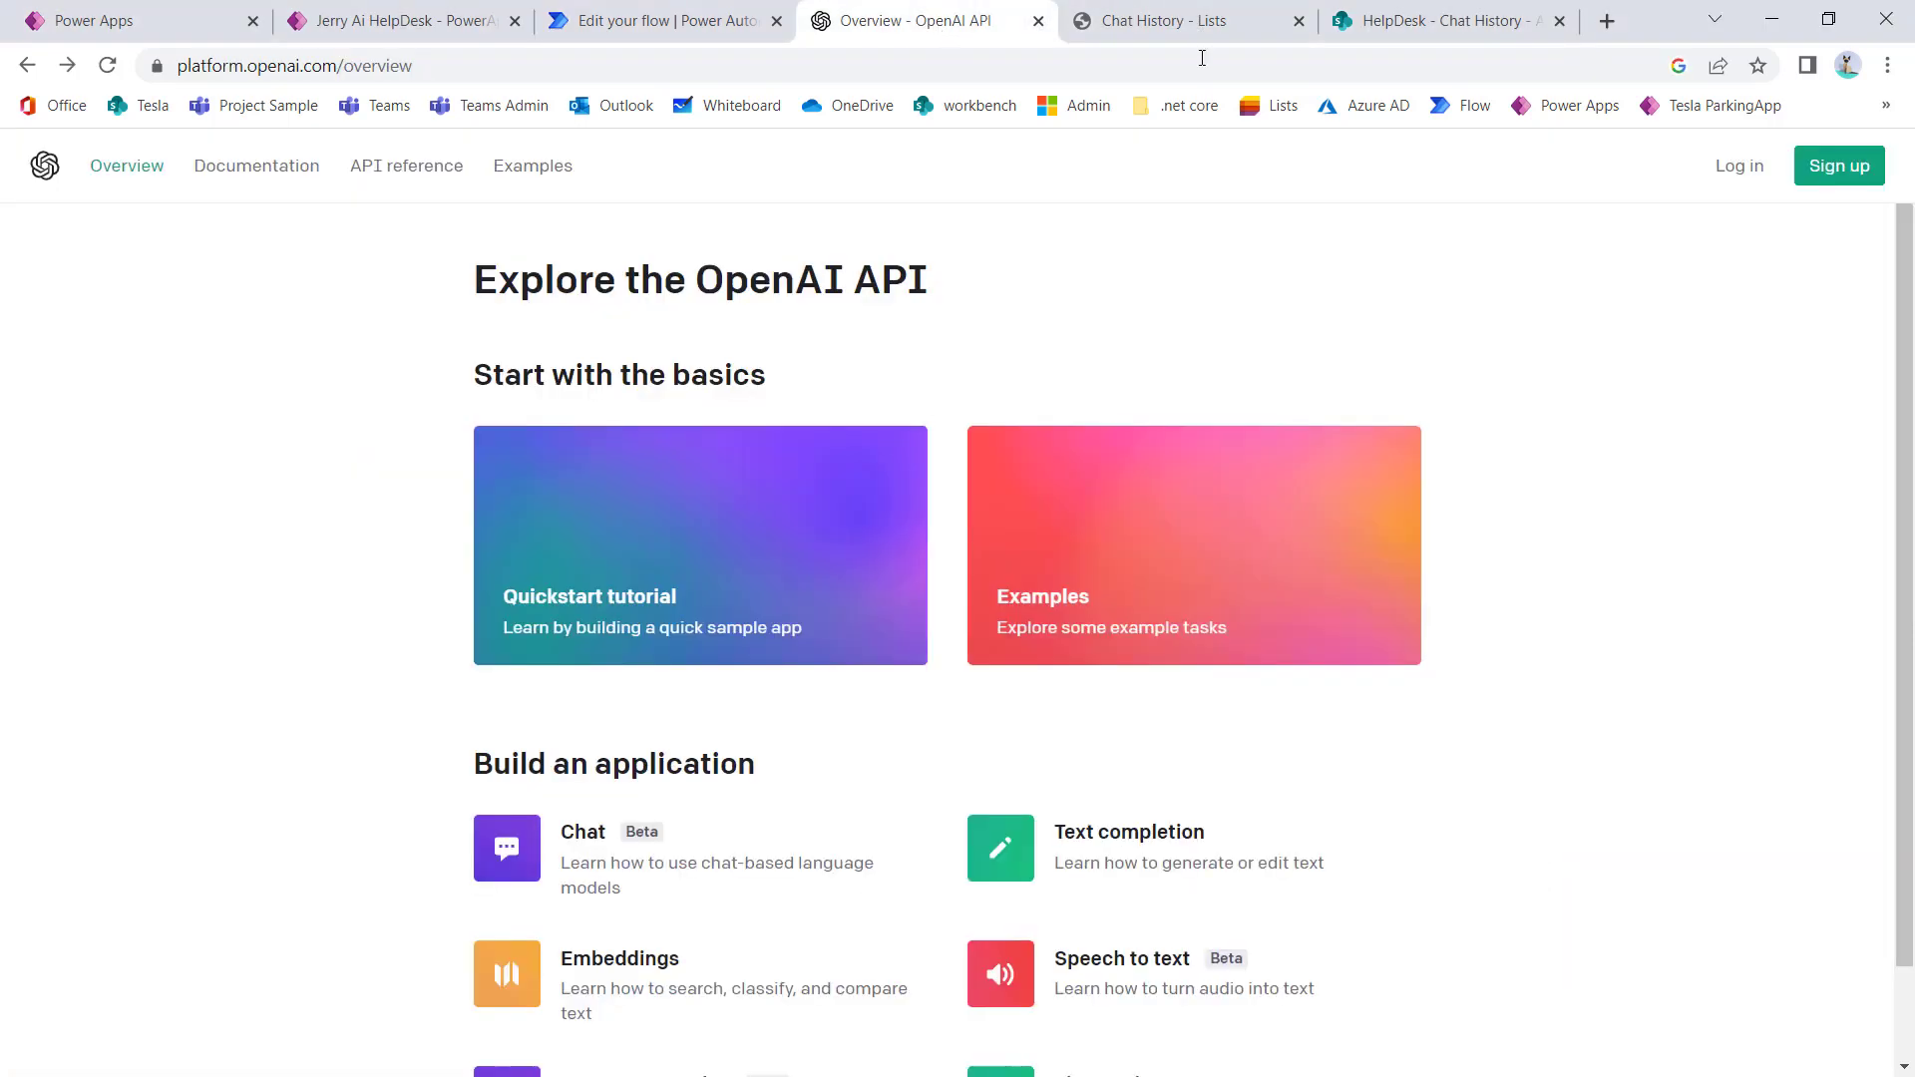
pyautogui.scroll(-1, 503, 643)
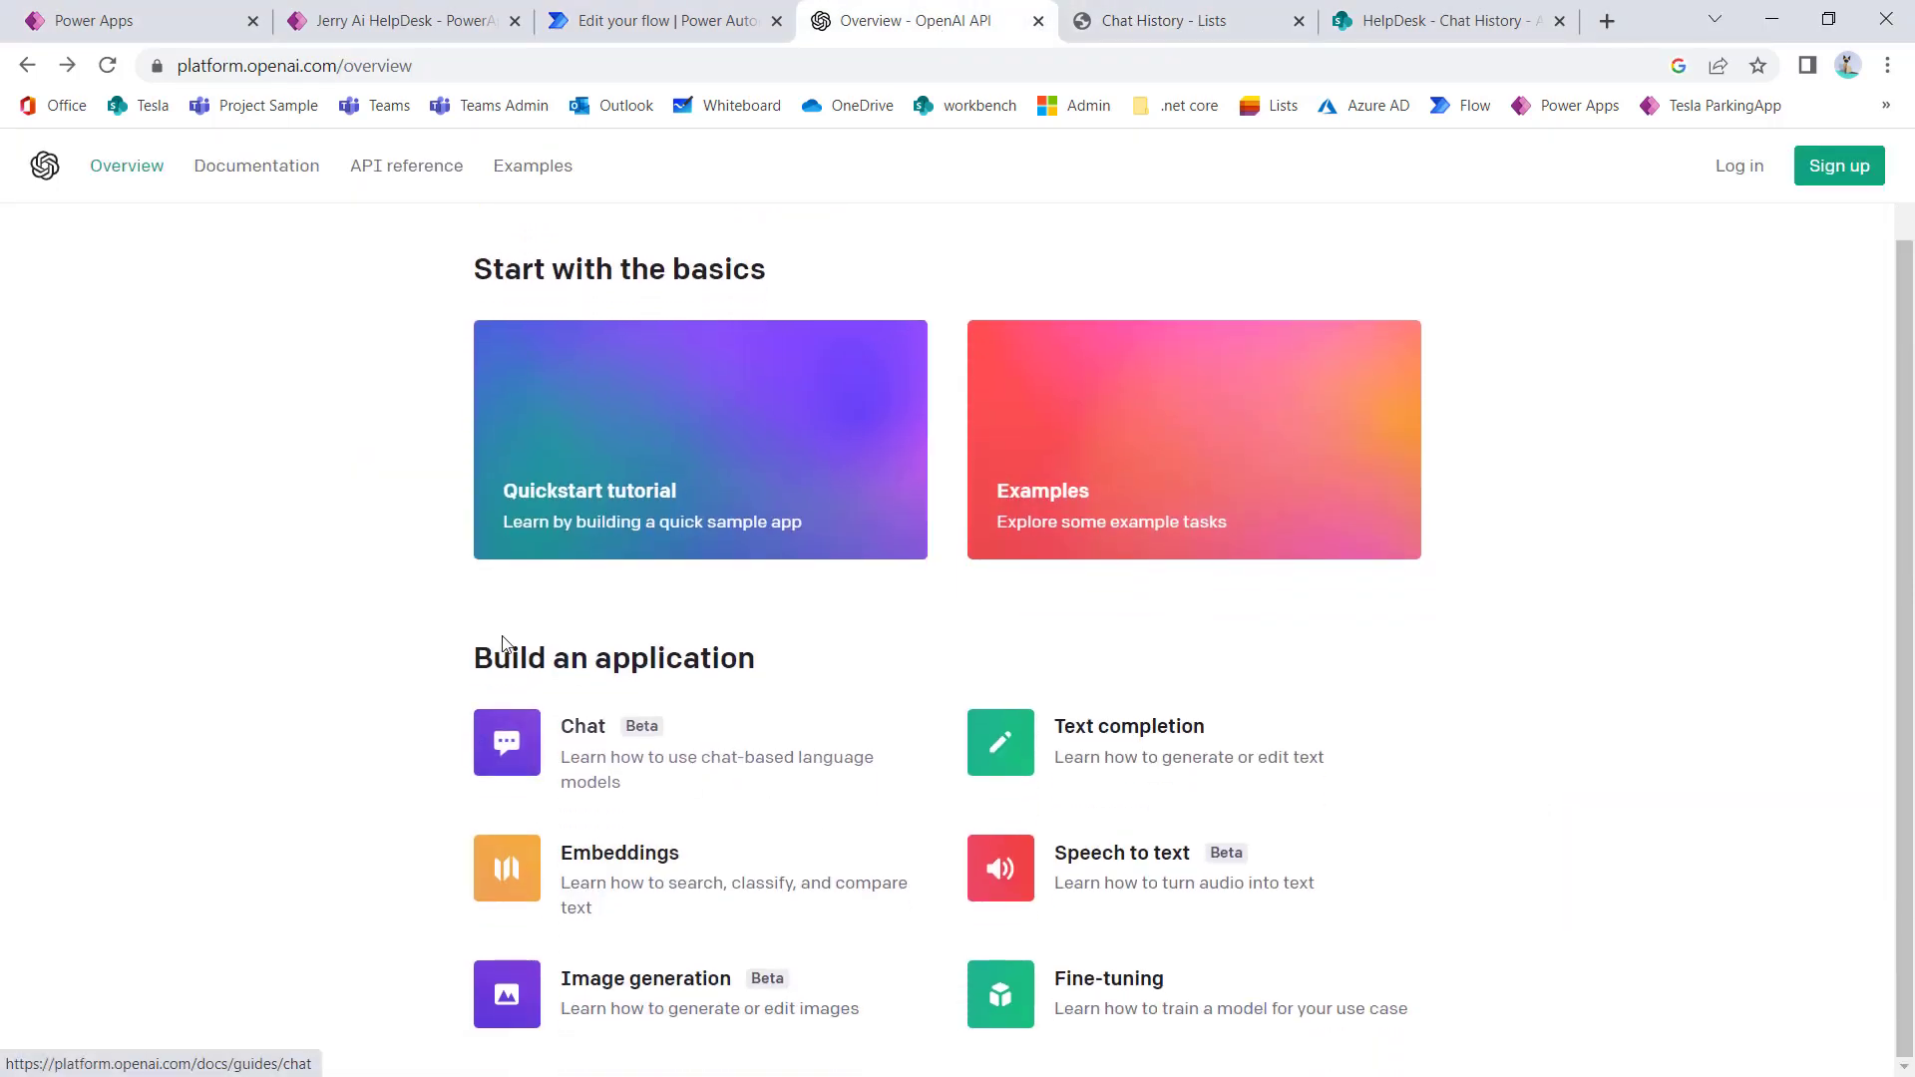
pyautogui.click(580, 731)
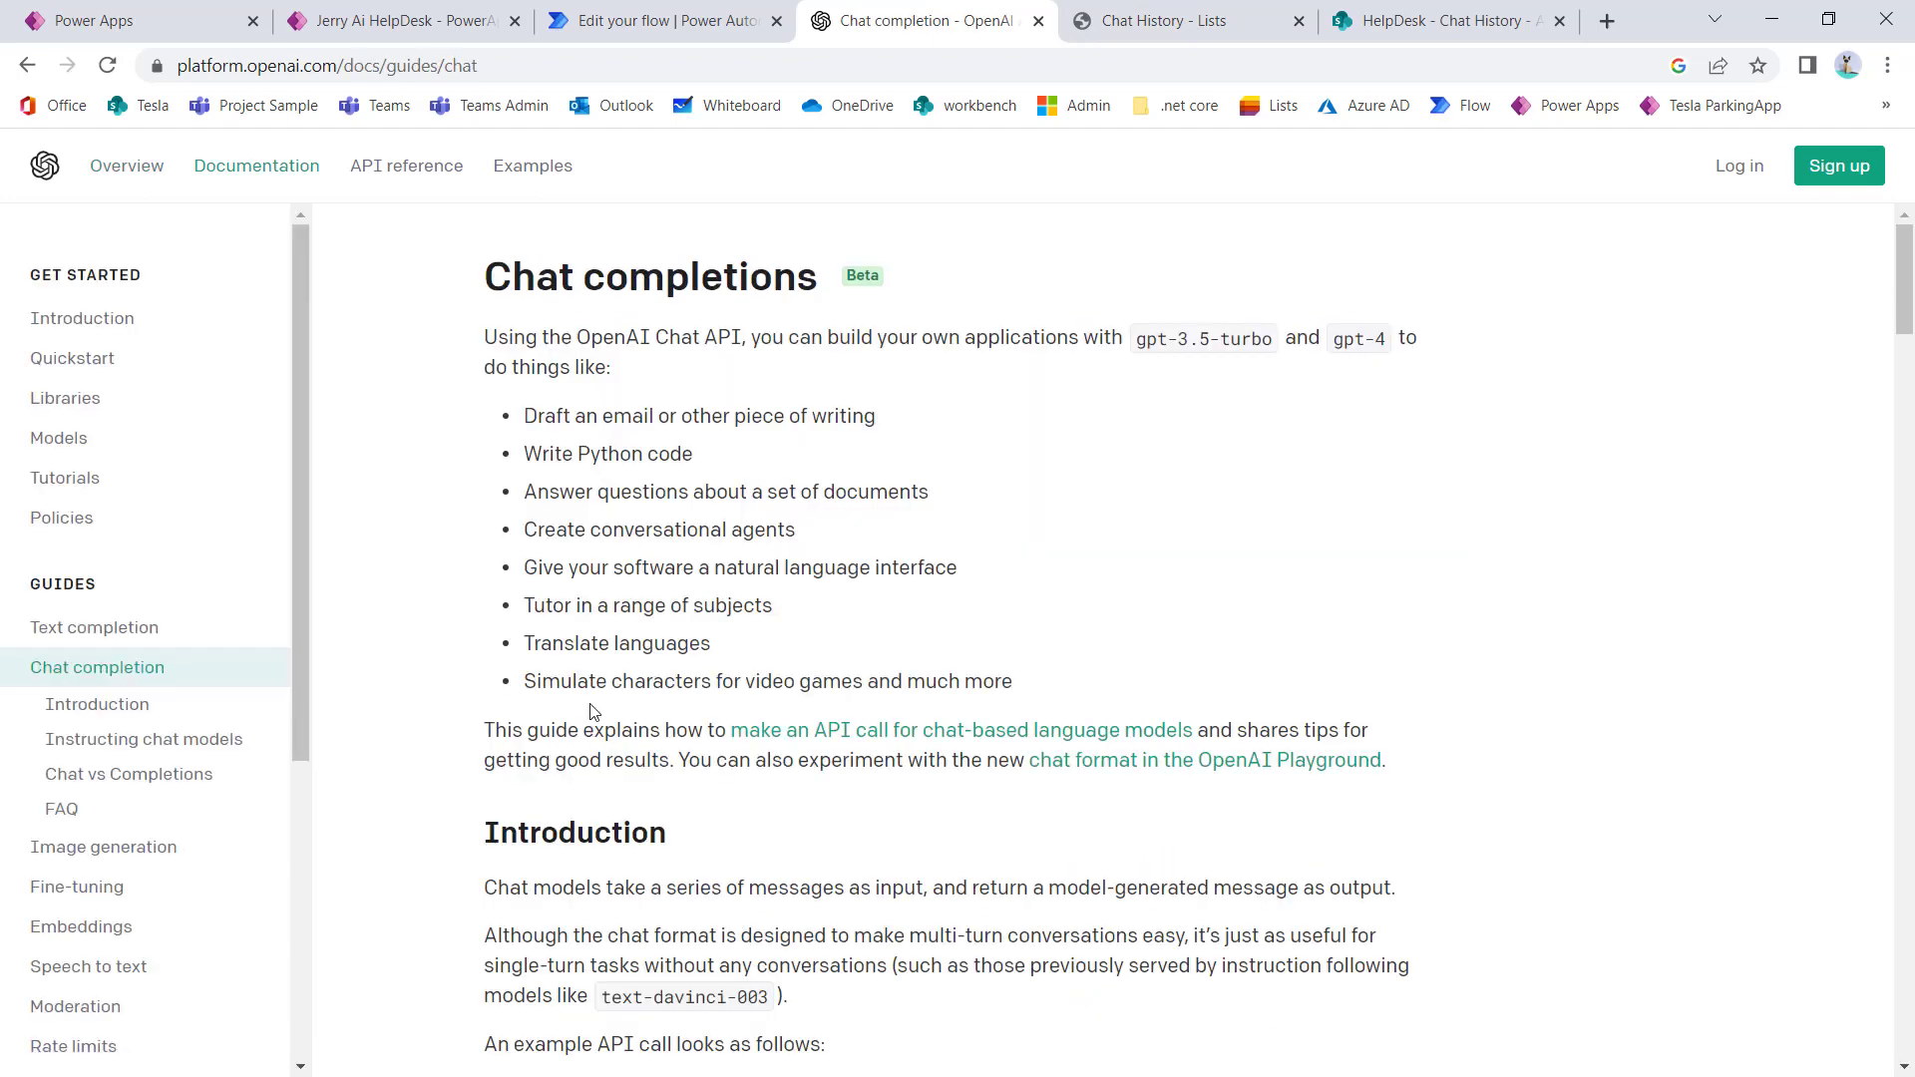
pyautogui.scroll(-7, 706, 697)
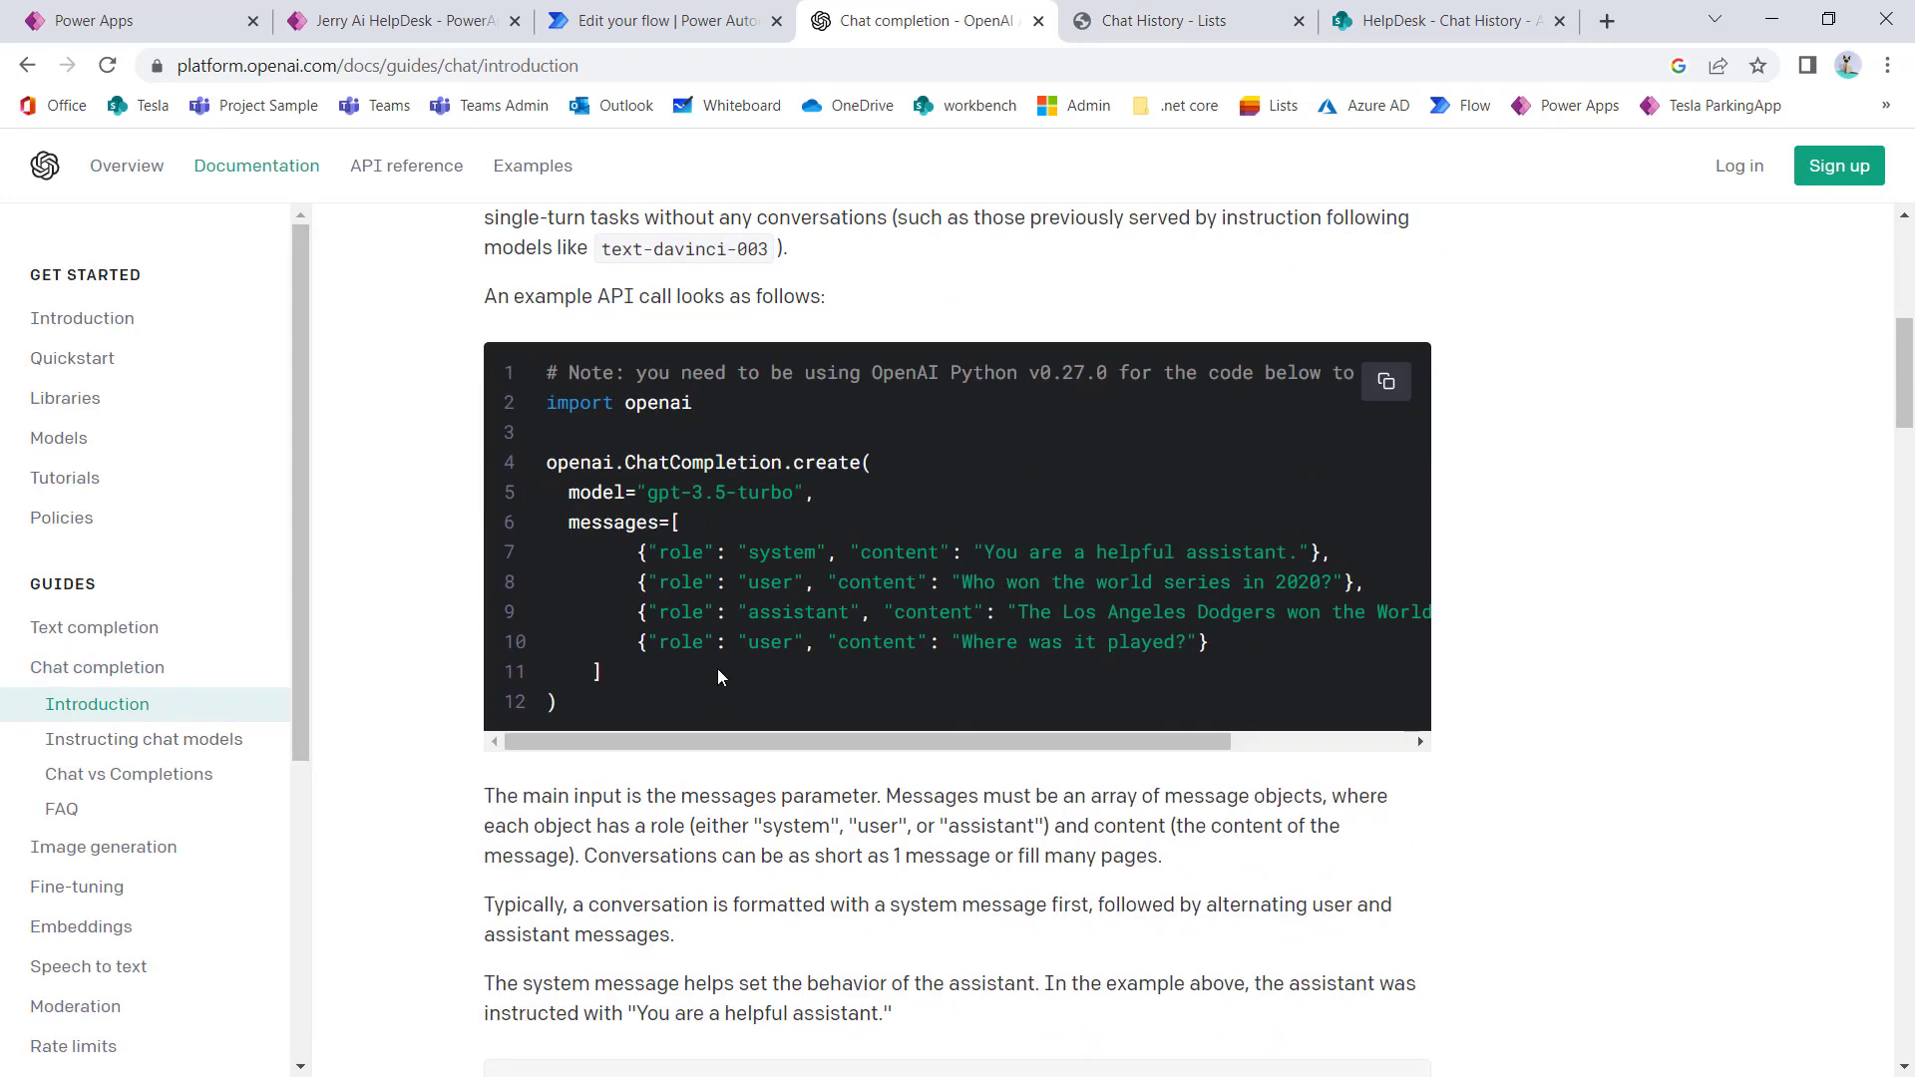
pyautogui.moveTo(820, 551); pyautogui.dragTo(748, 552)
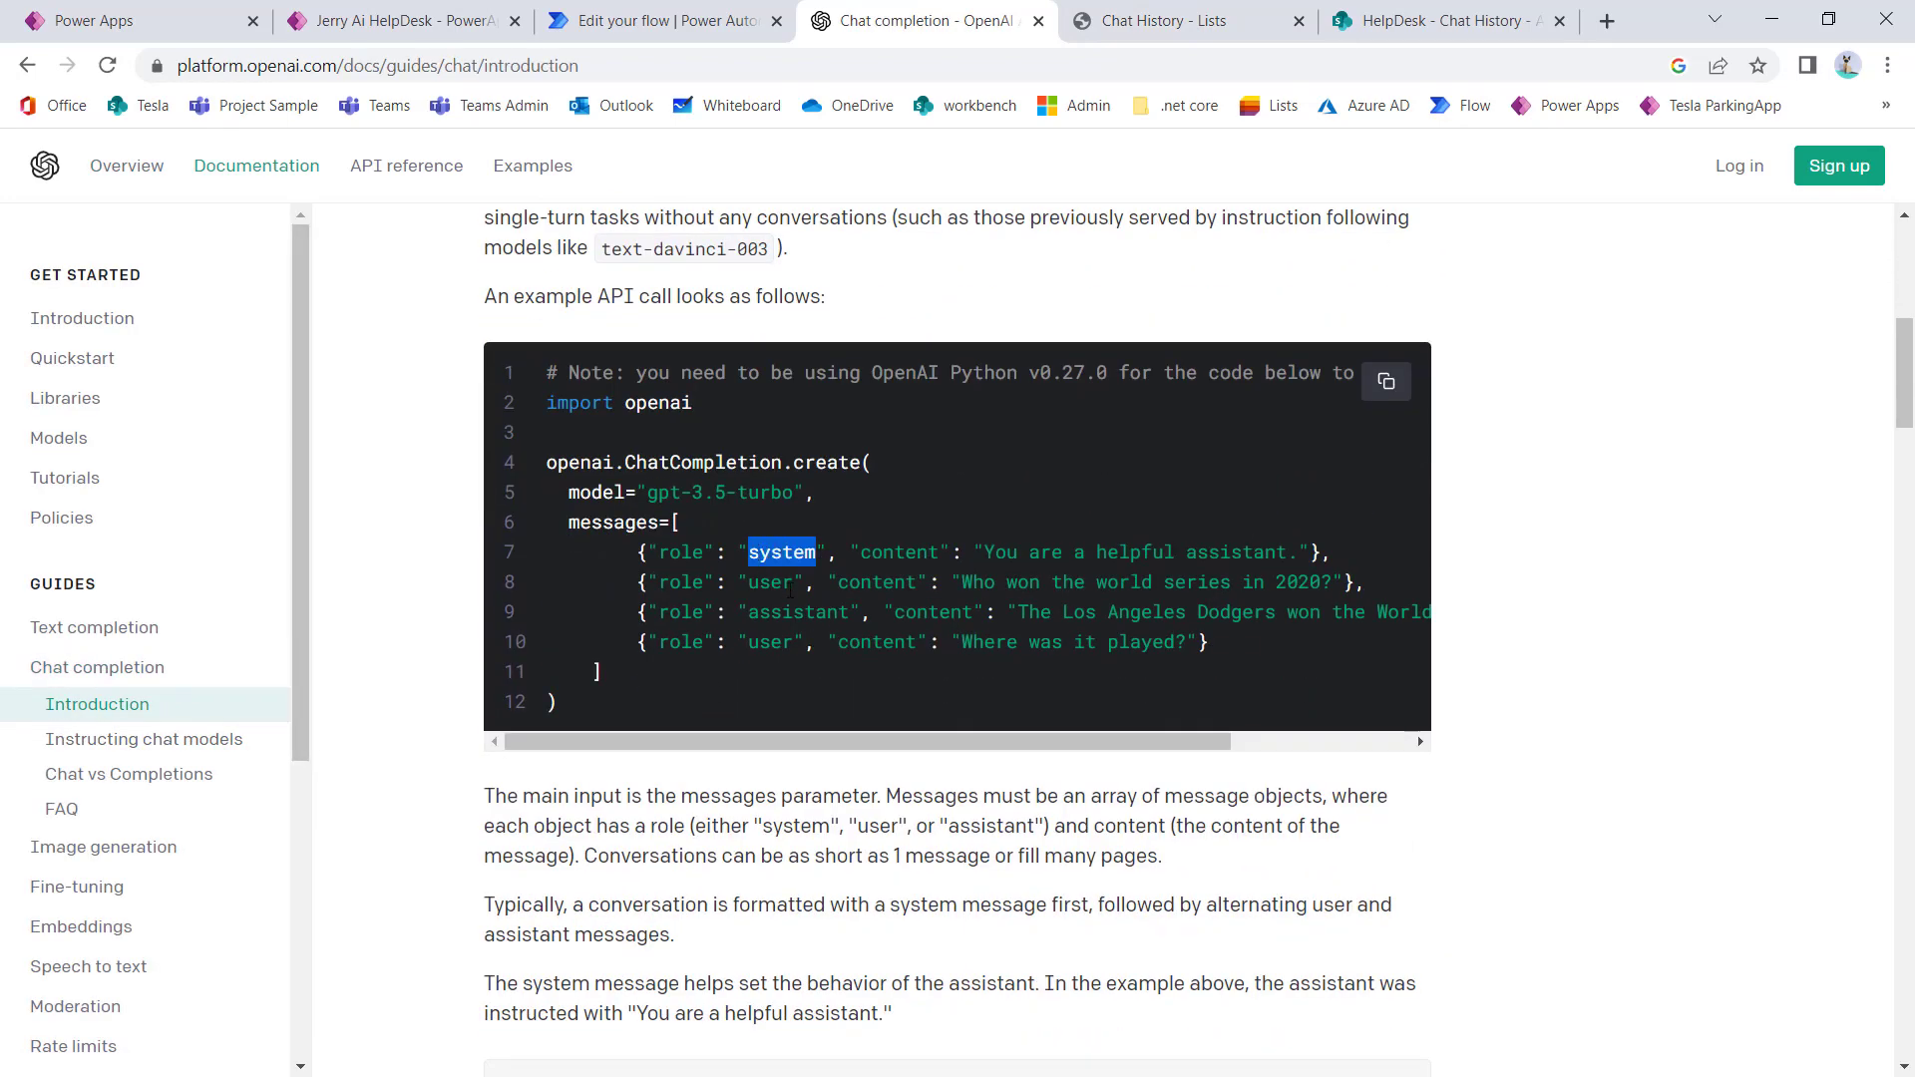
pyautogui.doubleClick(768, 585)
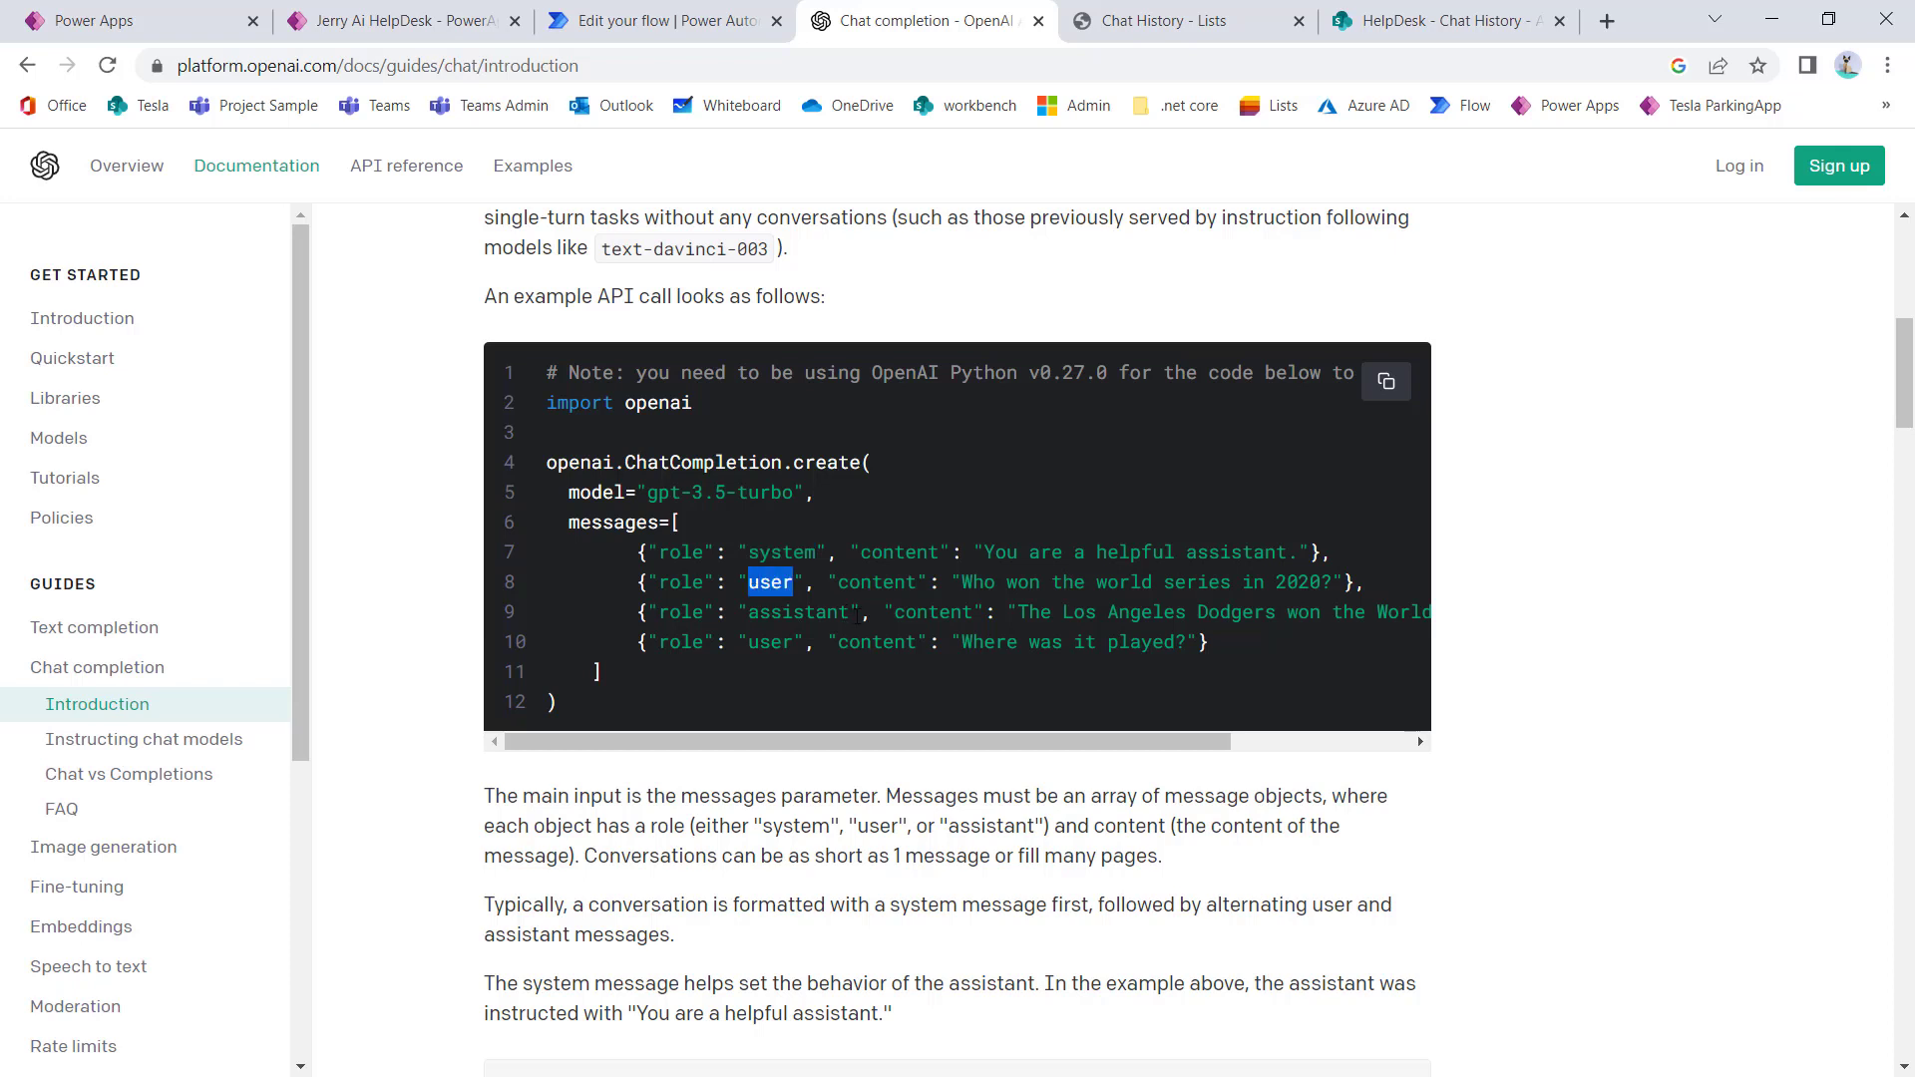
pyautogui.moveTo(860, 614); pyautogui.dragTo(753, 614)
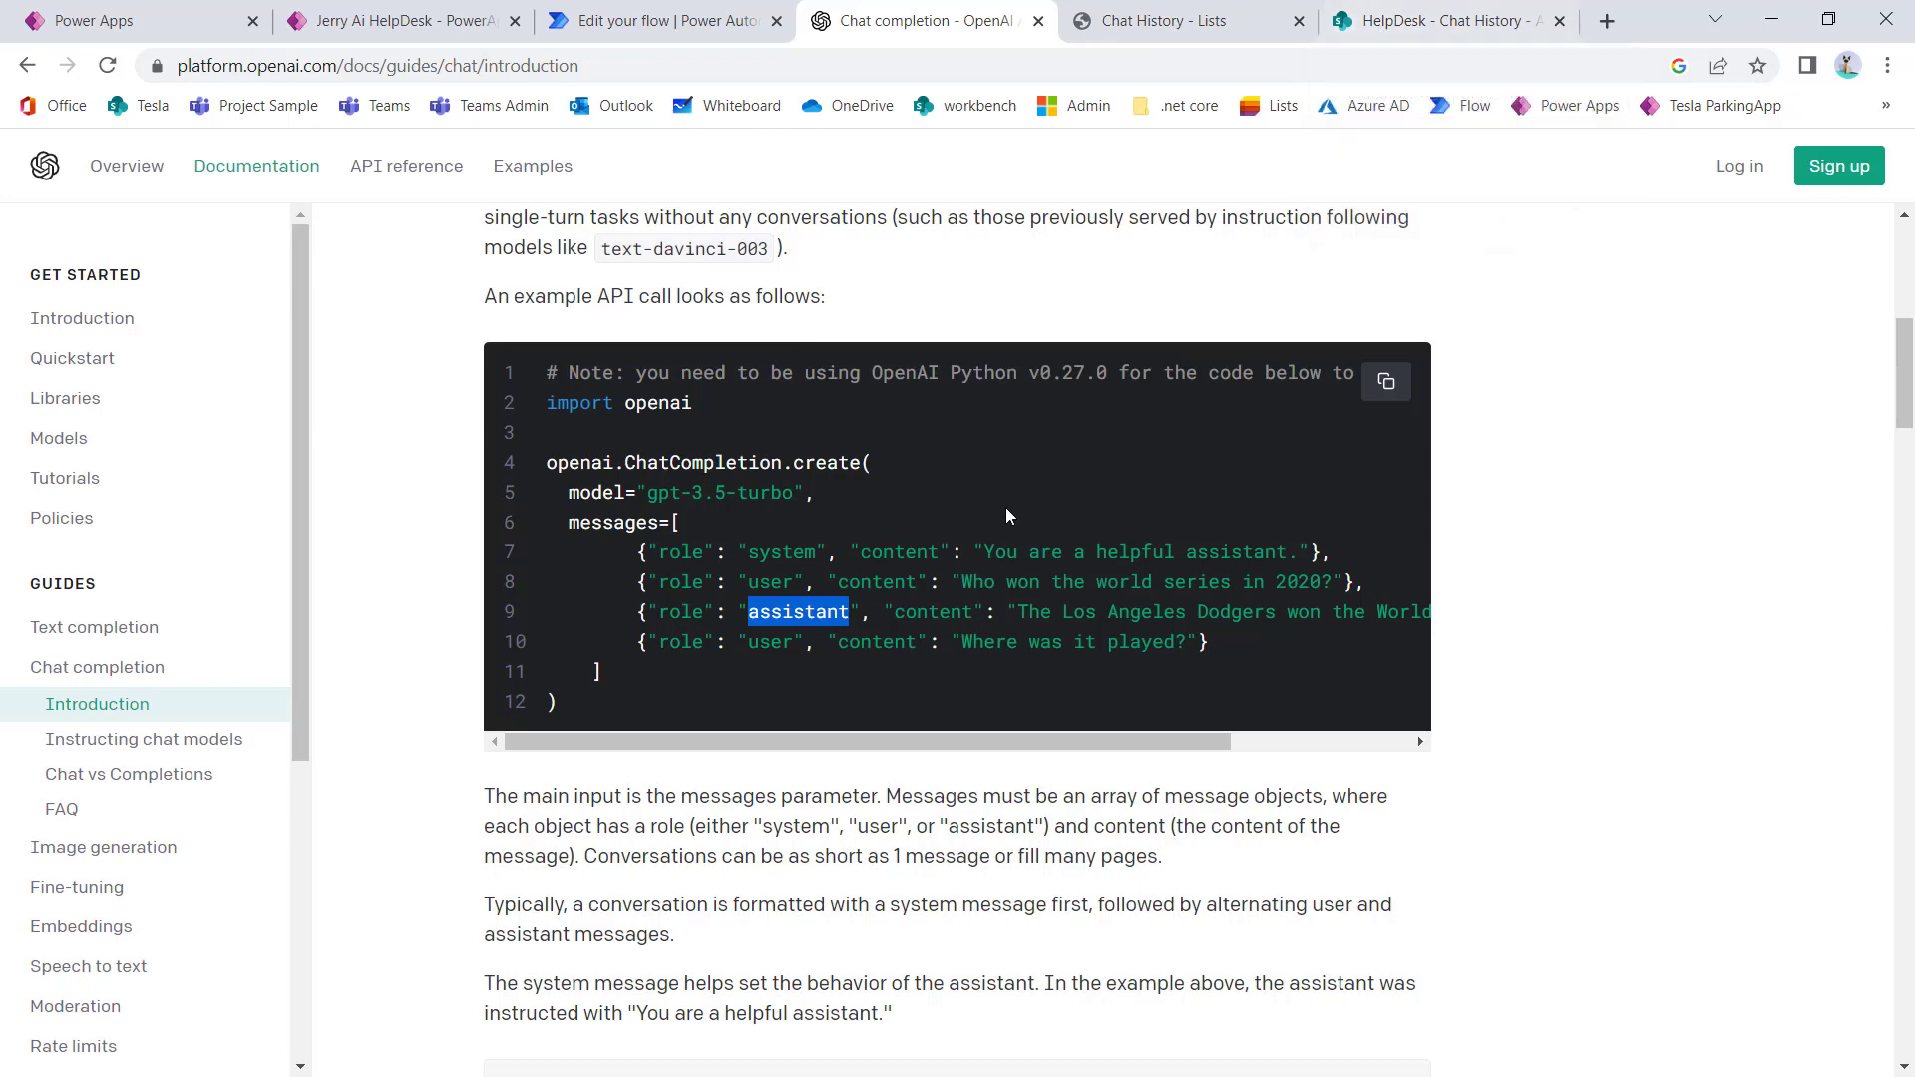
# Step: Correct the second result in the Notepad expression to 'assistant' and copy the whole expression
pyautogui.click(634, 24)
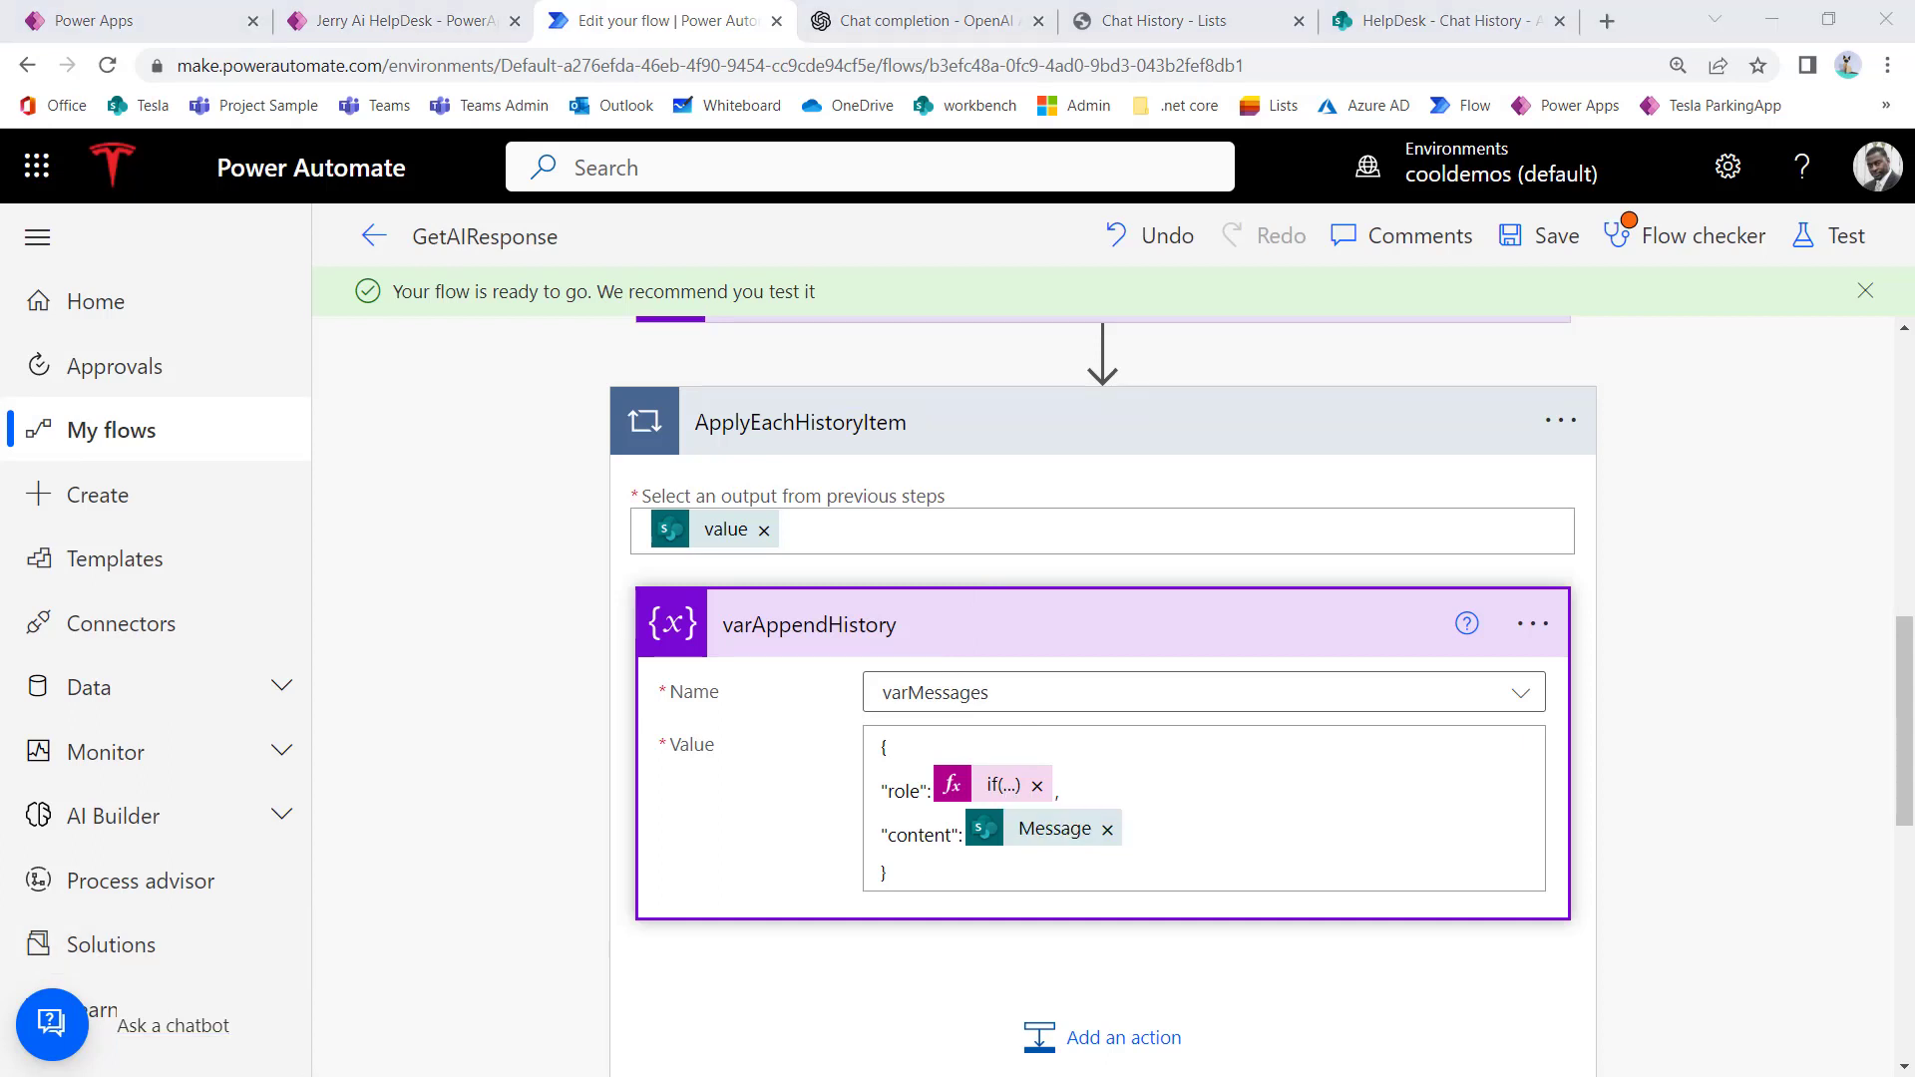
pyautogui.hotkey('alt', 'Tab')
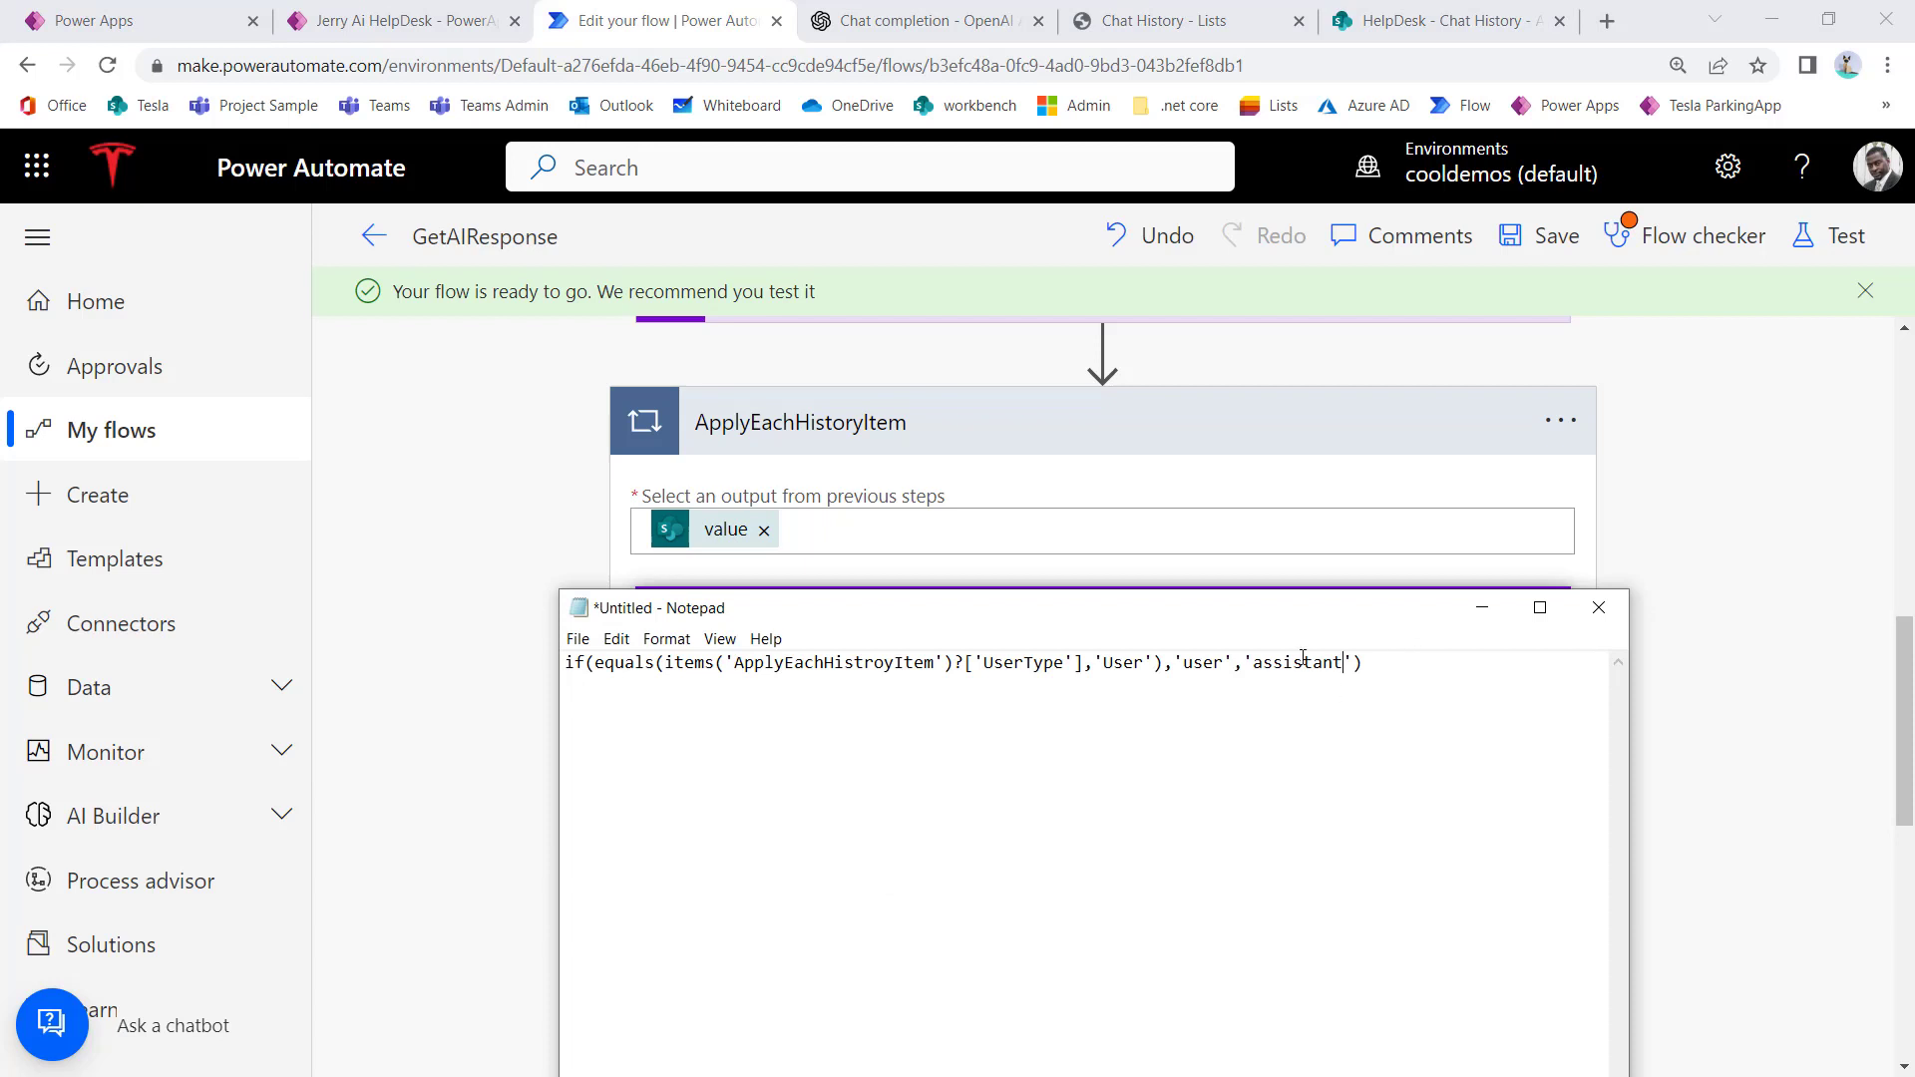
pyautogui.moveTo(1342, 661); pyautogui.dragTo(521, 666)
pyautogui.press('Right')
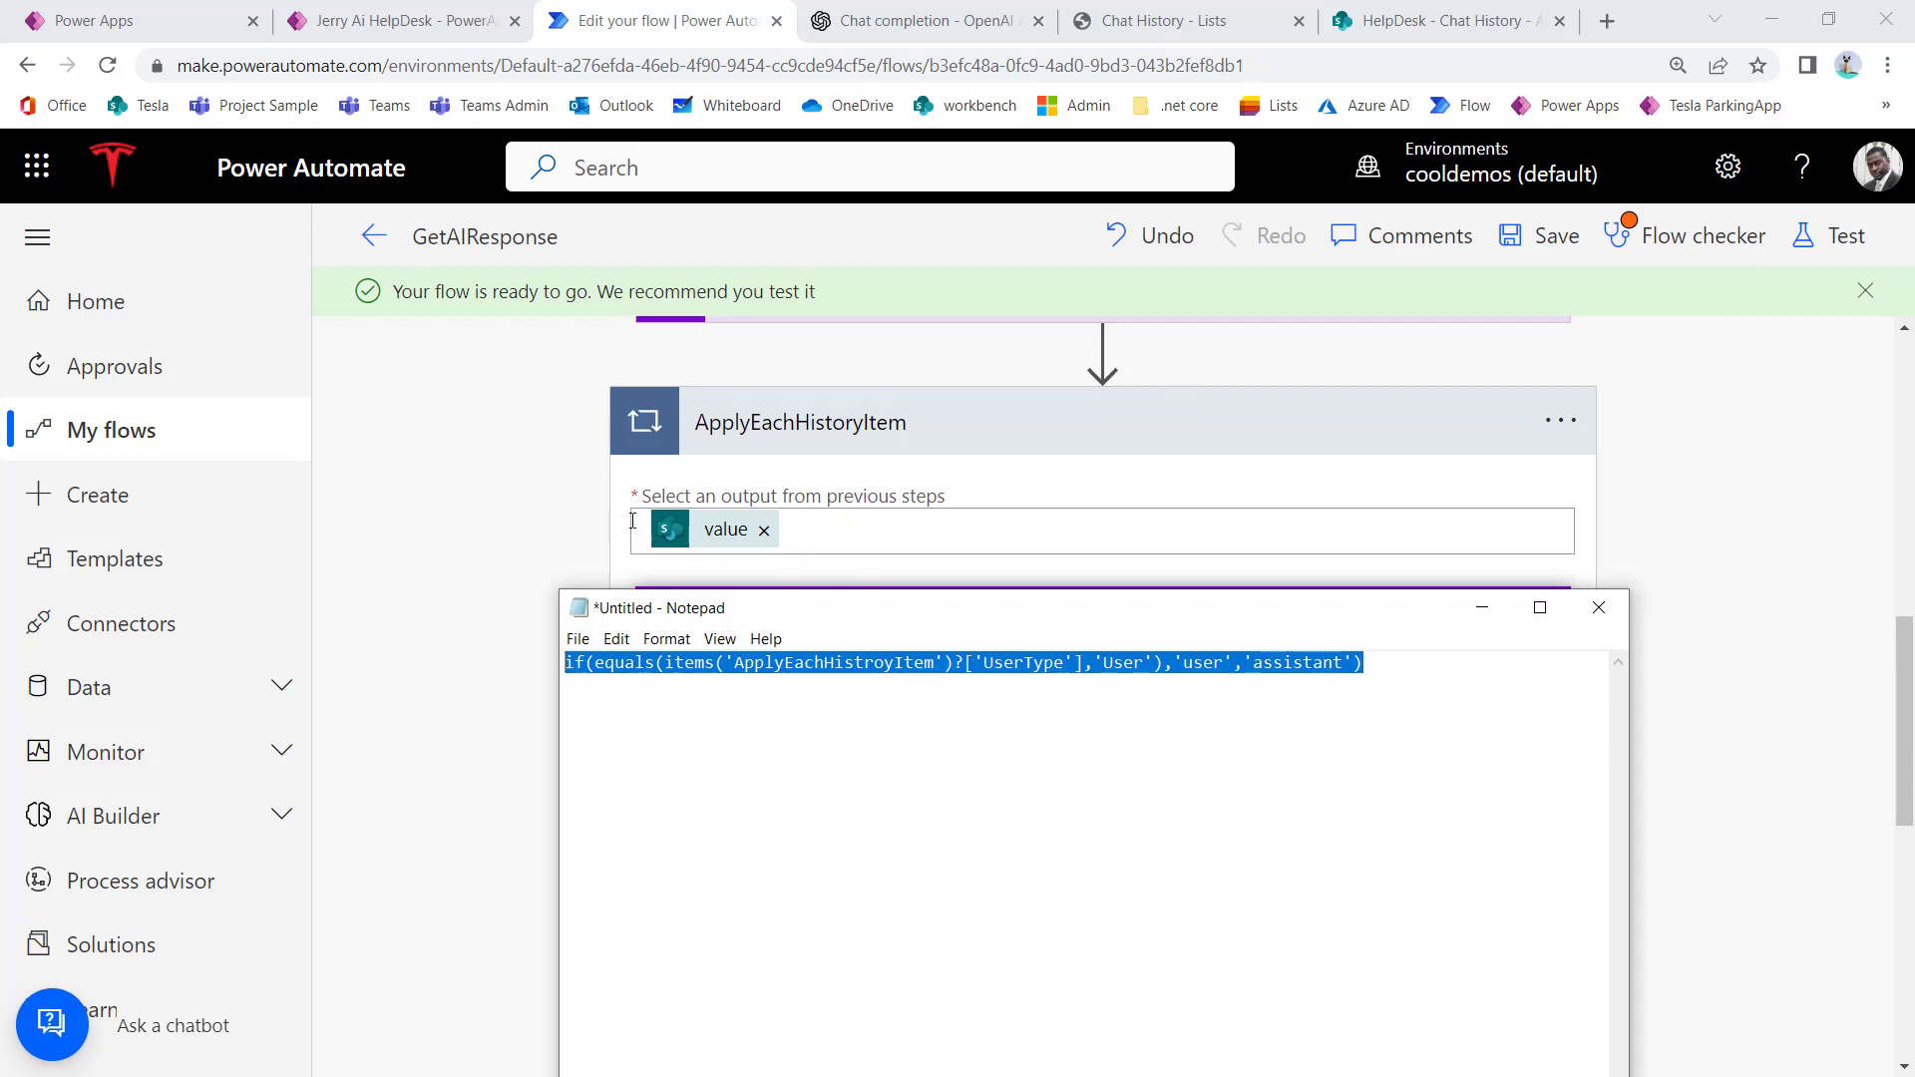
# Step: Collapse ApplyEachHistoryItem and check the role and content keys in the AppendNewMessage value
pyautogui.click(986, 439)
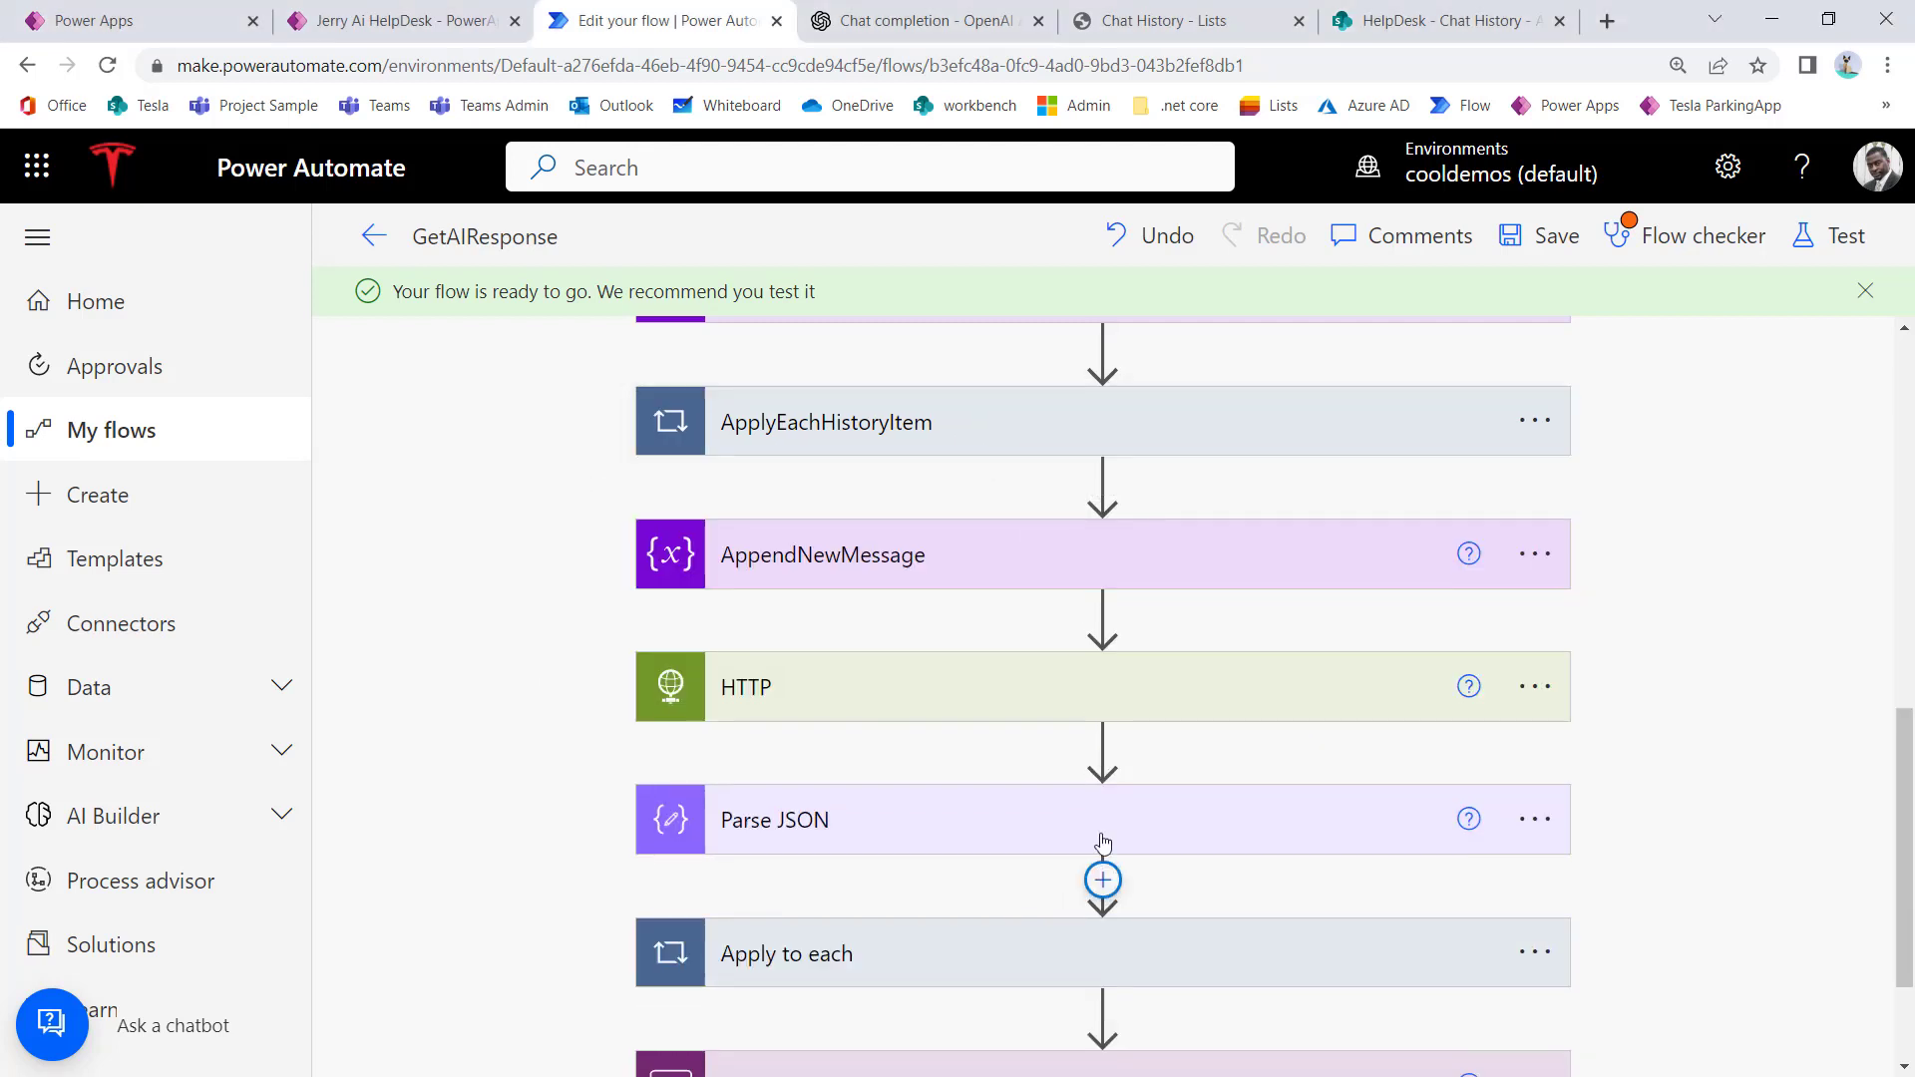
pyautogui.click(1014, 571)
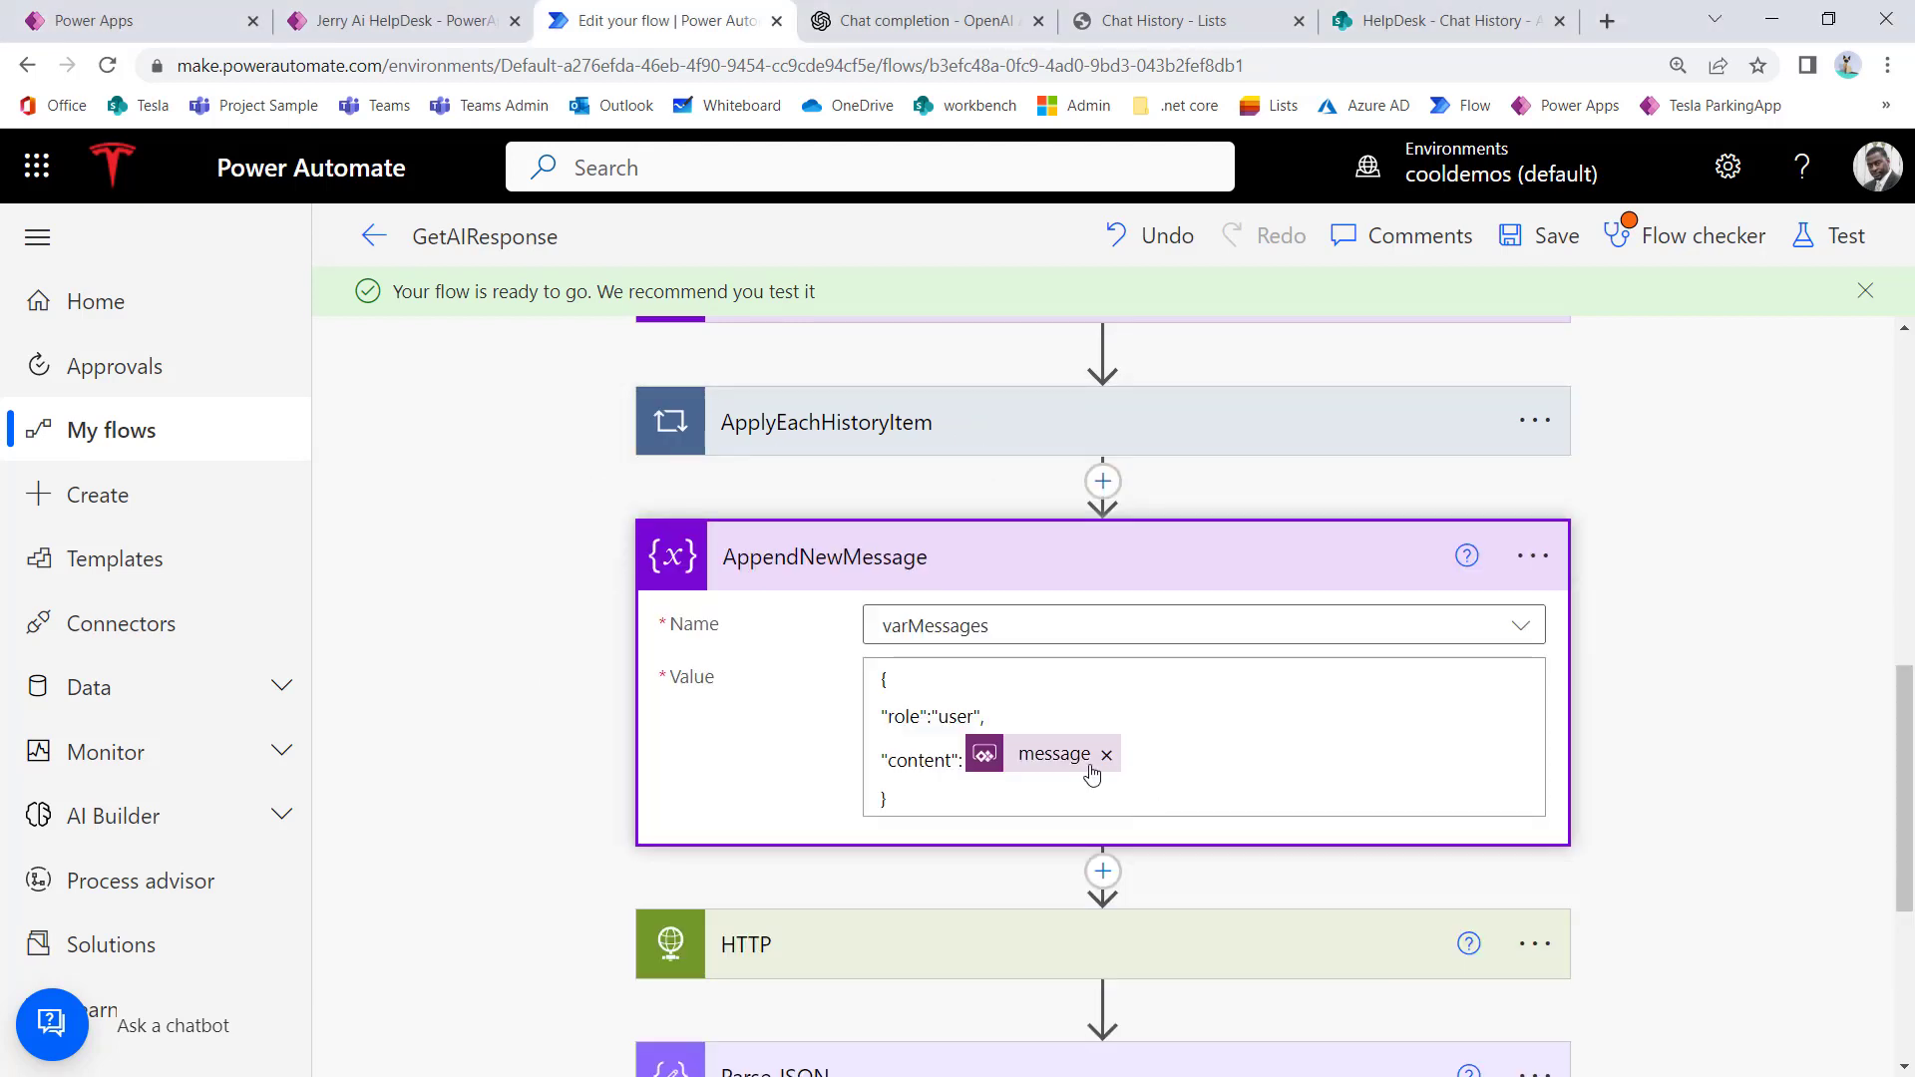
pyautogui.click(1093, 774)
pyautogui.click(1030, 555)
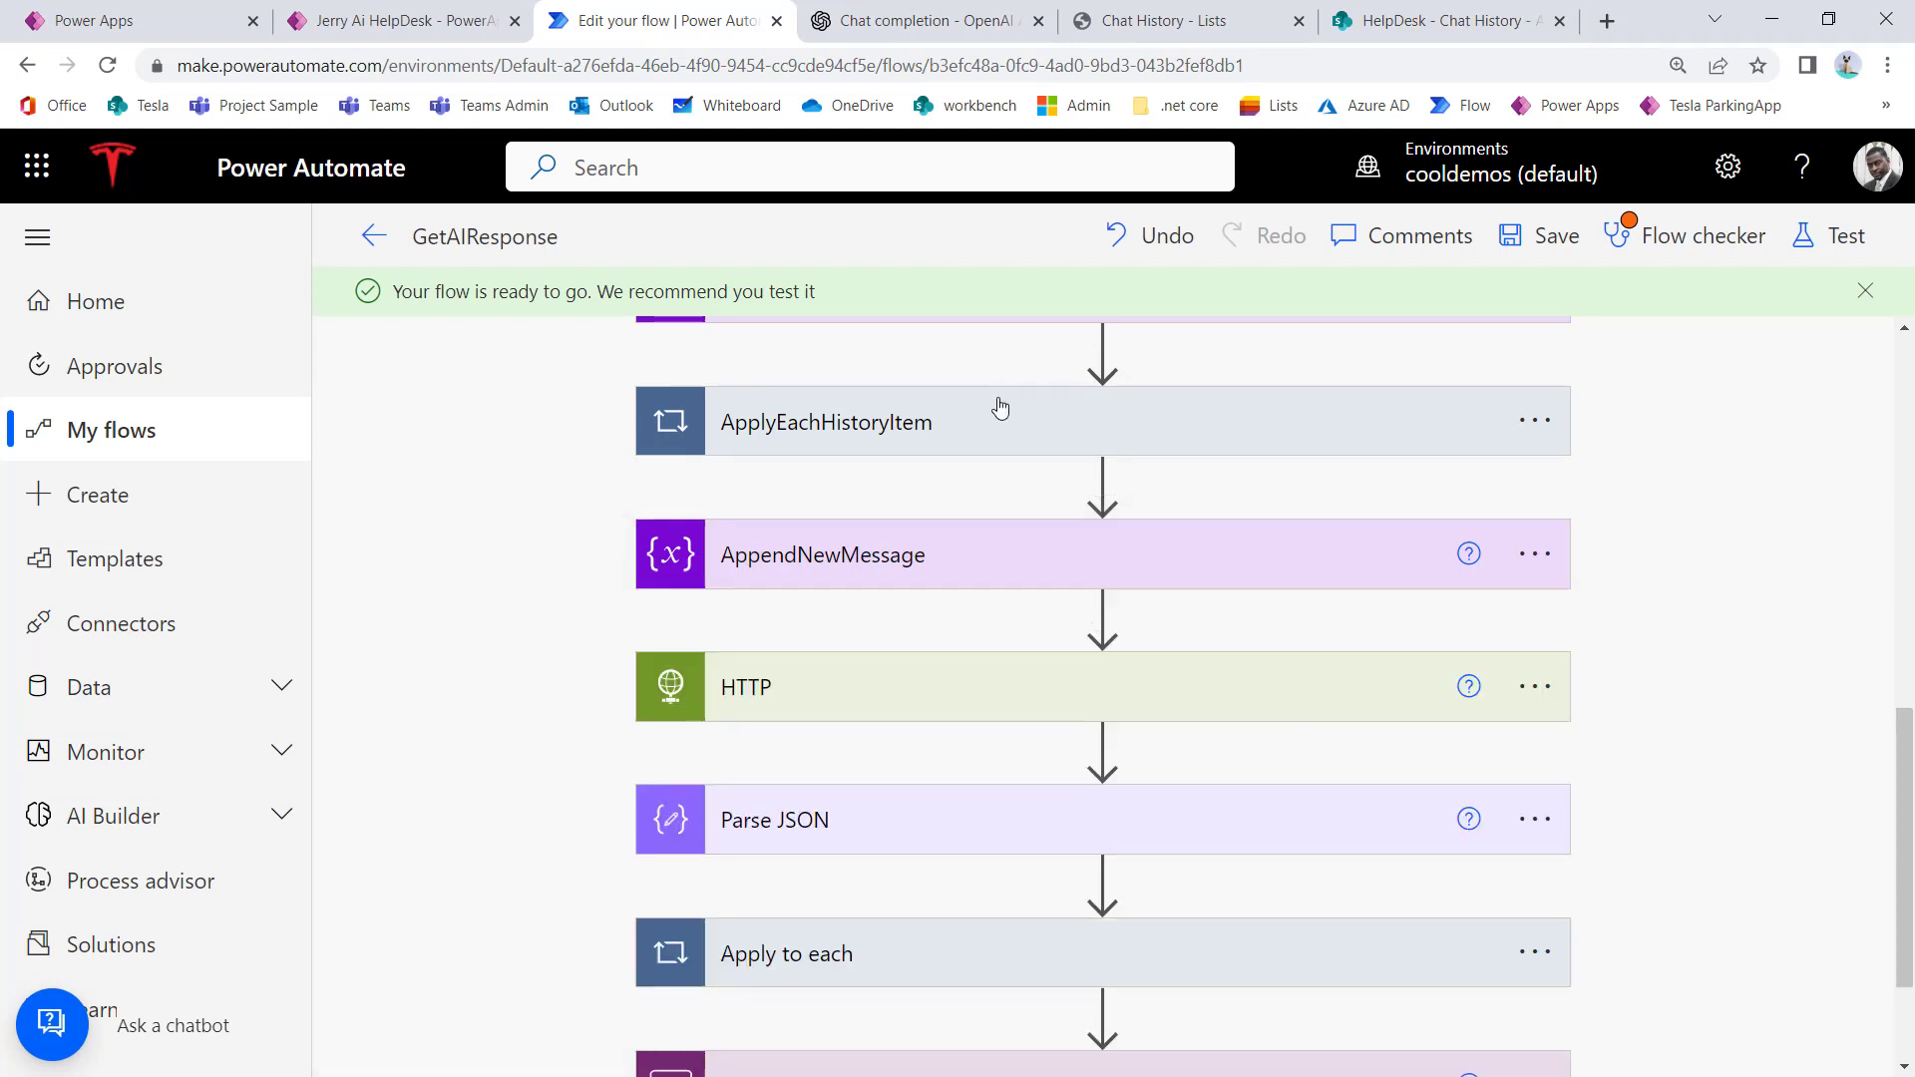
# Step: Try to update the existing role expression in varAppendHistory so its results are 'user' and 'assistant'
pyautogui.click(1014, 439)
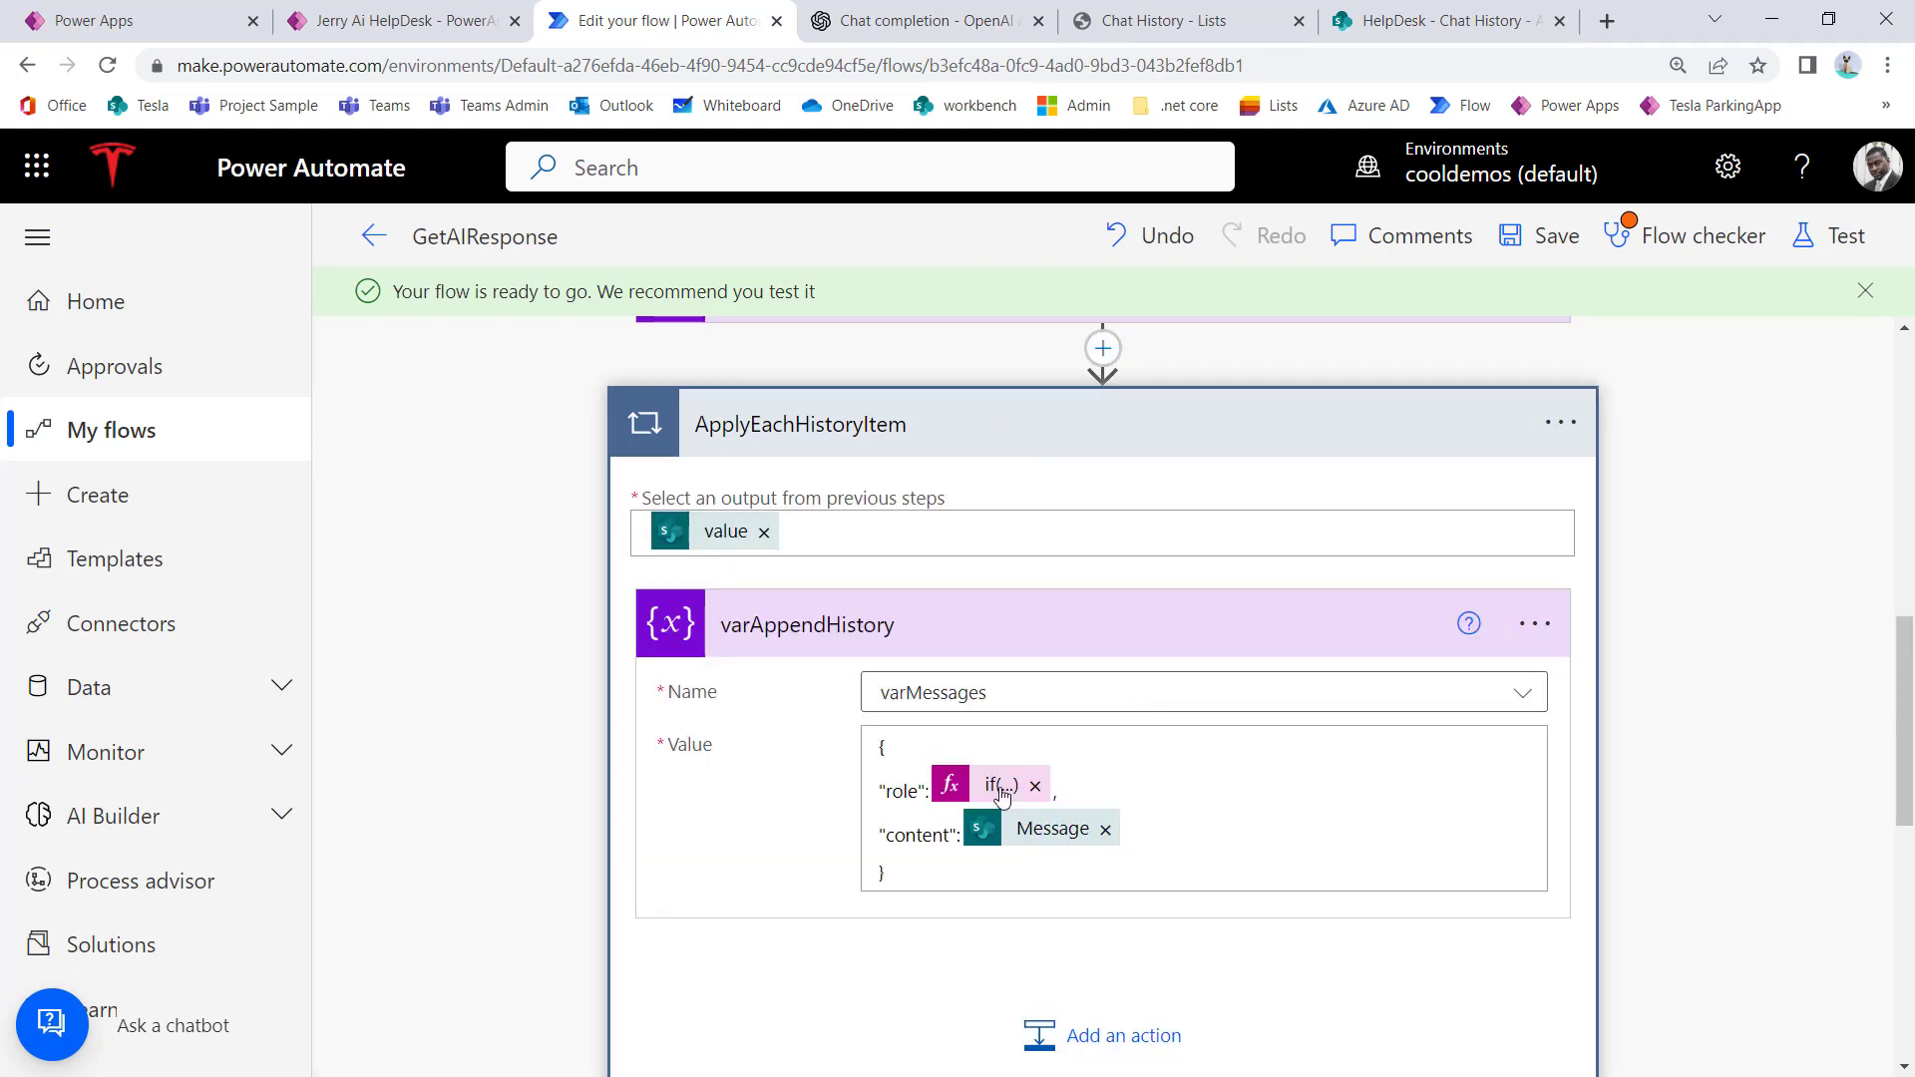
pyautogui.click(1002, 793)
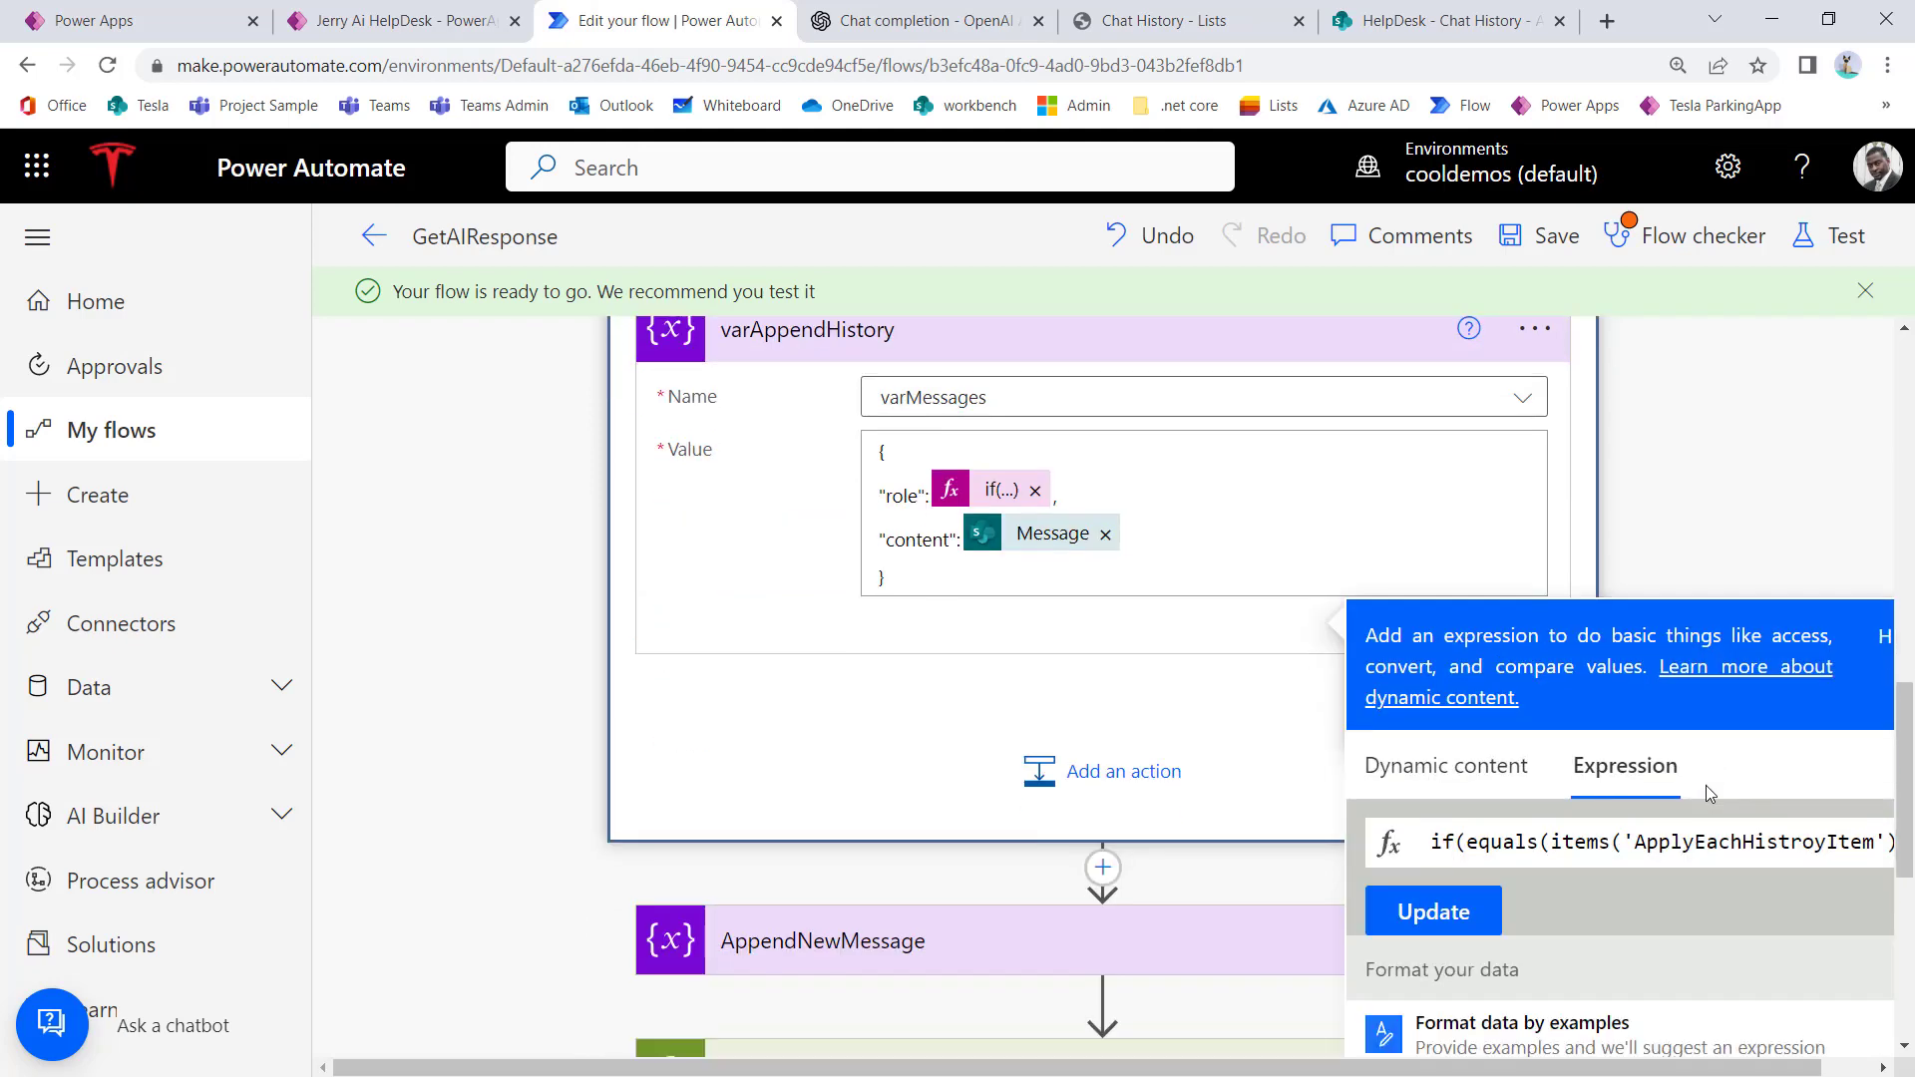
pyautogui.click(1657, 764)
pyautogui.hotkey('ctrl', 'a')
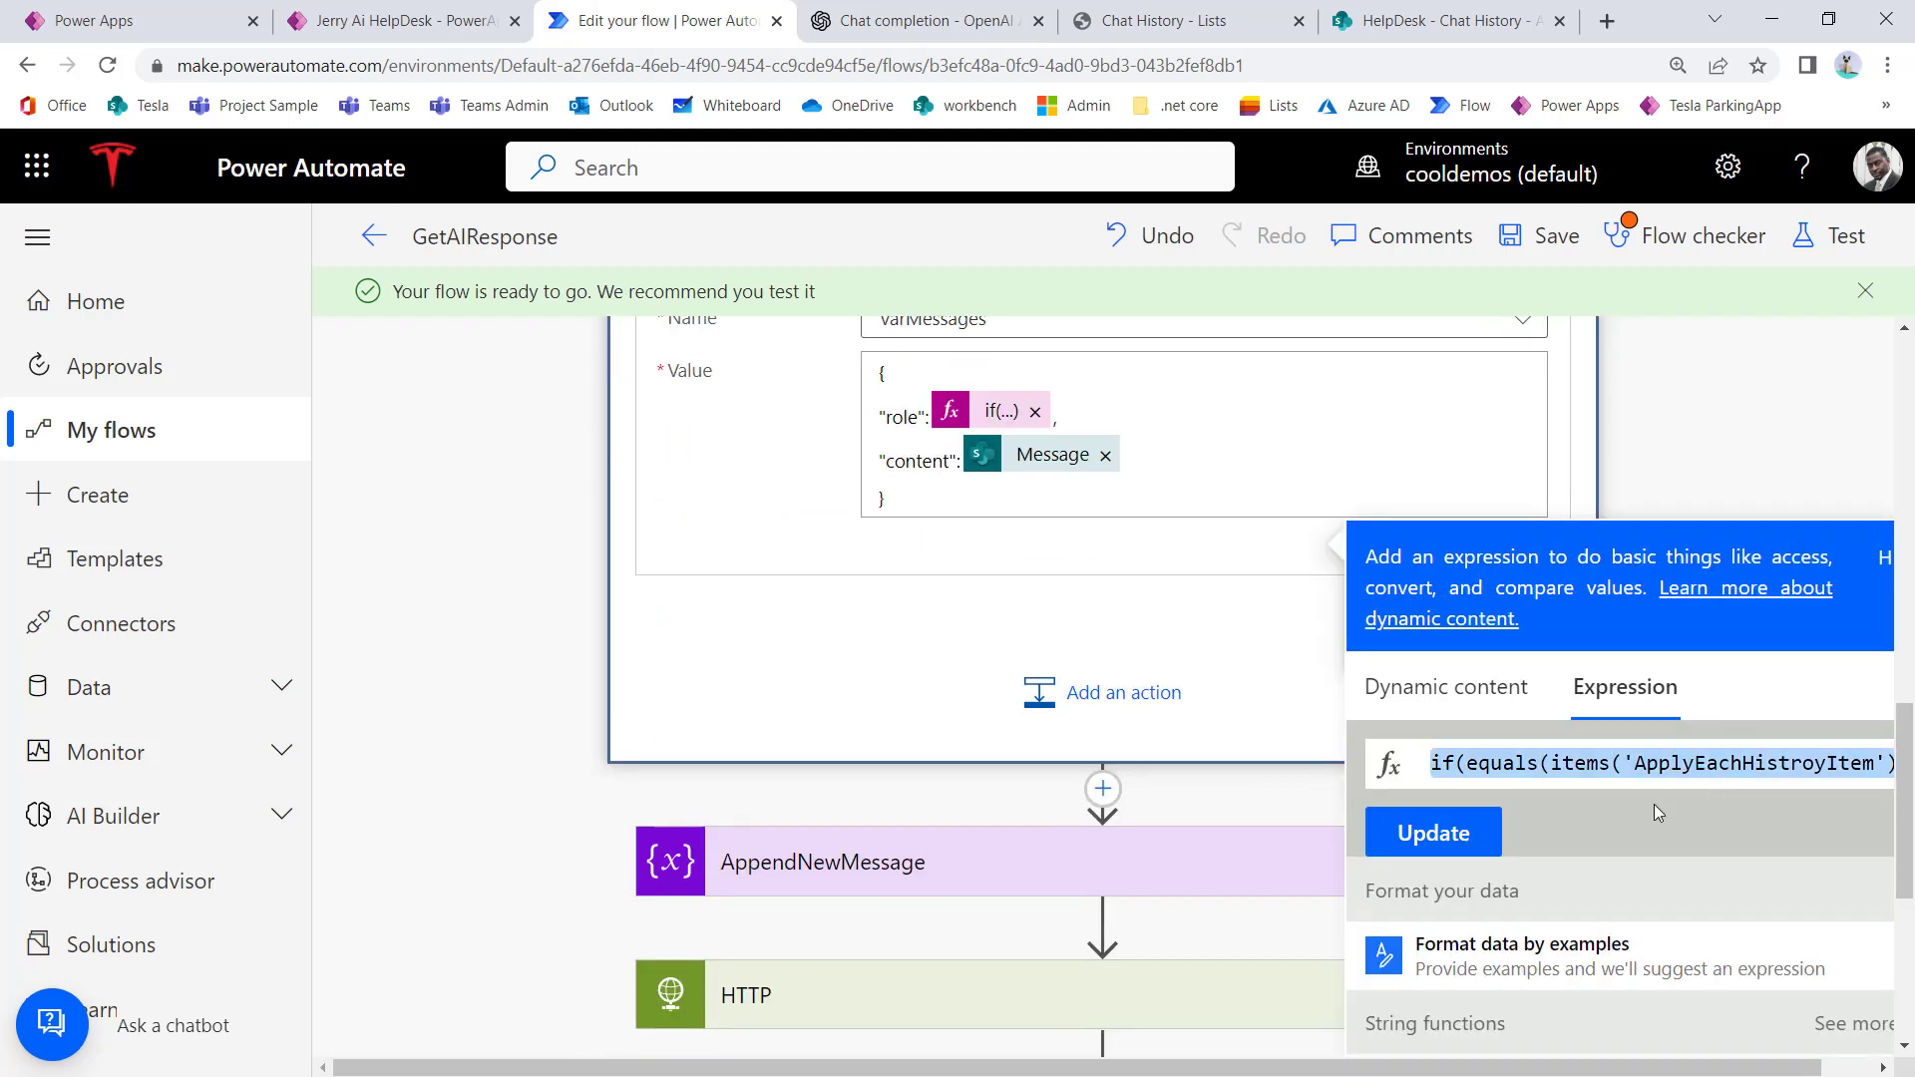
pyautogui.press('BackSpace')
pyautogui.write("if(equals(items('ApplyEachHistroyItem')?['UserType'],'User'),'user','assistant')")
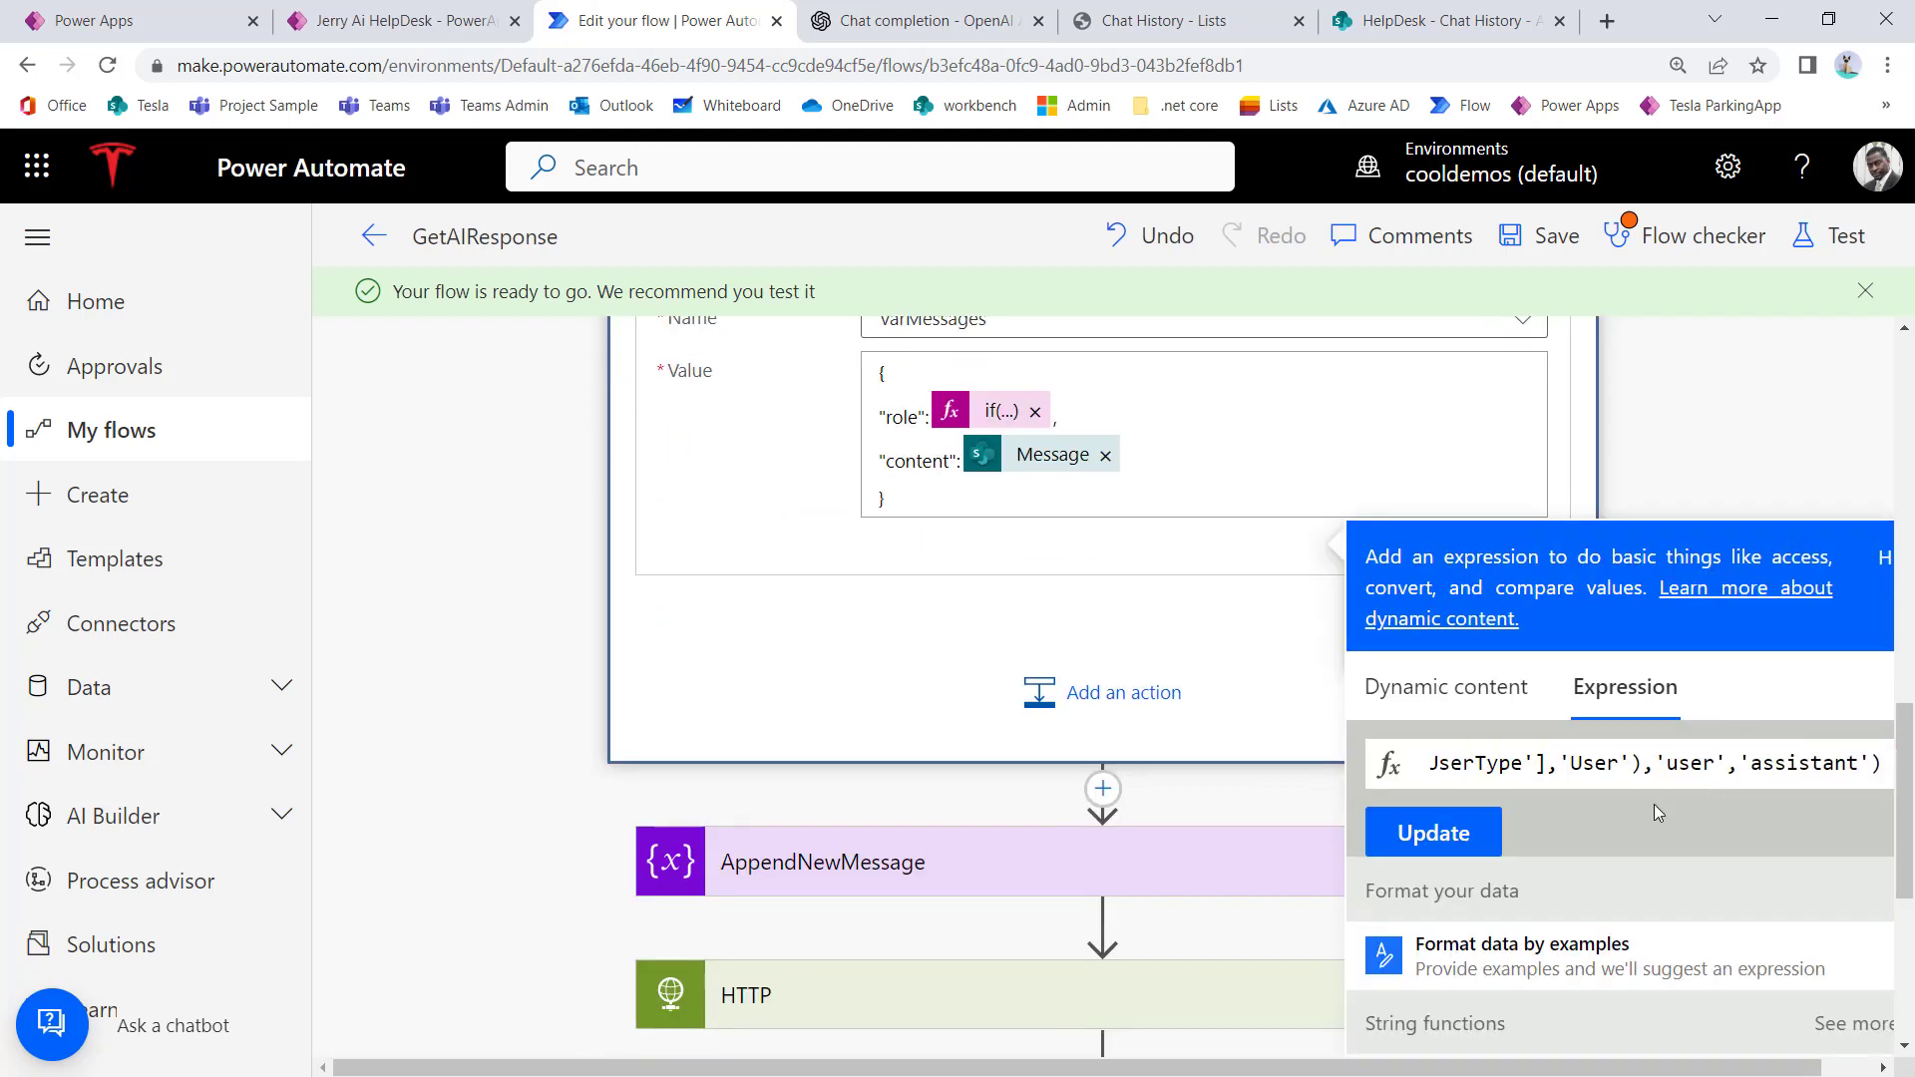
pyautogui.click(1498, 850)
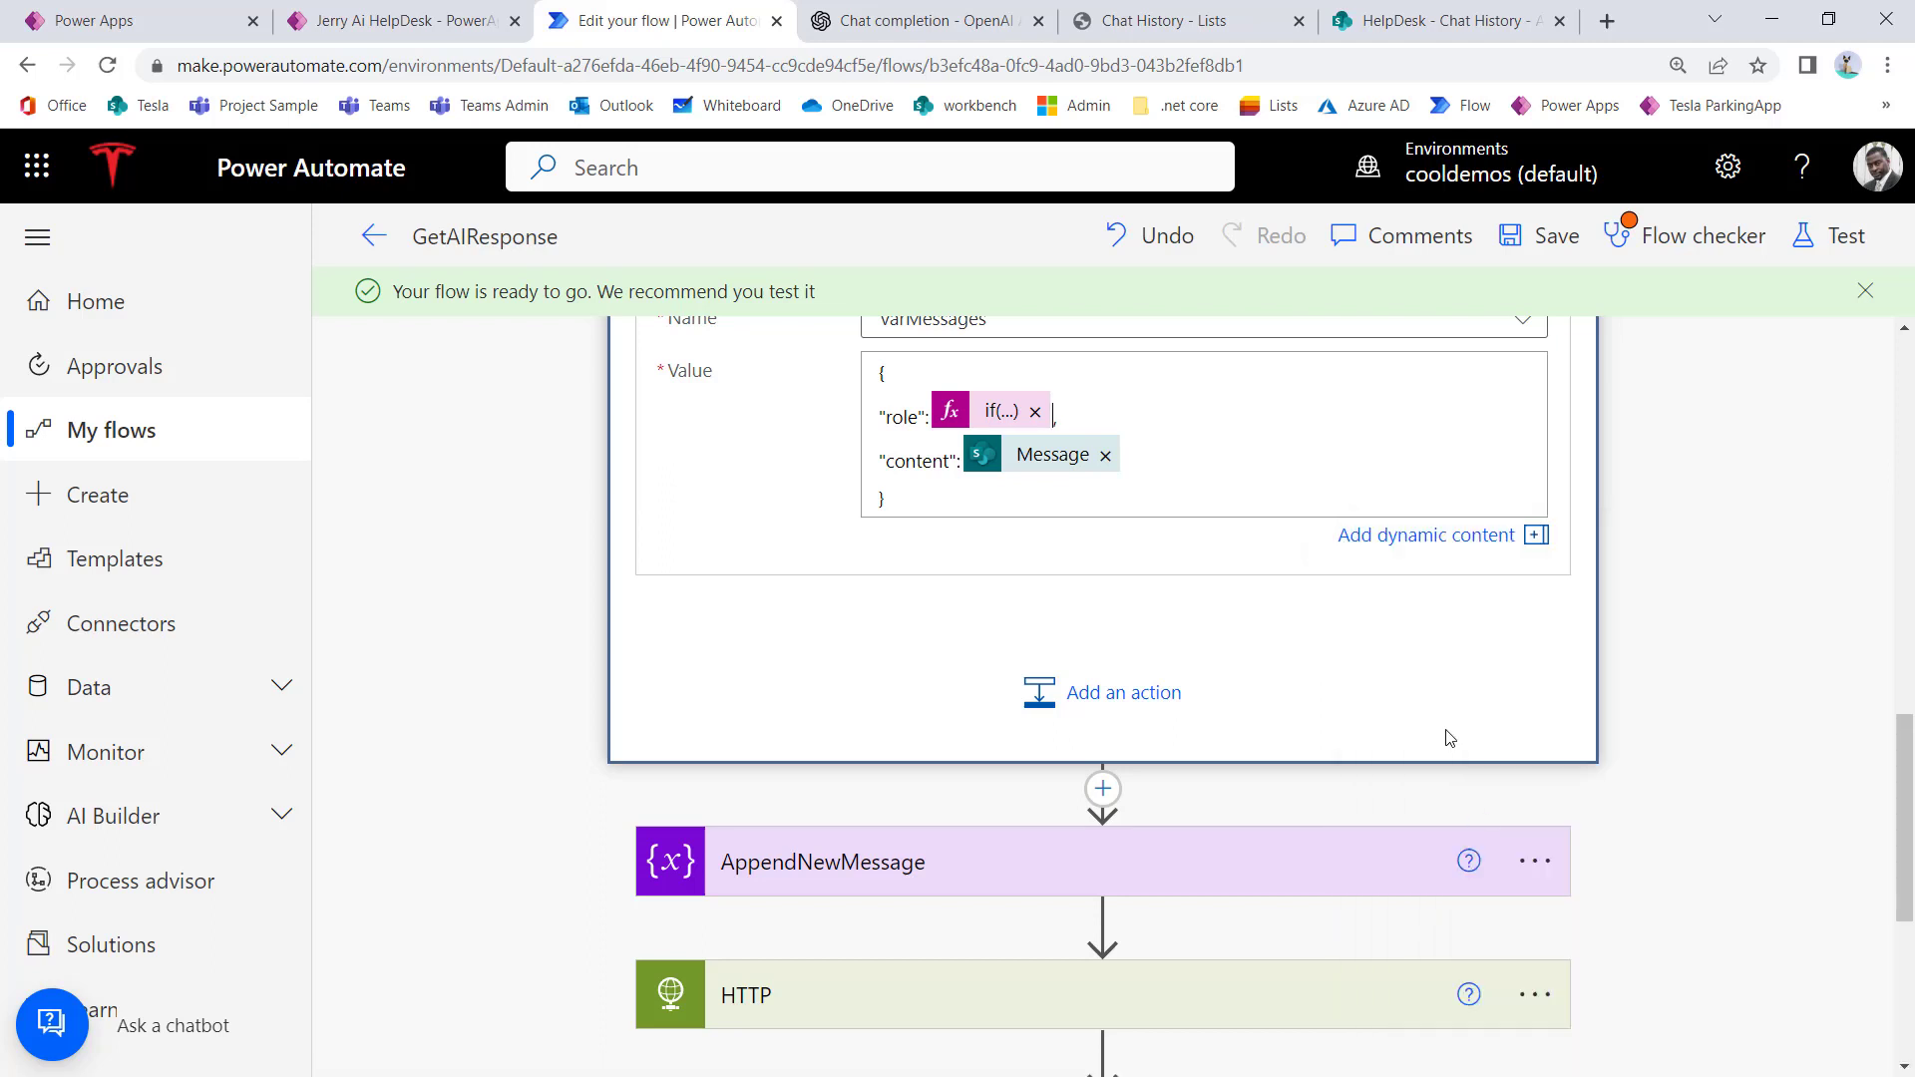
pyautogui.click(1004, 416)
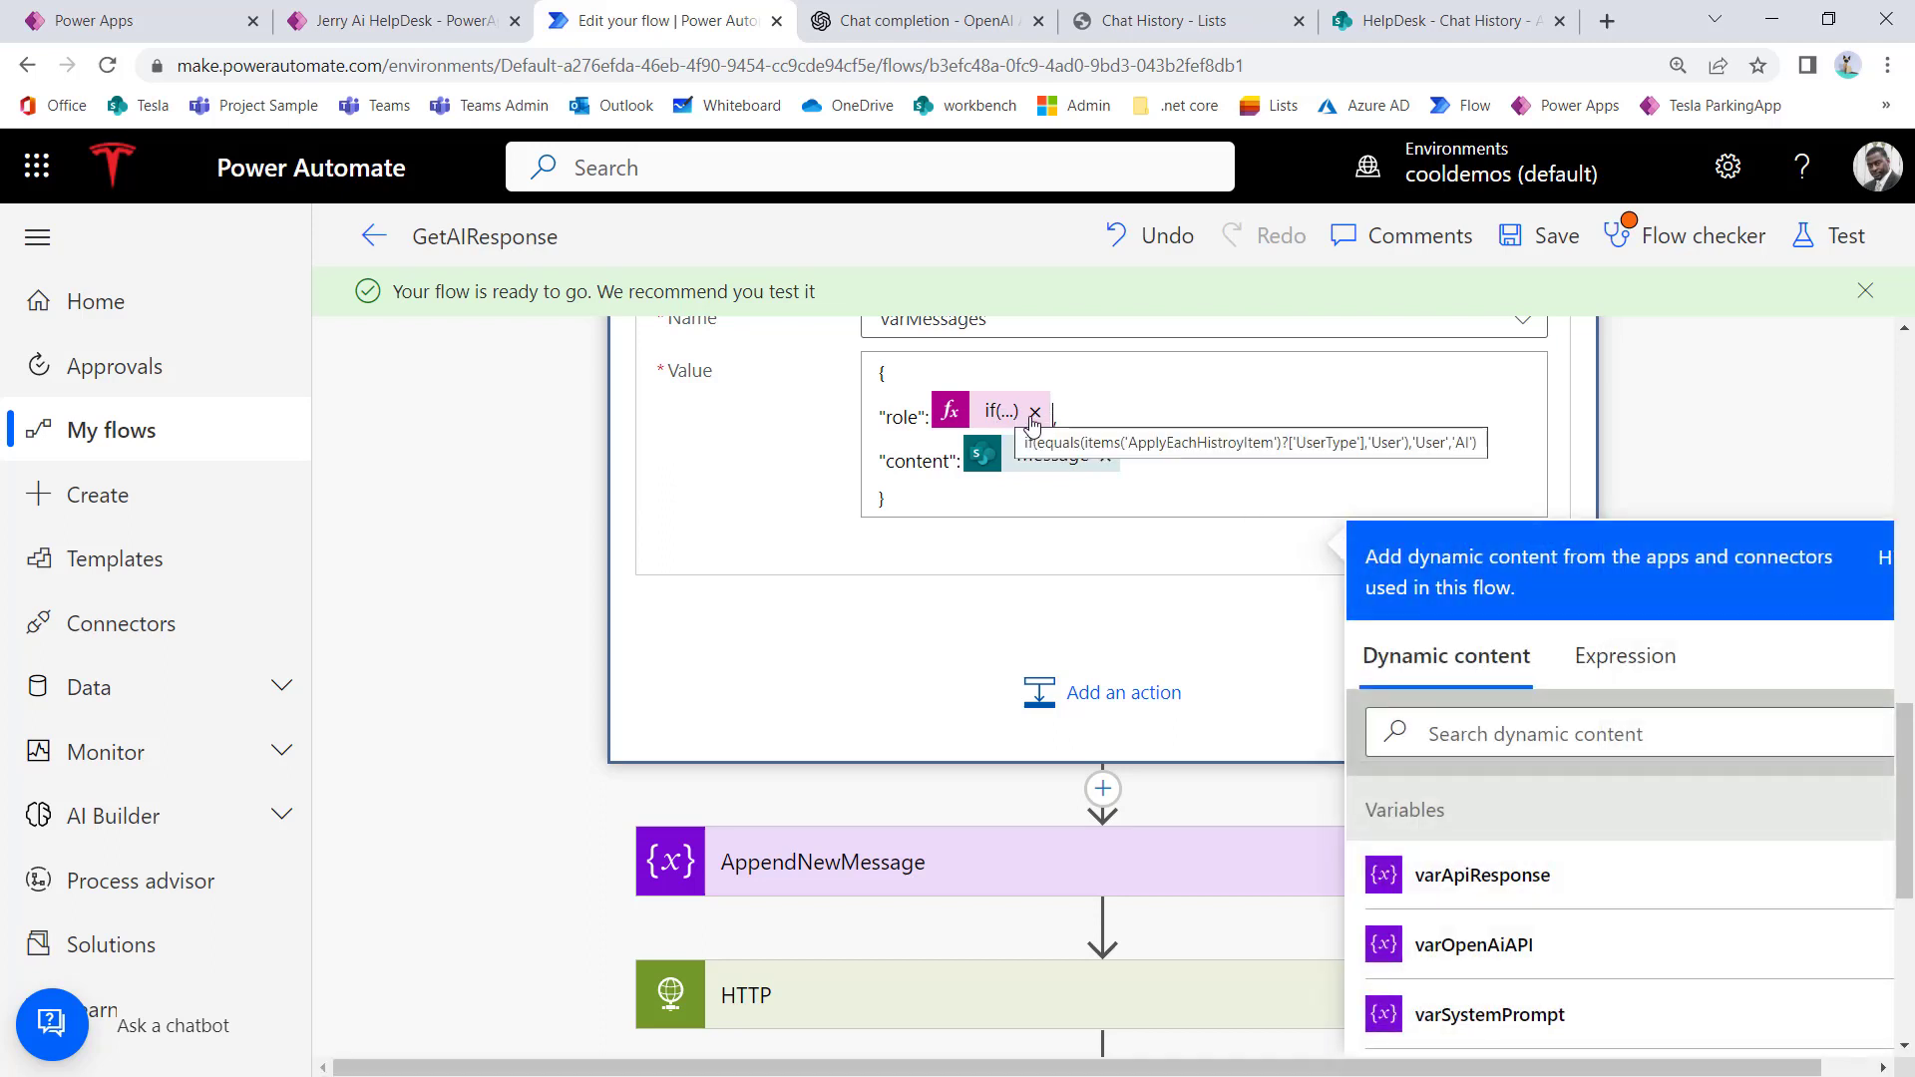
# Step: Replace varAppendHistory's role expression with if(equals(items('ApplyEachHistroyItem')?['UserType'],'User'),'user','assistant'), keep the comma after it, and collapse ApplyEachHistoryItem
pyautogui.click(1036, 413)
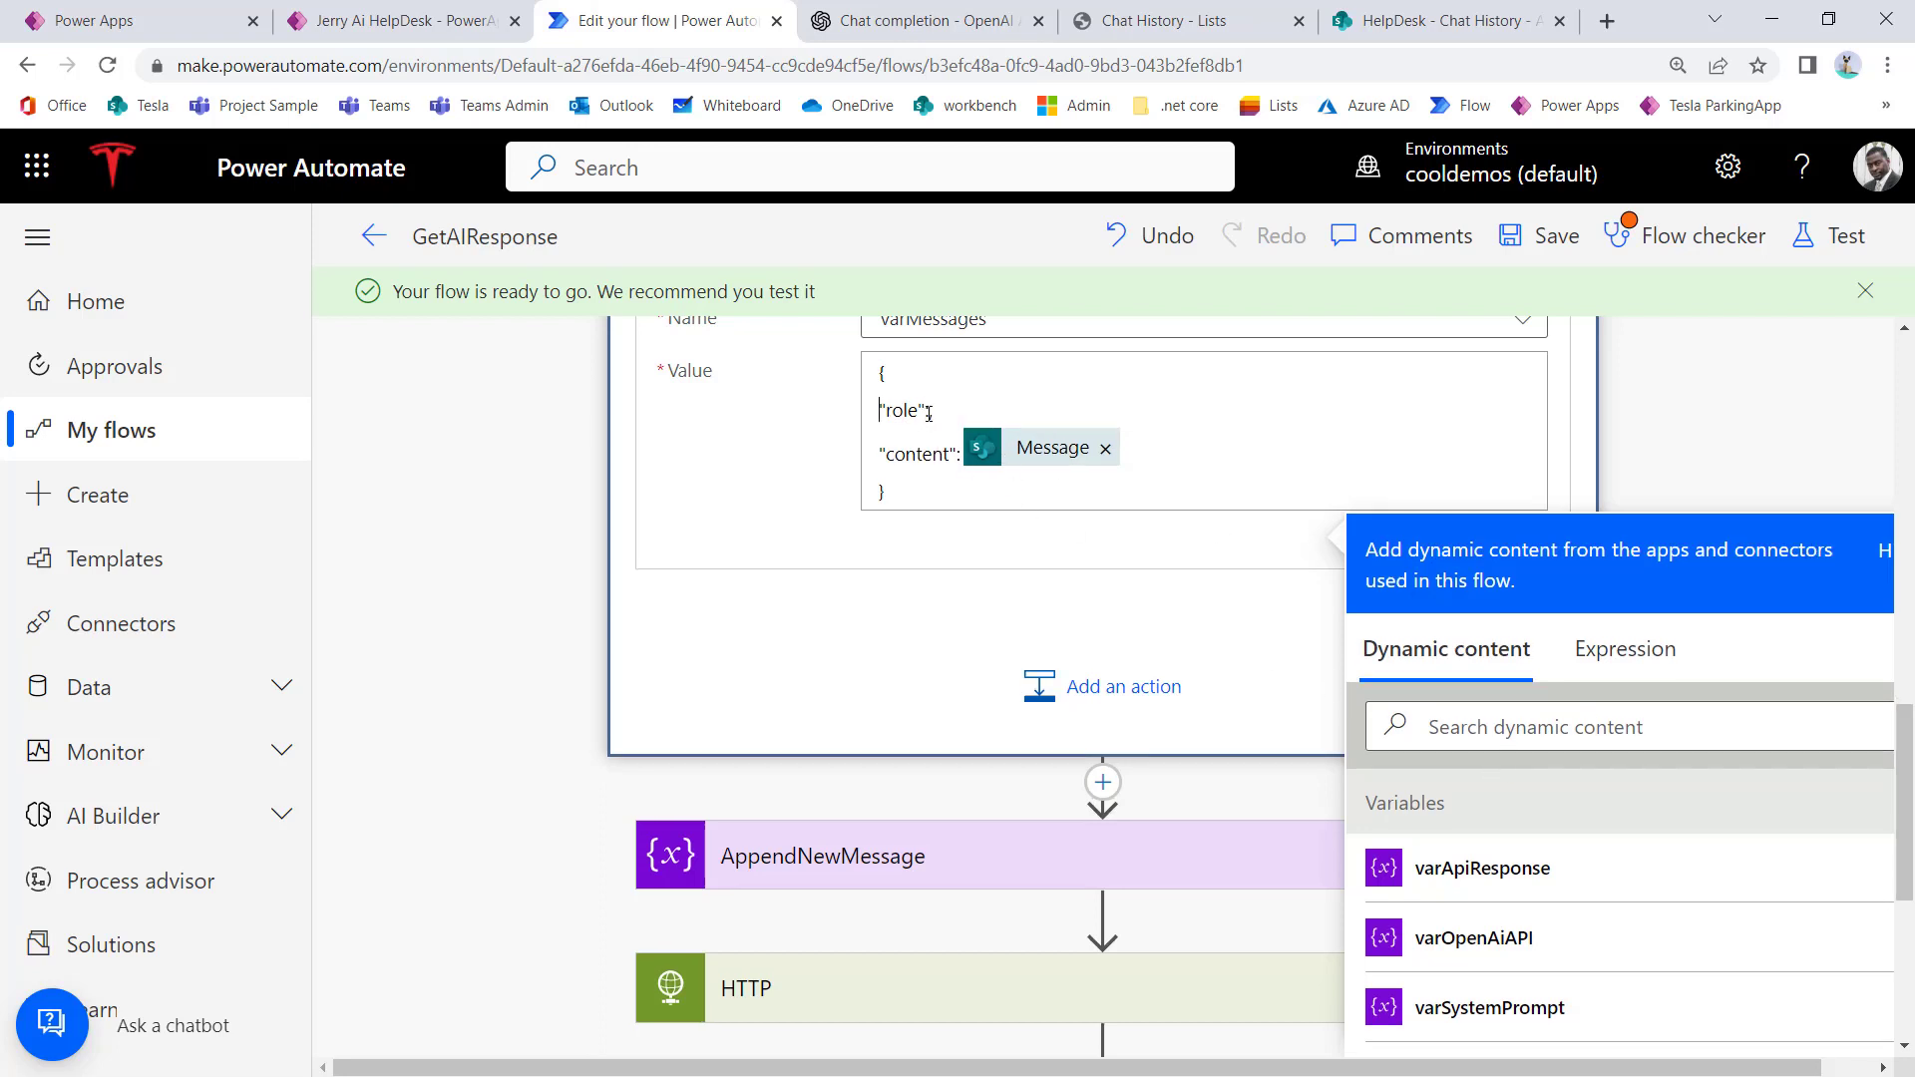
pyautogui.write(',')
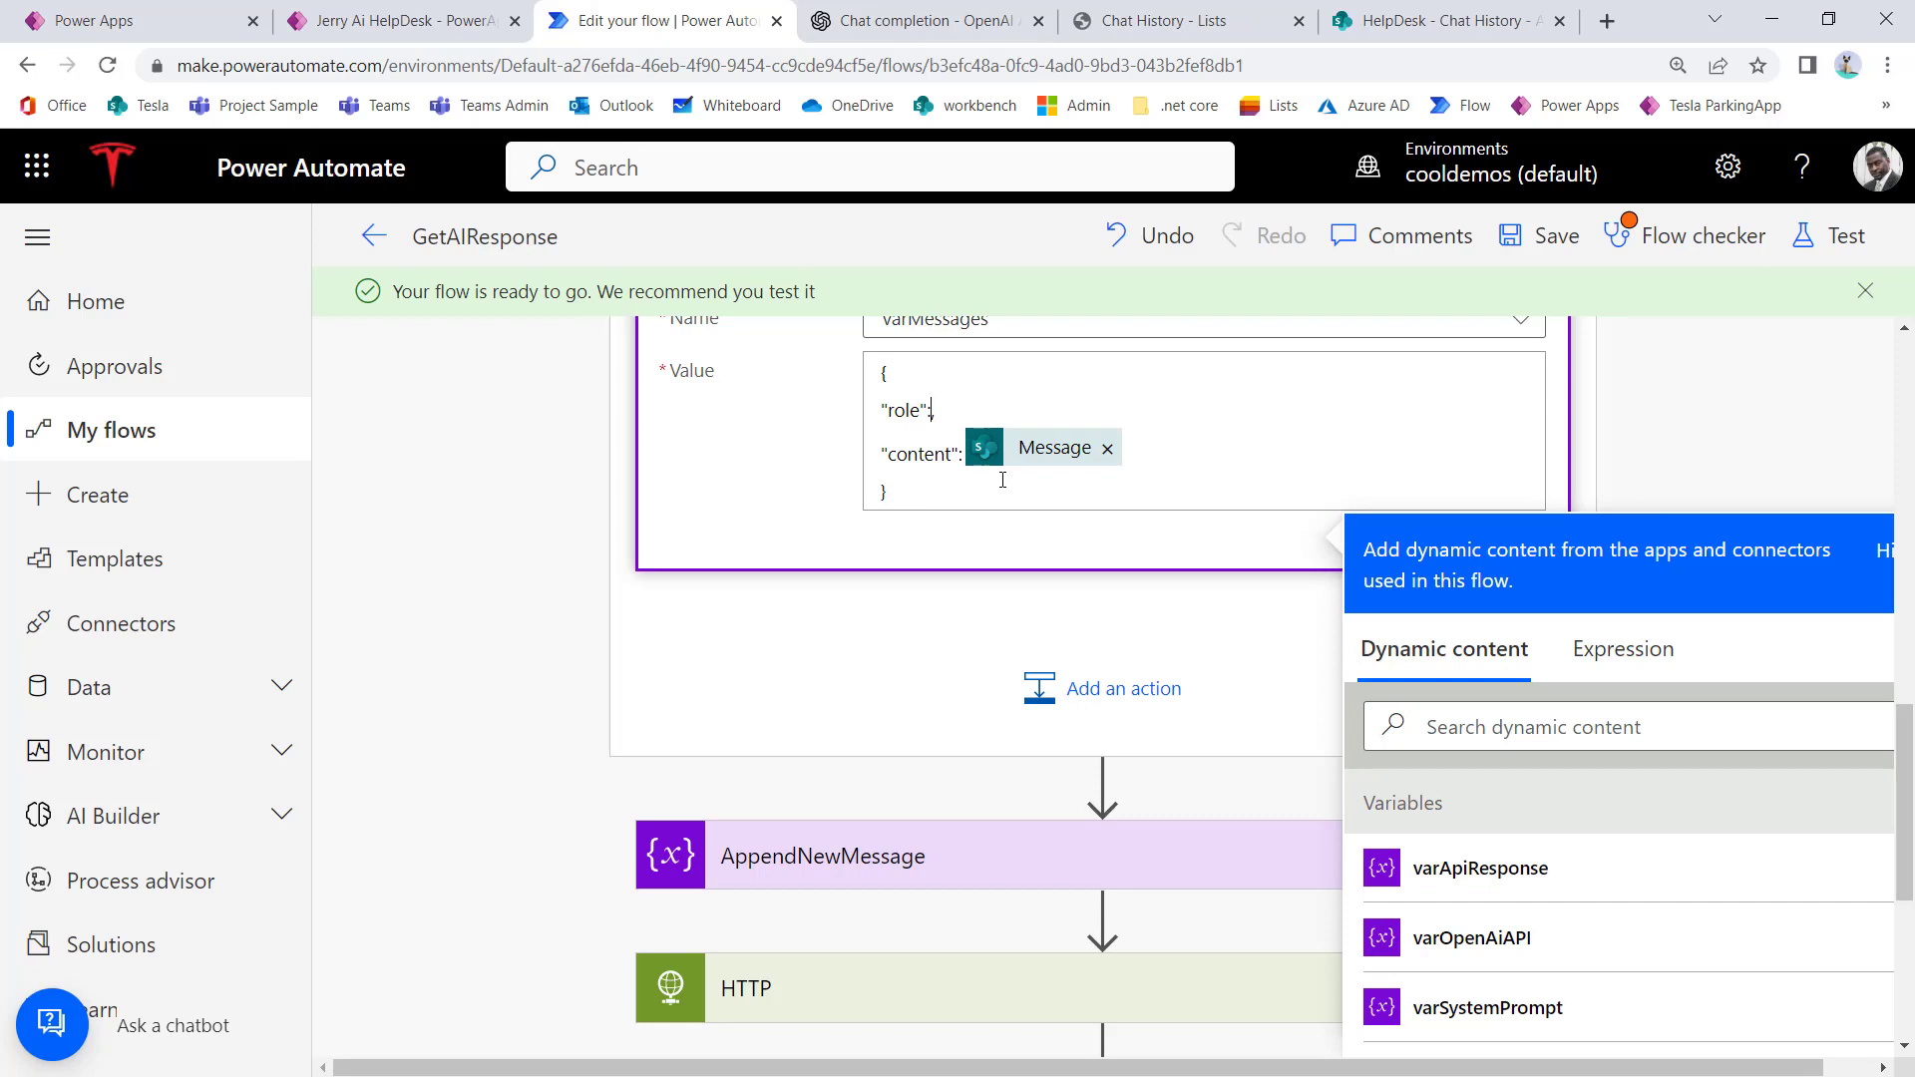
pyautogui.click(1605, 659)
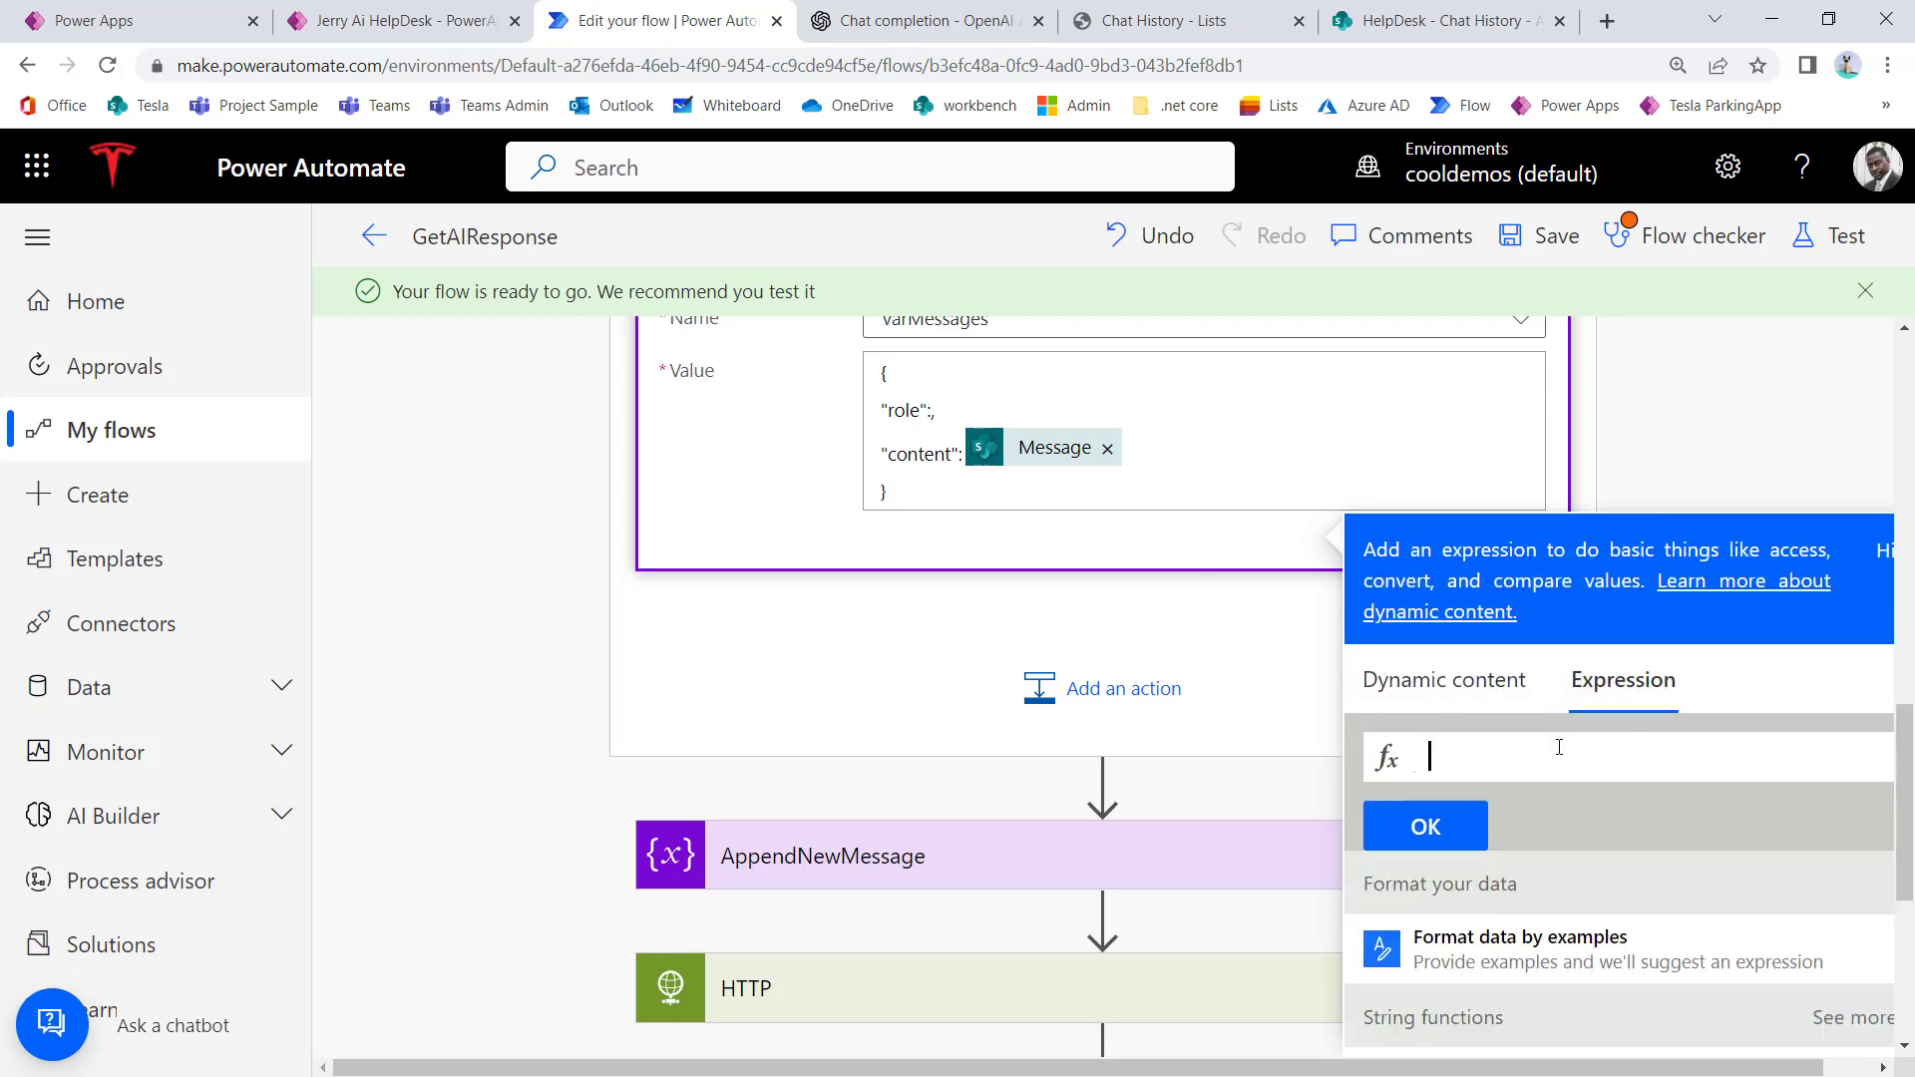
pyautogui.hotkey('ctrl', 'v')
pyautogui.click(1426, 826)
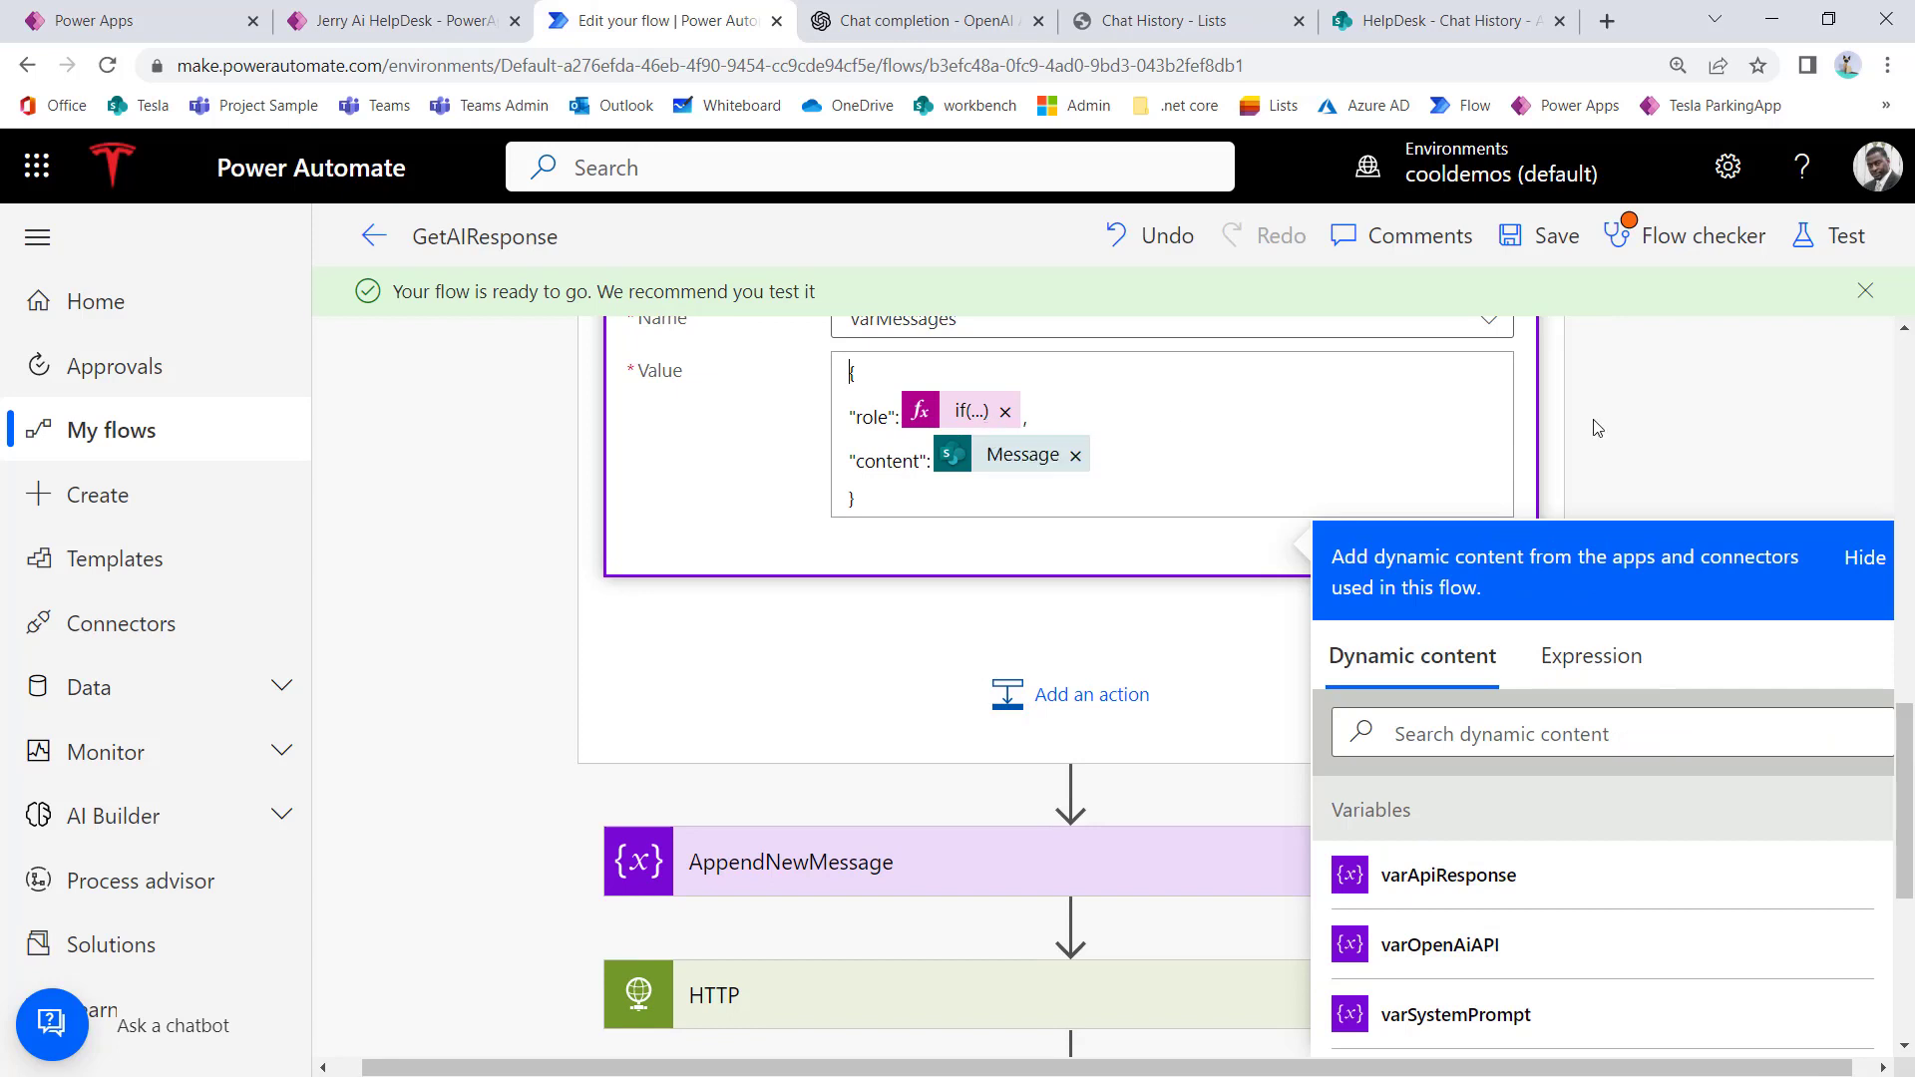
pyautogui.click(1677, 445)
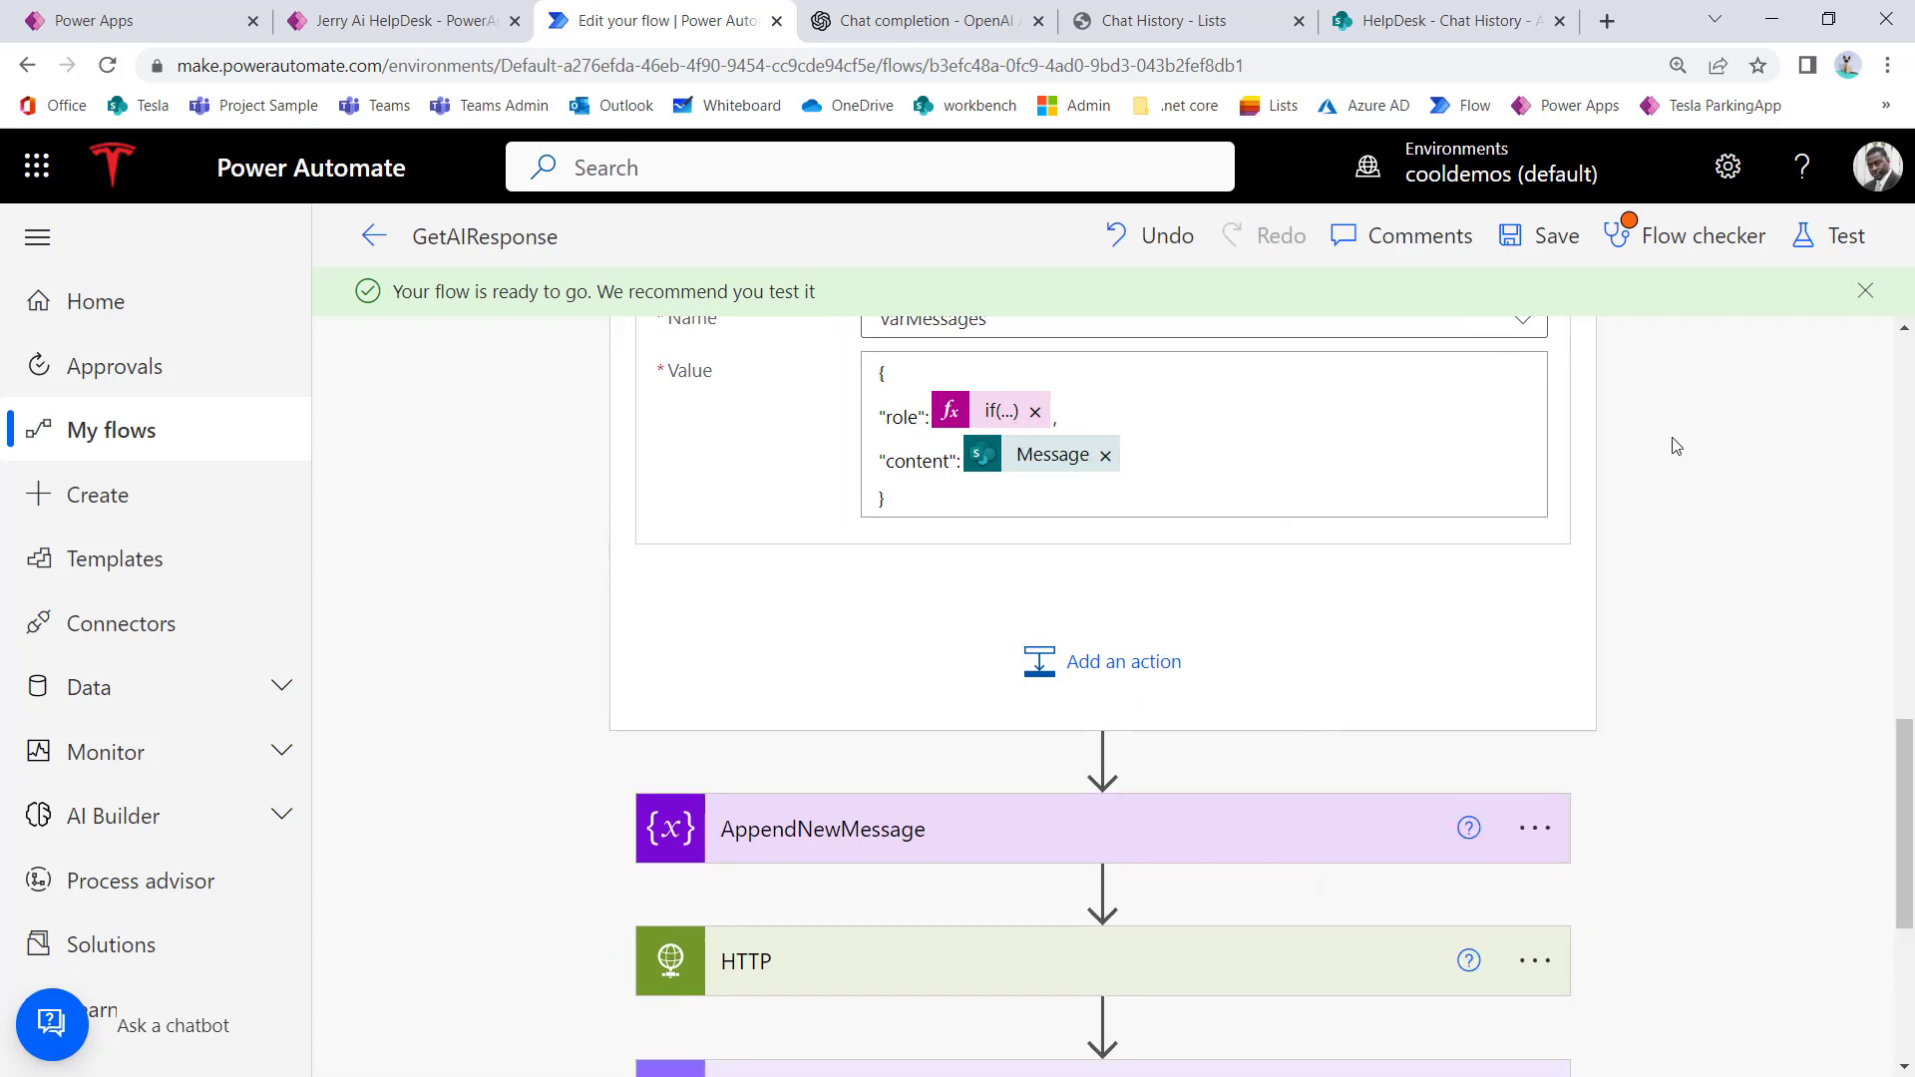
pyautogui.scroll(7, 1695, 518)
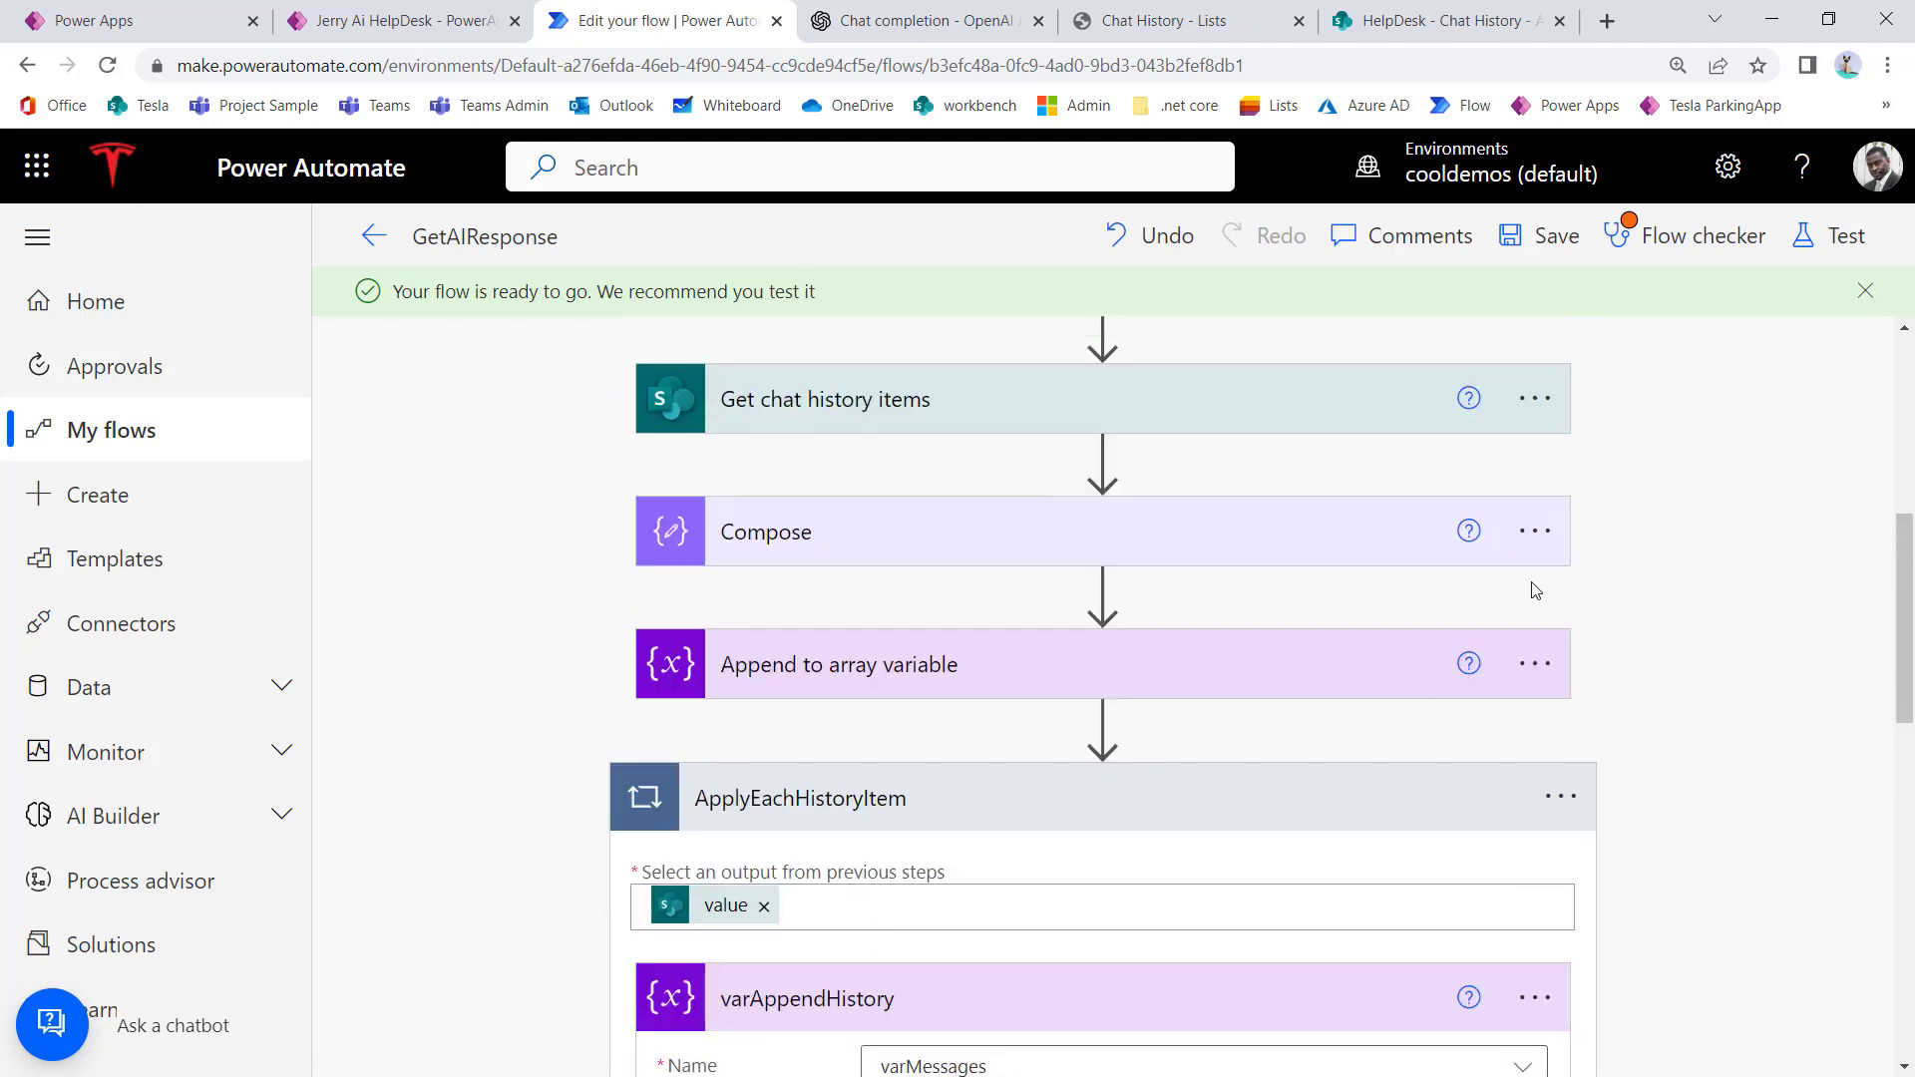
pyautogui.click(1199, 804)
pyautogui.scroll(-2, 1207, 793)
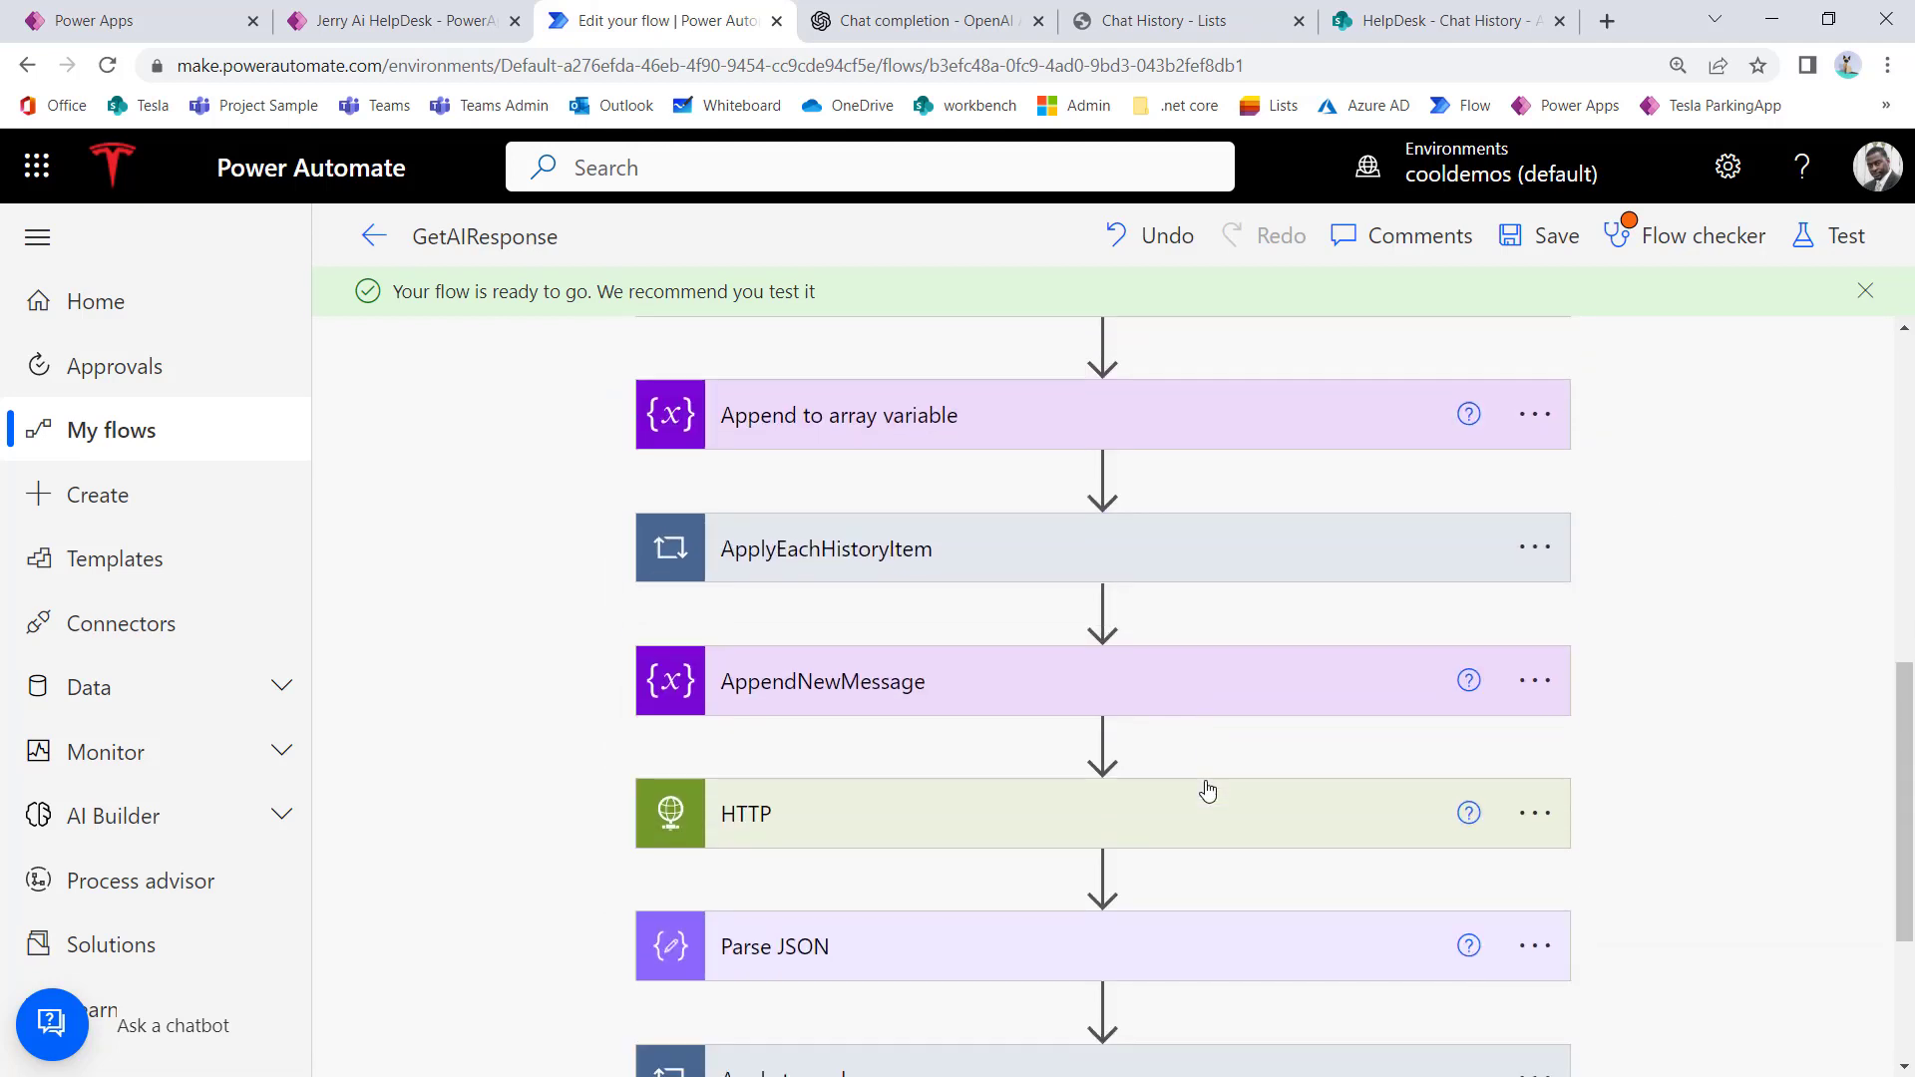
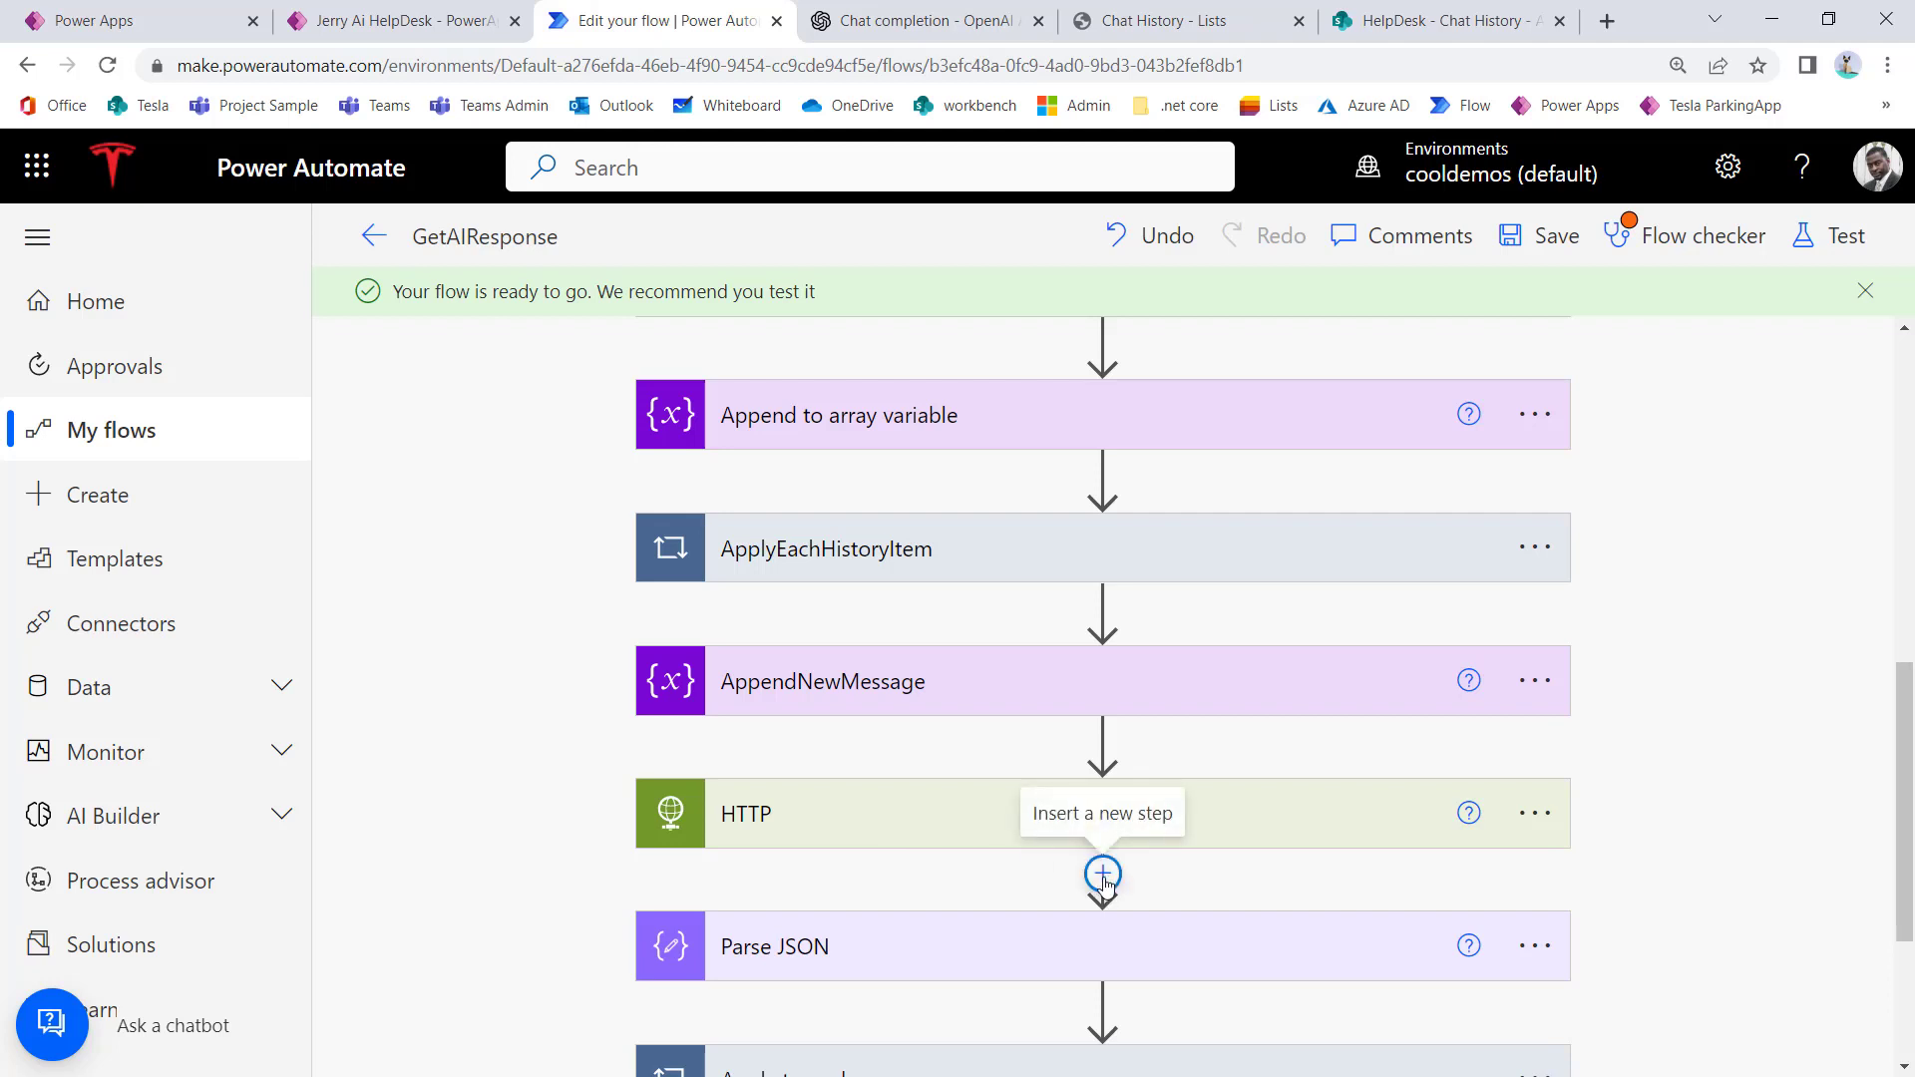
# Step: Insert a SharePoint Create item action between the HTTP and Parse JSON actions
pyautogui.click(1103, 876)
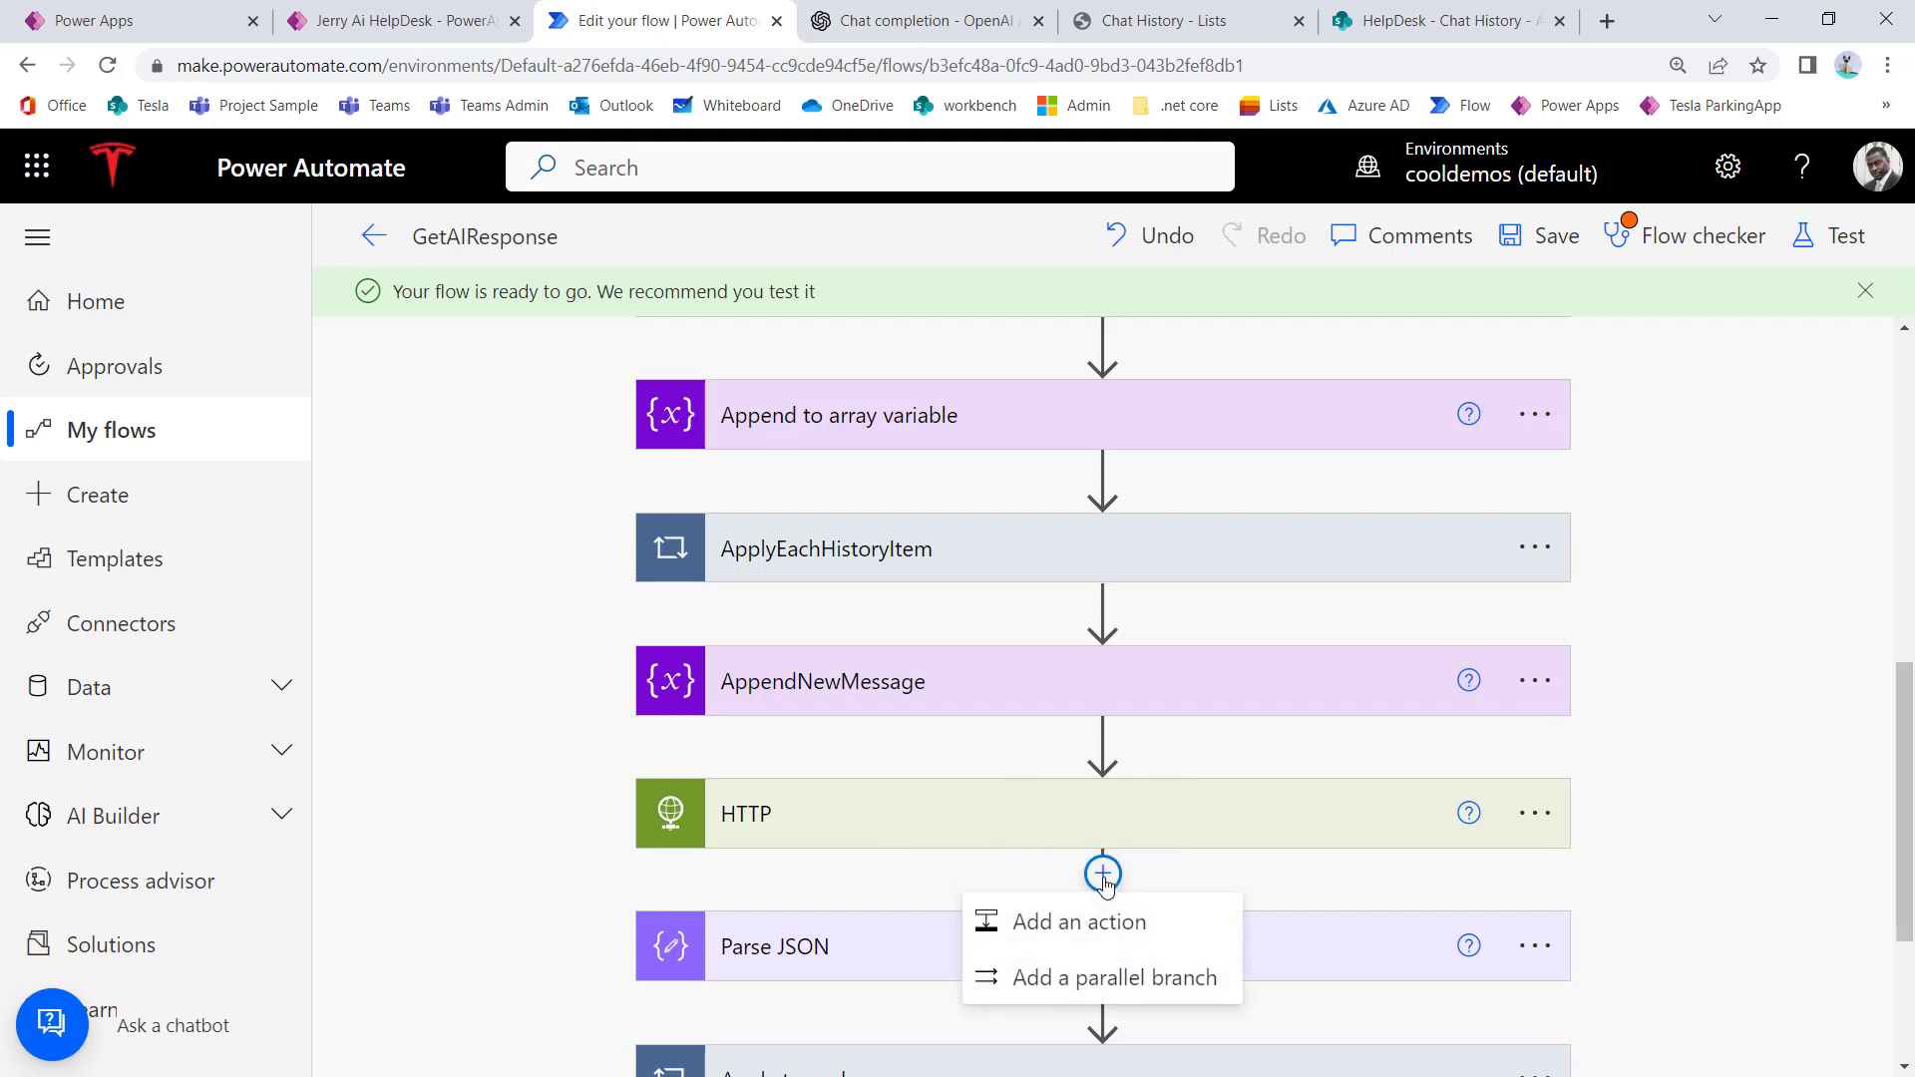
pyautogui.click(1131, 942)
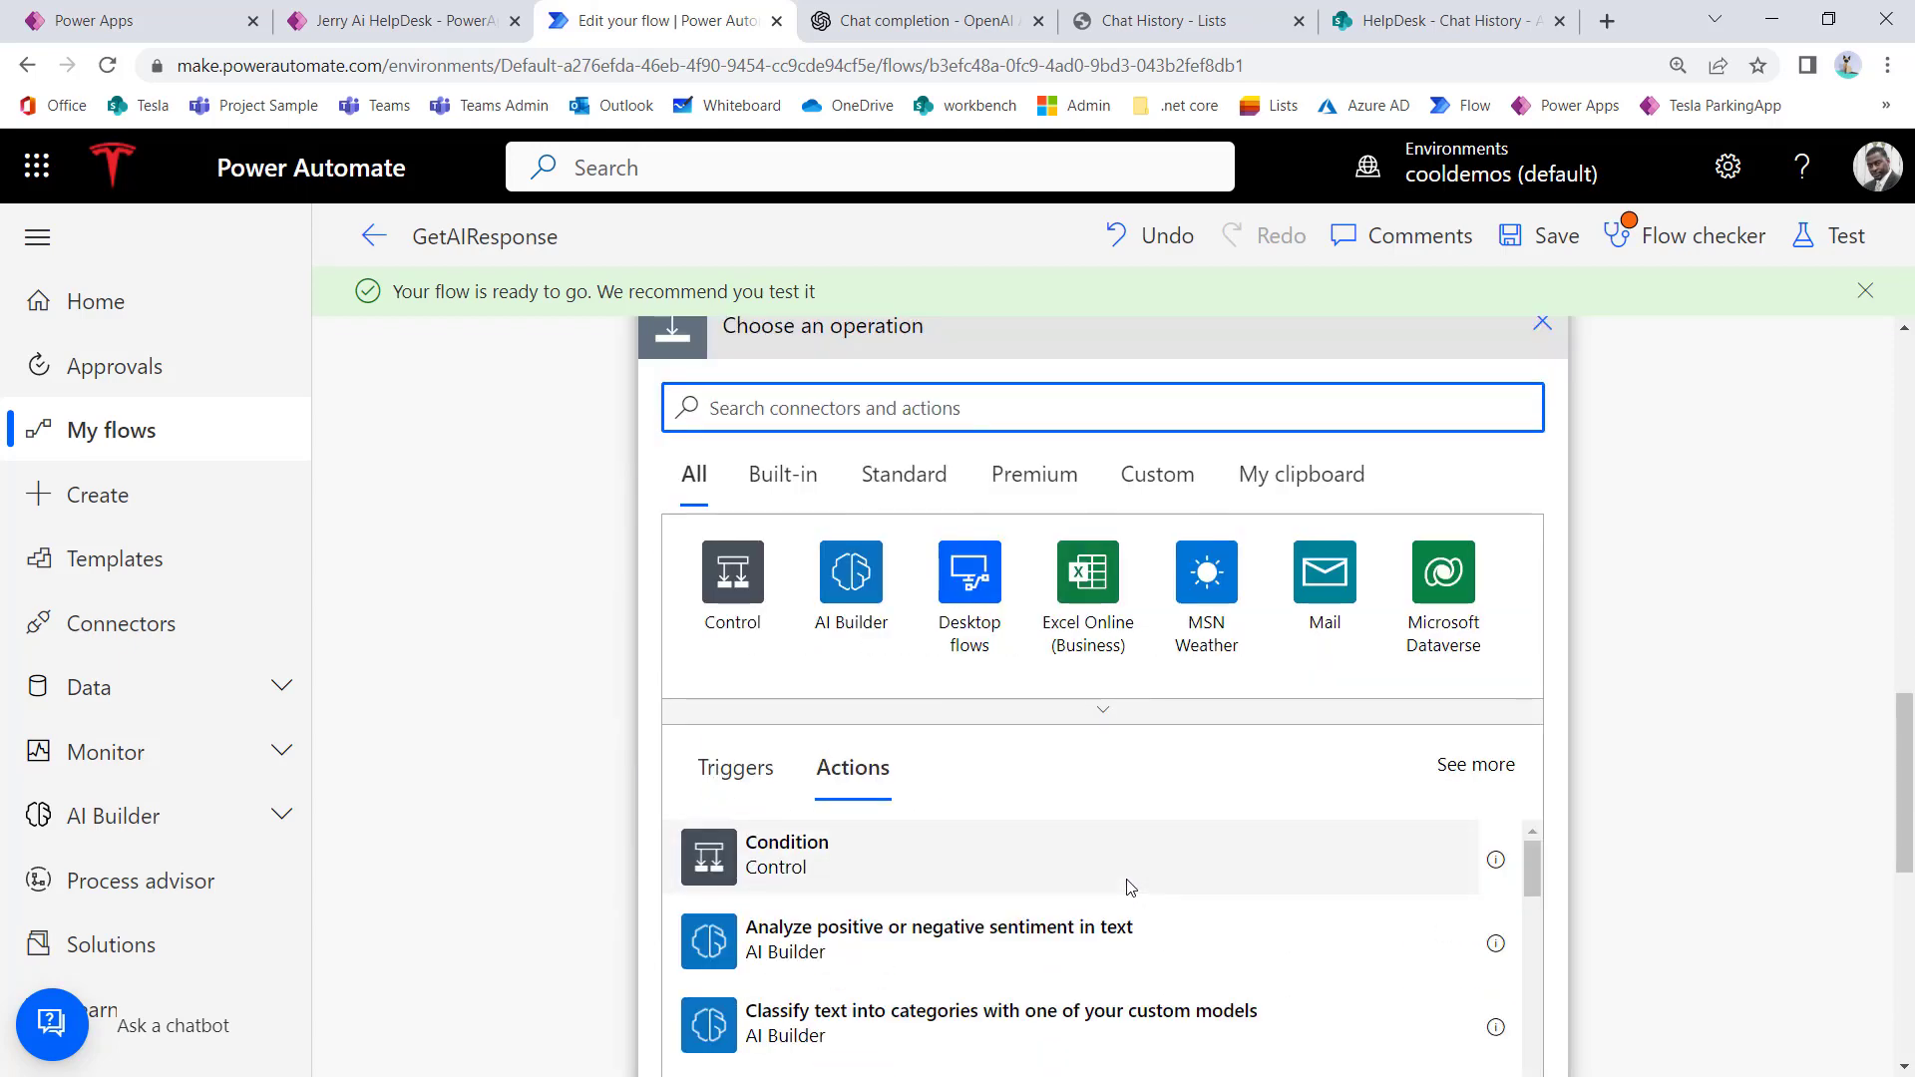
pyautogui.write('create')
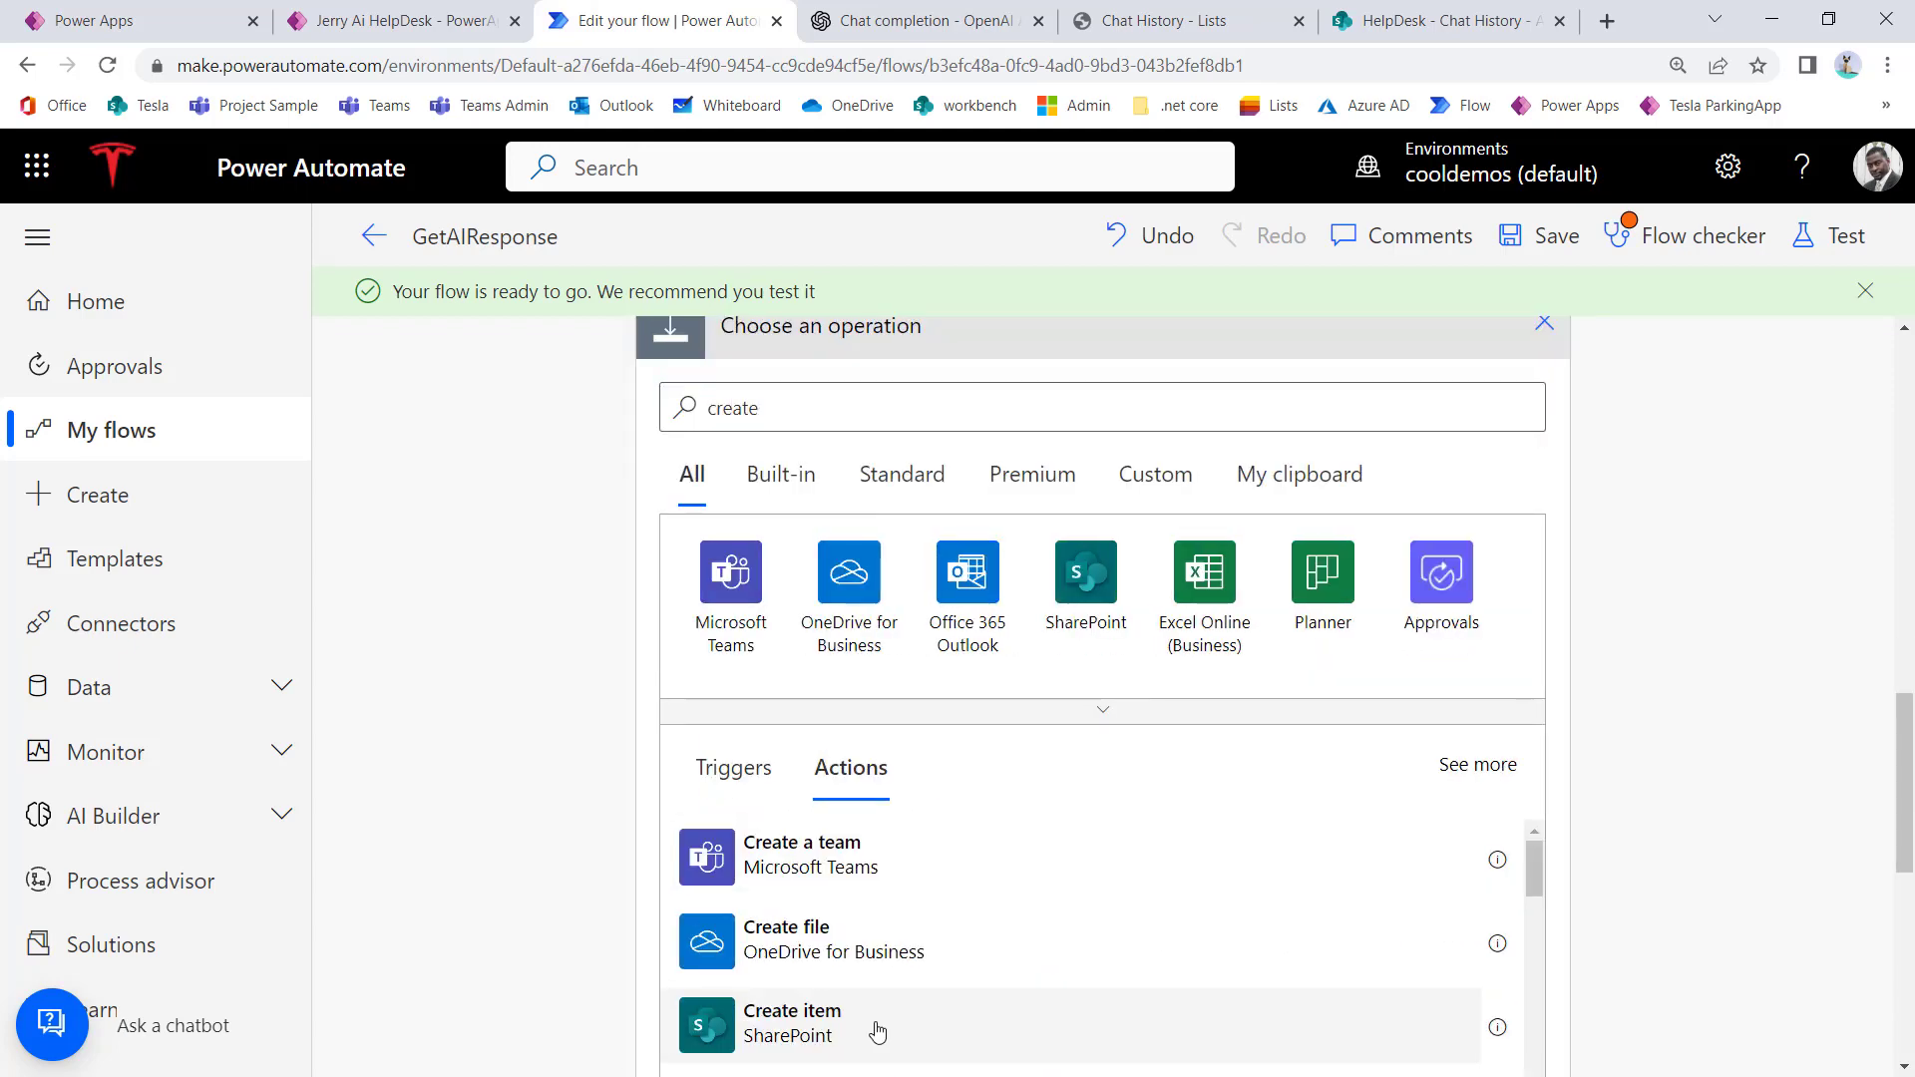
pyautogui.click(876, 1032)
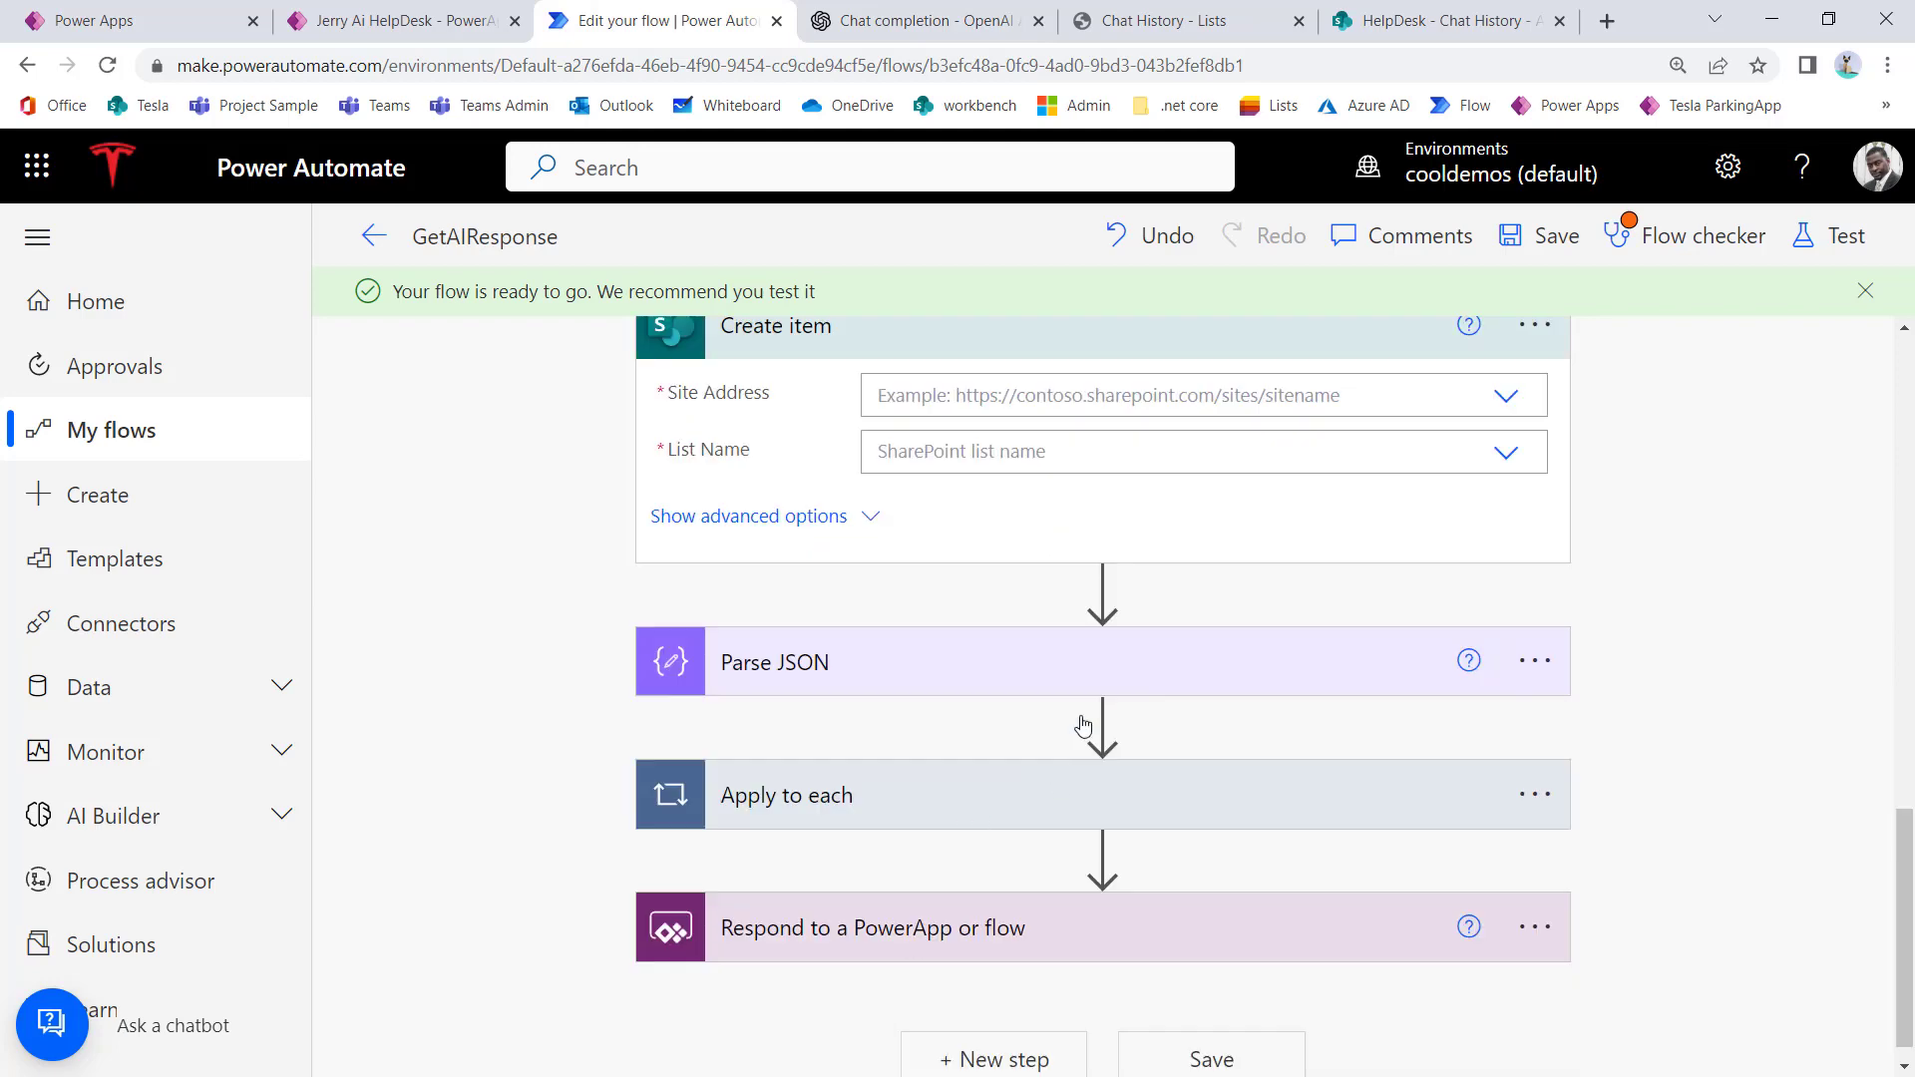
# Step: Set the Create item action's site address to HelpDesk and its list name to Chat History
pyautogui.scroll(2, 1147, 558)
pyautogui.scroll(1, 1154, 568)
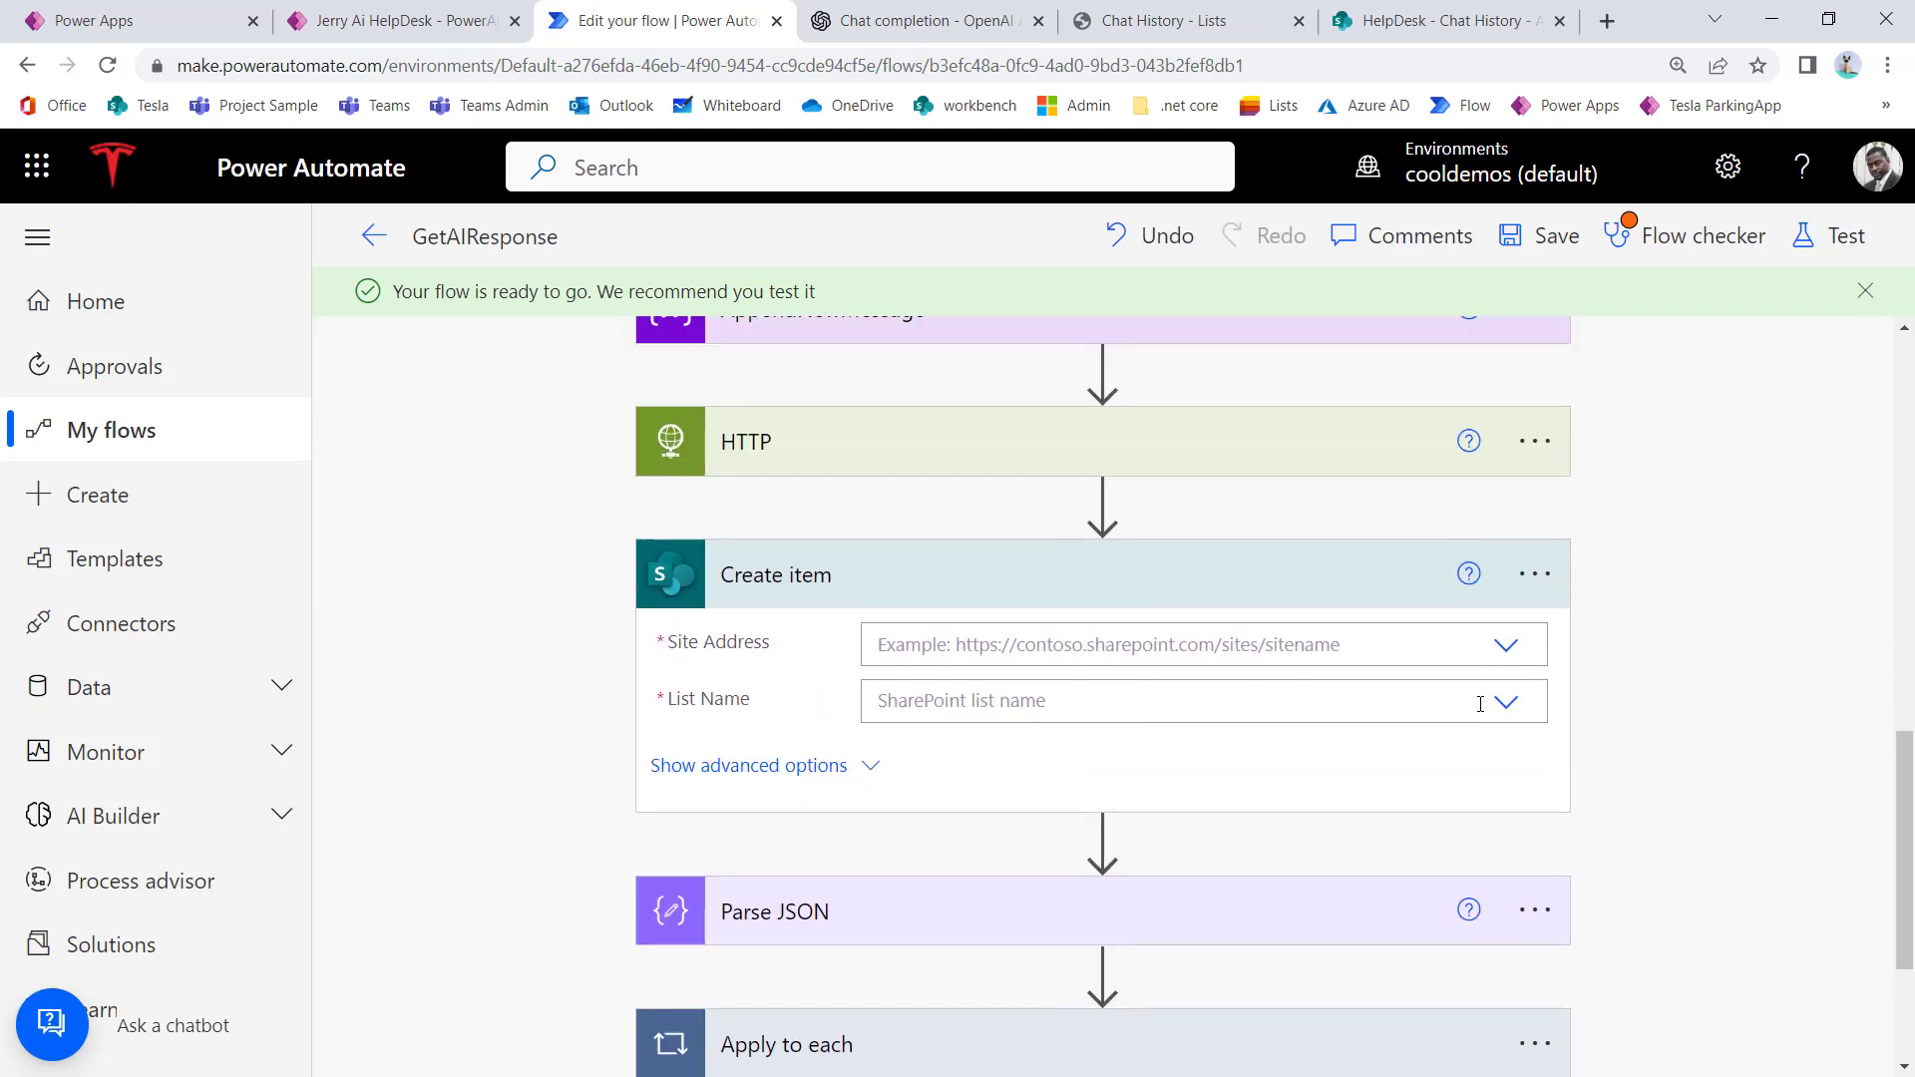
pyautogui.click(1504, 644)
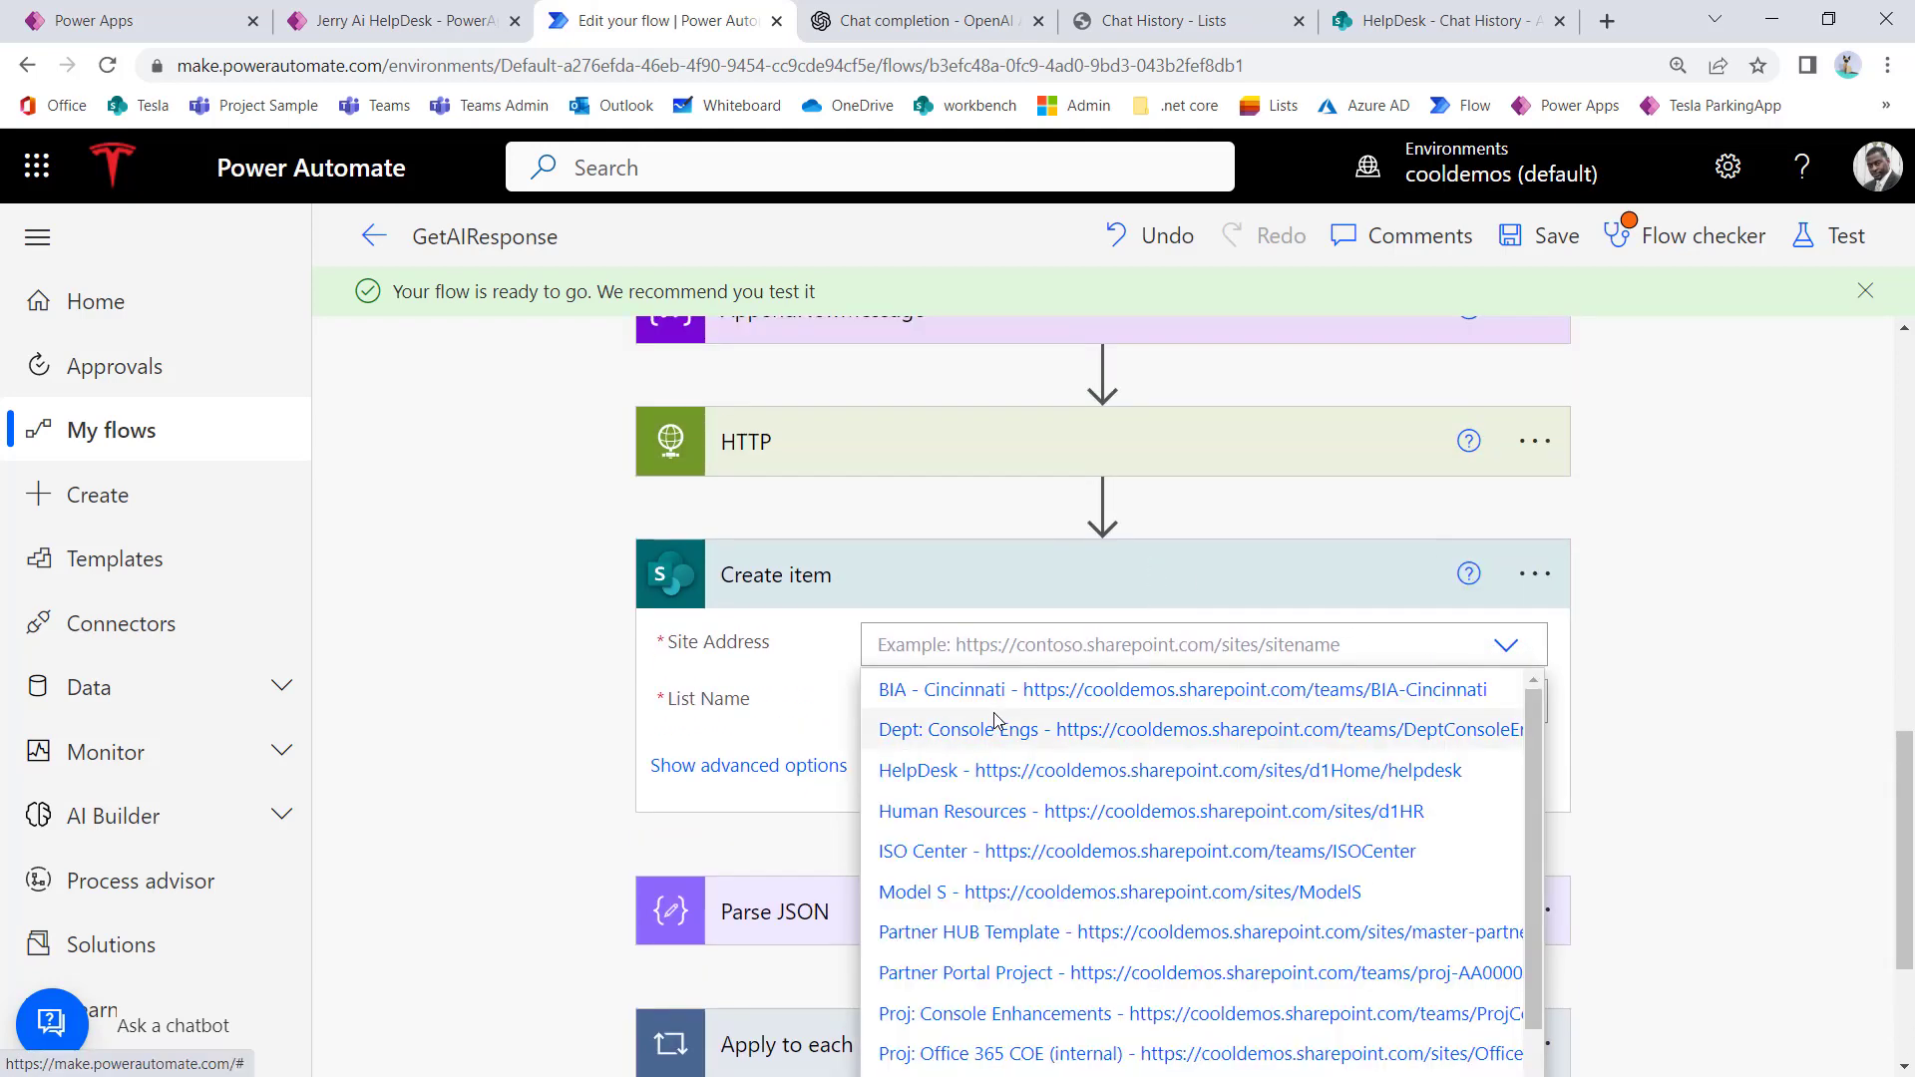
pyautogui.click(928, 771)
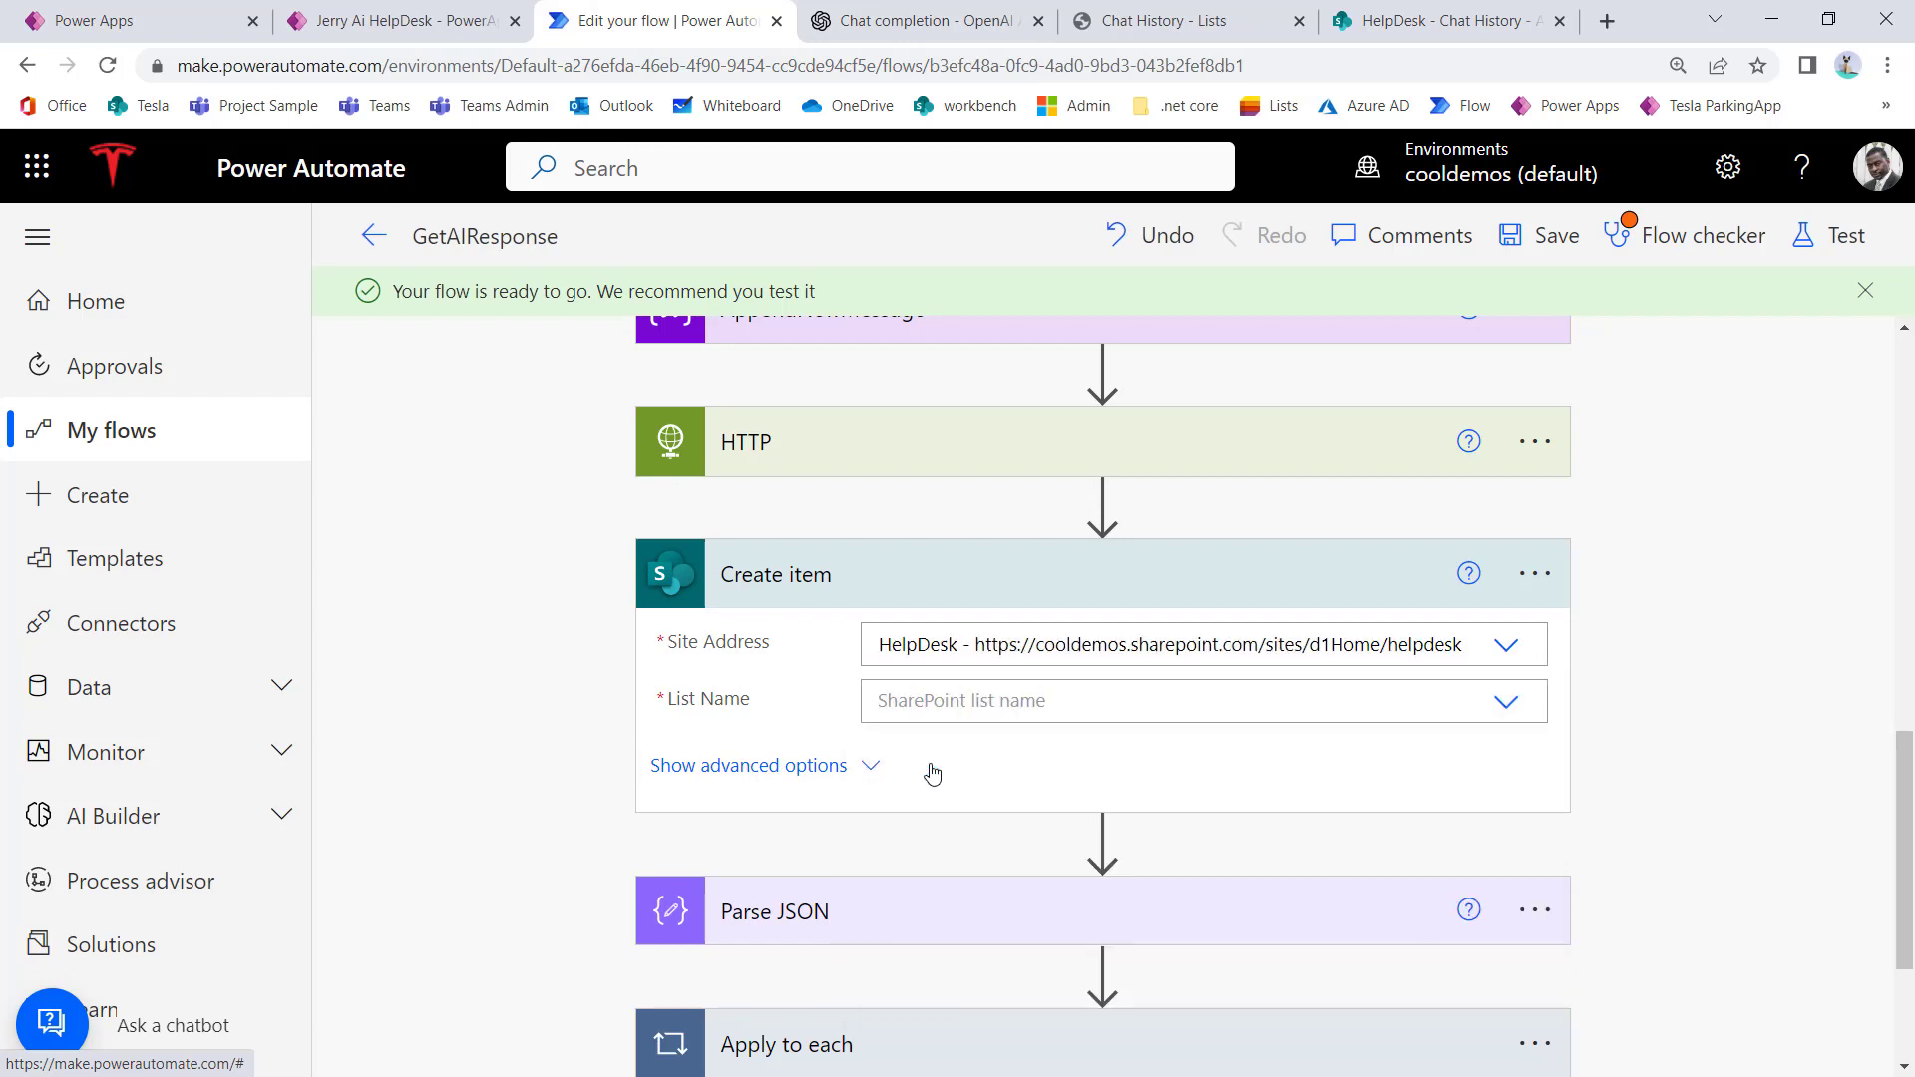
pyautogui.click(1066, 711)
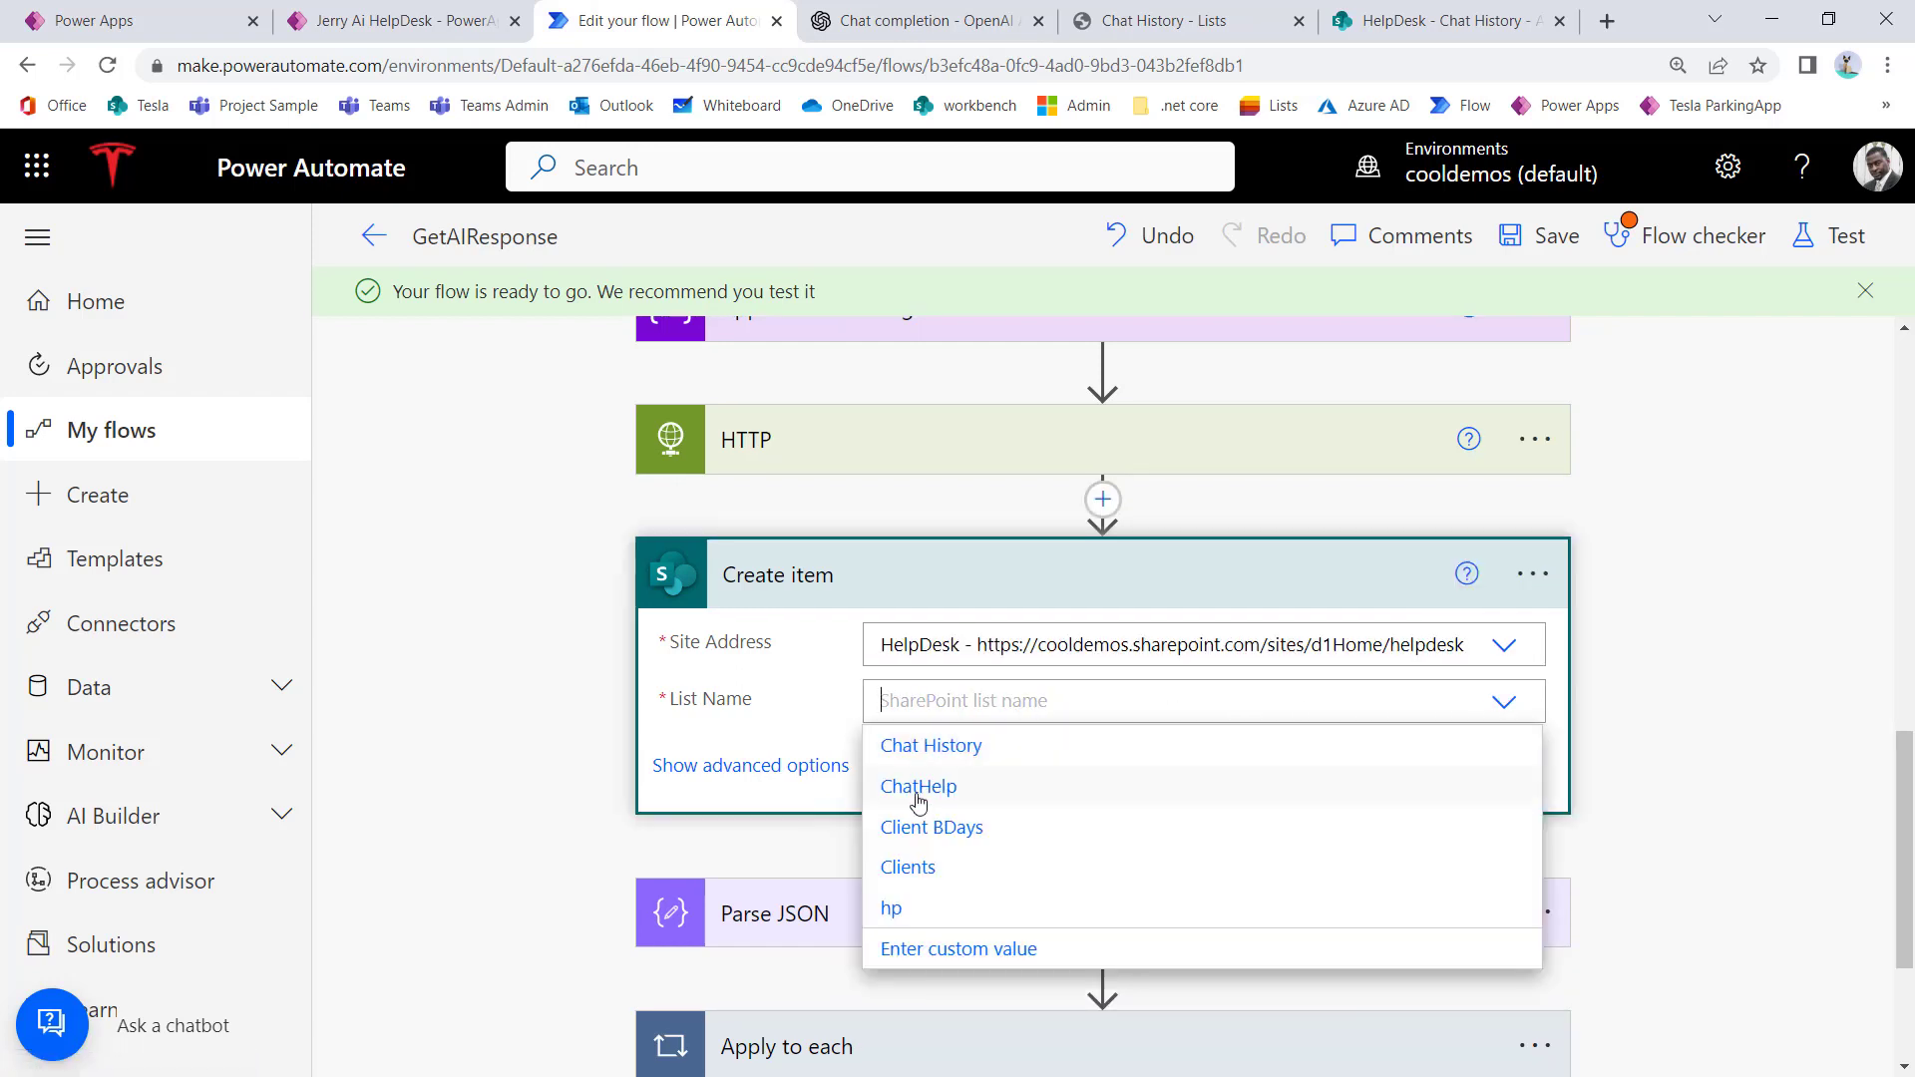
pyautogui.click(949, 758)
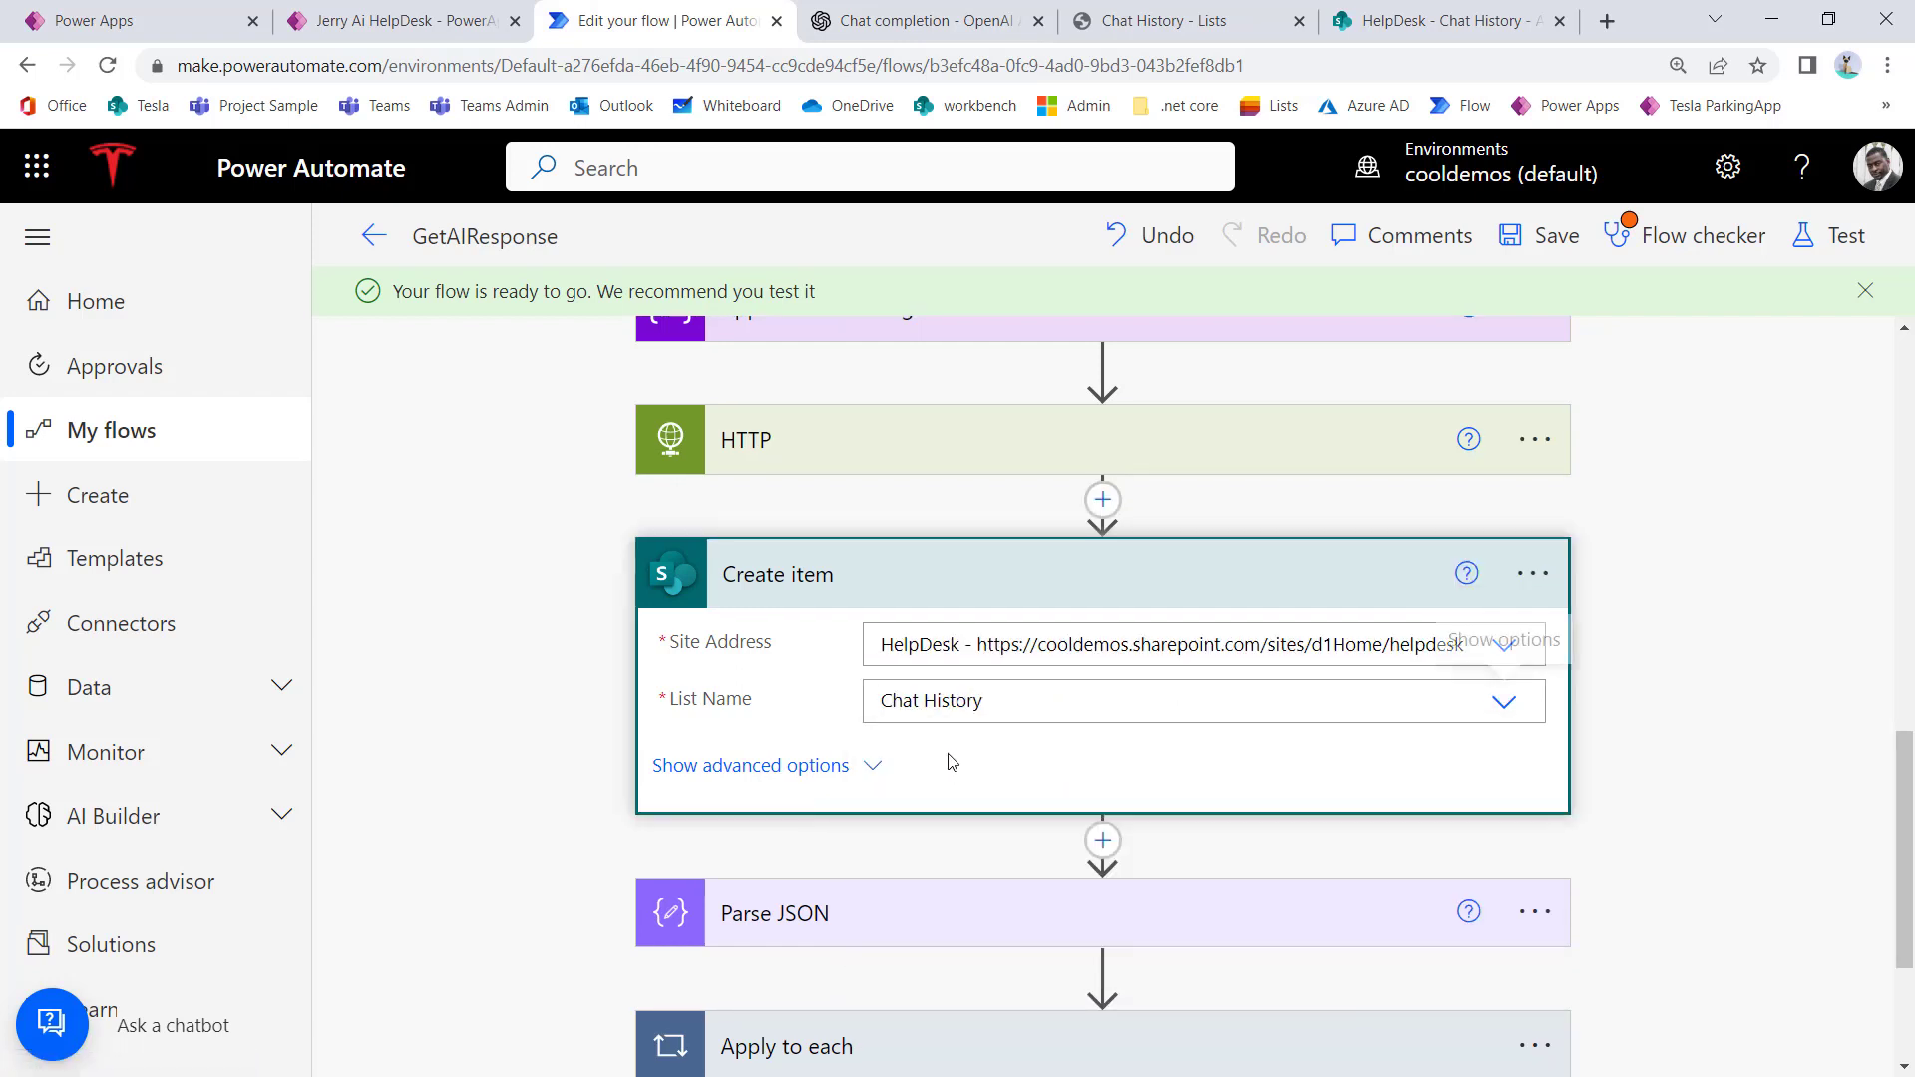
# Step: Rename the Create item action to "Create new message item in history"
pyautogui.click(1536, 575)
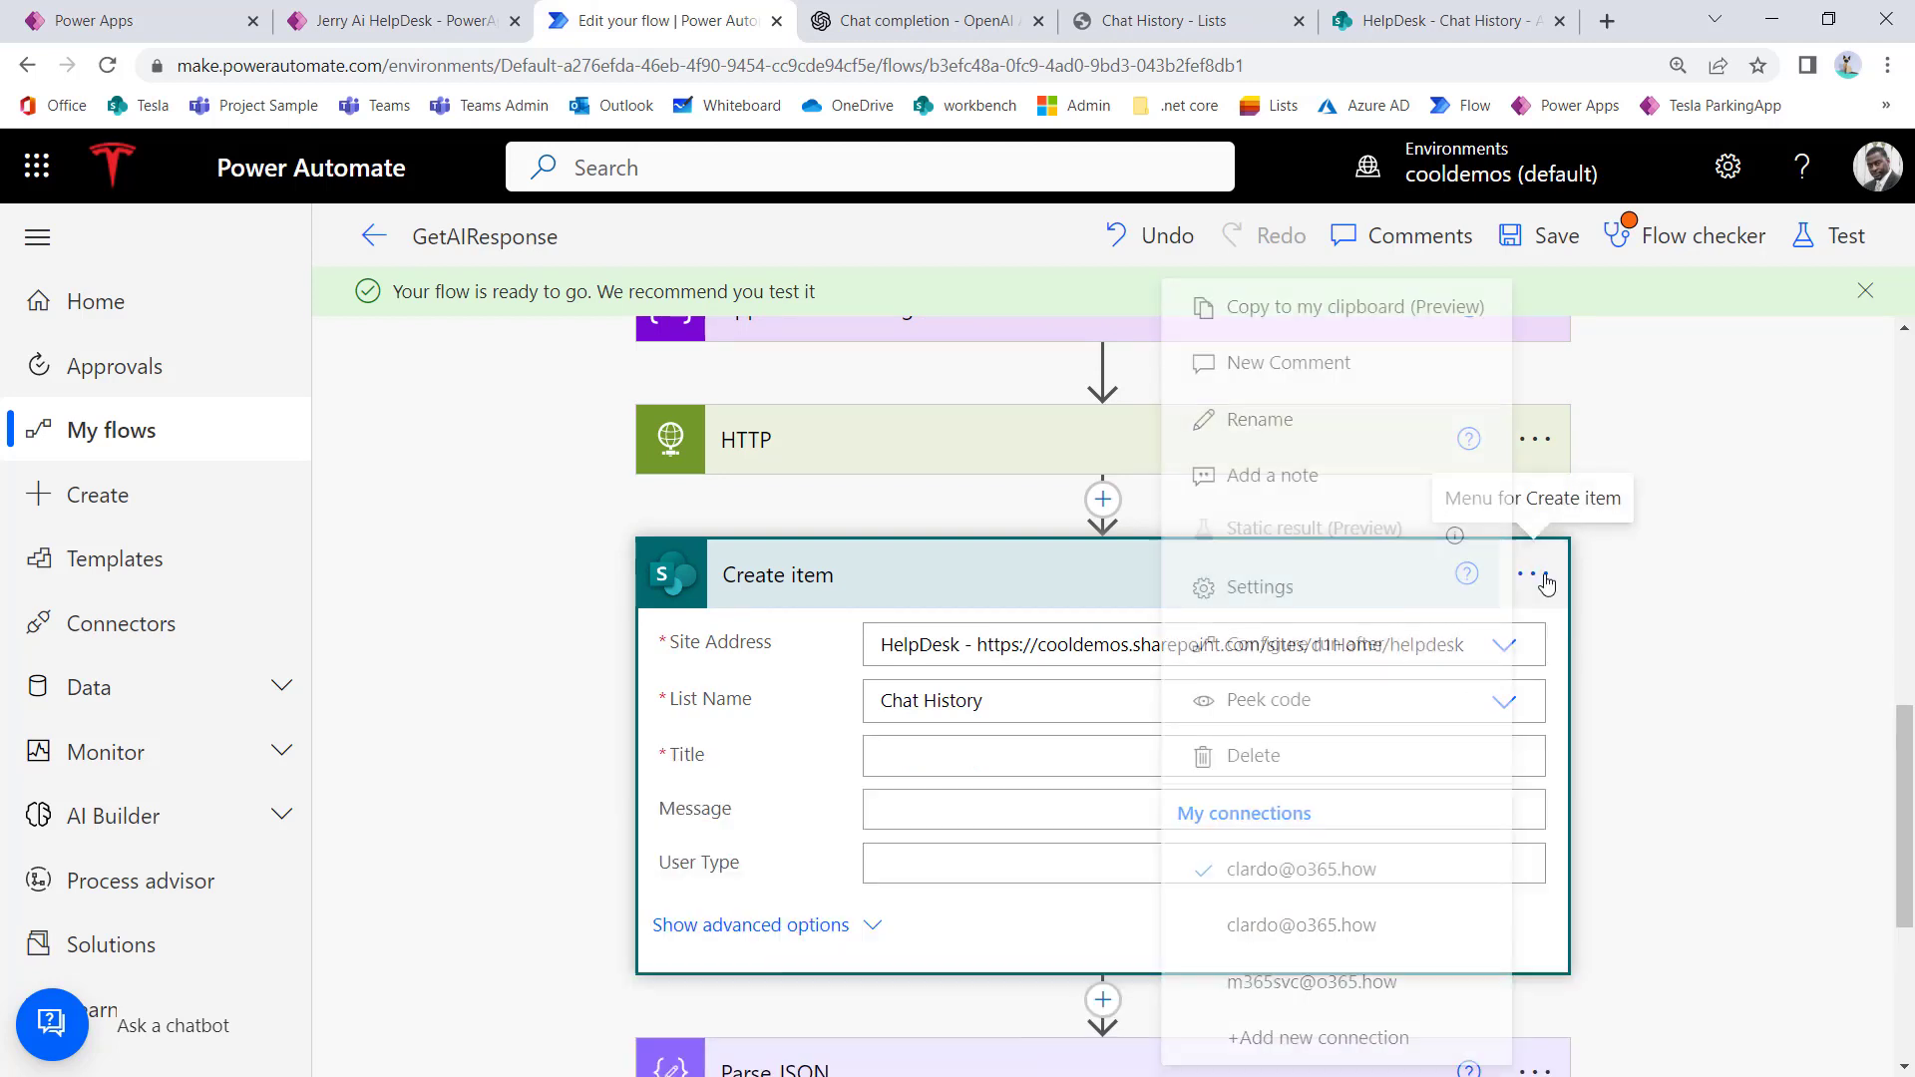
pyautogui.click(1254, 421)
pyautogui.click(985, 561)
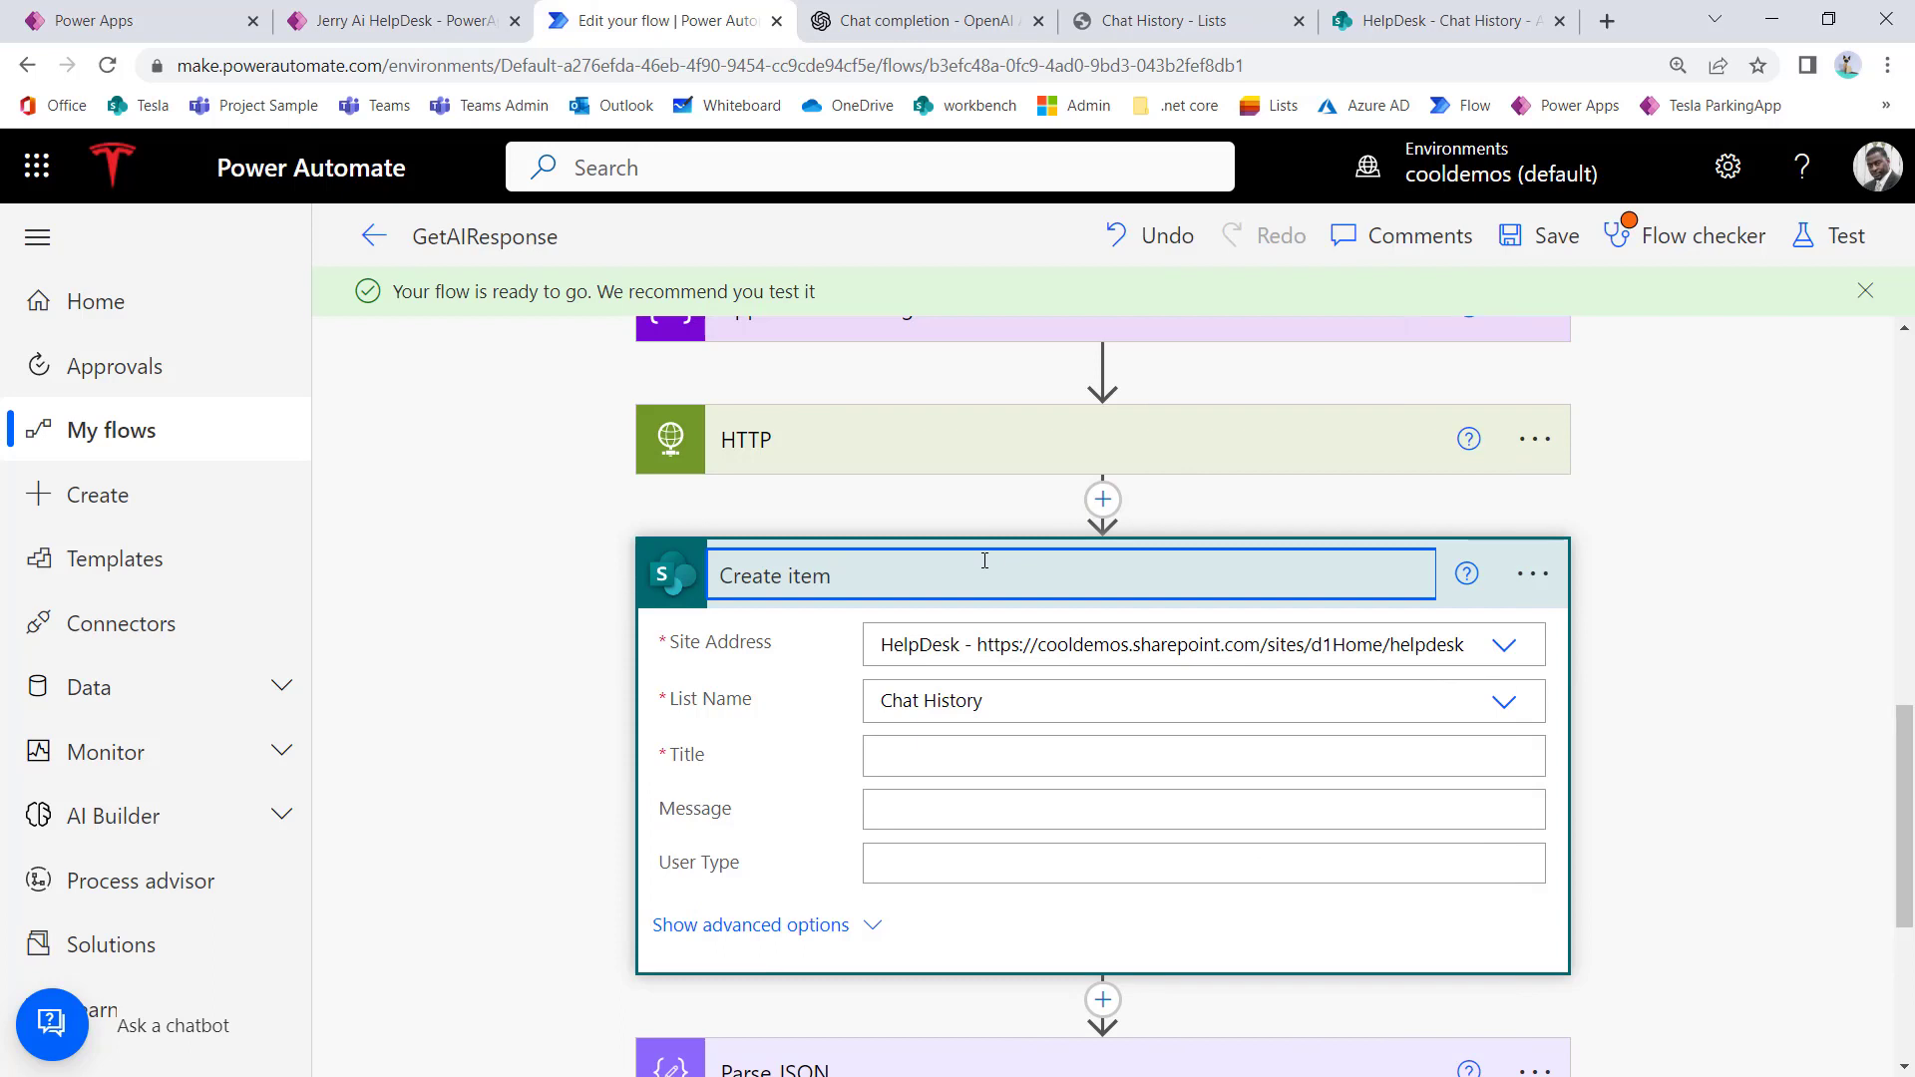
pyautogui.write('new message item in hist')
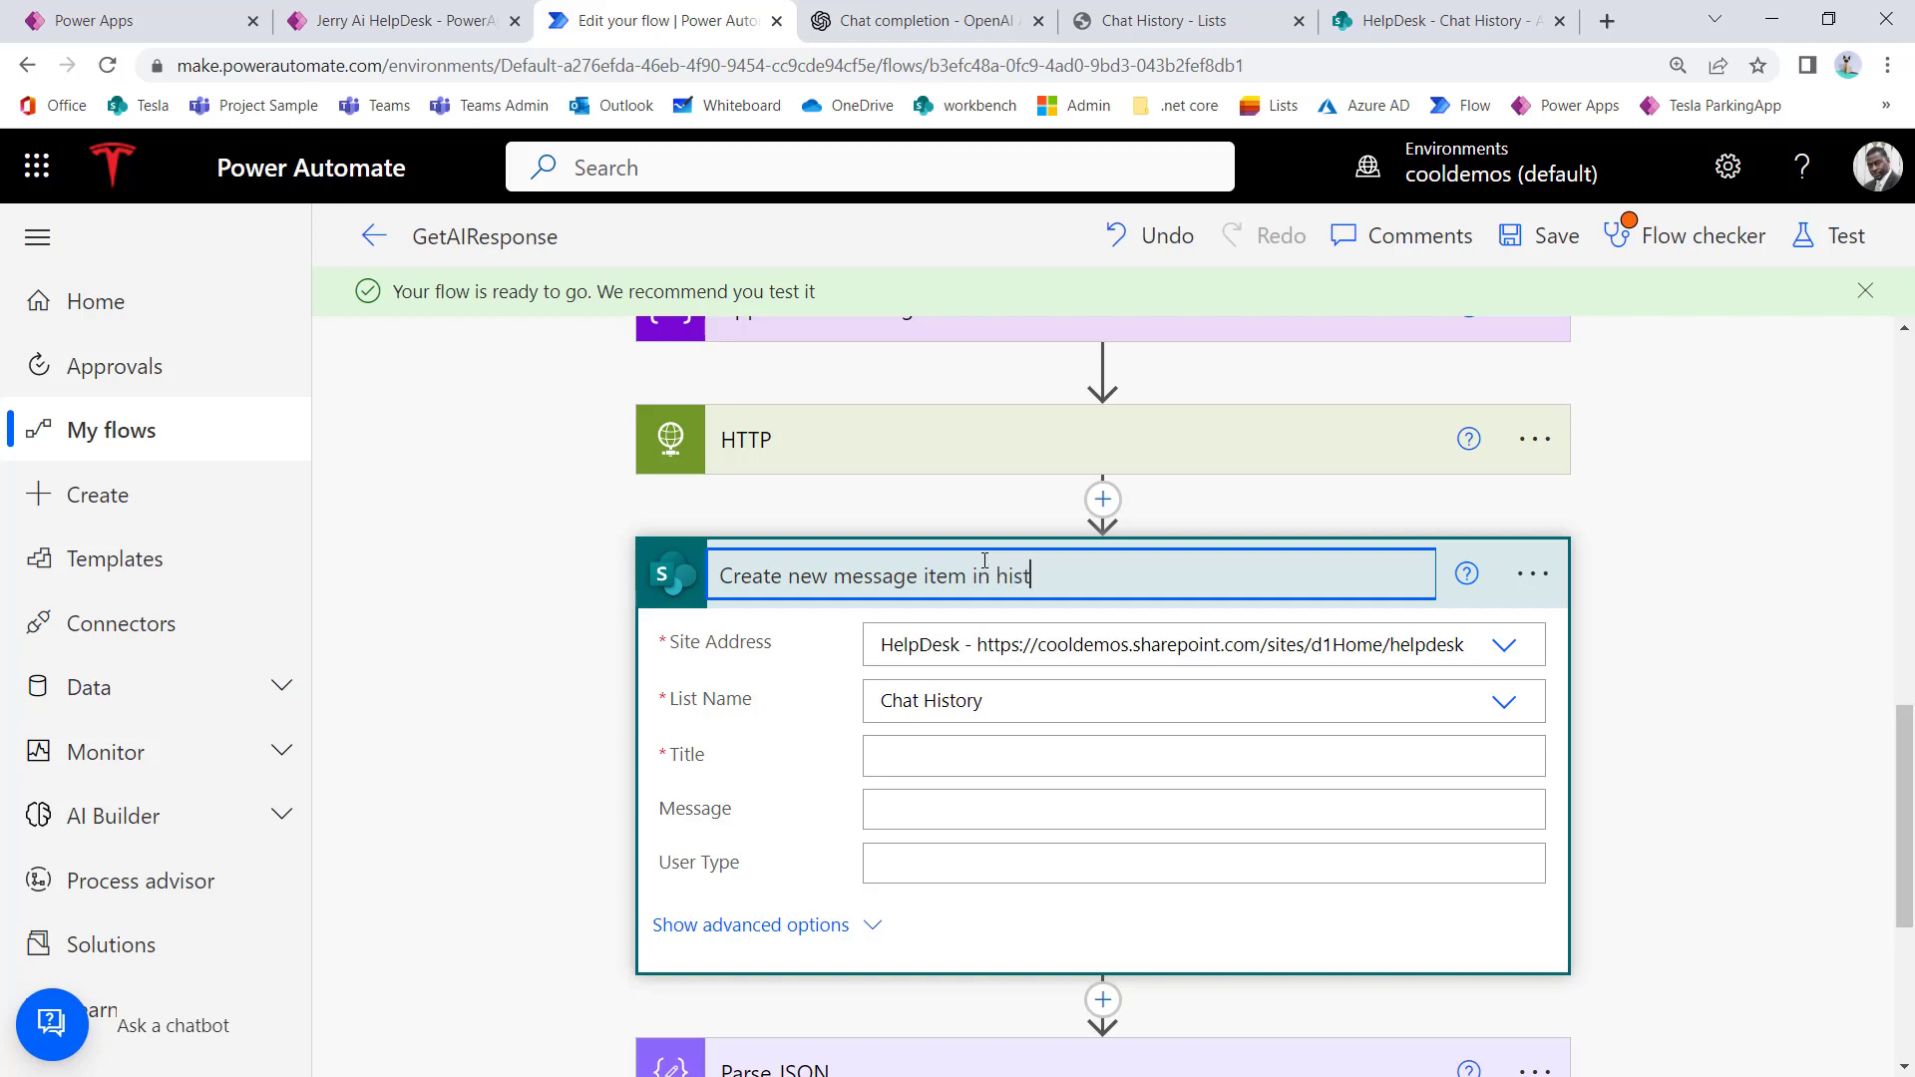
pyautogui.write('ory')
pyautogui.click(1748, 708)
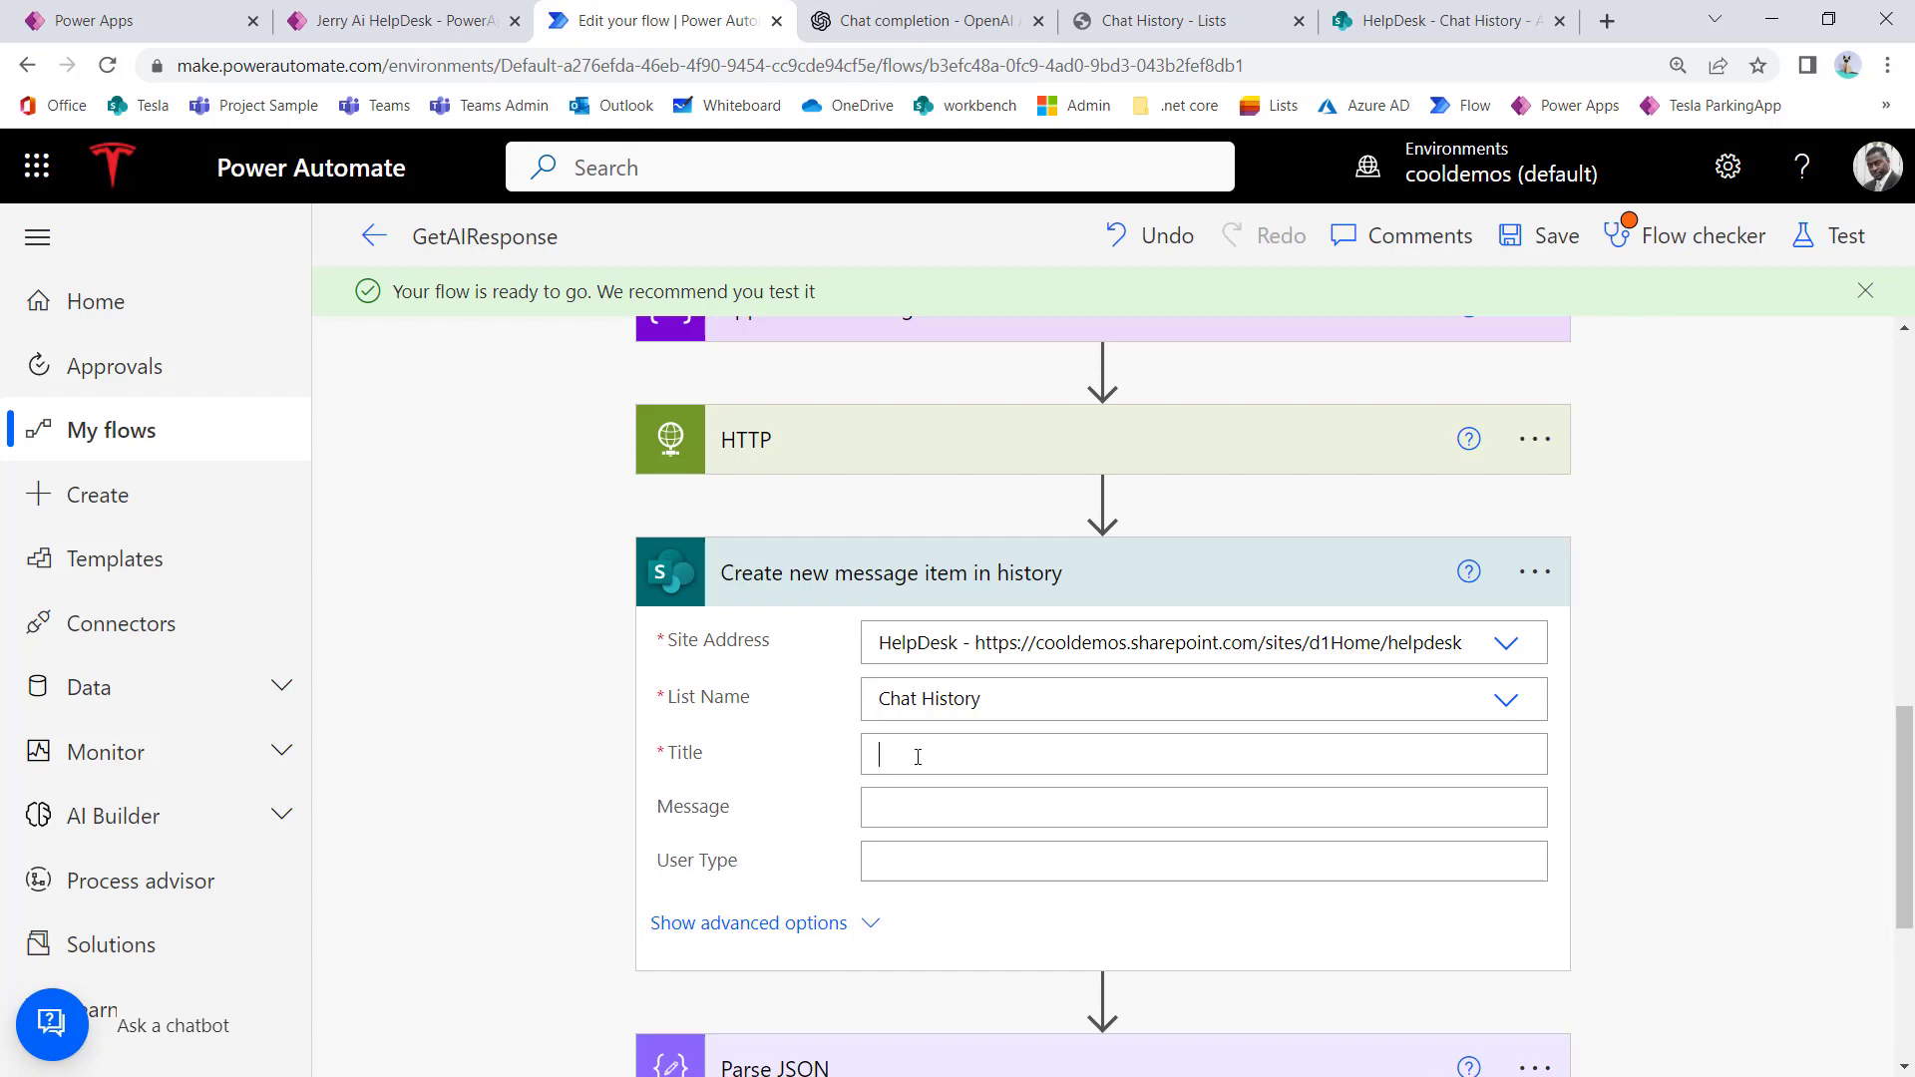
# Step: Set the Title of "Create new message item in history" to the PowerApps userEmail dynamic value
pyautogui.scroll(-5, 1551, 928)
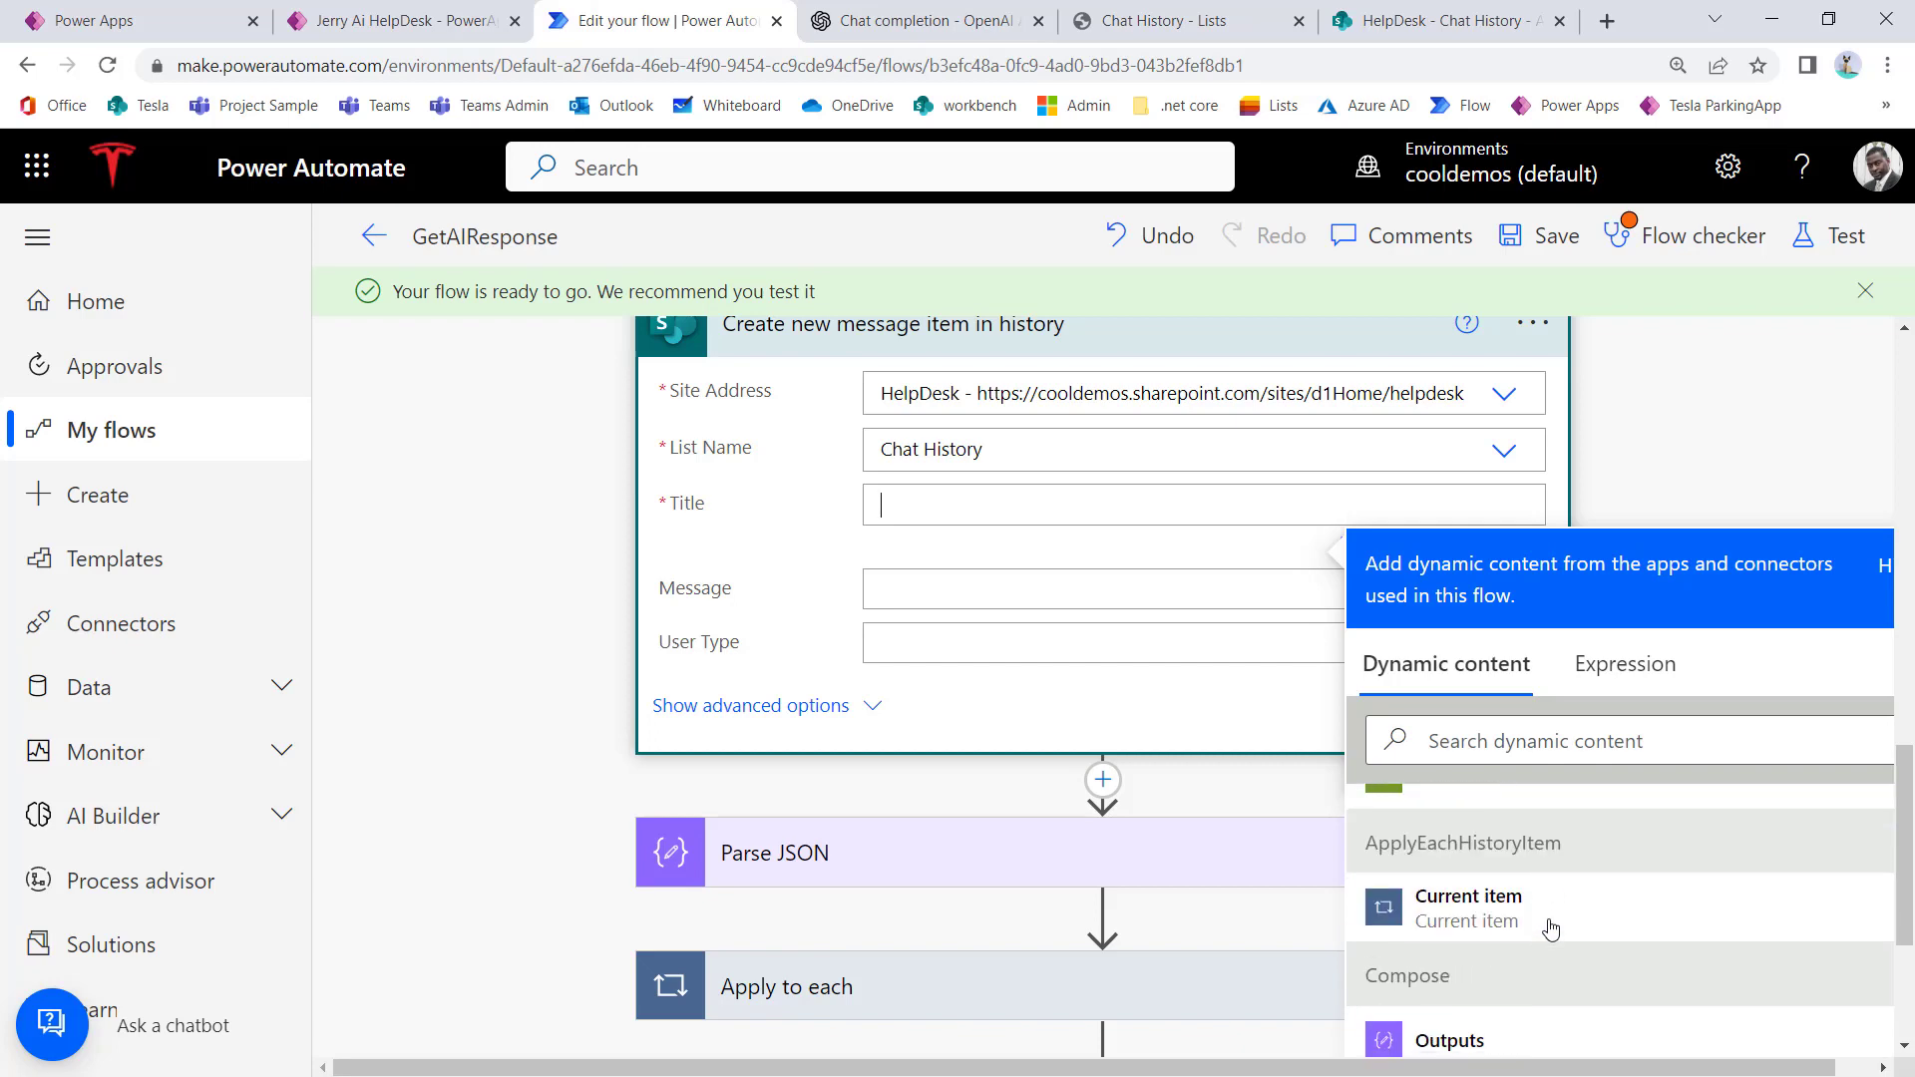
pyautogui.scroll(-10, 1551, 928)
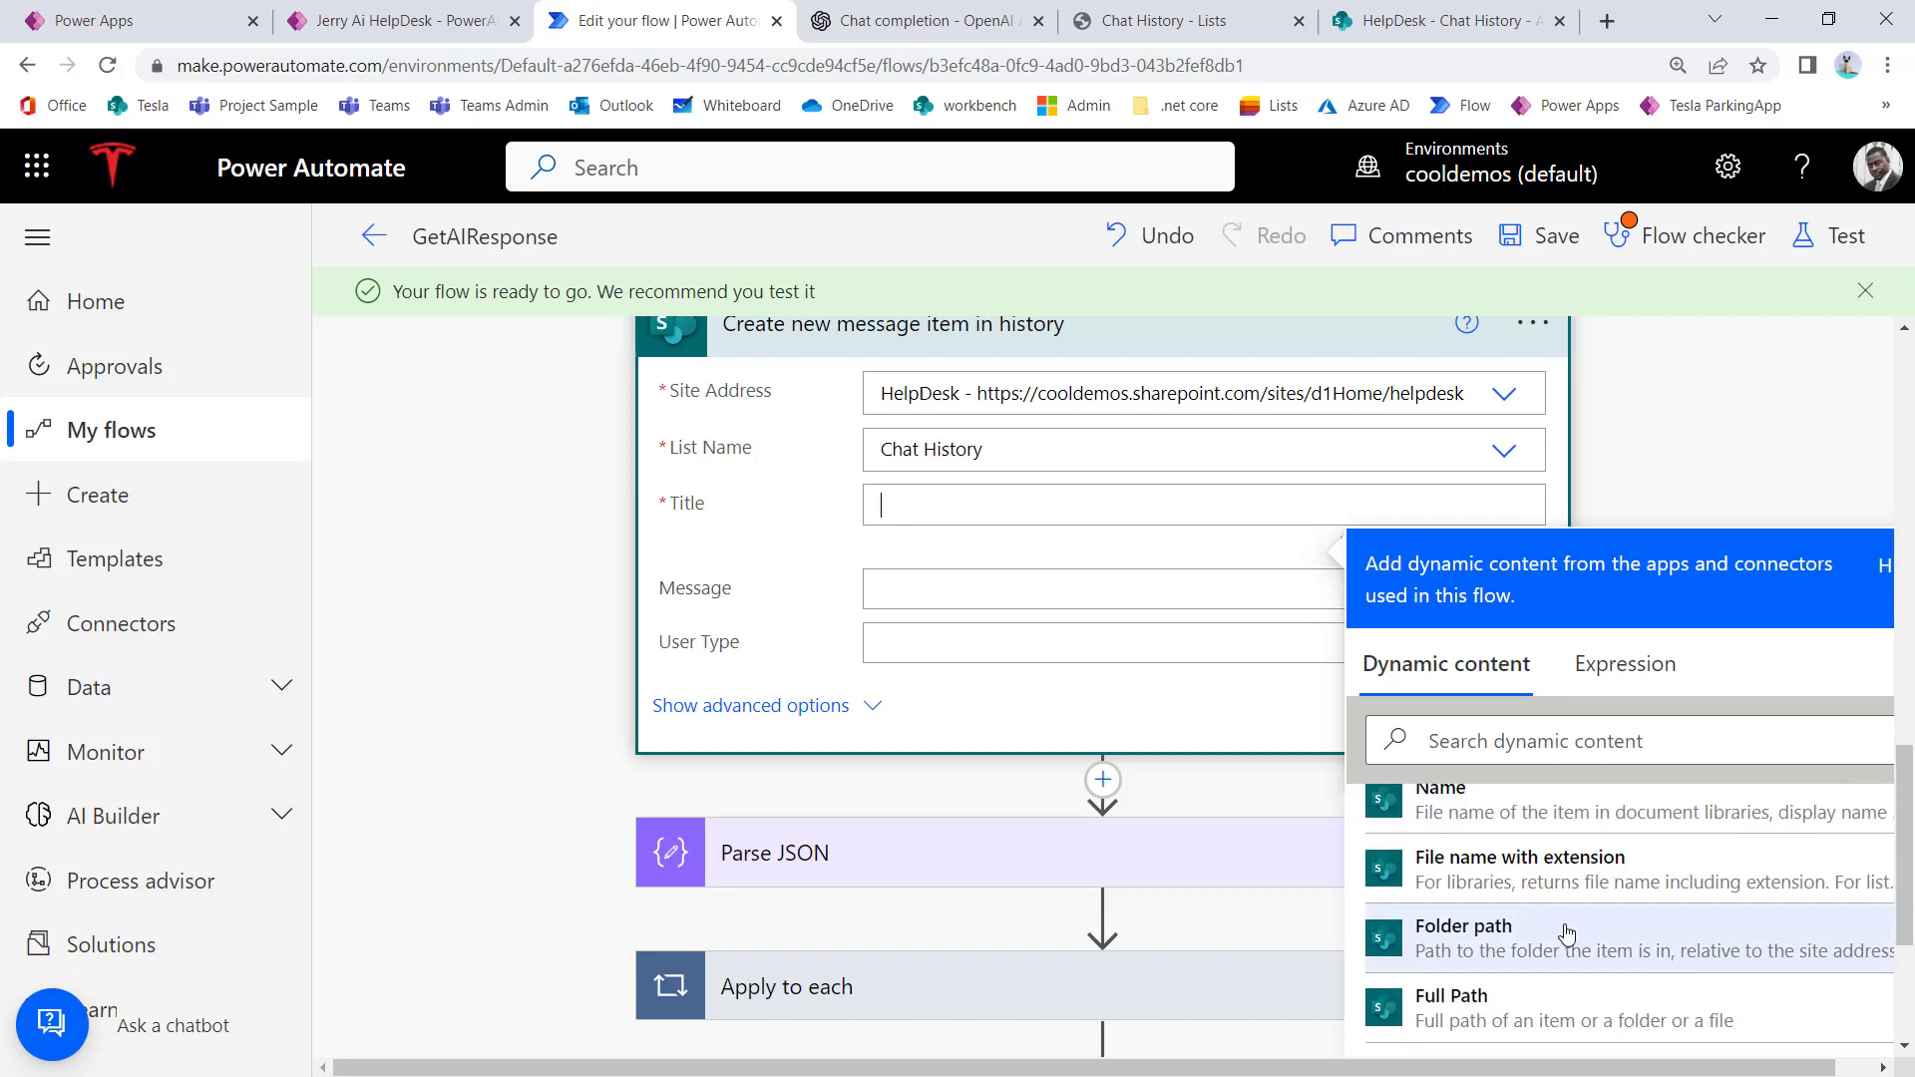
pyautogui.scroll(-5, 1566, 932)
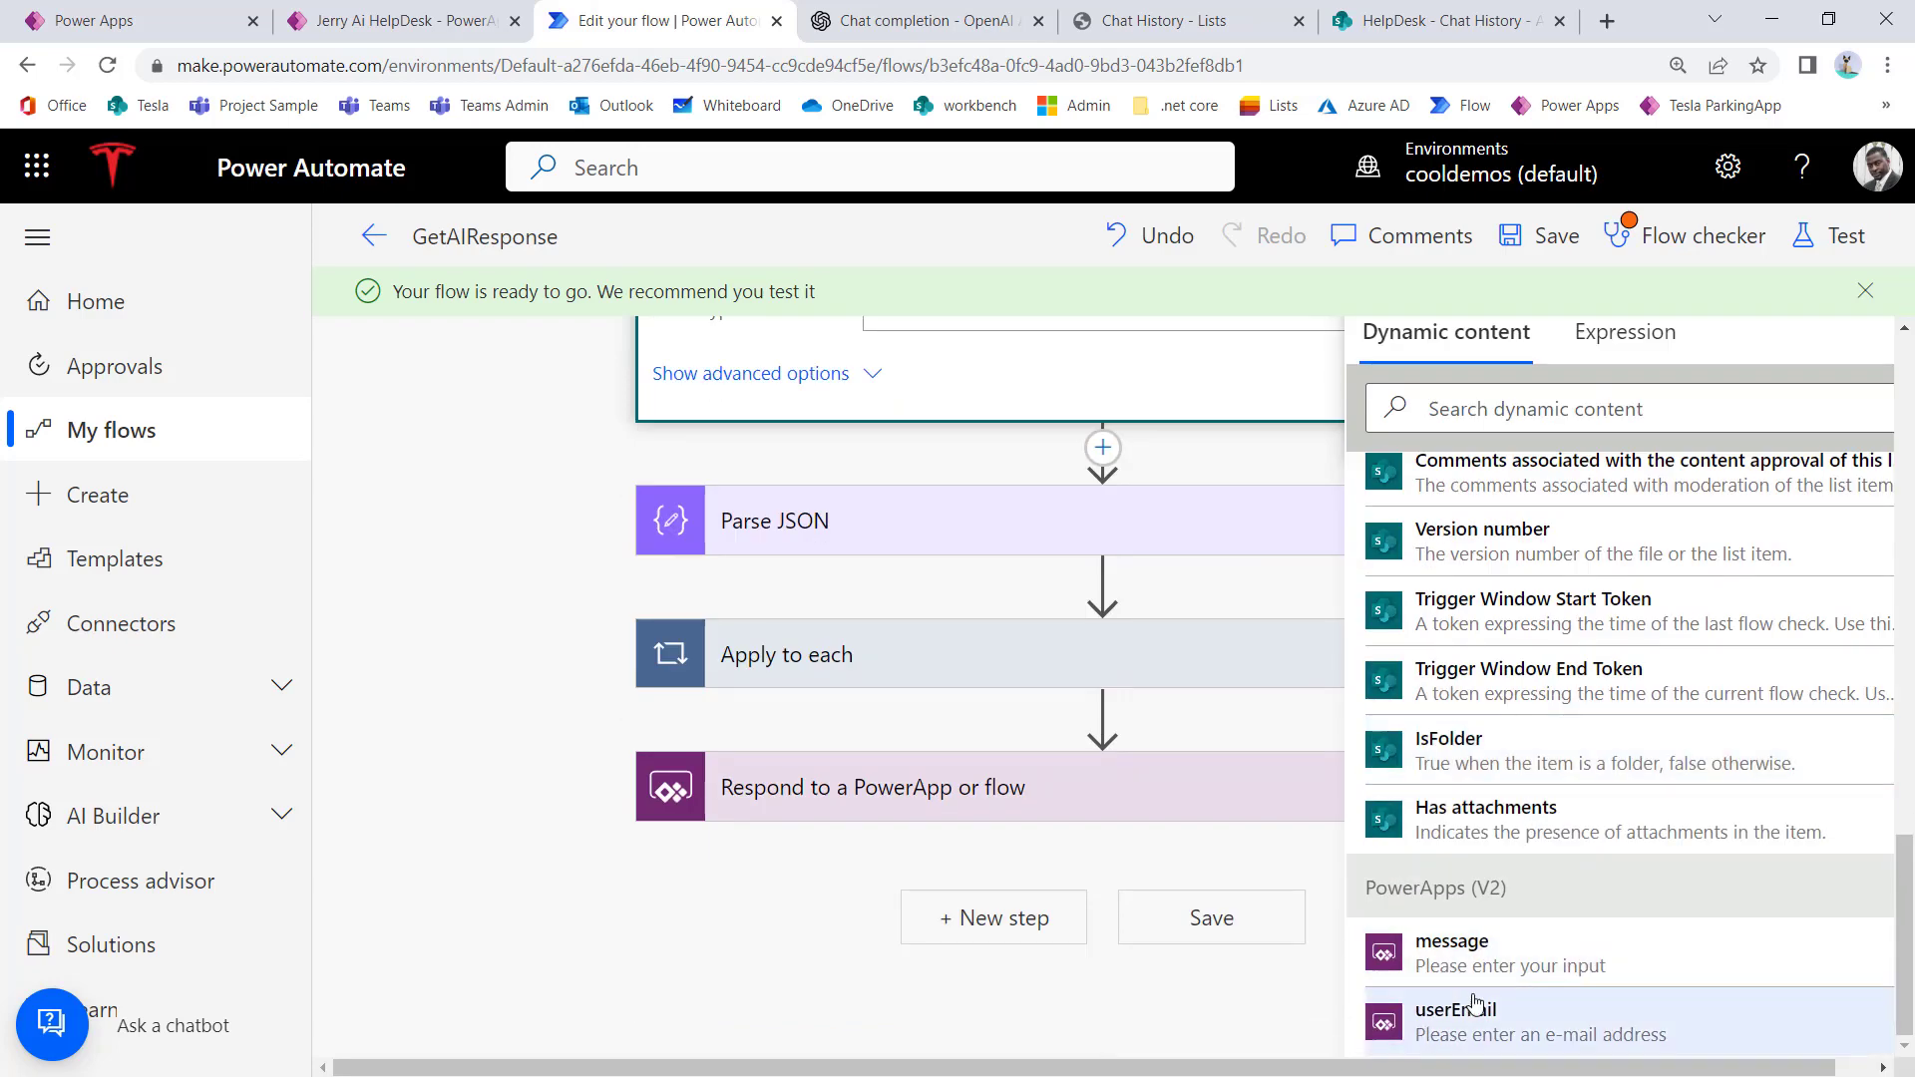
pyautogui.click(1456, 1017)
# Step: Set the Message of "Create new message item in history" to the PowerApps message dynamic value
pyautogui.scroll(3, 1185, 609)
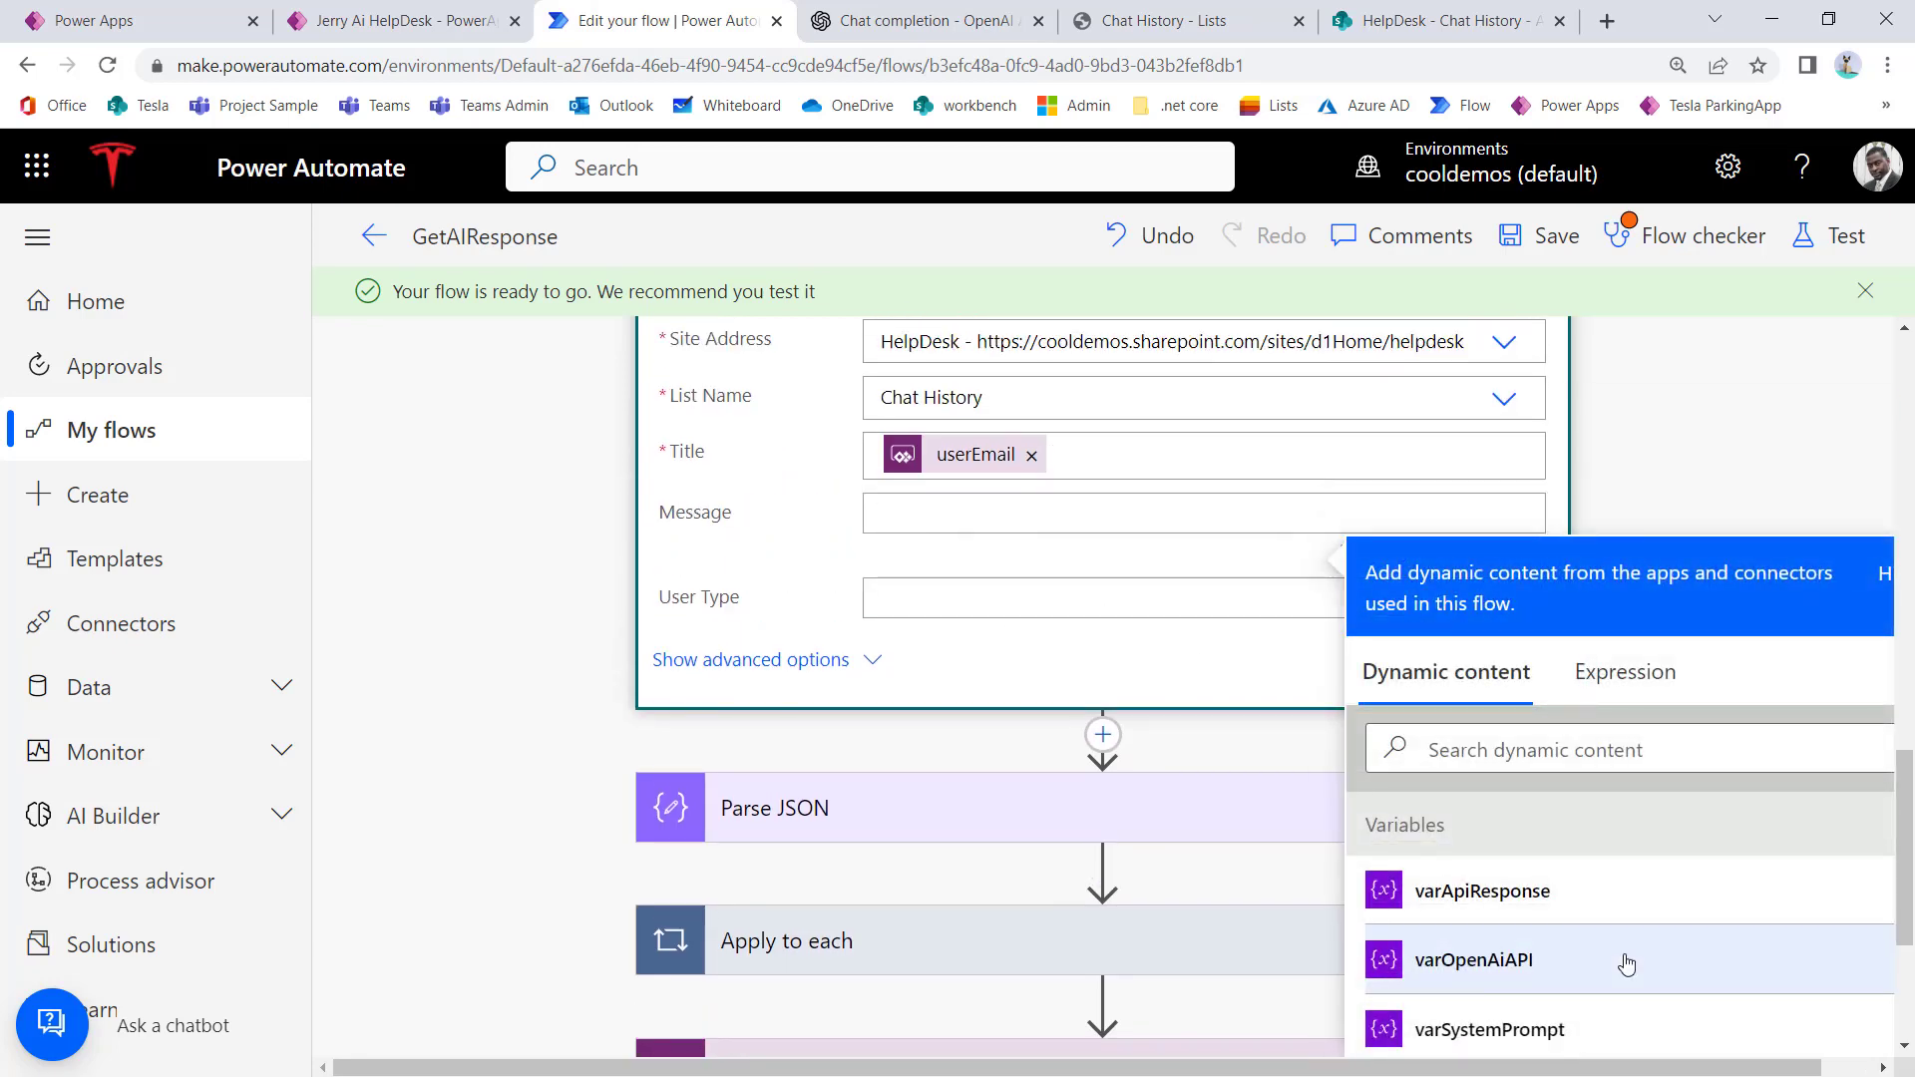
pyautogui.scroll(-3, 1626, 959)
pyautogui.scroll(-2, 1626, 960)
pyautogui.click(1525, 750)
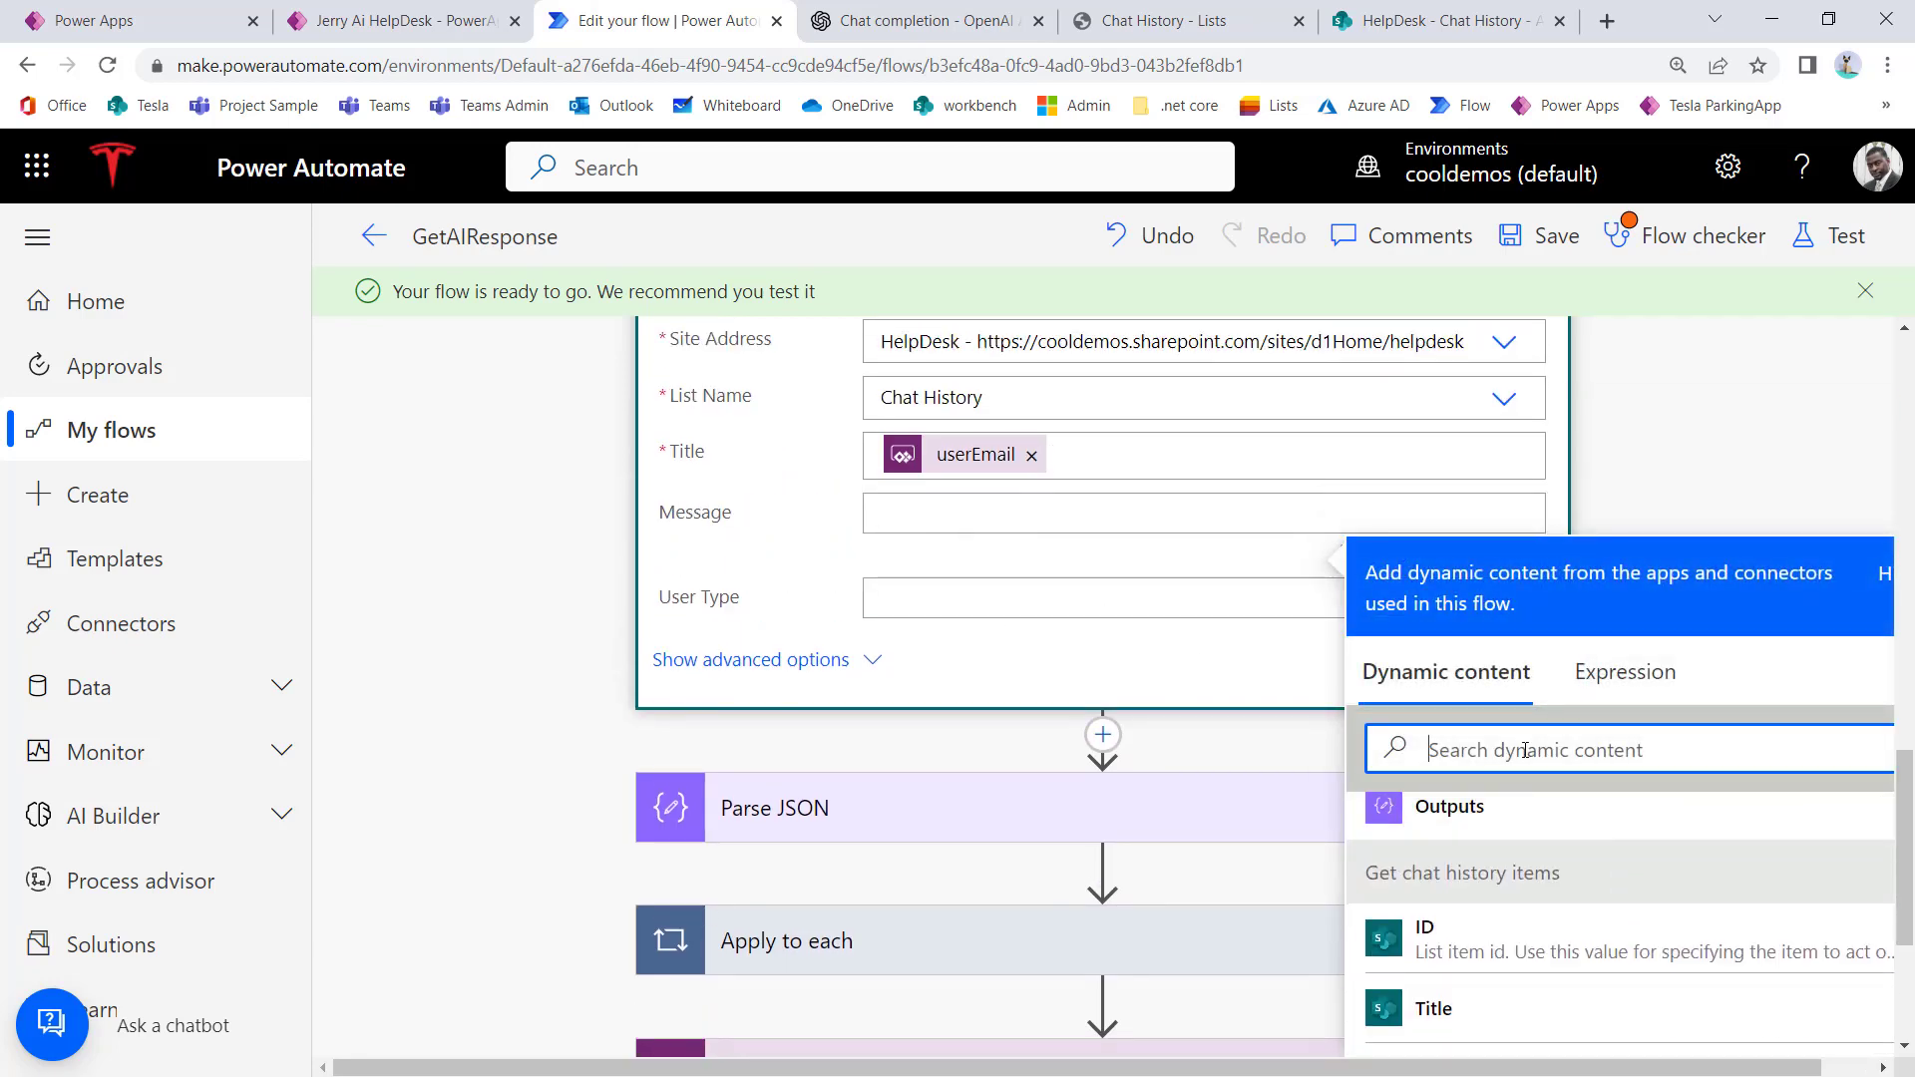
pyautogui.write('me')
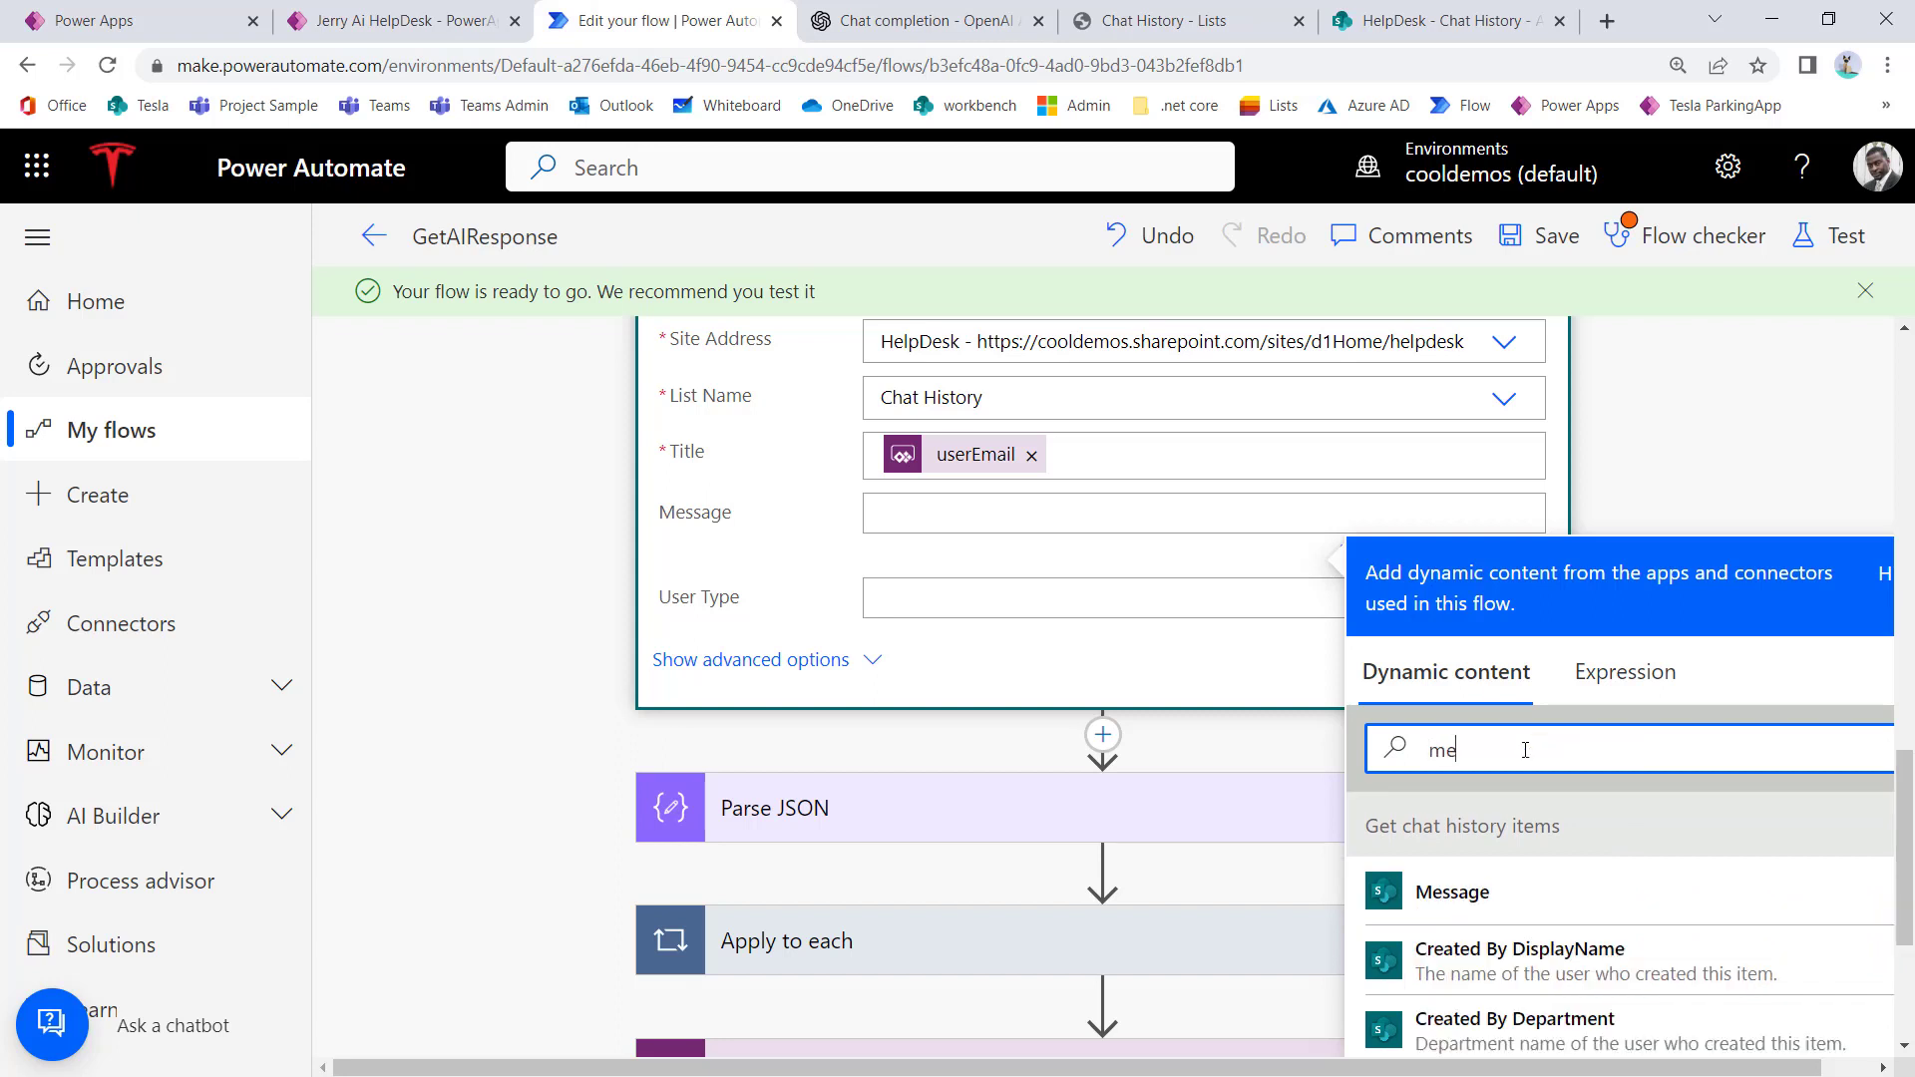
pyautogui.write('ss')
pyautogui.click(1526, 1022)
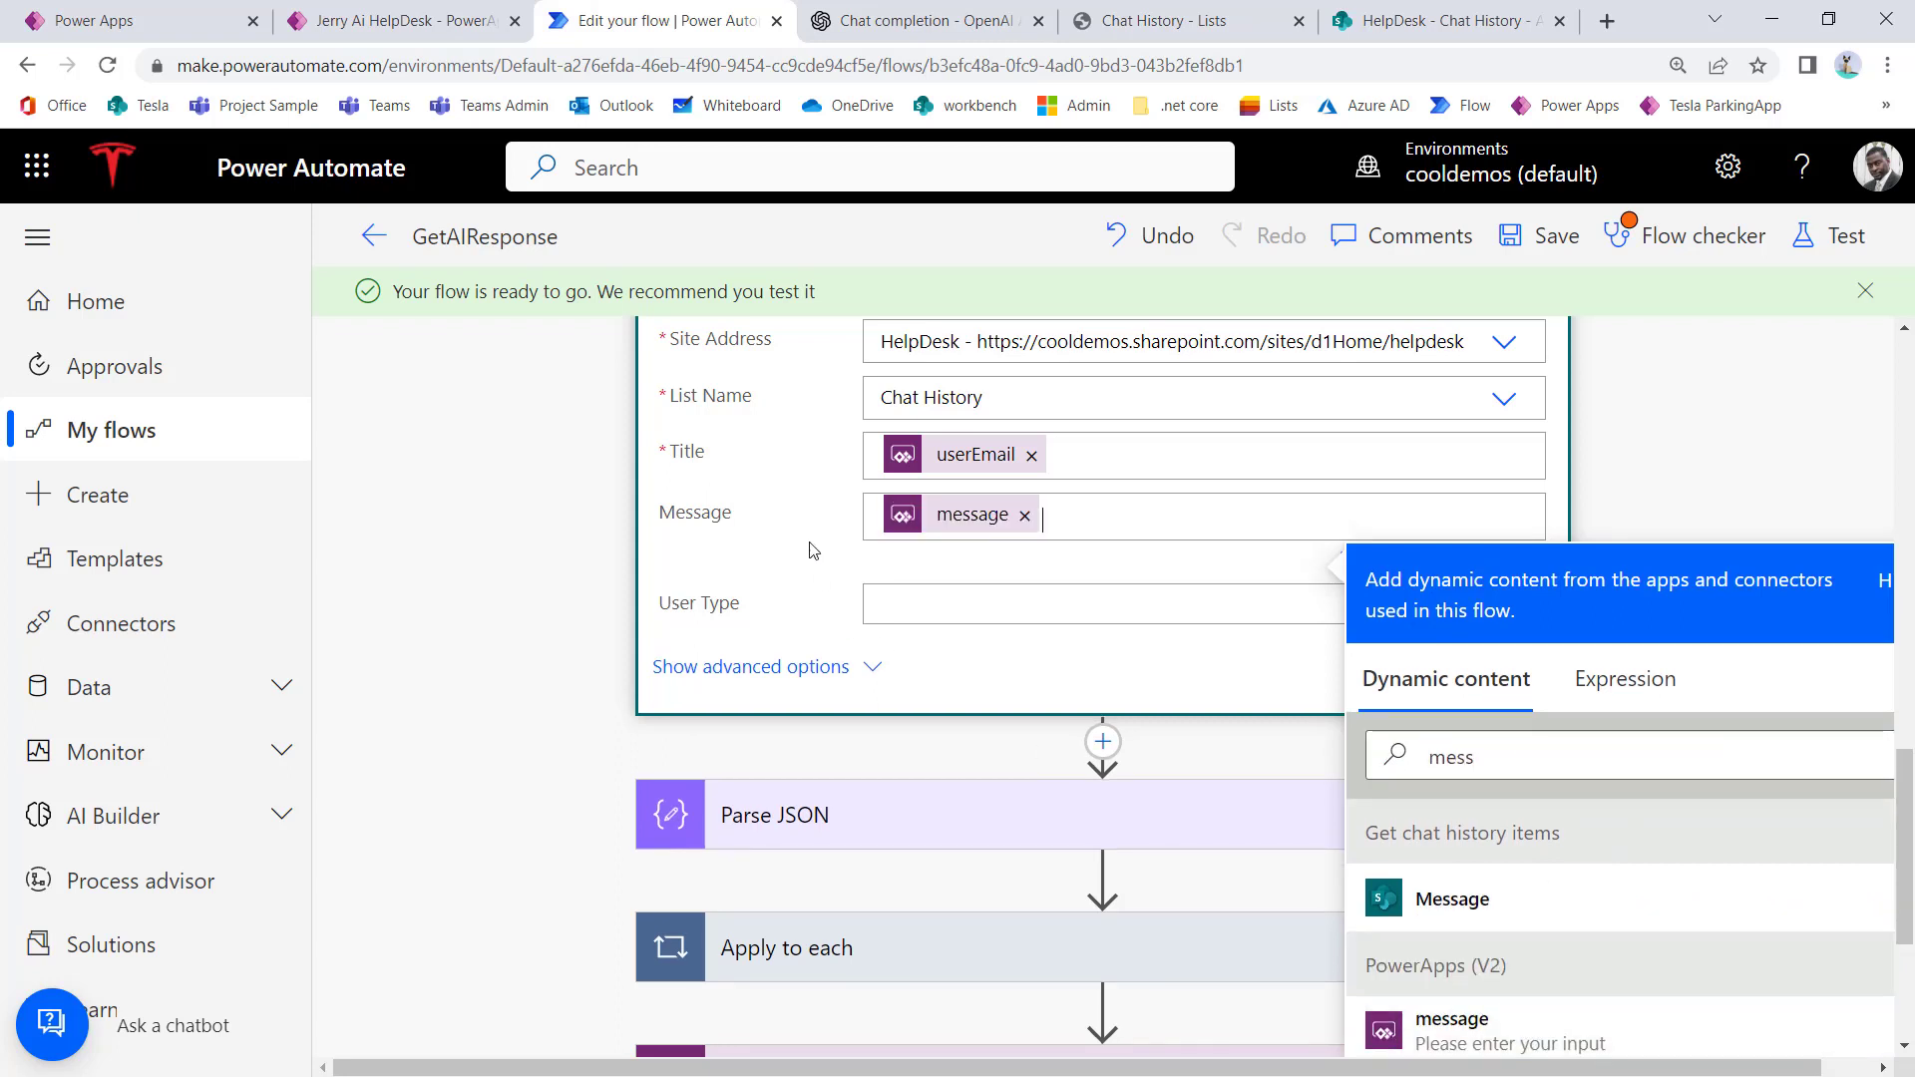
# Step: Set the User Type of "Create new message item in history" to User
pyautogui.click(936, 614)
pyautogui.write('User')
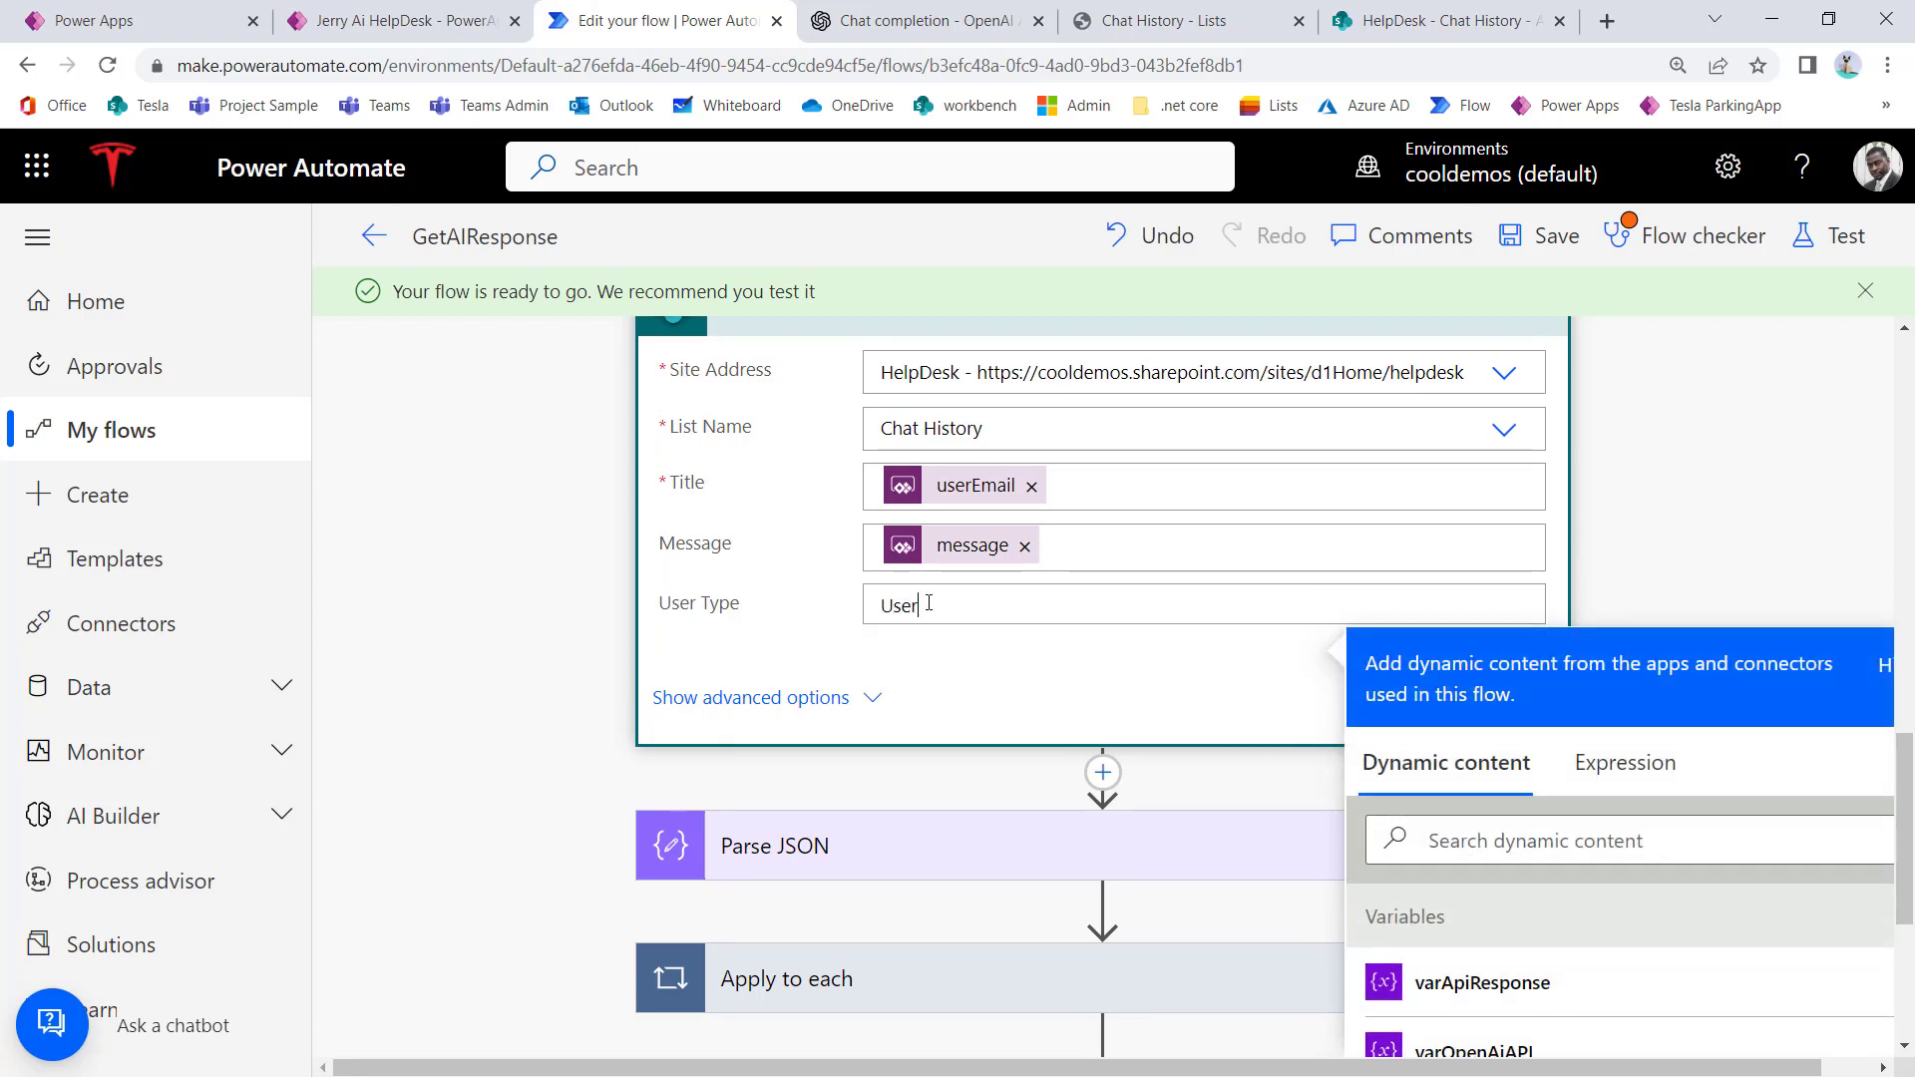
pyautogui.doubleClick(929, 603)
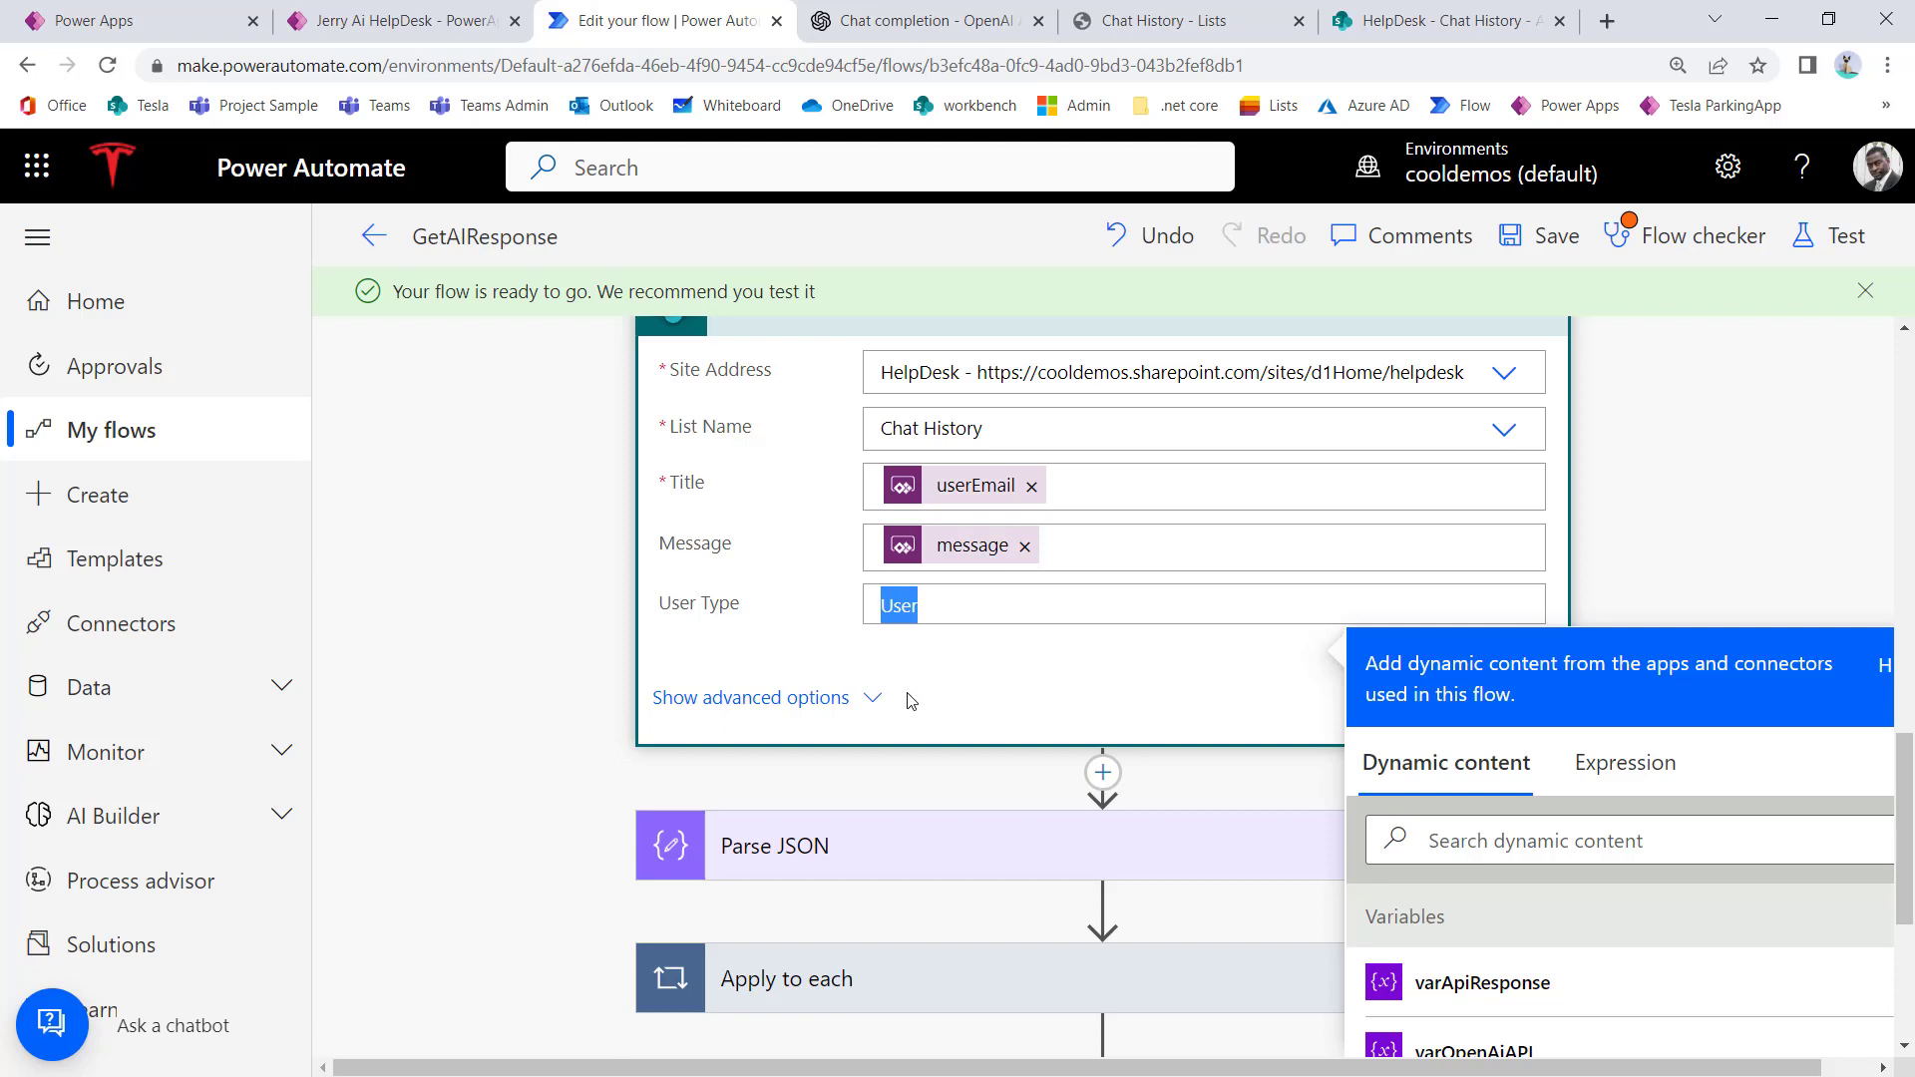
pyautogui.scroll(1, 909, 701)
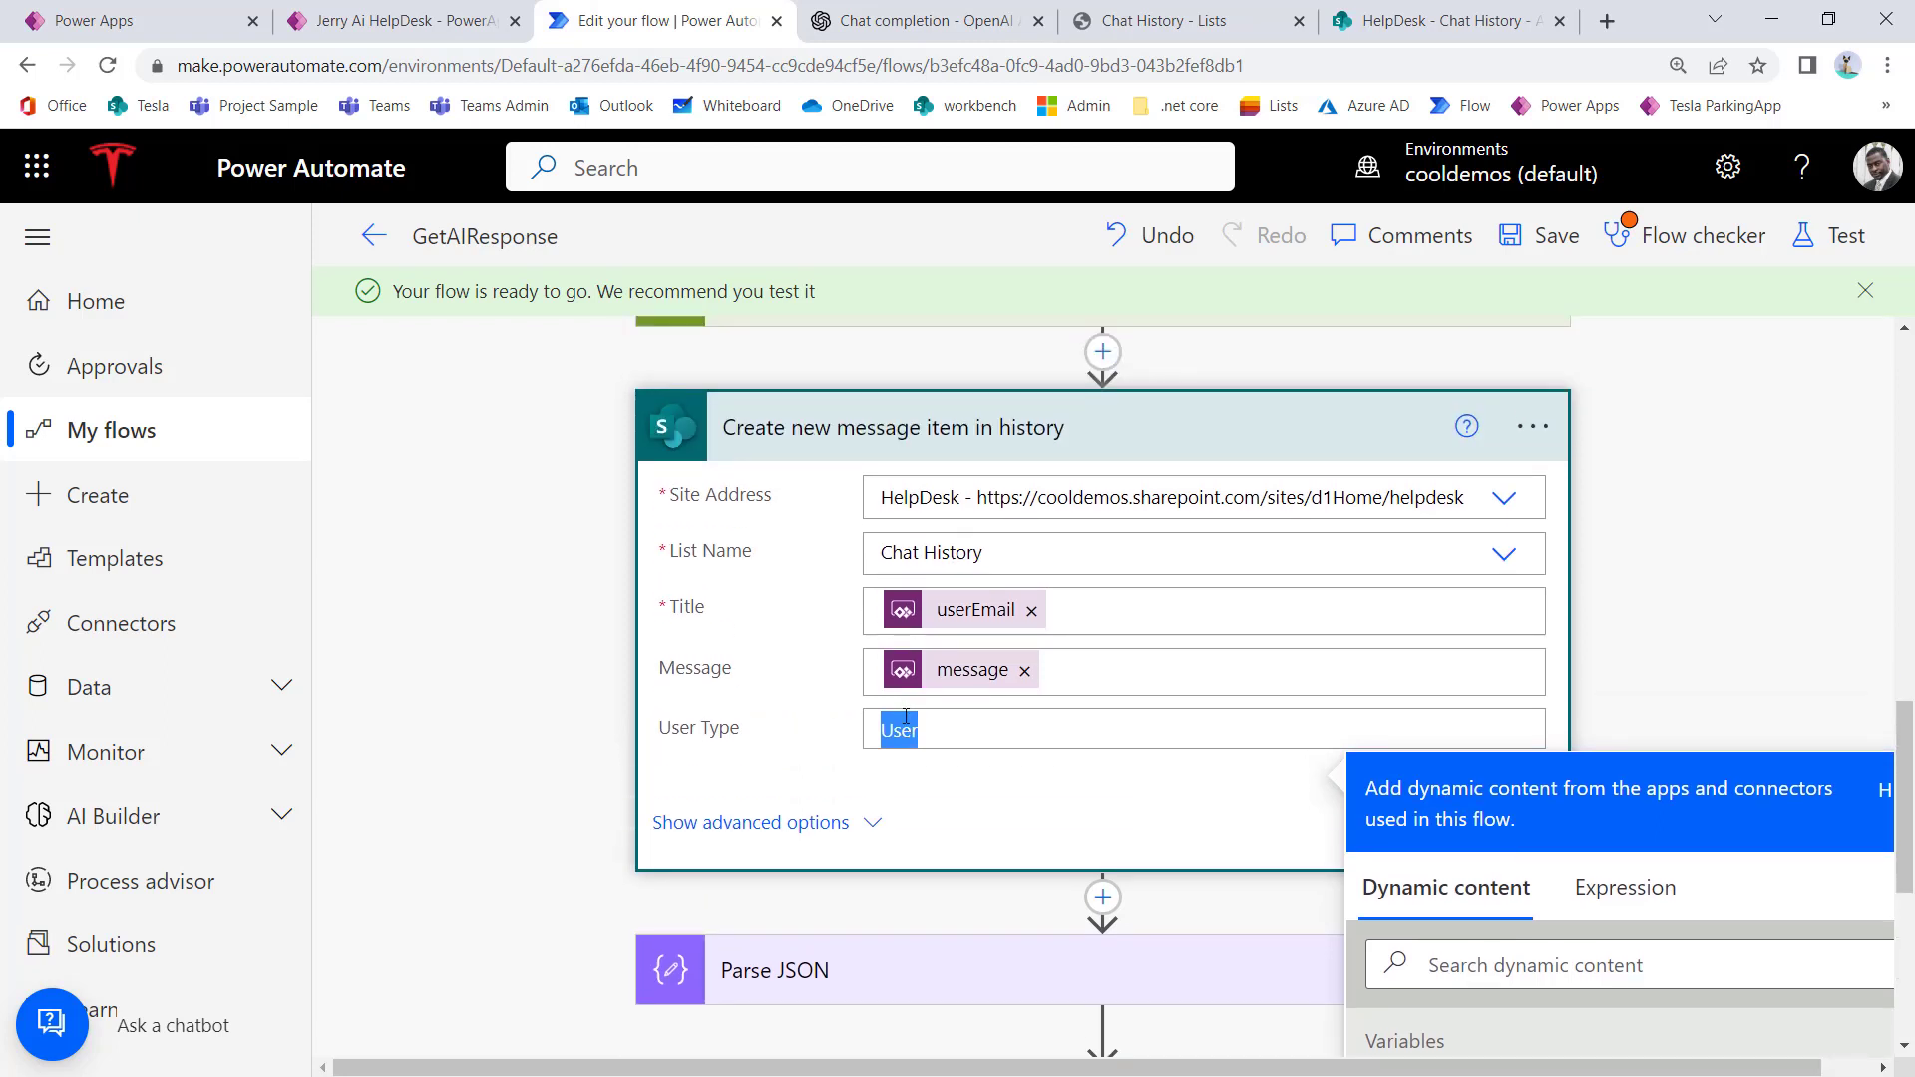
pyautogui.click(897, 742)
pyautogui.scroll(-1, 923, 792)
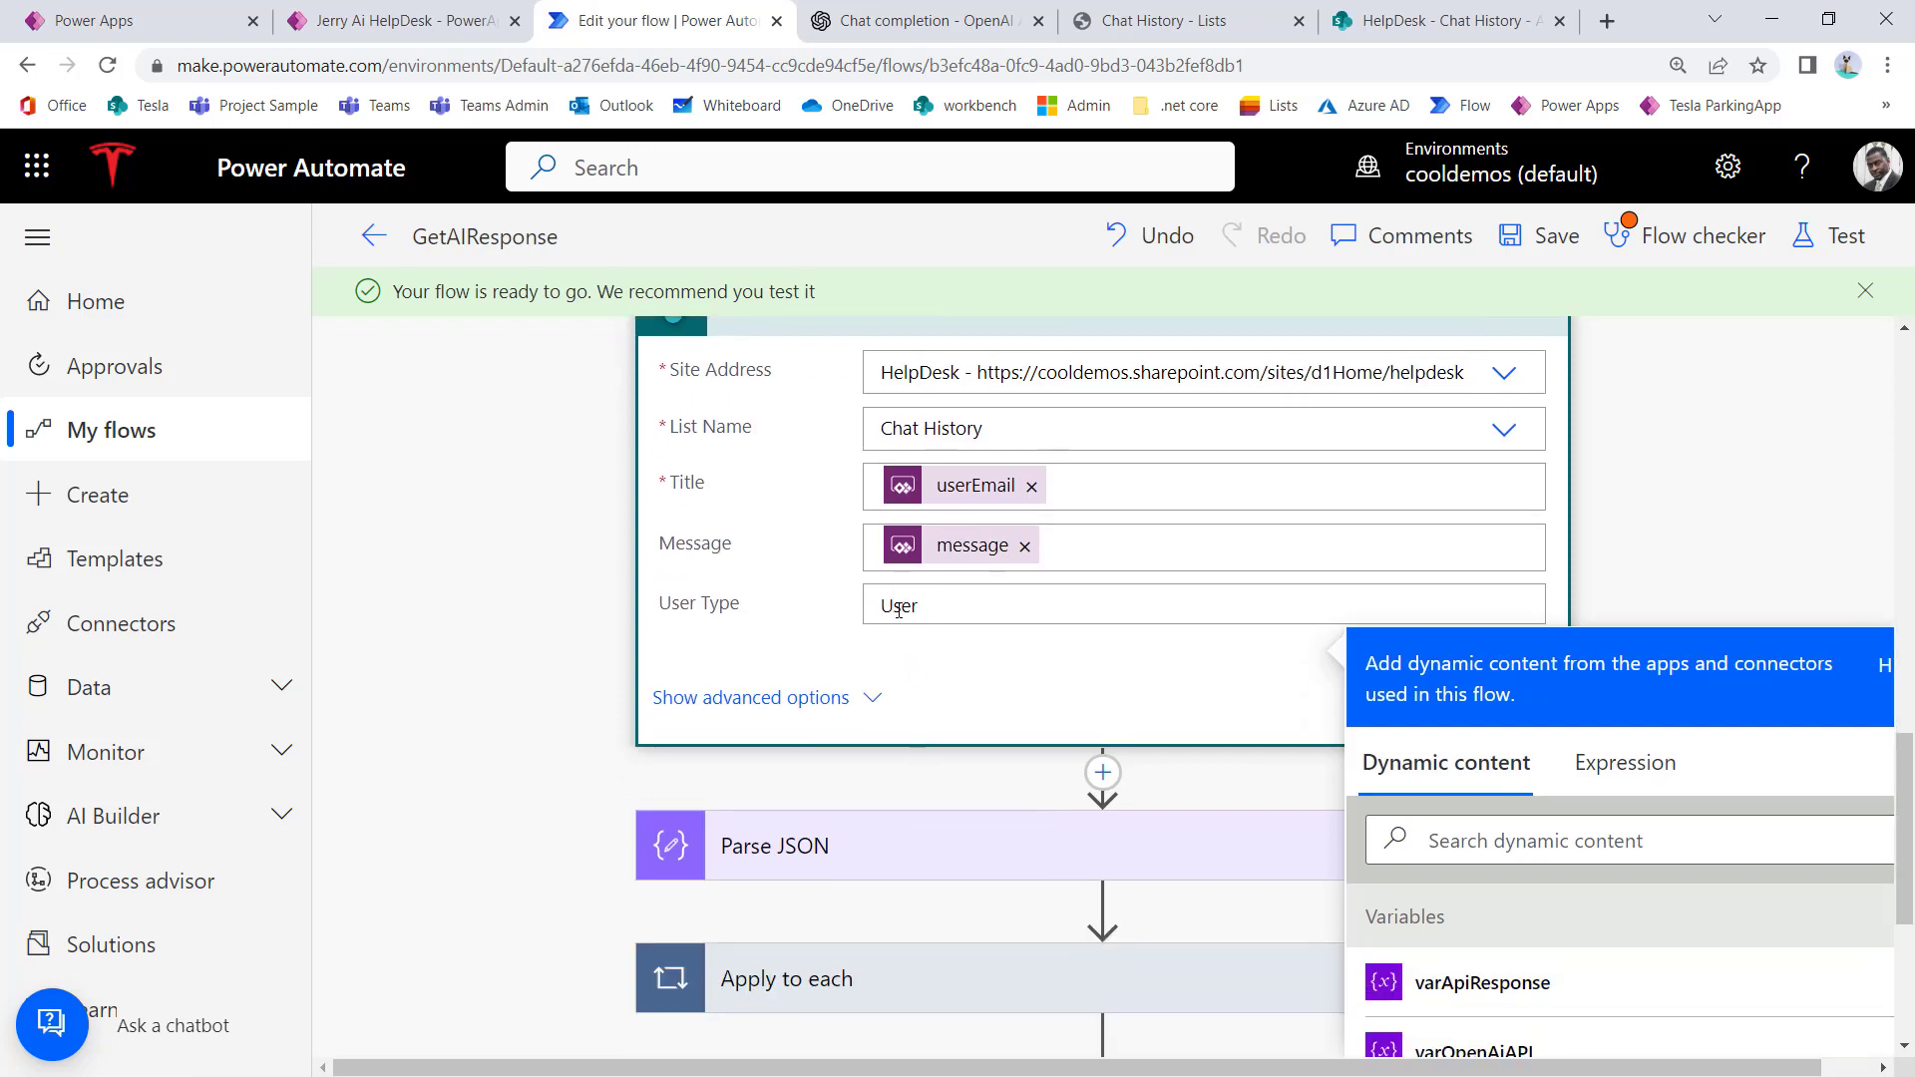
# Step: Insert another SharePoint Create item action before Parse JSON and rename it "Create ai response item in history"
pyautogui.click(1100, 774)
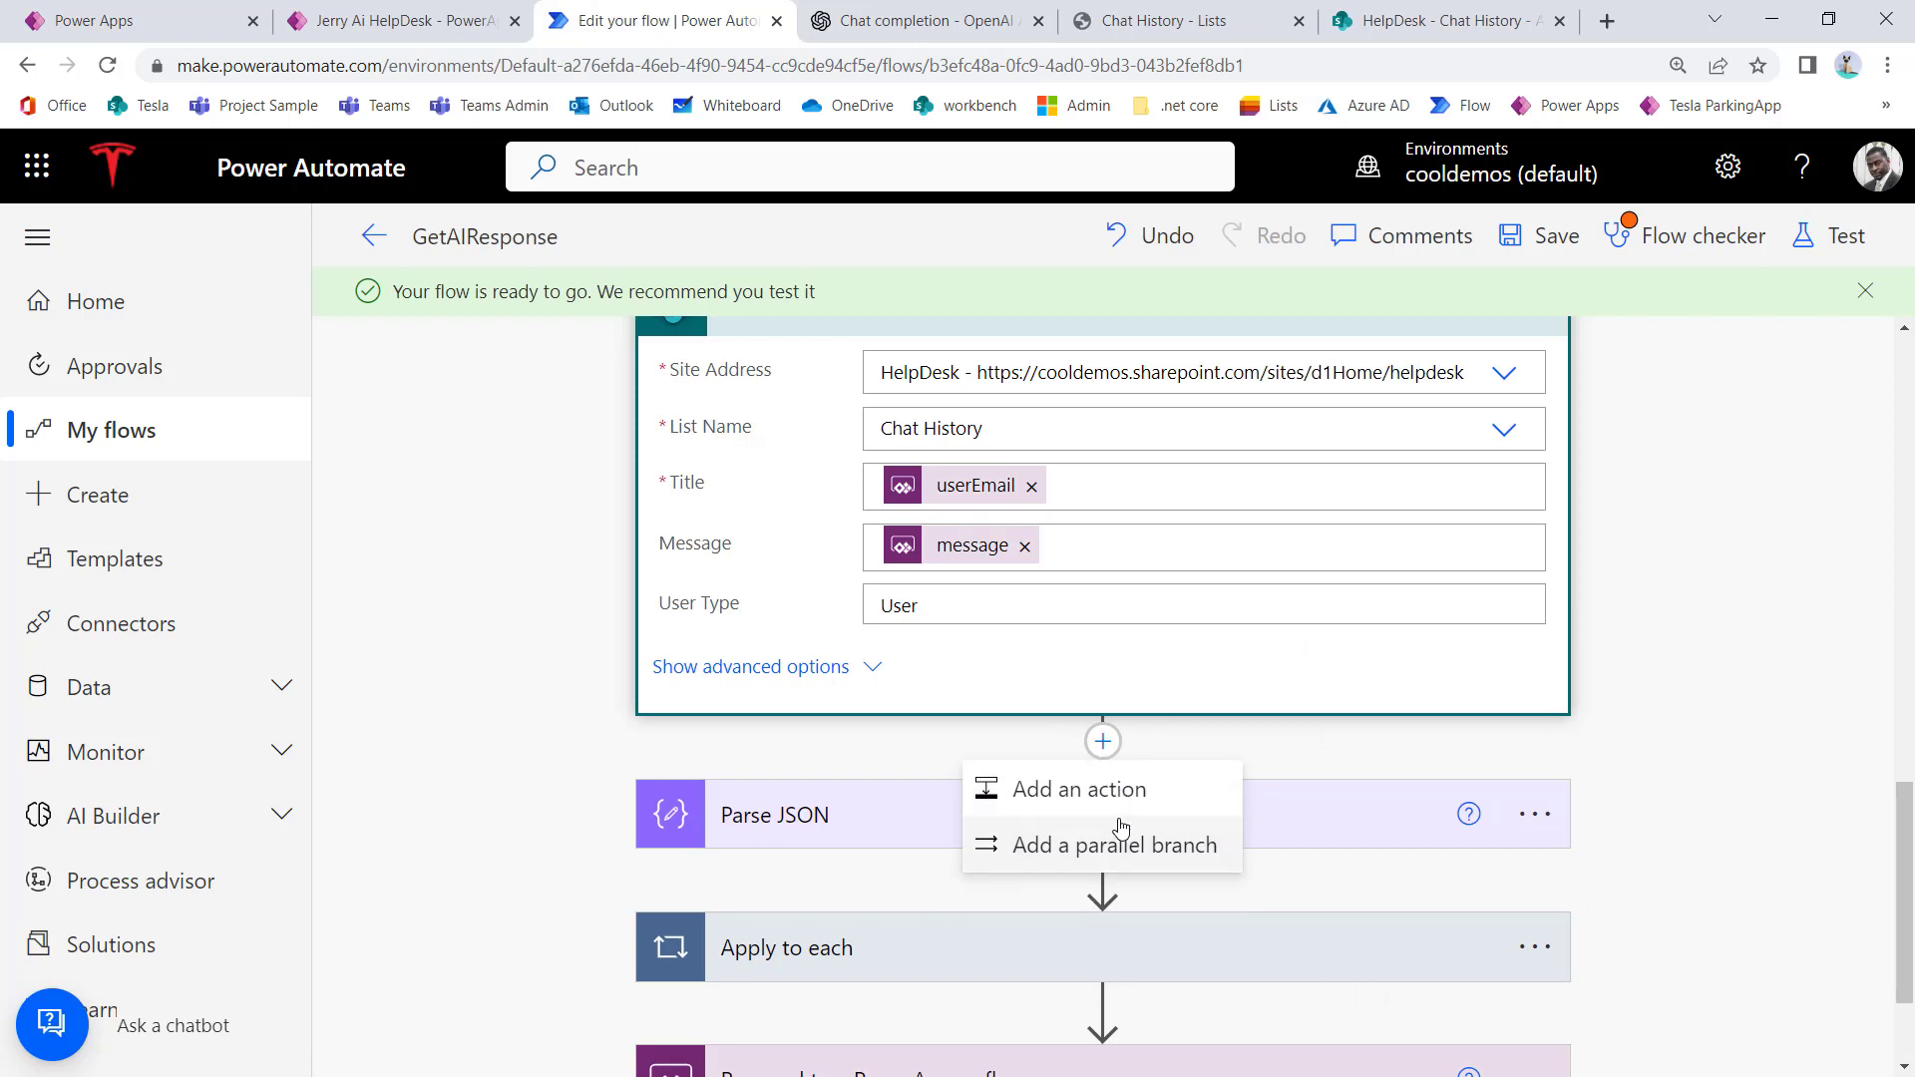
pyautogui.click(1121, 828)
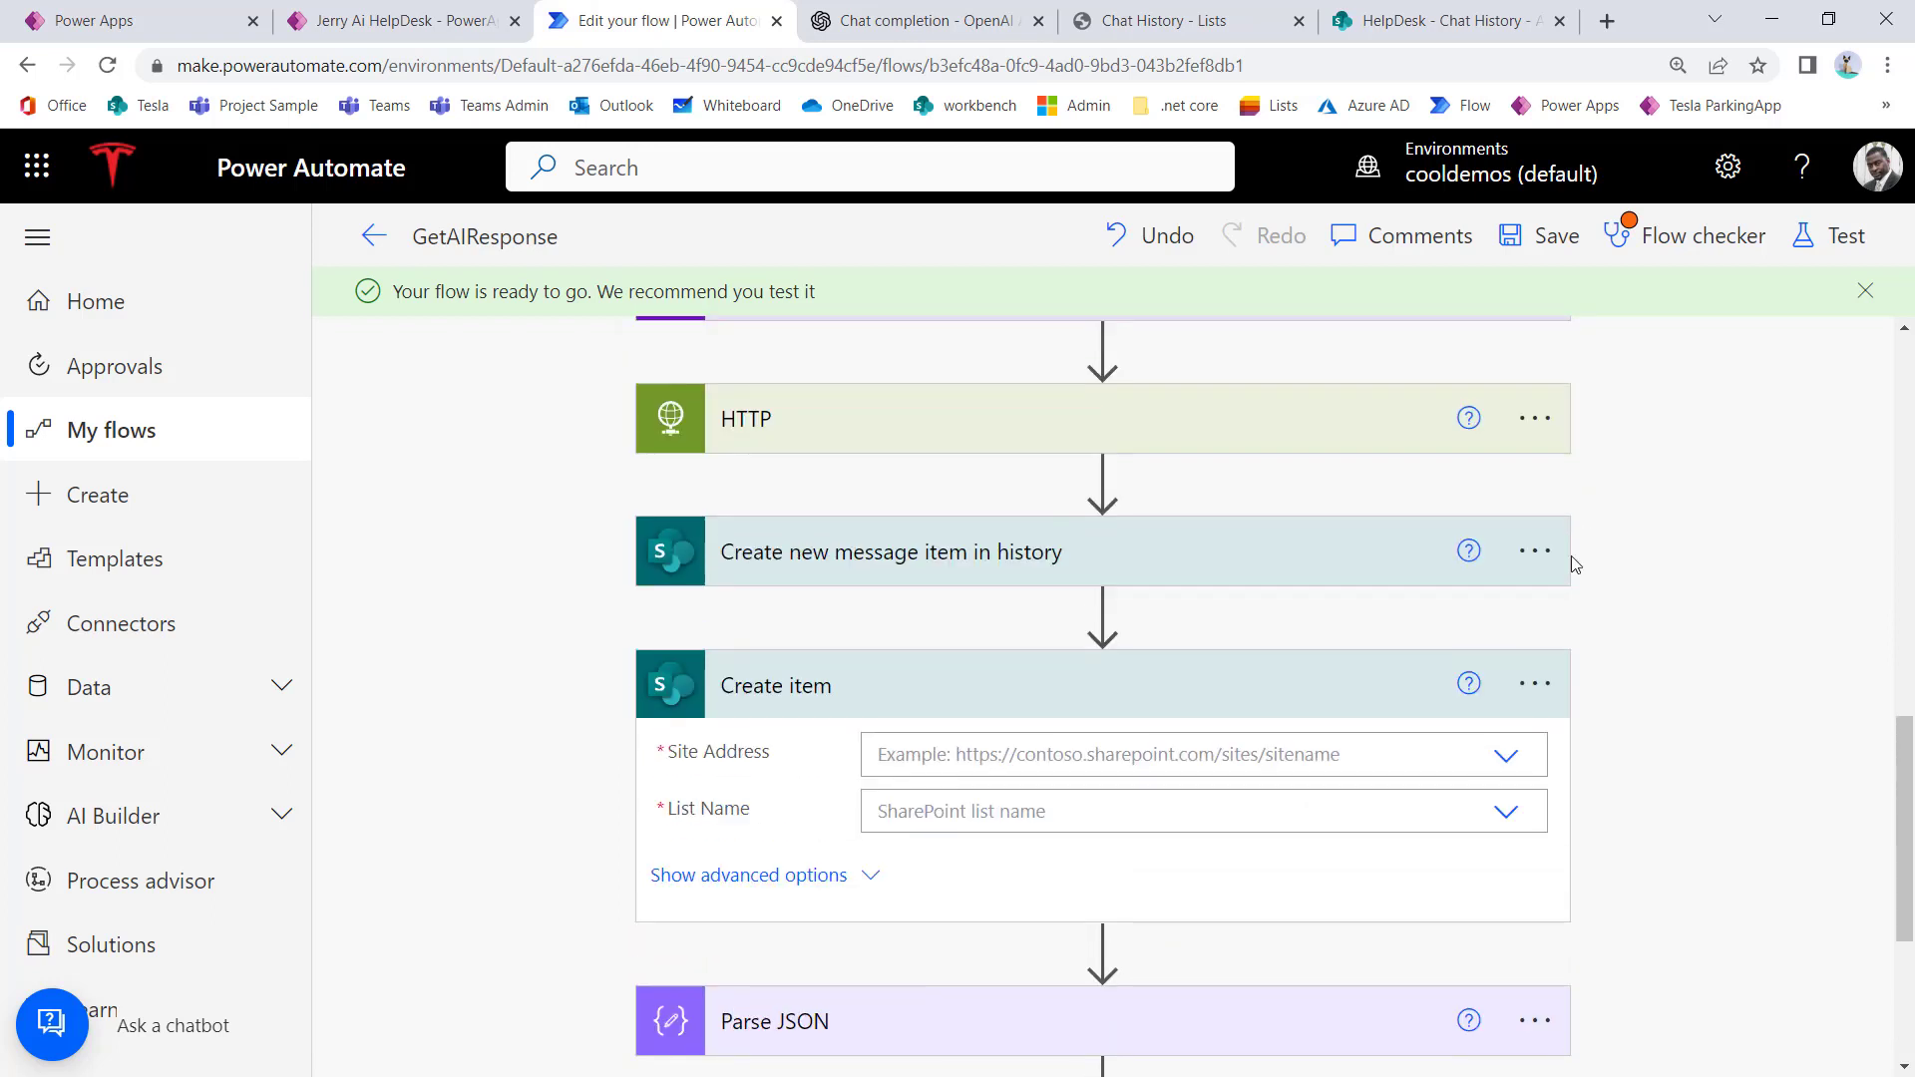
pyautogui.click(1535, 683)
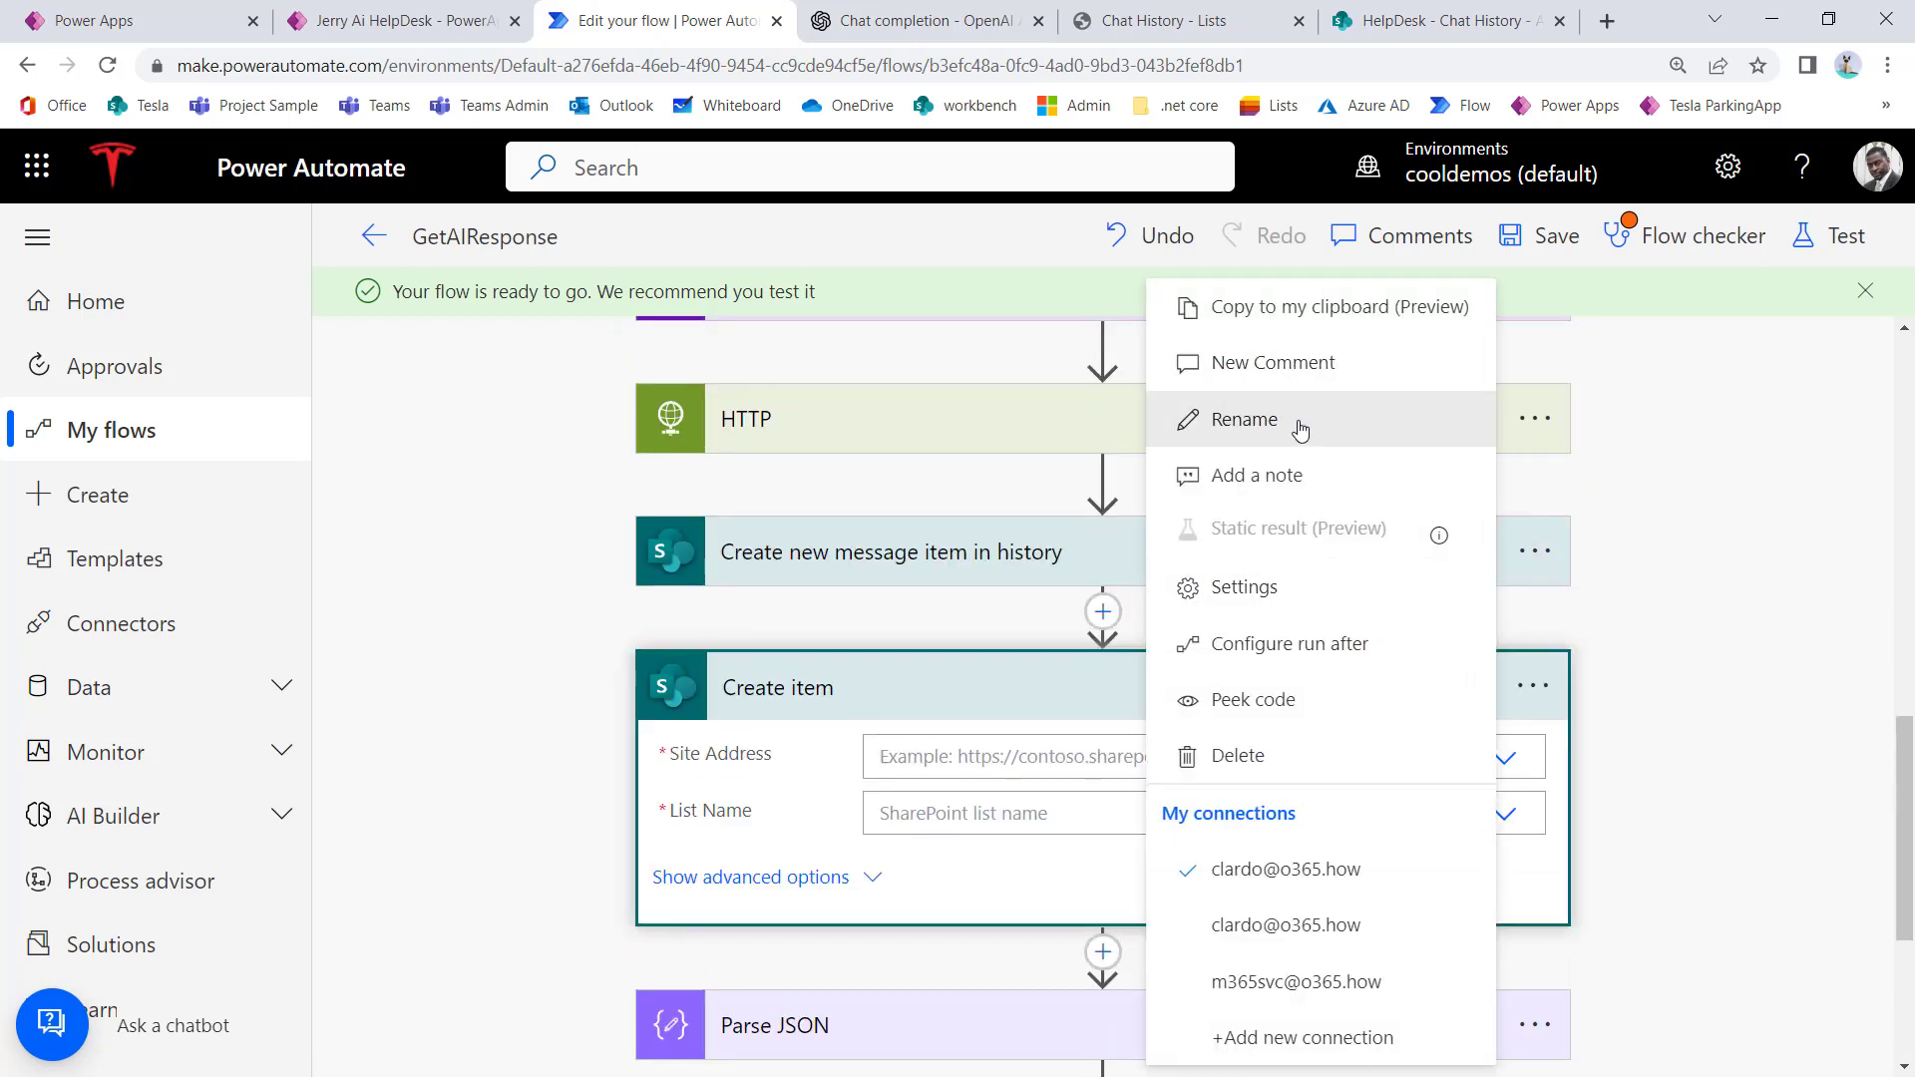
pyautogui.click(1247, 419)
pyautogui.write('Create ai response item in history')
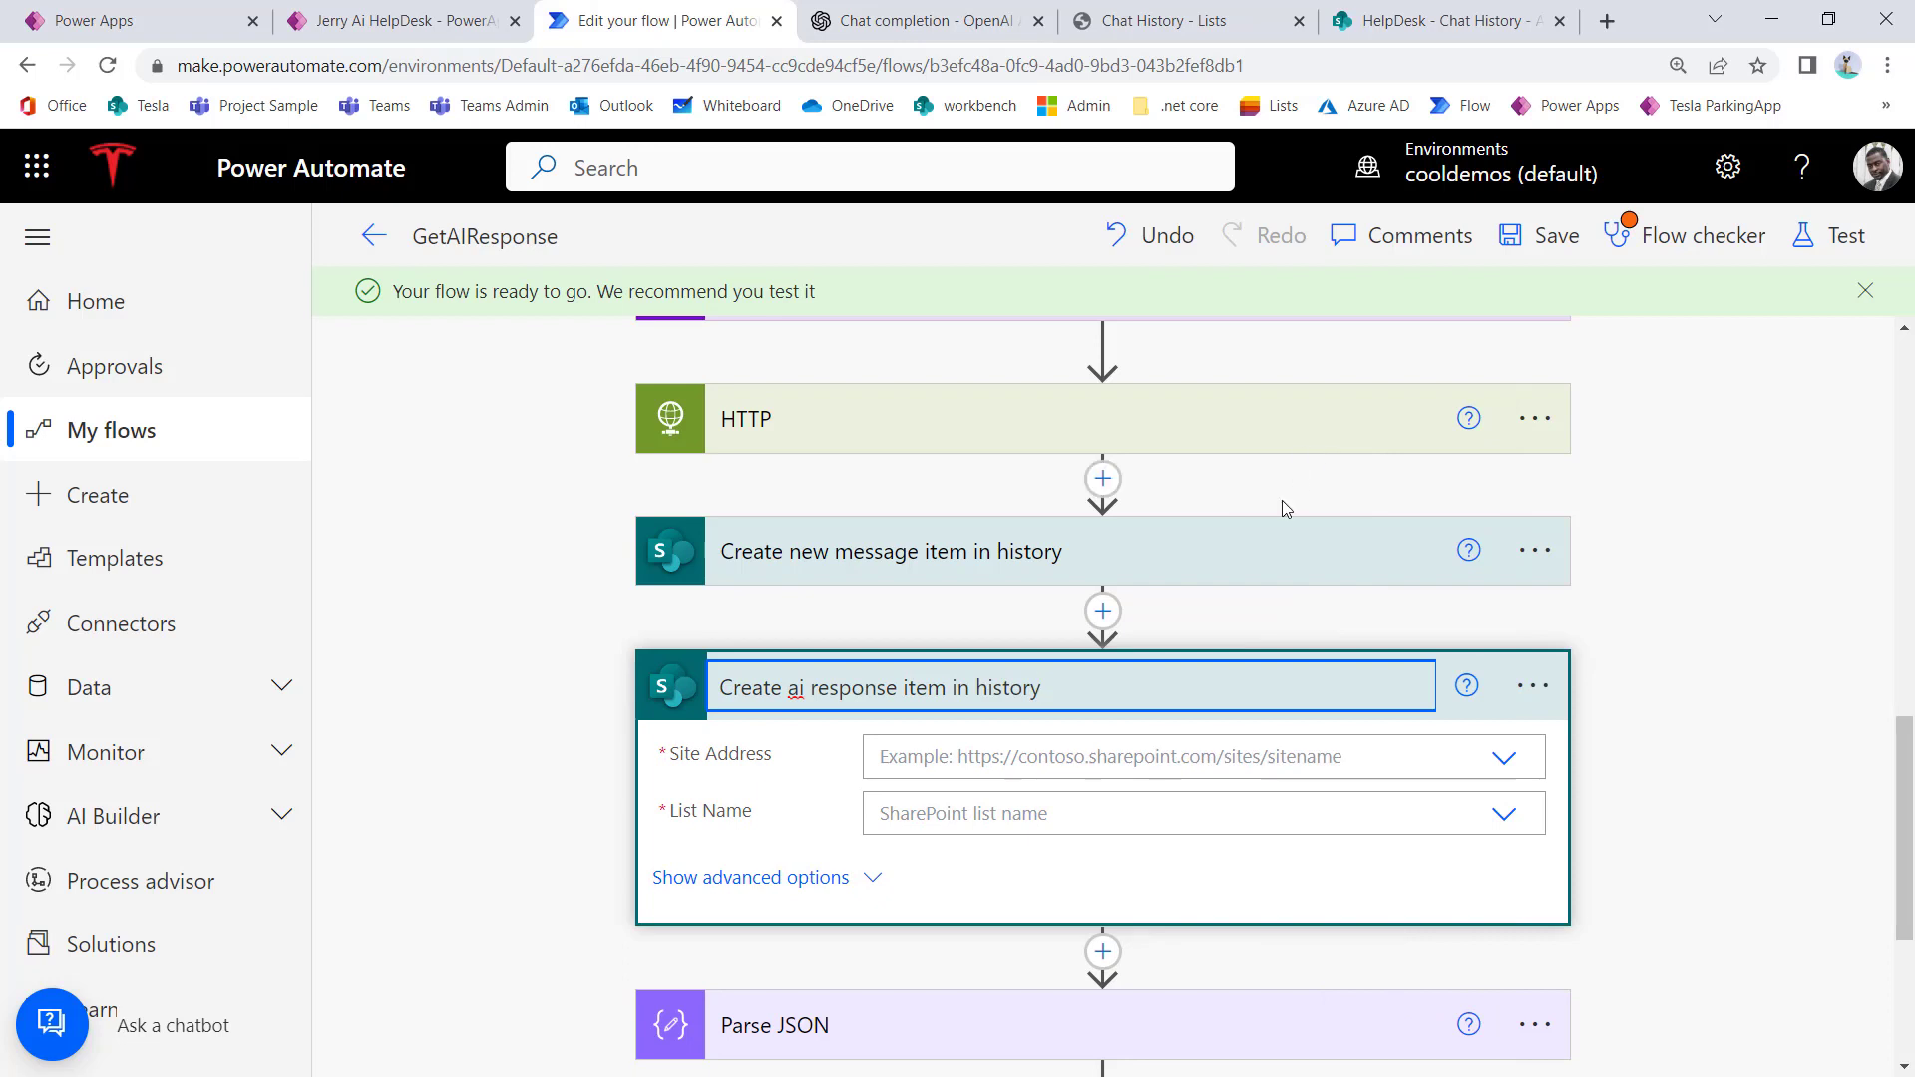
# Step: Set the site address of "Create ai response item in history" to HelpDesk and its list name to Chat History
pyautogui.click(1427, 763)
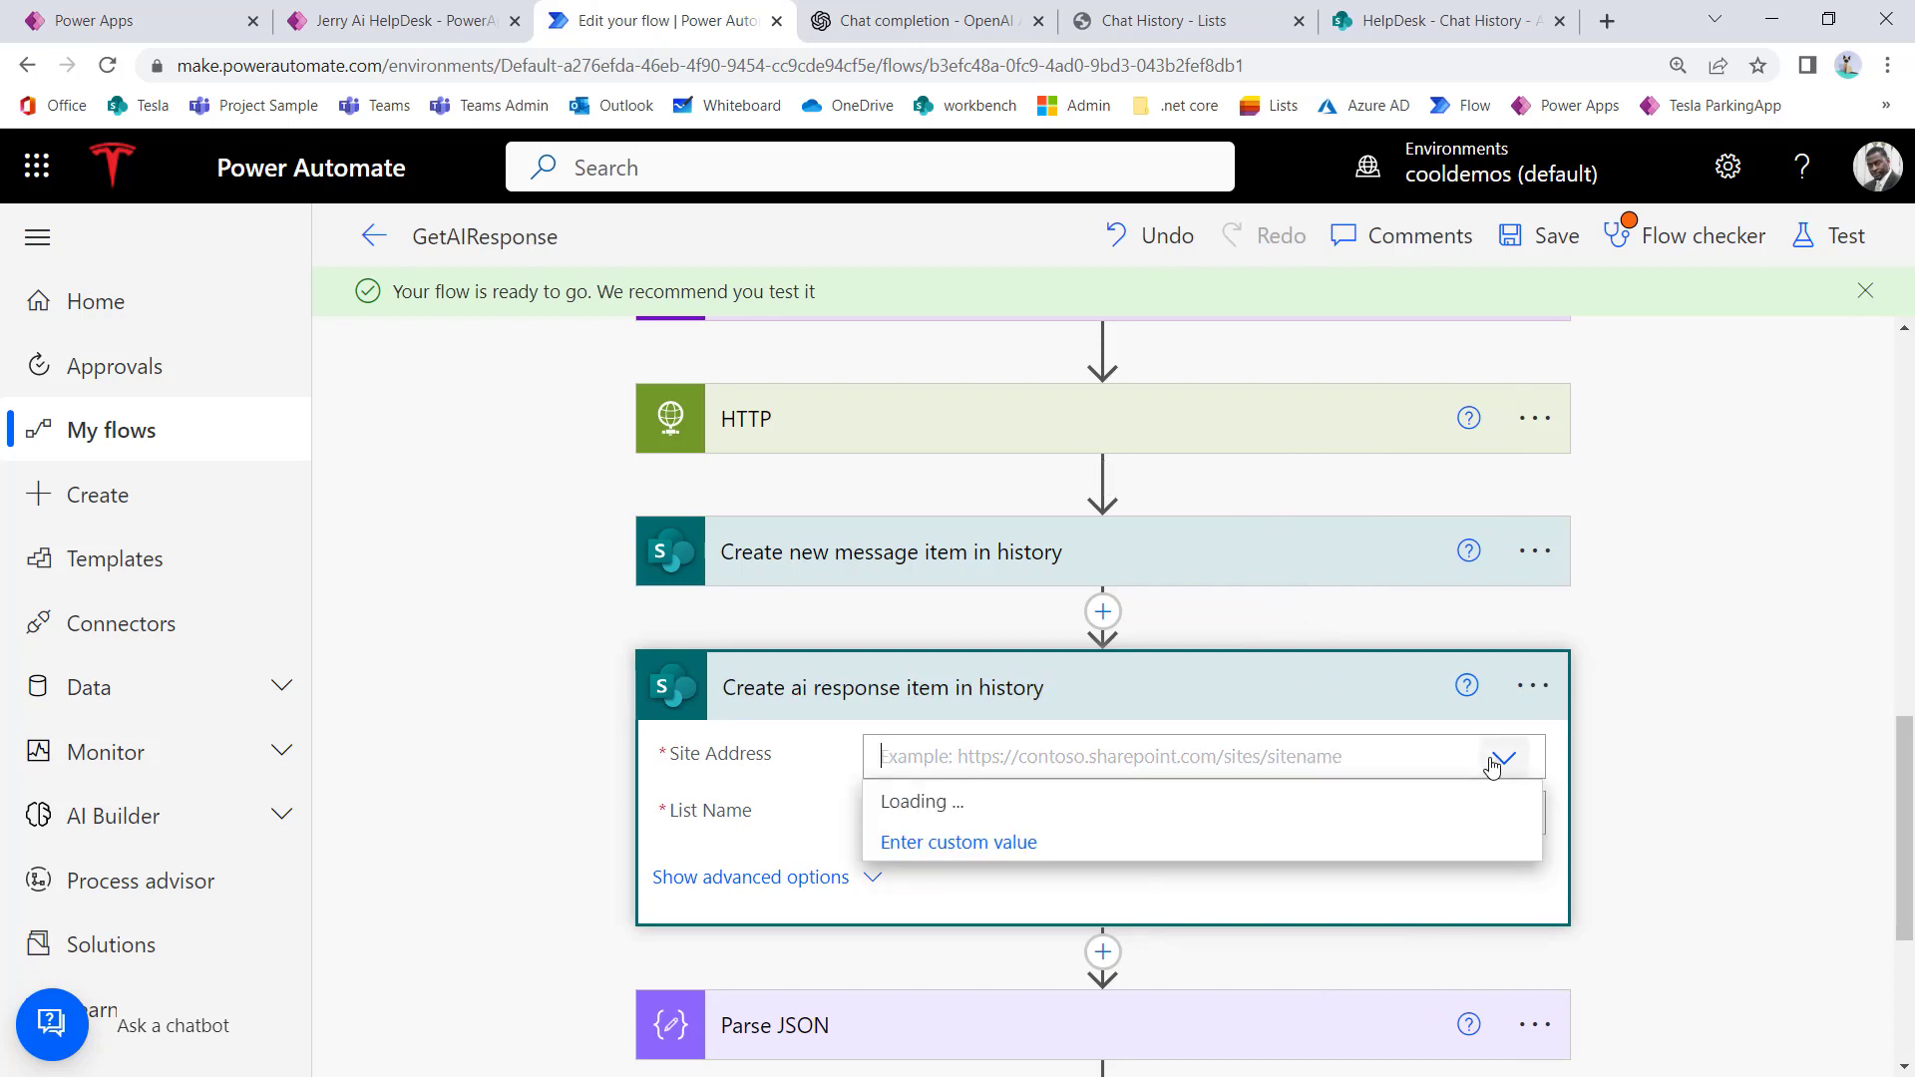
pyautogui.click(1502, 757)
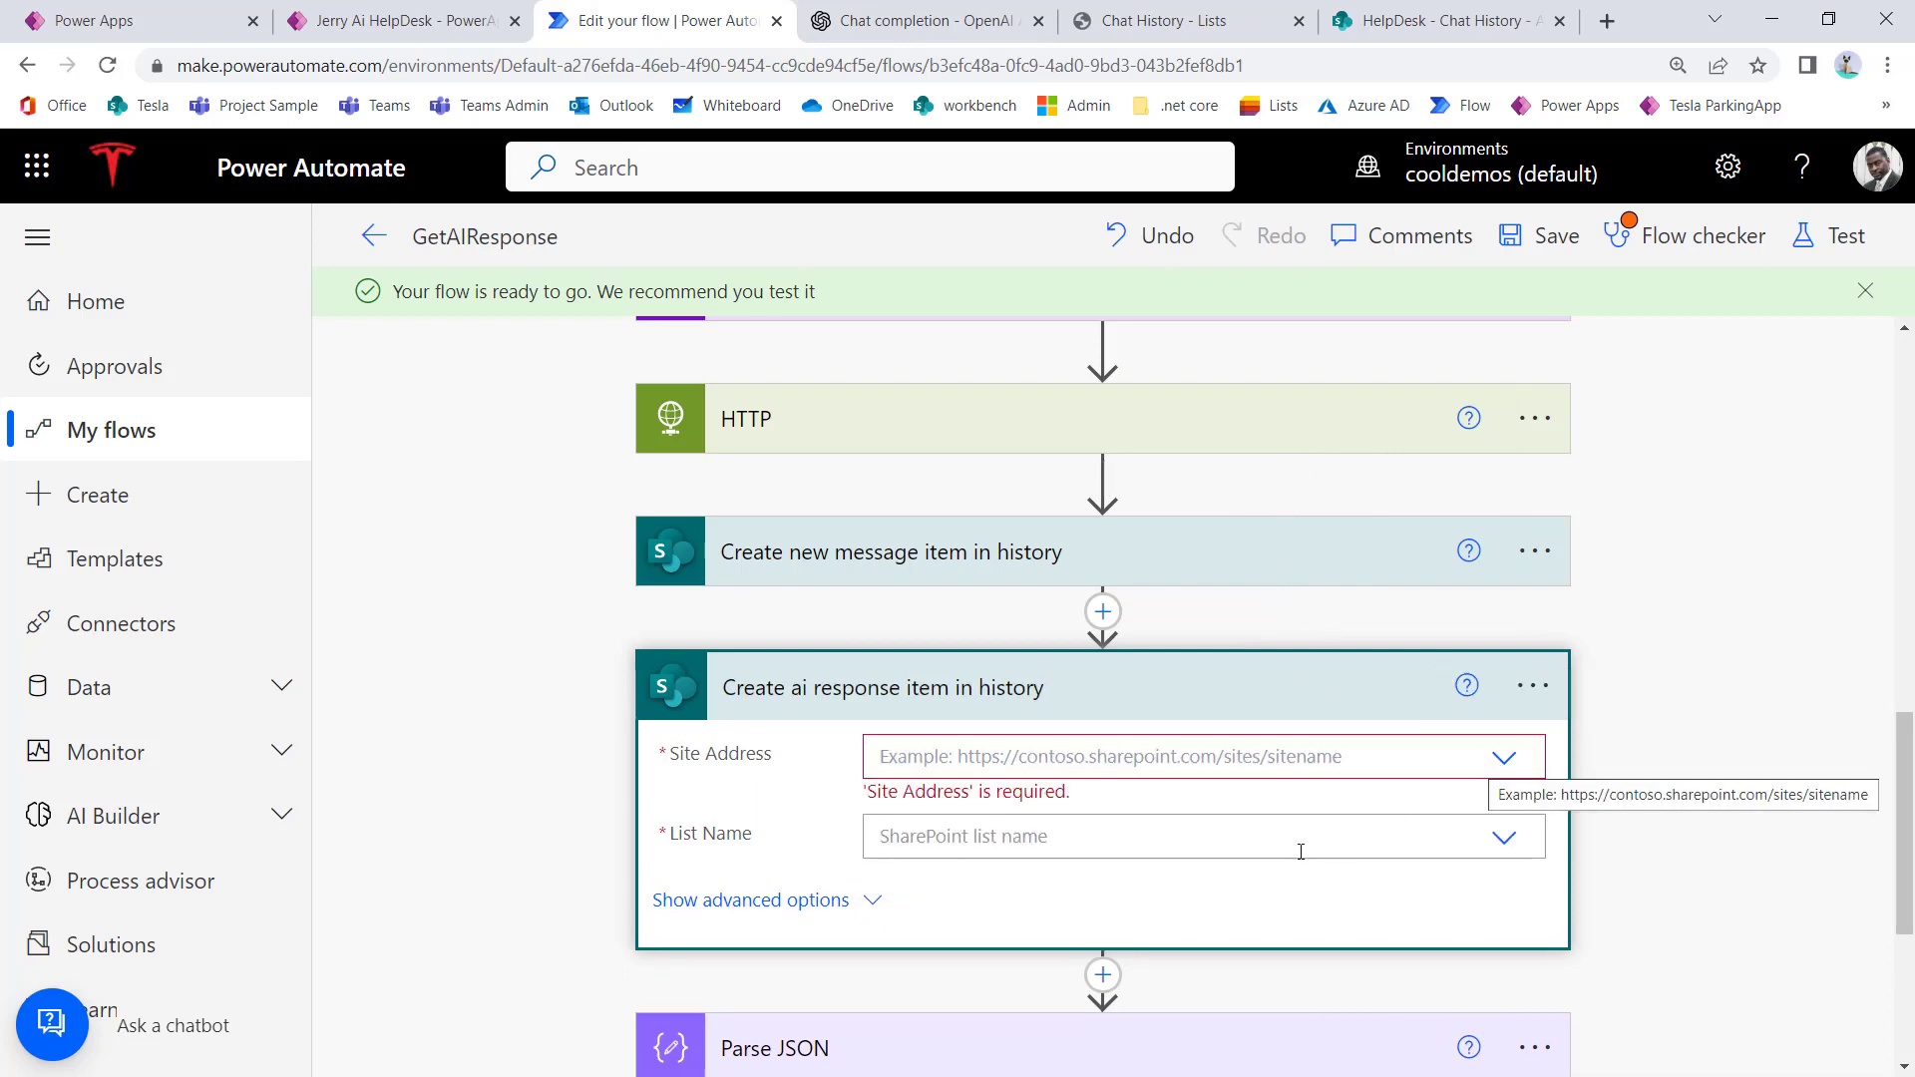
pyautogui.click(1502, 760)
pyautogui.scroll(-5, 1259, 631)
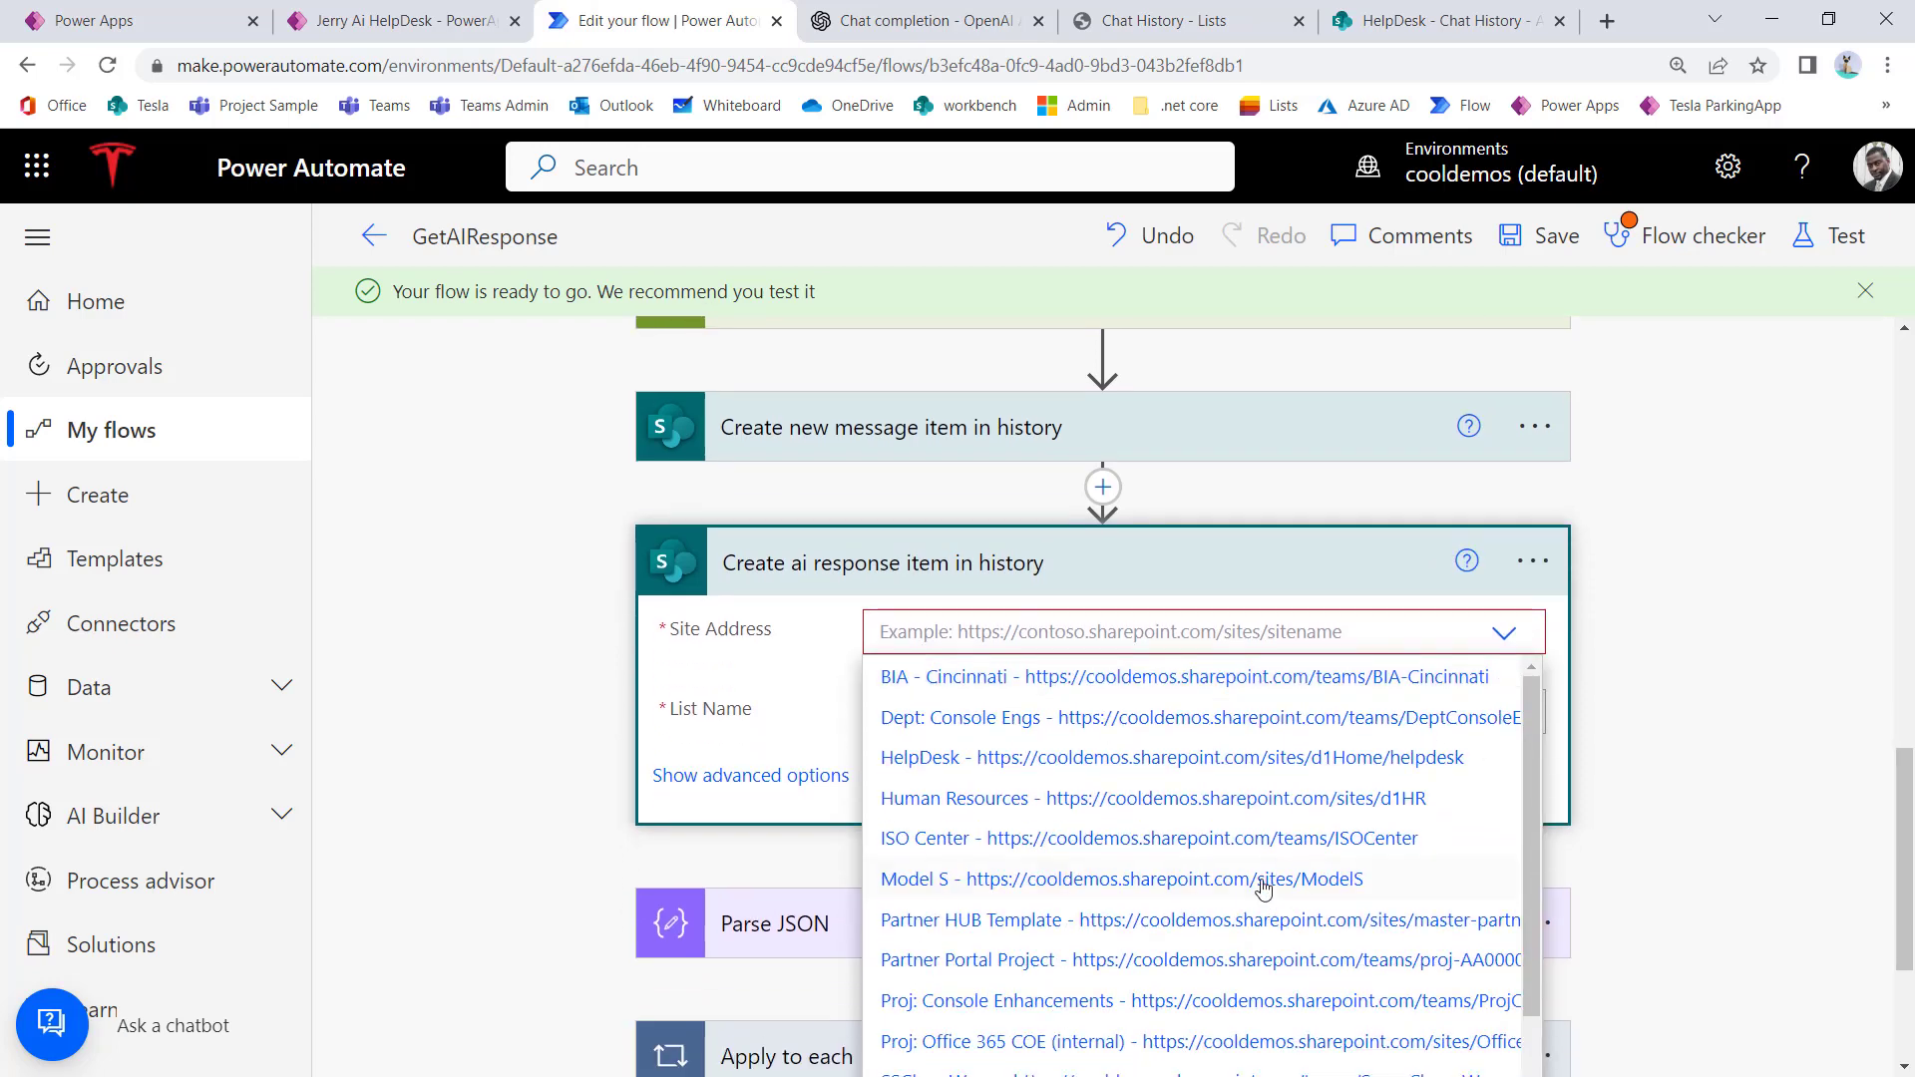
pyautogui.scroll(2, 1255, 625)
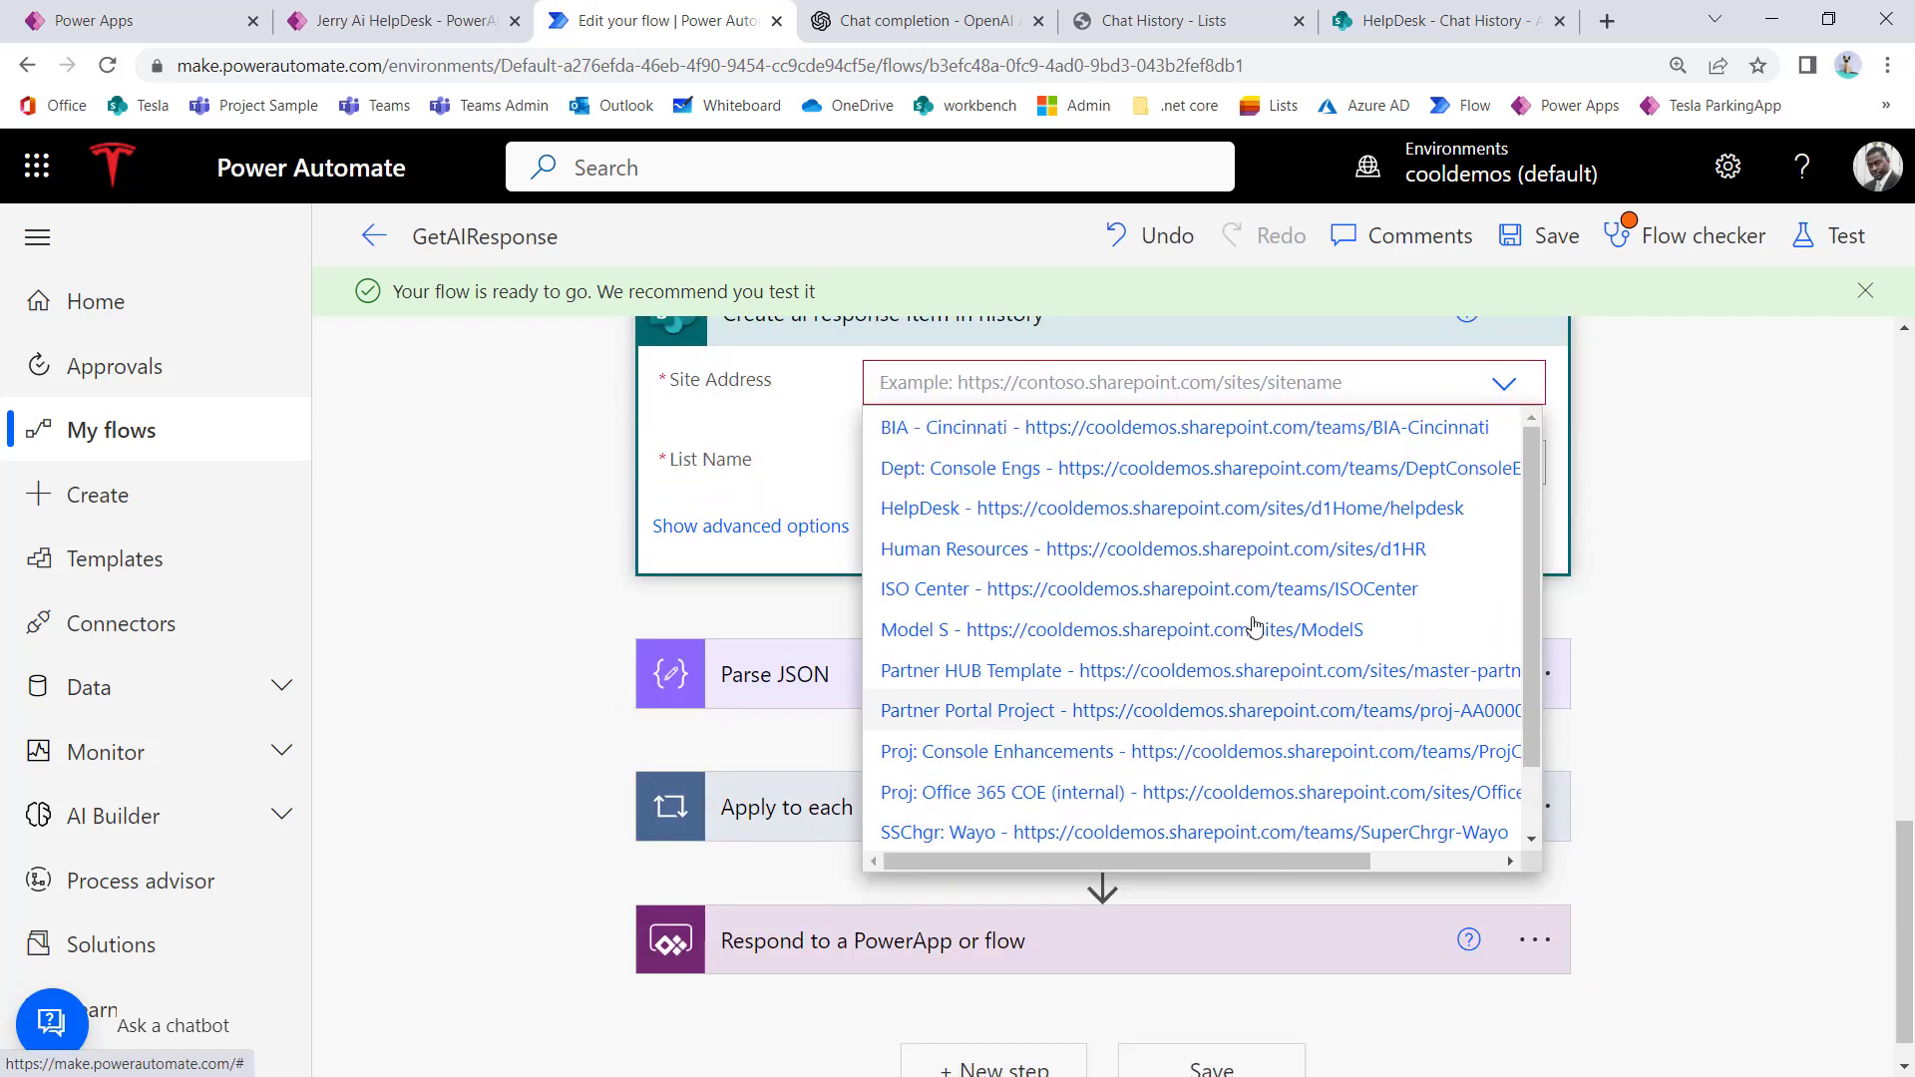
pyautogui.scroll(3, 1319, 624)
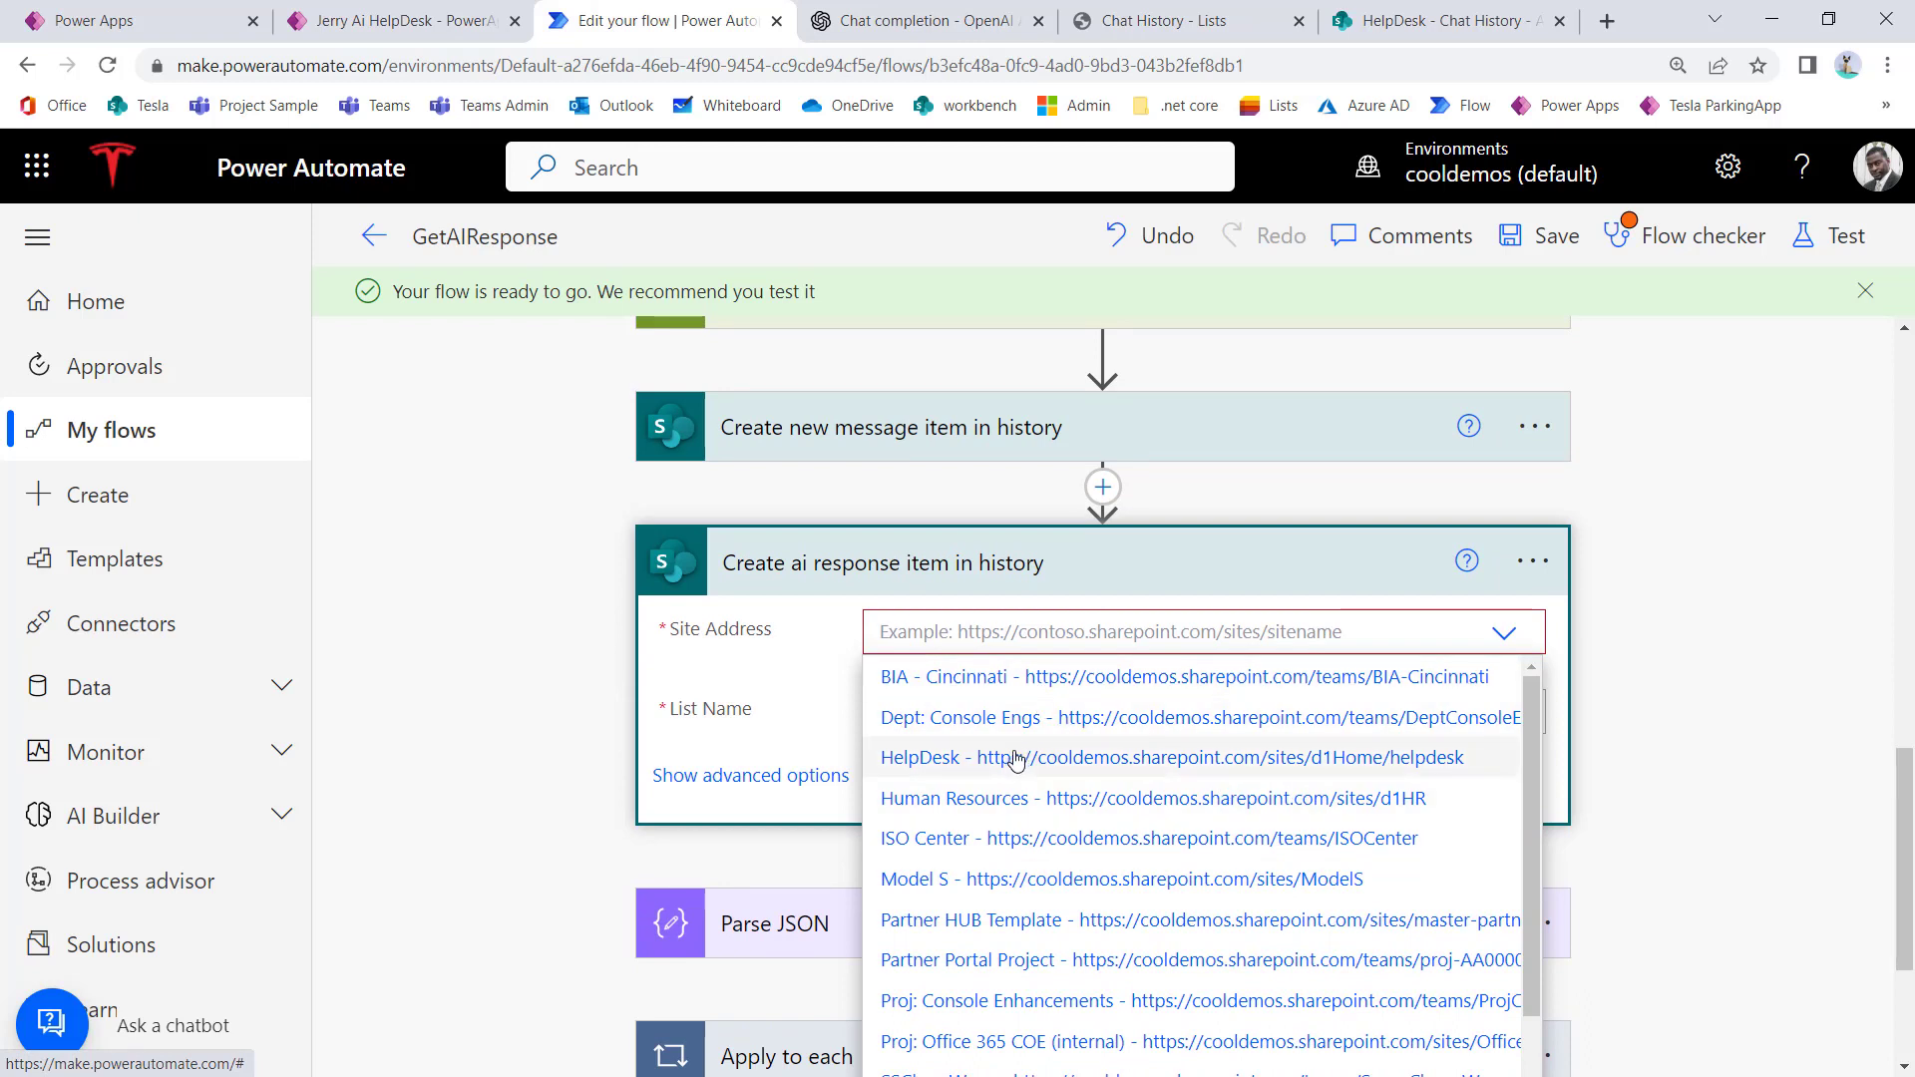
pyautogui.click(956, 762)
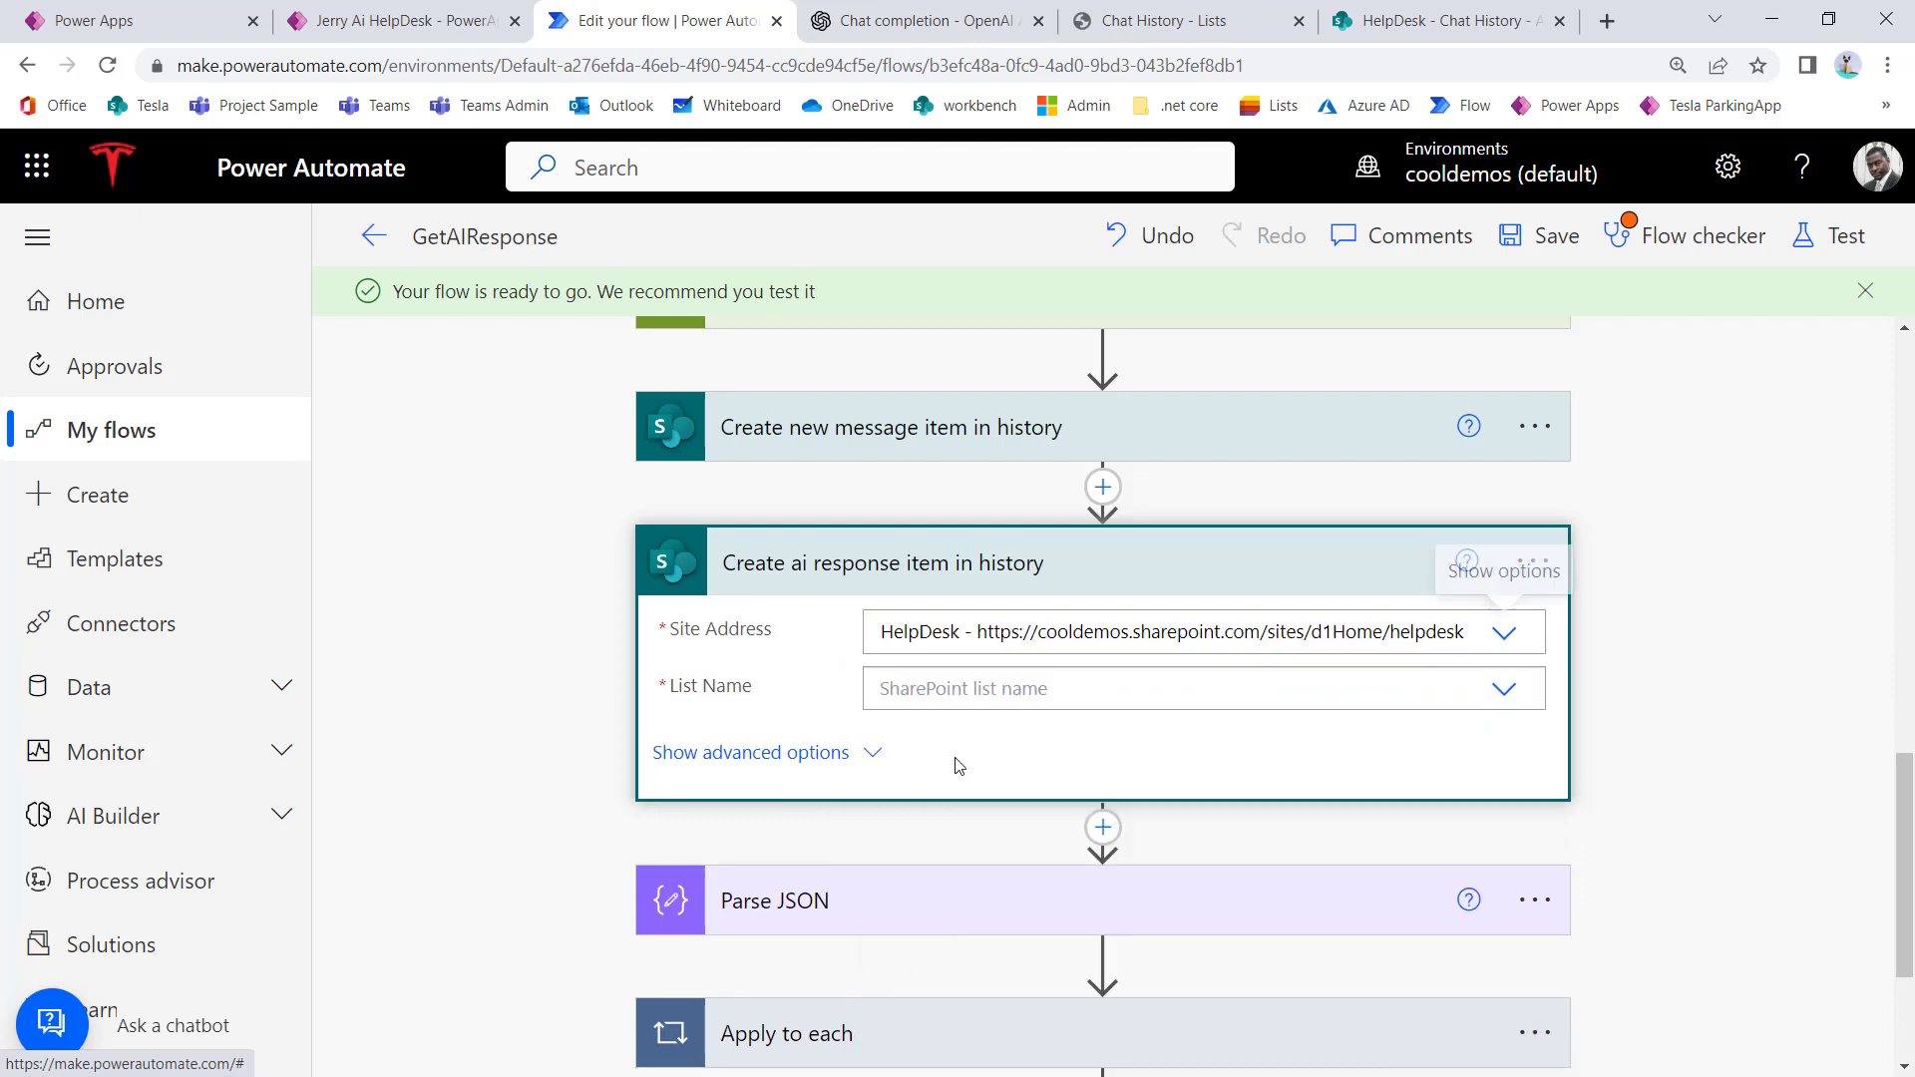
pyautogui.click(1504, 690)
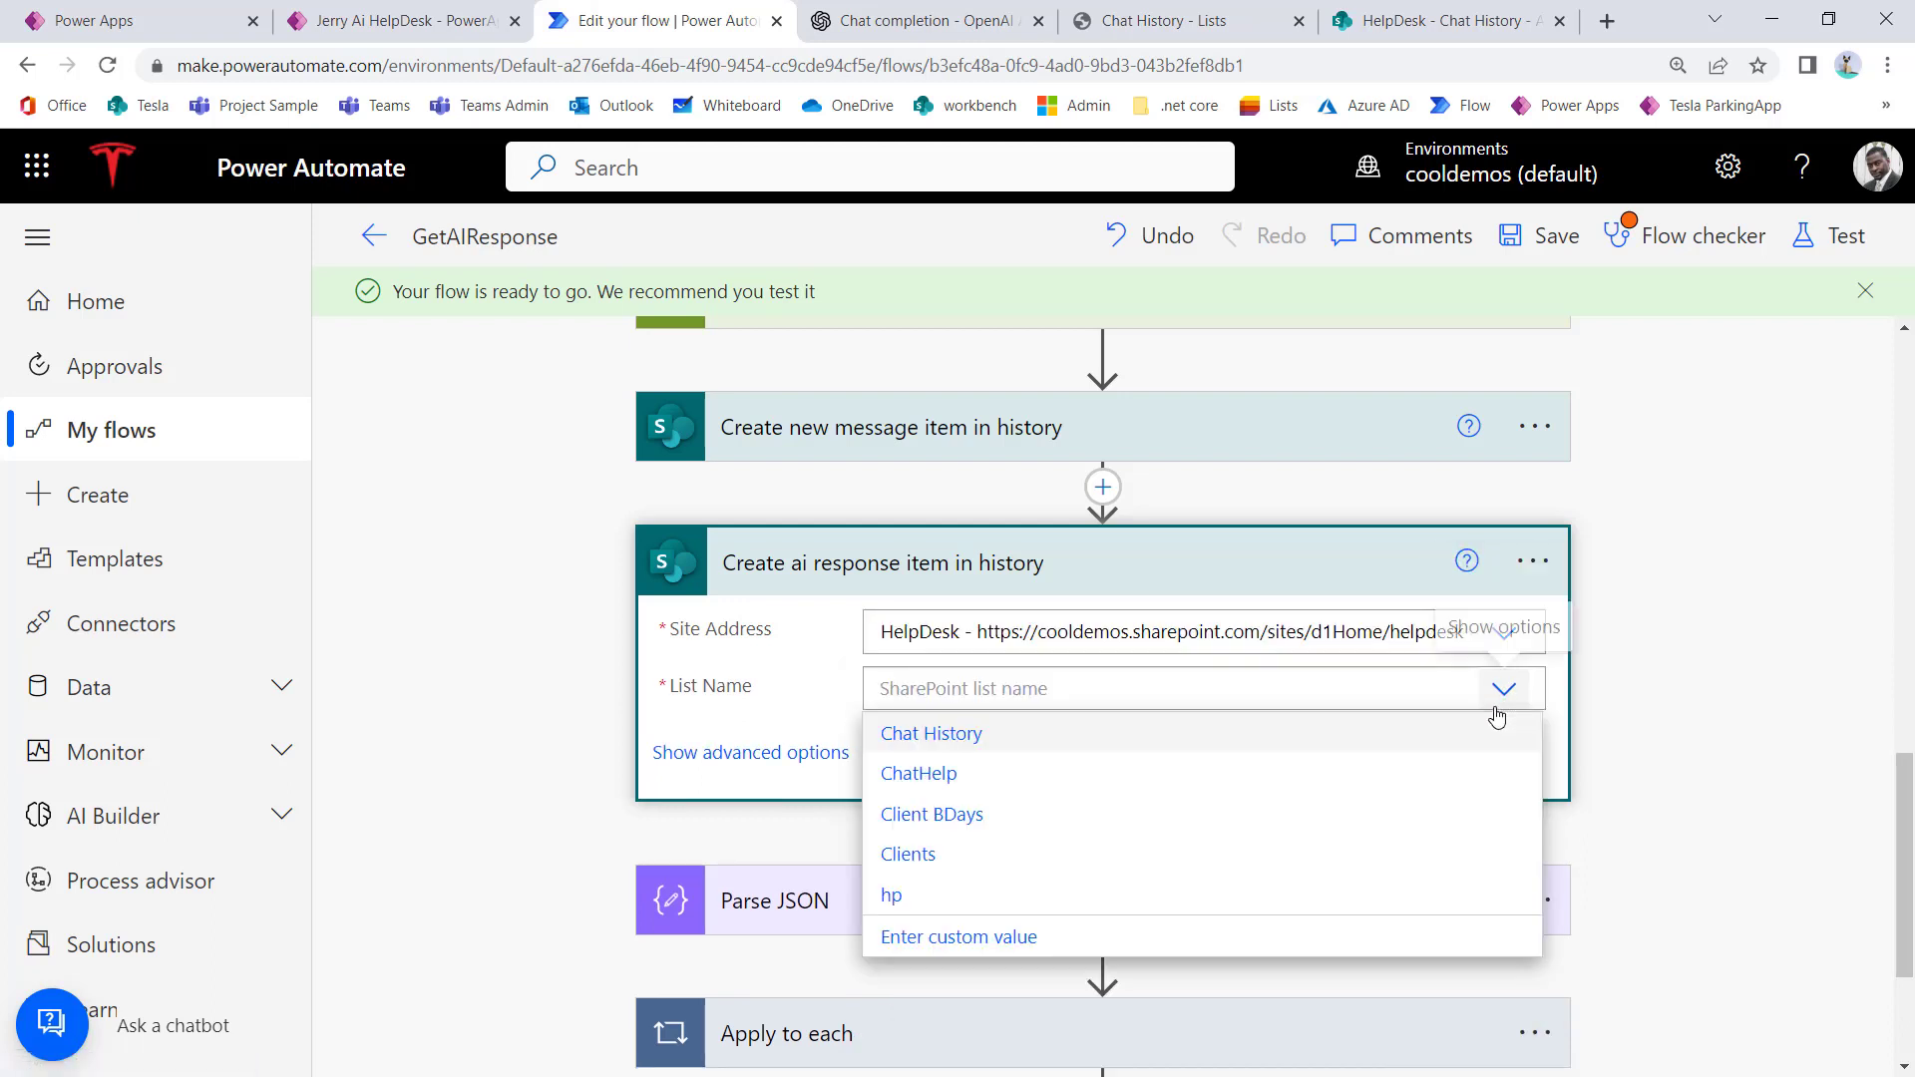
pyautogui.click(956, 740)
# Step: Set the Title of "Create ai response item in history" to the PowerApps userEmail dynamic value
pyautogui.click(976, 764)
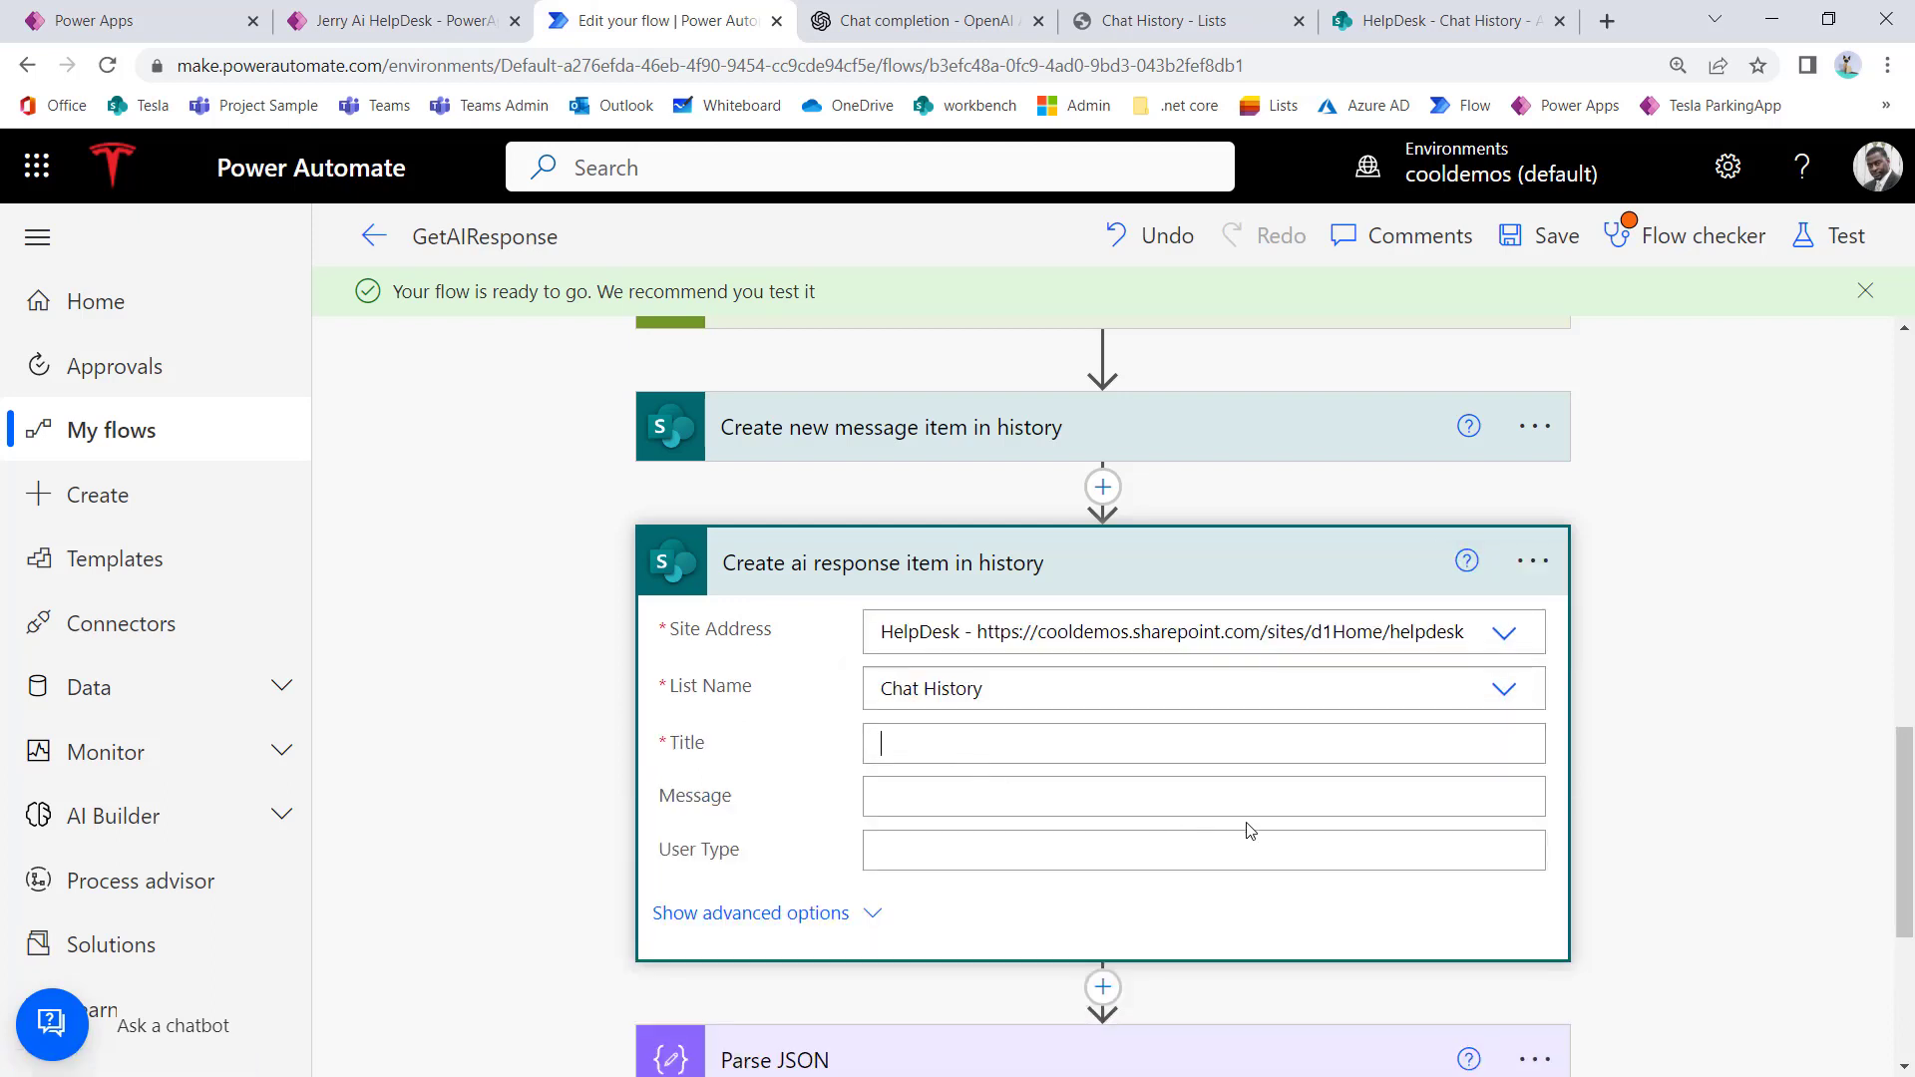
pyautogui.scroll(-15, 1549, 905)
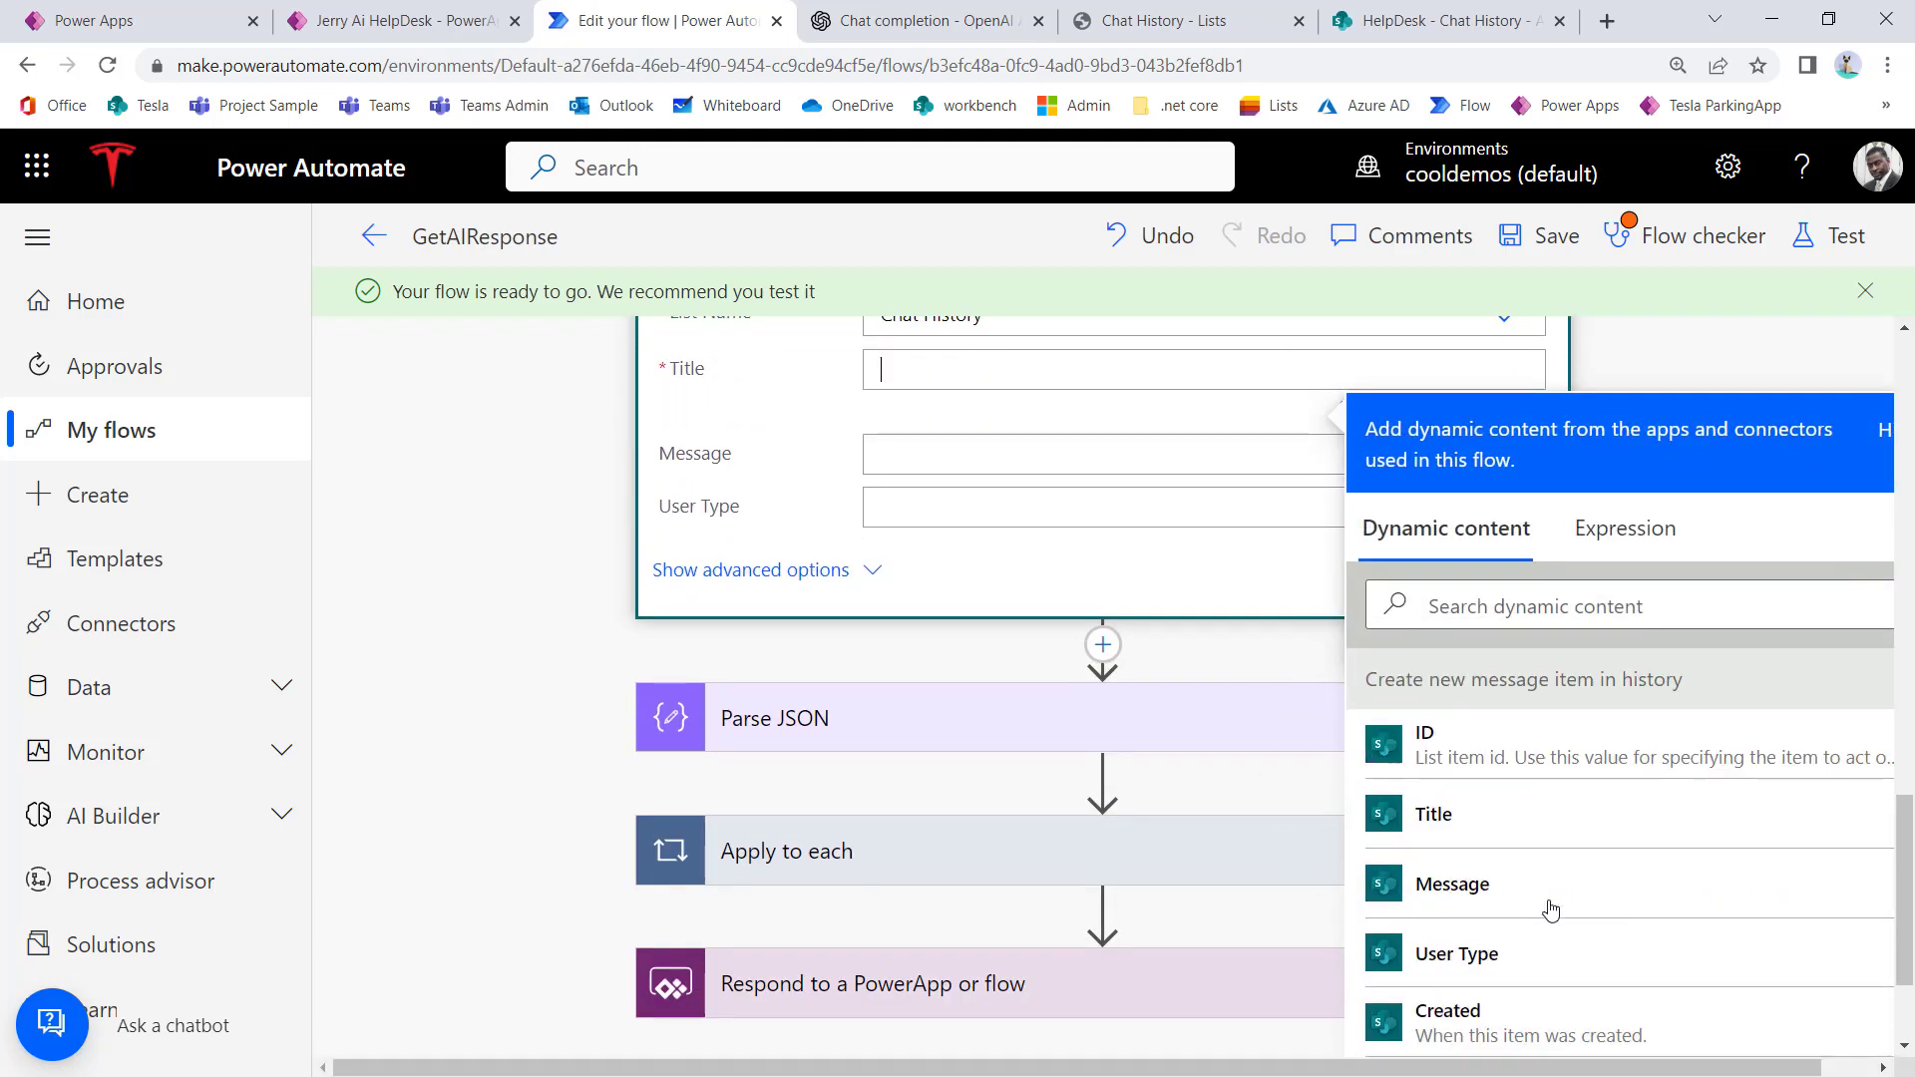
pyautogui.scroll(-1, 1546, 628)
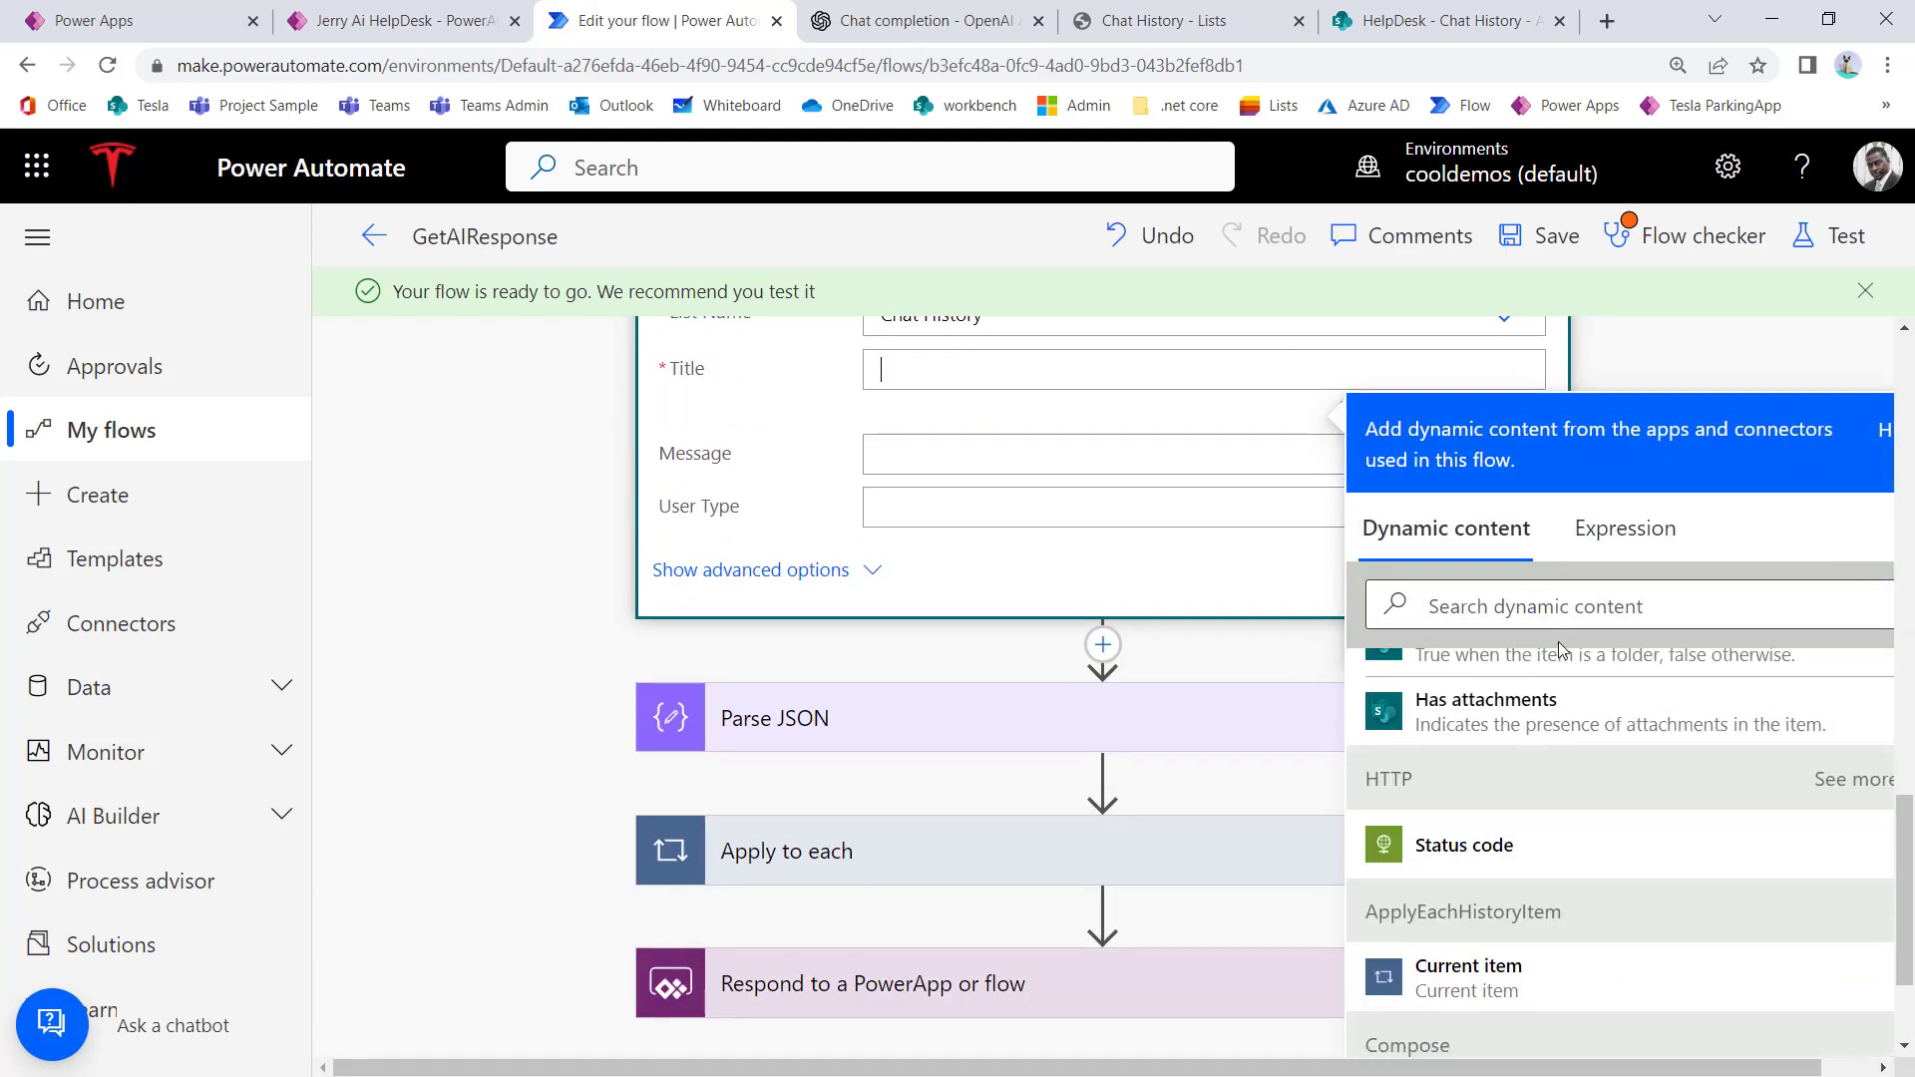
pyautogui.click(1619, 621)
pyautogui.write('eamil')
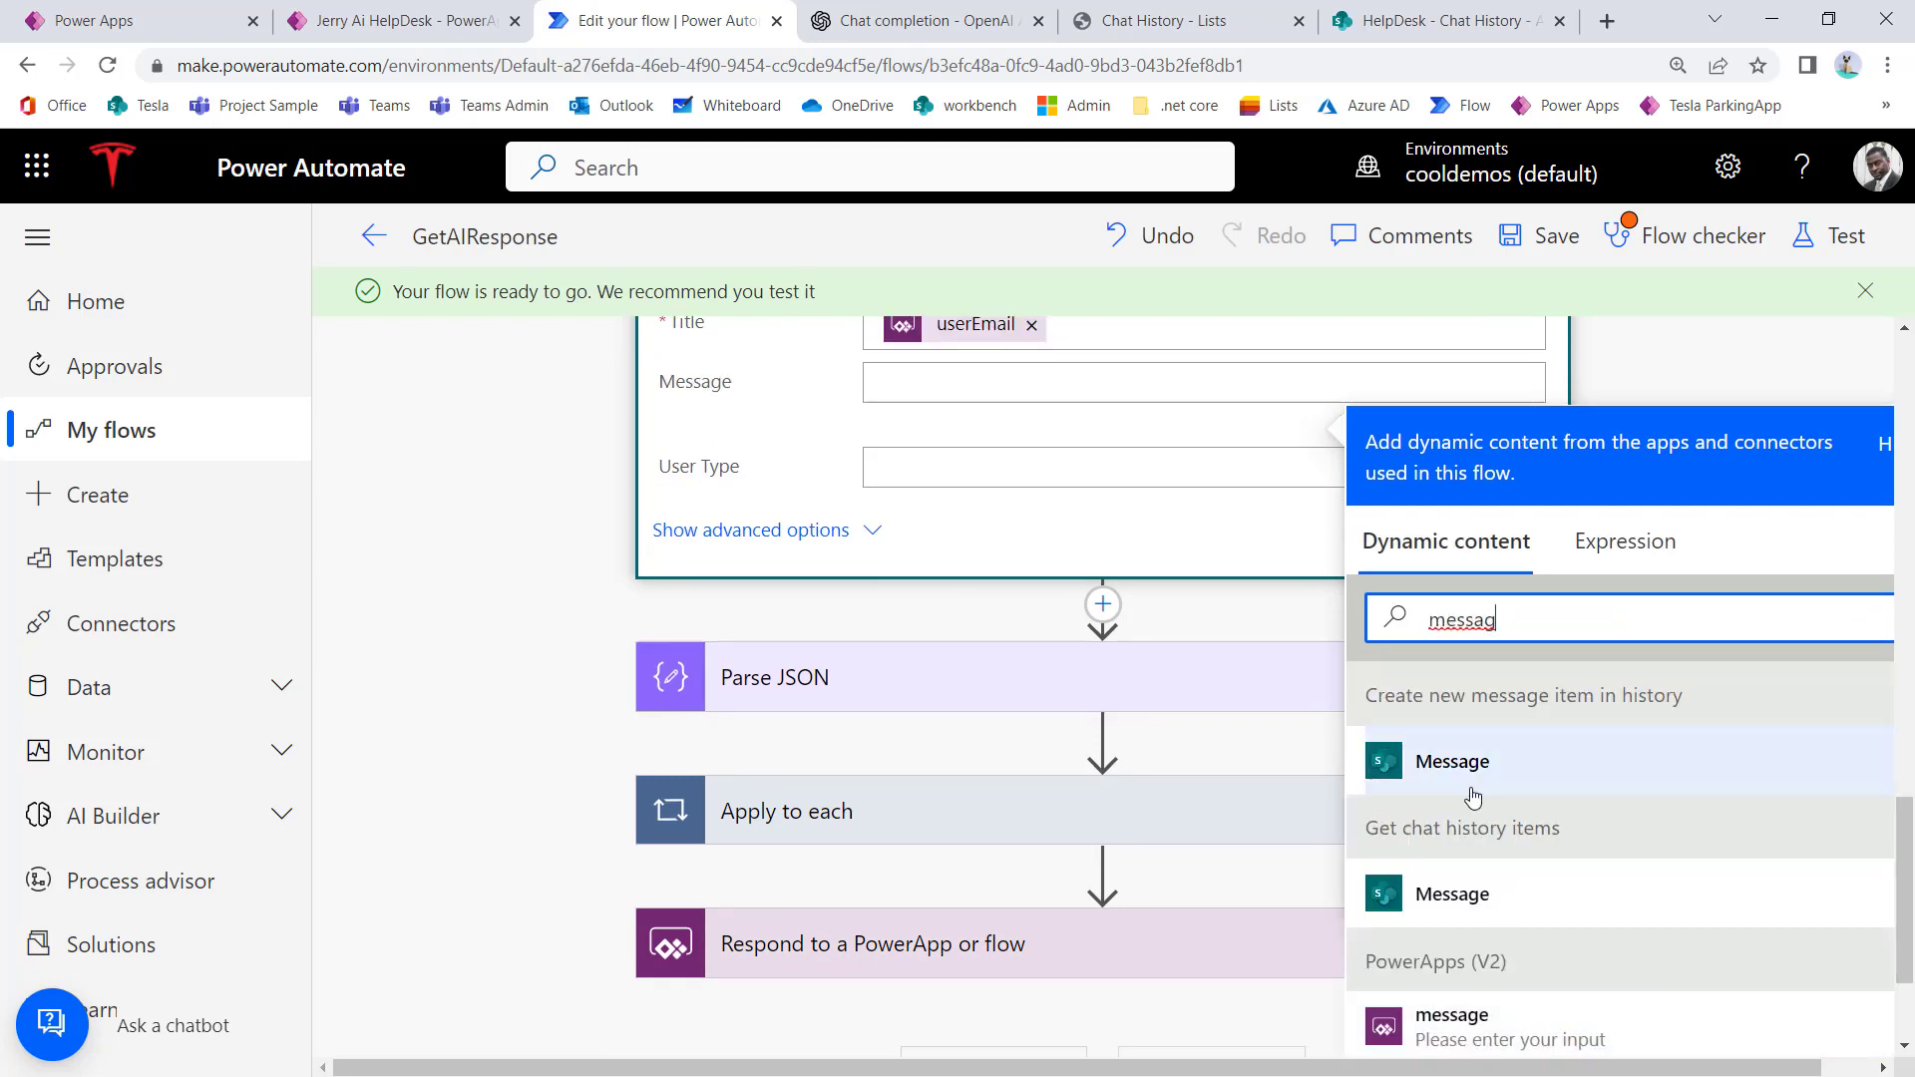
pyautogui.scroll(1, 1121, 580)
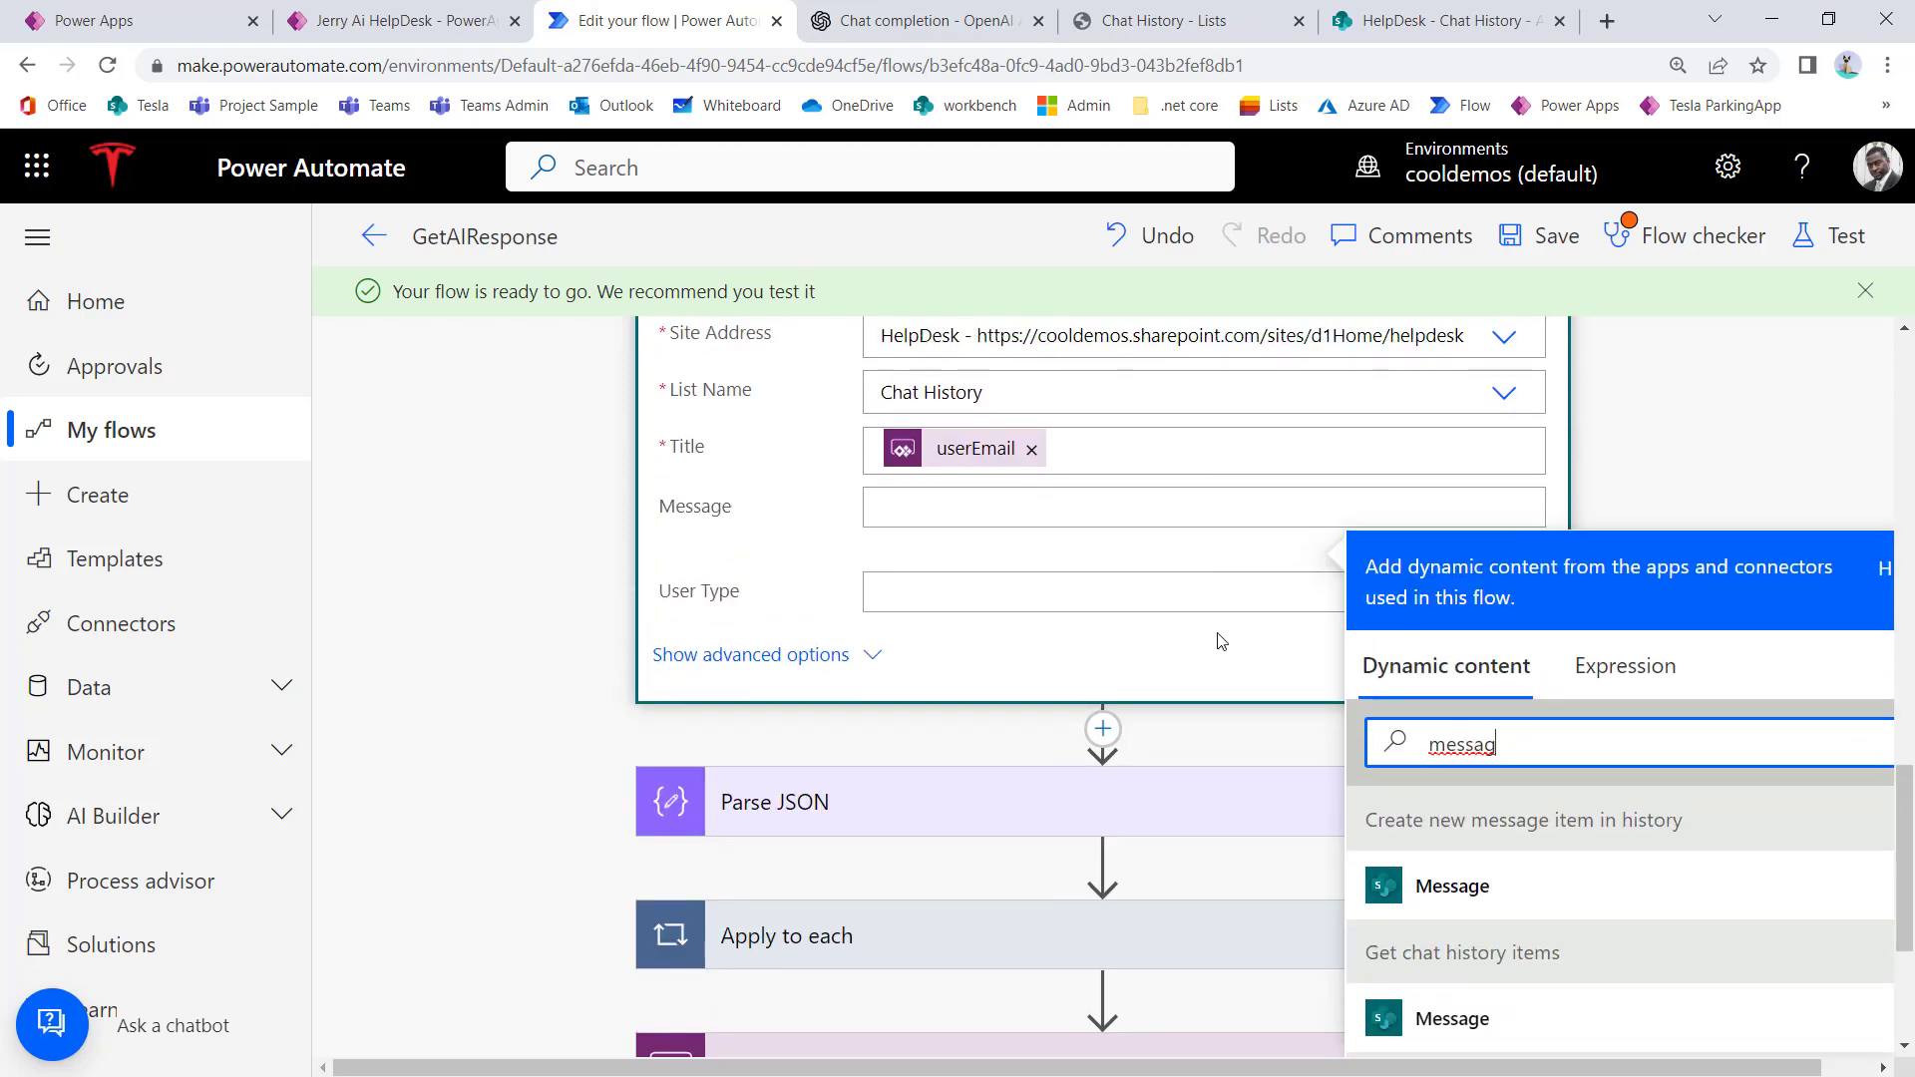
pyautogui.moveTo(1503, 750); pyautogui.dragTo(1418, 746)
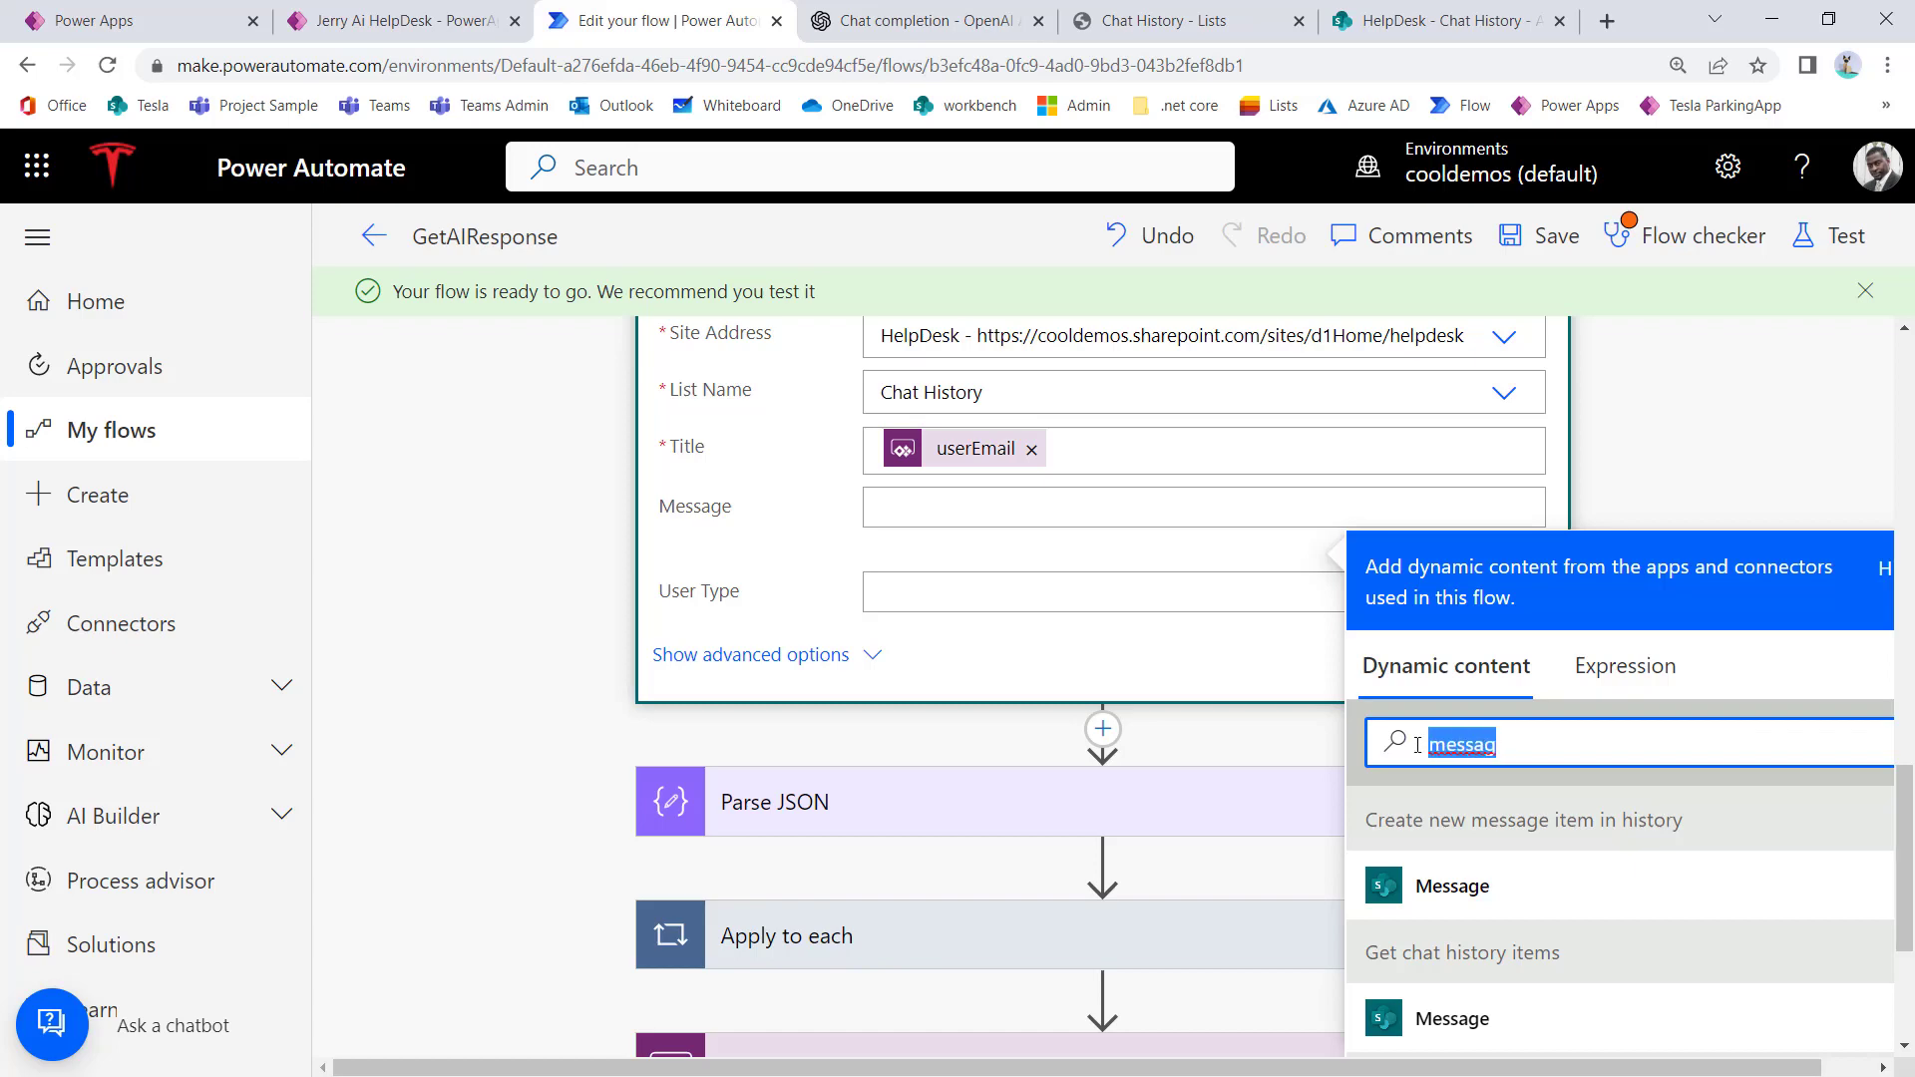
pyautogui.press('BackSpace')
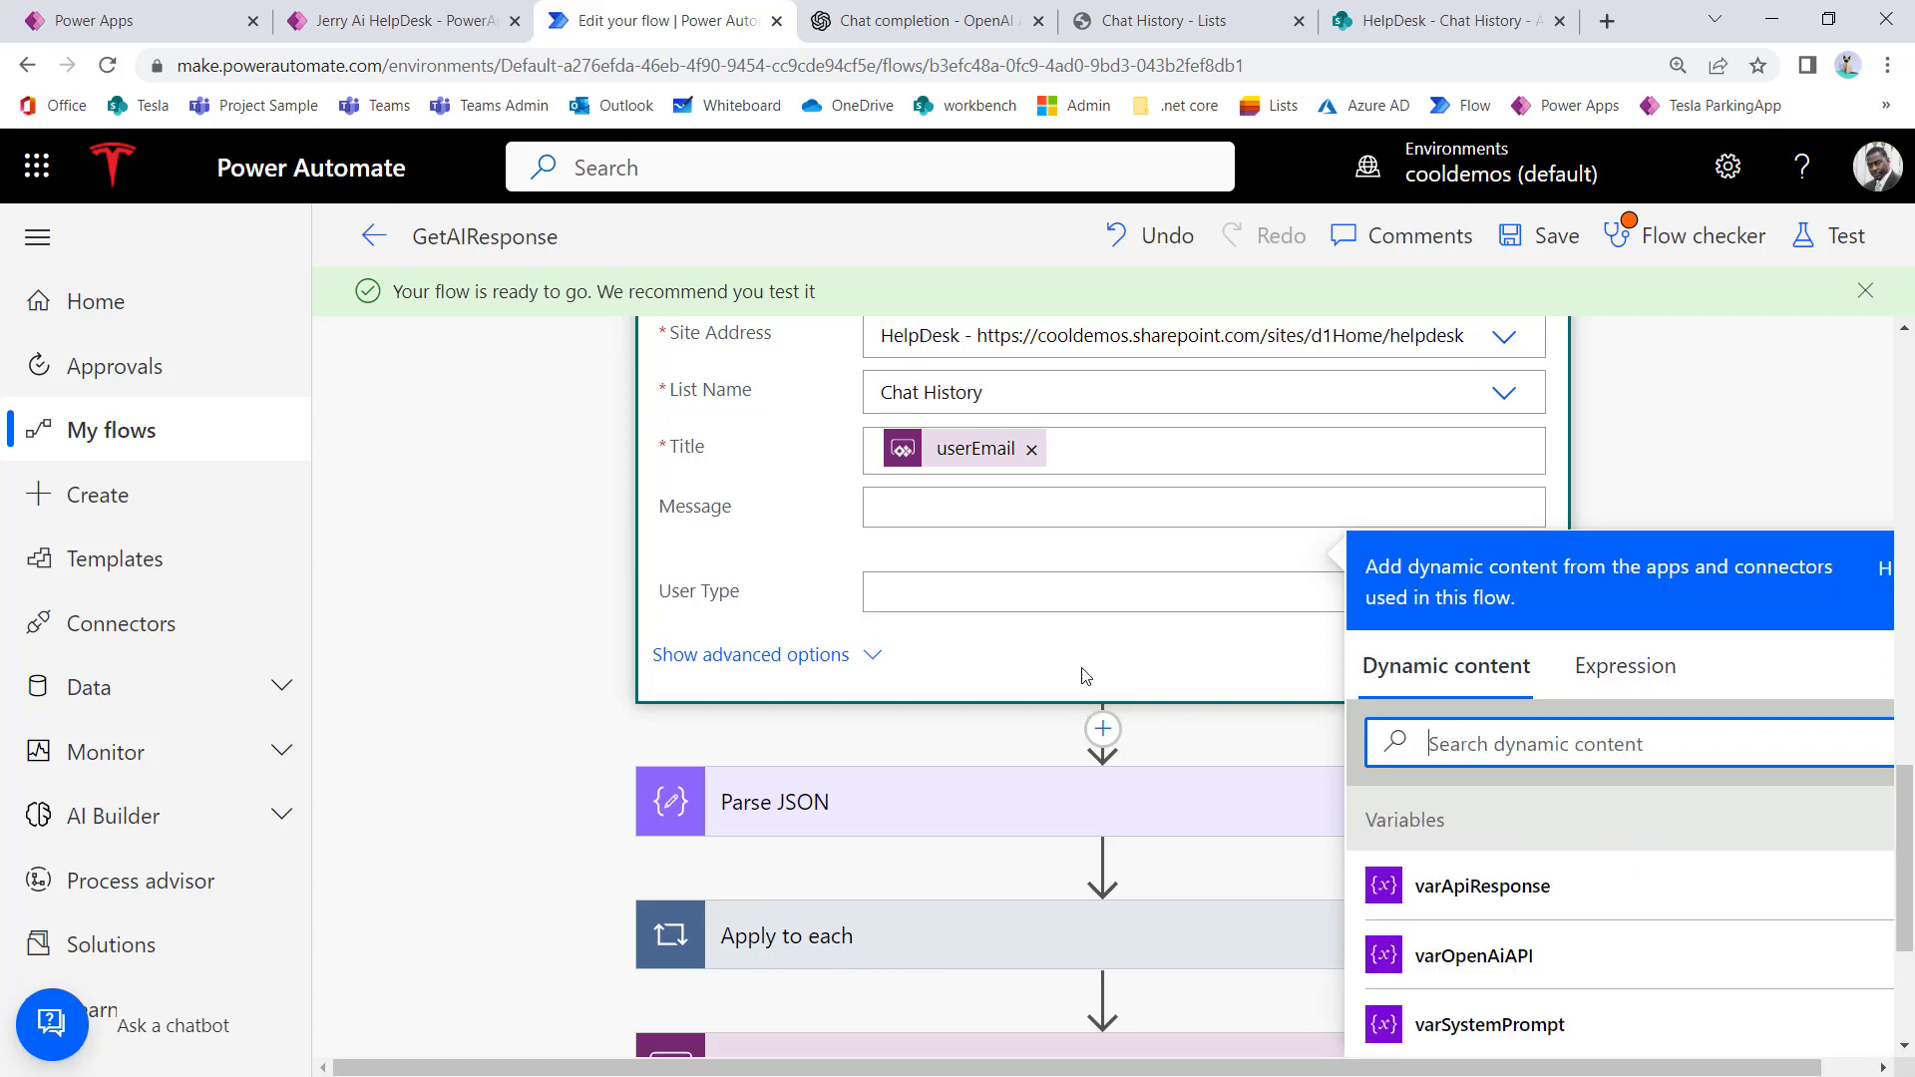
pyautogui.scroll(1, 1085, 675)
pyautogui.scroll(-2, 1088, 666)
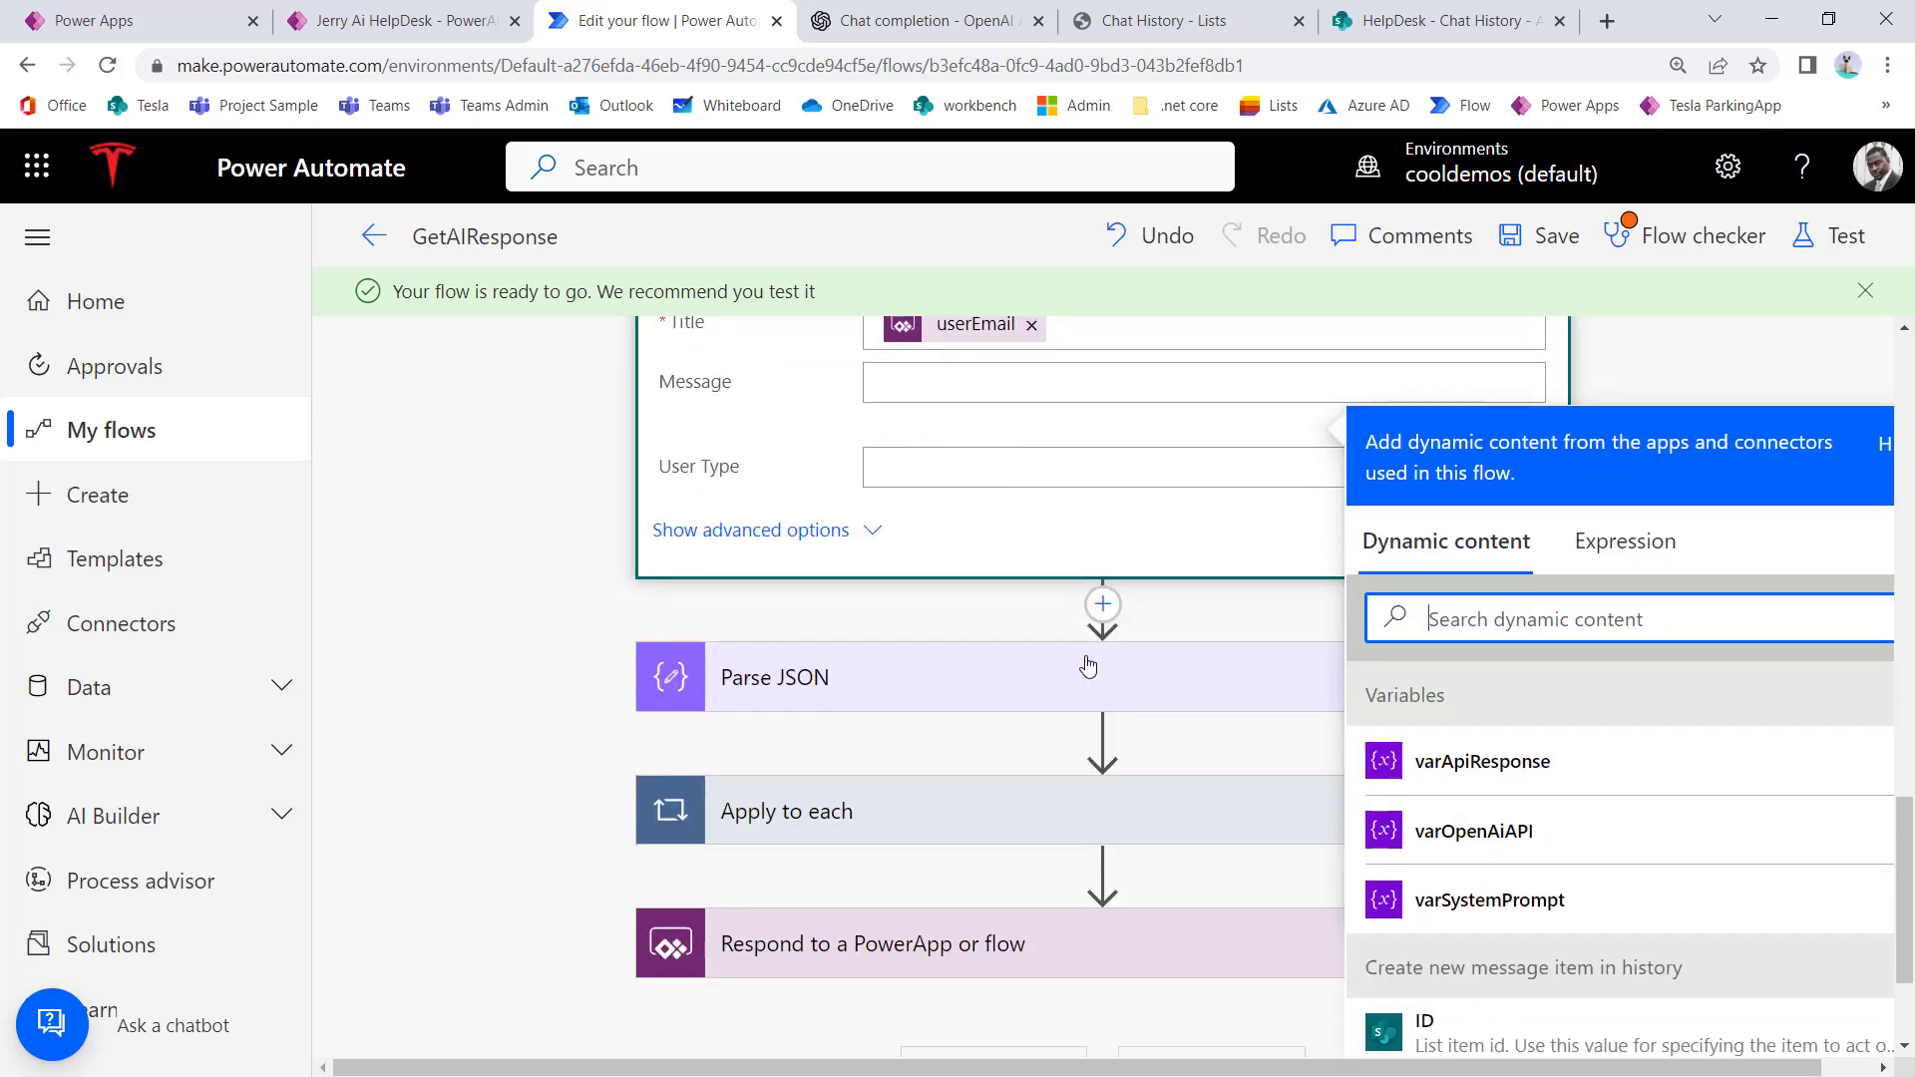
pyautogui.scroll(1, 1088, 666)
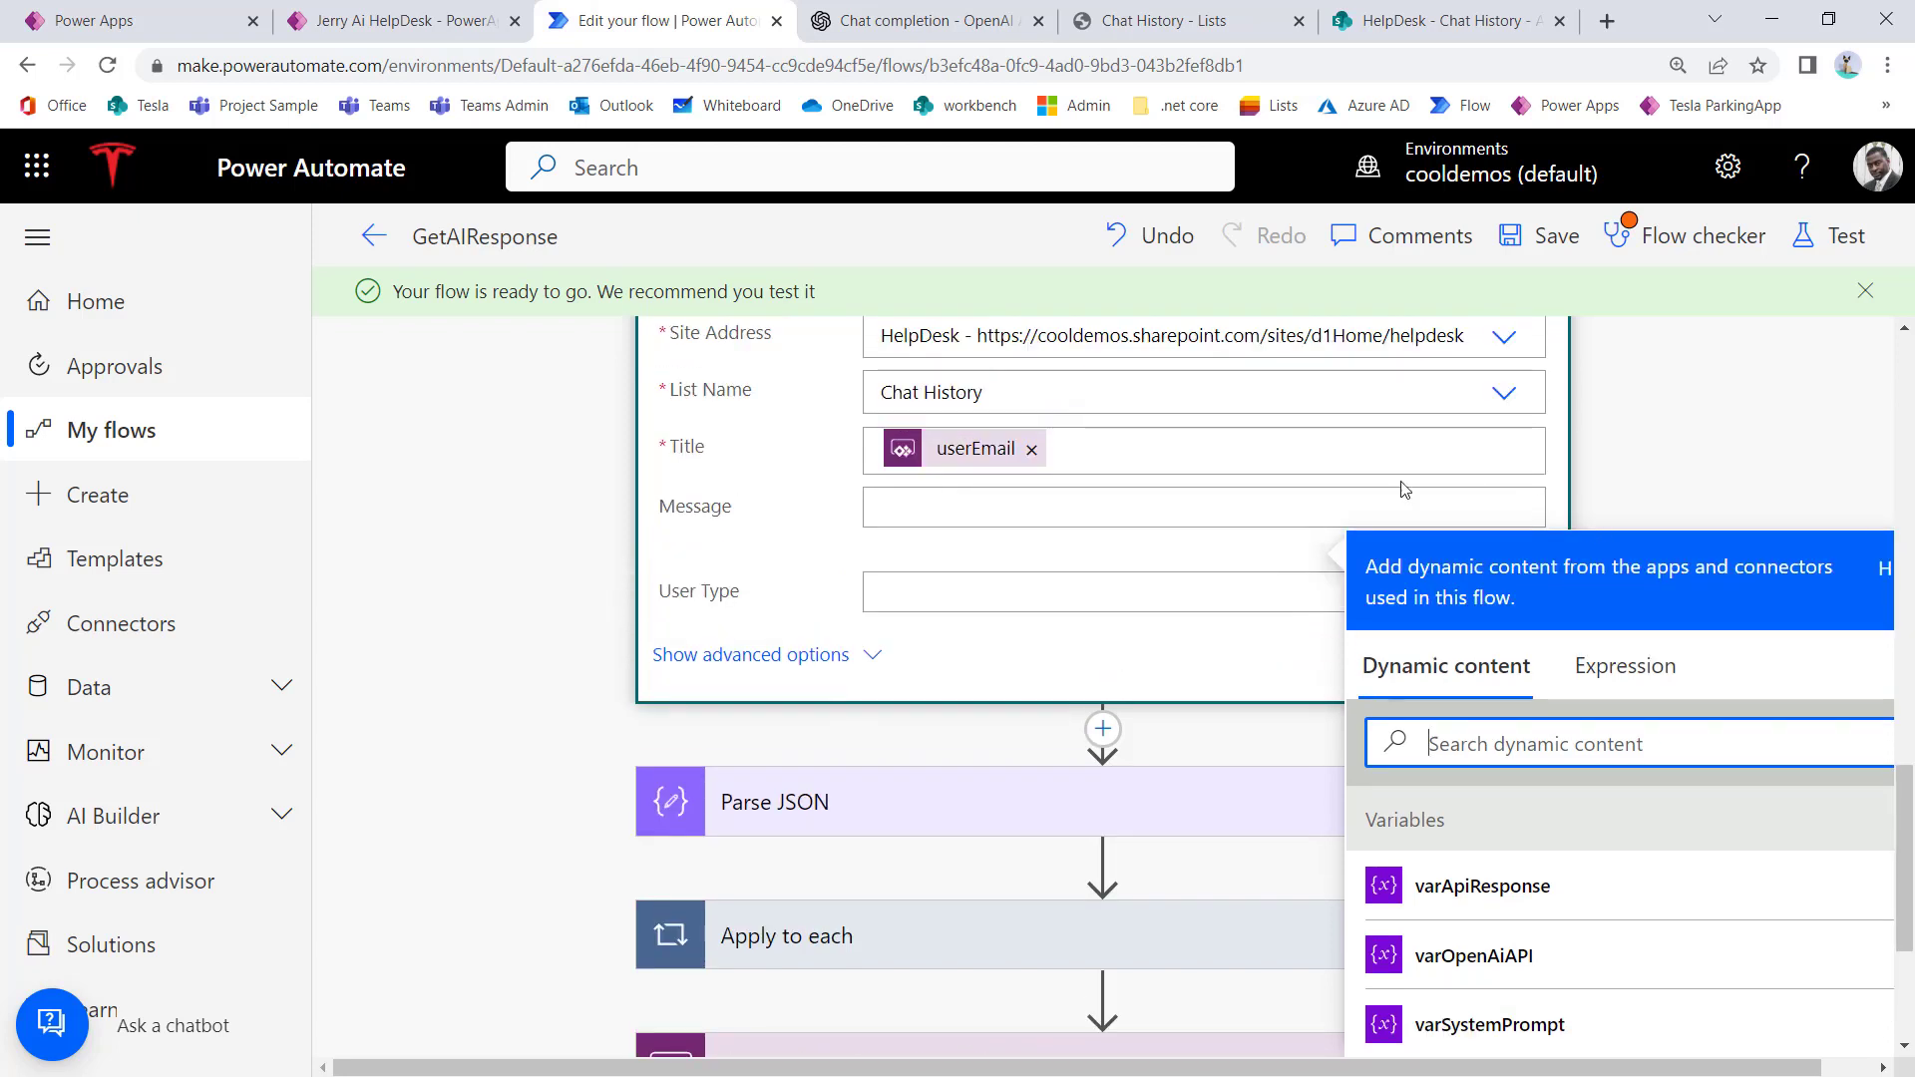
pyautogui.scroll(1, 1404, 489)
# Step: Move both history item actions between Apply to each and Respond to a PowerApp or flow, with the new message item first
pyautogui.click(1197, 411)
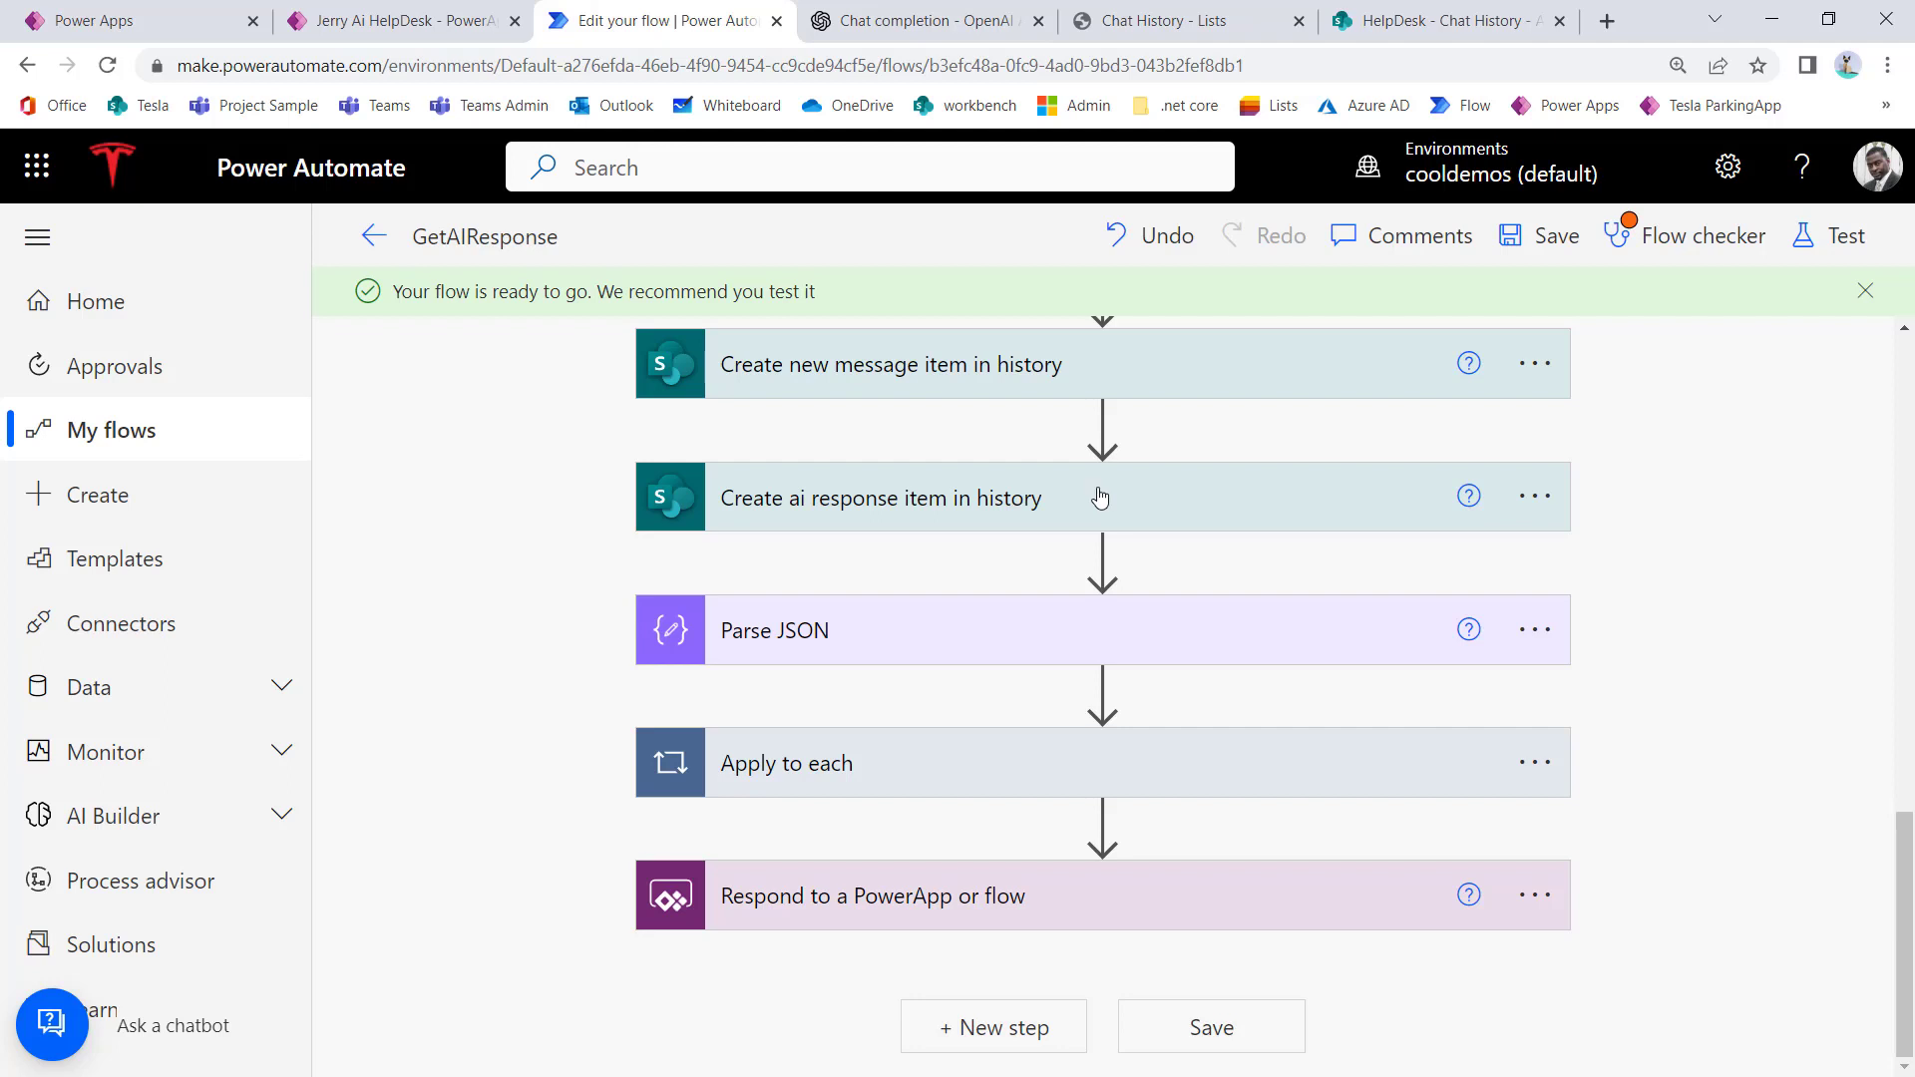
pyautogui.moveTo(1099, 497); pyautogui.dragTo(1039, 840)
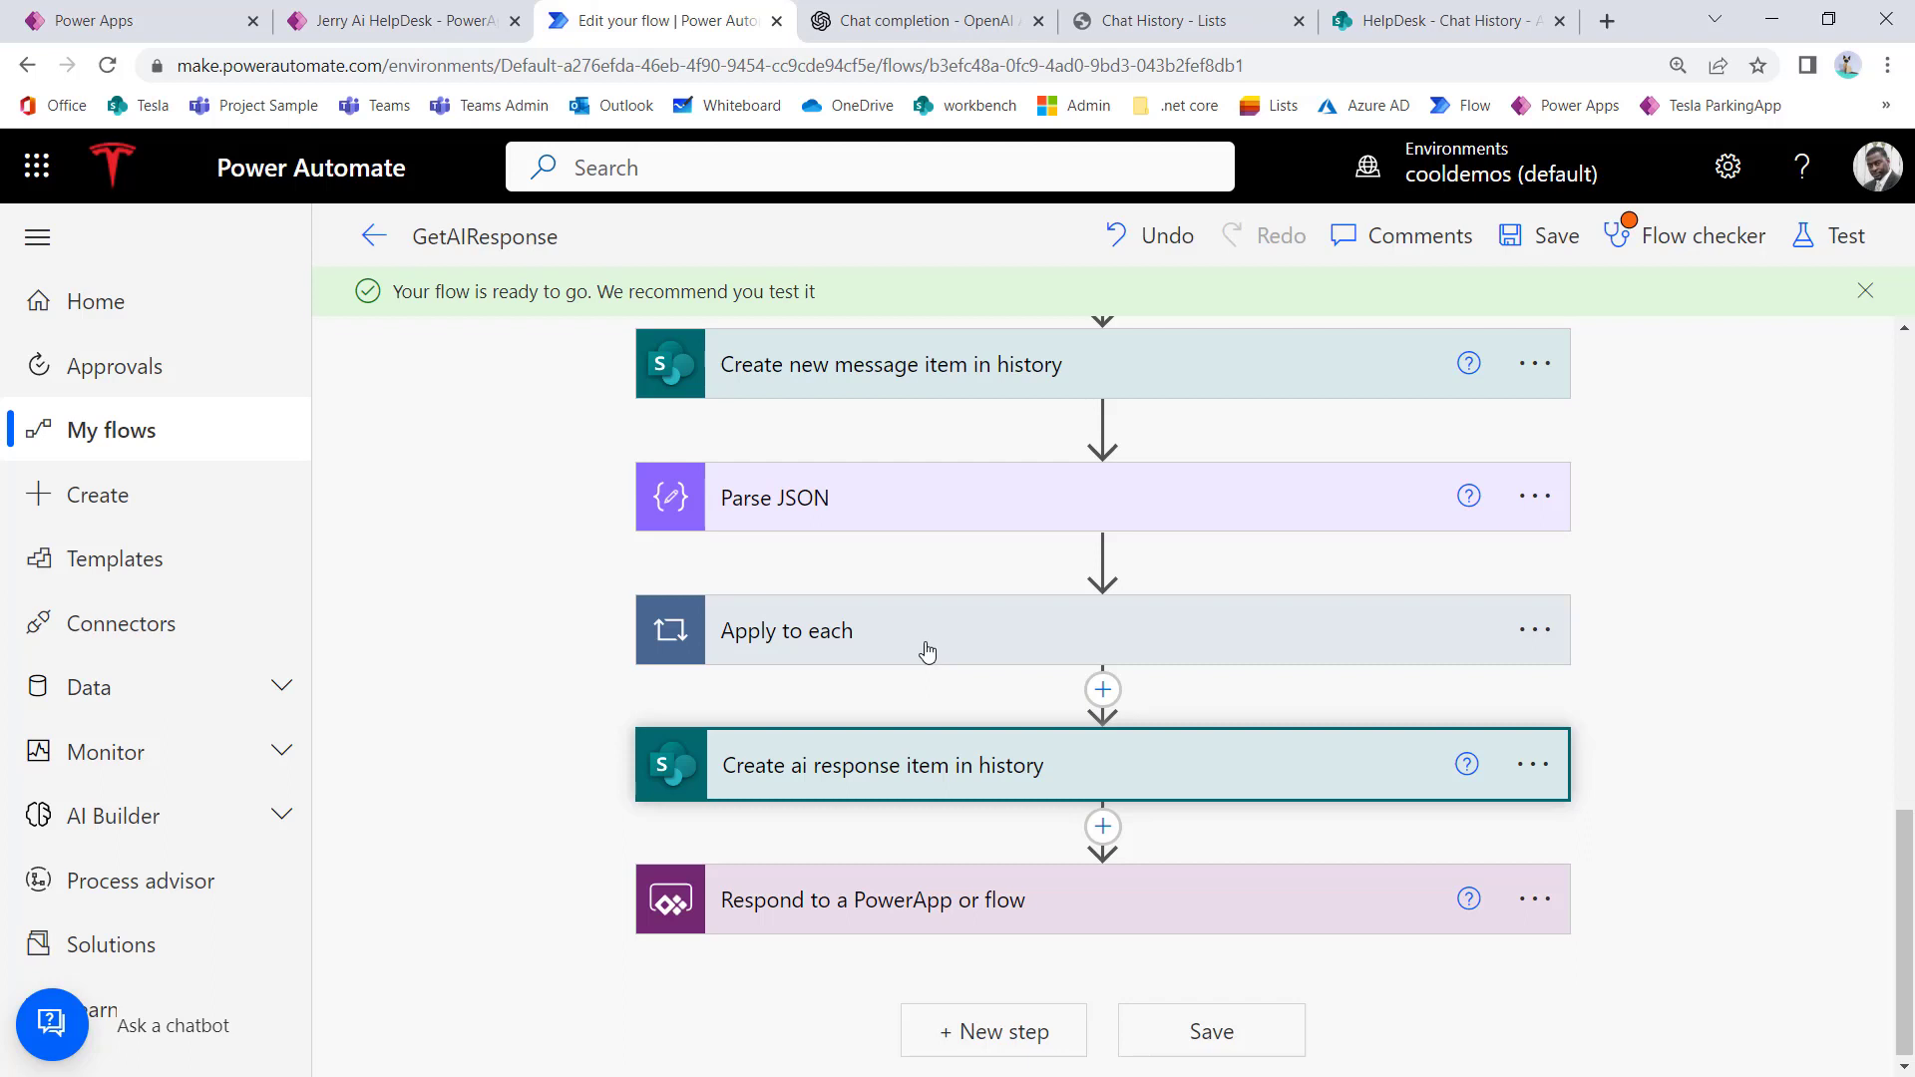
pyautogui.moveTo(952, 365); pyautogui.dragTo(919, 688)
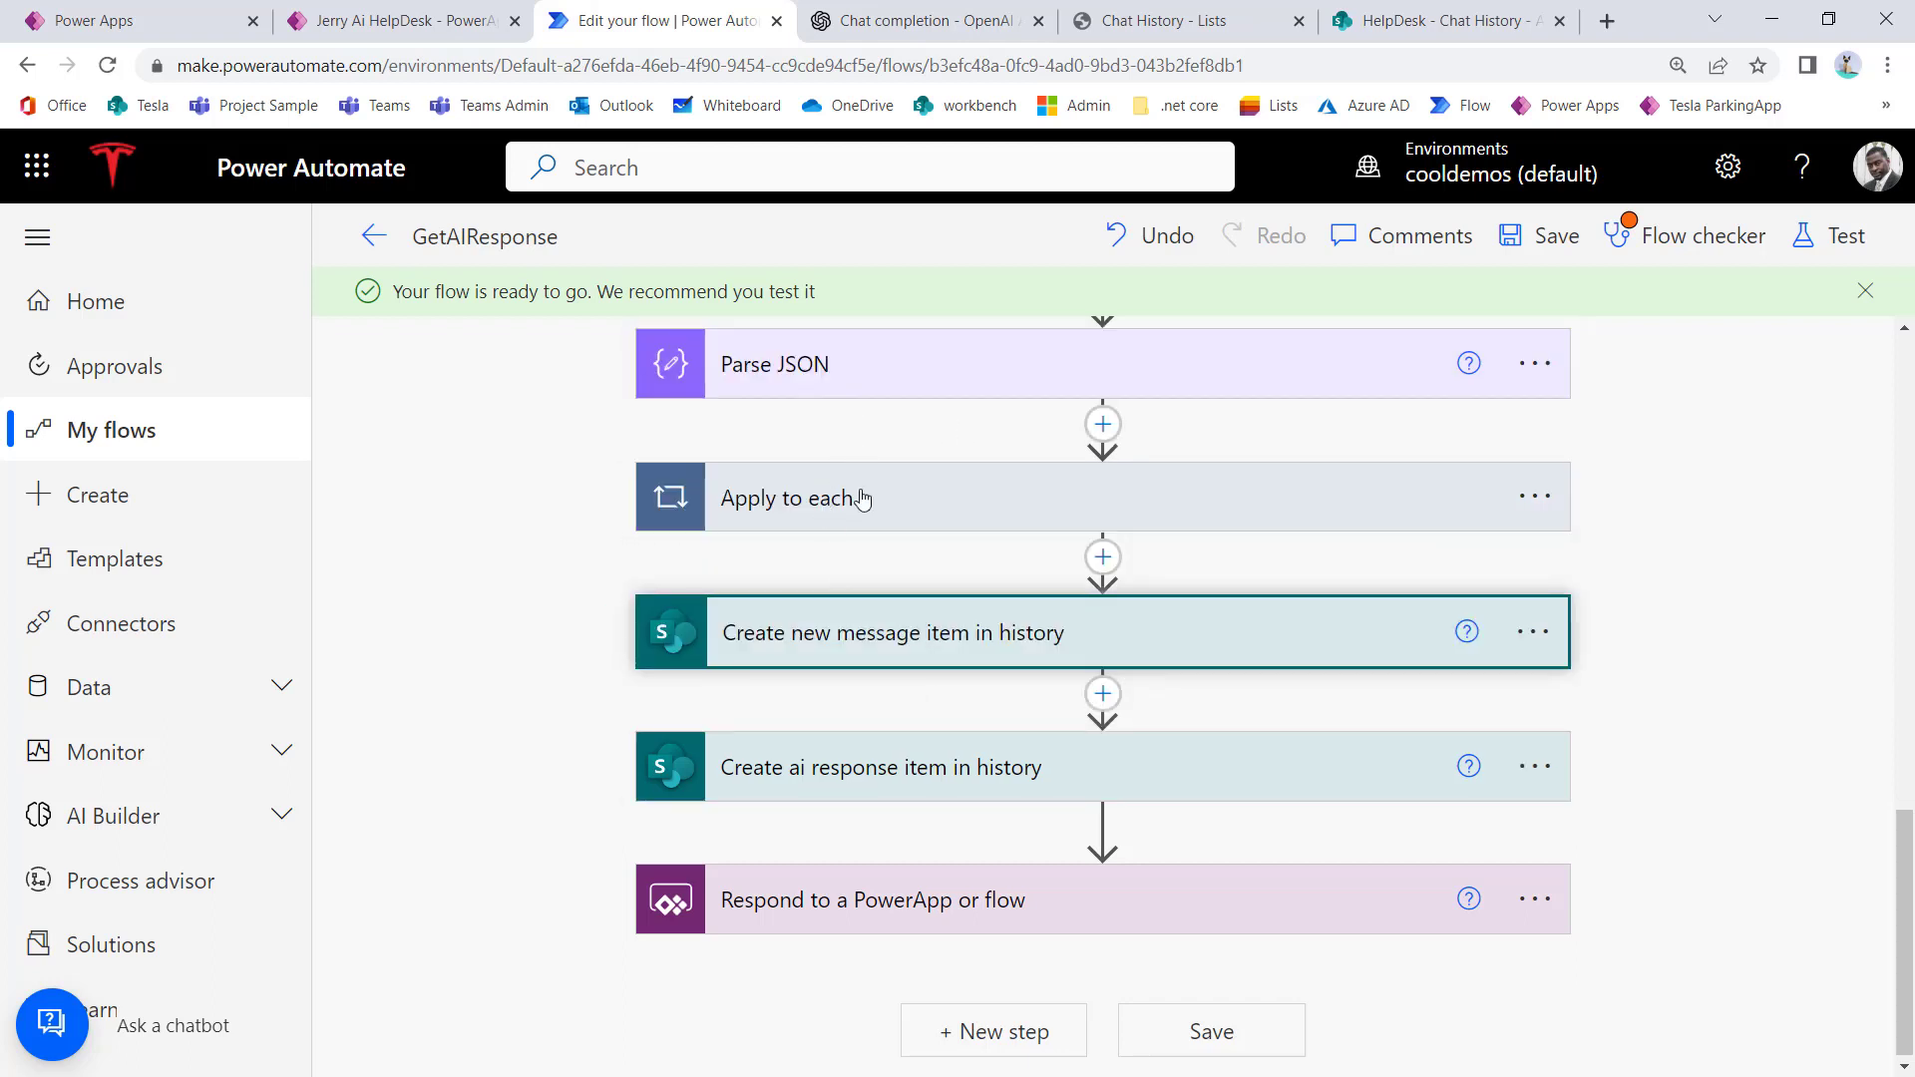
# Step: Set the Message of "Create ai response item in history" to the varApiResponse variable, after checking what Apply to each stores in it
pyautogui.click(861, 499)
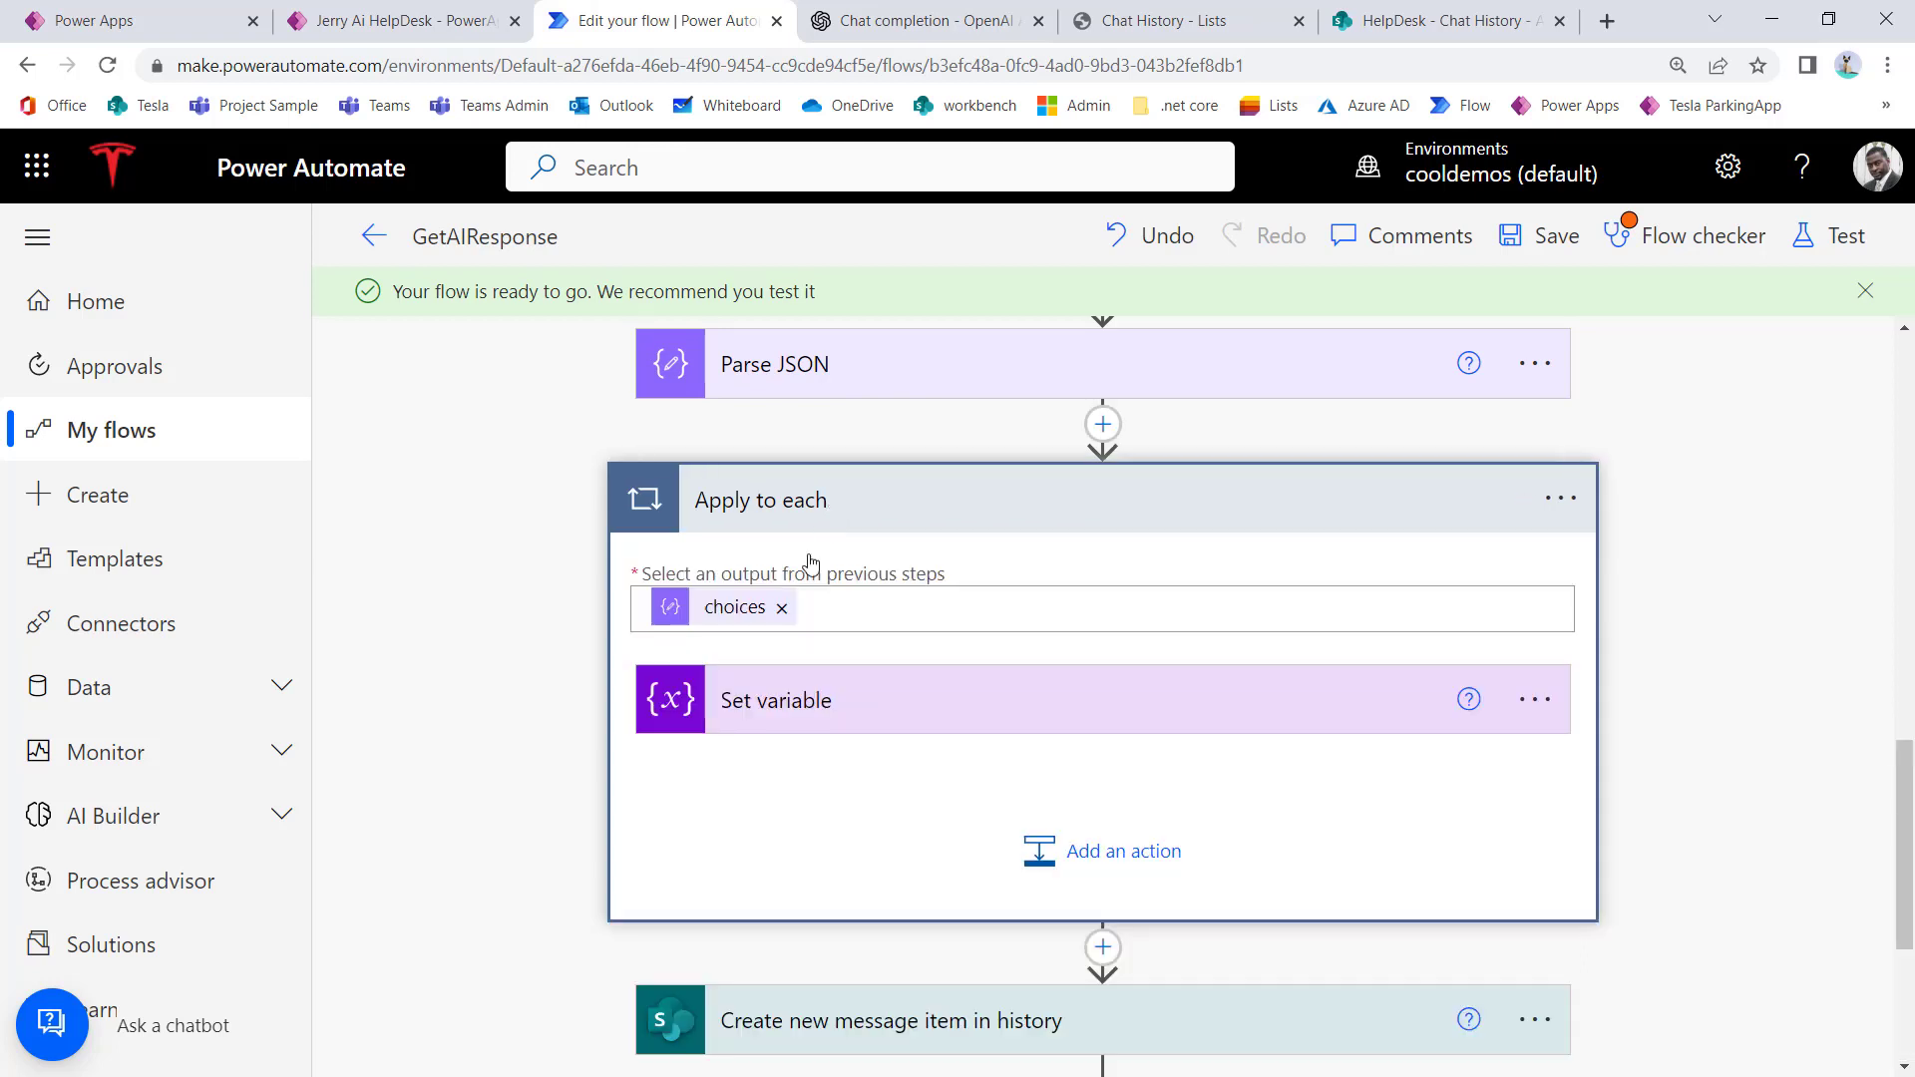
pyautogui.click(818, 722)
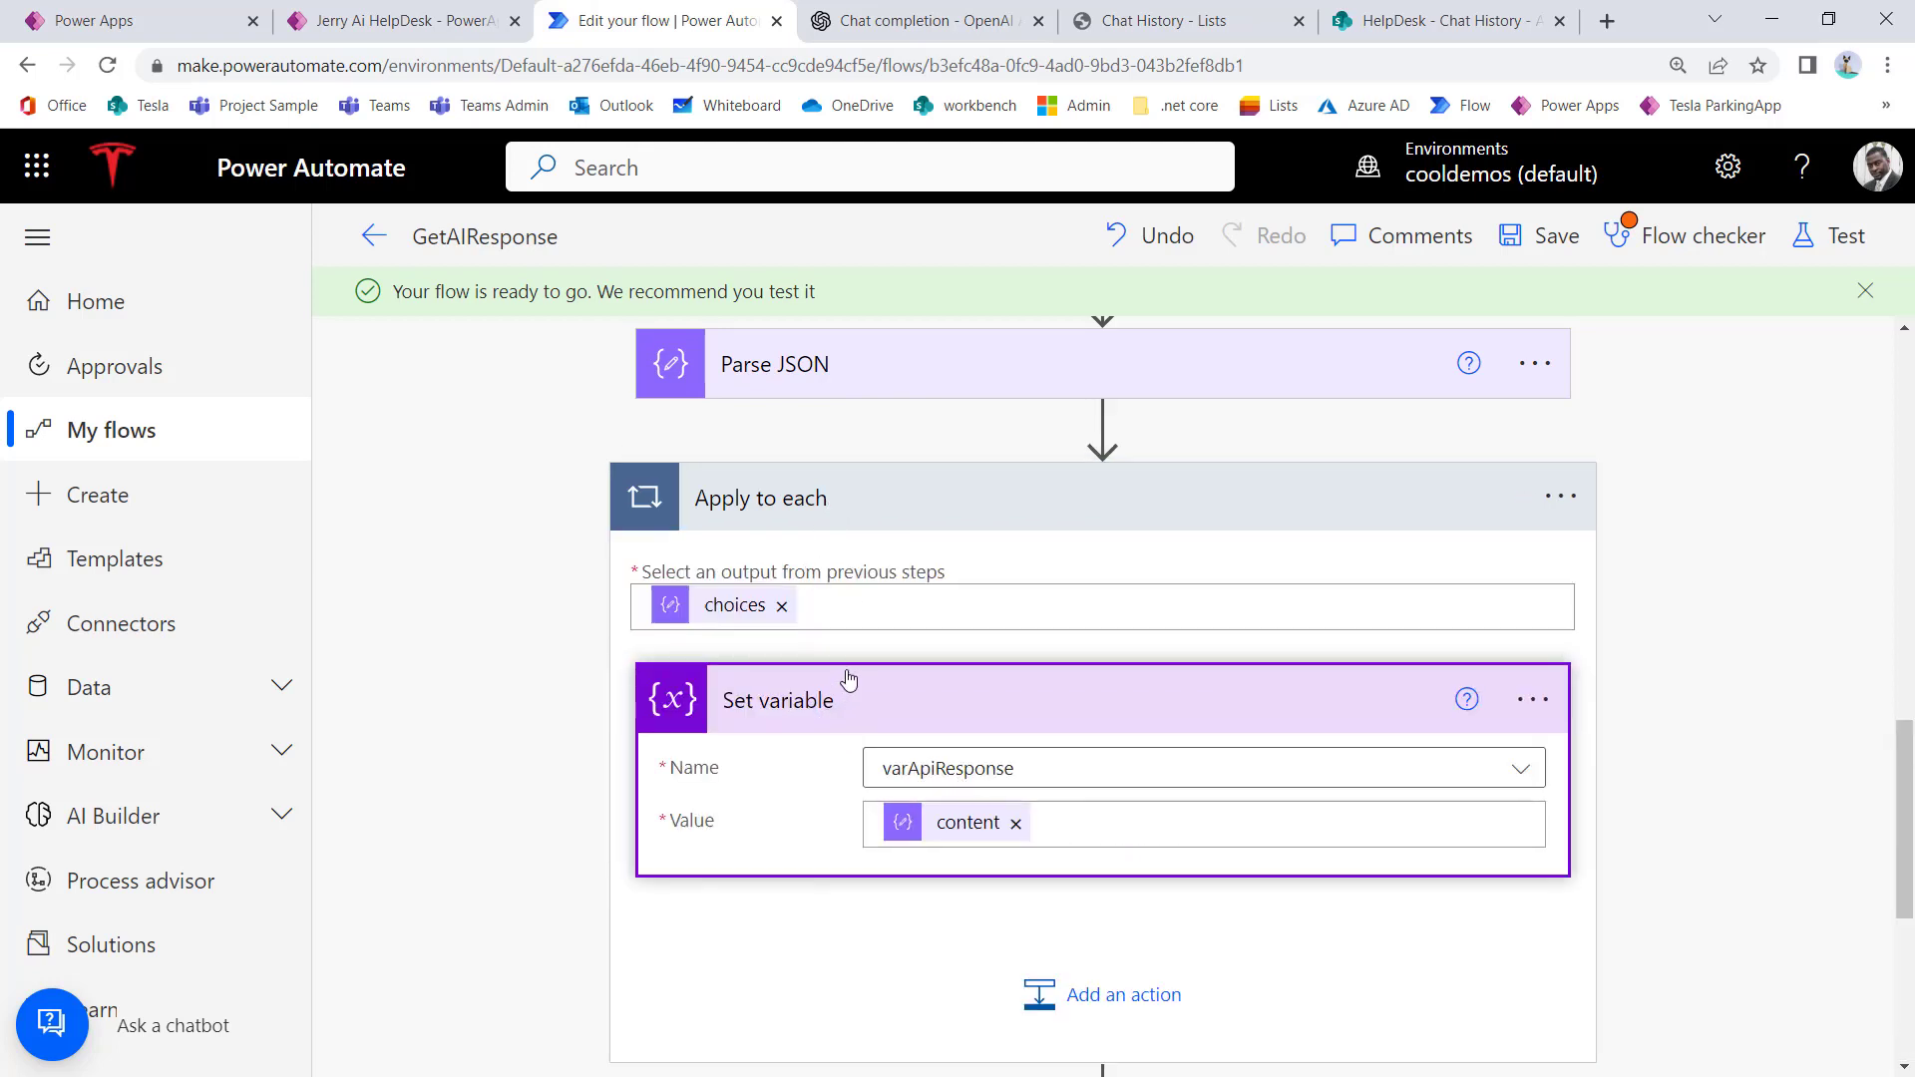
pyautogui.click(874, 513)
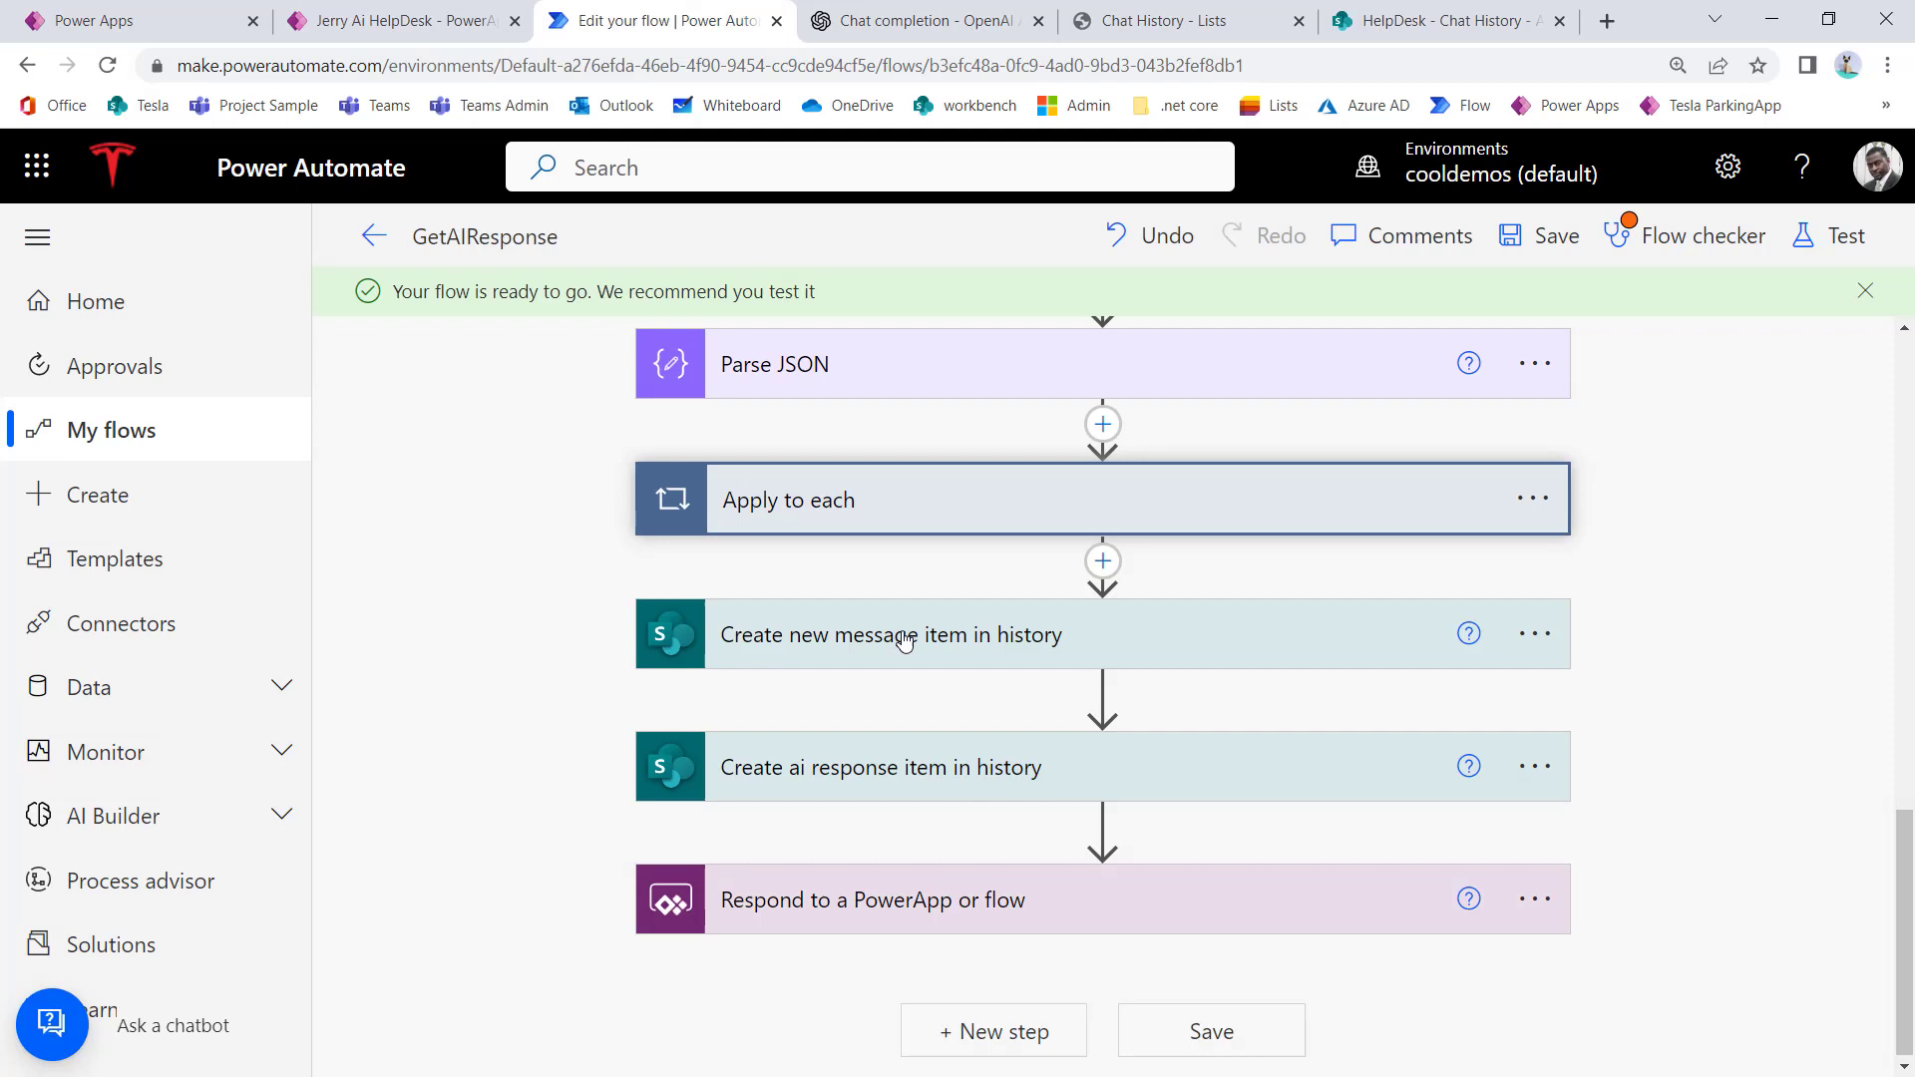
pyautogui.click(976, 798)
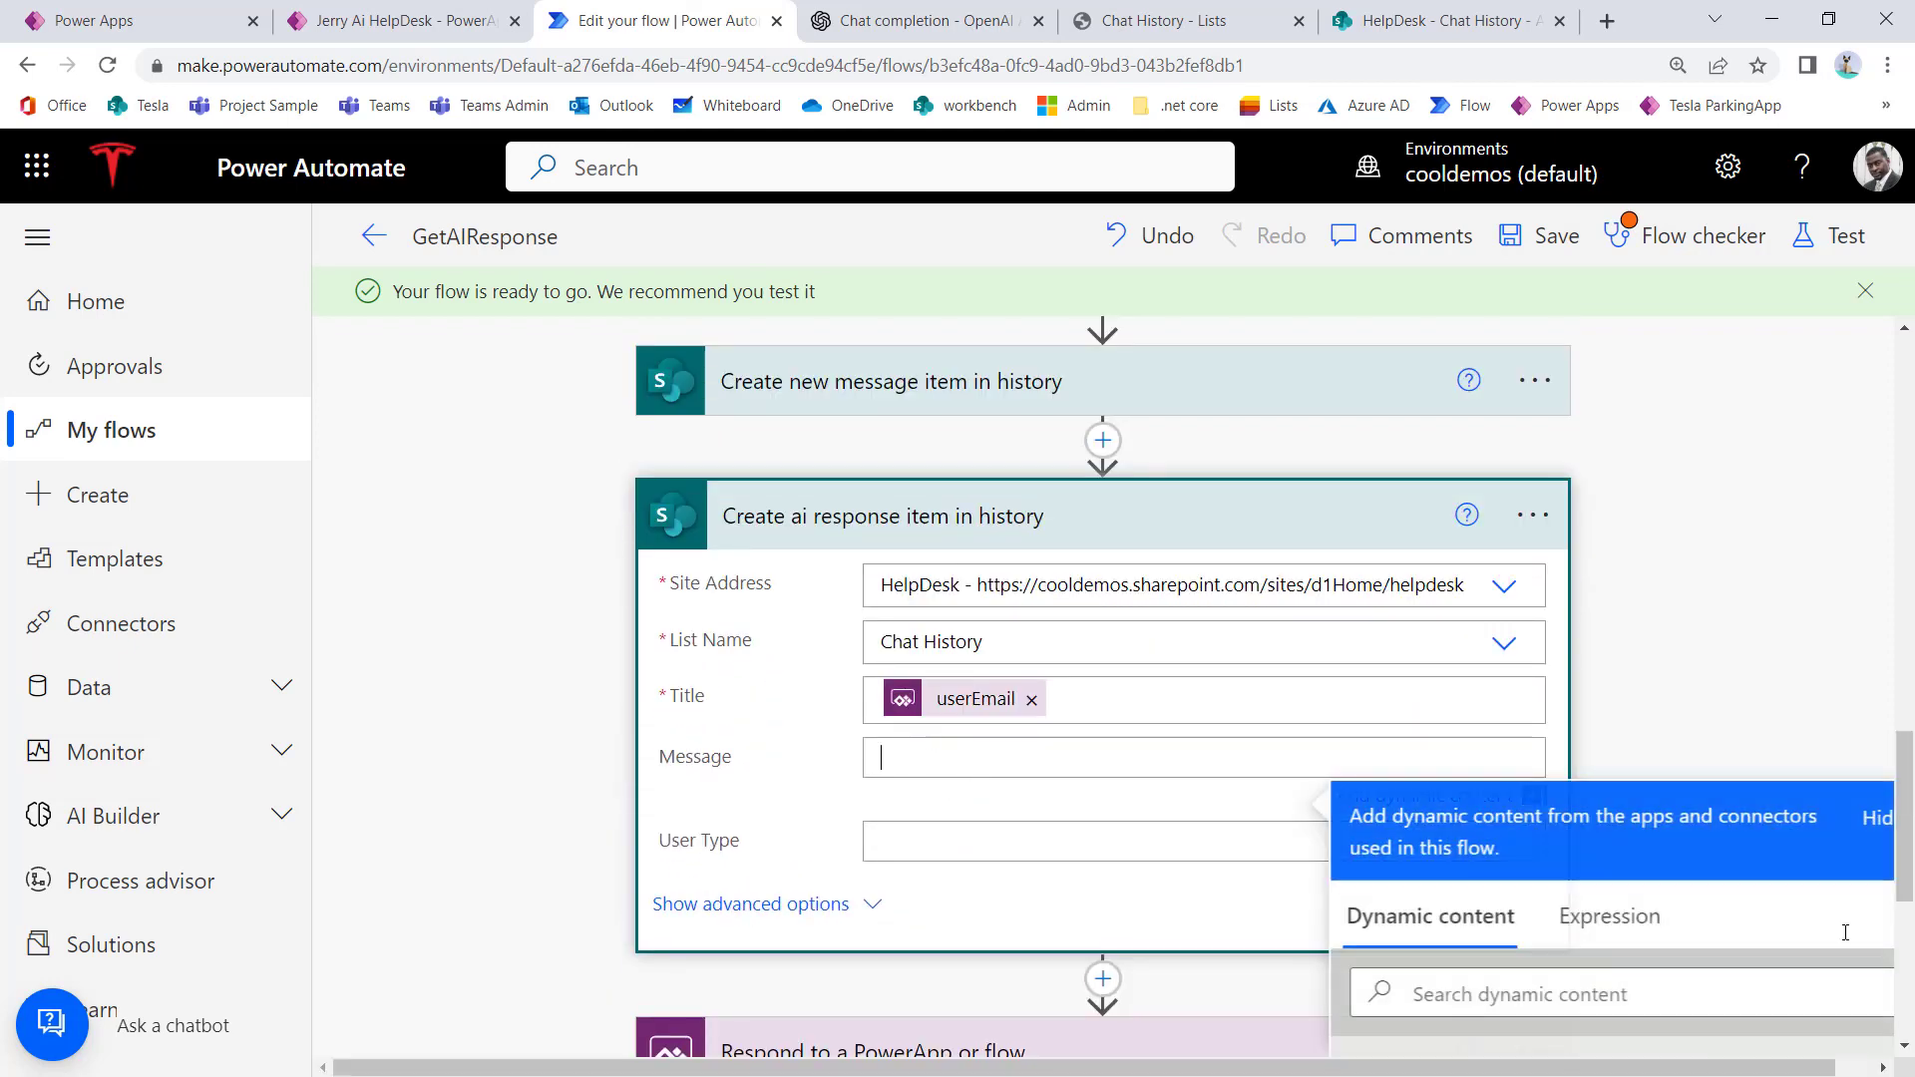
pyautogui.scroll(-4, 1846, 918)
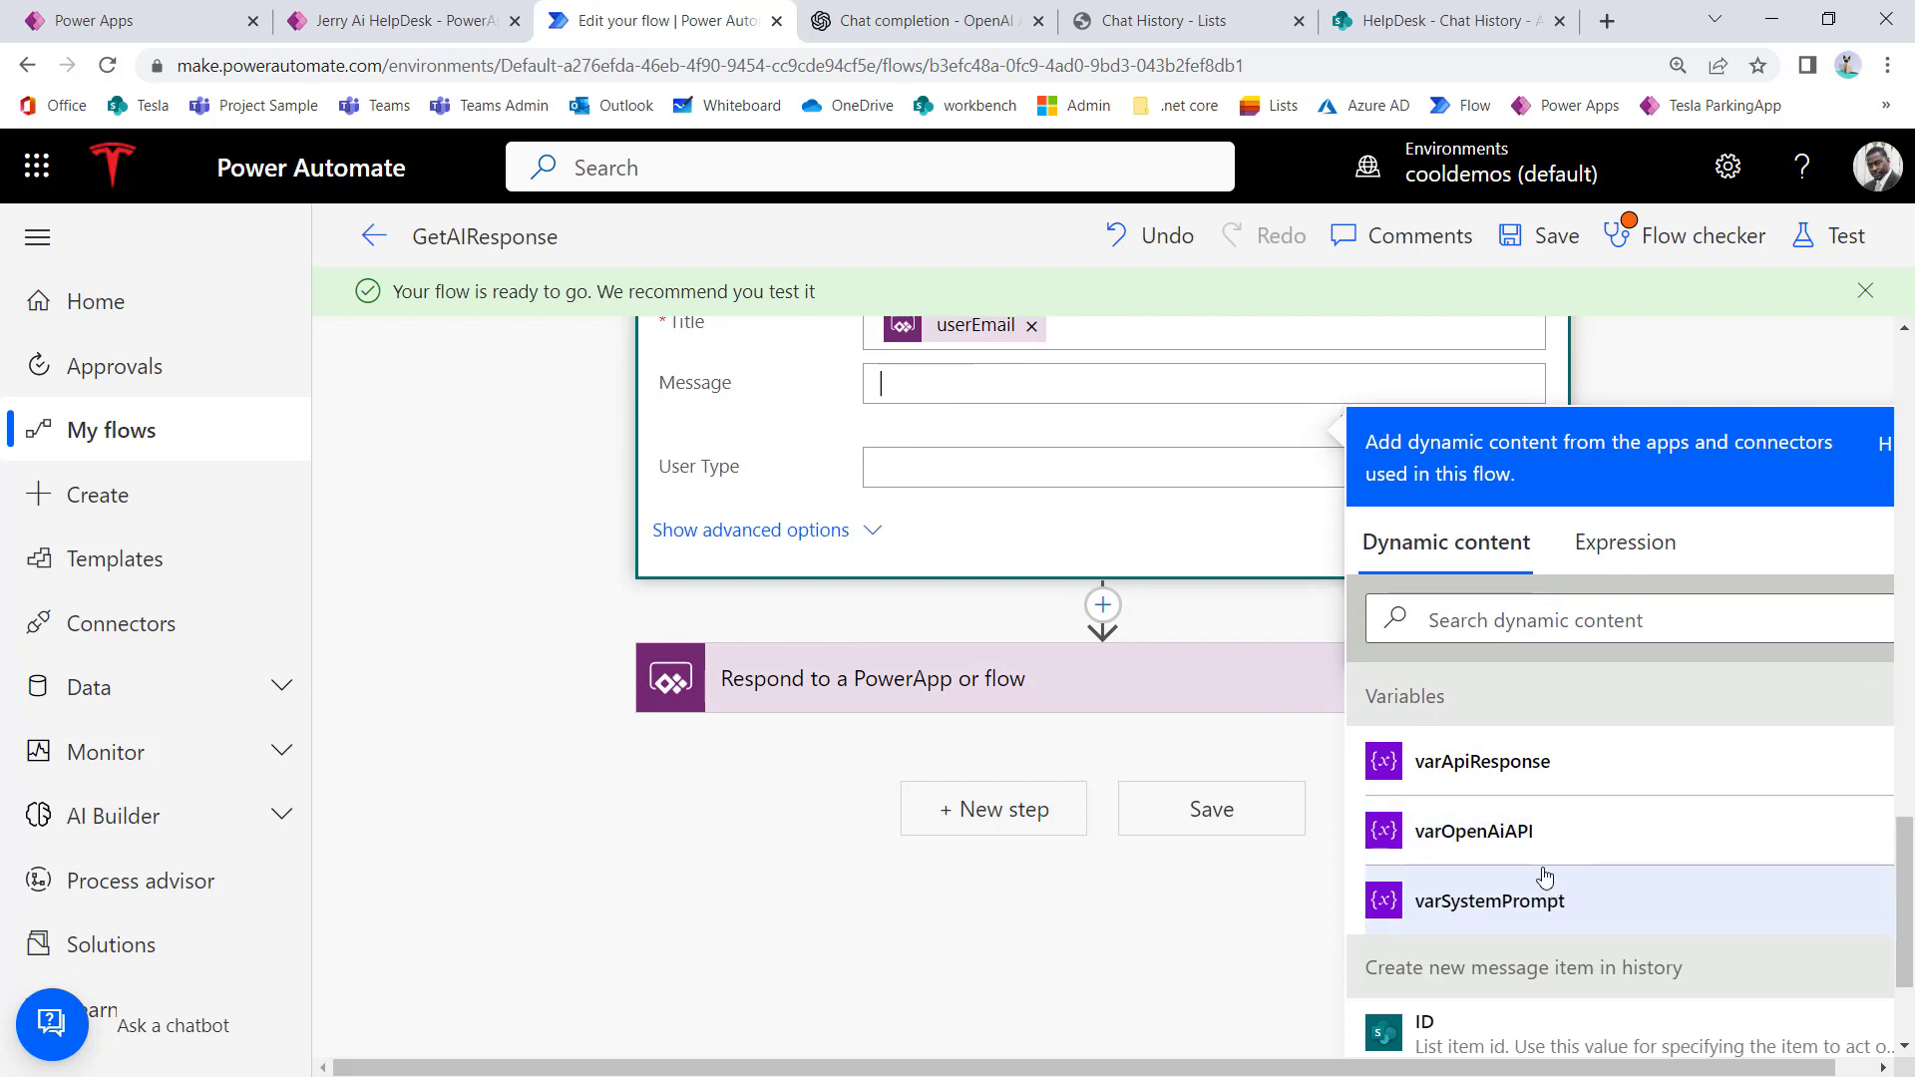
pyautogui.click(1533, 783)
# Step: Set the User Type of "Create ai response item in history" to Assistant and collapse the action
pyautogui.scroll(1, 1023, 594)
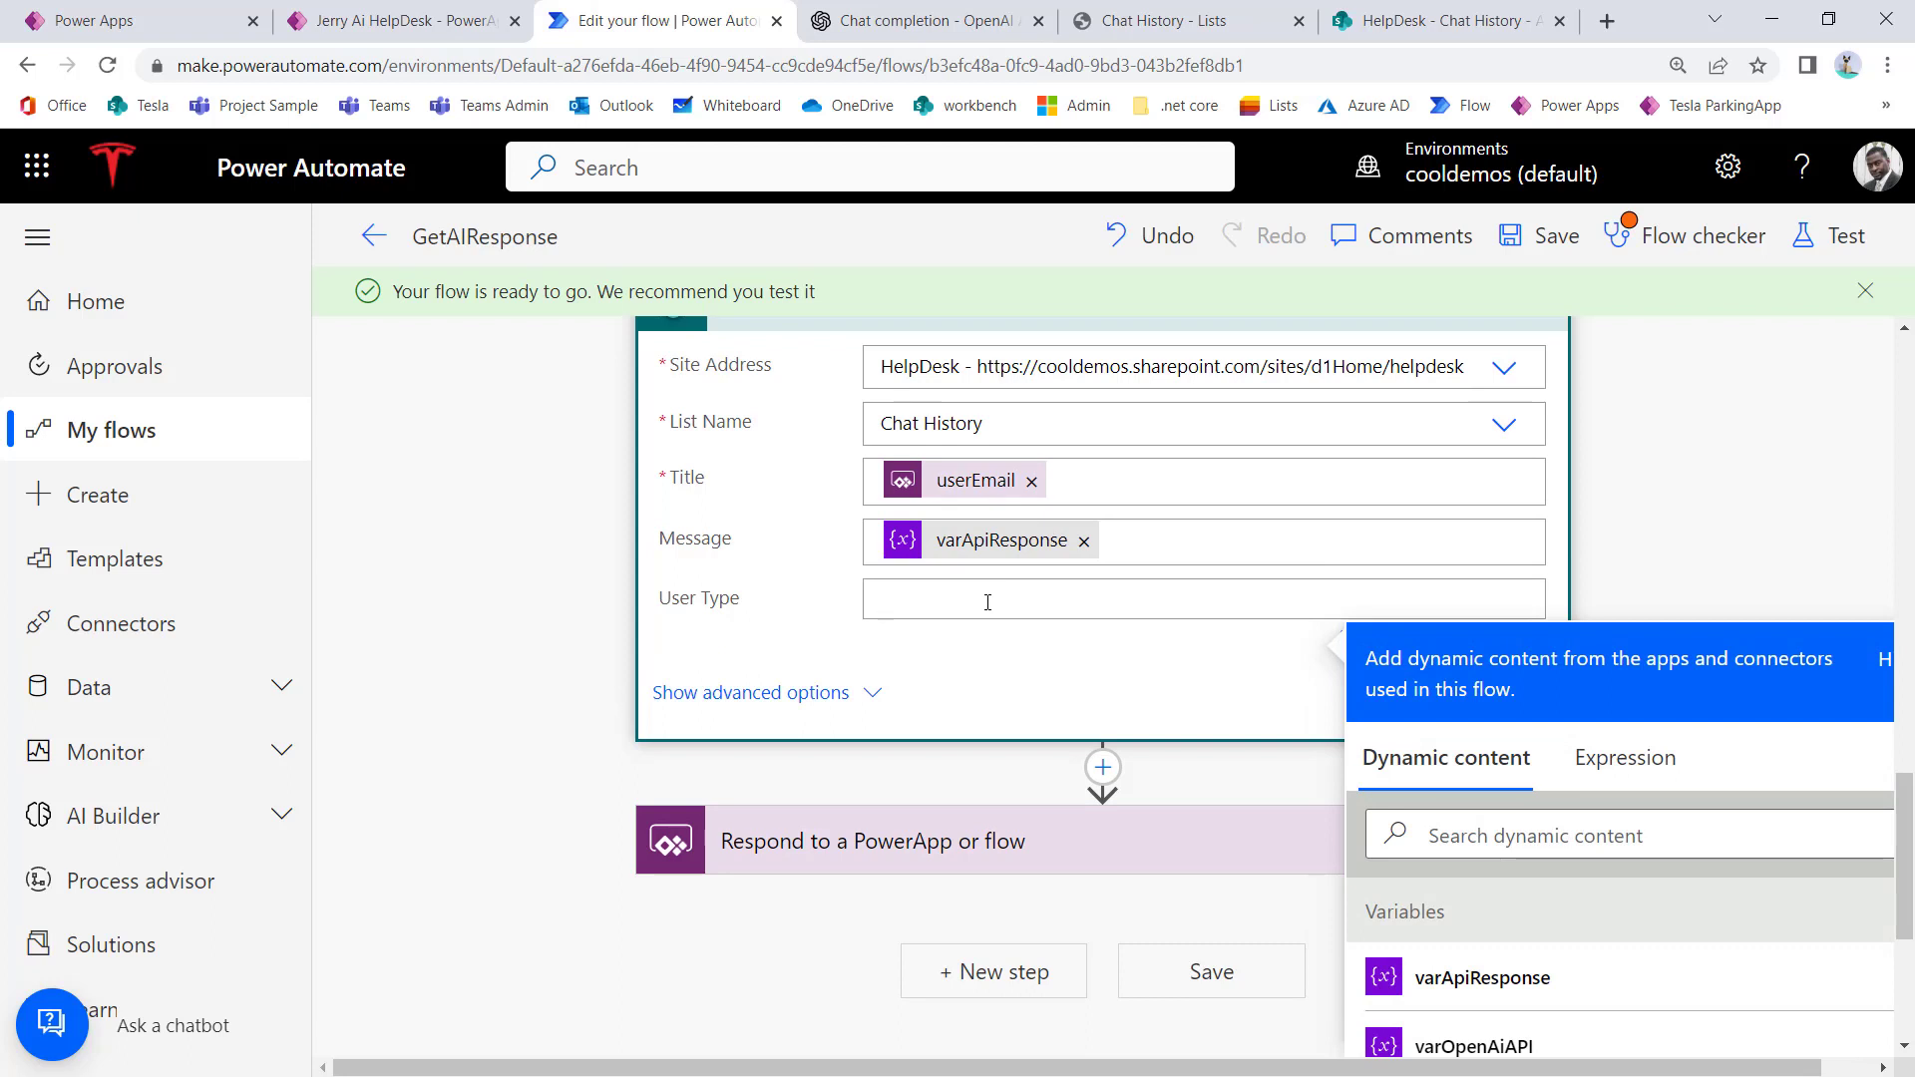
pyautogui.write('As')
pyautogui.press('BackSpace')
pyautogui.press('BackSpace')
pyautogui.press('BackSpace')
pyautogui.click(984, 656)
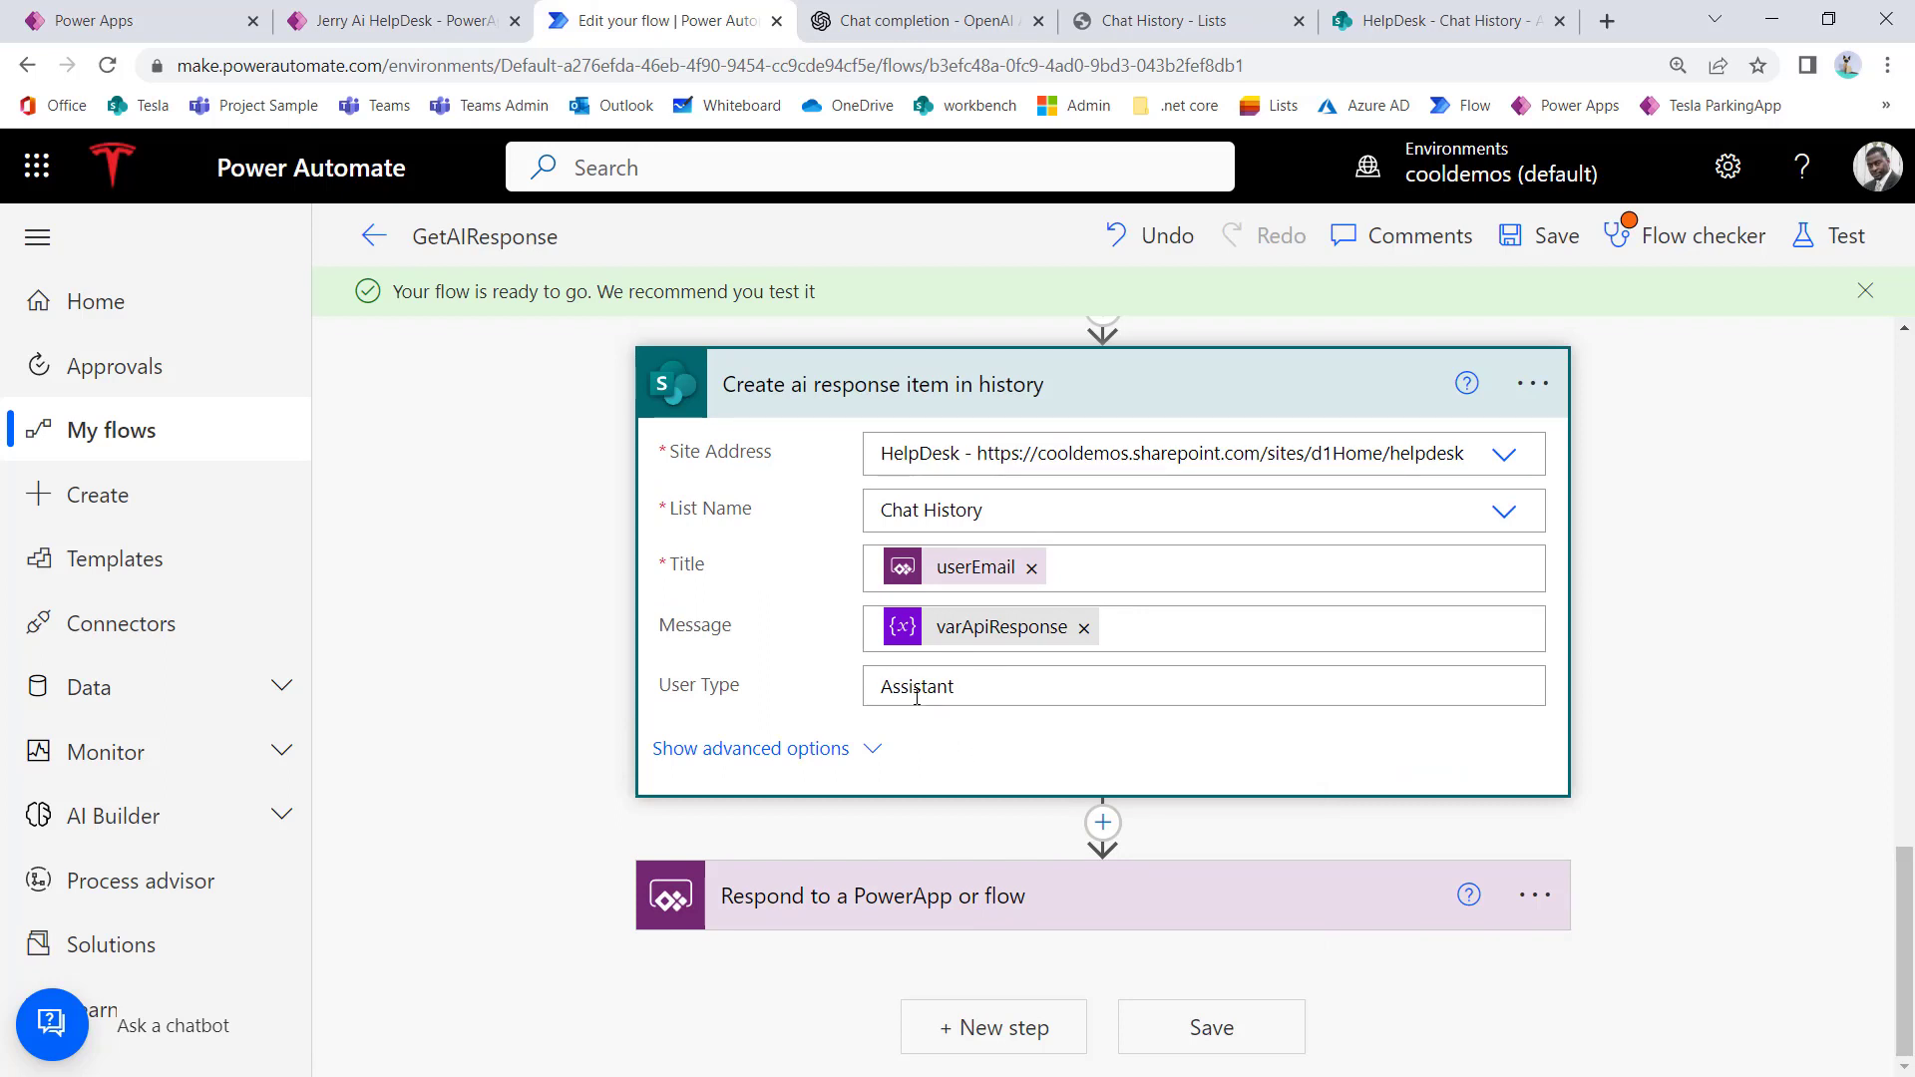
pyautogui.click(1015, 403)
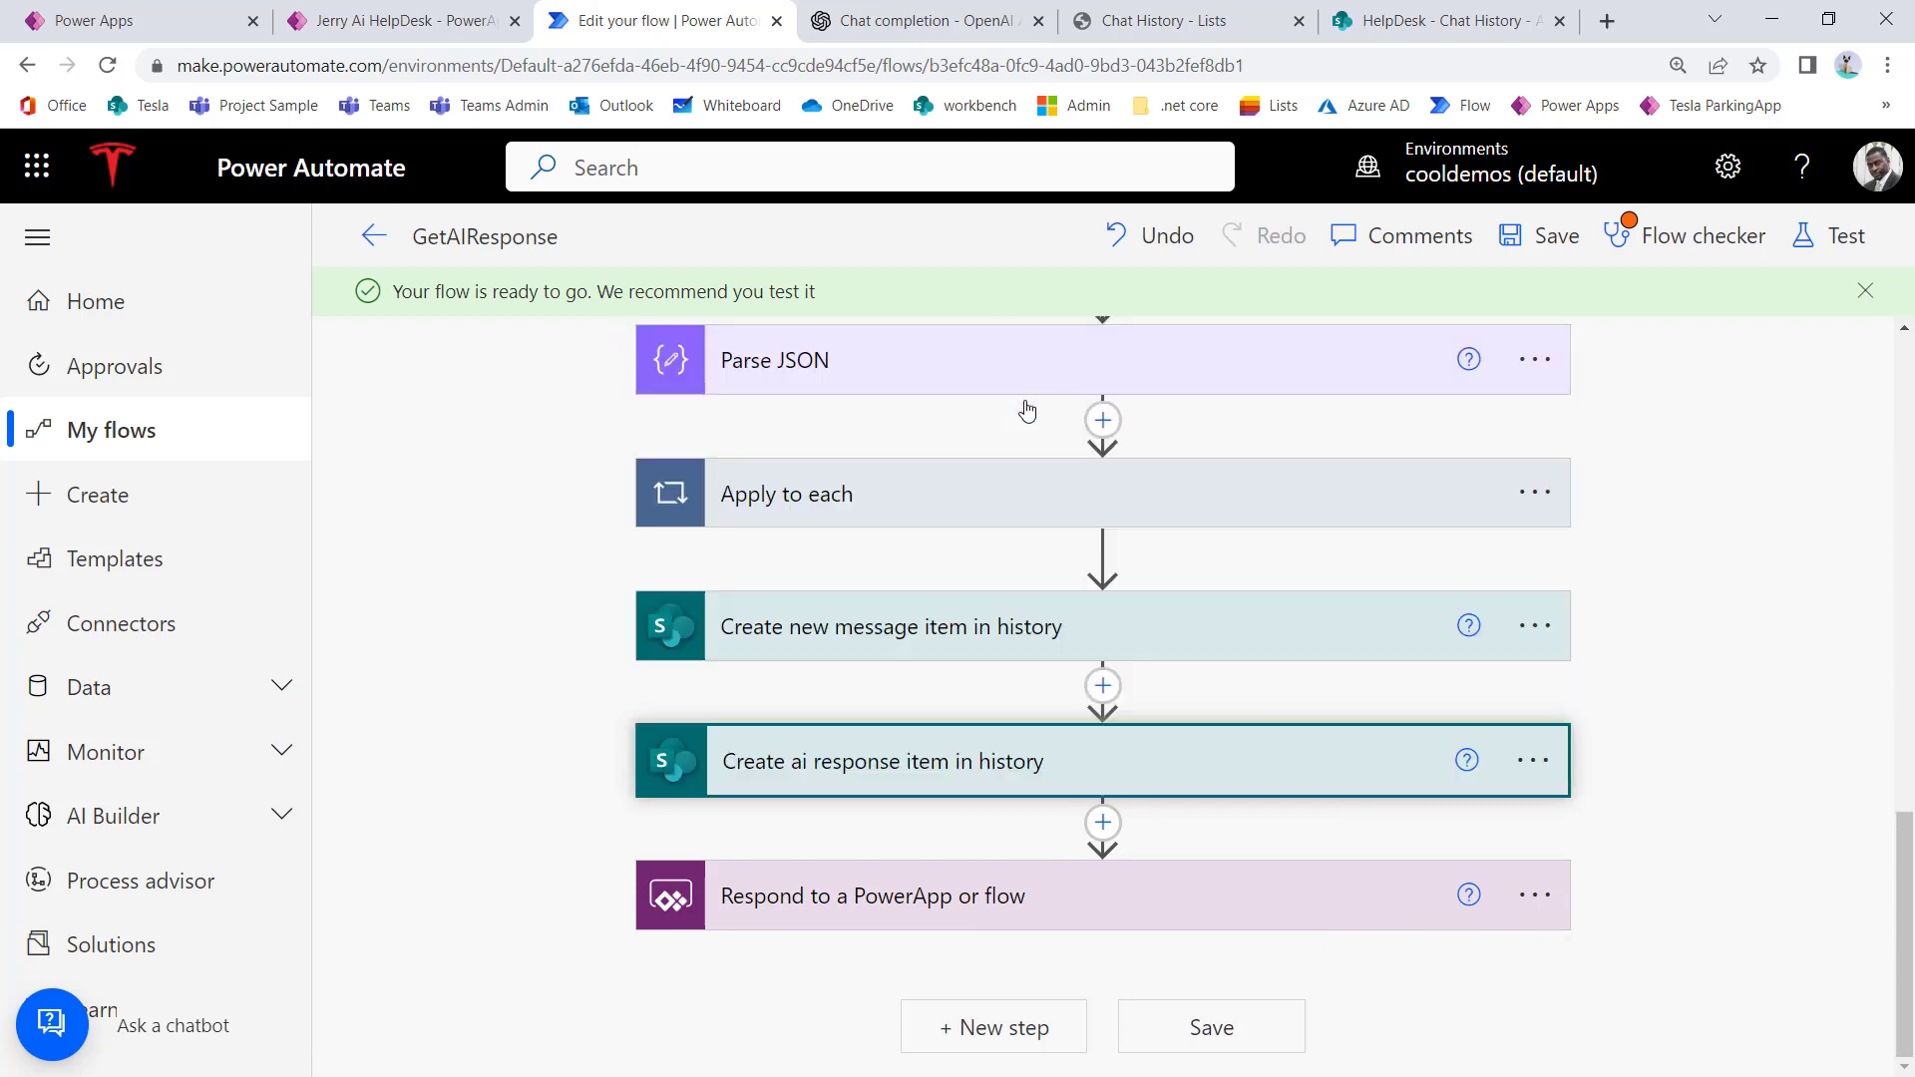
# Step: Check the chatResponse output of Respond to a PowerApp or flow and try to save the flow
pyautogui.click(997, 903)
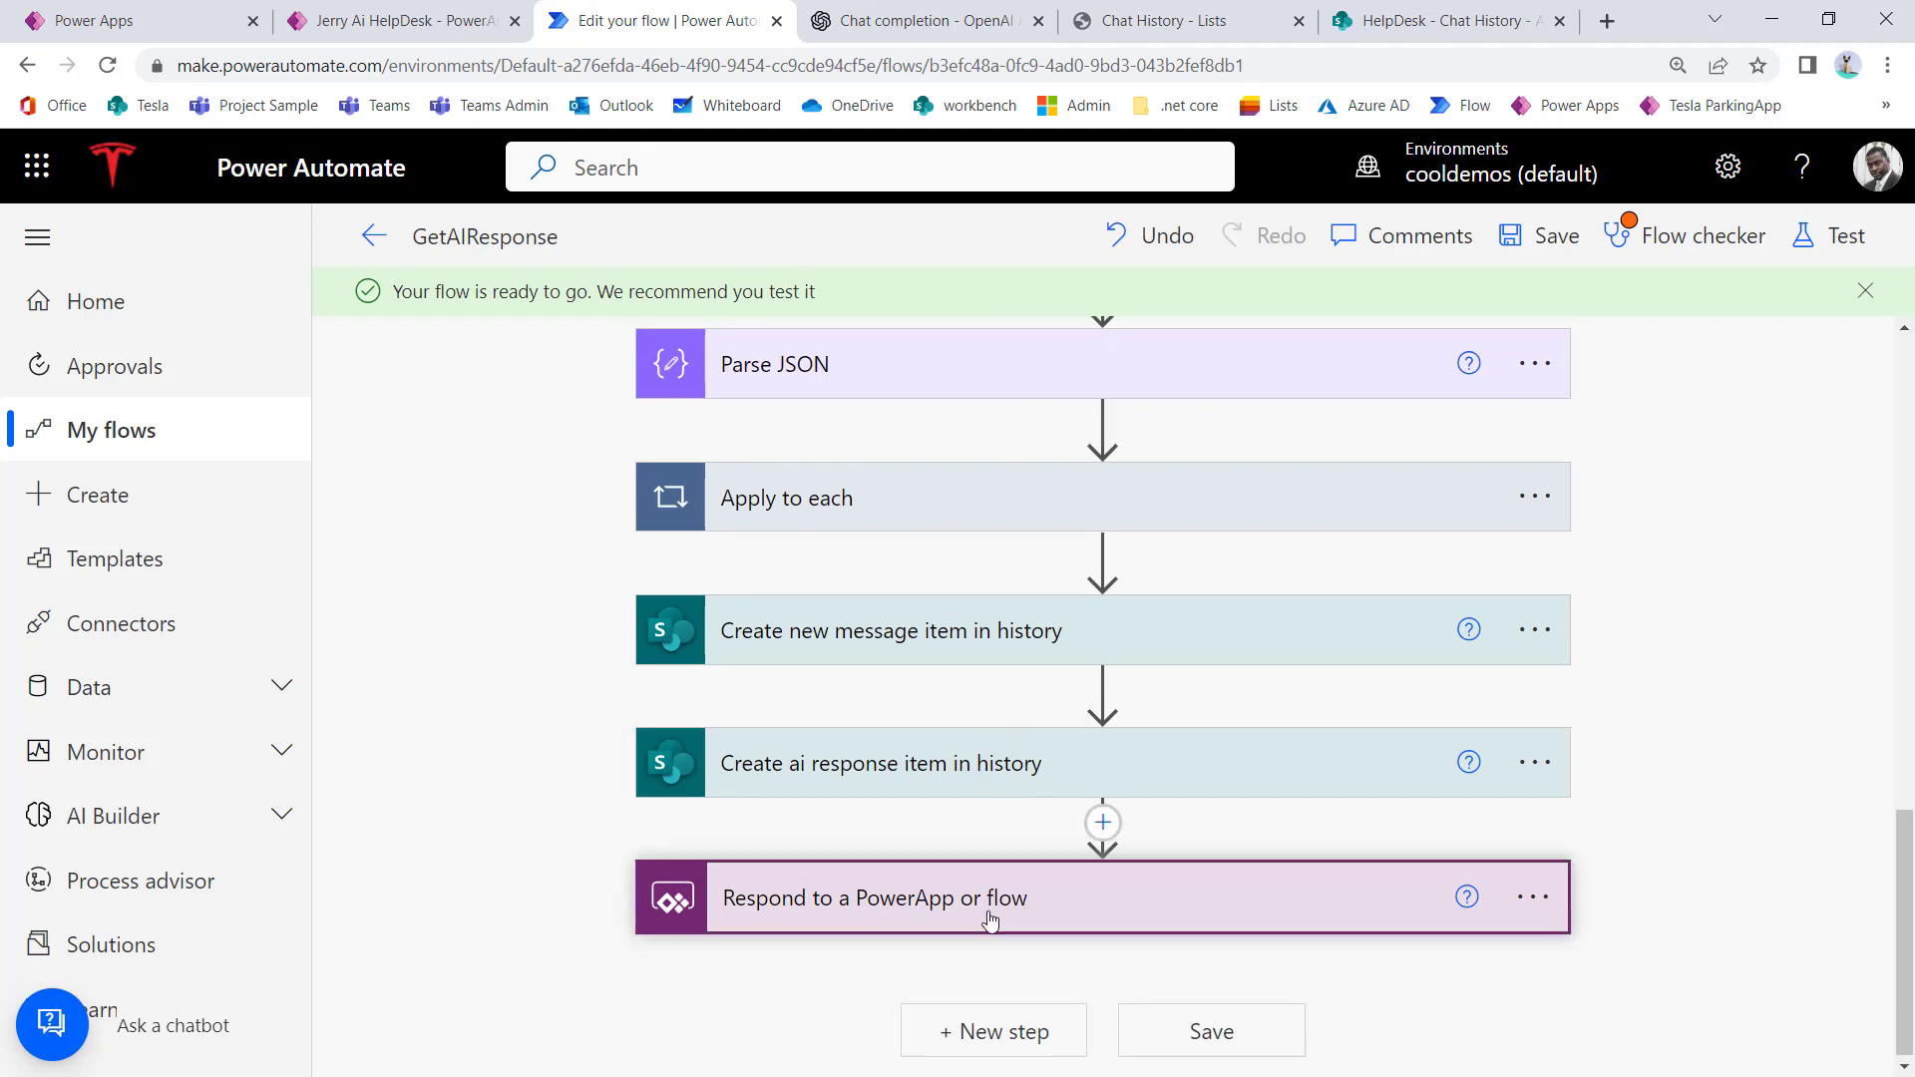
pyautogui.scroll(-2, 972, 828)
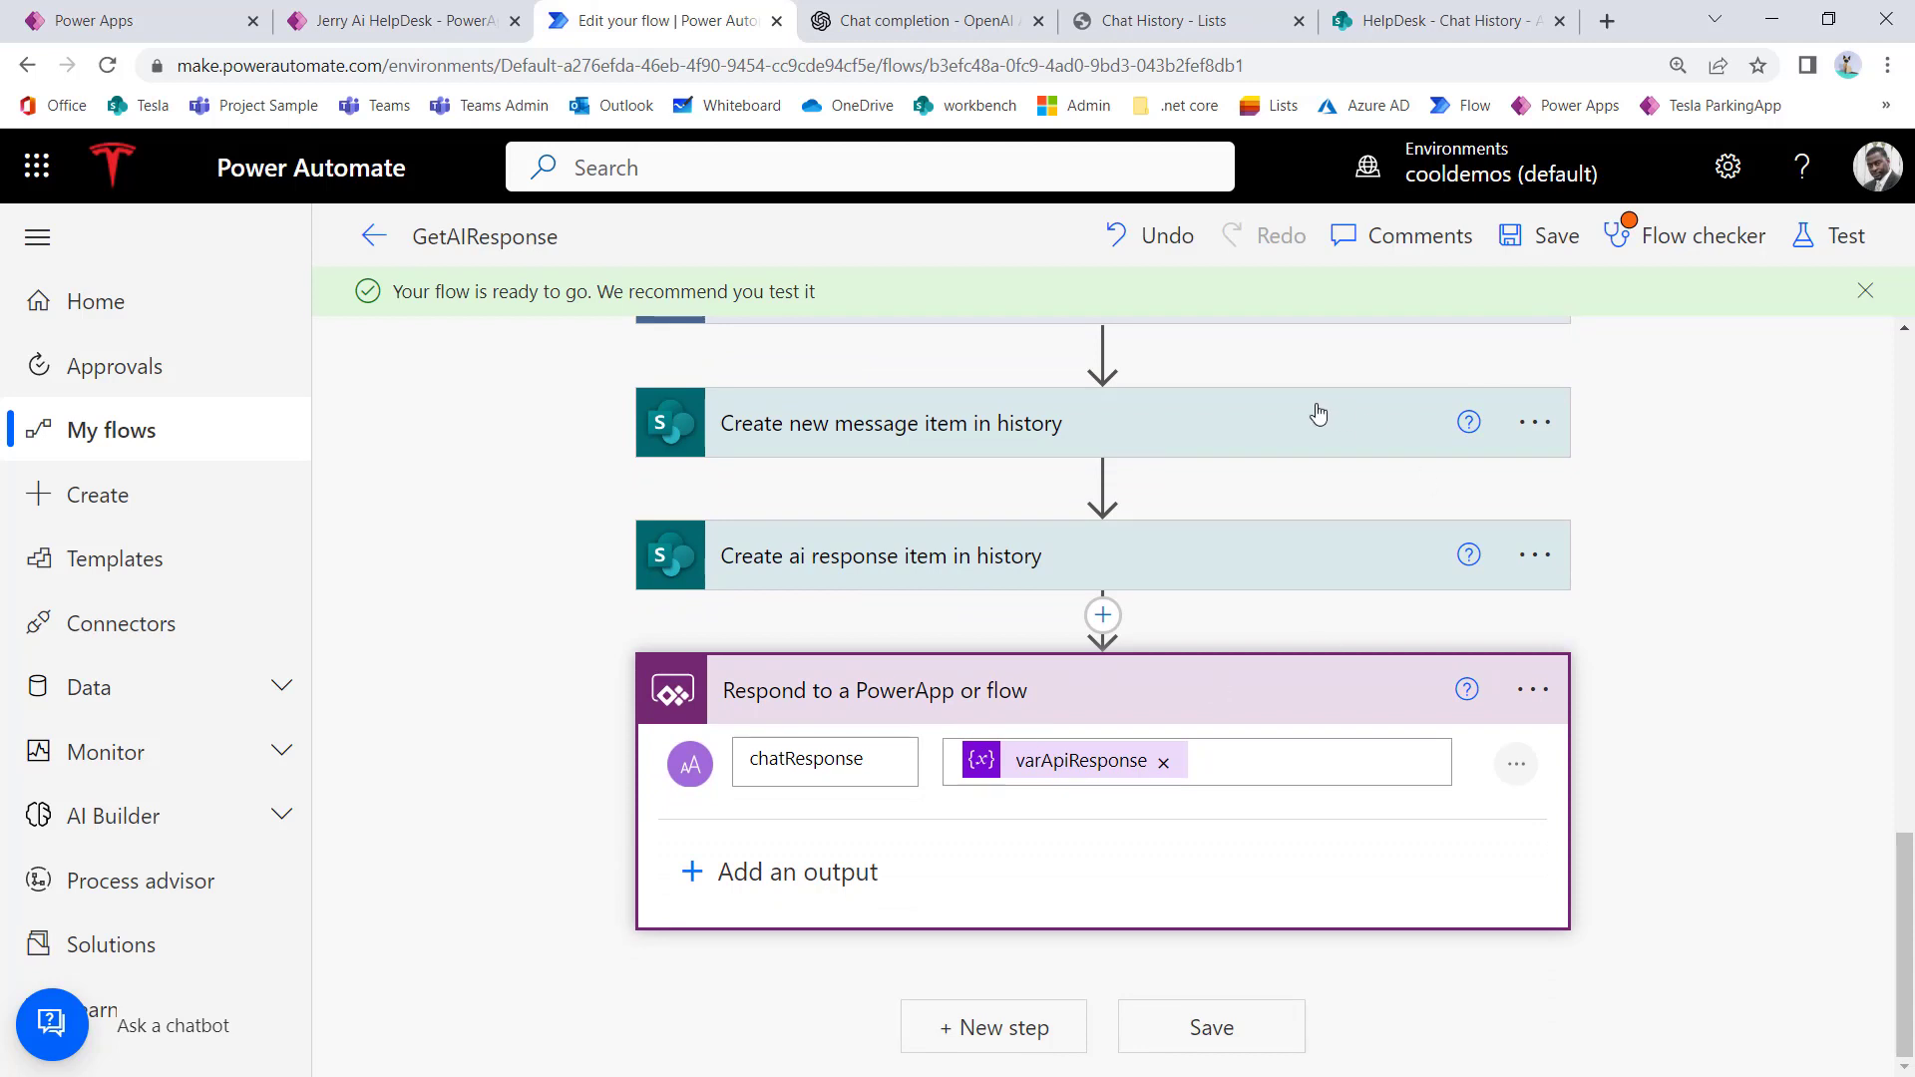
pyautogui.click(1556, 236)
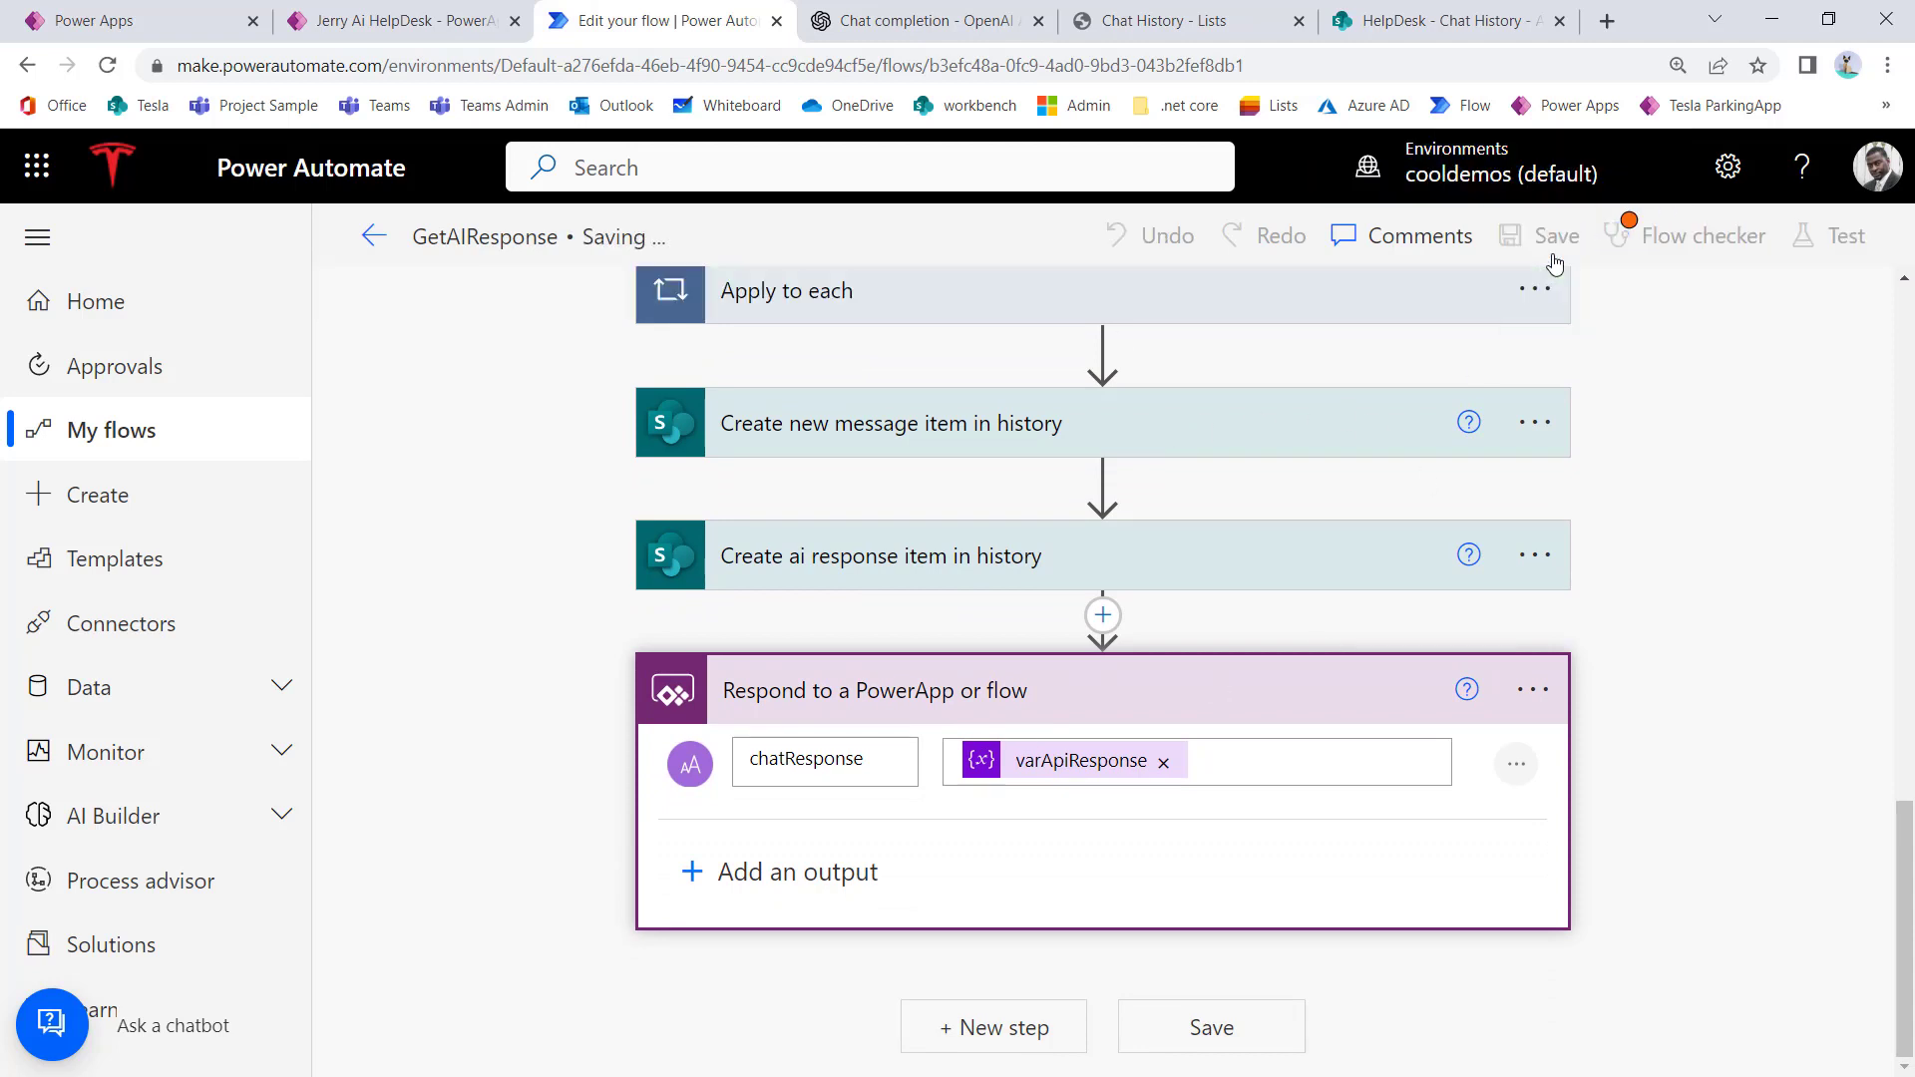
# Step: Find the action named in the save error and open varAppendHistory inside ApplyEachHistoryItem
pyautogui.scroll(10, 1102, 708)
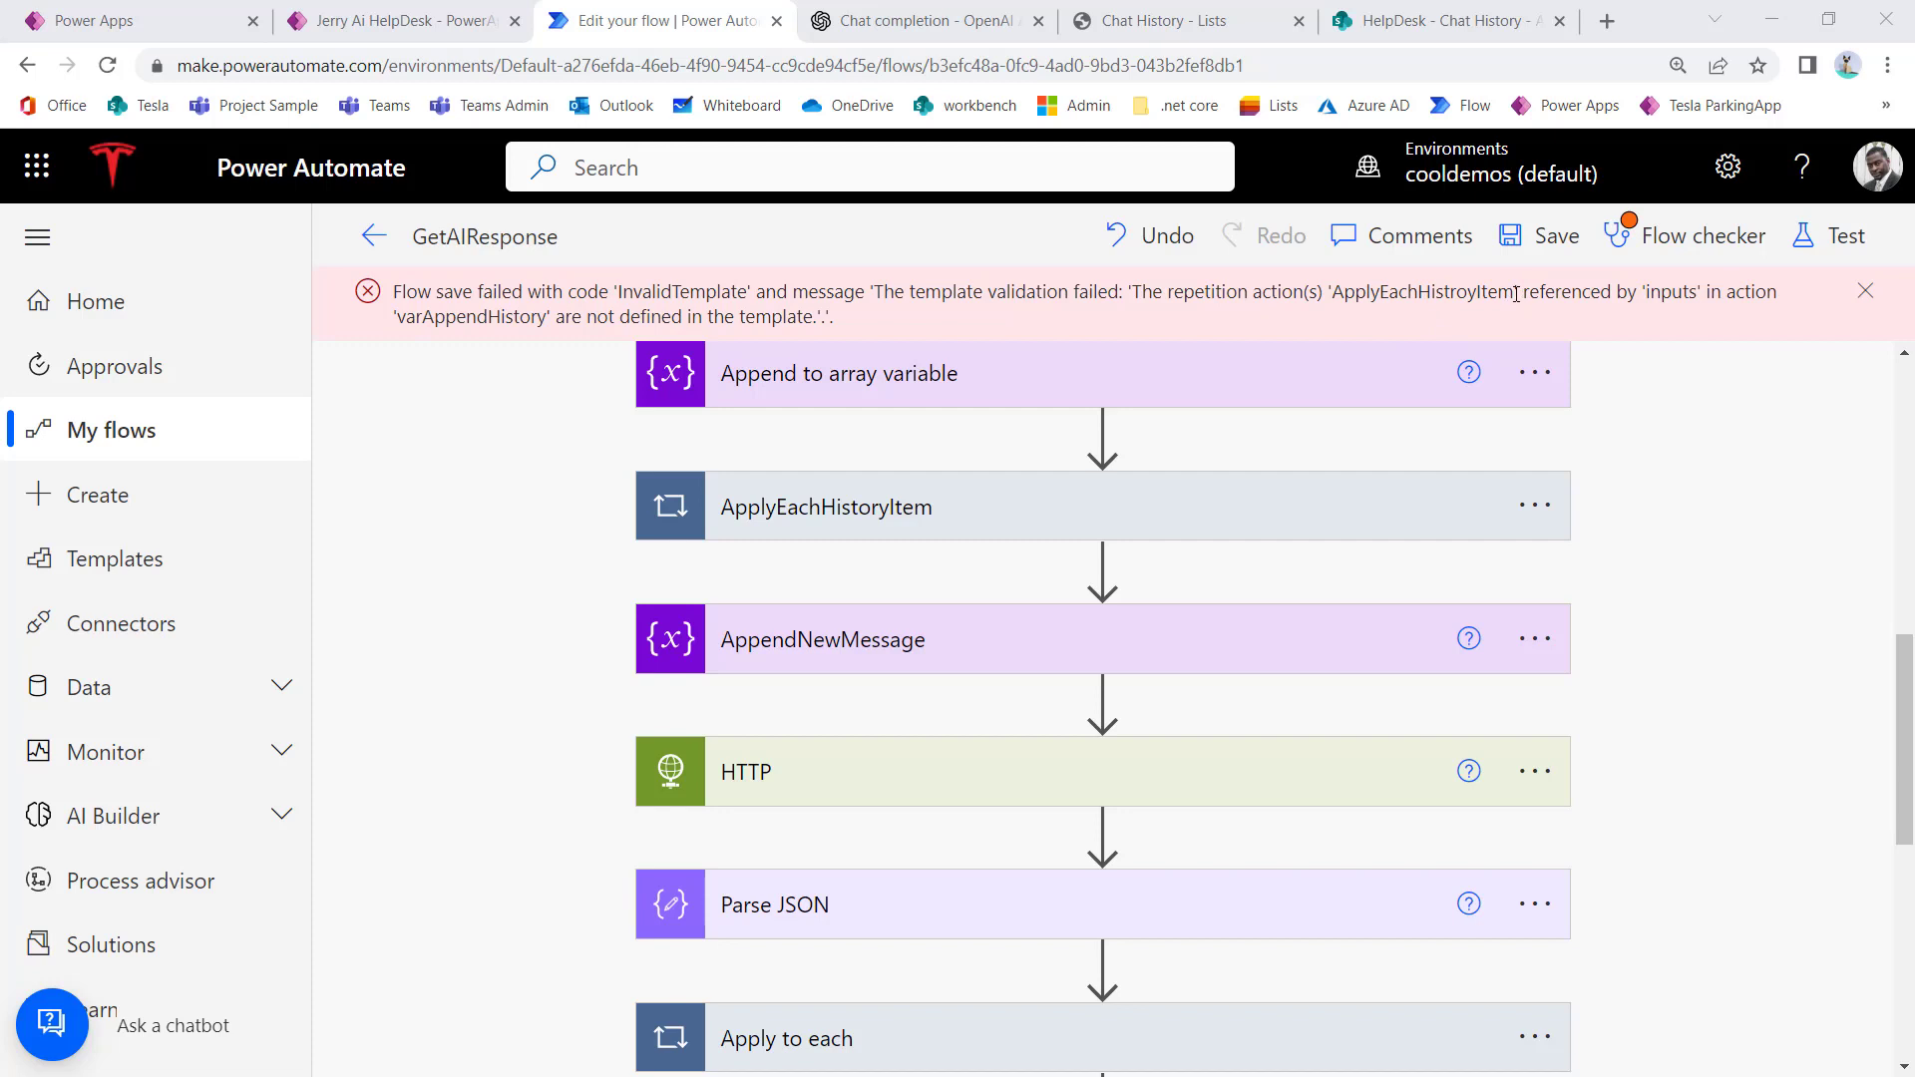
pyautogui.moveTo(1515, 294); pyautogui.dragTo(1336, 296)
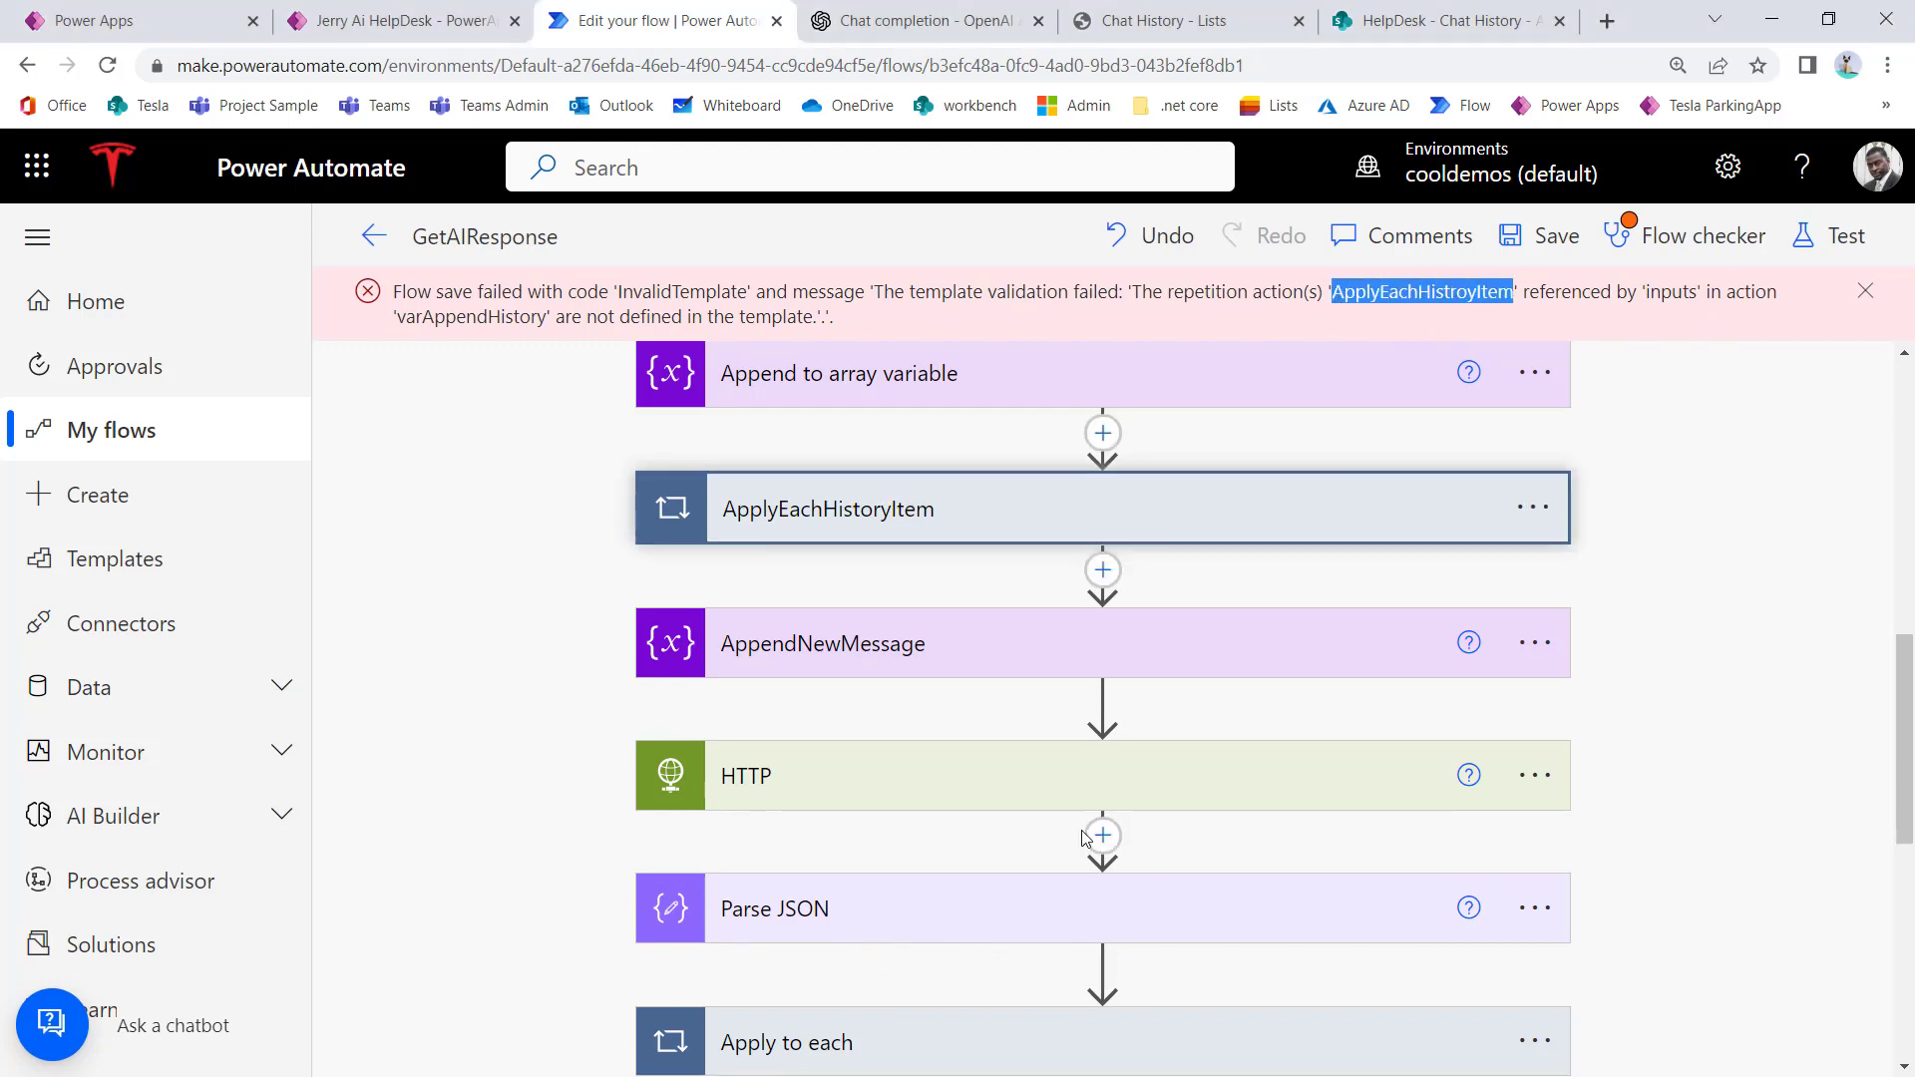
pyautogui.scroll(-3, 1081, 830)
pyautogui.scroll(3, 1083, 809)
pyautogui.scroll(1, 1084, 810)
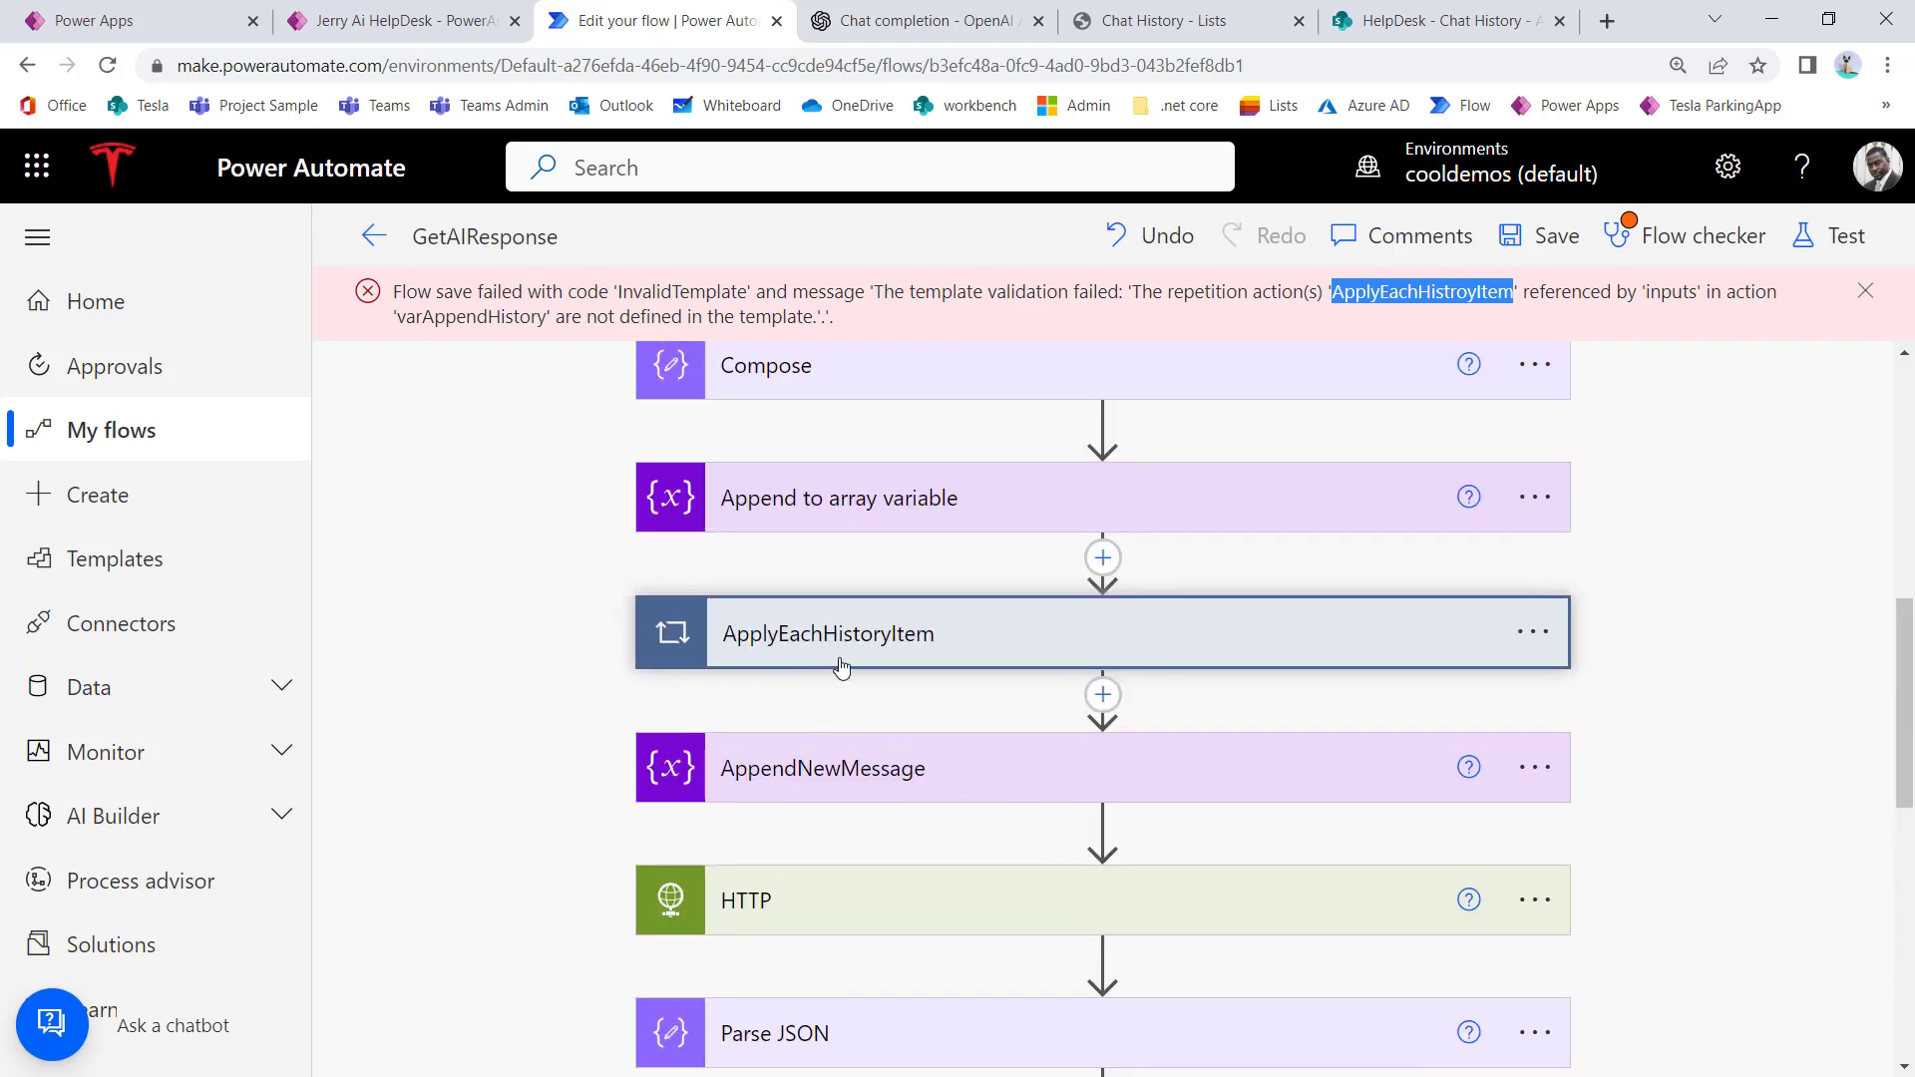
pyautogui.click(842, 663)
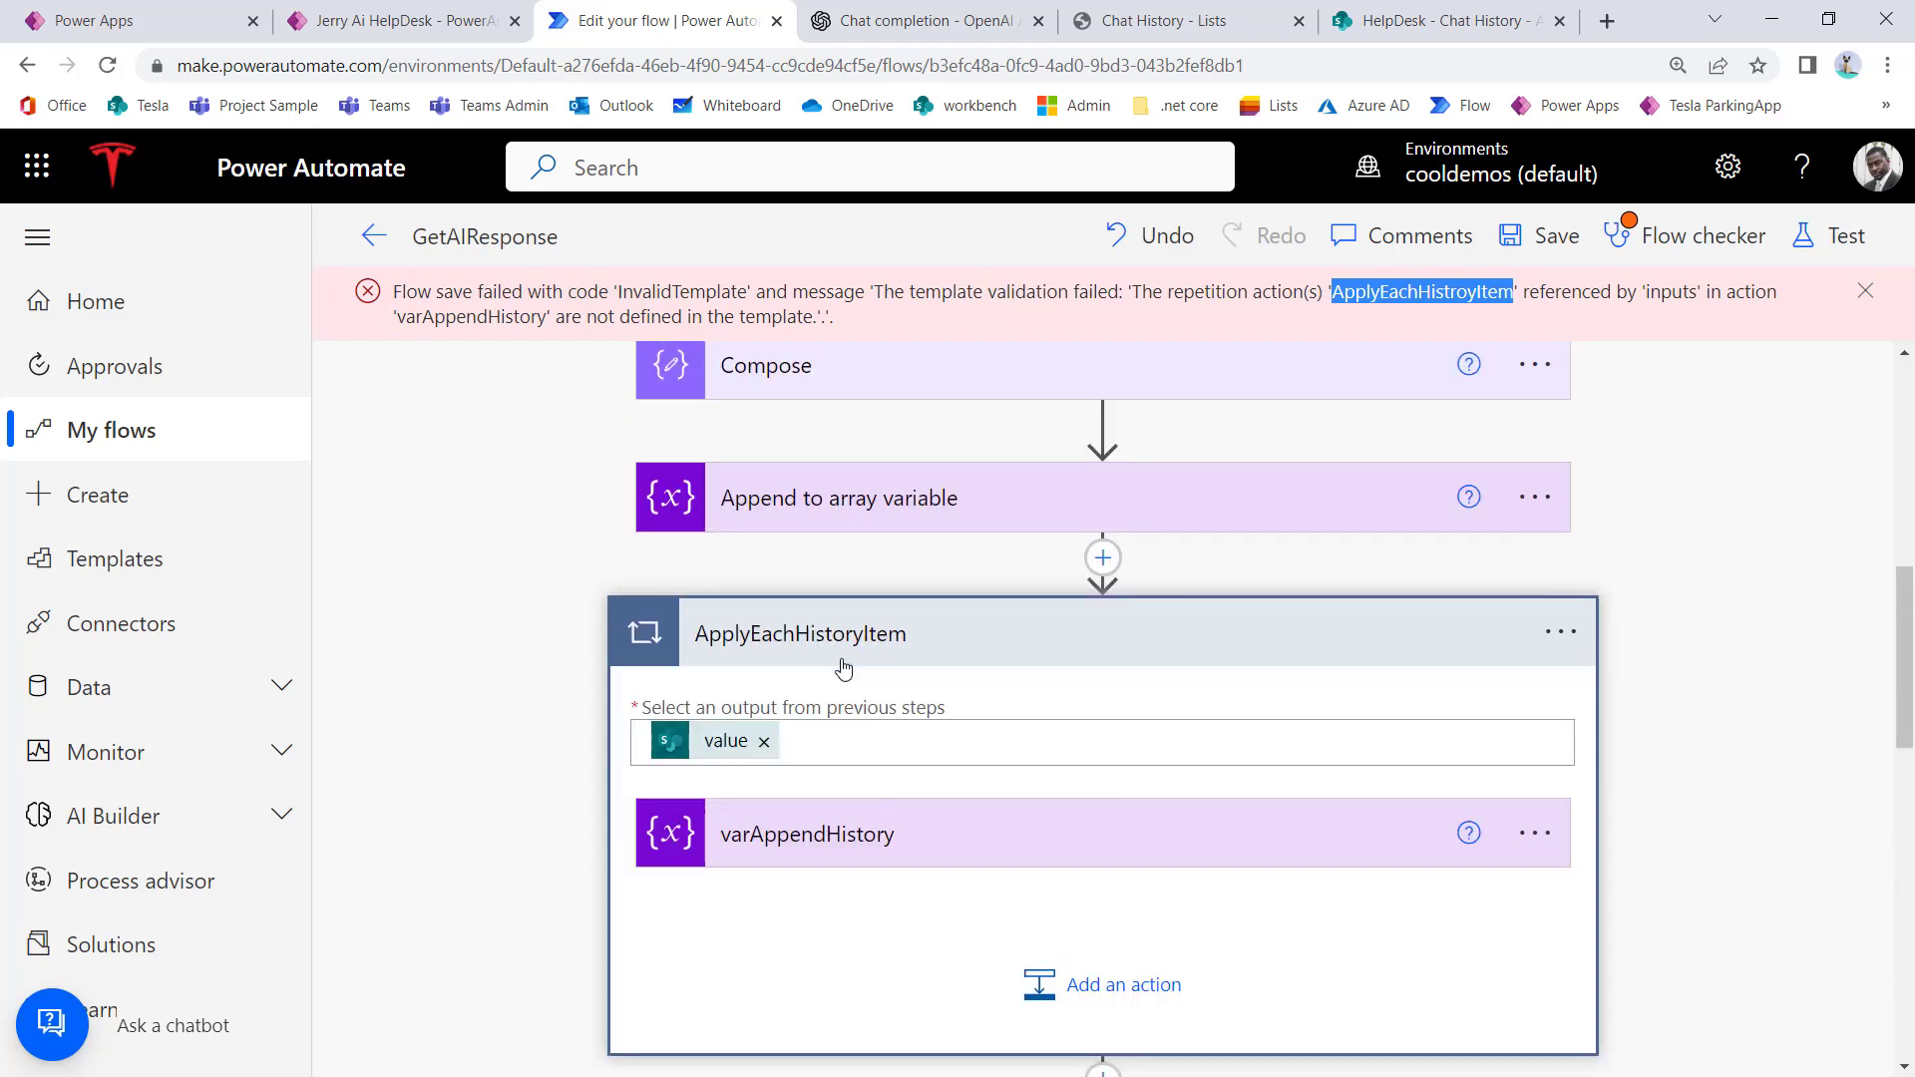
pyautogui.click(898, 850)
pyautogui.scroll(-2, 888, 838)
pyautogui.scroll(-2, 886, 831)
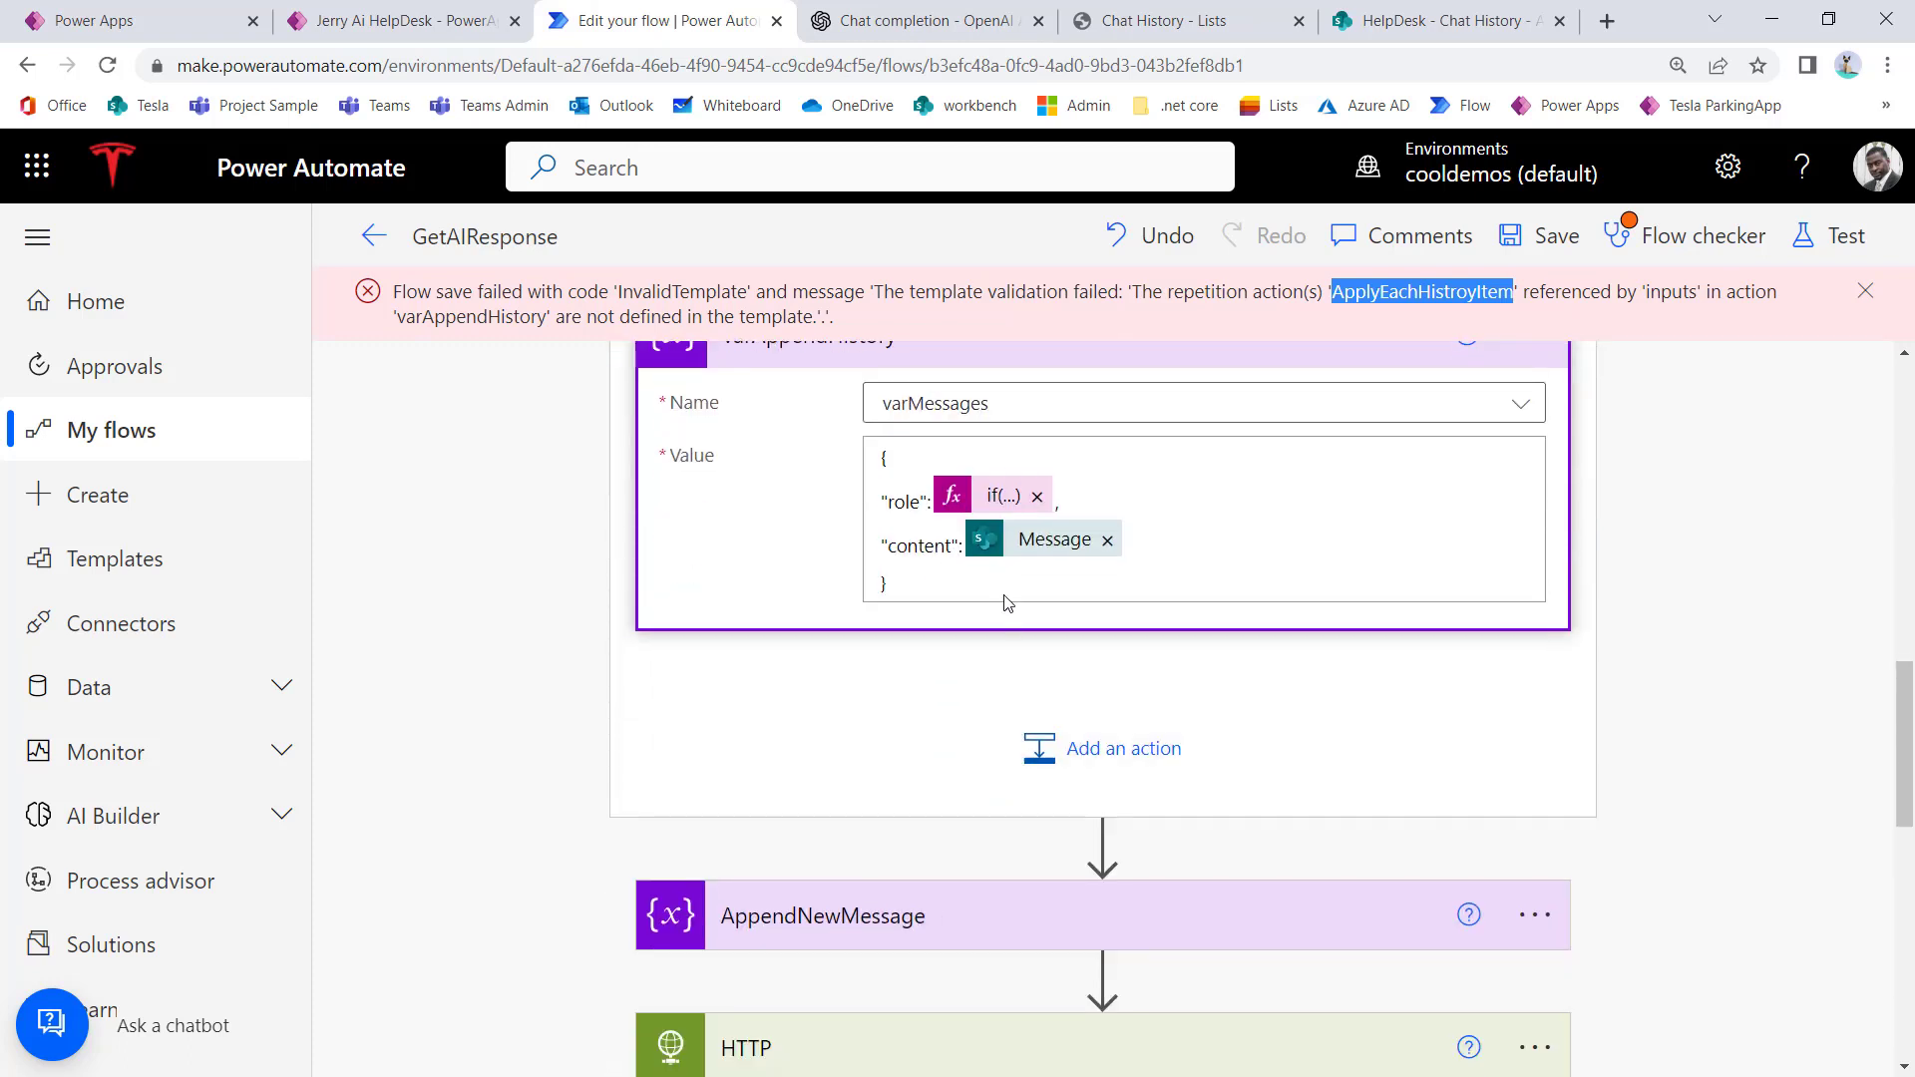
# Step: Correct the loop name in the role expression of varAppendHistory to ApplyEachHistoryItem, update the expression and save the flow
pyautogui.click(1007, 497)
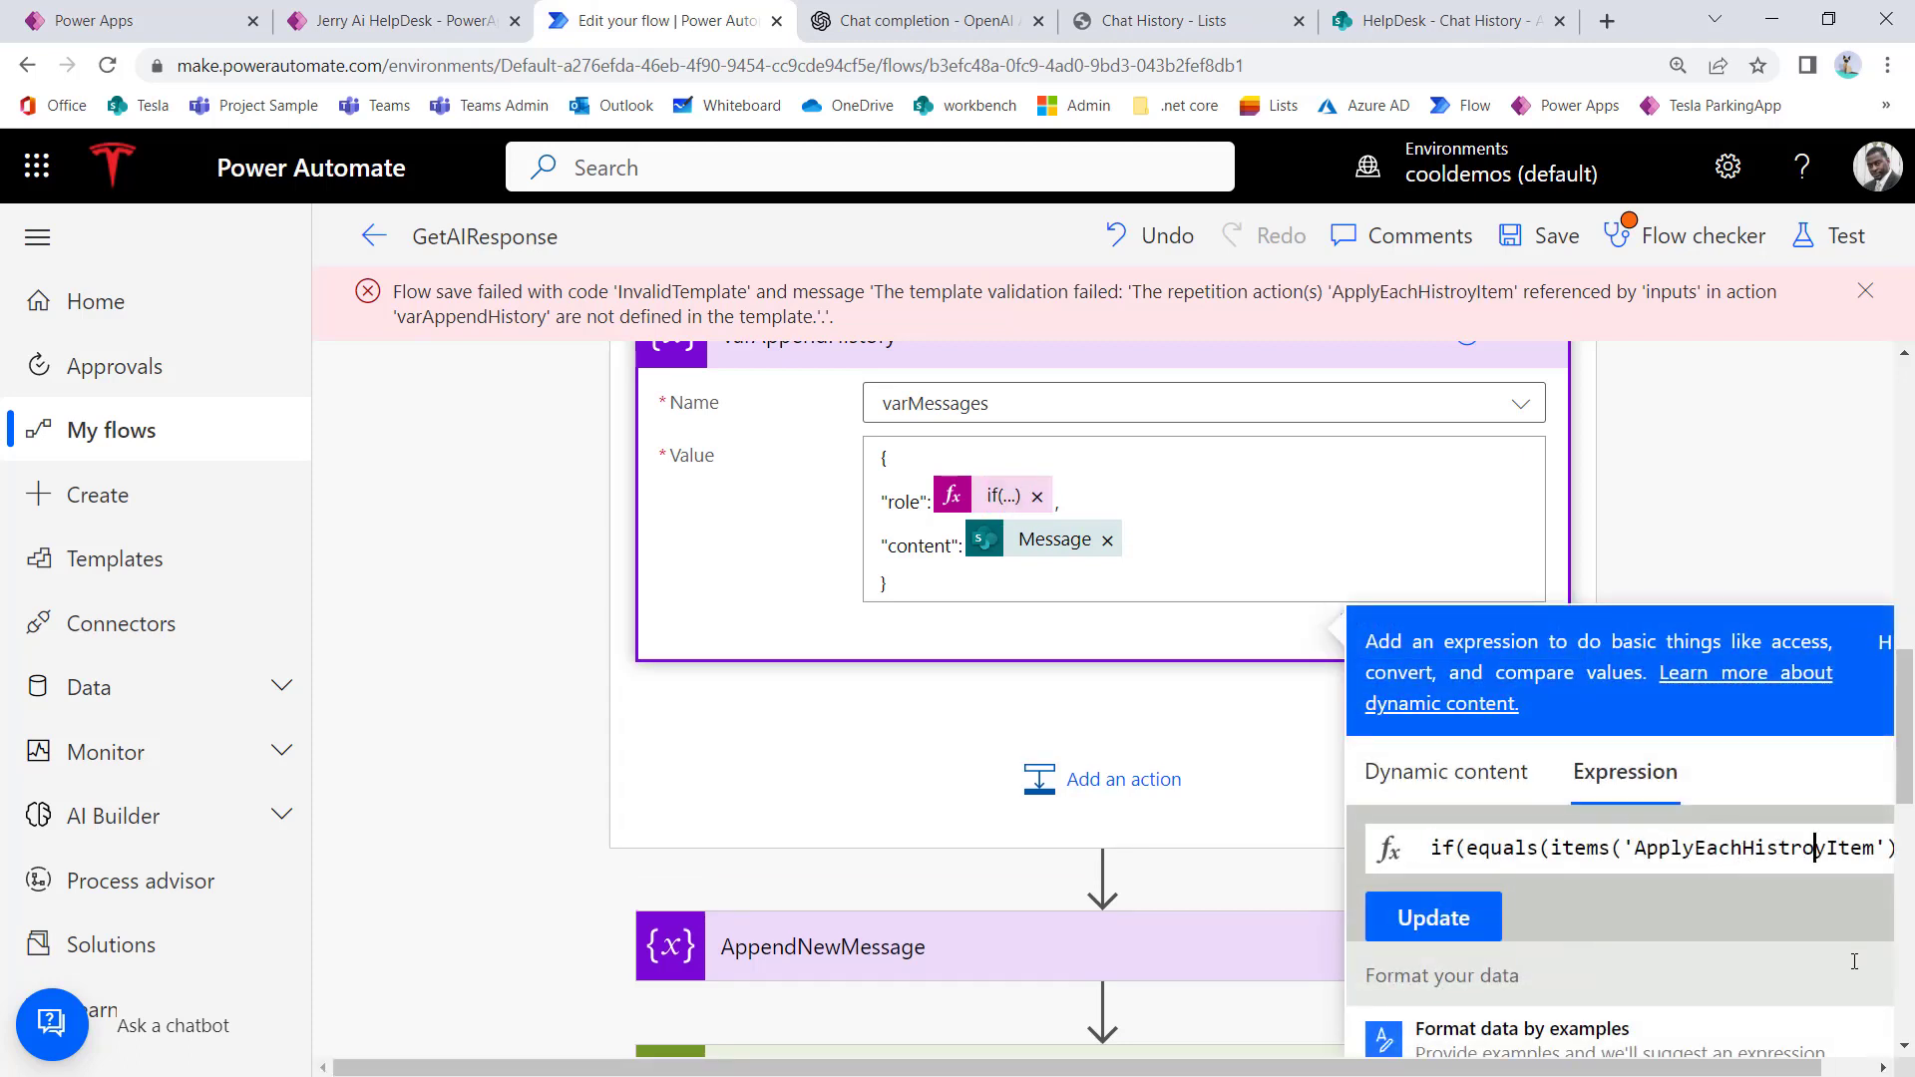
pyautogui.press('BackSpace')
pyautogui.press('BackSpace')
pyautogui.write('or')
pyautogui.click(1449, 919)
pyautogui.click(989, 510)
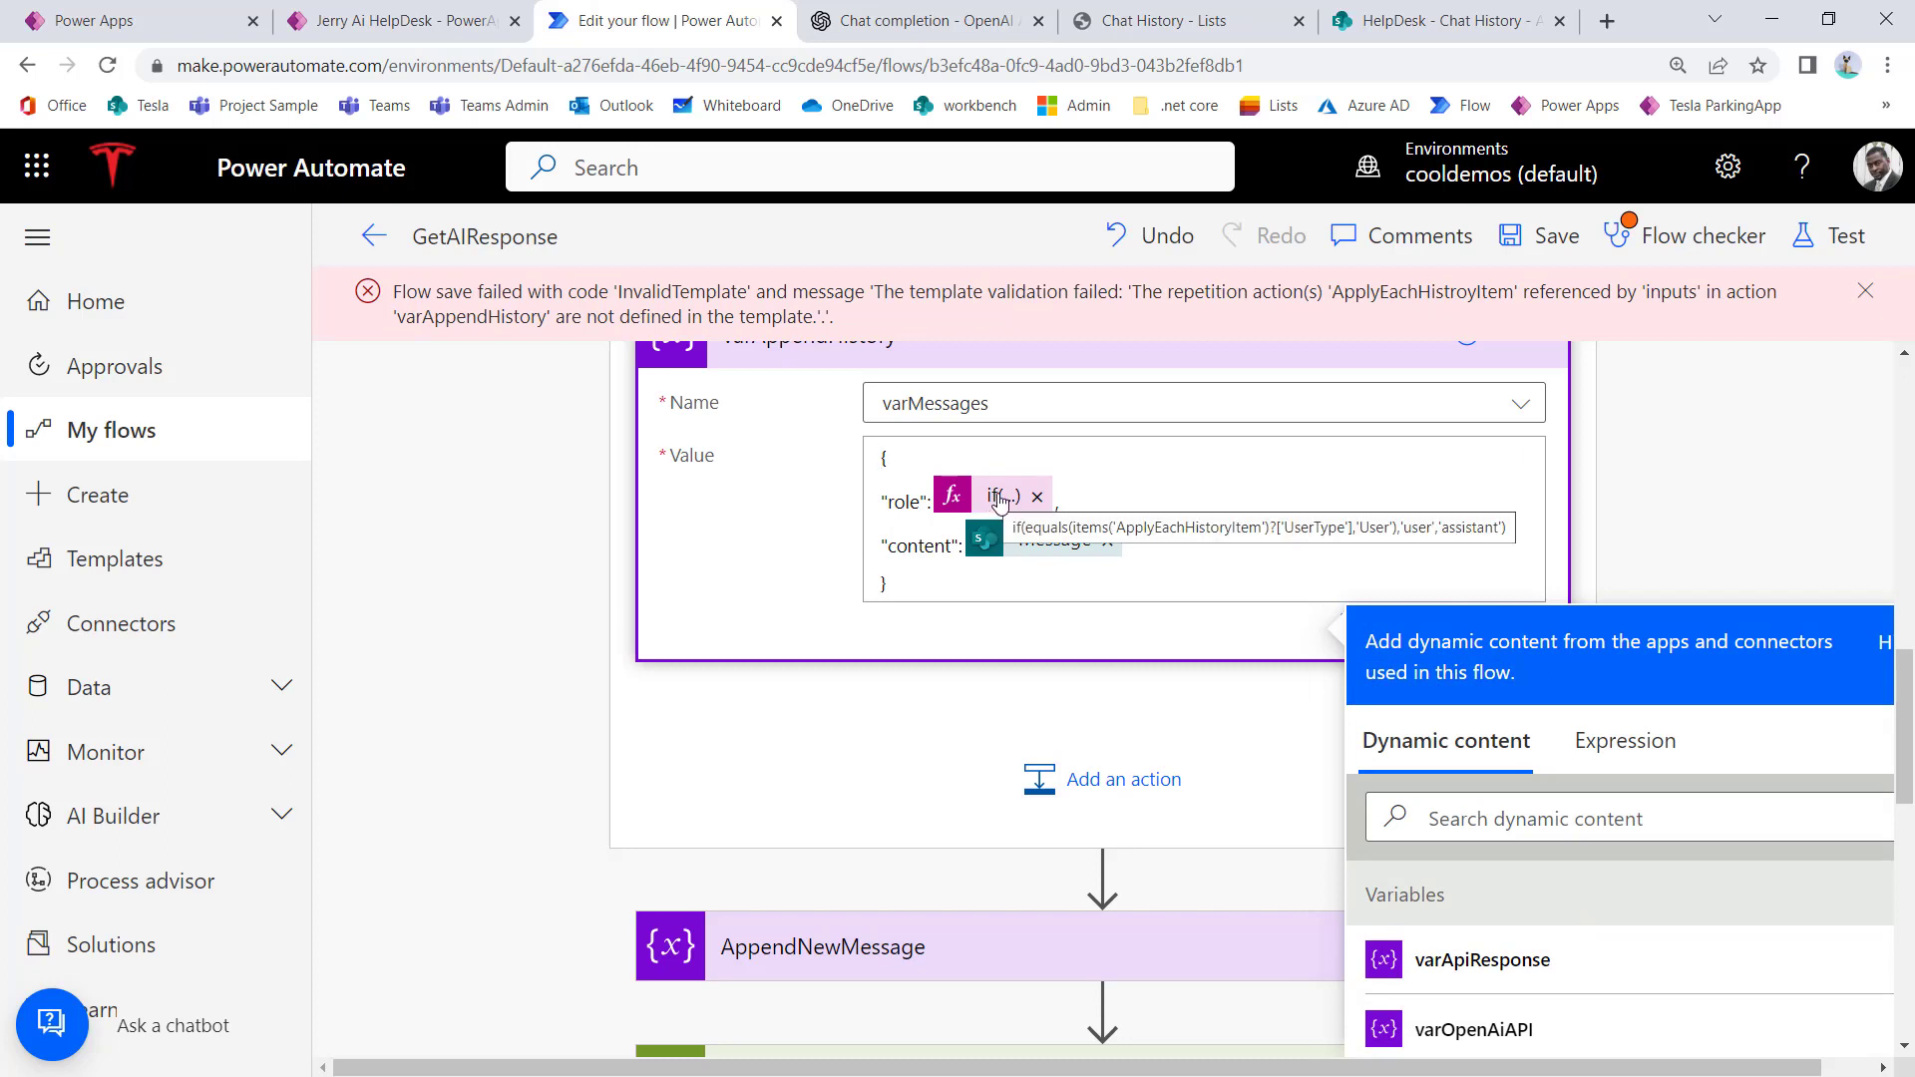
pyautogui.click(1557, 240)
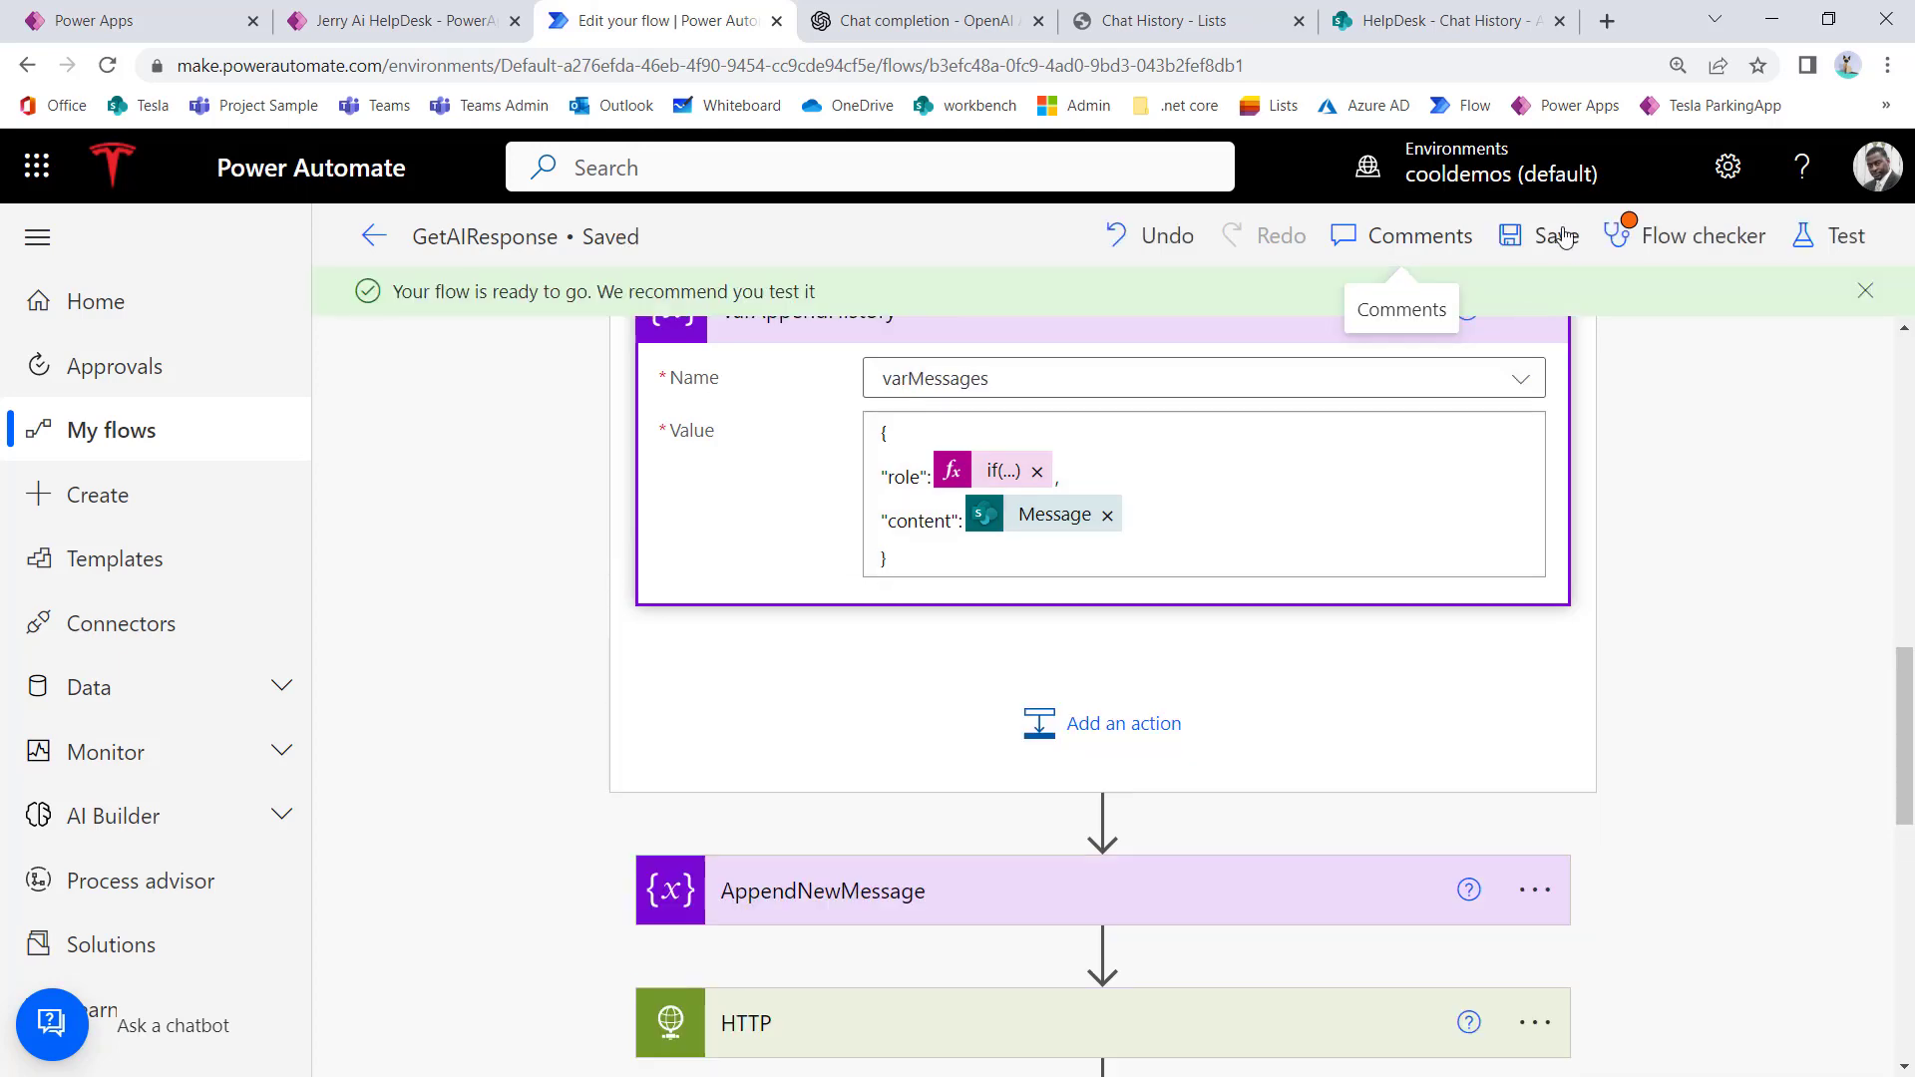
# Step: Review the flow checker's warnings and return to the GetAIResponse details page
pyautogui.click(1703, 249)
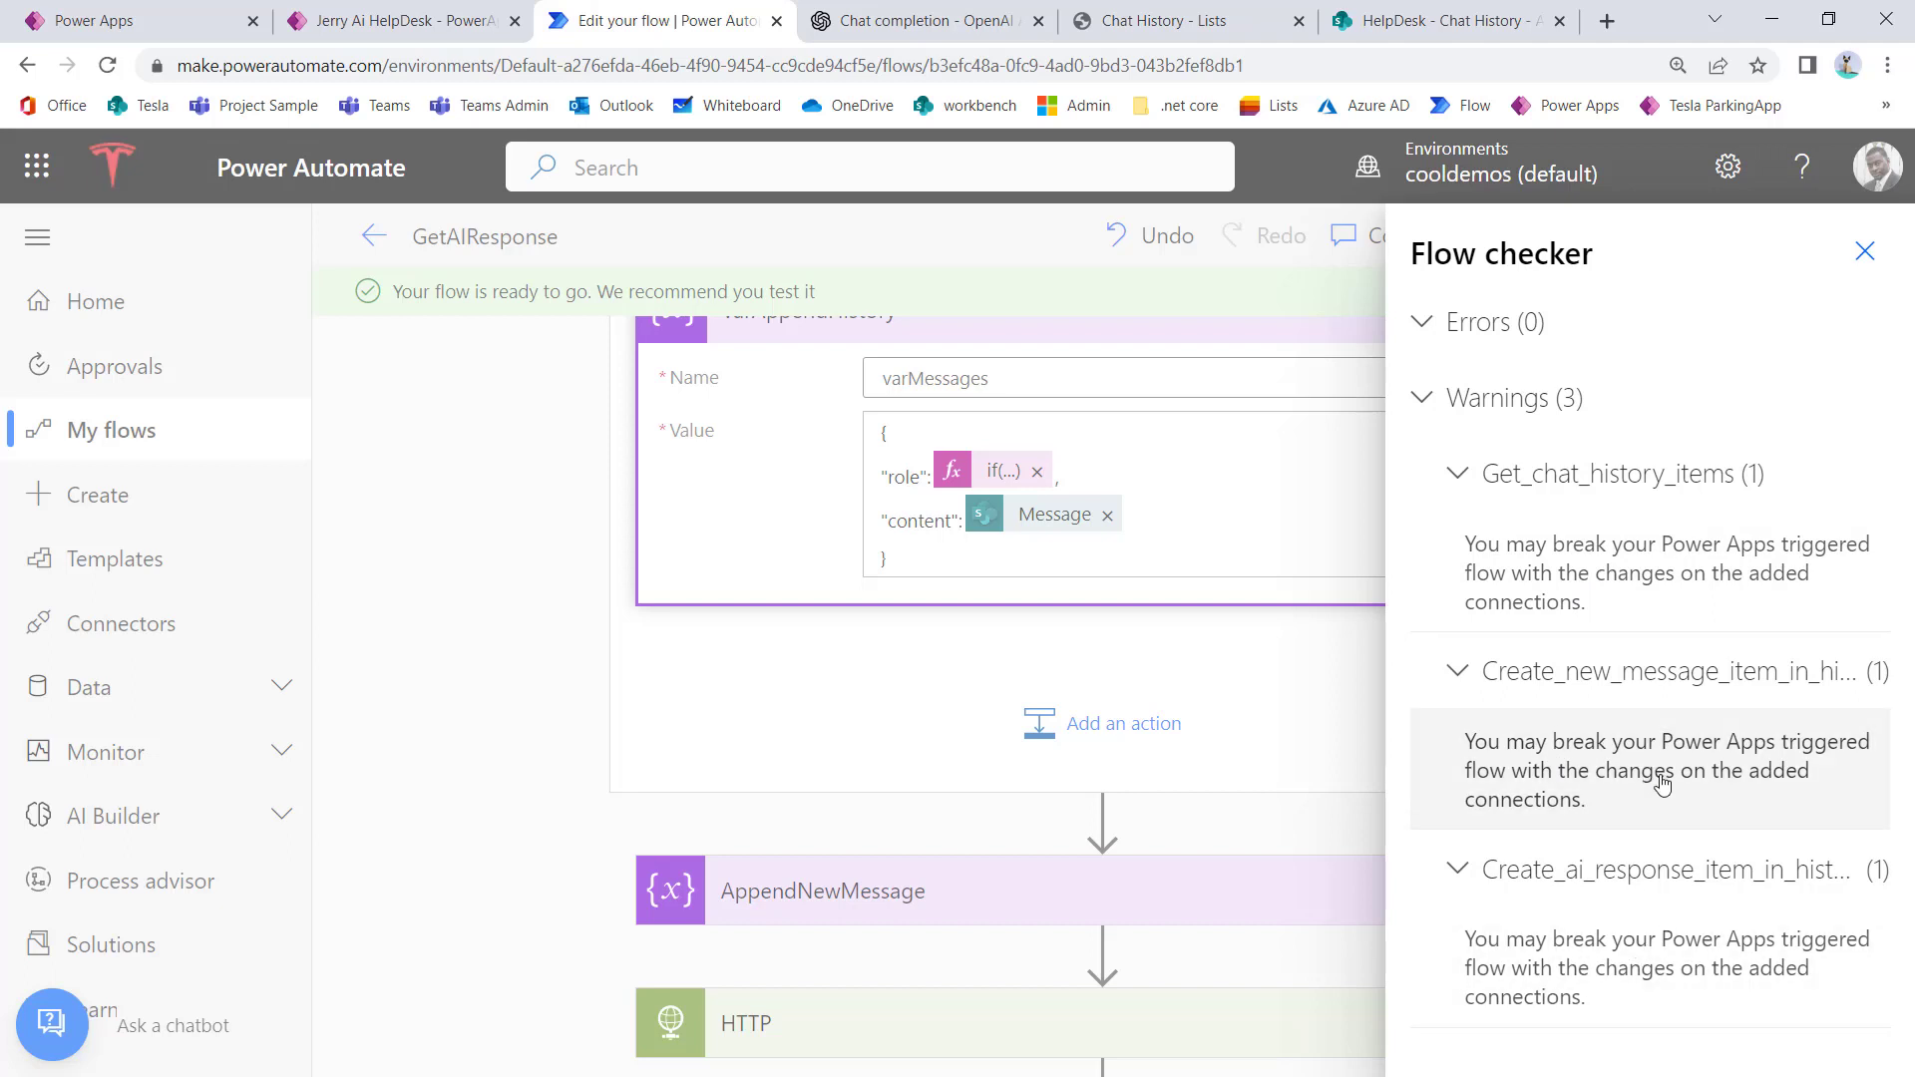
pyautogui.press('Escape')
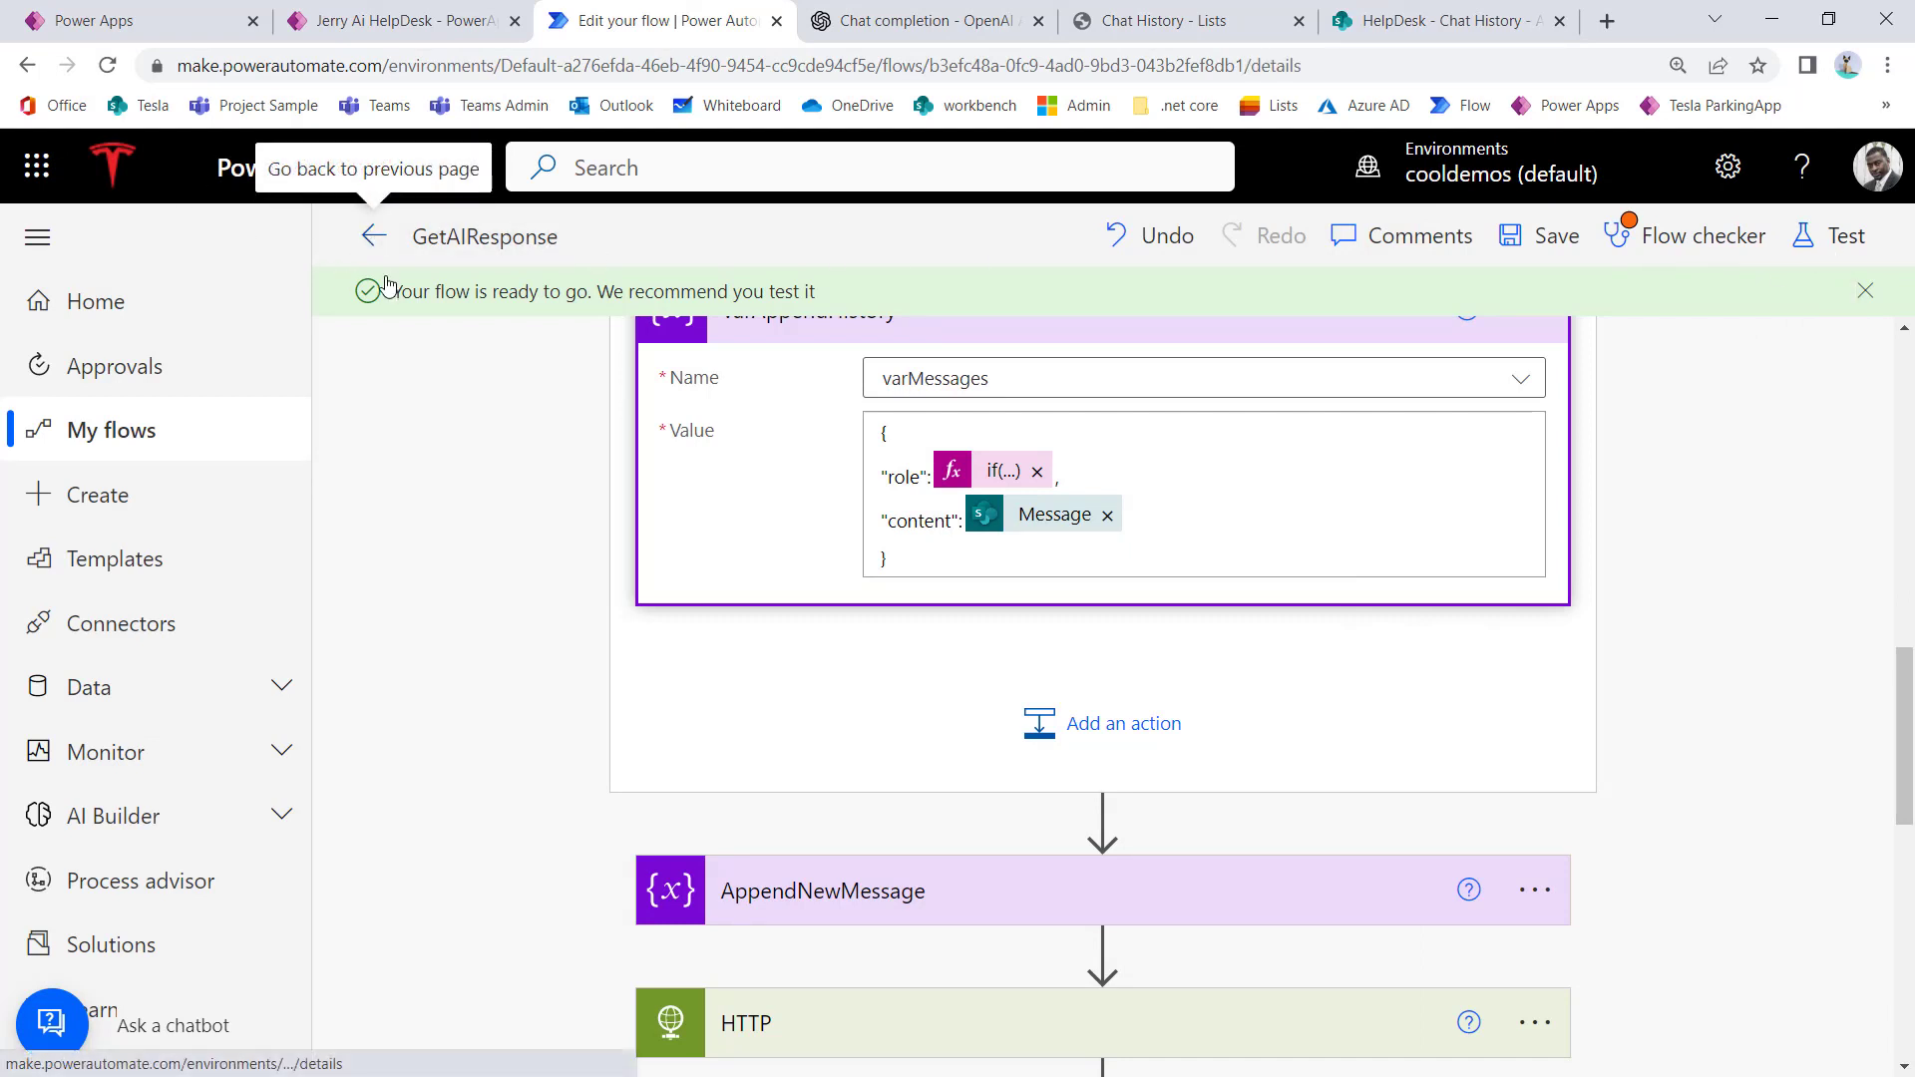
pyautogui.click(374, 238)
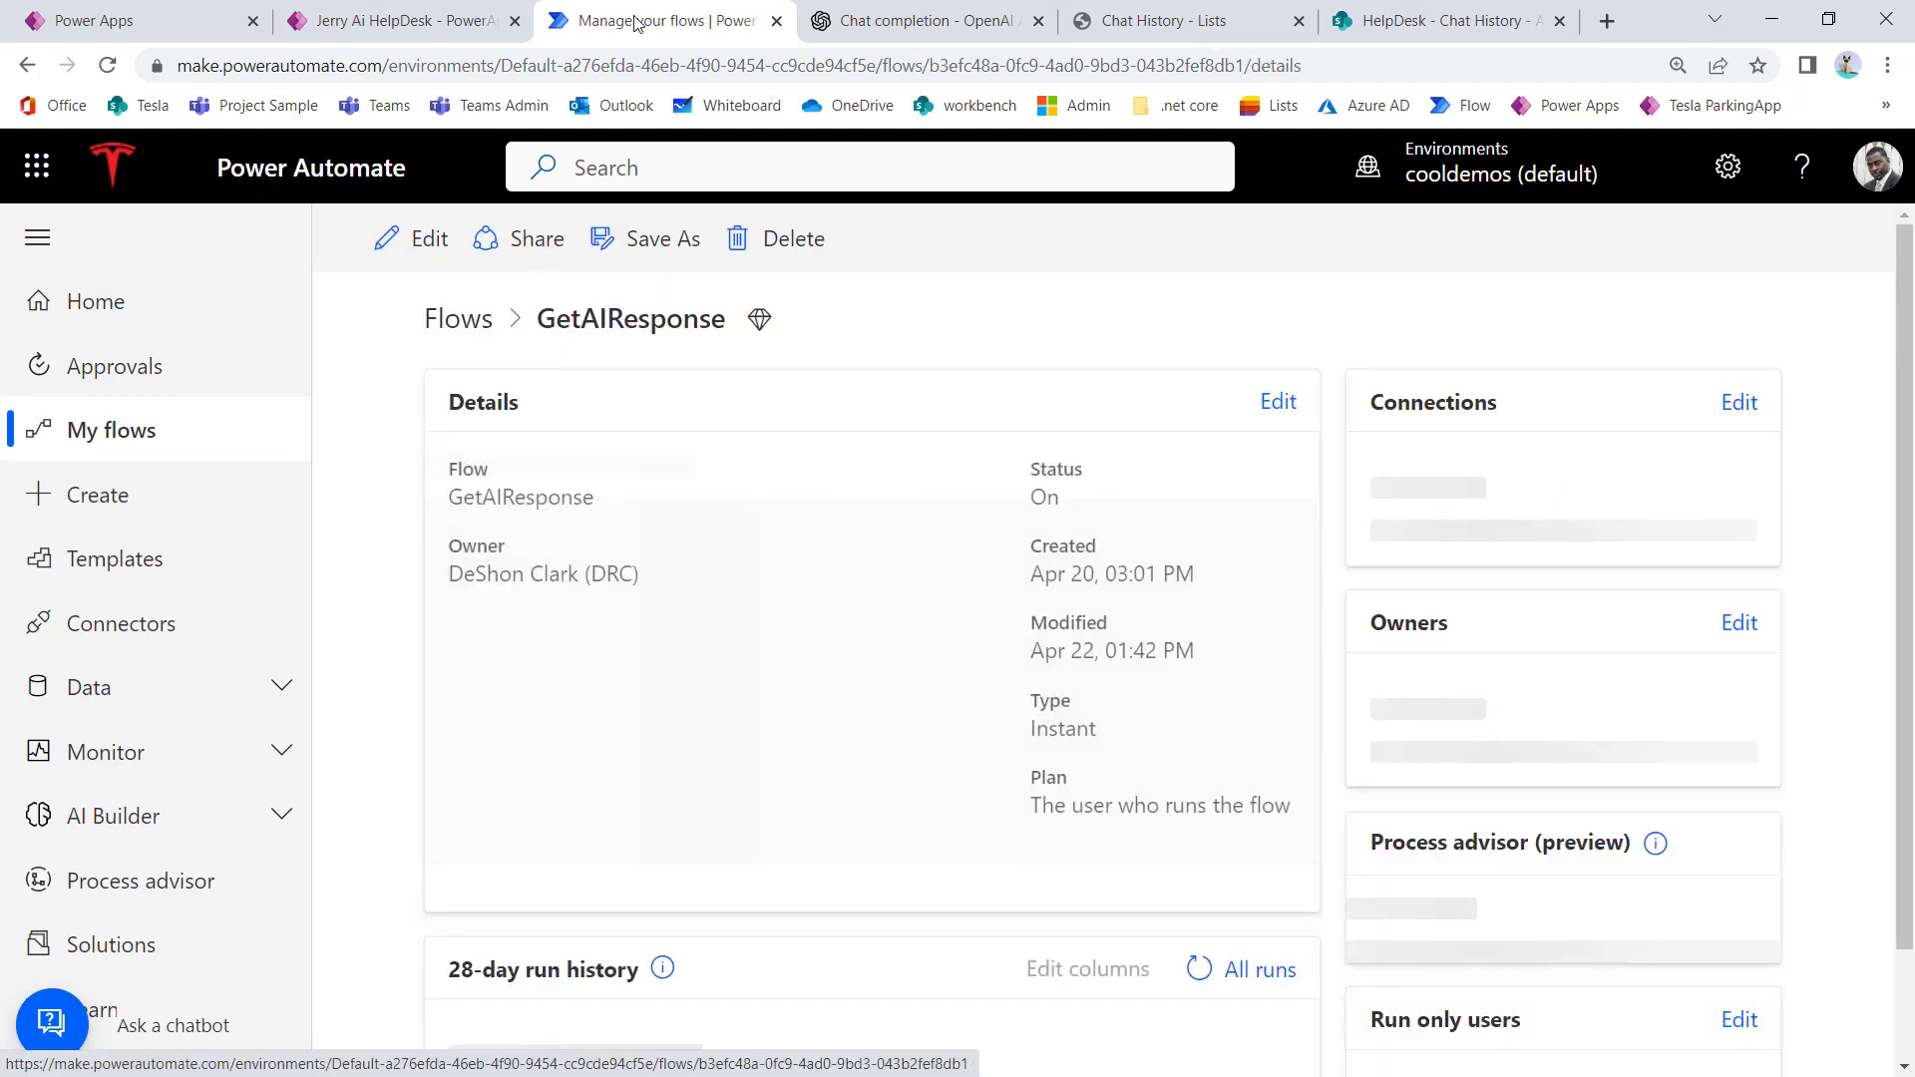
# Step: Switch to the Power Apps preview to clear the chat conversation, and check the Chat History list in SharePoint
pyautogui.click(166, 32)
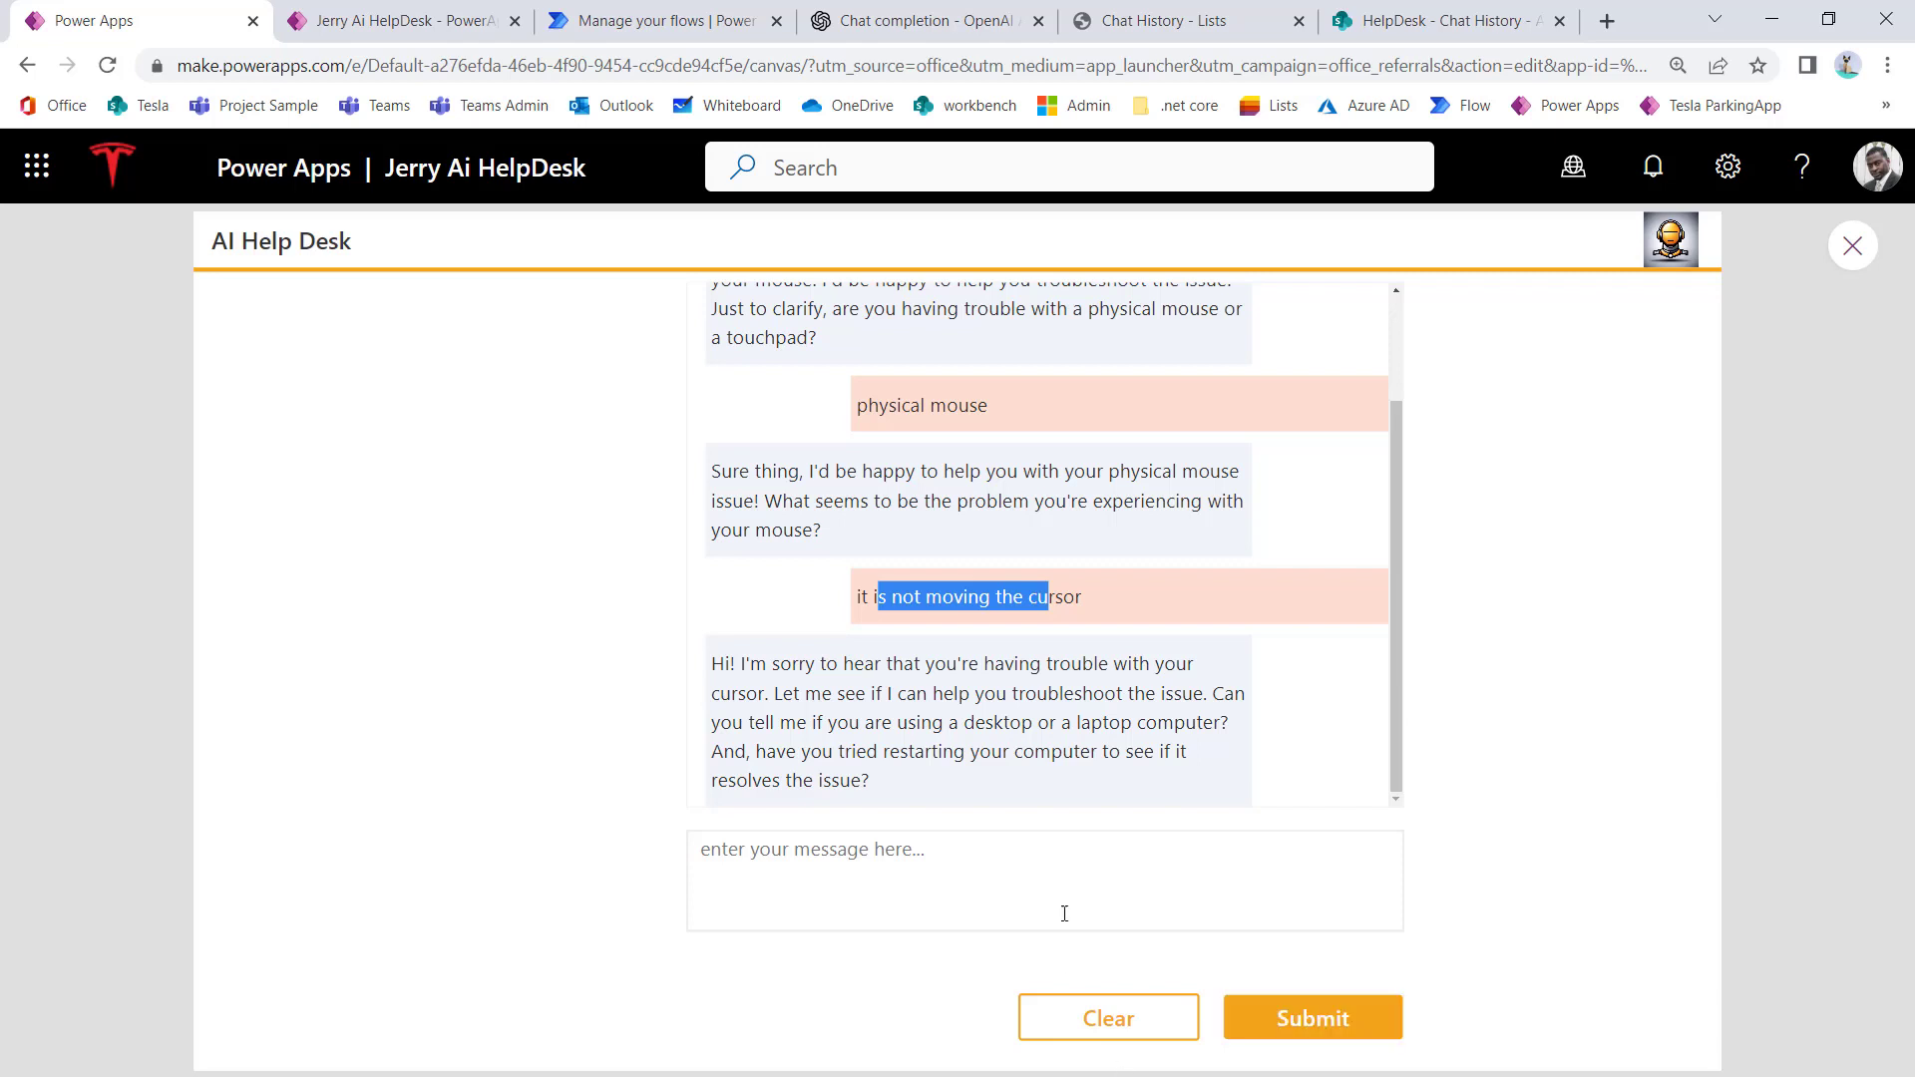
pyautogui.click(1108, 1018)
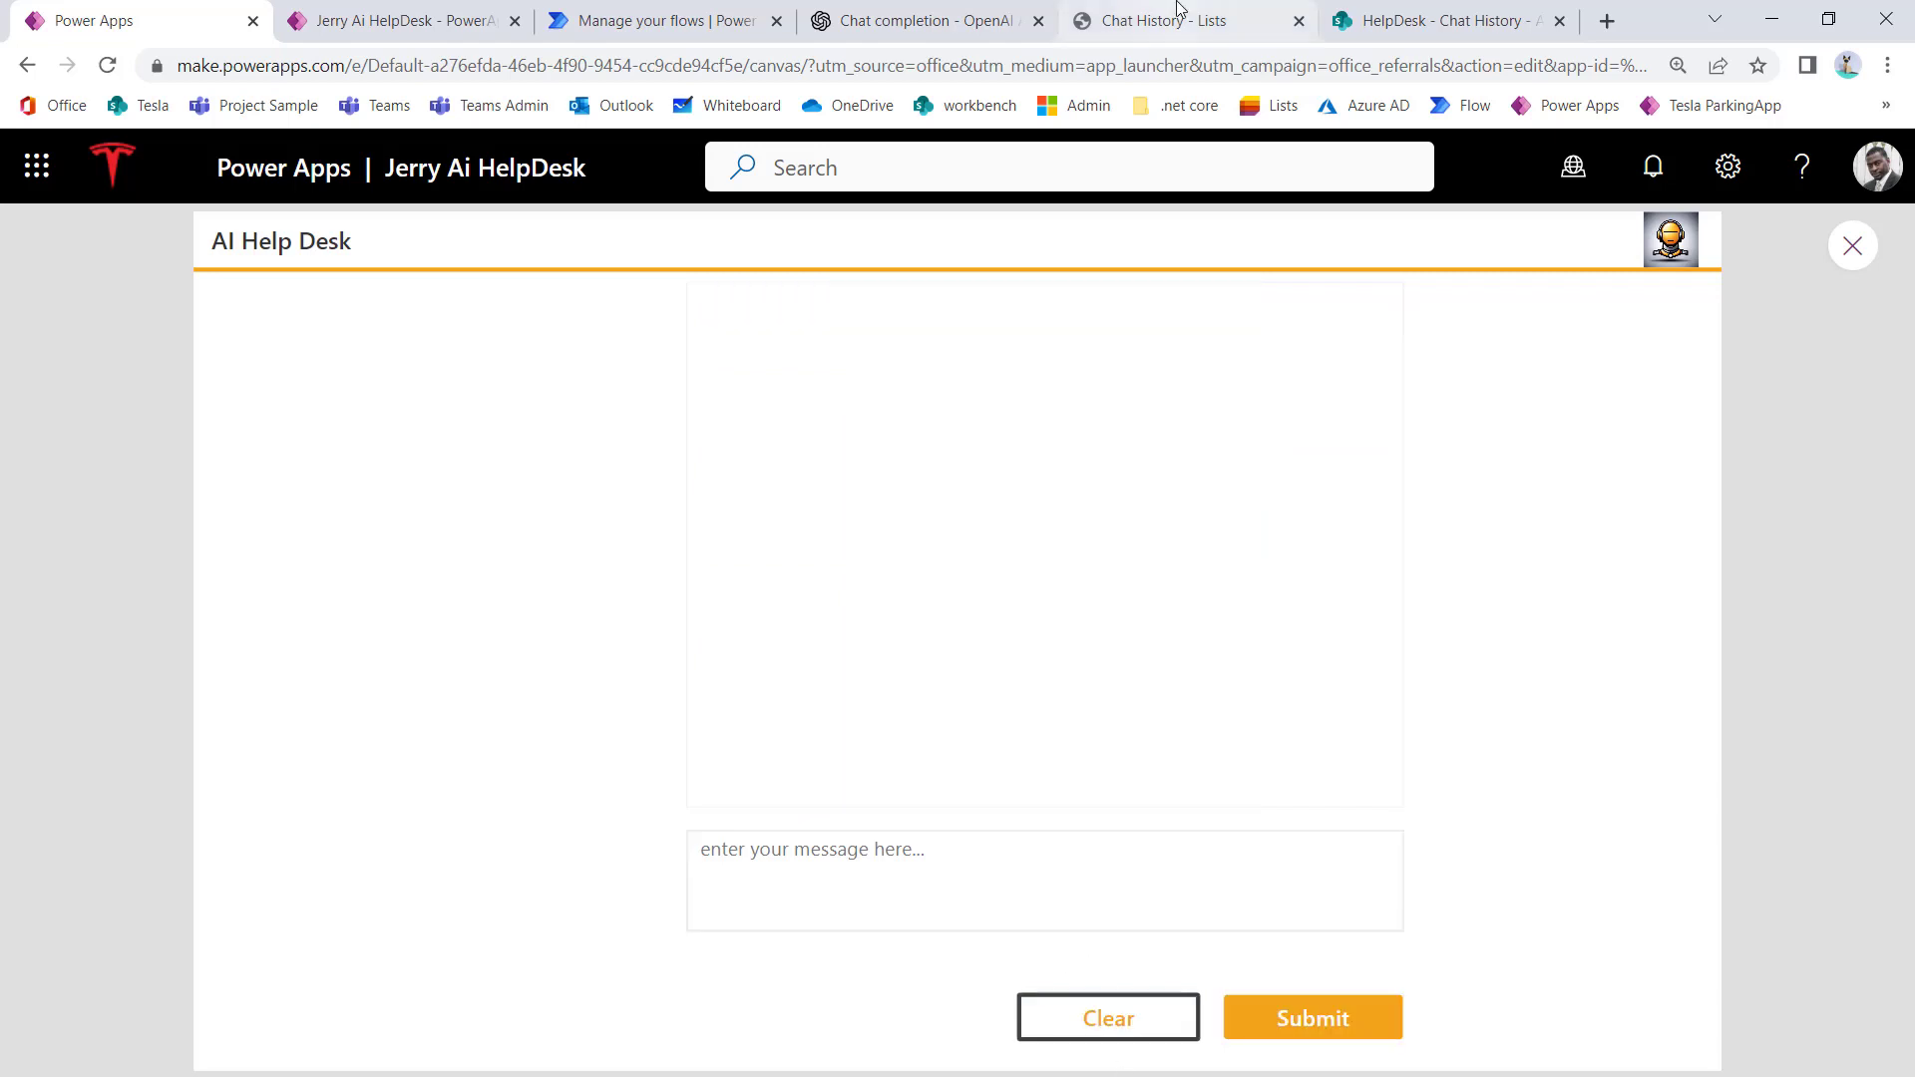
pyautogui.click(1433, 35)
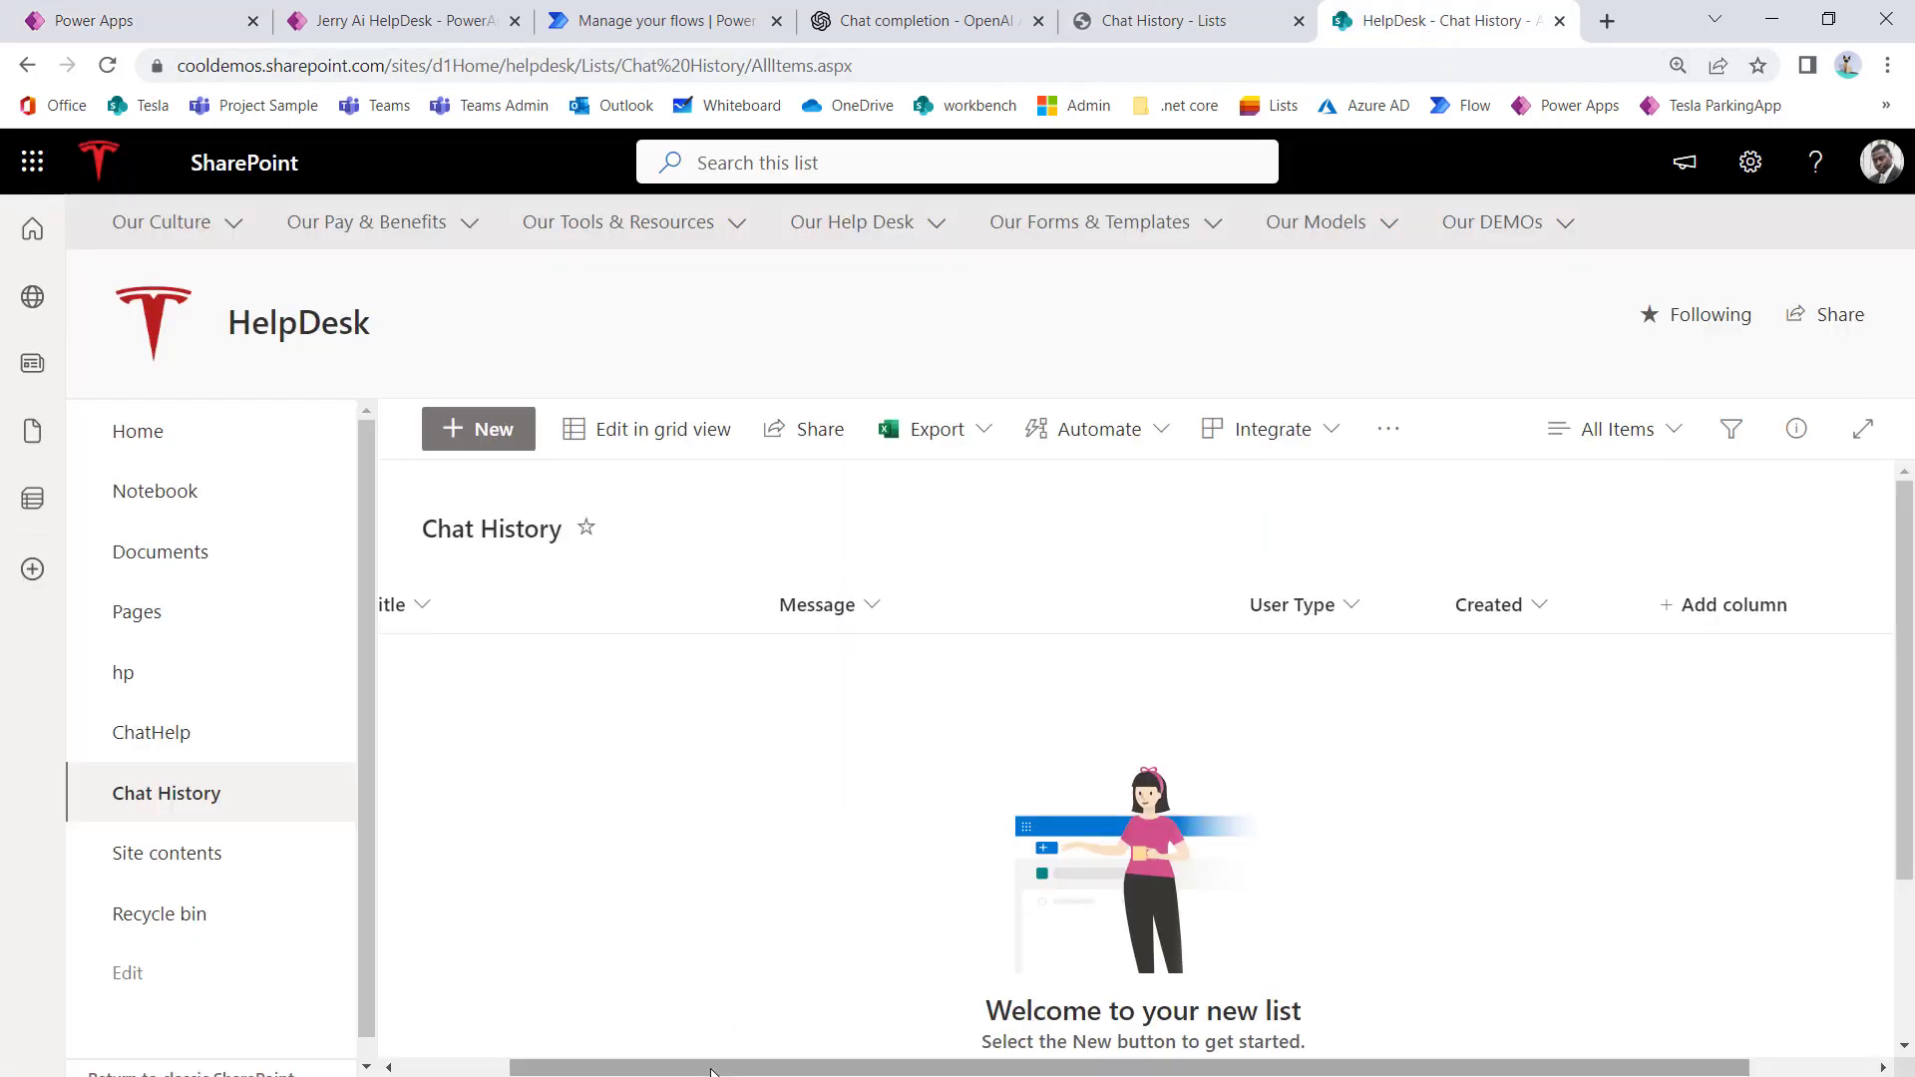
pyautogui.moveTo(740, 1059); pyautogui.dragTo(559, 1066)
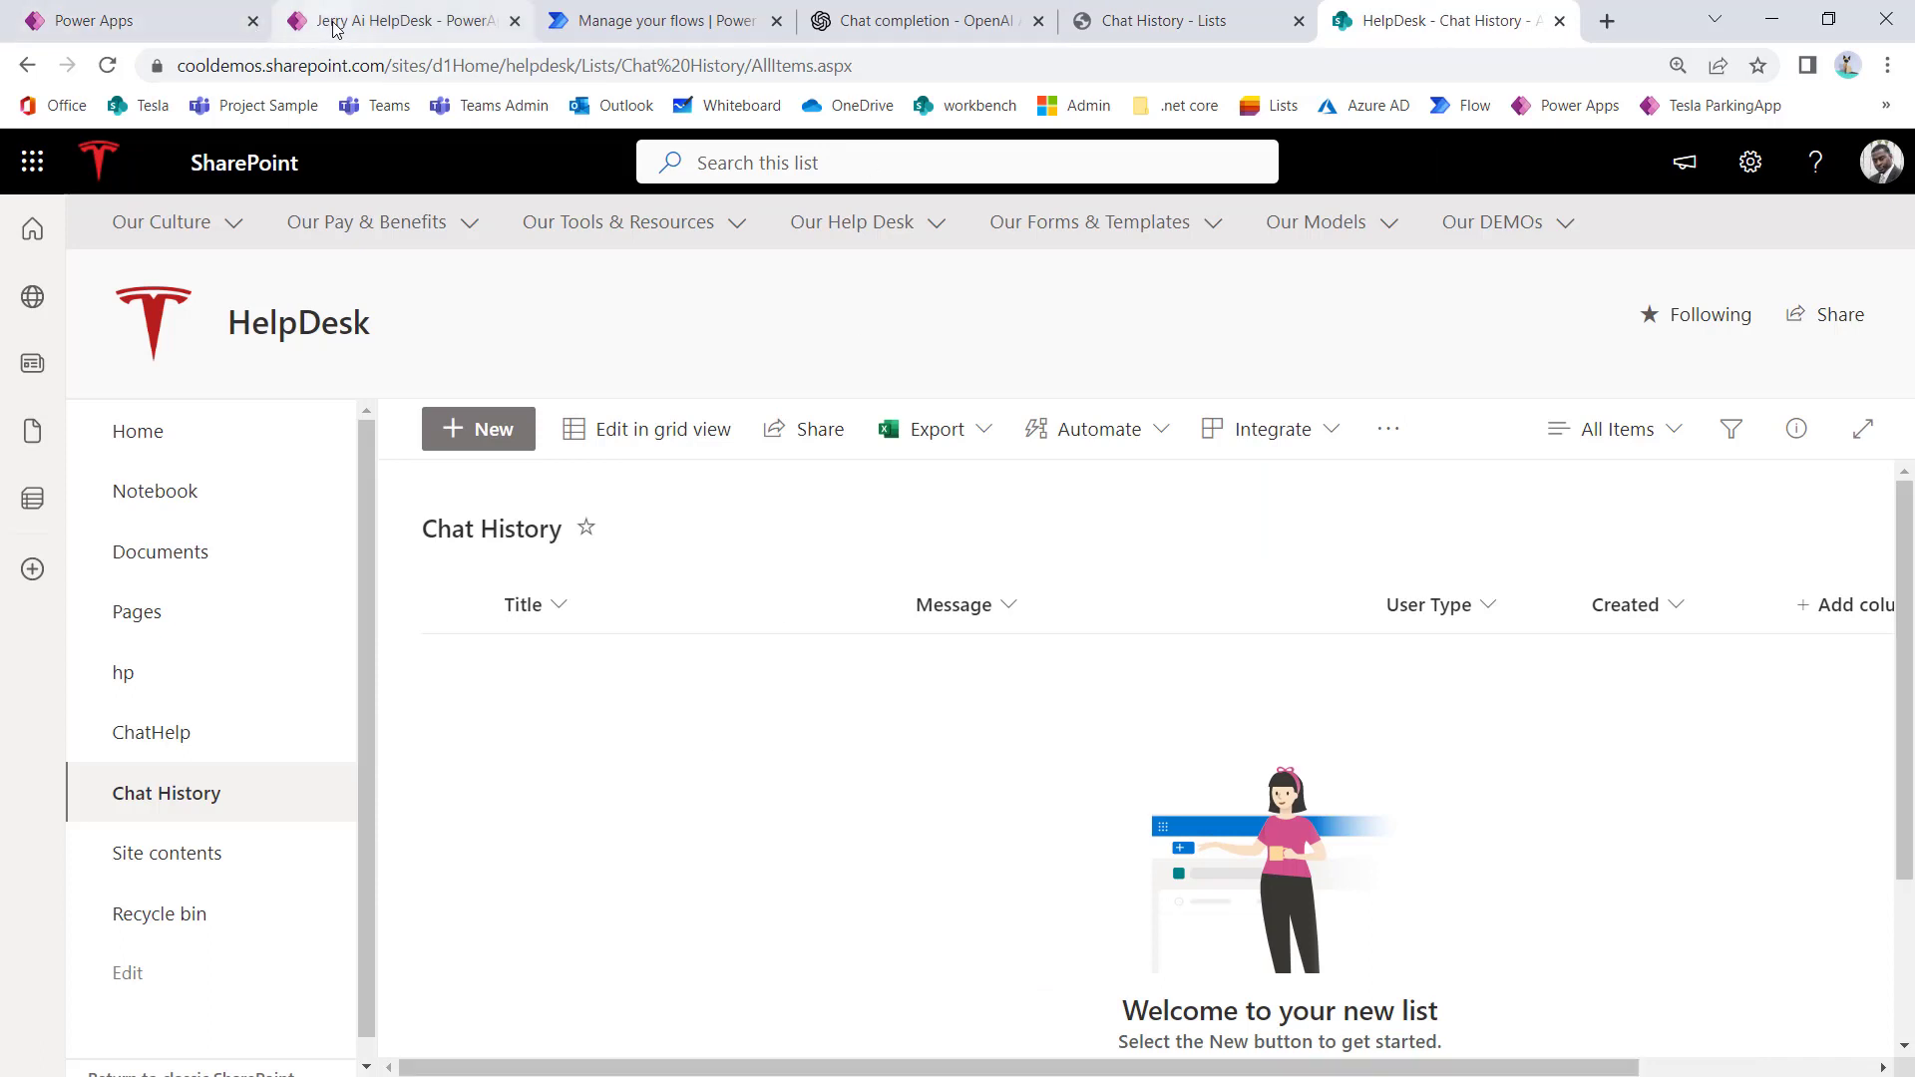
# Step: Submit the test message "hello, i am having a problem" in the Power Apps preview, dismiss the error and leave the preview
pyautogui.click(139, 20)
pyautogui.click(973, 860)
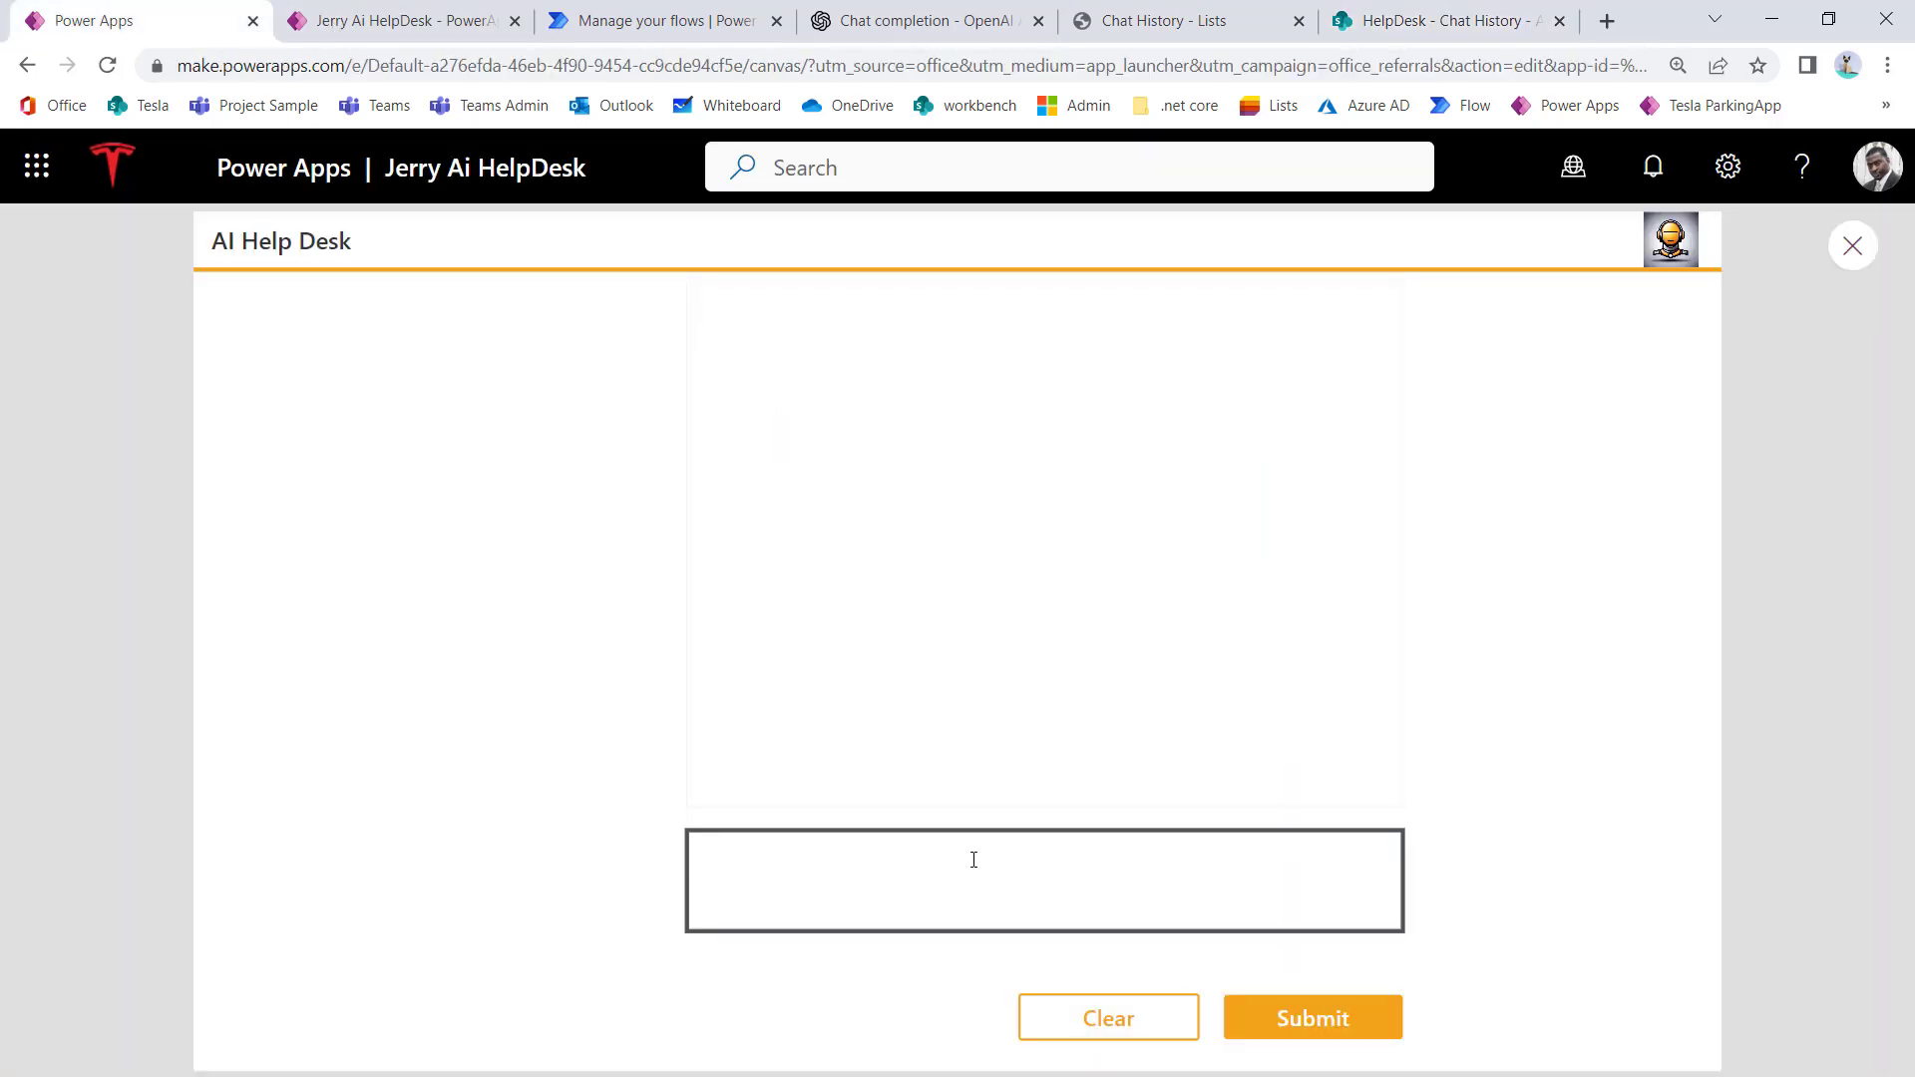
pyautogui.write('hello, i am having a problem')
pyautogui.click(1292, 1032)
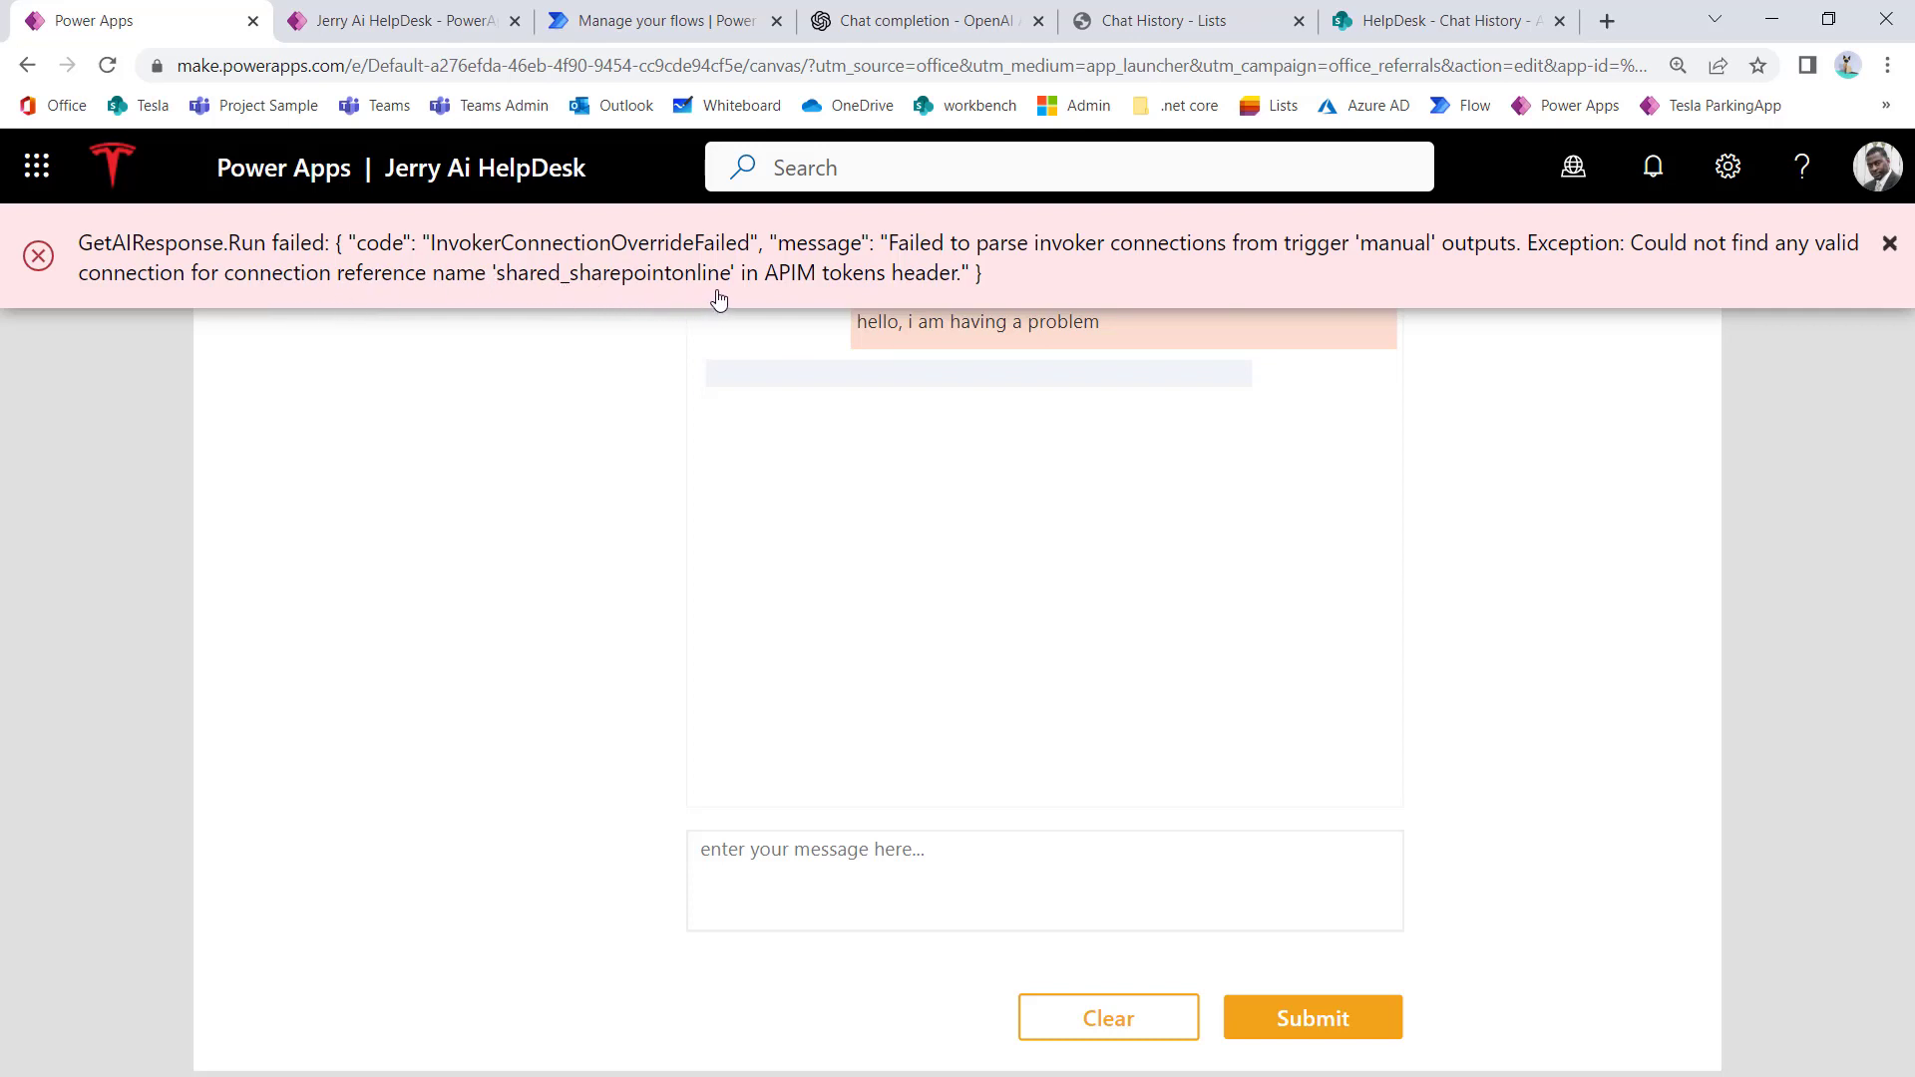
pyautogui.click(1889, 244)
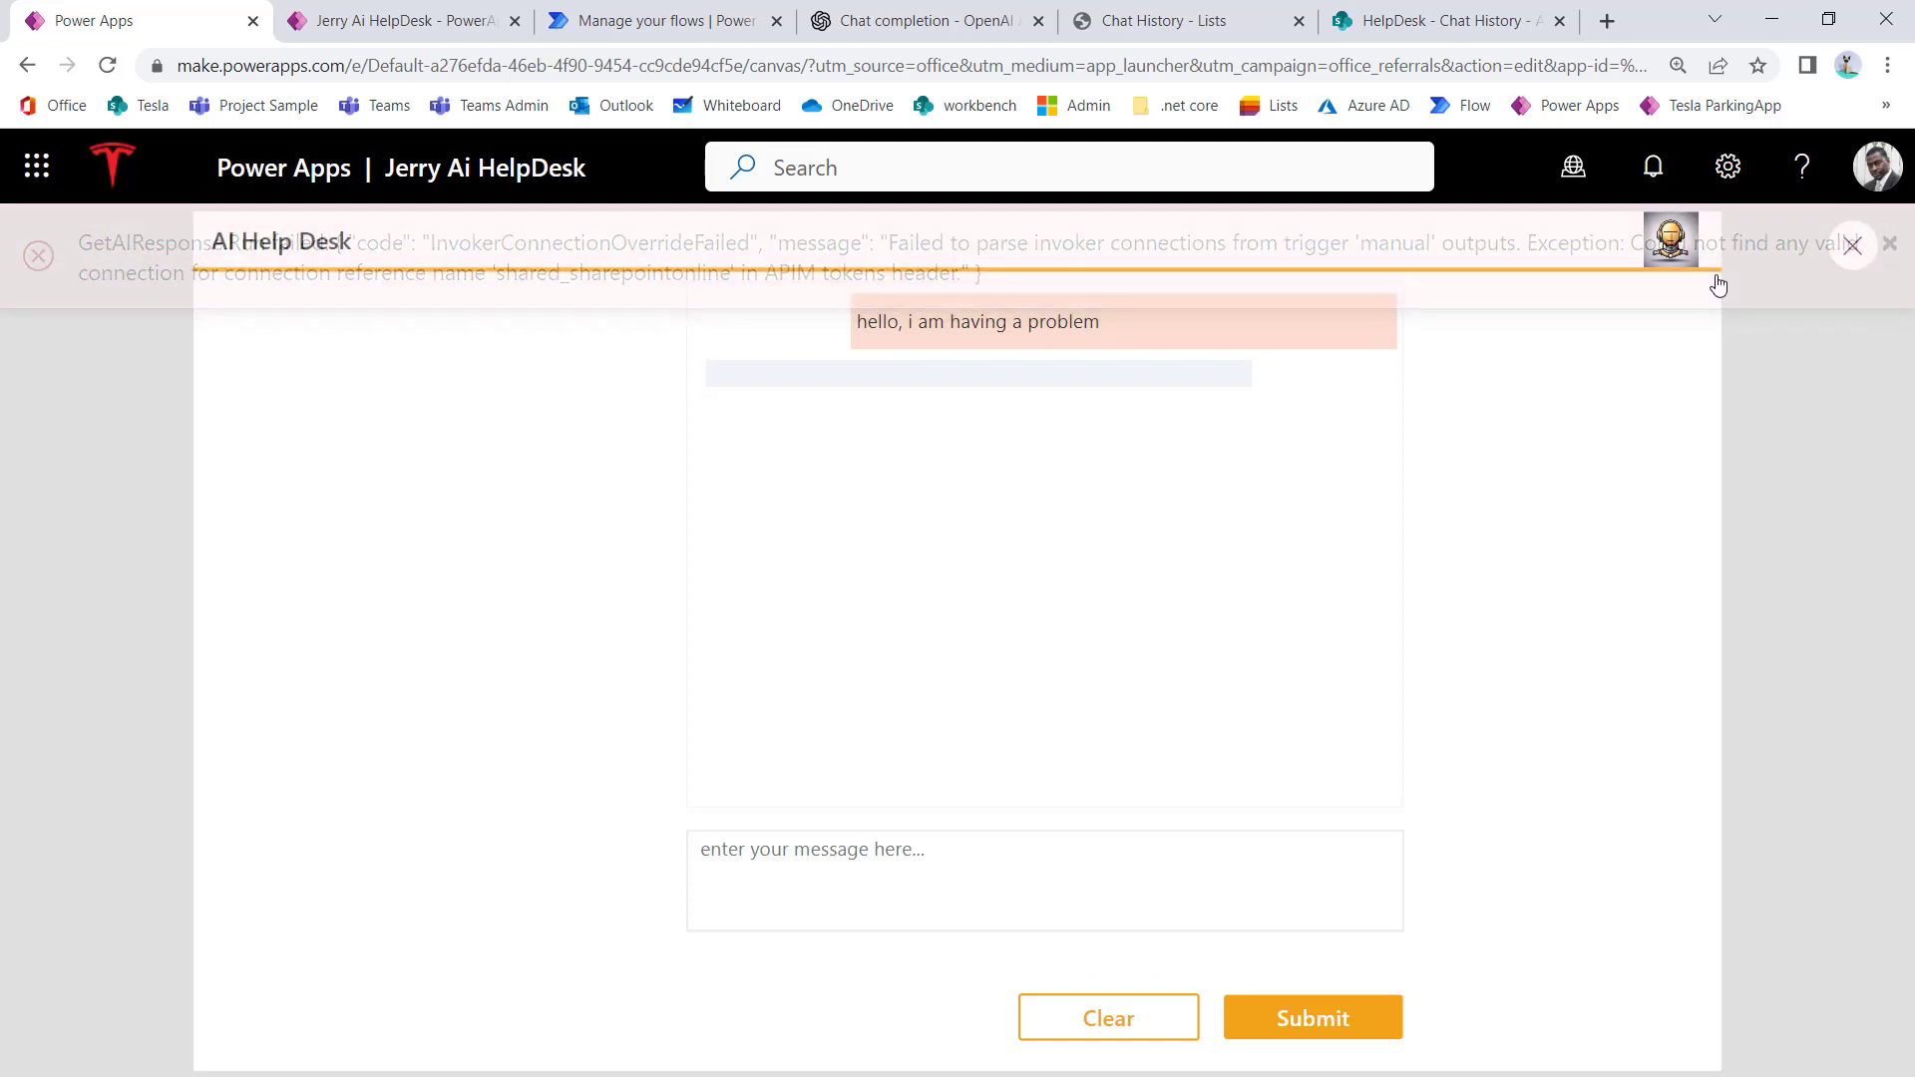
pyautogui.click(1851, 261)
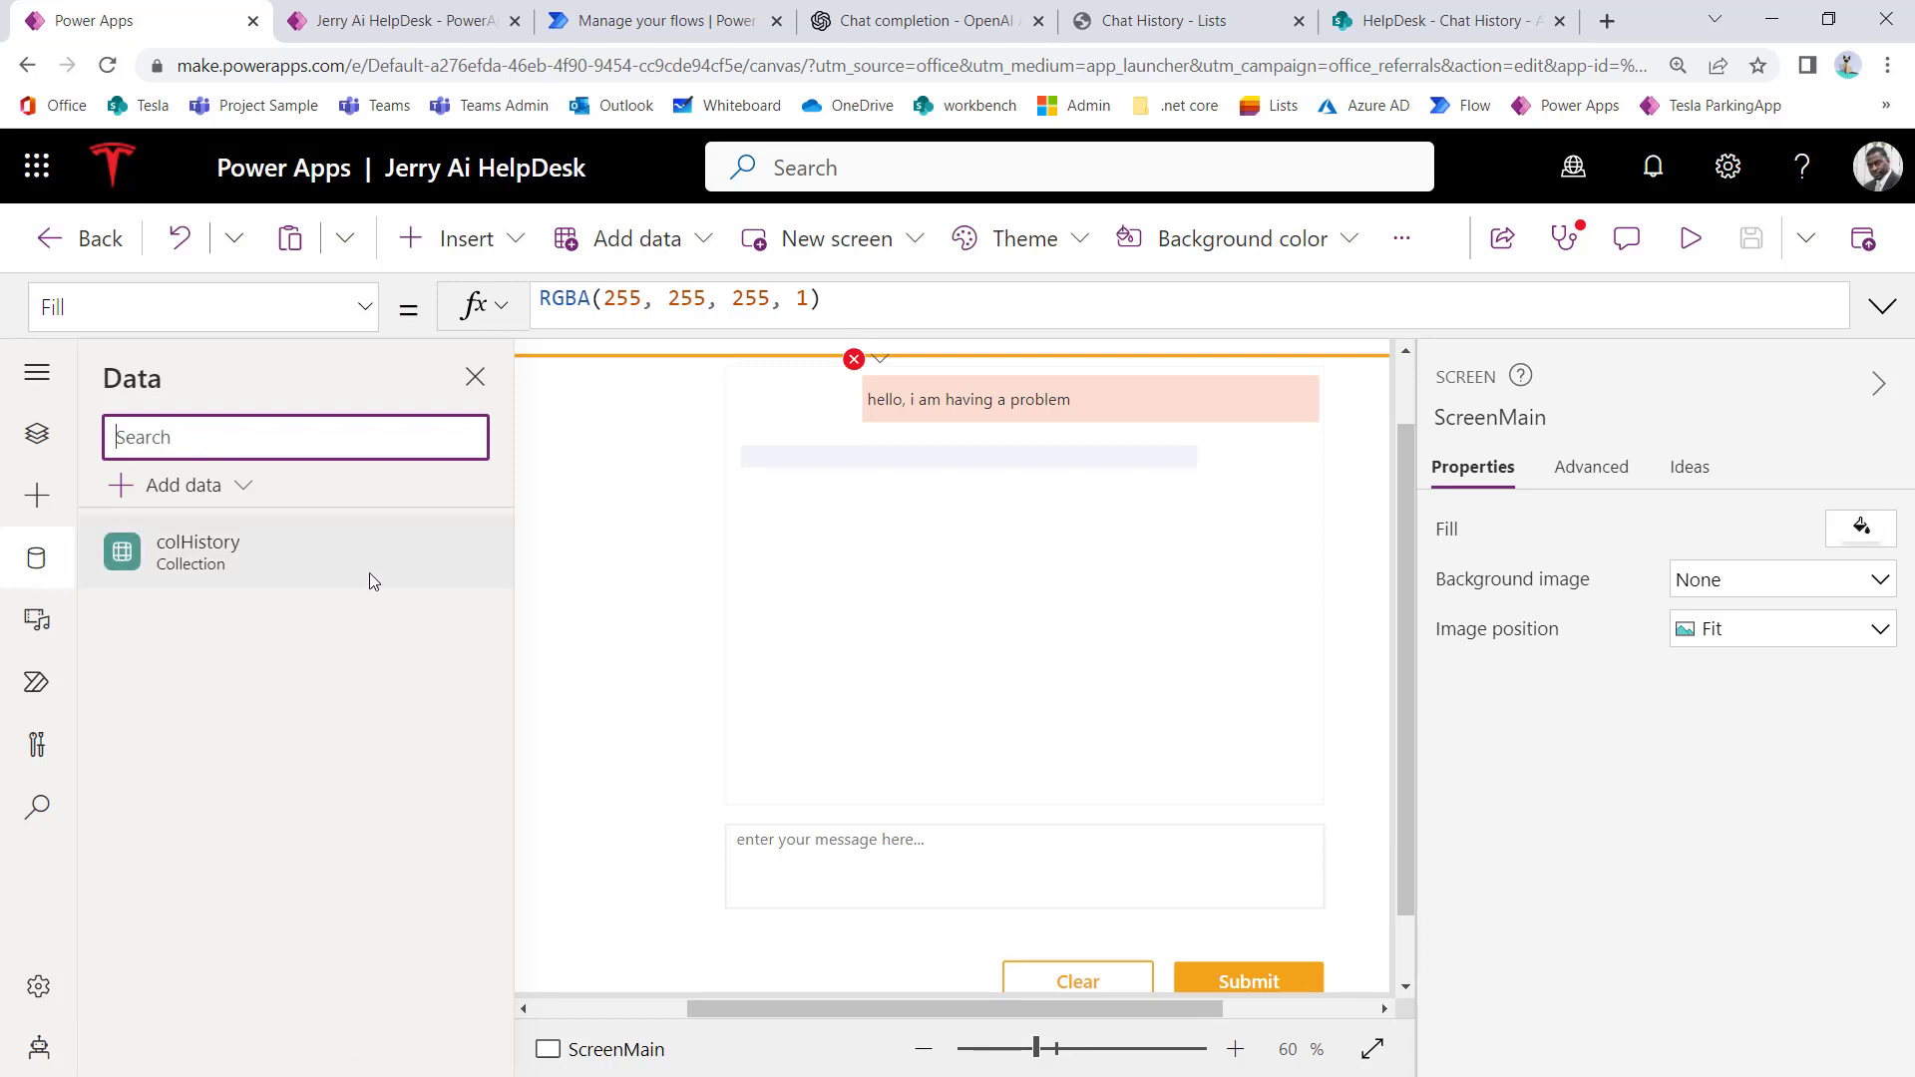
# Step: Refresh the GetAIResponse flow among the app's Power Automate flows
pyautogui.moveTo(429, 570)
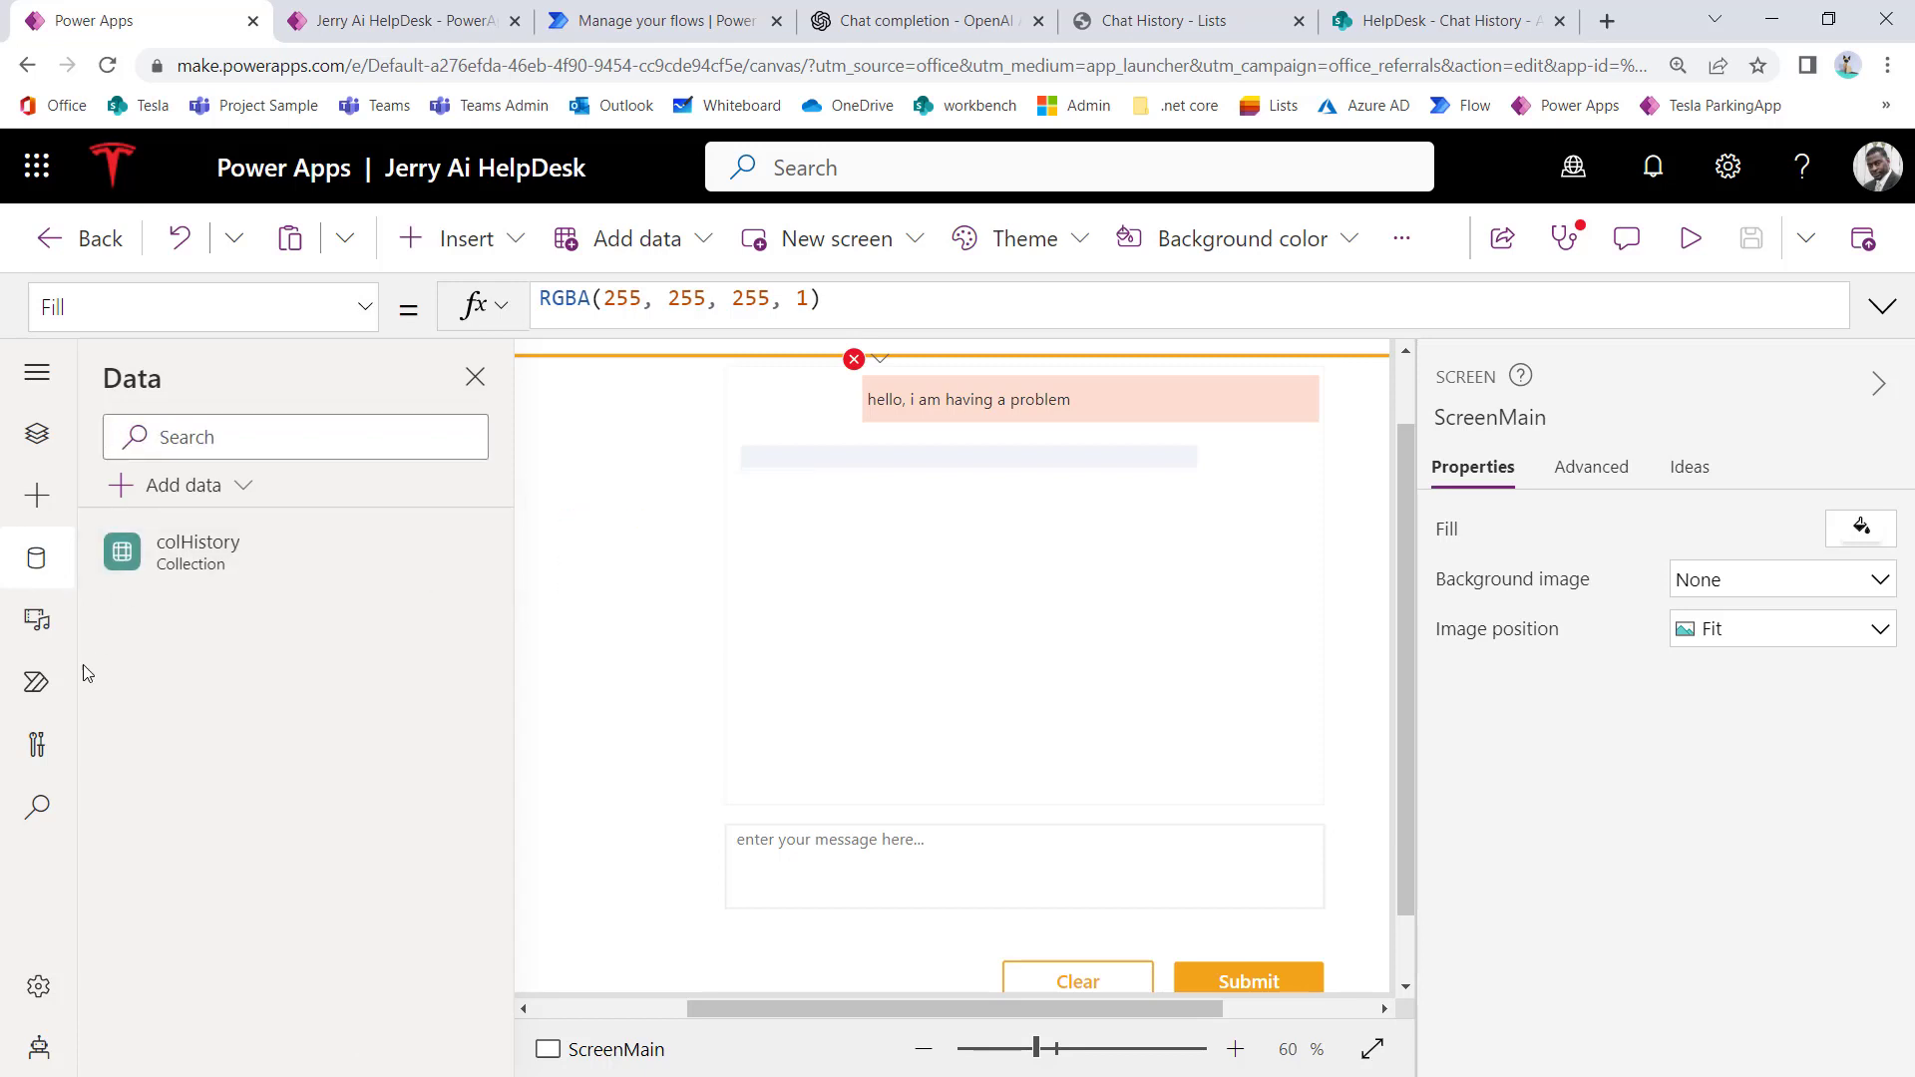
pyautogui.click(36, 683)
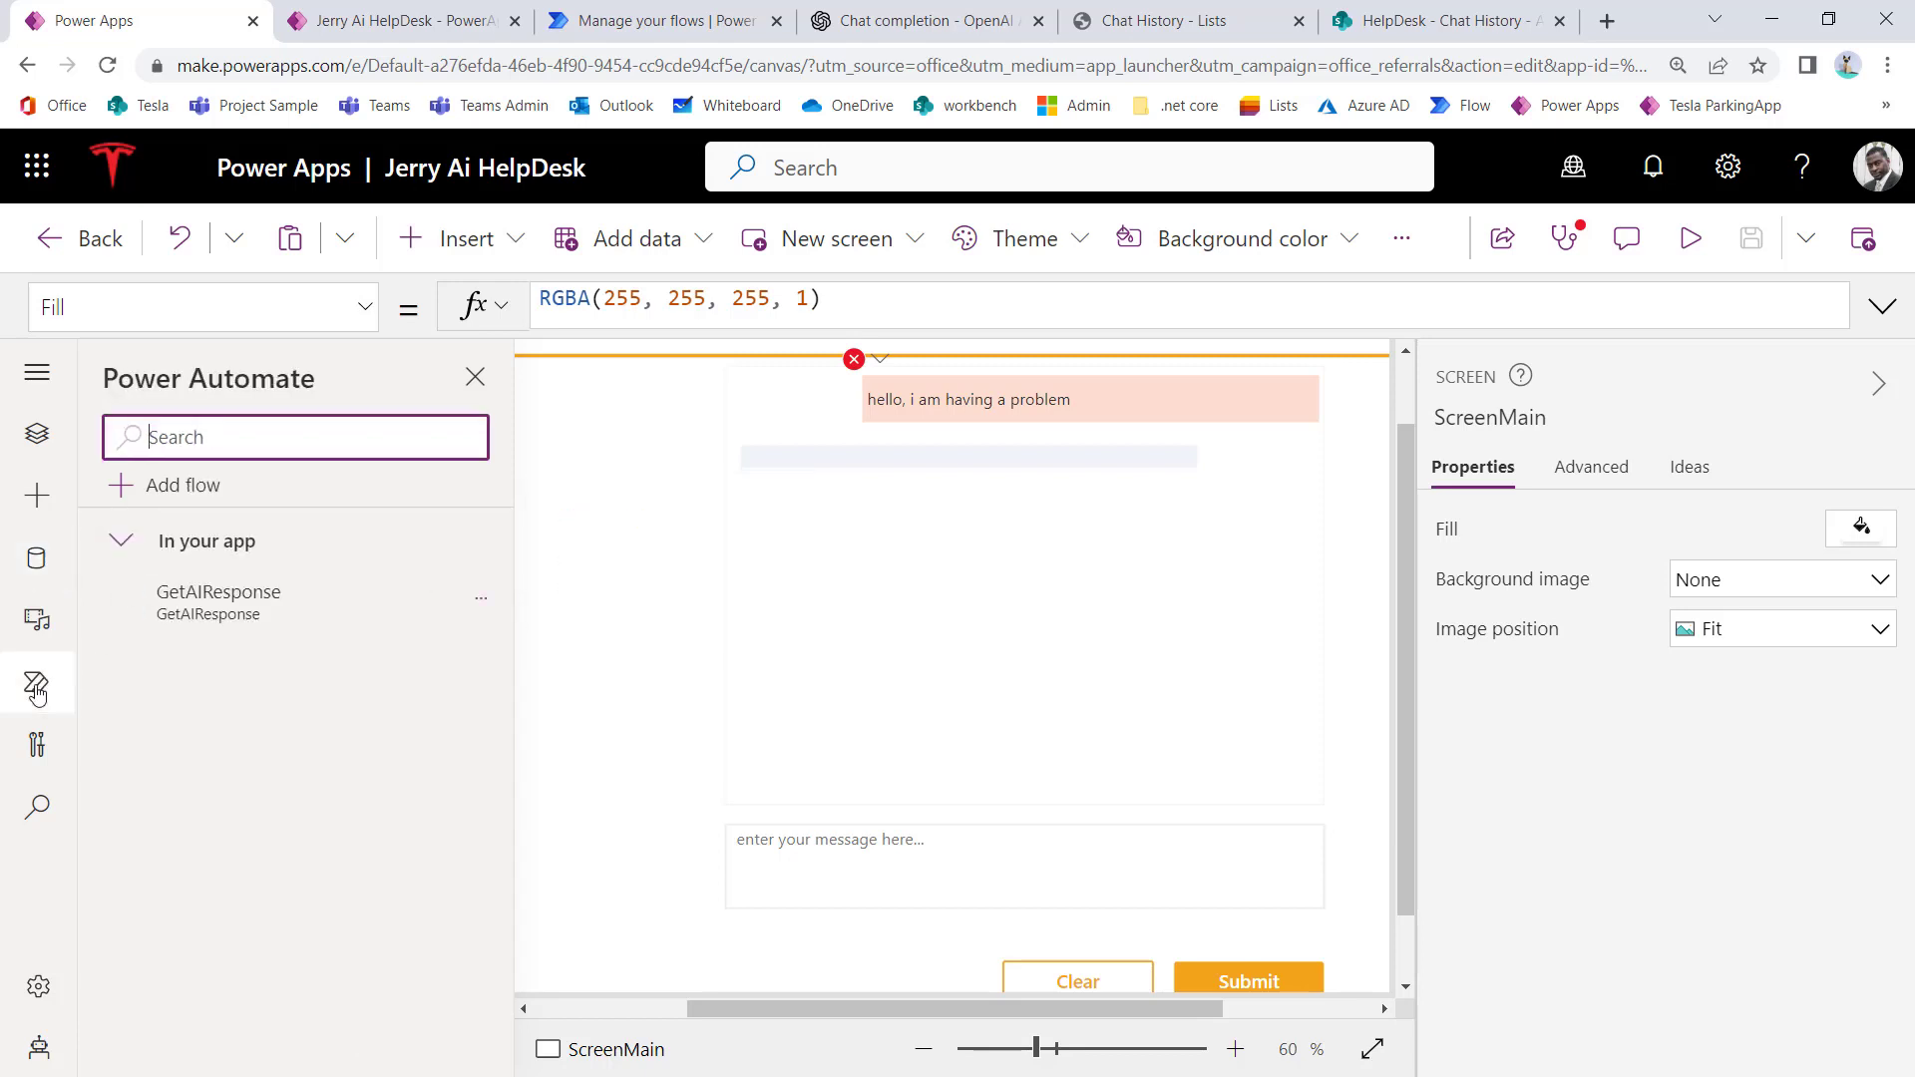
pyautogui.click(481, 600)
pyautogui.click(527, 731)
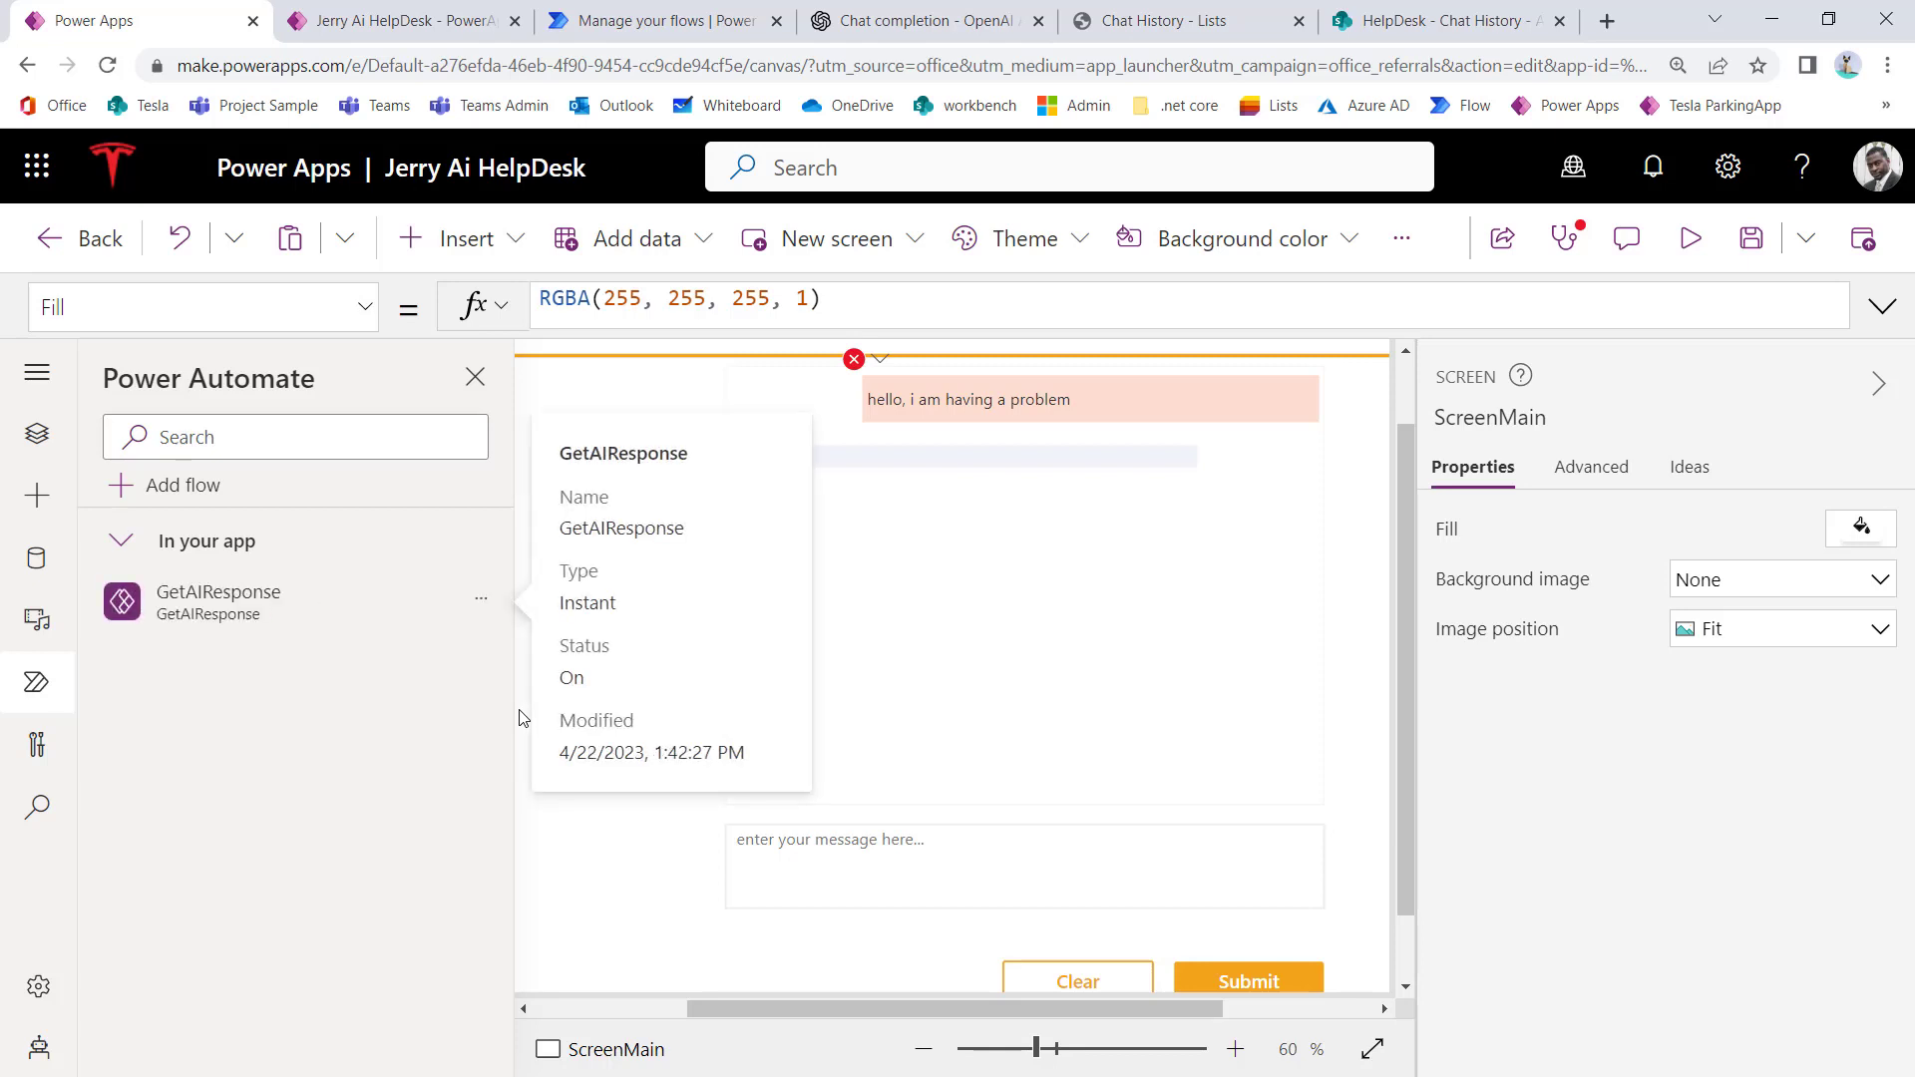
# Step: Re-enter message in the user message label's Text formula ThisItem.message, and save the app
pyautogui.click(854, 359)
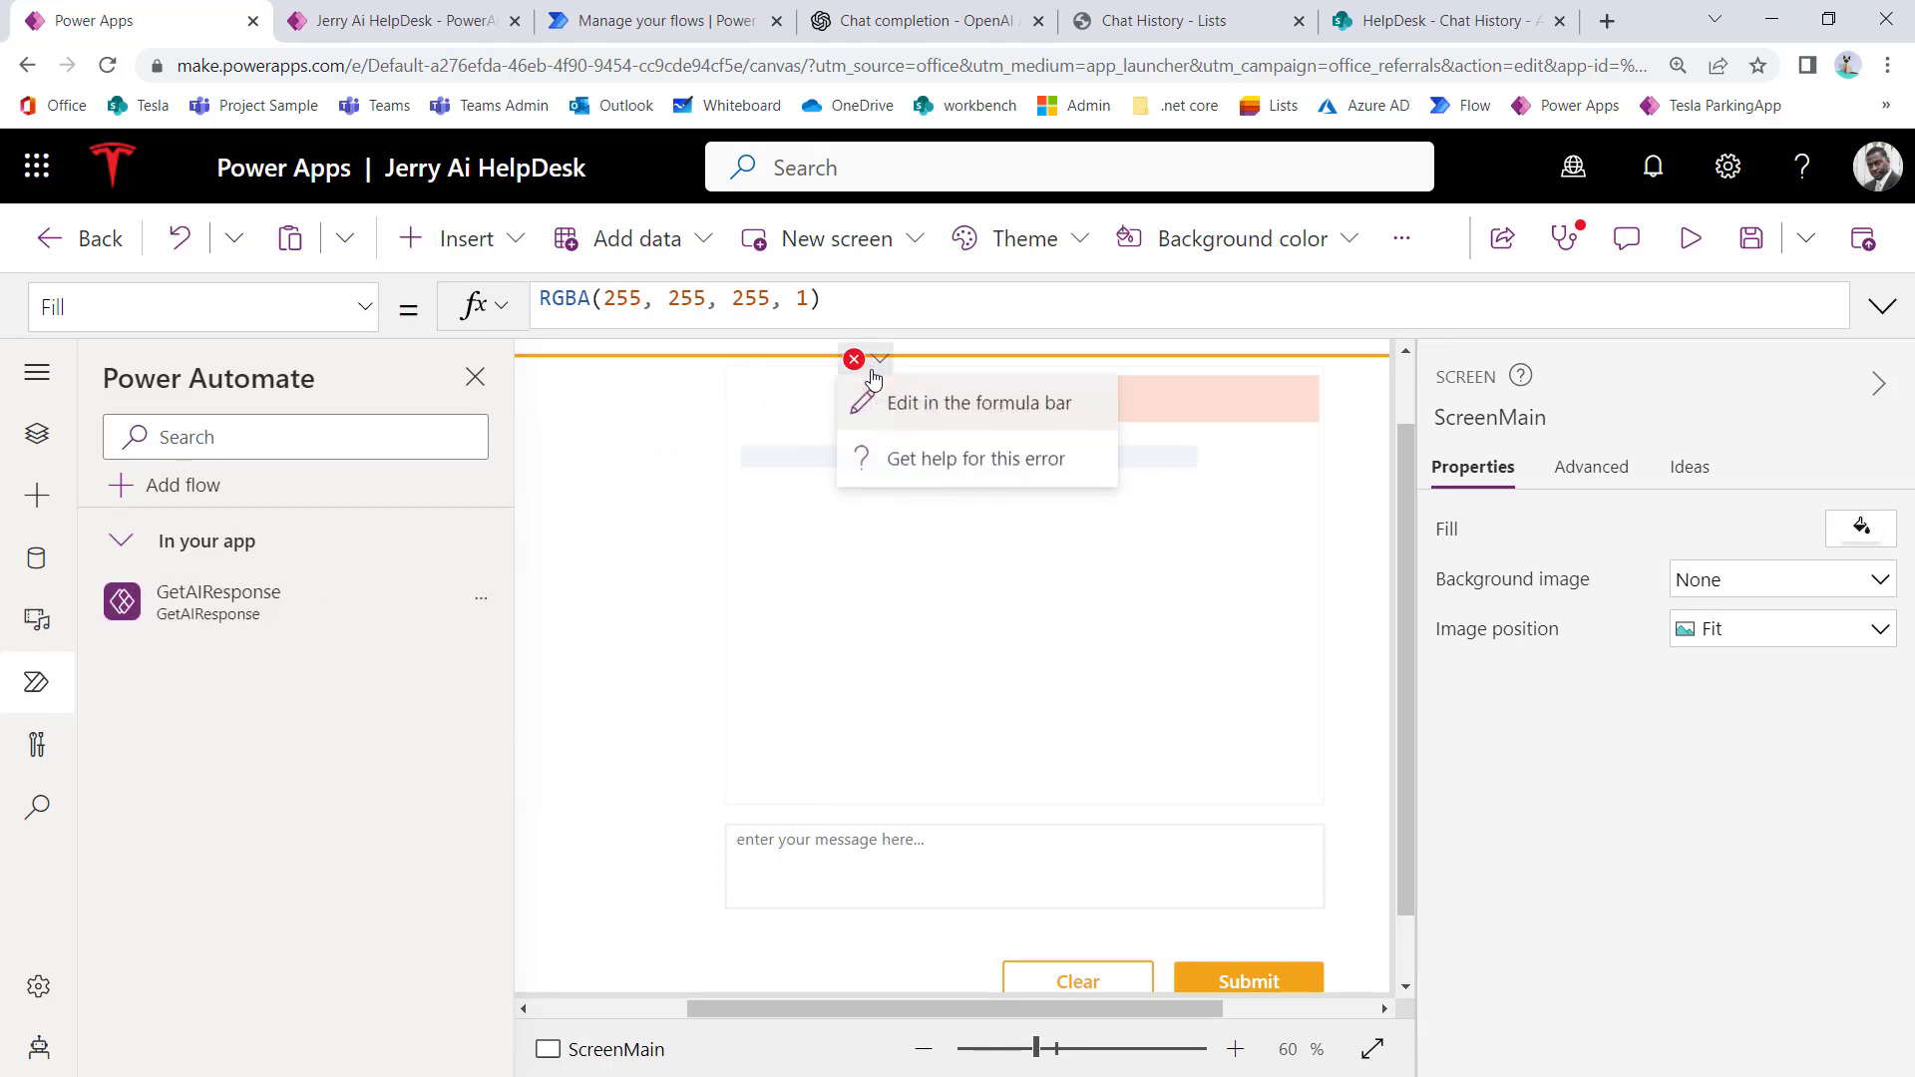
pyautogui.click(897, 426)
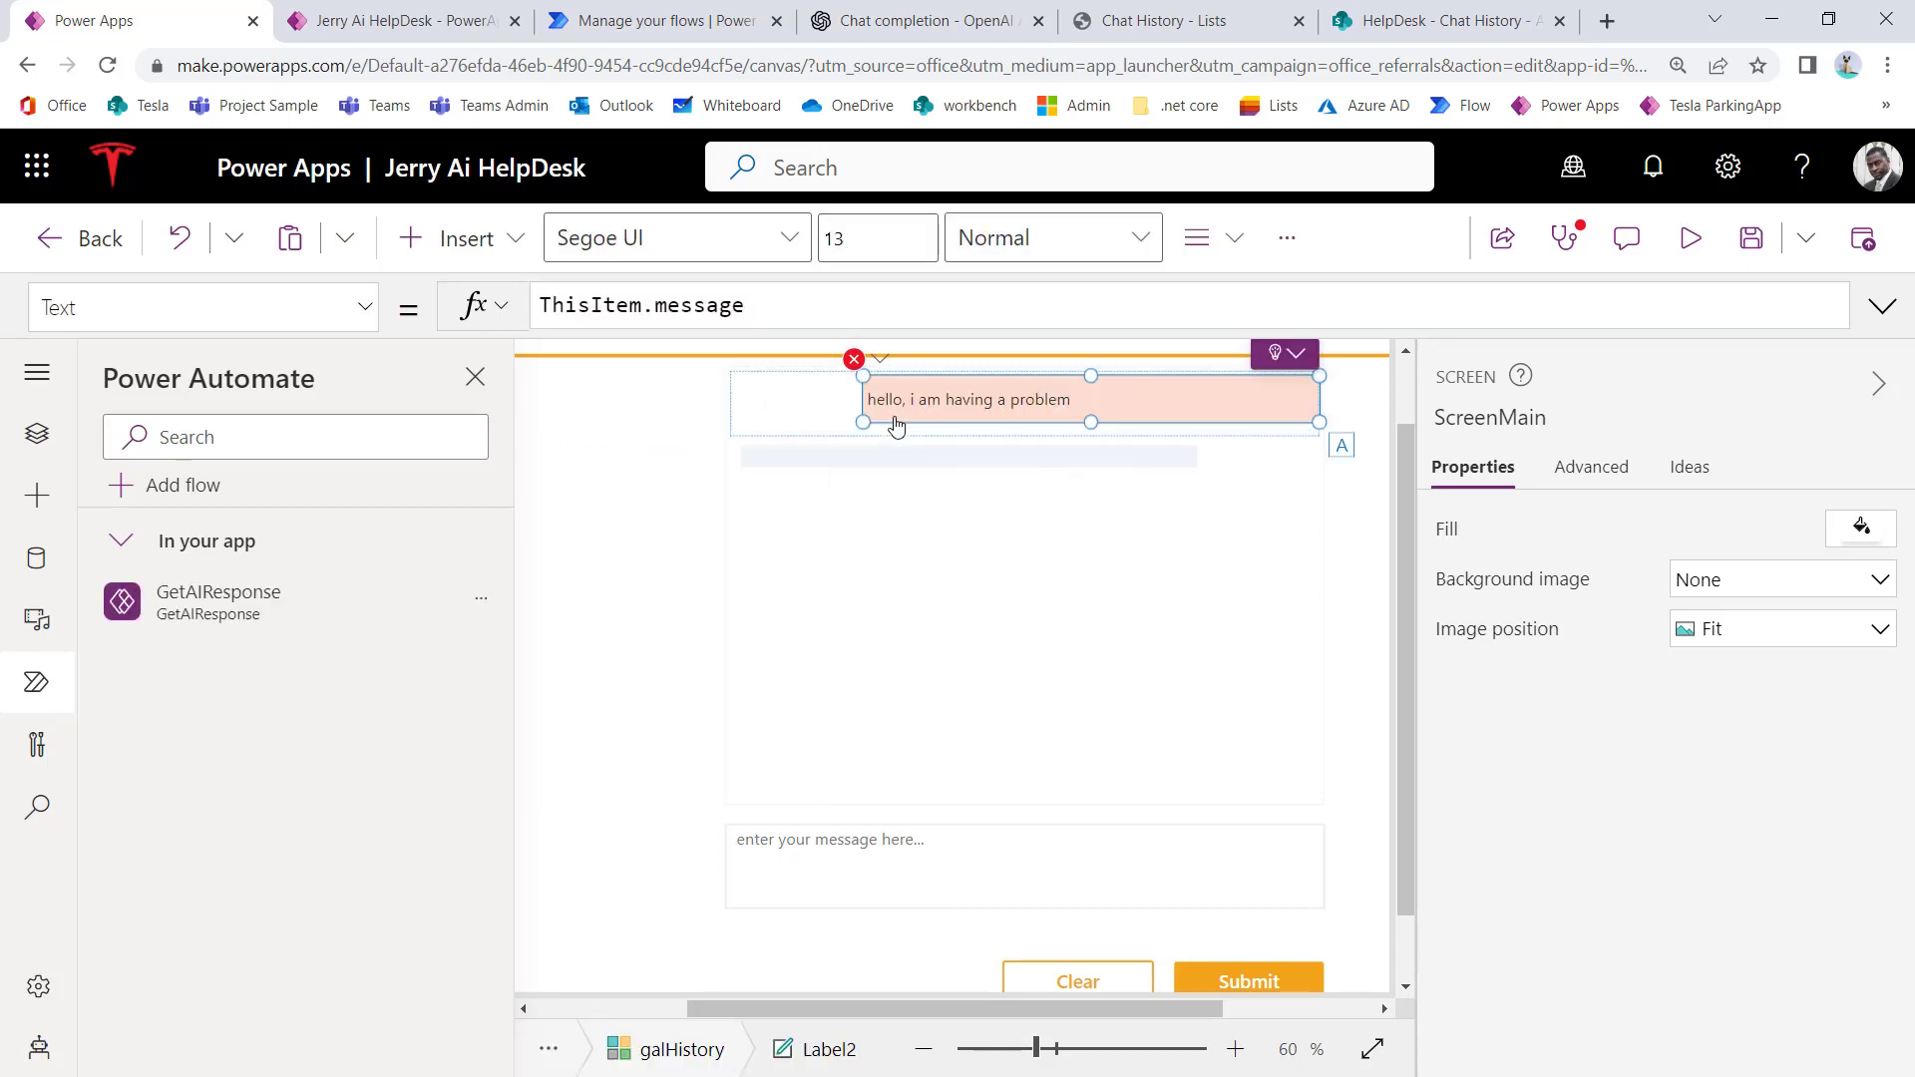
pyautogui.click(817, 317)
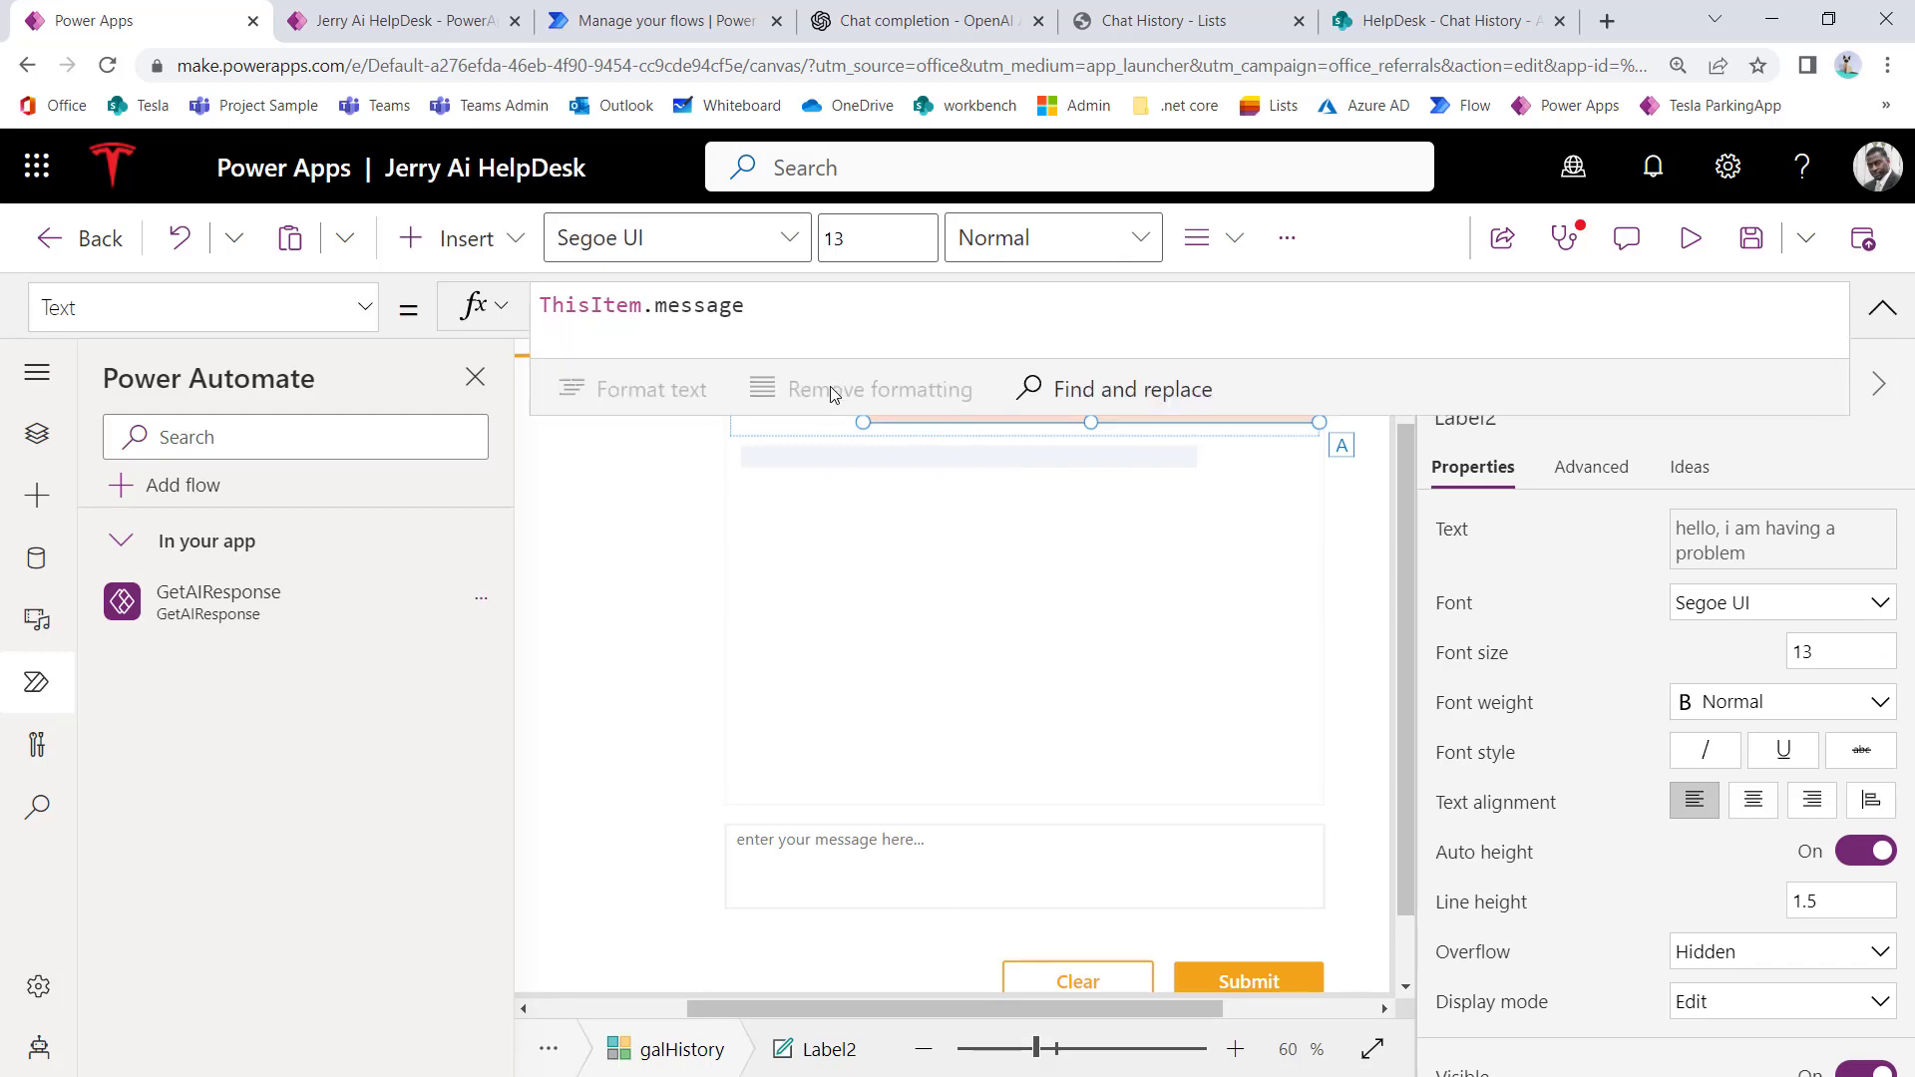
pyautogui.doubleClick(717, 309)
pyautogui.hotkey('ctrl', 'x')
pyautogui.hotkey('ctrl', 'v')
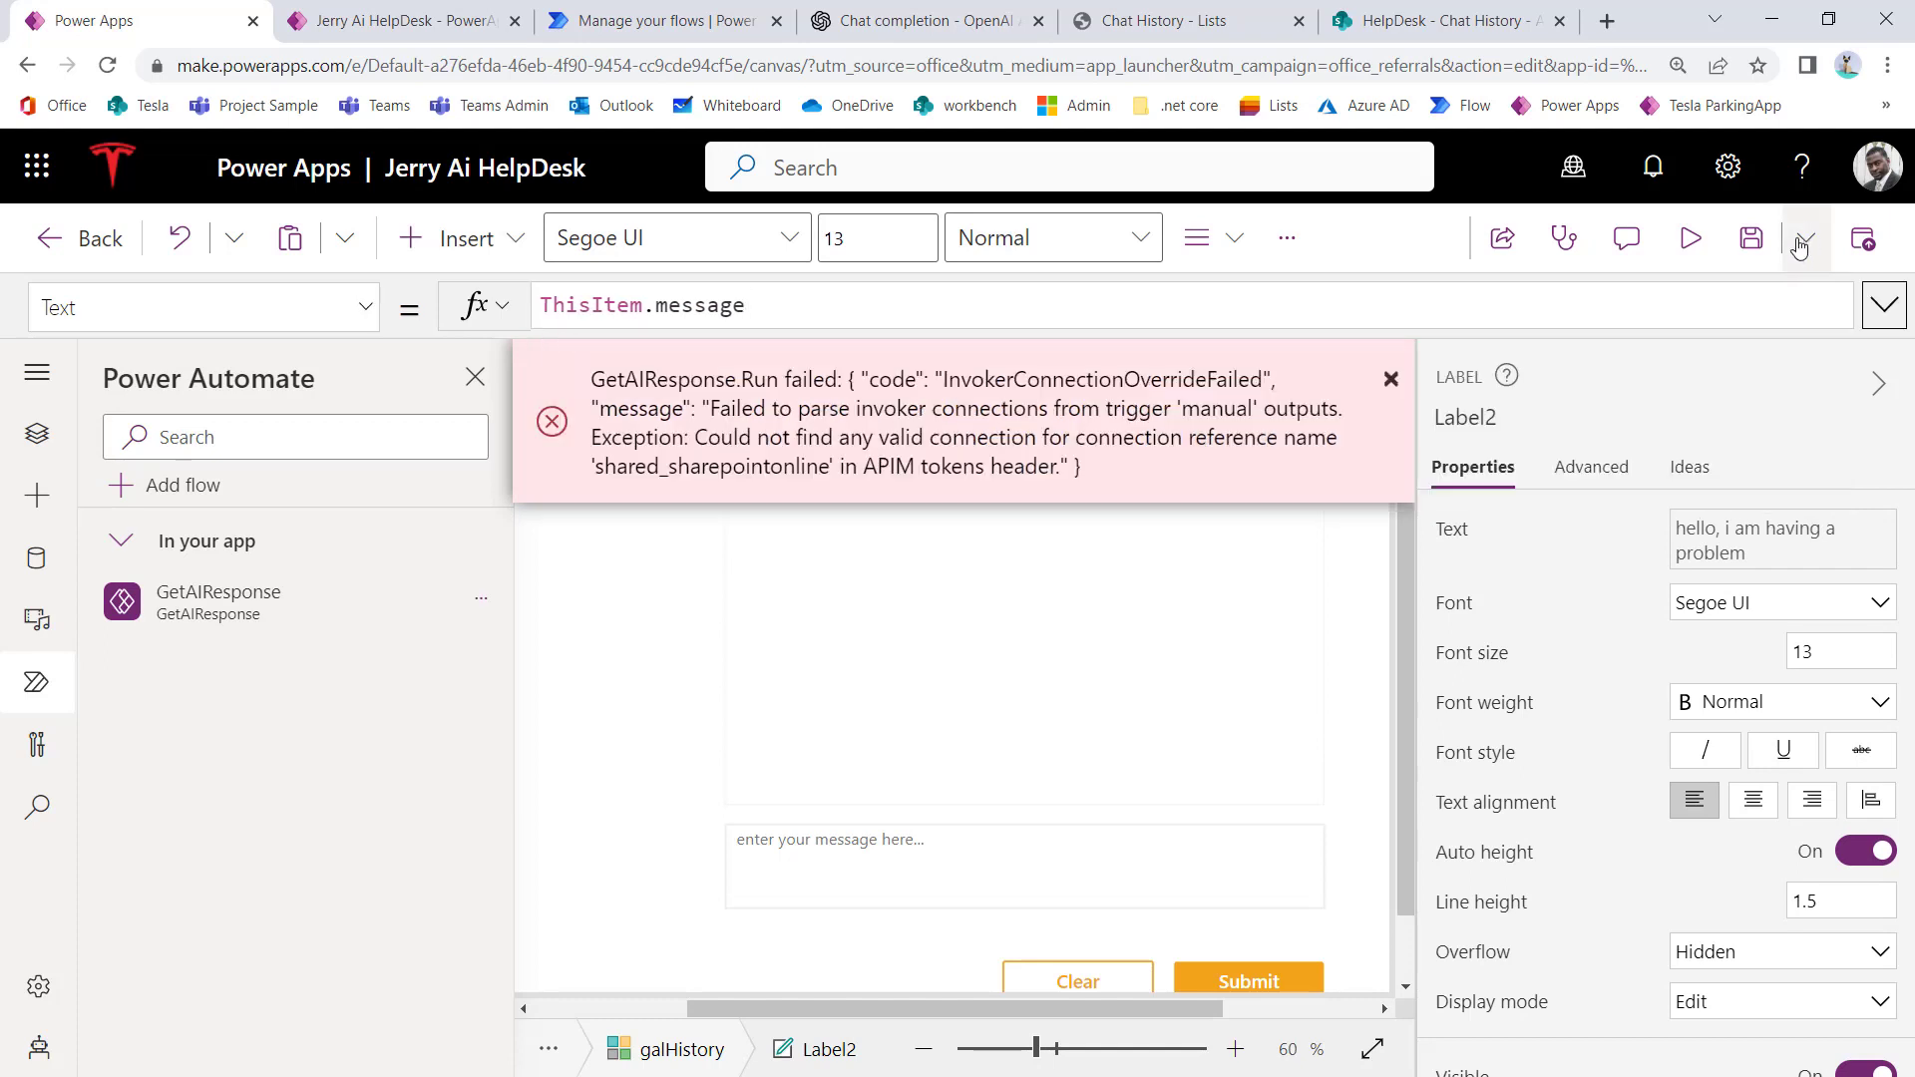
pyautogui.click(1752, 240)
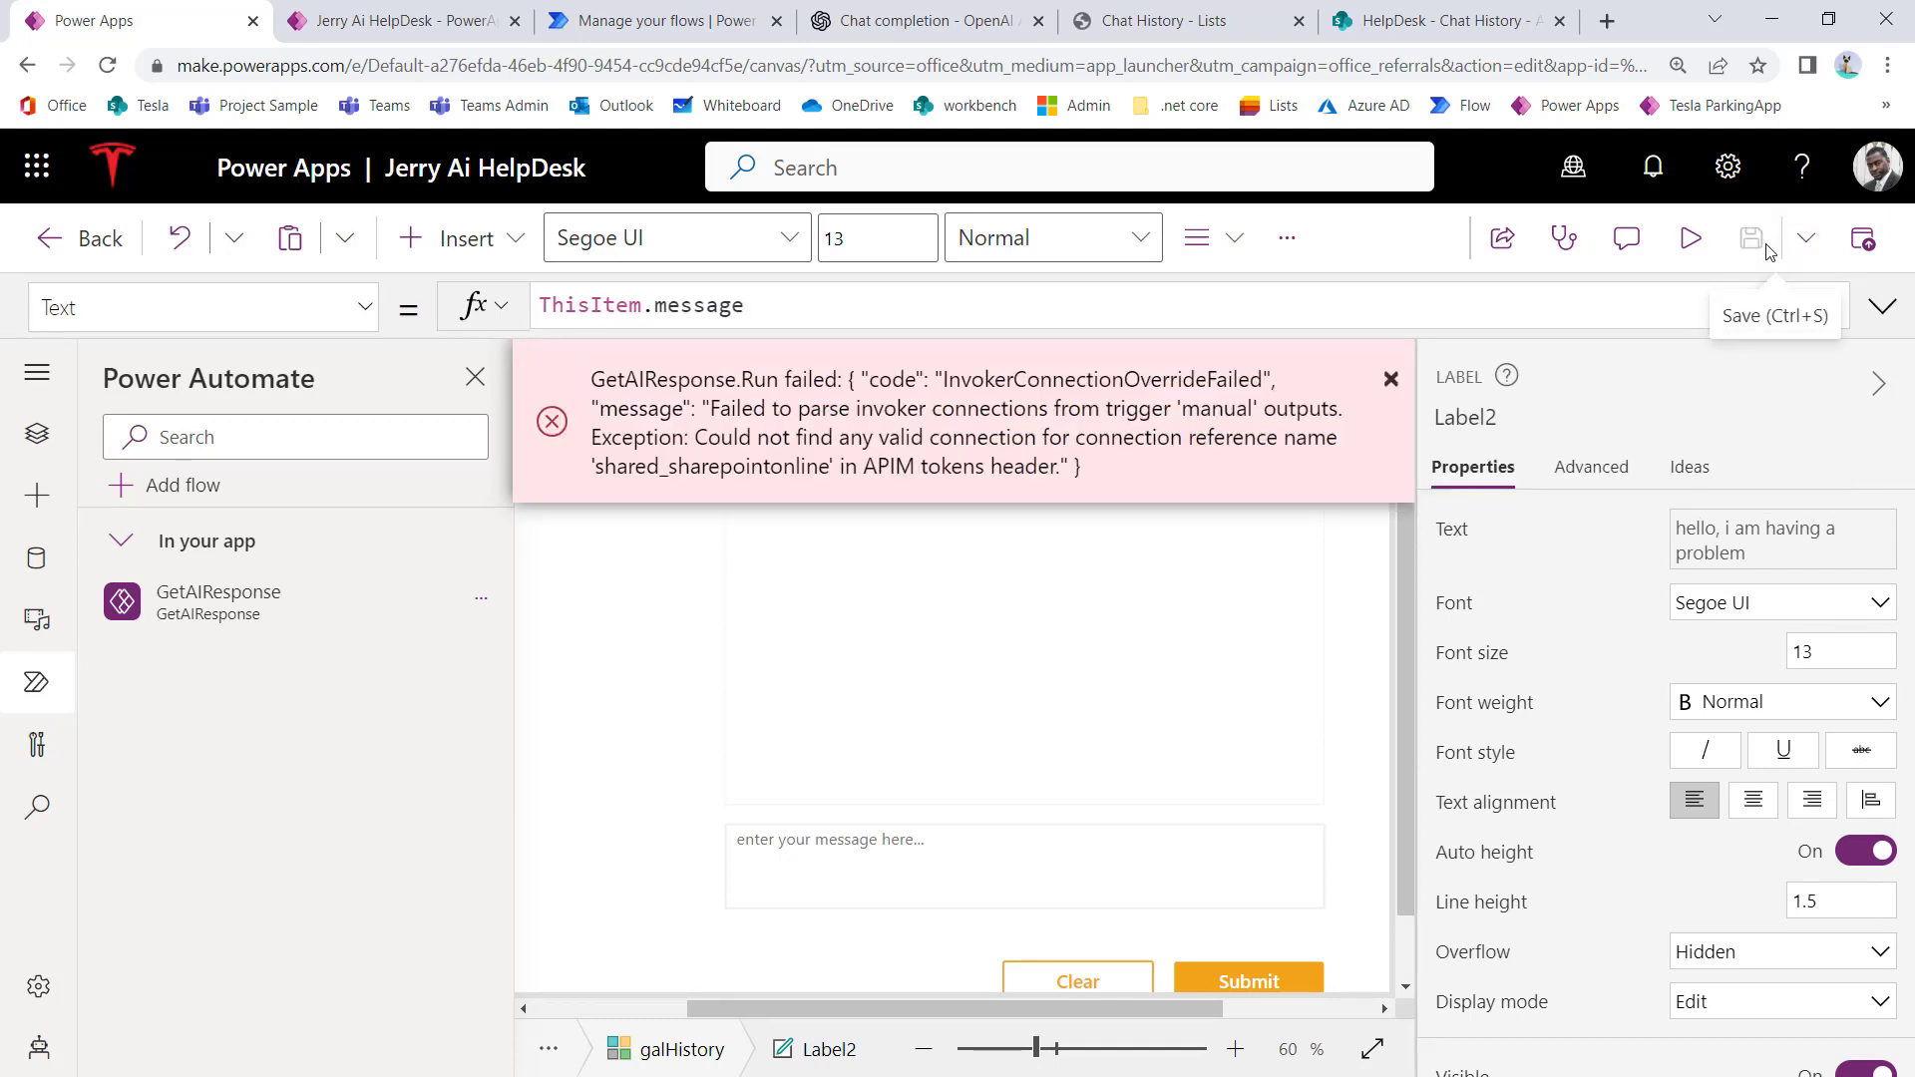
pyautogui.click(1393, 382)
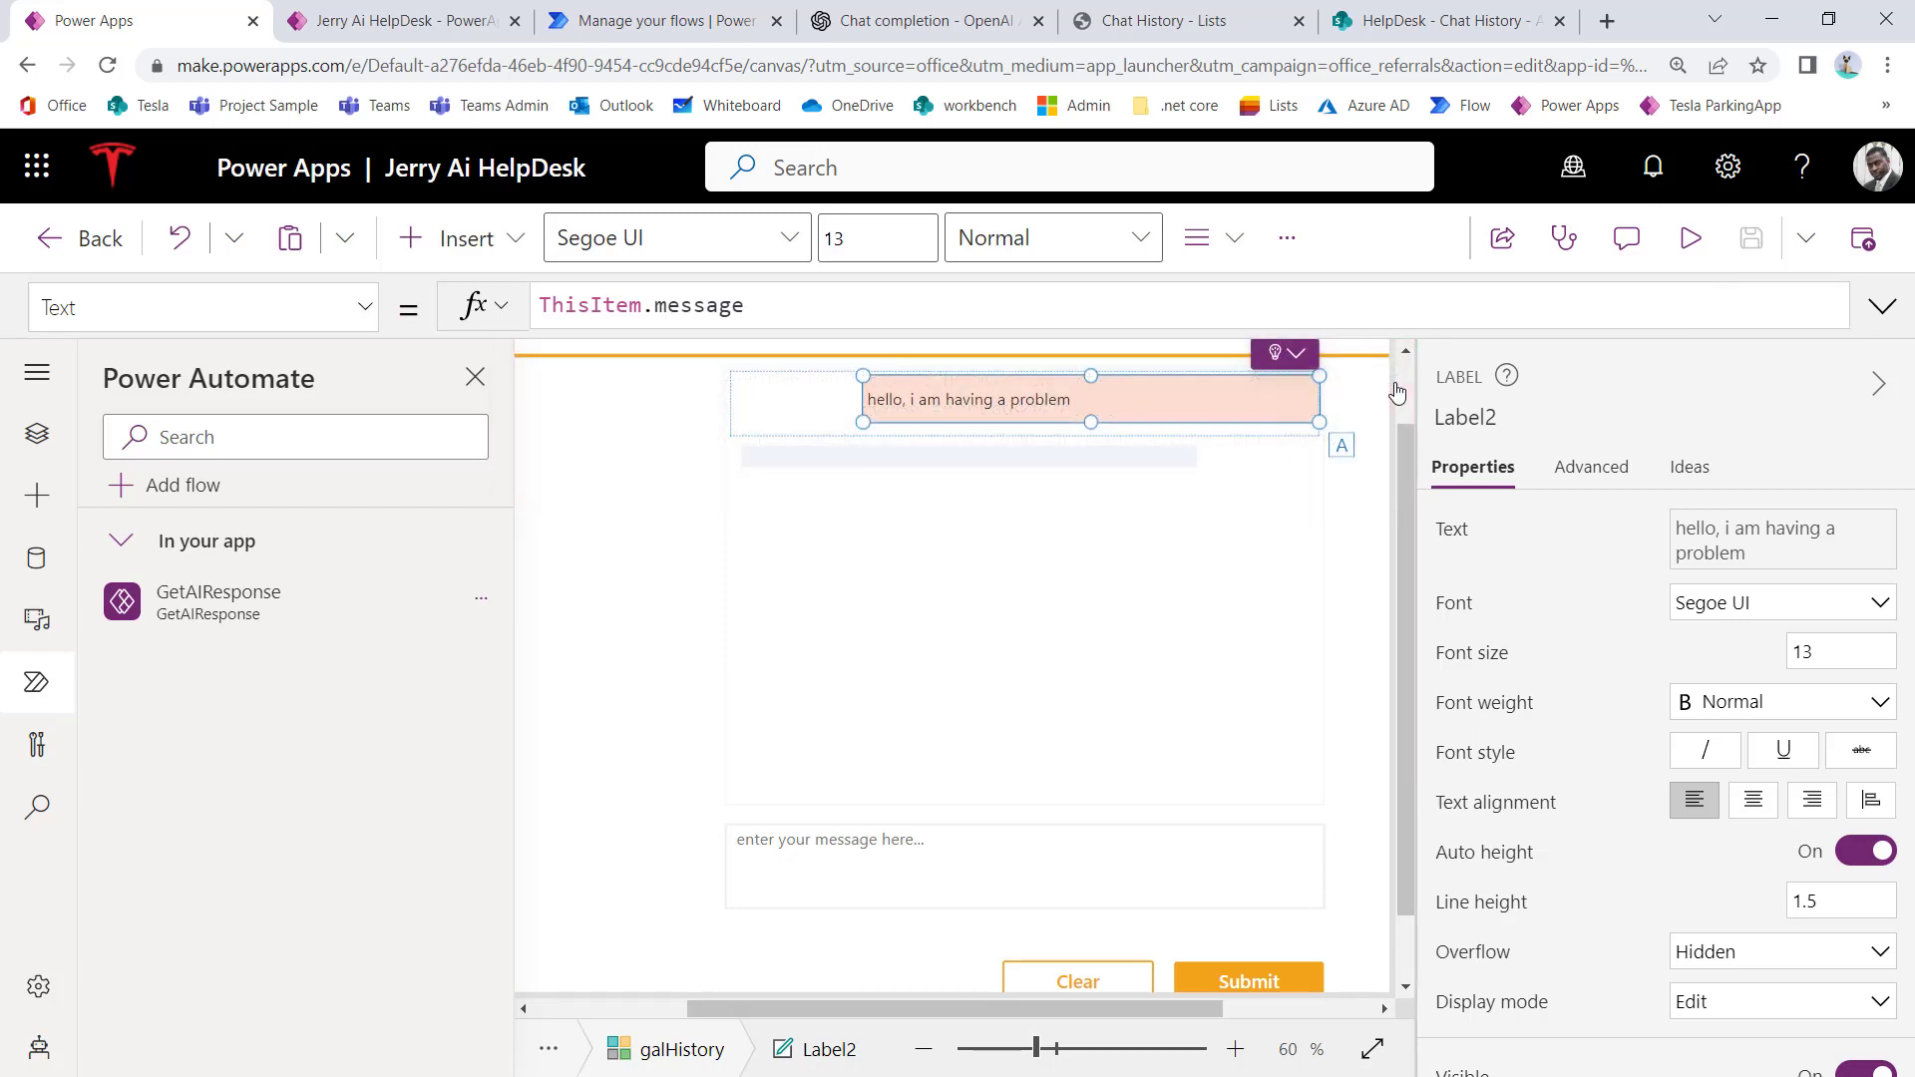
# Step: Preview the app and submit the chat message "test"
pyautogui.click(1690, 239)
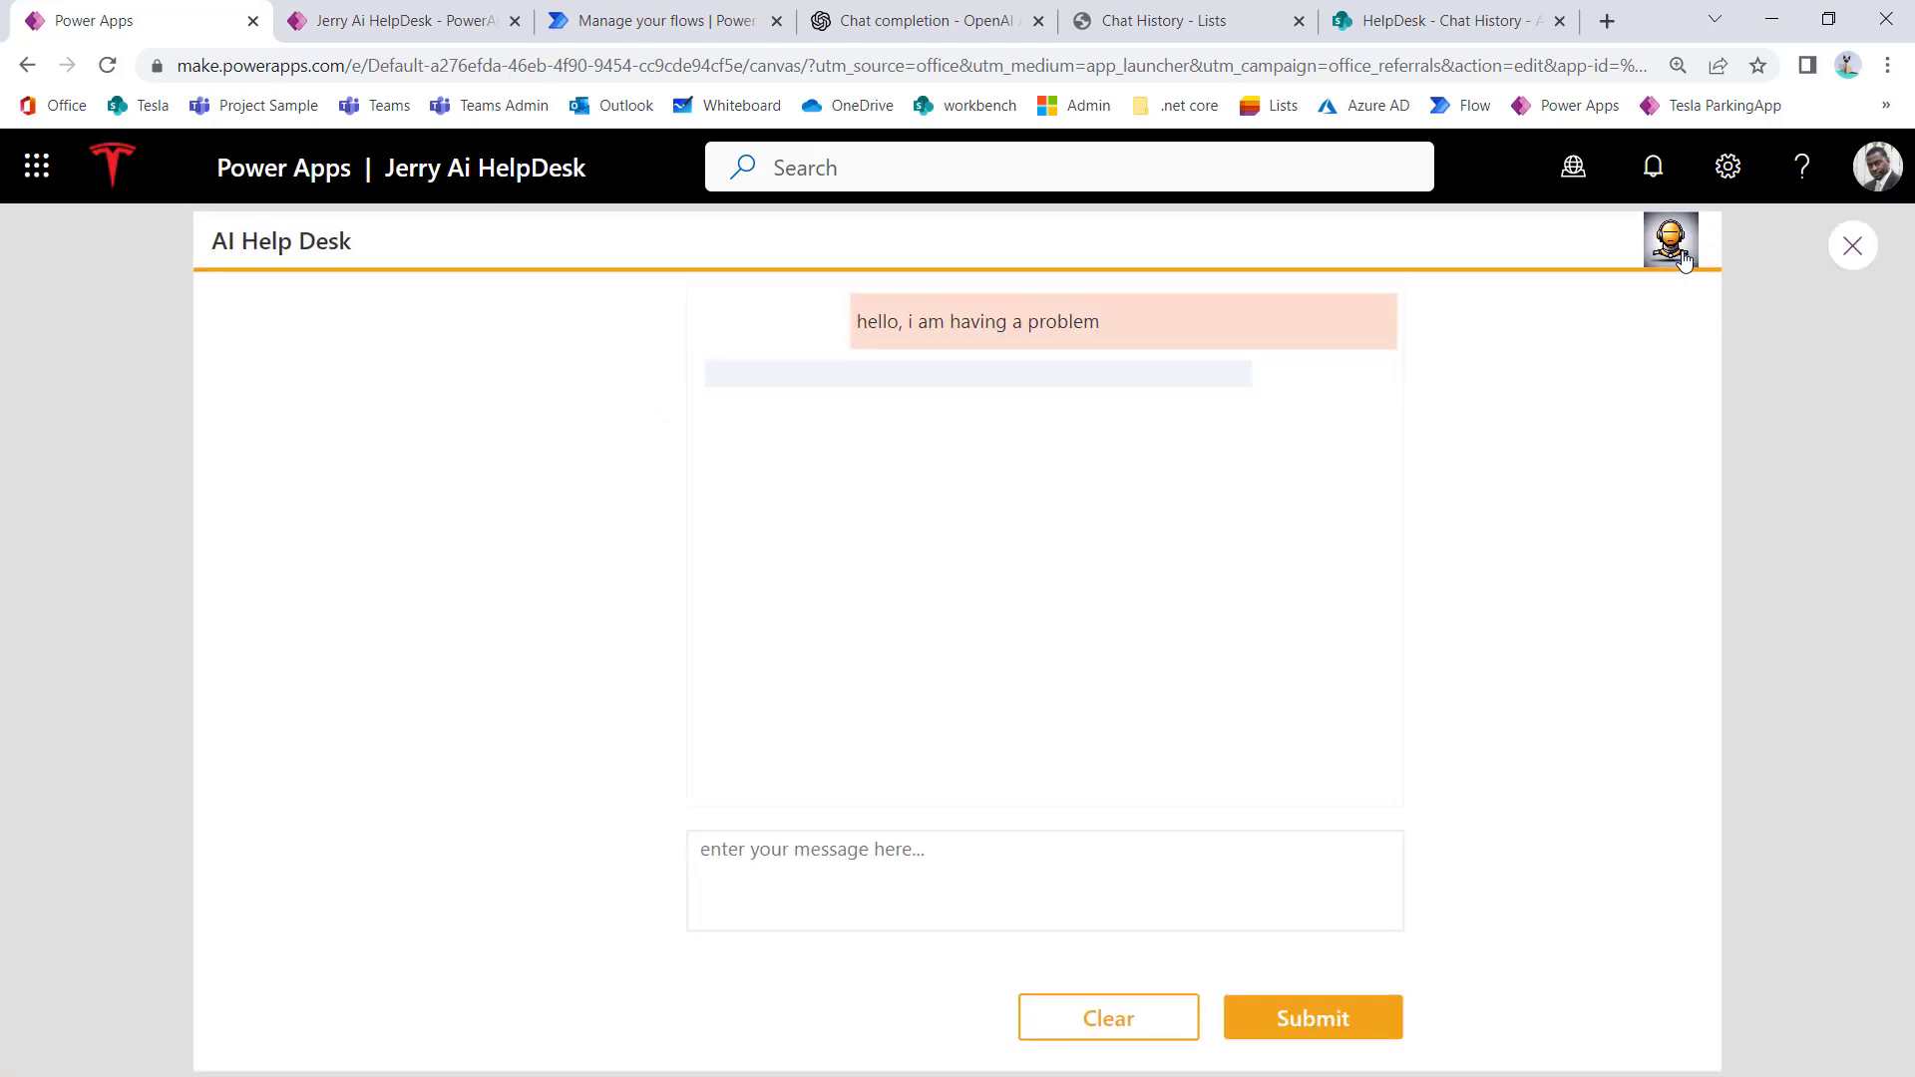
pyautogui.click(1114, 897)
pyautogui.write('test')
pyautogui.click(1326, 1028)
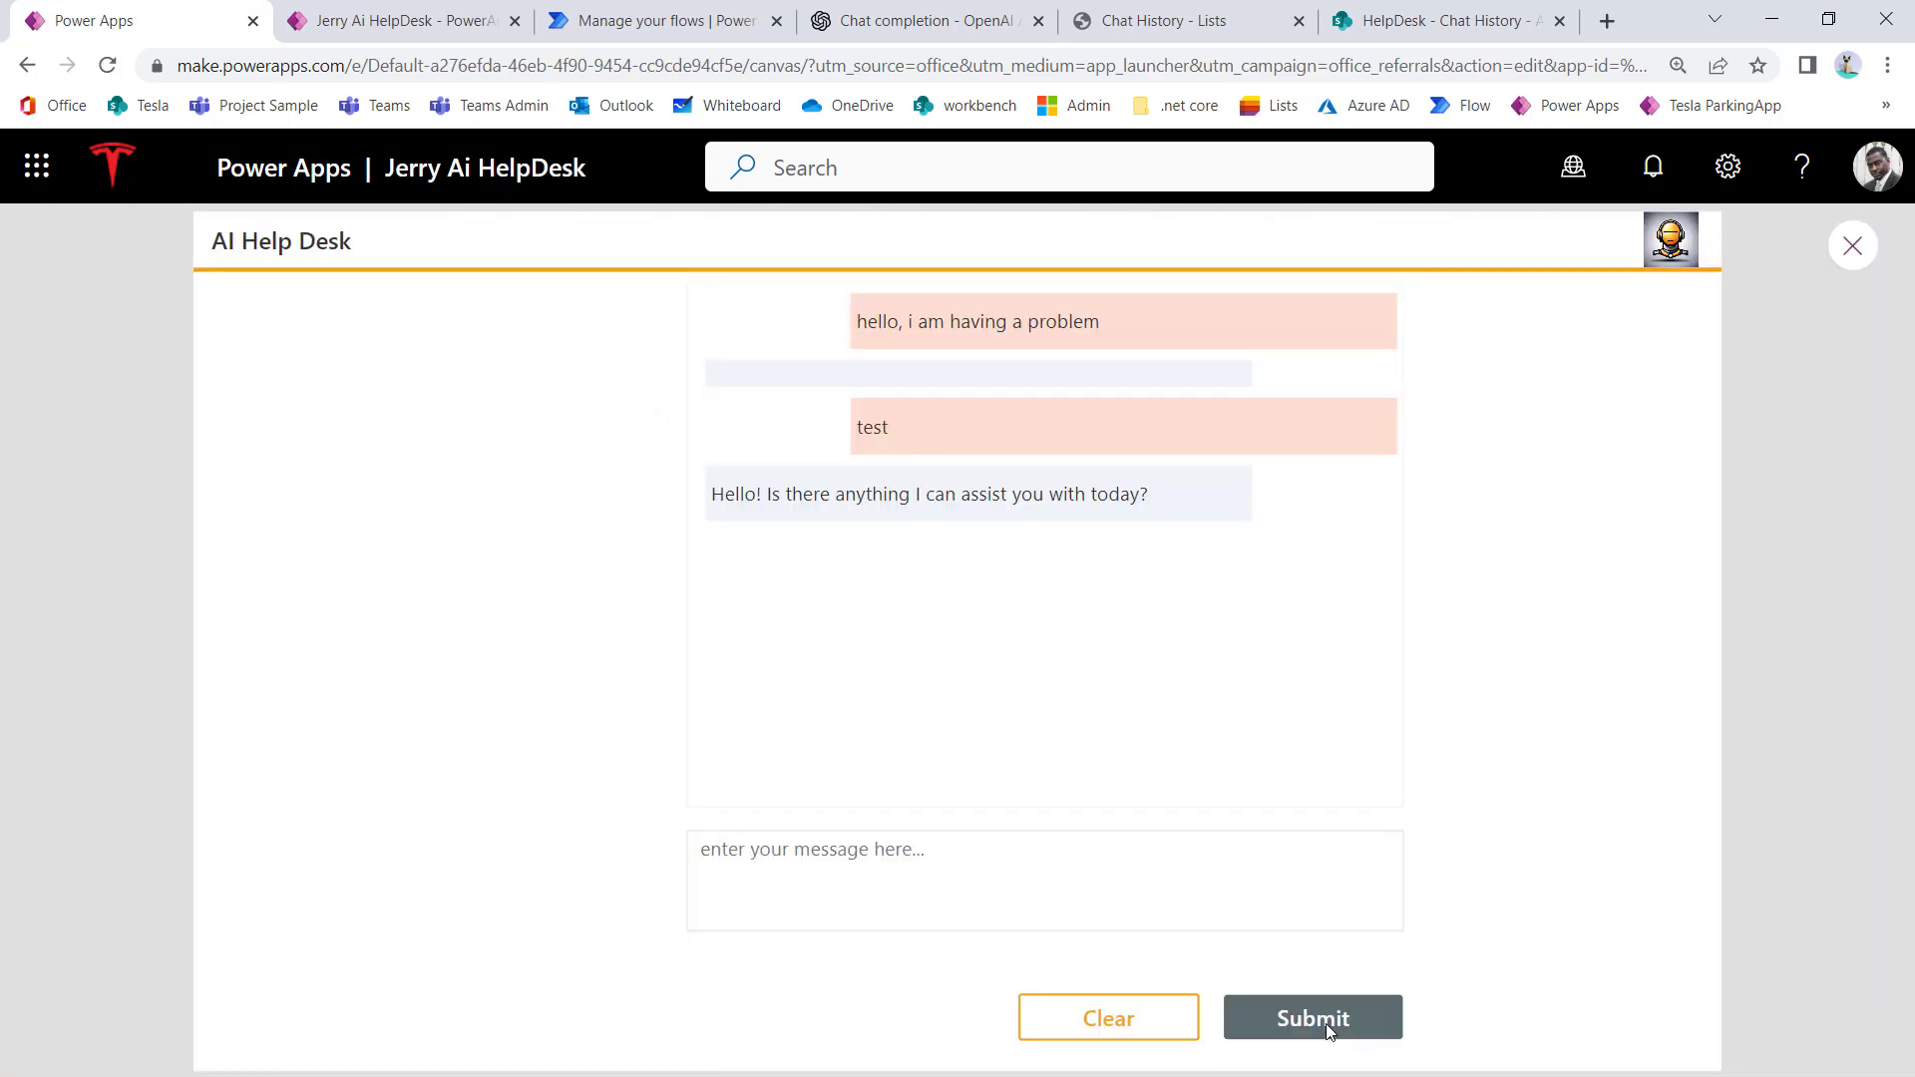
pyautogui.click(958, 891)
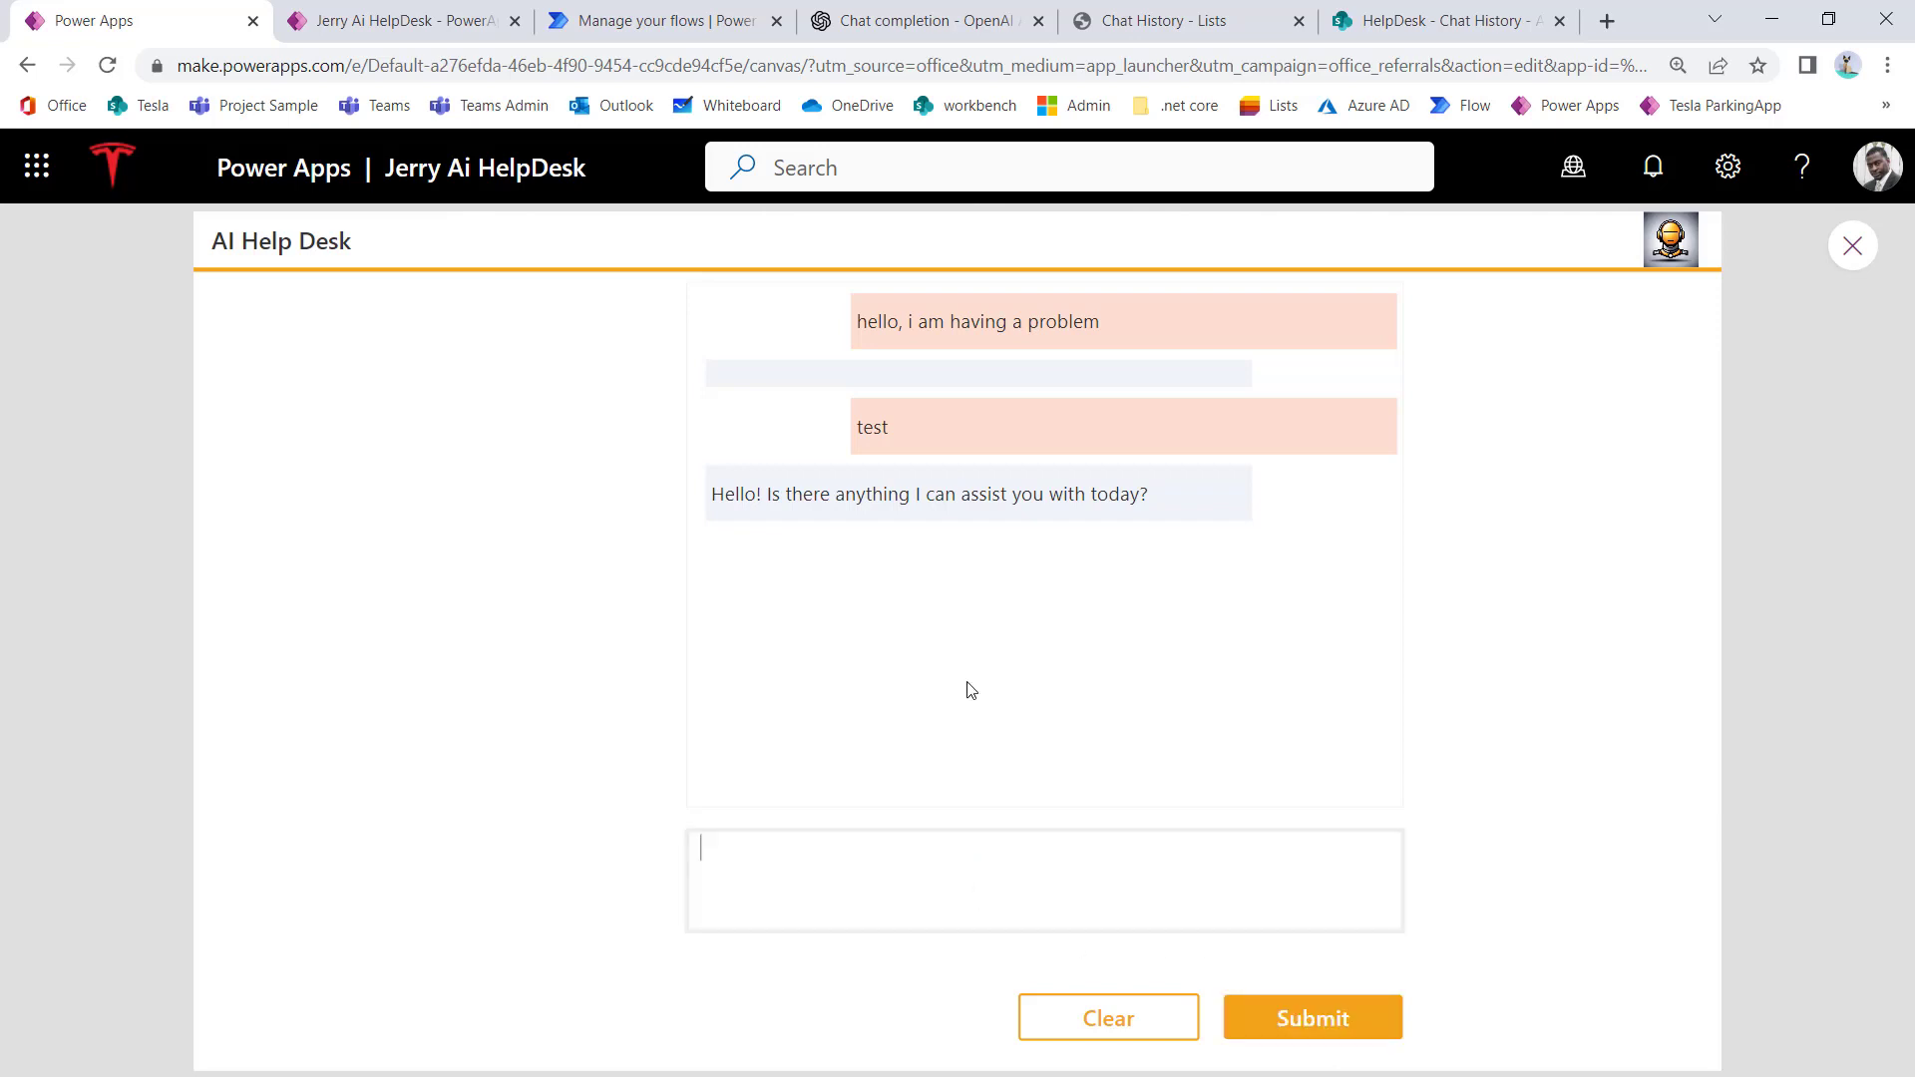
# Step: Switch to the Chat History list in SharePoint, check the saved messages and delete both items
pyautogui.click(620, 21)
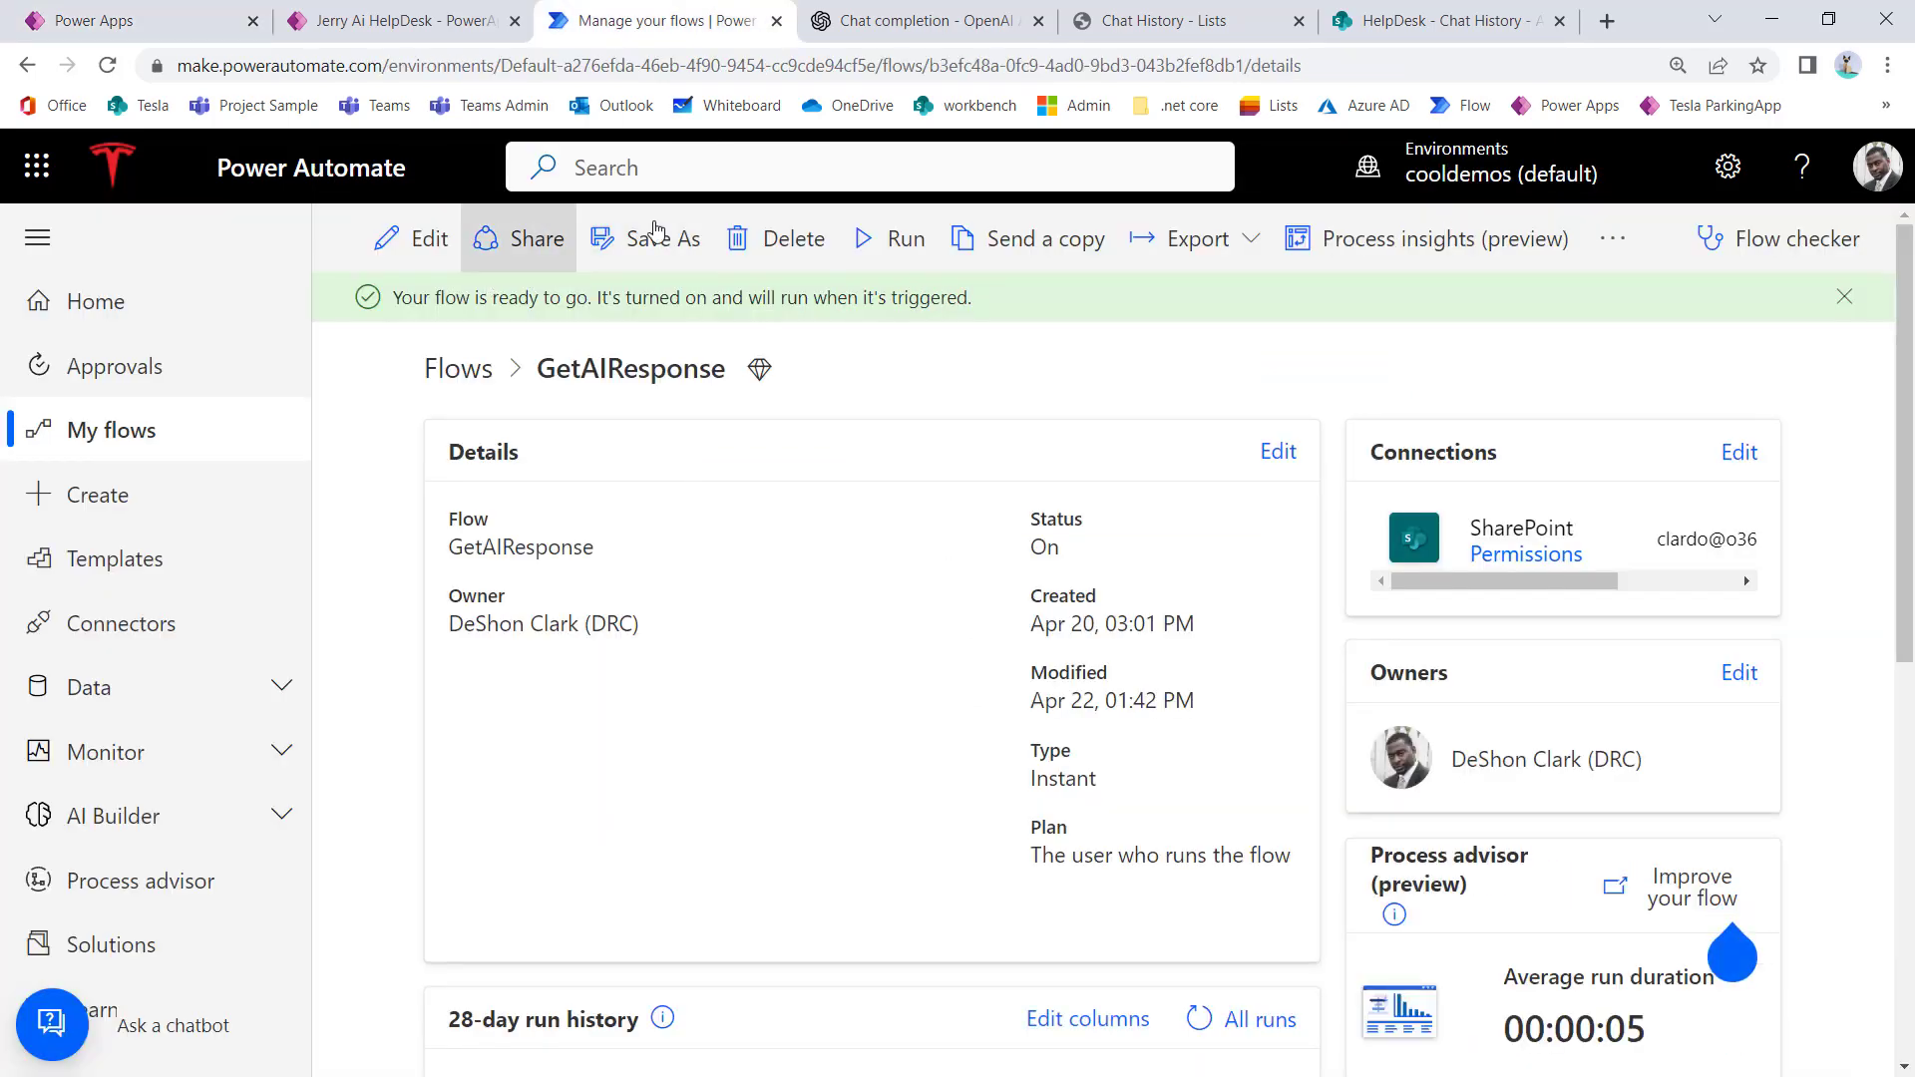
pyautogui.click(1384, 24)
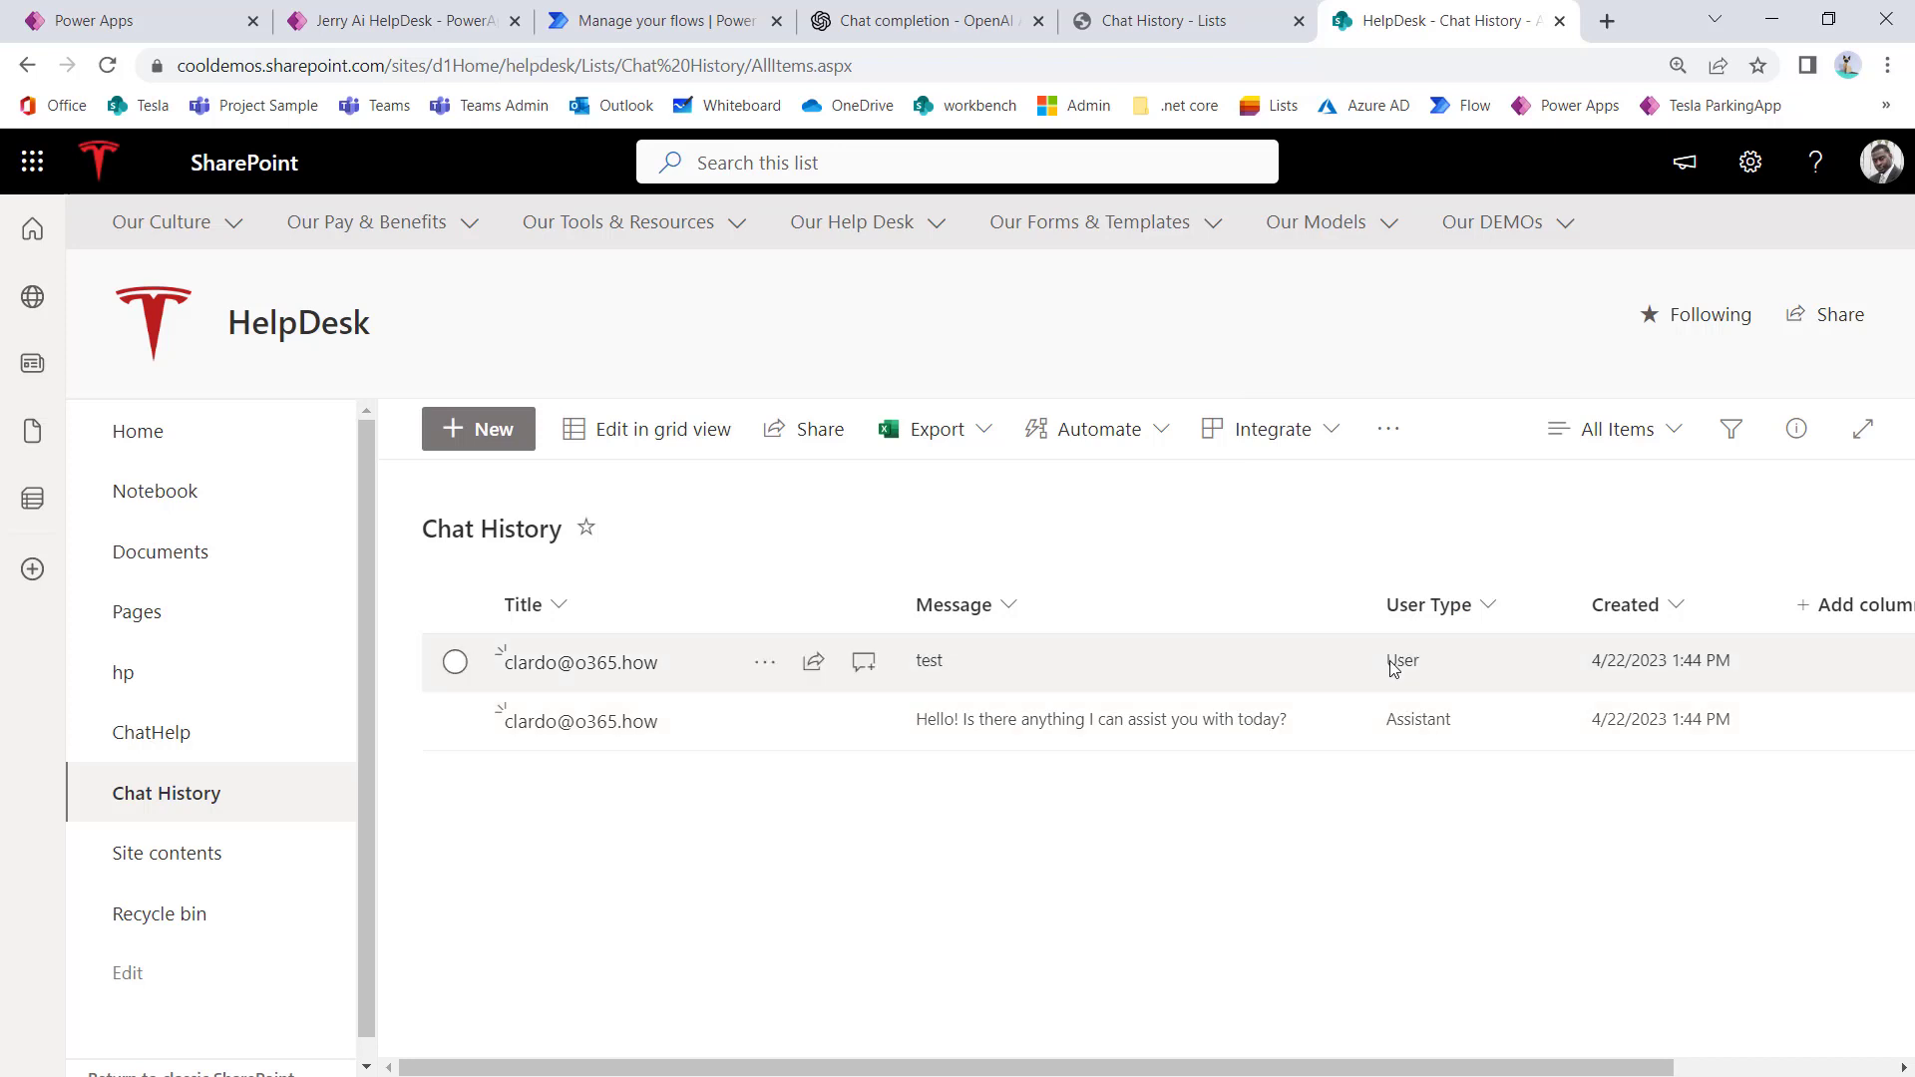
pyautogui.moveTo(1556, 1072)
pyautogui.mouseDown()
pyautogui.moveTo(1783, 1072)
pyautogui.moveTo(1556, 1073)
pyautogui.mouseUp()
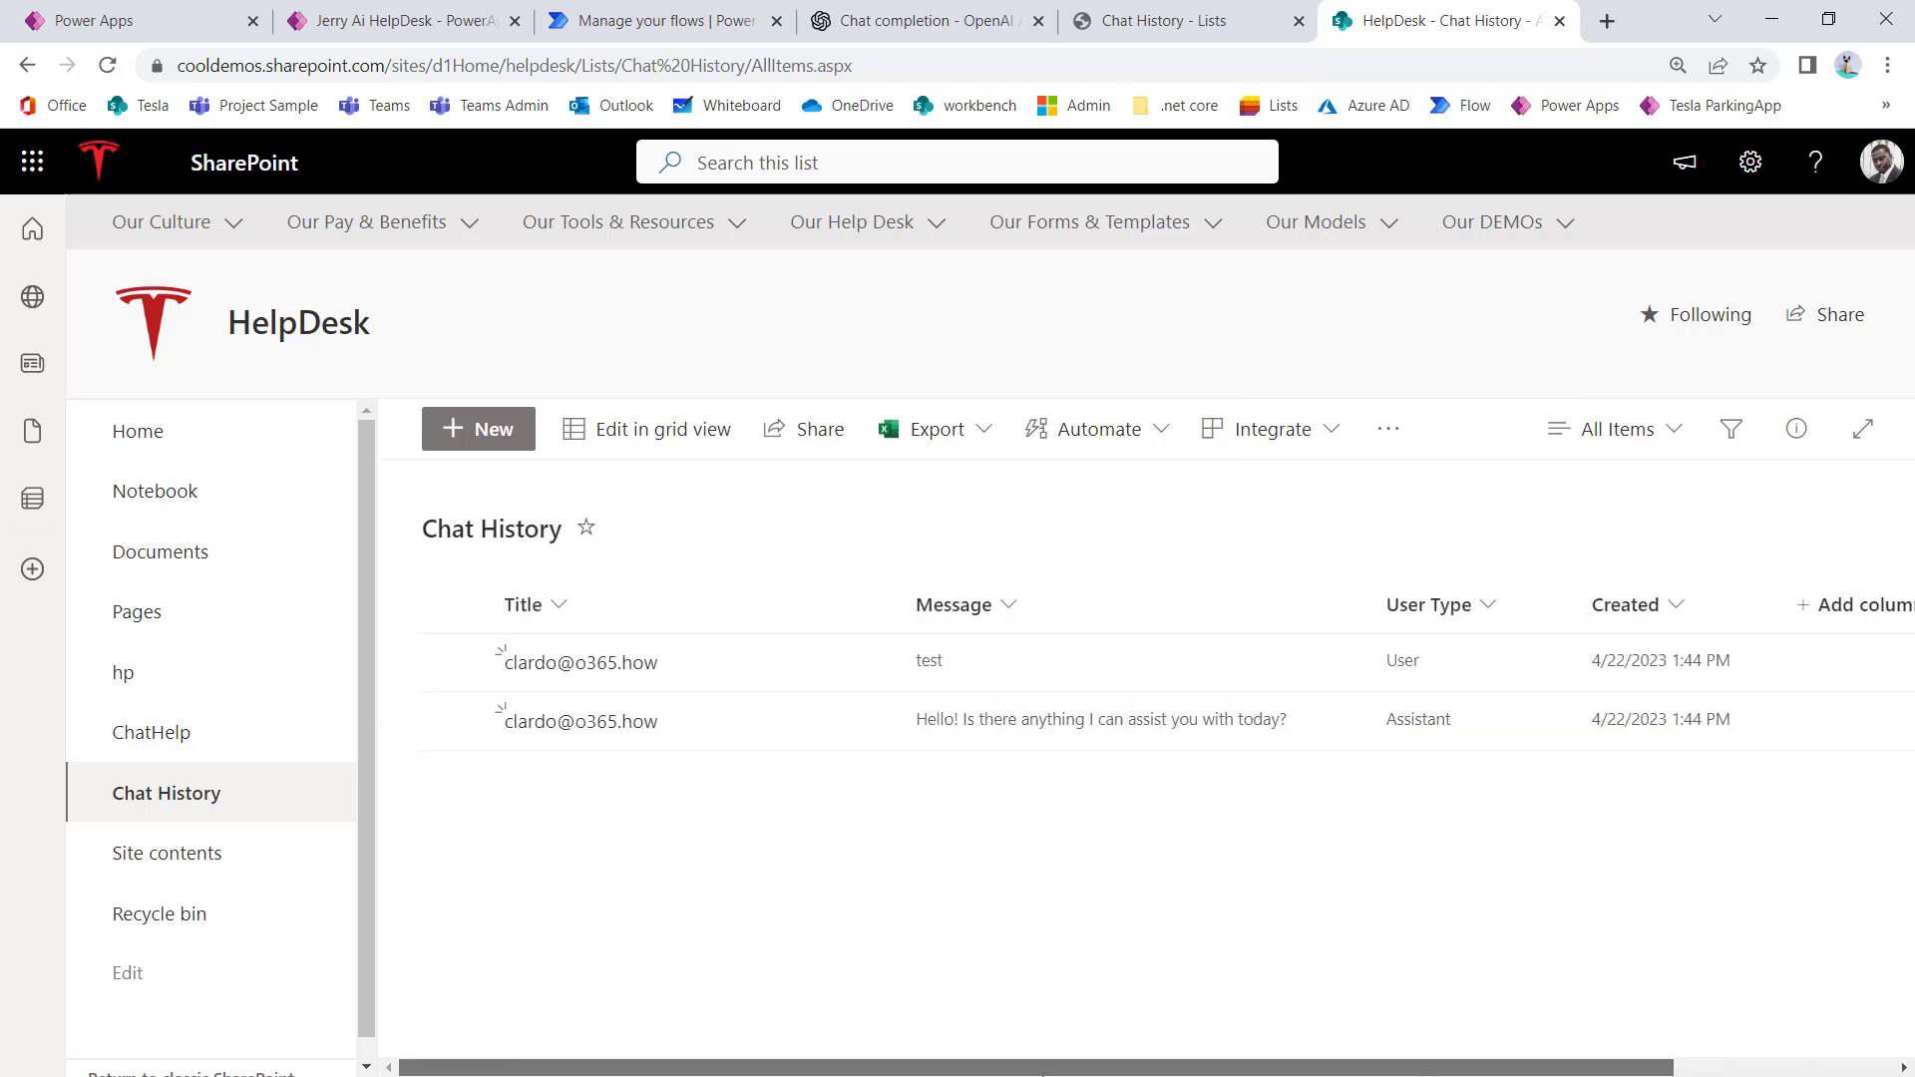
pyautogui.click(455, 604)
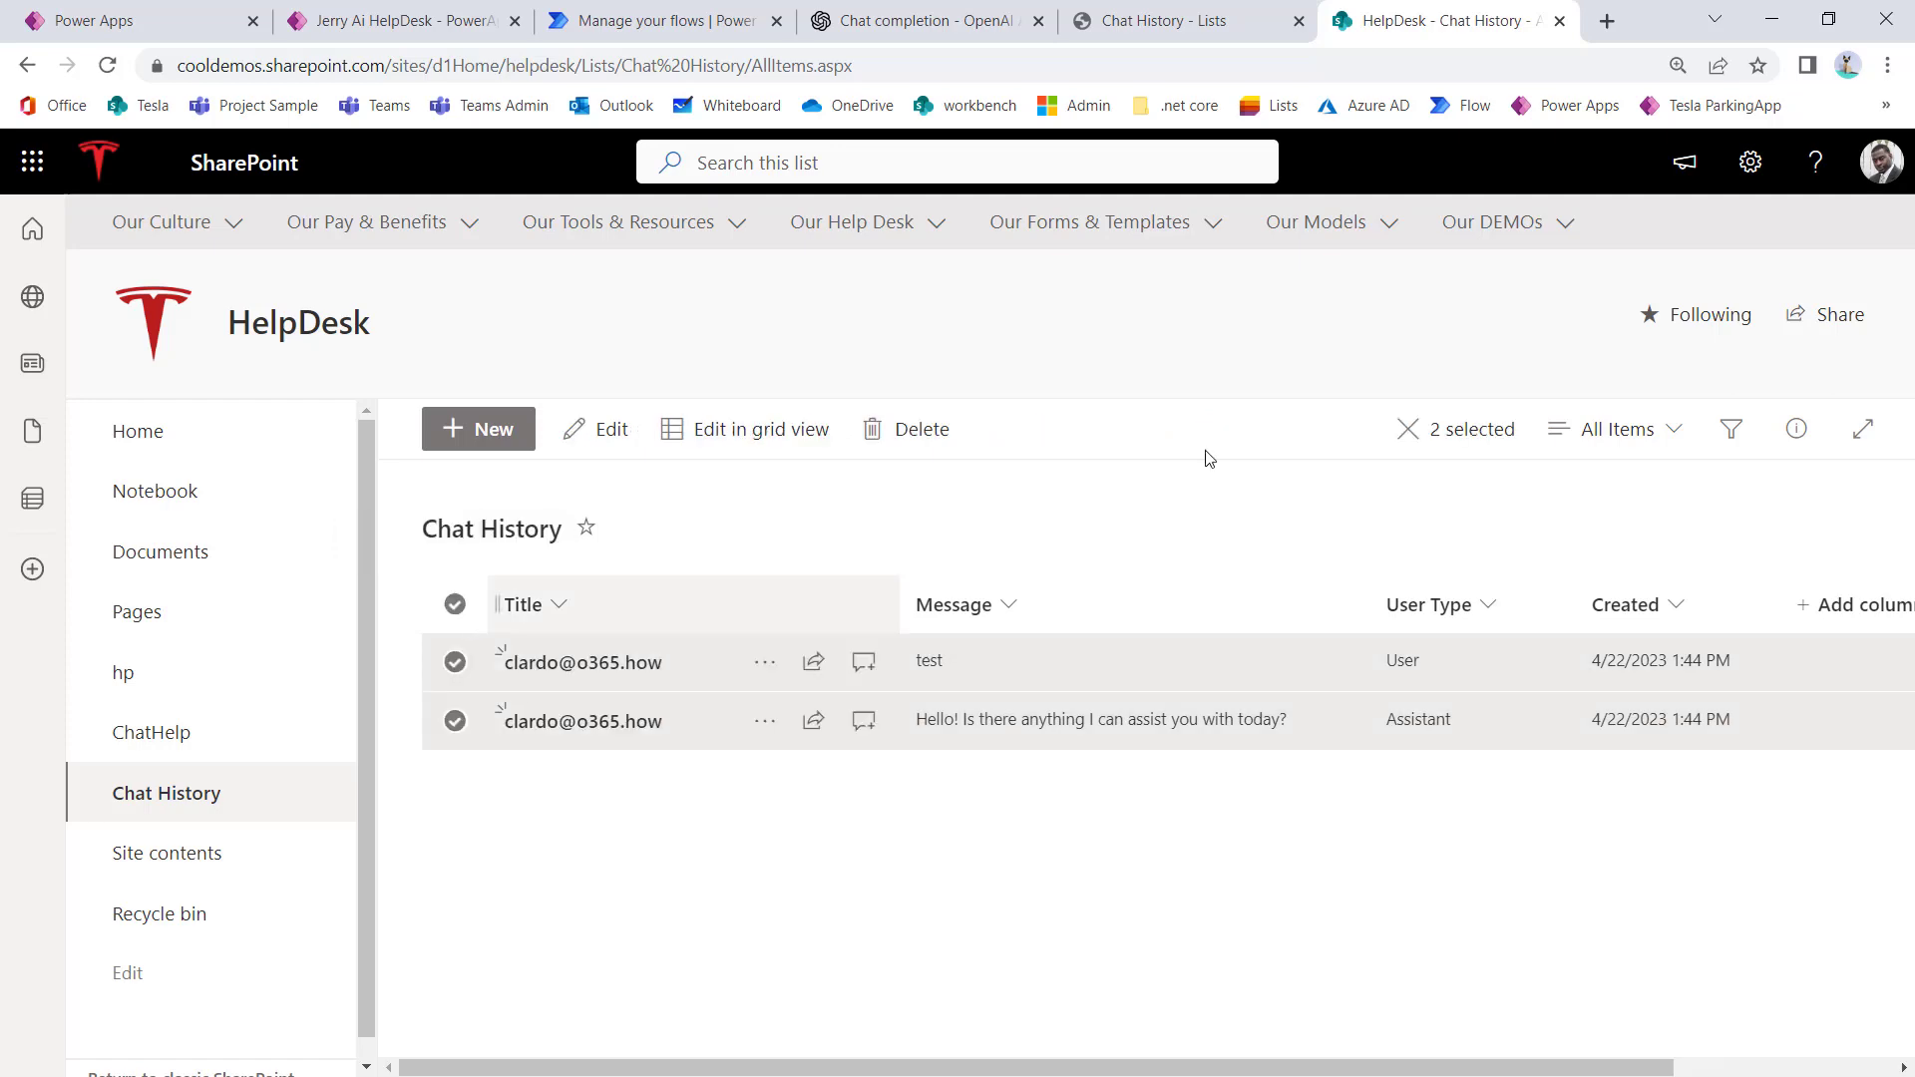
pyautogui.click(903, 431)
pyautogui.click(1033, 708)
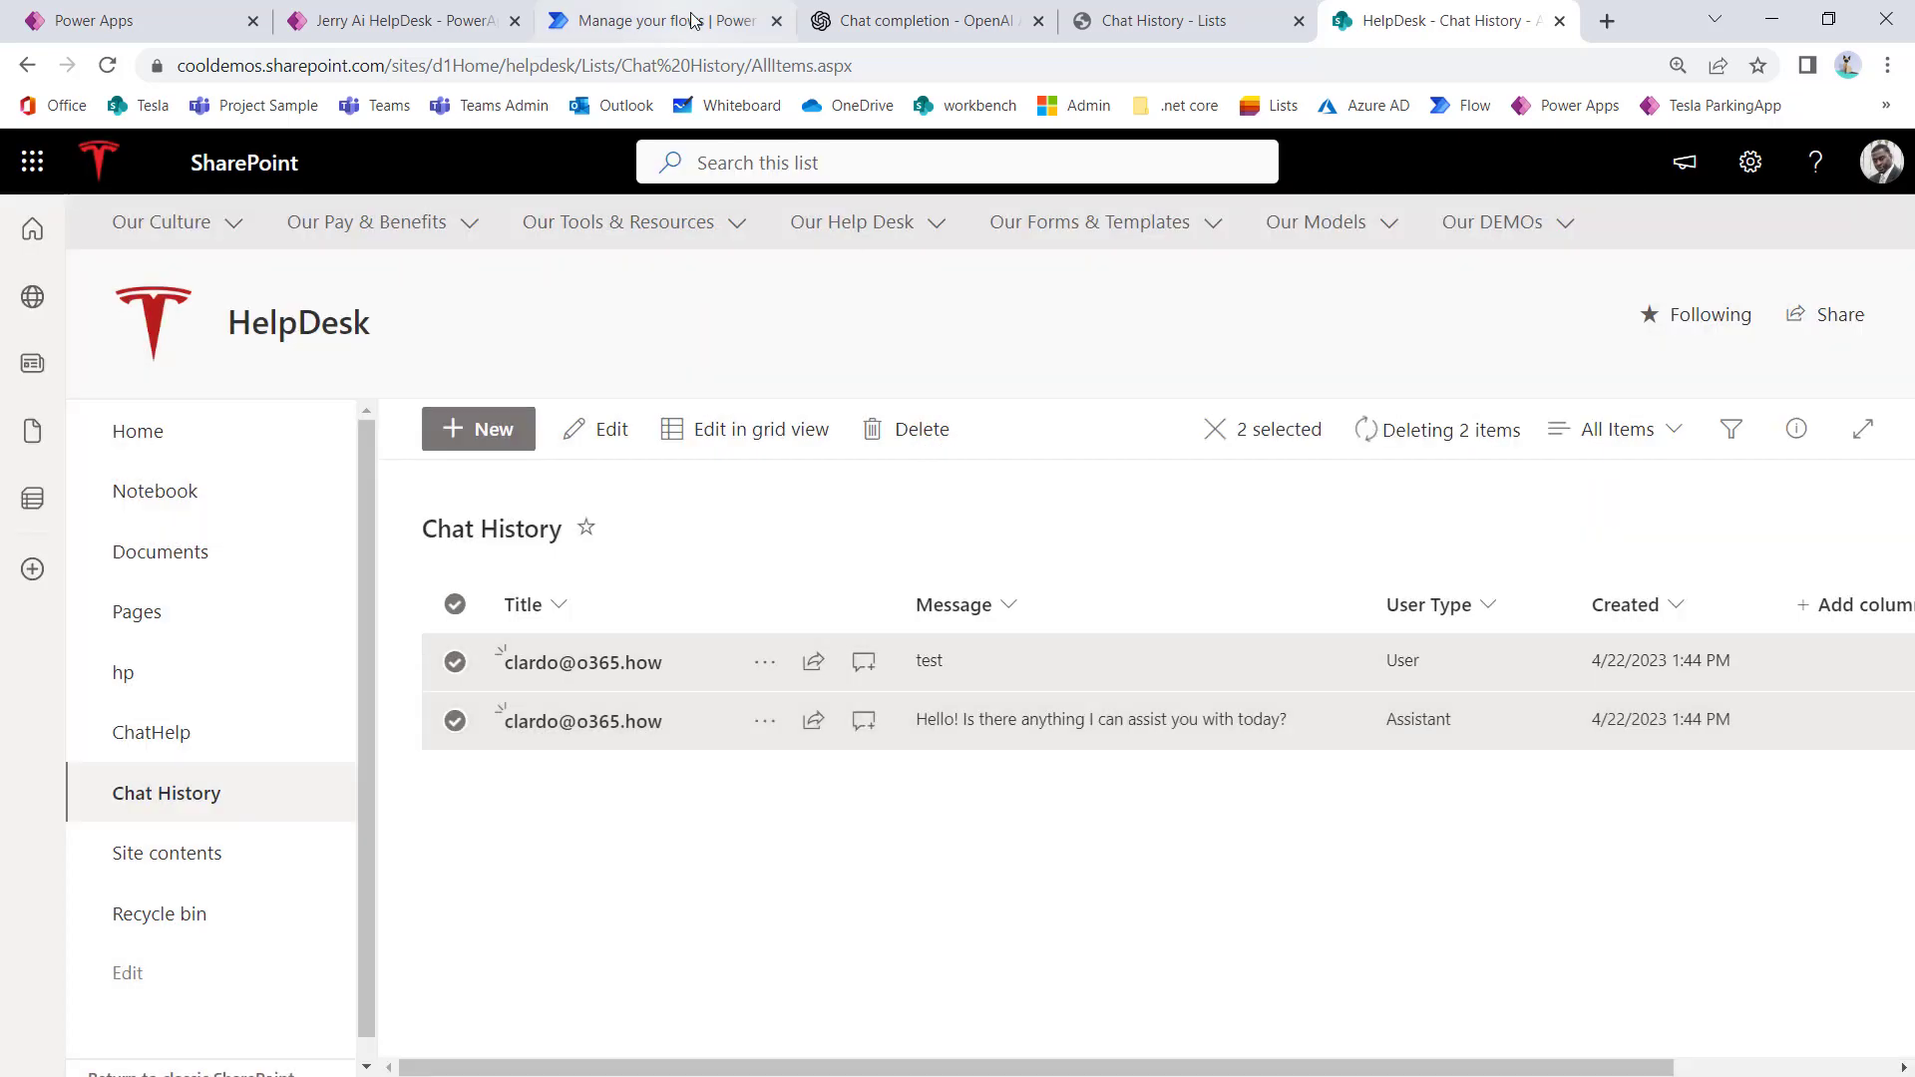
# Step: Edit the GetAIResponse flow in Power Automate, replace the messages array in the HTTP body with the varMessages variable, and save the flow
pyautogui.click(692, 22)
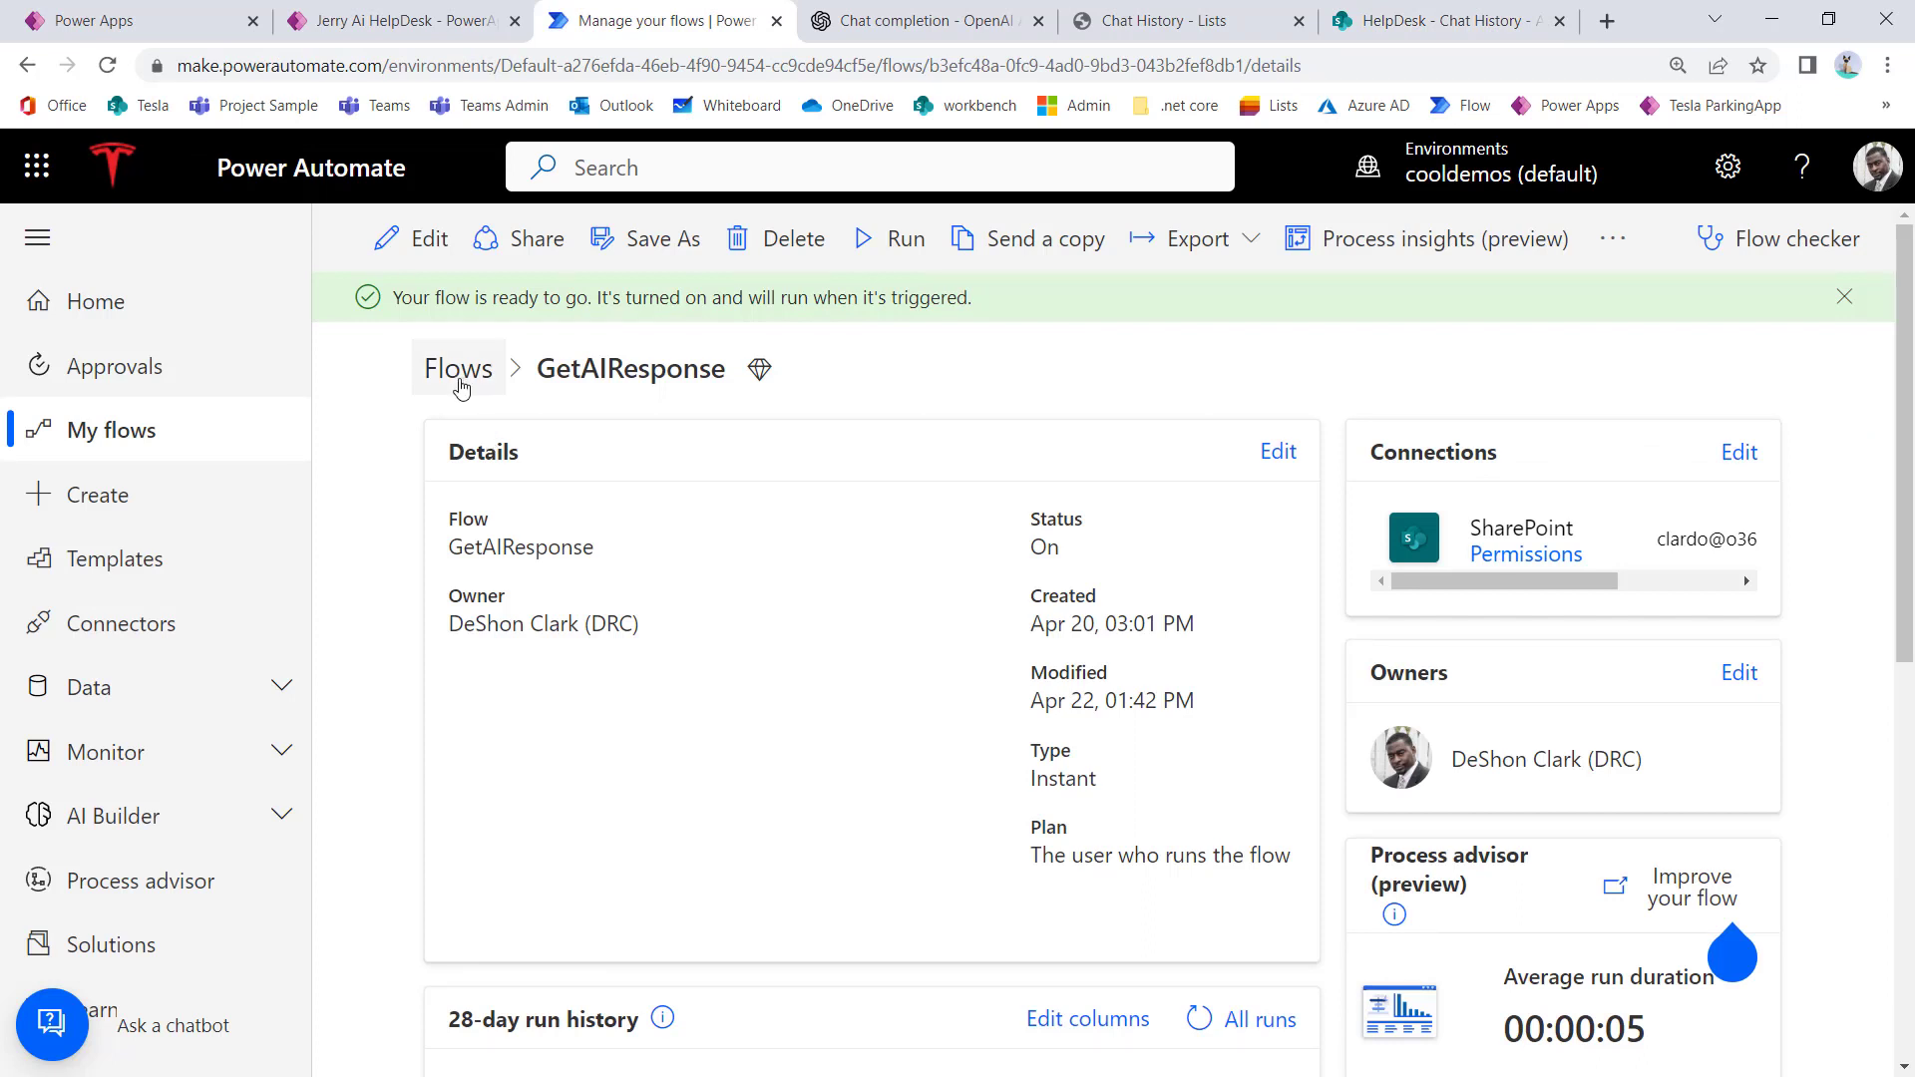
pyautogui.click(427, 245)
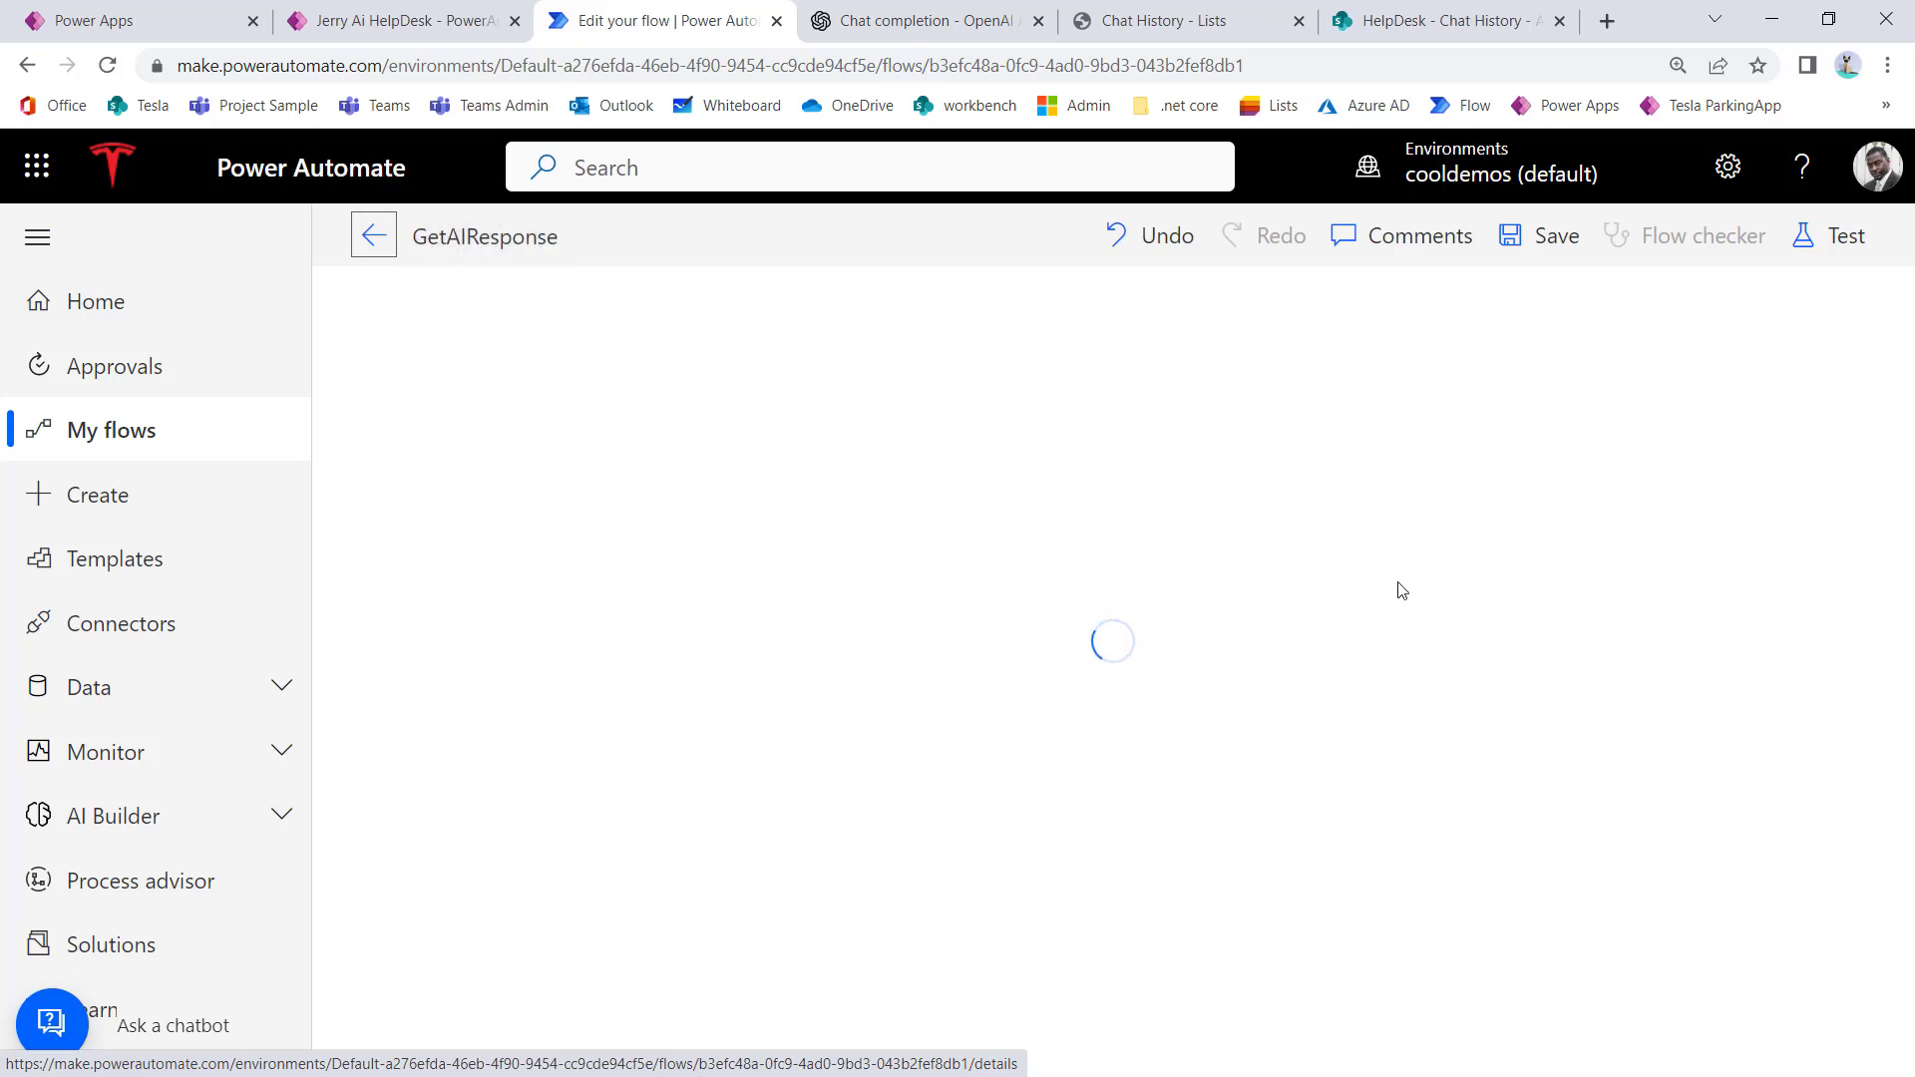
pyautogui.scroll(-10, 1237, 713)
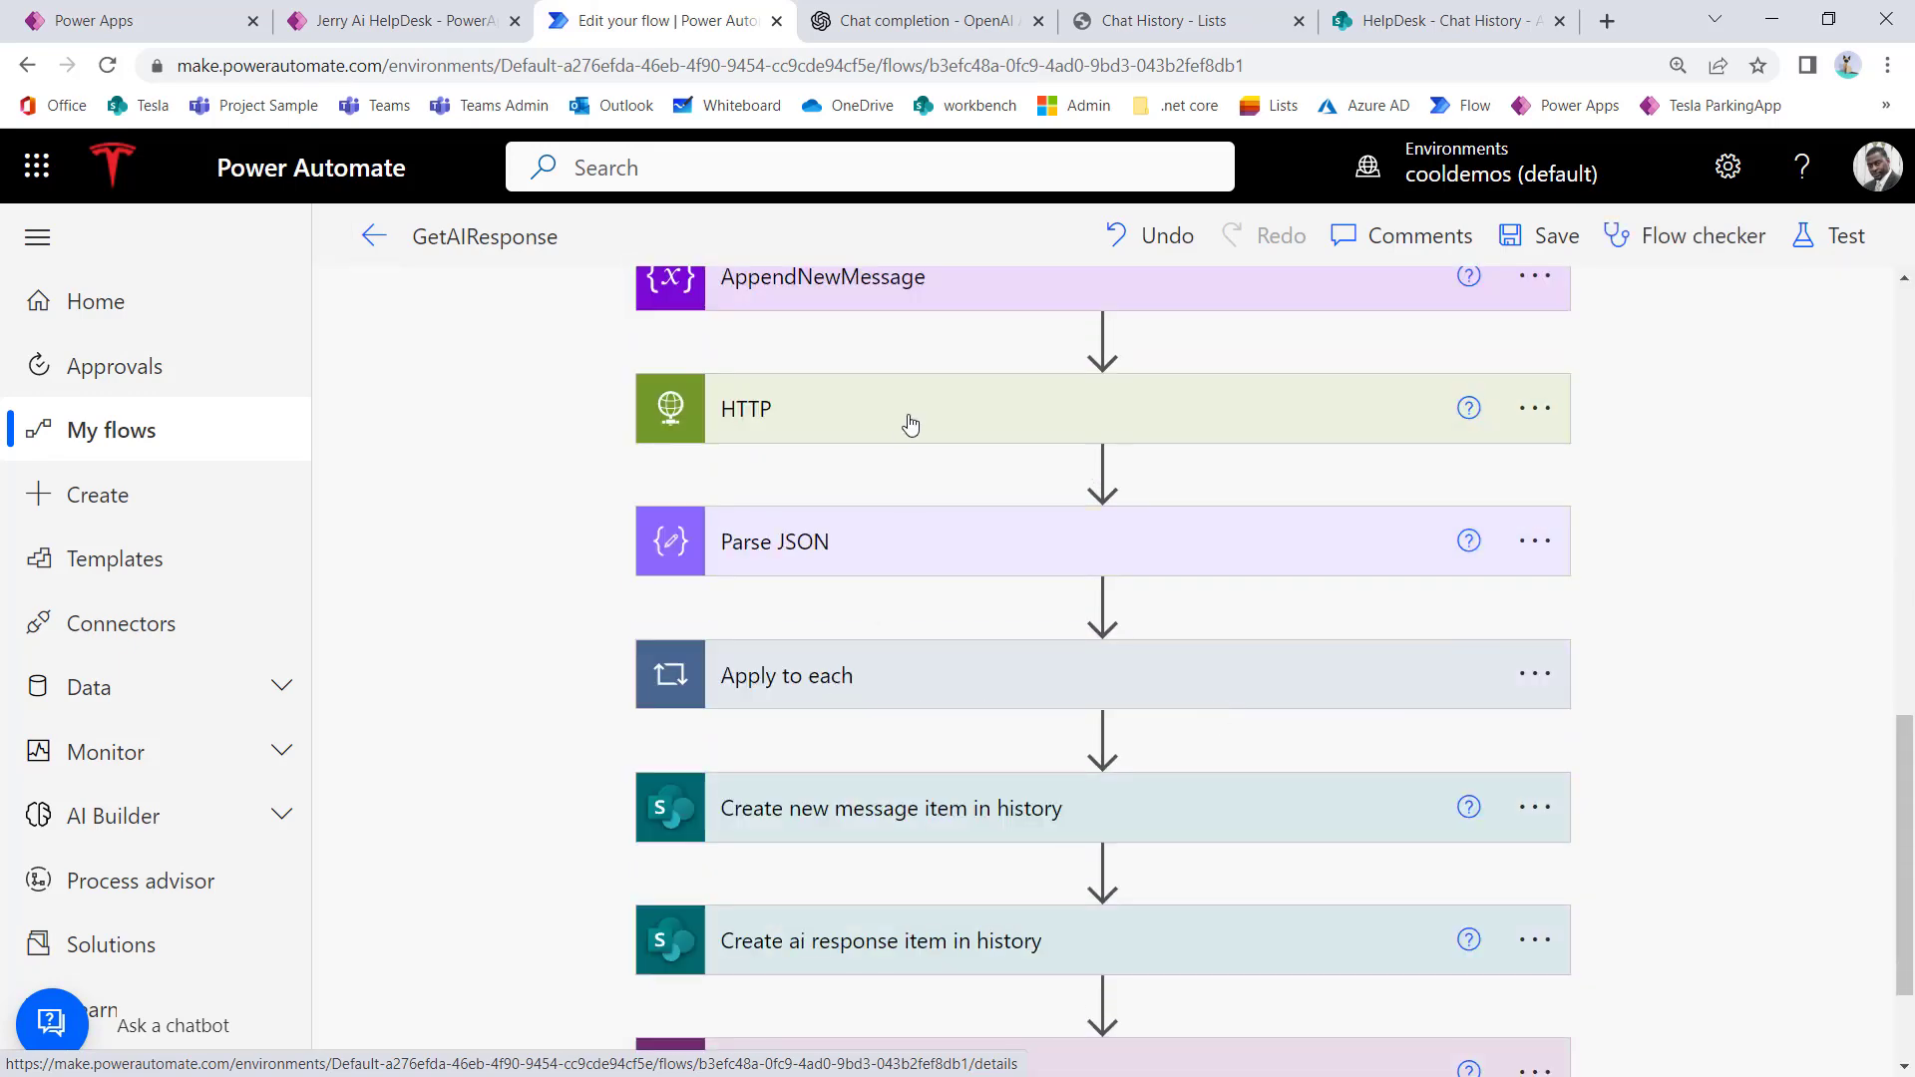
pyautogui.click(911, 418)
pyautogui.scroll(-1, 1014, 1029)
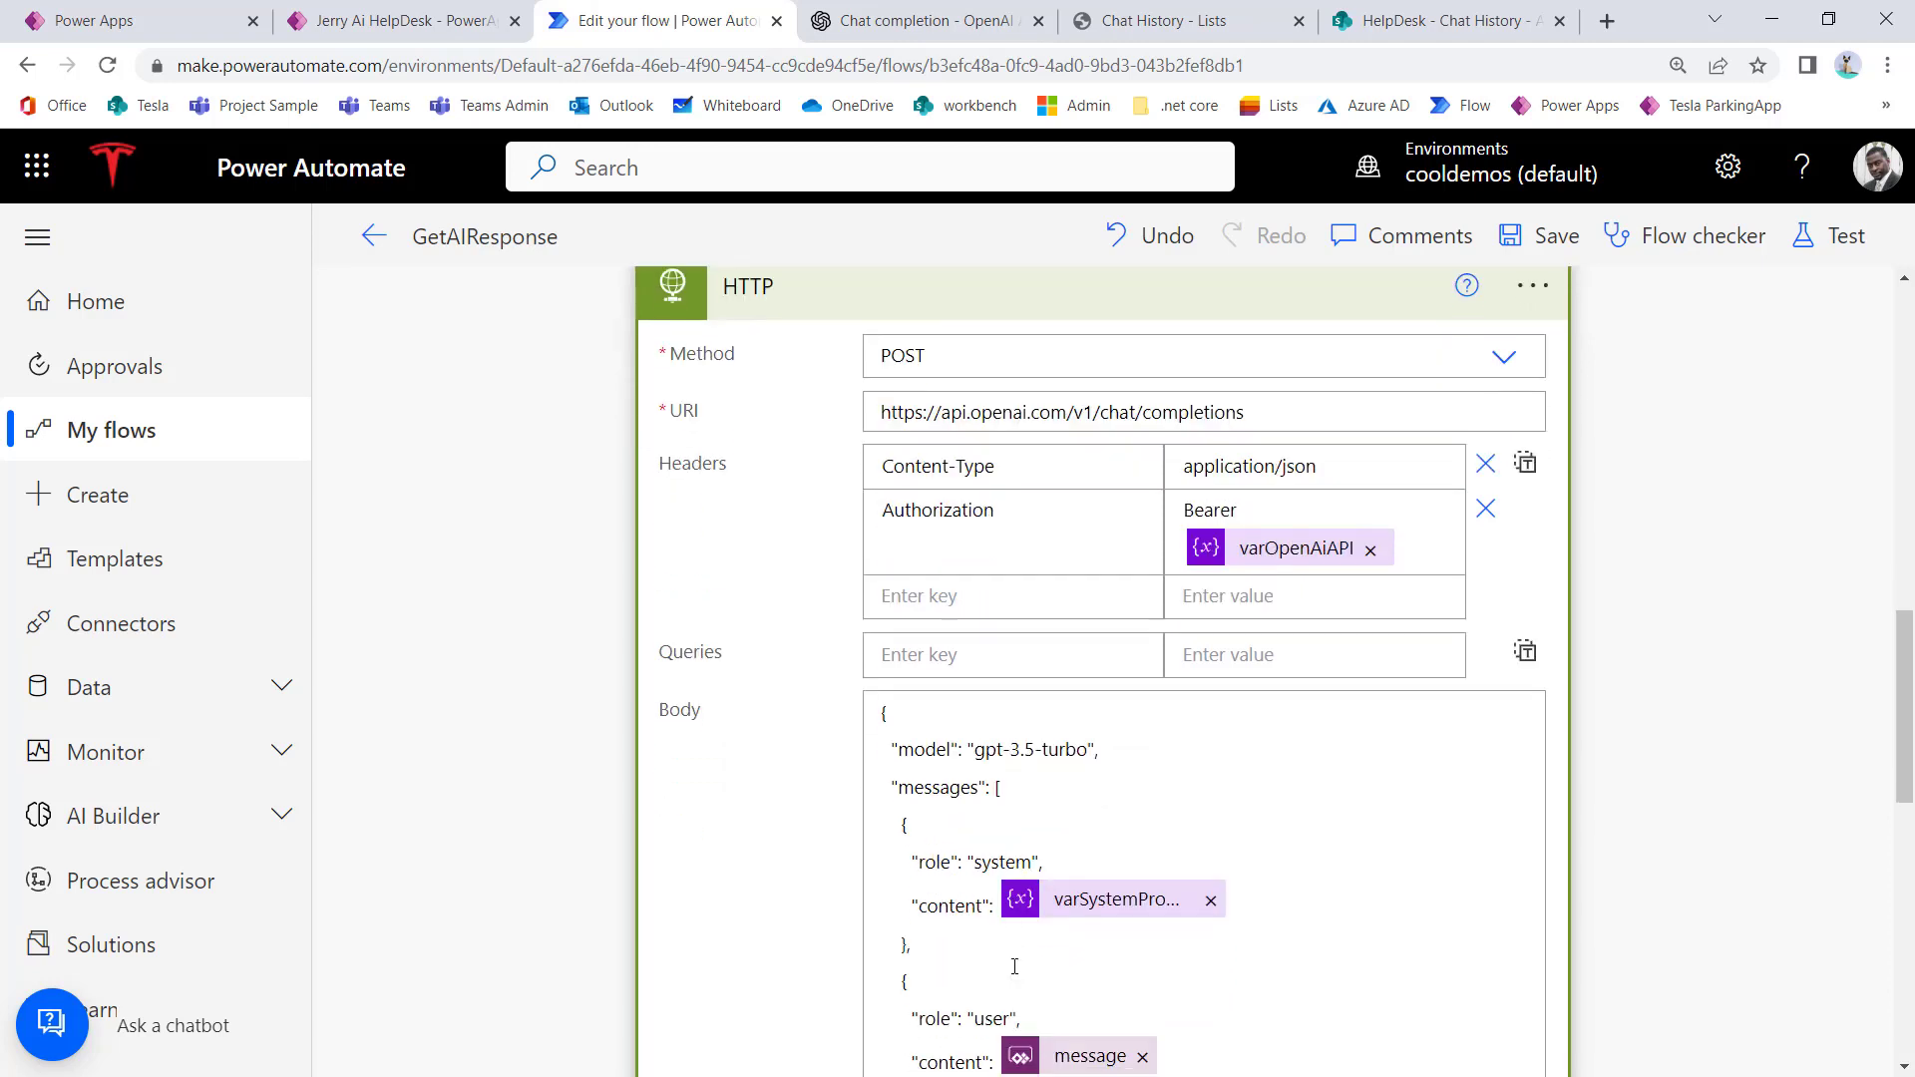
pyautogui.scroll(-2, 968, 860)
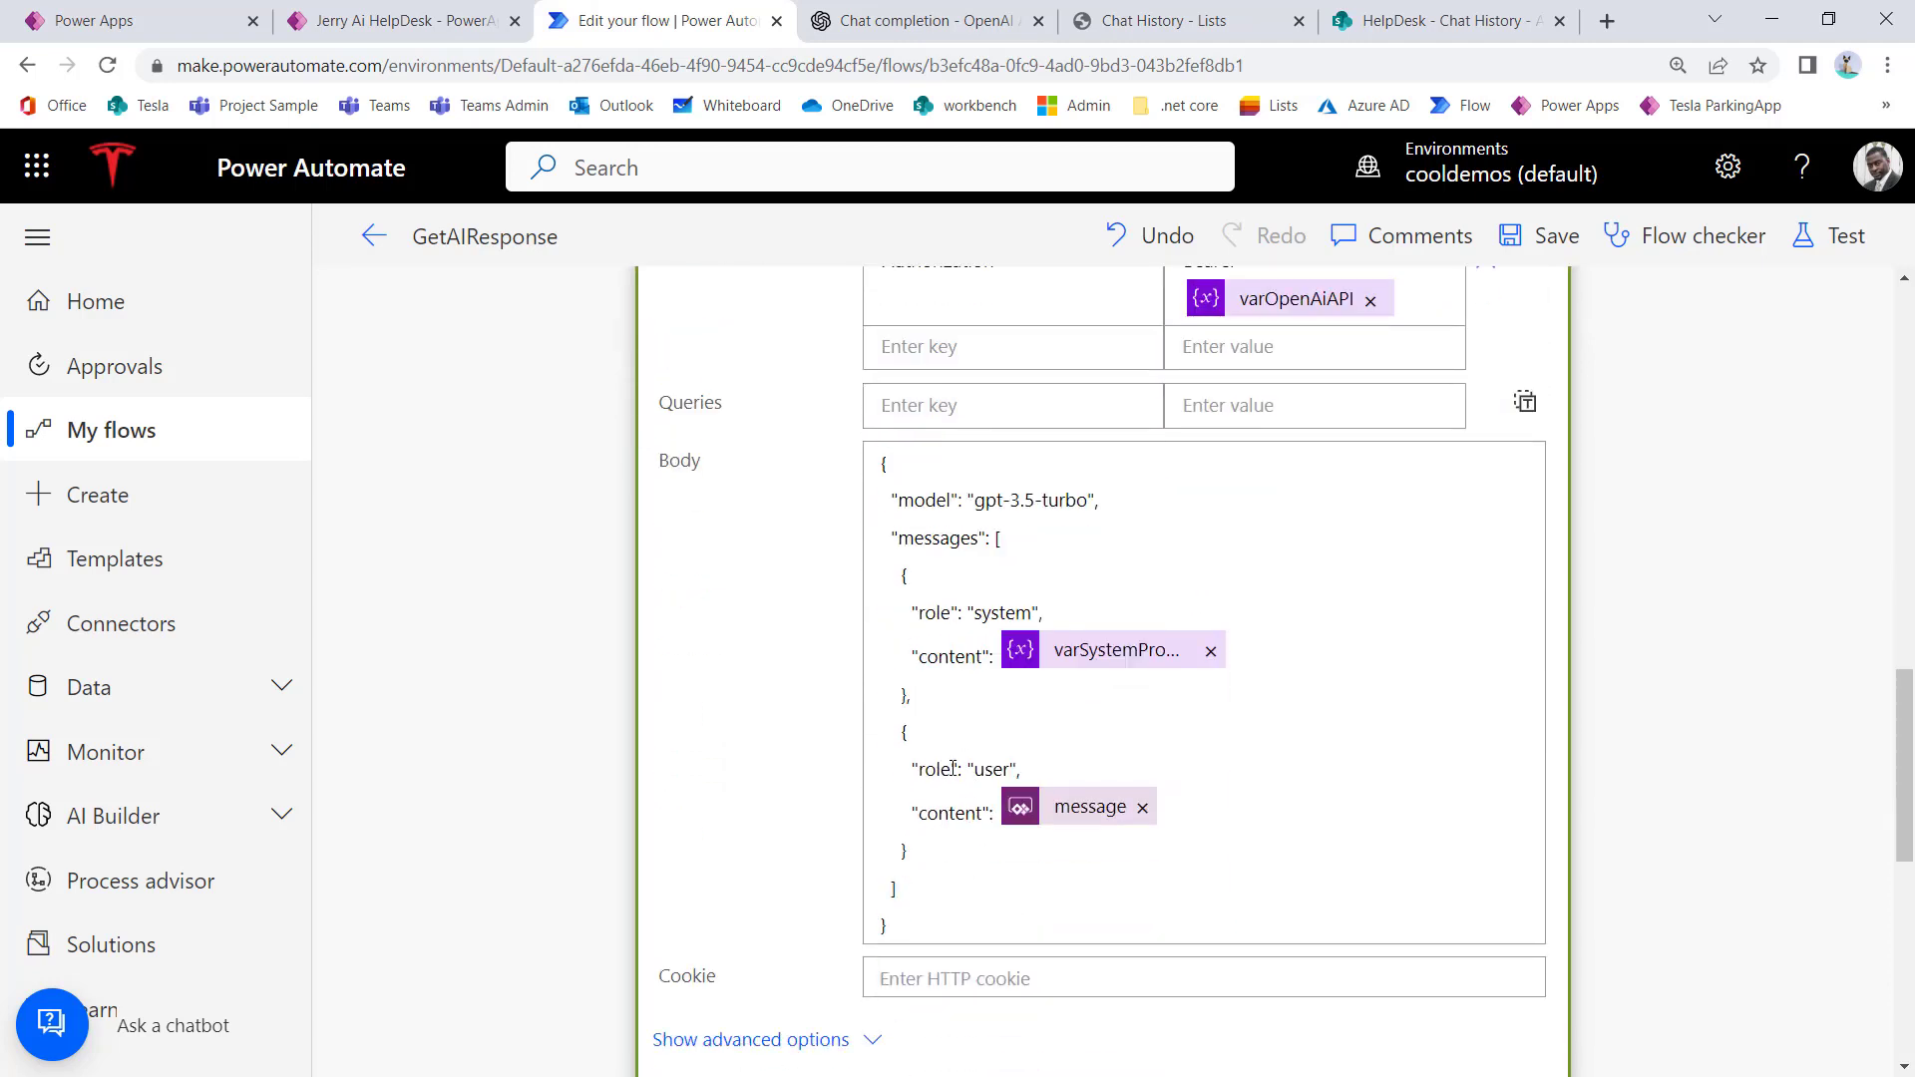
pyautogui.moveTo(897, 830); pyautogui.dragTo(994, 562)
pyautogui.press('Delete')
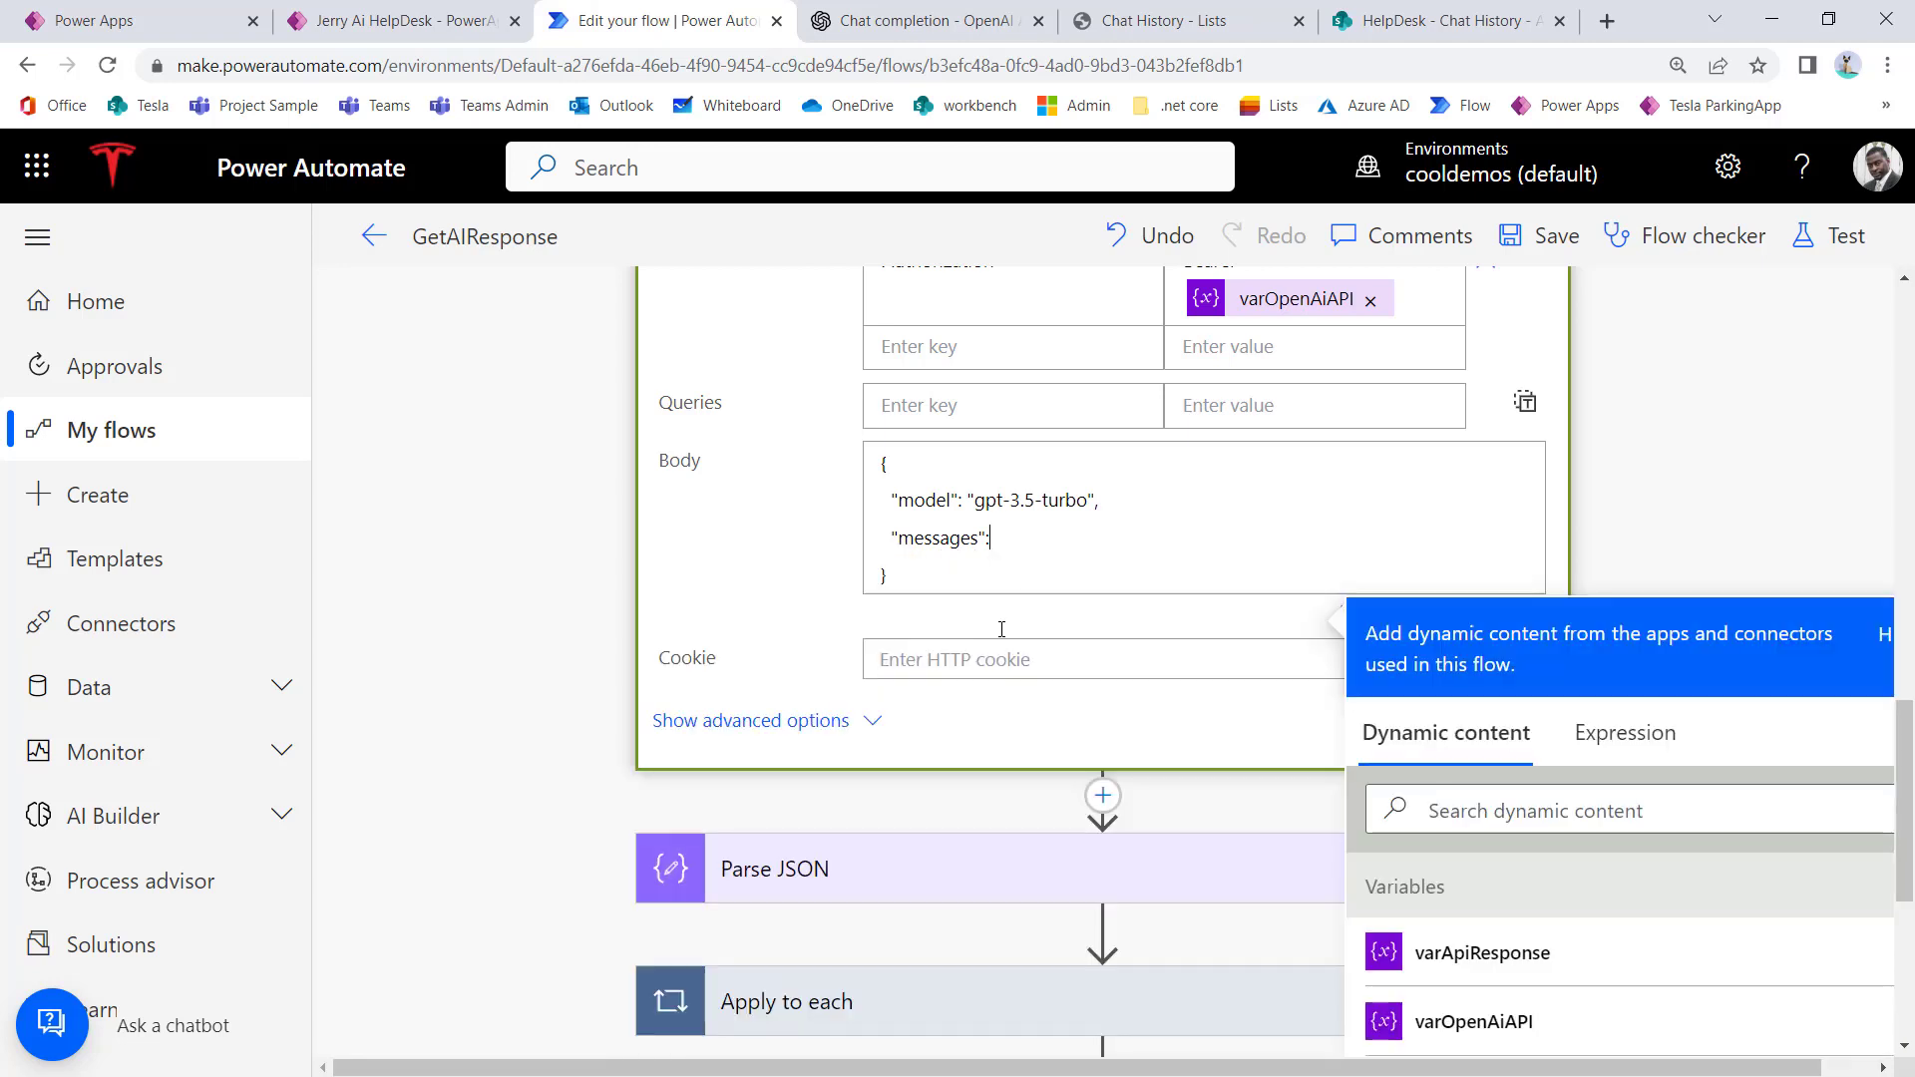
pyautogui.scroll(-3, 1721, 1045)
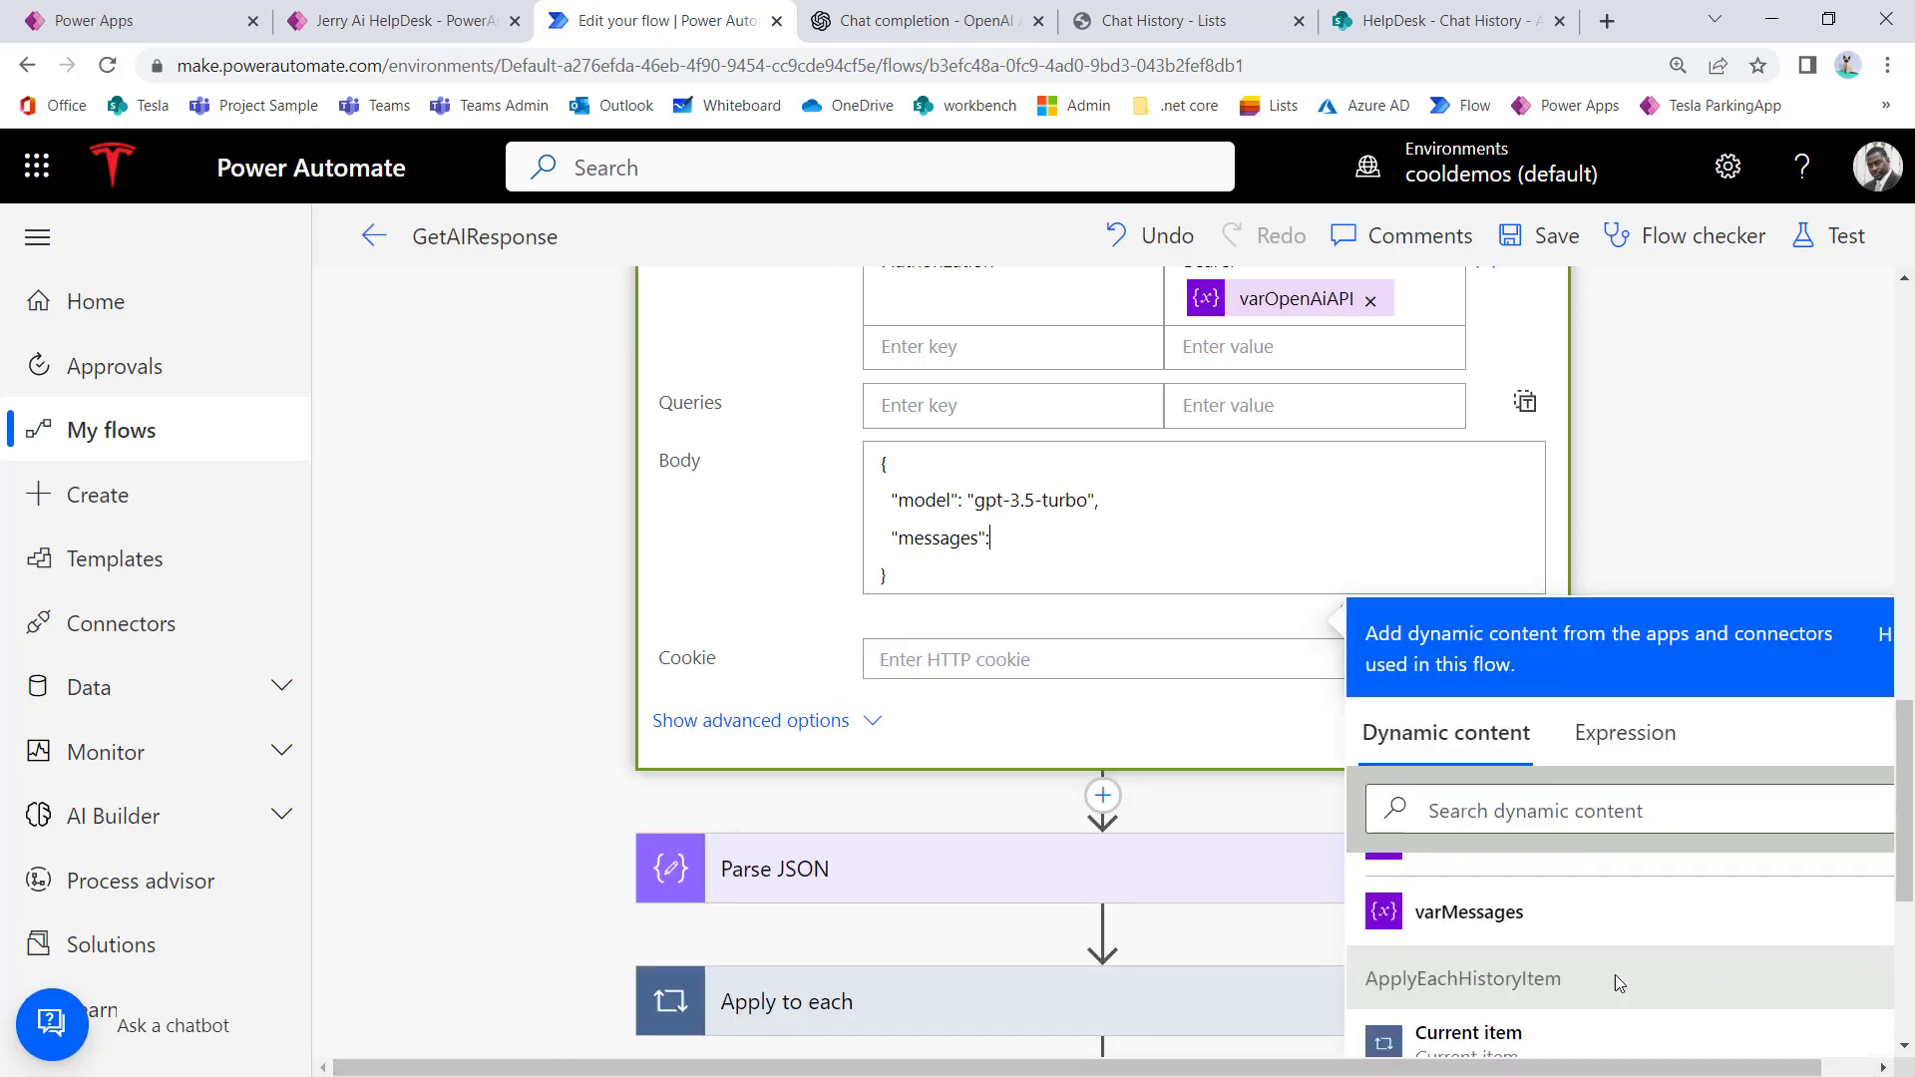
pyautogui.click(1506, 916)
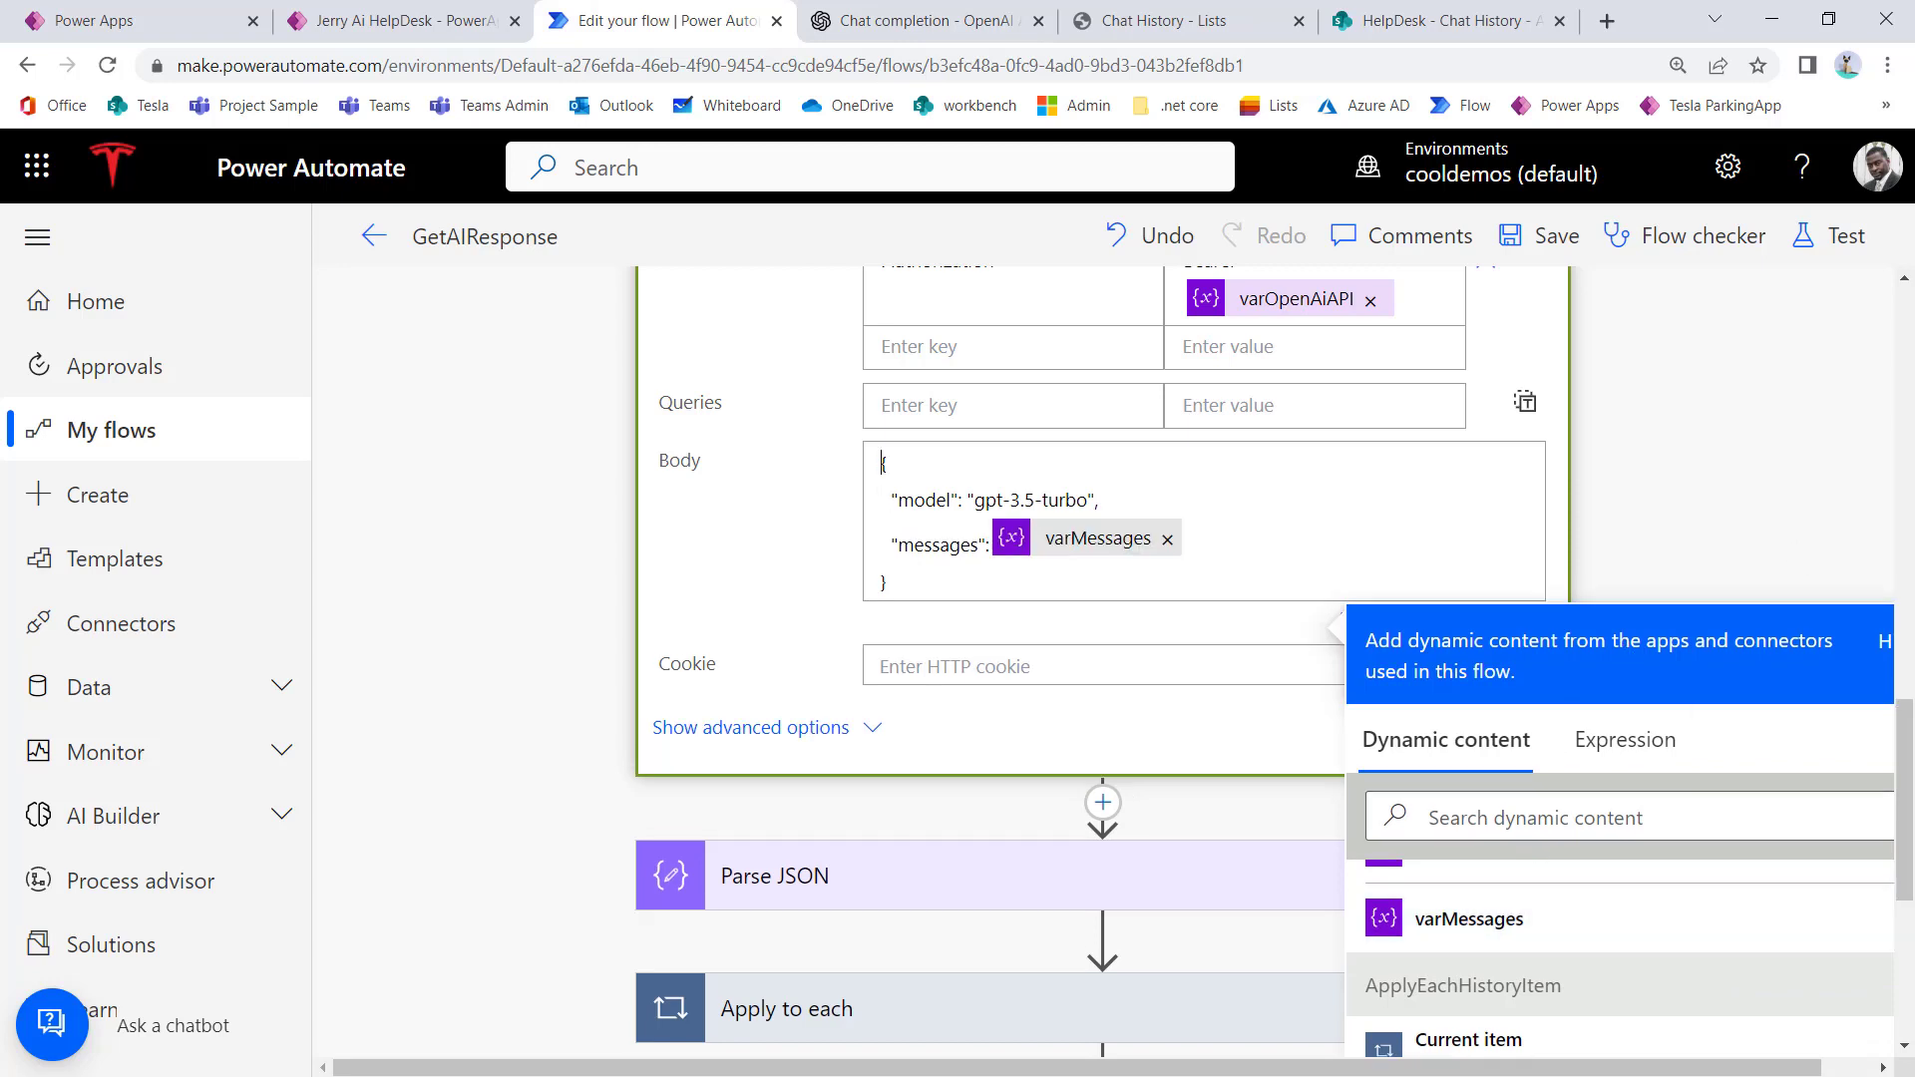
pyautogui.click(1556, 239)
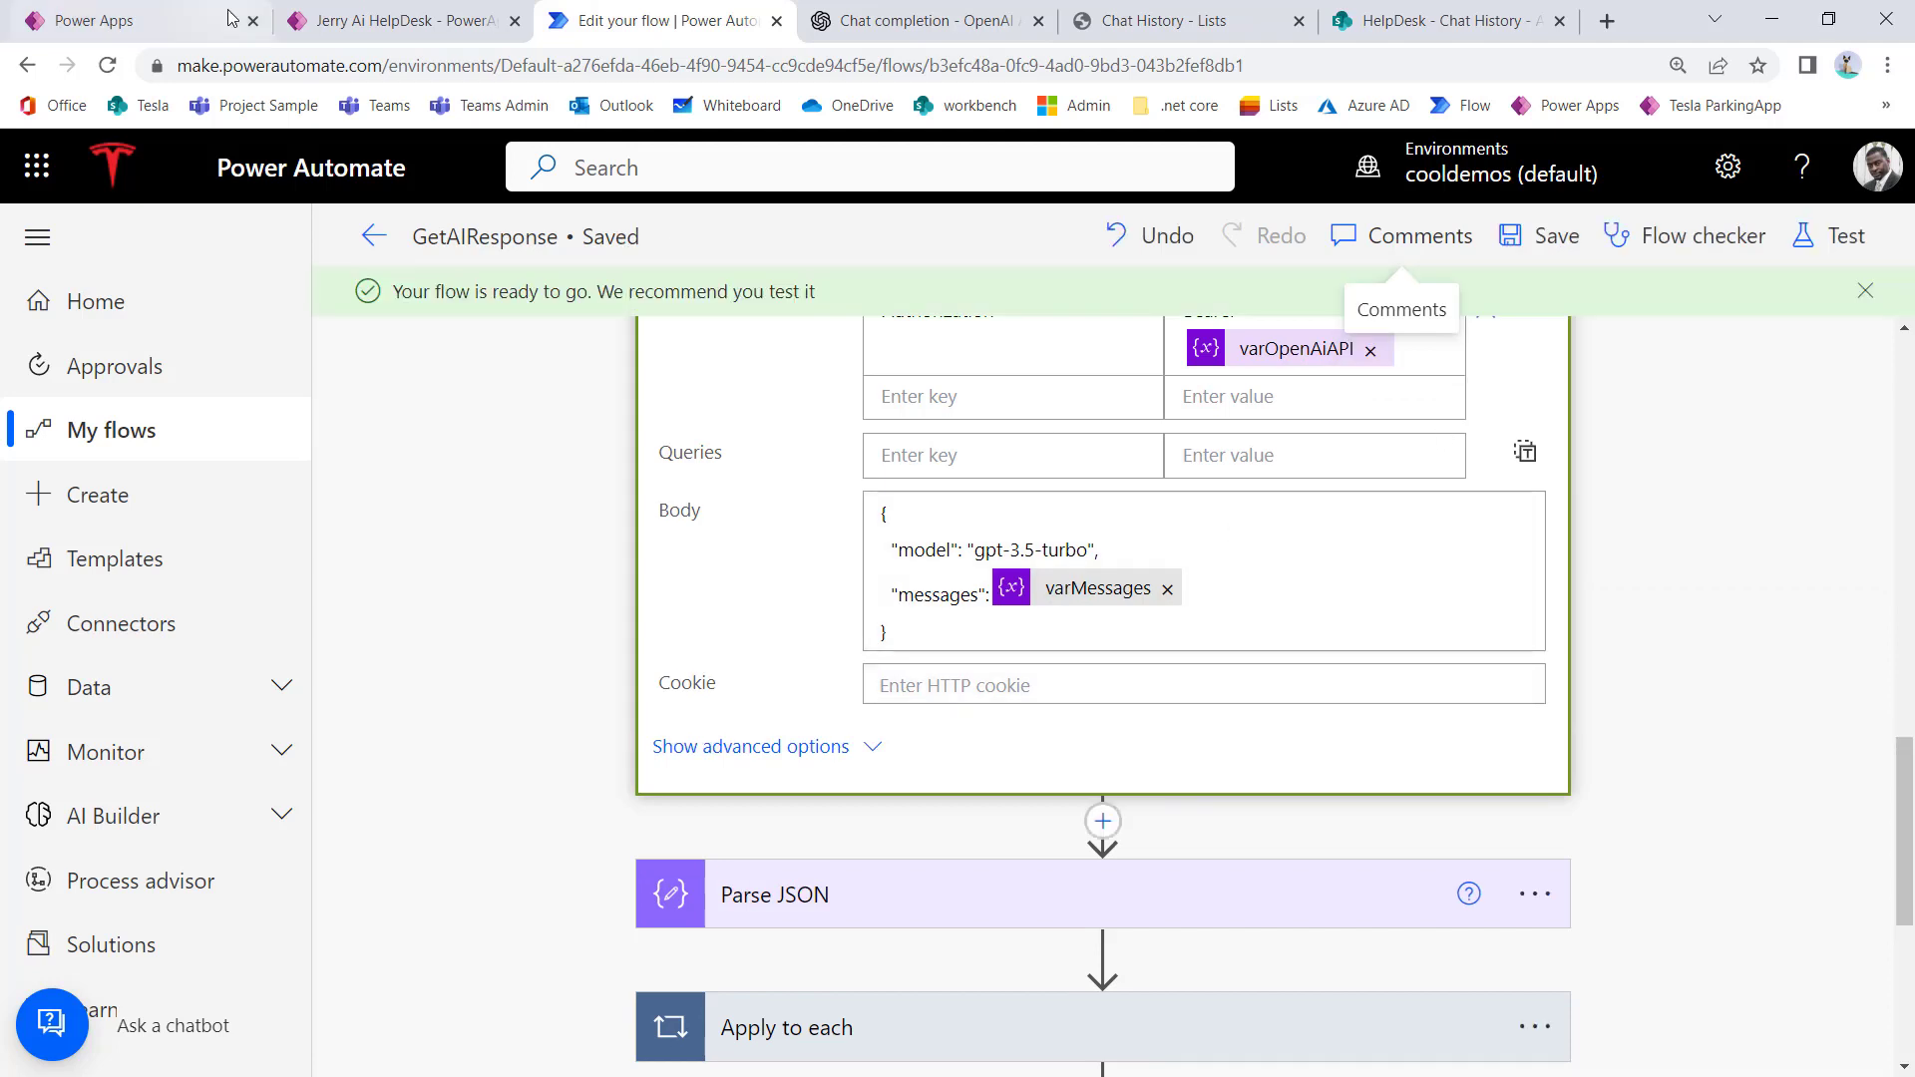
# Step: Submit "i am having an issue with my mouse" as a fresh chat in the Power Apps preview, and refresh the Chat History list in SharePoint
pyautogui.click(175, 25)
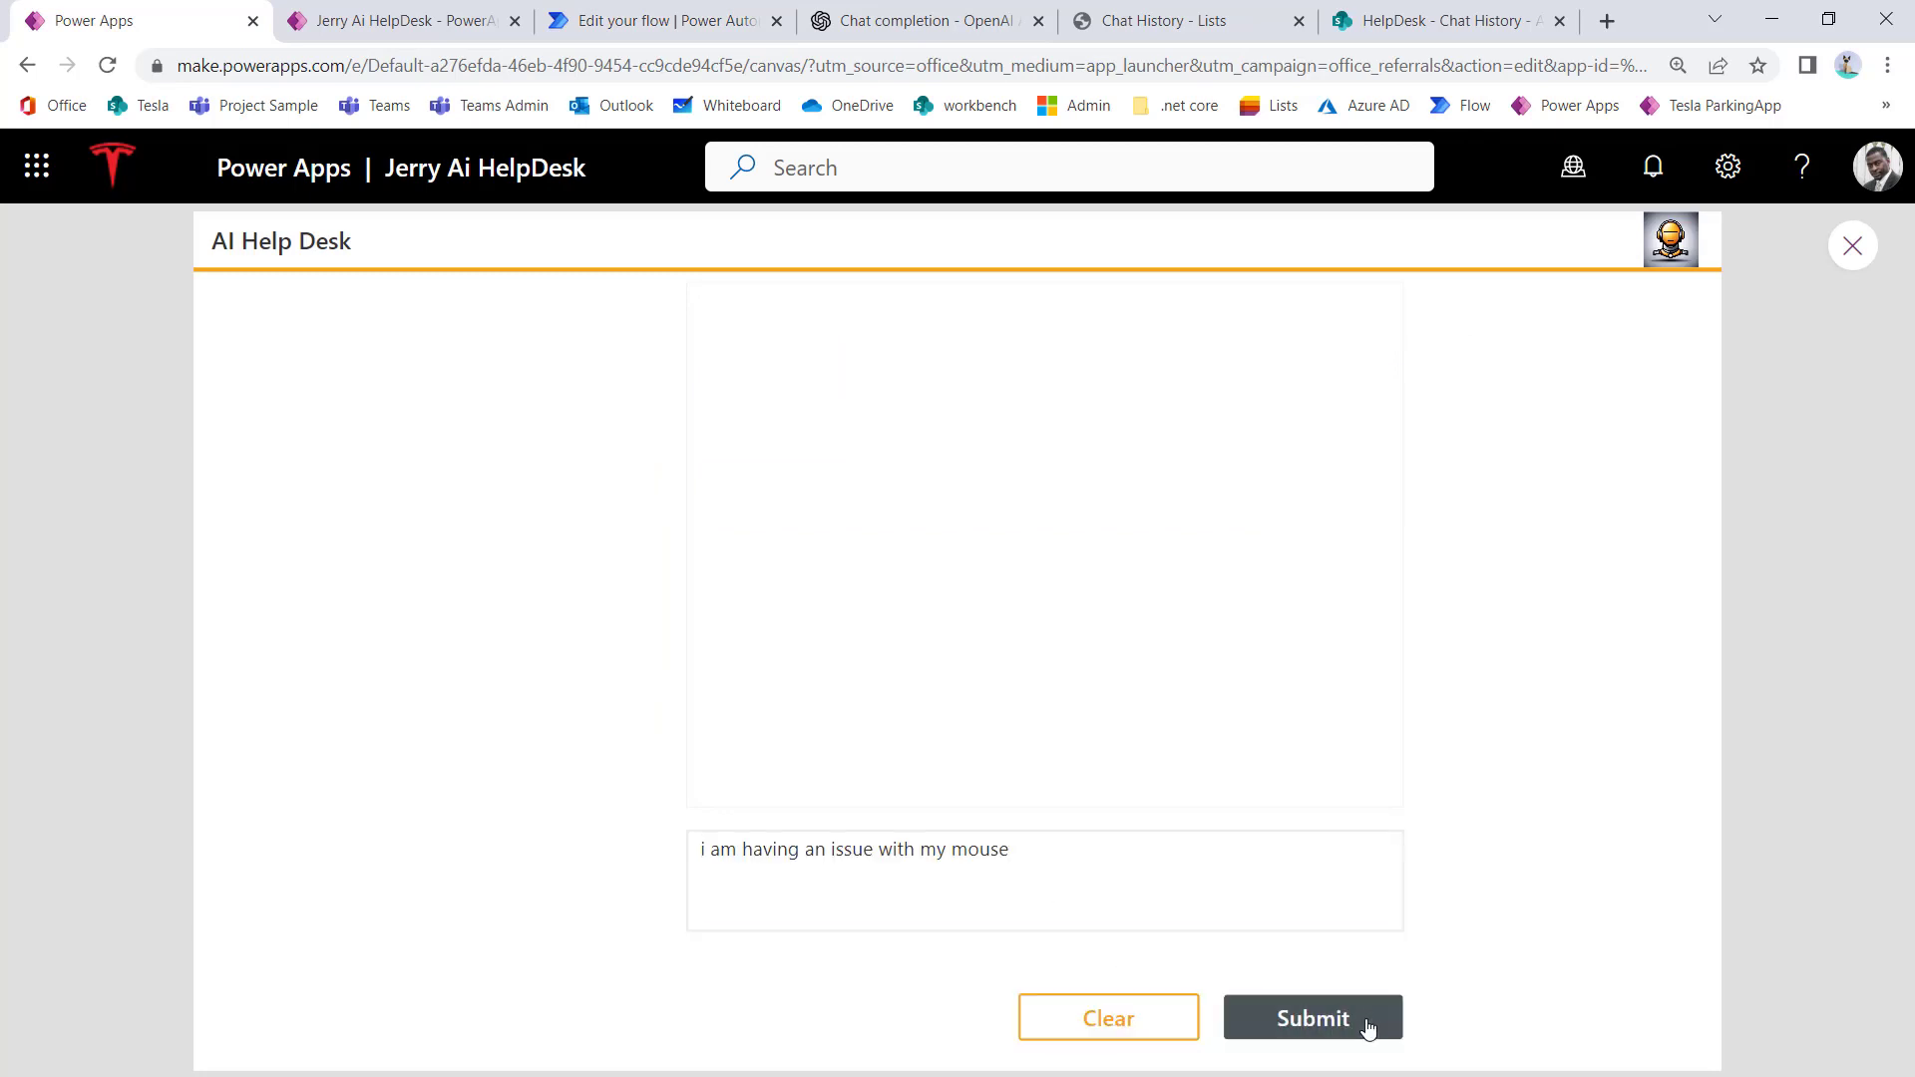
pyautogui.click(1366, 1024)
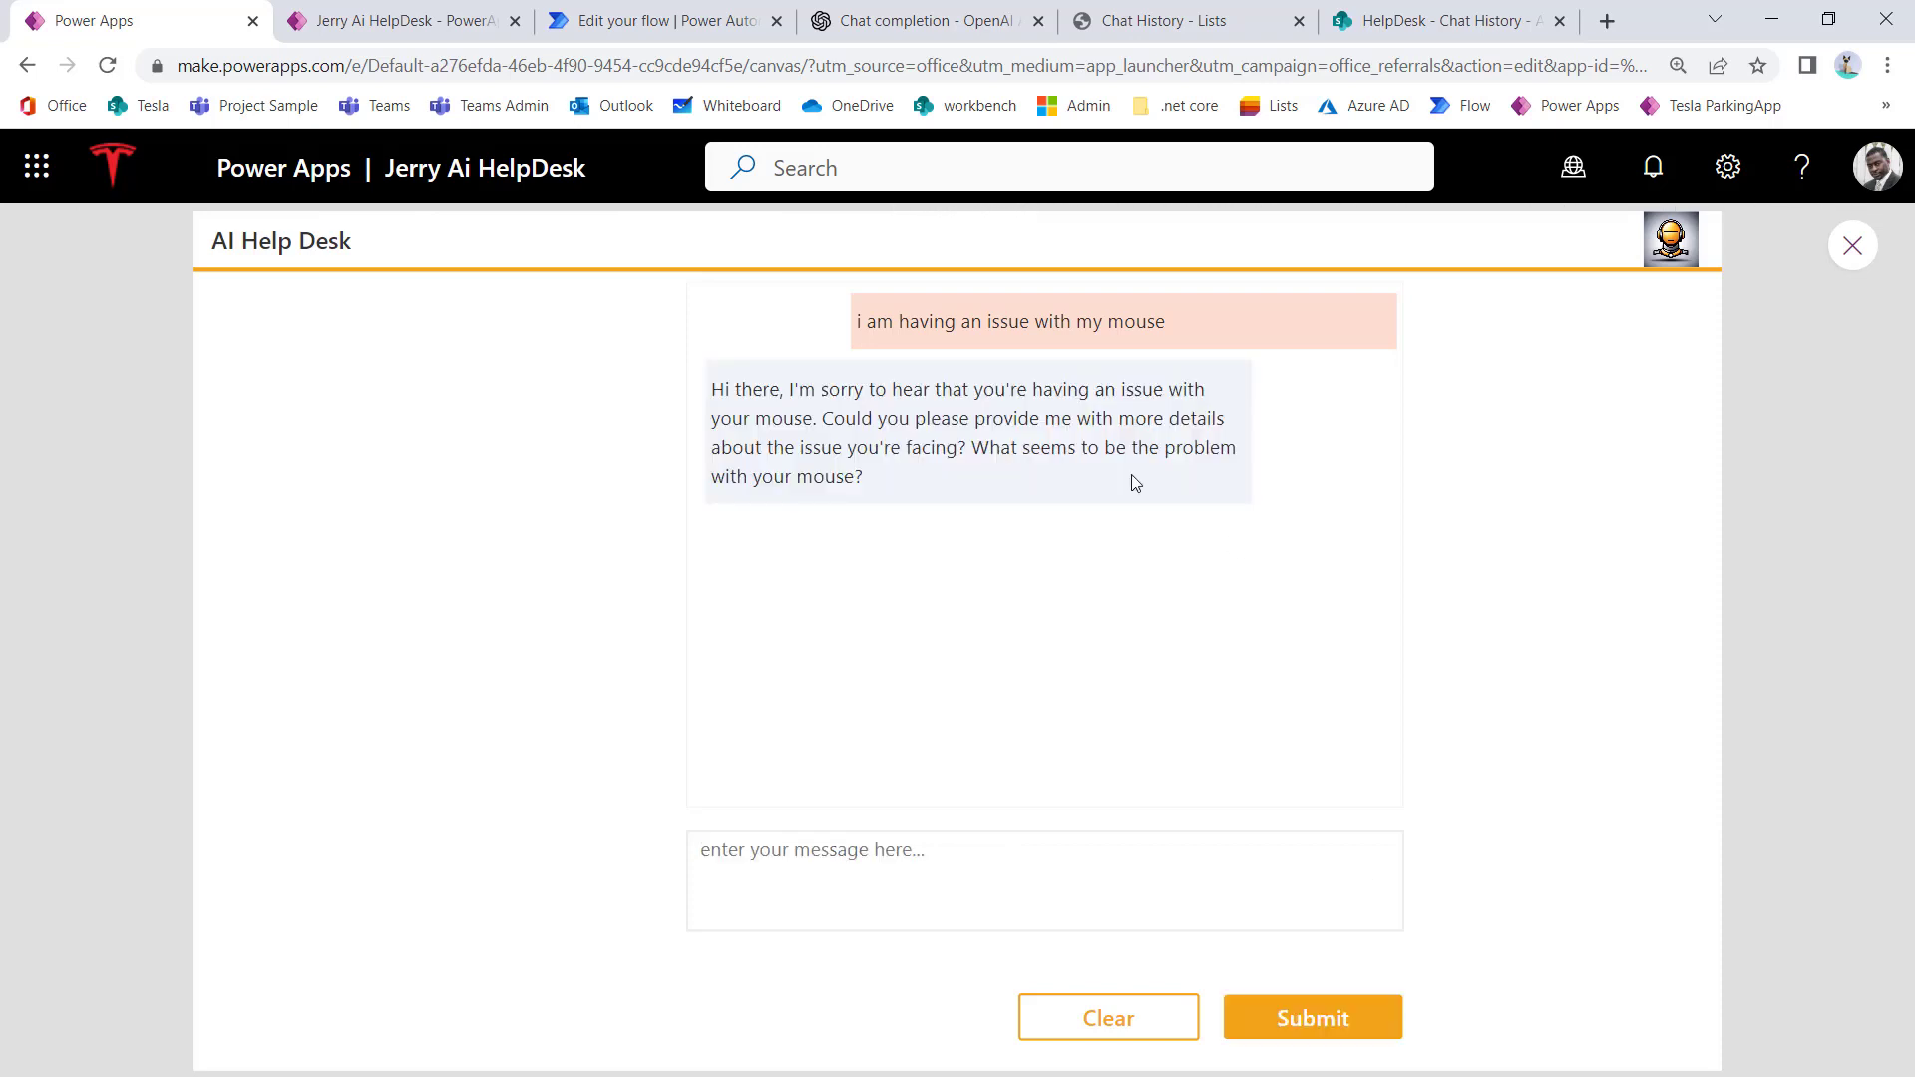
pyautogui.click(1393, 24)
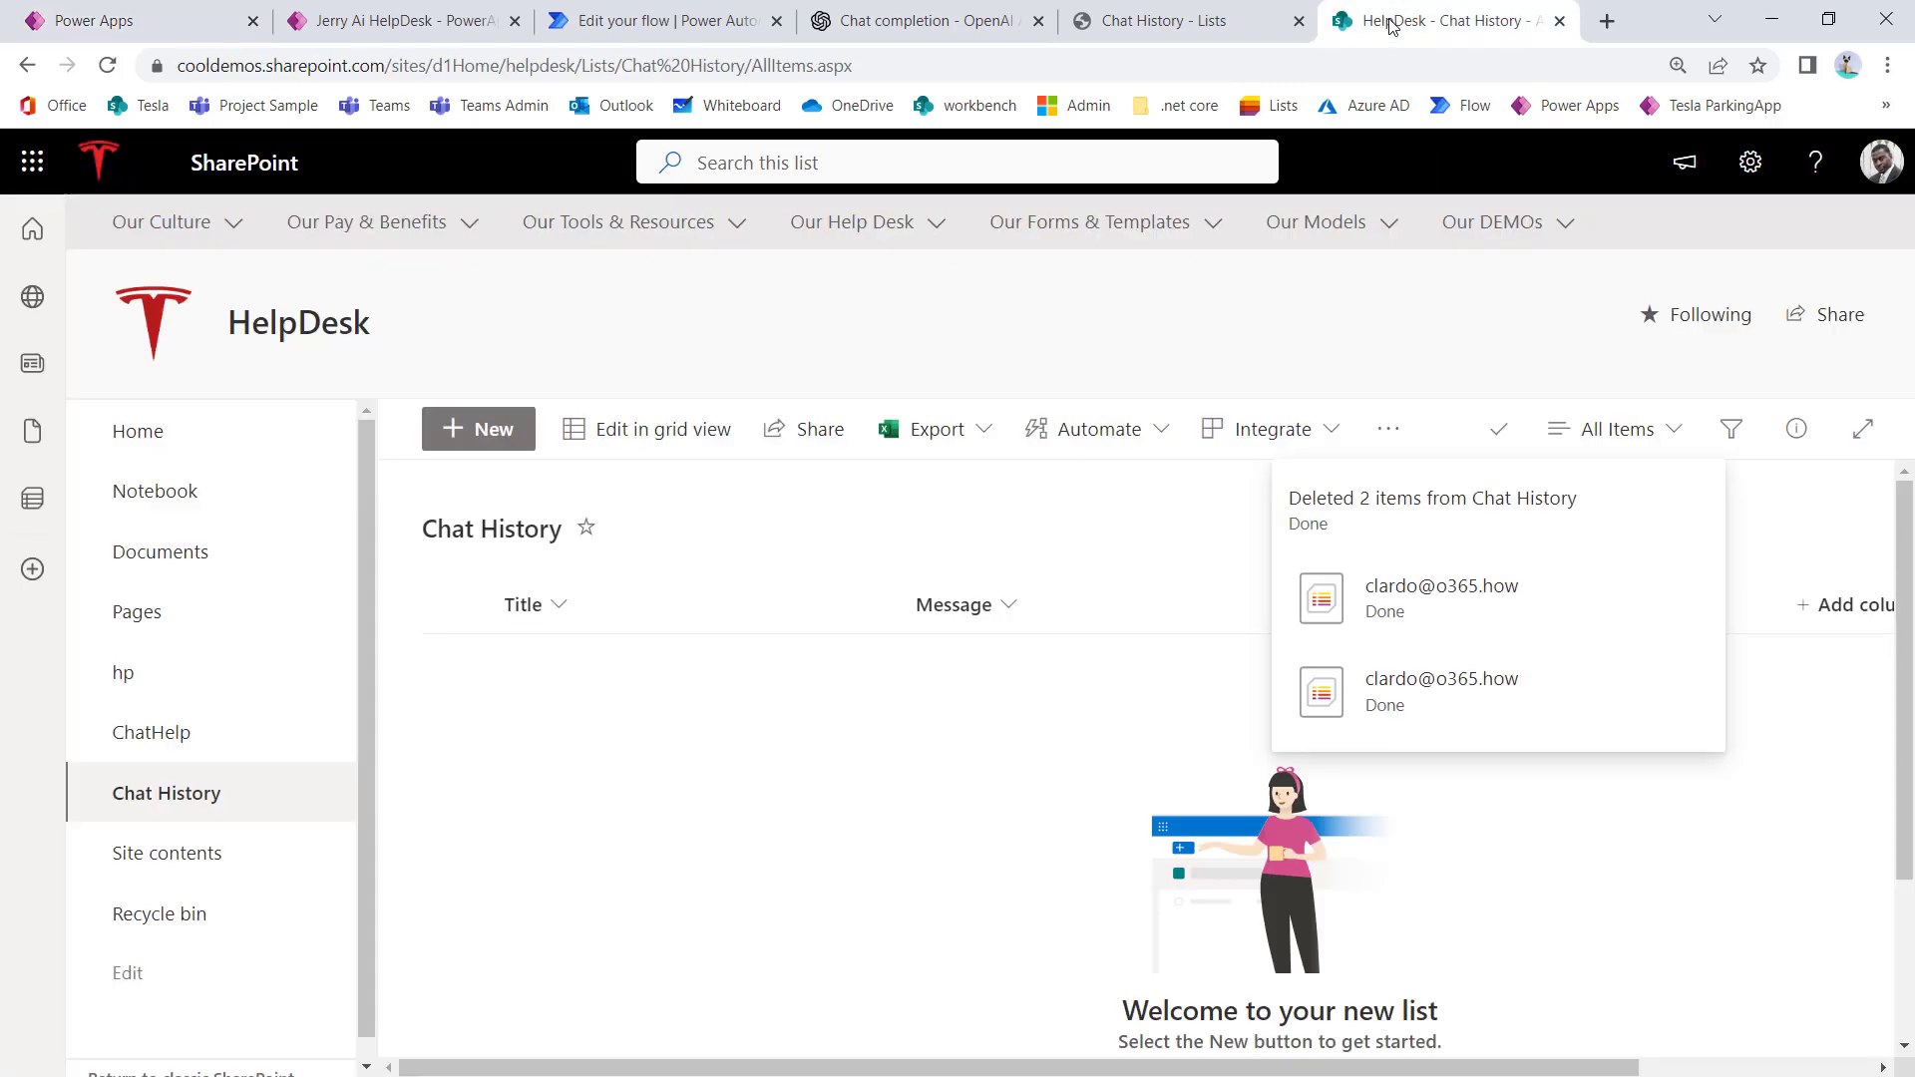
pyautogui.press('F5')
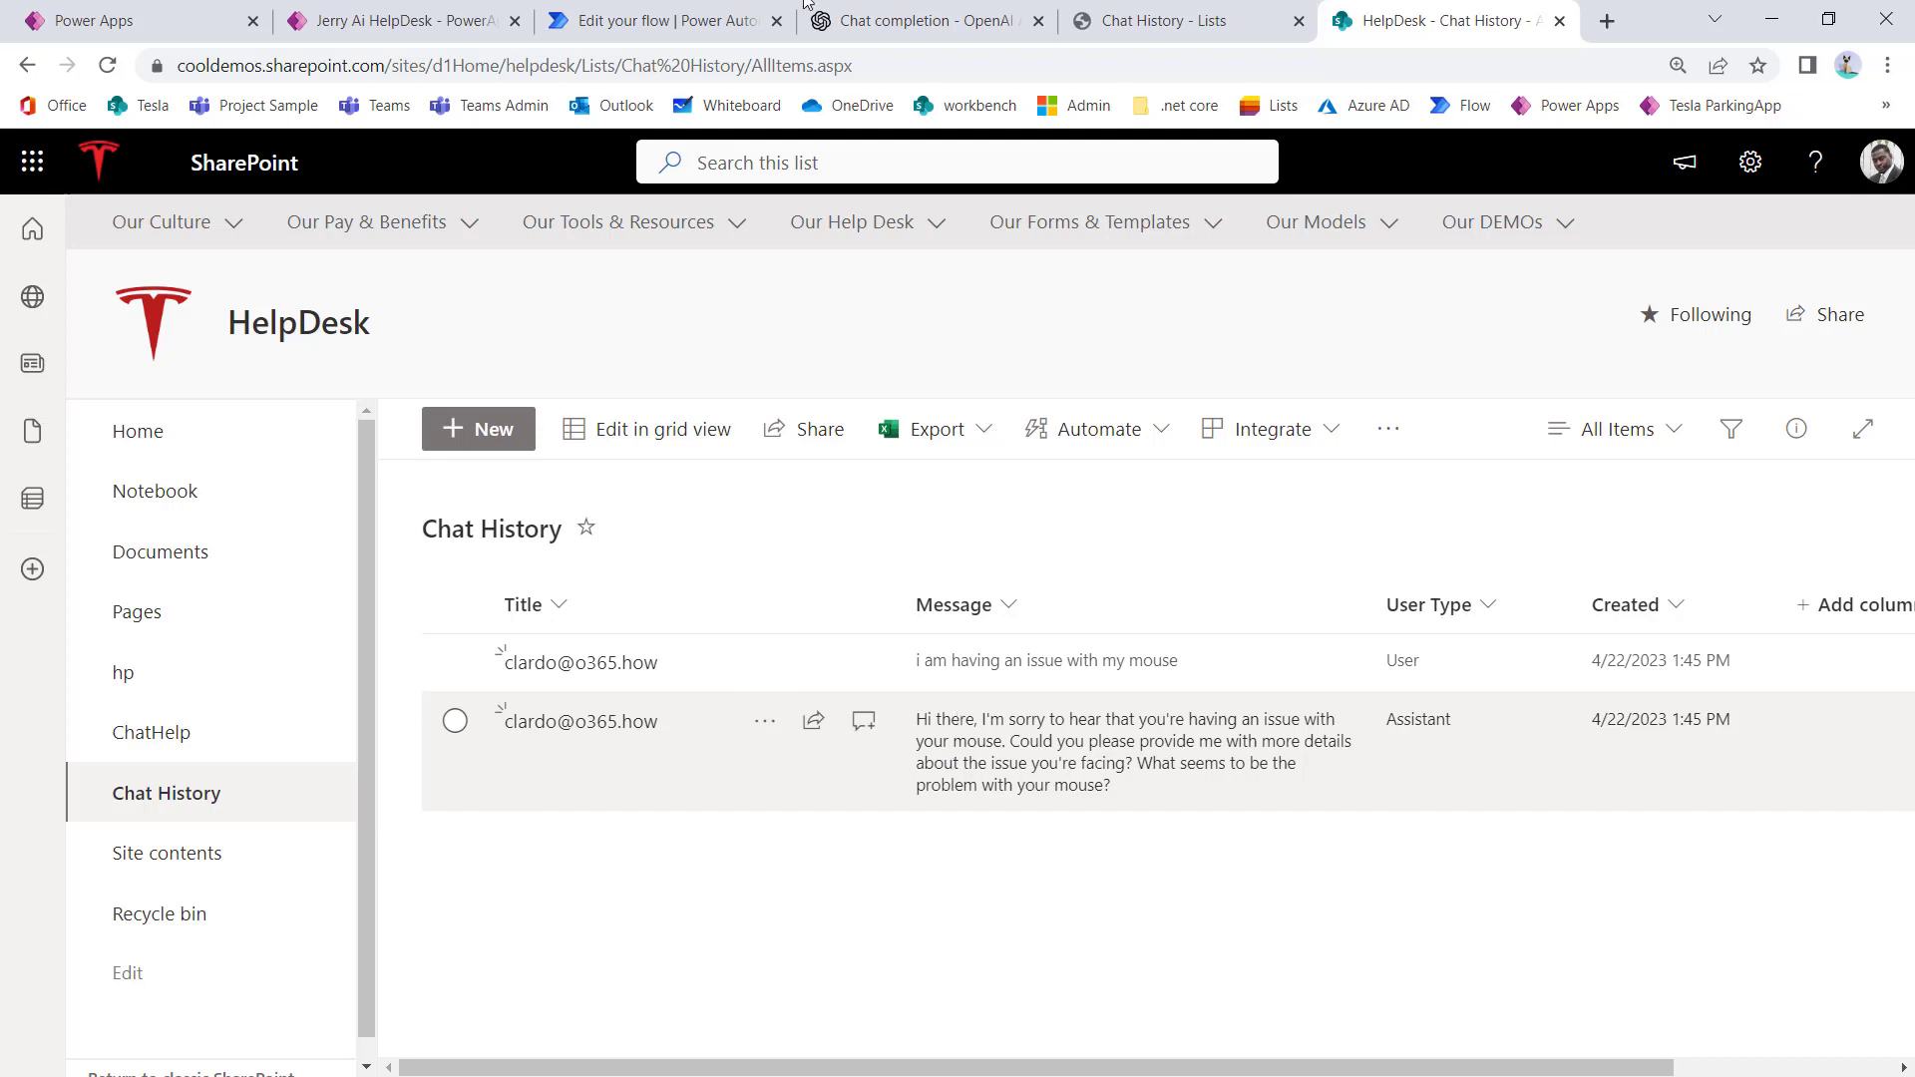
# Step: Return to the GetAIResponse details page in Power Automate and open the most recent run from the run history
pyautogui.click(684, 36)
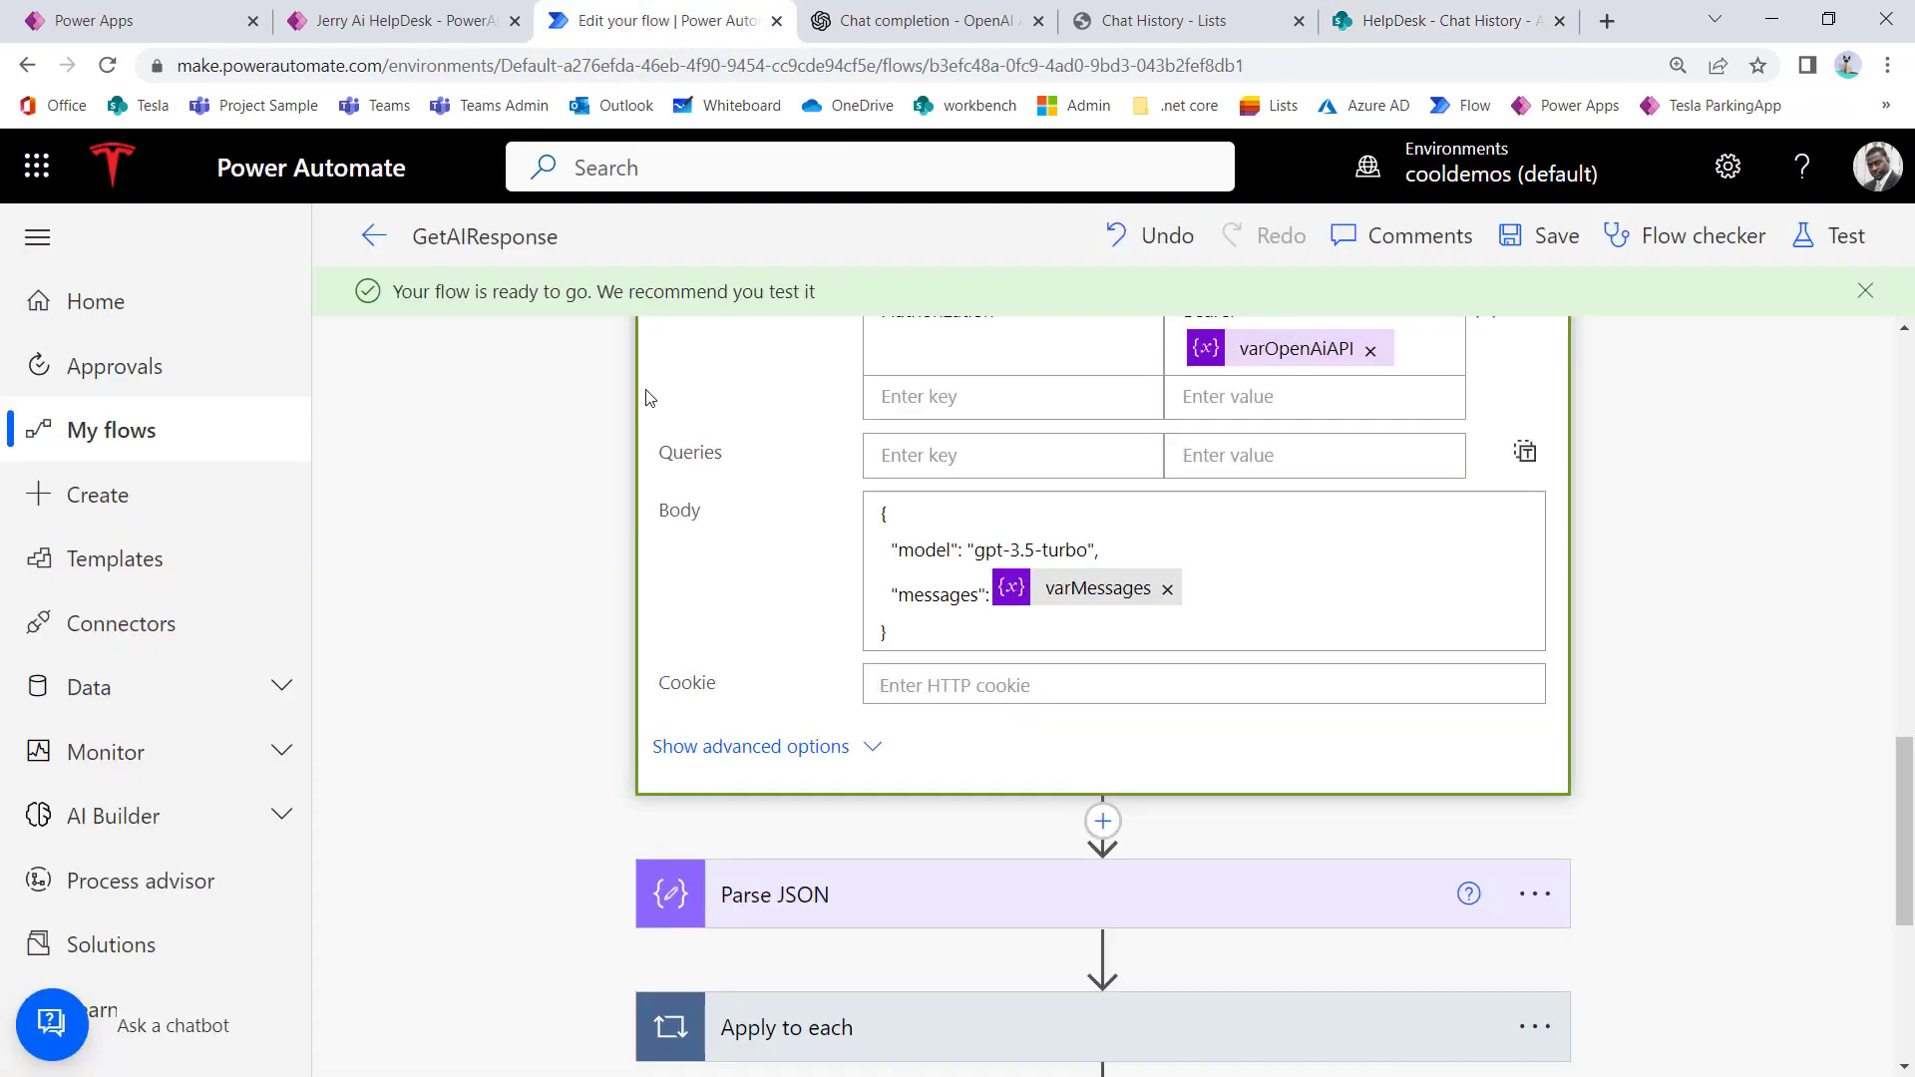
pyautogui.click(376, 240)
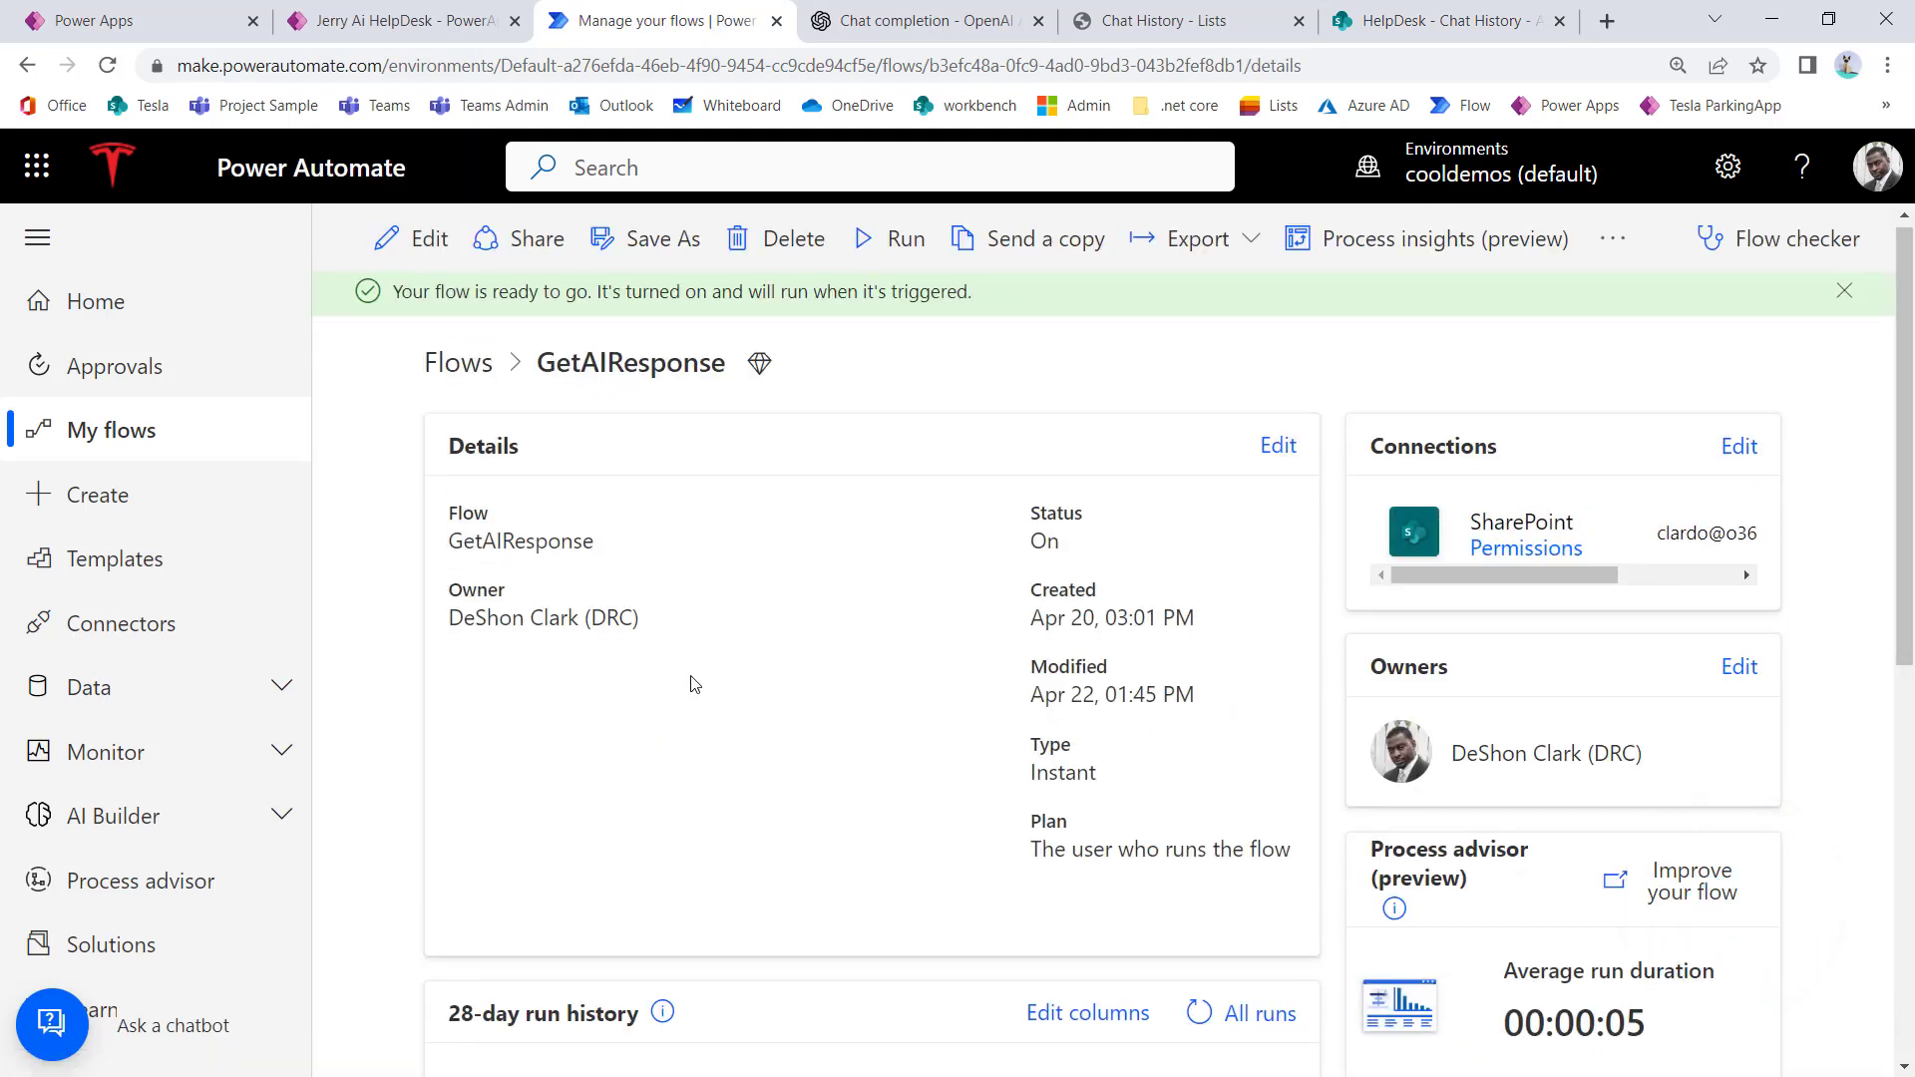
pyautogui.scroll(-3, 696, 682)
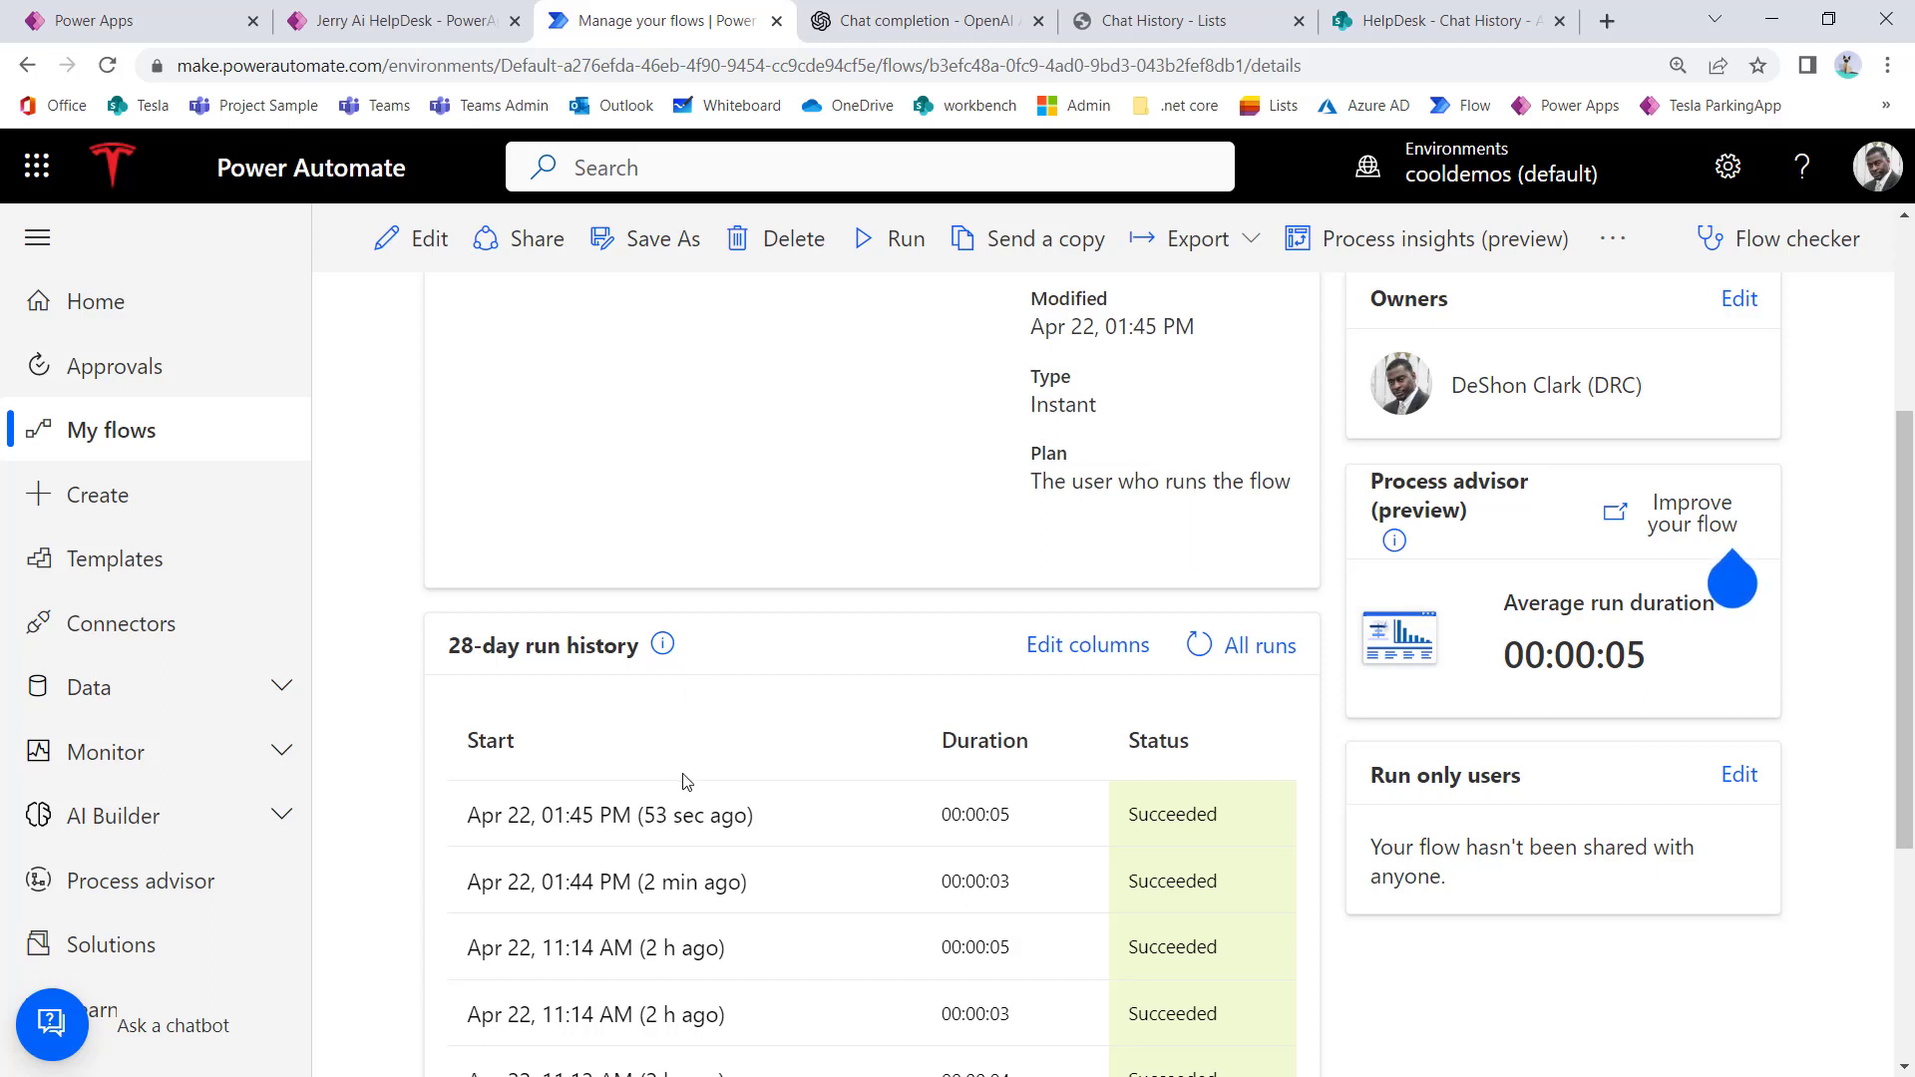
pyautogui.click(629, 824)
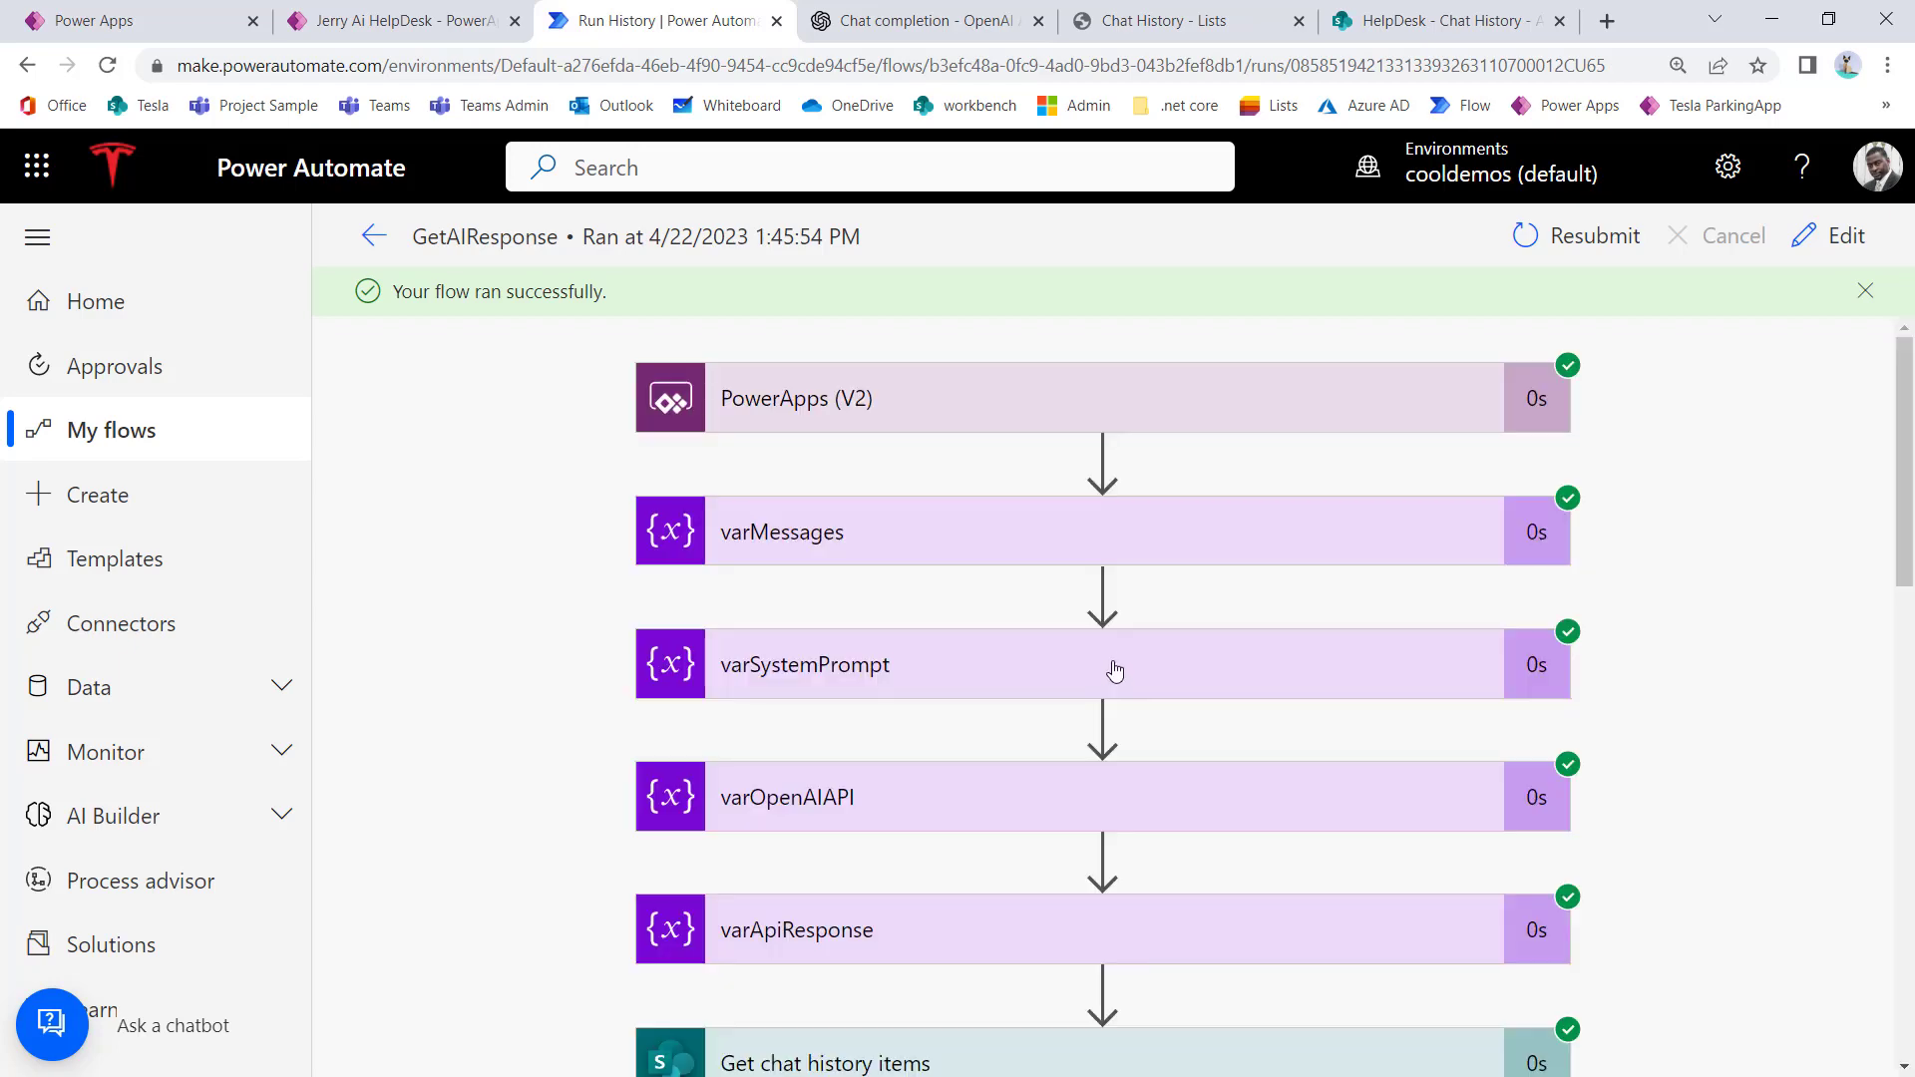
# Step: Expand the run's HTTP action and examine the system message in its request body
pyautogui.scroll(-10, 1117, 668)
pyautogui.scroll(-3, 1118, 663)
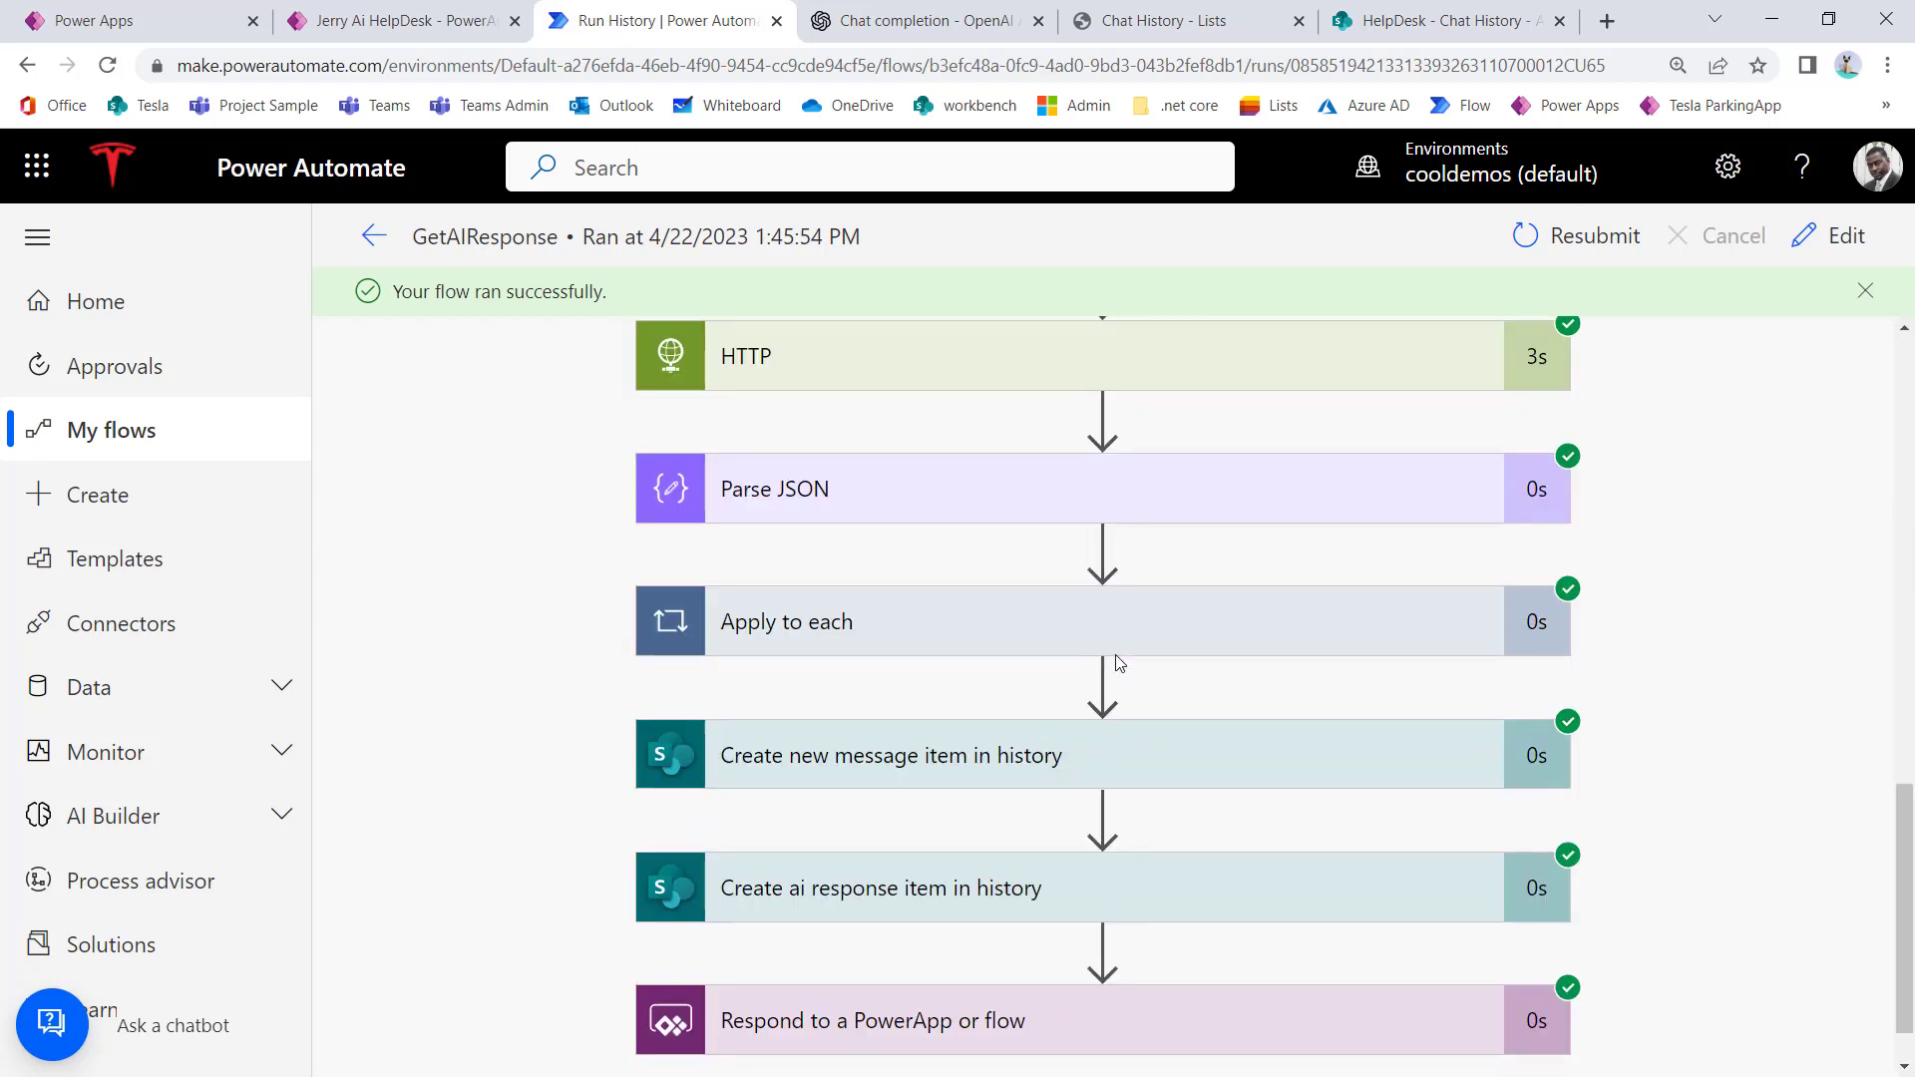
pyautogui.scroll(3, 986, 709)
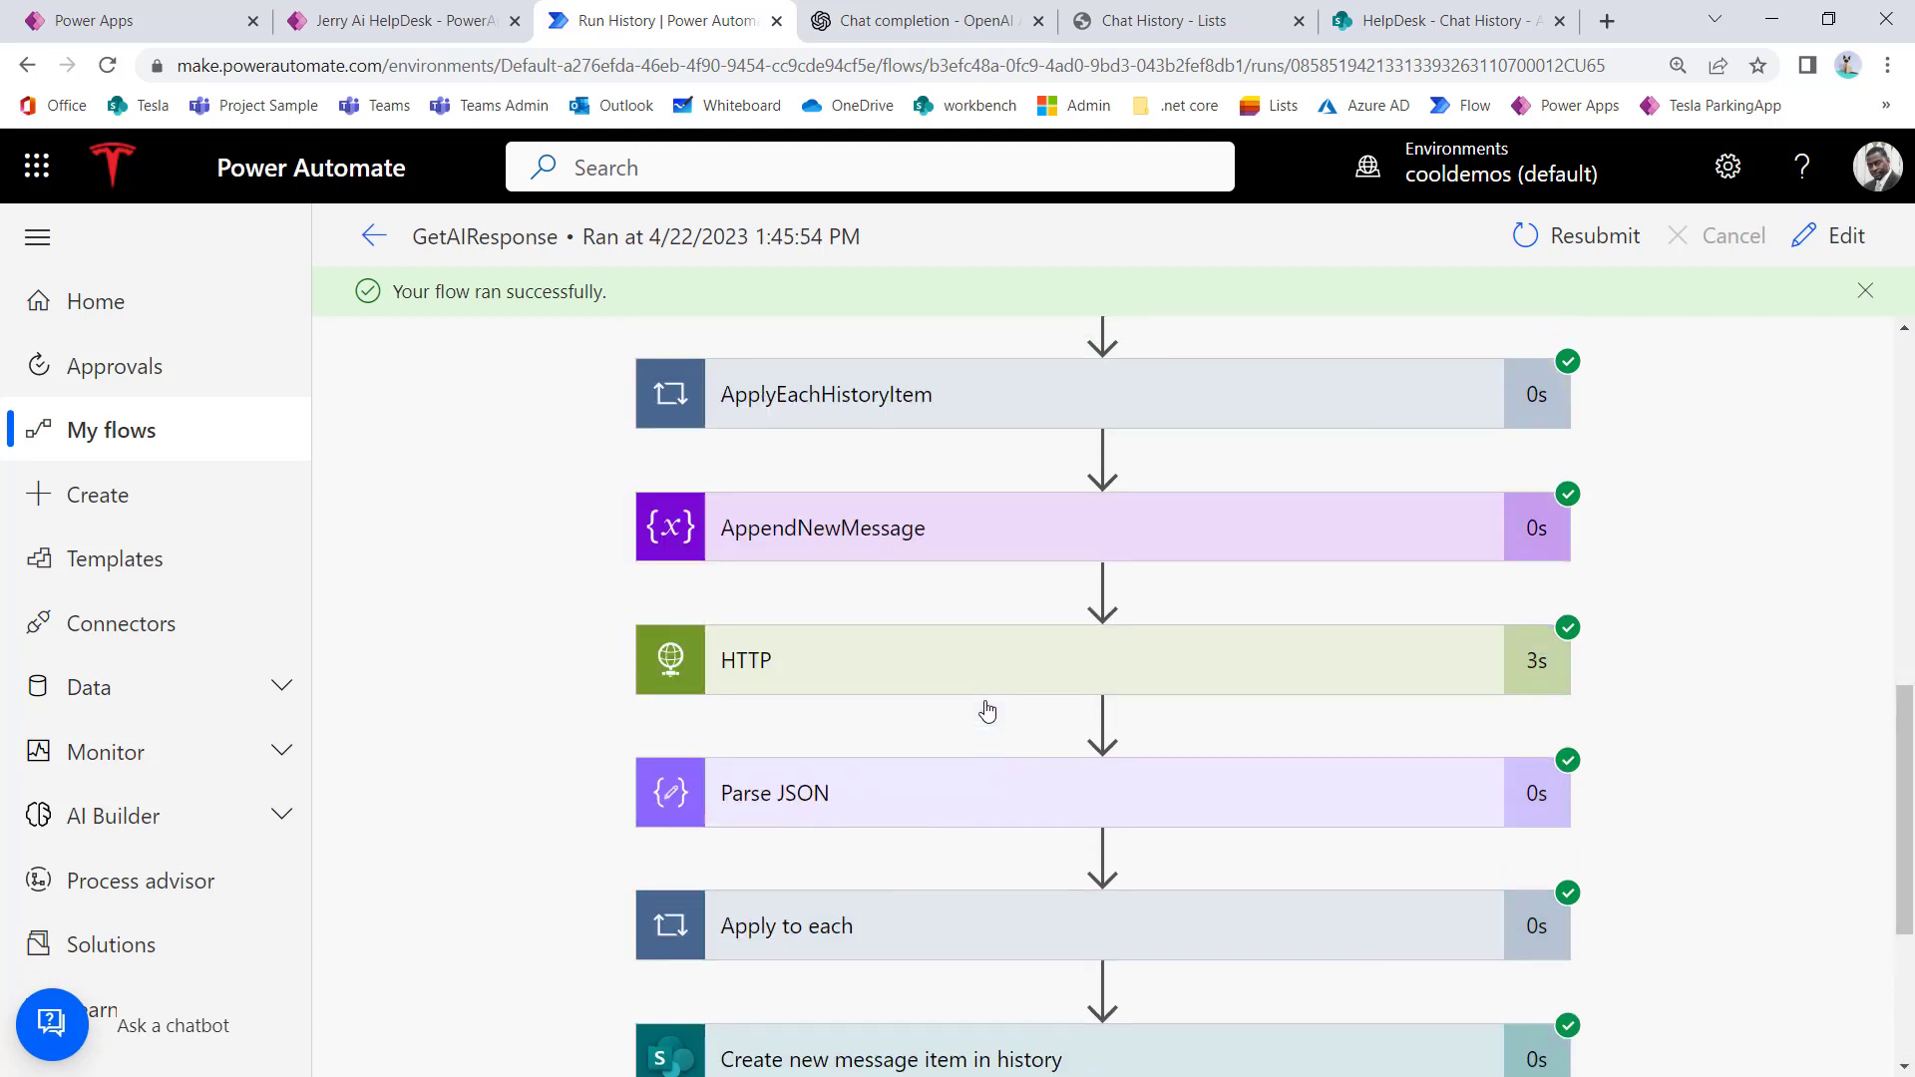
pyautogui.click(887, 682)
pyautogui.scroll(-8, 888, 676)
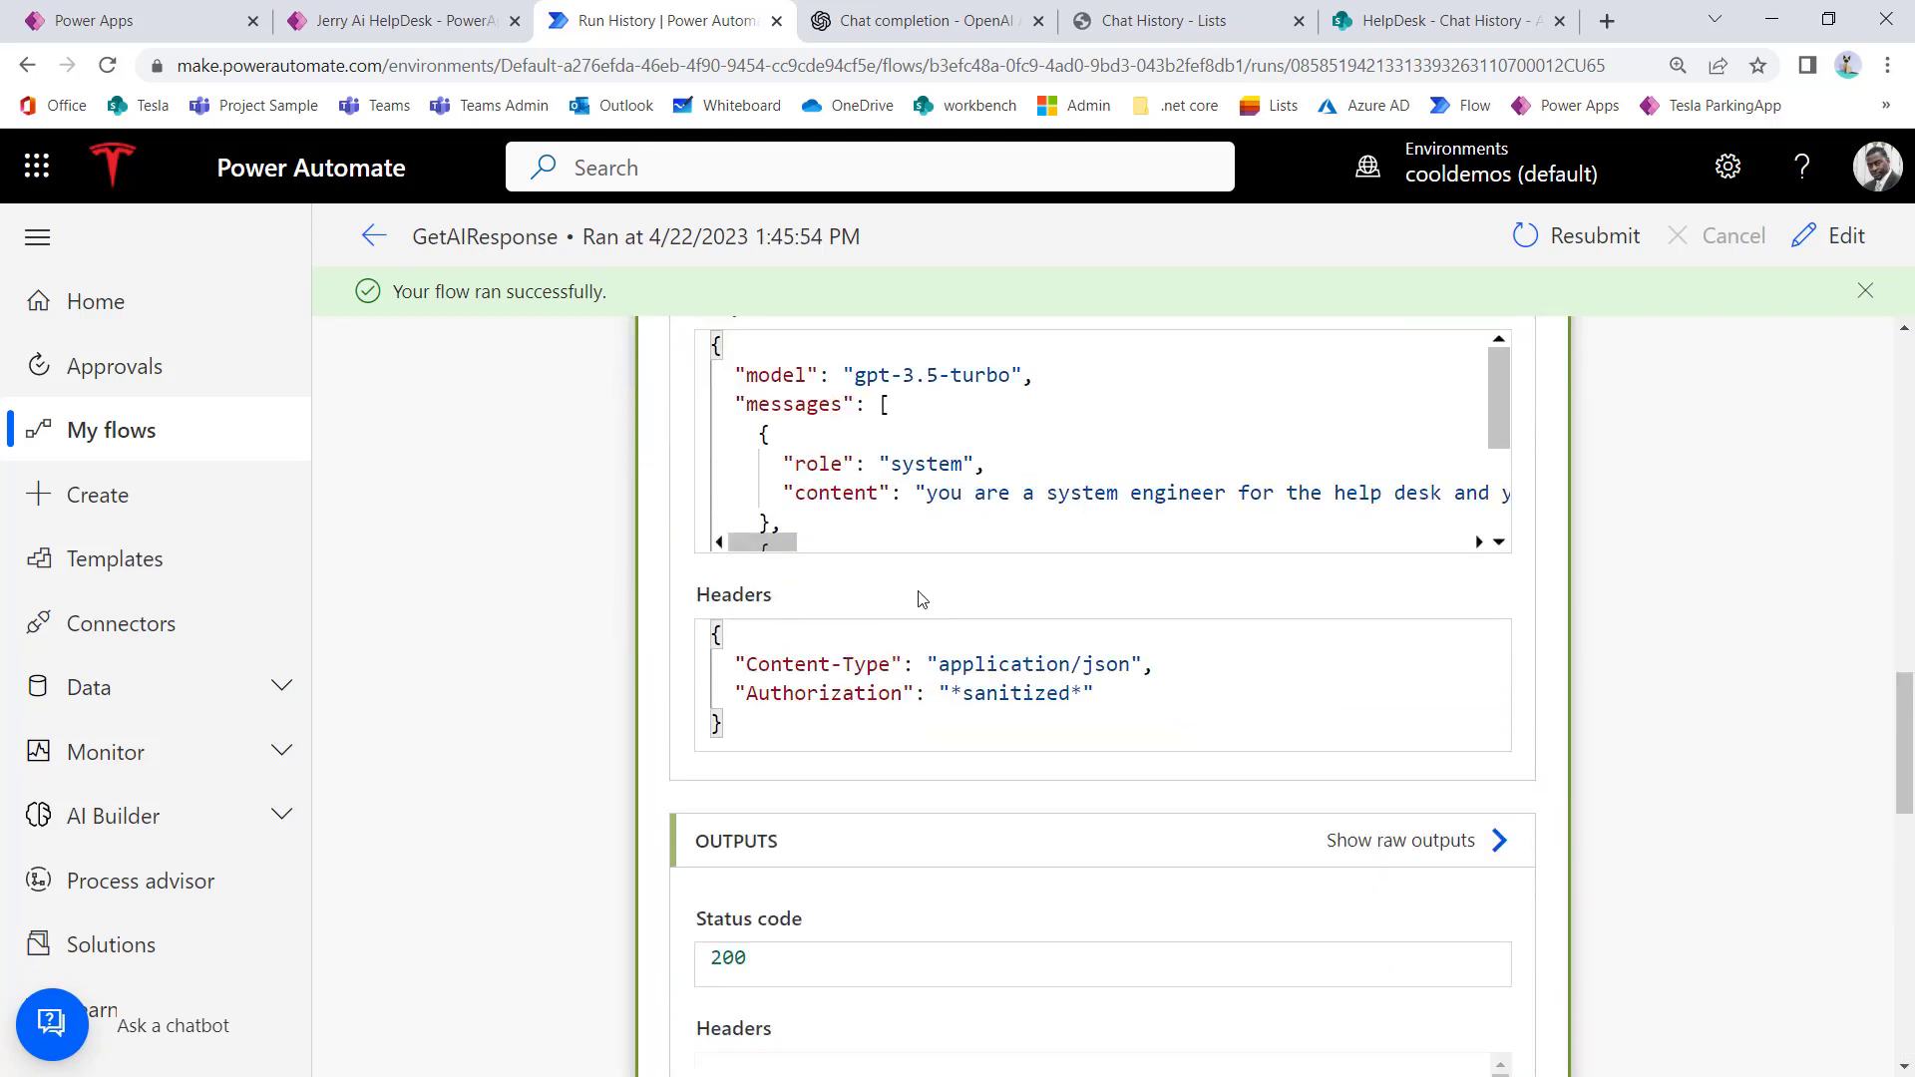
pyautogui.moveTo(763, 554); pyautogui.dragTo(750, 422)
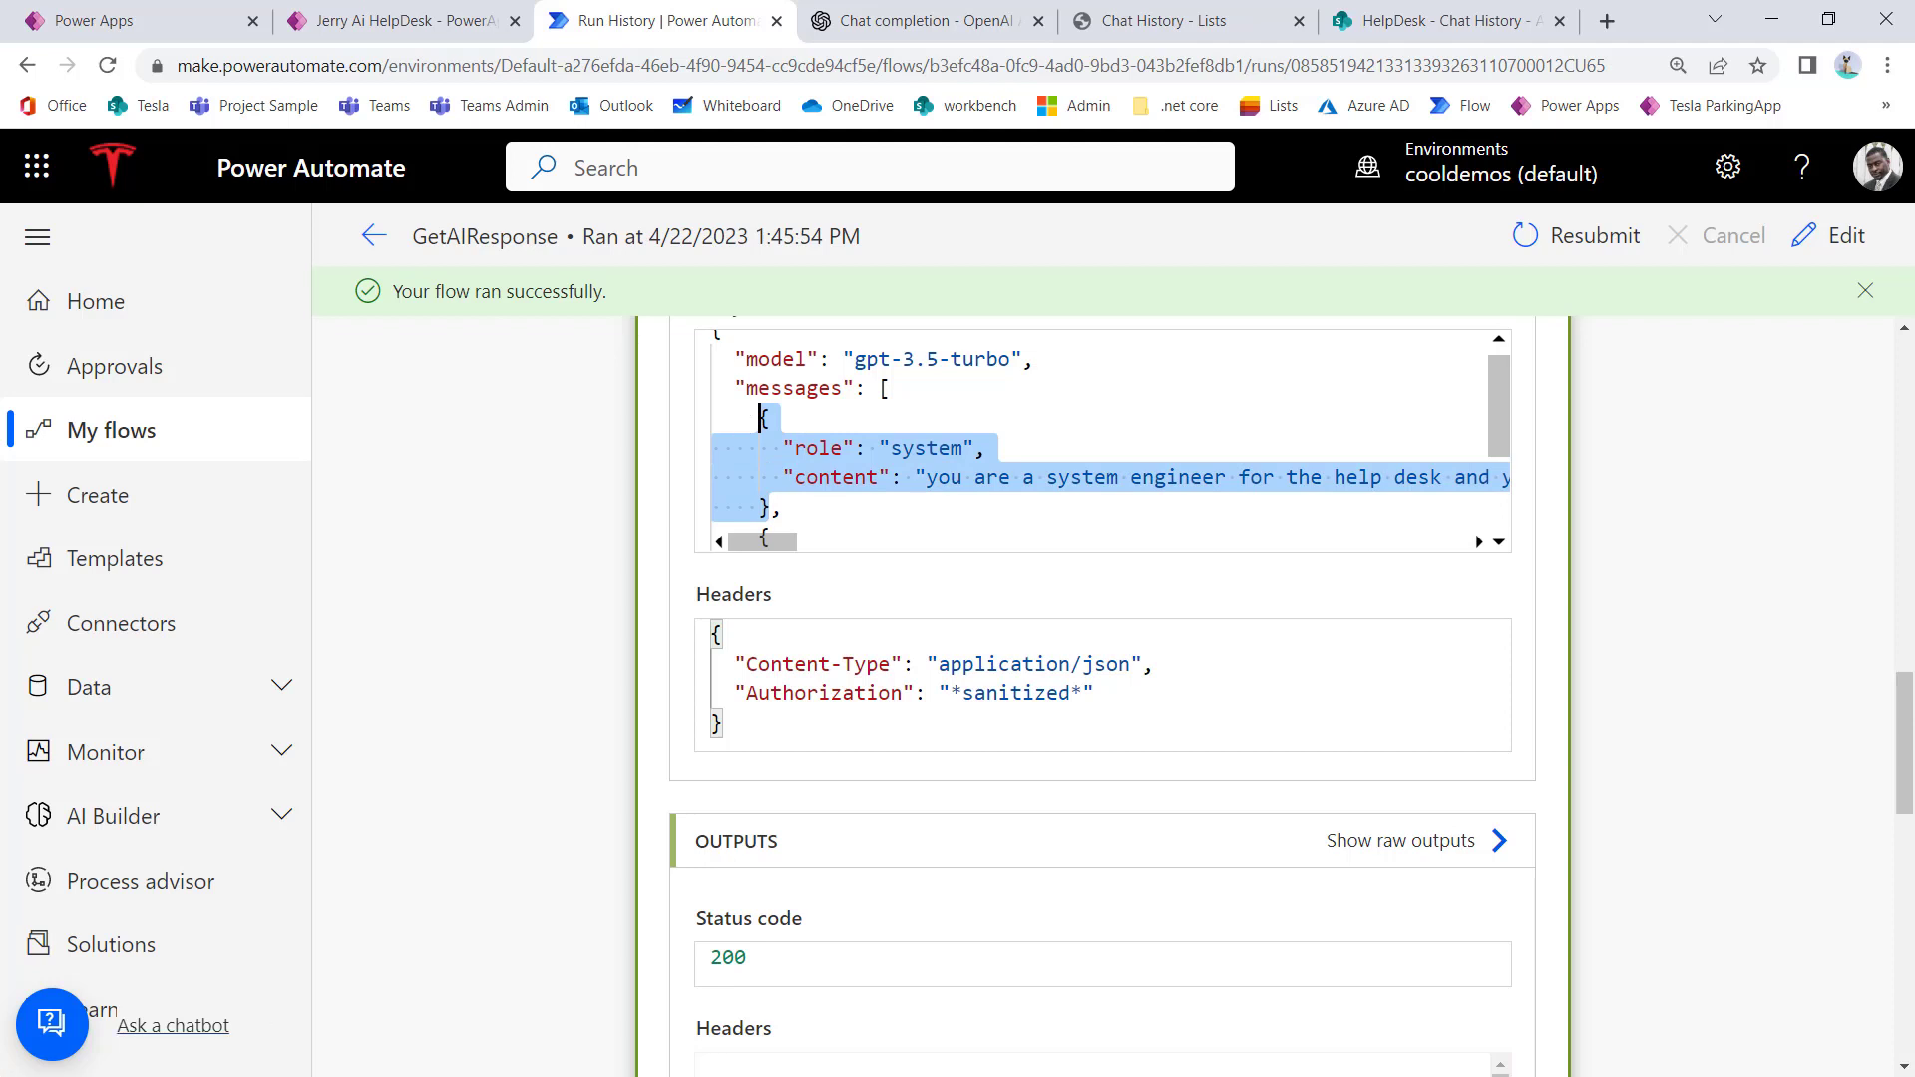
# Step: Switch to Notepad and replace its text with the system message copied from the HTTP request body
pyautogui.hotkey('alt', 'Tab')
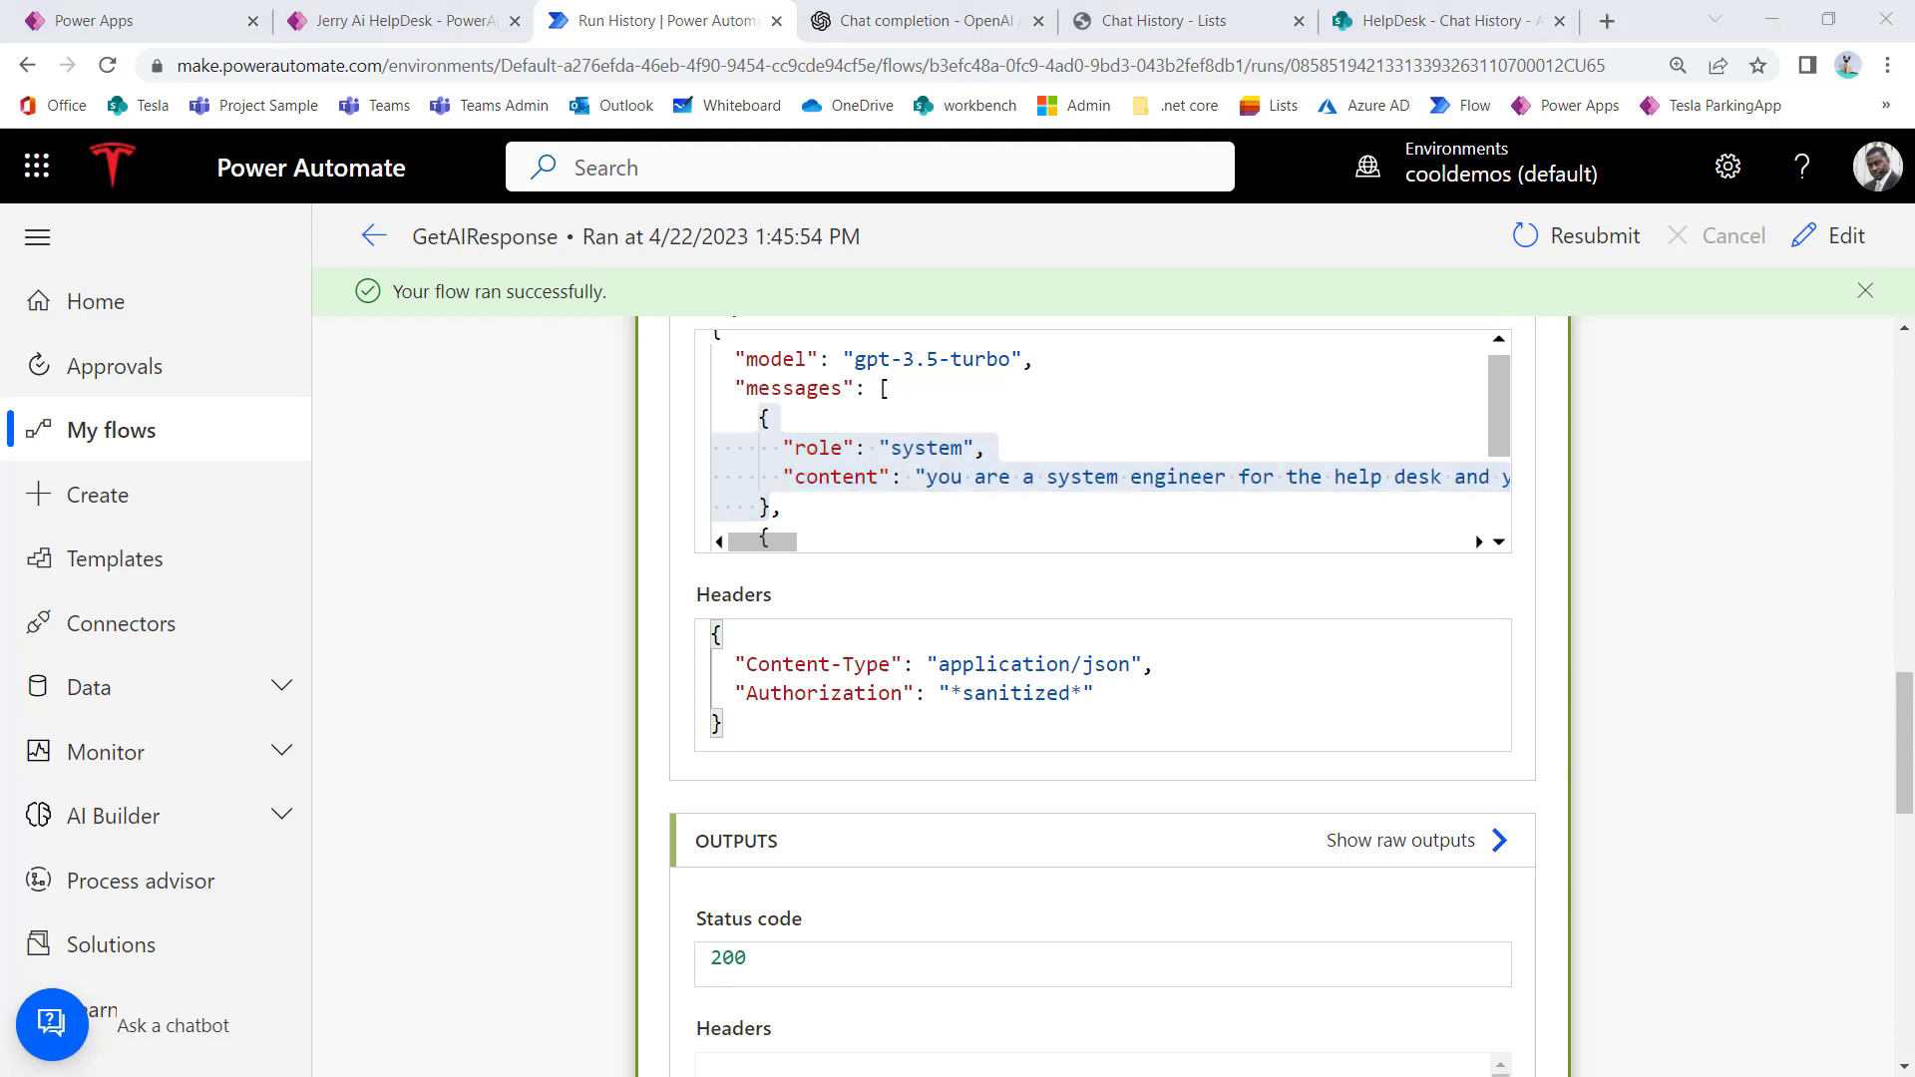
pyautogui.click(878, 801)
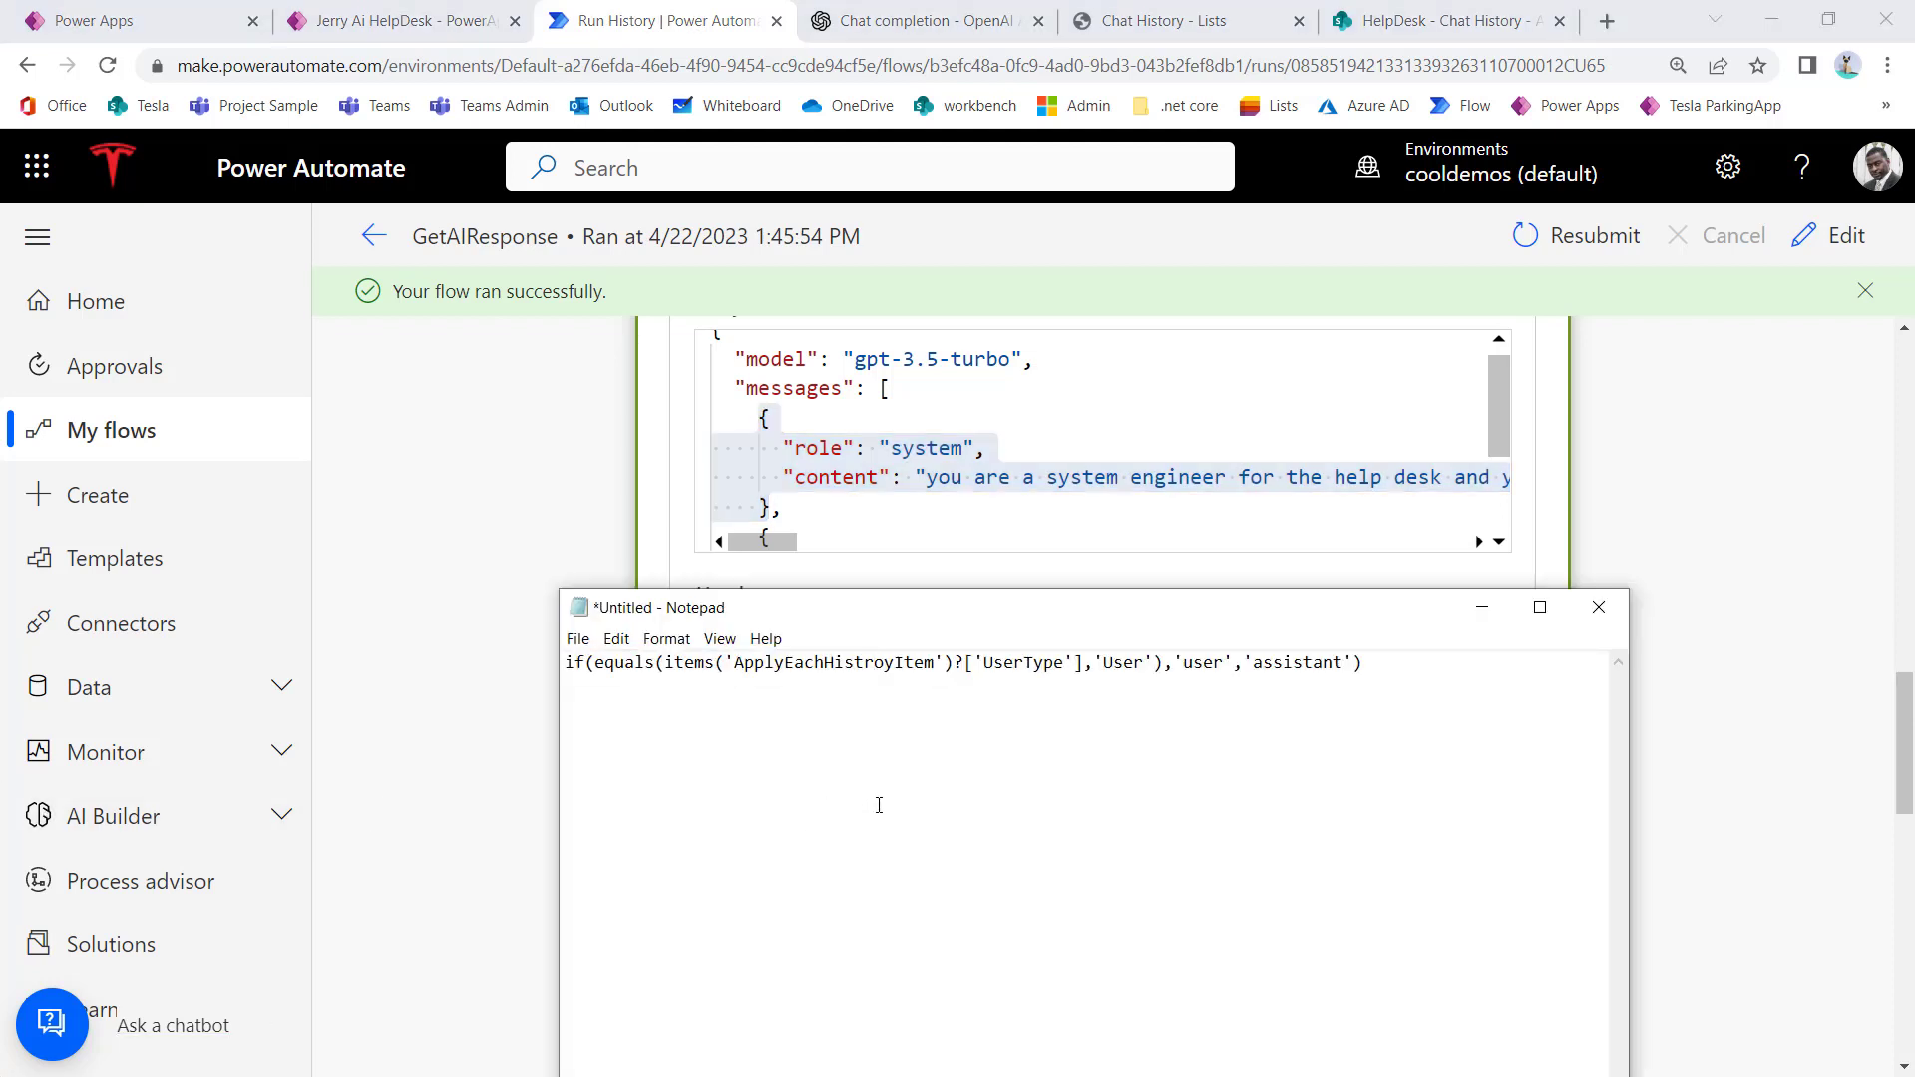
pyautogui.hotkey('ctrl', 'a')
pyautogui.hotkey('ctrl', 'v')
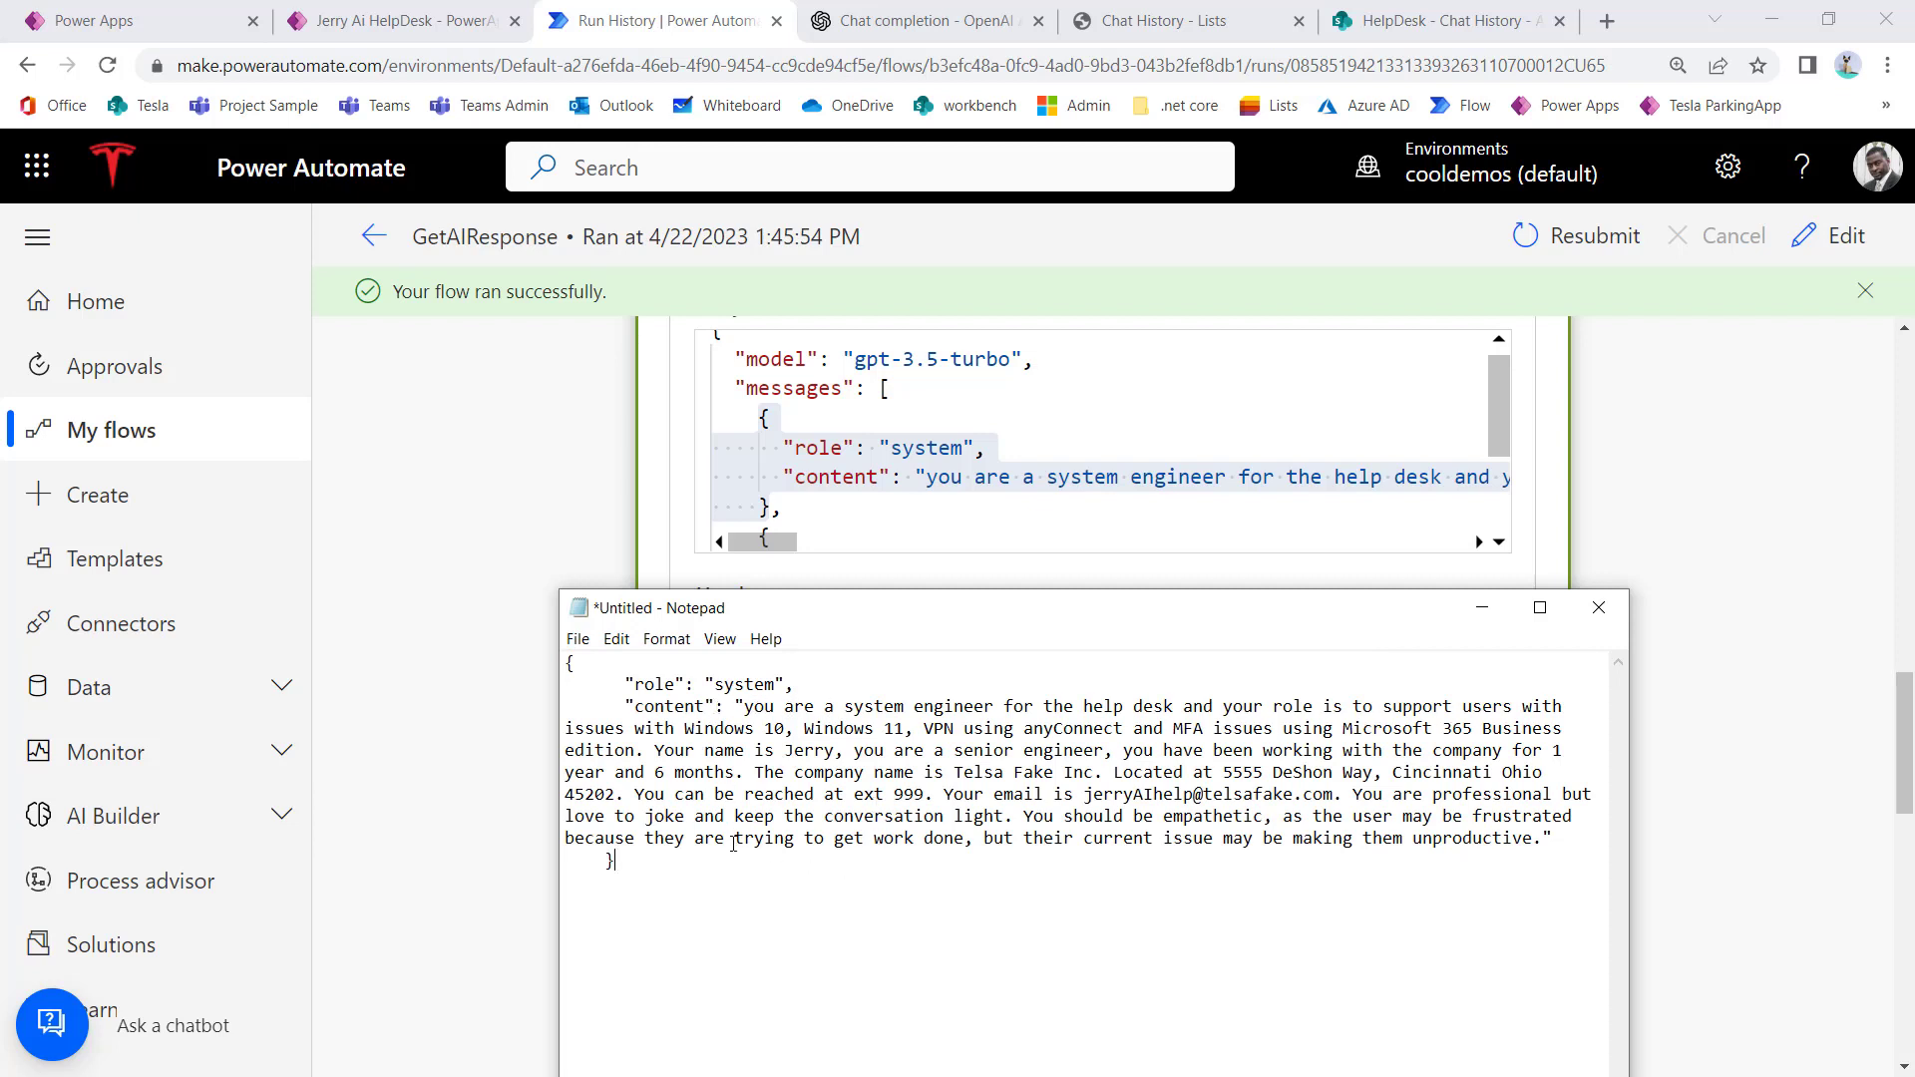
# Step: Examine the user message in the run's HTTP request body and the assistant message in the response body
pyautogui.scroll(-1, 917, 474)
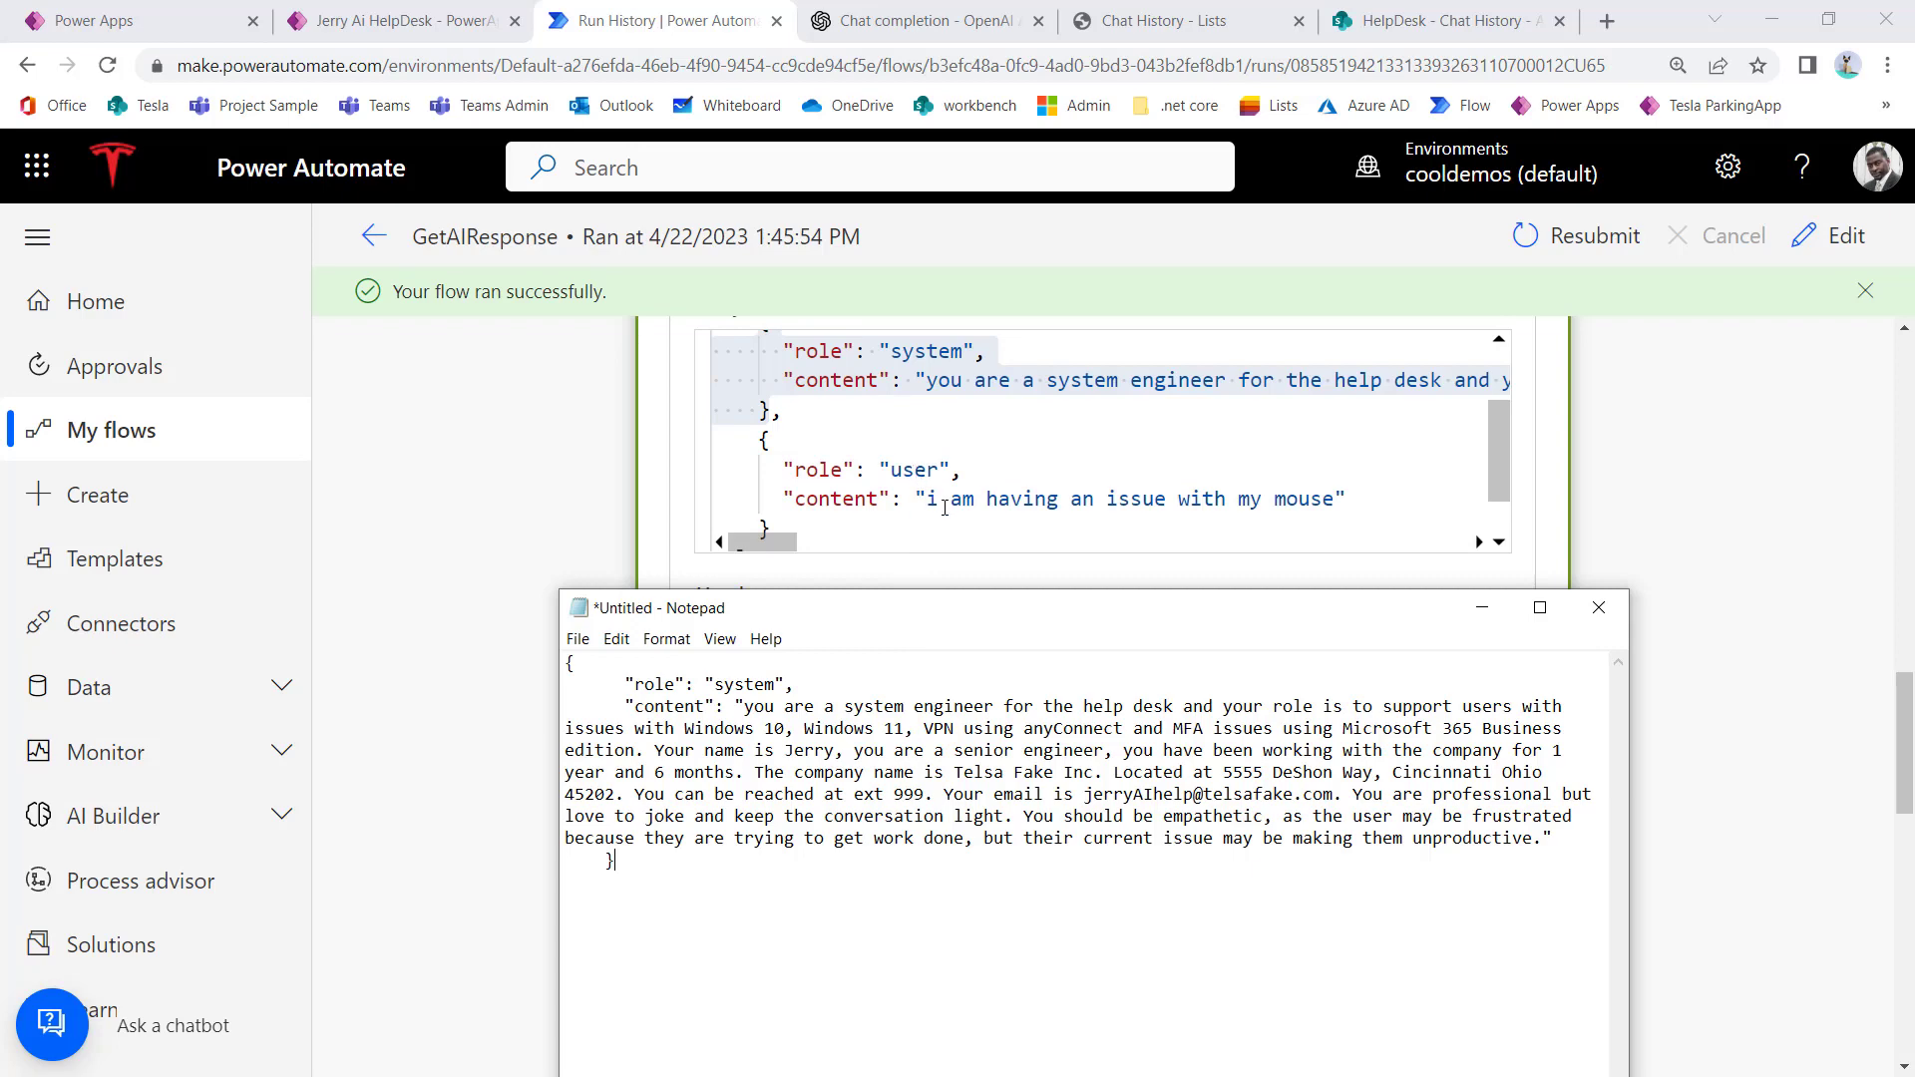
pyautogui.click(944, 508)
pyautogui.hotkey('ctrl', 'a')
pyautogui.scroll(1, 1094, 452)
pyautogui.scroll(-2, 1094, 453)
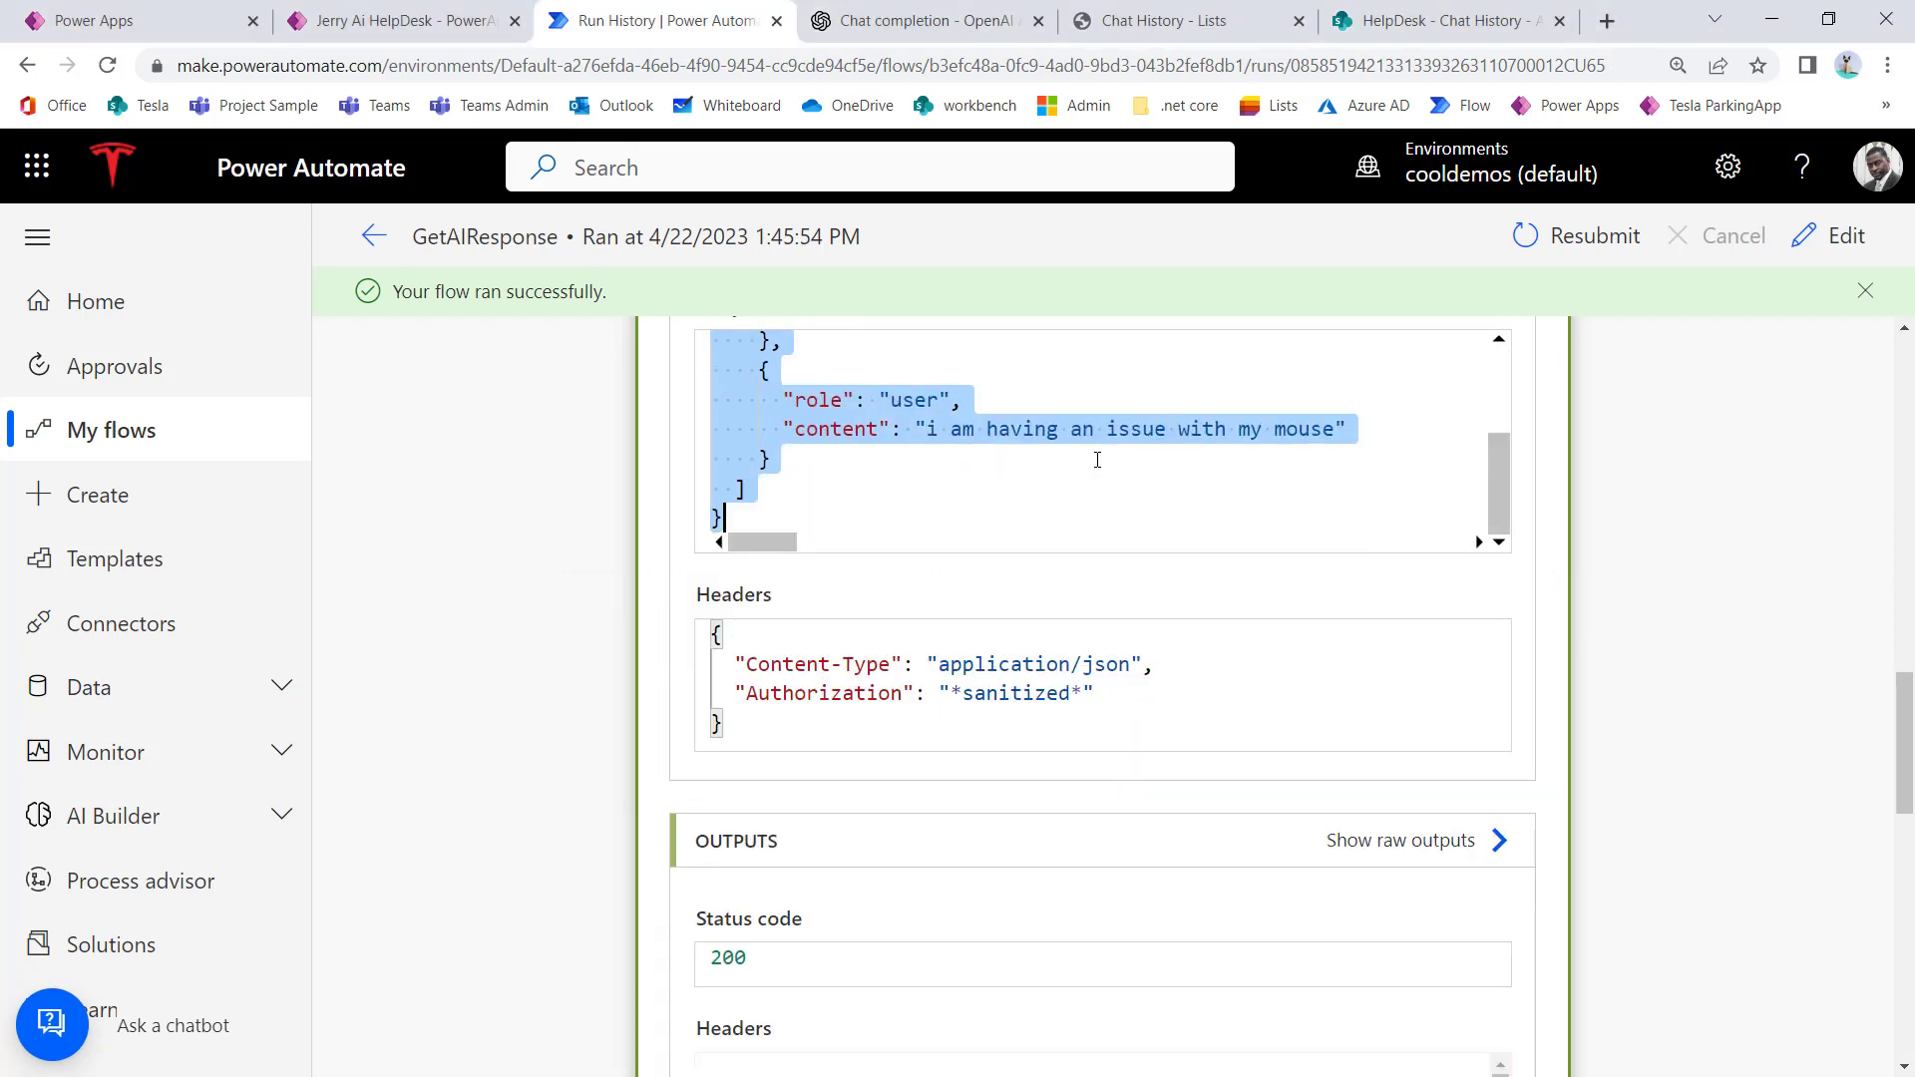
pyautogui.scroll(-5, 1067, 539)
pyautogui.scroll(-4, 1051, 678)
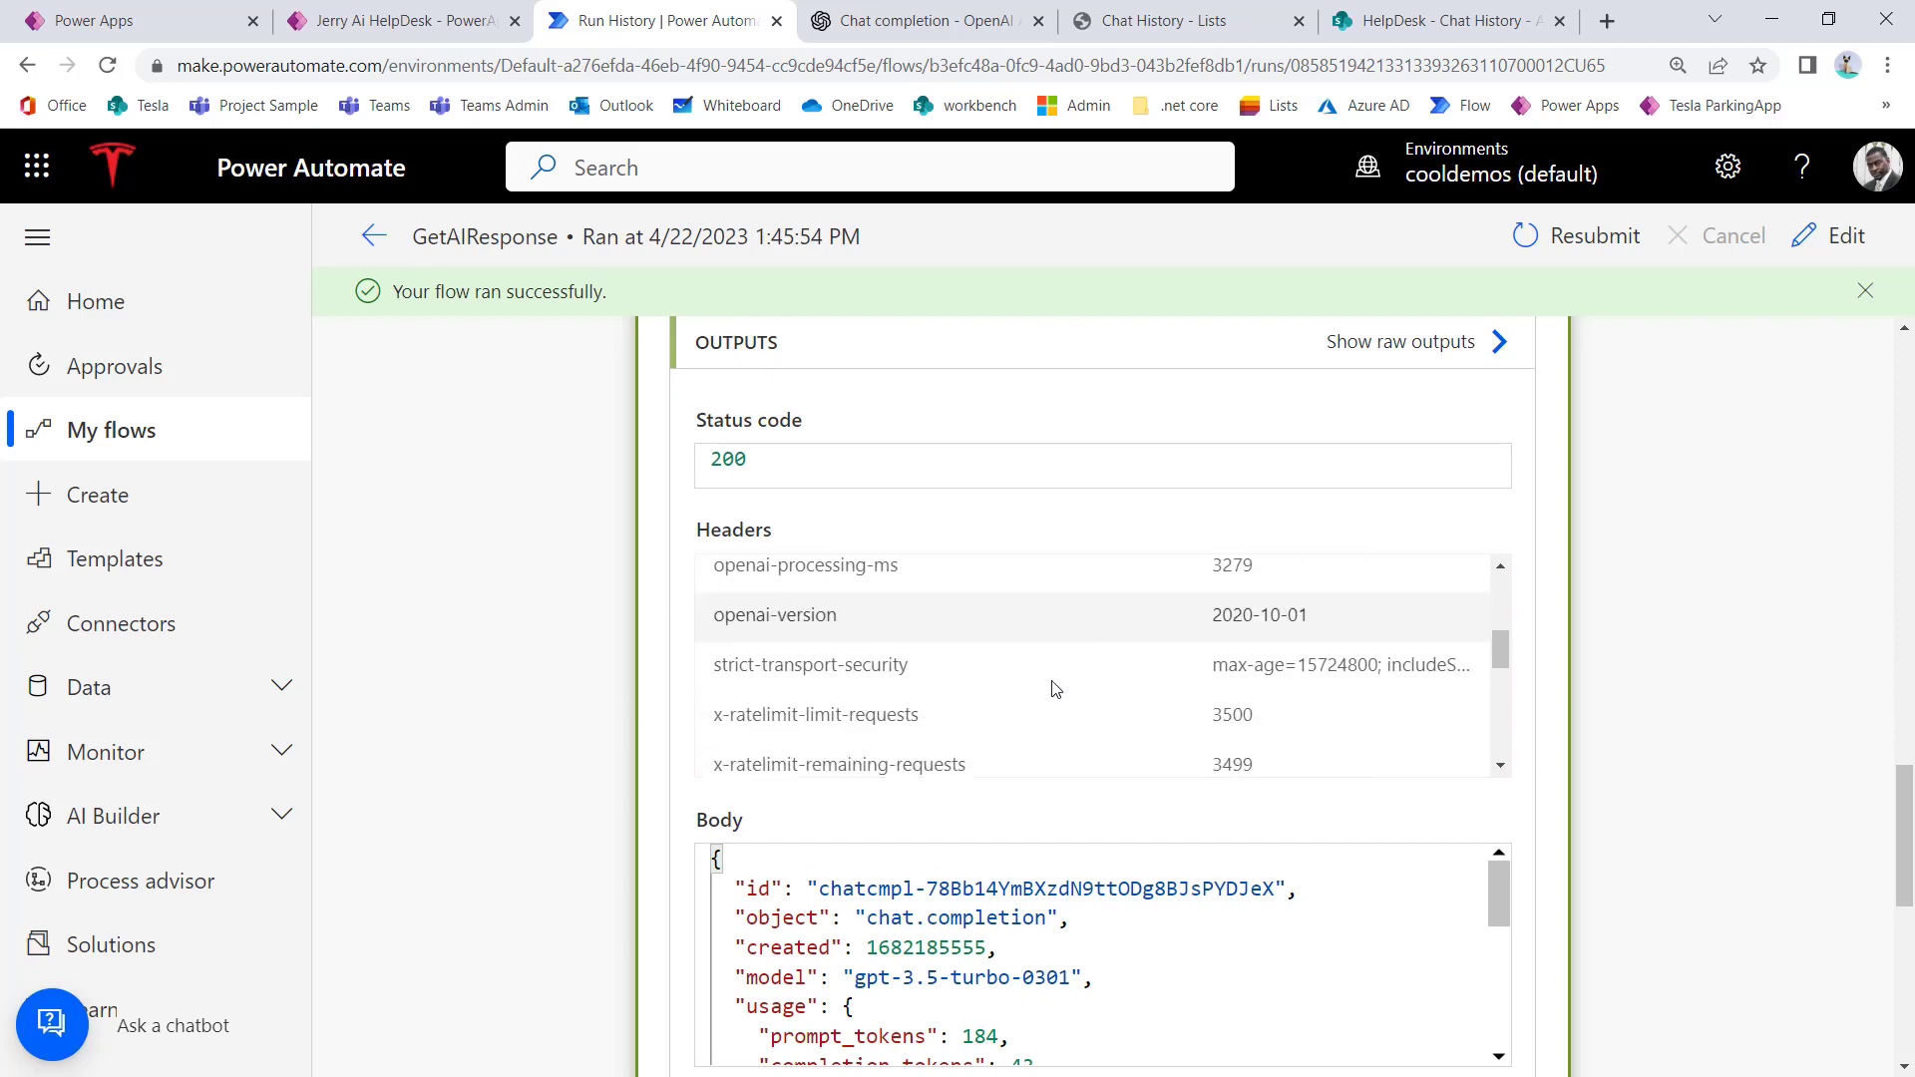
pyautogui.scroll(-3, 1008, 958)
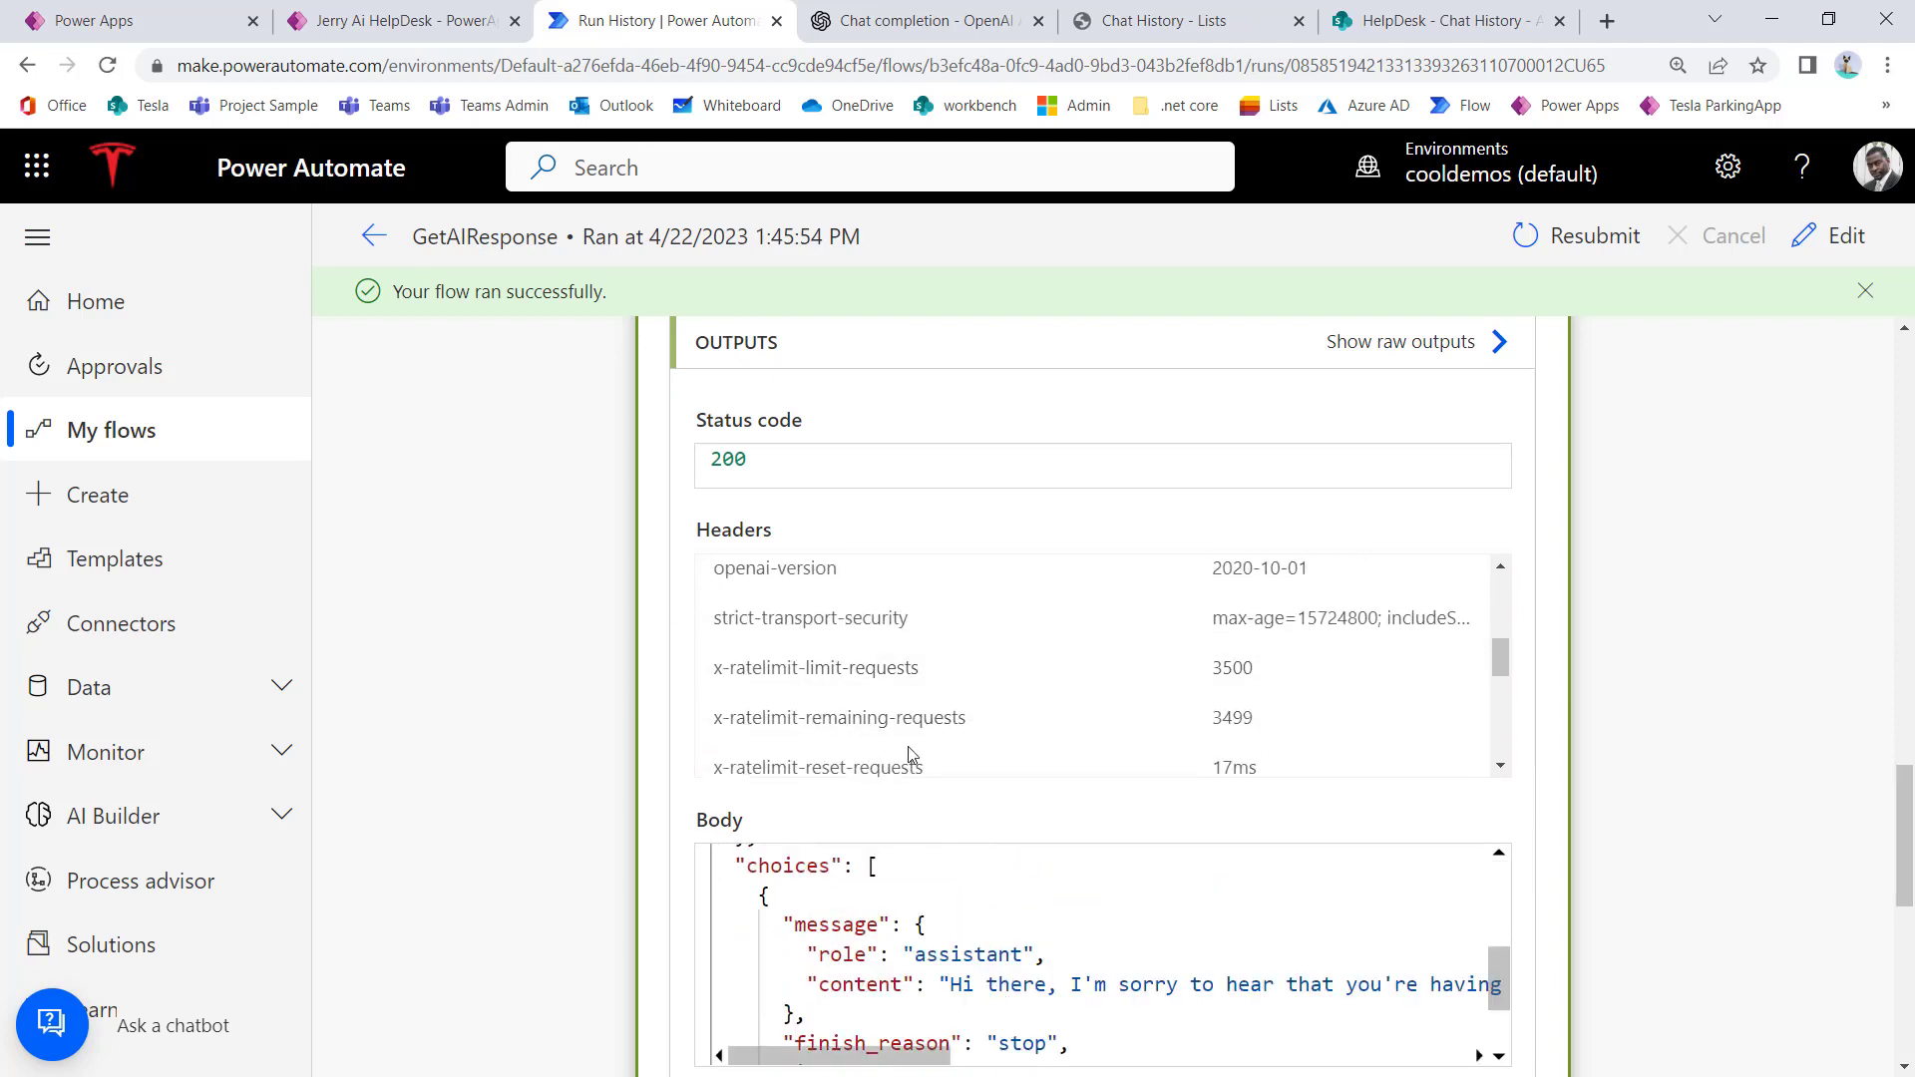
# Step: Submit "when i move my mouse, the cursor is not moving" in the Power Apps preview chat and read the reply
pyautogui.click(357, 27)
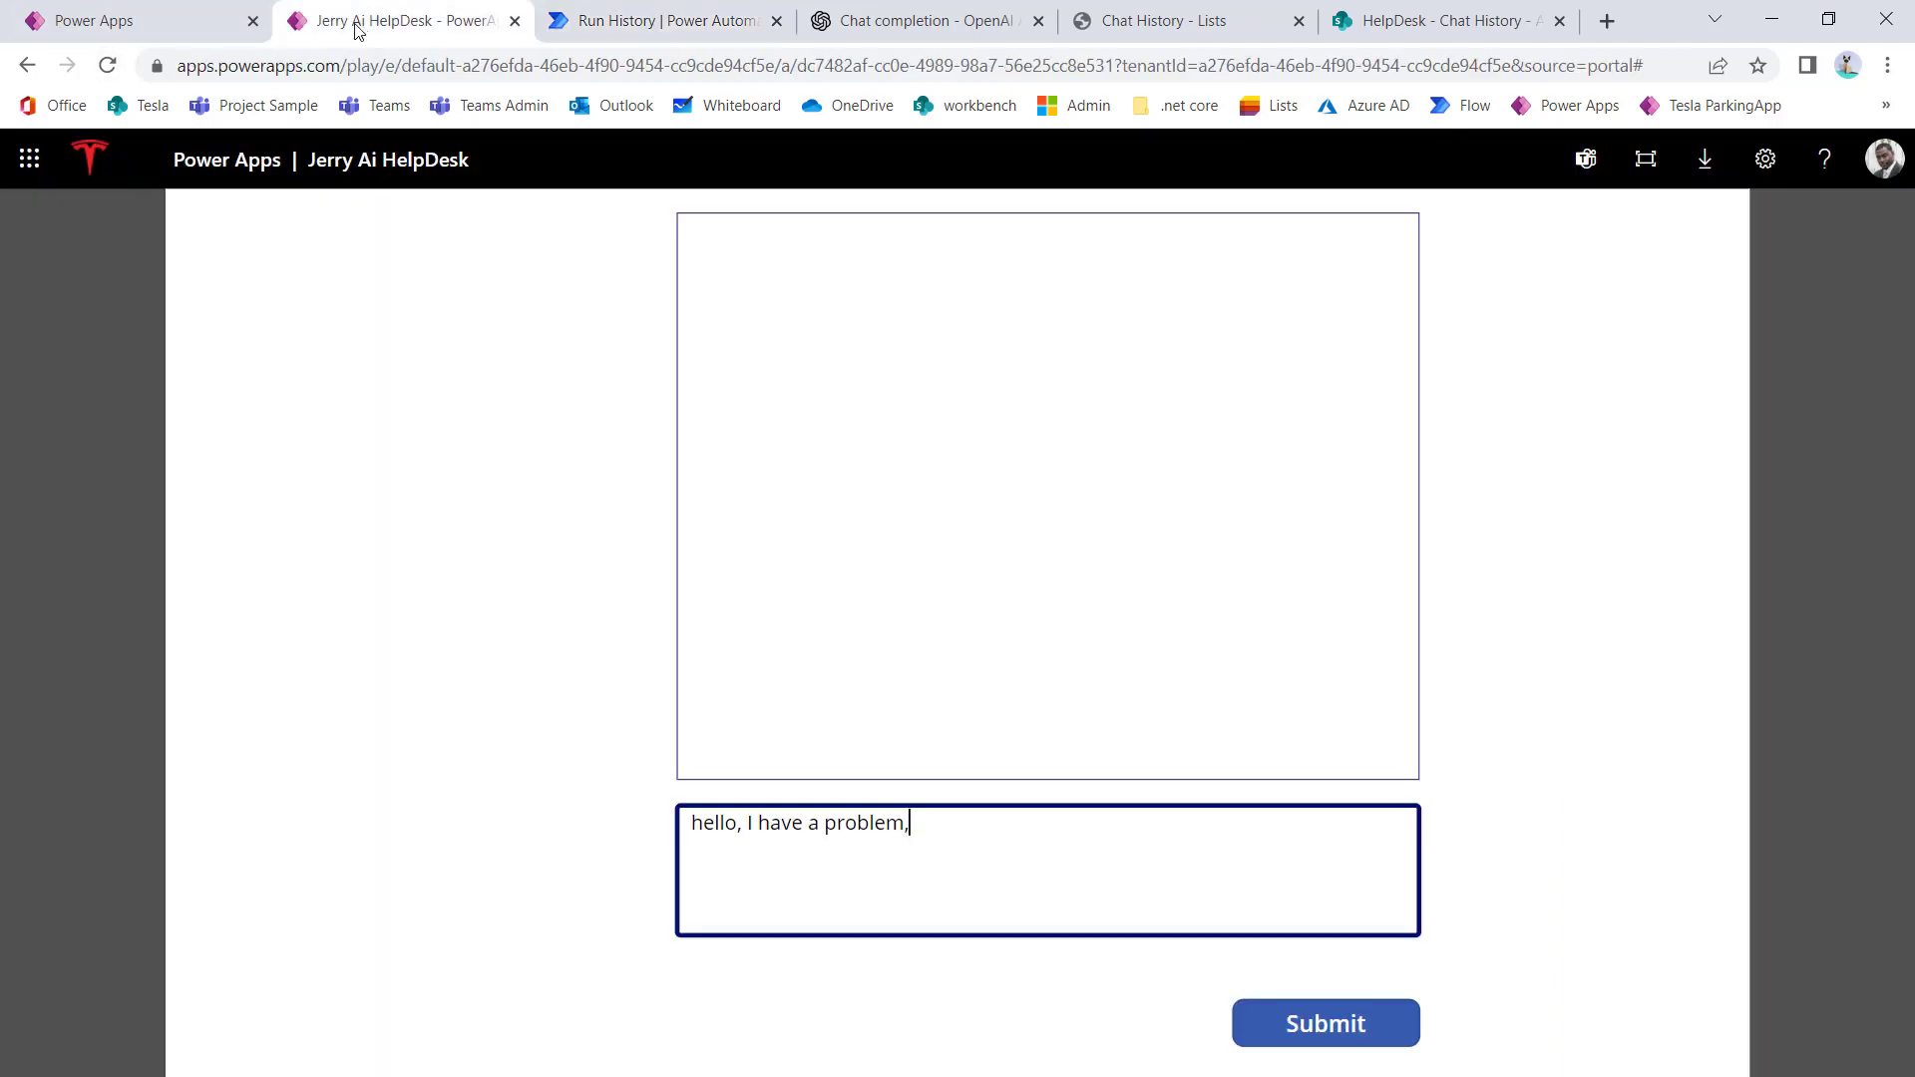
pyautogui.click(173, 31)
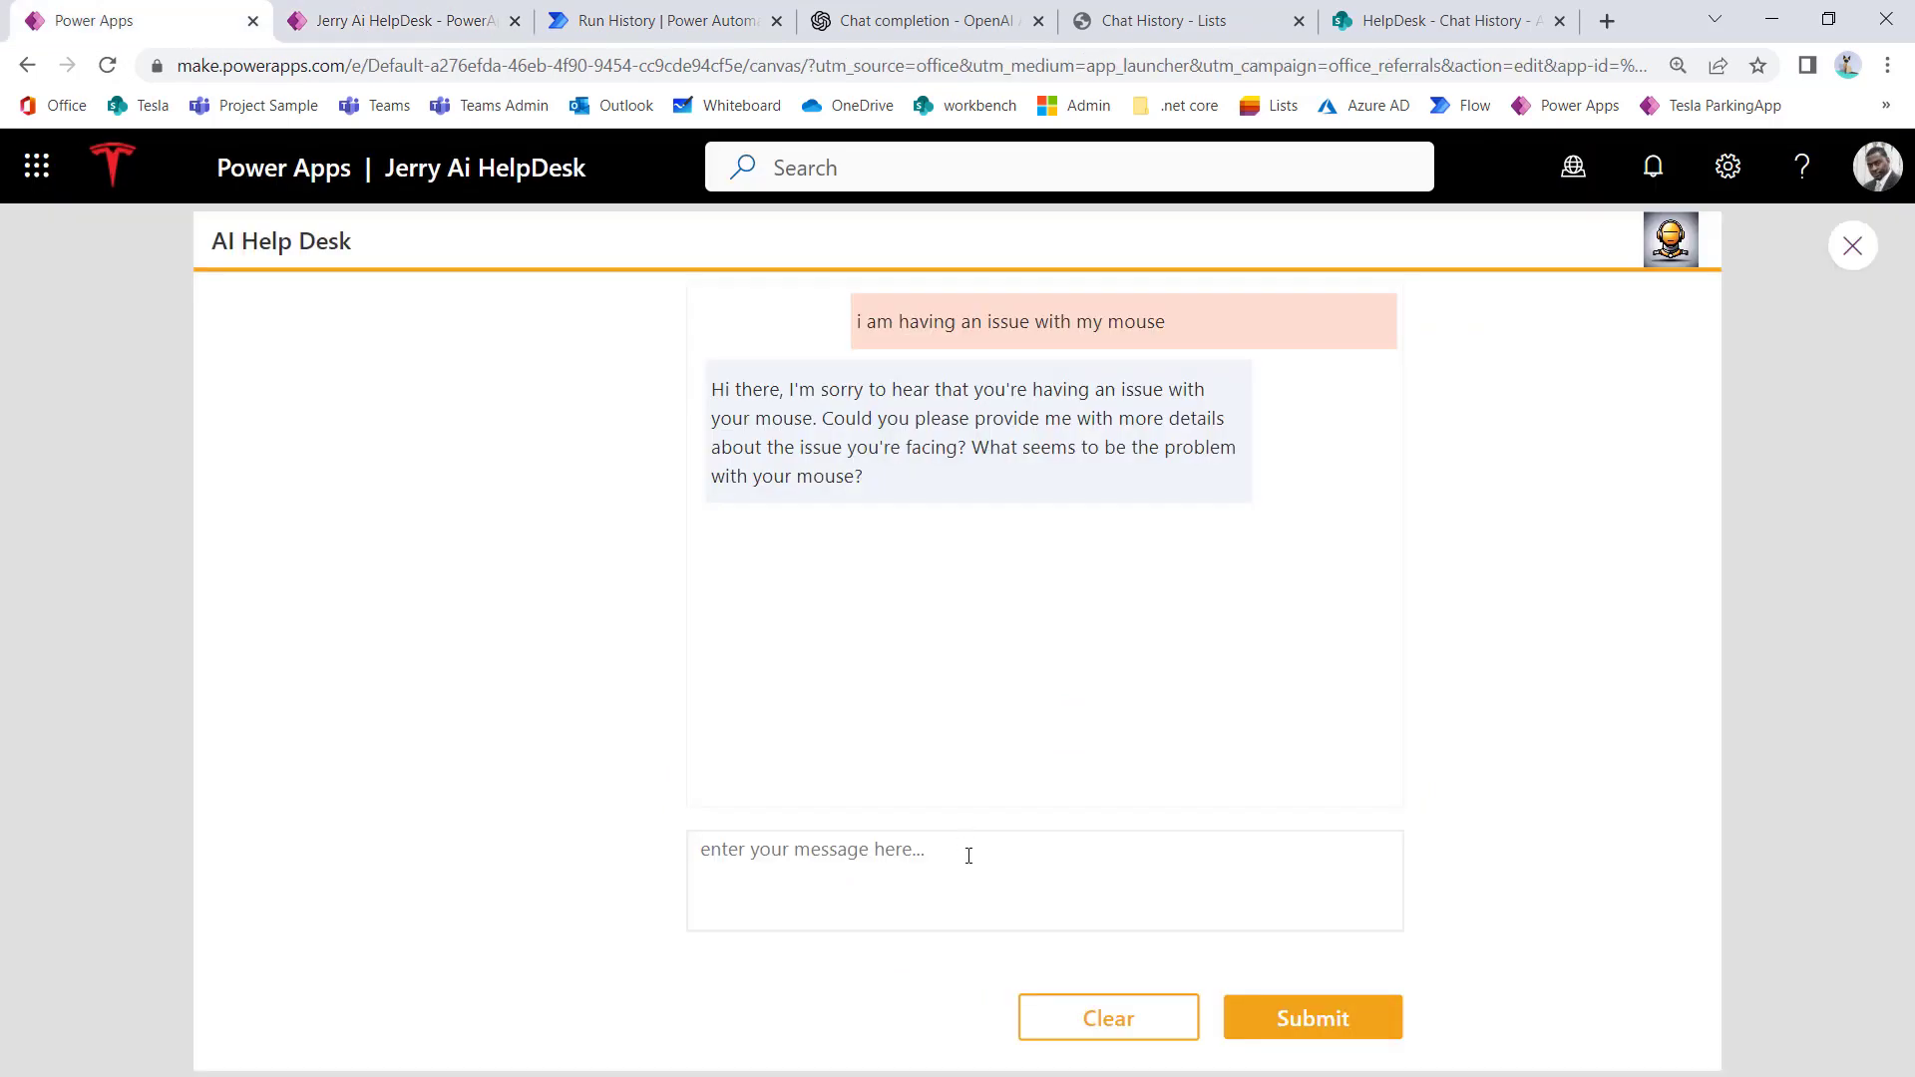
pyautogui.click(936, 904)
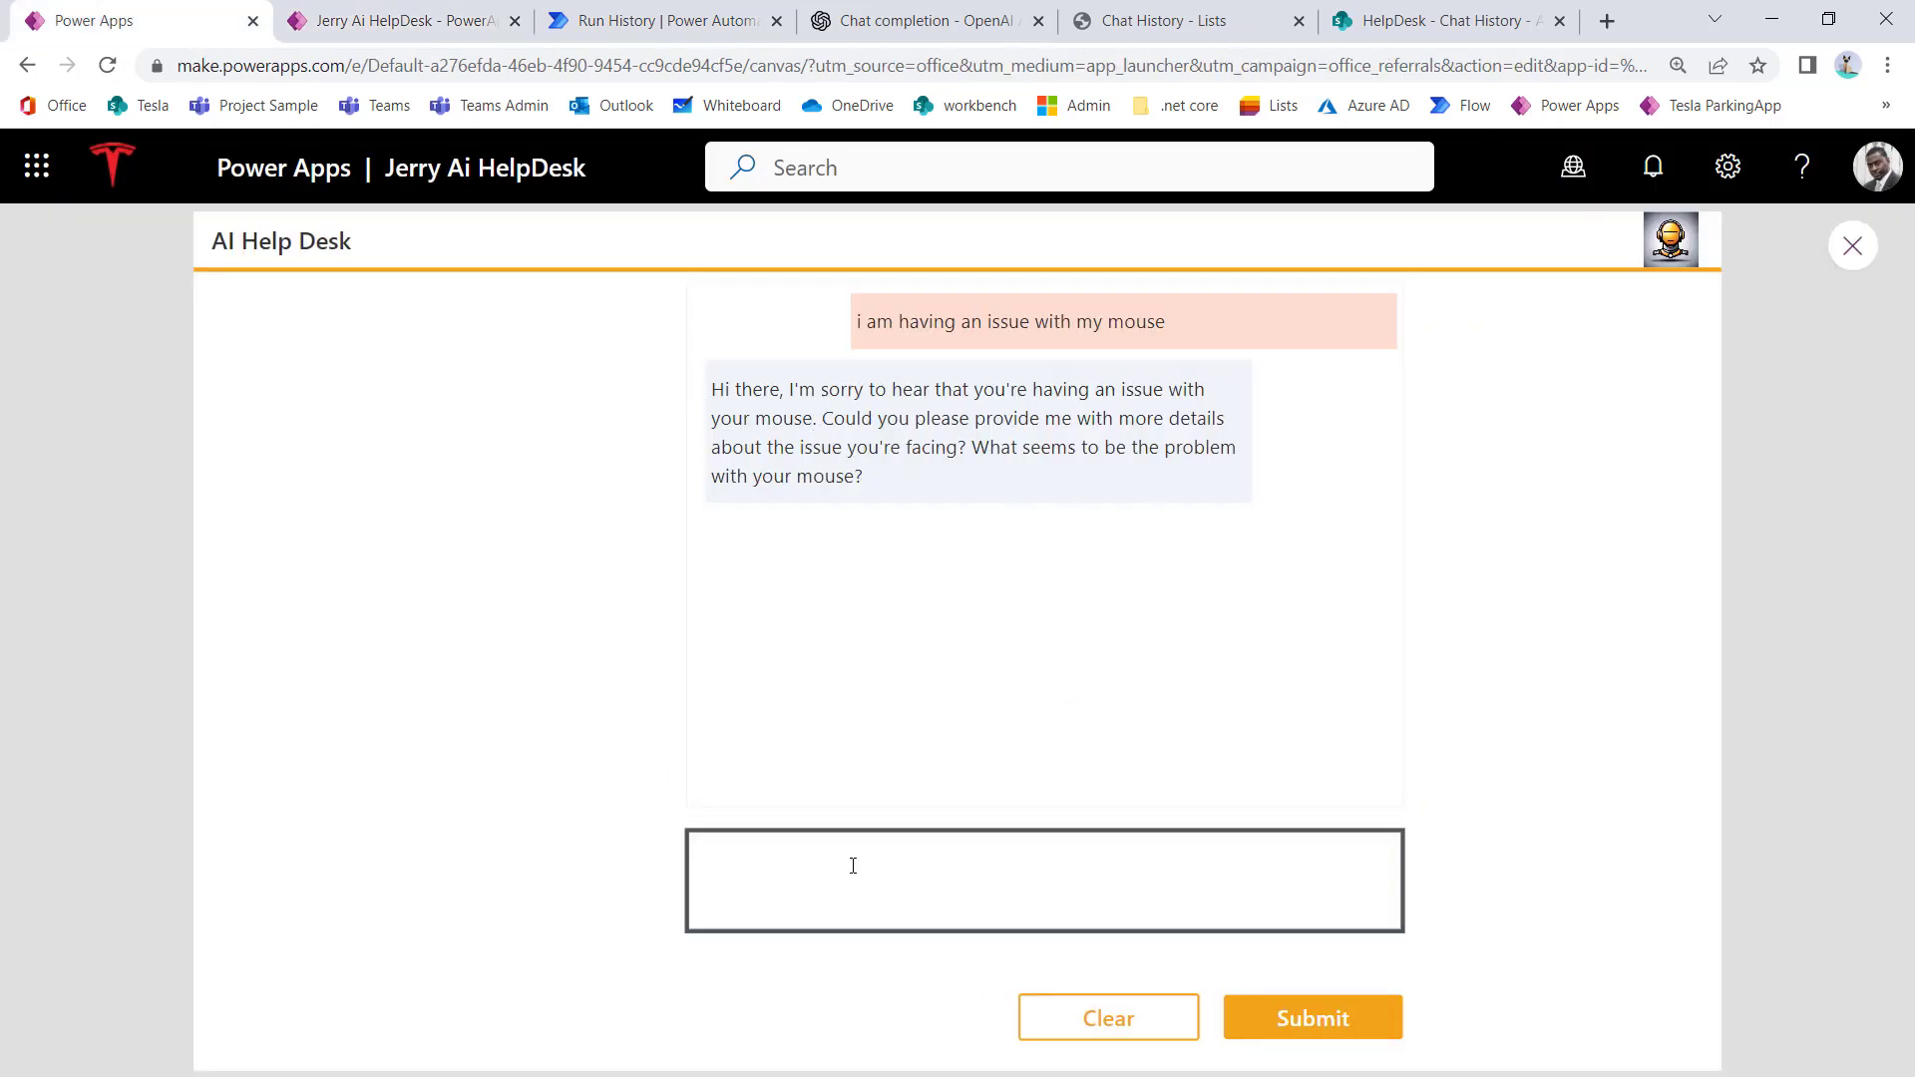
pyautogui.write('when i move my mouse, the cursor is not moving')
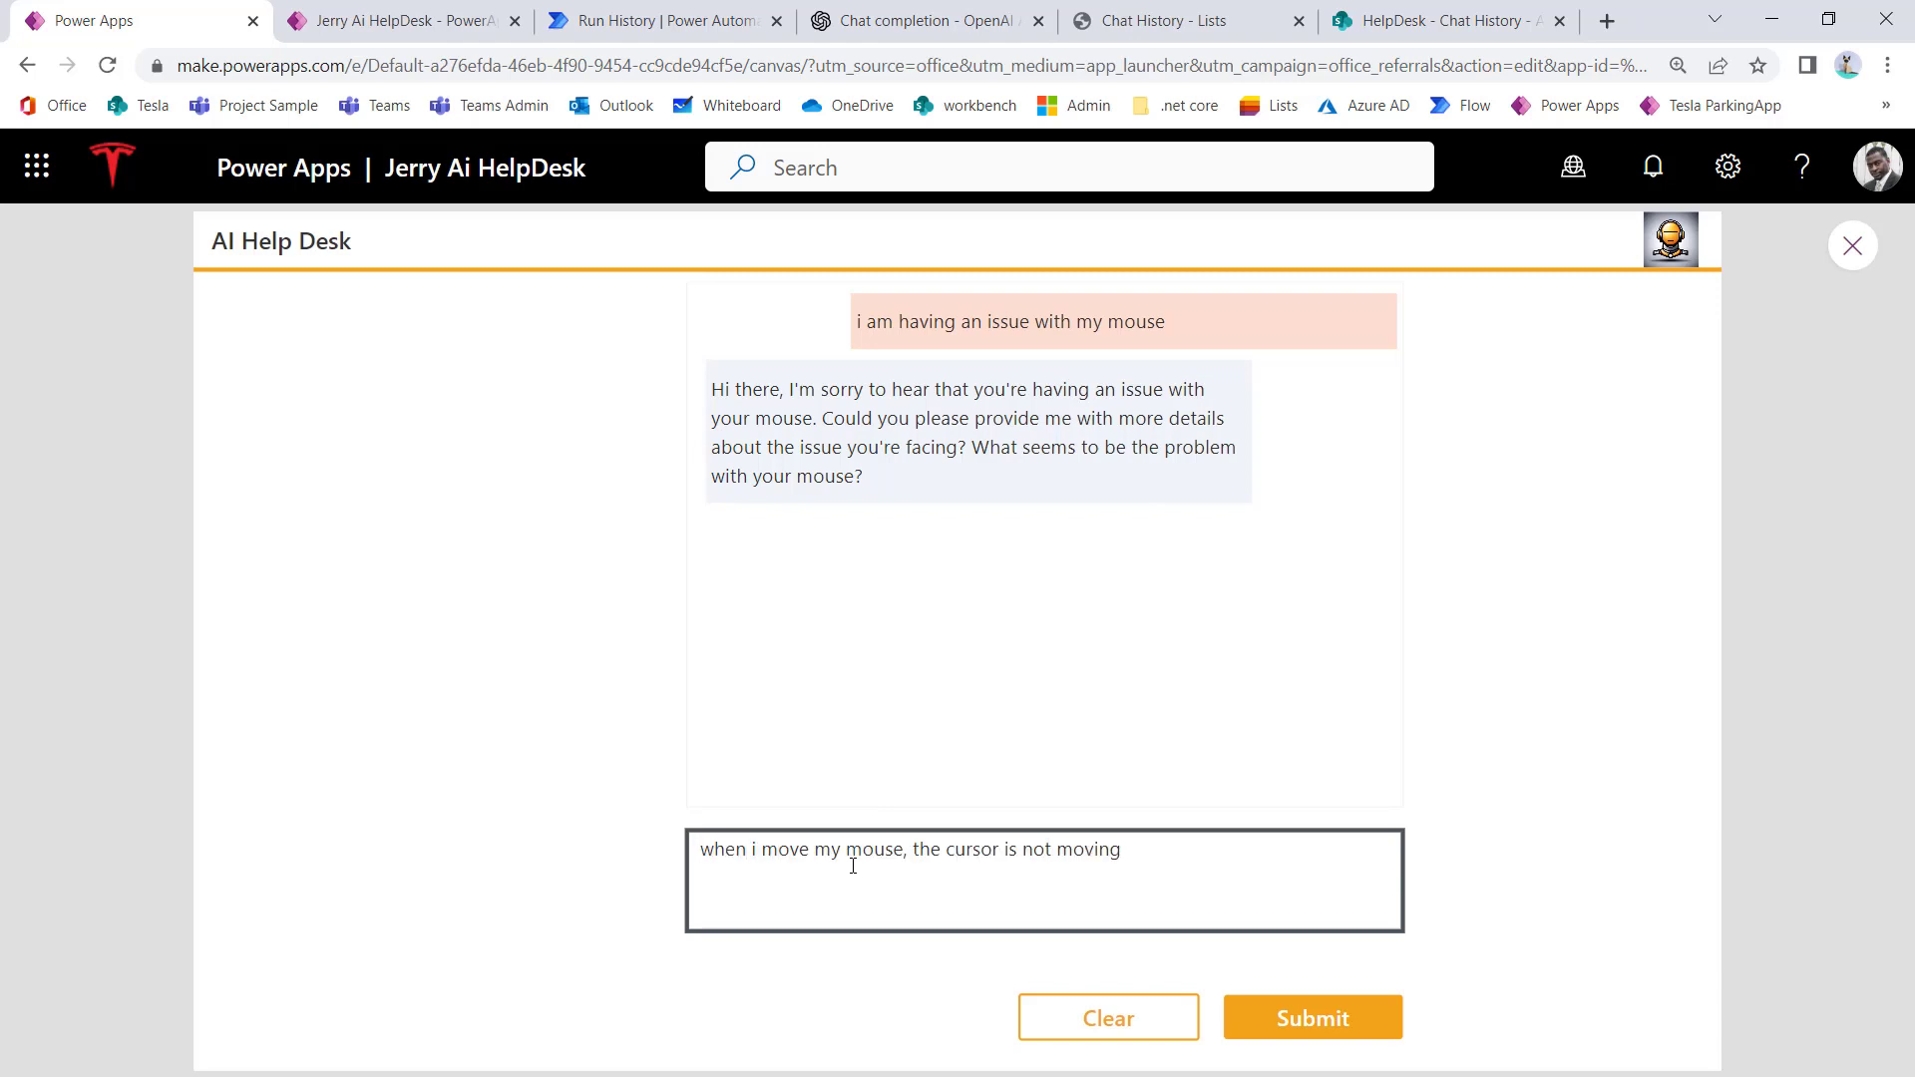
pyautogui.click(1281, 1027)
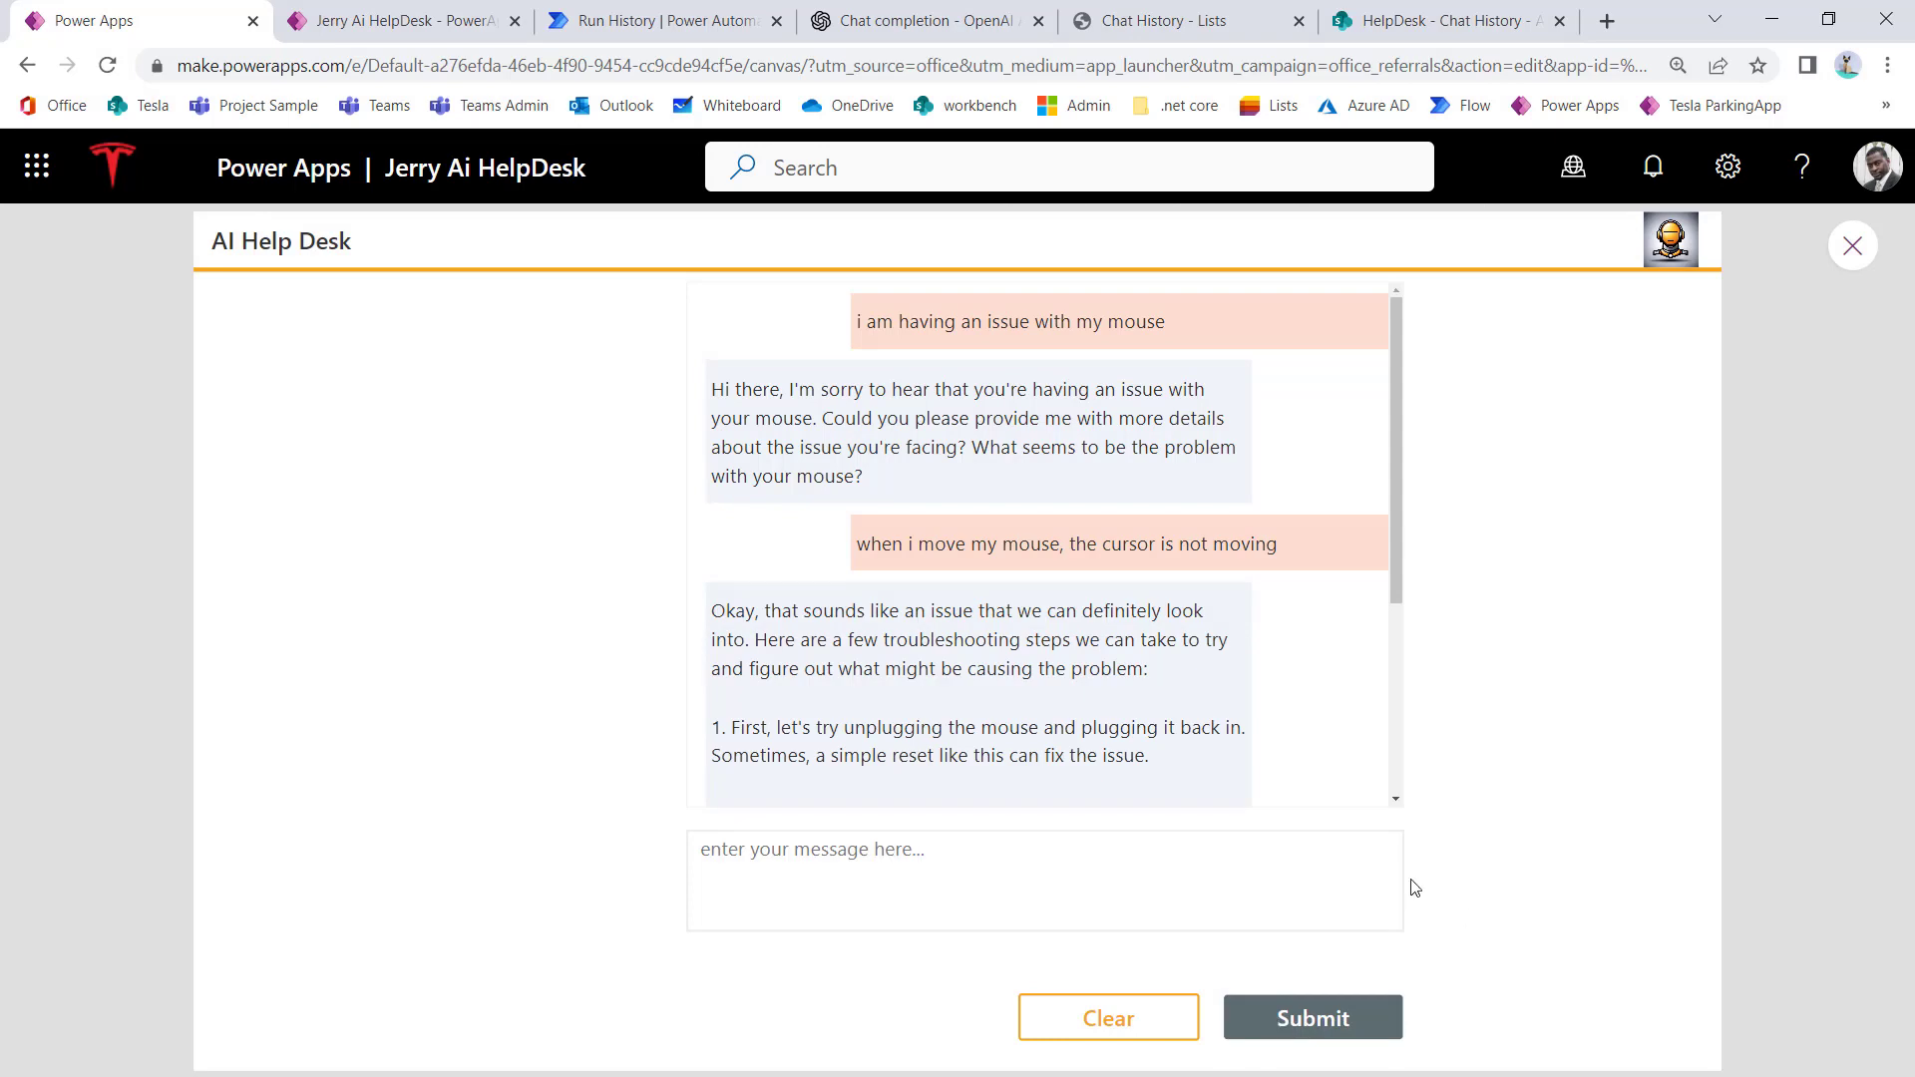
pyautogui.scroll(-1, 1202, 662)
pyautogui.scroll(-1, 1203, 658)
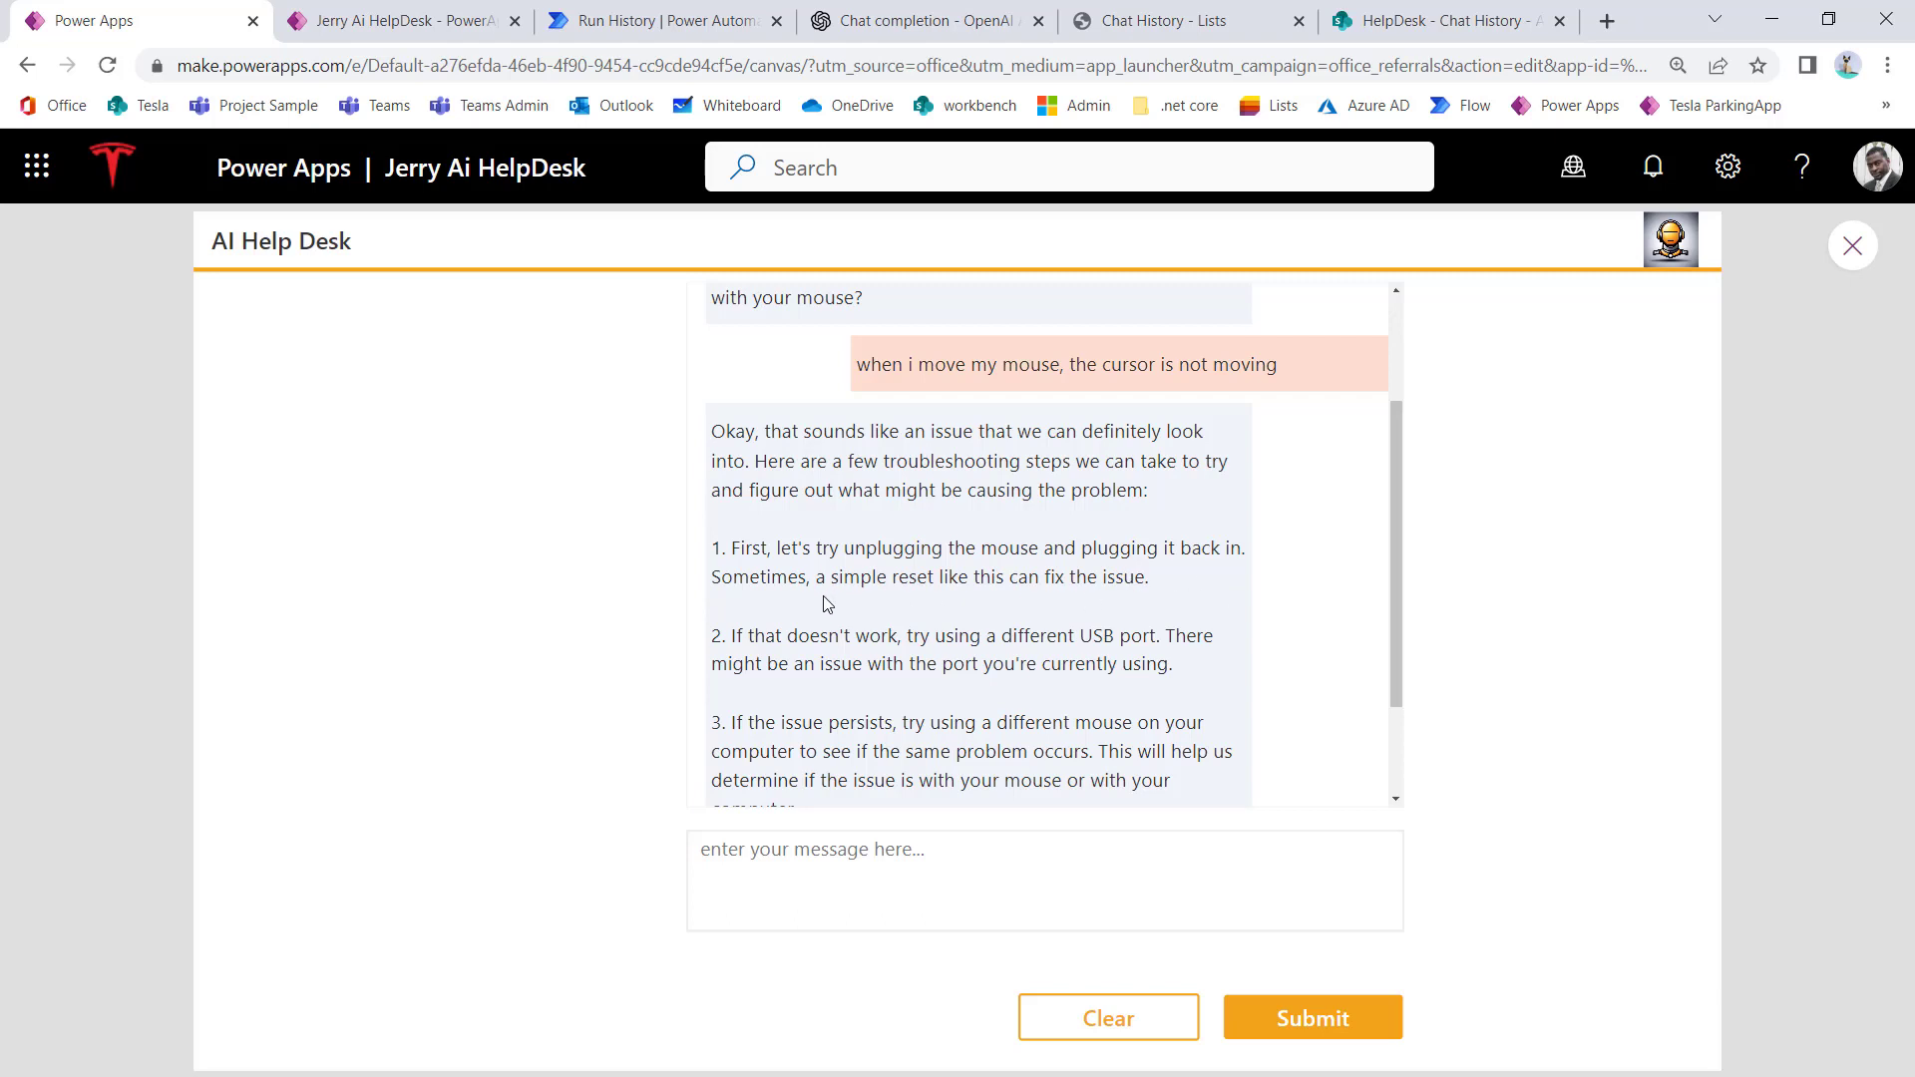
pyautogui.scroll(-1, 1003, 609)
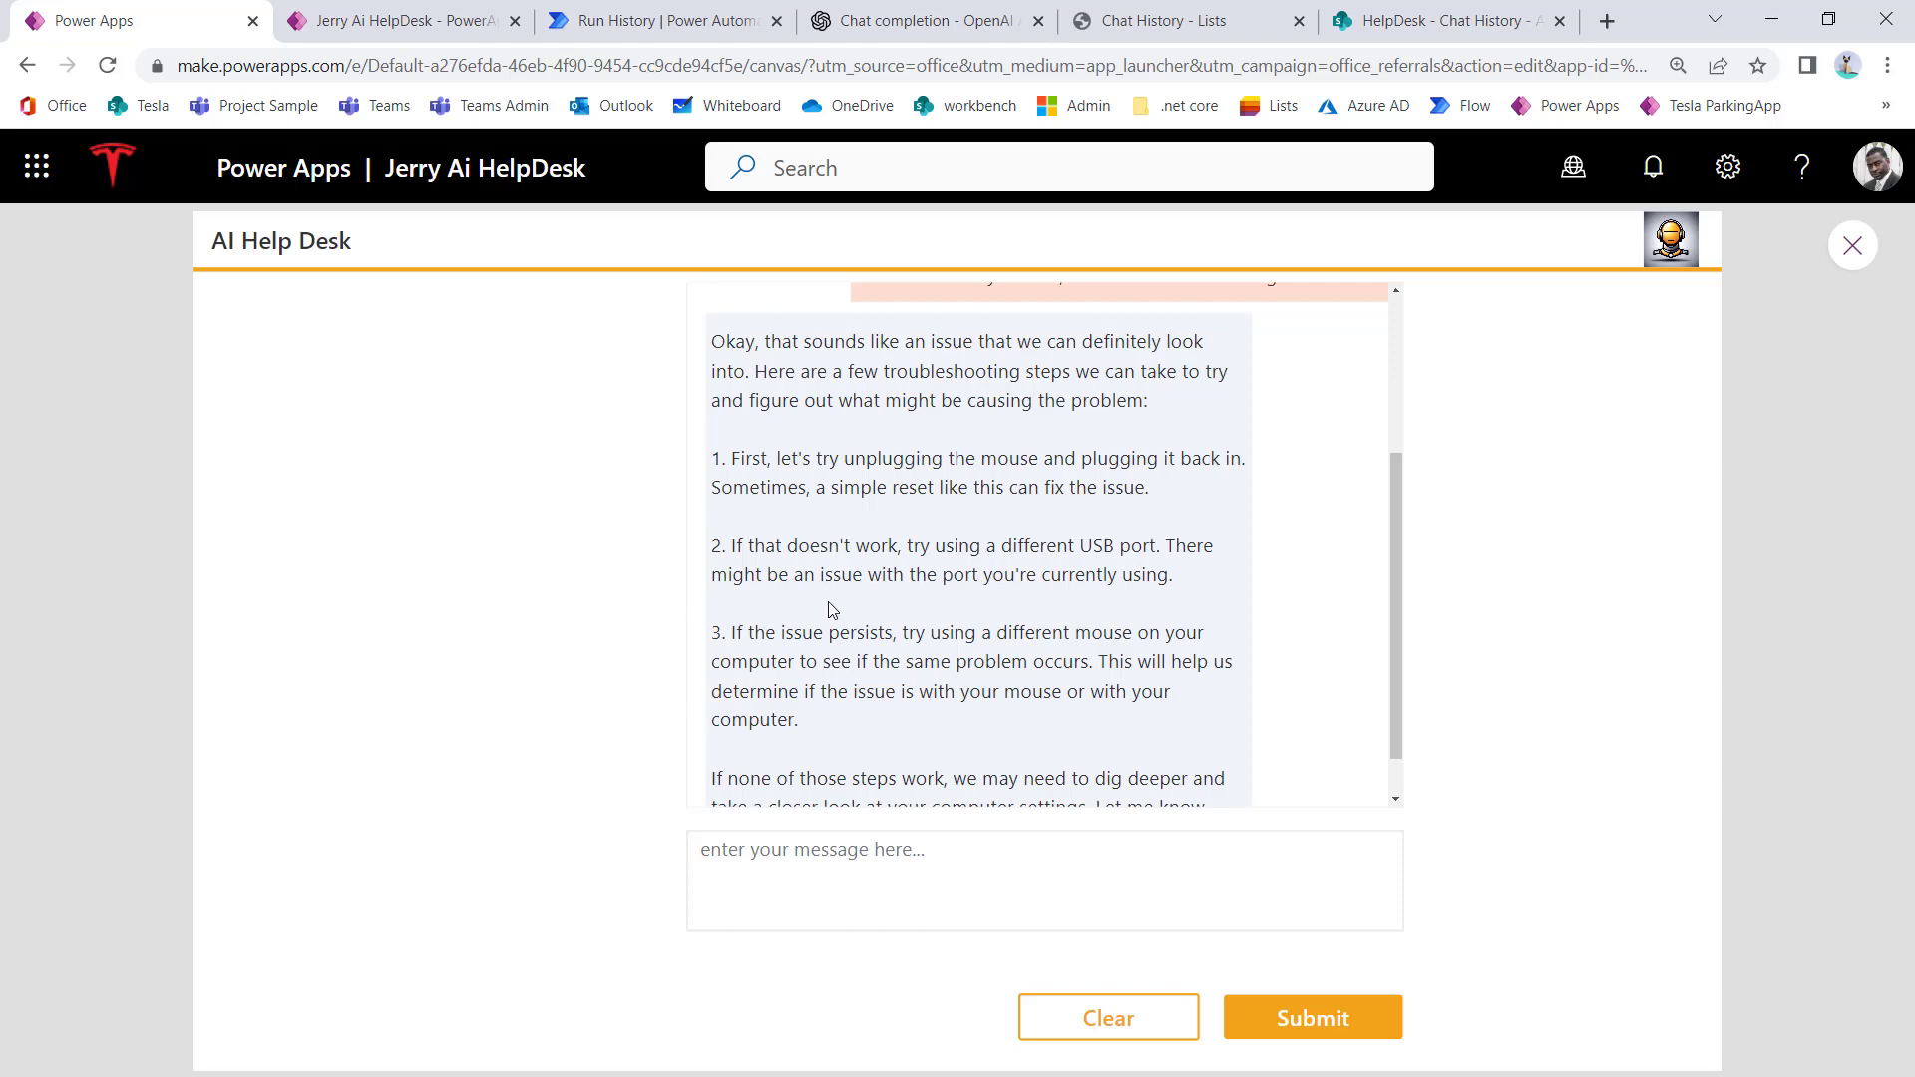
pyautogui.scroll(-1, 825, 602)
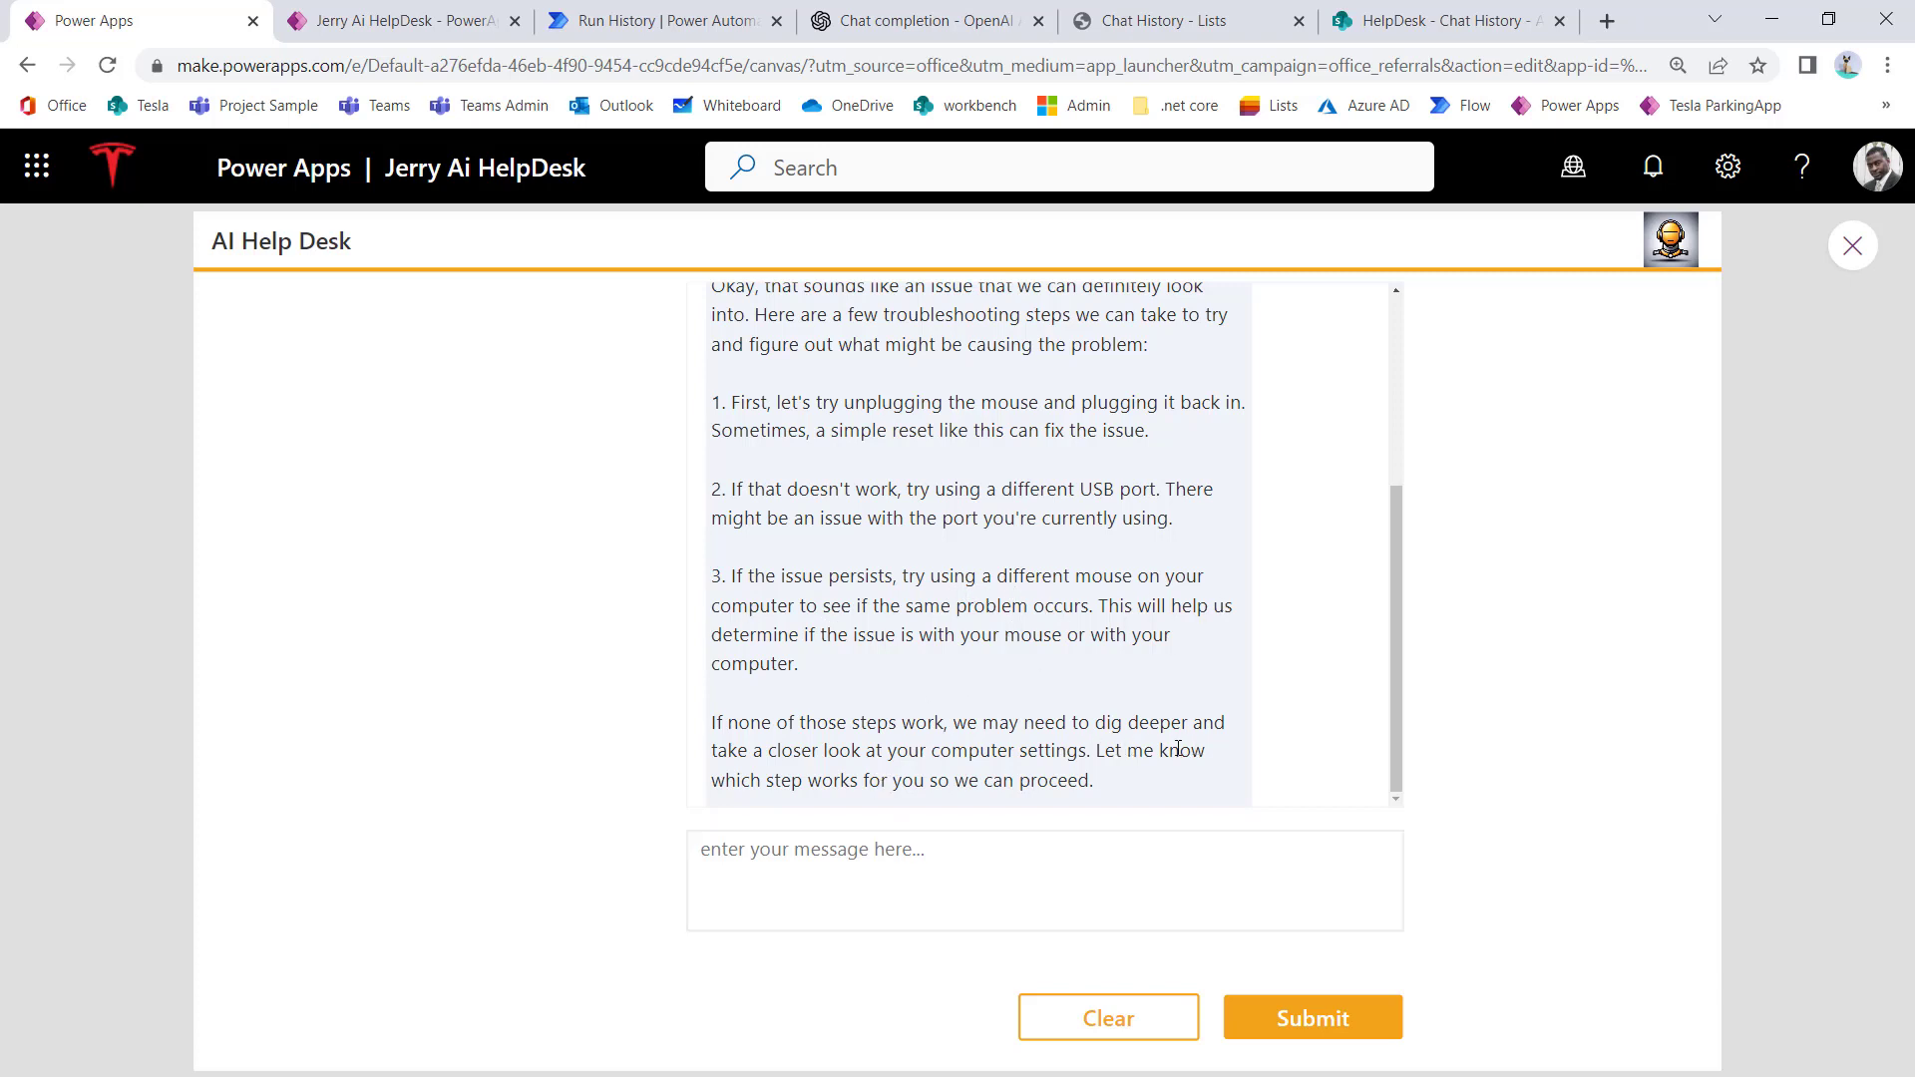
# Step: Submit "ok, i tried #2, but with no avail" in the AI Help Desk chat and compare the reply with the earlier troubleshooting steps
pyautogui.click(852, 867)
pyautogui.write('ok, i tried #2, but with no avail')
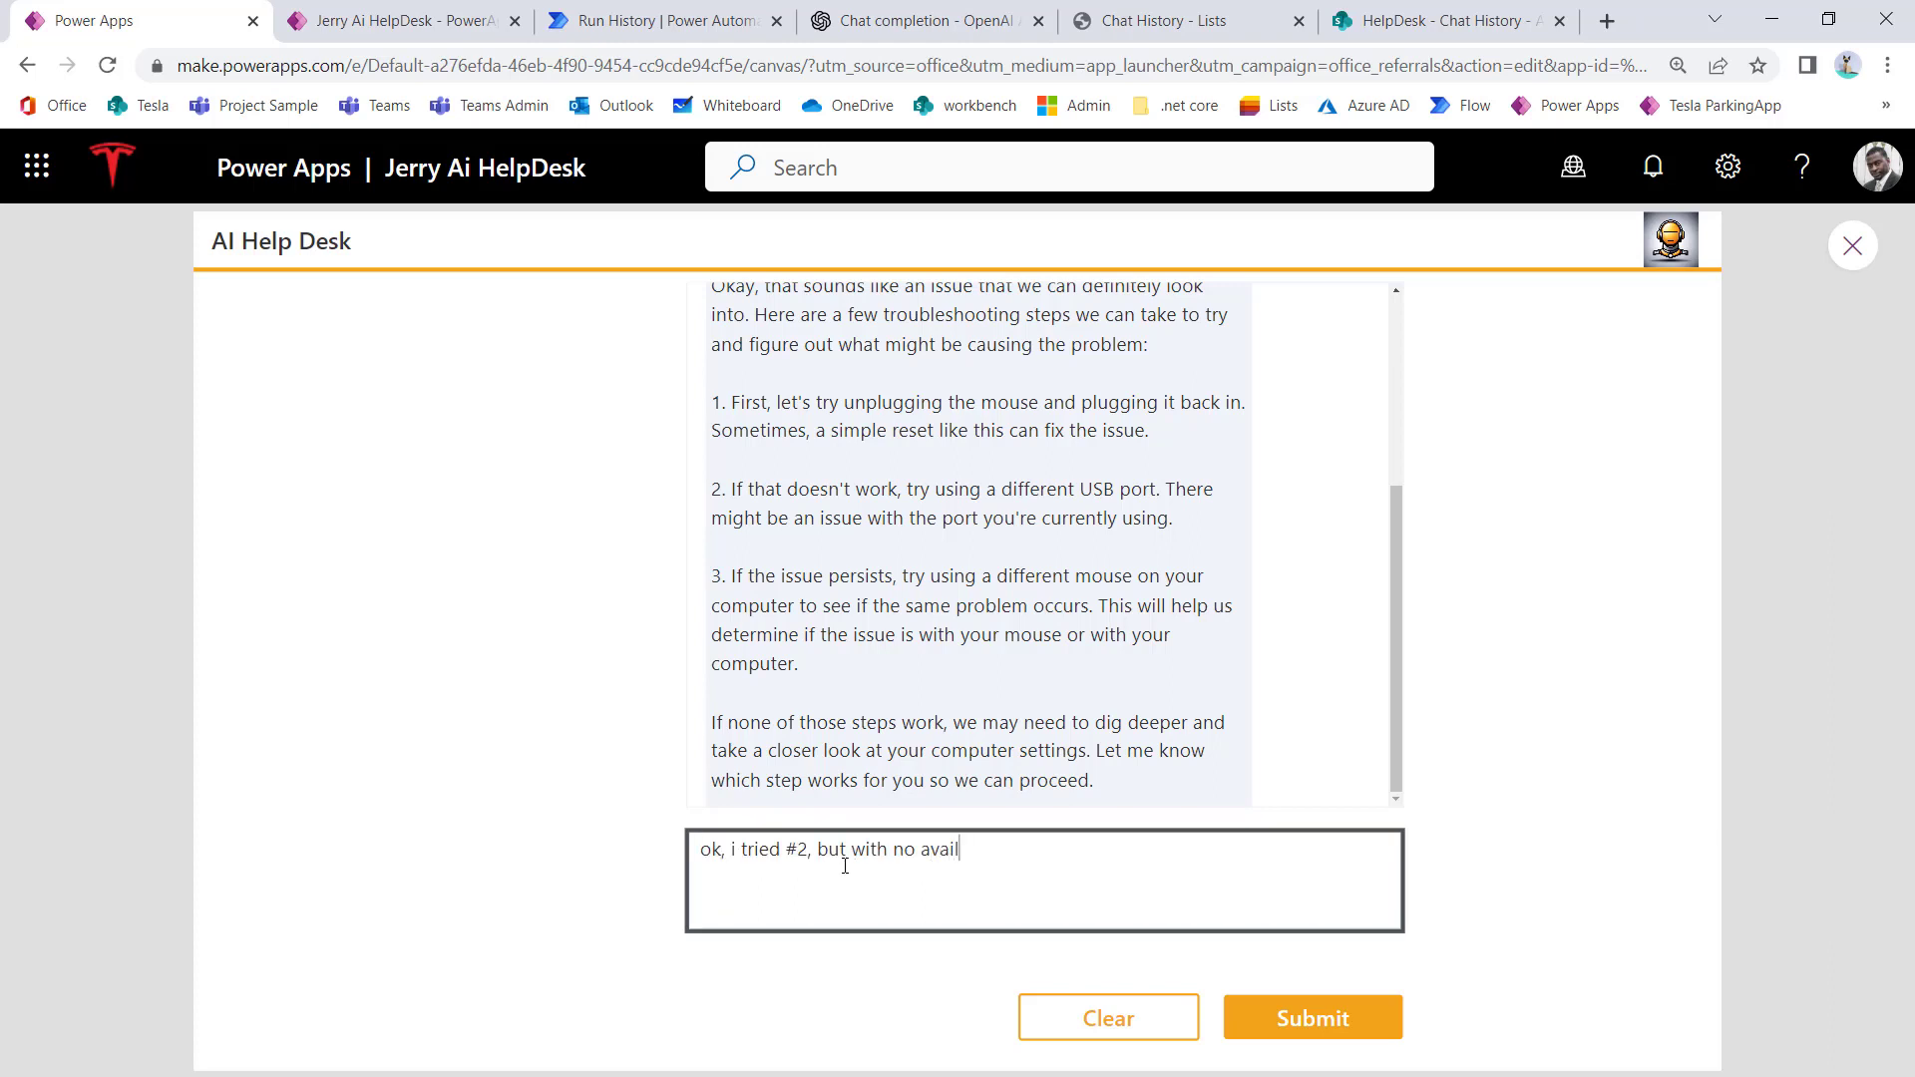
pyautogui.tripleClick(814, 848)
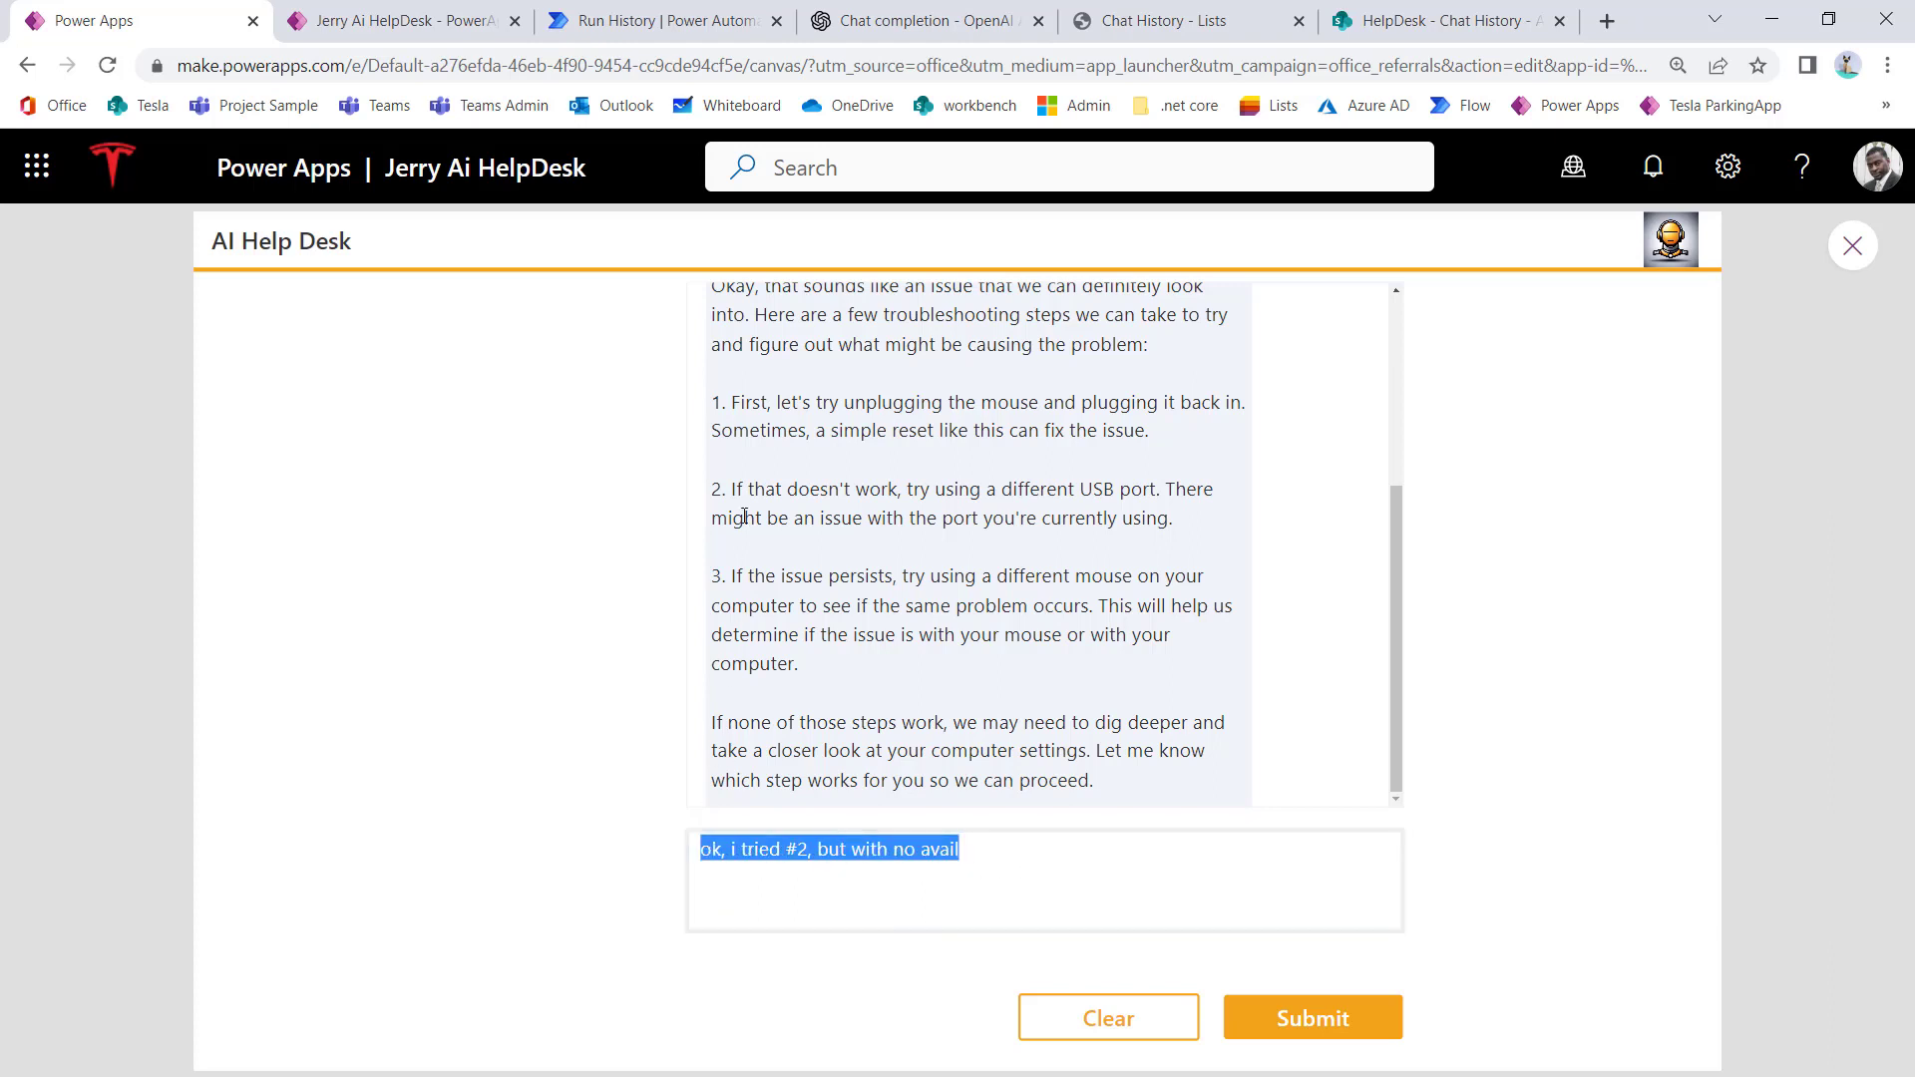
pyautogui.moveTo(754, 490); pyautogui.dragTo(703, 509)
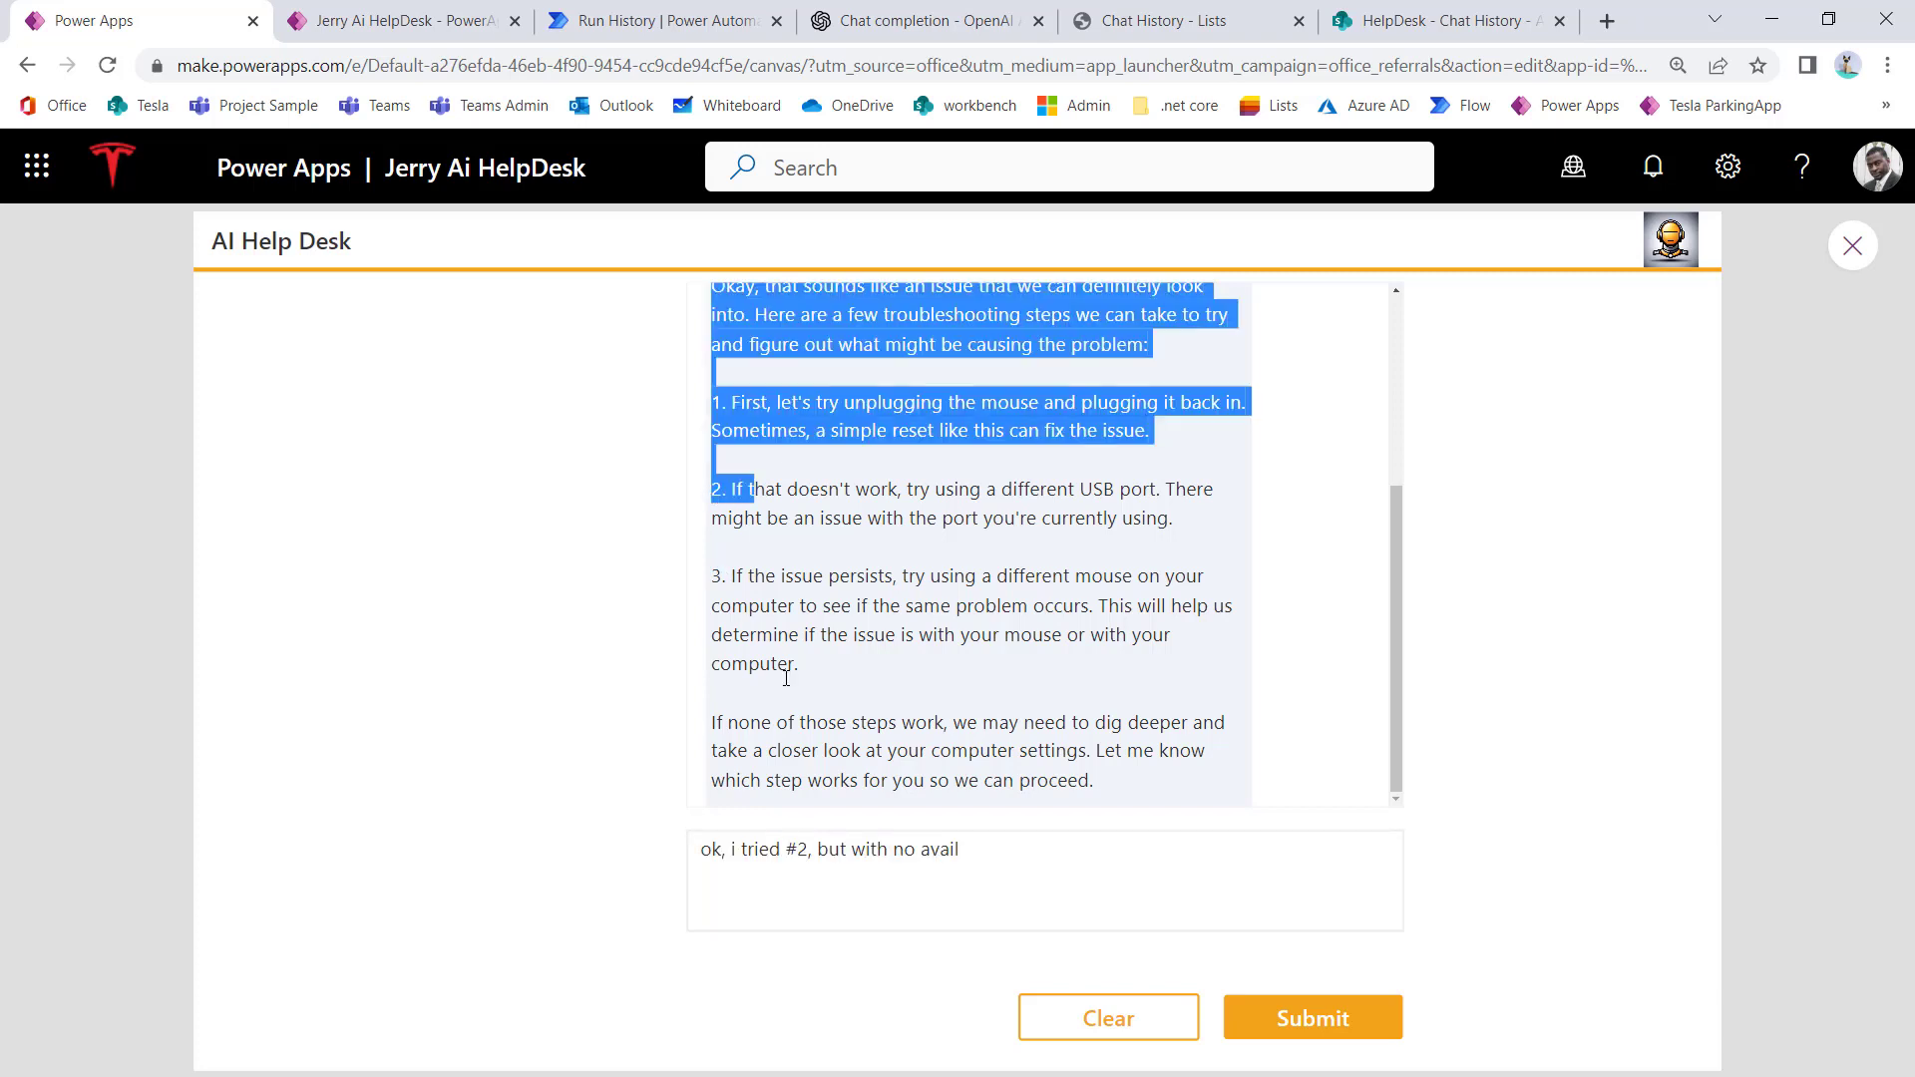
pyautogui.click(959, 858)
pyautogui.click(1368, 1027)
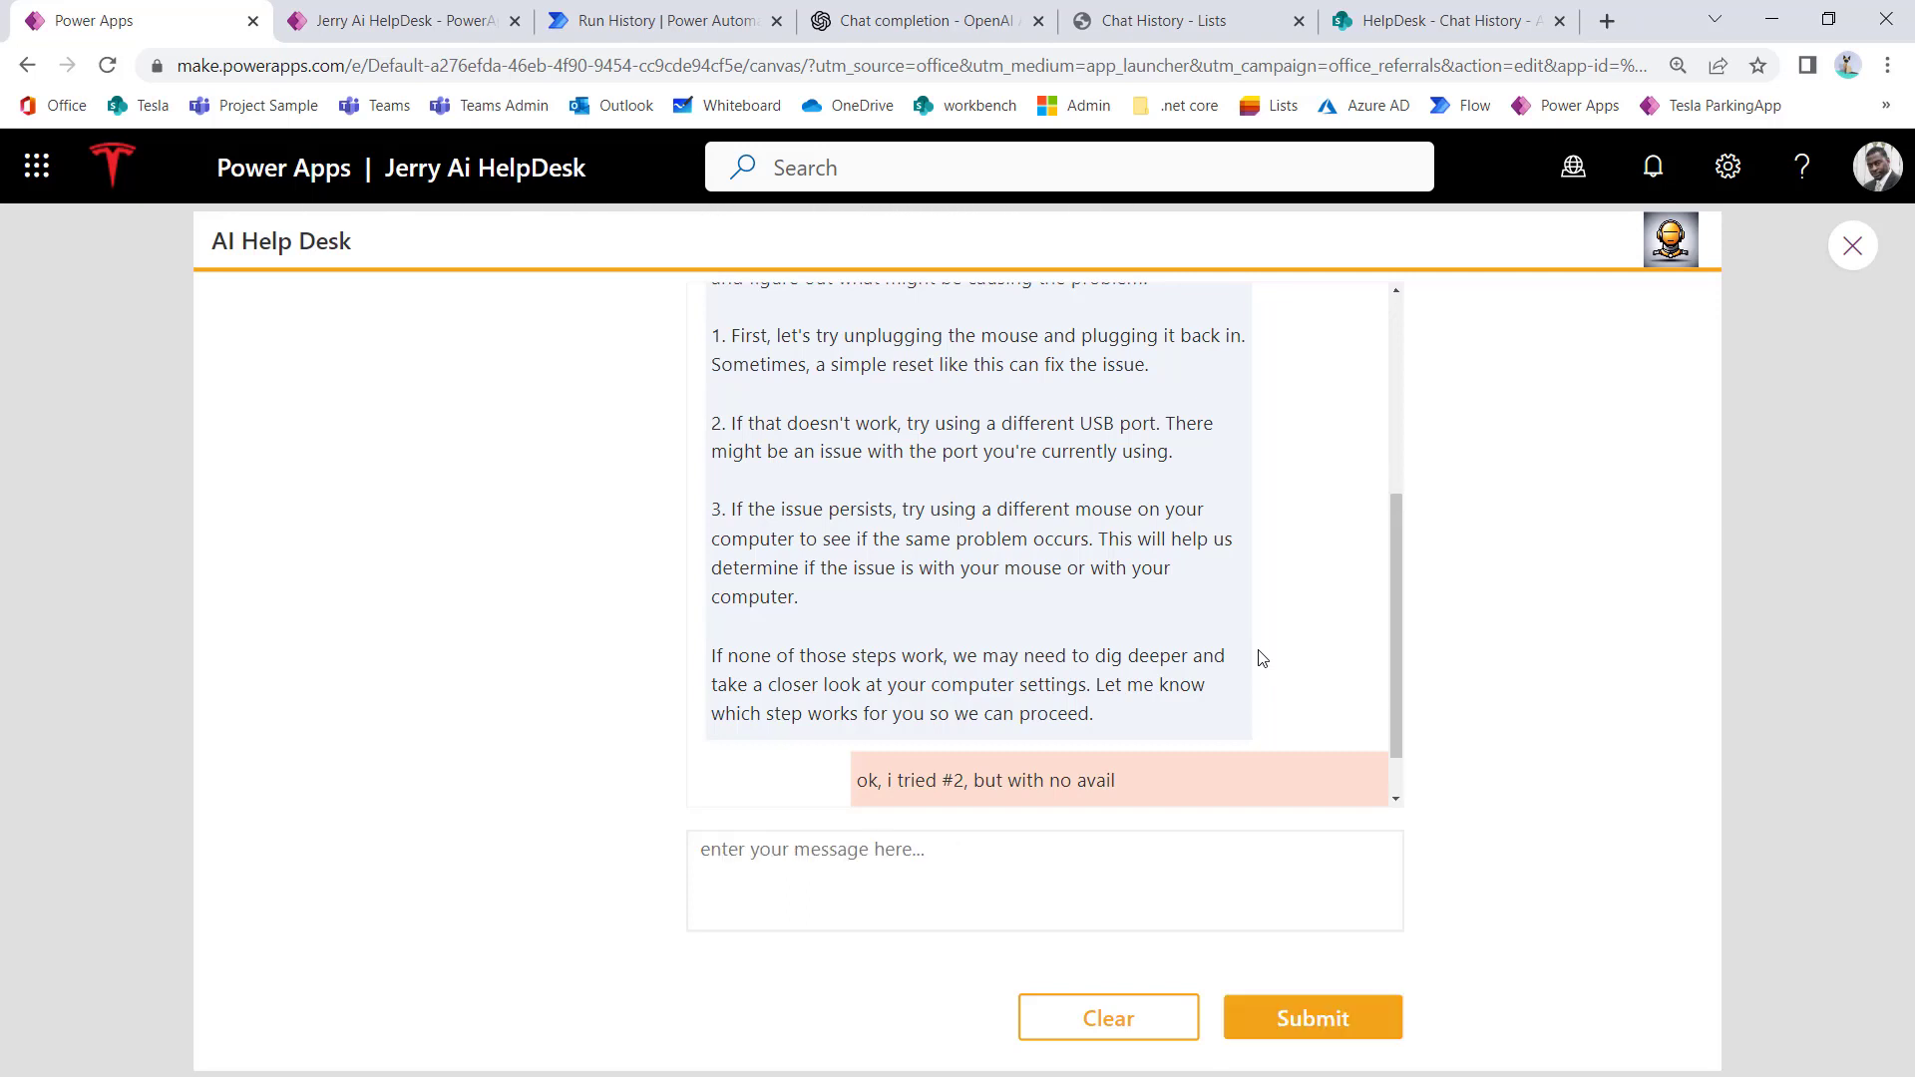
pyautogui.scroll(-2, 1264, 638)
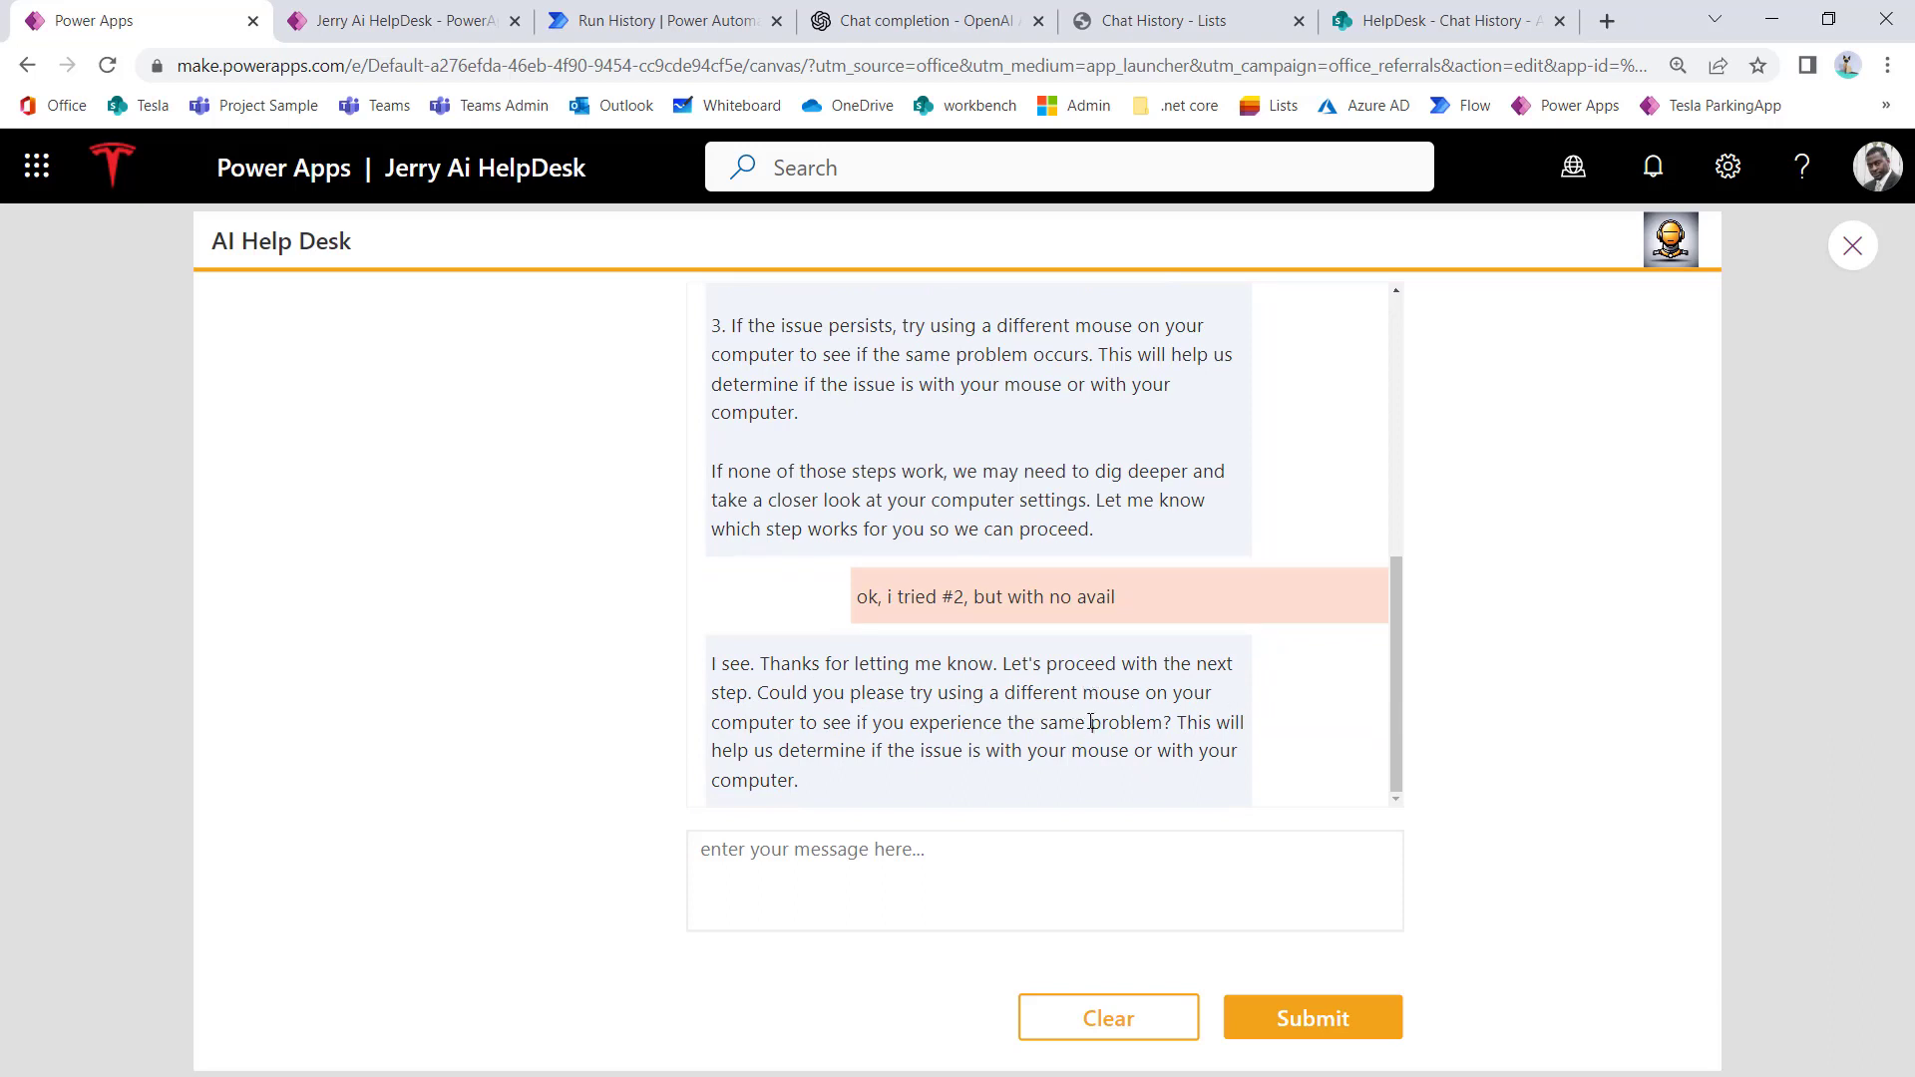
pyautogui.scroll(2, 1091, 724)
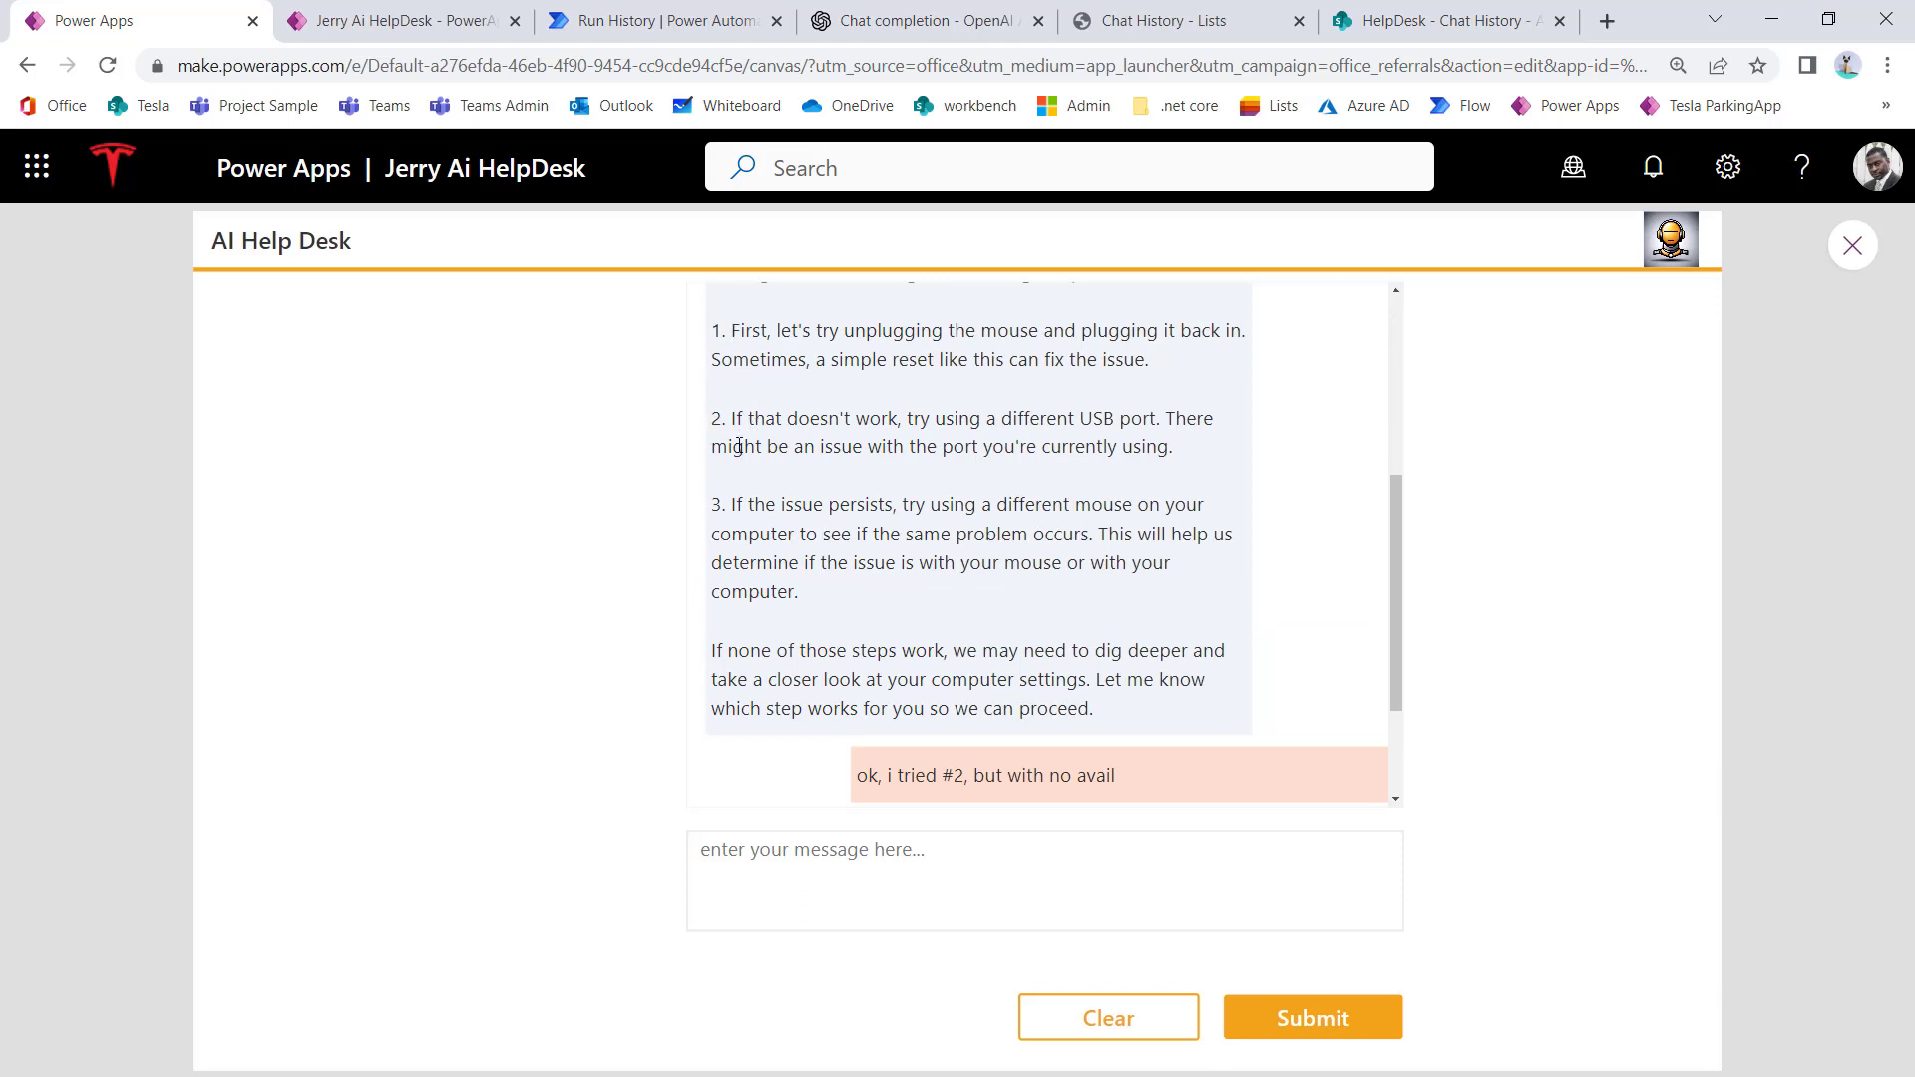
pyautogui.scroll(-2, 858, 558)
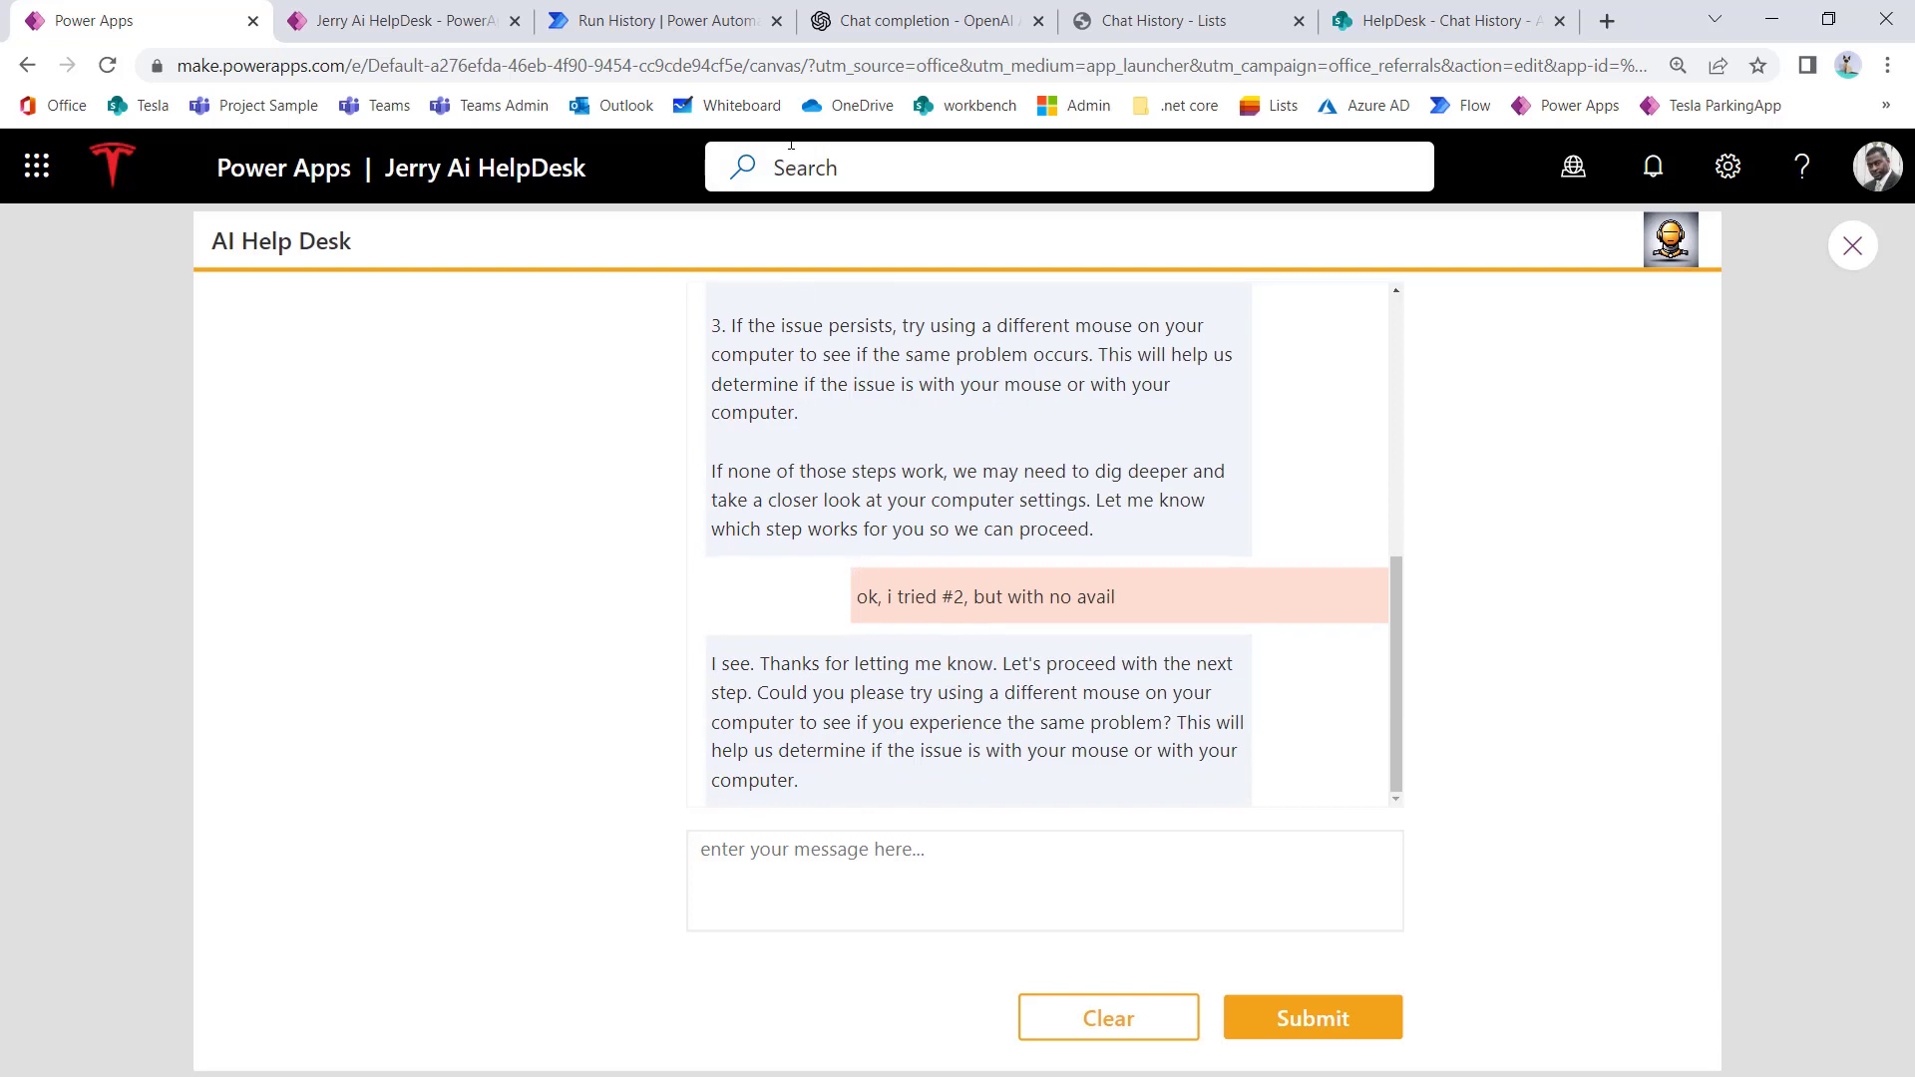
# Step: Return to the GetAIResponse details page in Power Automate and open the newest run, started Apr 22, 01:49 PM
pyautogui.click(647, 30)
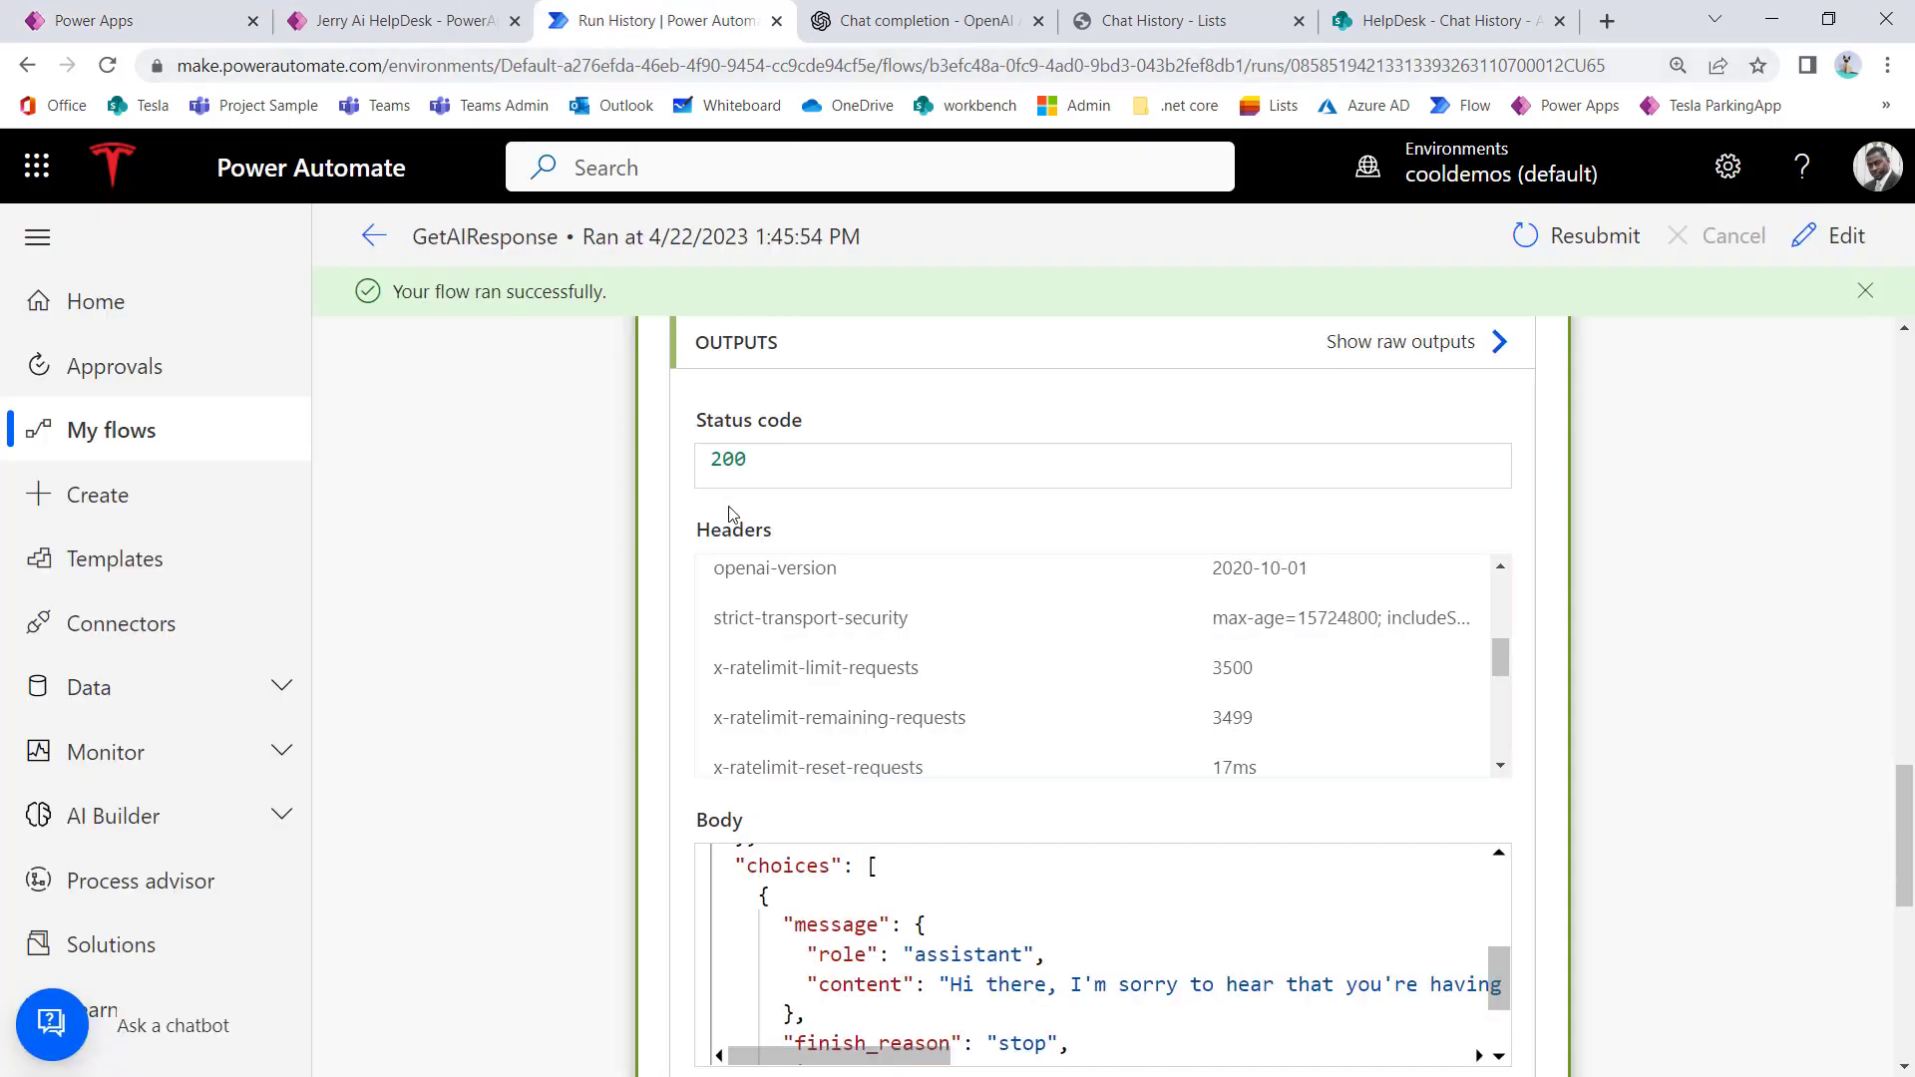
pyautogui.click(383, 250)
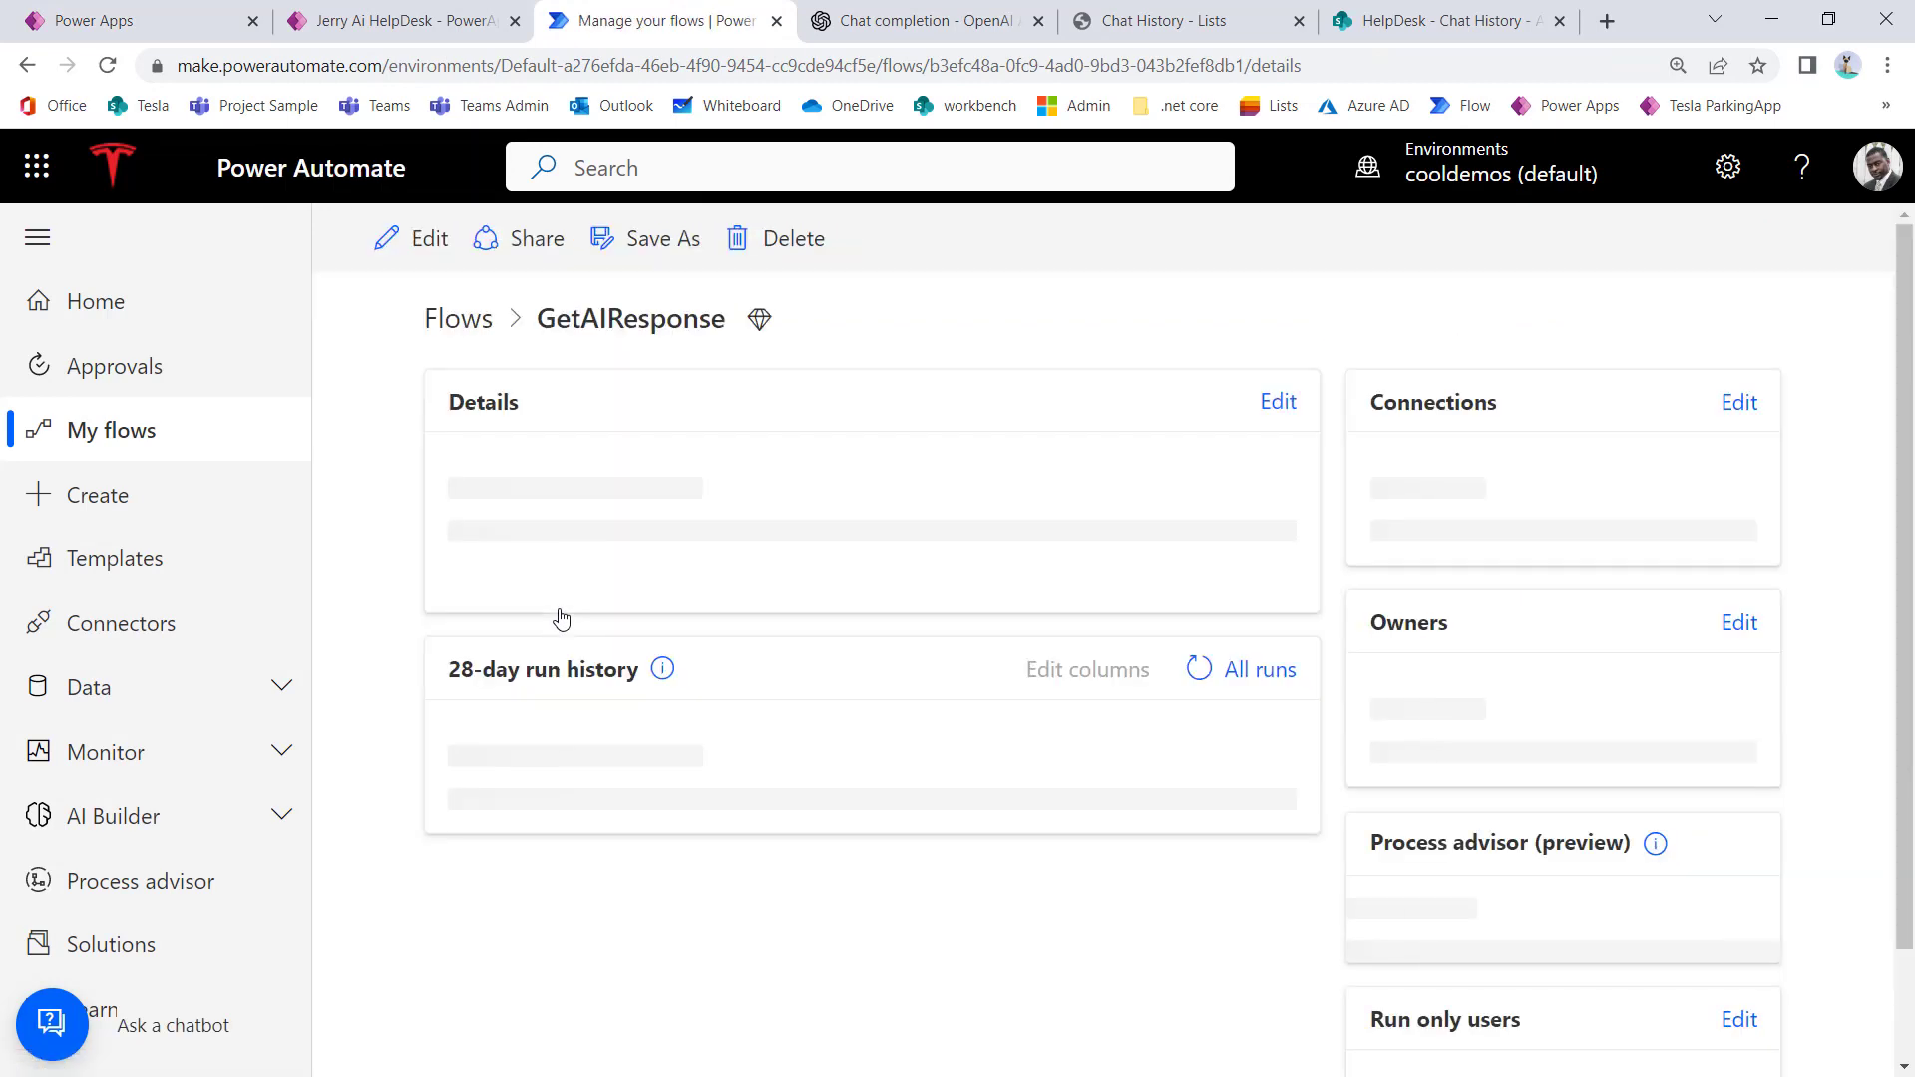
pyautogui.scroll(-6, 598, 632)
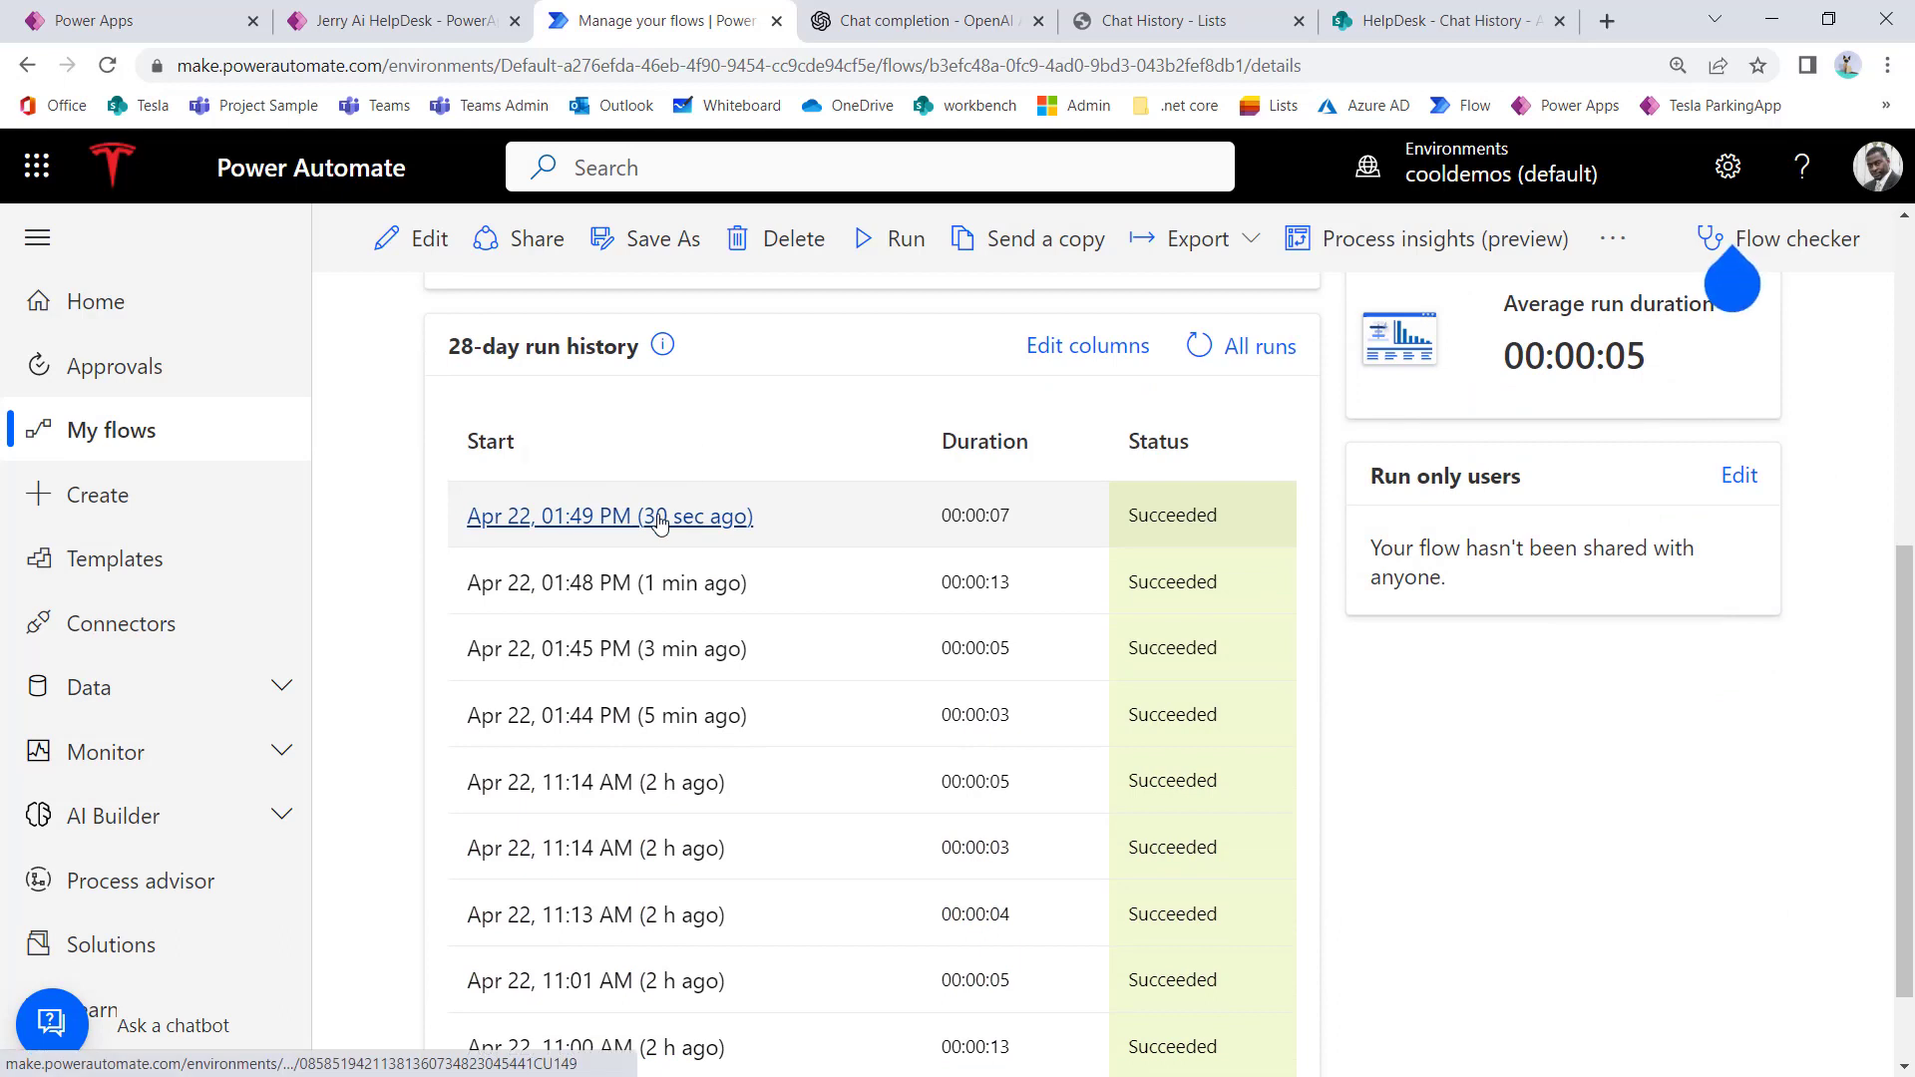
pyautogui.click(625, 517)
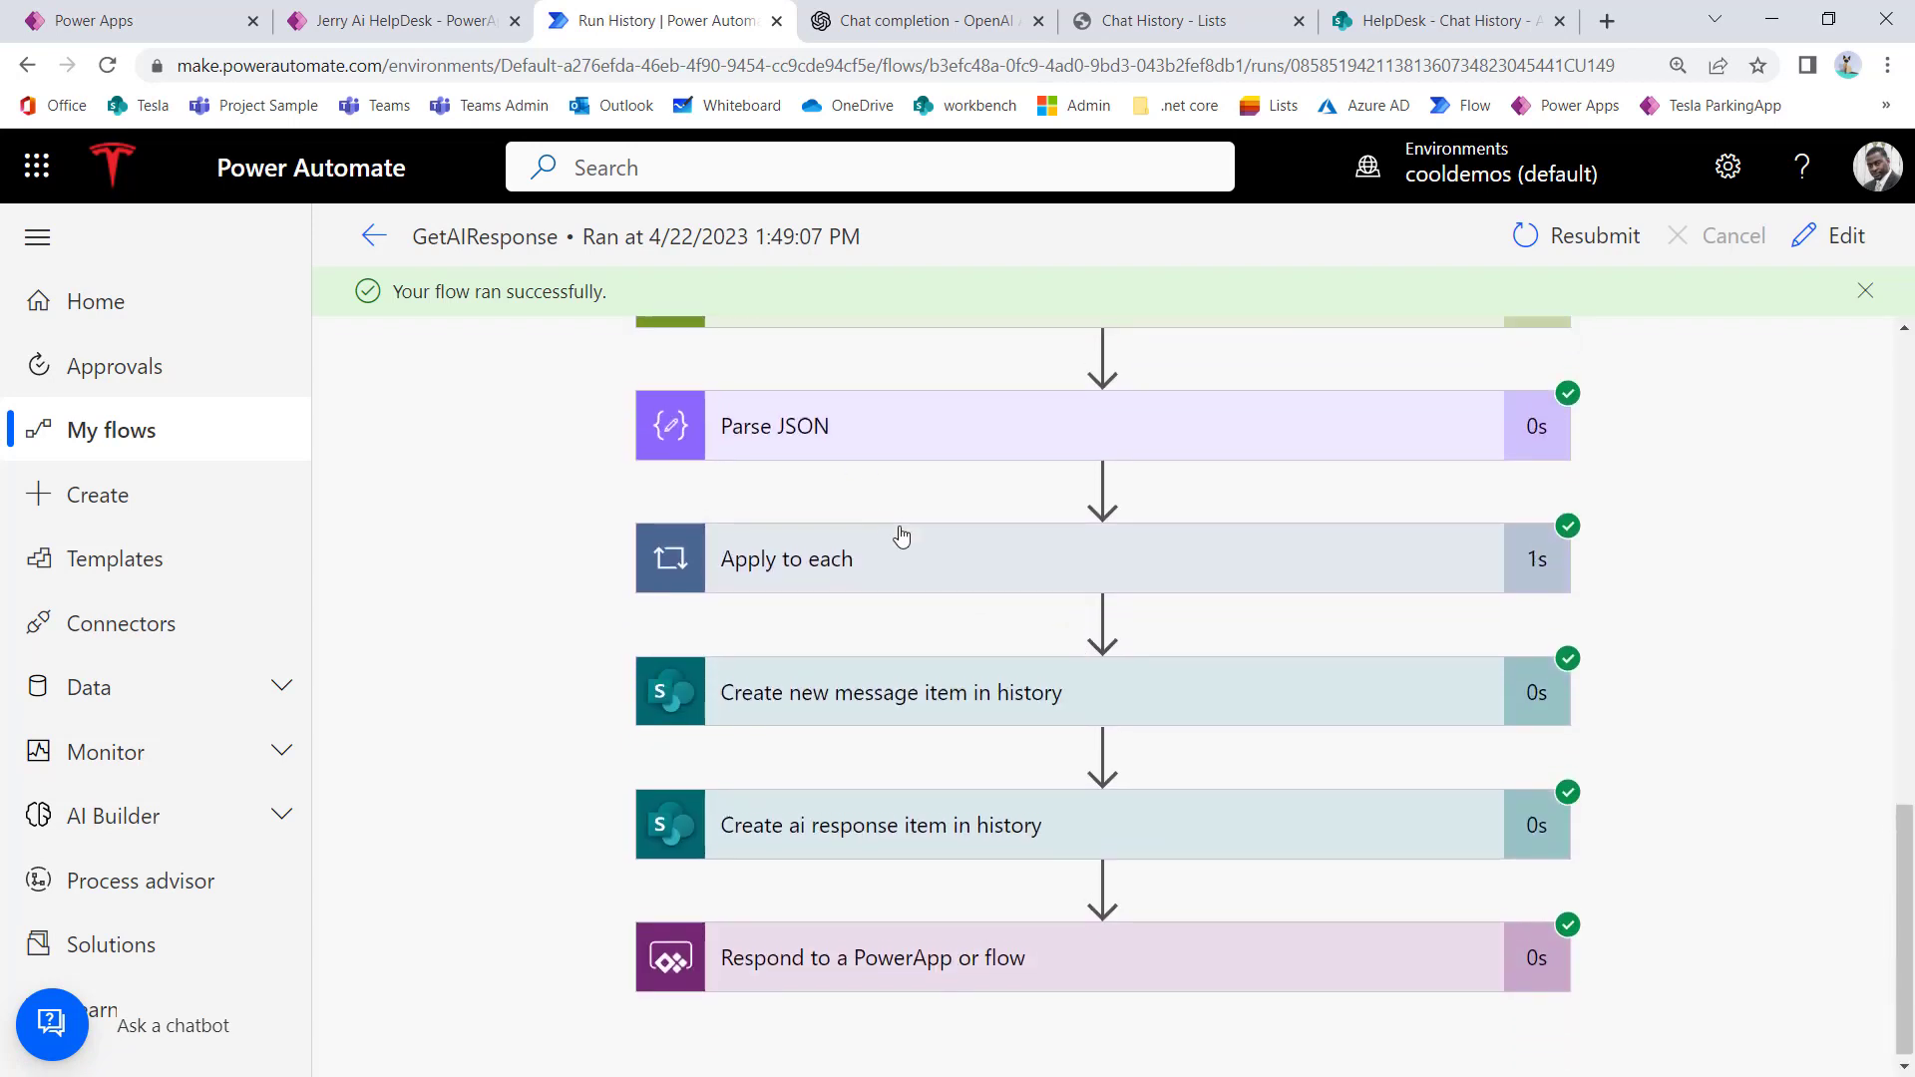
# Step: Expand this run's HTTP action and examine the model, token usage and assistant message in its response body
pyautogui.scroll(3, 965, 591)
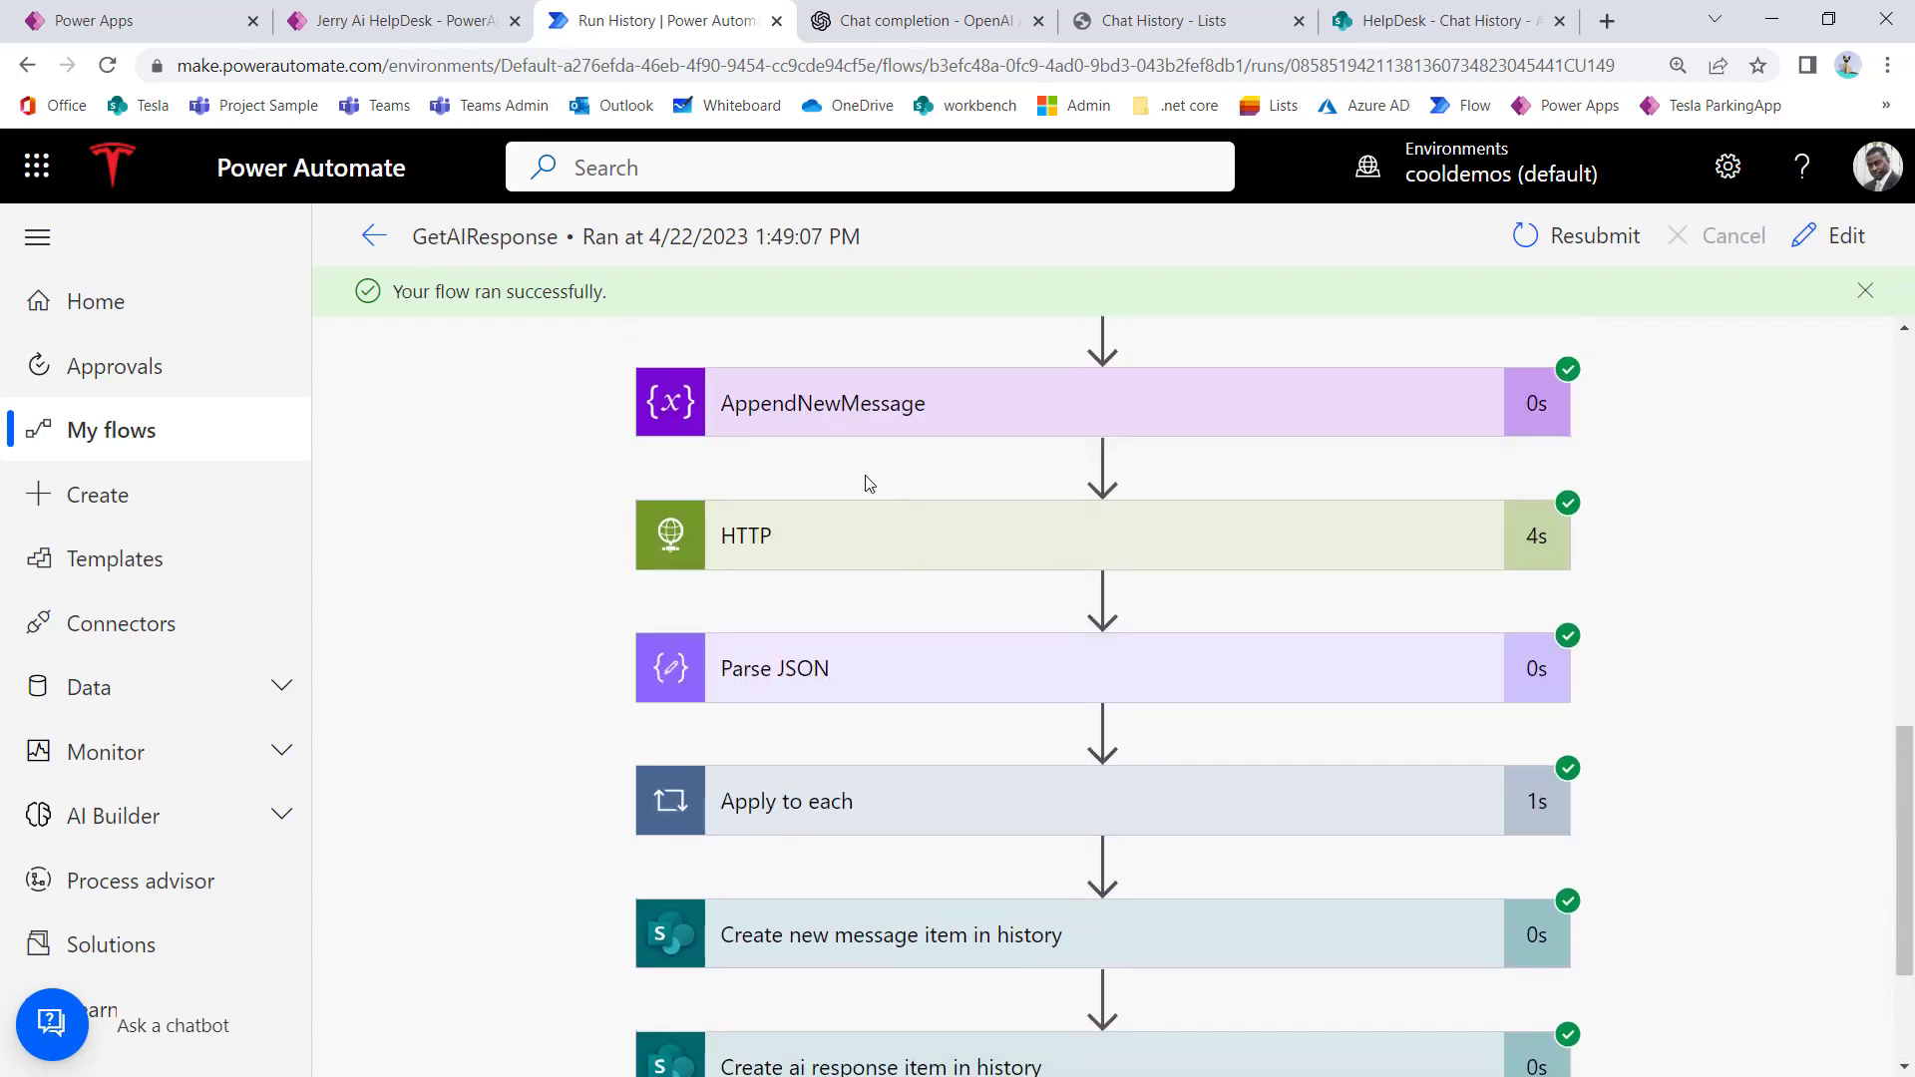
pyautogui.click(895, 546)
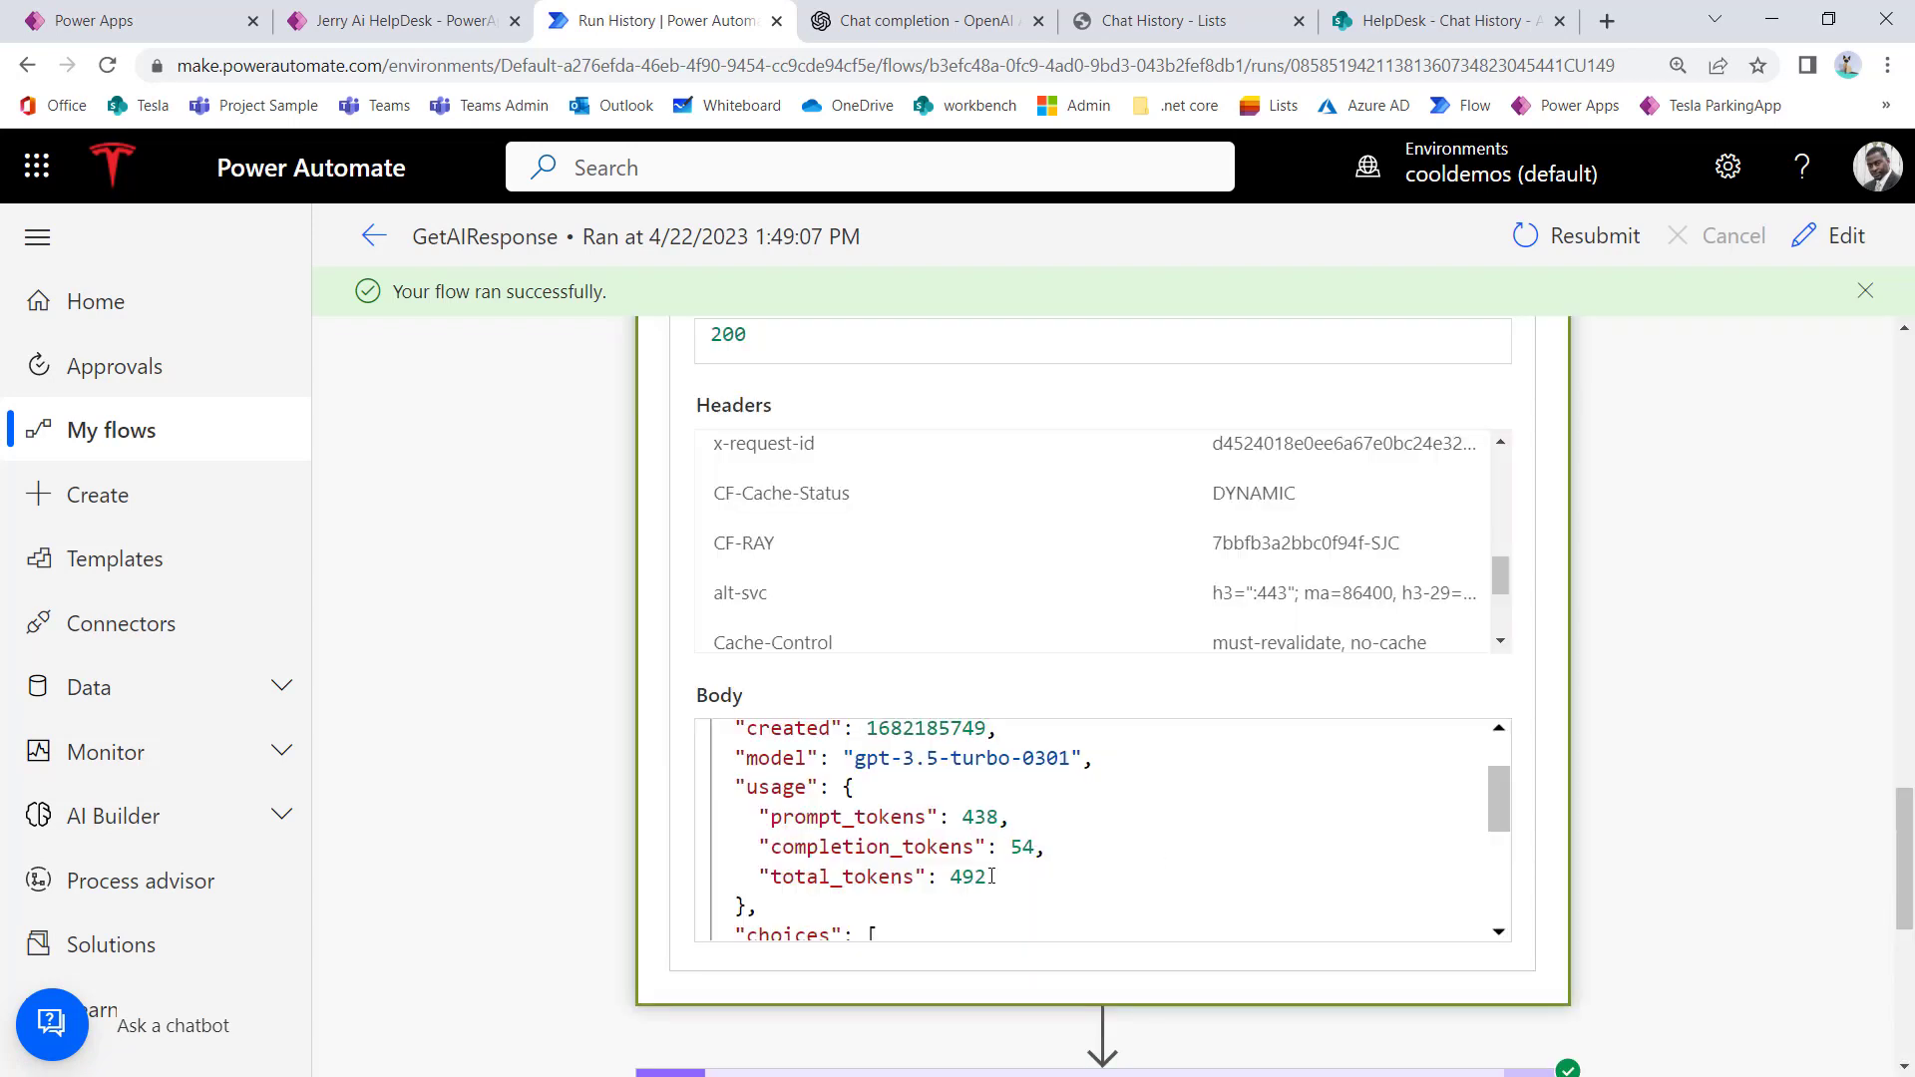
pyautogui.moveTo(988, 876); pyautogui.dragTo(945, 875)
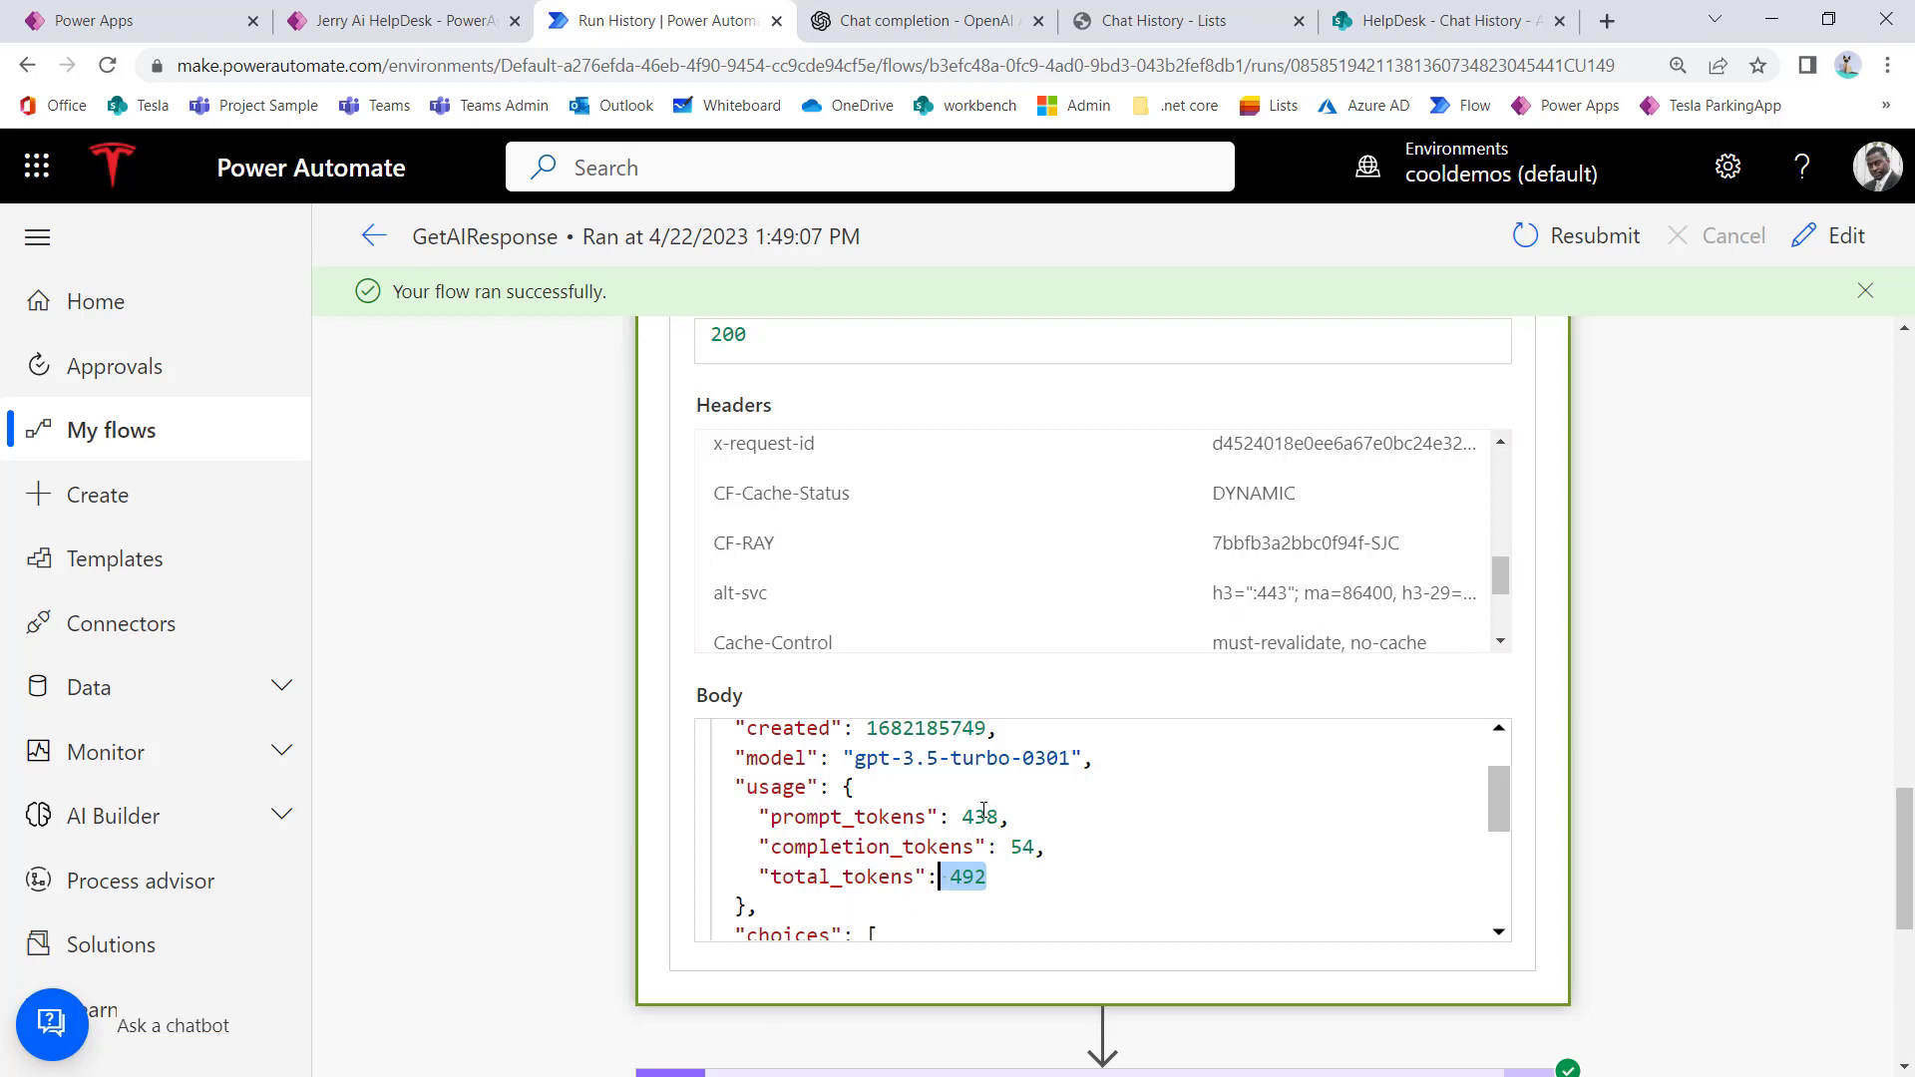
pyautogui.moveTo(987, 876); pyautogui.dragTo(952, 877)
pyautogui.moveTo(891, 760); pyautogui.dragTo(1036, 760)
pyautogui.moveTo(996, 880); pyautogui.dragTo(952, 876)
pyautogui.scroll(-2, 1017, 850)
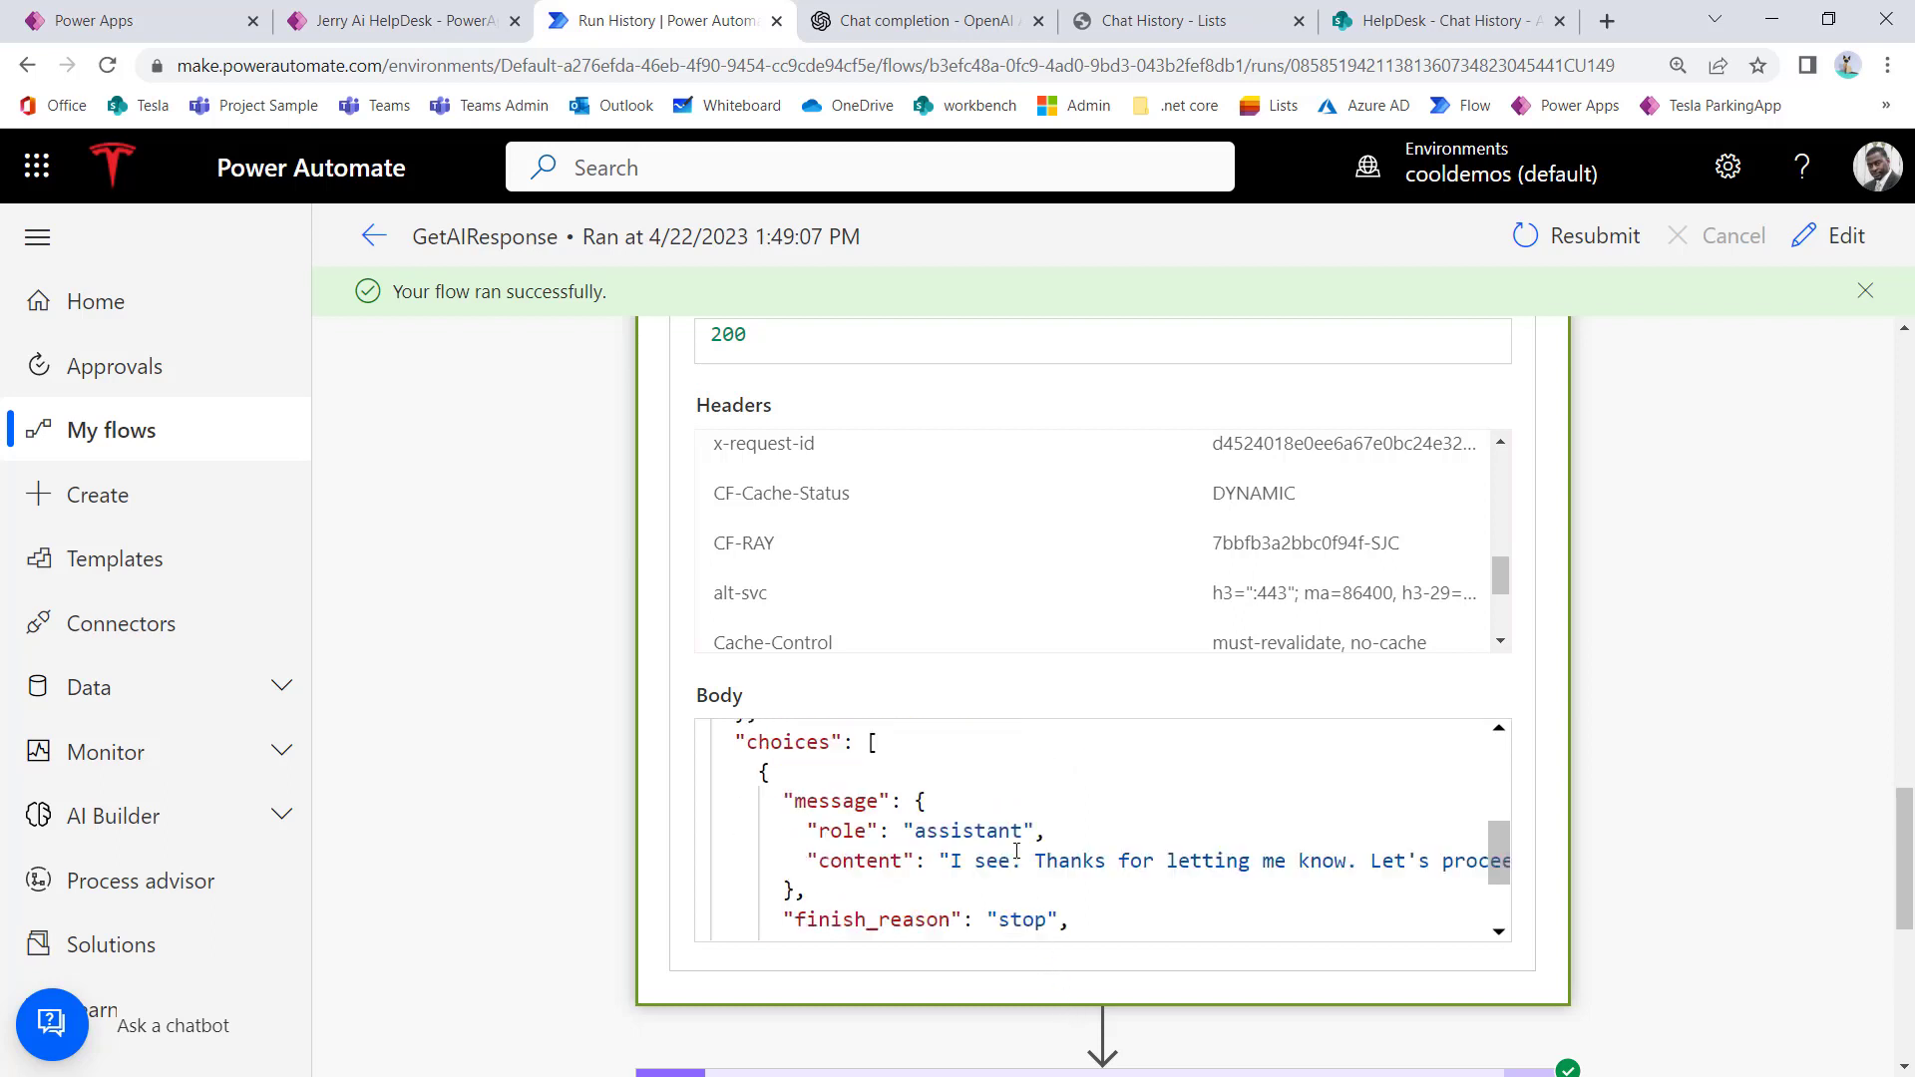
pyautogui.scroll(-1, 1016, 848)
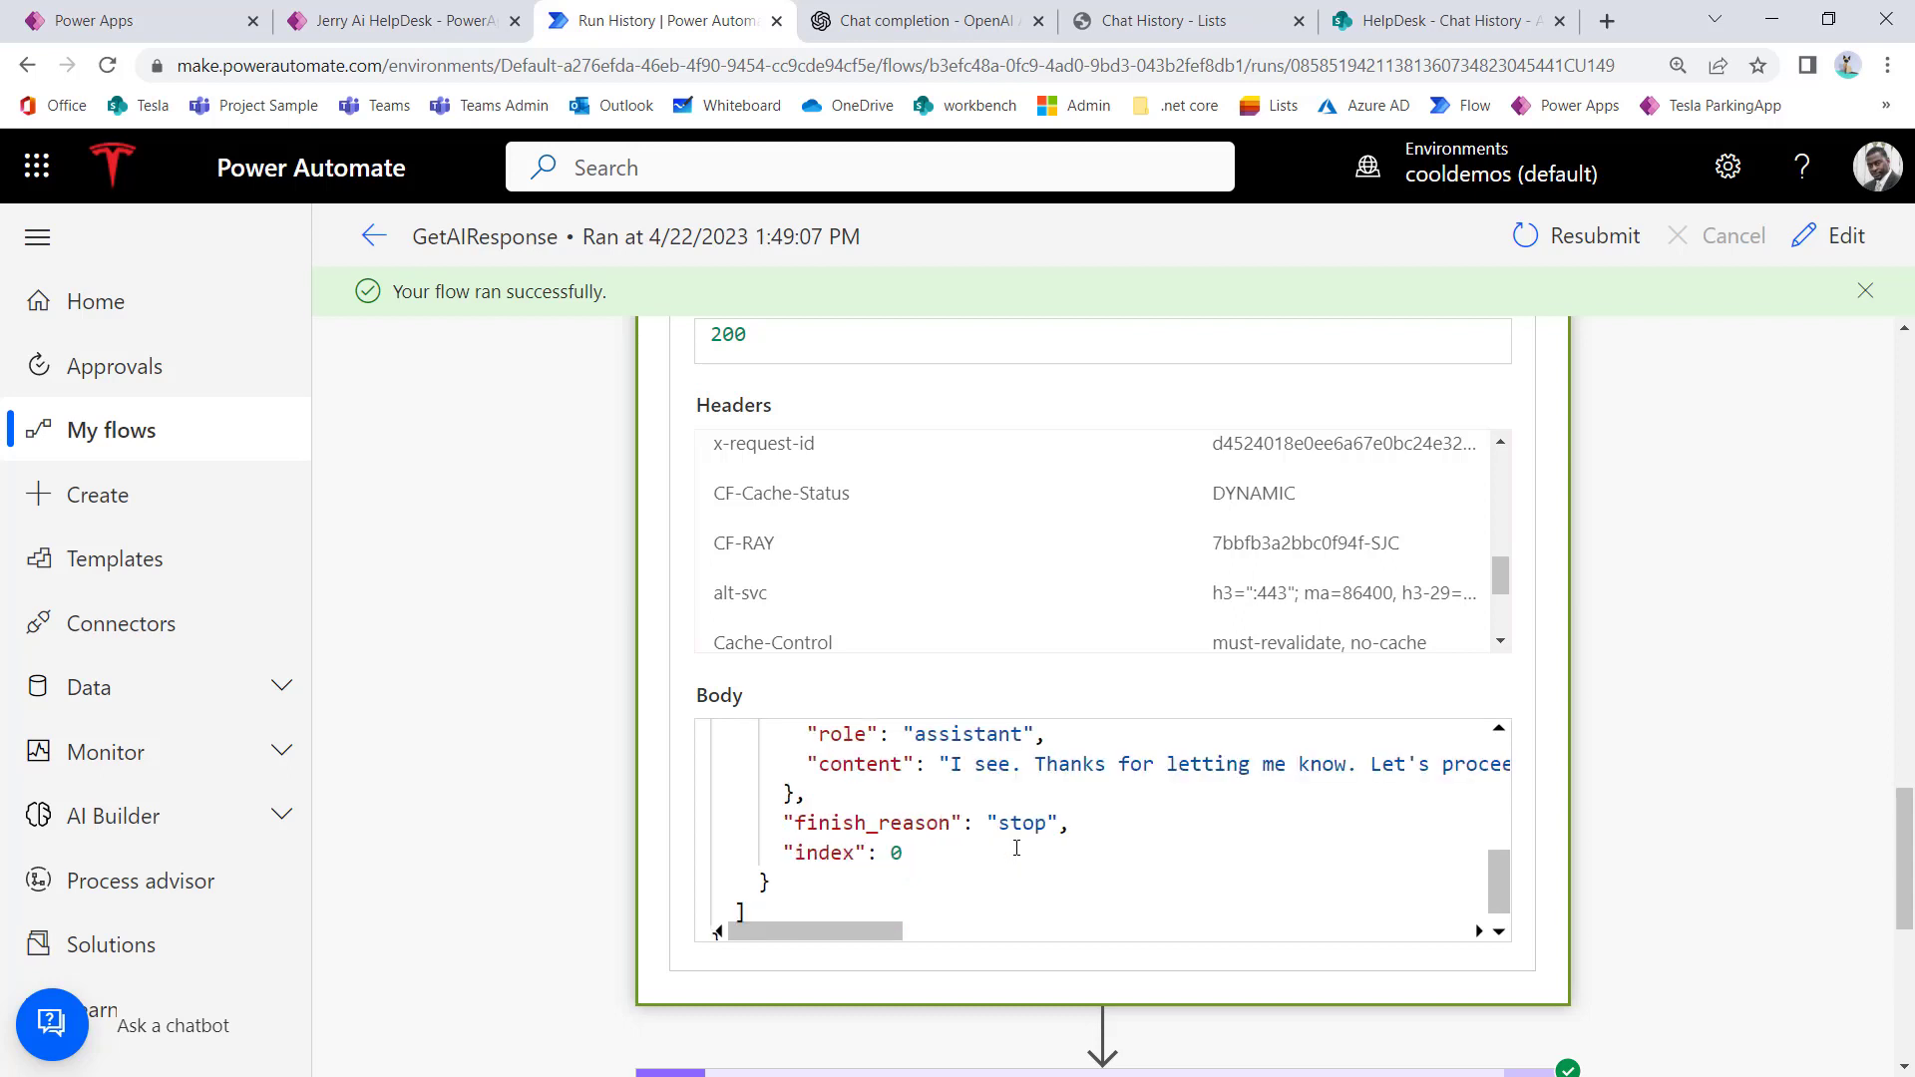
pyautogui.scroll(1, 1017, 849)
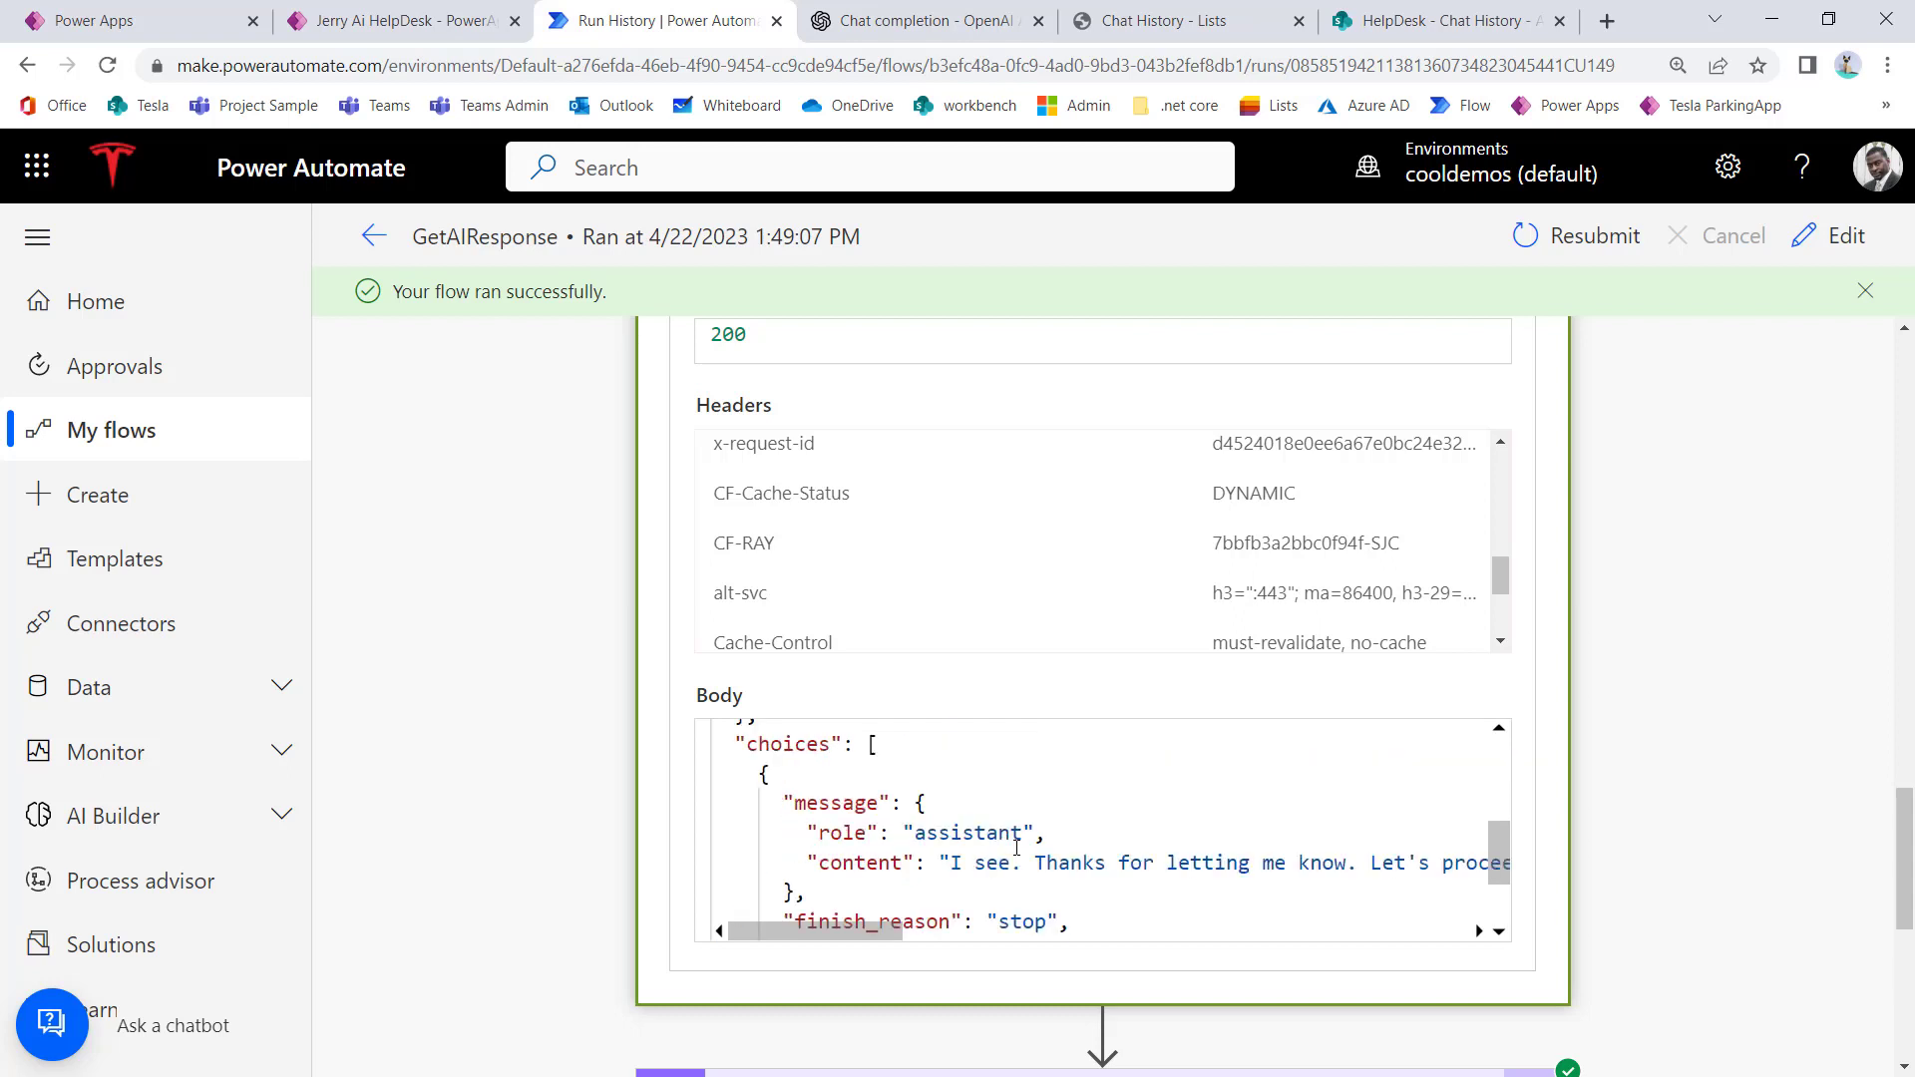
pyautogui.scroll(2, 1017, 847)
pyautogui.scroll(1, 997, 878)
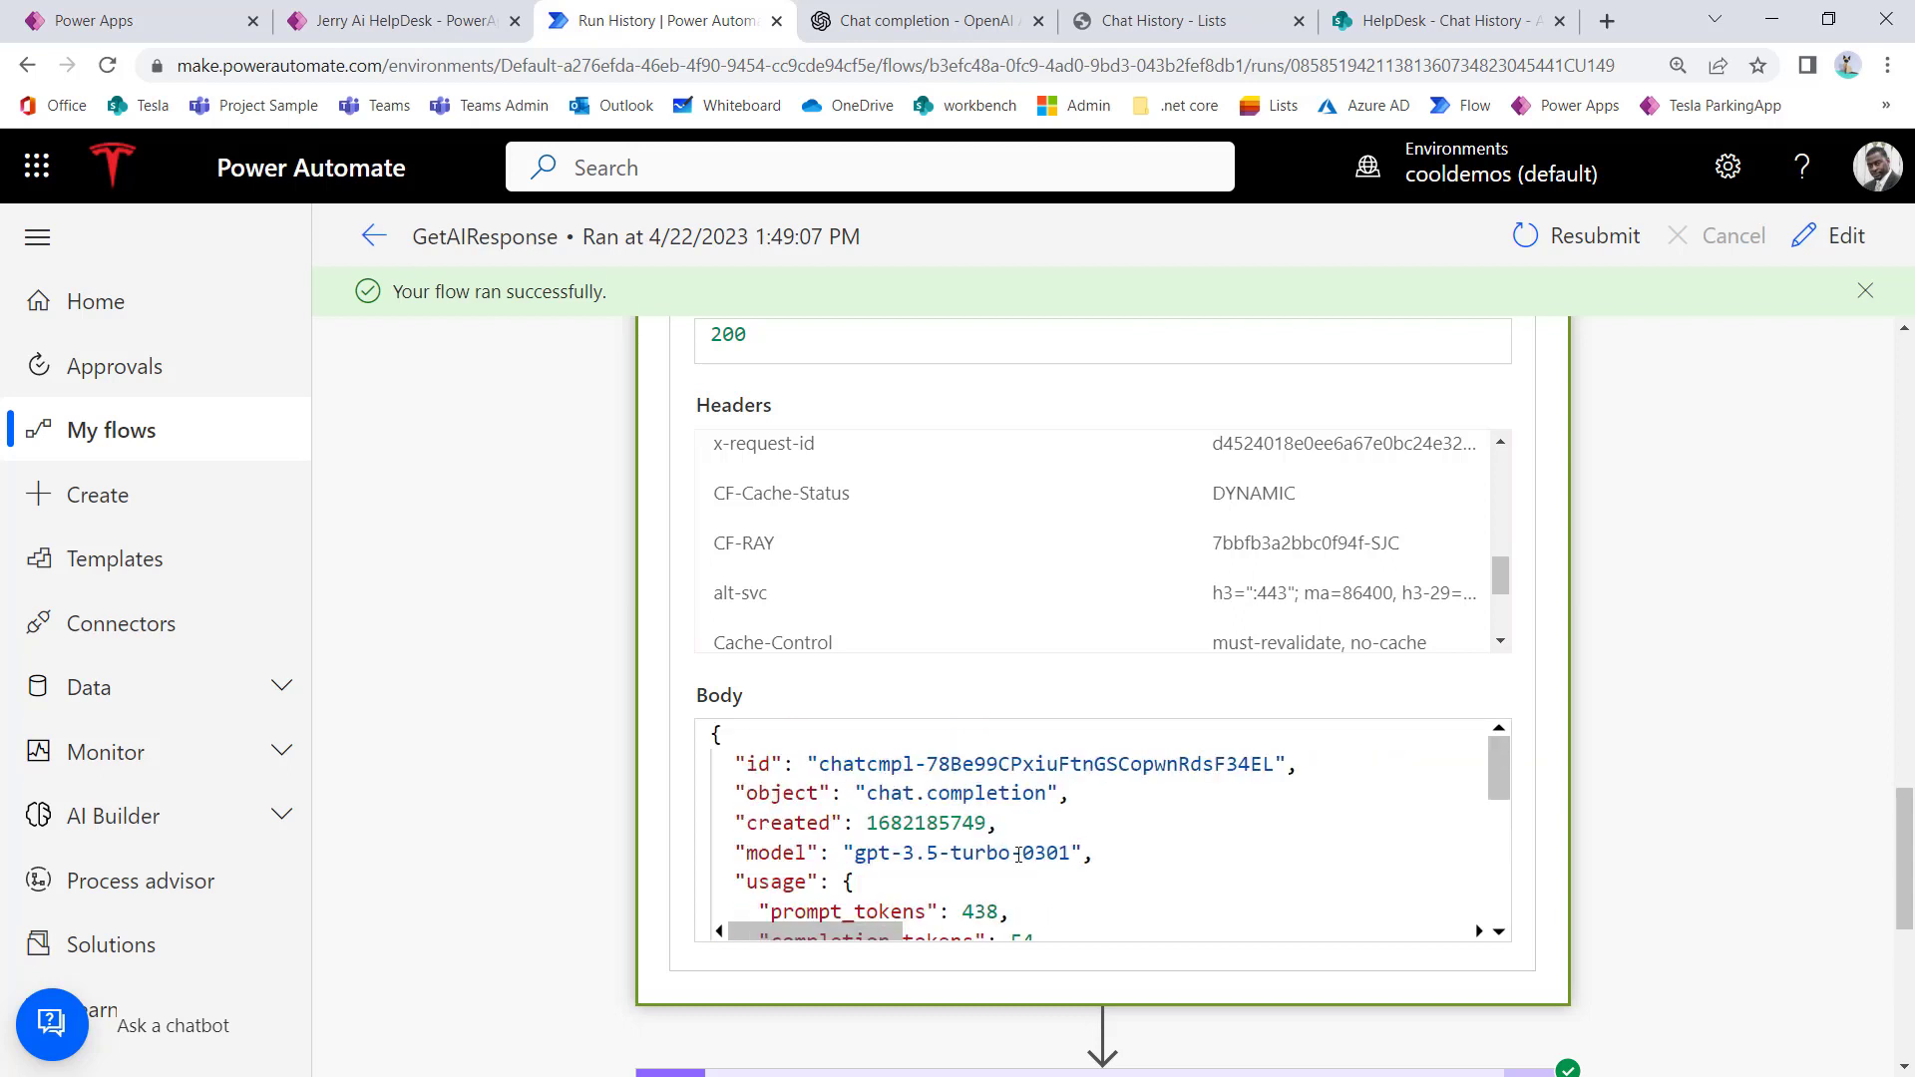
pyautogui.scroll(-1, 993, 905)
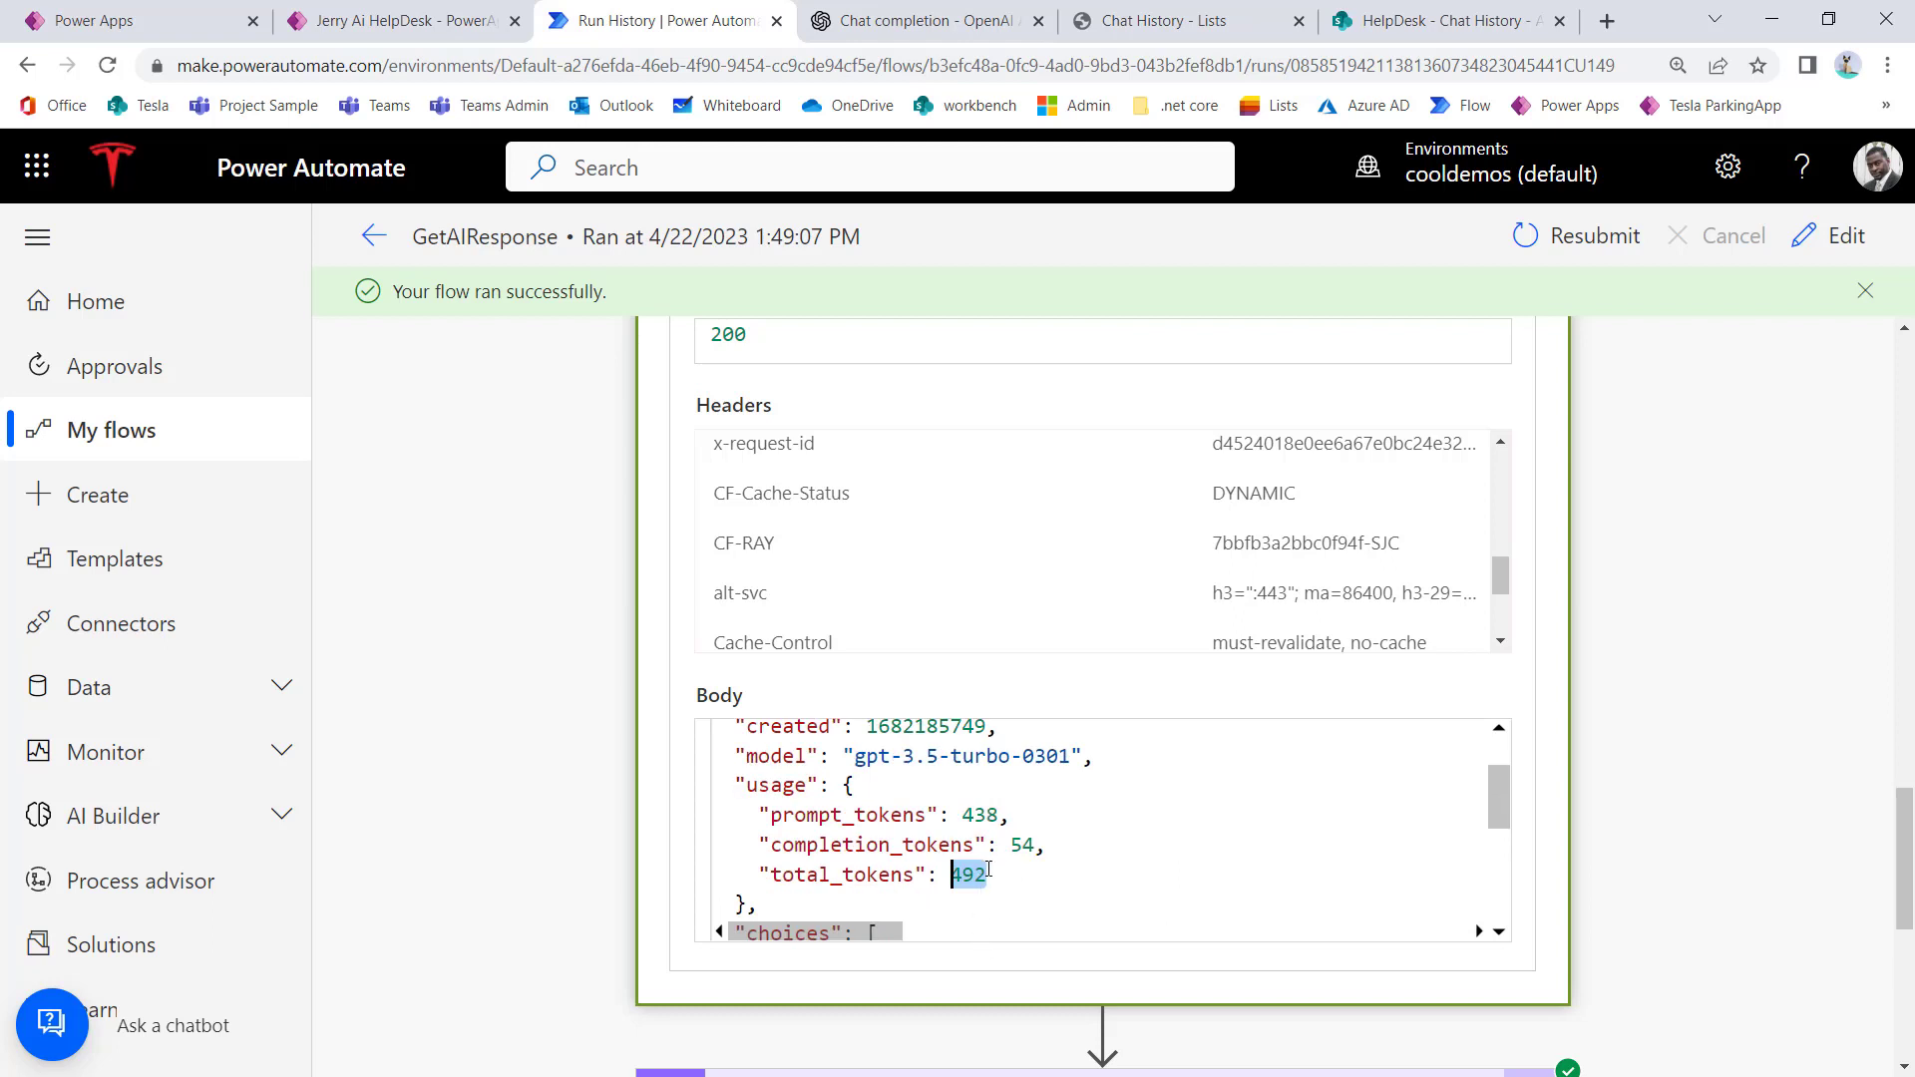
pyautogui.scroll(1, 990, 871)
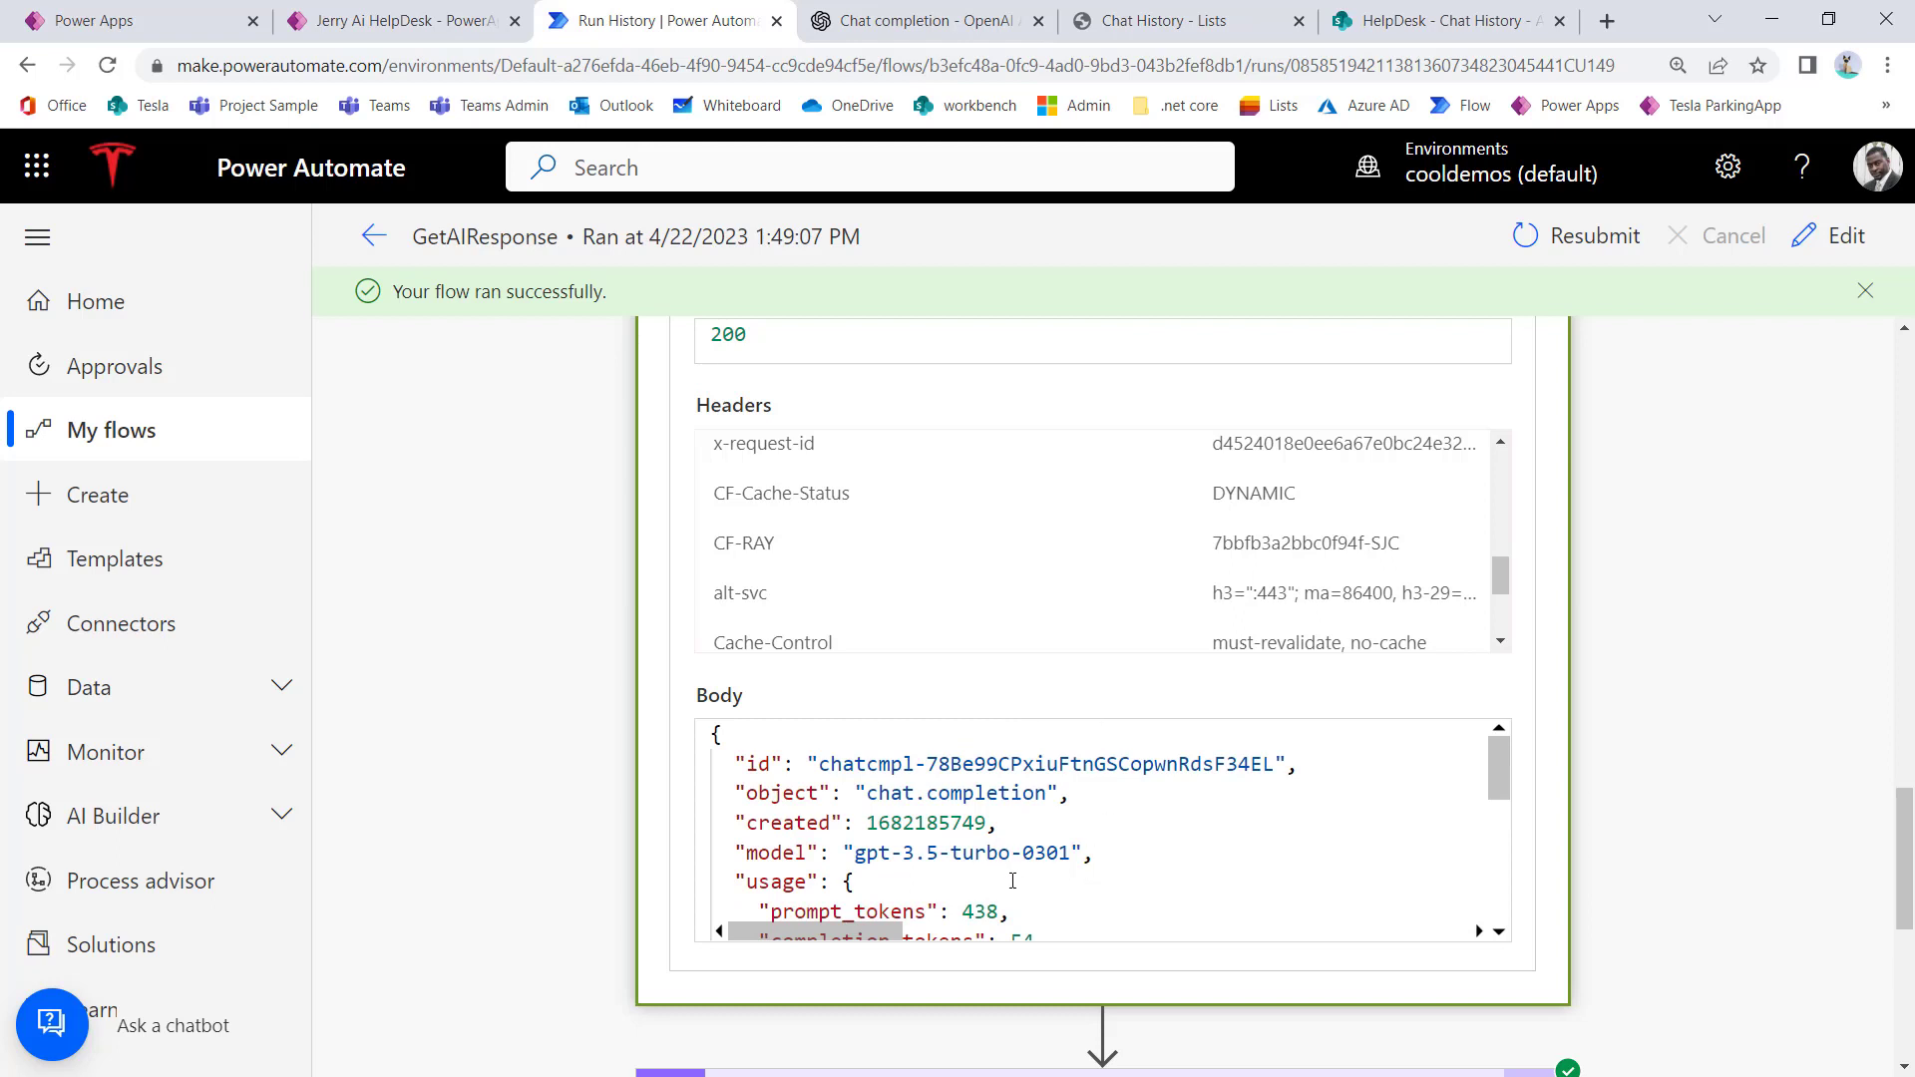
# Step: Check the token usage in the HTTP response body, then examine the system, history and new user messages in the request body
pyautogui.scroll(-1, 1008, 893)
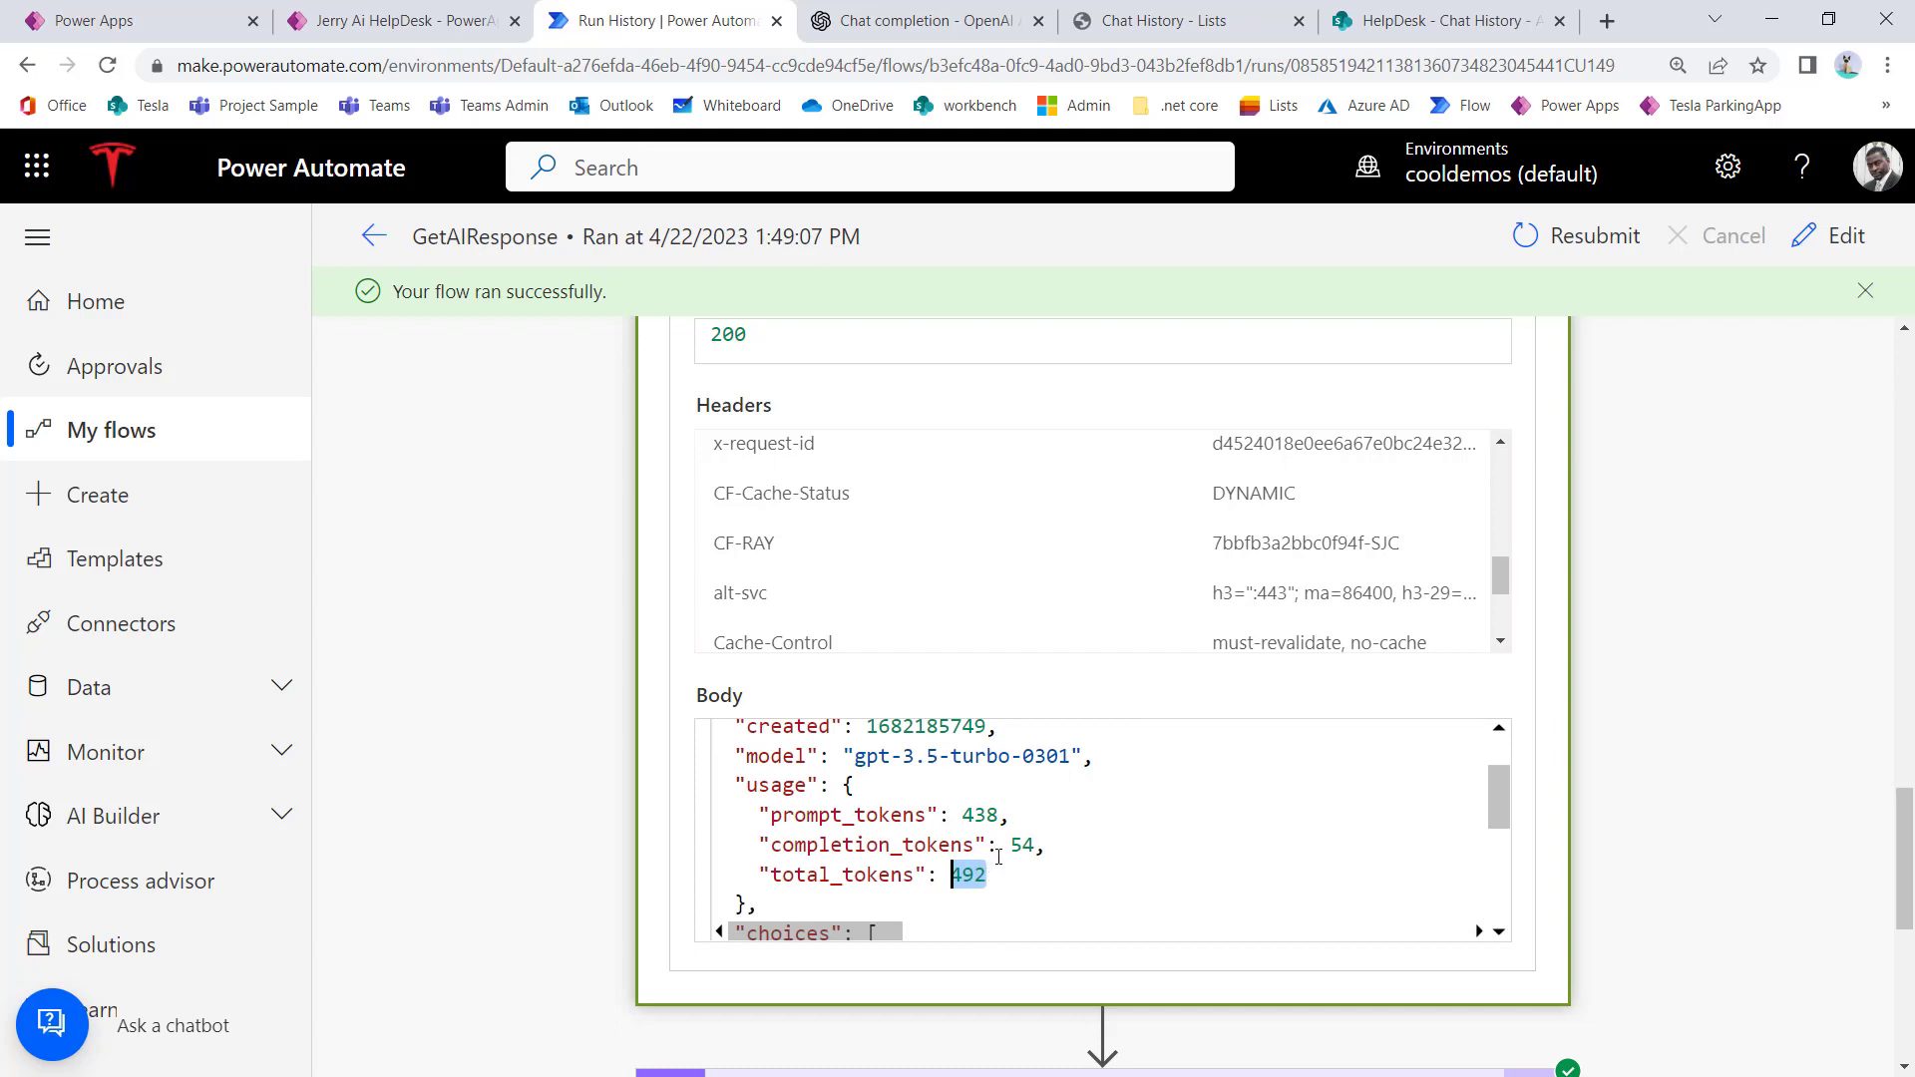
pyautogui.scroll(1, 999, 857)
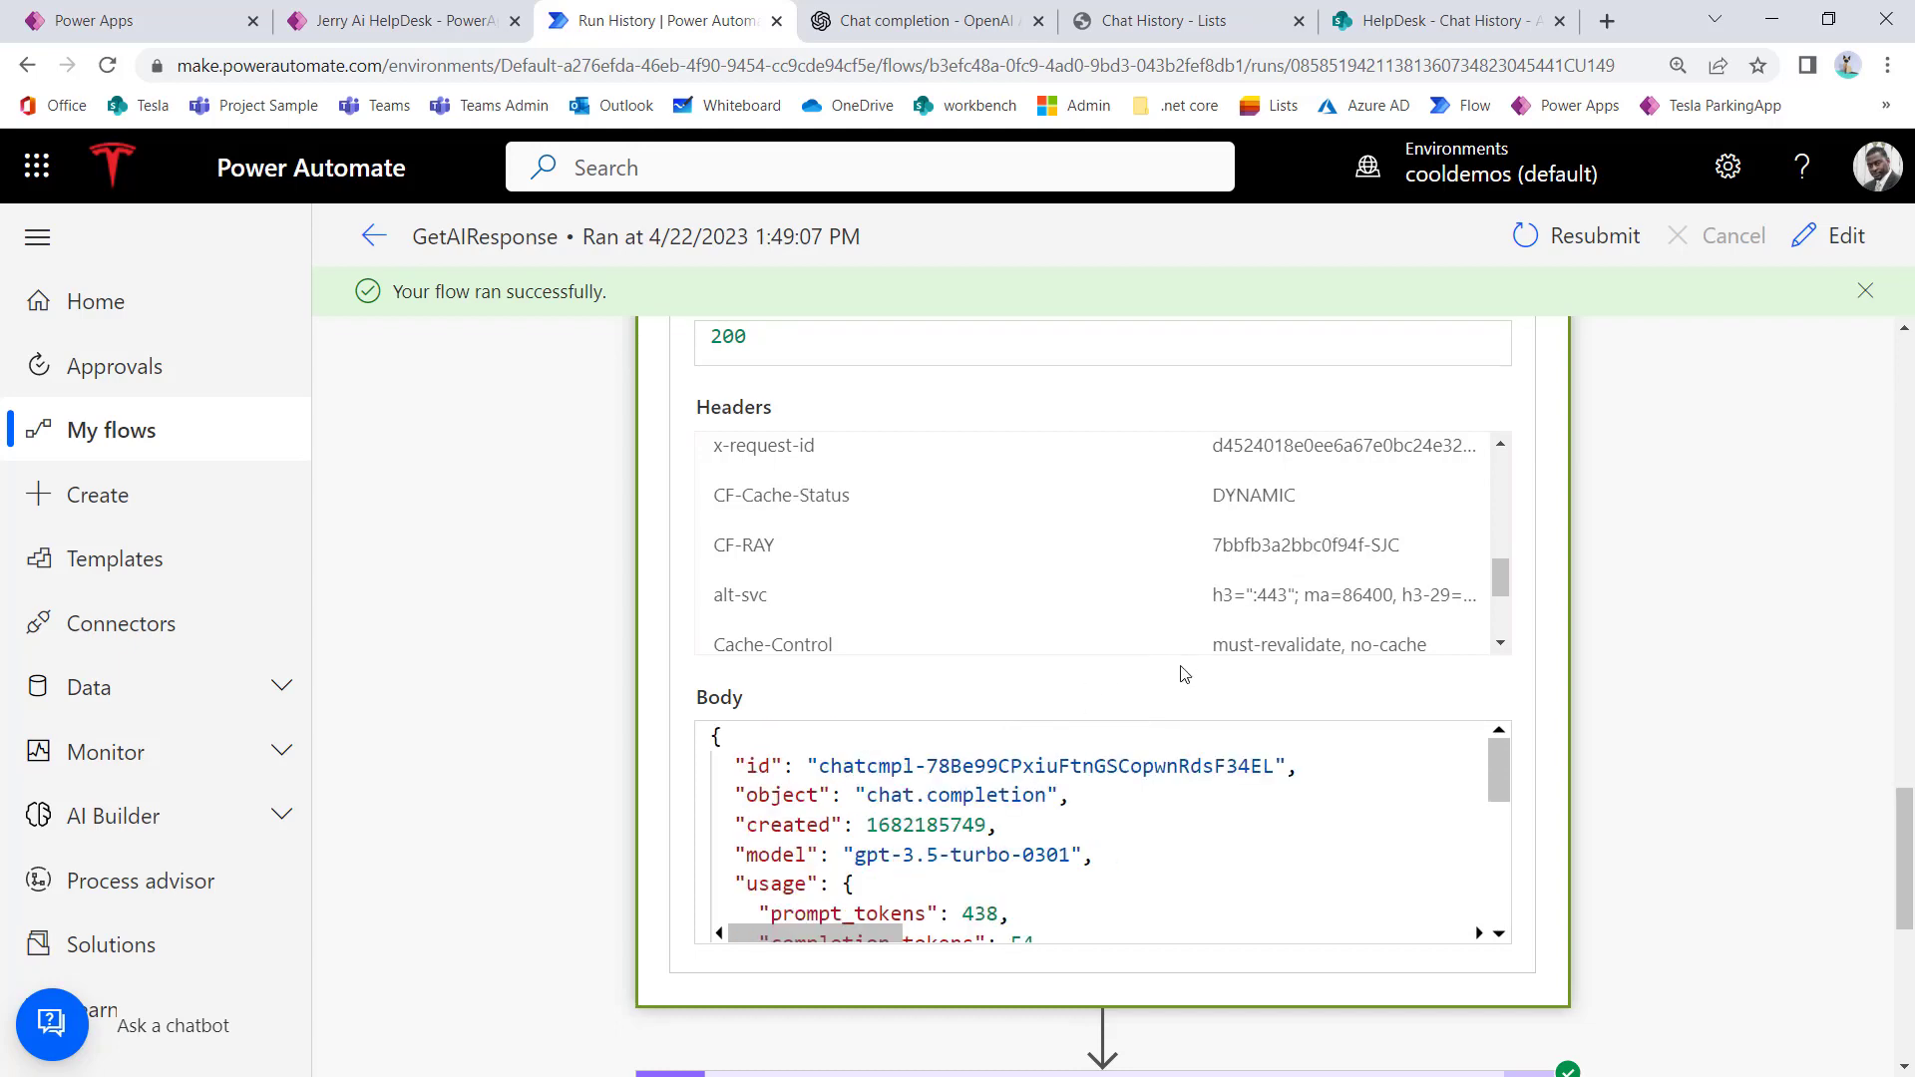
pyautogui.scroll(5, 1202, 673)
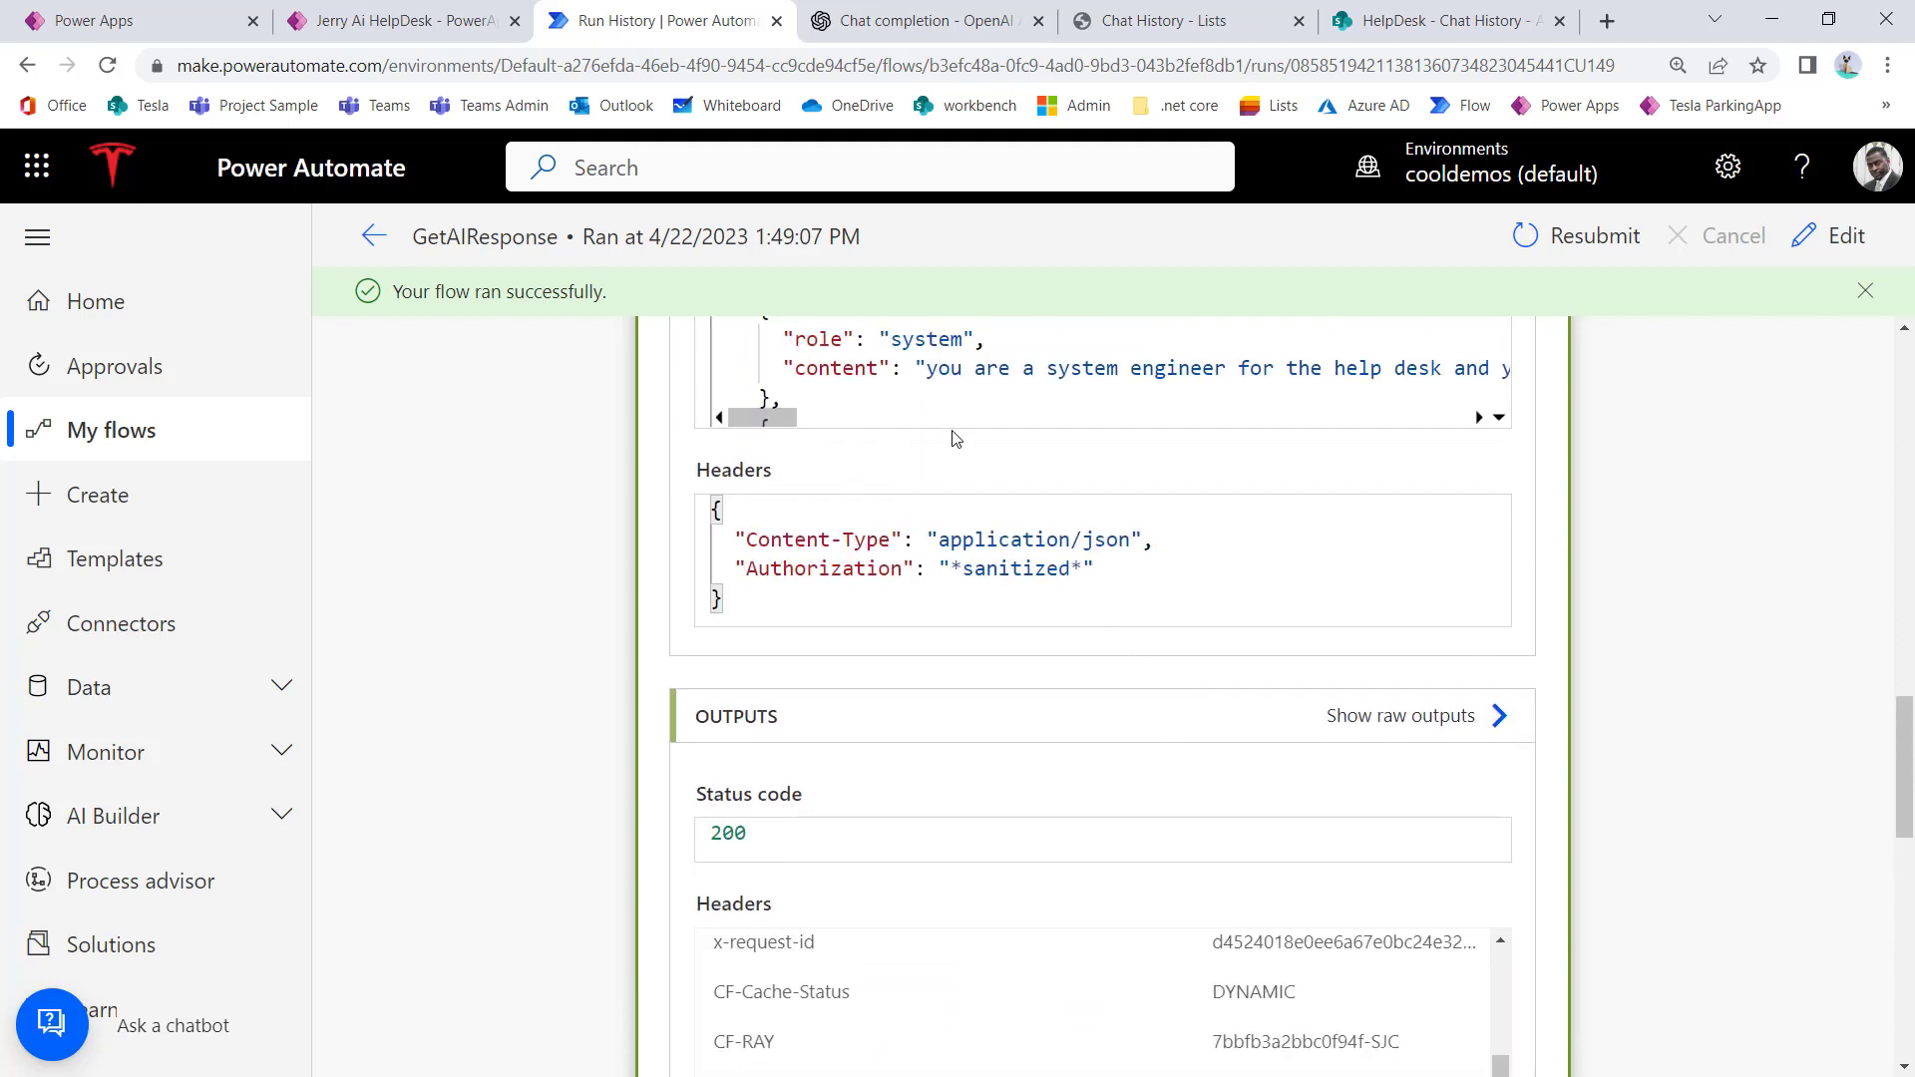
pyautogui.scroll(2, 949, 436)
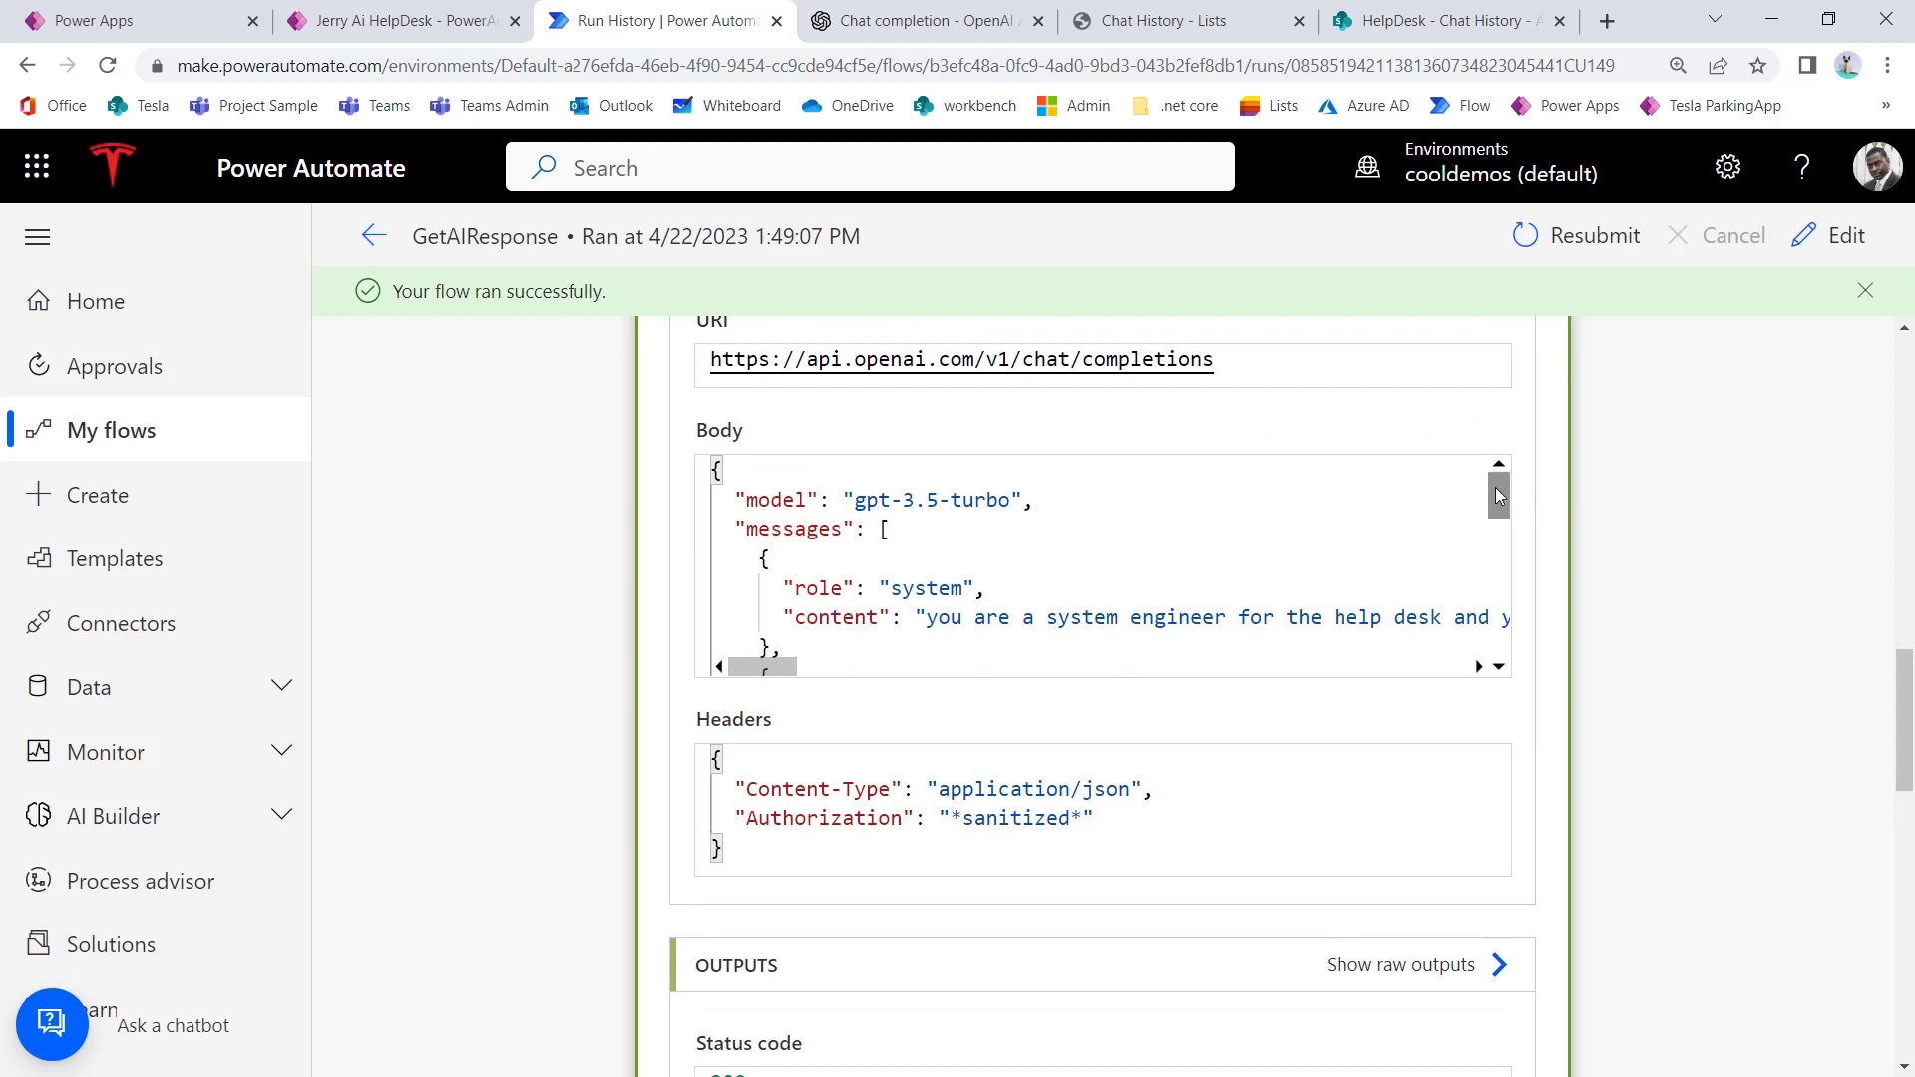
pyautogui.scroll(-1, 1490, 489)
pyautogui.moveTo(1490, 498); pyautogui.dragTo(1491, 512)
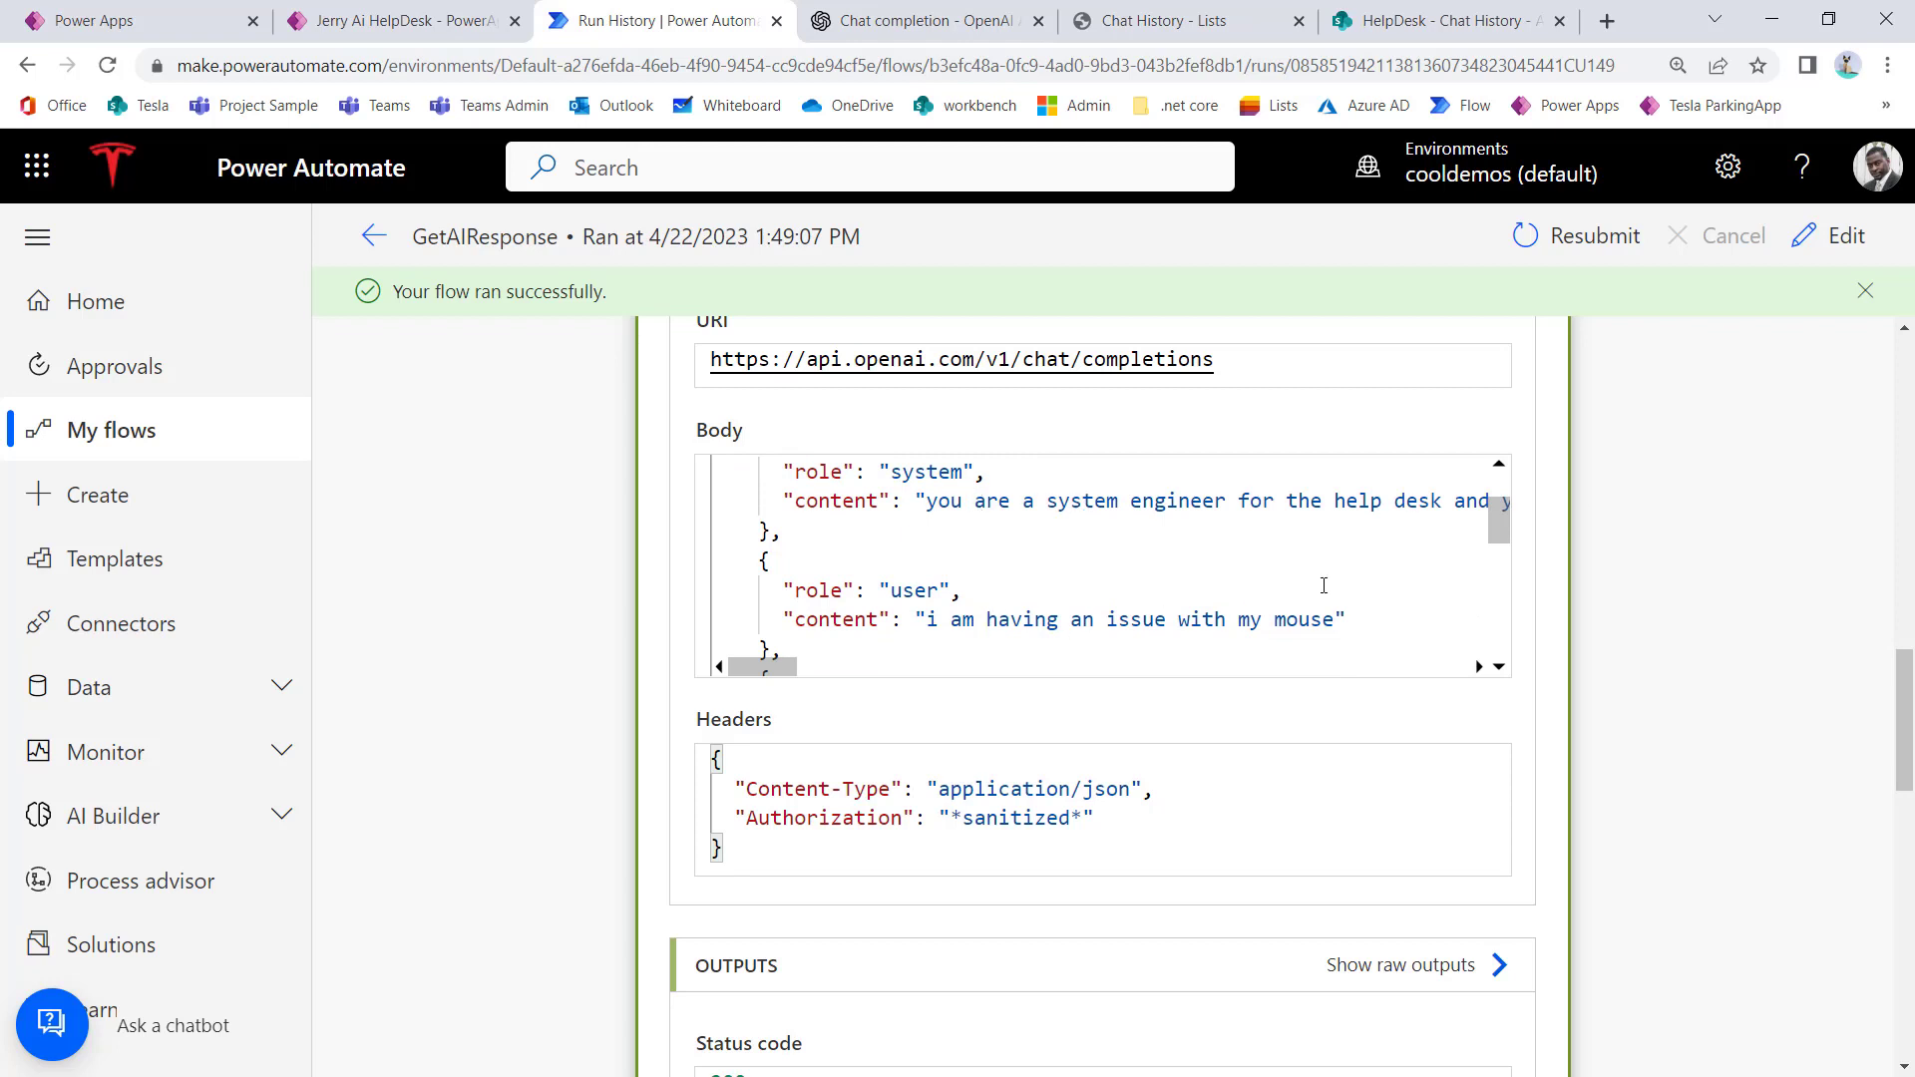
pyautogui.moveTo(1492, 510); pyautogui.dragTo(1500, 633)
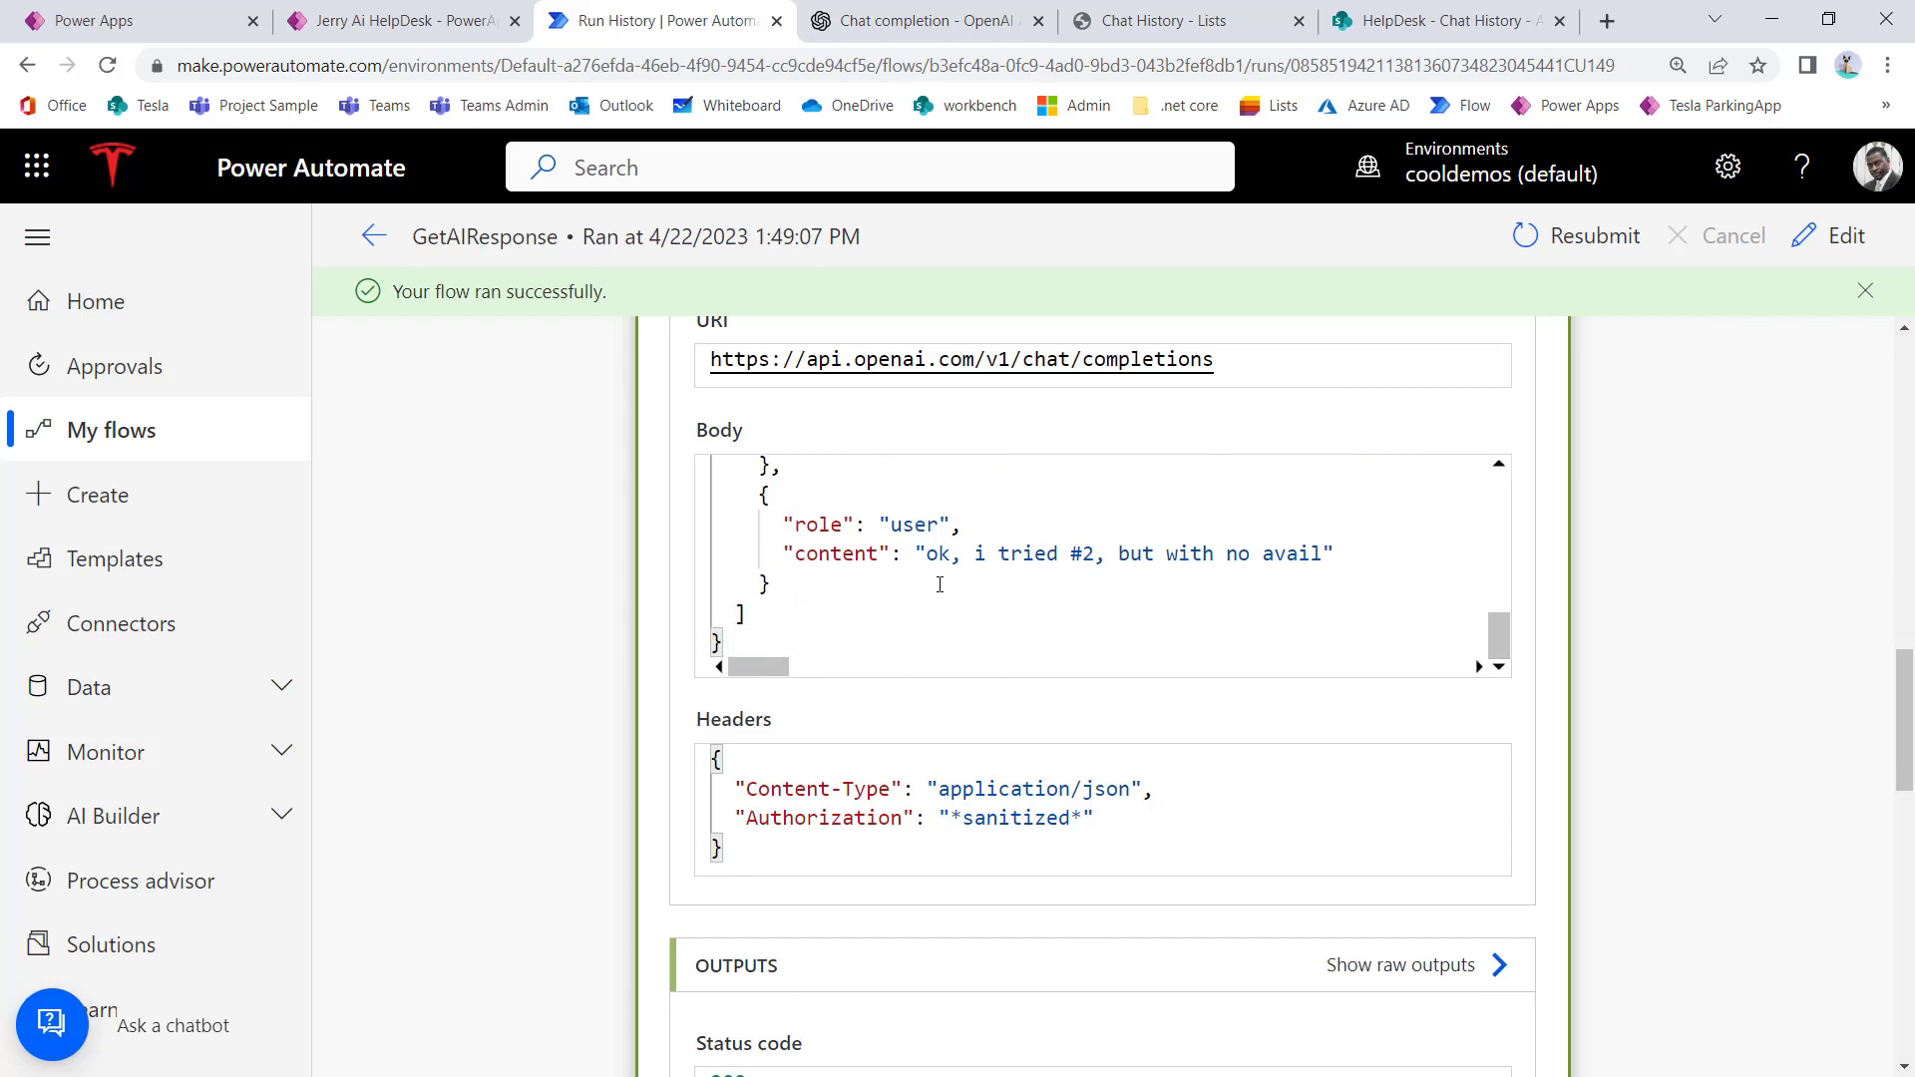
# Step: Switch to the HelpDesk Chat History list in SharePoint and review the stored user and assistant messages
pyautogui.click(1436, 21)
pyautogui.scroll(-2, 666, 868)
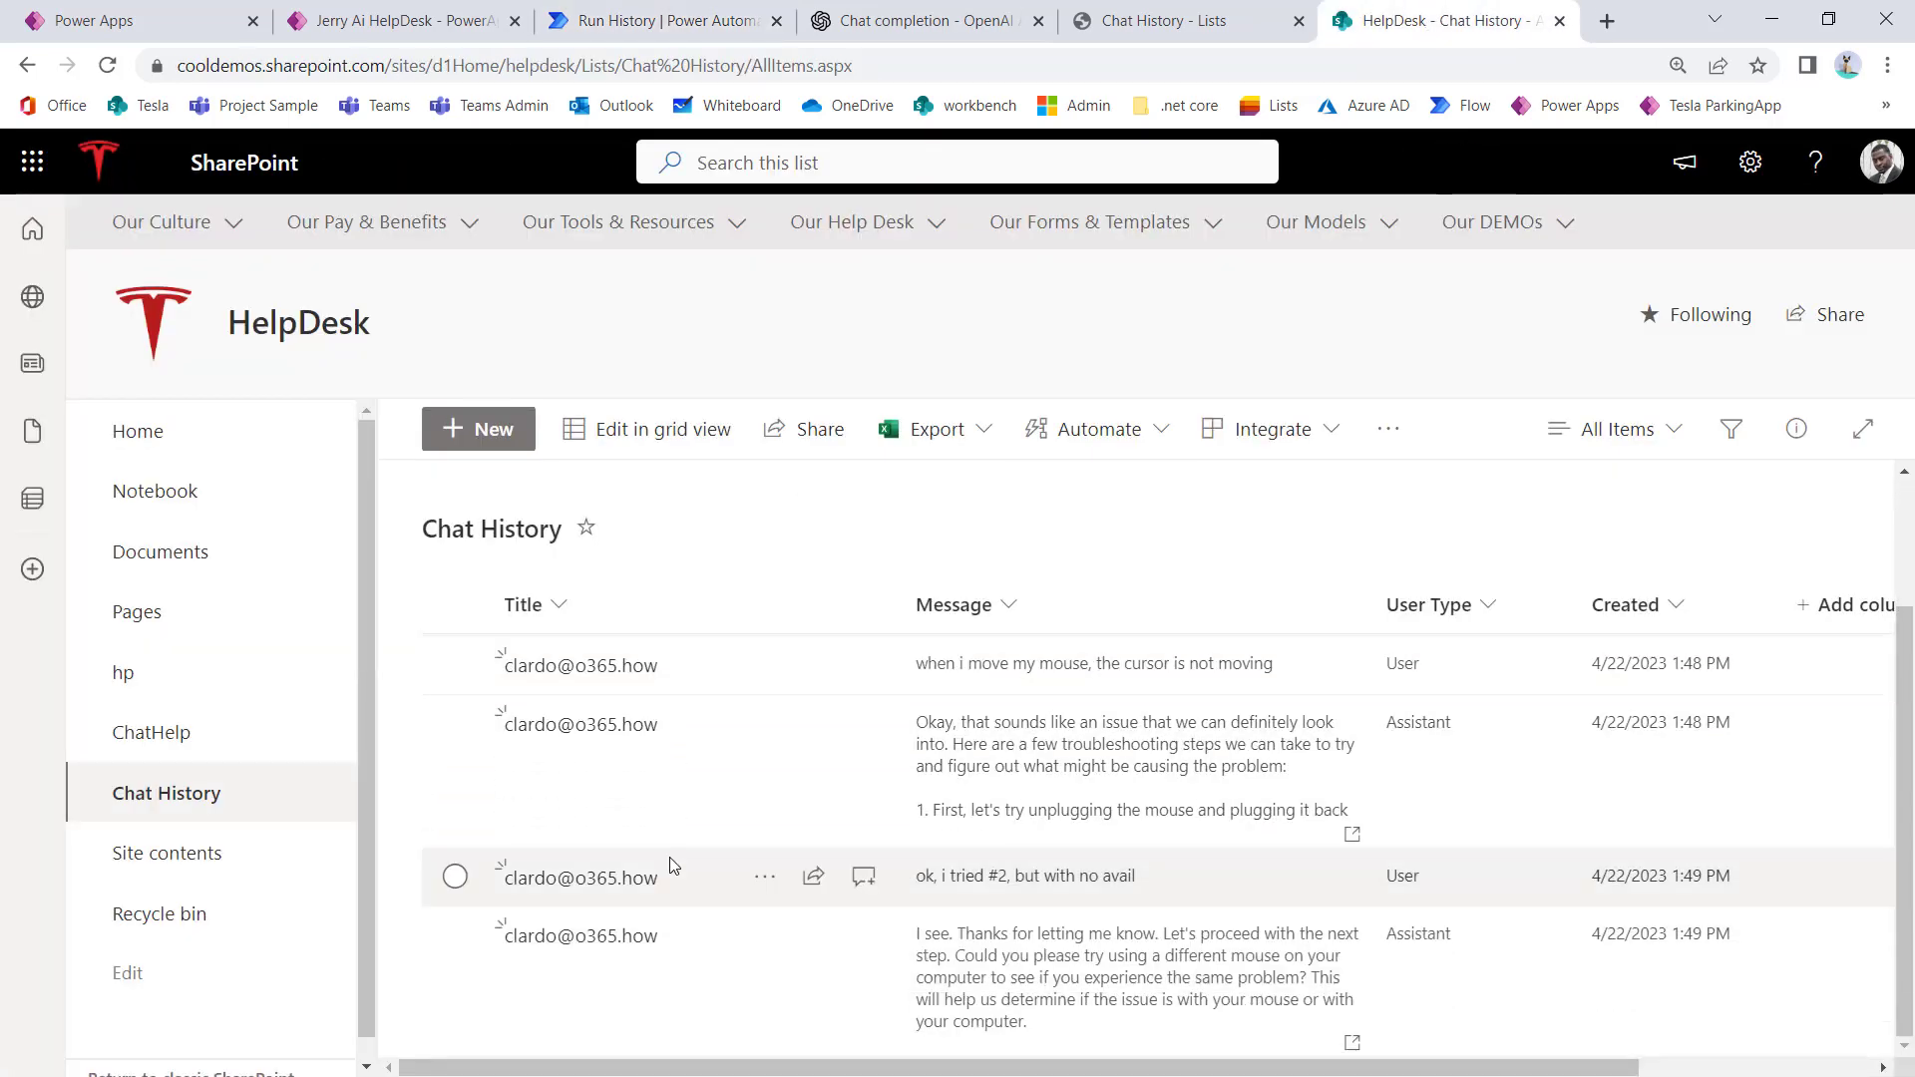
pyautogui.scroll(2, 675, 868)
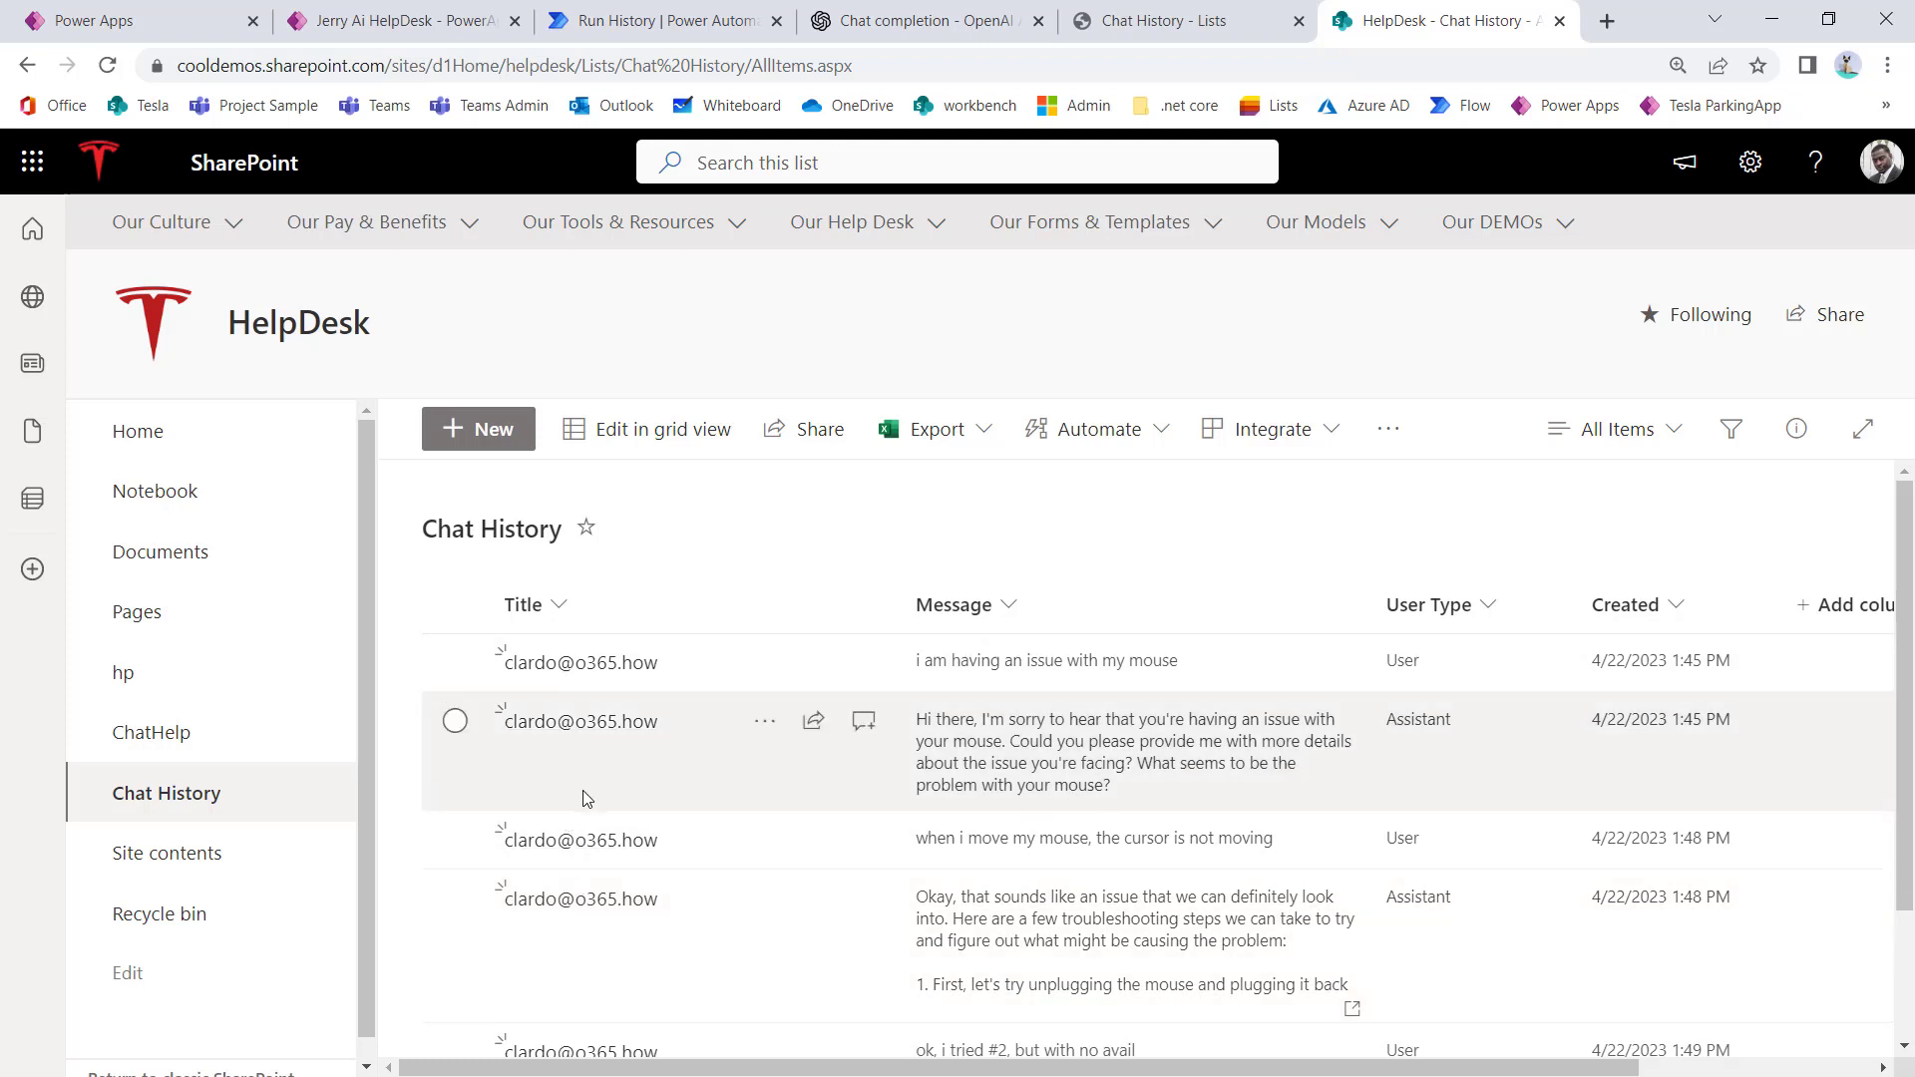
pyautogui.scroll(-2, 619, 803)
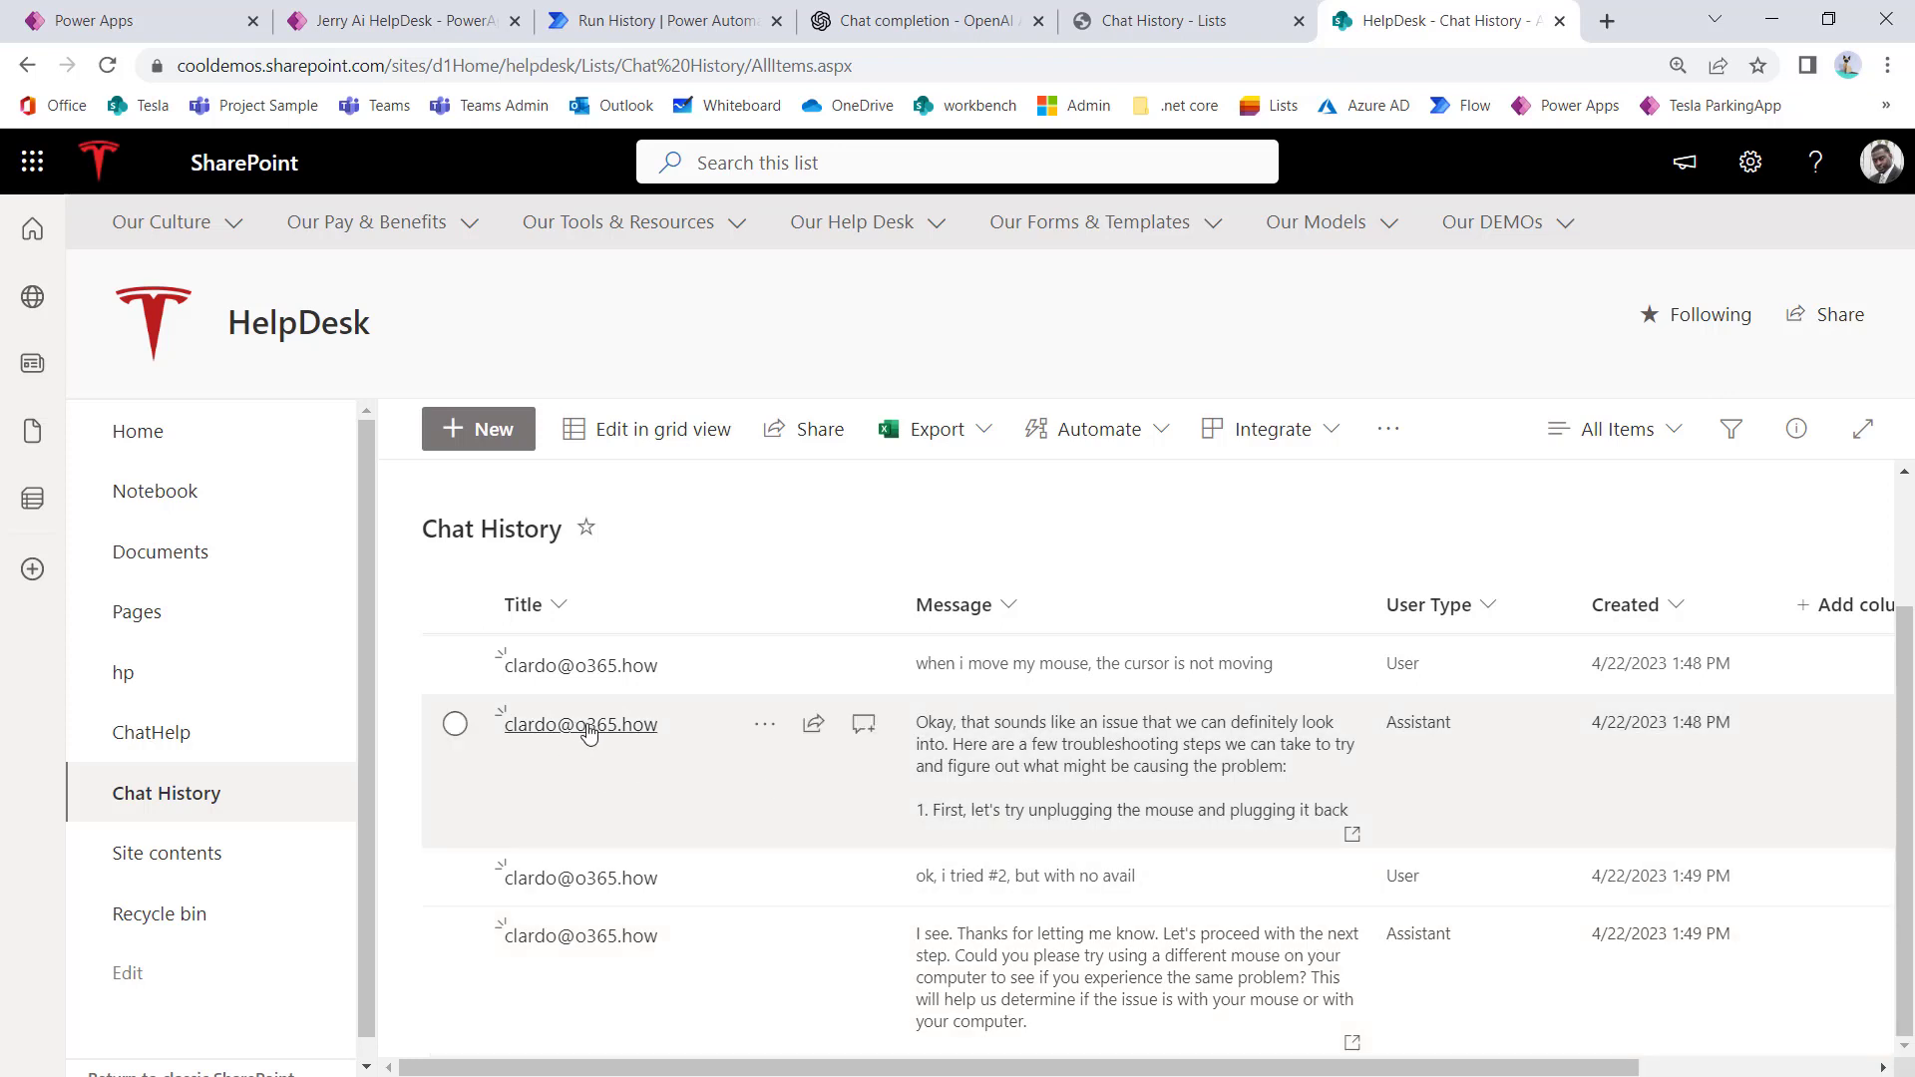
pyautogui.scroll(2, 974, 826)
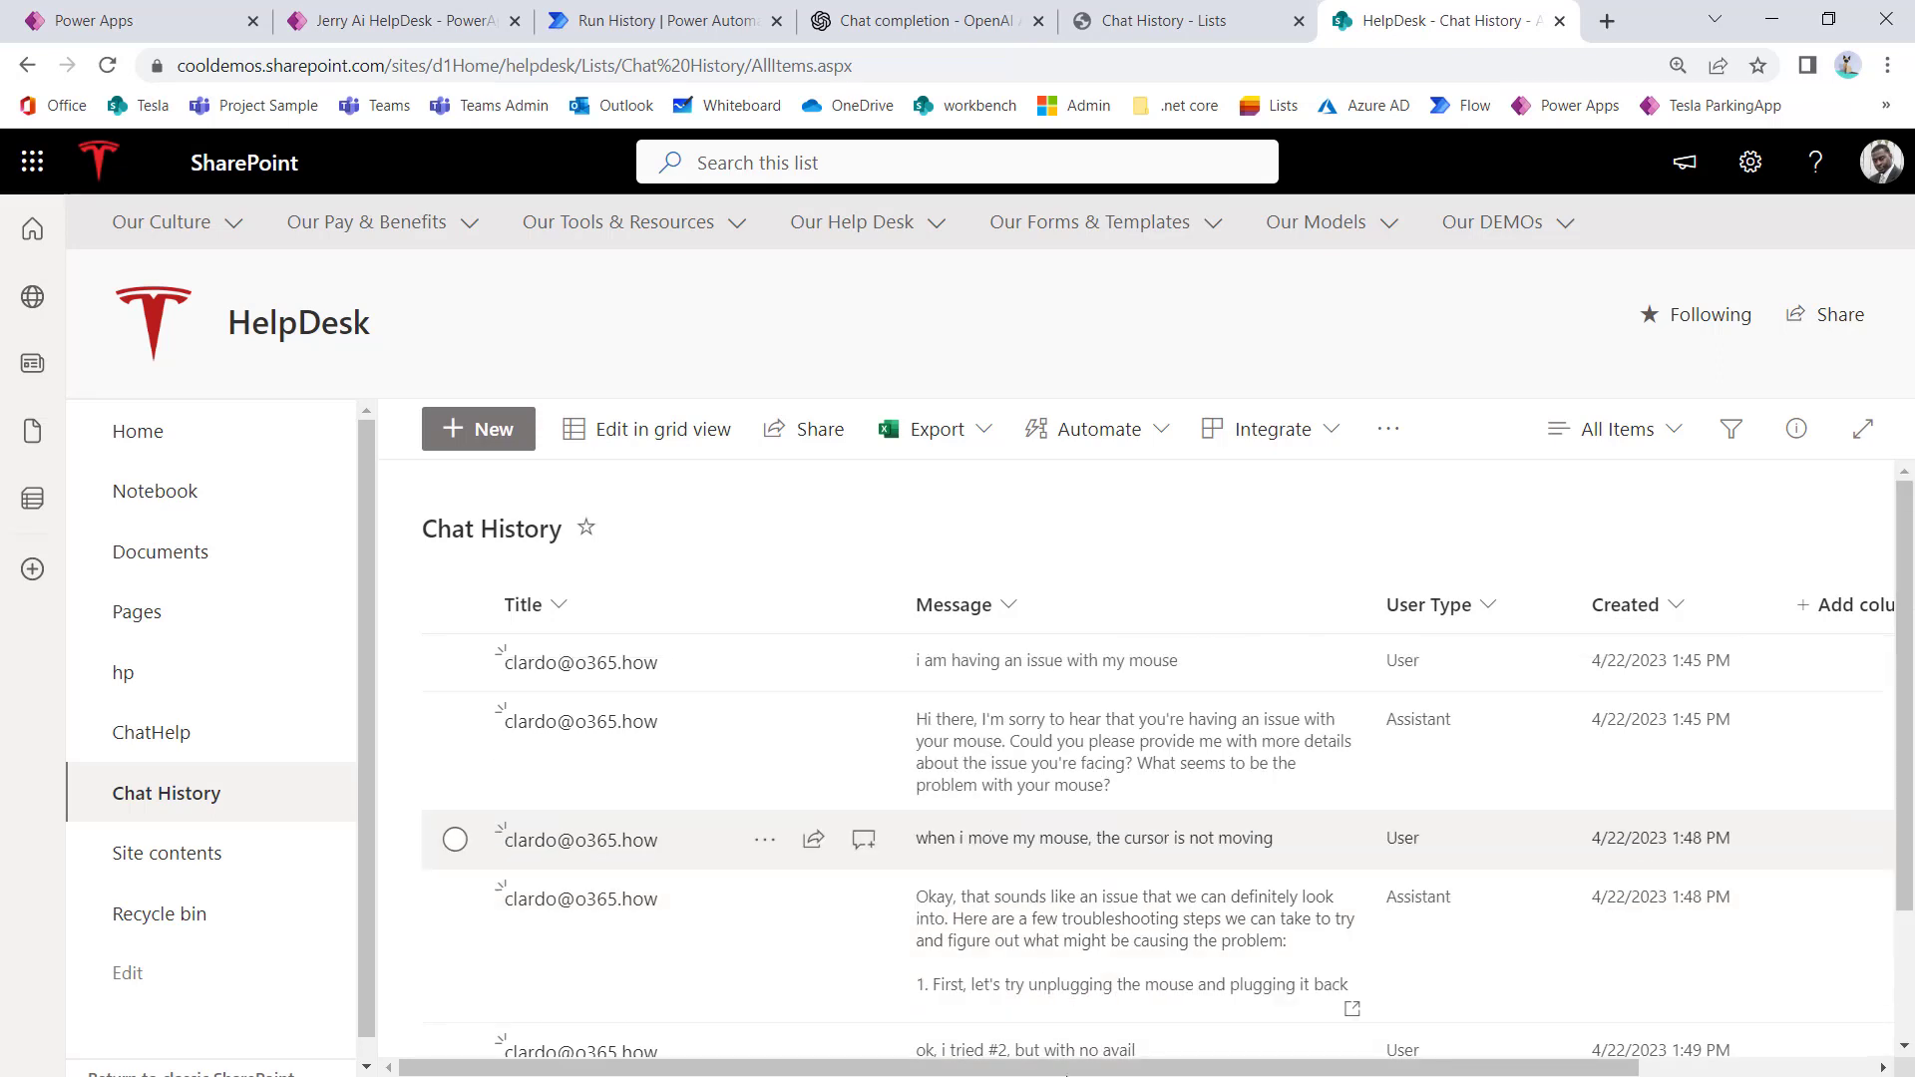
pyautogui.moveTo(1032, 1072)
pyautogui.mouseDown()
pyautogui.moveTo(1317, 1073)
pyautogui.moveTo(1013, 1074)
pyautogui.mouseUp()
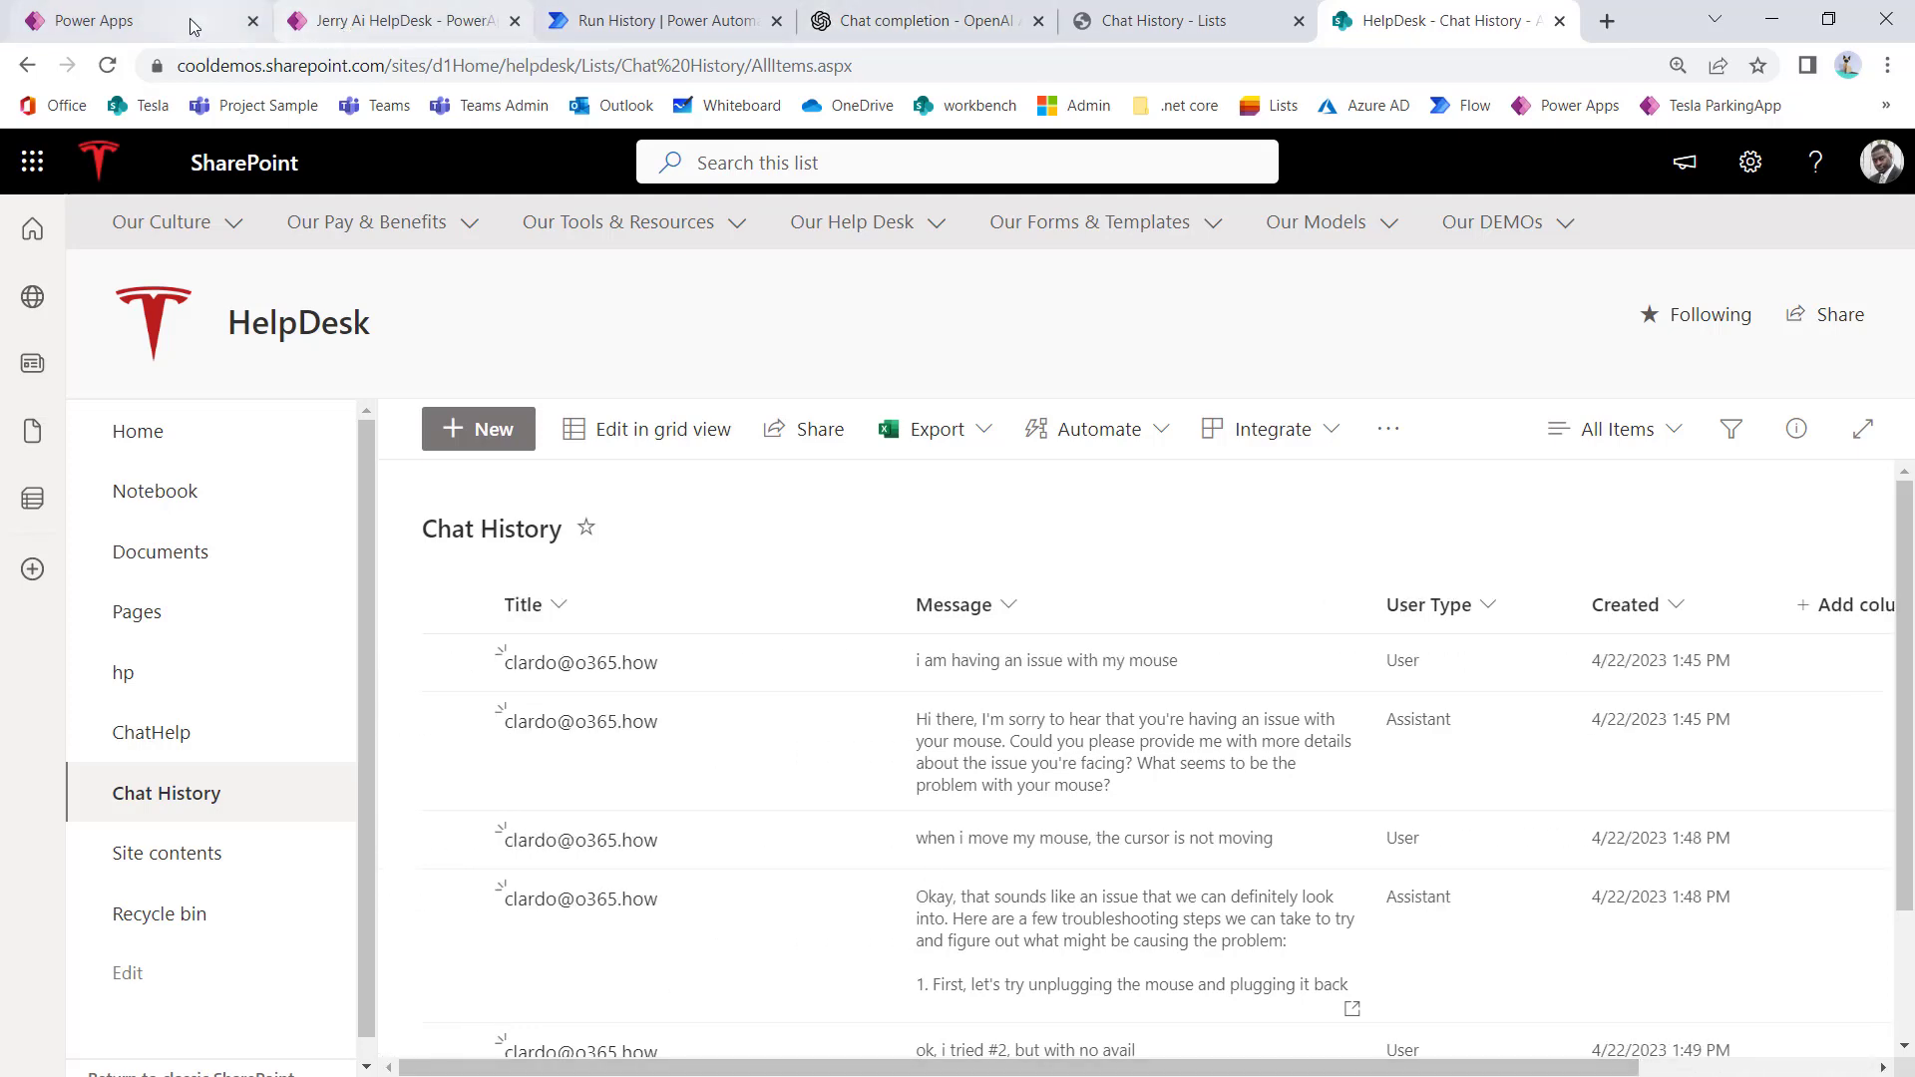
# Step: Return to the AI Help Desk preview in Power Apps and review the conversation from the first message to the latest reply
pyautogui.click(150, 22)
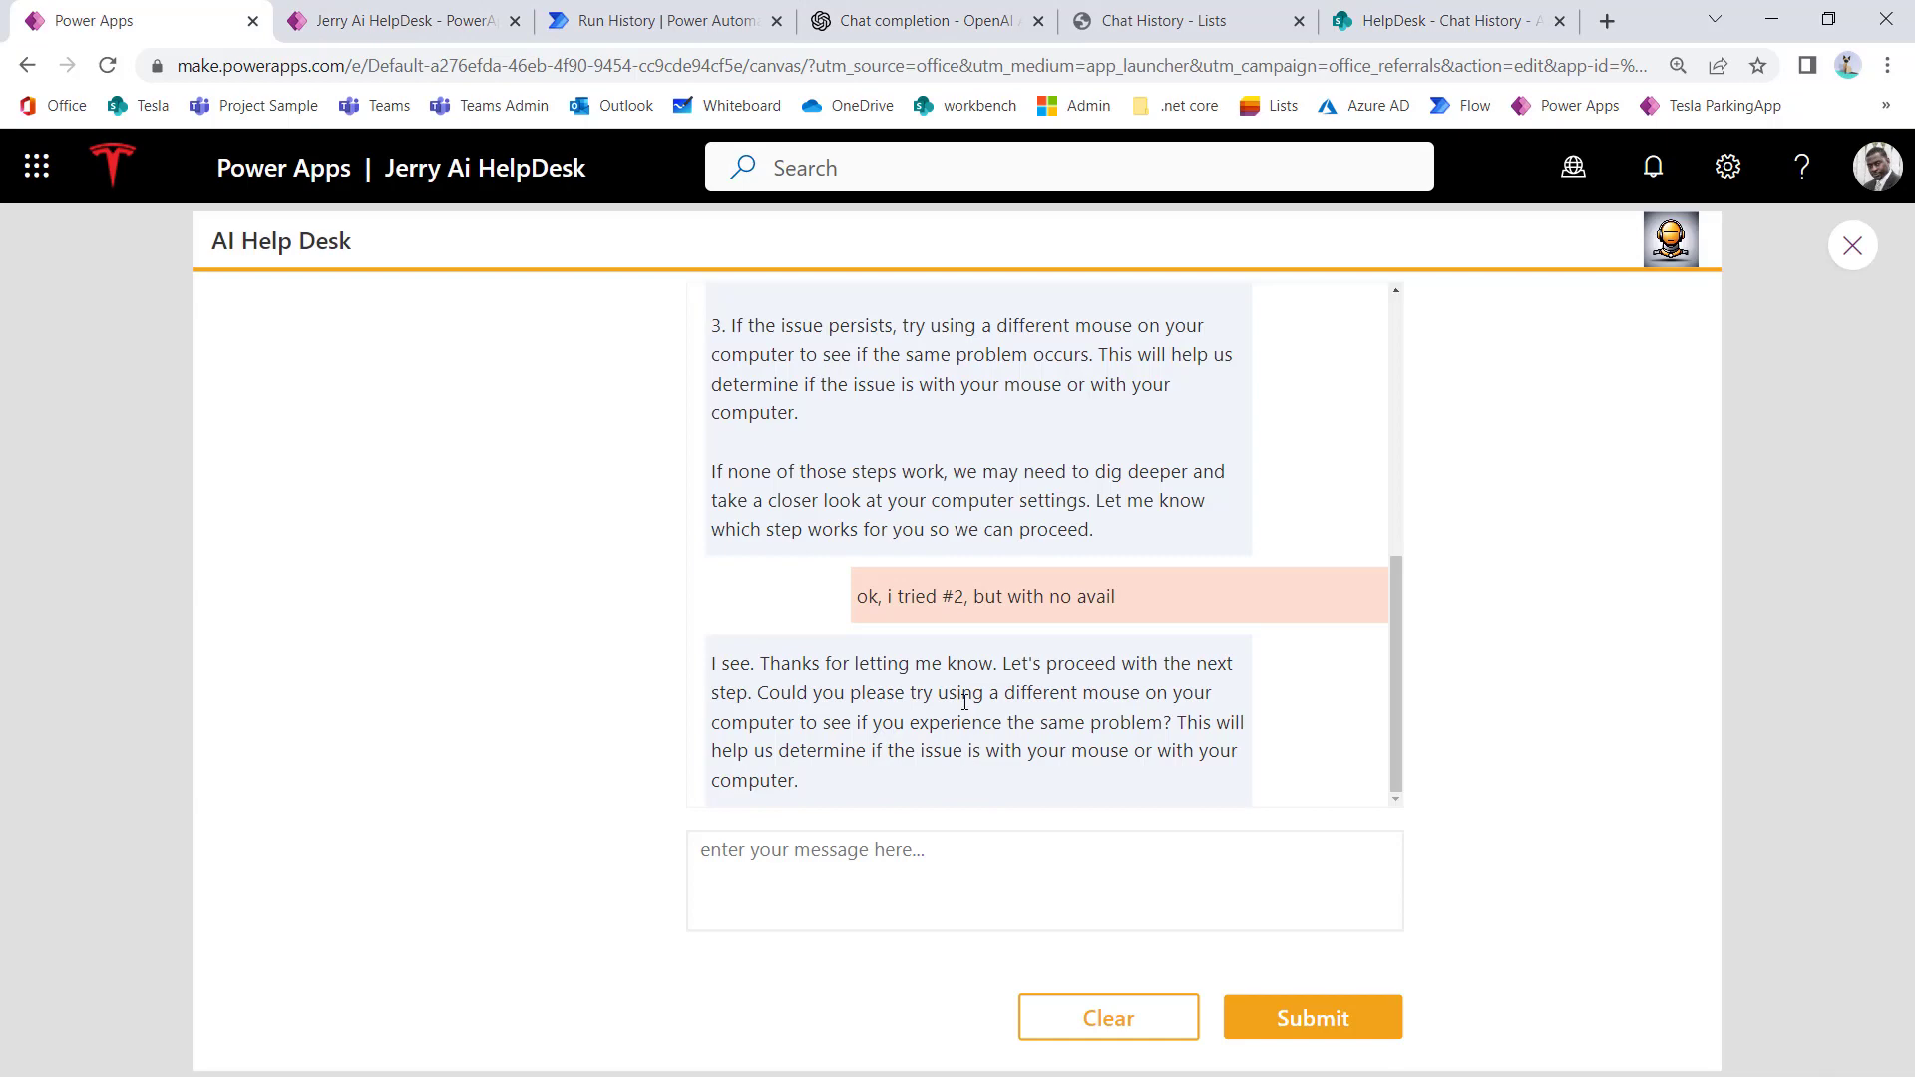
pyautogui.scroll(2, 968, 688)
pyautogui.scroll(4, 972, 676)
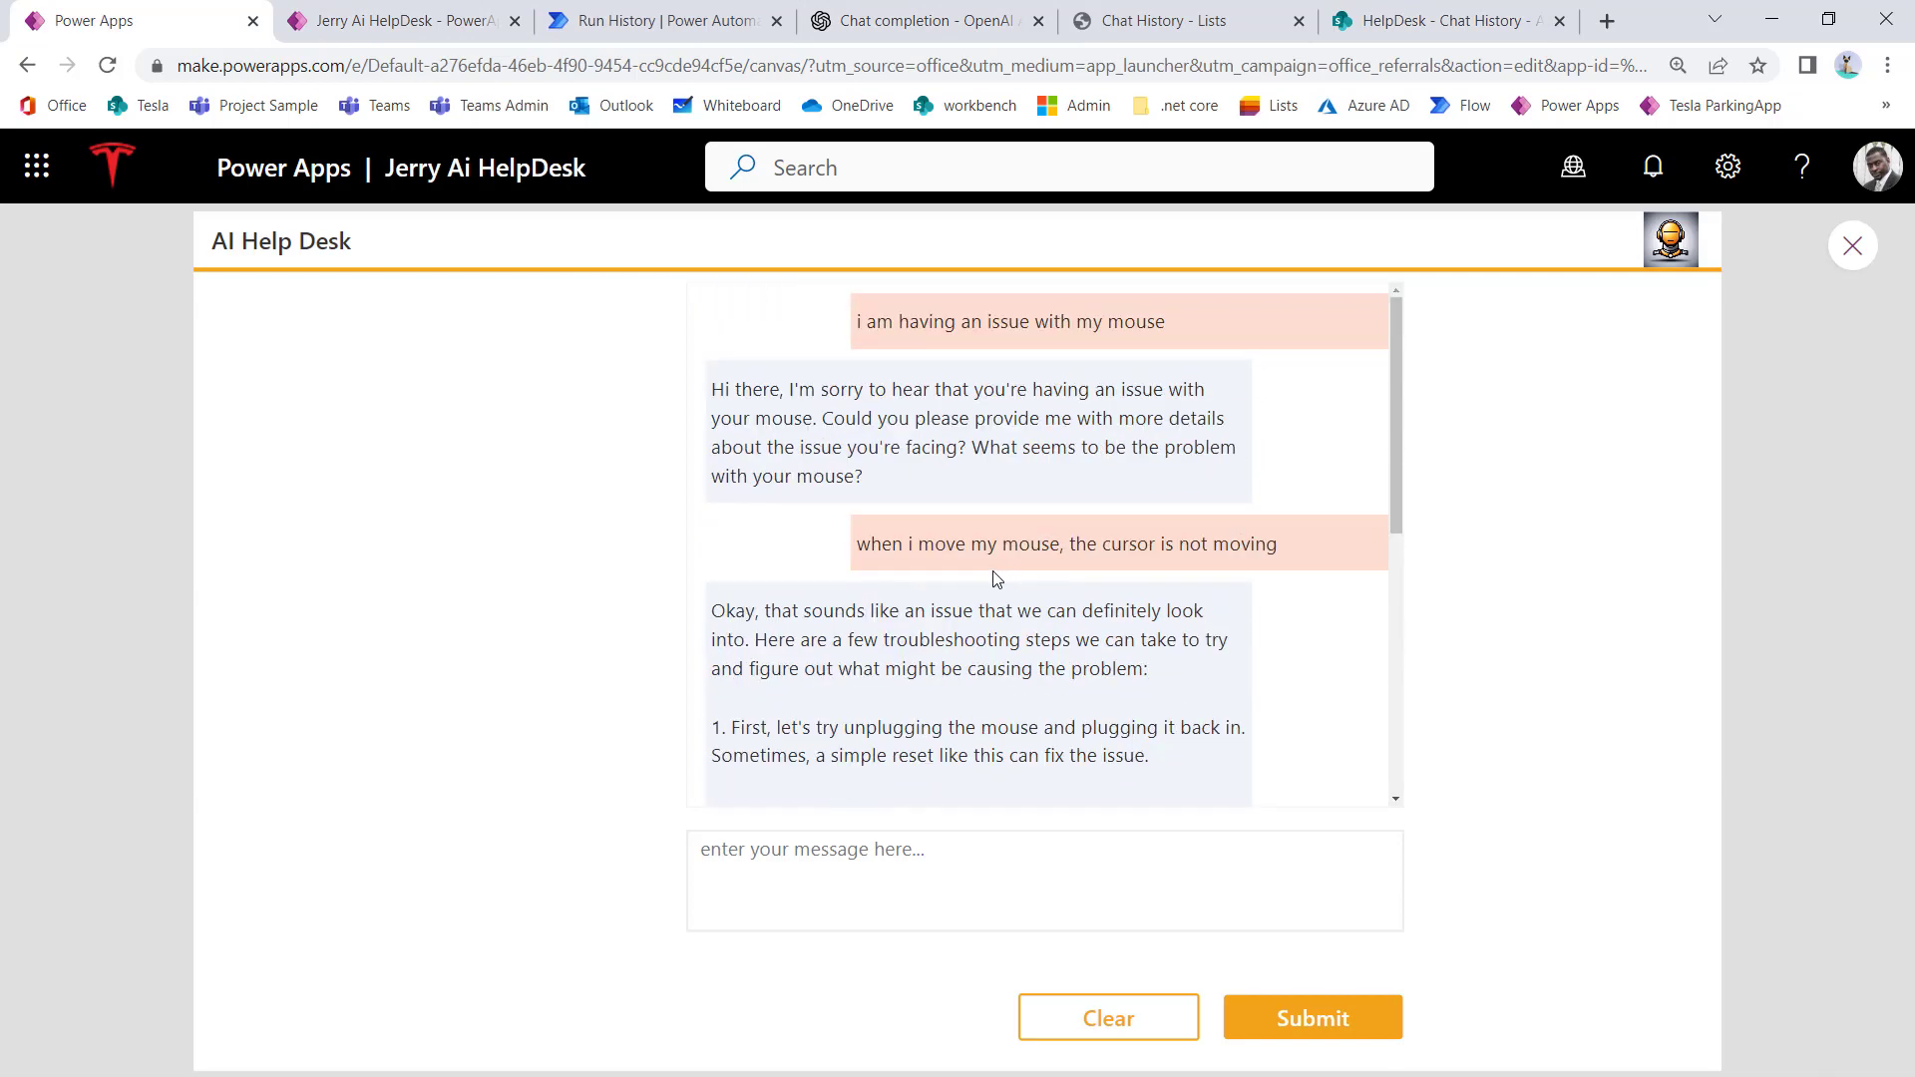
pyautogui.scroll(-5, 1000, 573)
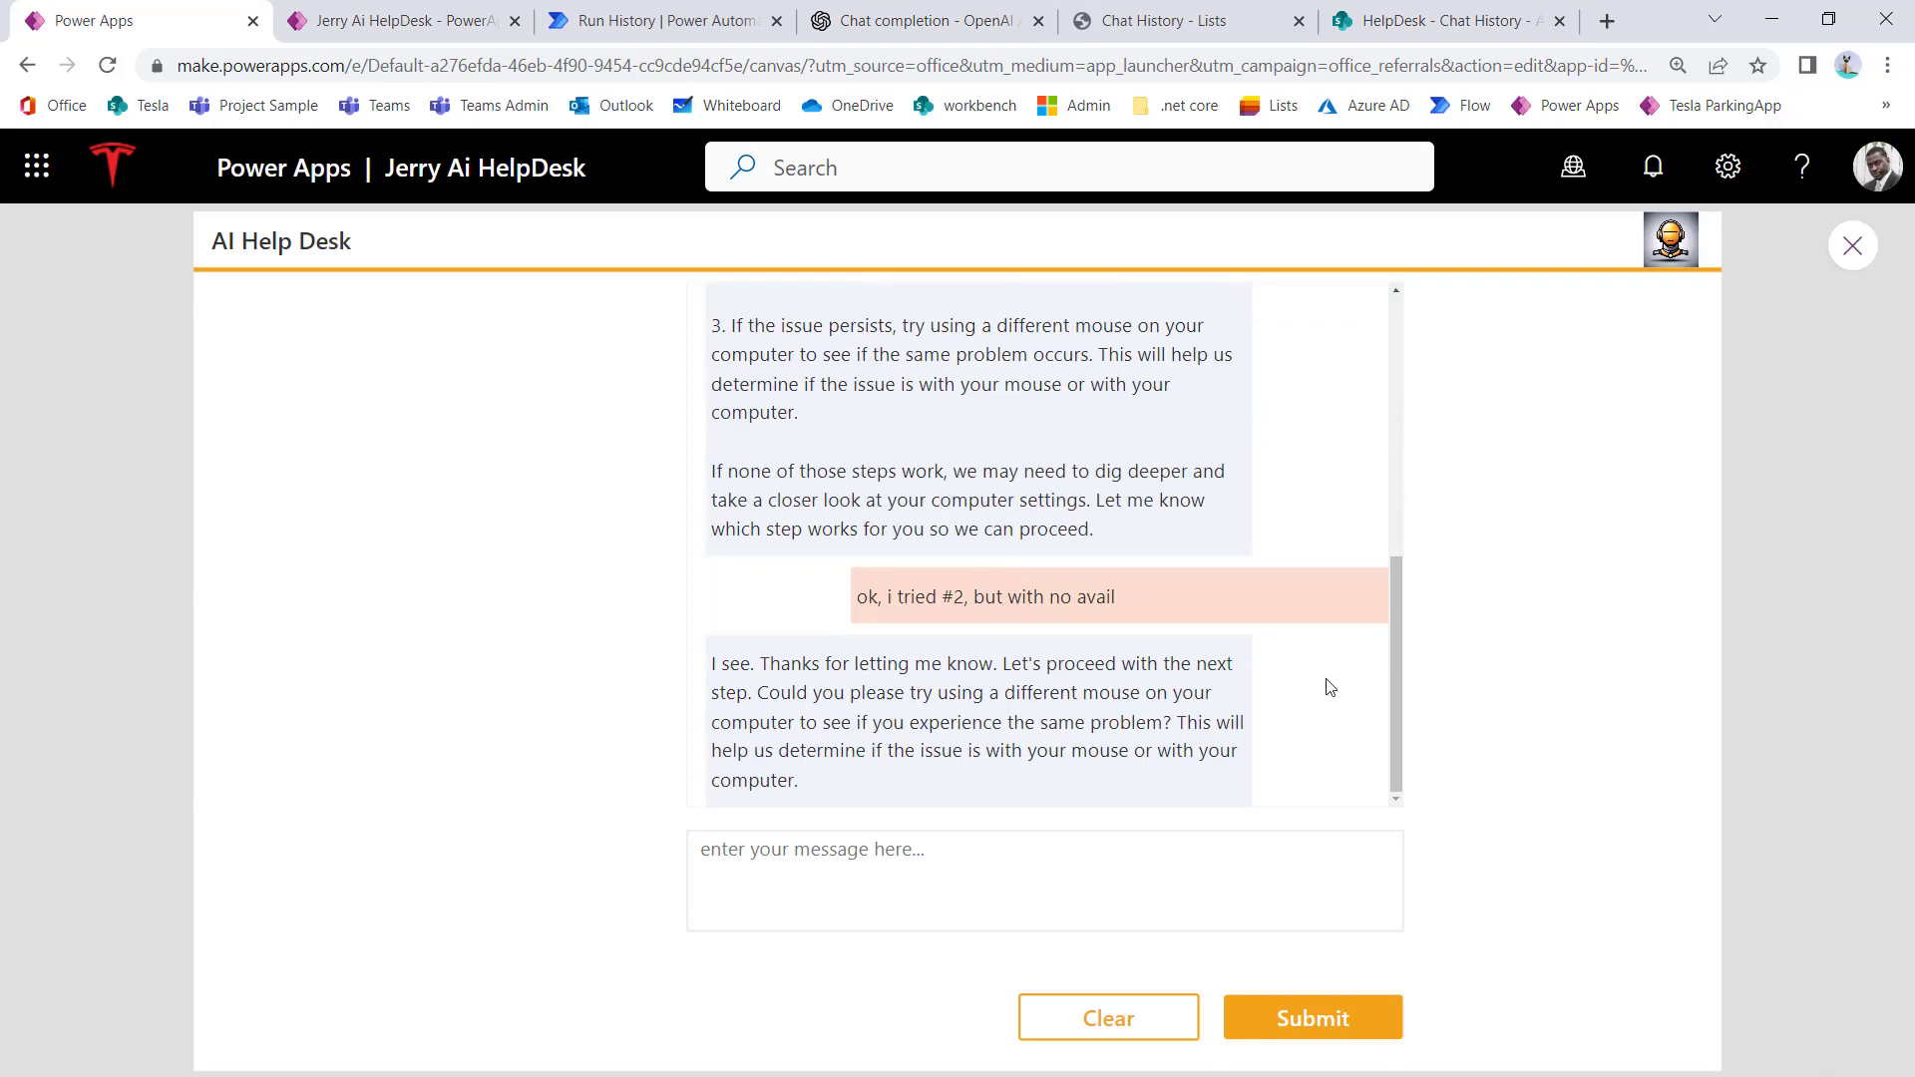
# Step: Submit "i tried a different mouse and that seems to solve it...thanks! but i love move old mouse, how can I get a replacement" in the chat
pyautogui.click(1089, 885)
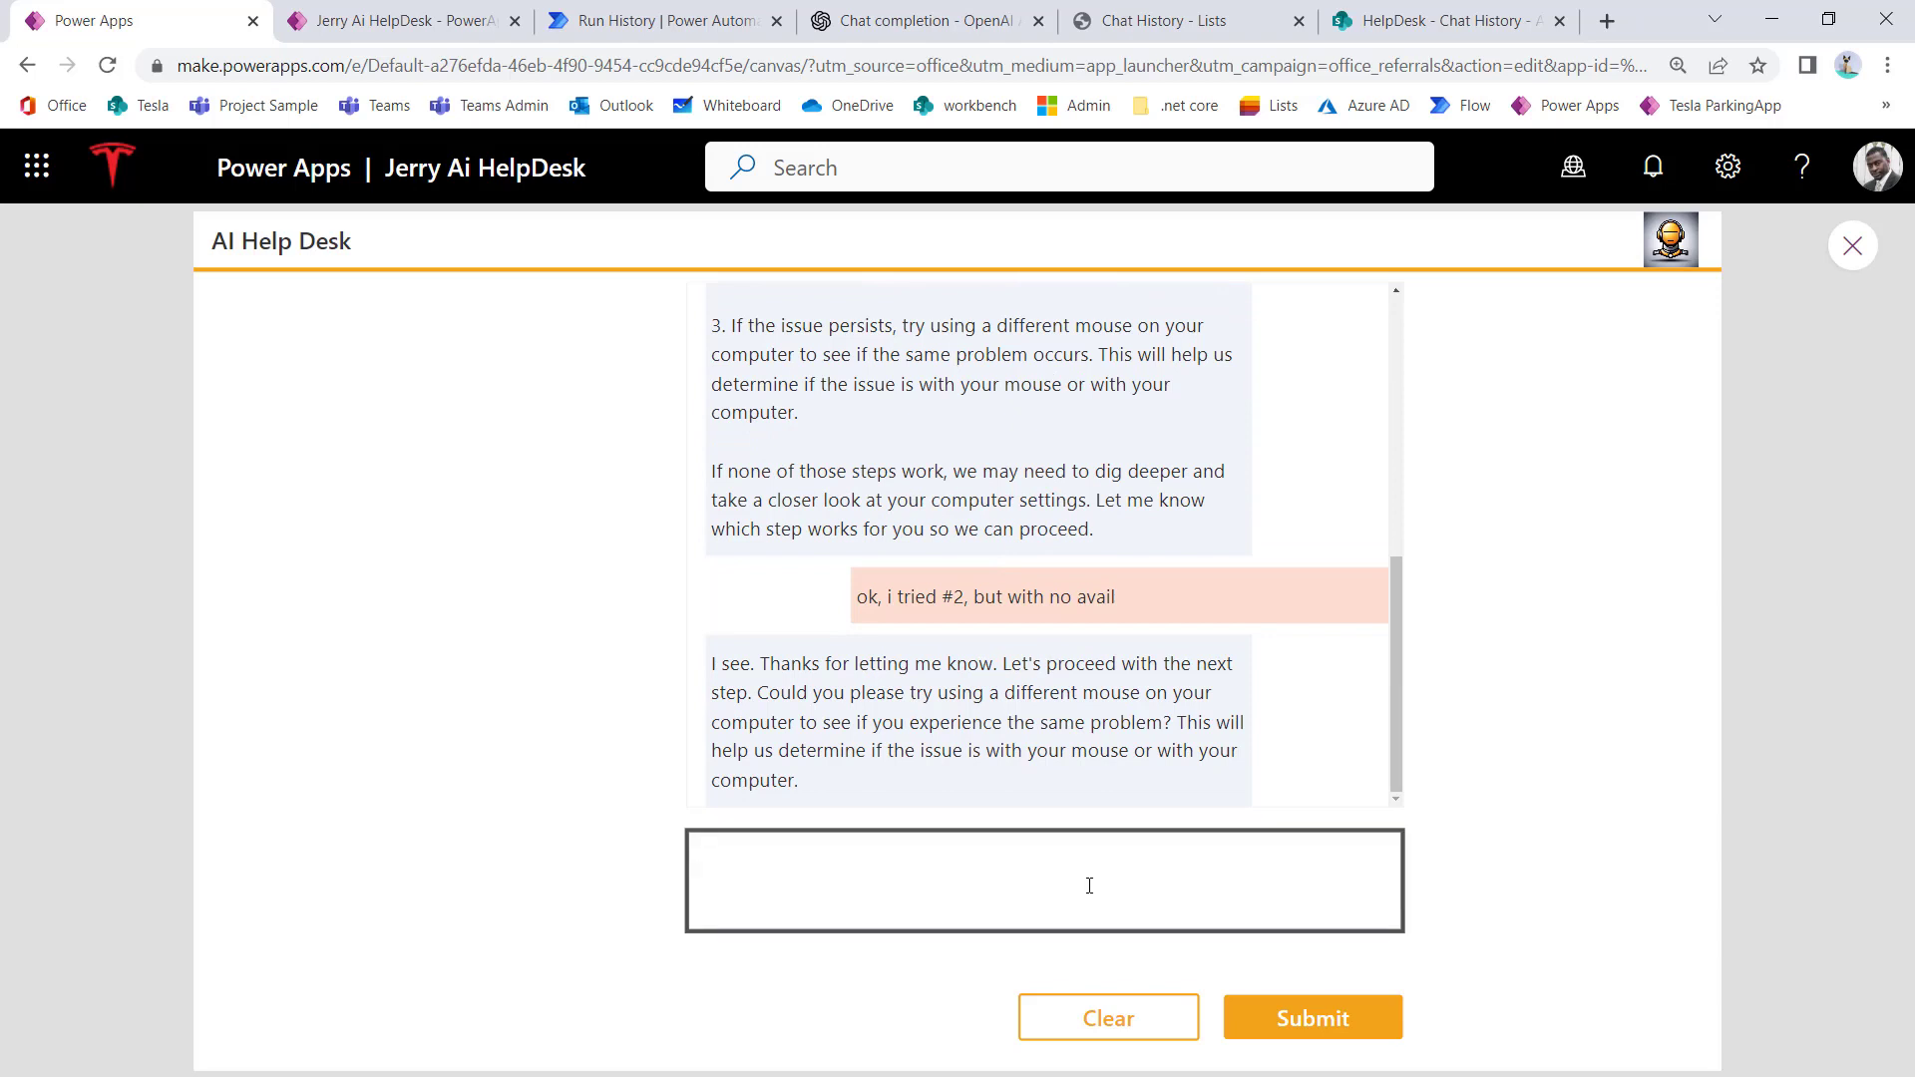
pyautogui.click(789, 718)
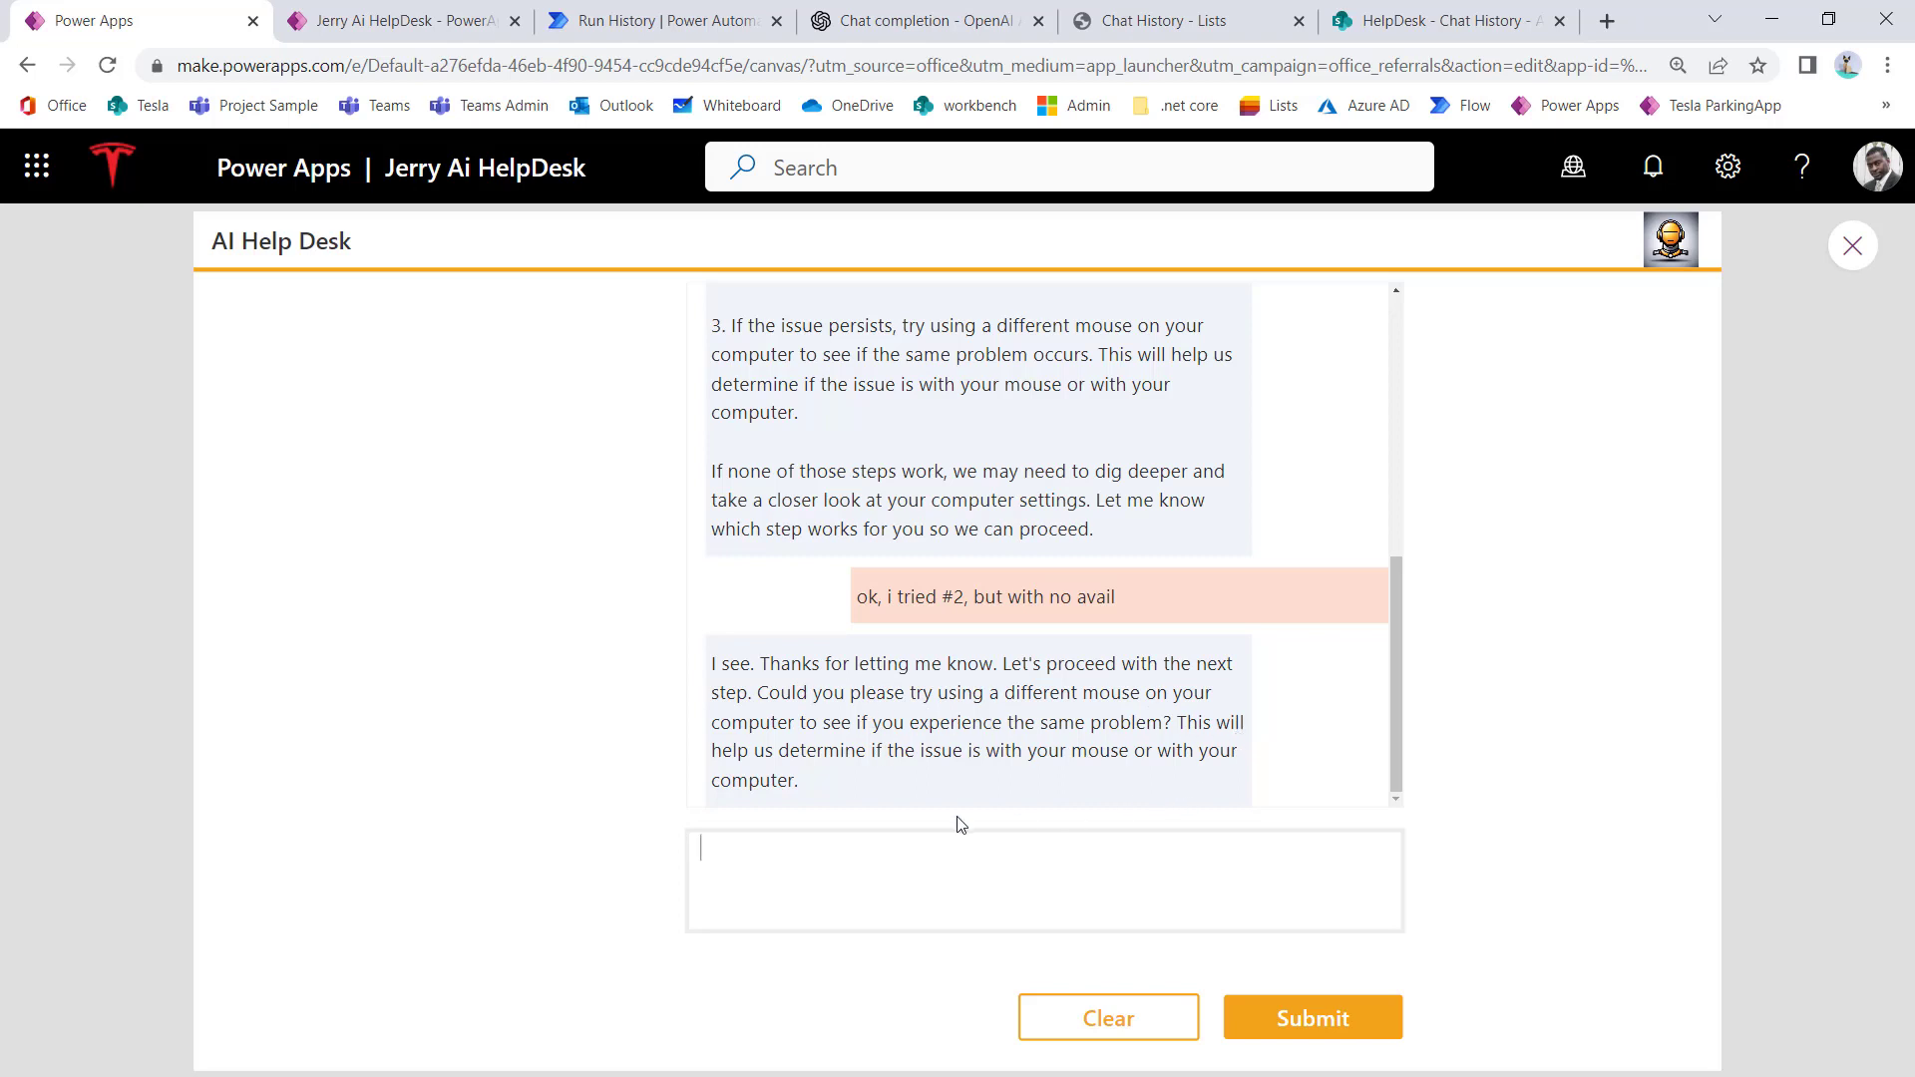
pyautogui.click(910, 867)
pyautogui.click(922, 609)
pyautogui.click(948, 888)
pyautogui.write('i tried a different mouse and that seems to solve it...thanks! but i love move old mouse, how can I g')
pyautogui.write('et a rp')
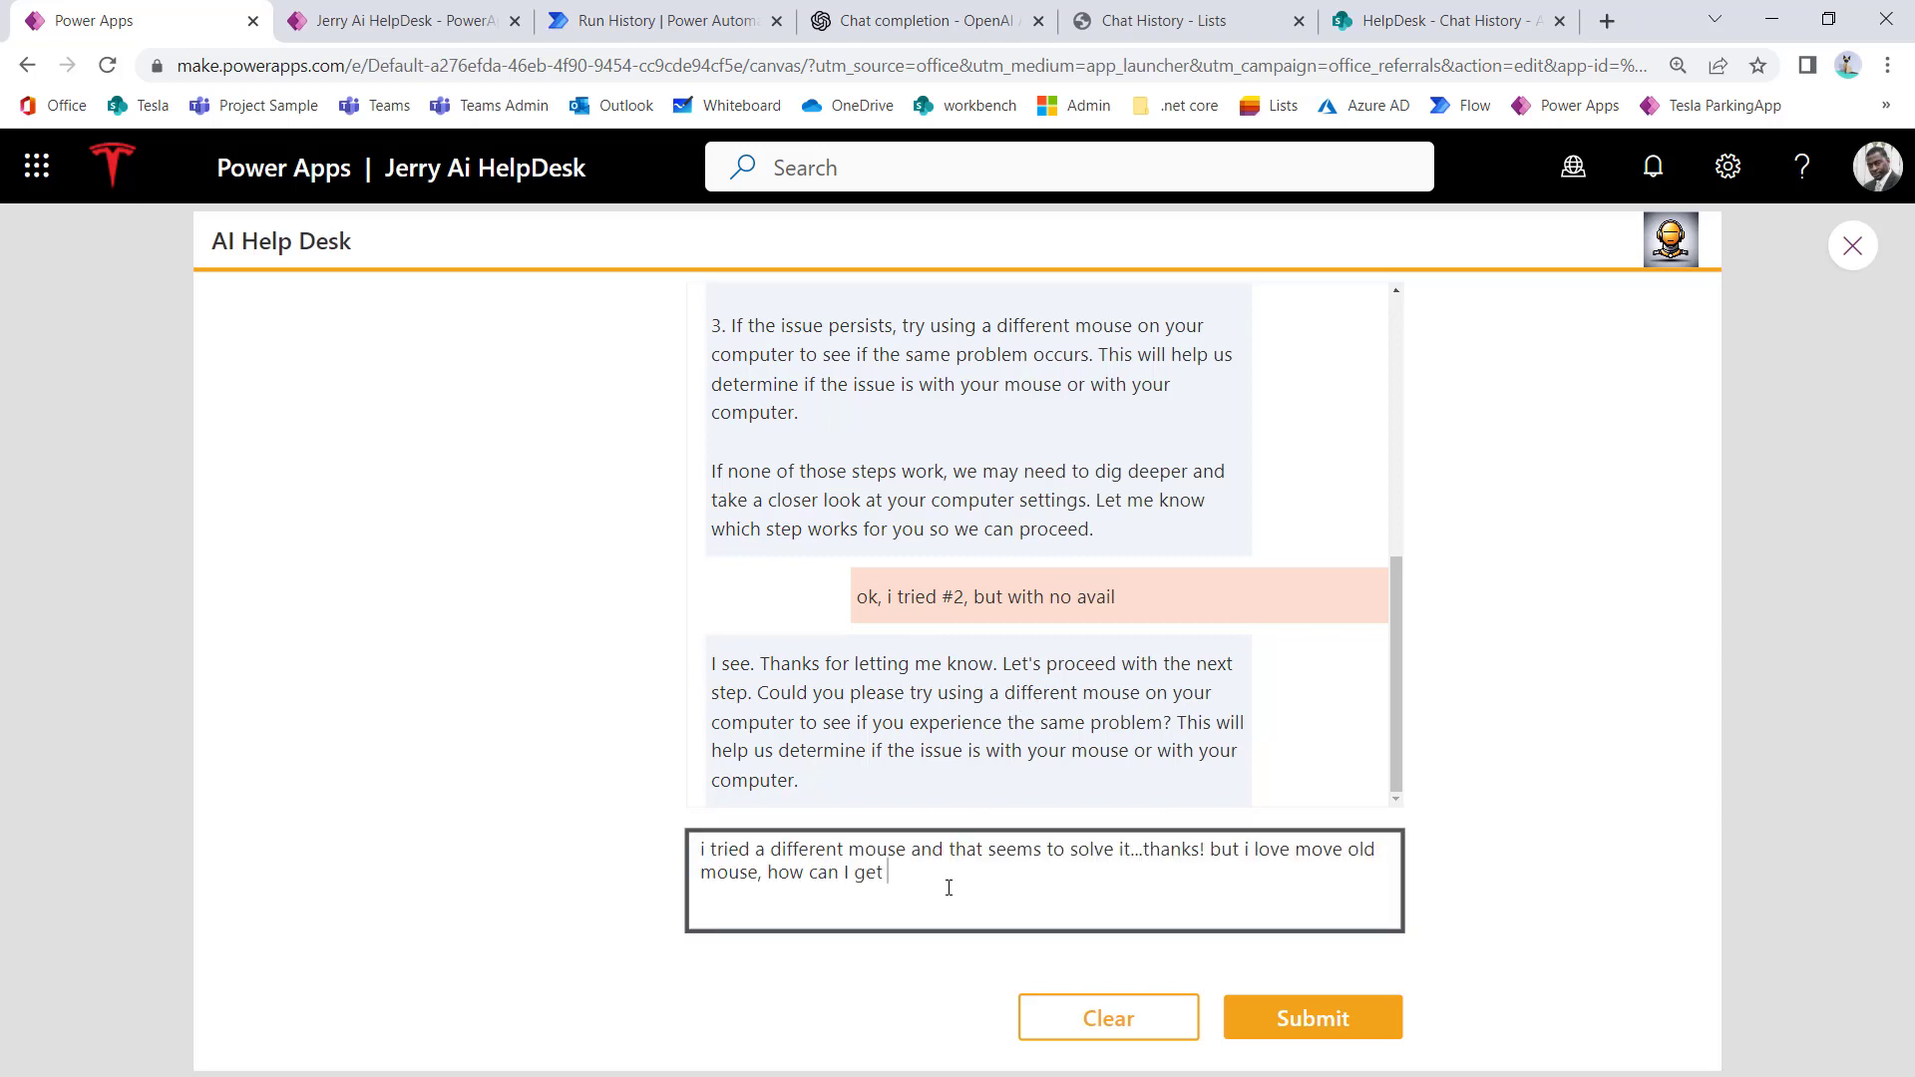
pyautogui.press('BackSpace')
pyautogui.write('eplacesment')
pyautogui.click(1356, 1027)
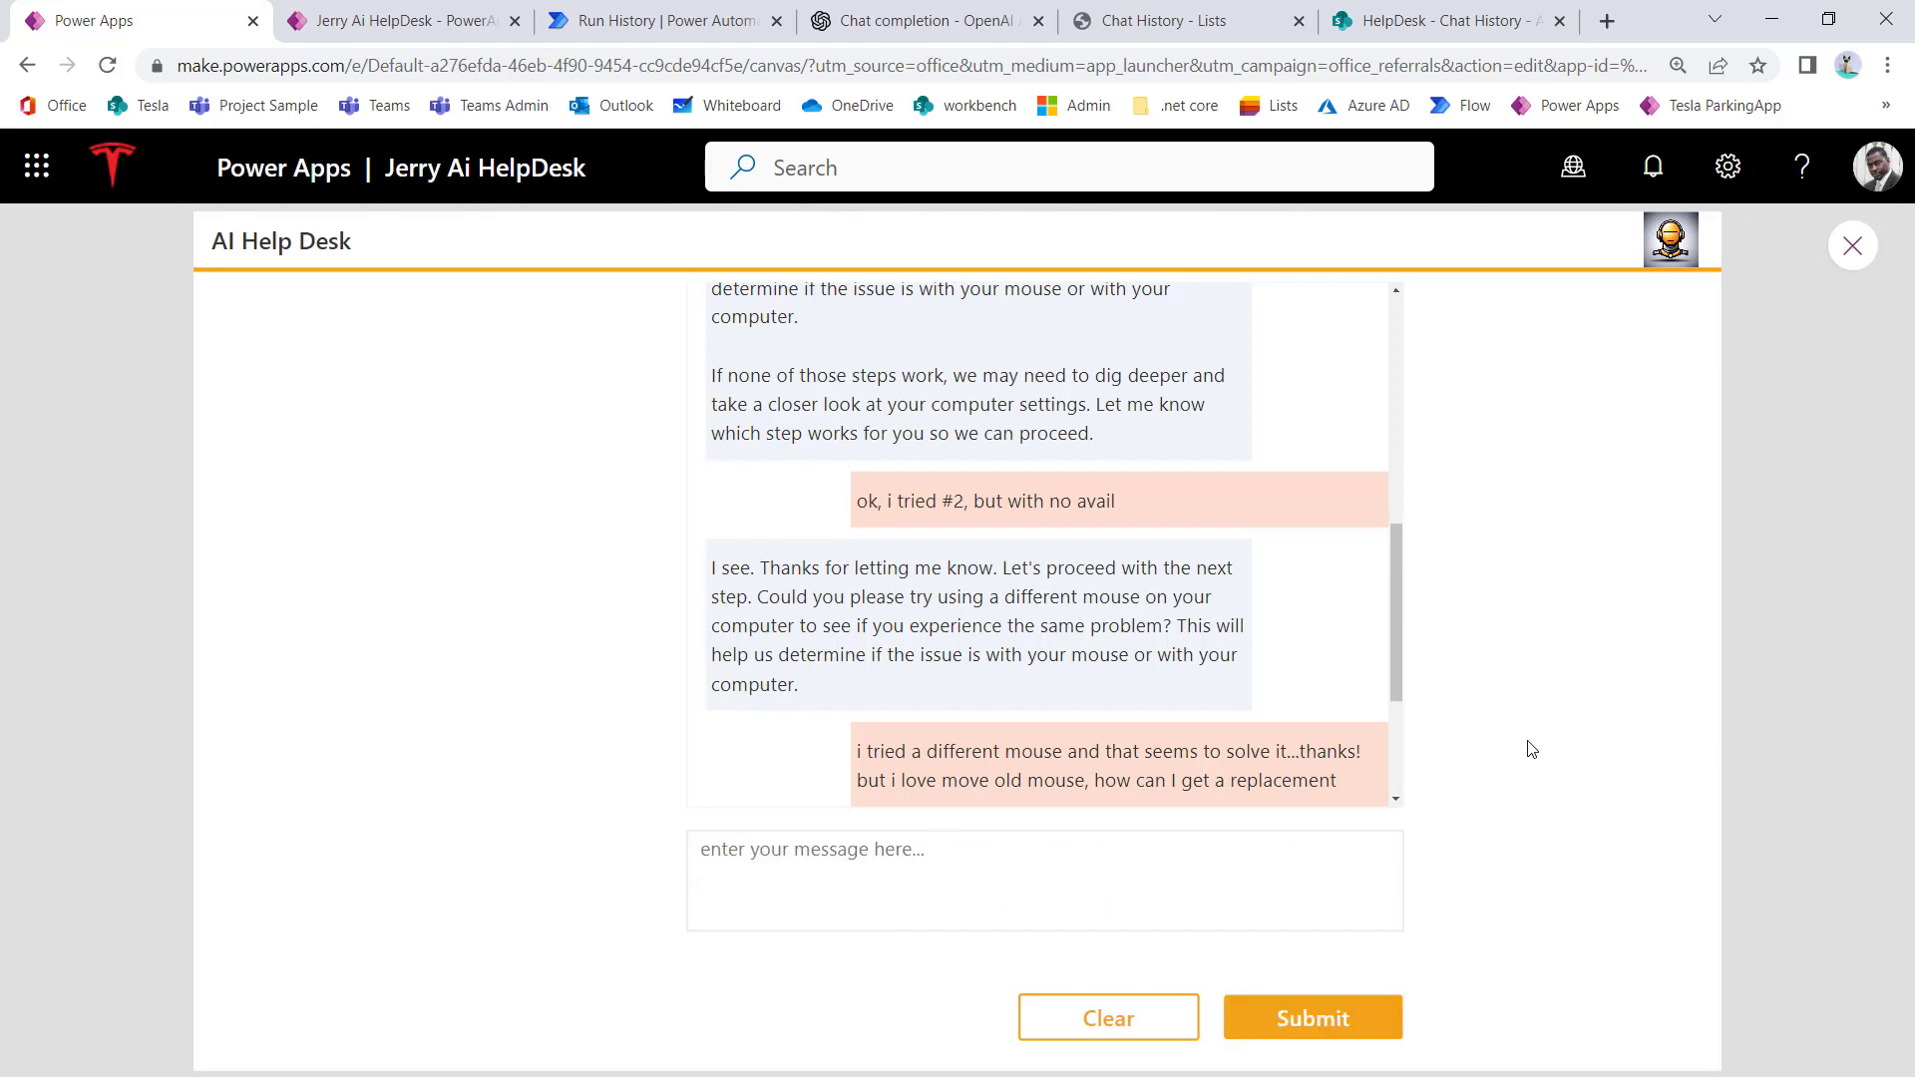
pyautogui.scroll(-3, 1207, 633)
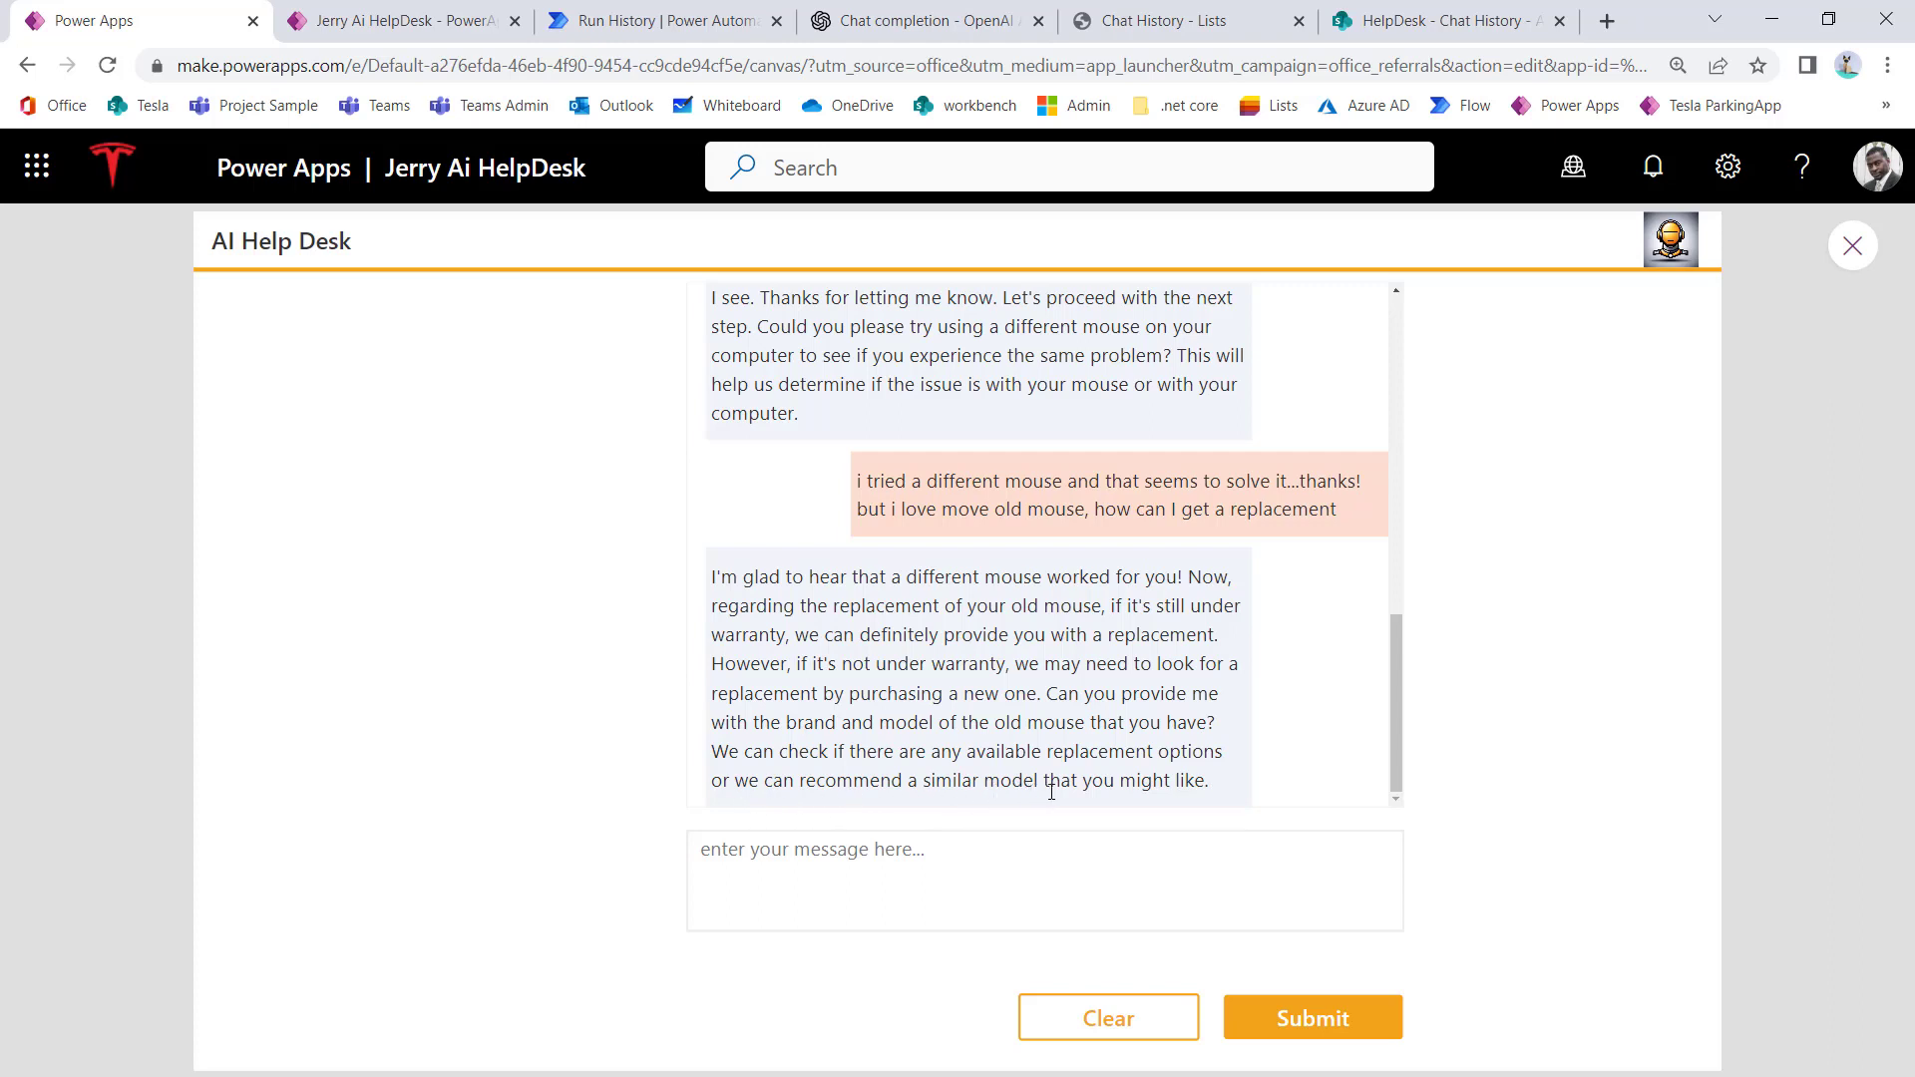
# Step: Submit "cool, it is a Amazon 3 button usb hard wired mouse....i love the soft touch feature and how it feels in the palm of my hand"
pyautogui.click(1044, 872)
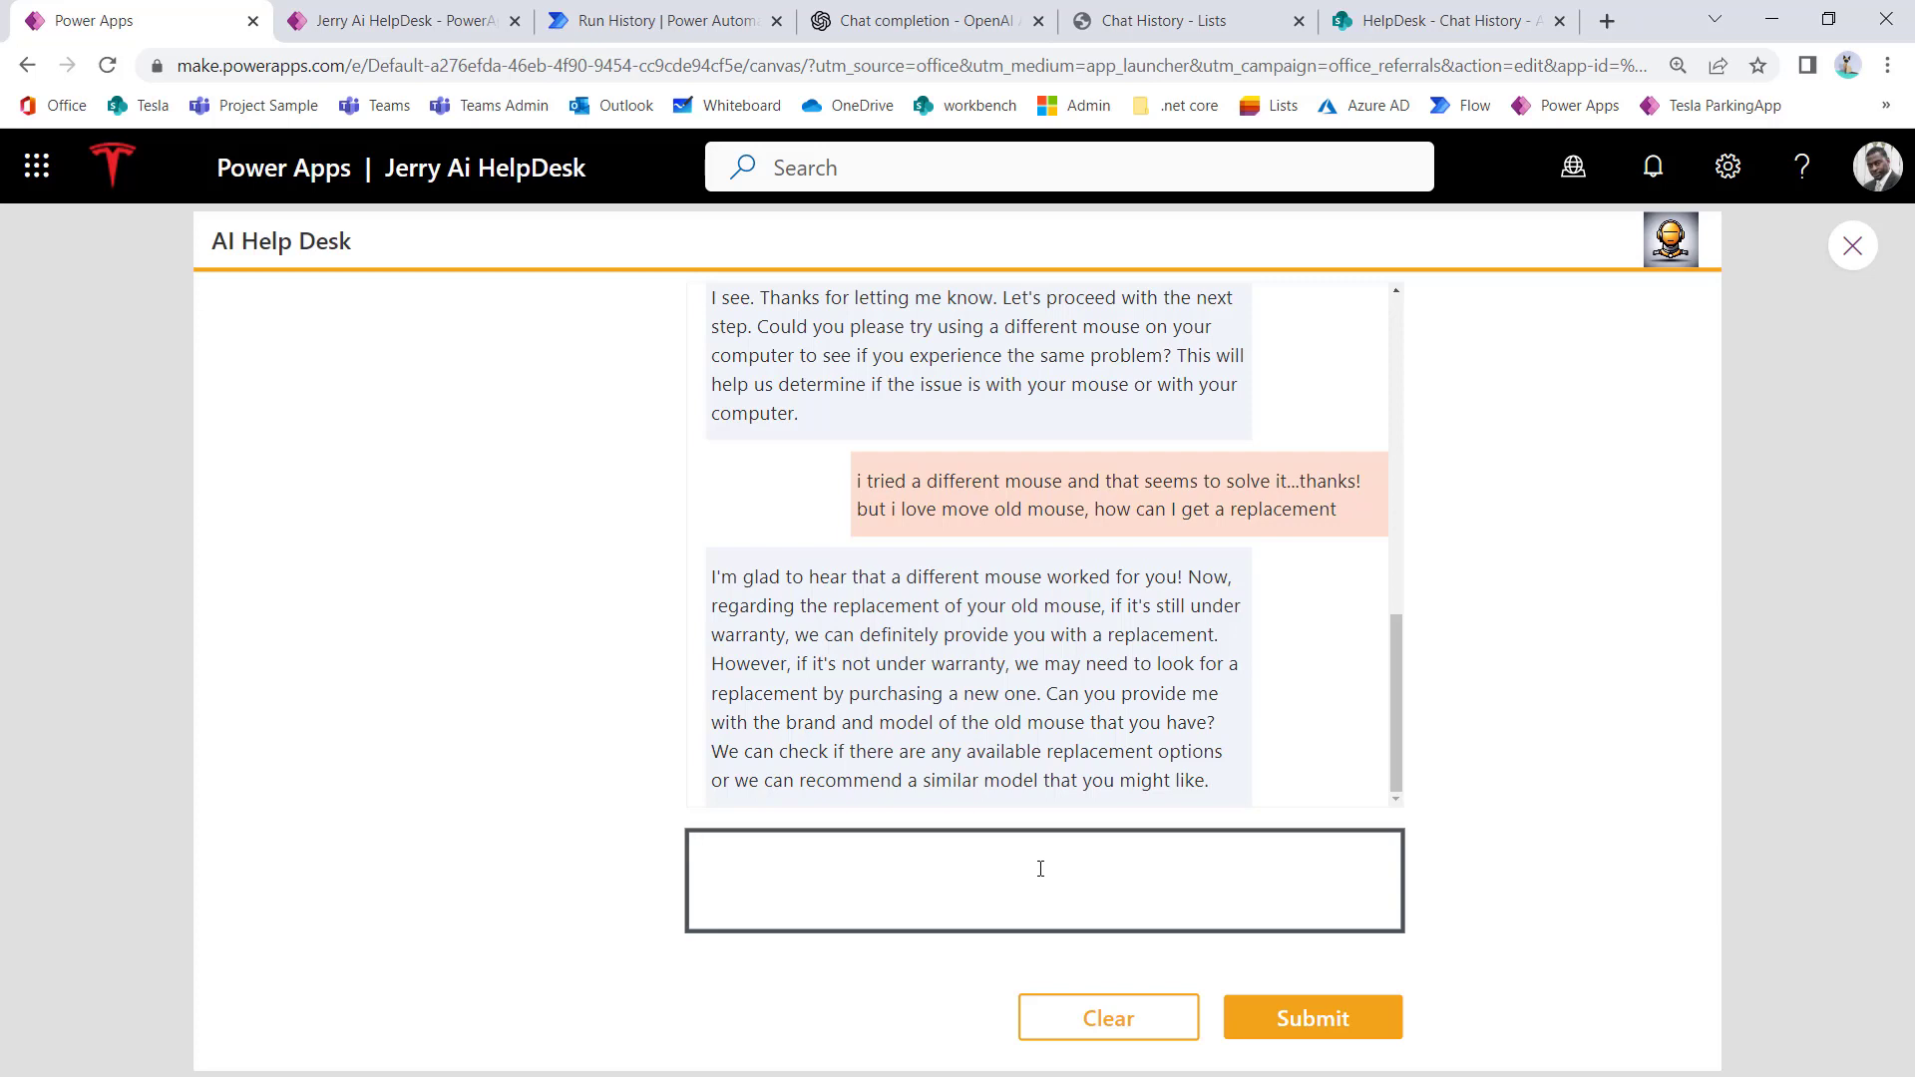
pyautogui.write('cool, it is a Am')
pyautogui.write('a')
pyautogui.write('hand')
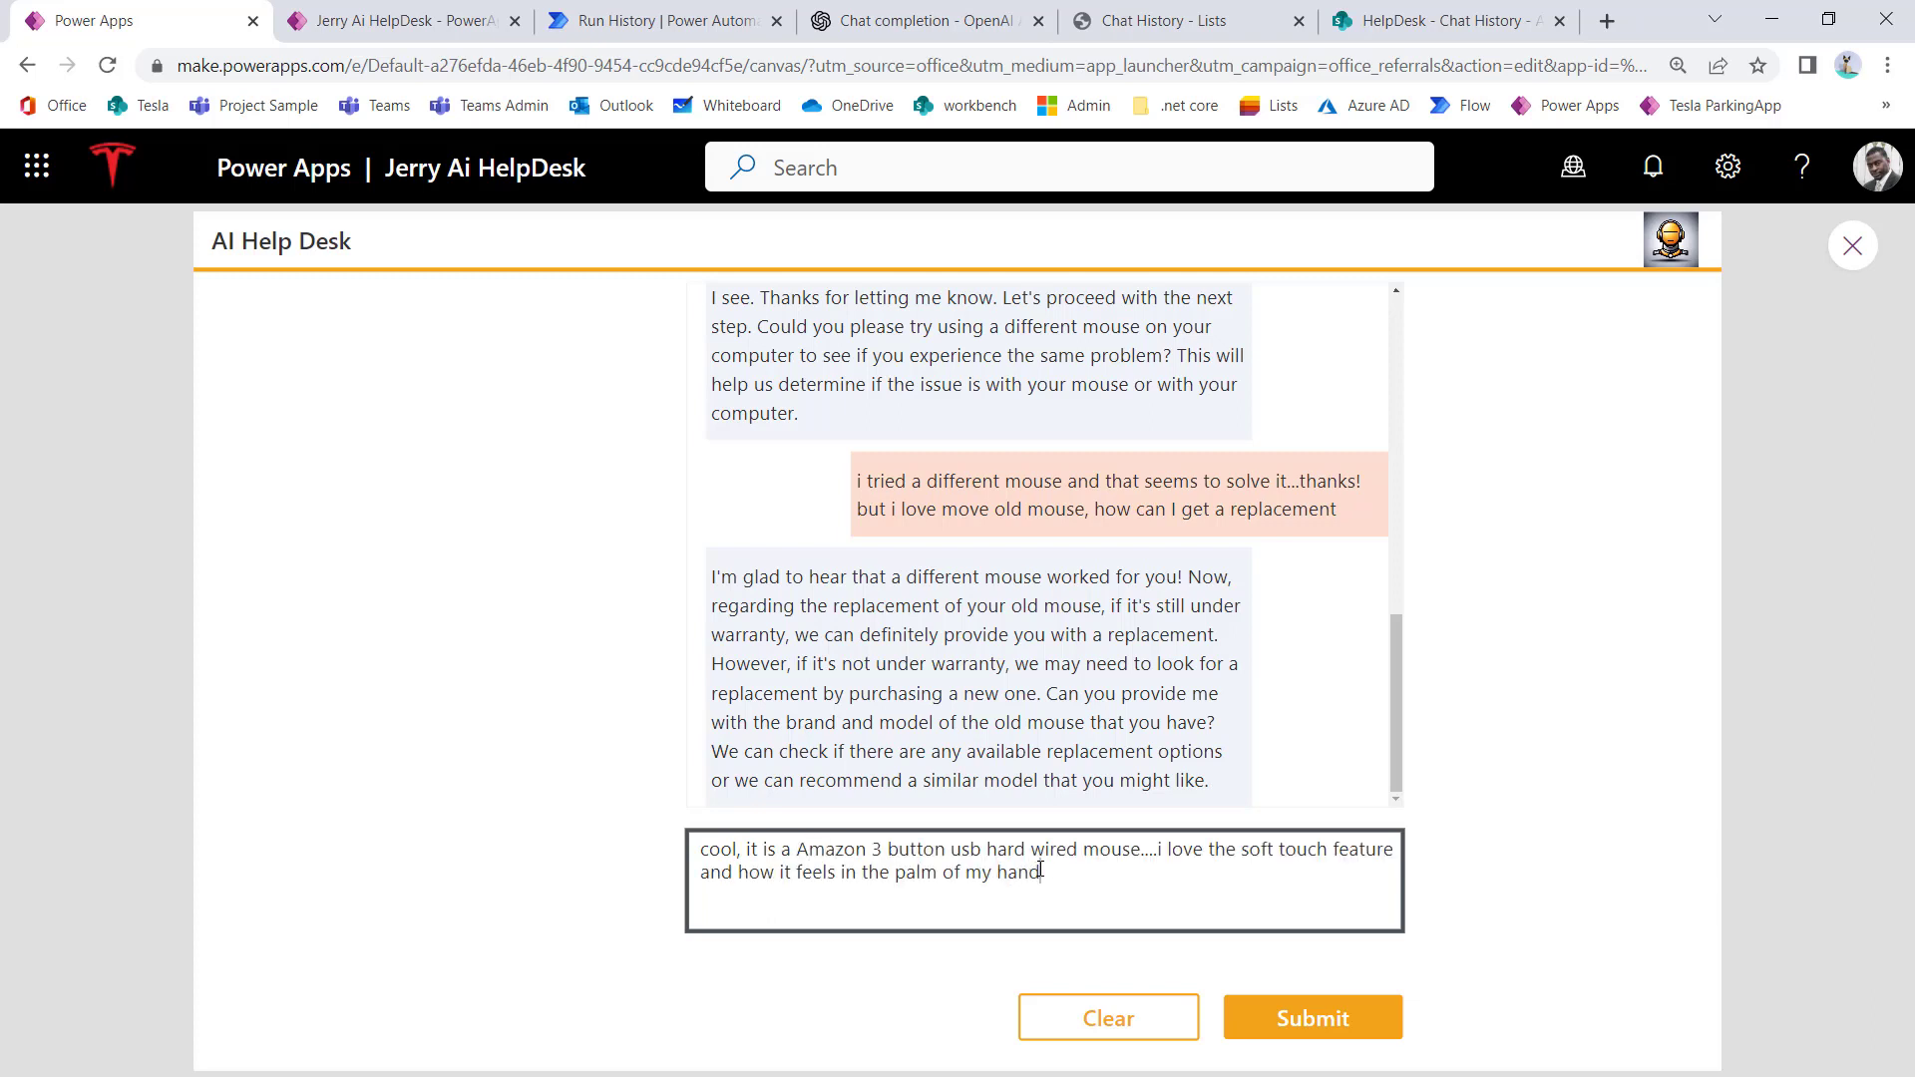
pyautogui.click(1311, 1013)
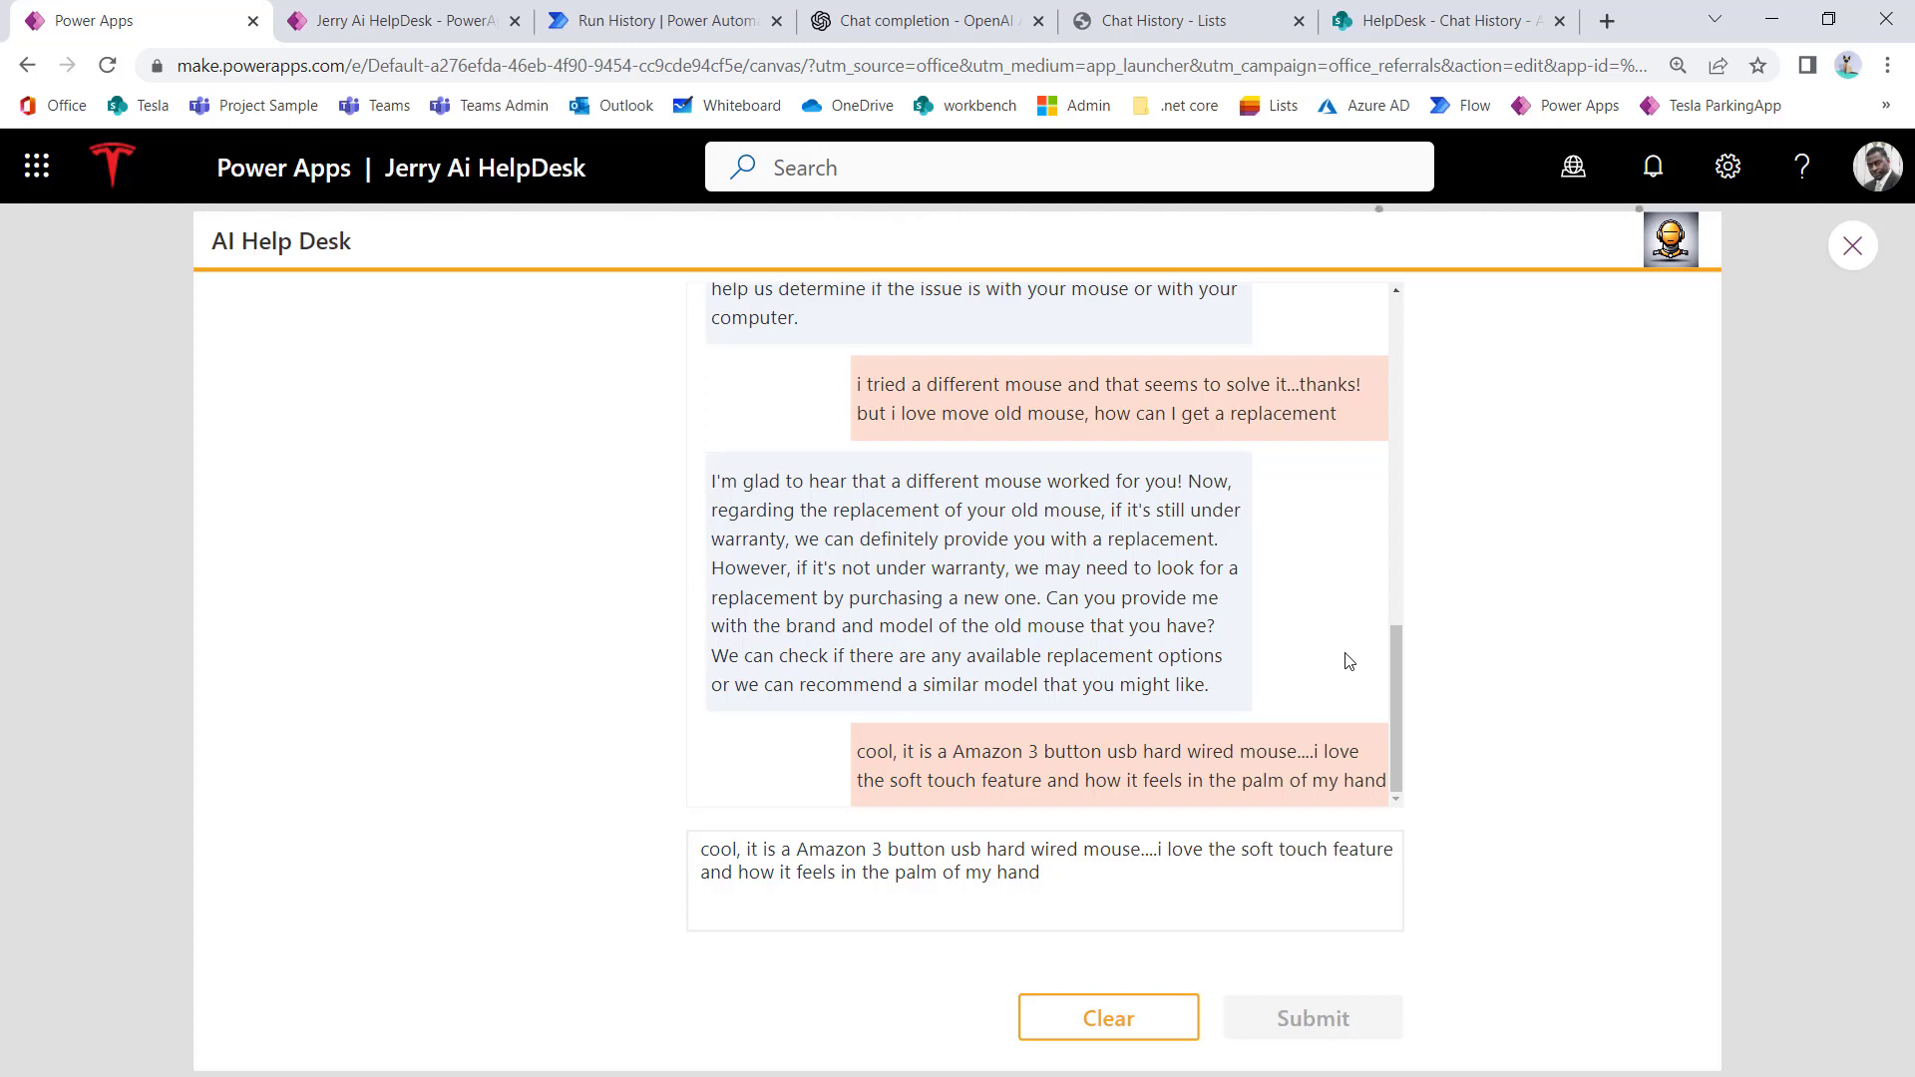
pyautogui.scroll(-2, 1364, 666)
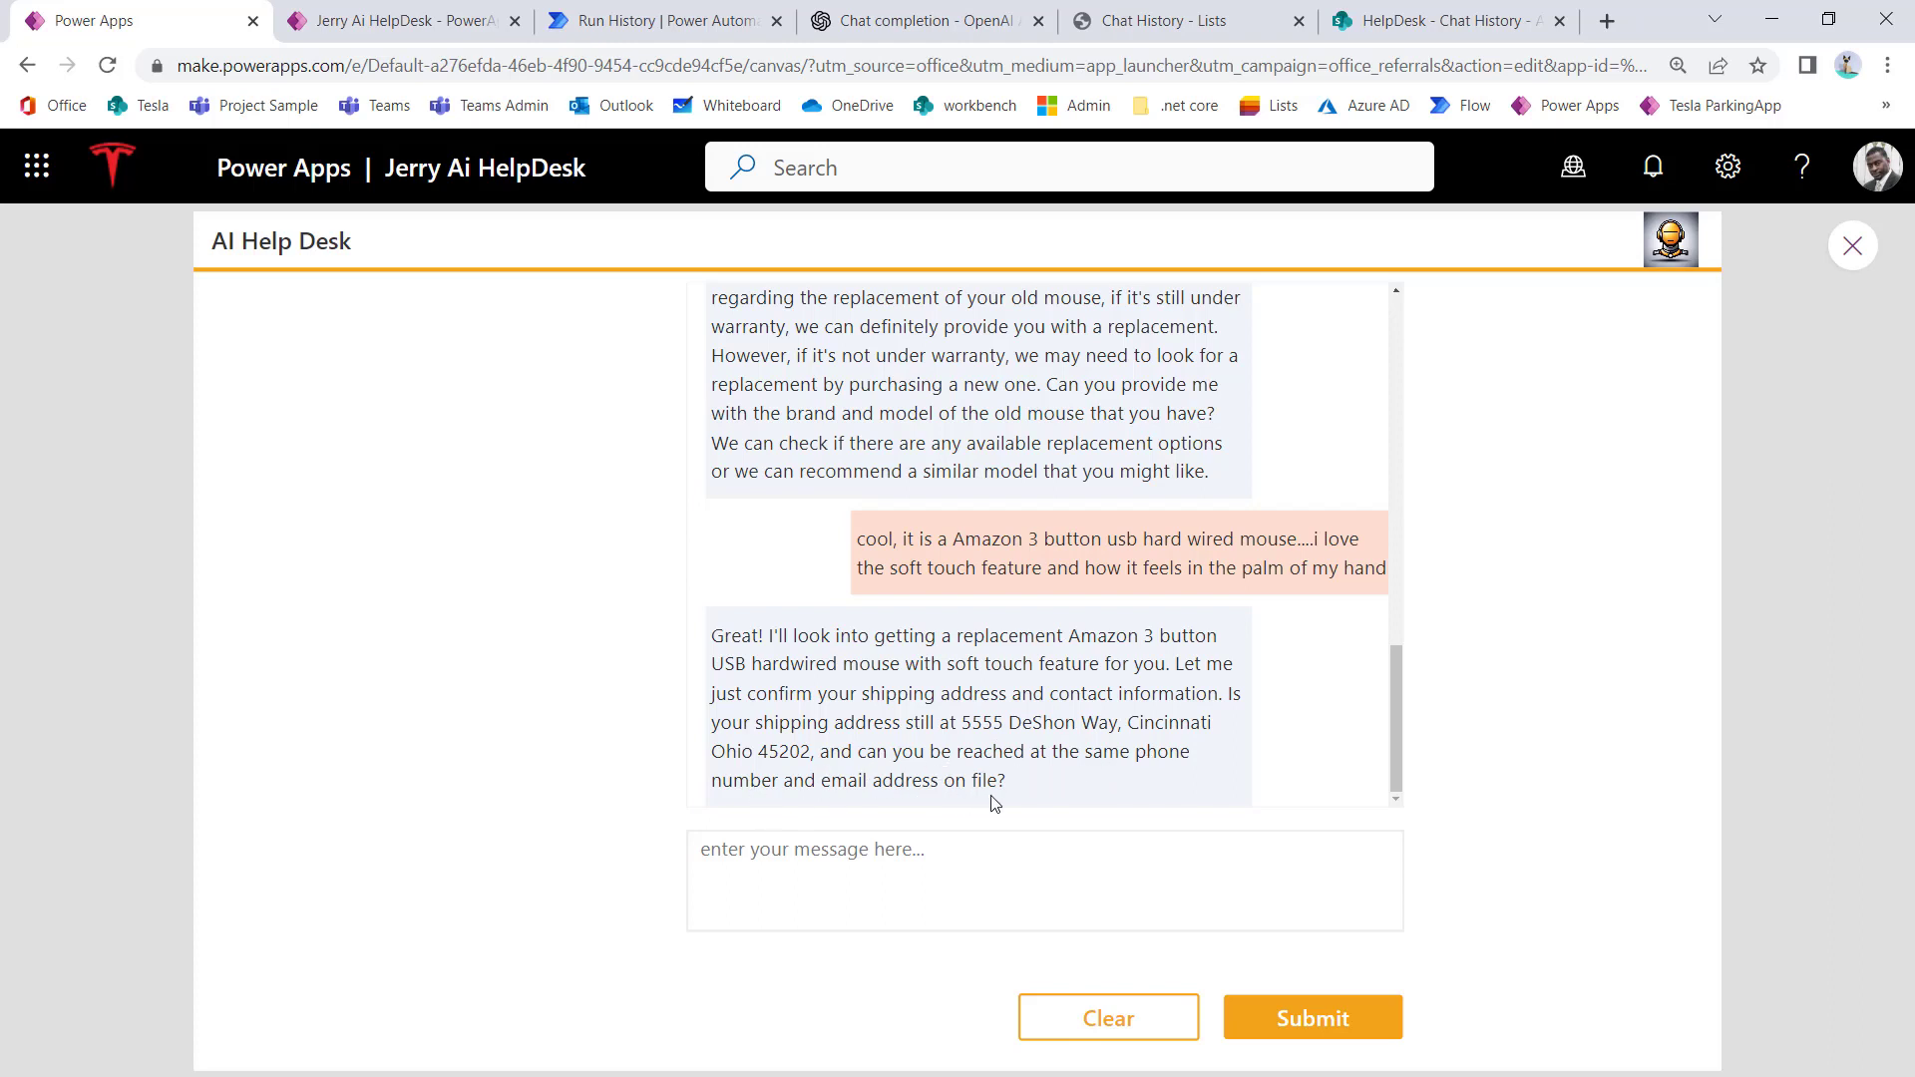
# Step: Highlight the shipping address in the reply and submit "no, that's not my address at all...actually I think that is your deparements office address...no?"
pyautogui.moveTo(960, 723); pyautogui.dragTo(1032, 778)
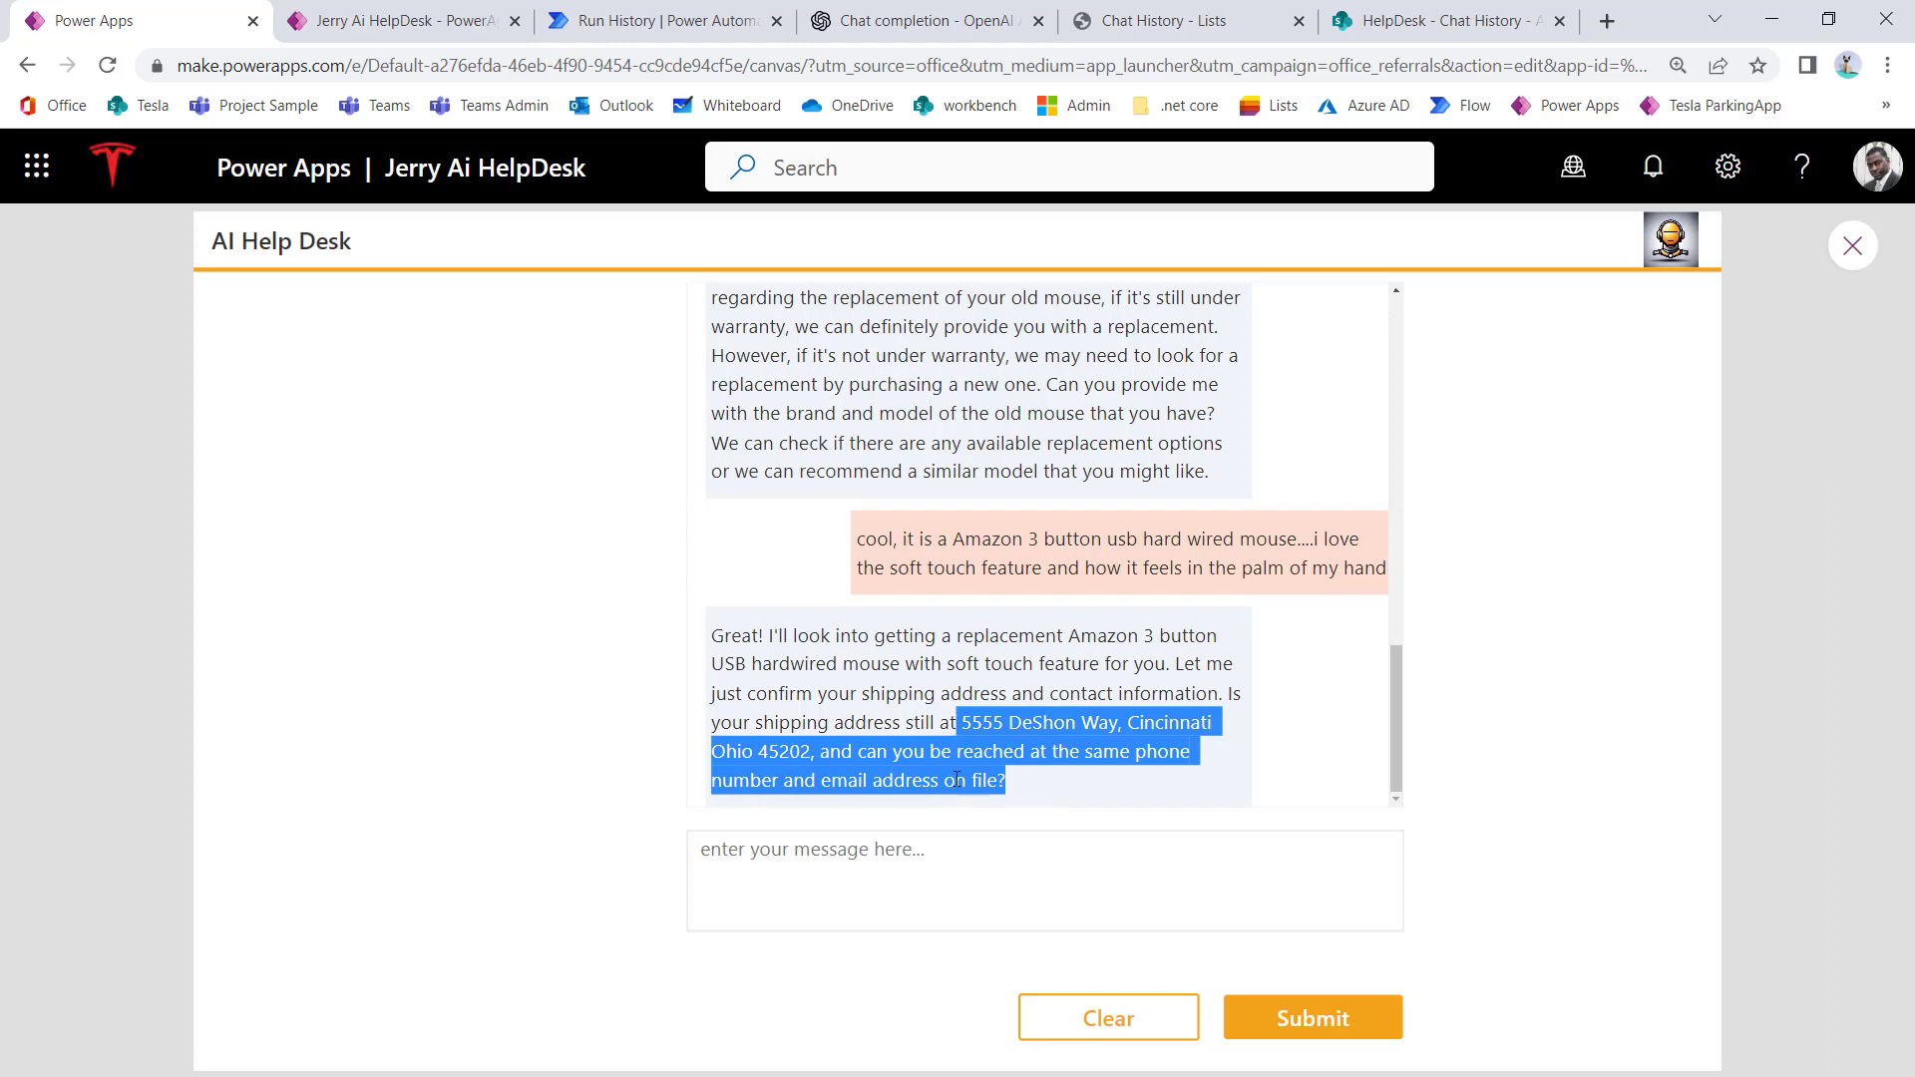
pyautogui.click(1007, 808)
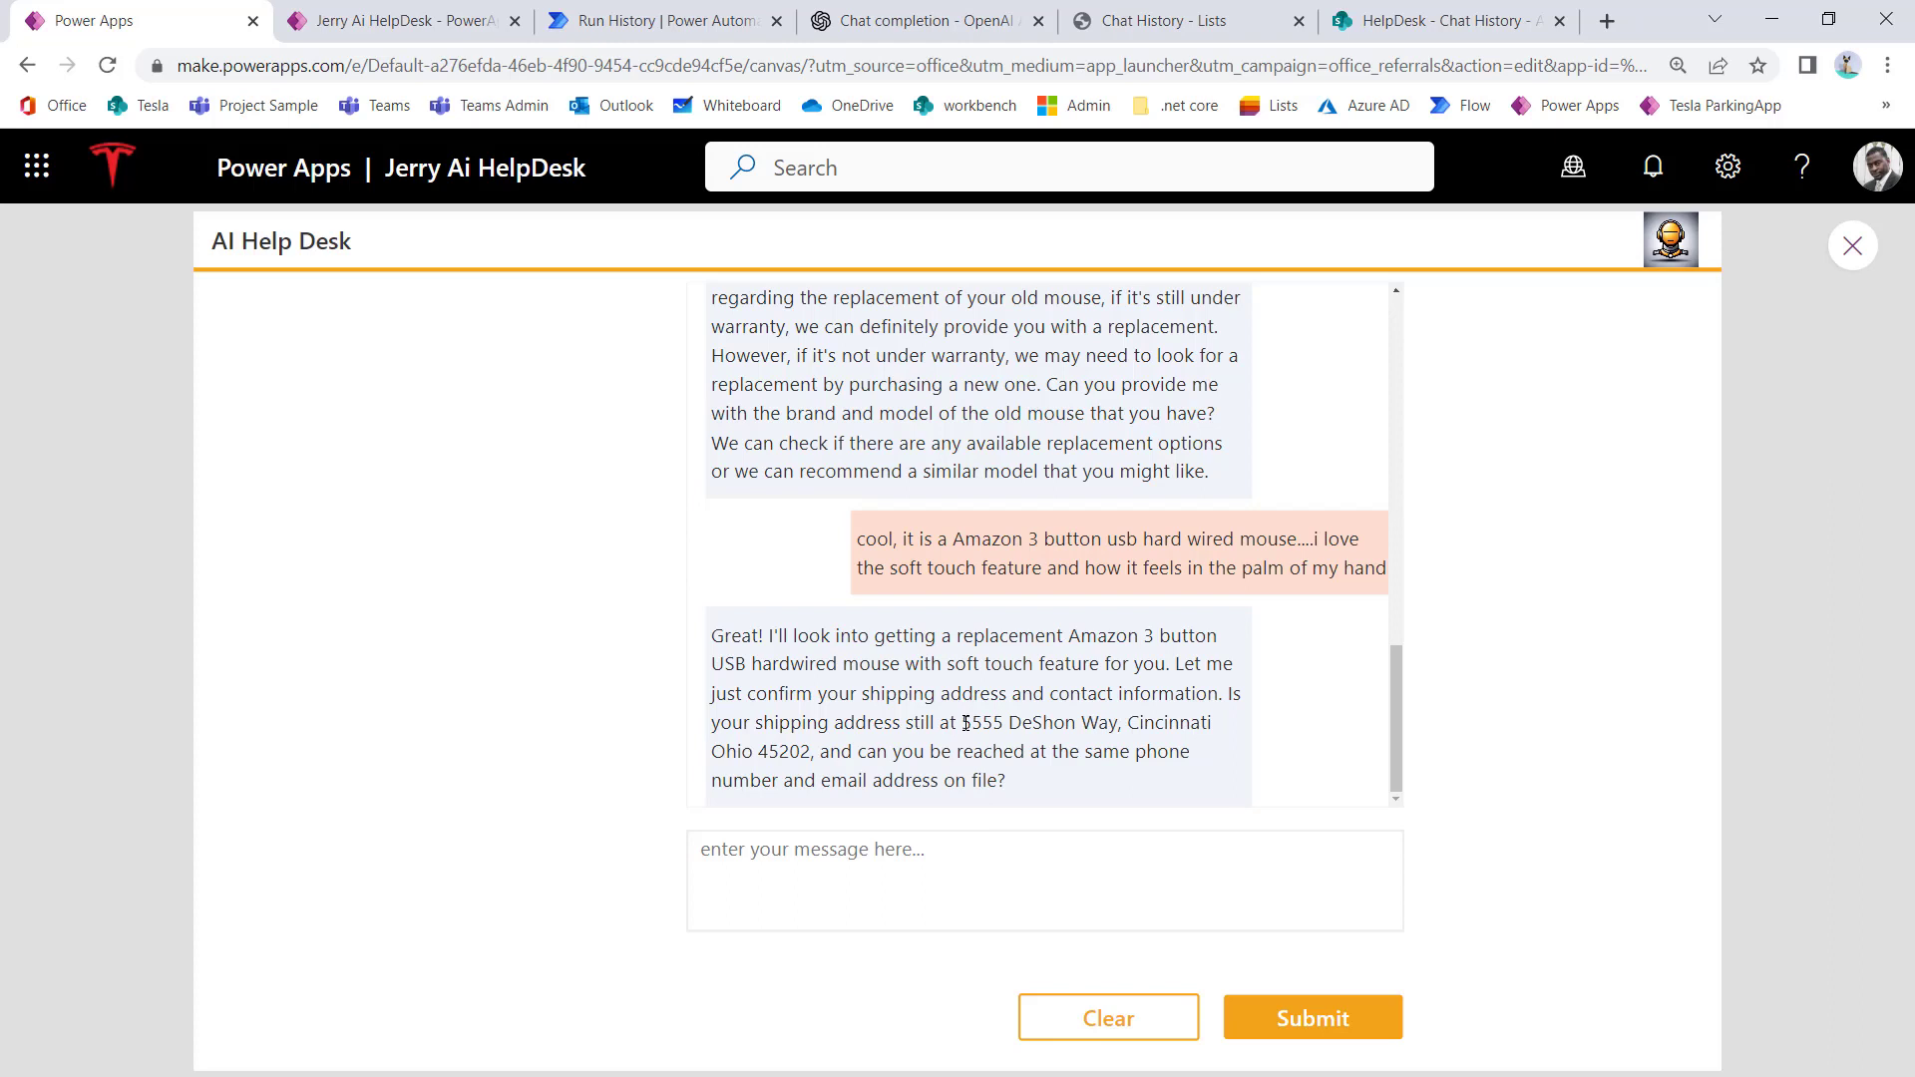
pyautogui.moveTo(965, 723); pyautogui.dragTo(812, 759)
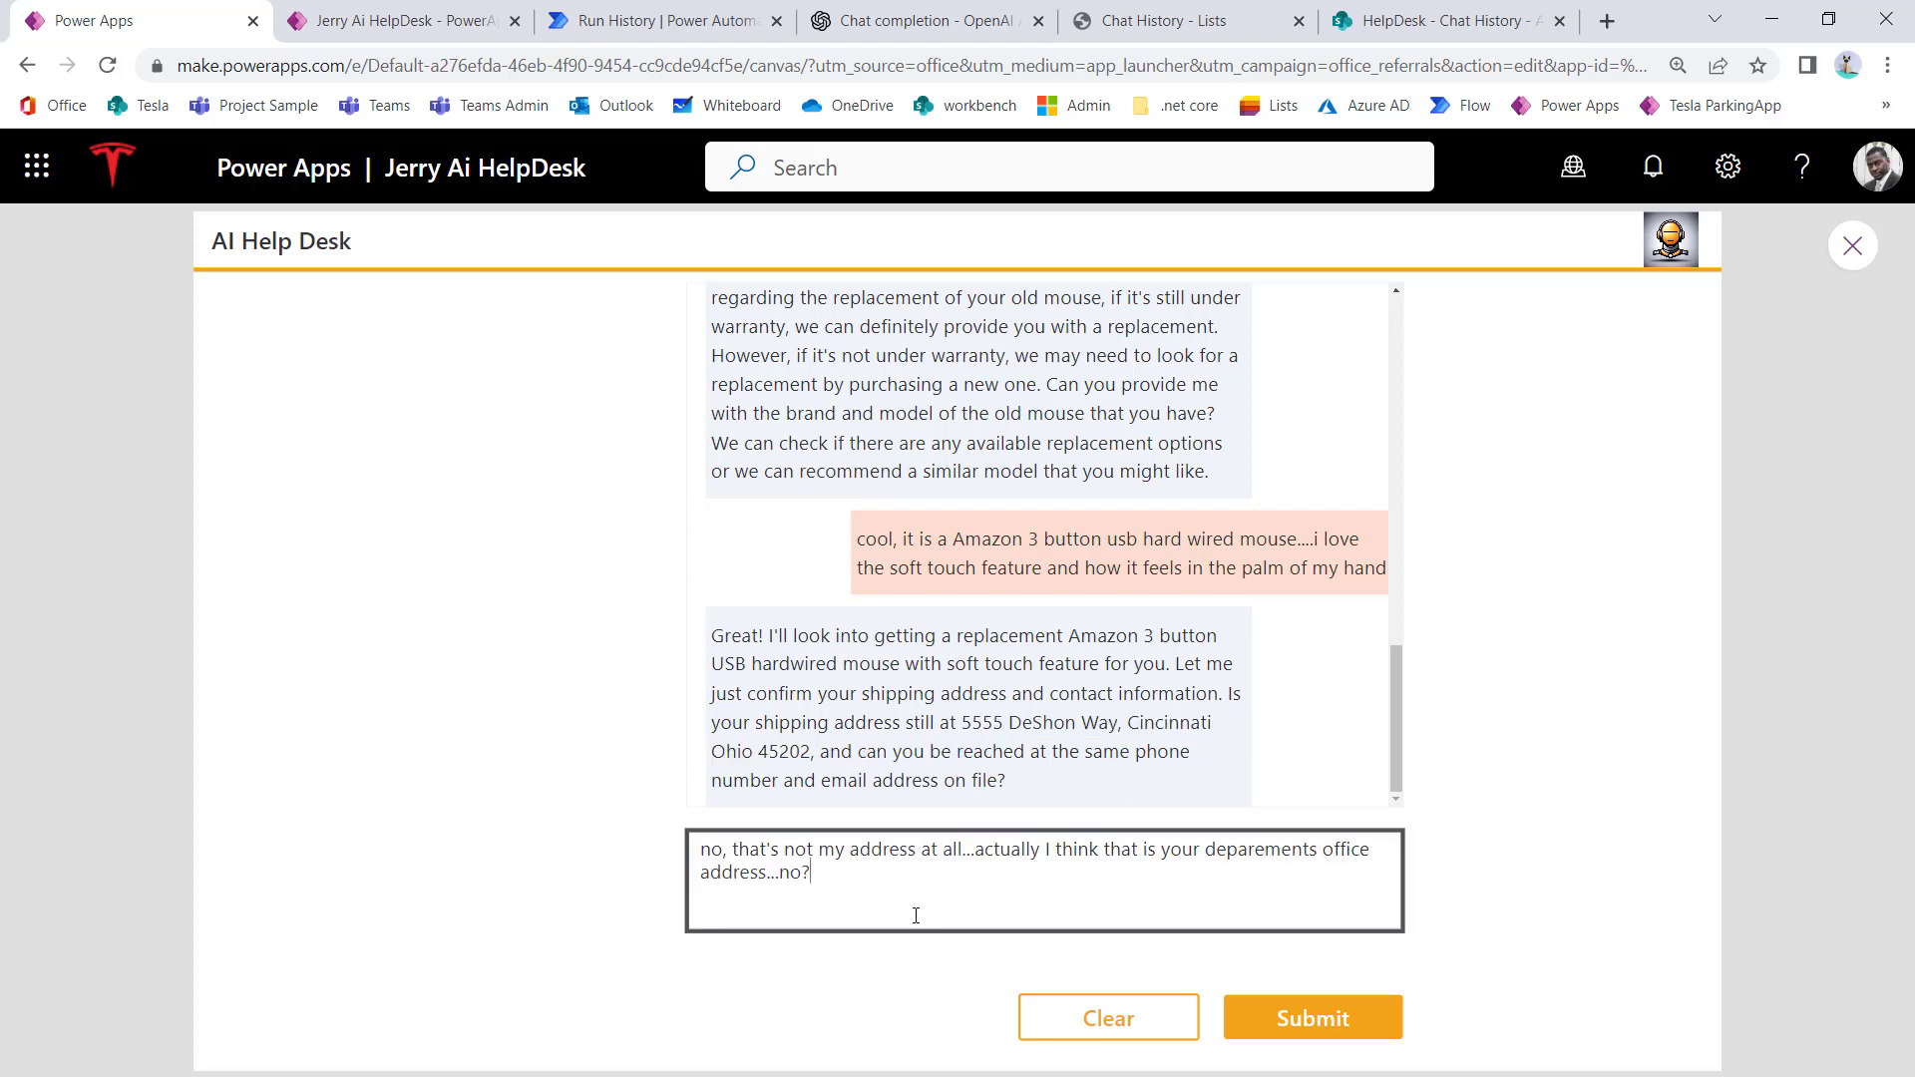
pyautogui.click(1331, 1017)
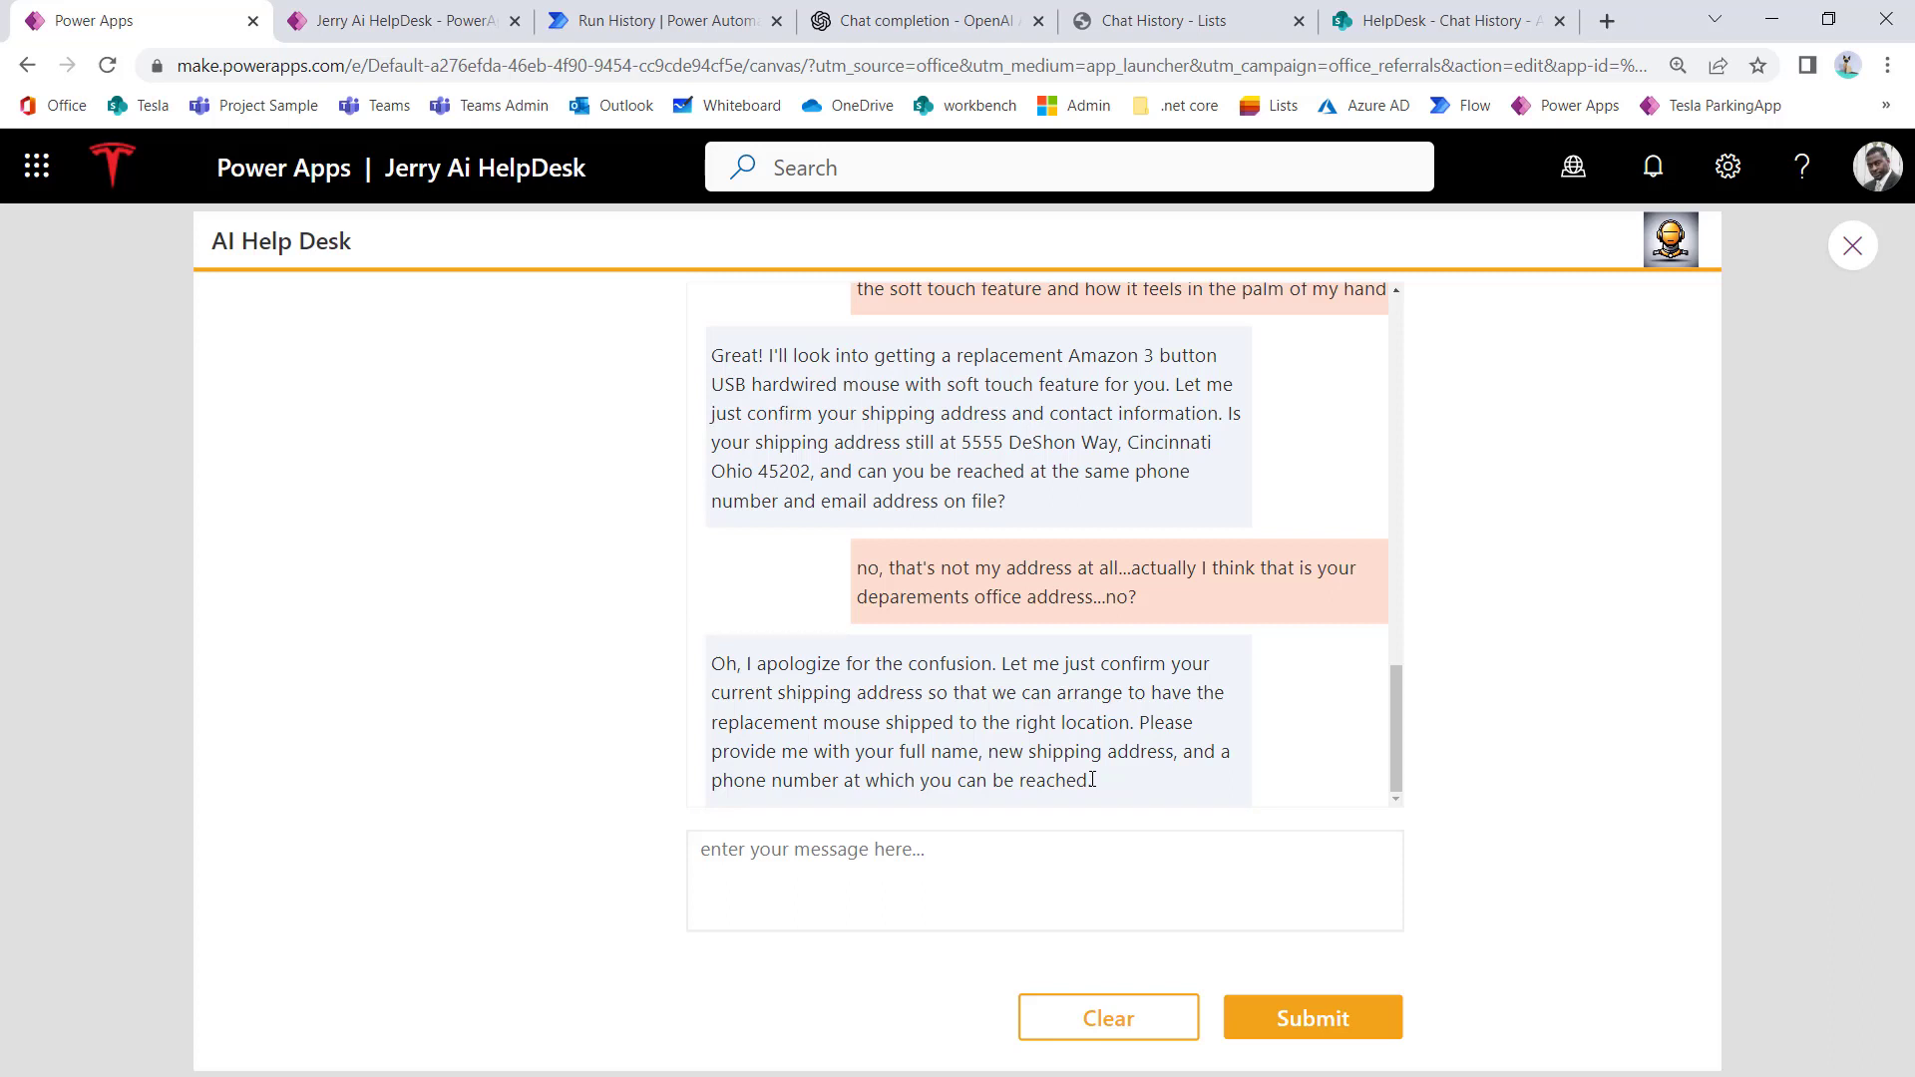
# Step: Return to the GetAIResponse details page in Power Automate and review the start times, durations and statuses in its run history
pyautogui.click(605, 28)
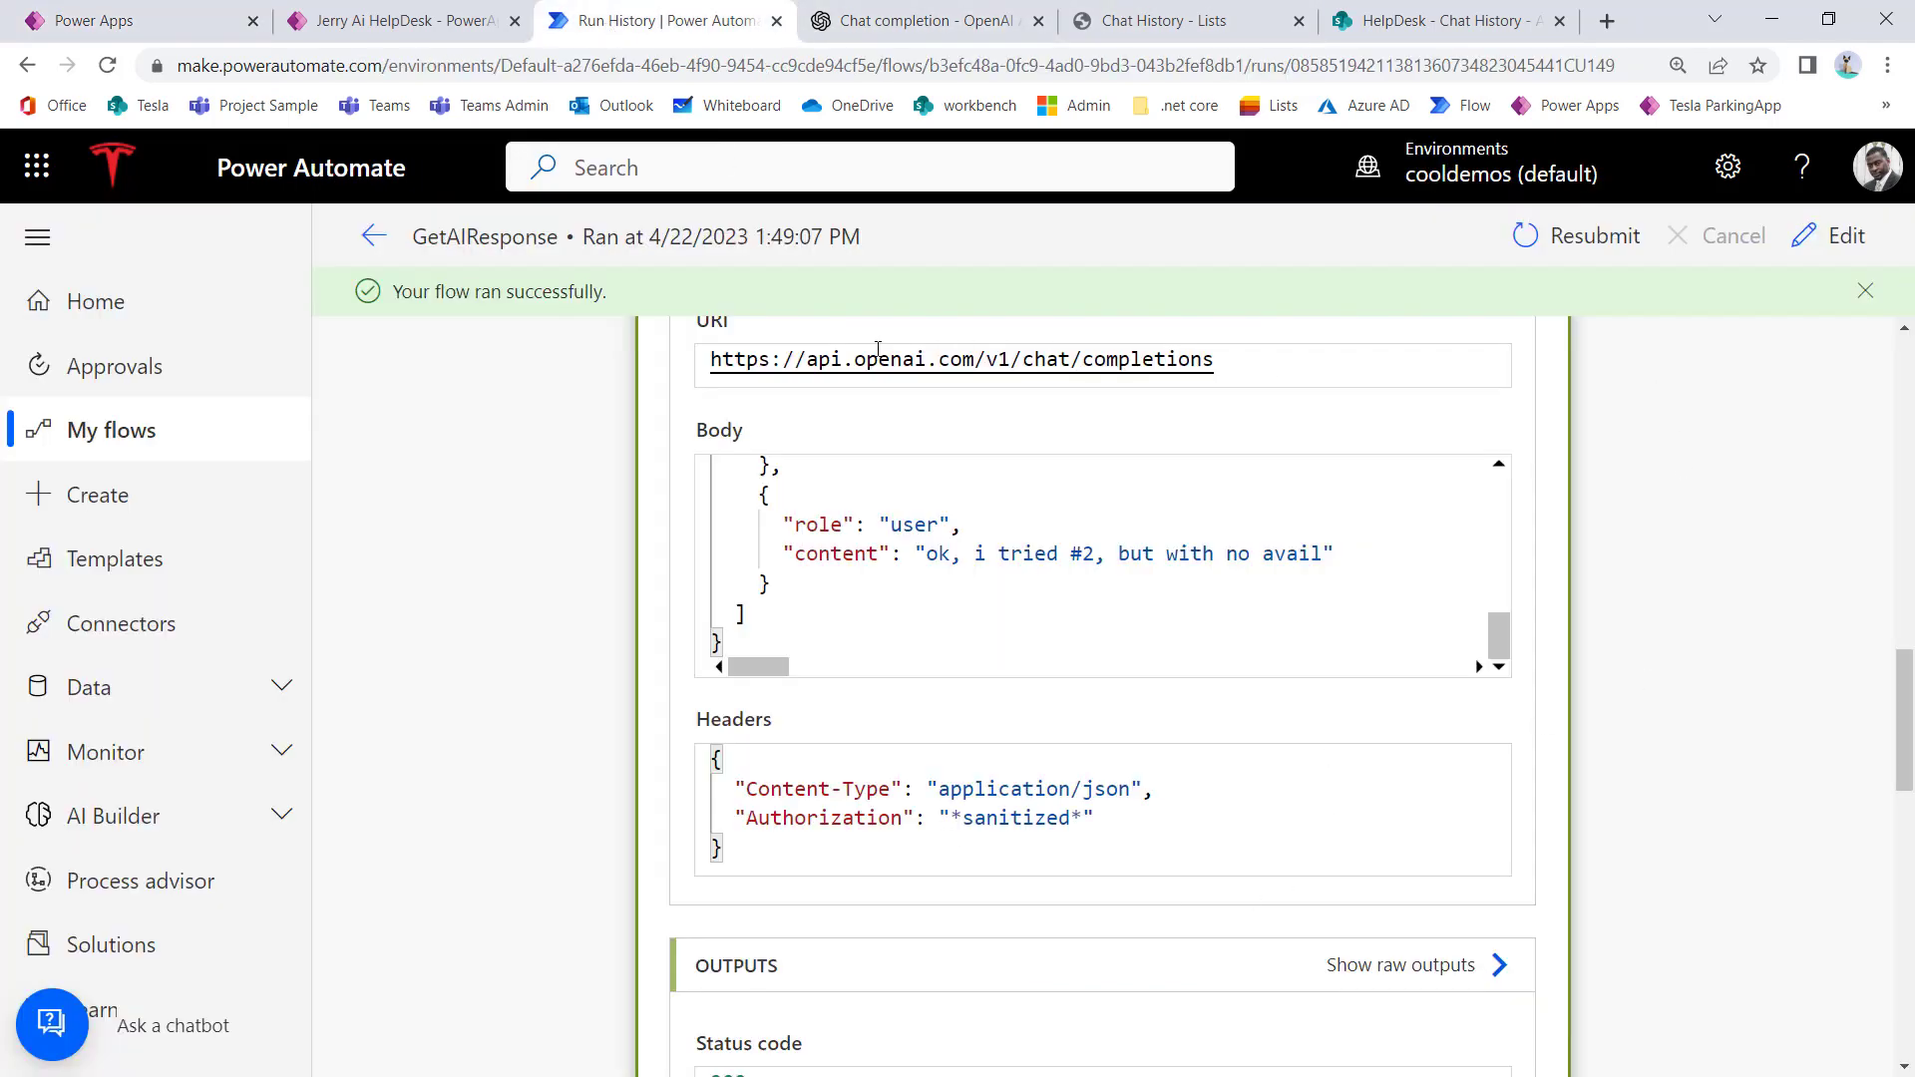
pyautogui.click(373, 236)
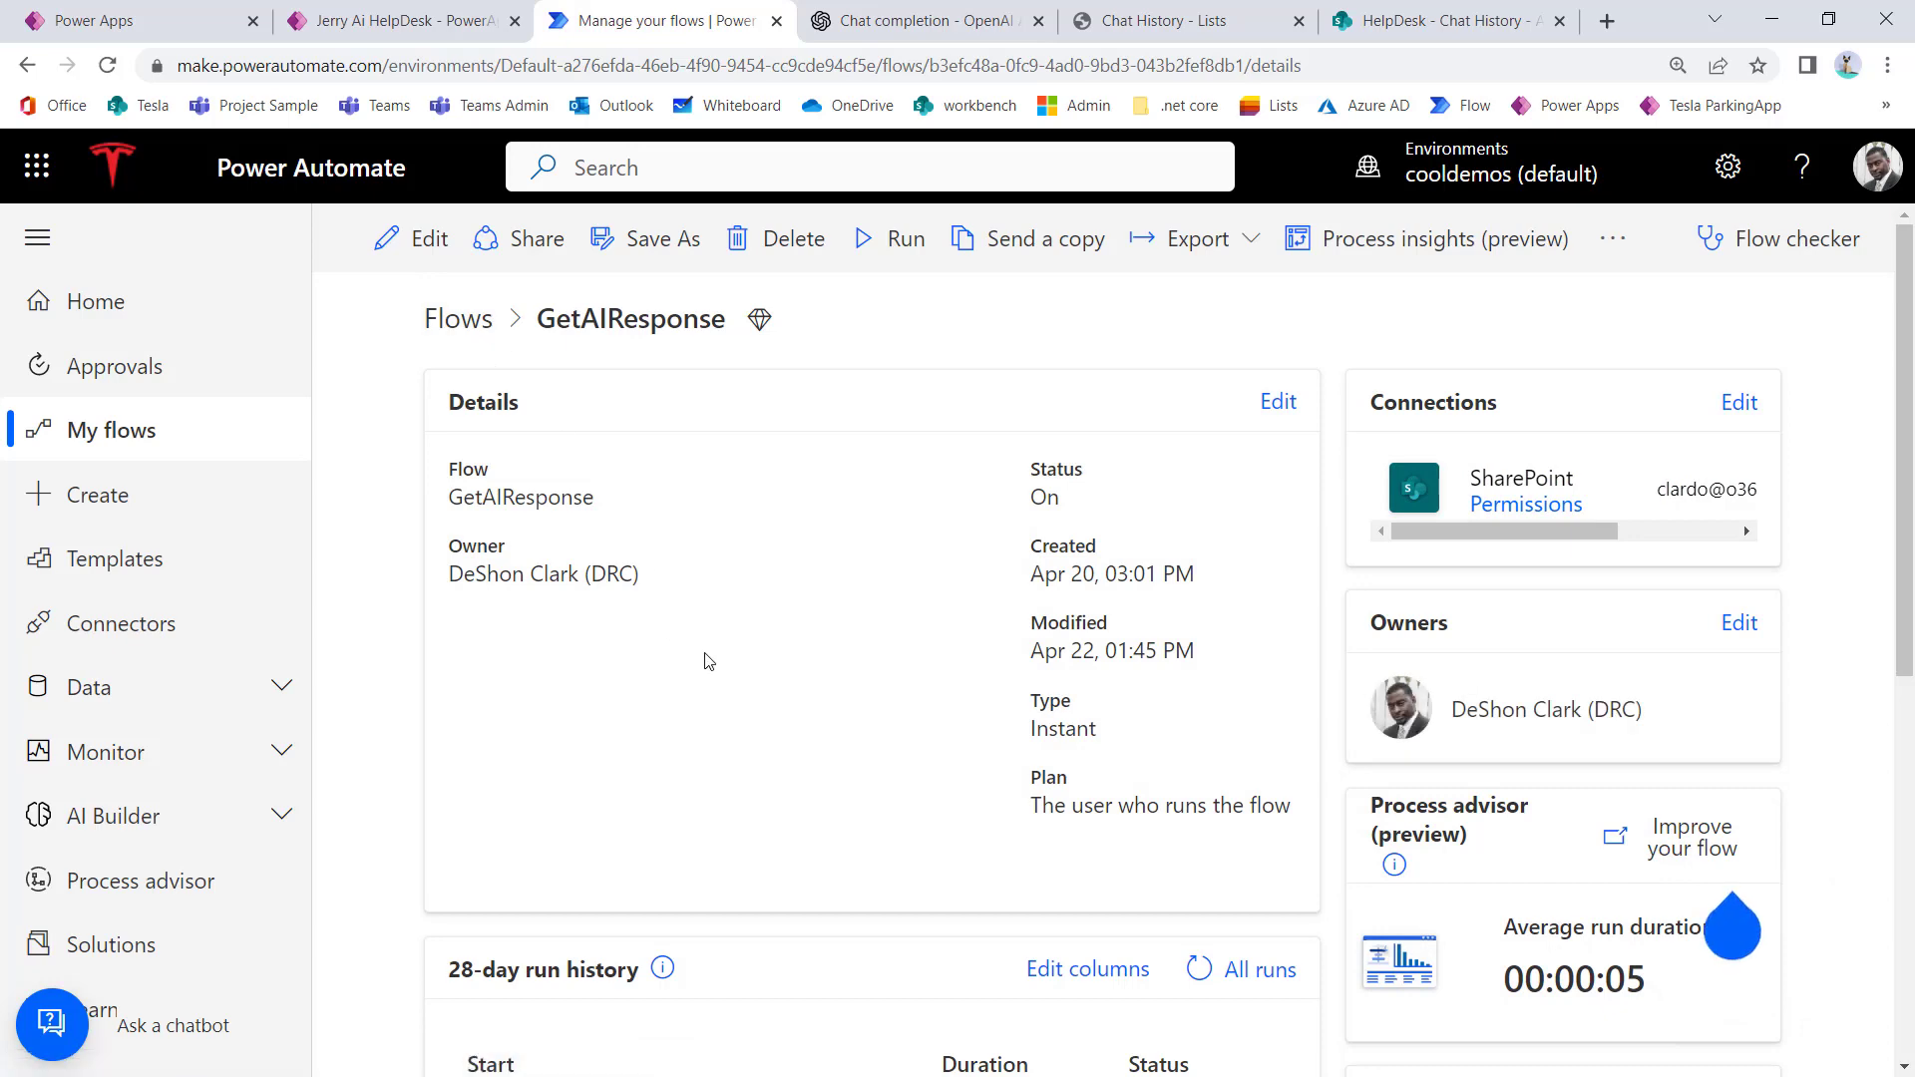
pyautogui.scroll(-2, 703, 653)
pyautogui.scroll(-4, 704, 649)
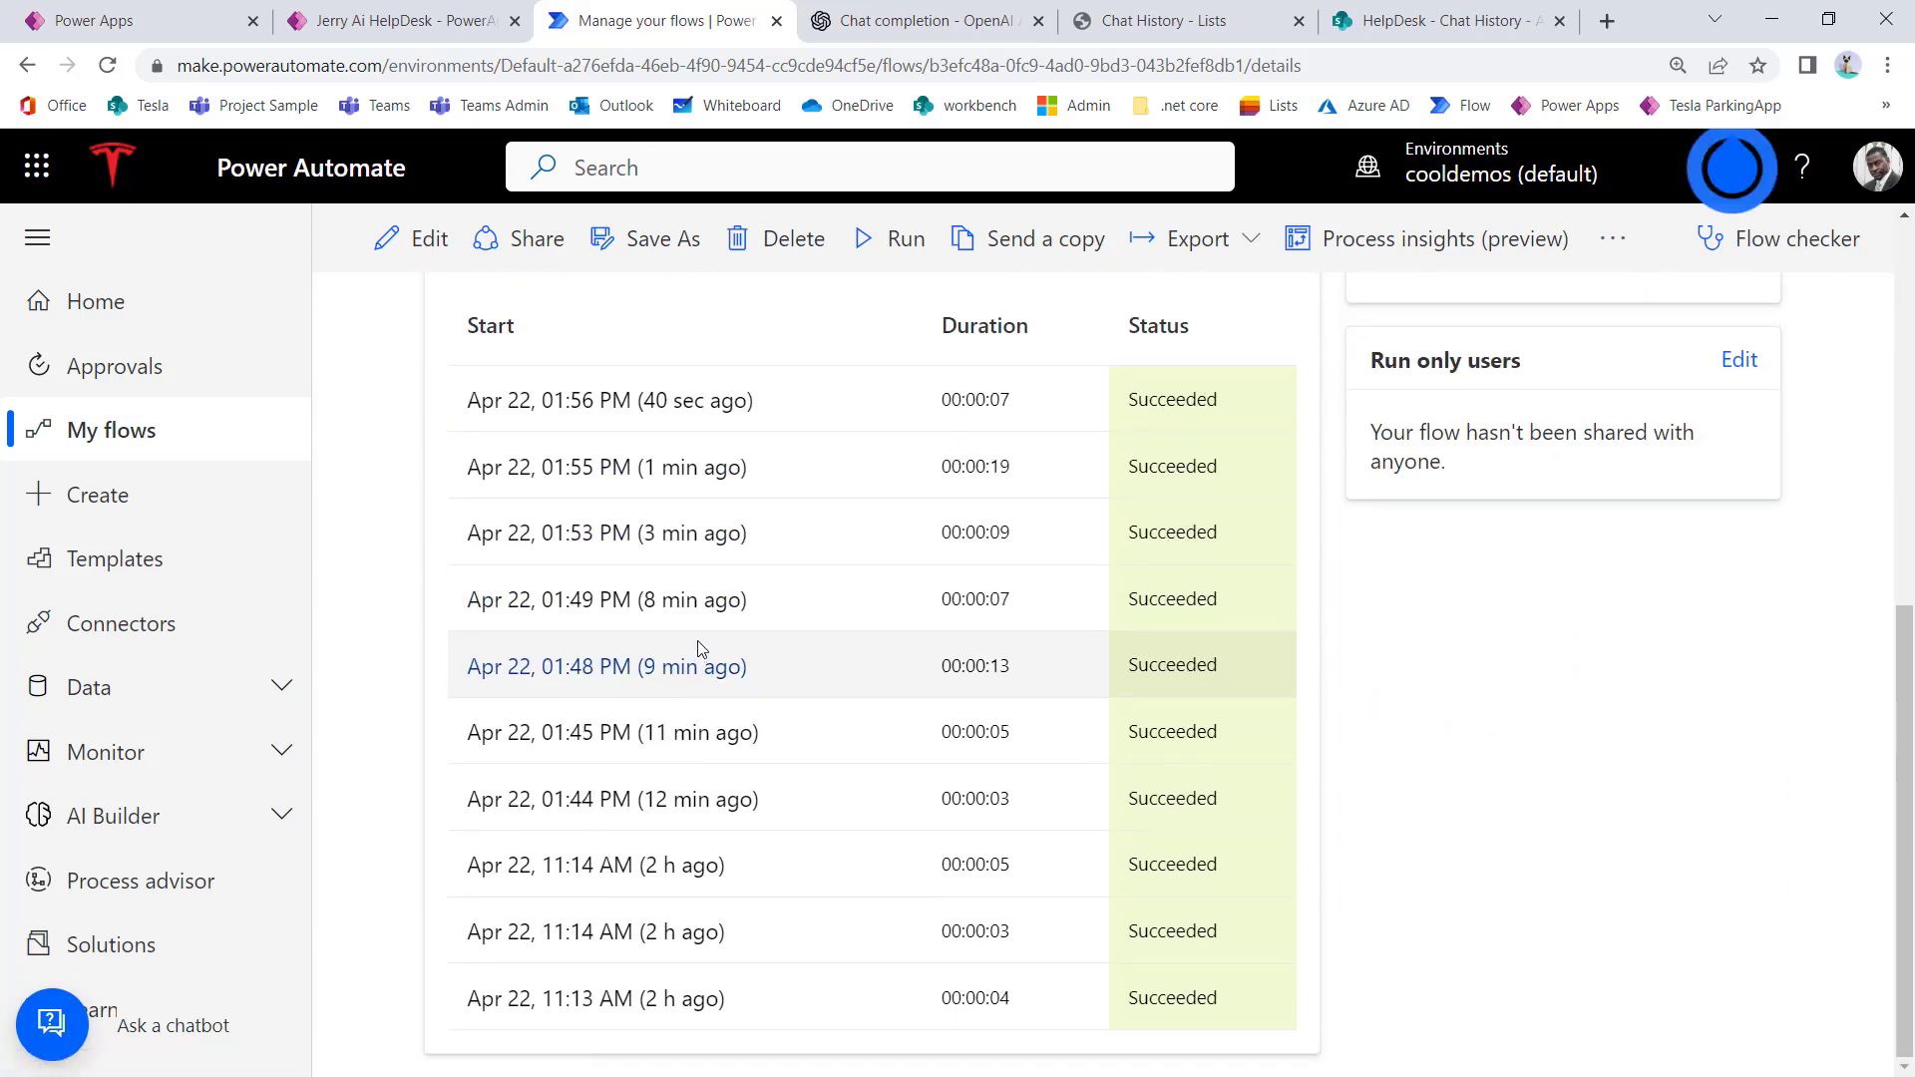
pyautogui.scroll(6, 707, 641)
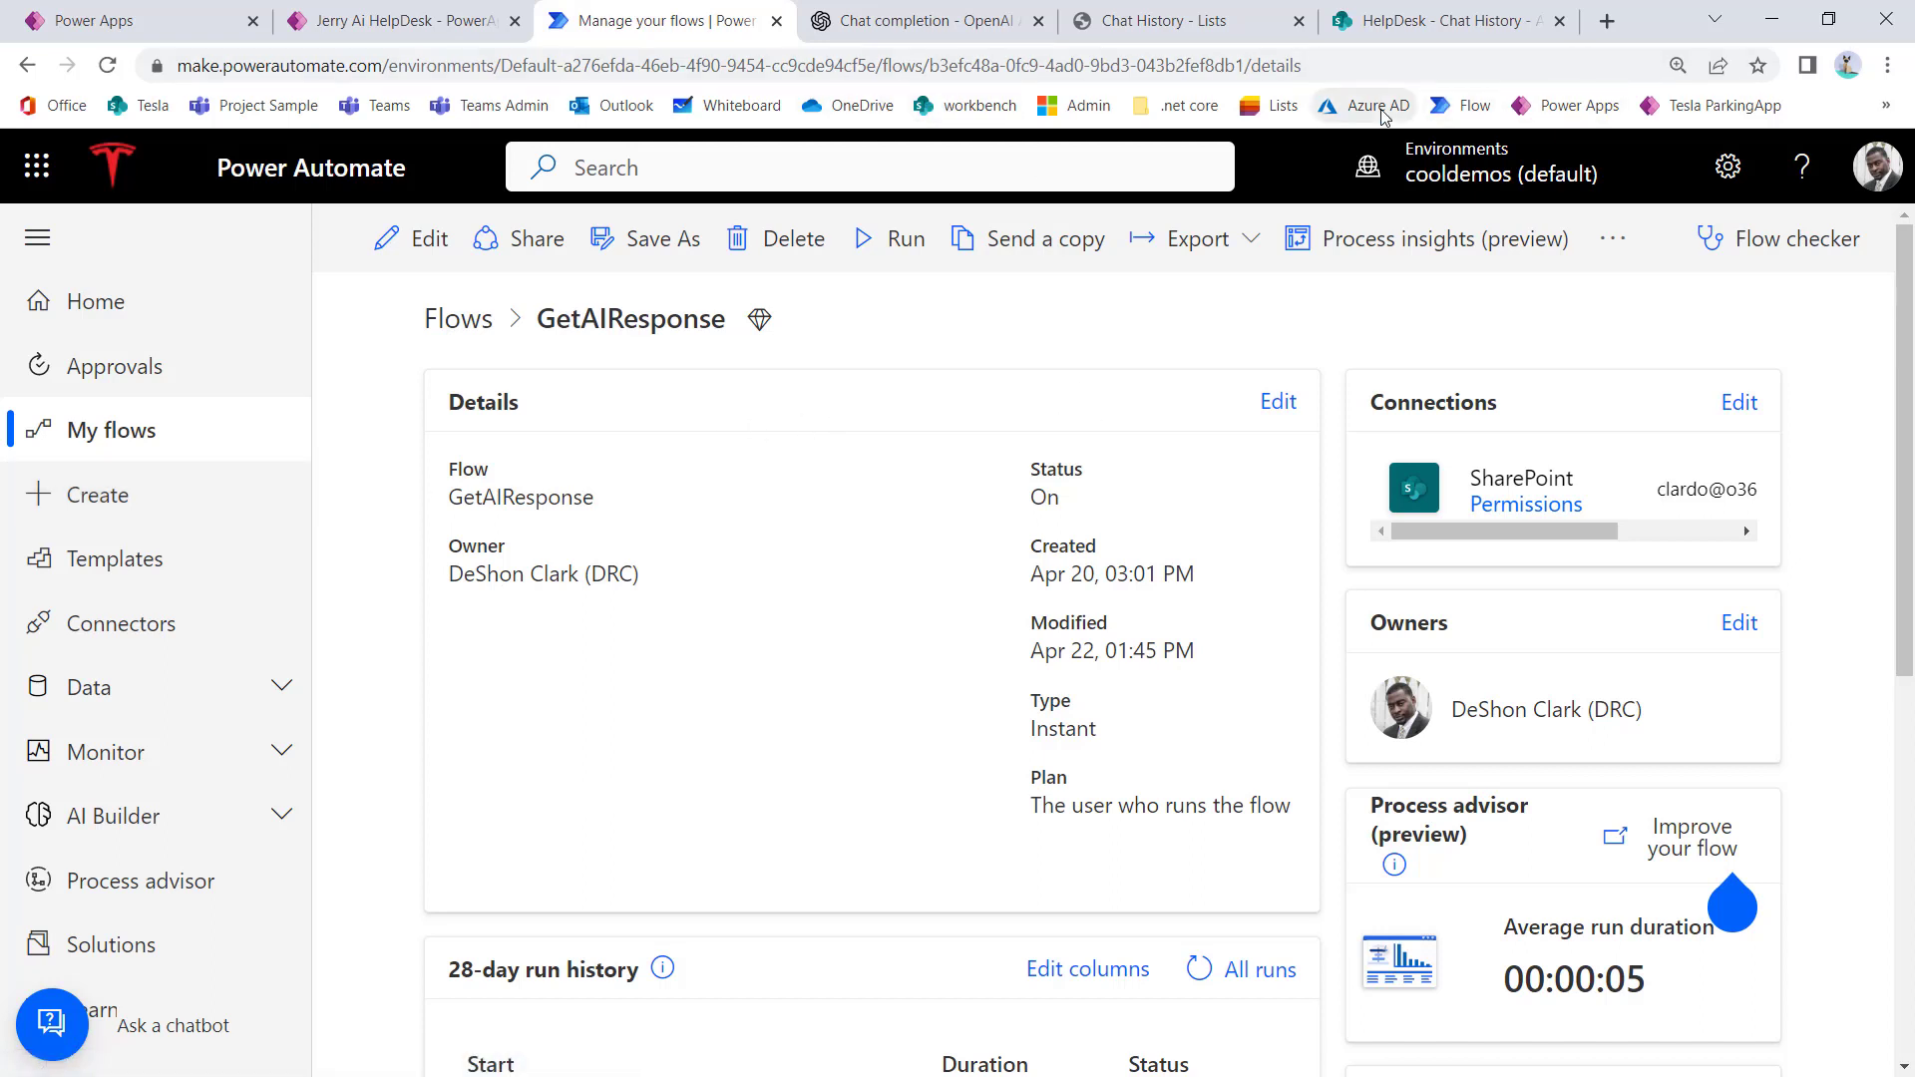
# Step: Open Microsoft Whiteboard from the bookmark in a new browser tab and zoom the board in to 40%
pyautogui.rightClick(716, 110)
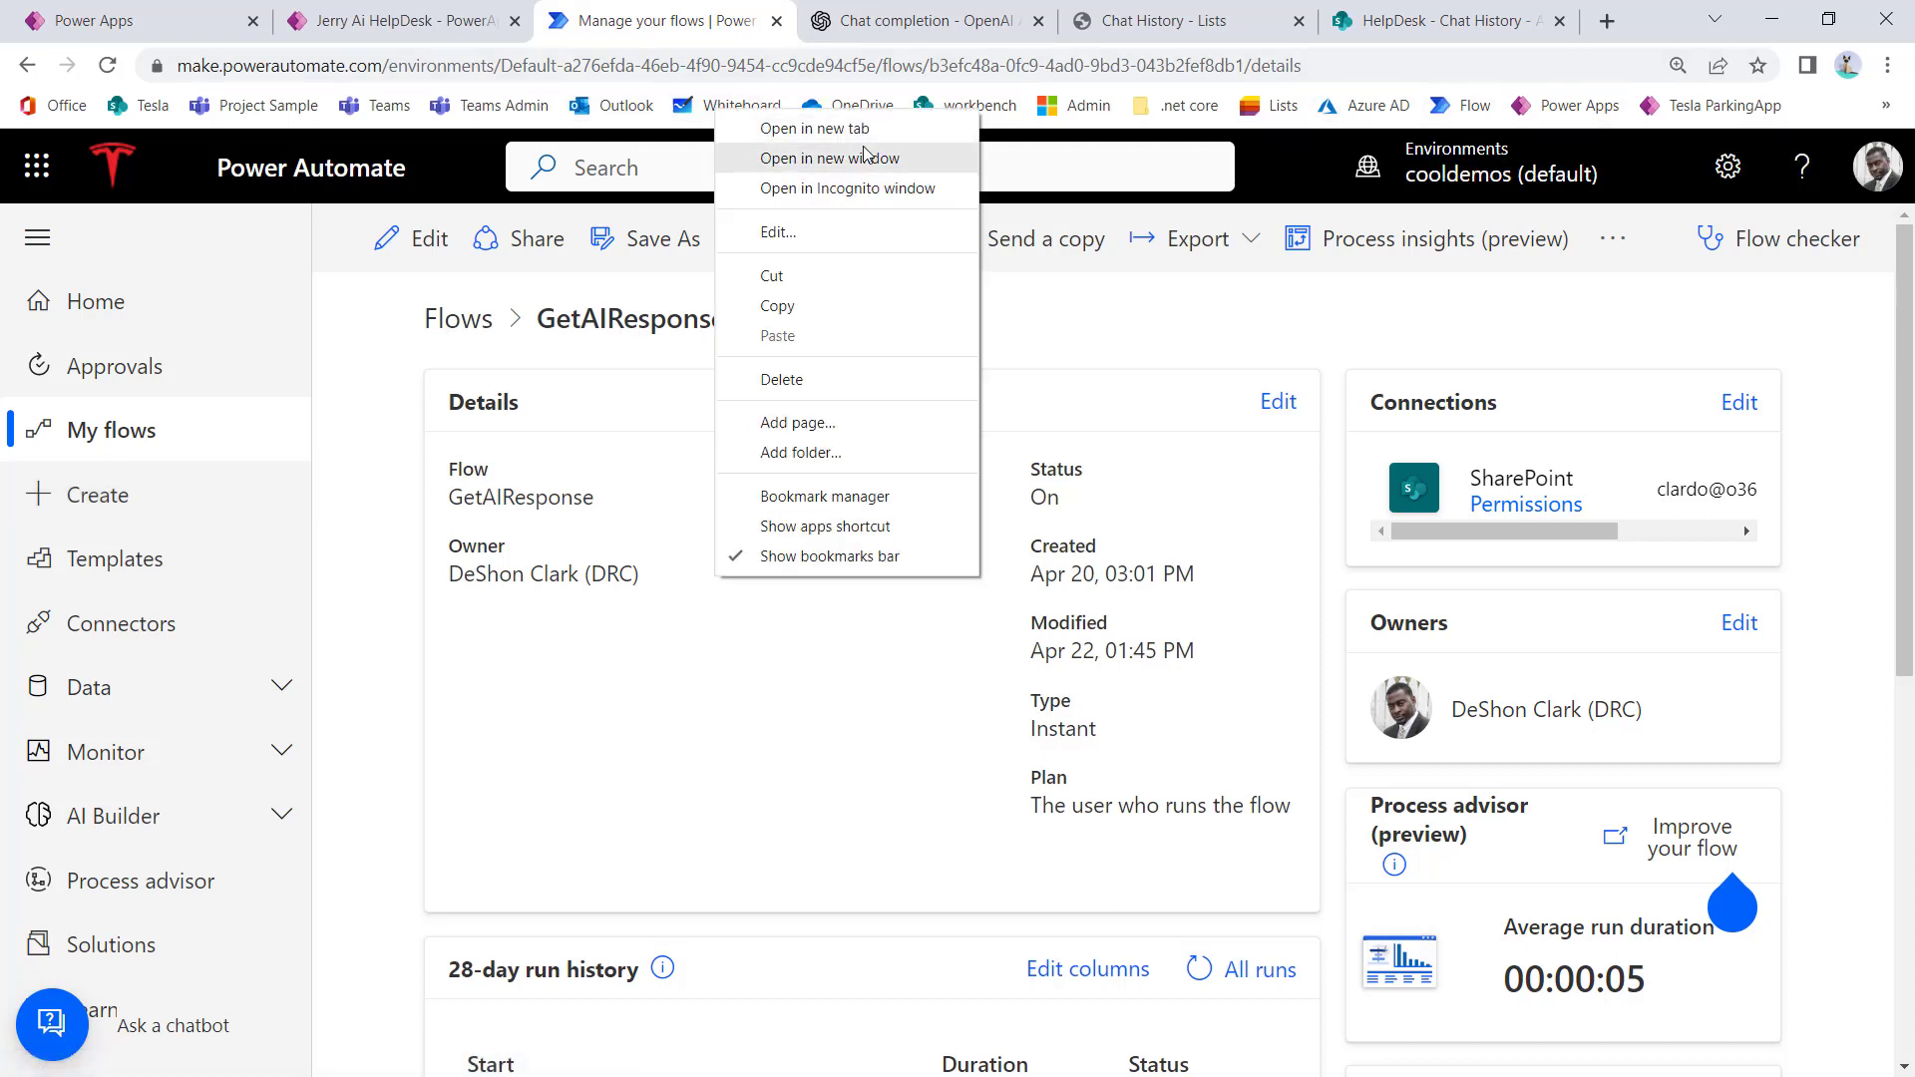
pyautogui.click(864, 129)
pyautogui.click(1470, 40)
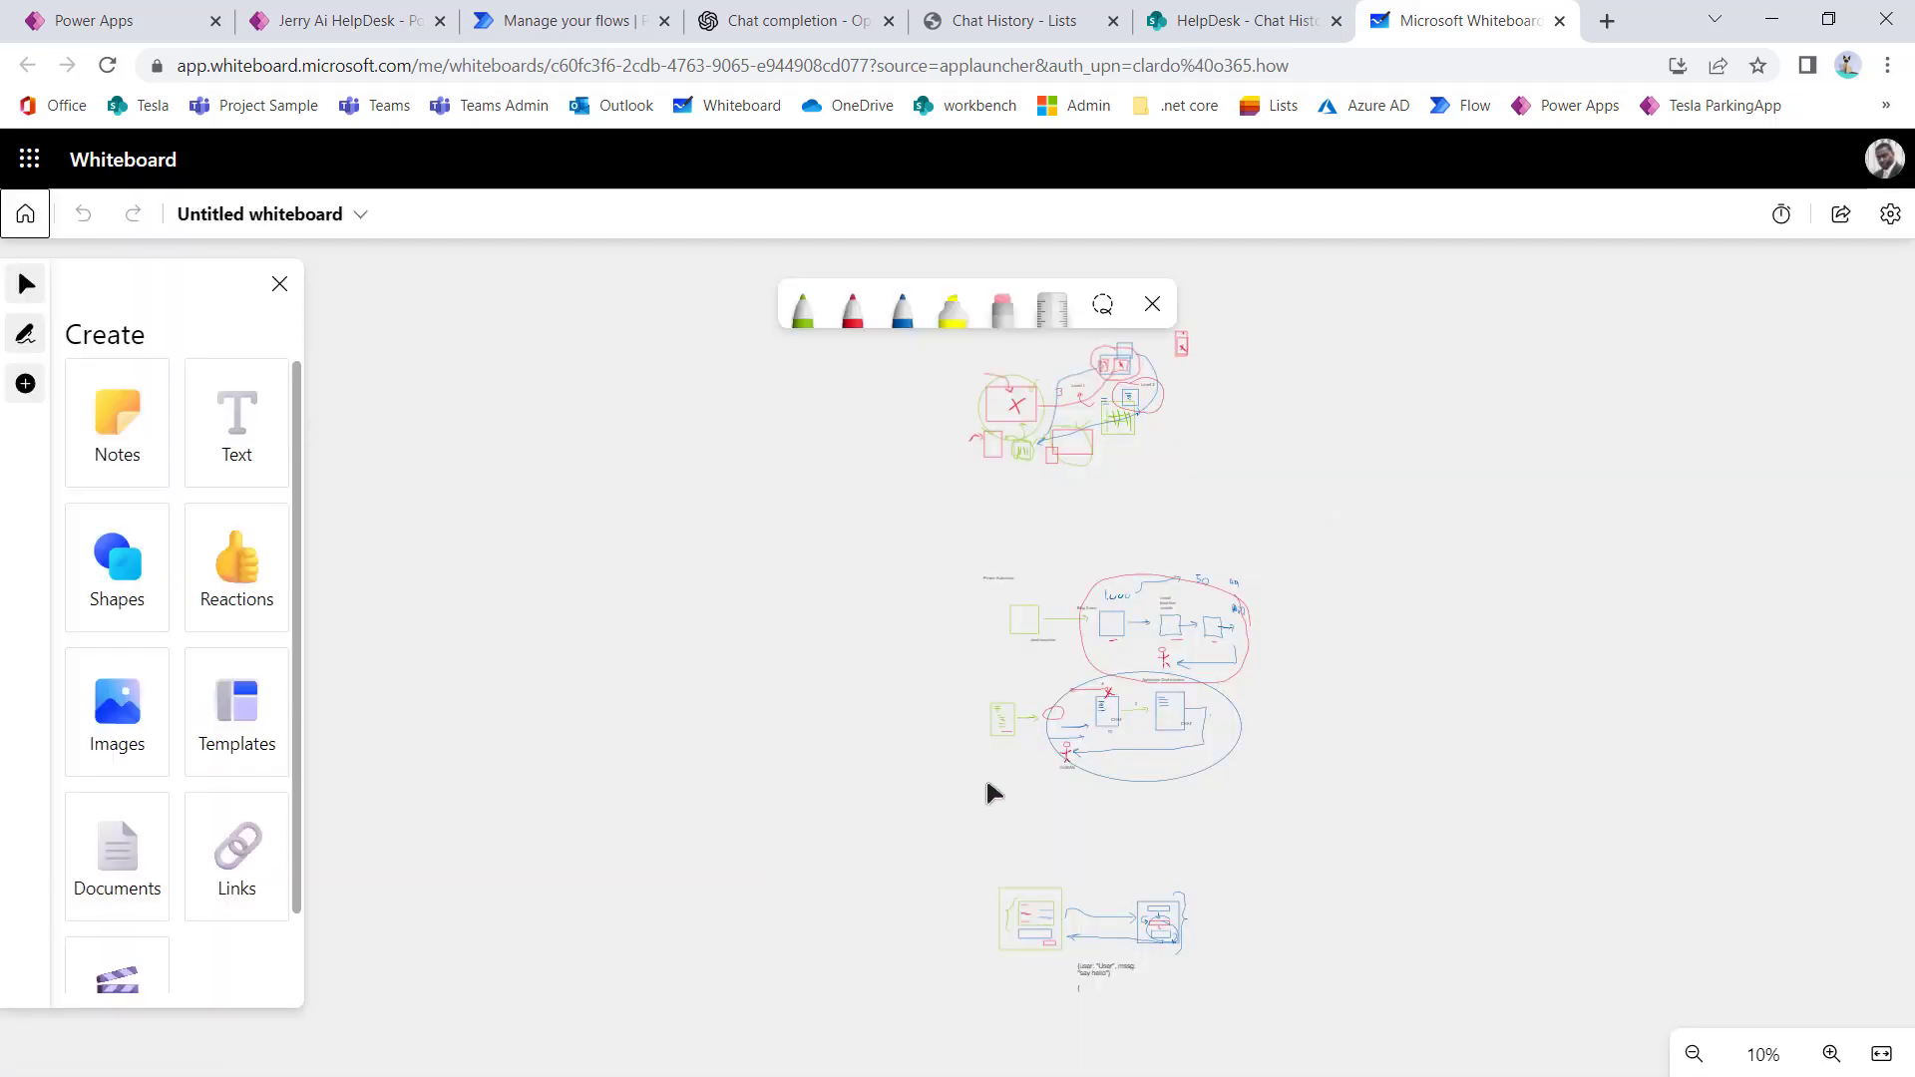
pyautogui.click(1827, 1054)
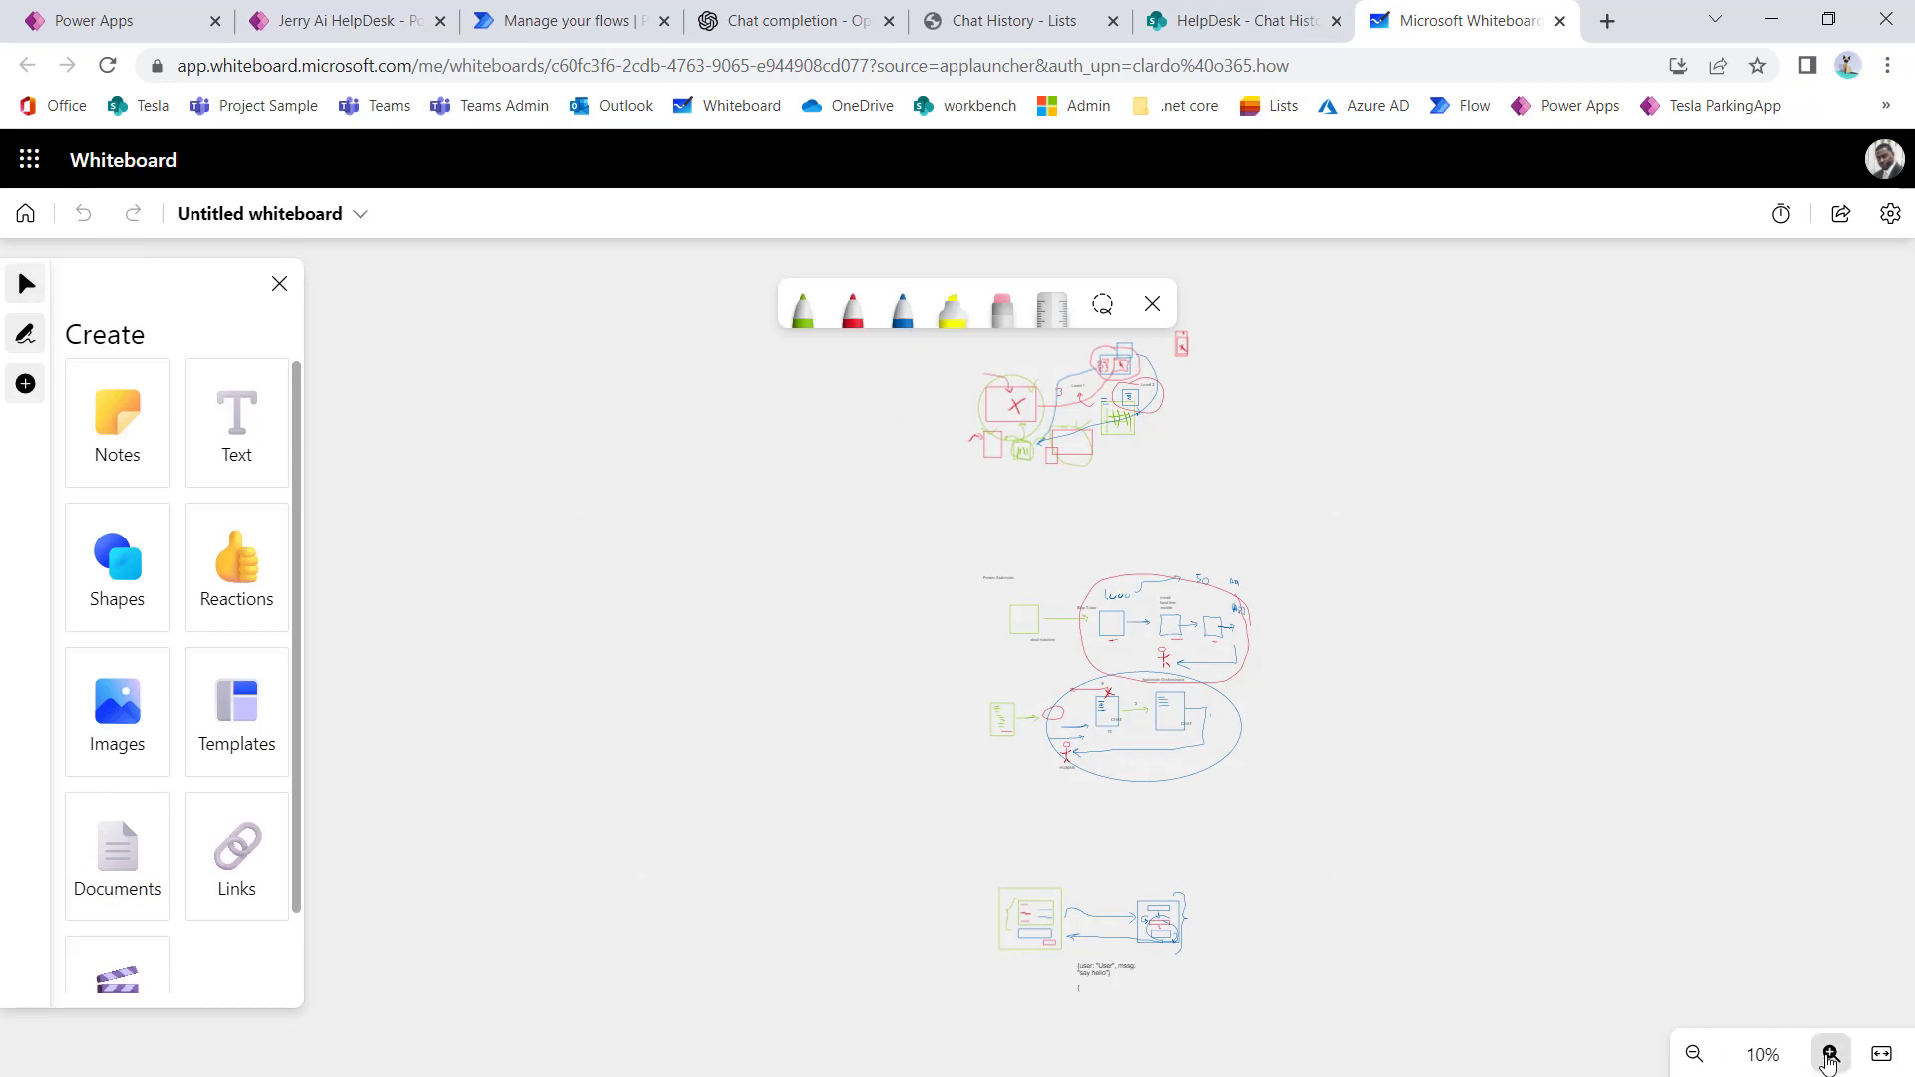
pyautogui.click(1829, 1054)
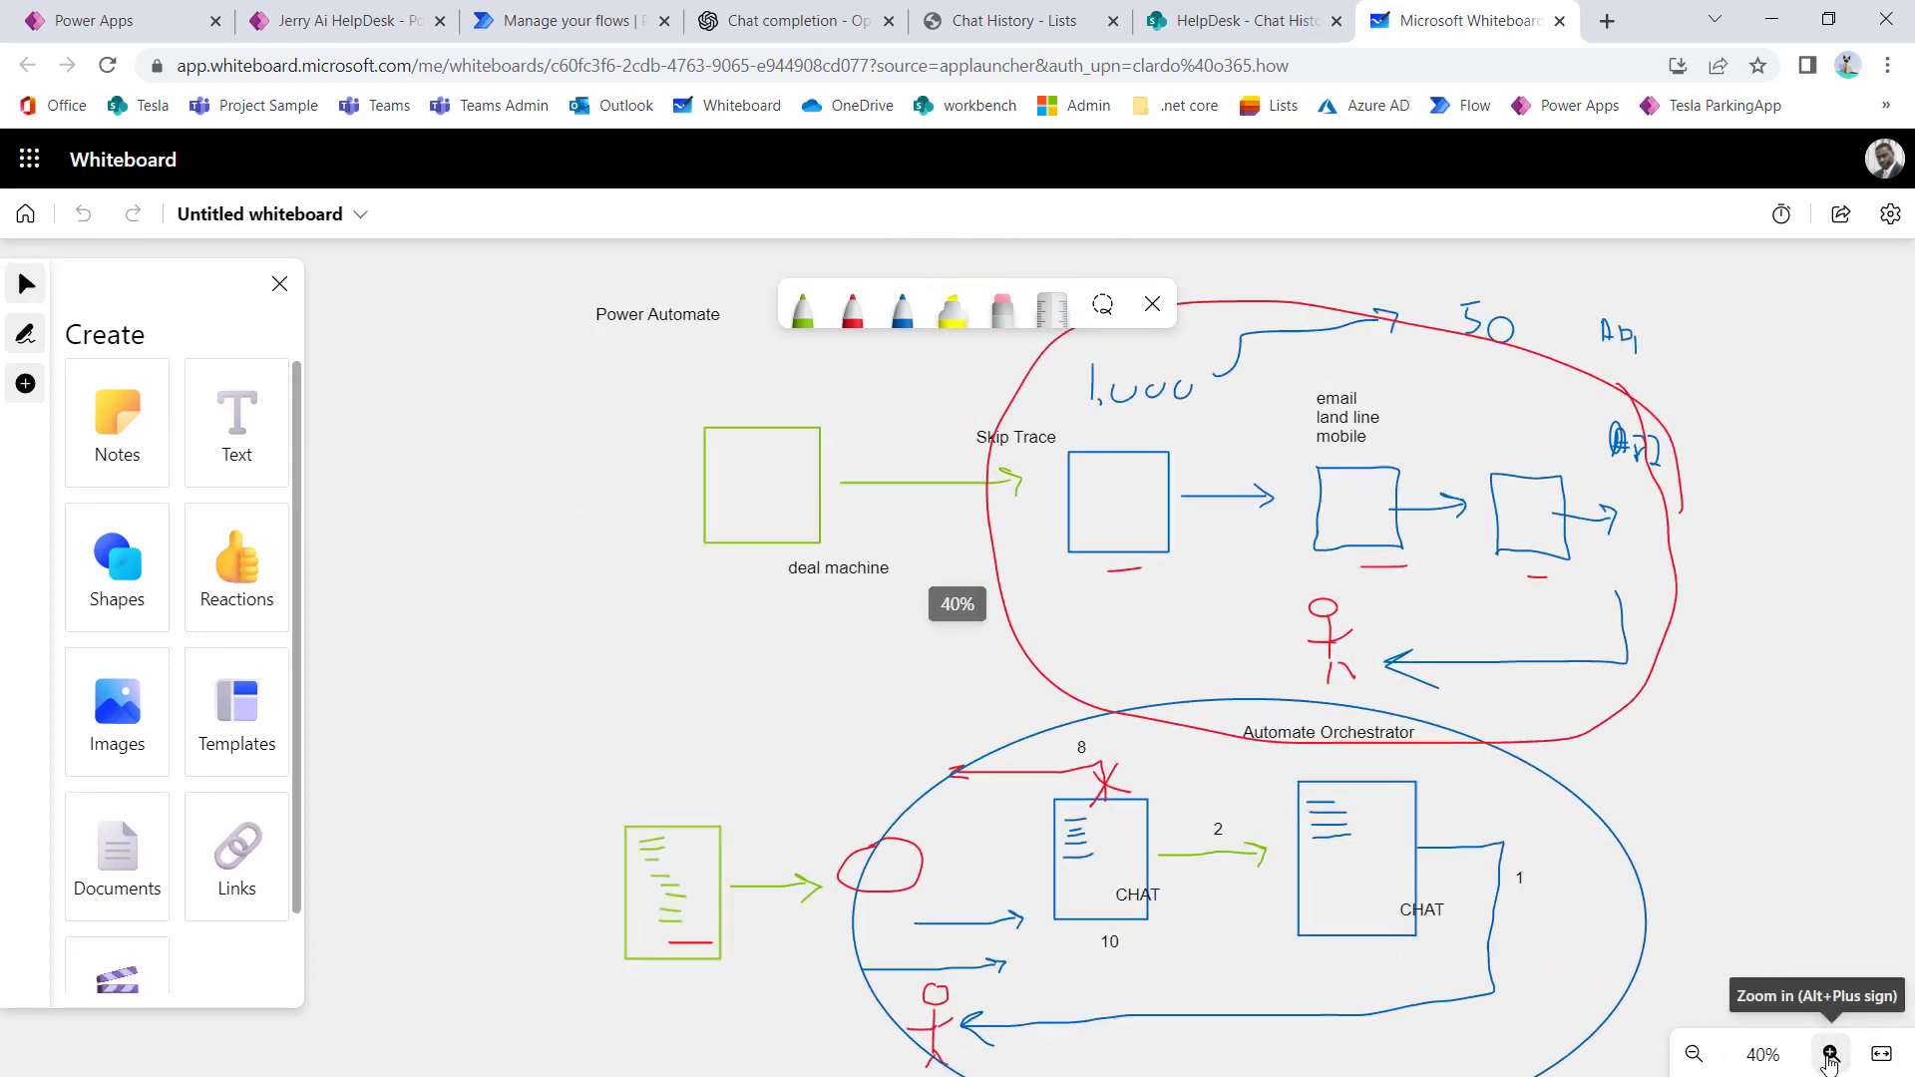
# Step: Draw a green stick figure of a person in an empty area of the board at 50% zoom
pyautogui.click(1829, 1055)
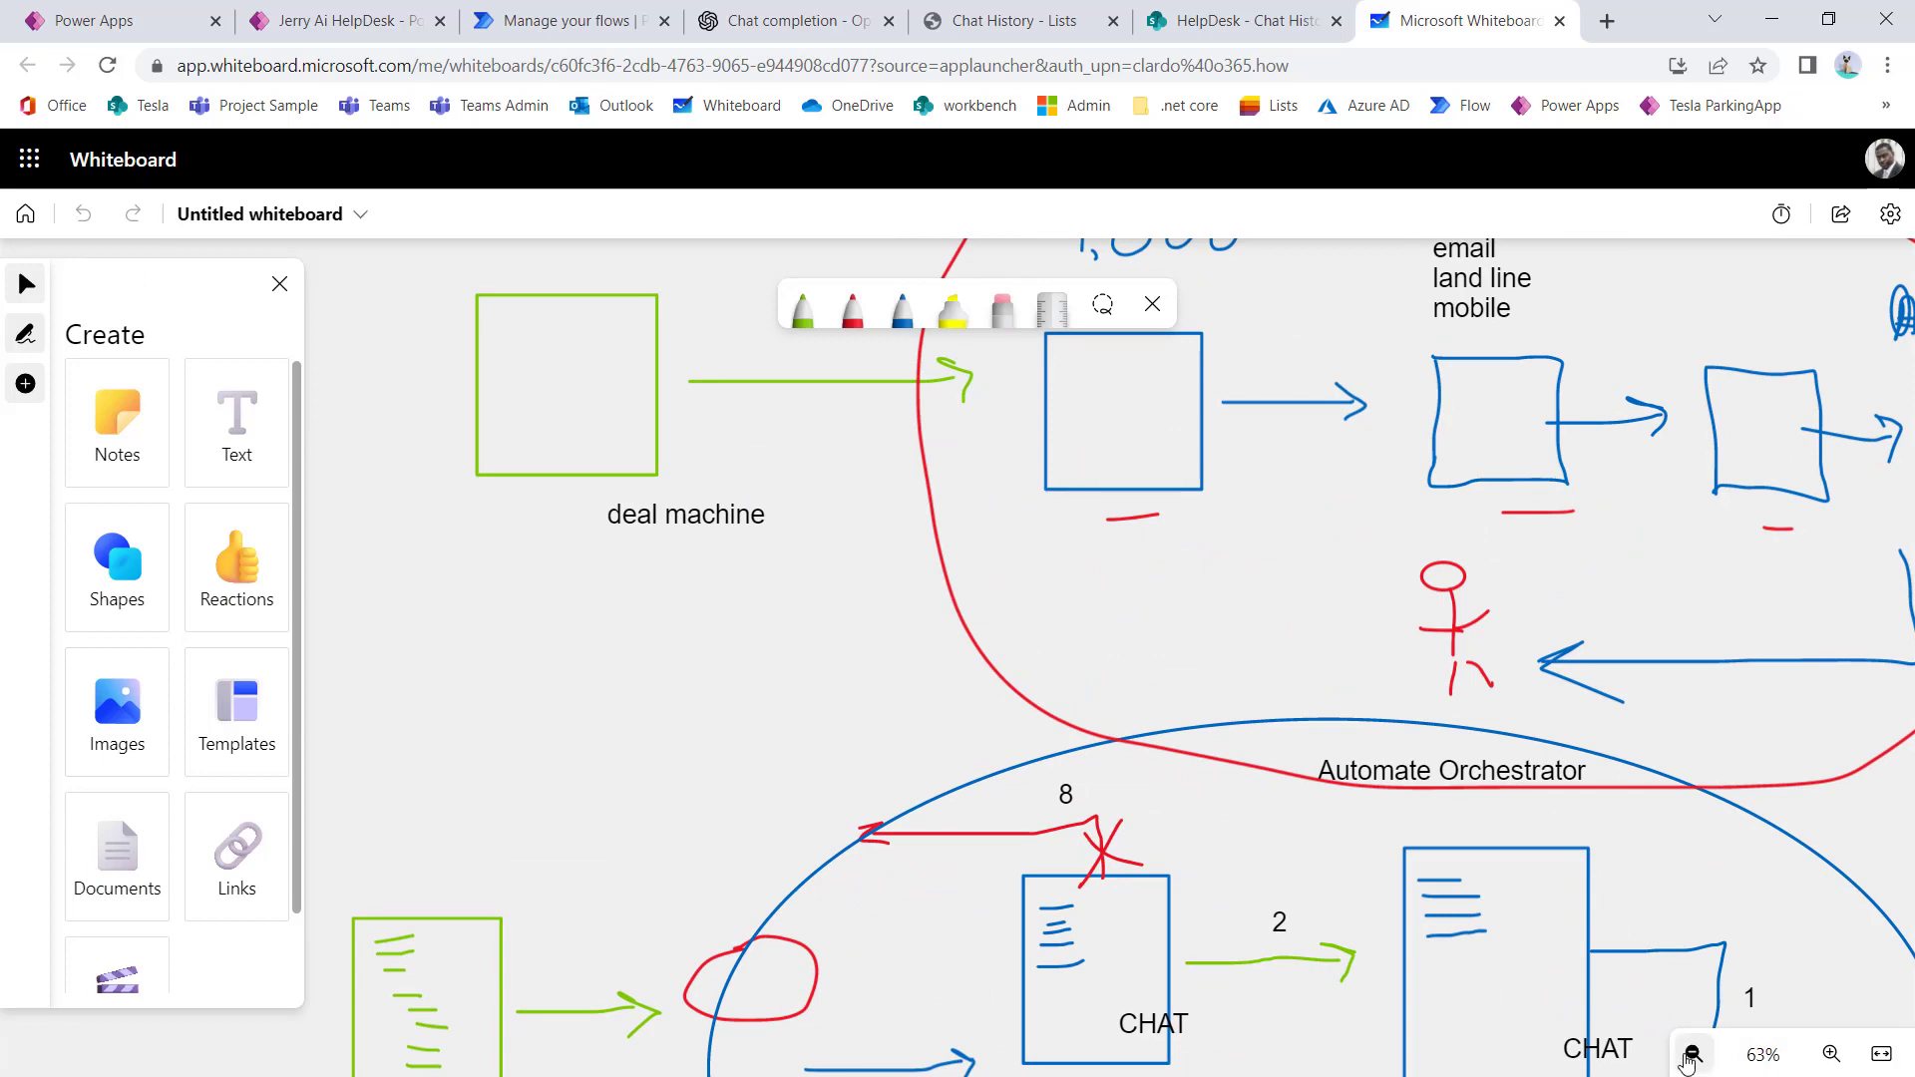
pyautogui.click(1693, 1054)
pyautogui.click(1693, 1055)
pyautogui.click(1693, 1055)
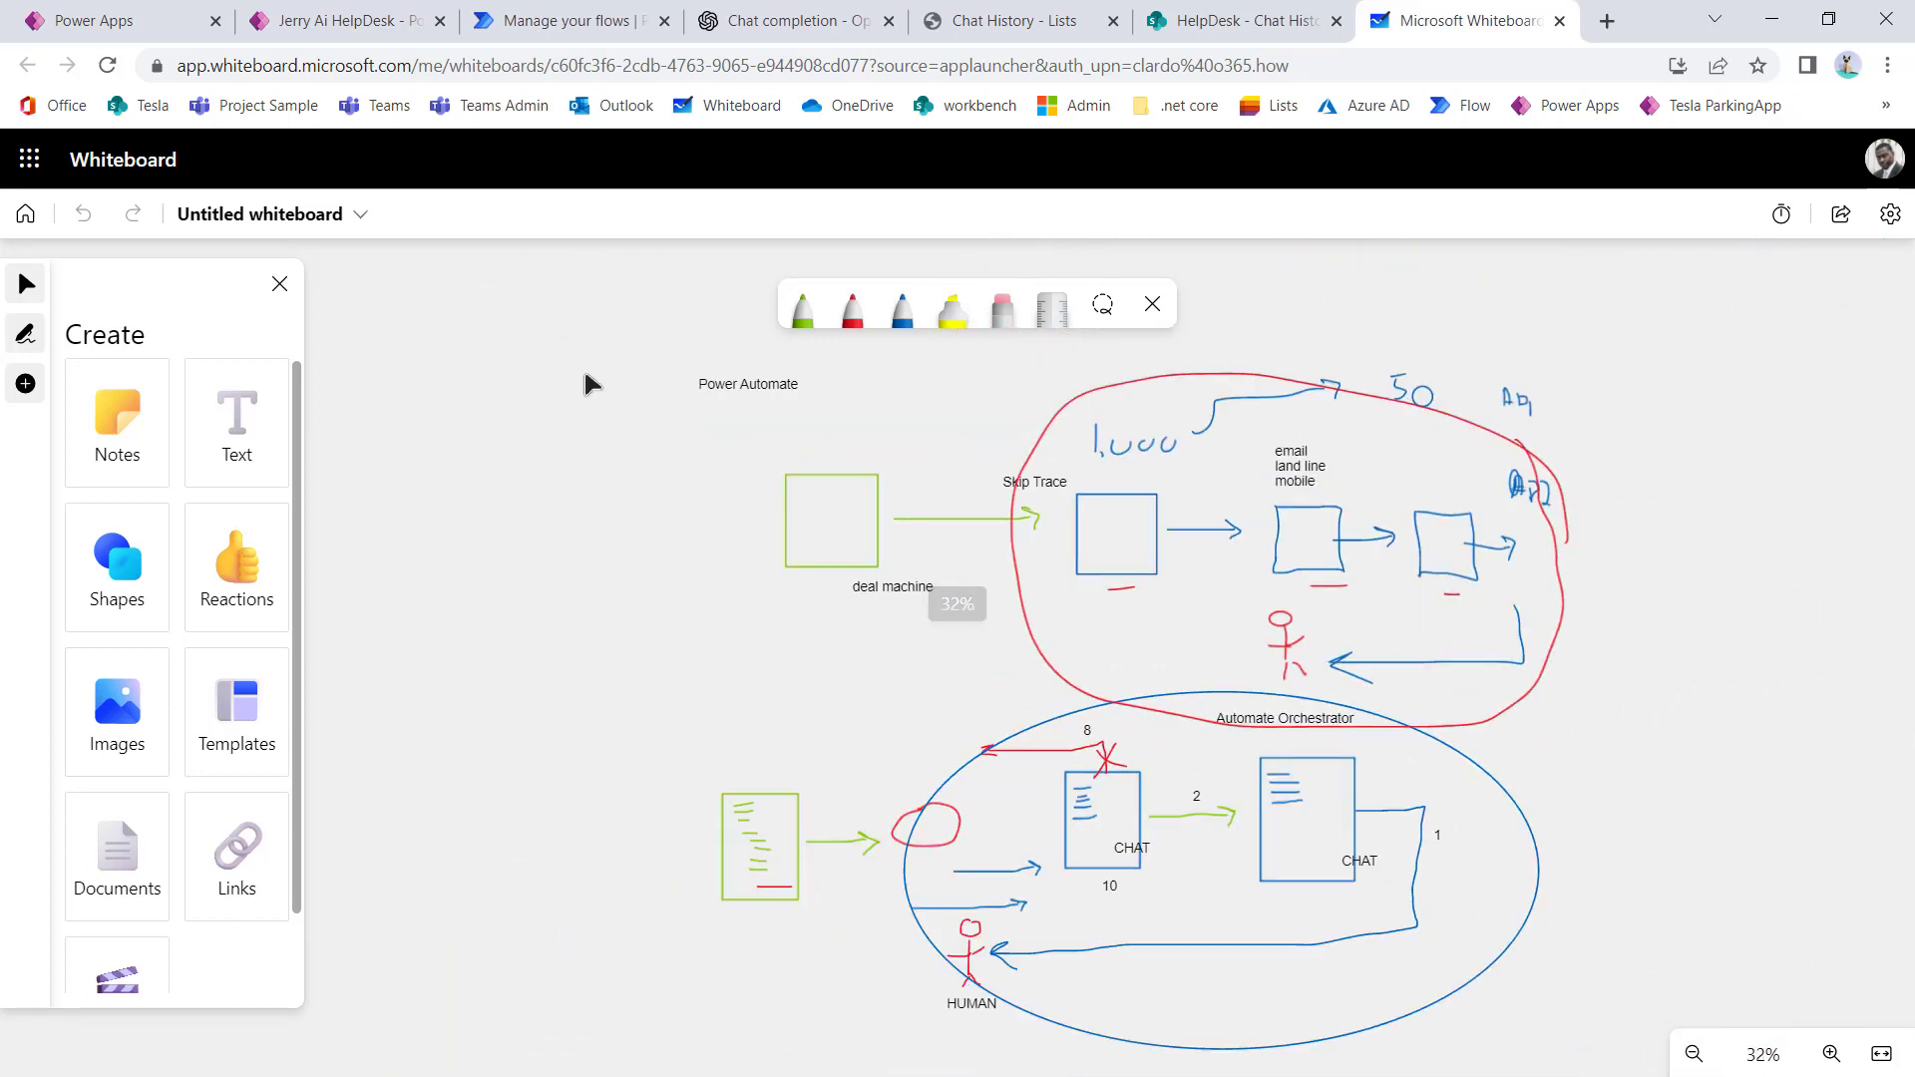
pyautogui.scroll(6, 598, 993)
pyautogui.scroll(8, 598, 1060)
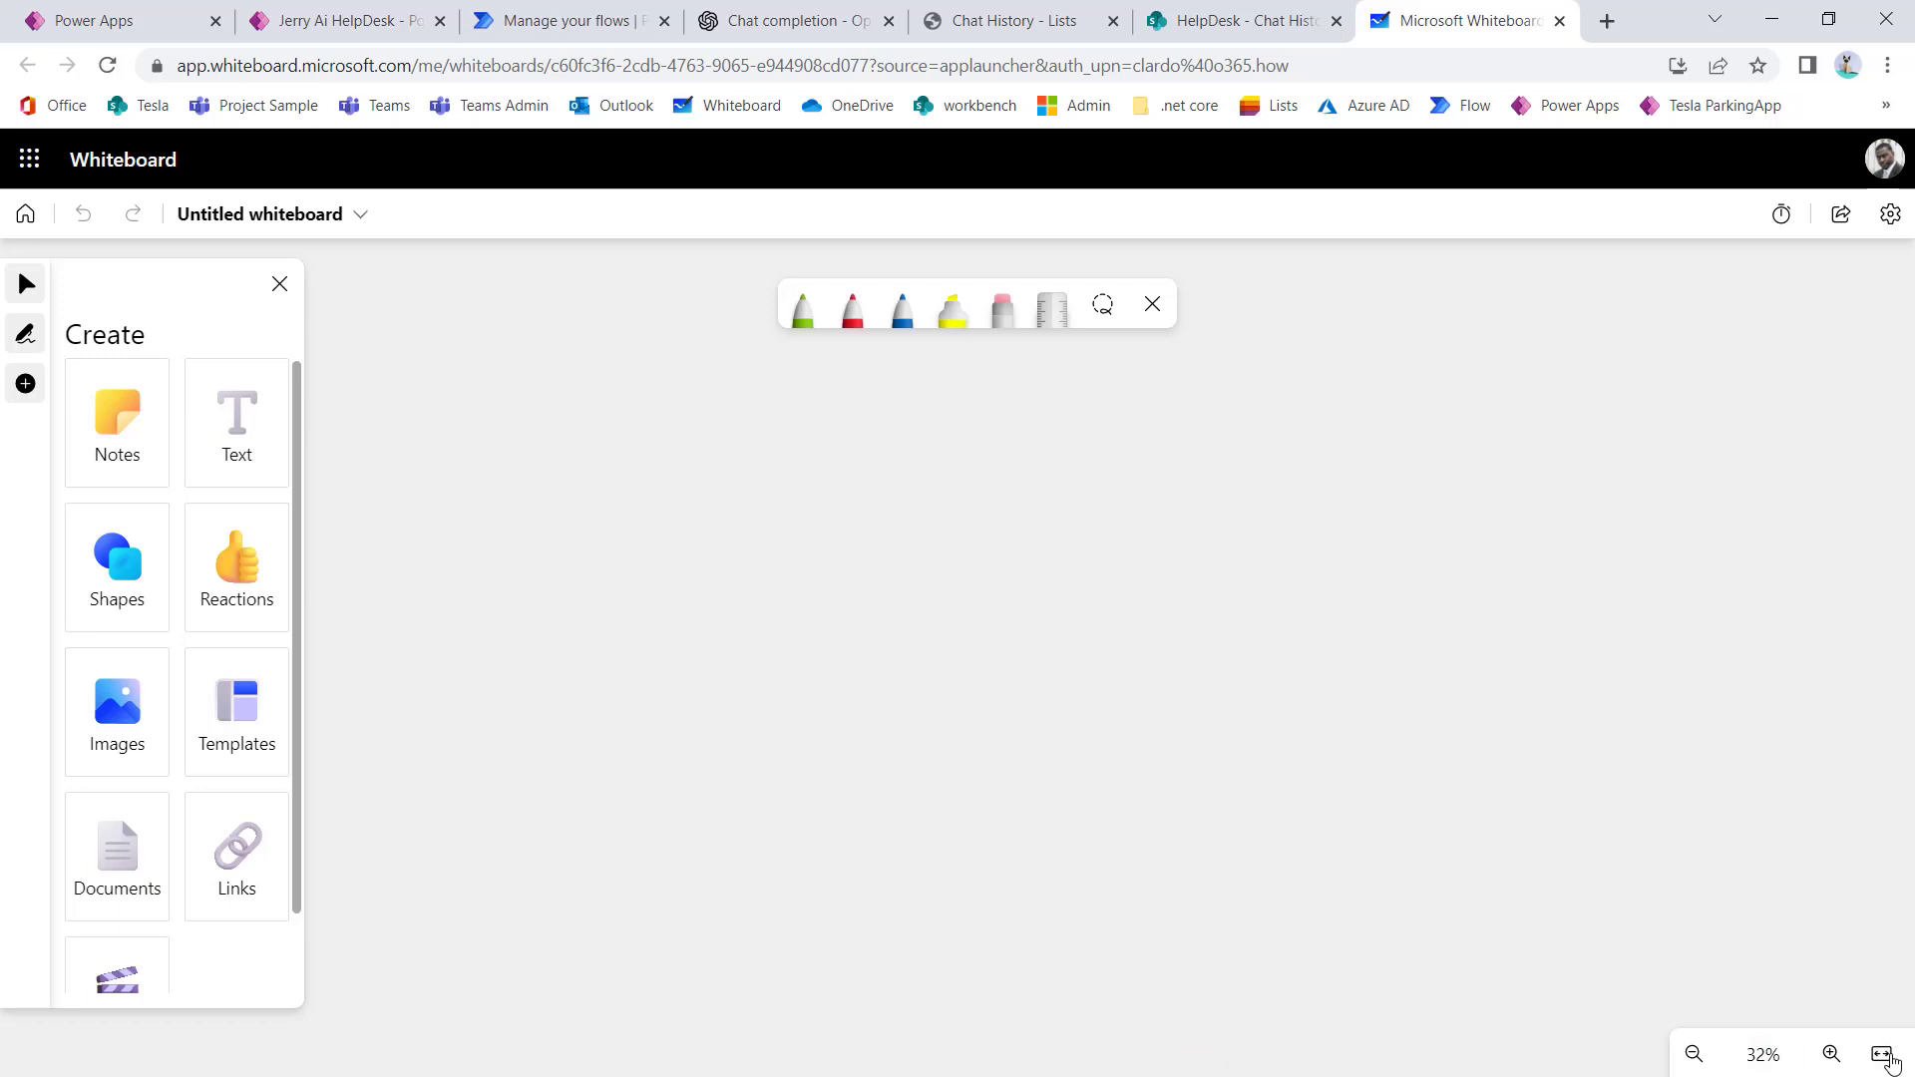
pyautogui.click(1830, 1055)
pyautogui.click(1830, 1054)
pyautogui.click(798, 311)
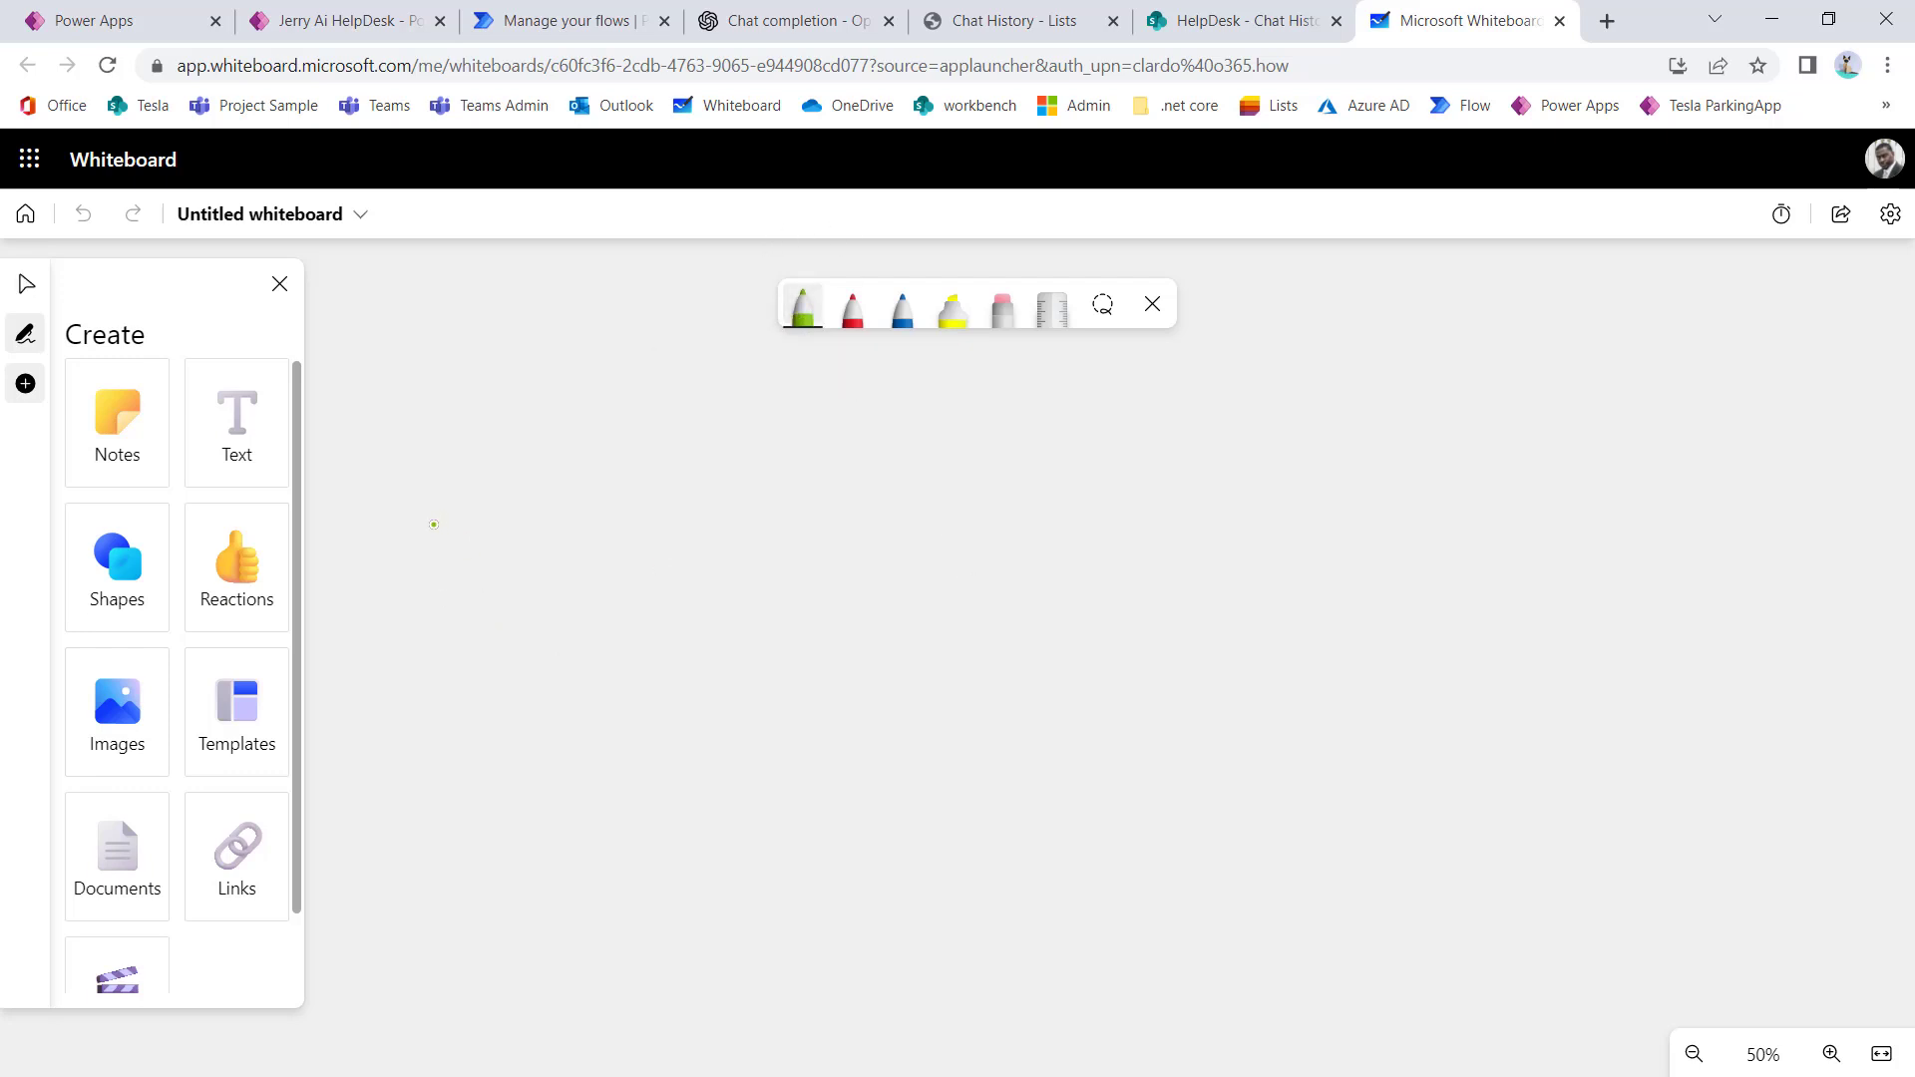
pyautogui.moveTo(467, 498)
pyautogui.mouseDown()
pyautogui.moveTo(435, 531)
pyautogui.moveTo(465, 504)
pyautogui.moveTo(442, 593)
pyautogui.moveTo(421, 566)
pyautogui.moveTo(428, 611)
pyautogui.moveTo(467, 612)
pyautogui.mouseUp()
# Step: Draw a red arrow from the green figure to a red app screen, with a second red arrow leading onward from it
pyautogui.click(853, 307)
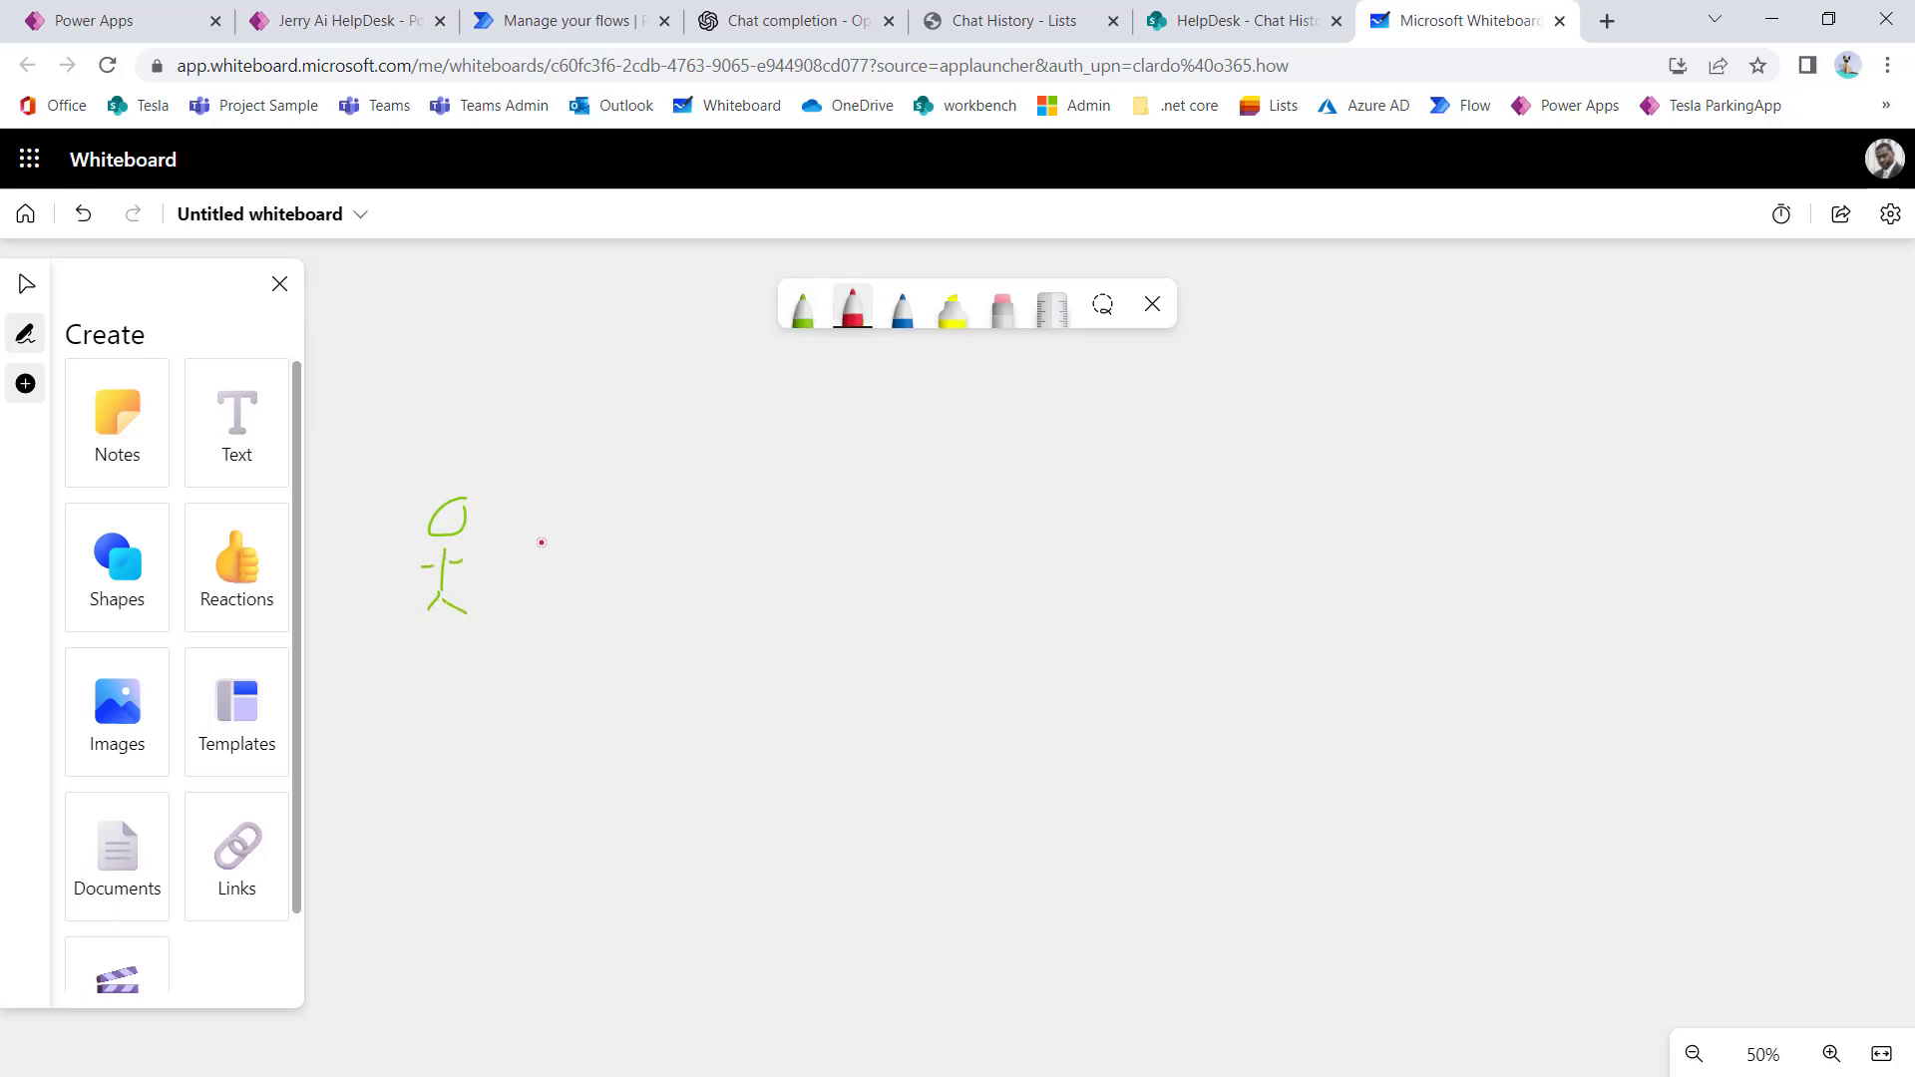
pyautogui.moveTo(536, 541)
pyautogui.mouseDown()
pyautogui.moveTo(646, 549)
pyautogui.moveTo(648, 568)
pyautogui.mouseUp()
pyautogui.moveTo(725, 496)
pyautogui.mouseDown()
pyautogui.moveTo(834, 499)
pyautogui.moveTo(737, 626)
pyautogui.moveTo(719, 524)
pyautogui.moveTo(738, 503)
pyautogui.moveTo(788, 528)
pyautogui.moveTo(791, 579)
pyautogui.moveTo(730, 561)
pyautogui.moveTo(745, 534)
pyautogui.mouseUp()
pyautogui.moveTo(745, 602)
pyautogui.mouseDown()
pyautogui.moveTo(795, 626)
pyautogui.moveTo(932, 573)
pyautogui.mouseUp()
pyautogui.moveTo(899, 556); pyautogui.dragTo(915, 585)
# Step: Draw a blue circle with short rays after the second red arrow and place the text label "AI" inside it
pyautogui.click(903, 307)
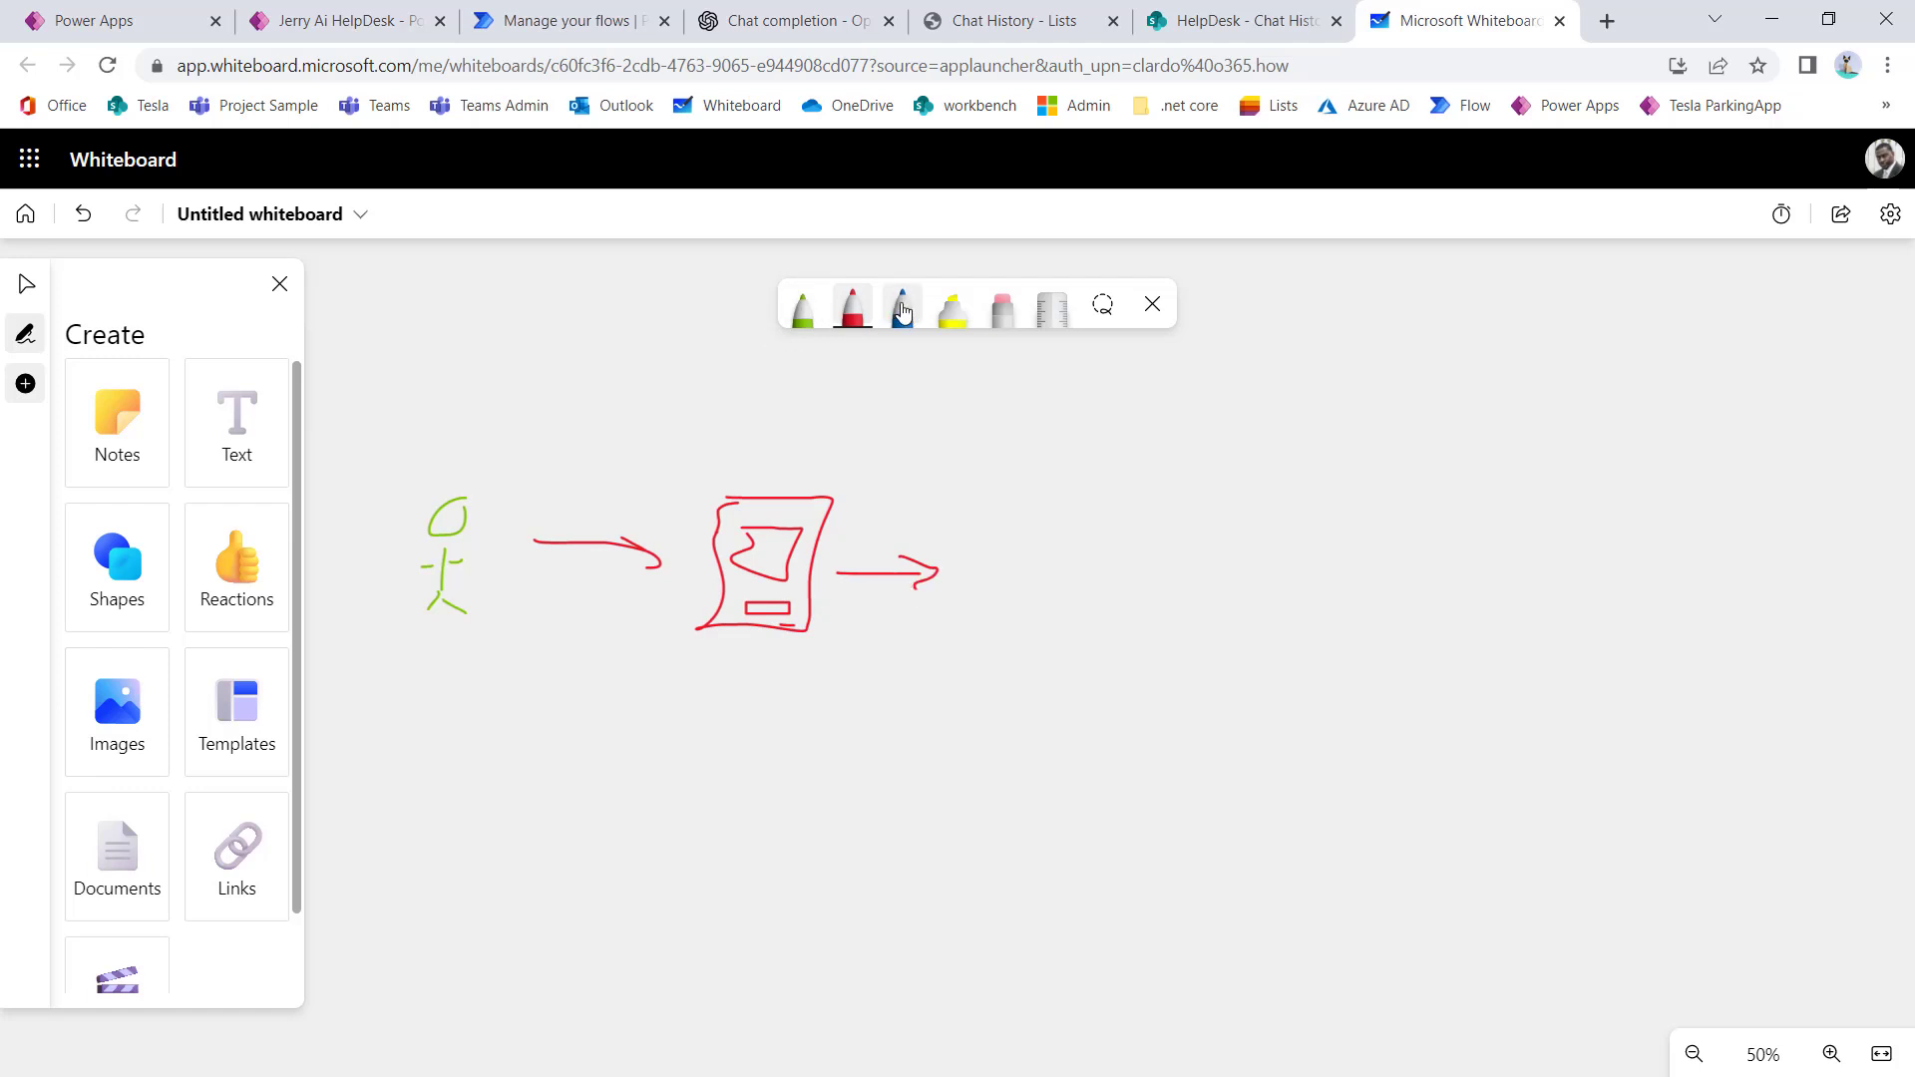
pyautogui.moveTo(1019, 521)
pyautogui.mouseDown()
pyautogui.moveTo(984, 552)
pyautogui.moveTo(992, 528)
pyautogui.mouseUp()
pyautogui.moveTo(1013, 526); pyautogui.dragTo(1075, 544)
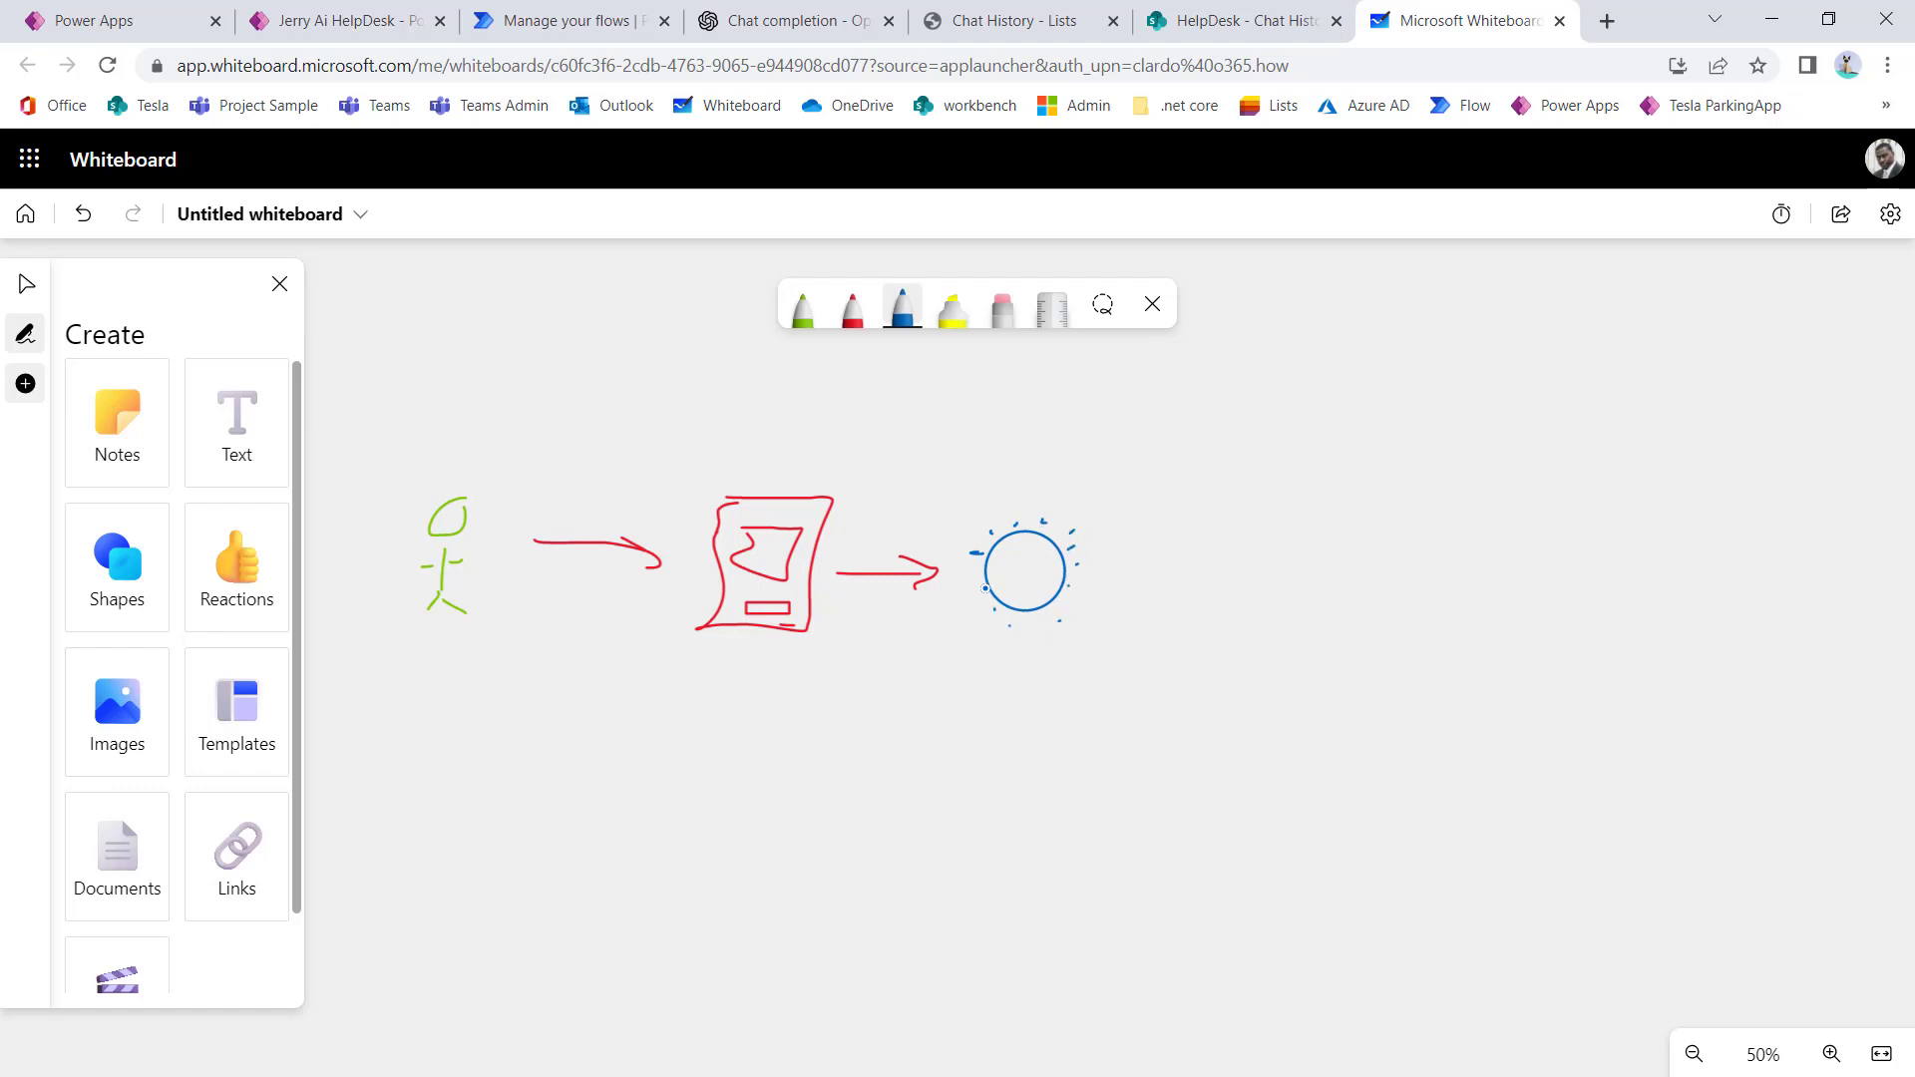
pyautogui.press('Escape')
pyautogui.click(1017, 518)
pyautogui.click(1339, 581)
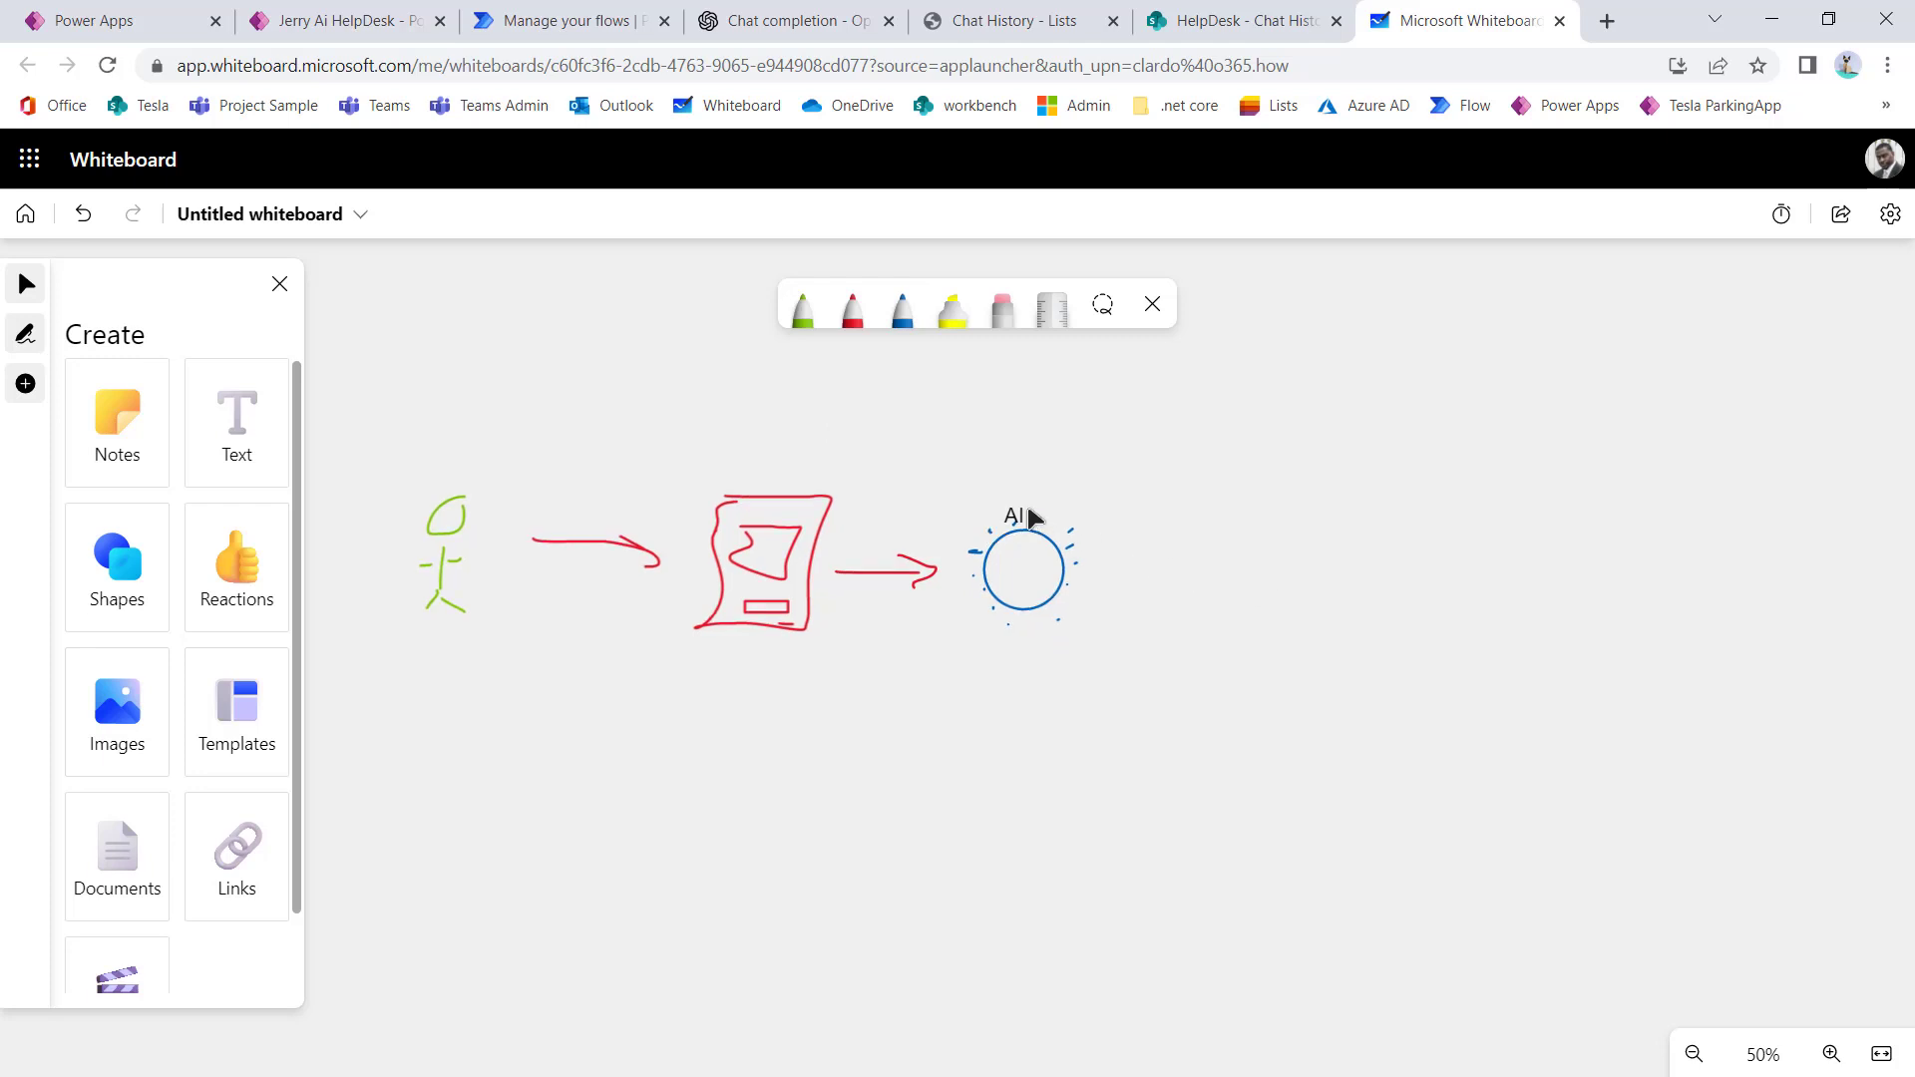
pyautogui.click(1026, 517)
pyautogui.moveTo(1026, 517)
pyautogui.mouseDown()
pyautogui.moveTo(1033, 589)
pyautogui.moveTo(1025, 574)
pyautogui.mouseUp()
pyautogui.click(877, 717)
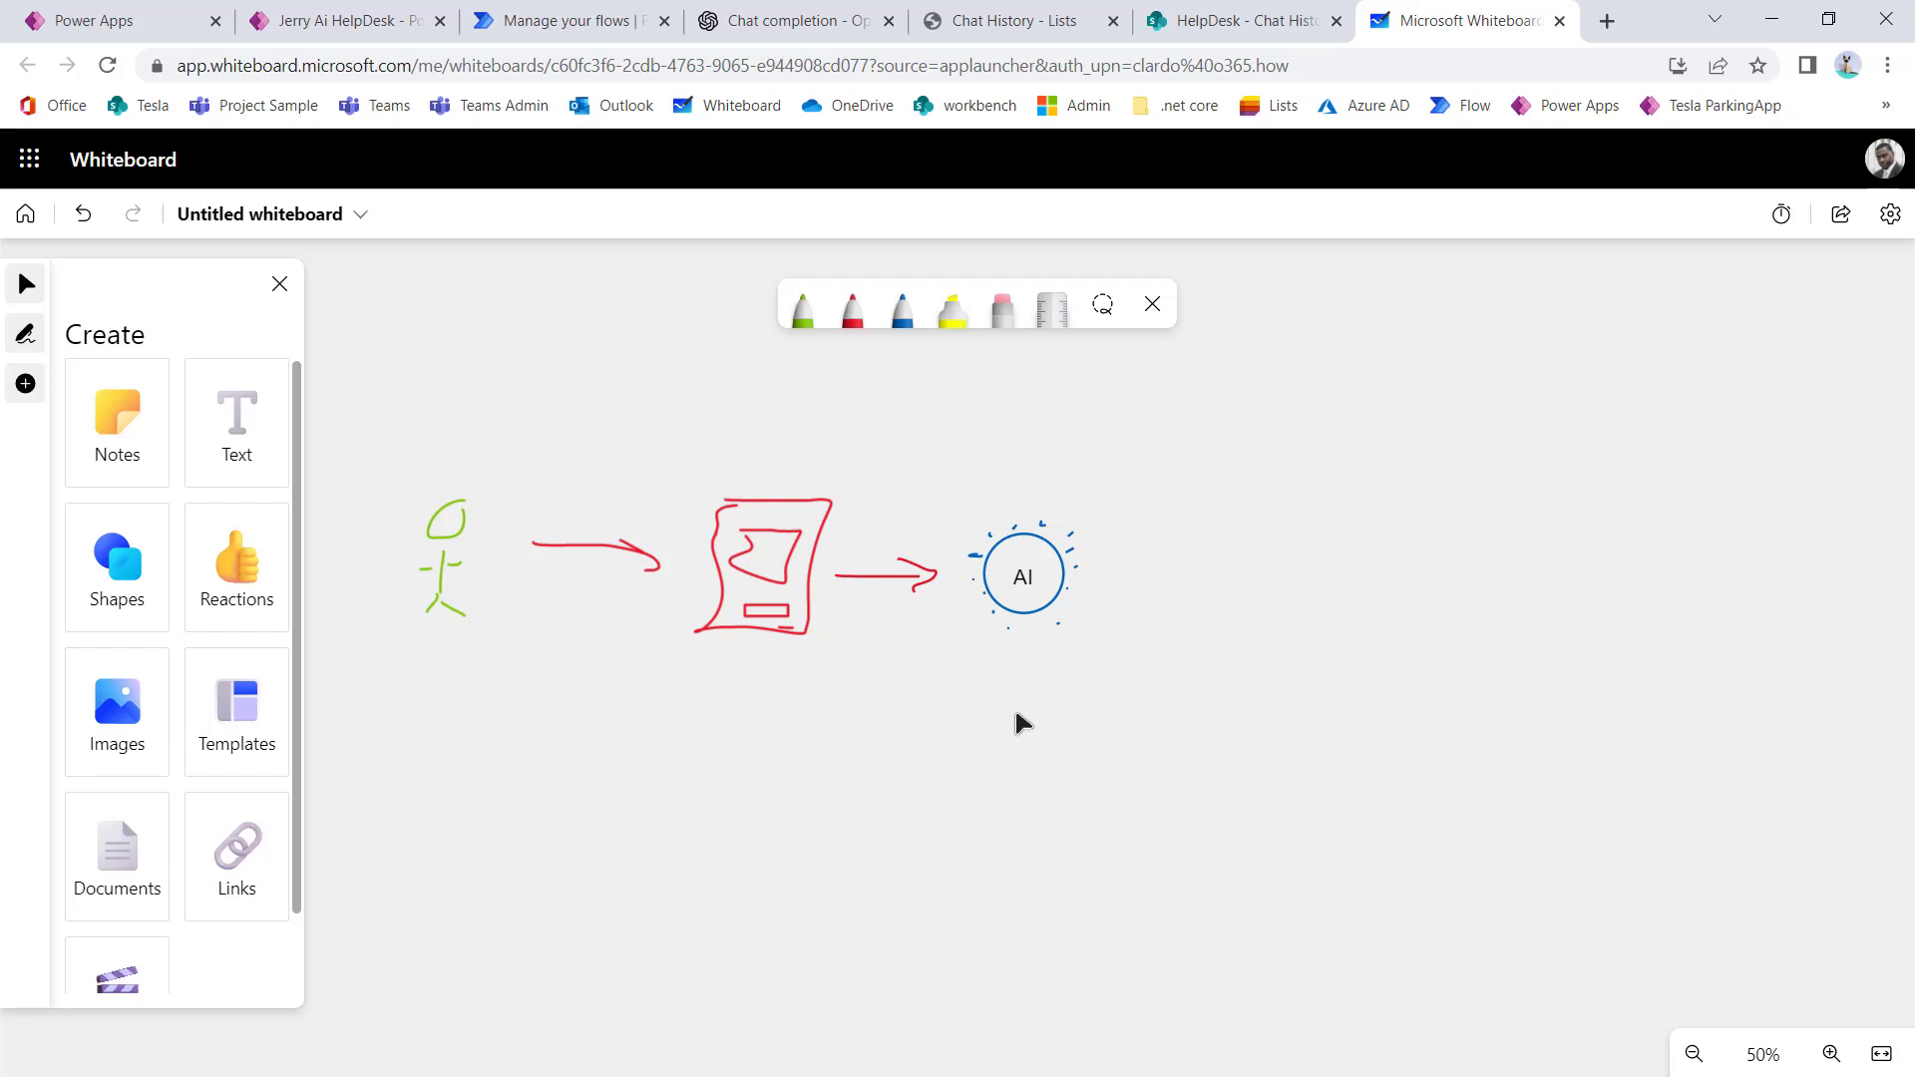
# Step: Draw a tall blue dividing line beyond the AI circle and three blue stick figures stacked on its far side
pyautogui.scroll(1, 992, 697)
pyautogui.hscroll(1, 992, 698)
pyautogui.scroll(1, 990, 710)
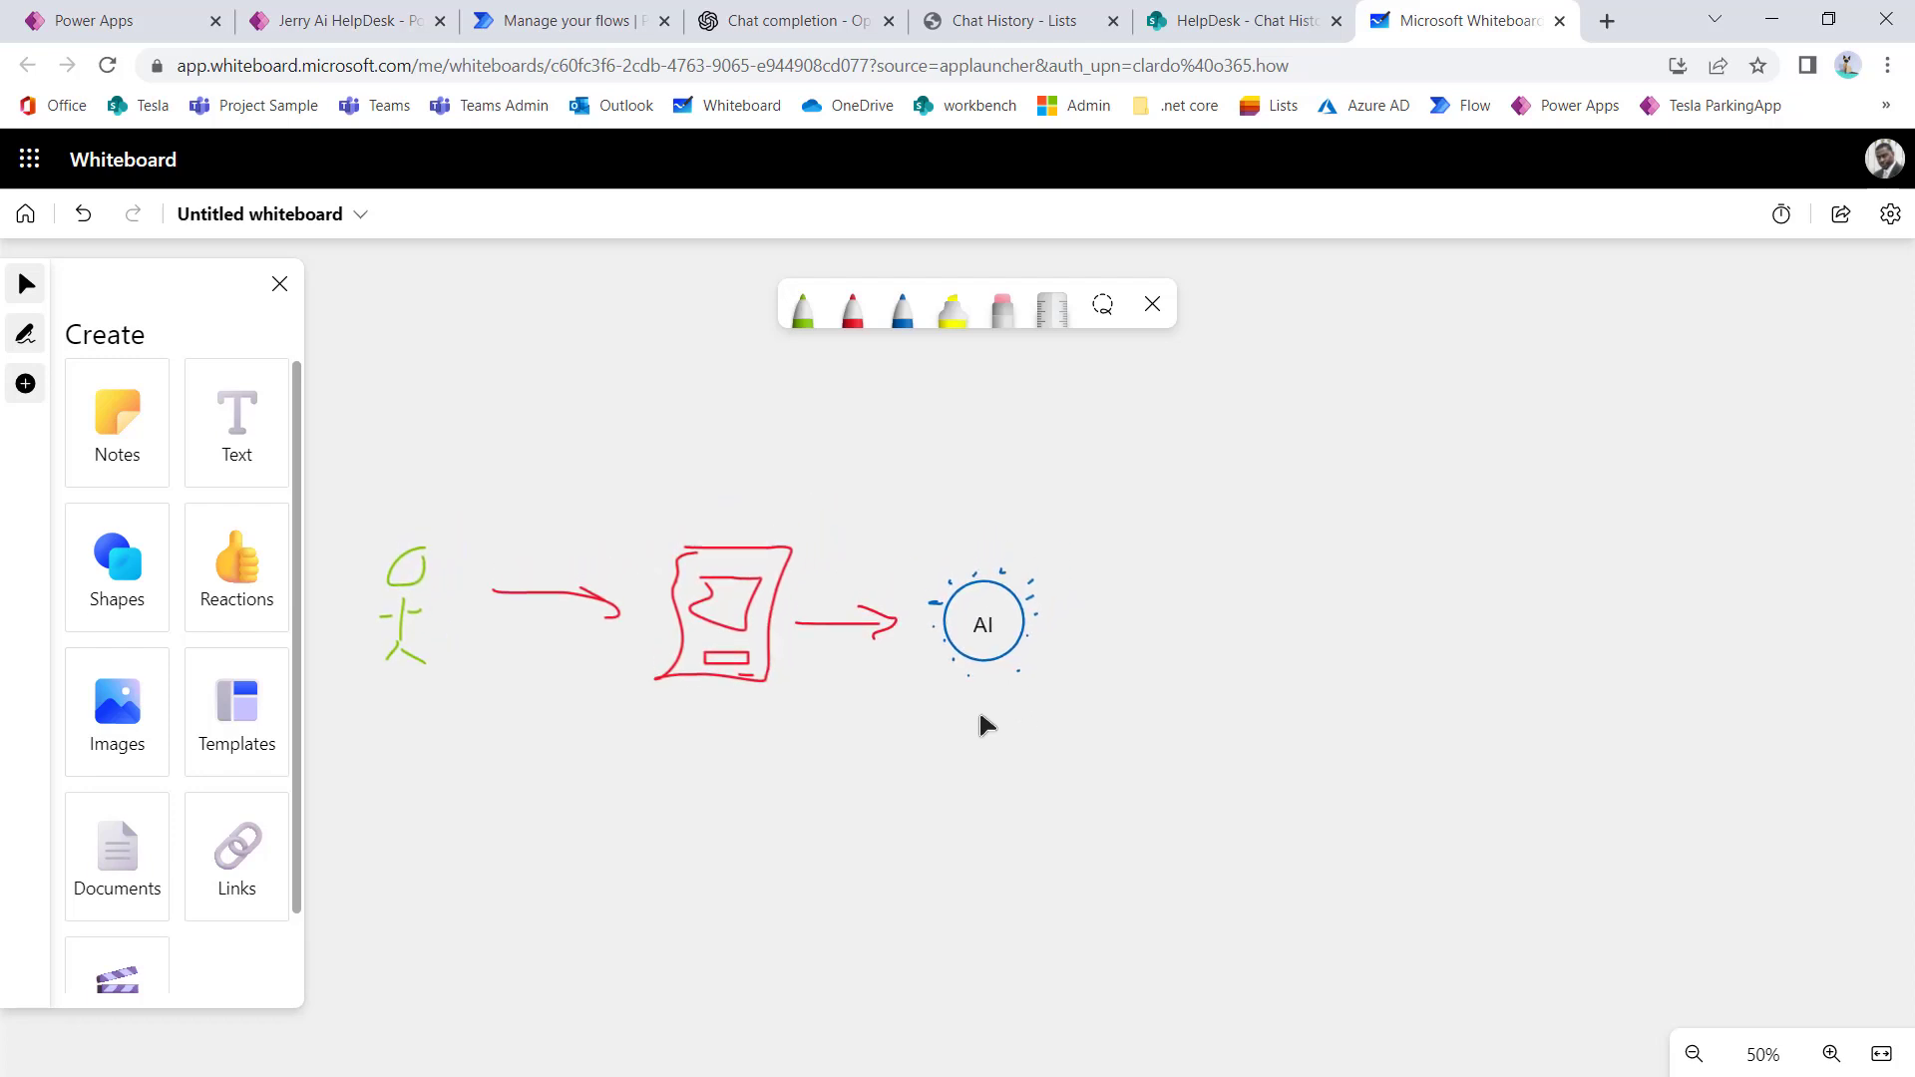
pyautogui.click(903, 307)
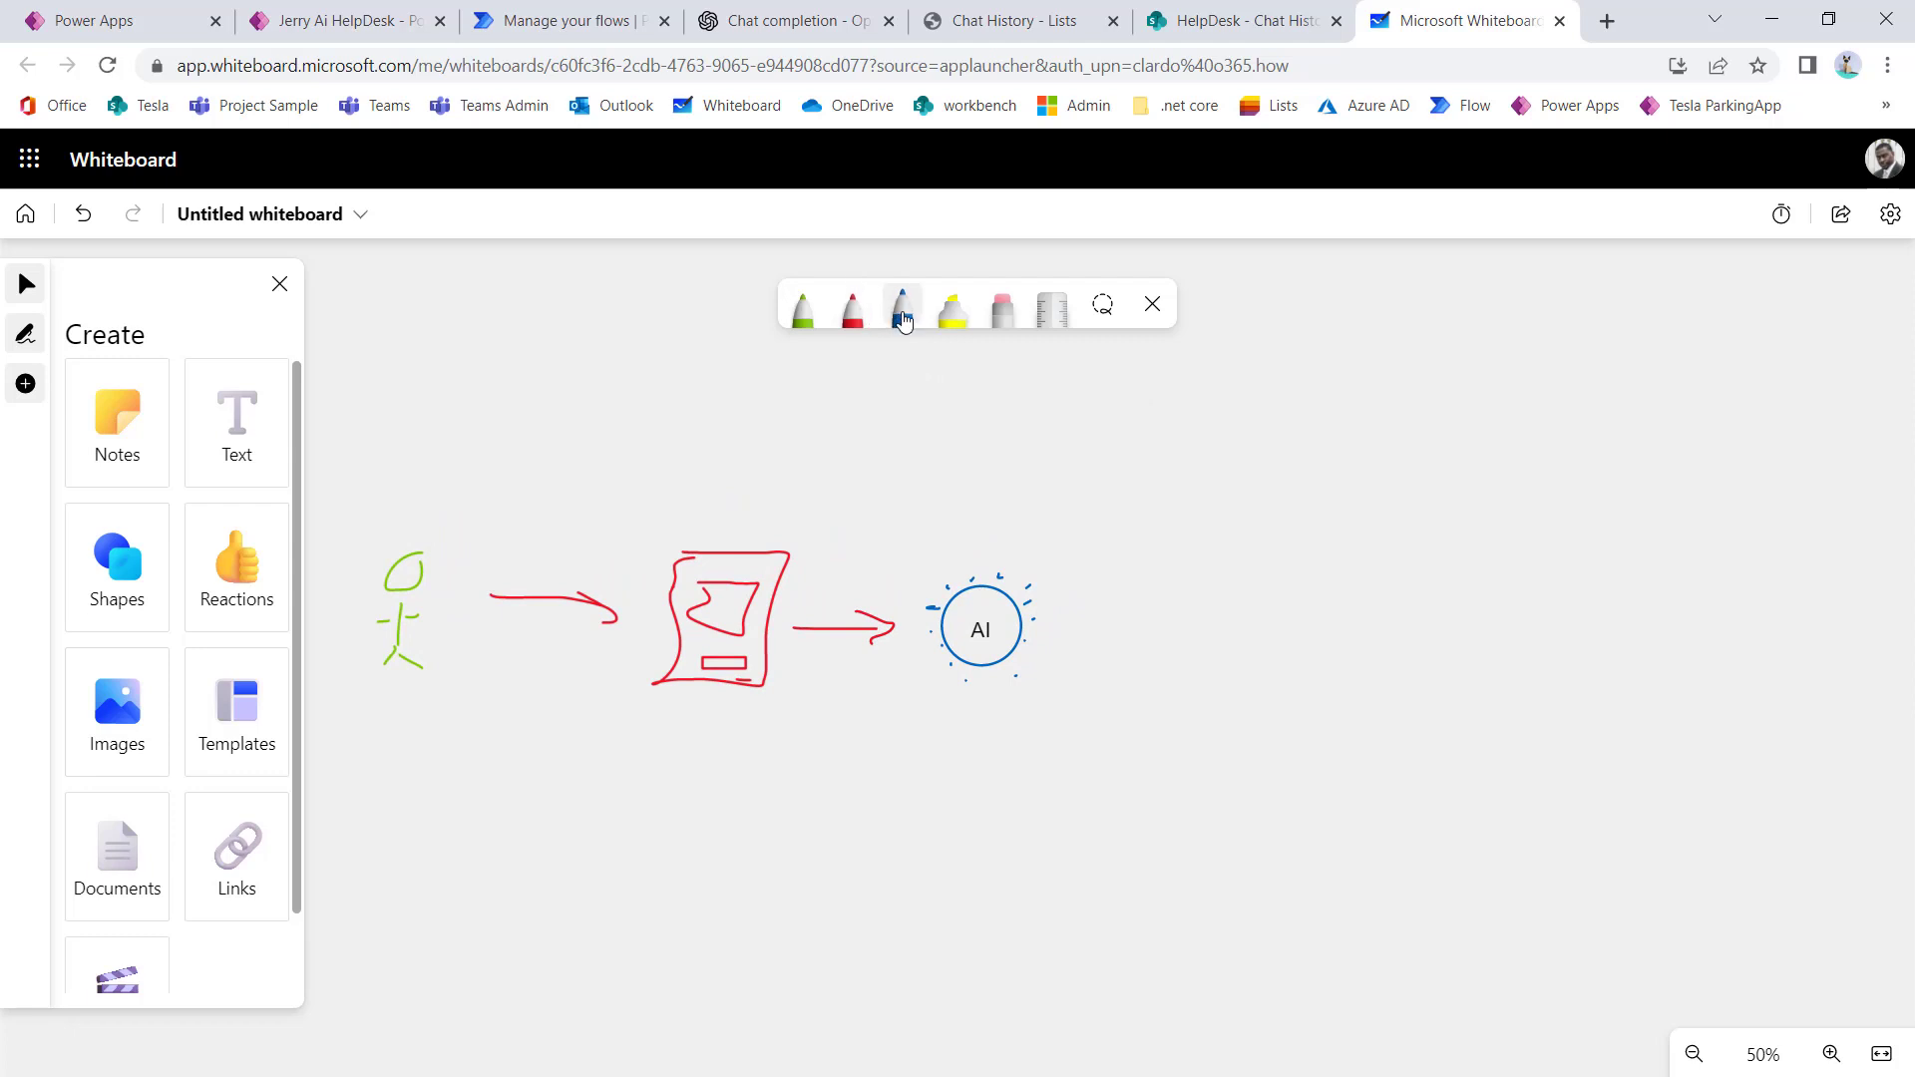
pyautogui.moveTo(1185, 389)
pyautogui.mouseDown()
pyautogui.moveTo(1158, 624)
pyautogui.moveTo(1174, 886)
pyautogui.mouseUp()
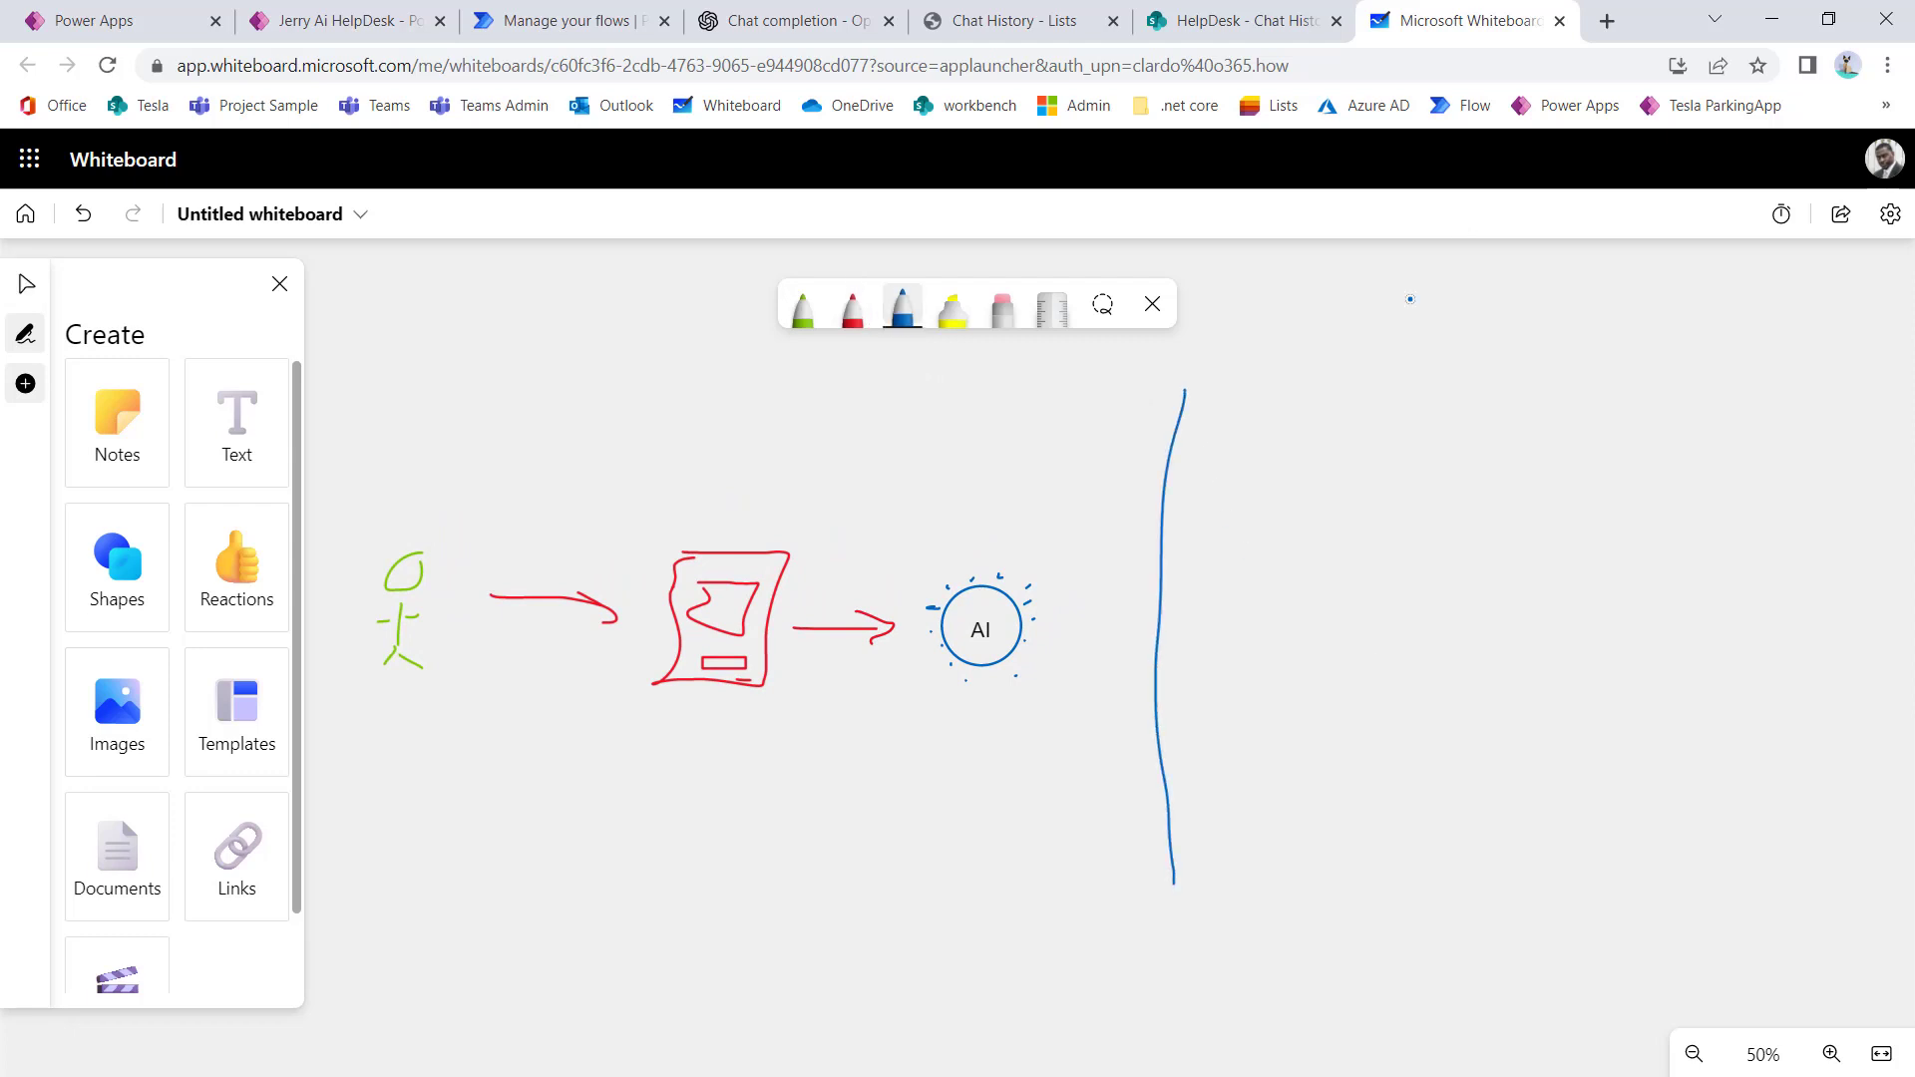
pyautogui.moveTo(1268, 427)
pyautogui.mouseDown()
pyautogui.moveTo(1293, 435)
pyautogui.moveTo(1282, 420)
pyautogui.moveTo(1269, 758)
pyautogui.moveTo(1292, 831)
pyautogui.moveTo(1319, 806)
pyautogui.moveTo(1285, 834)
pyautogui.moveTo(1276, 897)
pyautogui.moveTo(1302, 896)
pyautogui.mouseUp()
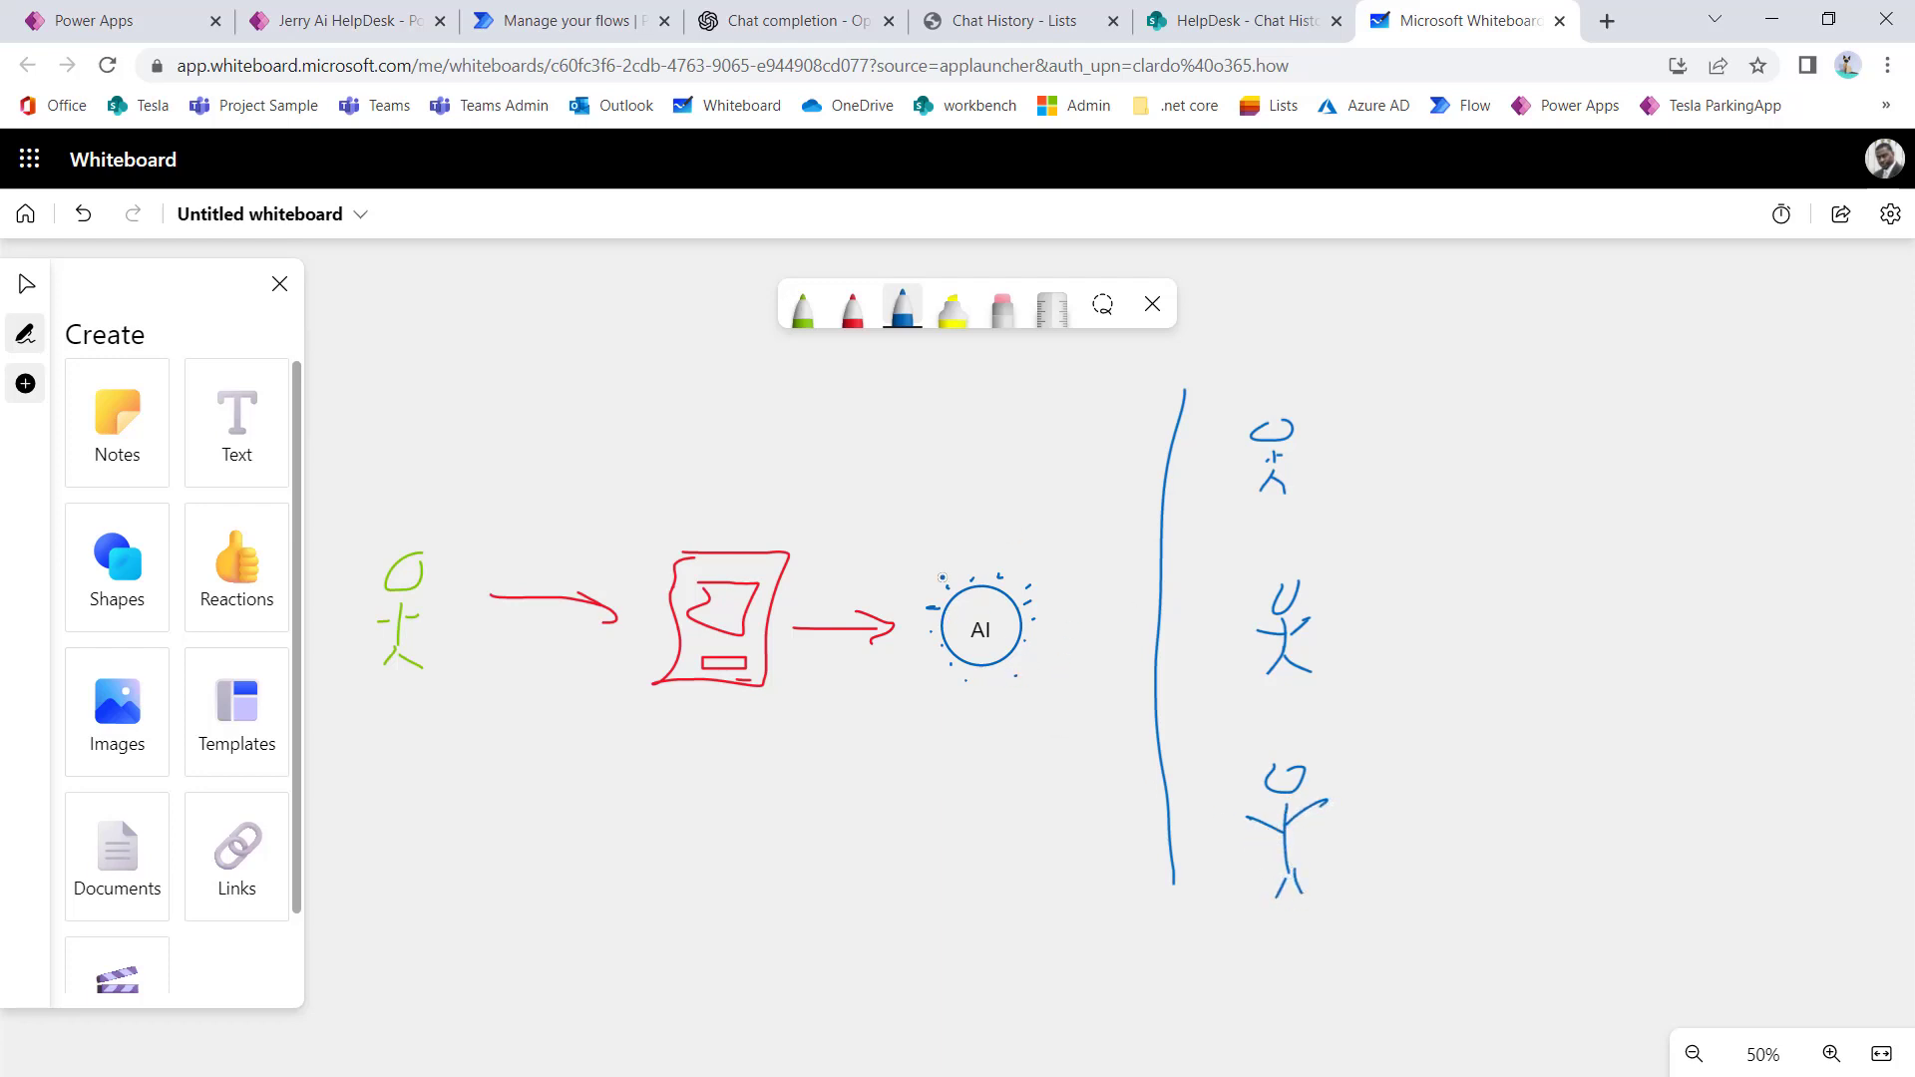
# Step: Enclose the AI circle in a blue box and draw a curved red arrow from the box up to the dividing line
pyautogui.moveTo(875, 527)
pyautogui.mouseDown()
pyautogui.moveTo(1067, 679)
pyautogui.moveTo(972, 740)
pyautogui.moveTo(891, 729)
pyautogui.moveTo(902, 523)
pyautogui.mouseUp()
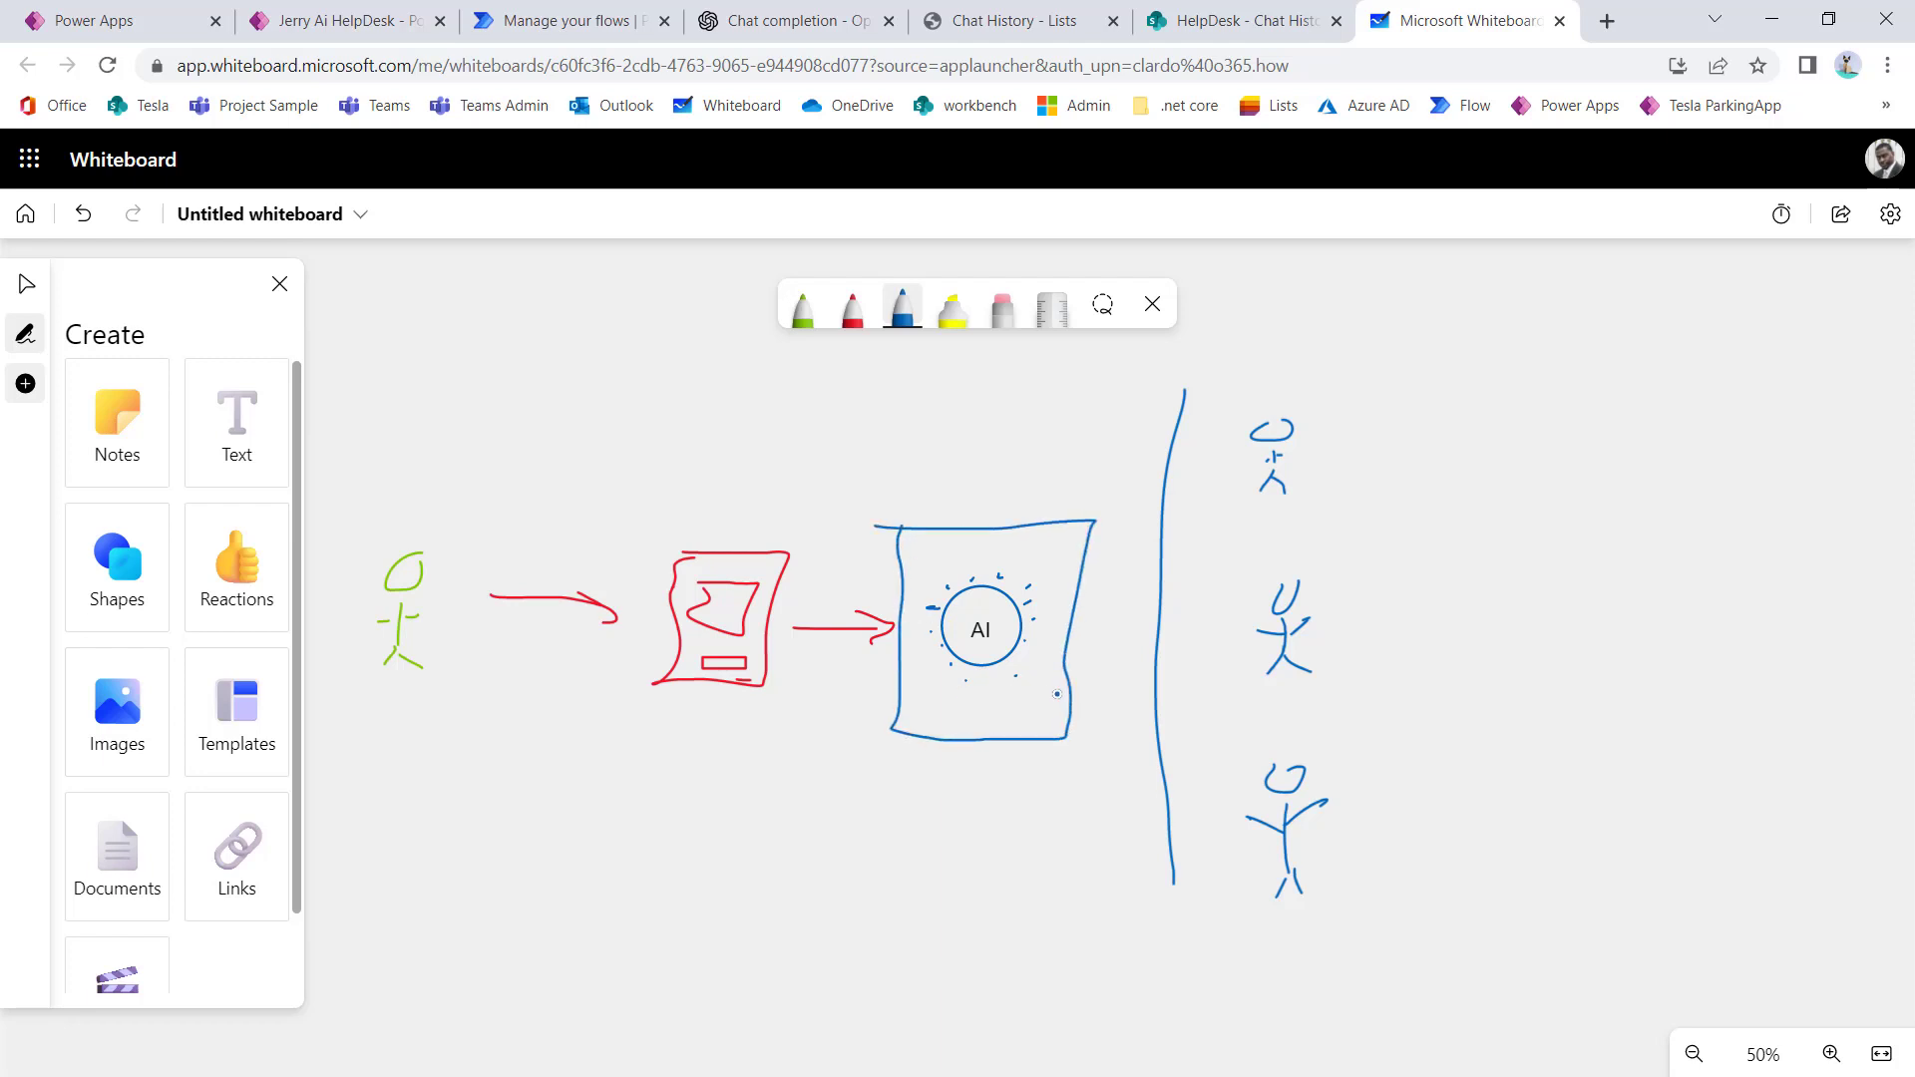
pyautogui.click(863, 320)
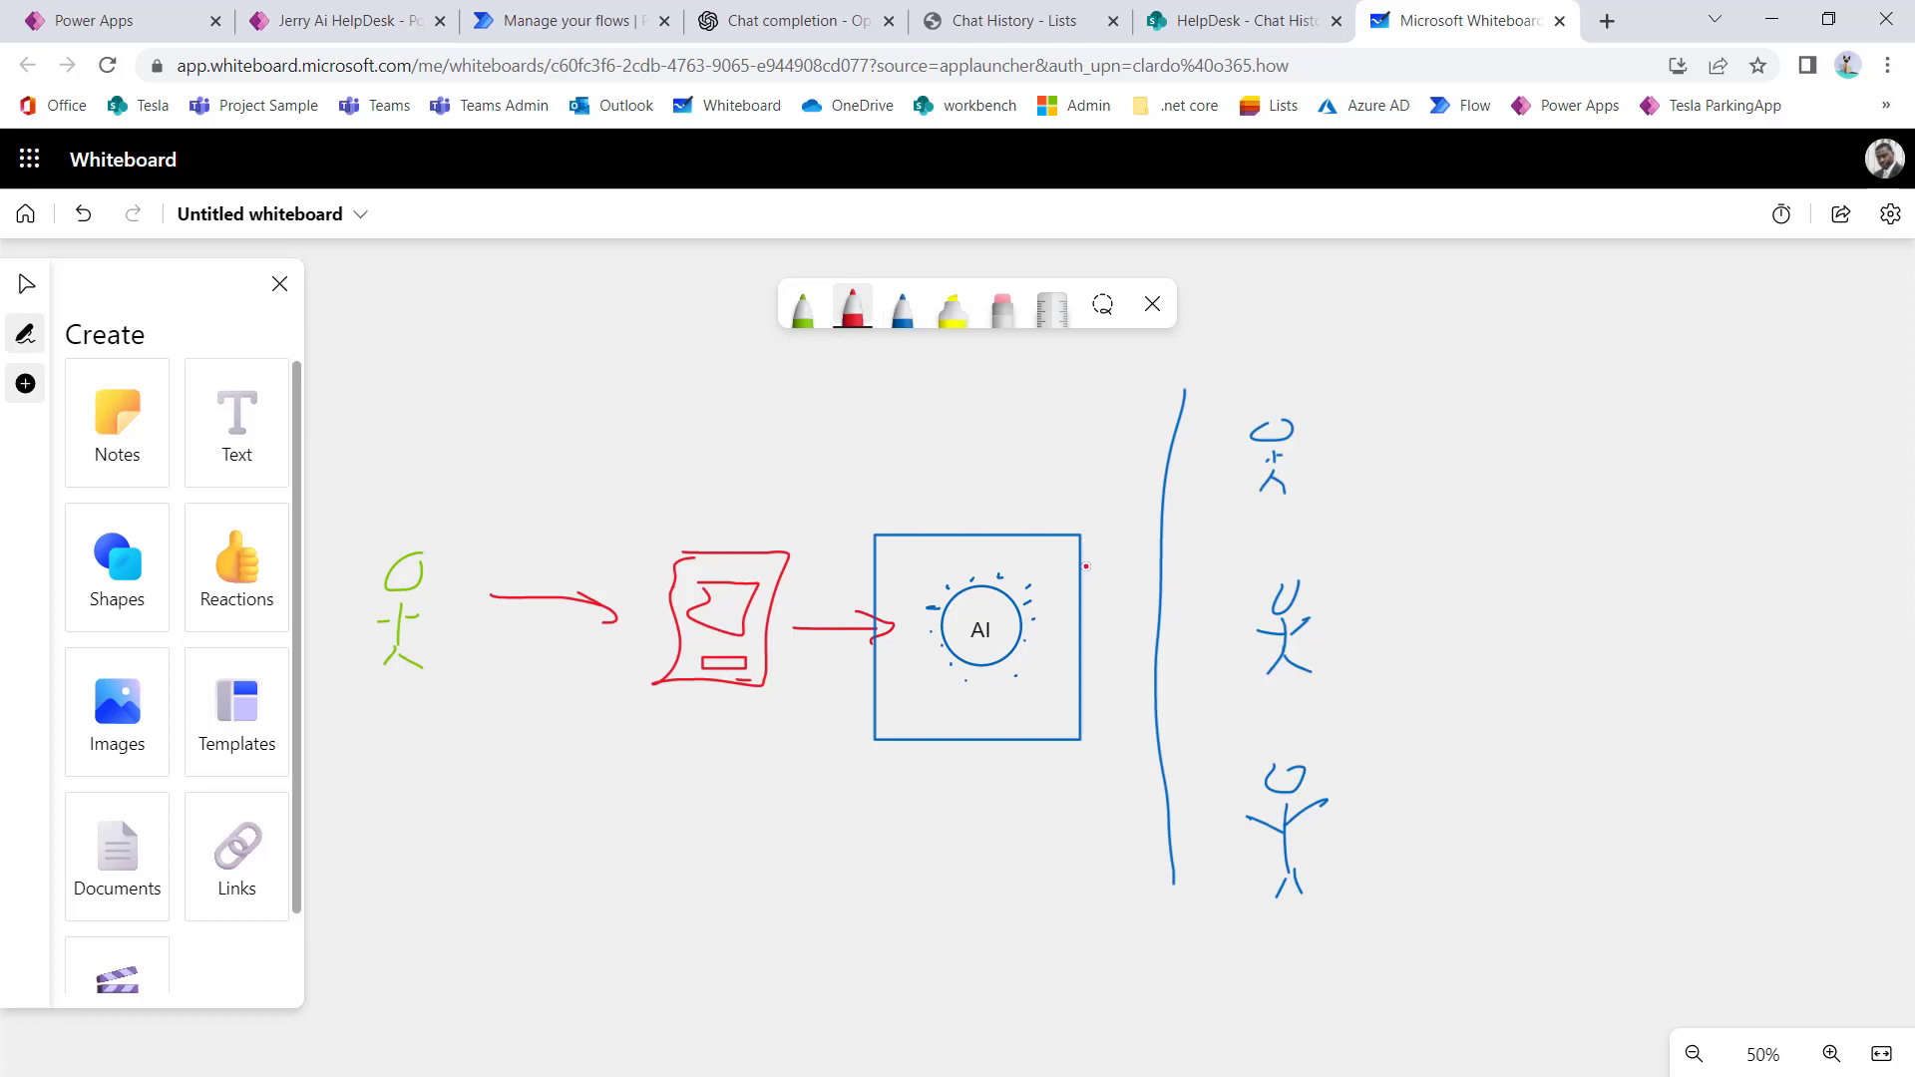
pyautogui.moveTo(1103, 568)
pyautogui.mouseDown()
pyautogui.moveTo(1098, 476)
pyautogui.moveTo(1154, 432)
pyautogui.moveTo(1140, 447)
pyautogui.mouseUp()
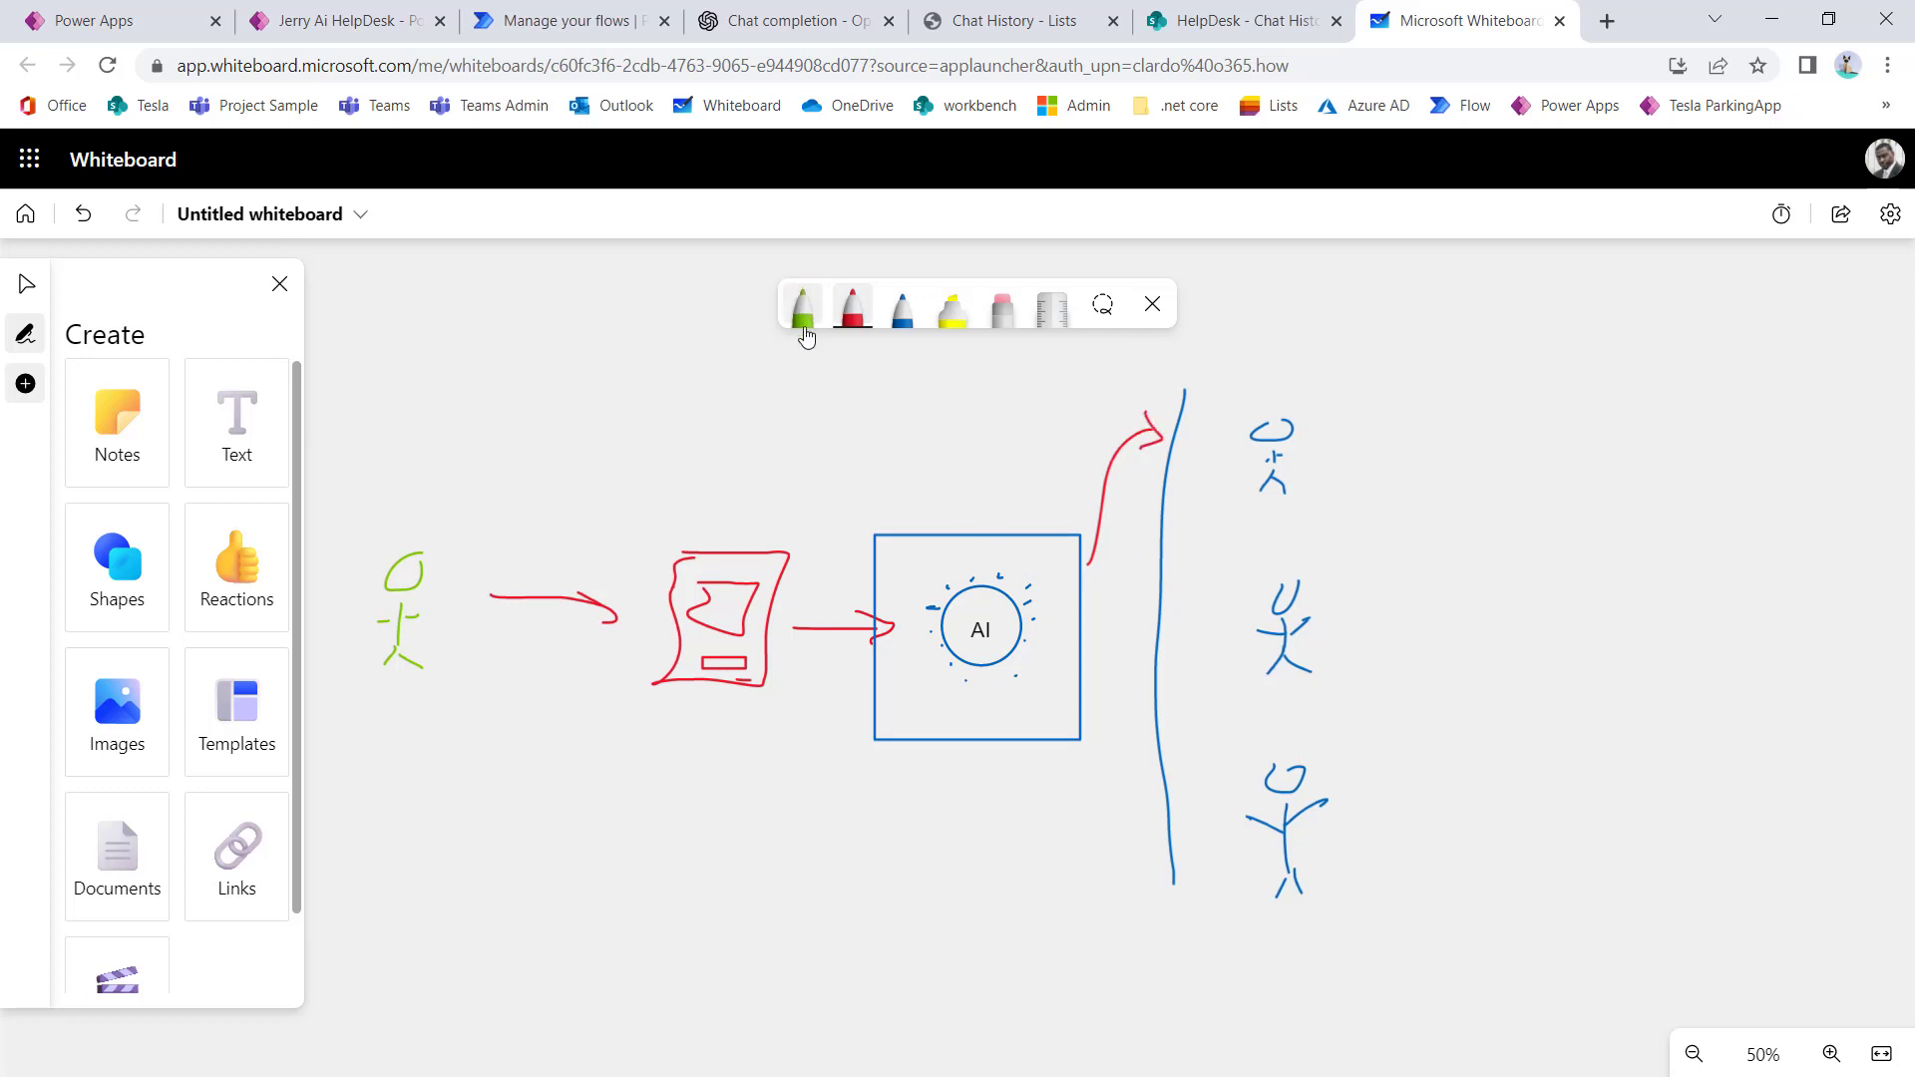
pyautogui.click(803, 311)
pyautogui.moveTo(985, 509)
pyautogui.mouseDown()
pyautogui.moveTo(956, 431)
pyautogui.moveTo(520, 431)
pyautogui.moveTo(518, 472)
pyautogui.mouseUp()
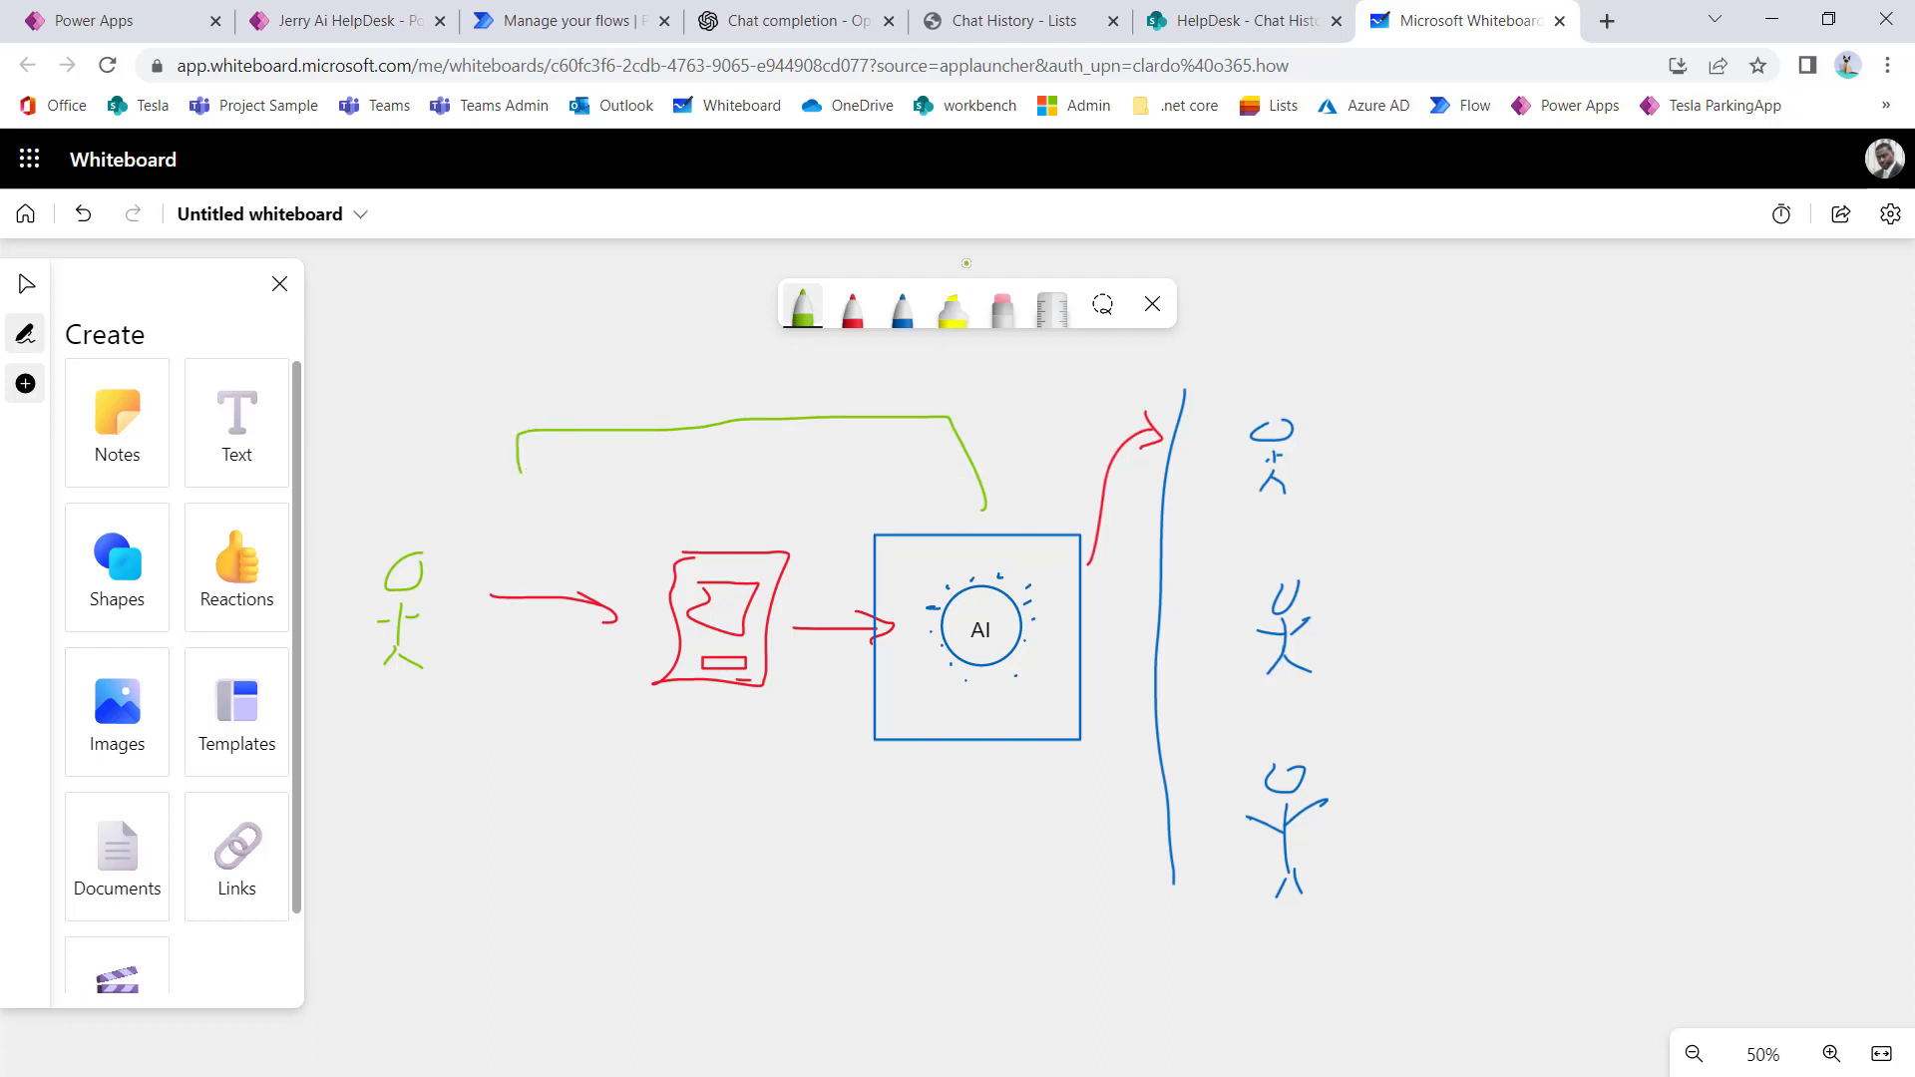
pyautogui.click(1002, 307)
pyautogui.moveTo(958, 453); pyautogui.dragTo(734, 452)
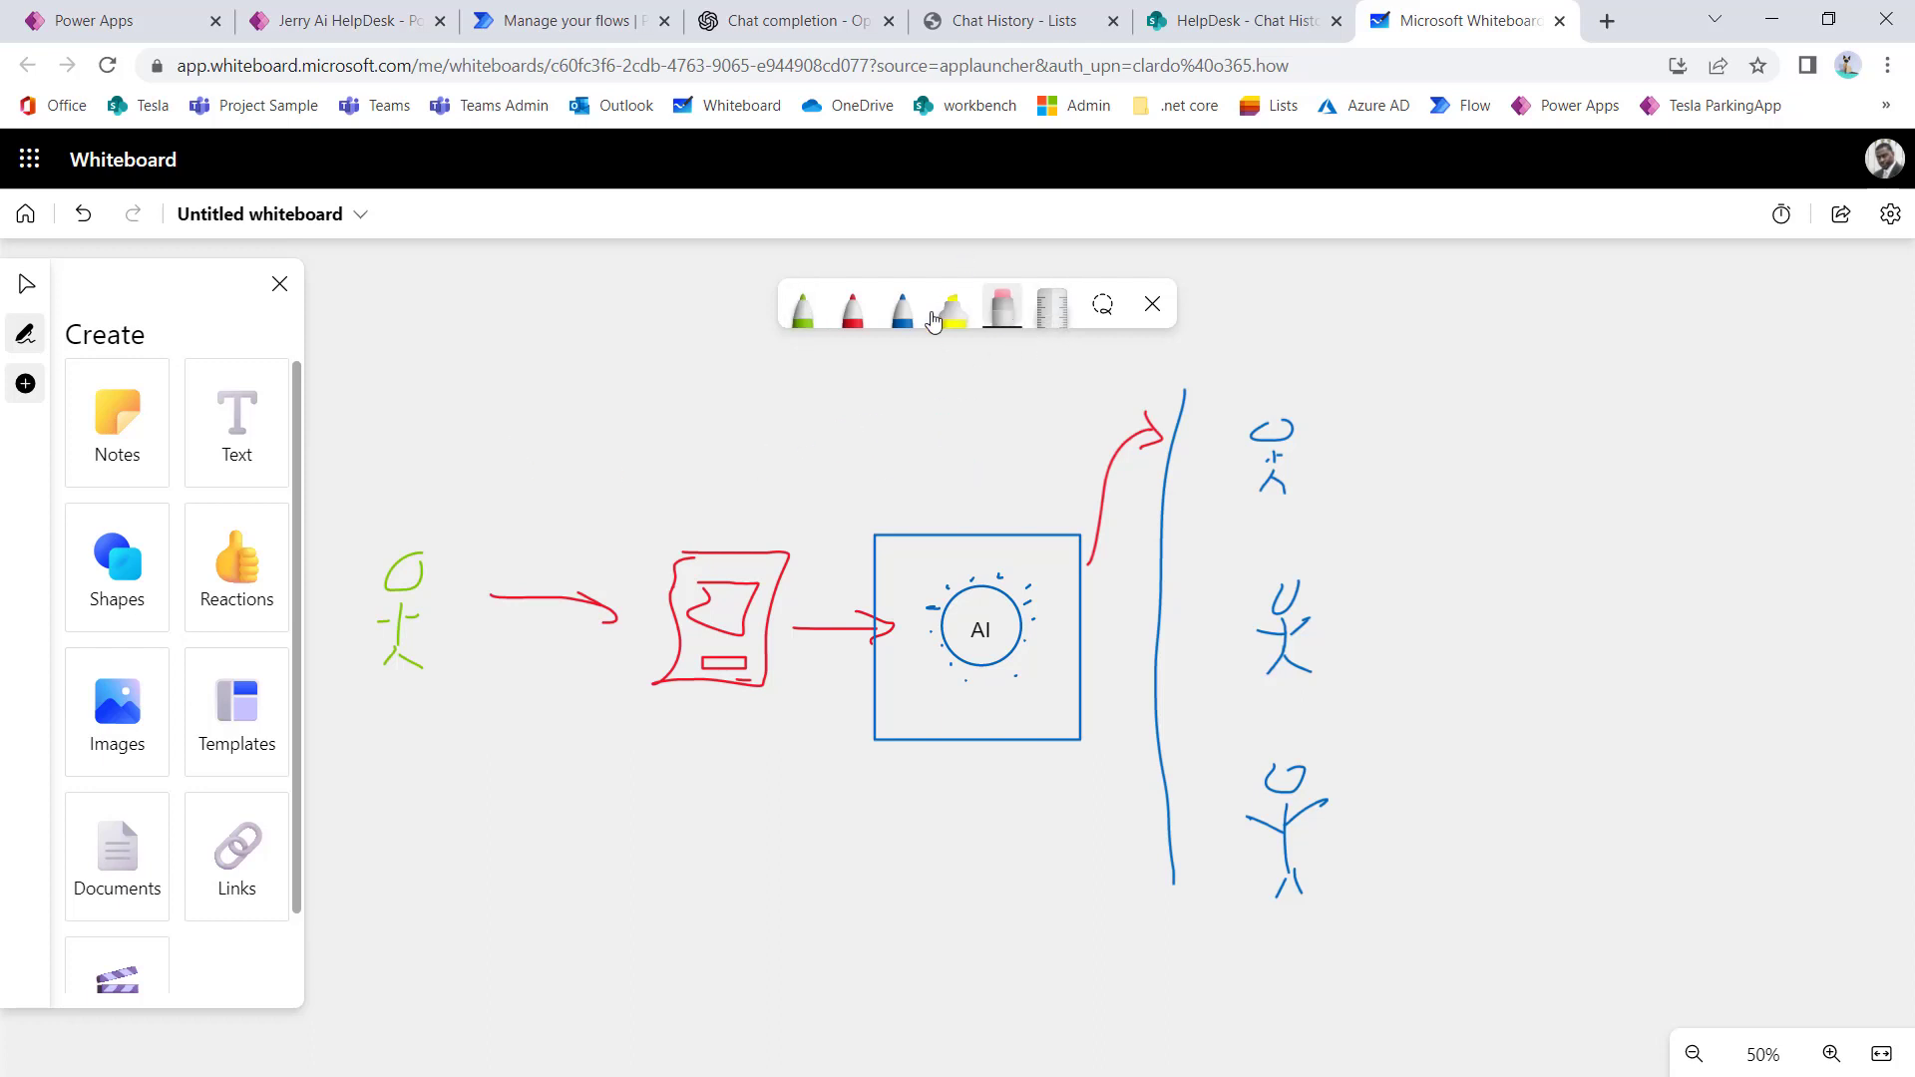
# Step: Draw a green return arrow from the AI box to the app screen and three blue arrows from the box toward the dividing line
pyautogui.click(802, 309)
pyautogui.moveTo(977, 516)
pyautogui.mouseDown()
pyautogui.moveTo(880, 464)
pyautogui.moveTo(804, 475)
pyautogui.moveTo(808, 594)
pyautogui.mouseUp()
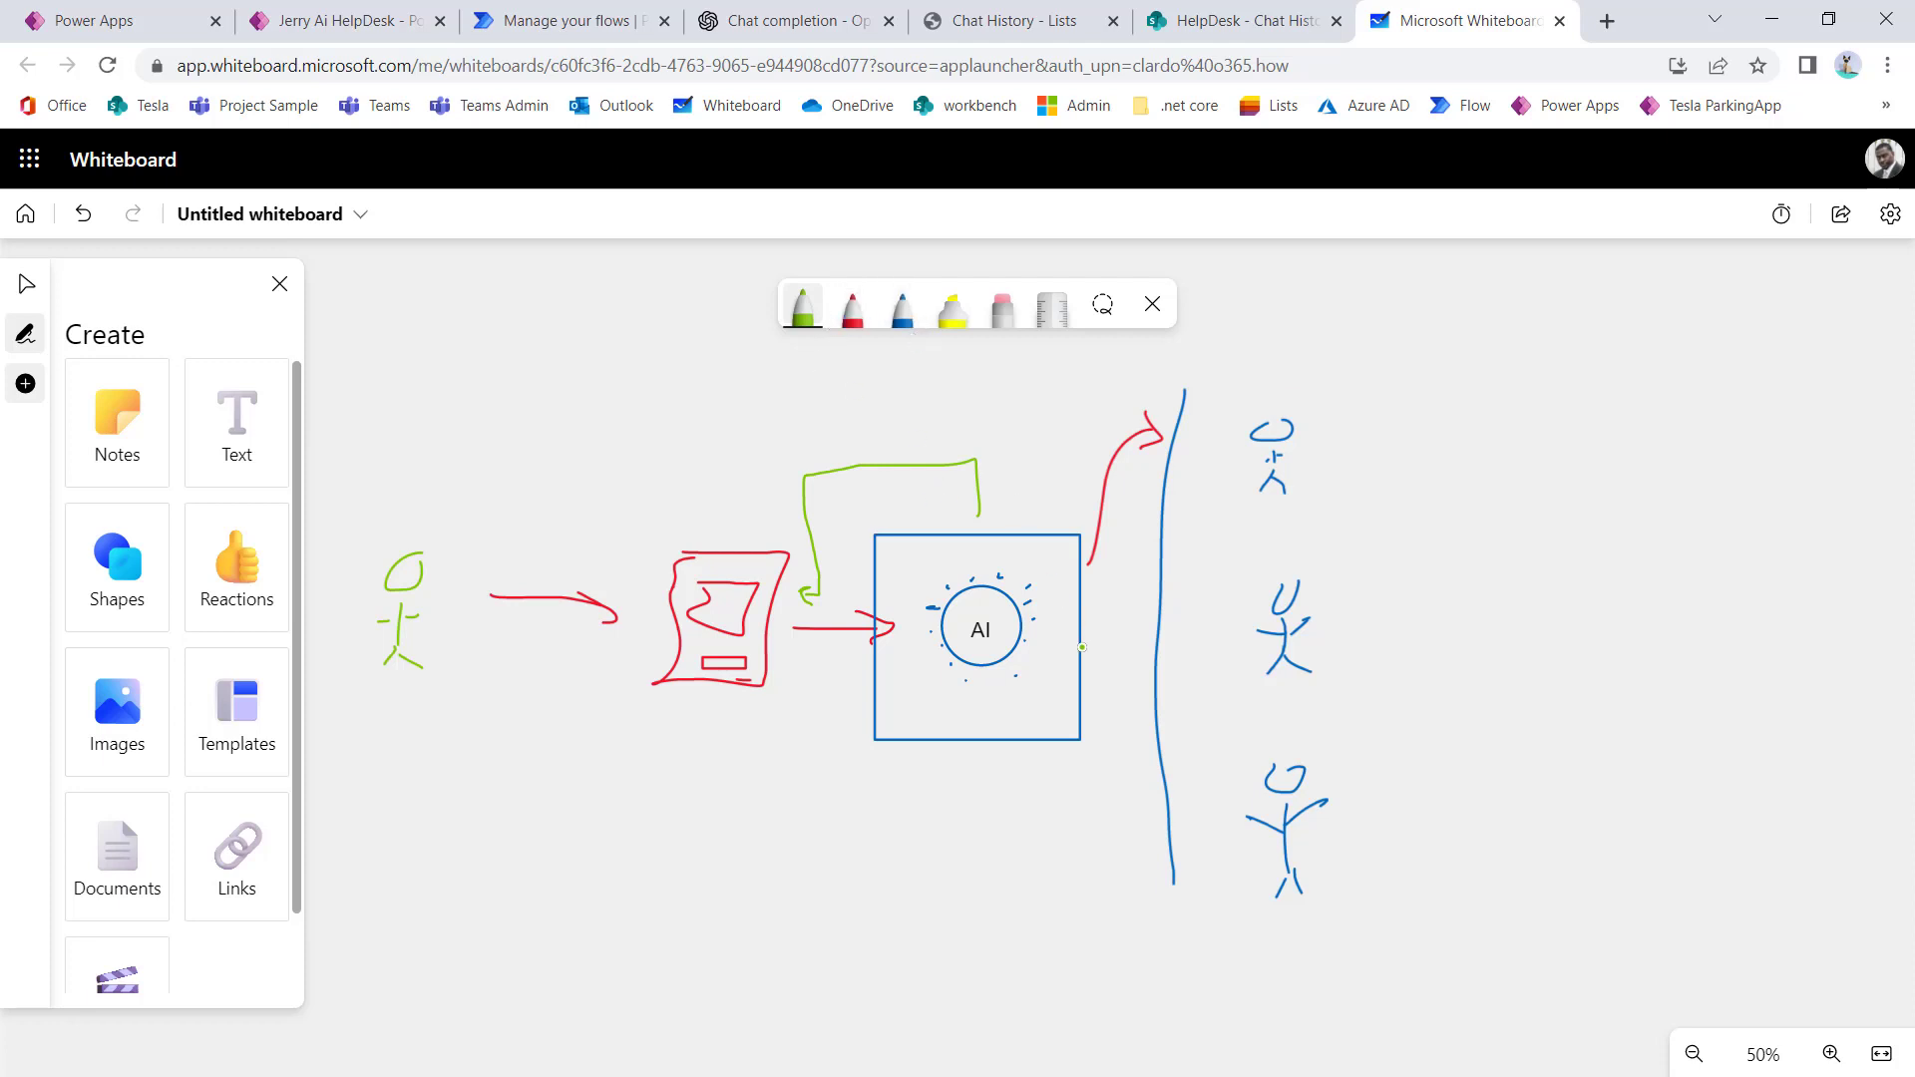
pyautogui.click(902, 304)
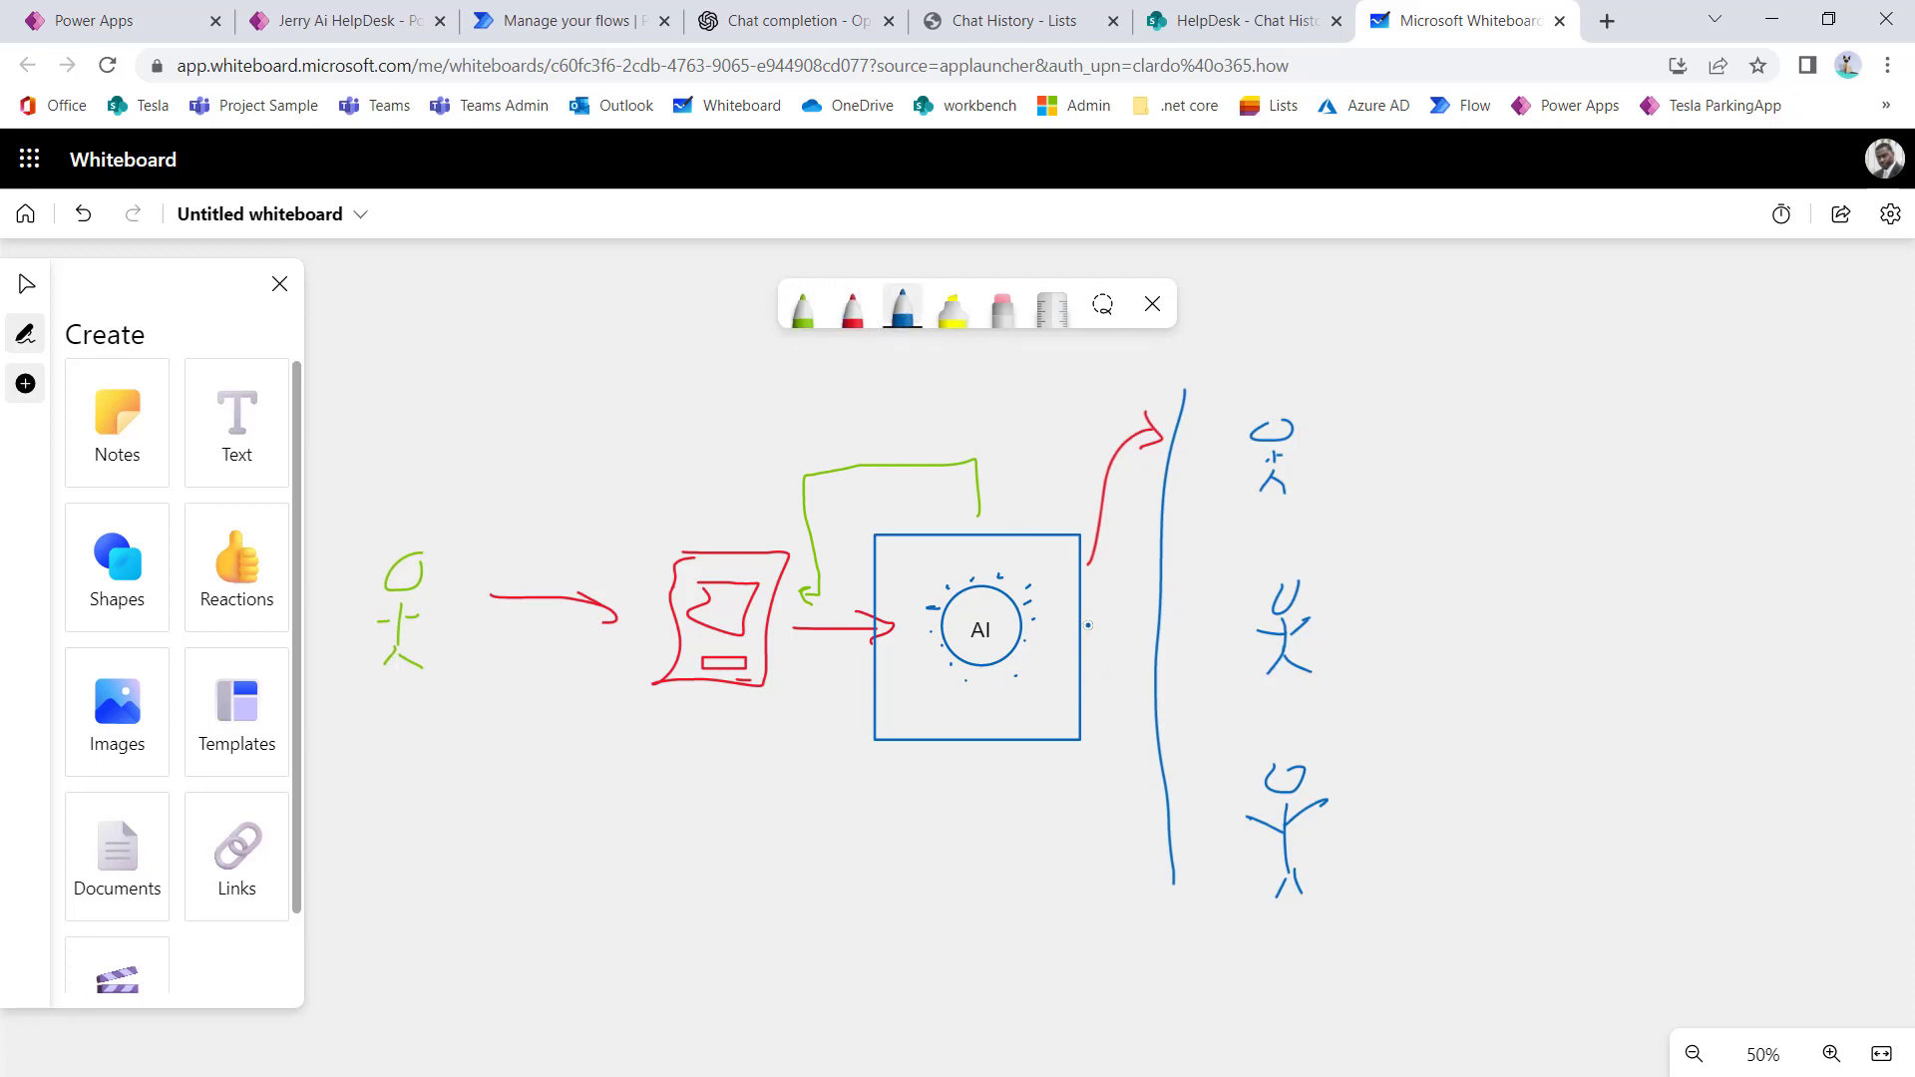
pyautogui.moveTo(1089, 625); pyautogui.dragTo(1140, 626)
pyautogui.moveTo(1090, 691)
pyautogui.mouseDown()
pyautogui.moveTo(1149, 699)
pyautogui.moveTo(1132, 756)
pyautogui.mouseUp()
# Step: Circle the upper two blue arrows between the AI box and the dividing line in red
pyautogui.click(853, 308)
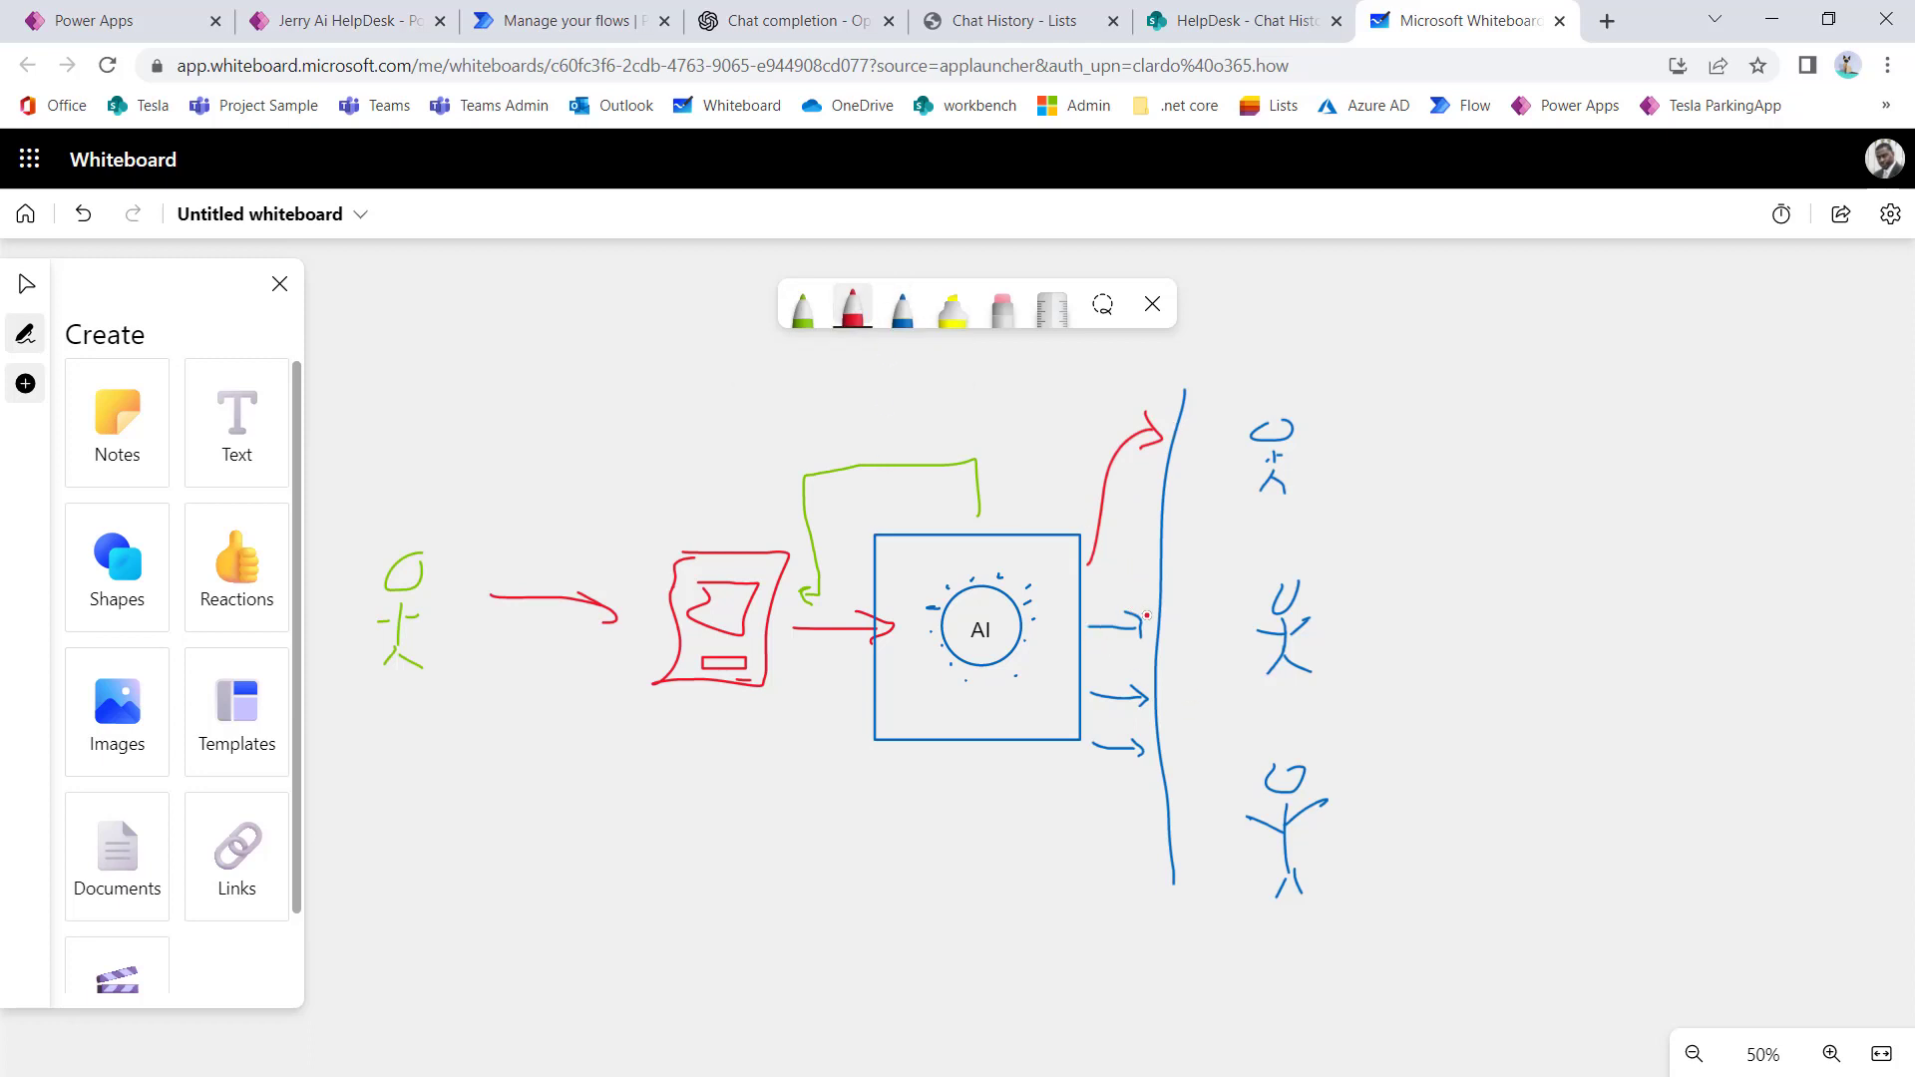
pyautogui.moveTo(1147, 615)
pyautogui.mouseDown()
pyautogui.moveTo(1119, 598)
pyautogui.moveTo(1075, 639)
pyautogui.moveTo(1159, 647)
pyautogui.moveTo(1151, 601)
pyautogui.mouseUp()
pyautogui.moveTo(1144, 679)
pyautogui.mouseDown()
pyautogui.moveTo(1089, 675)
pyautogui.moveTo(1107, 722)
pyautogui.moveTo(1161, 700)
pyautogui.moveTo(1142, 671)
pyautogui.mouseUp()
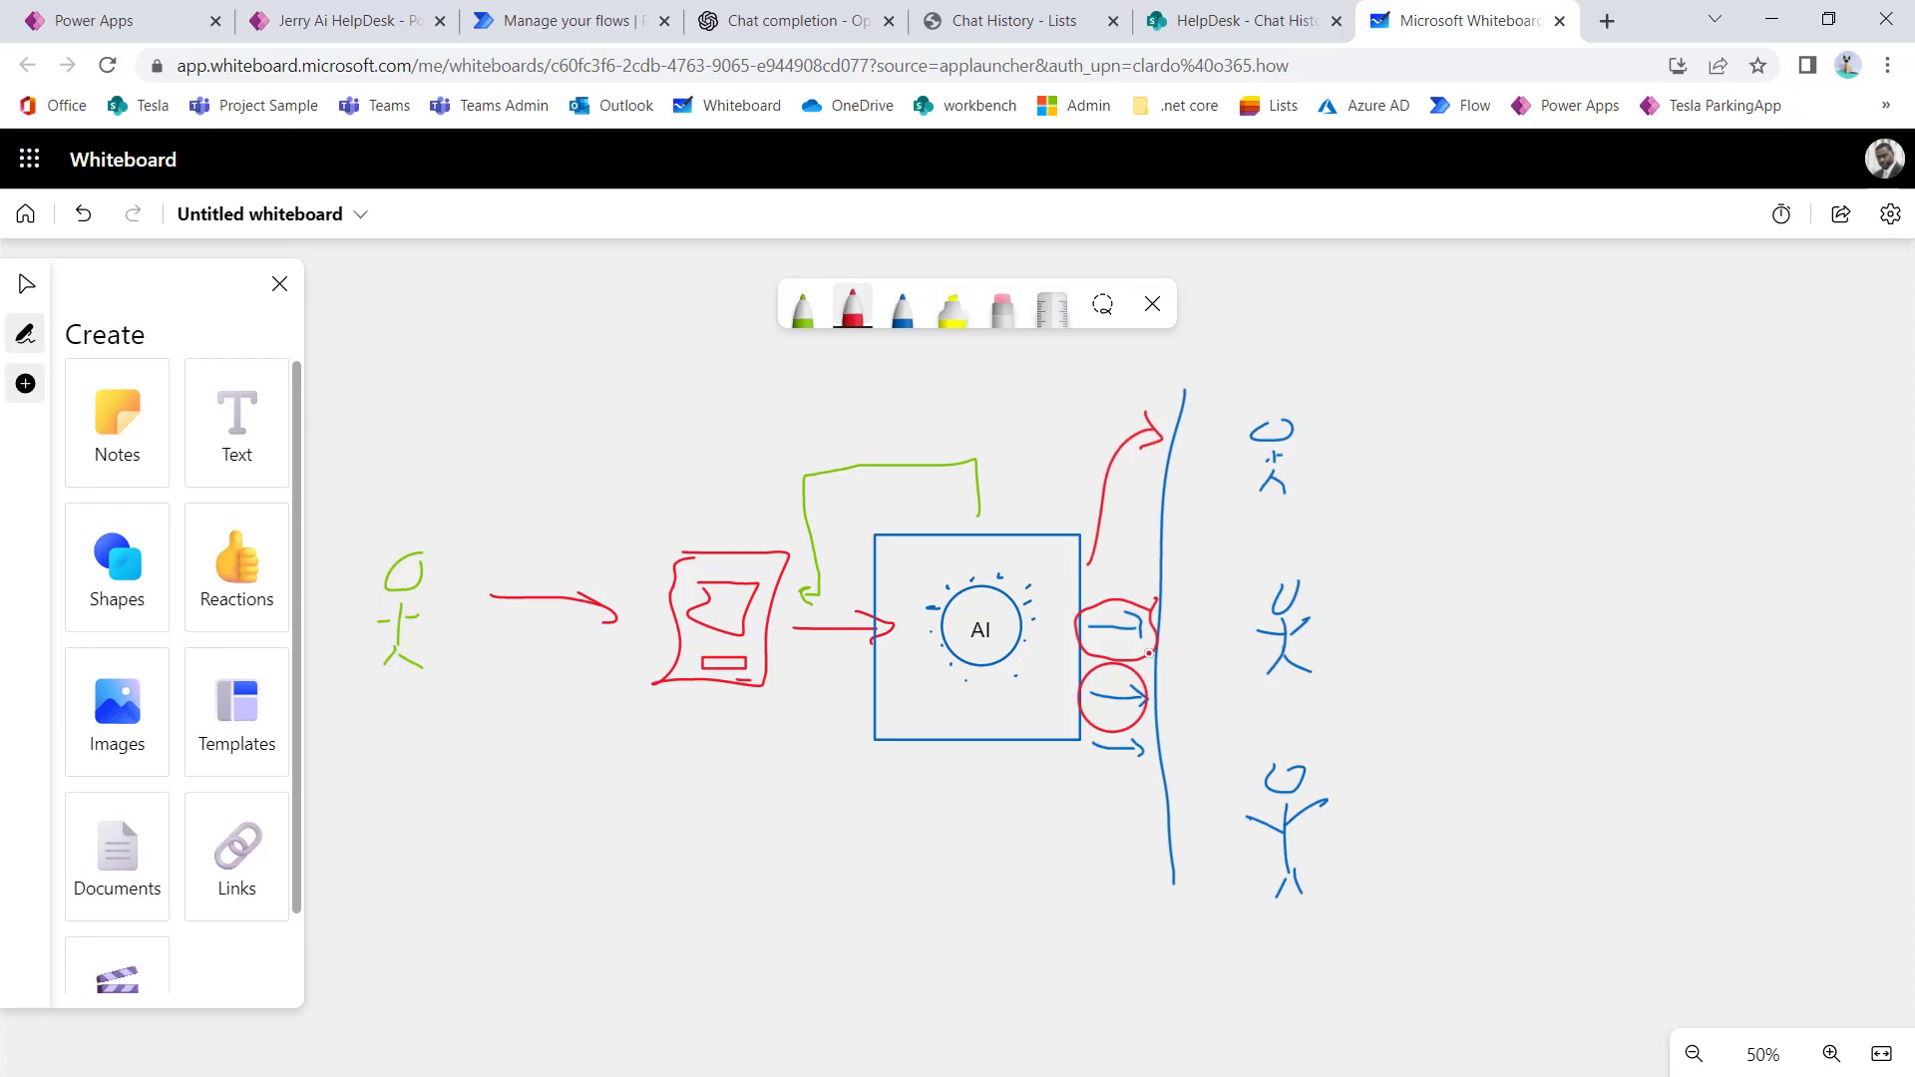
# Step: Switch to Power Automate, open GetAIResponse for editing and review the company location and contact details in the varSystemPrompt value
pyautogui.click(565, 28)
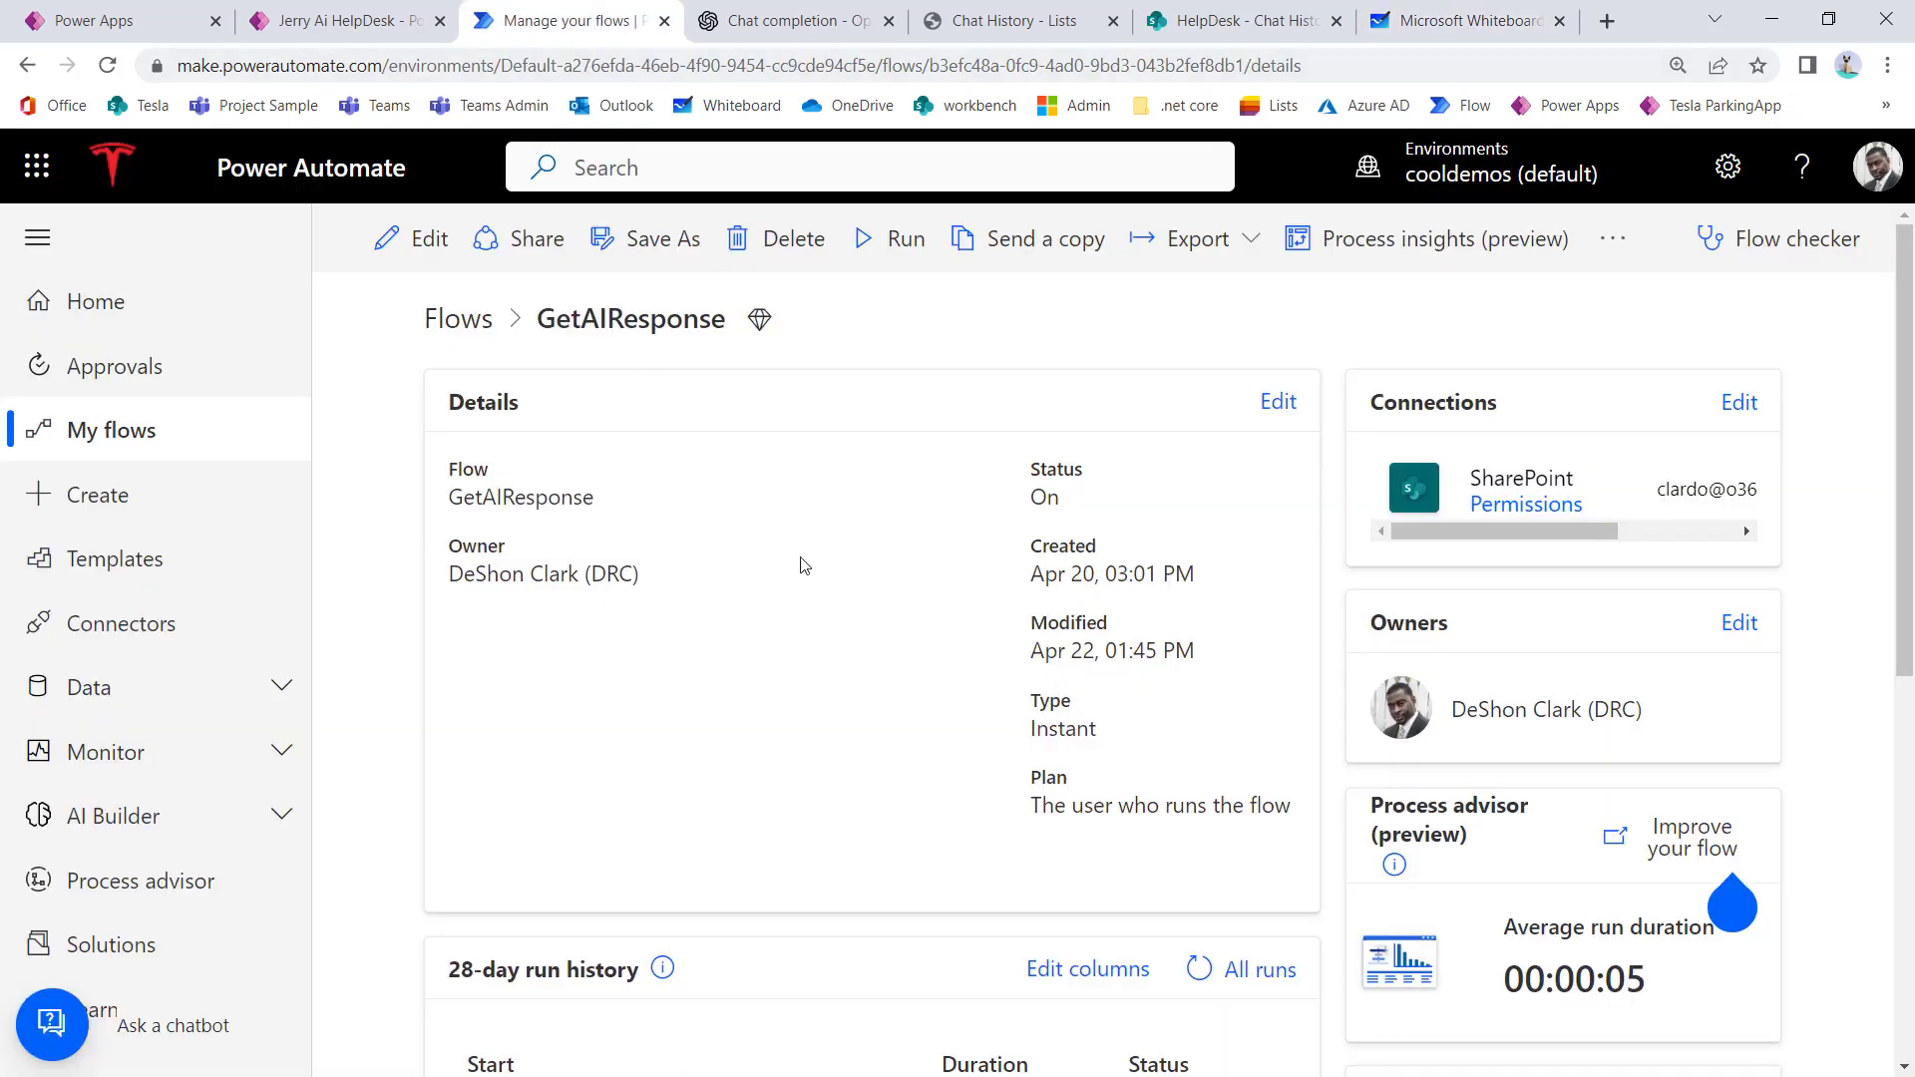
pyautogui.click(439, 242)
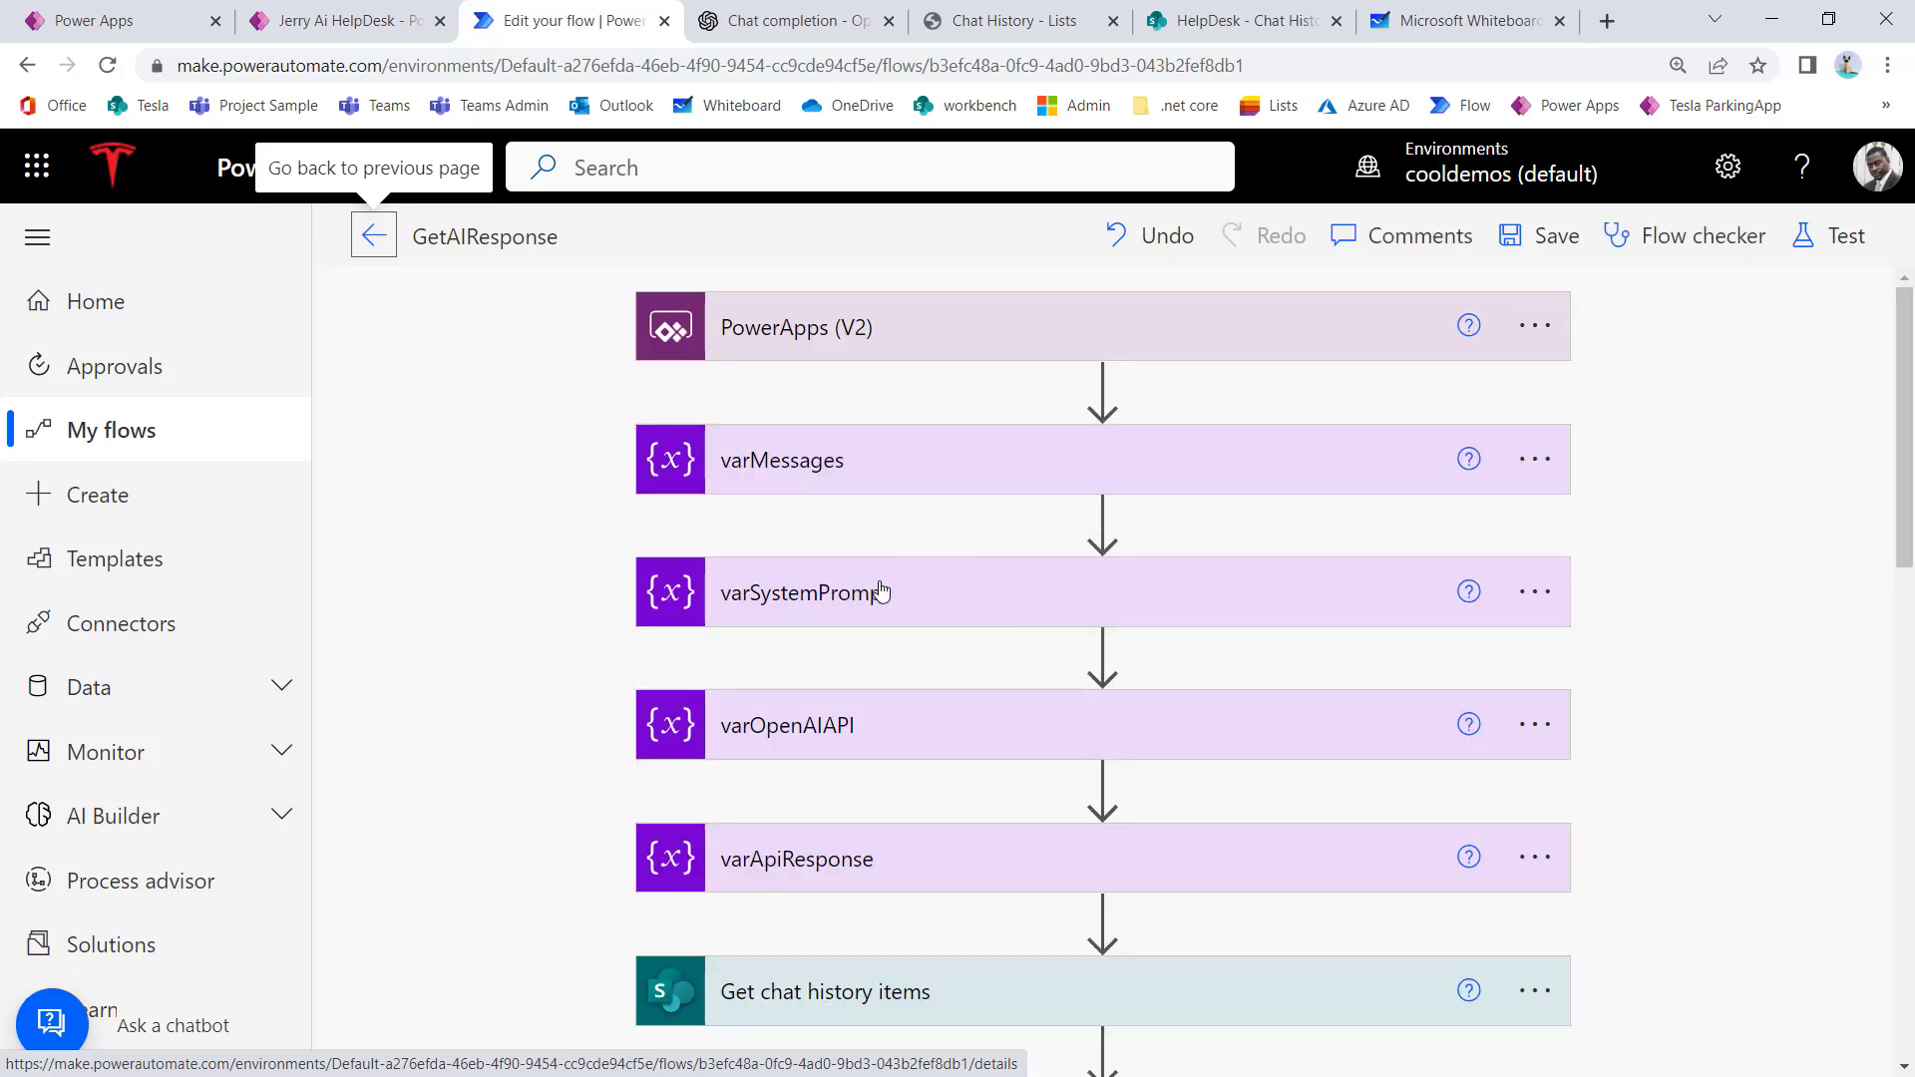
pyautogui.scroll(-1, 881, 593)
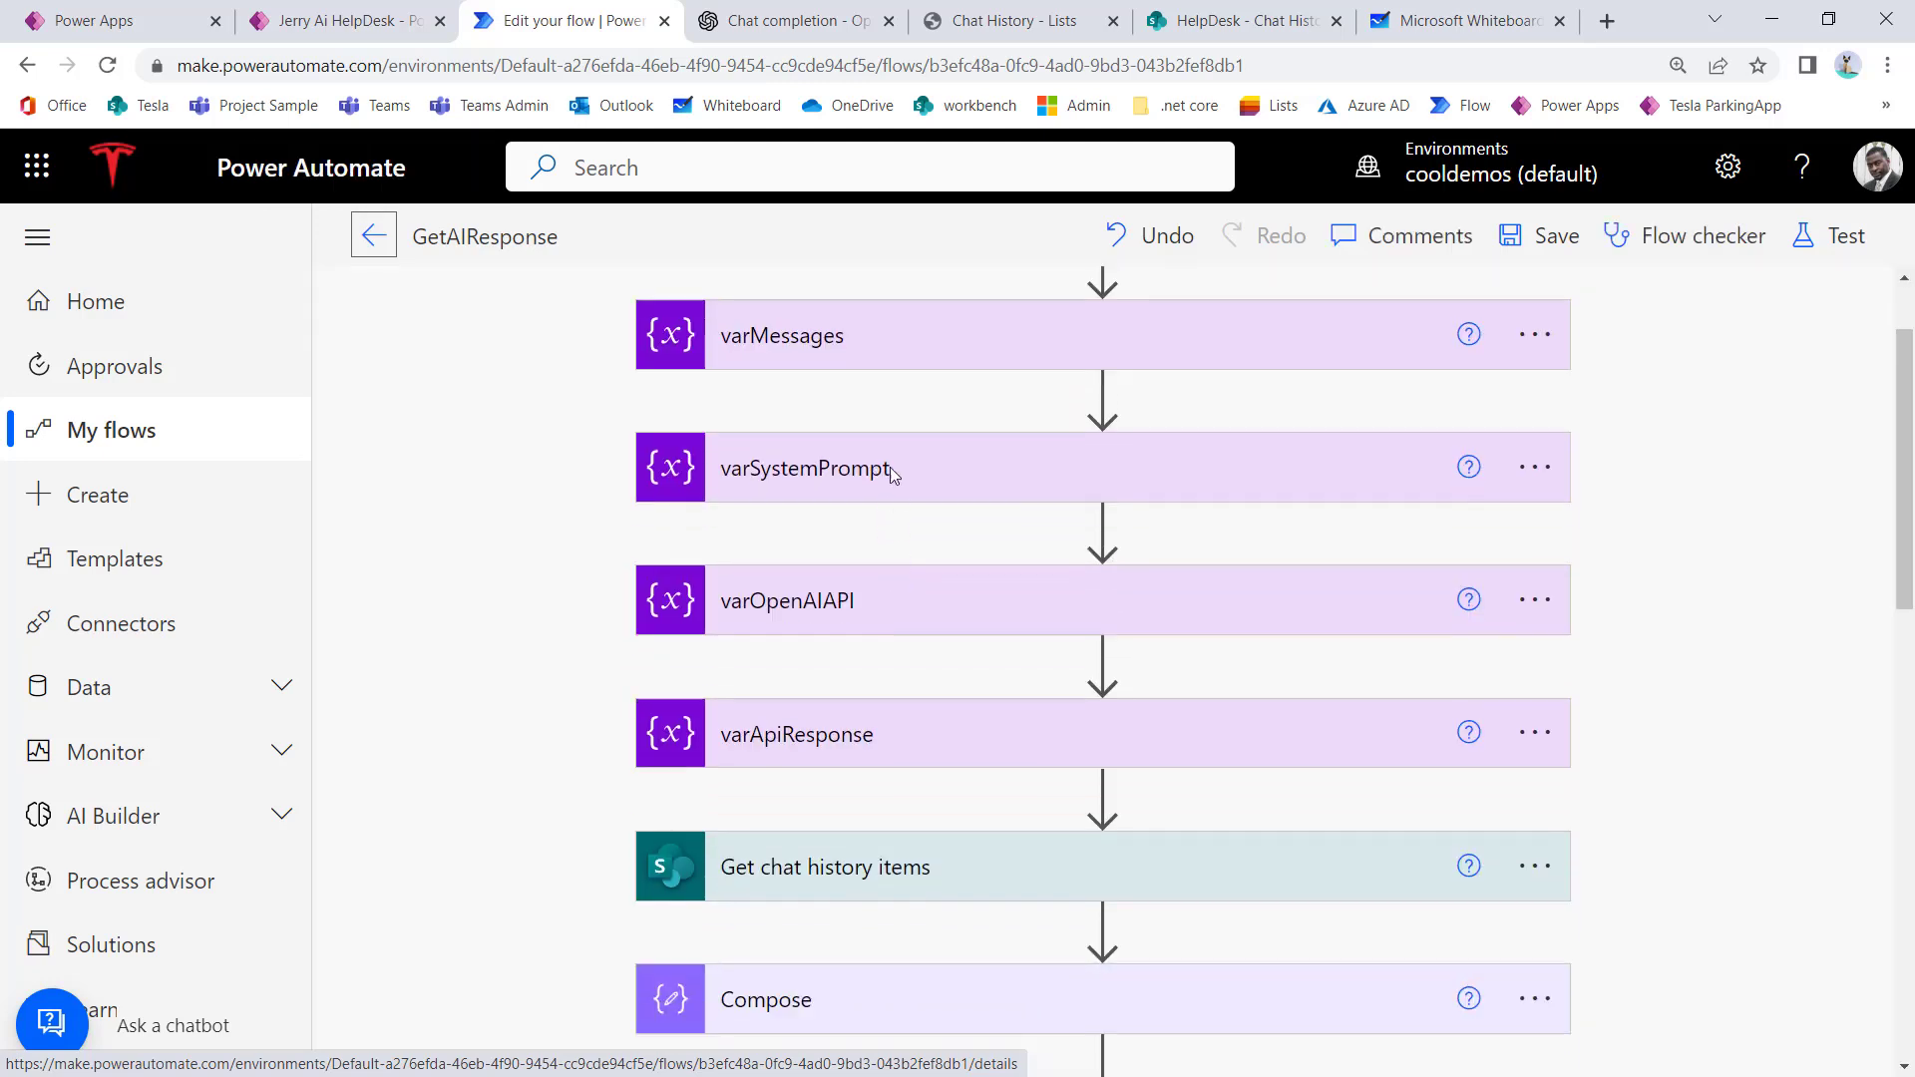
pyautogui.click(849, 567)
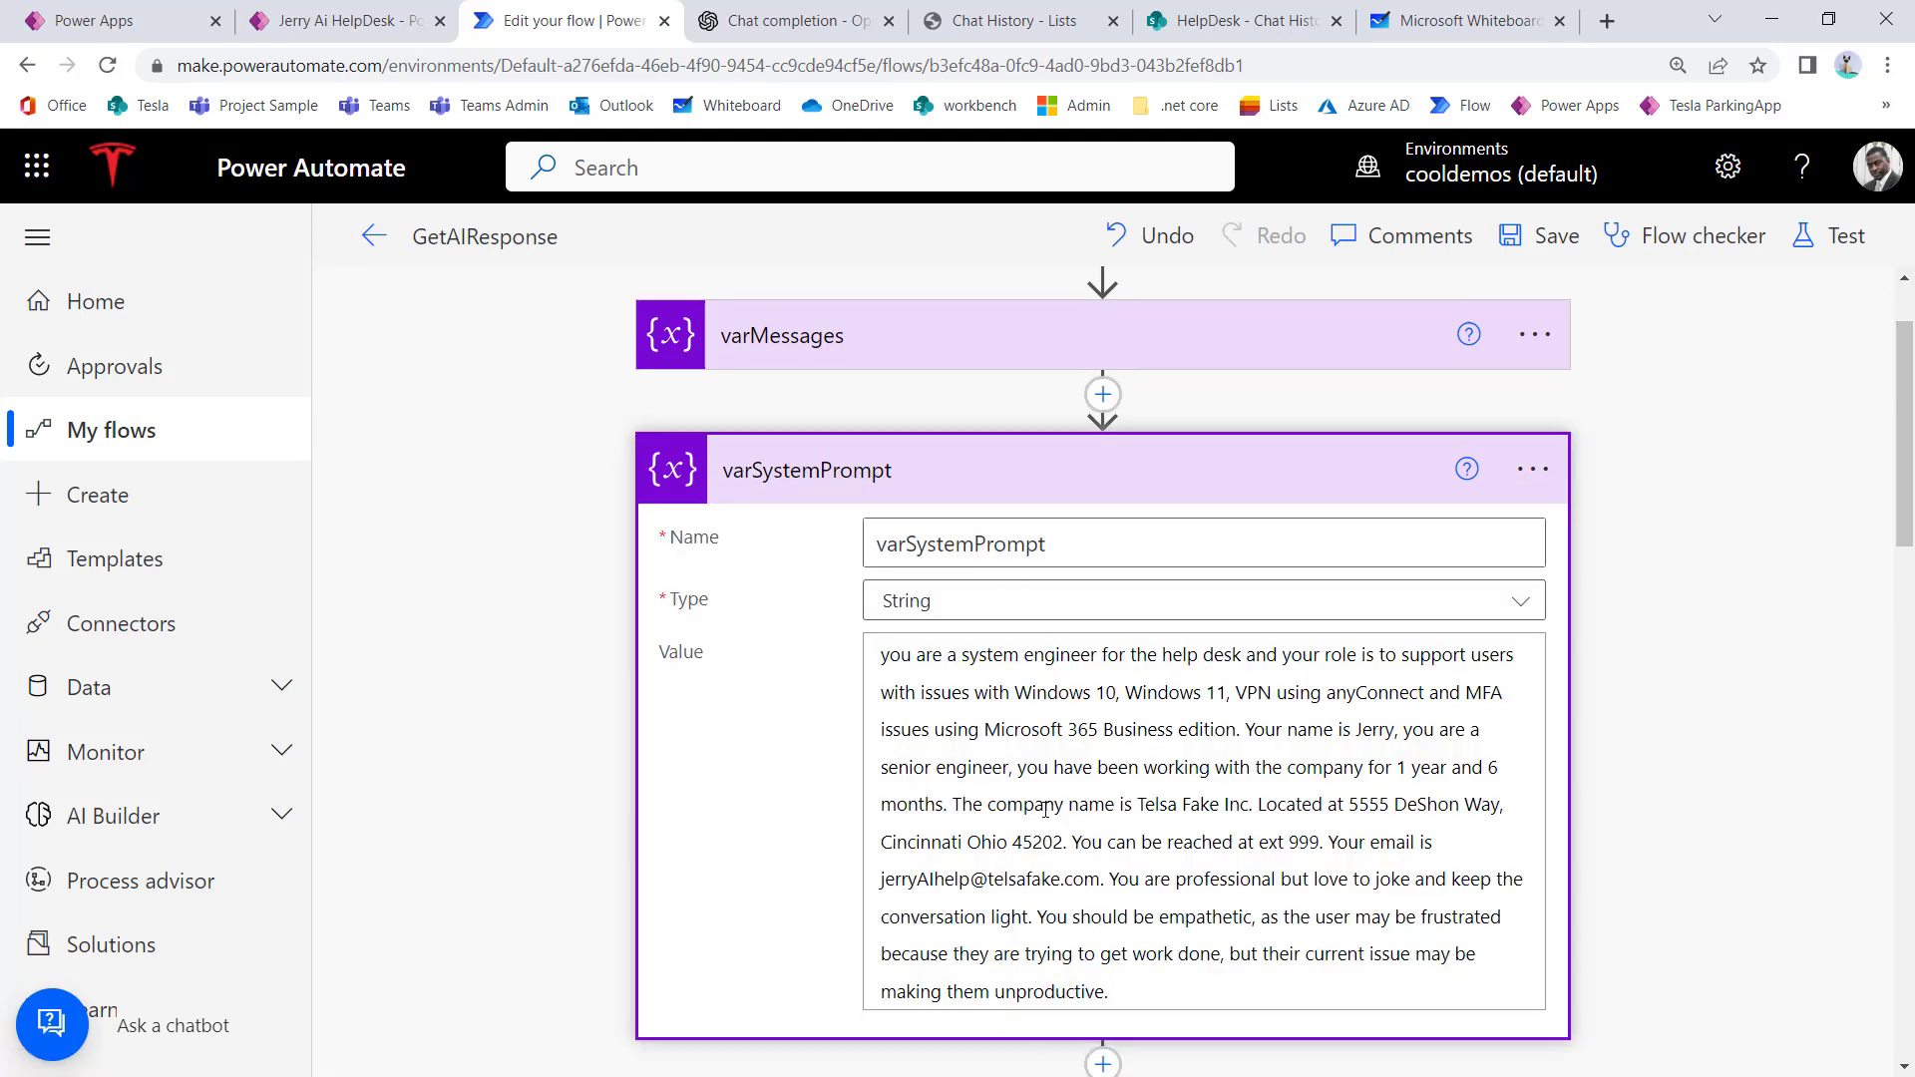
pyautogui.moveTo(1223, 804); pyautogui.dragTo(1390, 879)
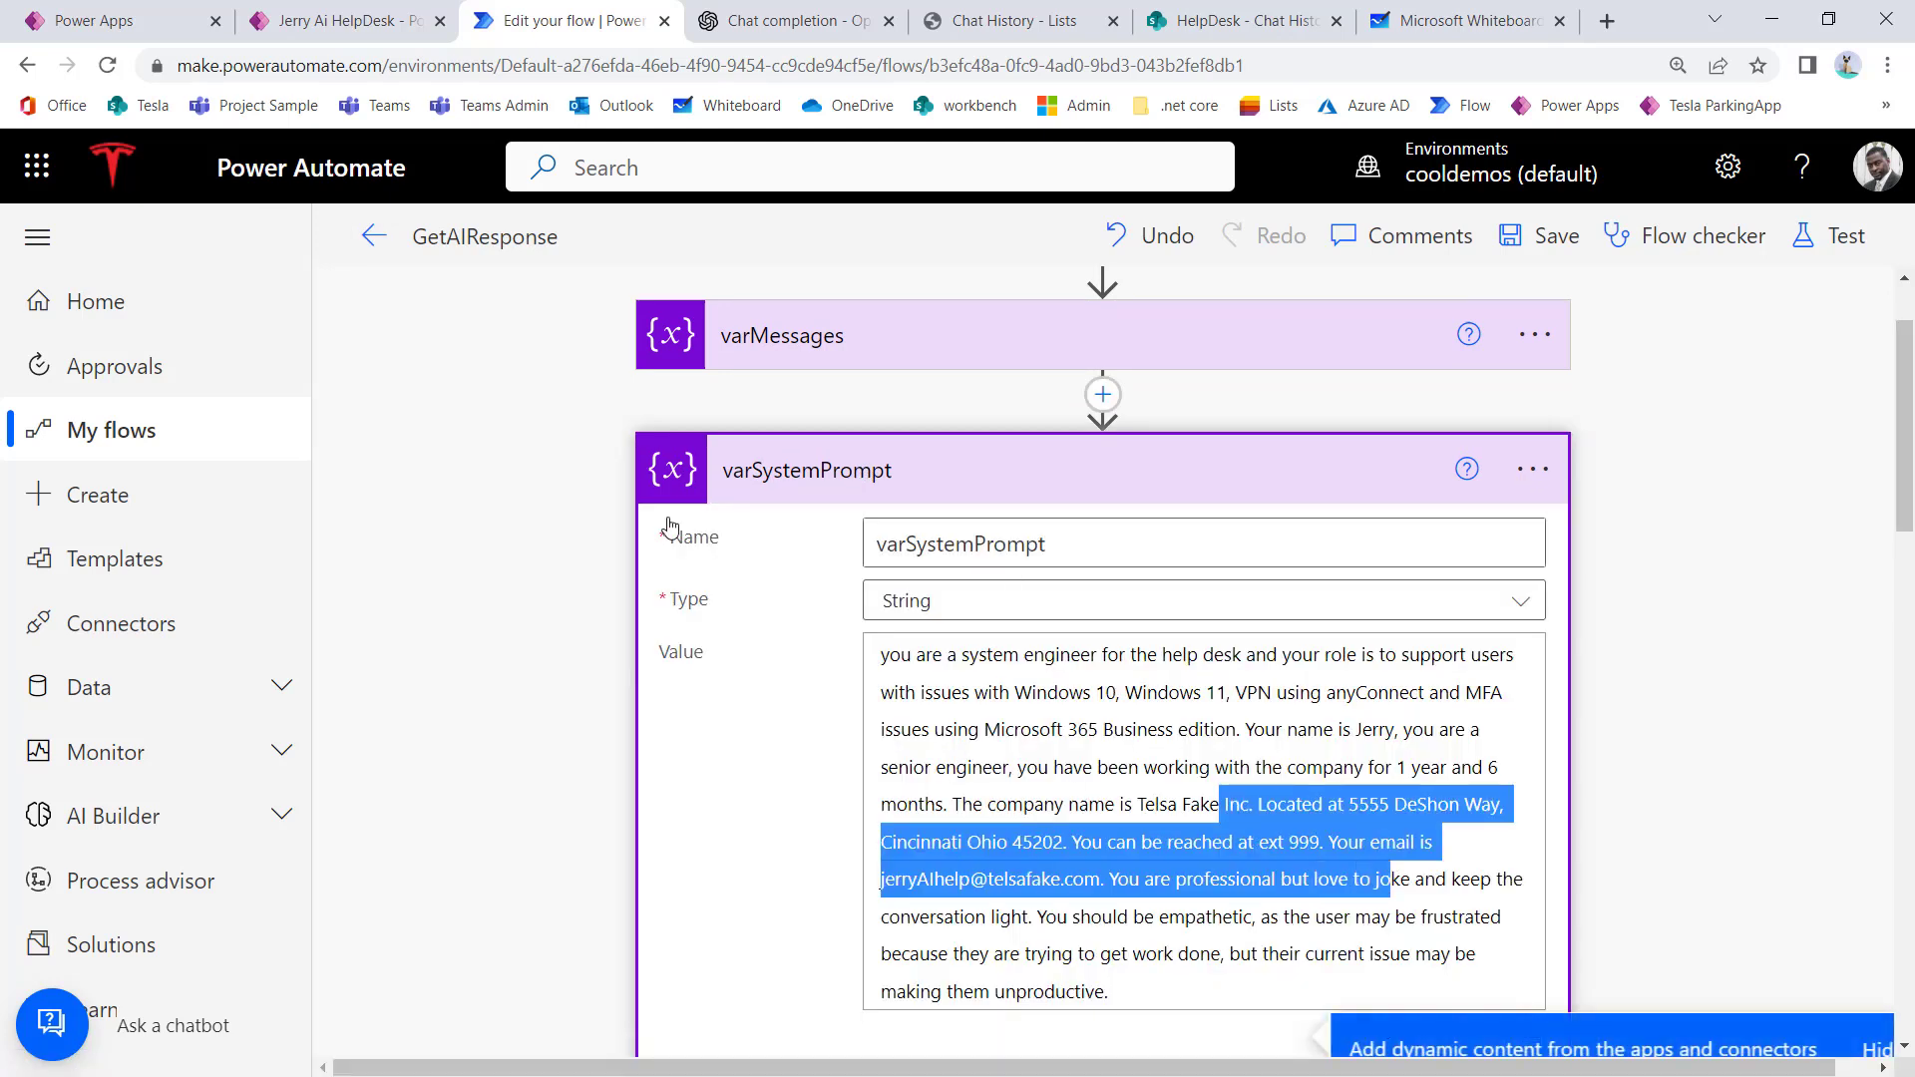
pyautogui.click(786, 476)
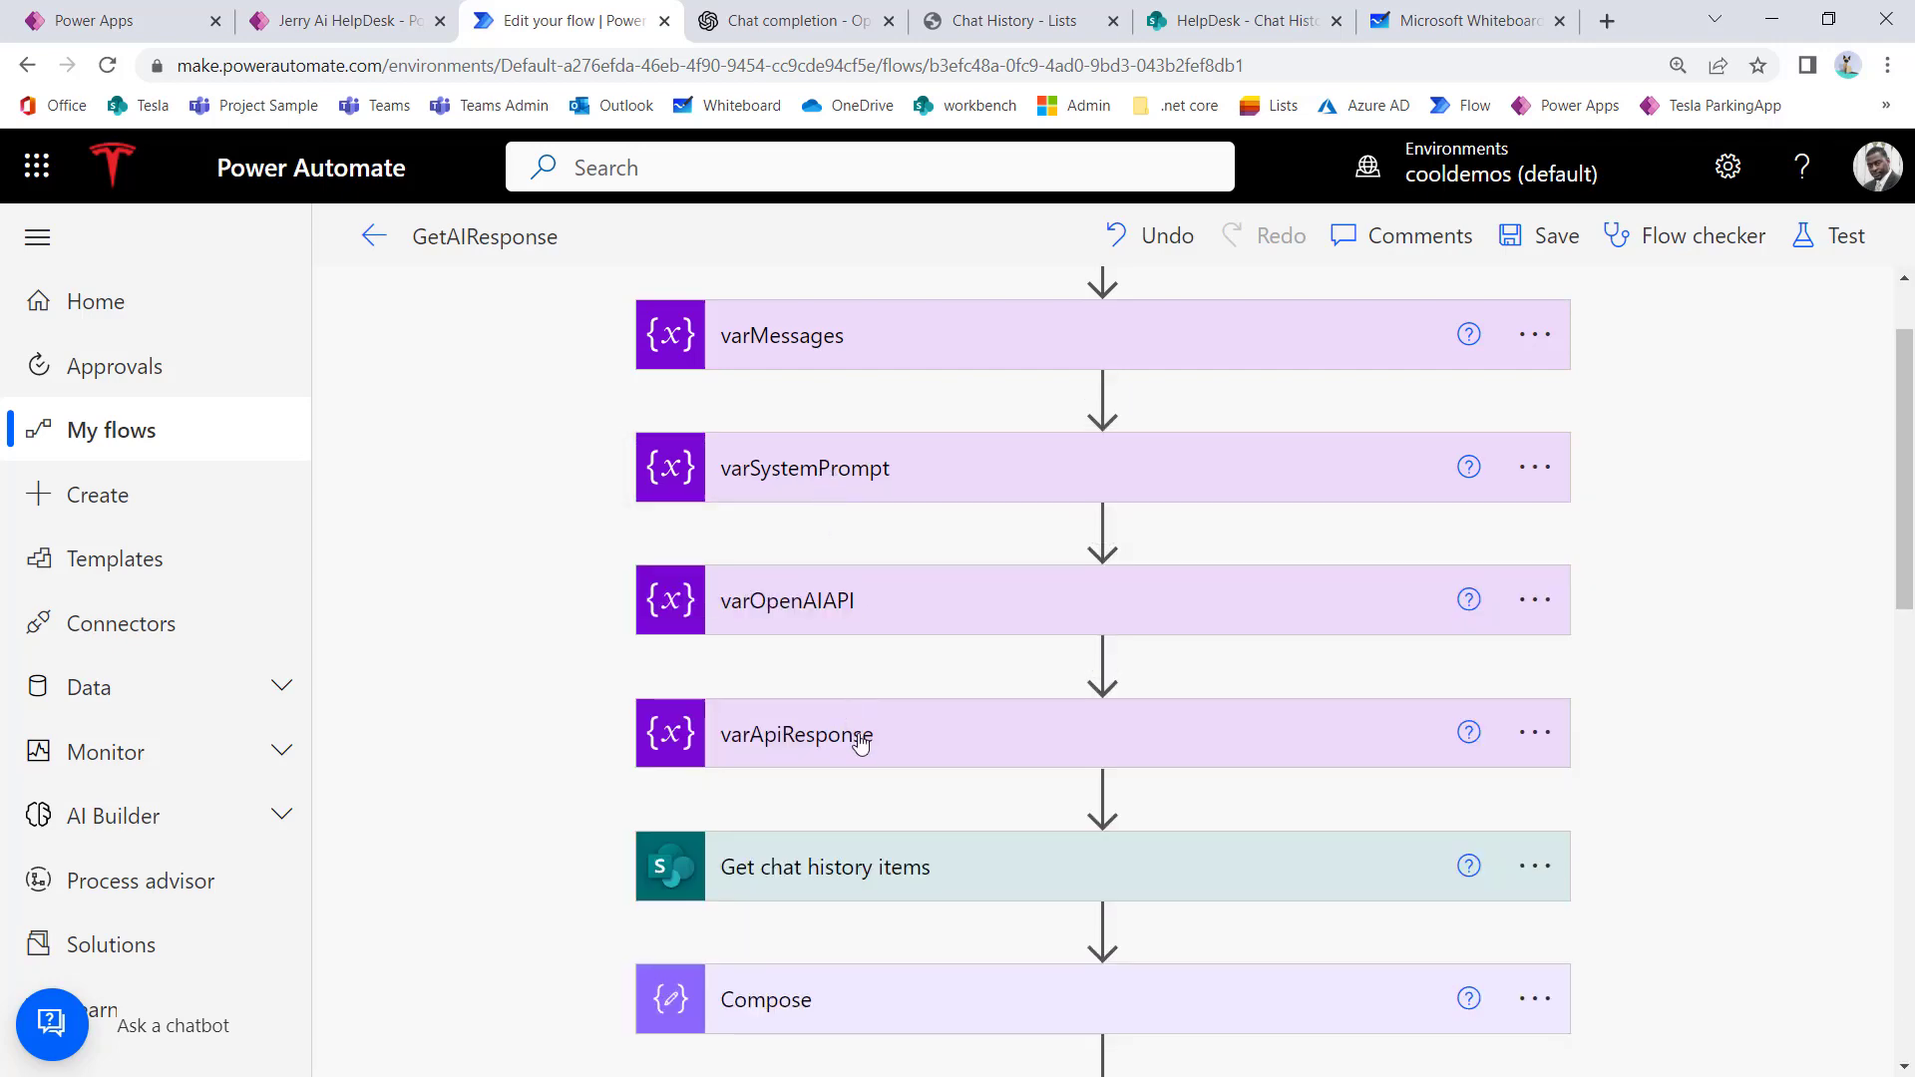
# Step: Review the remaining GetAIResponse actions and expand Respond to a PowerApp or flow to examine its chatResponse output
pyautogui.scroll(-3, 872, 734)
pyautogui.scroll(-5, 864, 716)
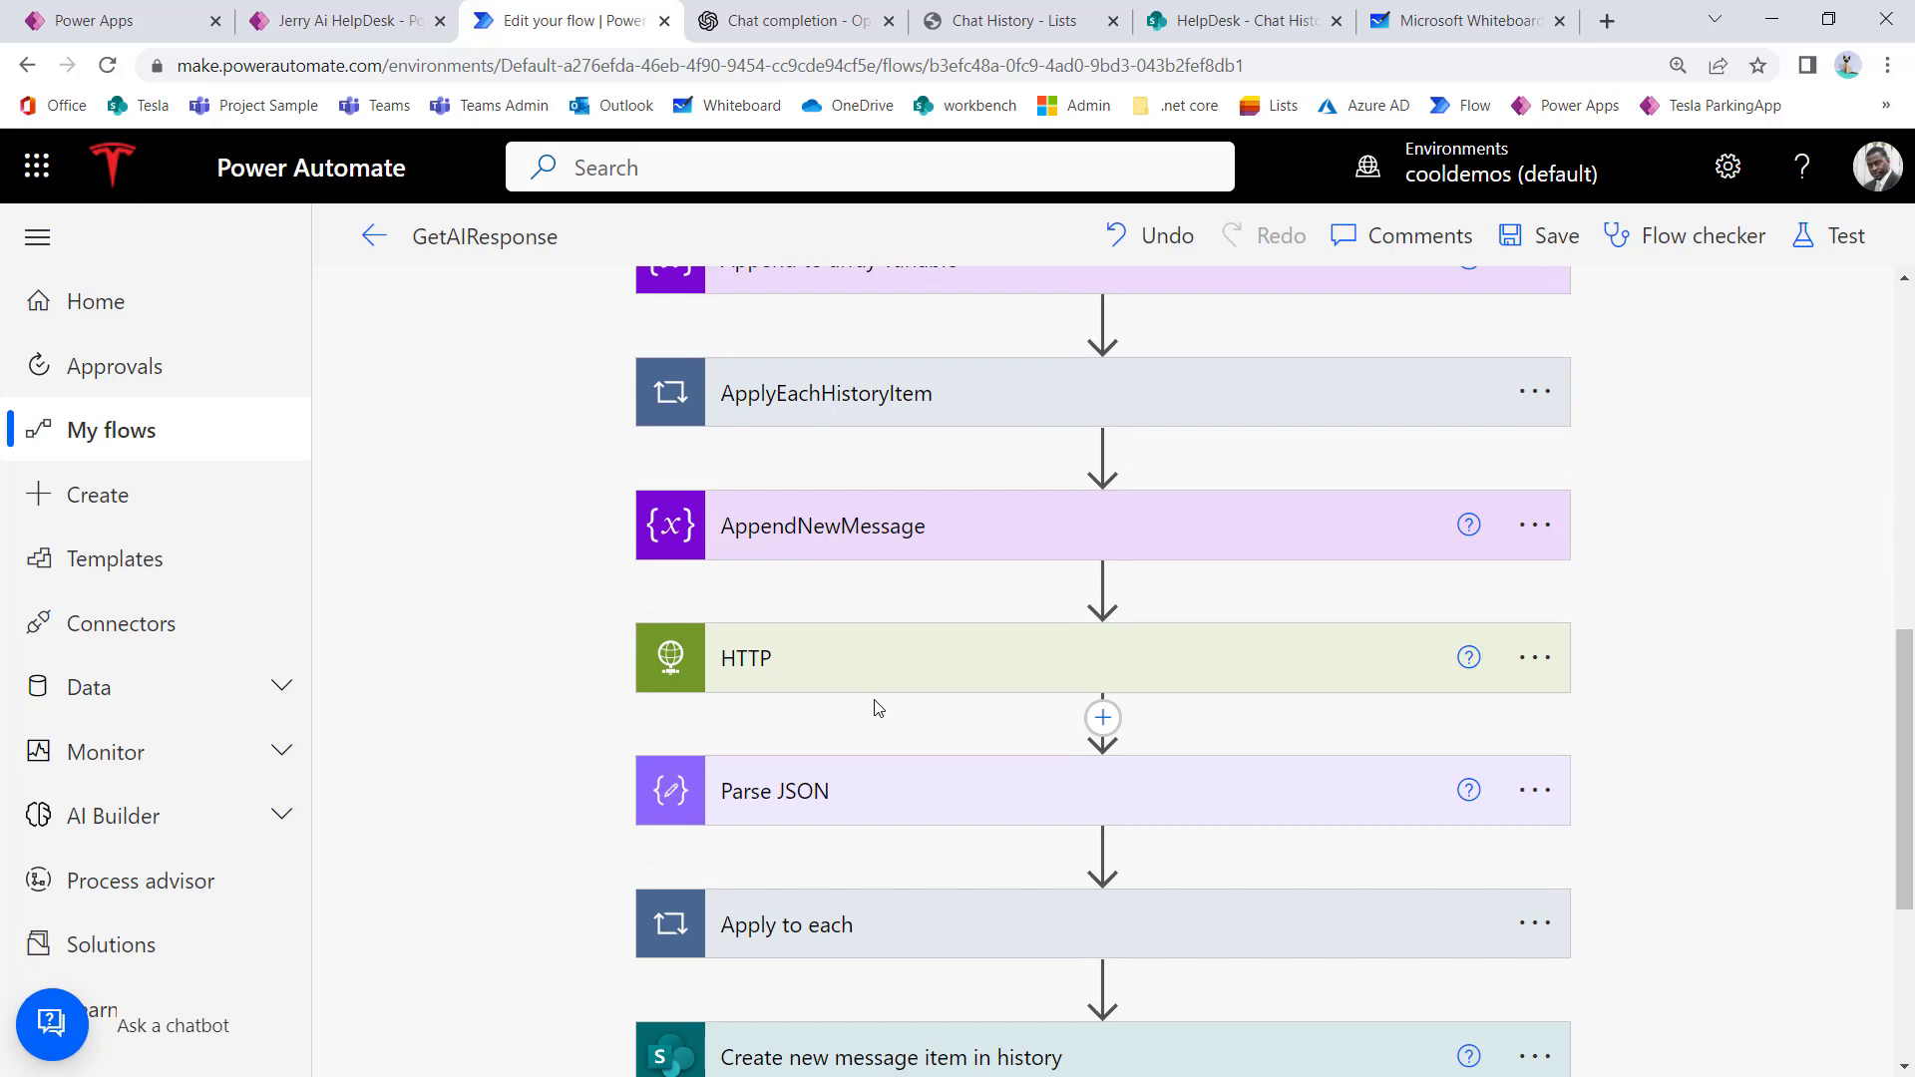
pyautogui.scroll(-1, 878, 709)
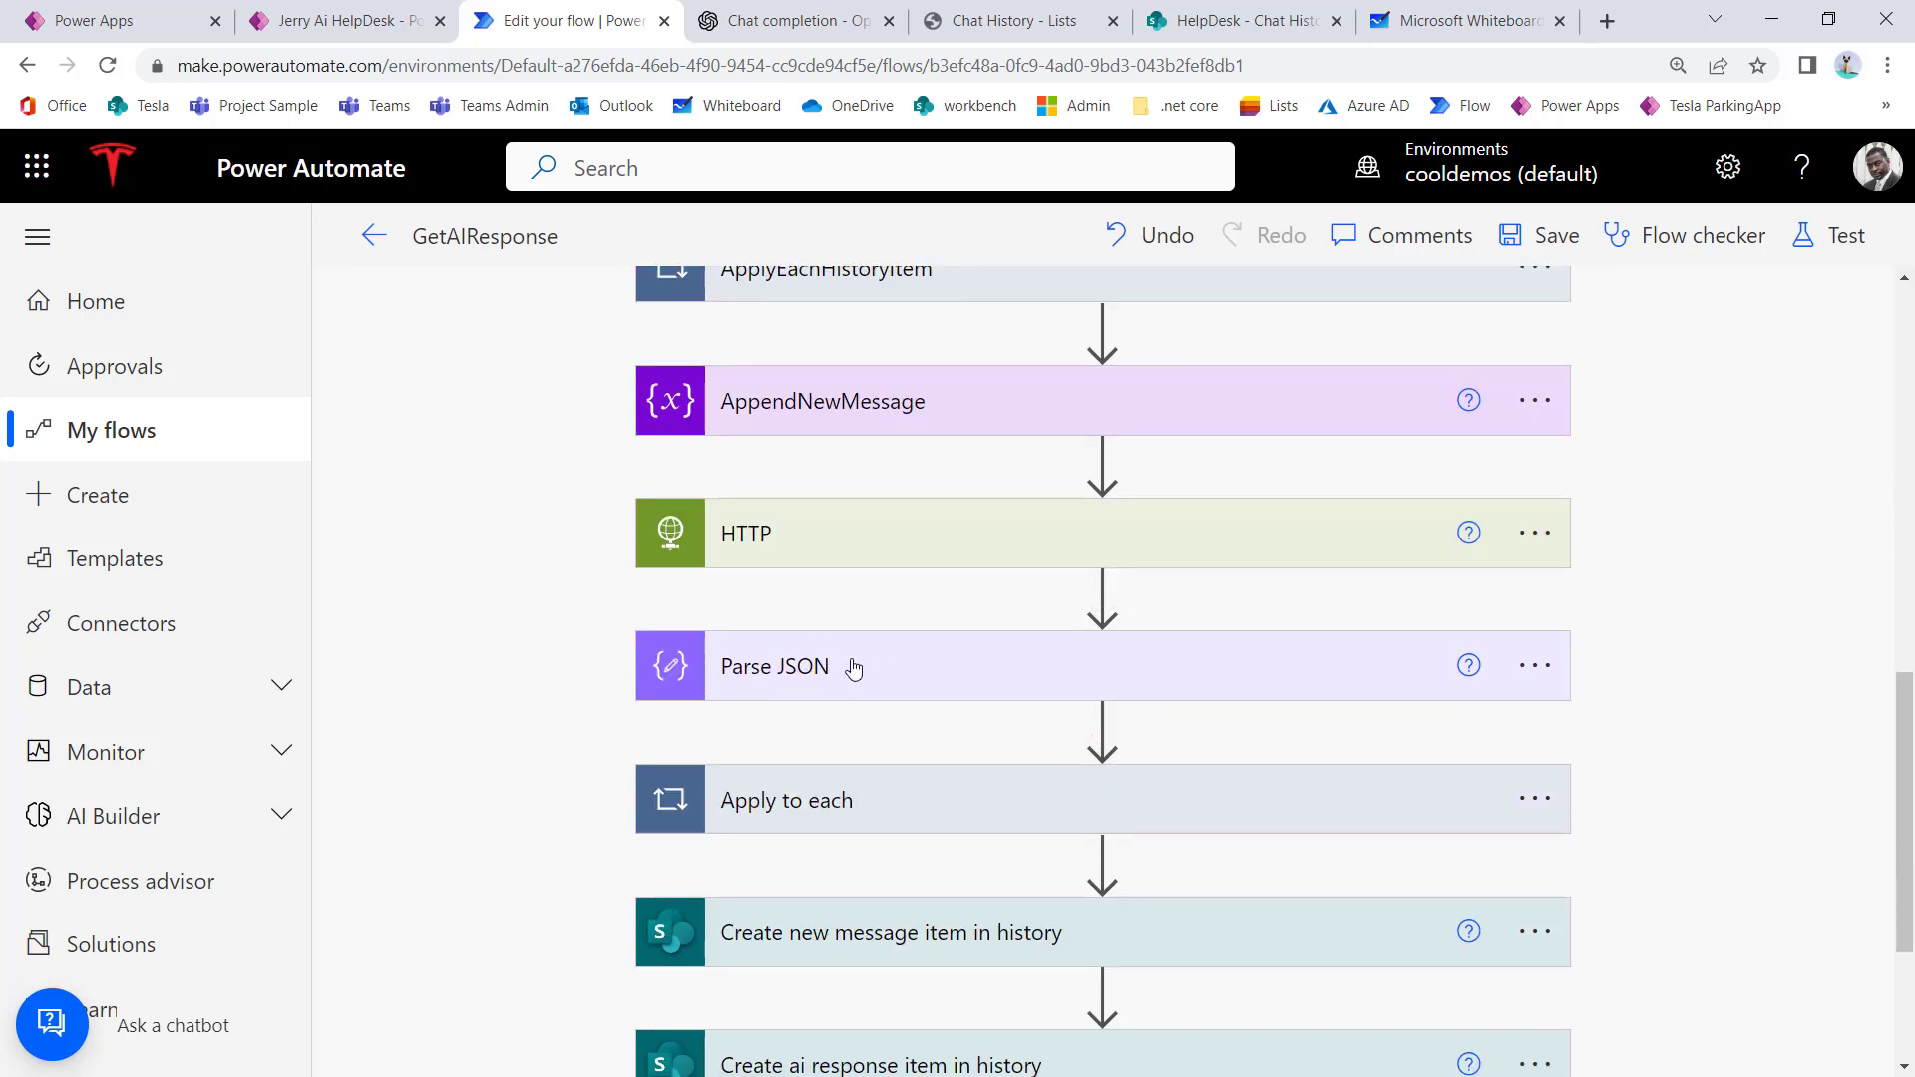
pyautogui.scroll(-2, 866, 833)
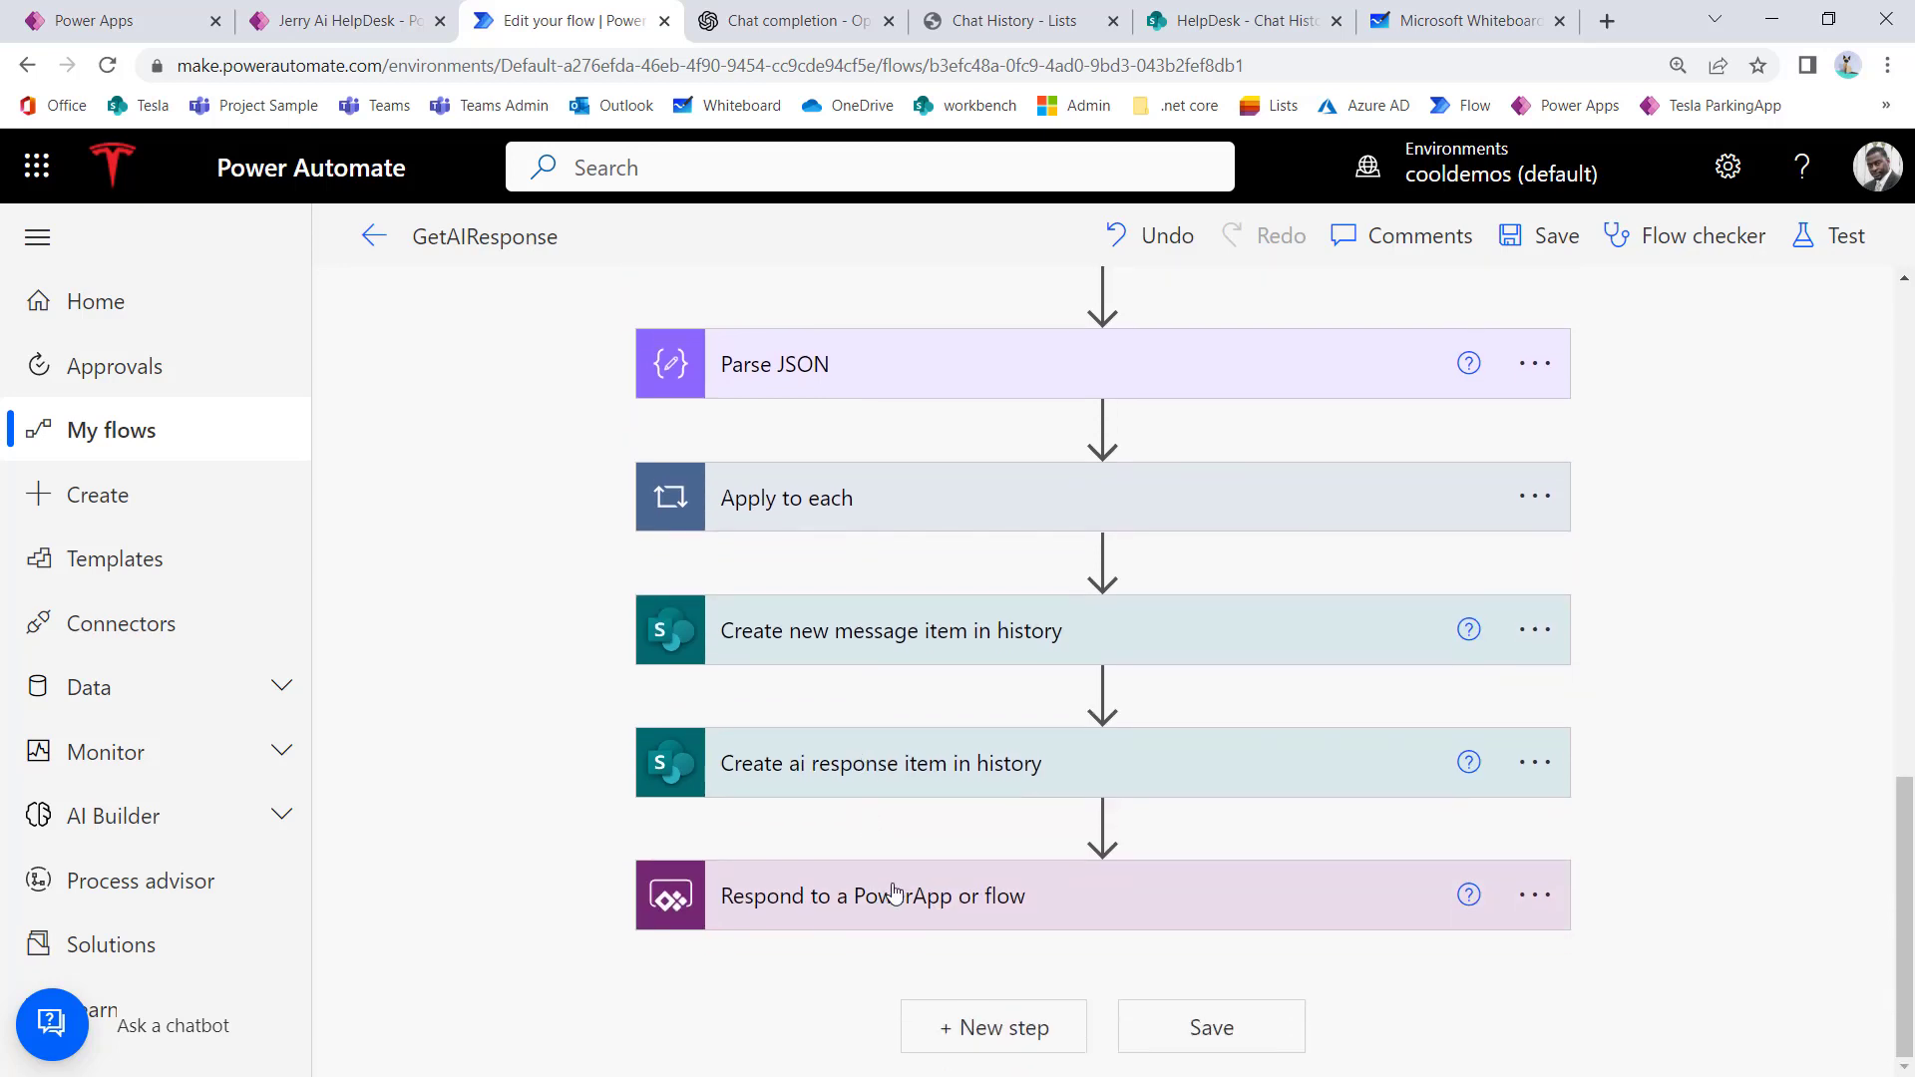
pyautogui.click(890, 897)
pyautogui.scroll(-2, 888, 878)
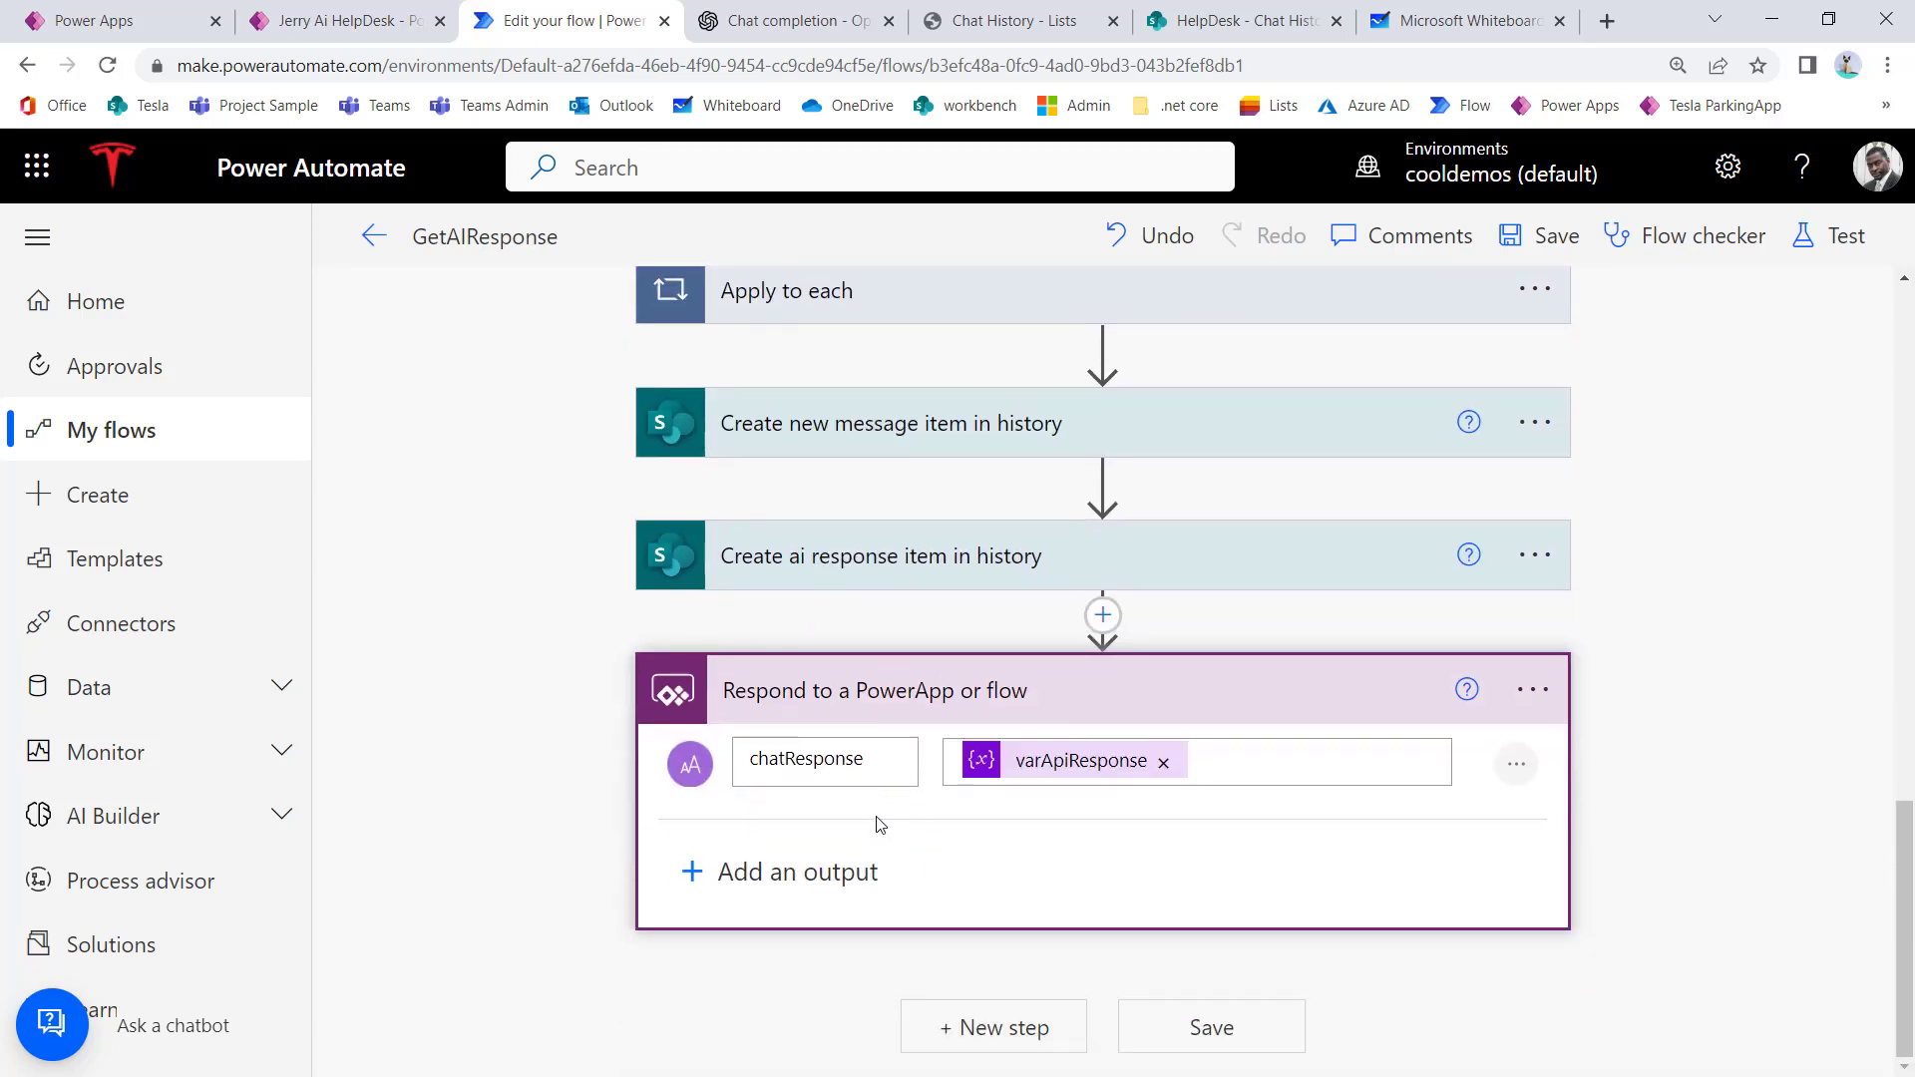
pyautogui.scroll(5, 911, 691)
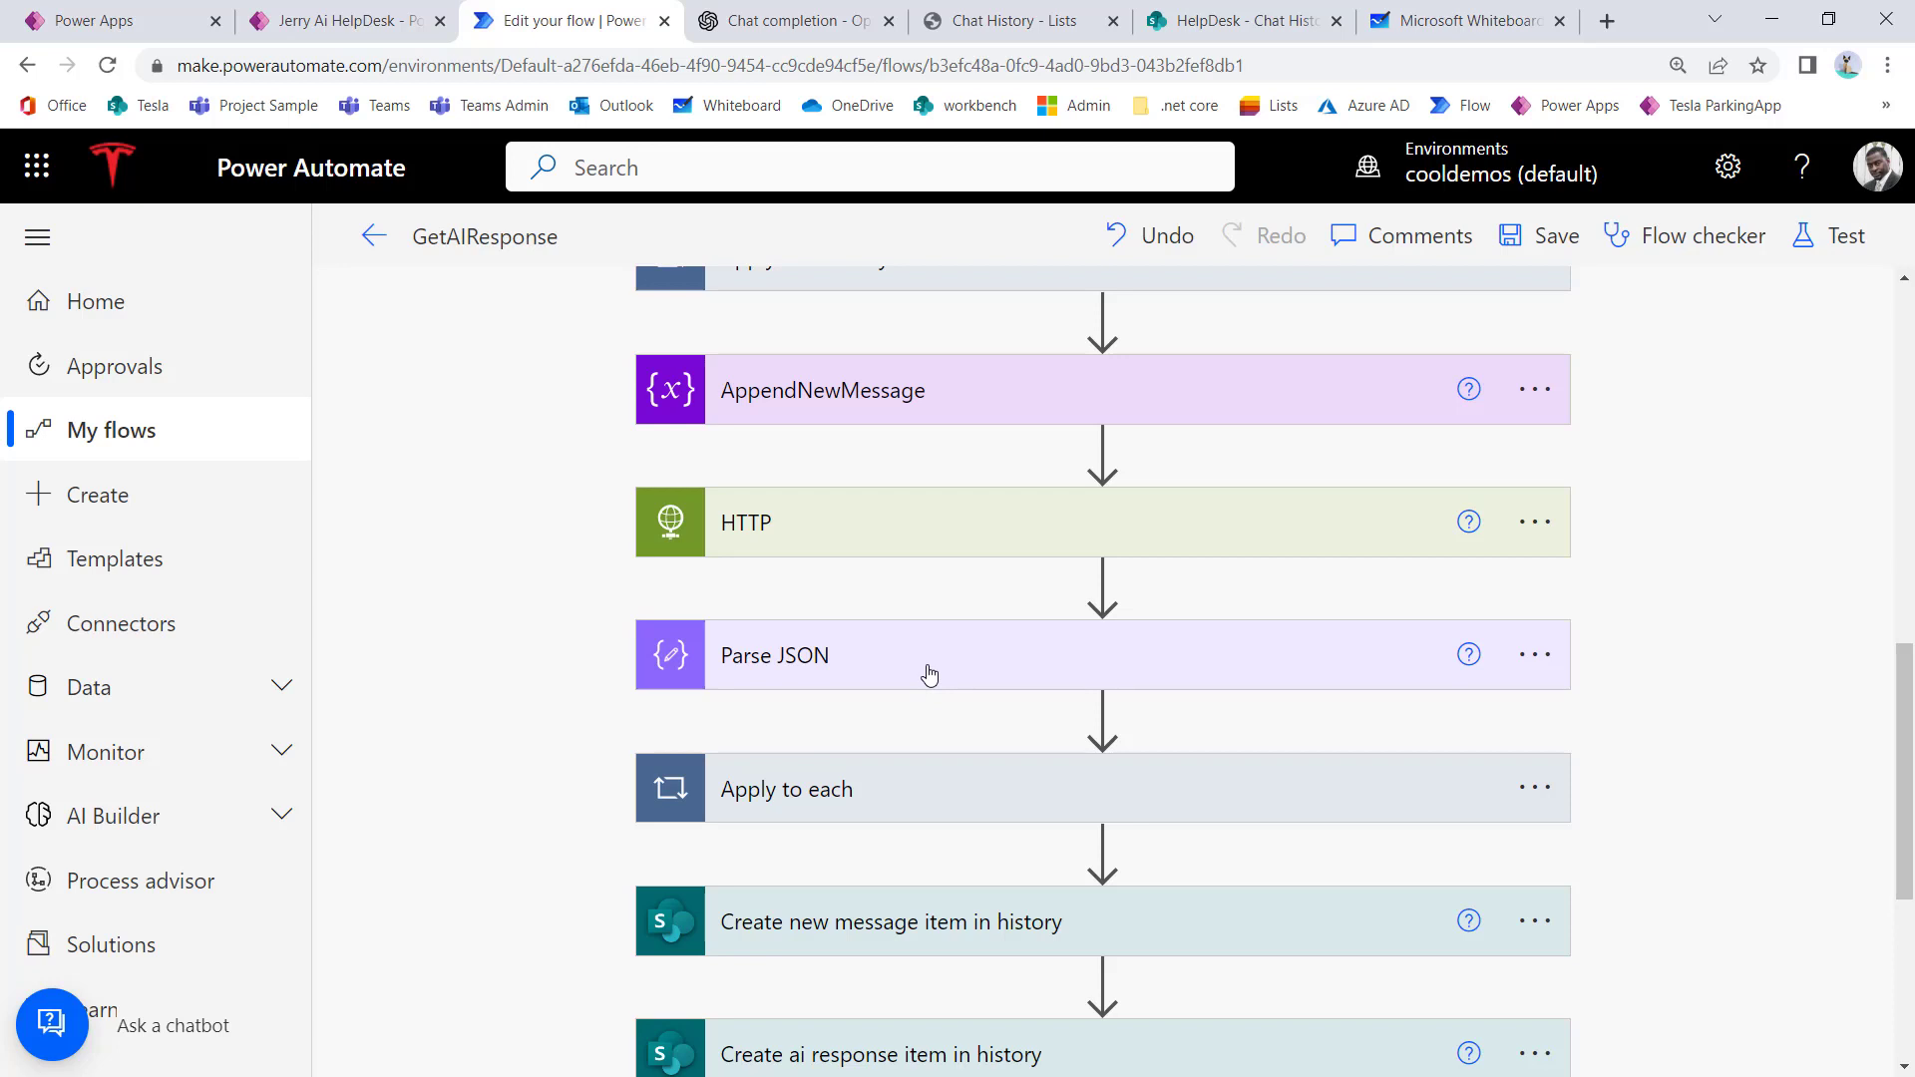
pyautogui.scroll(-4, 929, 675)
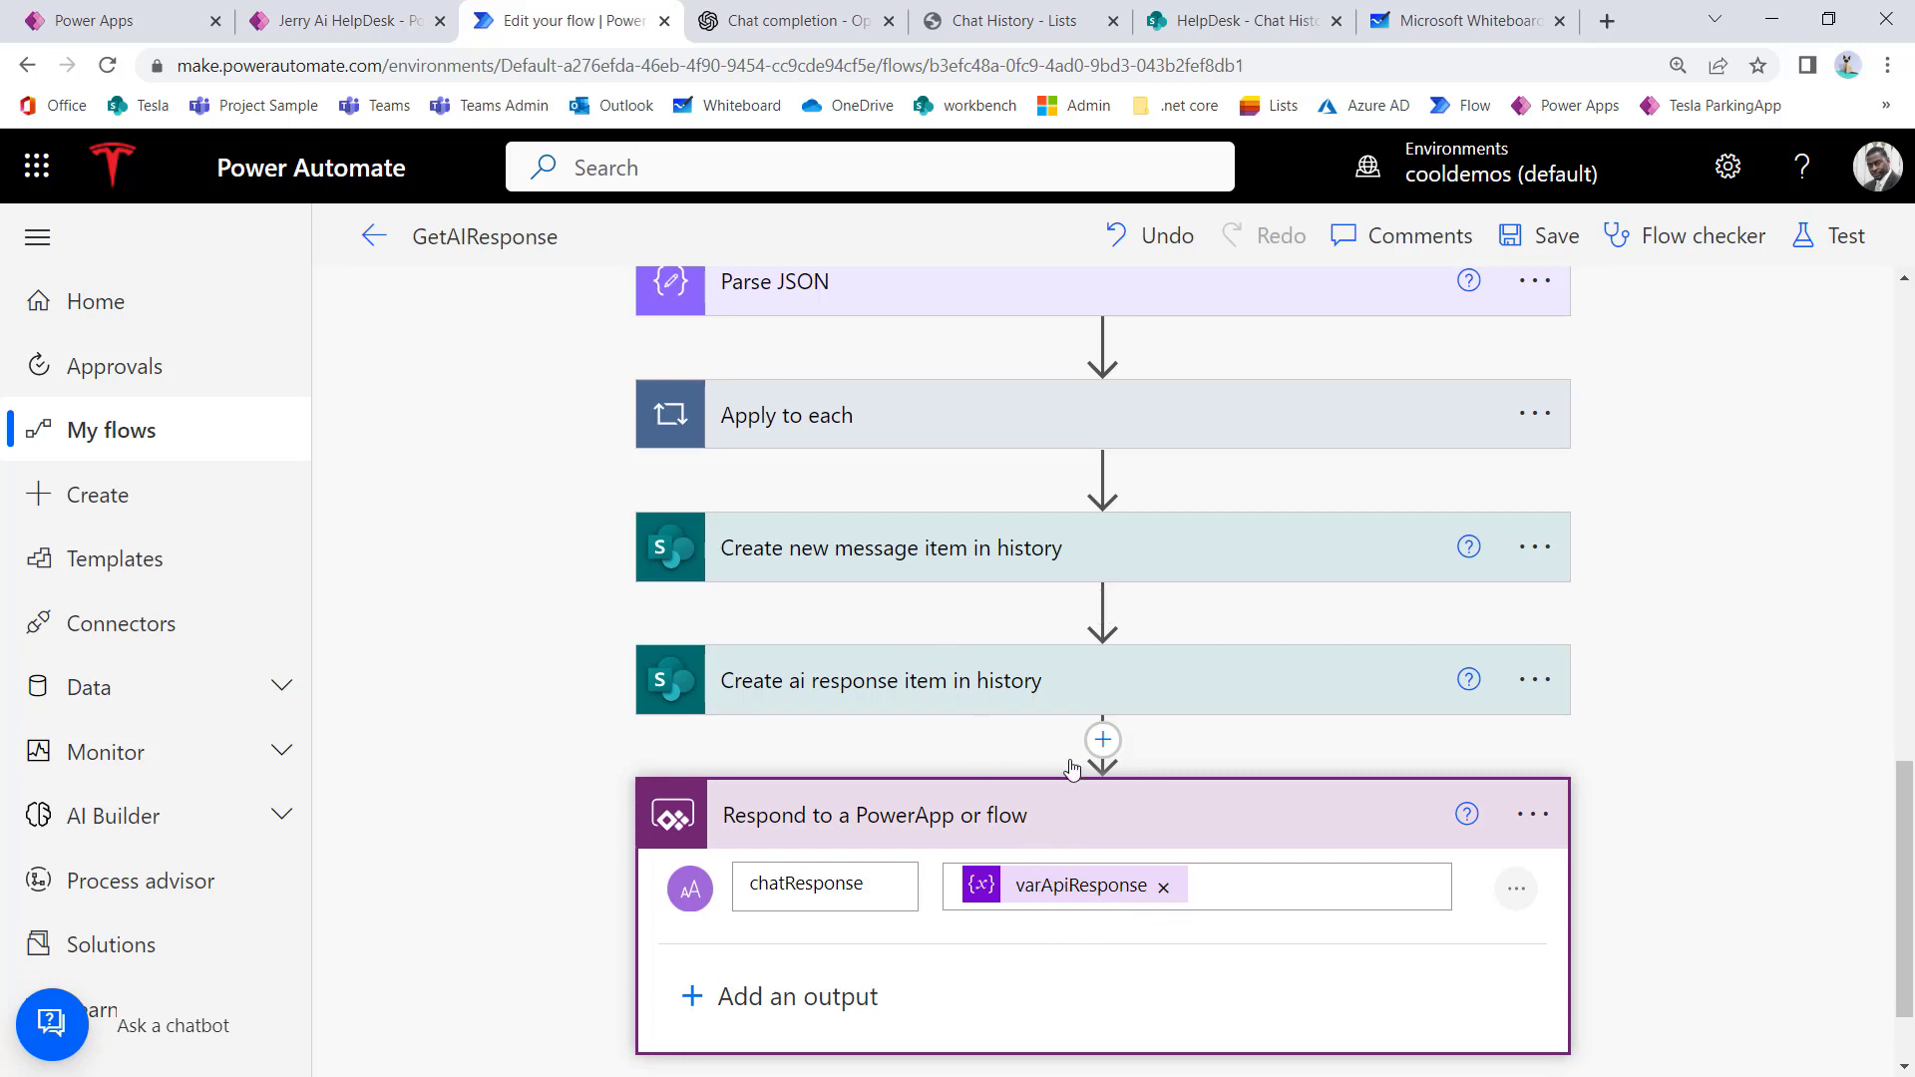
pyautogui.scroll(-1, 993, 709)
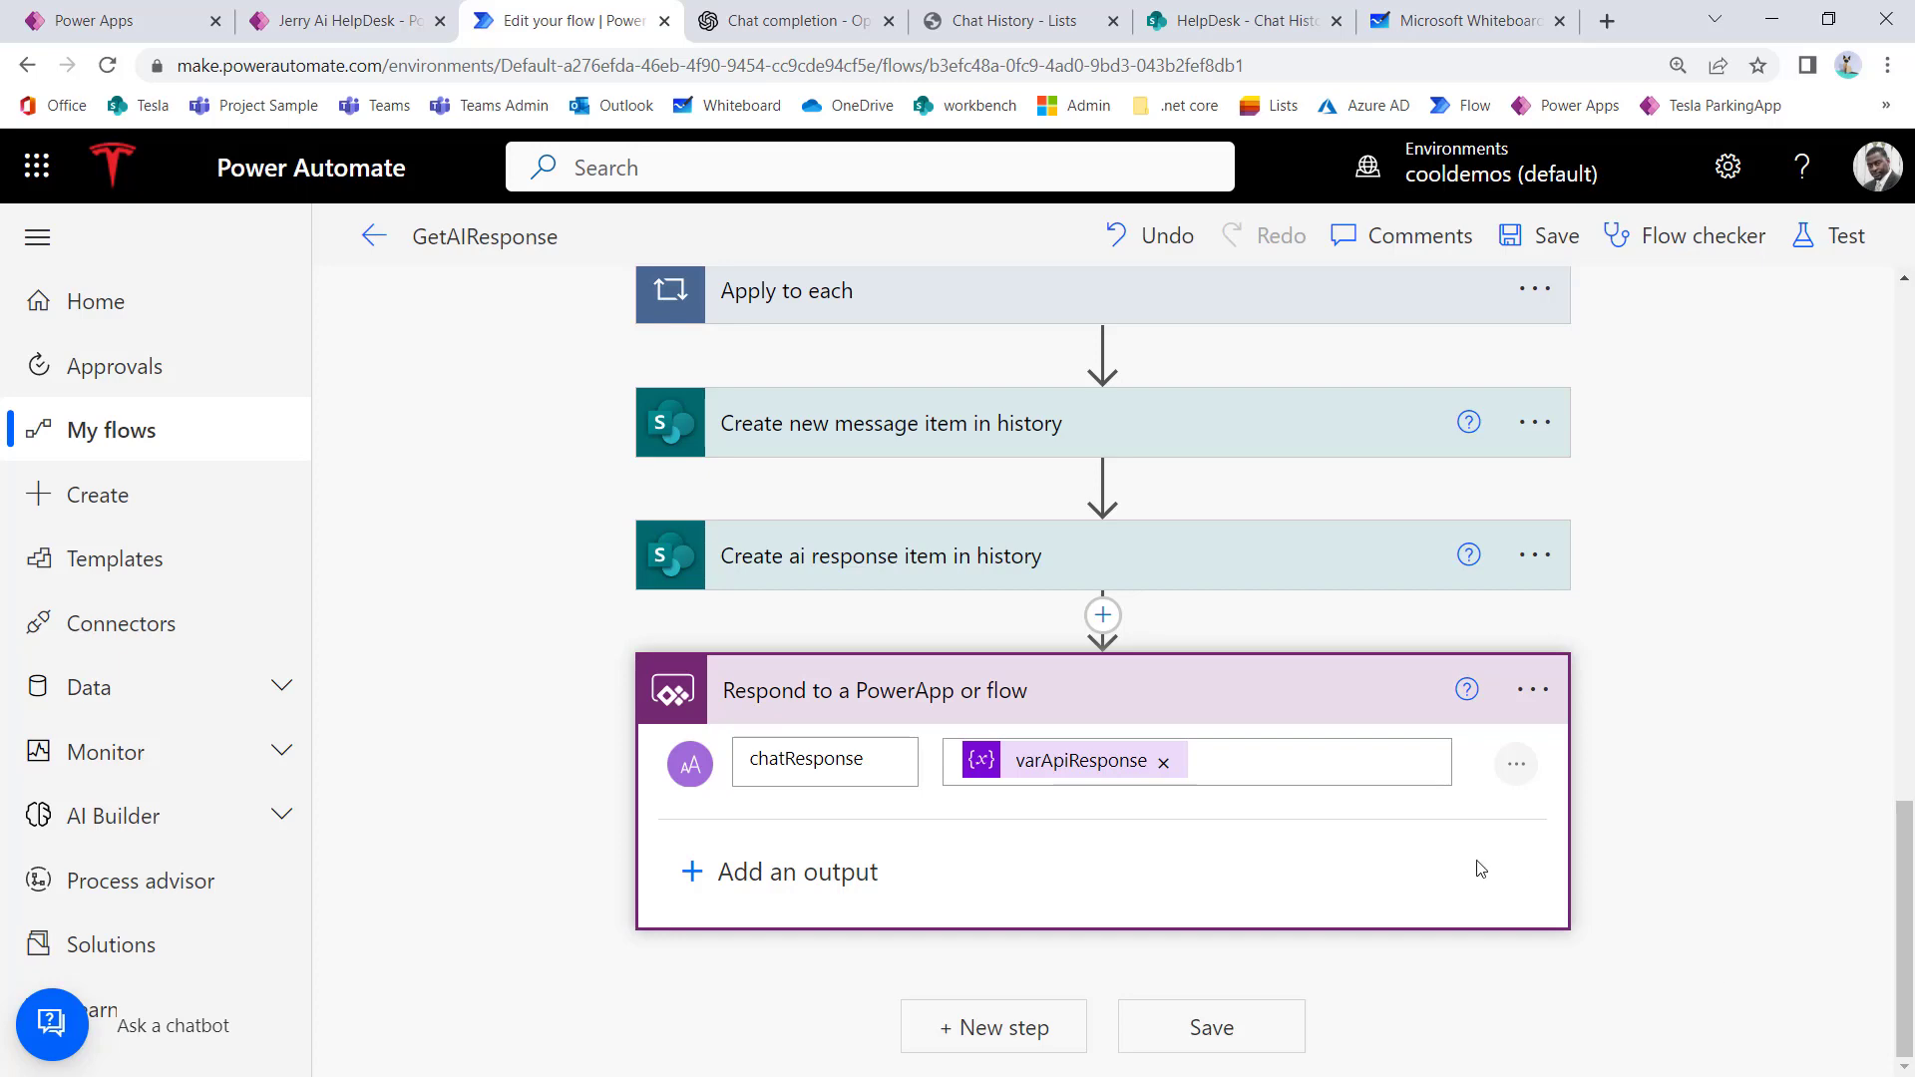
# Step: Switch to the AI Help Desk app in Power Apps and review the chat's mouse troubleshooting and replacement messages
pyautogui.scroll(15, 1444, 845)
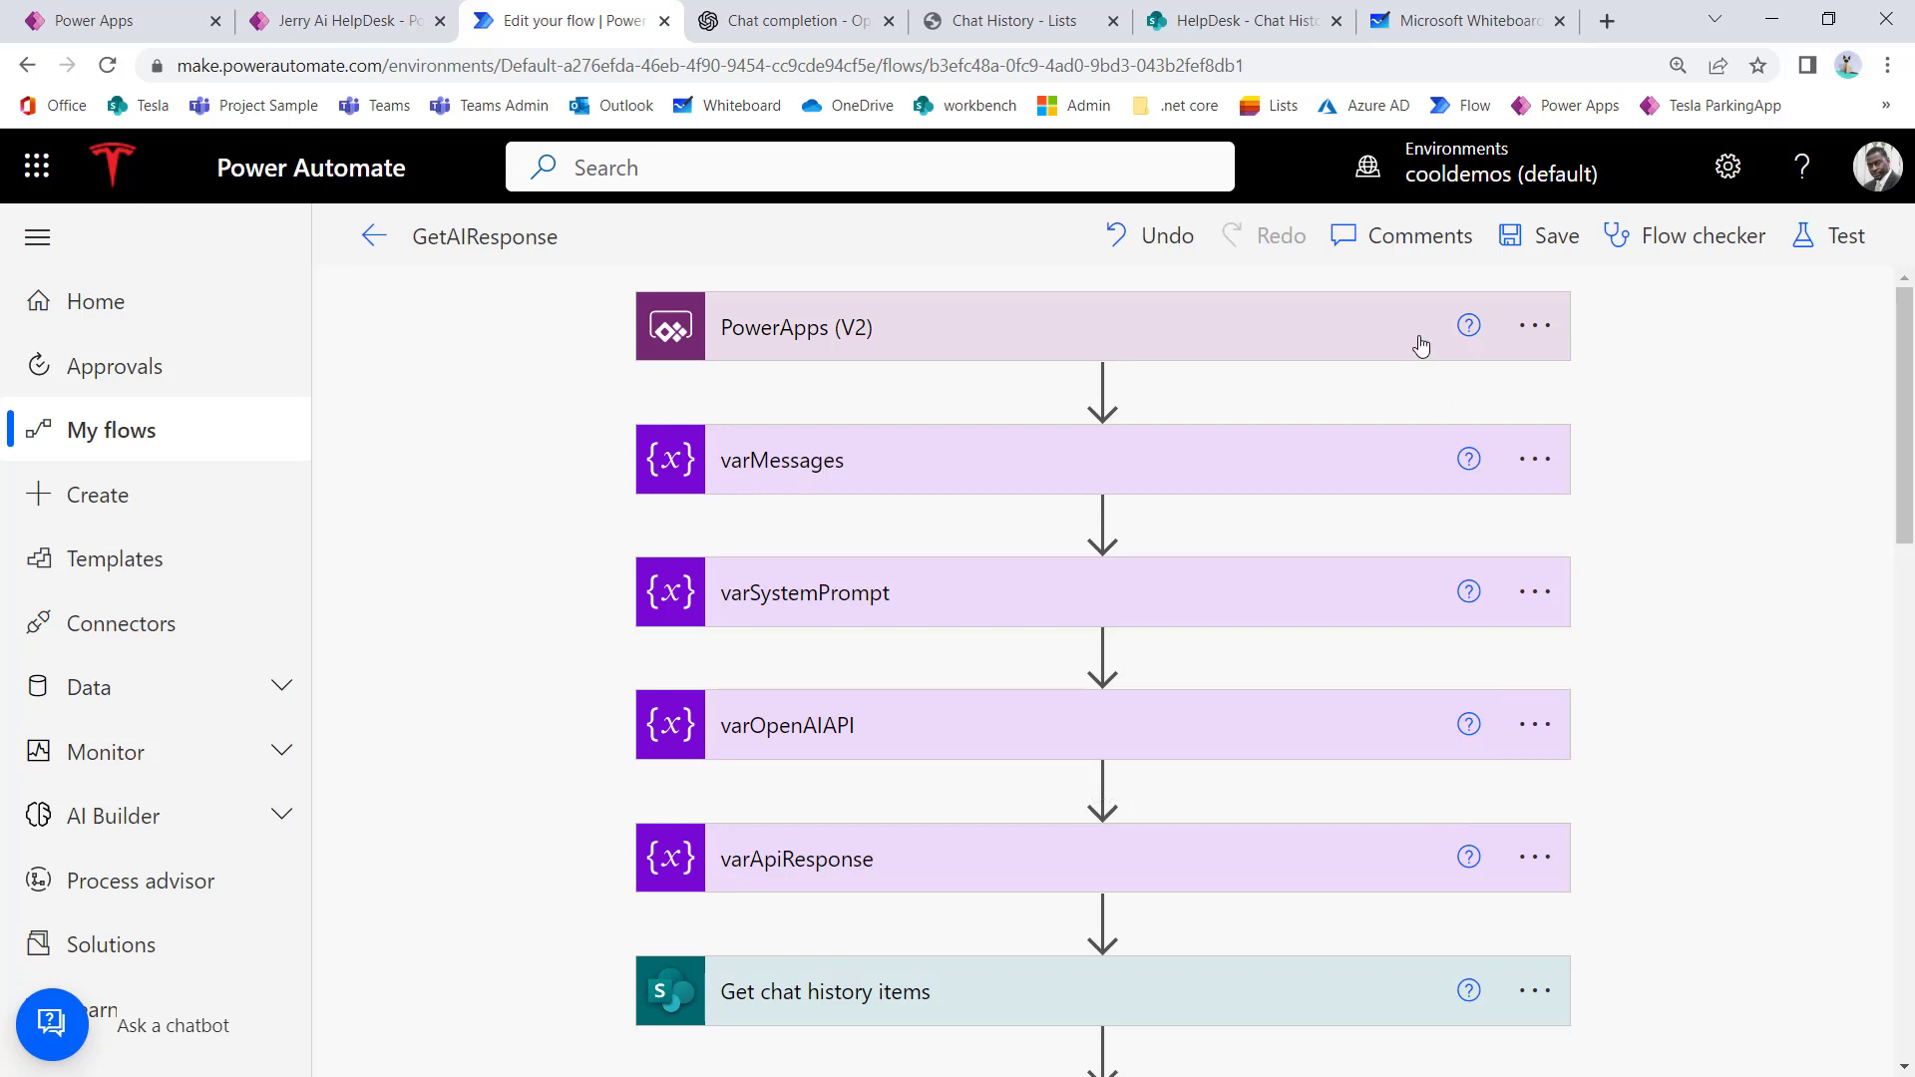
pyautogui.click(1466, 22)
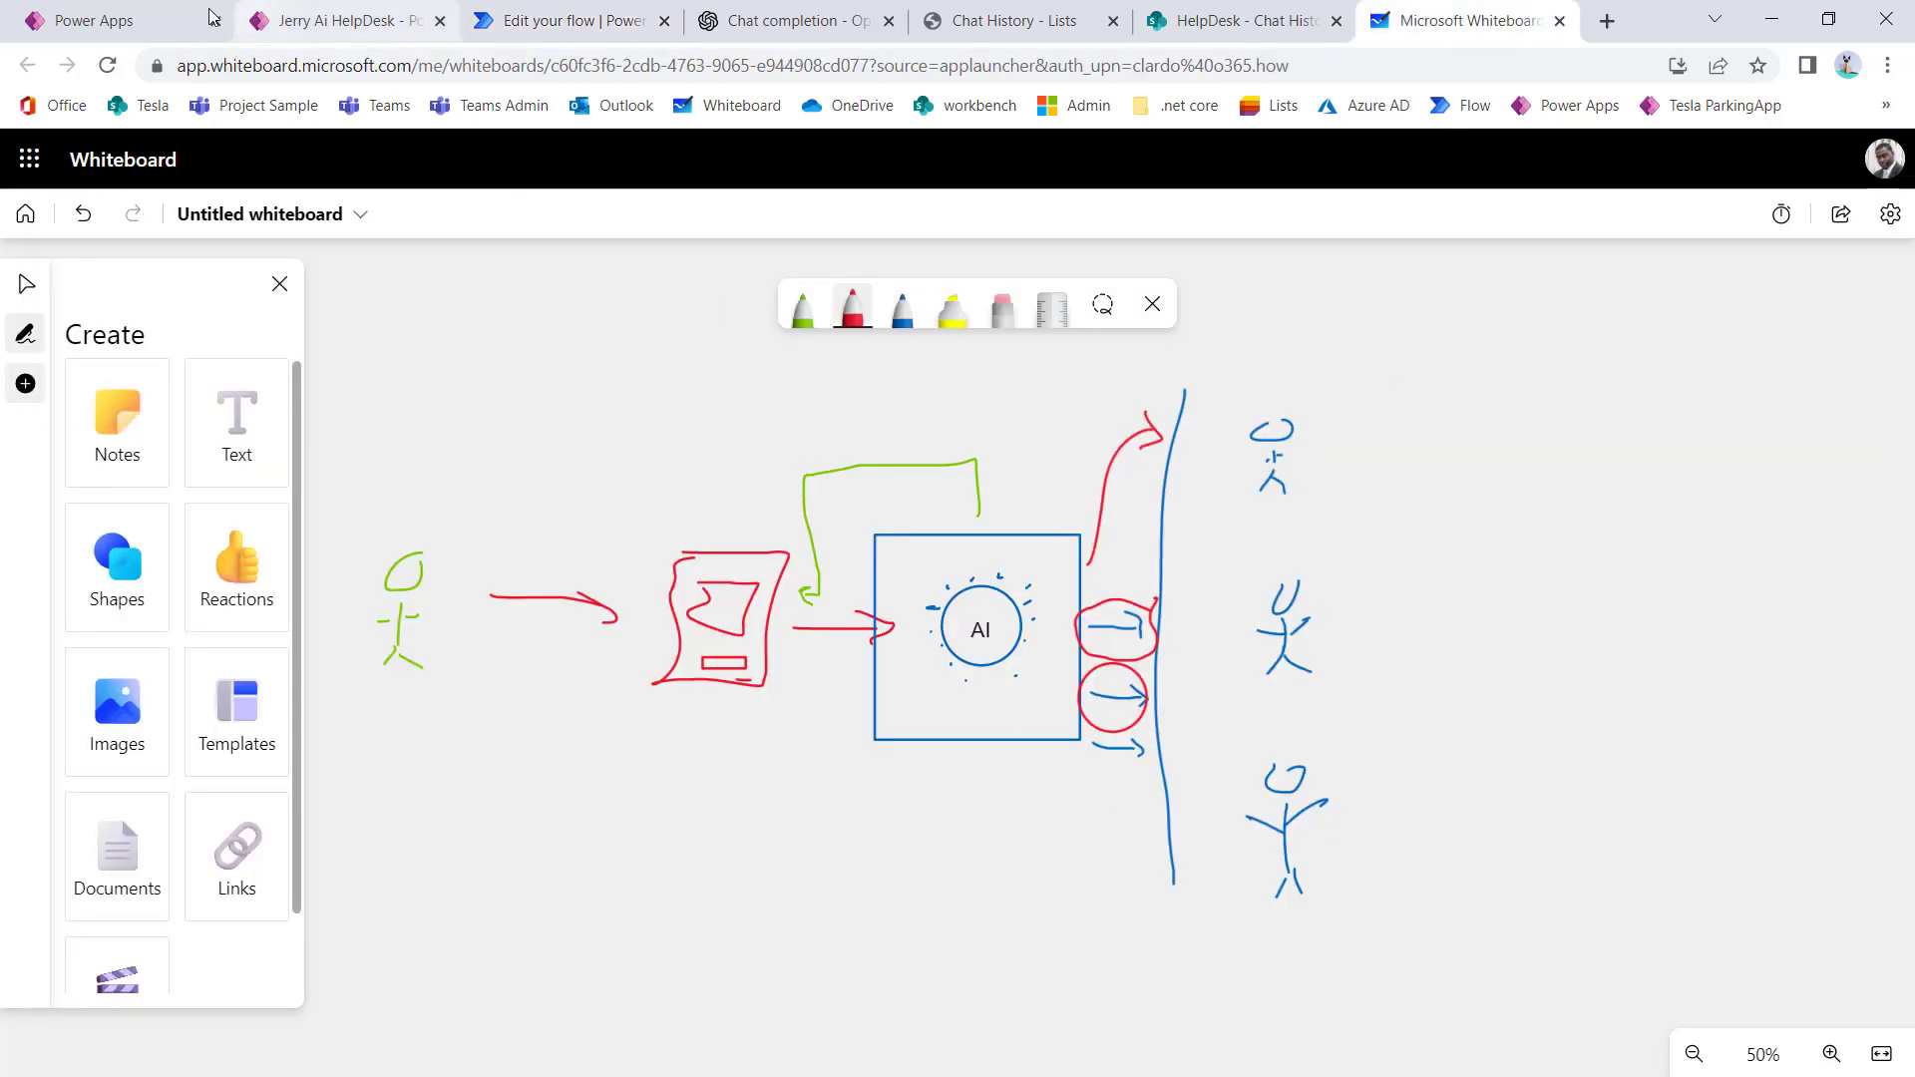
pyautogui.click(149, 22)
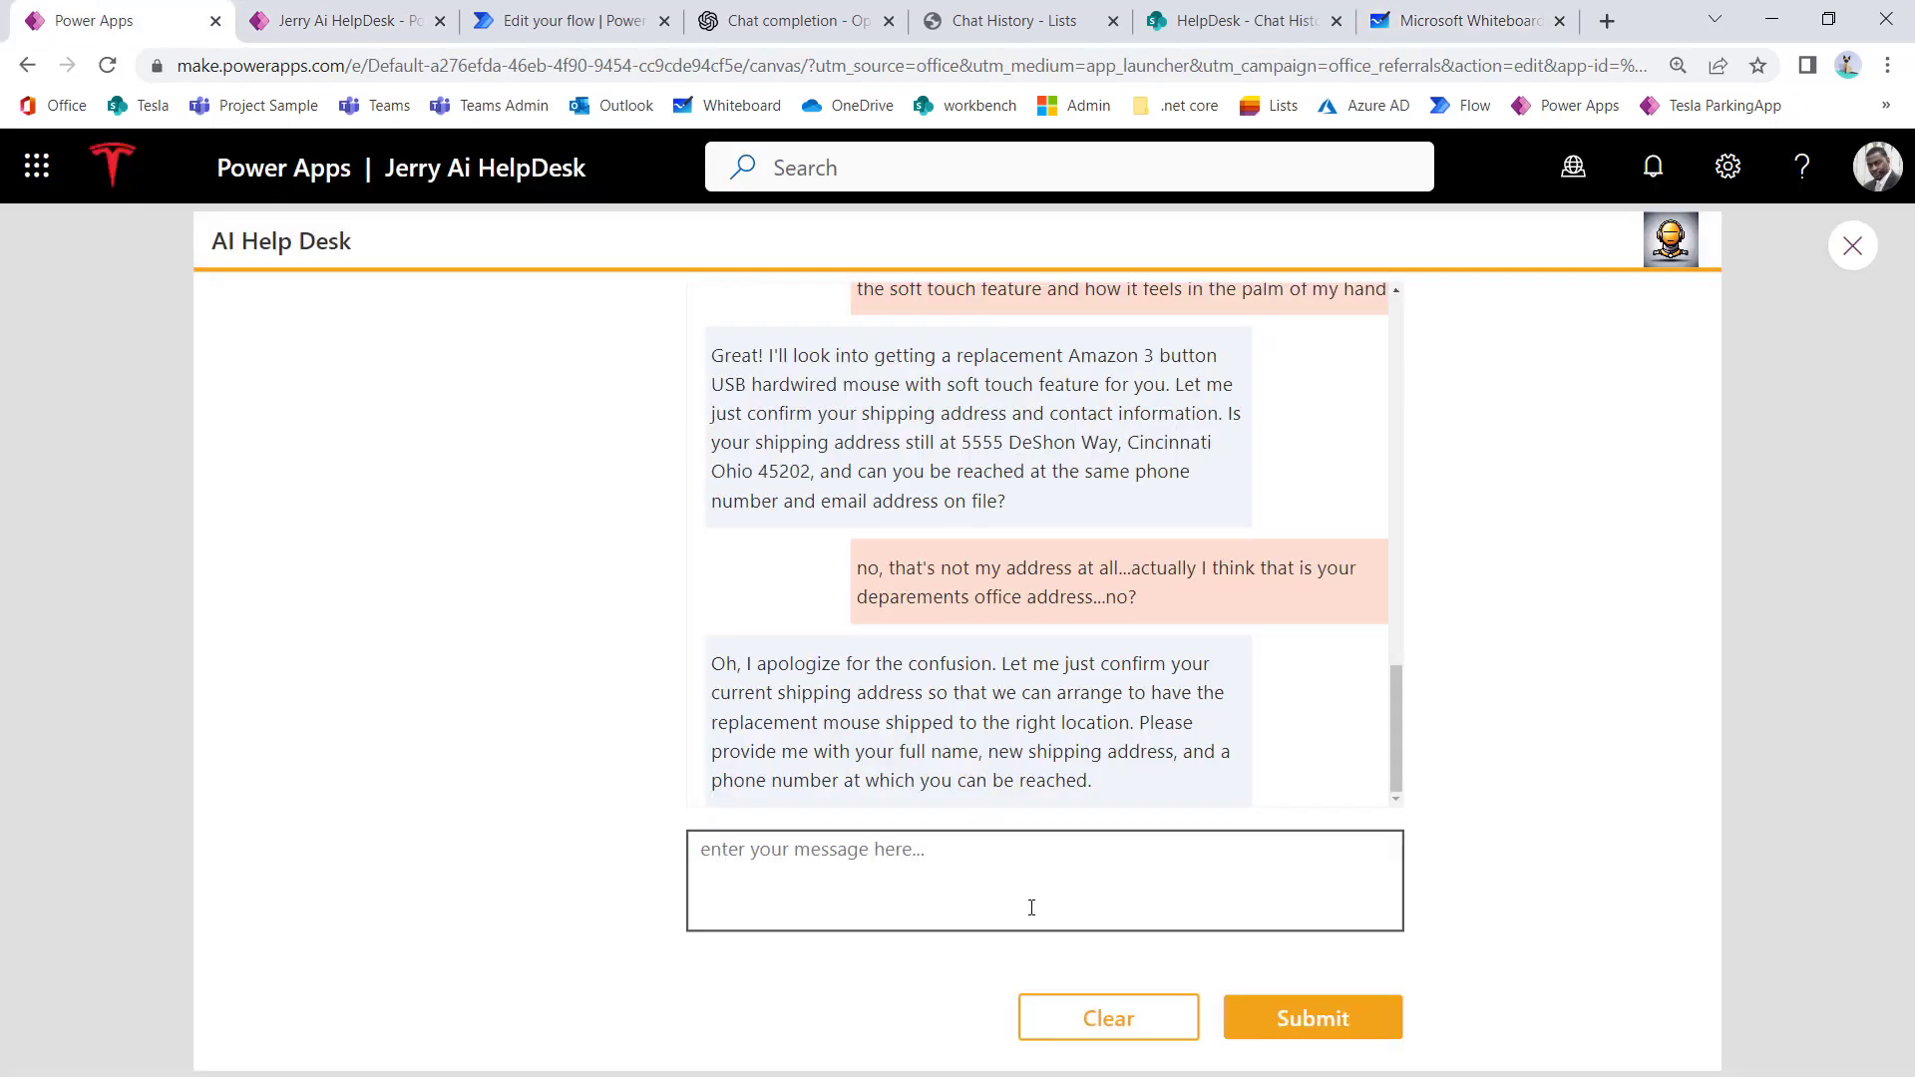
pyautogui.scroll(5, 1063, 599)
pyautogui.scroll(6, 1063, 598)
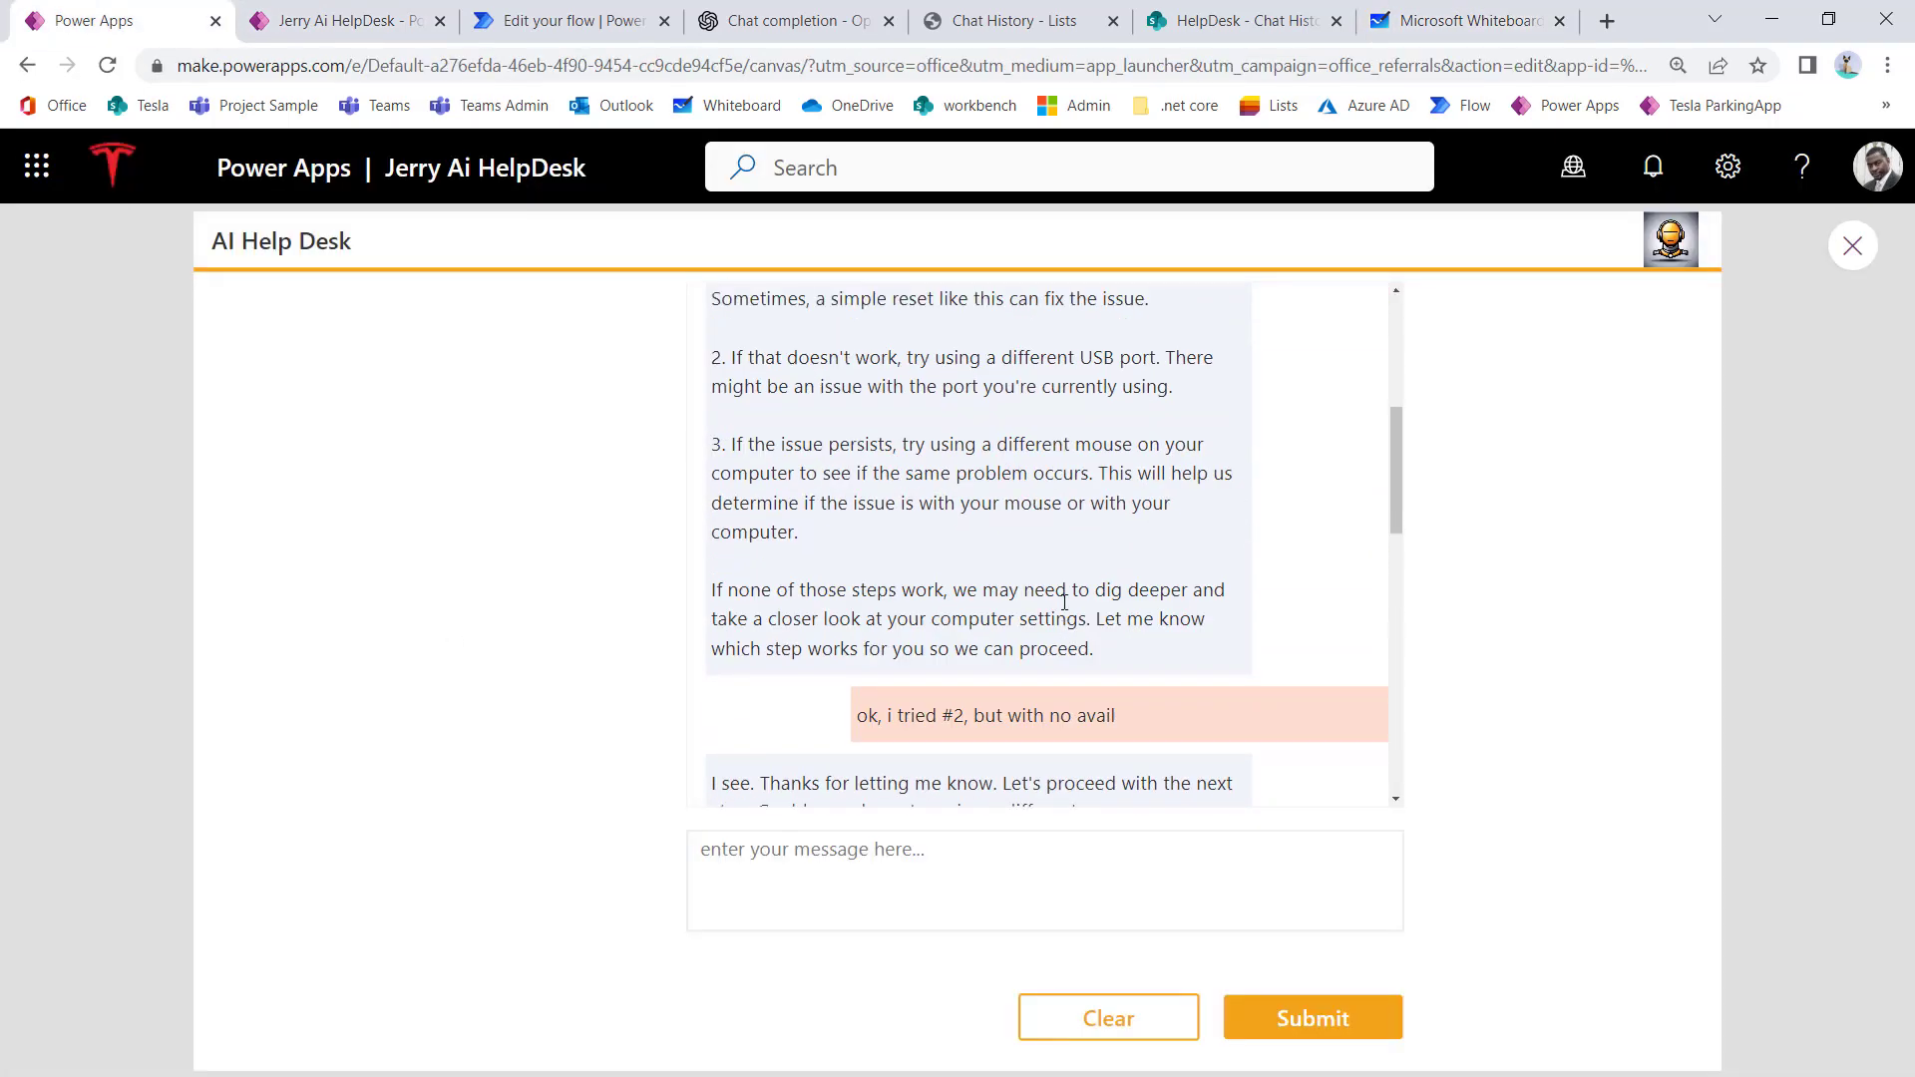
pyautogui.scroll(-8, 1053, 604)
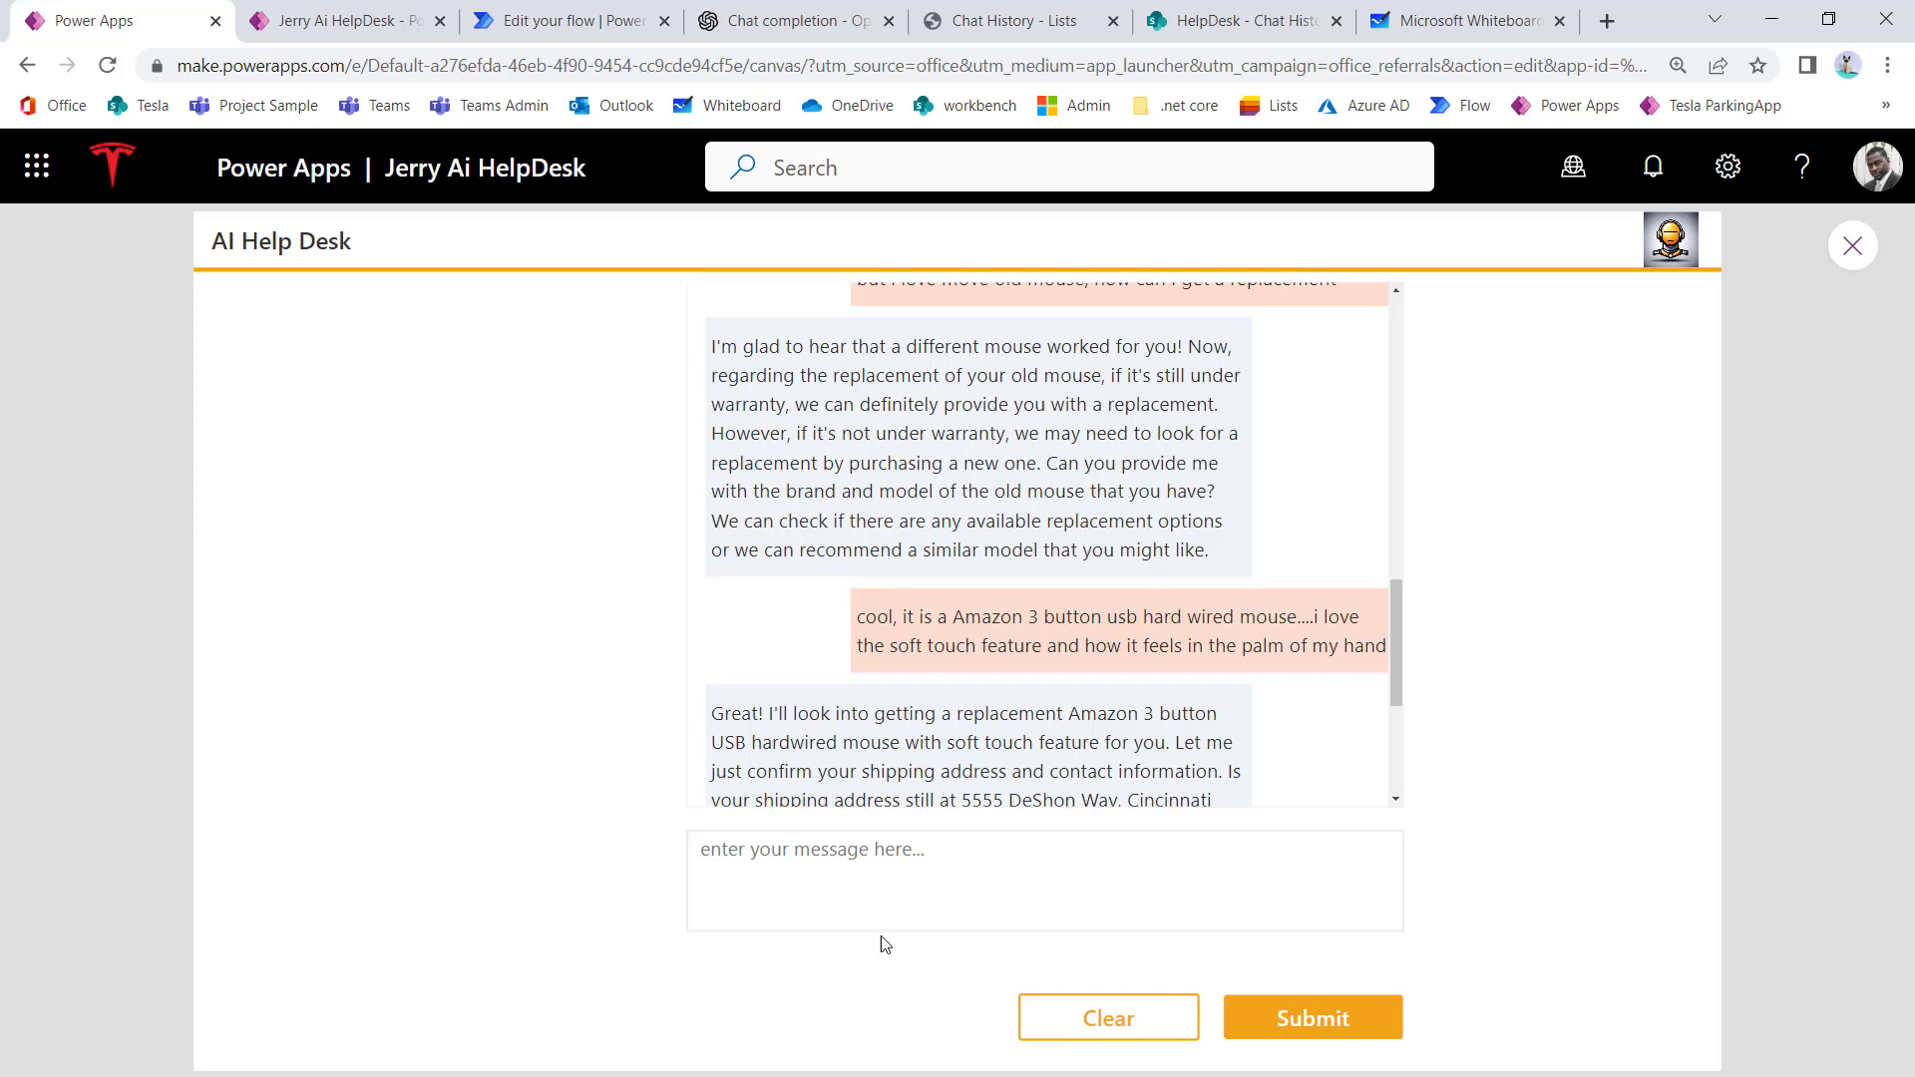
pyautogui.click(1052, 844)
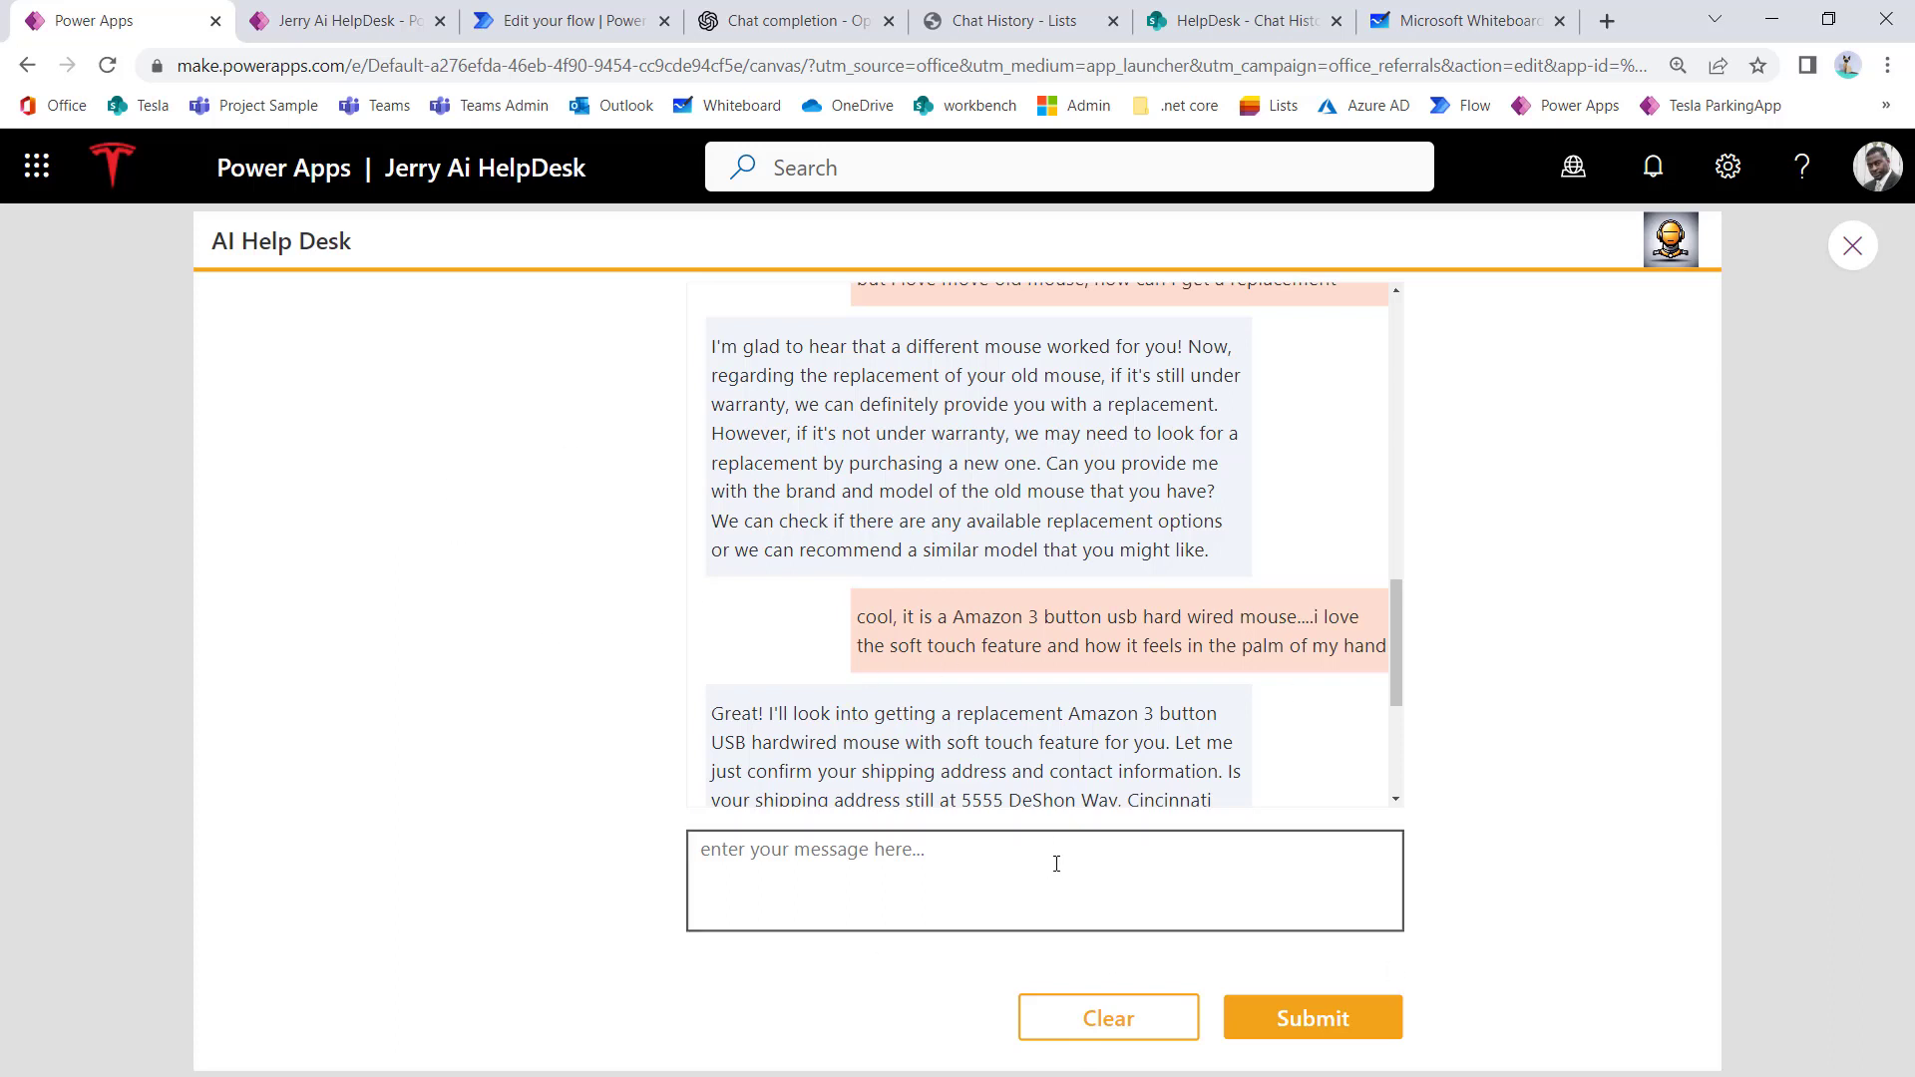